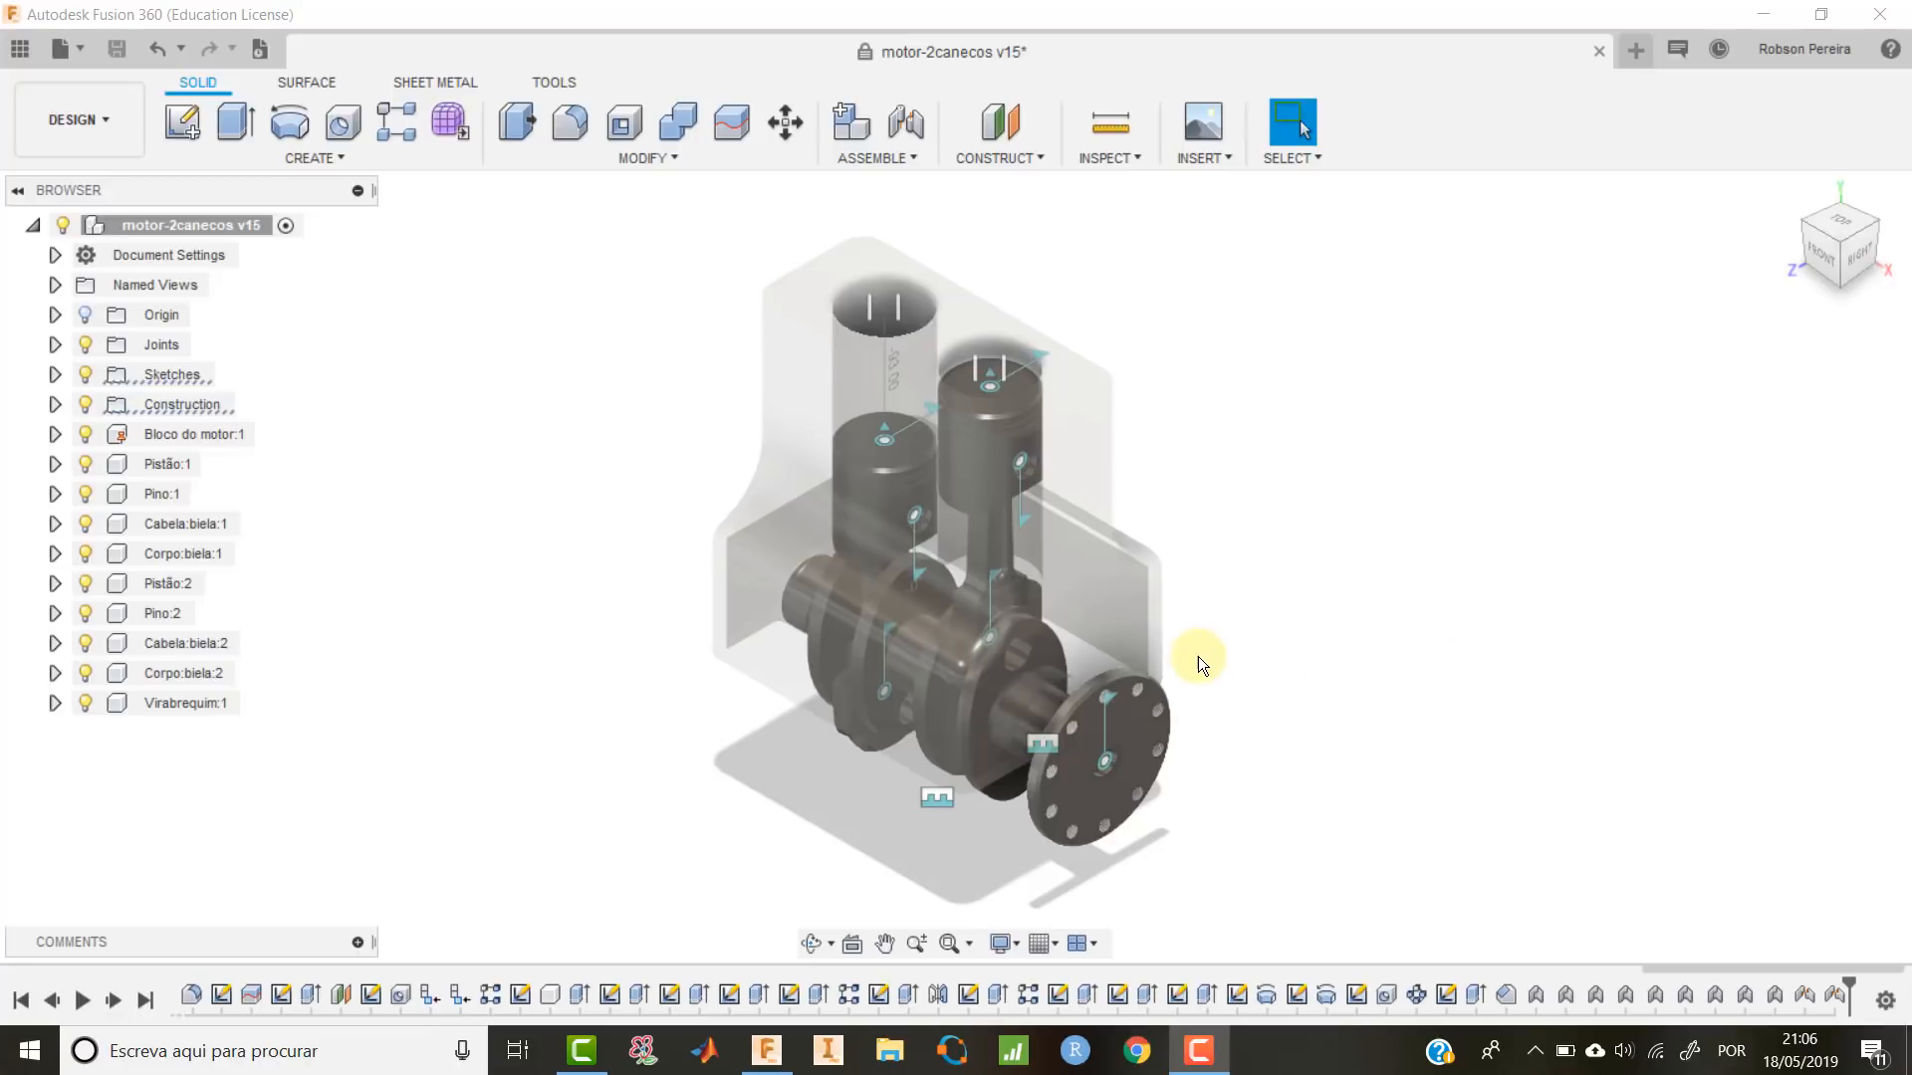
Turn the crankshaft by its end flange to demonstrate the piston motion.
left_click_drag(1161, 679, 1031, 837)
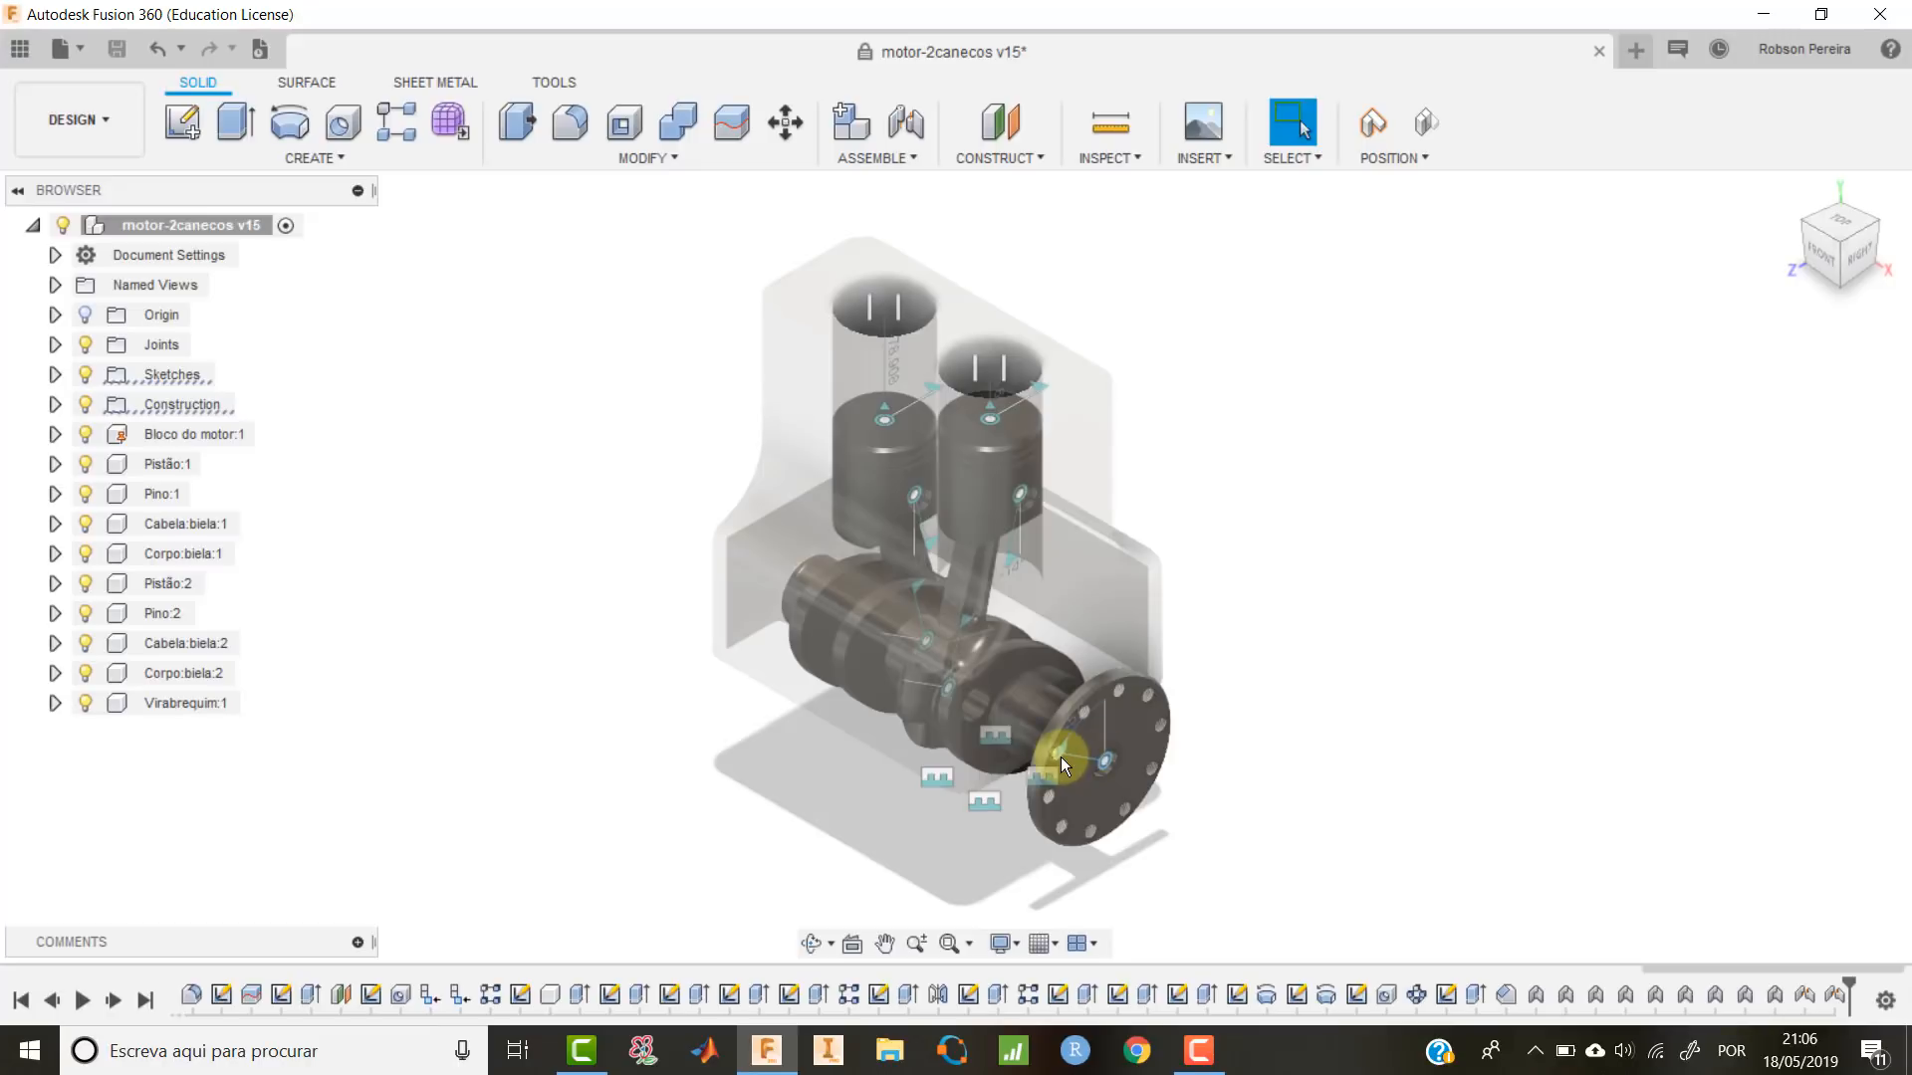
scroll(1060, 757, "up", 3)
scroll(1093, 751, "down", 3)
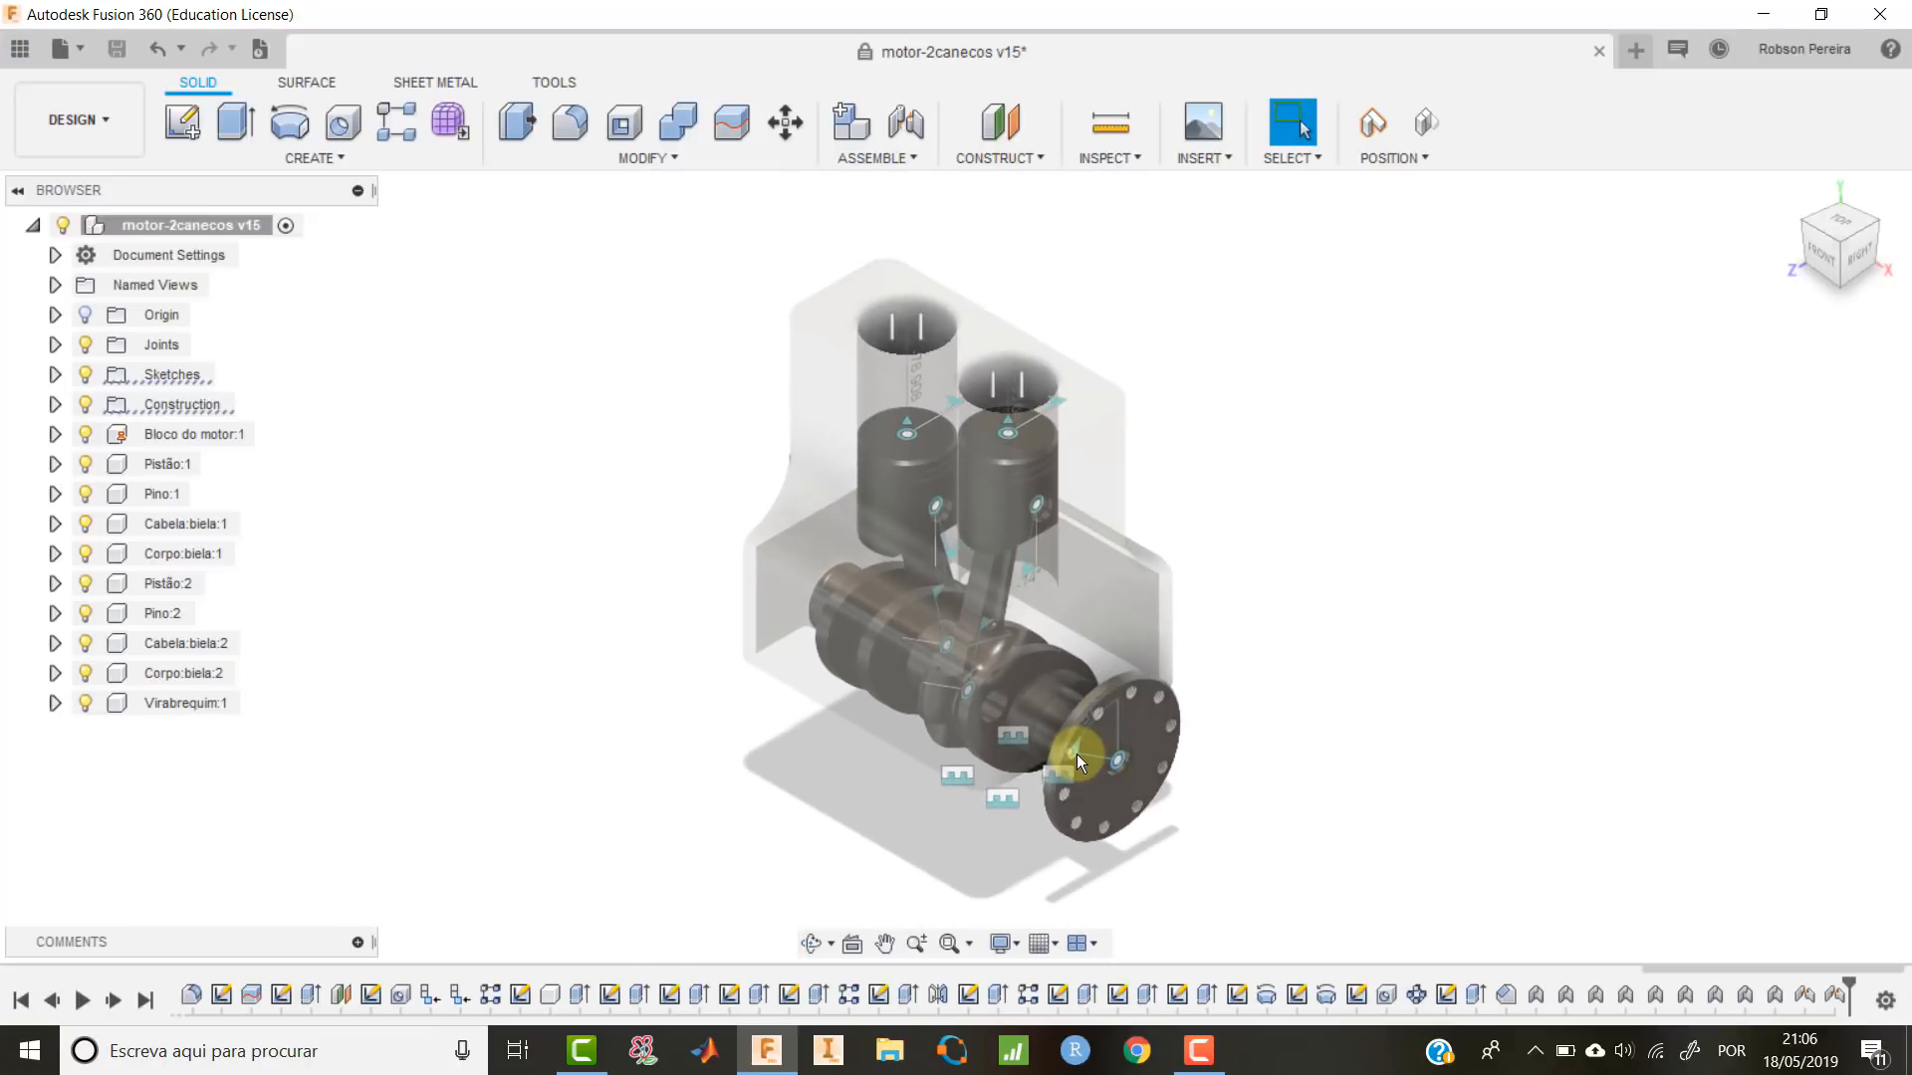
Hide the assembly's joints and revert the components to their original position.
left_click(85, 342)
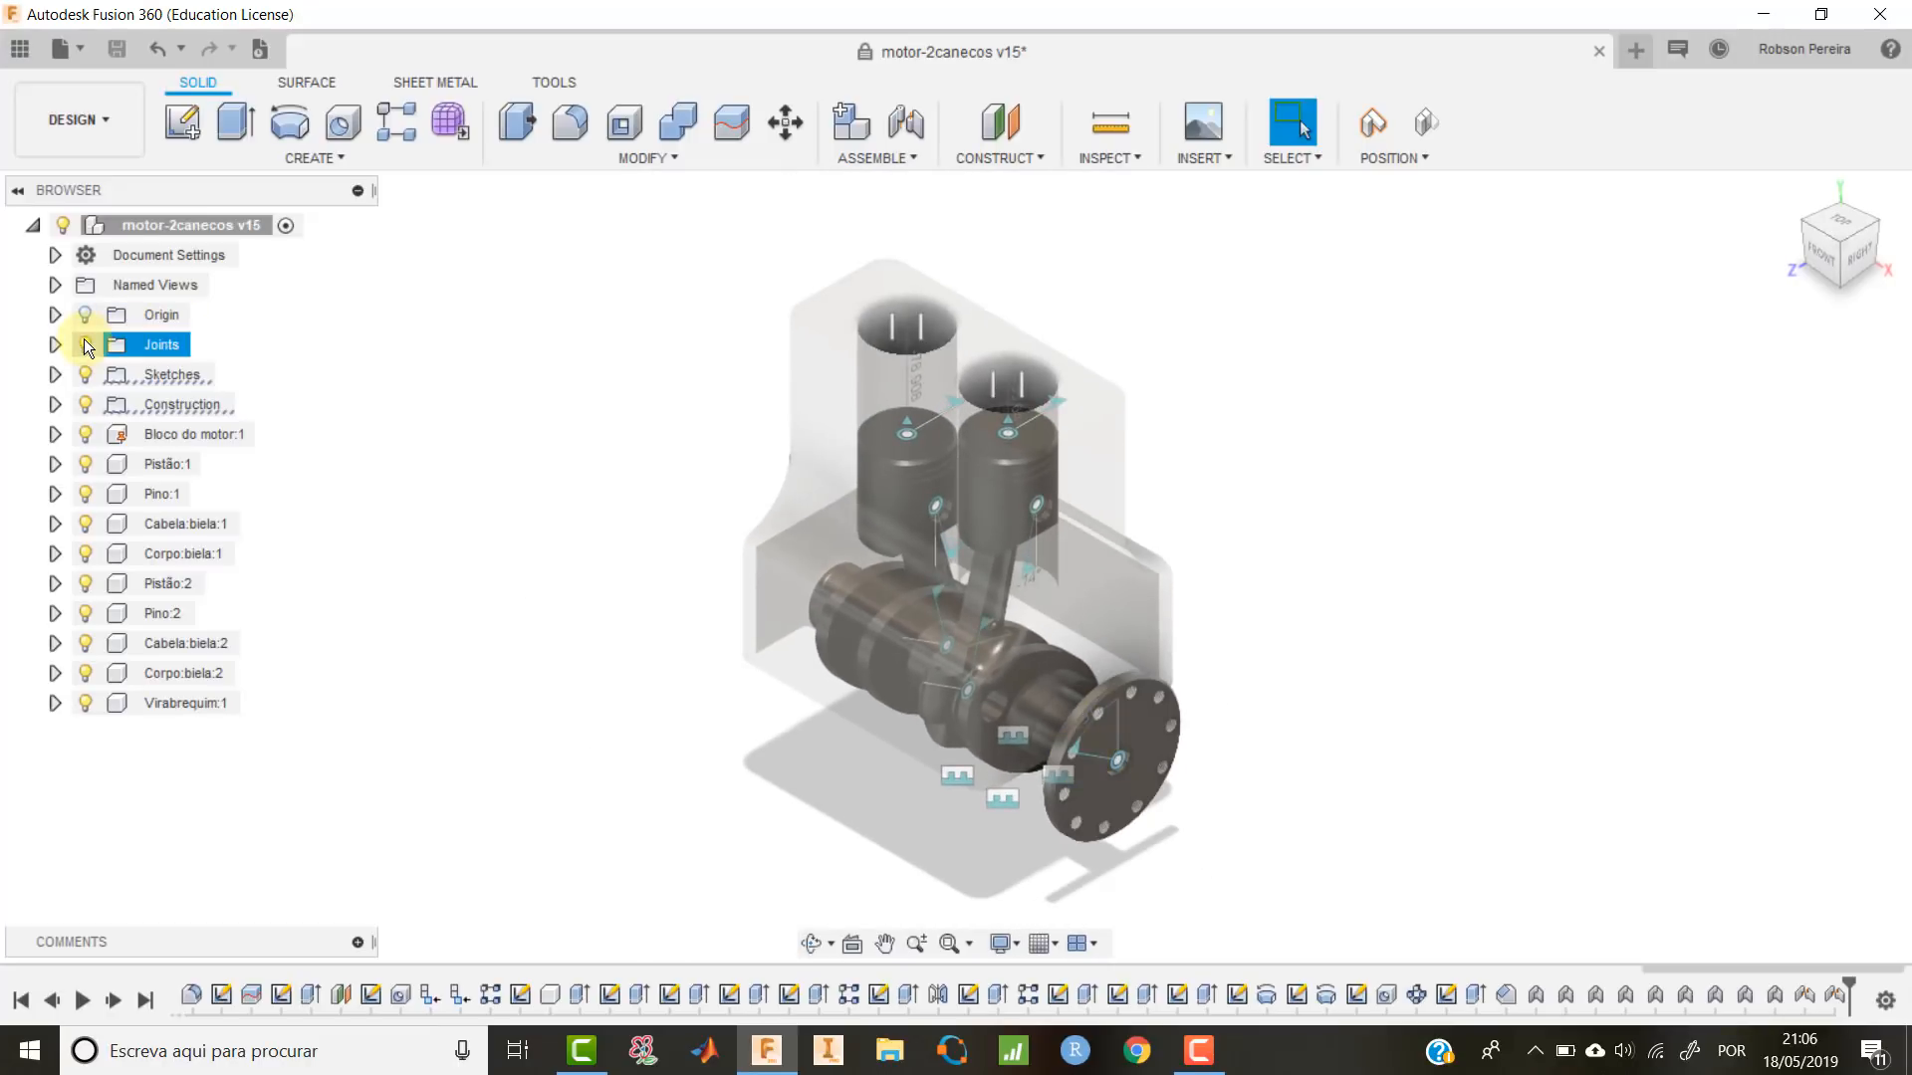
left_click(84, 340)
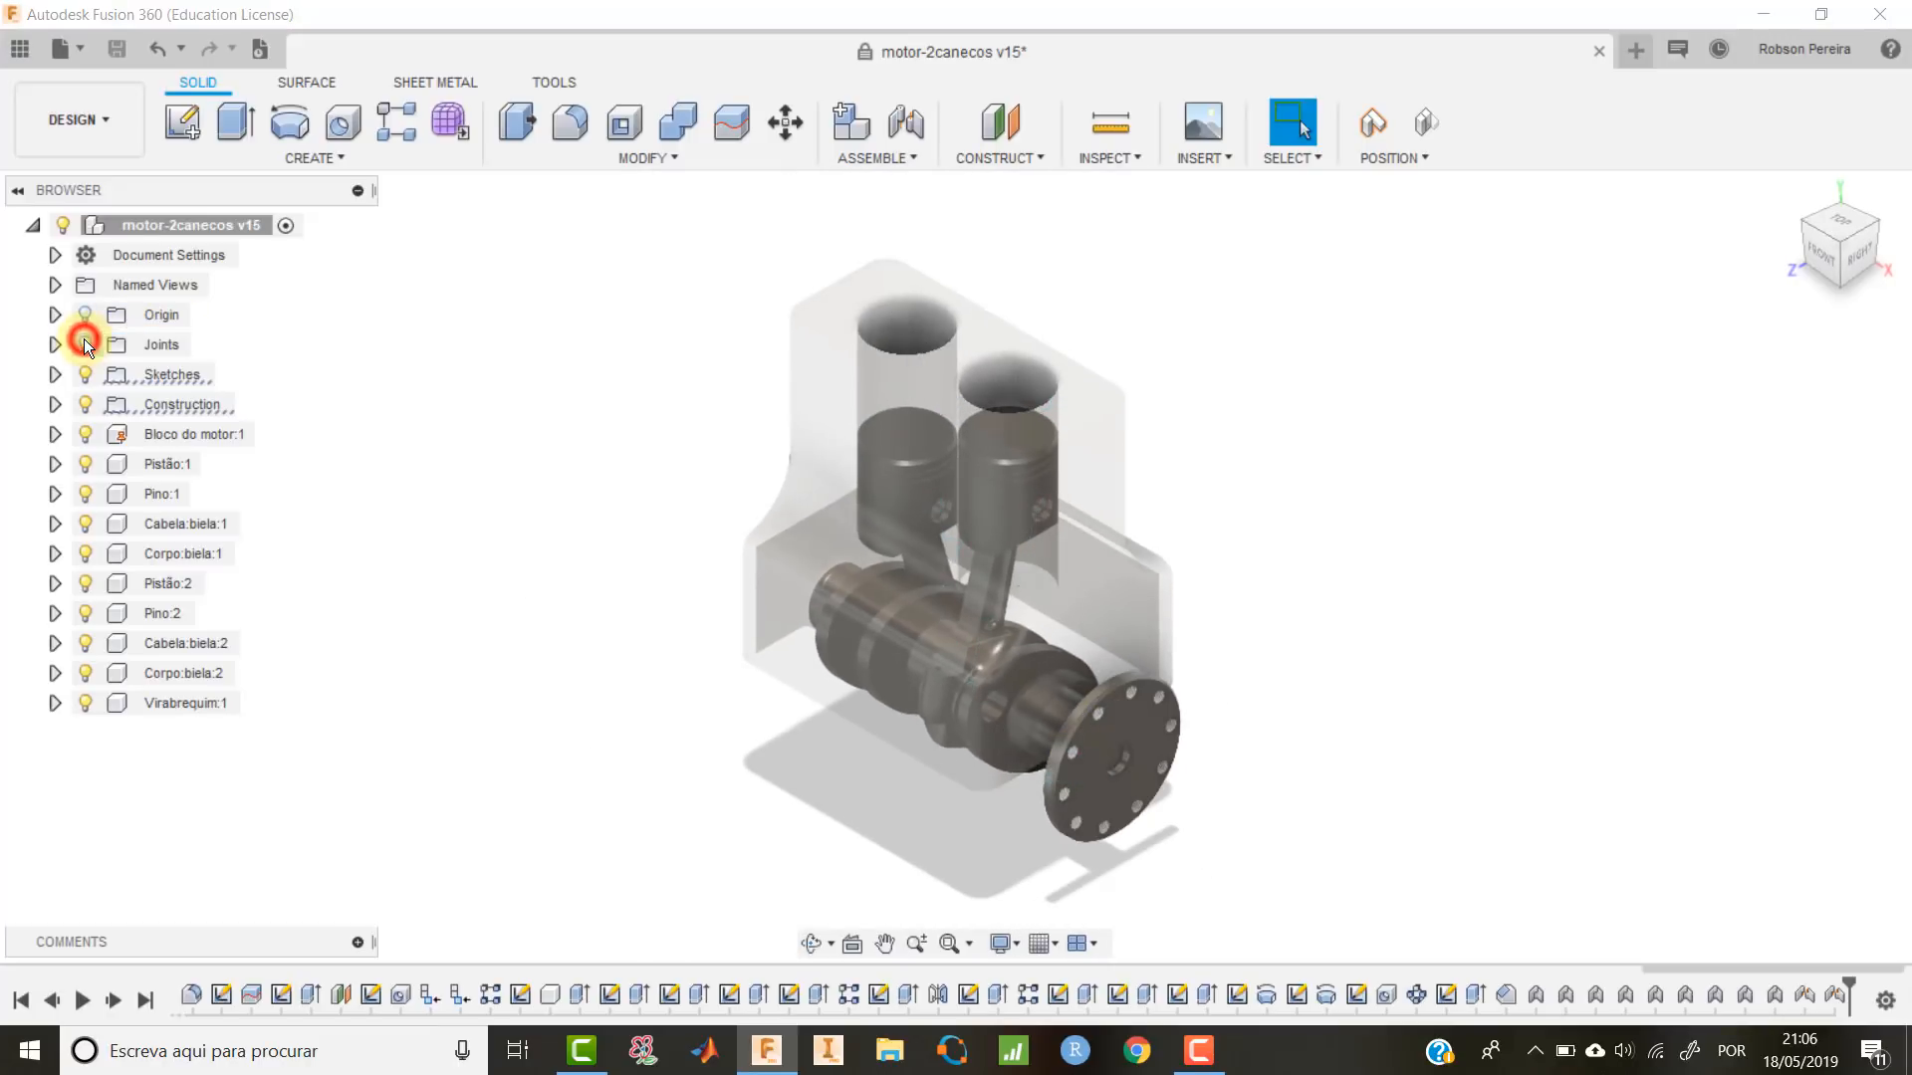
left_click(1420, 121)
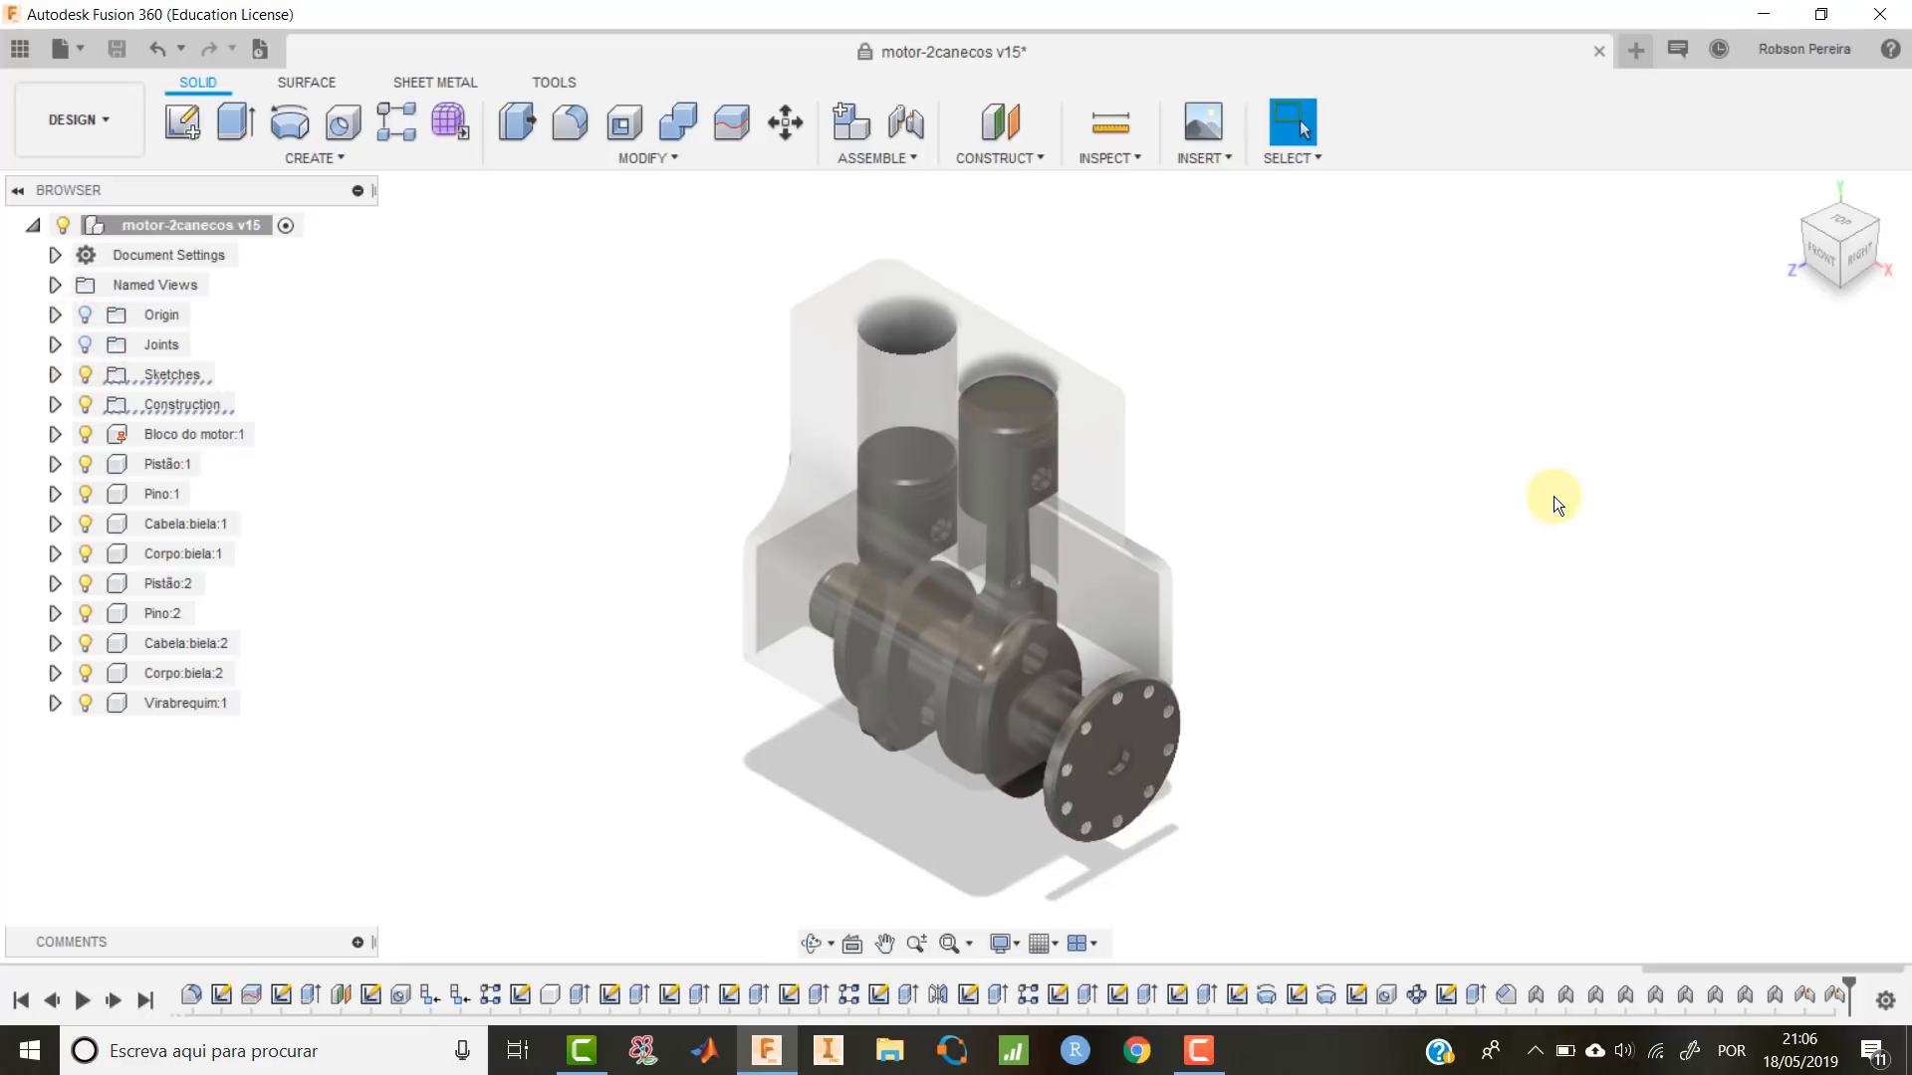
Create a sketch on the outer face of the crankshaft's end flange and project that face into it.
scroll(1123, 918, "up", 4)
left_click(1125, 686)
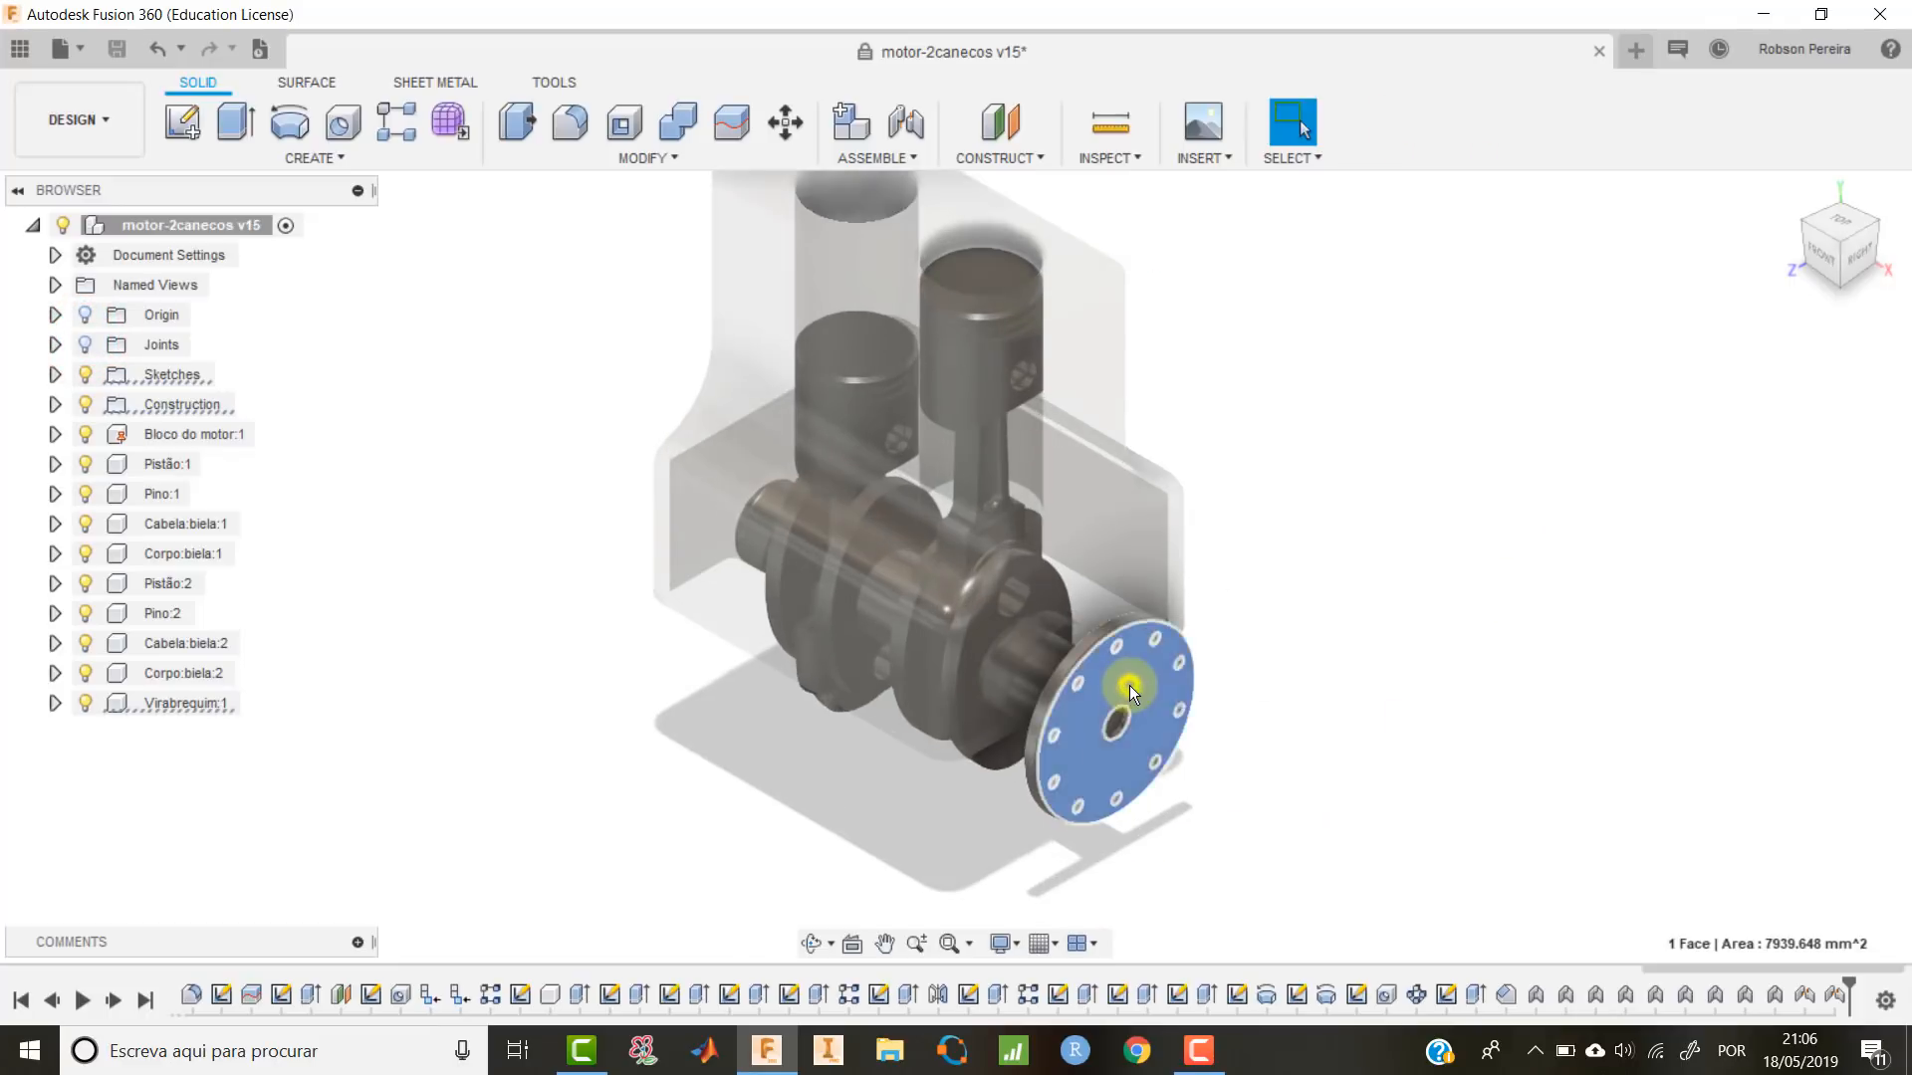
right_click(1129, 686)
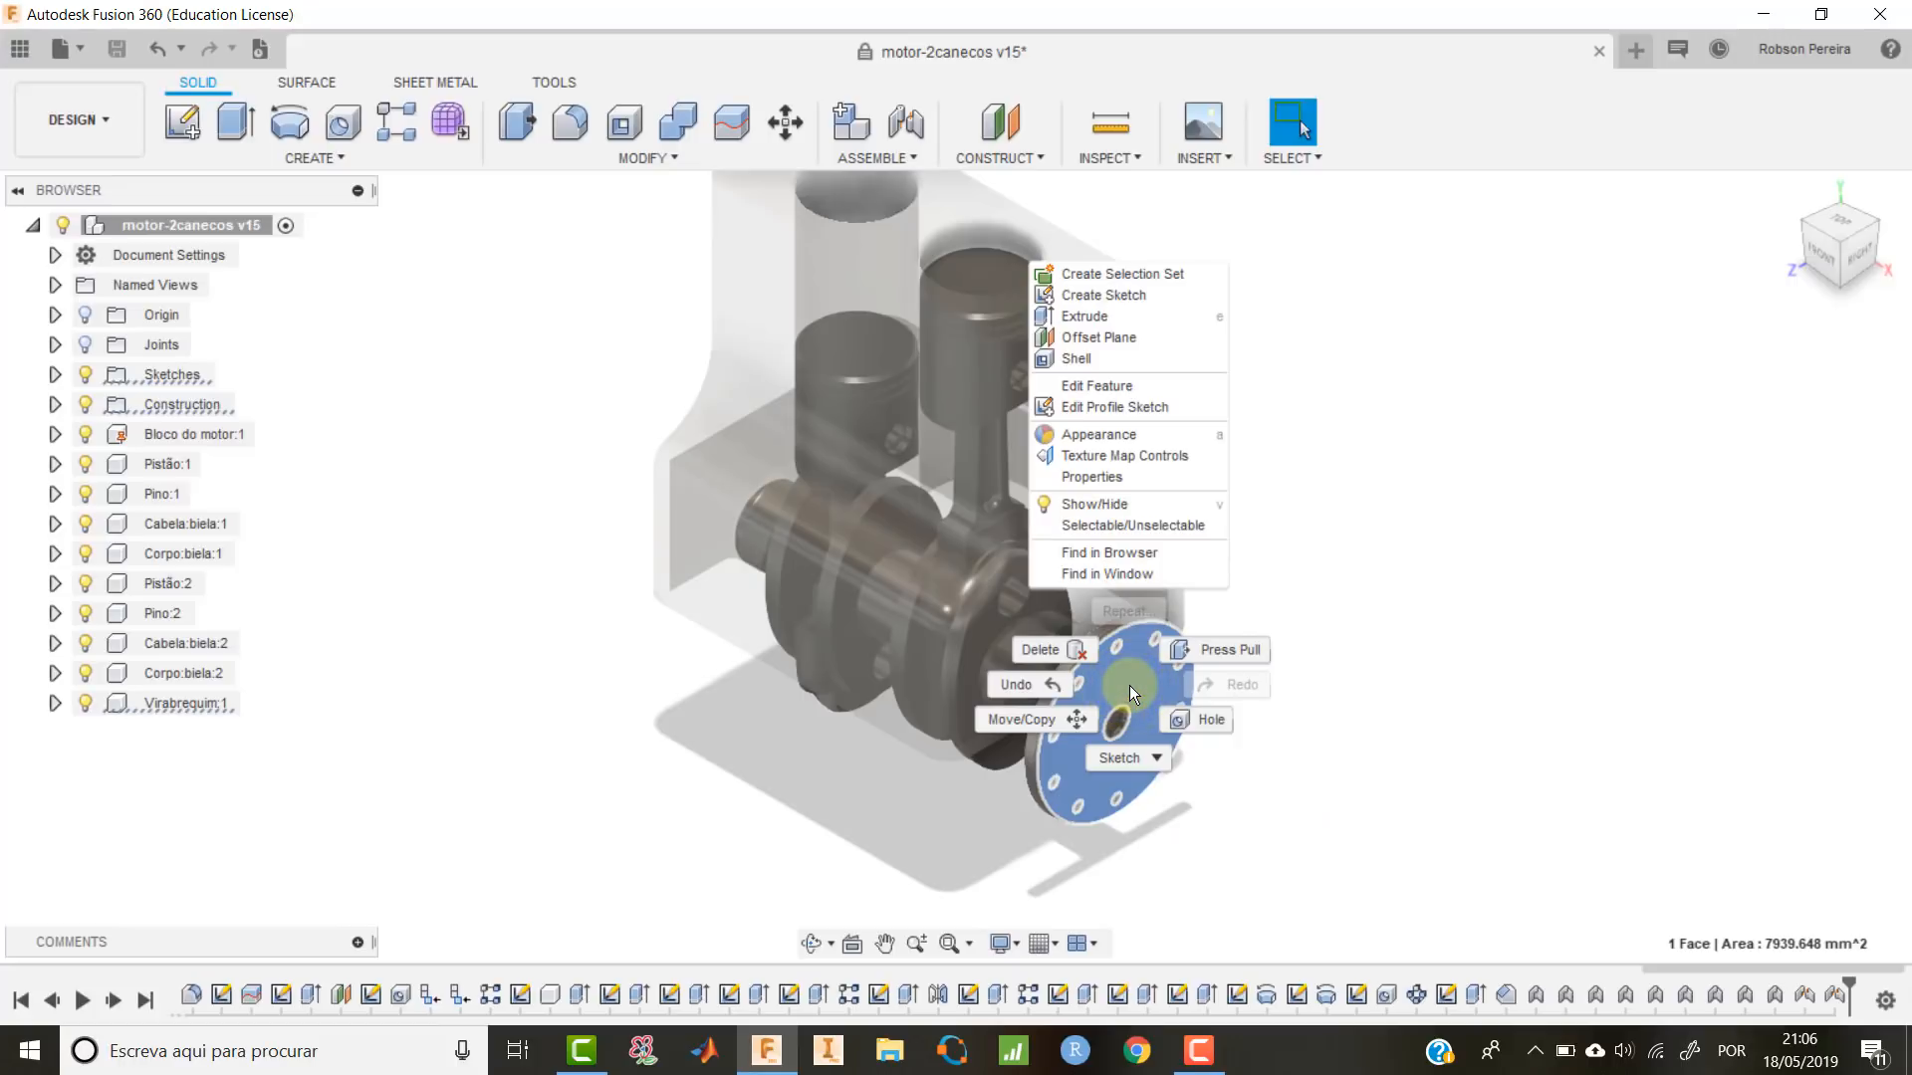
left_click(1149, 761)
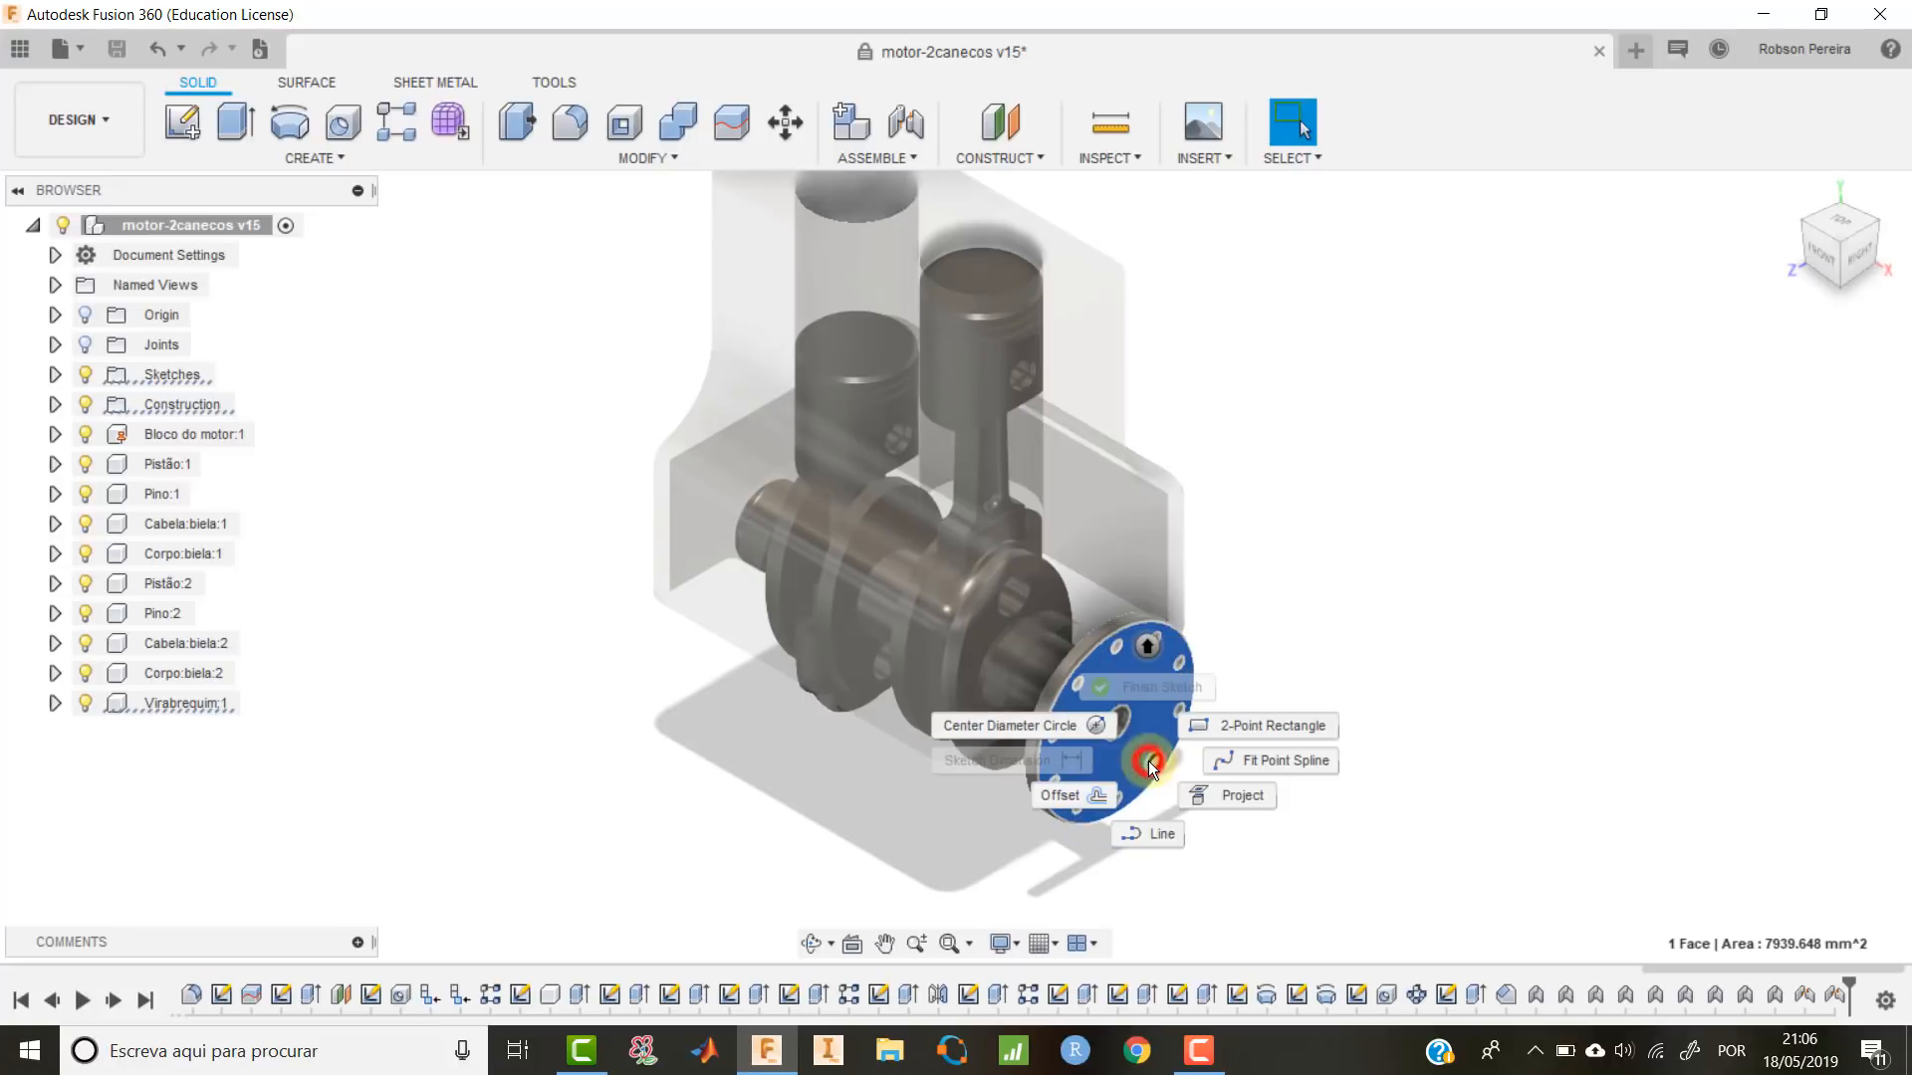
left_click(1217, 795)
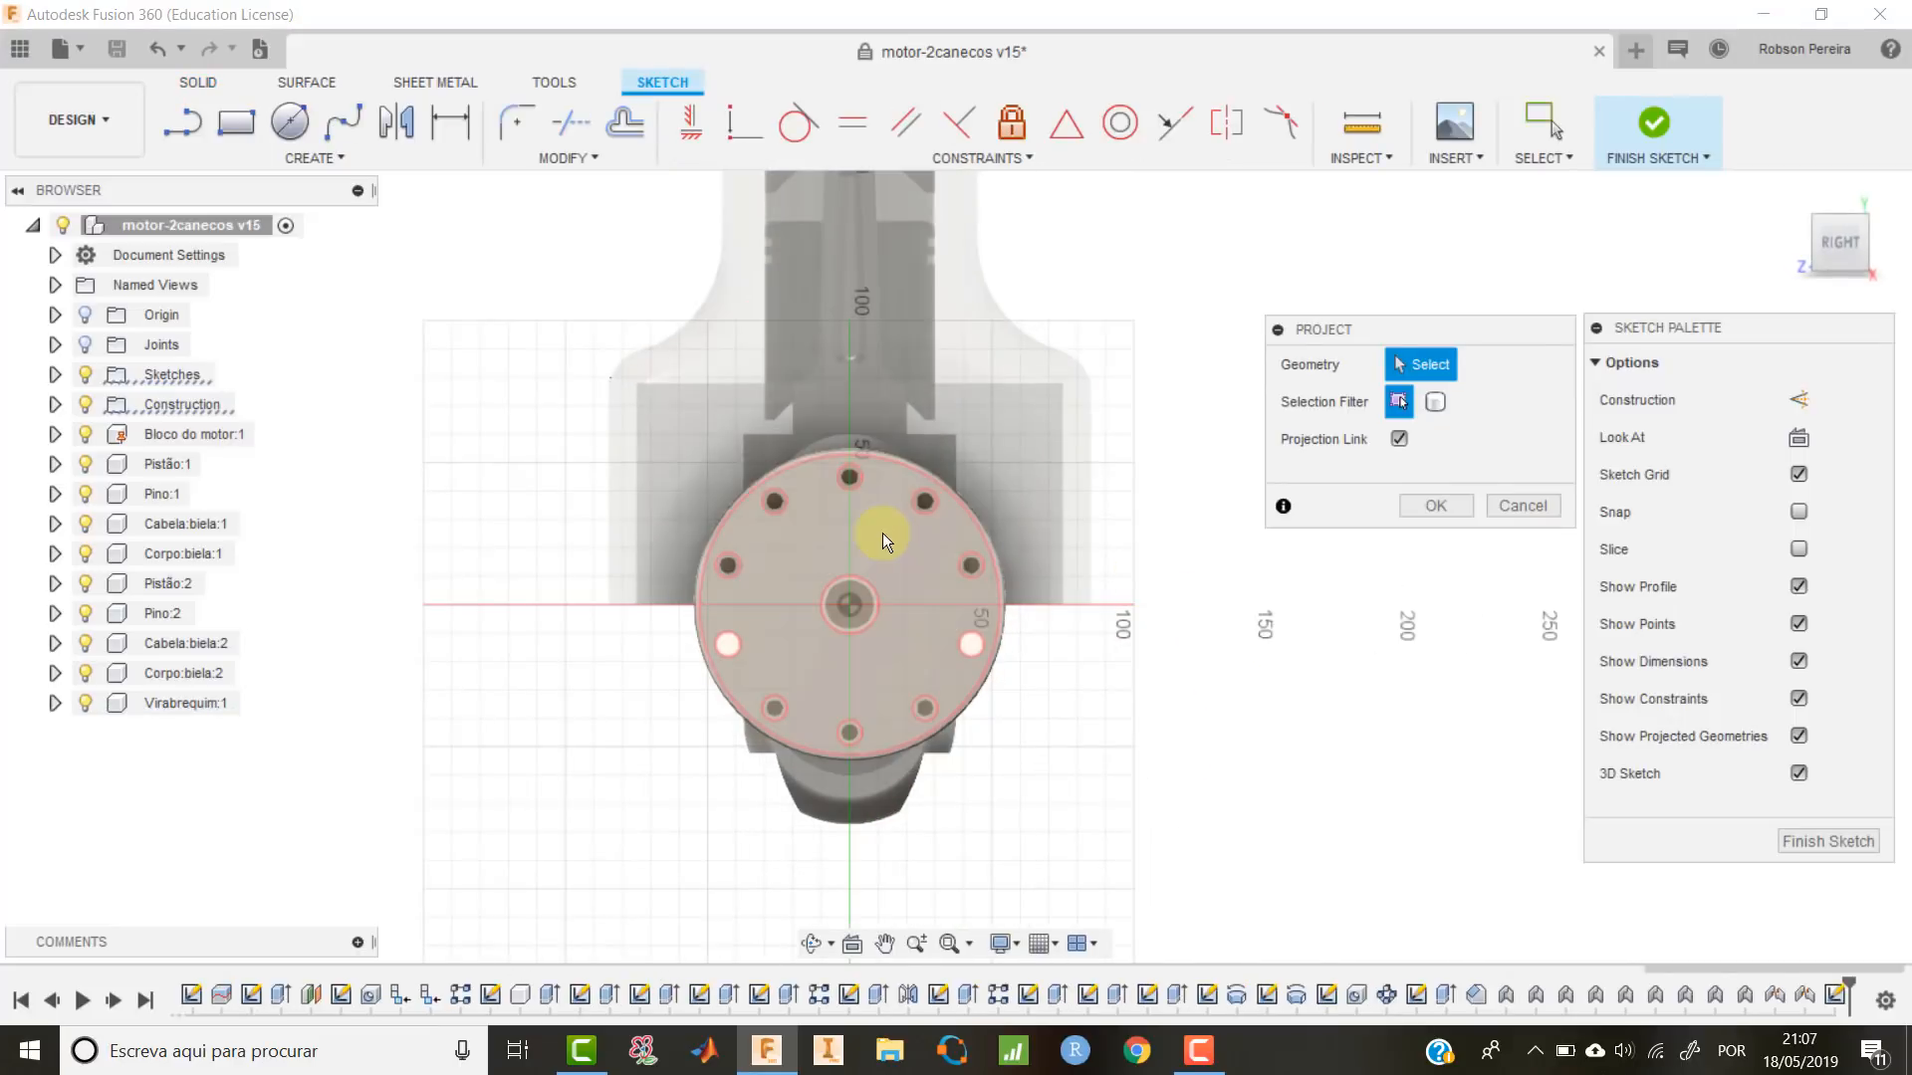
left_click(881, 533)
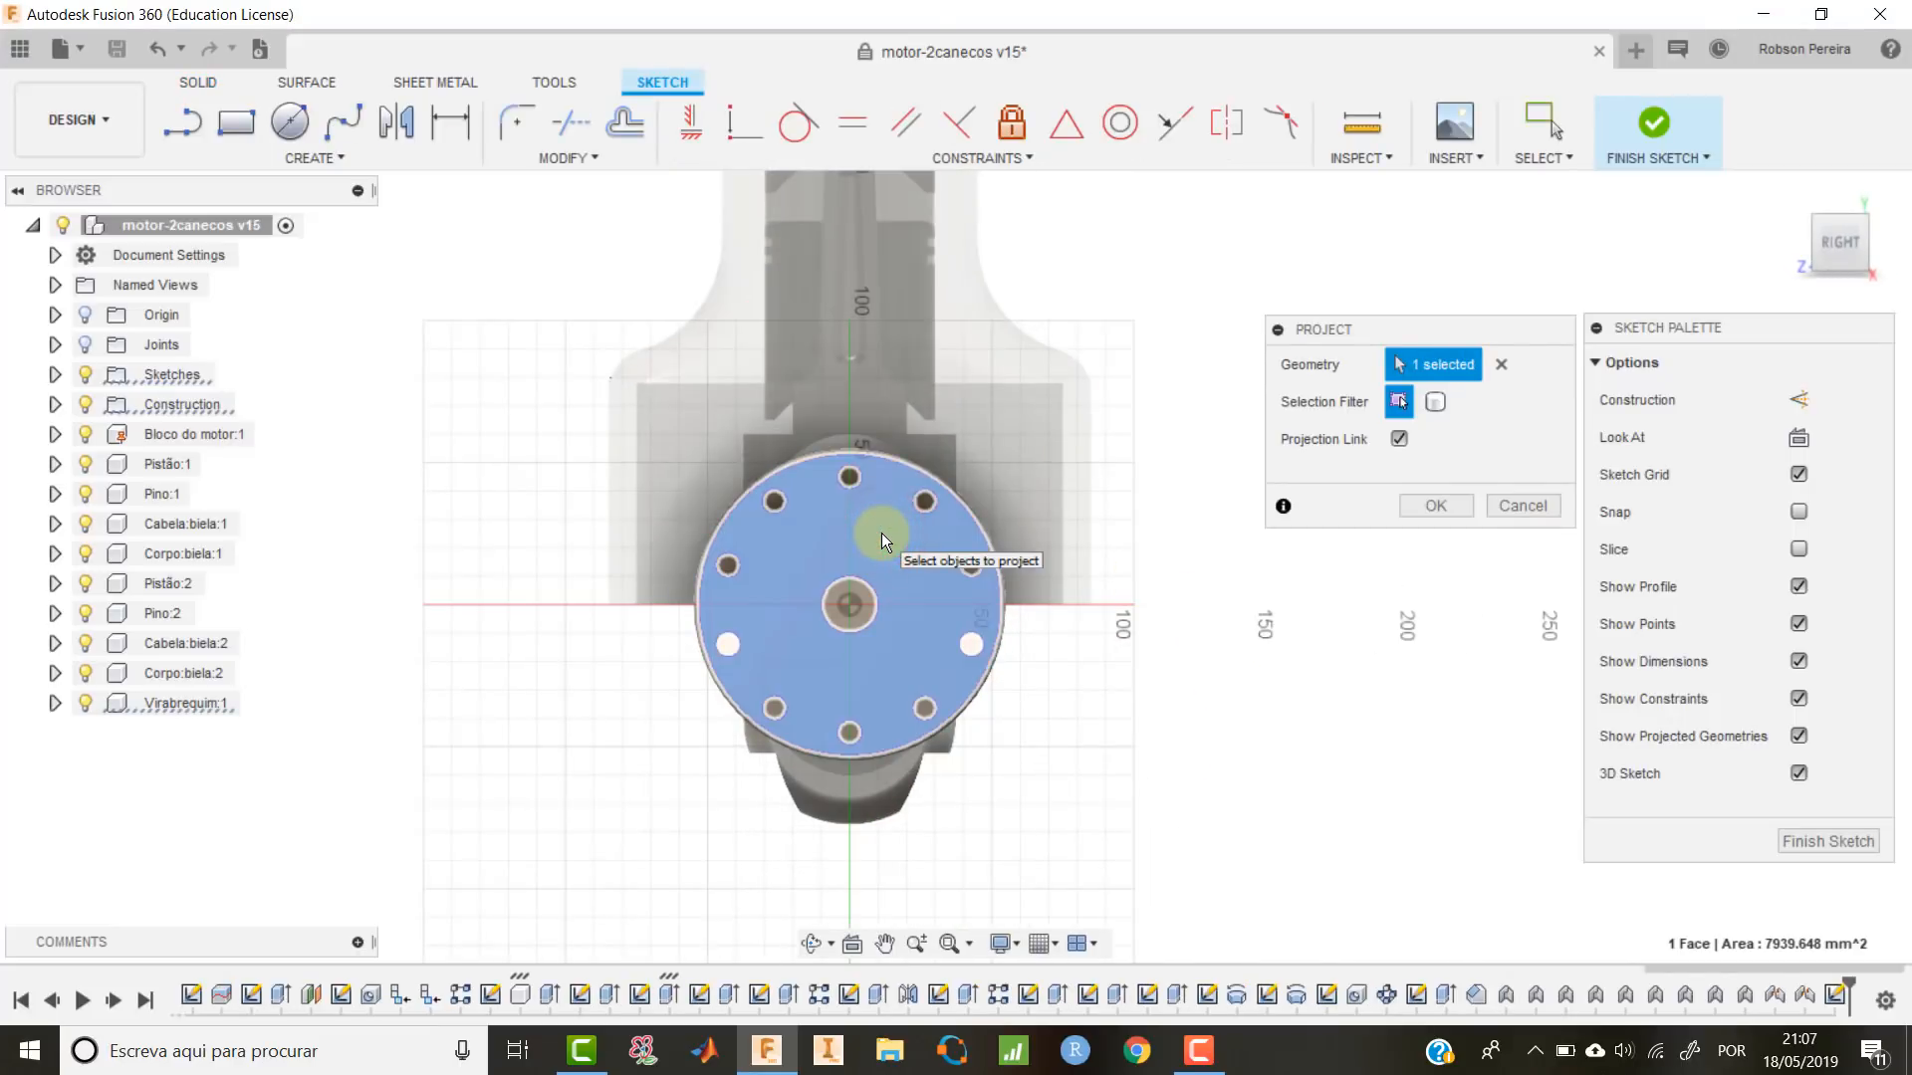
left_click(1433, 507)
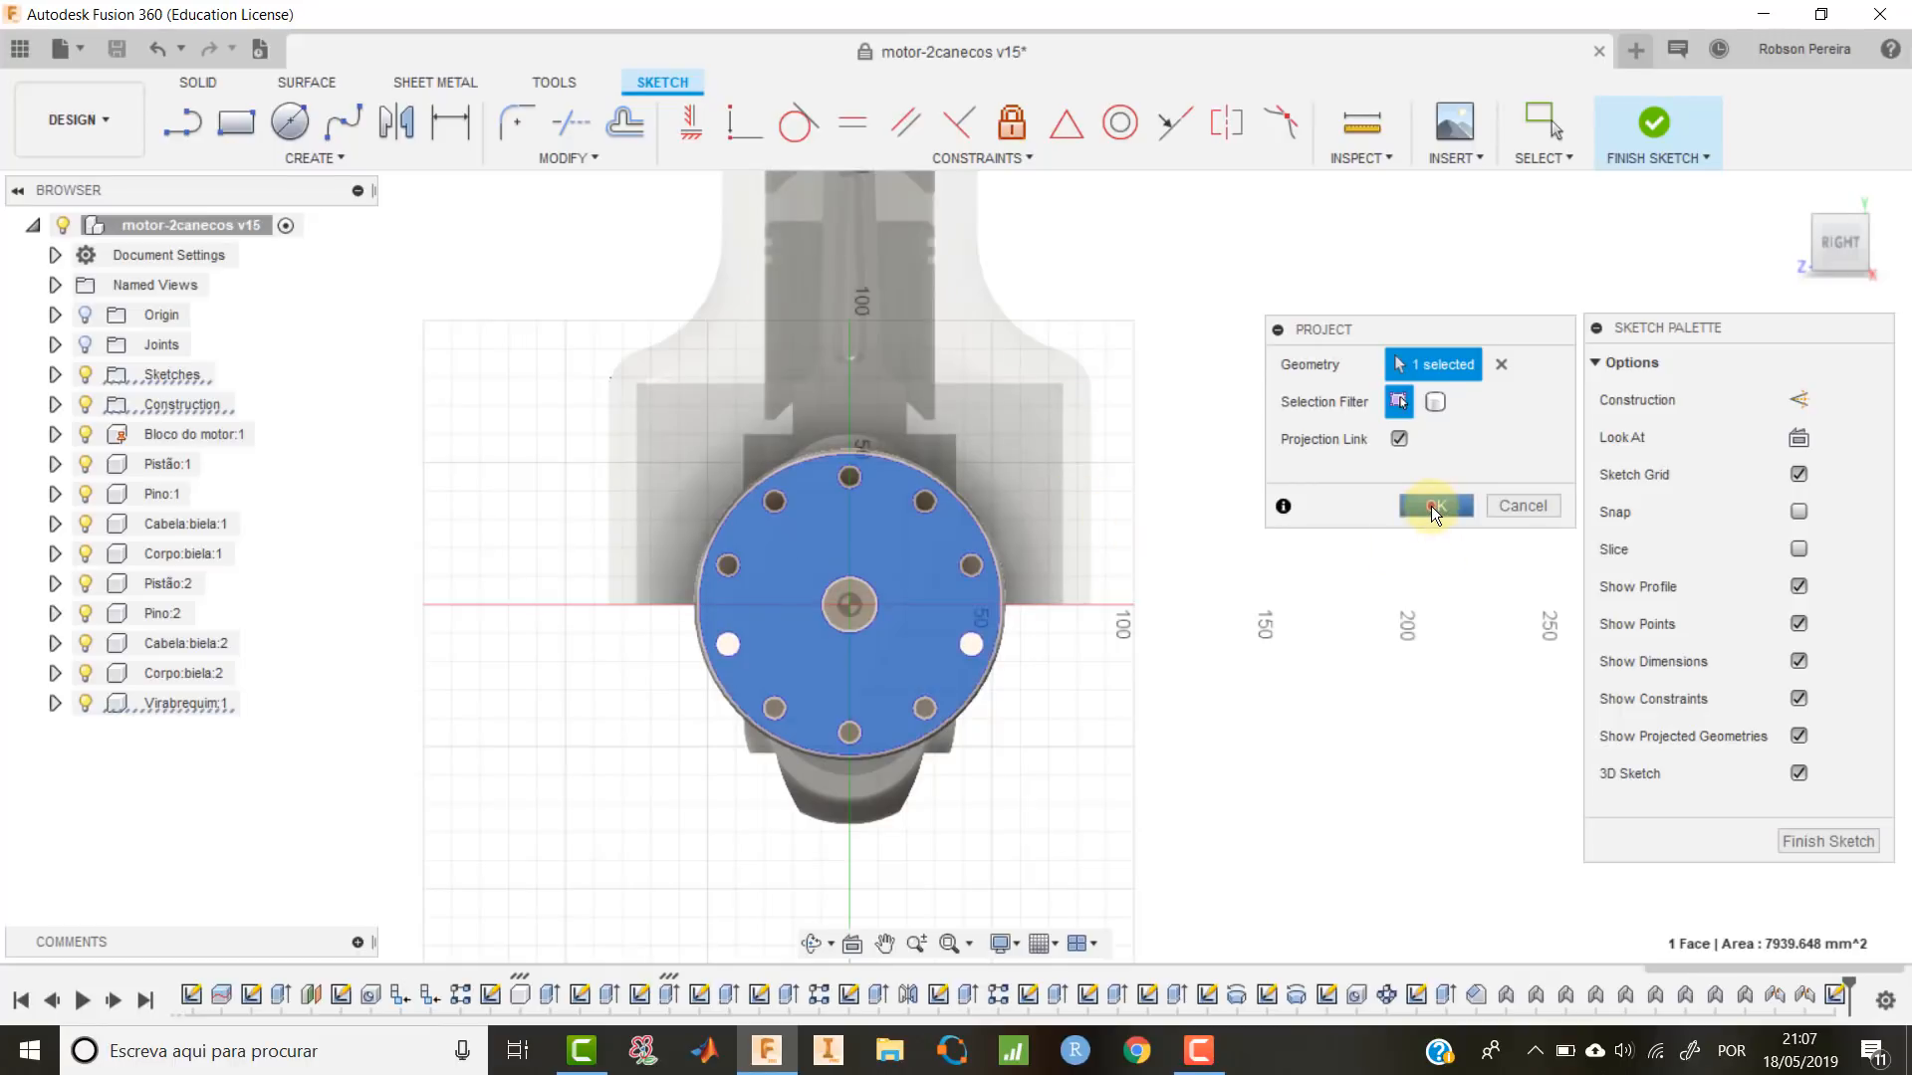
Delete the projected centre circle and the projected outer circle from the flange sketch, keeping the bolt-hole circles.
scroll(1109, 438, "up", 3)
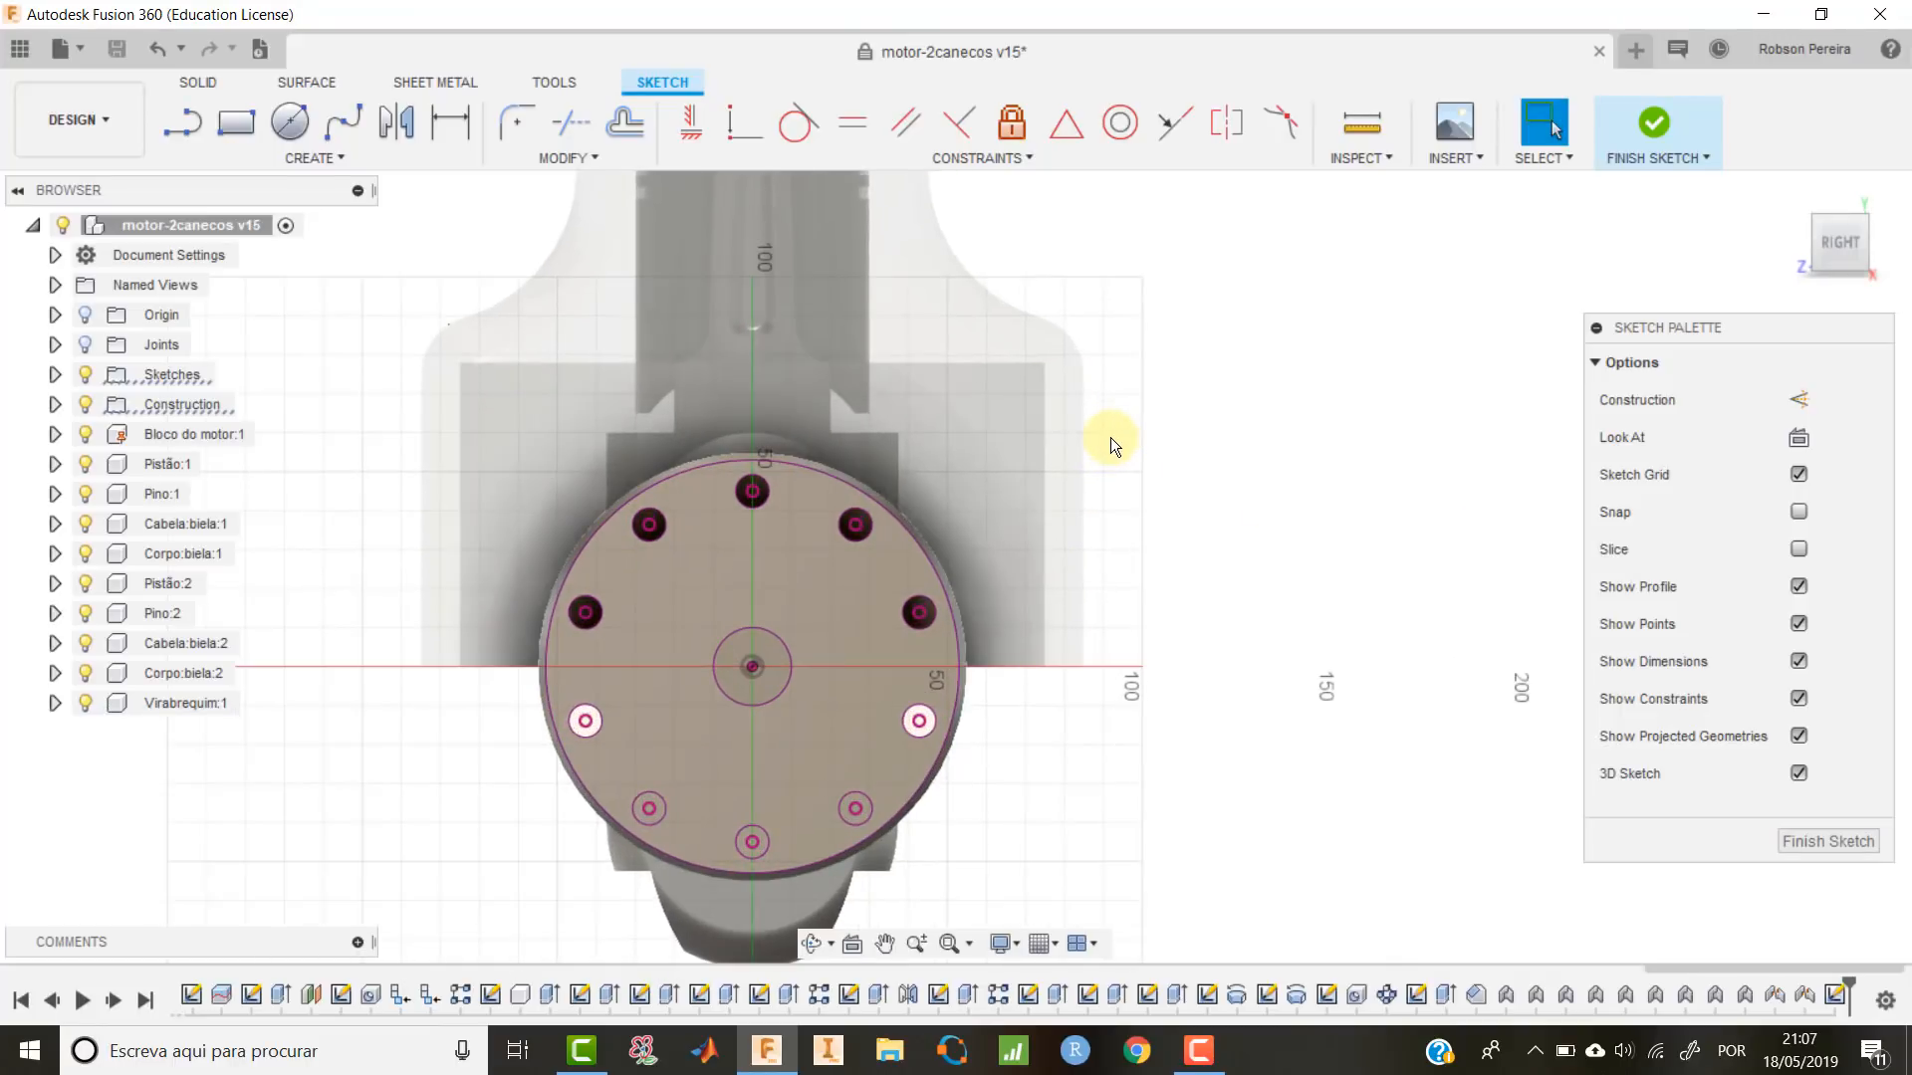
left_click(780, 636)
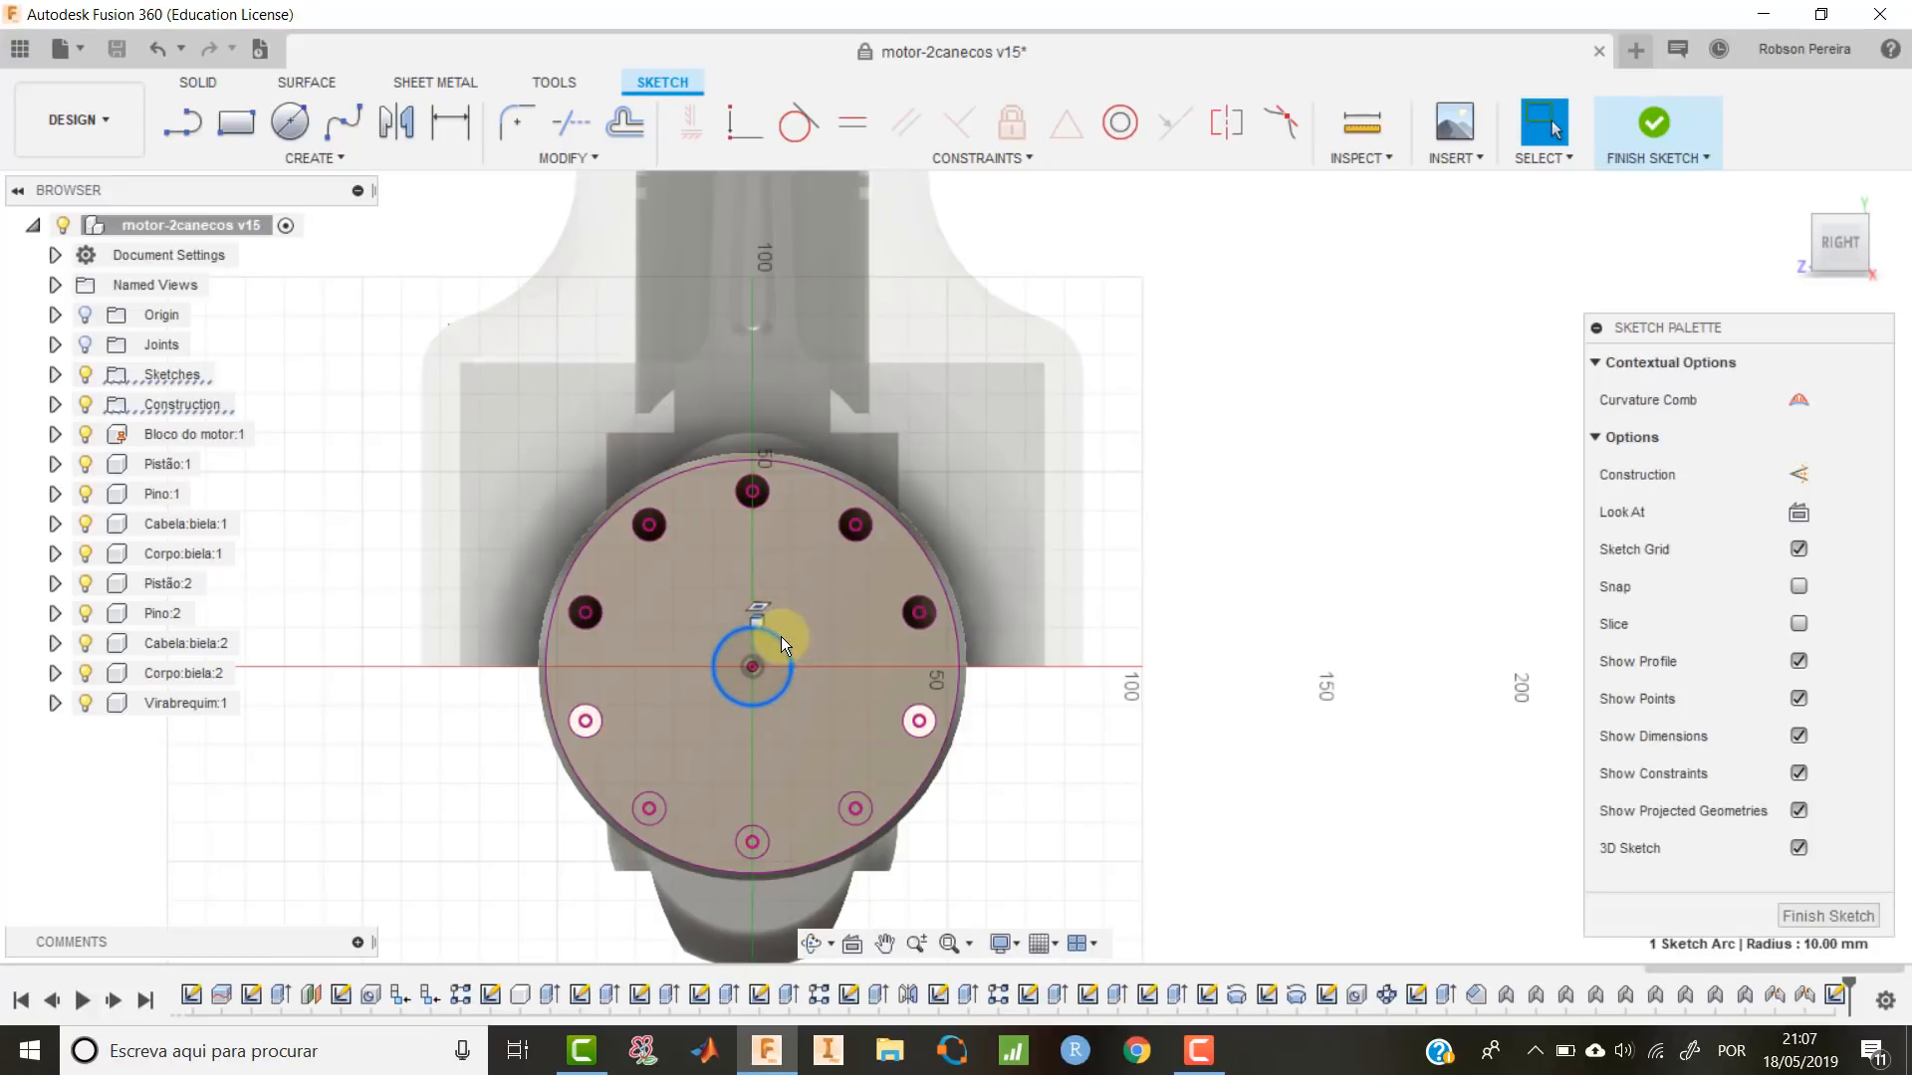
left_click(912, 539)
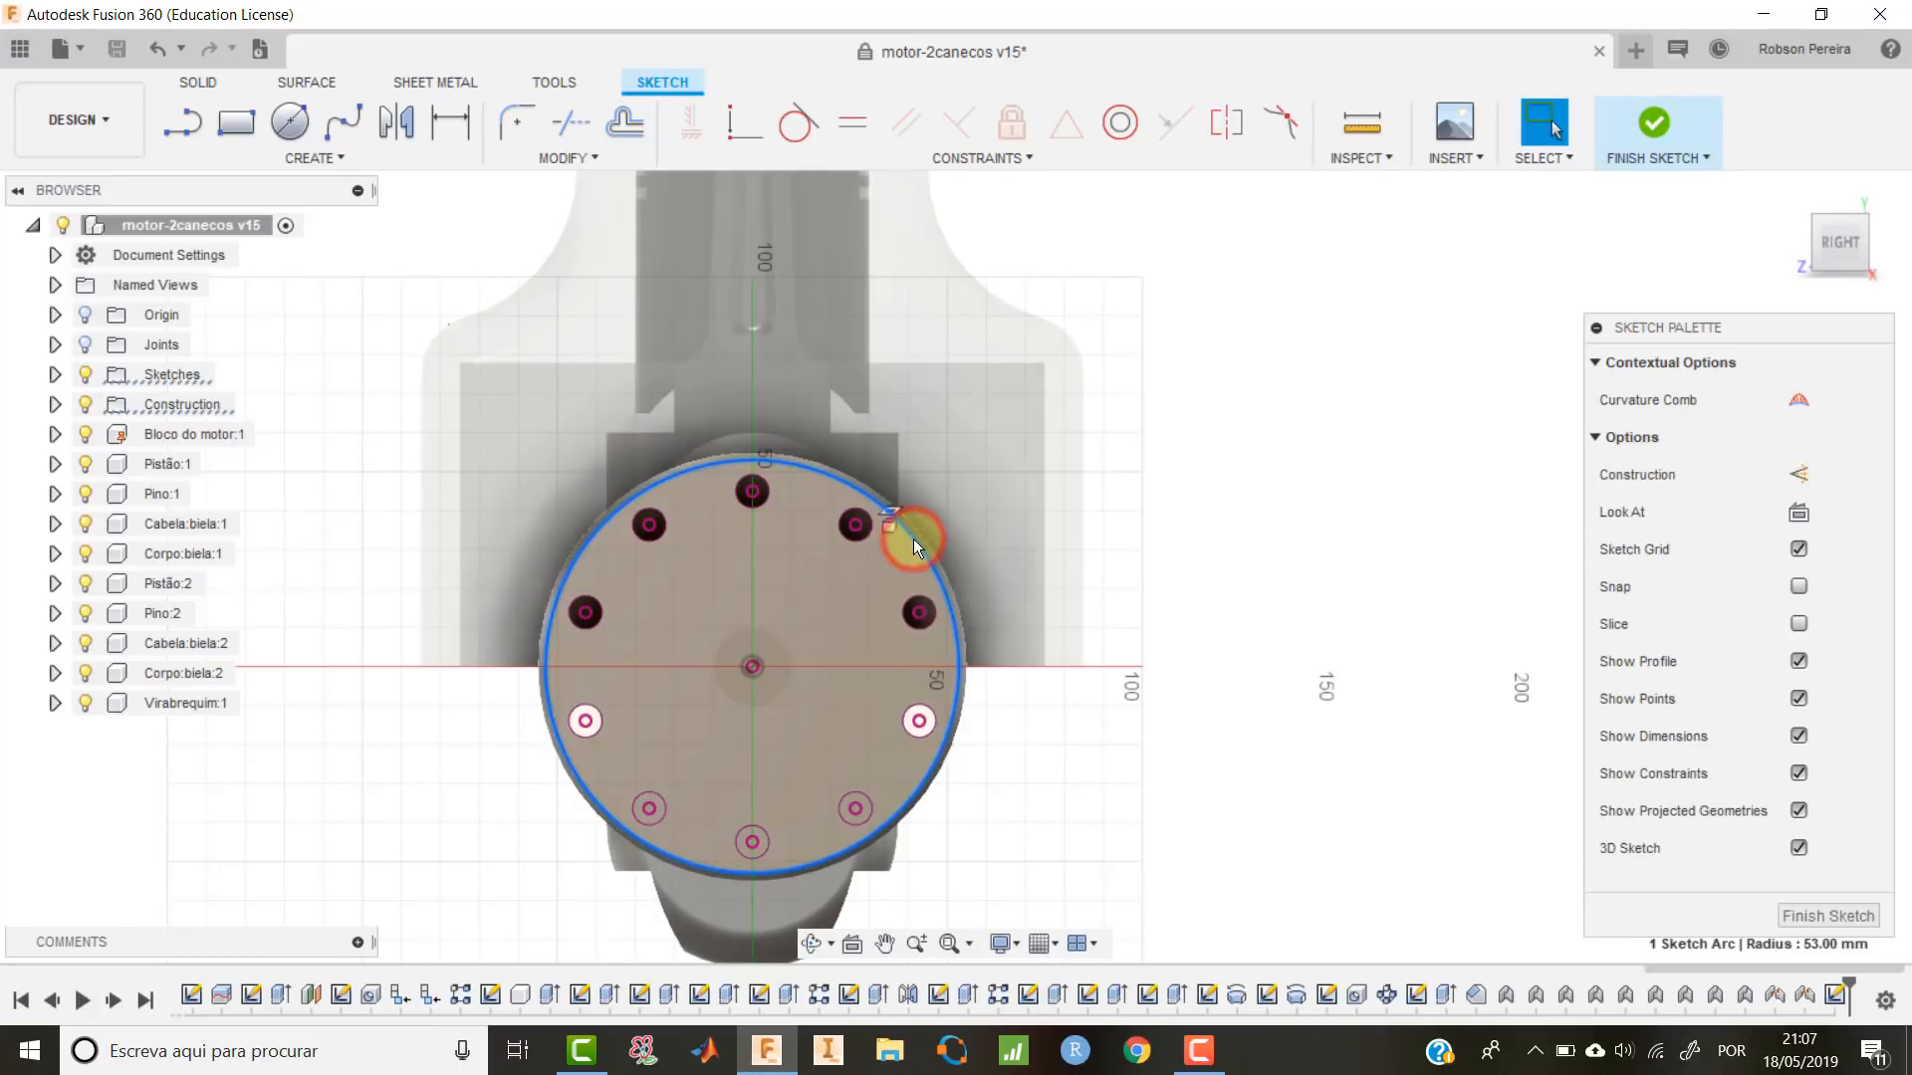
key("Delete")
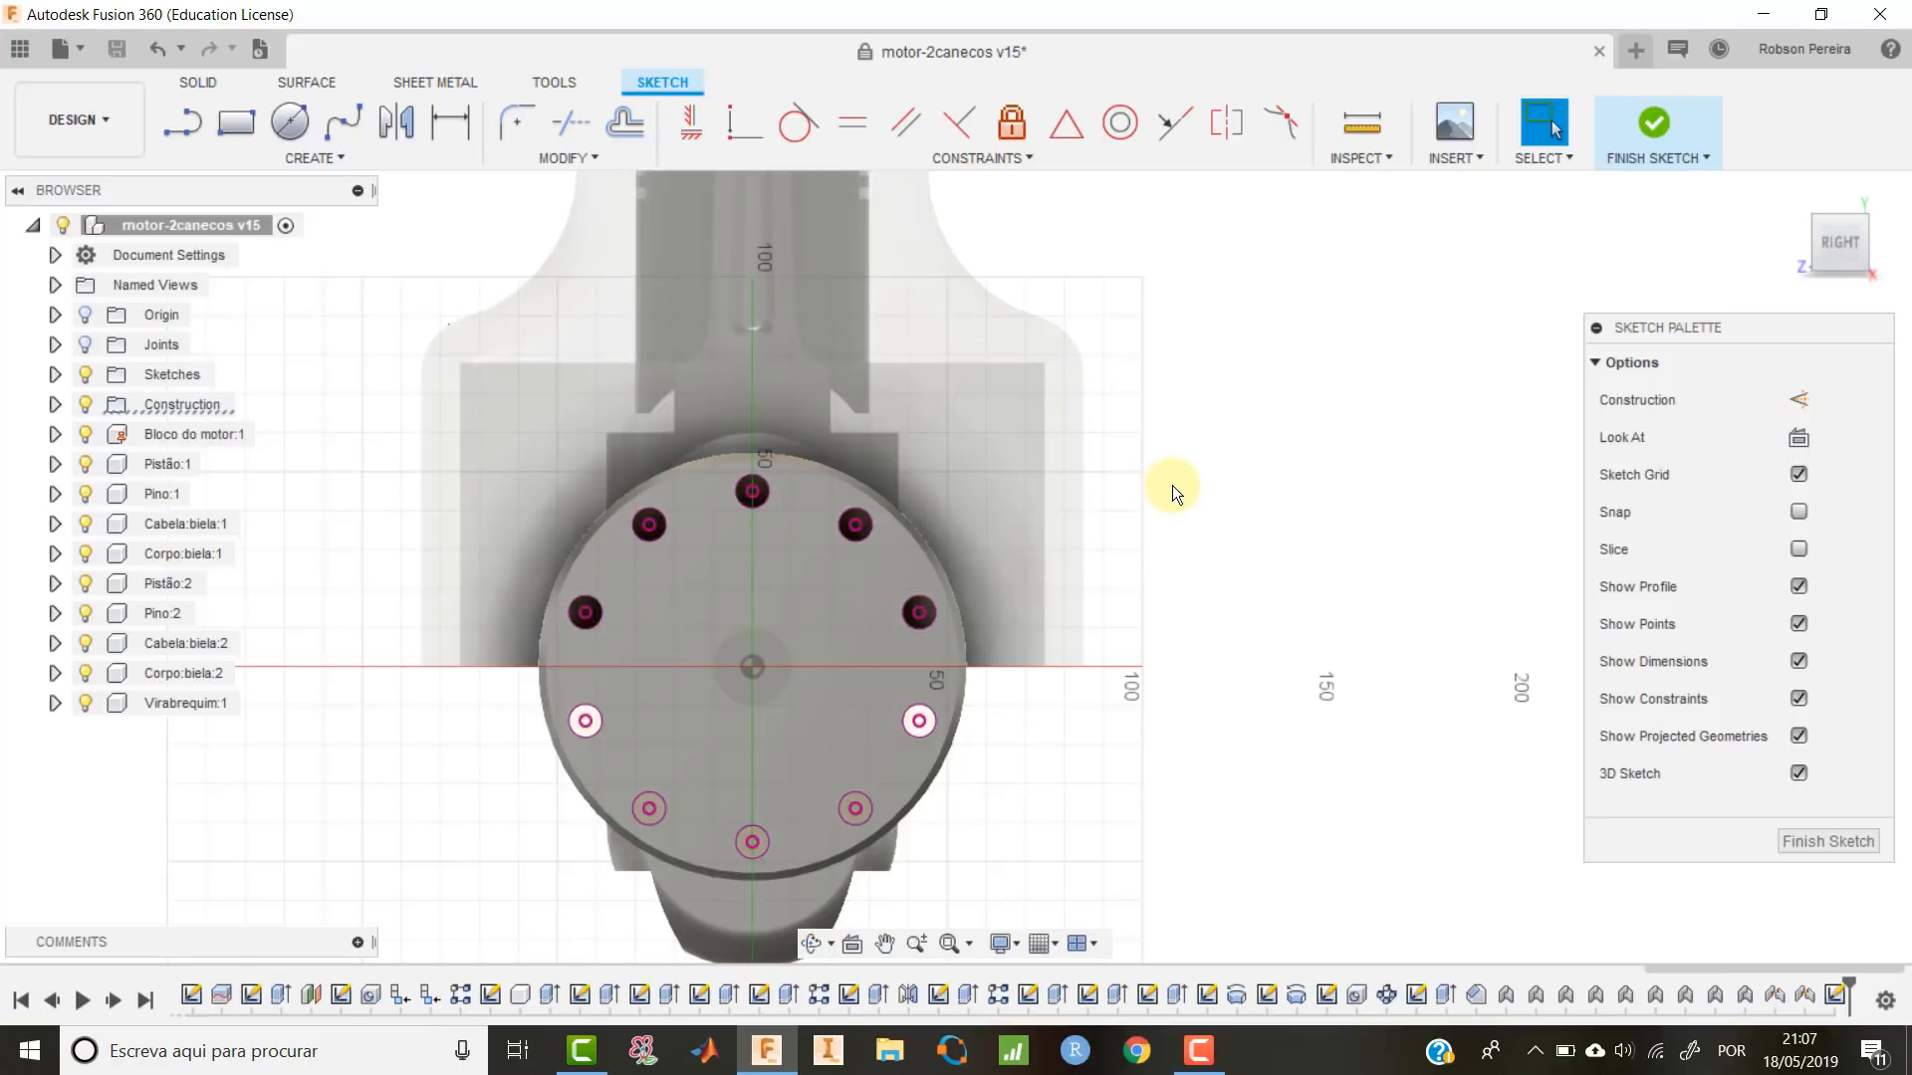
Project the flange's full-diameter outer edge, just behind its edge chamfer, into the sketch.
middle_click_drag(1095, 572, 1169, 570, "shift")
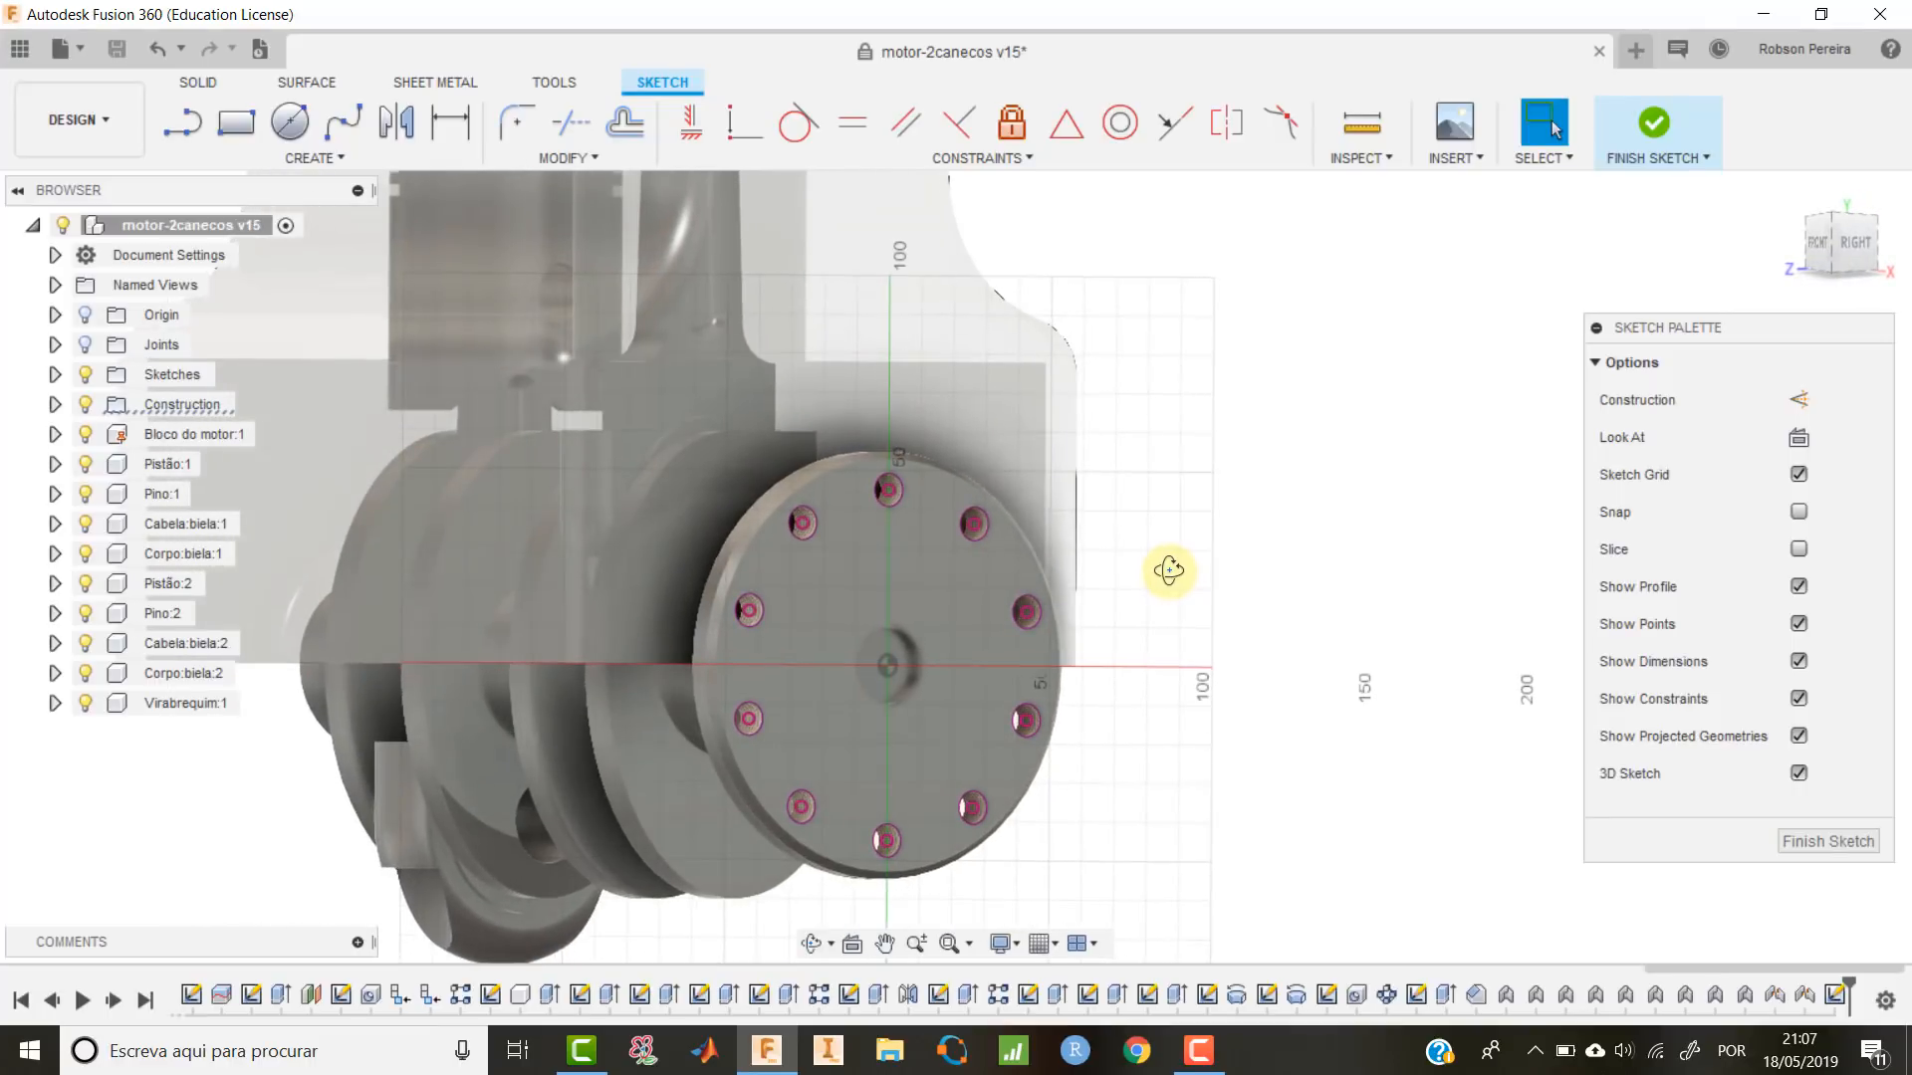
key("p")
scroll(1095, 506, "up", 2)
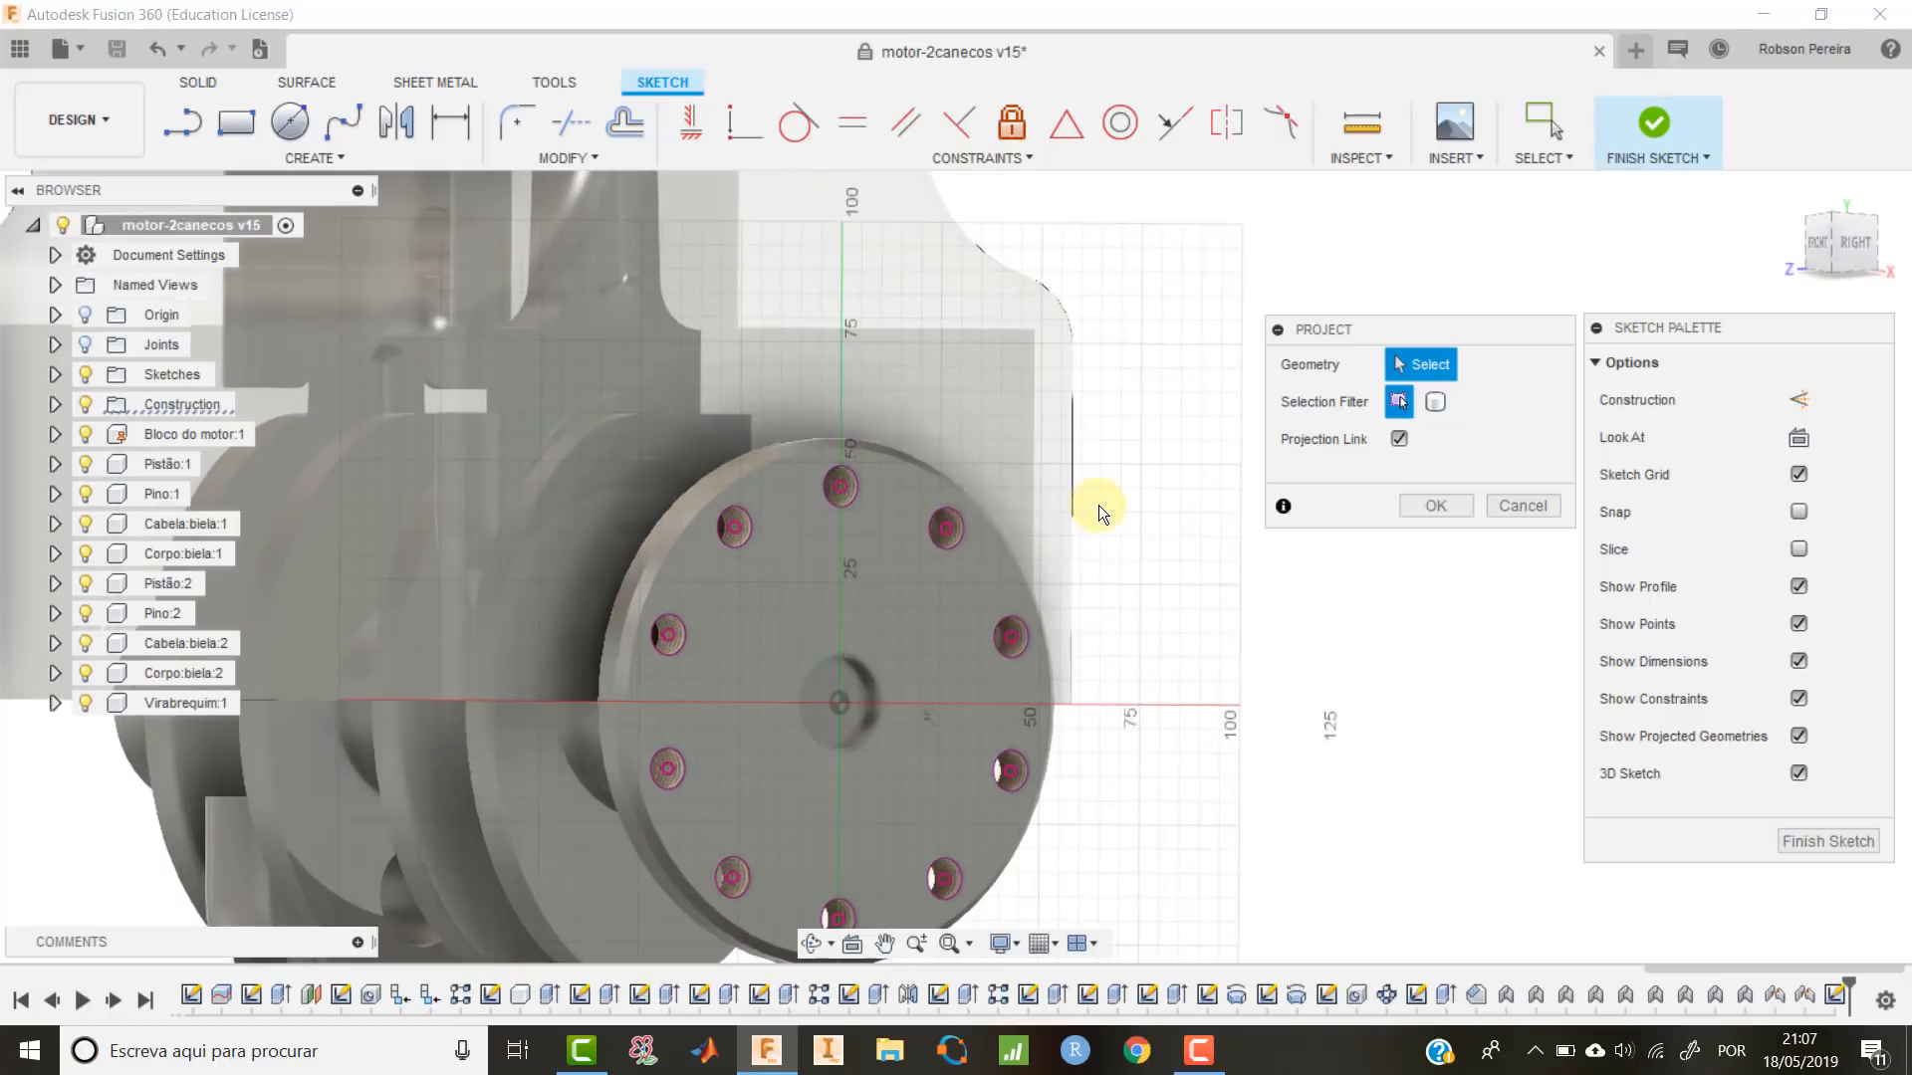
left_click(703, 494)
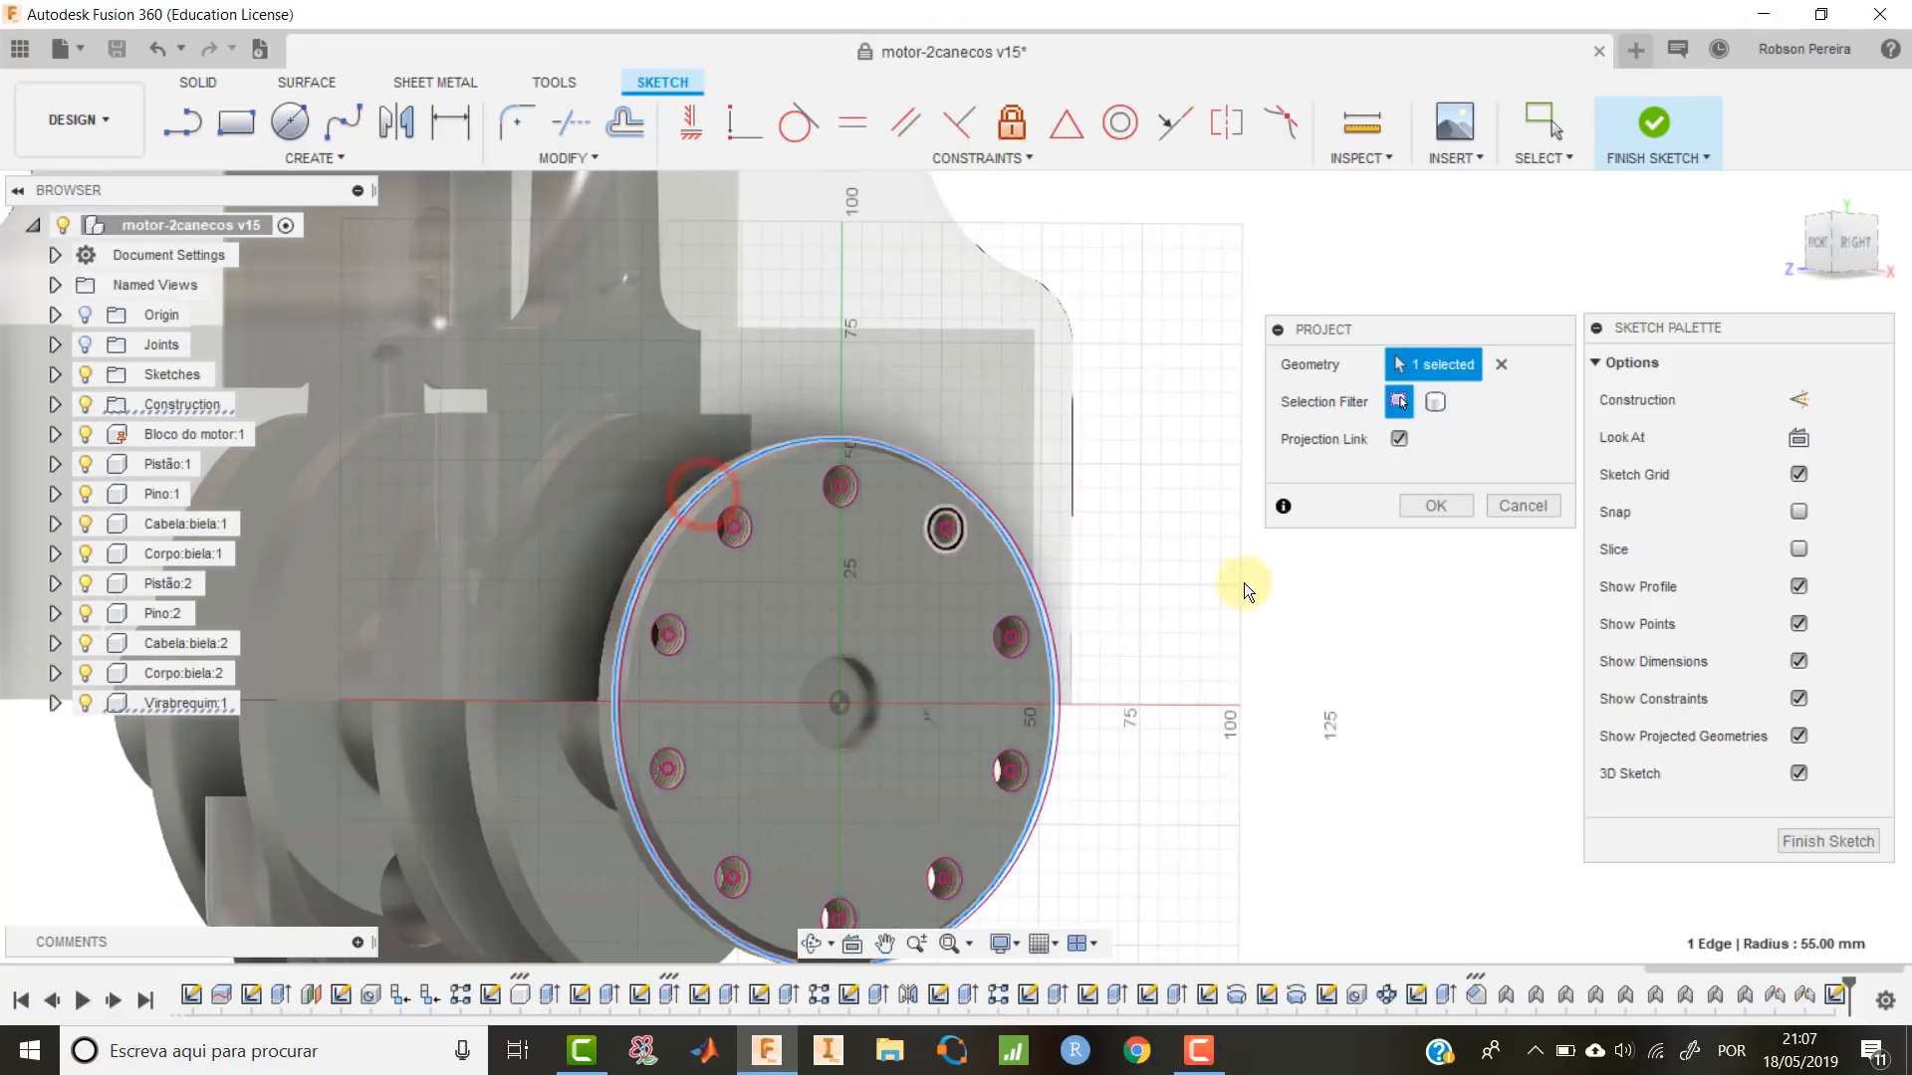
middle_click_drag(1245, 586, 1320, 572, "shift")
left_click(1435, 506)
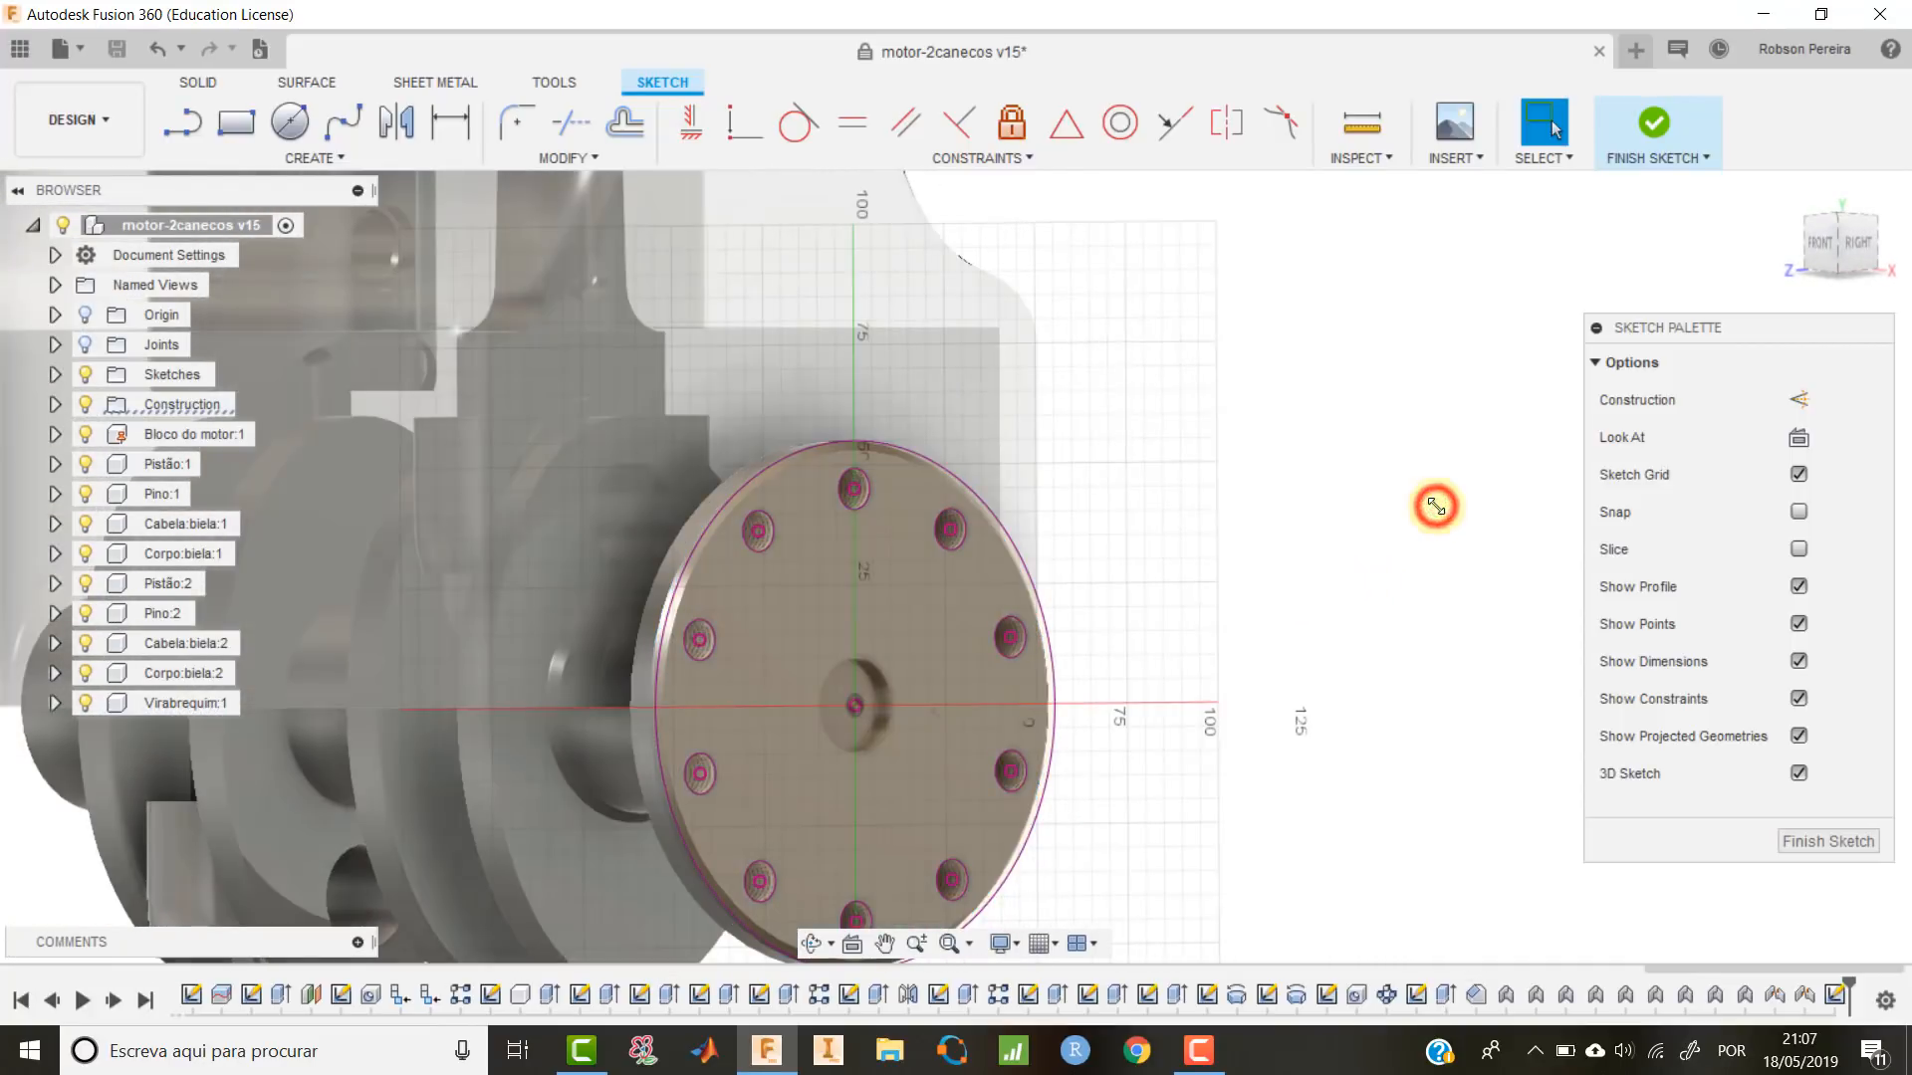
Extrude the projected flange profile with its bolt holes 10 mm outward as a new component.
scroll(1102, 596, "down", 3)
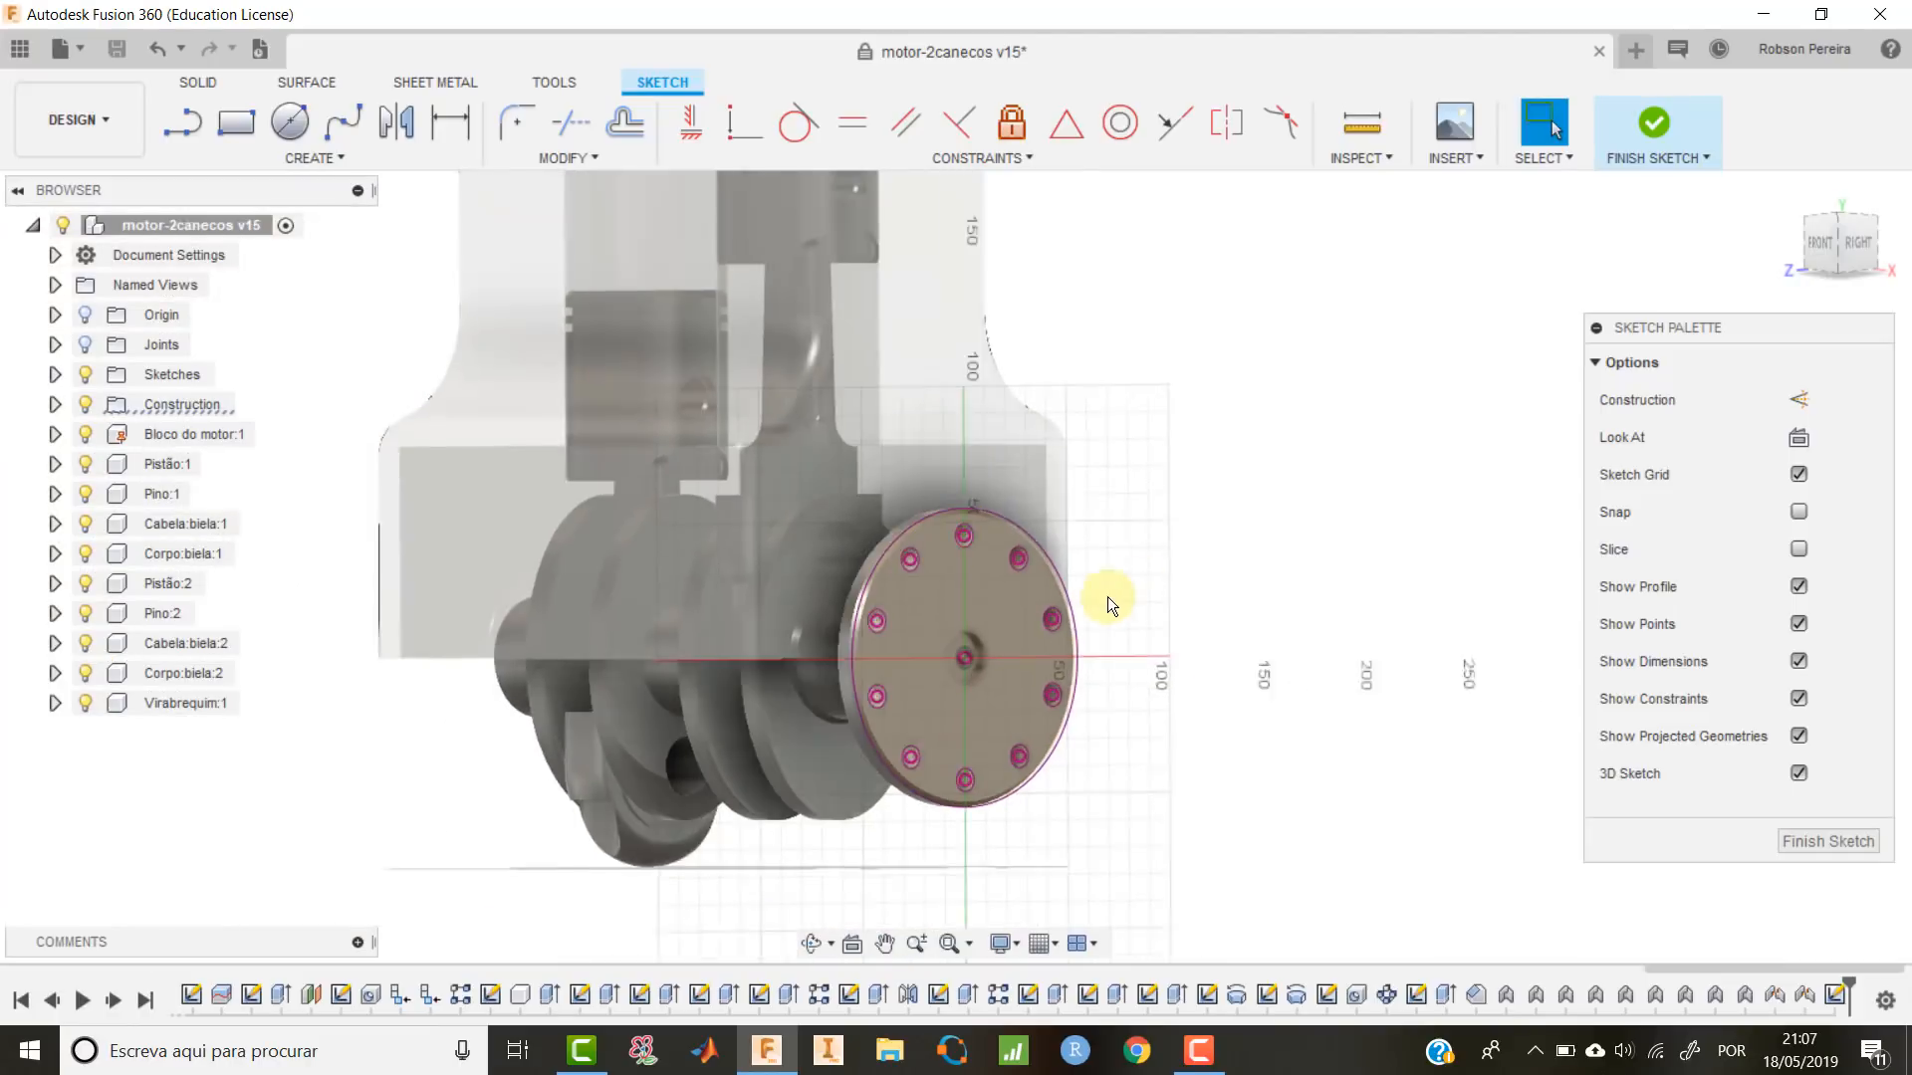
left_click(1790, 192)
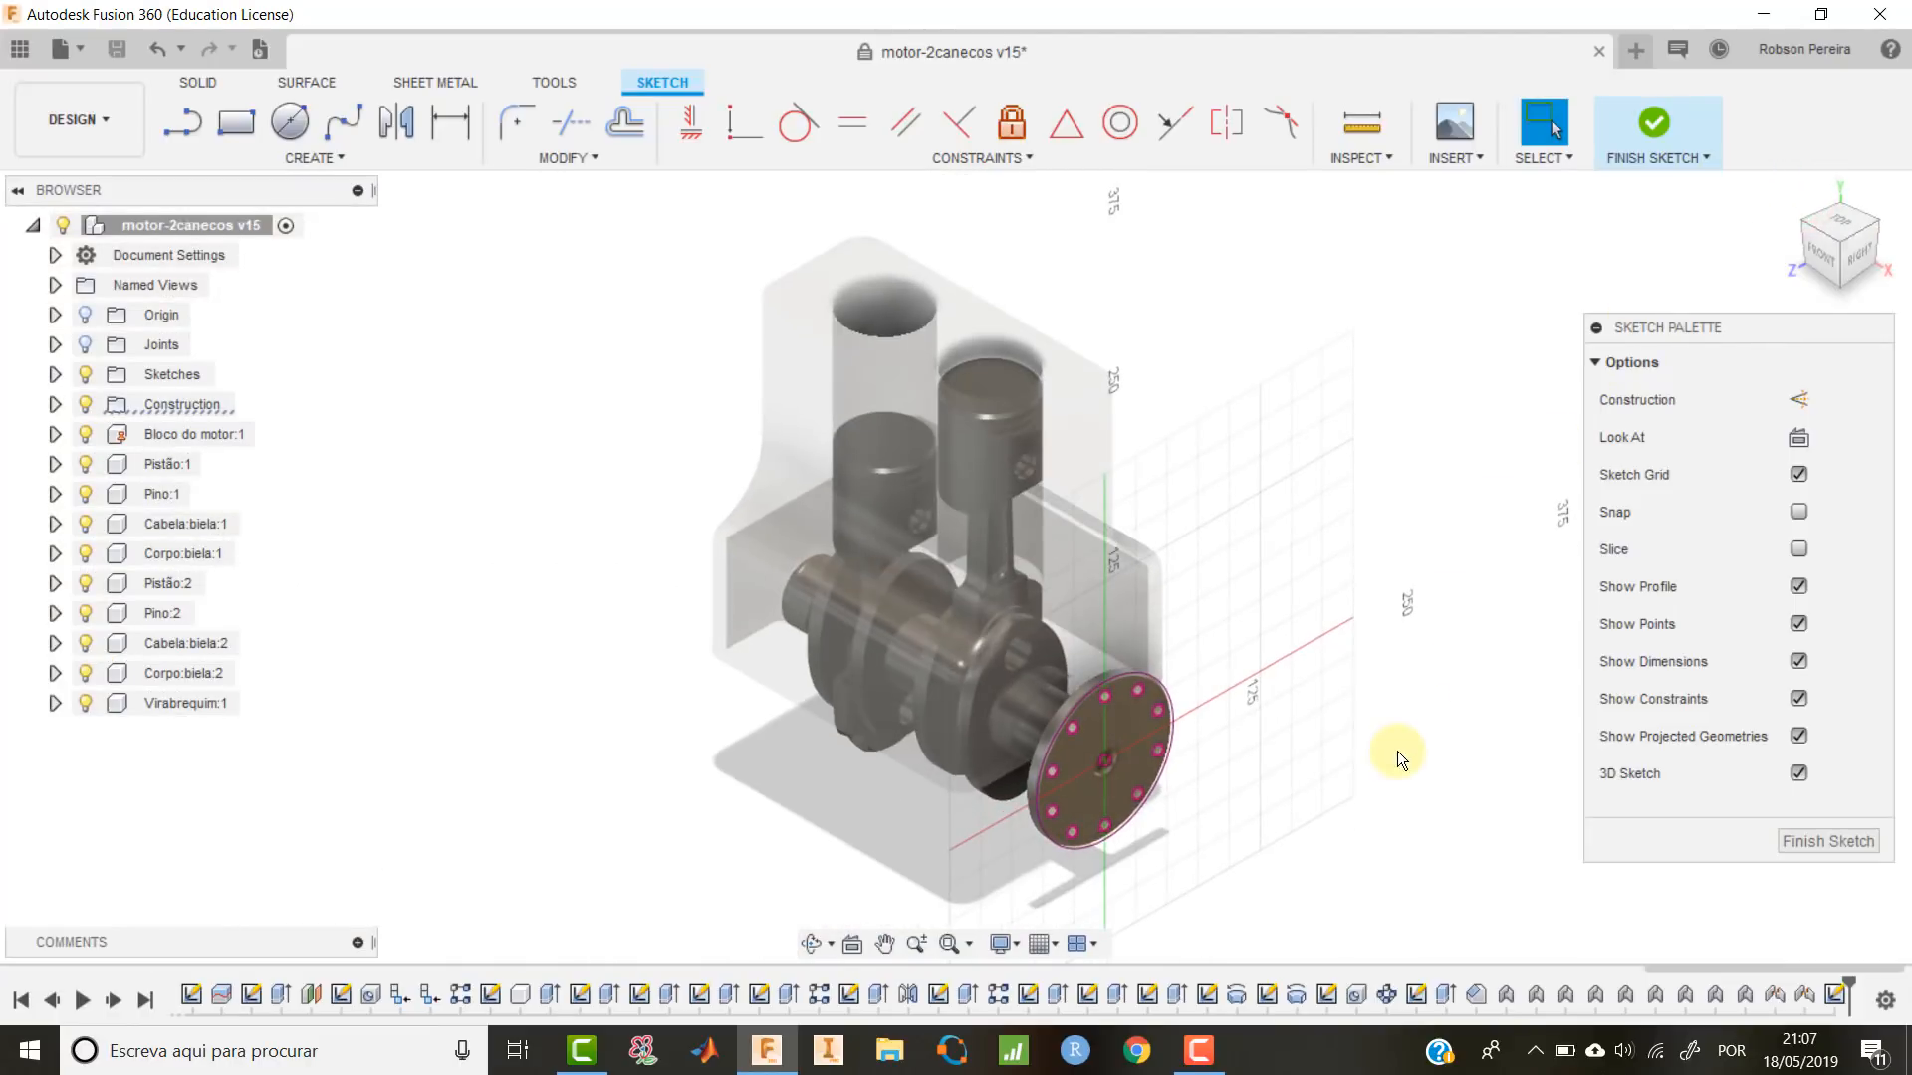
key("e")
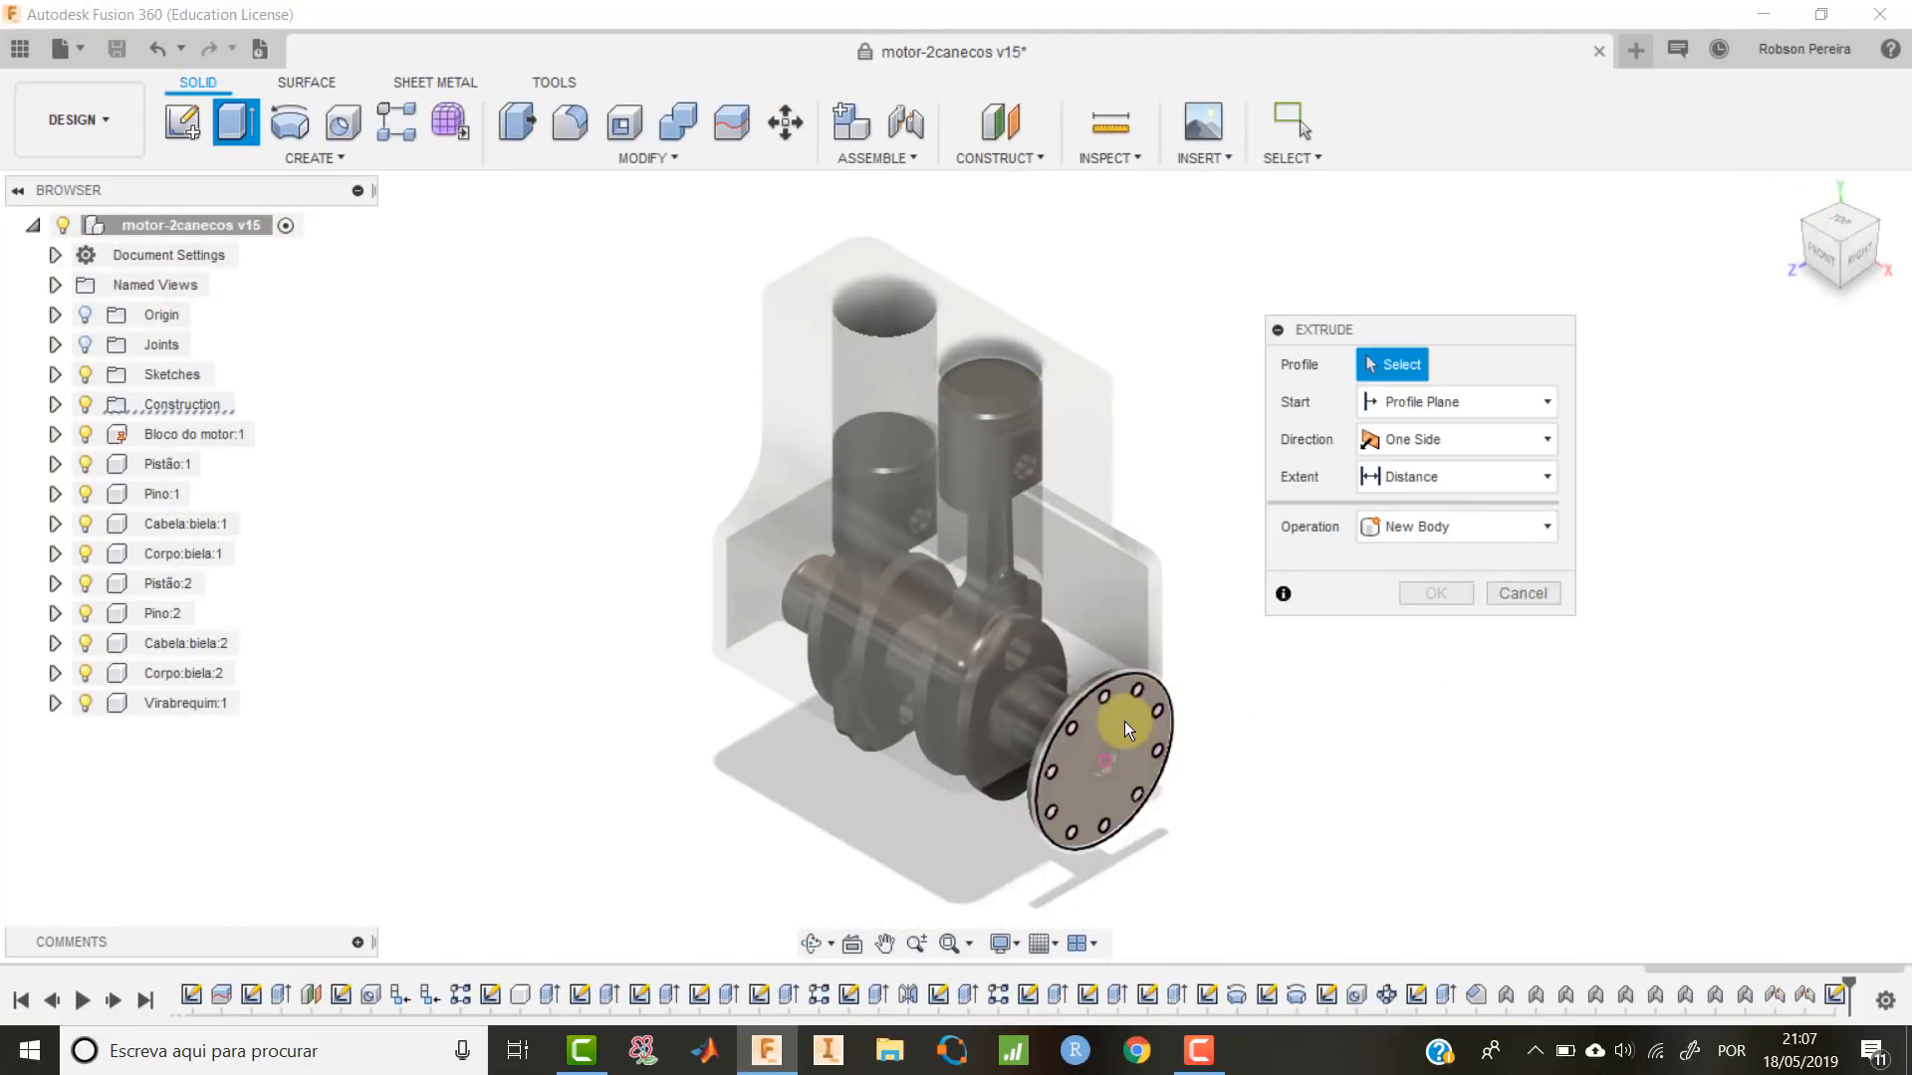
left_click(1126, 721)
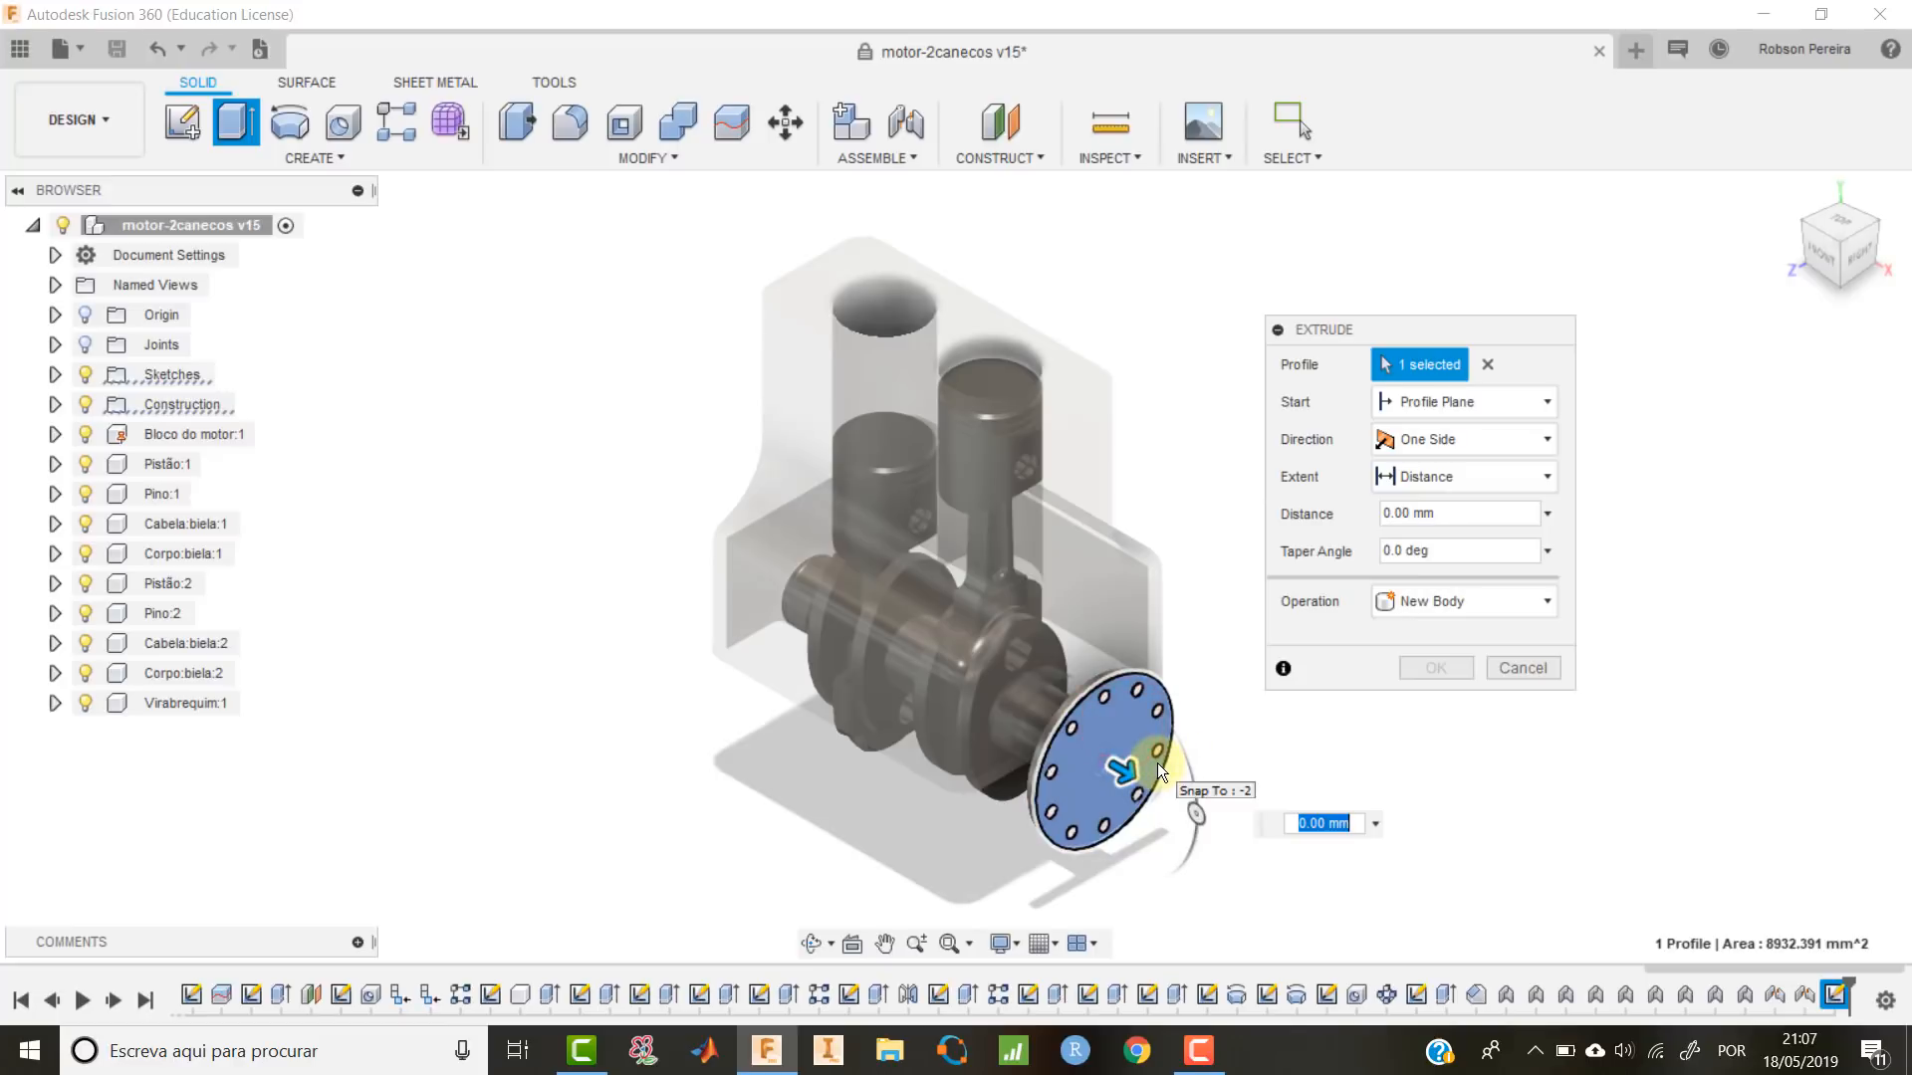
type("10")
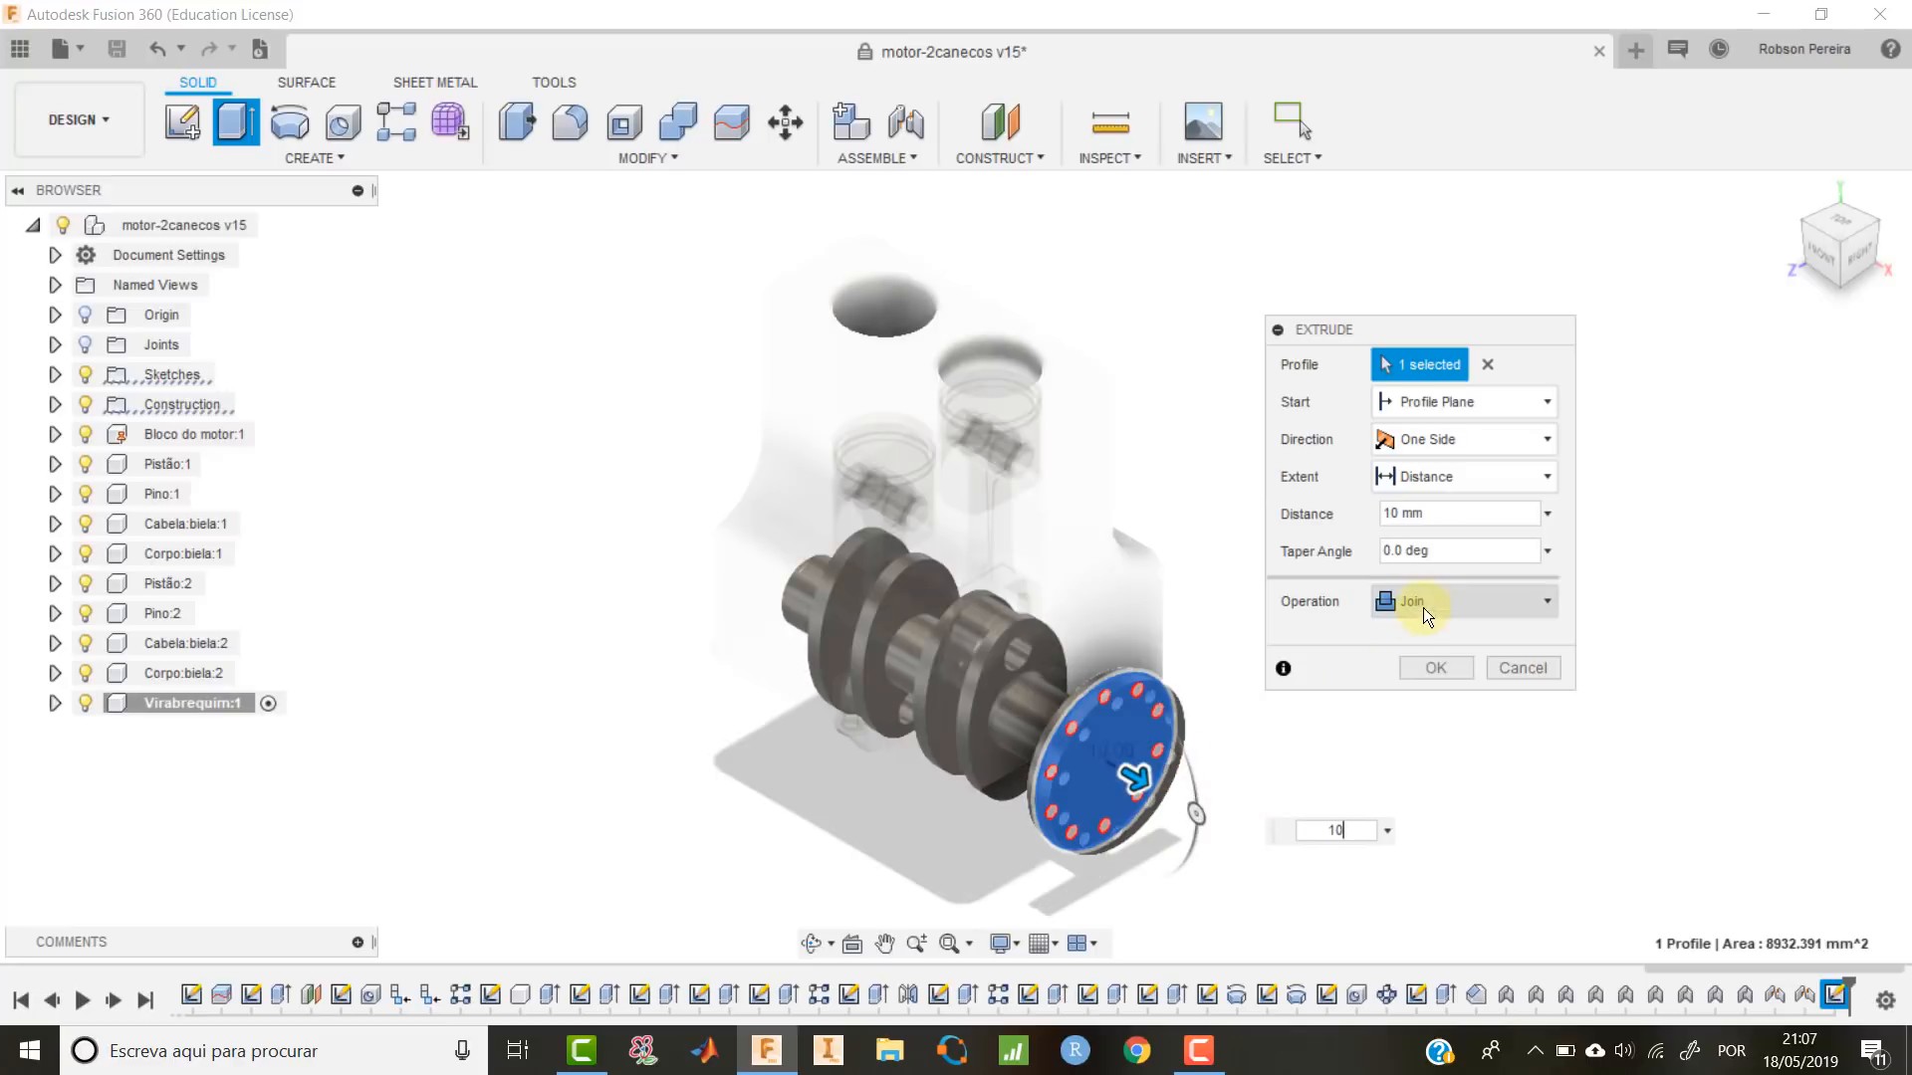
left_click(1444, 598)
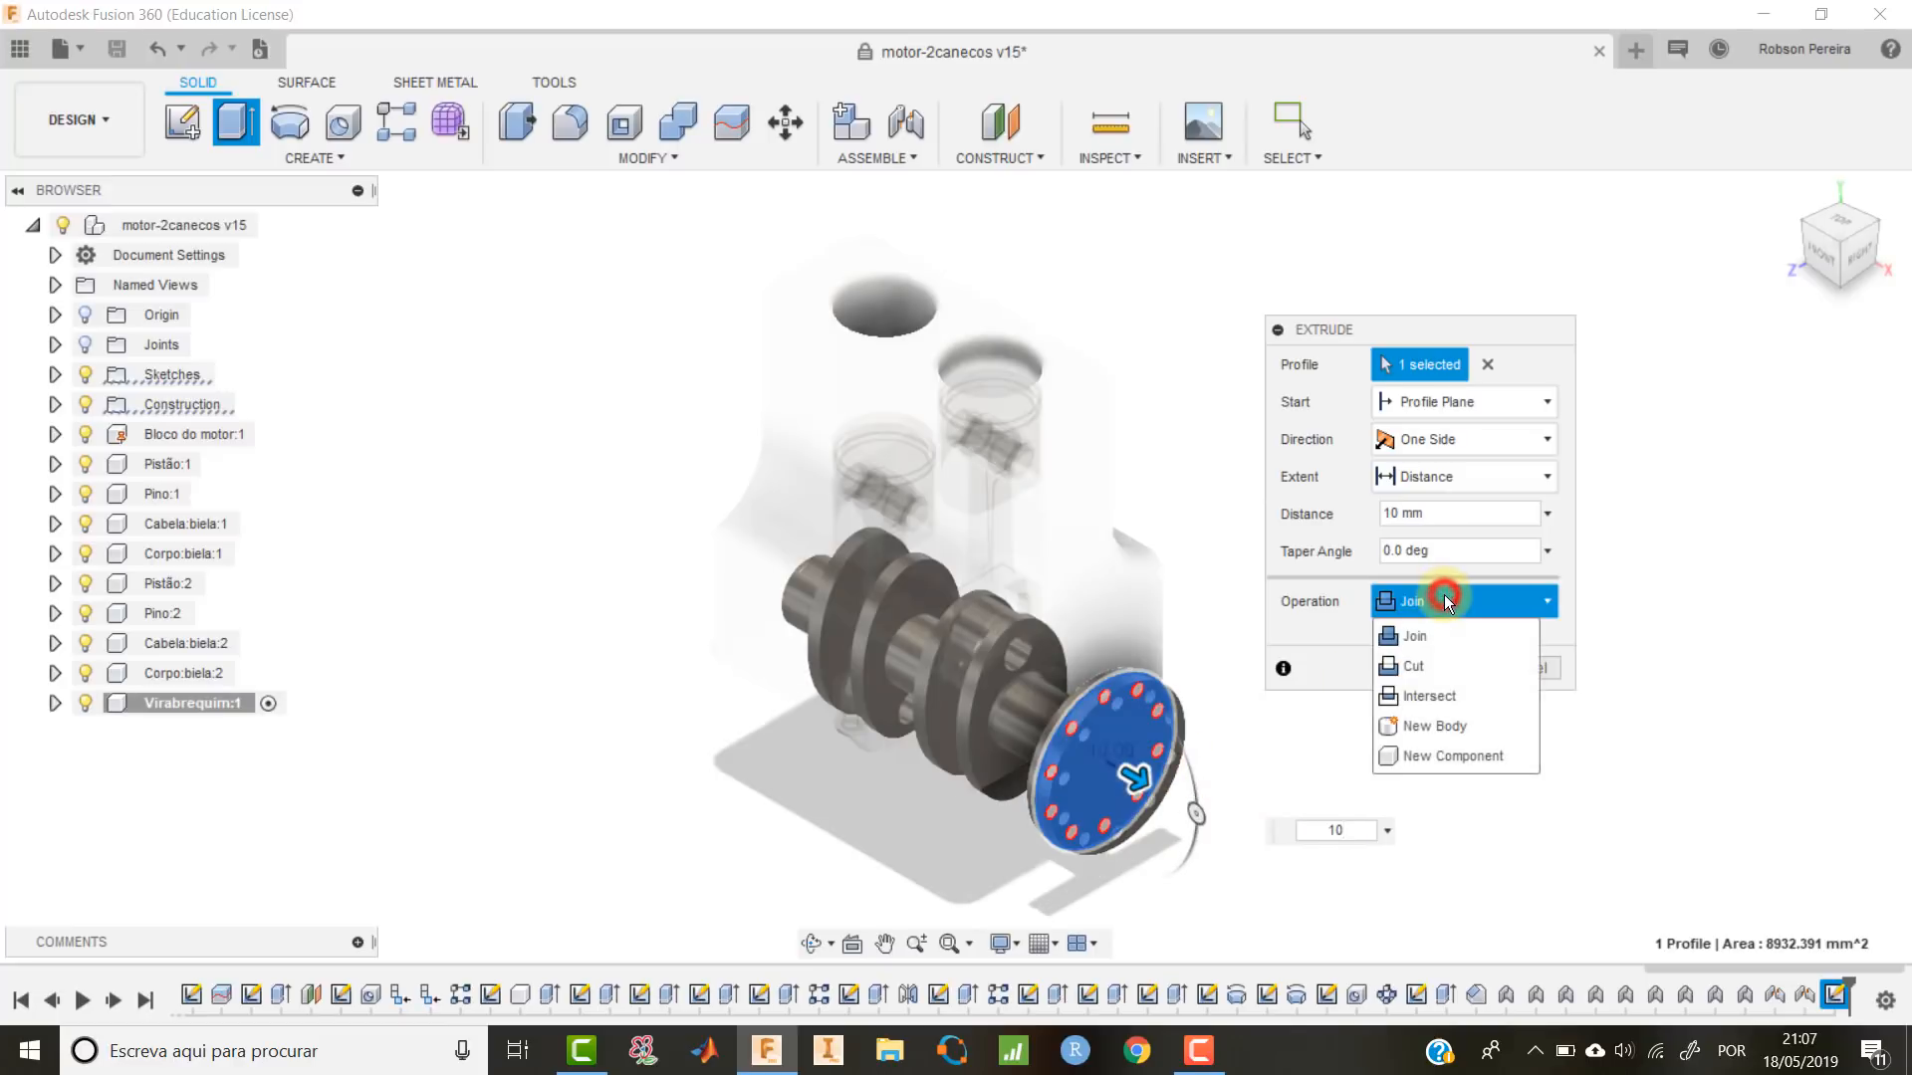
left_click(1432, 751)
left_click(1448, 668)
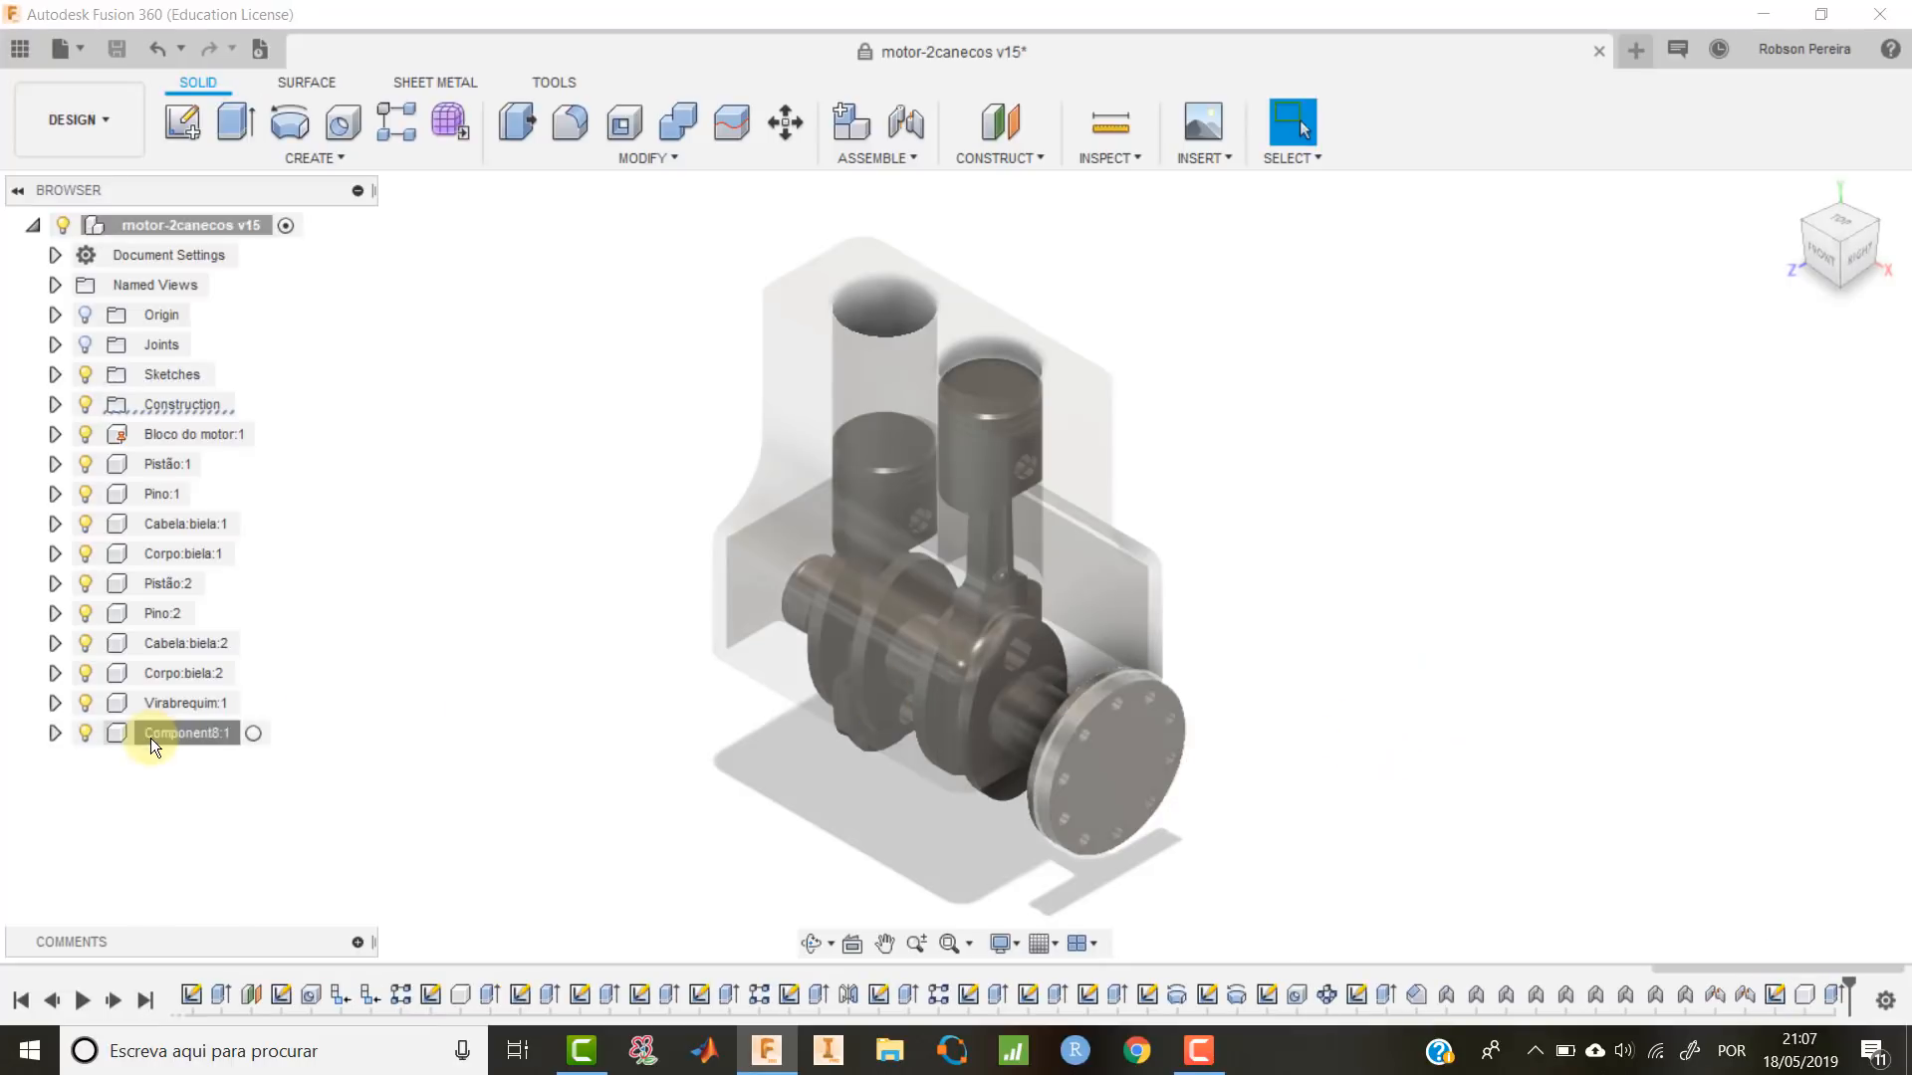
Rename the new component as Suporte hélice.
double_click(165, 733)
type("S")
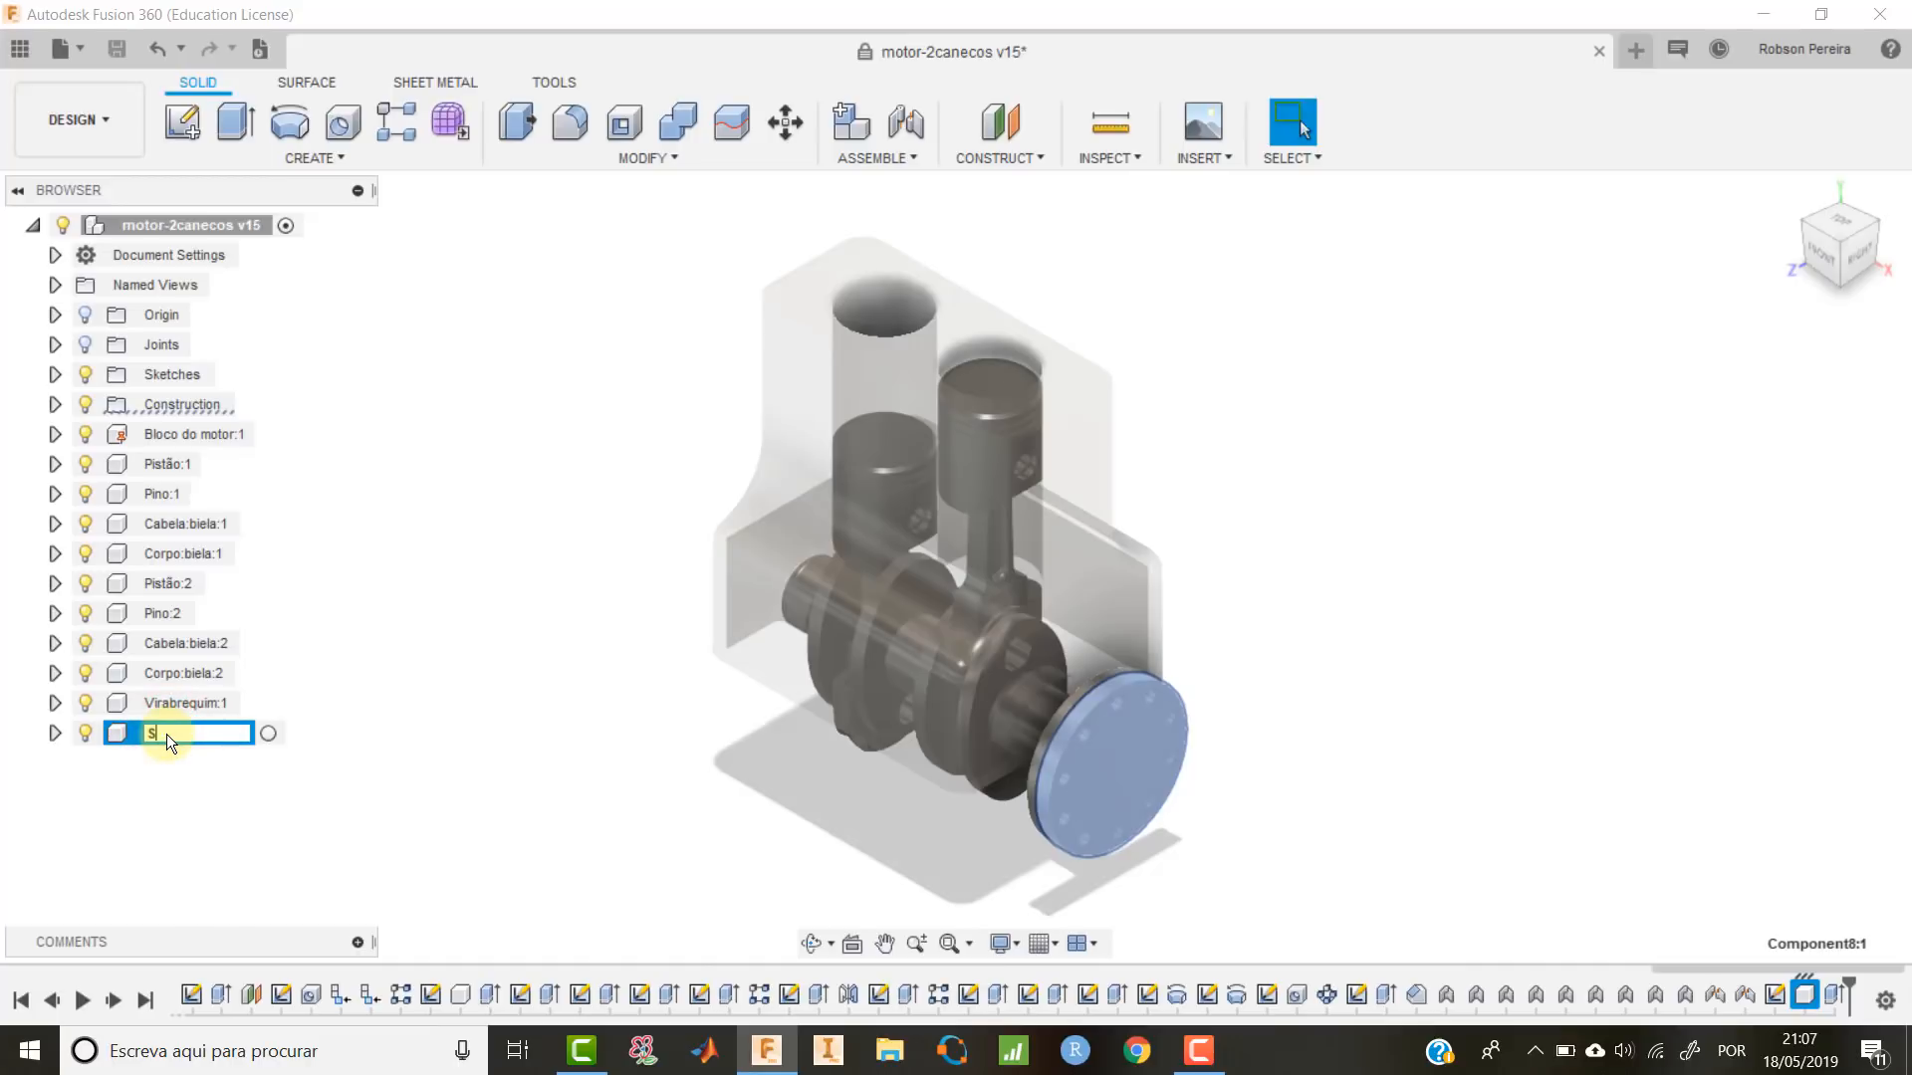
type("uporte hélice")
key("Return")
Chamfer the two outer circular edges of the Suporte hélice disc with an equal distance of 2 mm.
left_click(633, 152)
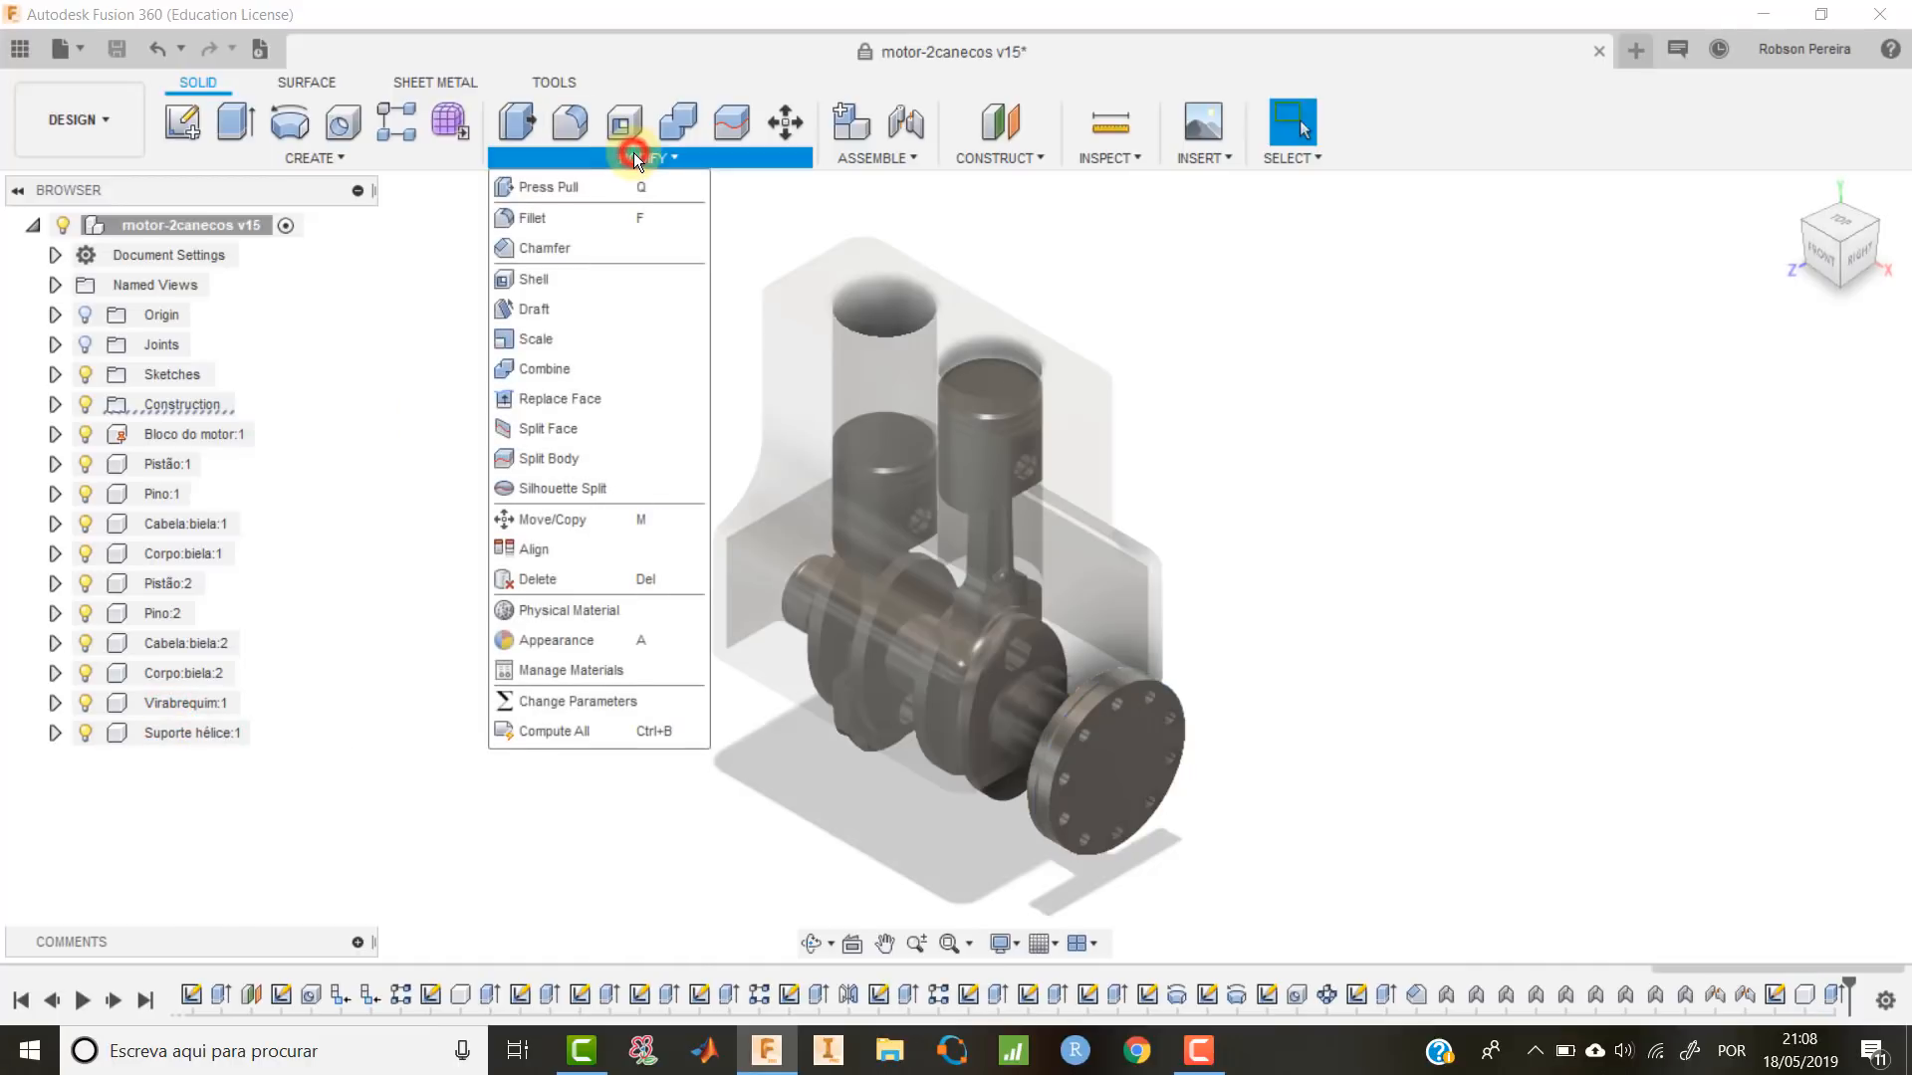
left_click(568, 247)
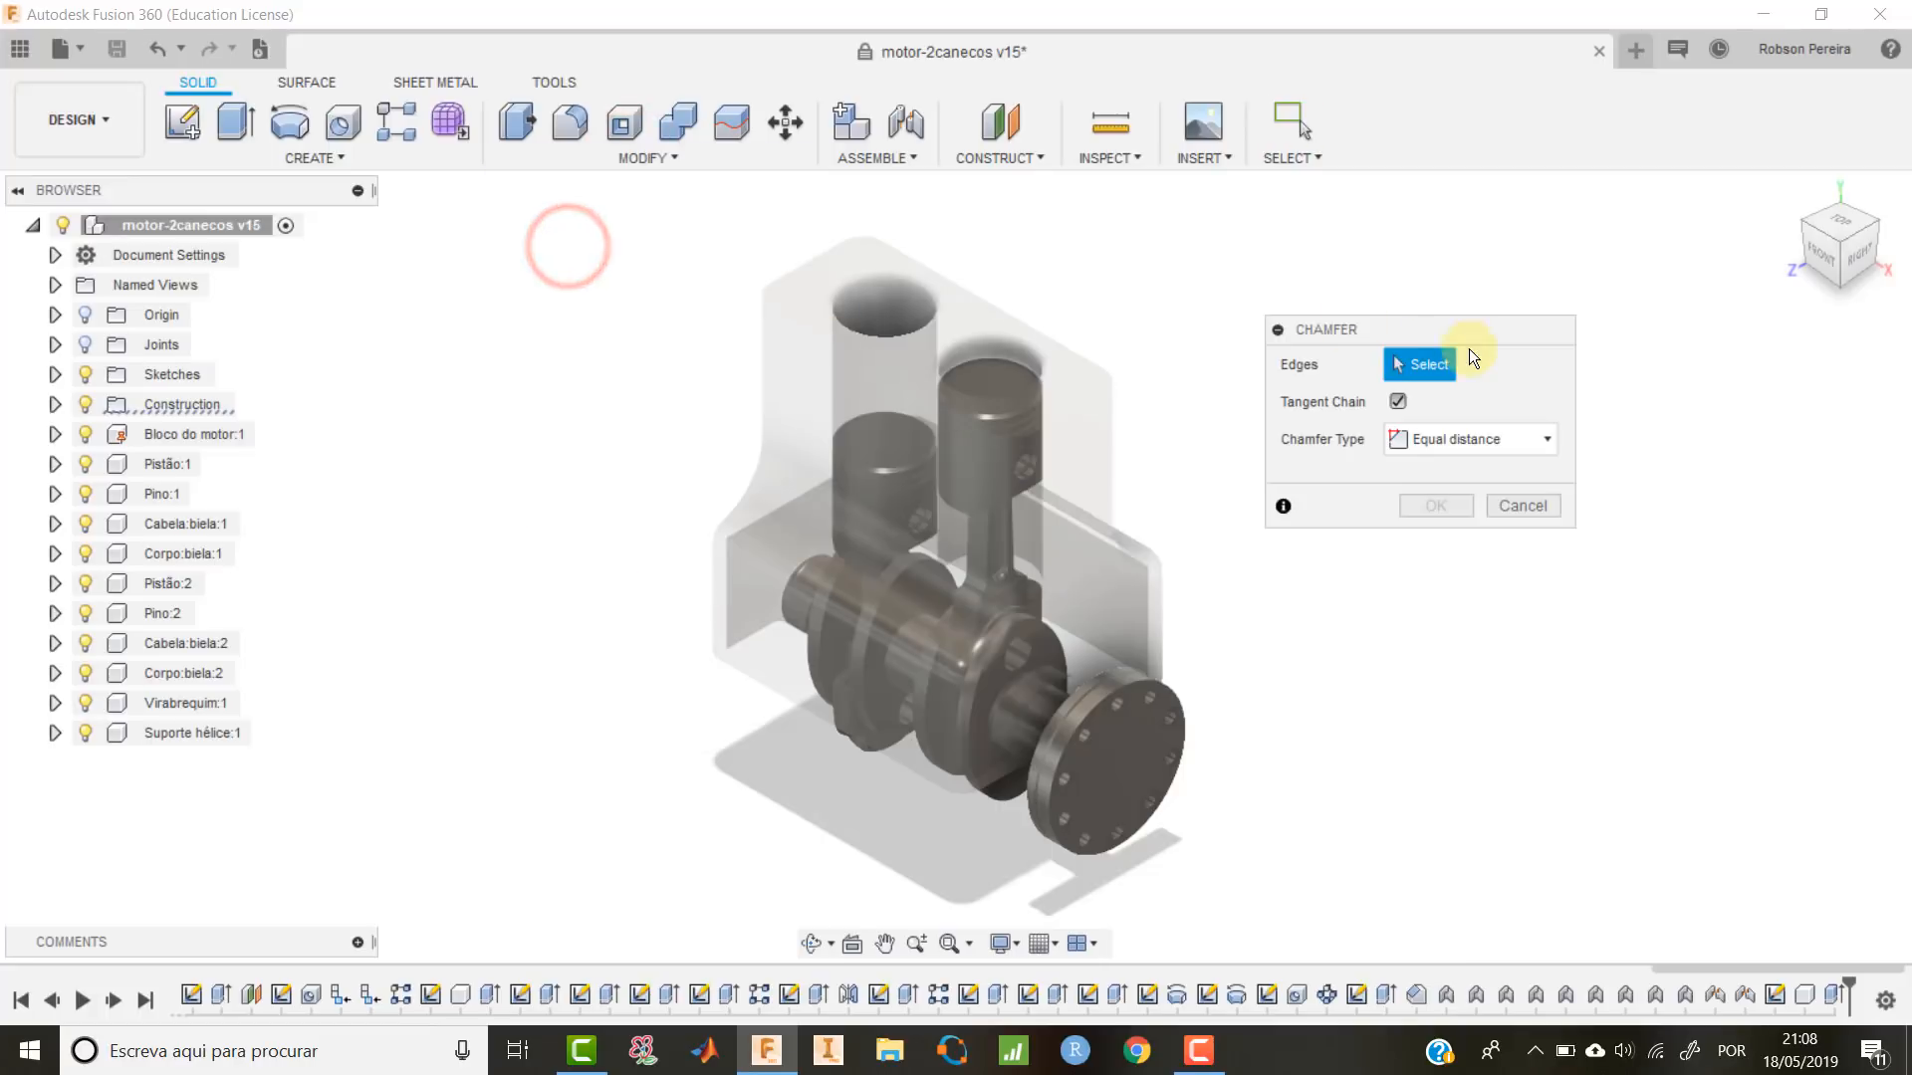
scroll(1211, 707, "up", 5)
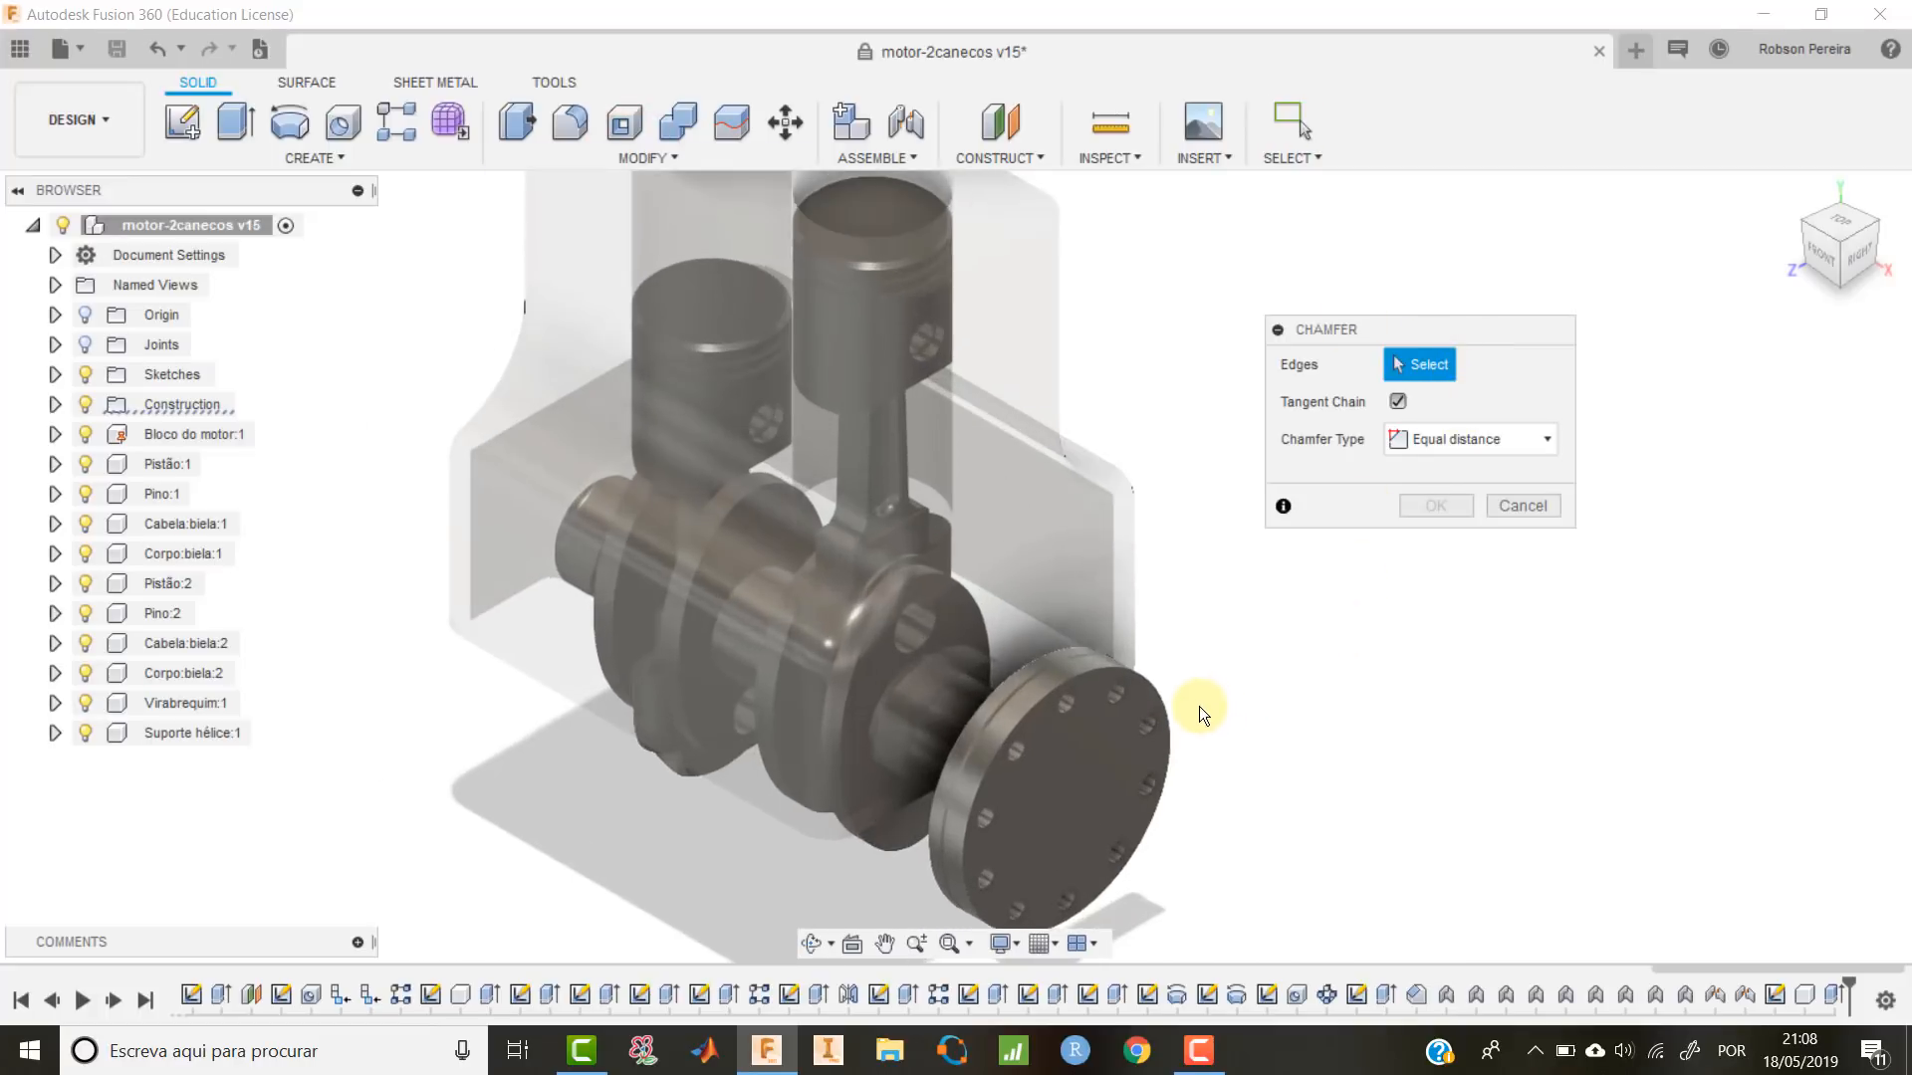
left_click(1147, 683)
middle_click_drag(1259, 685, 1103, 699, "shift")
left_click(1100, 697)
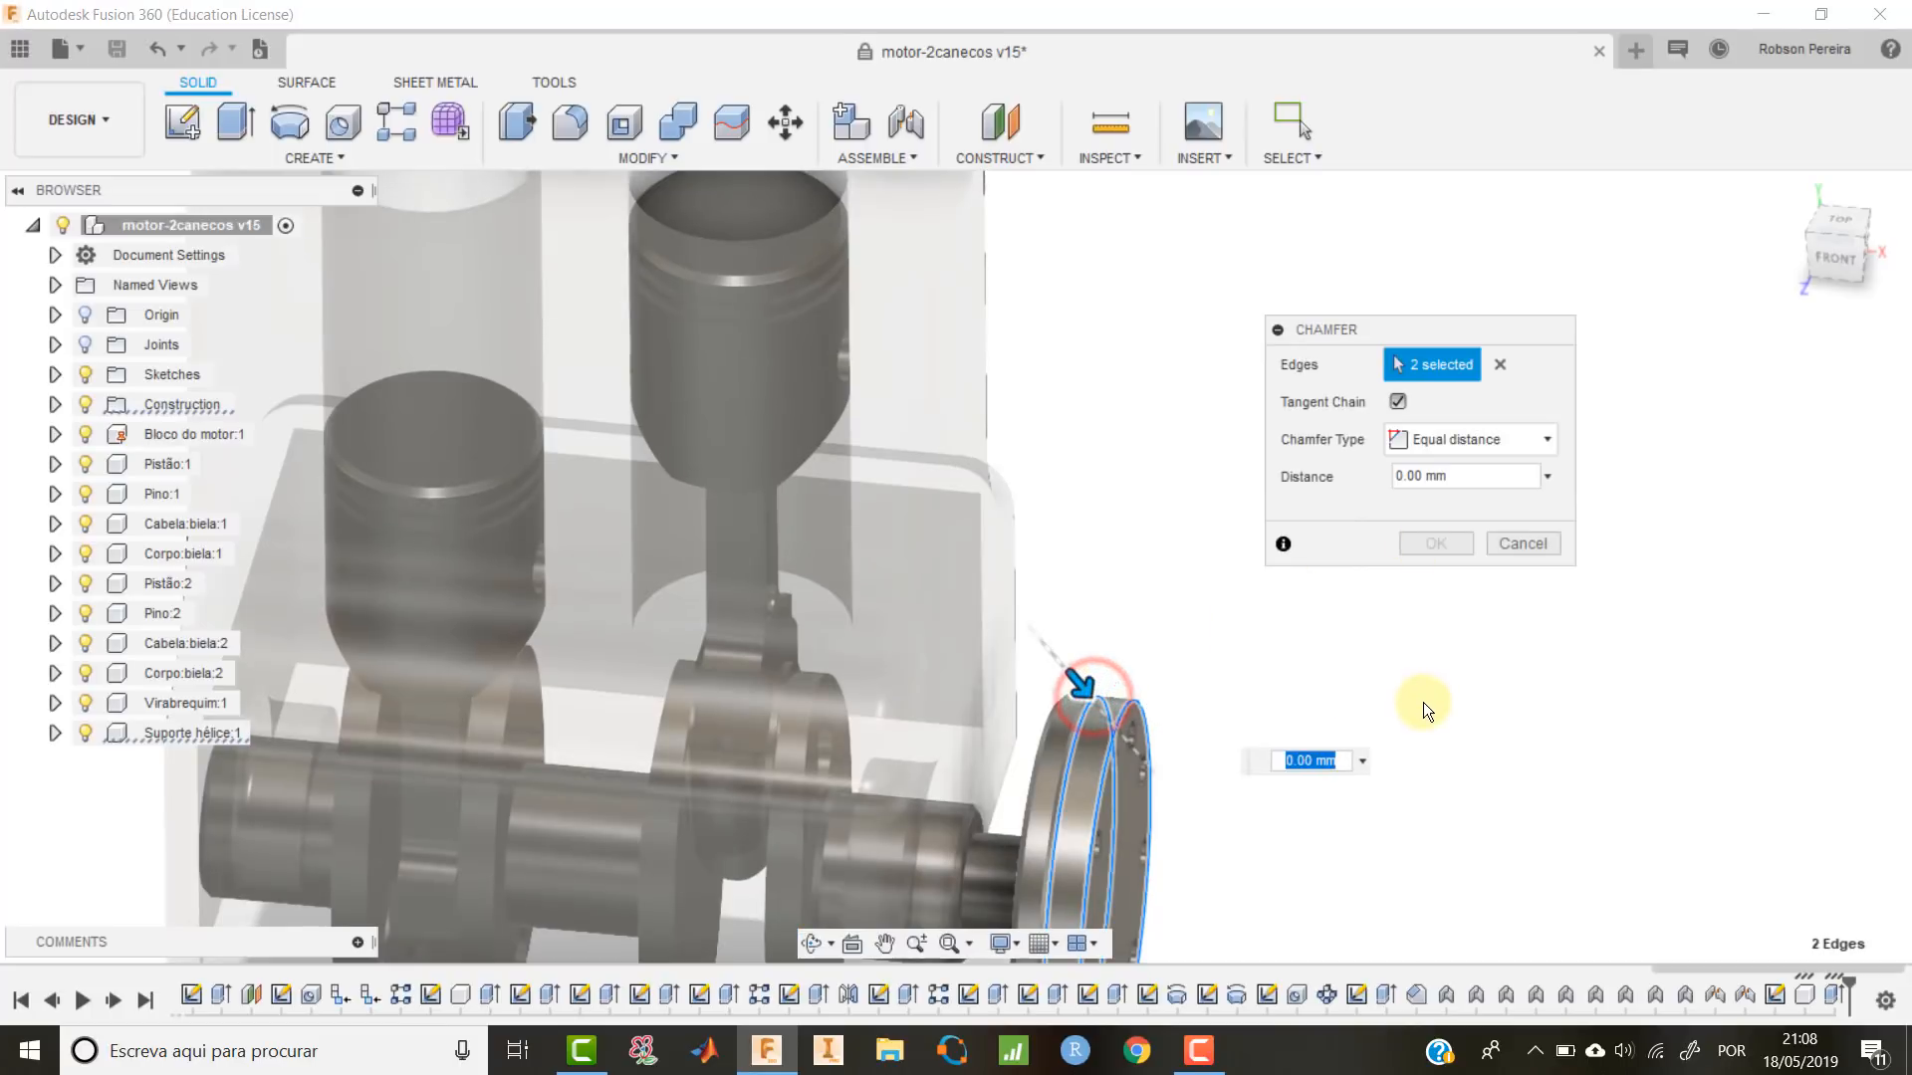
type("2")
scroll(1484, 717, "down", 2)
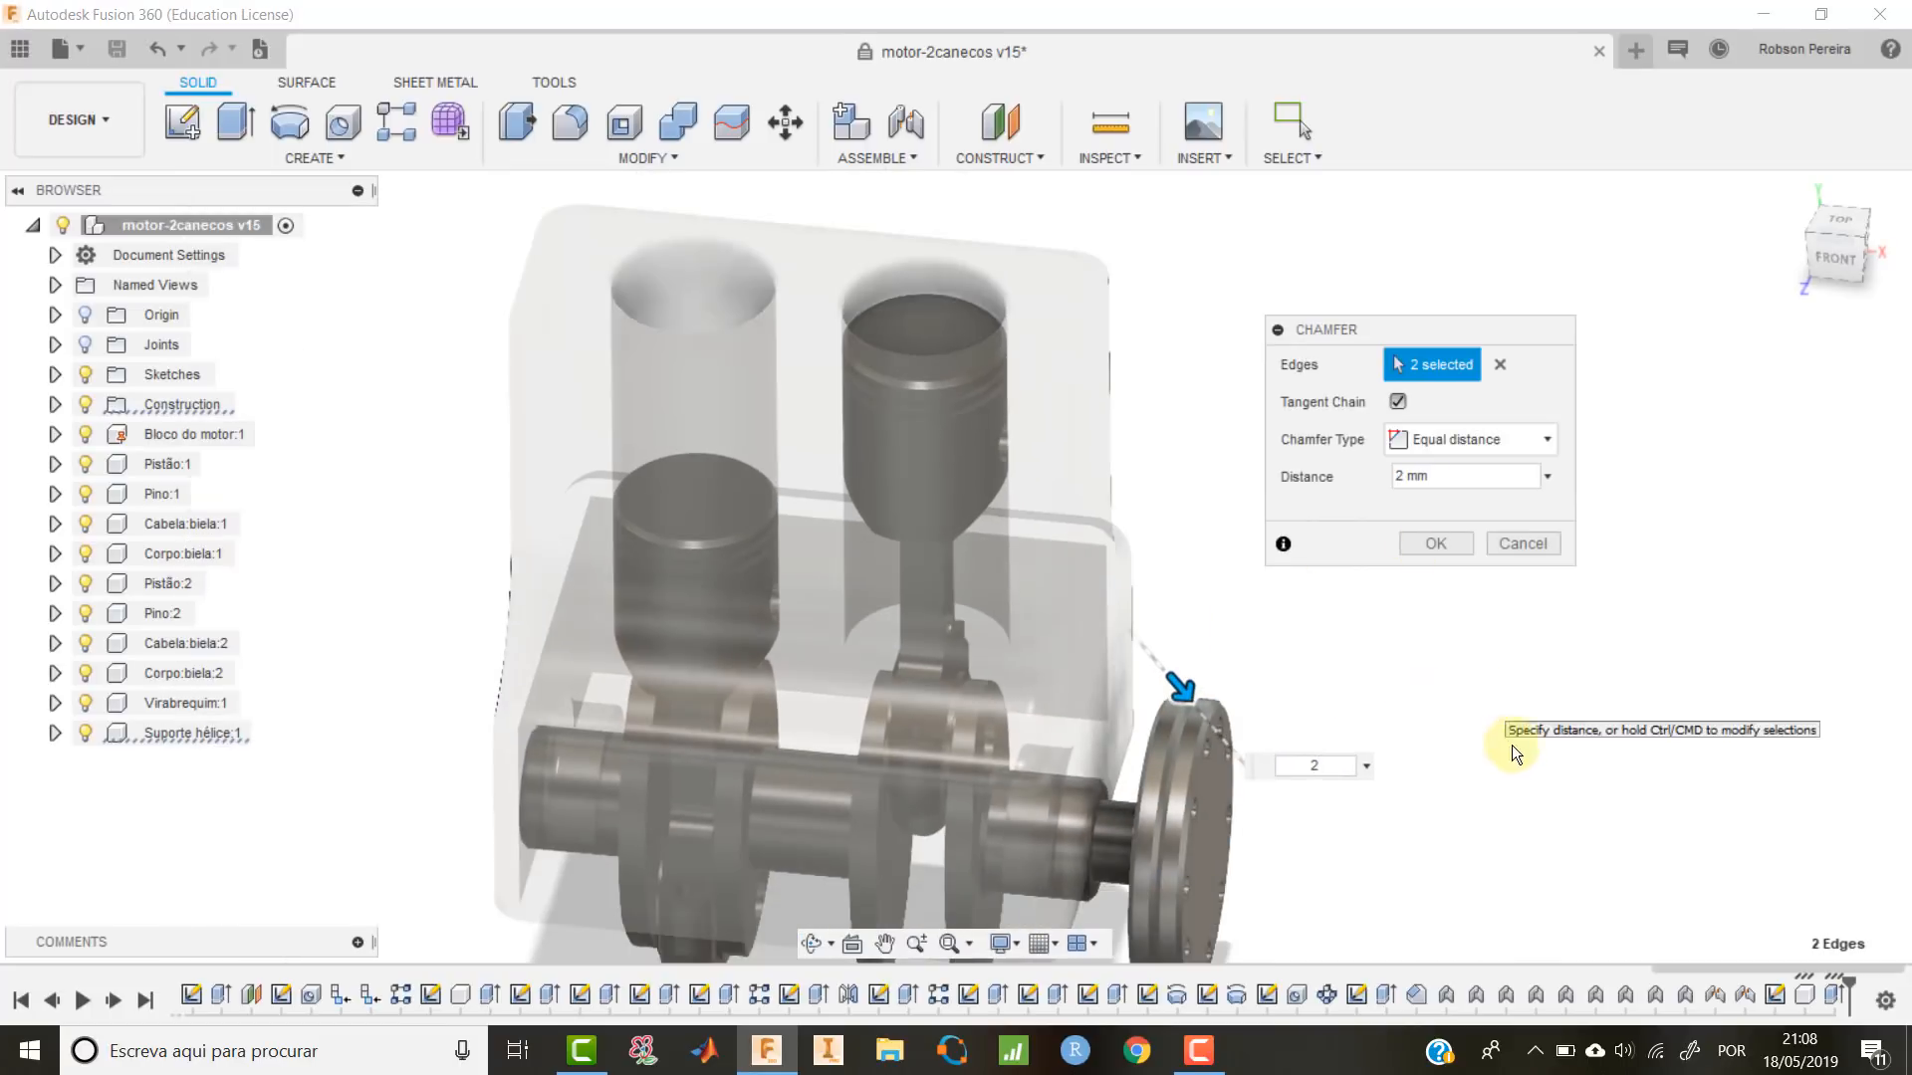
left_click(1443, 543)
scroll(1257, 792, "up", 5)
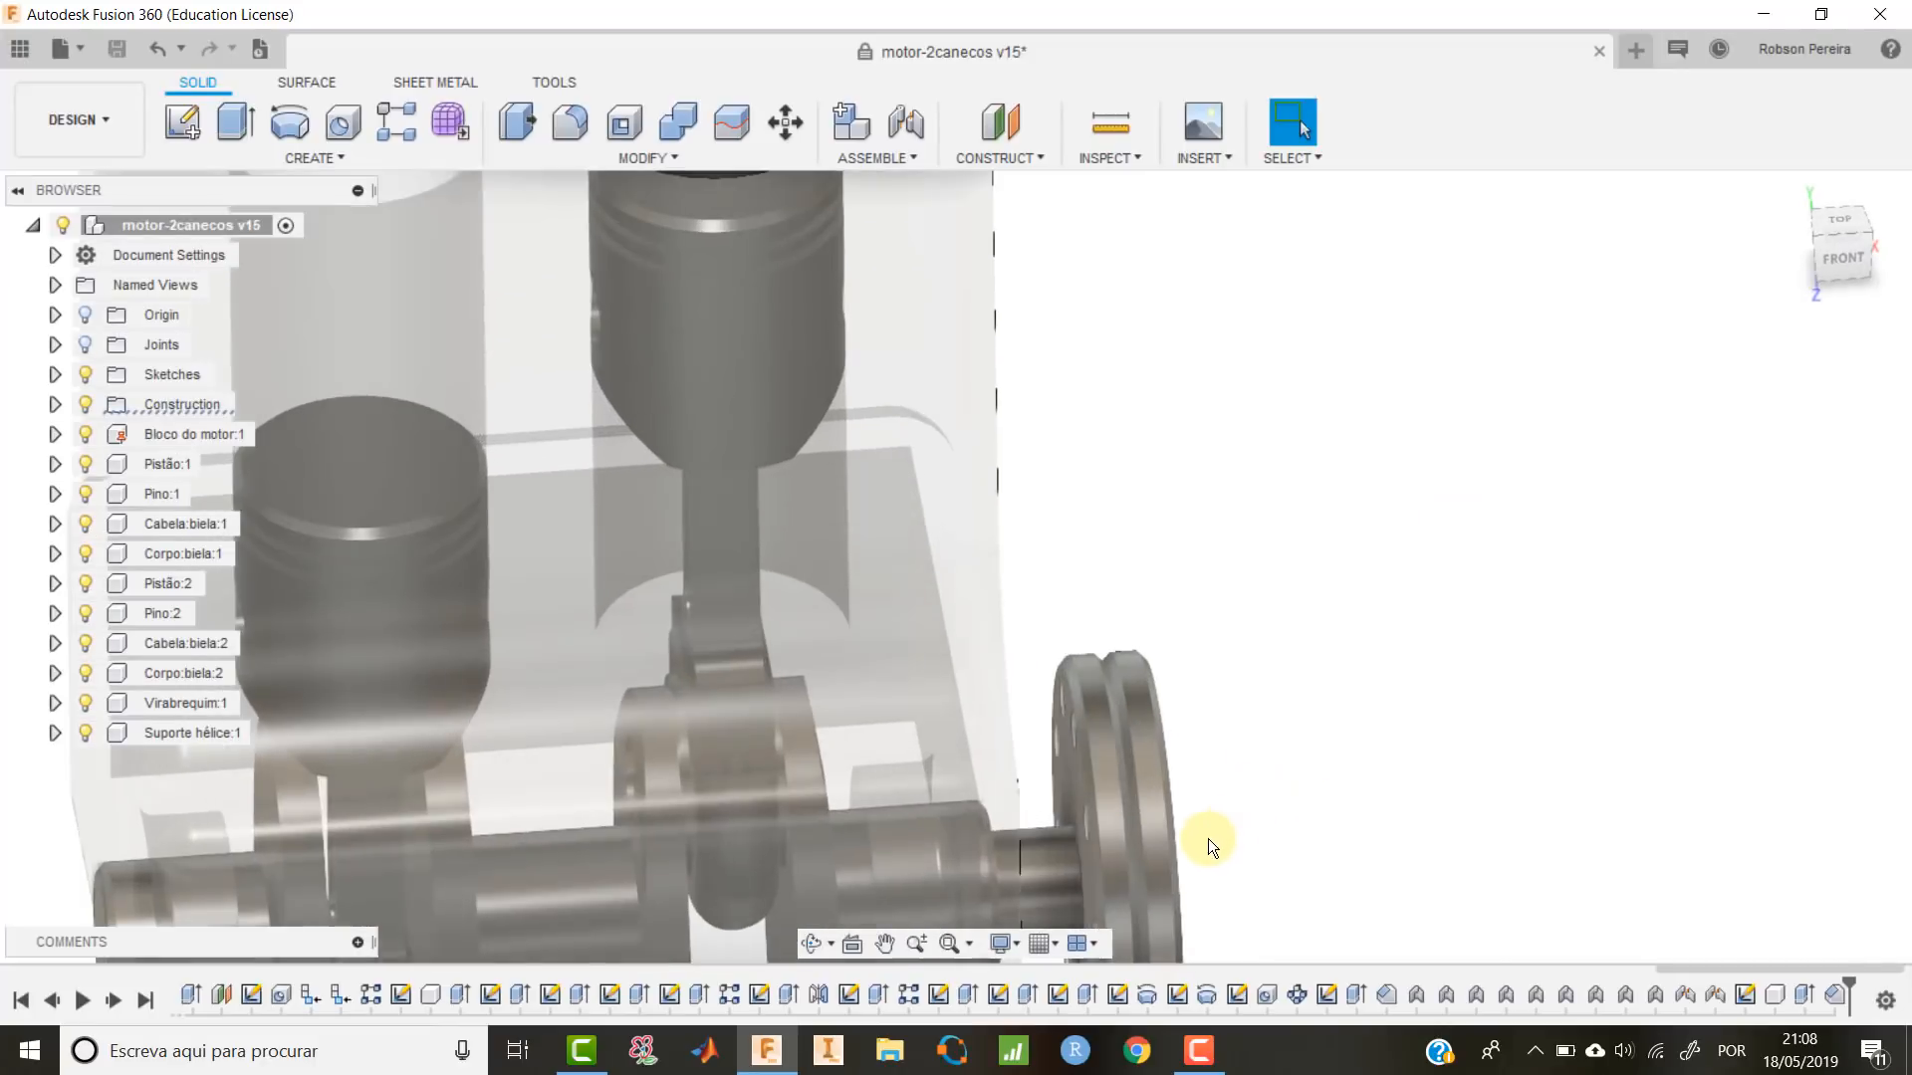
middle_click_drag(1209, 839, 1239, 727, "shift")
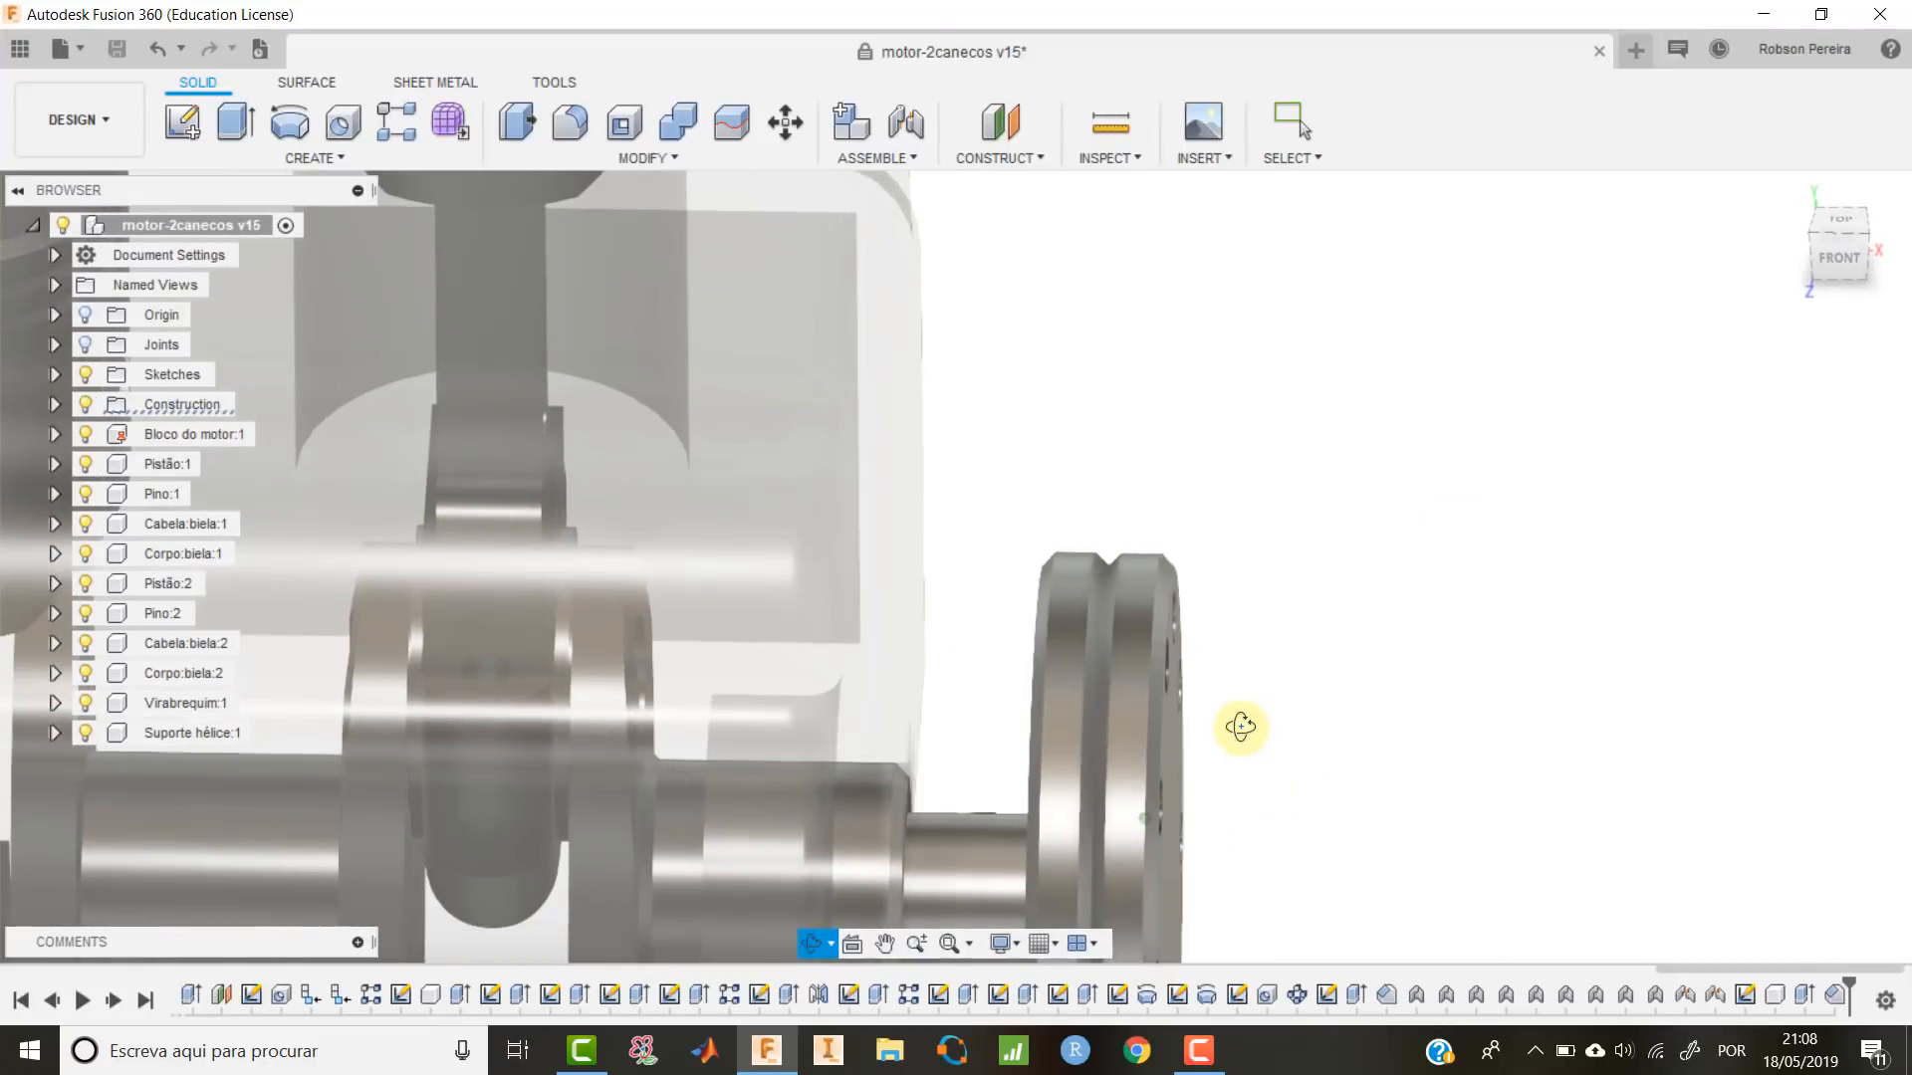
left_click(1801, 193)
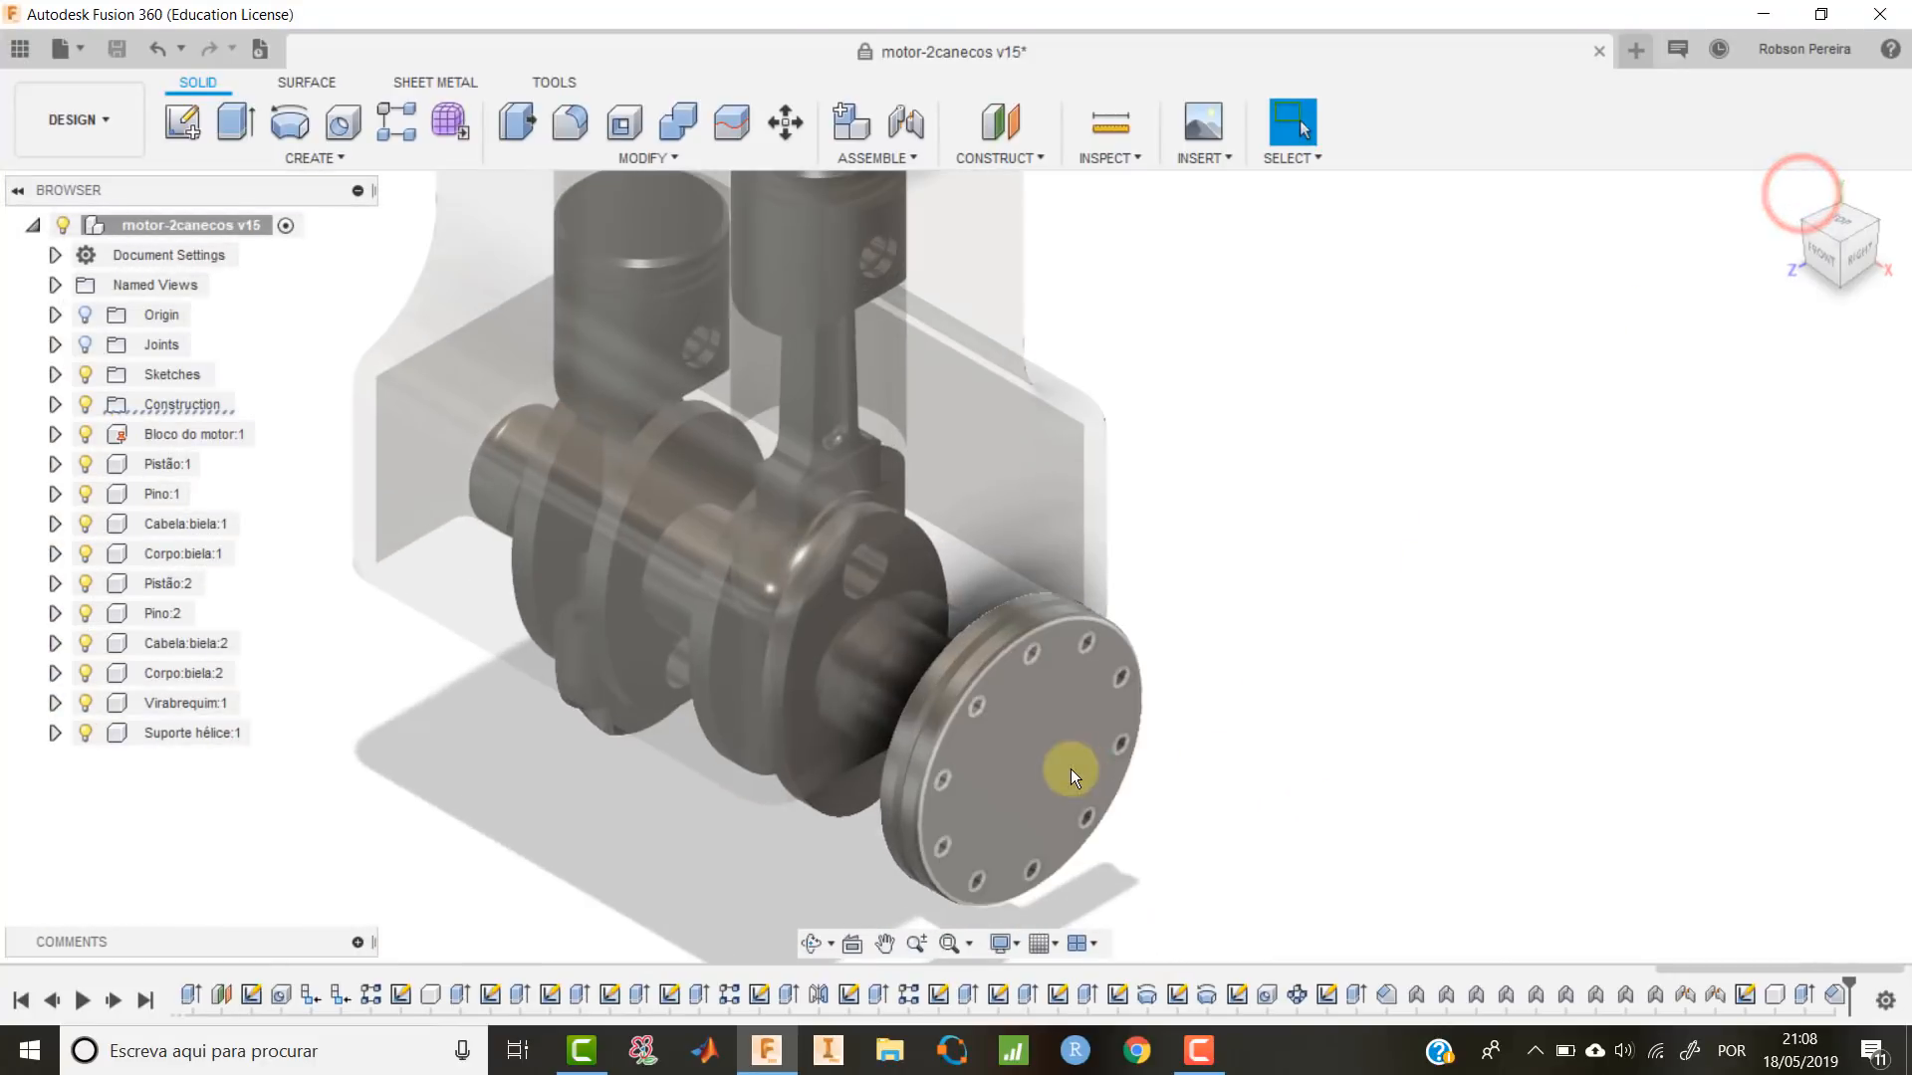
Sketch a 16 mm diameter circle centred on the outer face of the Suporte hélice disc.
left_click(1072, 768)
right_click(1050, 765)
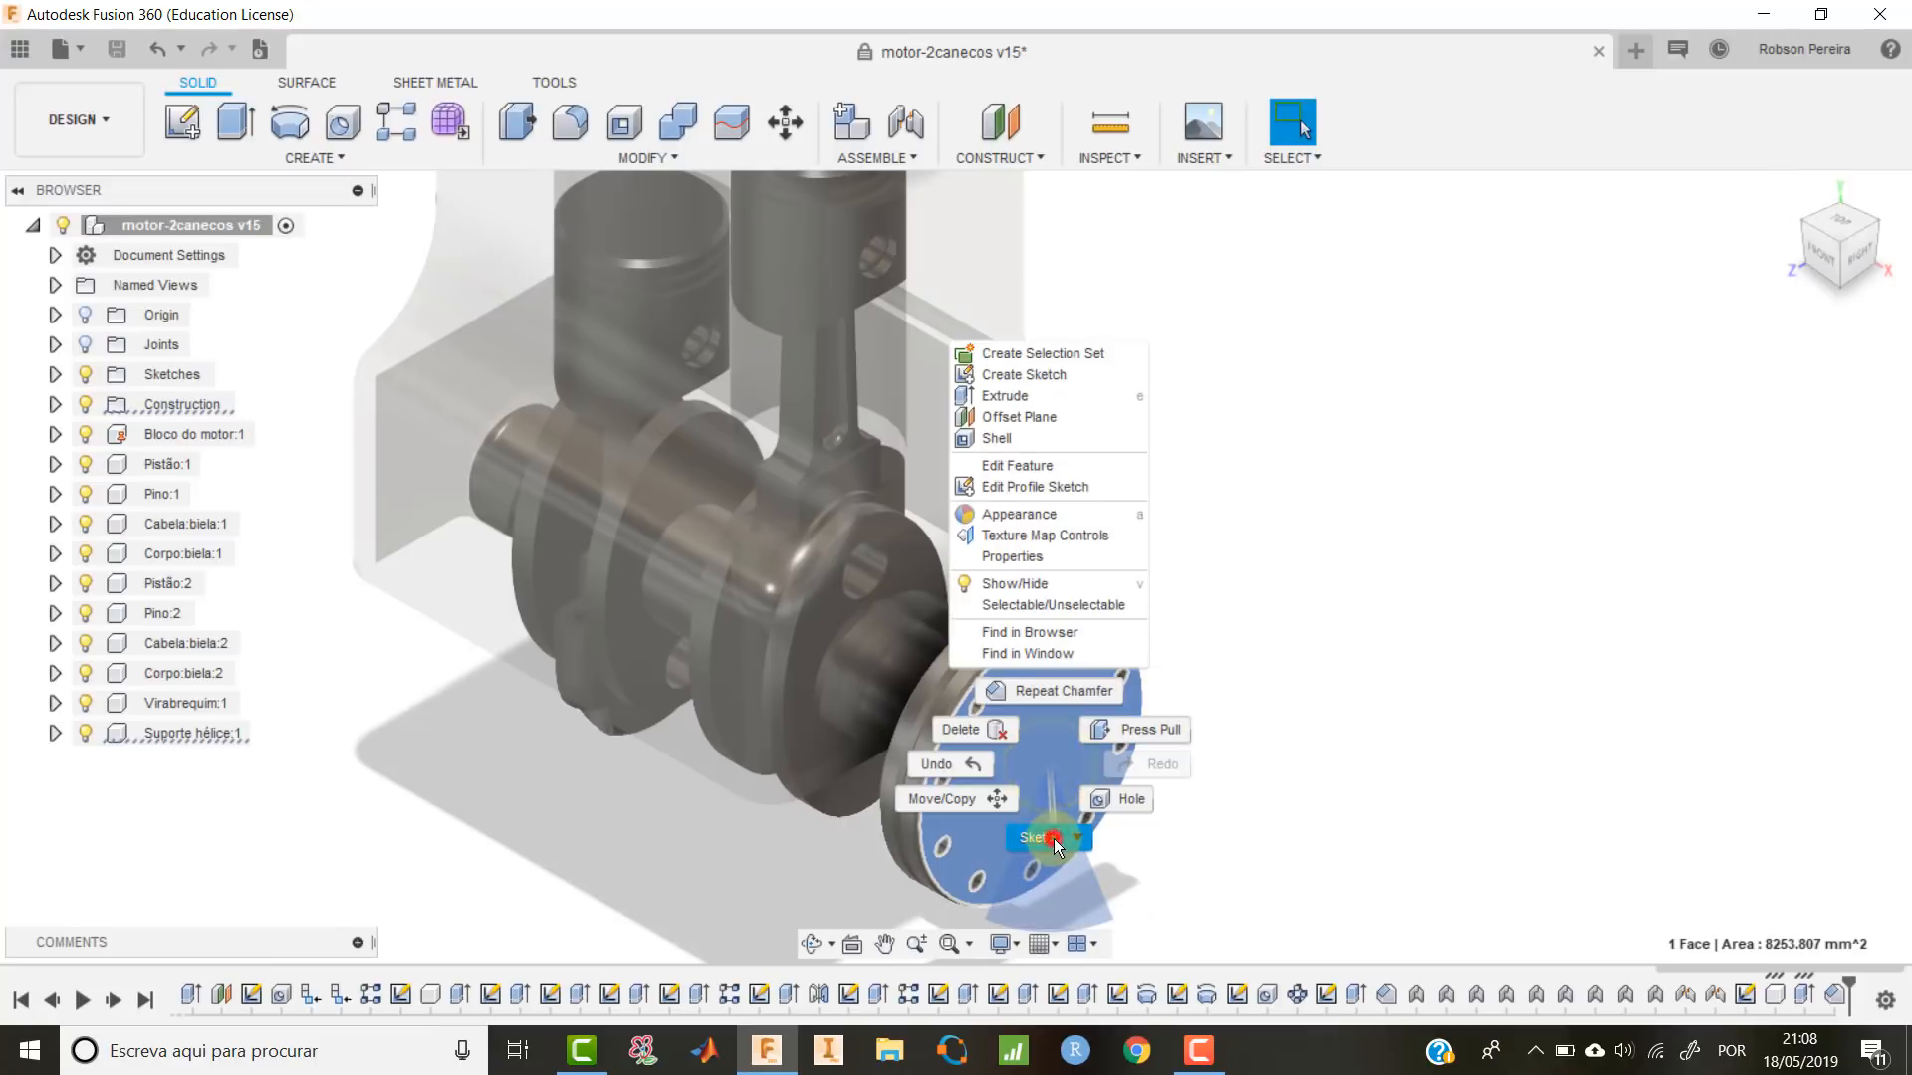
left_click(1053, 838)
left_click(990, 801)
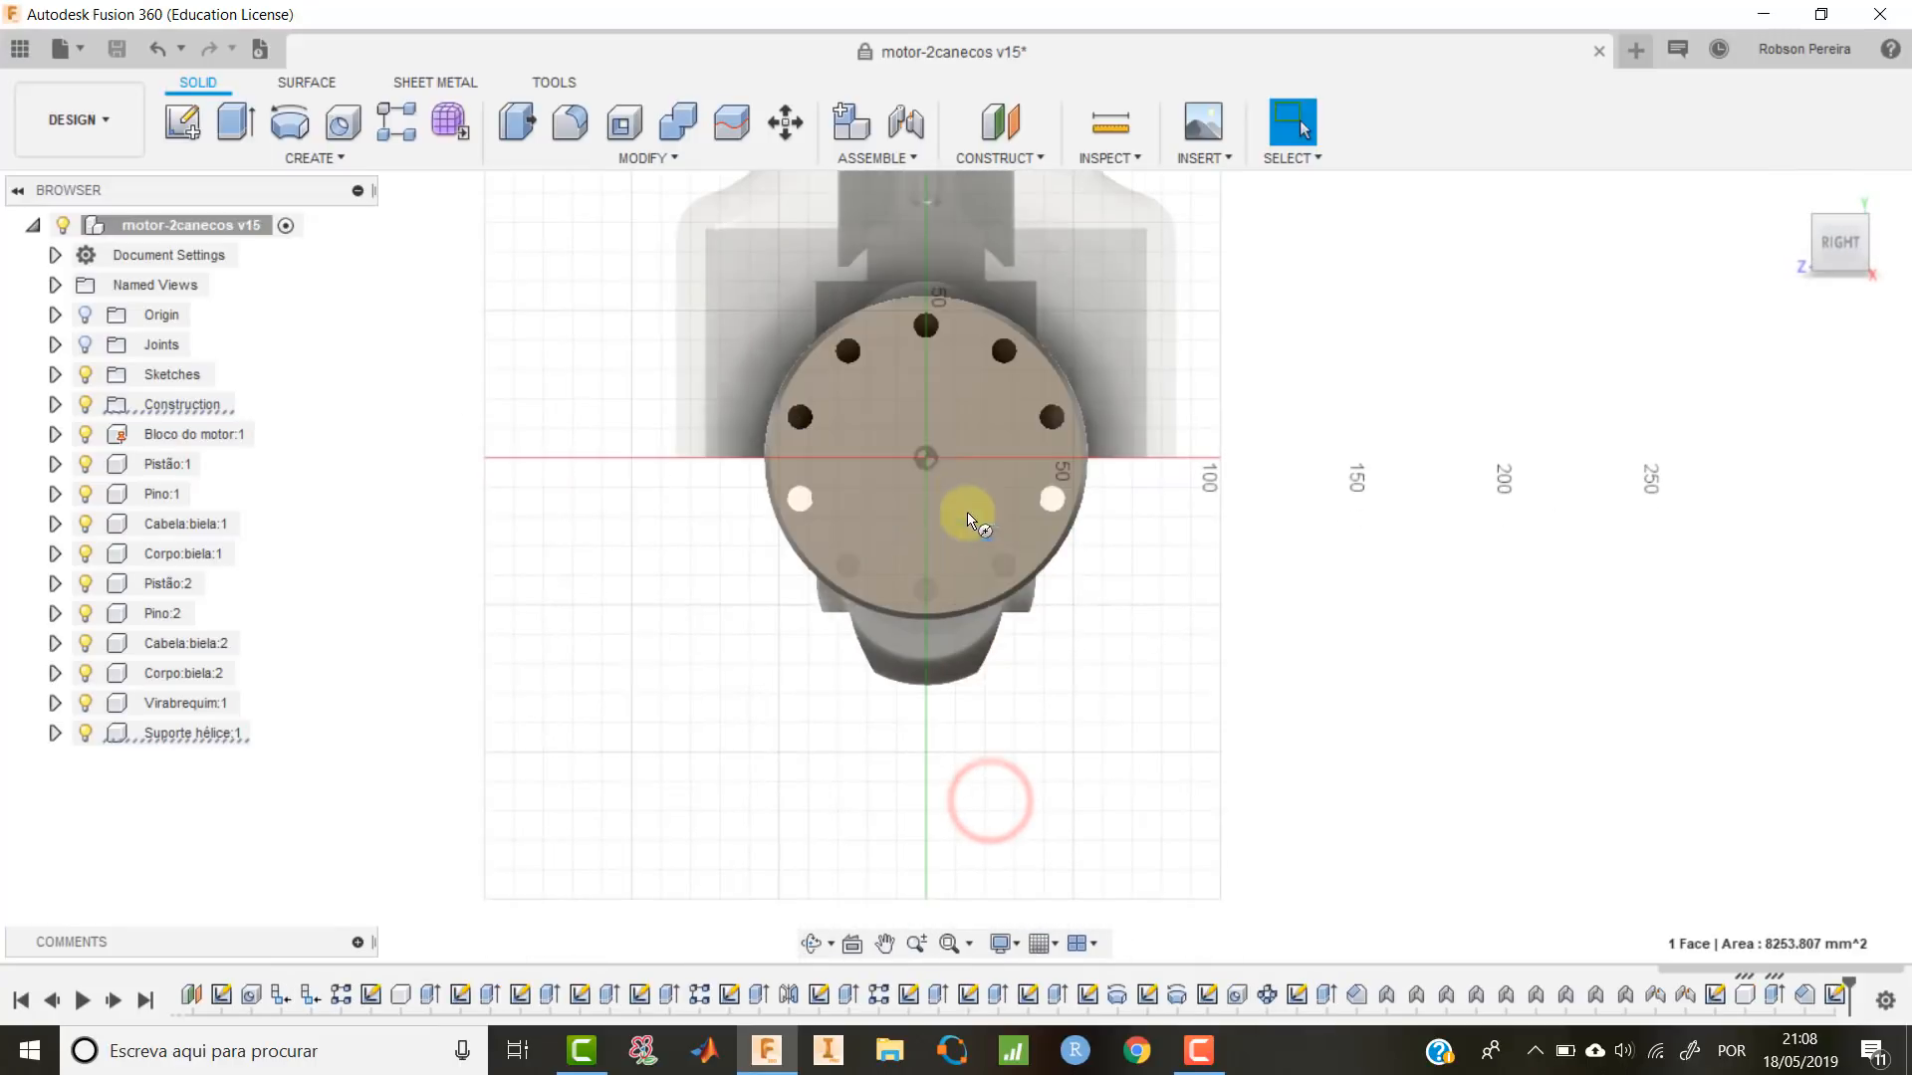
left_click(925, 458)
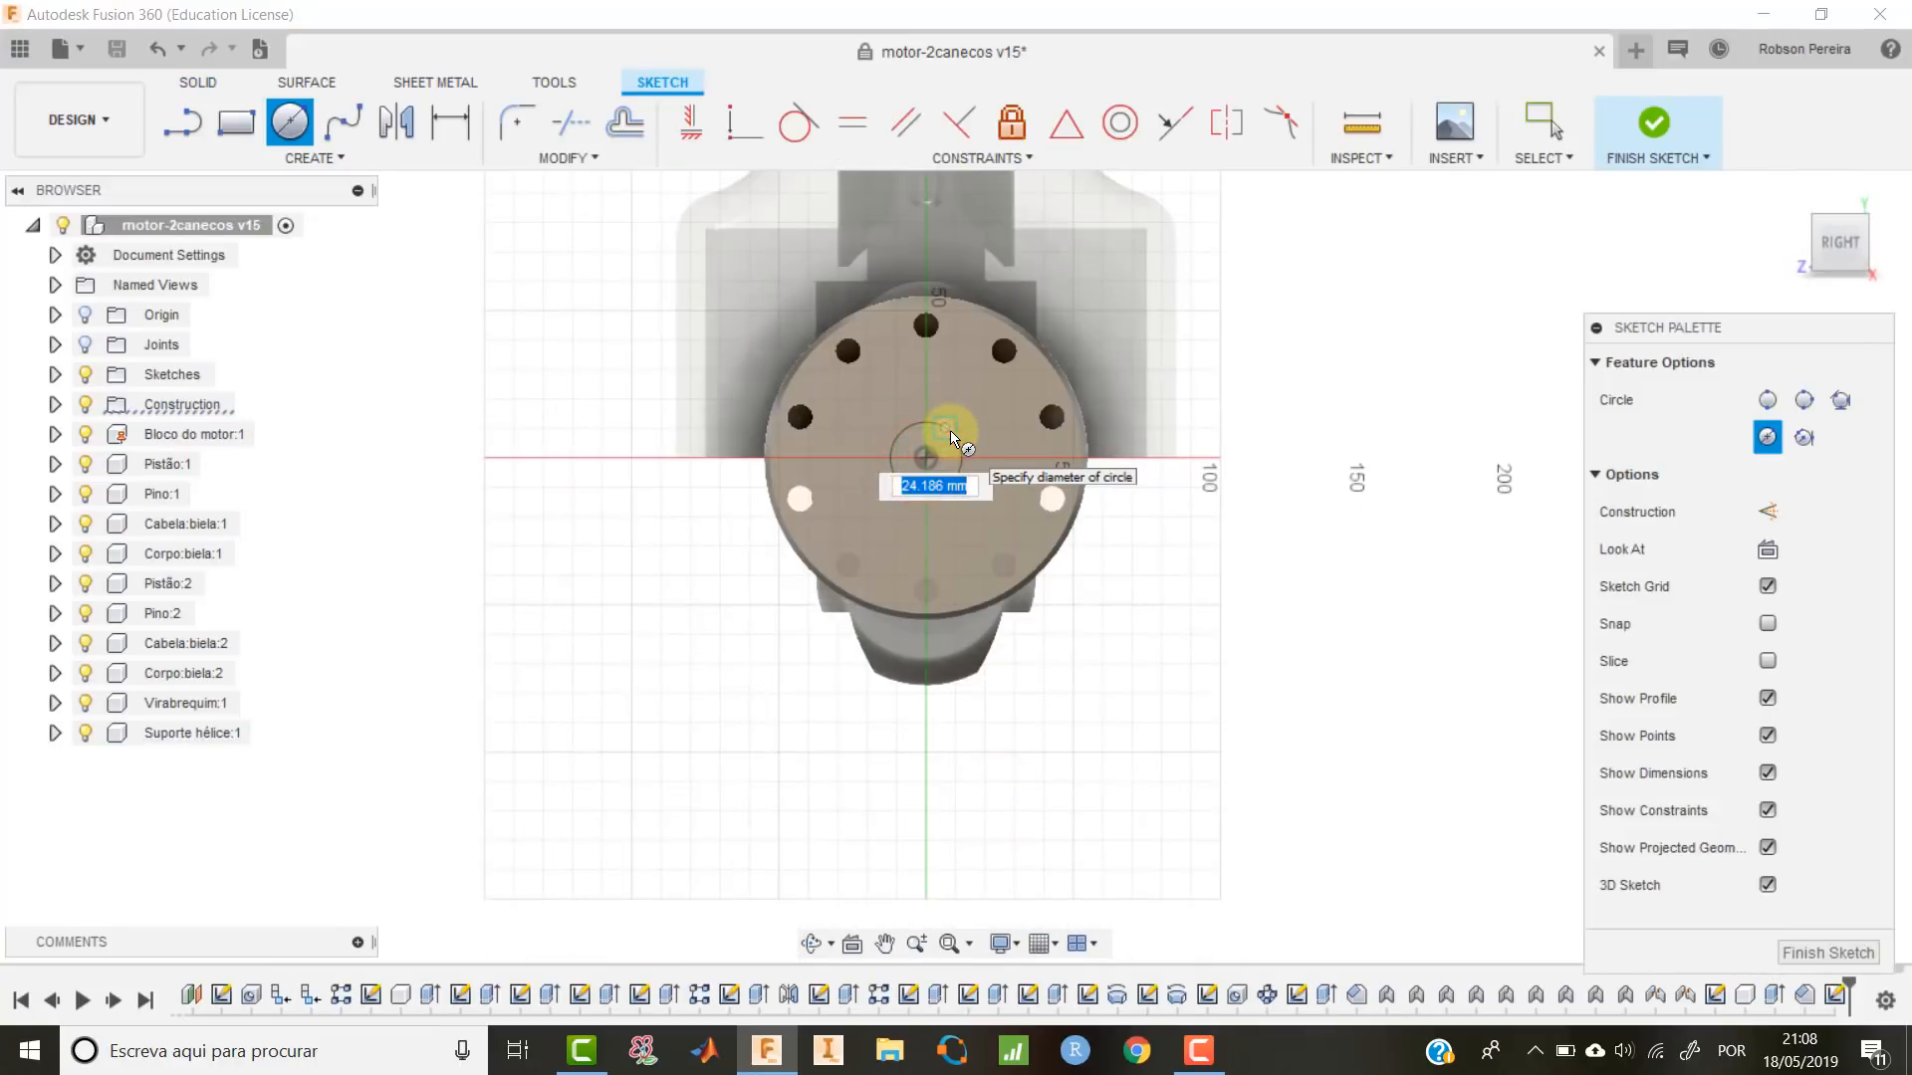
type("10")
key("Return")
key("Escape")
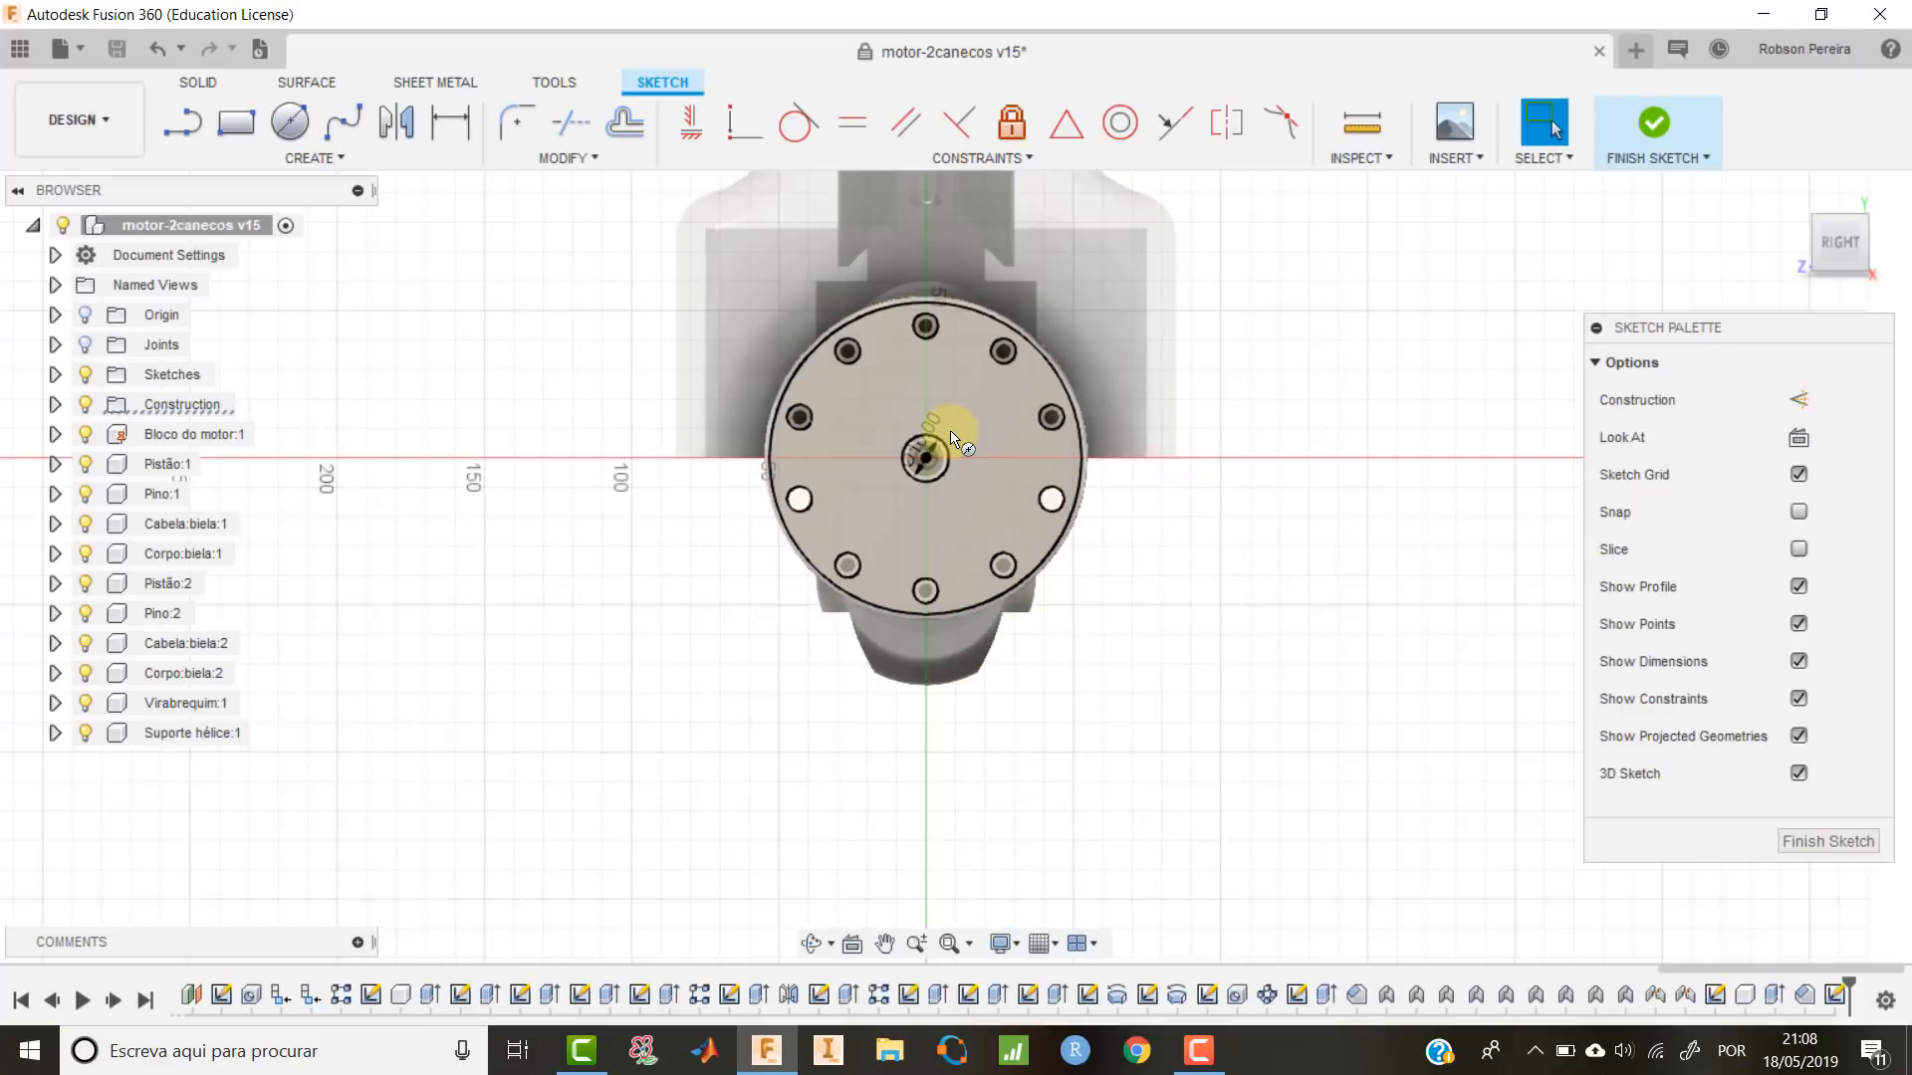
Extrude the 16 mm circle 31 mm outward, joined to the Suporte hélice disc, as a central shaft.
key("e")
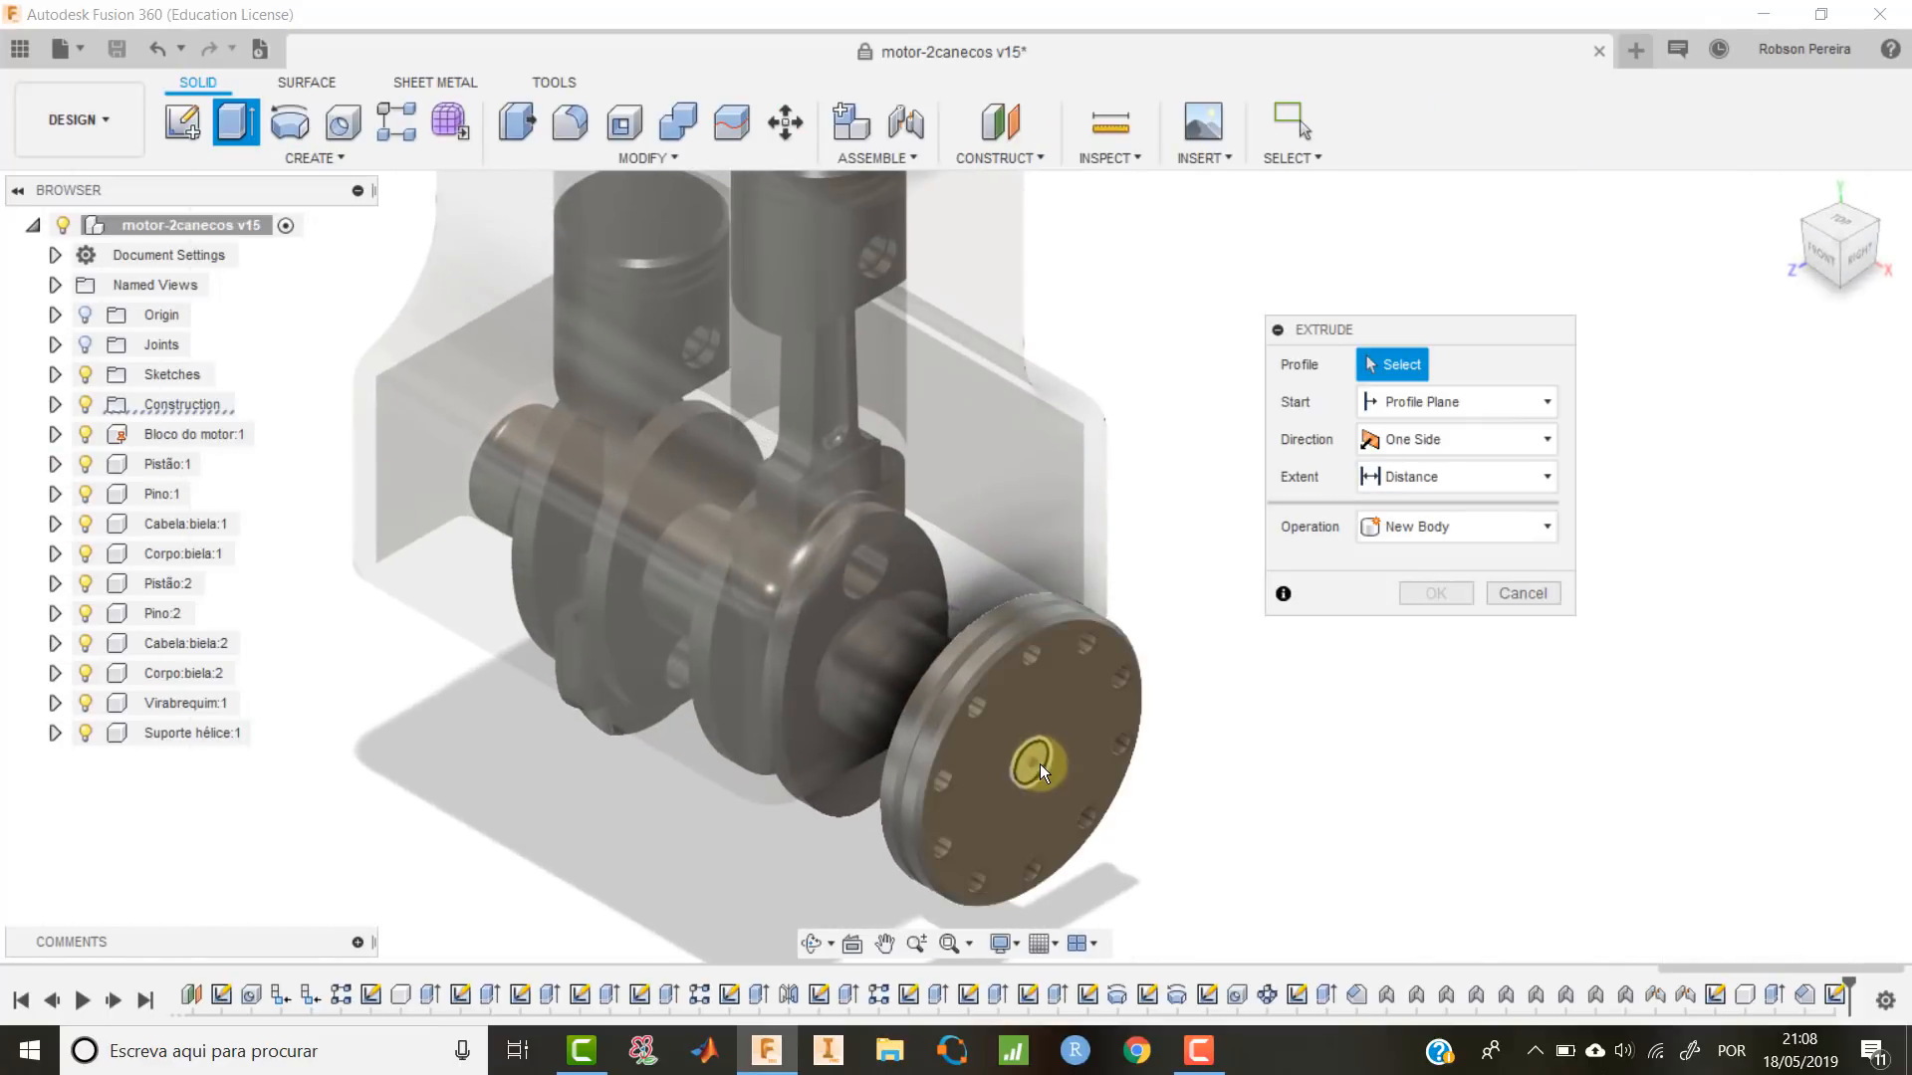
left_click(1037, 763)
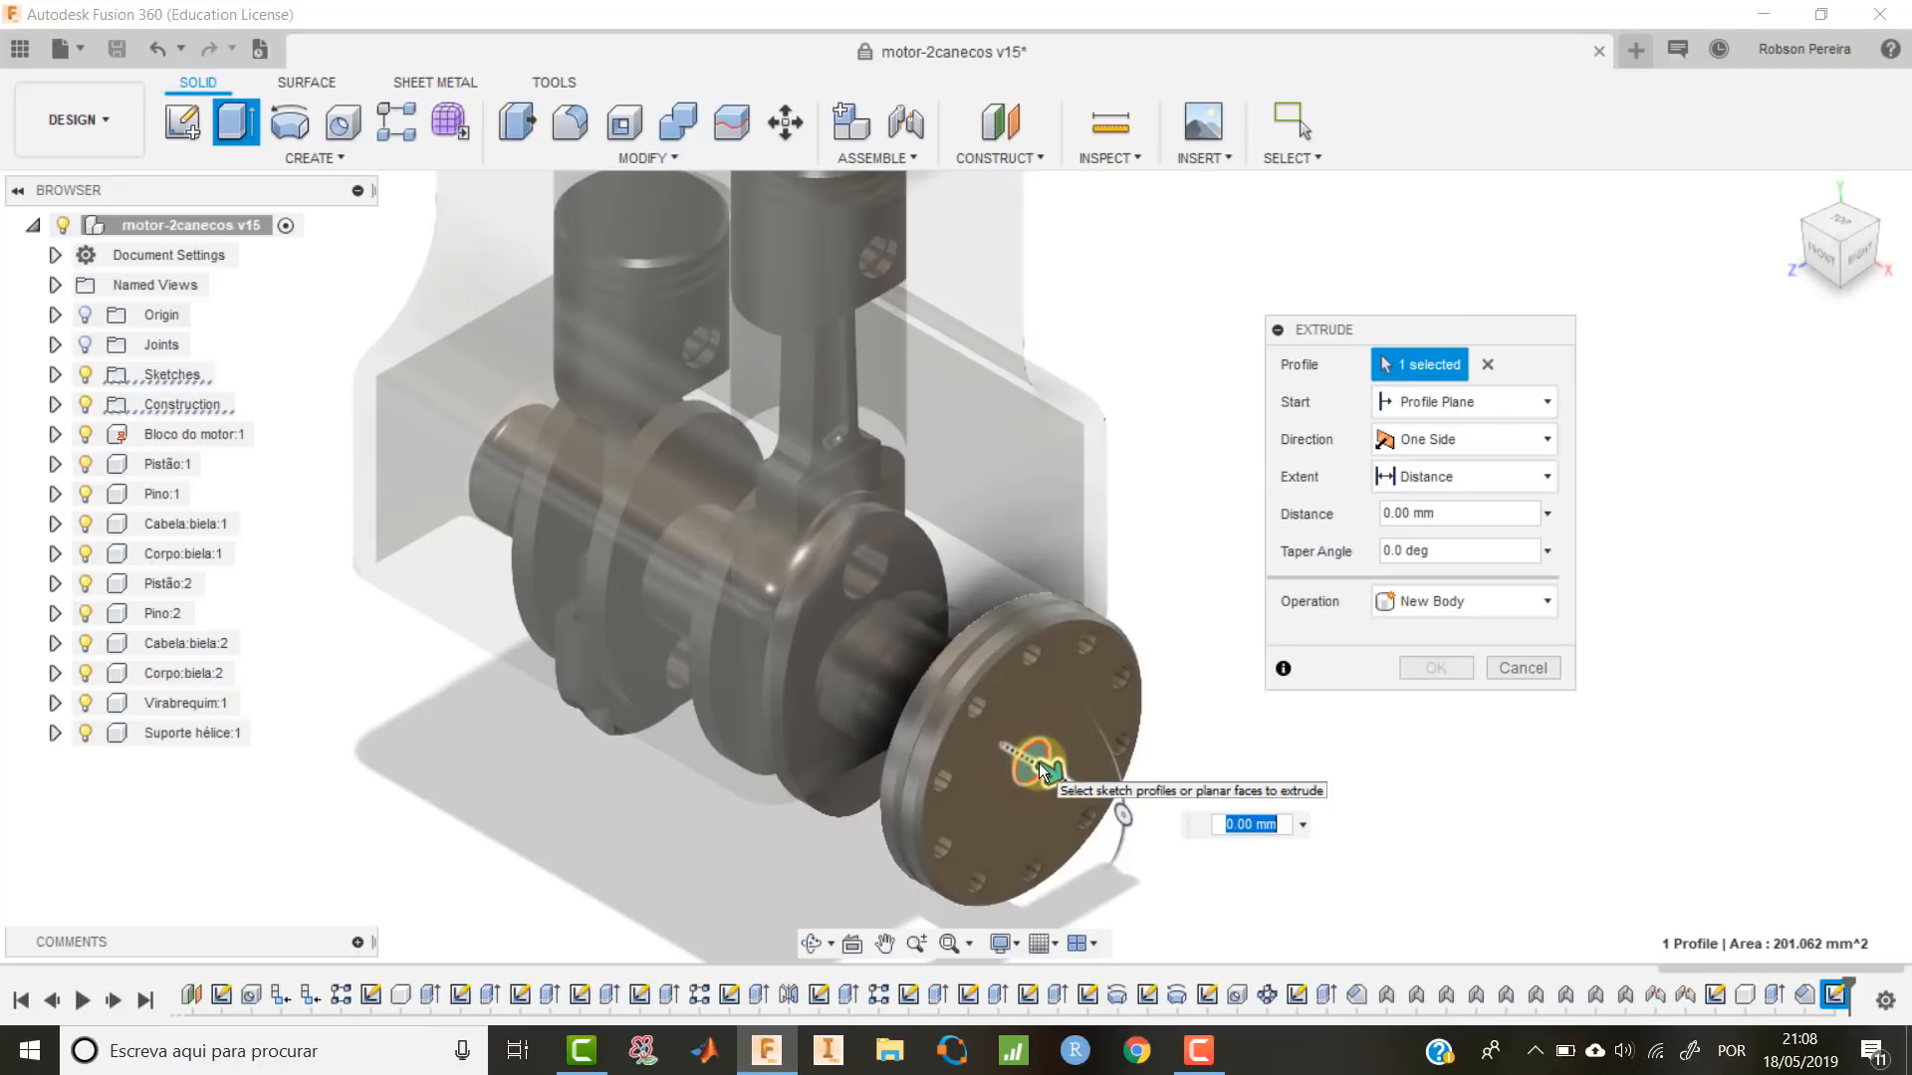
type("31")
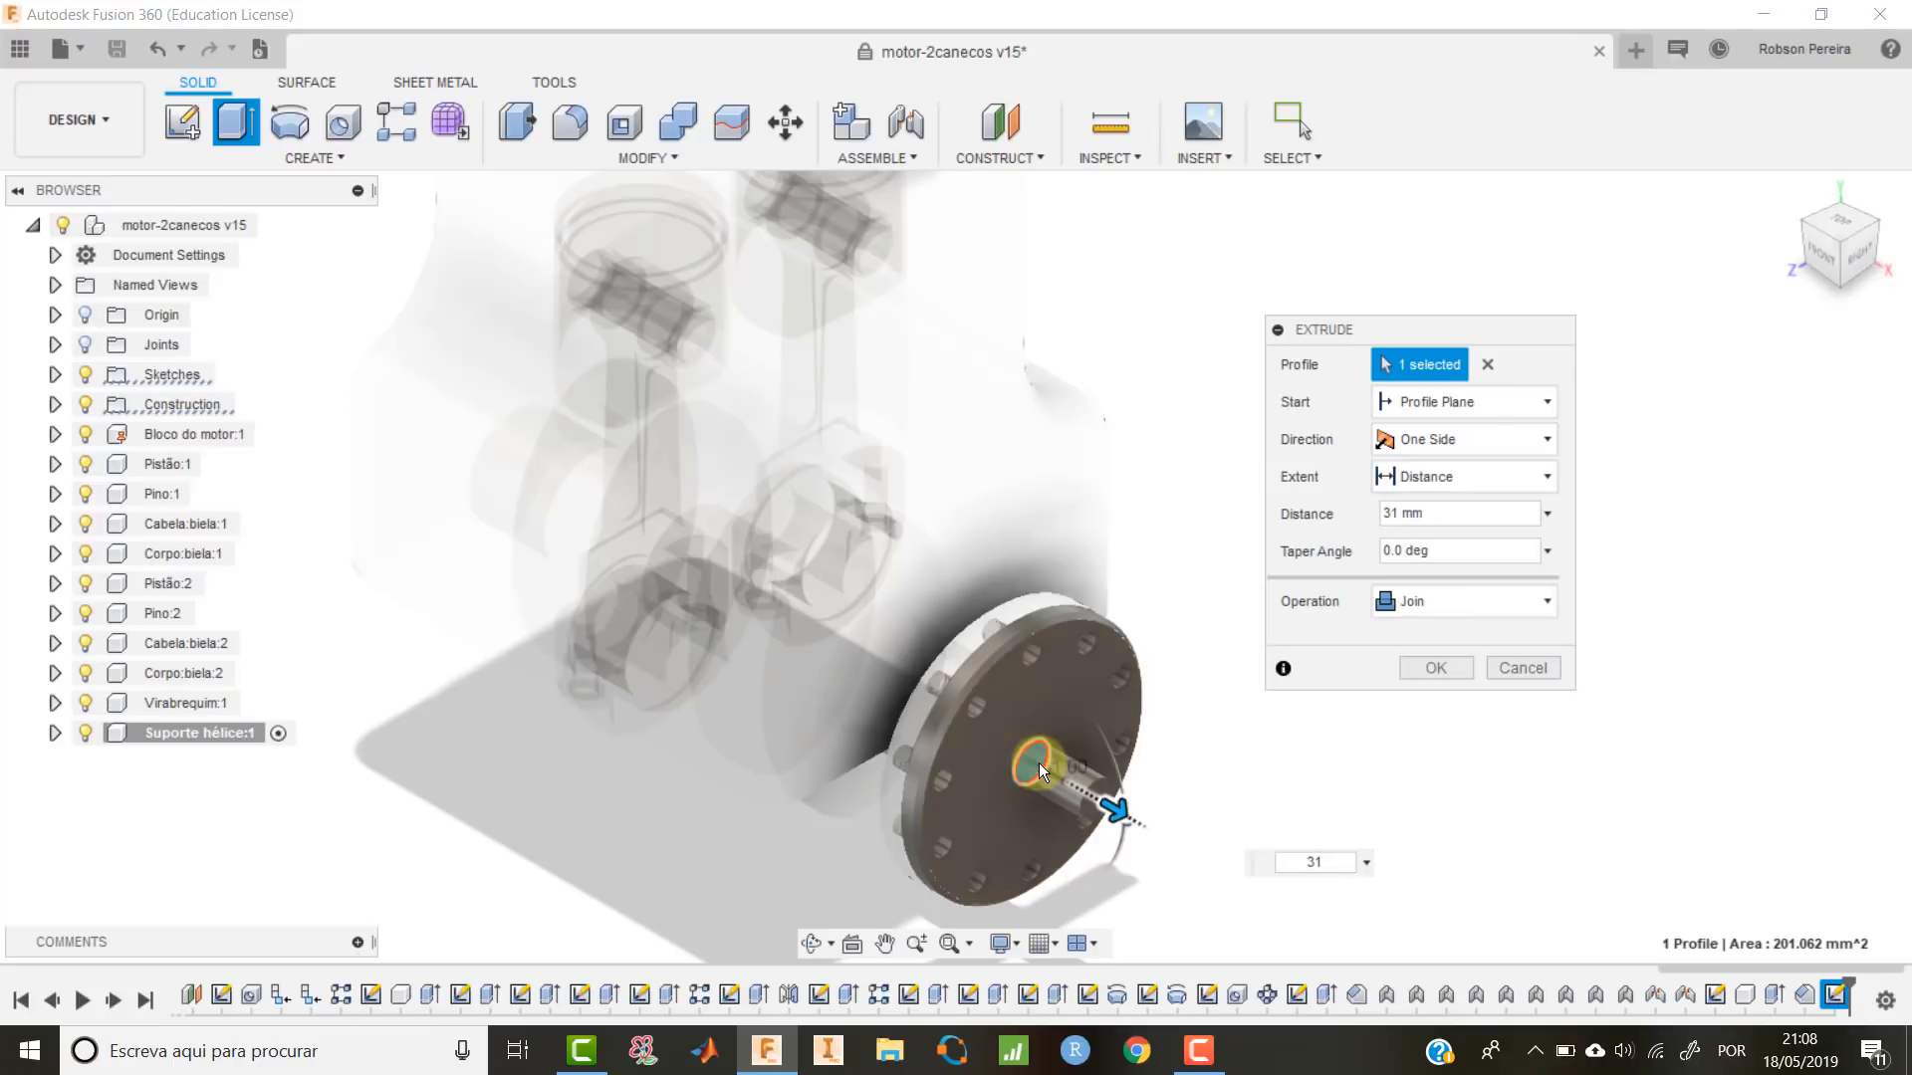
left_click(1436, 669)
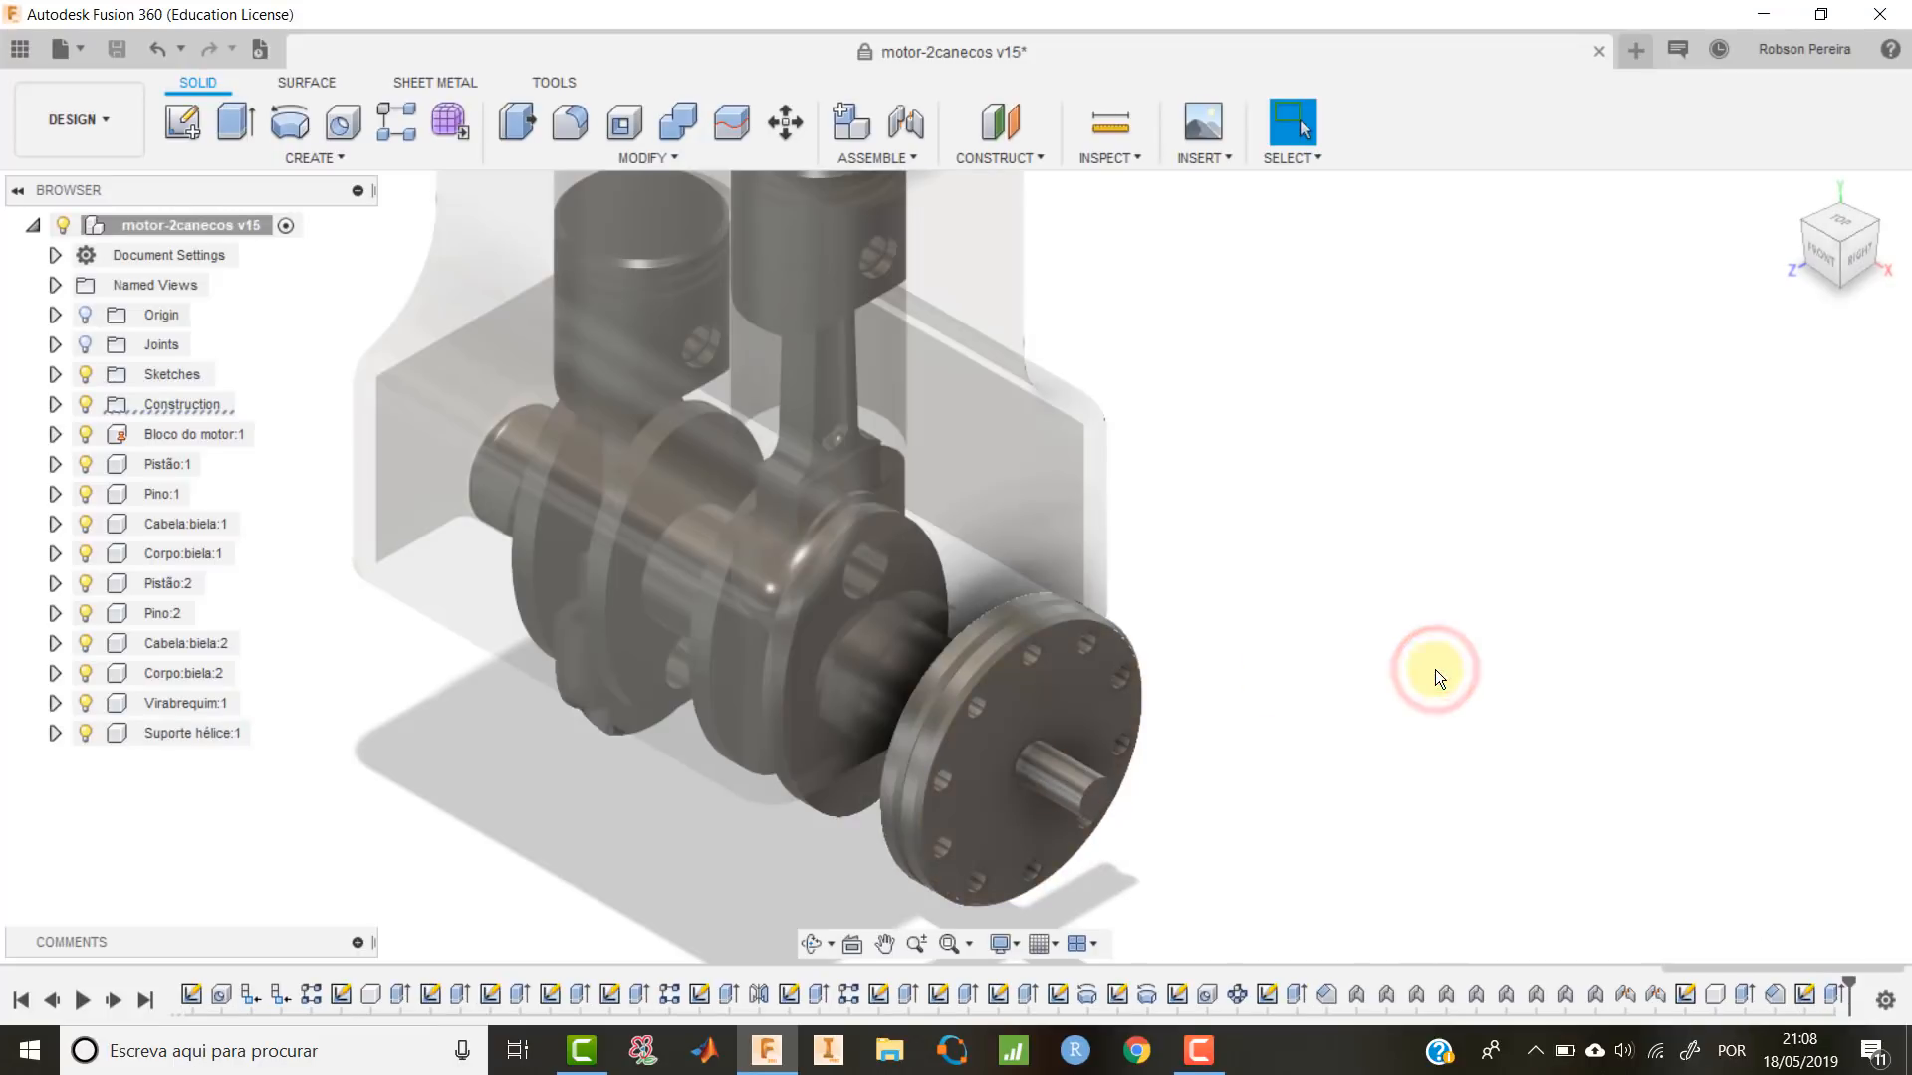
Sketch a 40 mm diameter circle centred on the end face of the central shaft.
scroll(1435, 669, "up", 3)
middle_click_drag(1436, 669, 1325, 642)
key("Escape")
left_click(1075, 652)
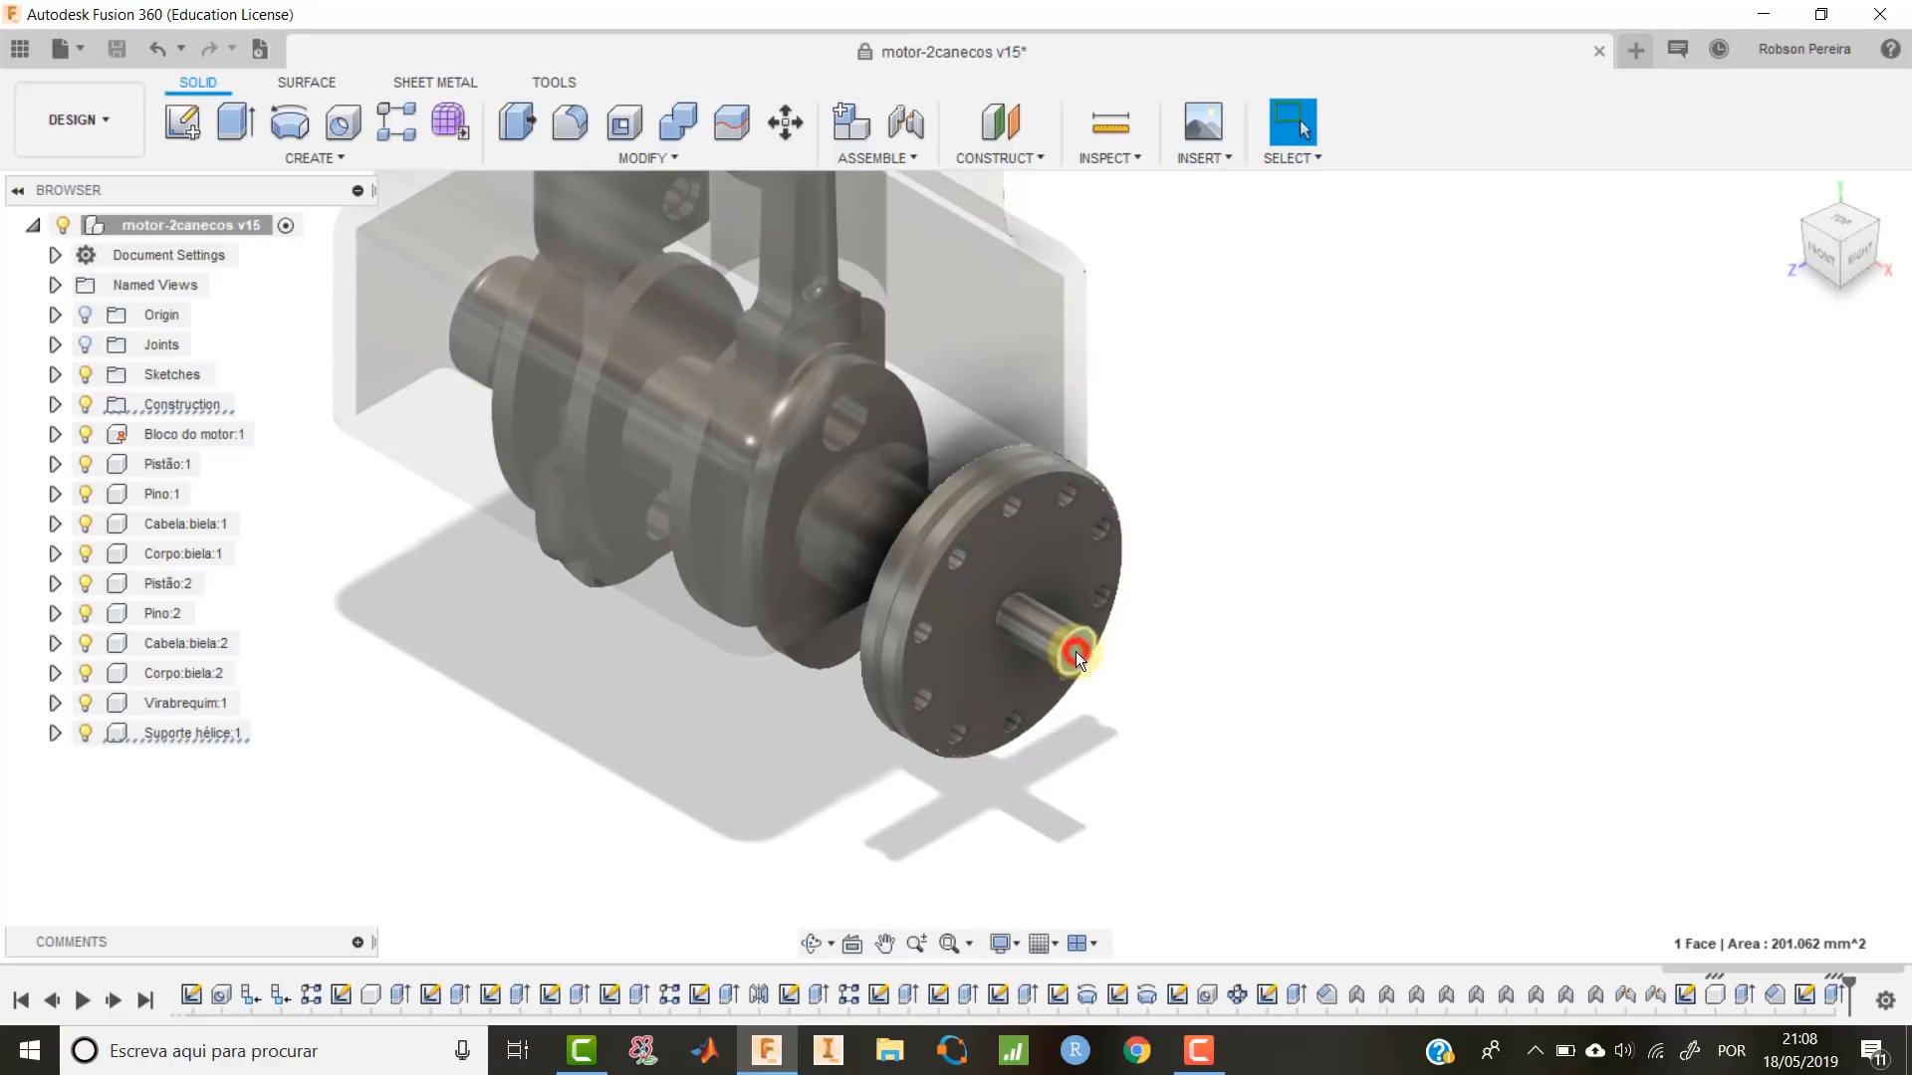
right_click(1075, 651)
left_click(1080, 722)
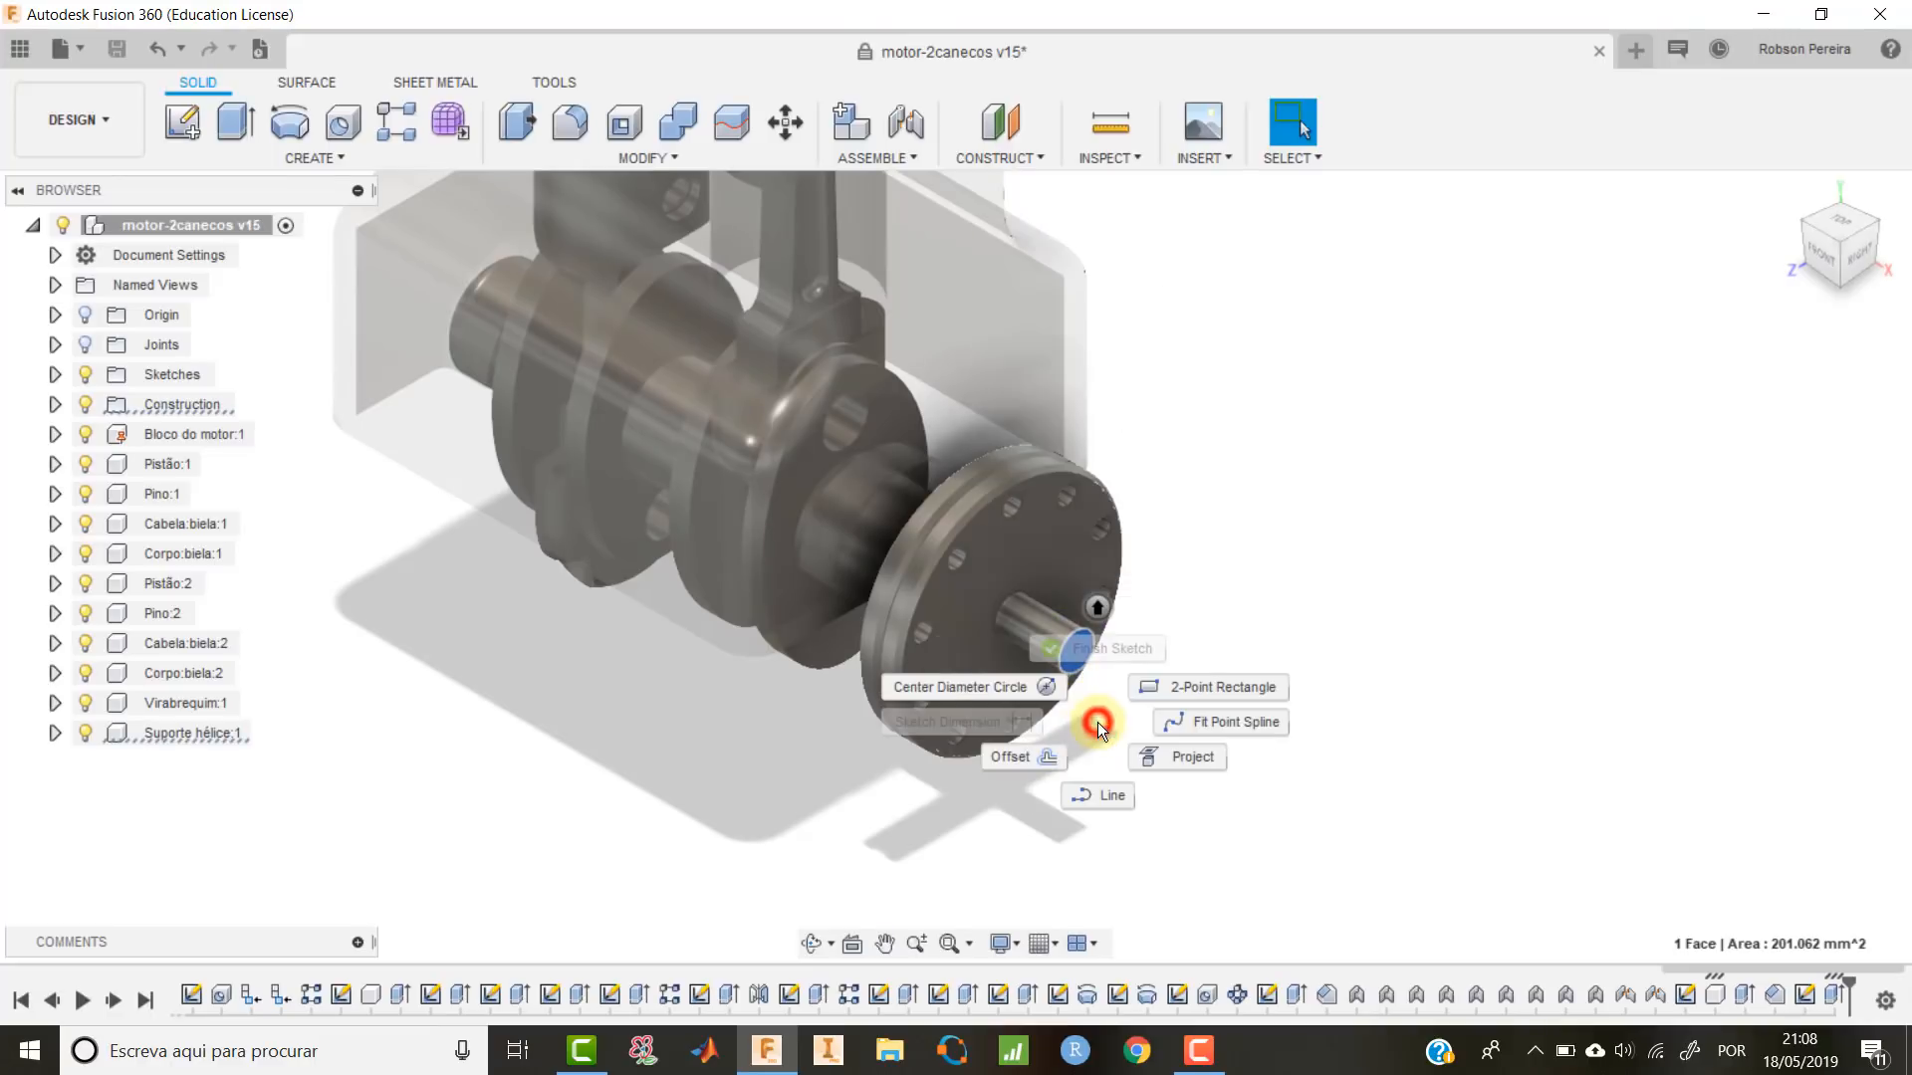
left_click(1045, 691)
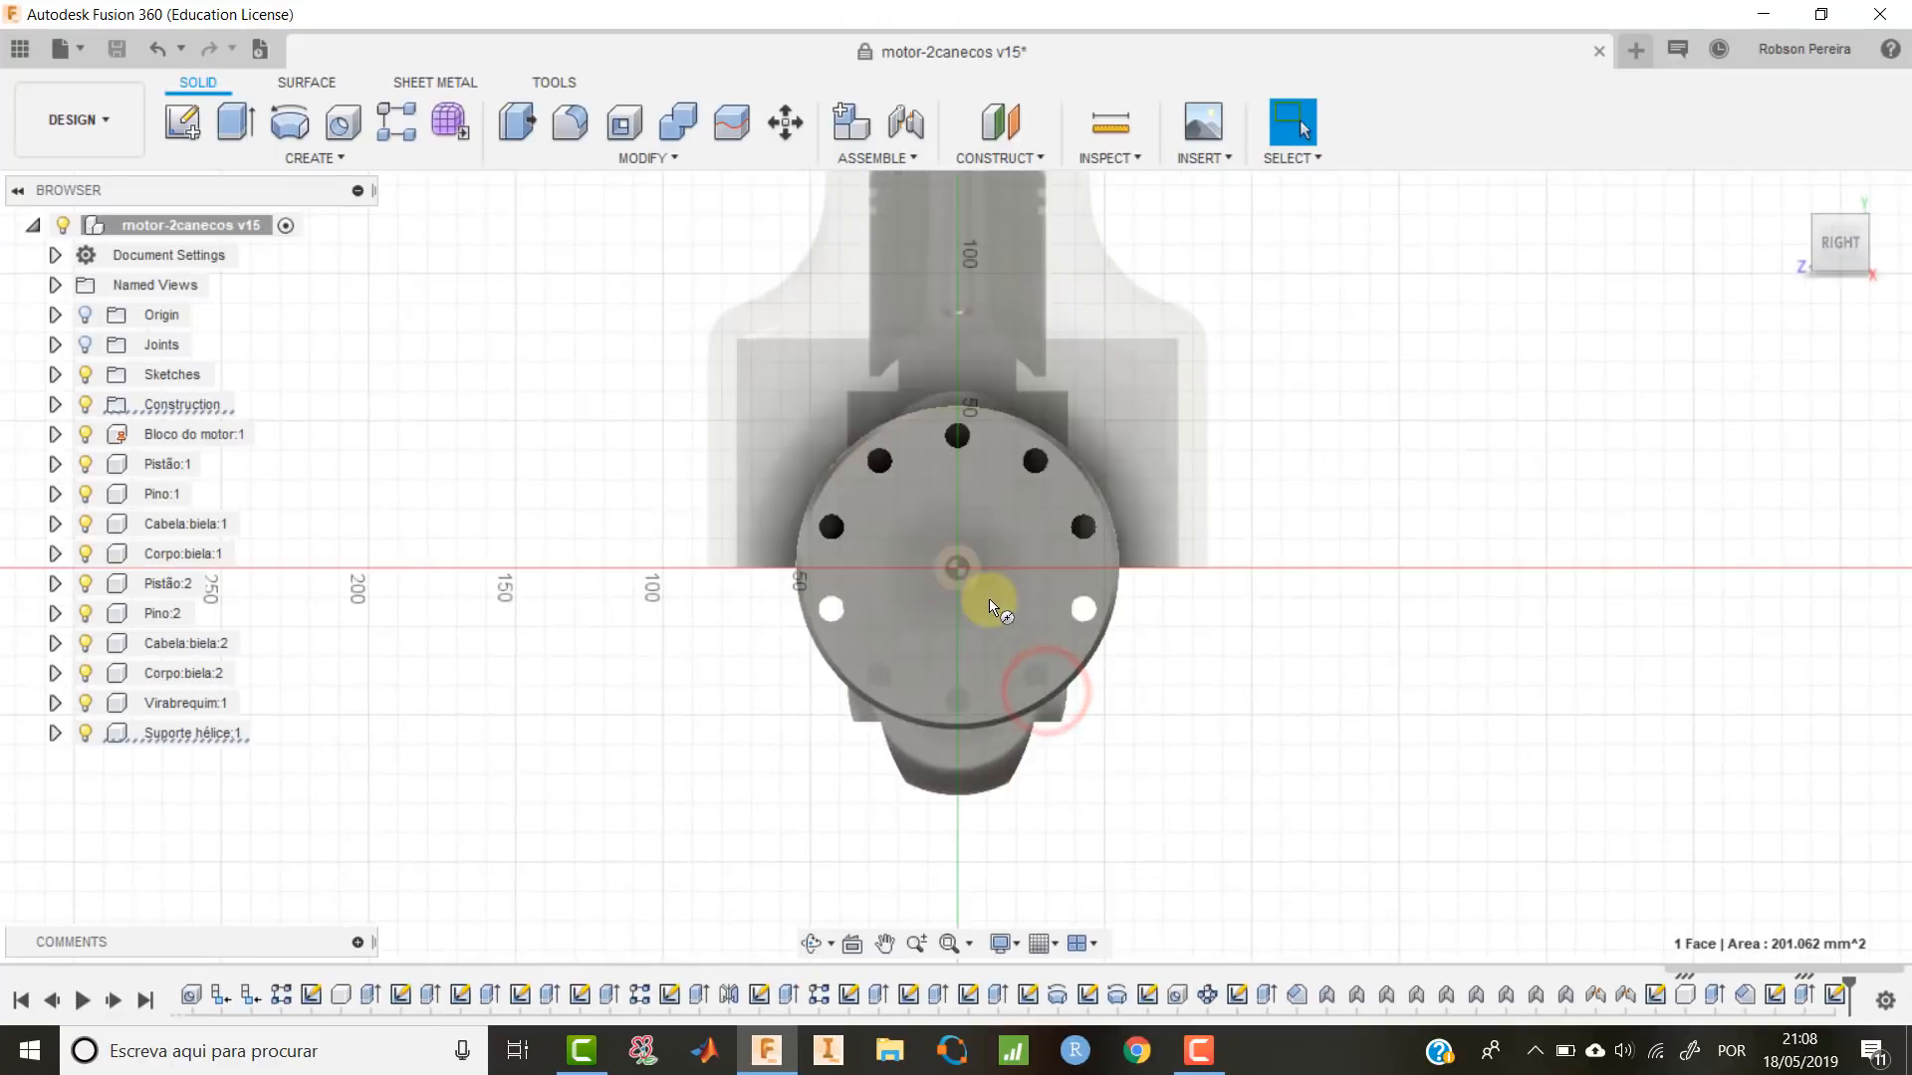
left_click(956, 565)
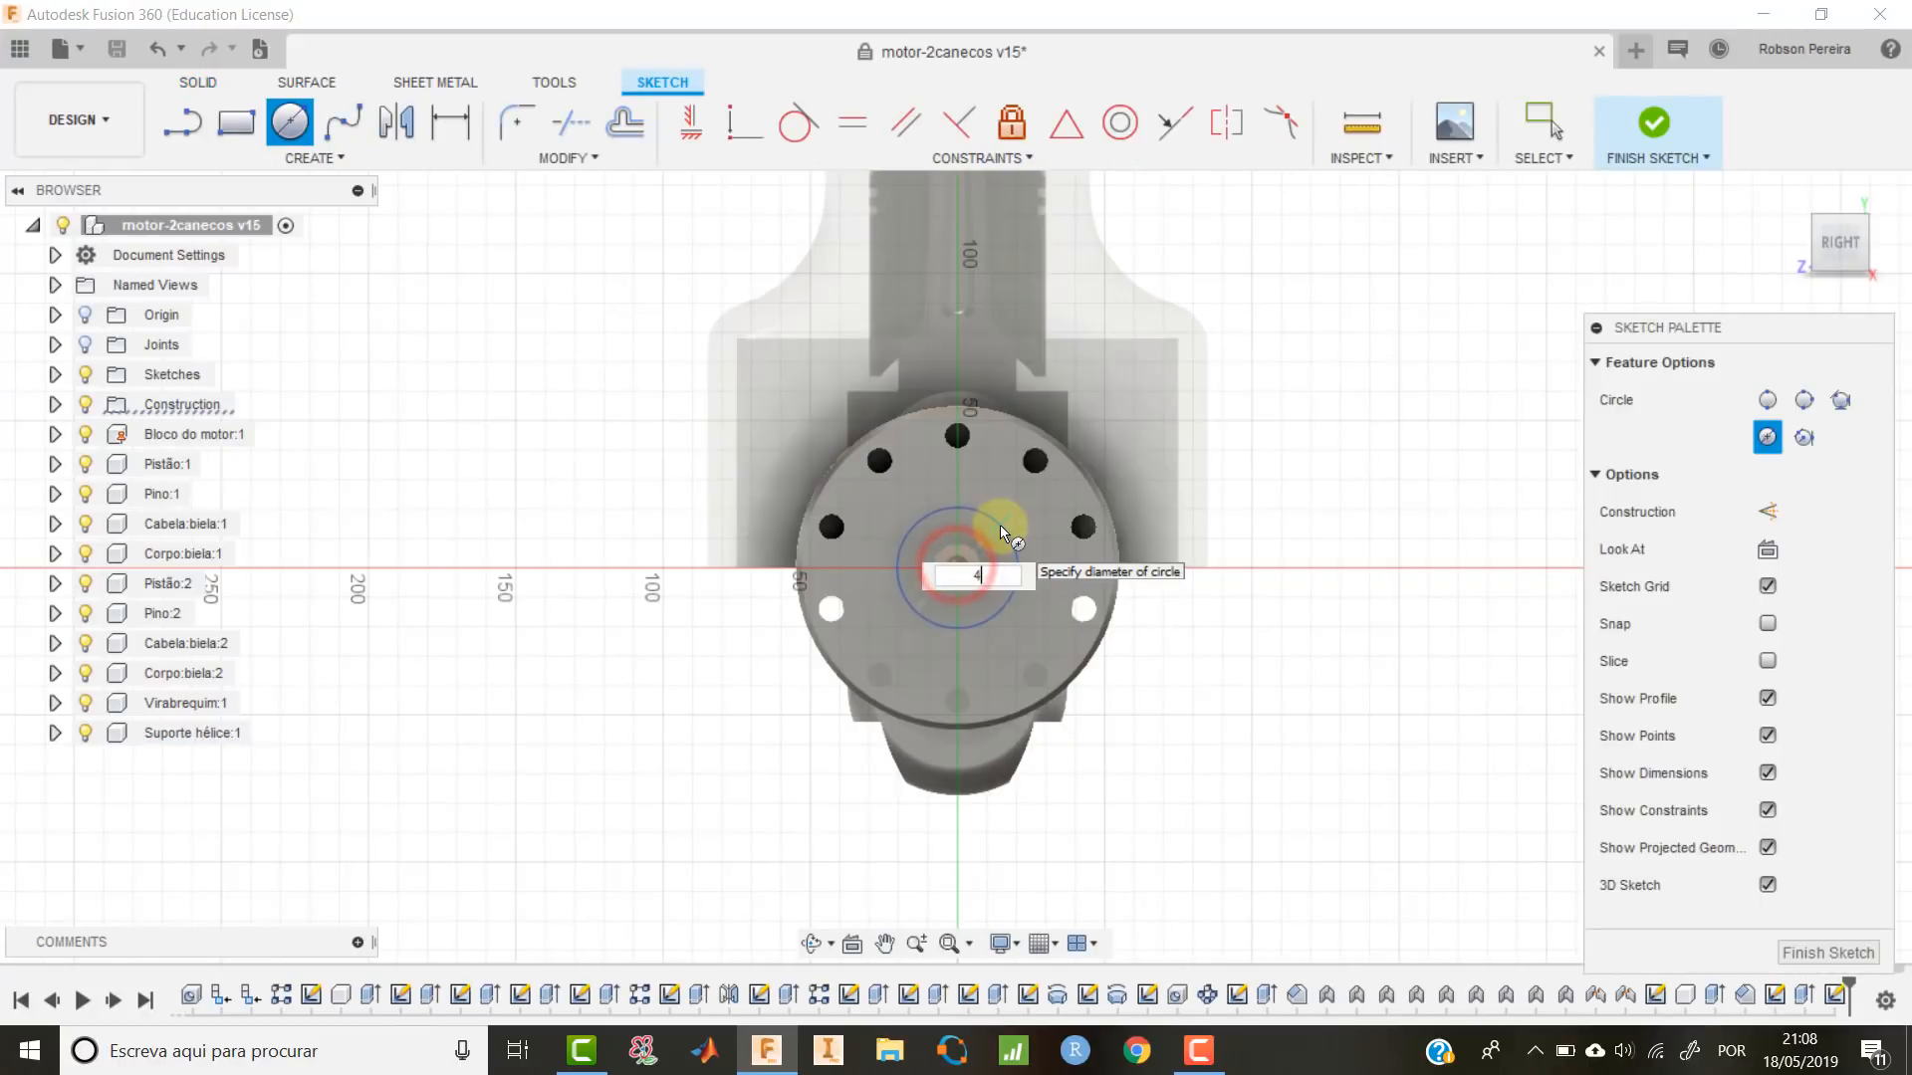
left_click(999, 524)
Extrude the ring around the shaft -18 mm, back toward the disc, as a new body.
key("e")
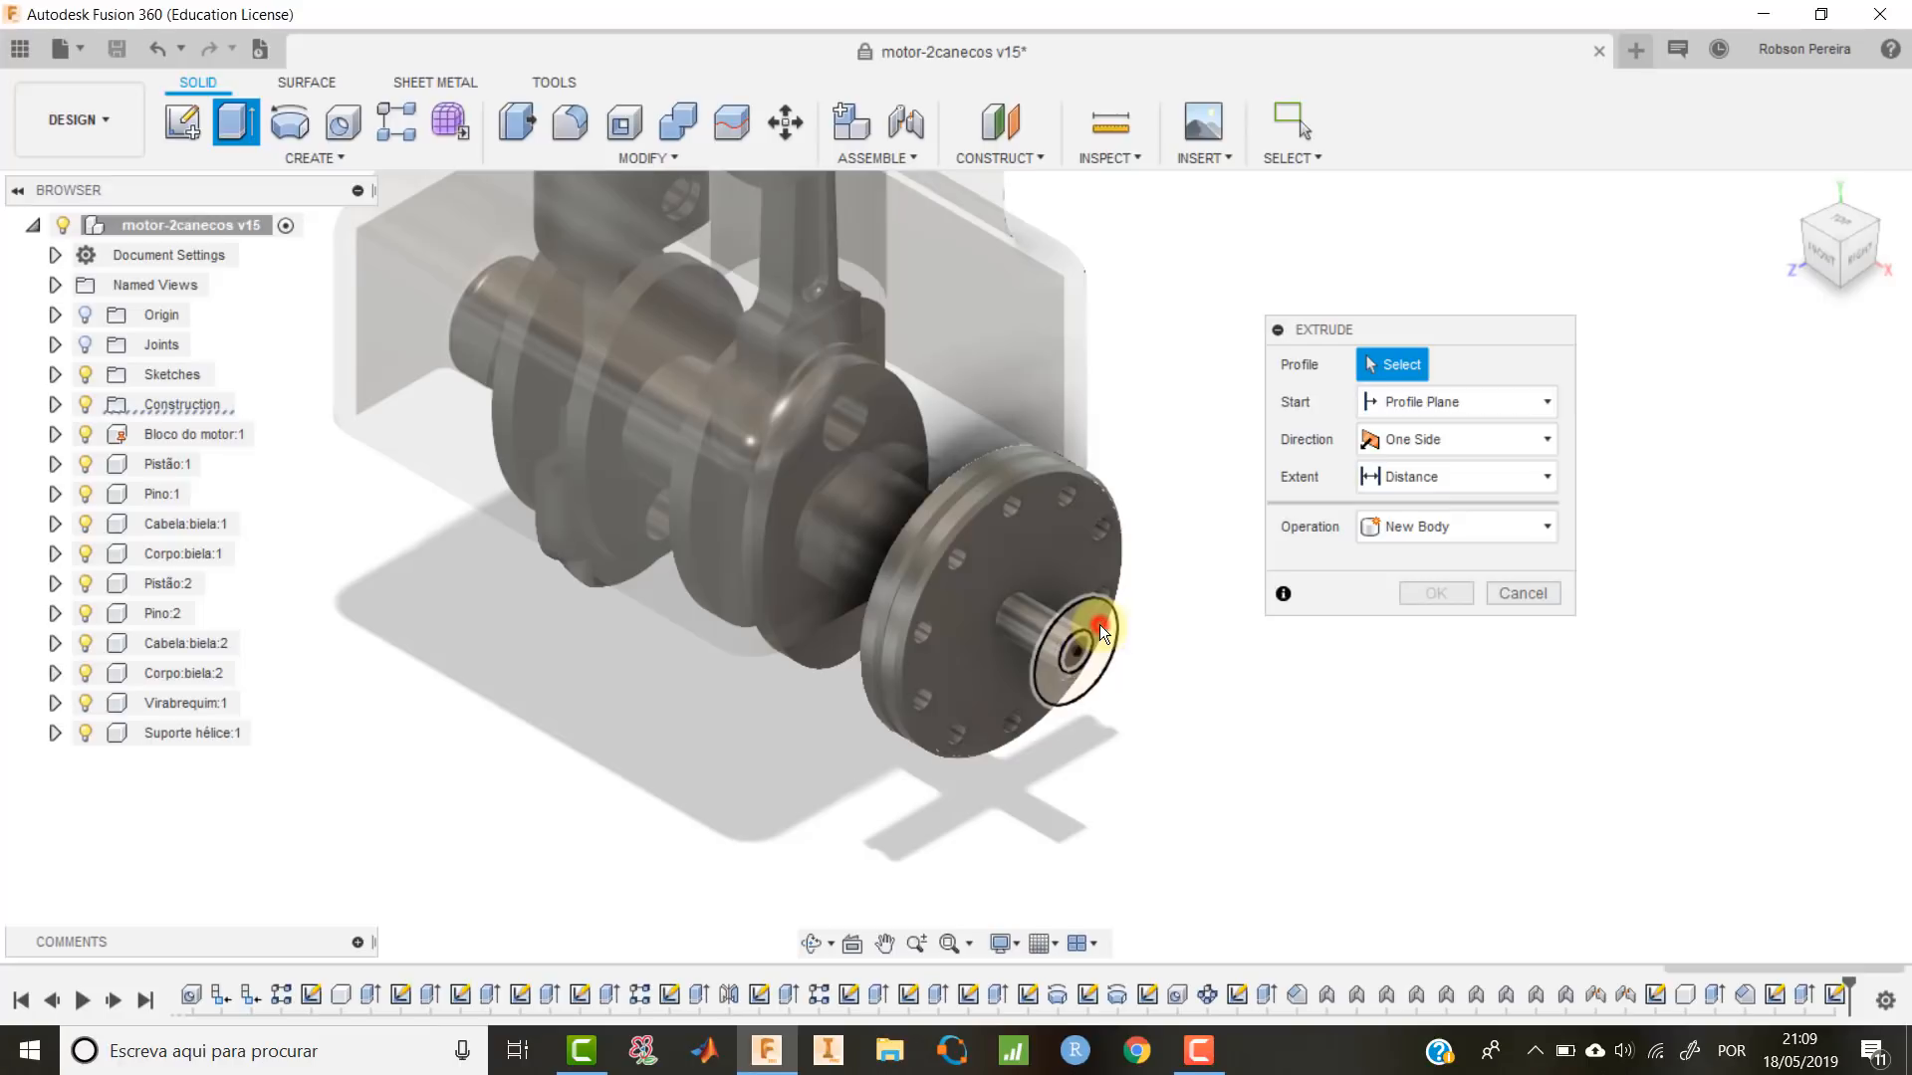
left_click(1099, 624)
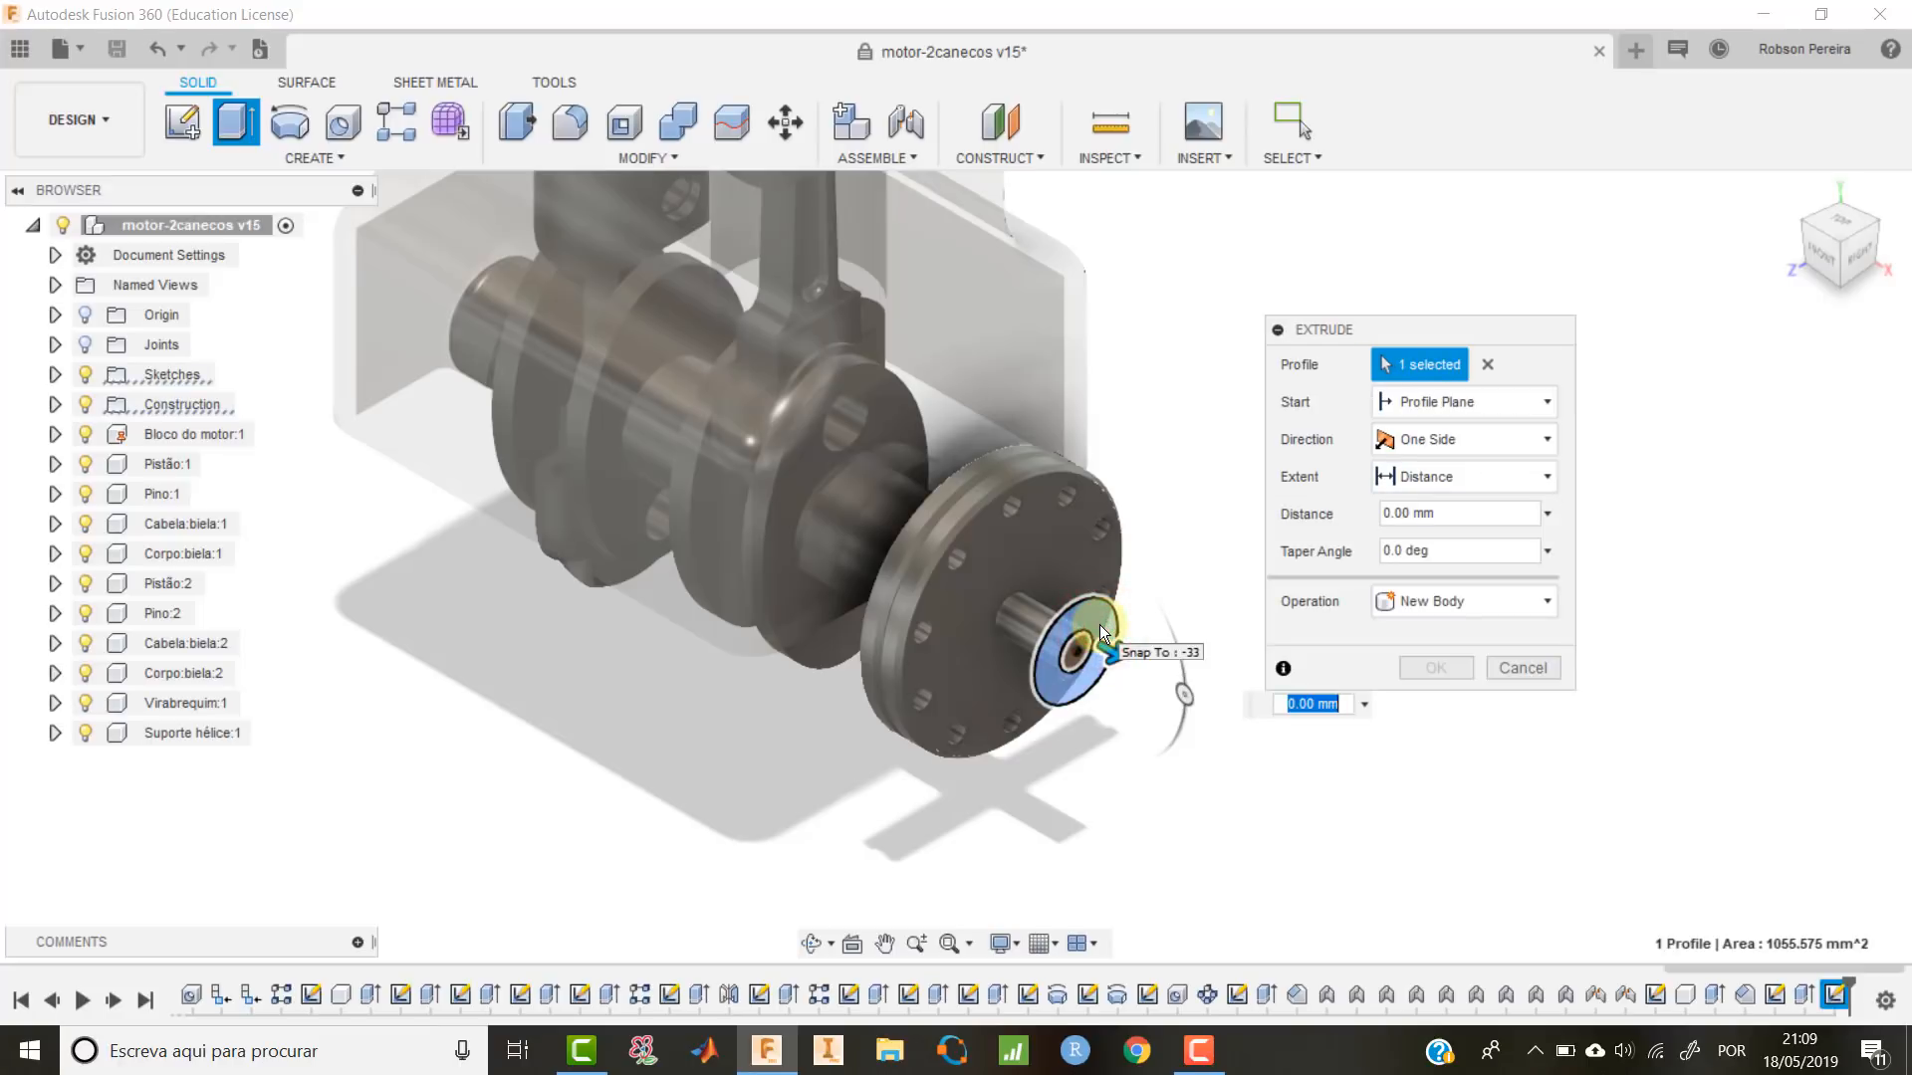
type("-18")
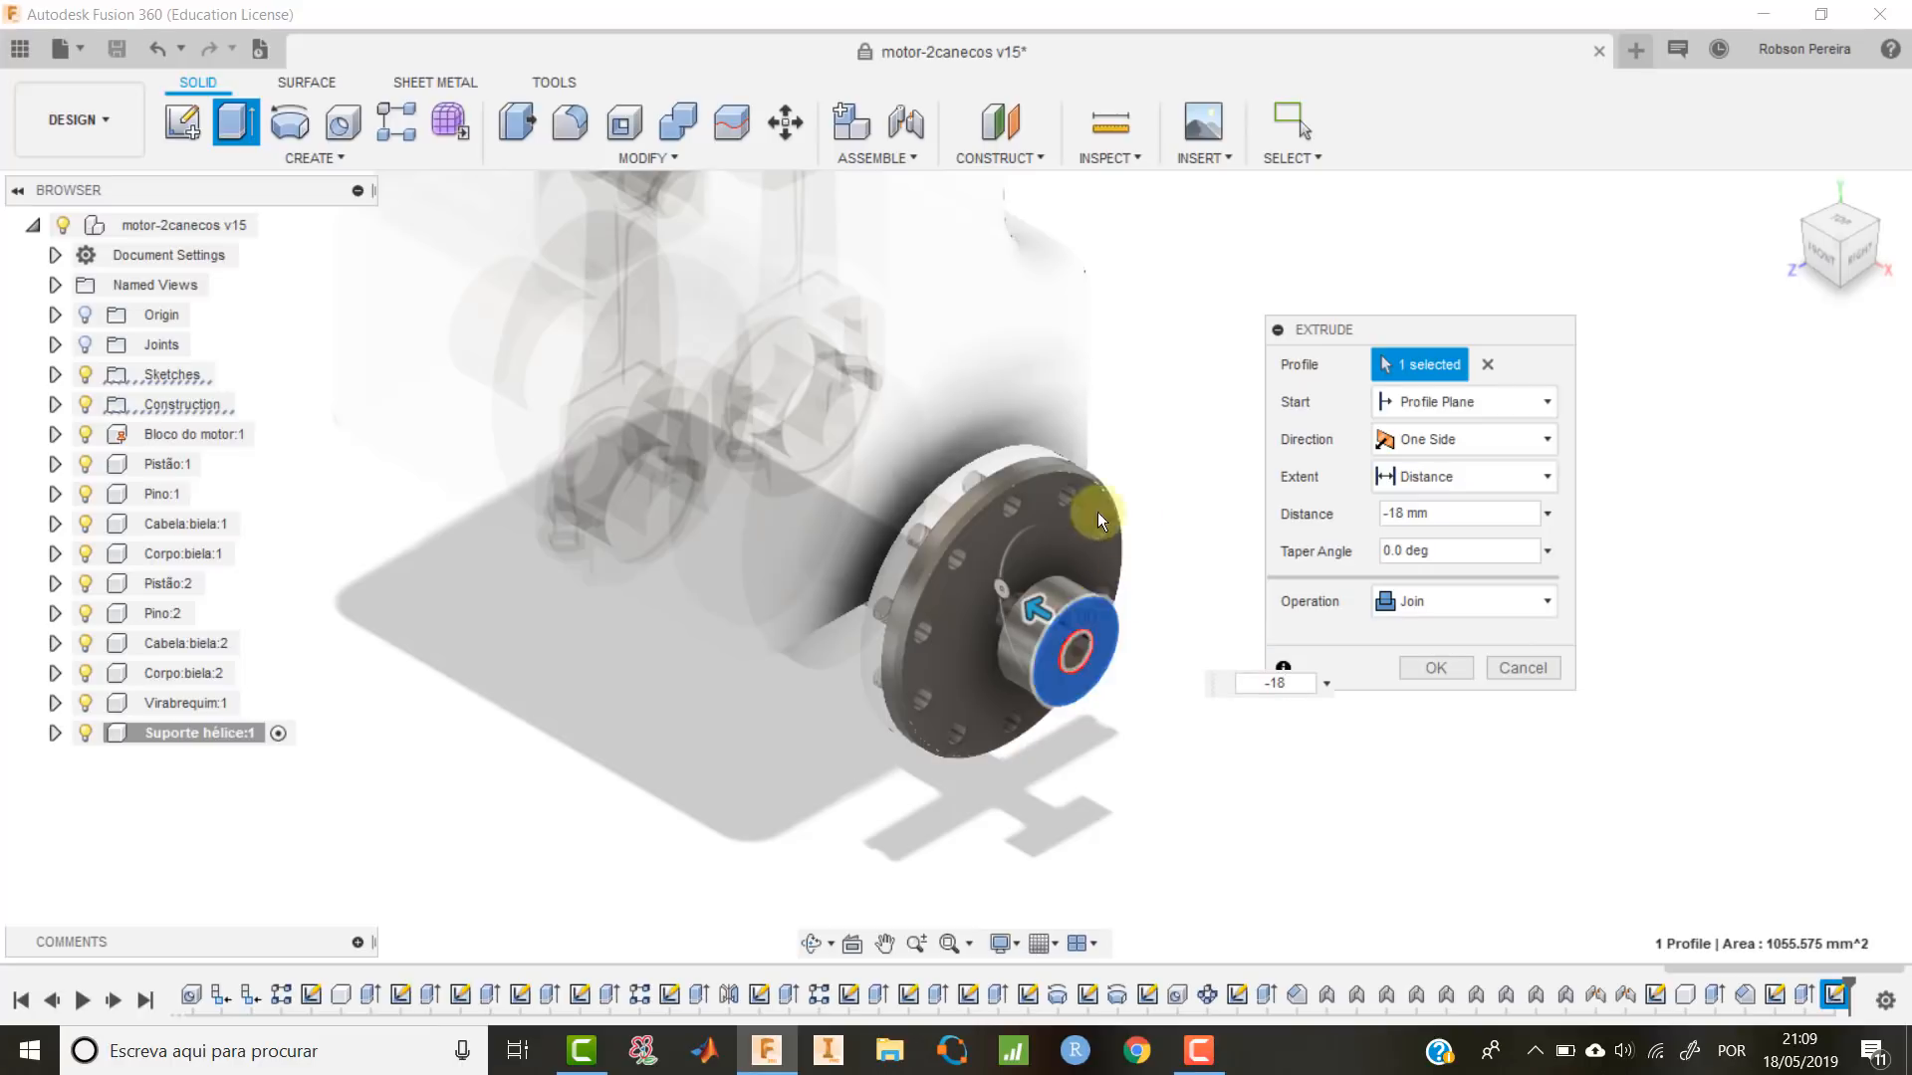
left_click(1470, 602)
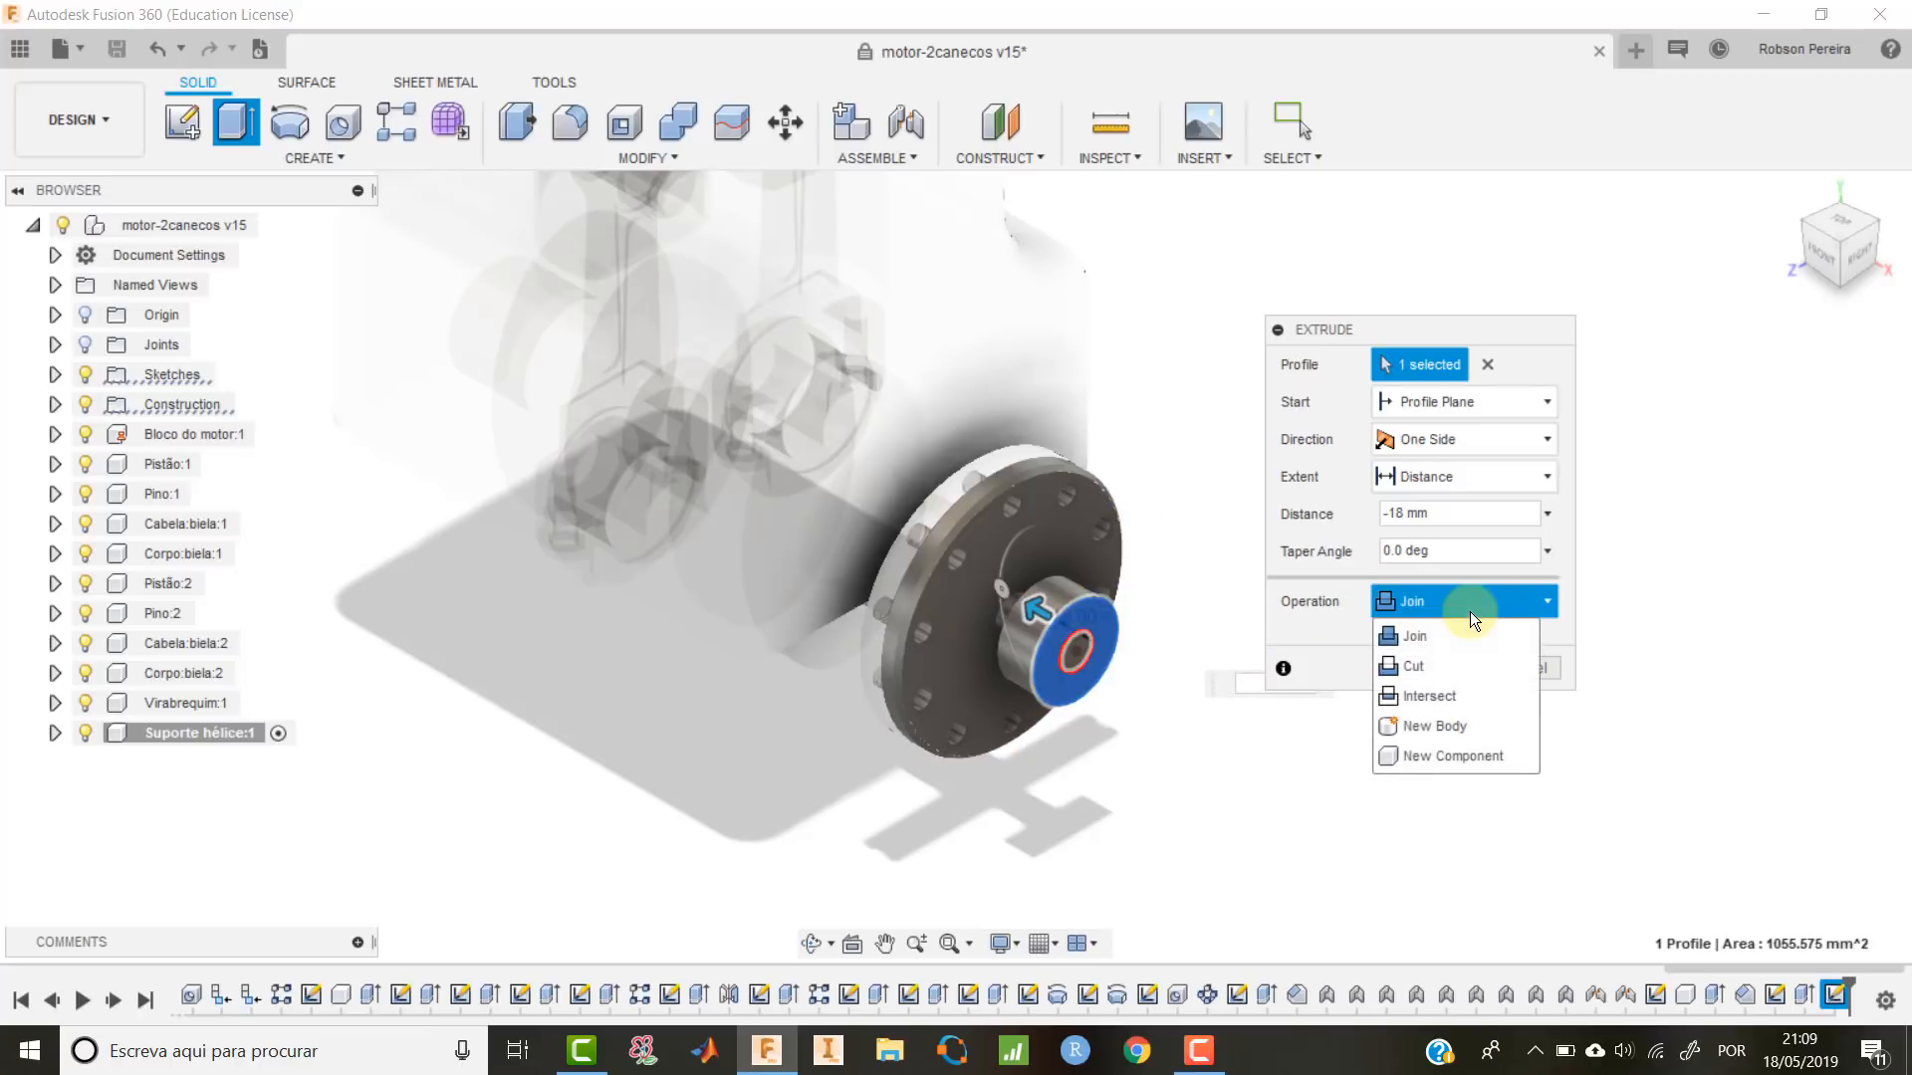
left_click(1500, 726)
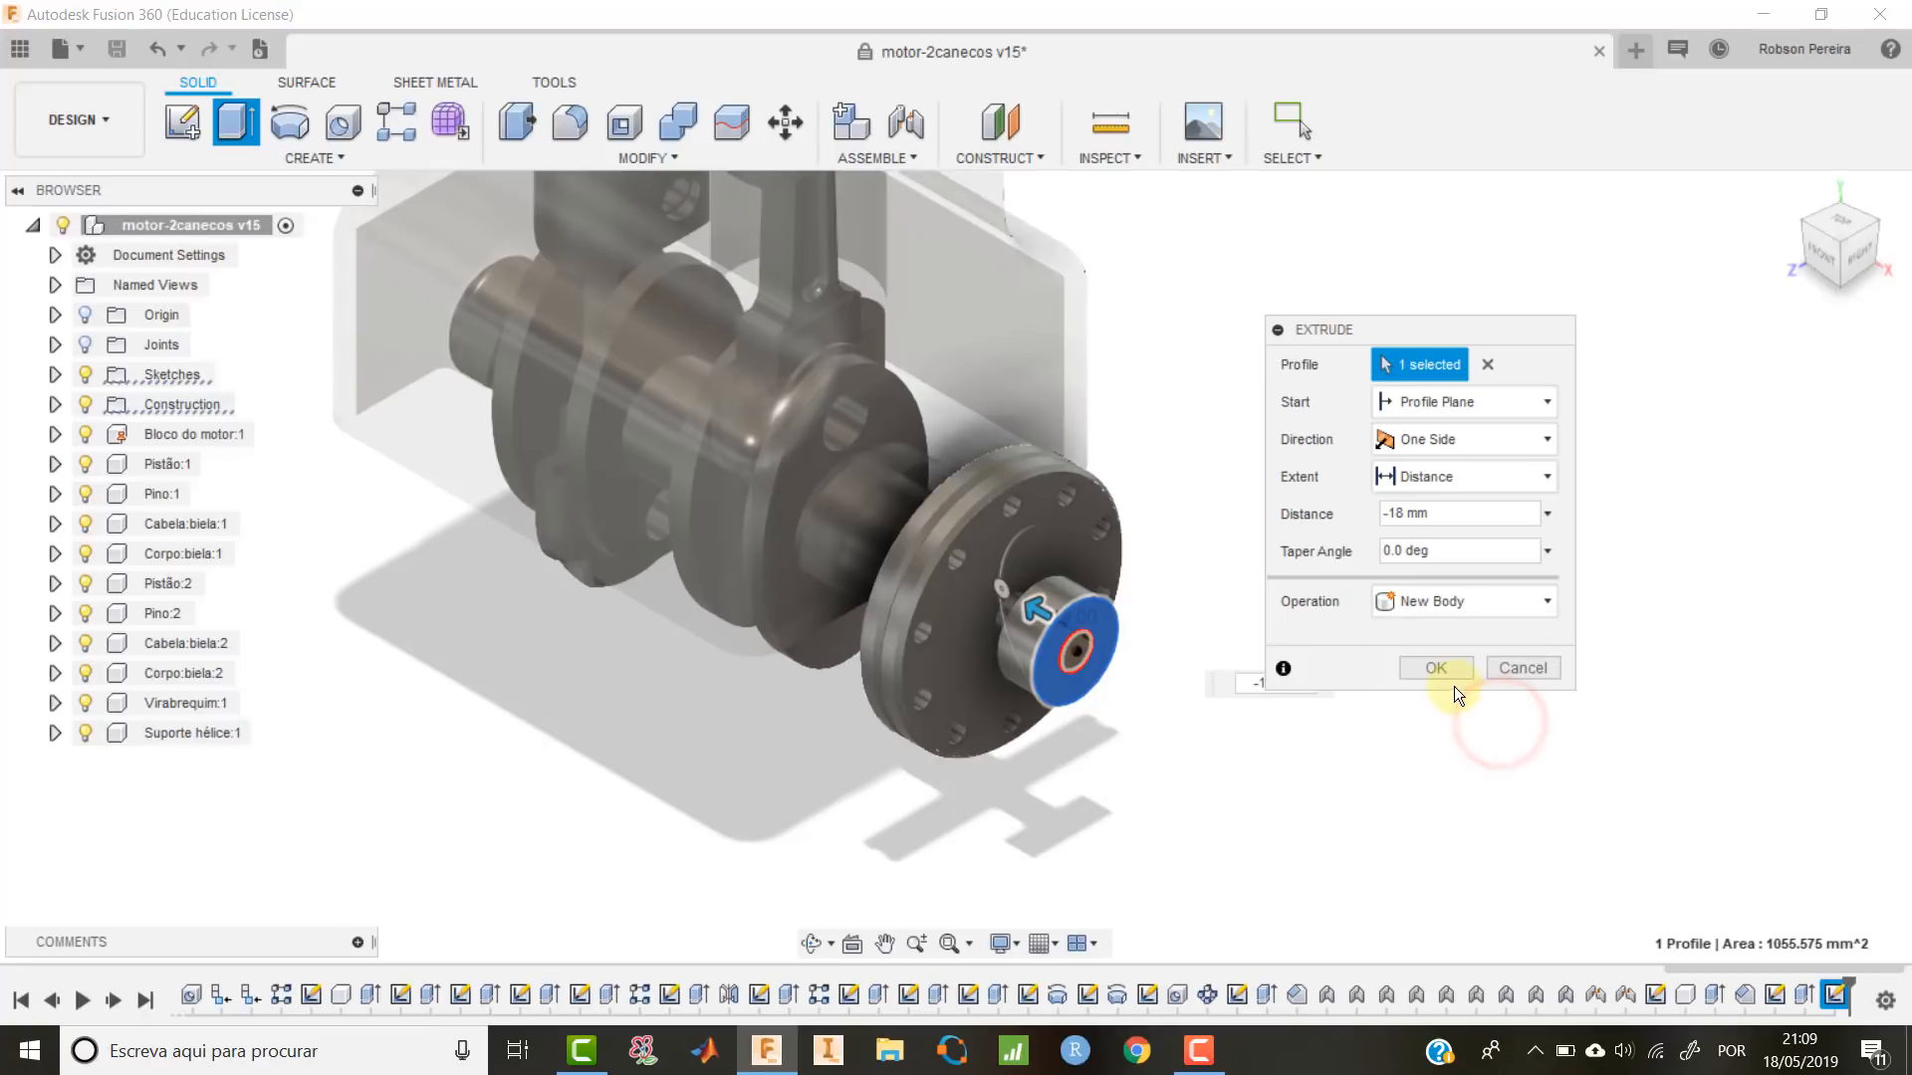
left_click(1443, 671)
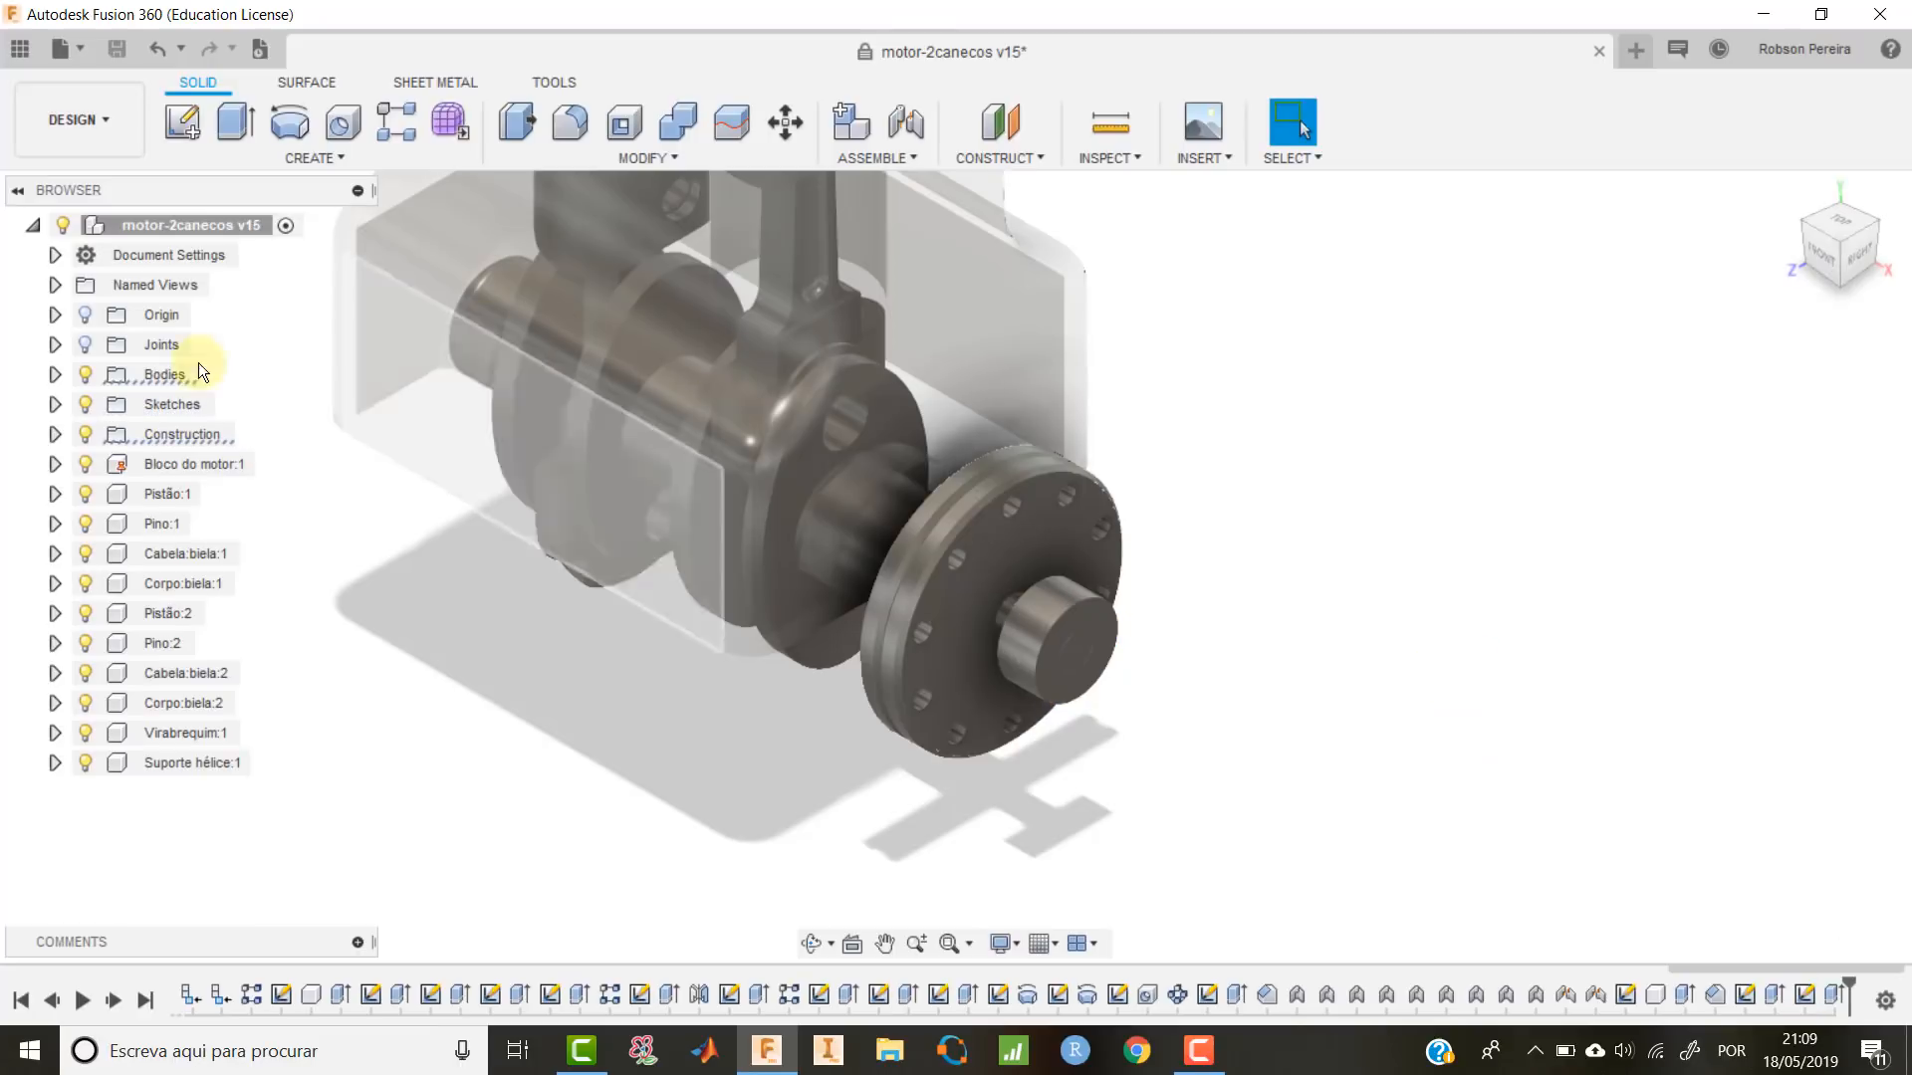
Hide and show the new ring body to inspect the shaft inside it.
left_click(56, 375)
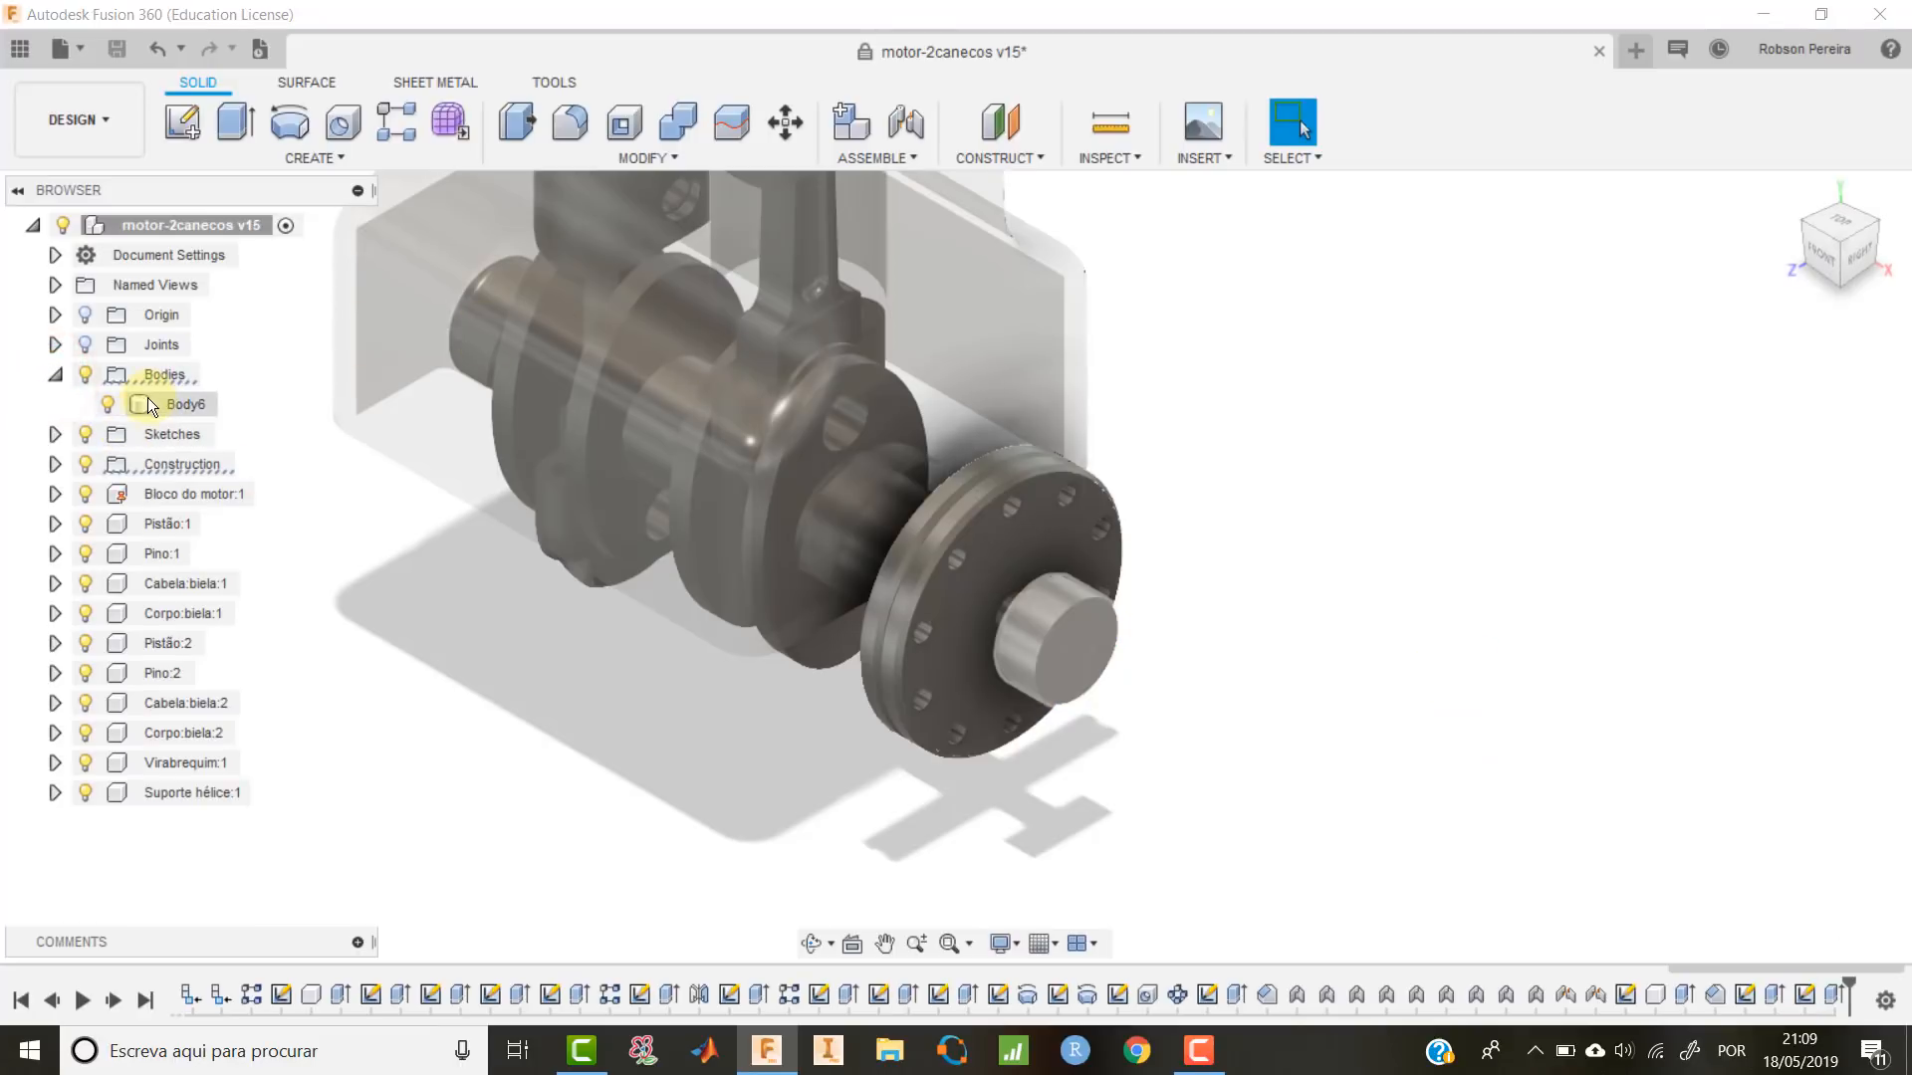
left_click(114, 398)
left_click(114, 399)
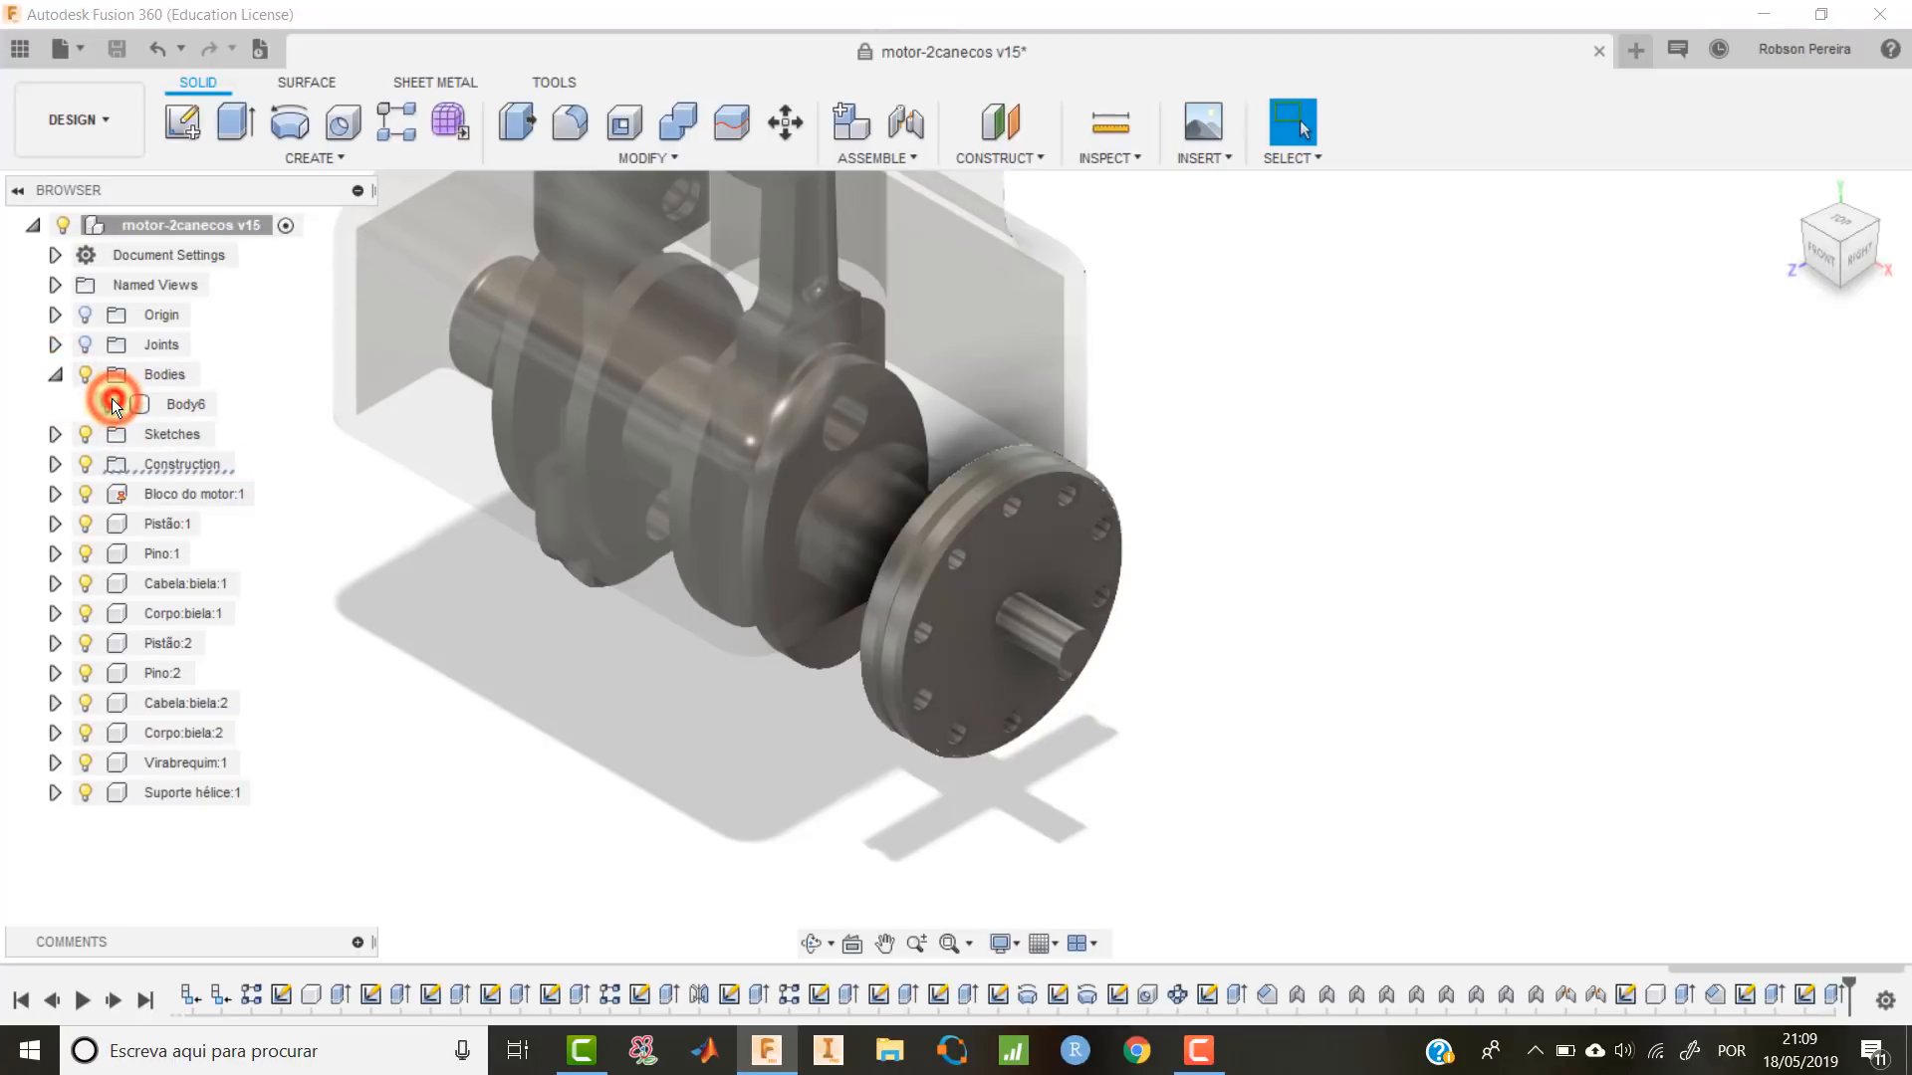
left_click(53, 375)
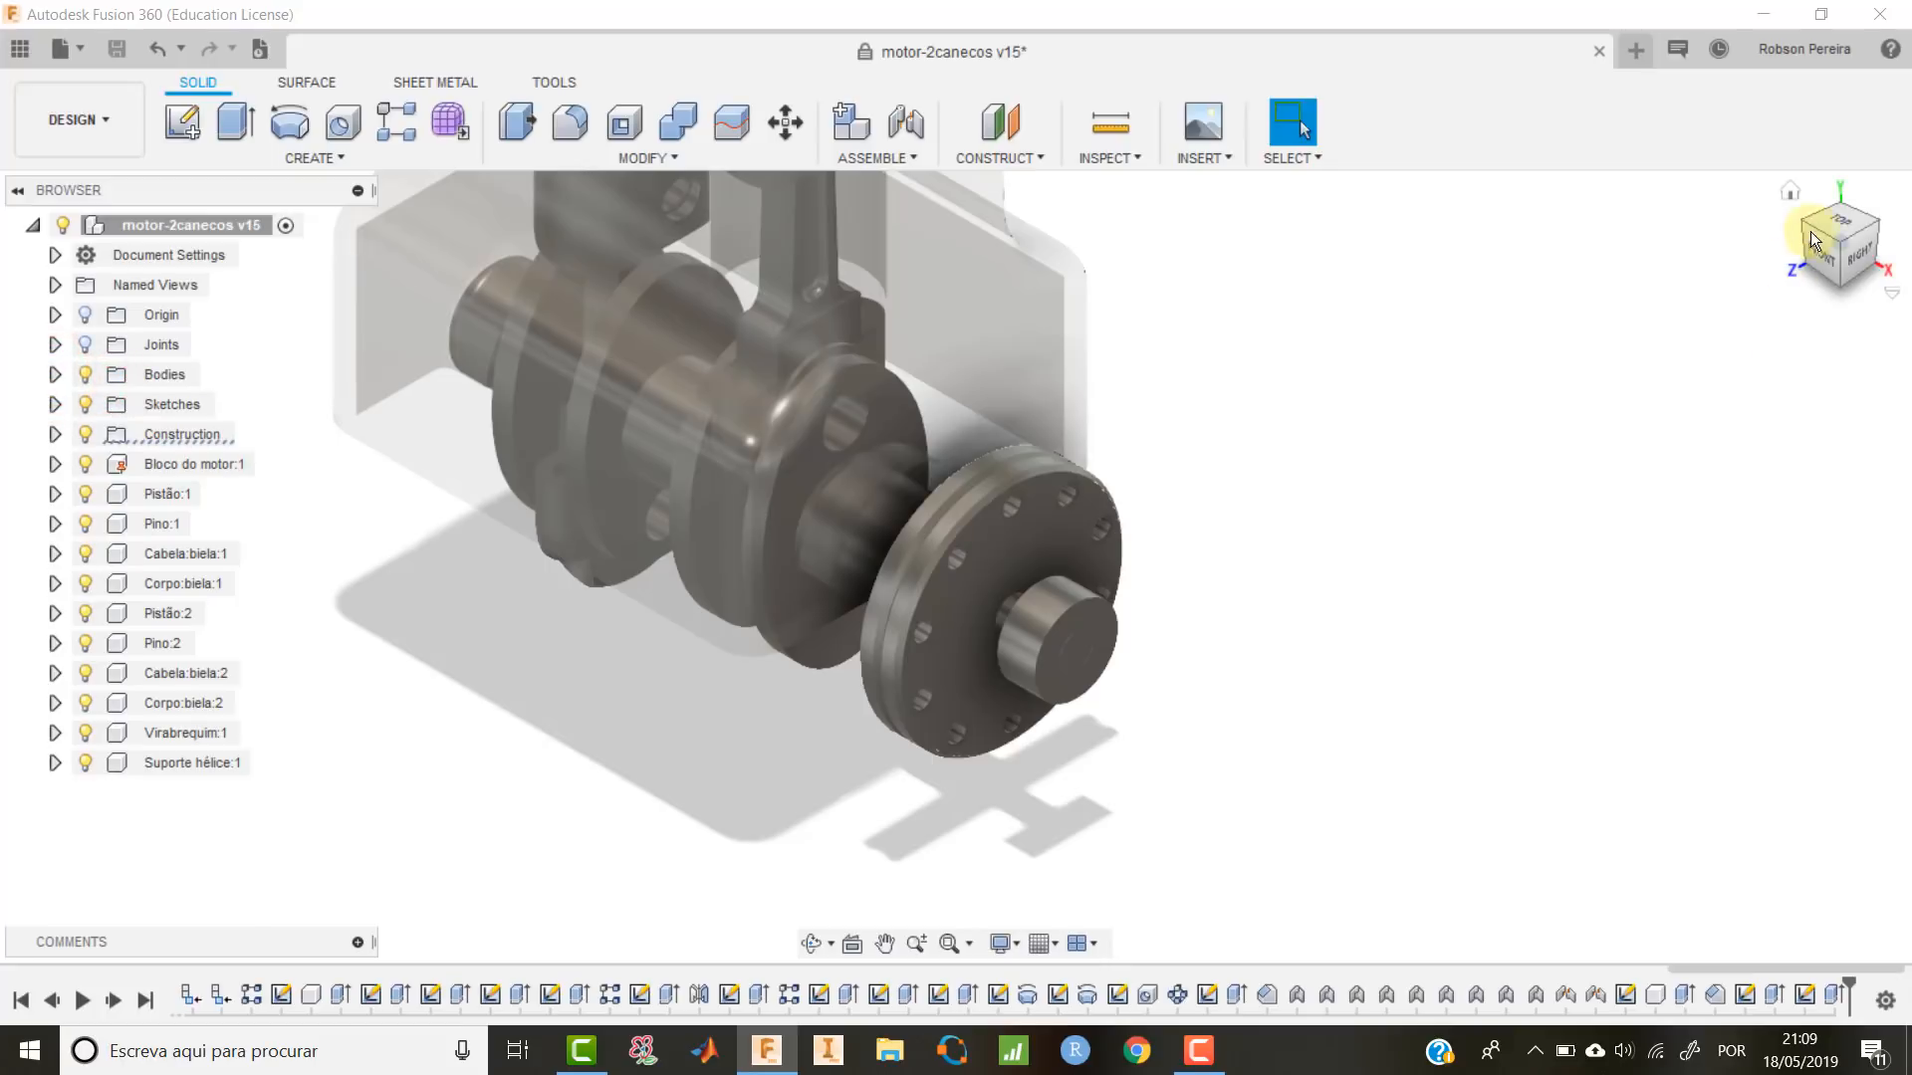
In a new sketch on the front plane with Slice enabled, place a point on the shaft axis near its outer end, at about X 171 mm.
left_click(1792, 188)
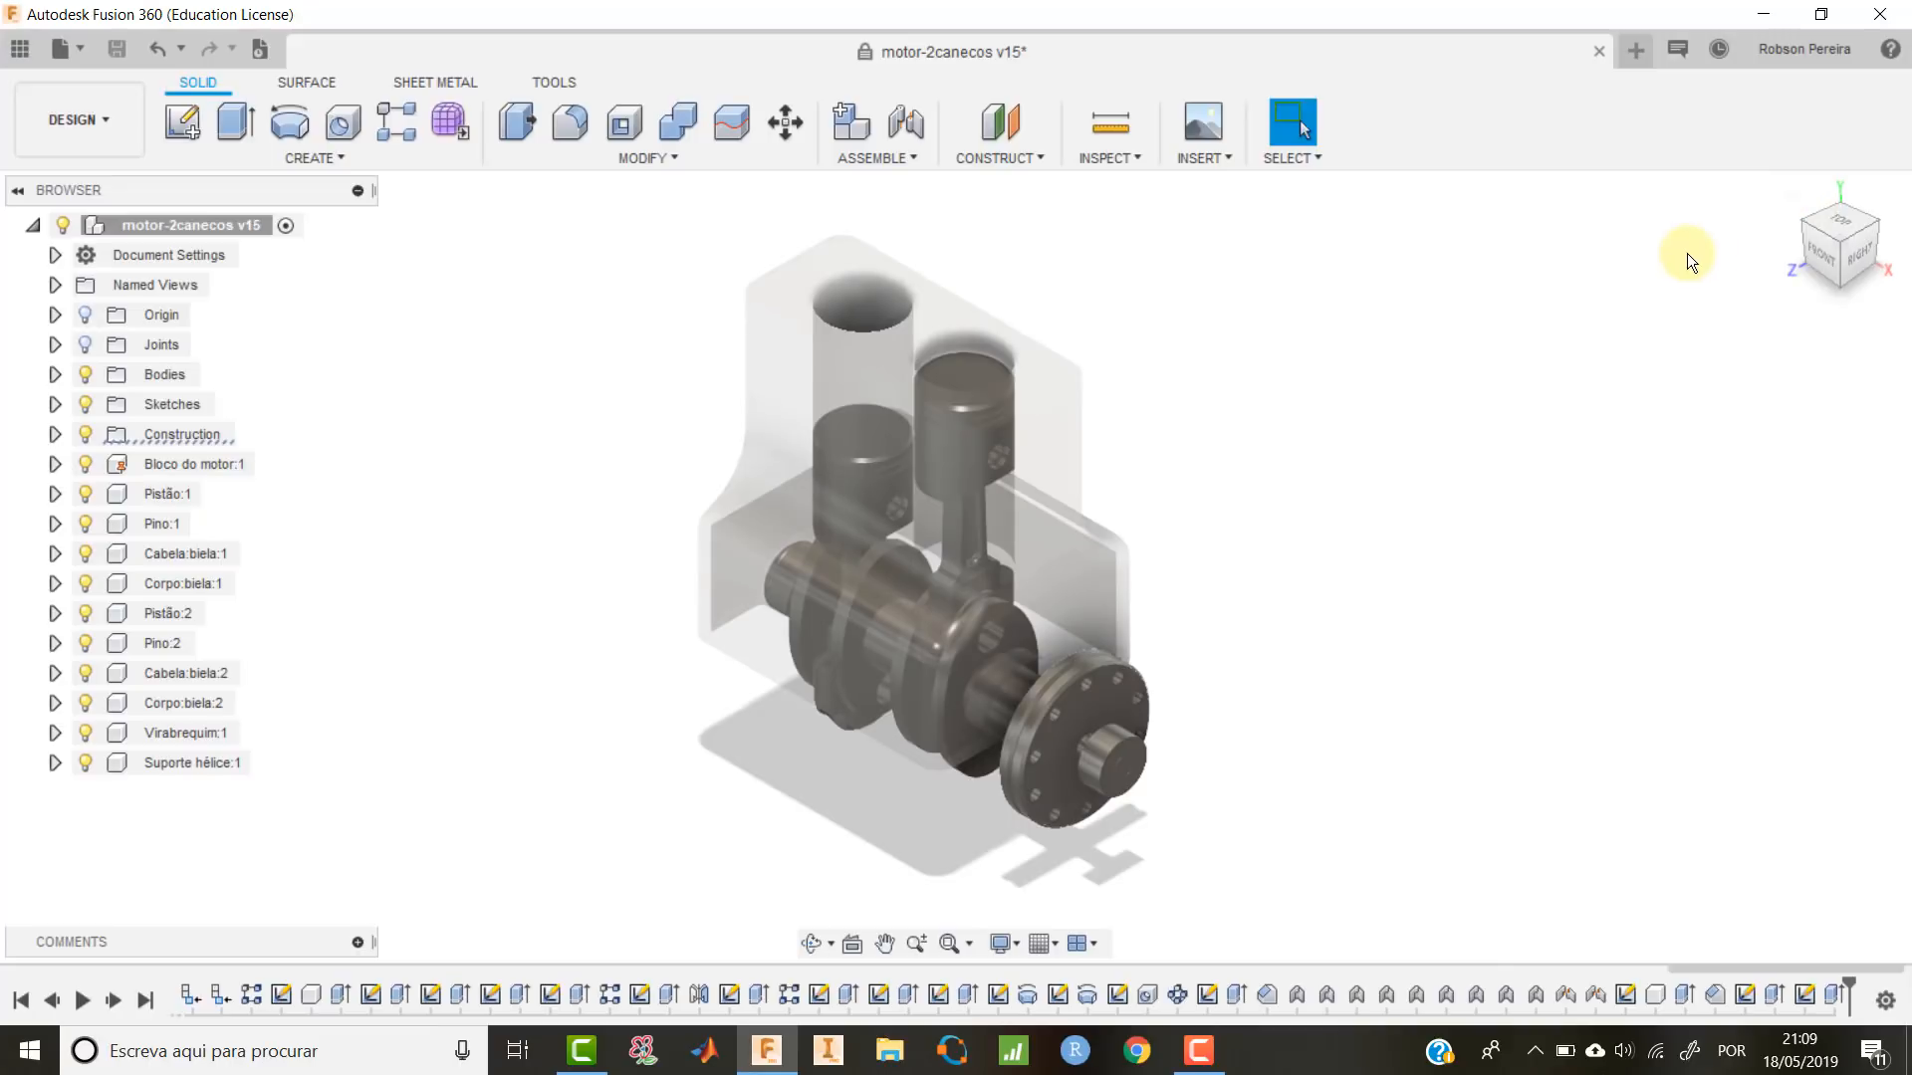
left_click(183, 121)
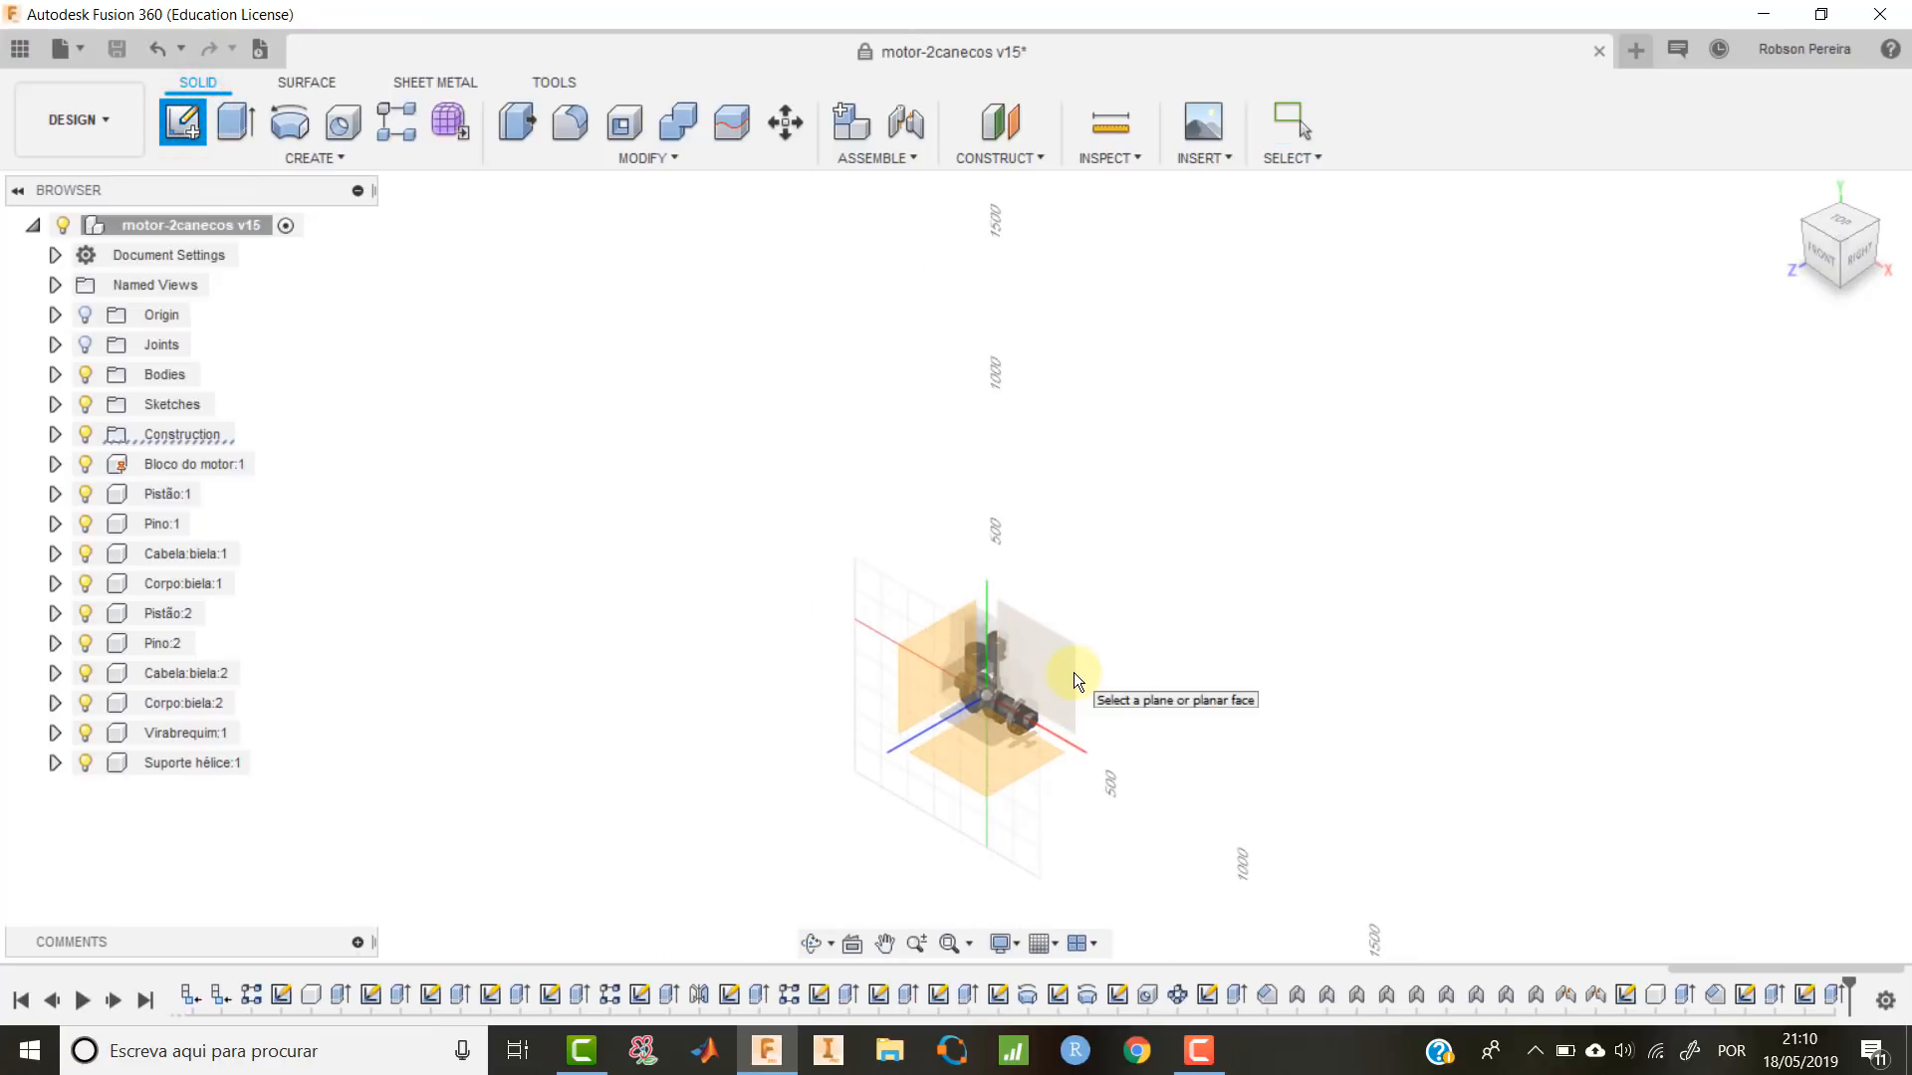
left_click(1074, 672)
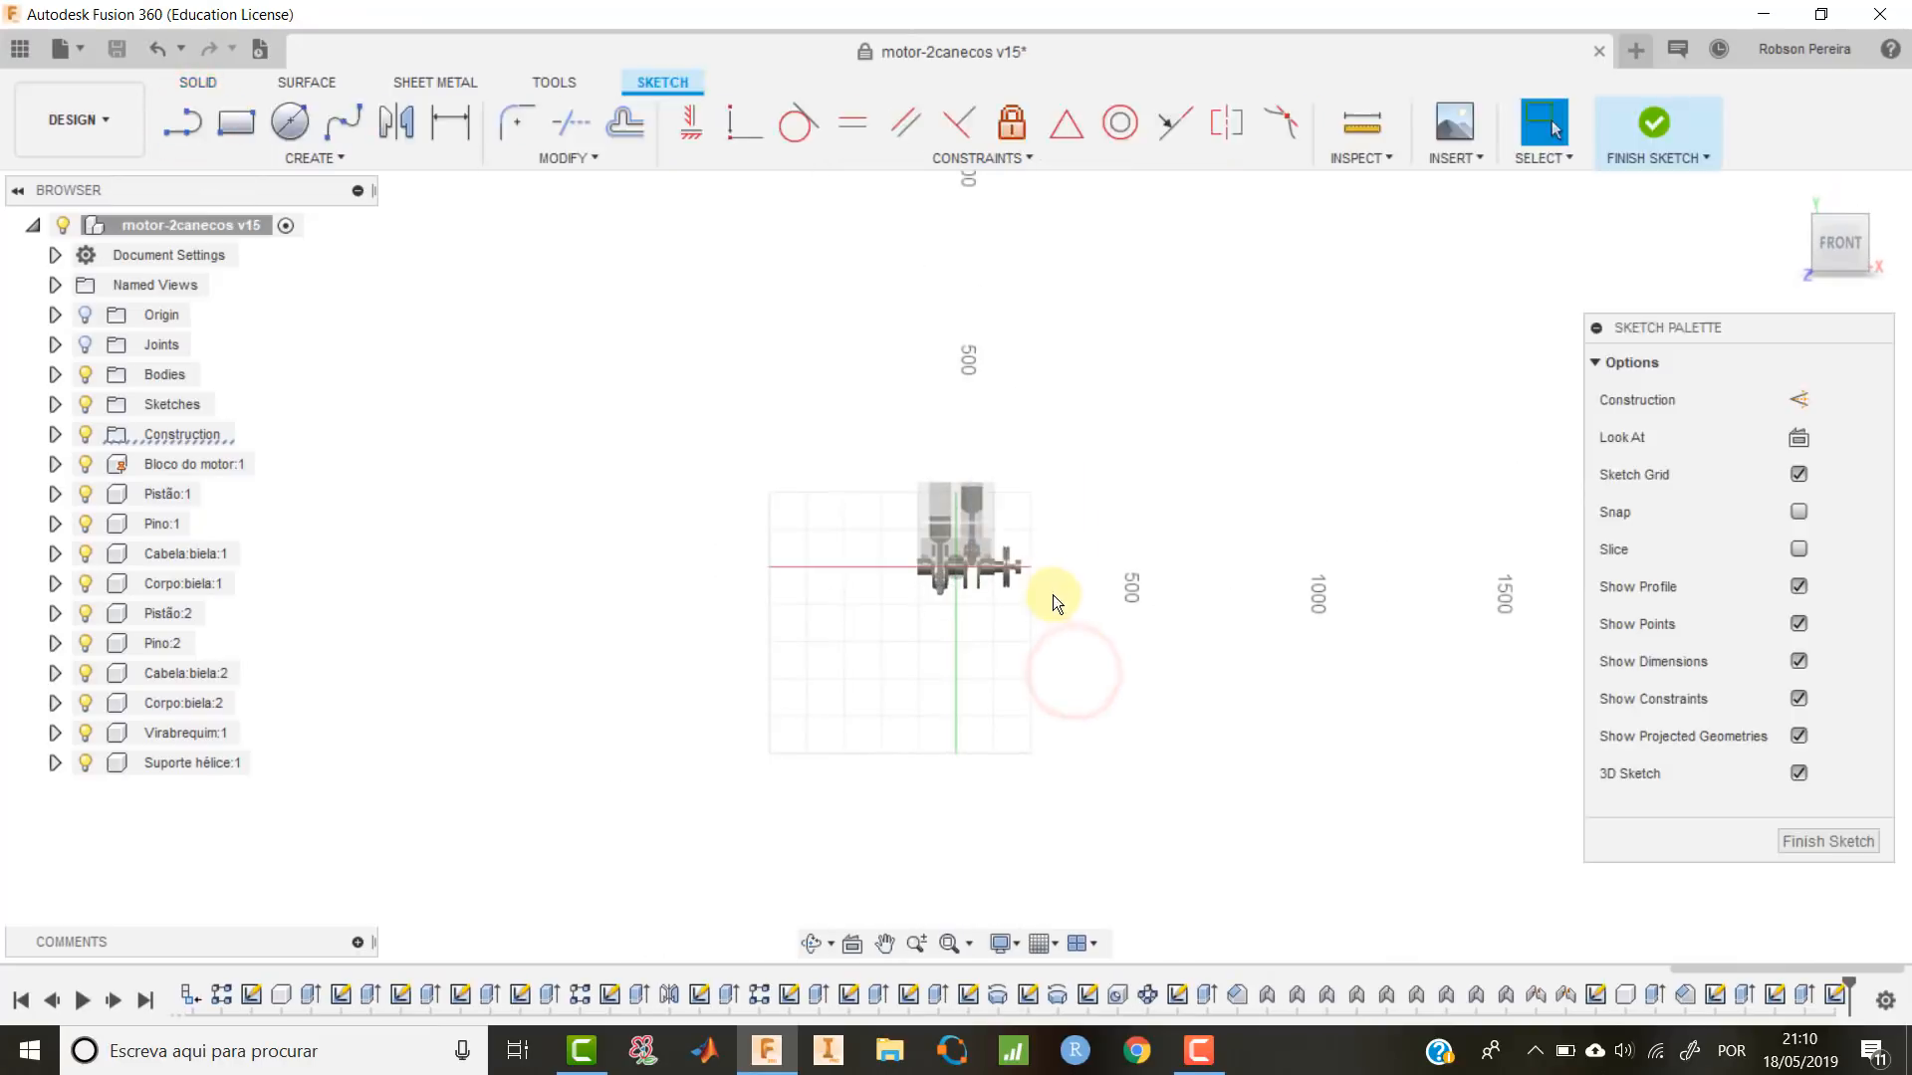
scroll(1012, 576, "up", 10)
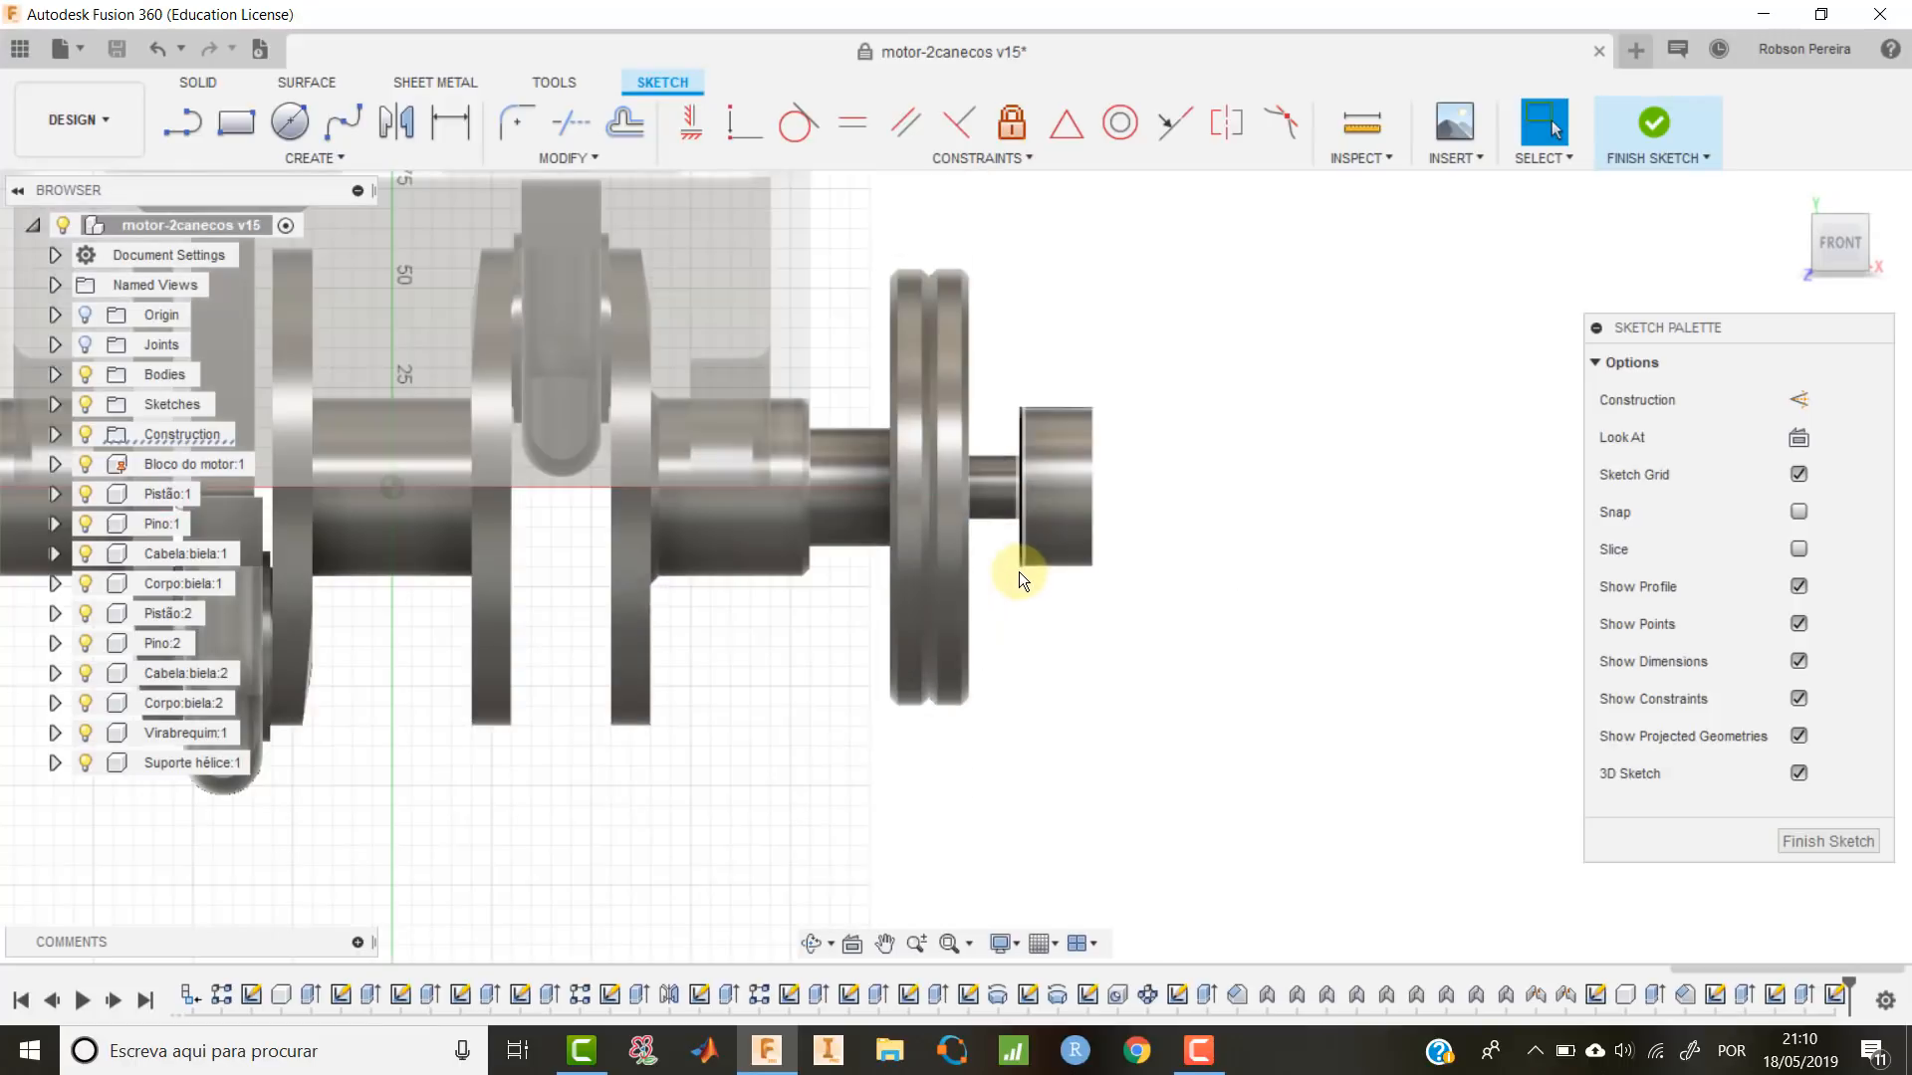
left_click(1798, 549)
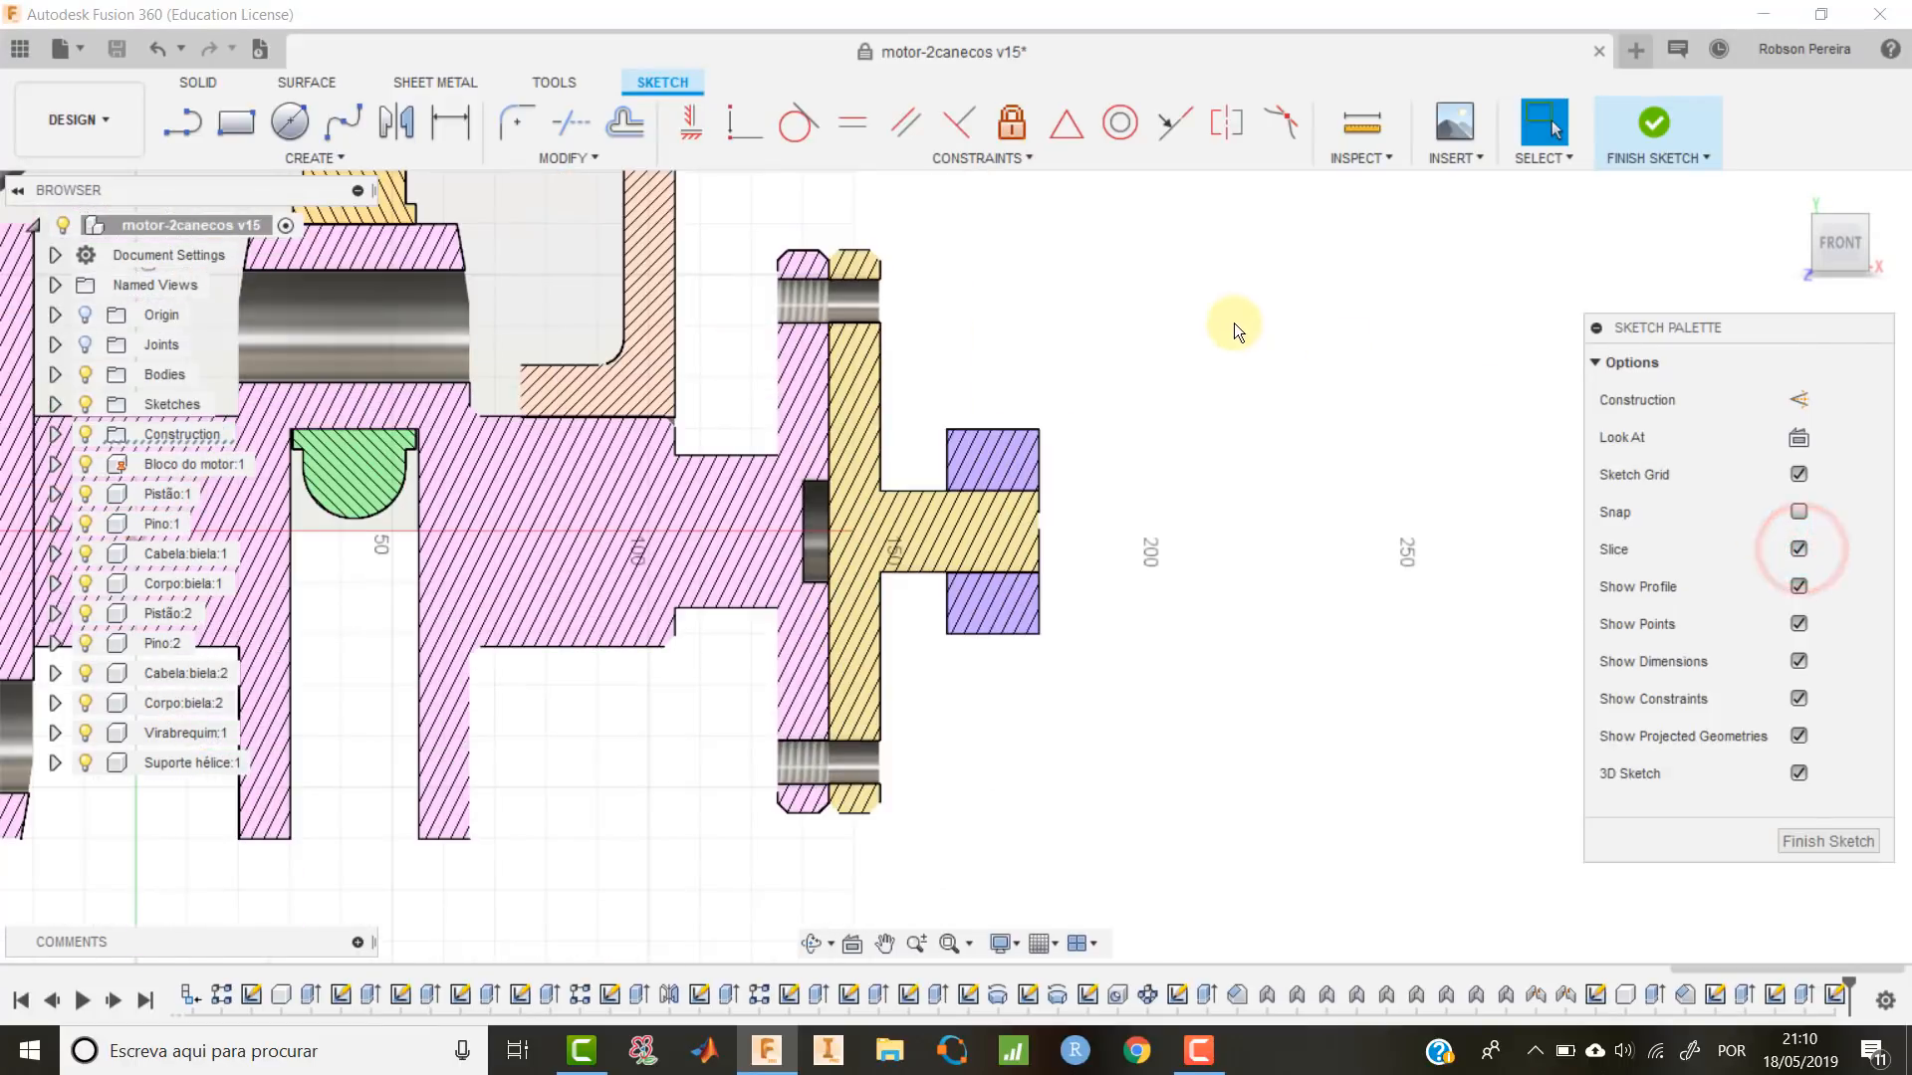
left_click(315, 161)
left_click(287, 438)
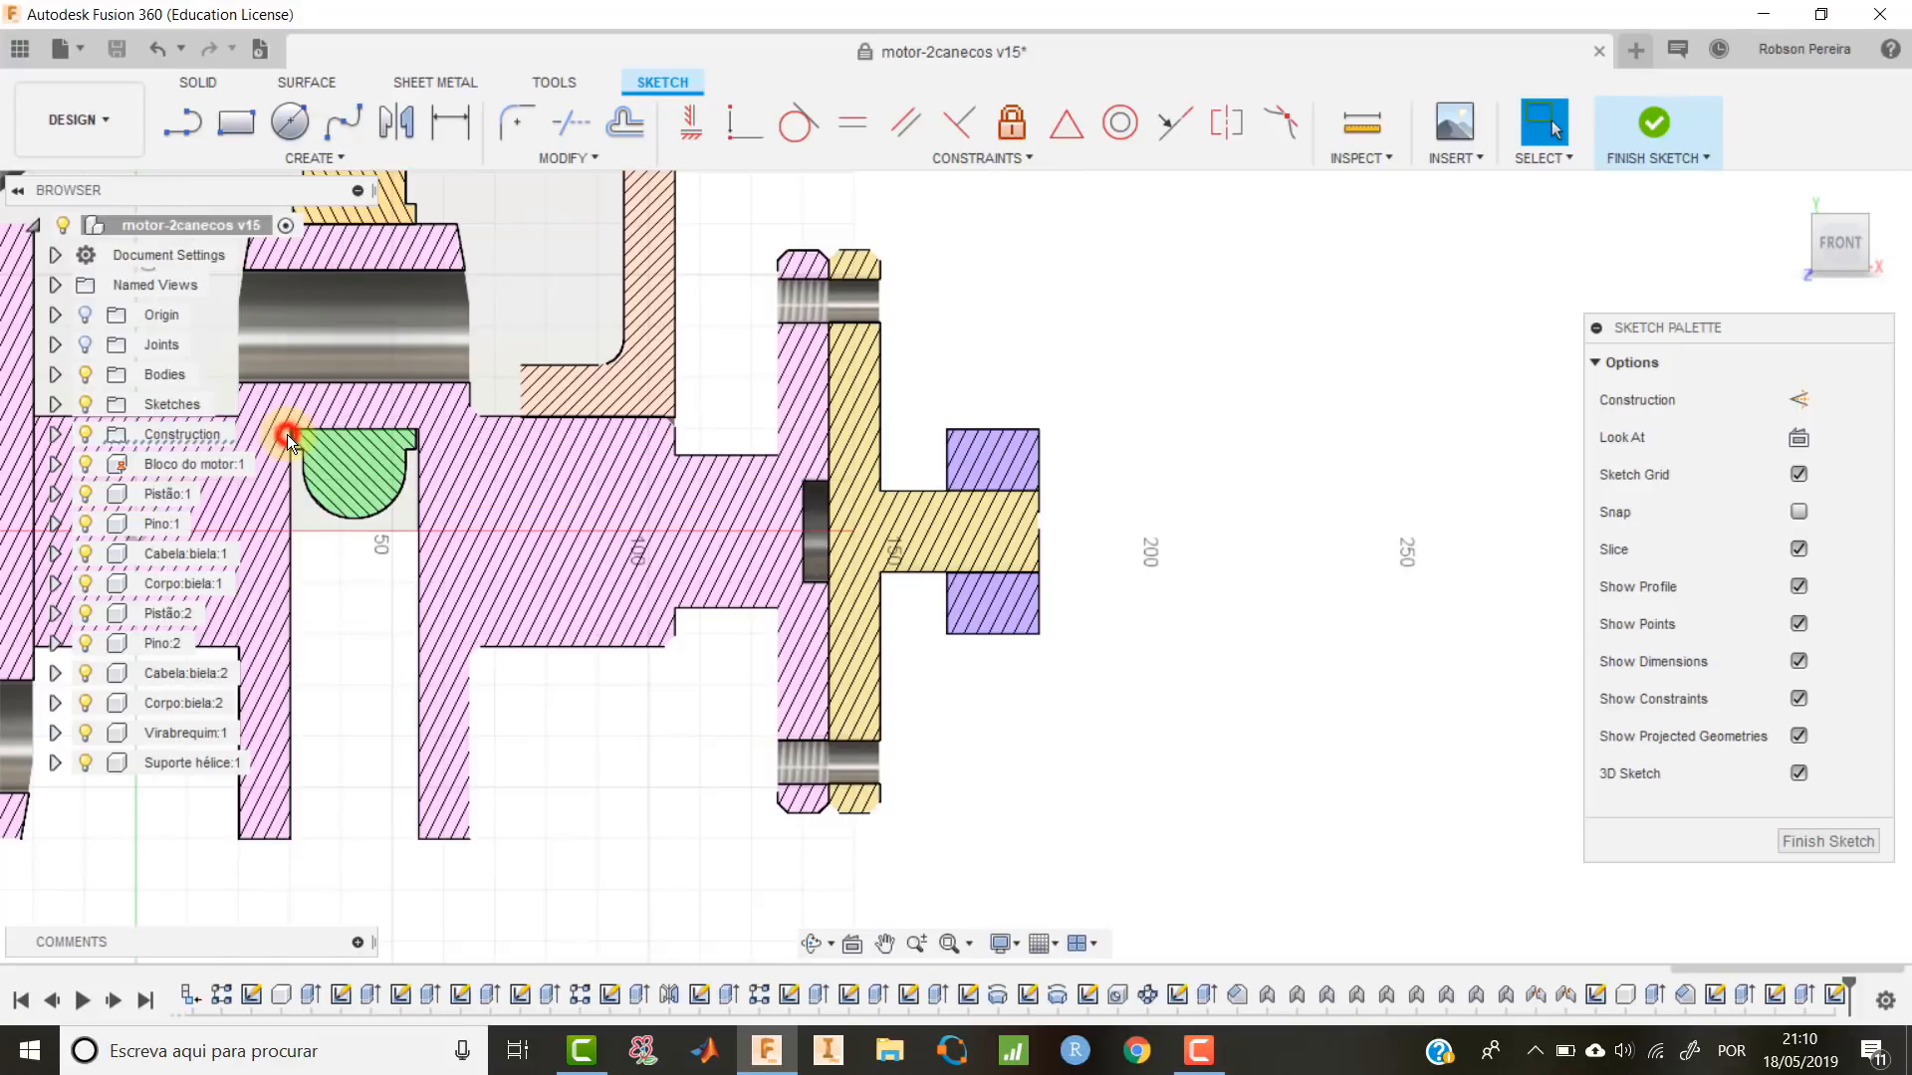
scroll(1041, 537, "up", 3)
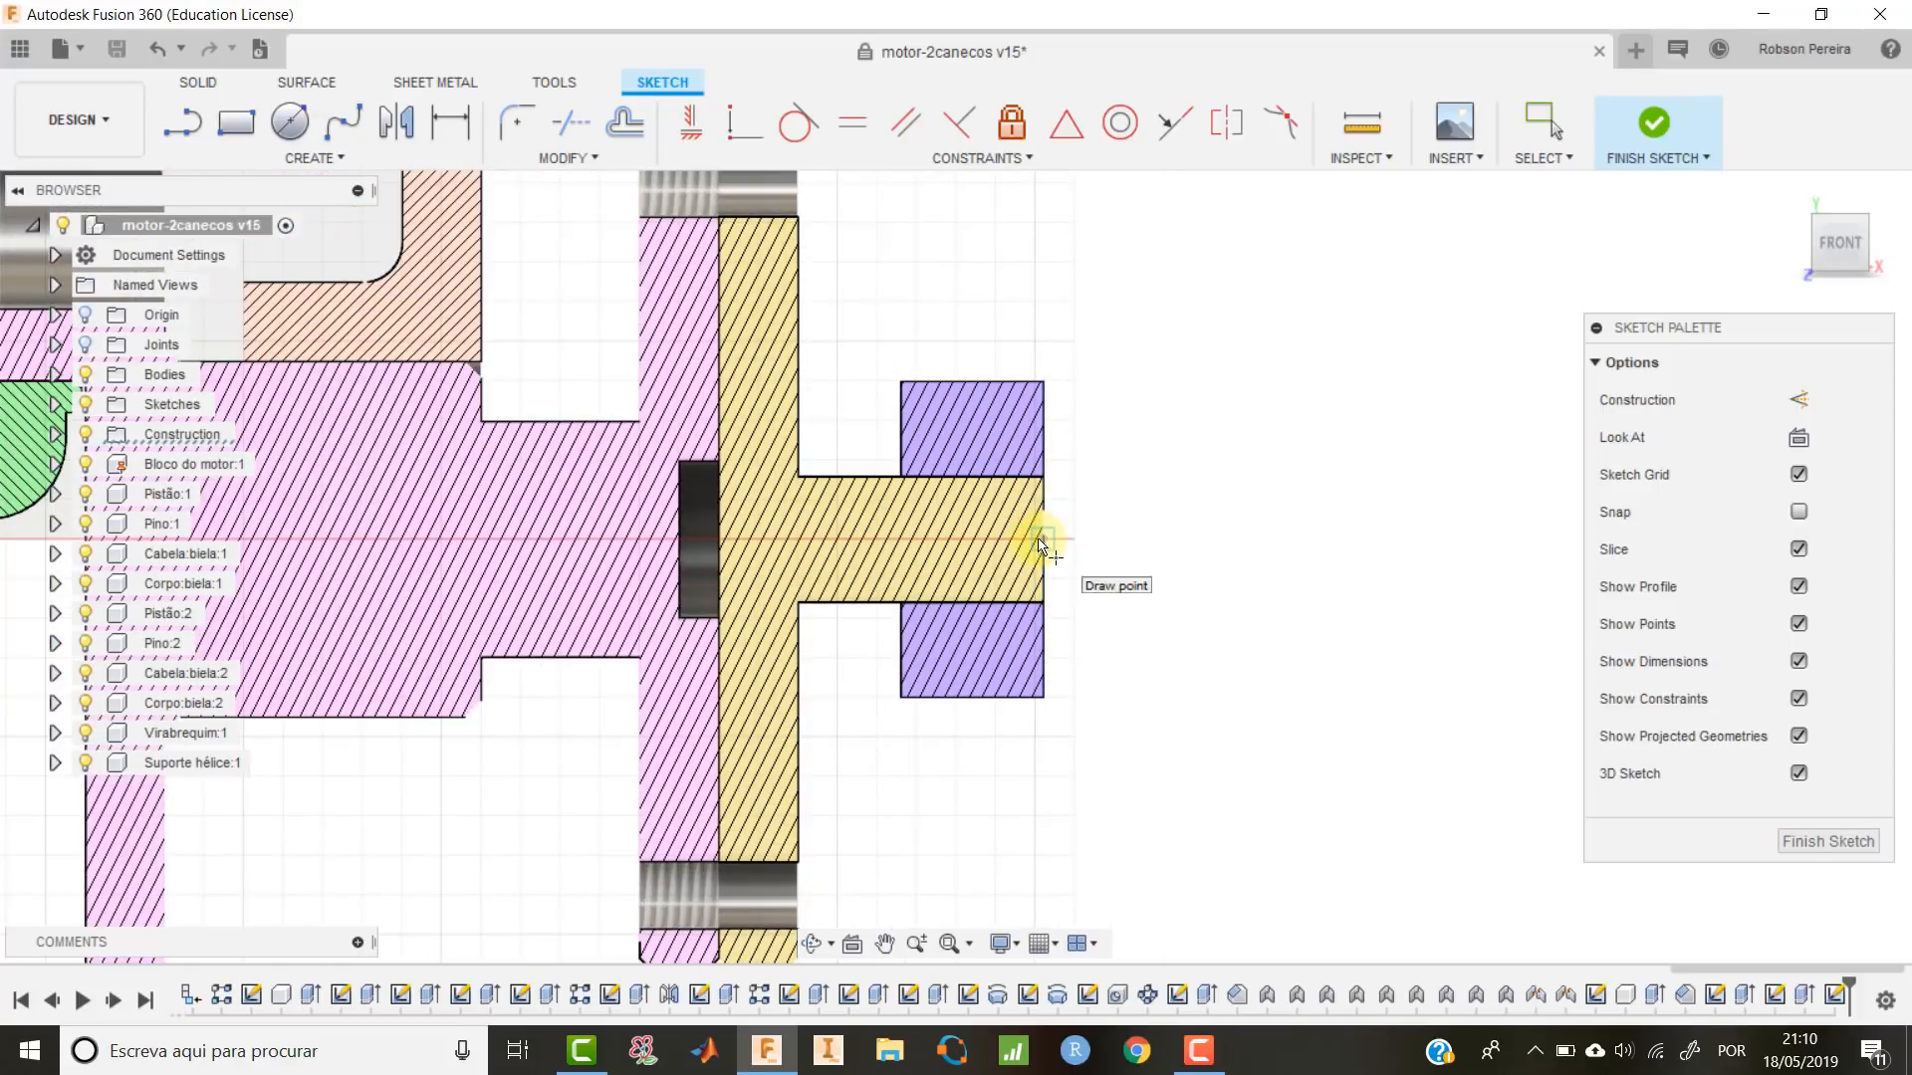
left_click(1004, 539)
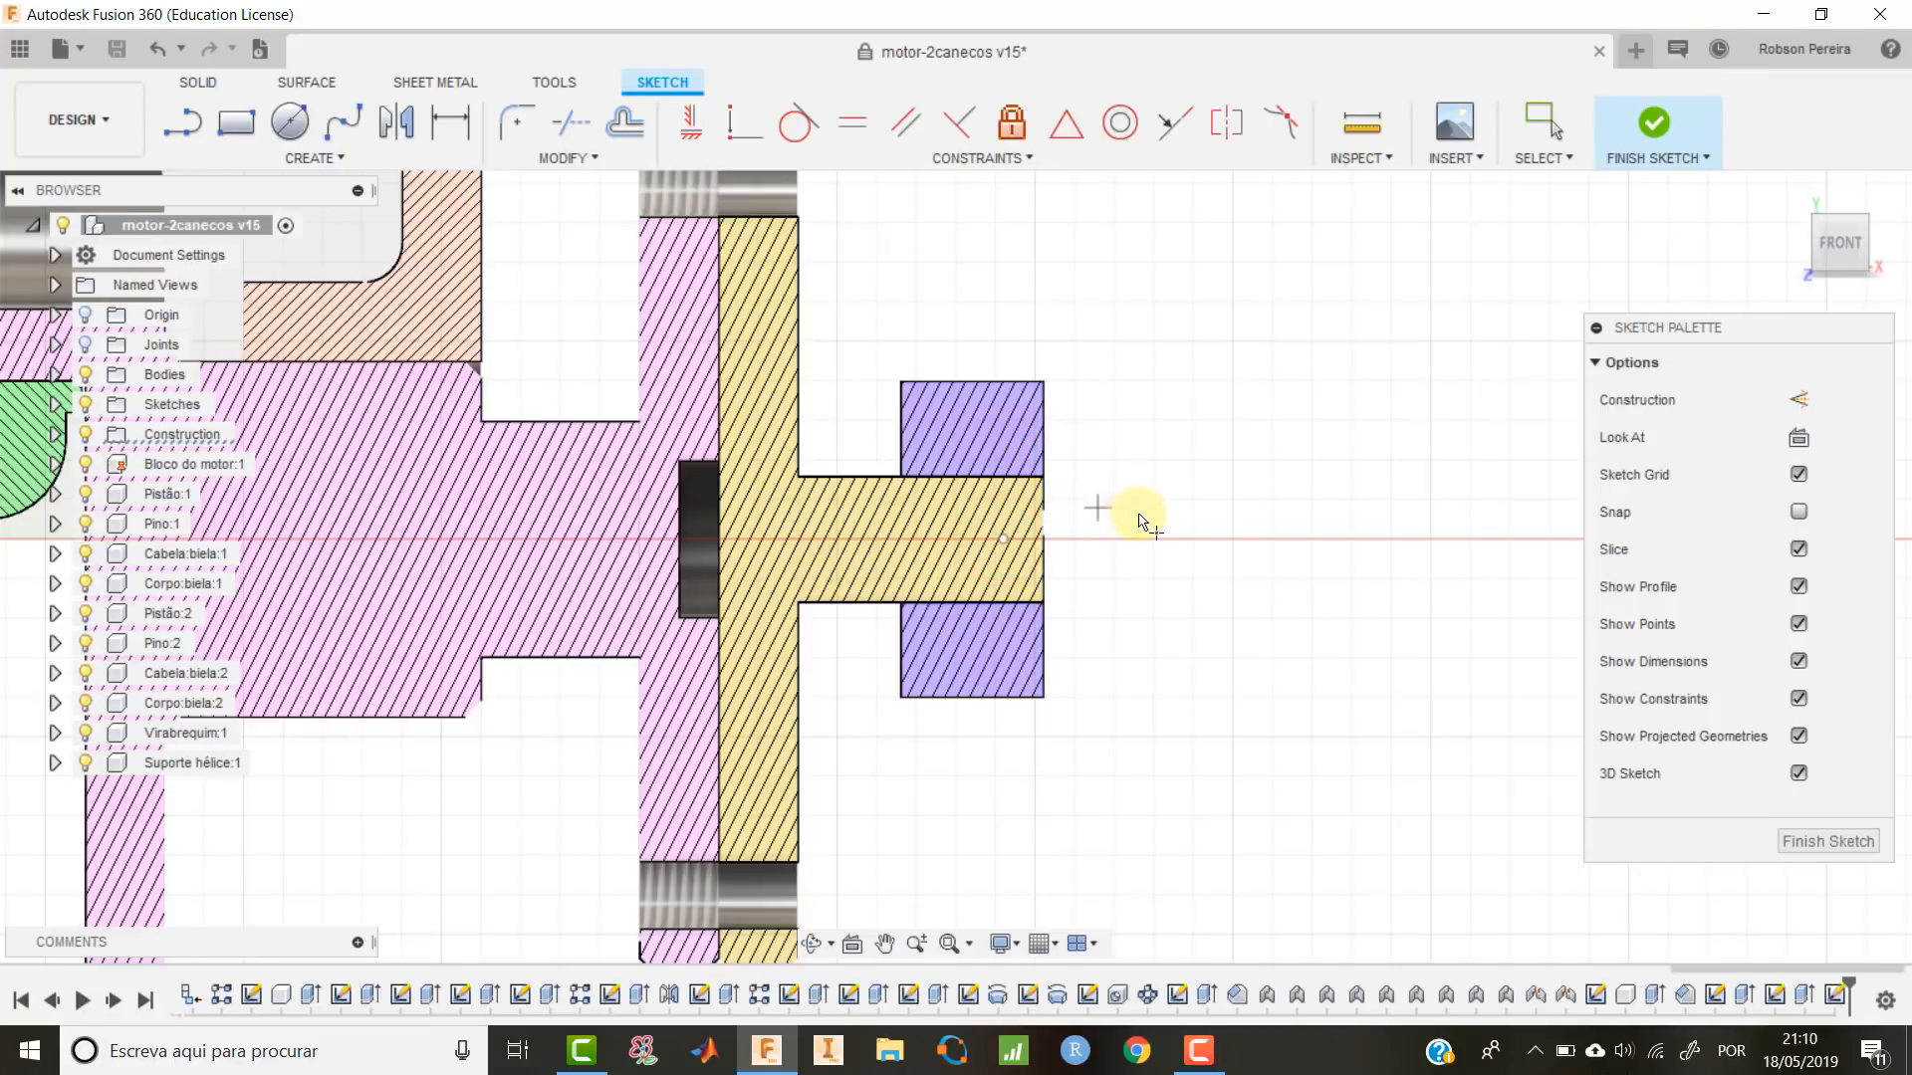
Dimension the sketch point 10 mm from the shaft's end face and finish the sketch.
key("d")
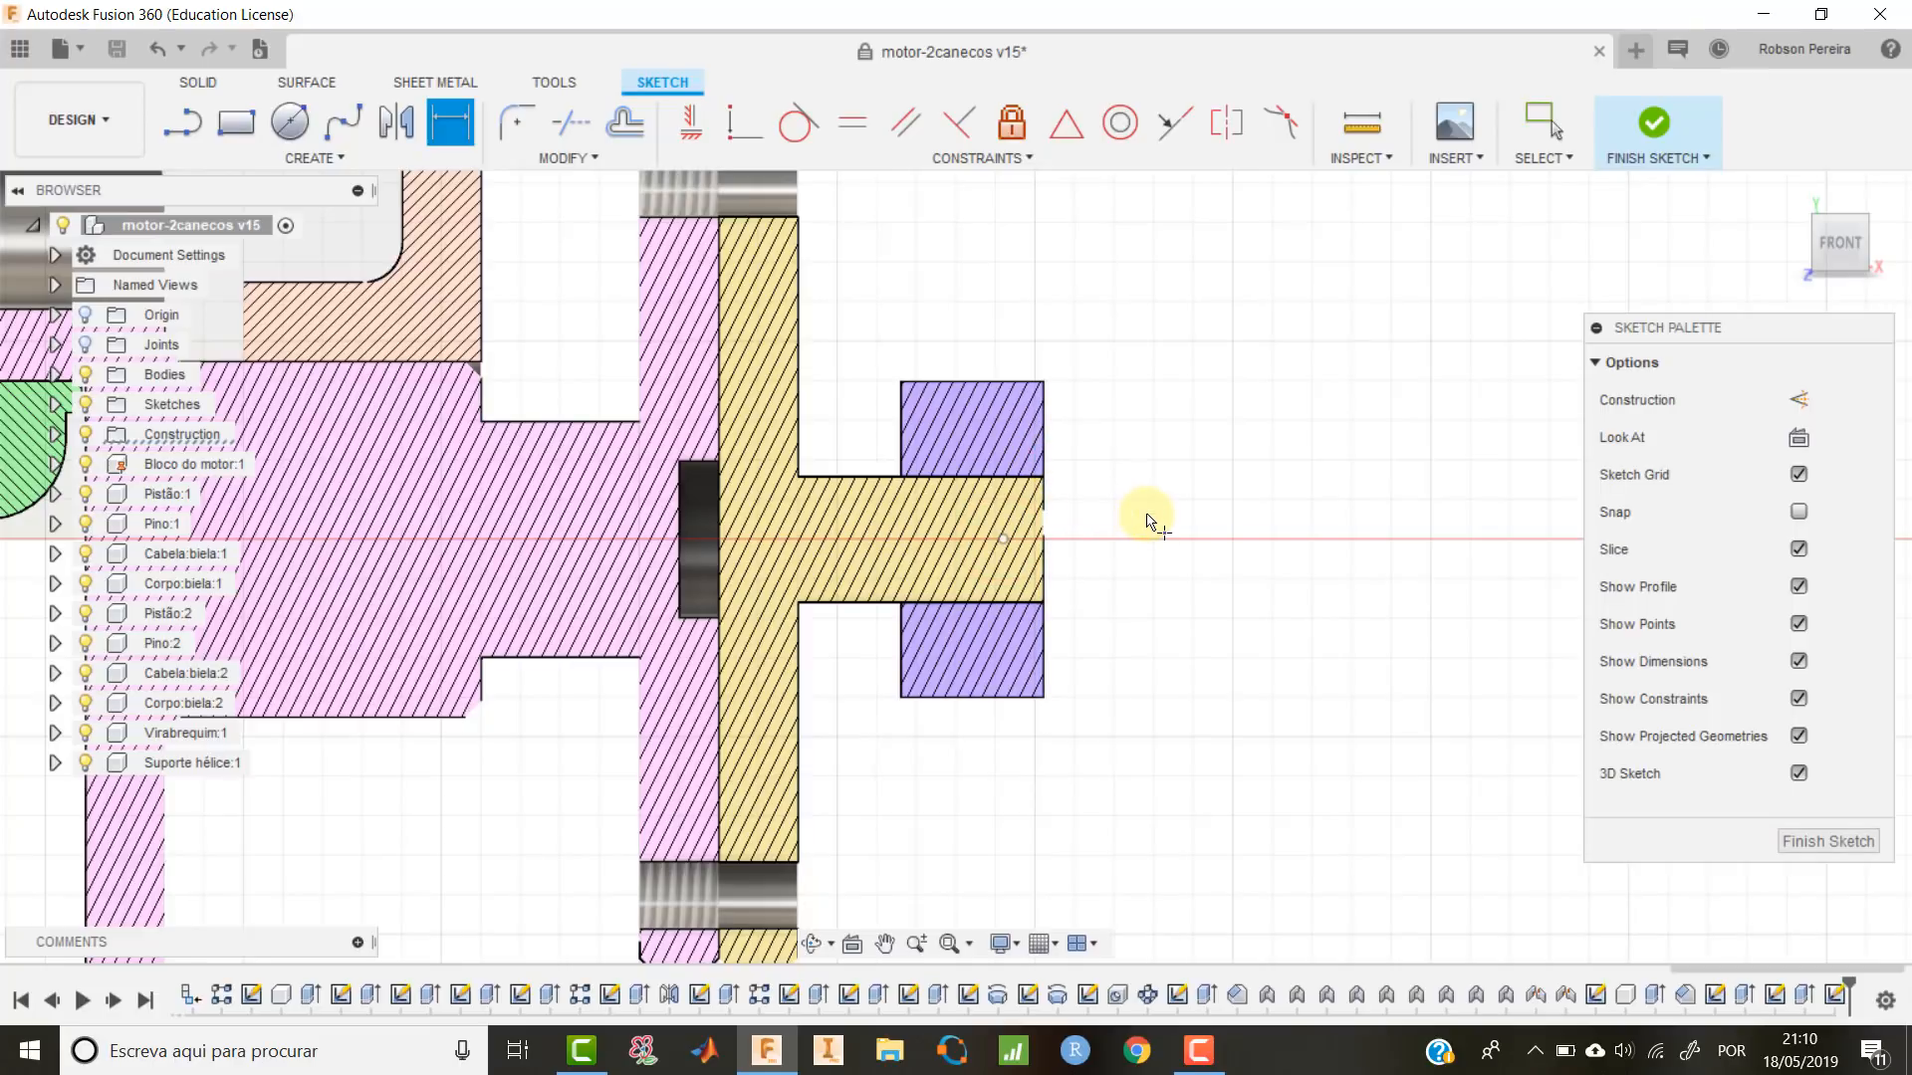
left_click(1004, 540)
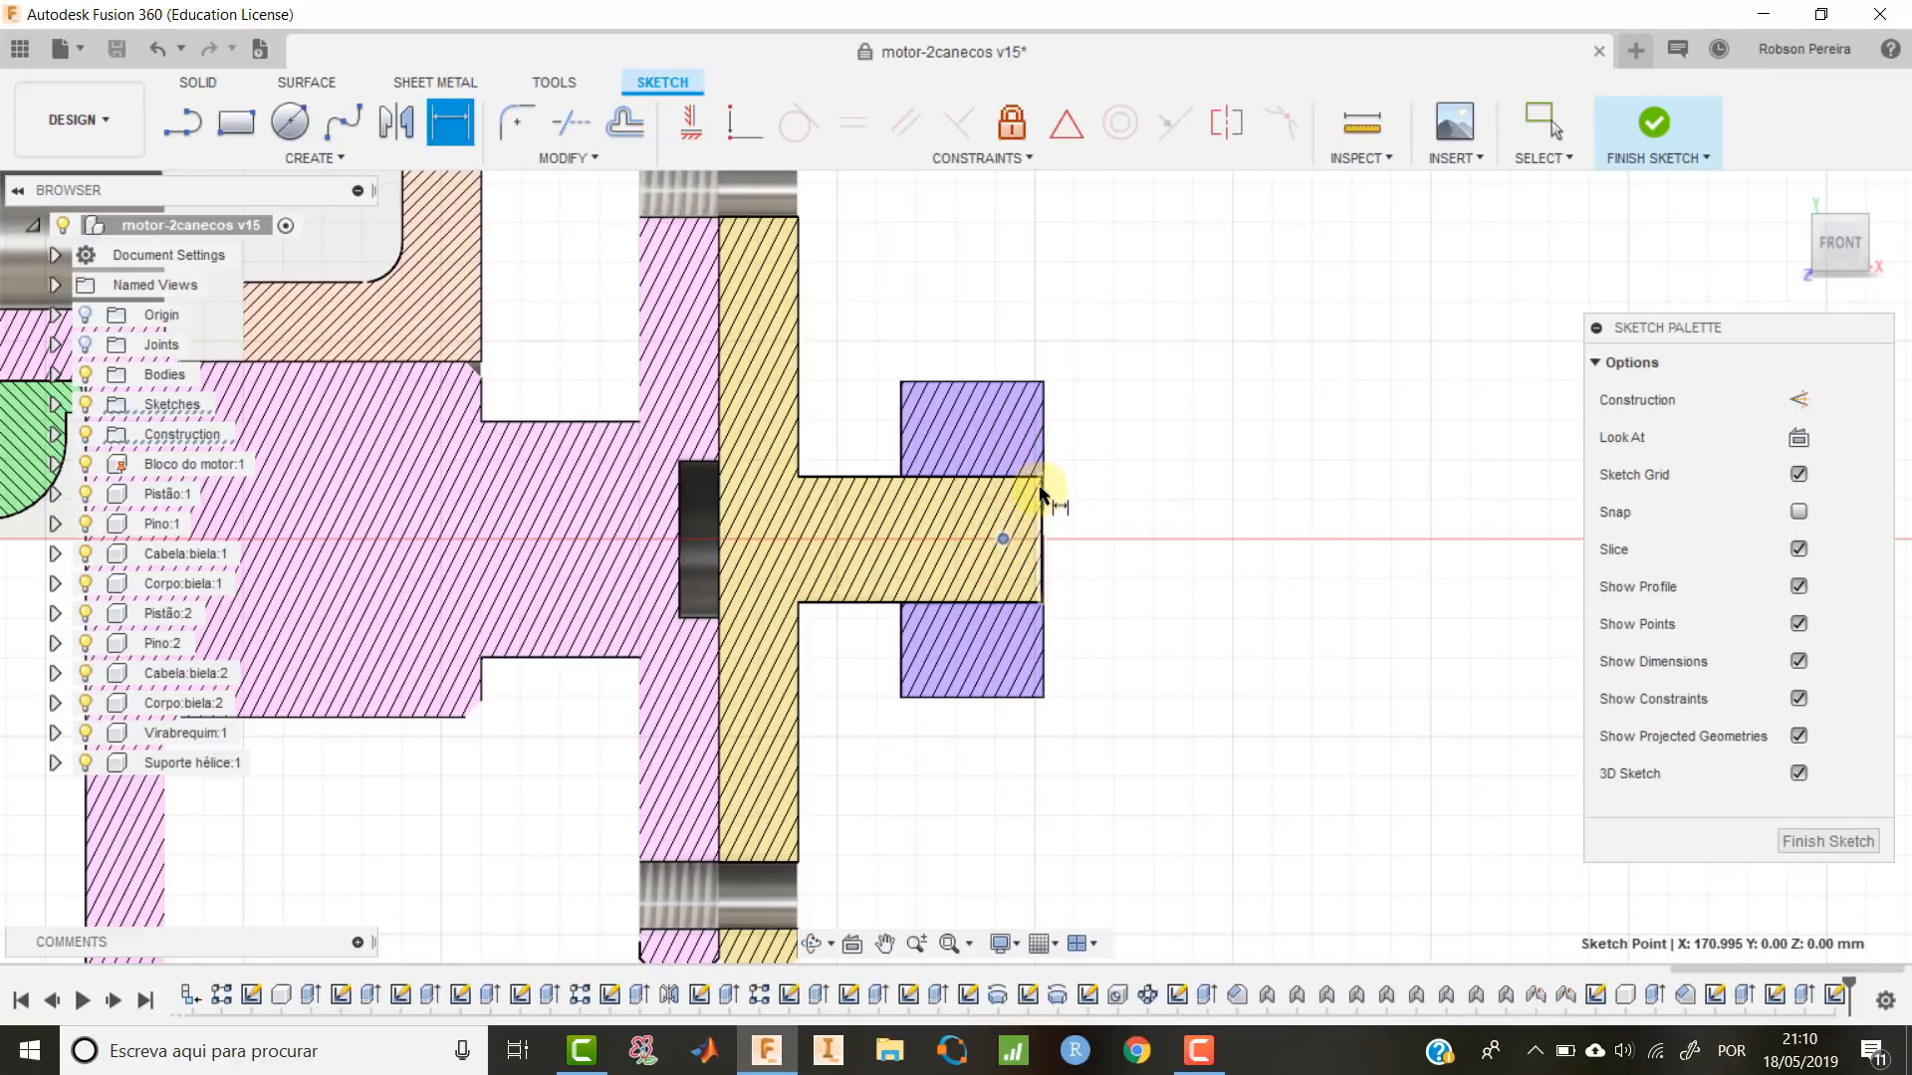
left_click(1042, 503)
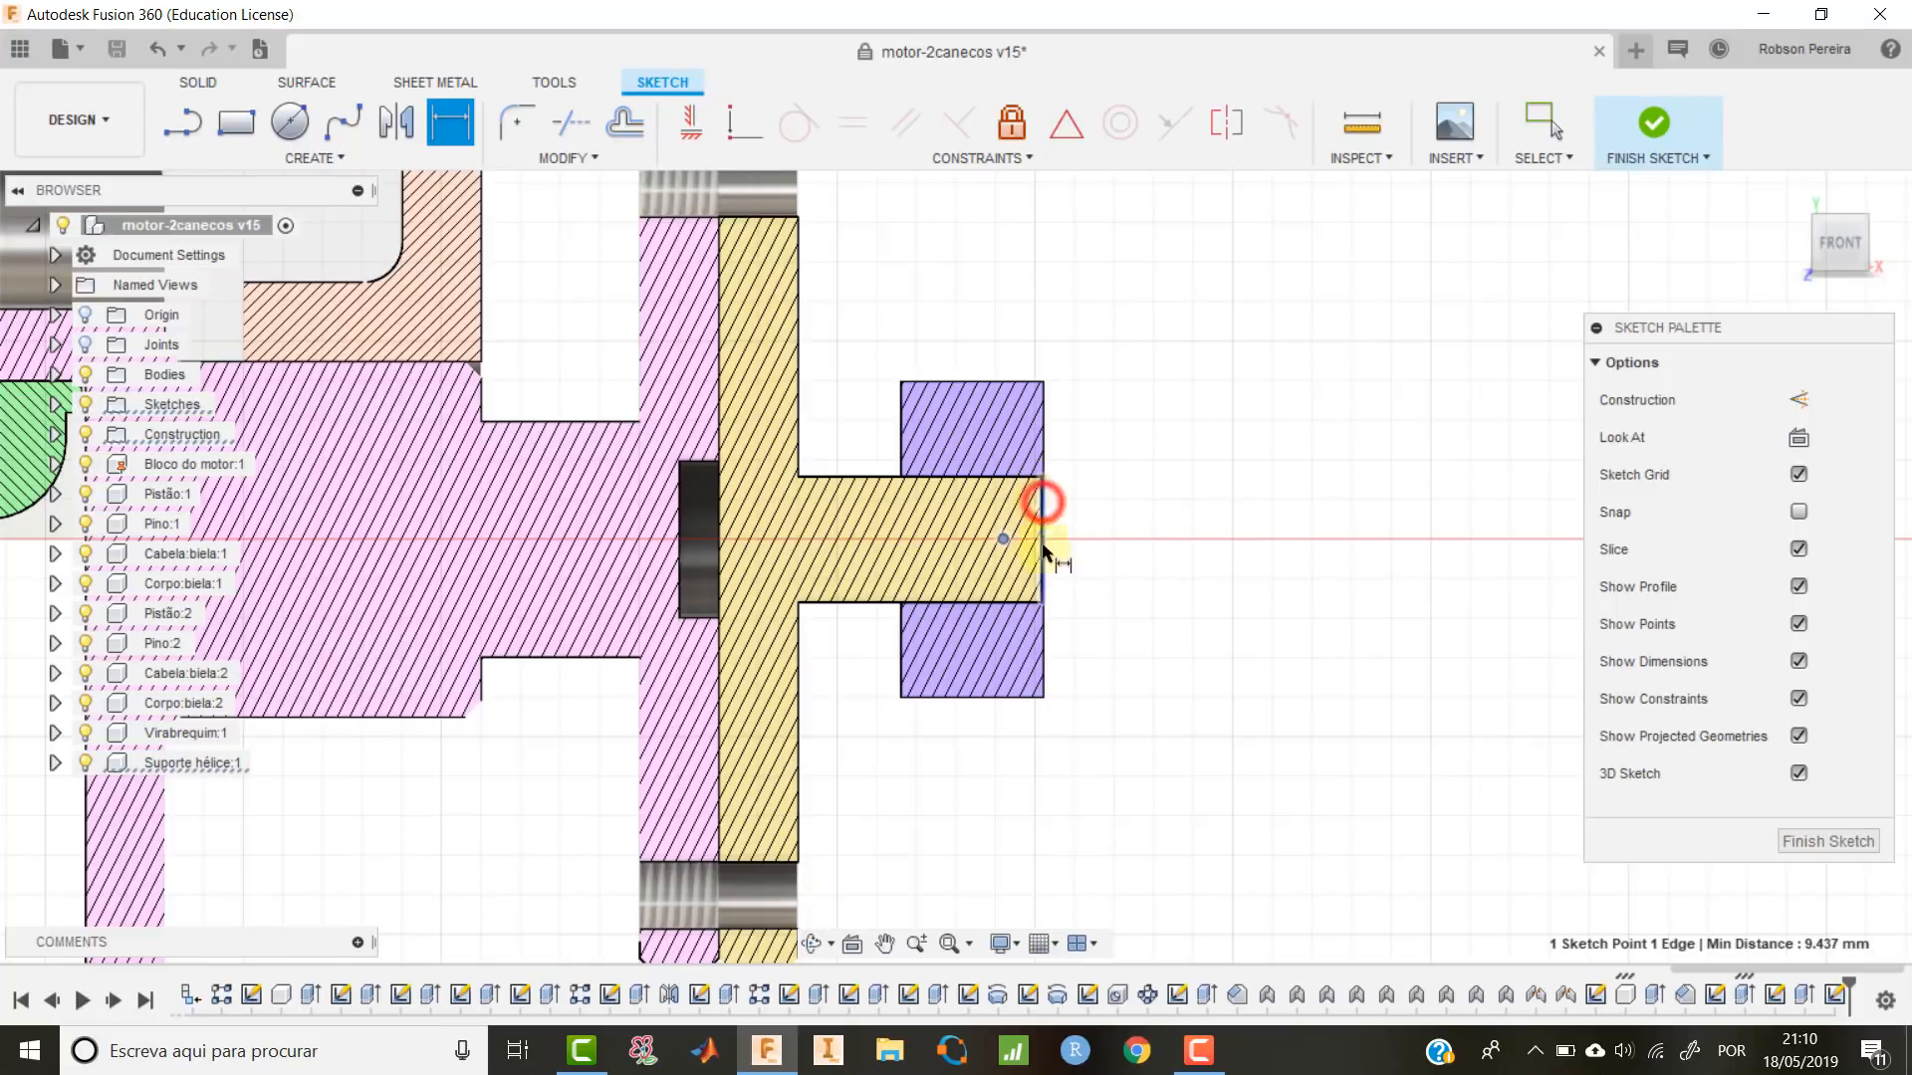
left_click(1041, 792)
type("10")
key("Return")
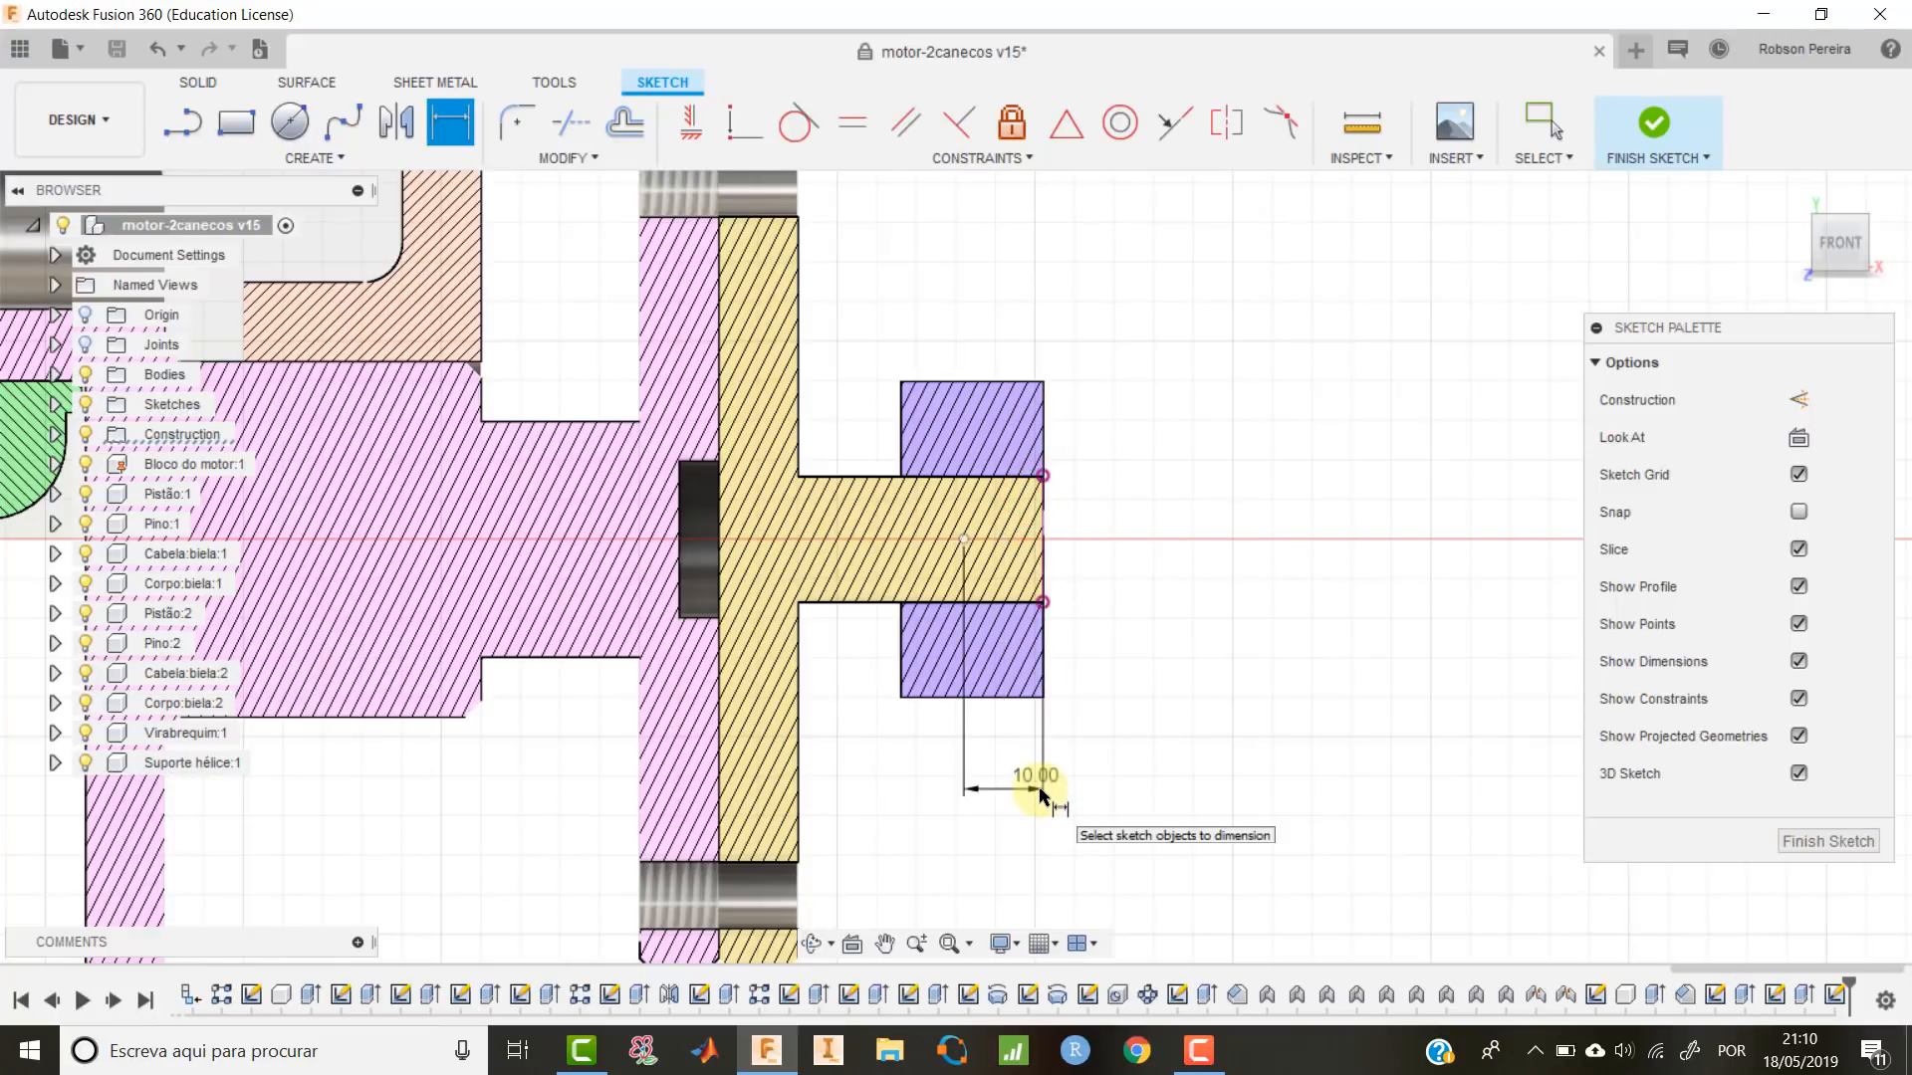
left_click(1655, 125)
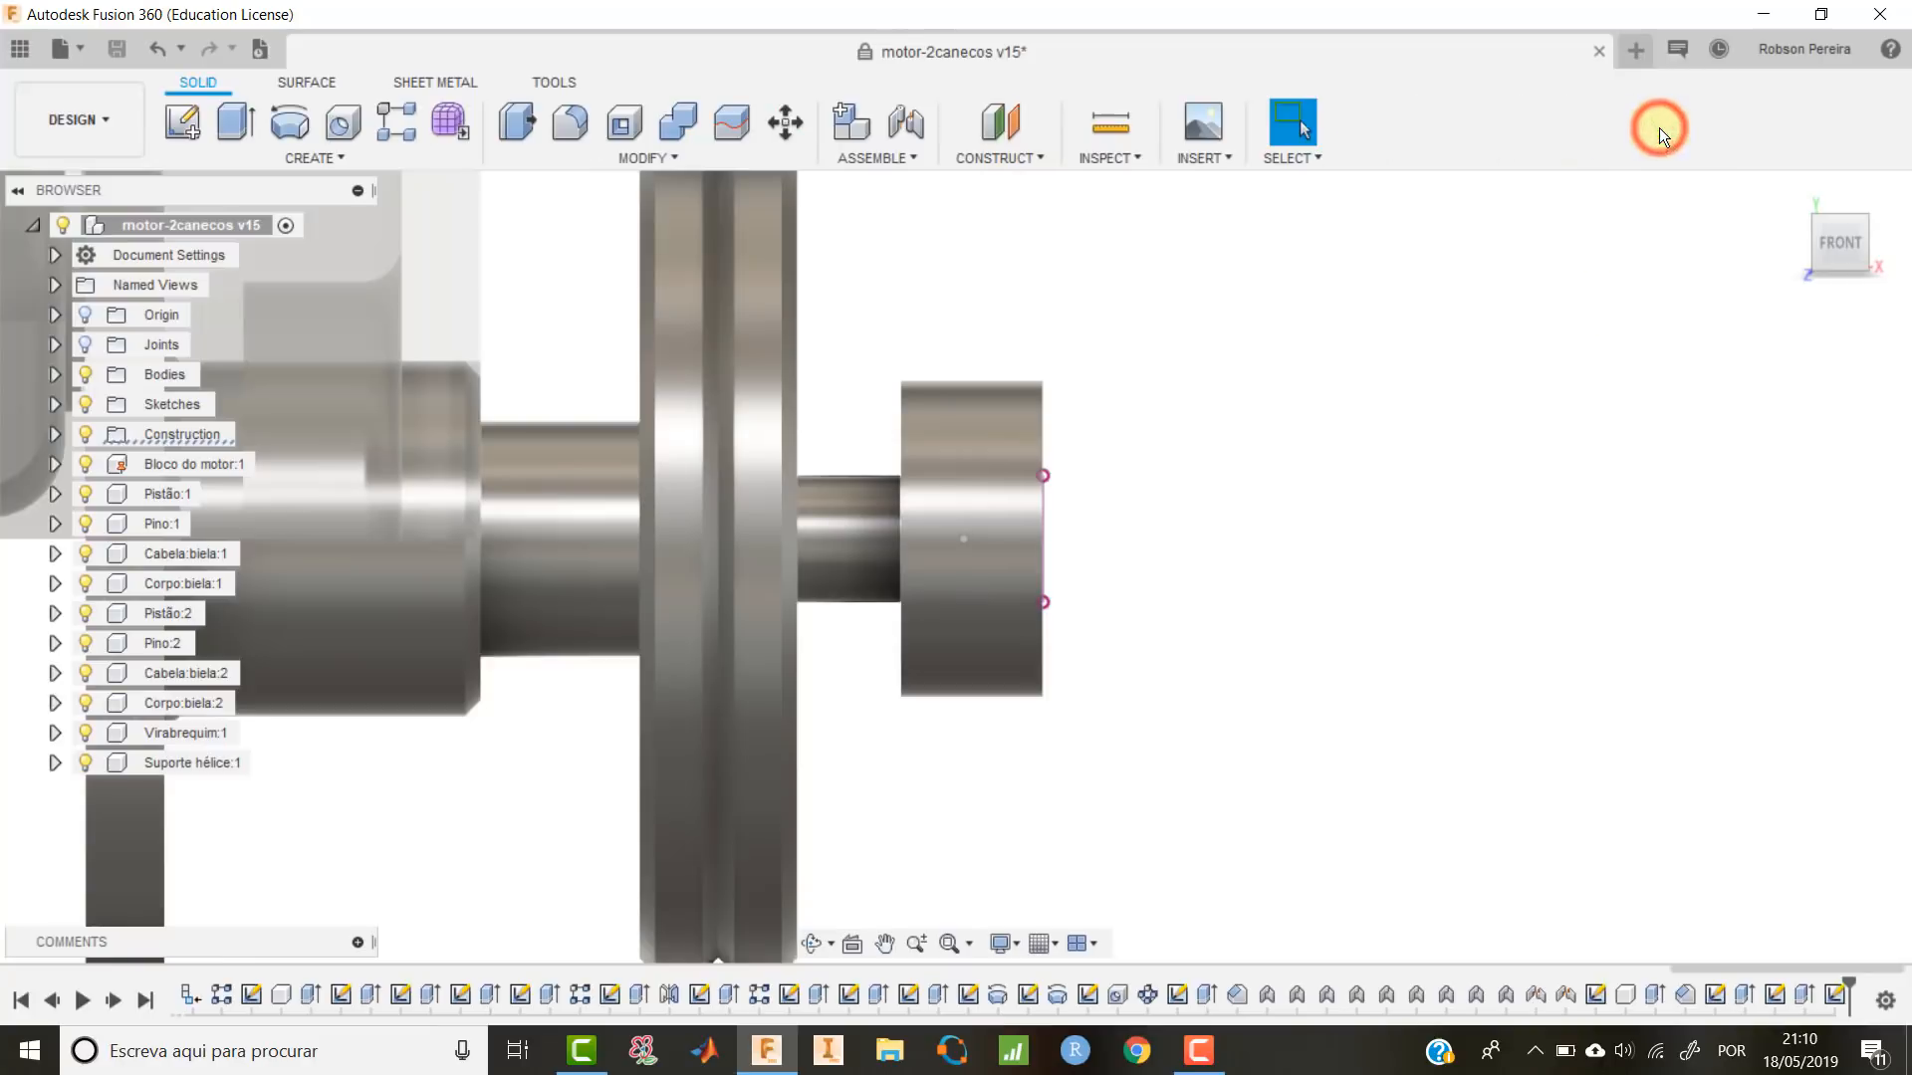
left_click(1864, 223)
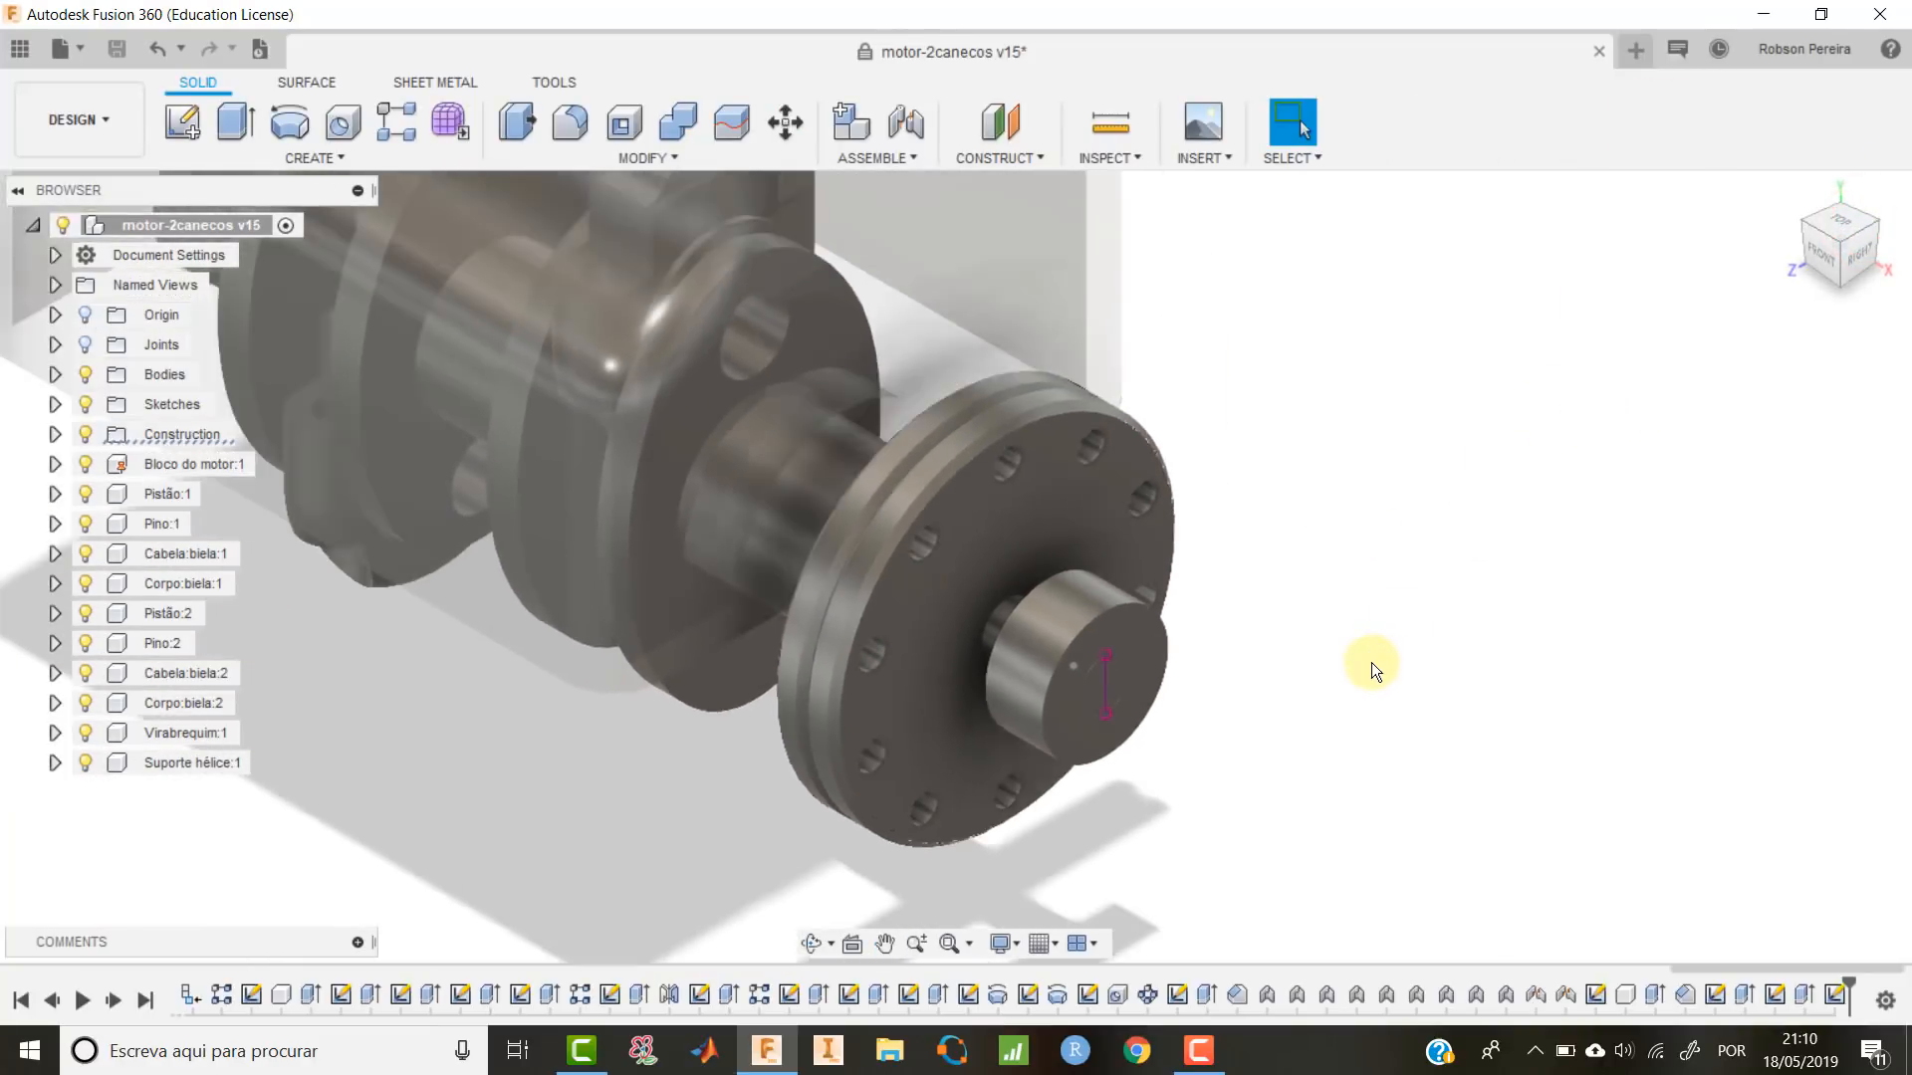
Create a construction plane offset -23 mm from the XY origin plane.
left_click(1000, 121)
scroll(1426, 731, "down", 3)
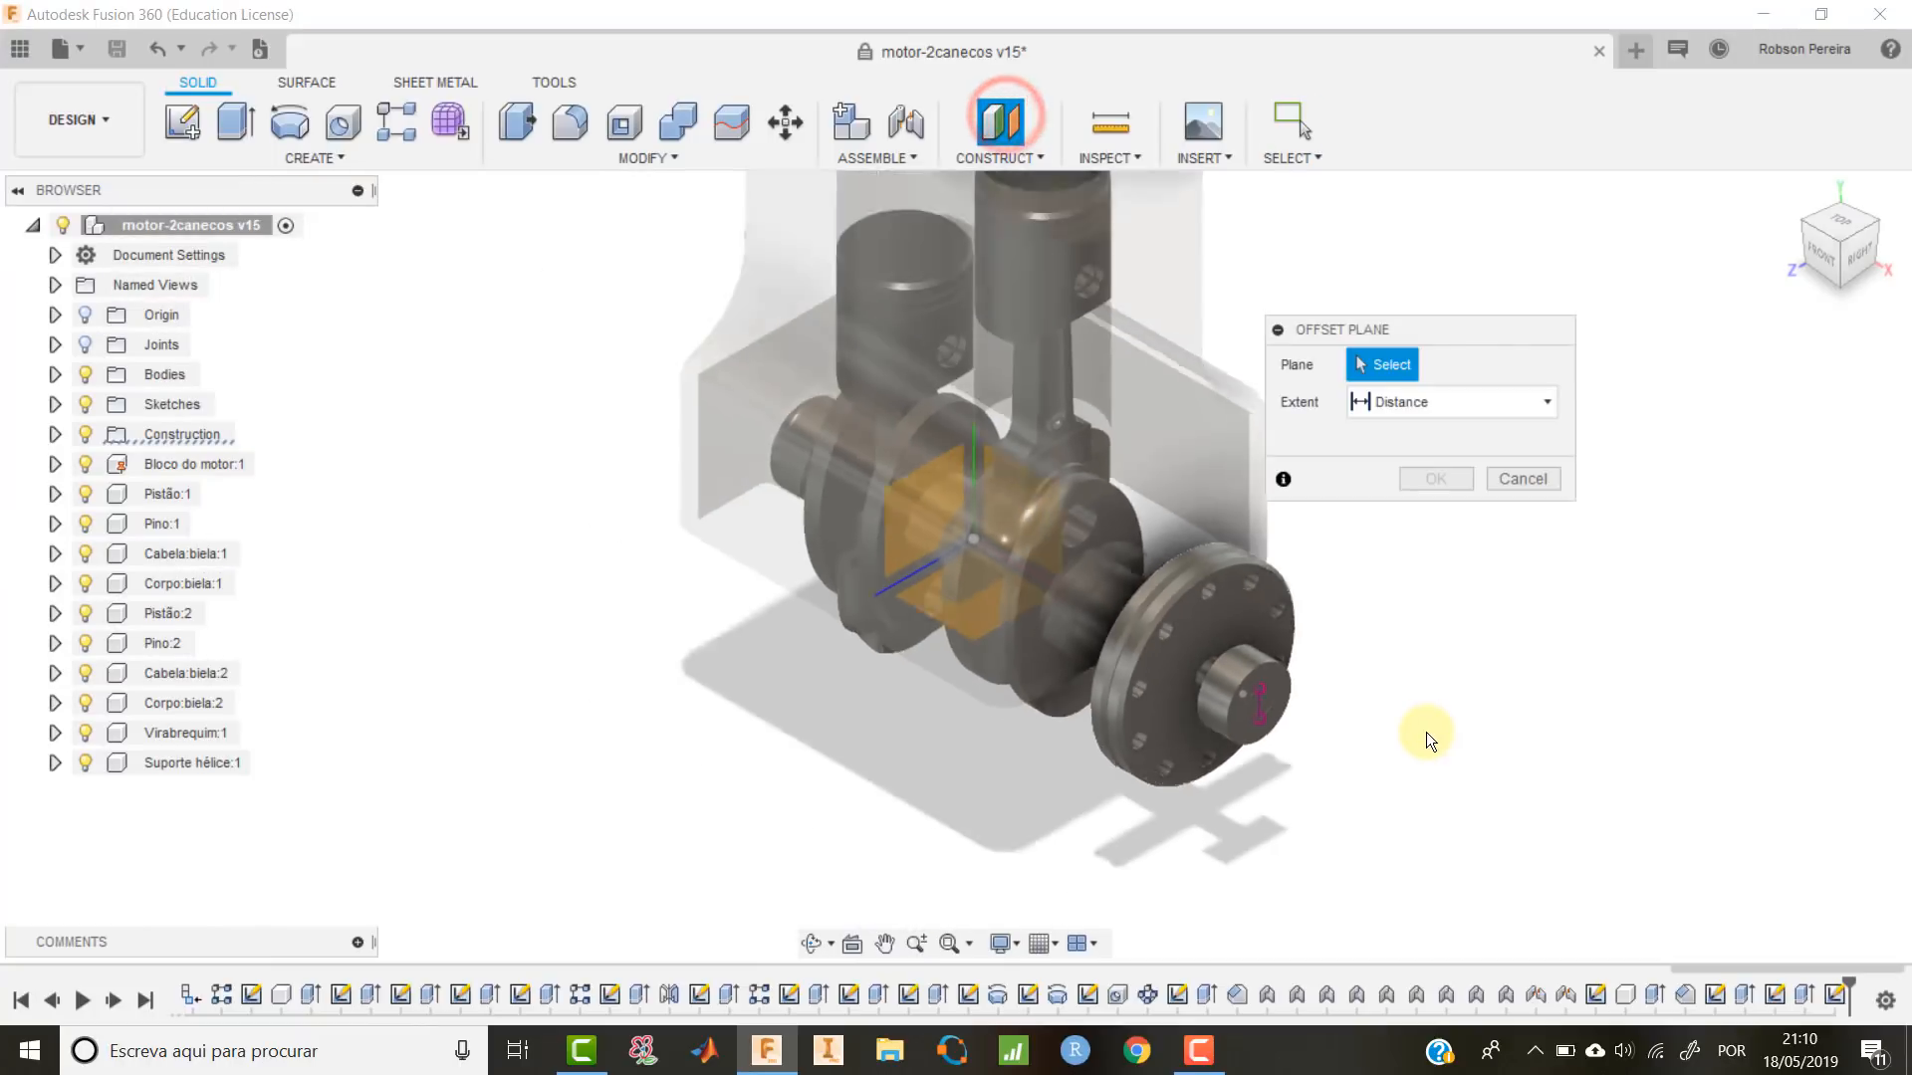
scroll(1426, 732, "down", 3)
left_click(998, 543)
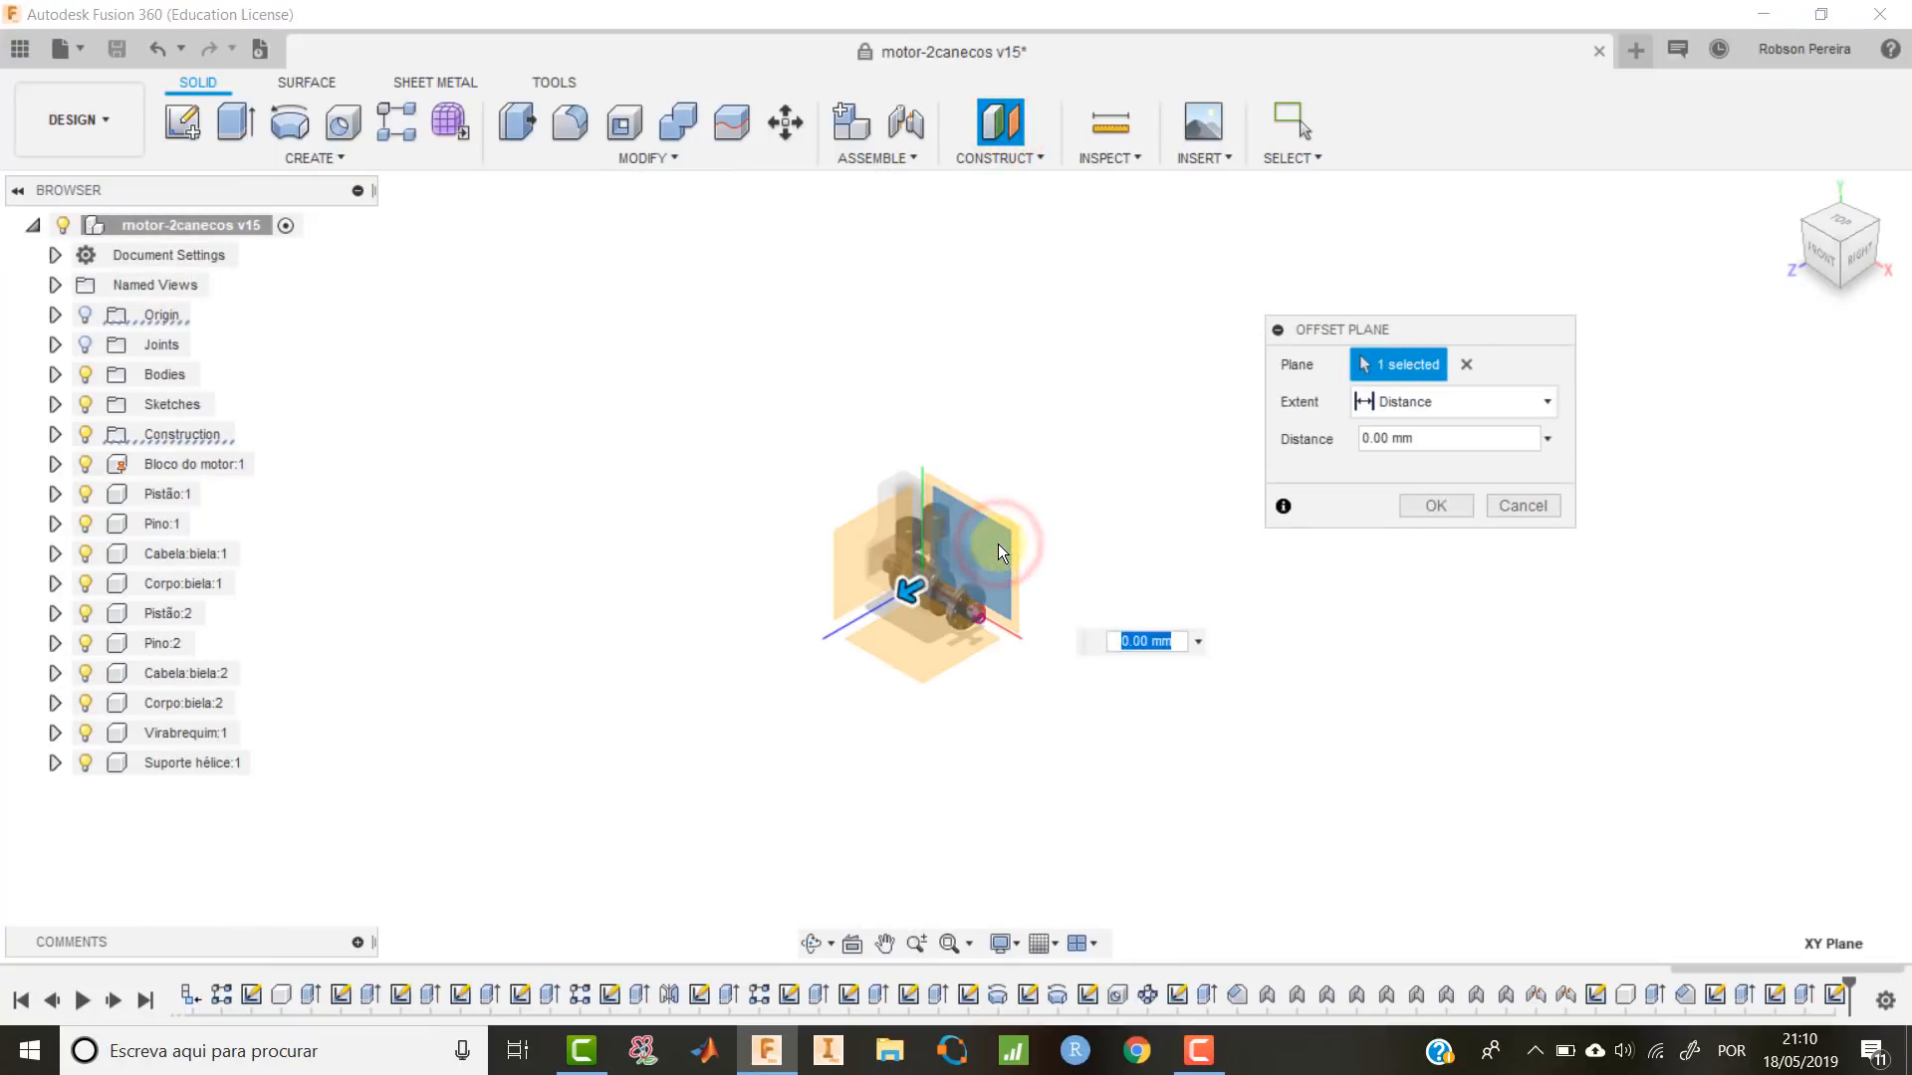
type("-23")
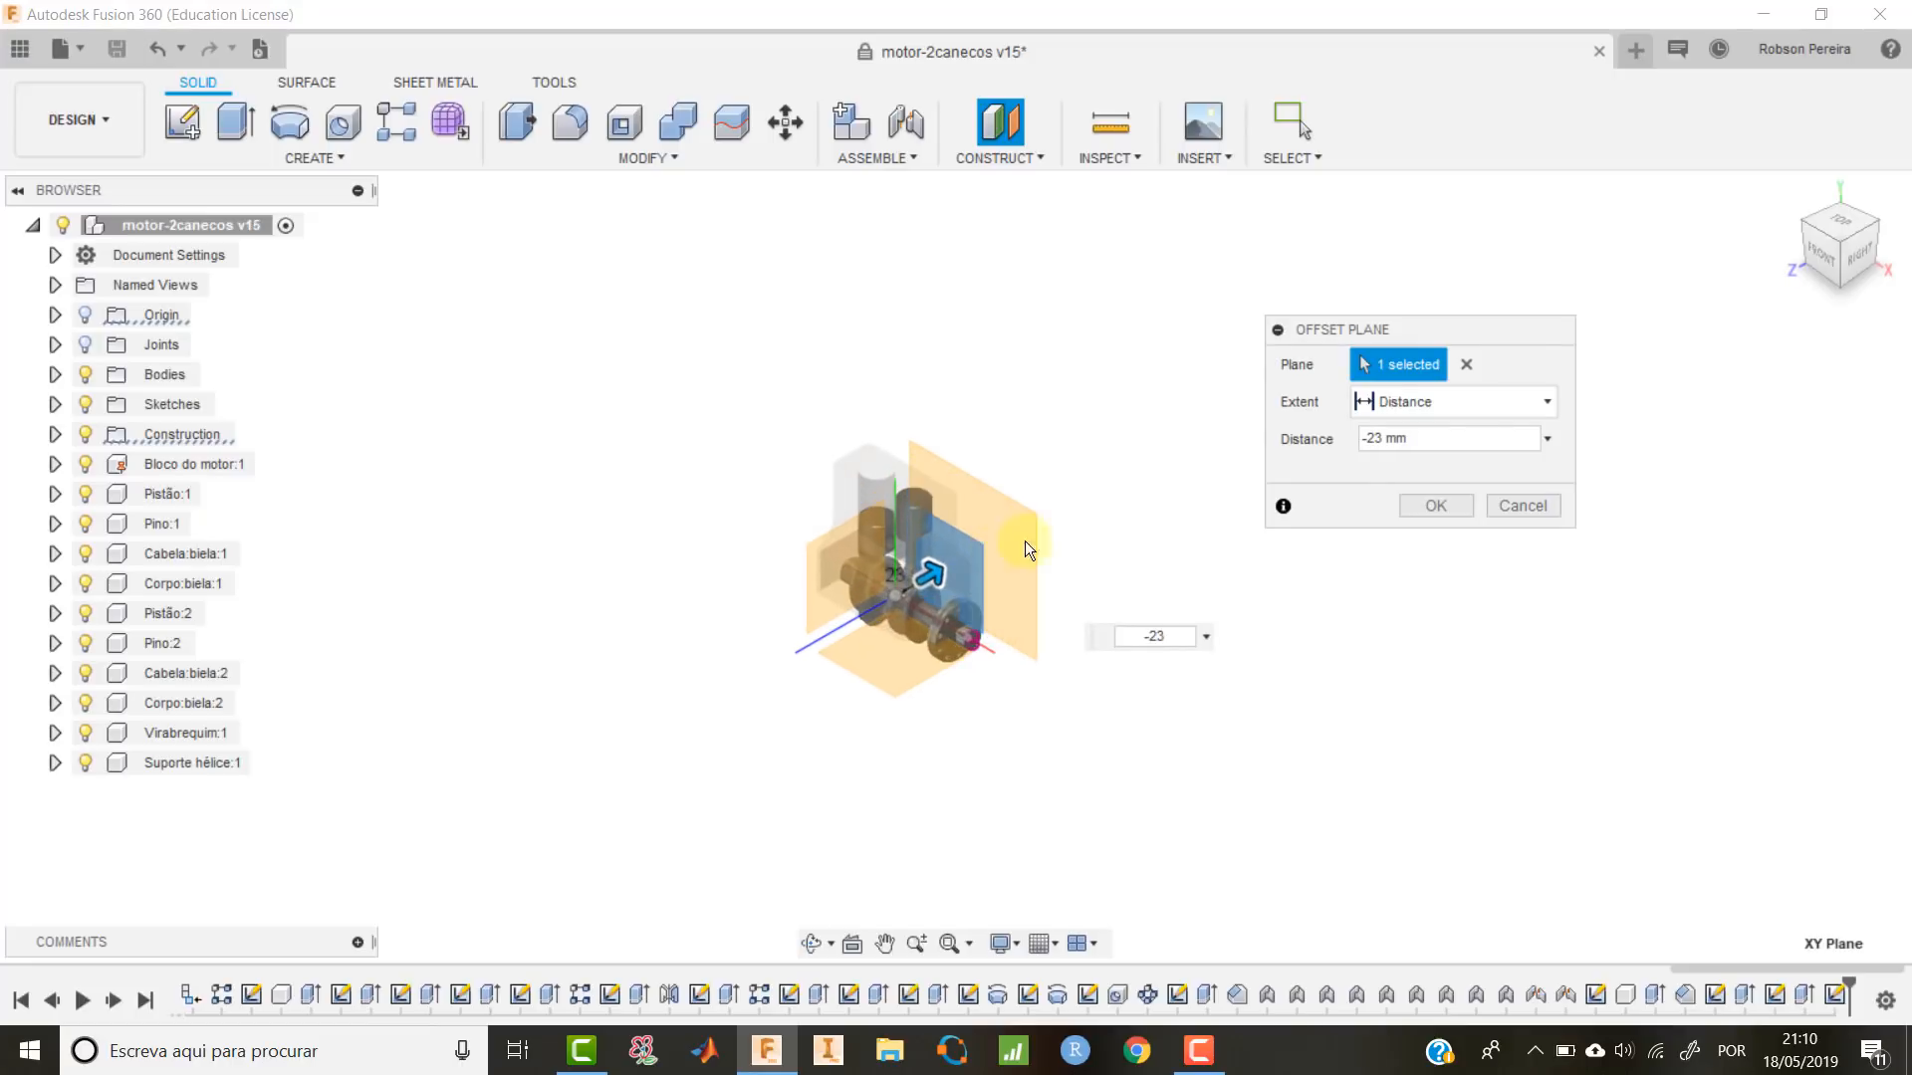
left_click(1420, 502)
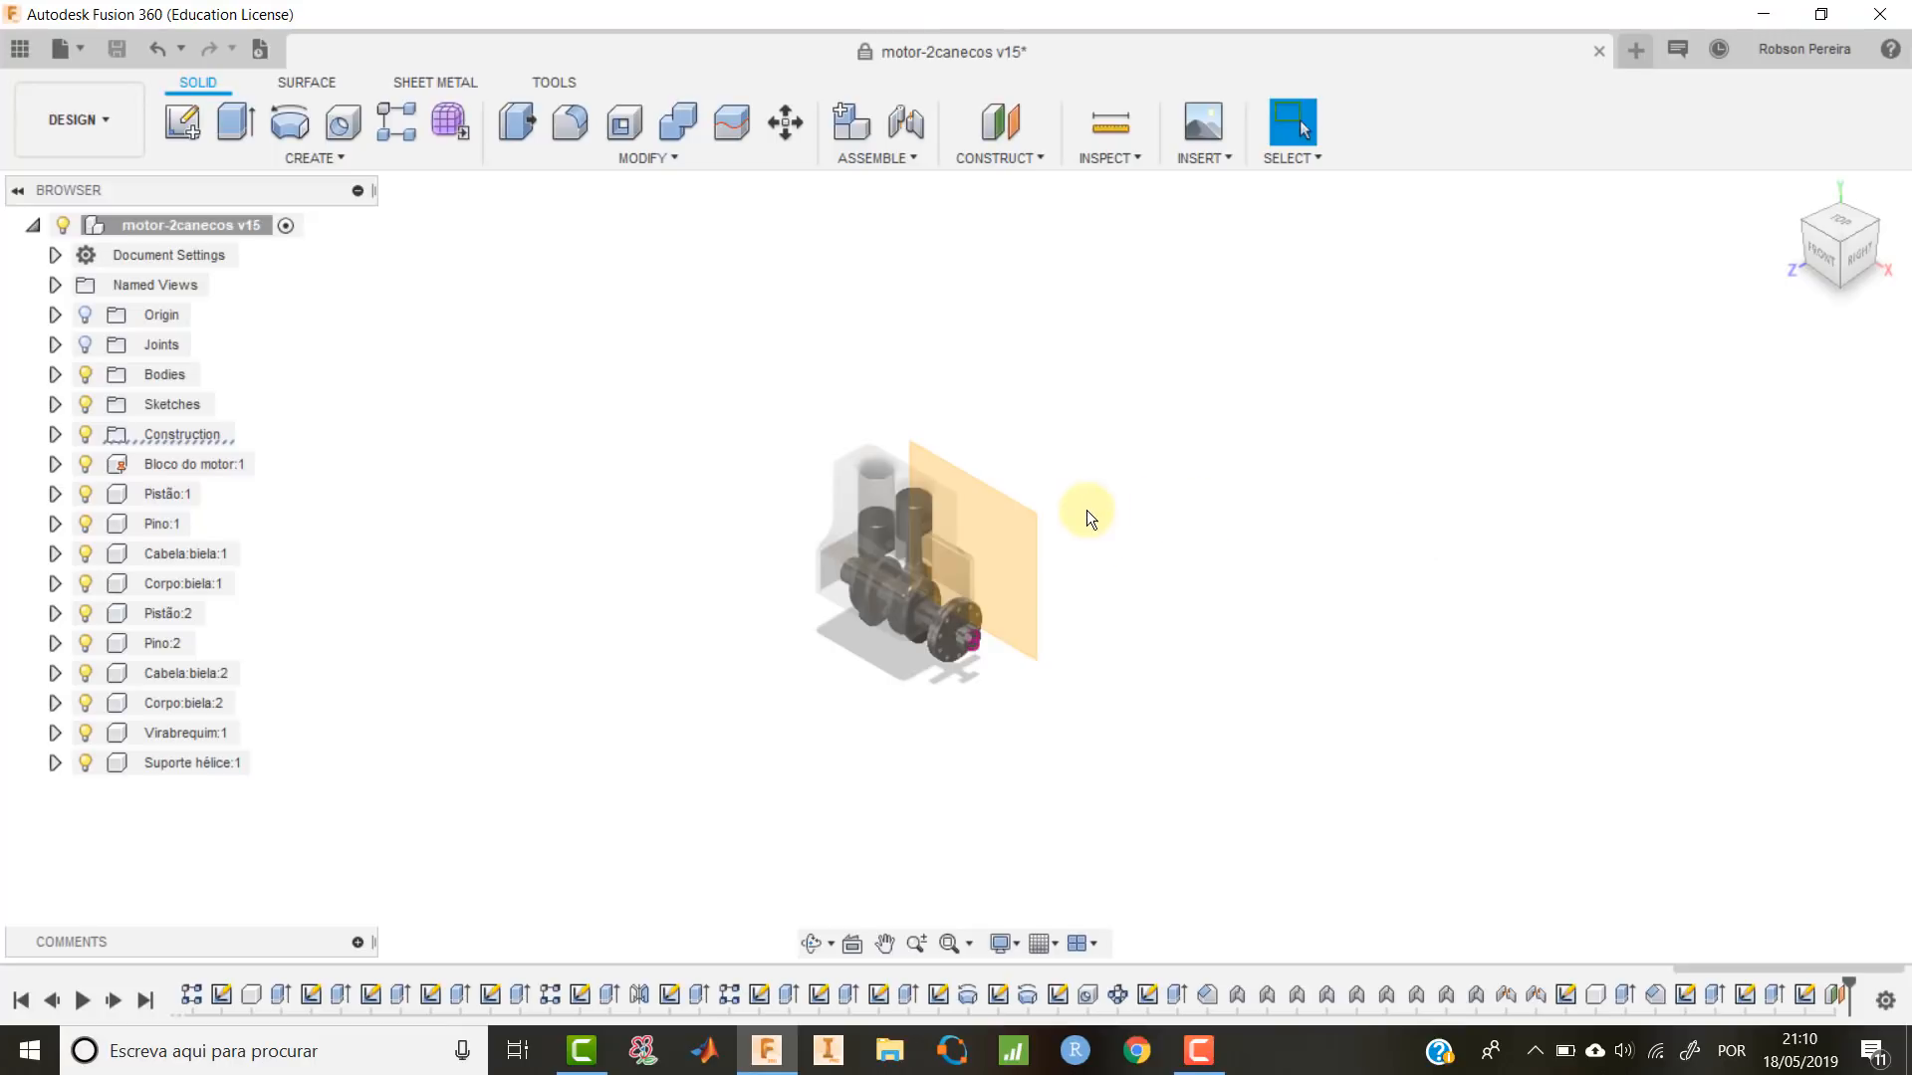
Start a sketch on the new offset plane, enable Slice, and project the existing sketch point on the shaft axis into it.
left_click(1018, 536)
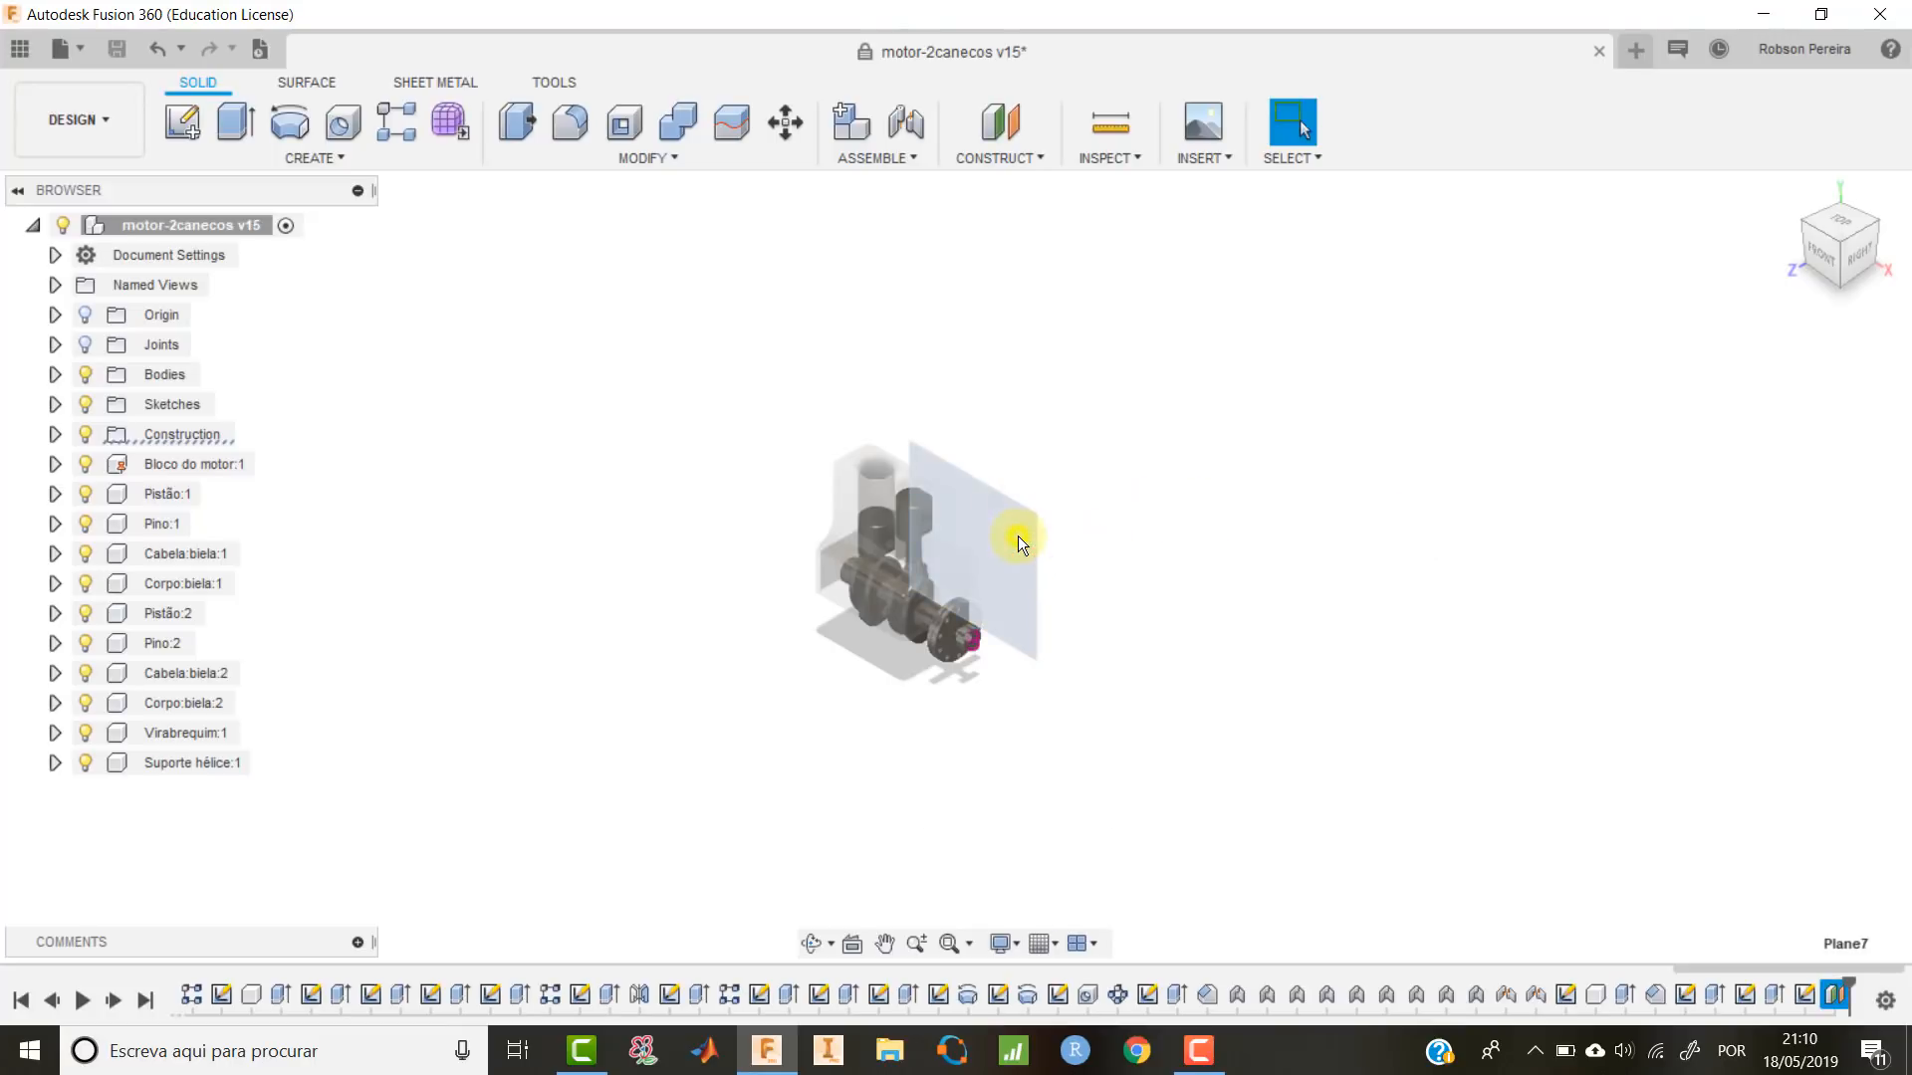
right_click(1018, 536)
left_click(1042, 612)
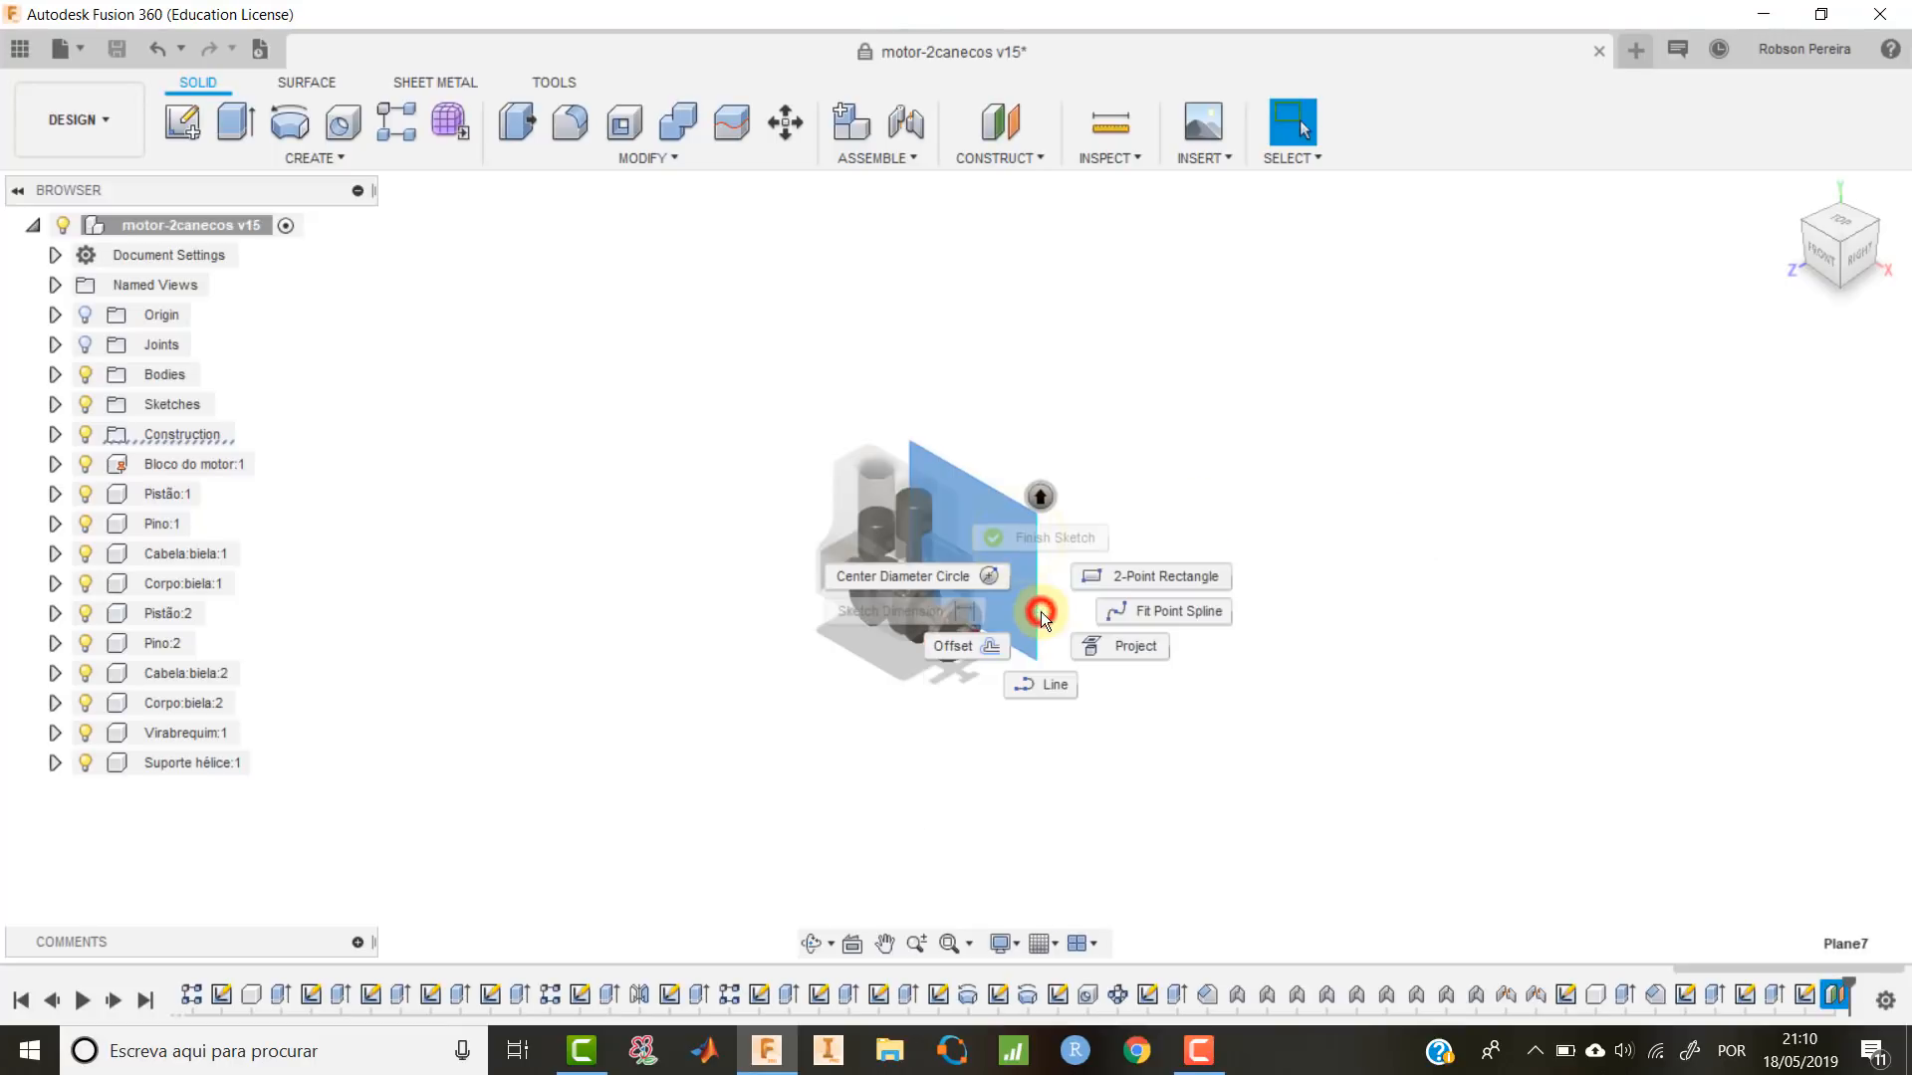
left_click(1106, 644)
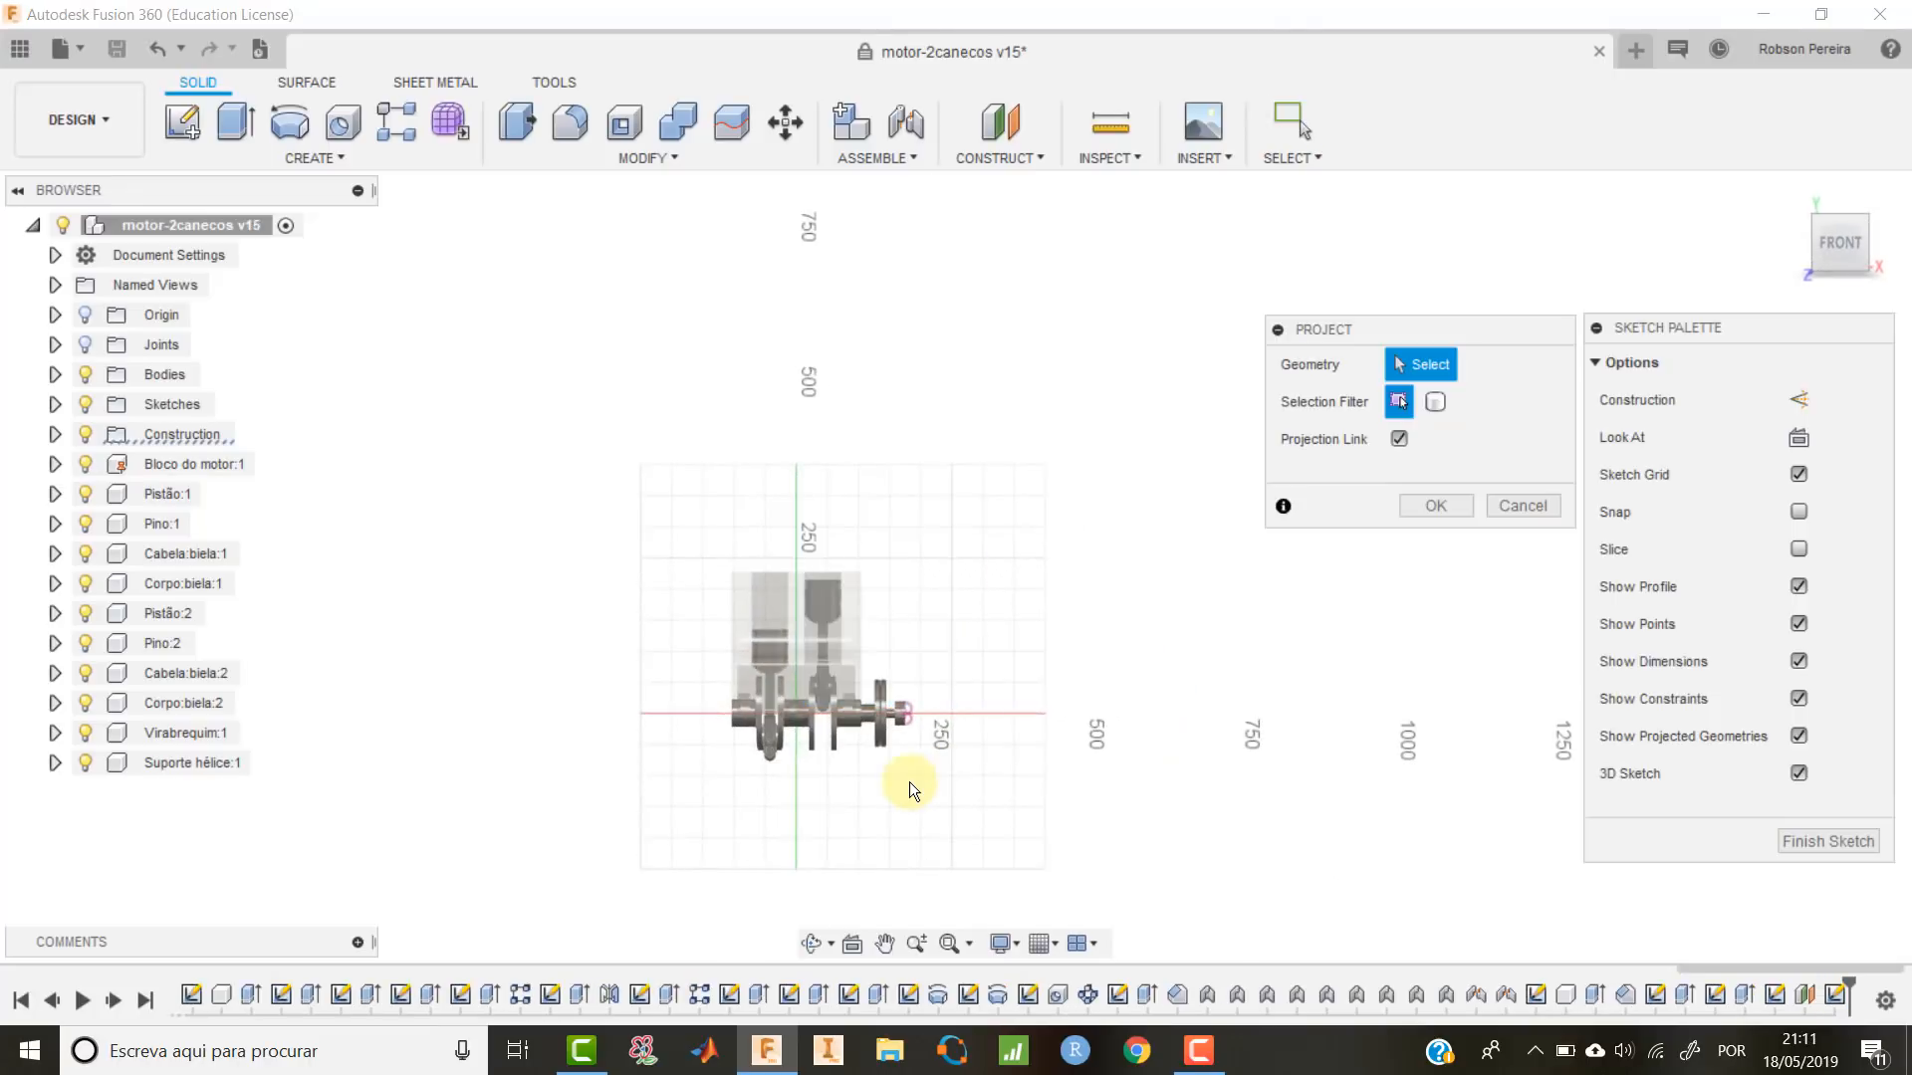
scroll(913, 697, "up", 5)
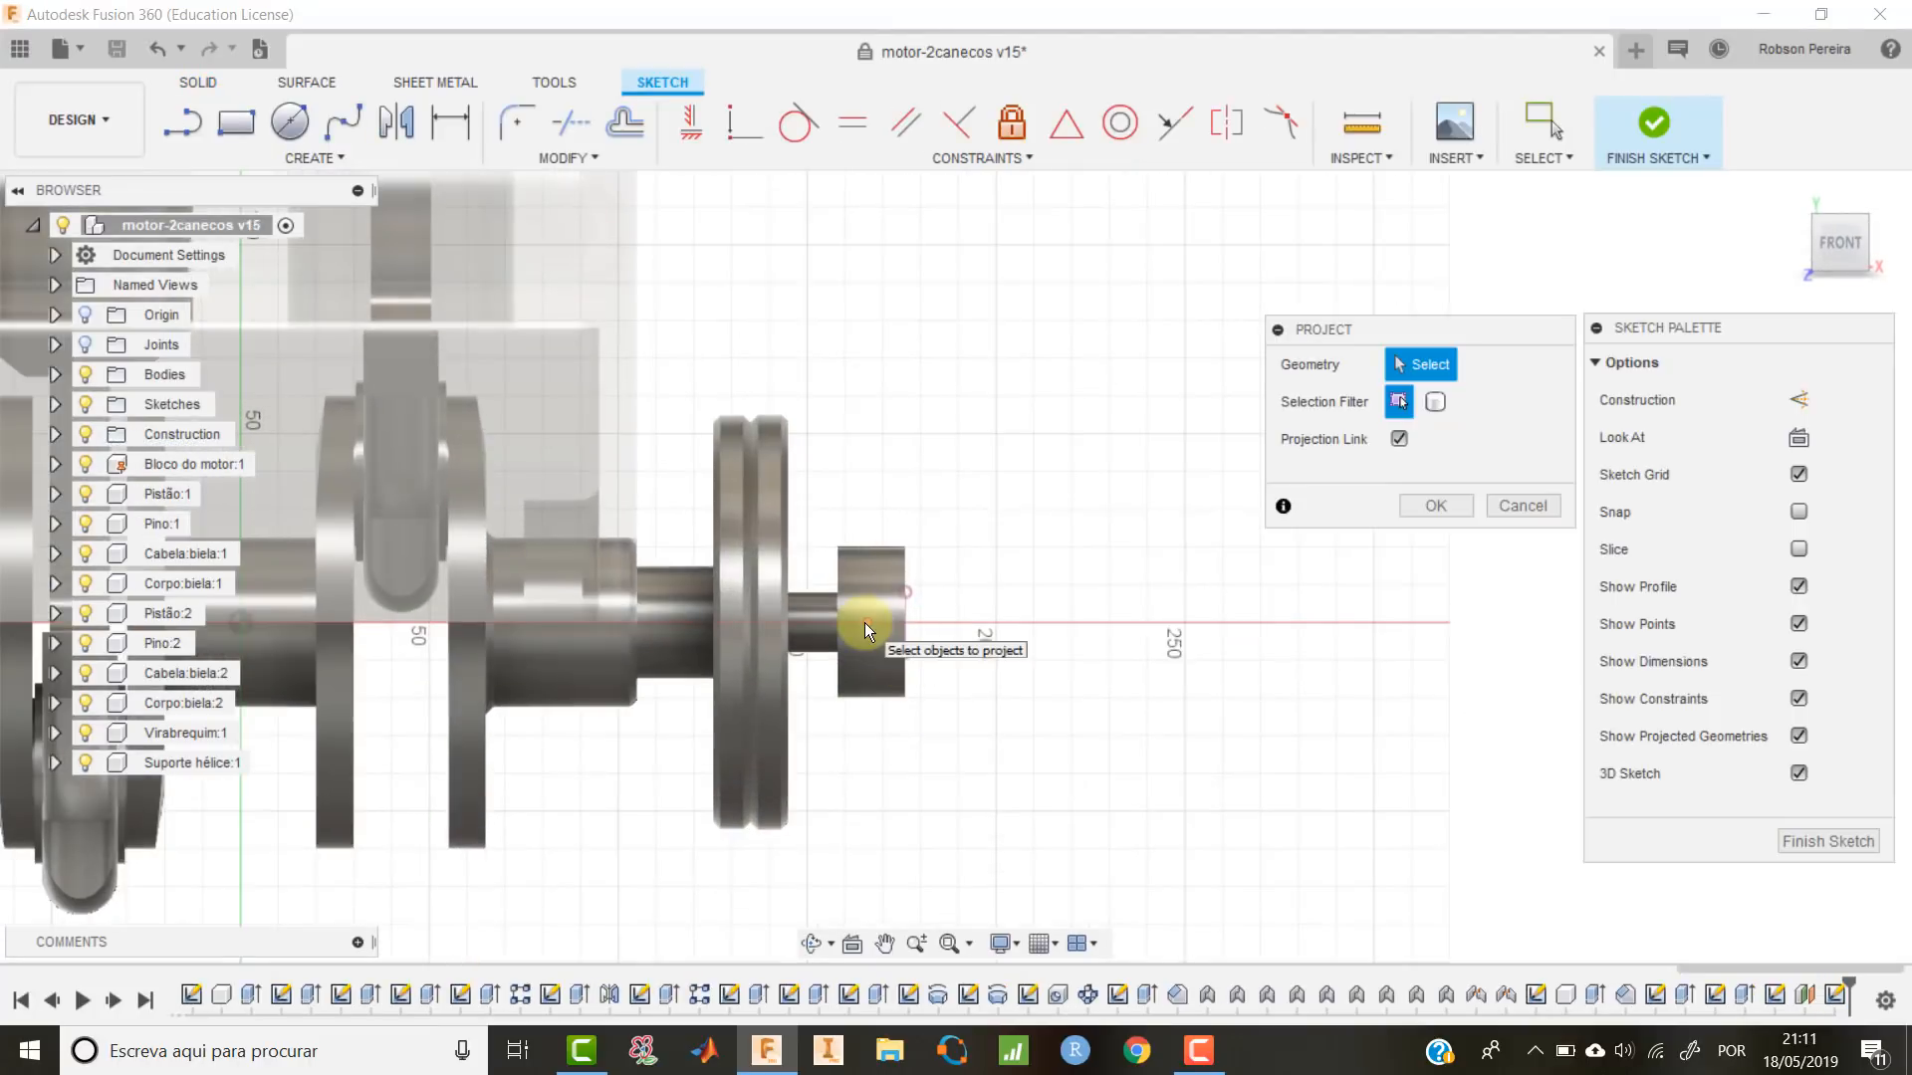
left_click(1797, 550)
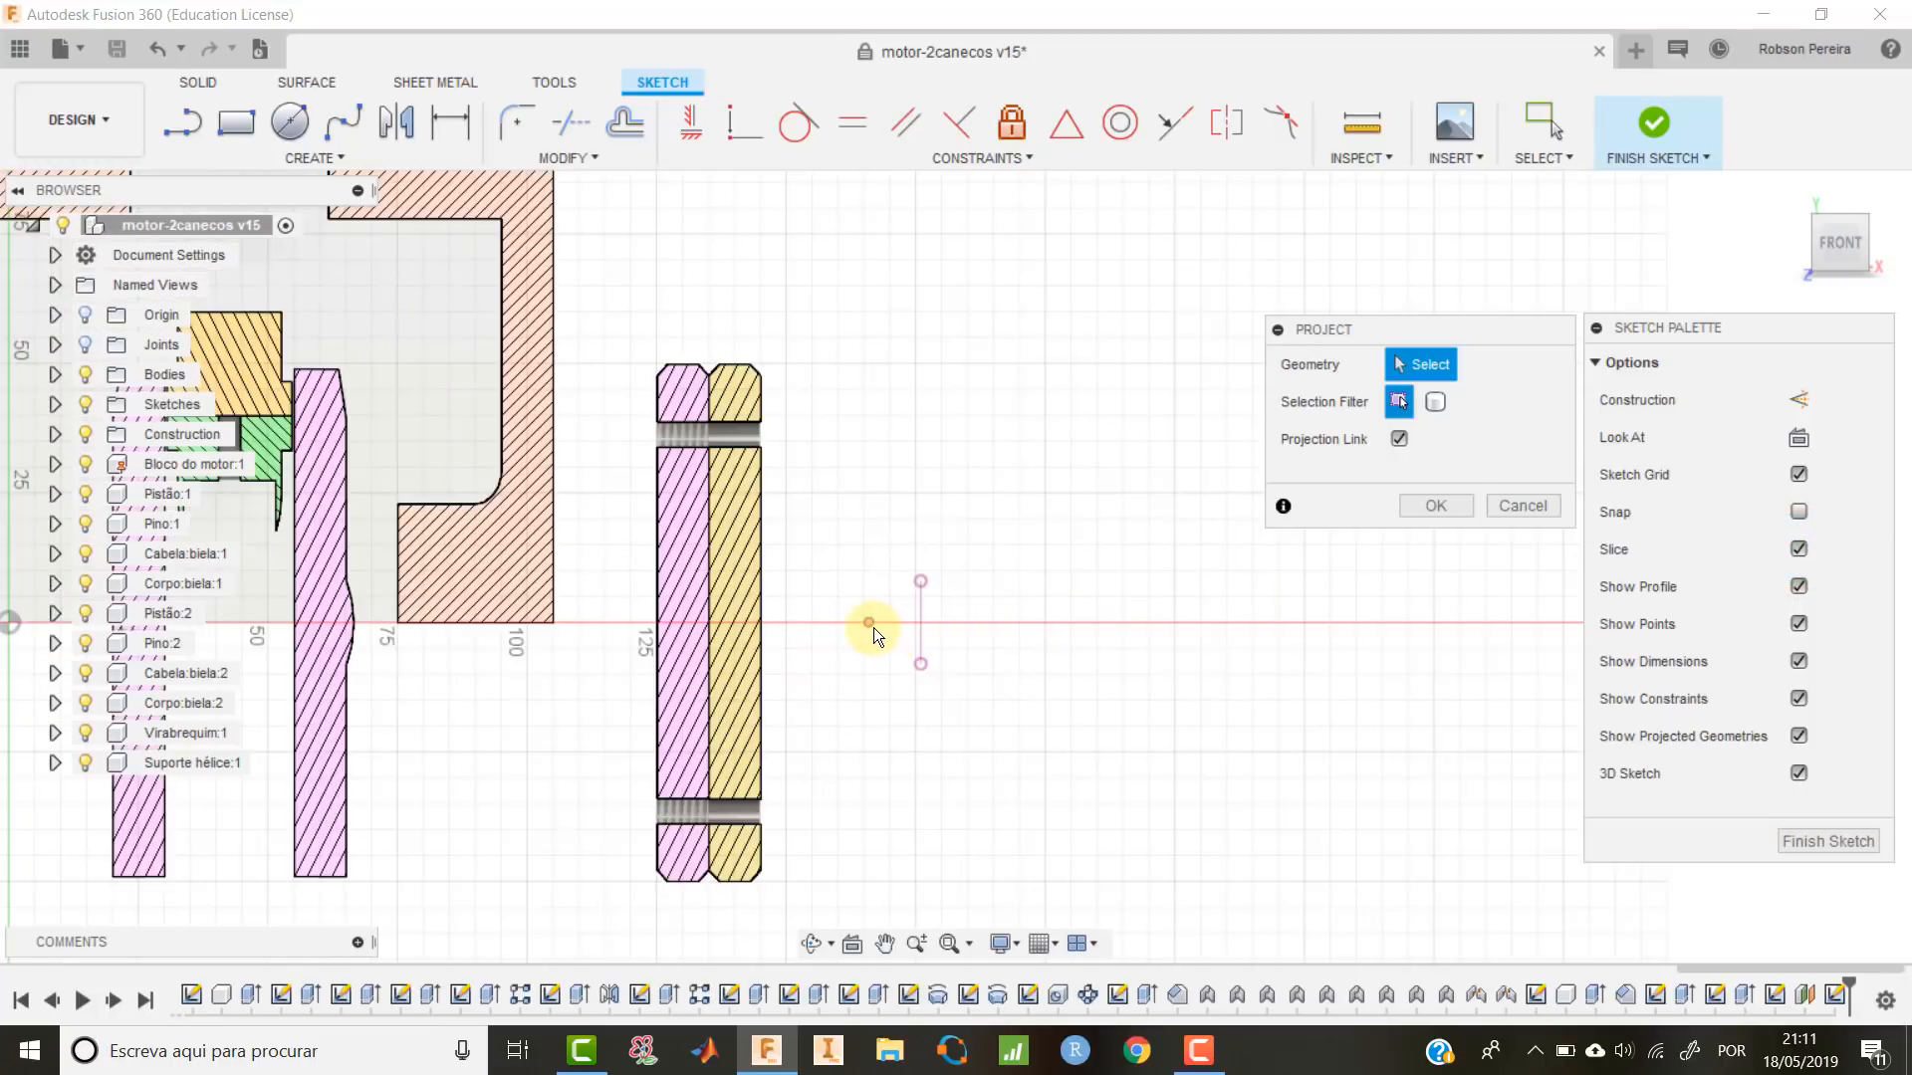
left_click(57, 403)
scroll(189, 611, "down", 10)
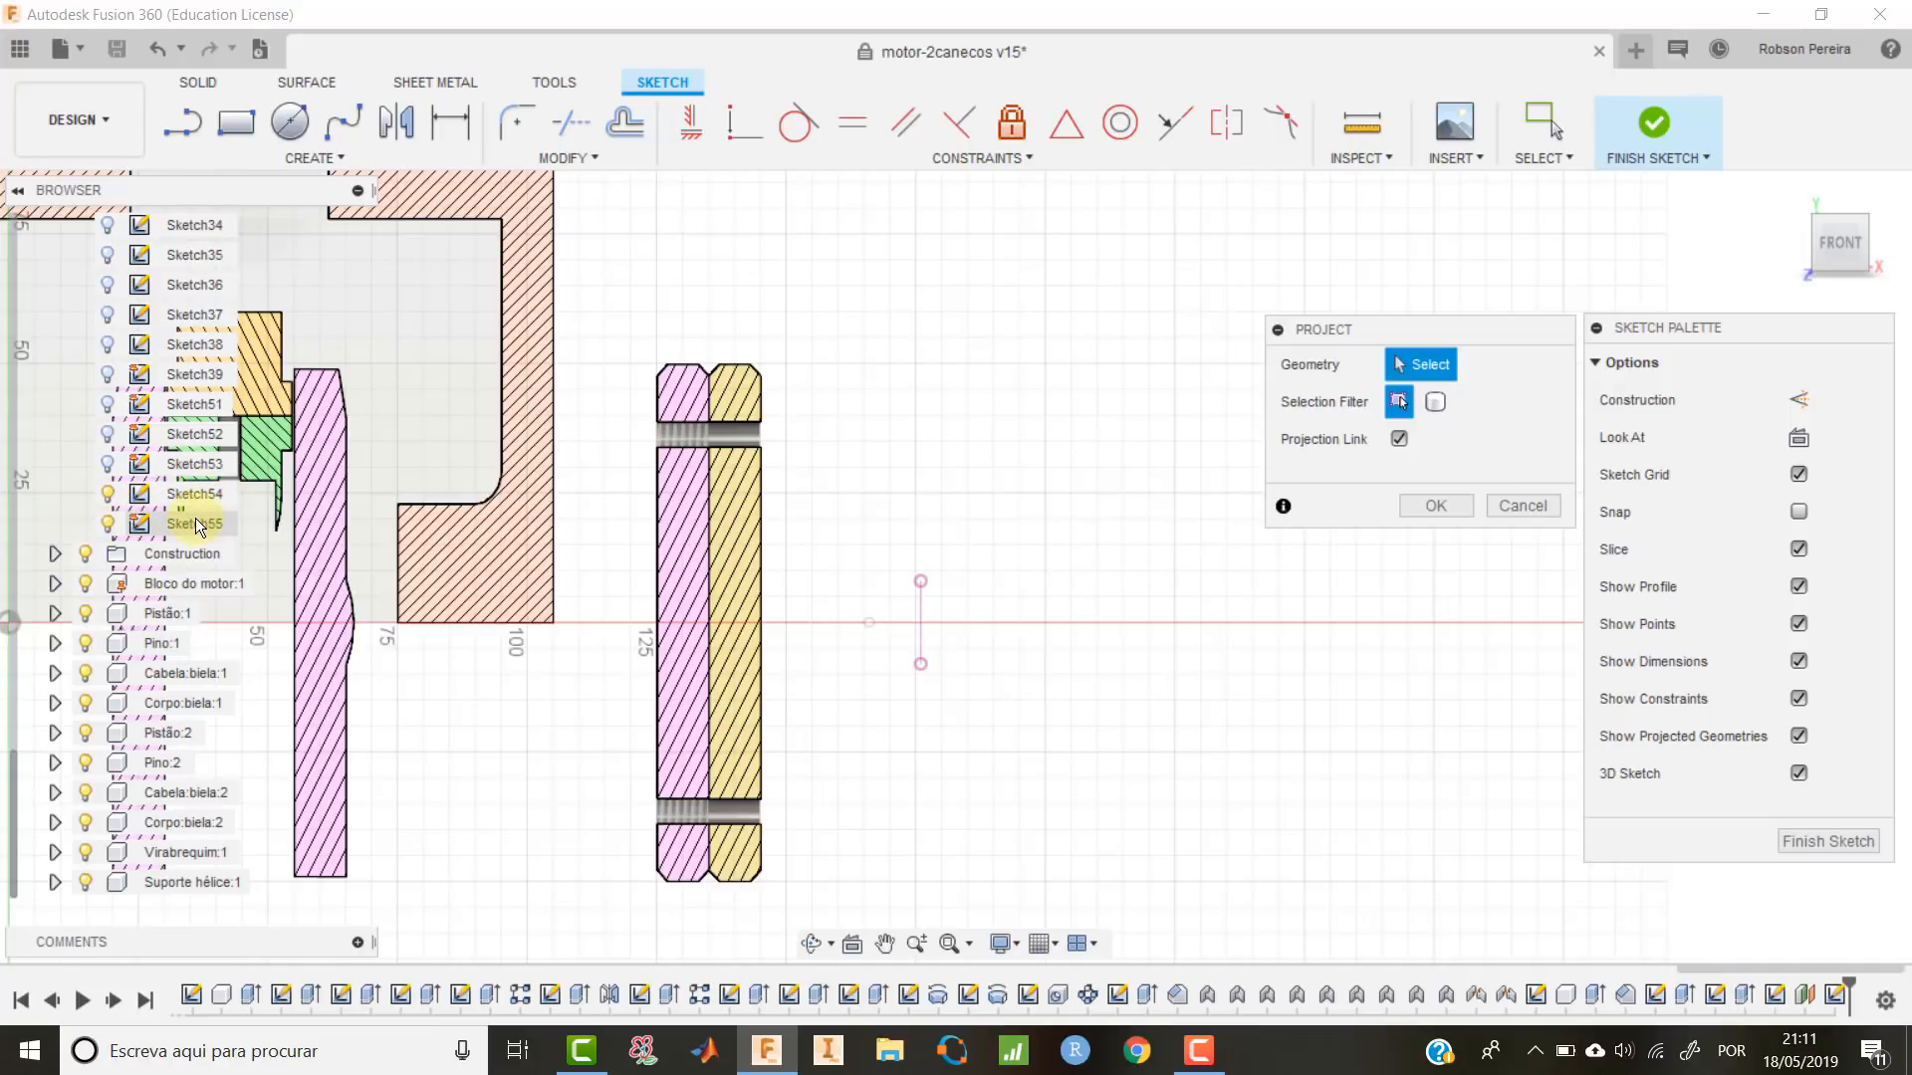
left_click(873, 621)
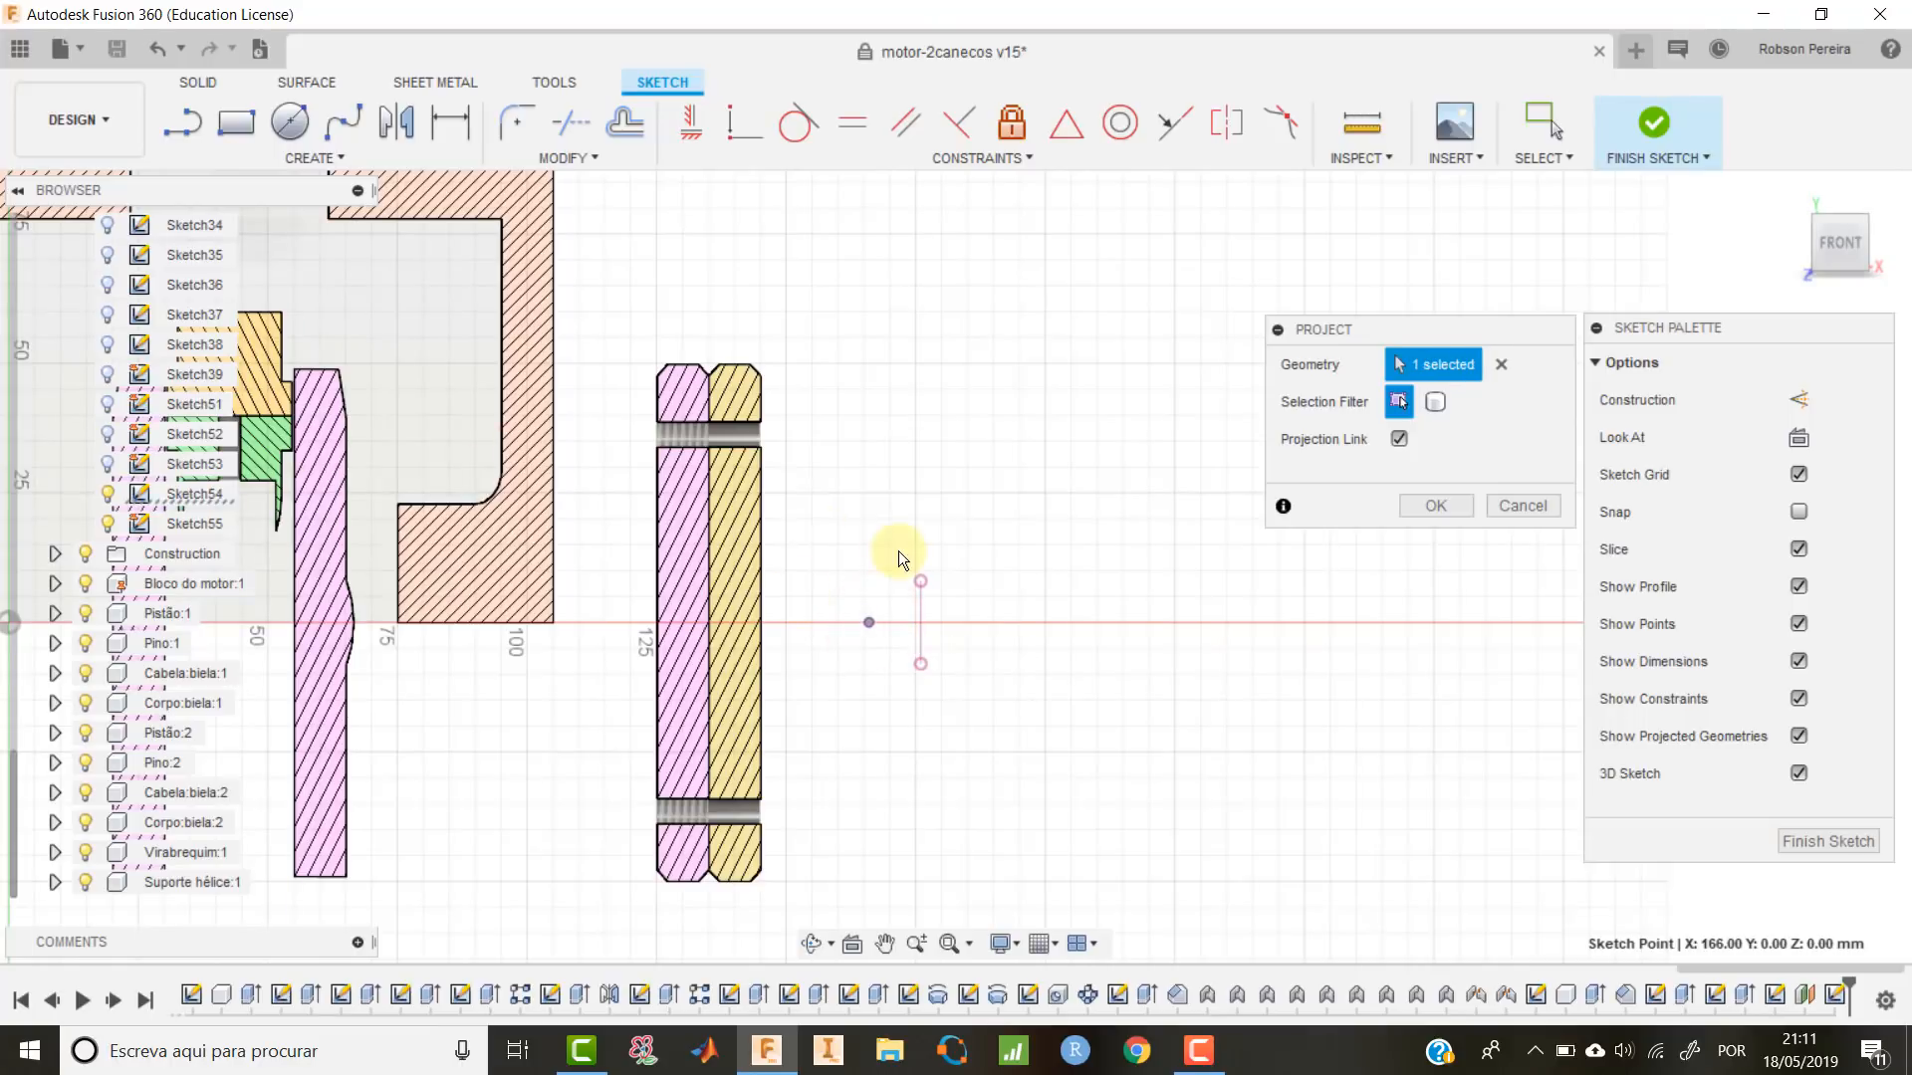
left_click(1446, 507)
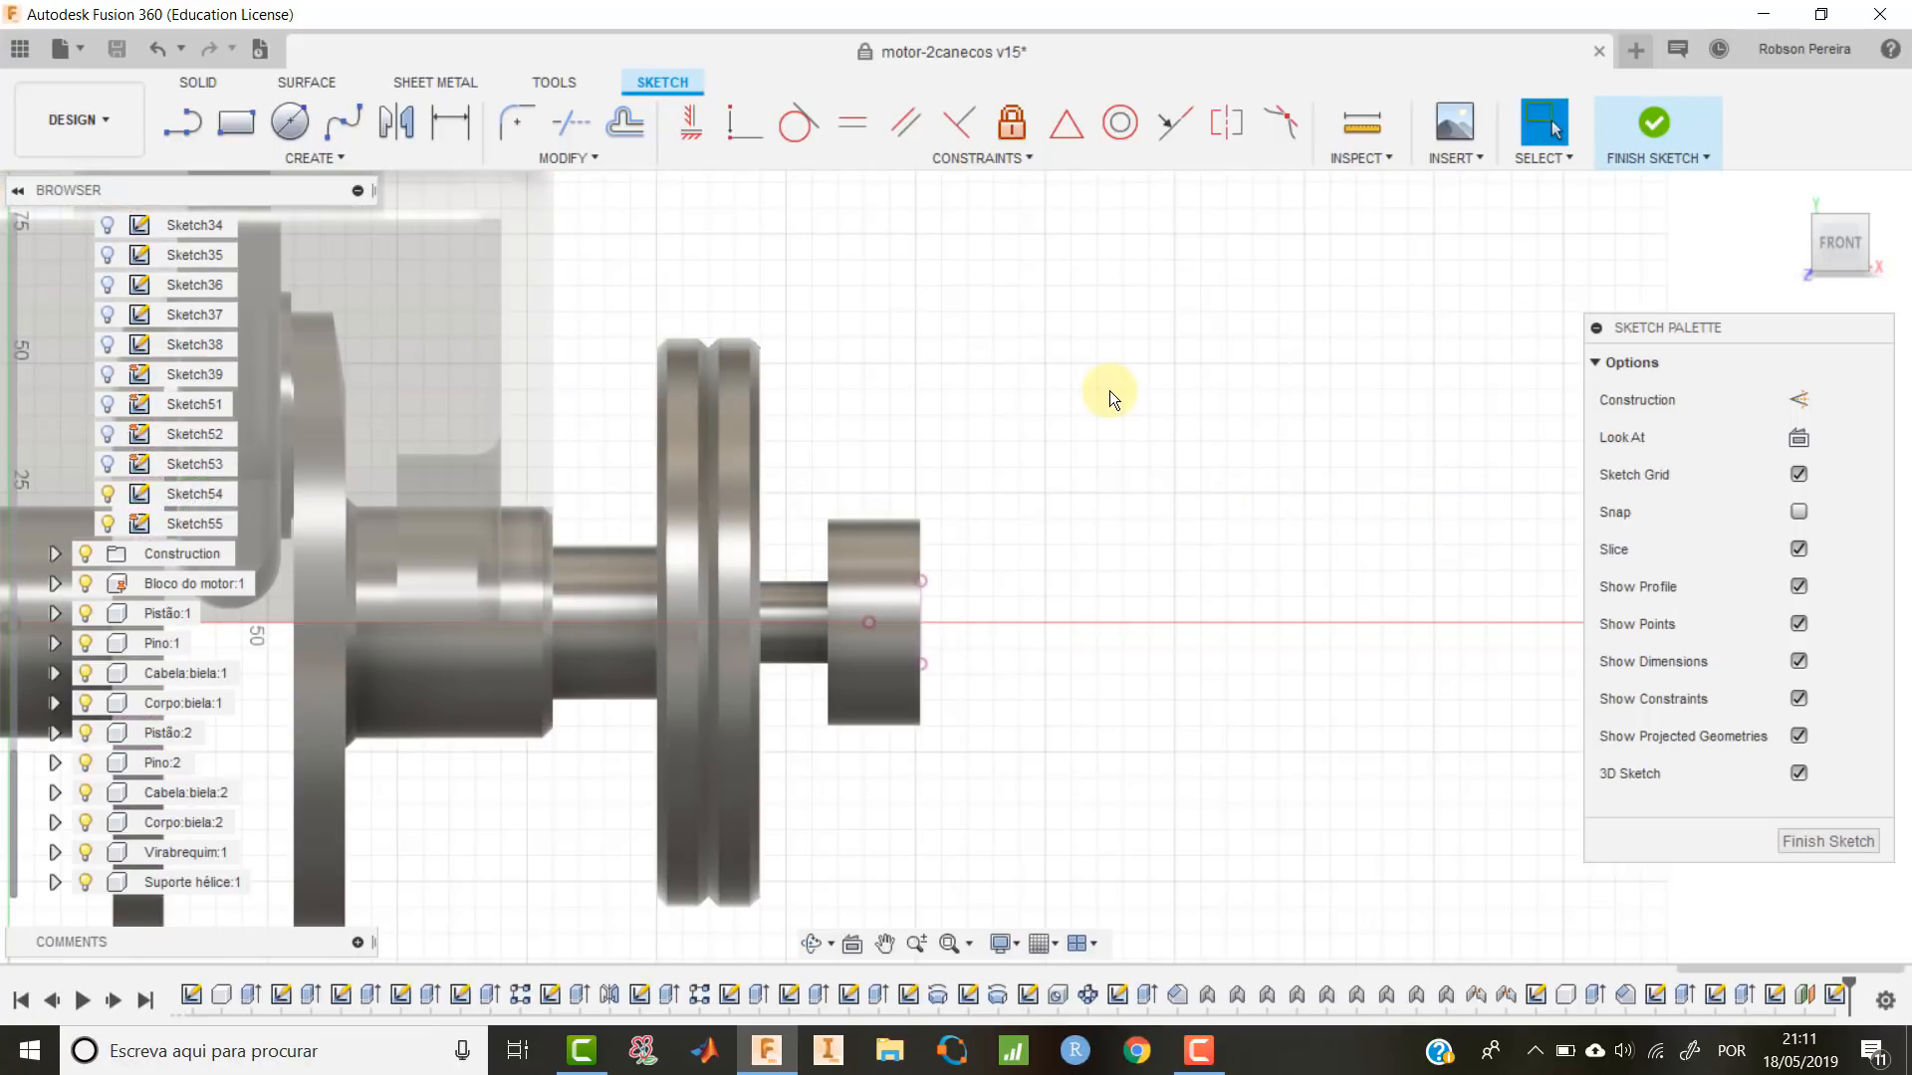
Hide Sketch54 and draw a vertical construction line about 34 mm long upward from the projected point.
left_click(108, 494)
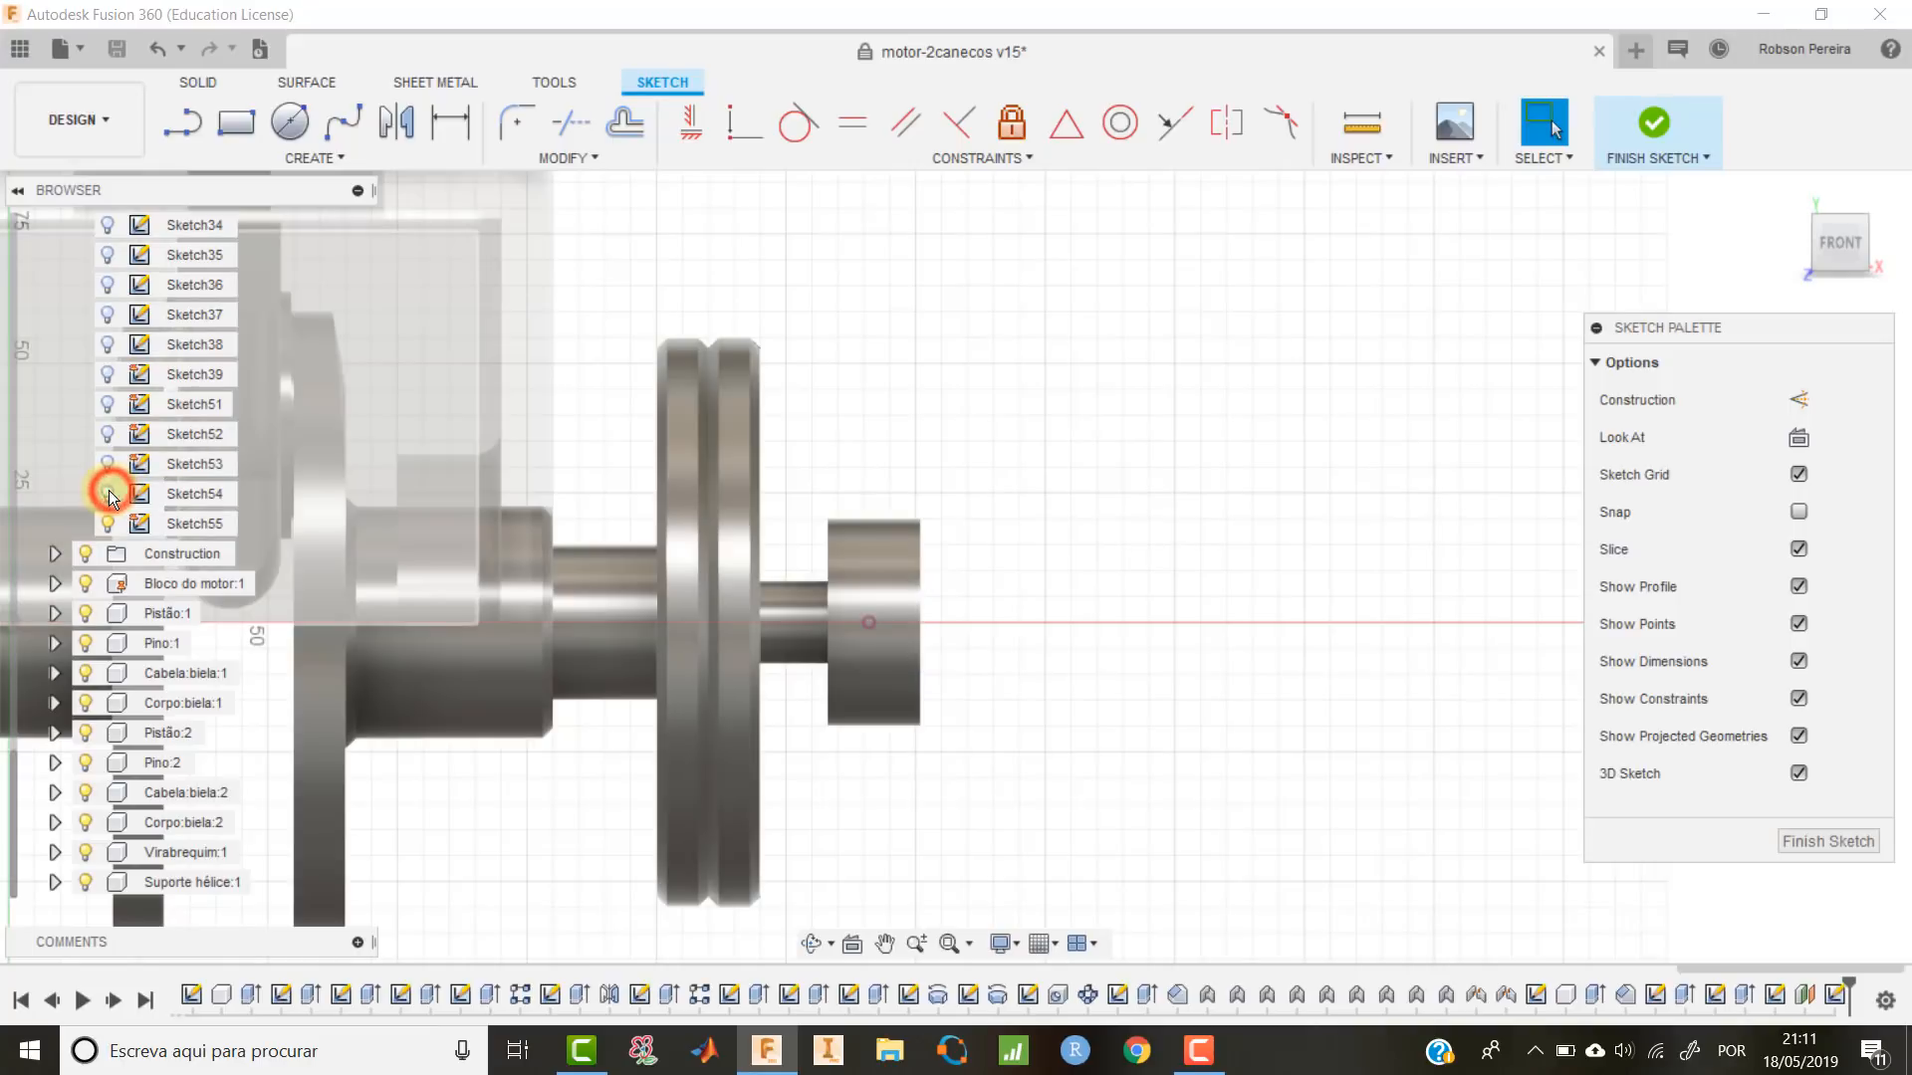
left_click(1798, 551)
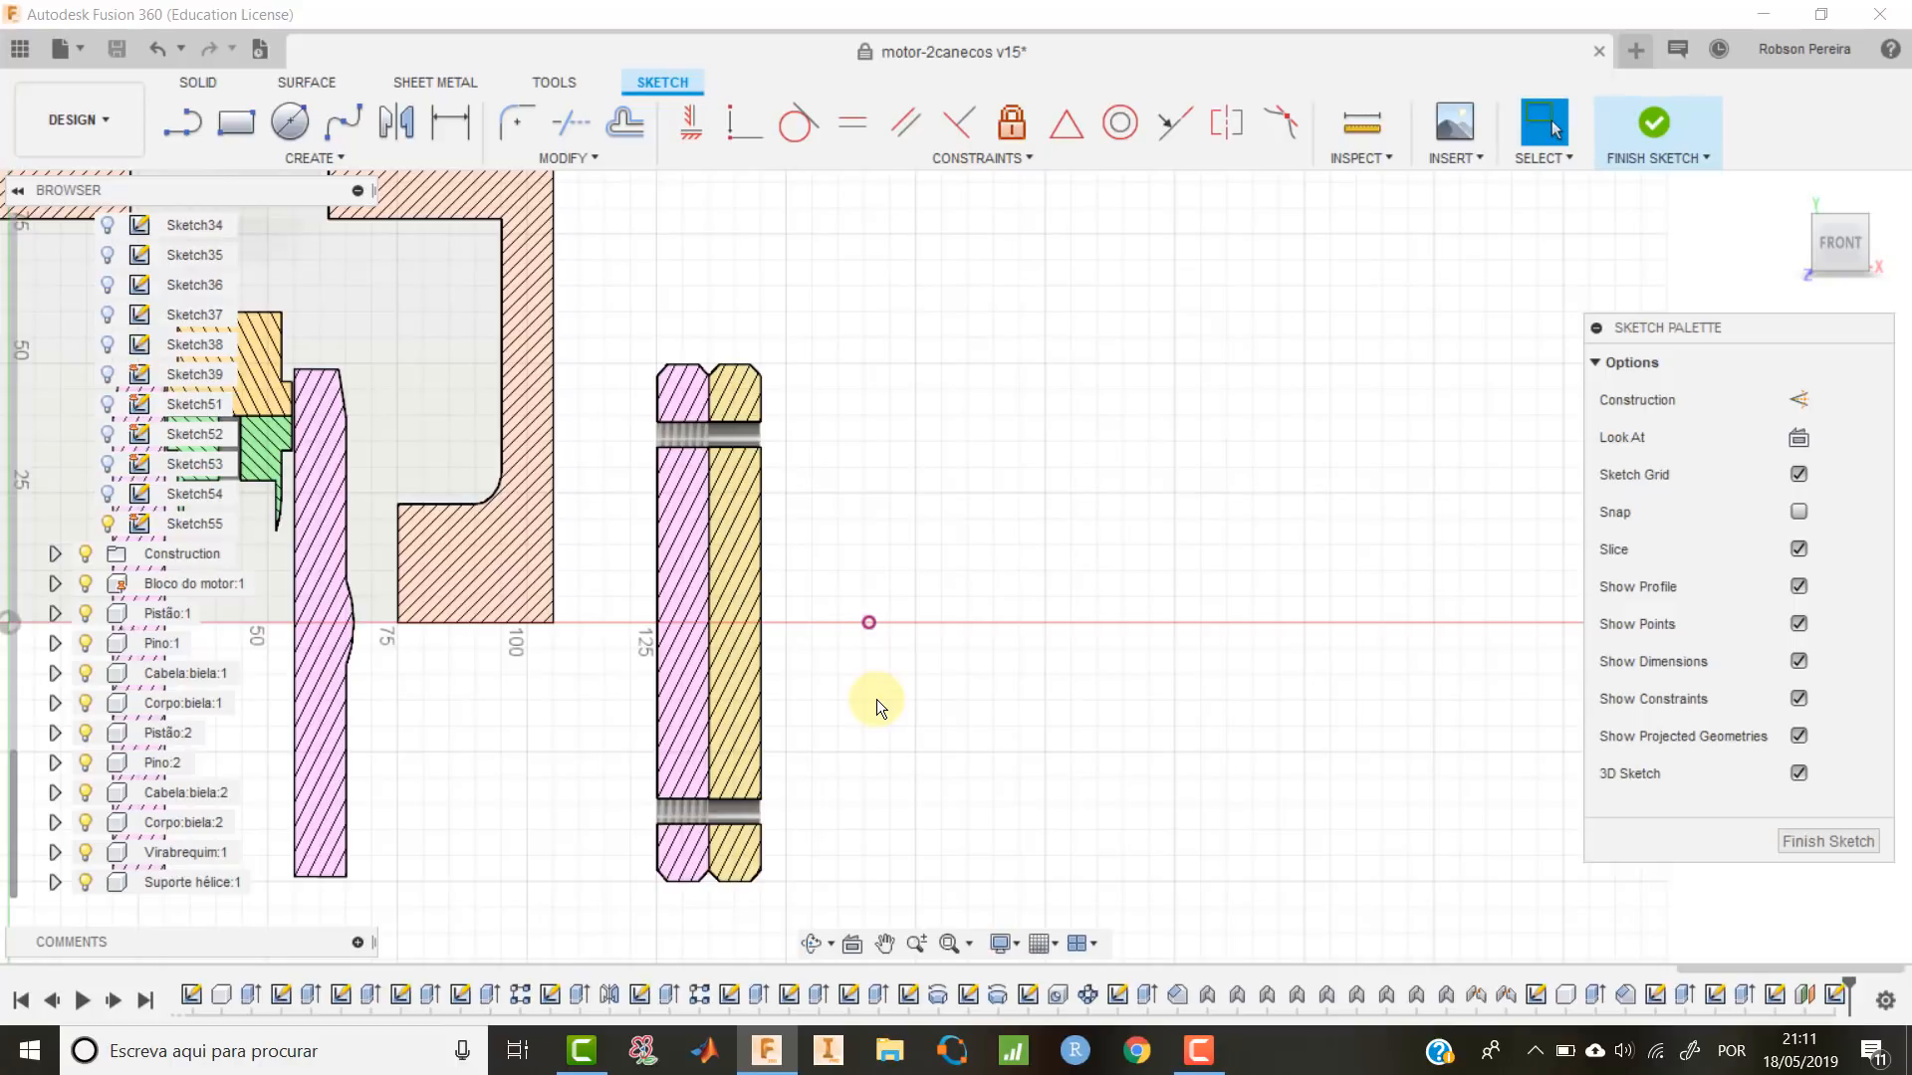
key("l")
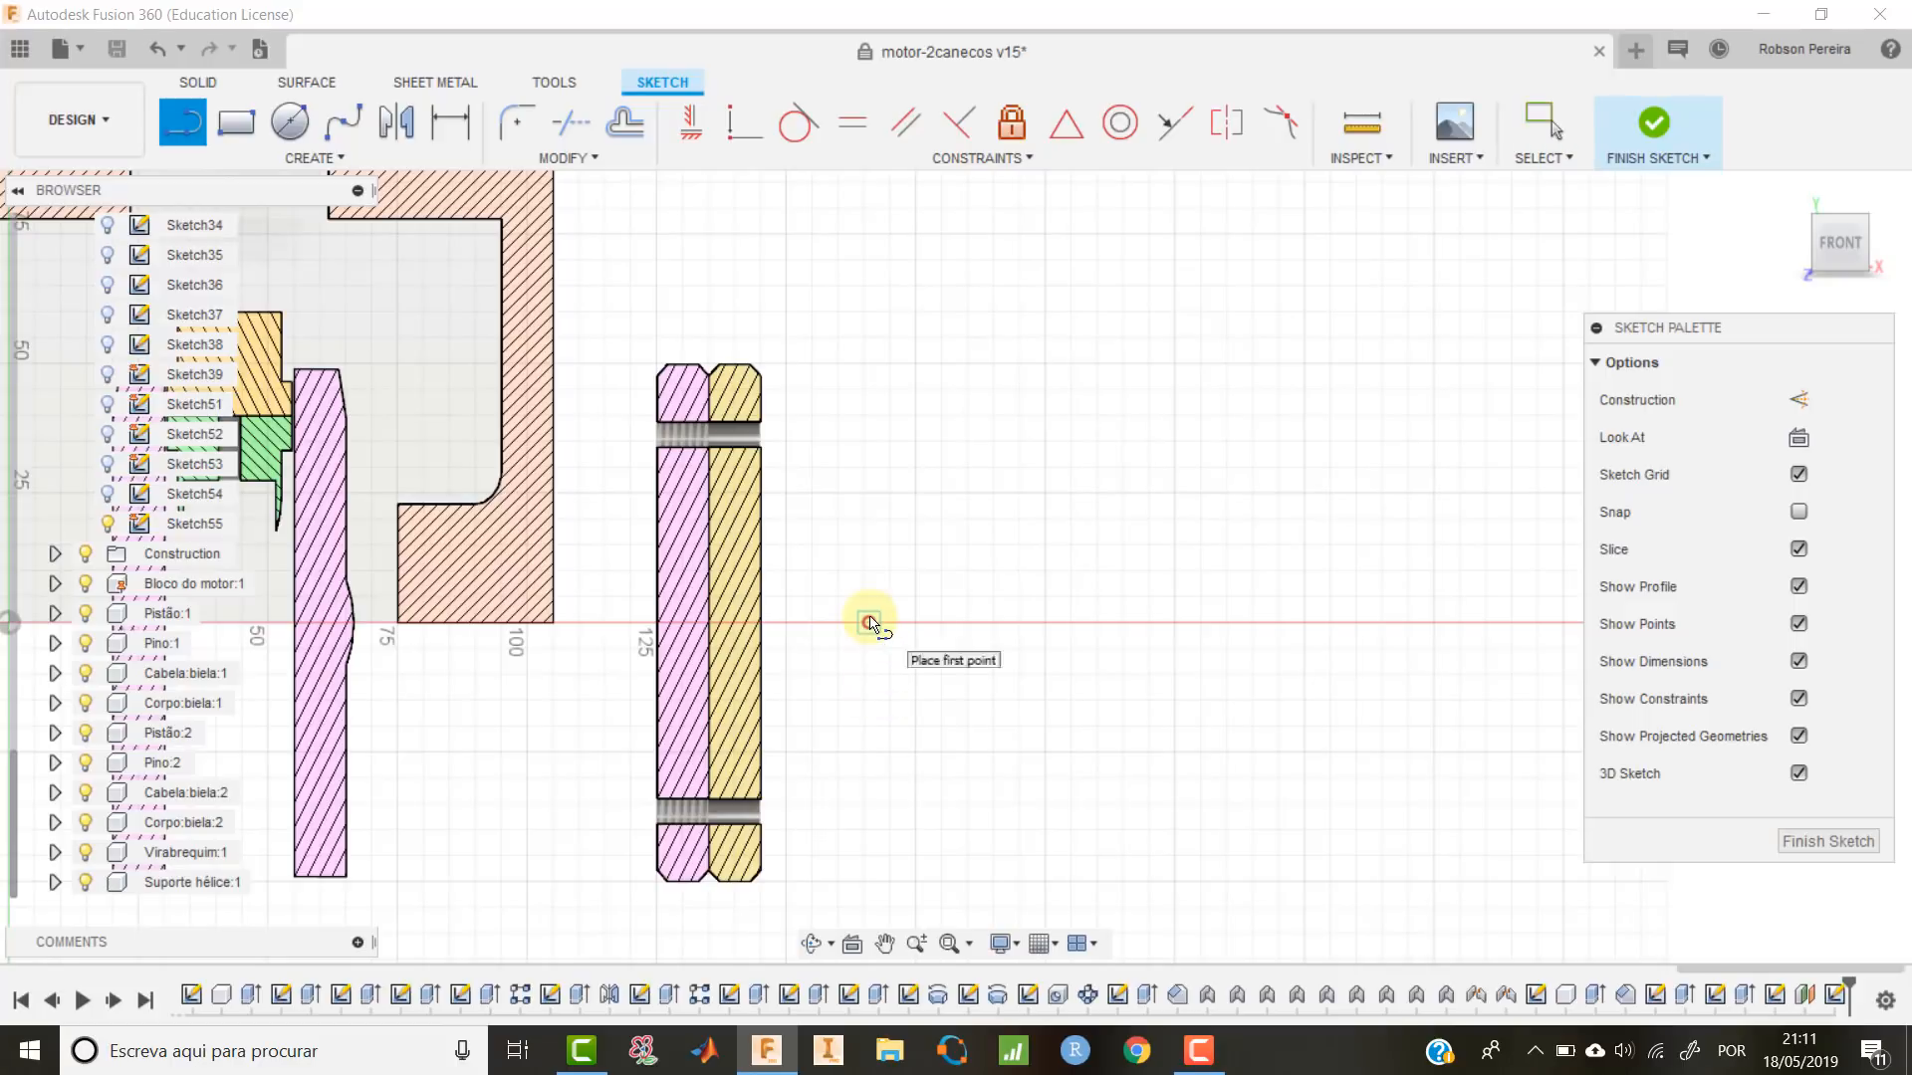
left_click(870, 623)
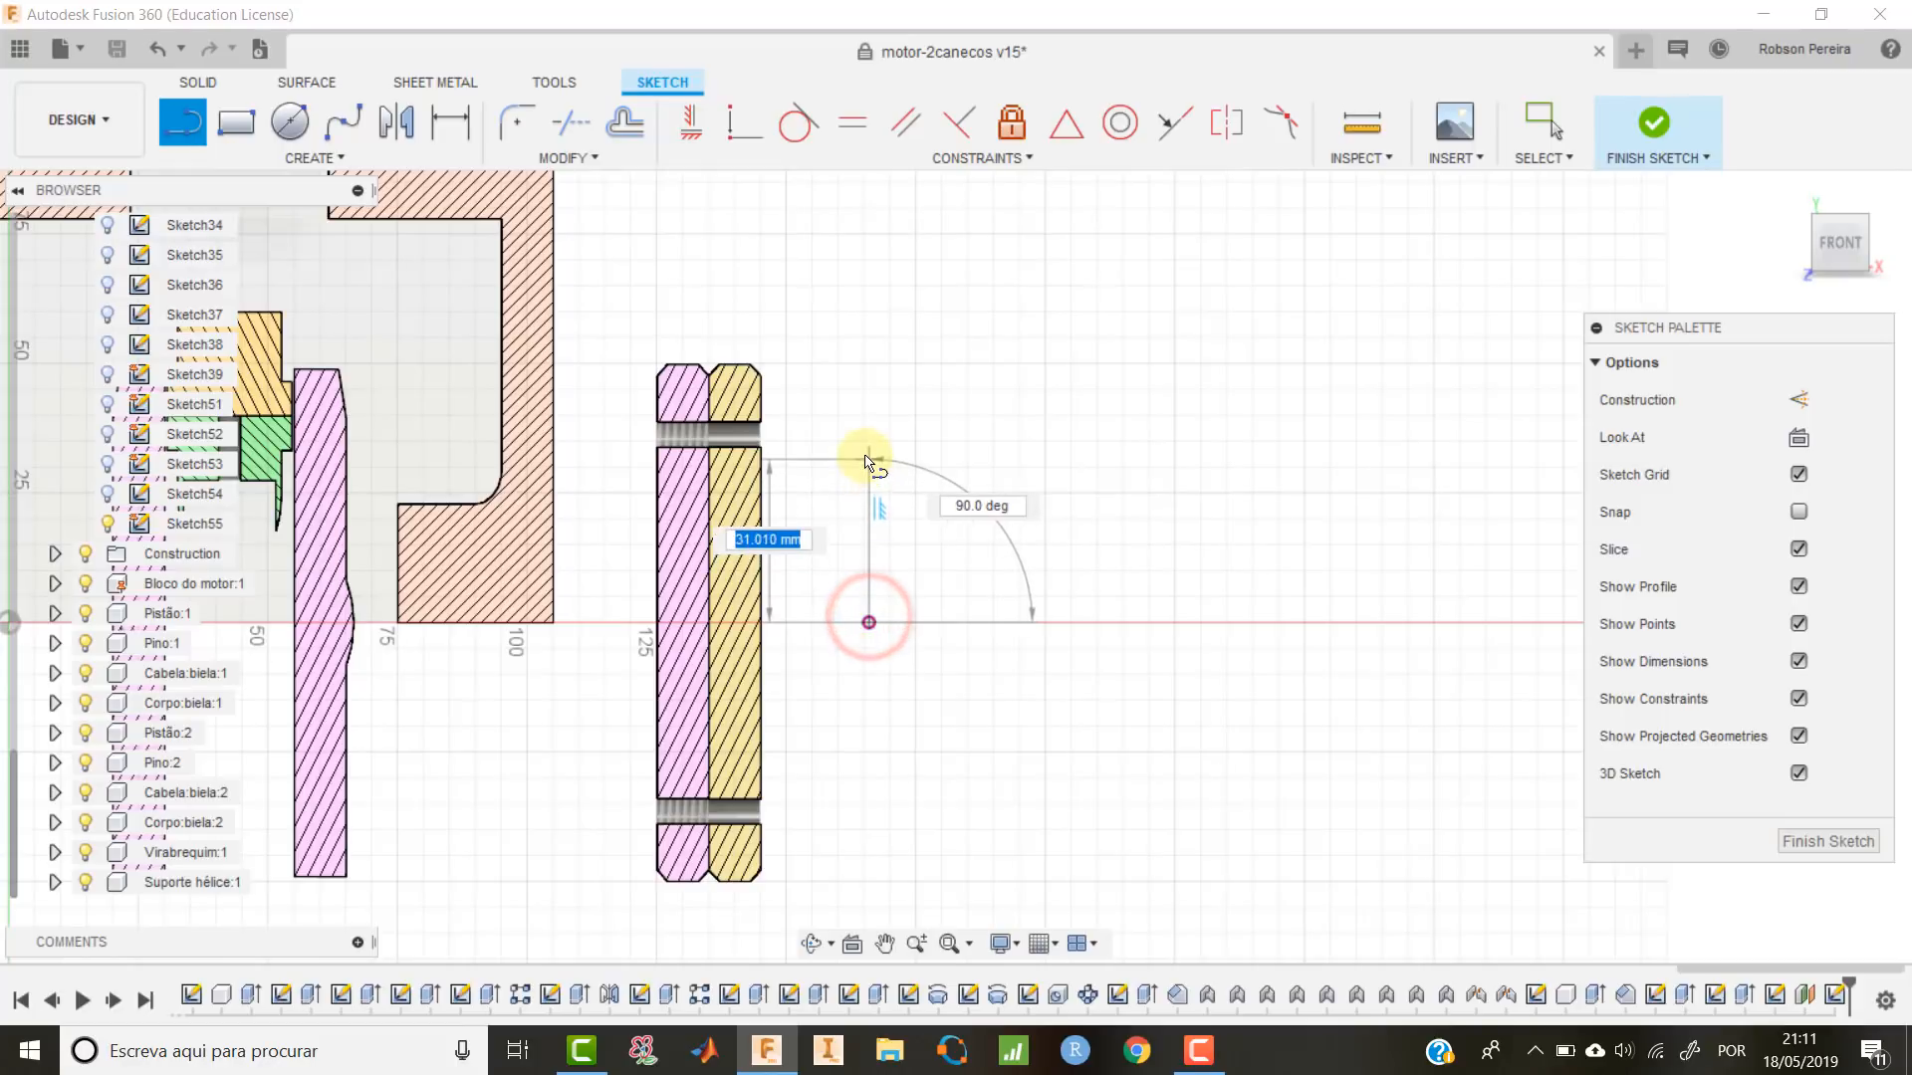
left_click(864, 448)
key("Escape")
left_click(1809, 392)
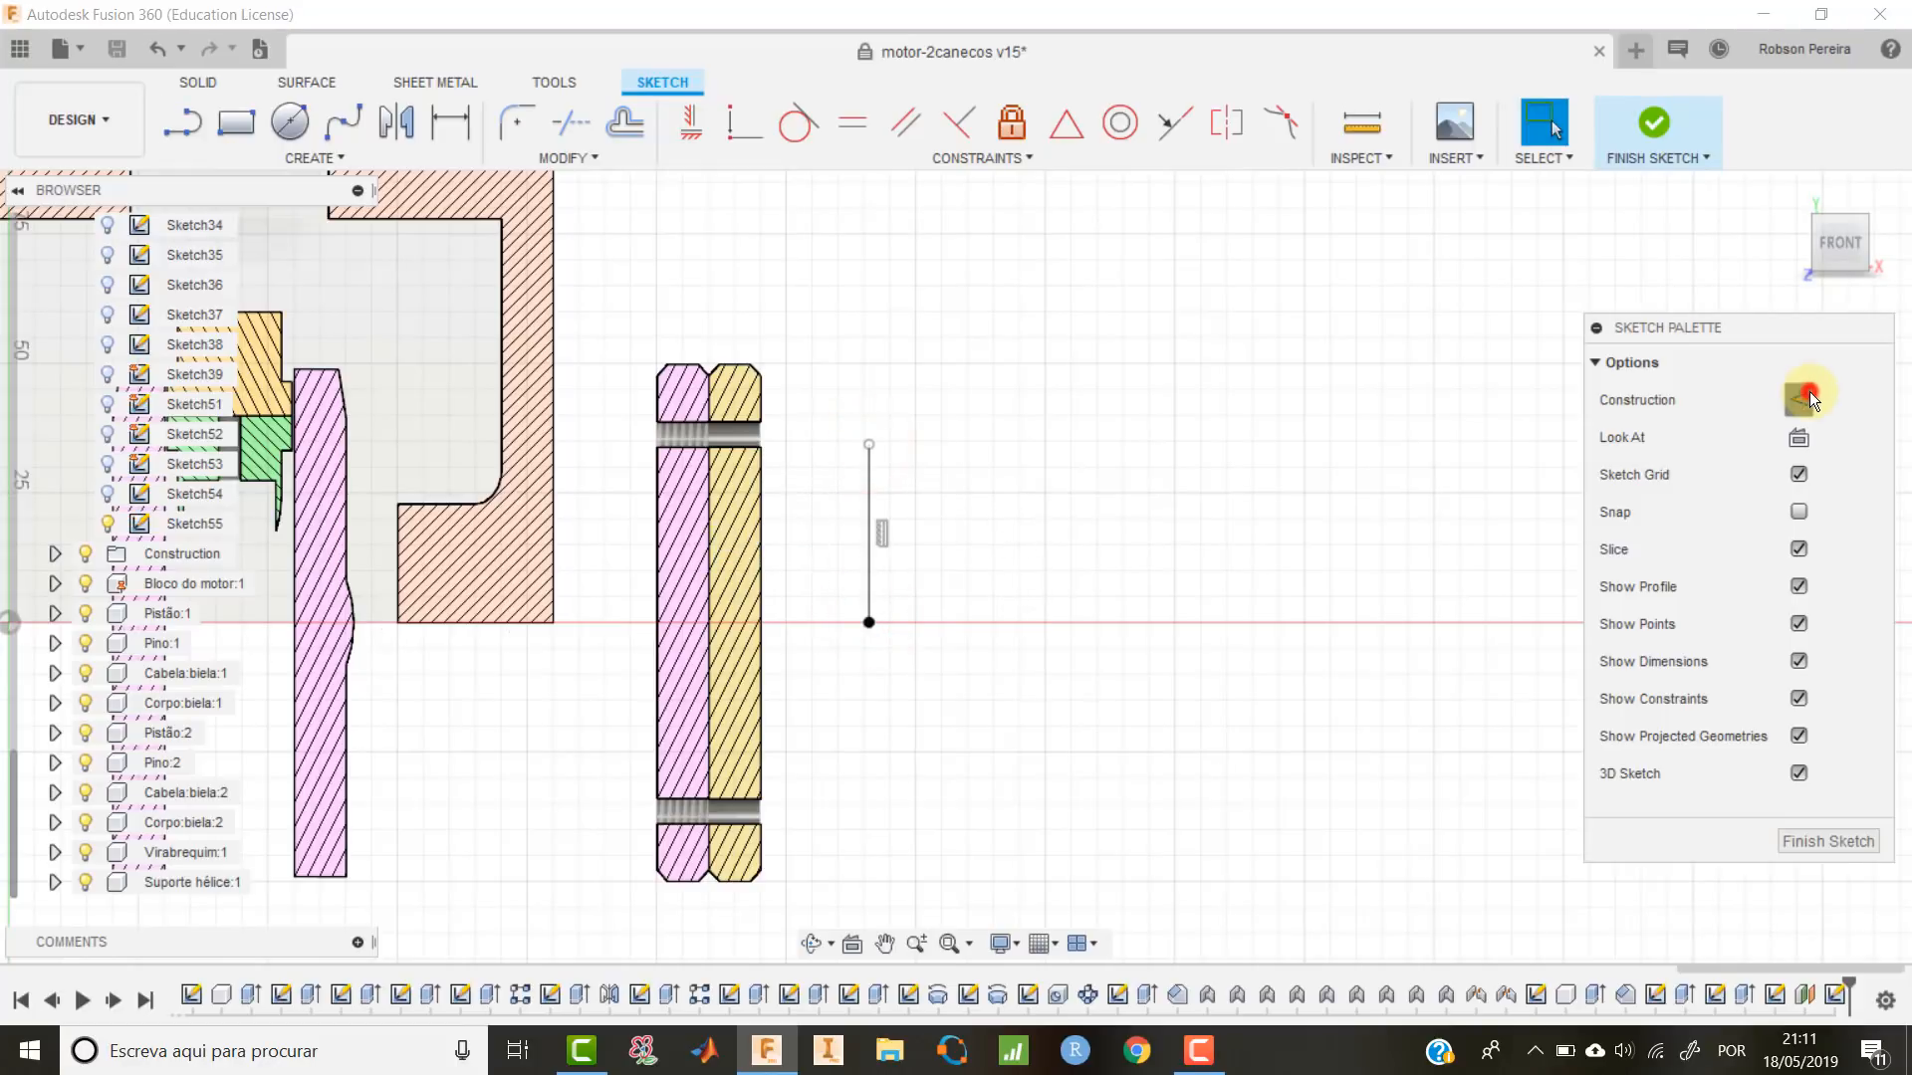
left_click(870, 494)
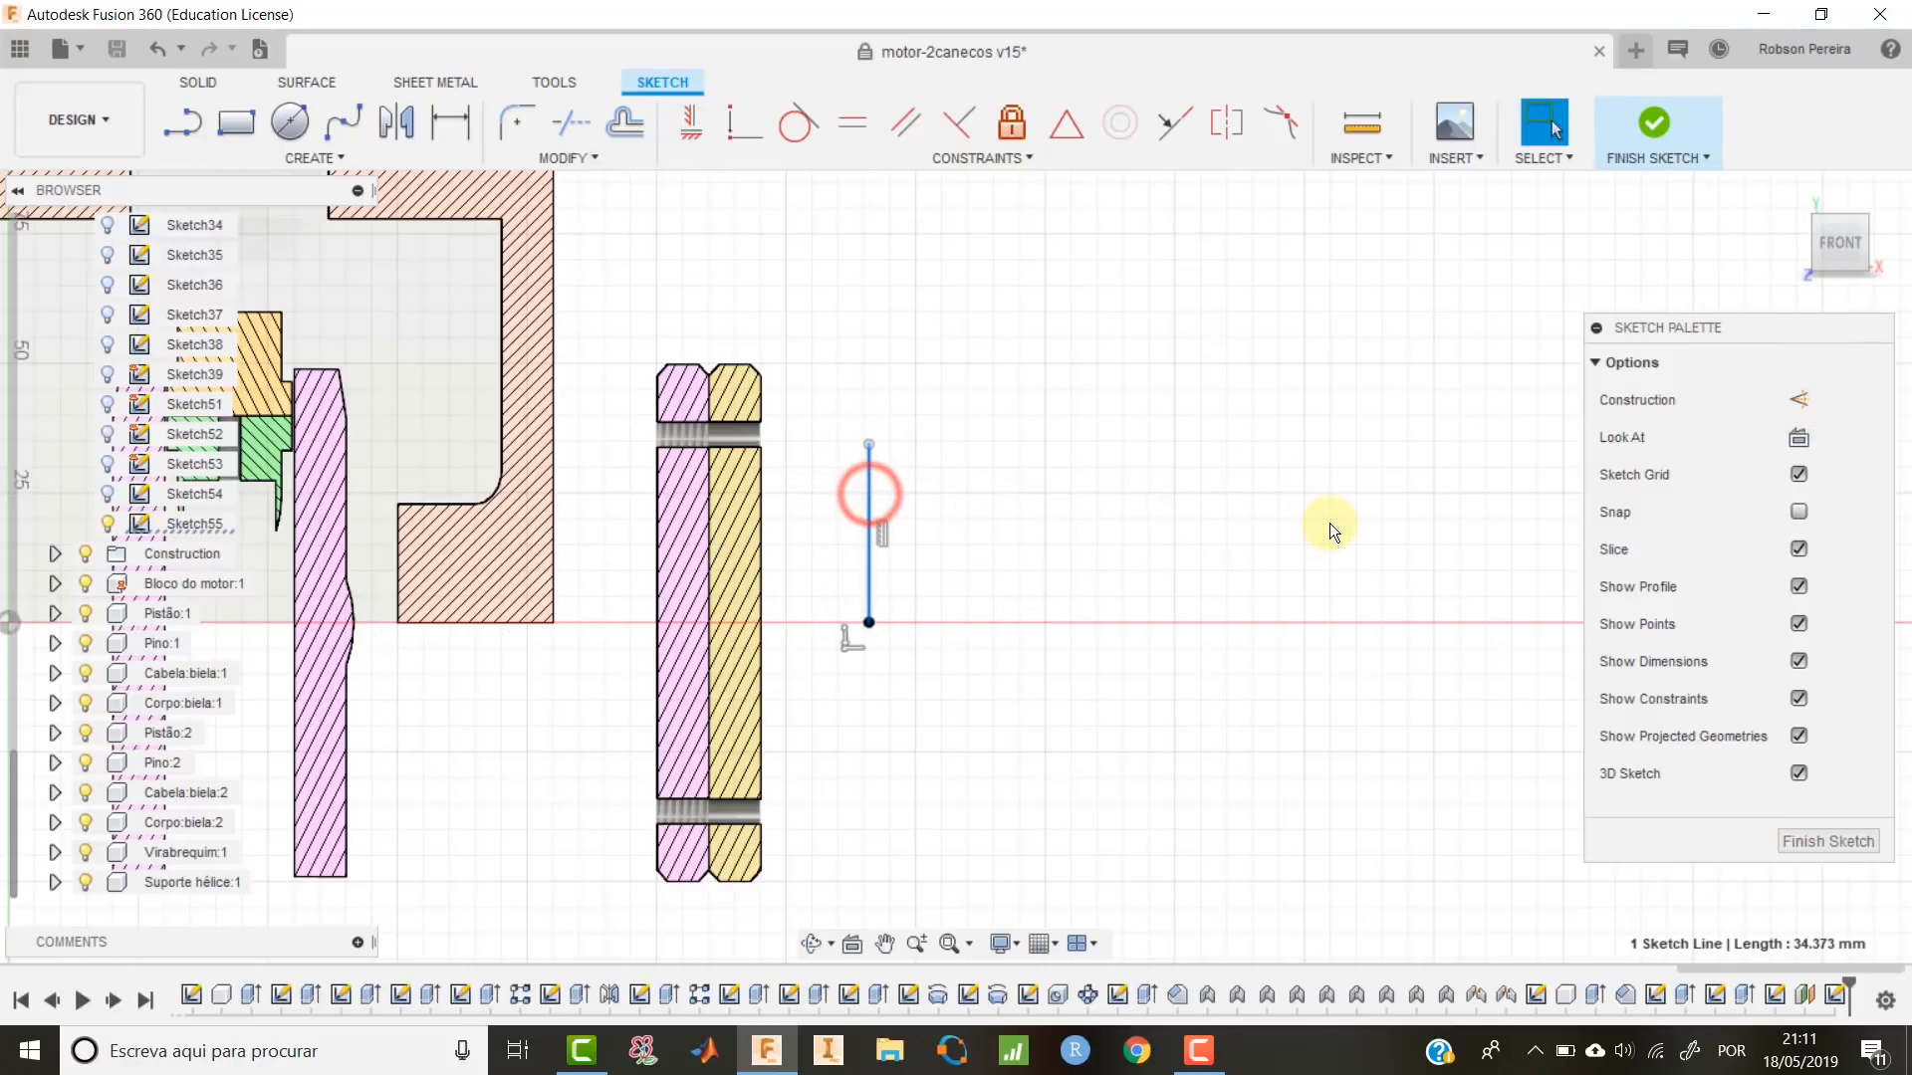
key("x")
Draw a slanted line about 49 mm long across the construction line, from below the shaft axis at the disc side to above it.
key("l")
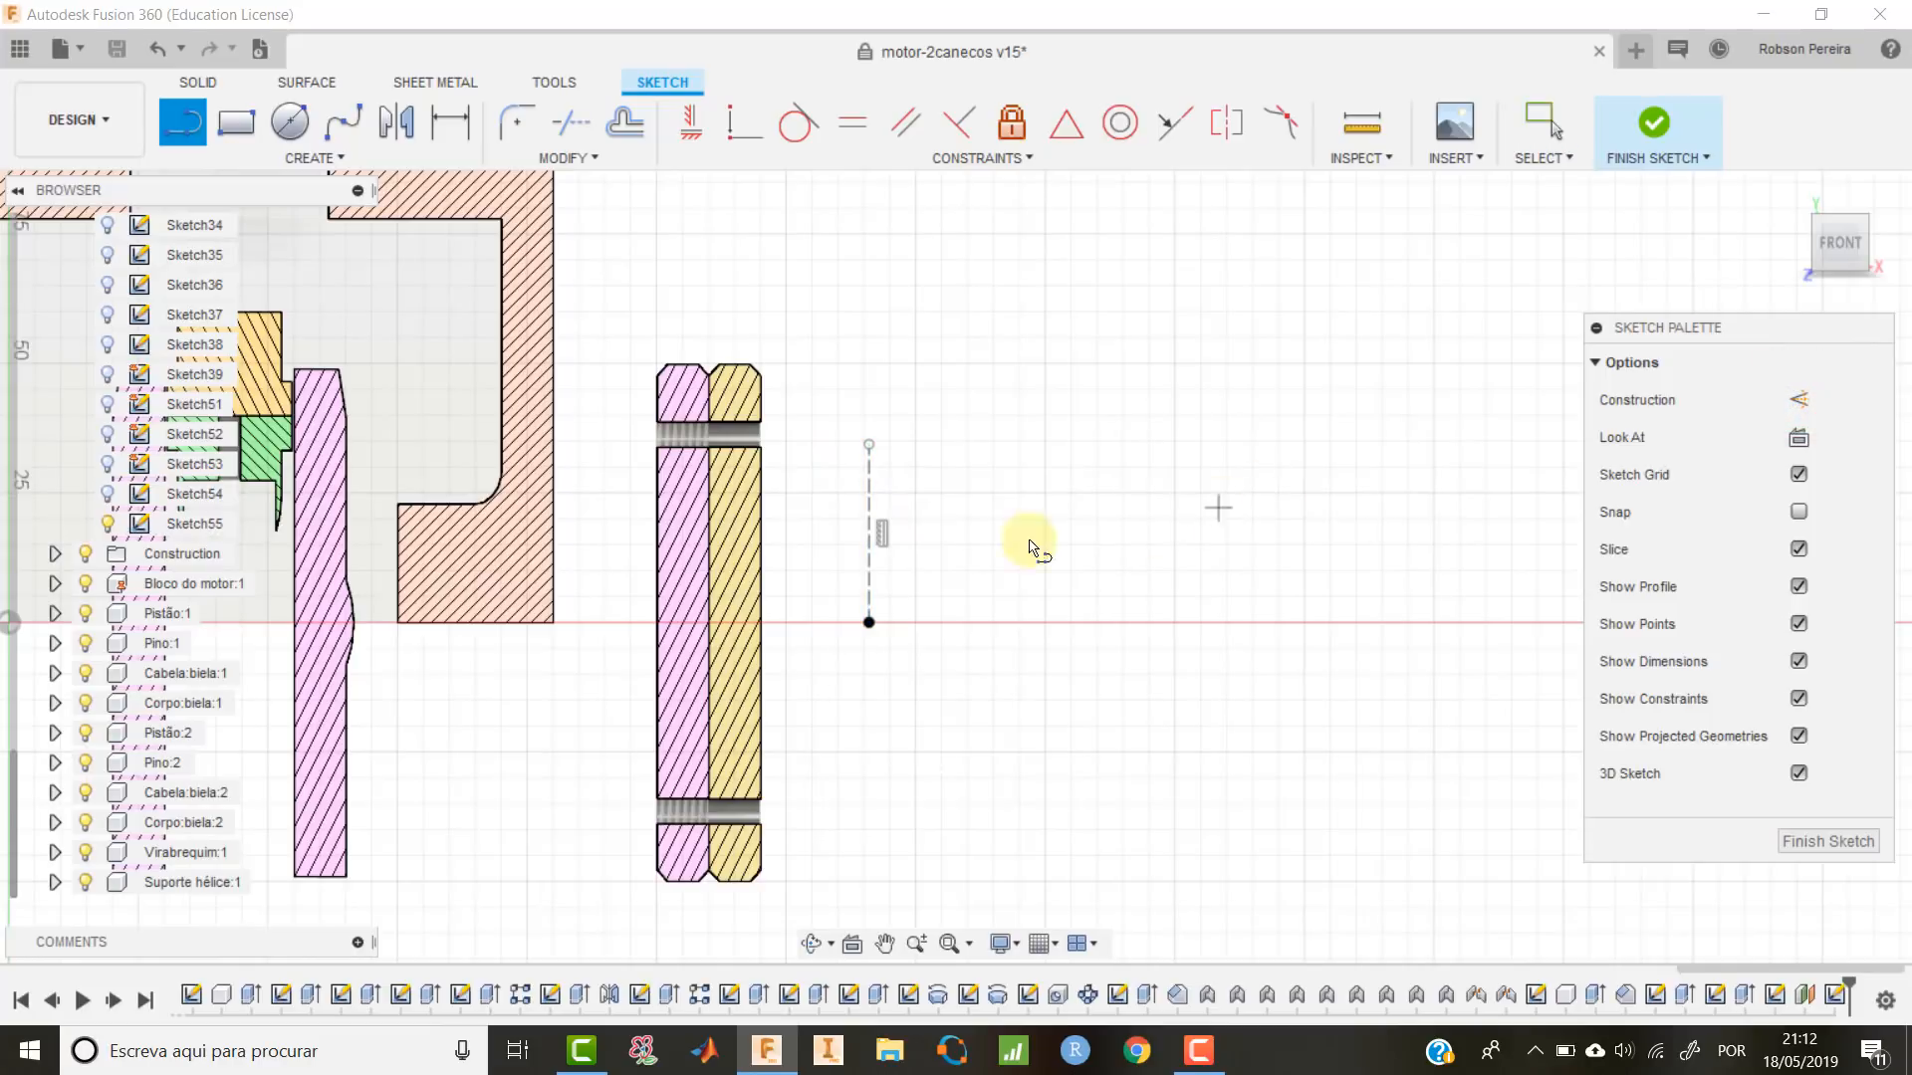
left_click(786, 675)
left_click(943, 476)
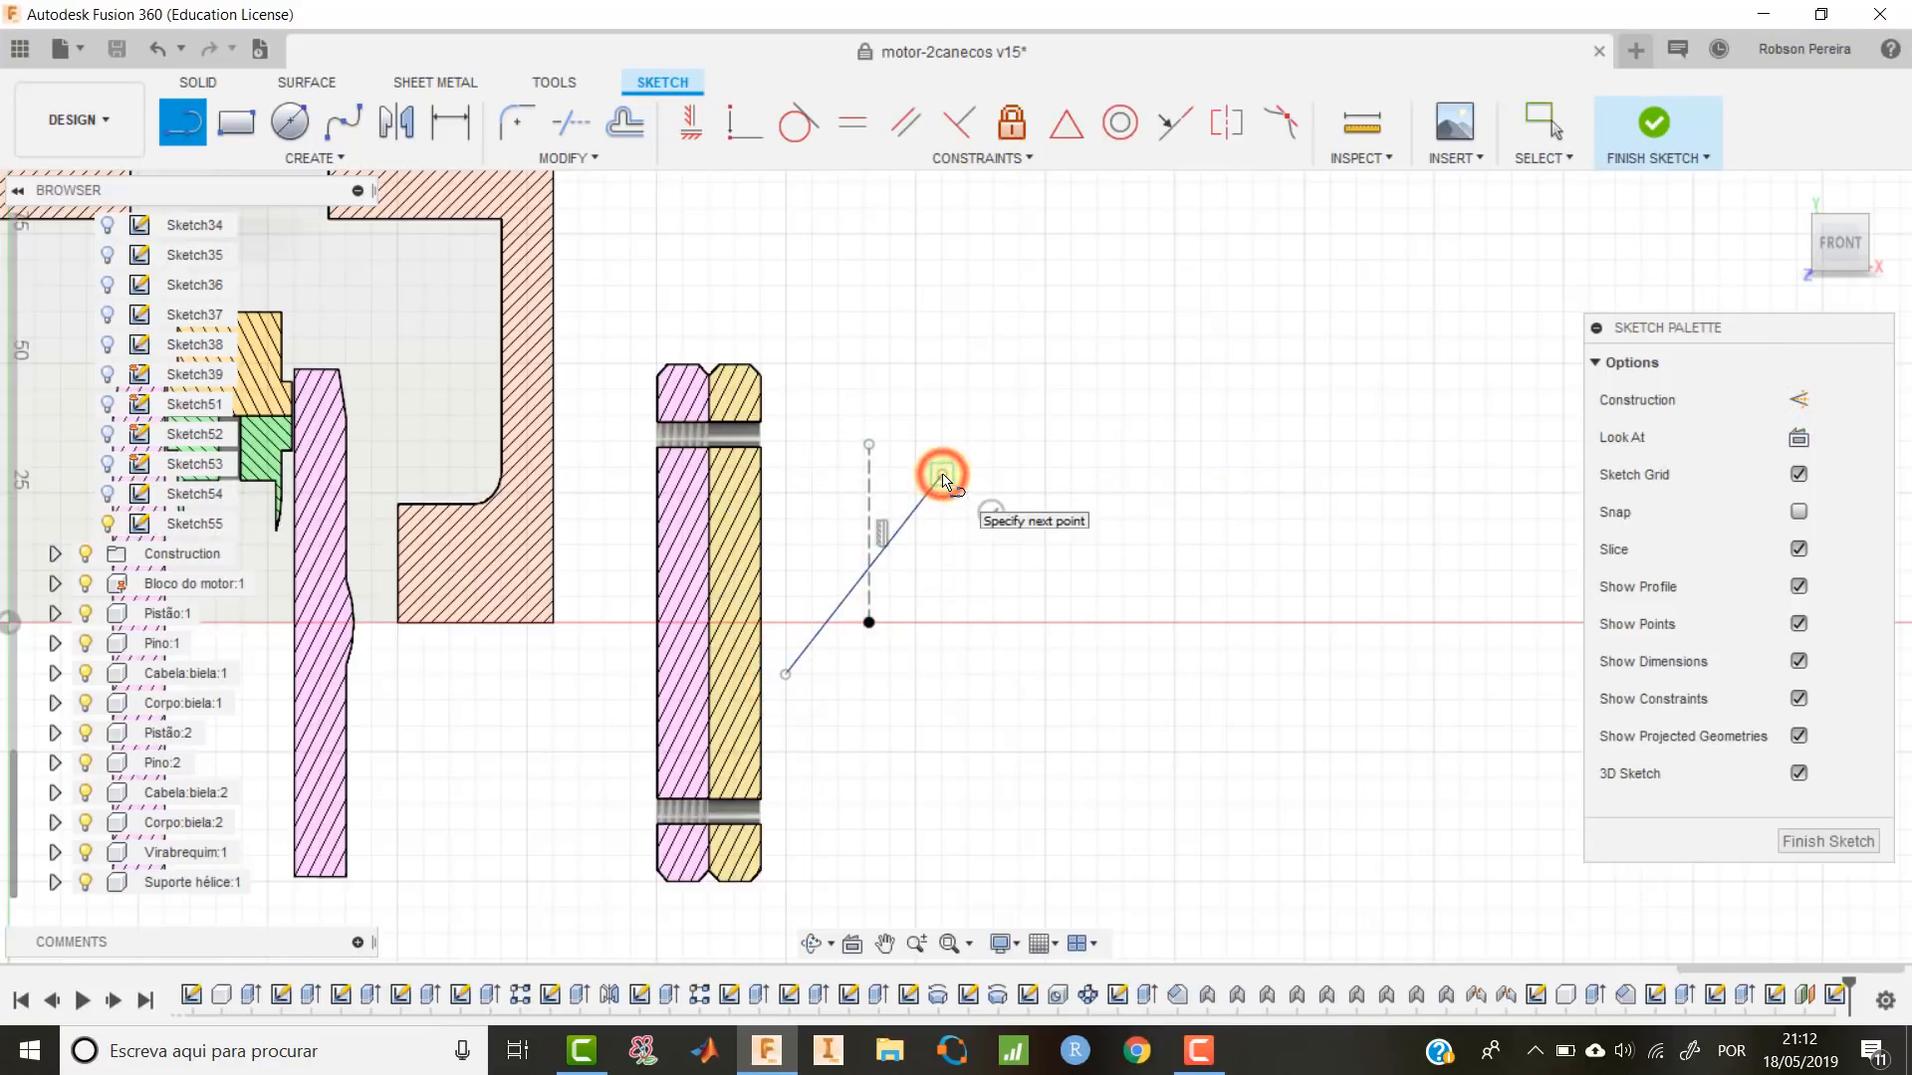
key("Escape")
Dimension the slanted line's upper endpoint 3.5 mm from the vertical construction line.
scroll(837, 566, "up", 3)
mouse_move(836, 565)
middle_mouse_down()
mouse_move(876, 555)
mouse_move(919, 483)
middle_mouse_up()
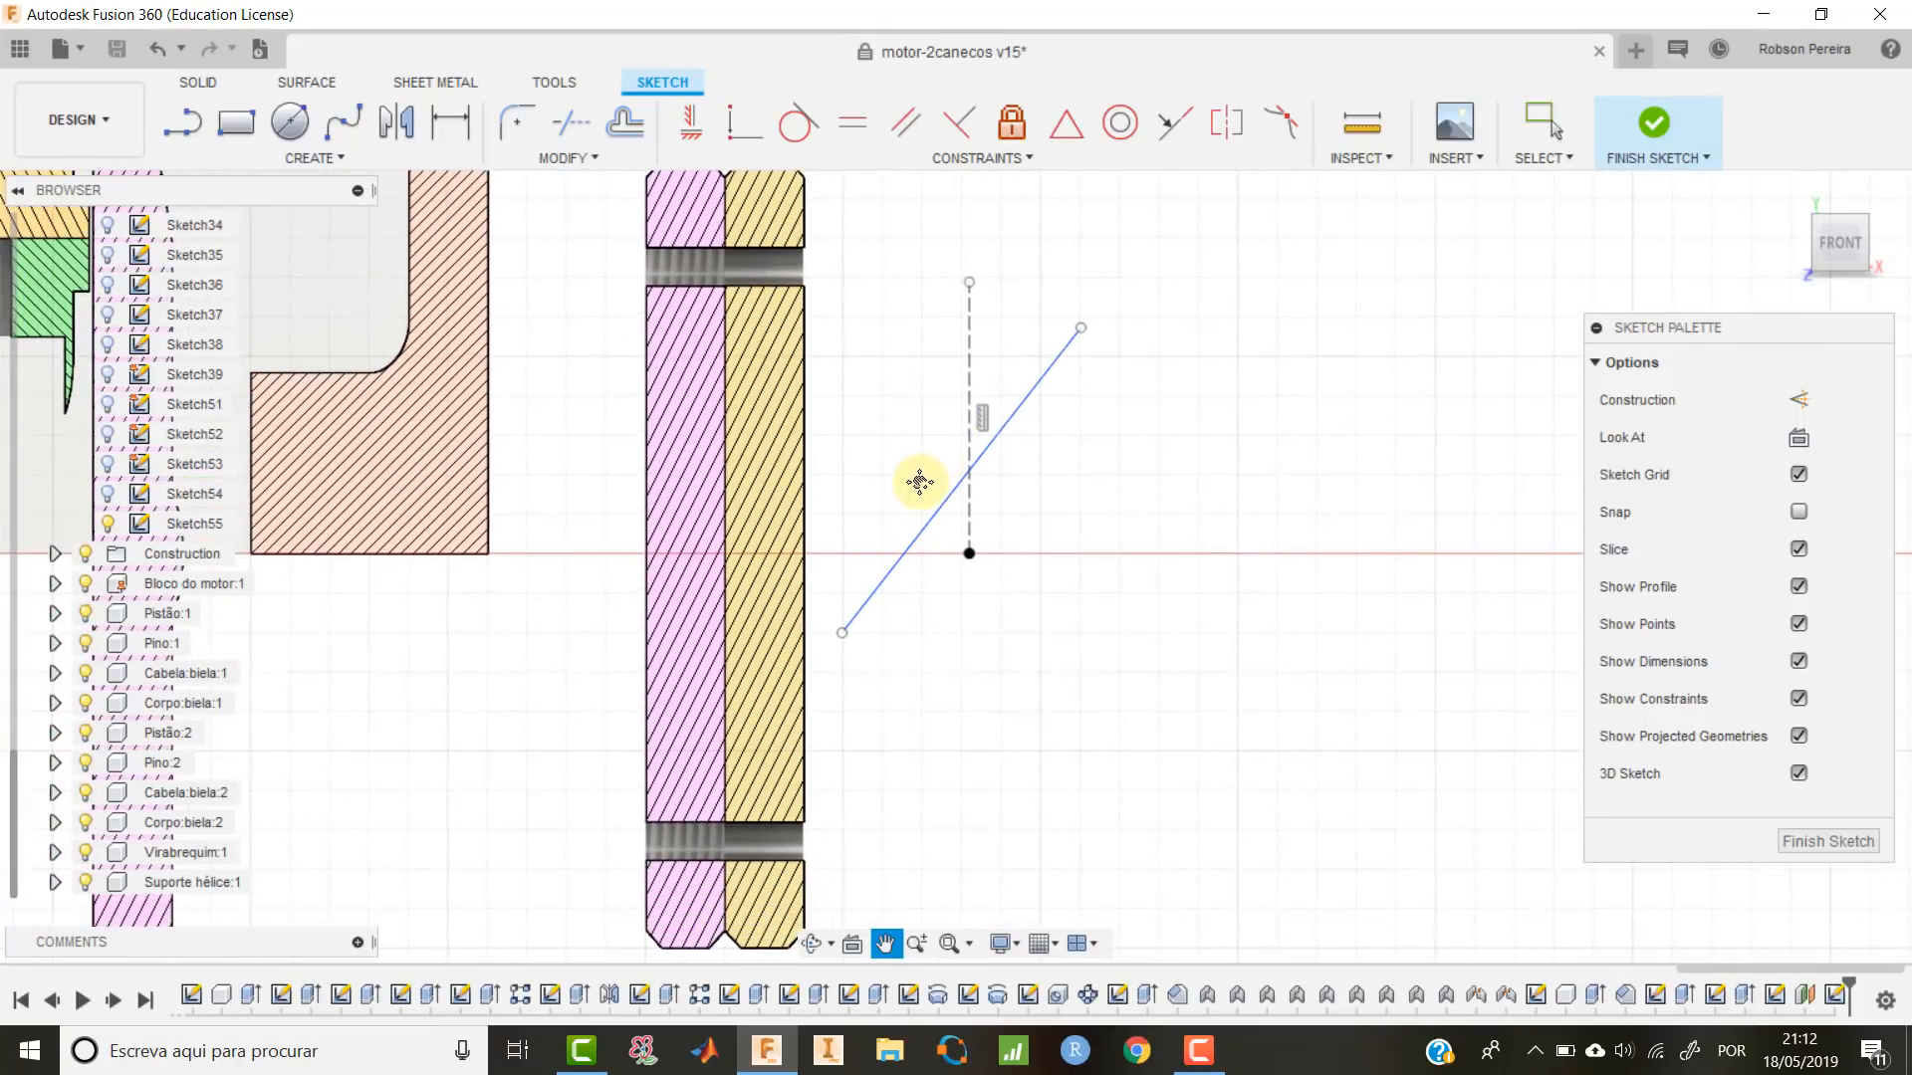
key("d")
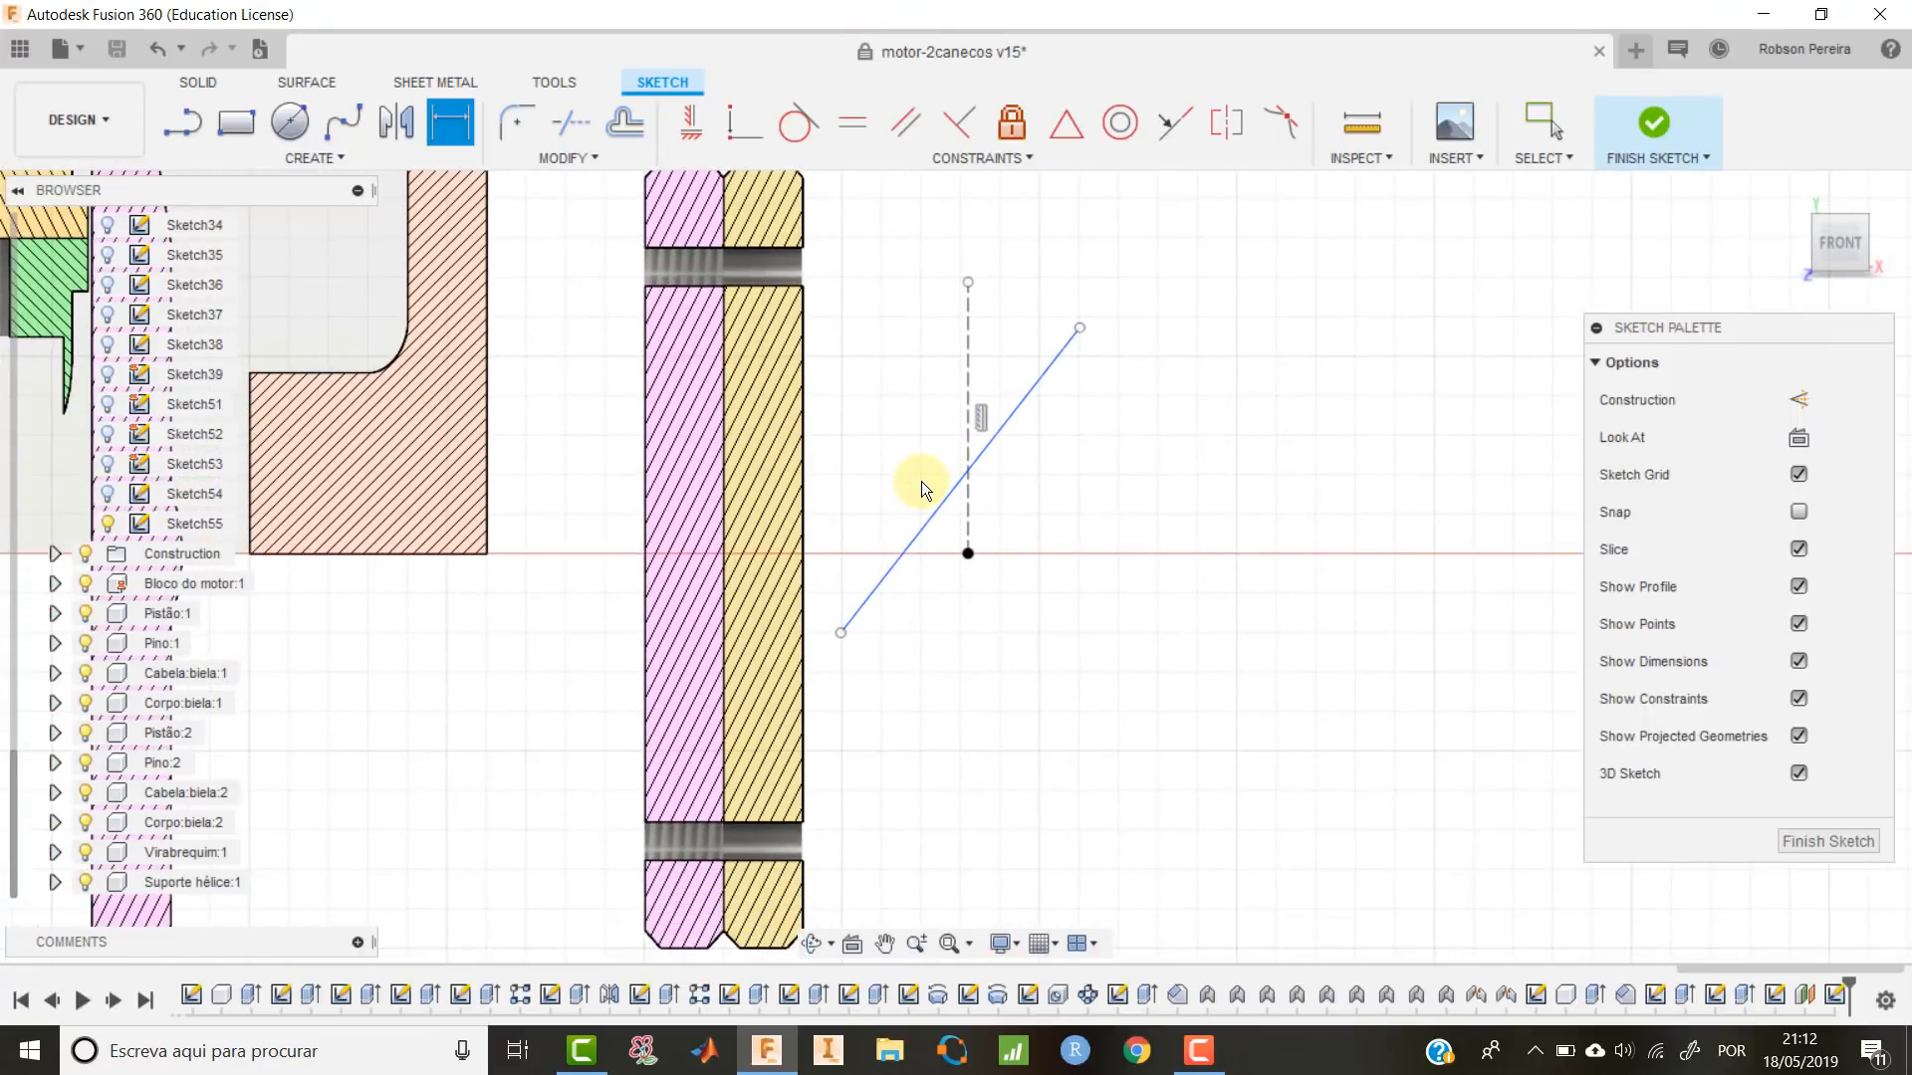
left_click(1080, 329)
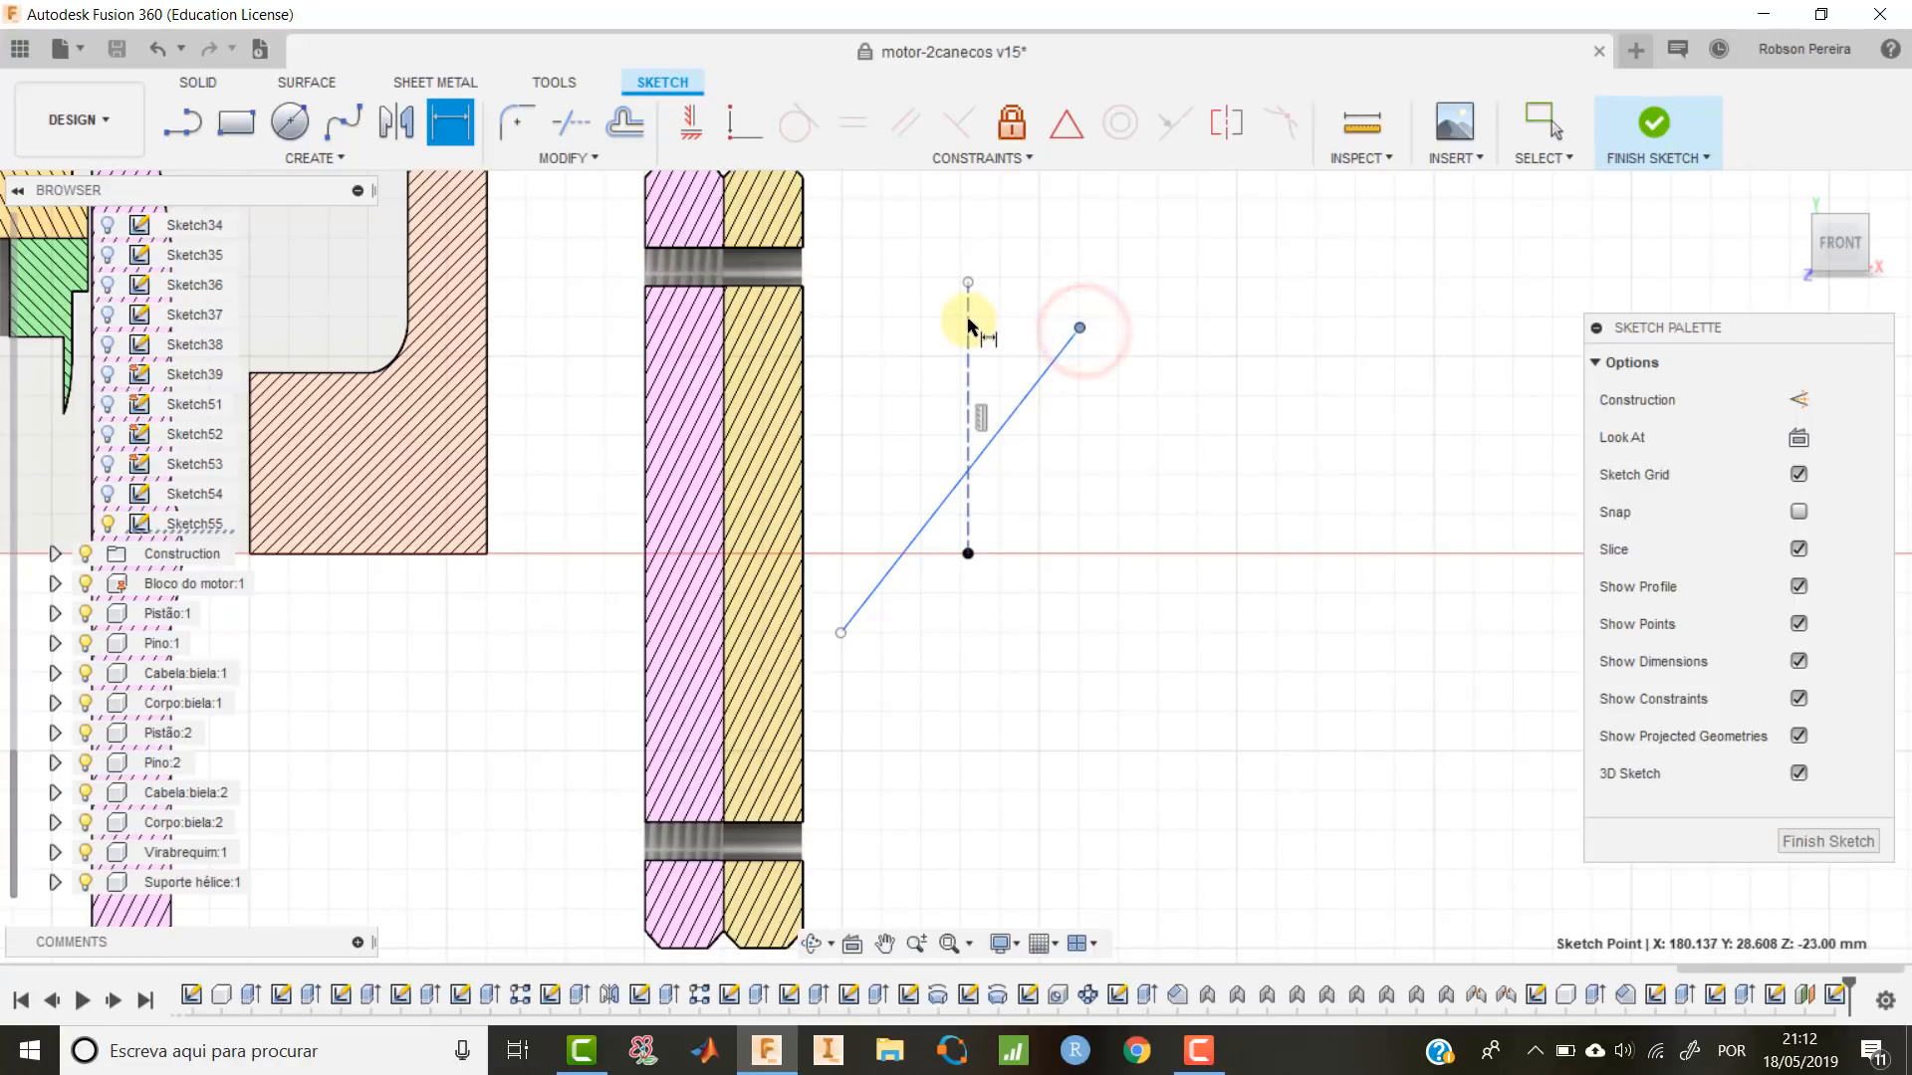
left_click(968, 320)
left_click(1030, 224)
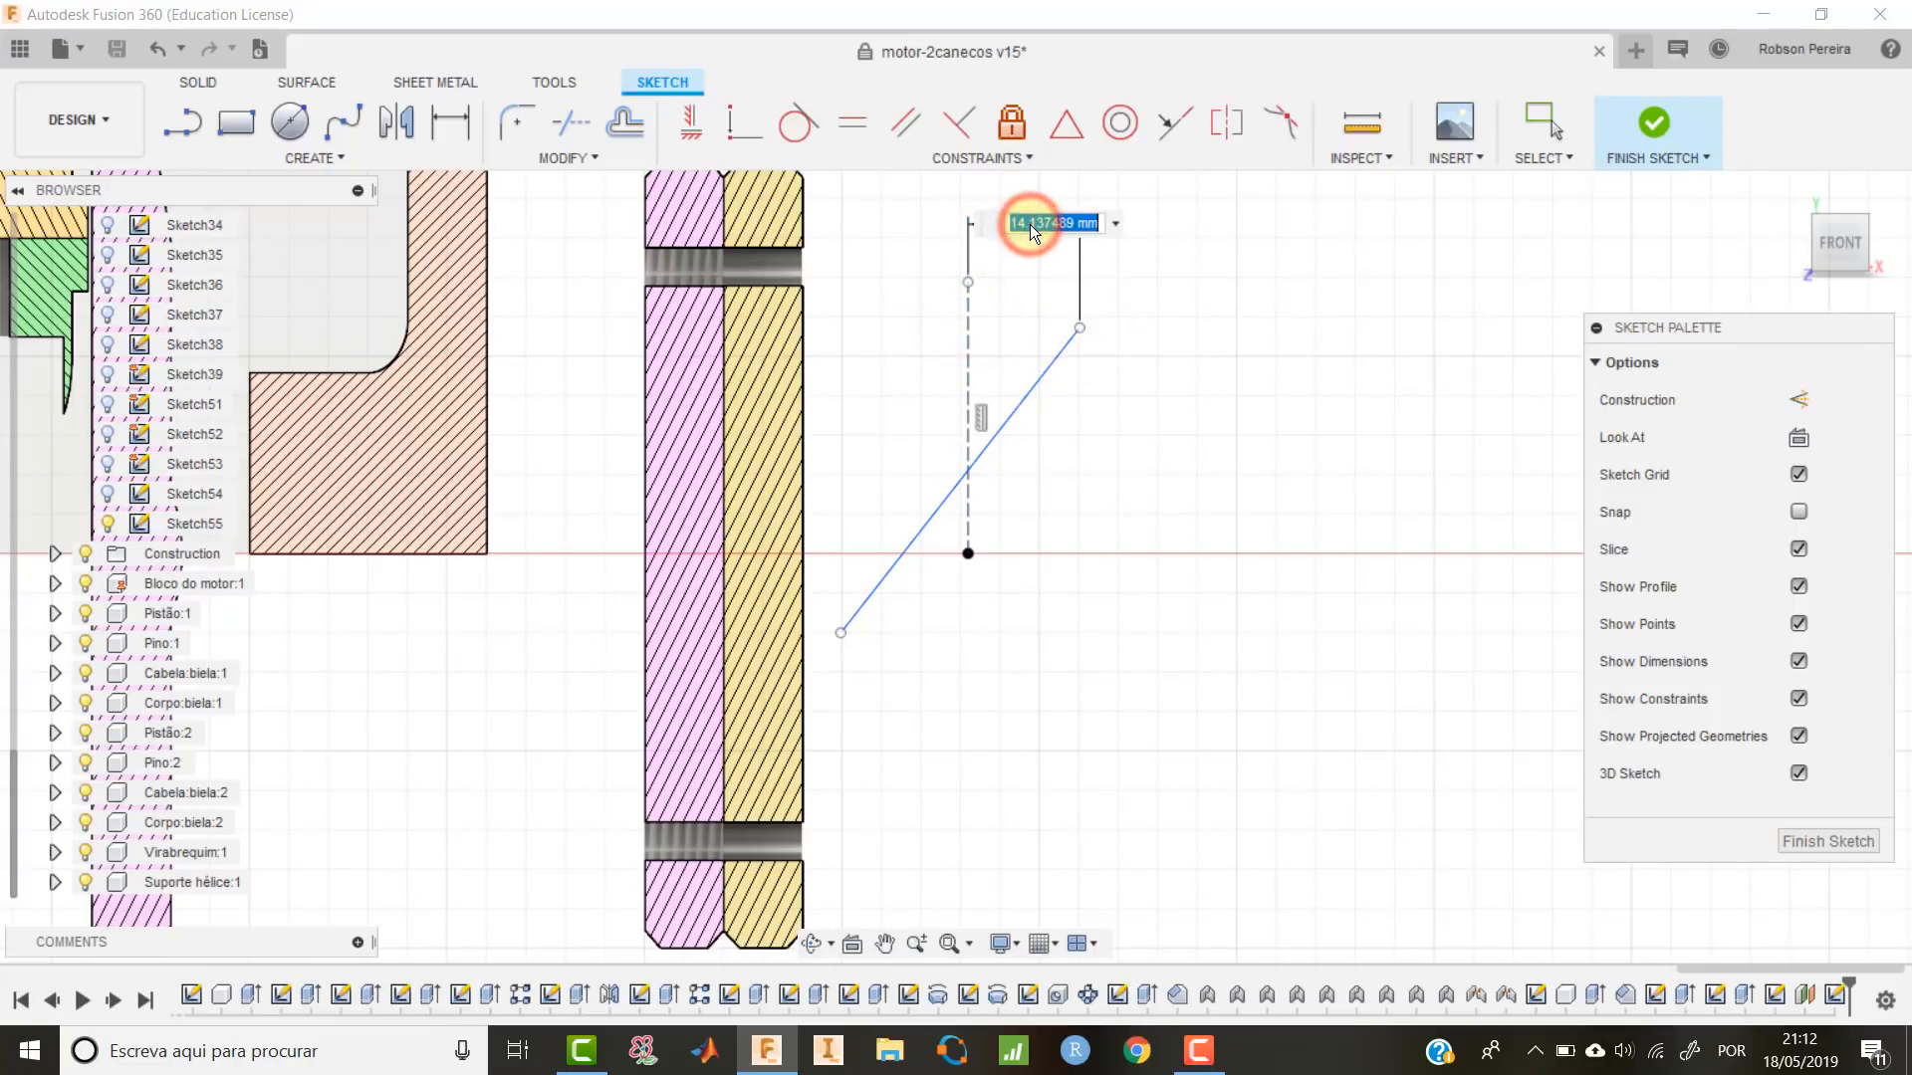
type("3.5")
key("Return")
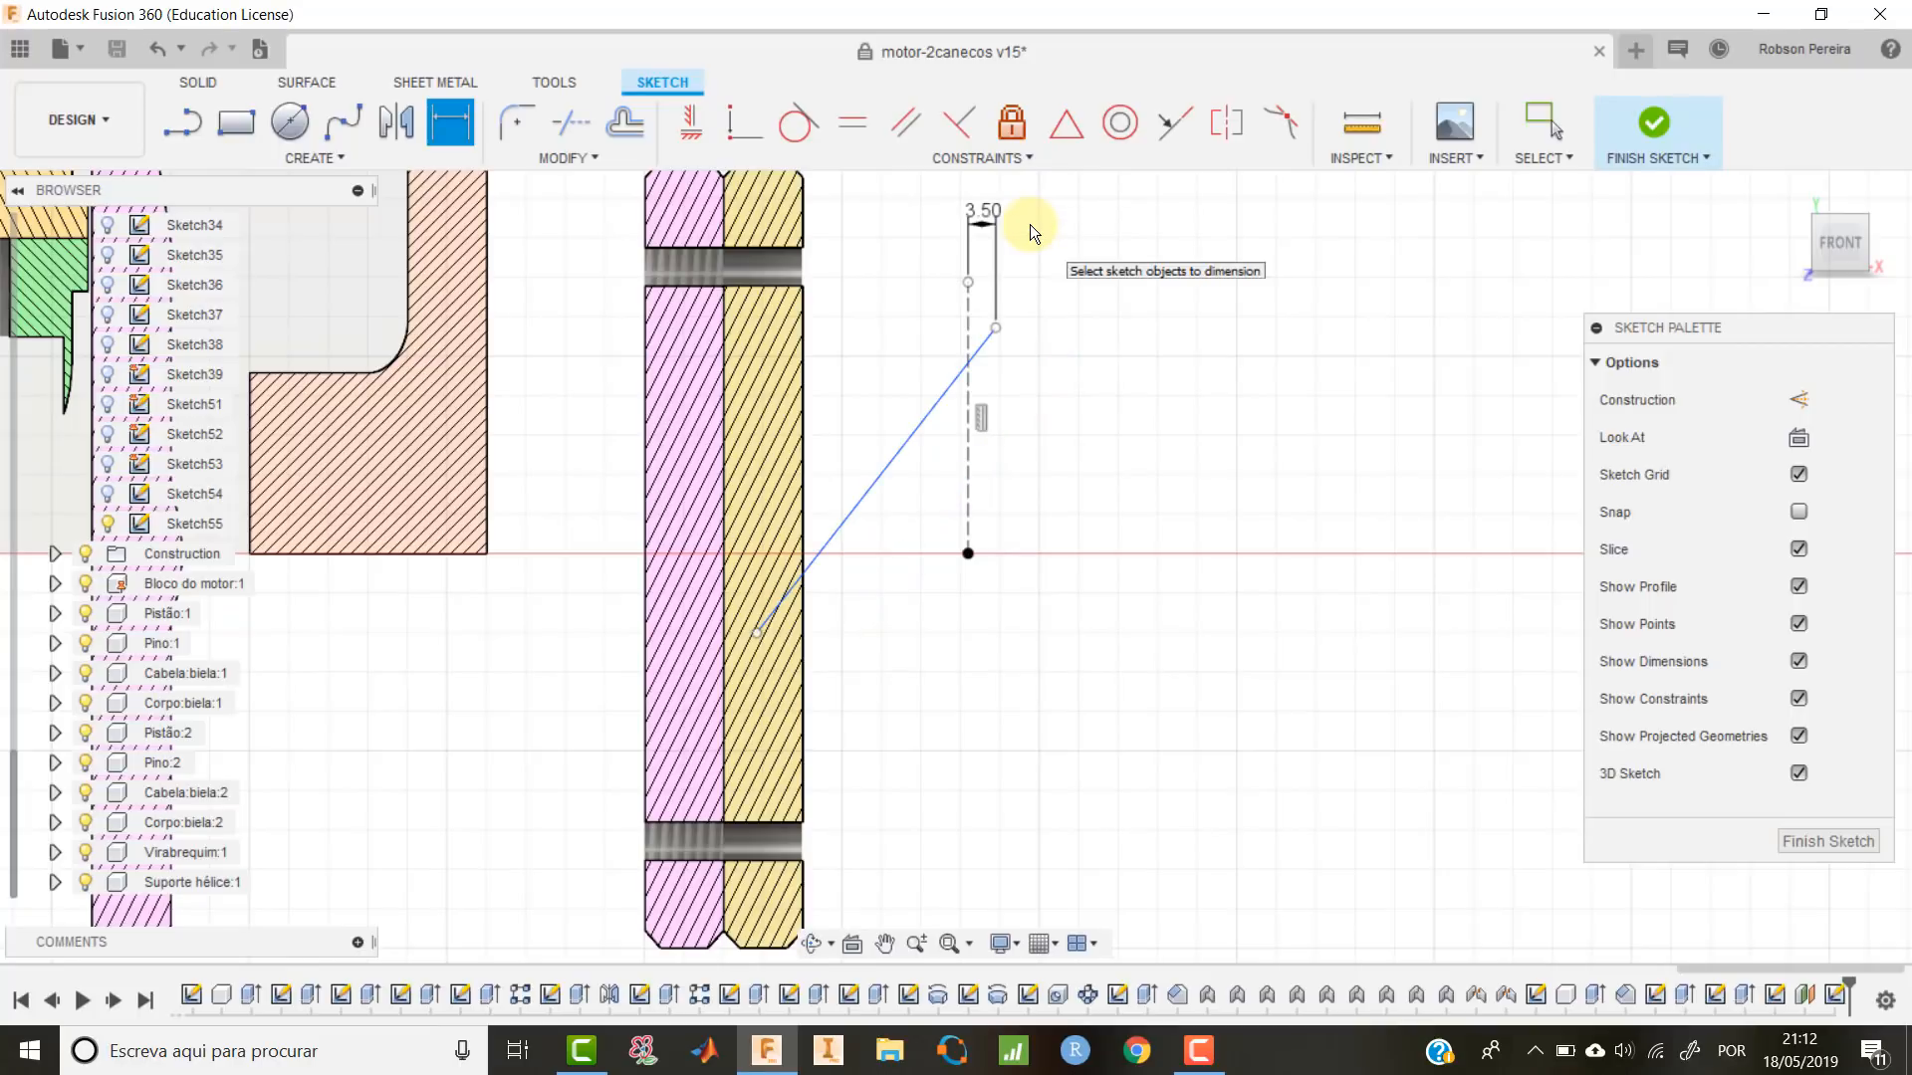
Set the angle between the slanted line and the construction line to 33° and move the overlapping dimension labels apart.
left_click(981, 348)
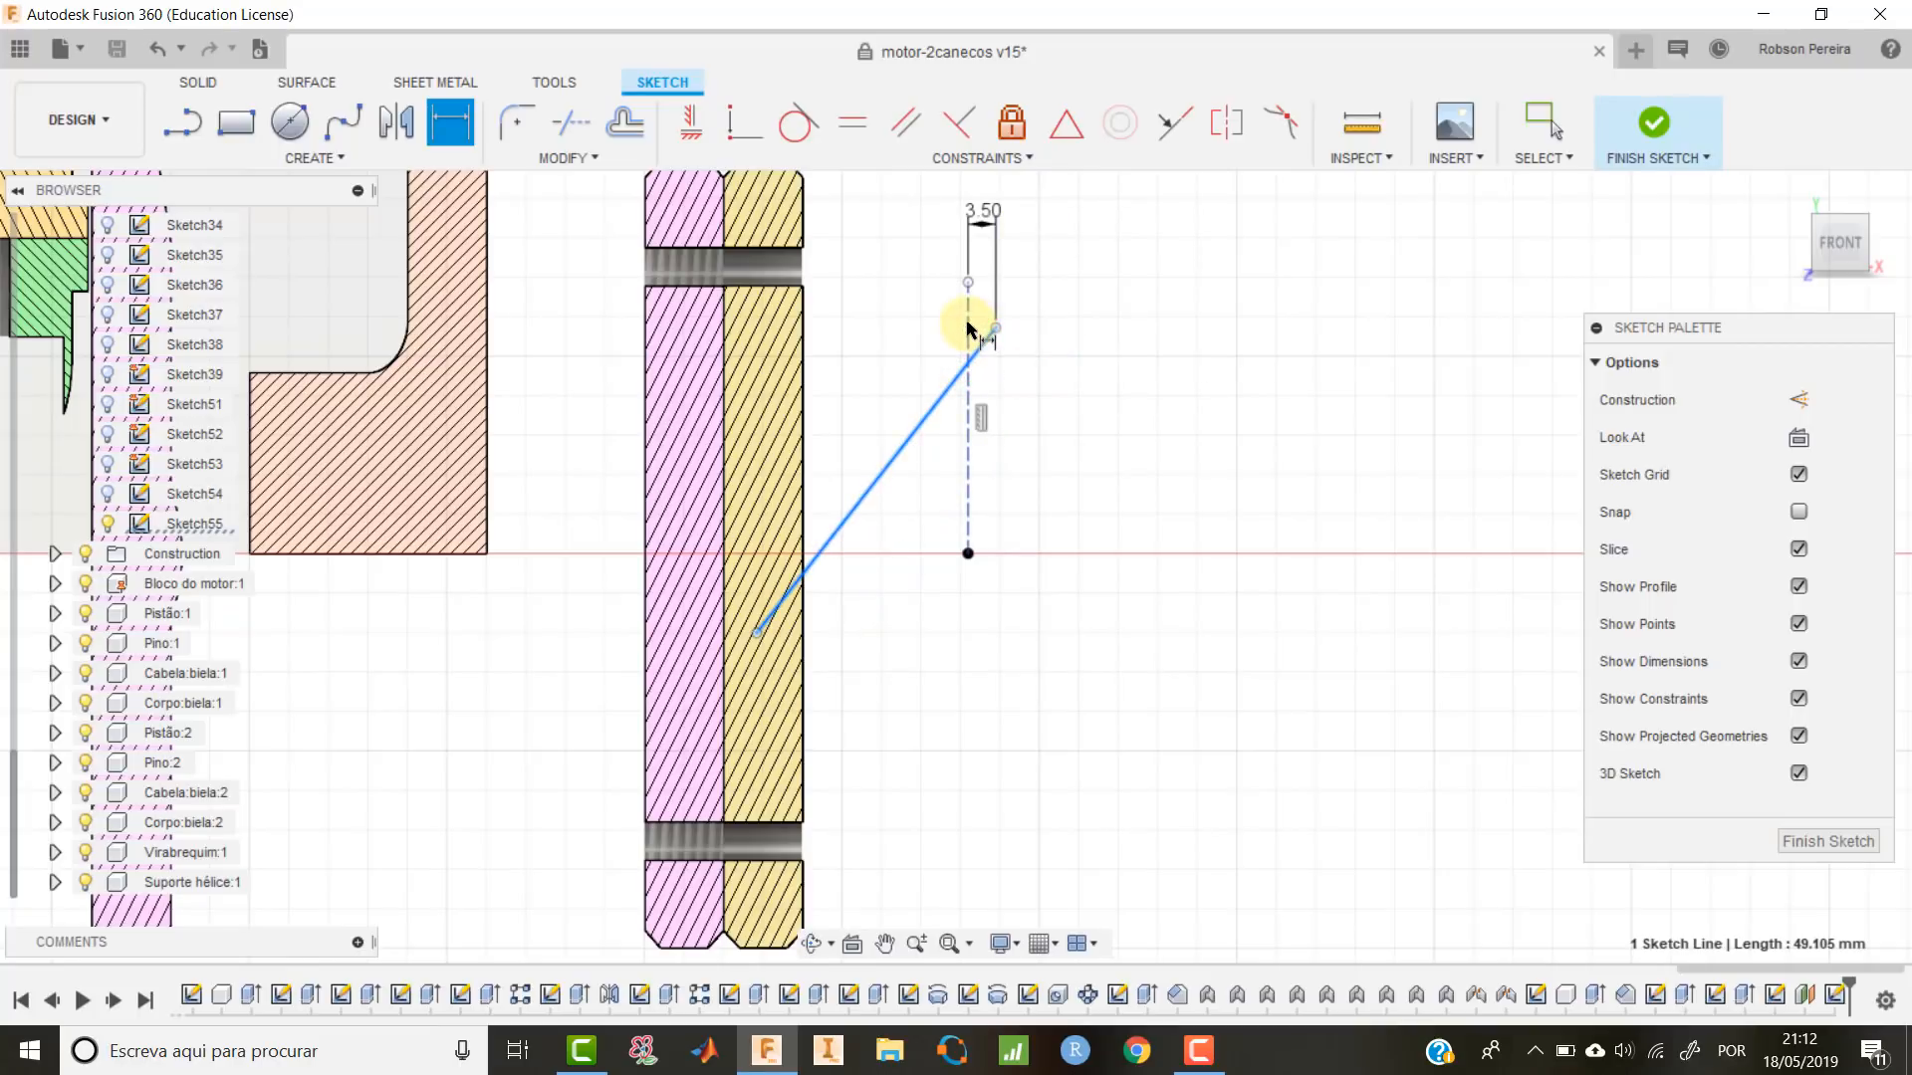
left_click(966, 322)
left_click(1013, 269)
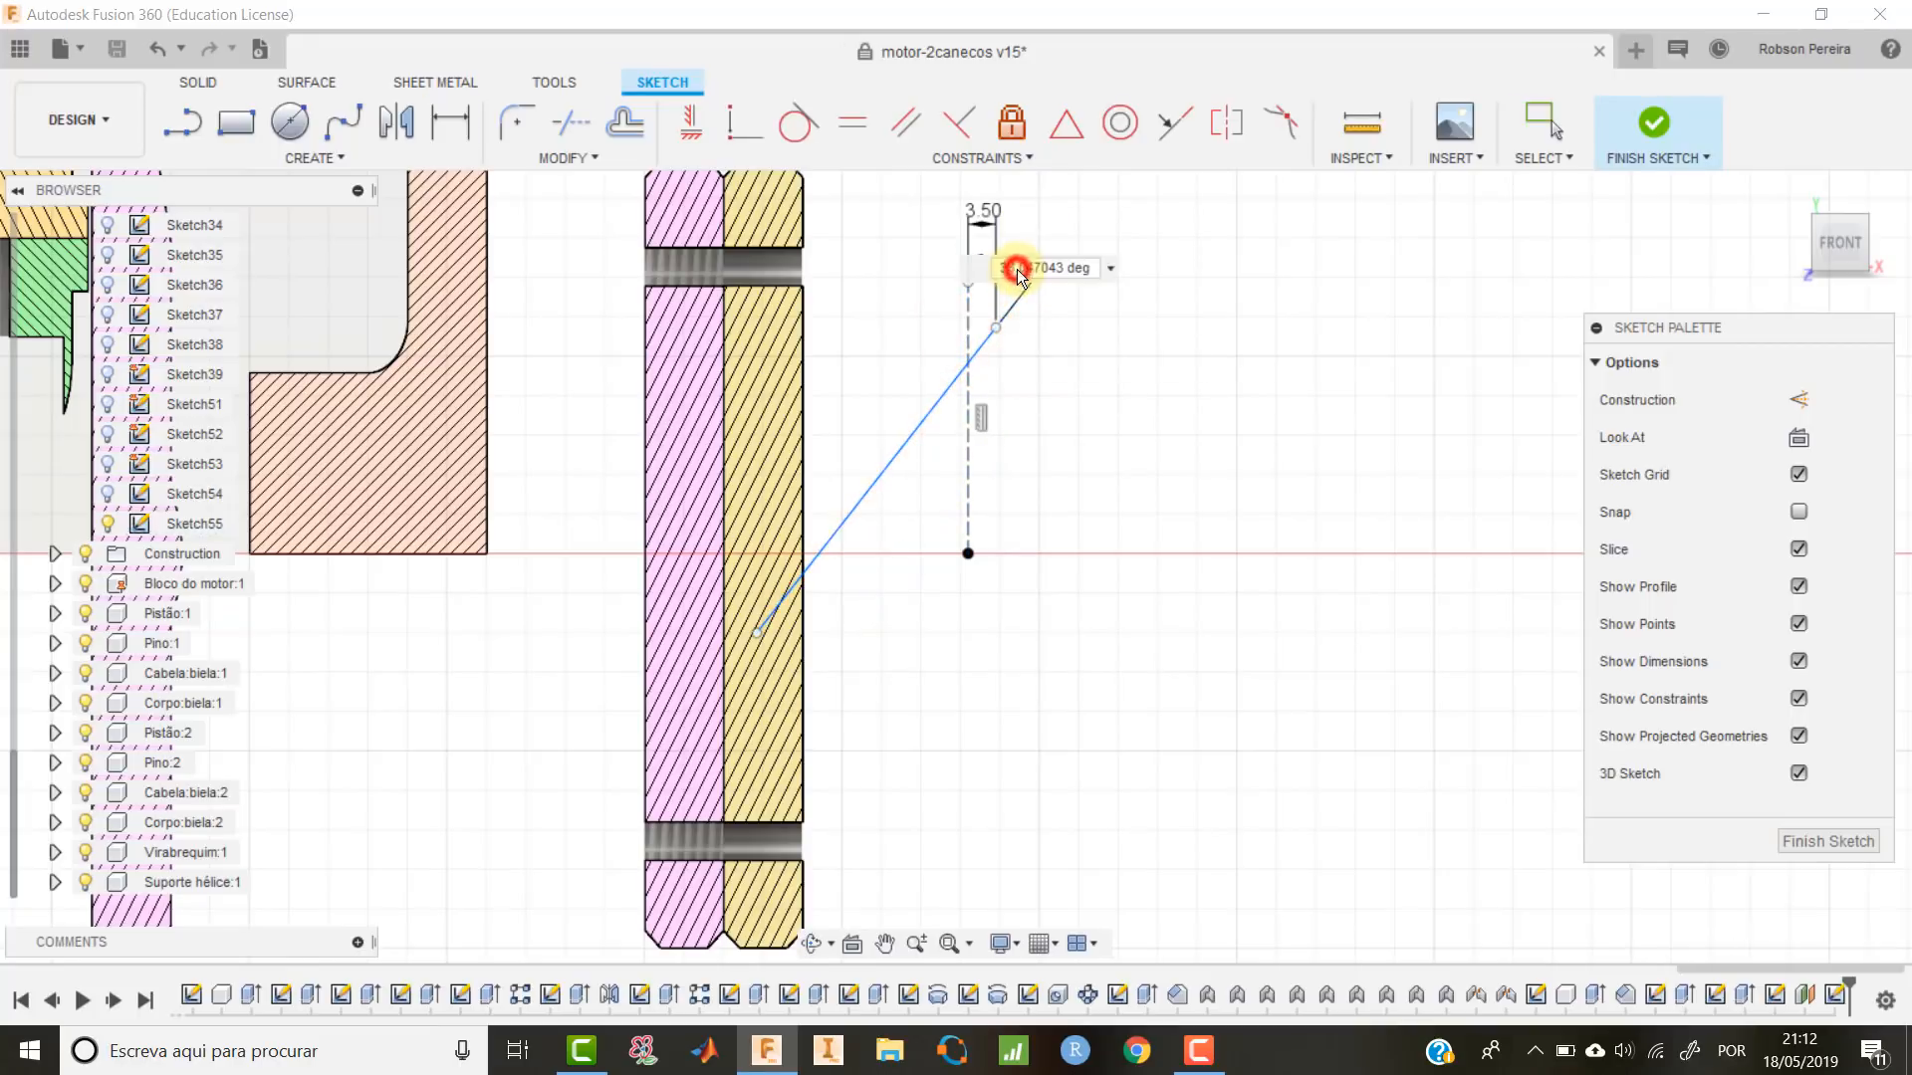
type("33")
key("Return")
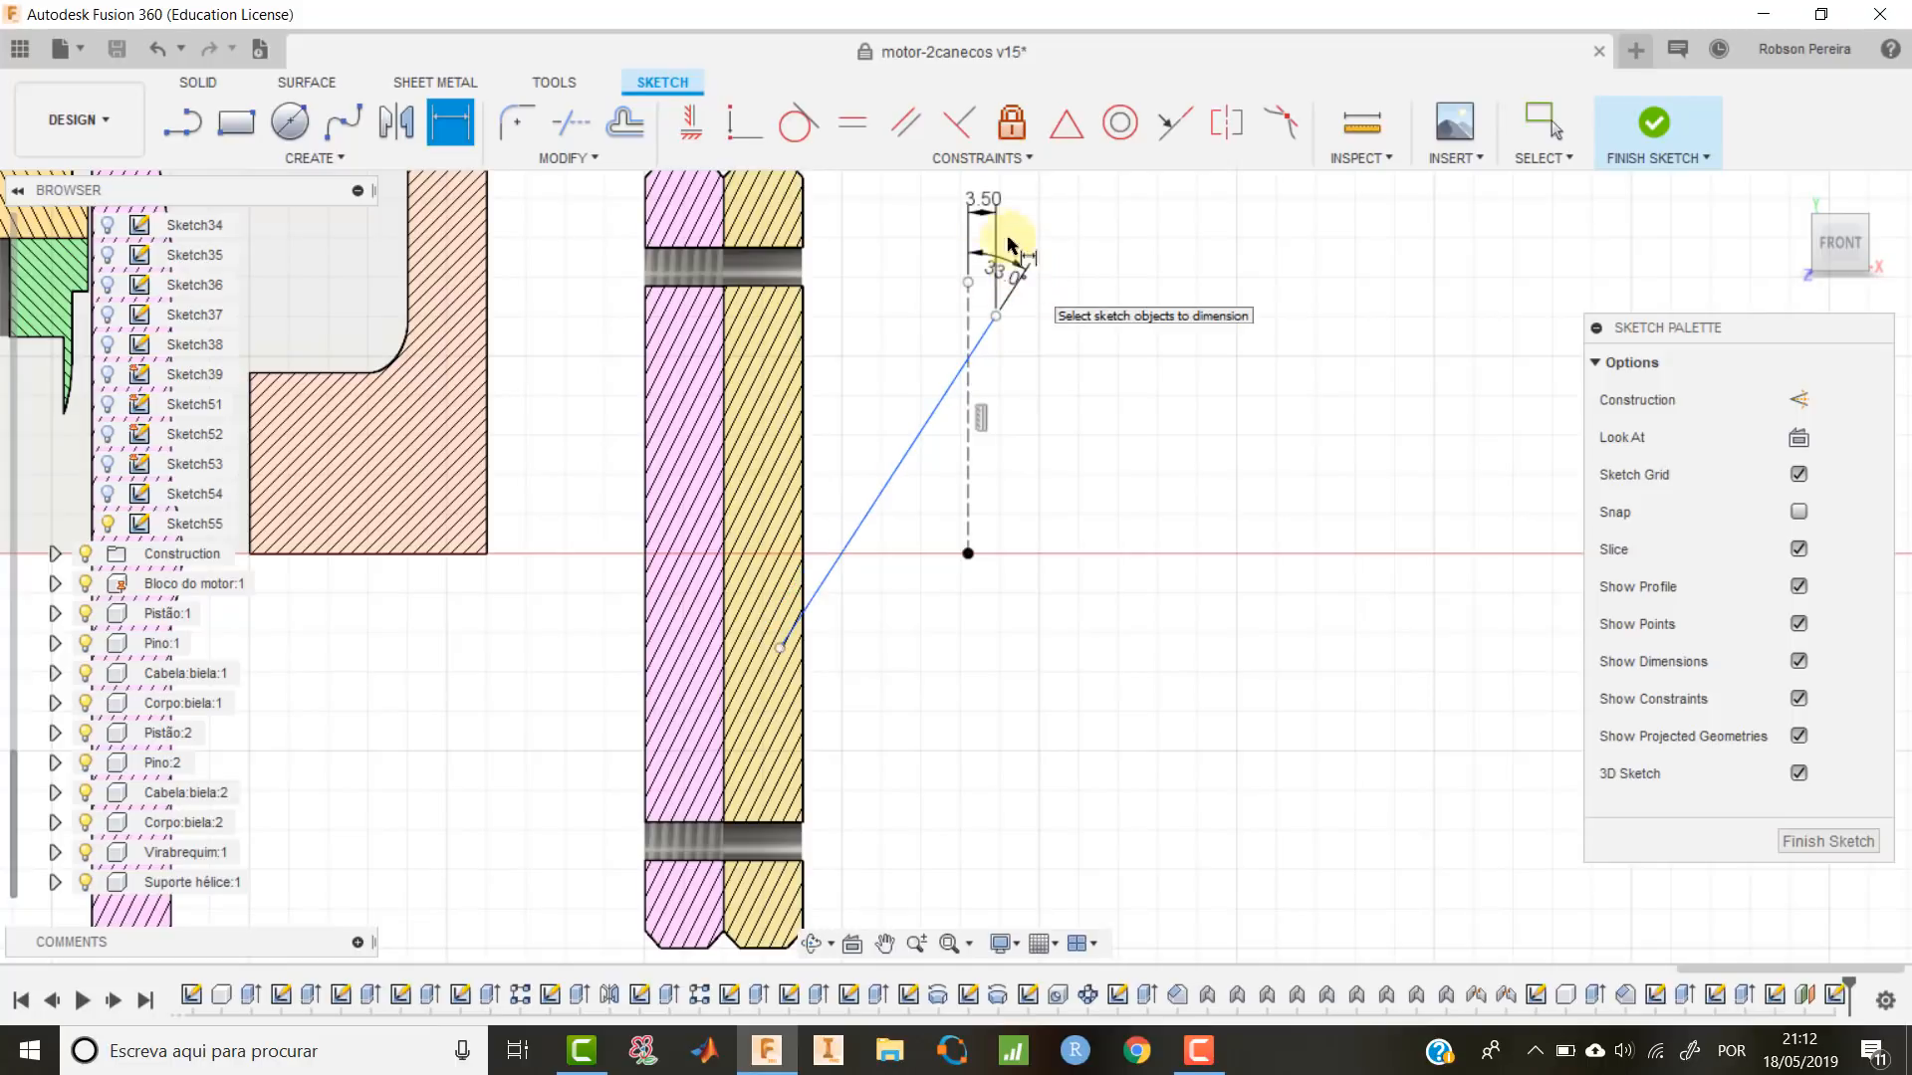
left_click_drag(1009, 257, 990, 200)
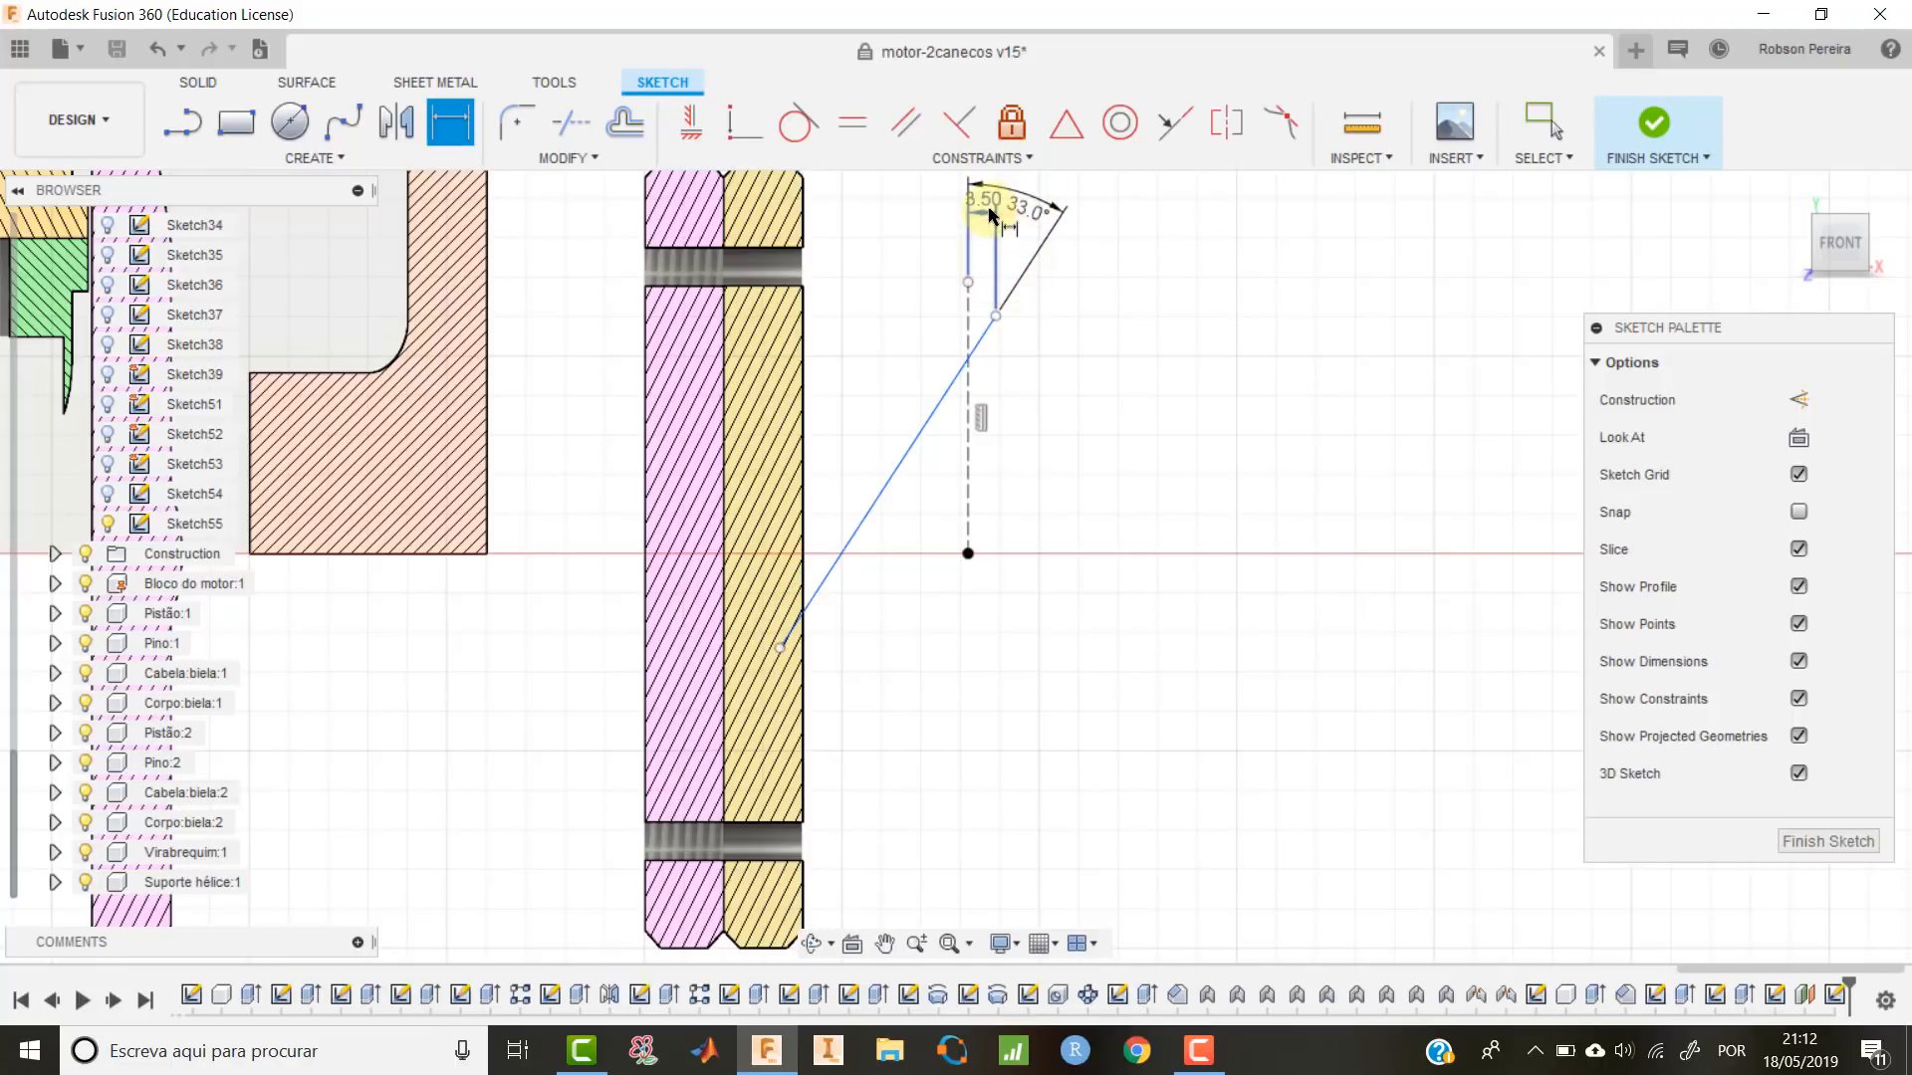
Set the vertical distance from the slanted line's lower endpoint to the projected axis point to 7.5 mm.
left_click(780, 650)
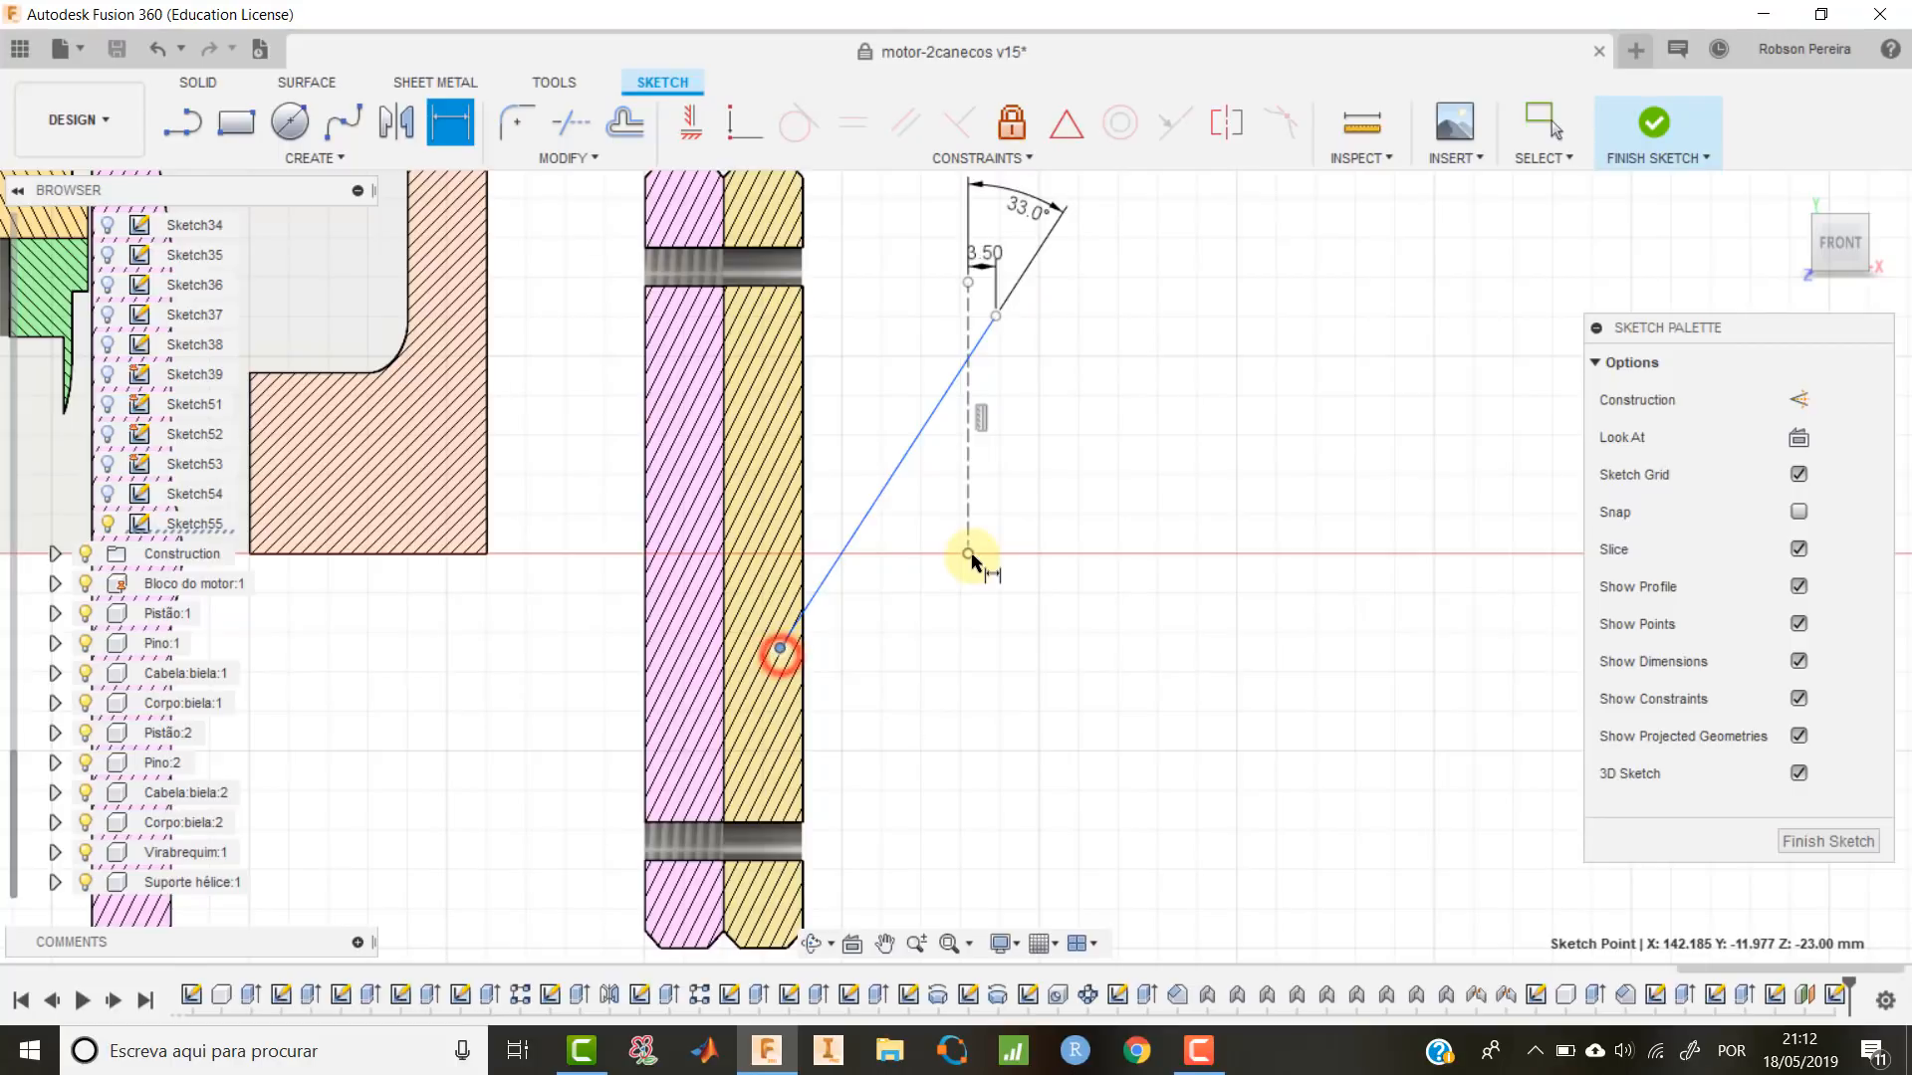
left_click(968, 553)
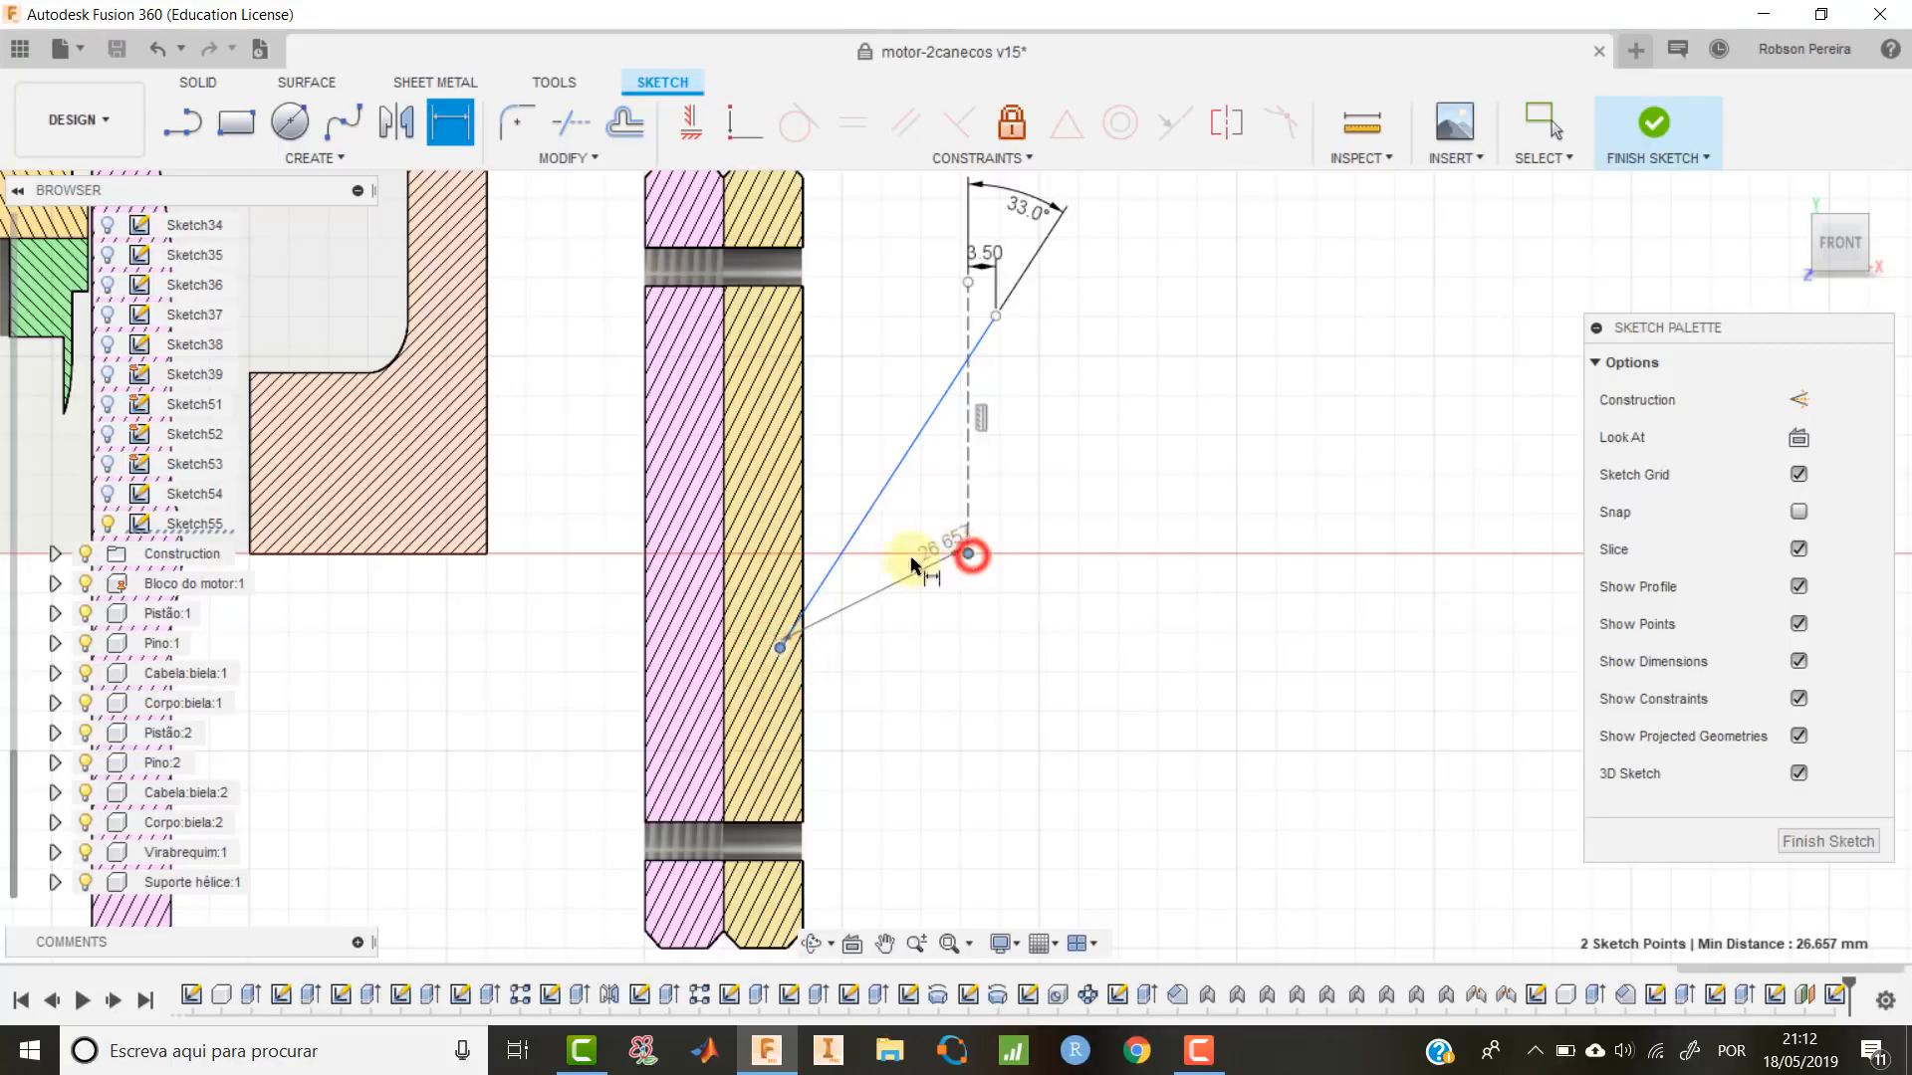
left_click(587, 610)
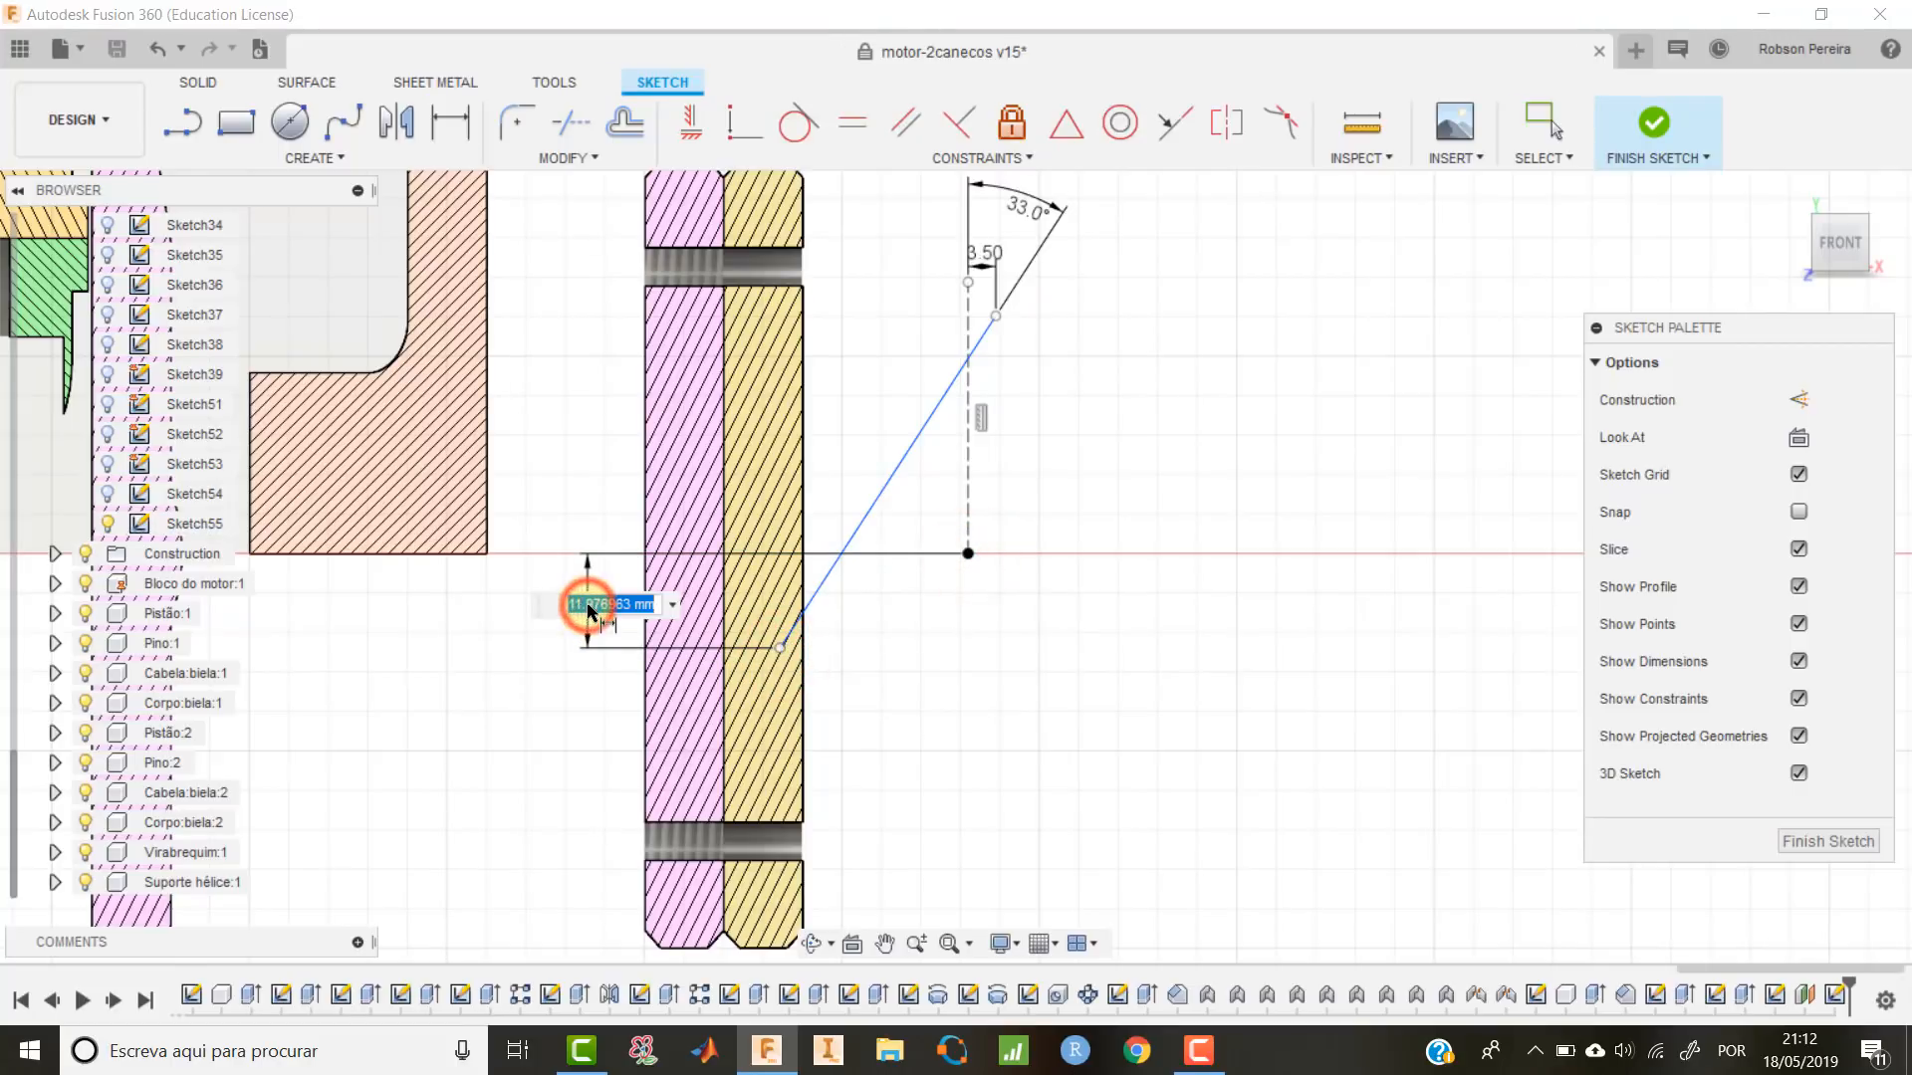
type("7.5")
key("Return")
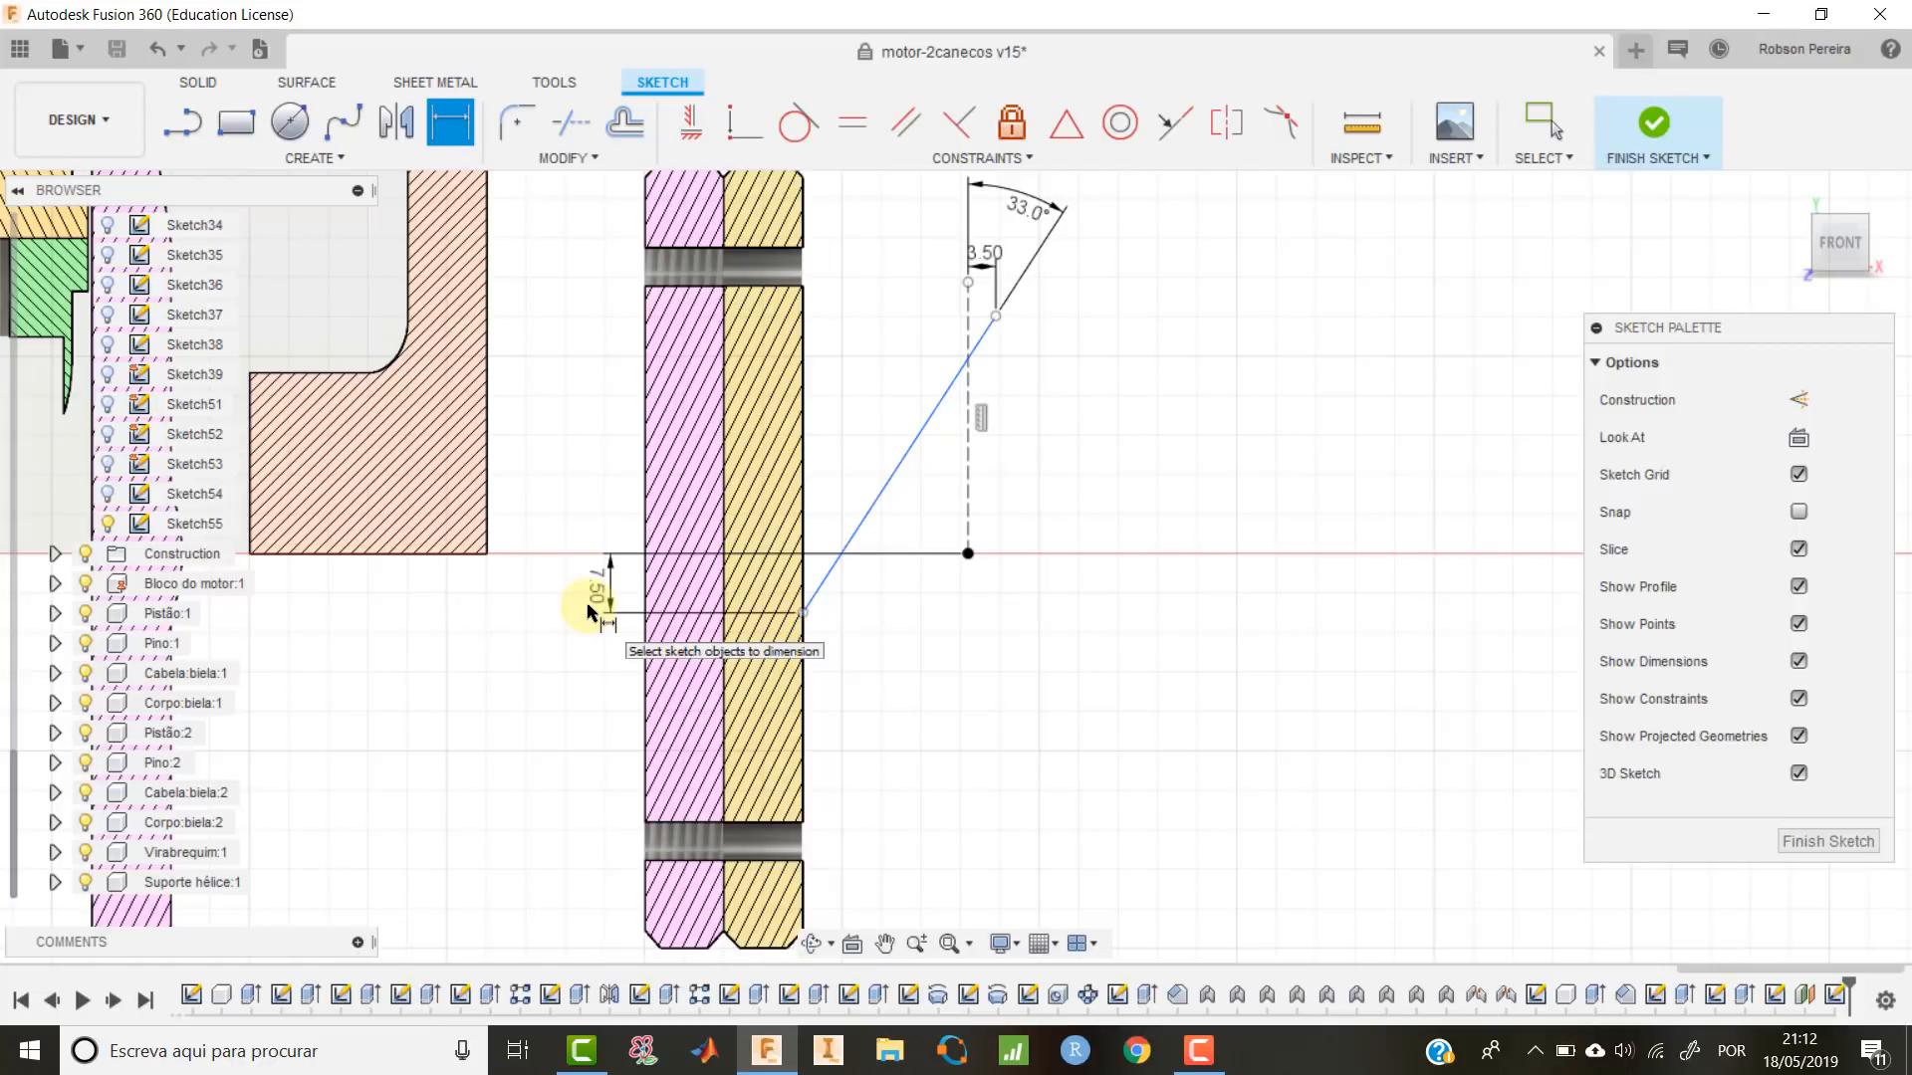
Set the horizontal distance from the slanted line's lower endpoint to the projected axis point to 8 mm.
left_click(802, 616)
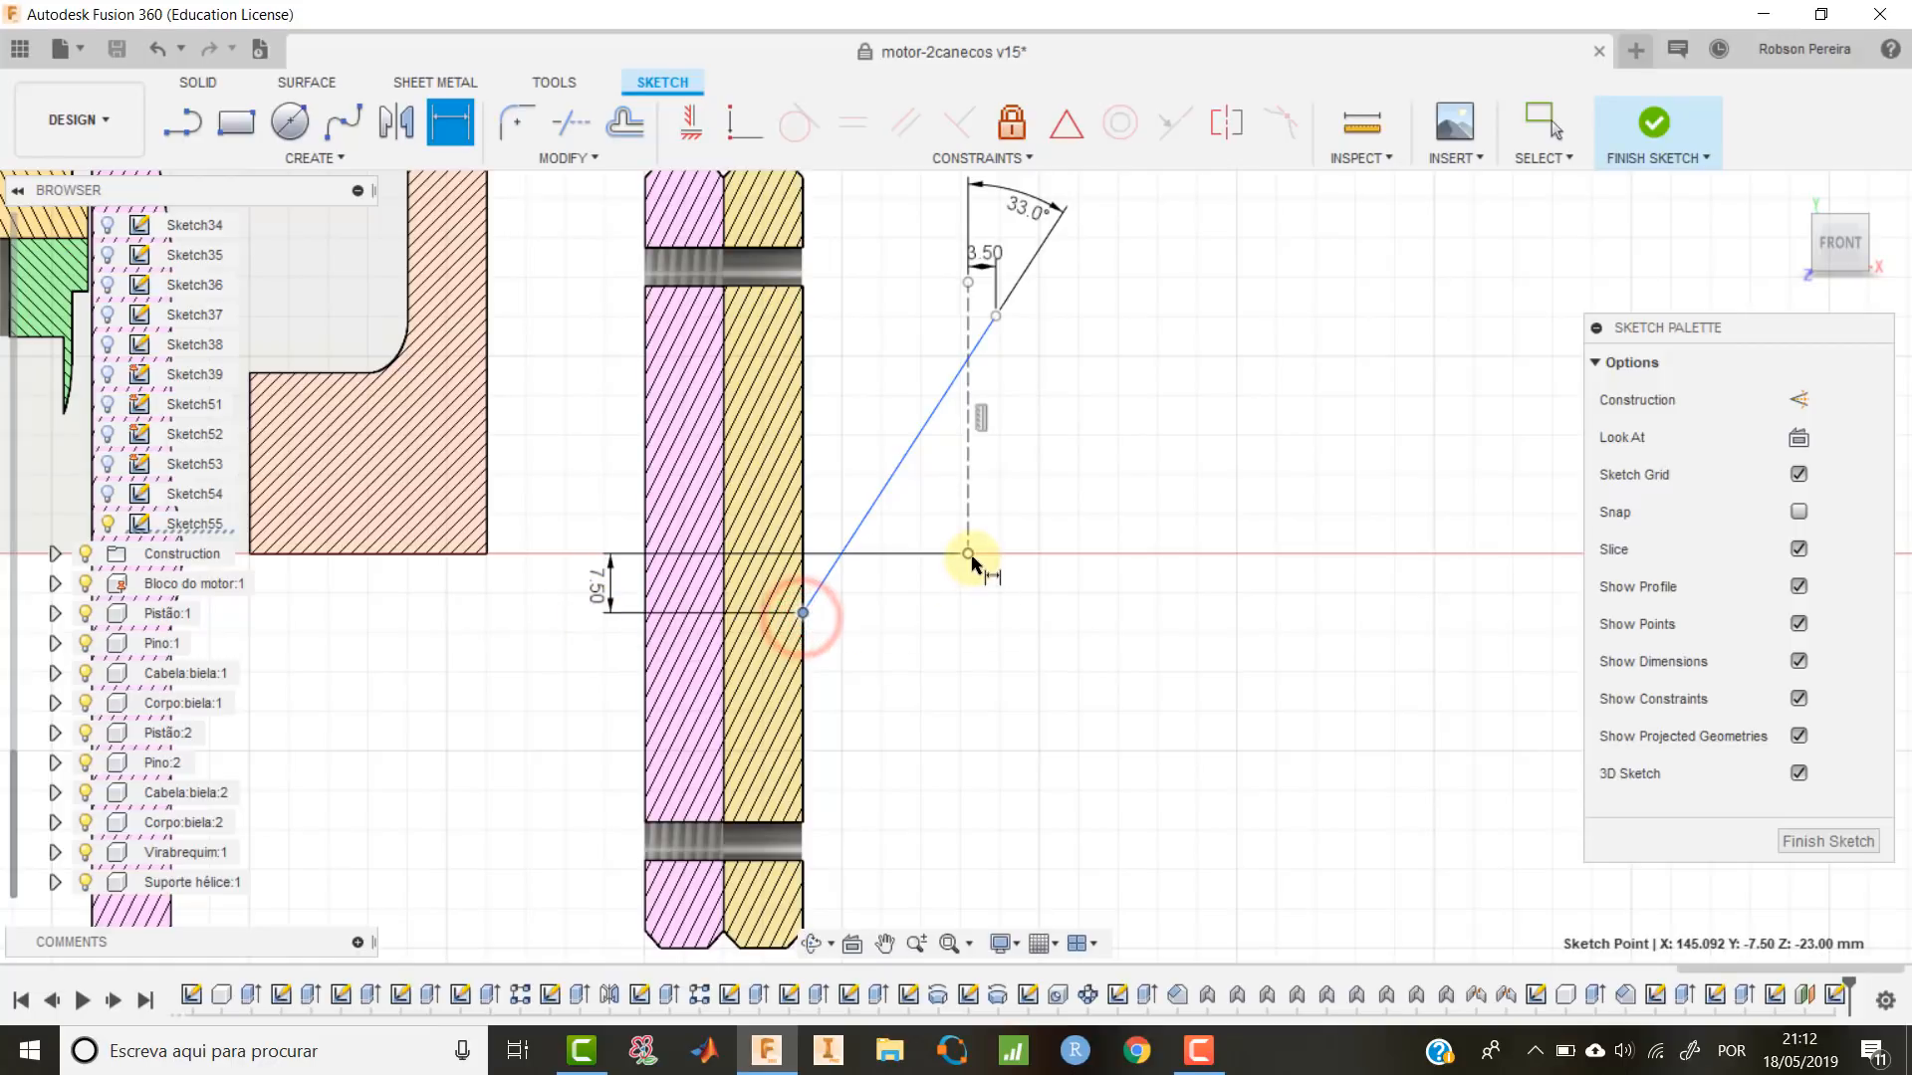
left_click(969, 555)
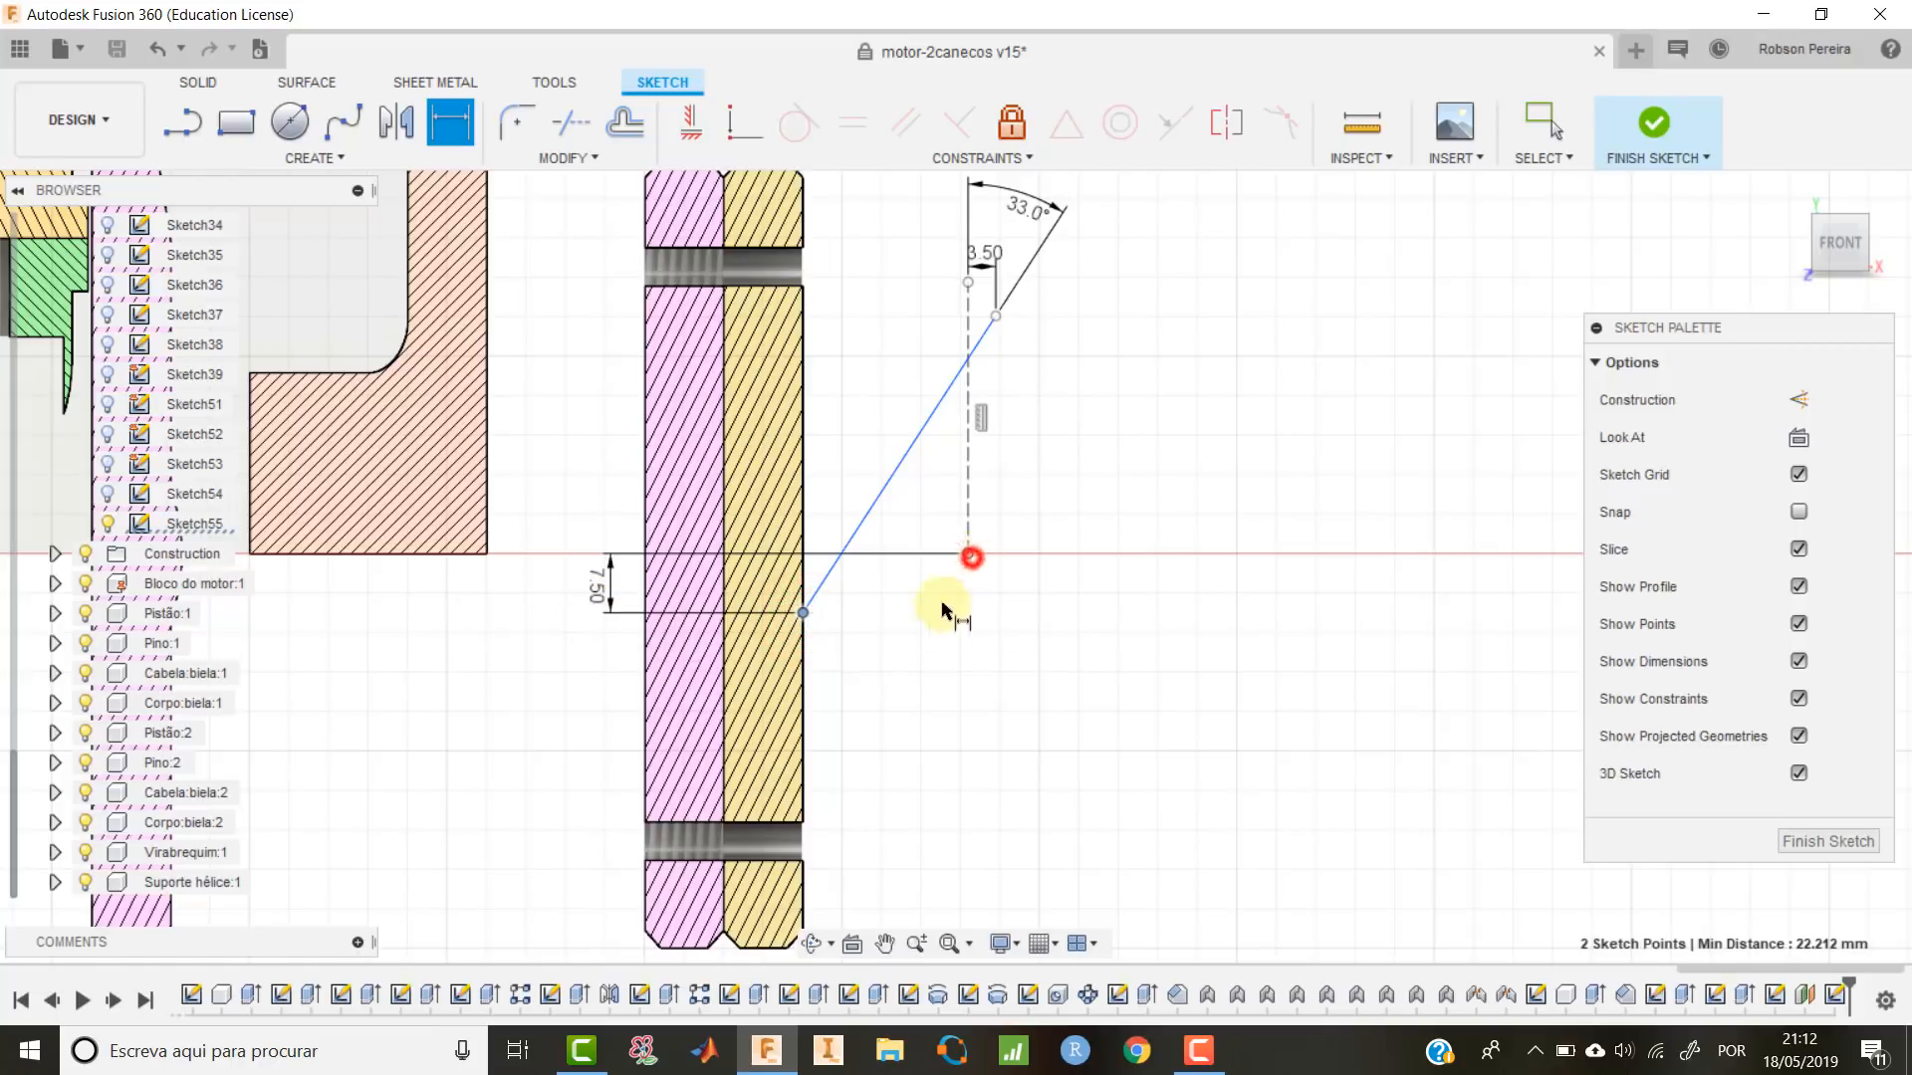
left_click(907, 702)
type("8")
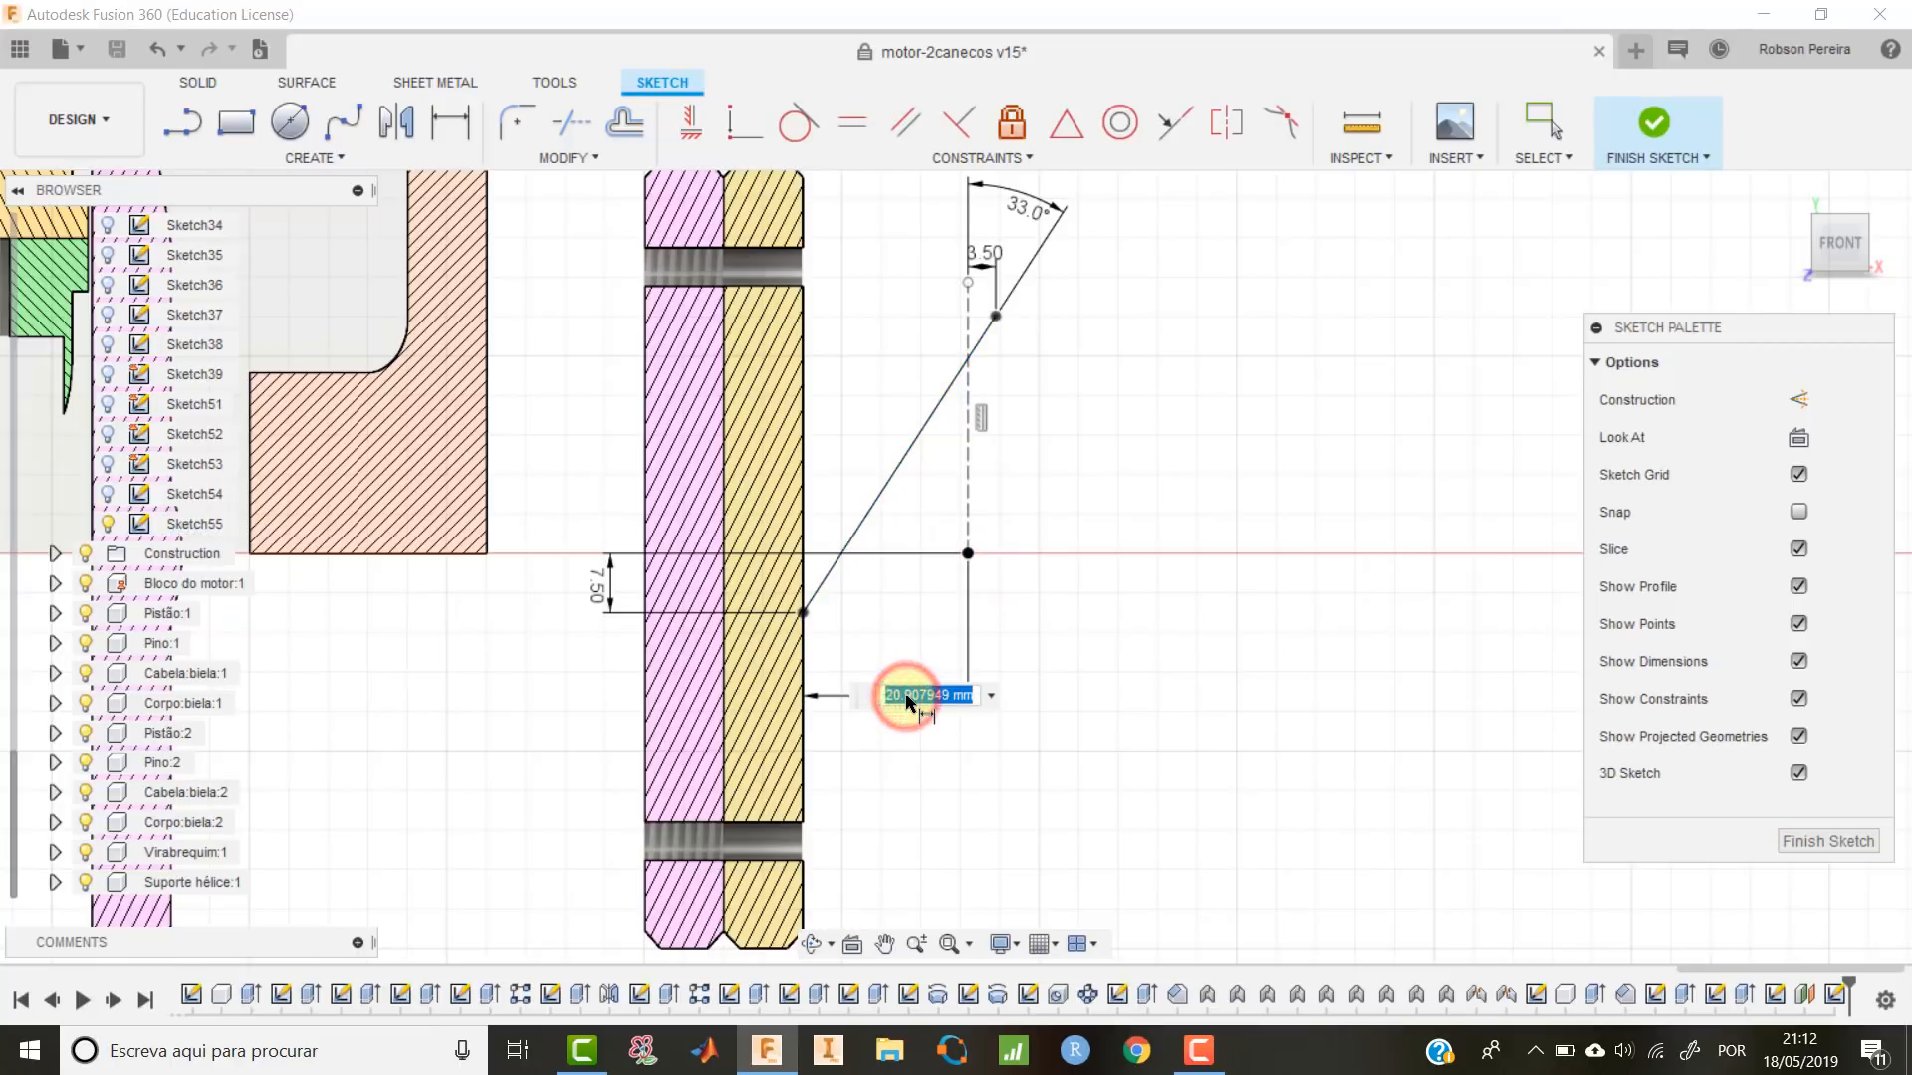
key("Return")
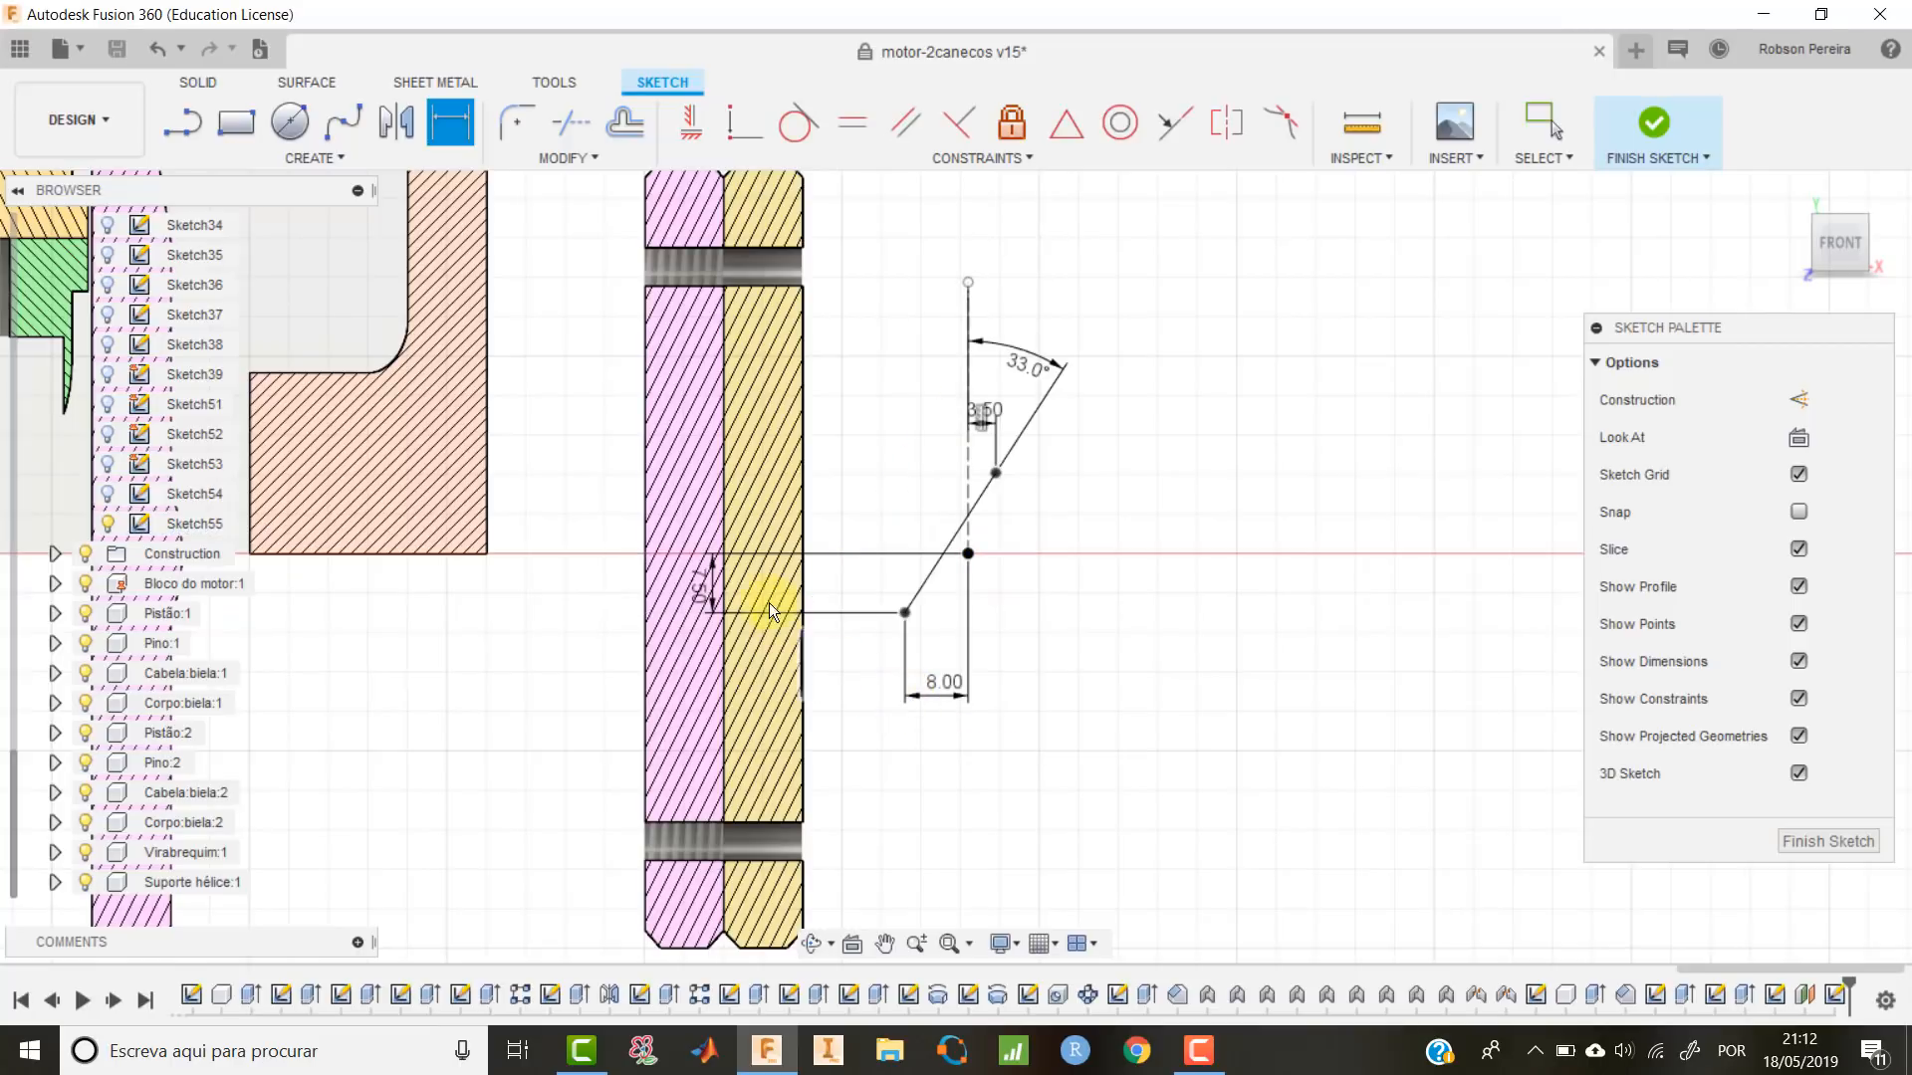
Rearrange the slanted line's distance and angle dimension labels close to the line so they no longer overlap.
key("Escape")
left_click_drag(703, 583, 877, 590)
left_click_drag(951, 697, 946, 650)
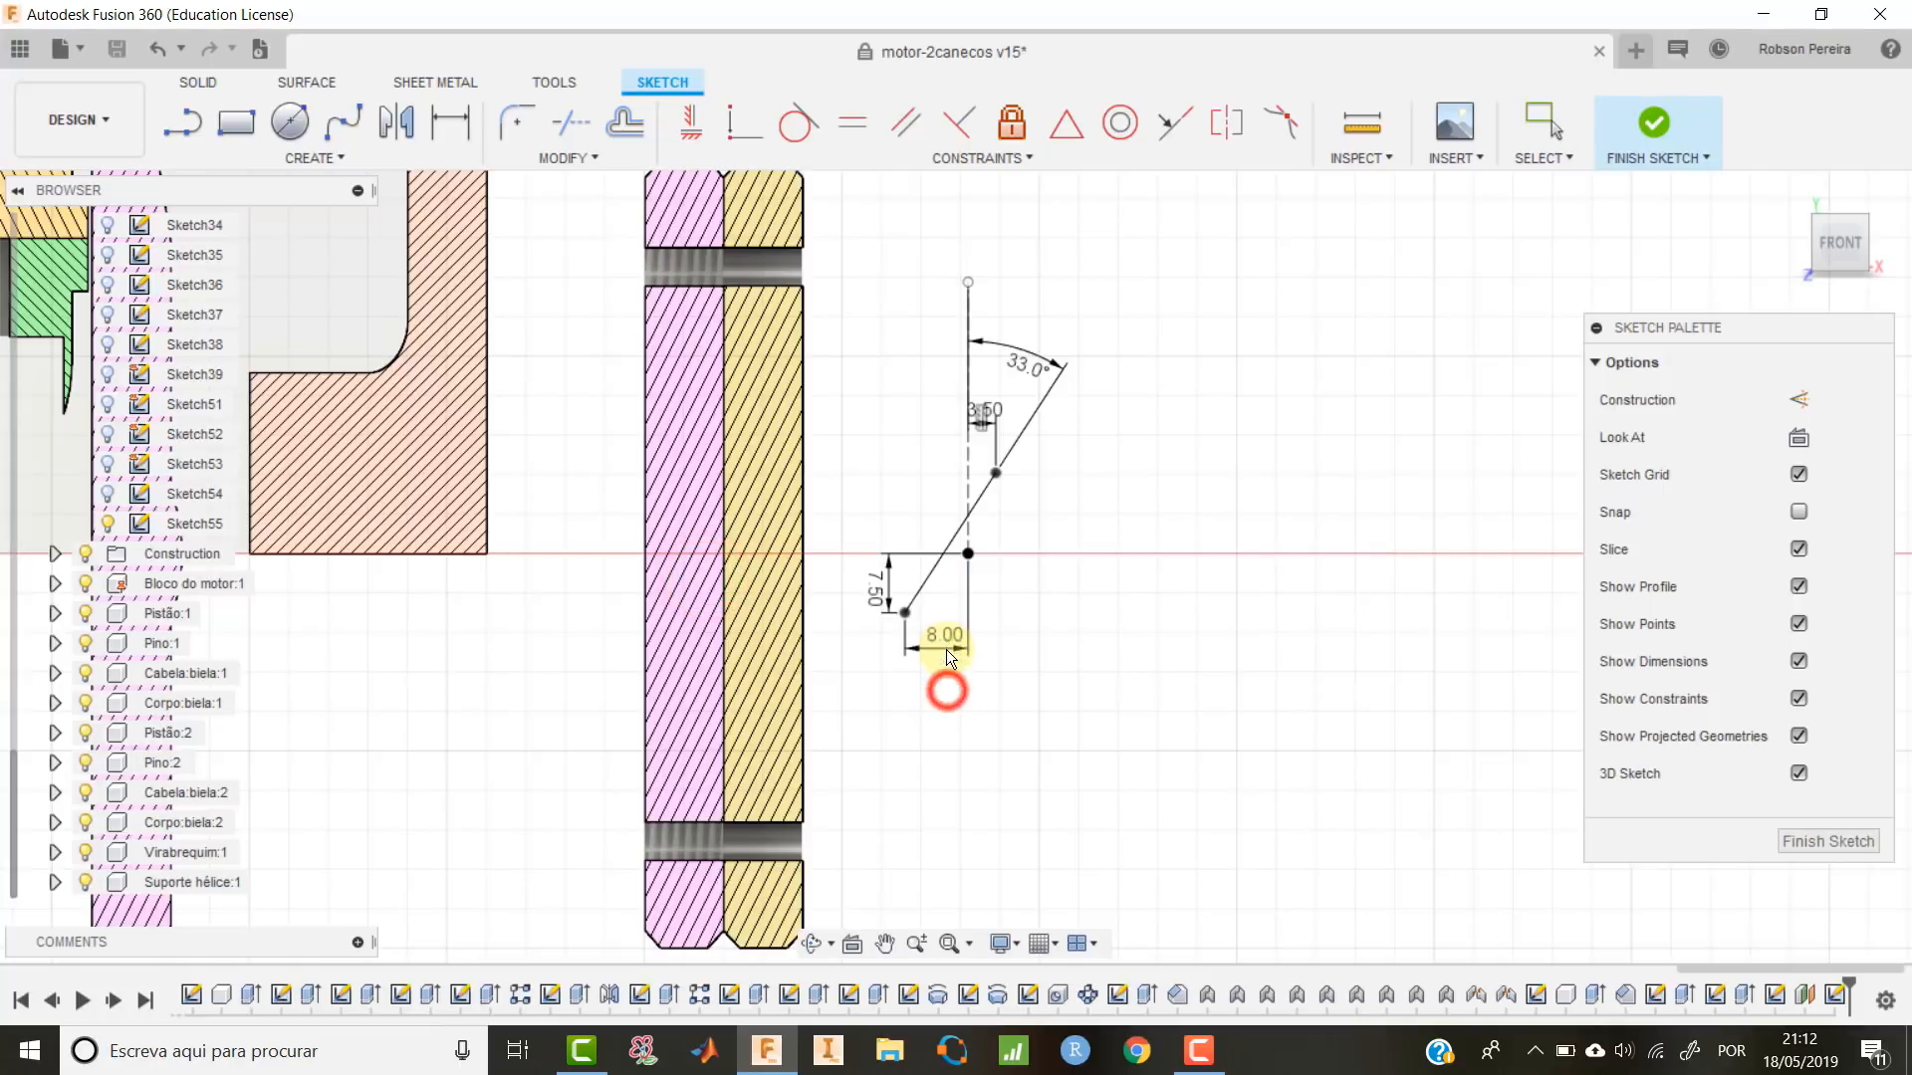
scroll(956, 582, "up", 3)
left_click_drag(1011, 309, 1008, 362)
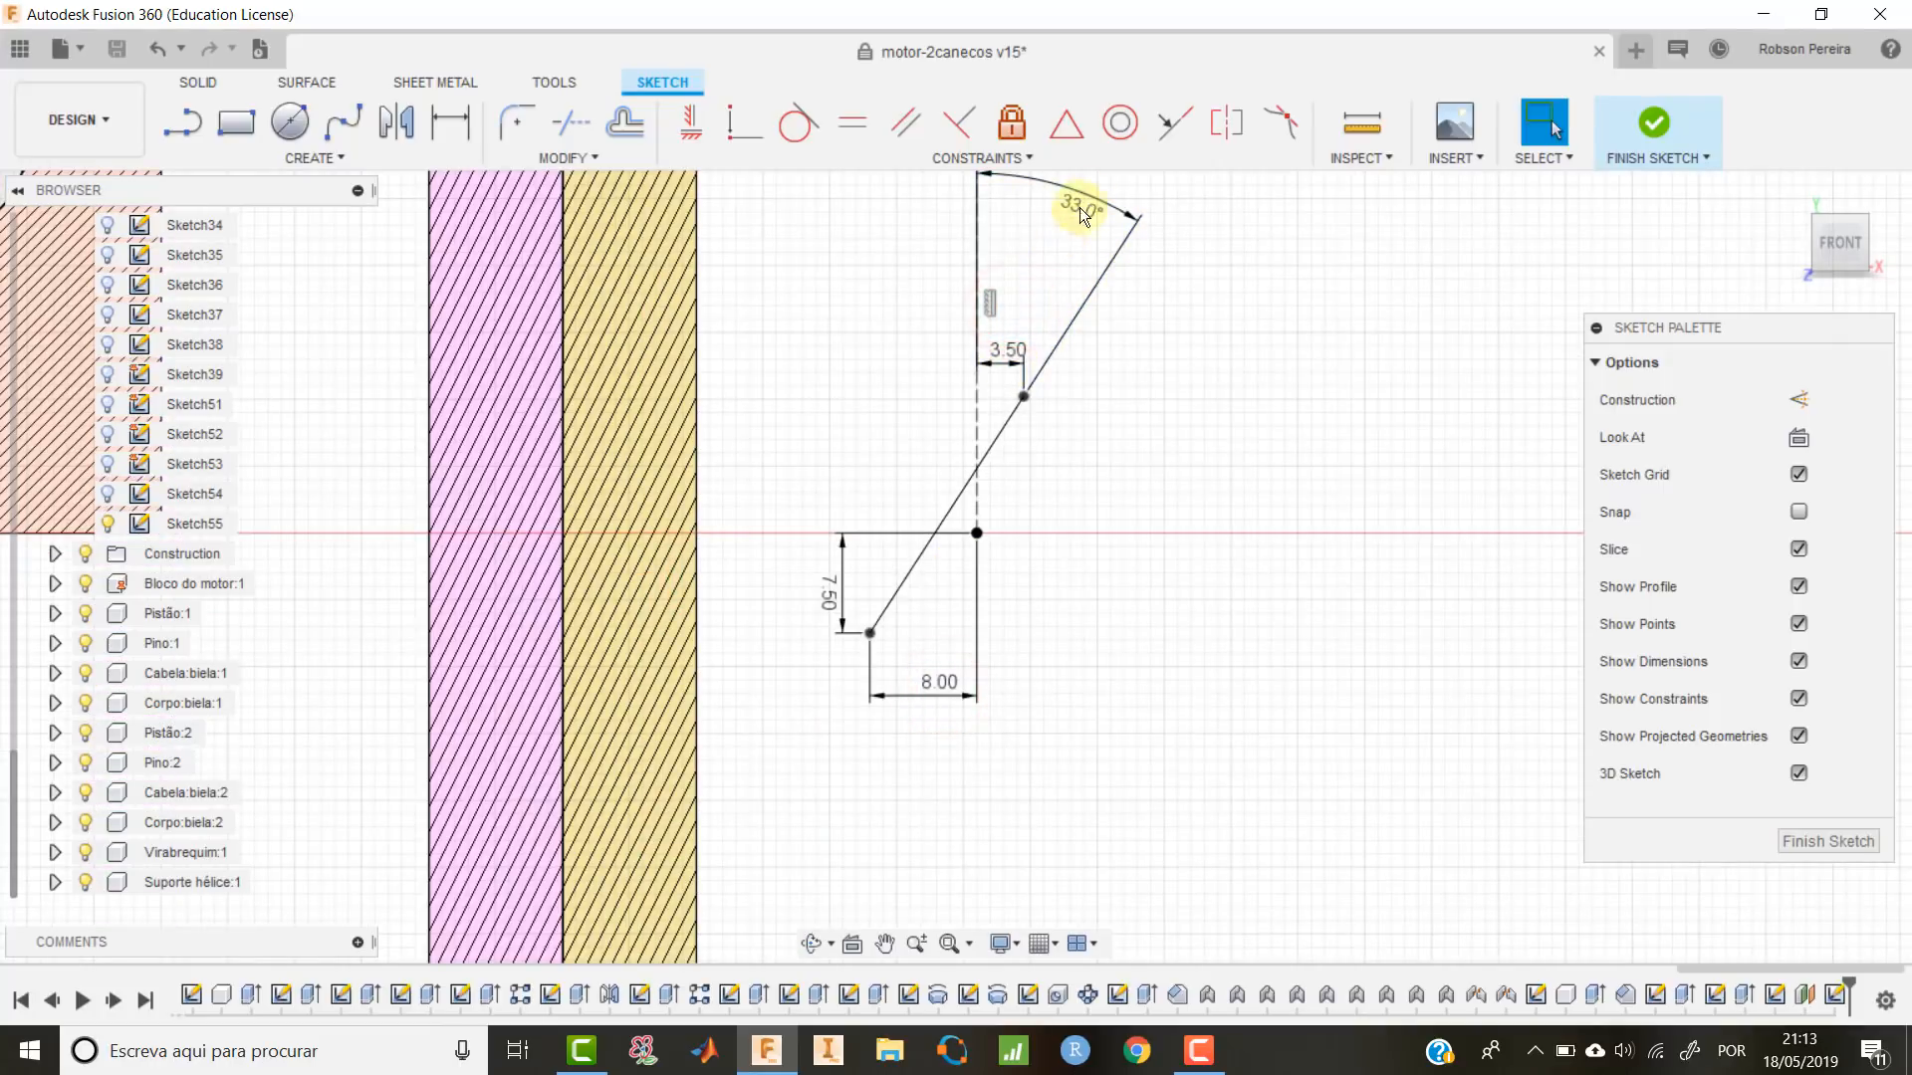
left_click_drag(1087, 202, 1045, 299)
scroll(1041, 391, "up", 2)
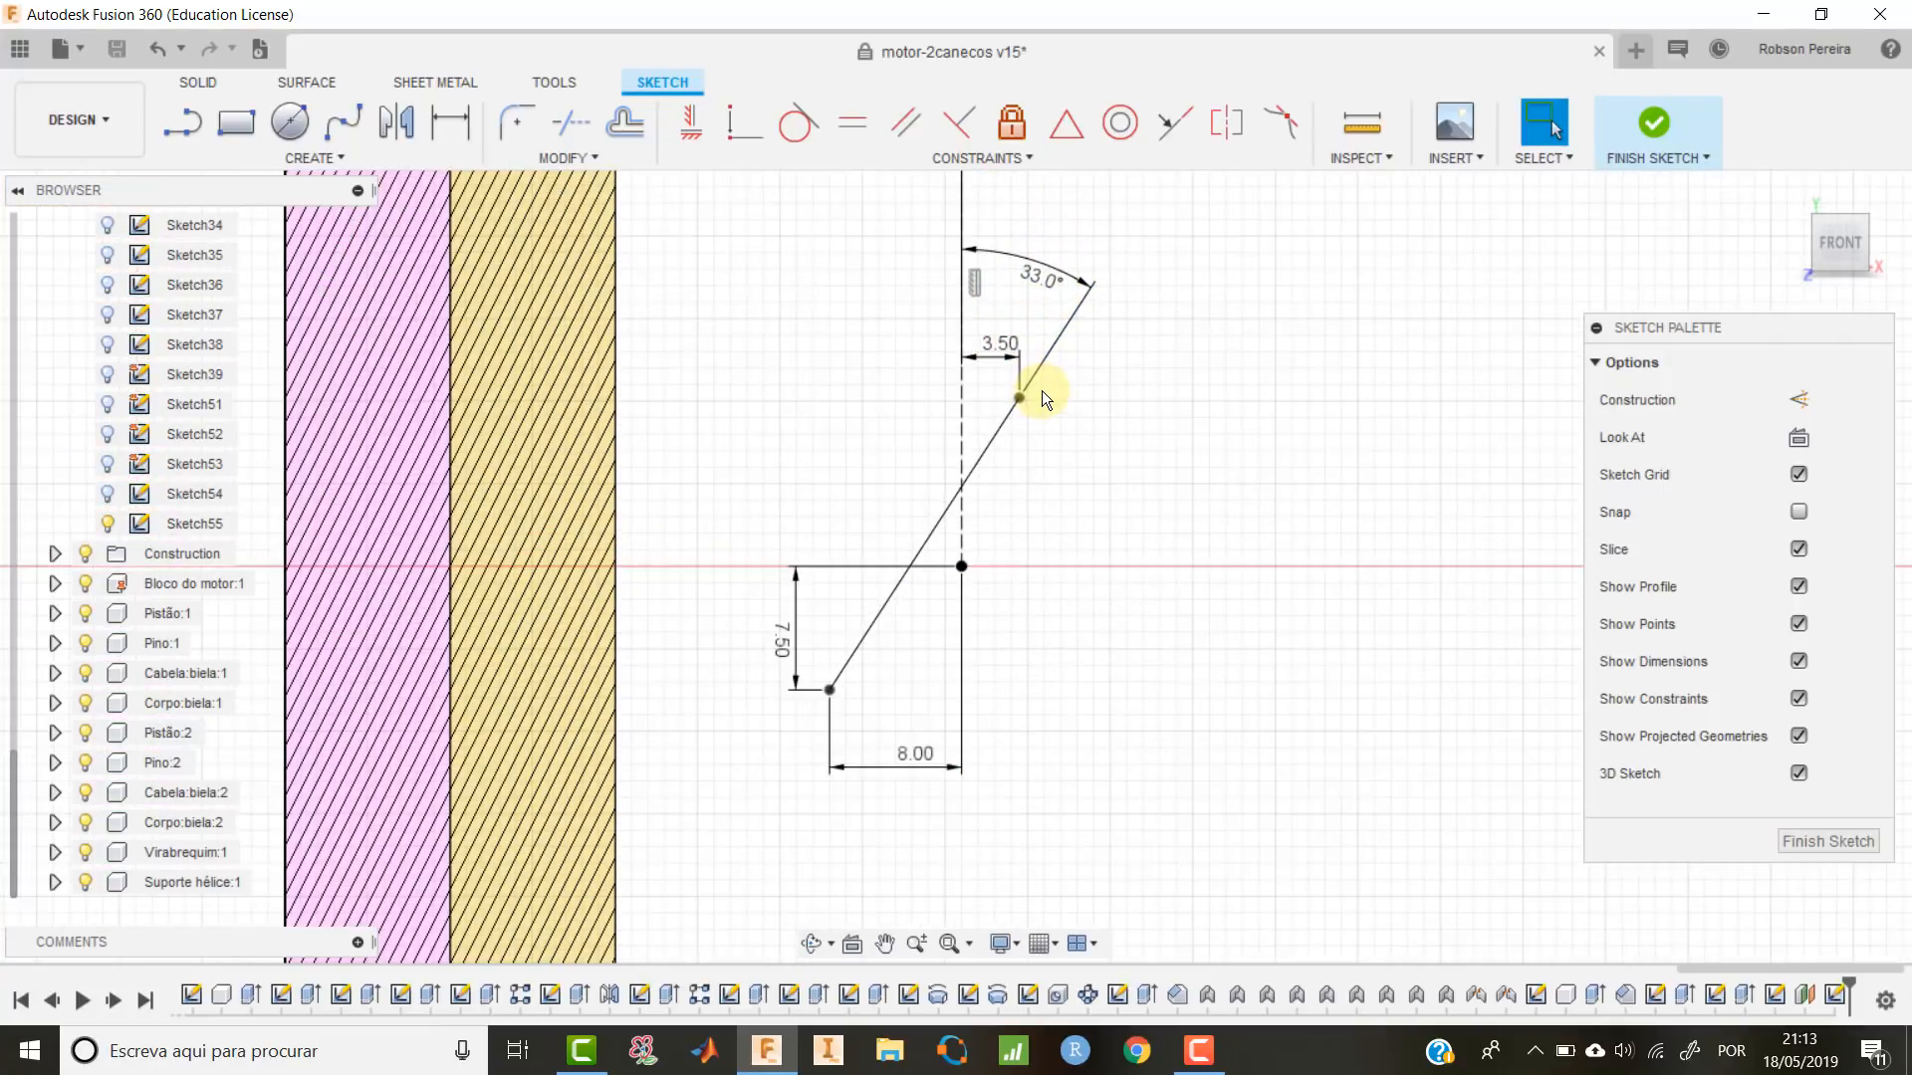
left_click_drag(916, 846, 918, 826)
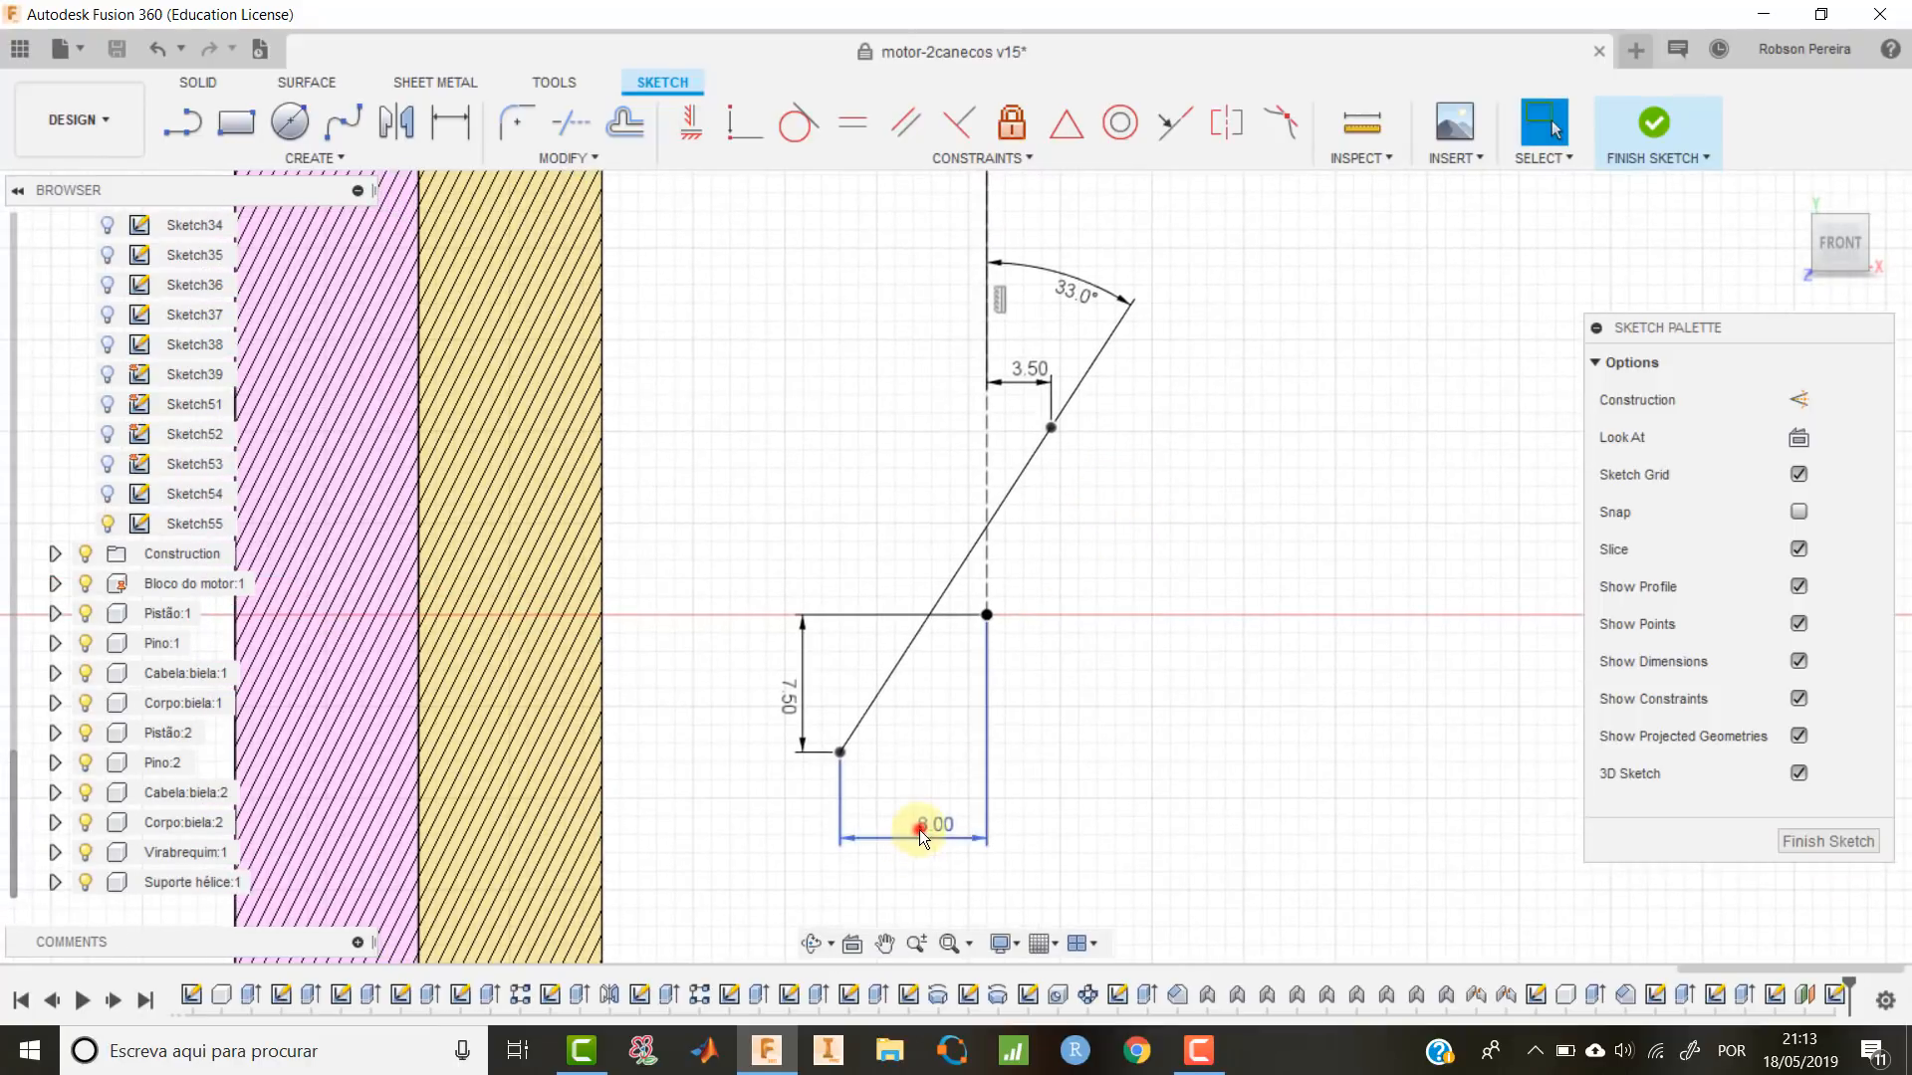
Draw a small tangent arc from the slanted line's lower endpoint, curving below it towards the construction line's side.
key("l")
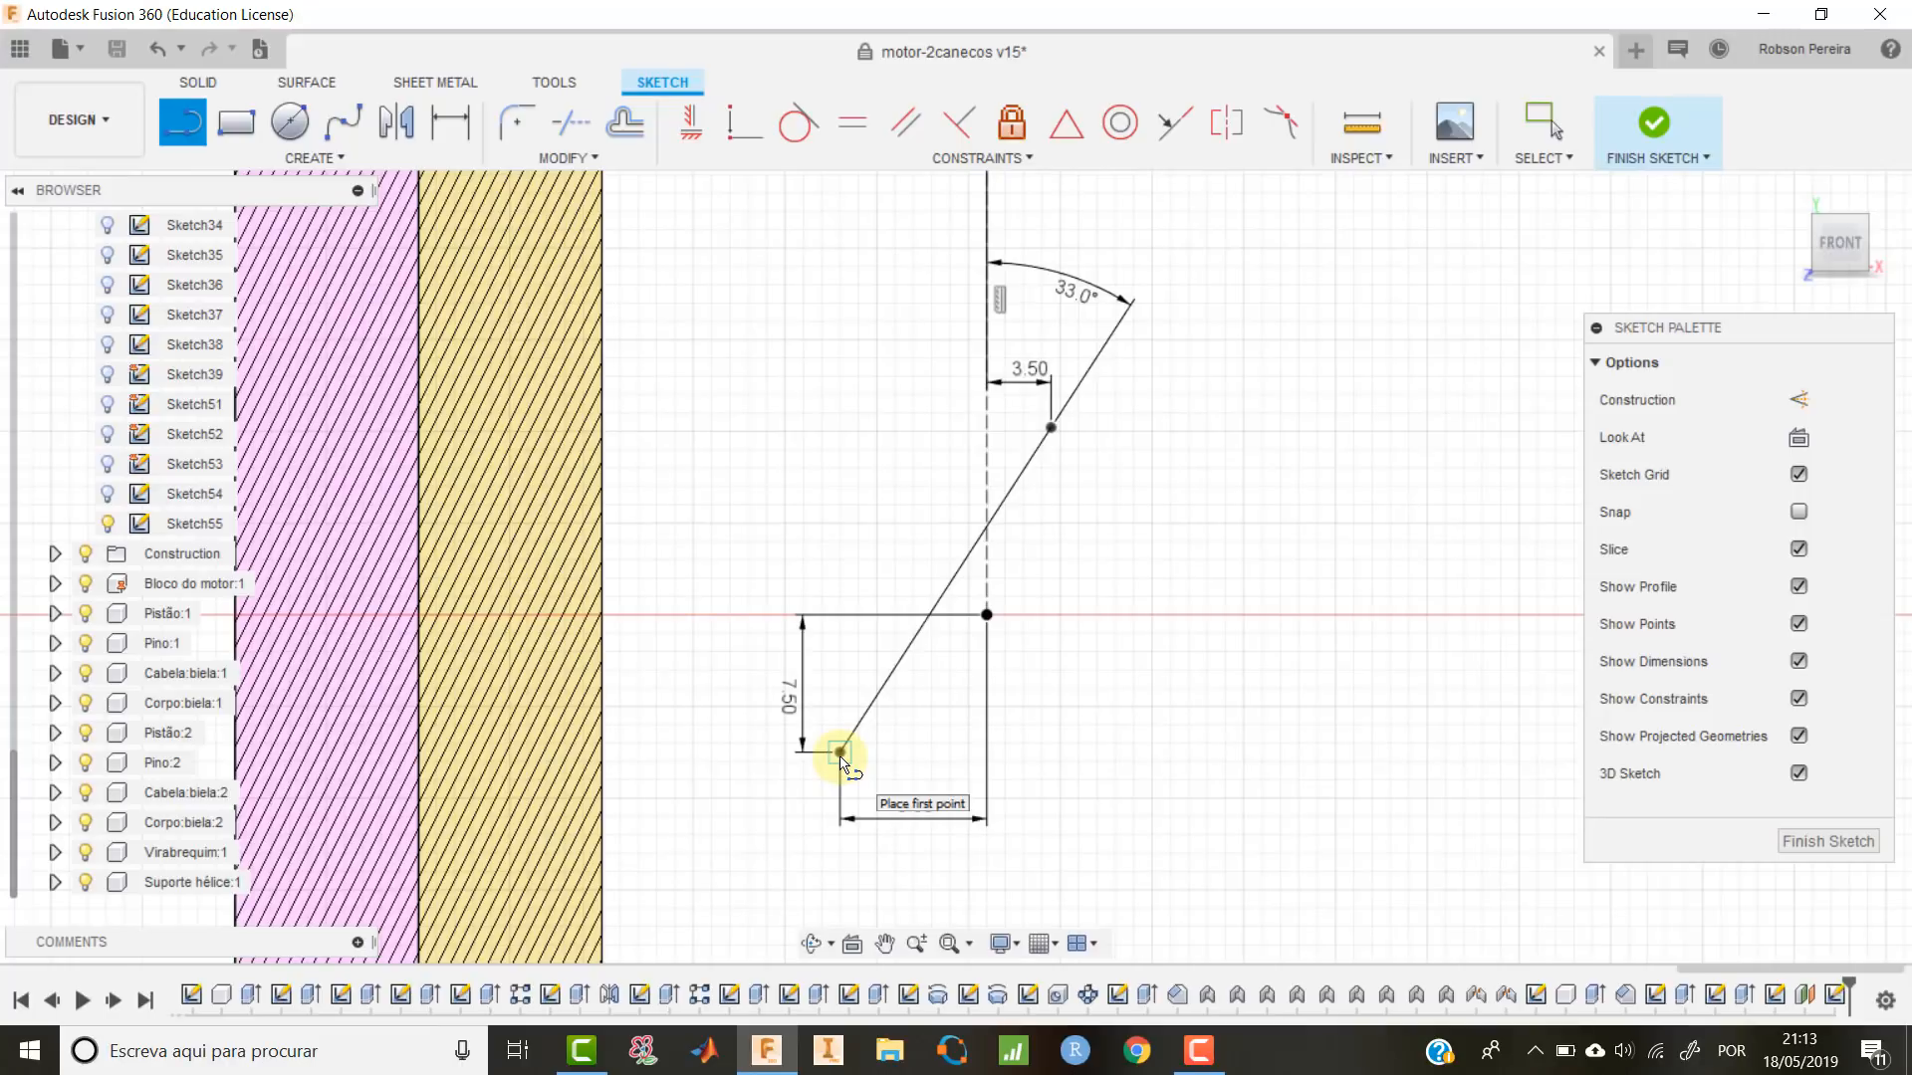
left_click(839, 754)
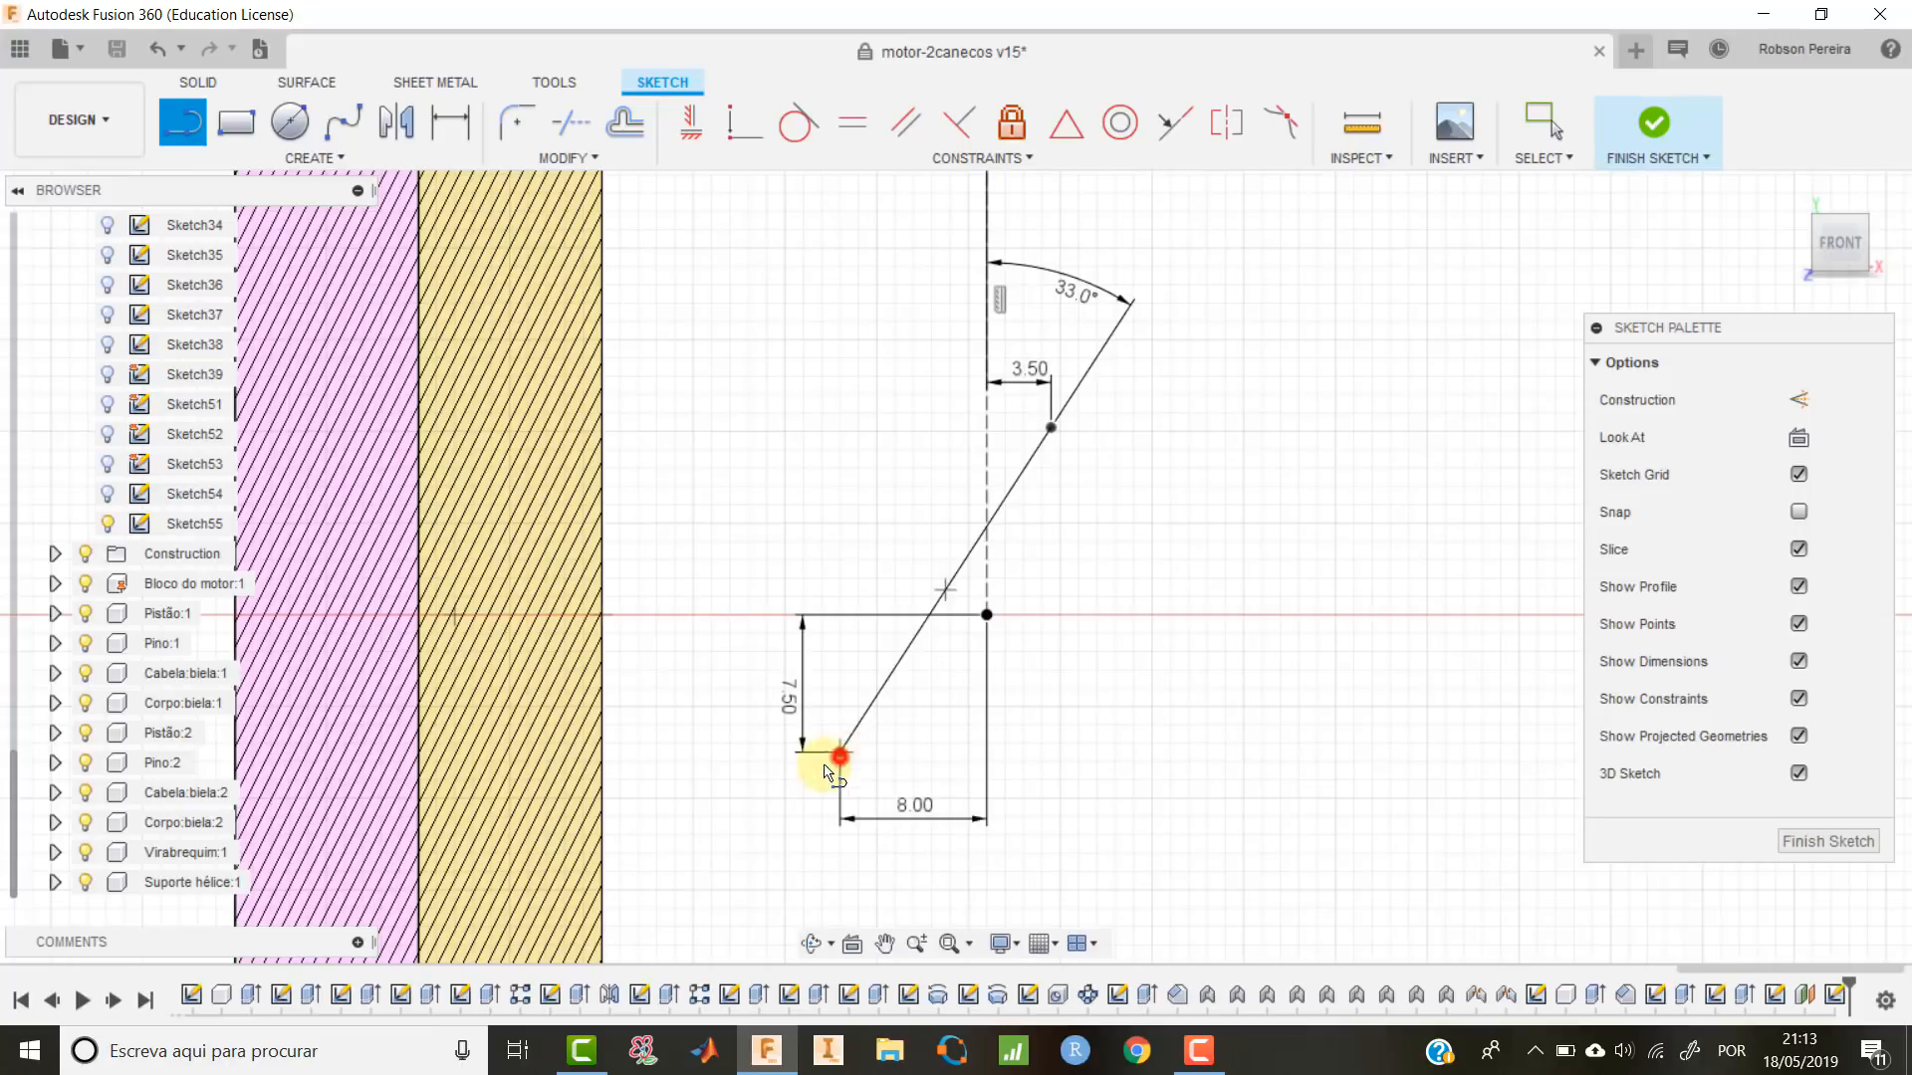
left_click_drag(889, 805, 884, 804)
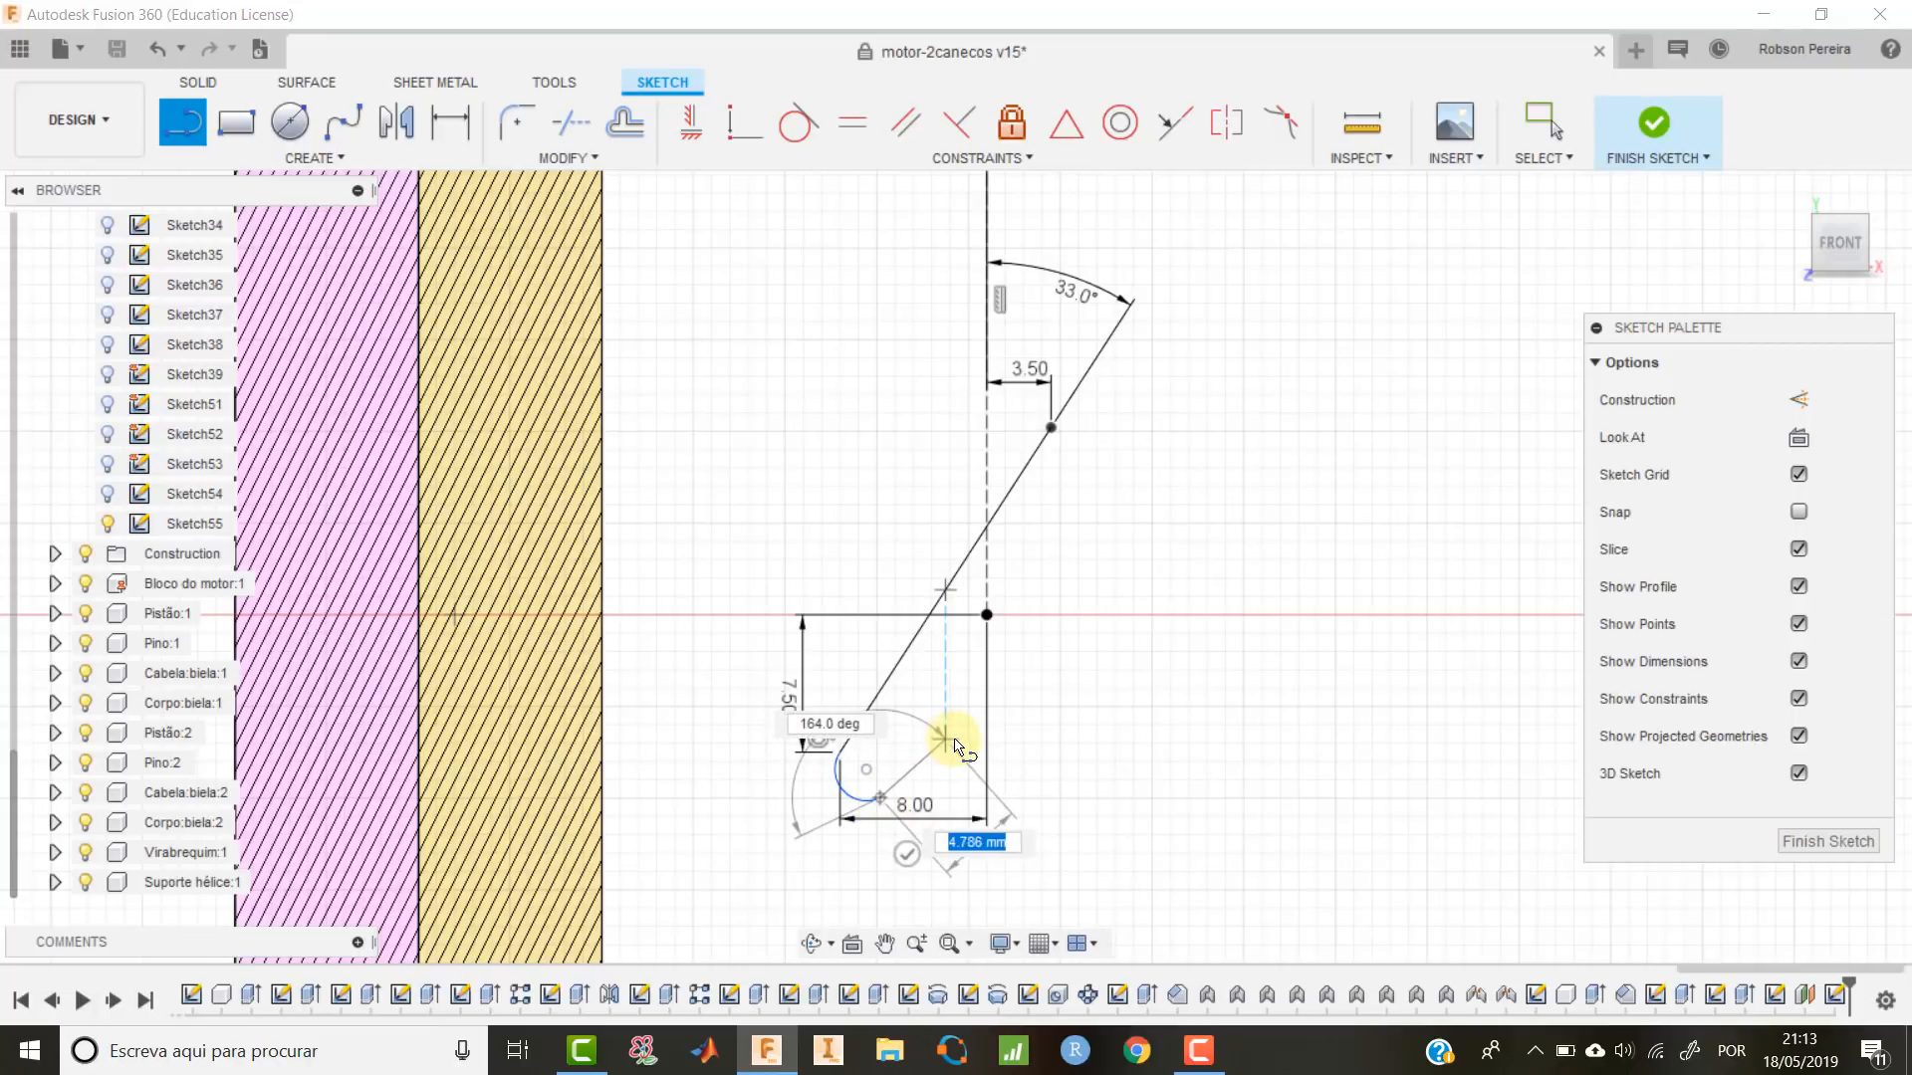
key("Escape")
Draw a tangent arc from the slanted line's upper endpoint, curving over and down on the side away from the disc.
key("l")
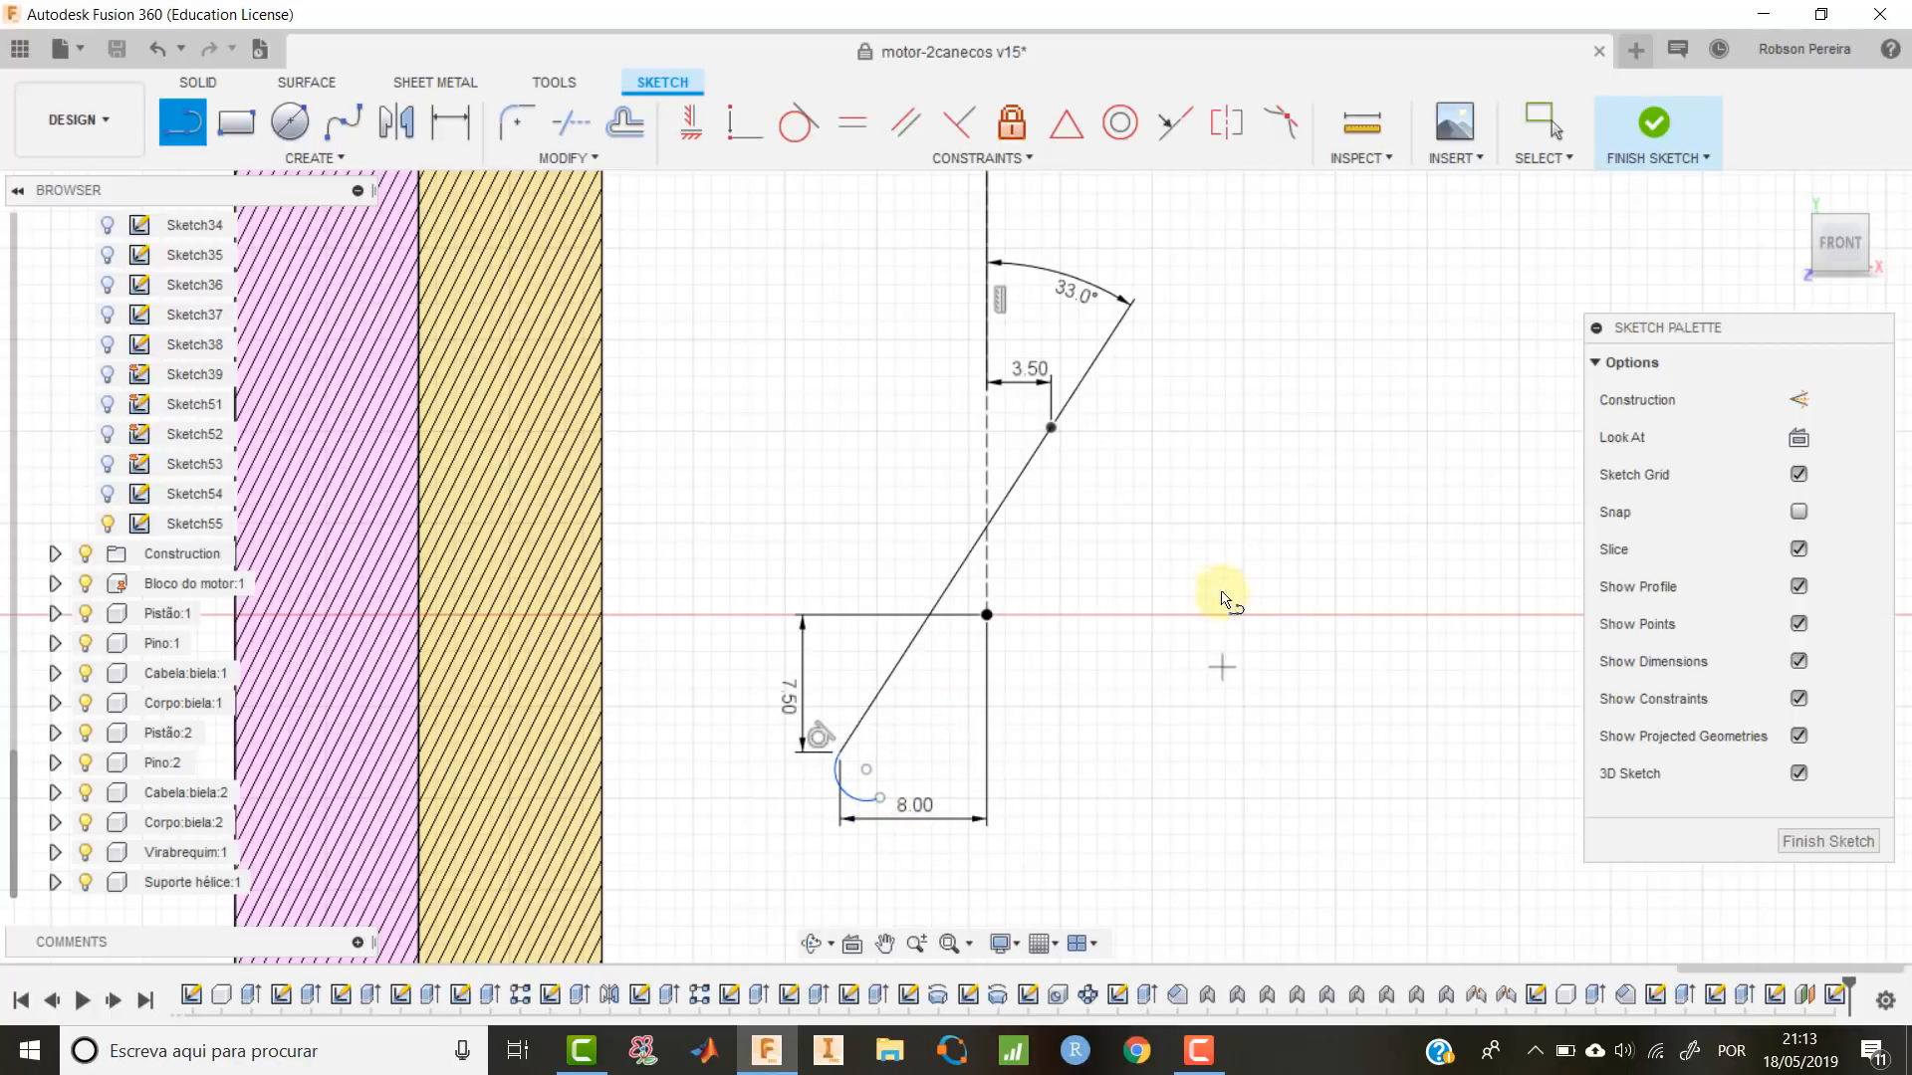
left_click(1051, 428)
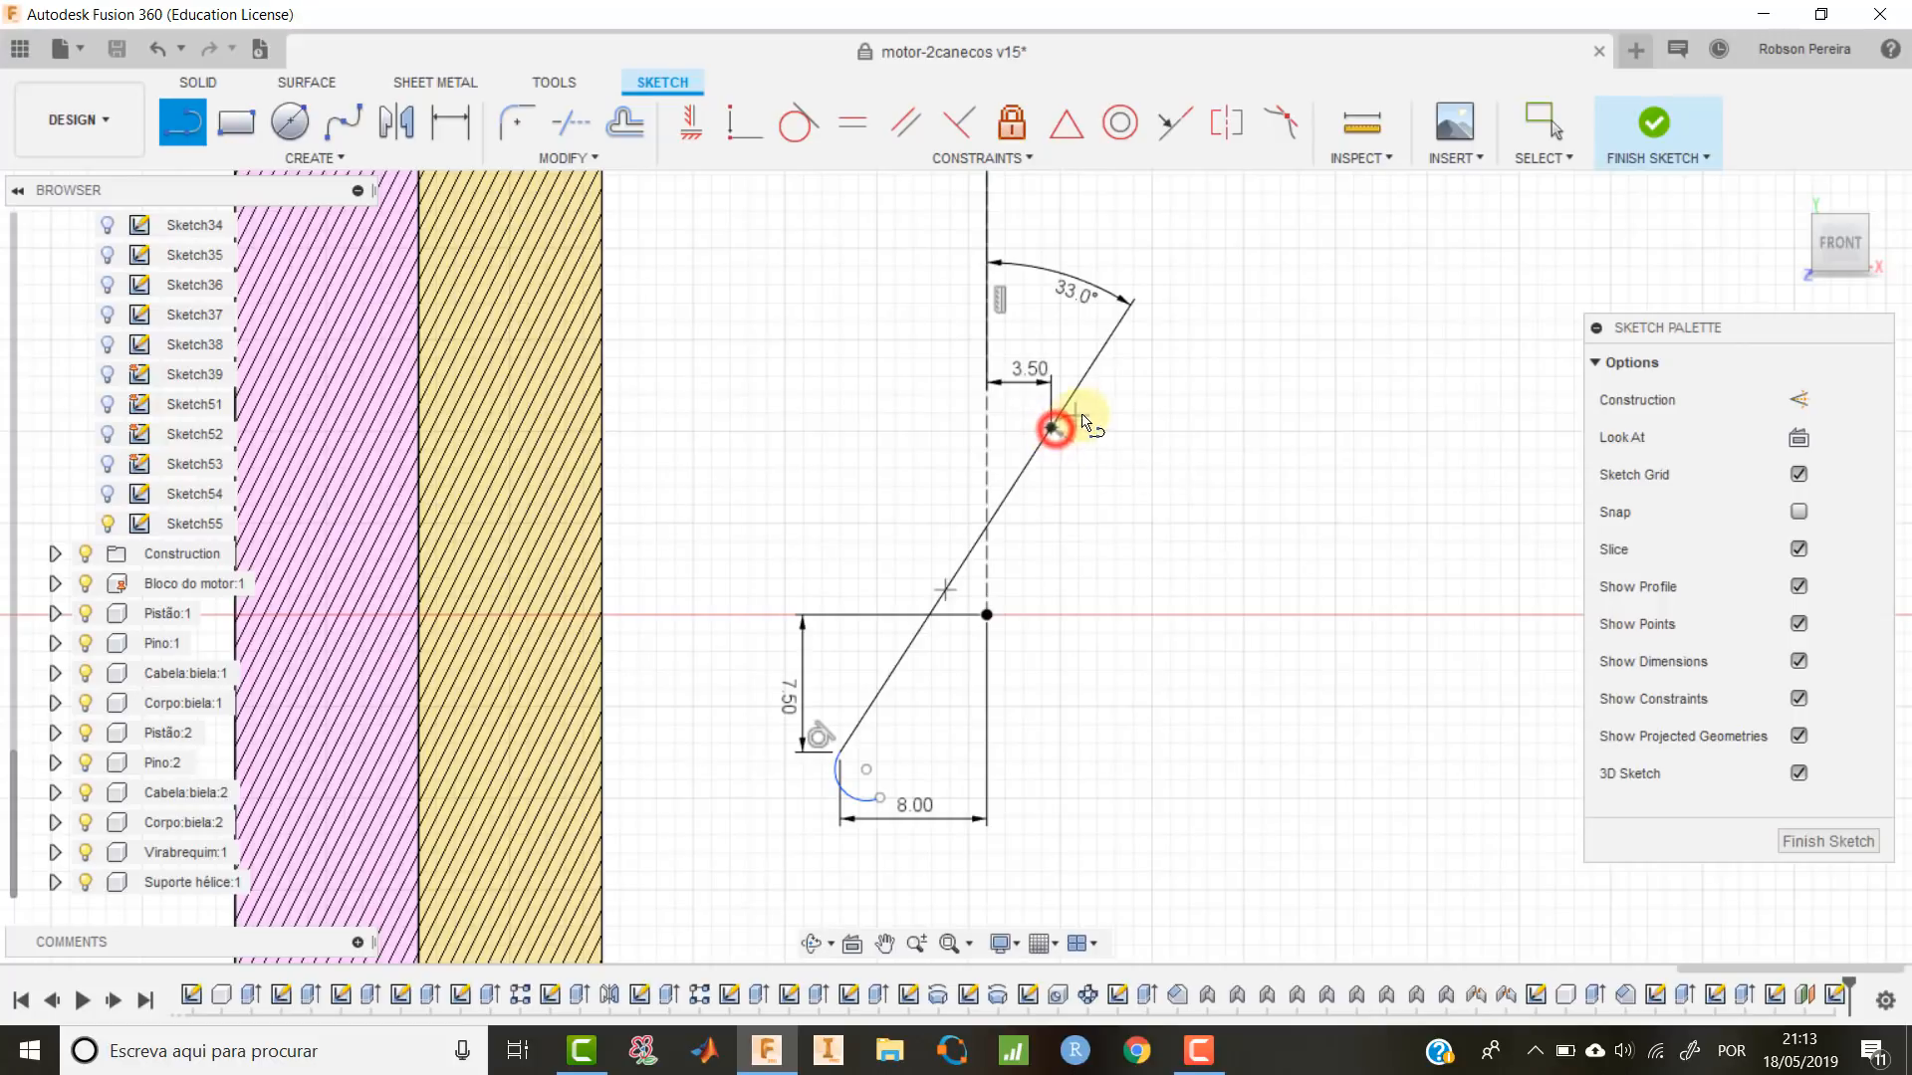
left_click(1138, 457)
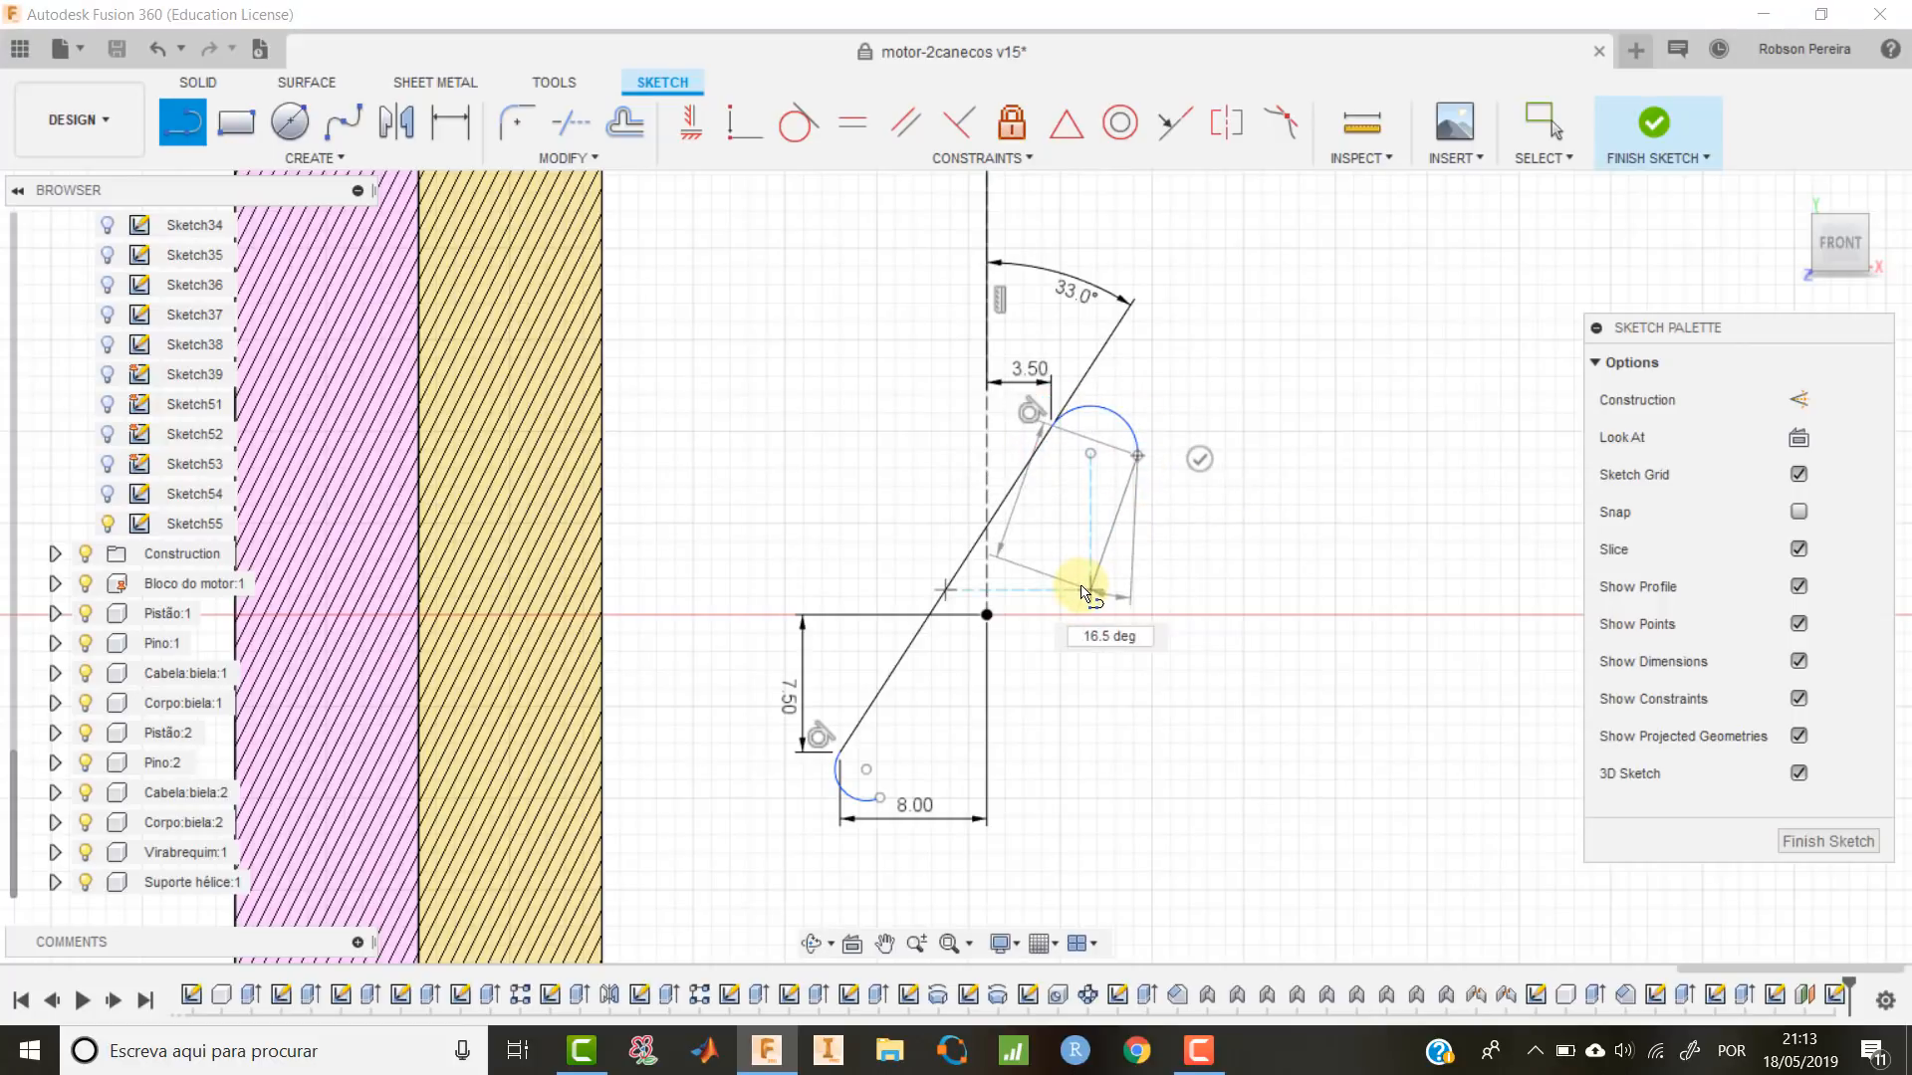
key("Escape")
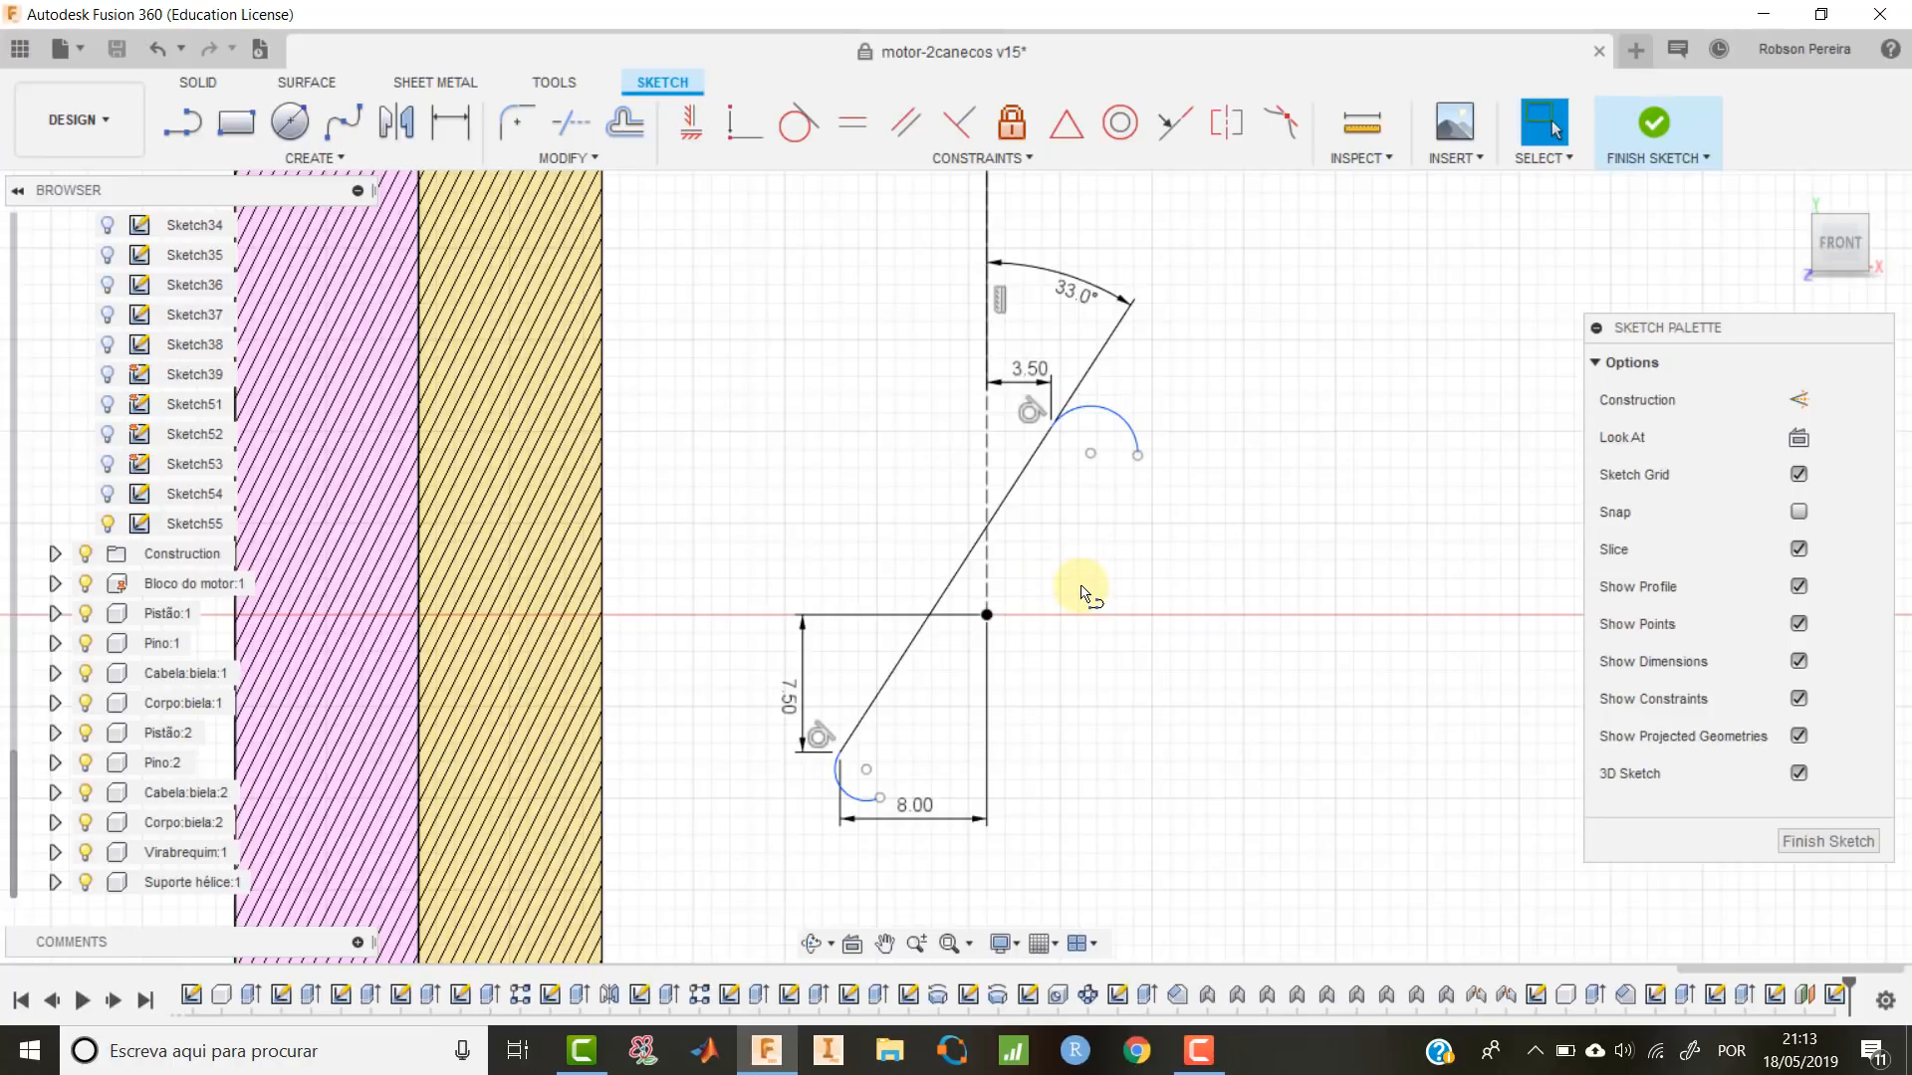
Dimension the upper arc's free endpoint 8.5 mm from the vertical construction line.
key("d")
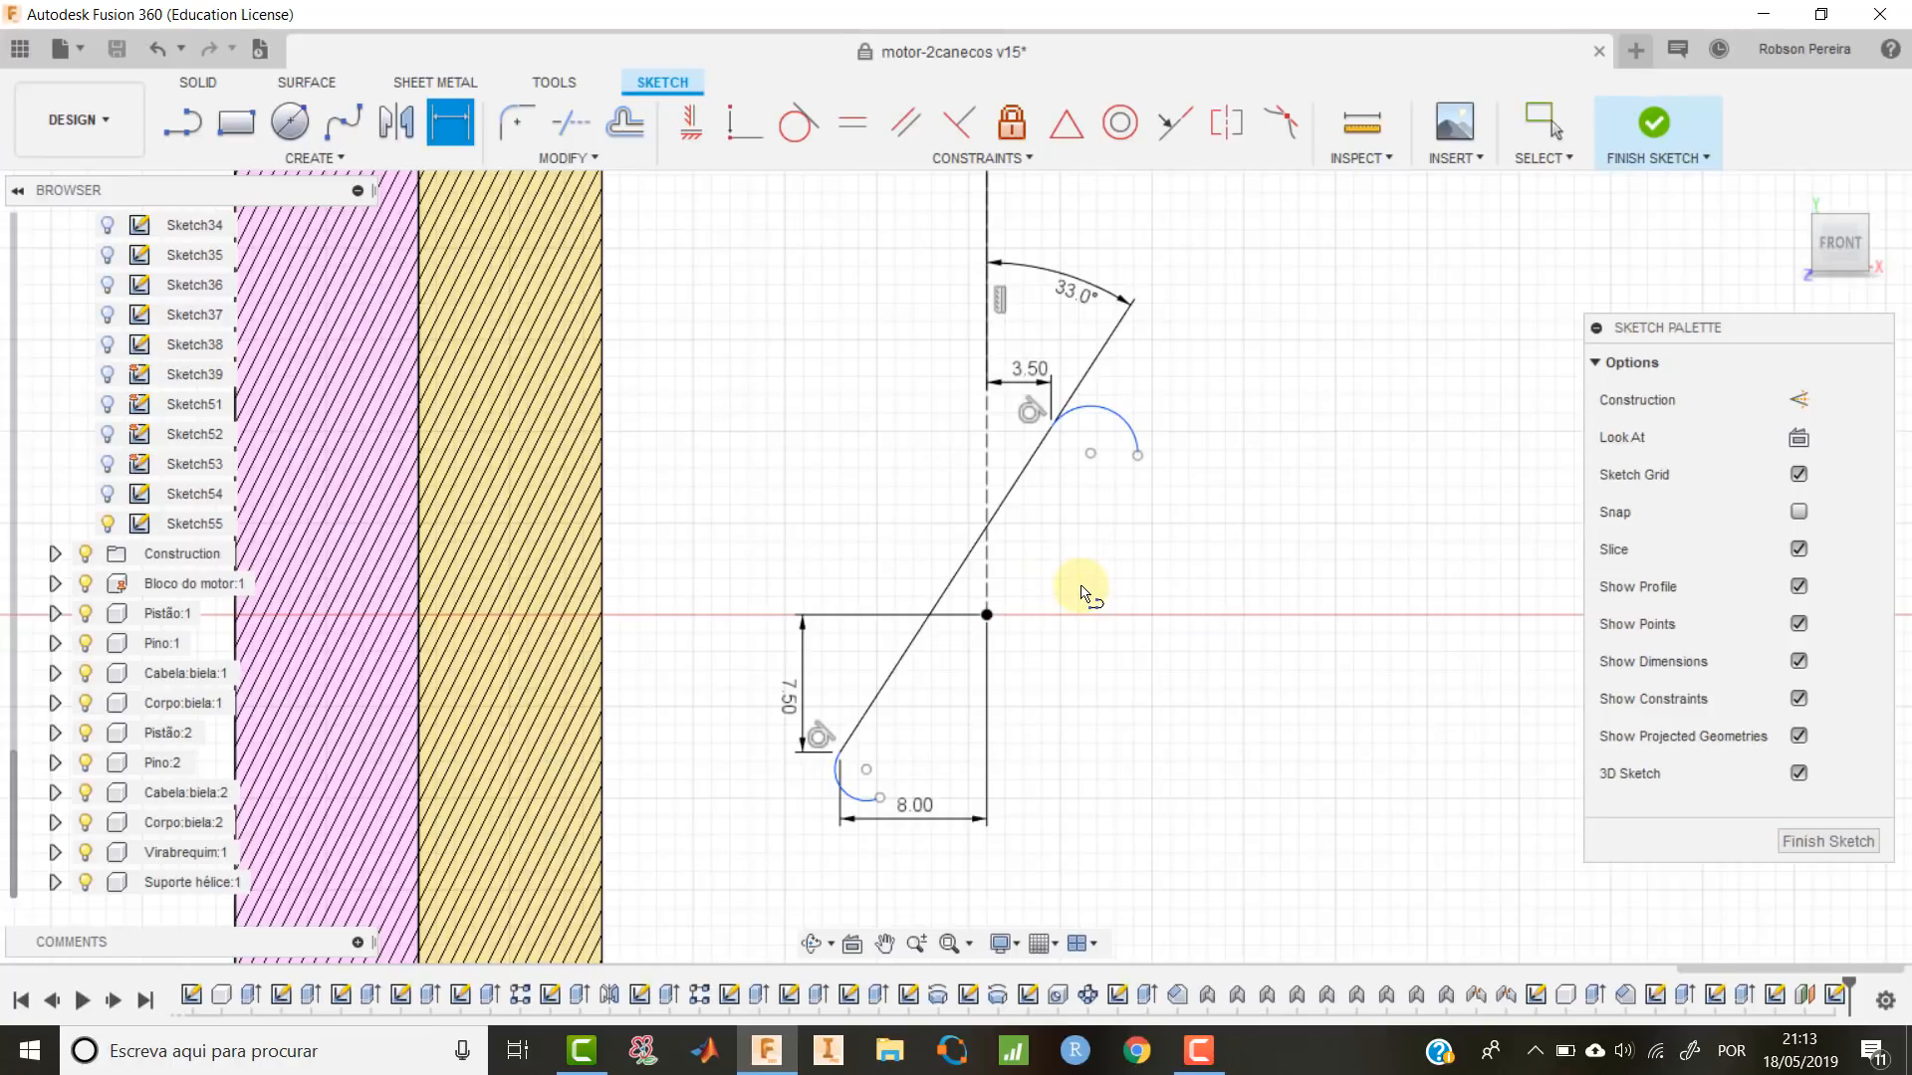
left_click(1138, 456)
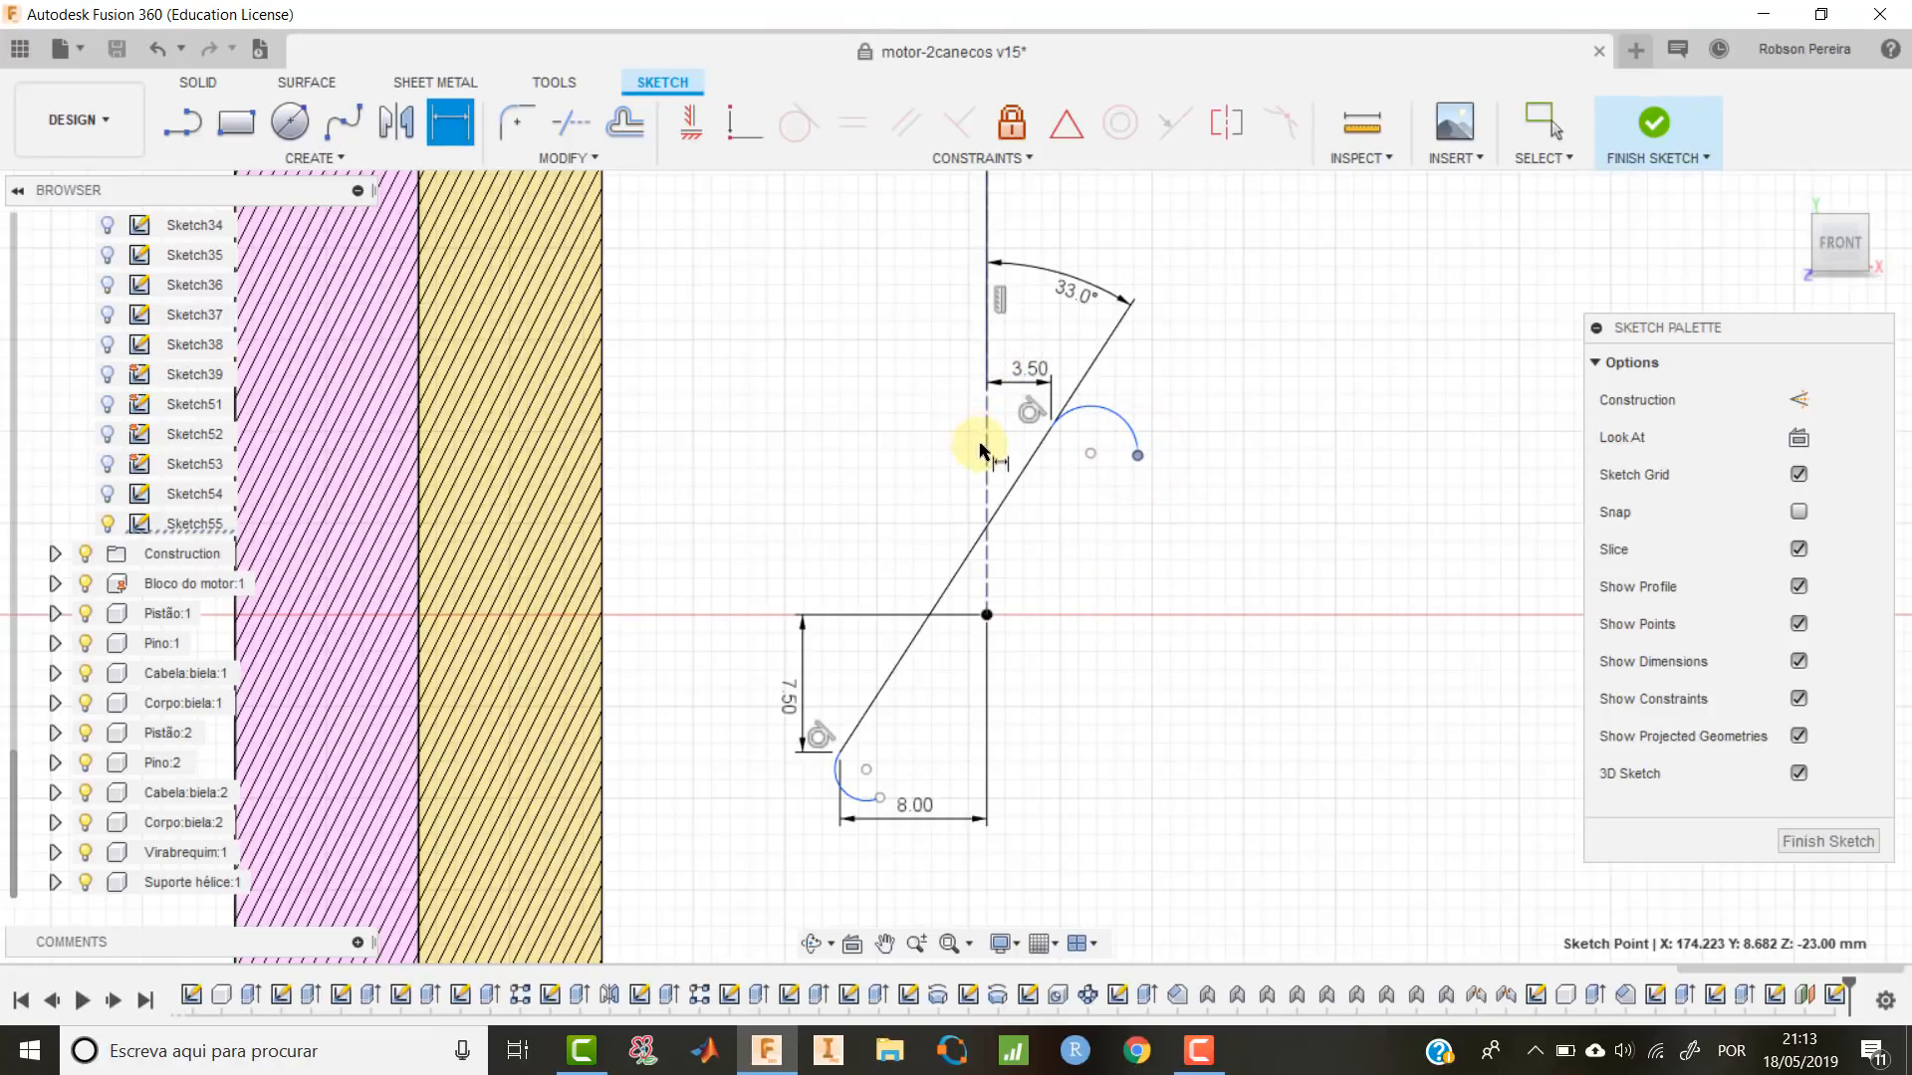
left_click(986, 439)
left_click(1064, 344)
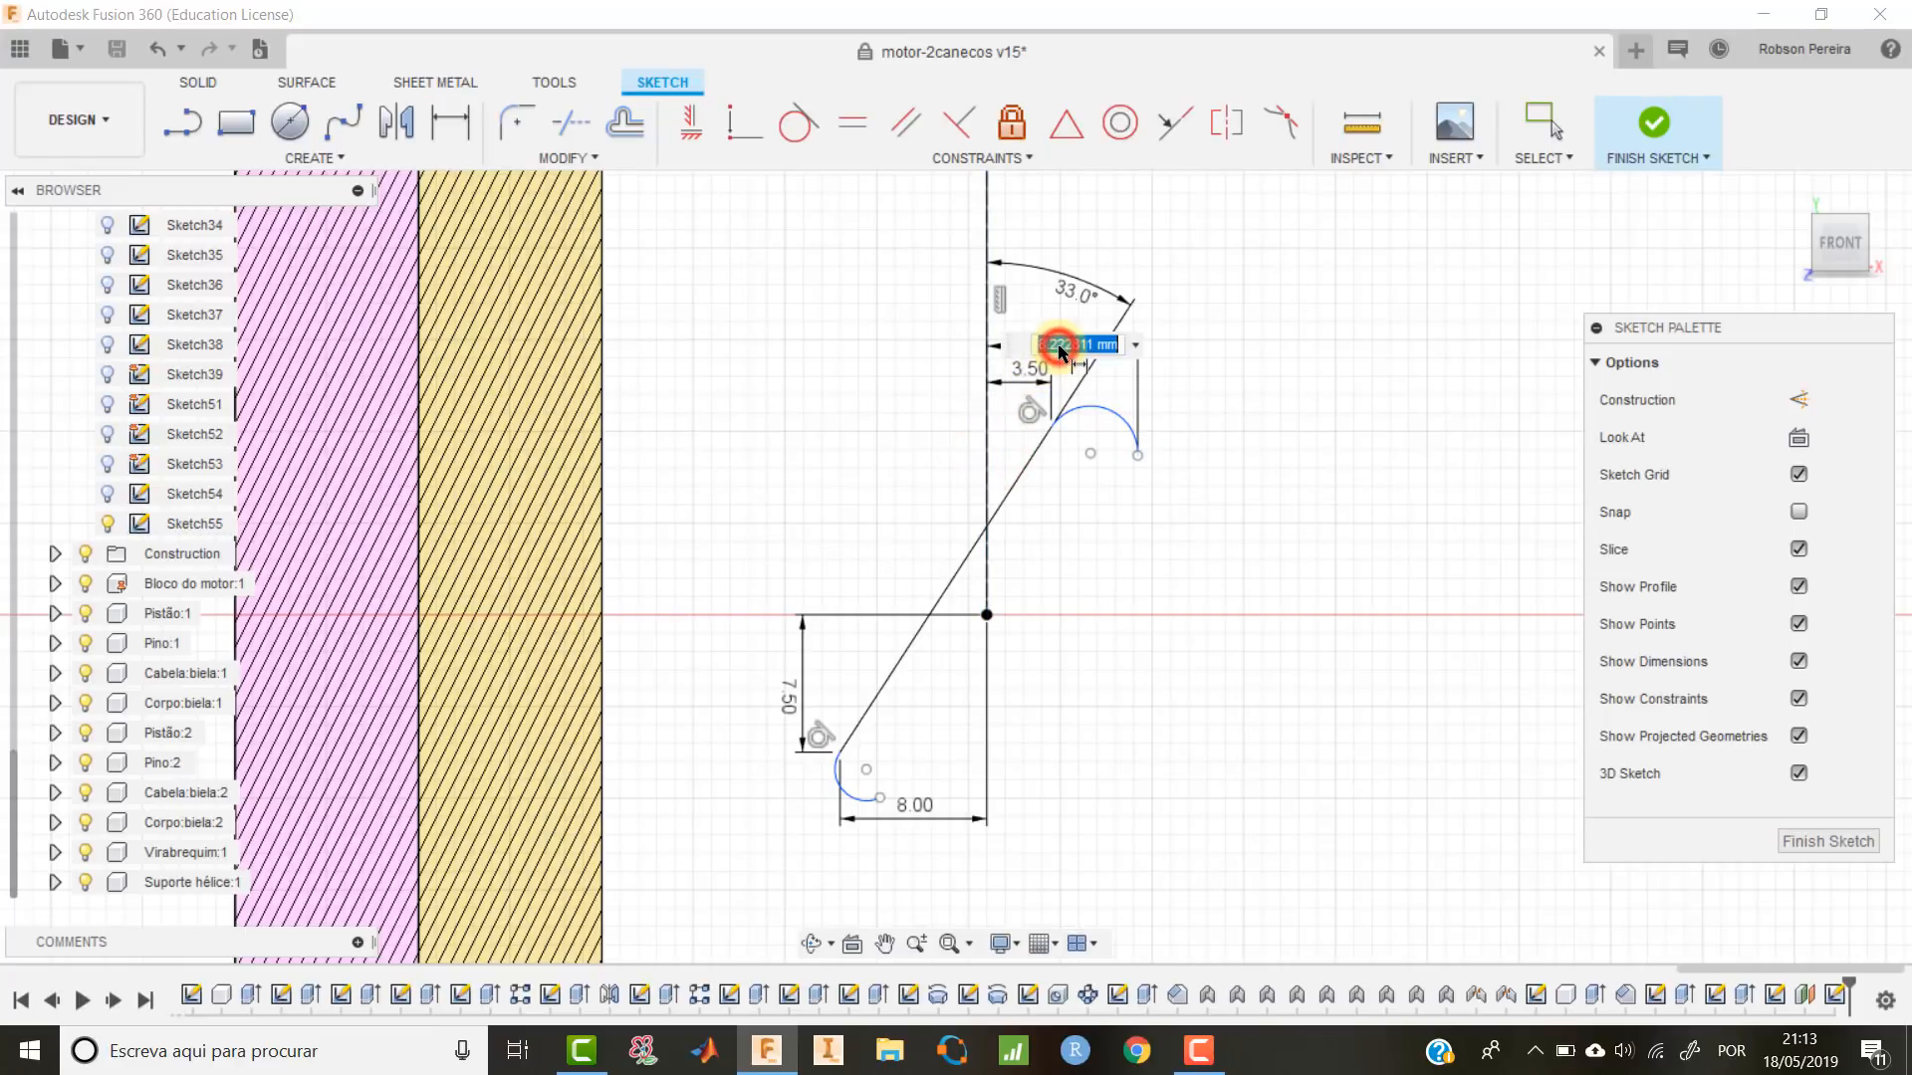
type("8.5")
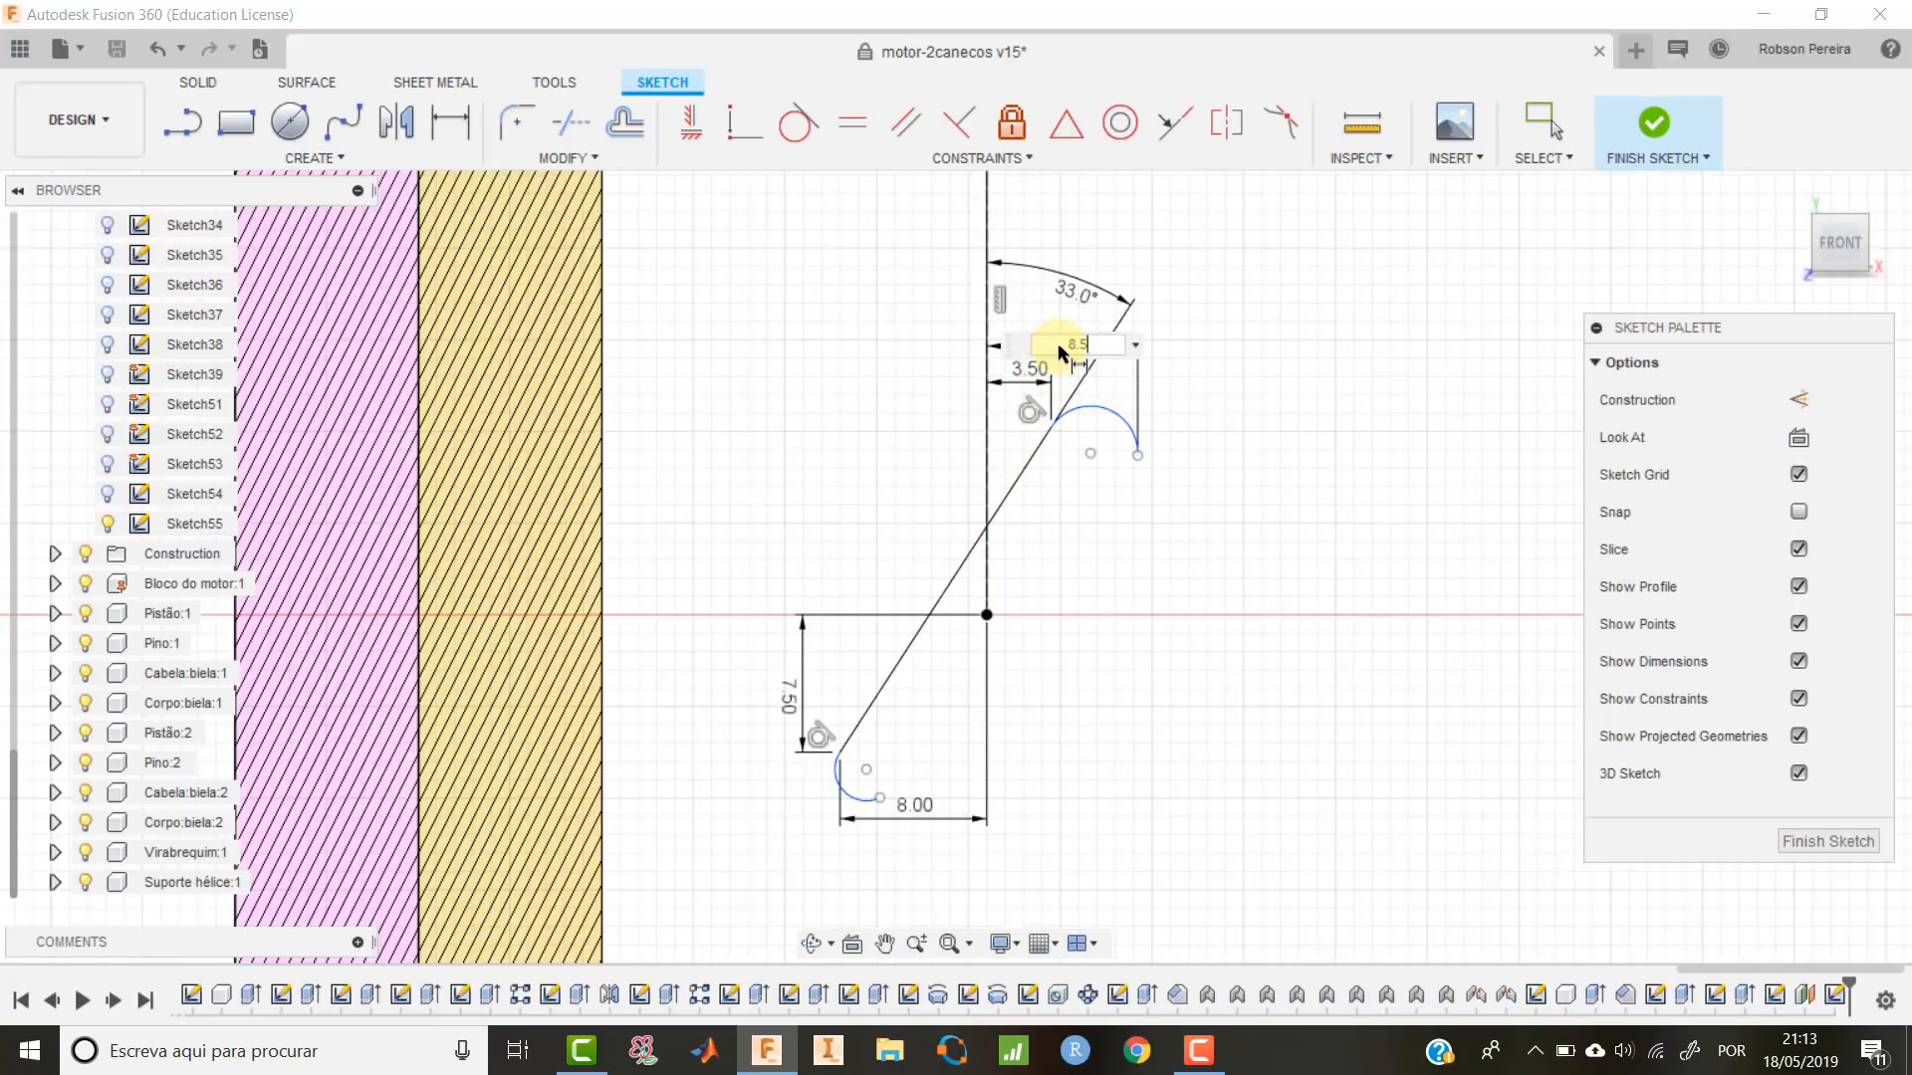
key("Return")
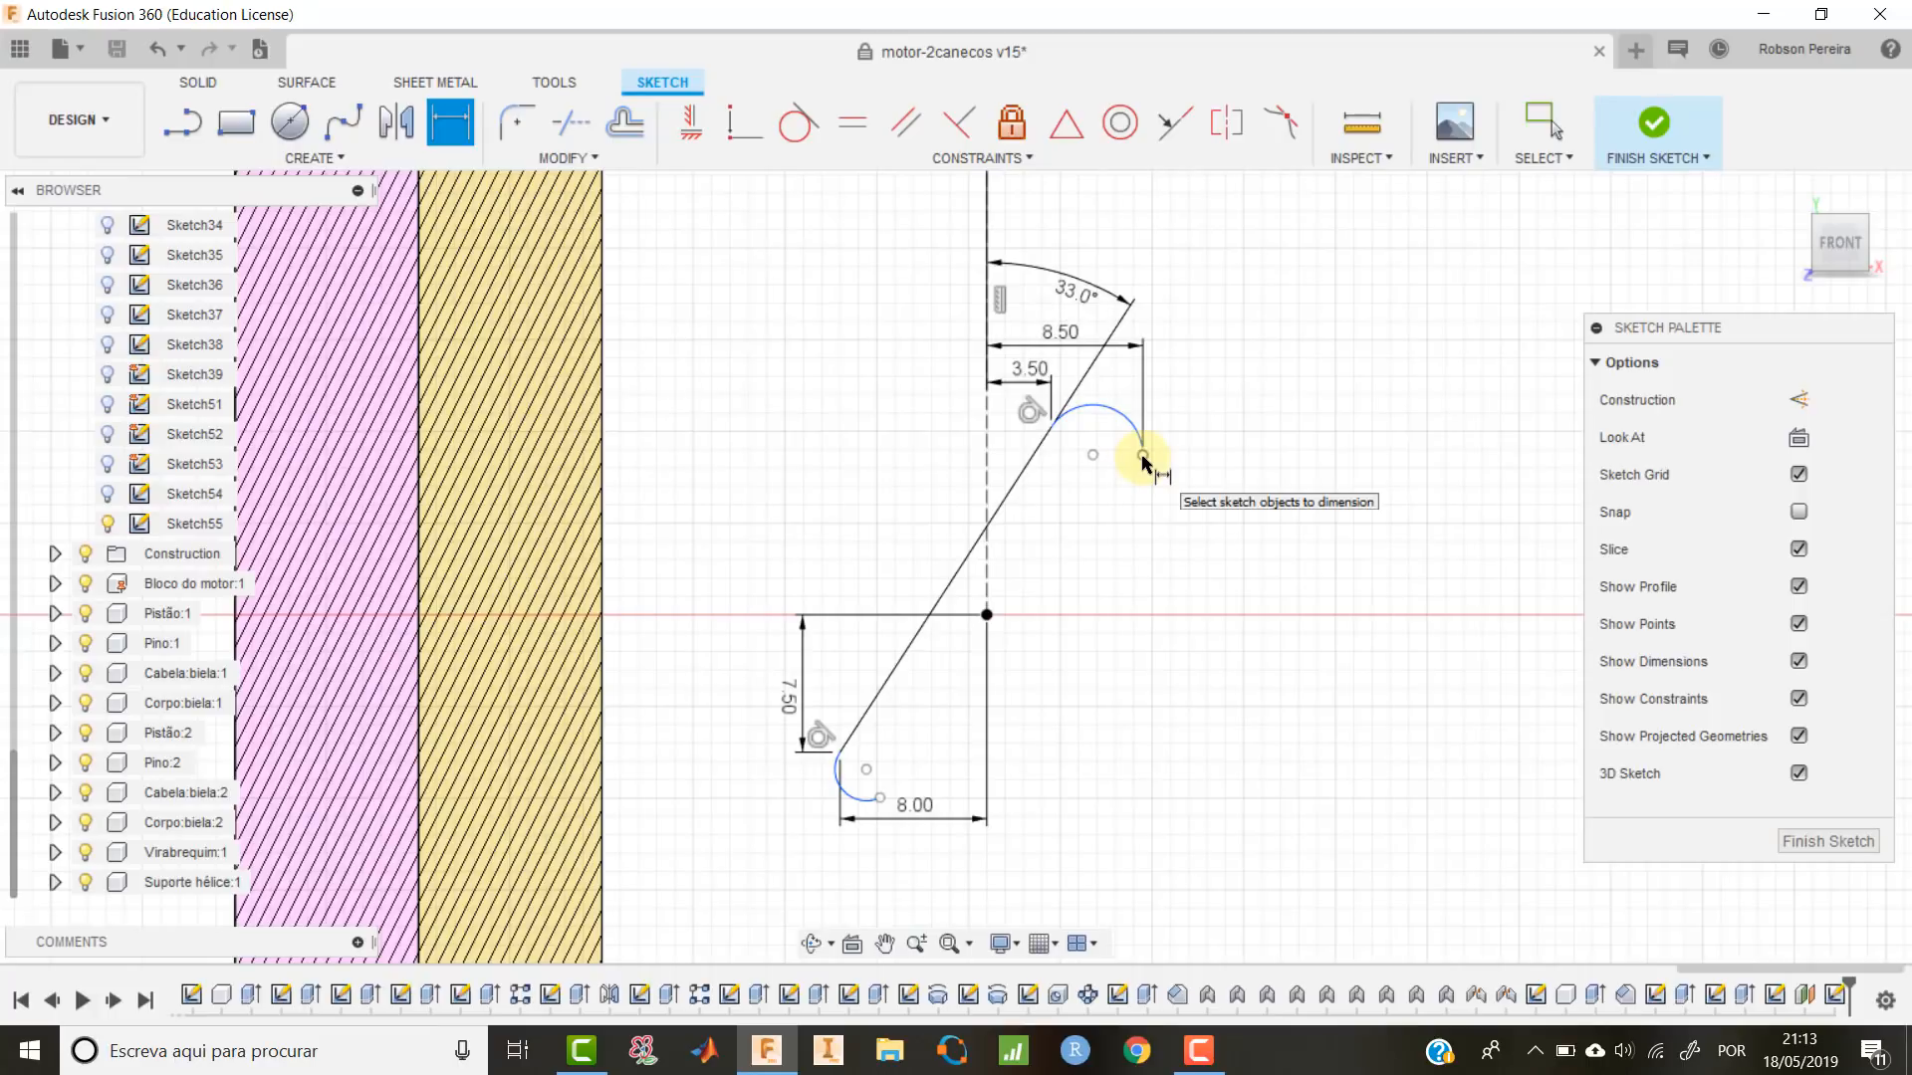
Set the vertical distance from the upper arc's free endpoint to the projected axis point to 9.5 mm.
left_click(1142, 458)
left_click(987, 614)
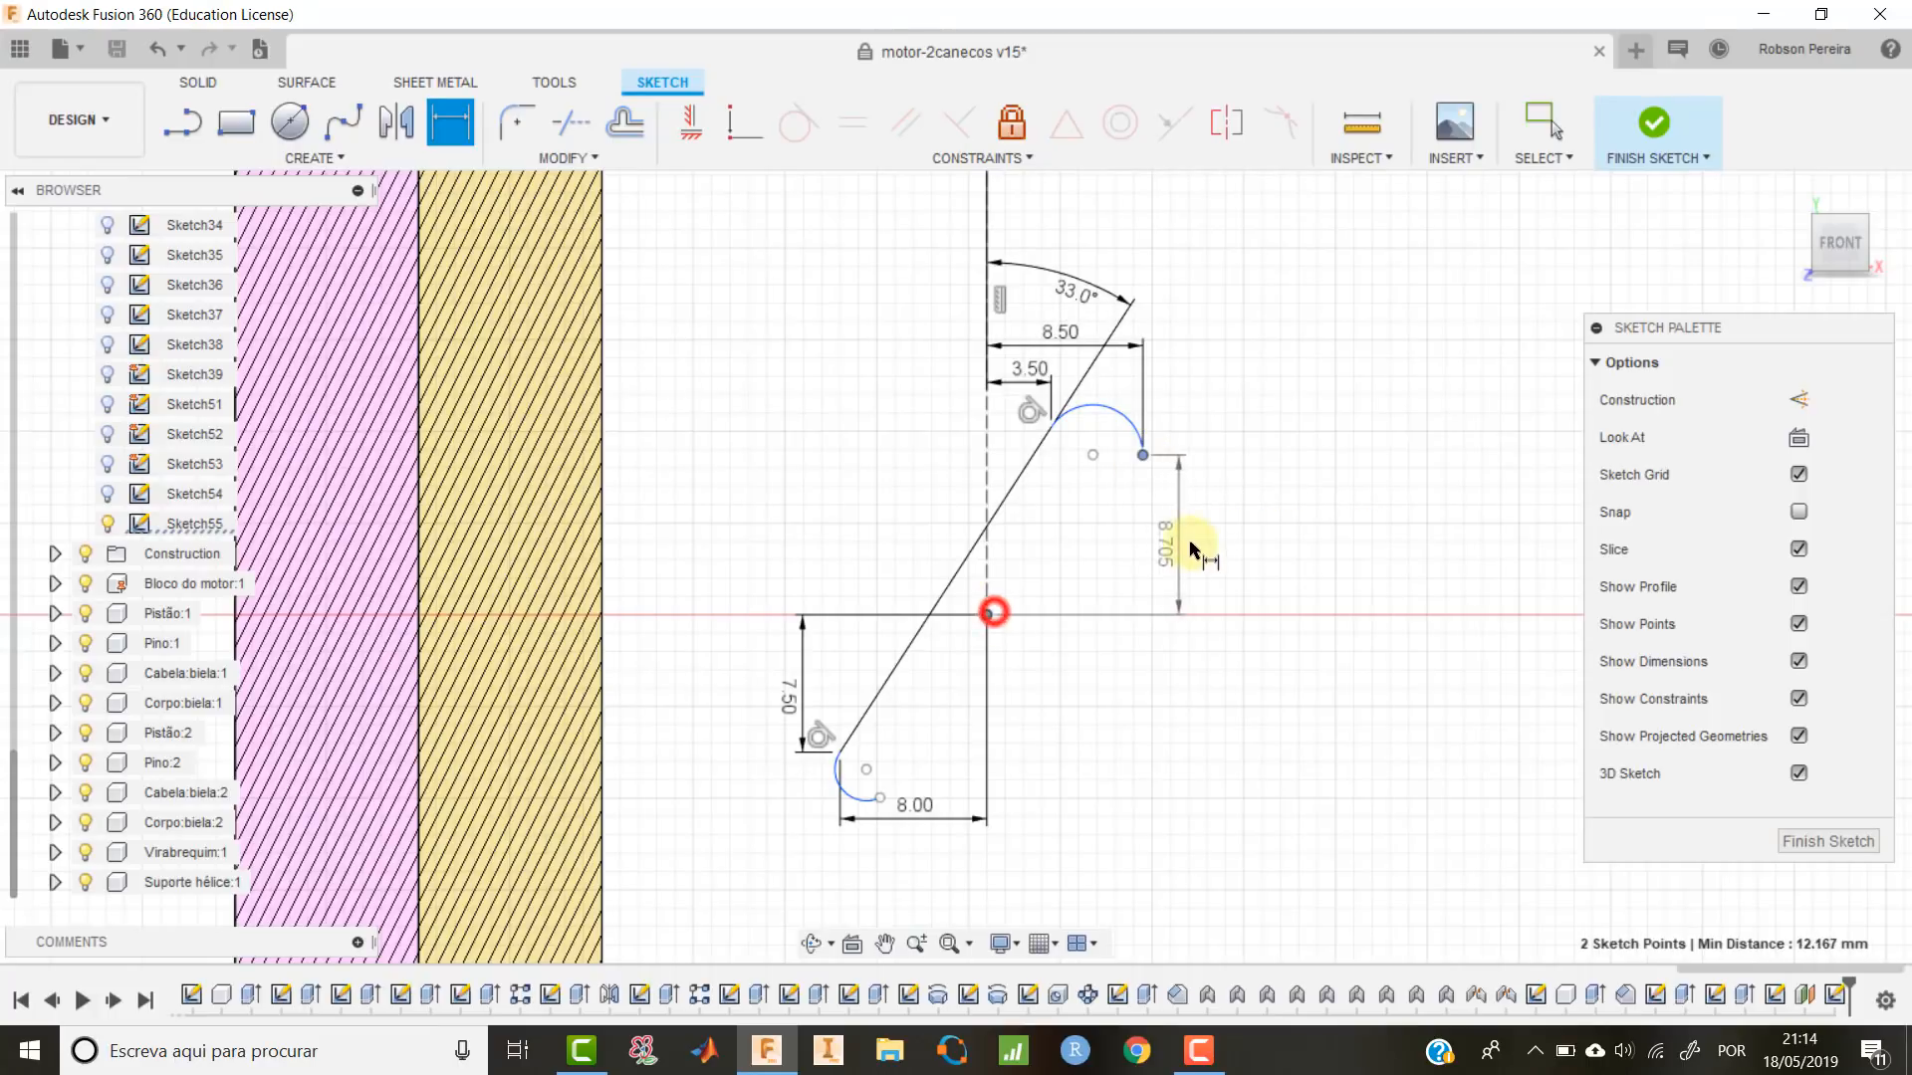
left_click(1205, 542)
type("9")
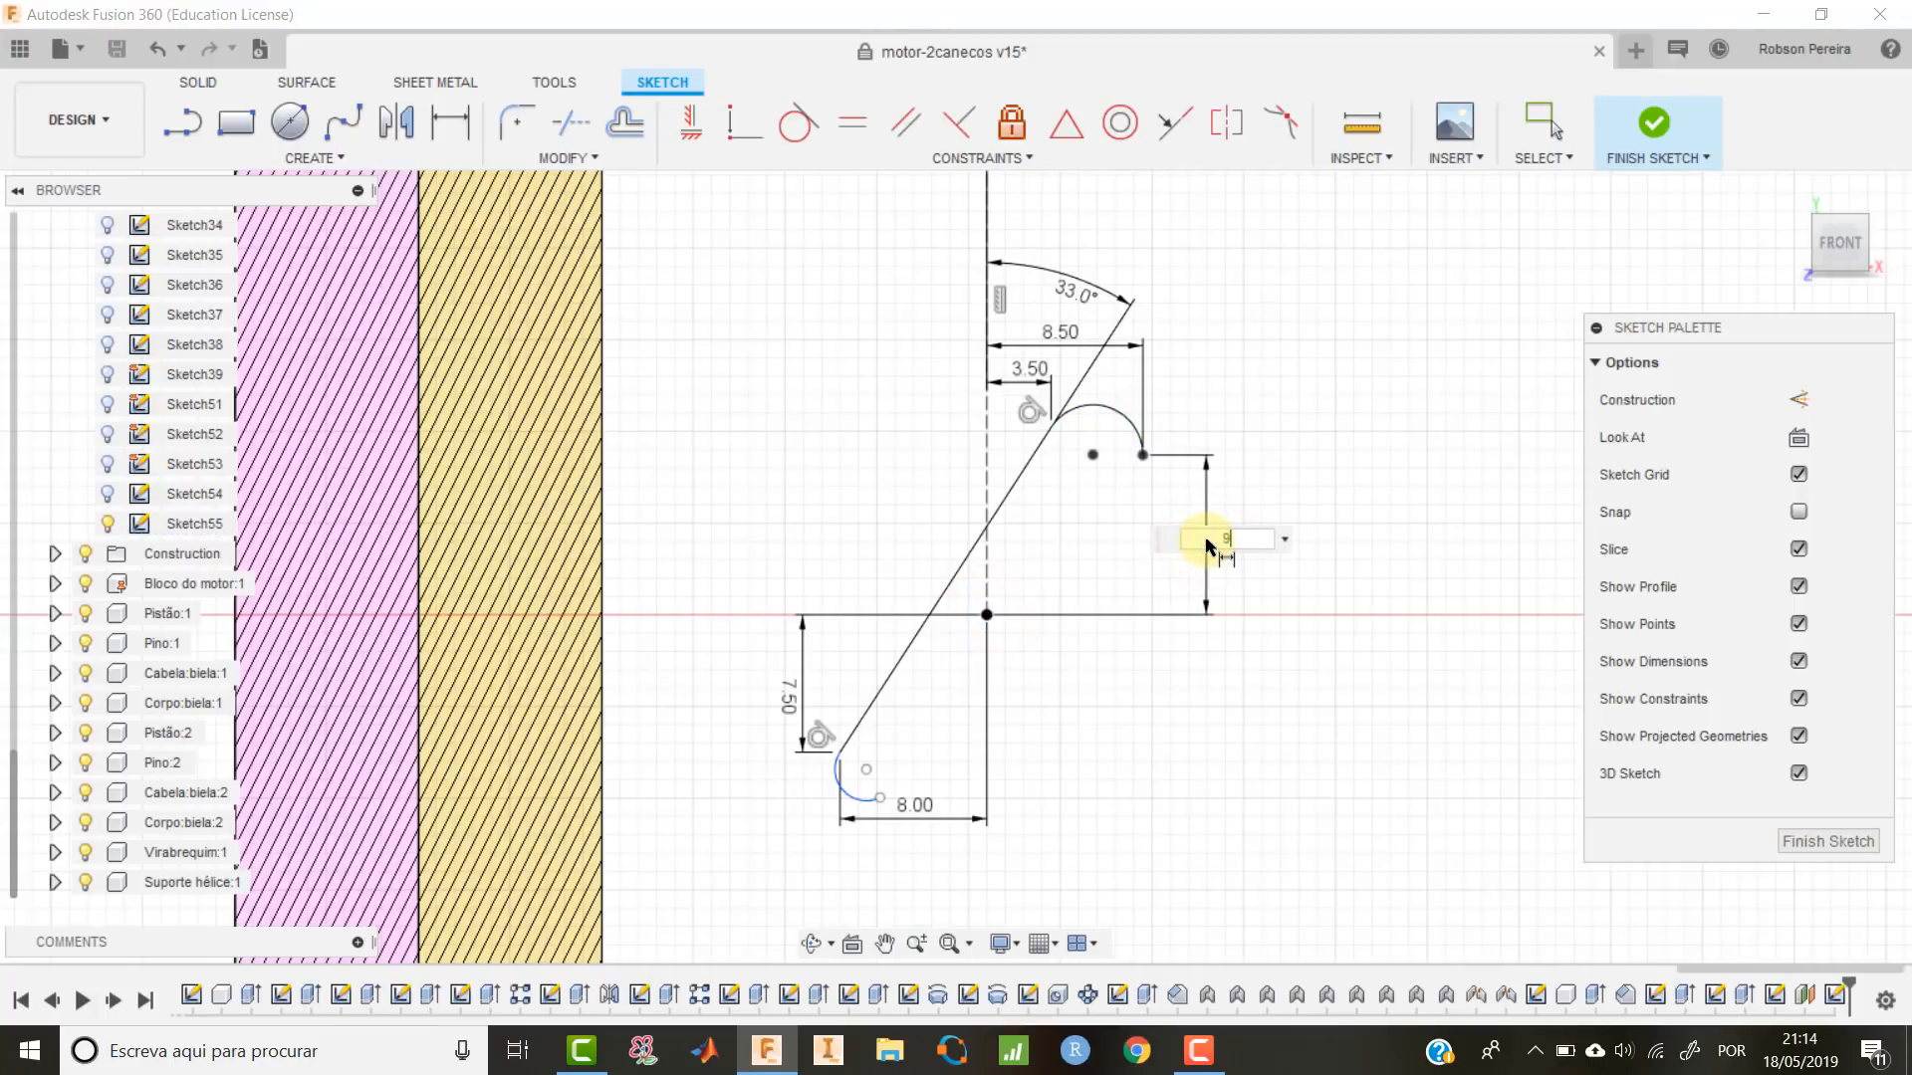
type(".5")
key("Return")
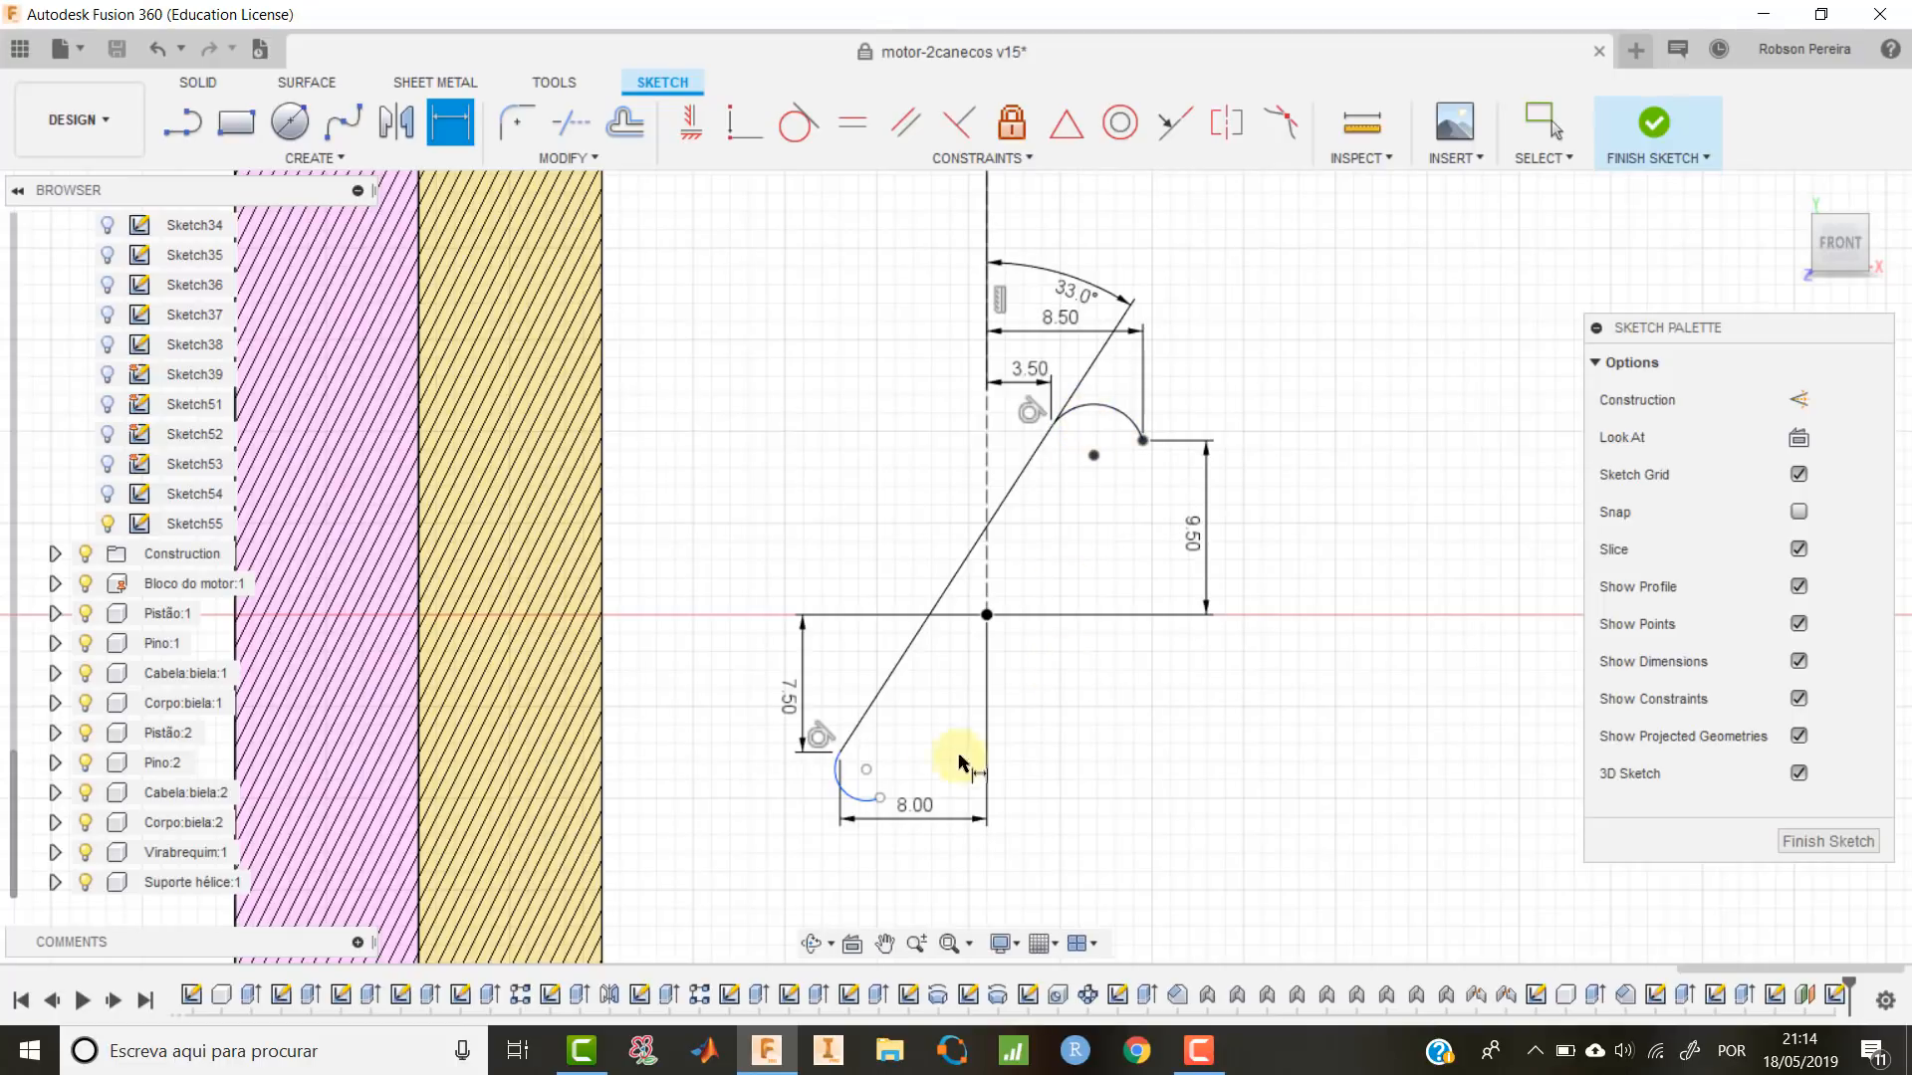
Set the horizontal distance from the lower arc's free endpoint to the projected axis point to 7 mm.
left_click(880, 798)
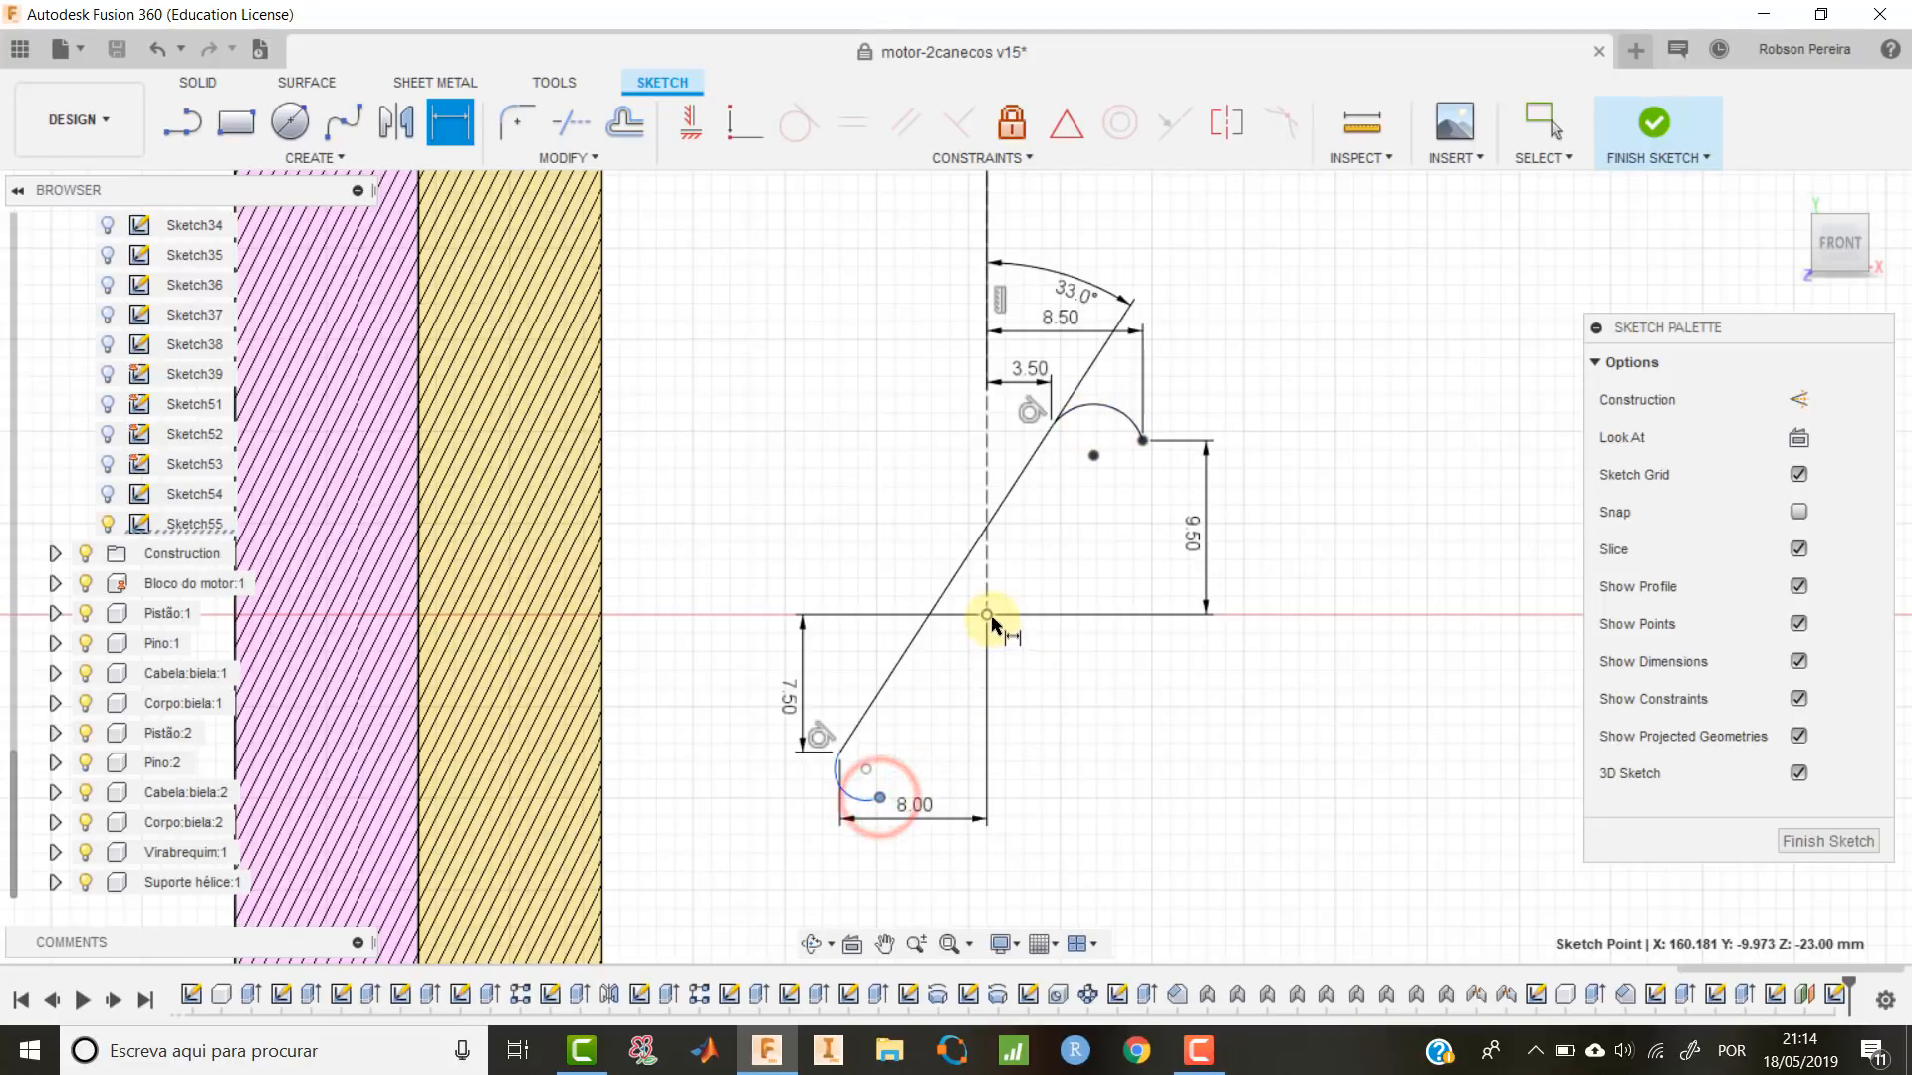
left_click(987, 614, "ctrl")
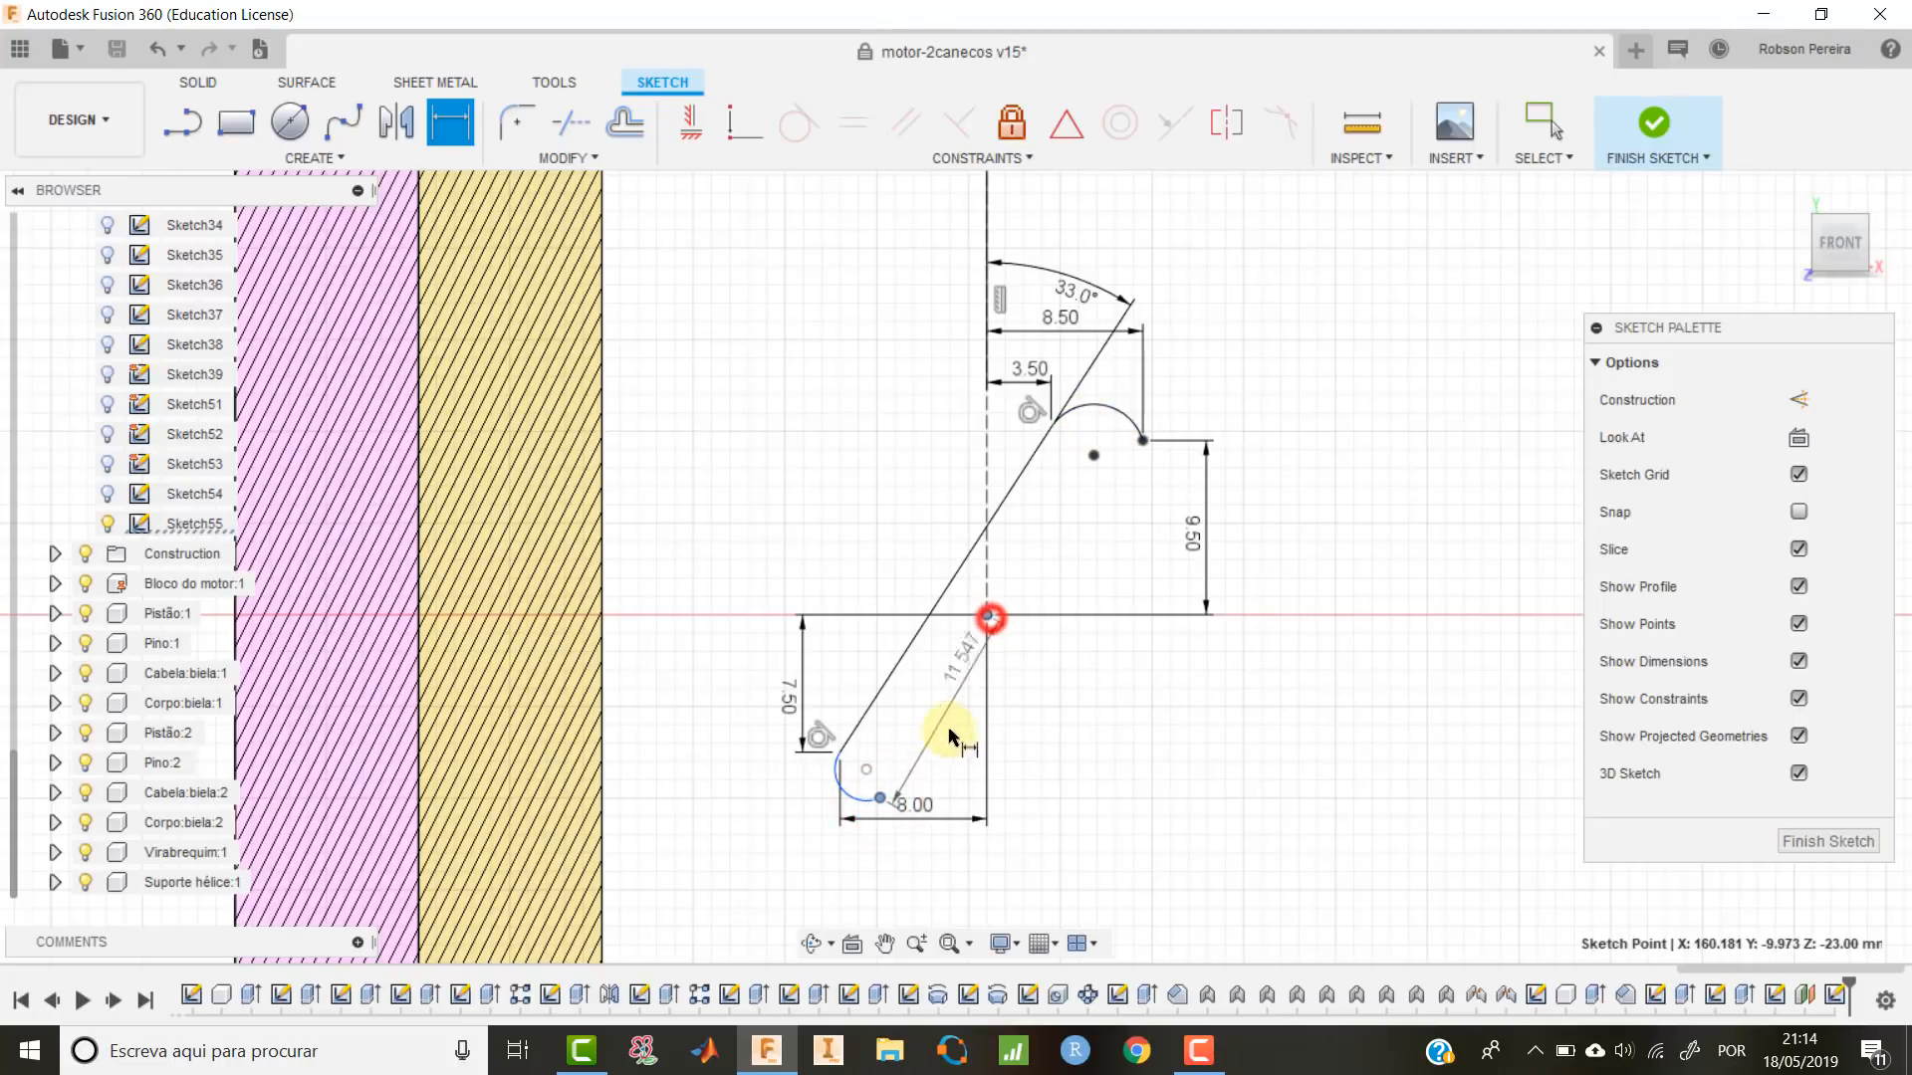
left_click(947, 875)
type("7")
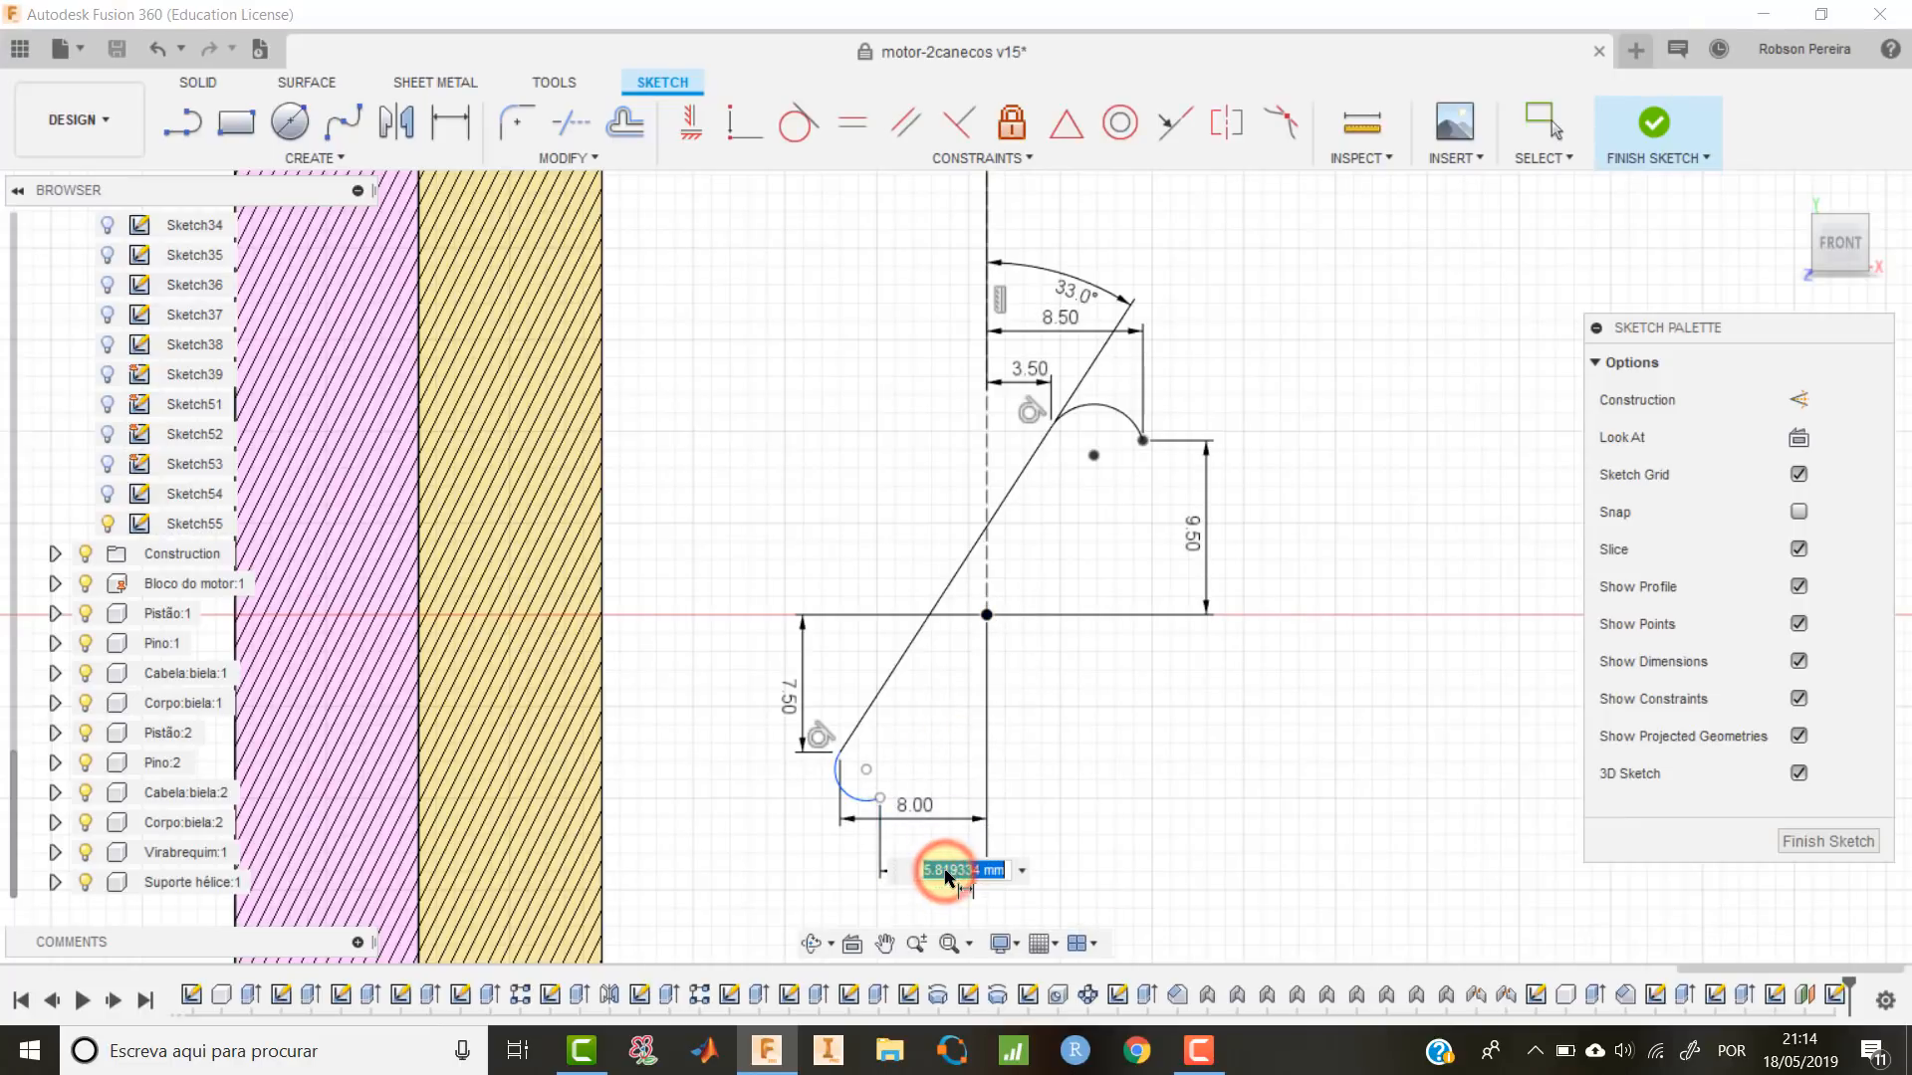
key("Return")
key("Escape")
Set the vertical distance from the lower arc's free endpoint to the projected axis point to 8.7 mm.
key("d")
left_click(858, 799)
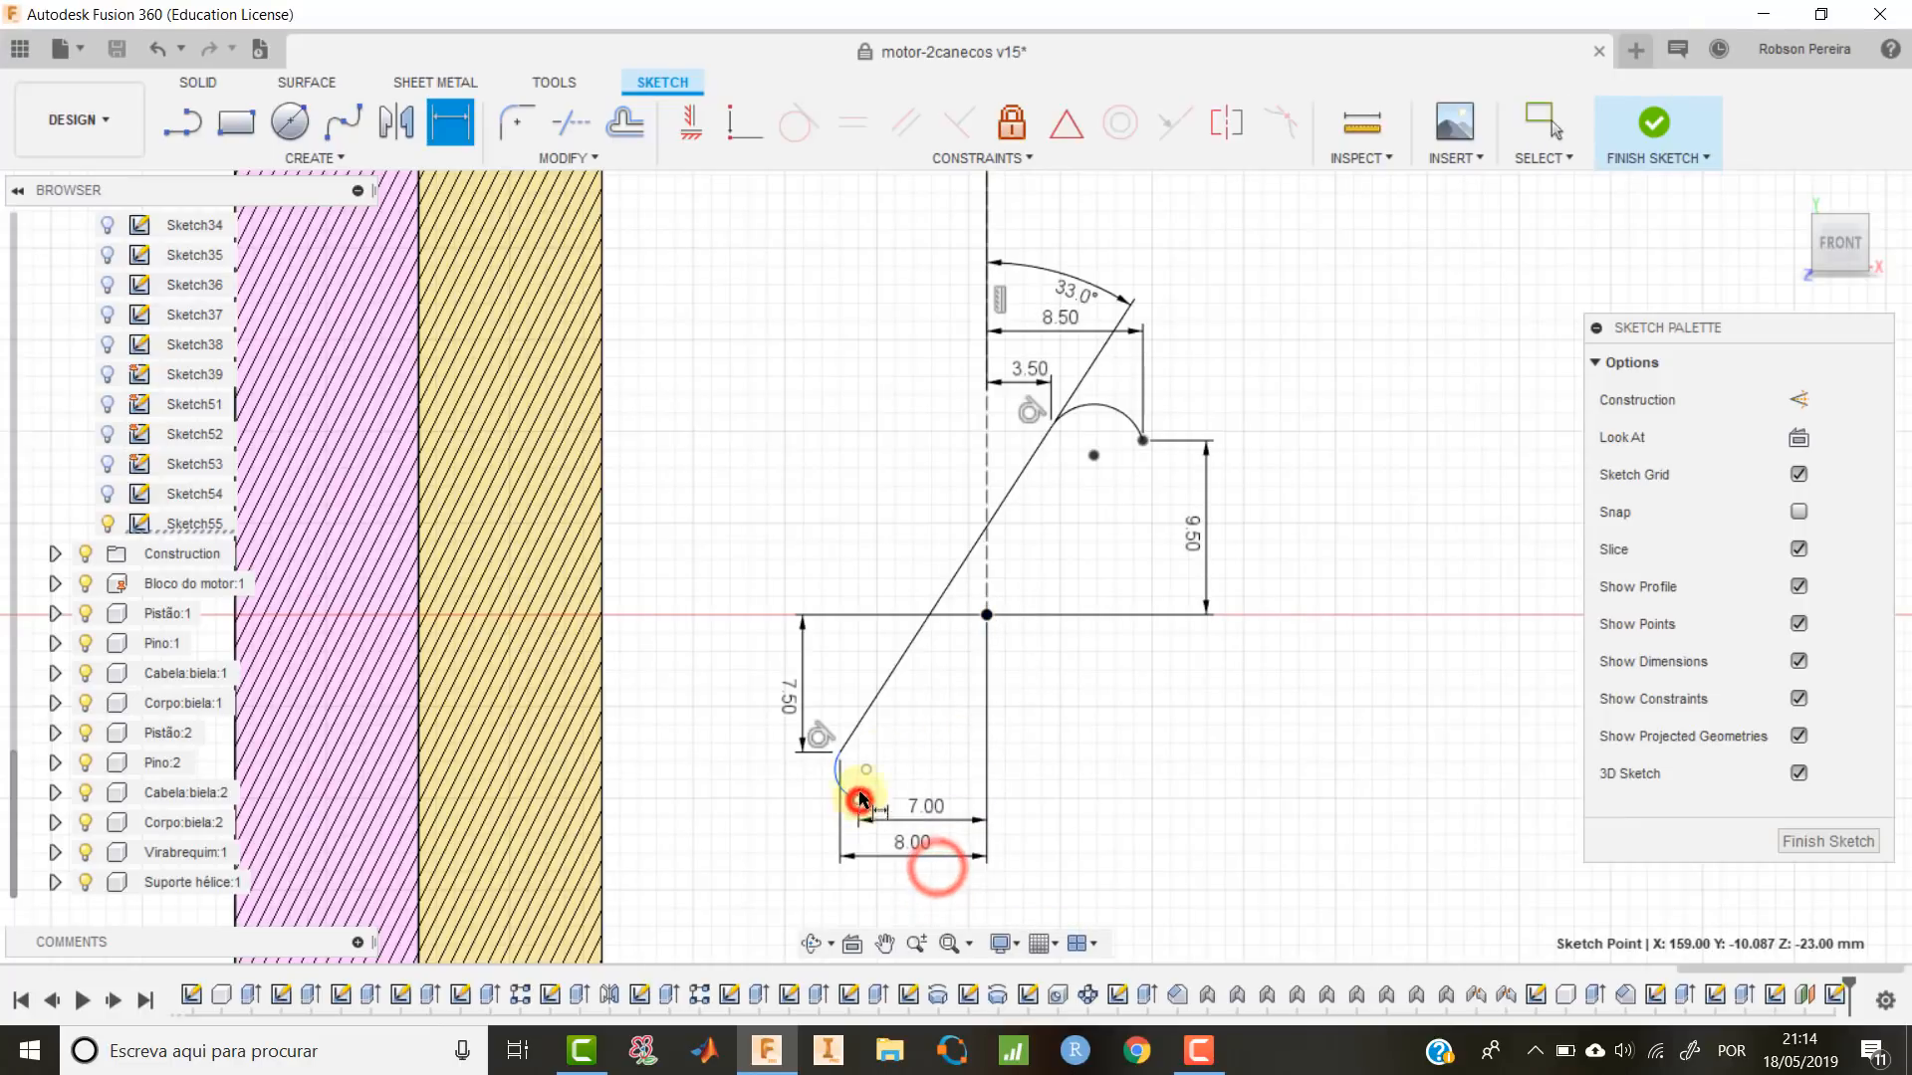
left_click(987, 615)
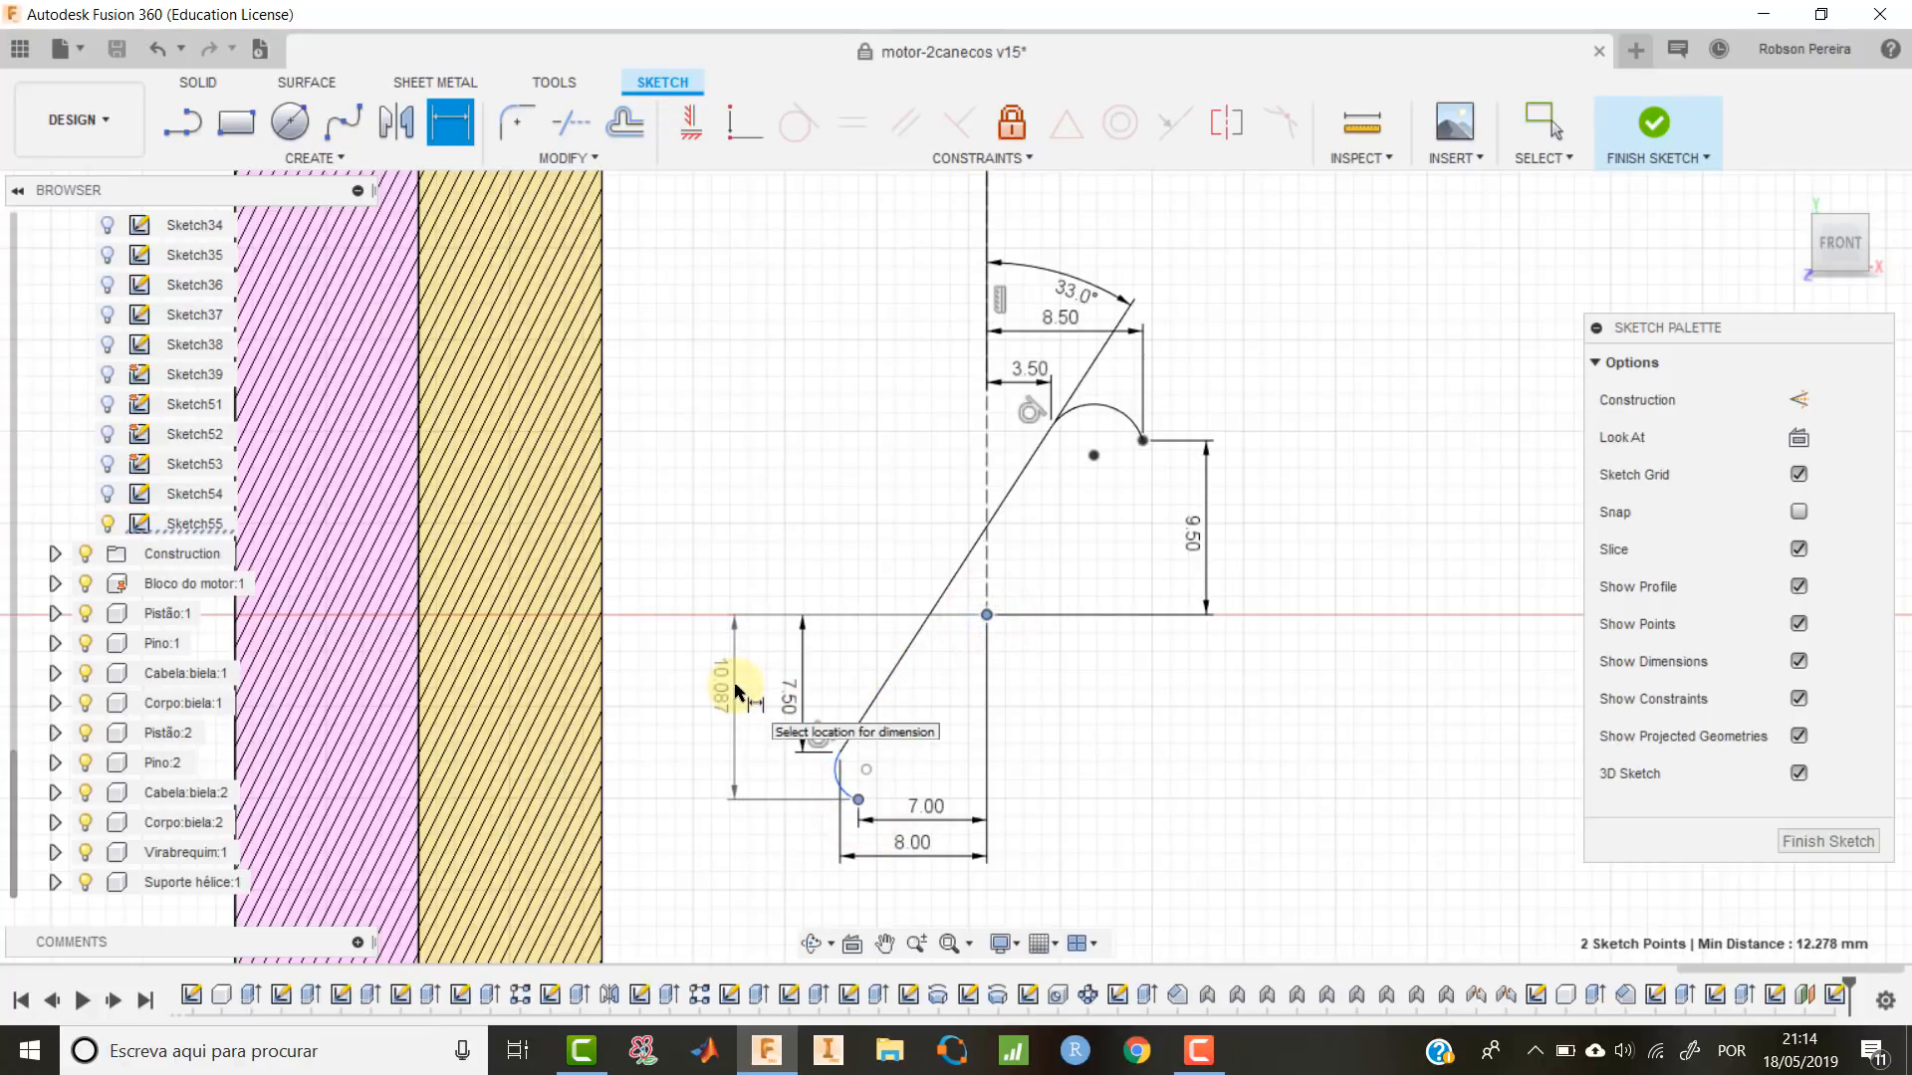
left_click(736, 687)
type("8")
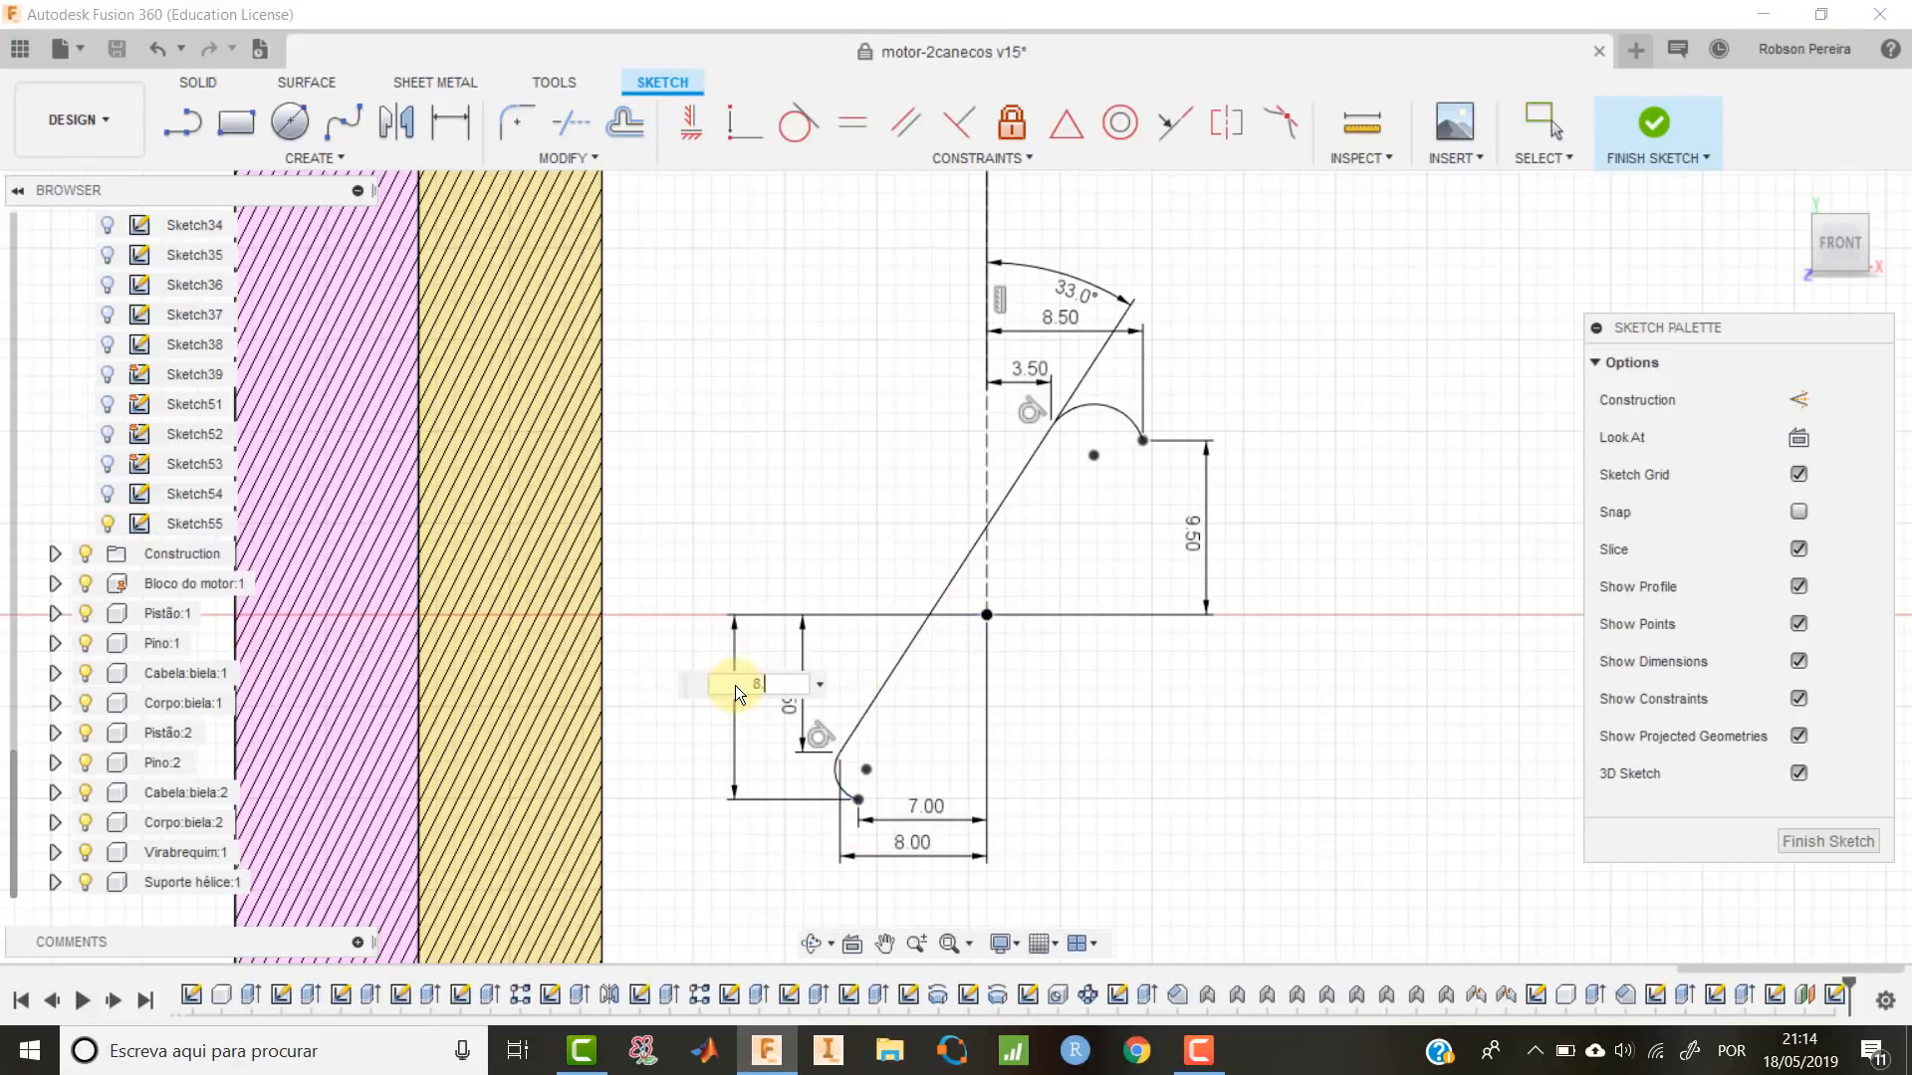
type(".7")
key("Return")
key("Escape")
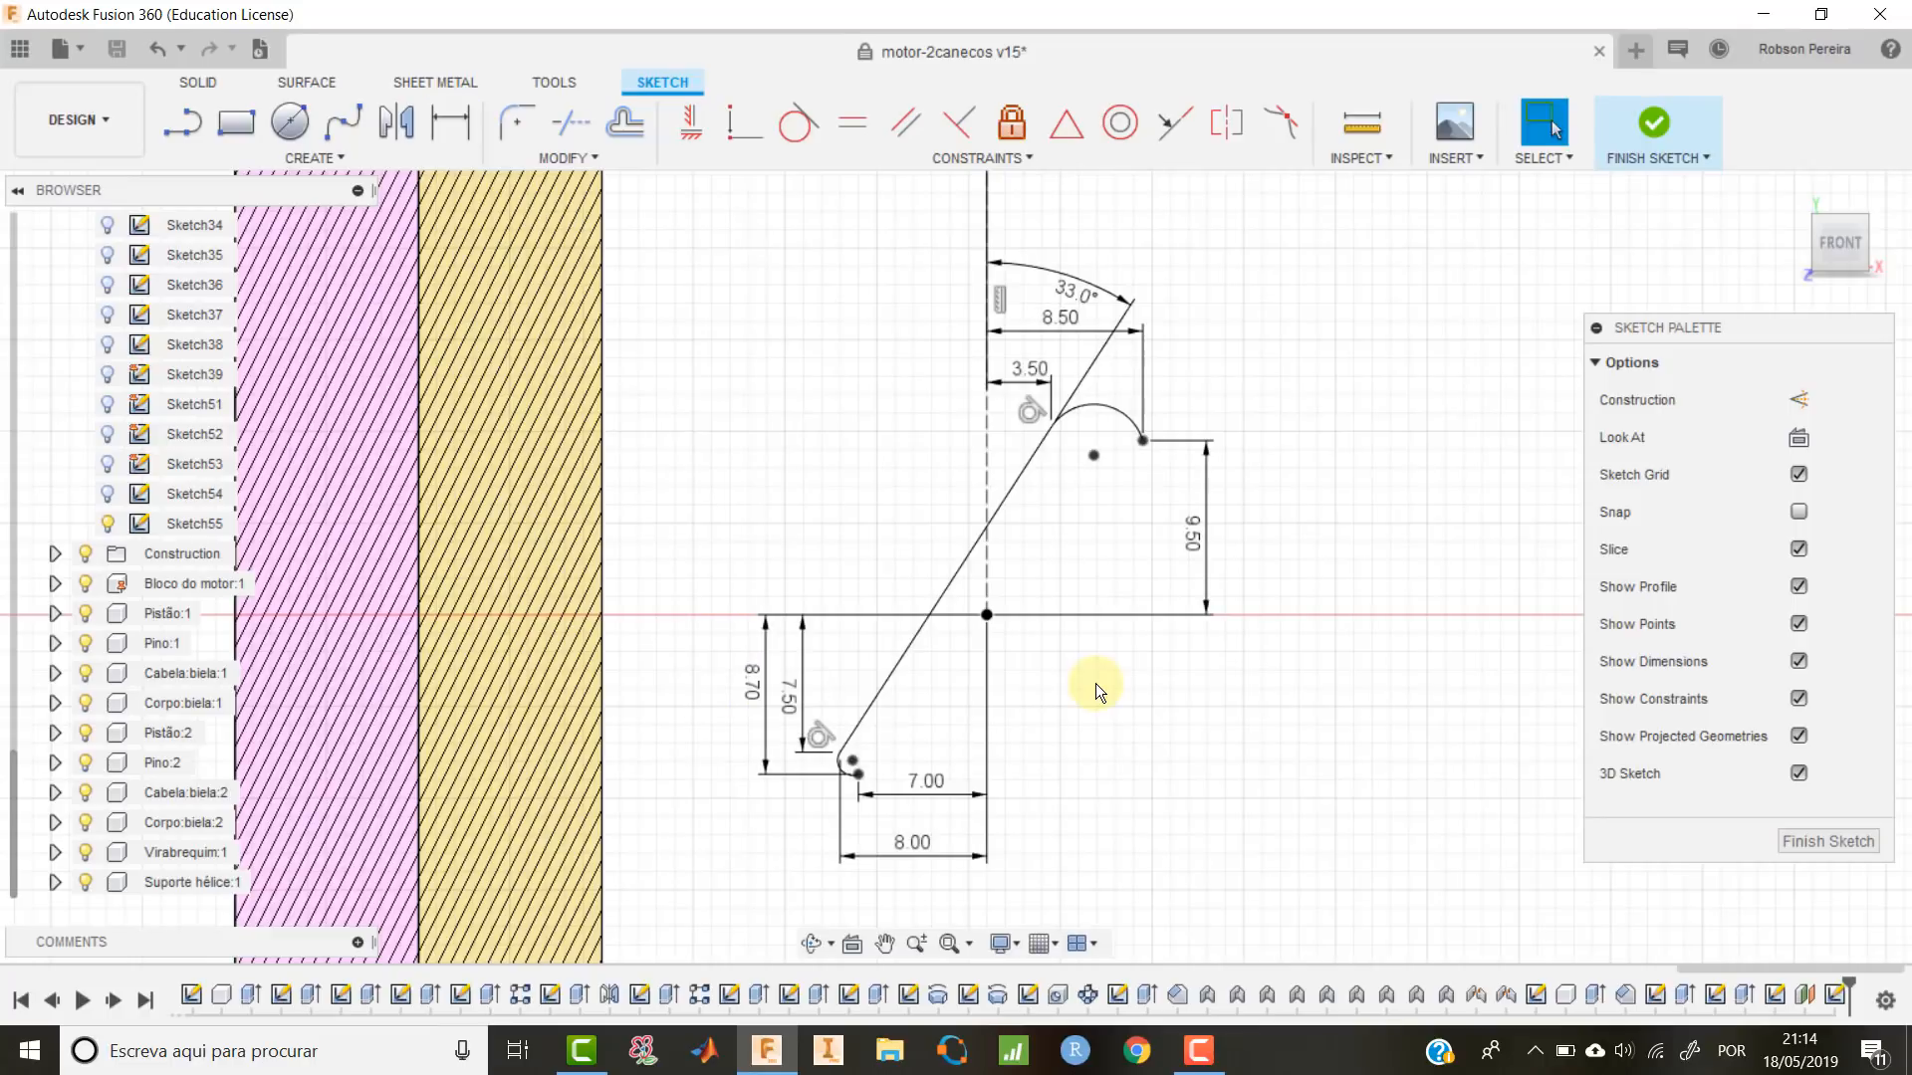
Close the blade profile with a fit point spline from the lower arc's free endpoint to the upper arc's free endpoint.
left_click(342, 159)
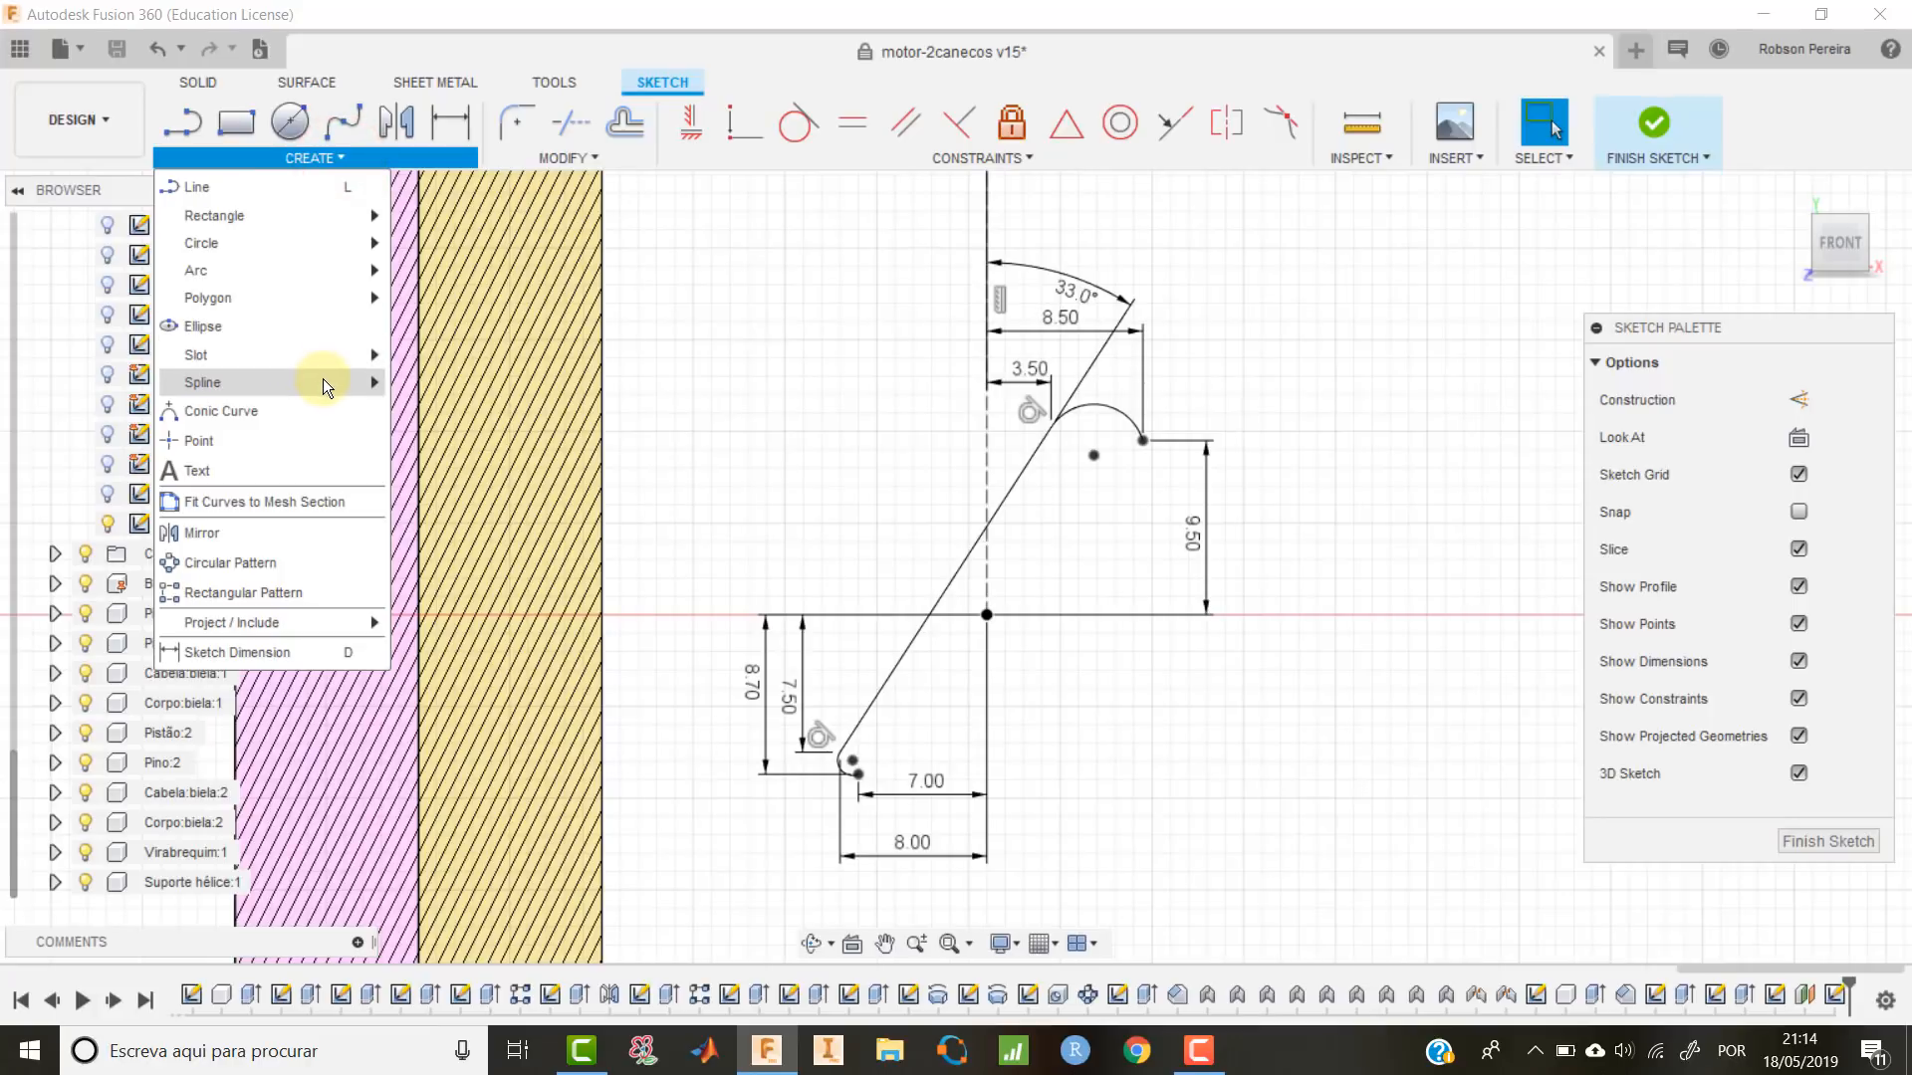
left_click(323, 382)
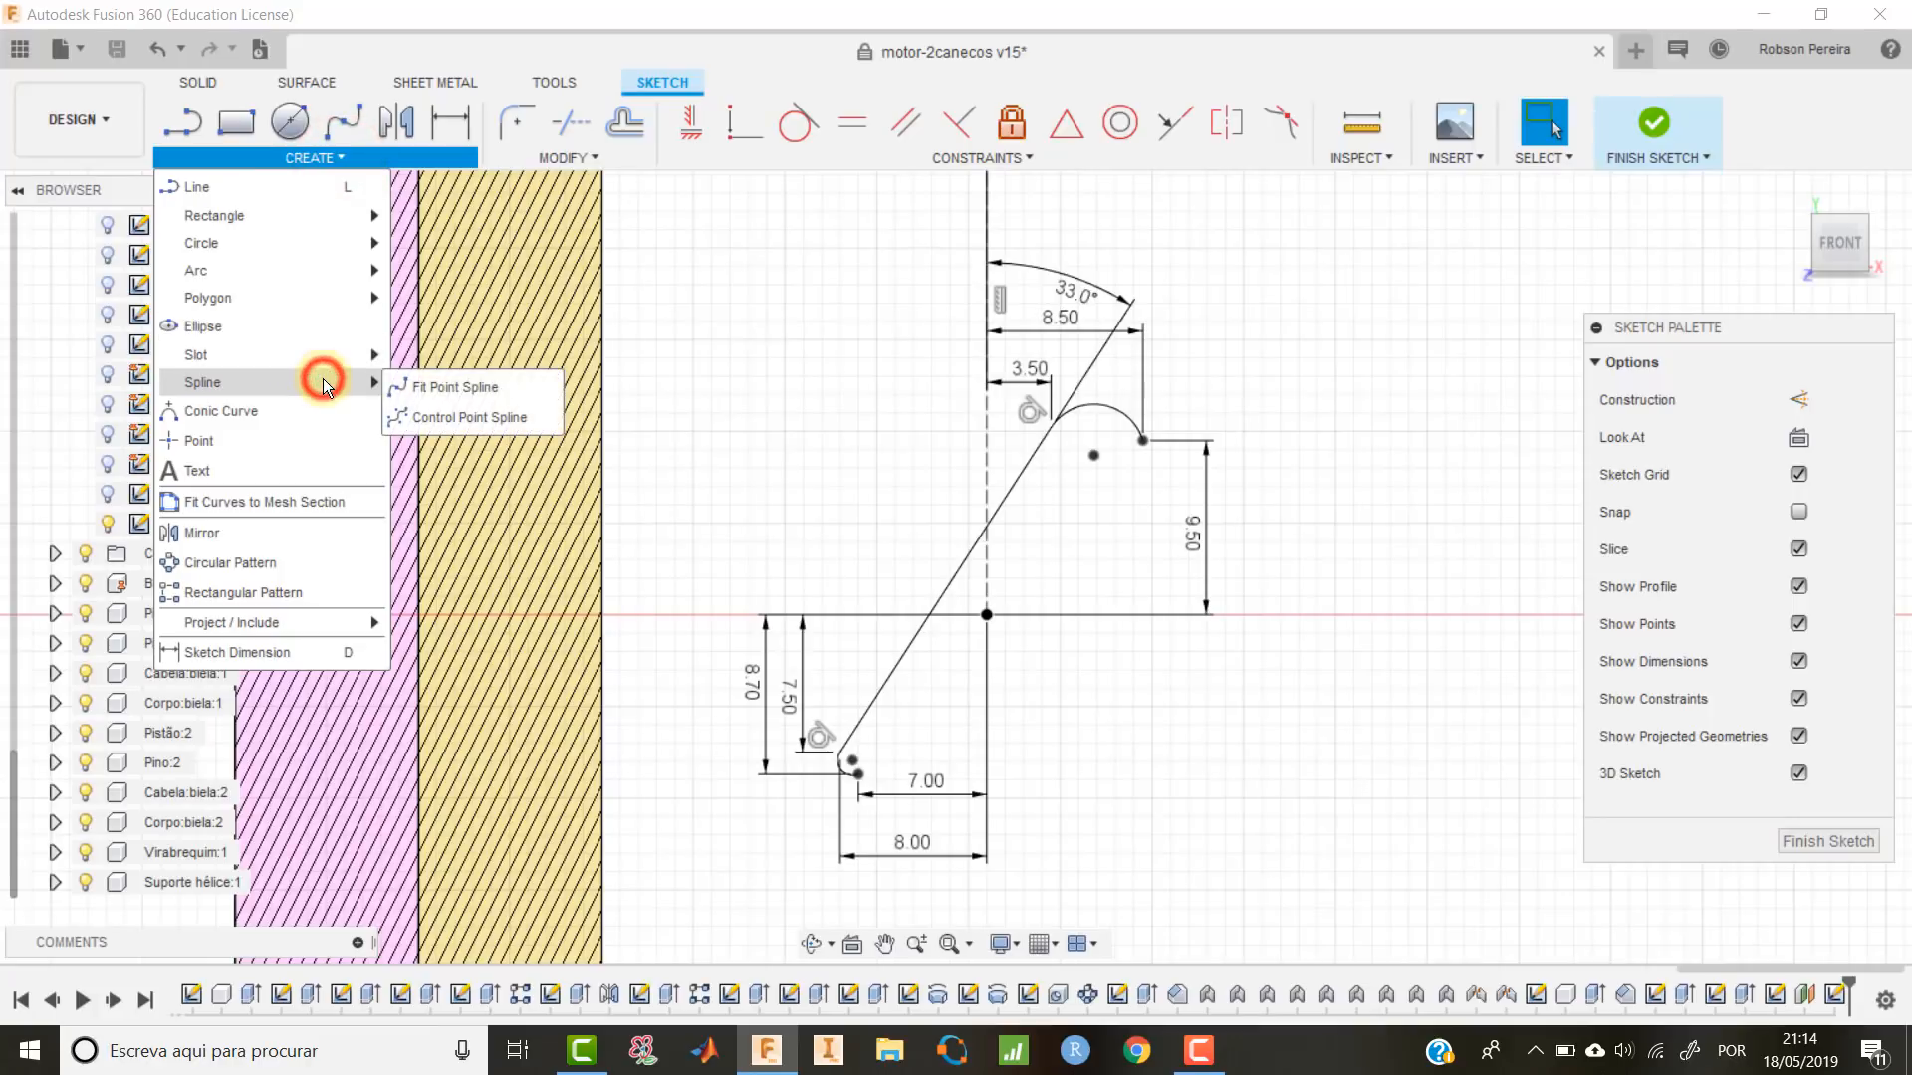
left_click(432, 388)
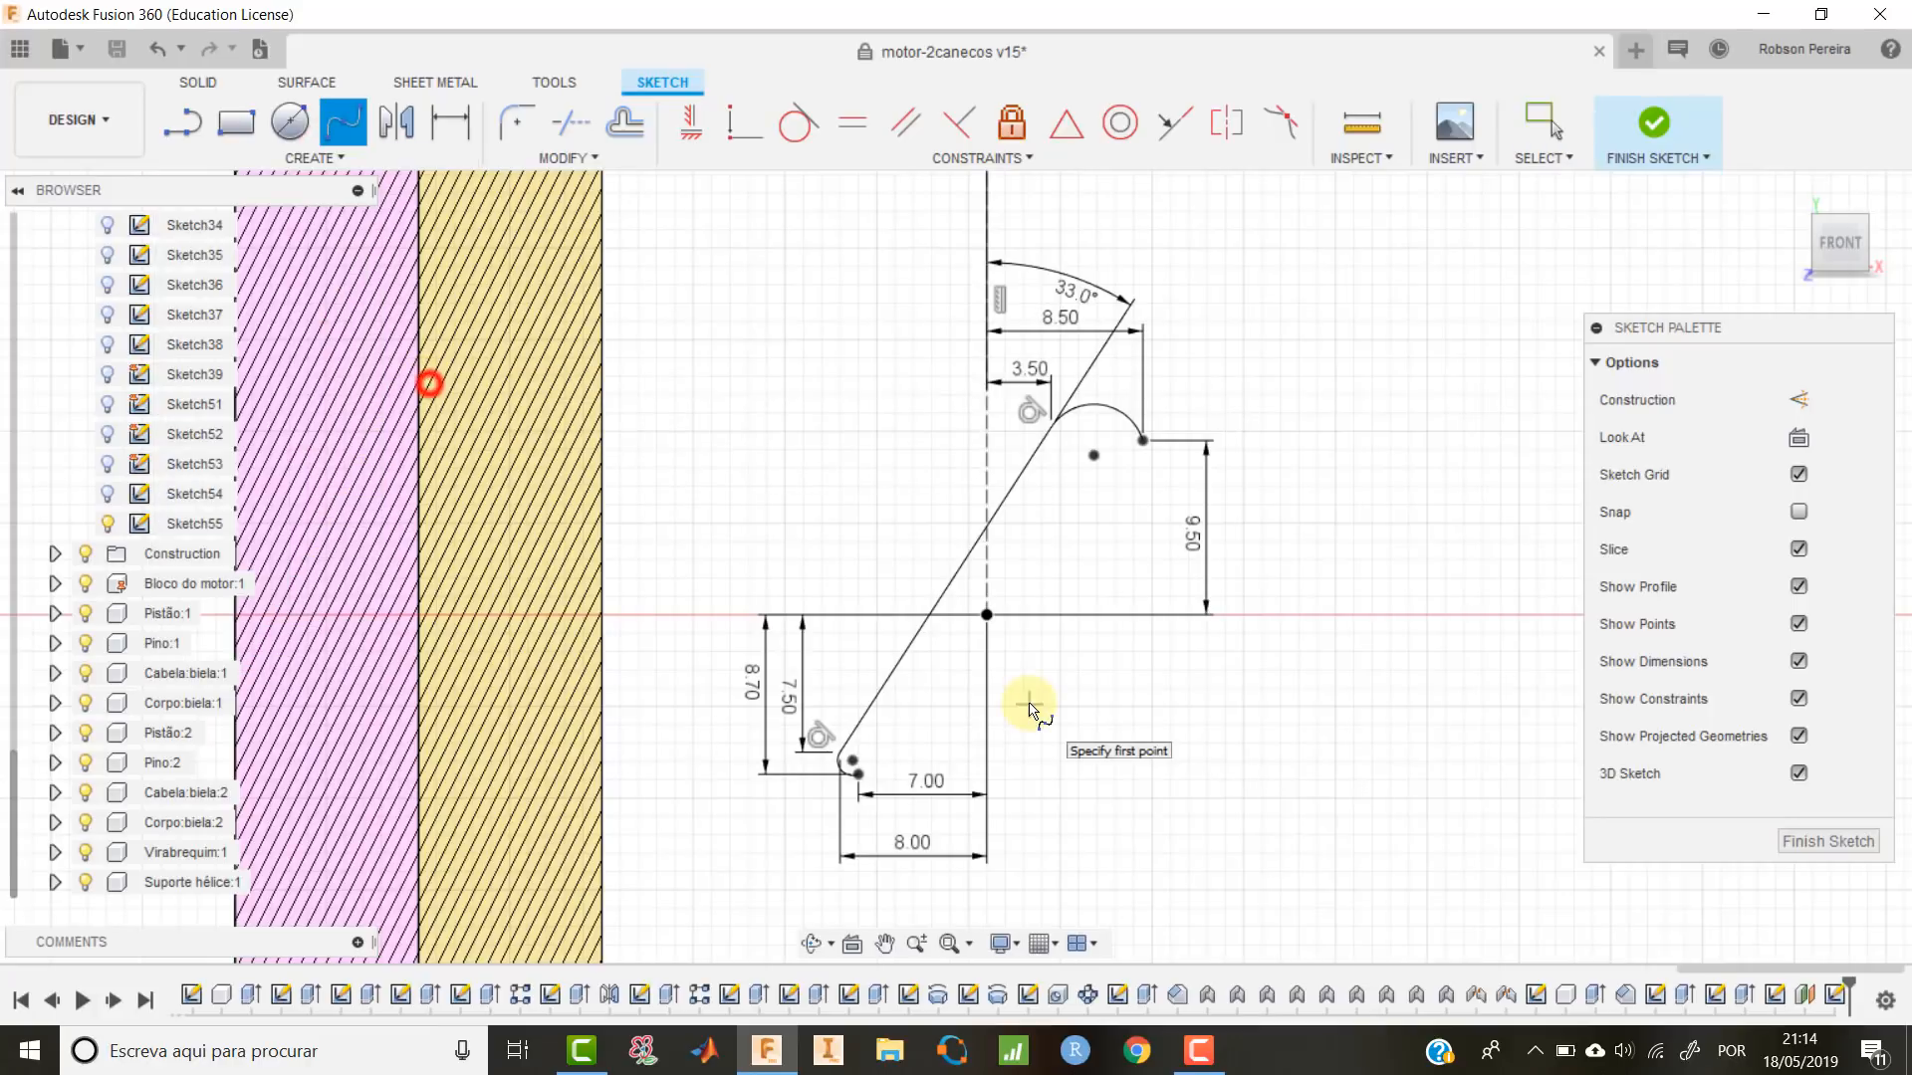
left_click(860, 777)
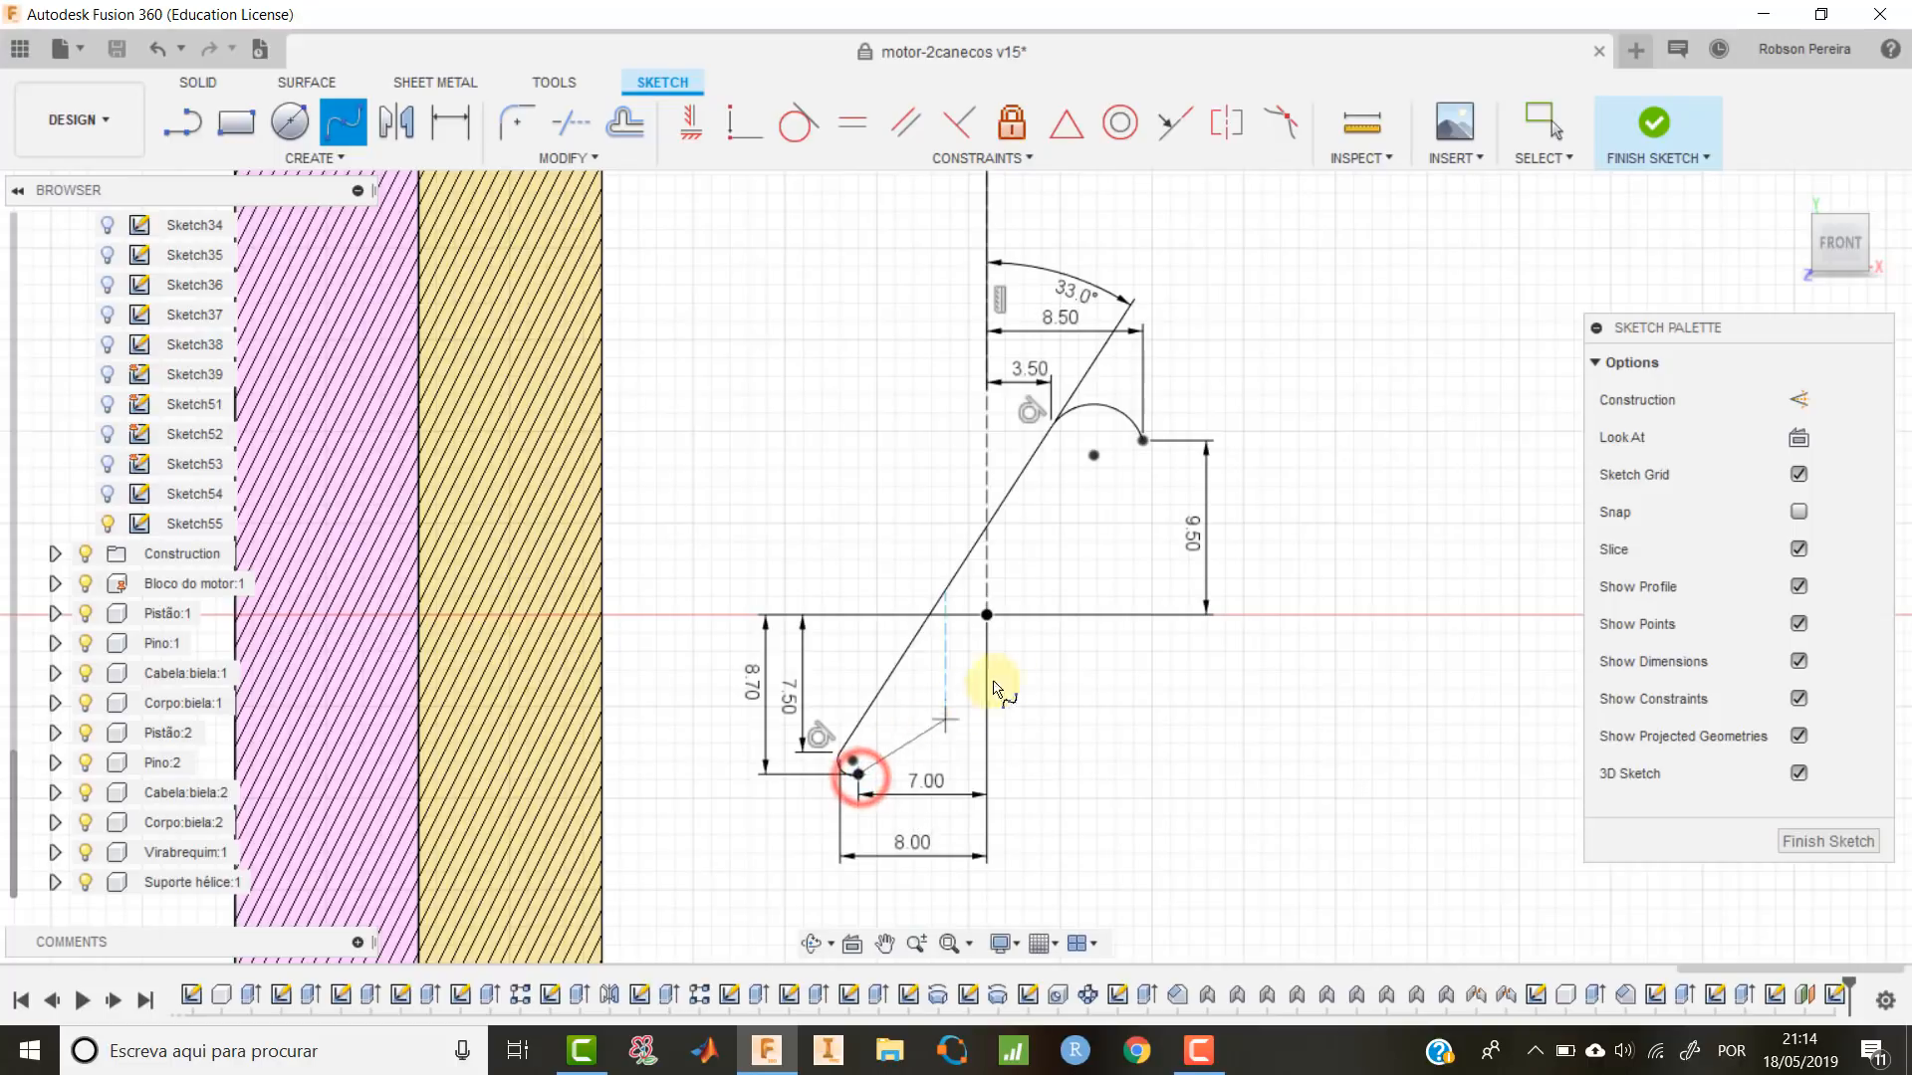
left_click(1145, 443)
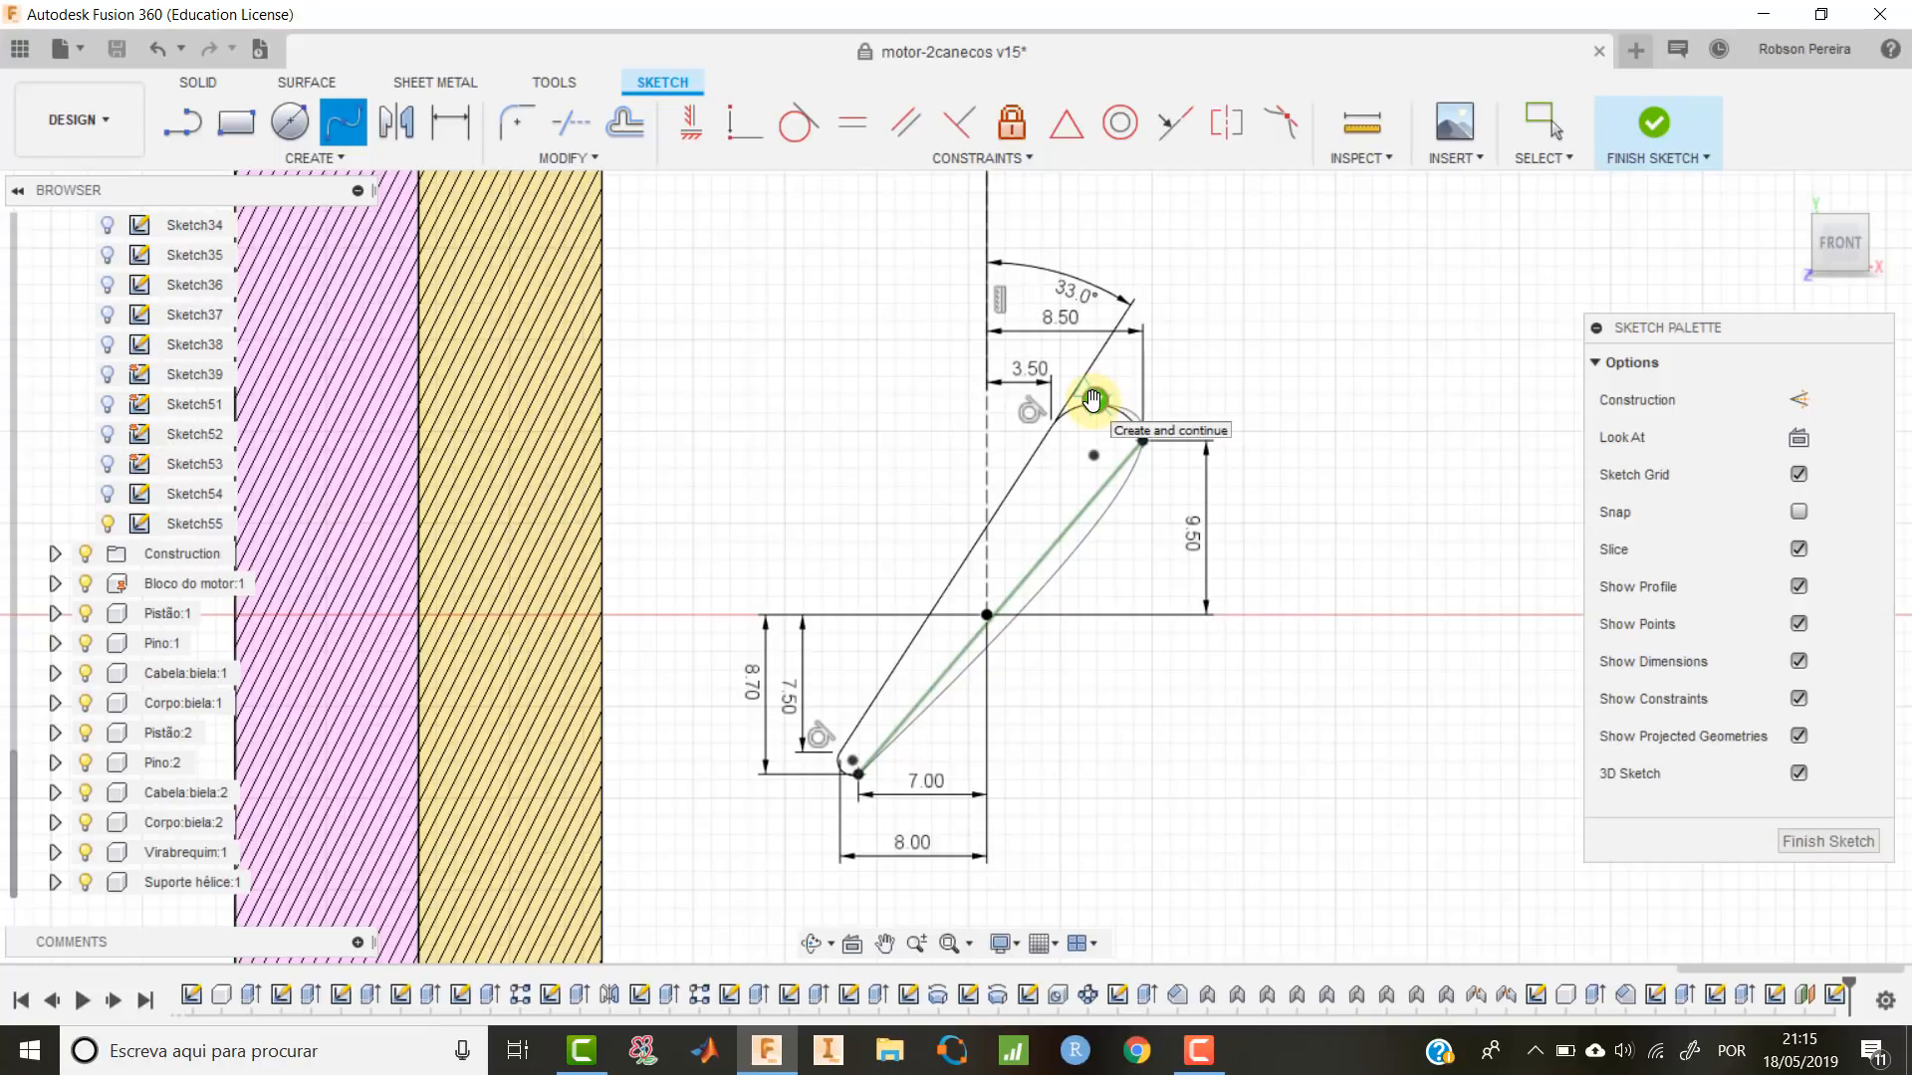
left_click(1092, 402)
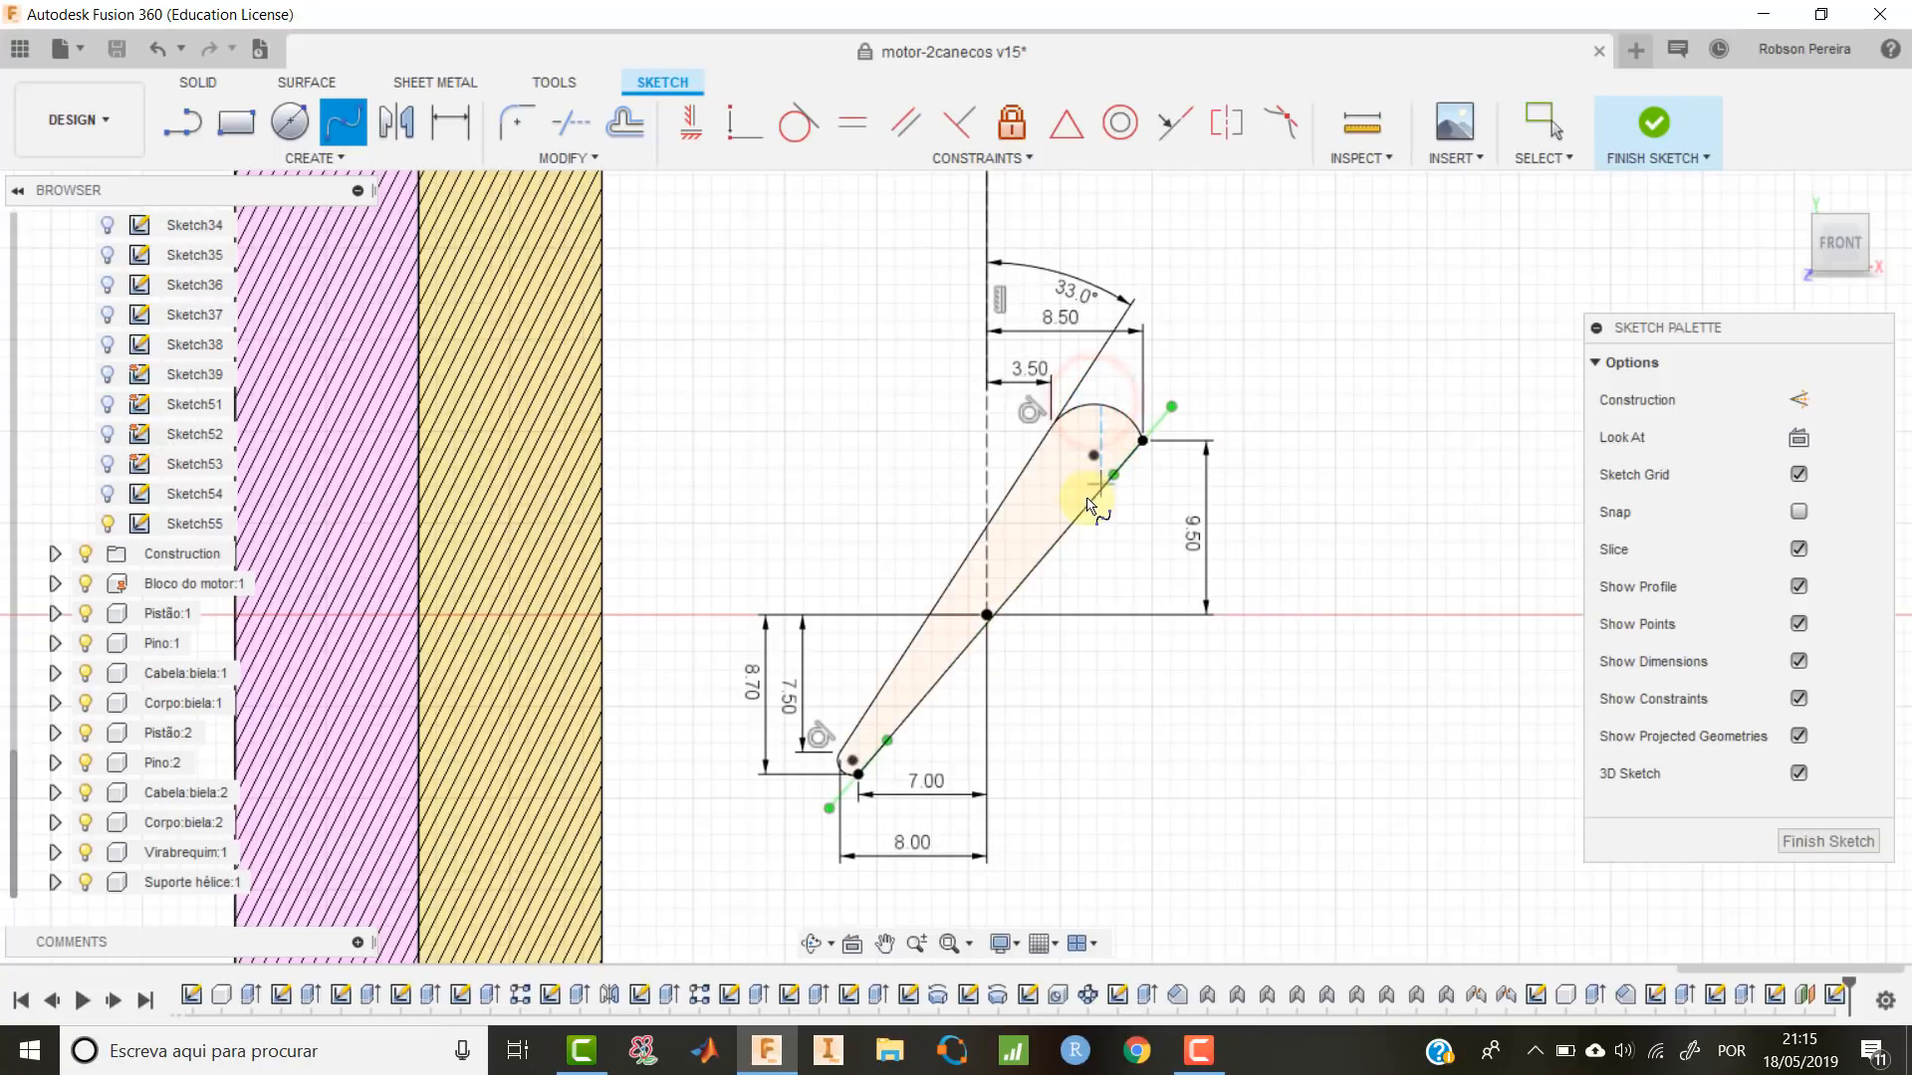
Apply a tangent constraint between the upper arc and the spline.
left_click(797, 129)
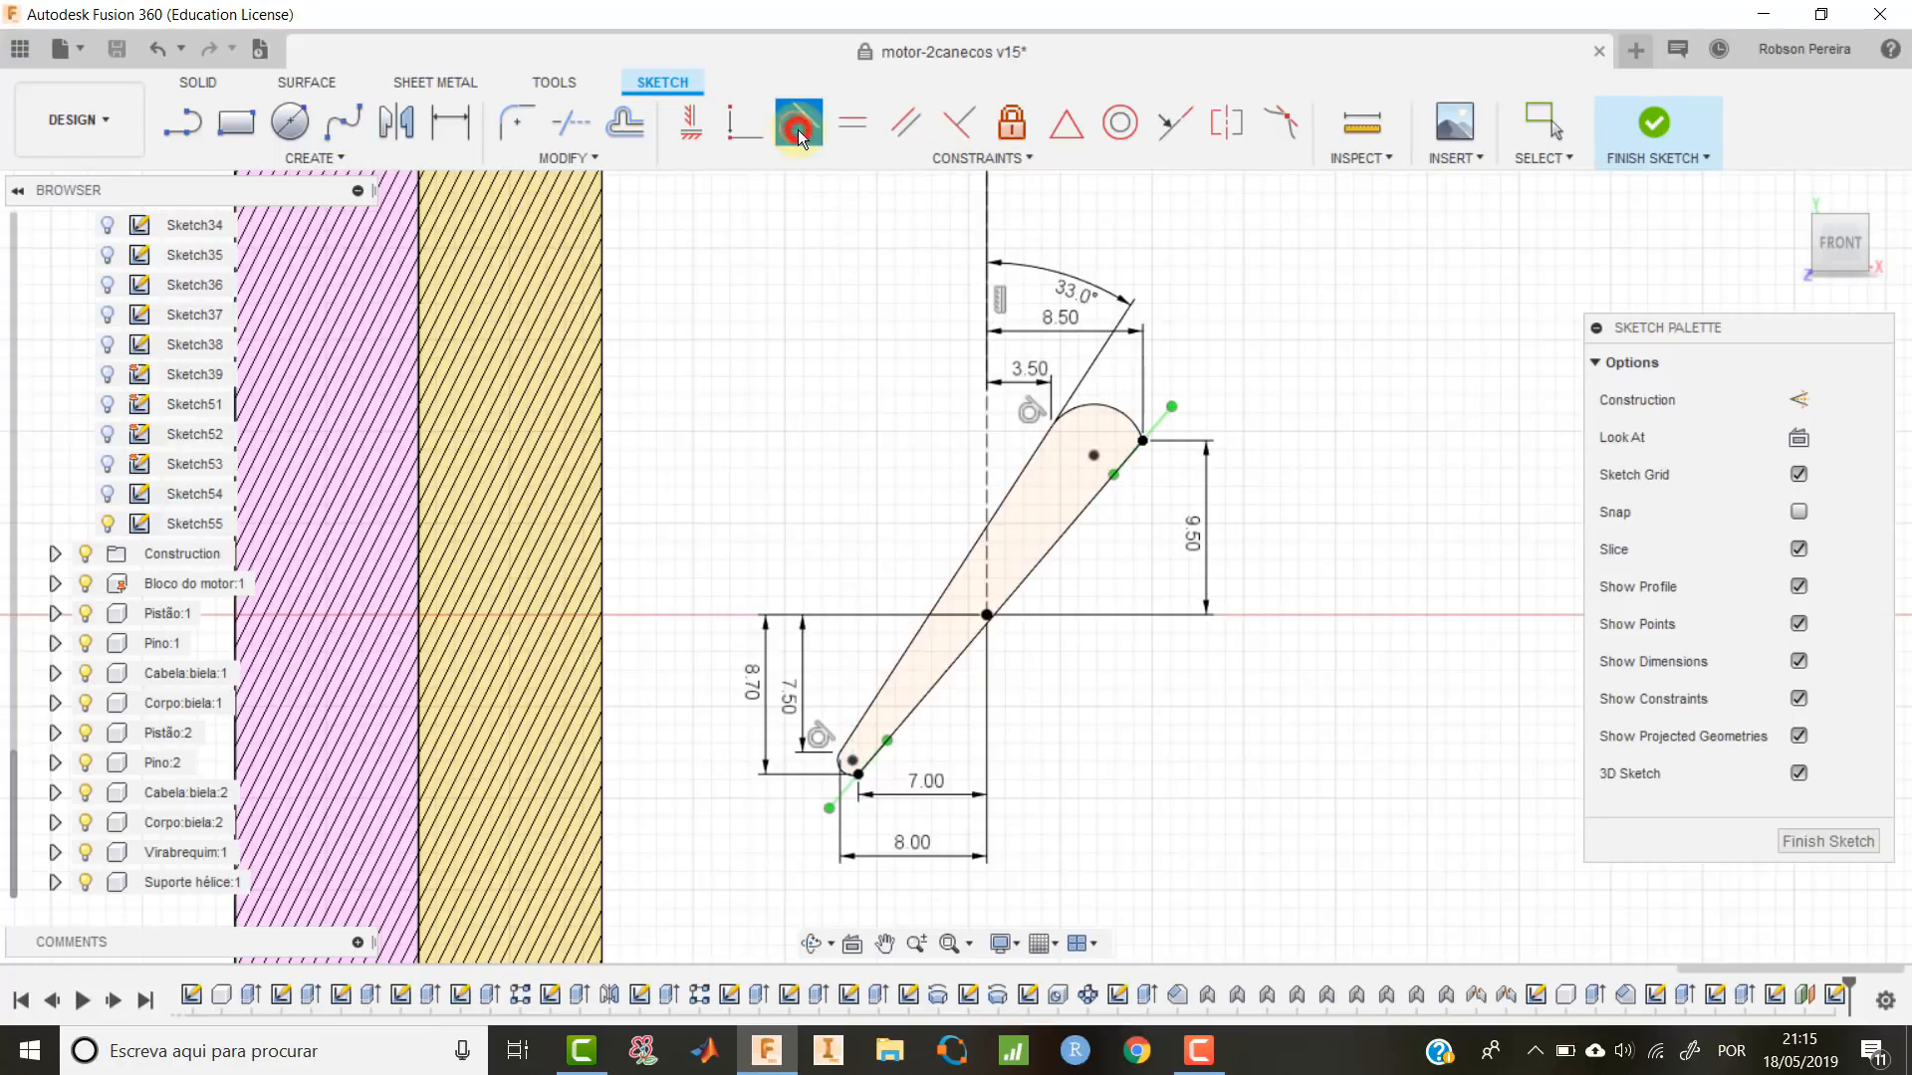
scroll(1143, 339, "up", 5)
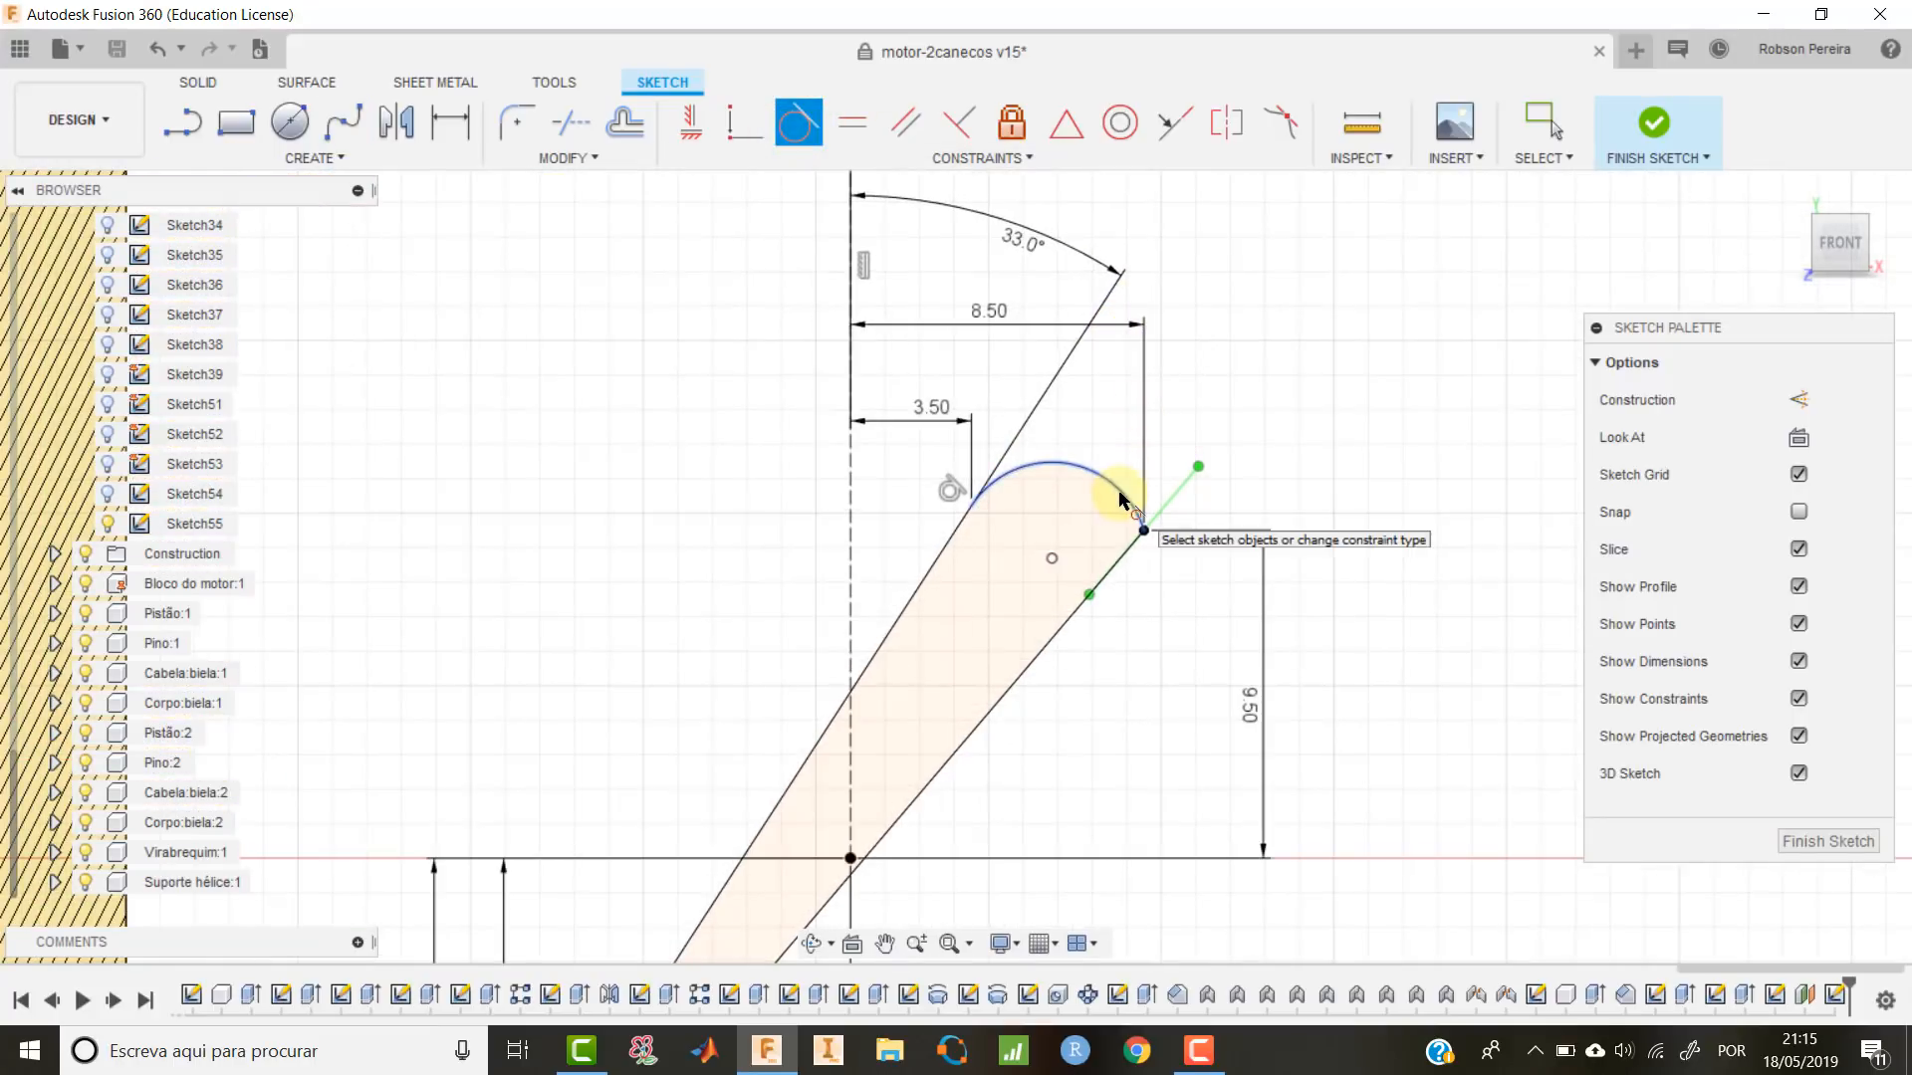
left_click(1118, 495)
left_click(1069, 620)
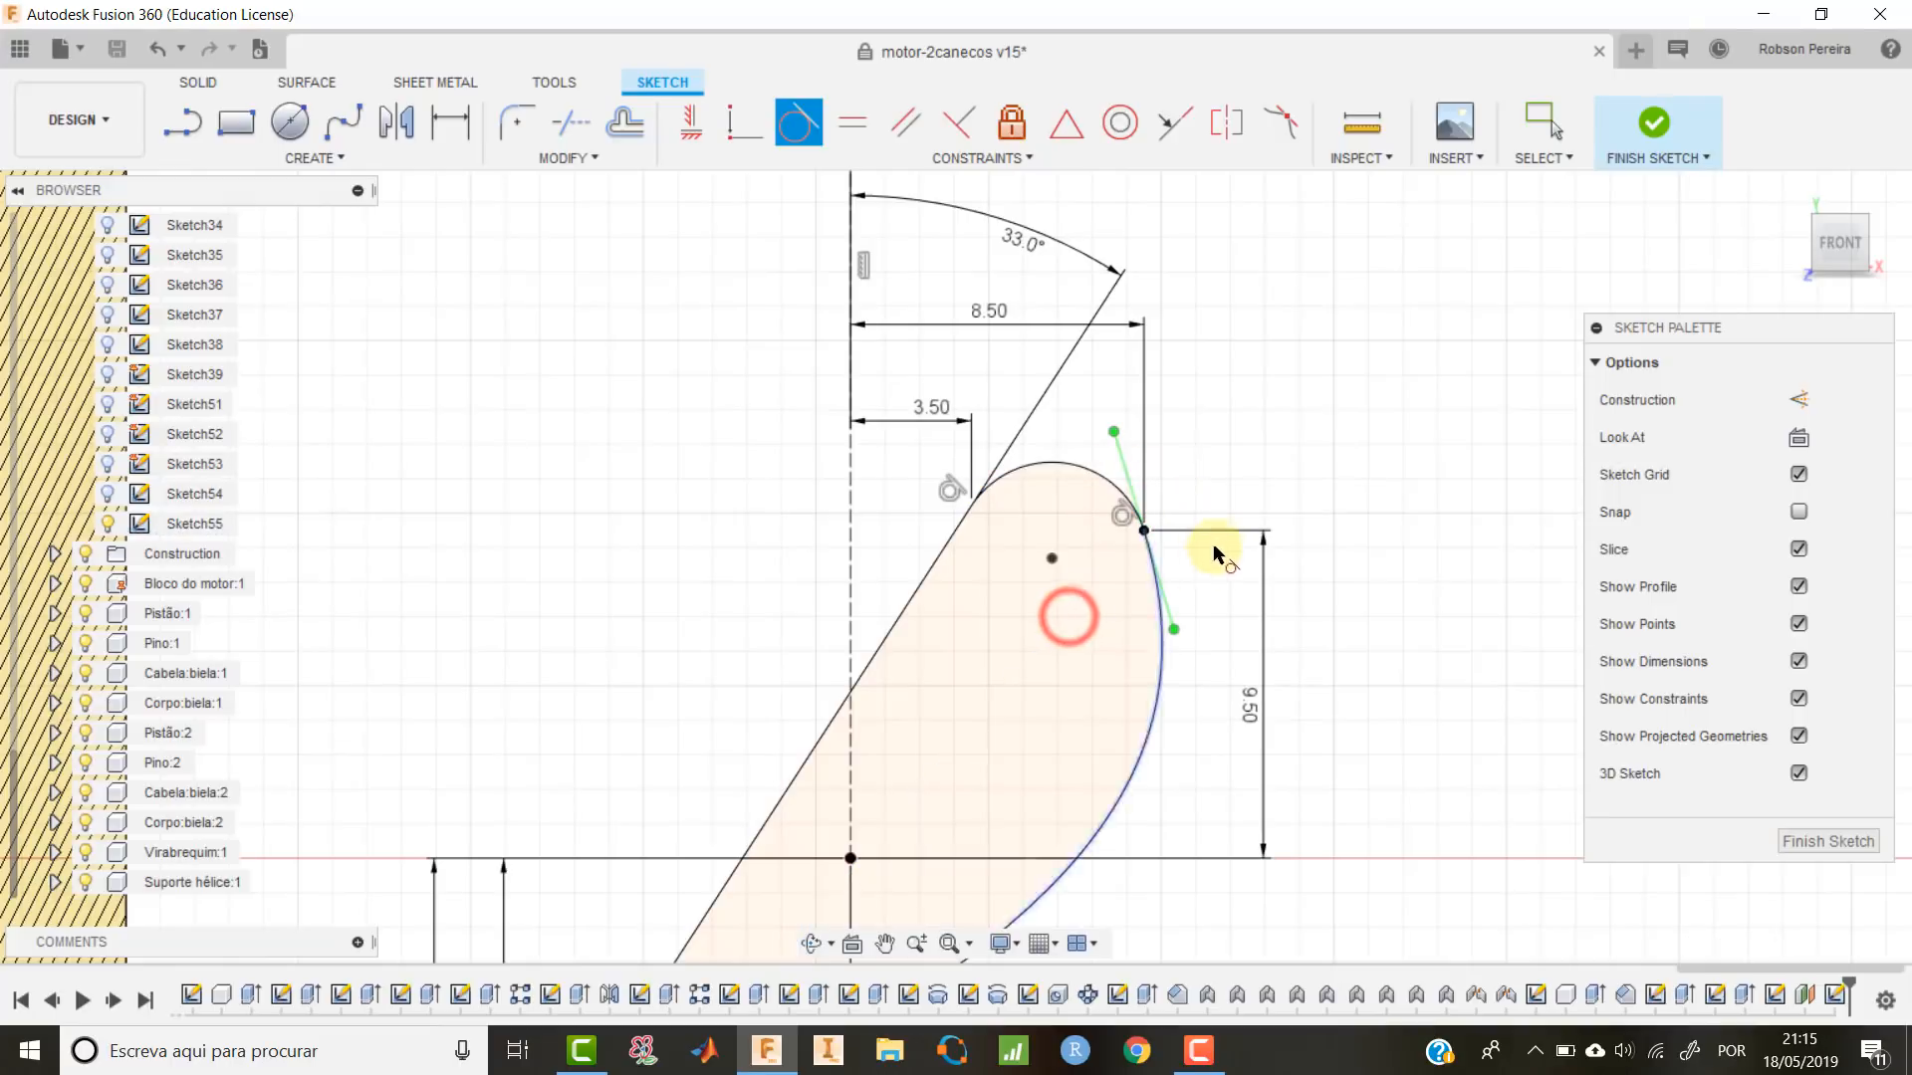
Make the spline tangent to the small lower arc and finish the blade profile sketch.
scroll(1217, 542, "down", 5)
scroll(1048, 724, "up", 2)
scroll(1048, 724, "up", 5)
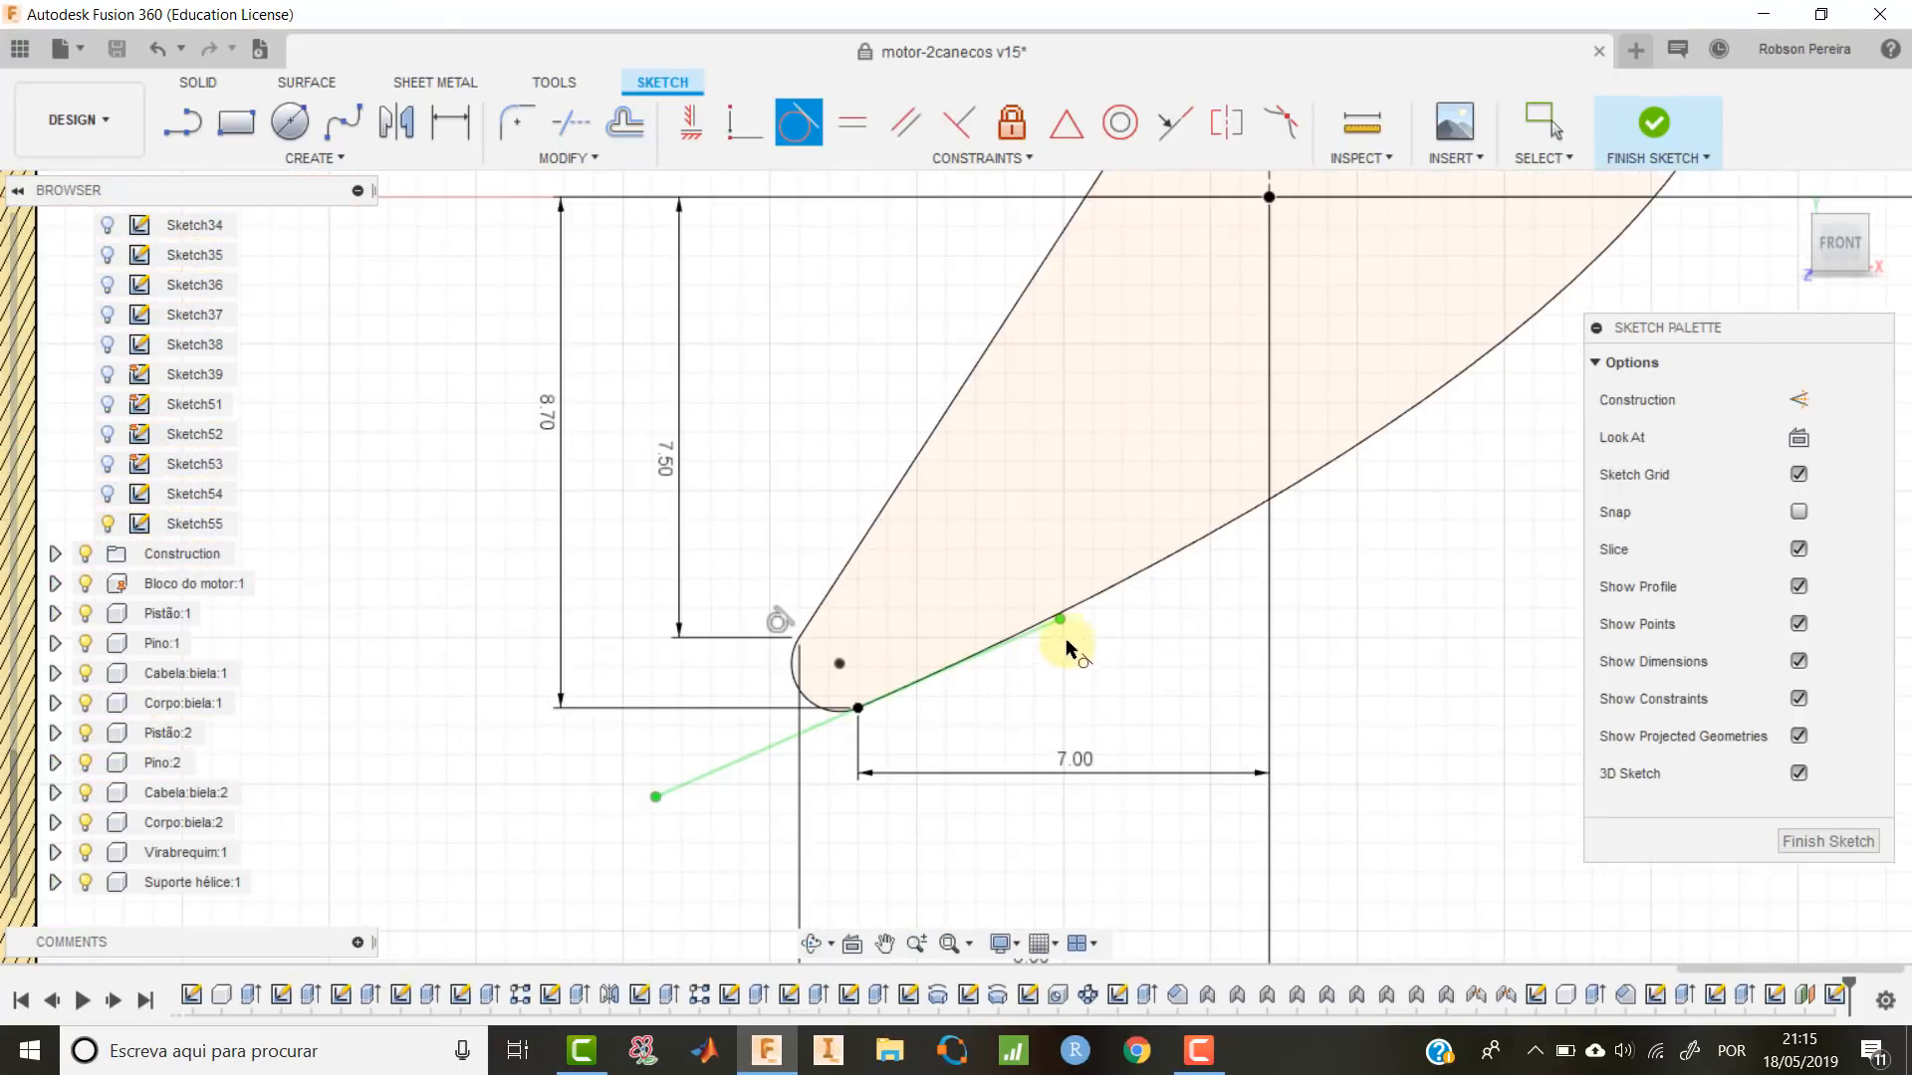
left_click(1091, 596)
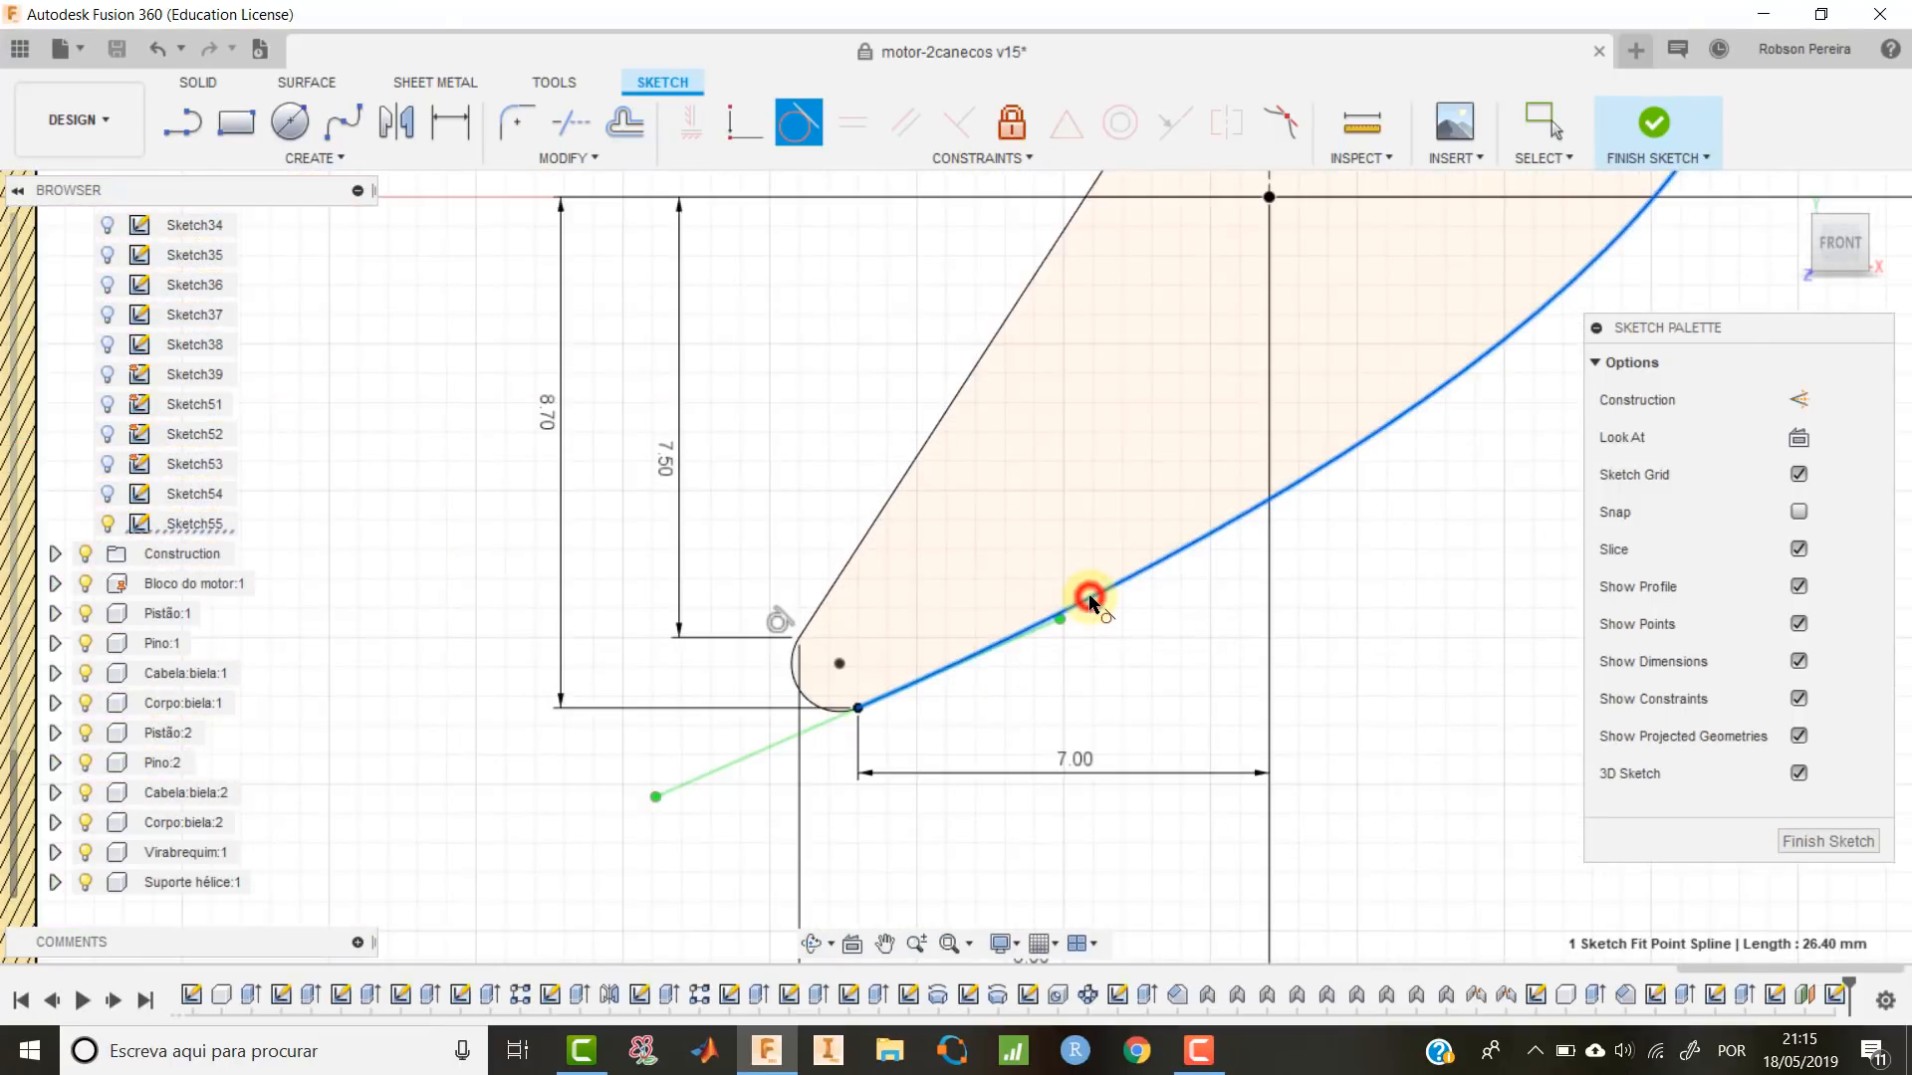
left_click(807, 702)
scroll(948, 734, "down", 5)
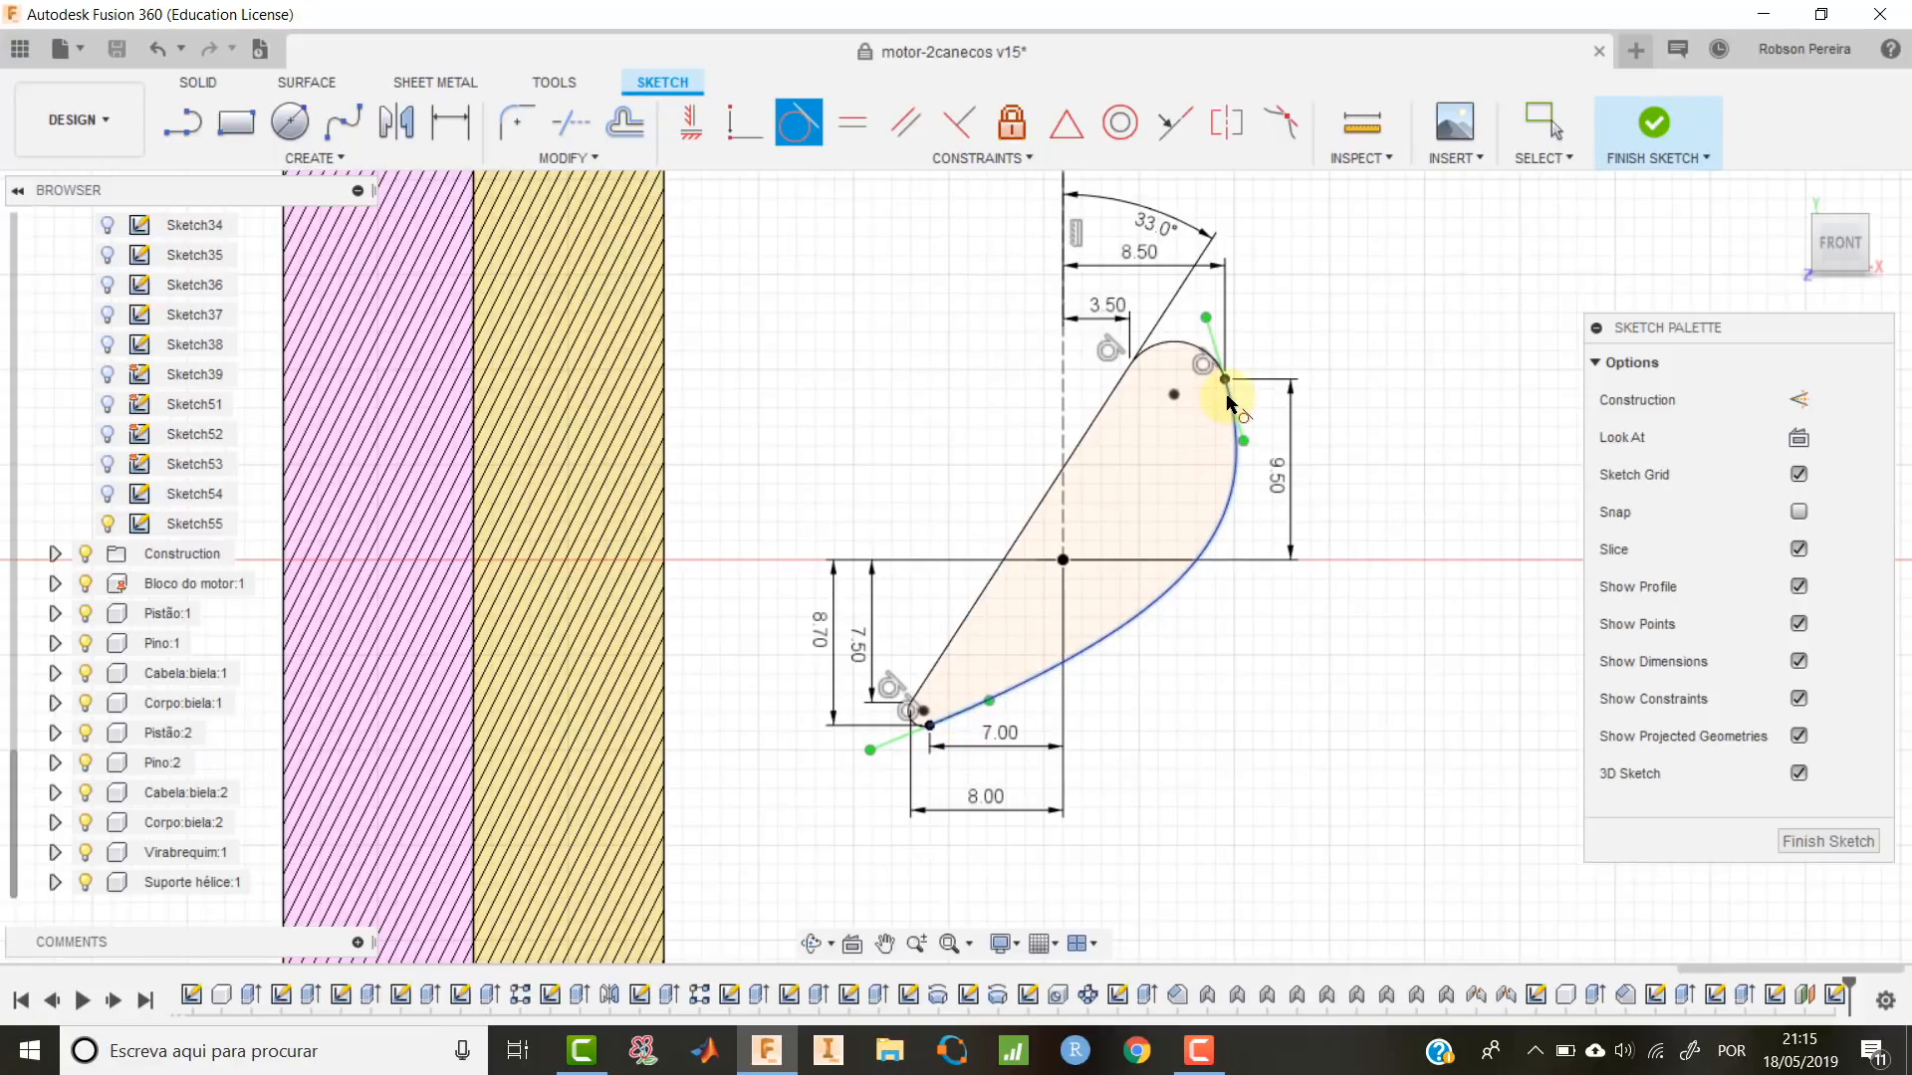
scroll(1294, 557, "down", 3)
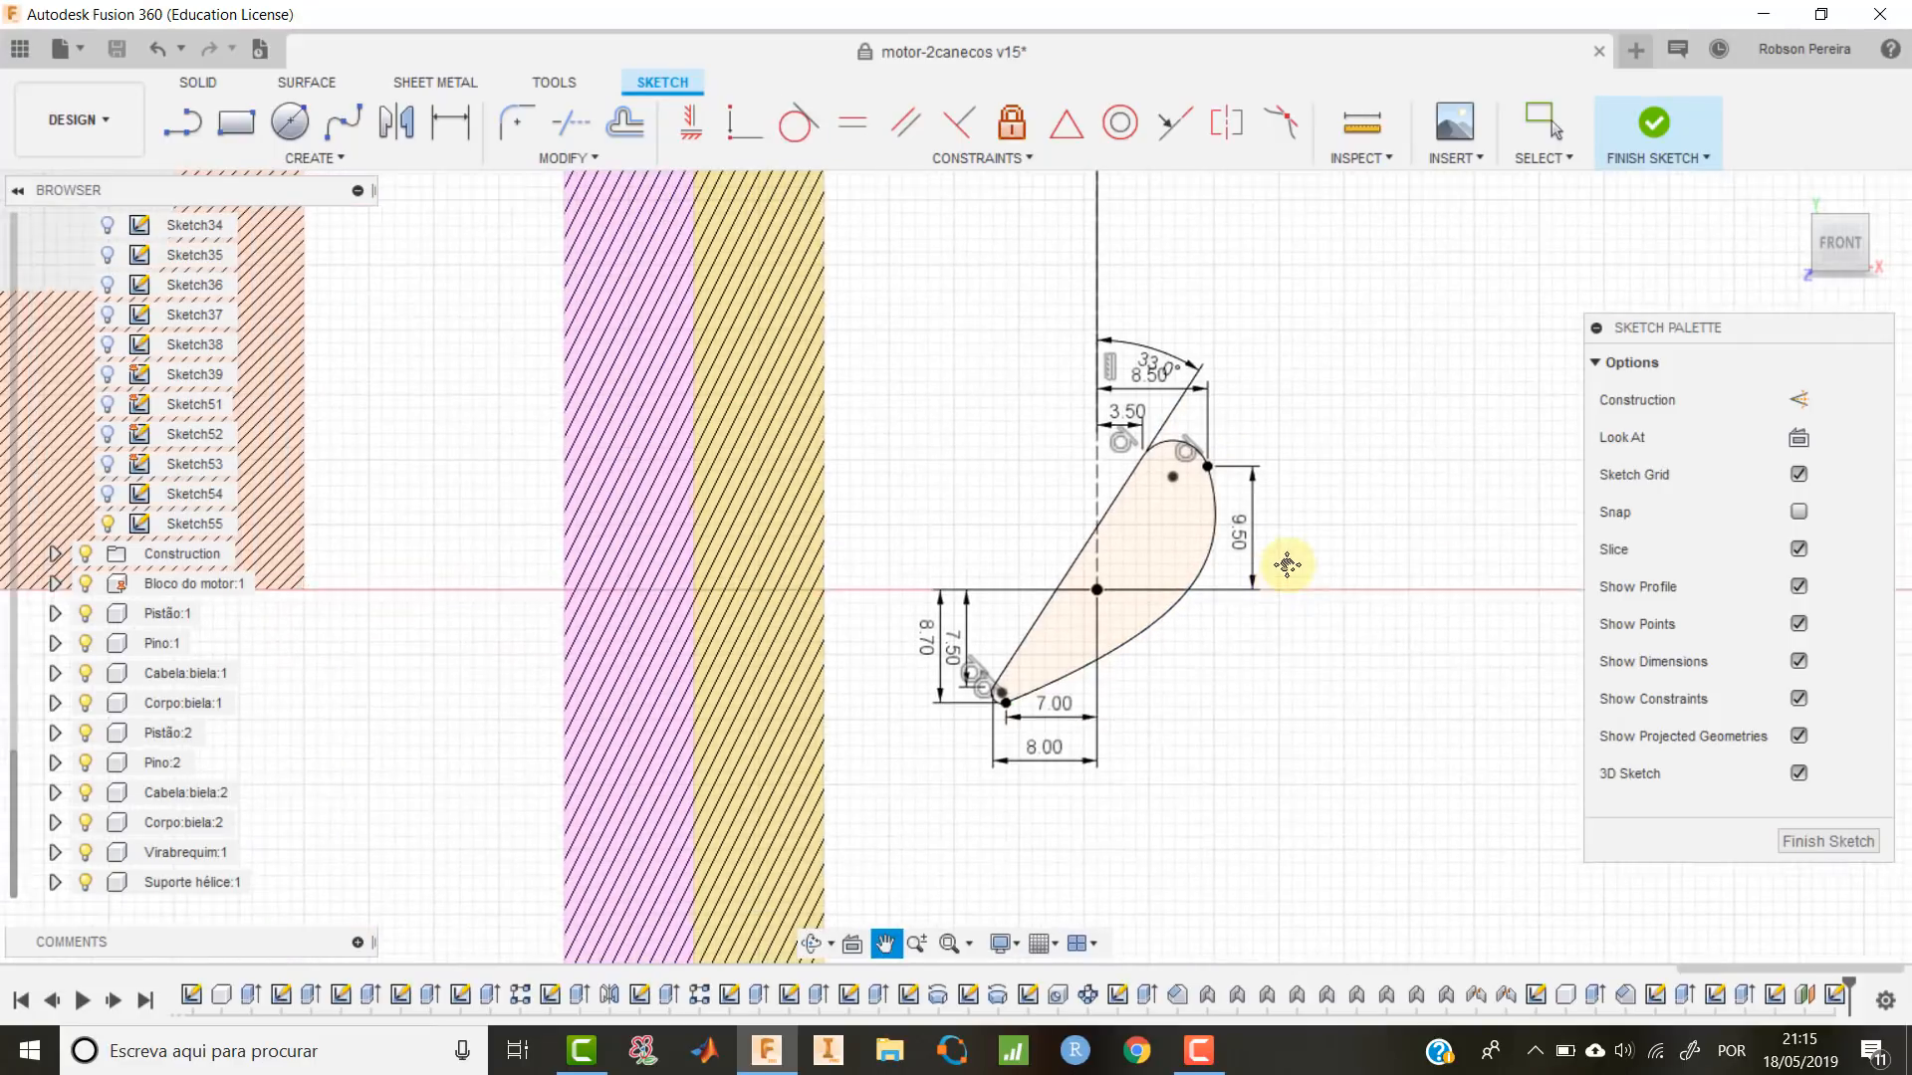
left_click(1650, 122)
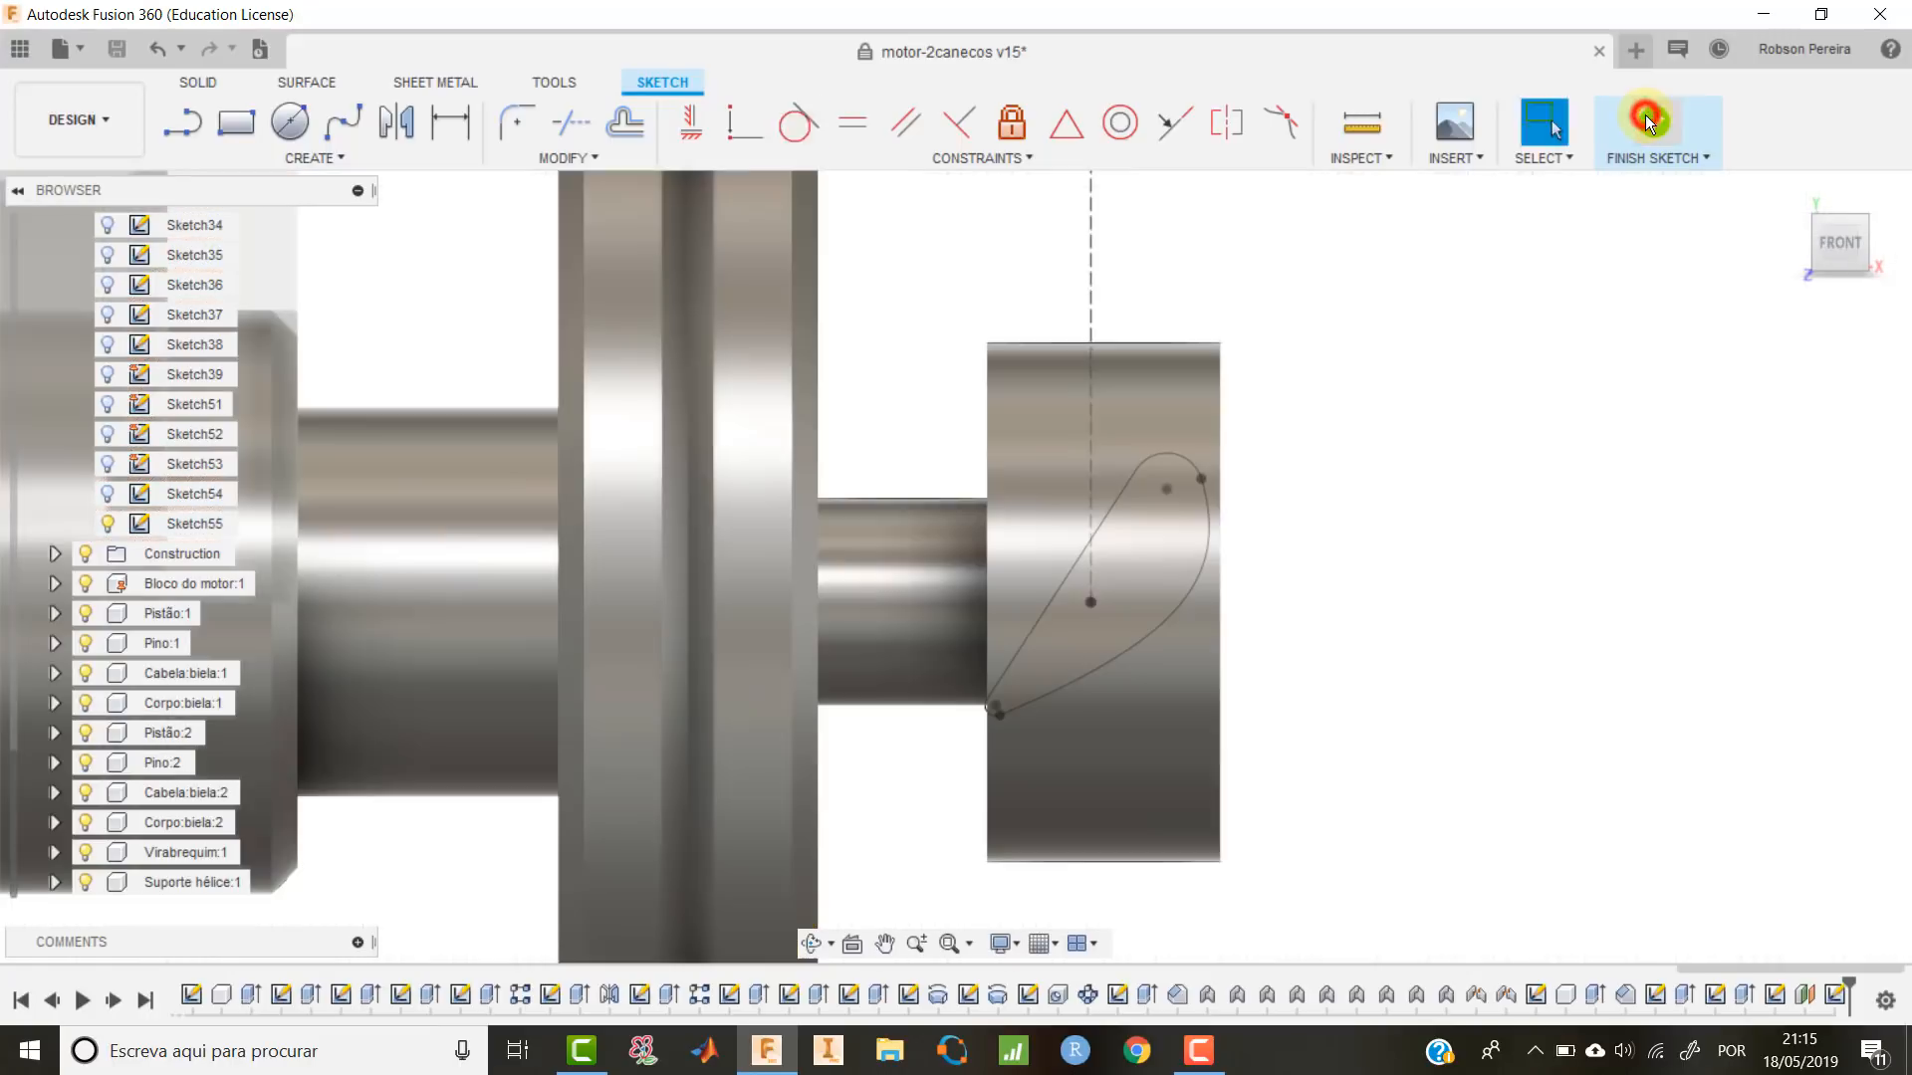
Create a construction plane offset from the XY plane in the negative direction, beyond the crankshaft.
left_click(1793, 190)
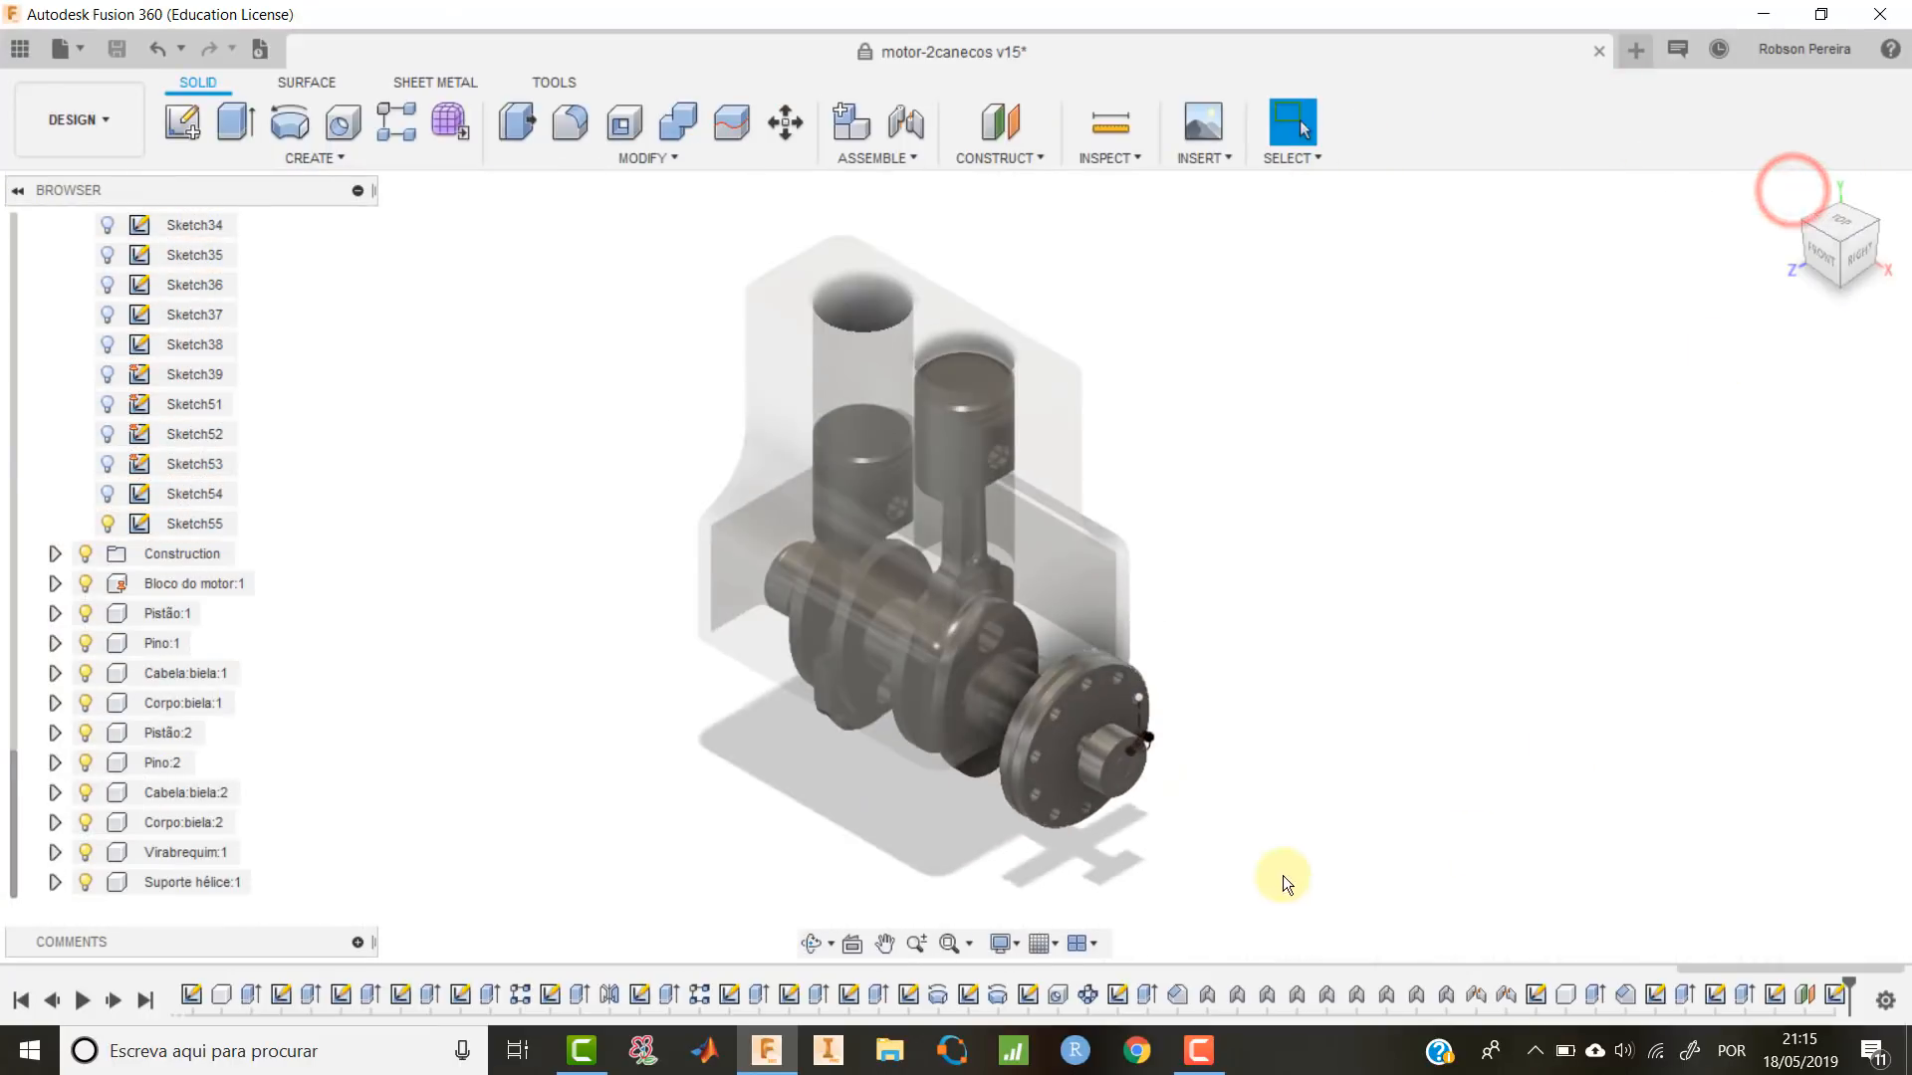
scroll(1221, 735, "up", 5)
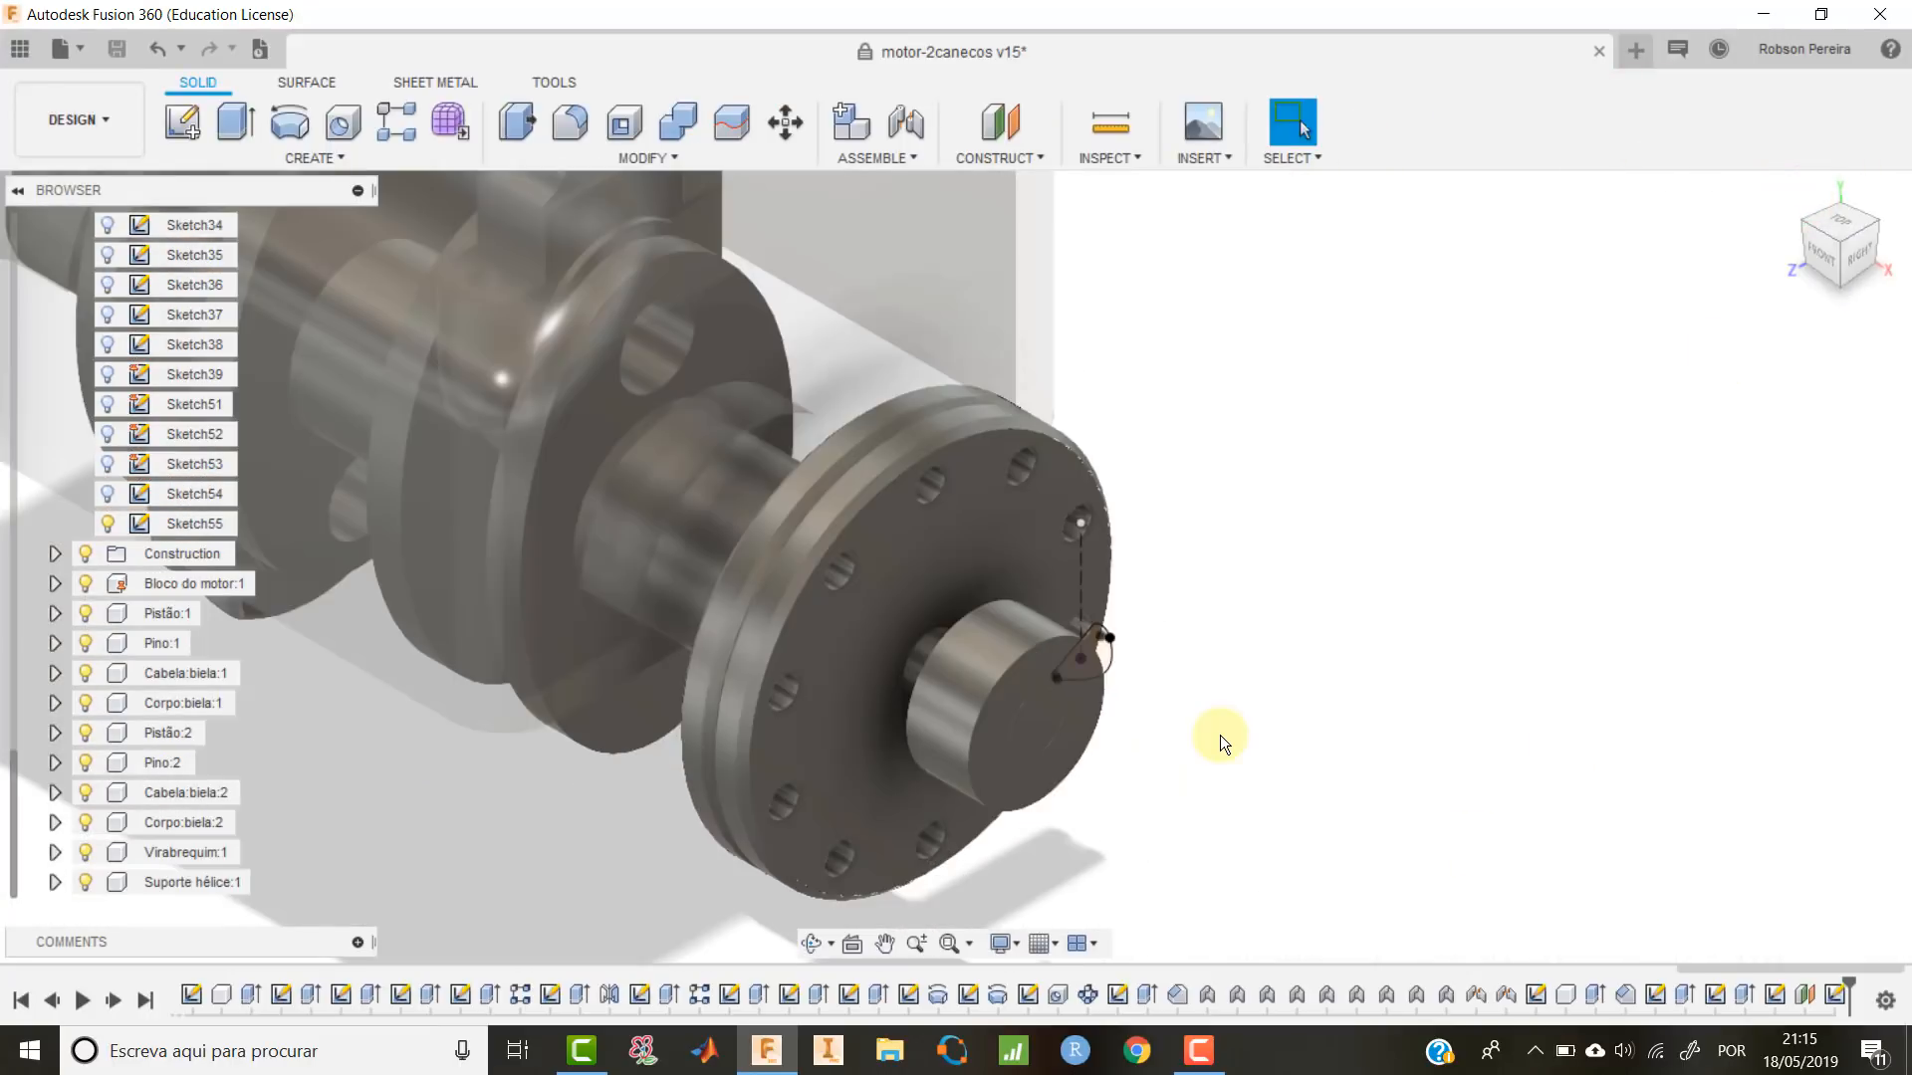
left_click(1000, 106)
scroll(1177, 570, "down", 10)
middle_click_drag(1279, 600, 1103, 626)
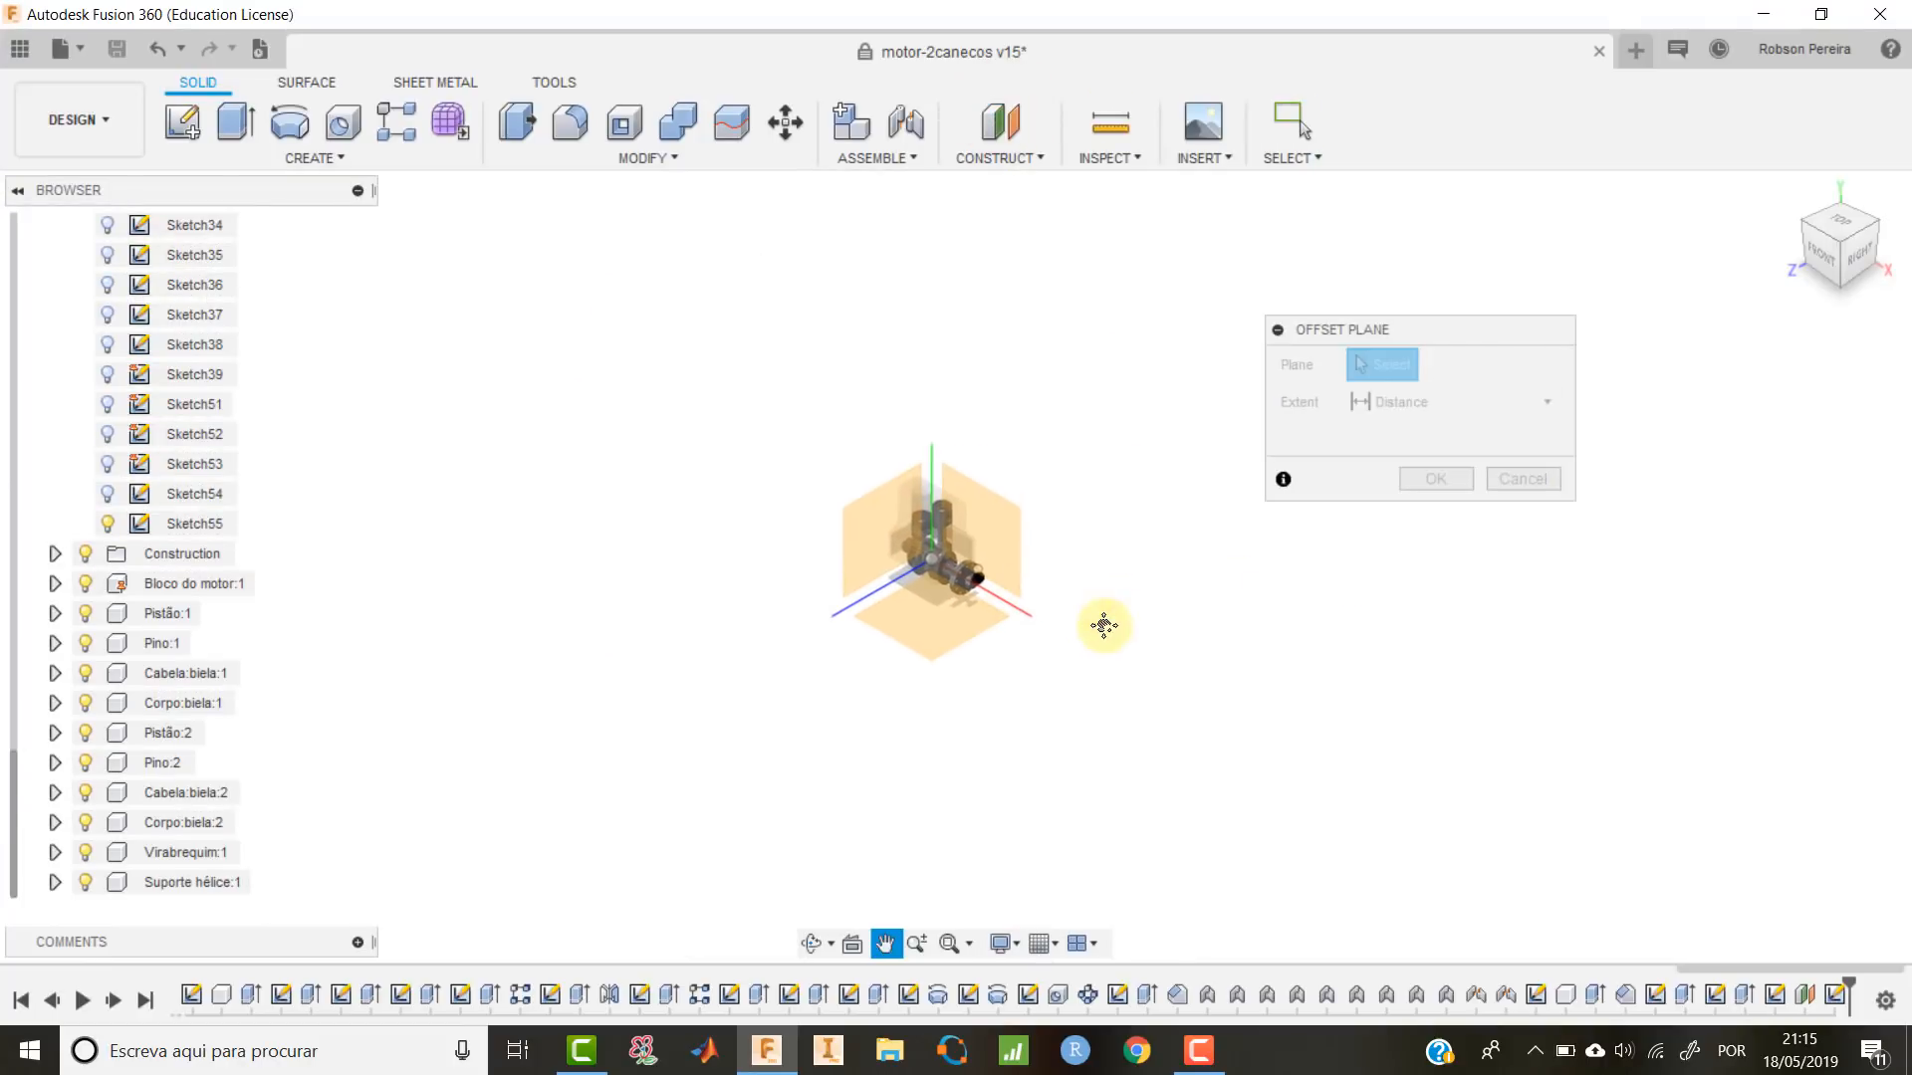
left_click(990, 536)
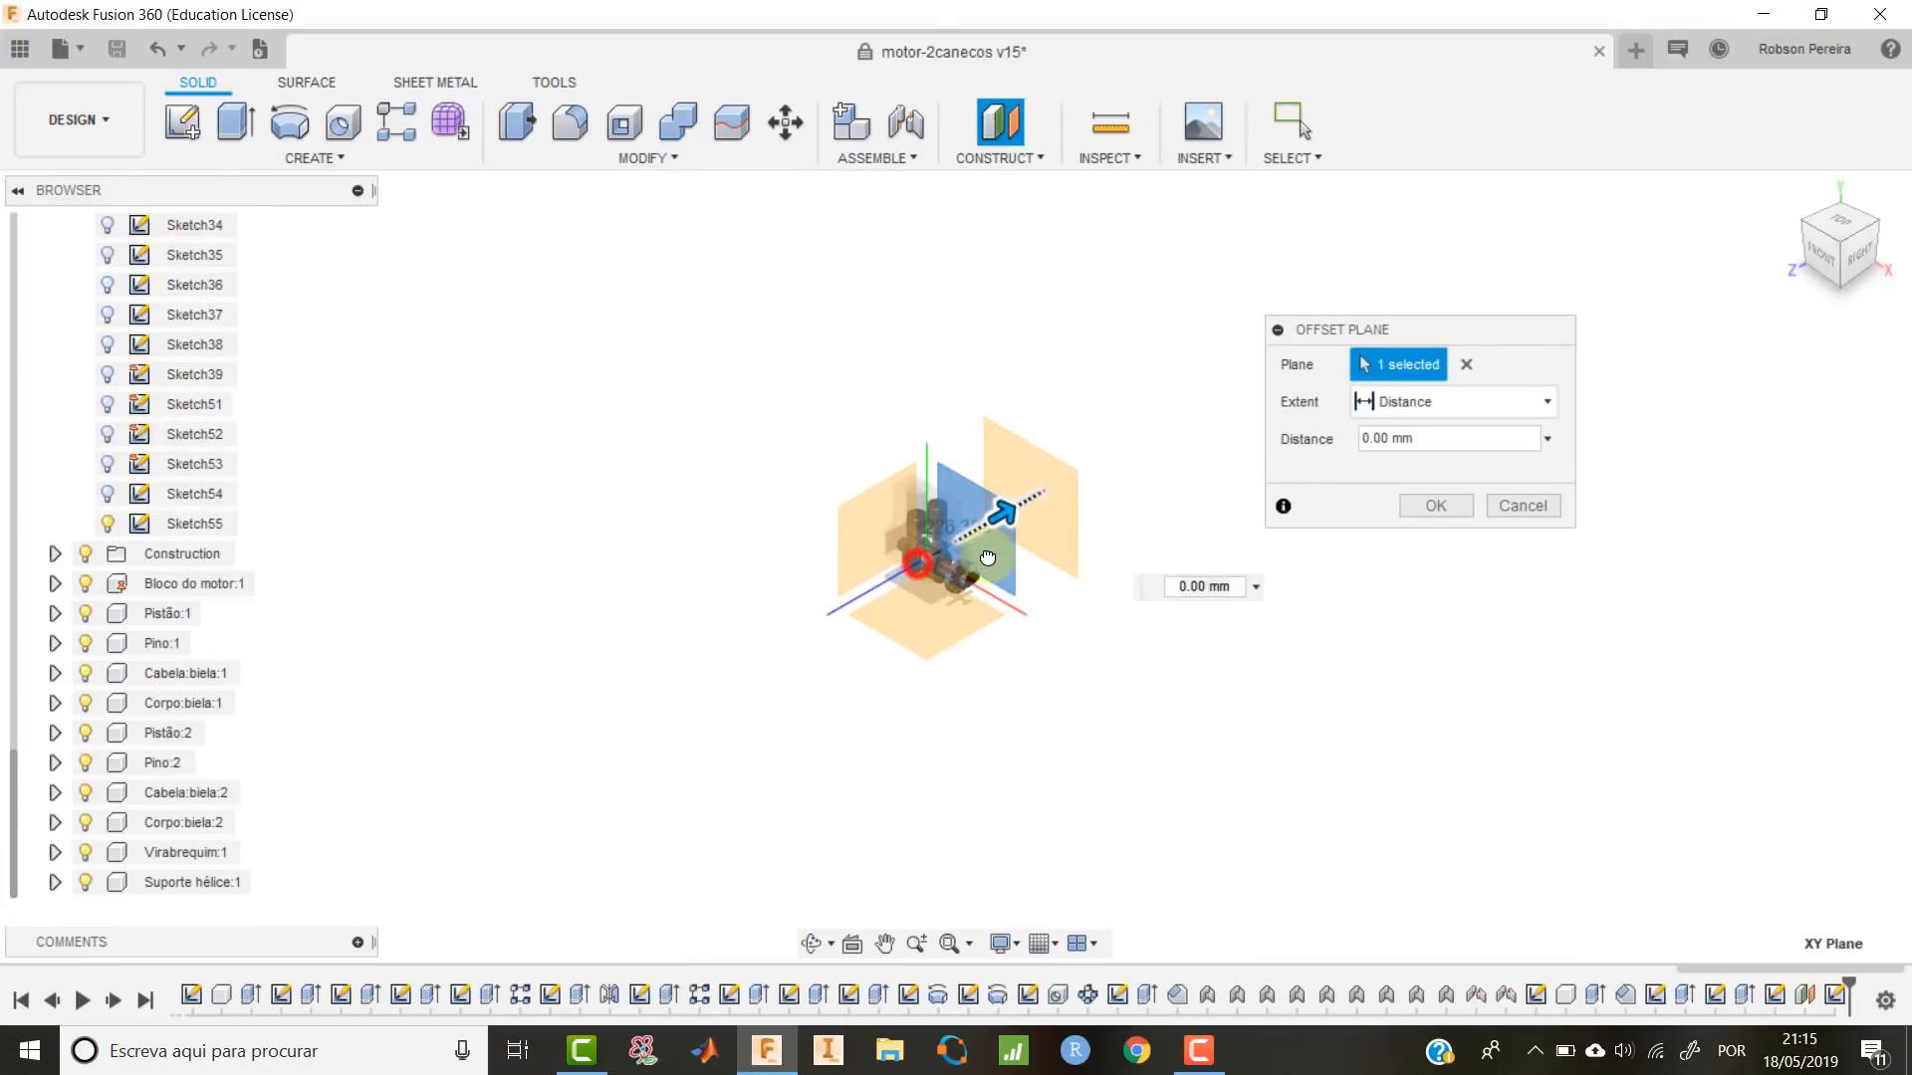
left_click_drag(988, 558, 988, 559)
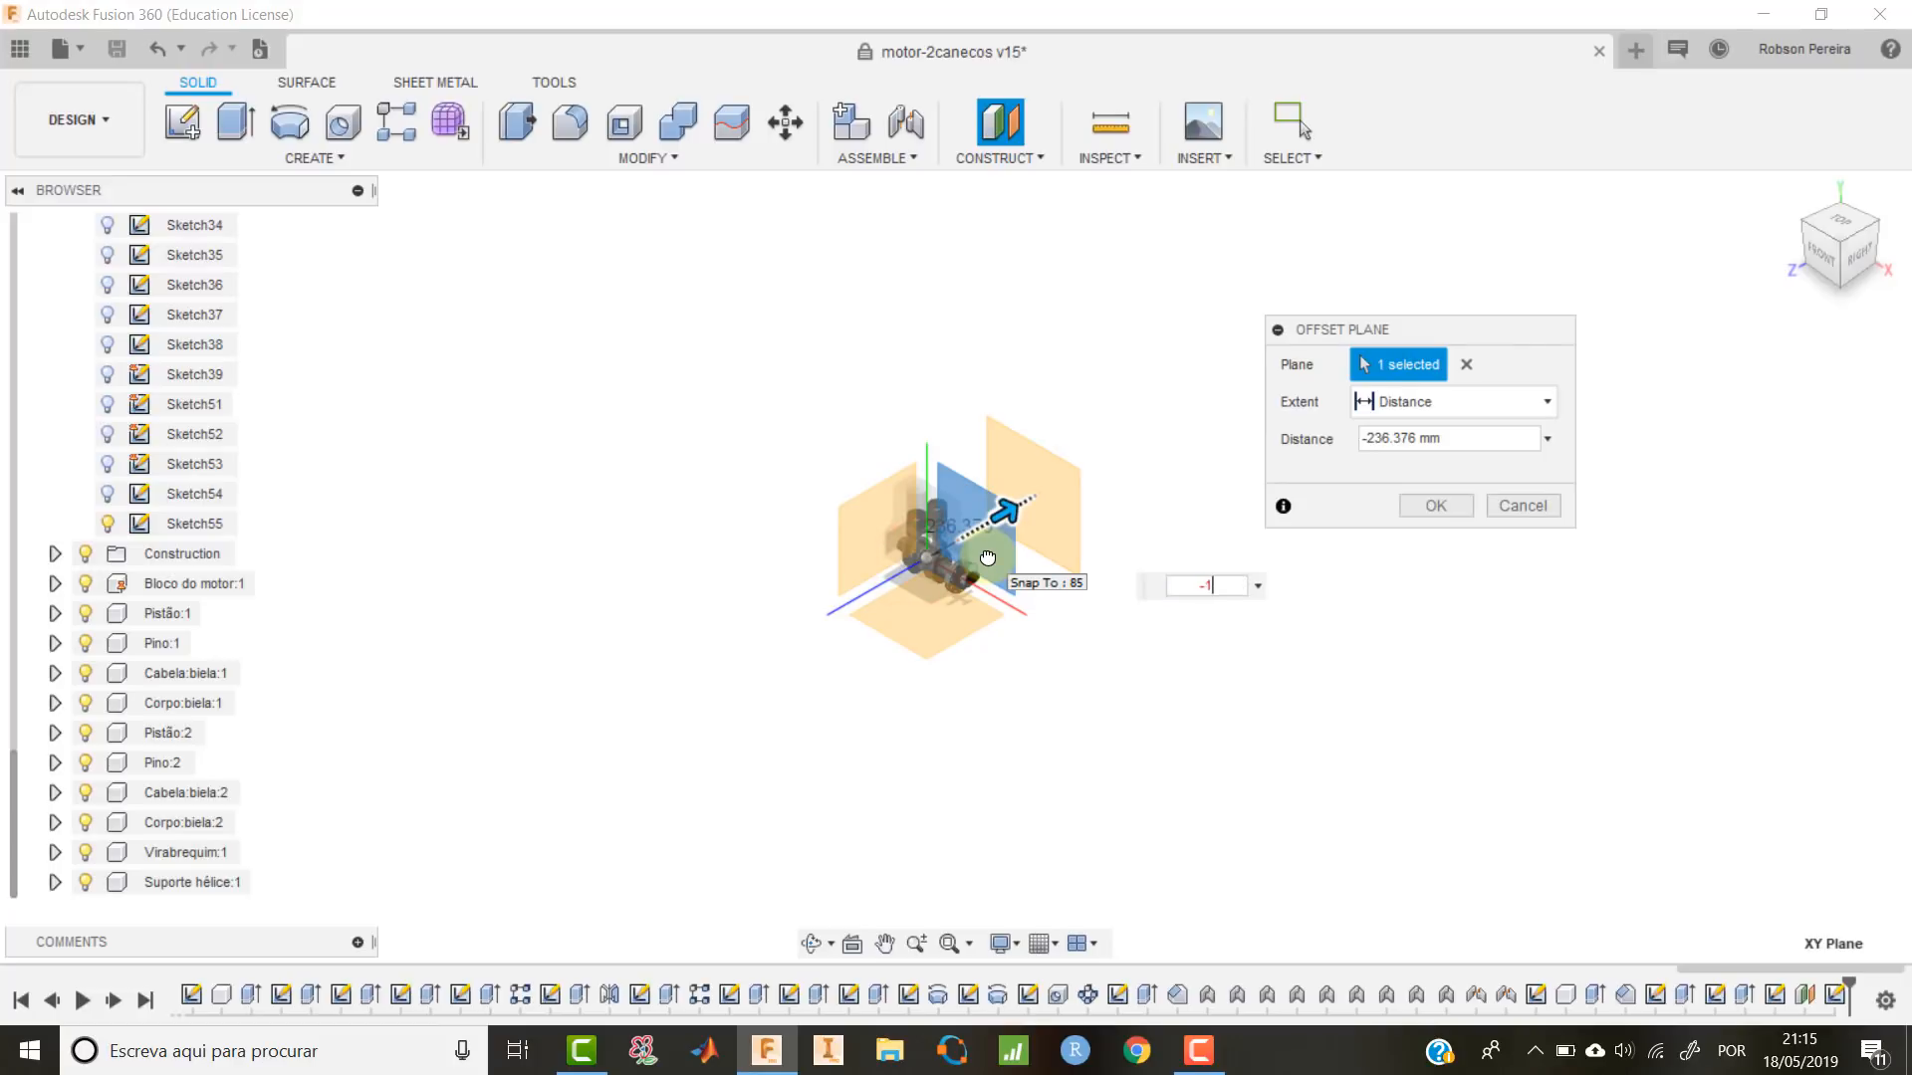
key("Return")
Start a sketch on the new offset plane and project the first blade sketch's axis point into it.
scroll(971, 446, "up", 5)
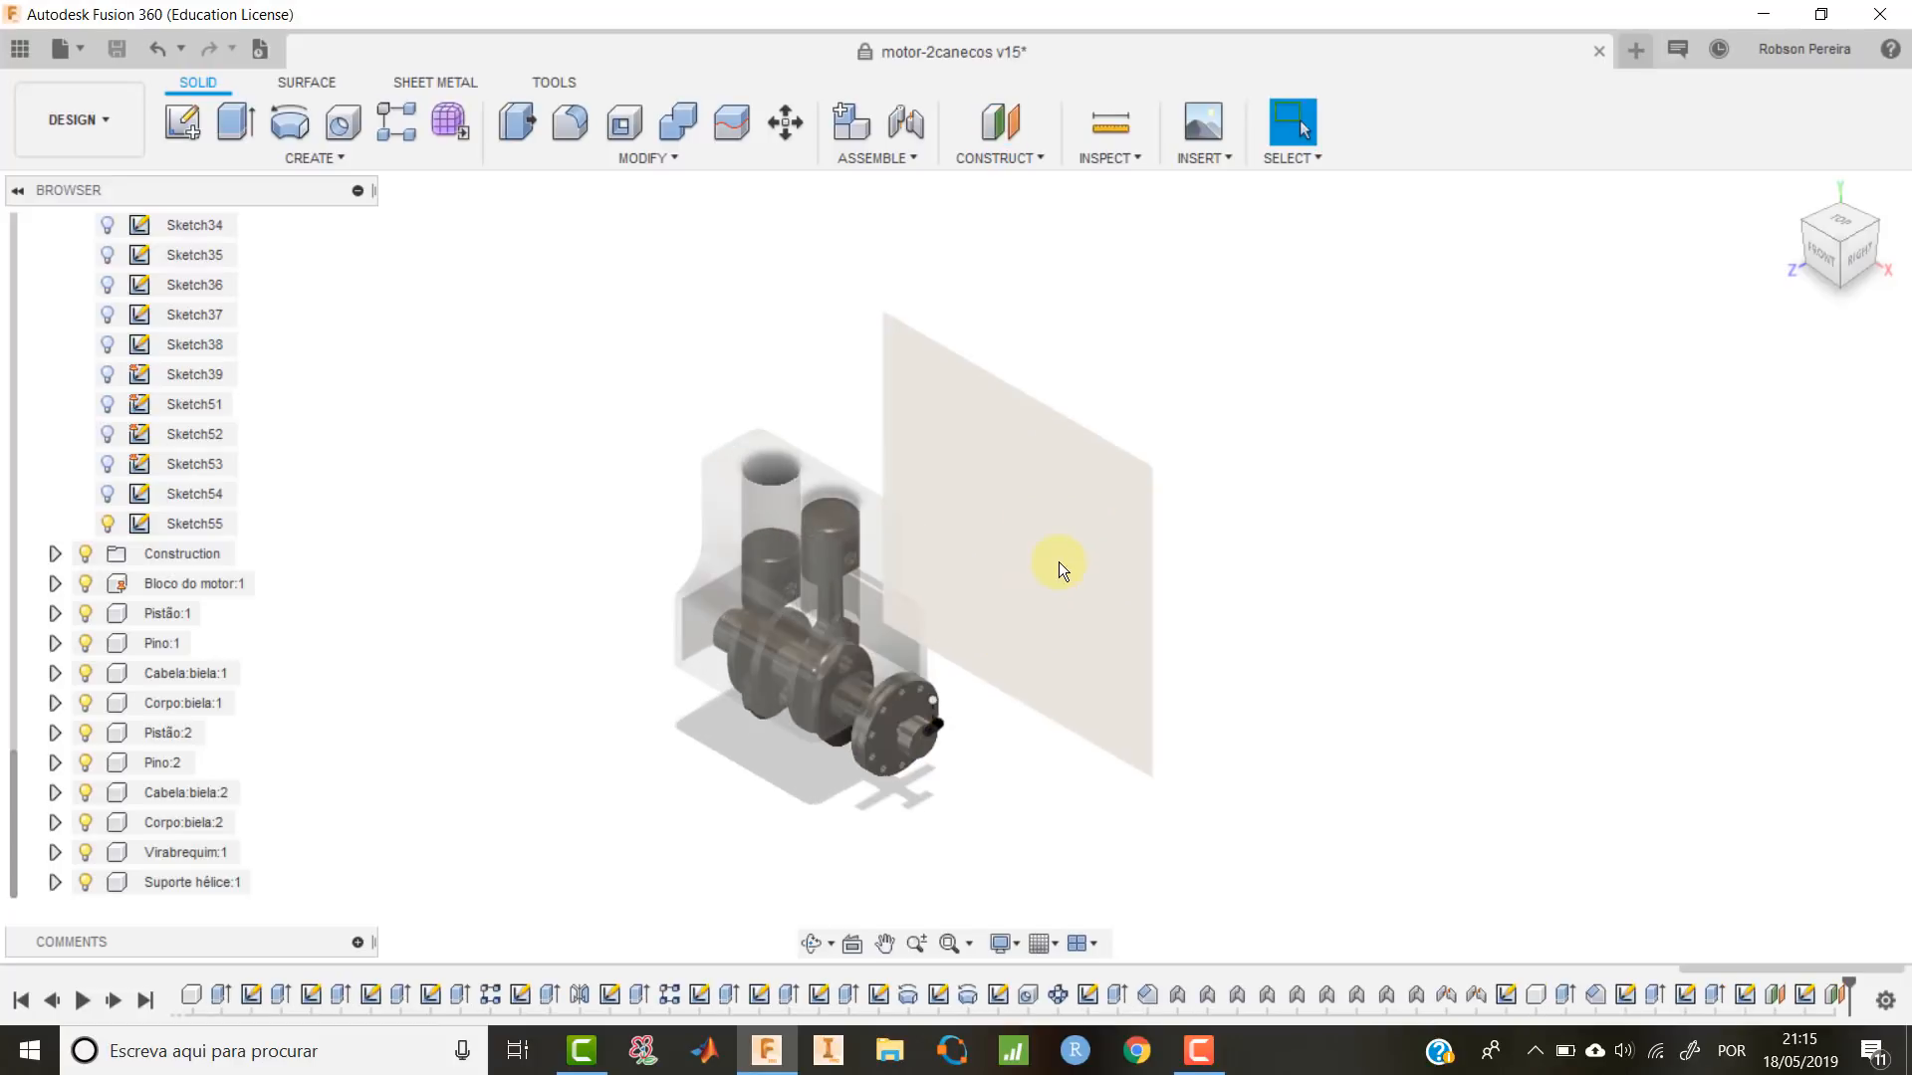
right_click(1059, 561)
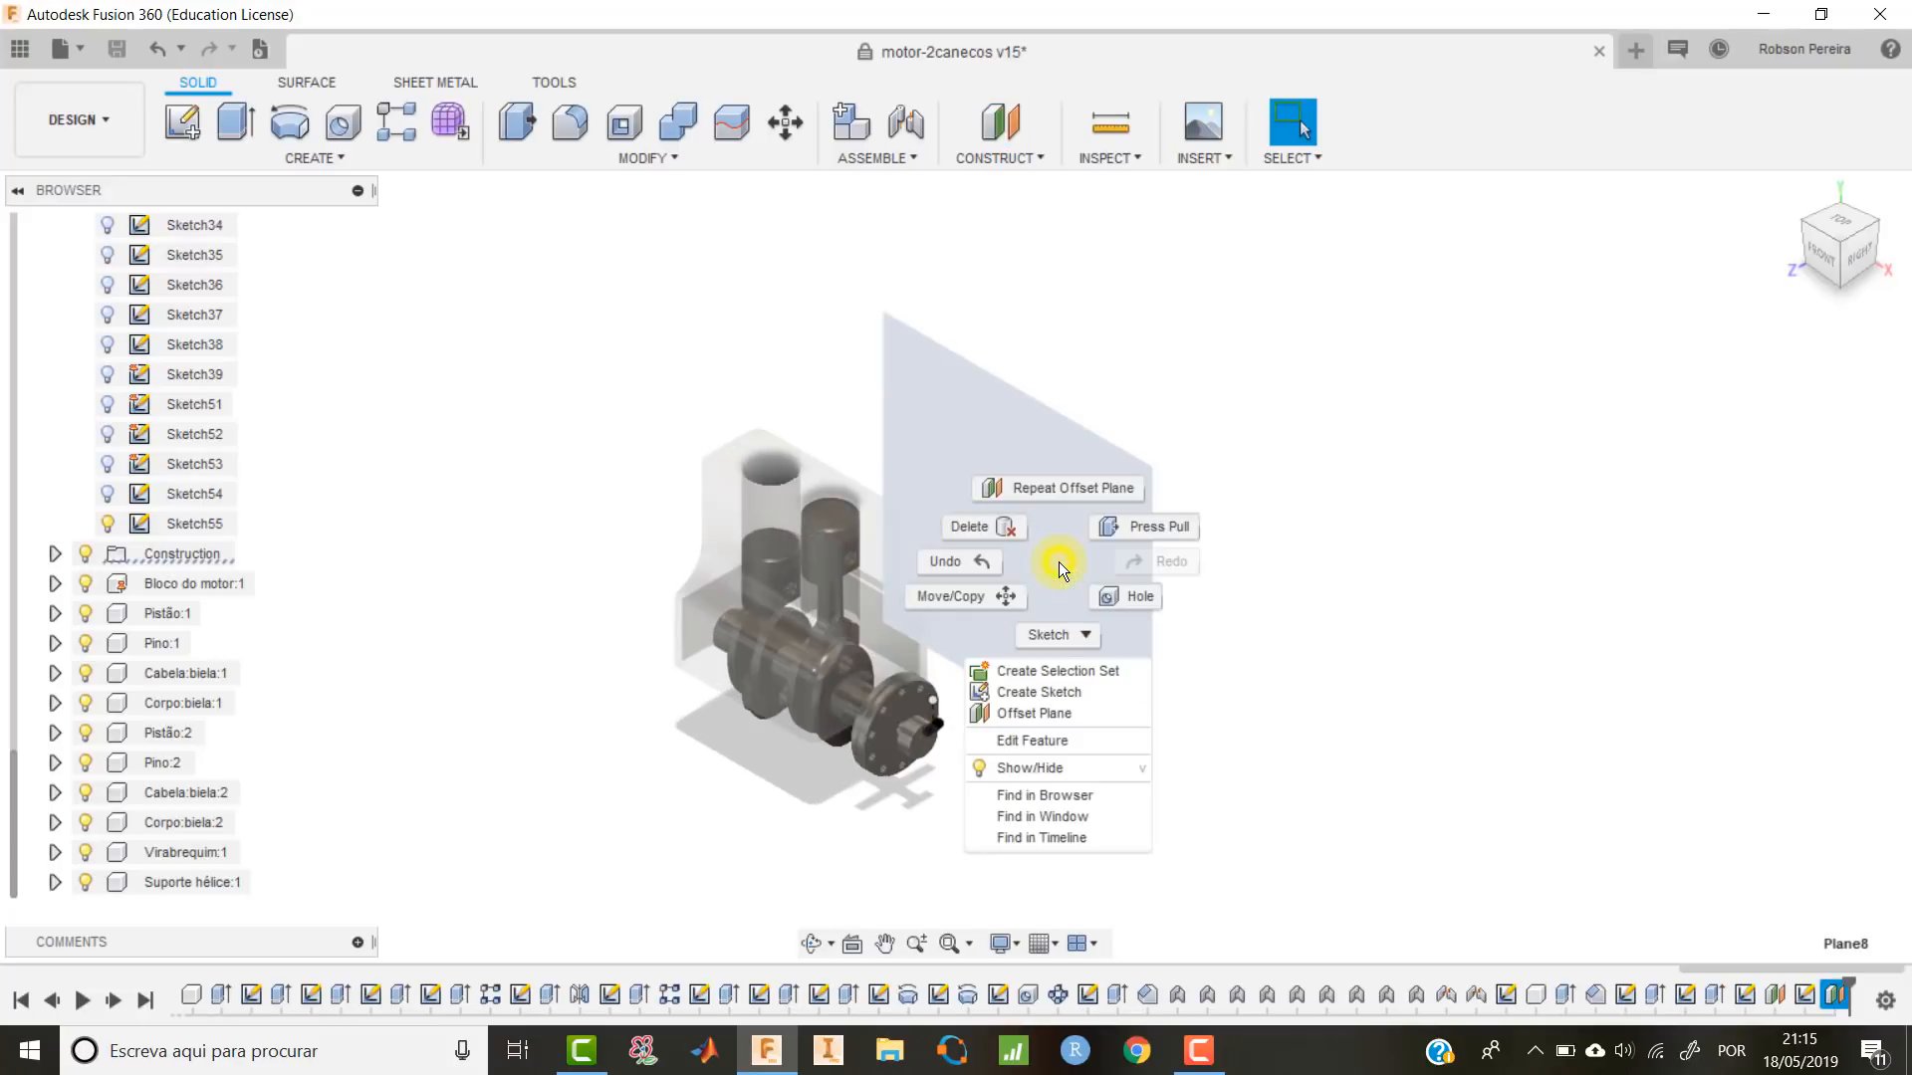
left_click(1072, 633)
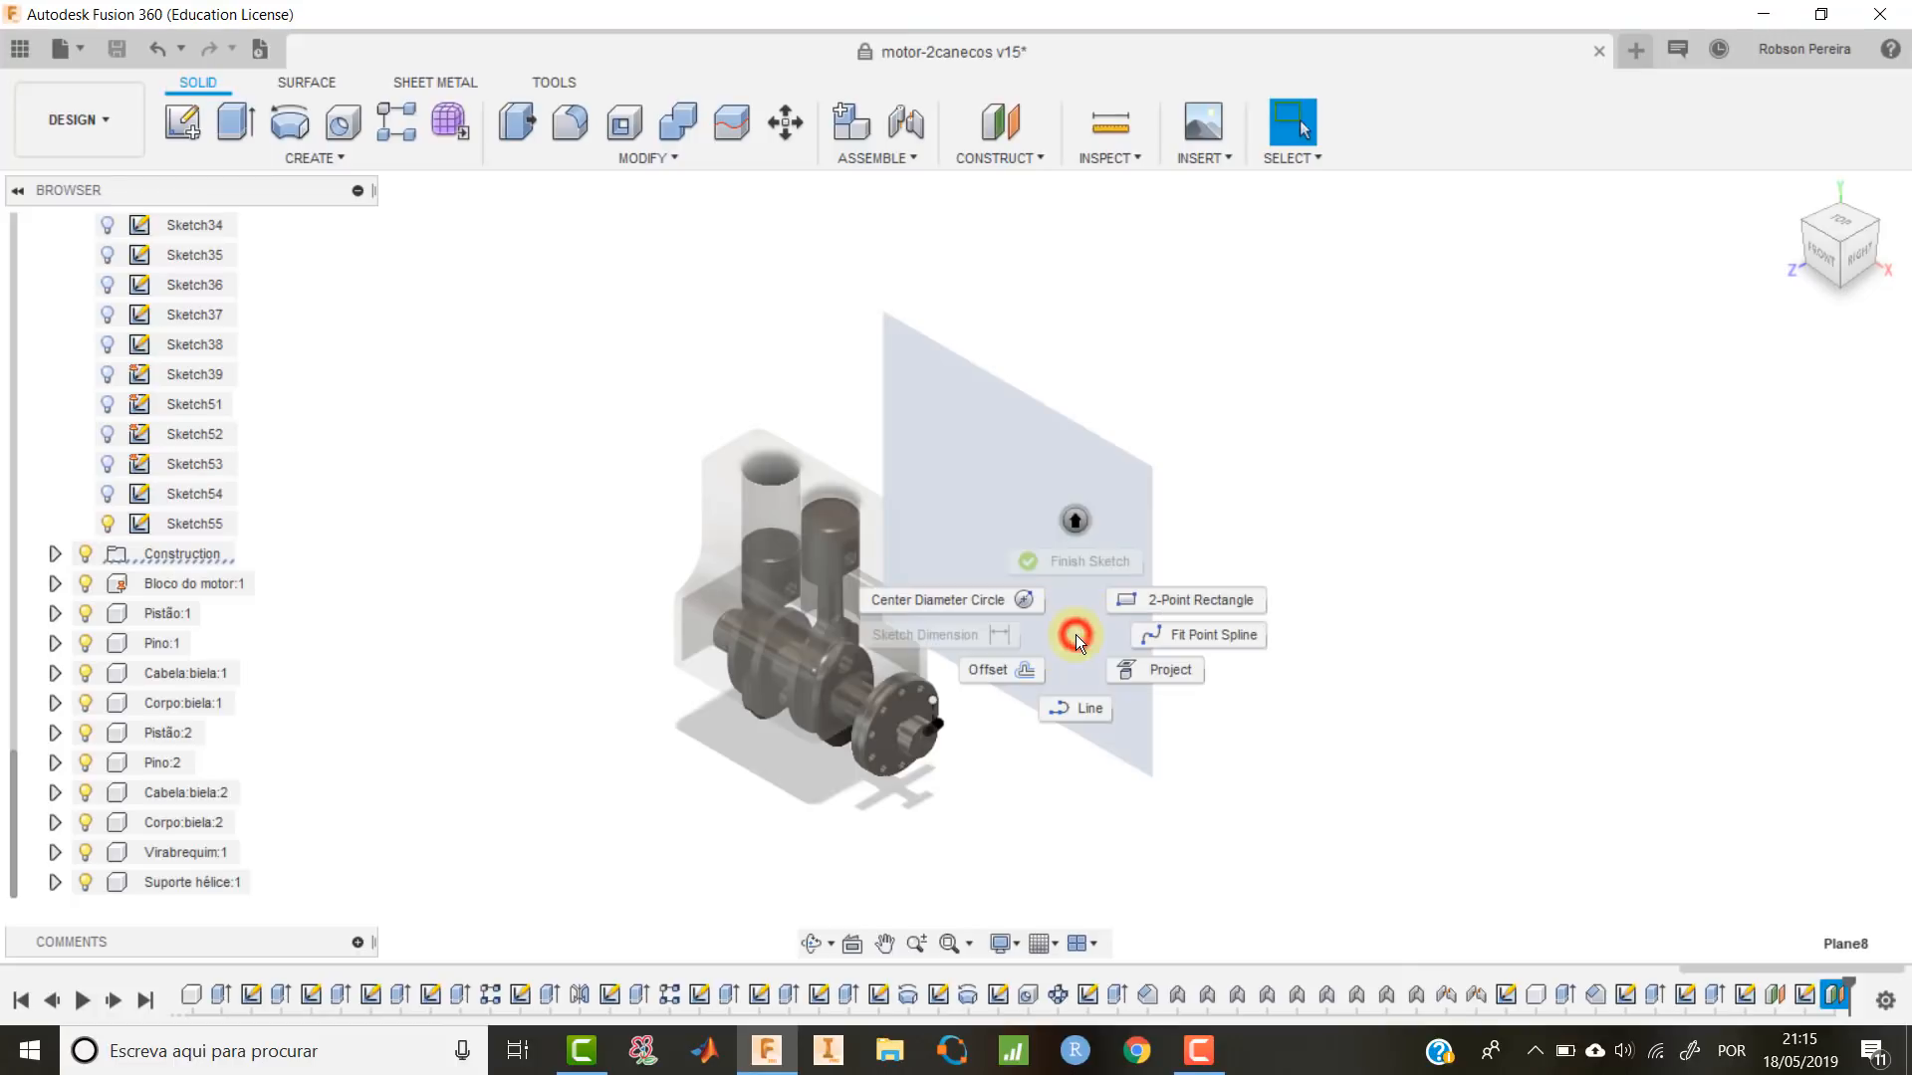
left_click(1169, 672)
scroll(763, 771, "up", 5)
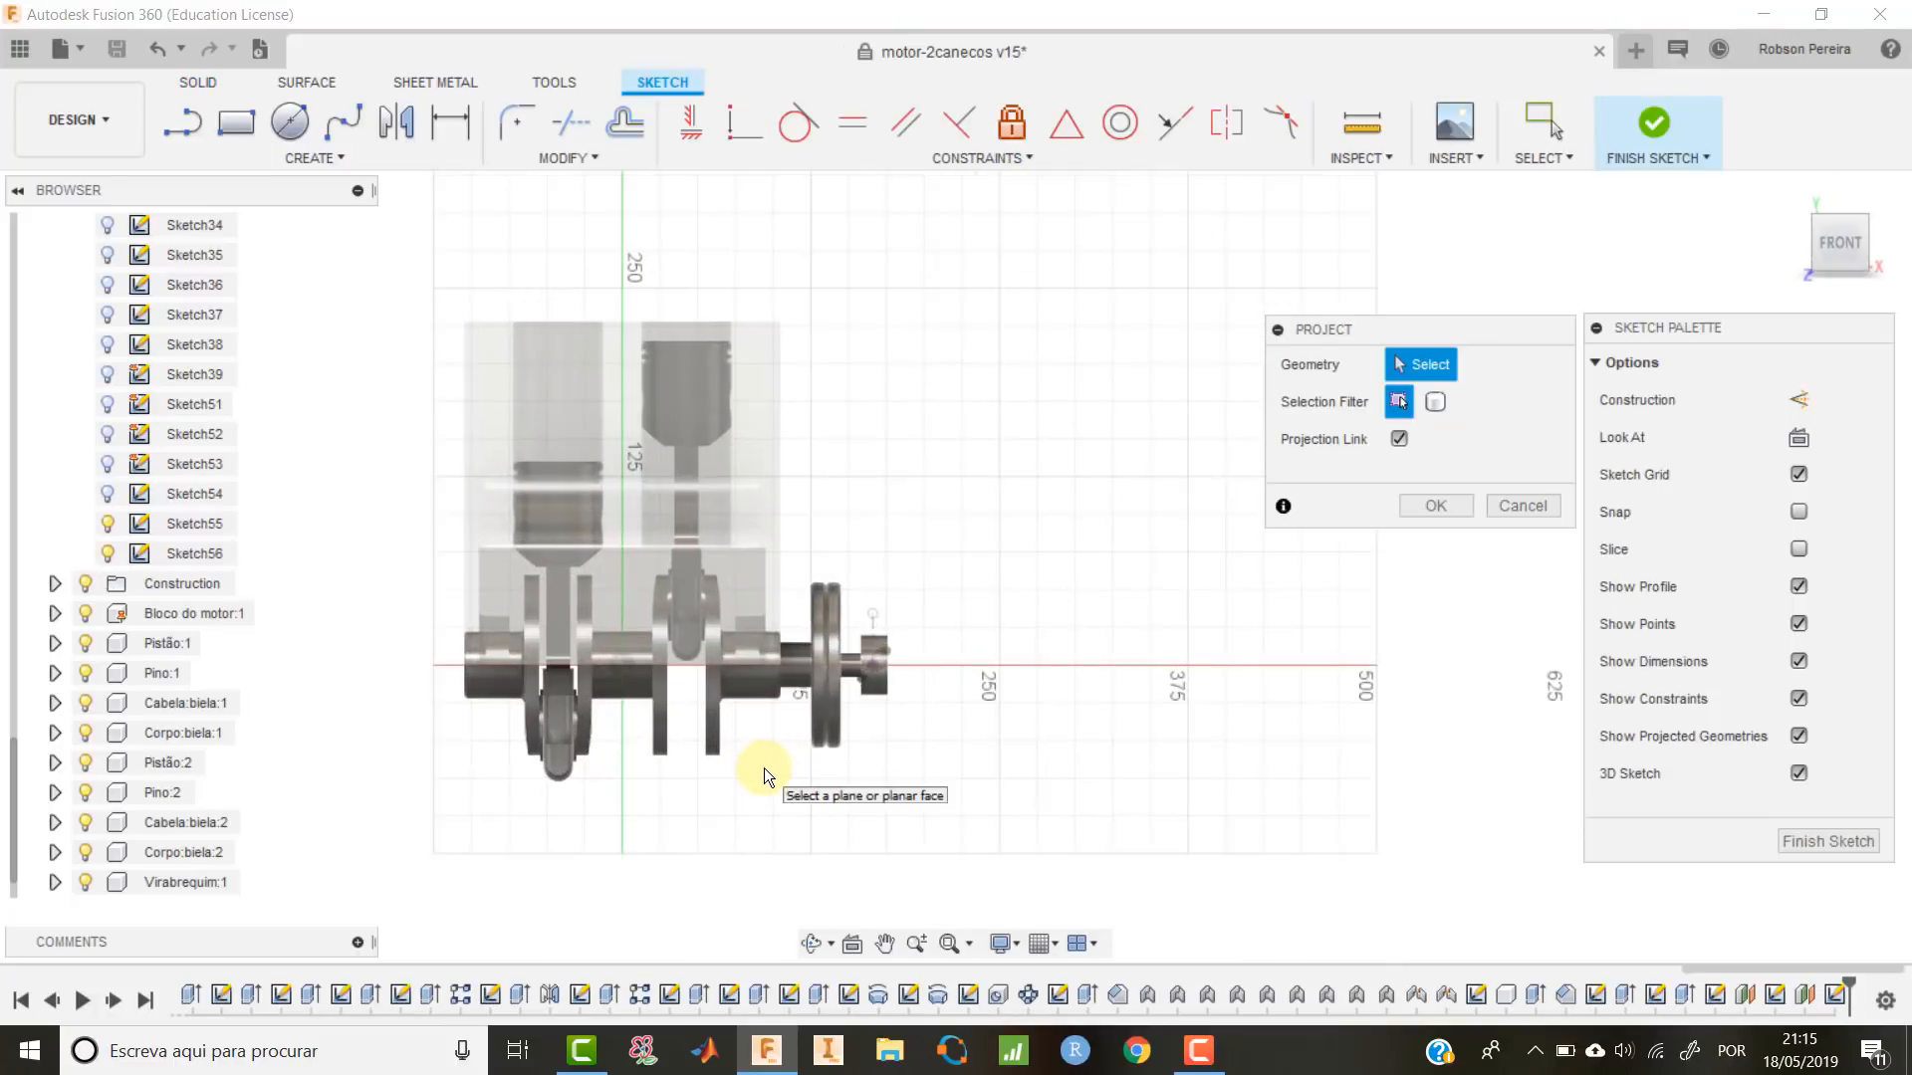
scroll(944, 594, "up", 4)
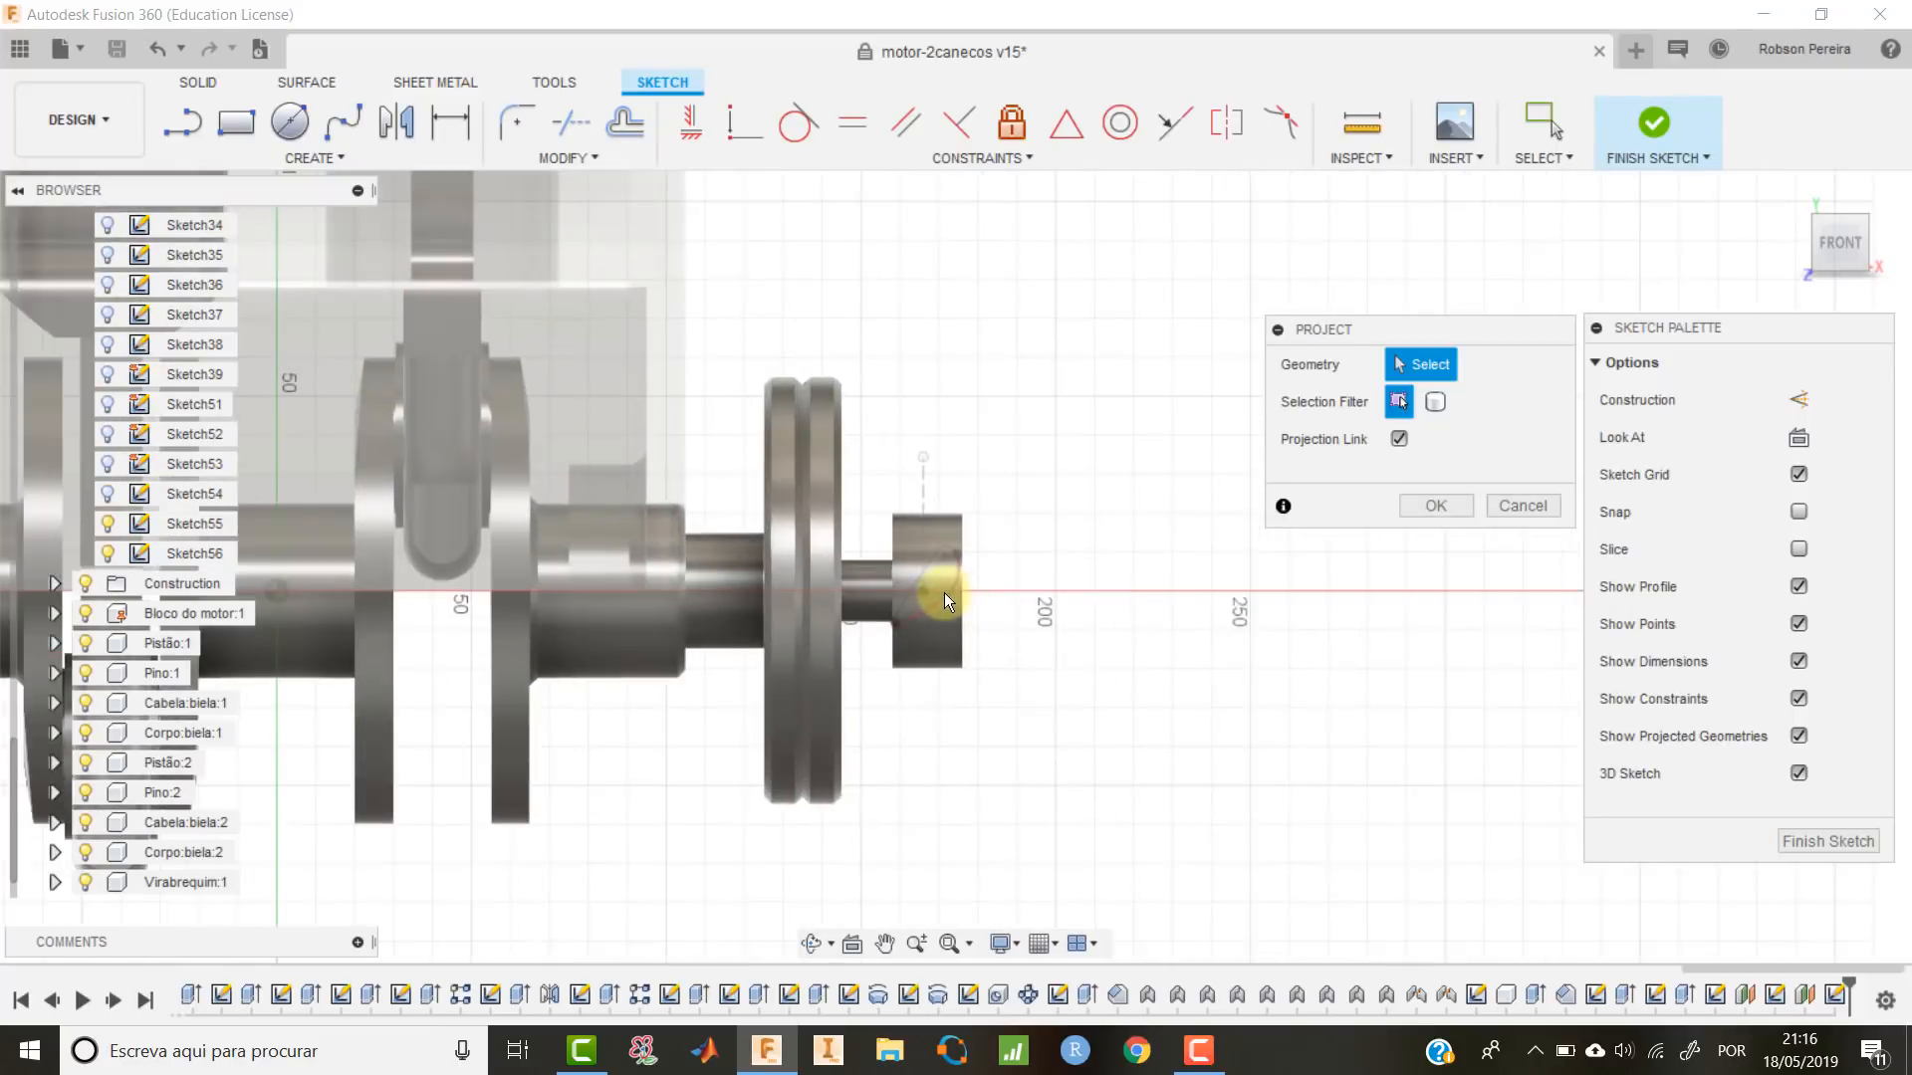
scroll(921, 594, "up", 2)
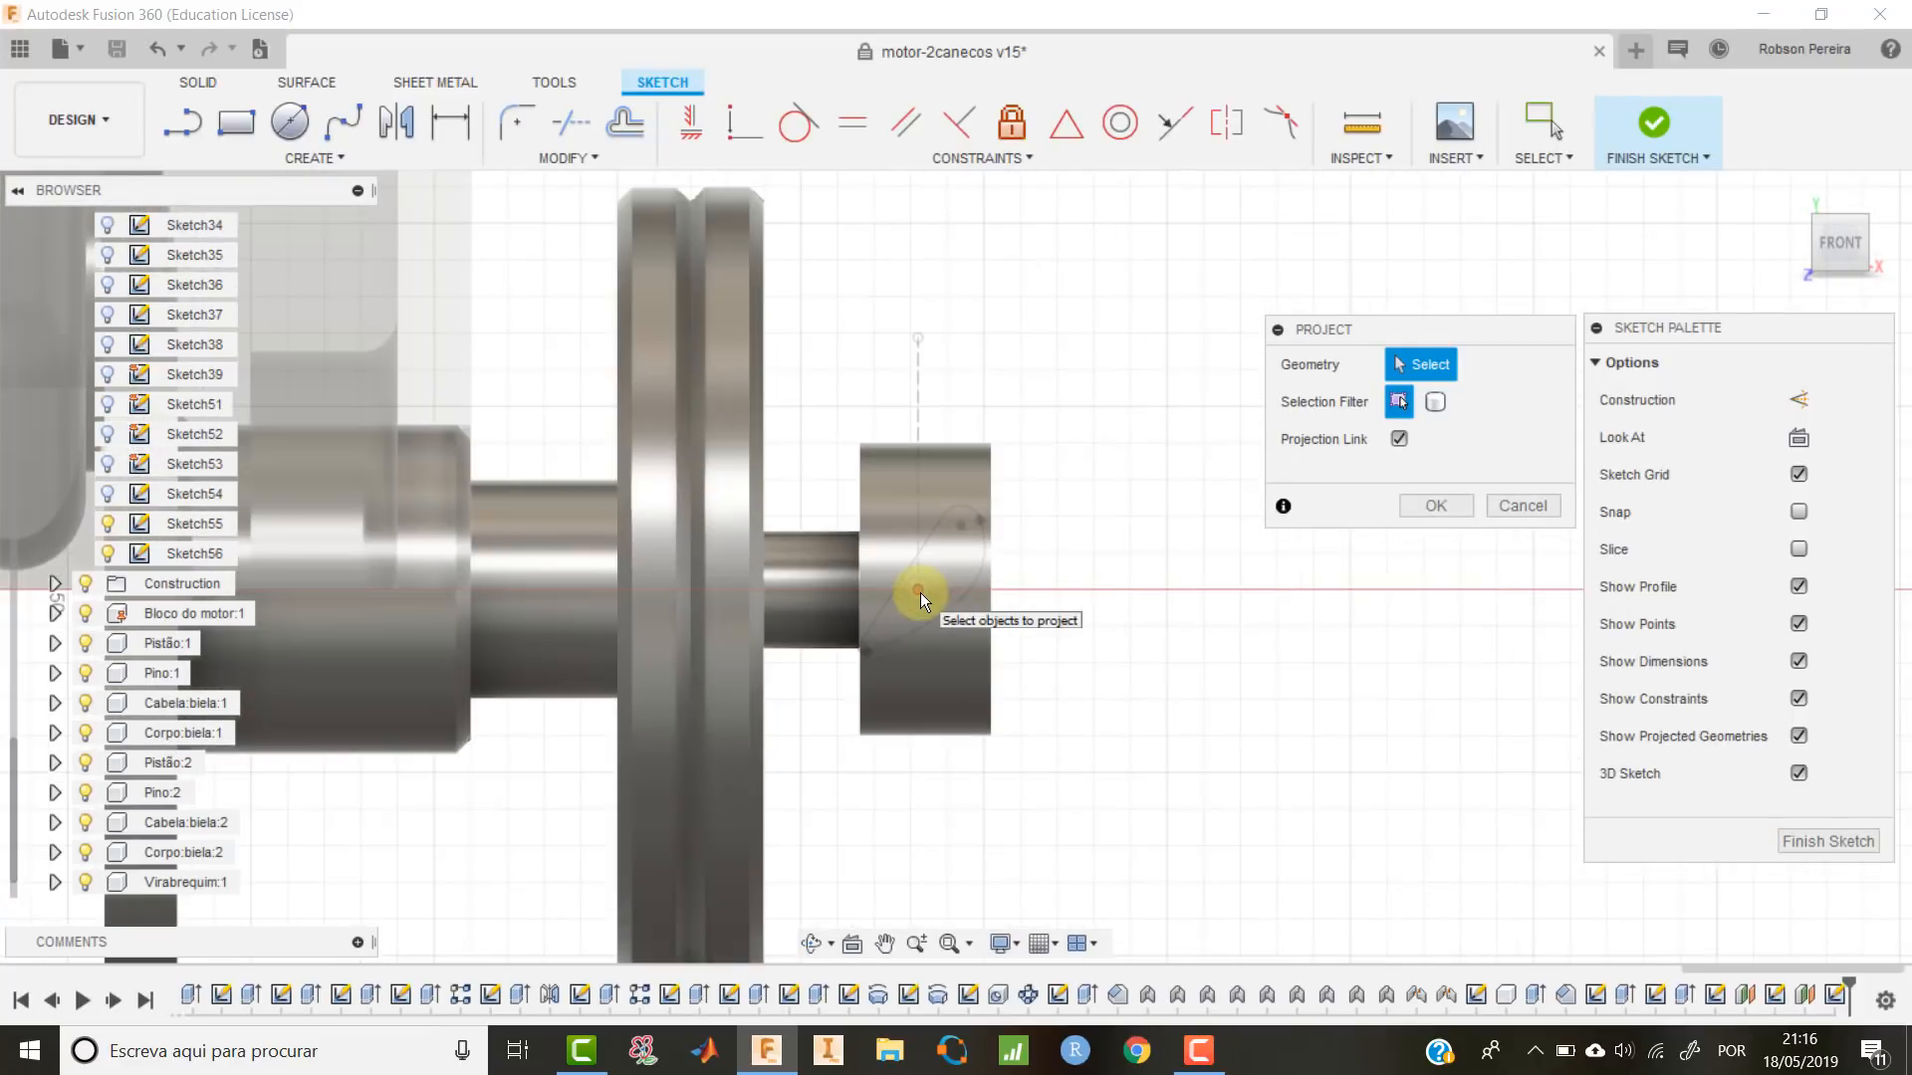
left_click(920, 594)
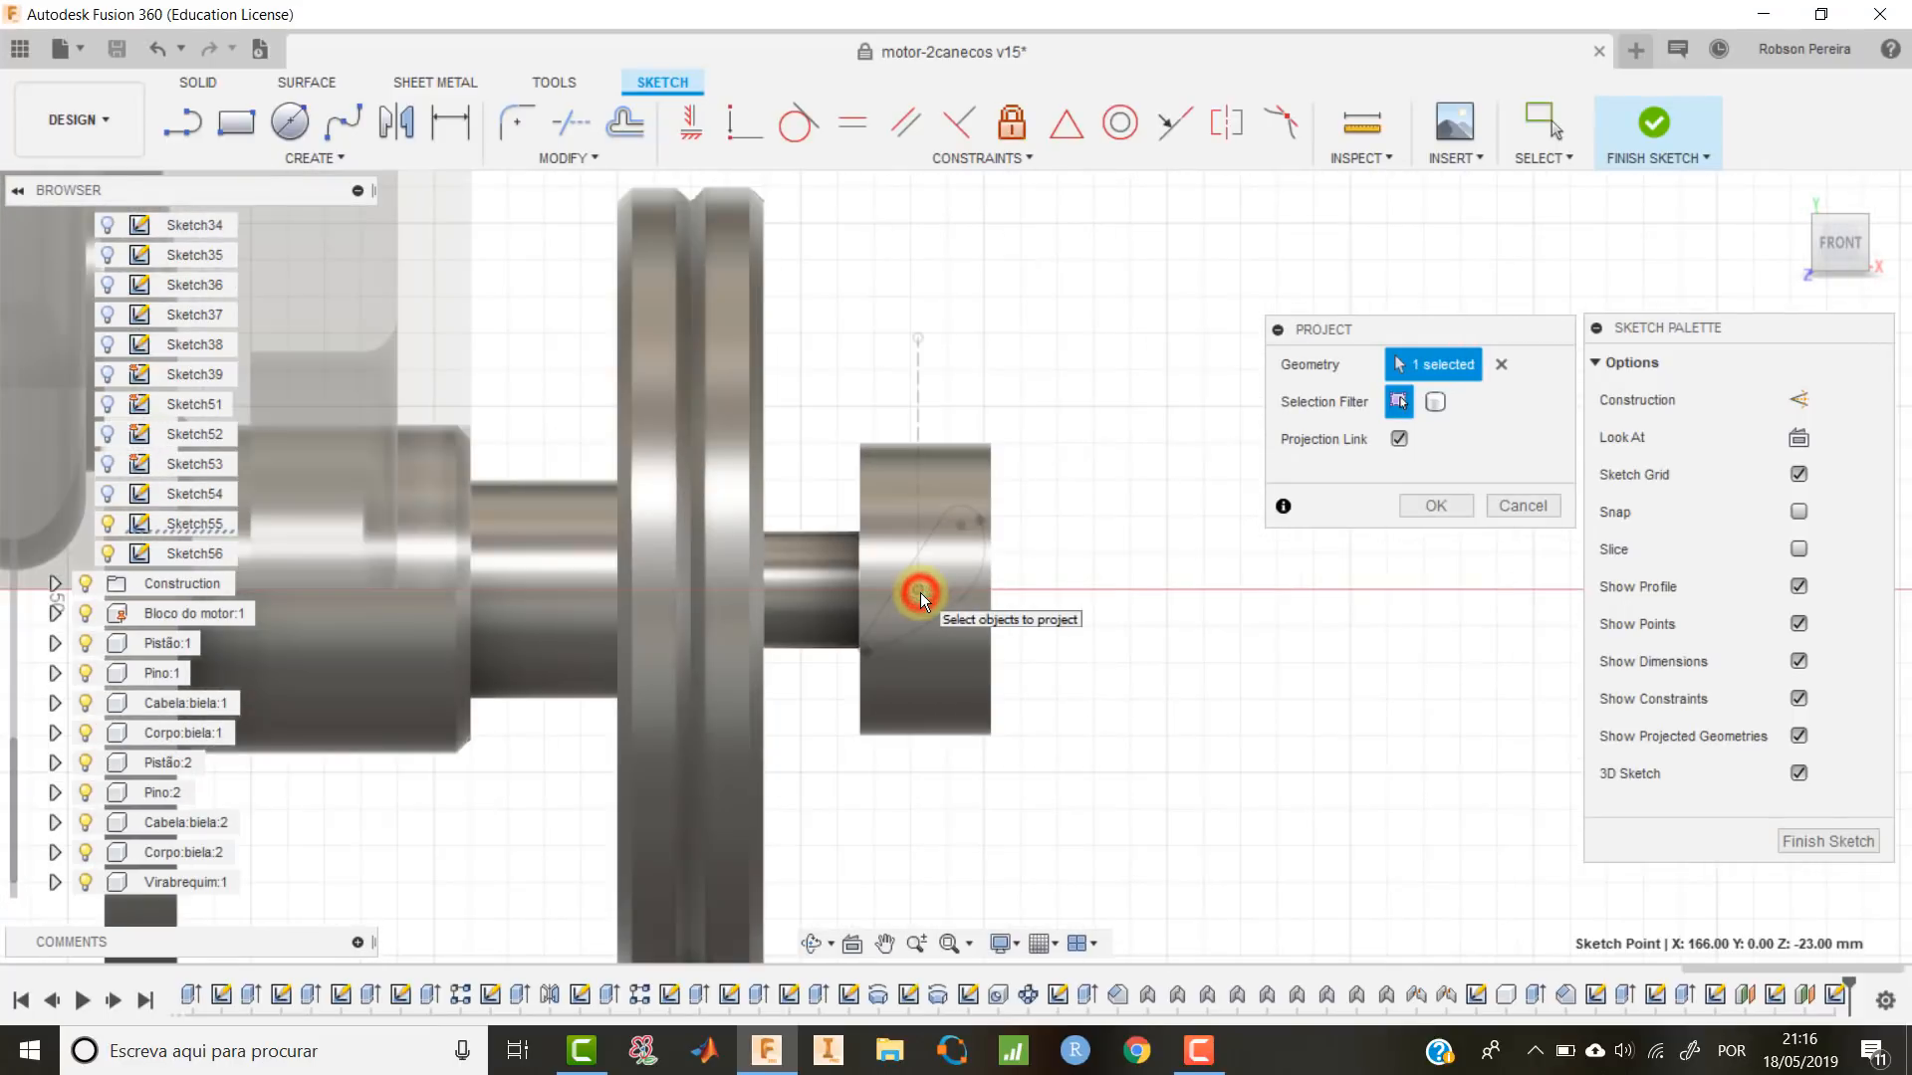
left_click(1425, 504)
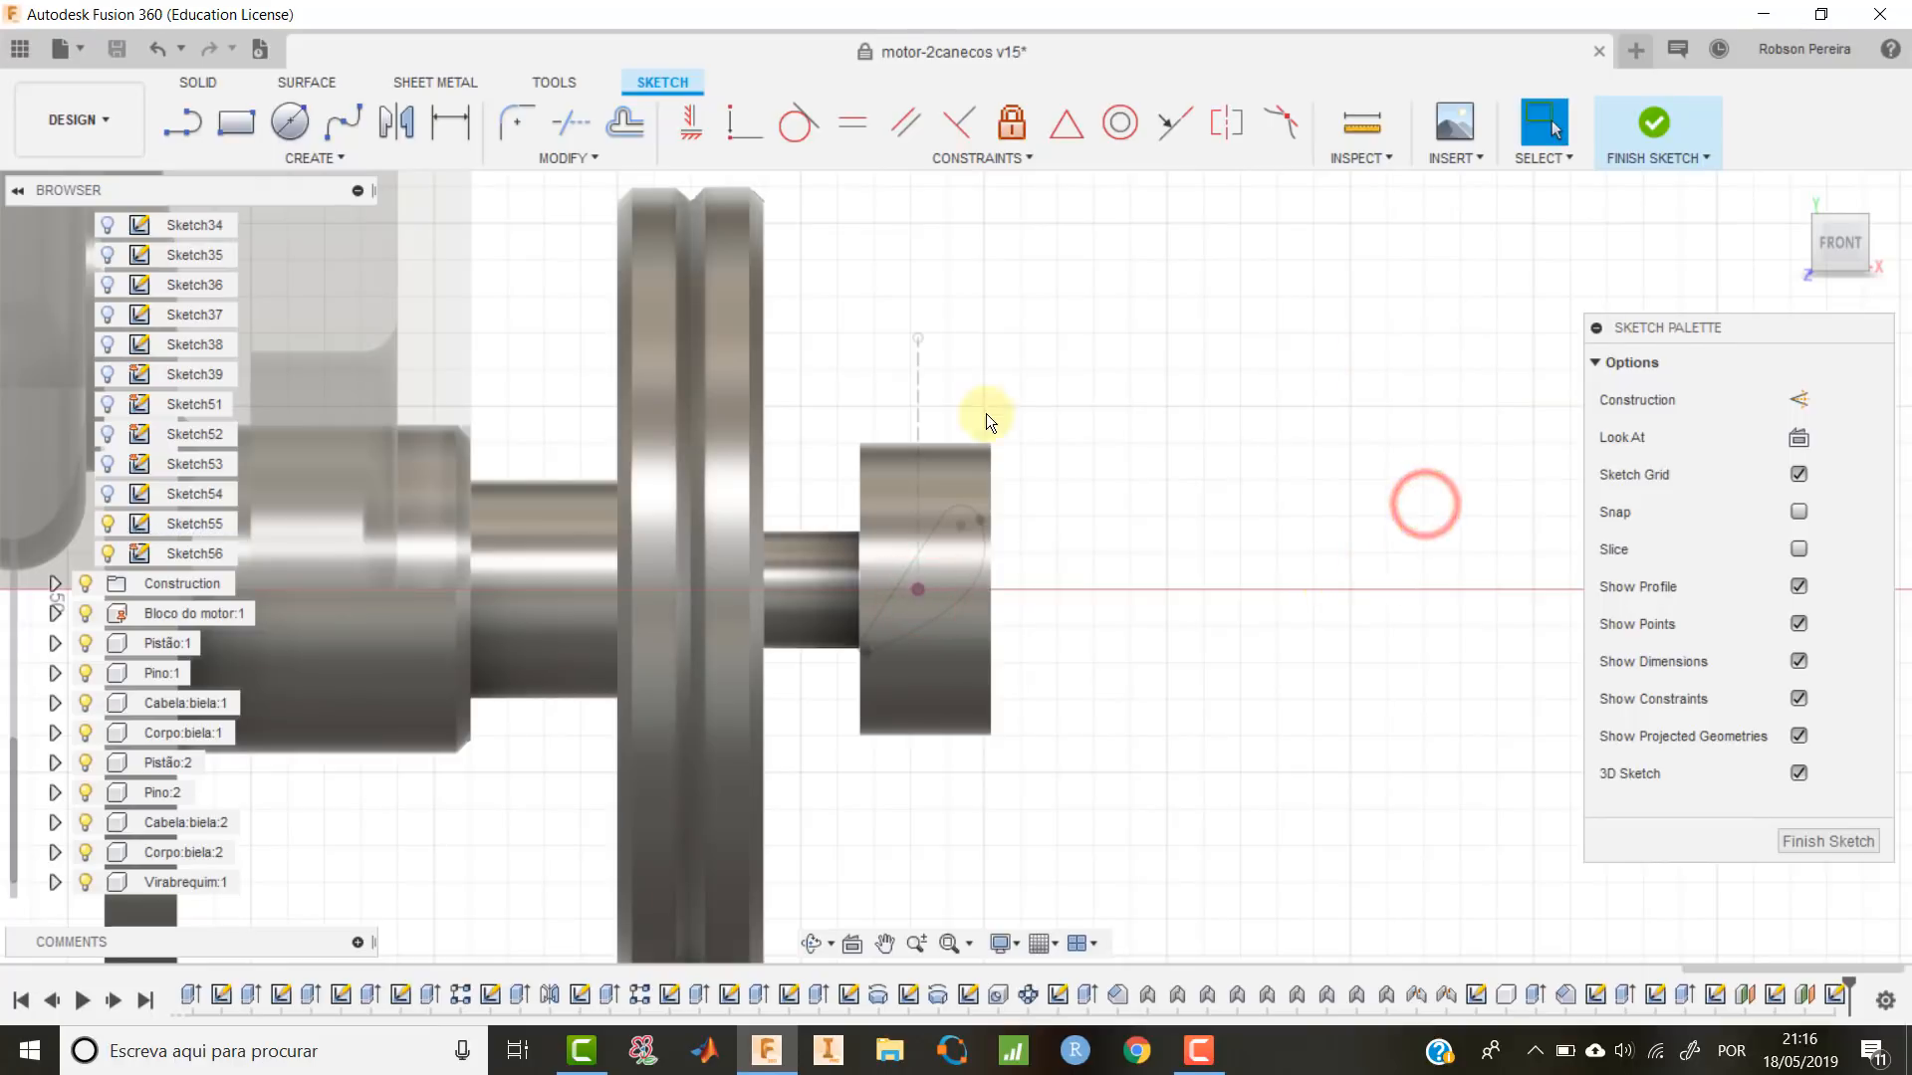
Hide the first blade profile sketch, Sketch55, and turn on Slice for the current sketch.
left_click(110, 525)
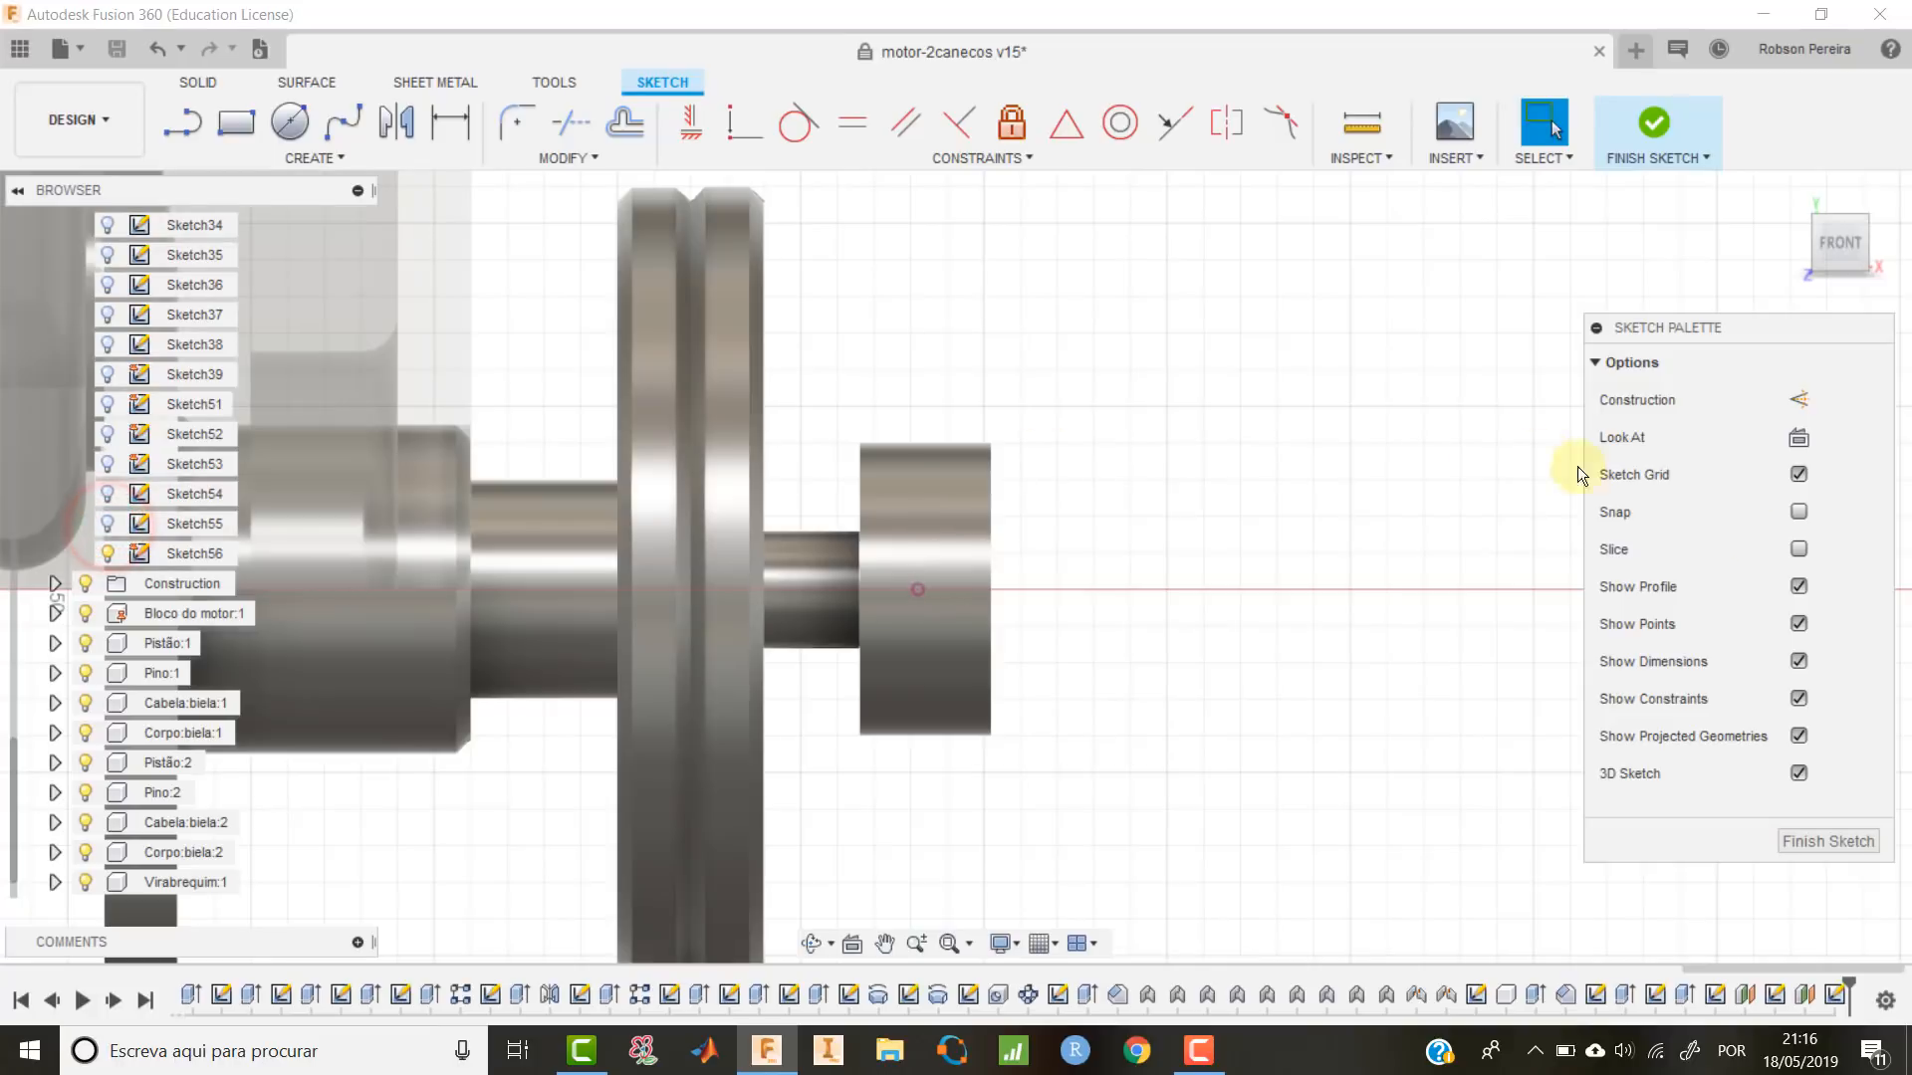
left_click(1798, 549)
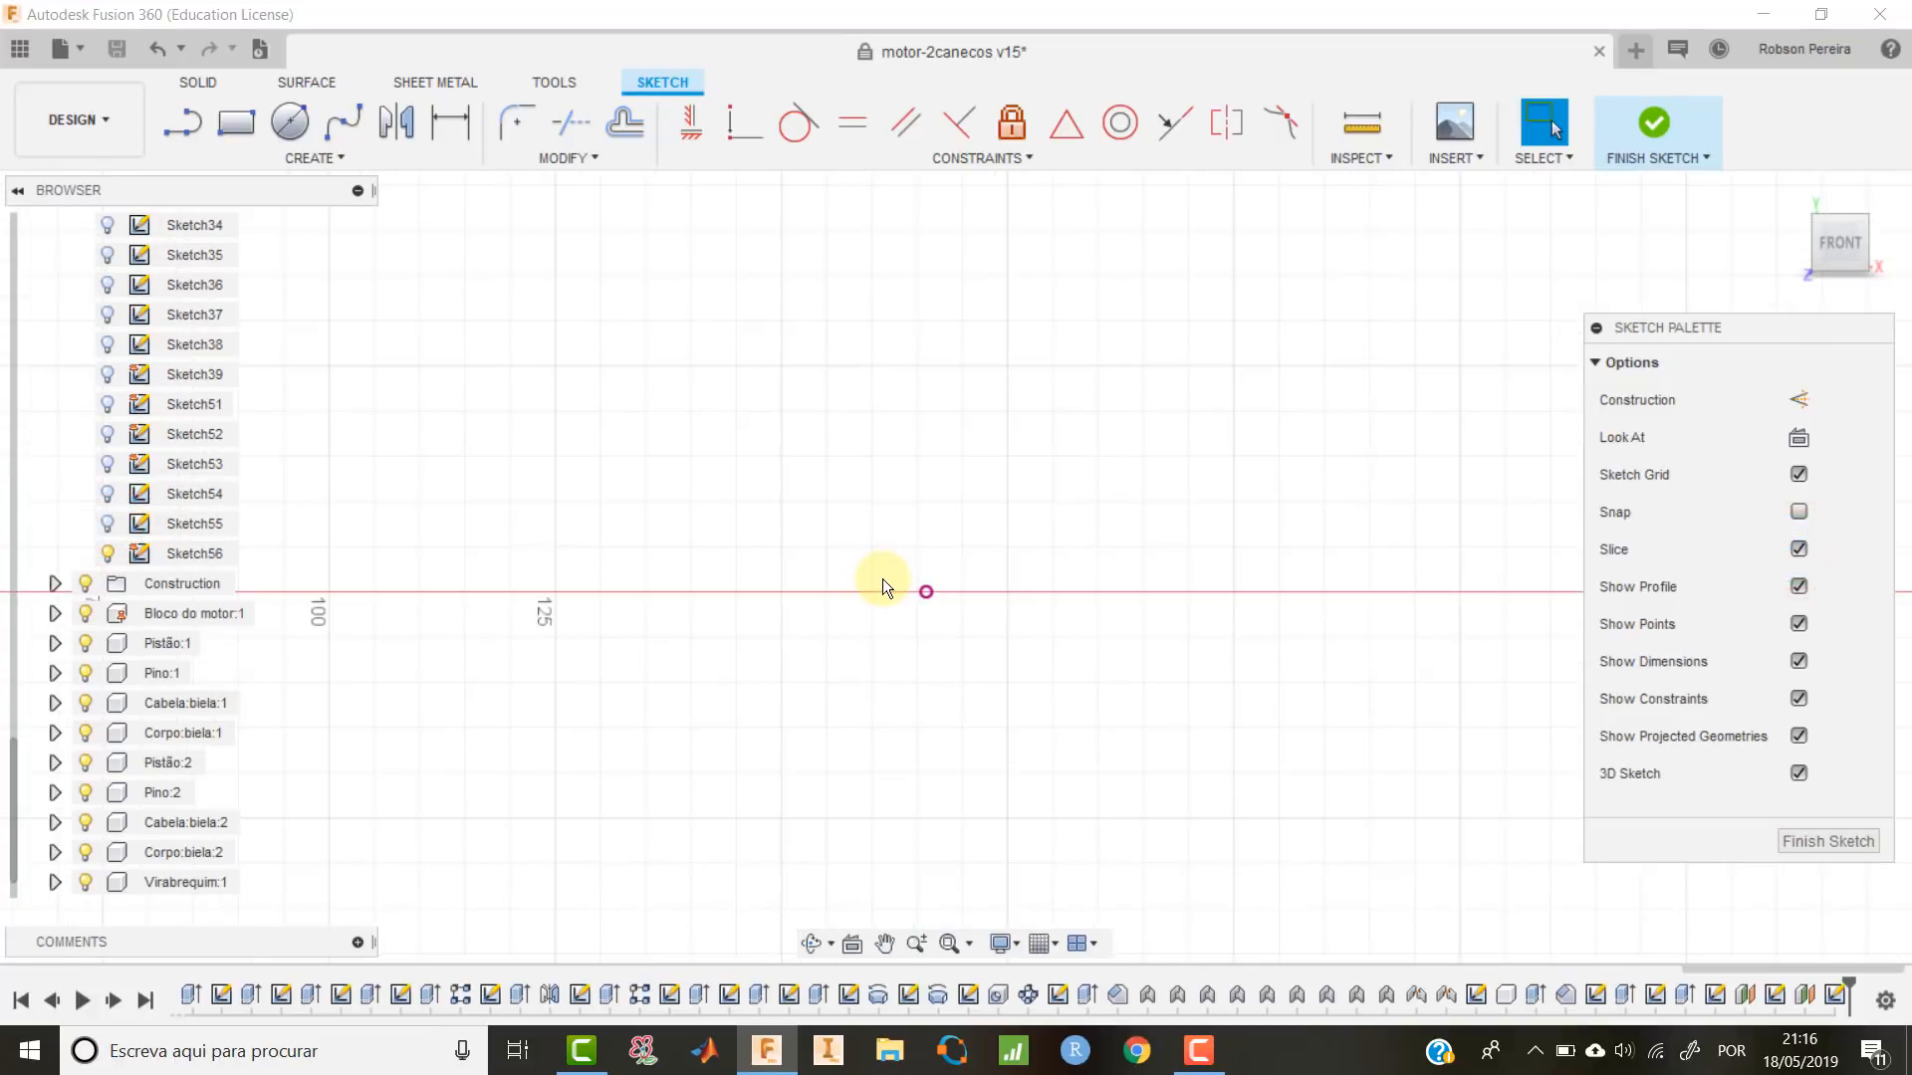
Draw a vertical construction line about 21.7 mm long upward from the projected axis point.
key("l")
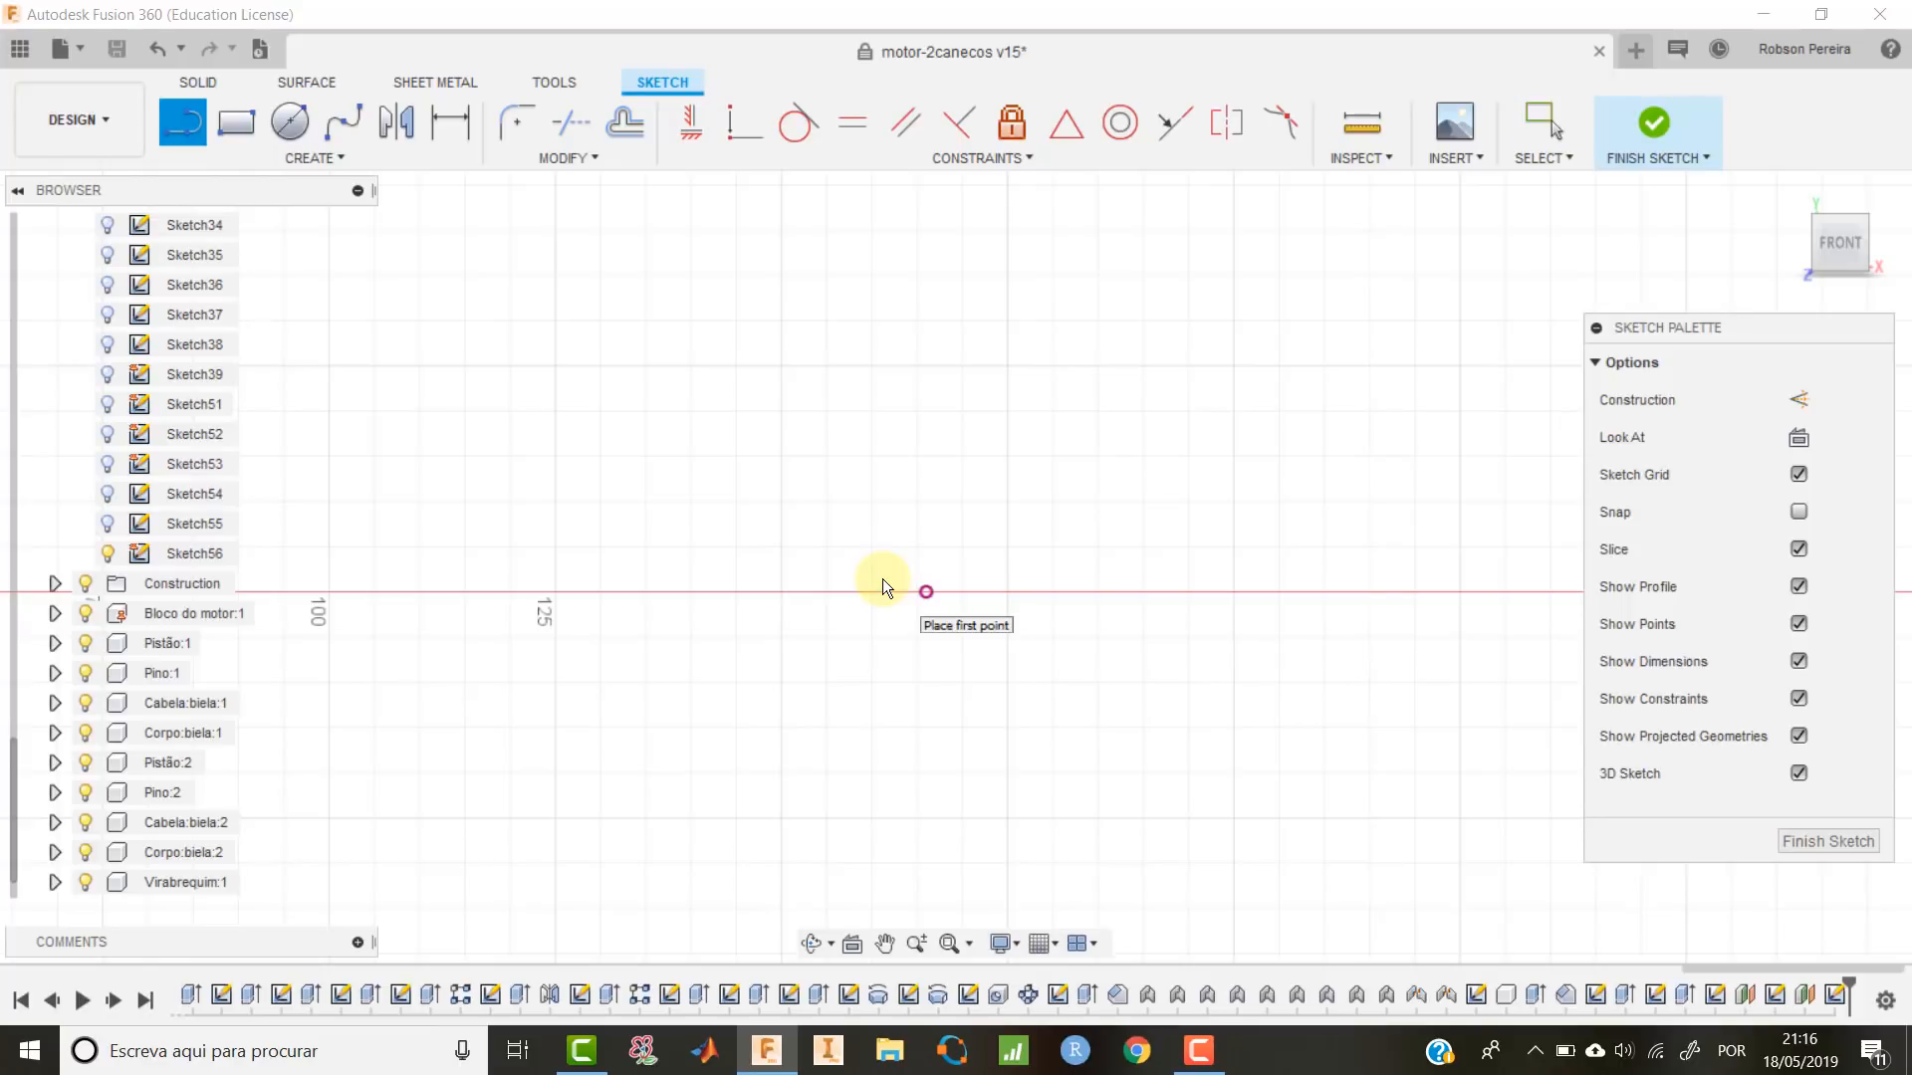
left_click(926, 593)
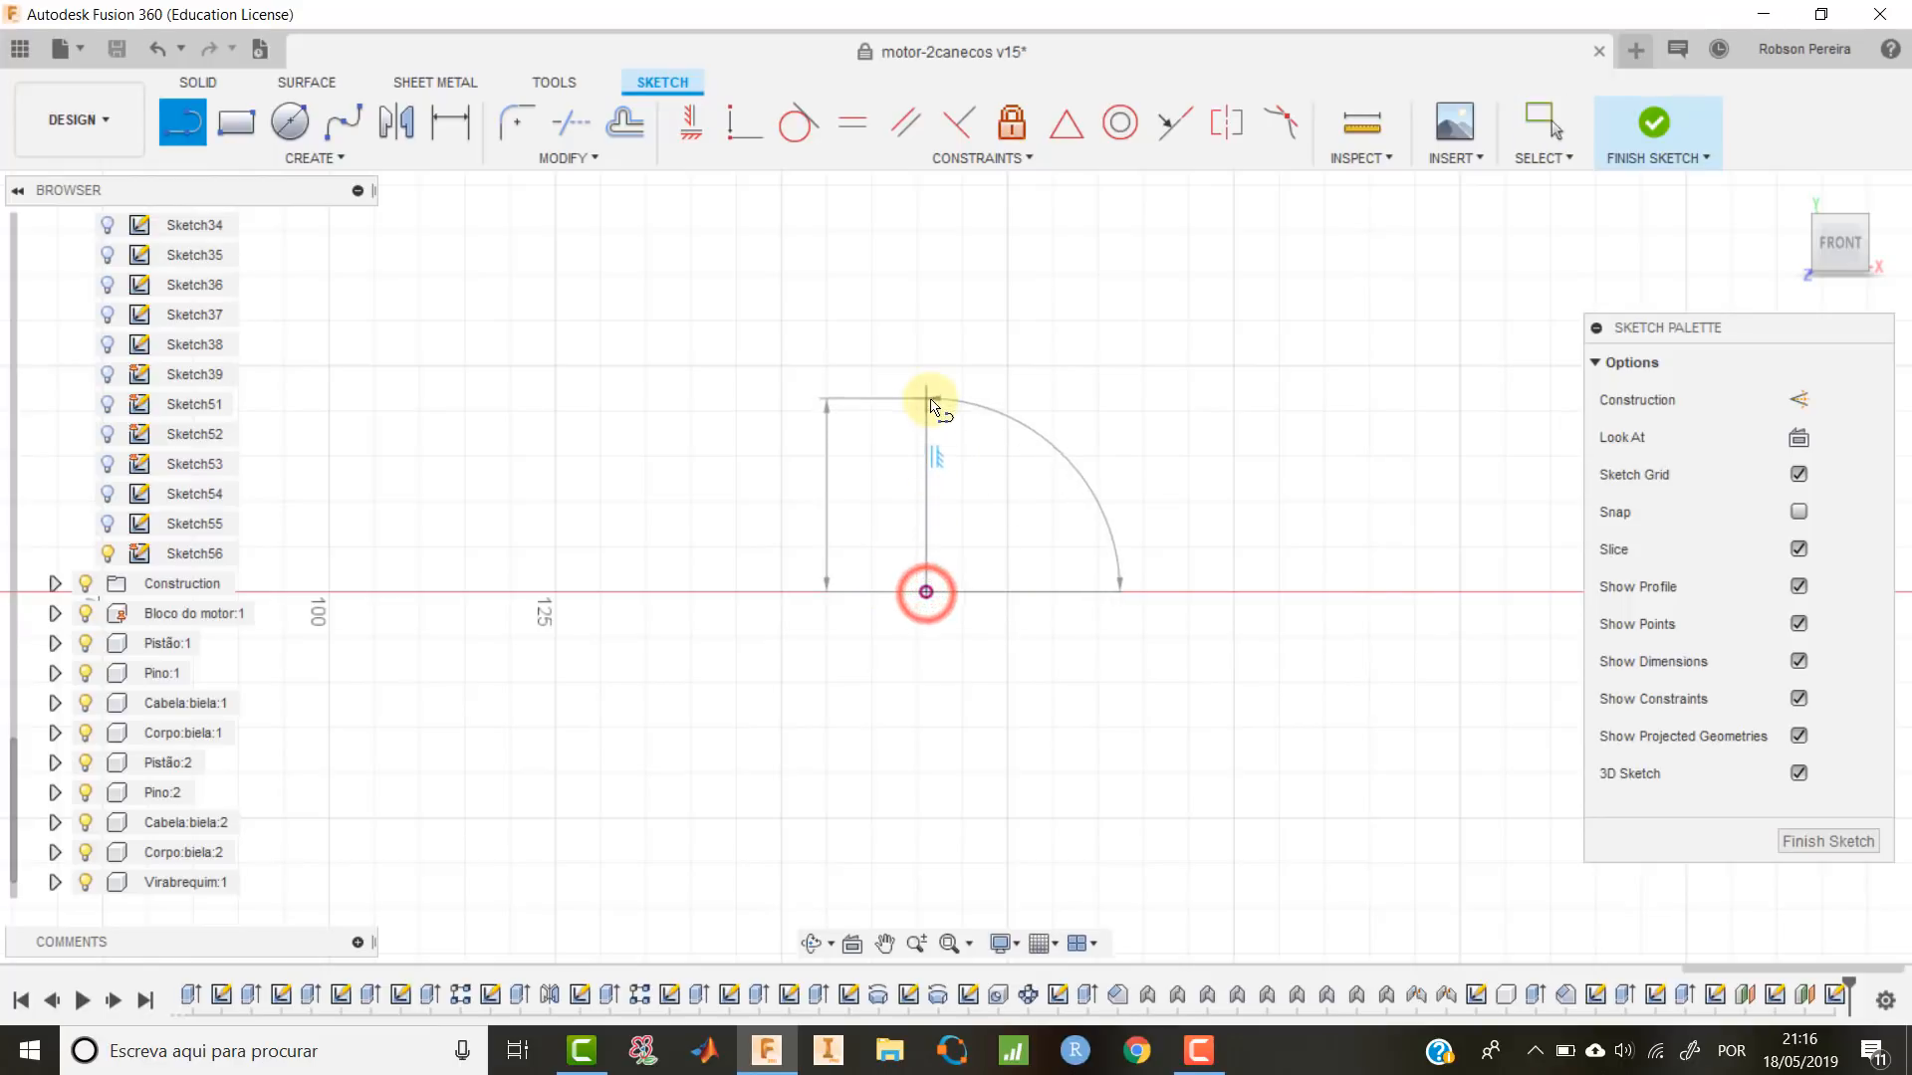
left_click(926, 396)
key("Escape")
left_click(928, 434)
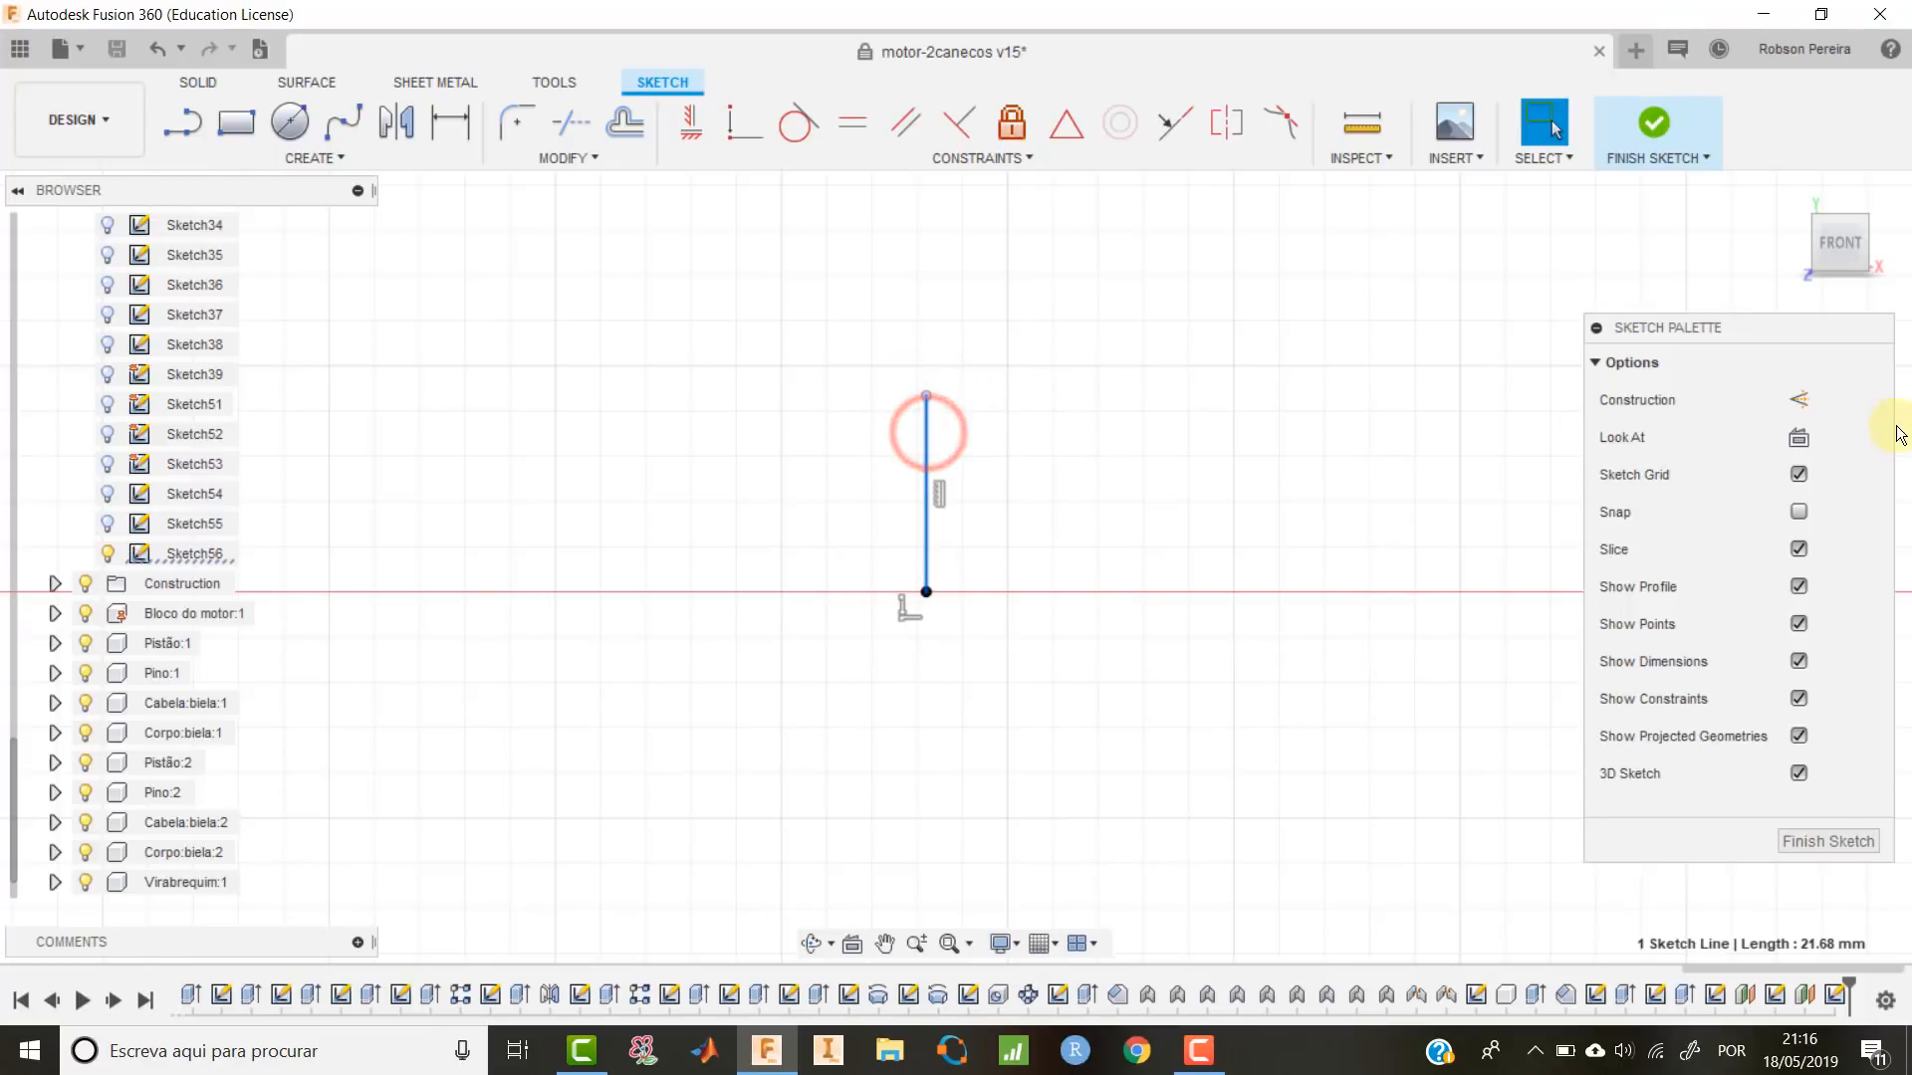
left_click(1801, 401)
left_click(1169, 429)
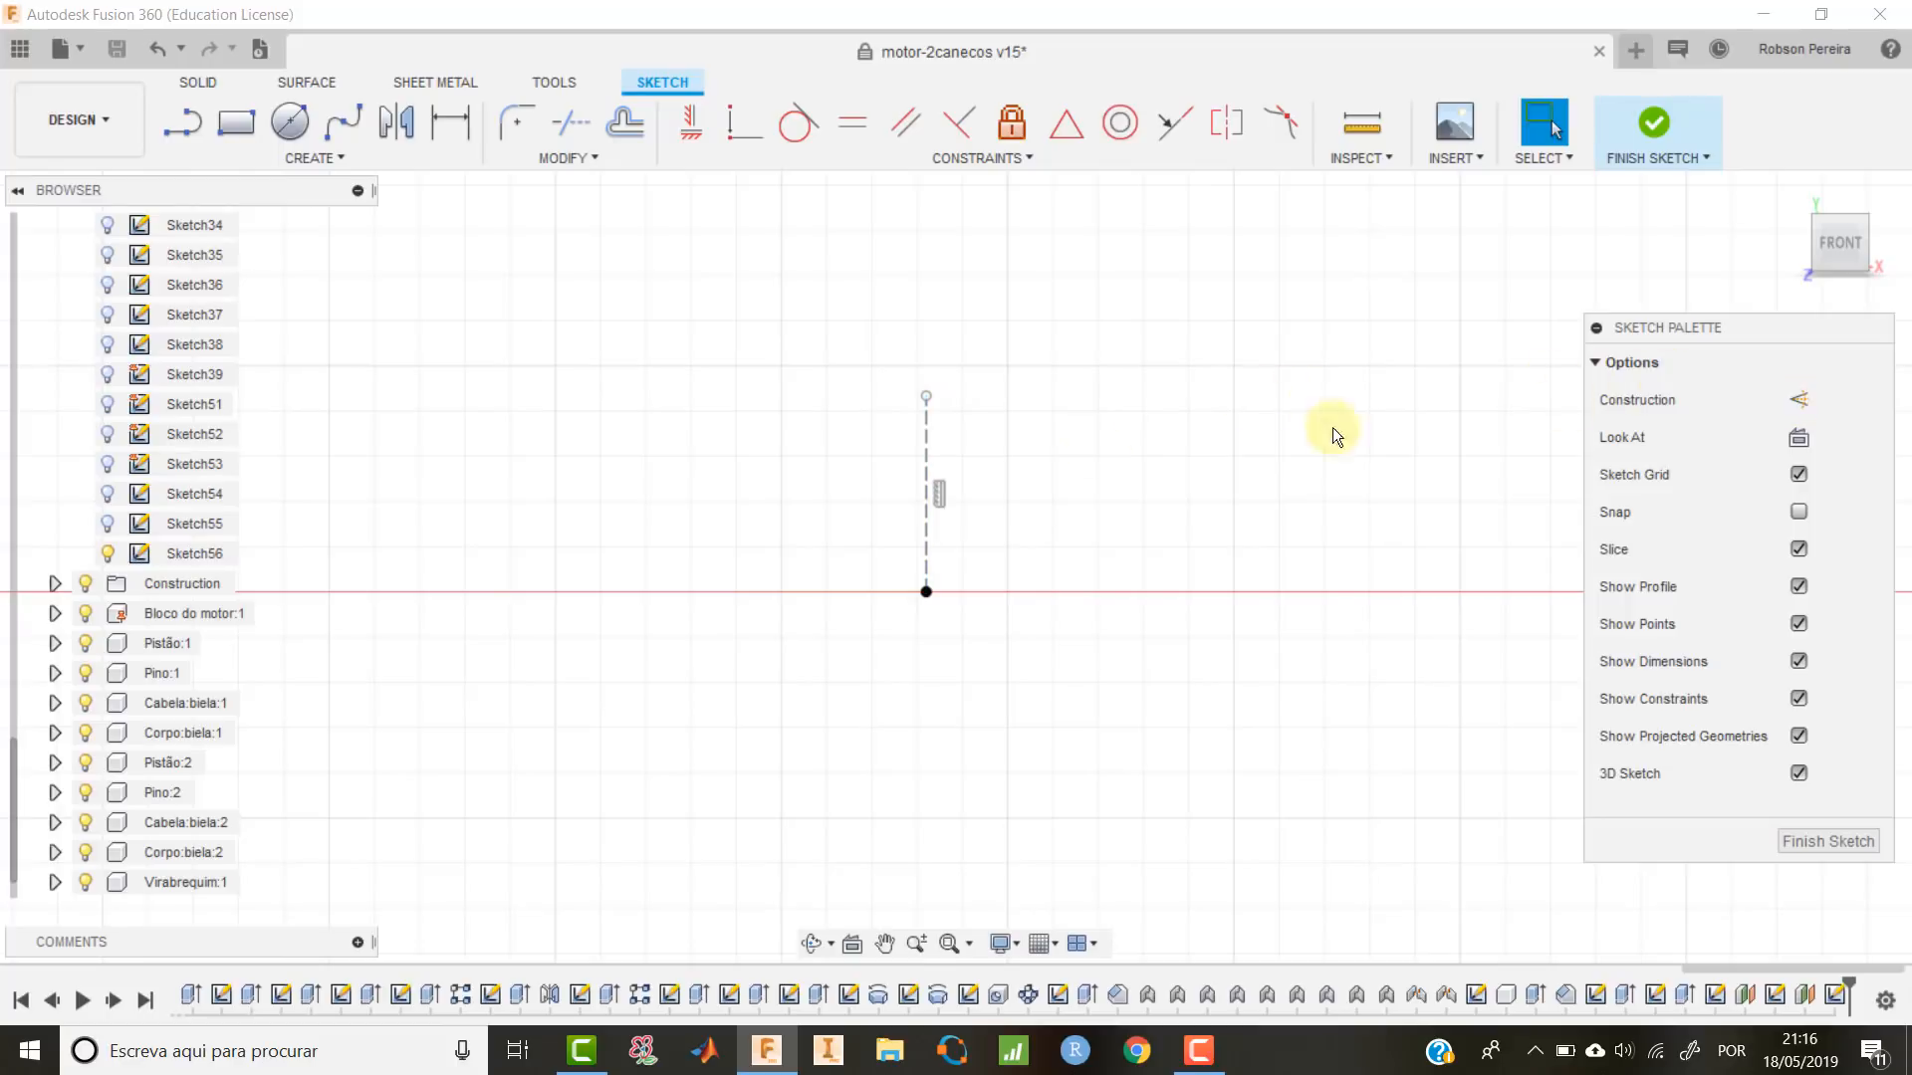
Draw a slanted line about 34 mm long, rising from below the horizontal axis across the vertical construction line.
key("l")
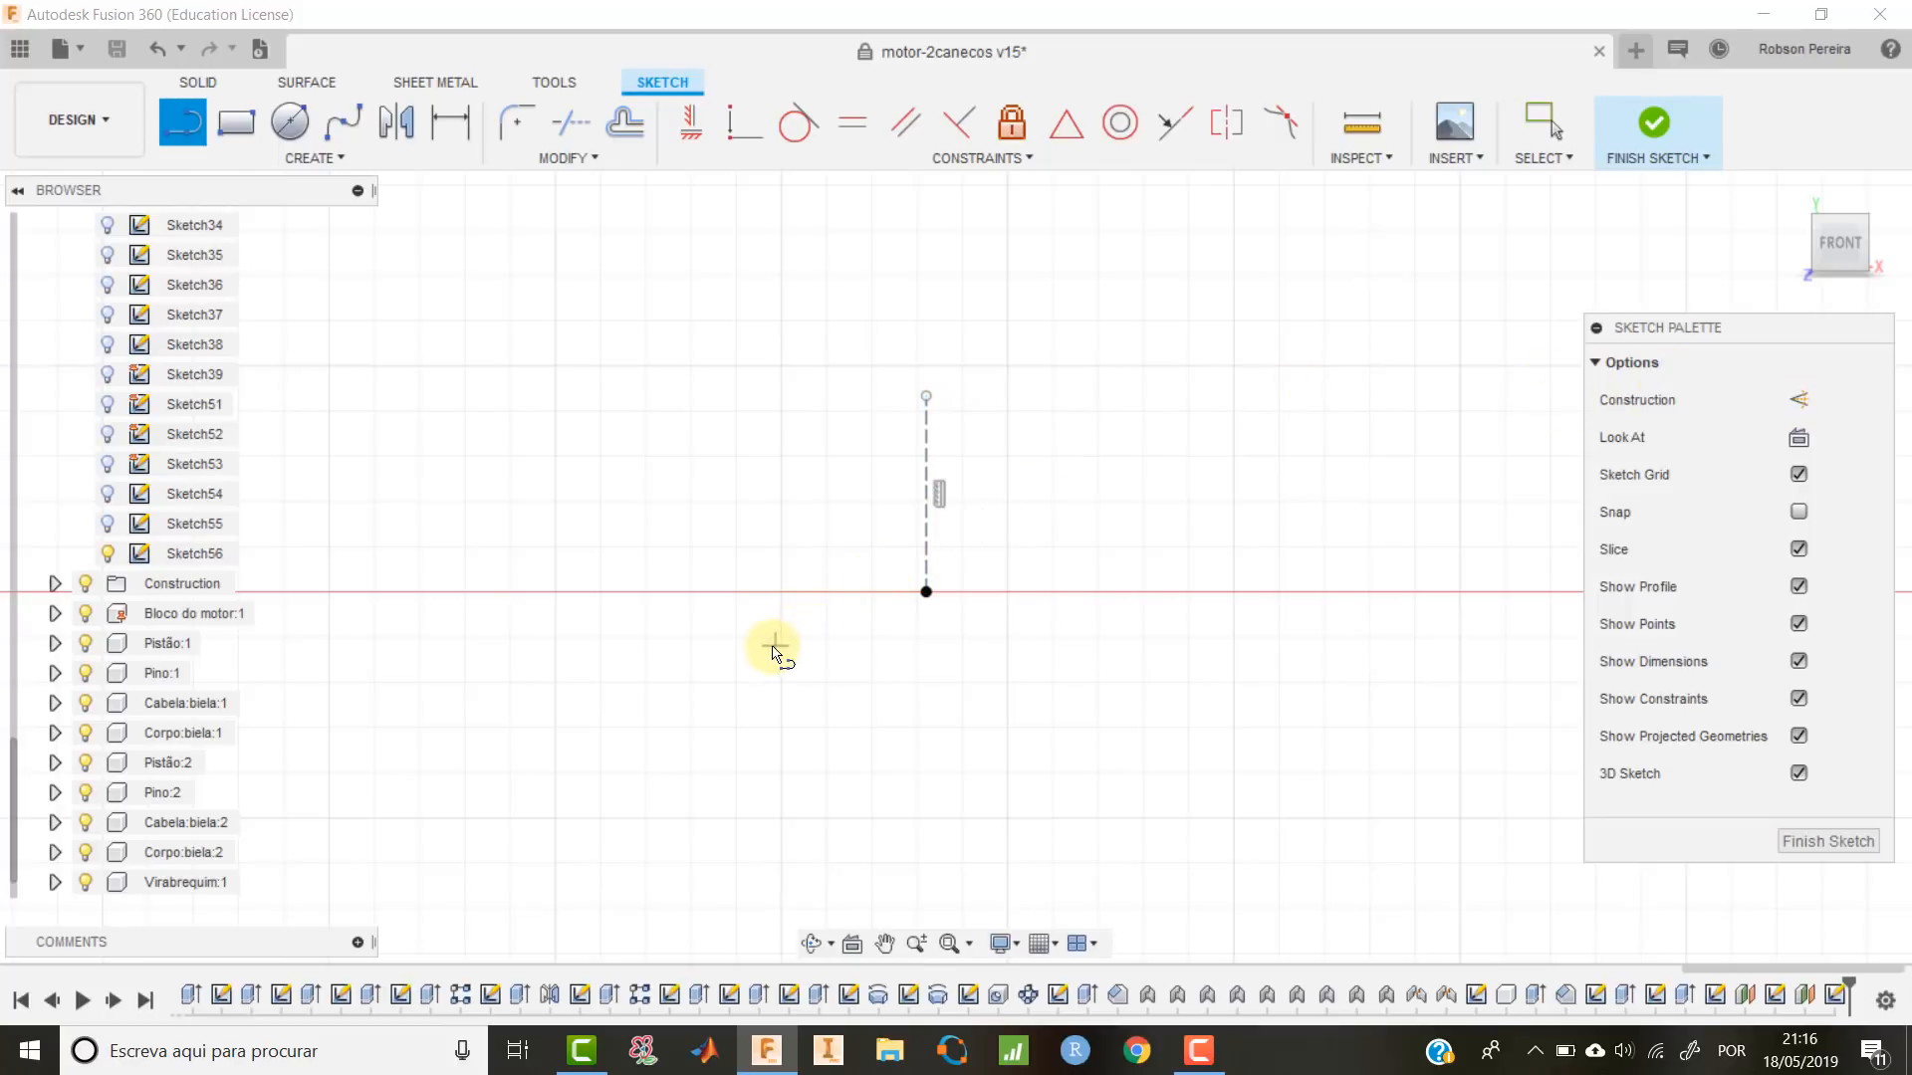
left_click(764, 648)
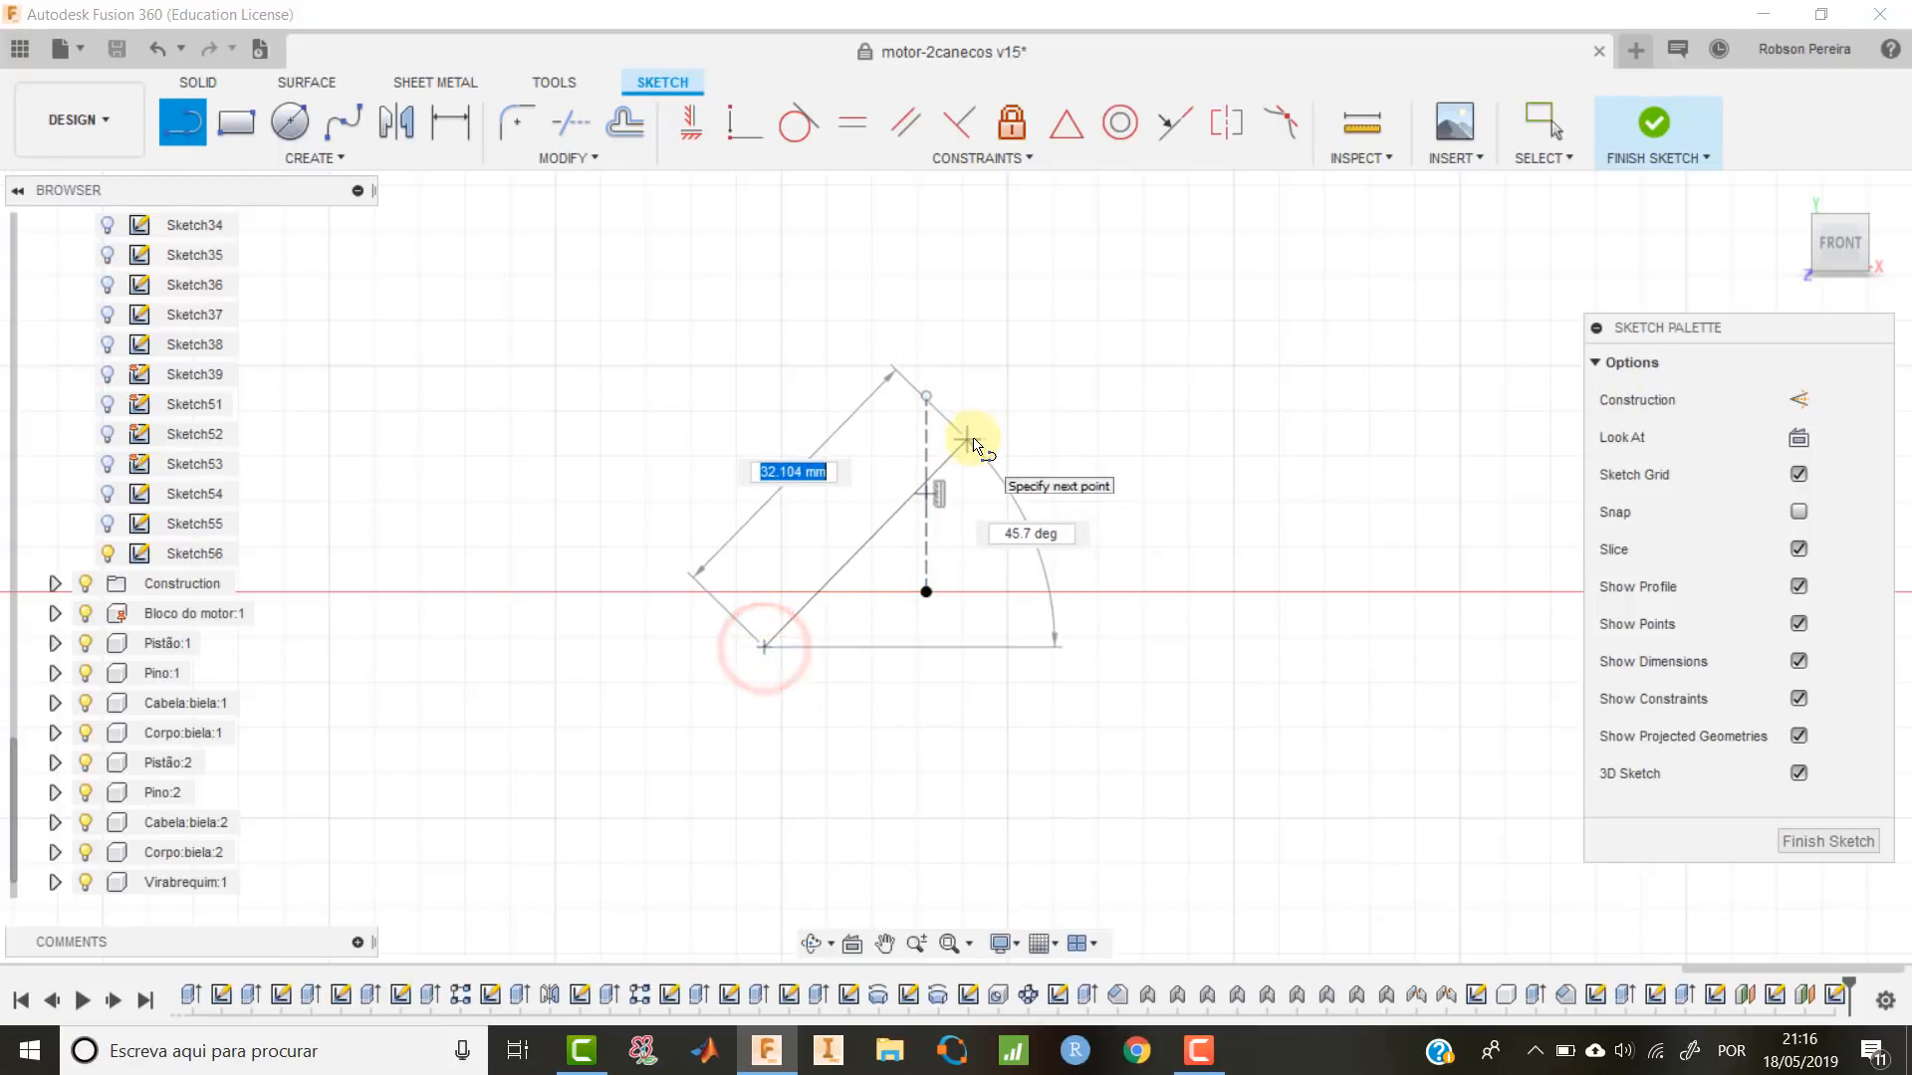
left_click(980, 429)
Set the angle between the slanted line and the vertical construction line to 14°, and move the line back across the construction line.
key("d")
left_click(968, 440)
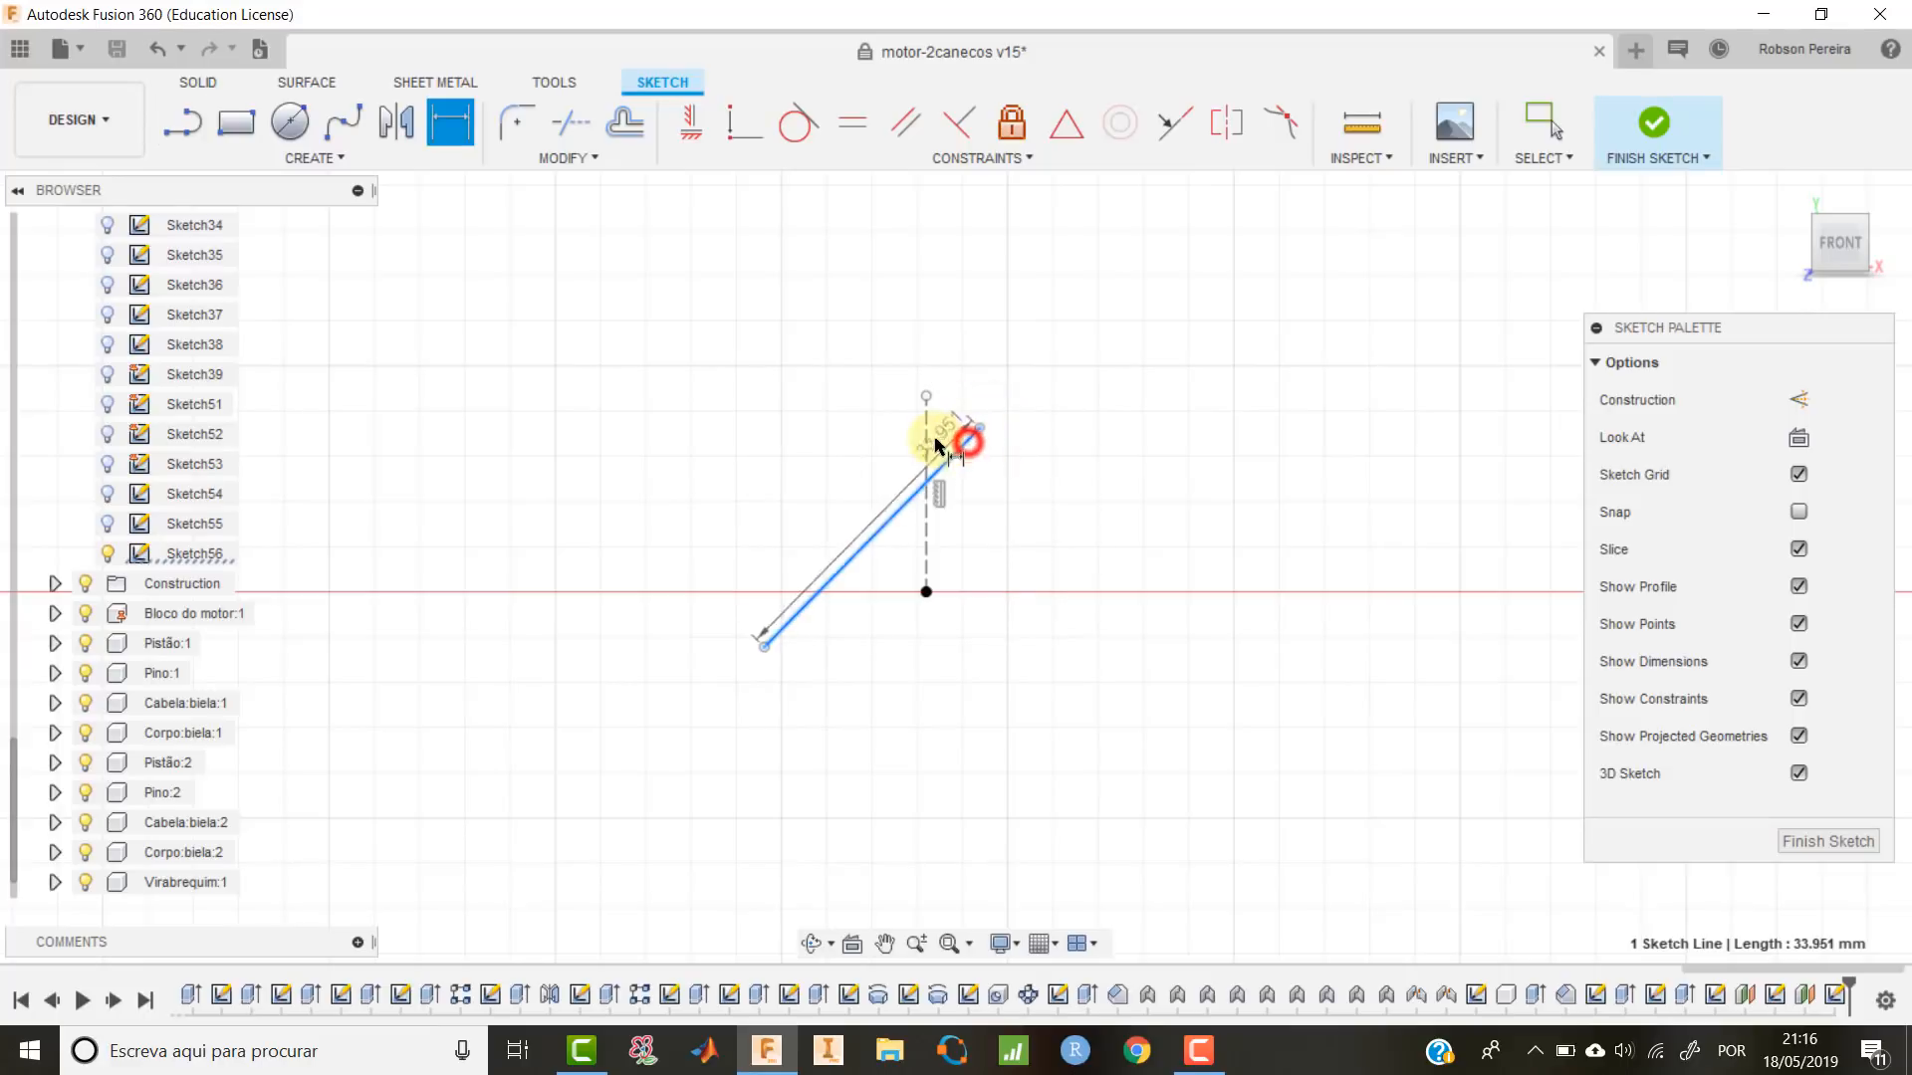
left_click(931, 437)
left_click(992, 344)
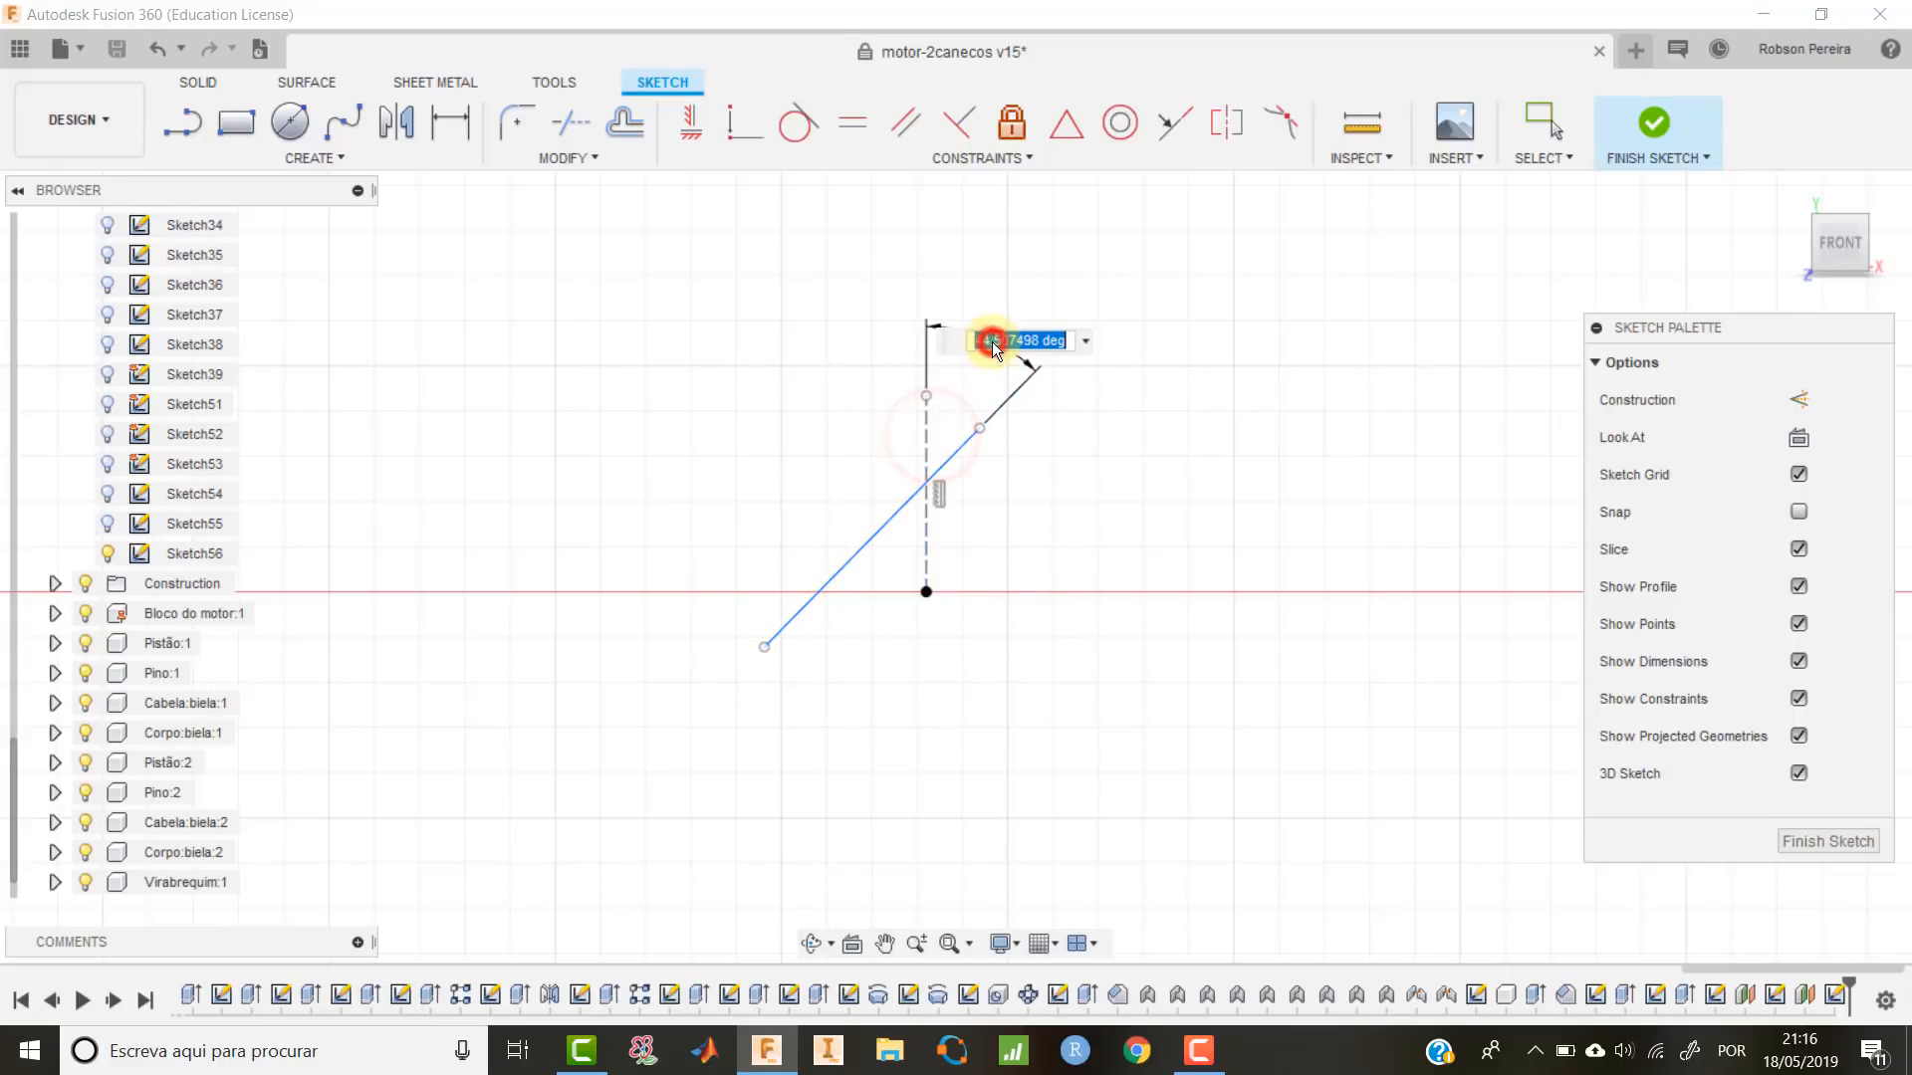
type("14")
key("Return")
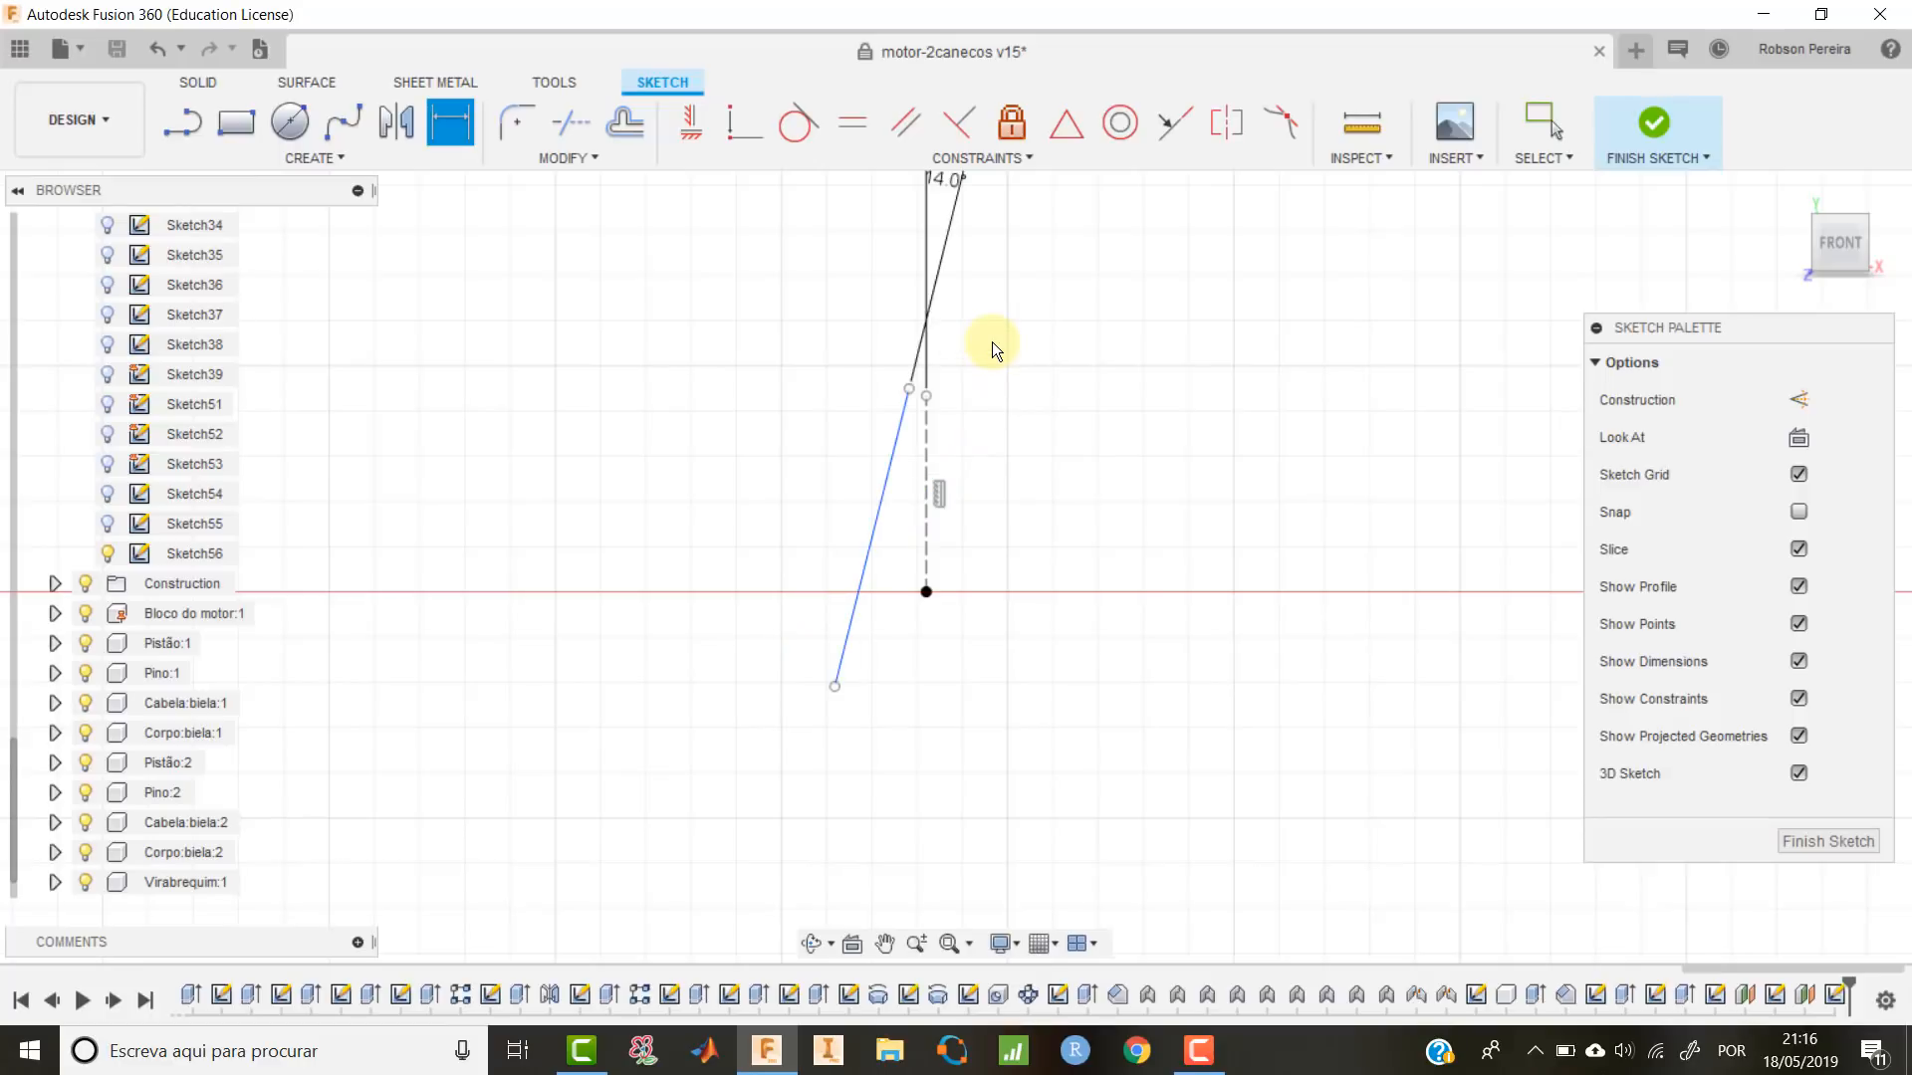
key("Escape")
left_click_drag(914, 396, 954, 439)
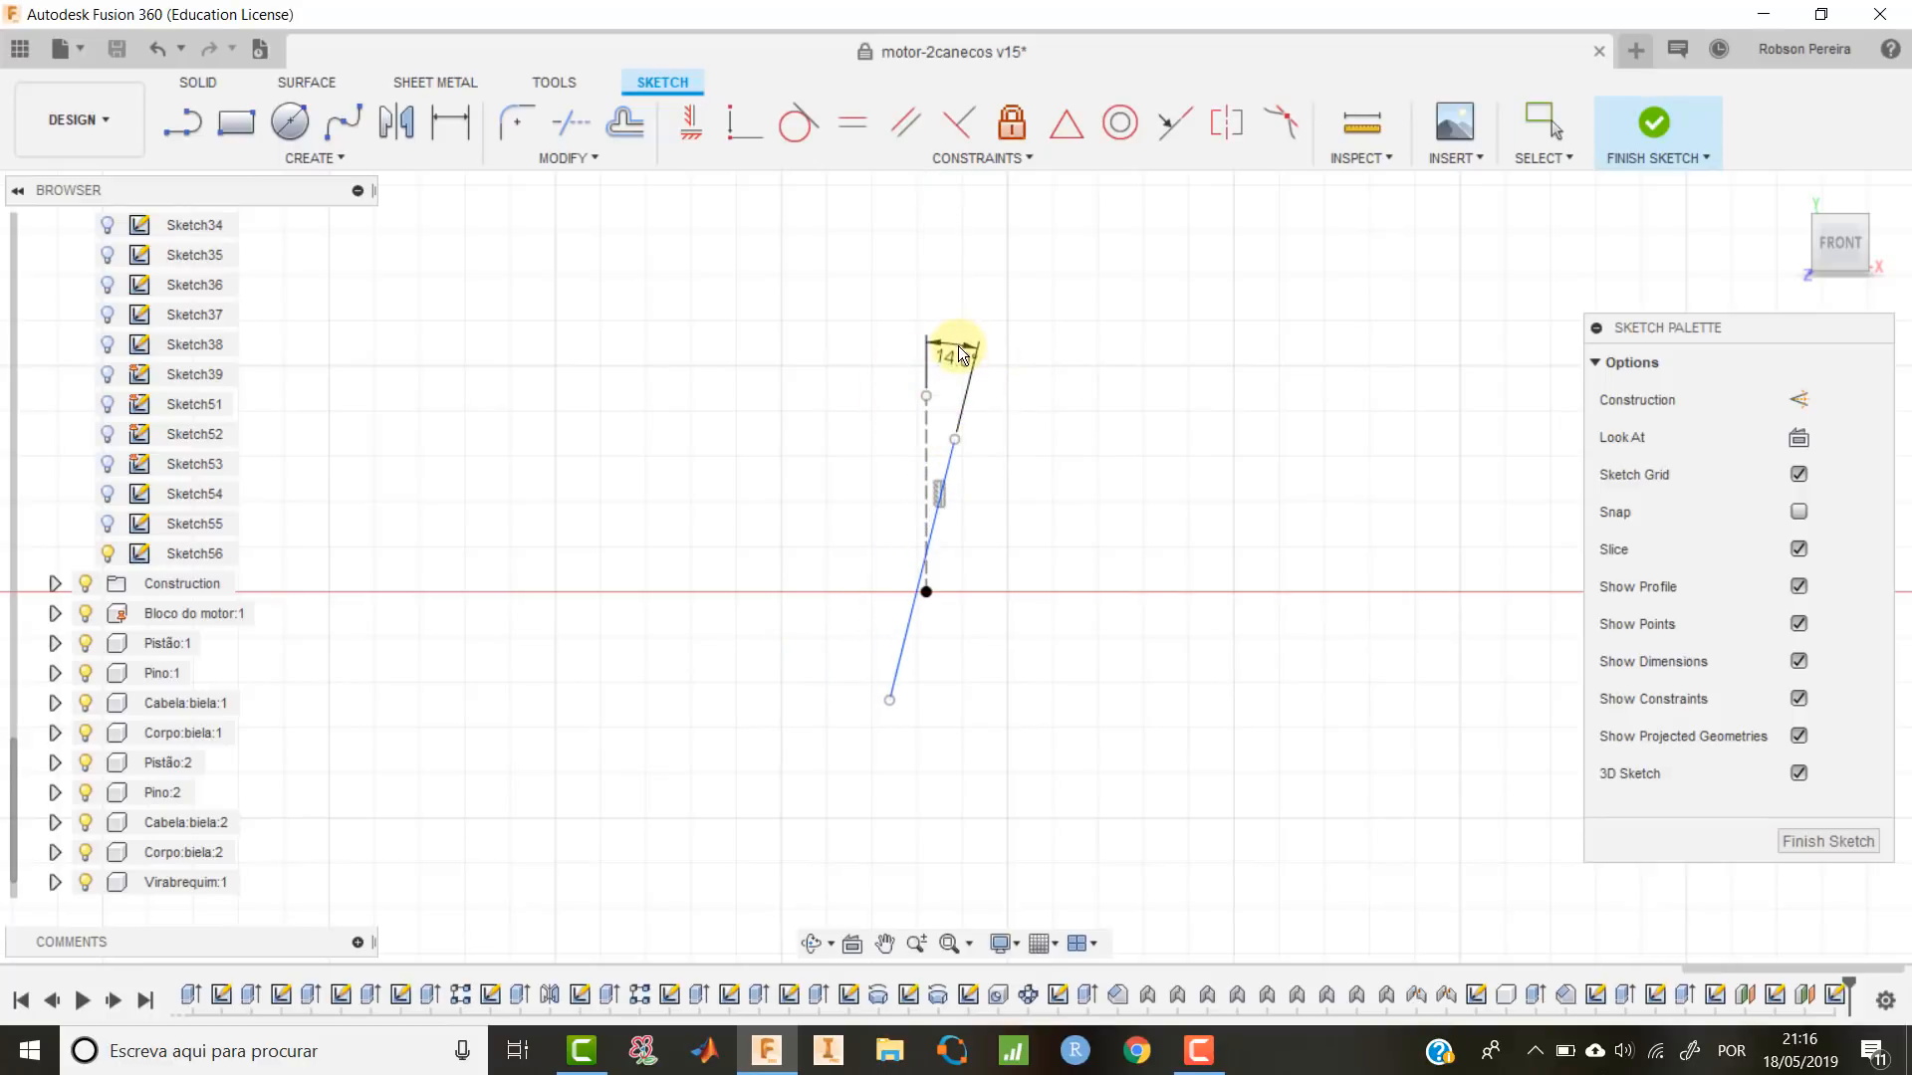
Dimension the slanted line's upper endpoint 3 mm horizontally from the construction line.
key("d")
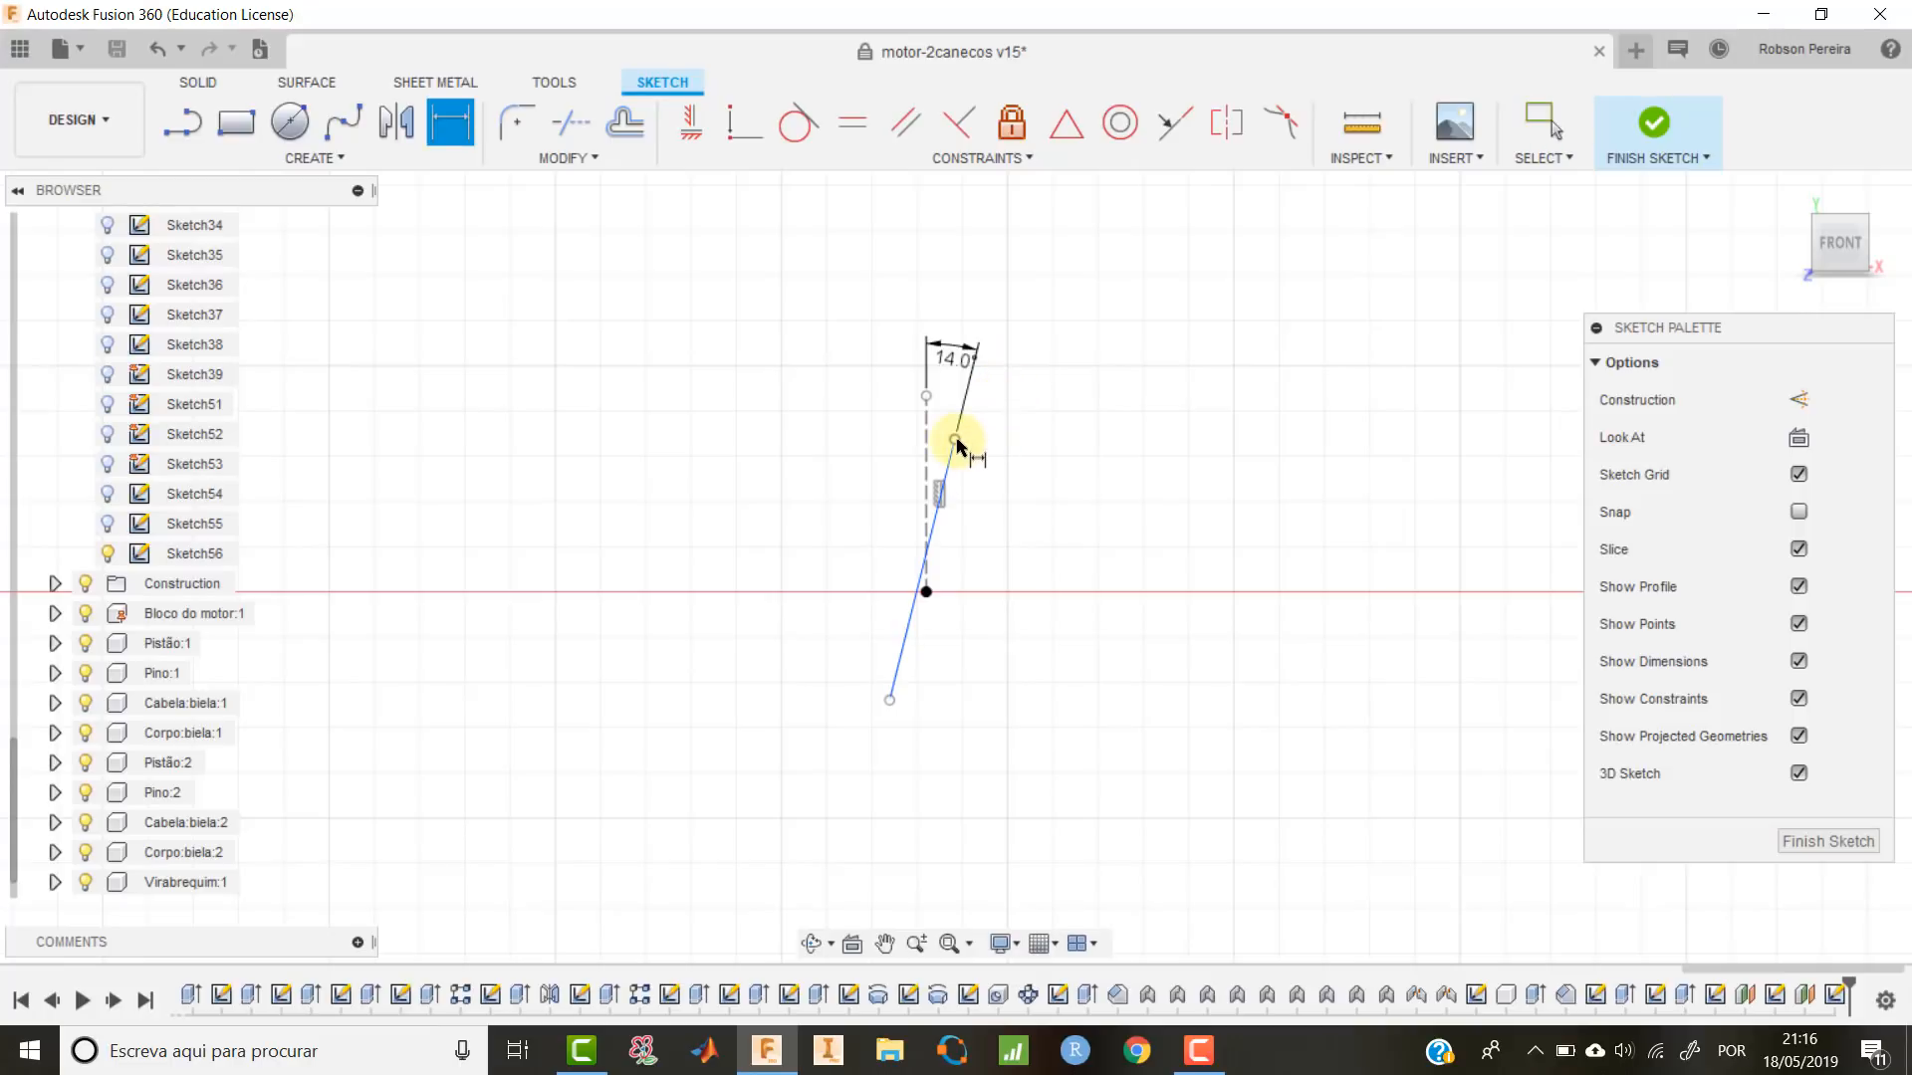
left_click(956, 440)
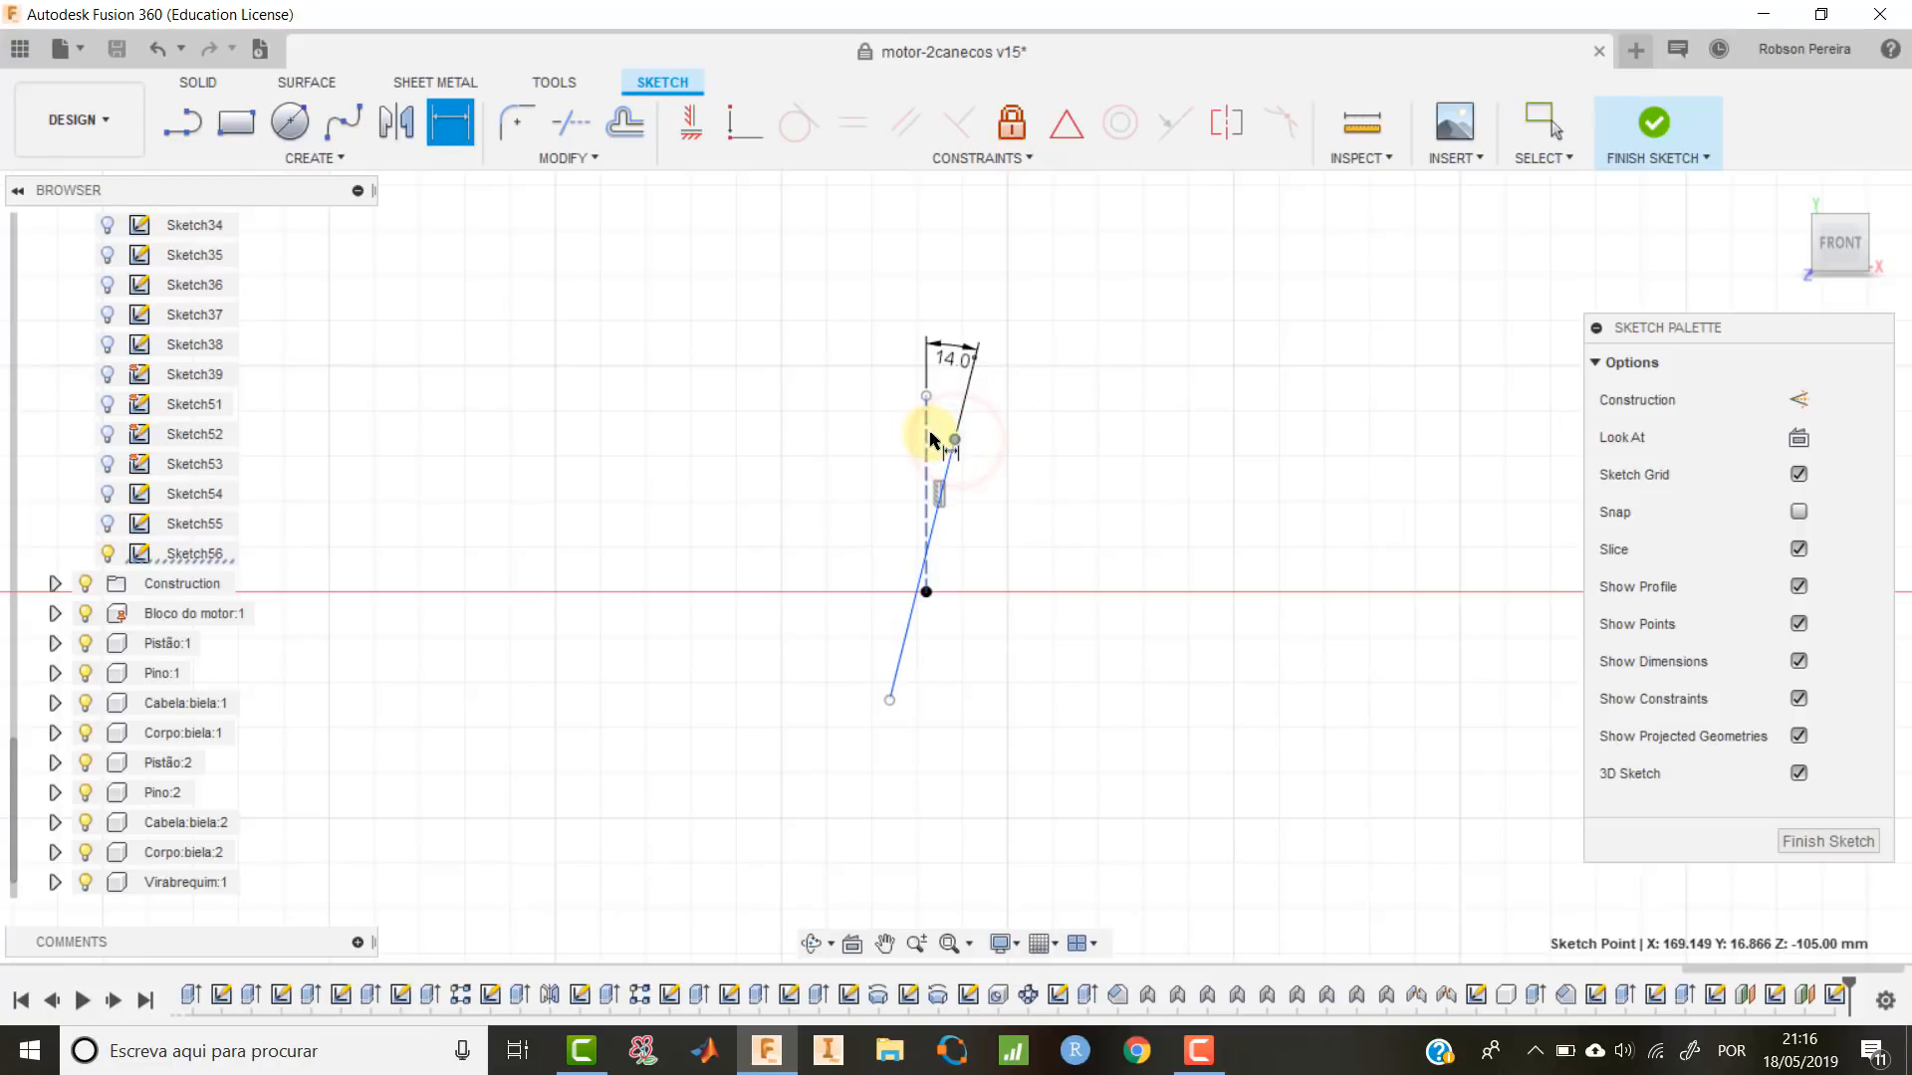
left_click(926, 435)
left_click(1001, 412)
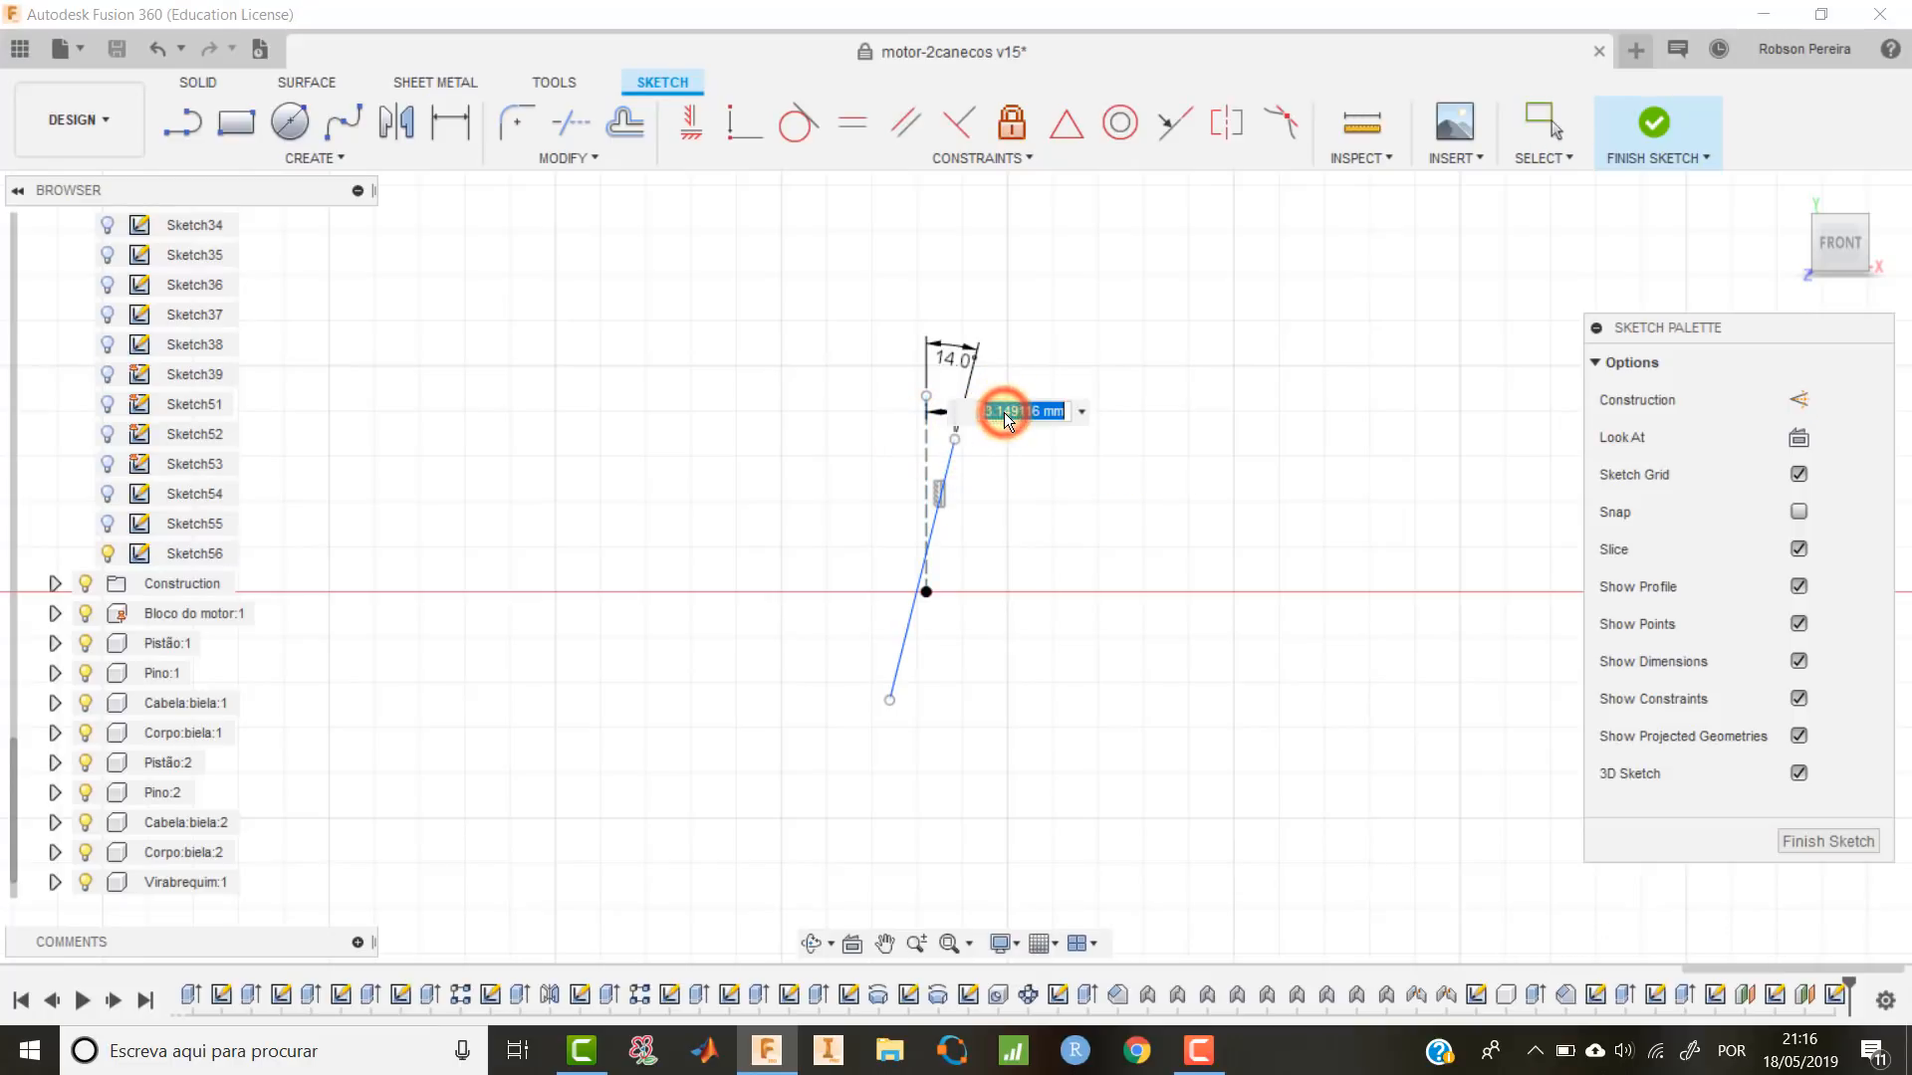
type("3")
key("Return")
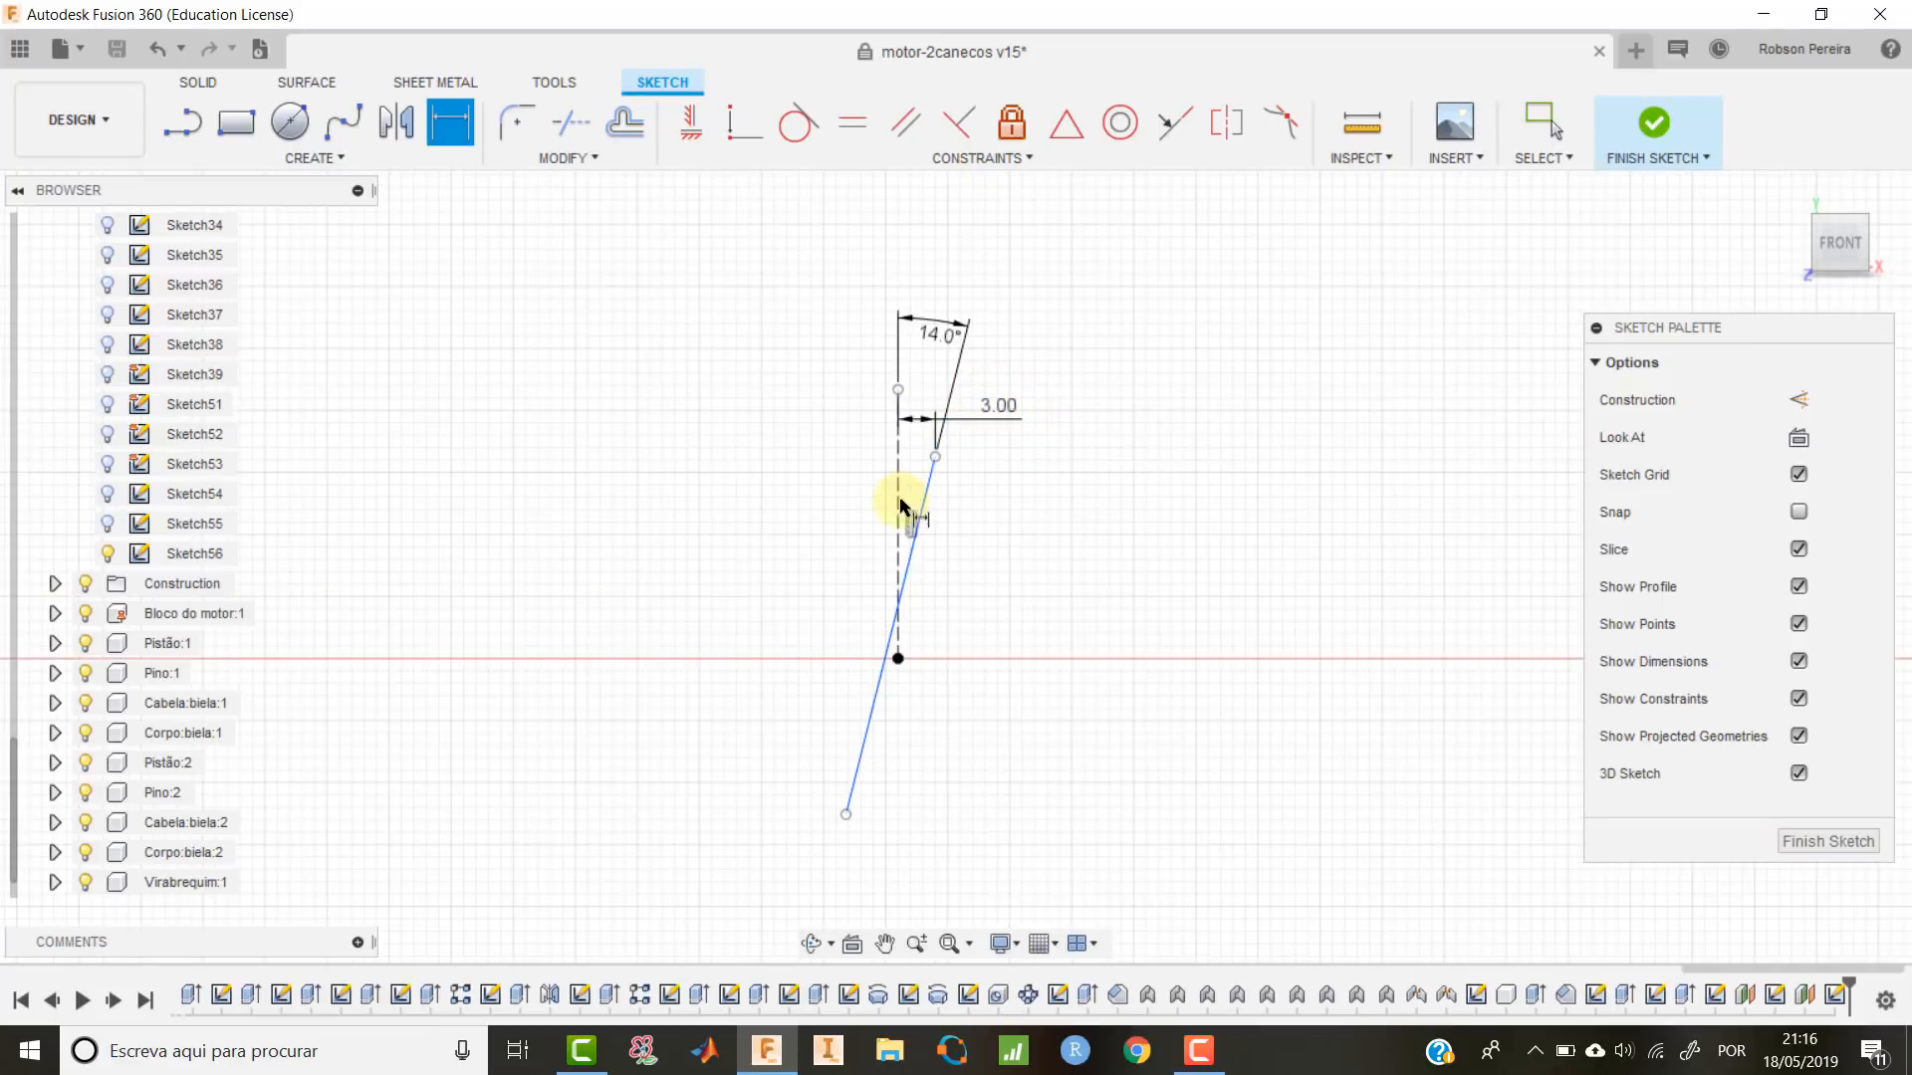
Dimension the slanted line's lower endpoint 12 mm vertically below the projected axis point.
left_click(846, 814)
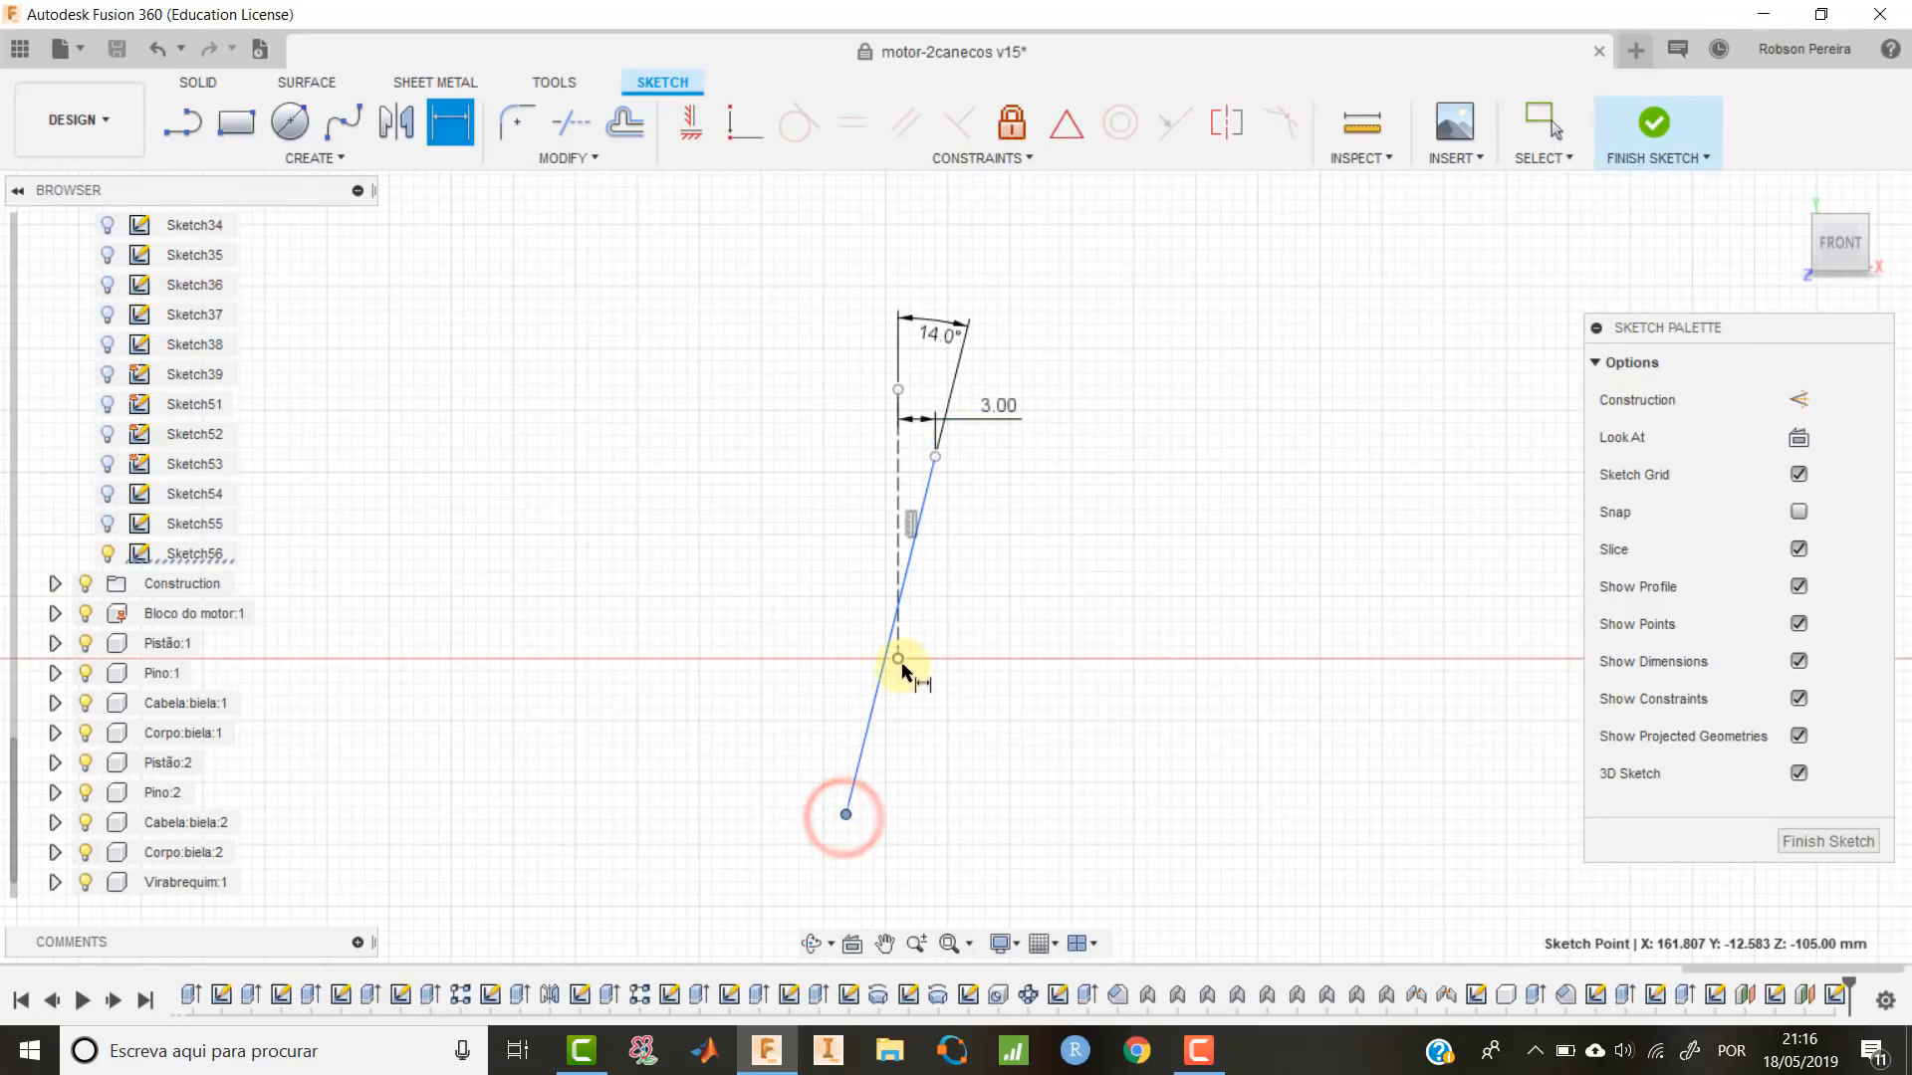
left_click(897, 658)
left_click(753, 700)
type("12")
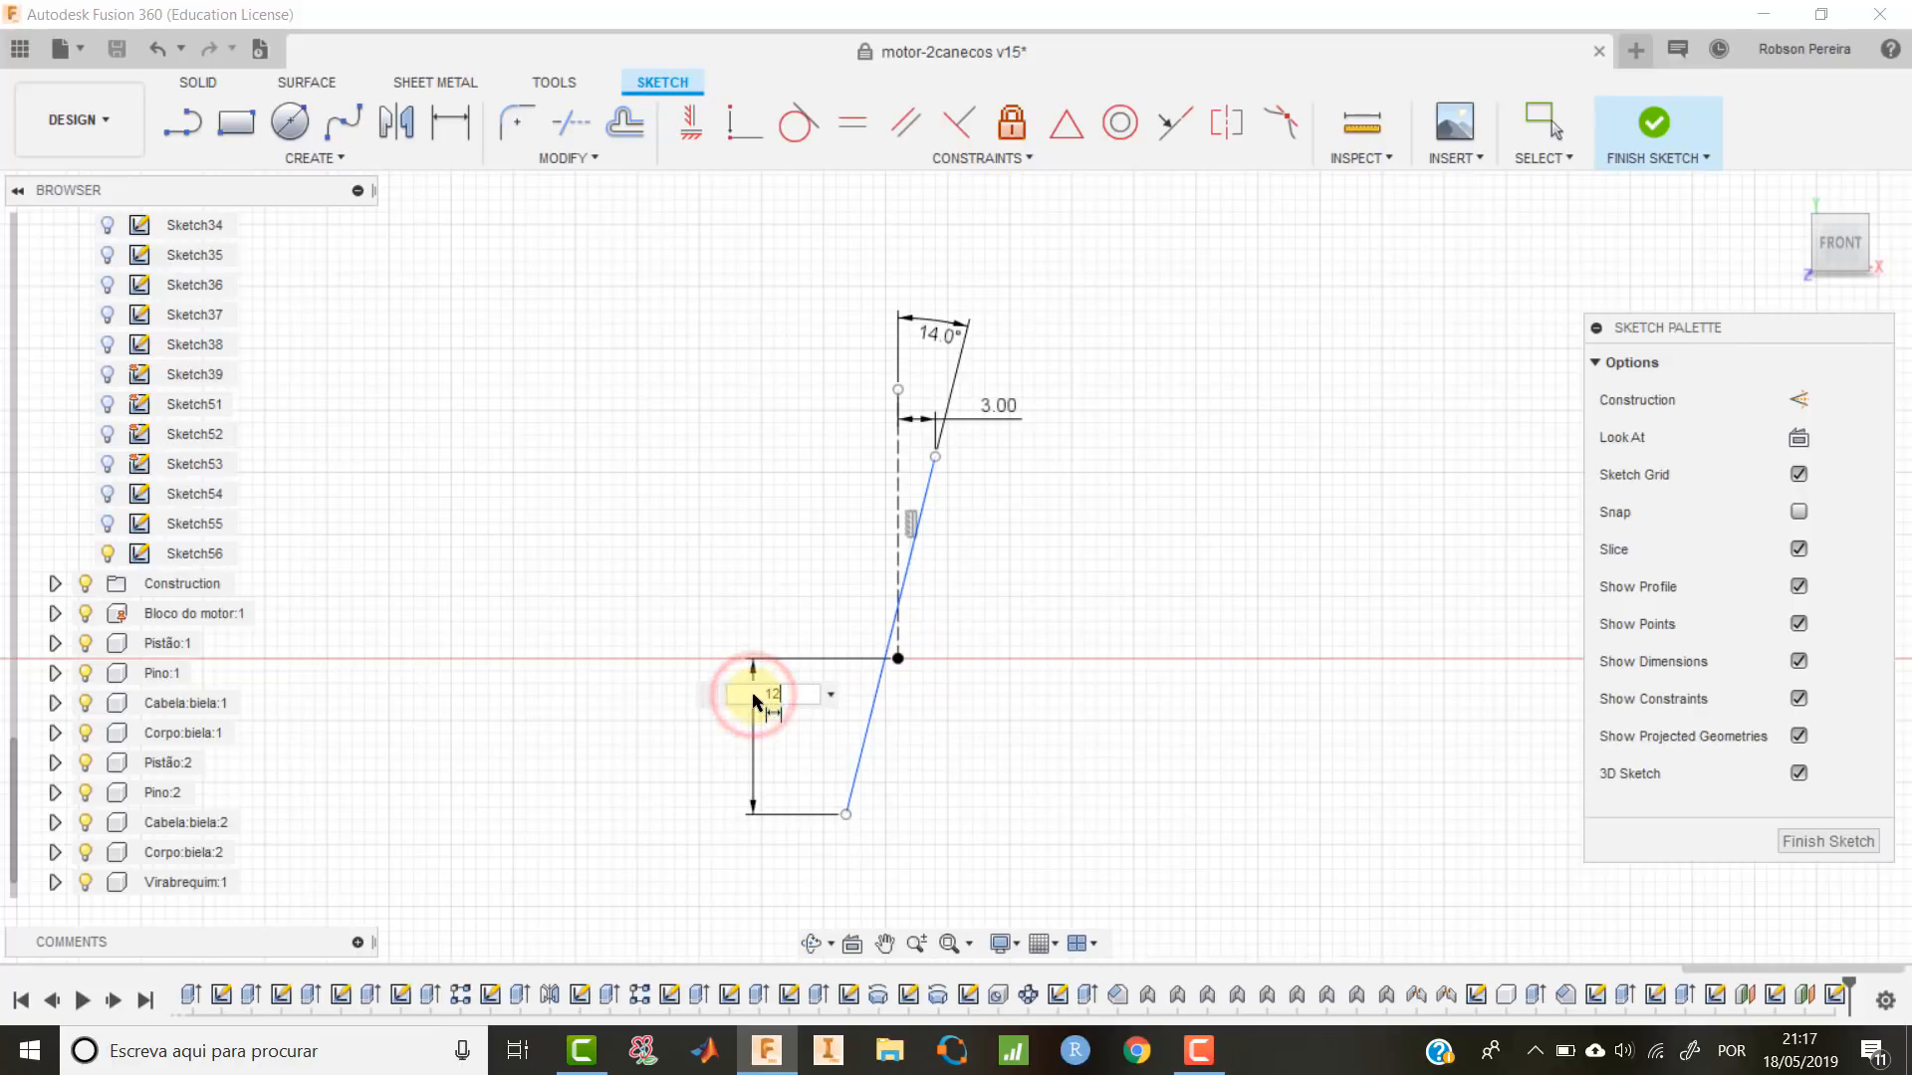
key("Return")
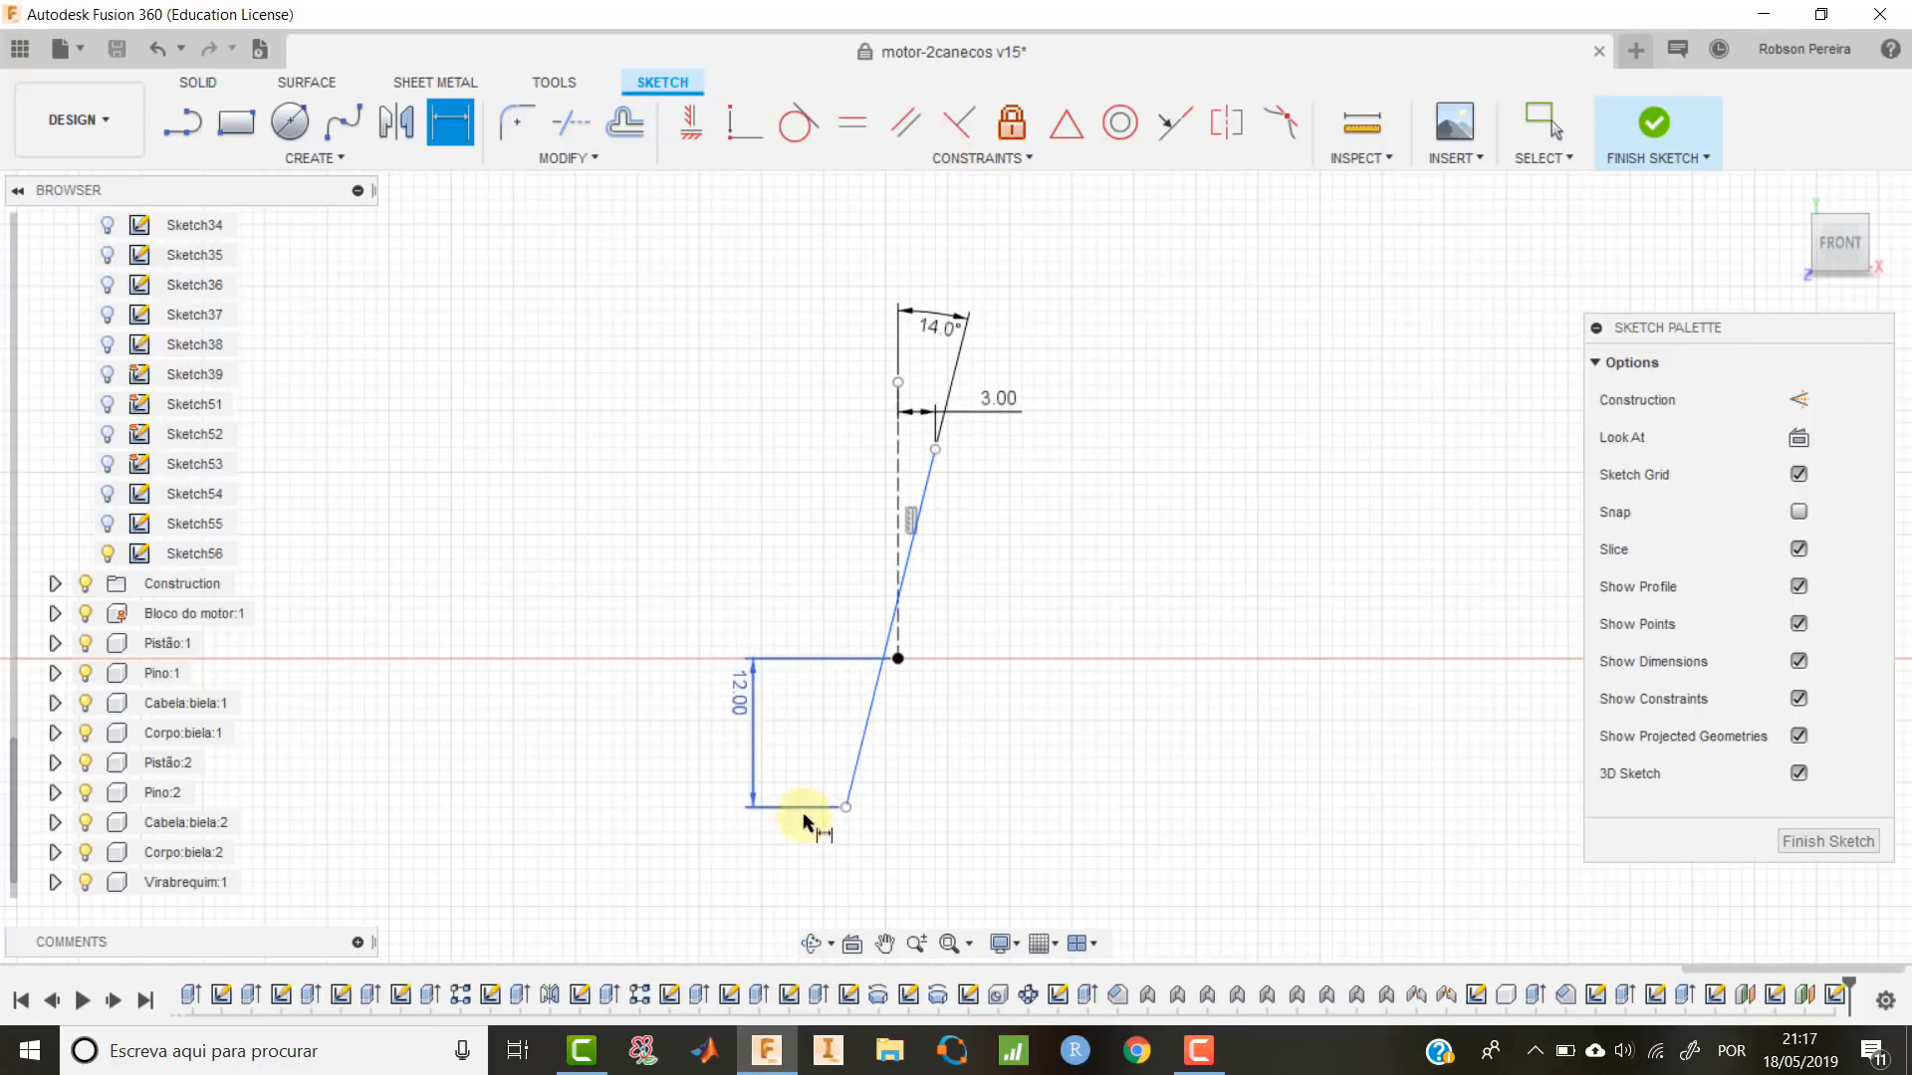
Dimension the slanted line's lower endpoint 4.5 mm horizontally from the projected axis point.
left_click(846, 812)
left_click(897, 658)
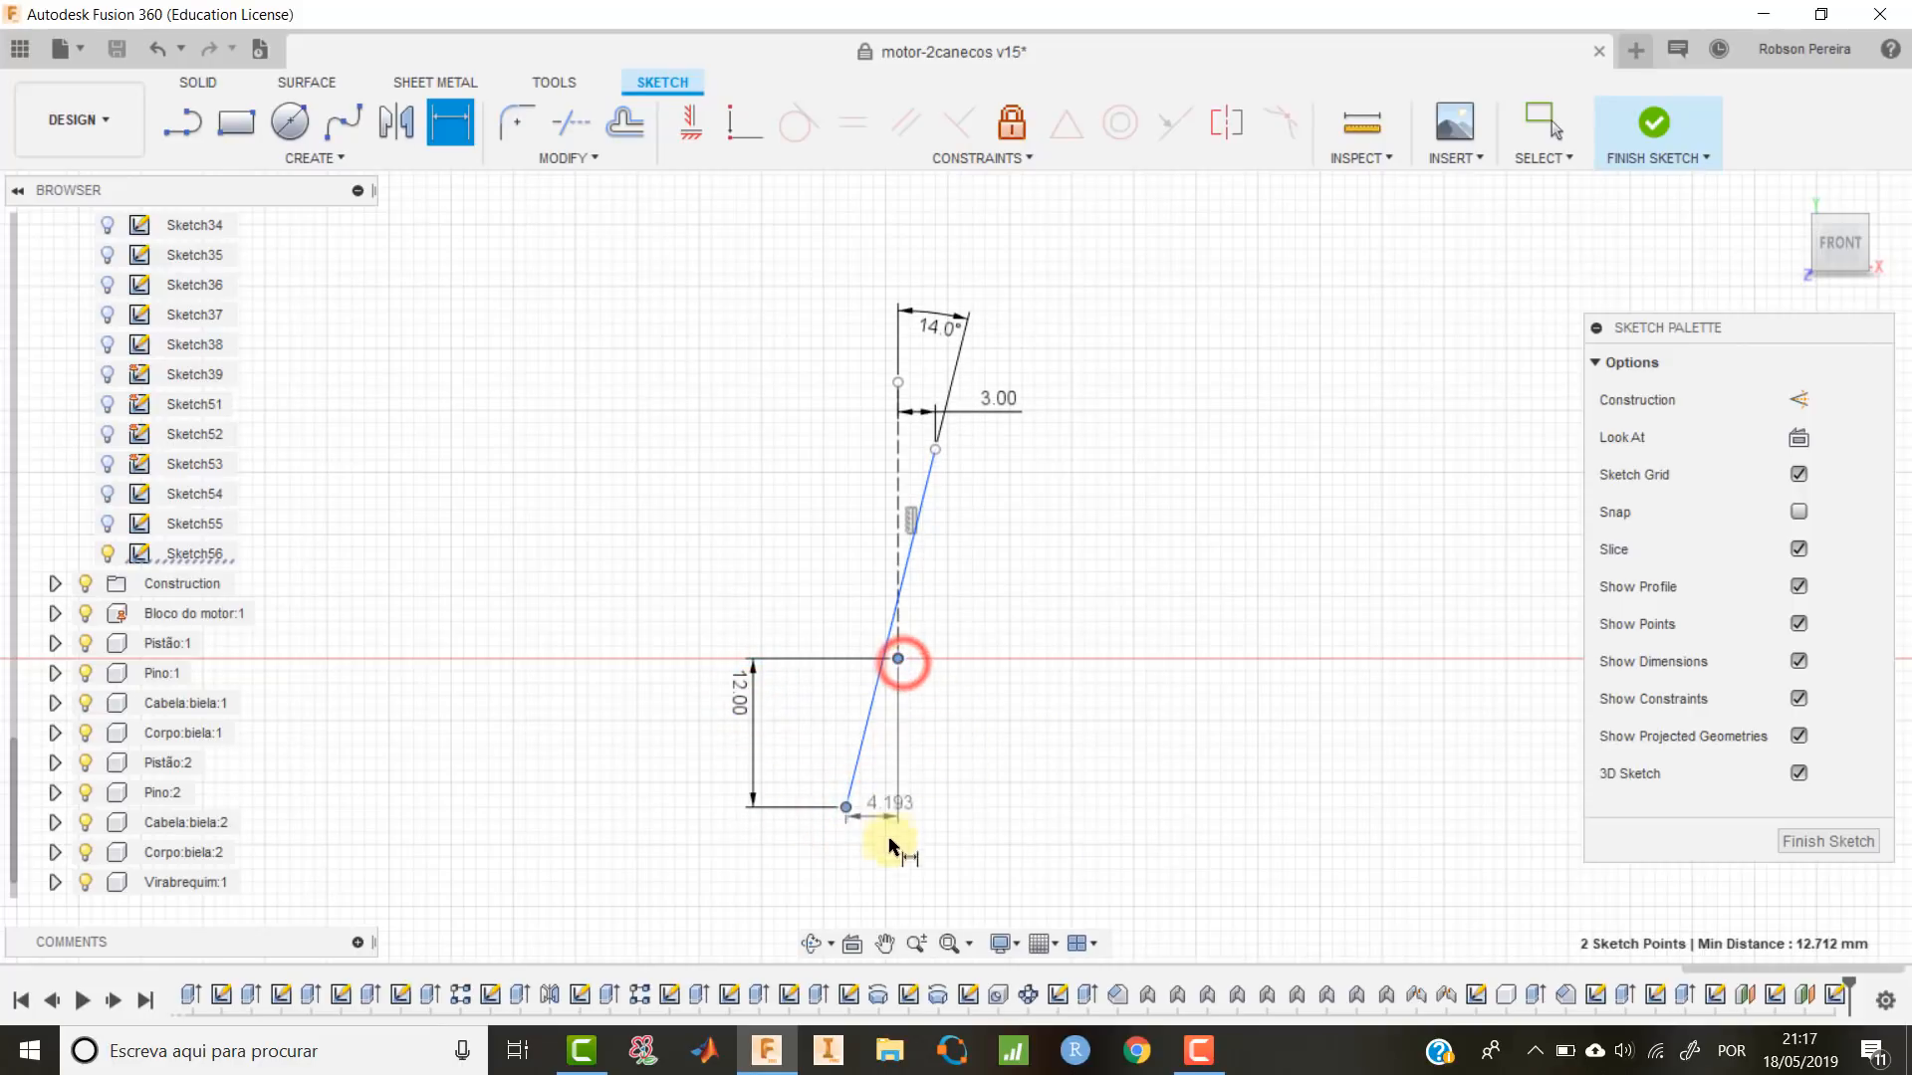
left_click(878, 886)
type("4.5")
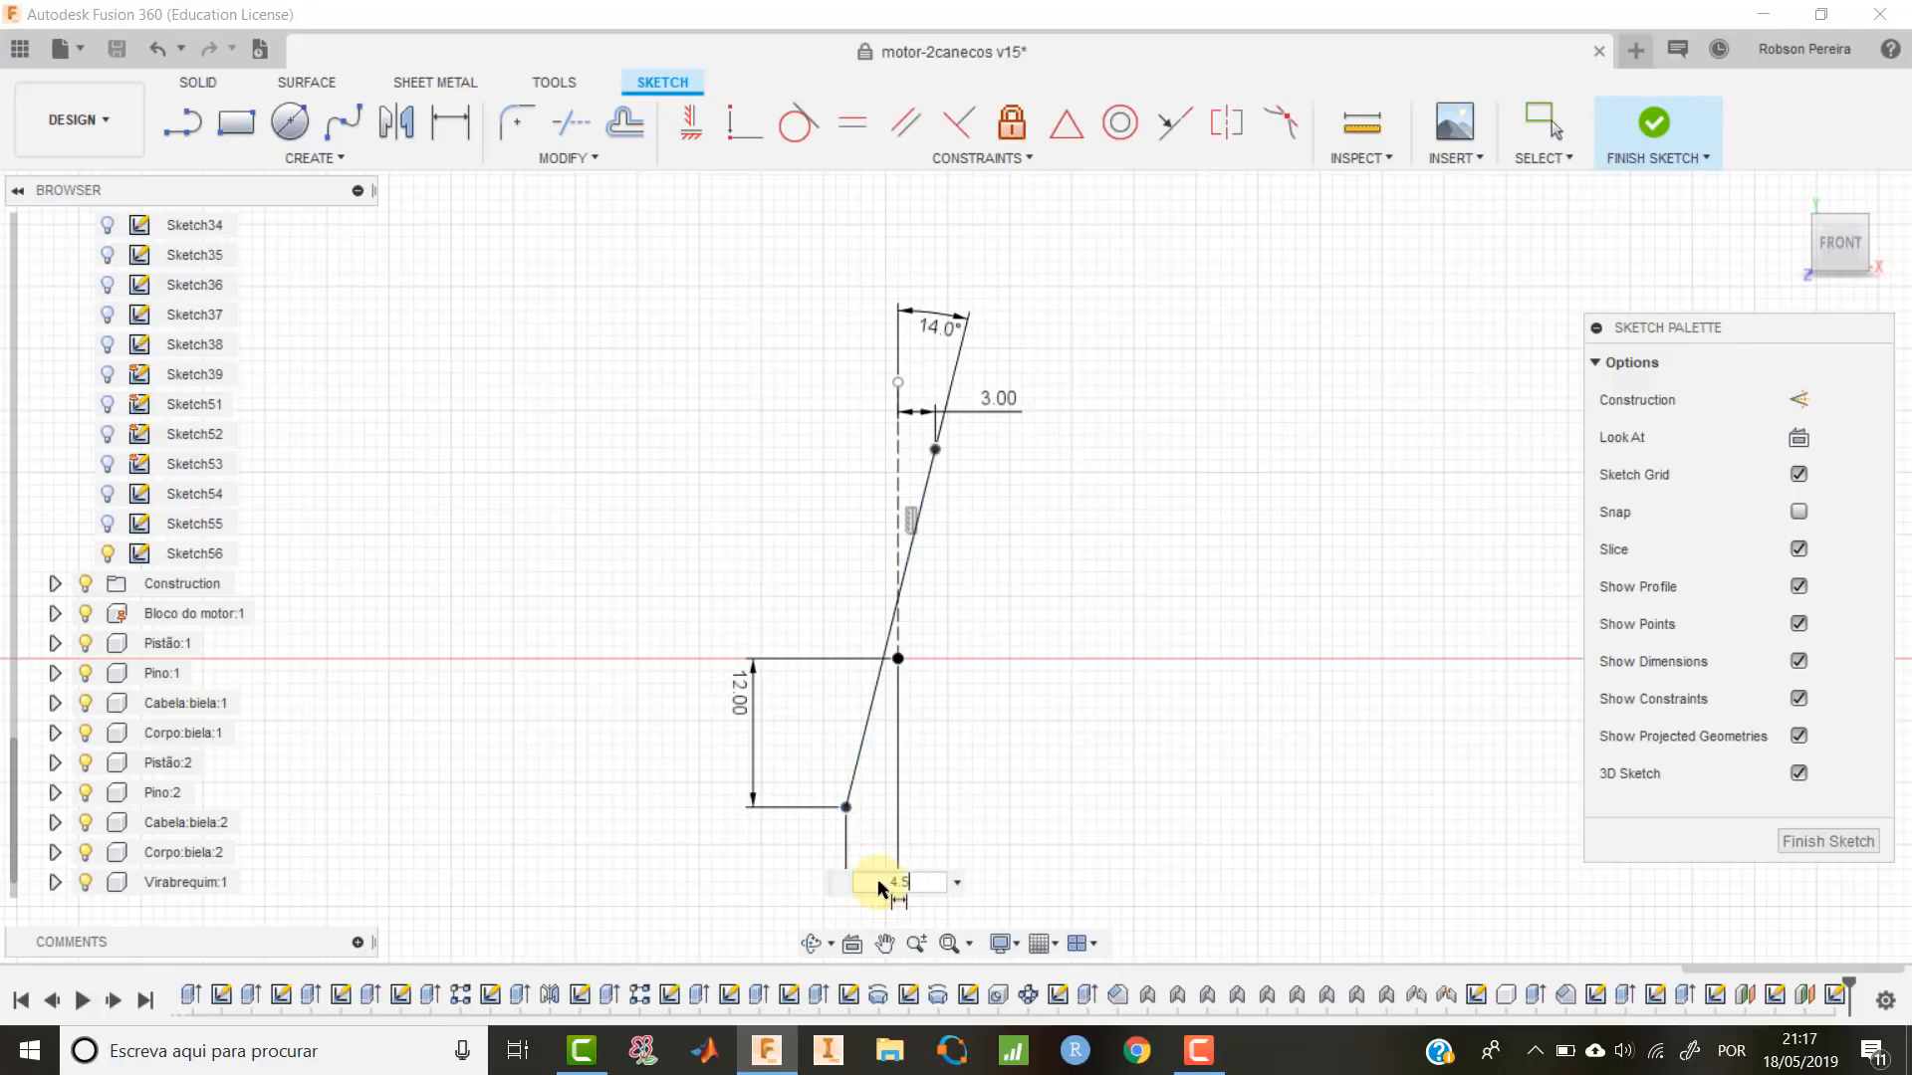
key("Return")
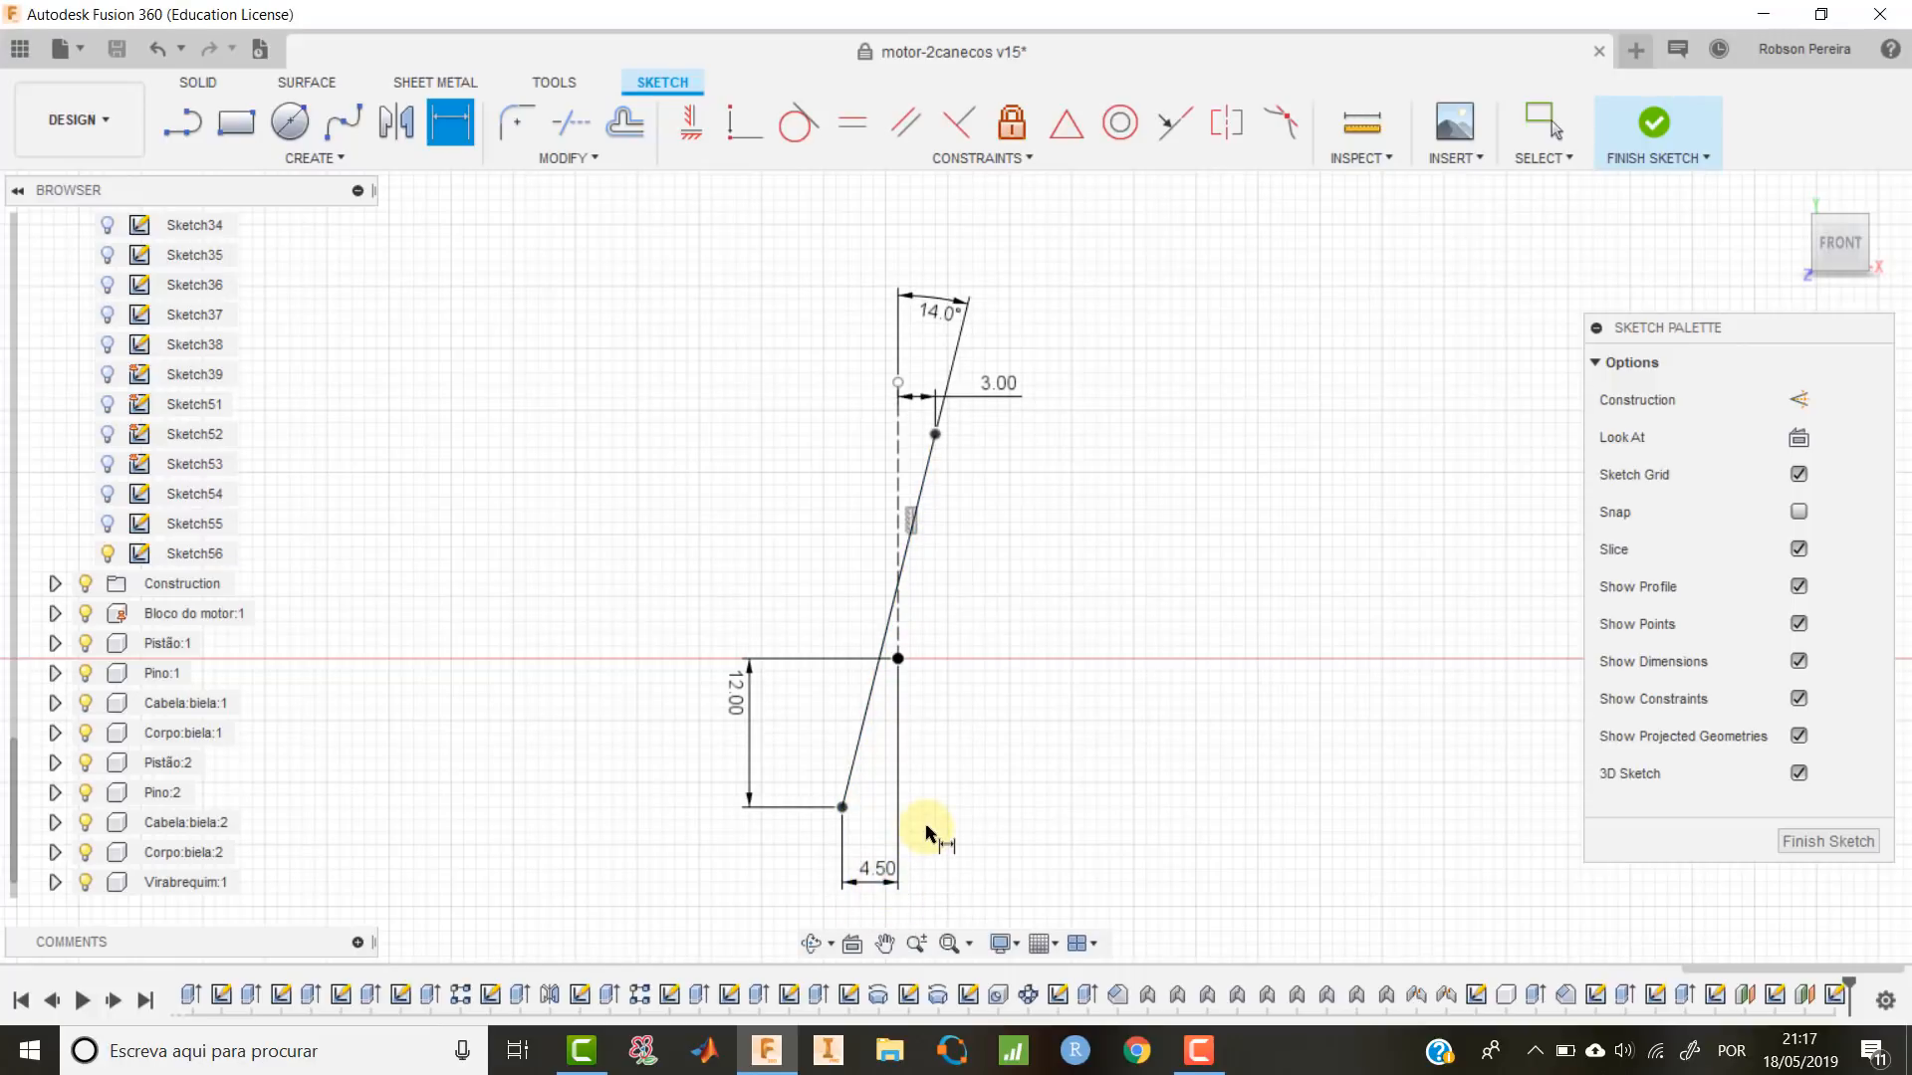
key("Escape")
Draw a small arc tangent to the slanted line at each of its ends, both curving toward the line's right side.
key("l")
scroll(889, 839, "up", 1)
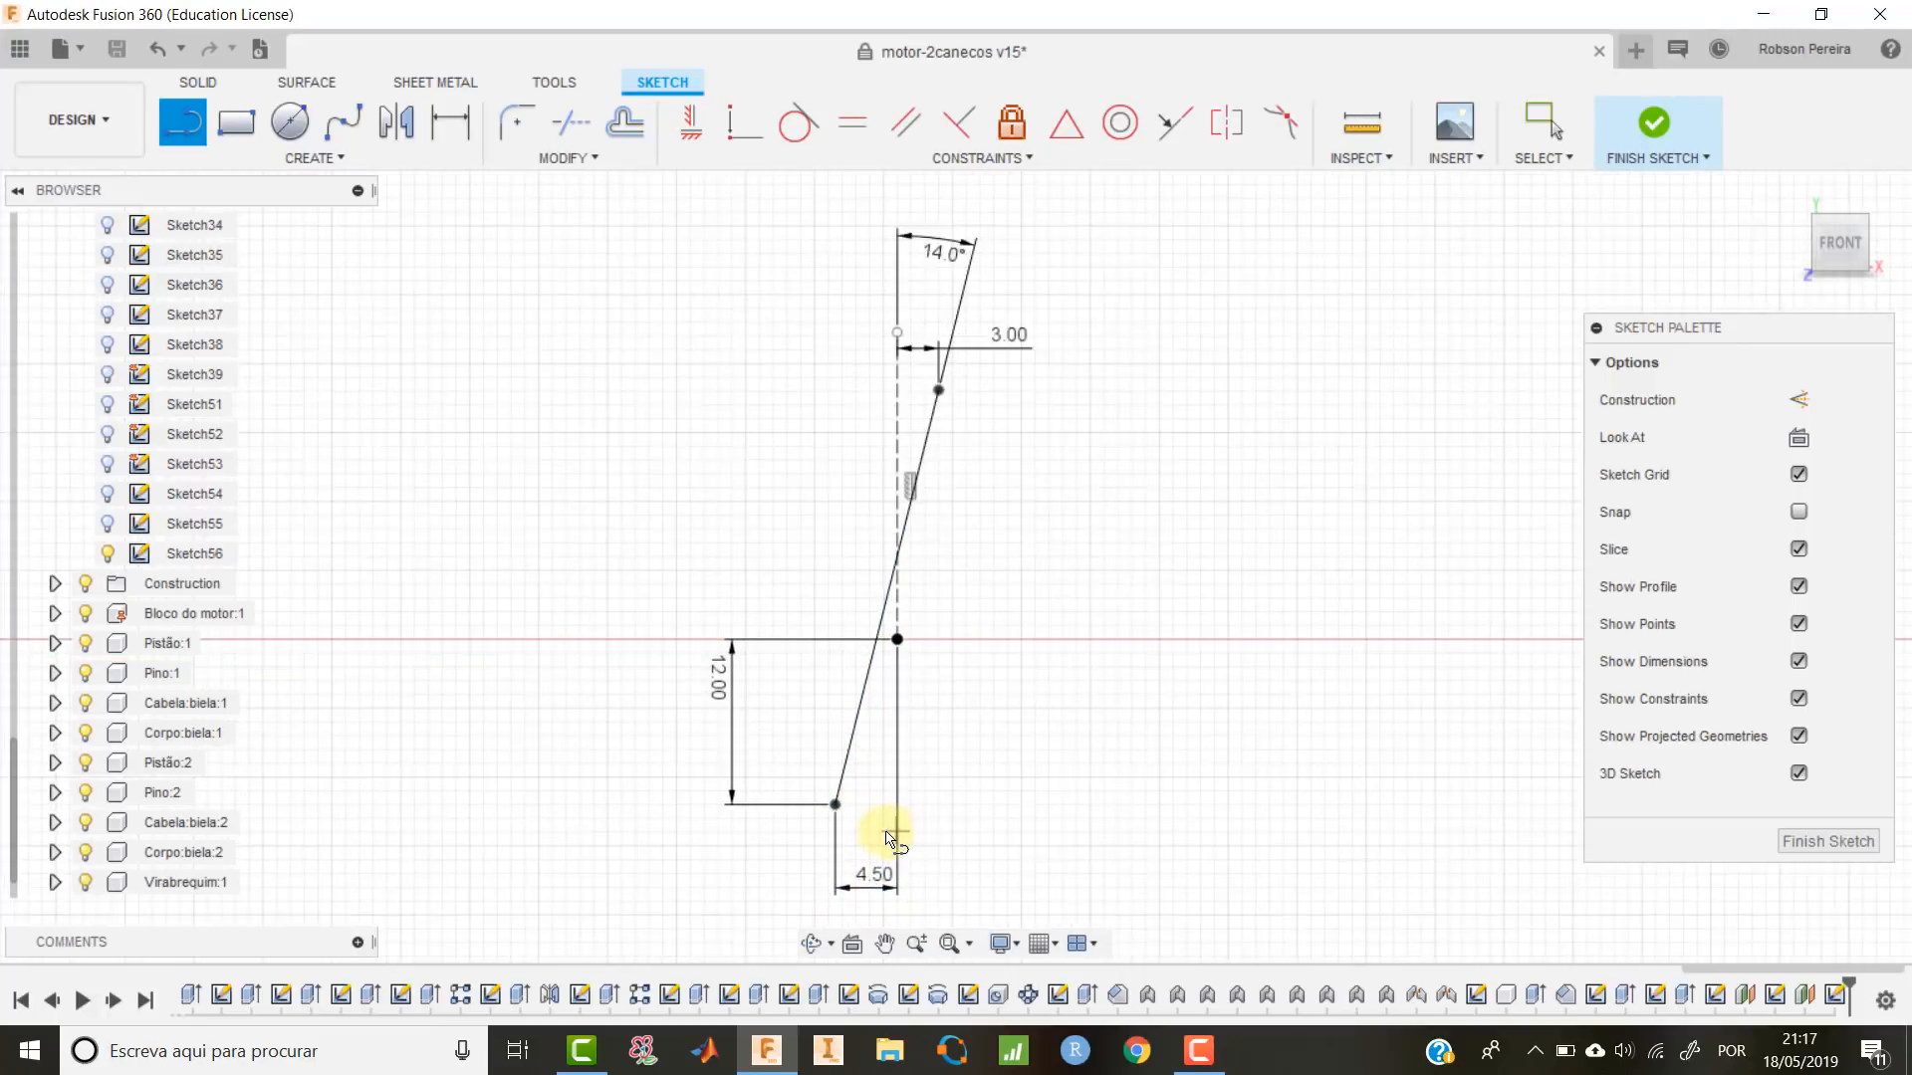
left_click_drag(836, 809, 868, 841)
key("Escape")
key("l")
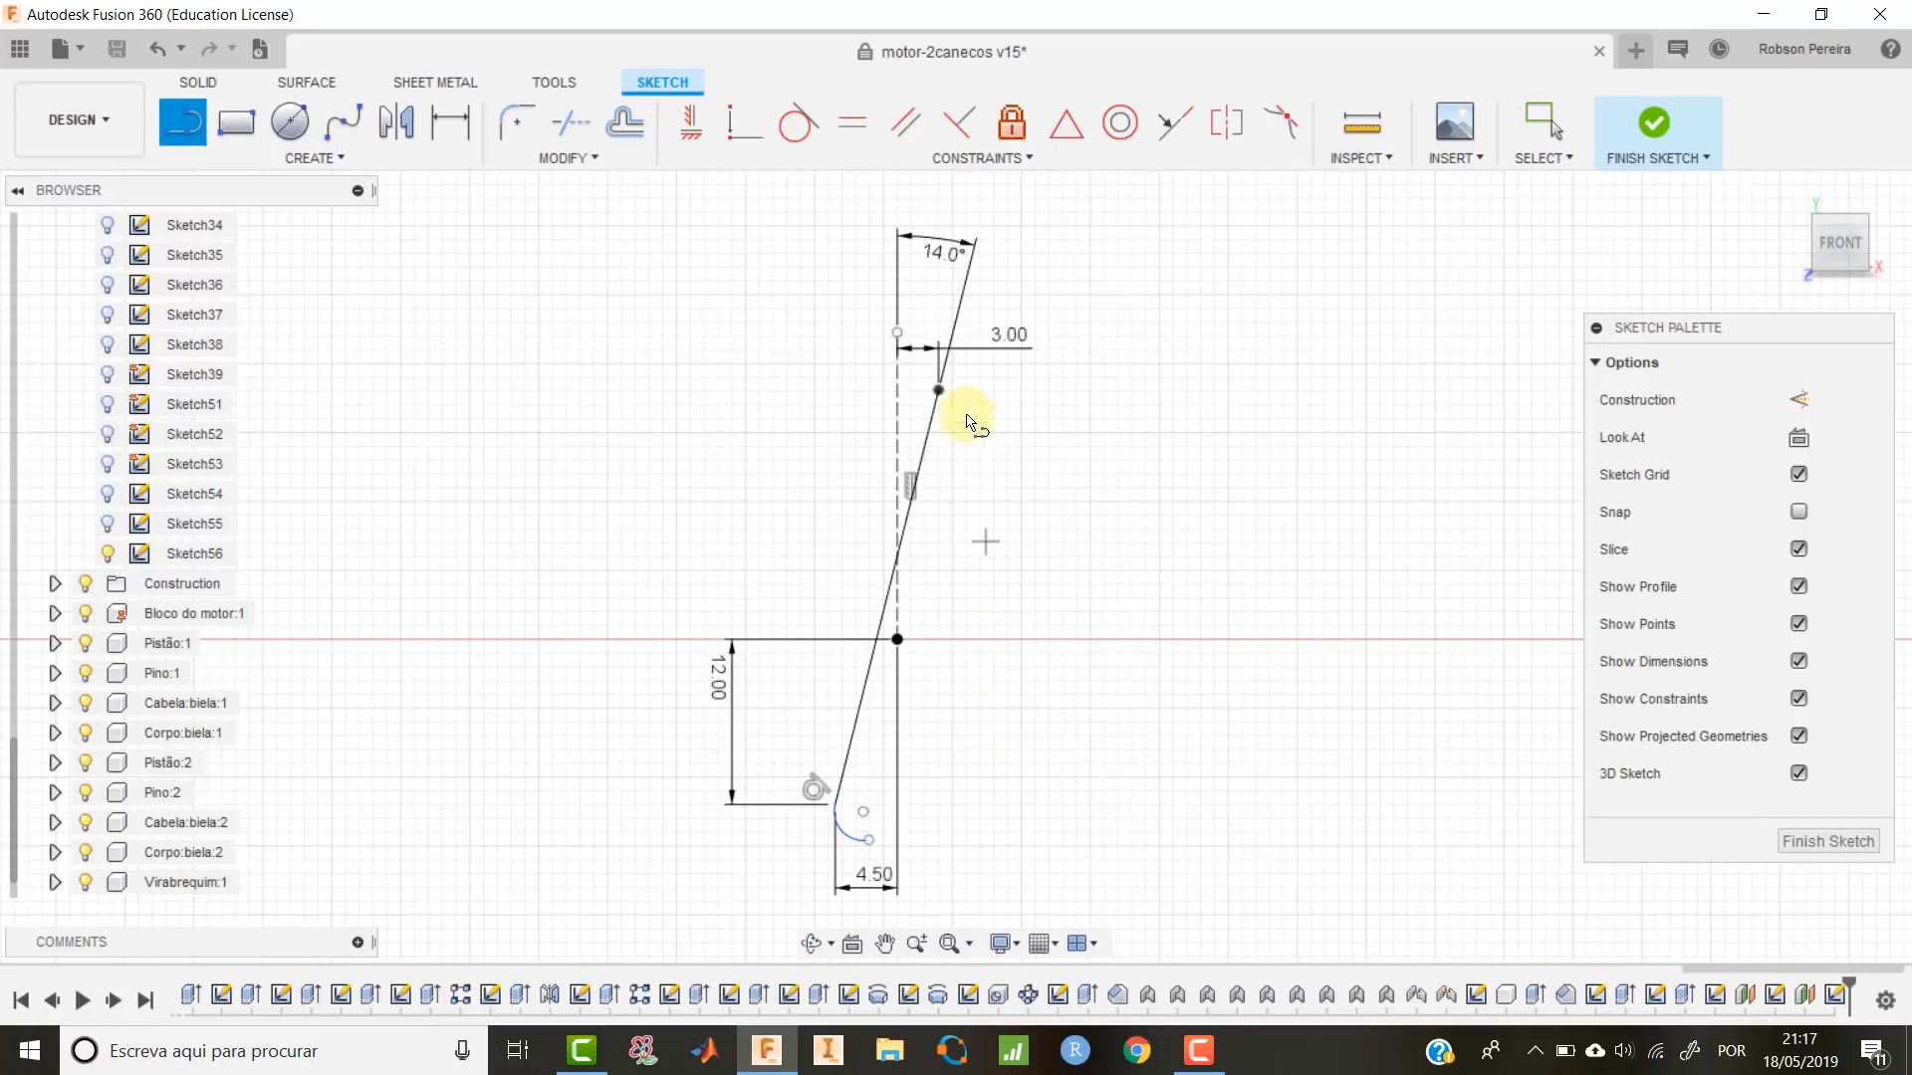
left_click_drag(939, 391, 989, 401)
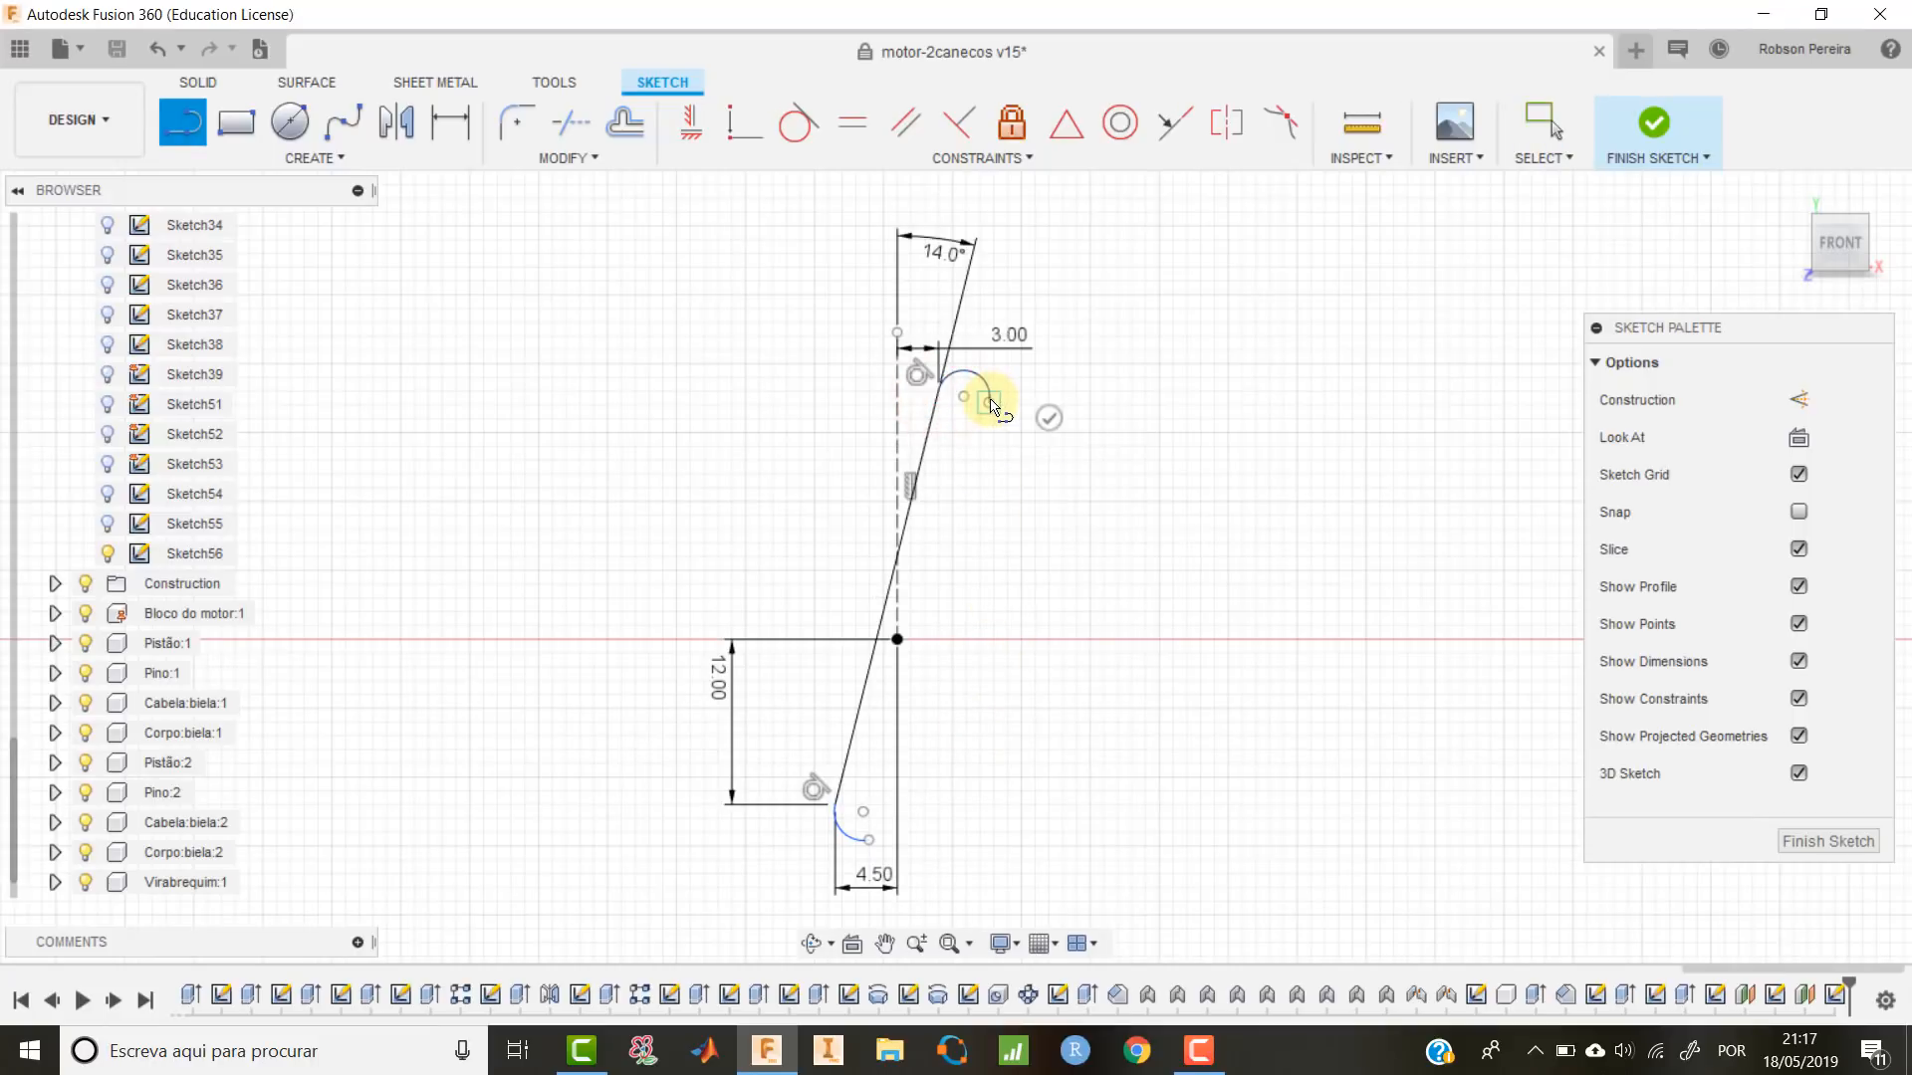
key("Escape")
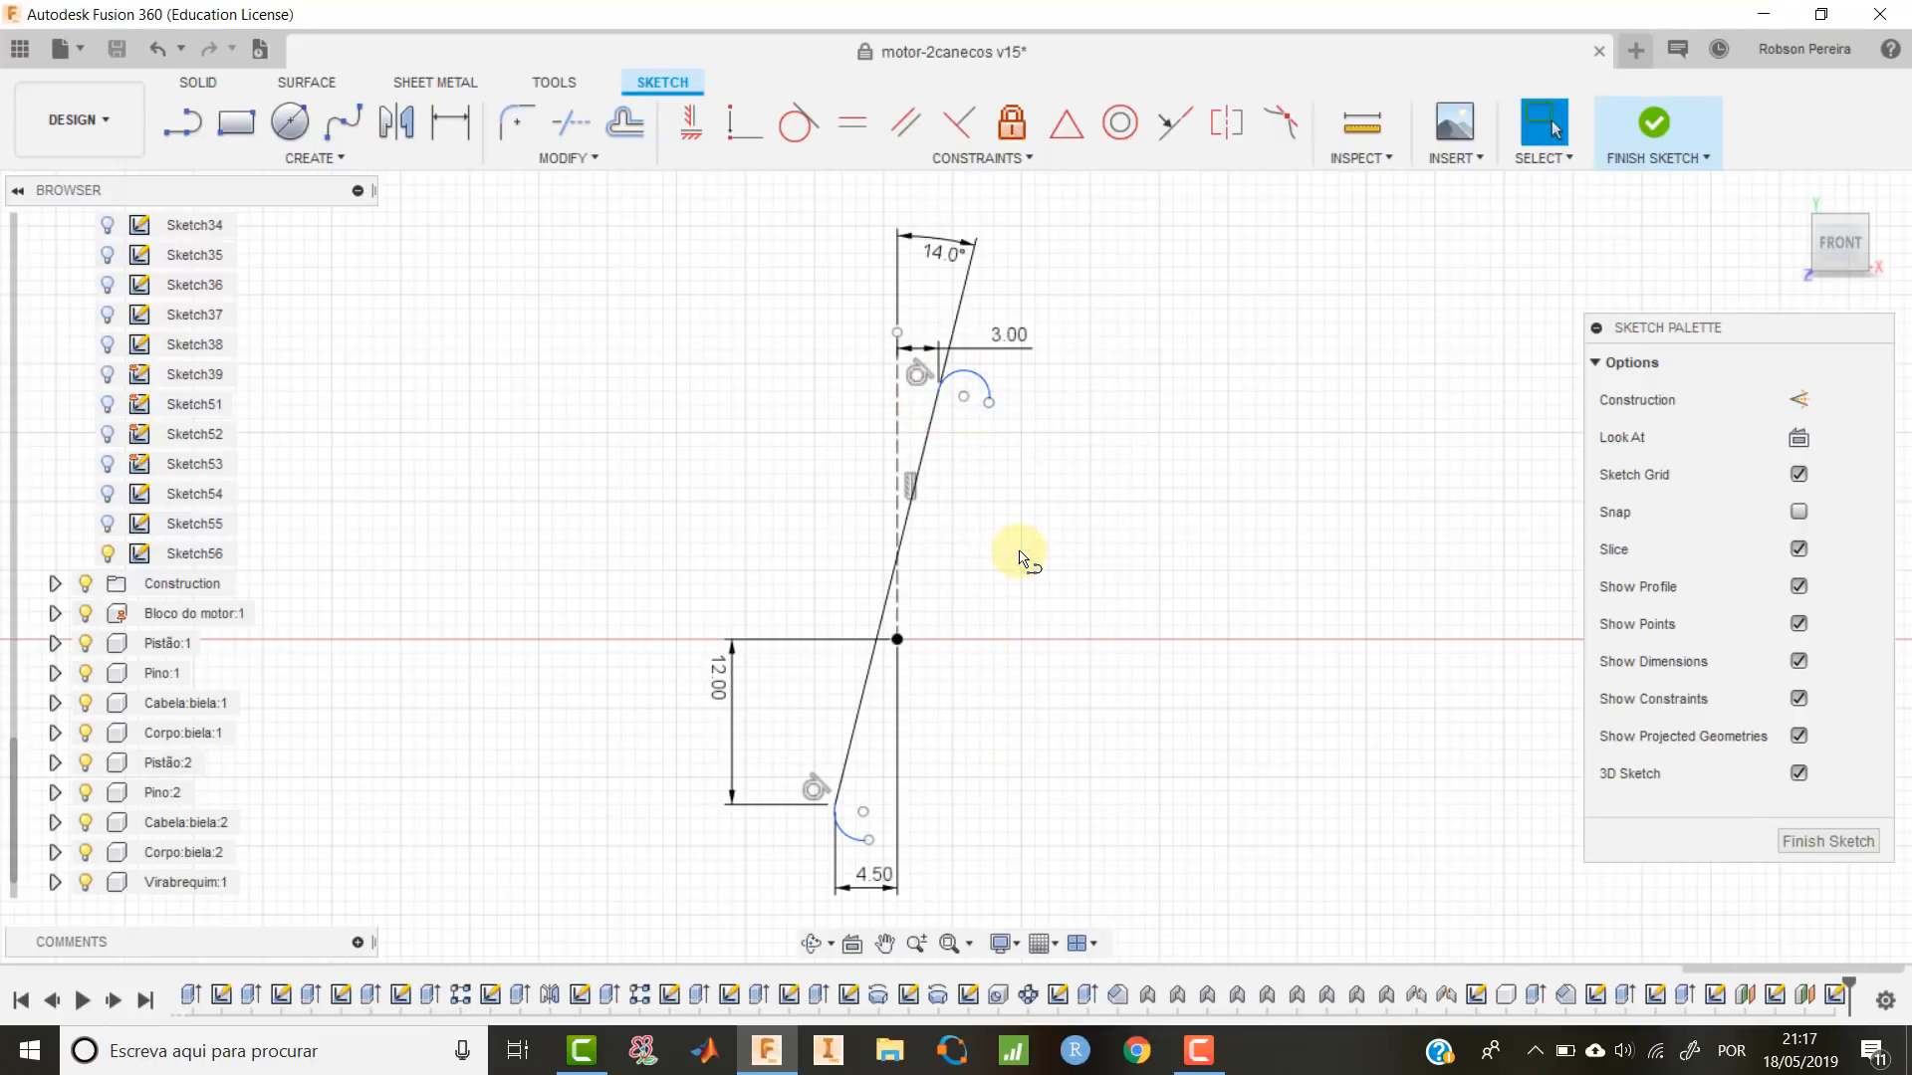
left_click(342, 159)
mouse_move(338, 274)
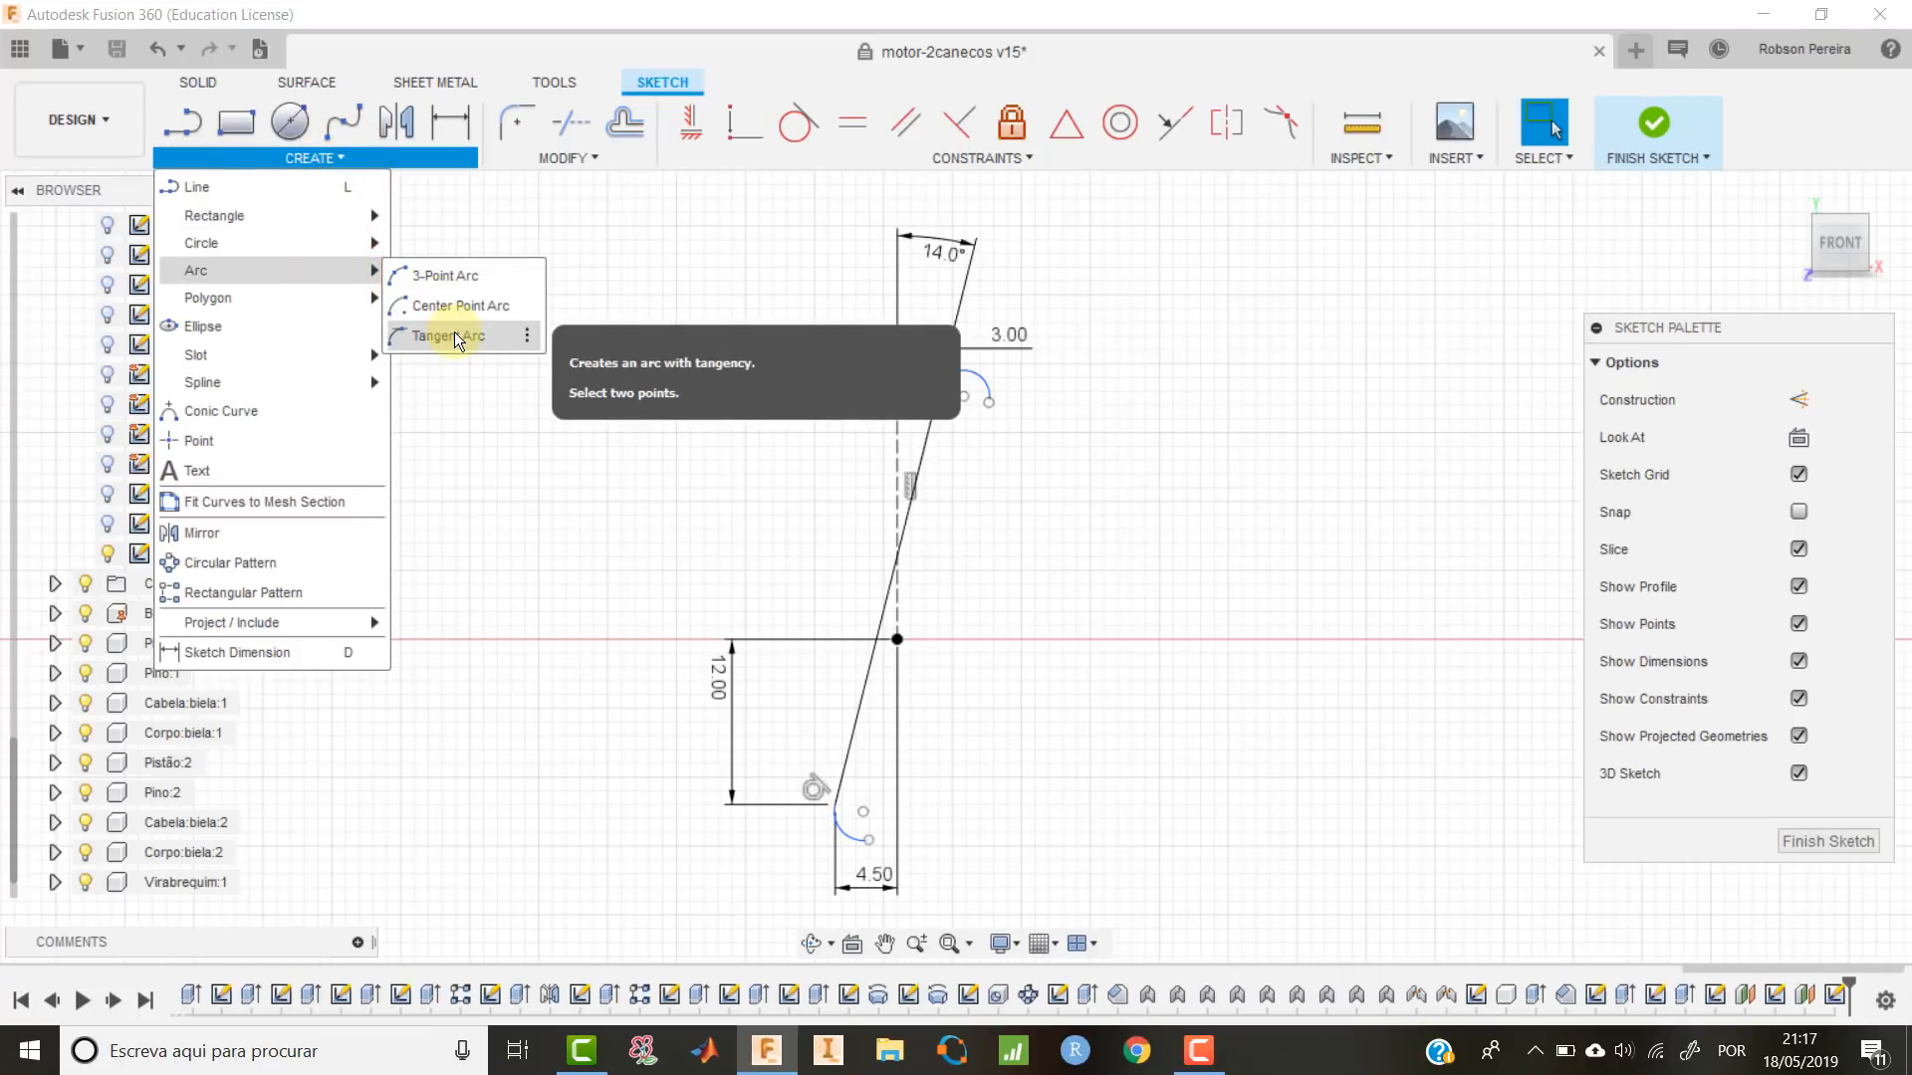
key("Escape")
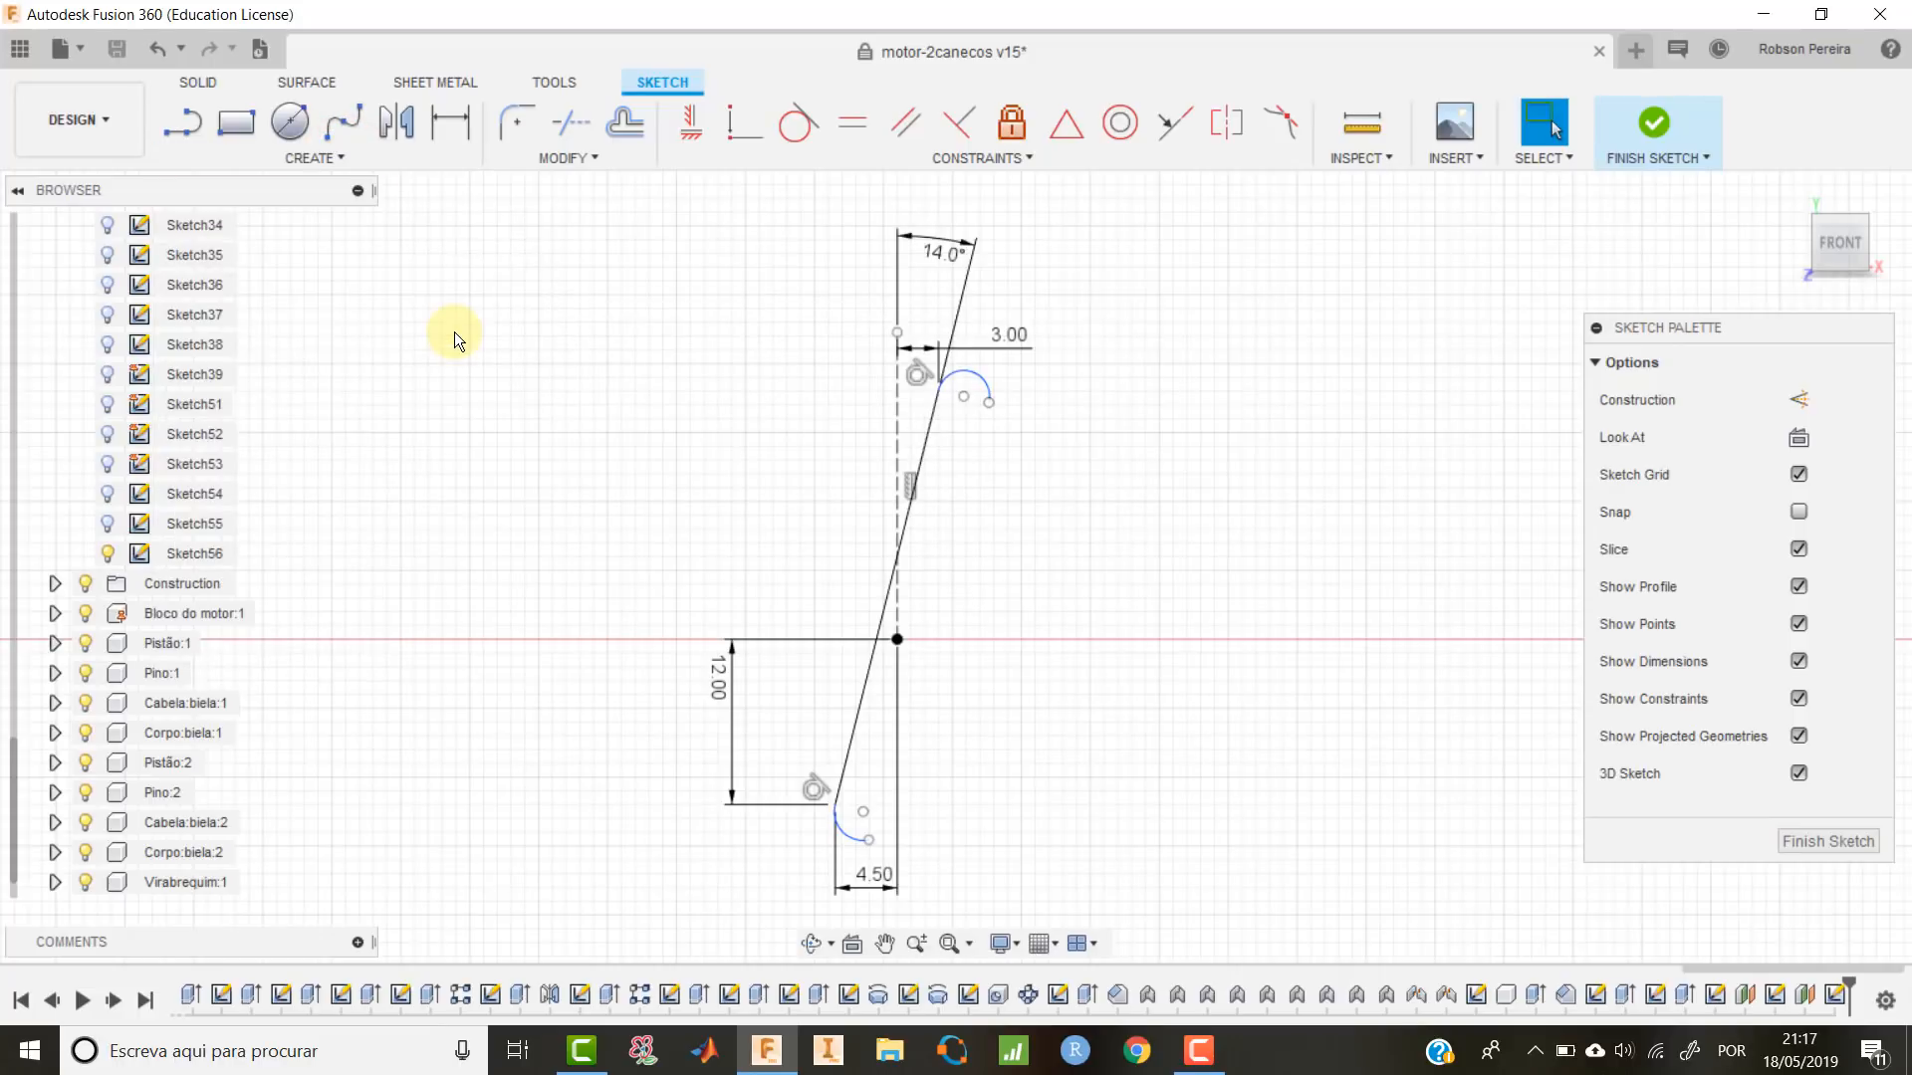
Dimension the upper arc's free end 18.2 mm vertically above the projected axis point.
key("d")
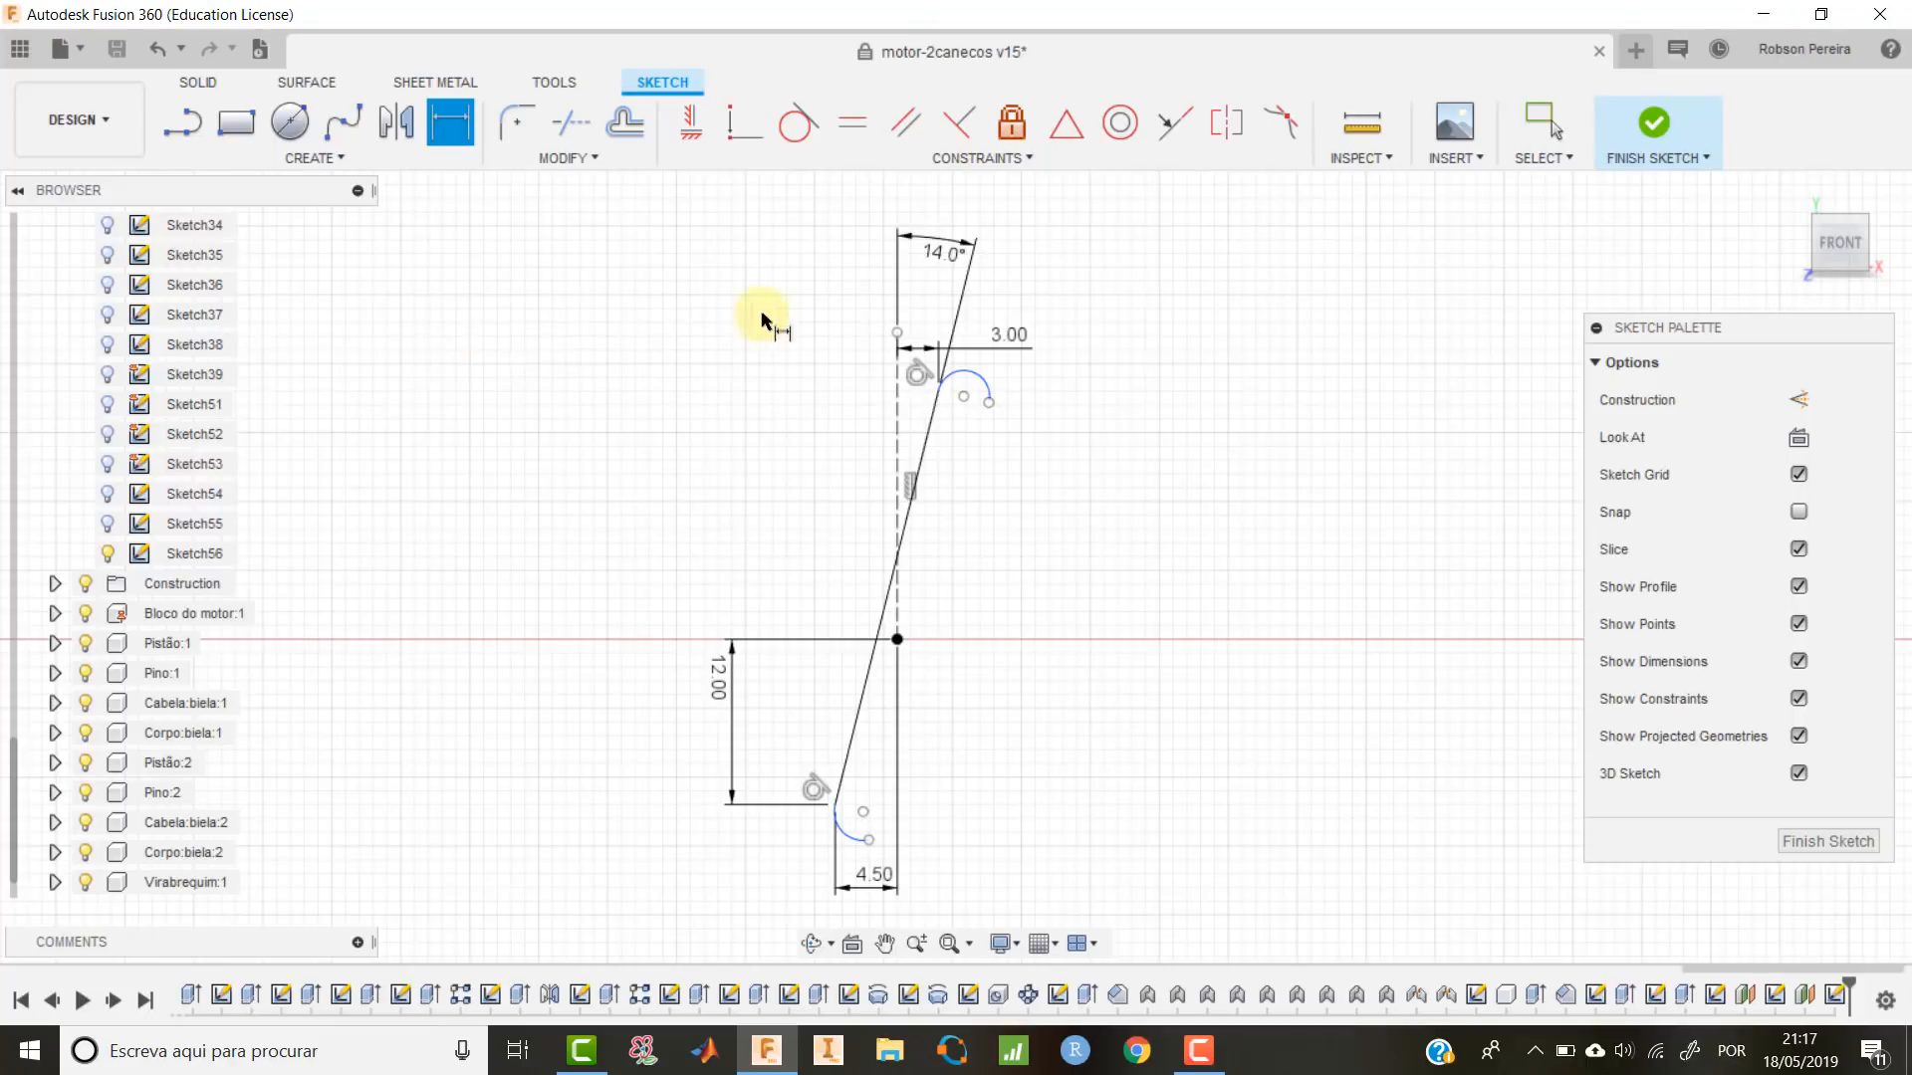
left_click(989, 406)
left_click(897, 639)
left_click(1107, 557)
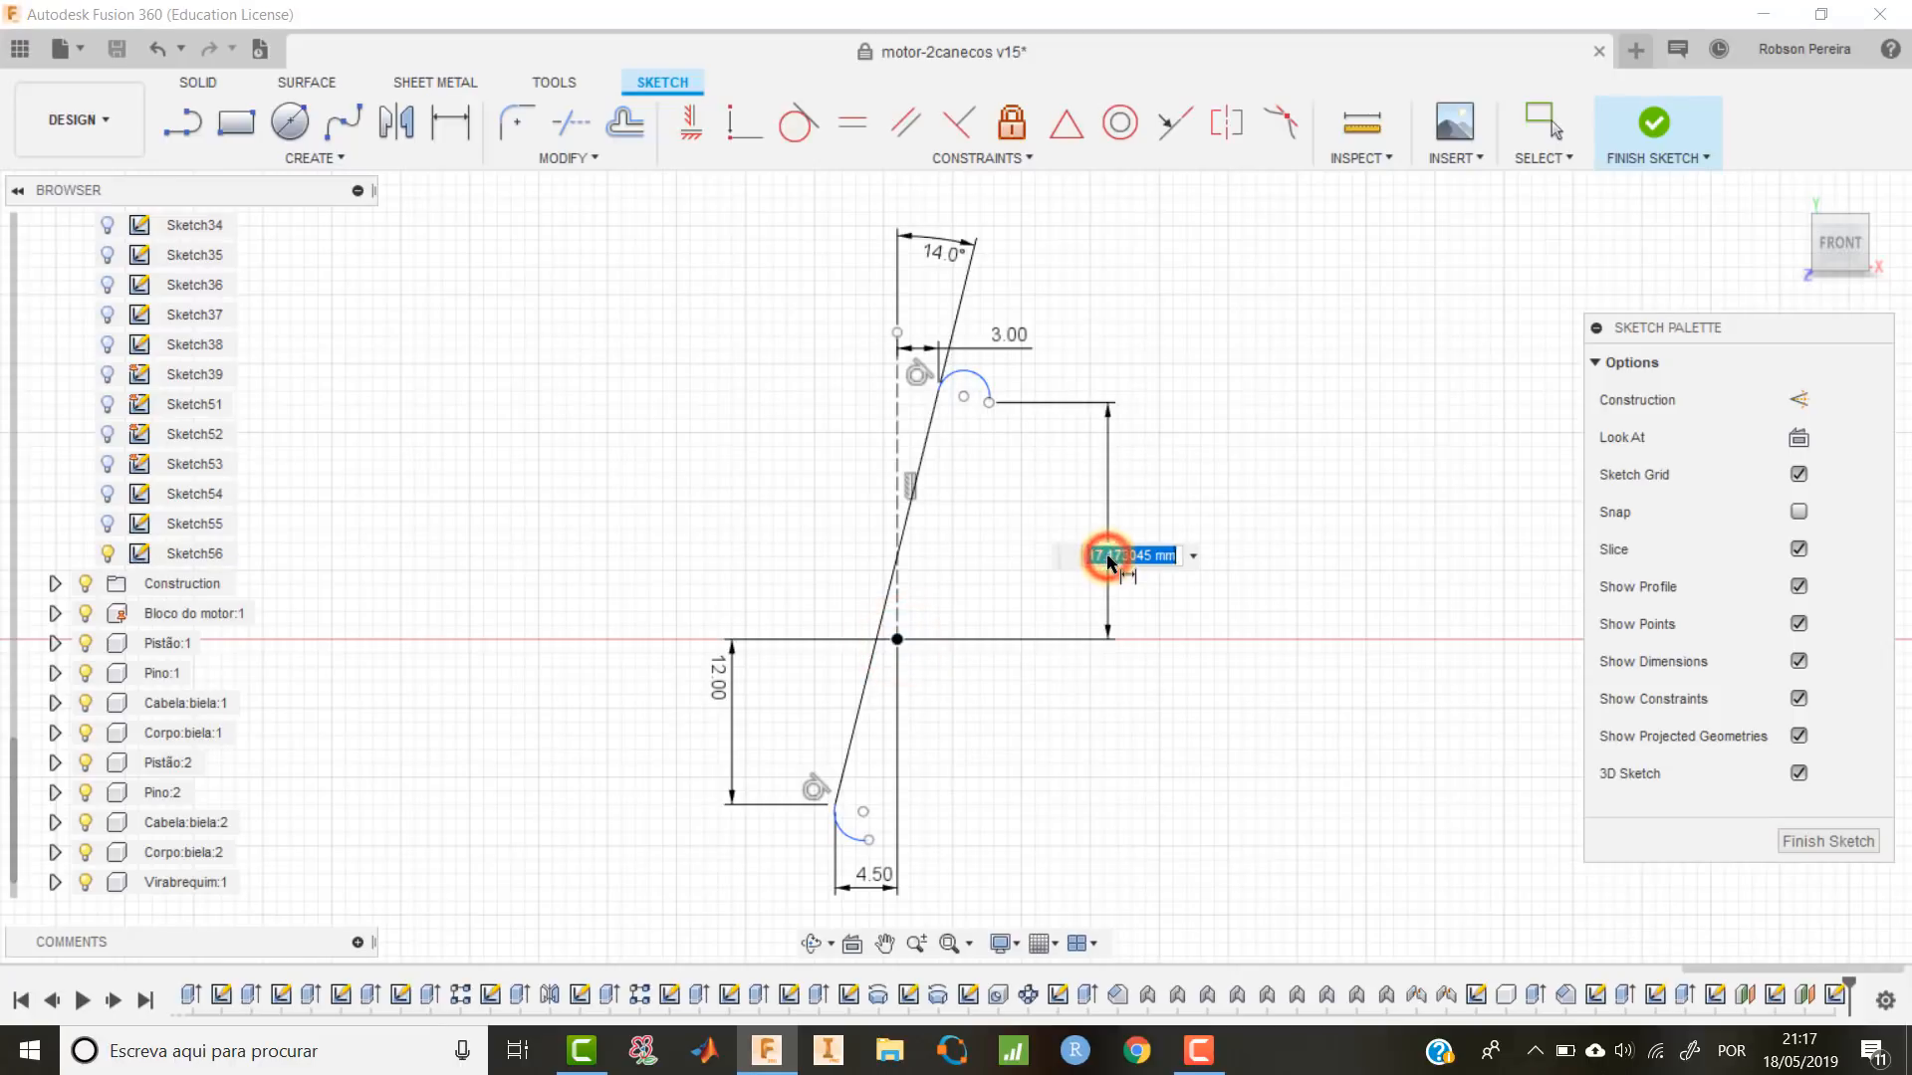
type("18")
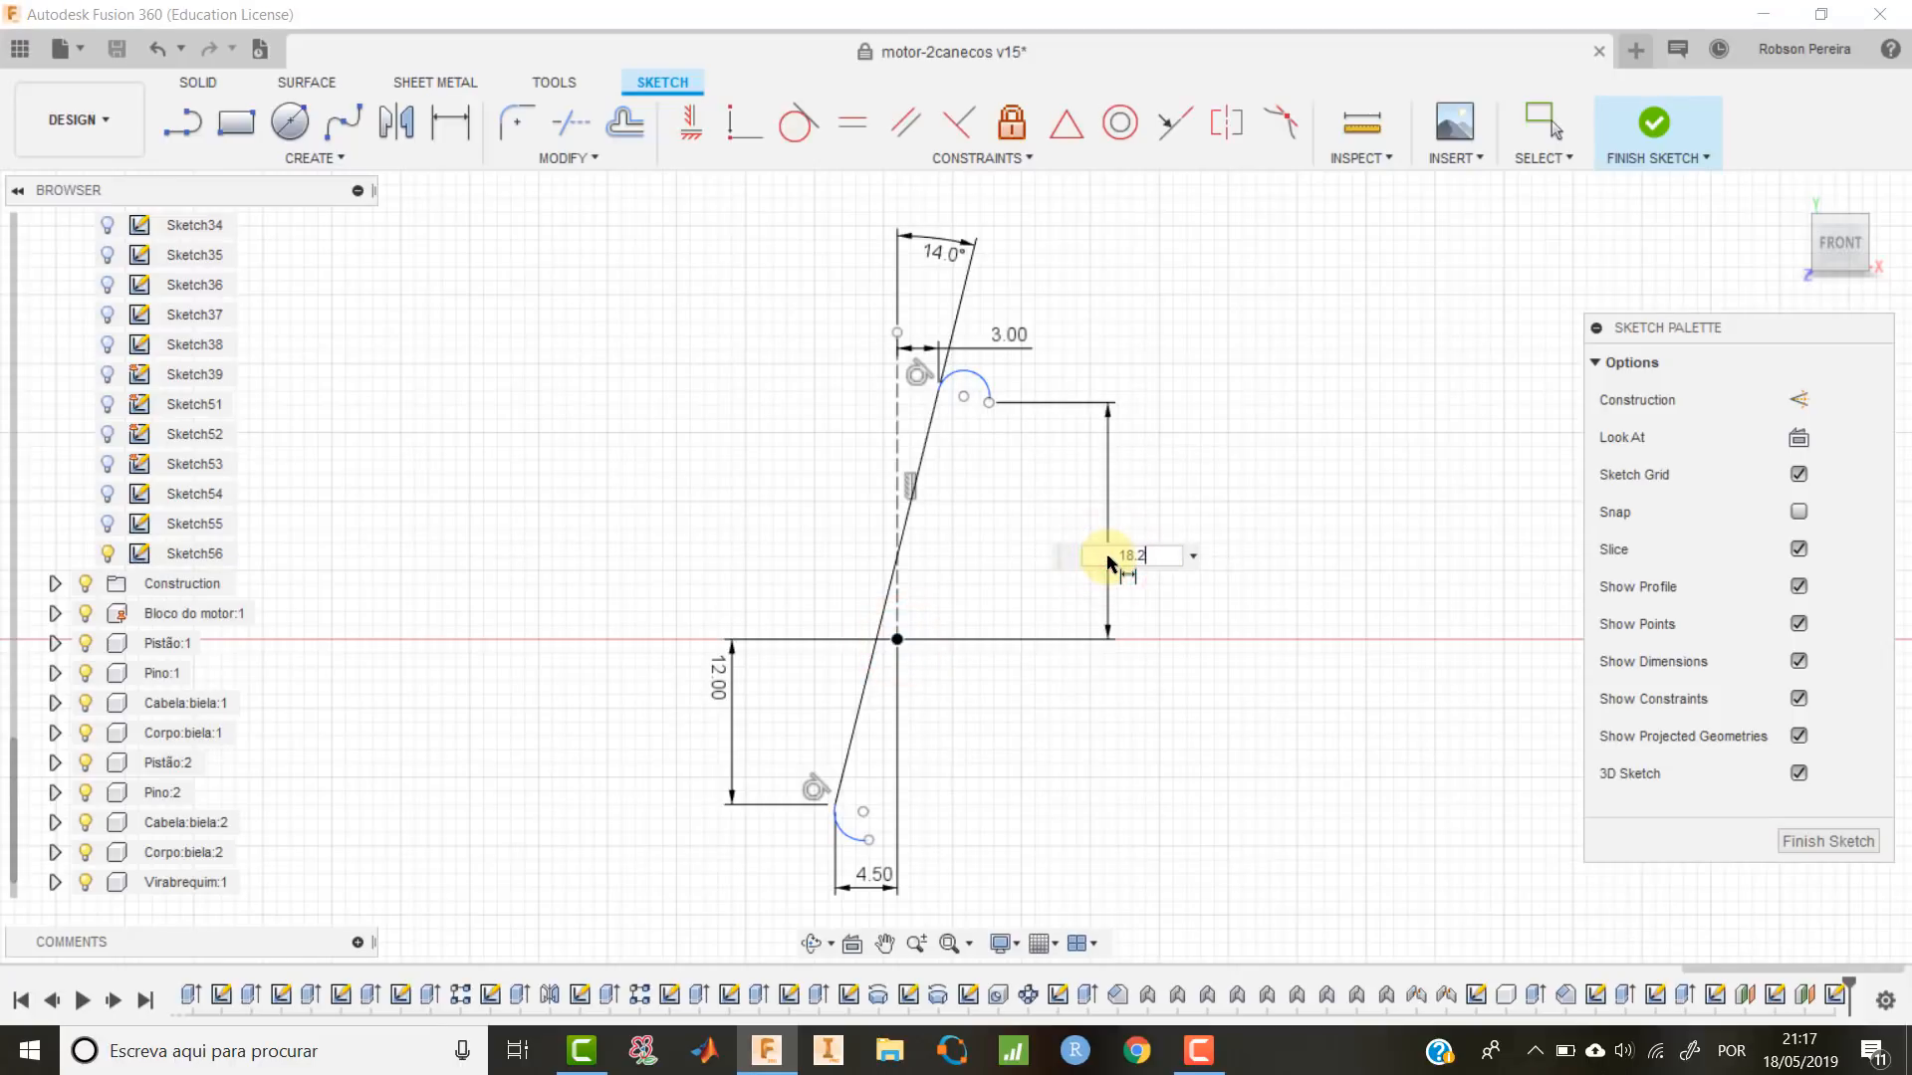
type(".2")
key("Return")
Dimension the upper arc's free end 4.7 mm horizontally from the construction line and move the 3 mm dimension aside.
left_click(988, 388)
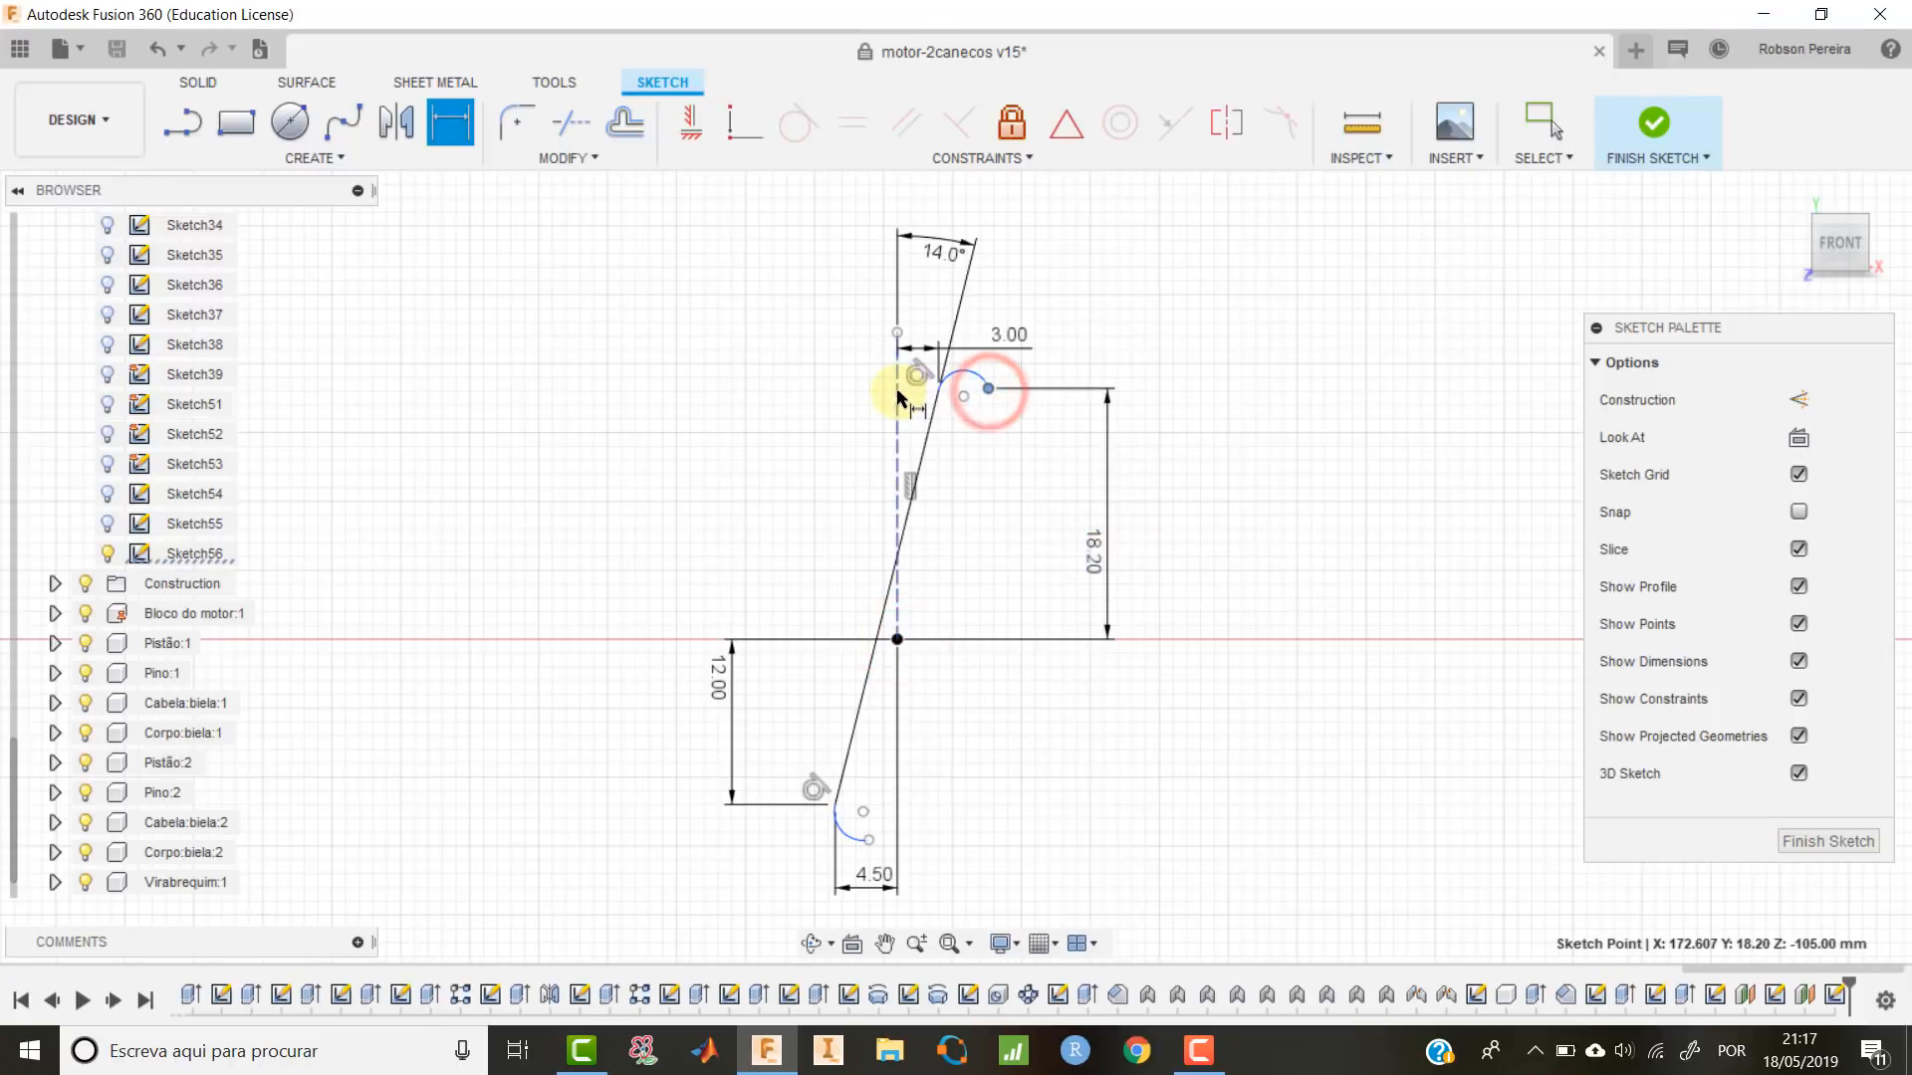
left_click(898, 393)
left_click(930, 310)
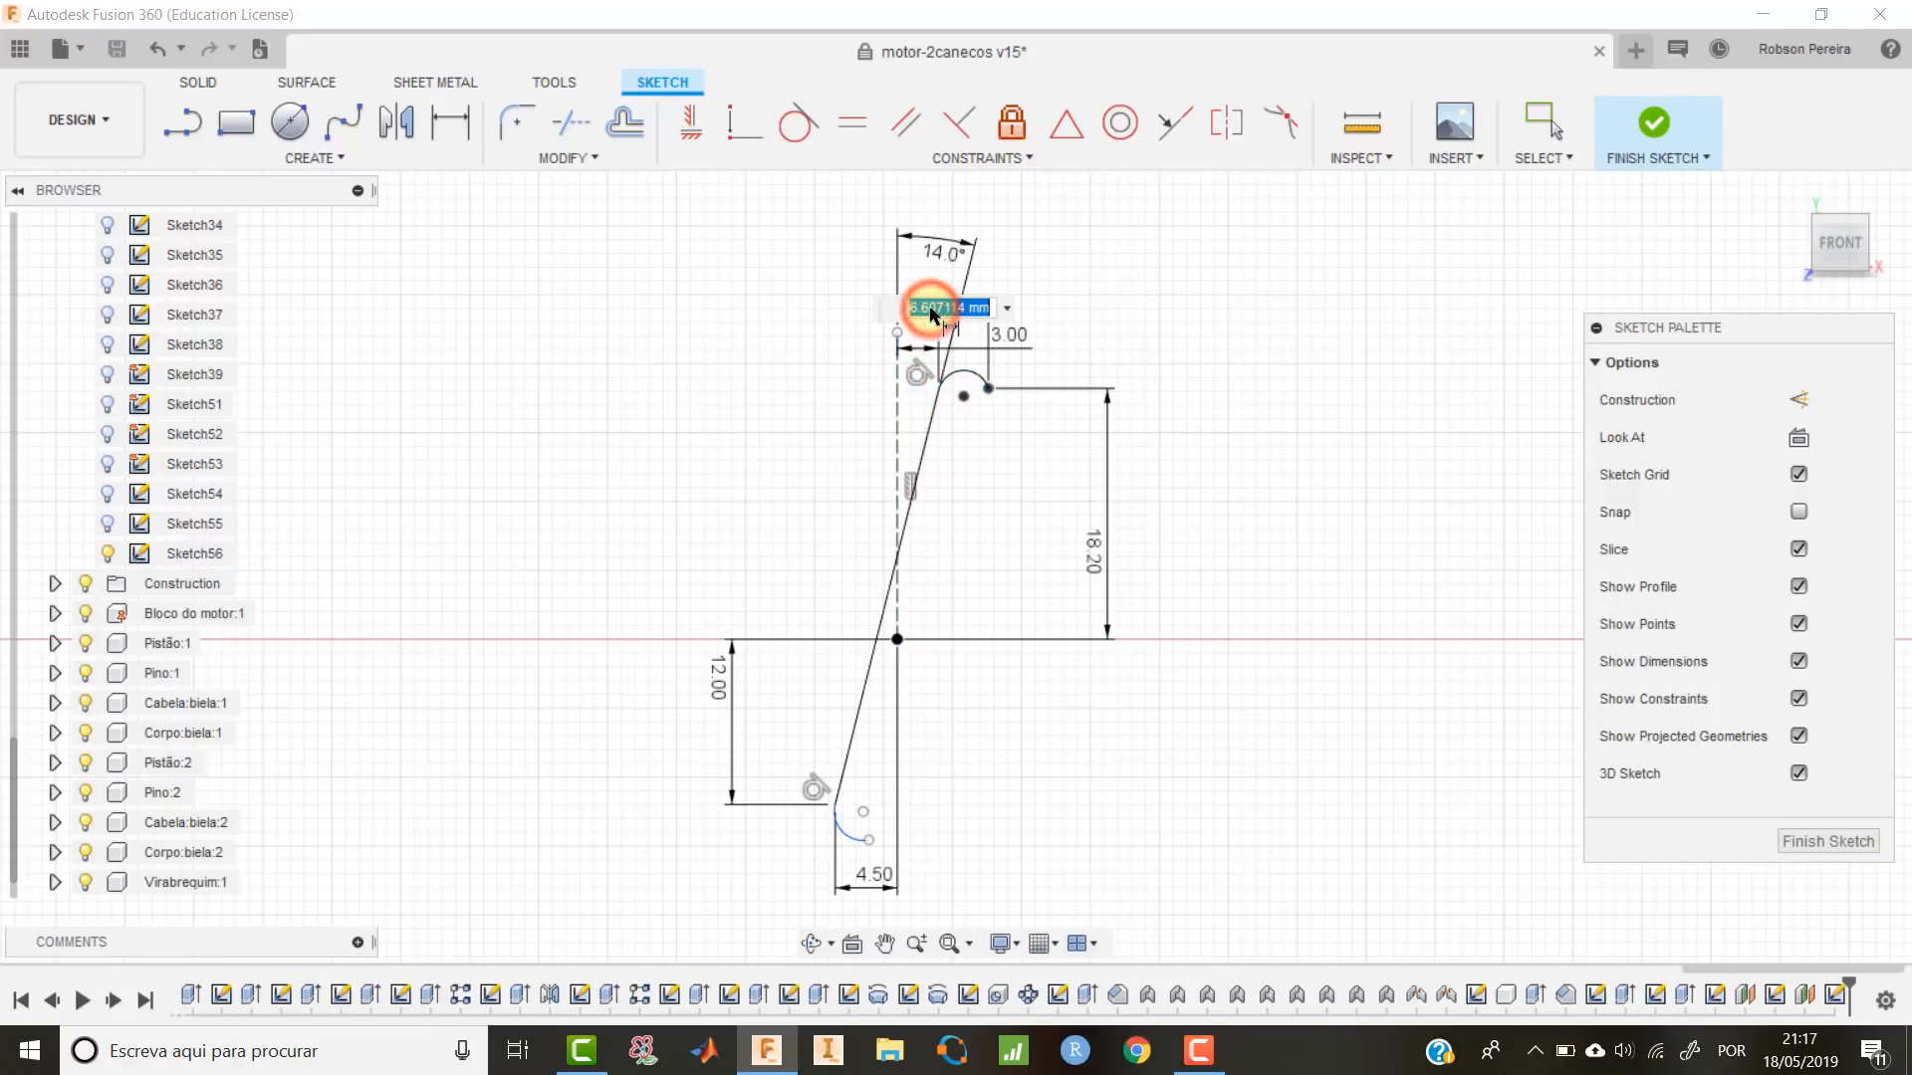
type("4.7")
key("Return")
left_click(1004, 339)
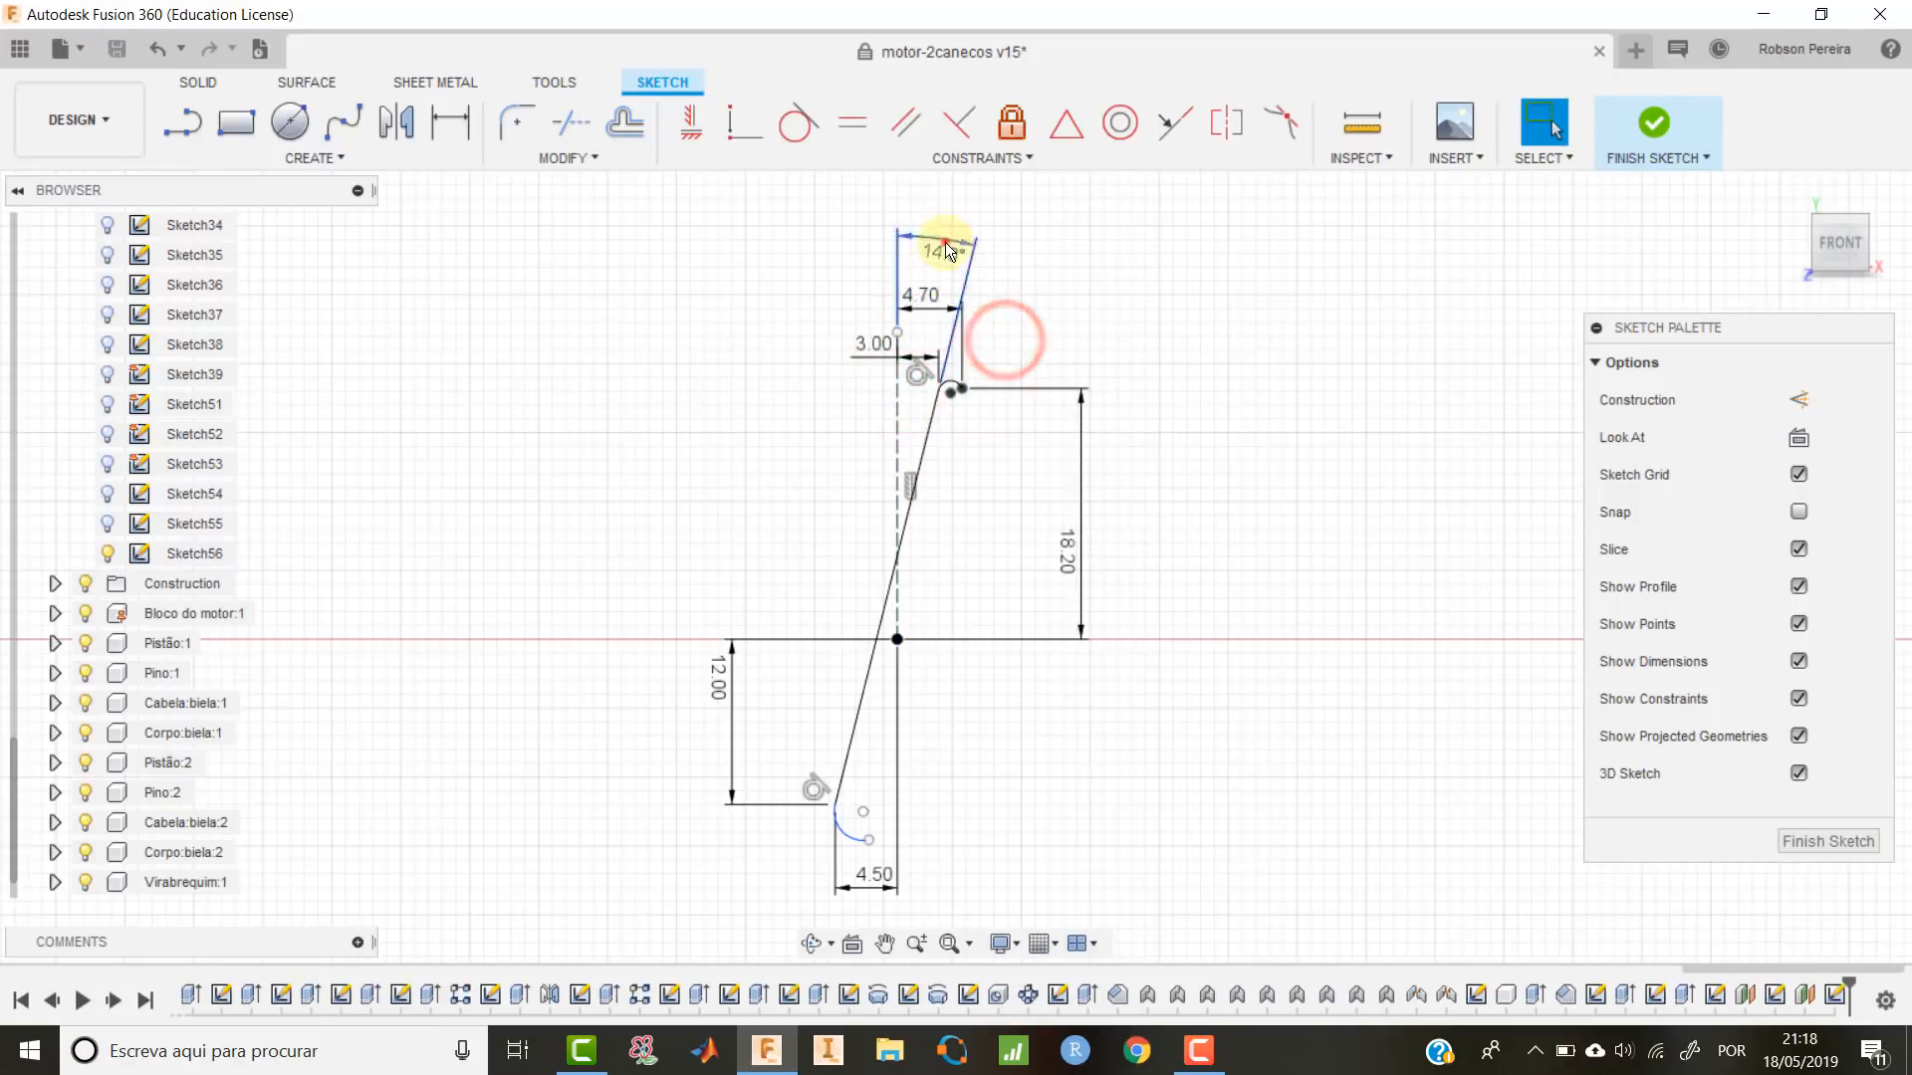
Dimension the lower arc's free end 3.7 mm horizontally from the projected axis point.
key("d")
left_click(868, 839)
left_click(898, 638)
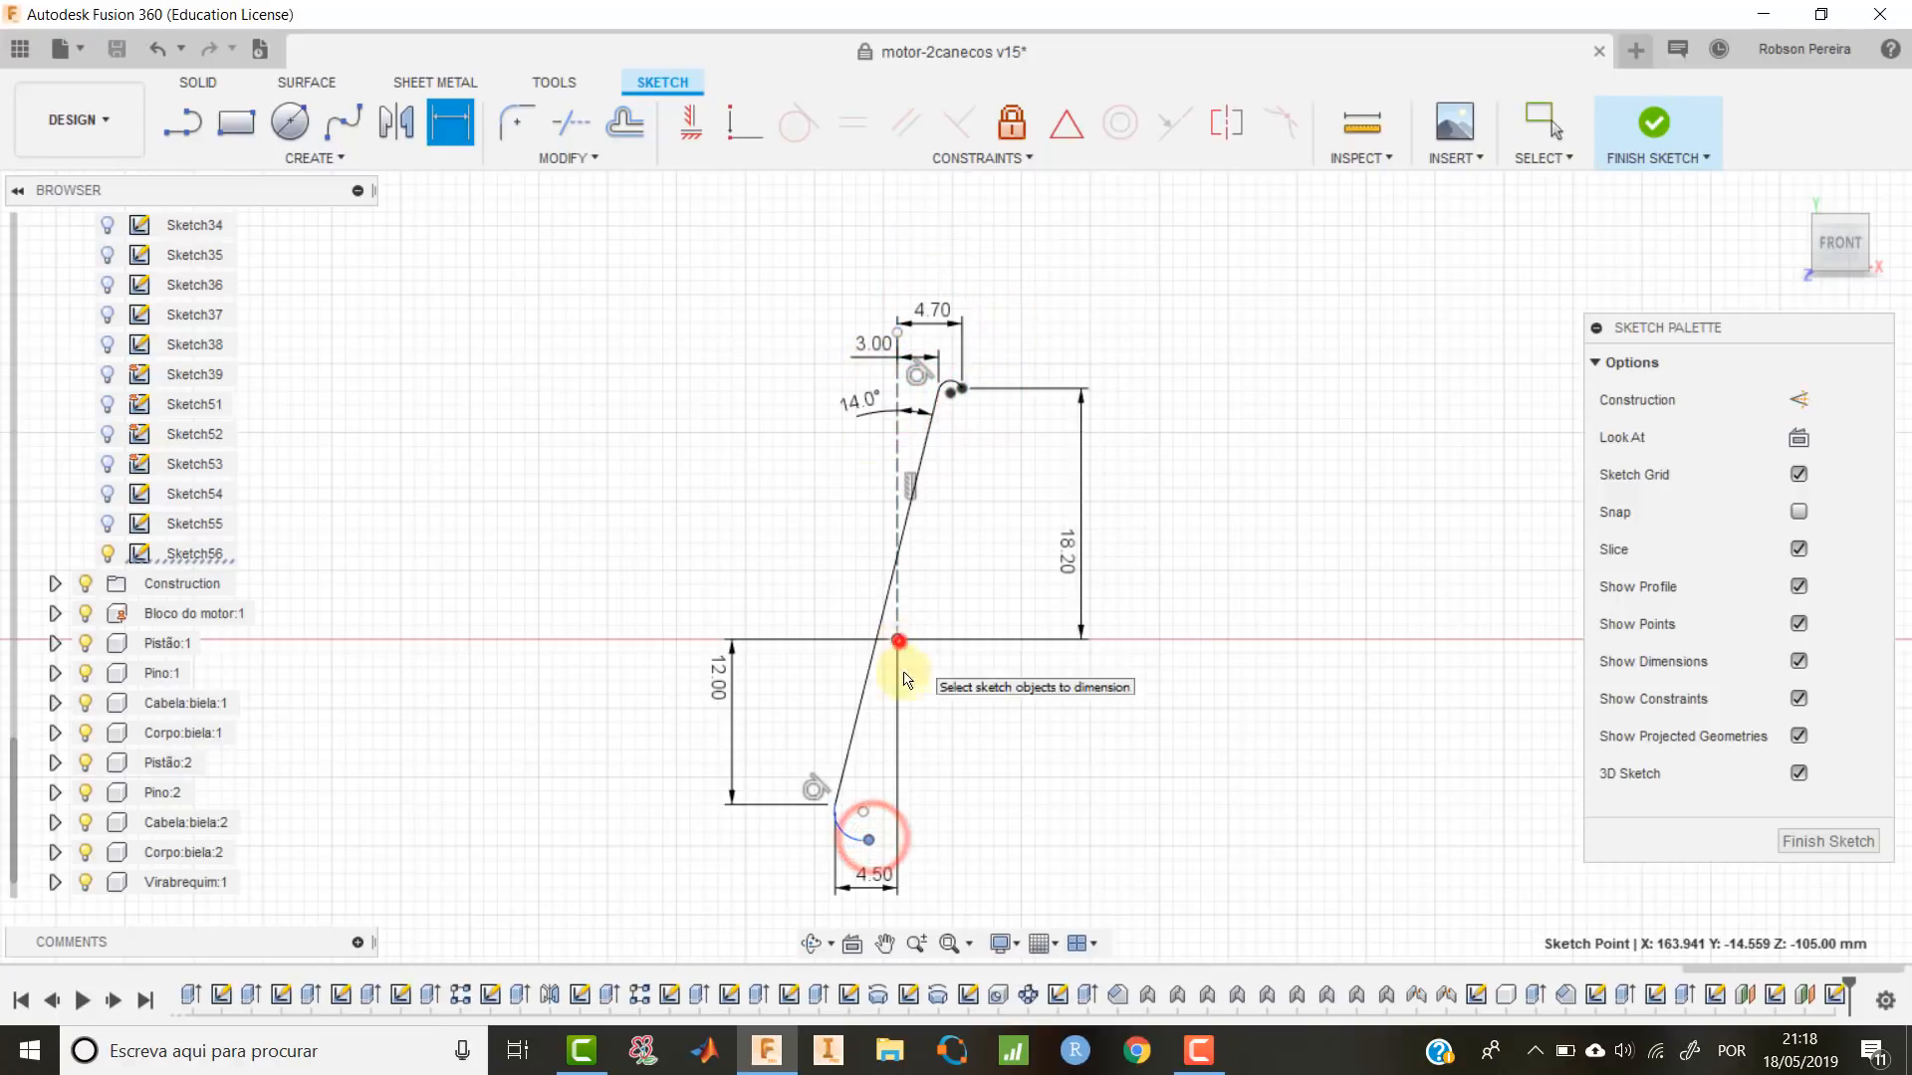
left_click(881, 856)
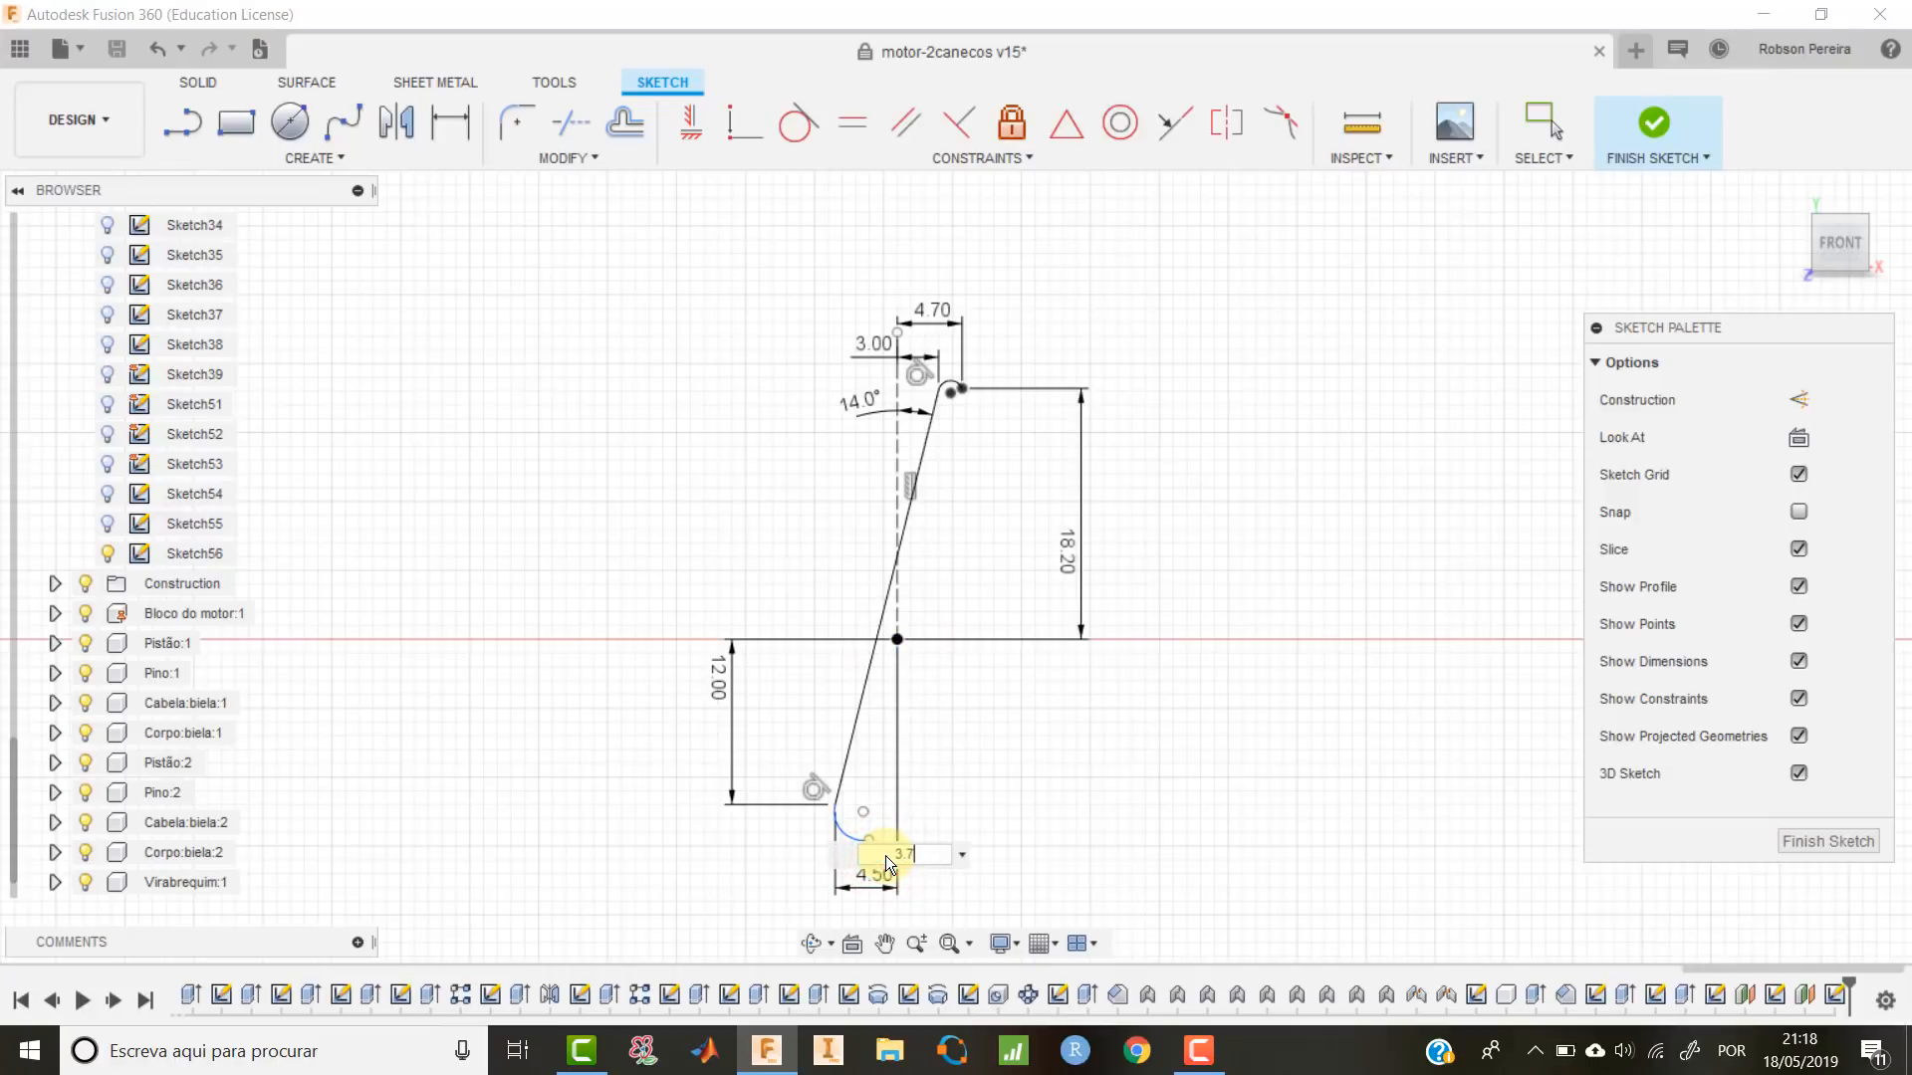
key("Return")
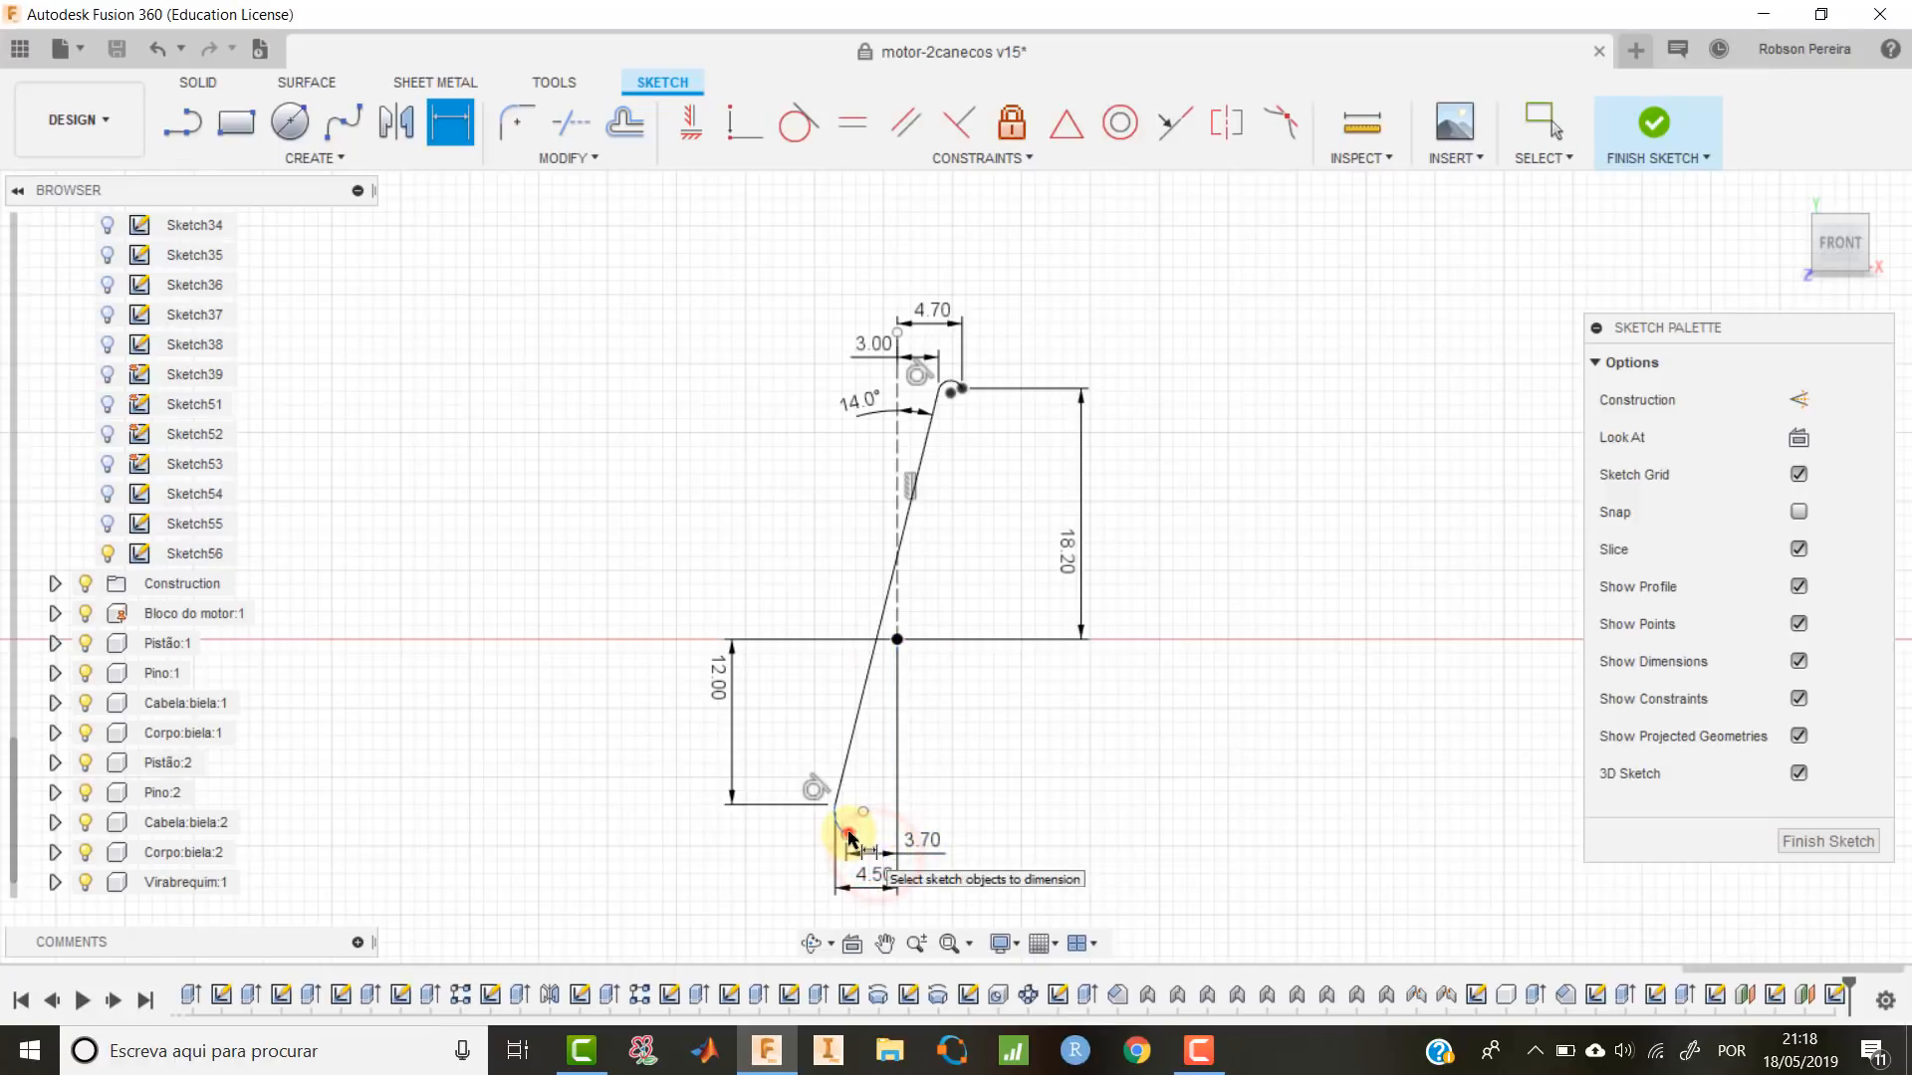
Dimension the lower arc's free end 12.3 mm vertically below the projected axis point and reposition the 4.5 mm dimension.
left_click(897, 638)
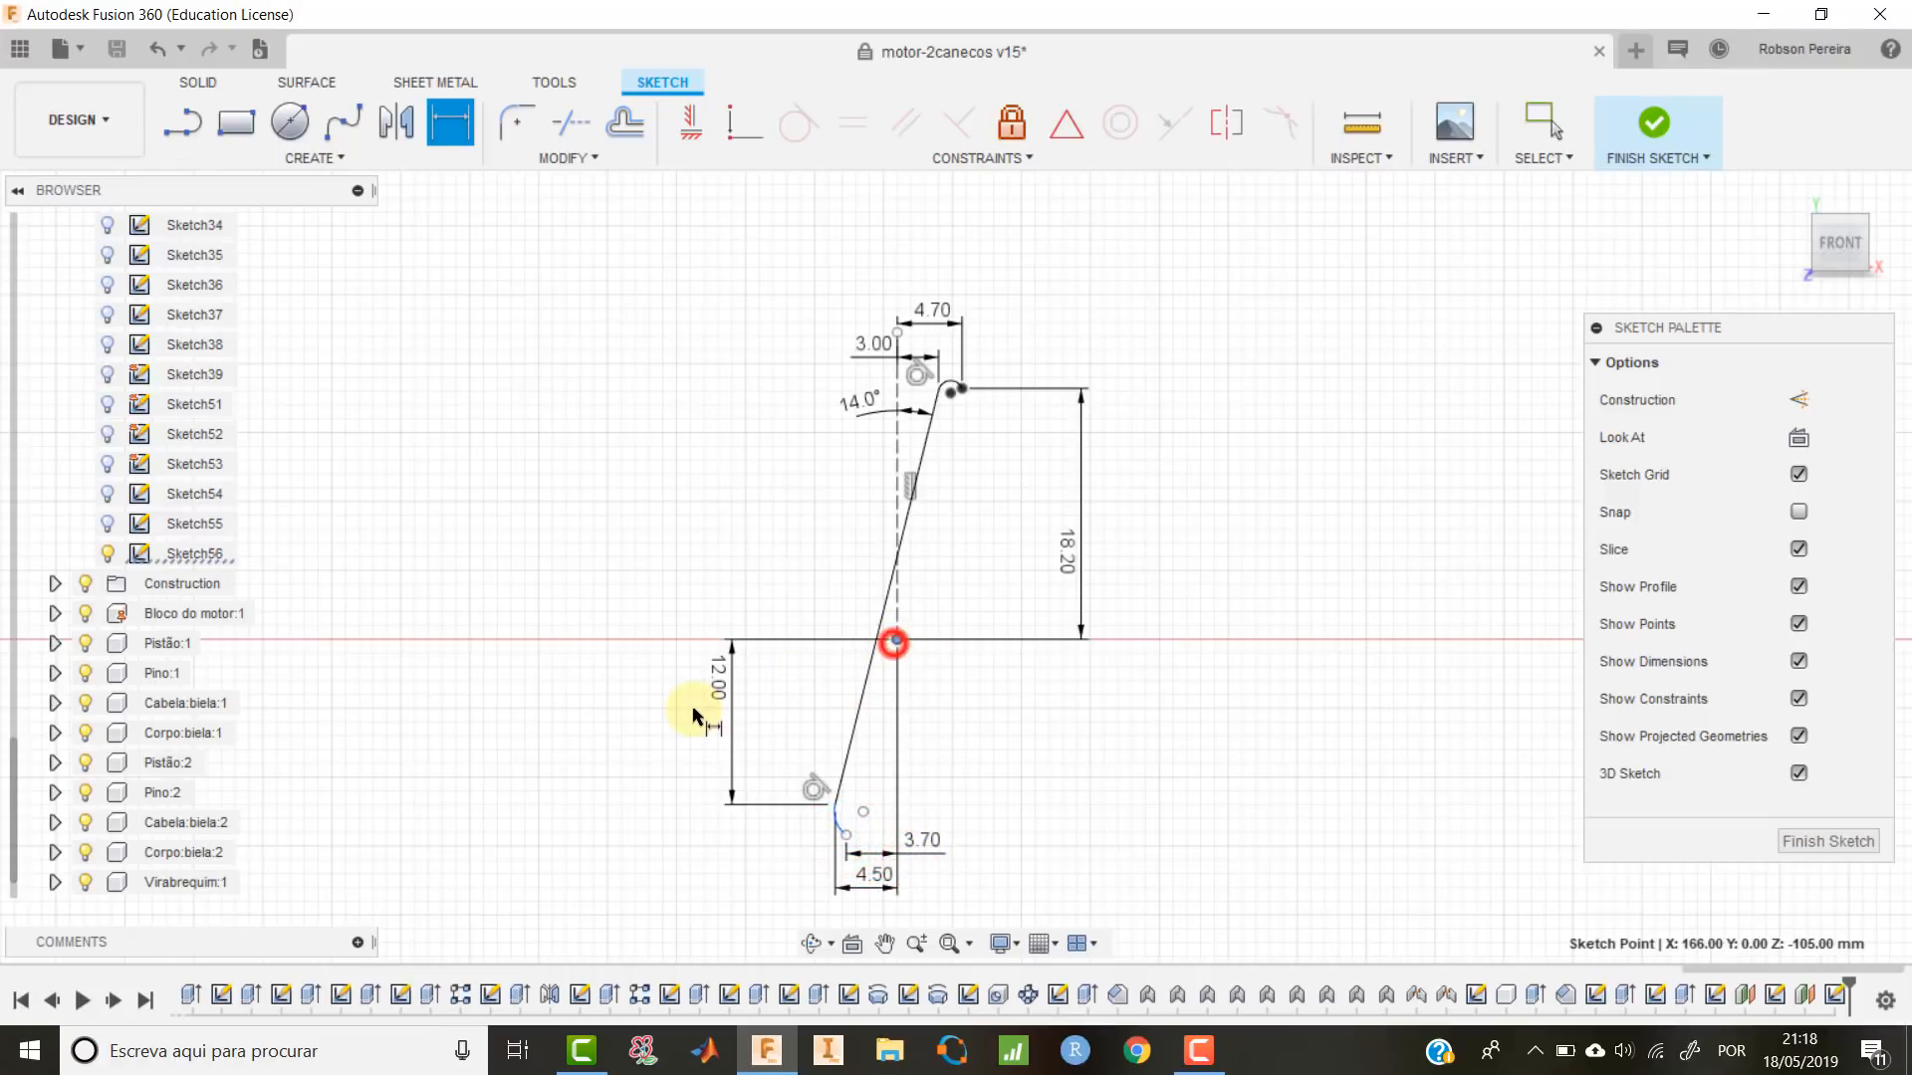
left_click(849, 836)
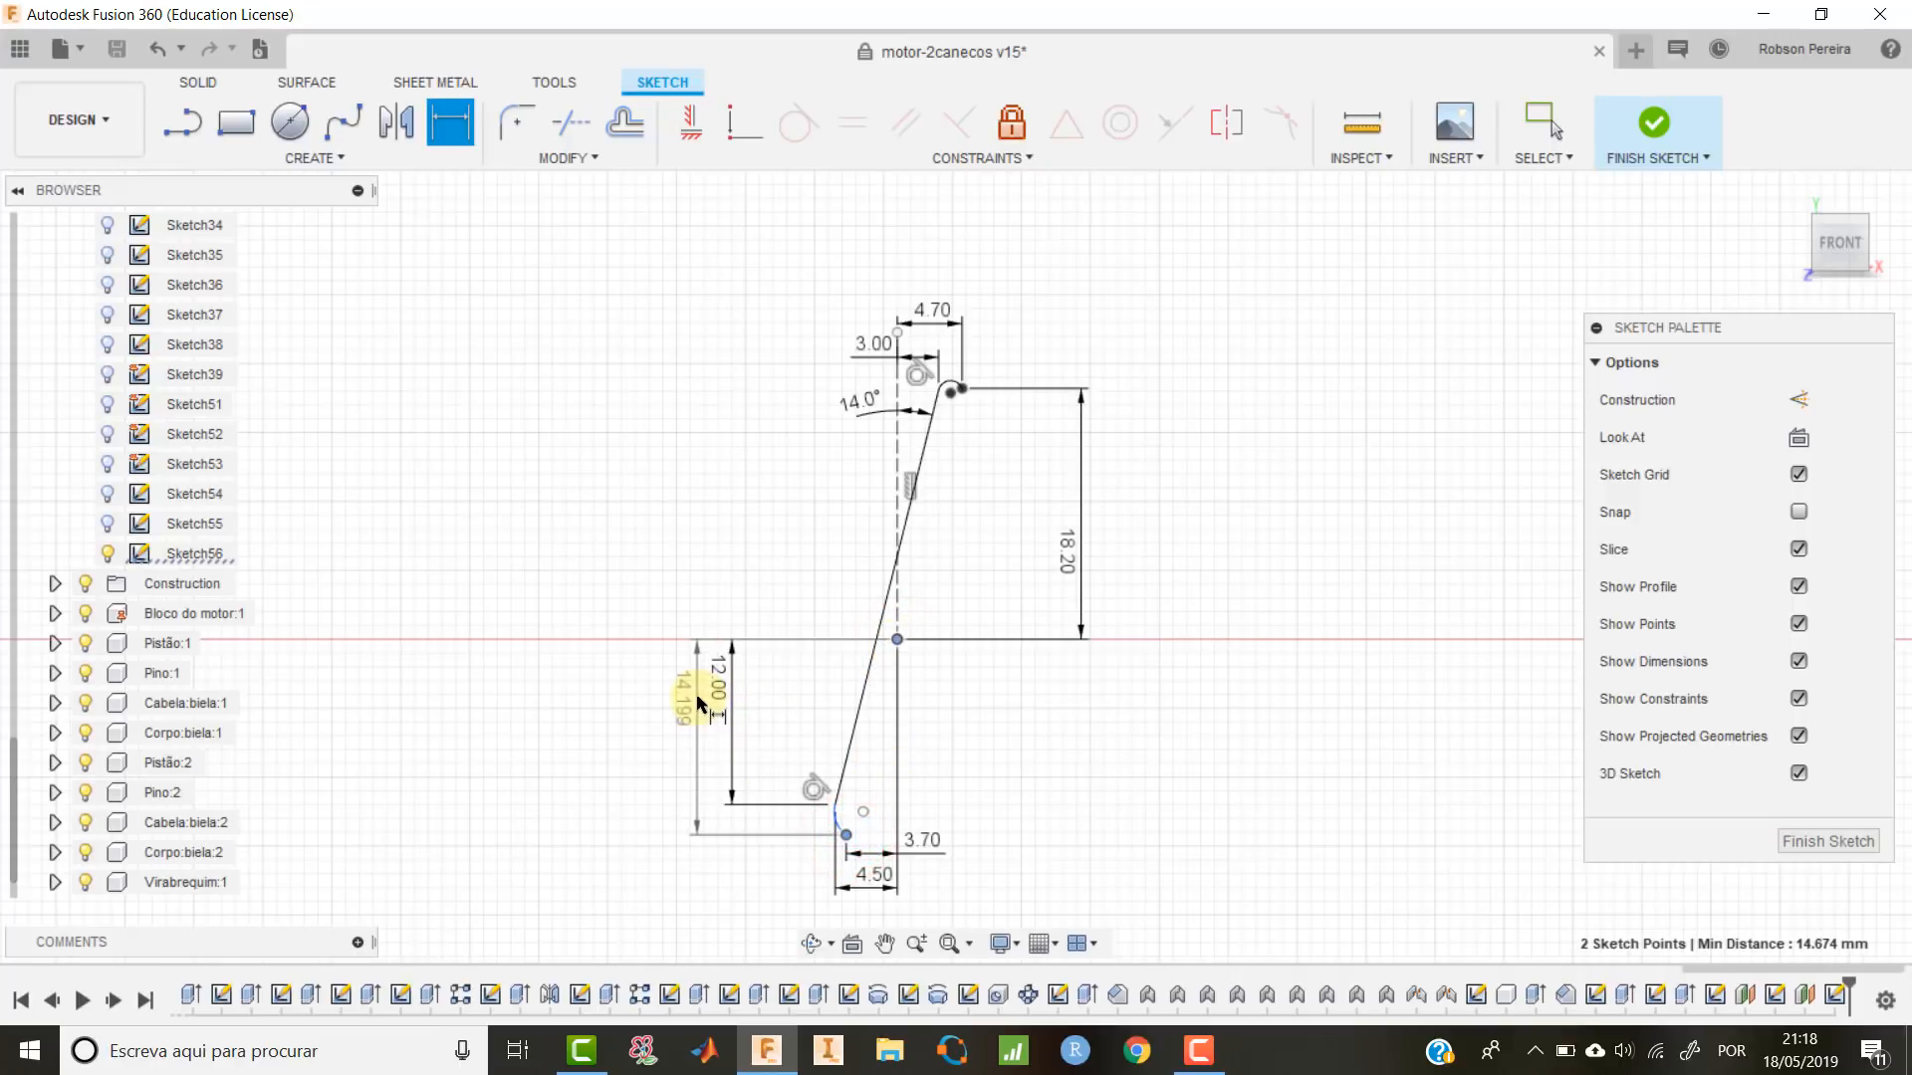
left_click(685, 700)
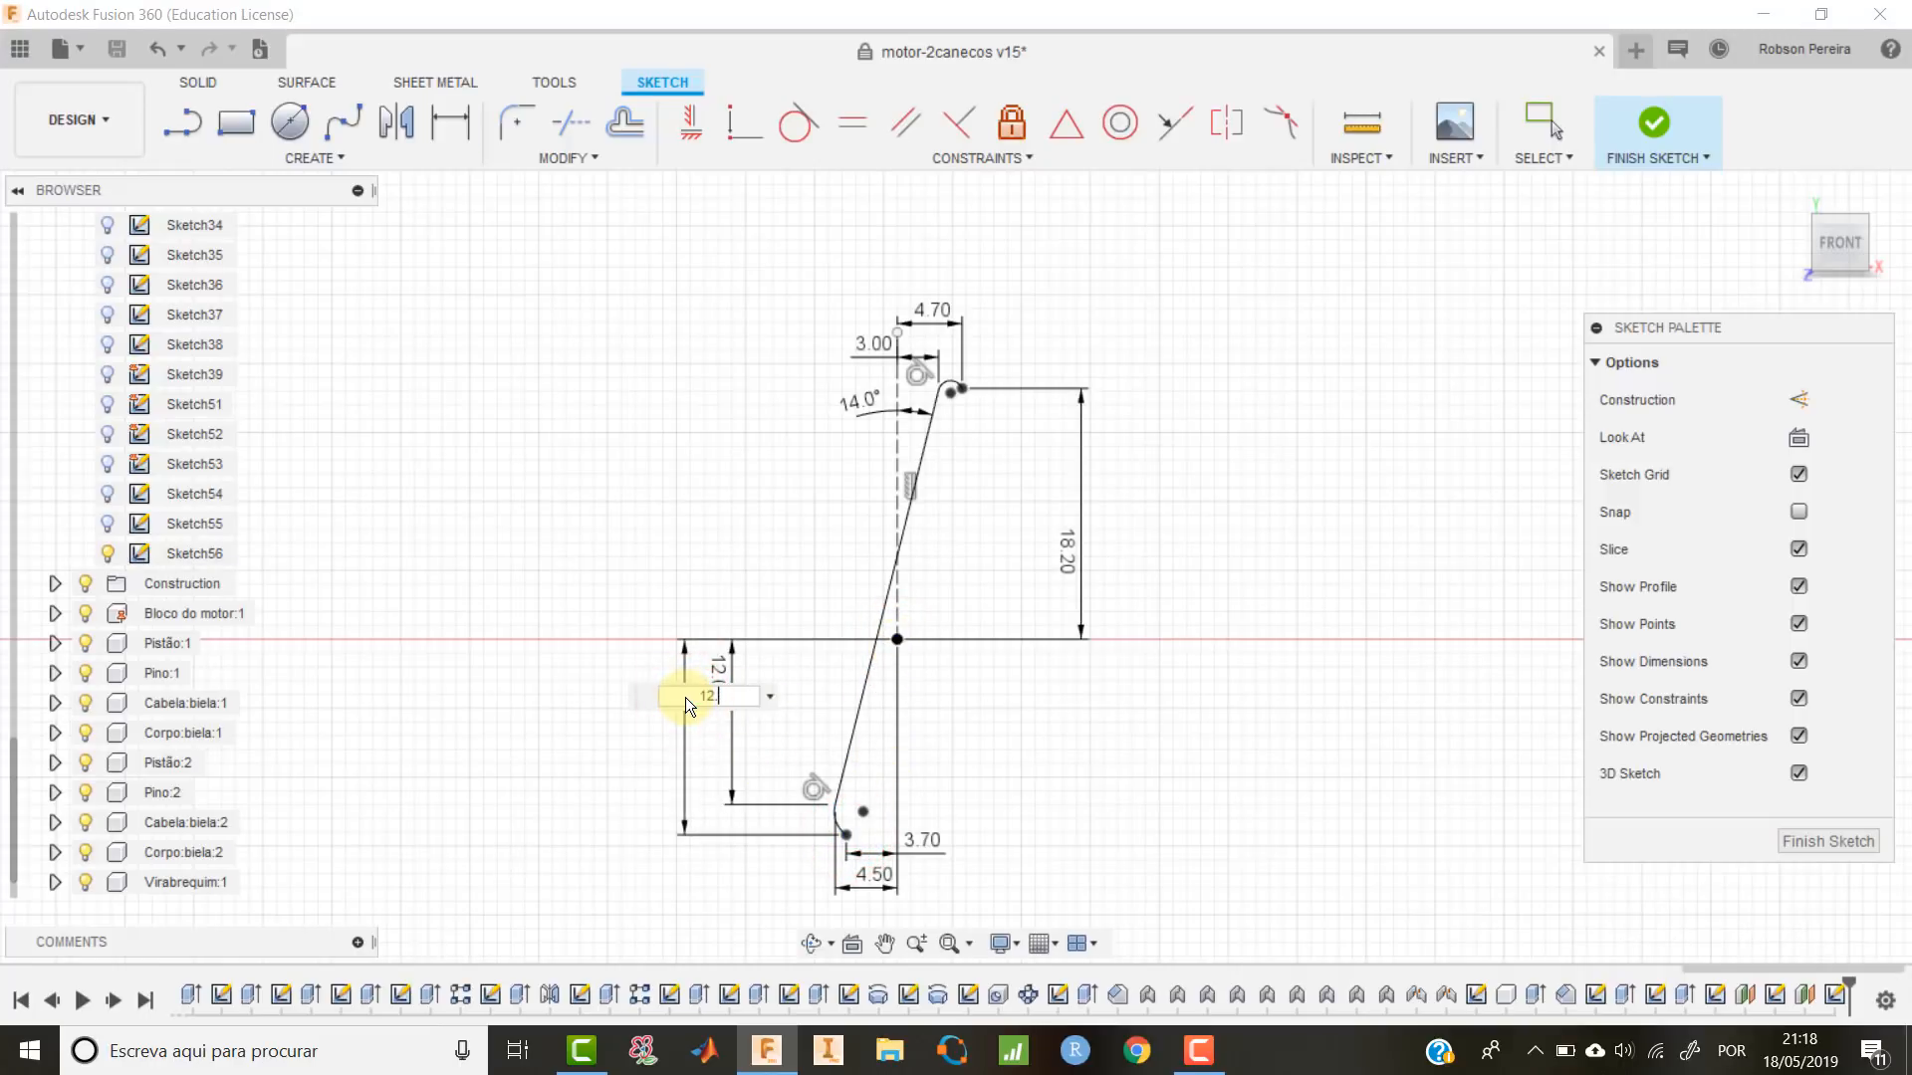
key("Return")
left_click(895, 911)
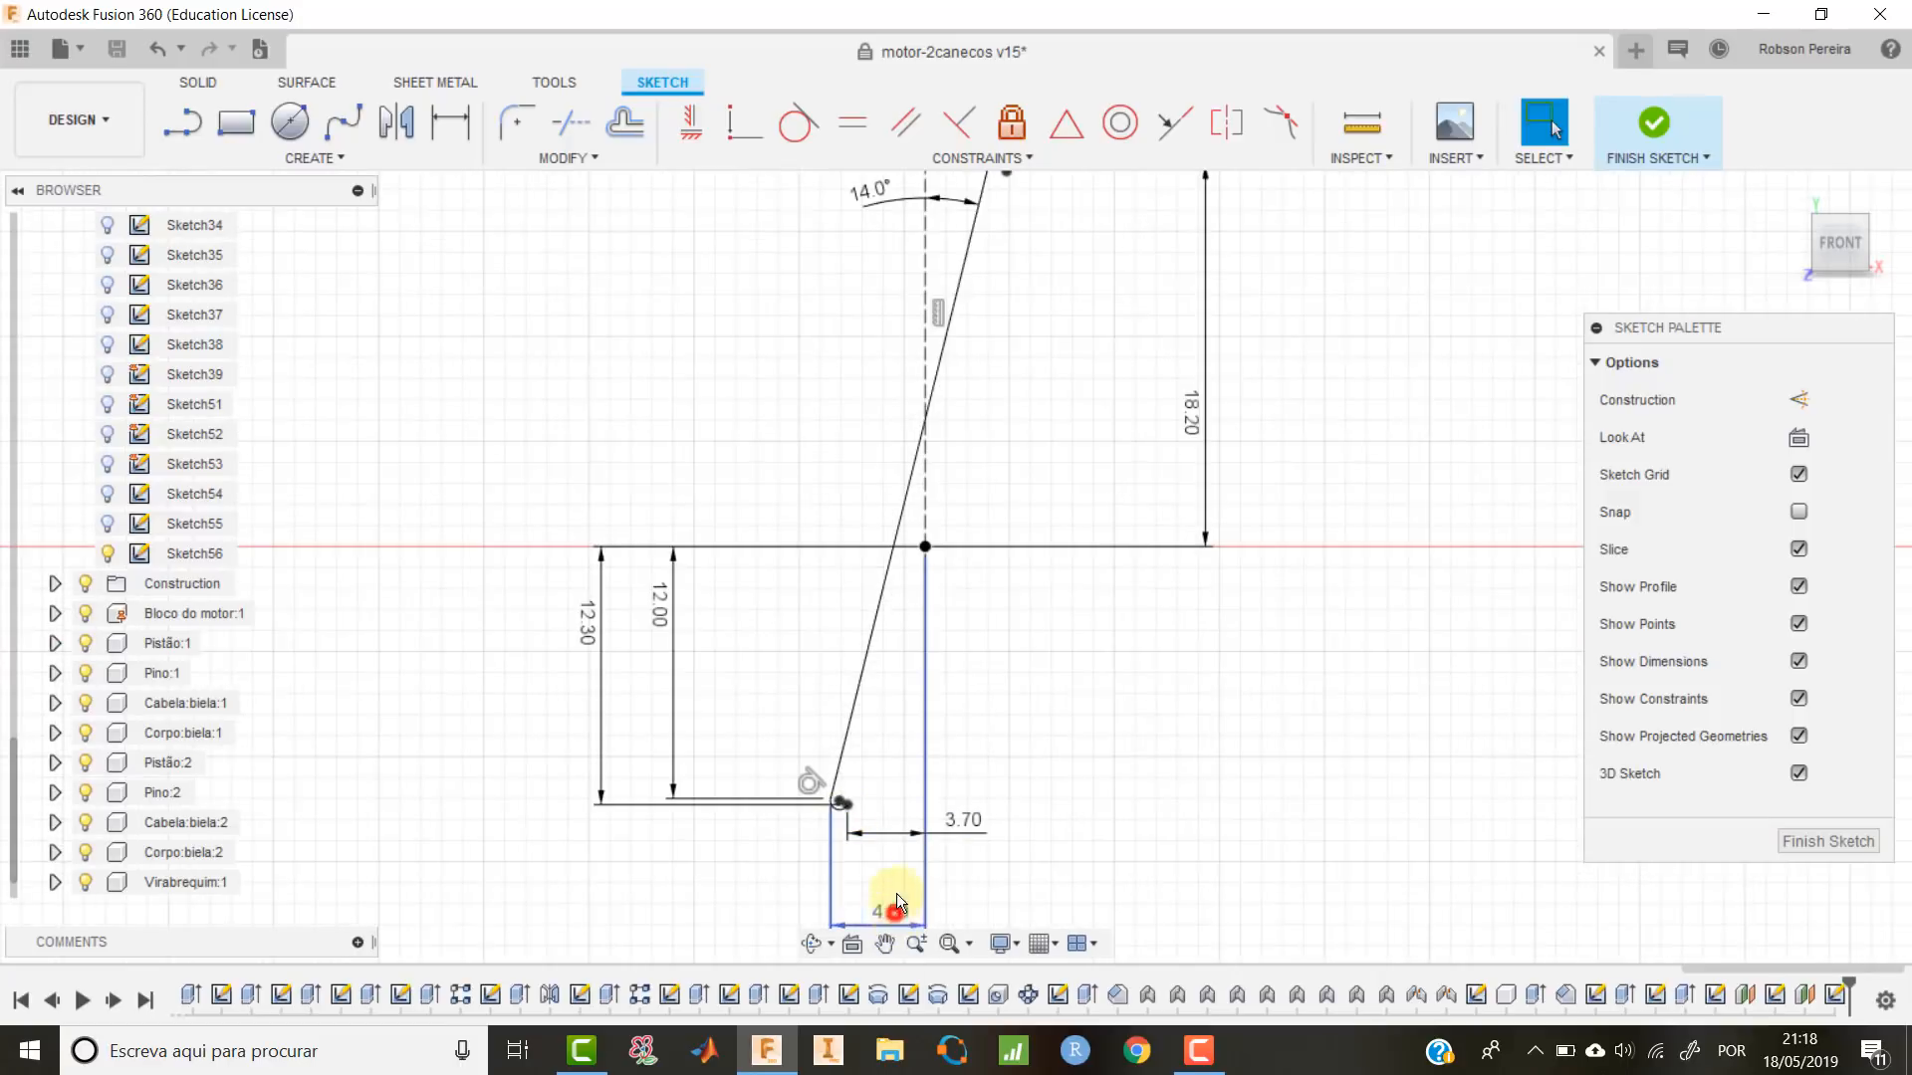
Move the 3.7 mm, 12.3 mm and 18.2 mm dimensions closer to the blade profile.
left_click_drag(964, 822, 881, 827)
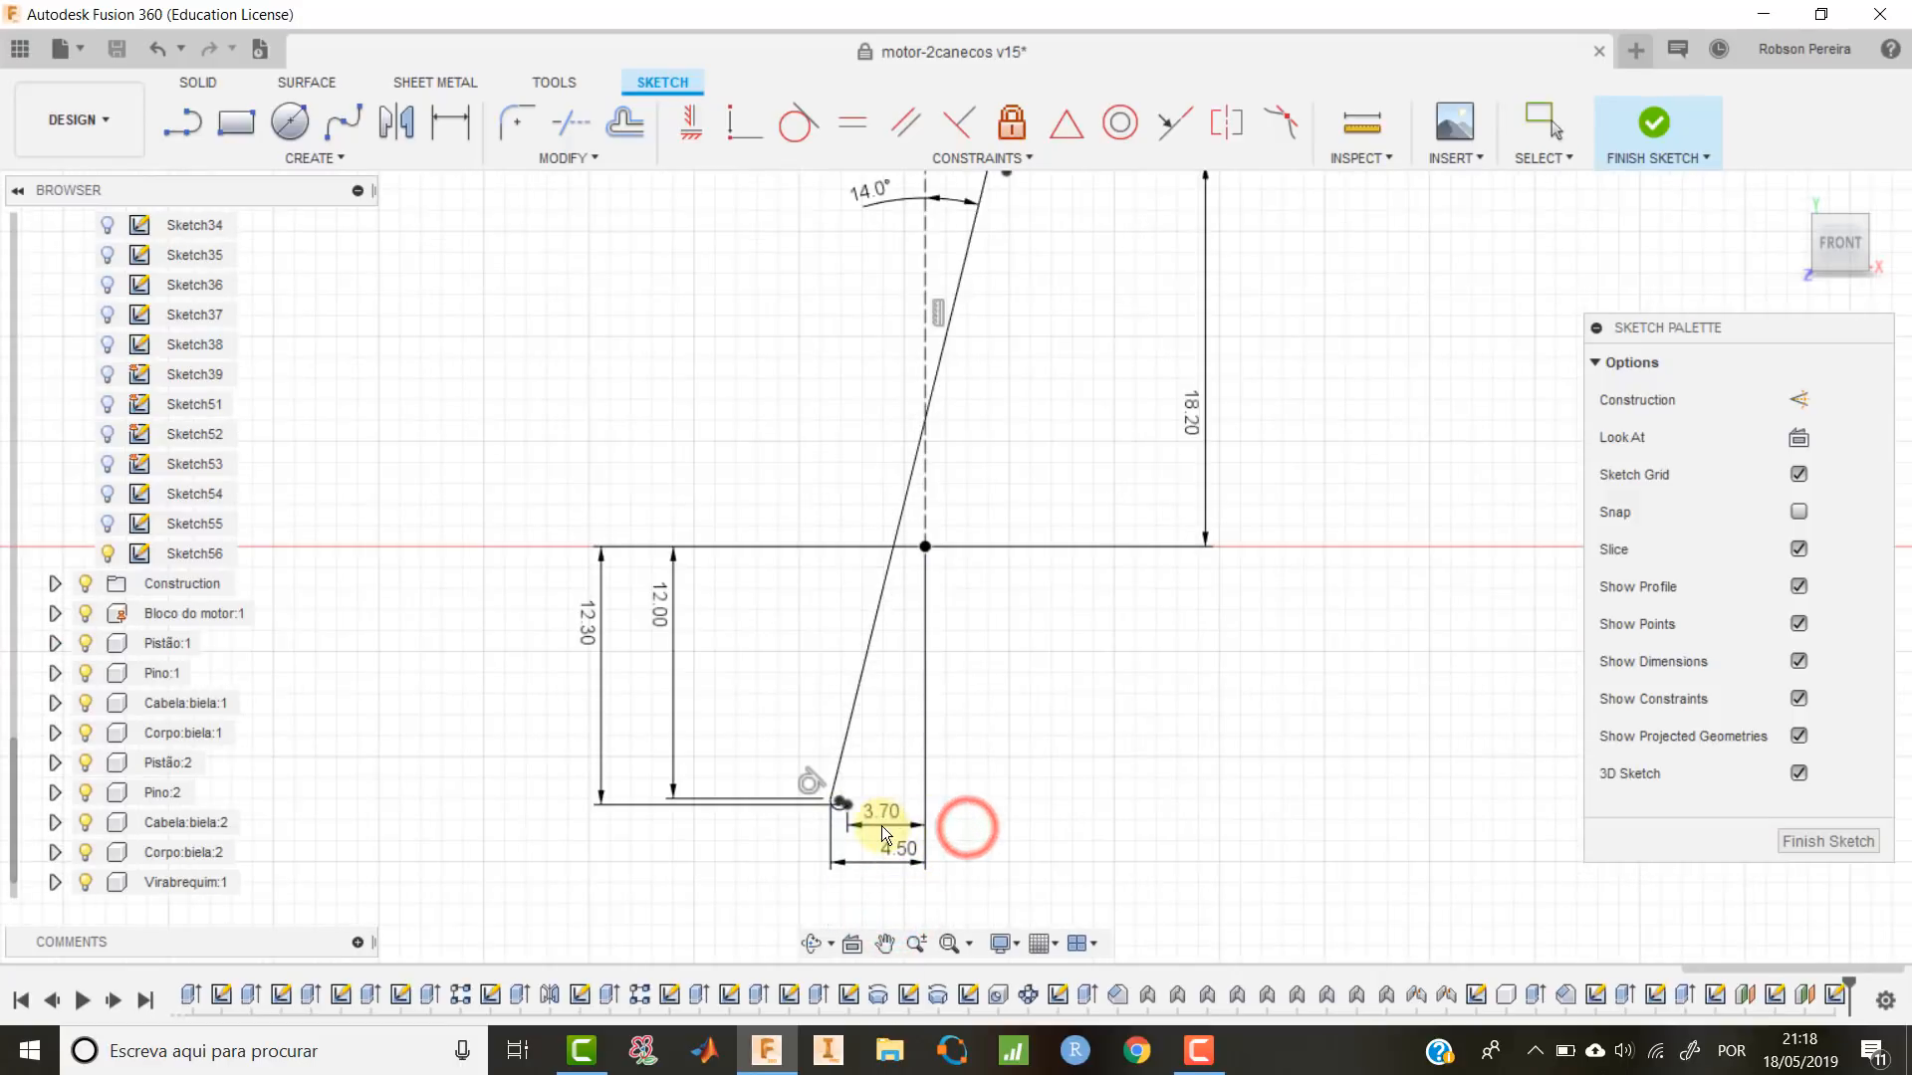
left_click_drag(583, 618, 958, 677)
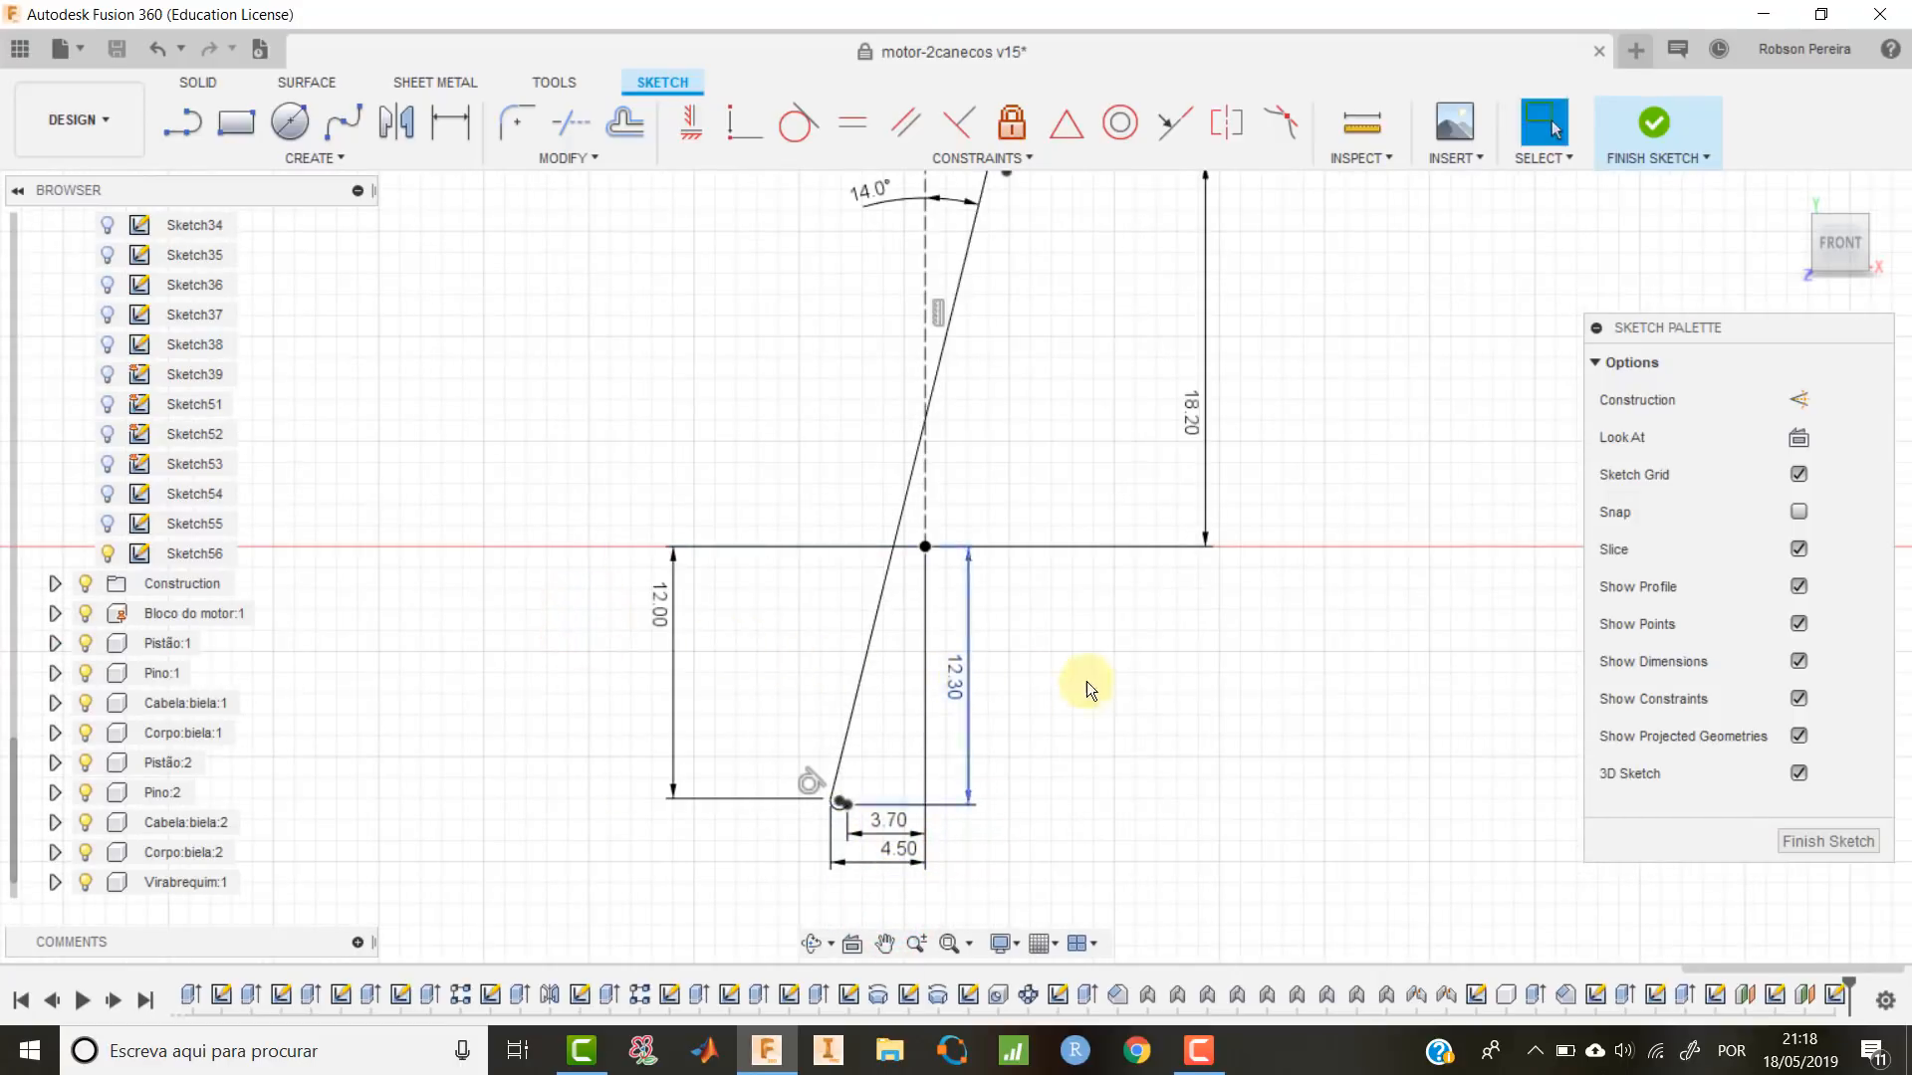
scroll(1161, 685, "down", 2)
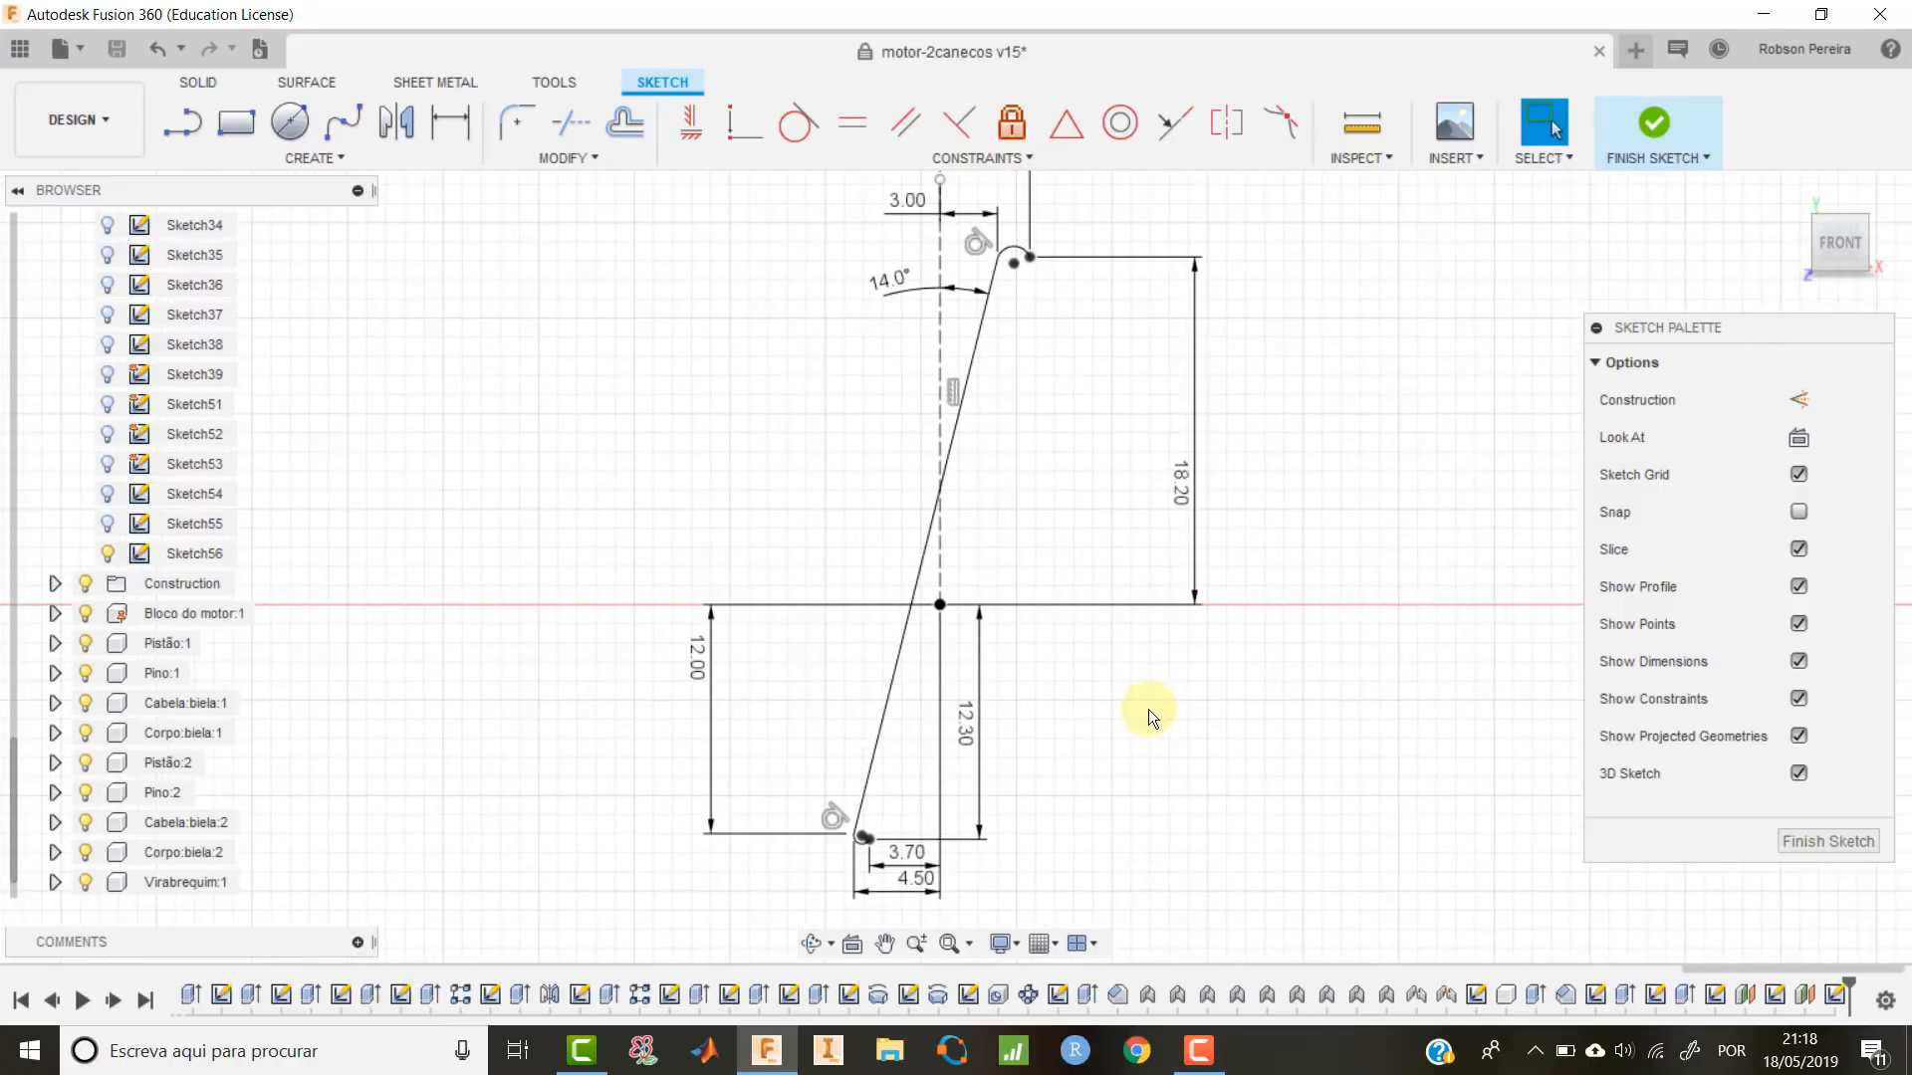
middle_click_drag(1145, 704, 1146, 738)
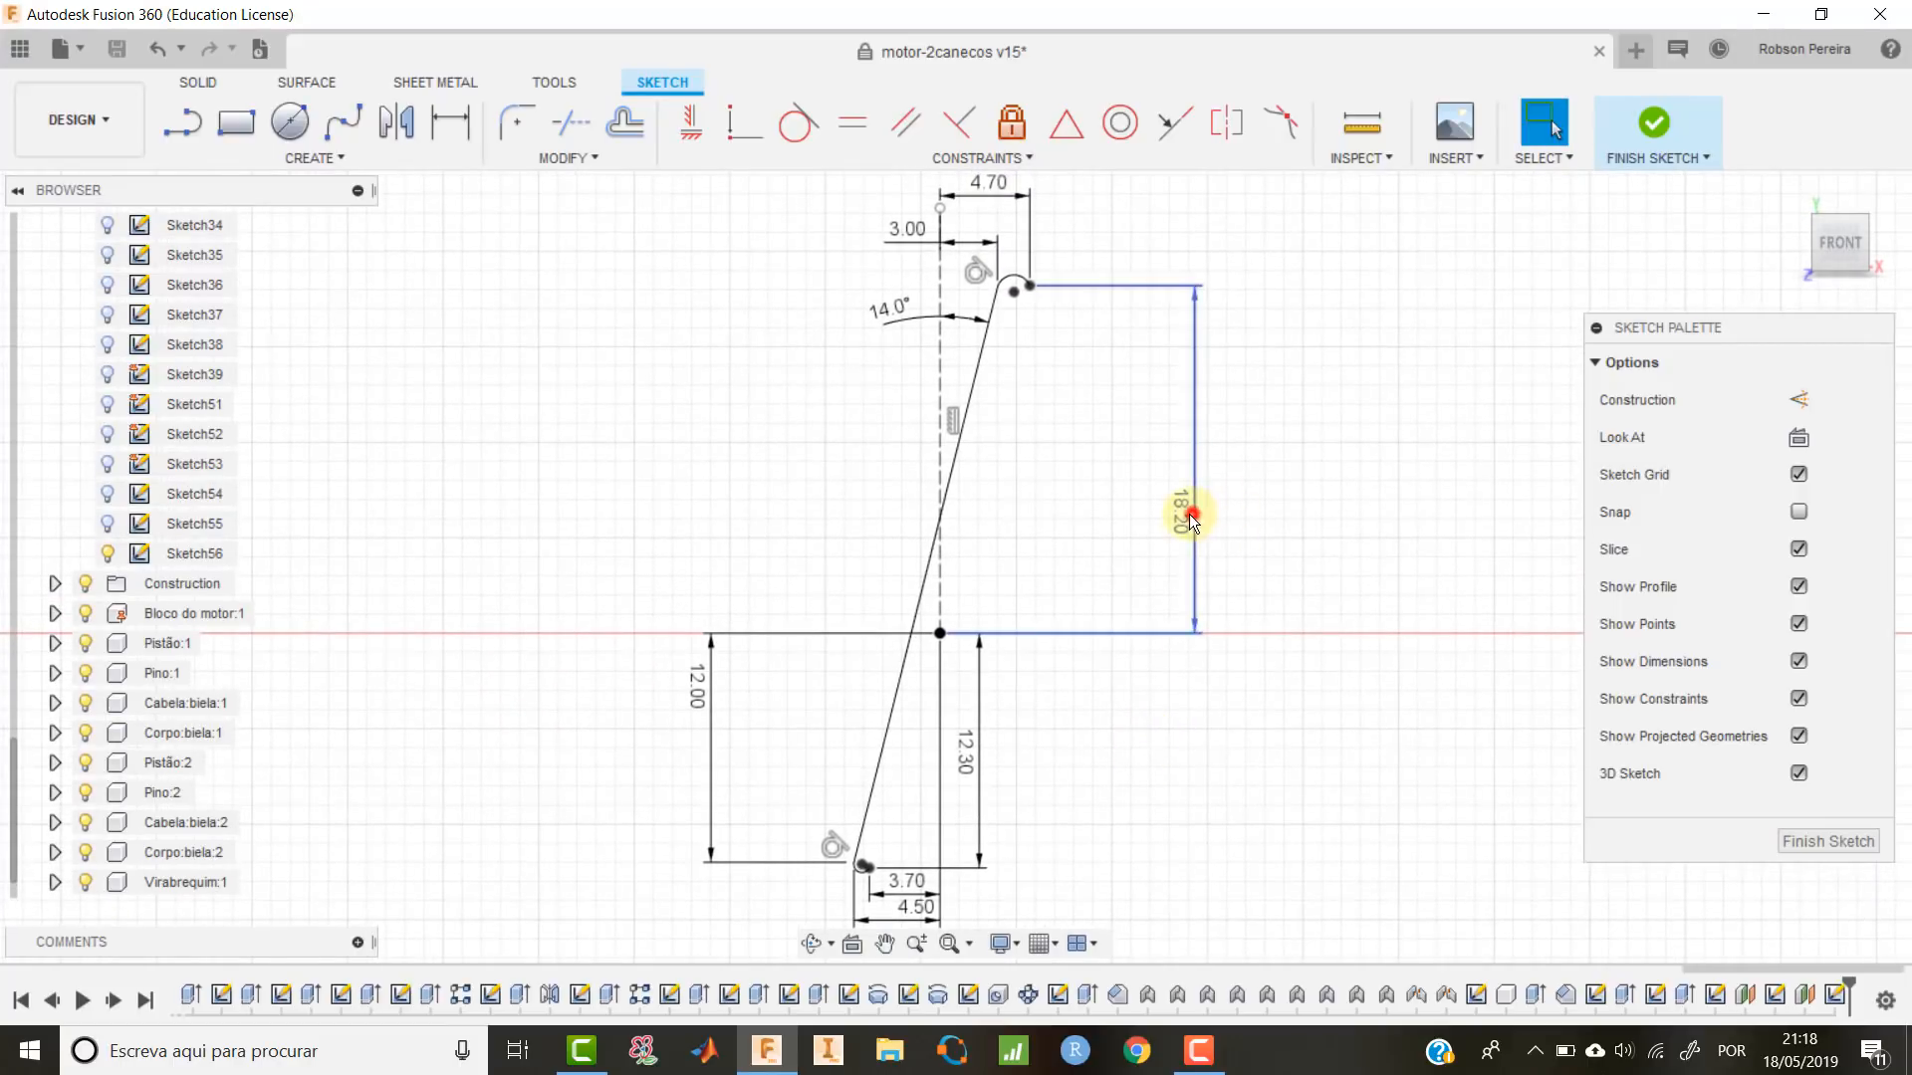
left_click_drag(1192, 514, 1109, 521)
Close the blade profile with a fit point spline from the lower arc's free end to the upper arc's free end.
left_click(339, 158)
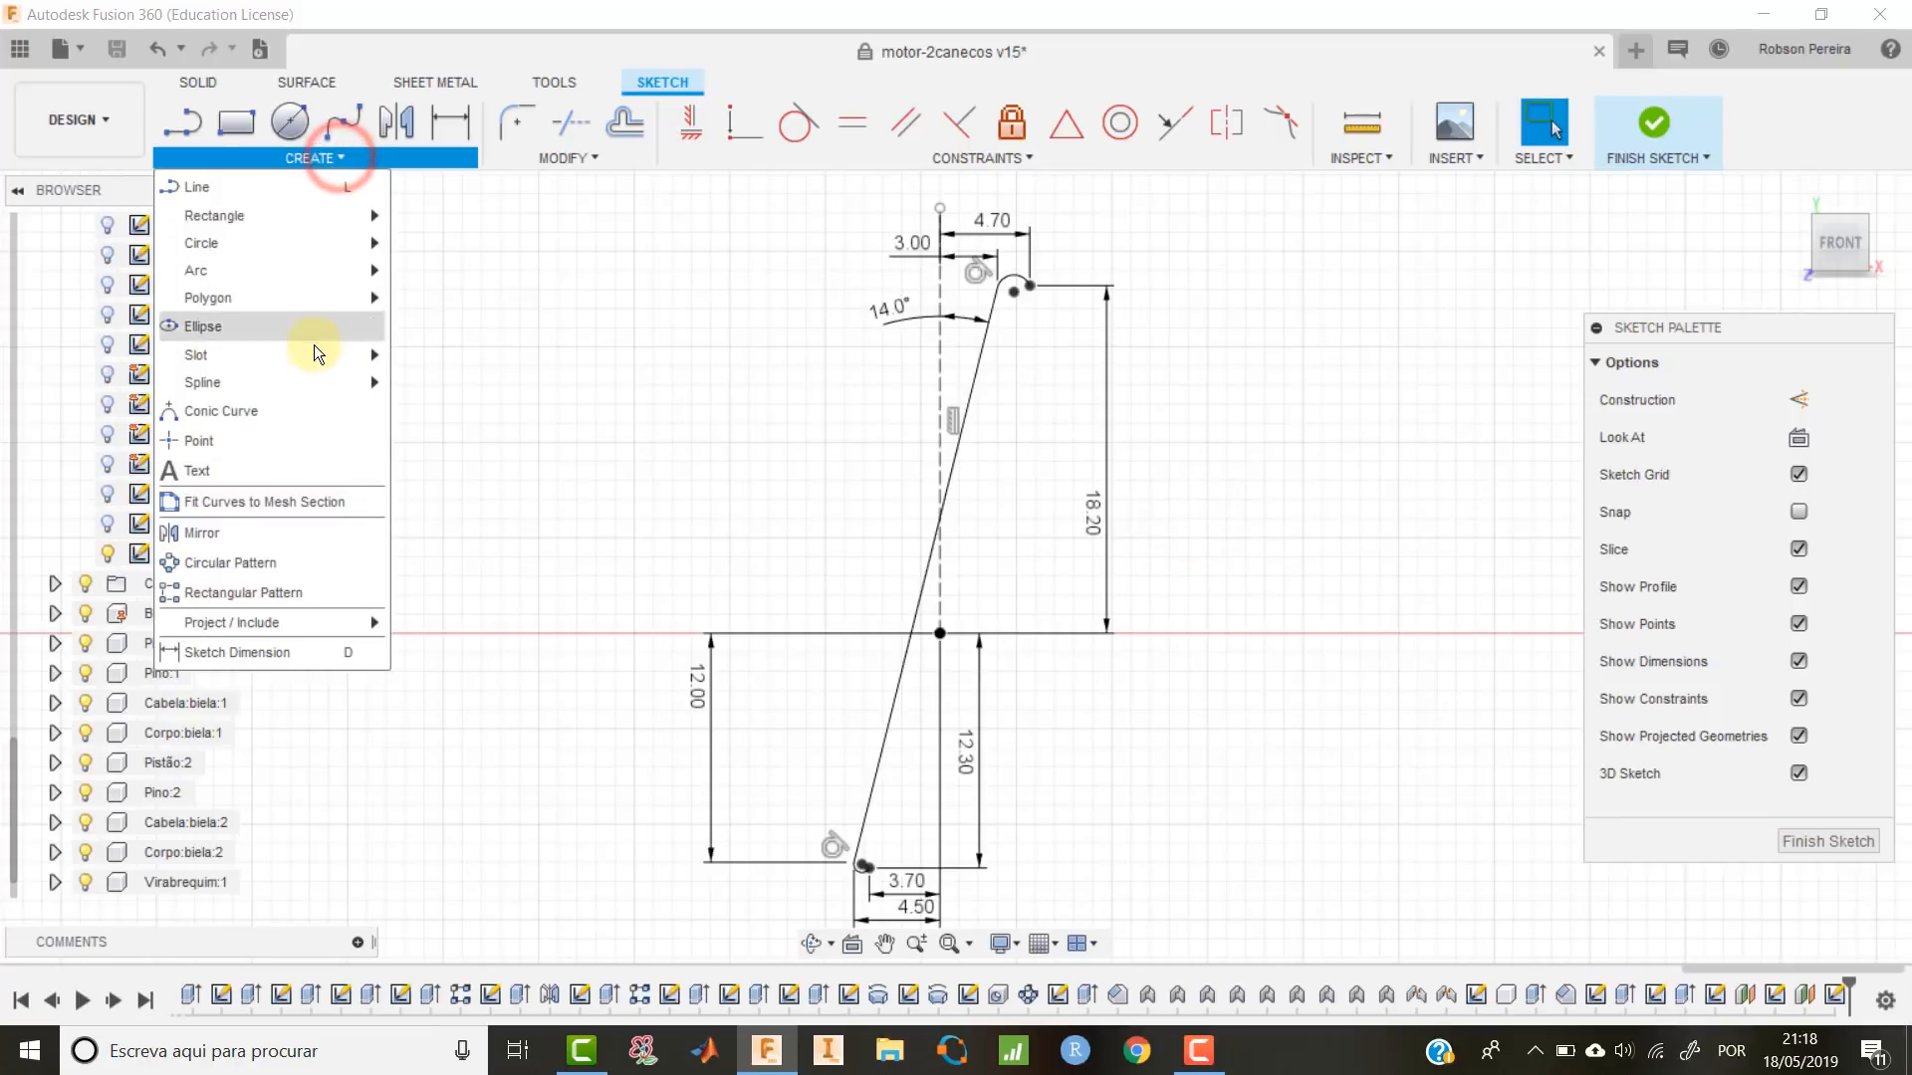
mouse_move(318, 381)
left_click(436, 381)
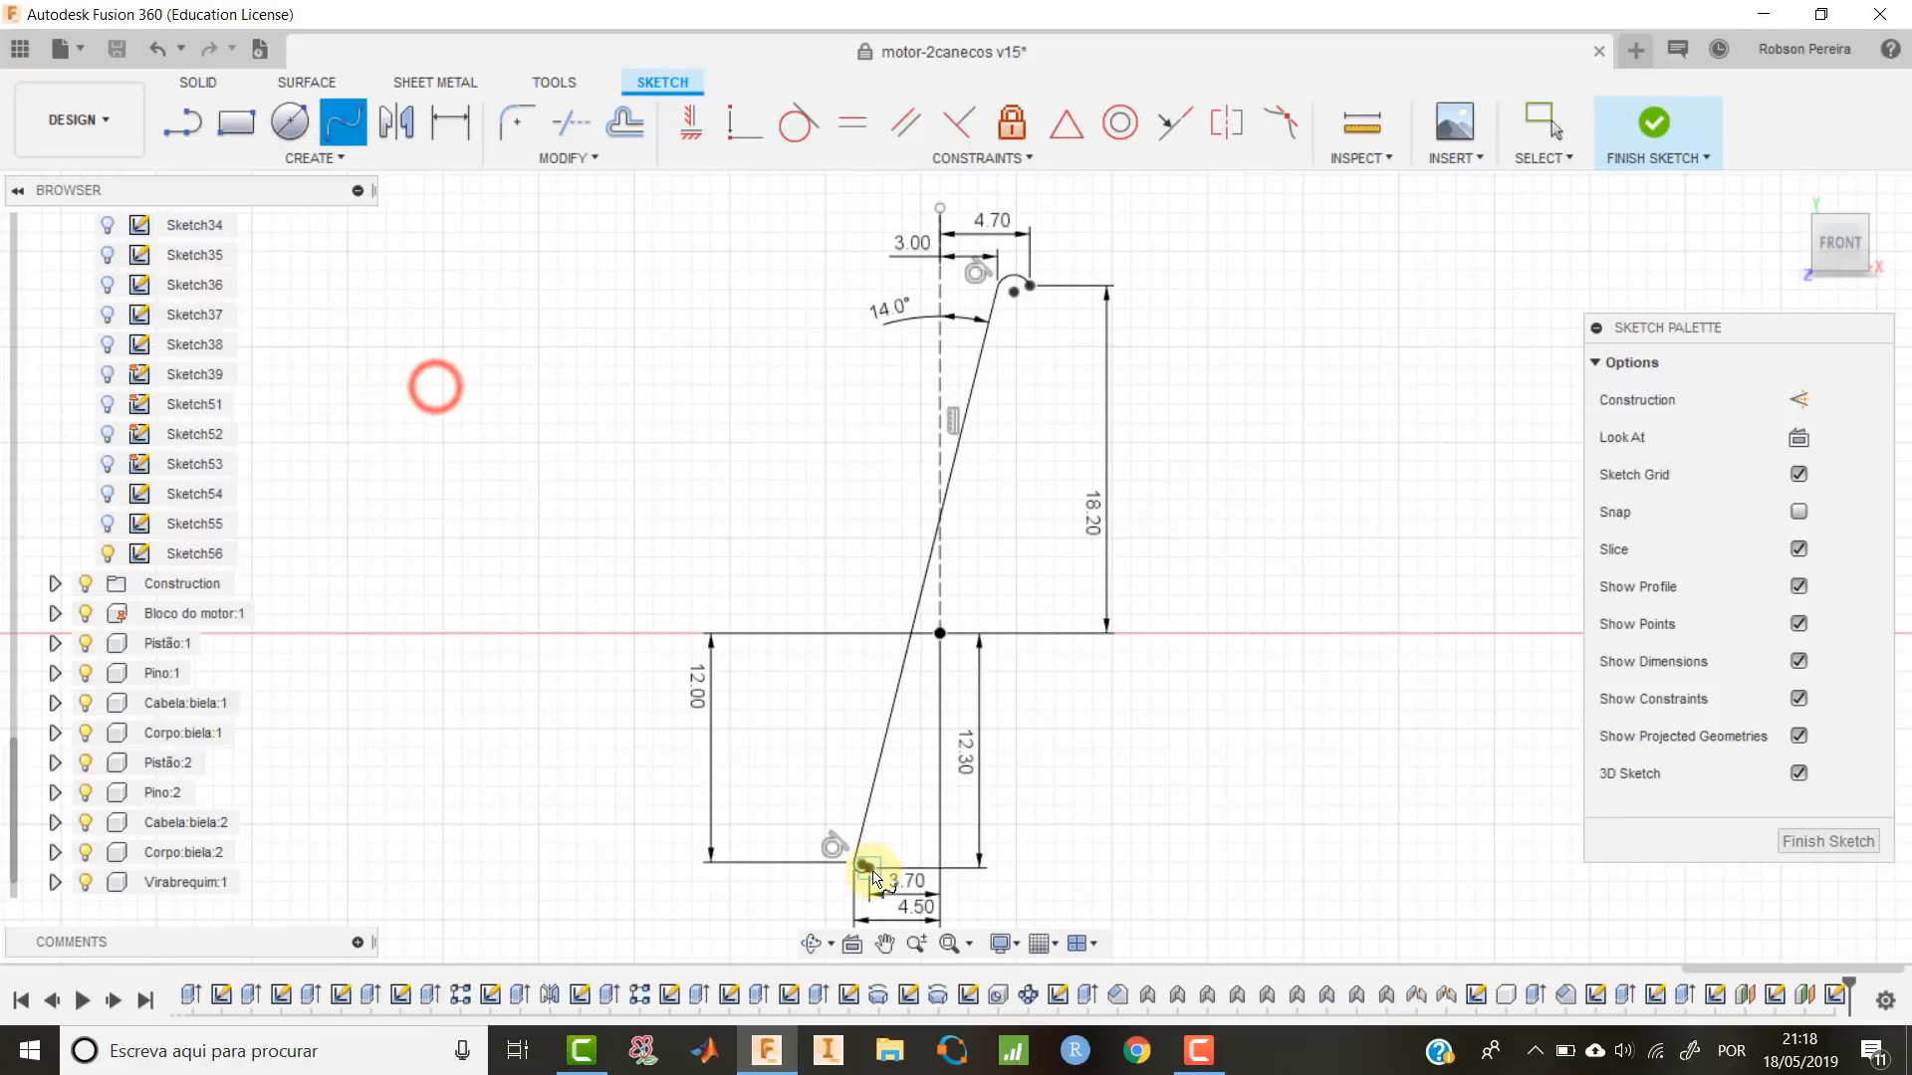
left_click(873, 874)
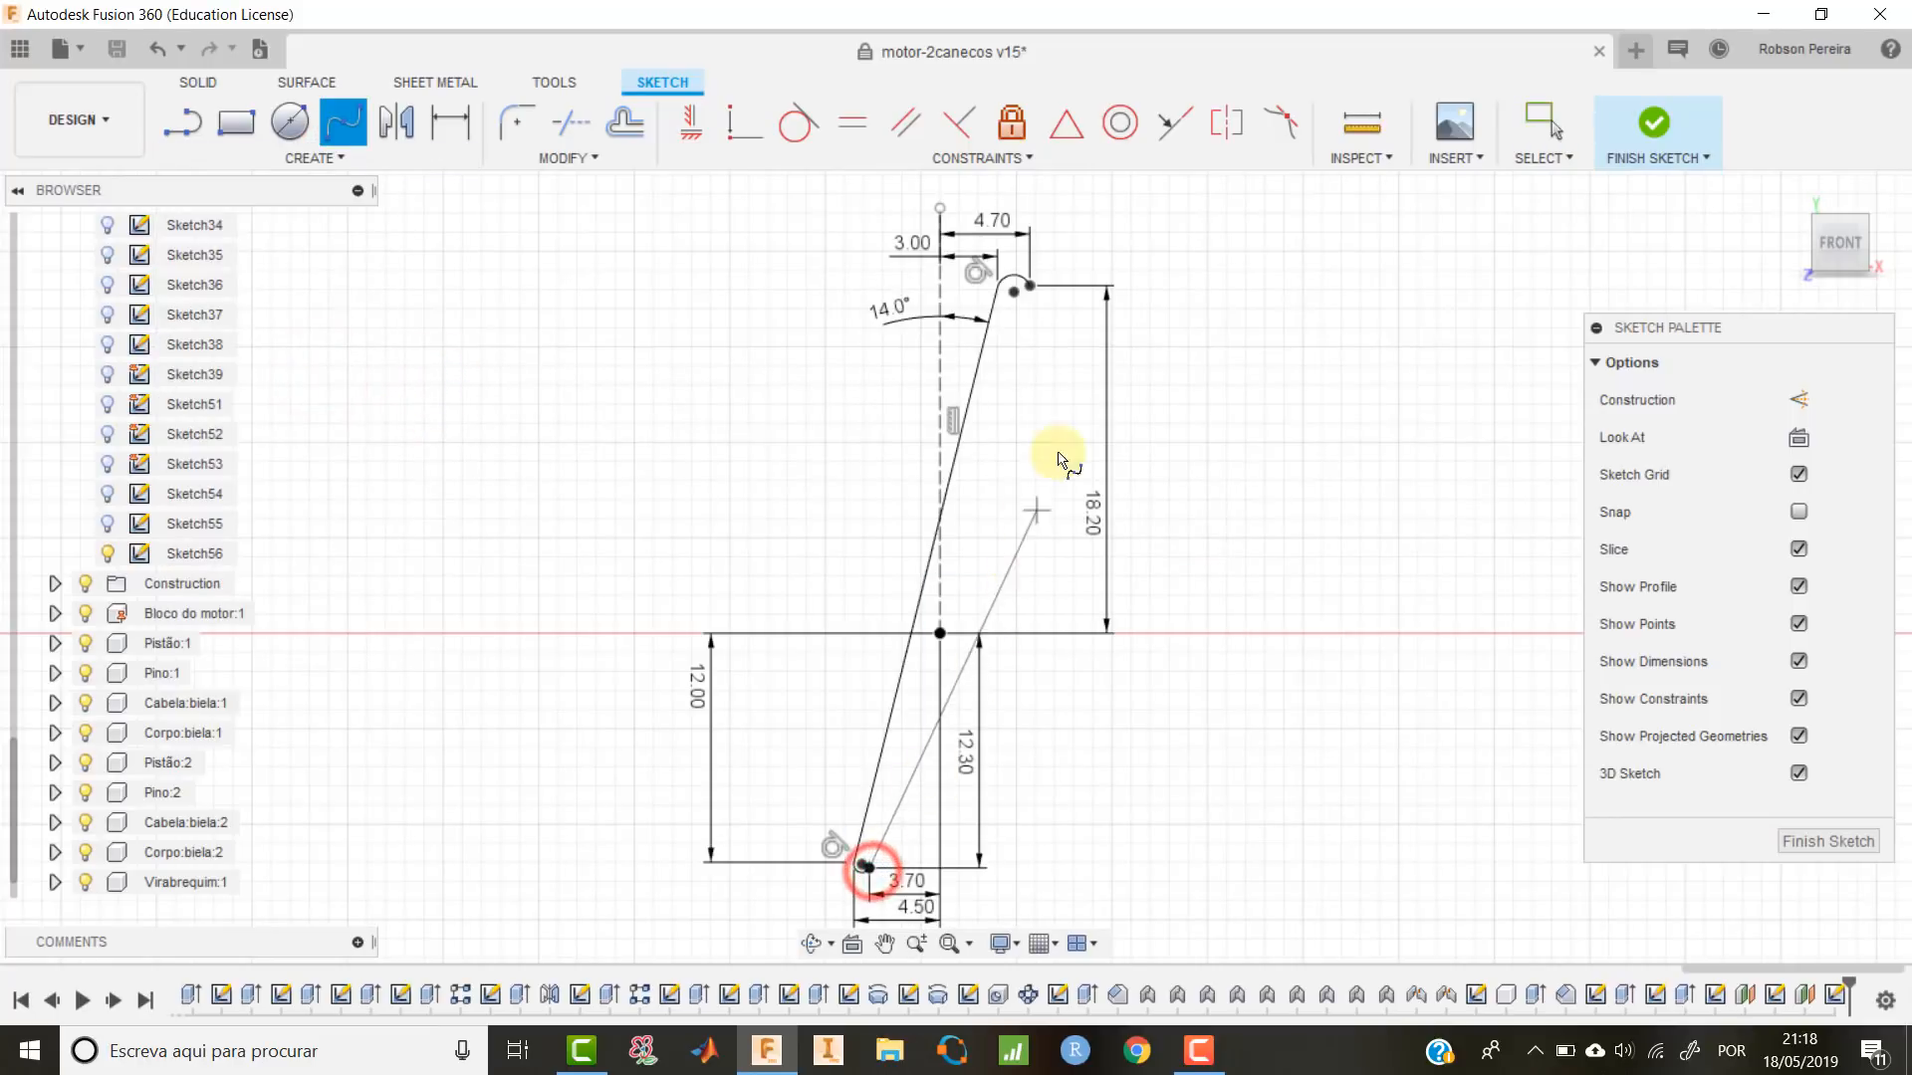
left_click(1031, 296)
left_click(1090, 303)
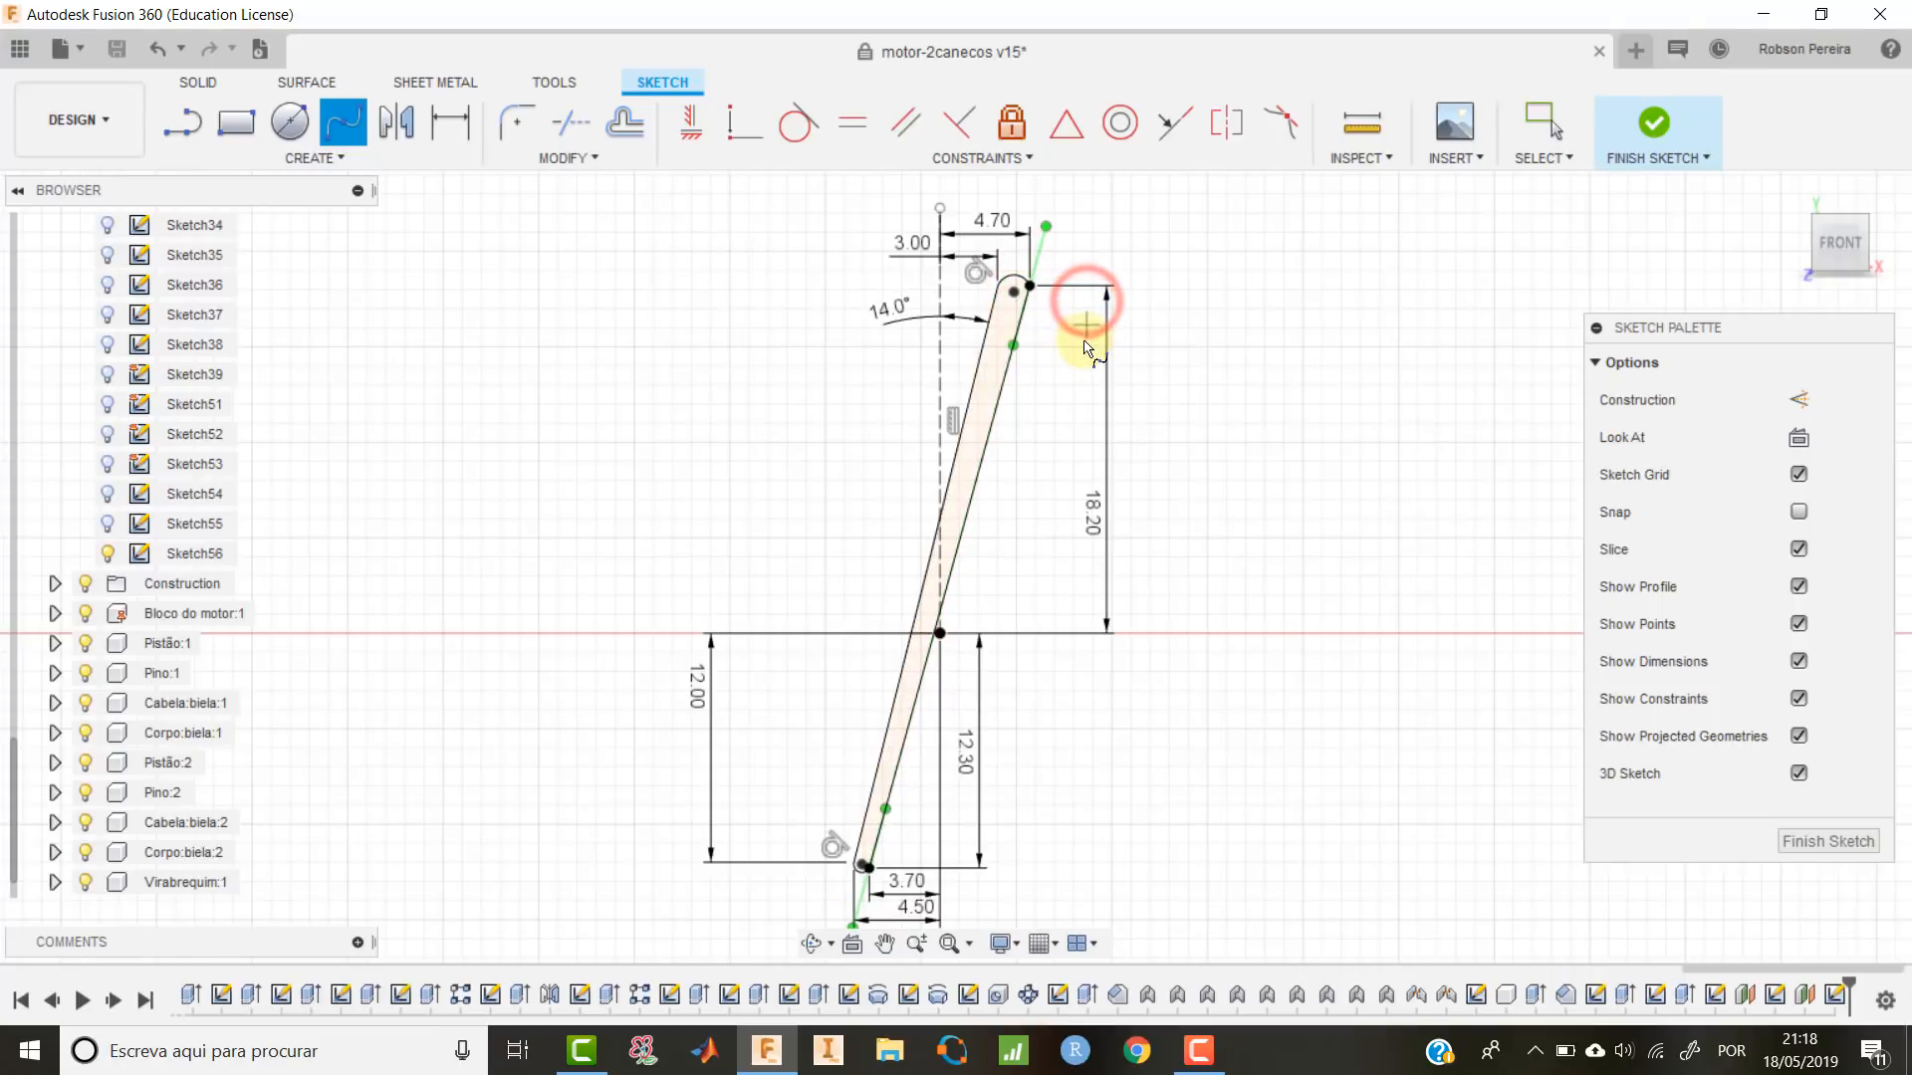
Make the spline tangent to the upper and lower end arcs and finish the sketch.
left_click(1007, 376)
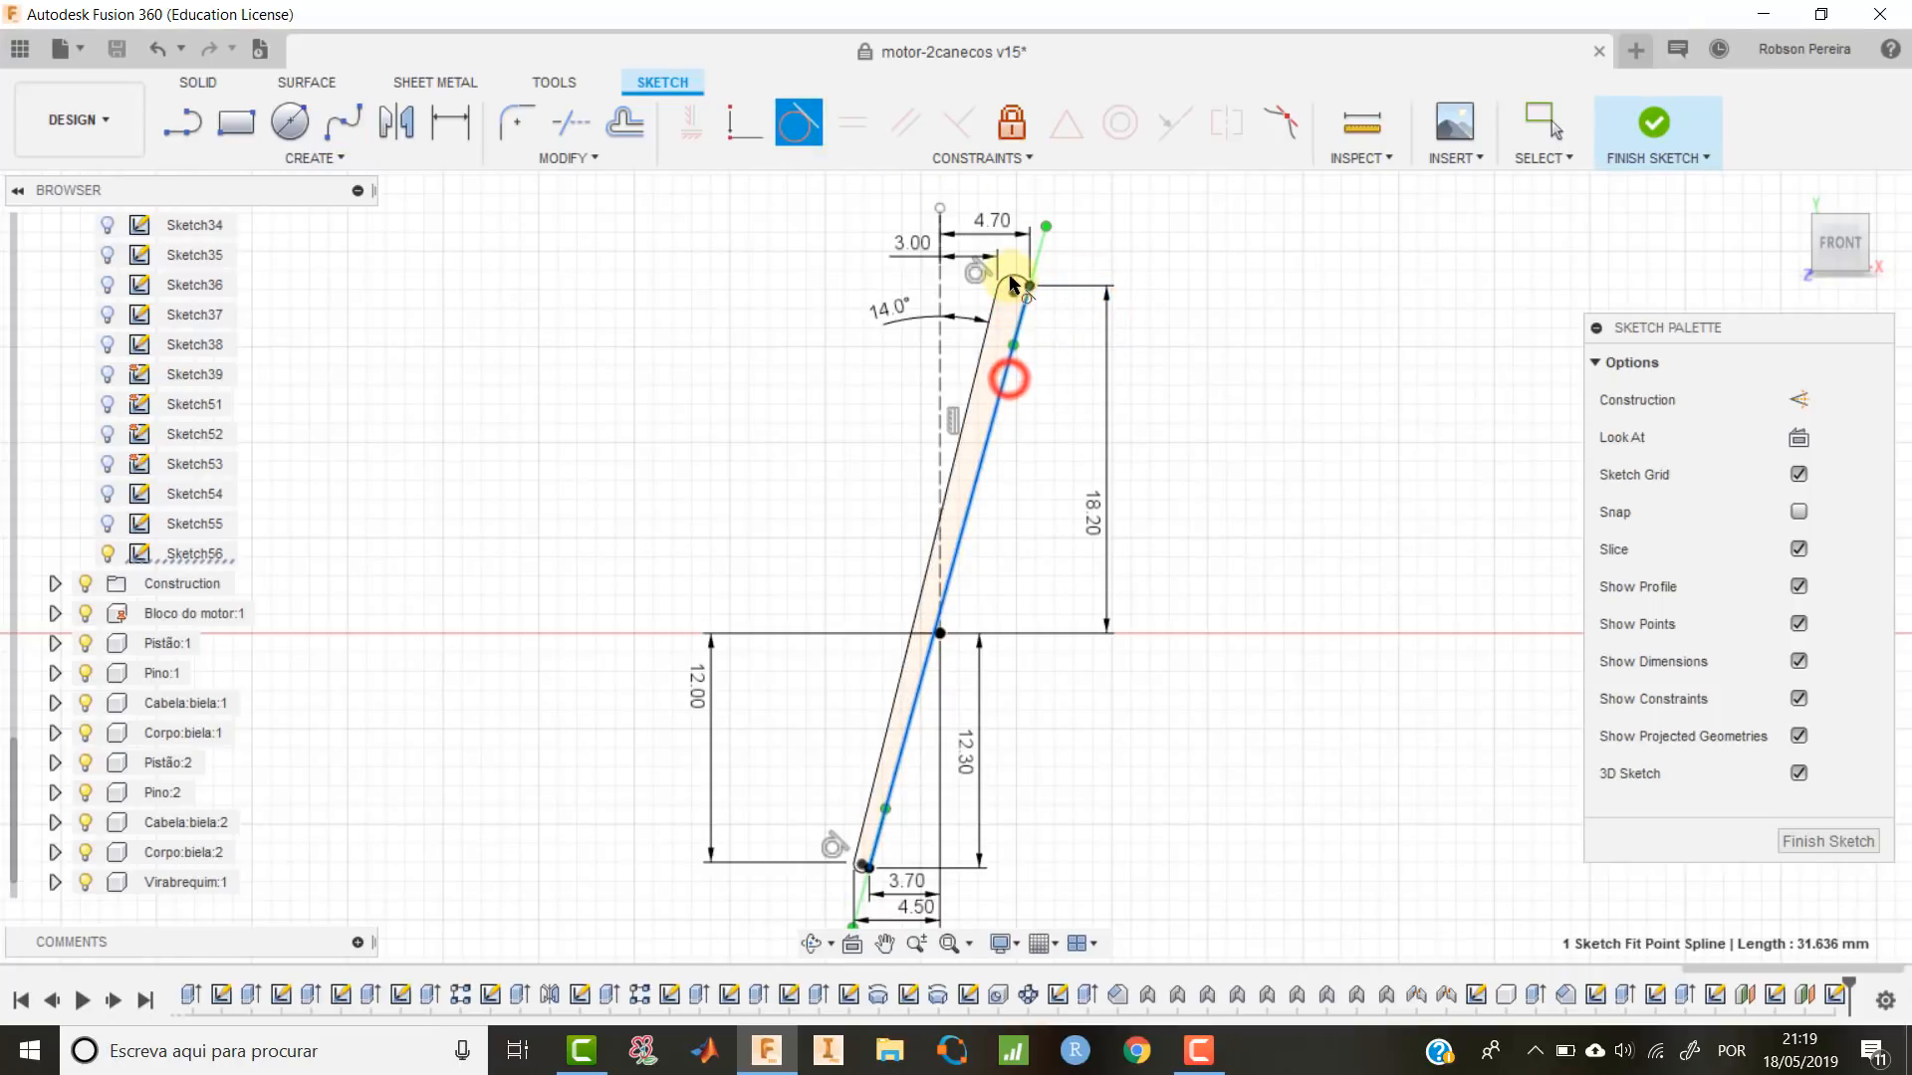
left_click(1016, 282)
left_click(946, 757)
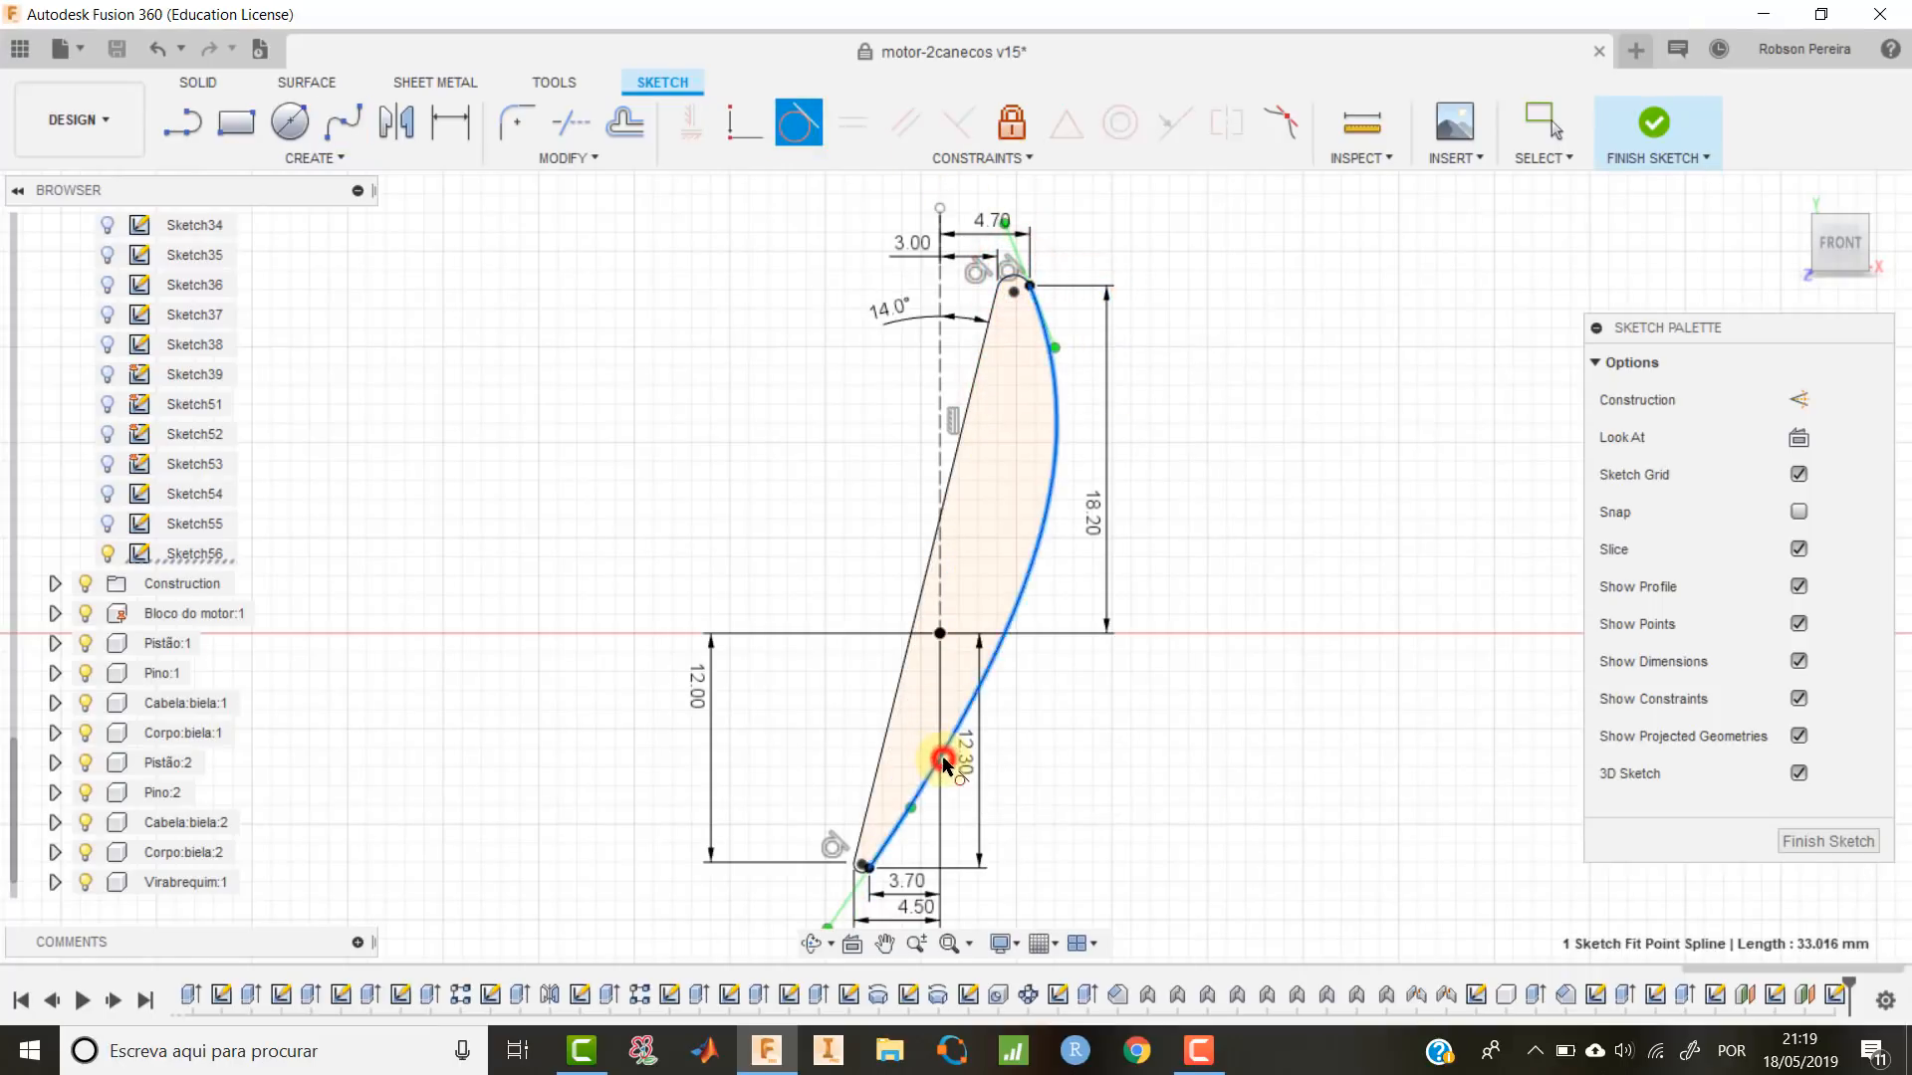
scroll(862, 890, "up", 3)
scroll(862, 889, "up", 2)
left_click(864, 849)
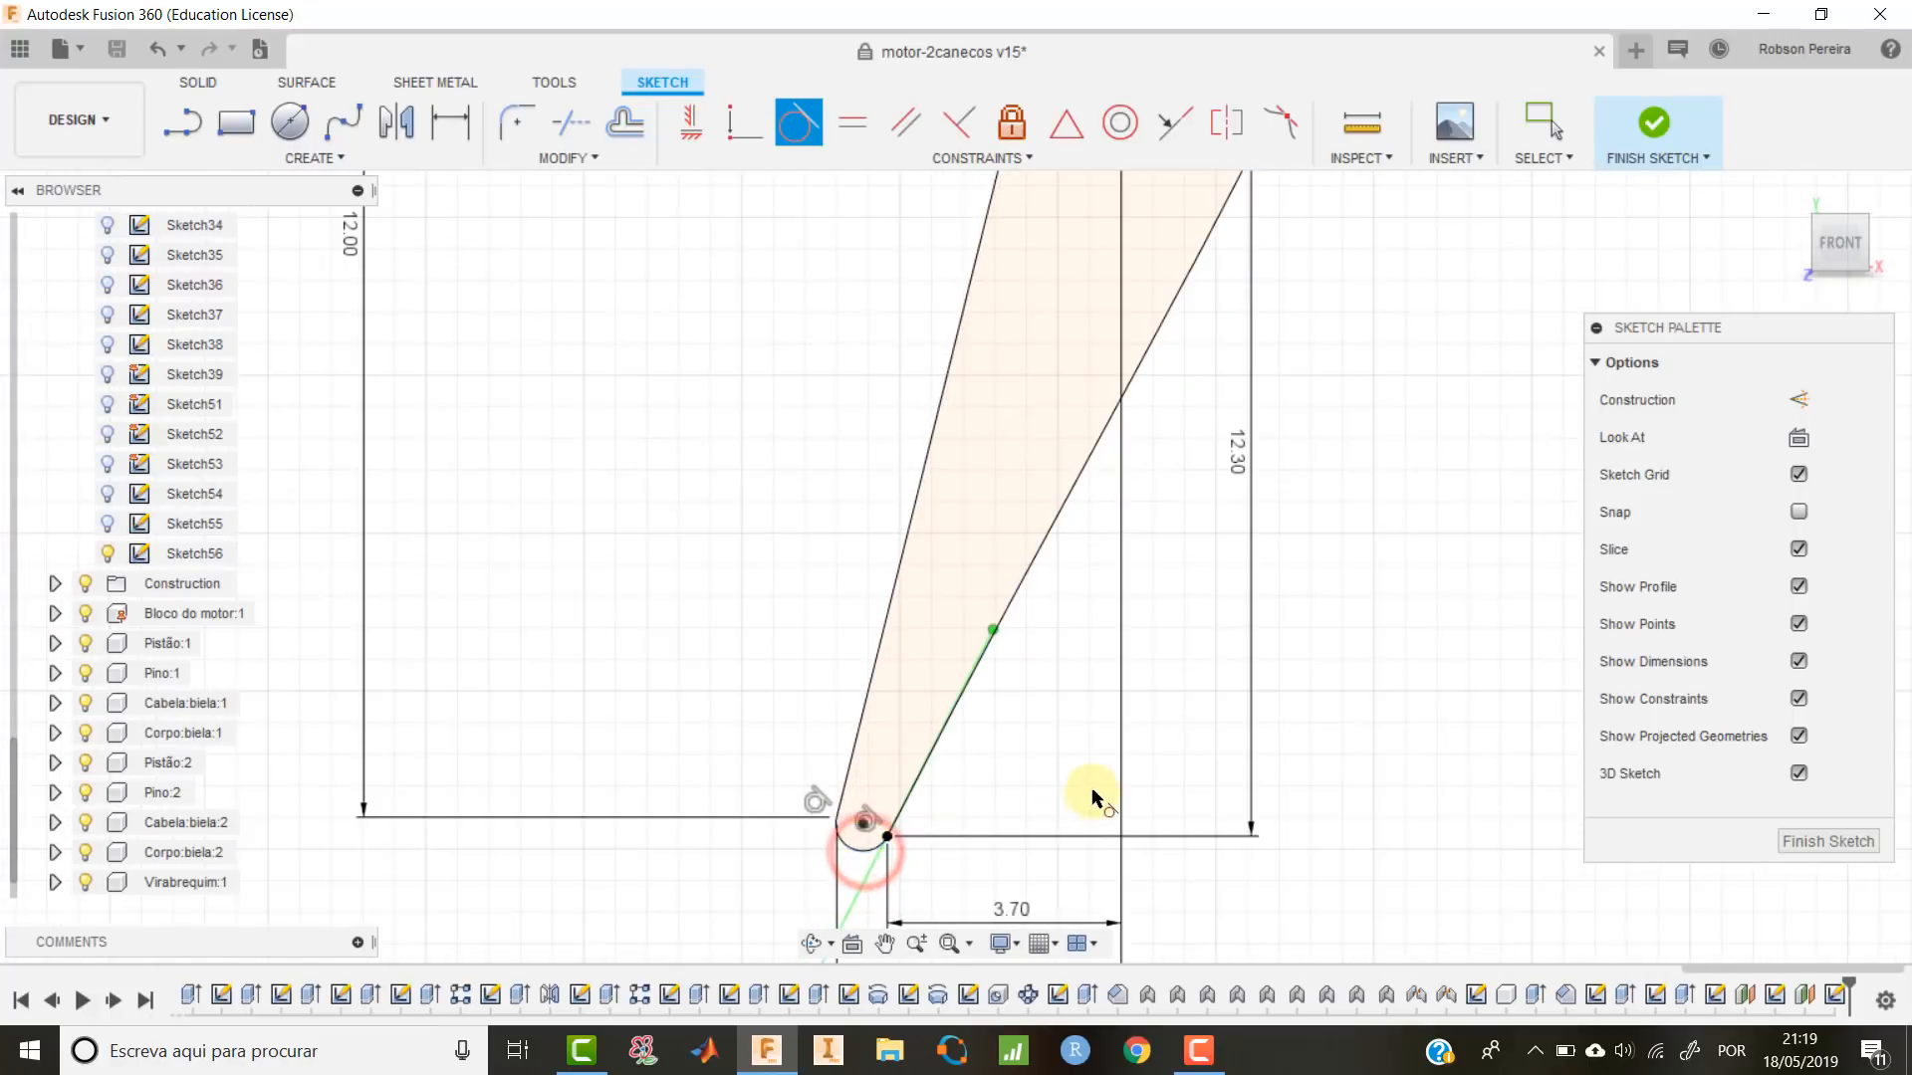
scroll(1383, 764, "down", 4)
mouse_move(1383, 764)
middle_mouse_down()
mouse_move(1288, 810)
mouse_move(1232, 800)
middle_mouse_up()
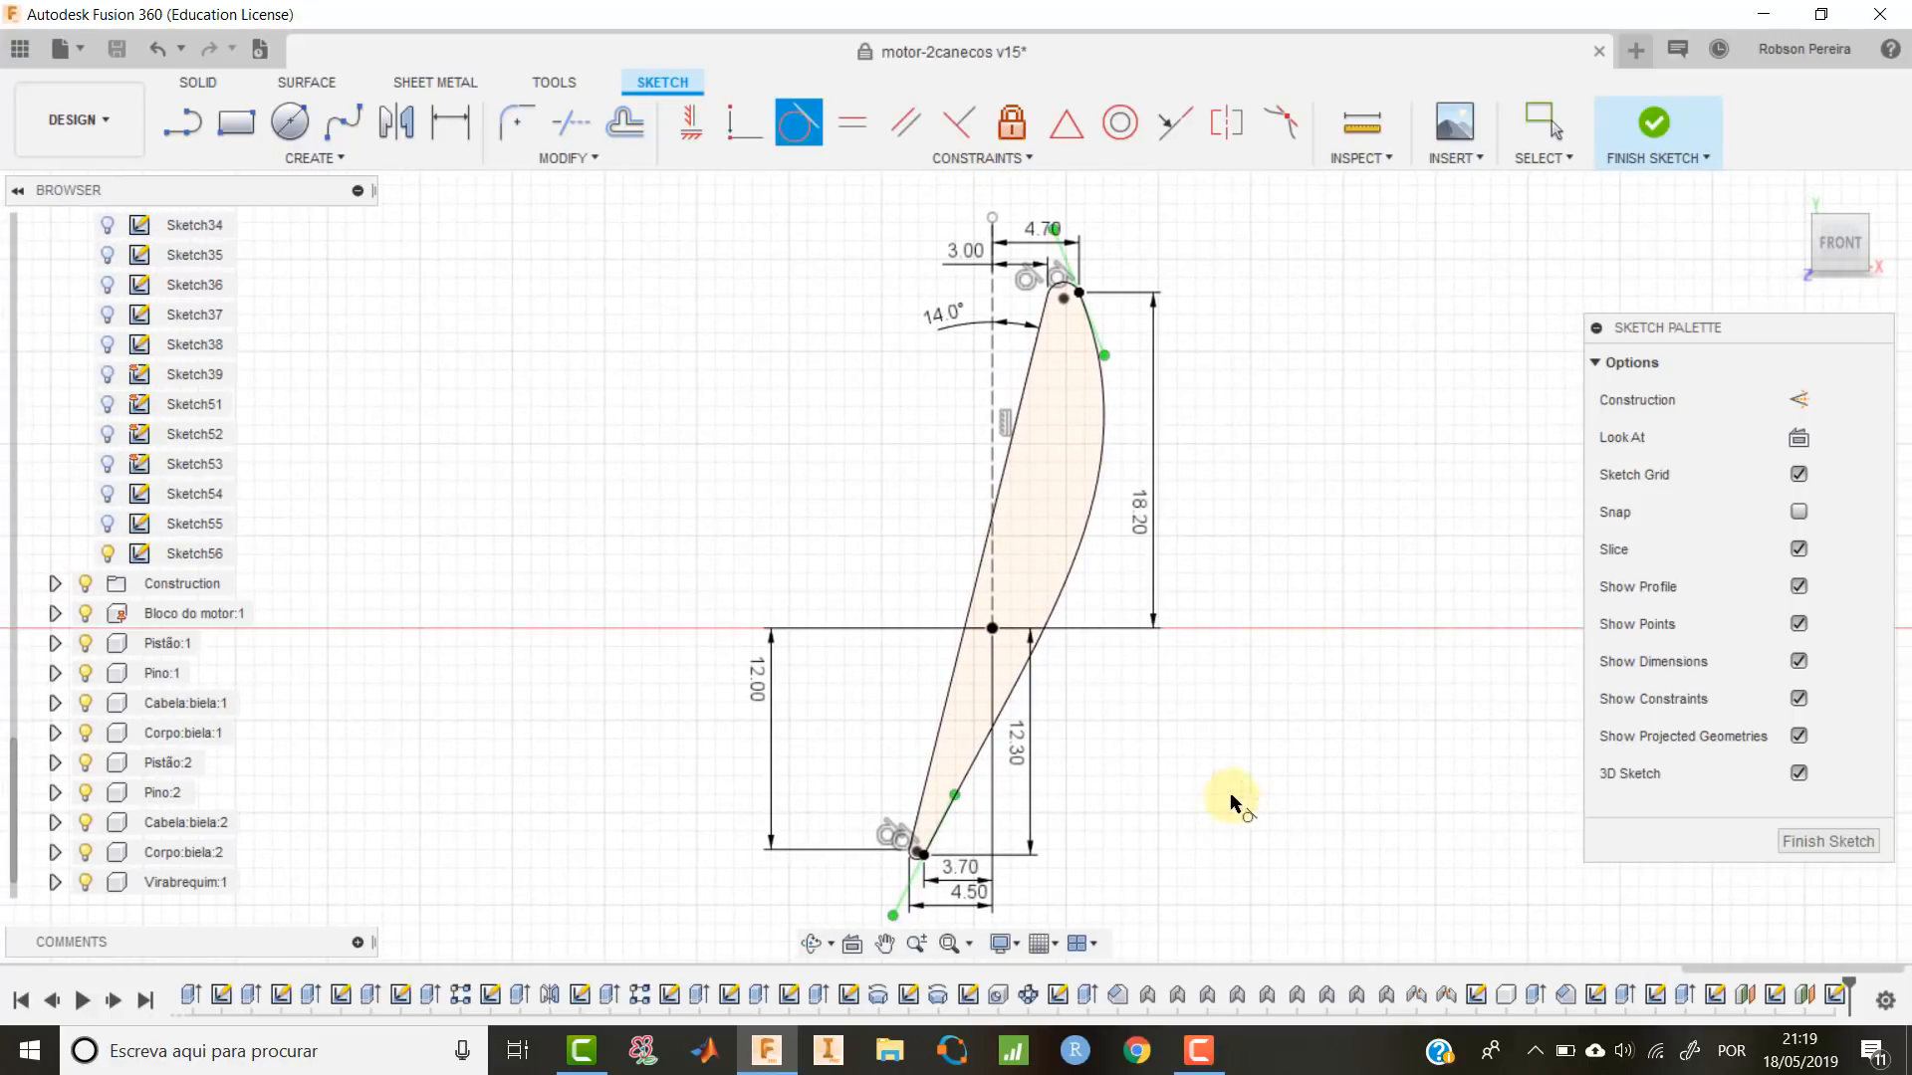
key("Escape")
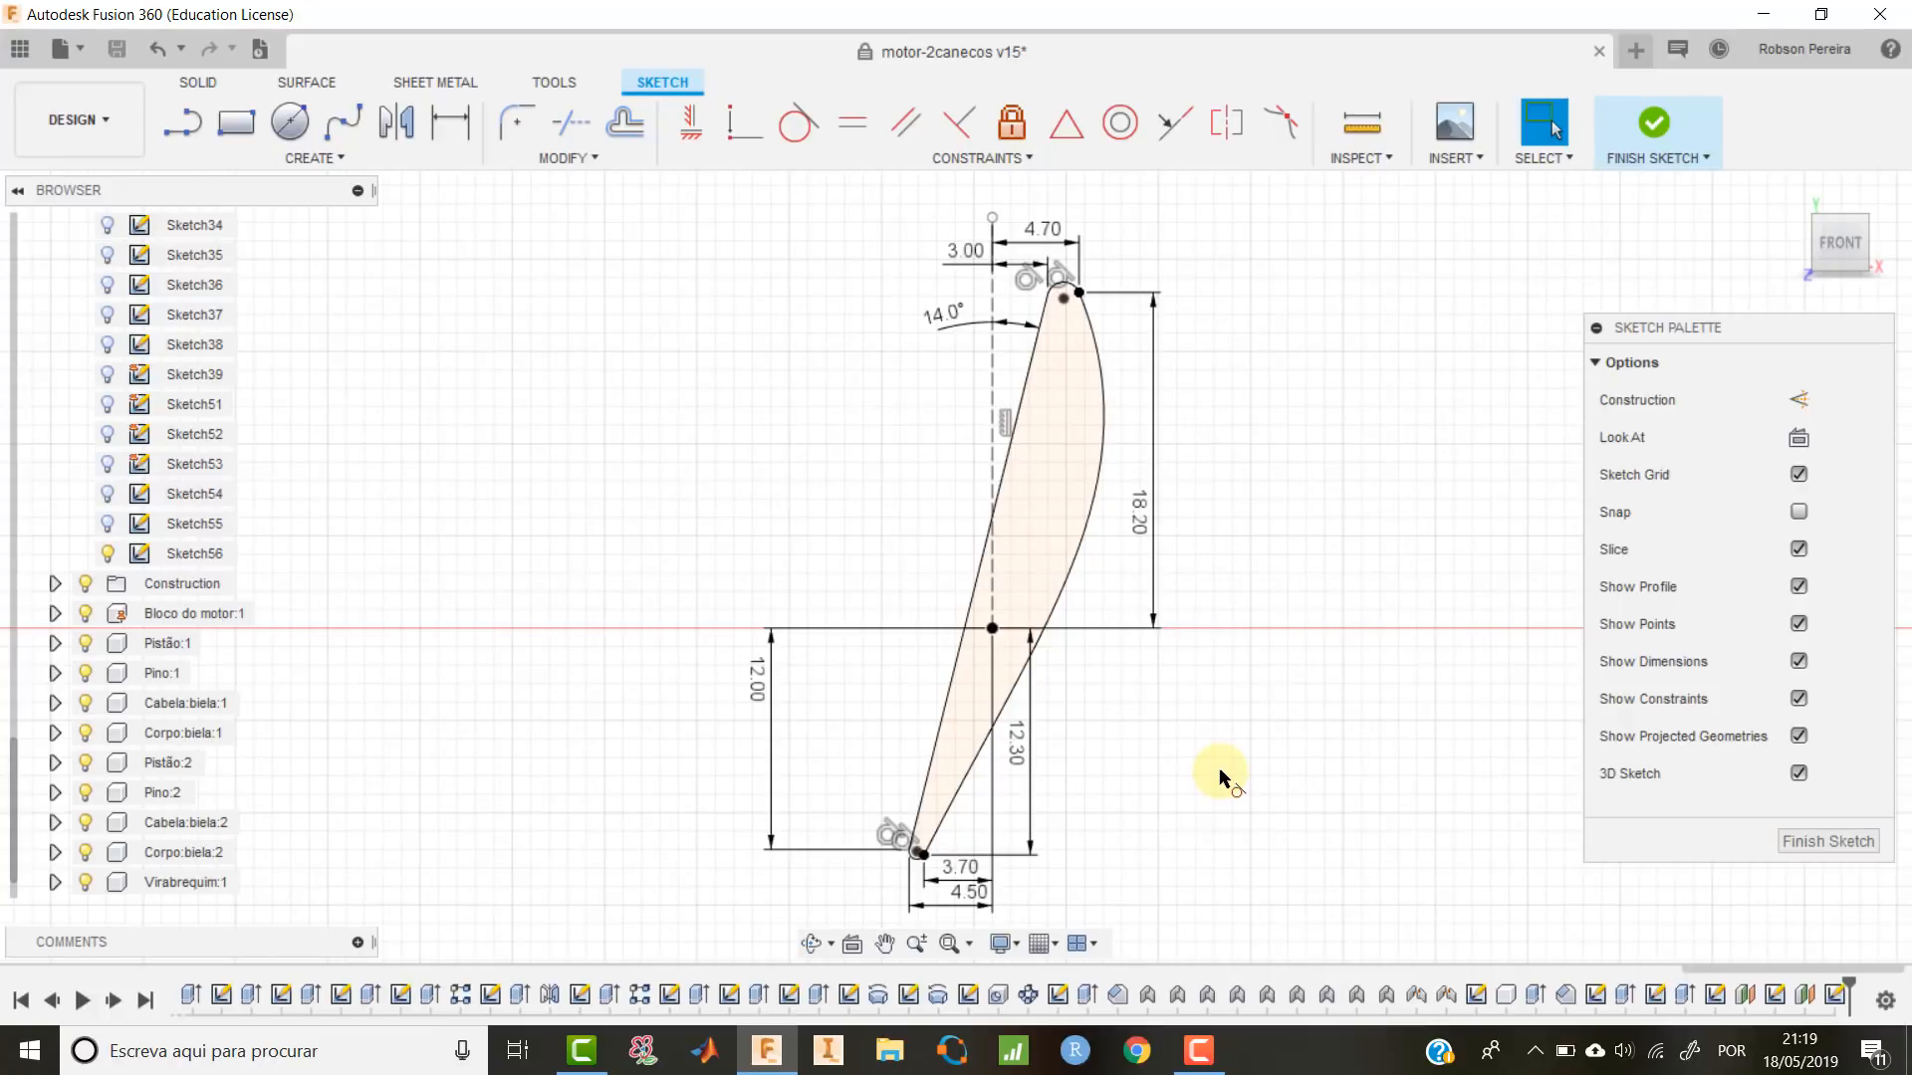
left_click(1657, 127)
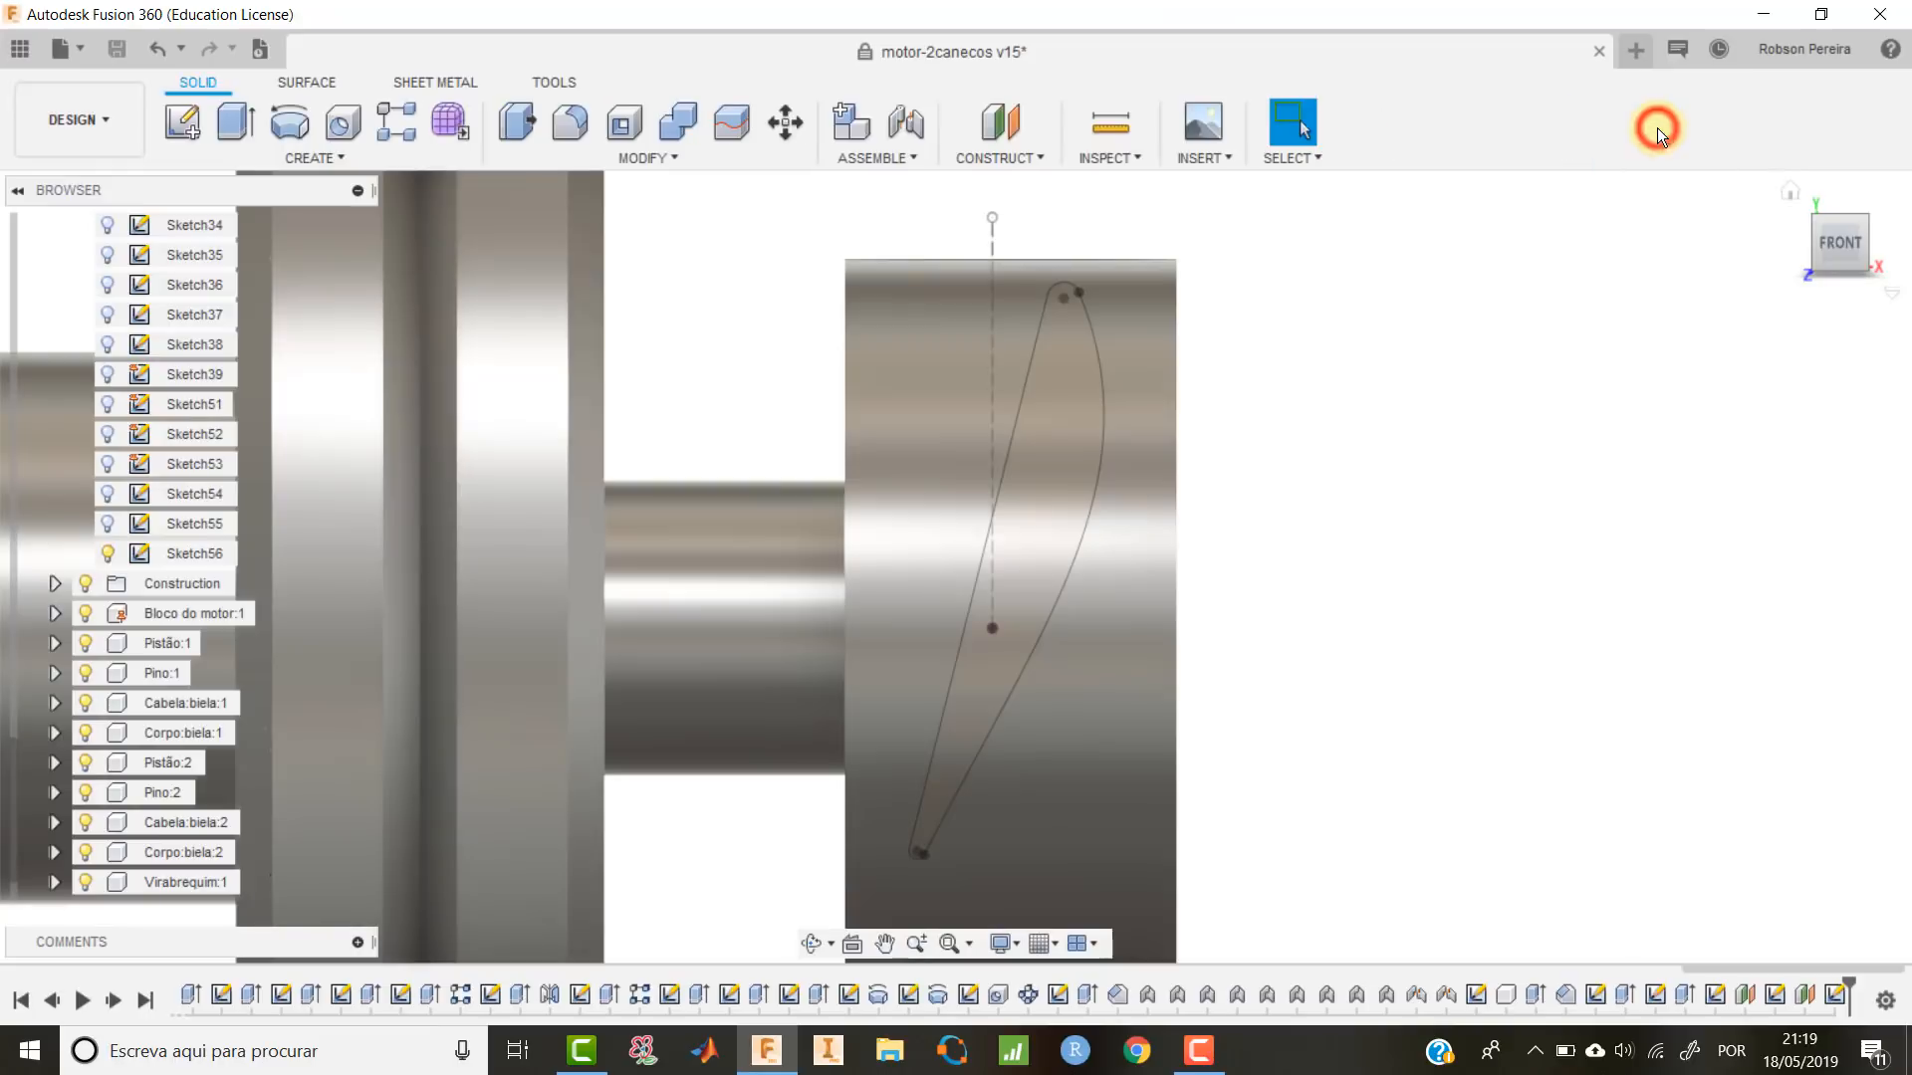
Create a construction plane offset -225 mm from the XY plane.
left_click(1784, 187)
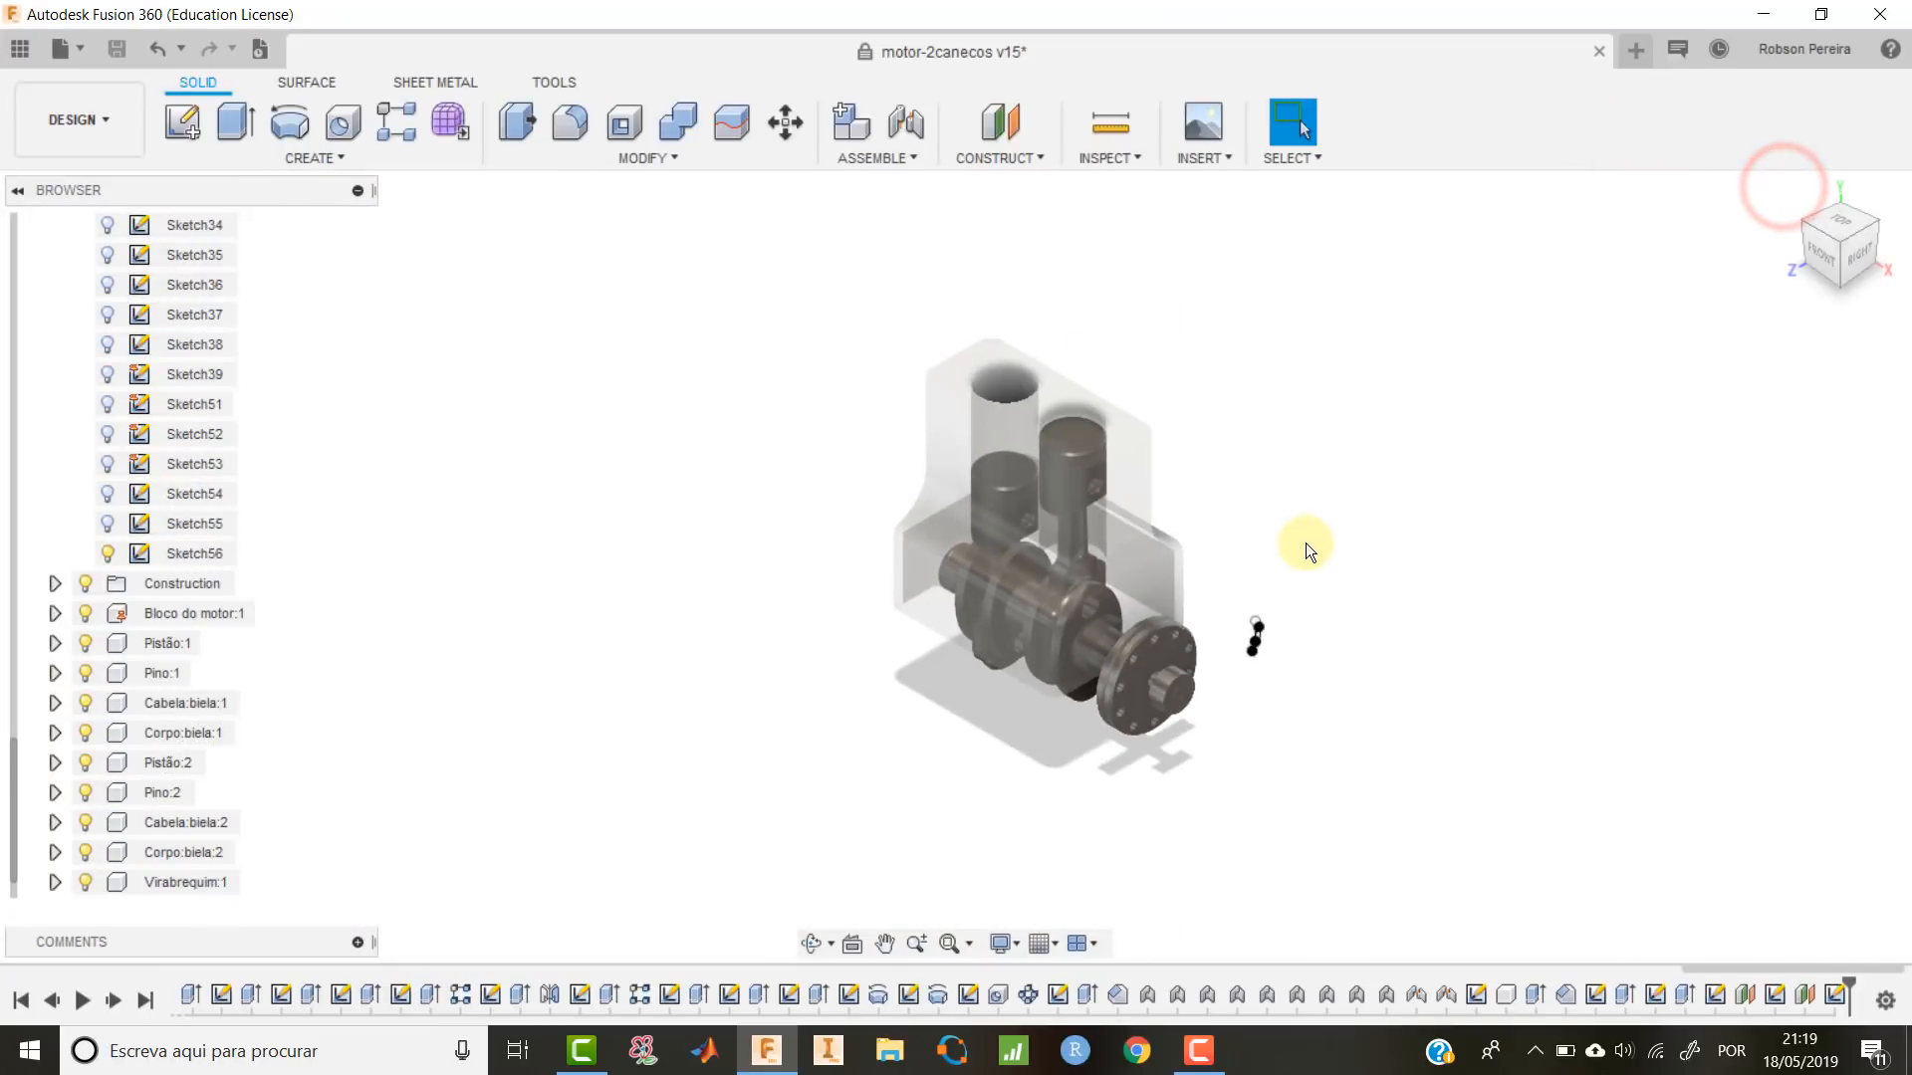
left_click(1004, 122)
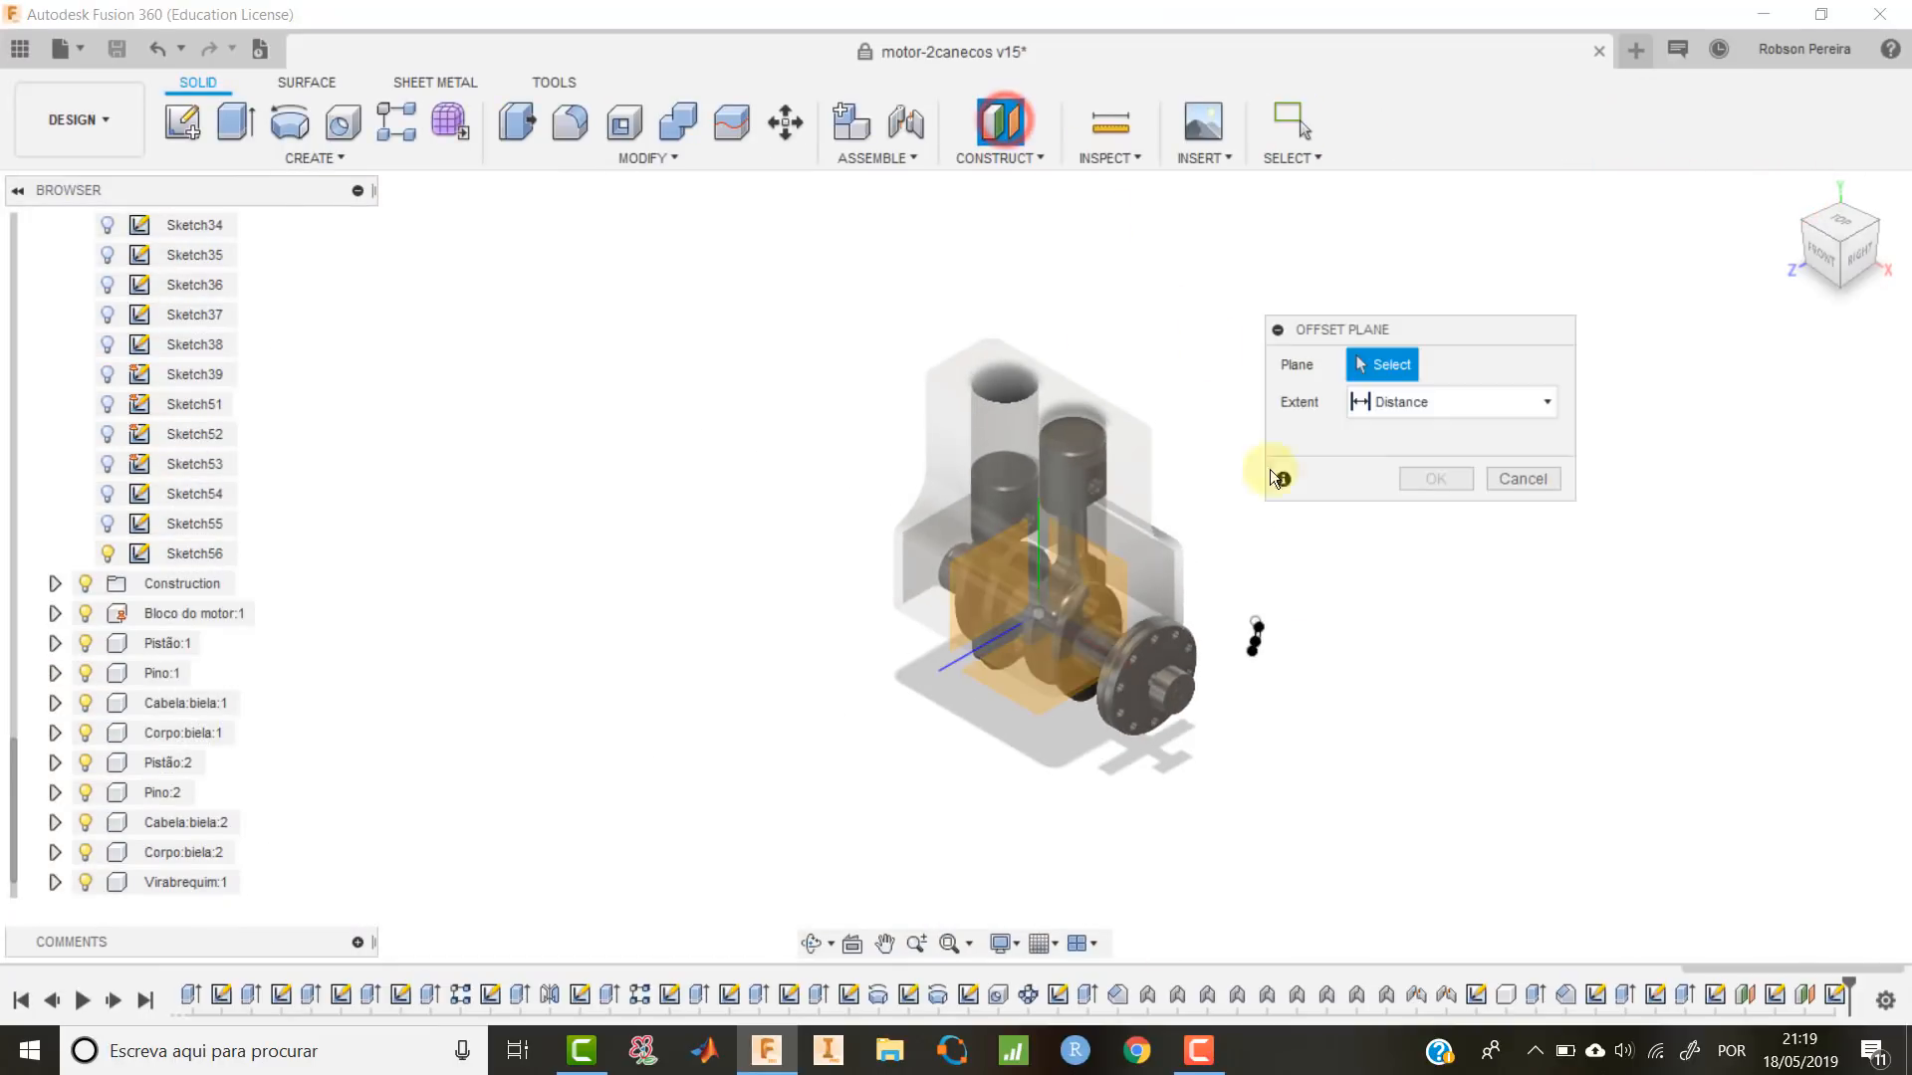
scroll(1137, 769, "down", 3)
middle_click_drag(1363, 847, 1137, 719)
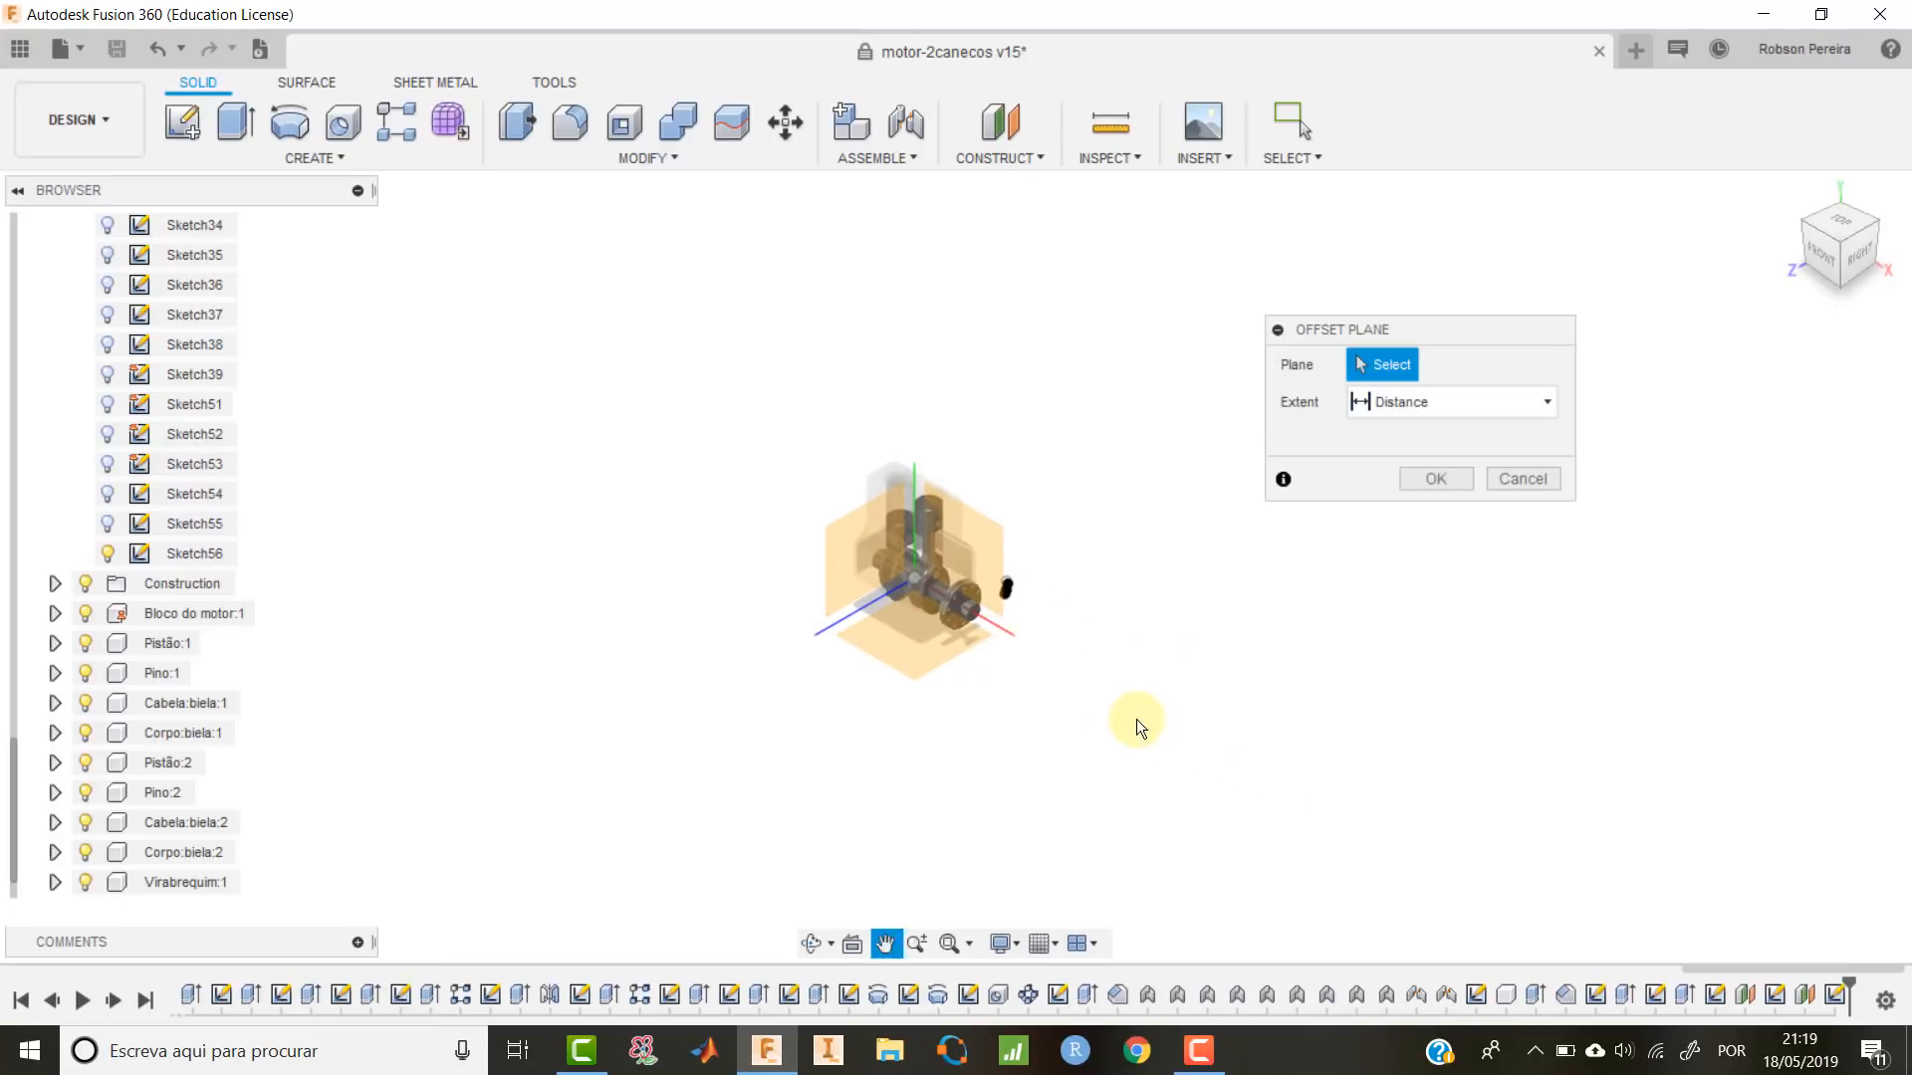
left_click(988, 546)
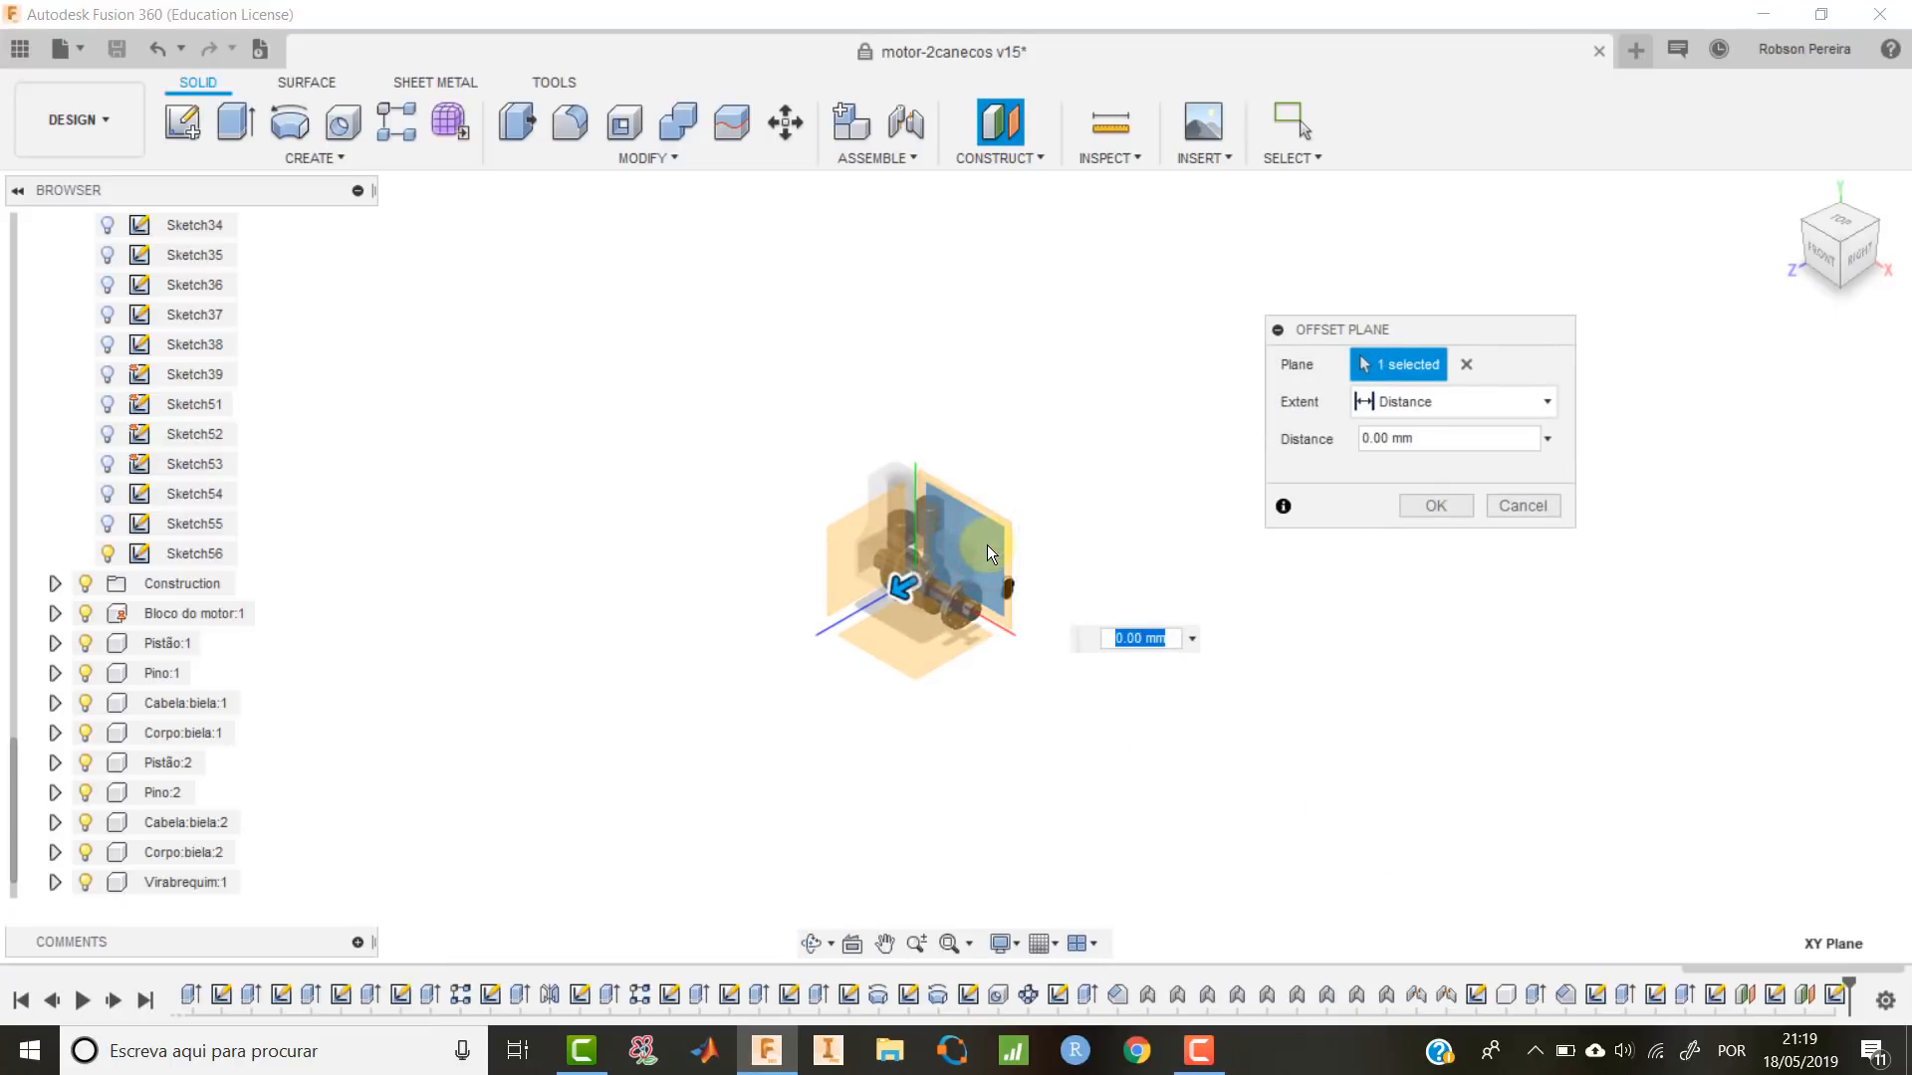
type("-225")
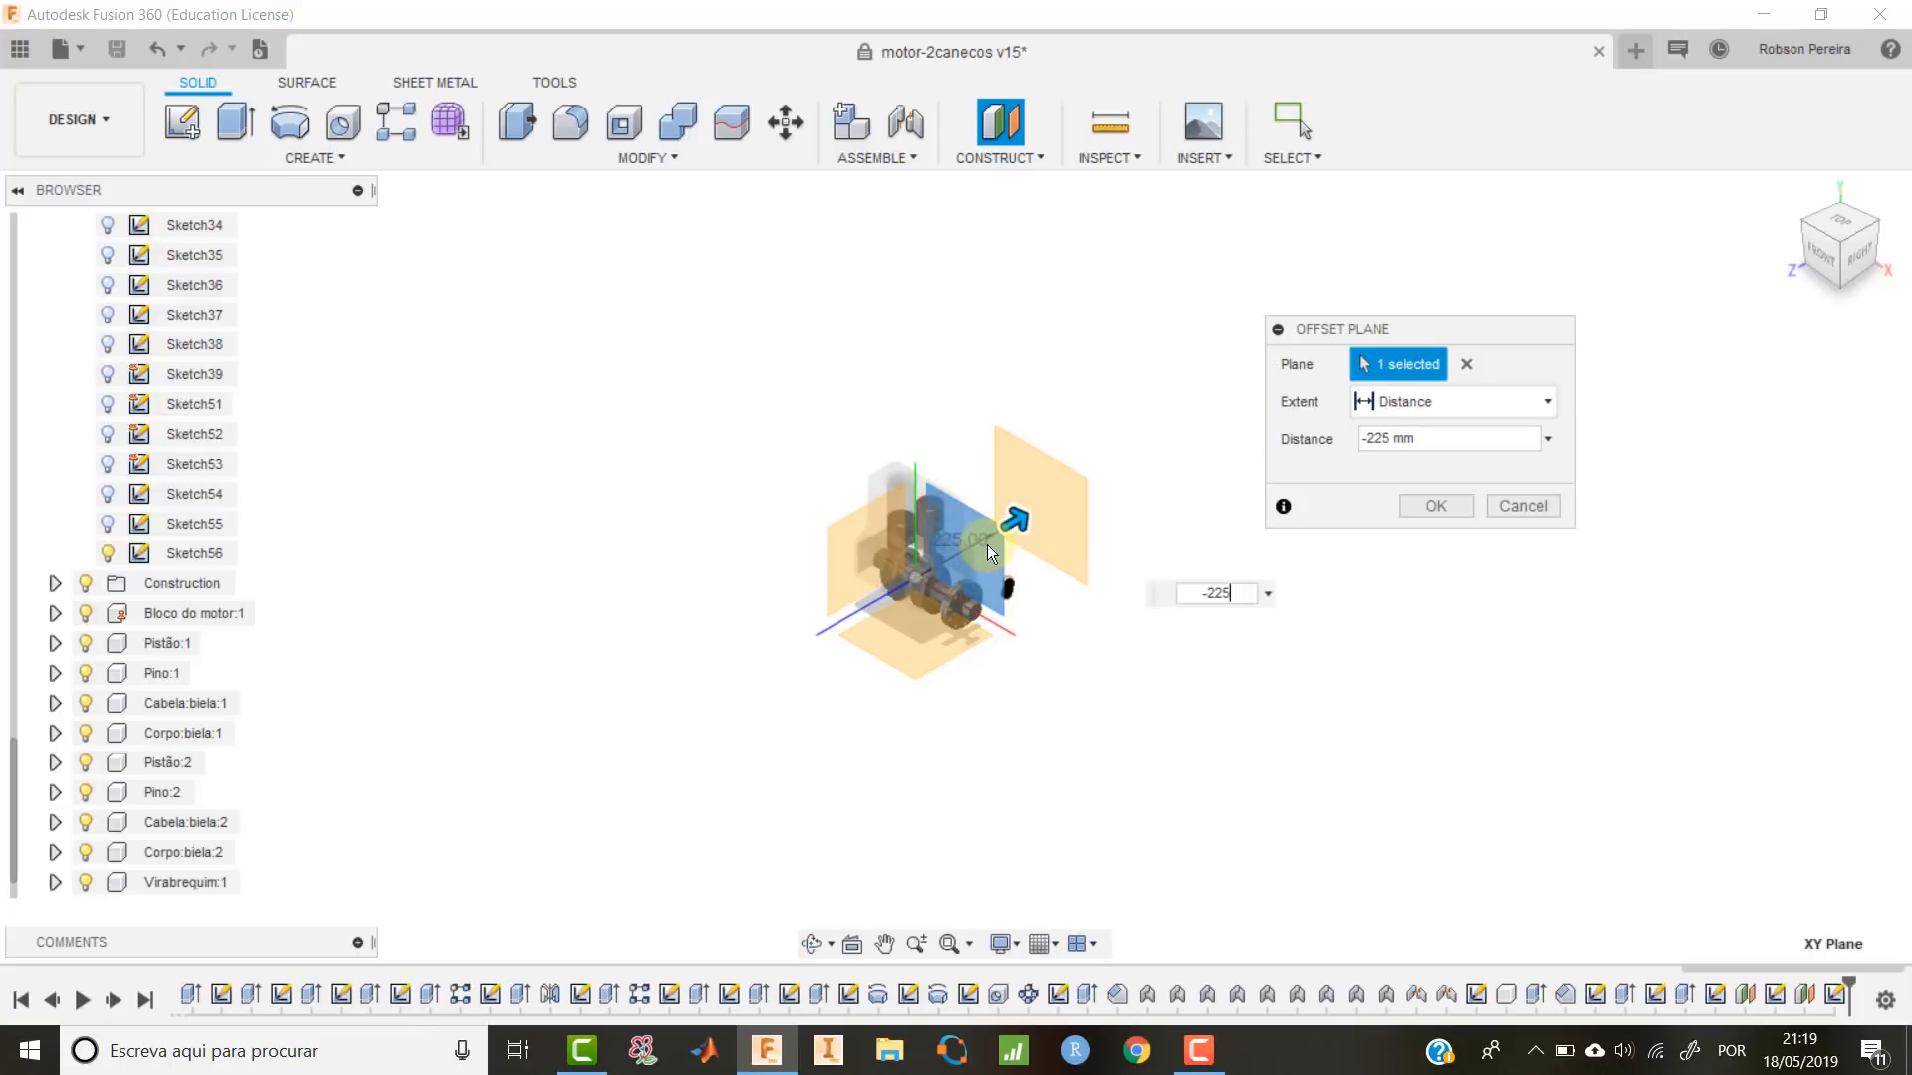
scroll(1014, 632, "up", 3)
left_click(1435, 505)
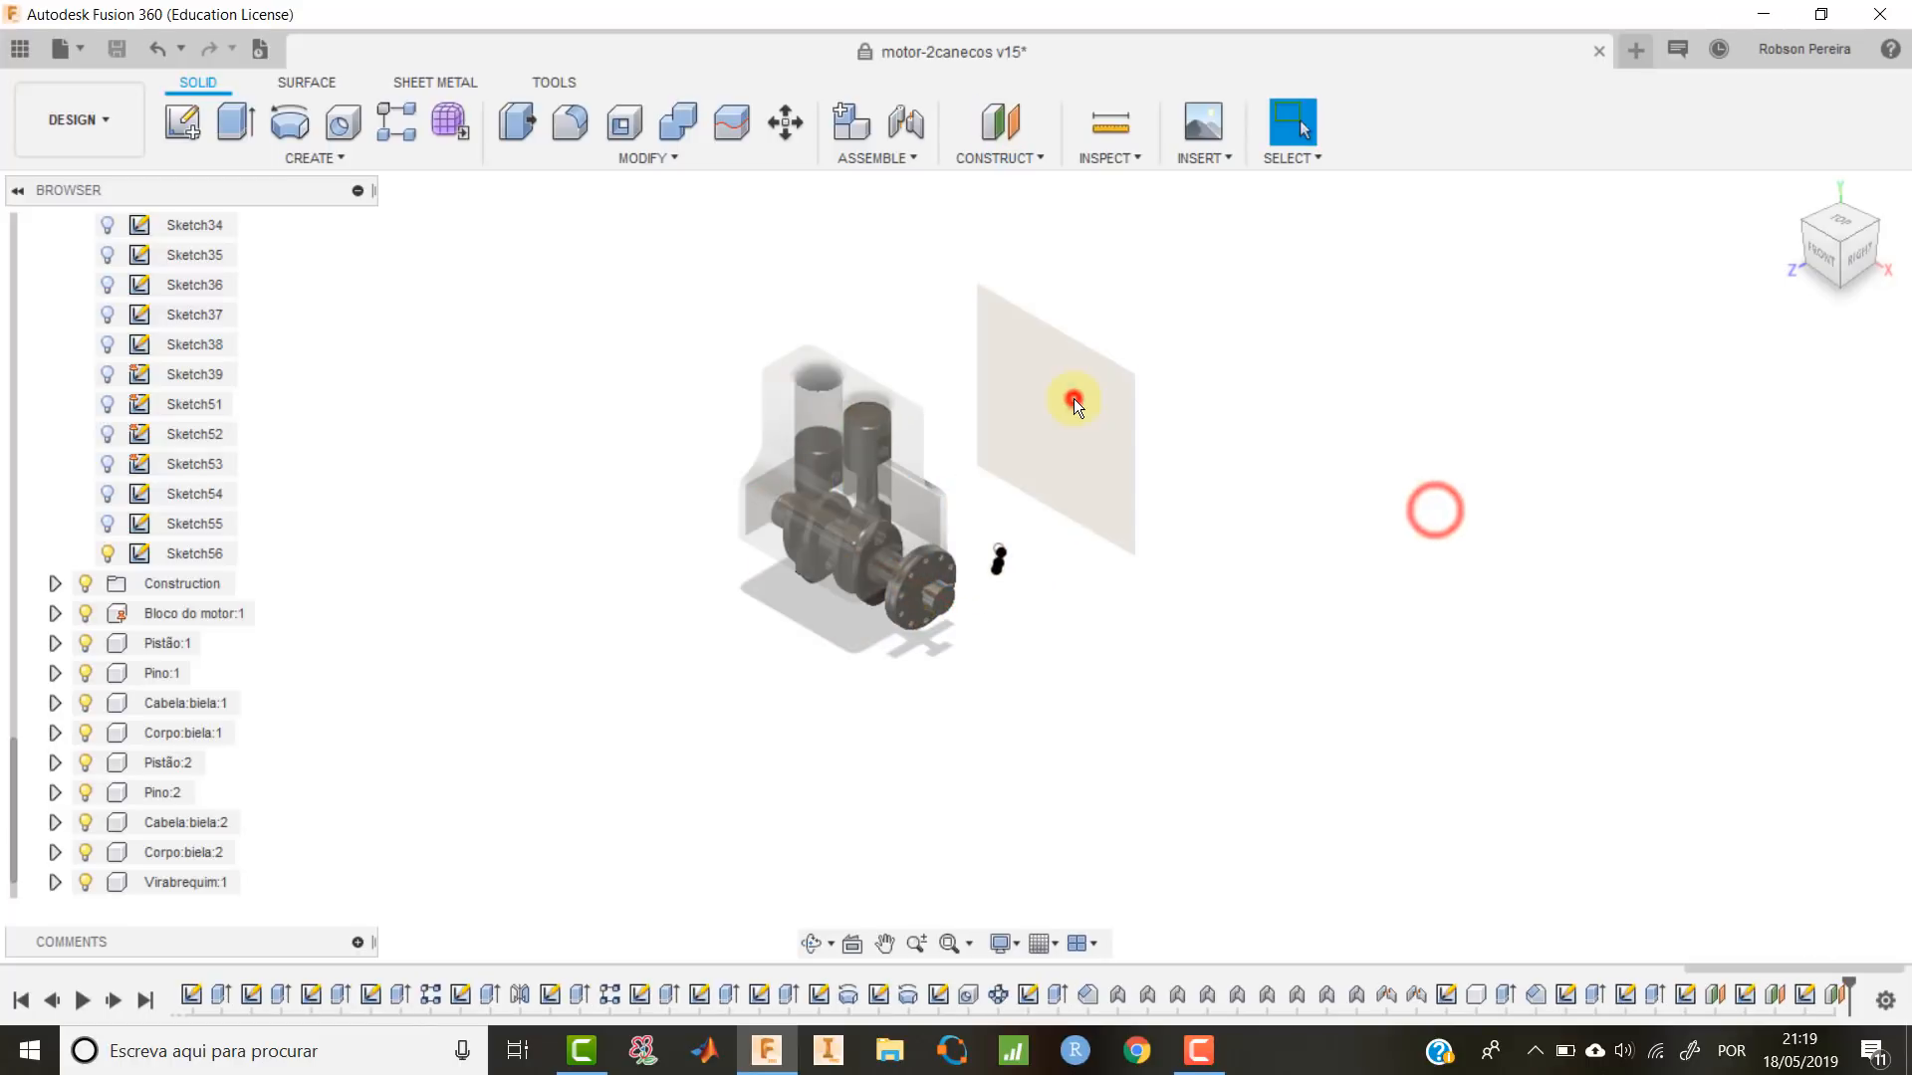
Start a sketch on the -225 mm offset plane and project the axis point of Sketch56 onto it.
right_click(1074, 398)
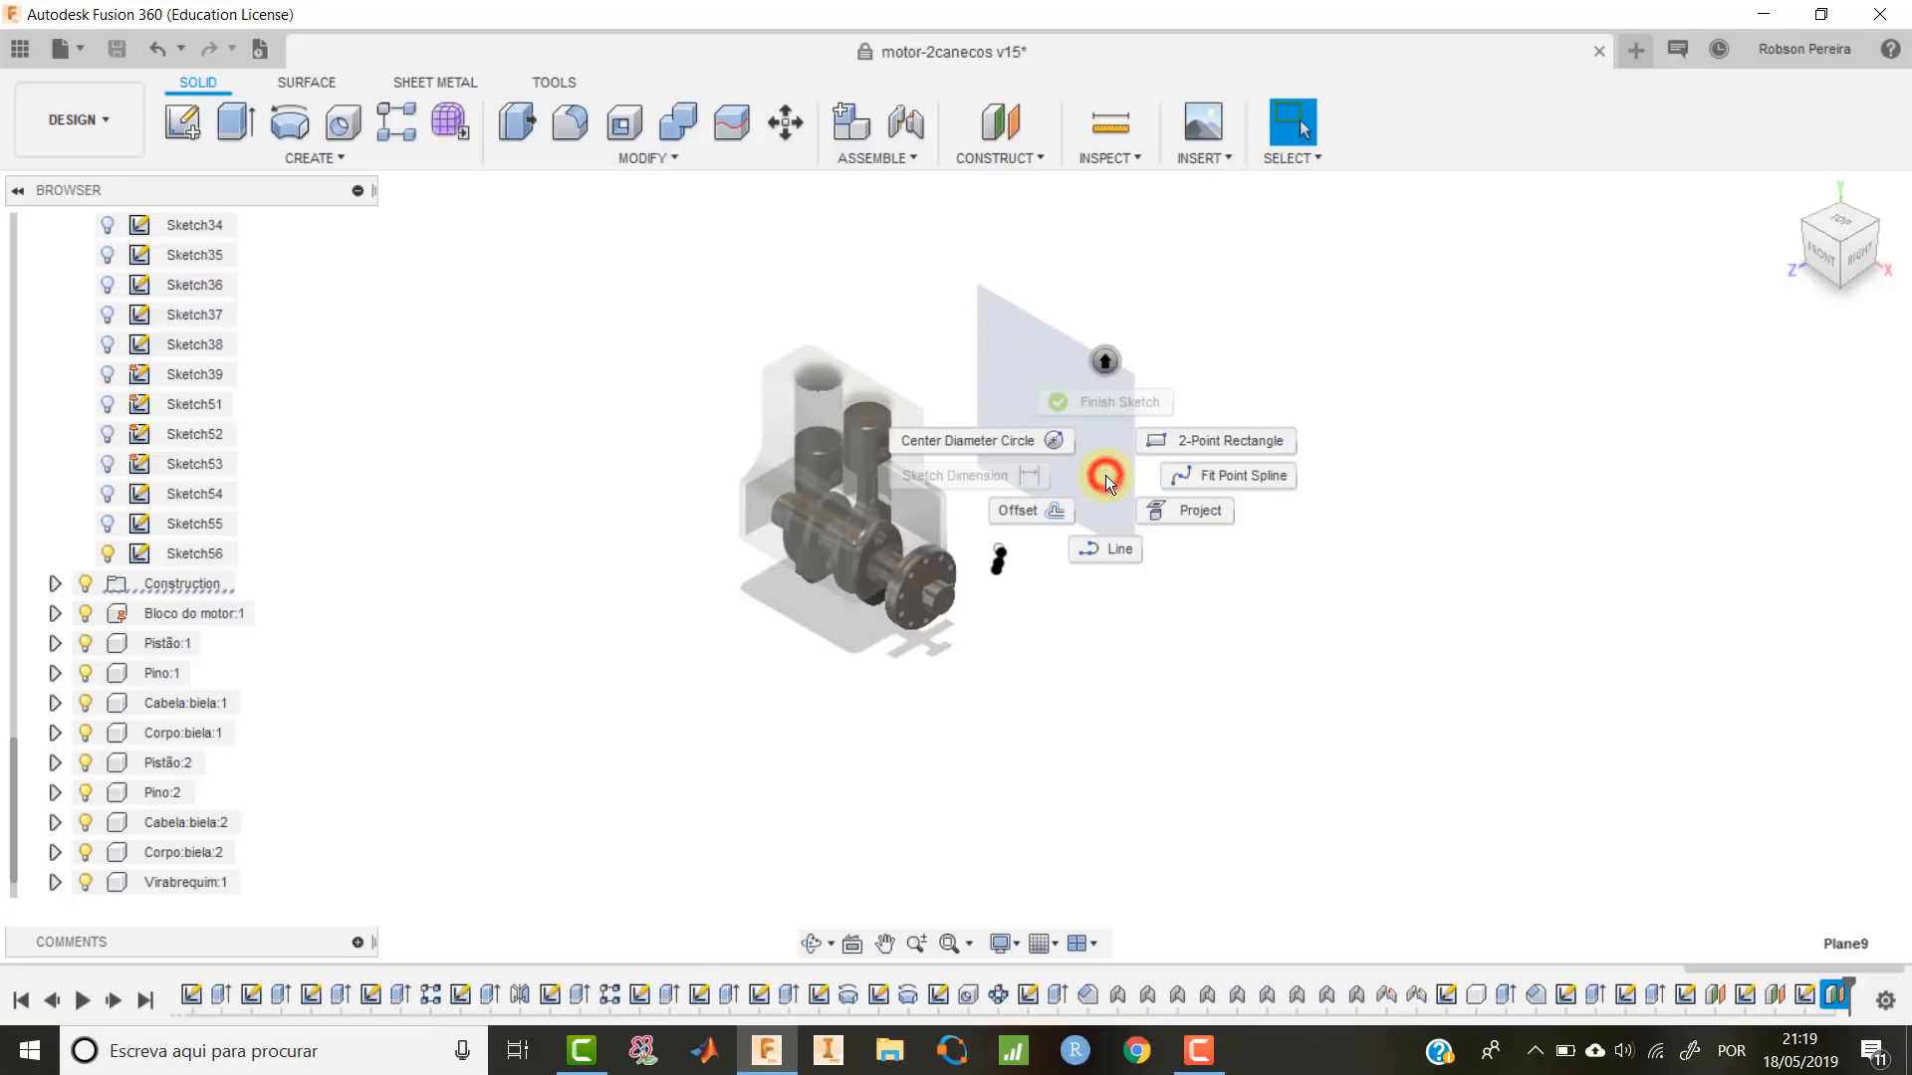
key("Escape")
key("p")
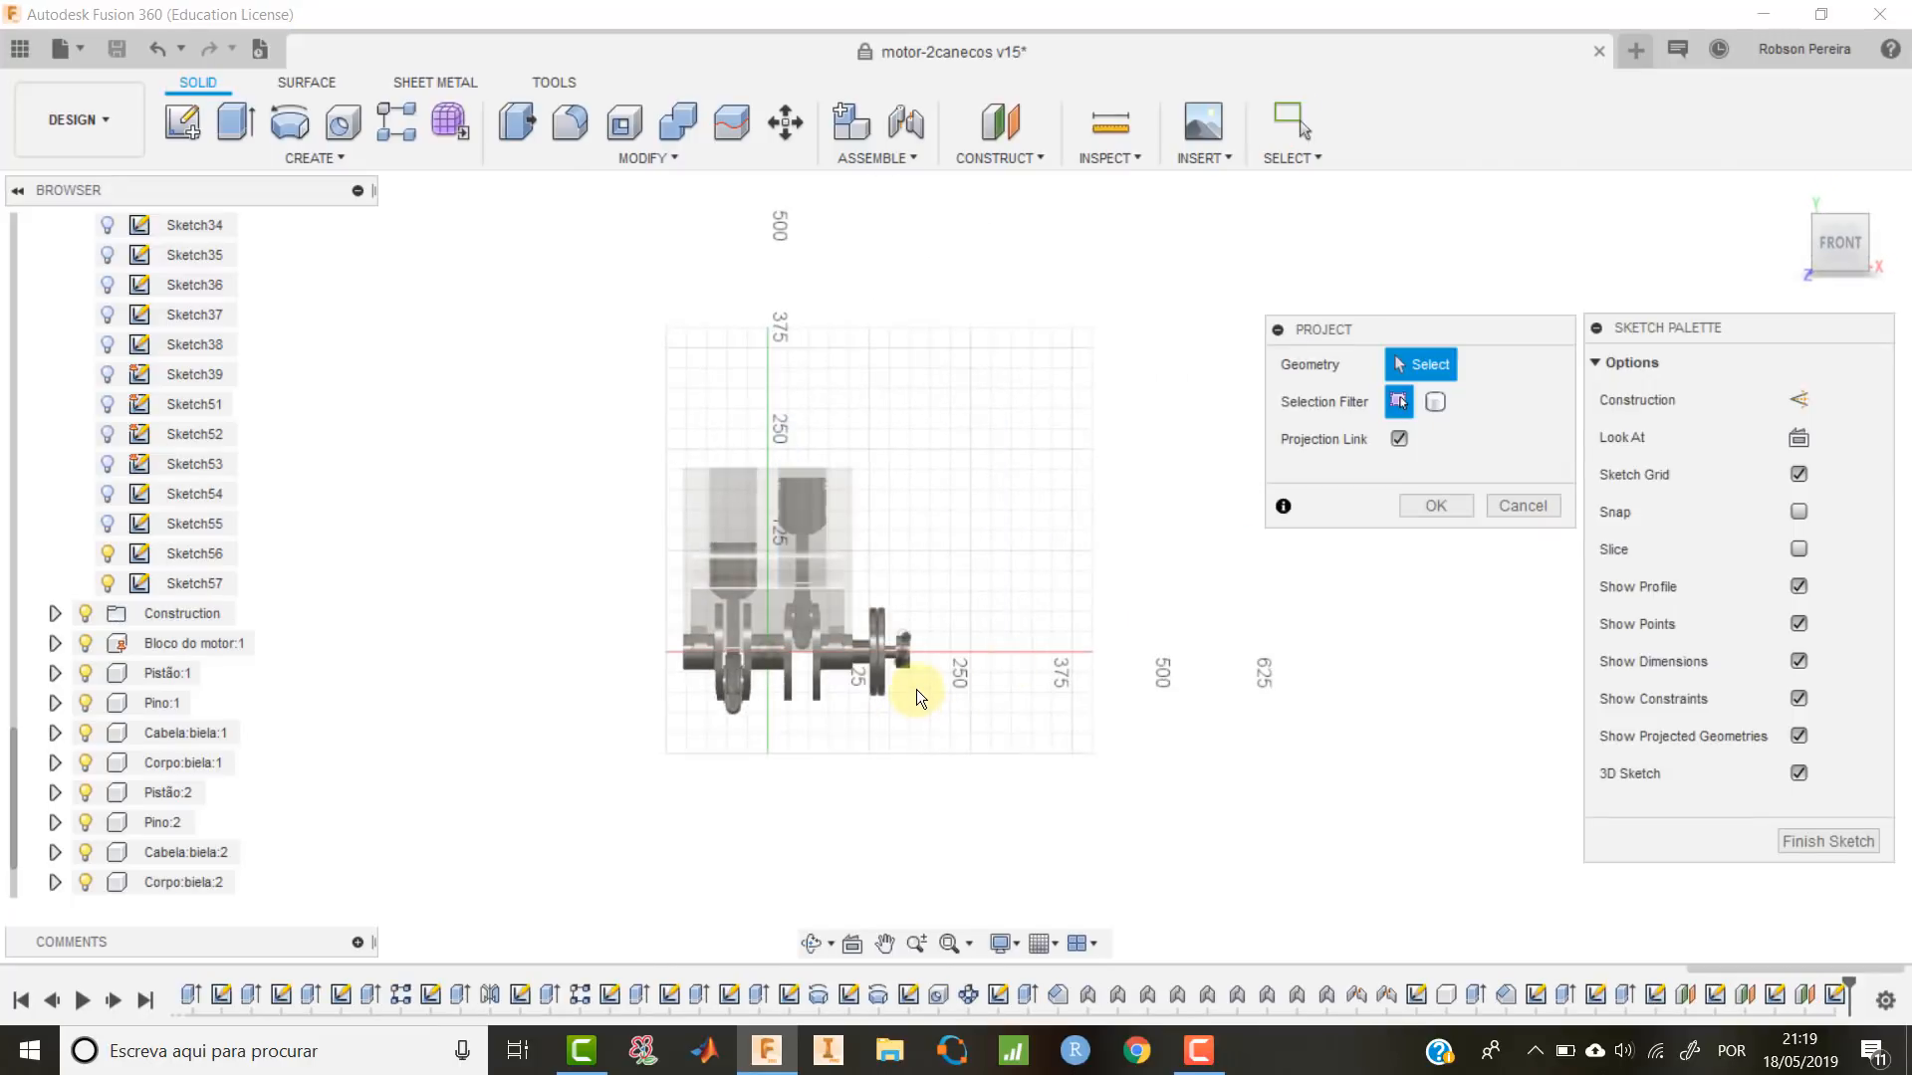
left_click(886, 594)
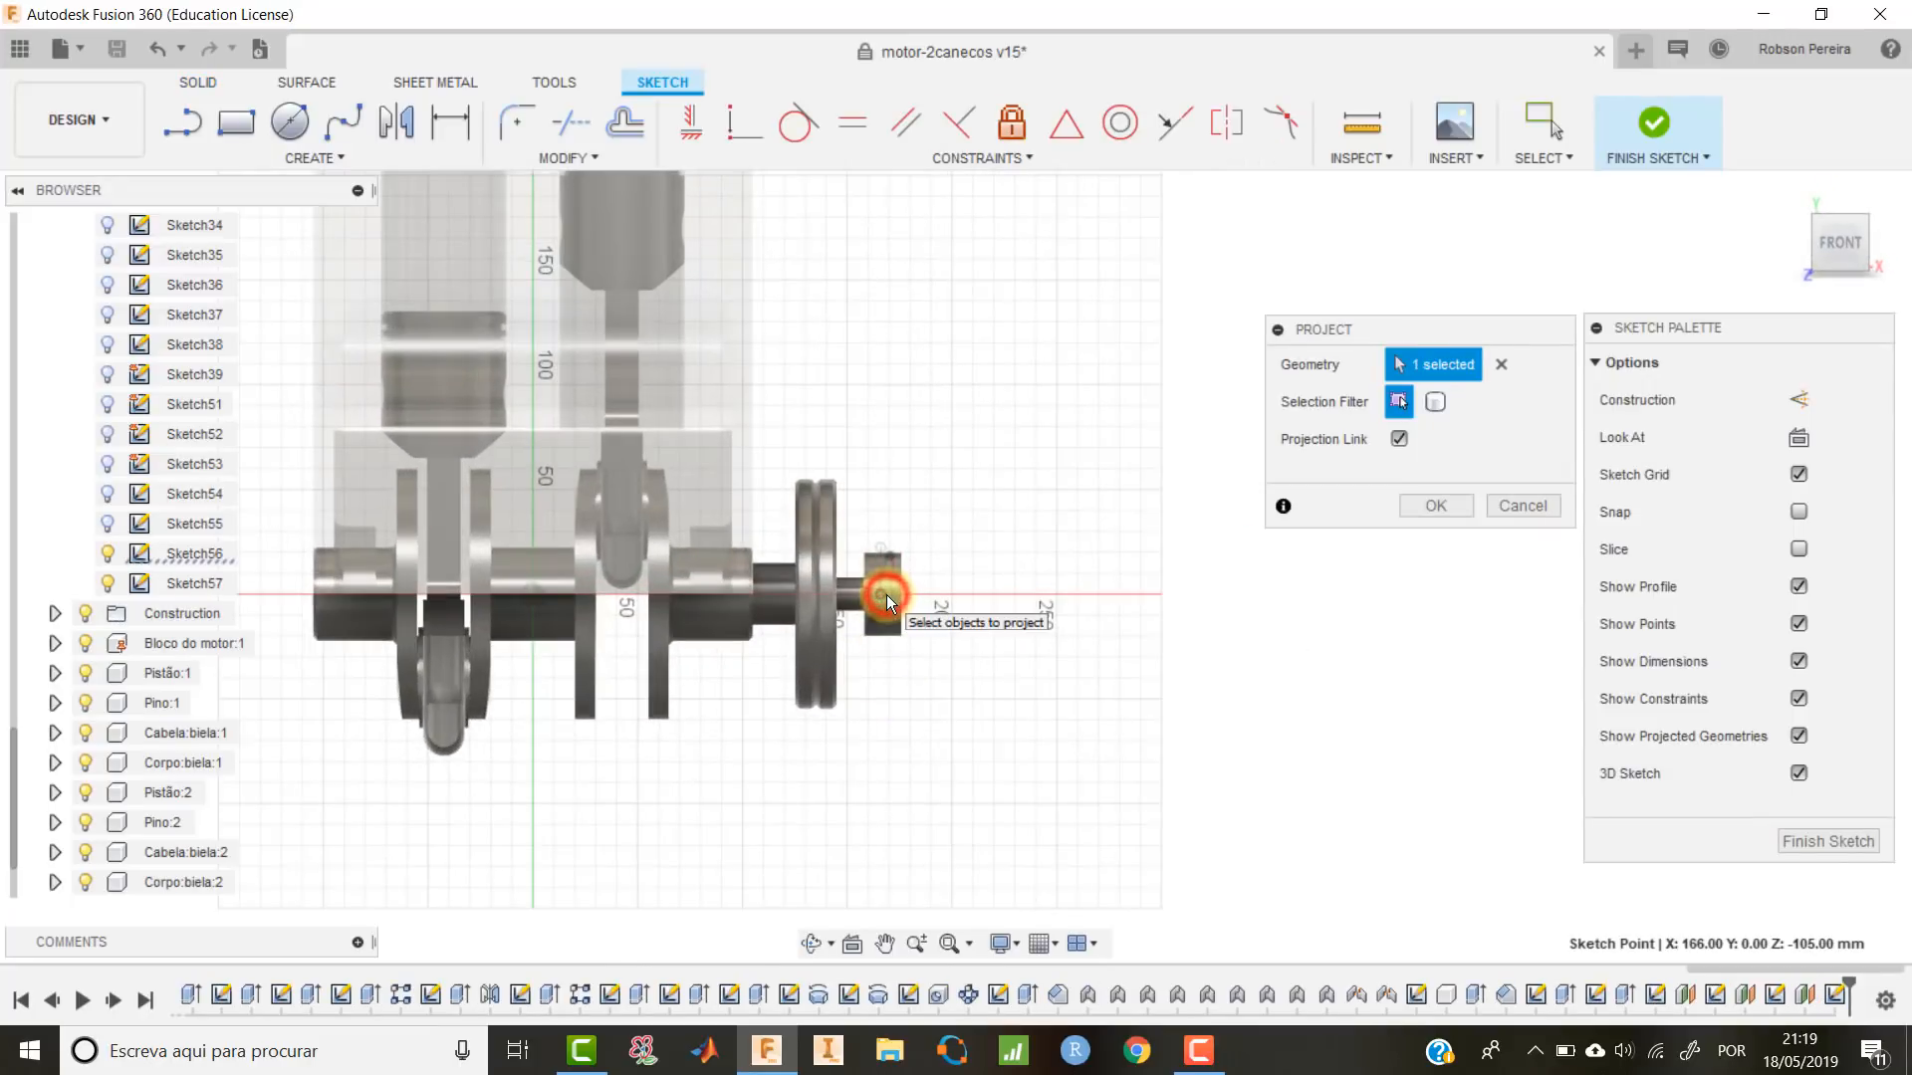
left_click(1436, 503)
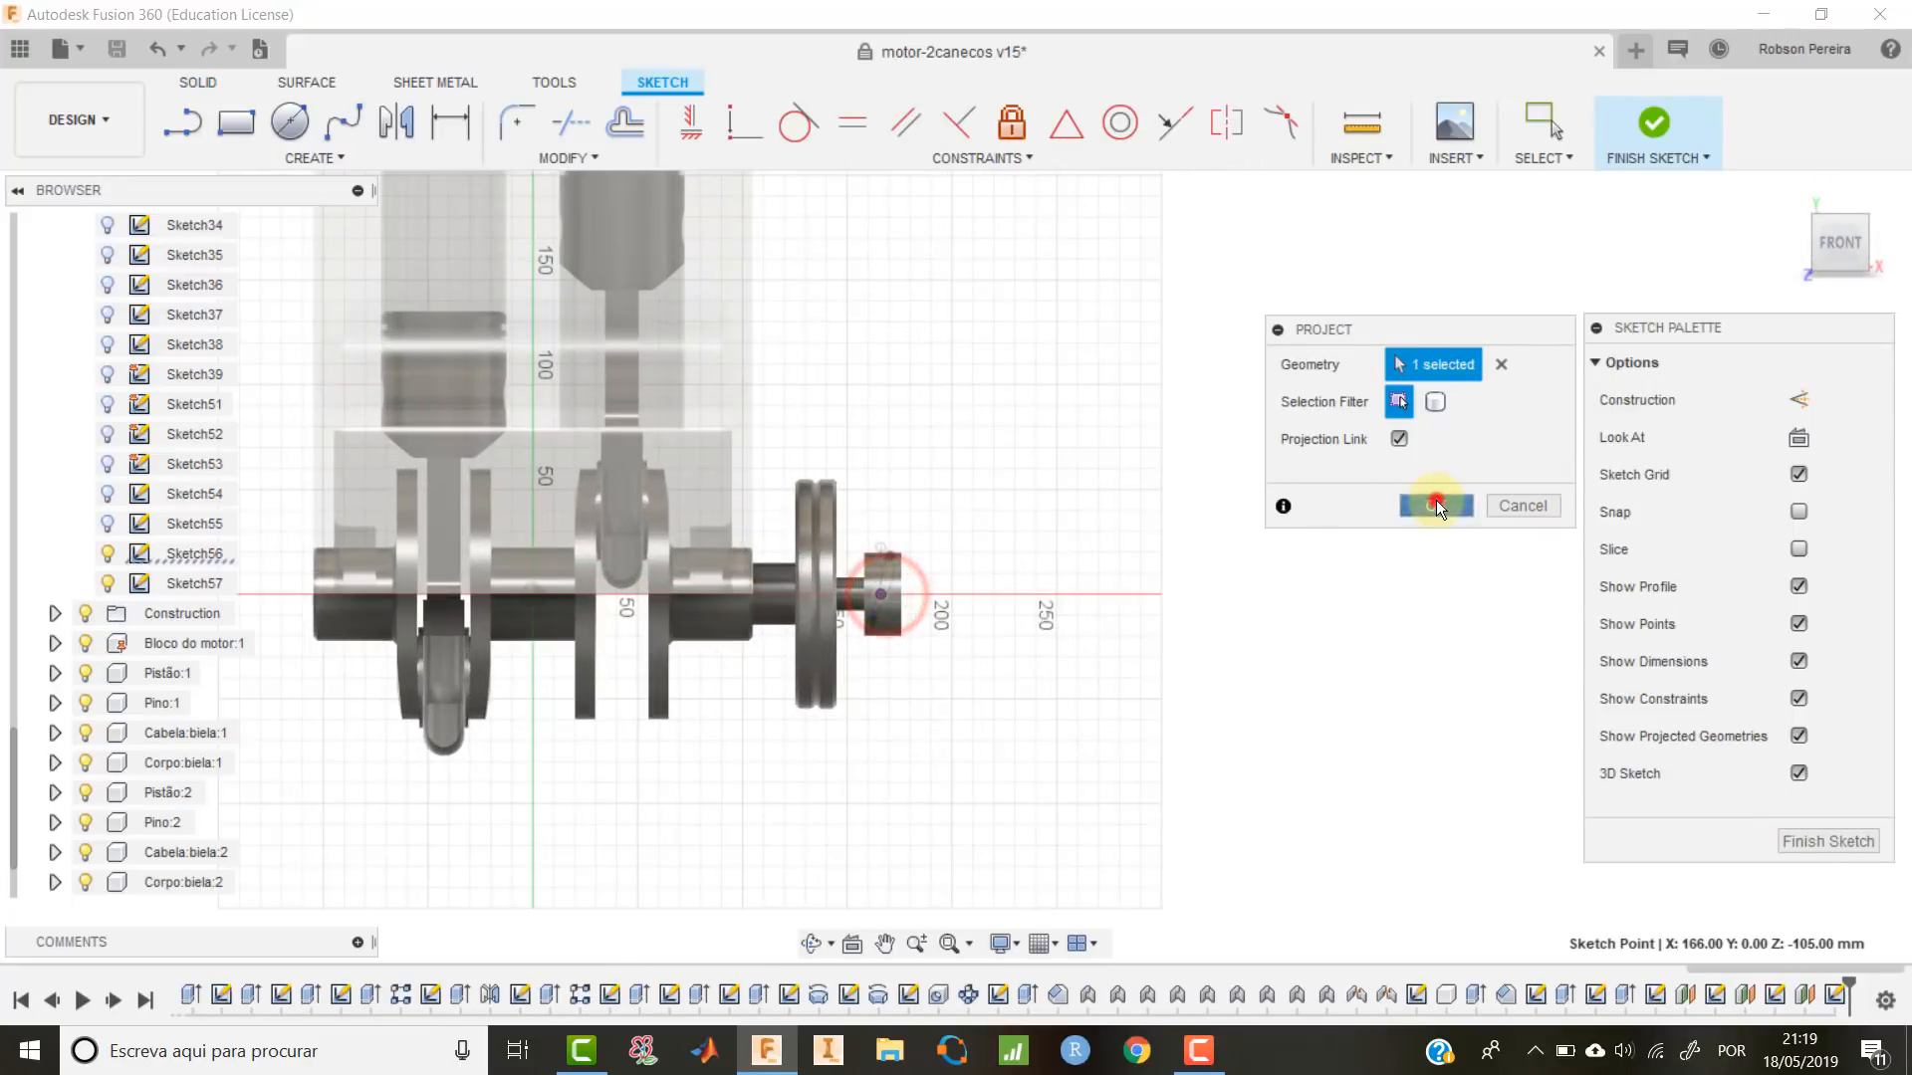
Hide Sketch56 and turn on slicing so only the current sketch plane shows.
left_click(108, 554)
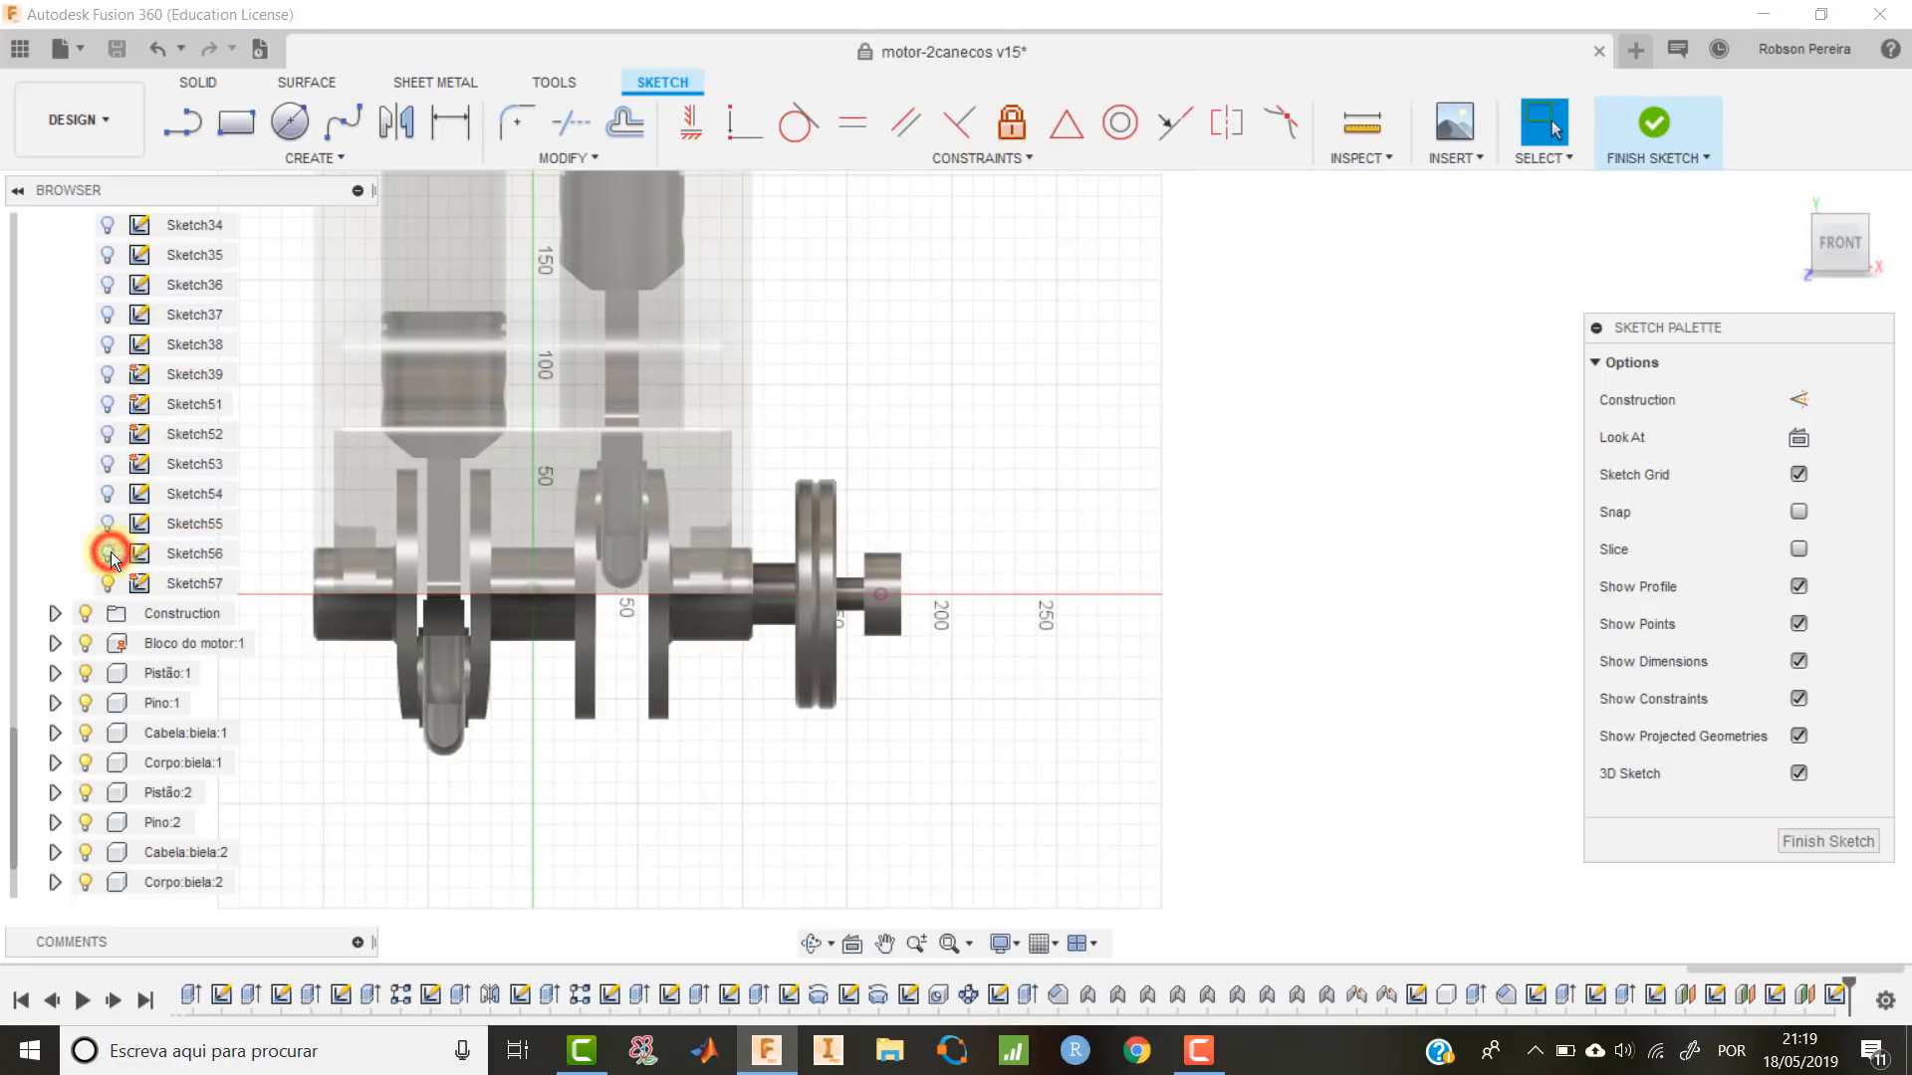
left_click(1798, 548)
scroll(852, 596, "up", 2)
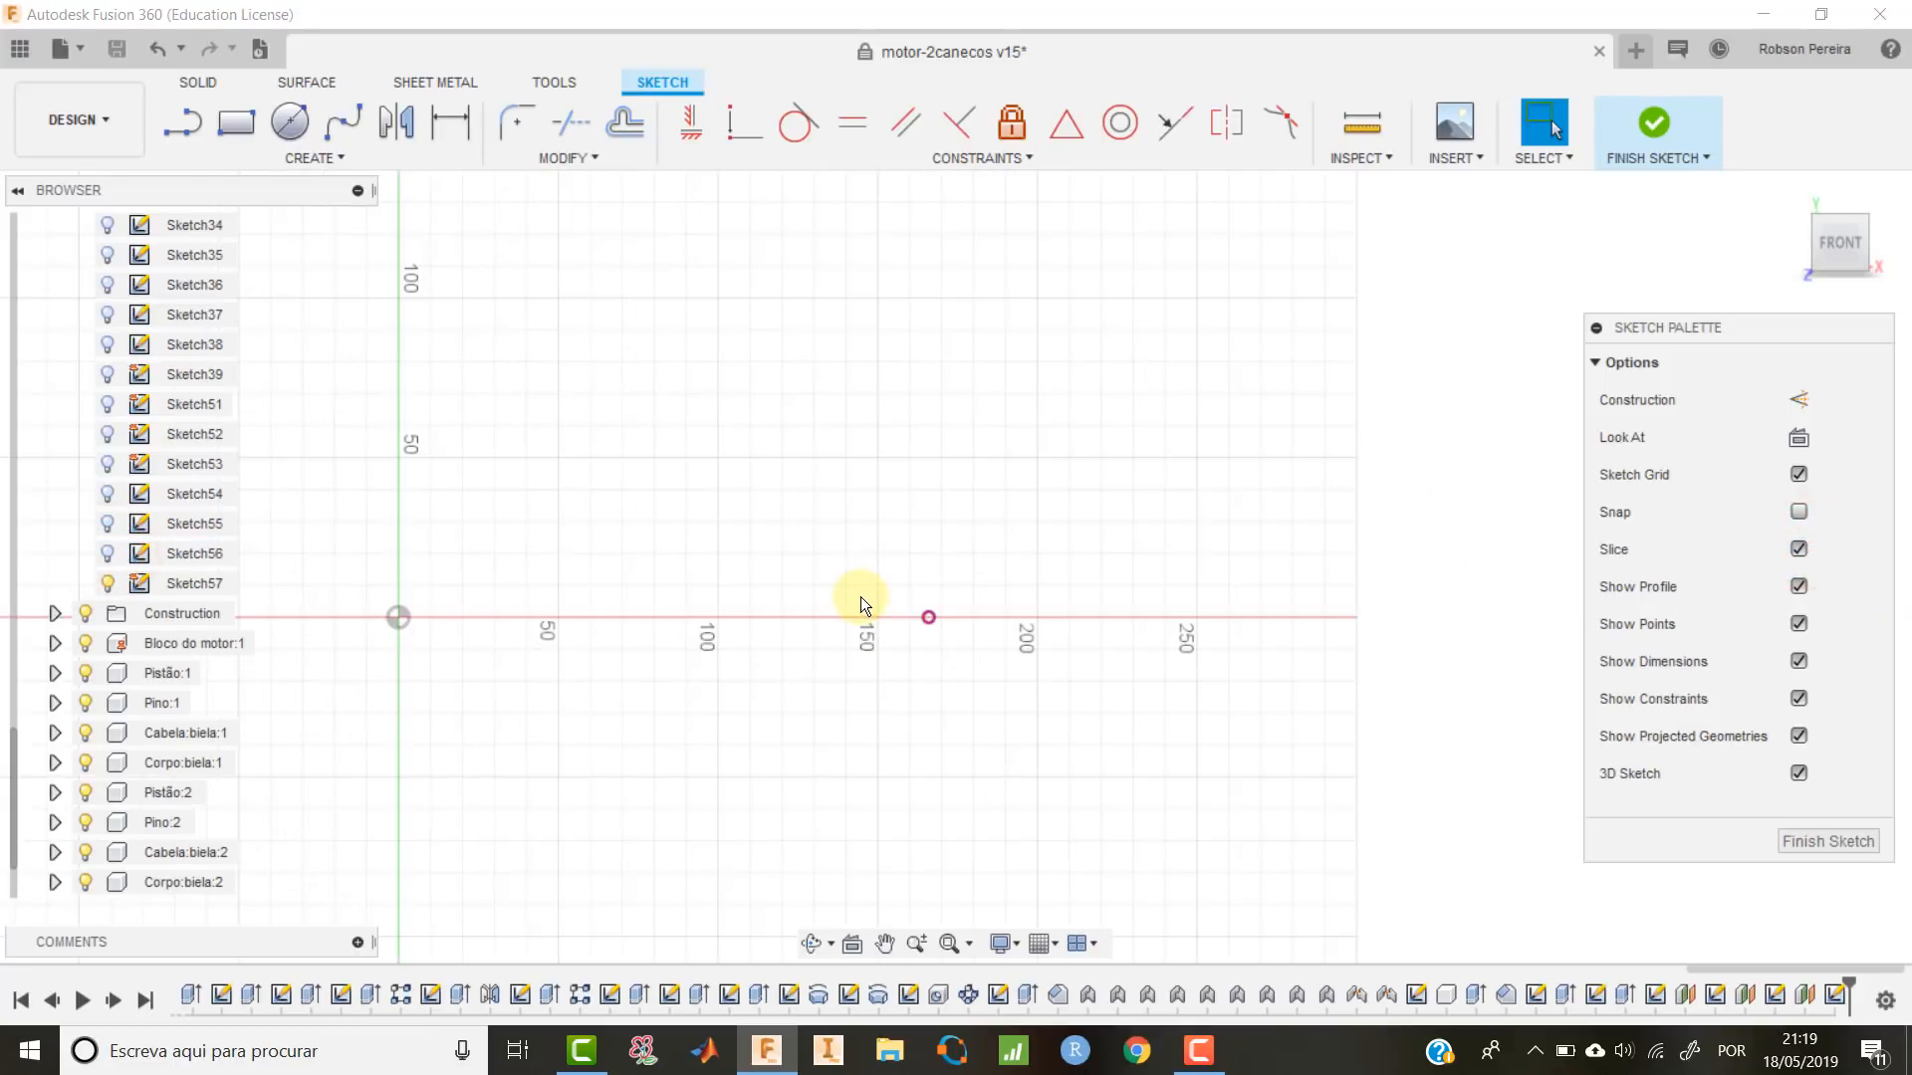
Draw a vertical construction line about 43.6 mm long upward from the projected axis point.
key("l")
left_click(929, 618)
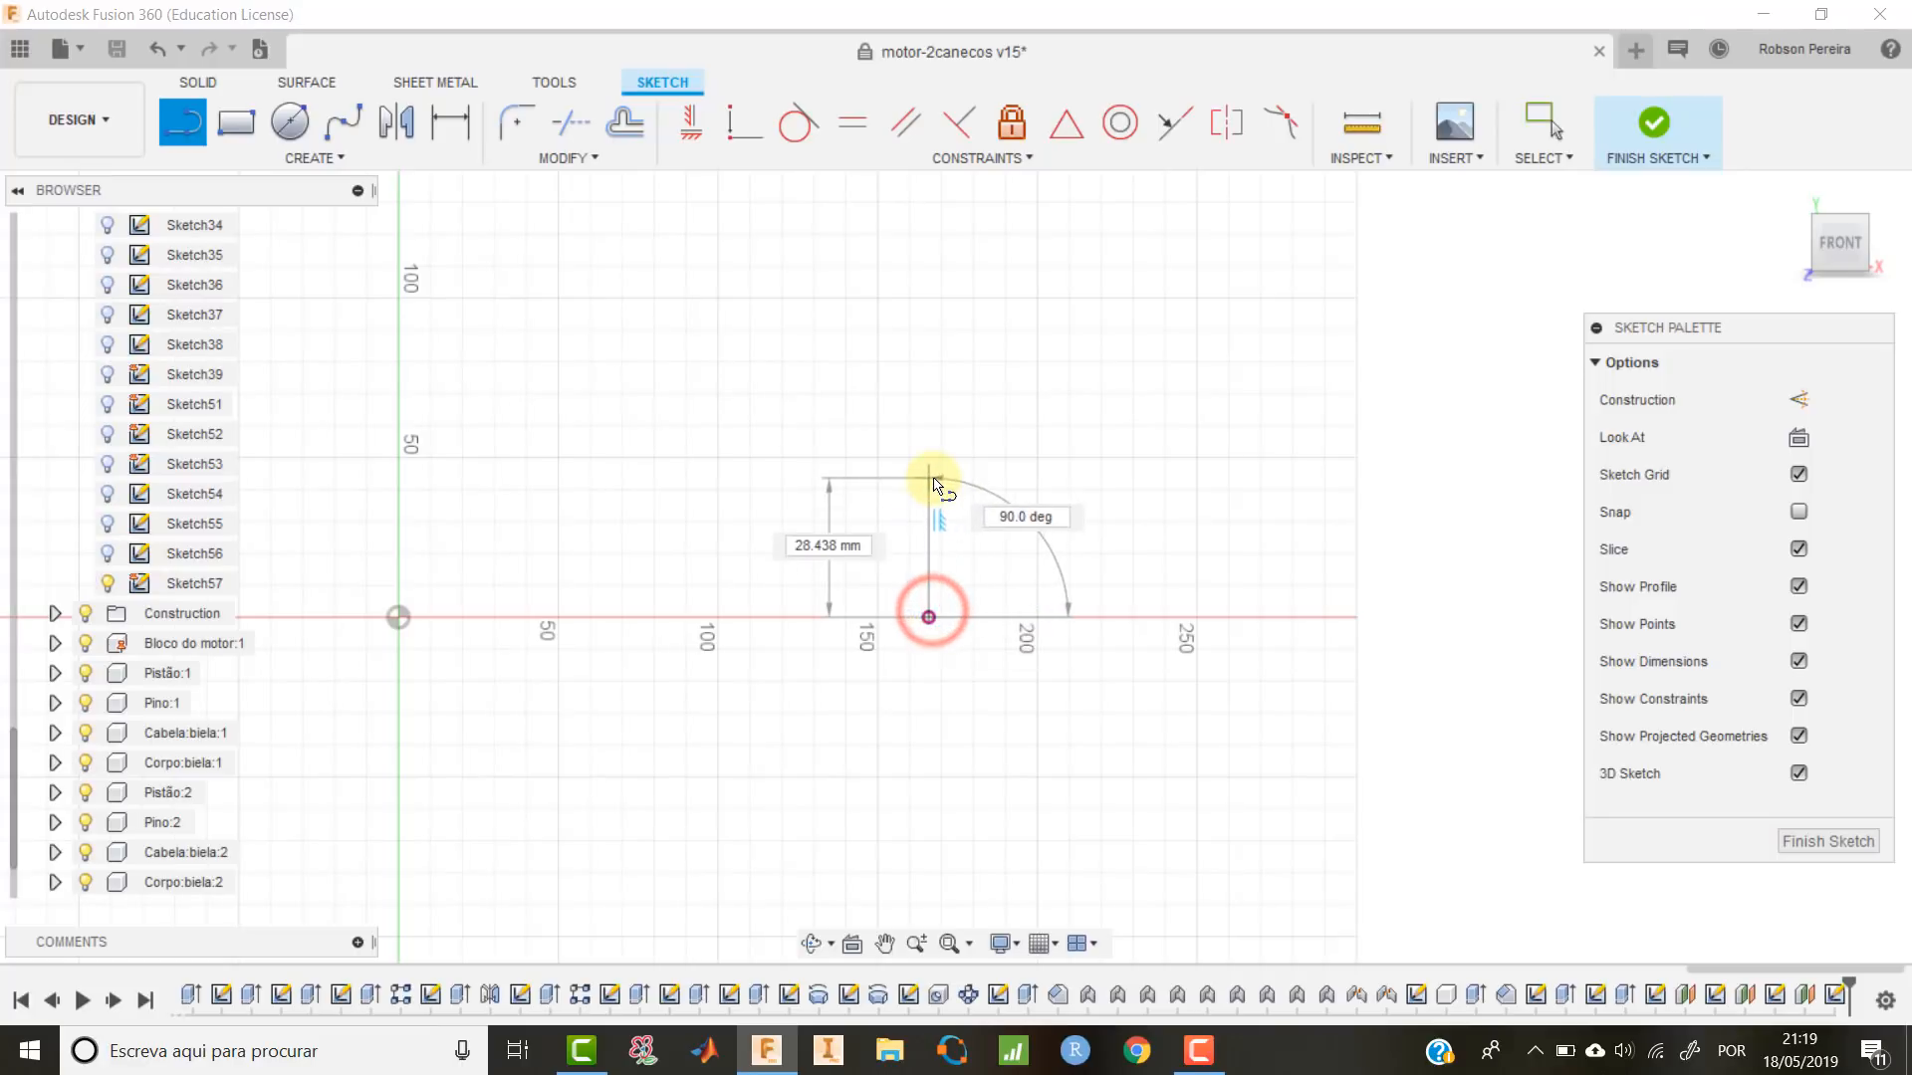
left_click(929, 479)
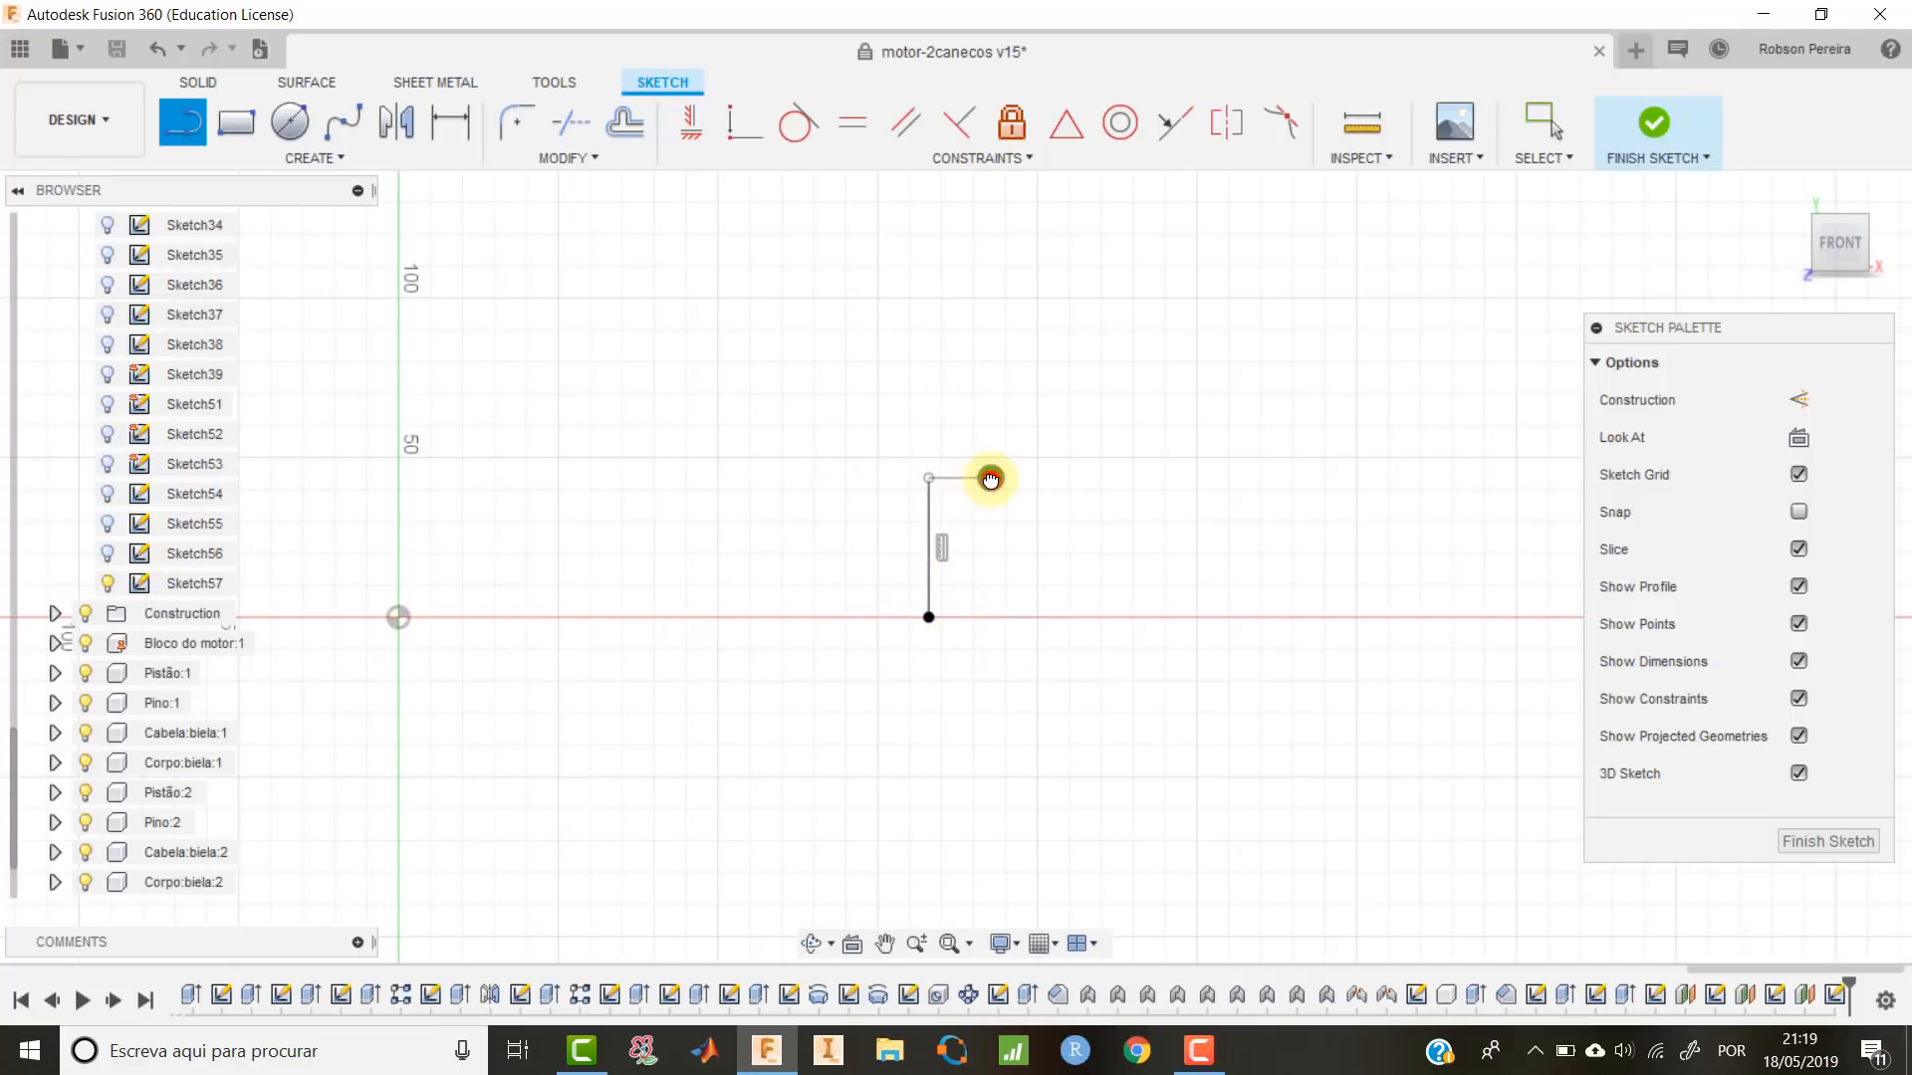
left_click(990, 478)
key("x")
left_click(929, 520)
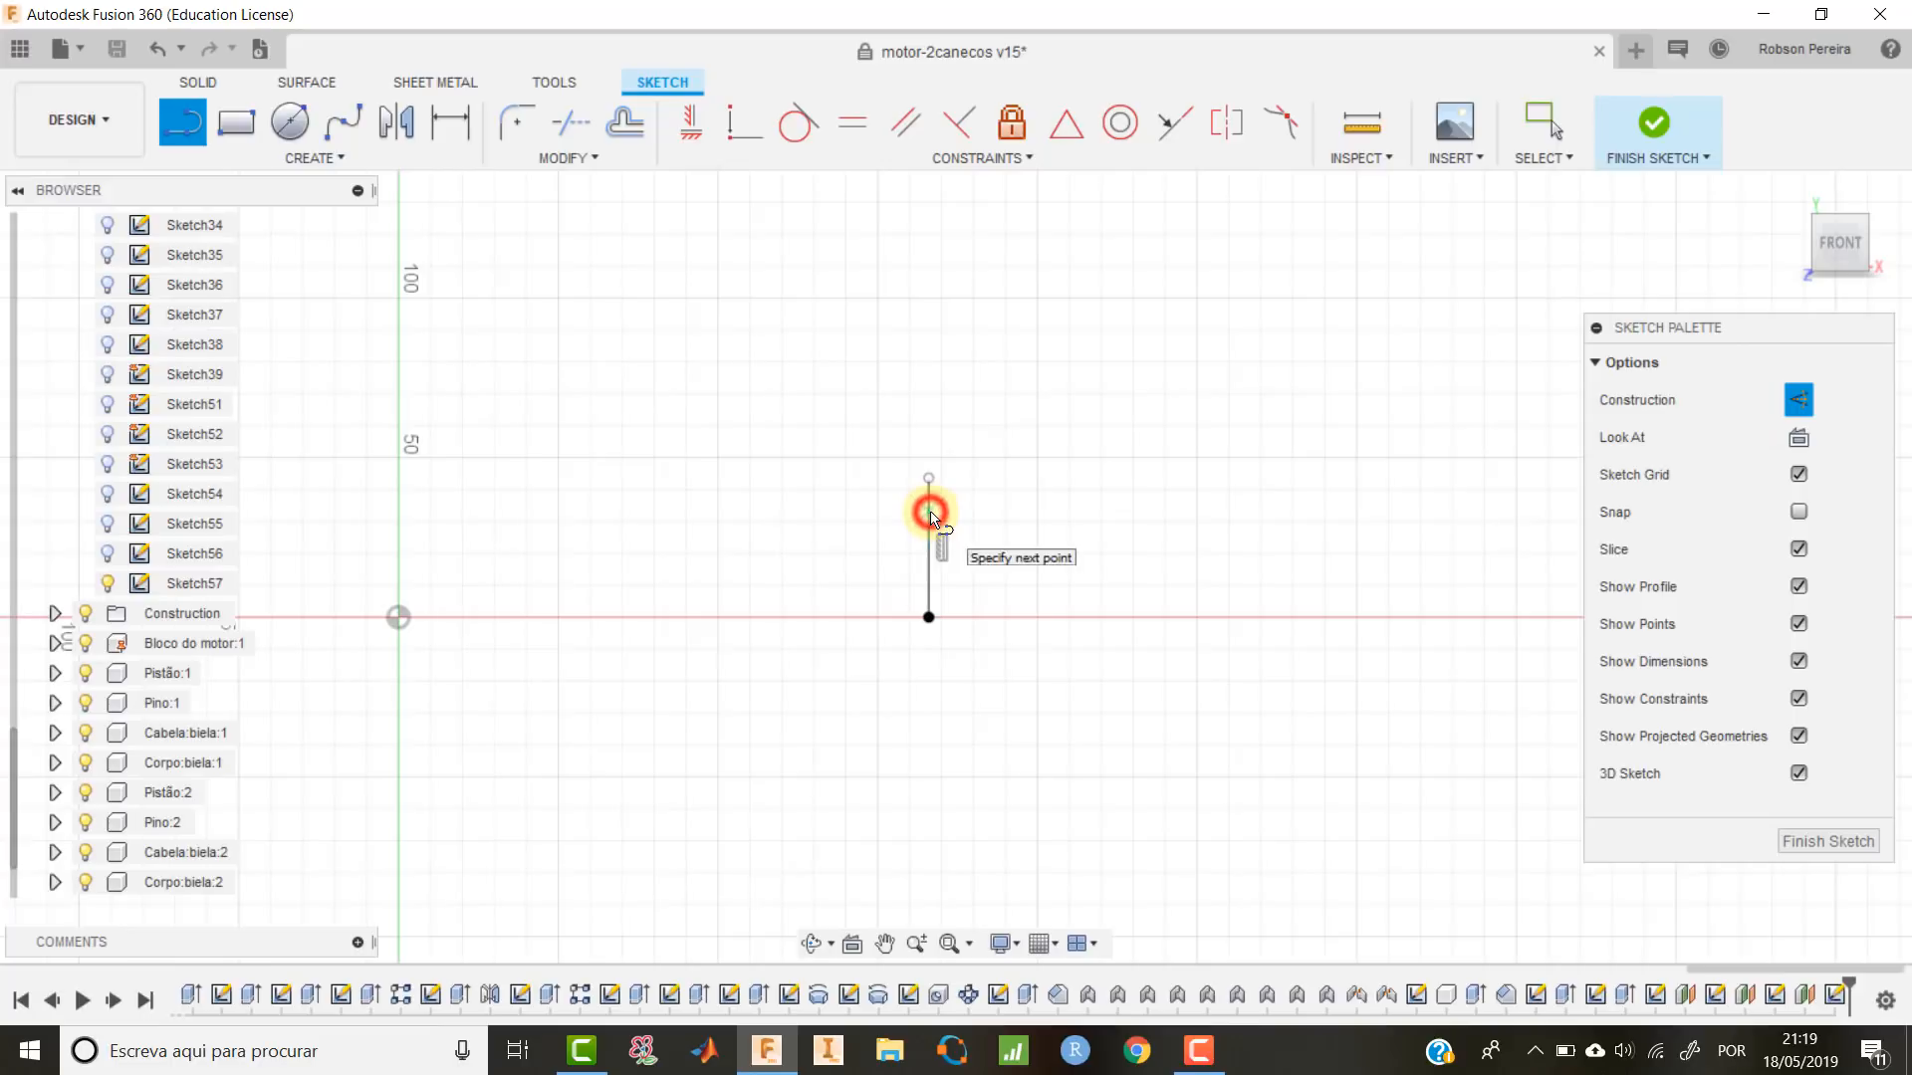
key("Escape")
left_click(929, 528)
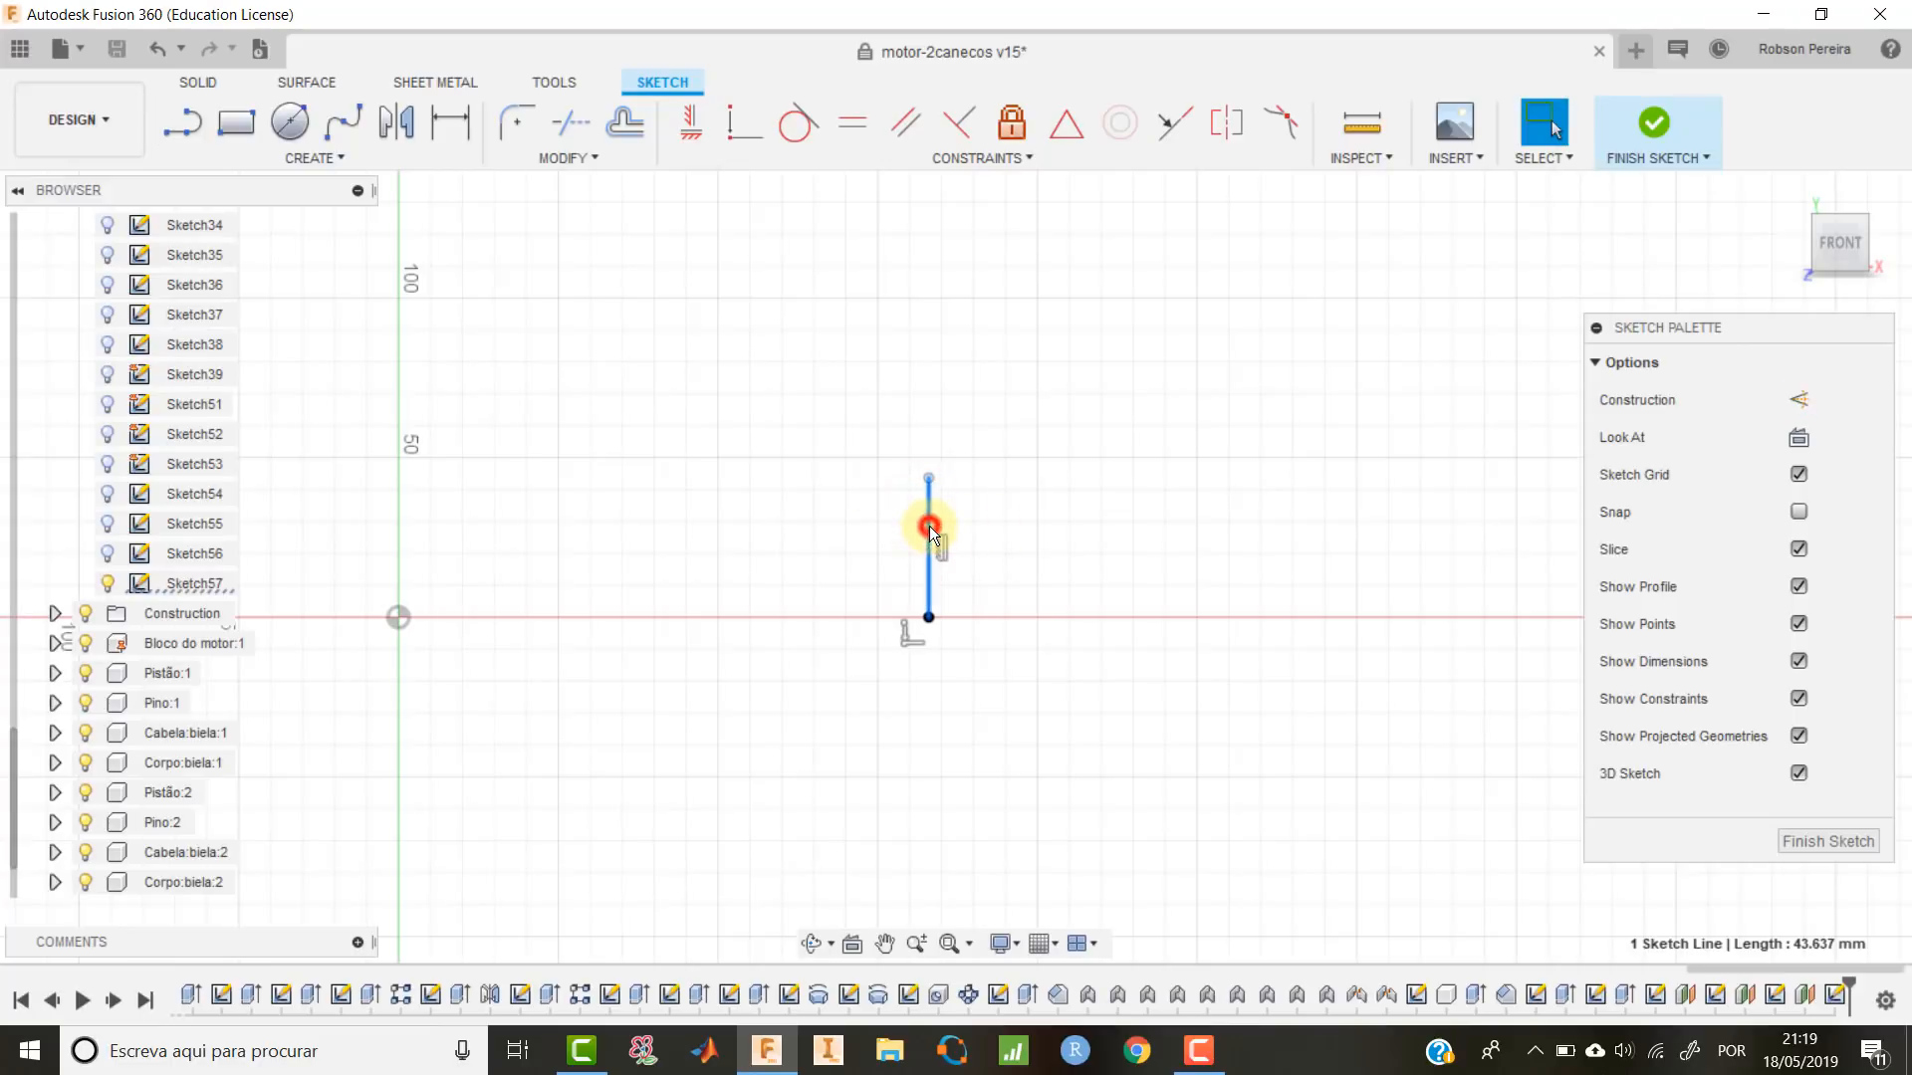
left_click(1798, 400)
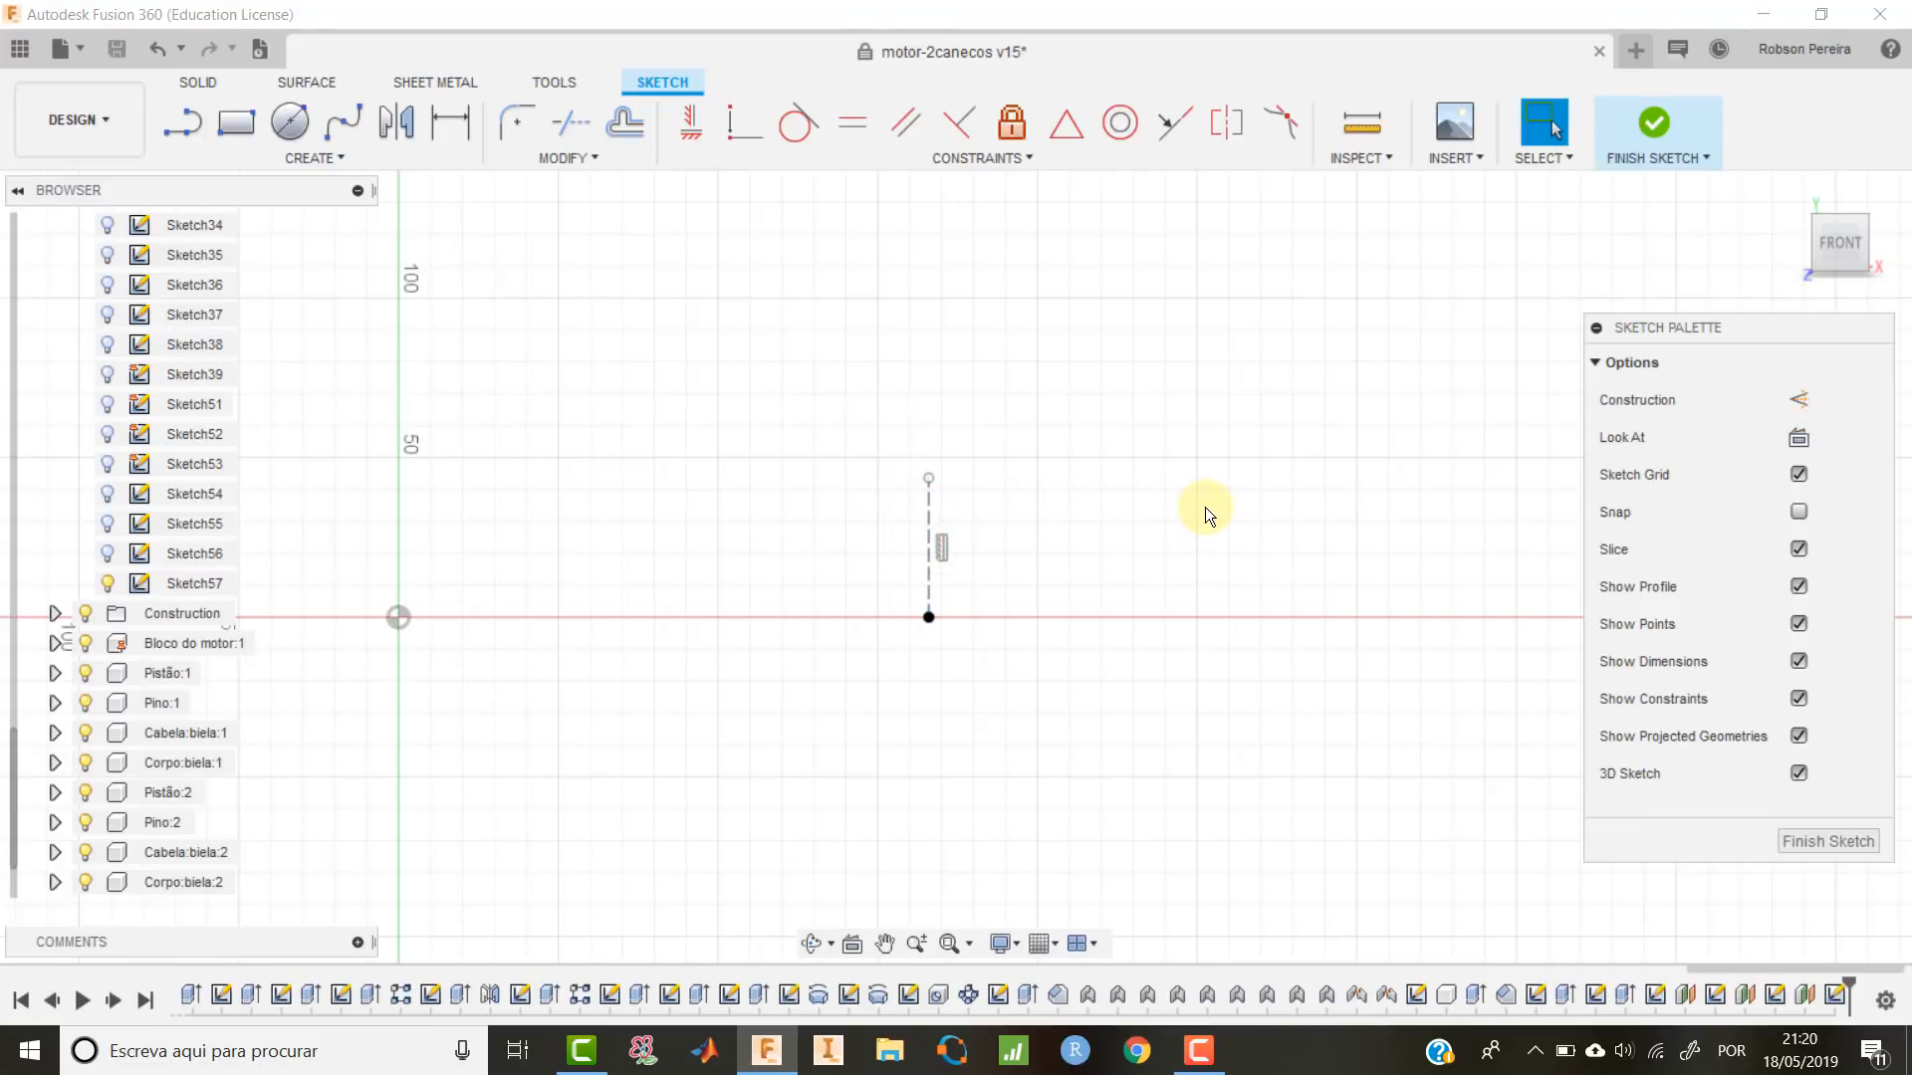
Draw a slanted line about 61.5 mm long from below the axis, left of the projected point, up to the construction line near its upper end.
key("l")
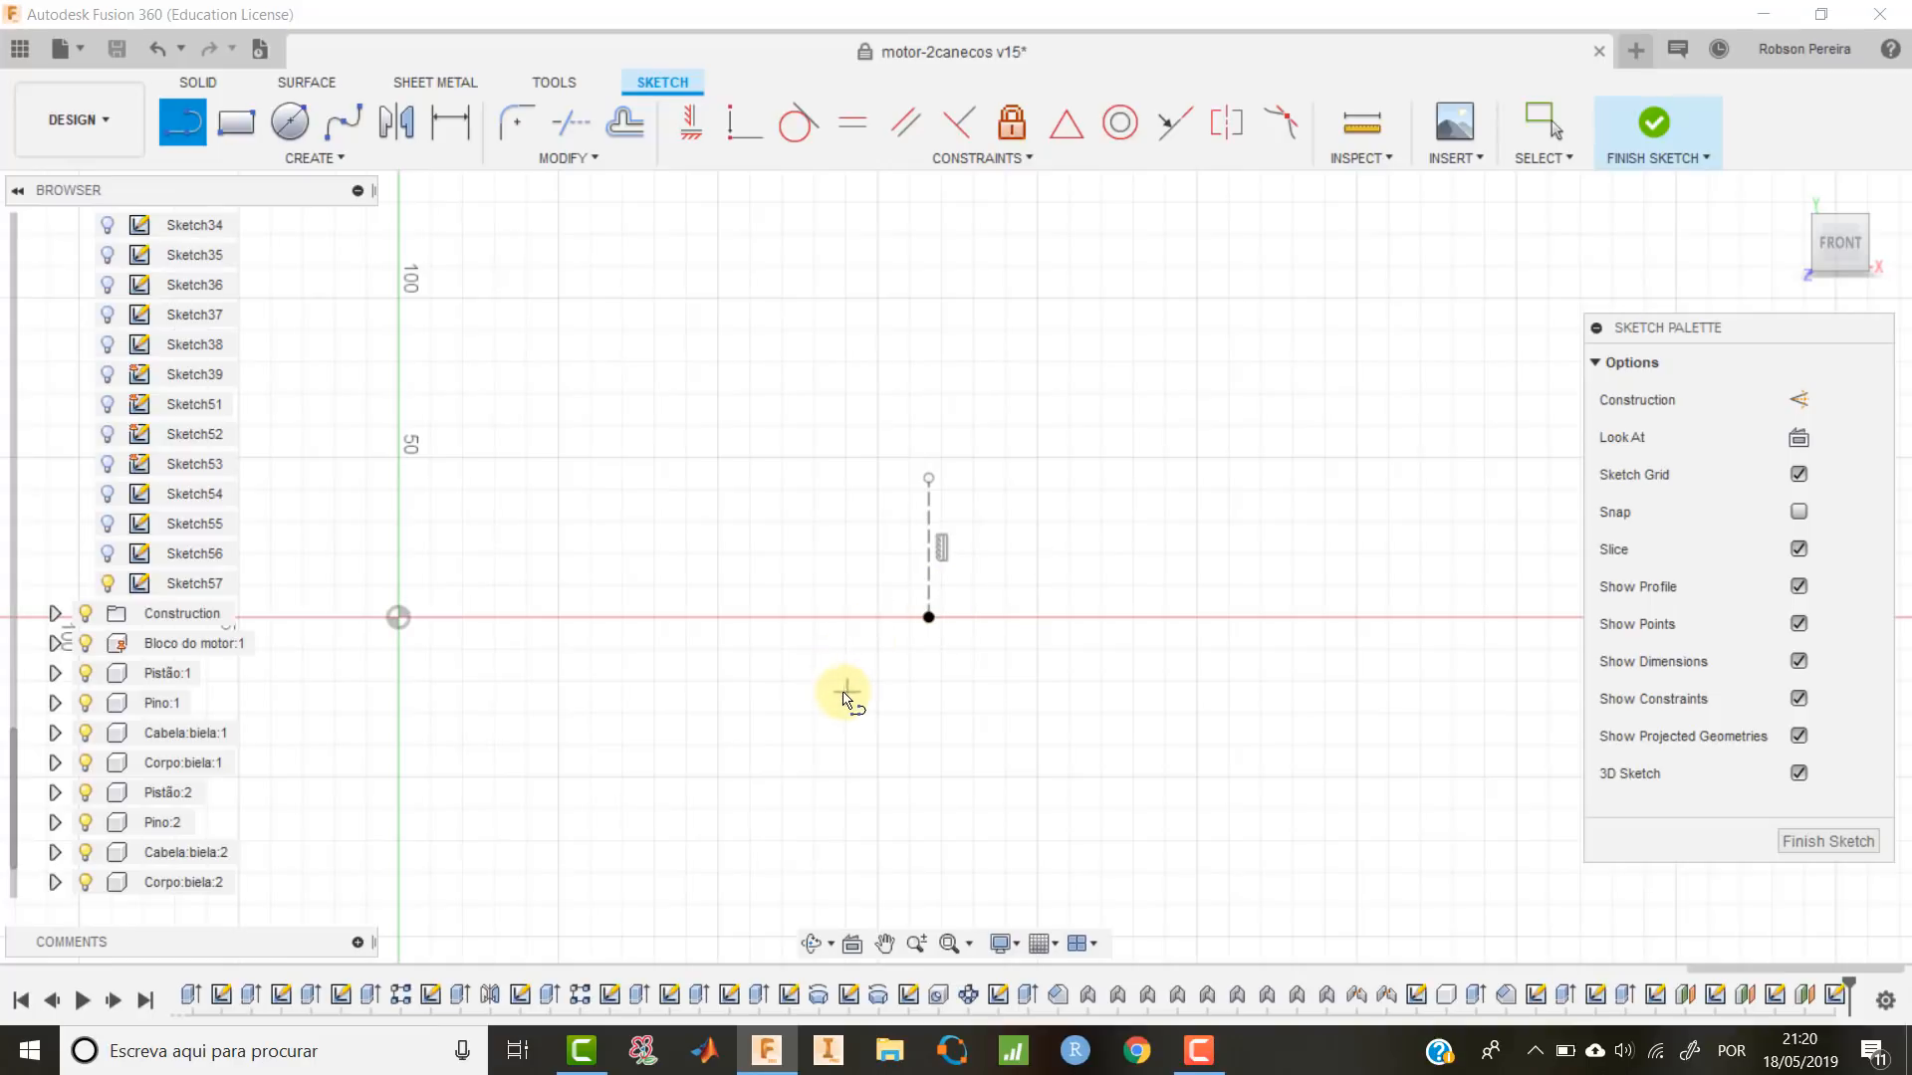
left_click(815, 664)
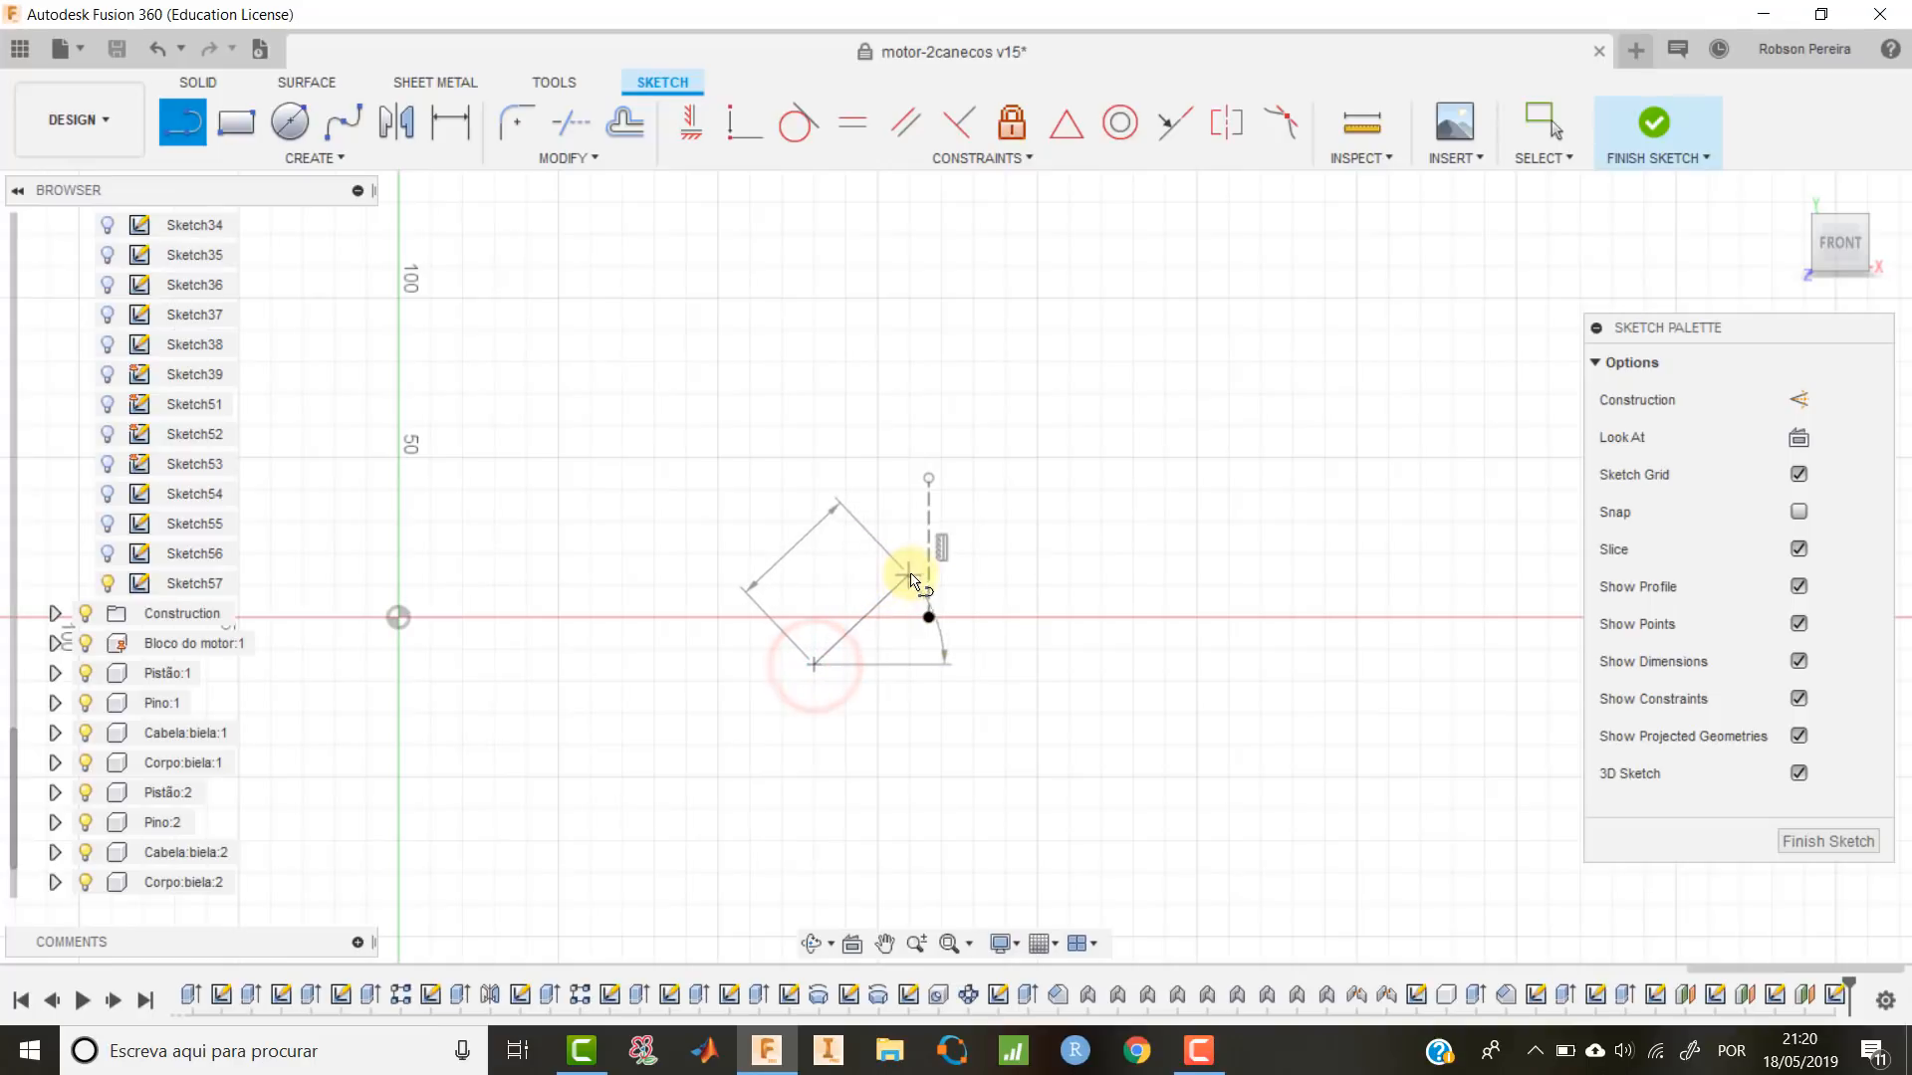
double_click(928, 505)
Dimension the angle between the slanted line and the vertical construction line at 173°.
key("d")
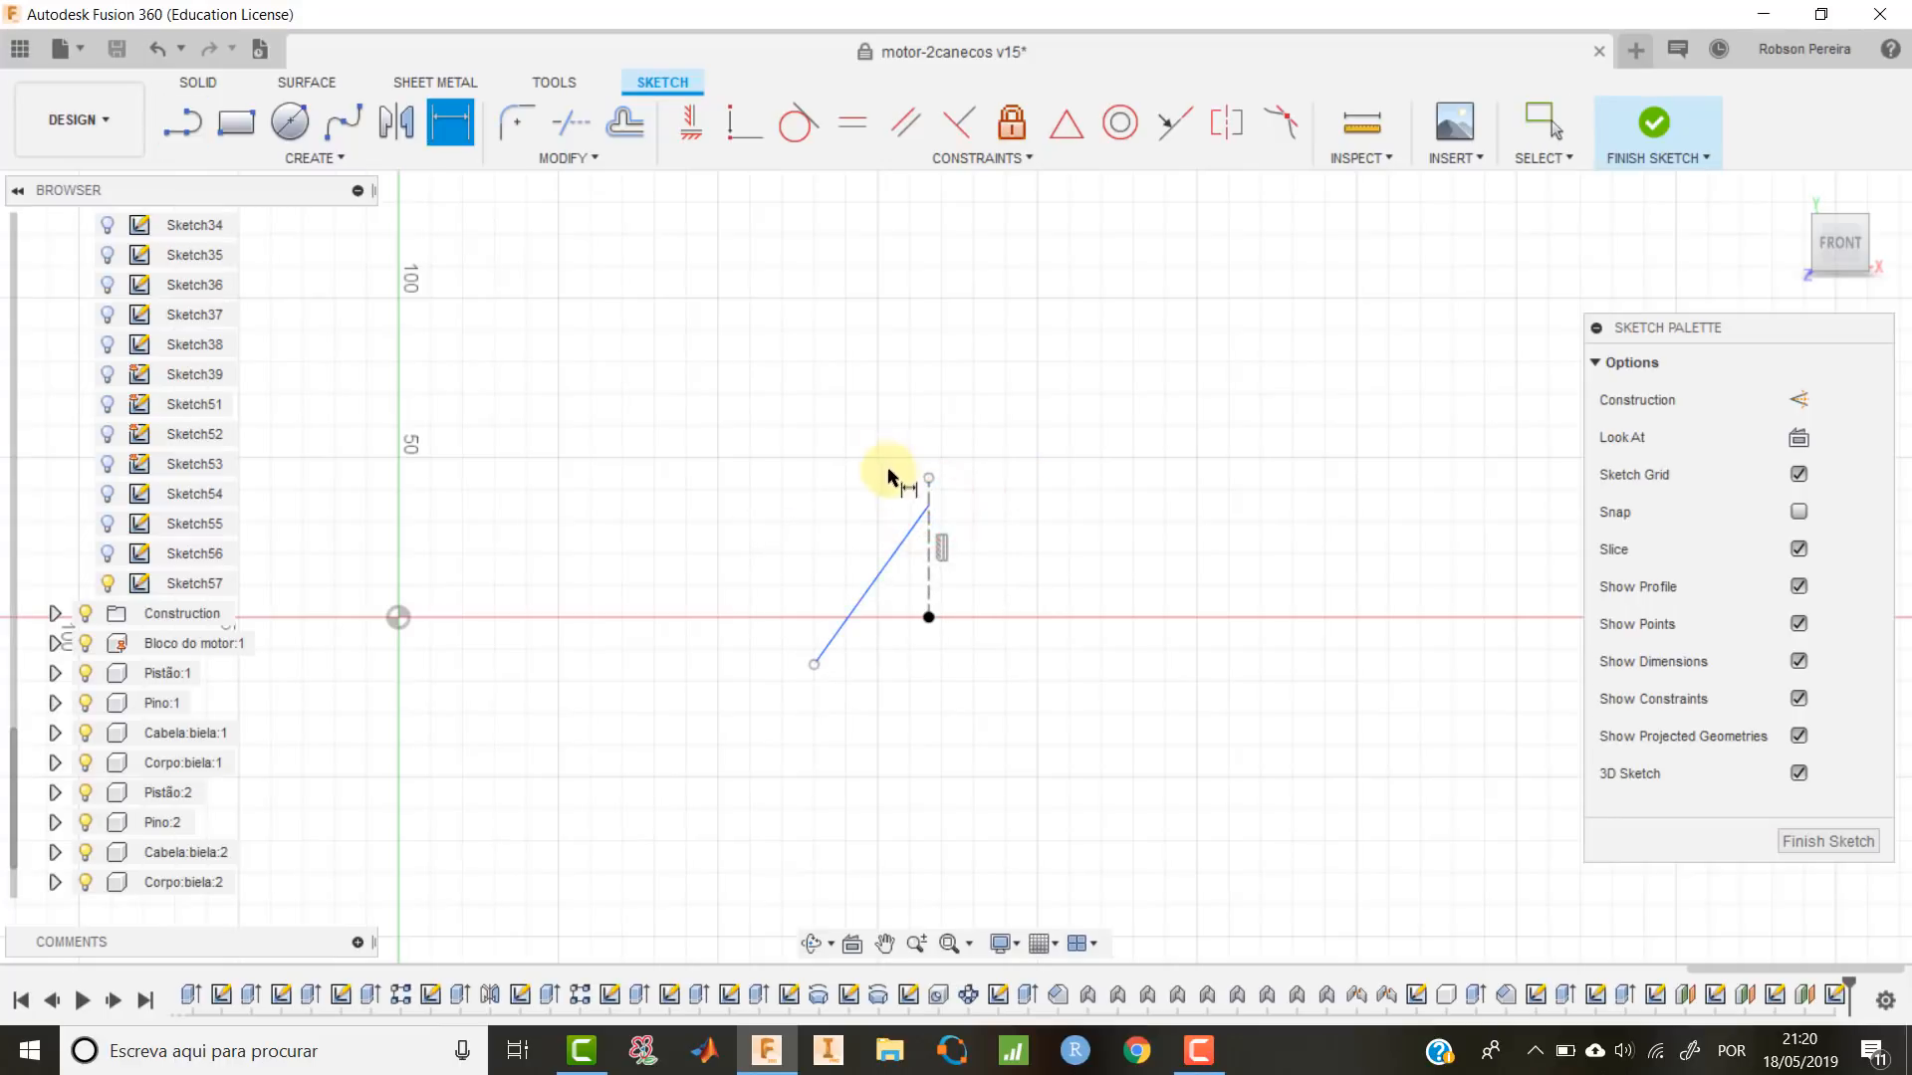
left_click(903, 538)
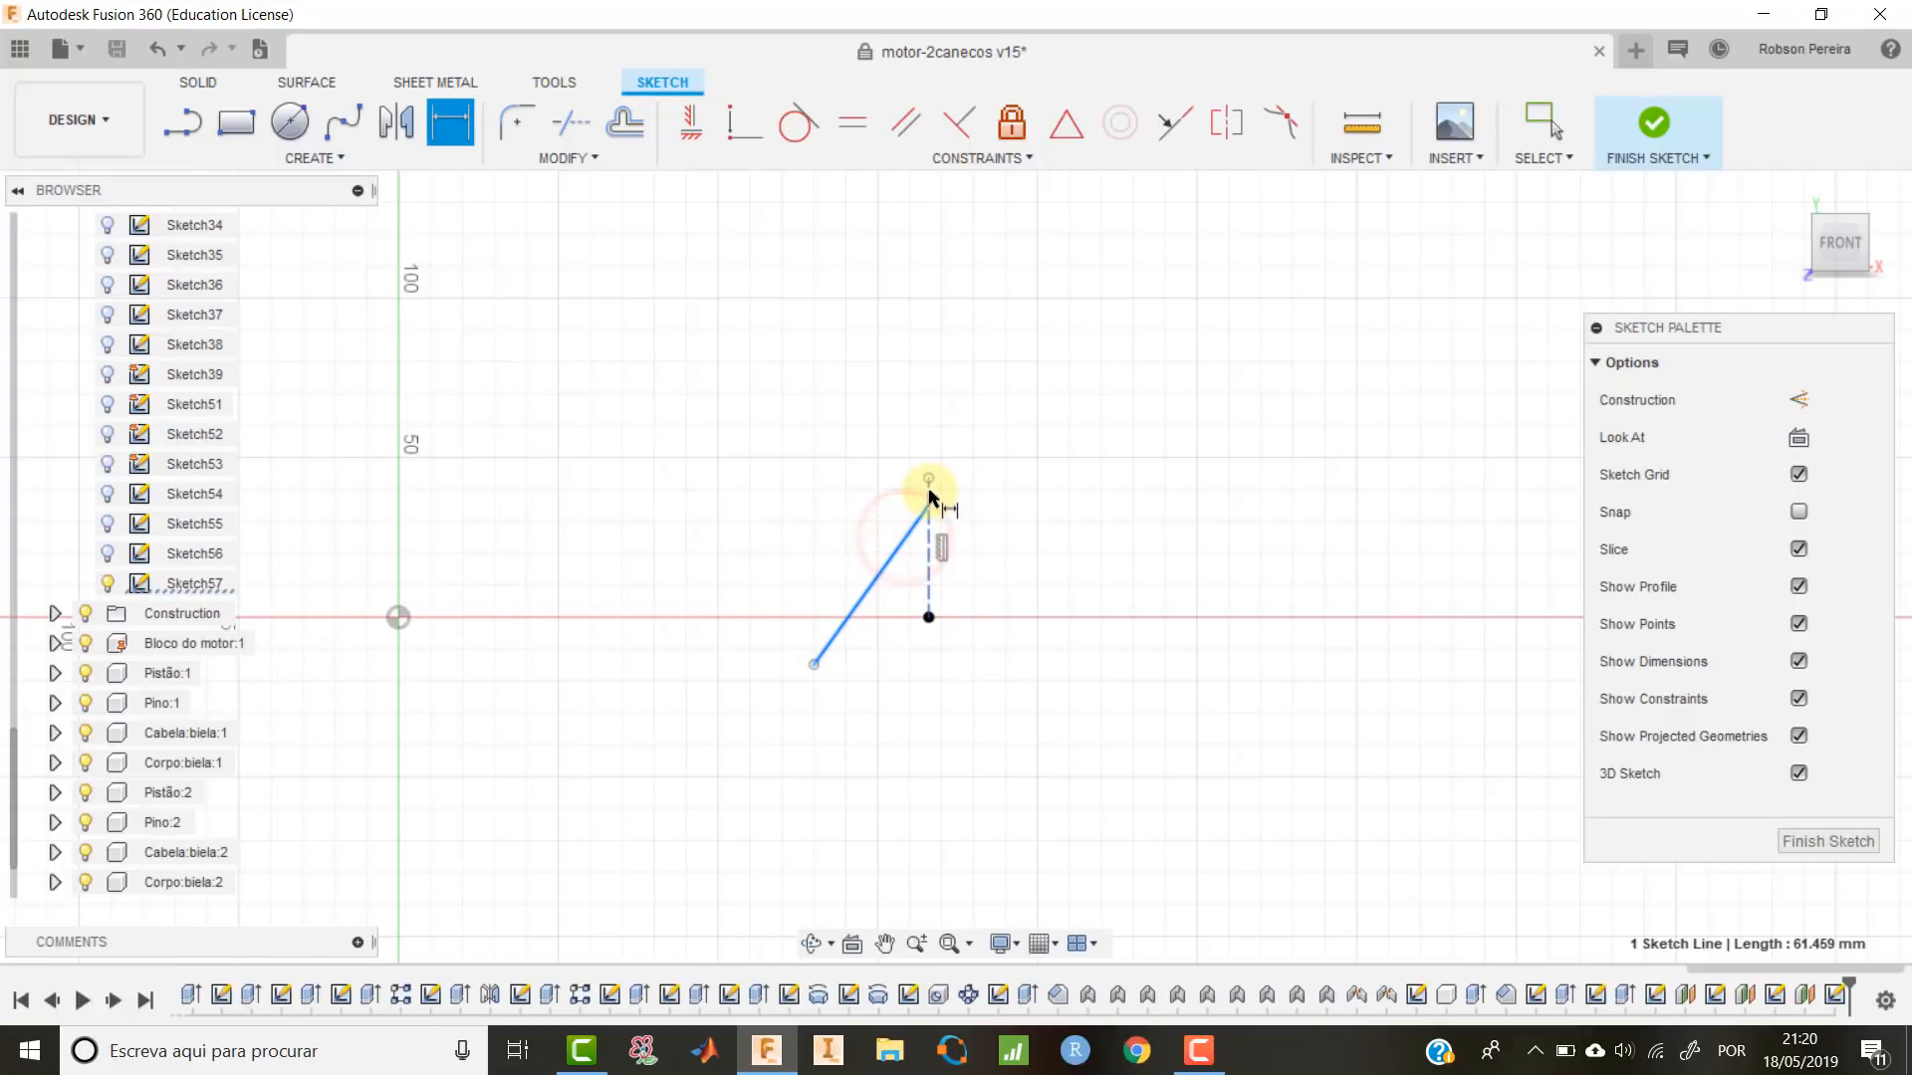
left_click(927, 513)
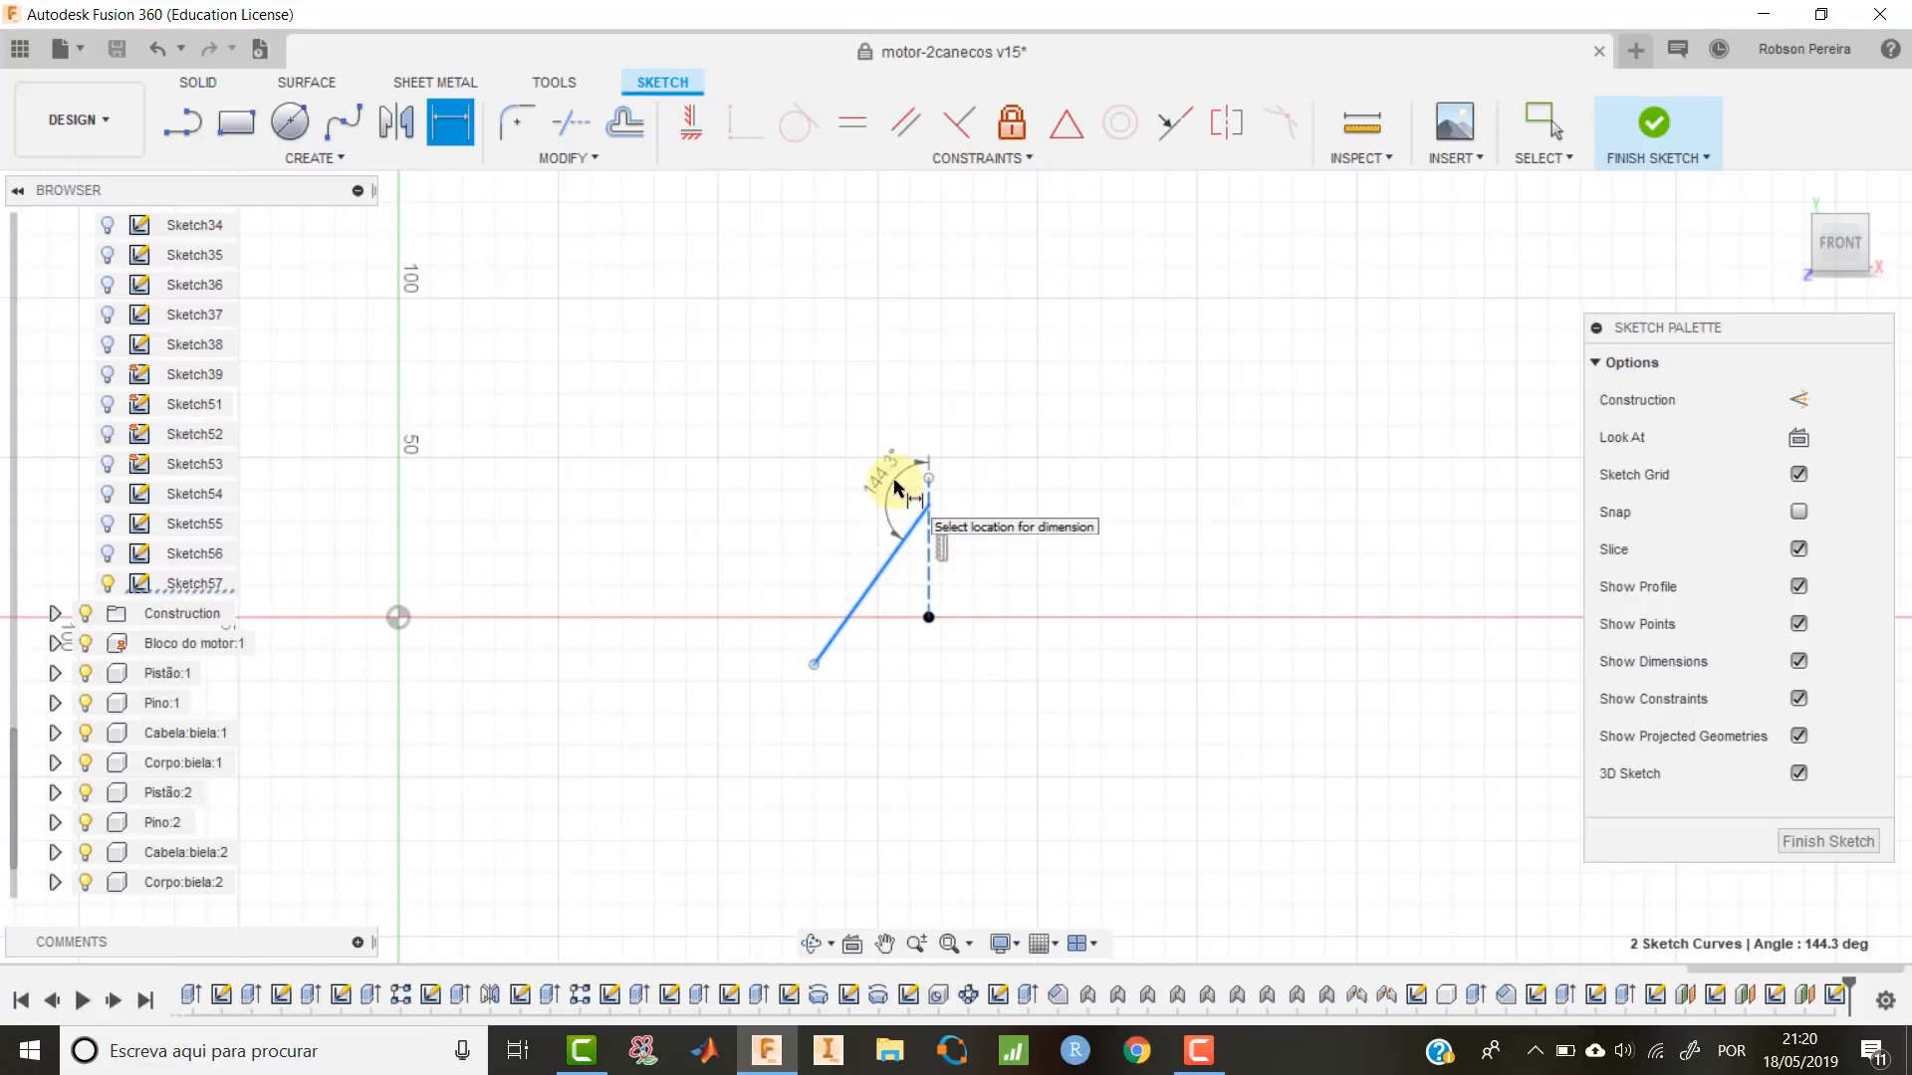
left_click(894, 487)
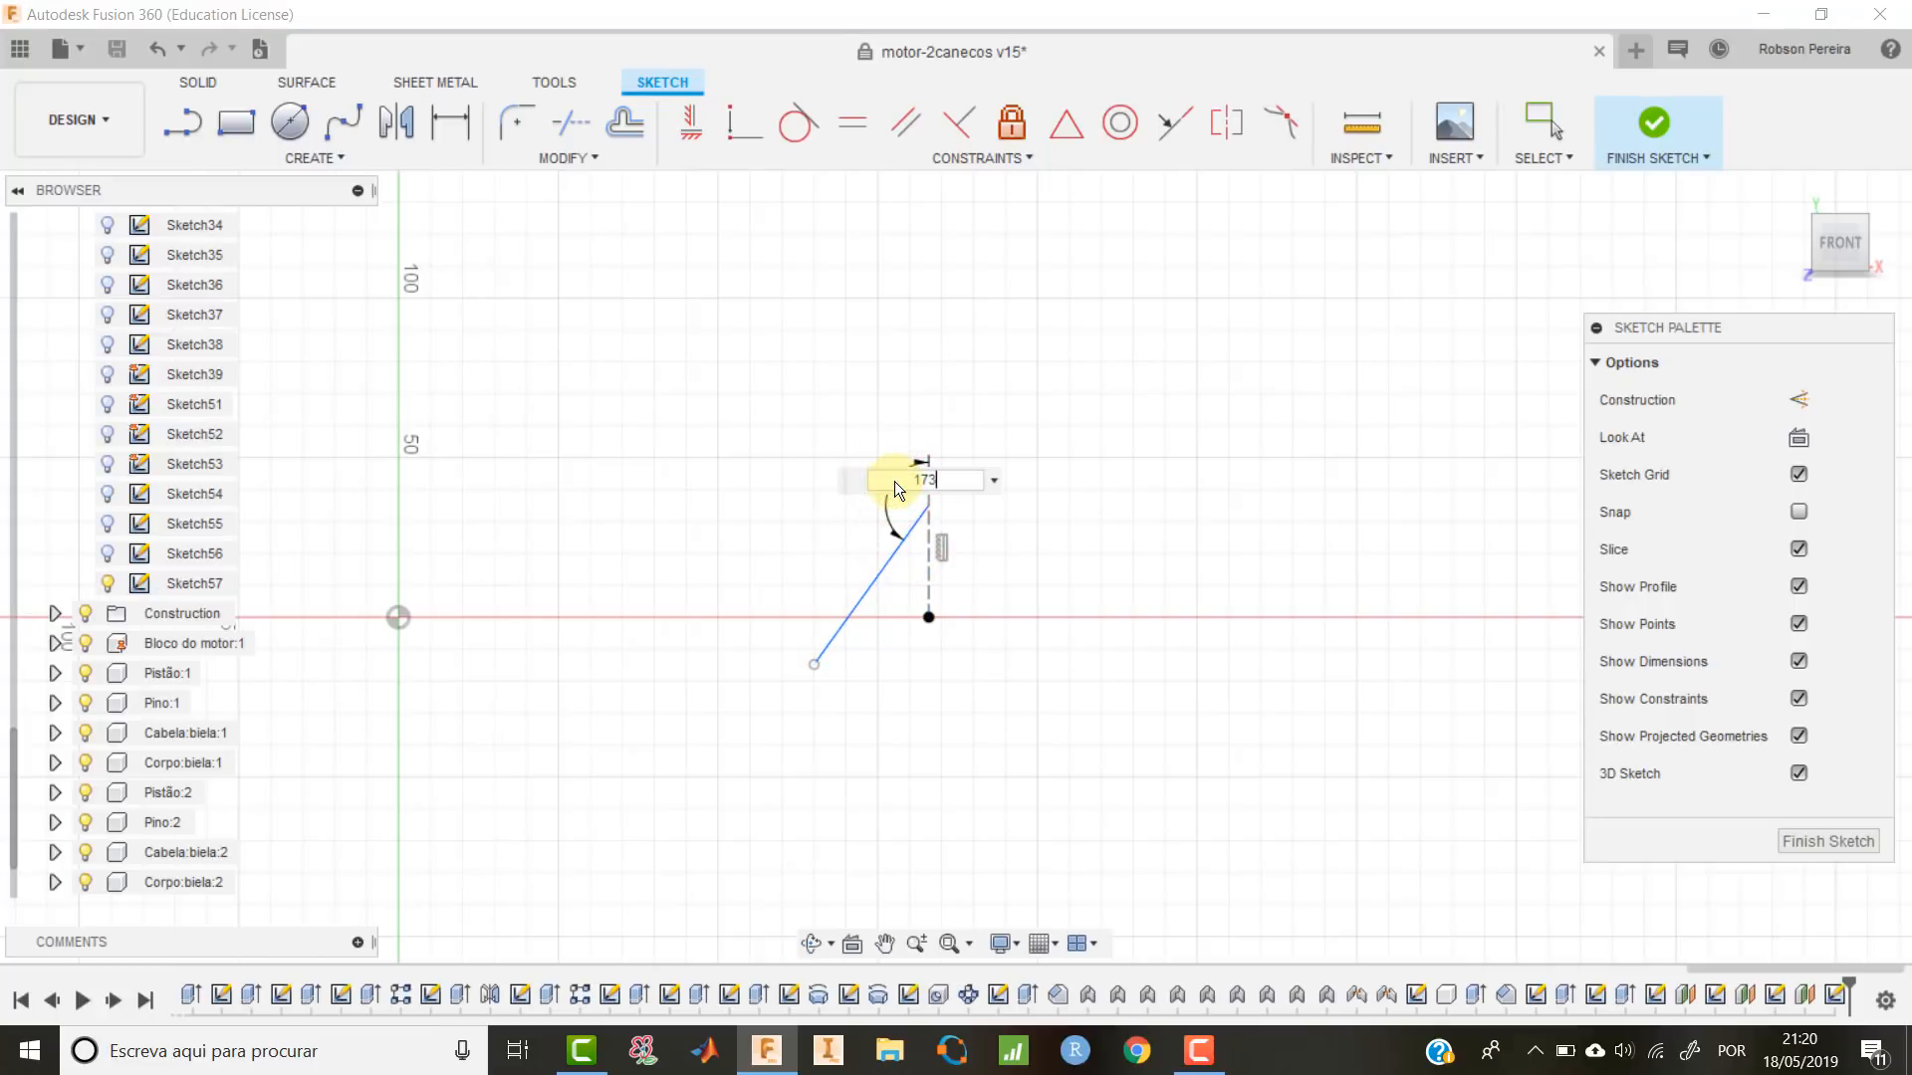
key("Return")
scroll(926, 518, "up", 2)
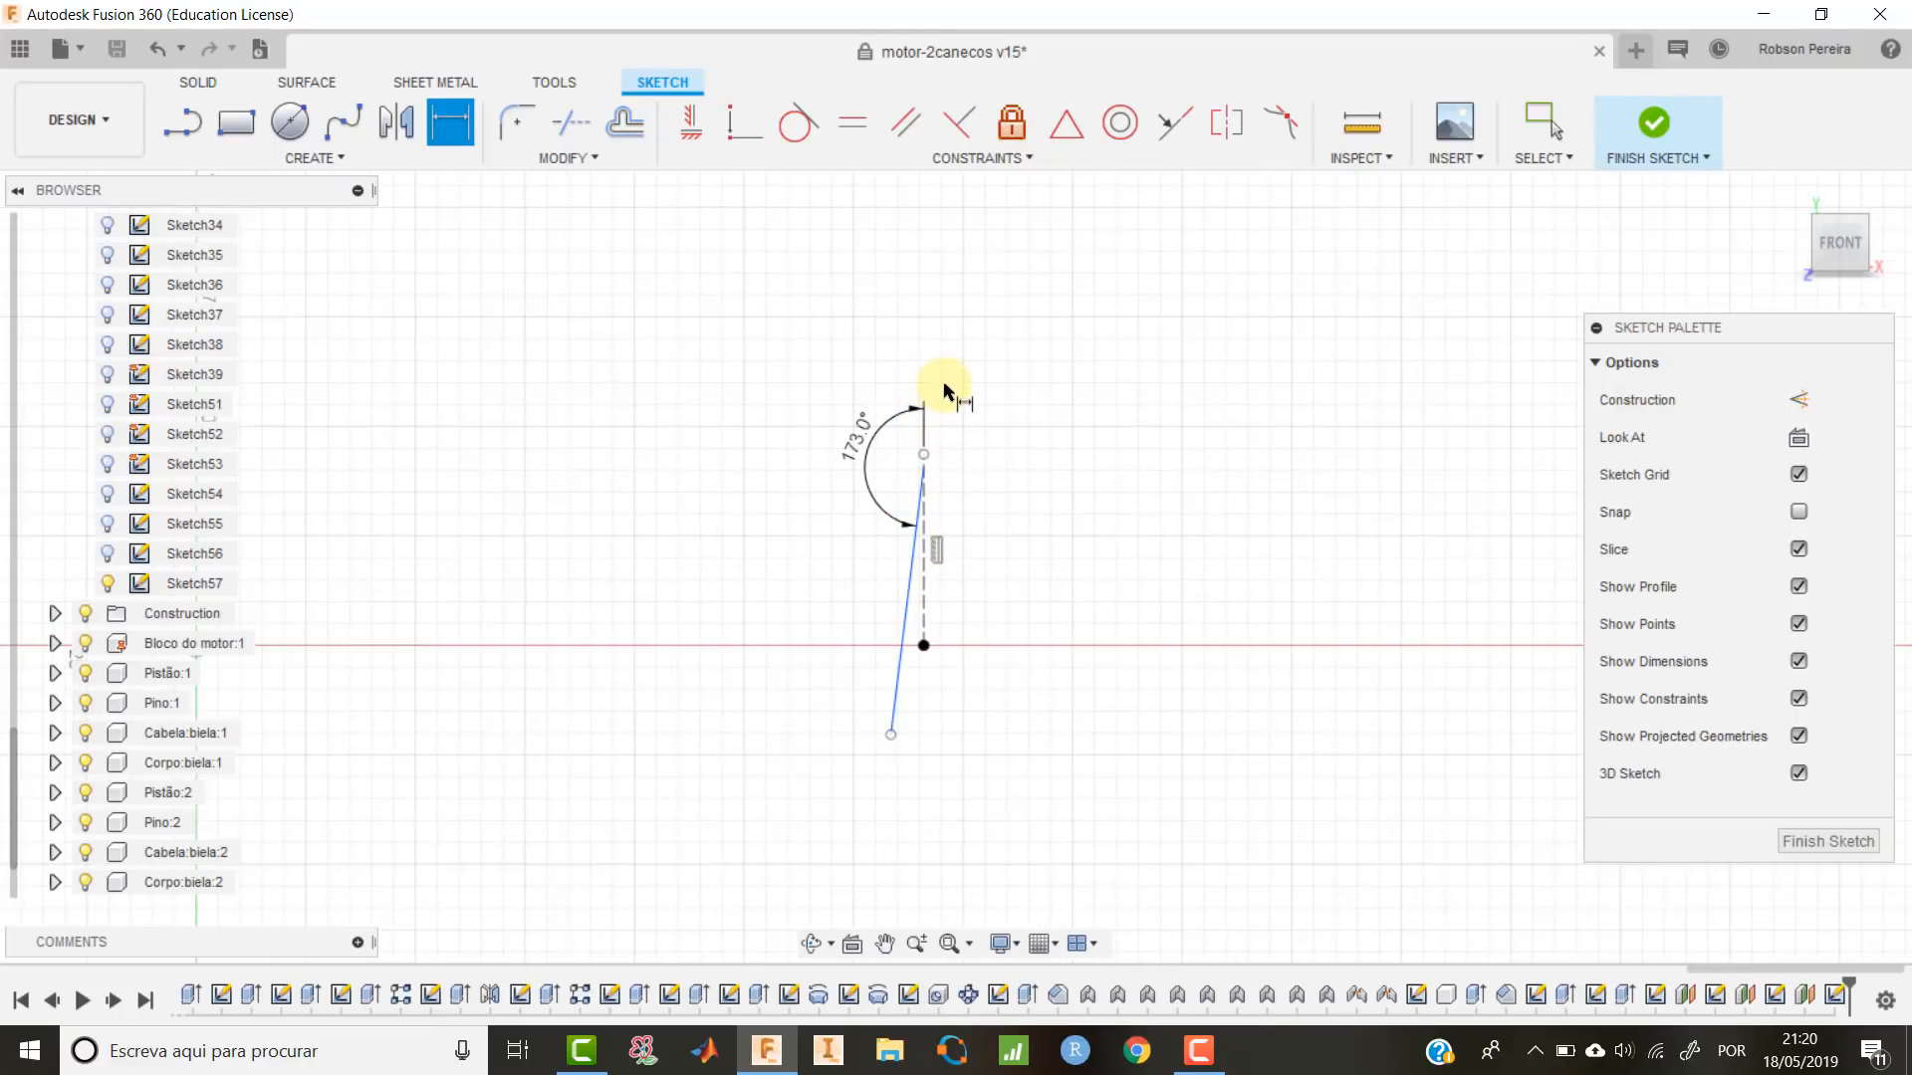
Set the slanted line's lower end 8.4 mm below the axis point and lengthen the vertical construction line upward to about 64.8 mm.
left_click(891, 735)
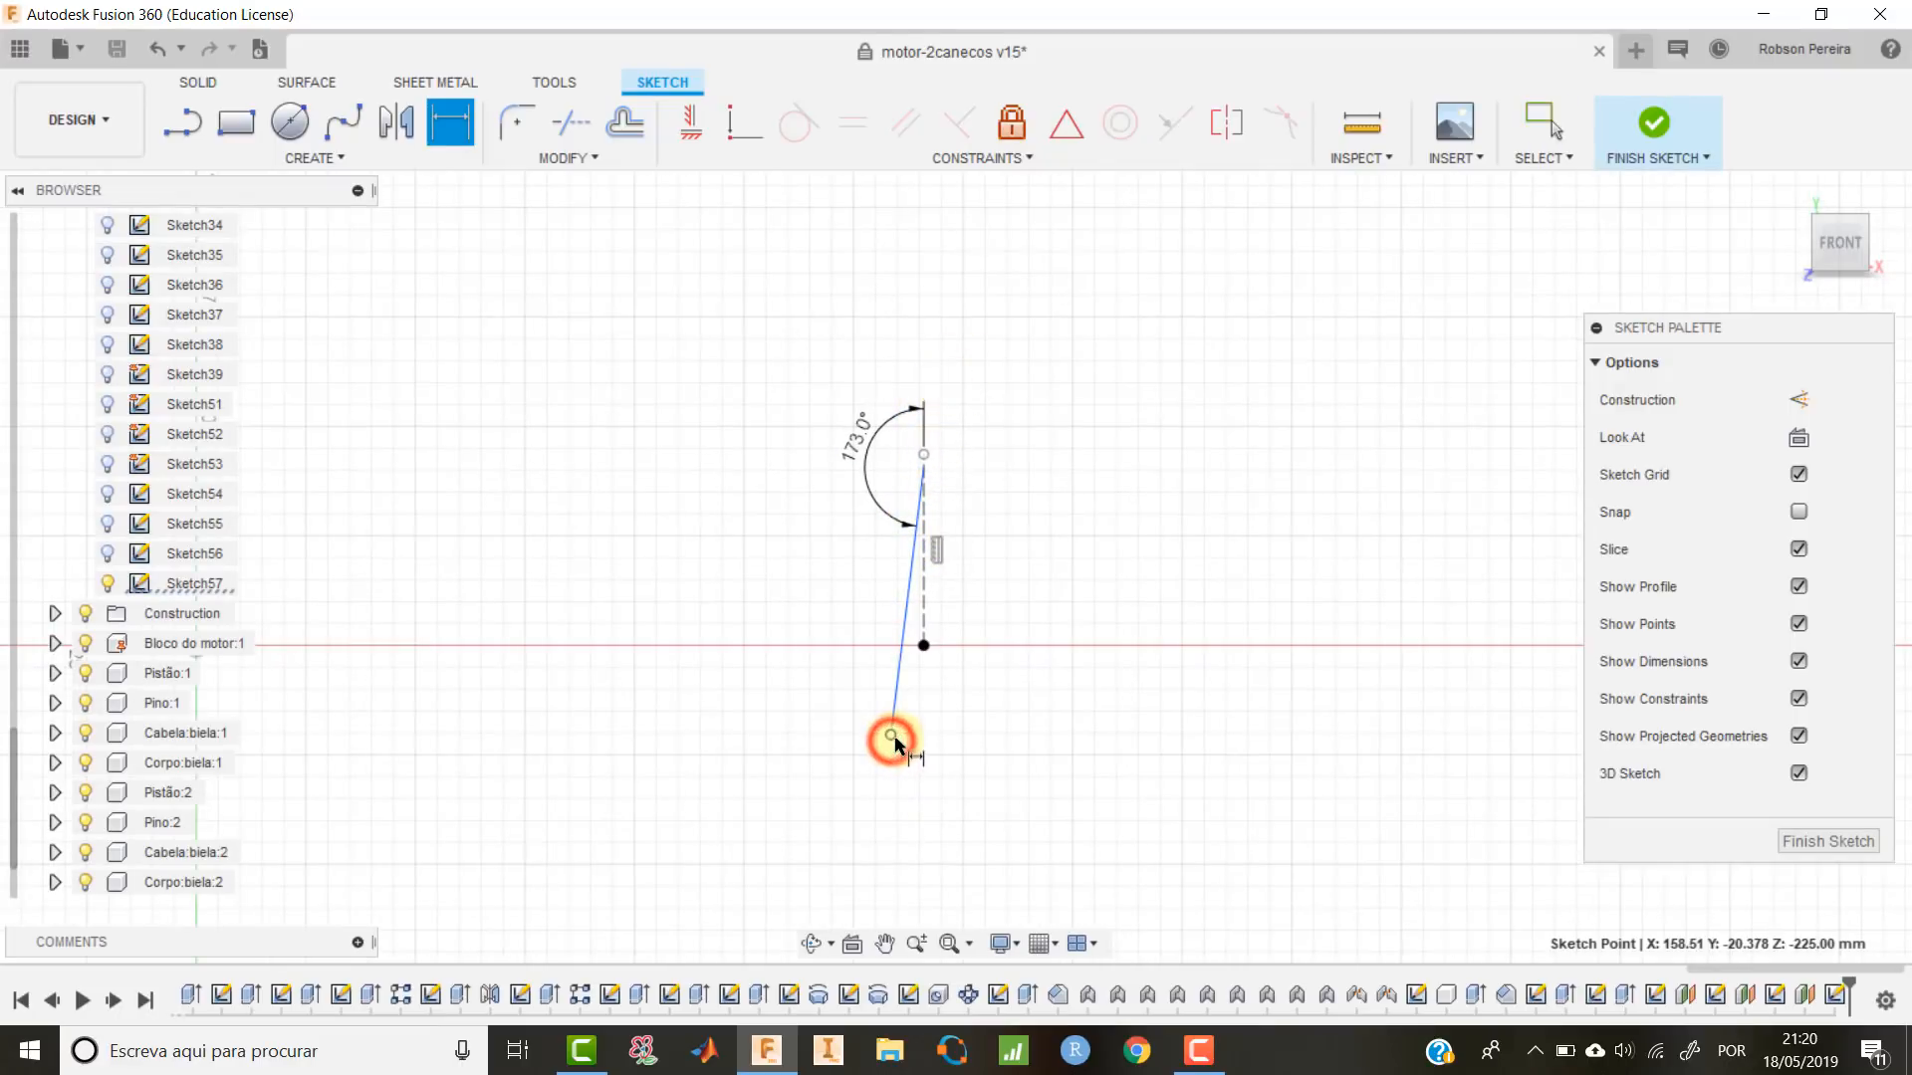
left_click(925, 645)
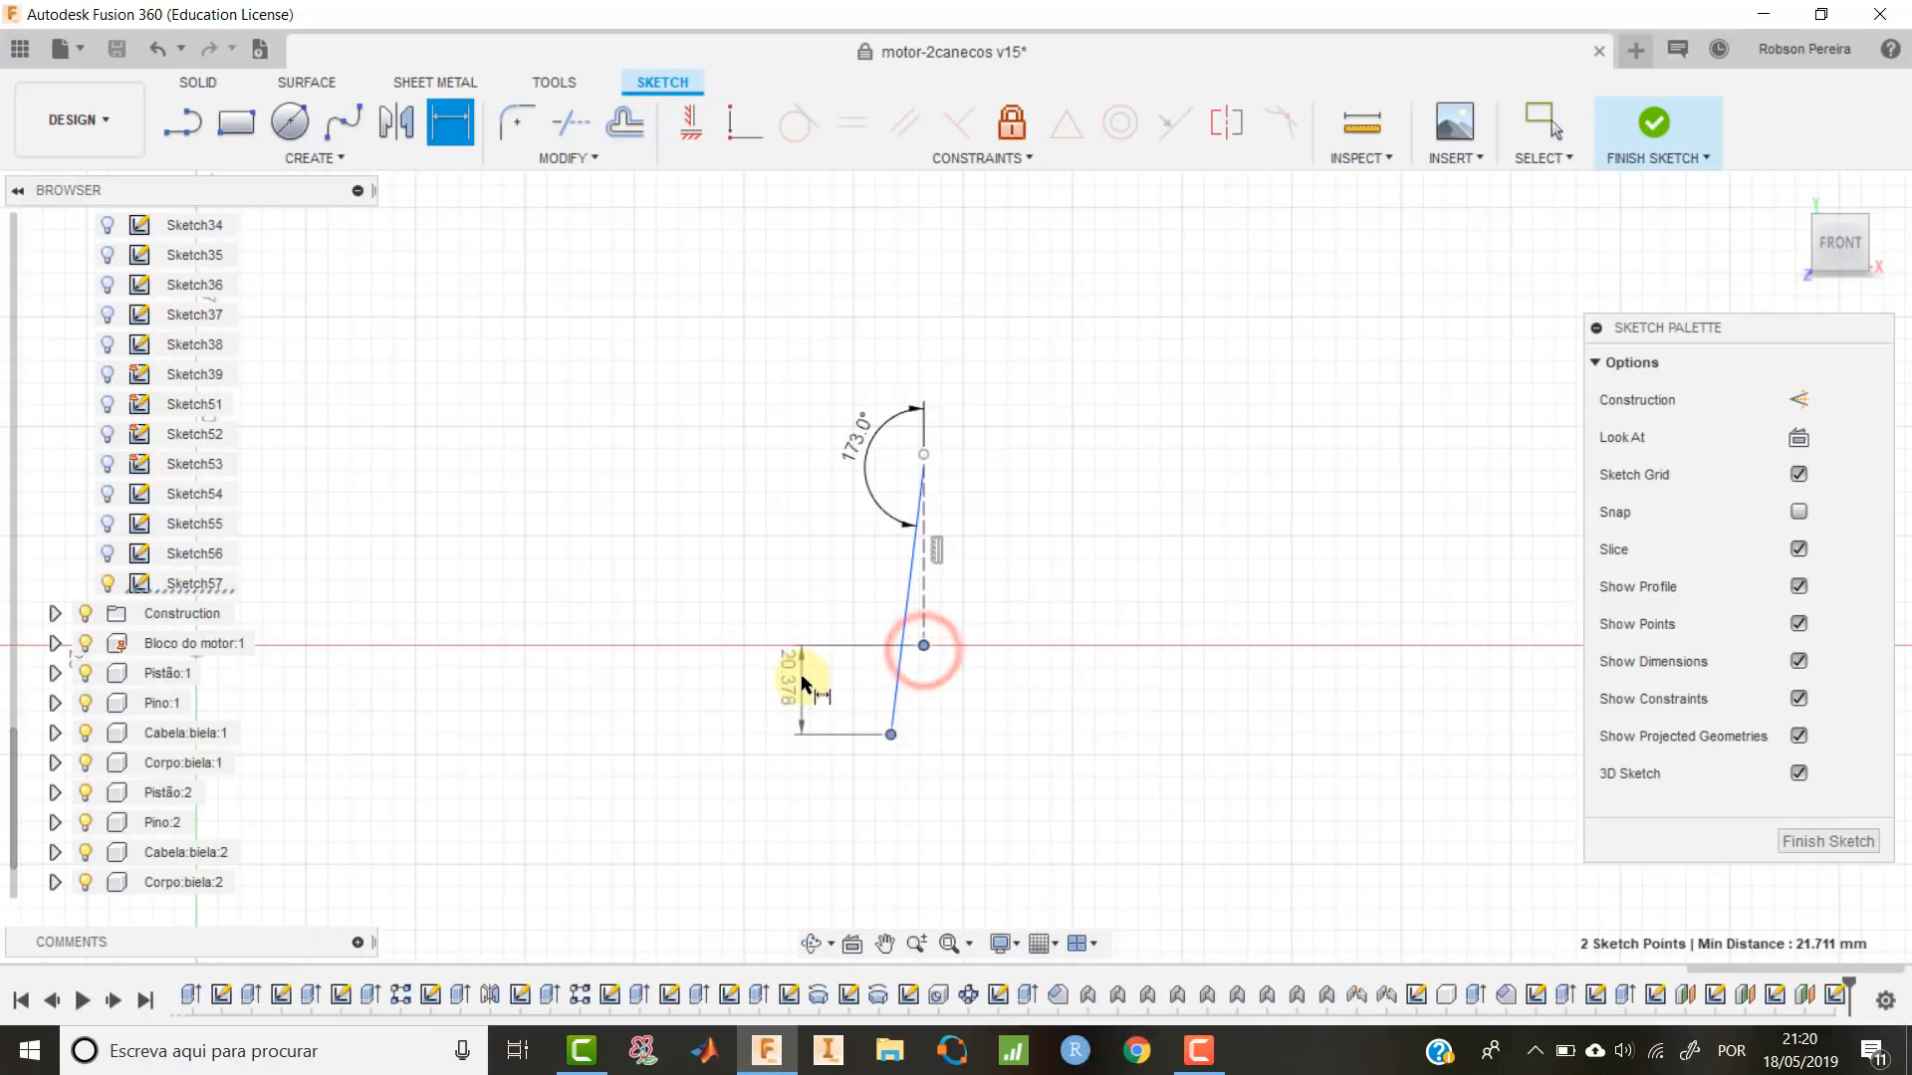
left_click(802, 678)
type("8.")
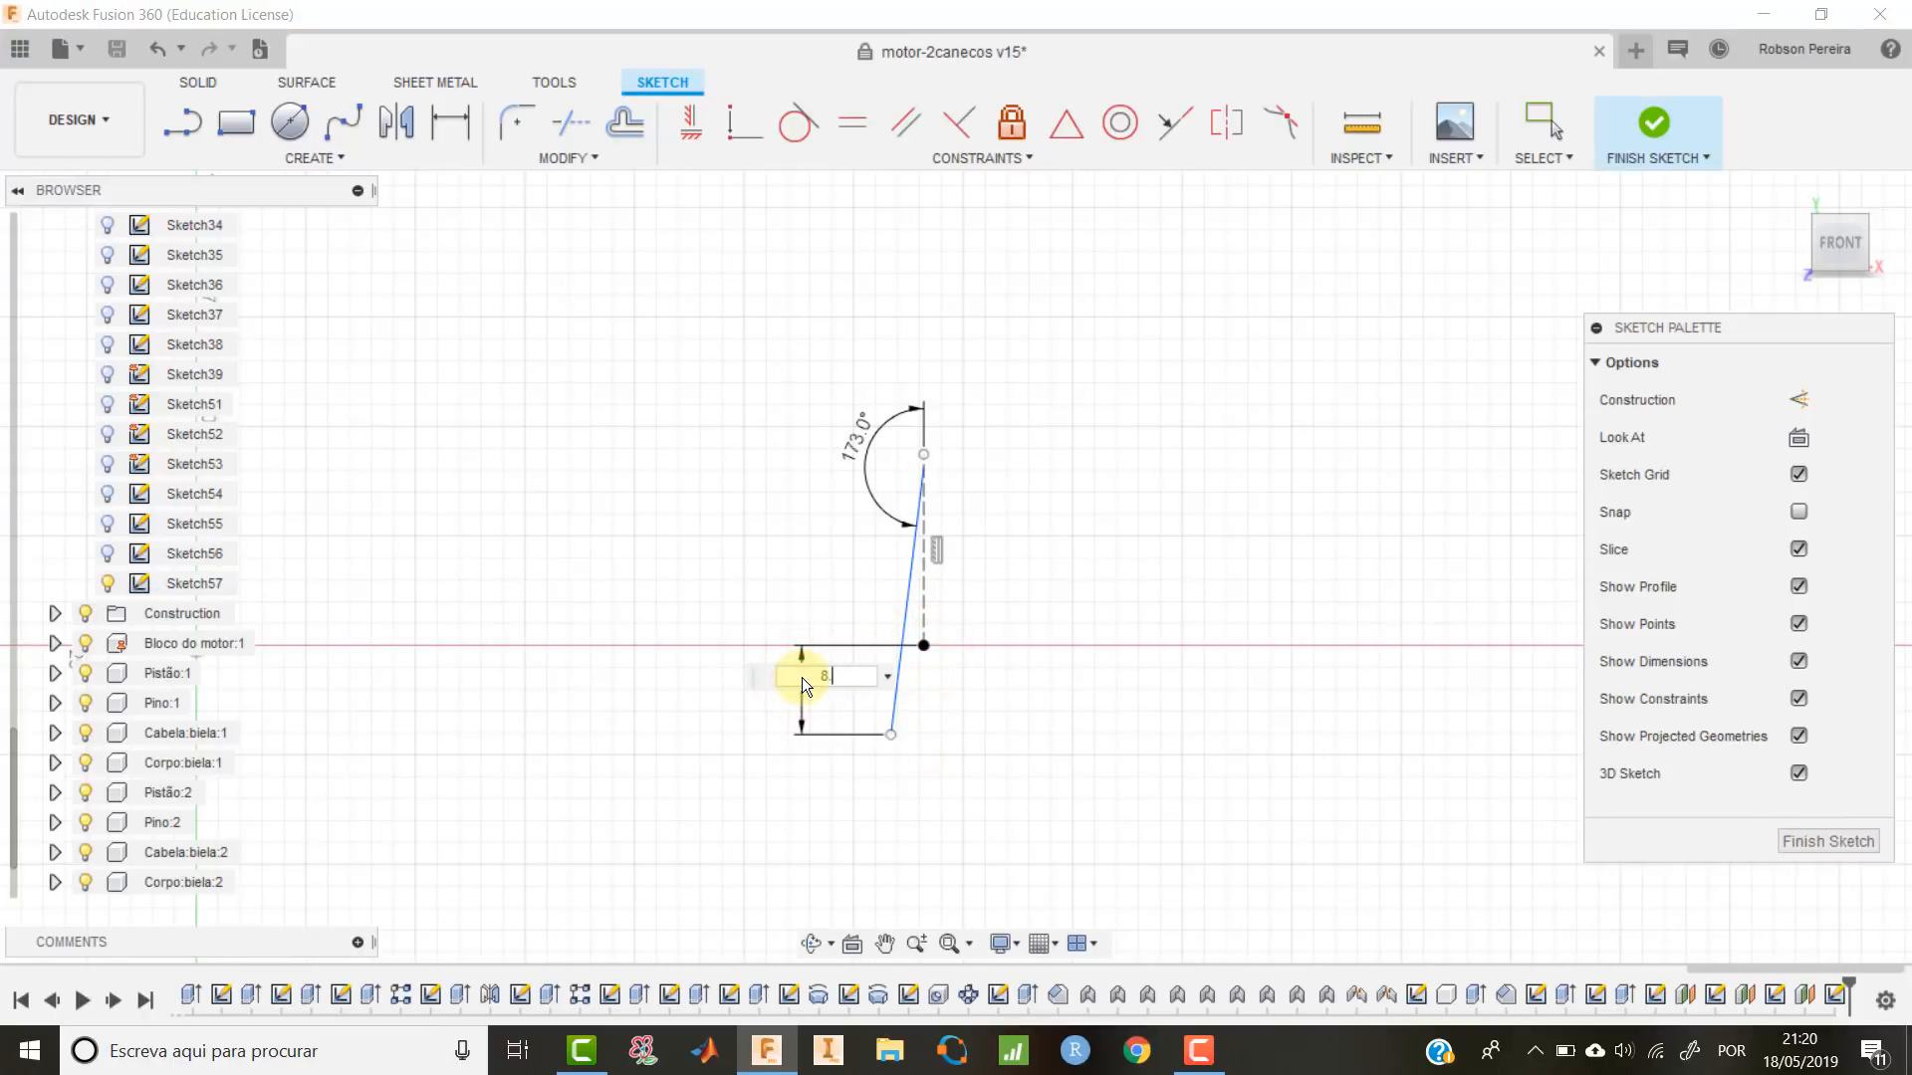
type("4")
key("Return")
scroll(867, 396, "up", 3)
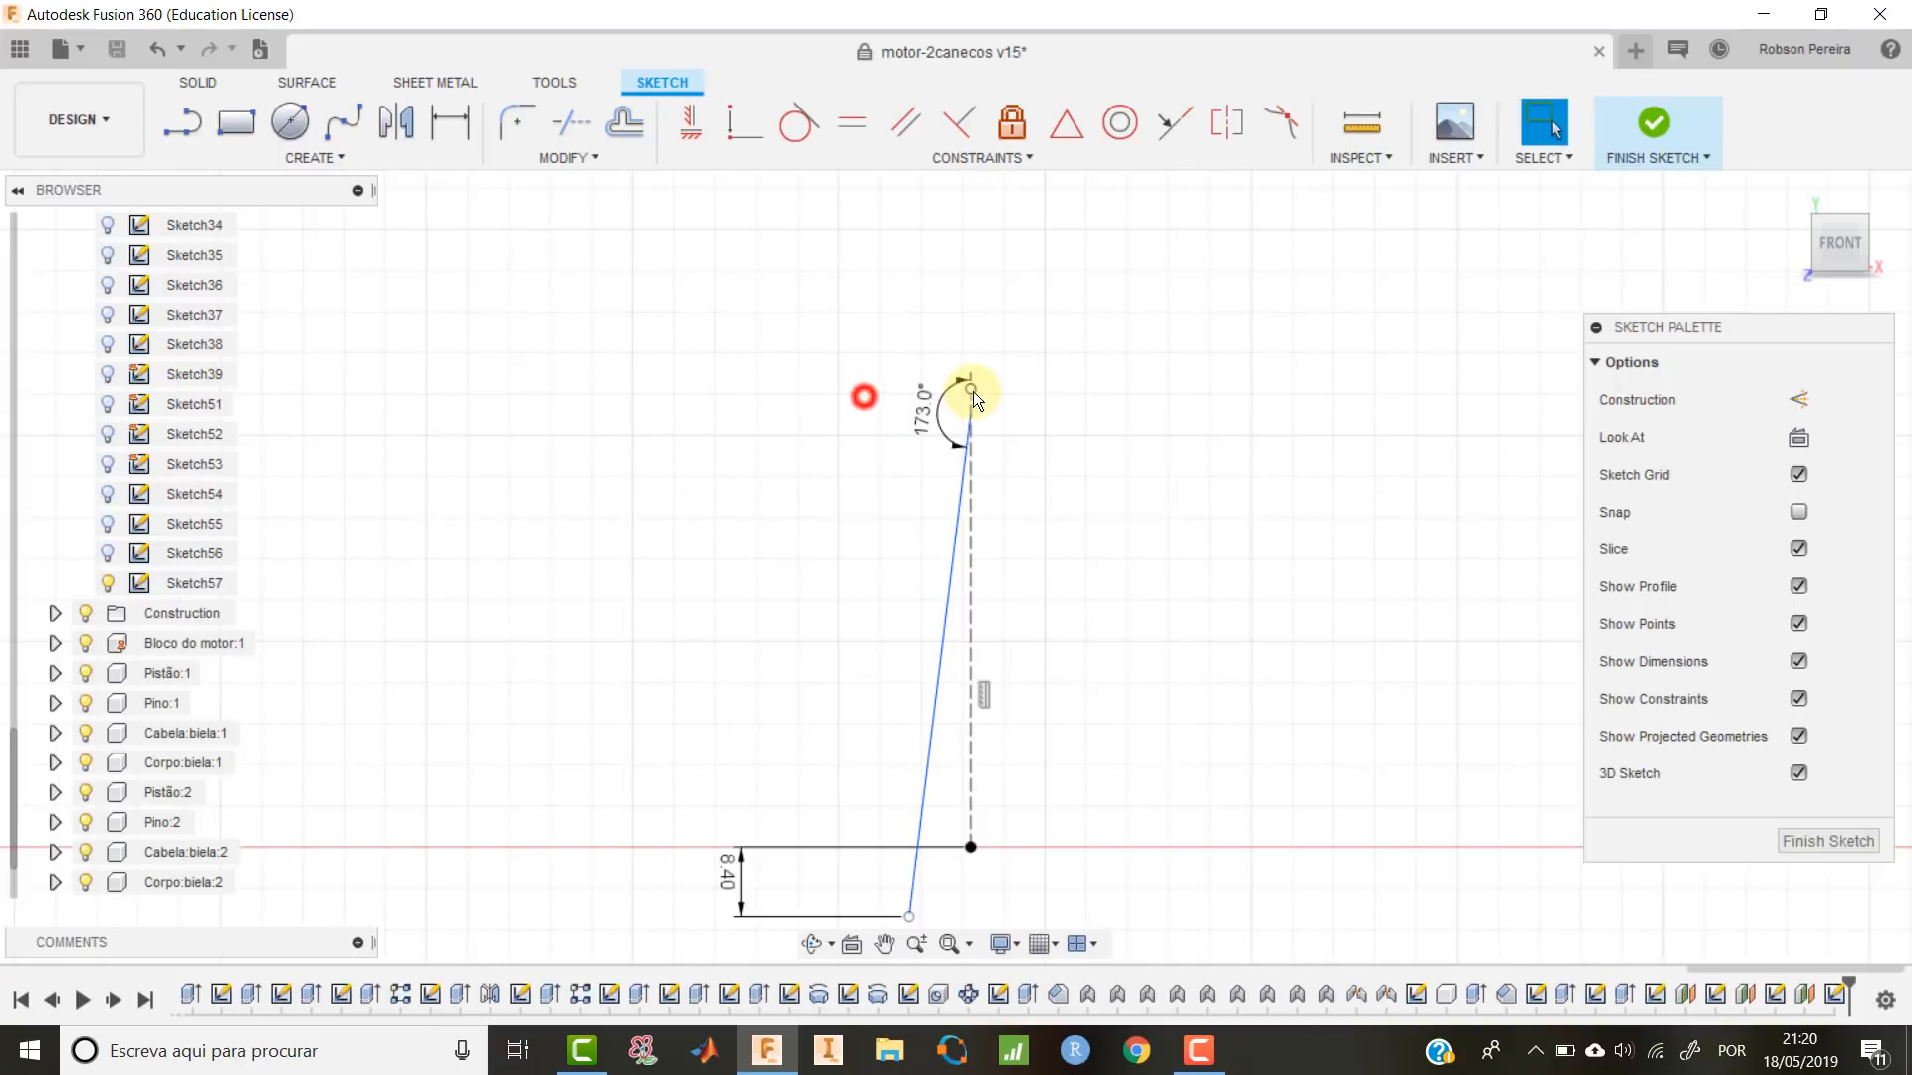
left_click_drag(972, 391, 972, 315)
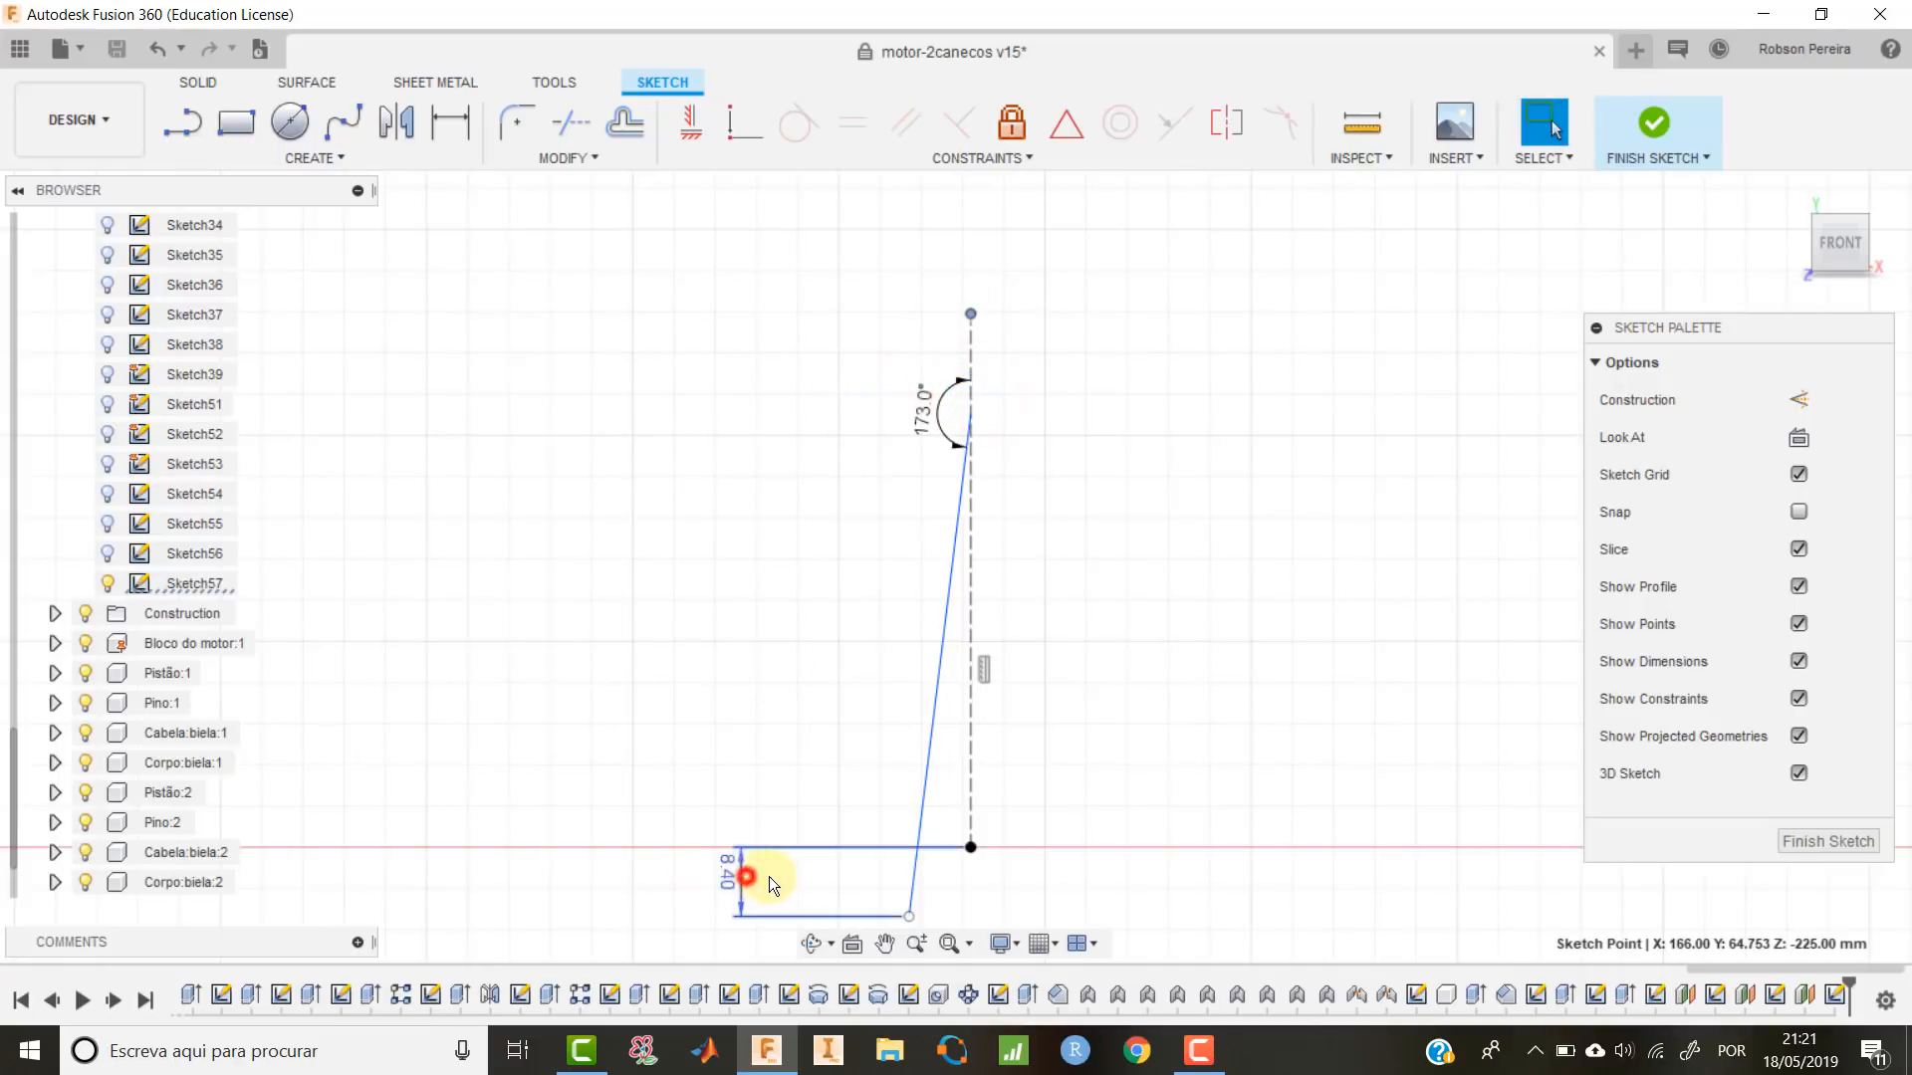
Set the horizontal distance between the slanted line's lower end and the axis point to 1.4 mm, with its value placed outside the dimension.
key("d")
middle_click_drag(836, 879, 761, 771)
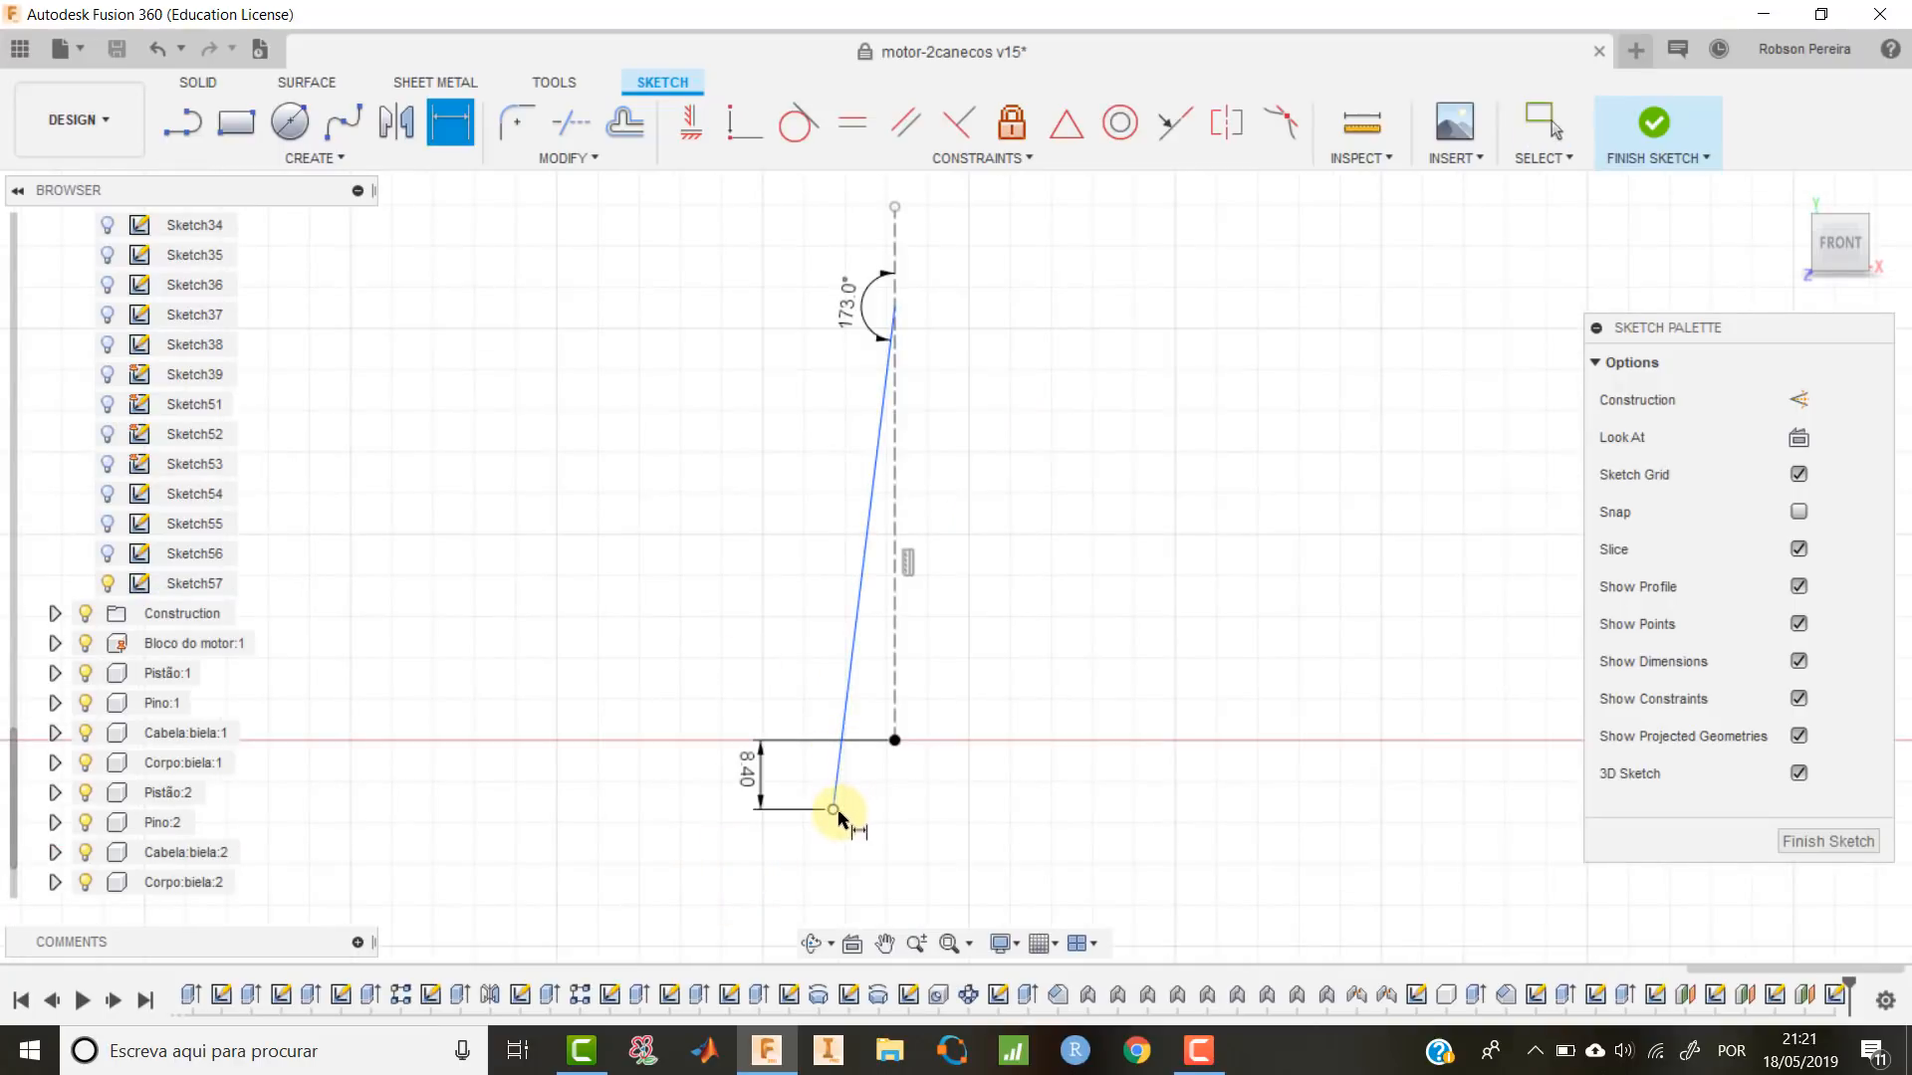
left_click(833, 810)
left_click(894, 740)
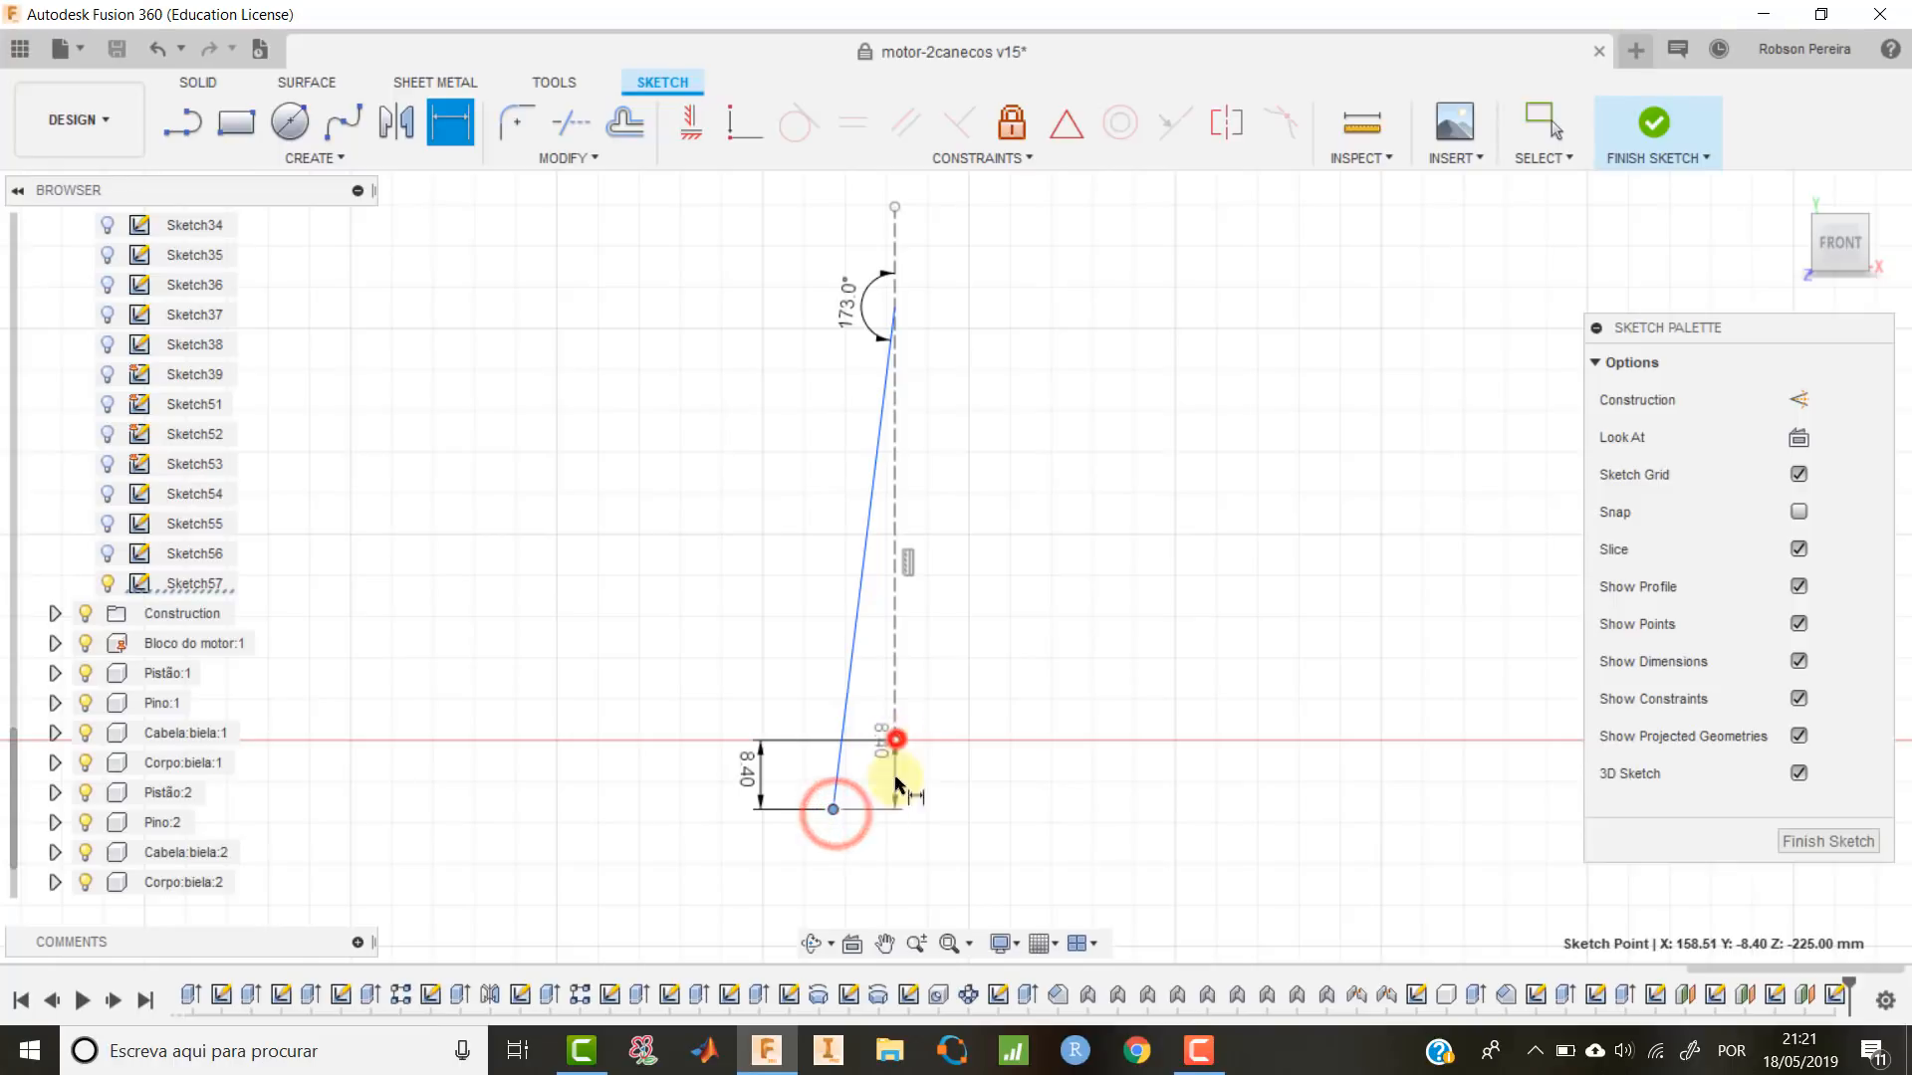
left_click(878, 888)
type("1")
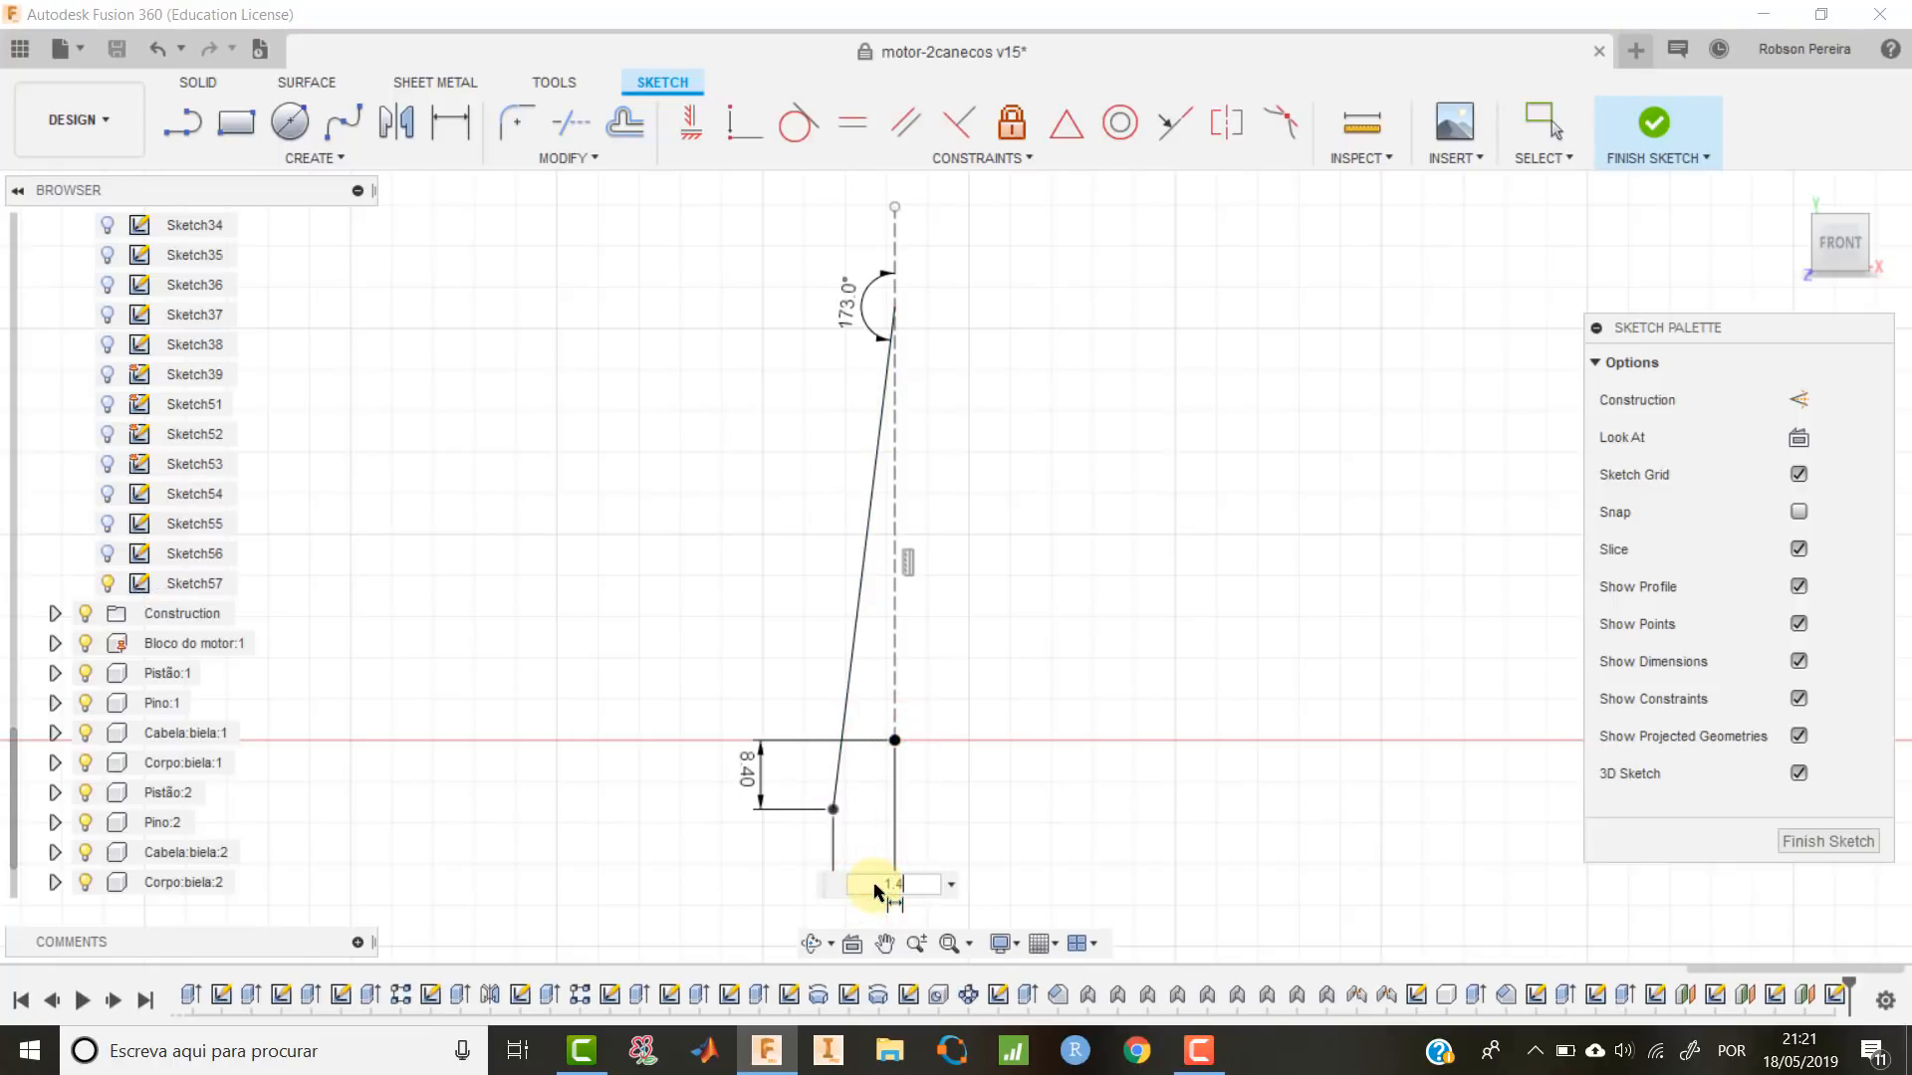
type(".4")
key("Return")
left_click(908, 900)
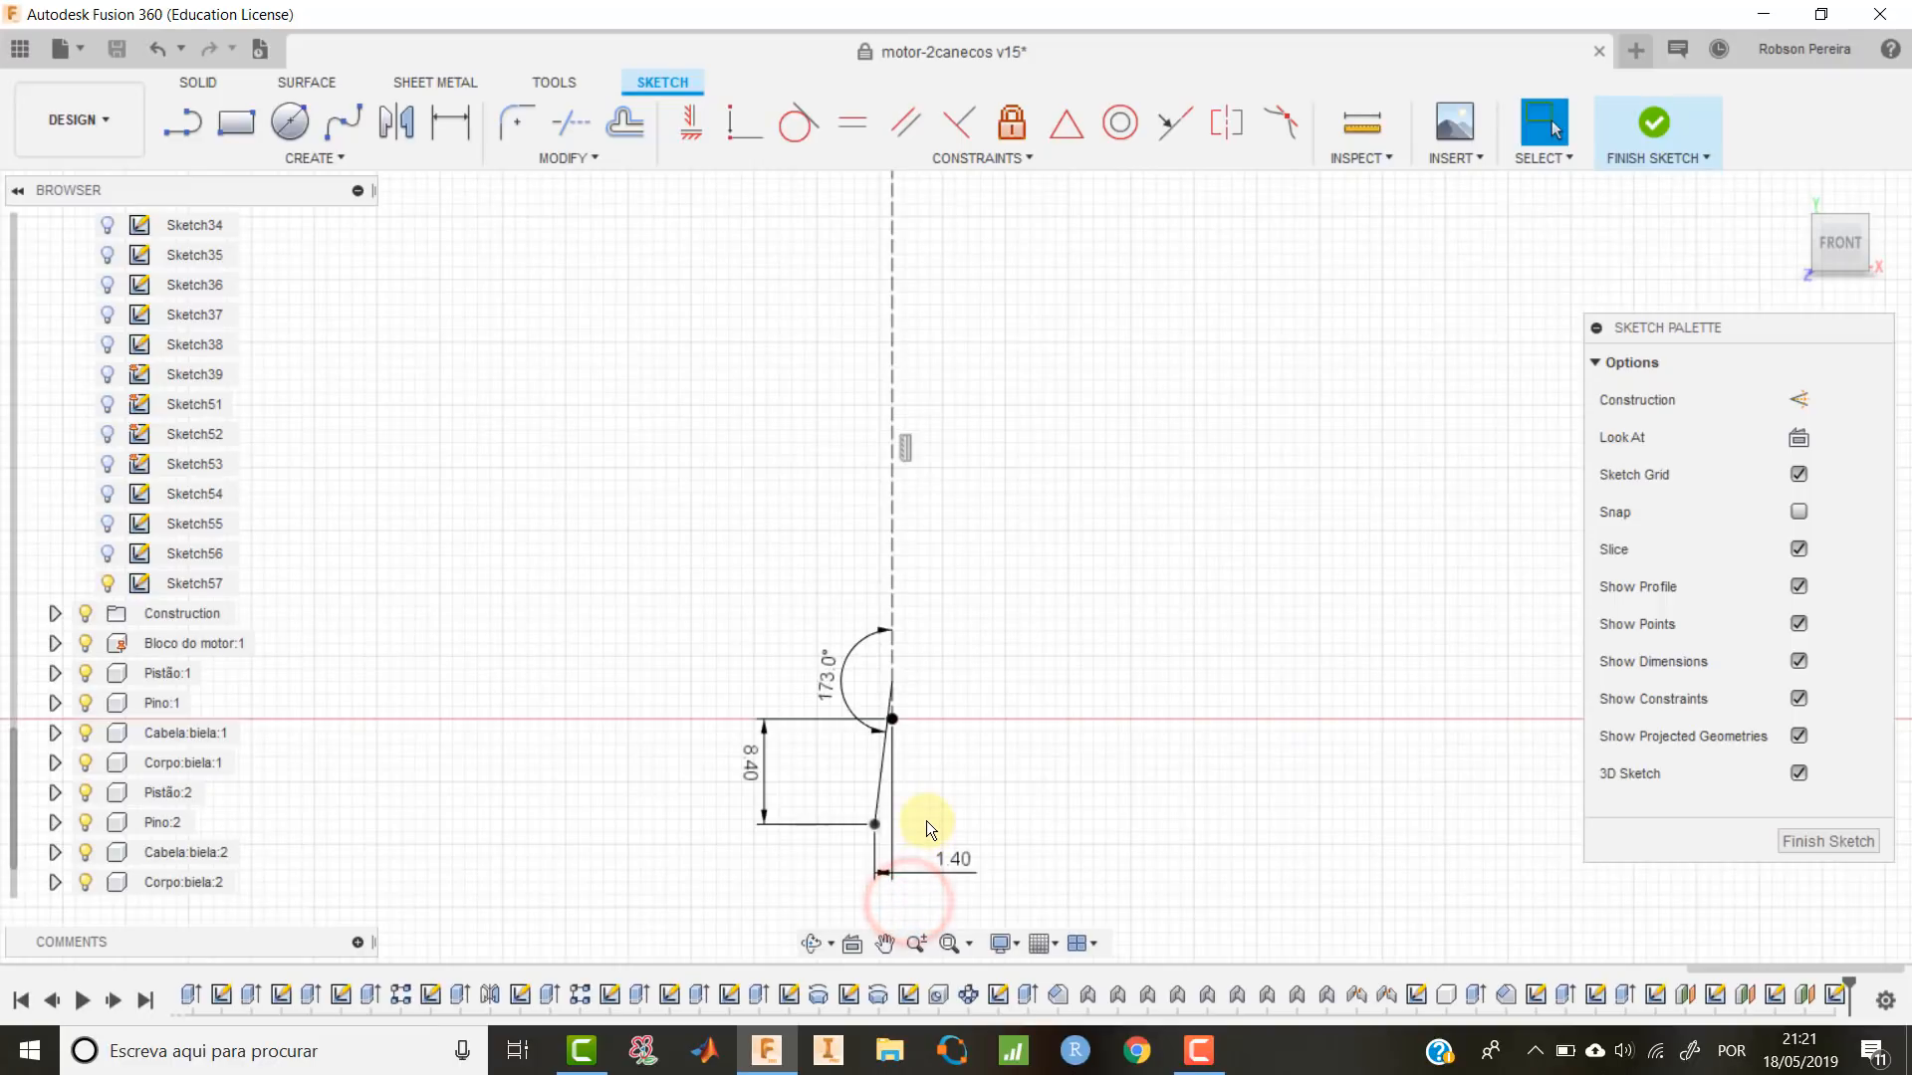
Draw a small tangent arc from the slanted line's lower end, curving toward the vertical axis.
key("l")
scroll(894, 880, "up", 2)
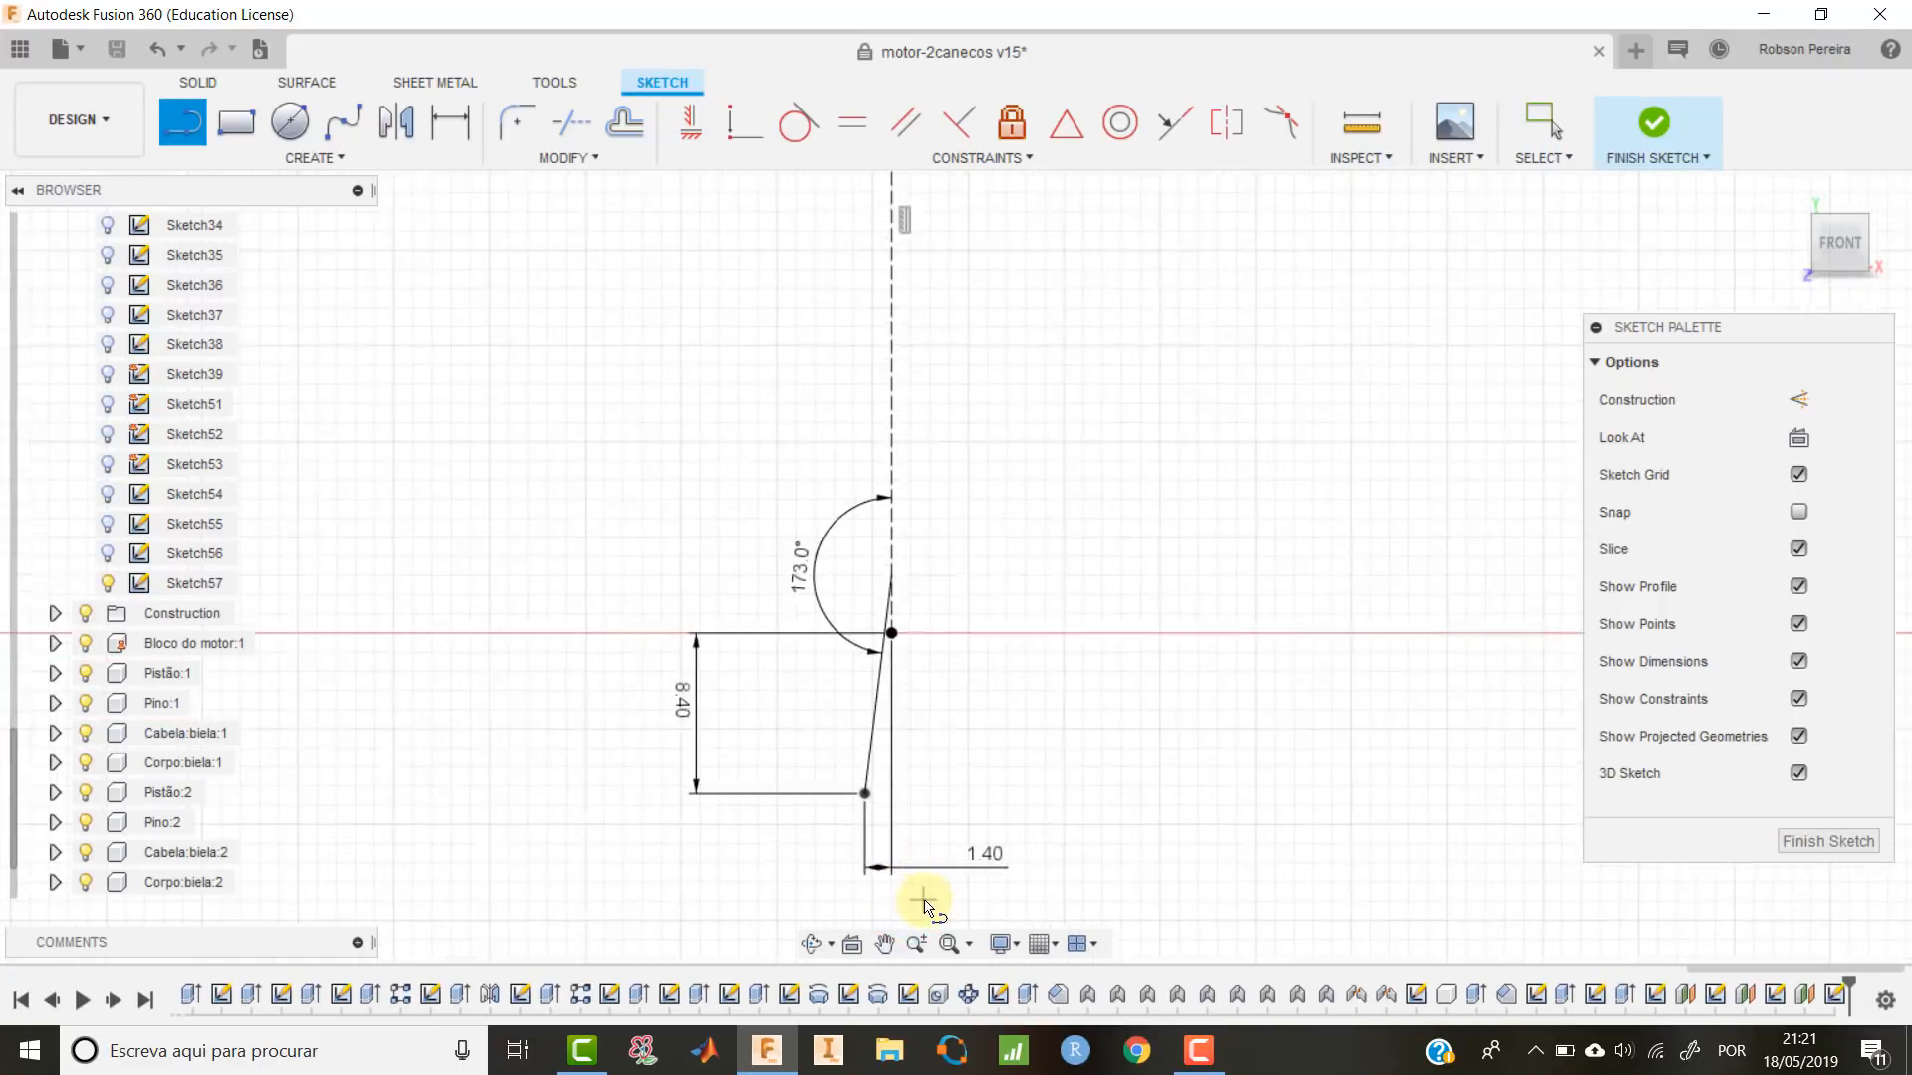
scroll(924, 906, "up", 1)
left_click(862, 784)
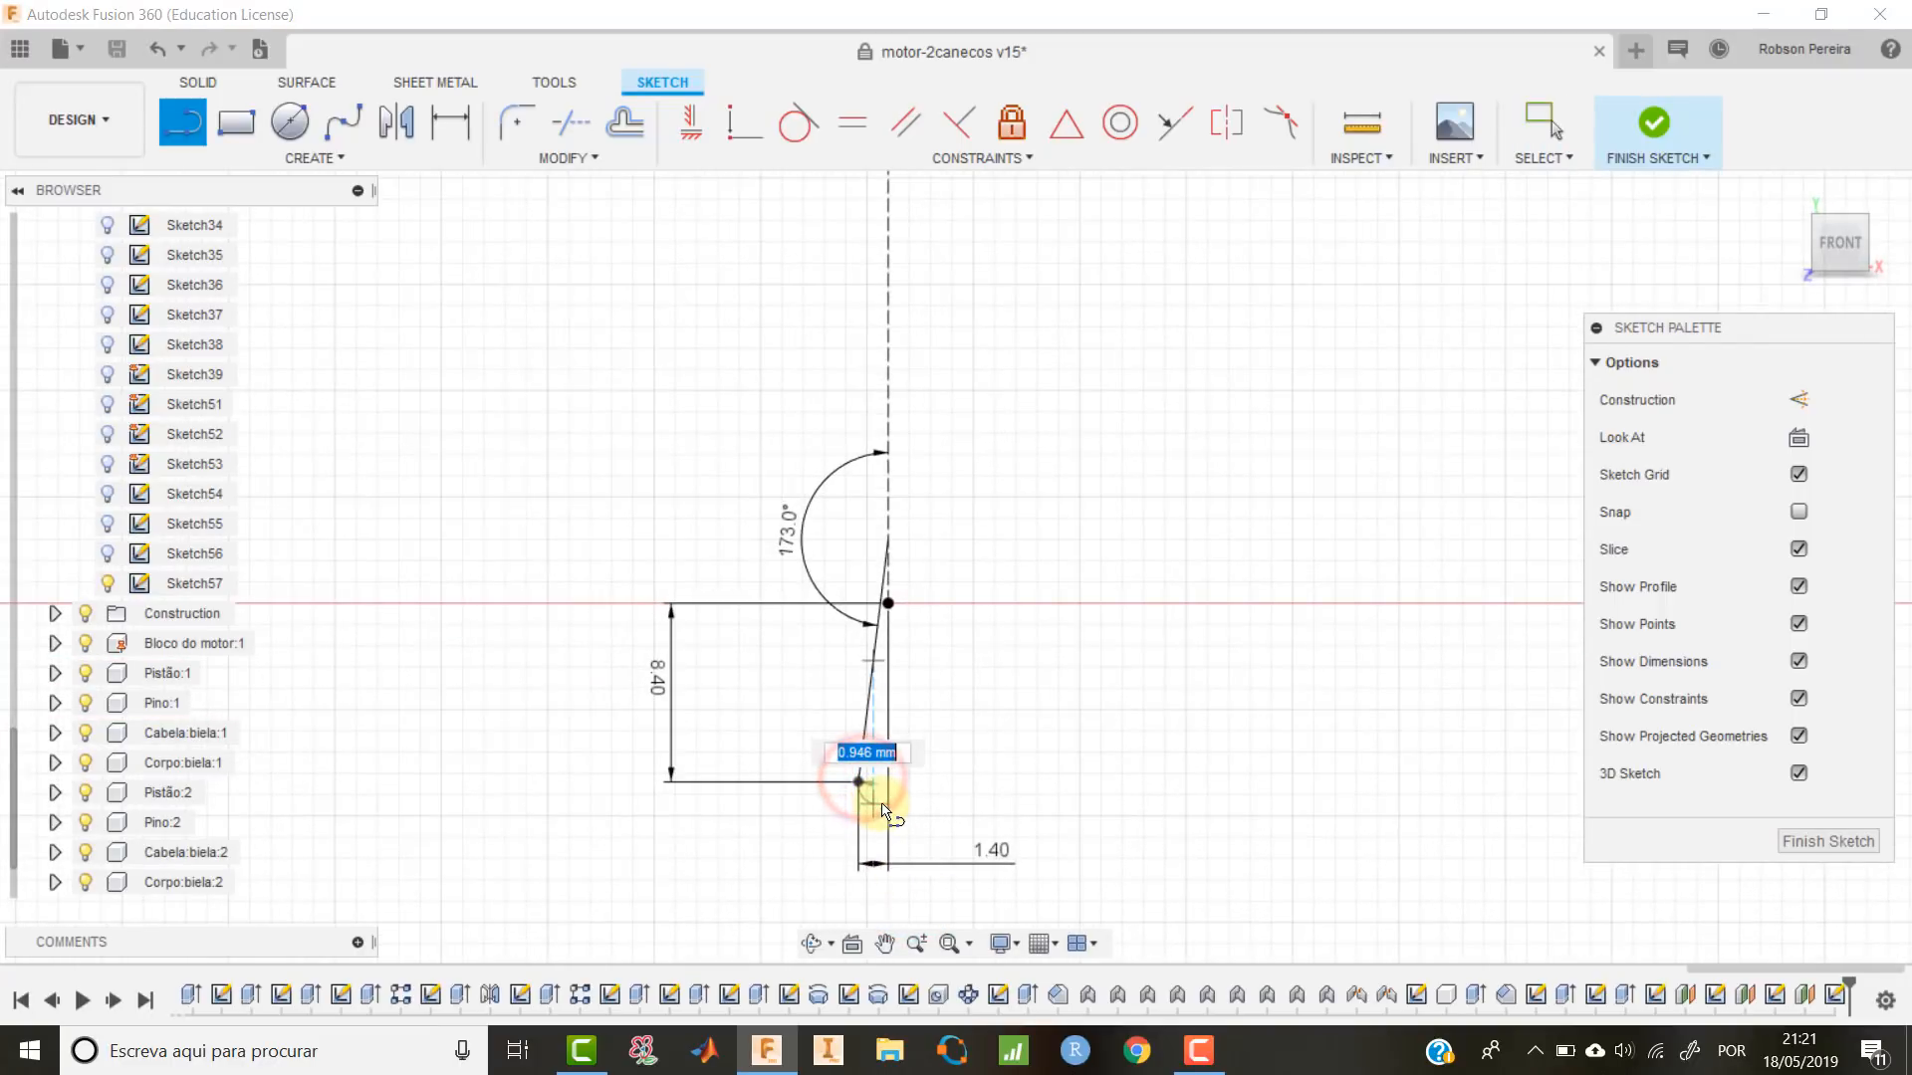
left_click_drag(882, 804, 893, 802)
key("Escape")
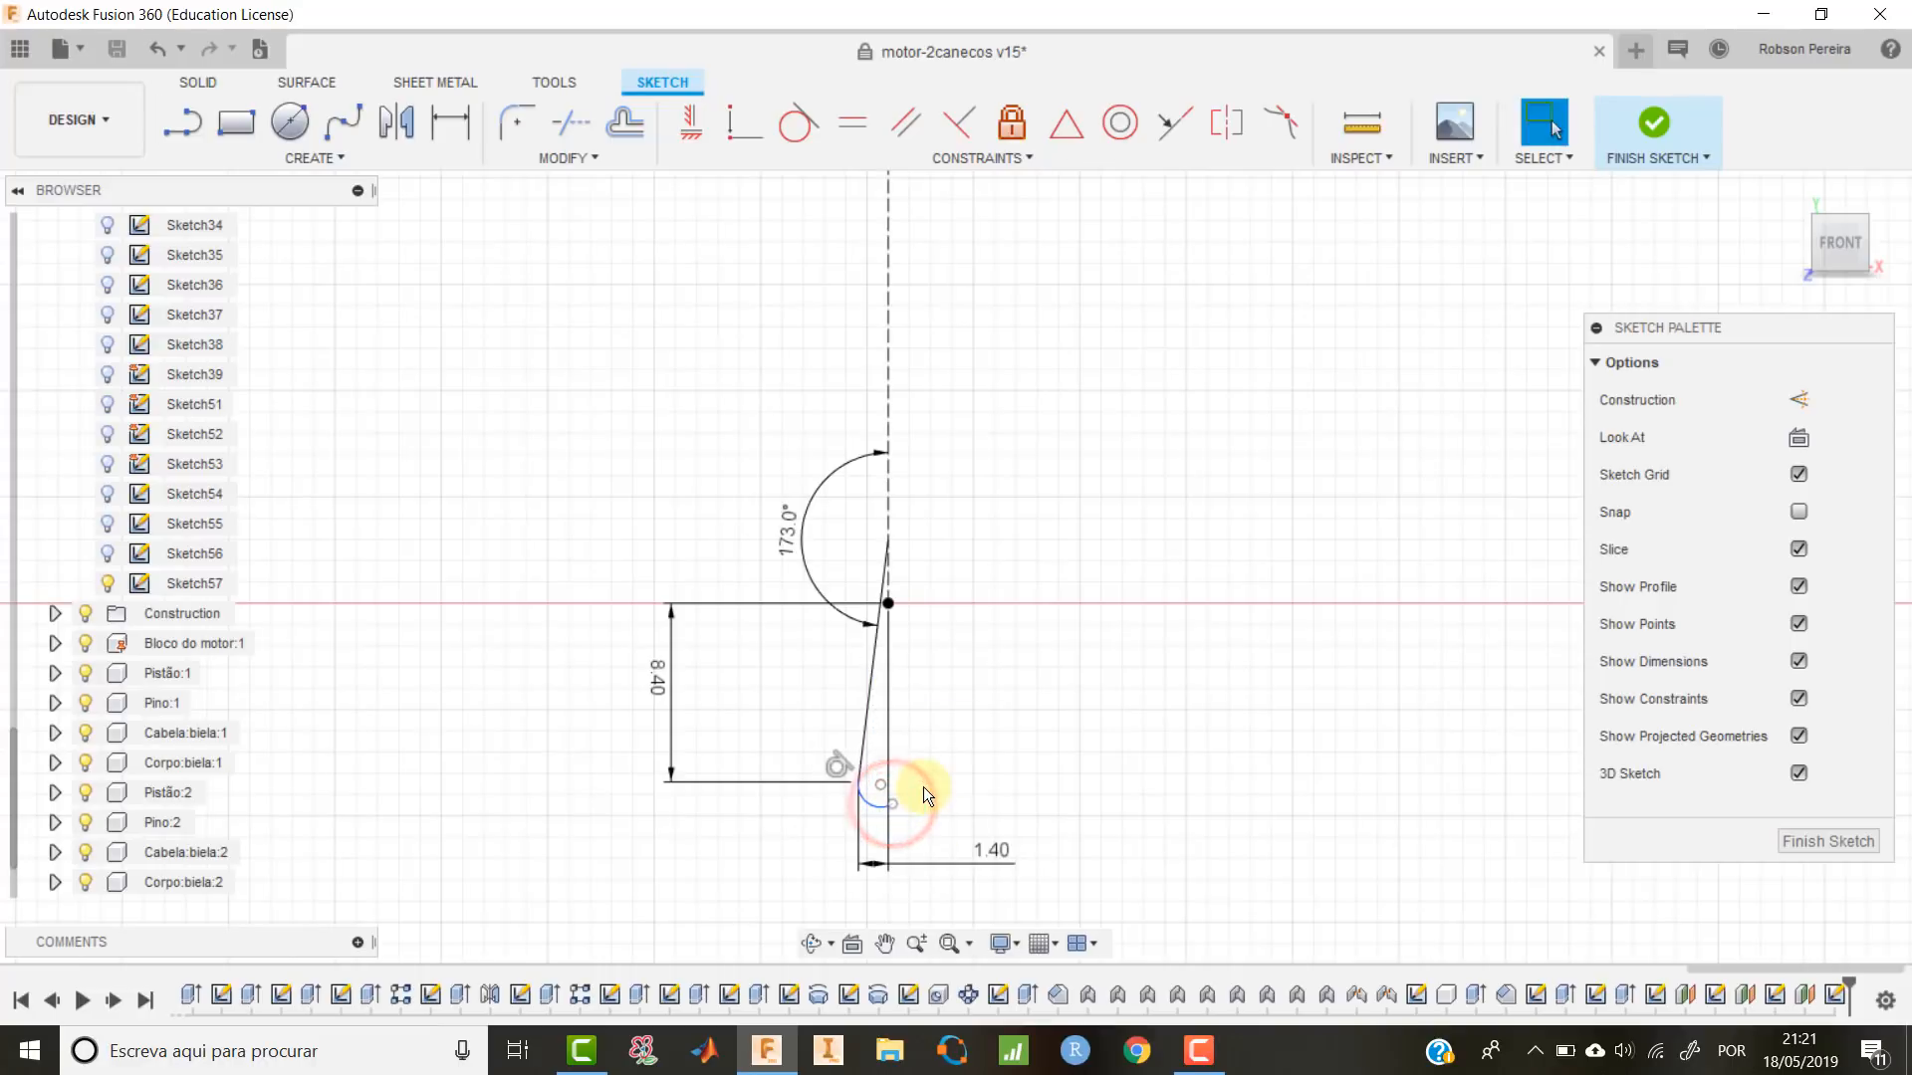
Draw a tangent arc from the slanted line's upper end, curving over to the far side of the construction line.
key("l")
left_click(889, 564)
left_click_drag(890, 546, 944, 525)
key("Escape")
Reshape both arcs by moving the lower free end to about X 165.5, Y -9.3 and the upper one to about X 168.5, Y 2.6.
scroll(927, 764, "up", 3)
left_click_drag(881, 827, 854, 827)
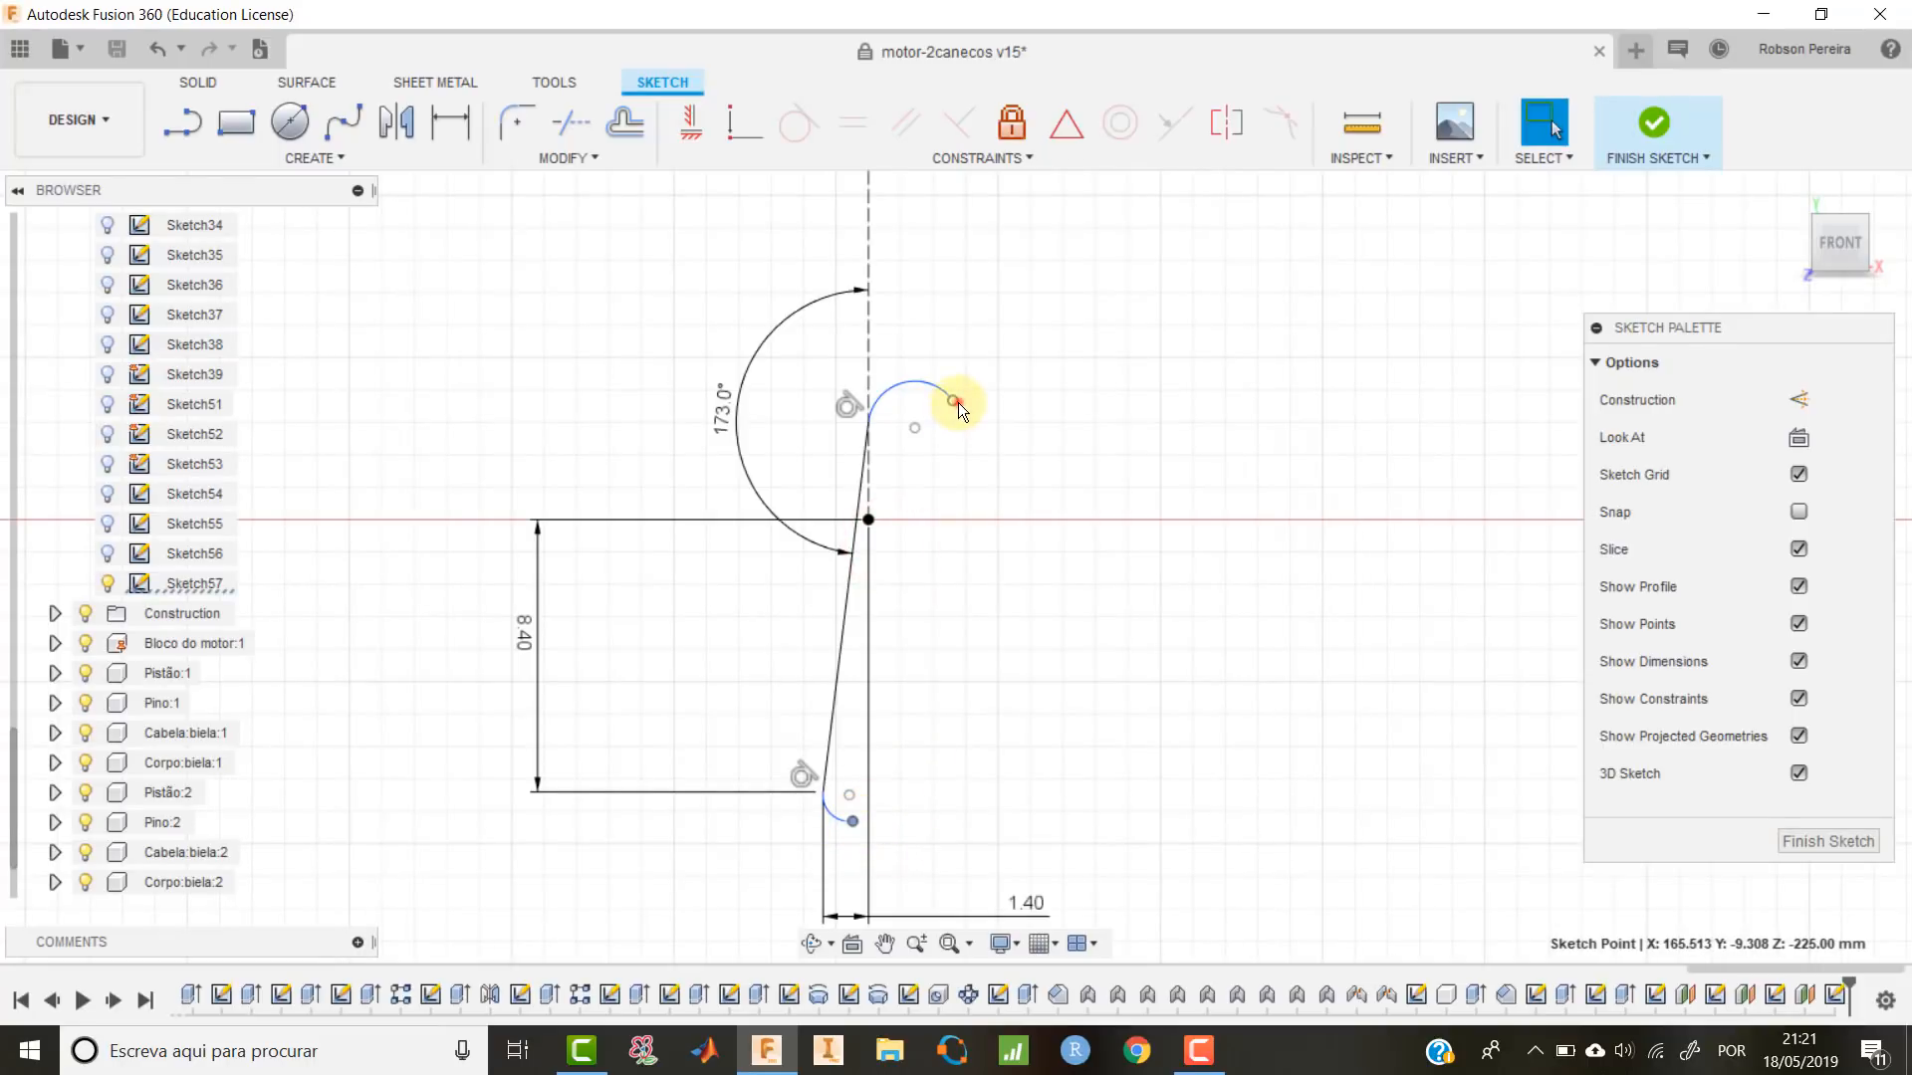
left_click_drag(956, 402, 950, 436)
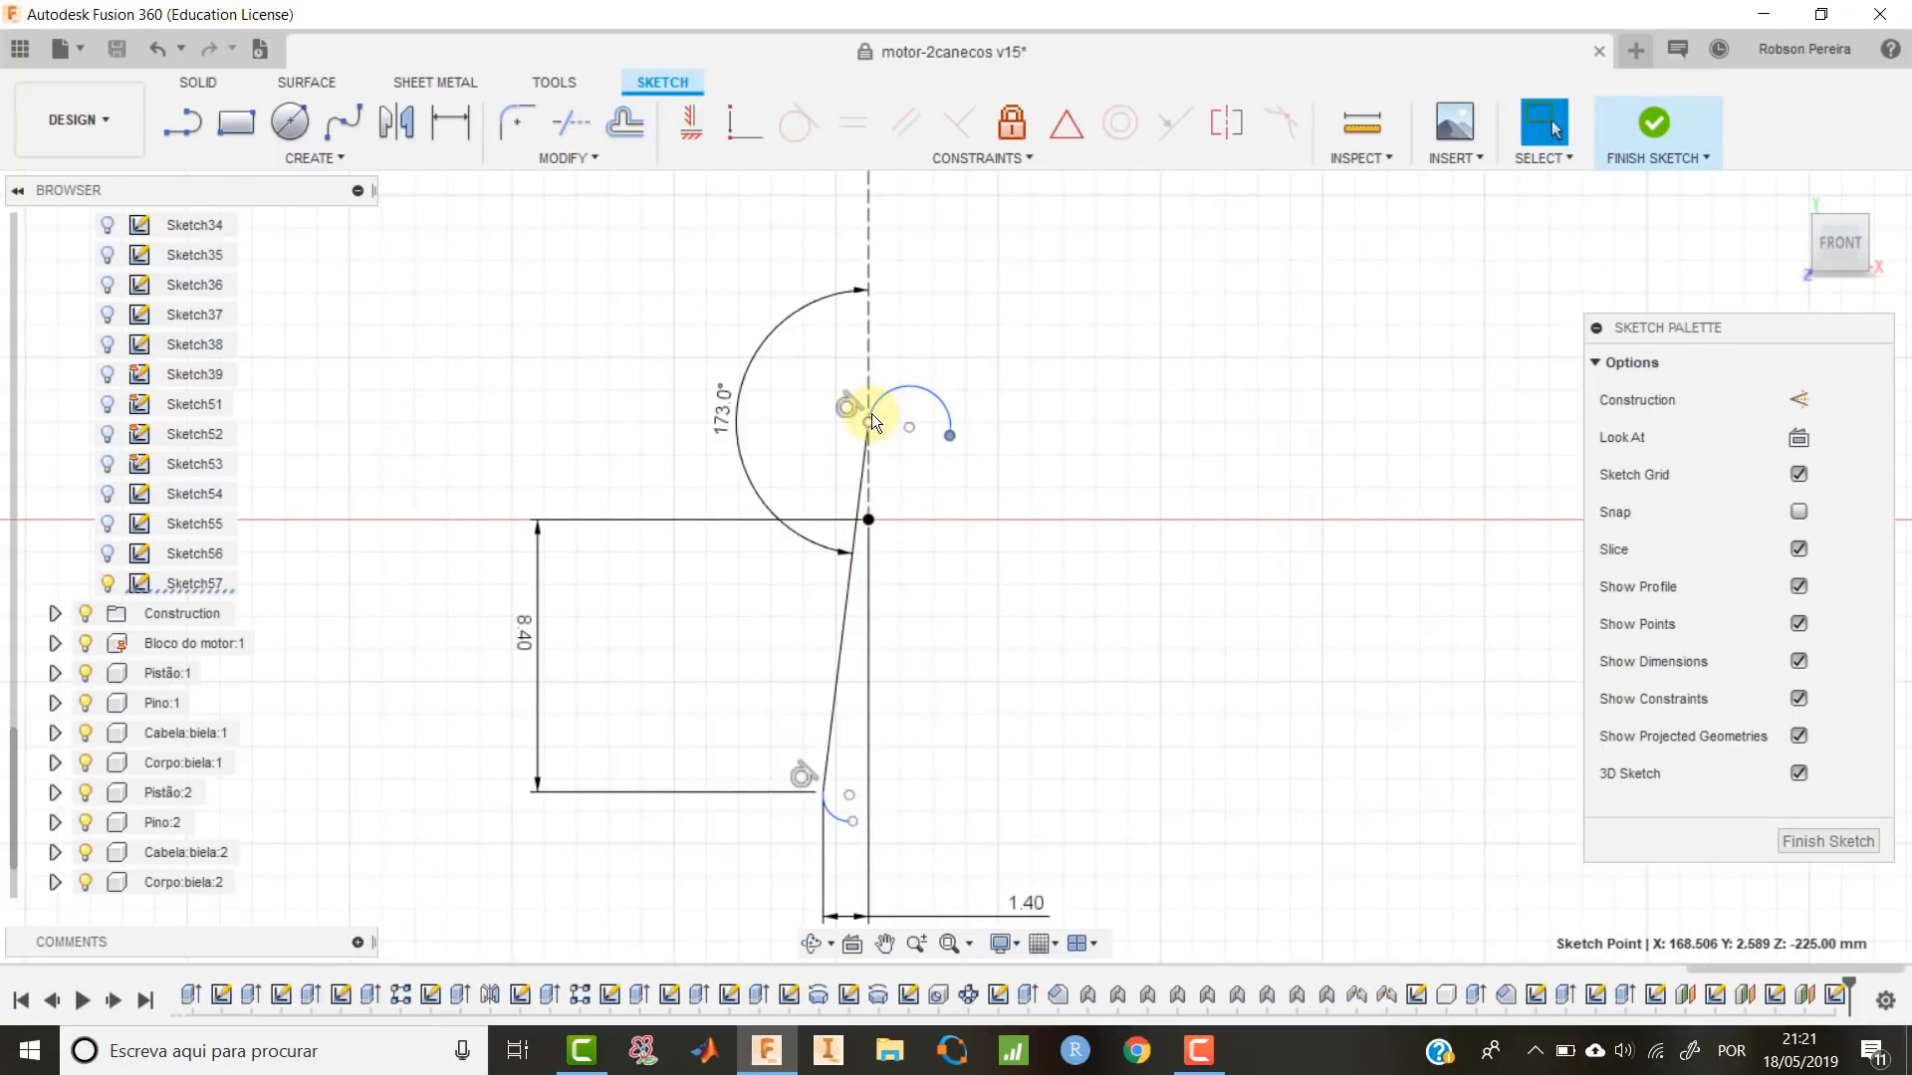
Set the horizontal distance from the construction line to the upper arc's free end to 0.86 mm.
left_click(950, 436)
key("d")
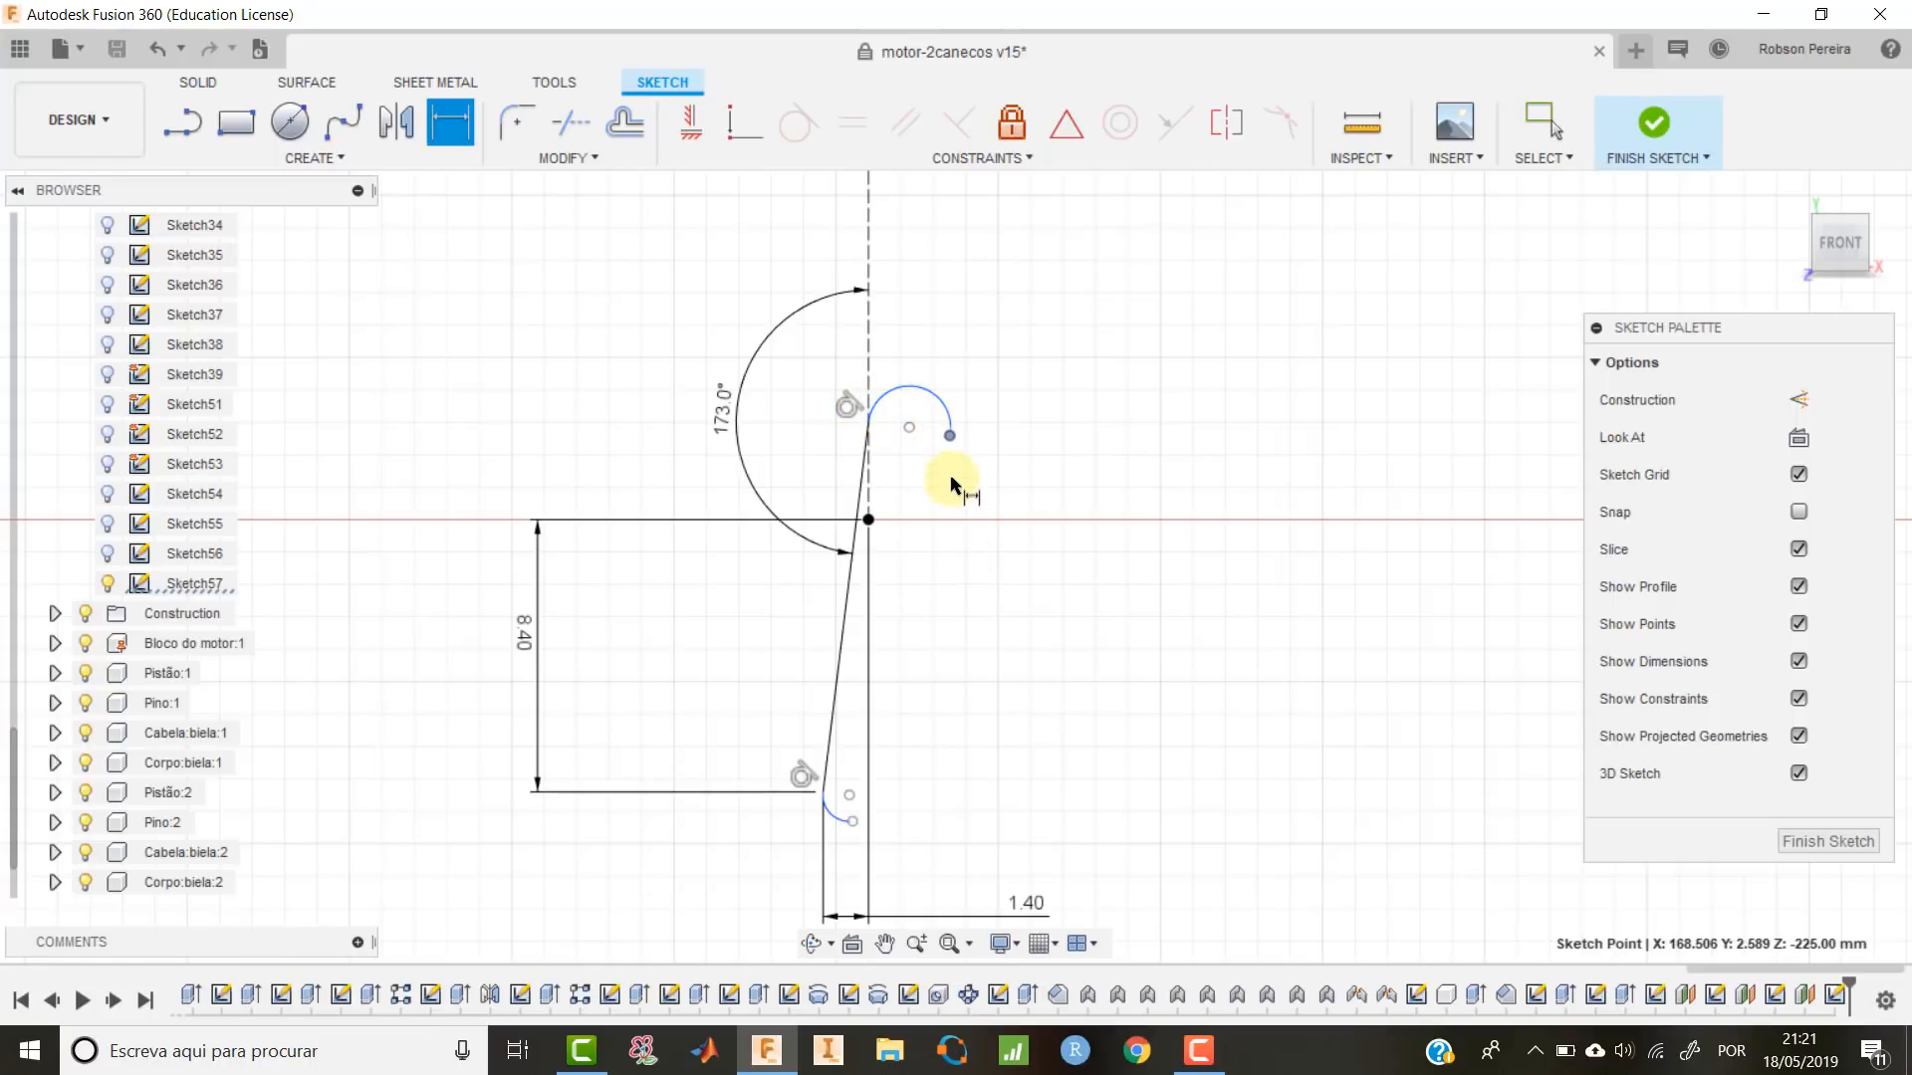
left_click(949, 436)
left_click(872, 267)
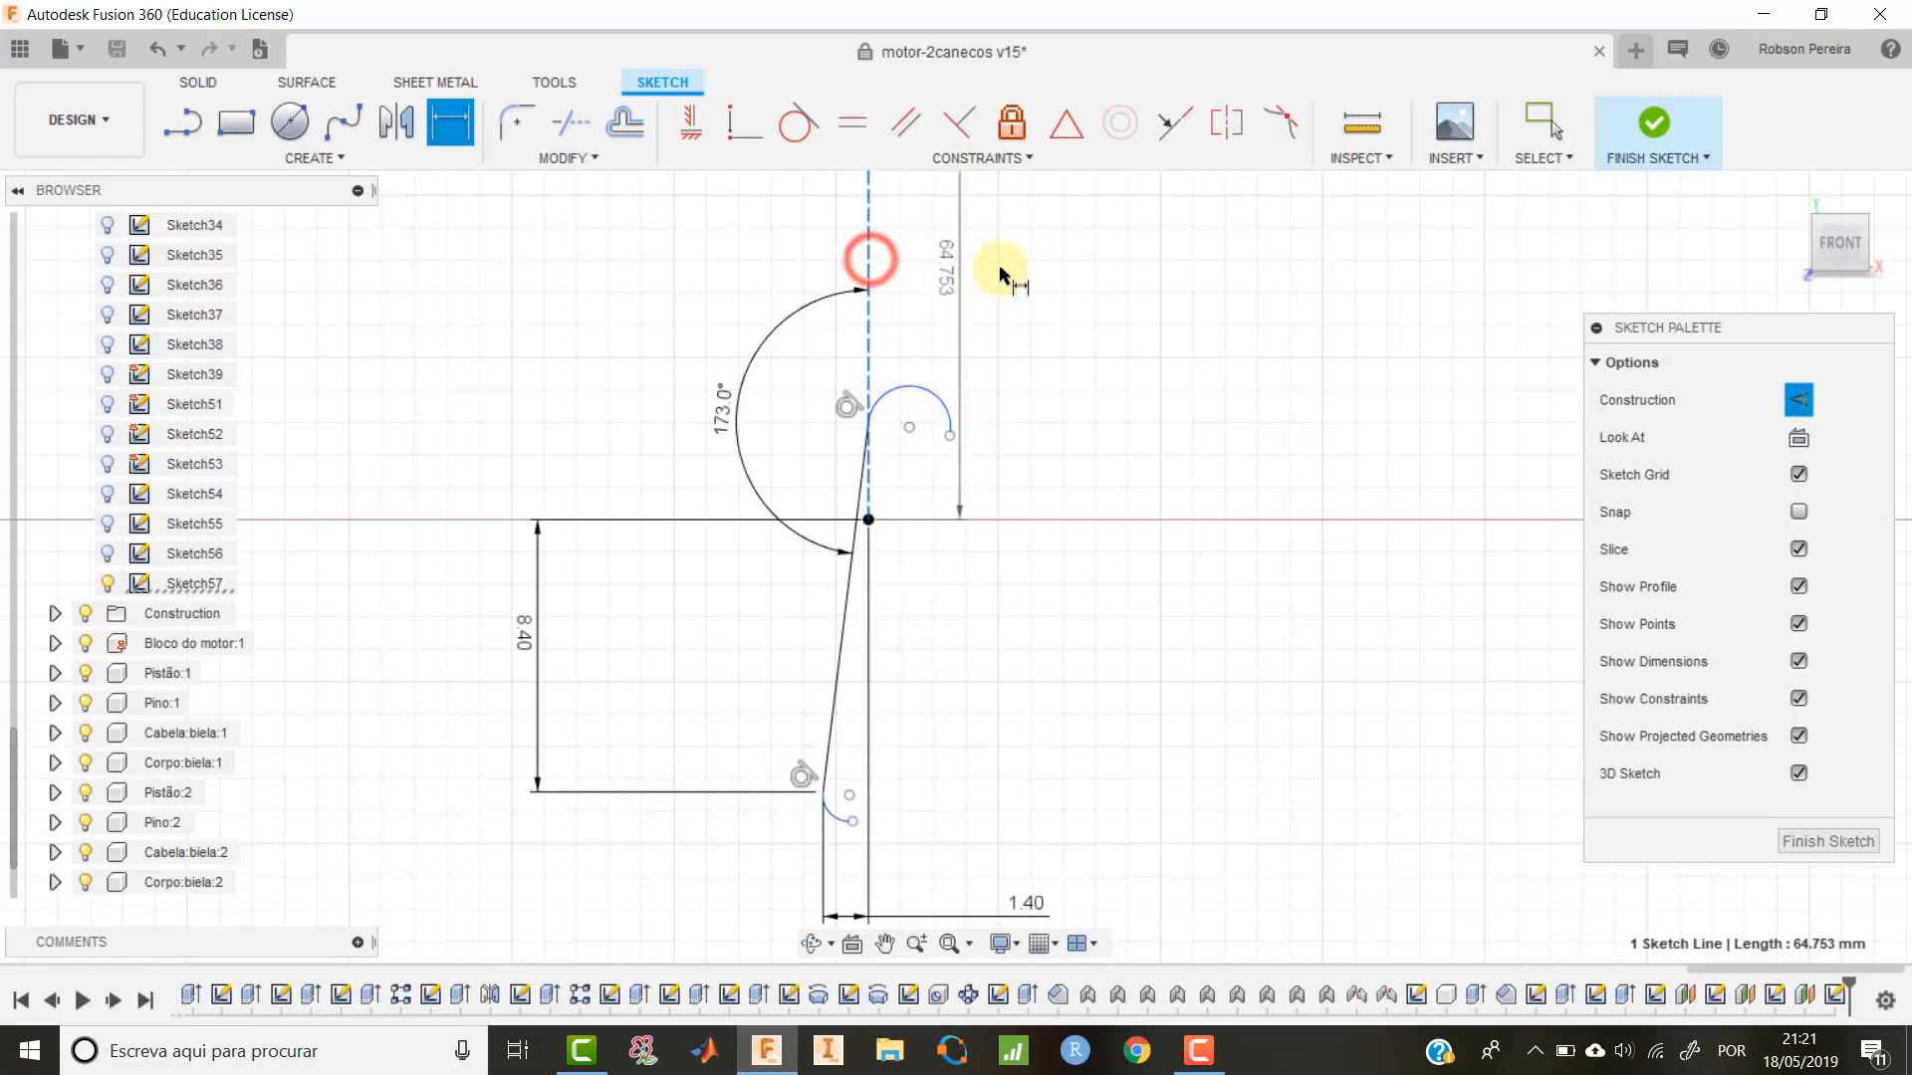
left_click(950, 436)
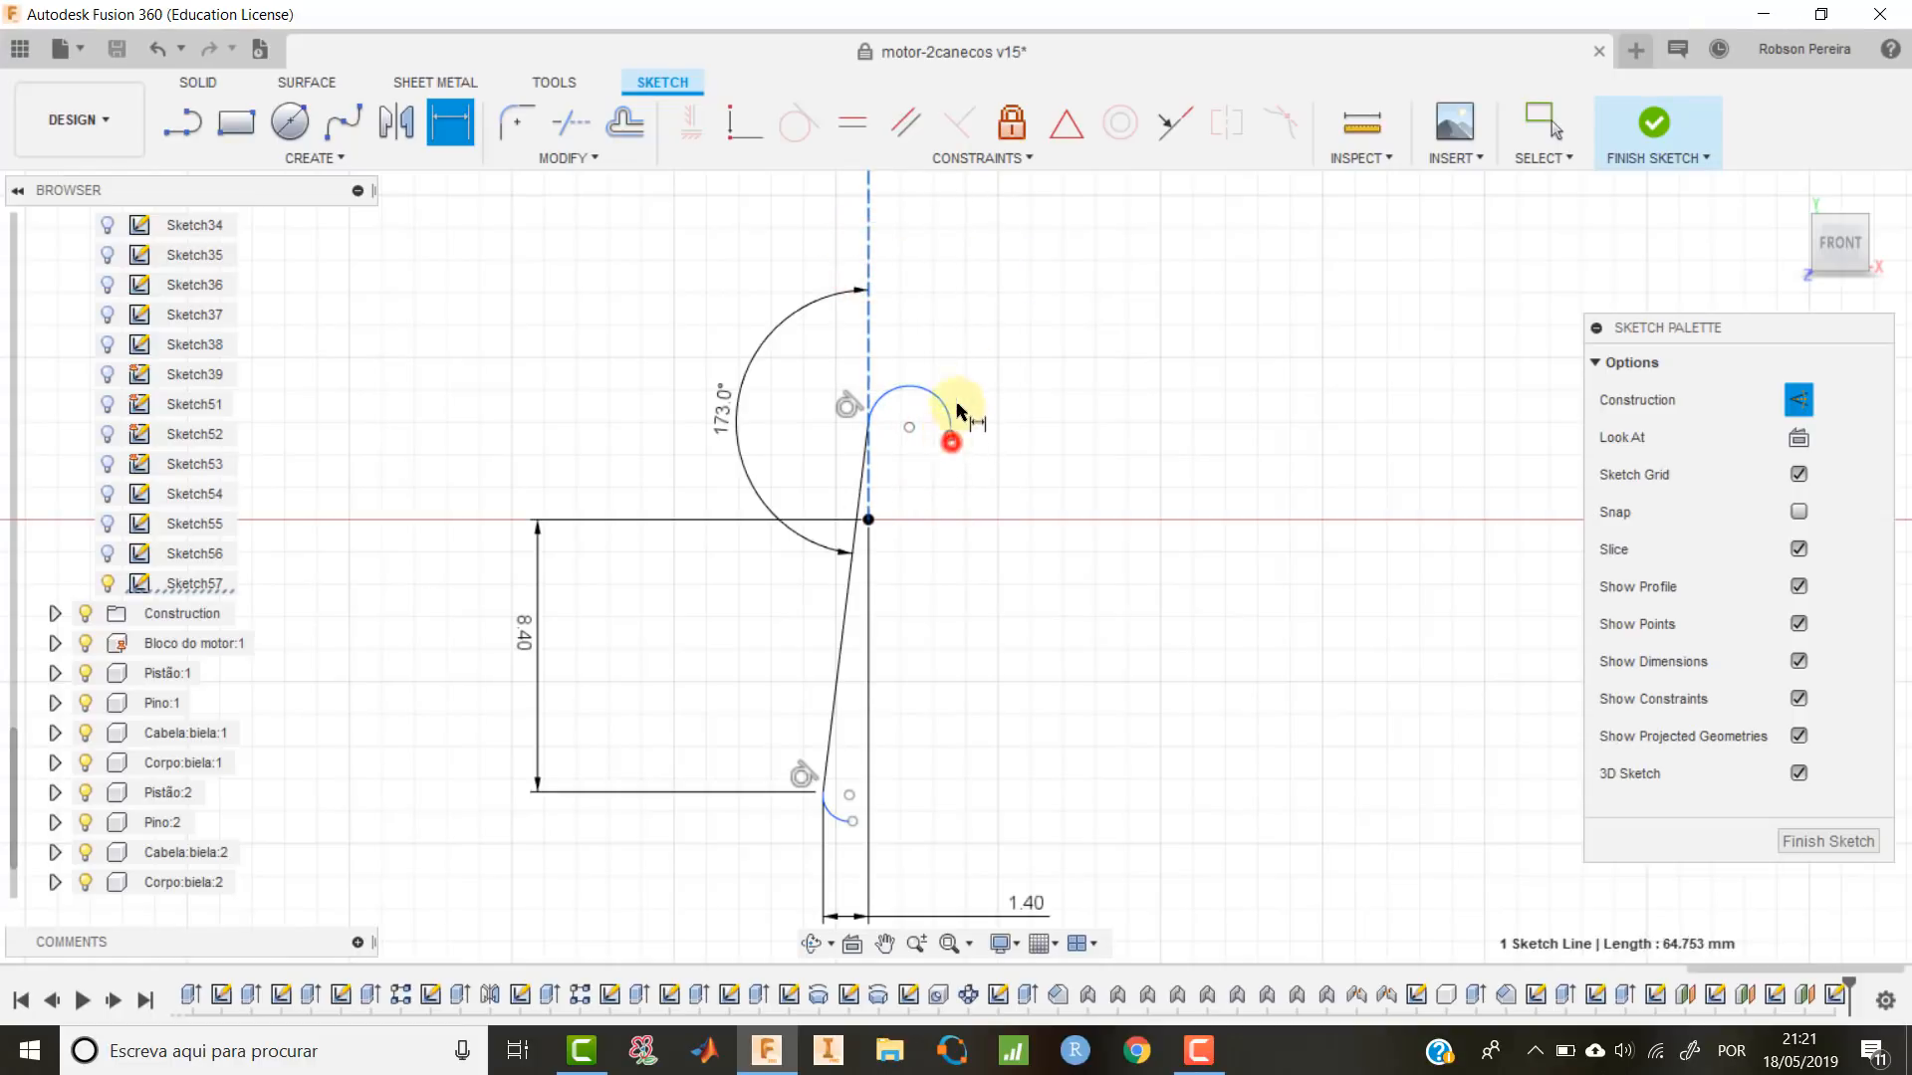
left_click(1004, 280)
type("0.86")
key("Return")
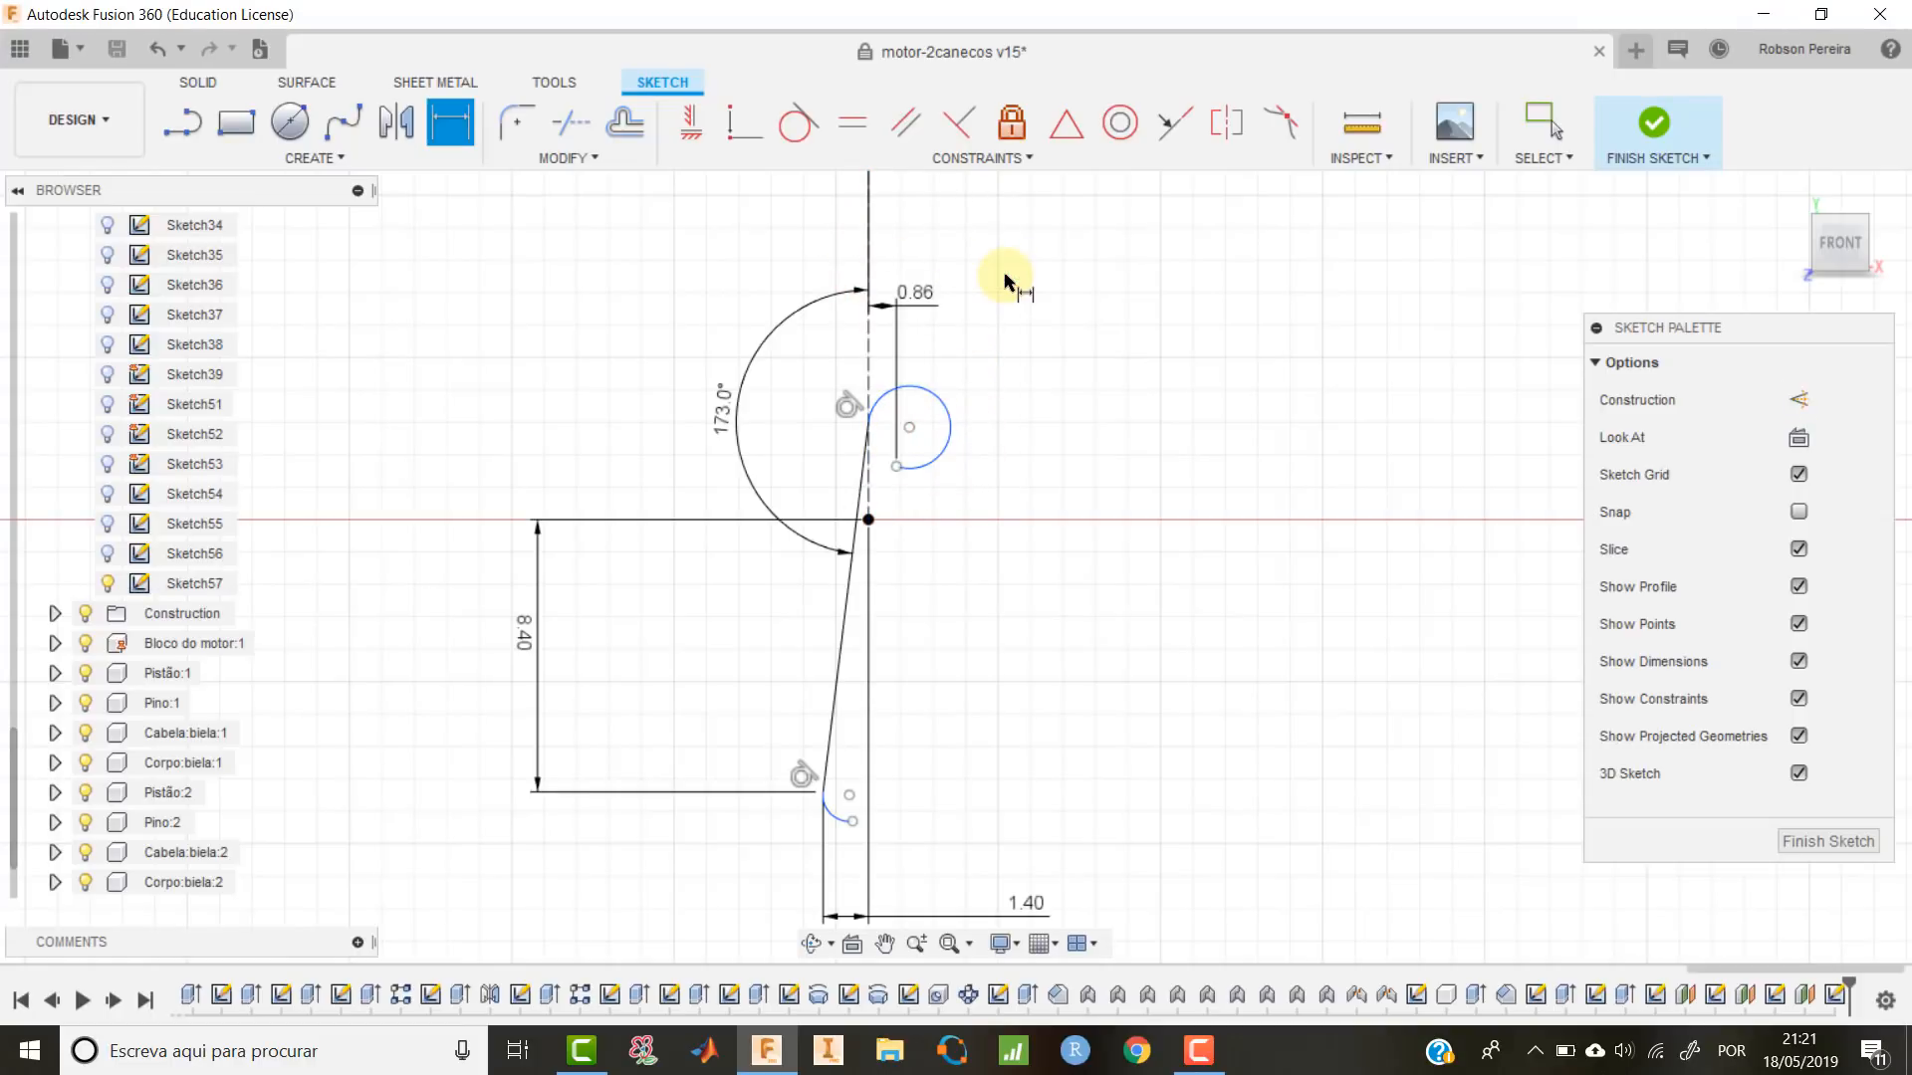
Set the upper arc's free end 2.85 mm above the axis point and reposition the 2.85 and 0.86 dimensions beside the arc.
left_click(894, 469)
left_click(868, 519)
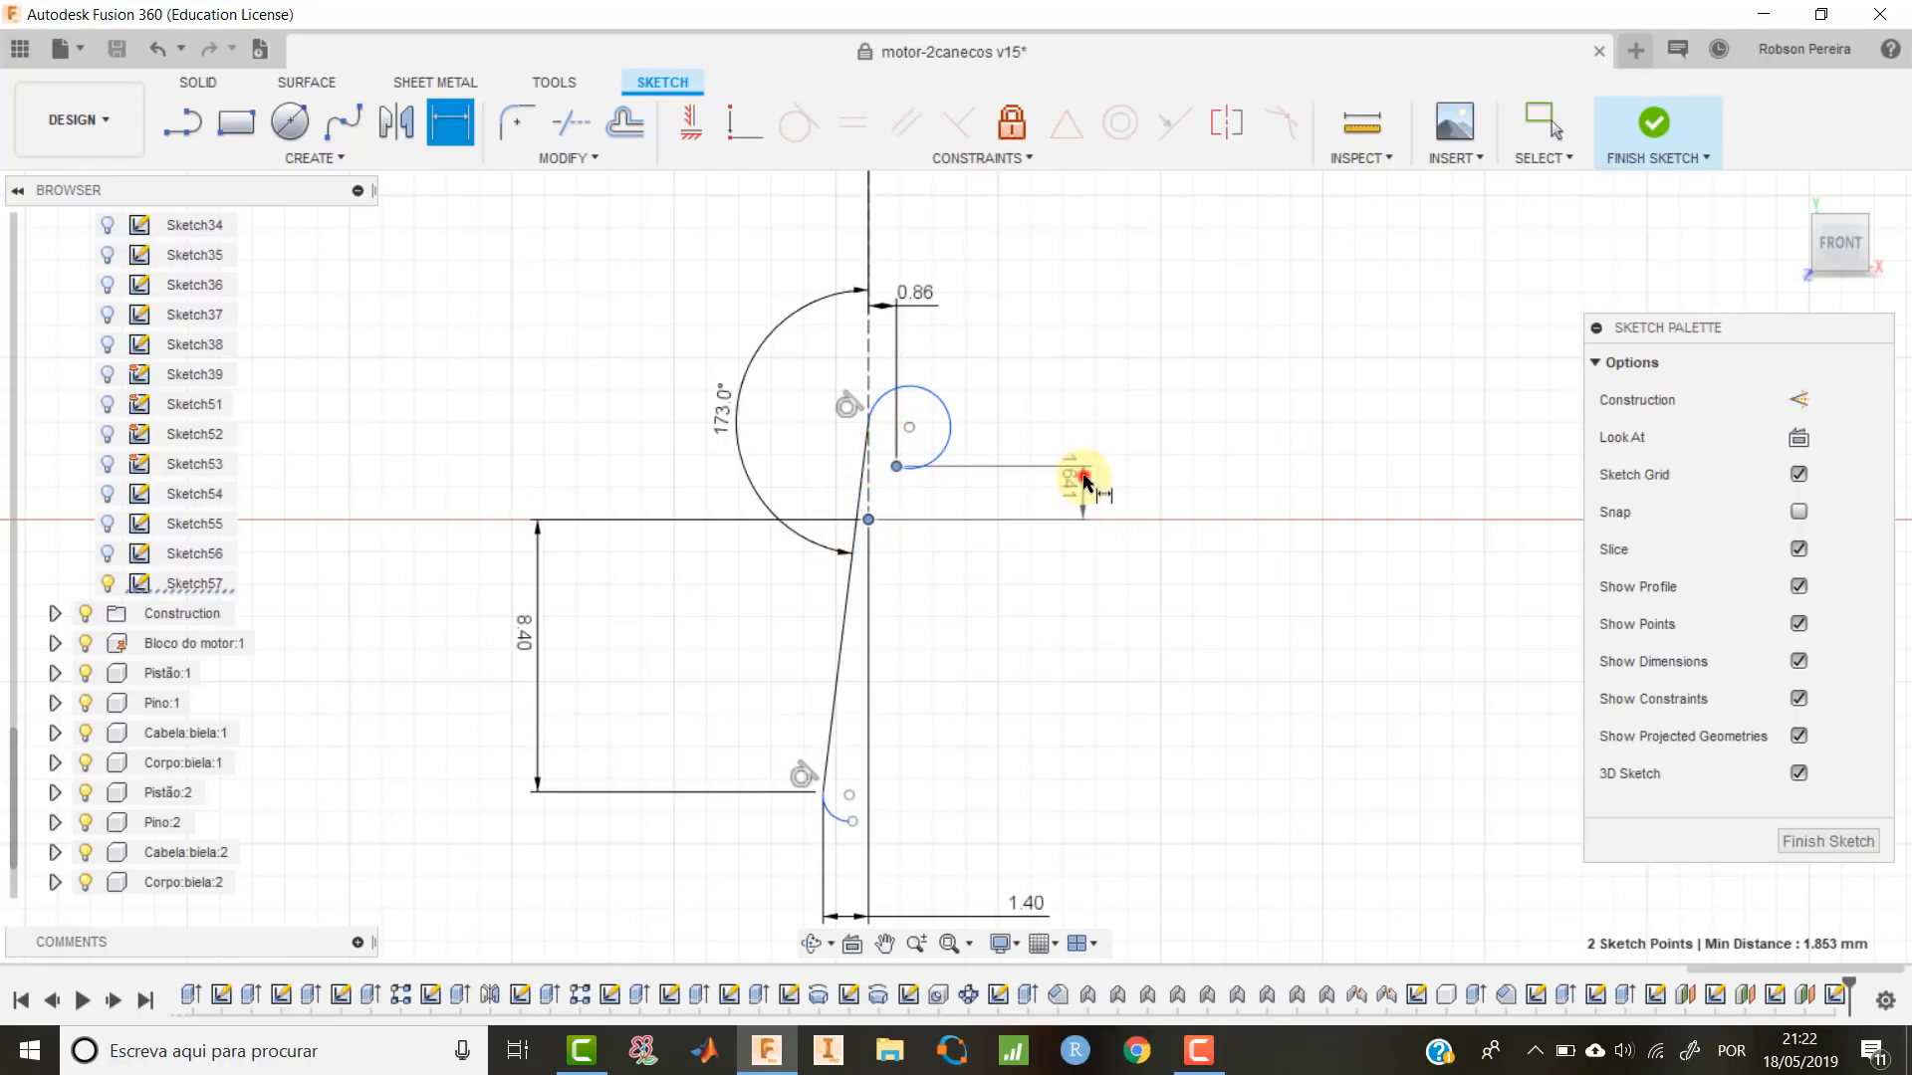
left_click(1083, 482)
type("2.85")
key("Return")
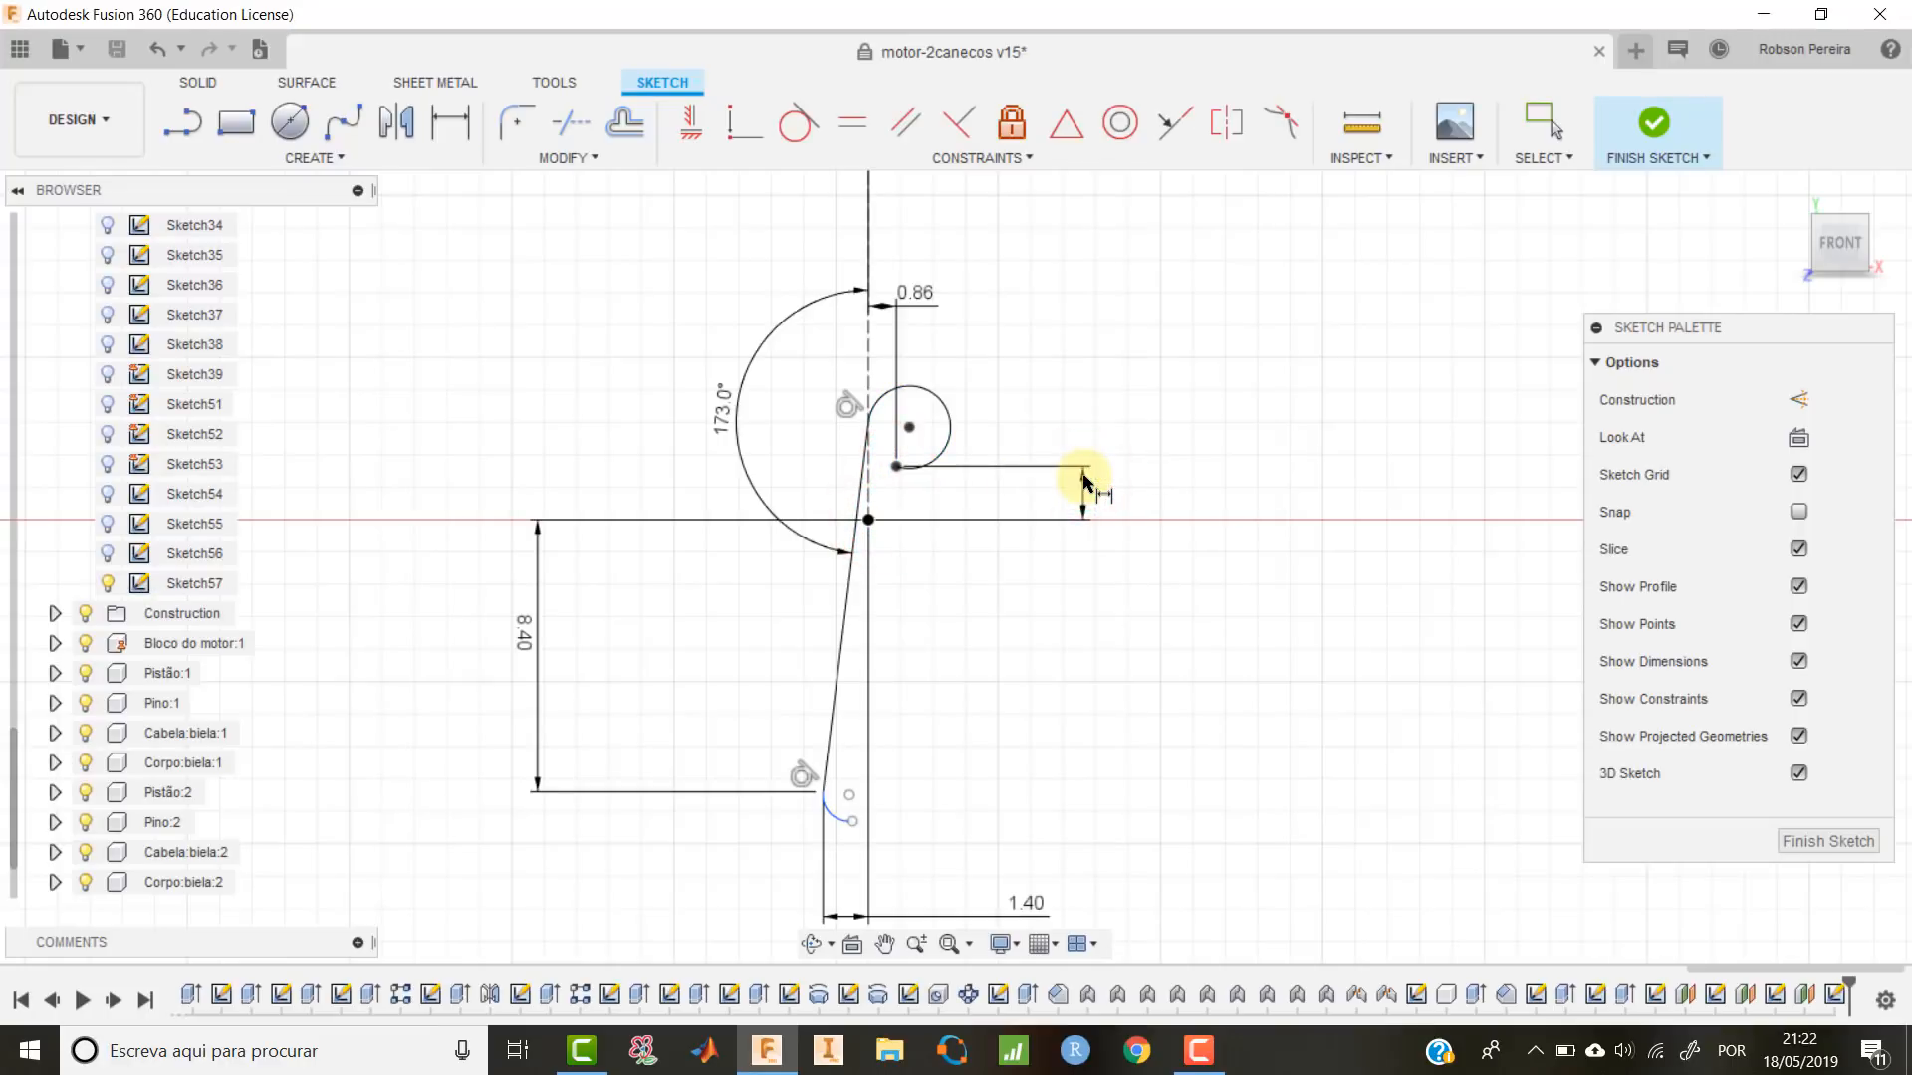
left_click(1071, 444)
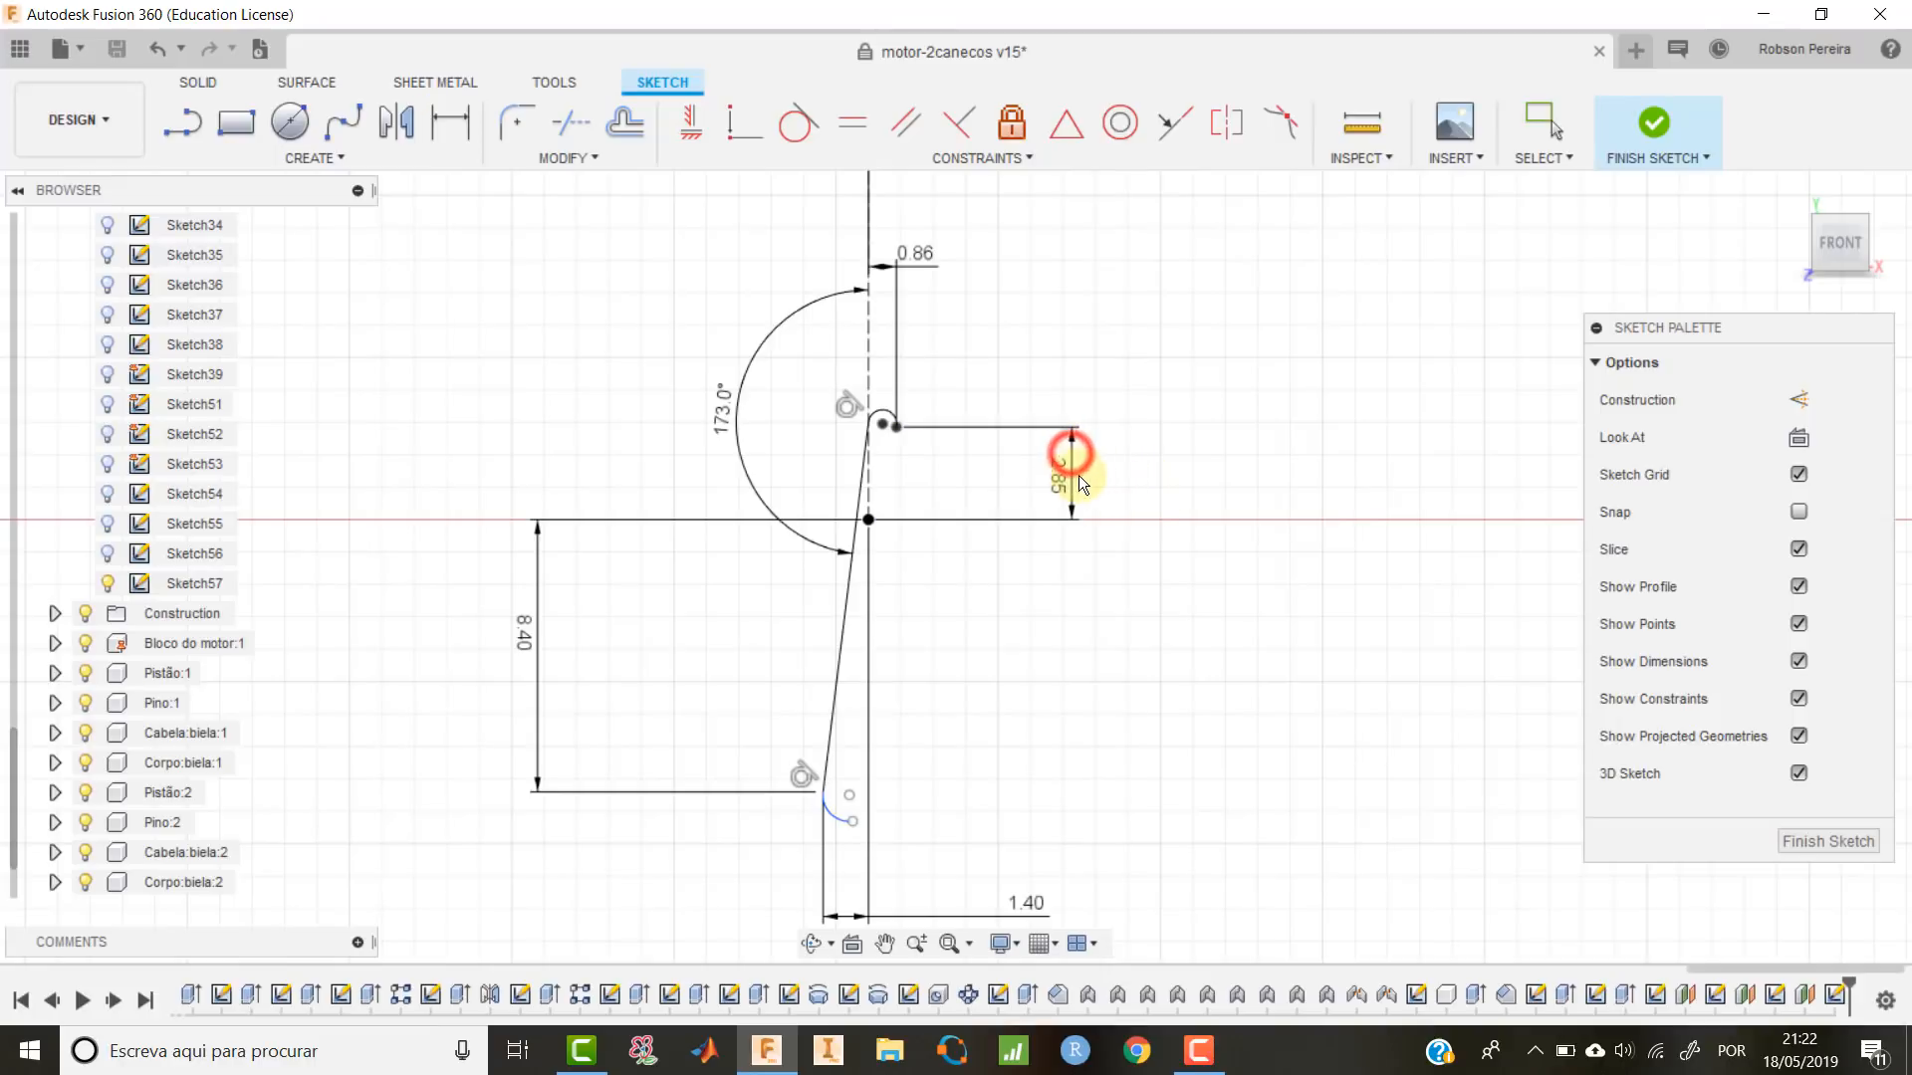
left_click(908, 263)
left_click_drag(917, 289, 942, 394)
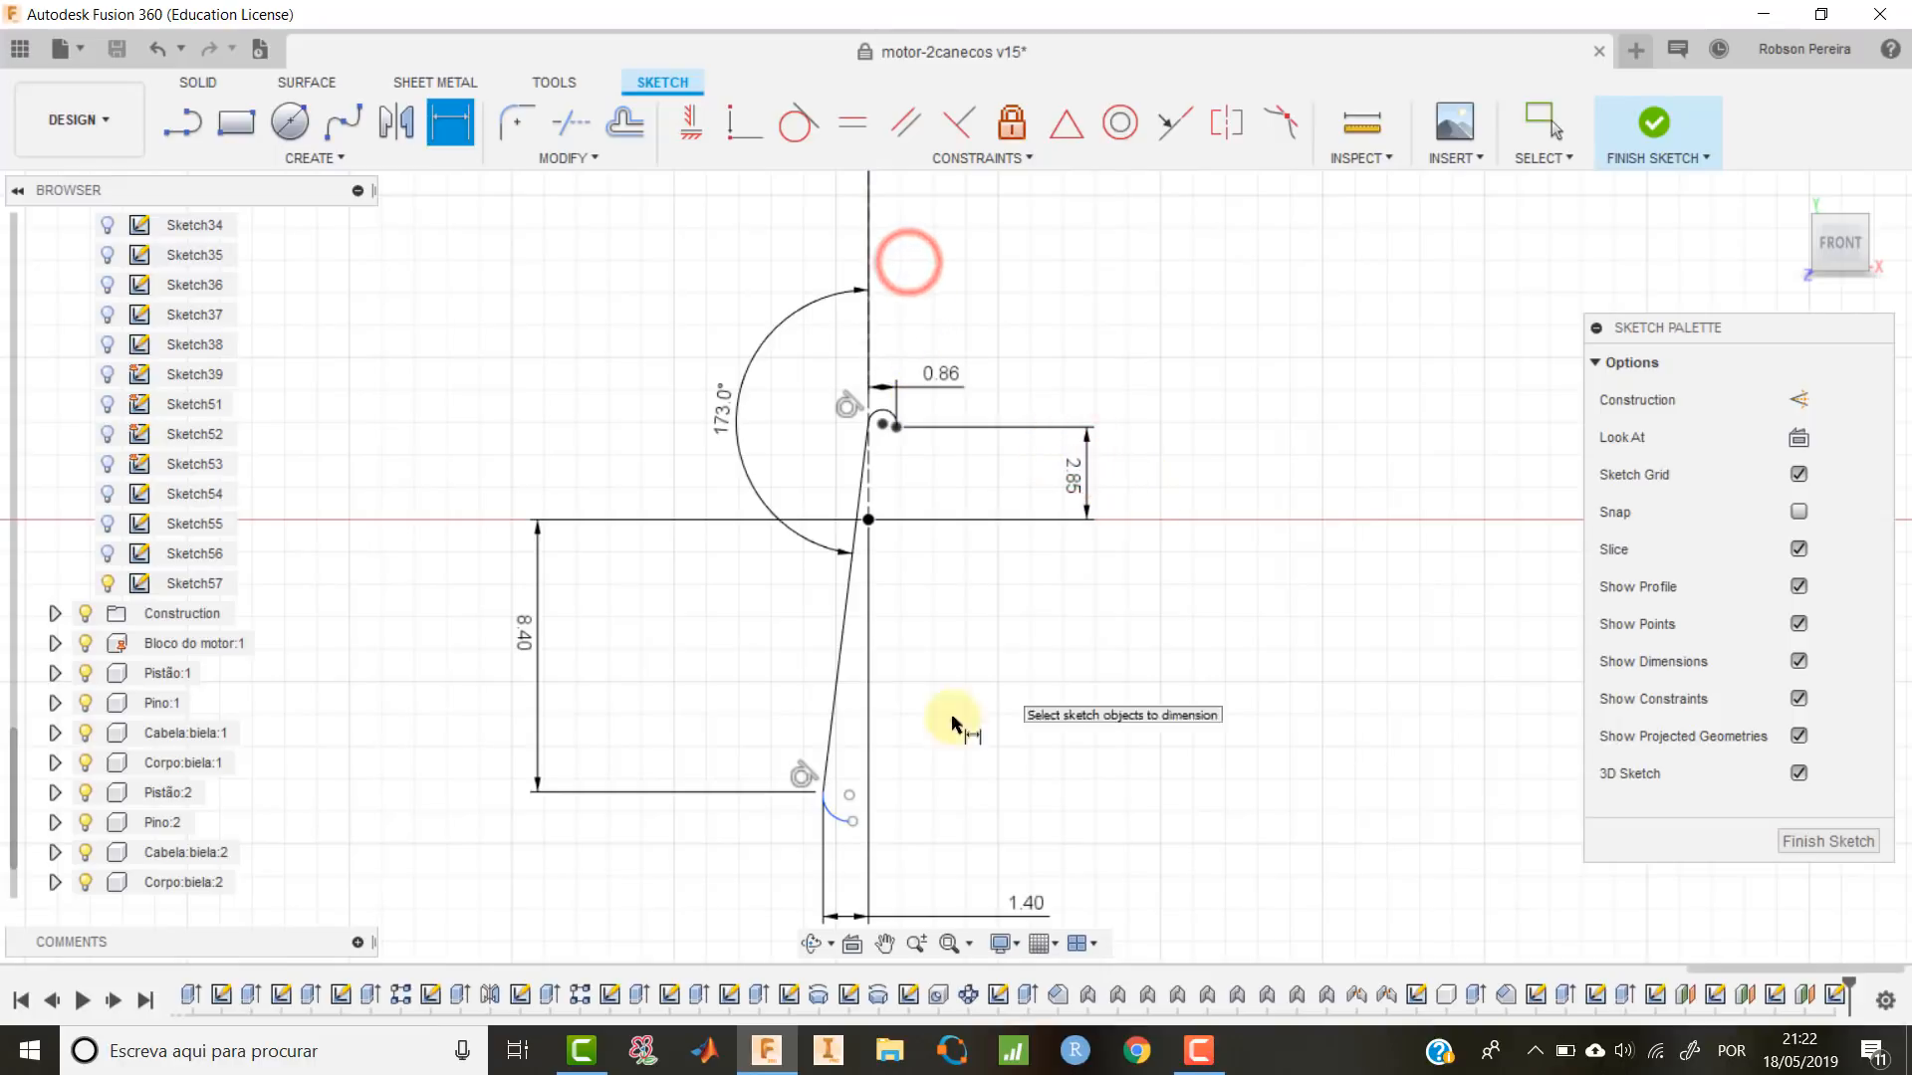
Set the horizontal distance from the lower arc's free end to the axis point to 1.1 mm.
left_click(853, 824)
left_click(869, 520)
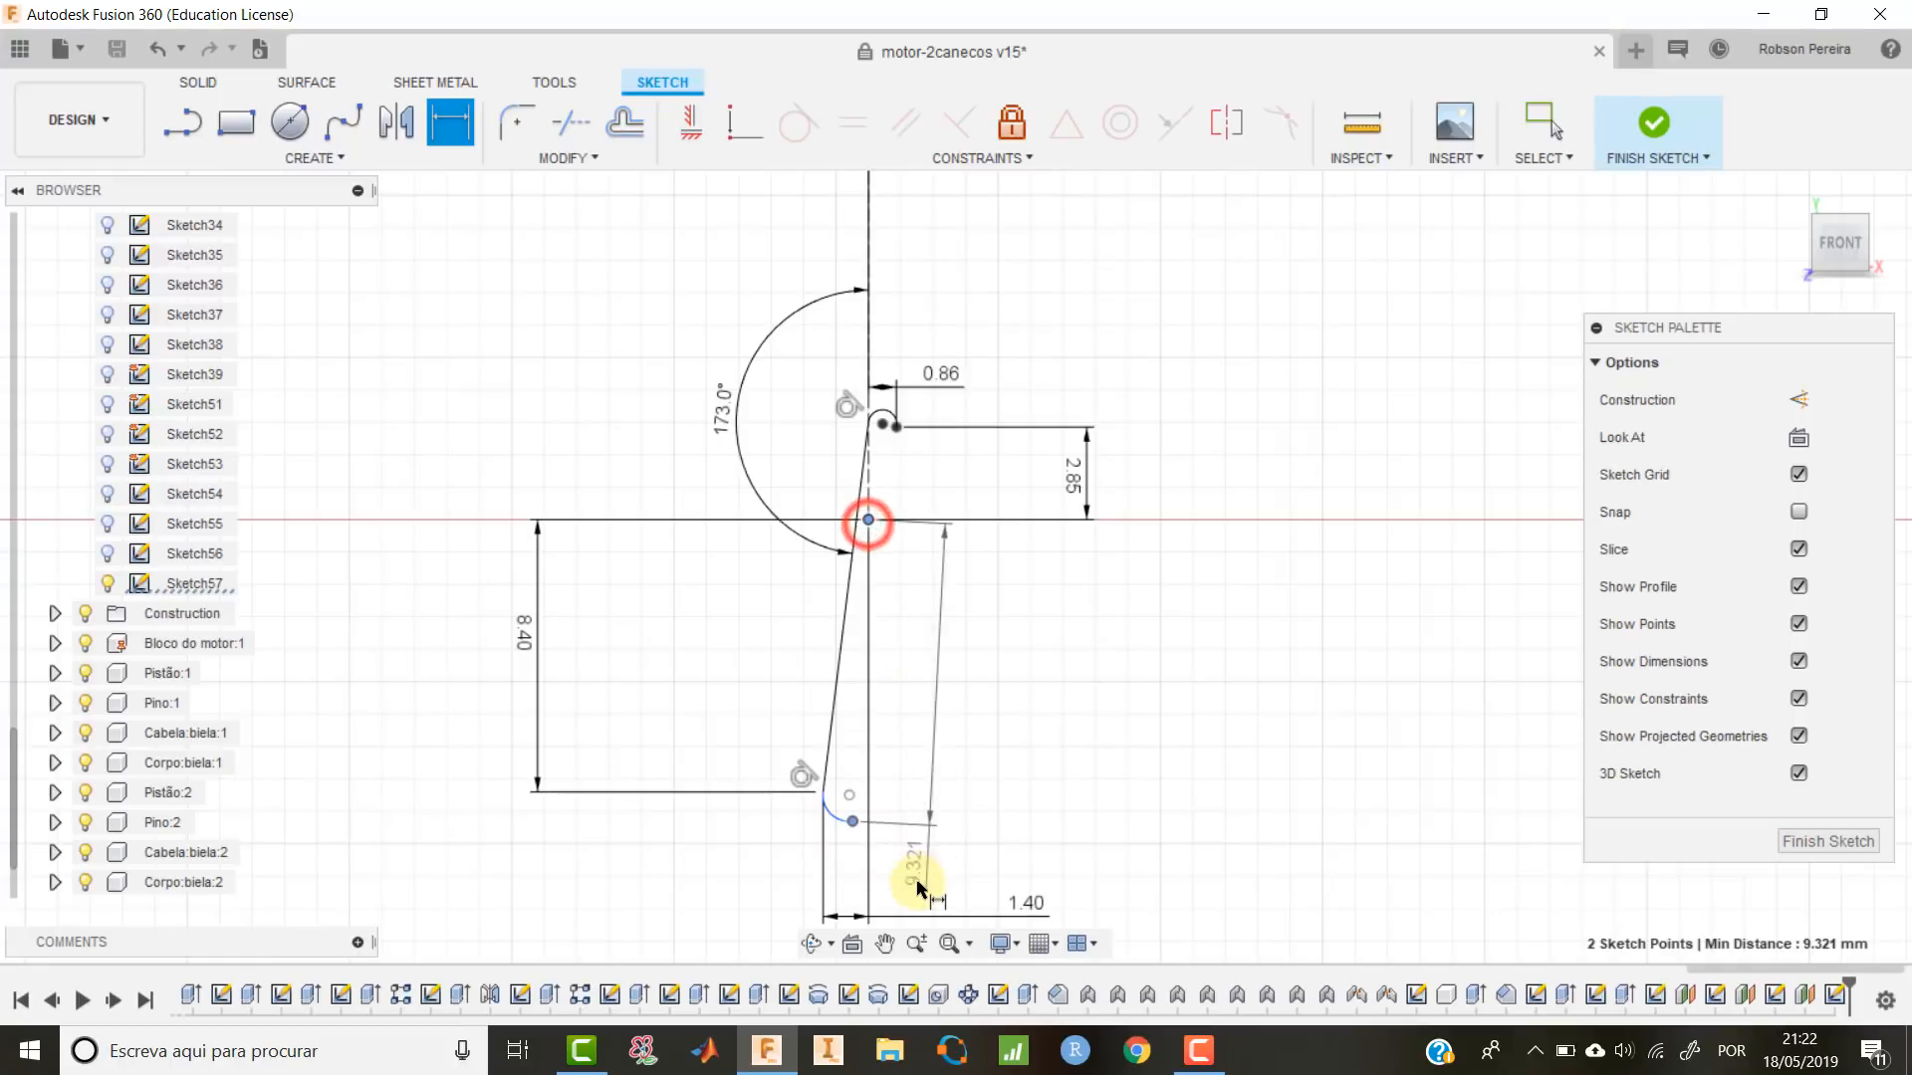
left_click(863, 893)
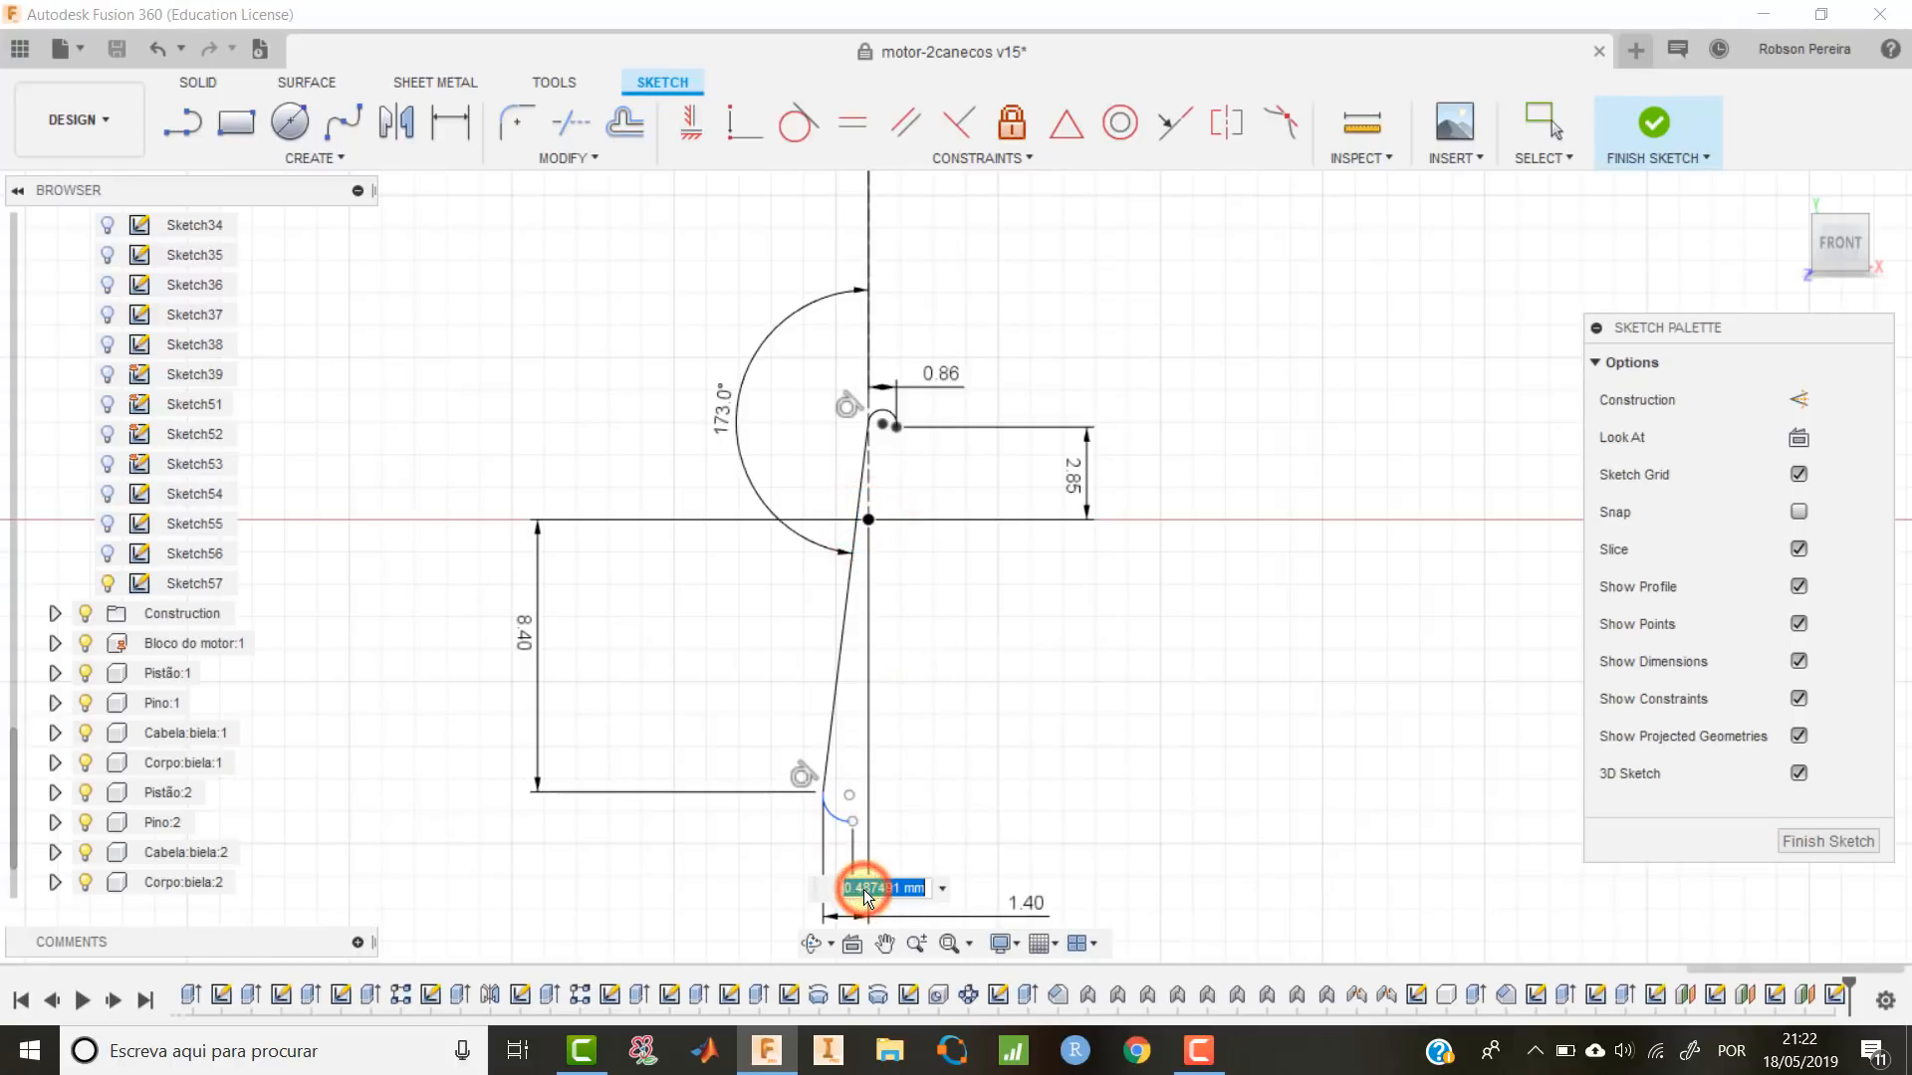
type("1.1")
key("Return")
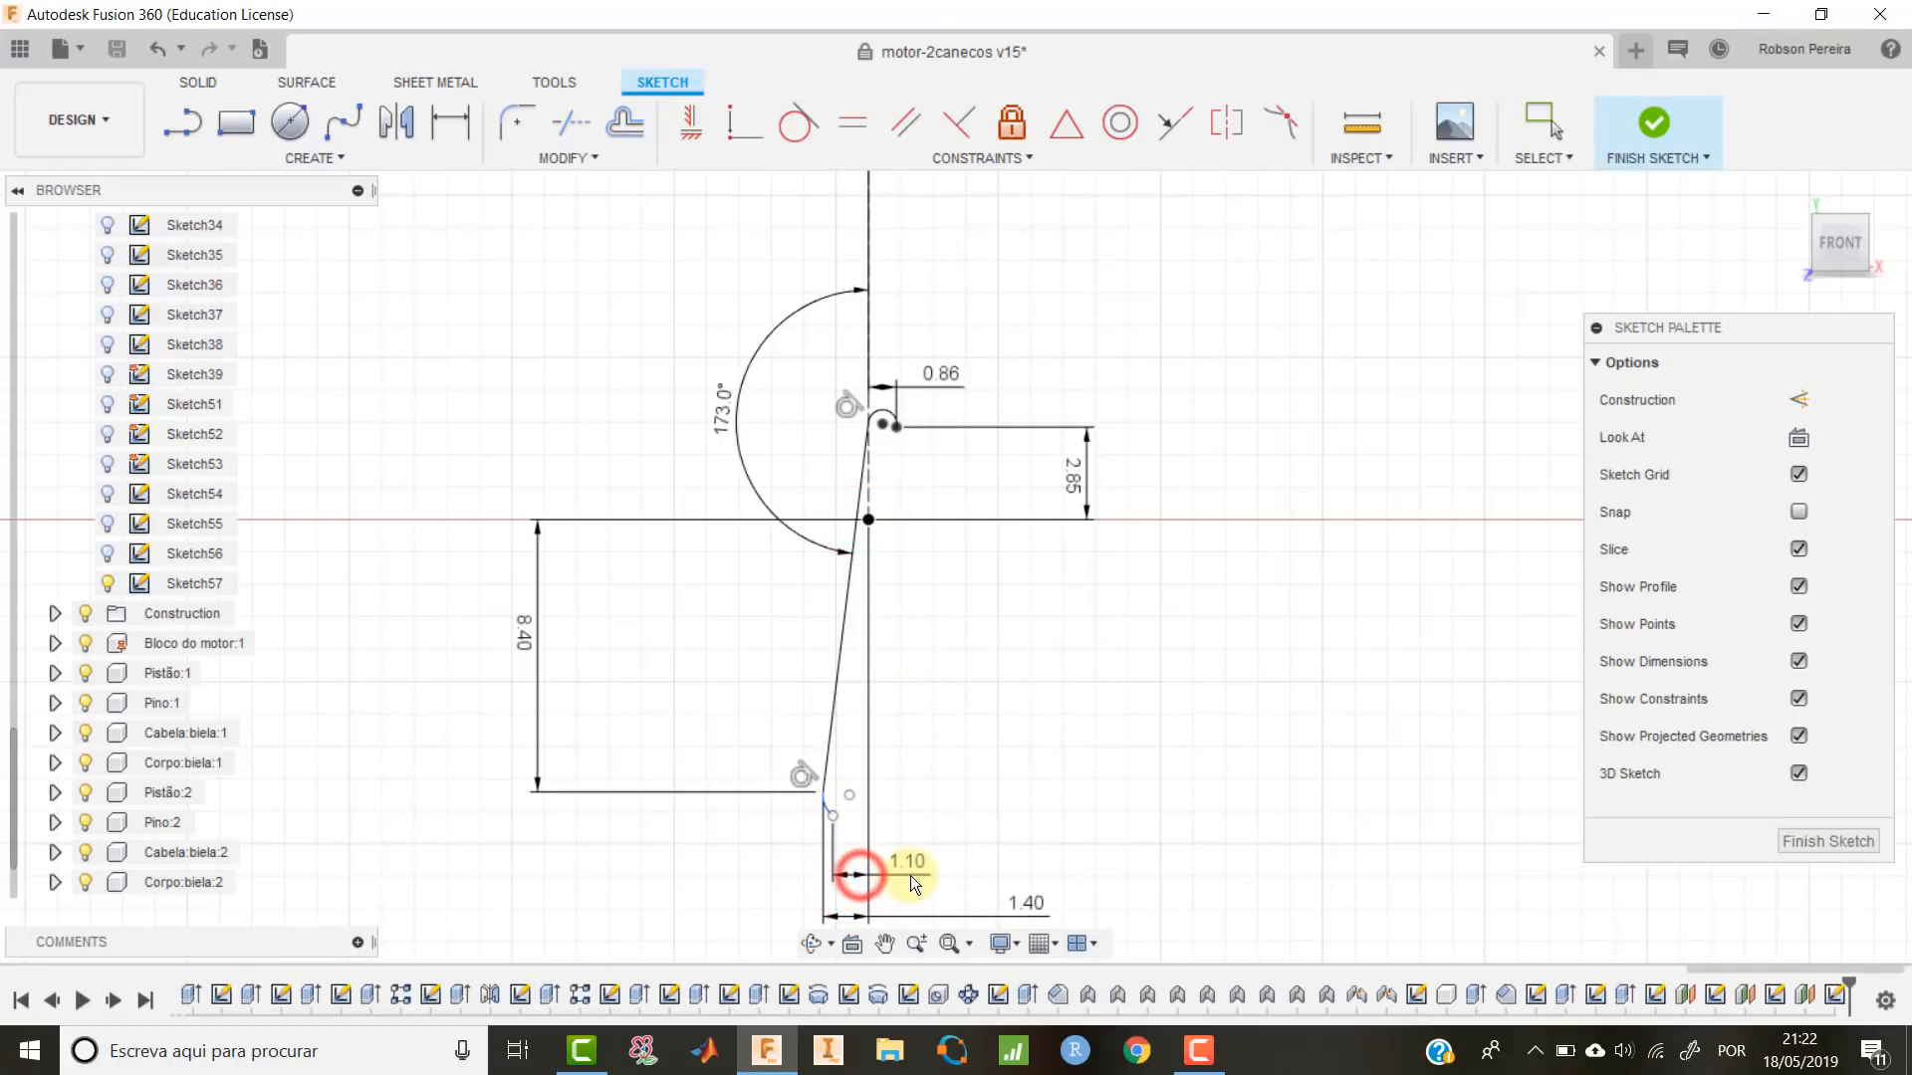
Set the lower arc's free end 8.44 mm below the axis point and move the 8.40 dimension closer to the slanted line.
left_click(833, 816)
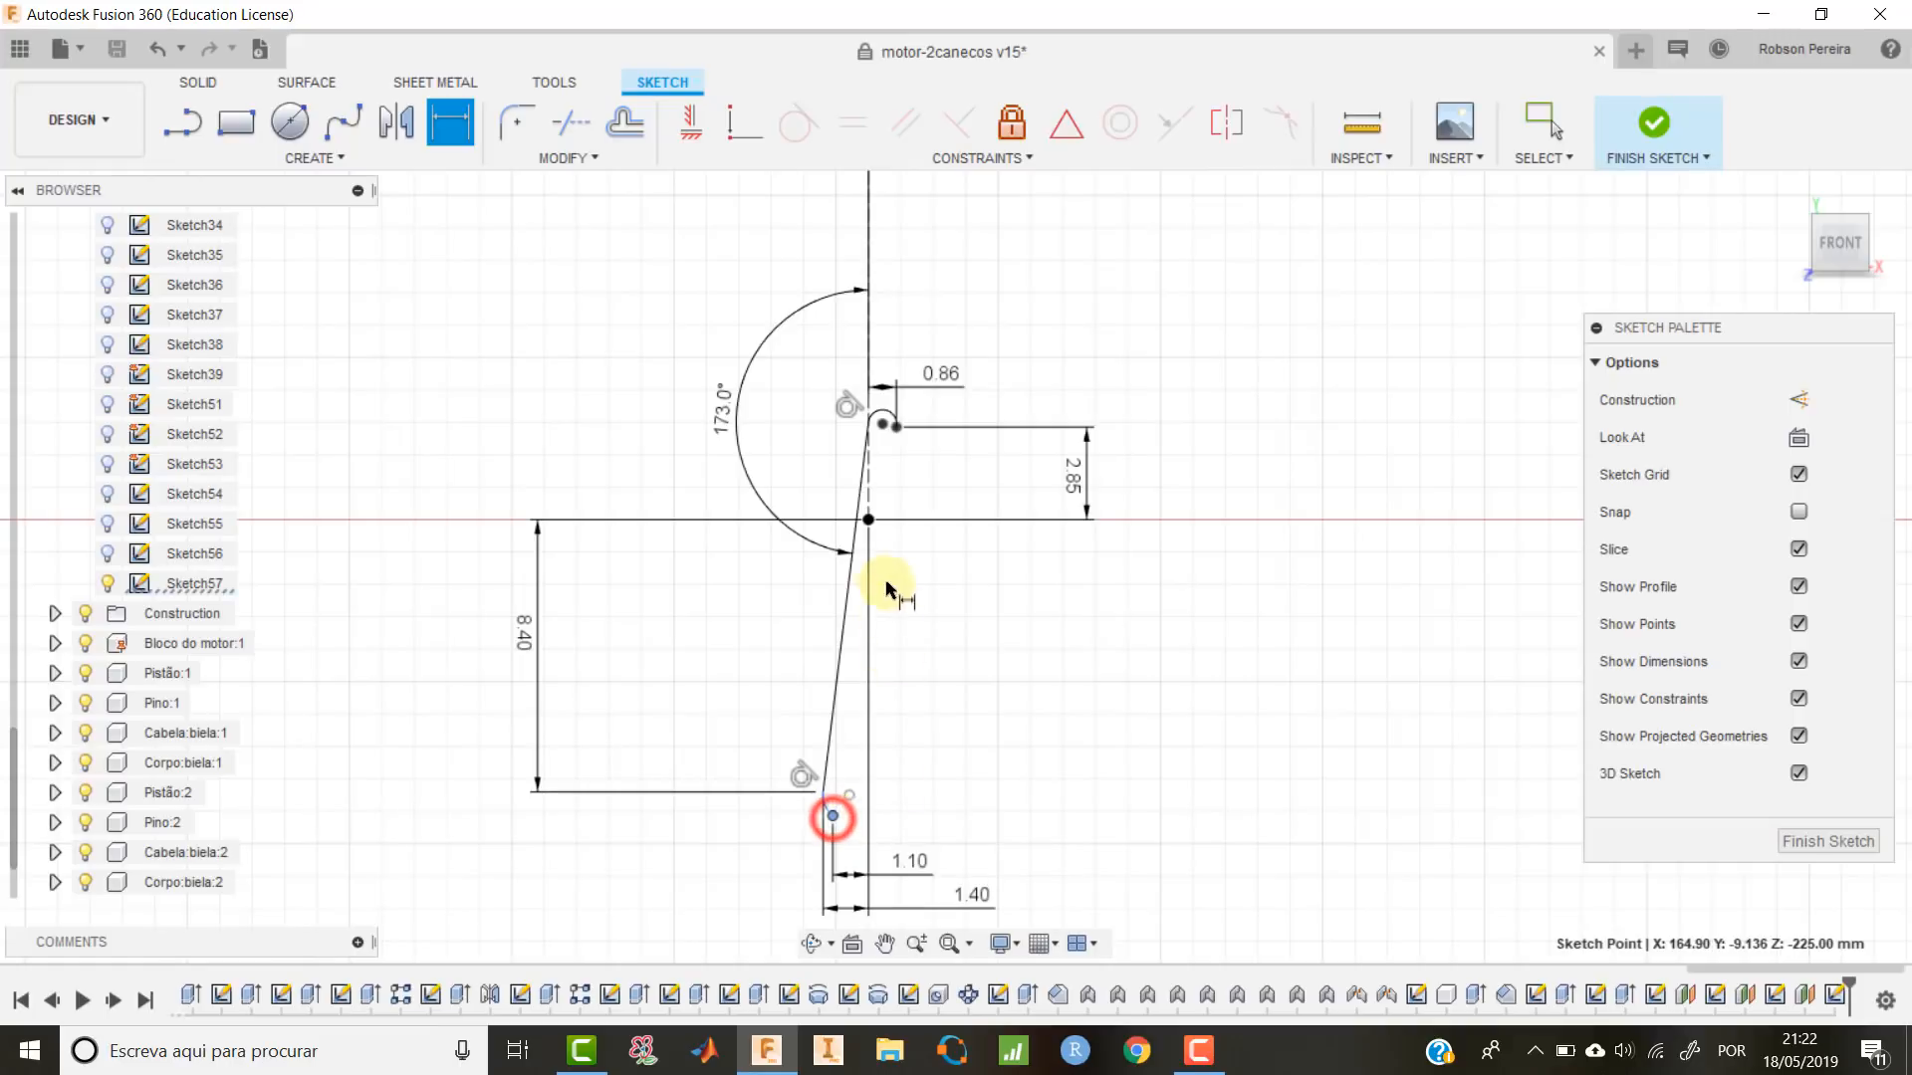
left_click(868, 520)
left_click(1025, 620)
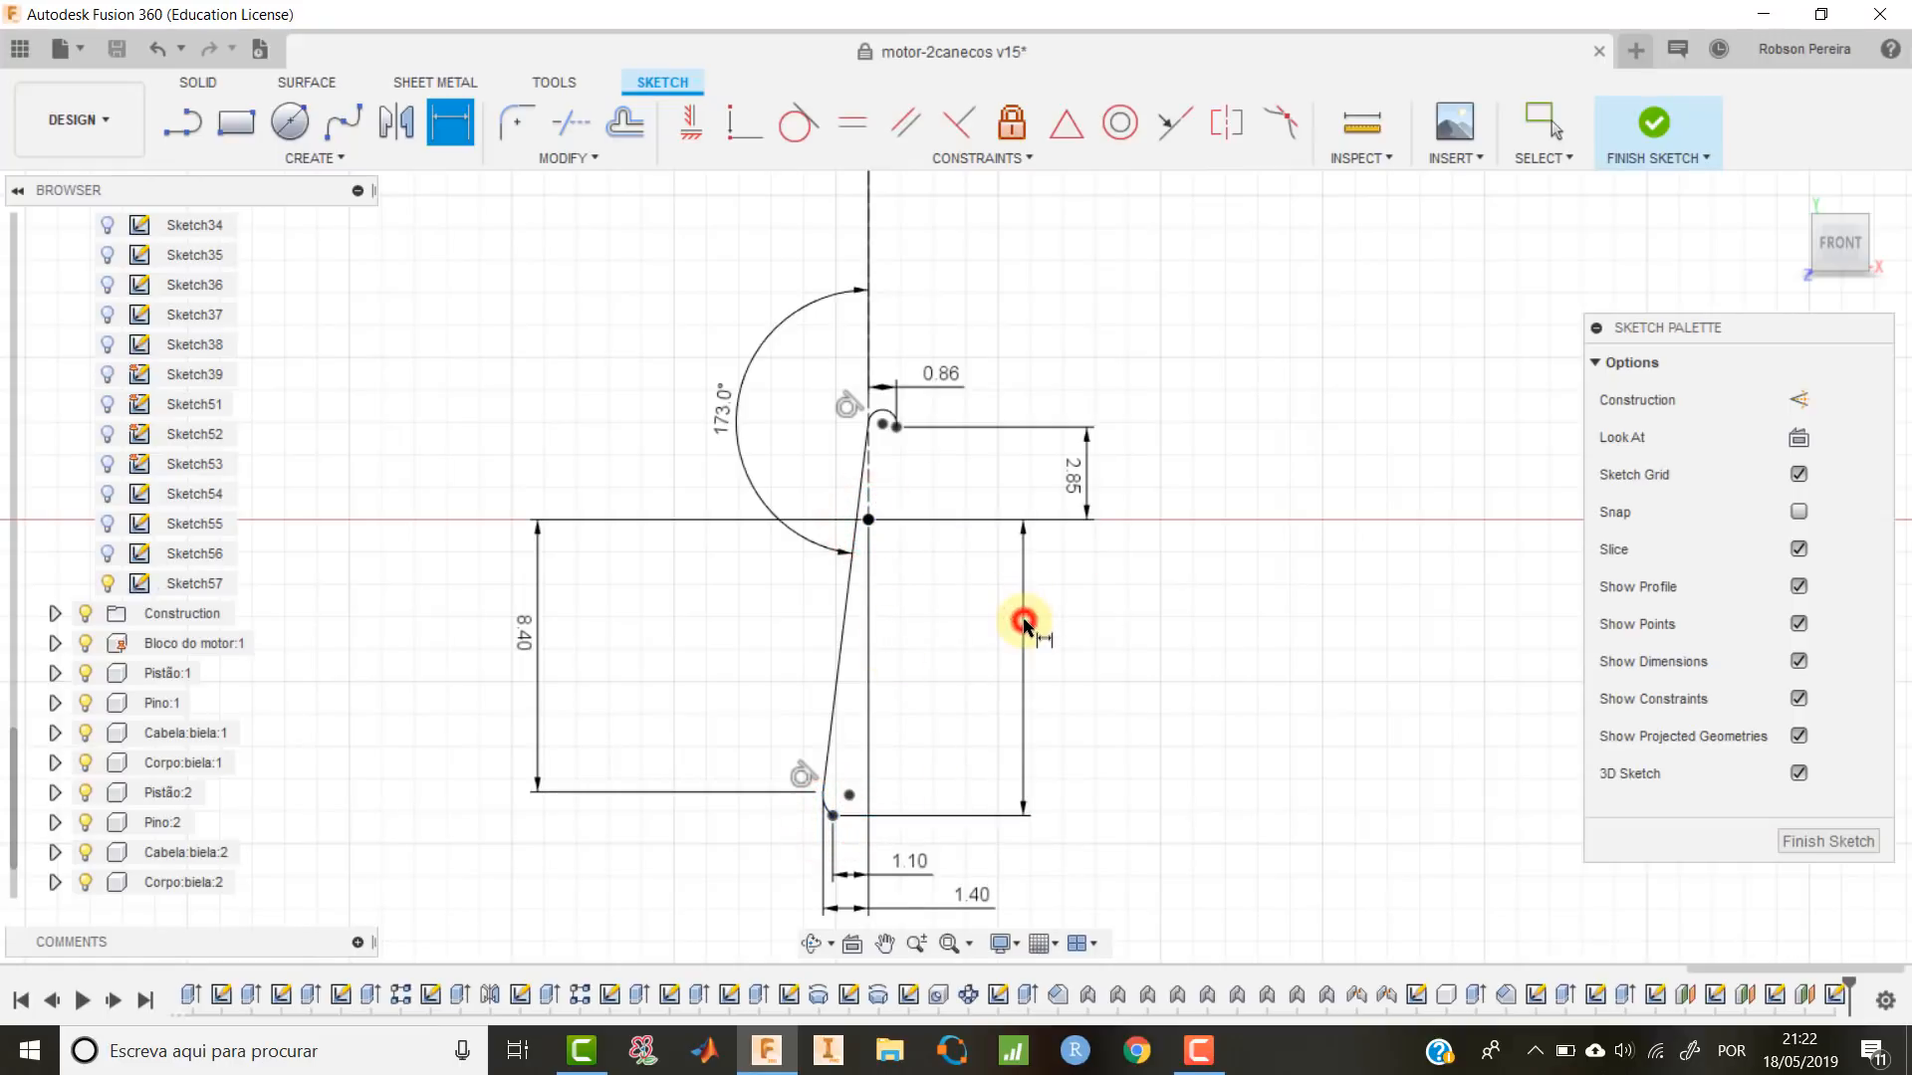
type("8.44")
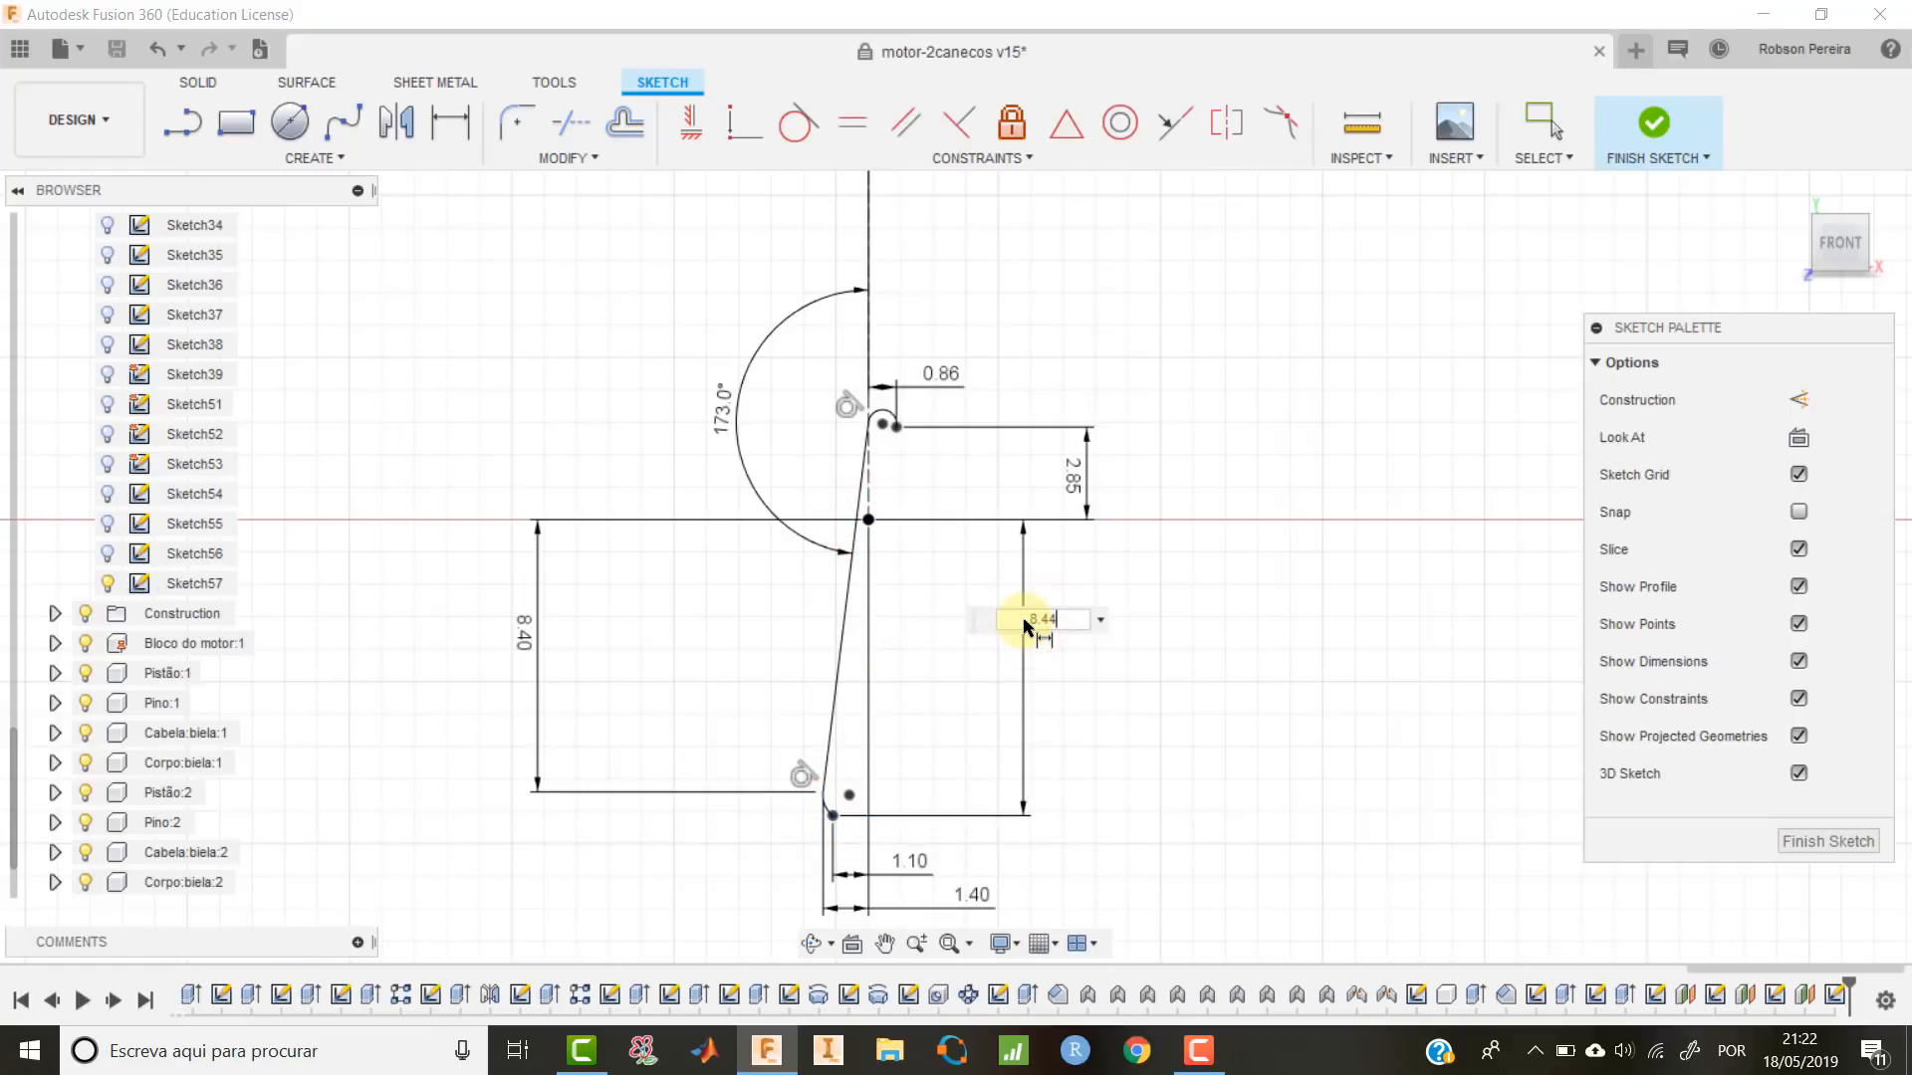
key("Return")
left_click(894, 847)
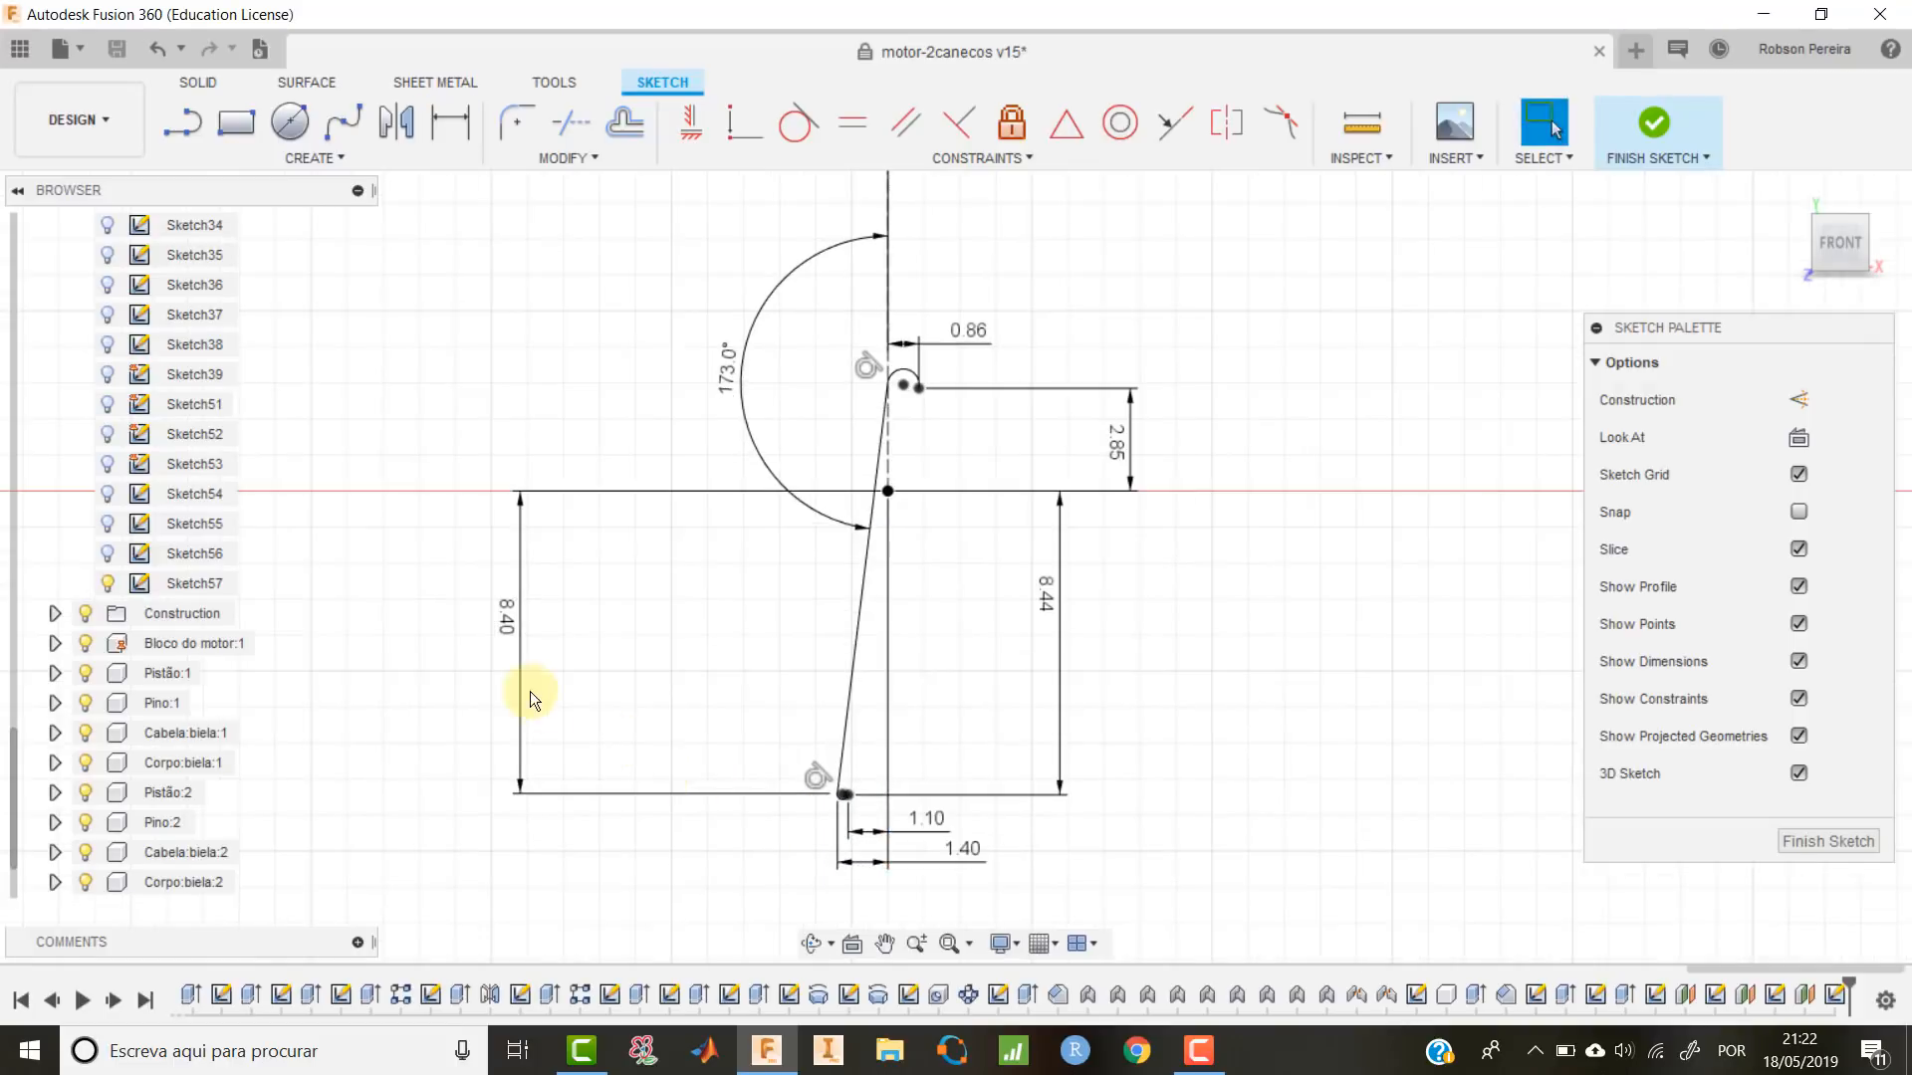
left_click_drag(506, 615, 769, 654)
scroll(768, 655, "up", 1)
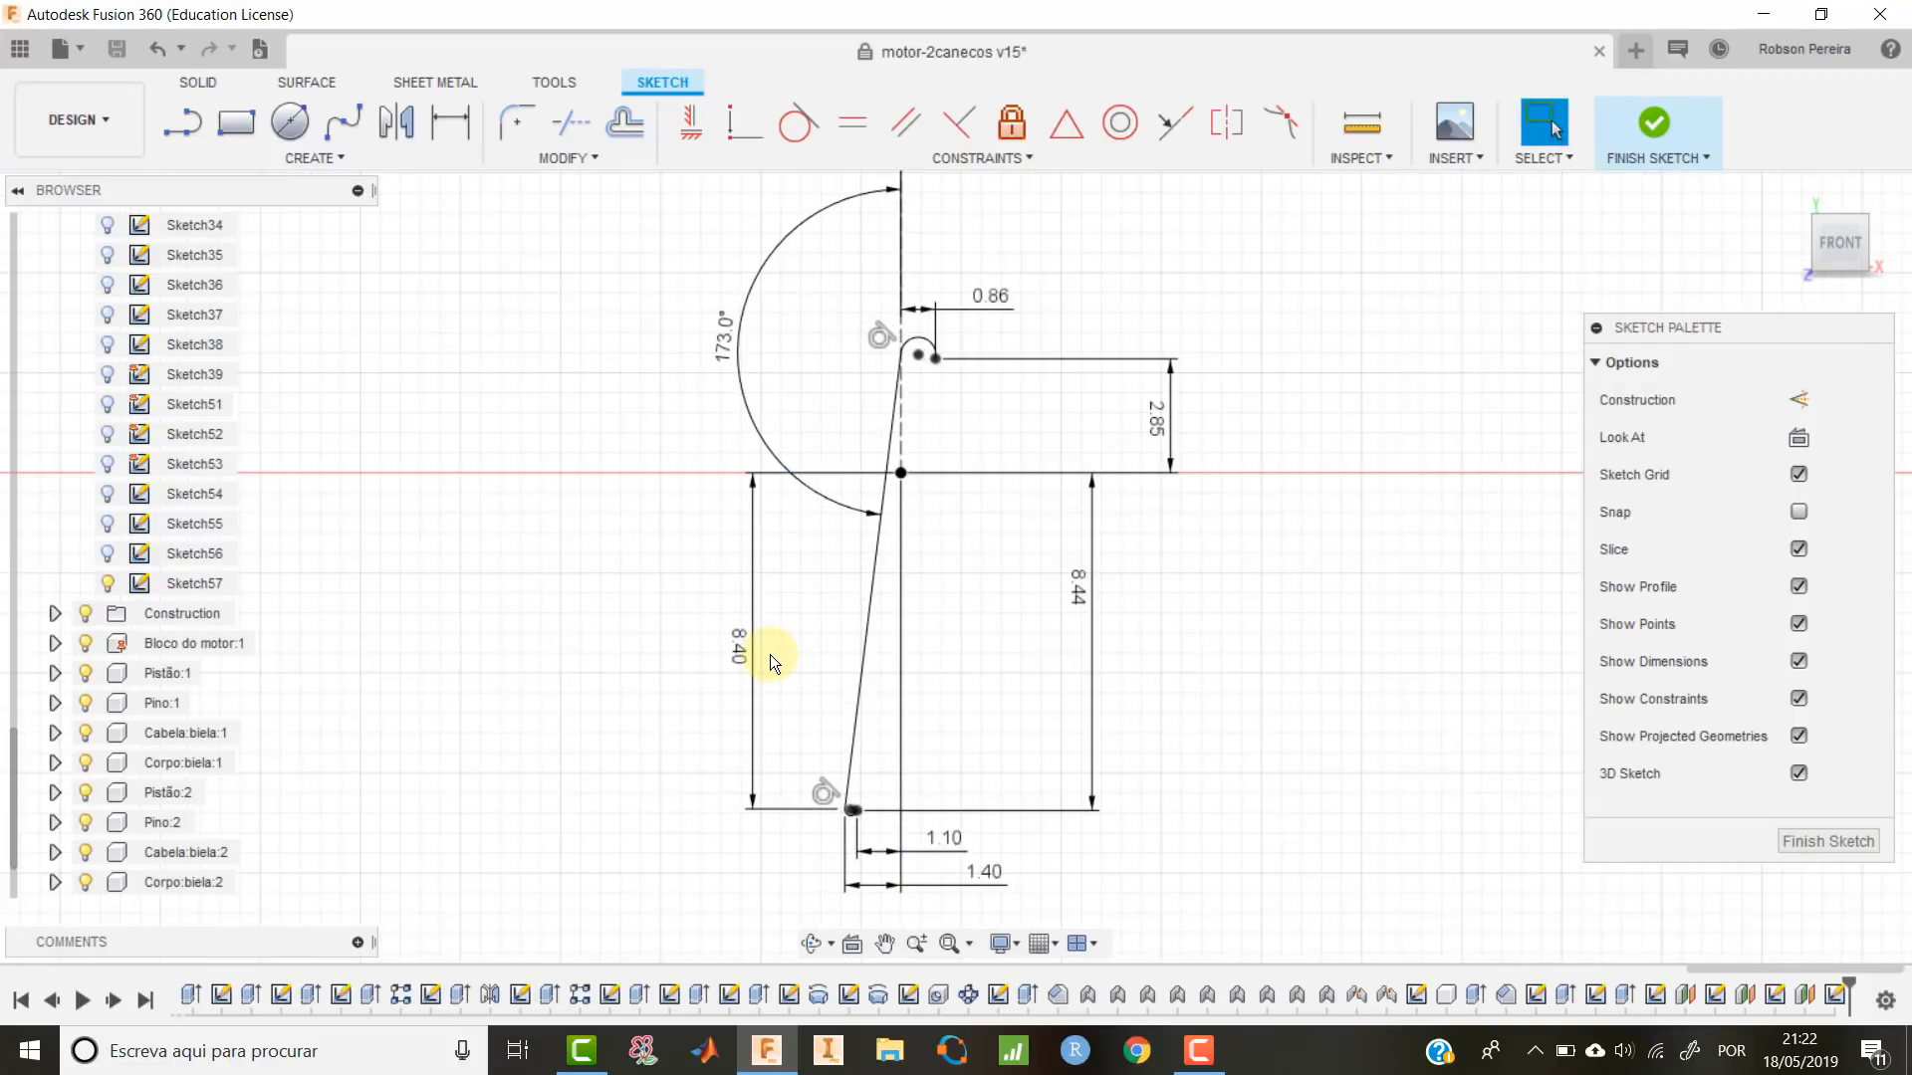
Move the 173.0° angle dimension and the 2.85 dimension closer to the blade profile.
left_click_drag(730, 326, 832, 361)
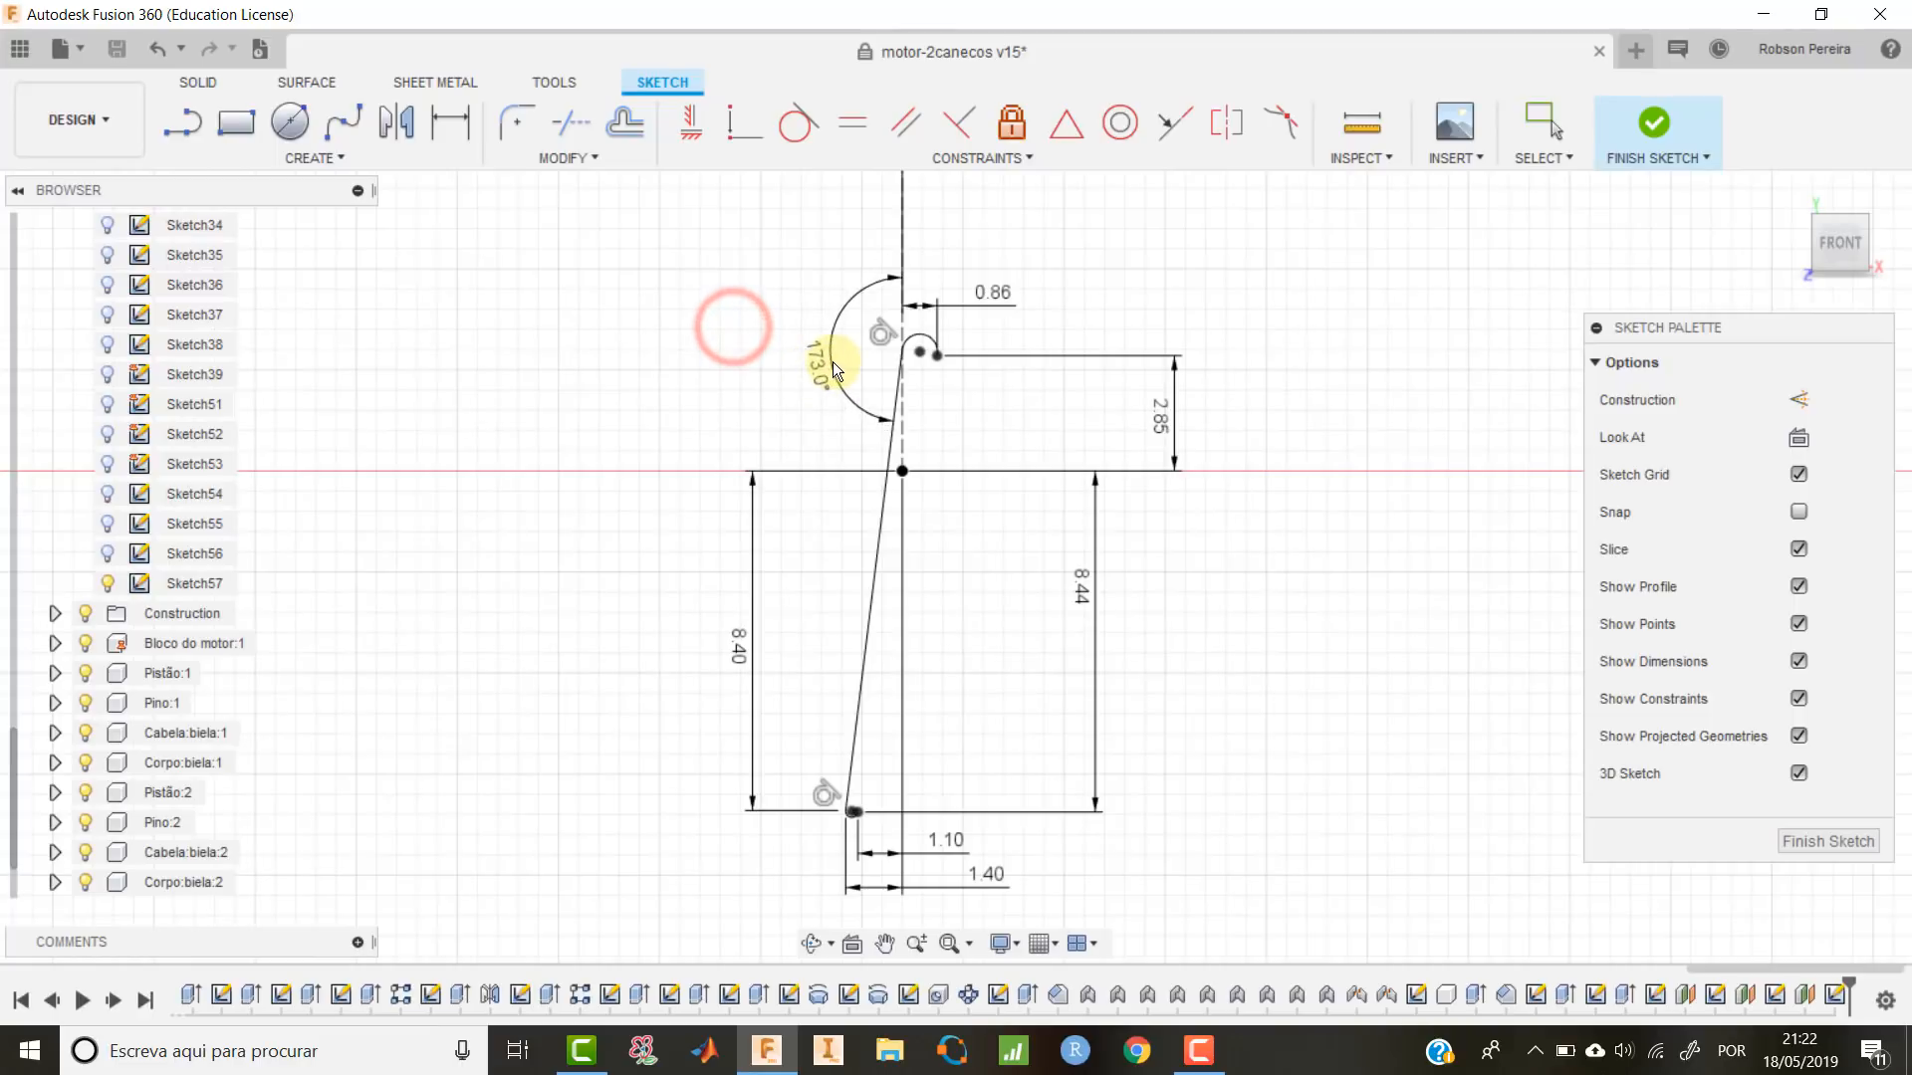
left_click_drag(1170, 414, 1087, 414)
scroll(859, 827, "up", 1)
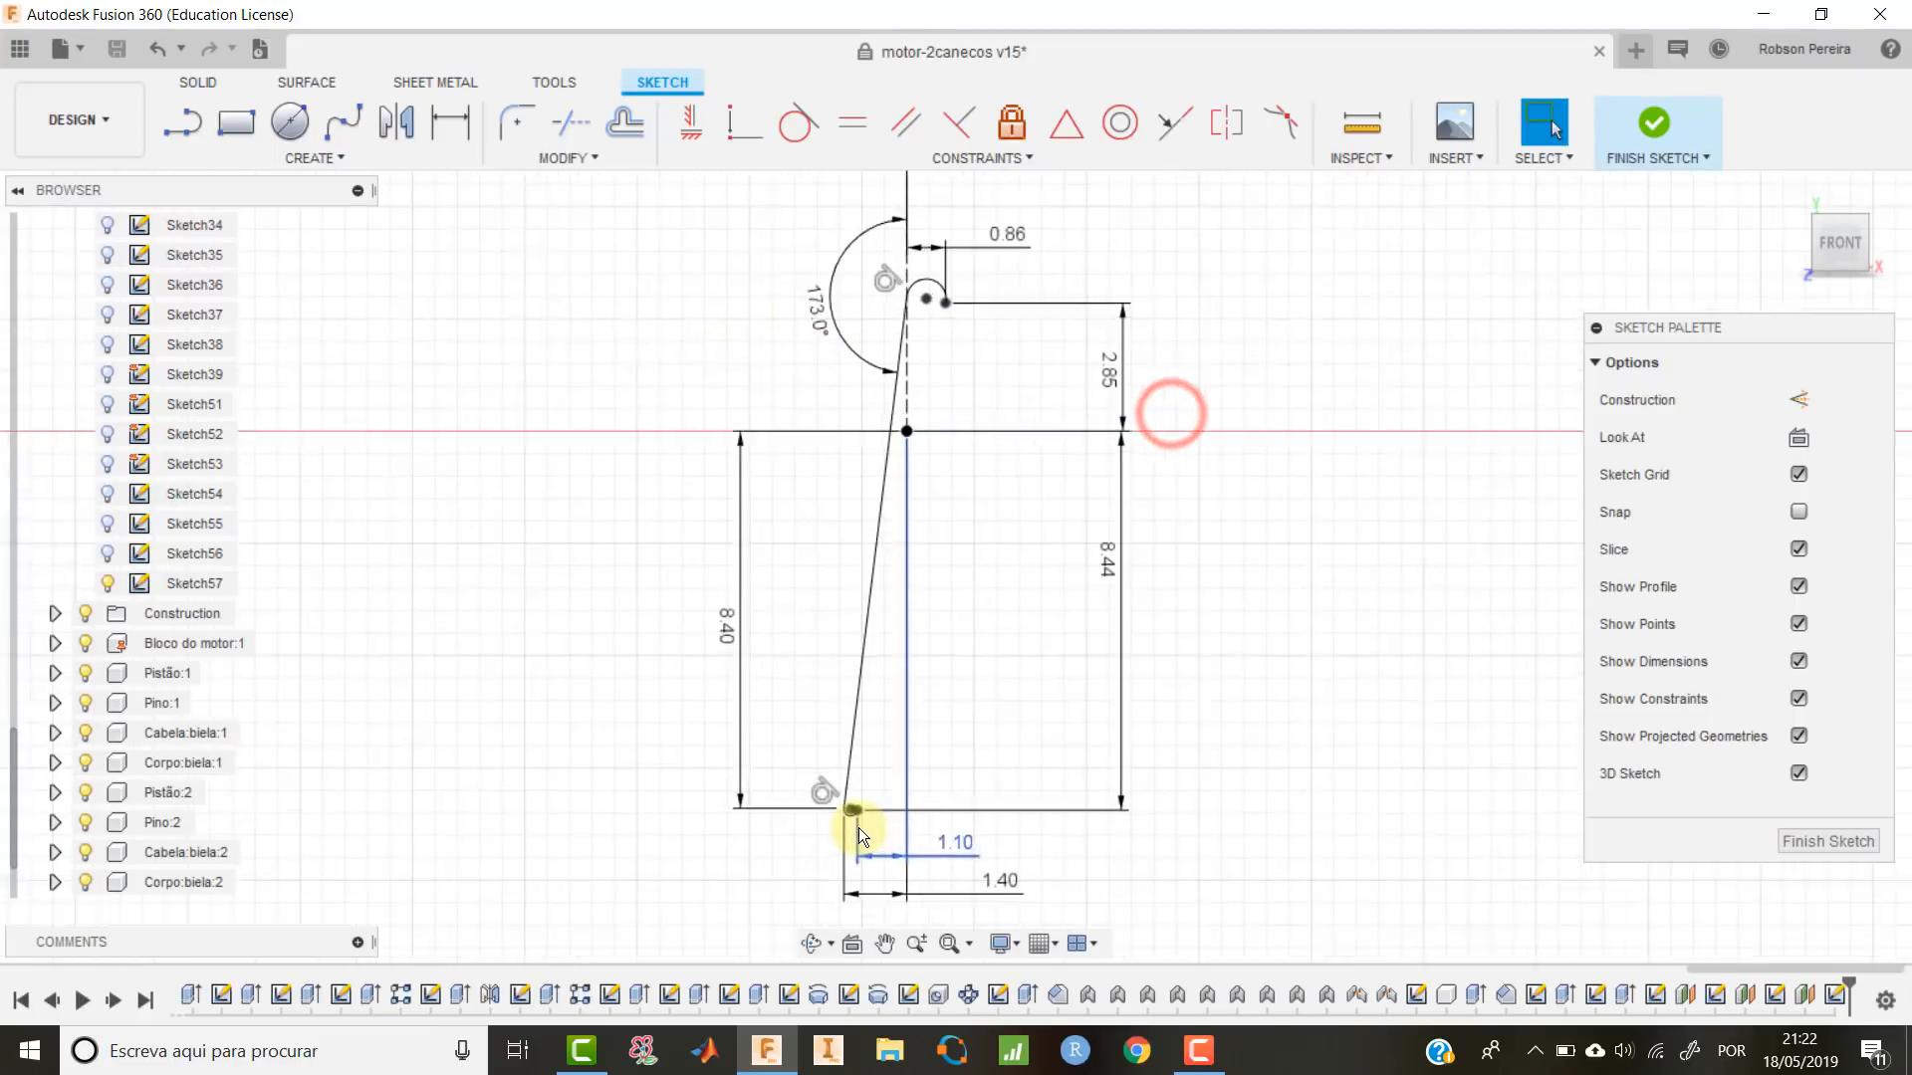
Close the blade profile with a fit point spline from the lower arc's free end to the upper arc's free end.
scroll(853, 816, "up", 2)
scroll(852, 817, "down", 1)
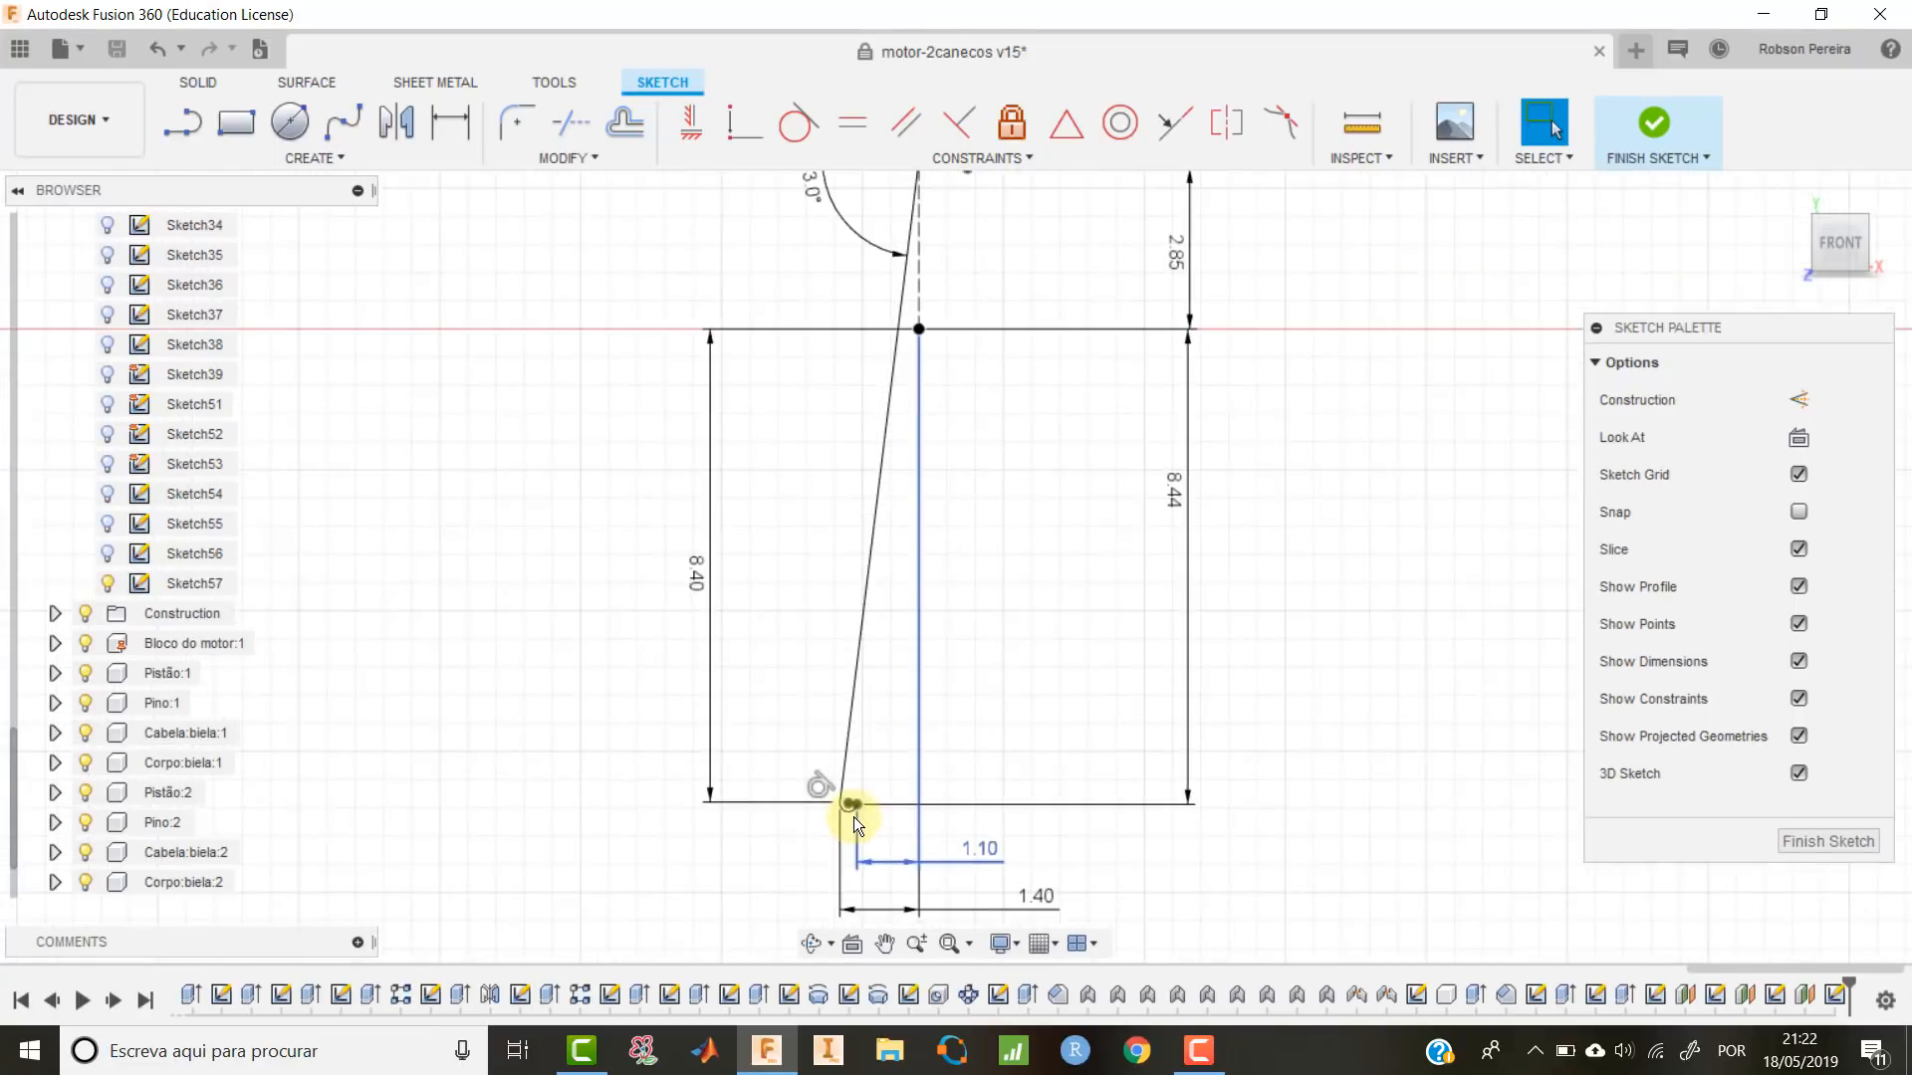
scroll(852, 817, "down", 1)
scroll(1089, 649, "down", 2)
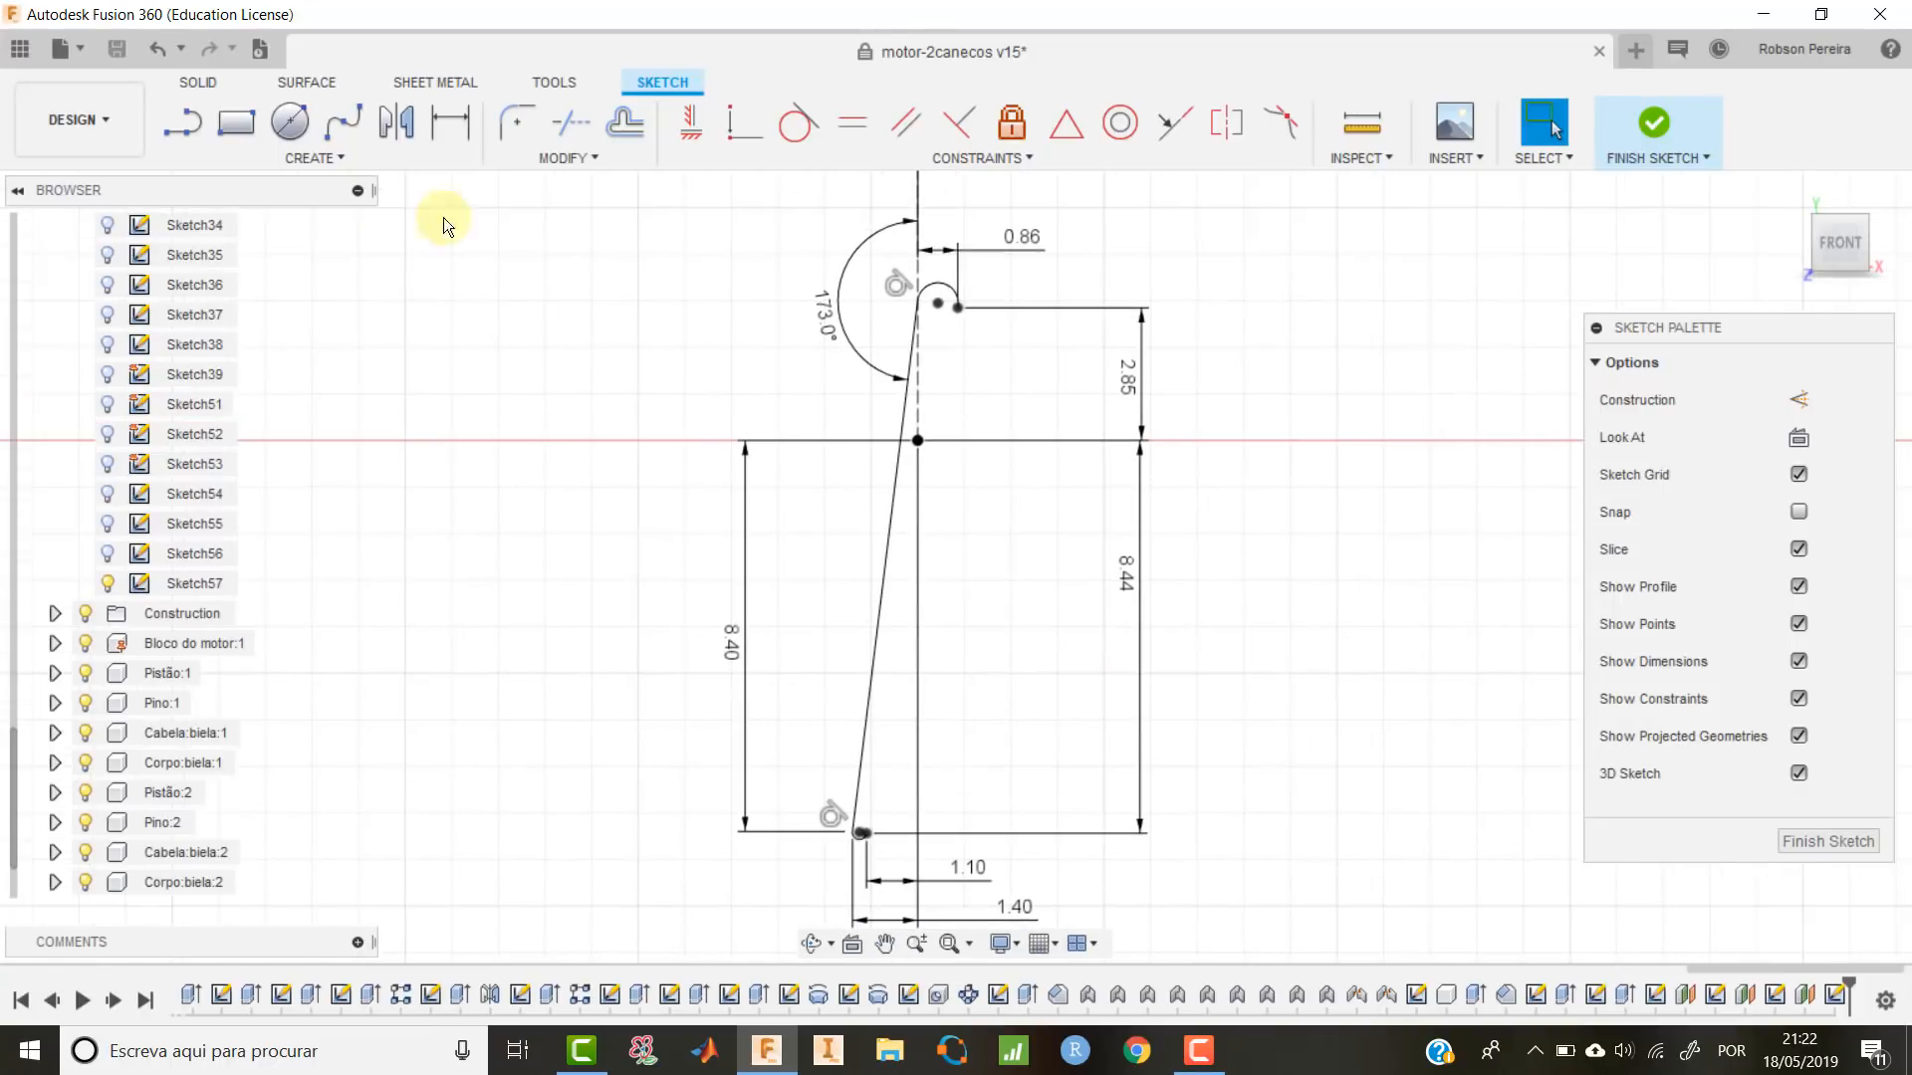
left_click(331, 158)
left_click(293, 379)
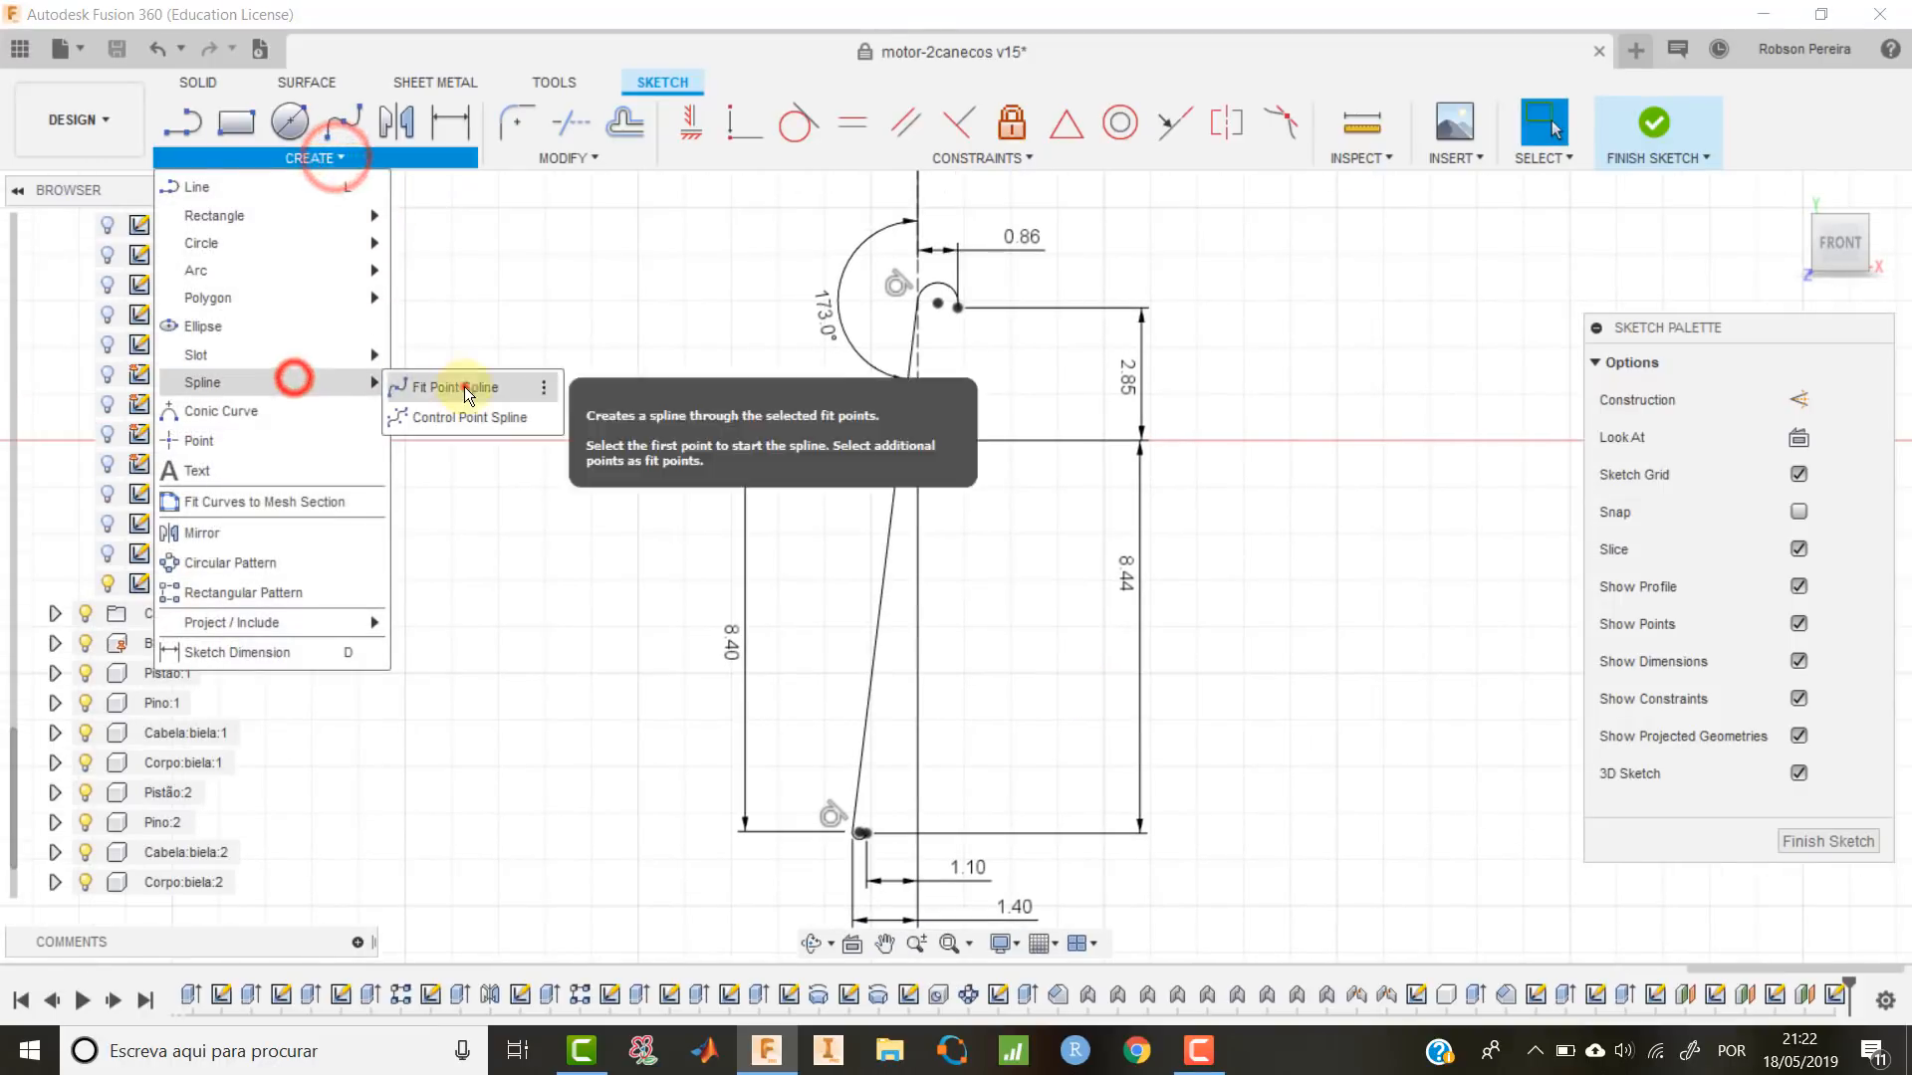
left_click(461, 387)
left_click(863, 833)
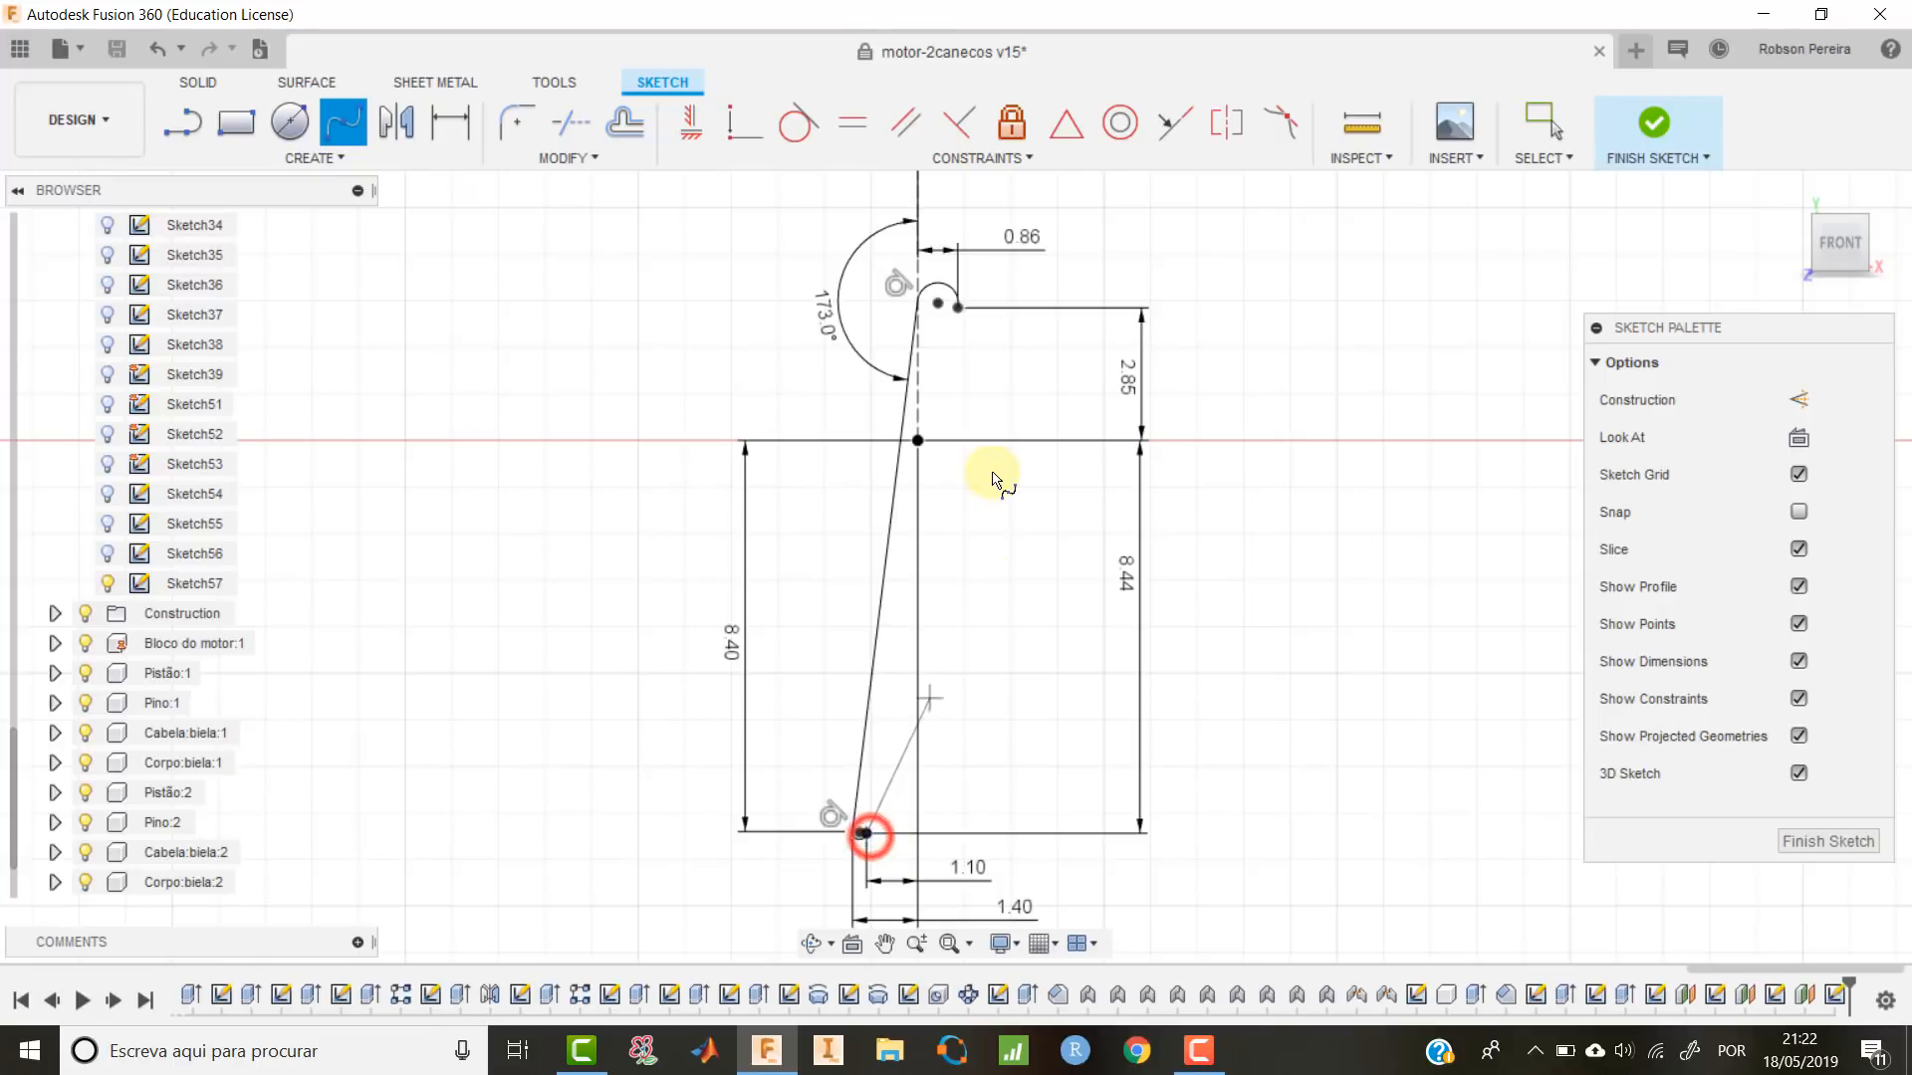
left_click(957, 308)
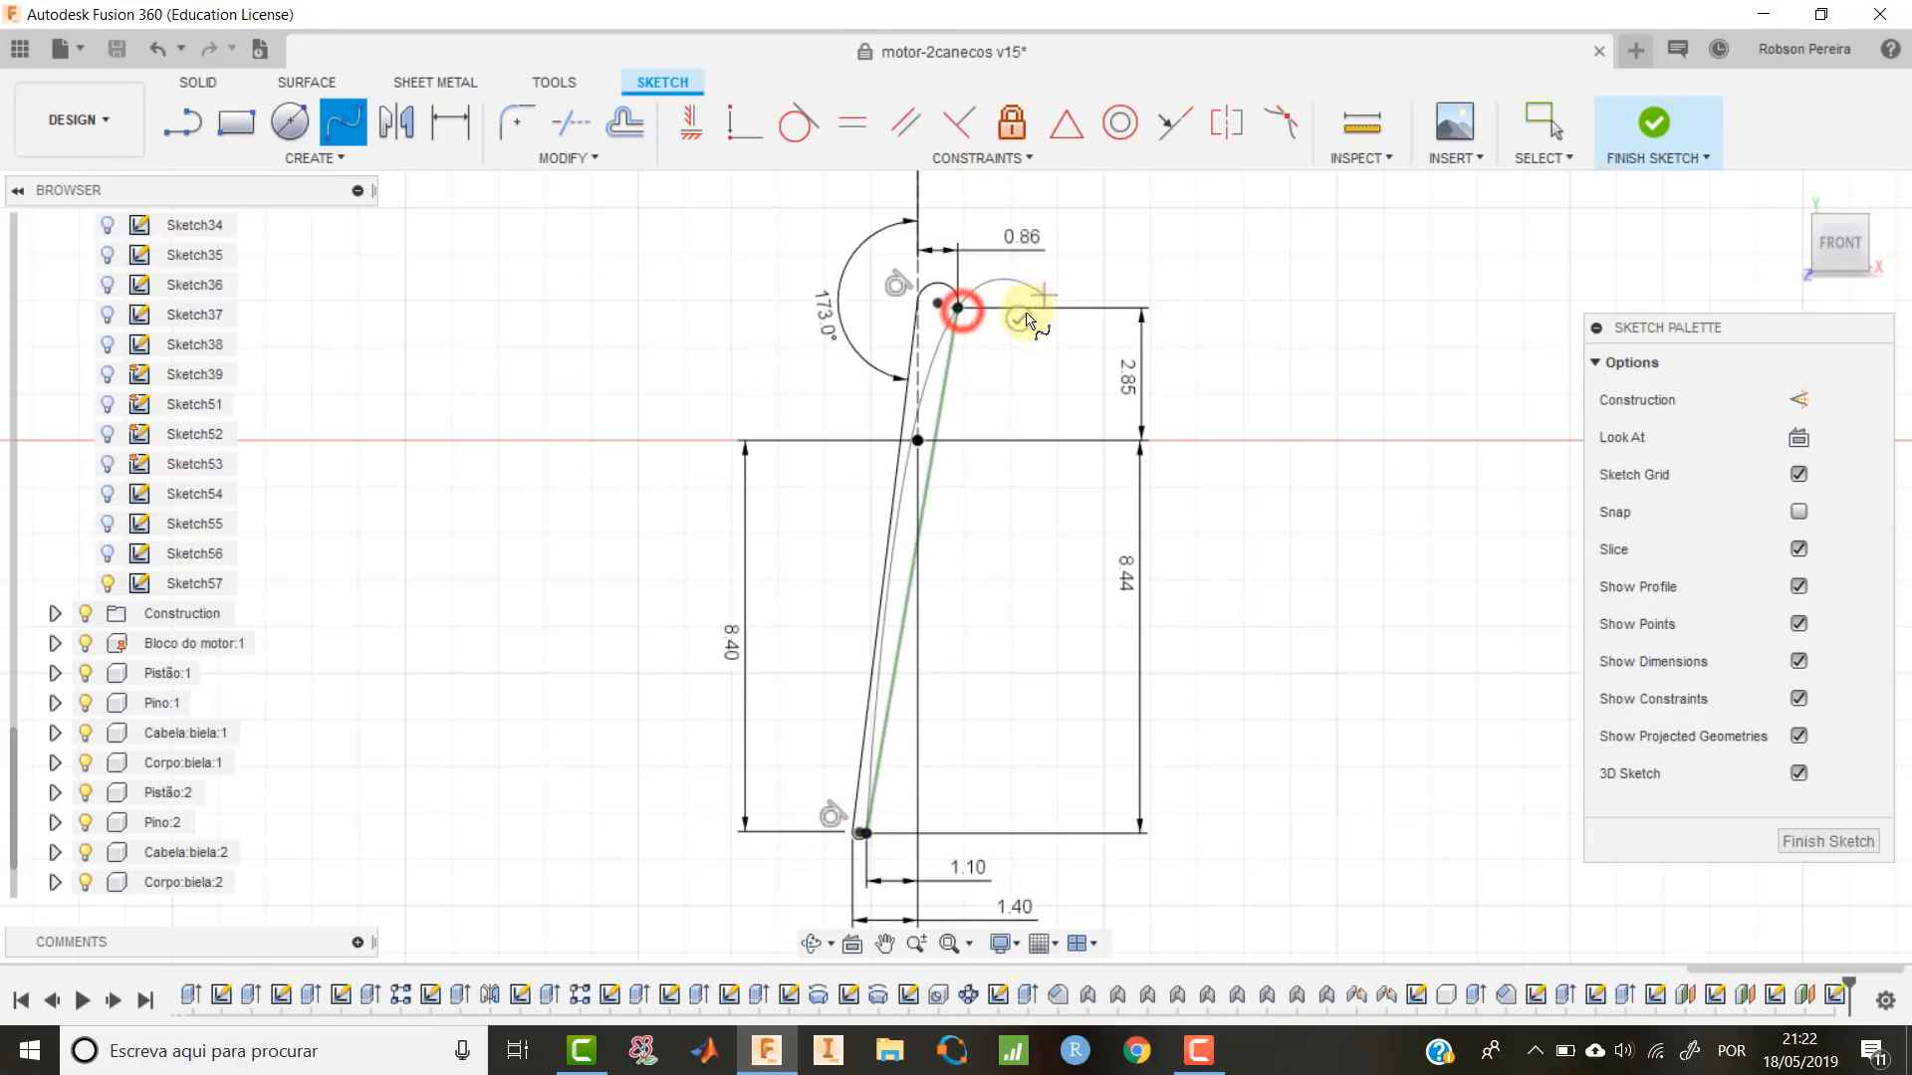
left_click(1024, 315)
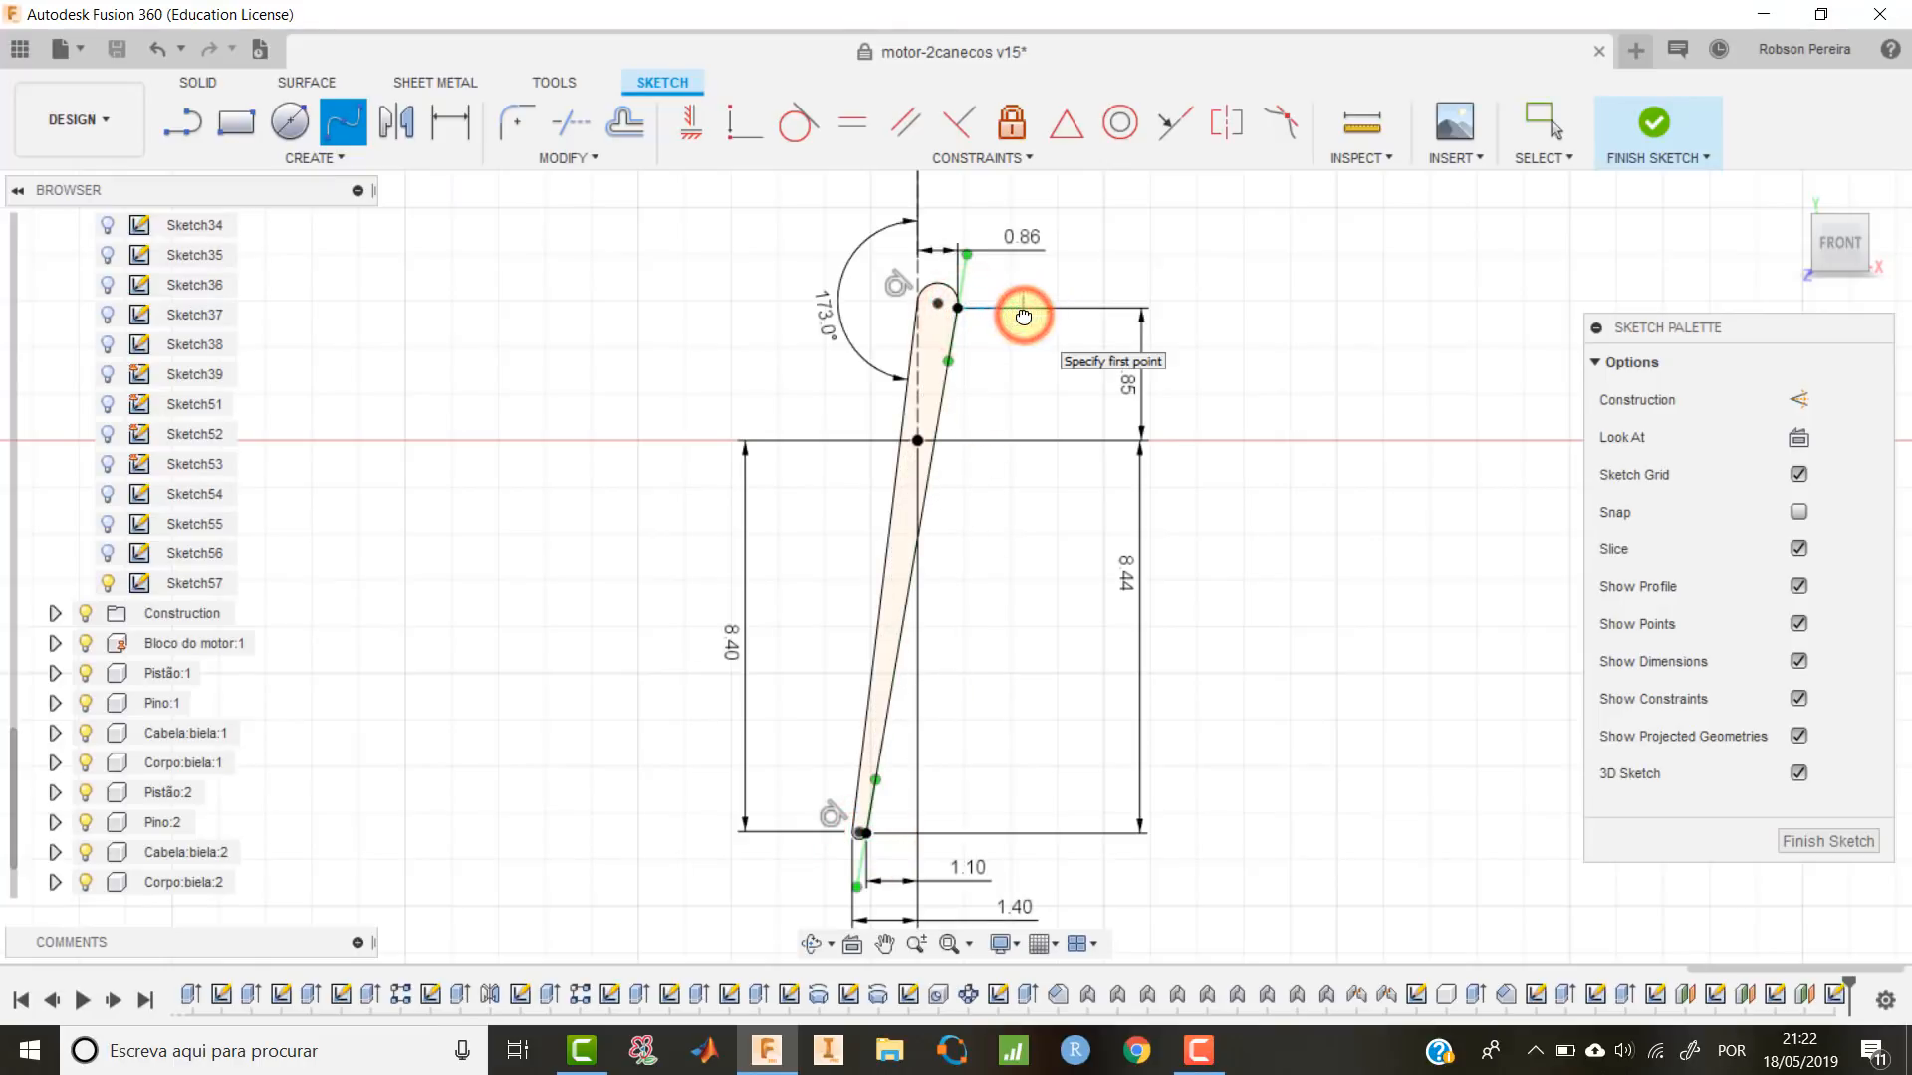
Apply a Tangent constraint between the closing spline and the upper arc.
left_click(797, 146)
scroll(1031, 516, "up", 5)
left_click(945, 472)
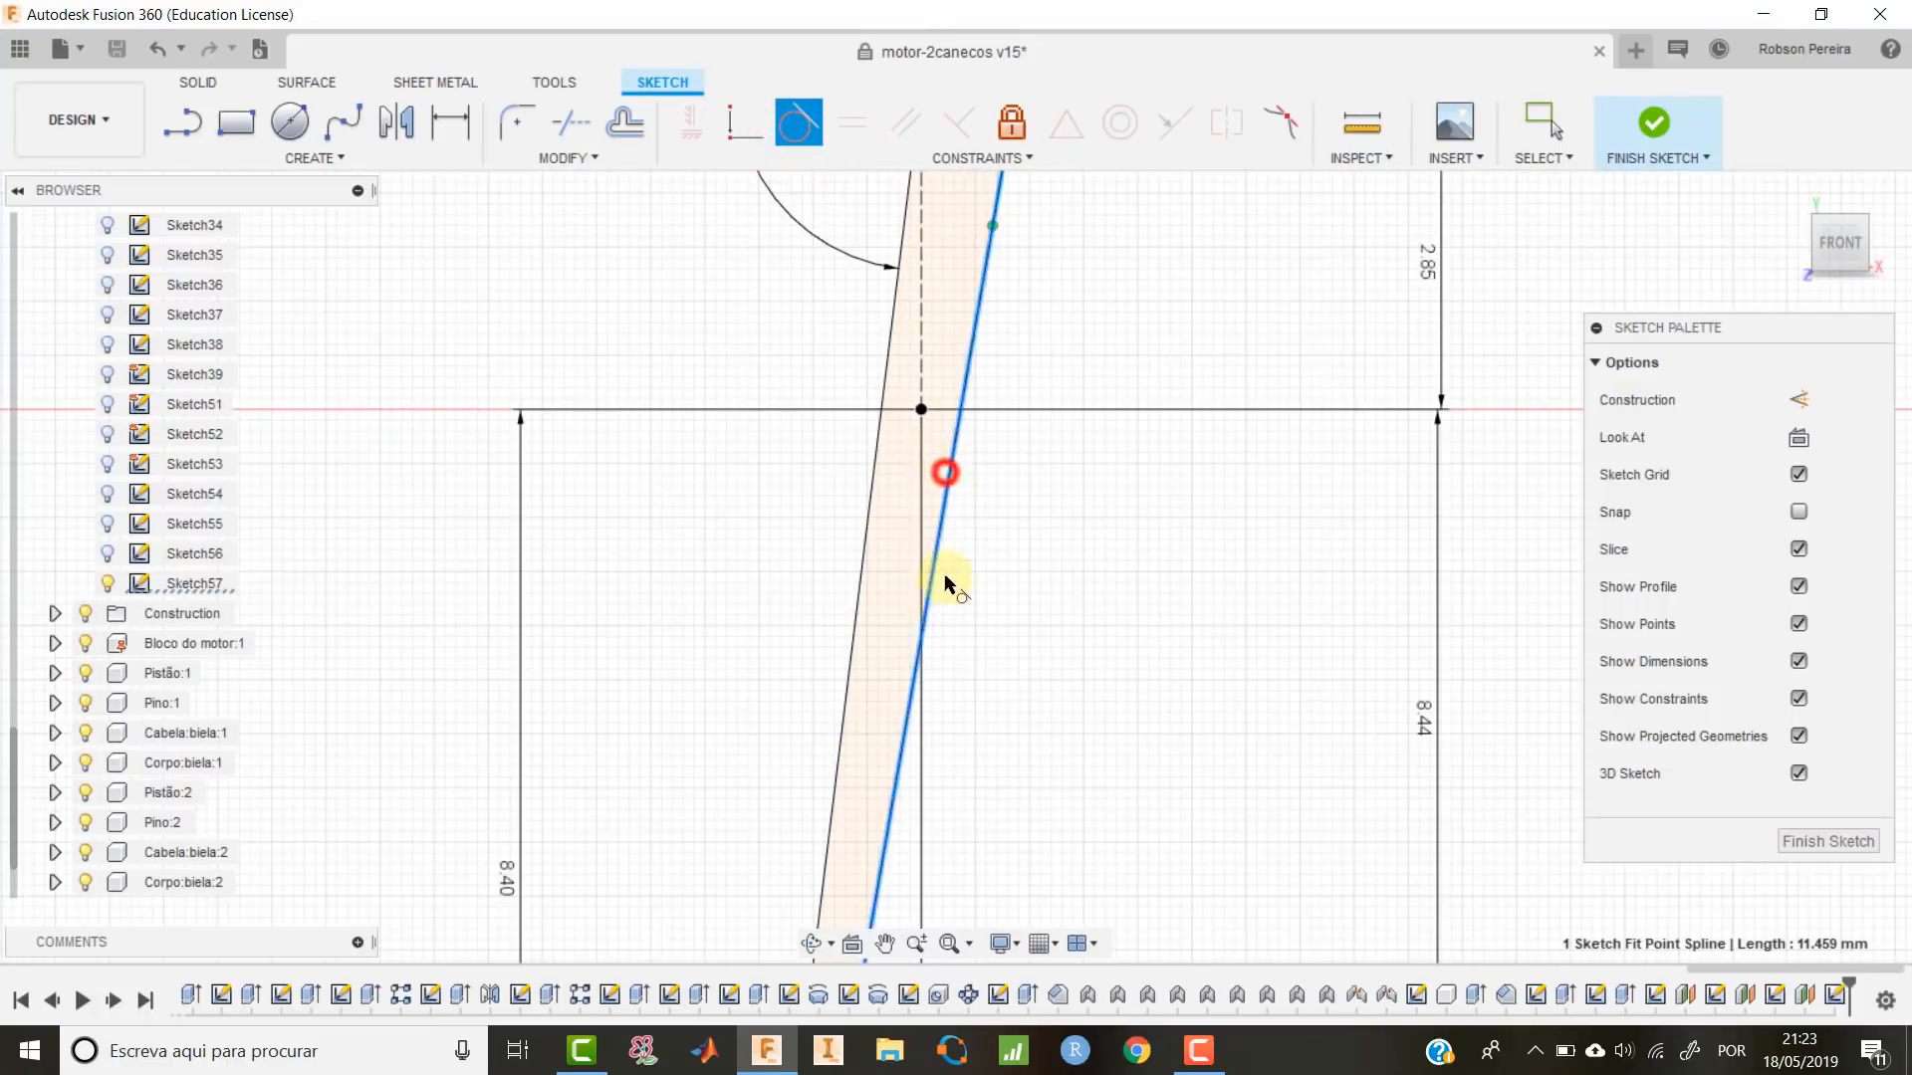
scroll(1025, 393, "down", 3)
scroll(1024, 397, "up", 6)
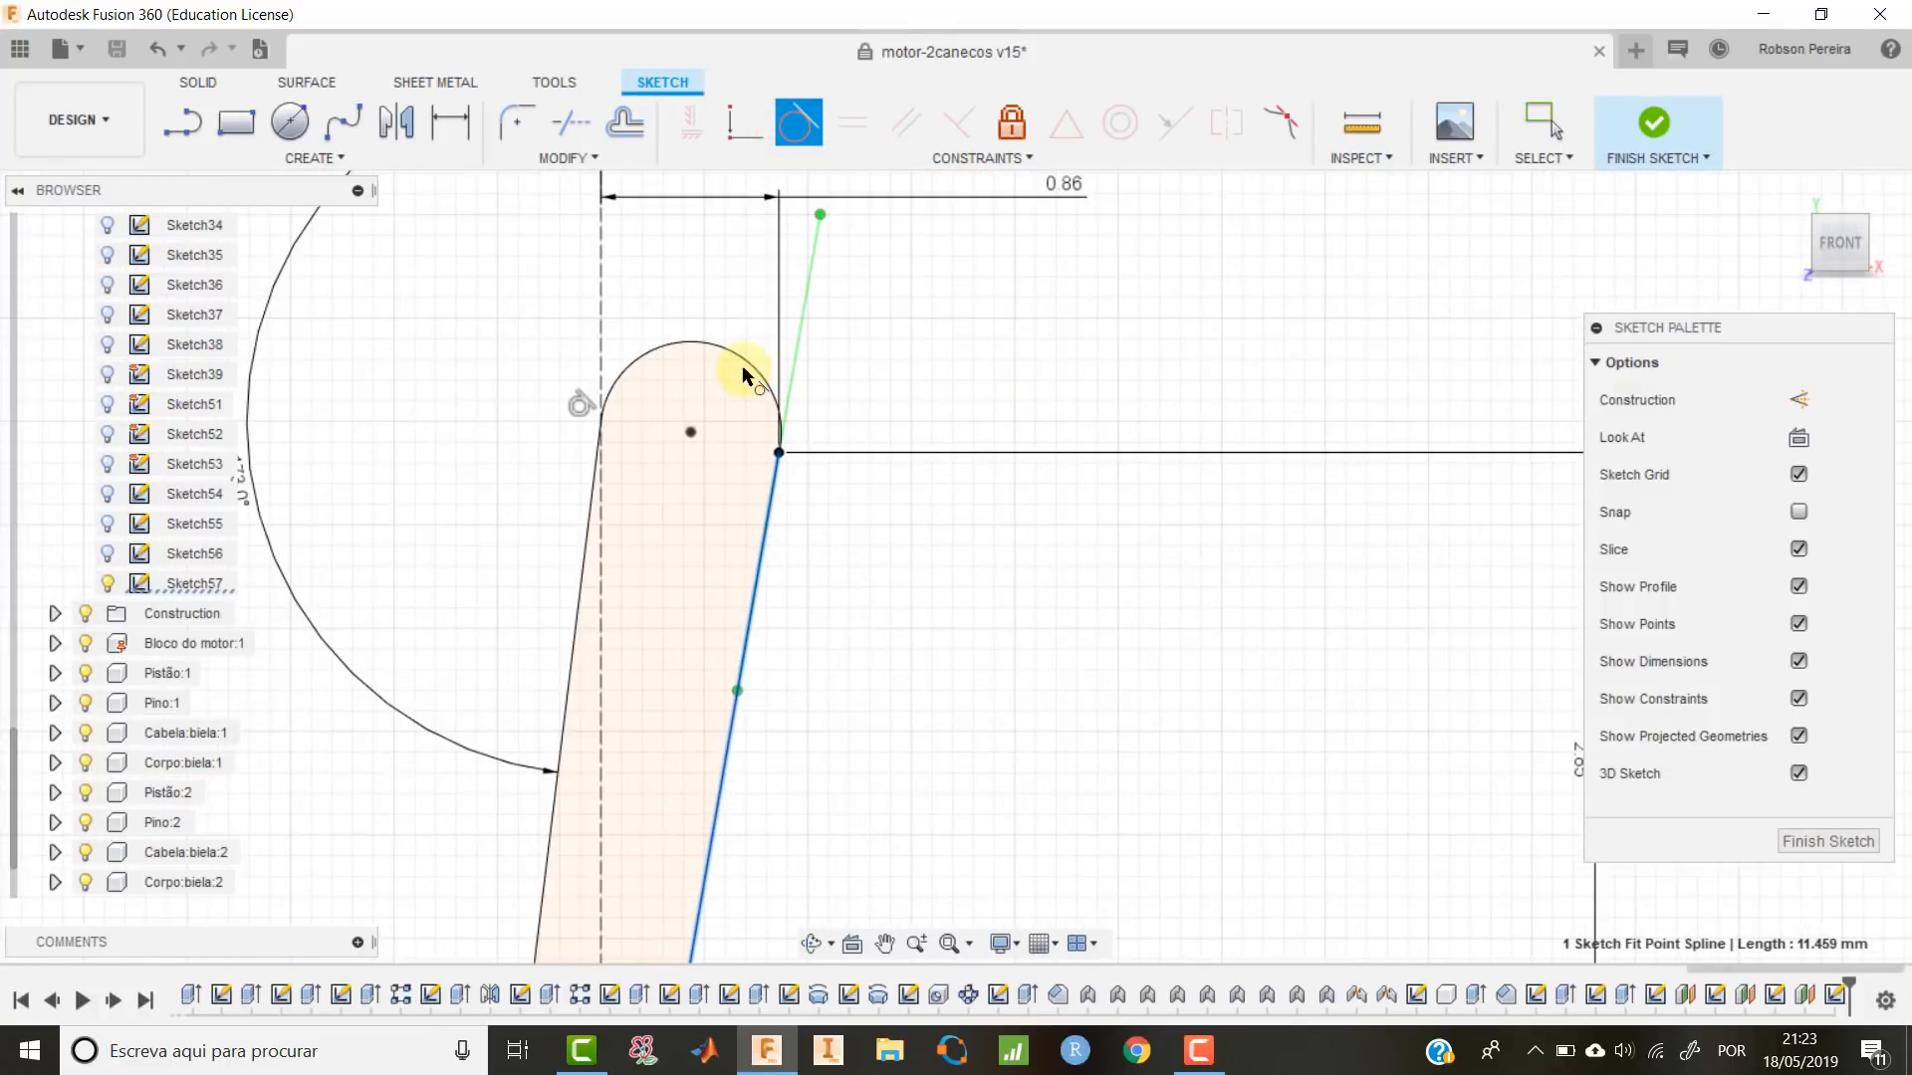
left_click(753, 374)
scroll(877, 545, "down", 4)
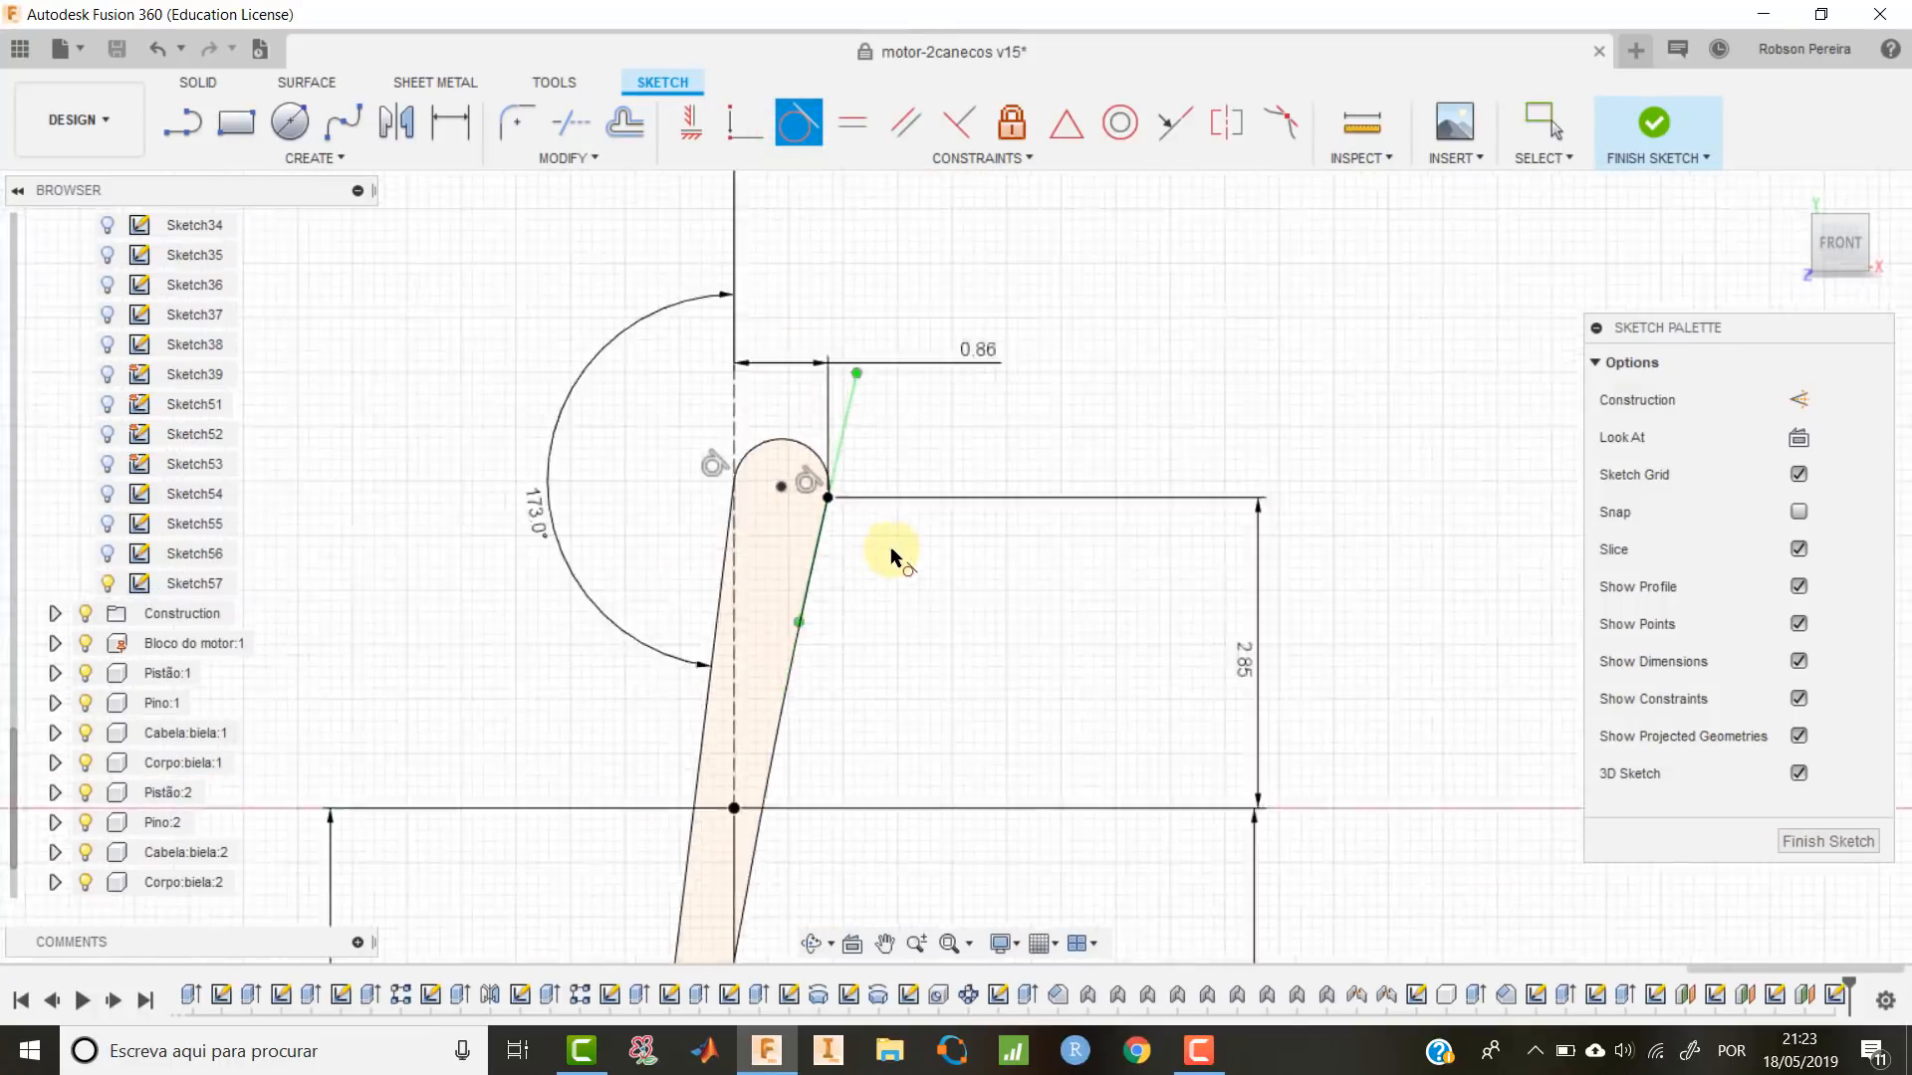
Apply a Tangent constraint between the lower arc and the closing spline.
scroll(907, 547, "down", 3)
scroll(781, 747, "up", 5)
left_click(781, 739)
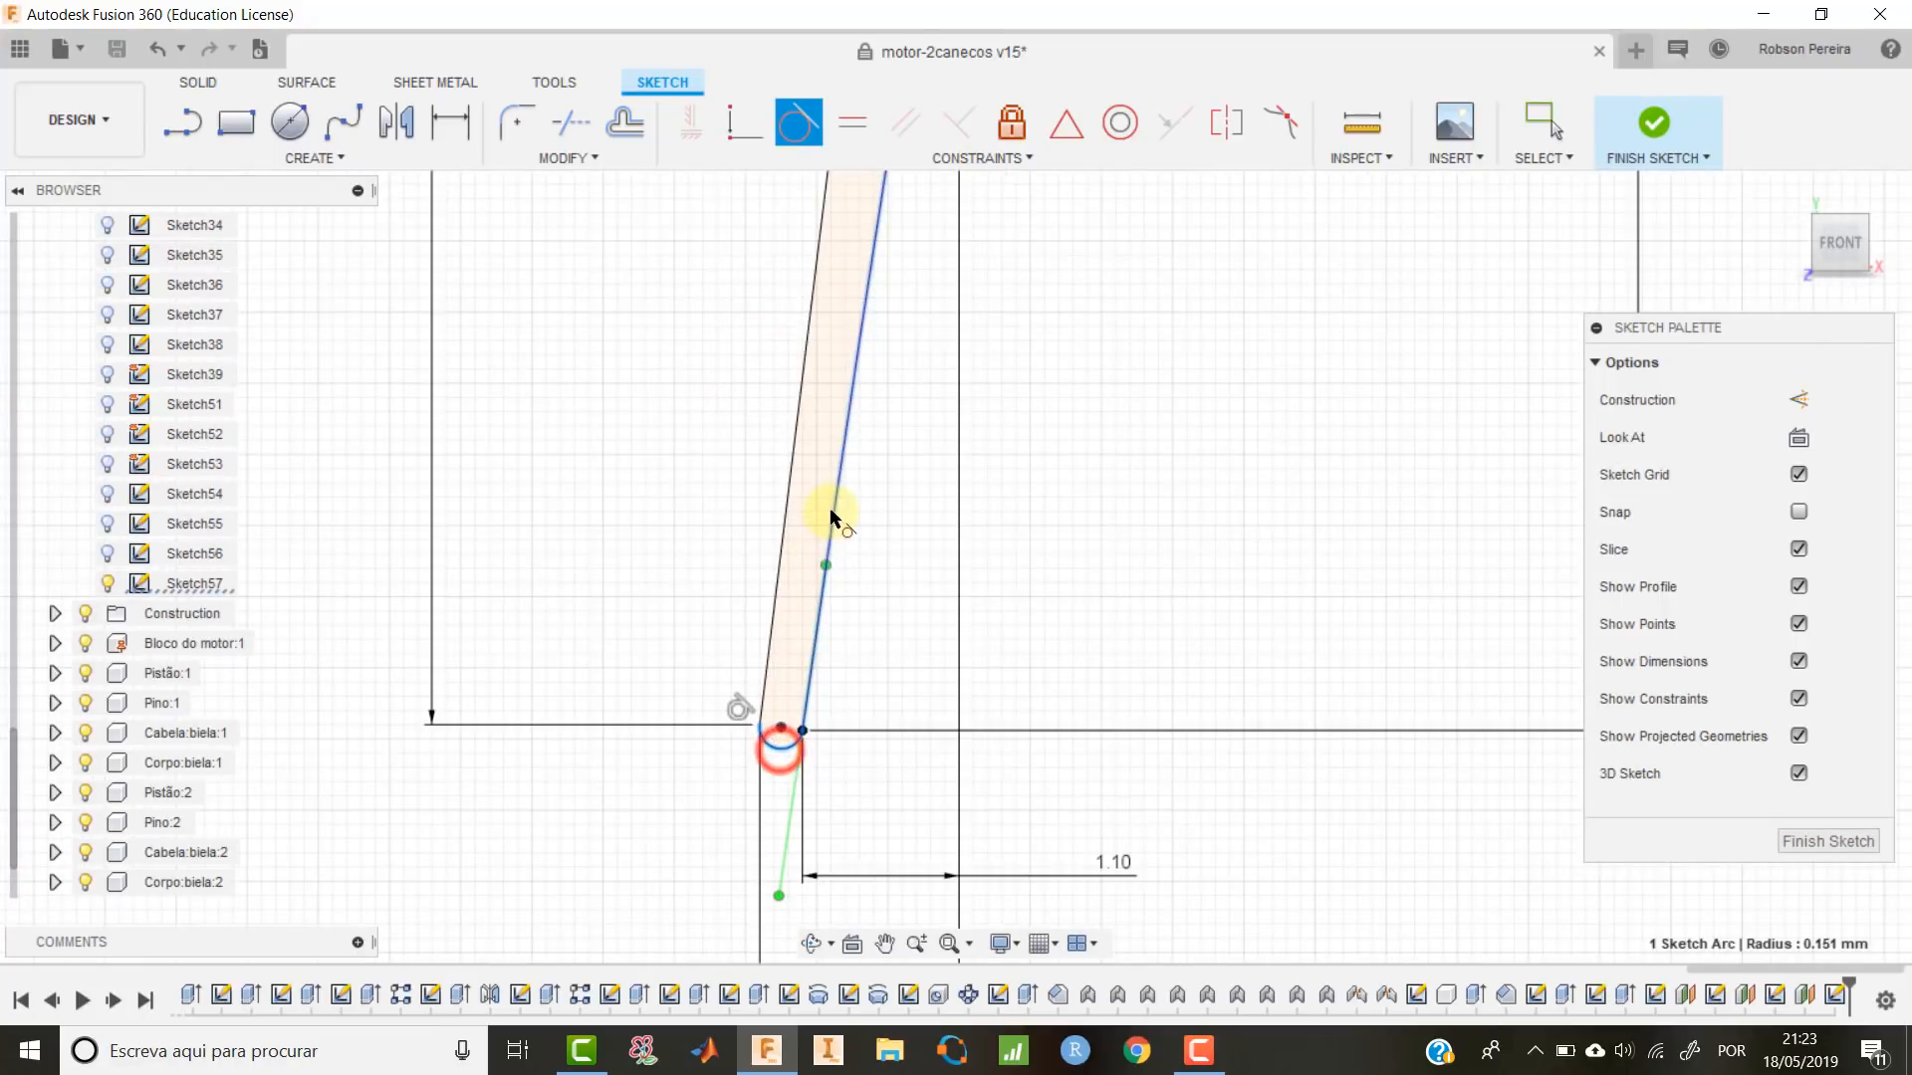
left_click(831, 512)
scroll(938, 772, "down", 5)
key("Escape")
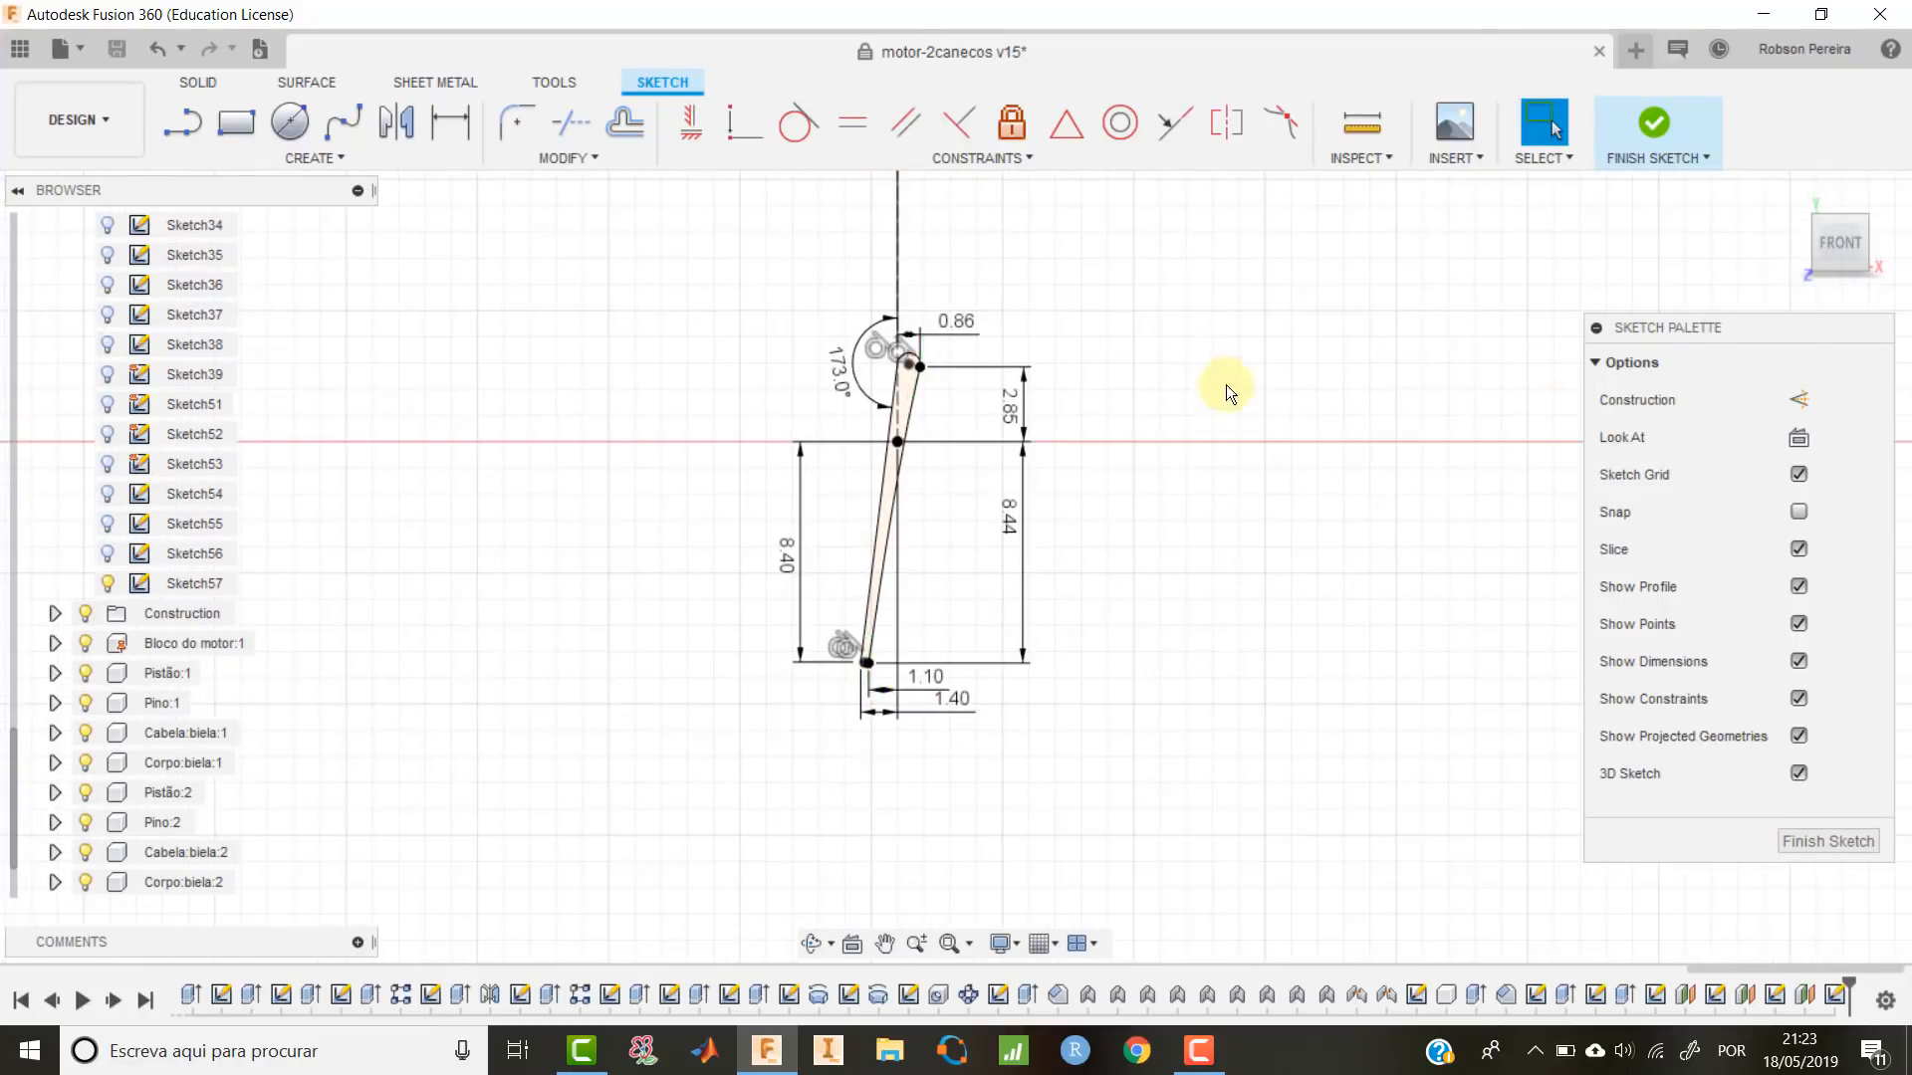
Finish the blade profile sketch and make Sketch56 and Sketch55 visible.
scroll(1348, 552, "up", 2)
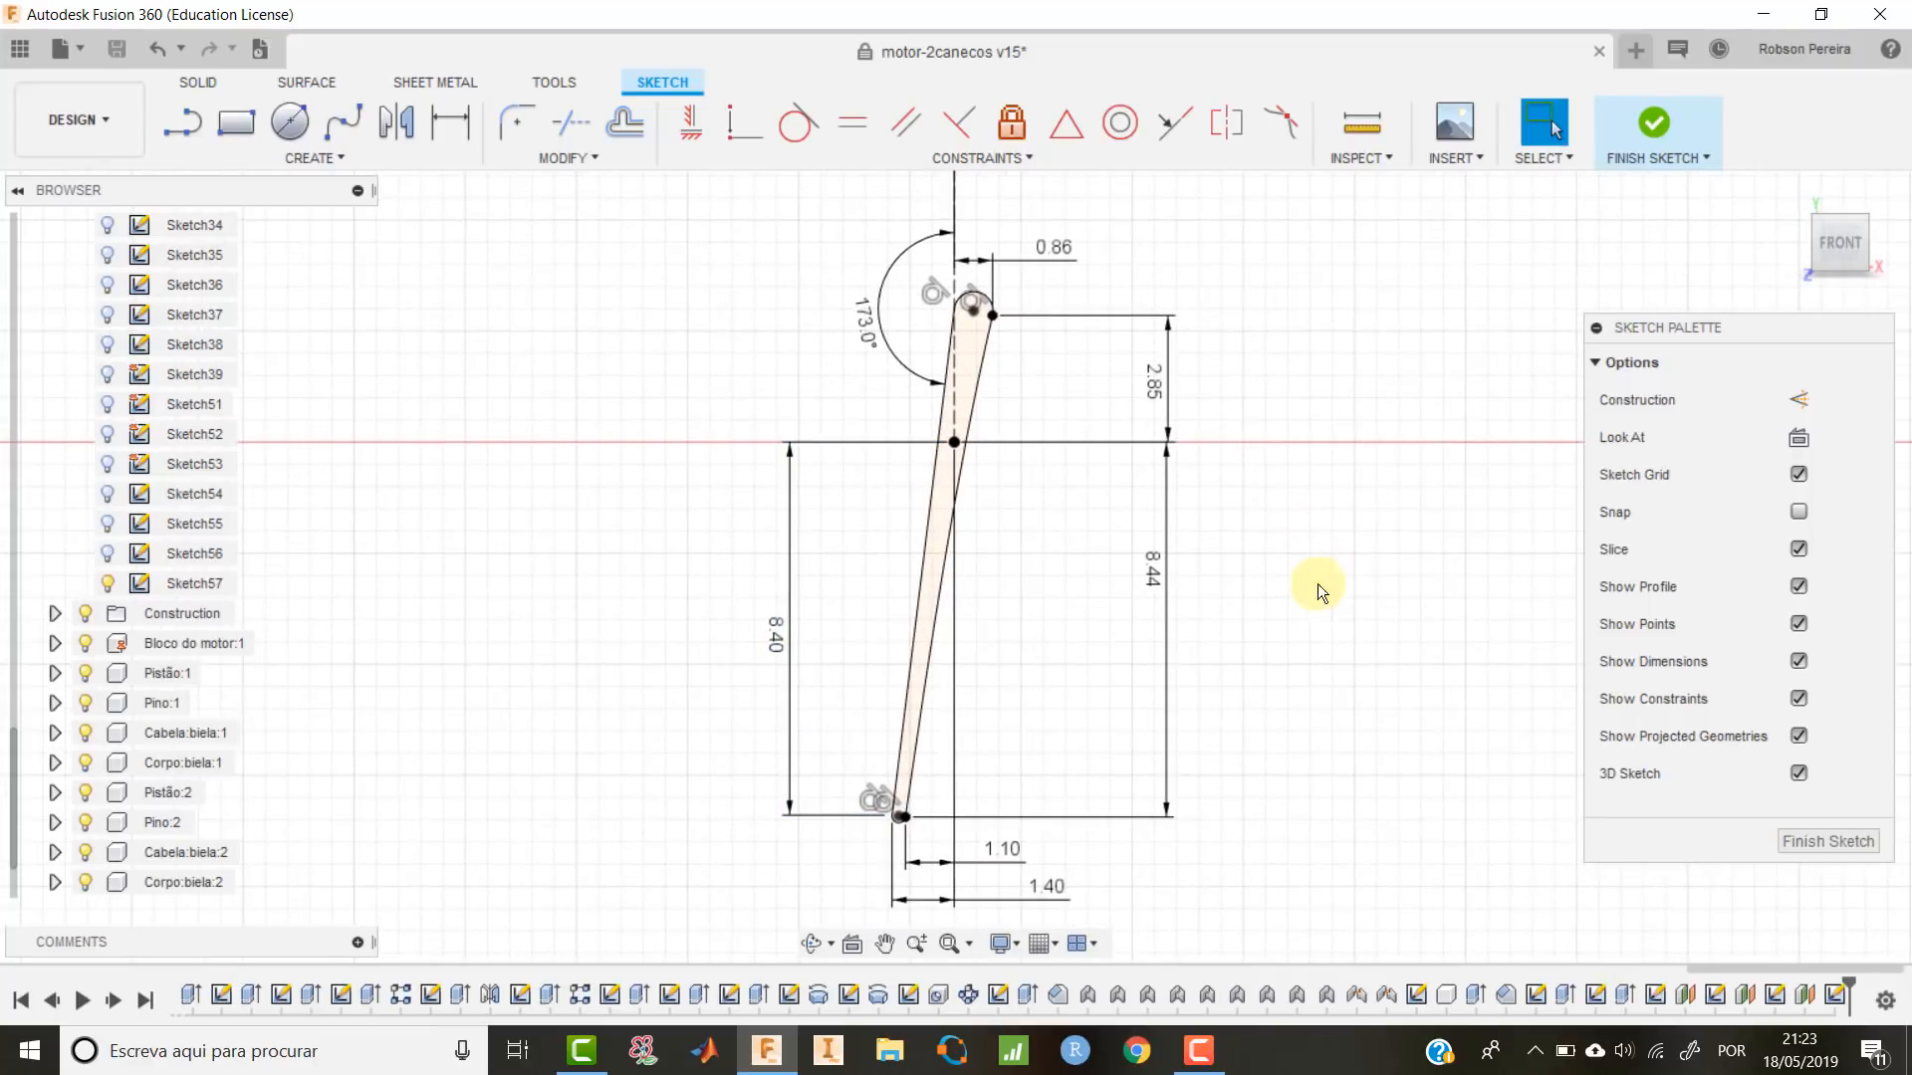
scroll(1269, 600, "down", 1)
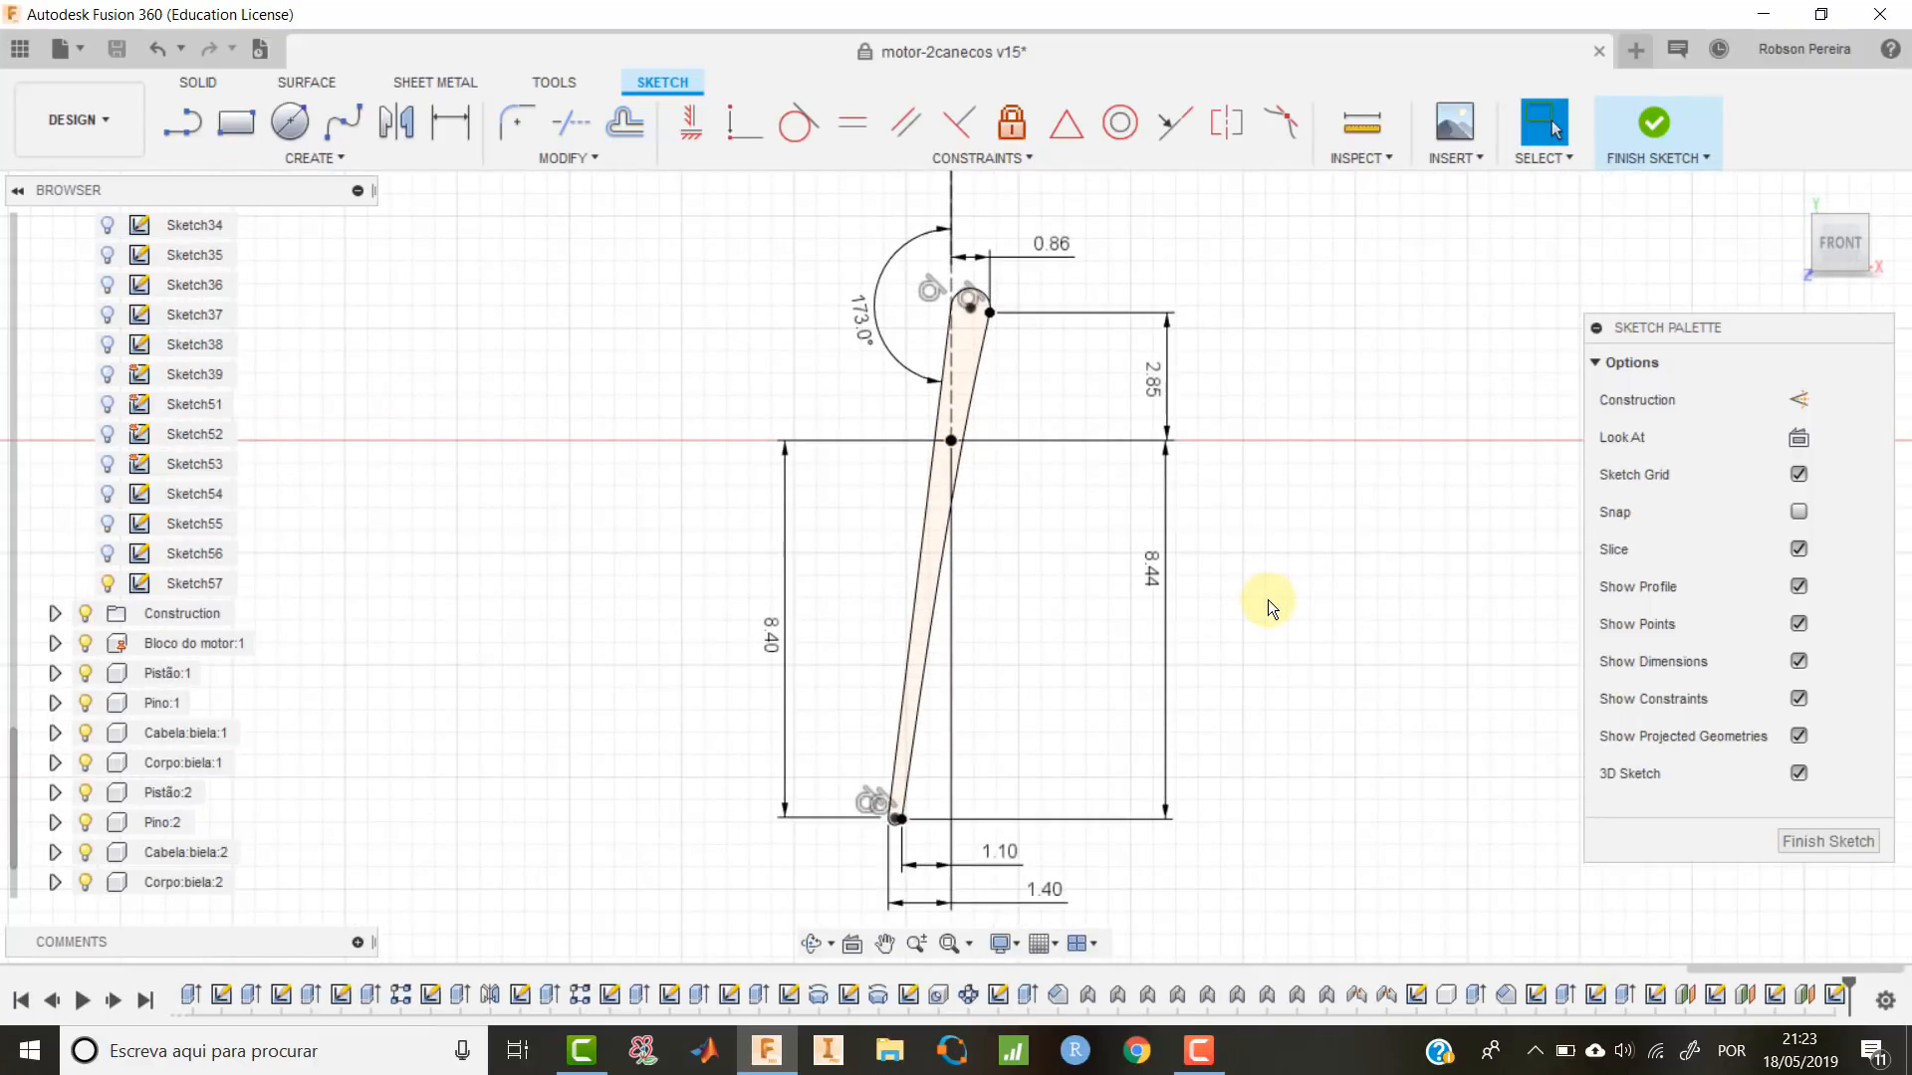
left_click(1652, 126)
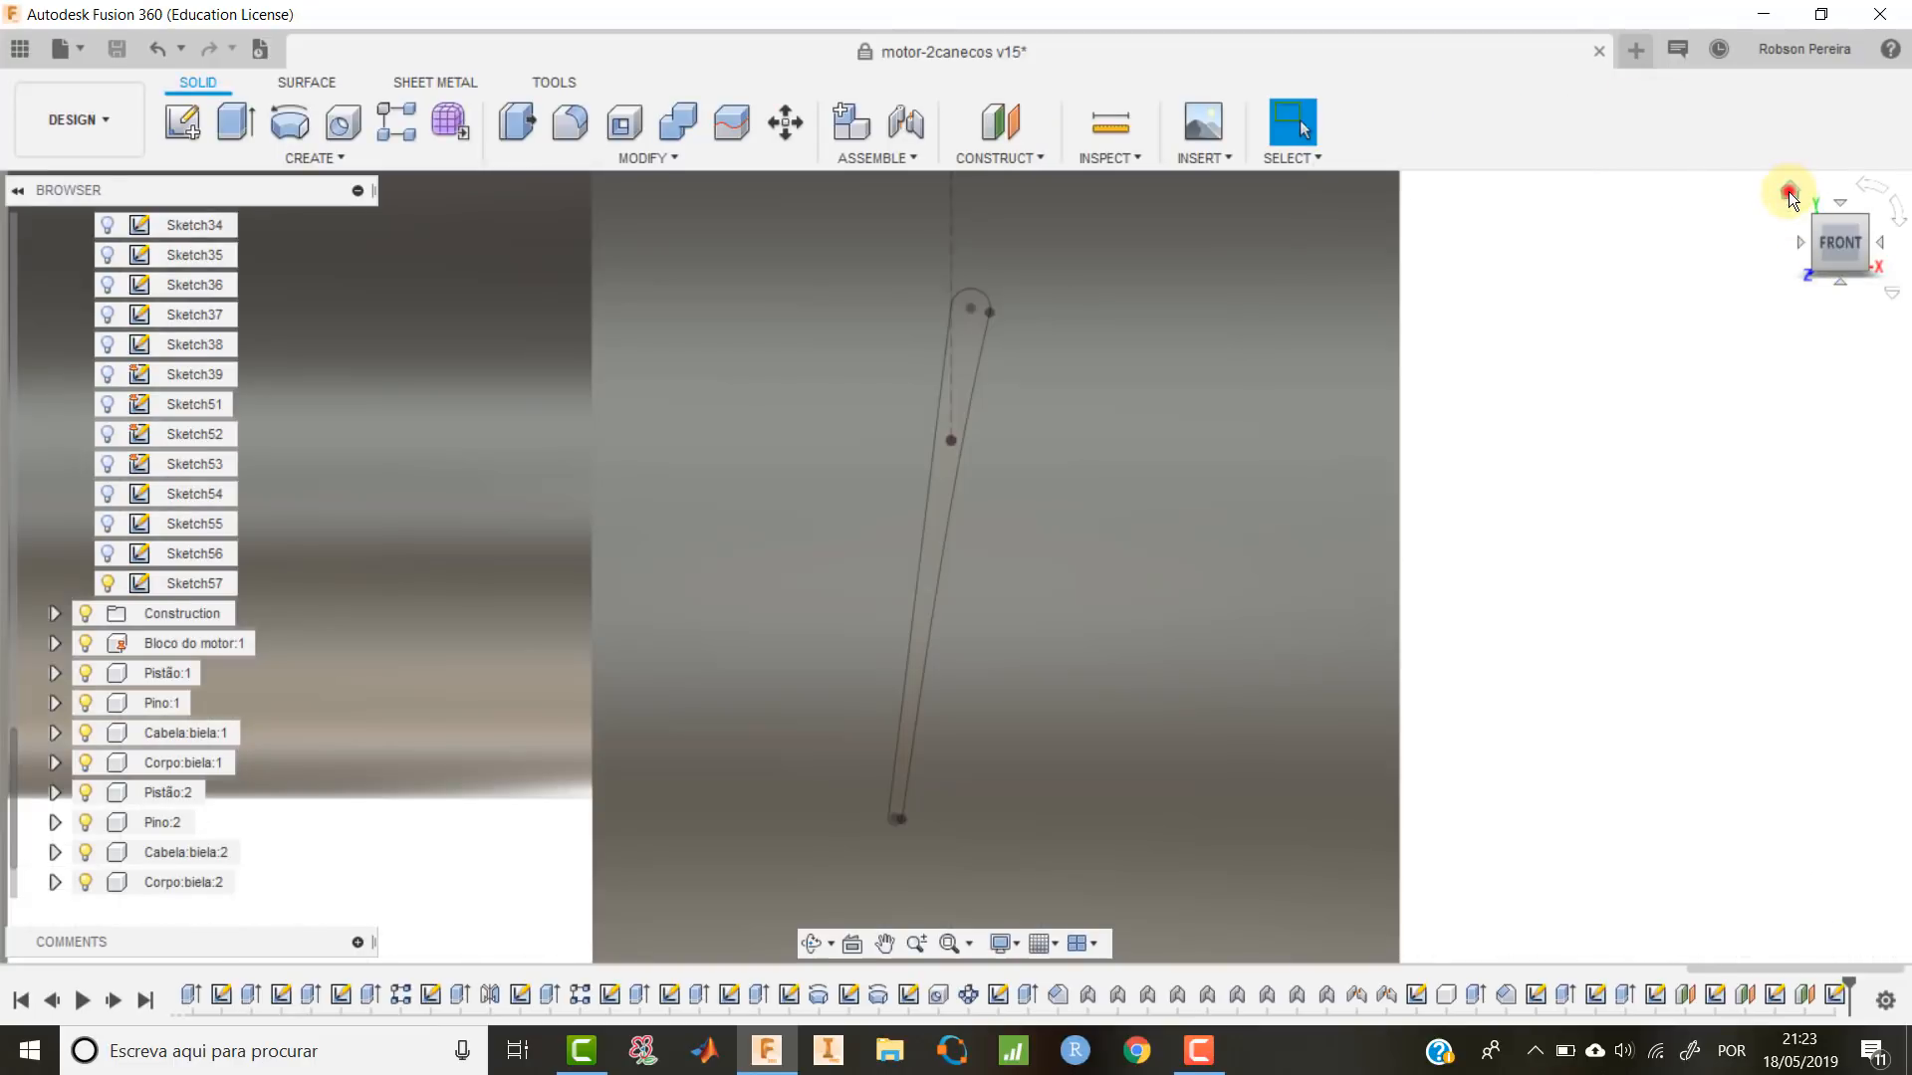
left_click(1789, 191)
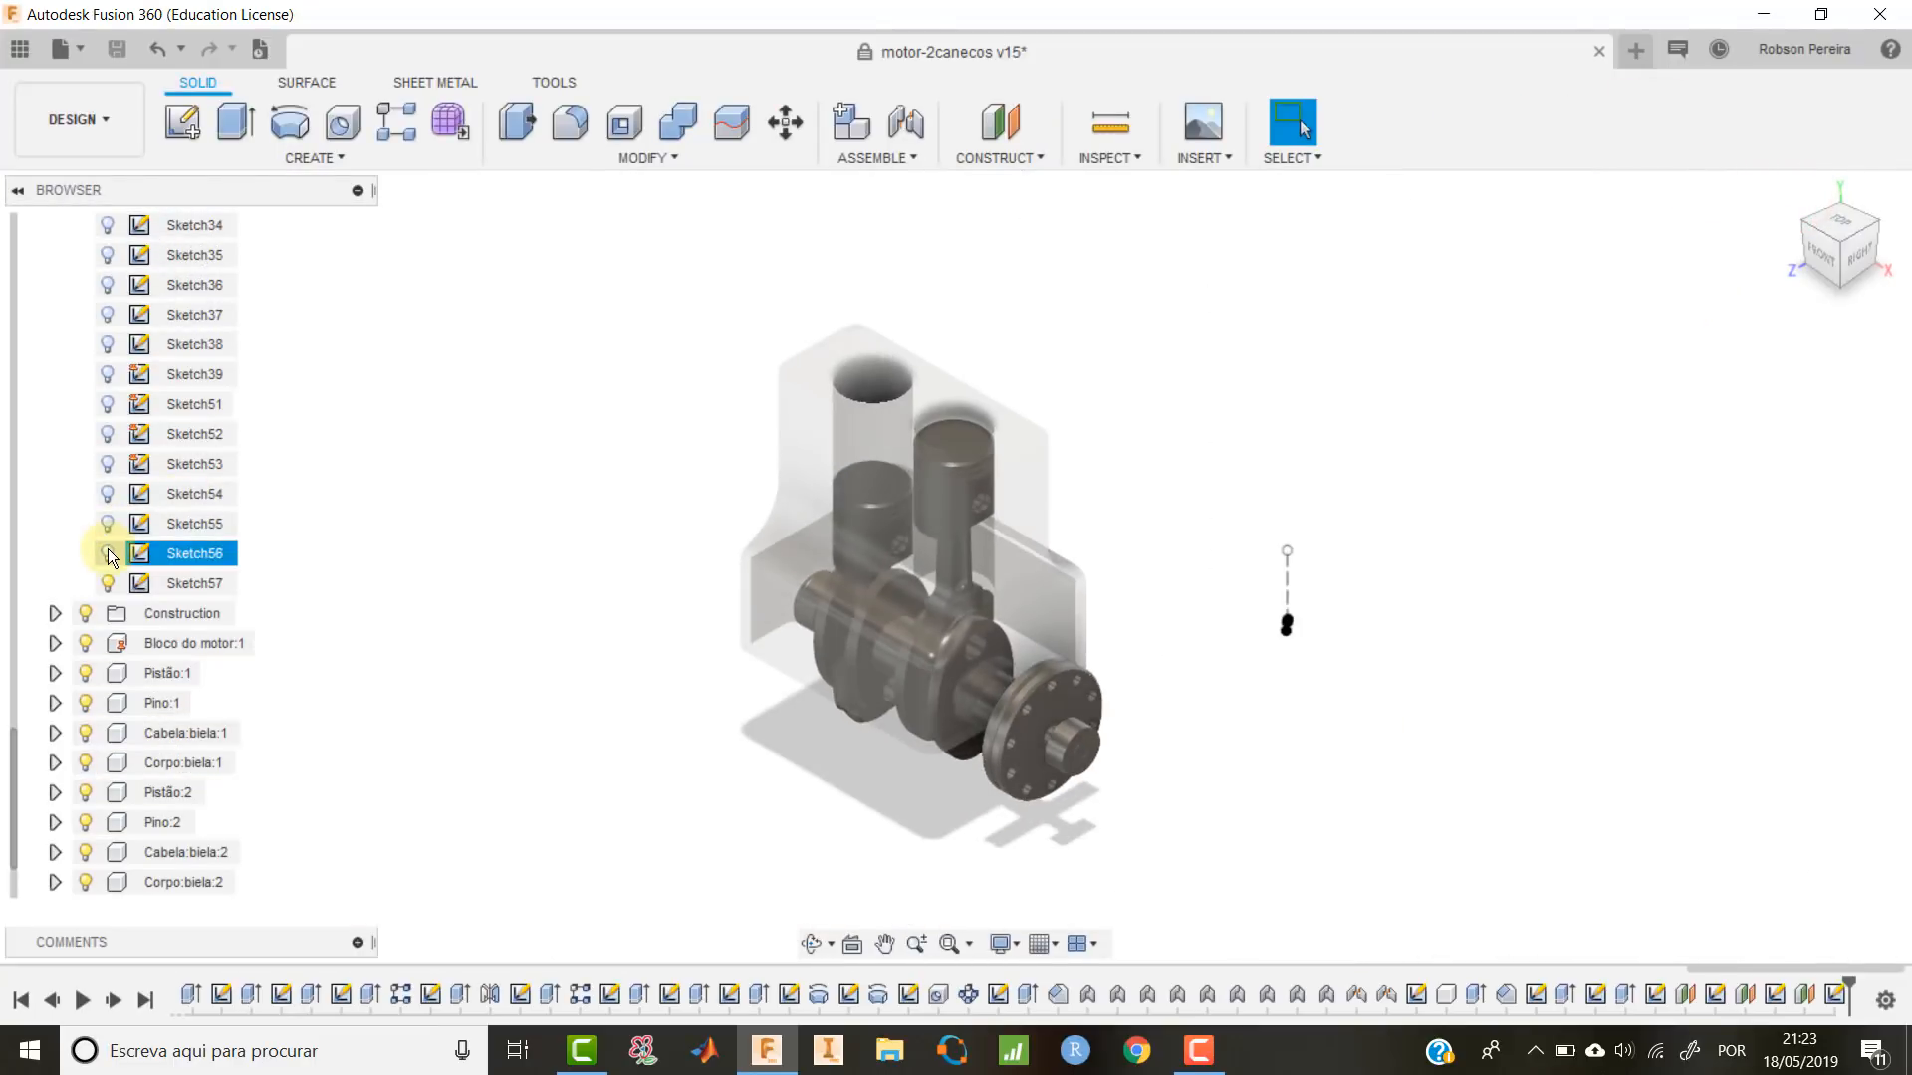
left_click(108, 552)
left_click(108, 523)
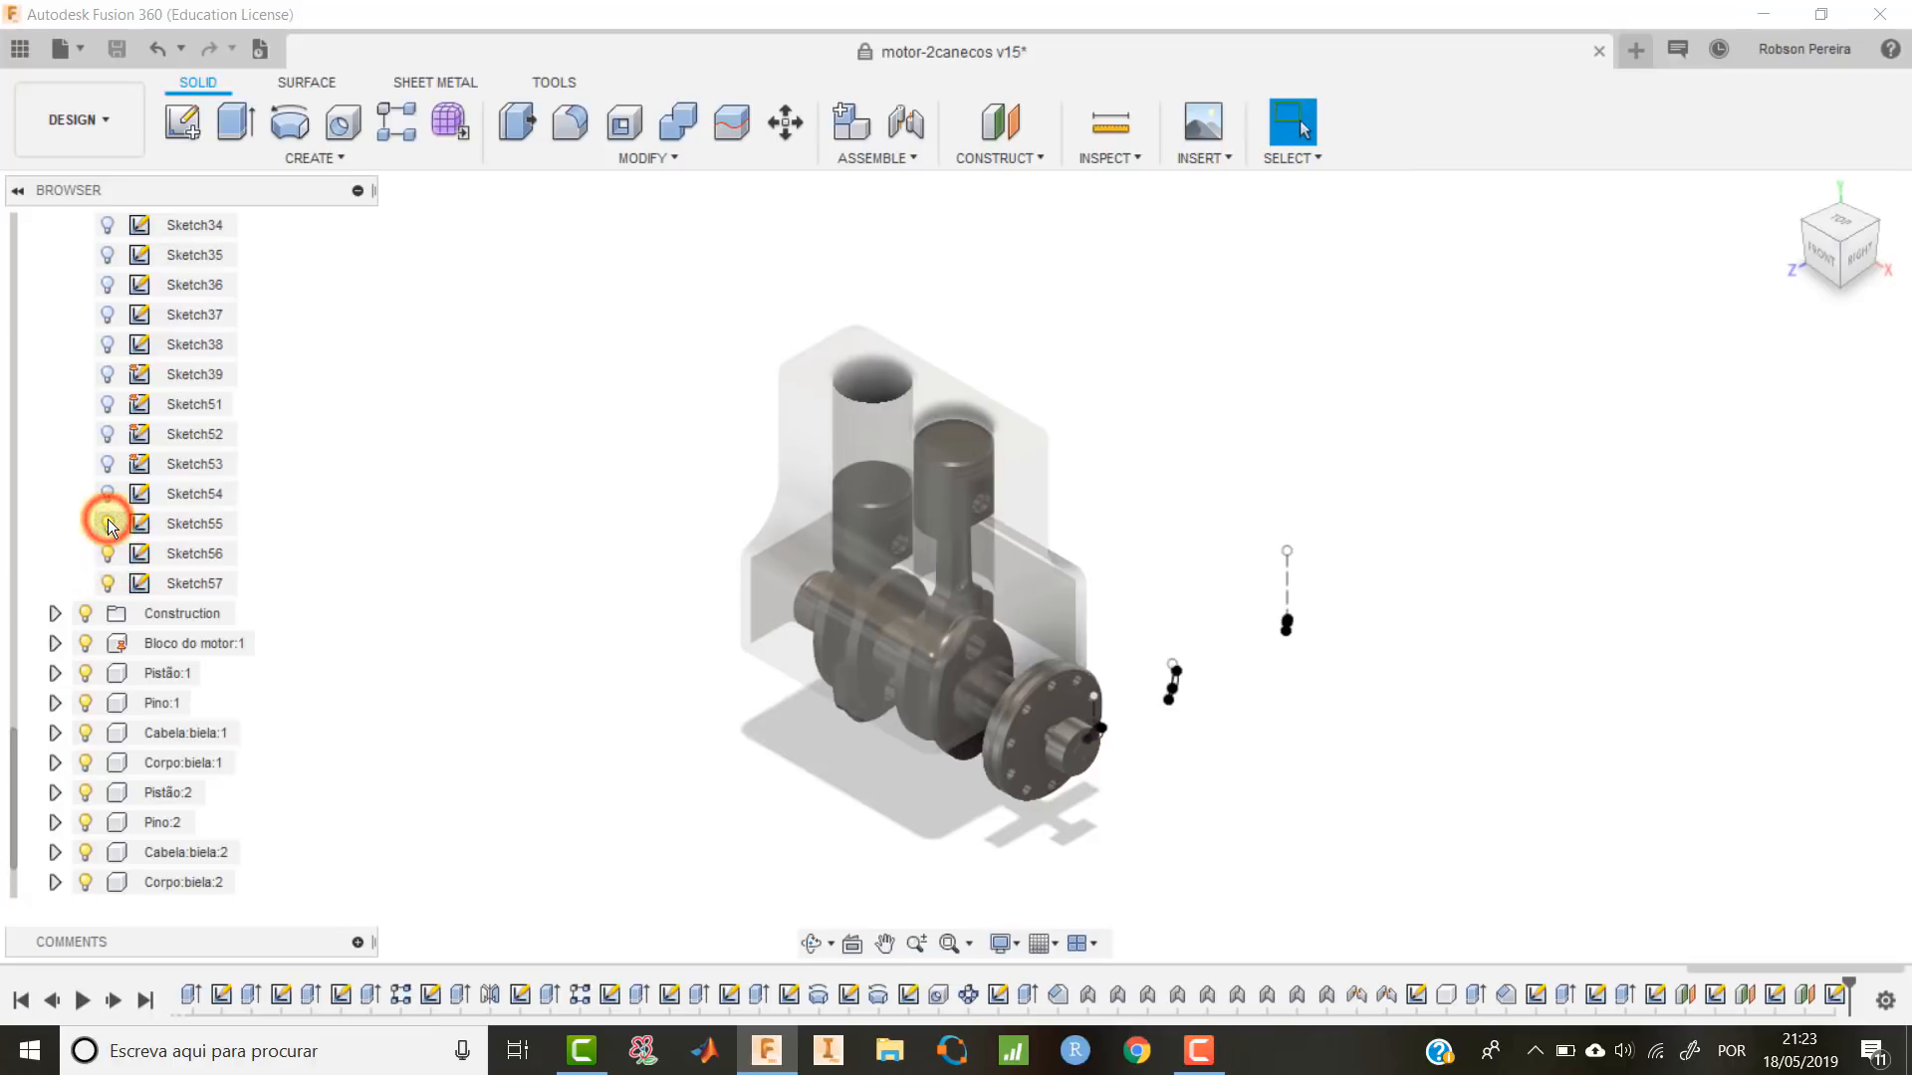
Shorten the vertical construction lines of the three blade profiles by lowering their upper endpoints toward the profiles.
scroll(1144, 769, "up", 4)
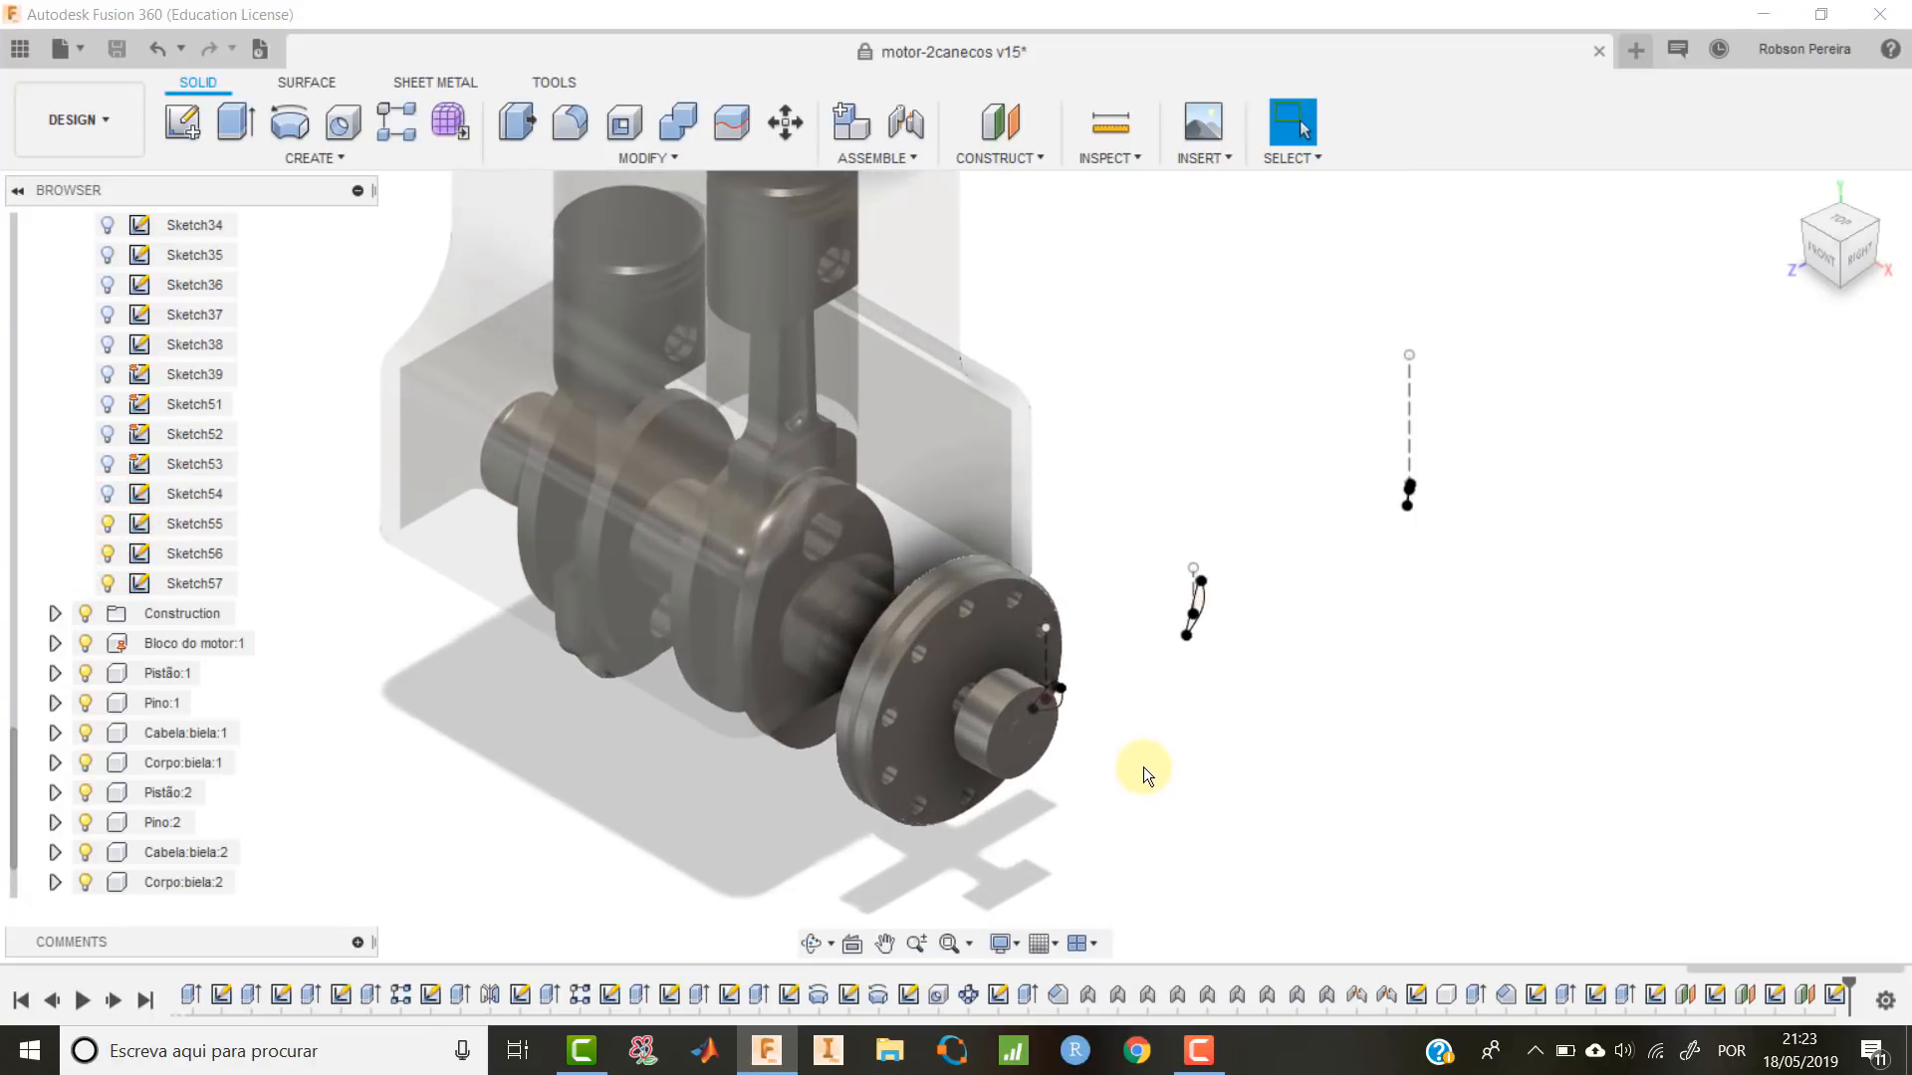
scroll(1138, 721, "up", 2)
left_click(1017, 598)
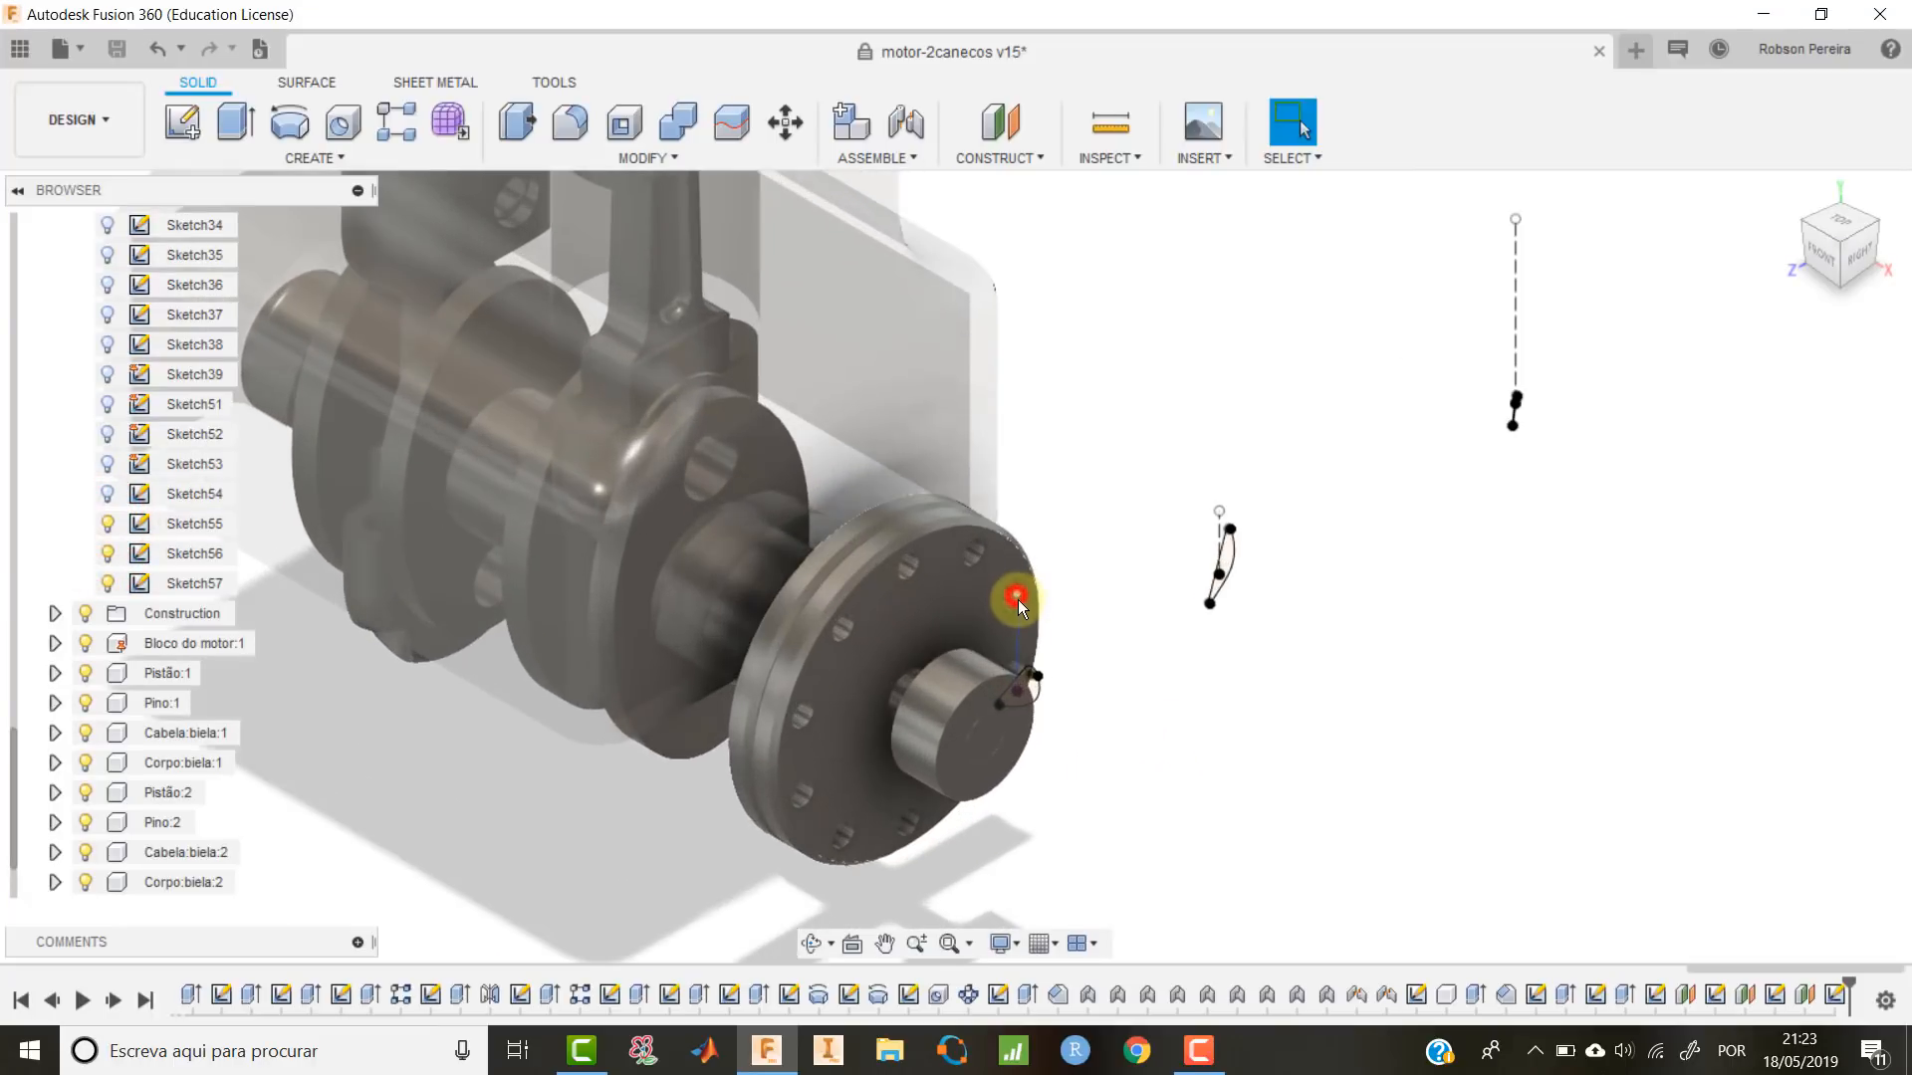
key("Escape")
left_click_drag(1019, 606, 1024, 639)
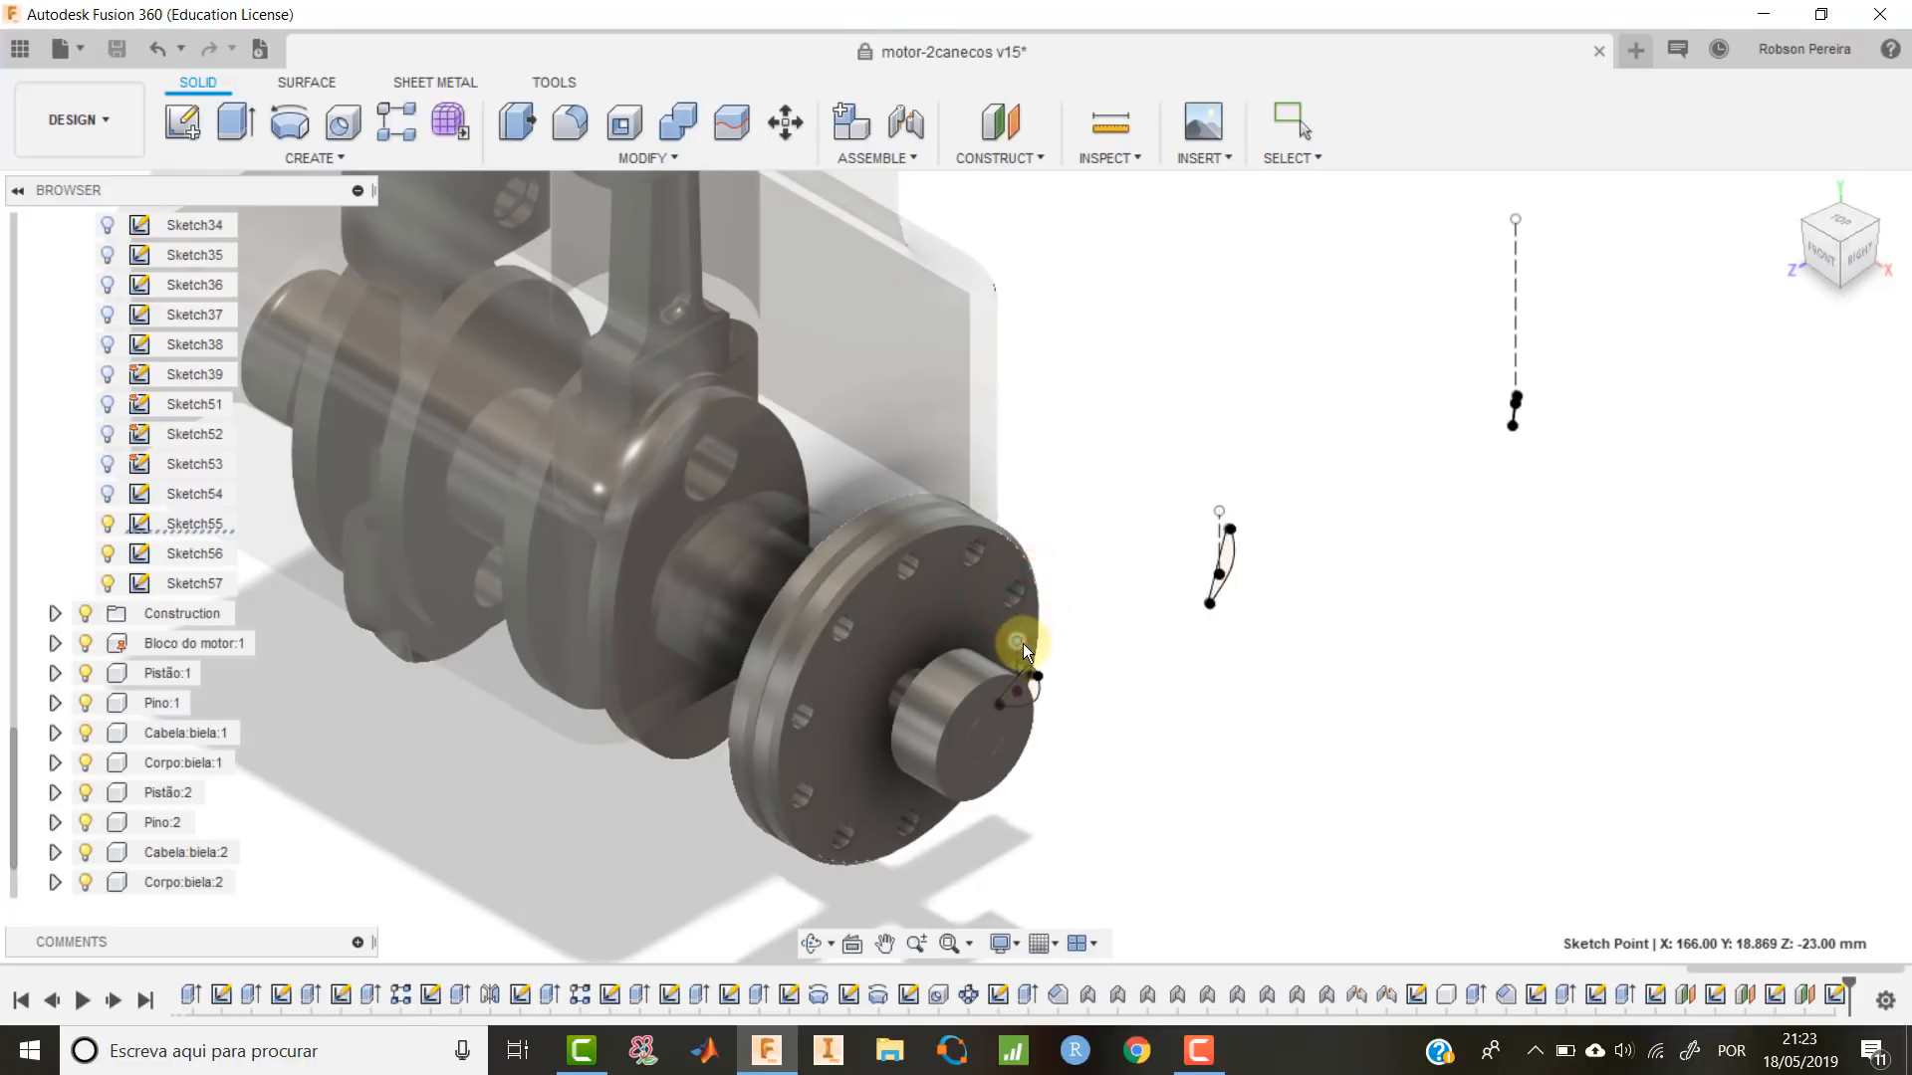
left_click(1221, 513)
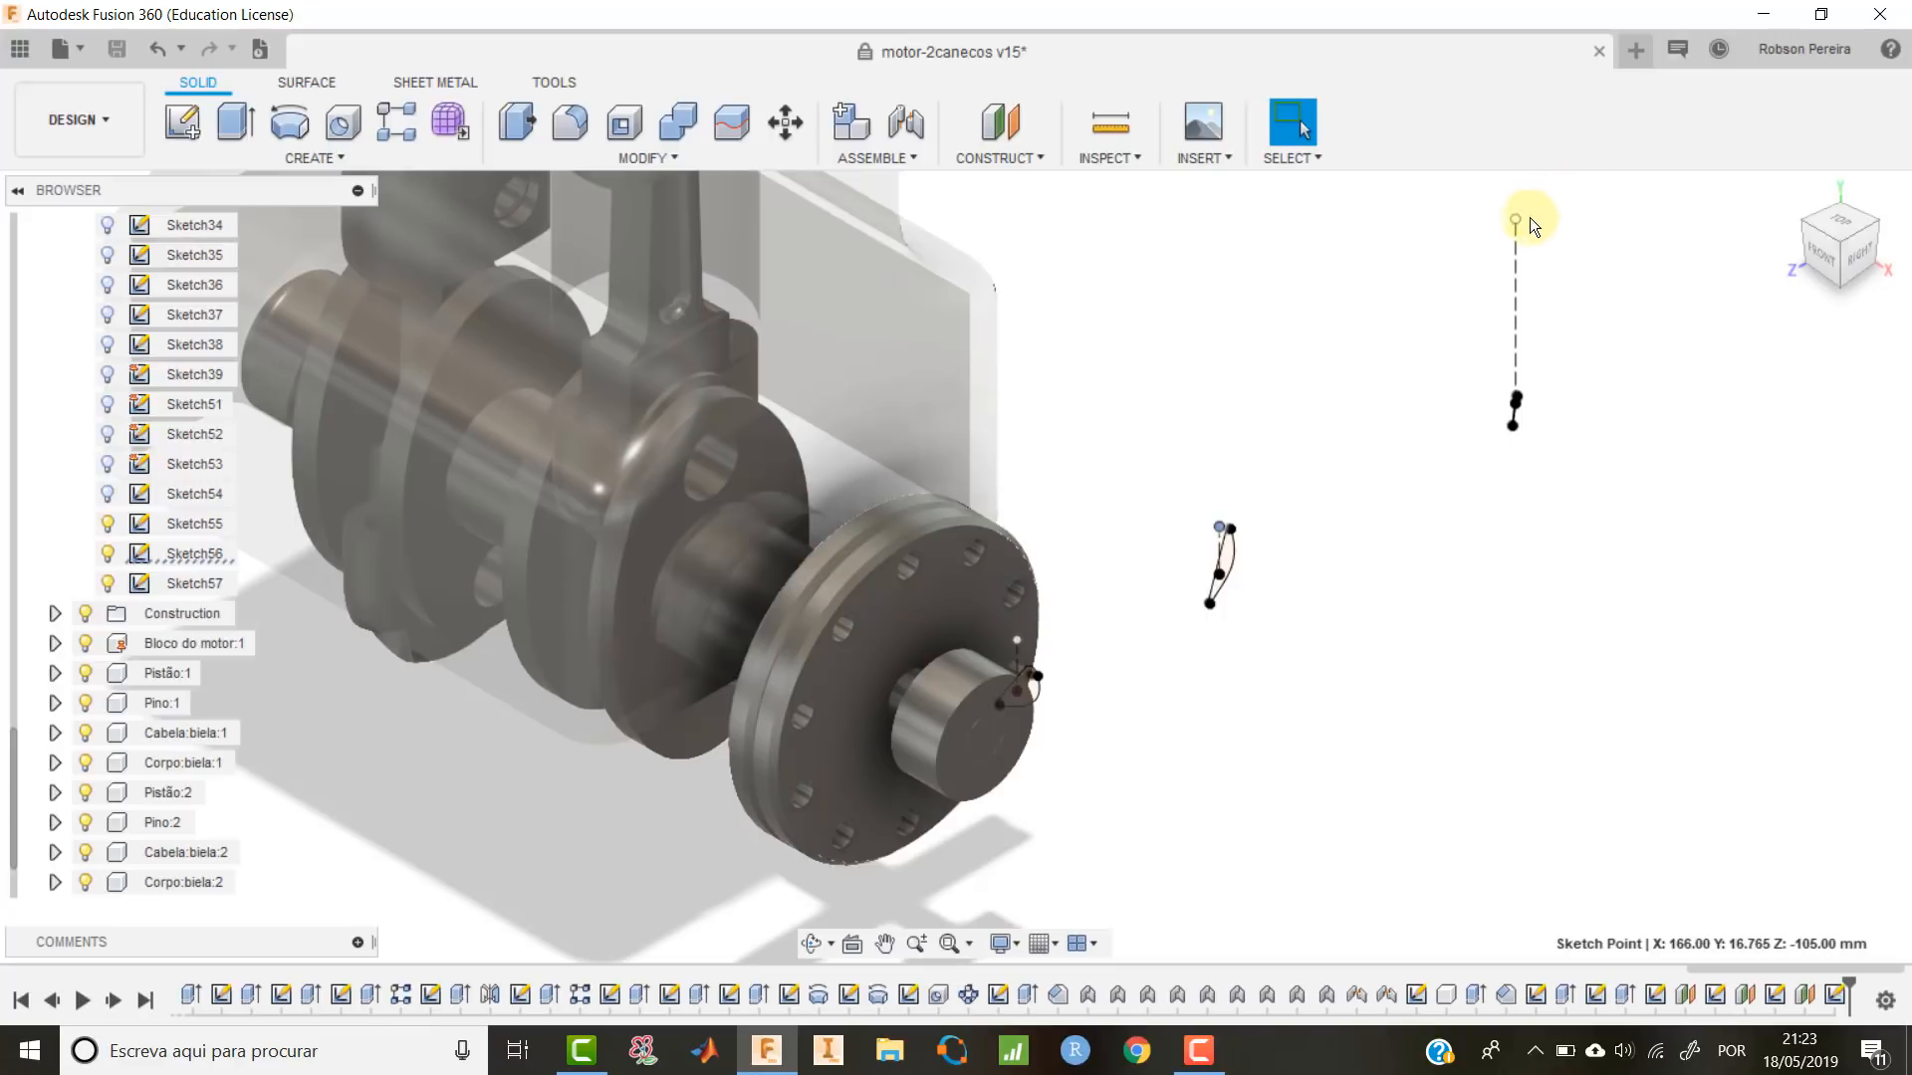
left_click_drag(1517, 219, 1516, 366)
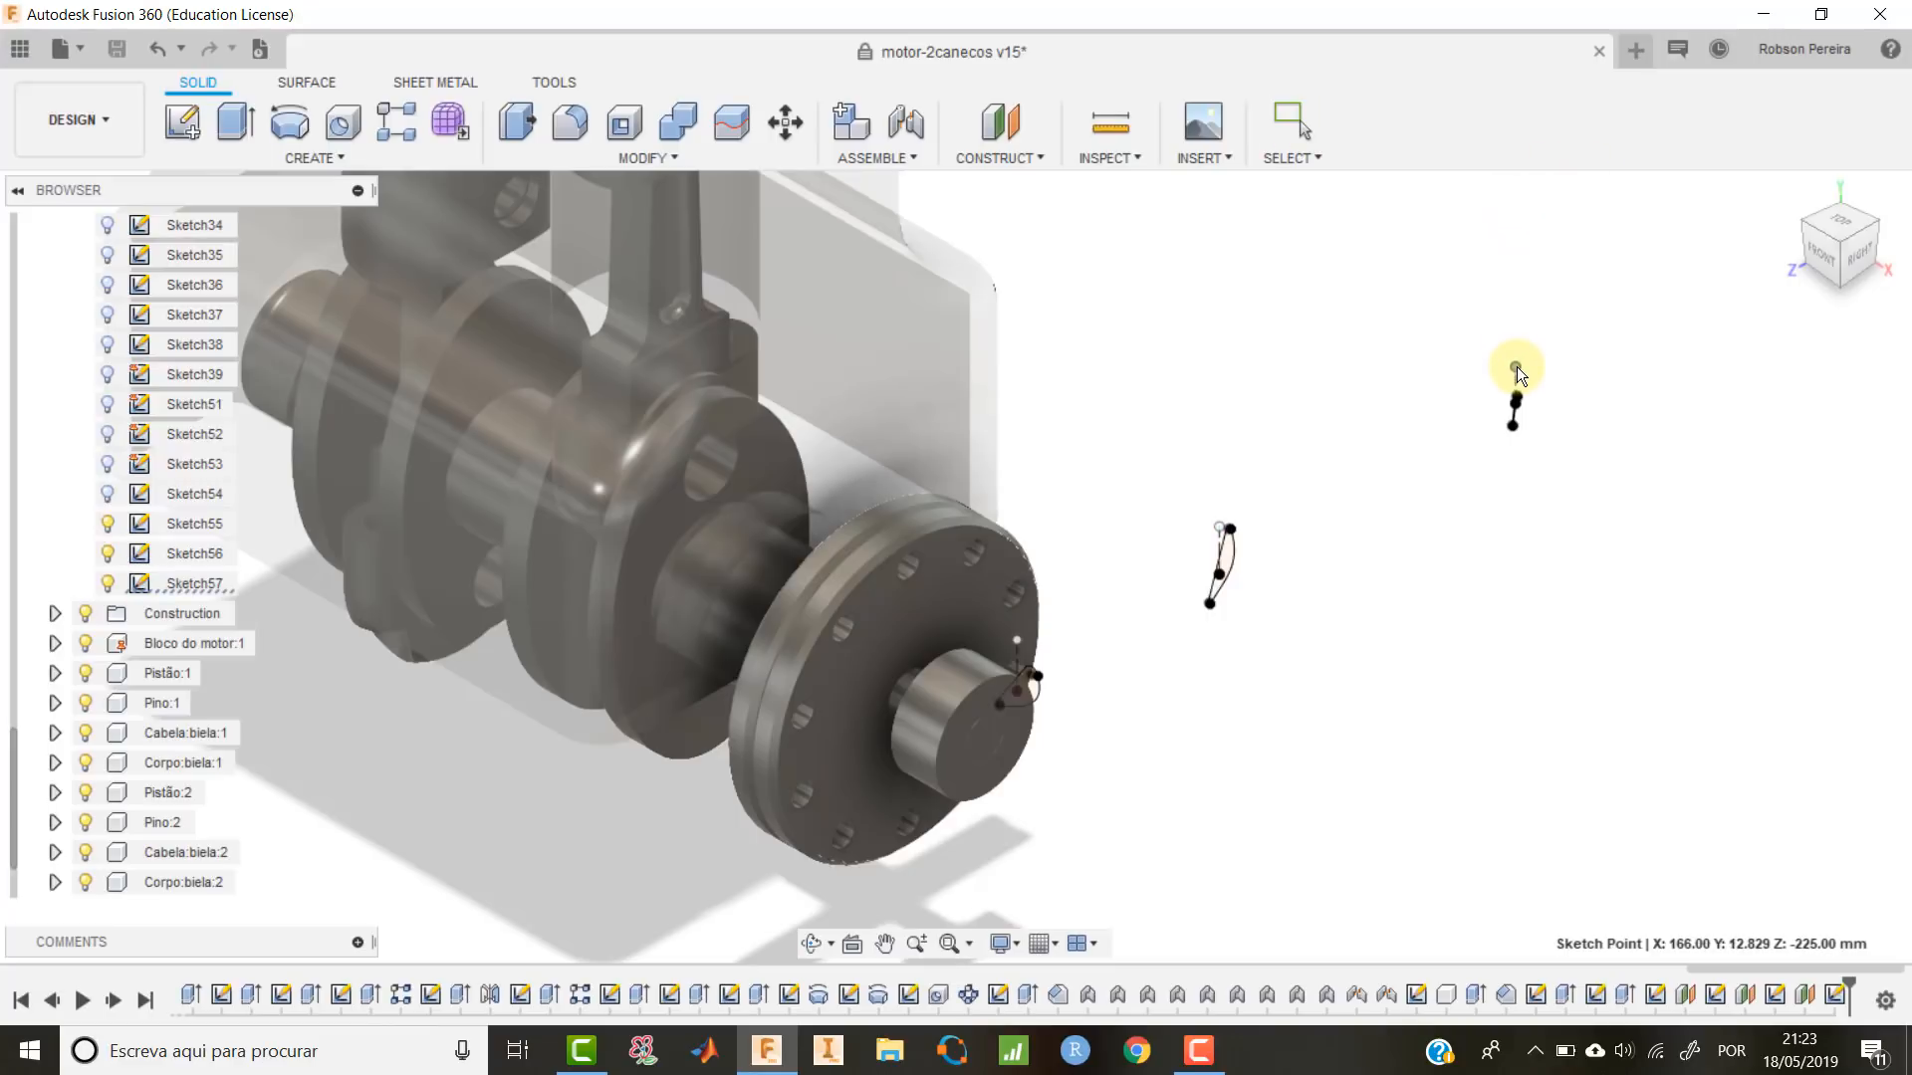
scroll(1167, 617, "up", 2)
middle_click_drag(1404, 672, 1265, 659)
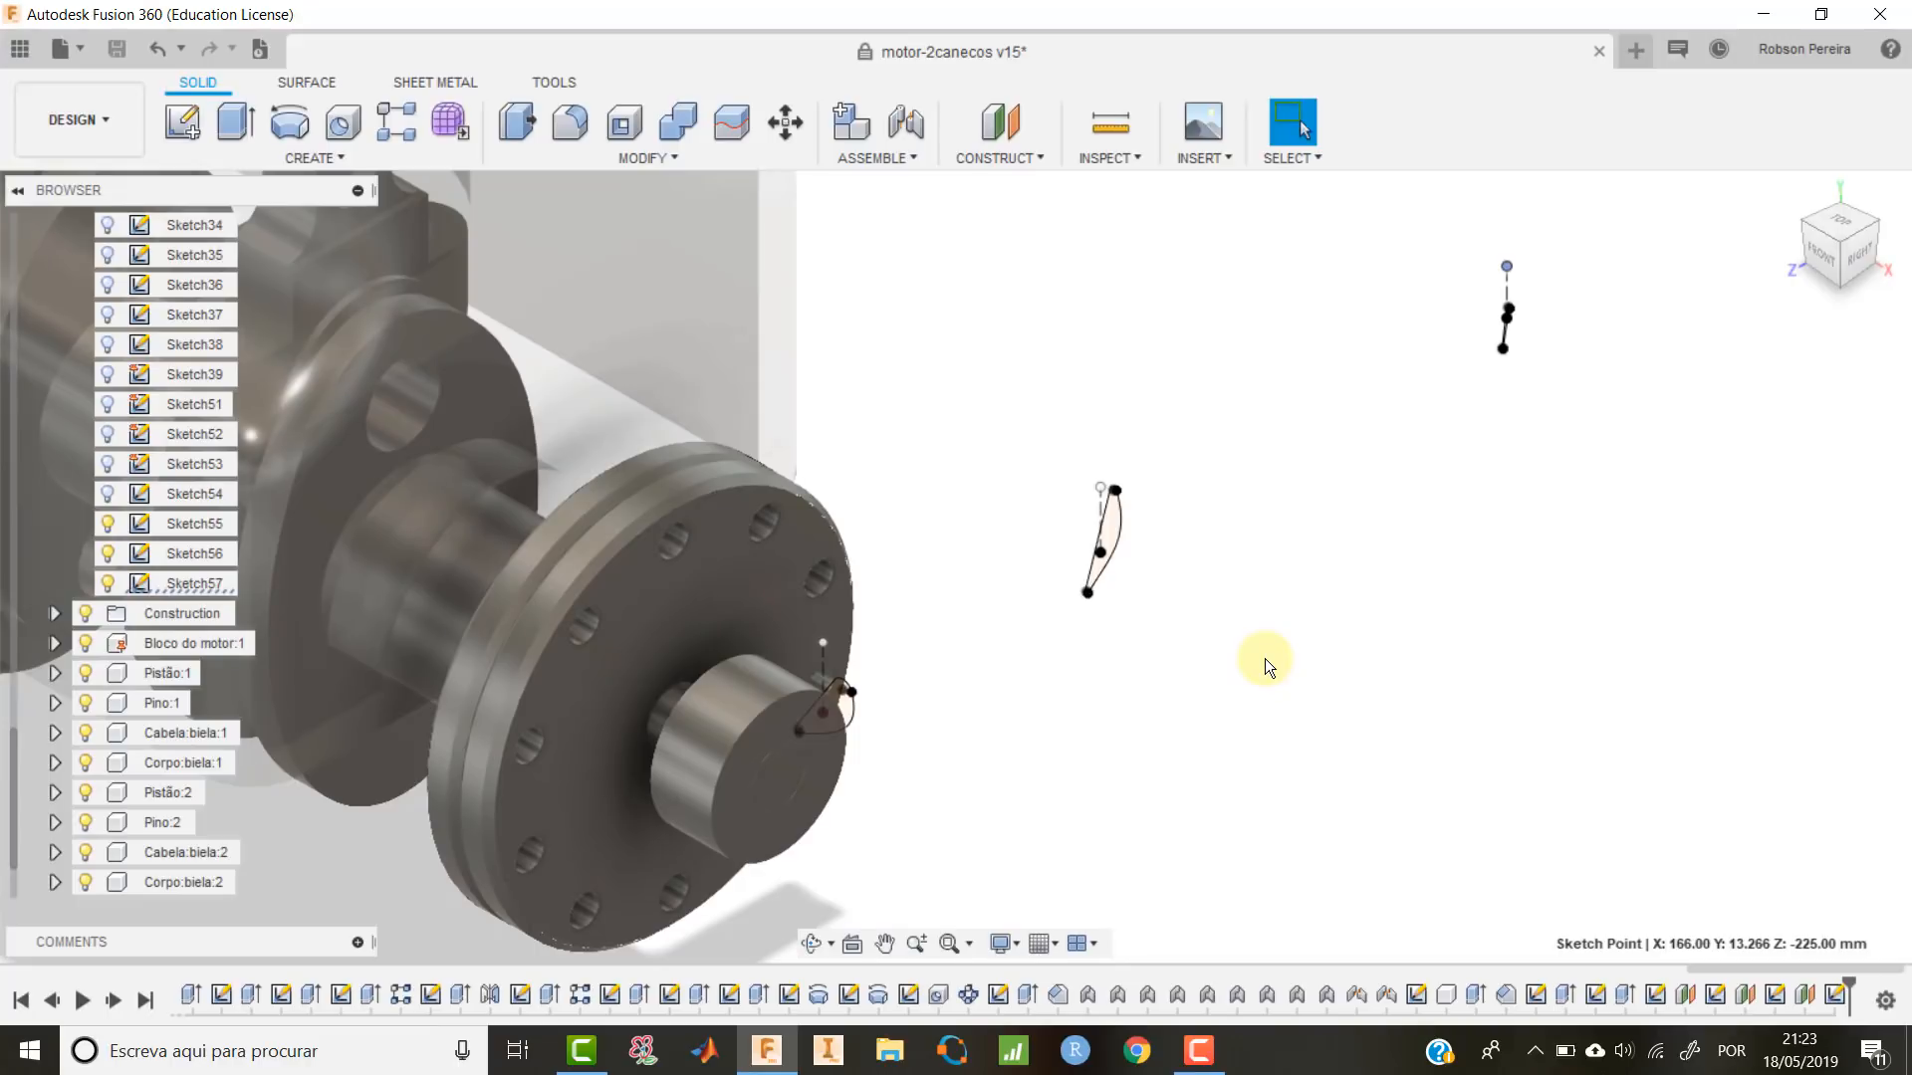
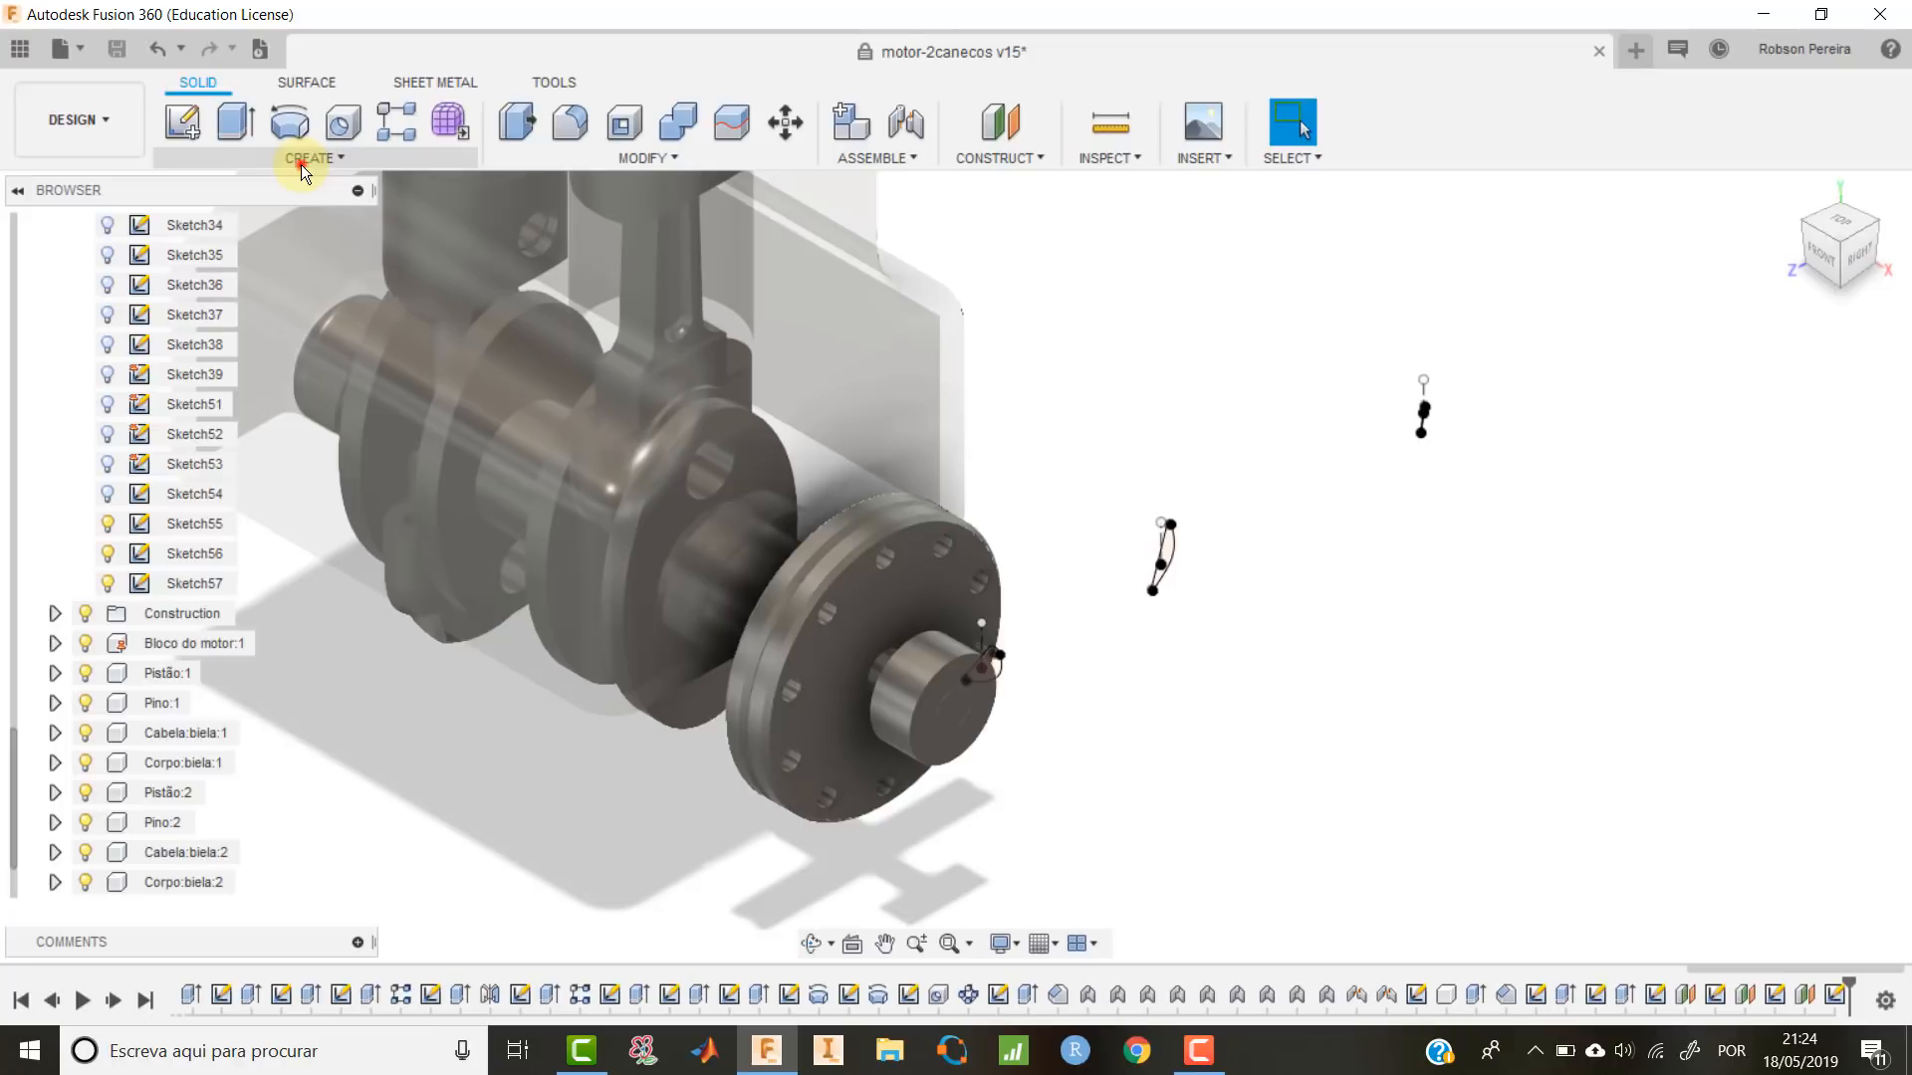
Start a Loft and select the blade profiles of Sketch55, Sketch56 and Sketch57 in order from the flange outward.
left_click(301, 163)
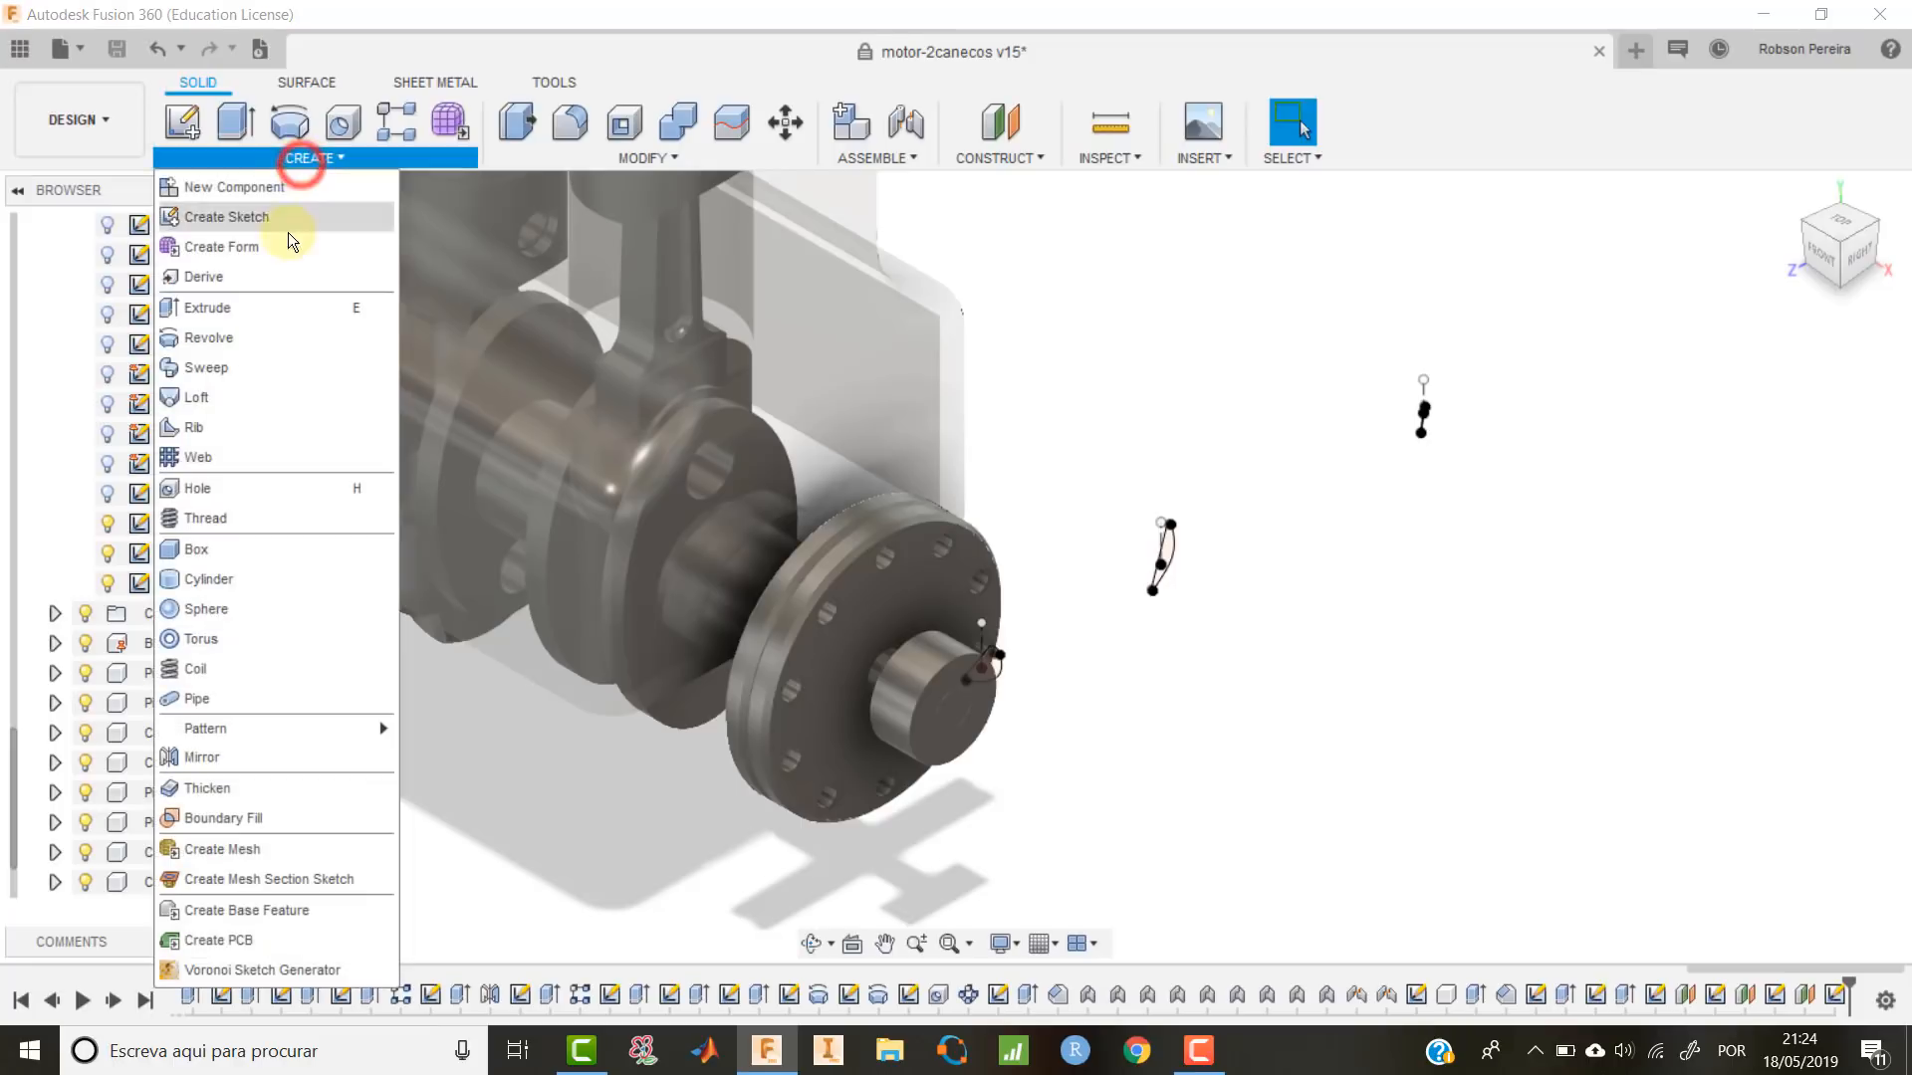
left_click(267, 396)
scroll(1071, 659, "up", 3)
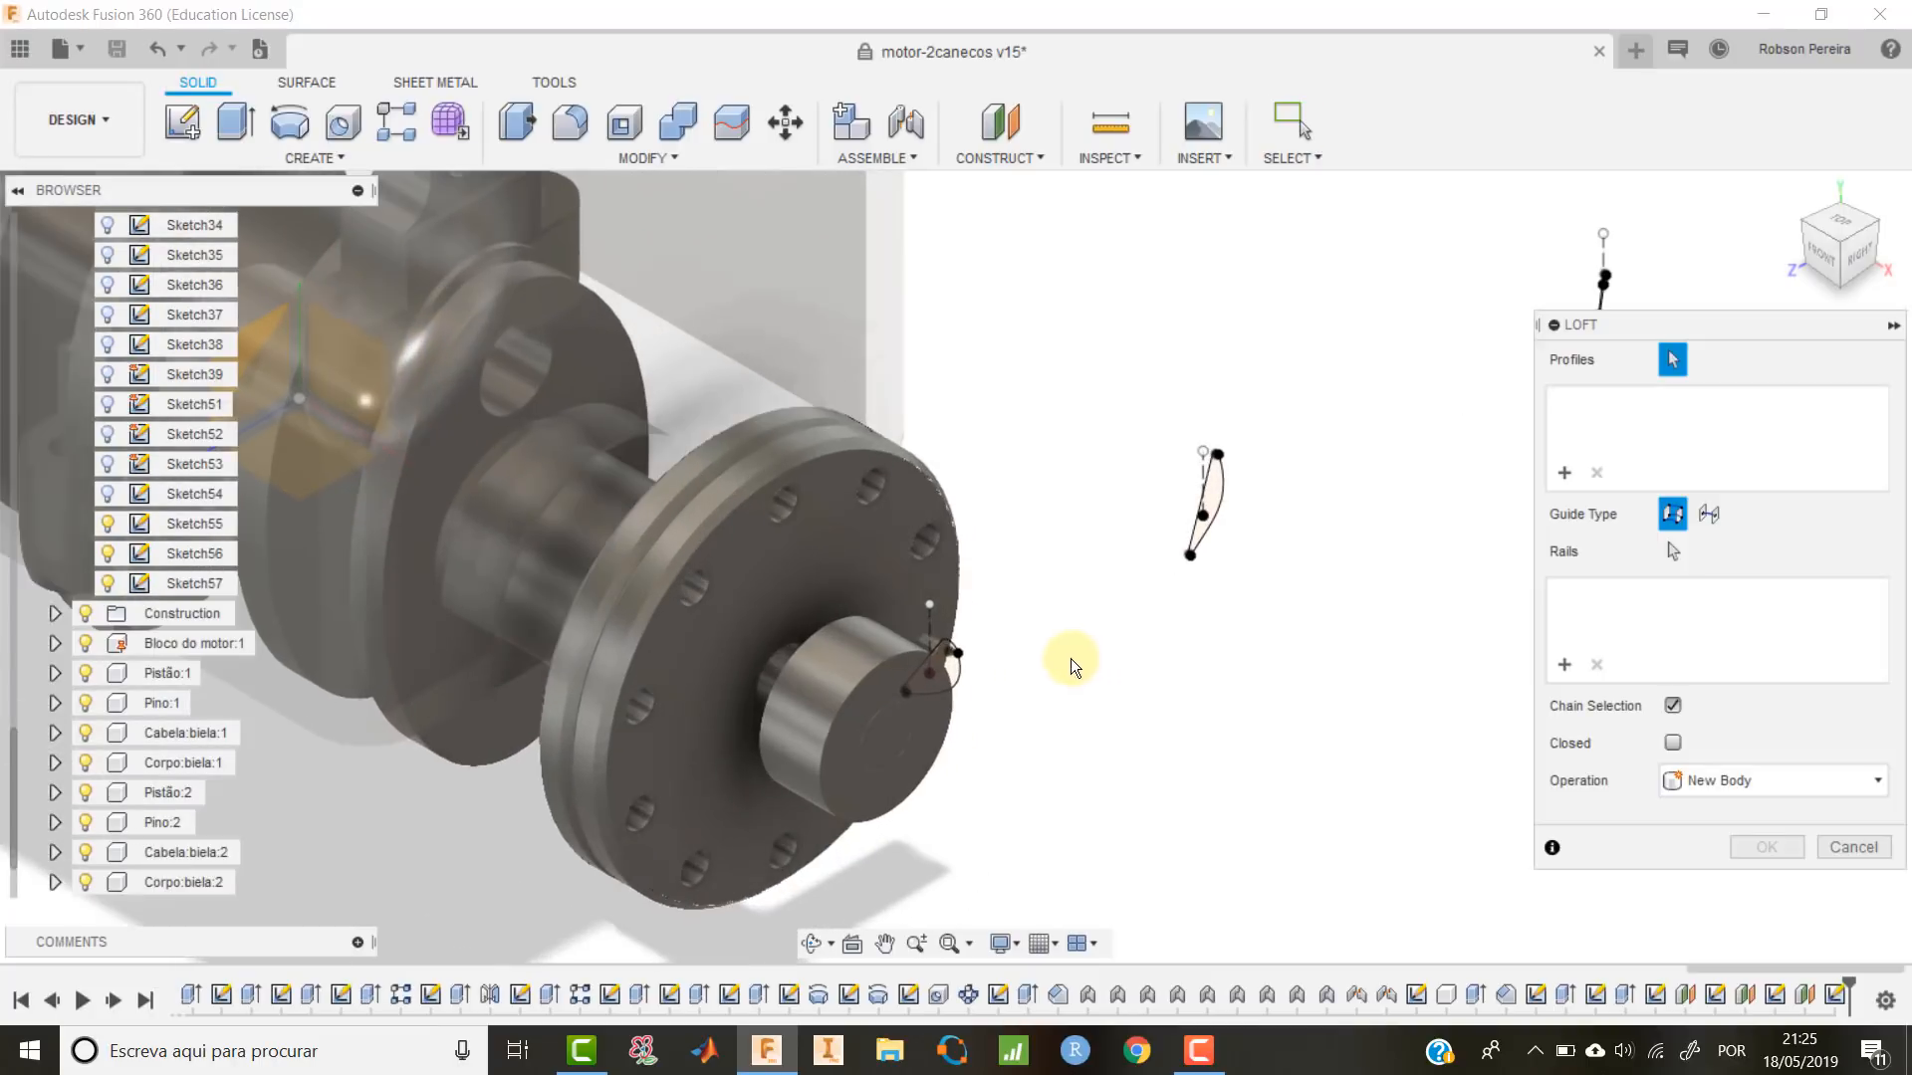
middle_click_drag(1032, 674, 971, 673)
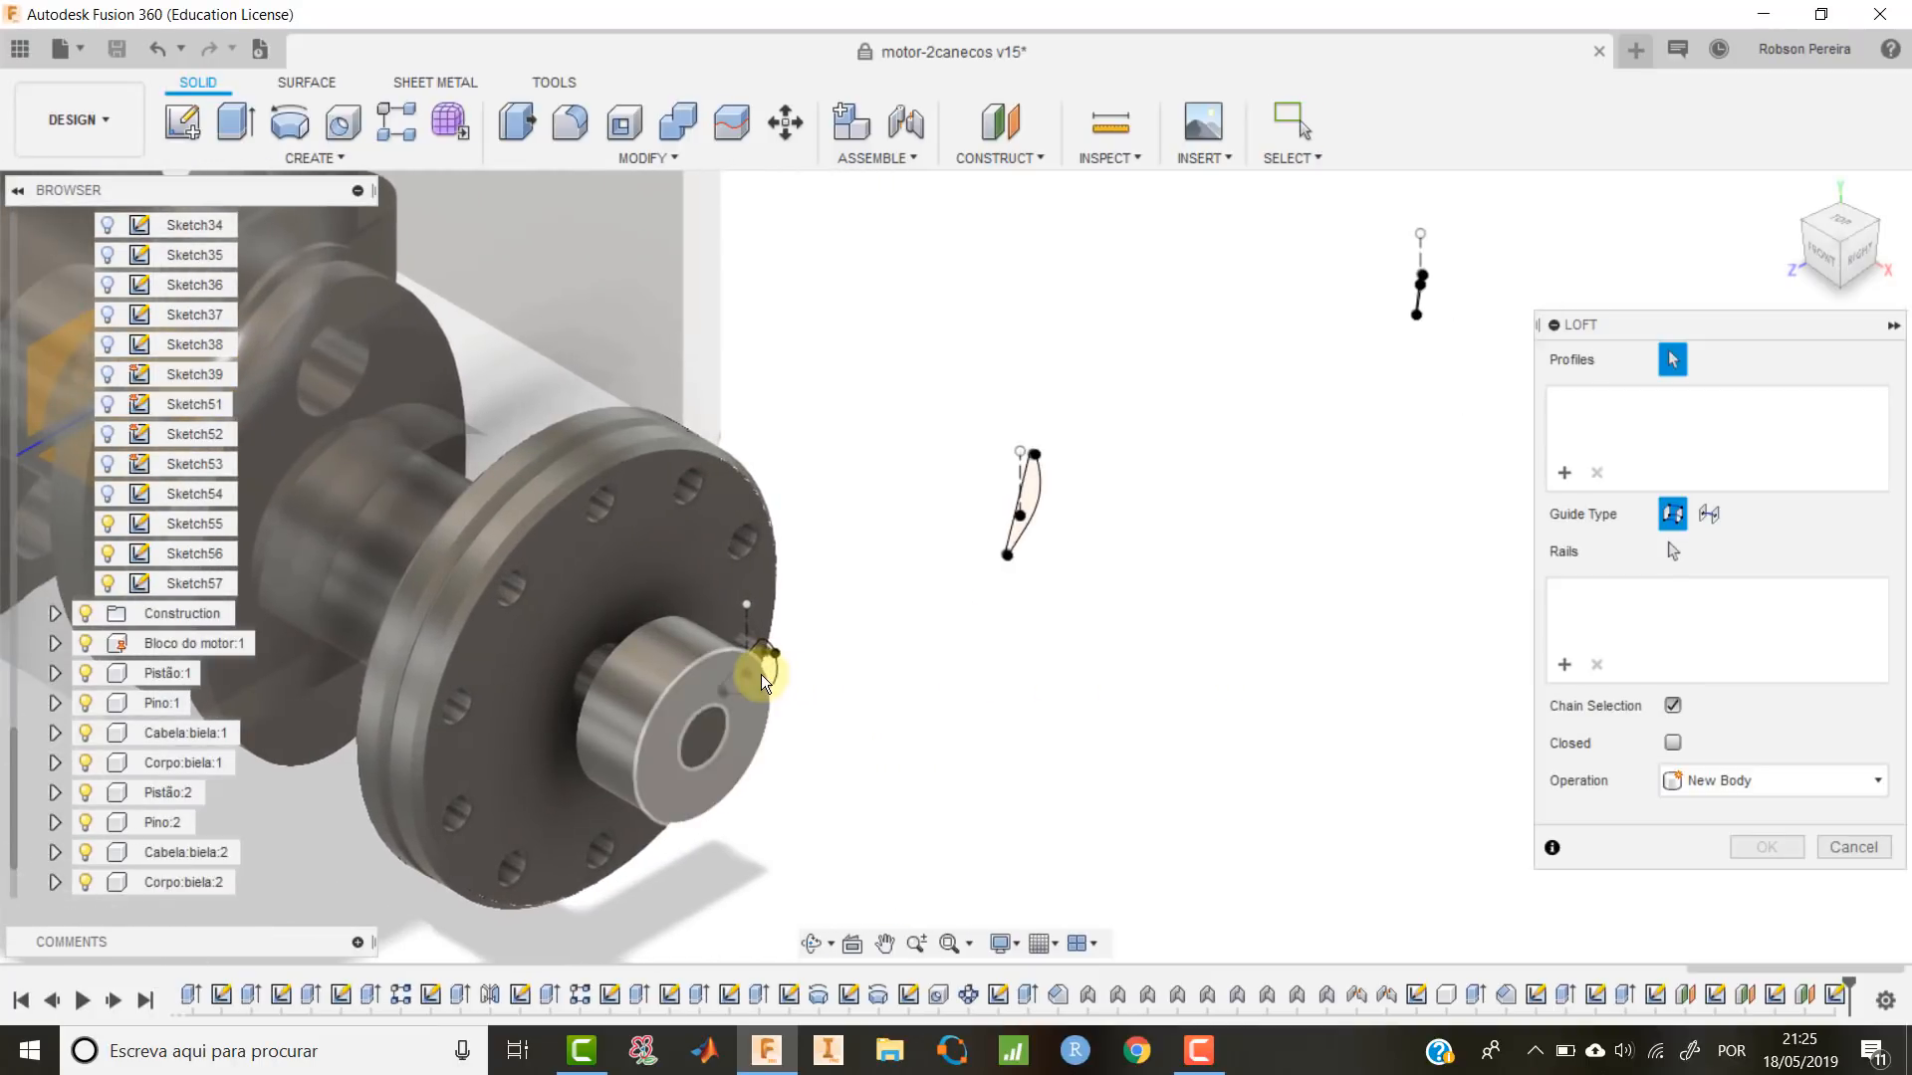
scroll(774, 672, "up", 2)
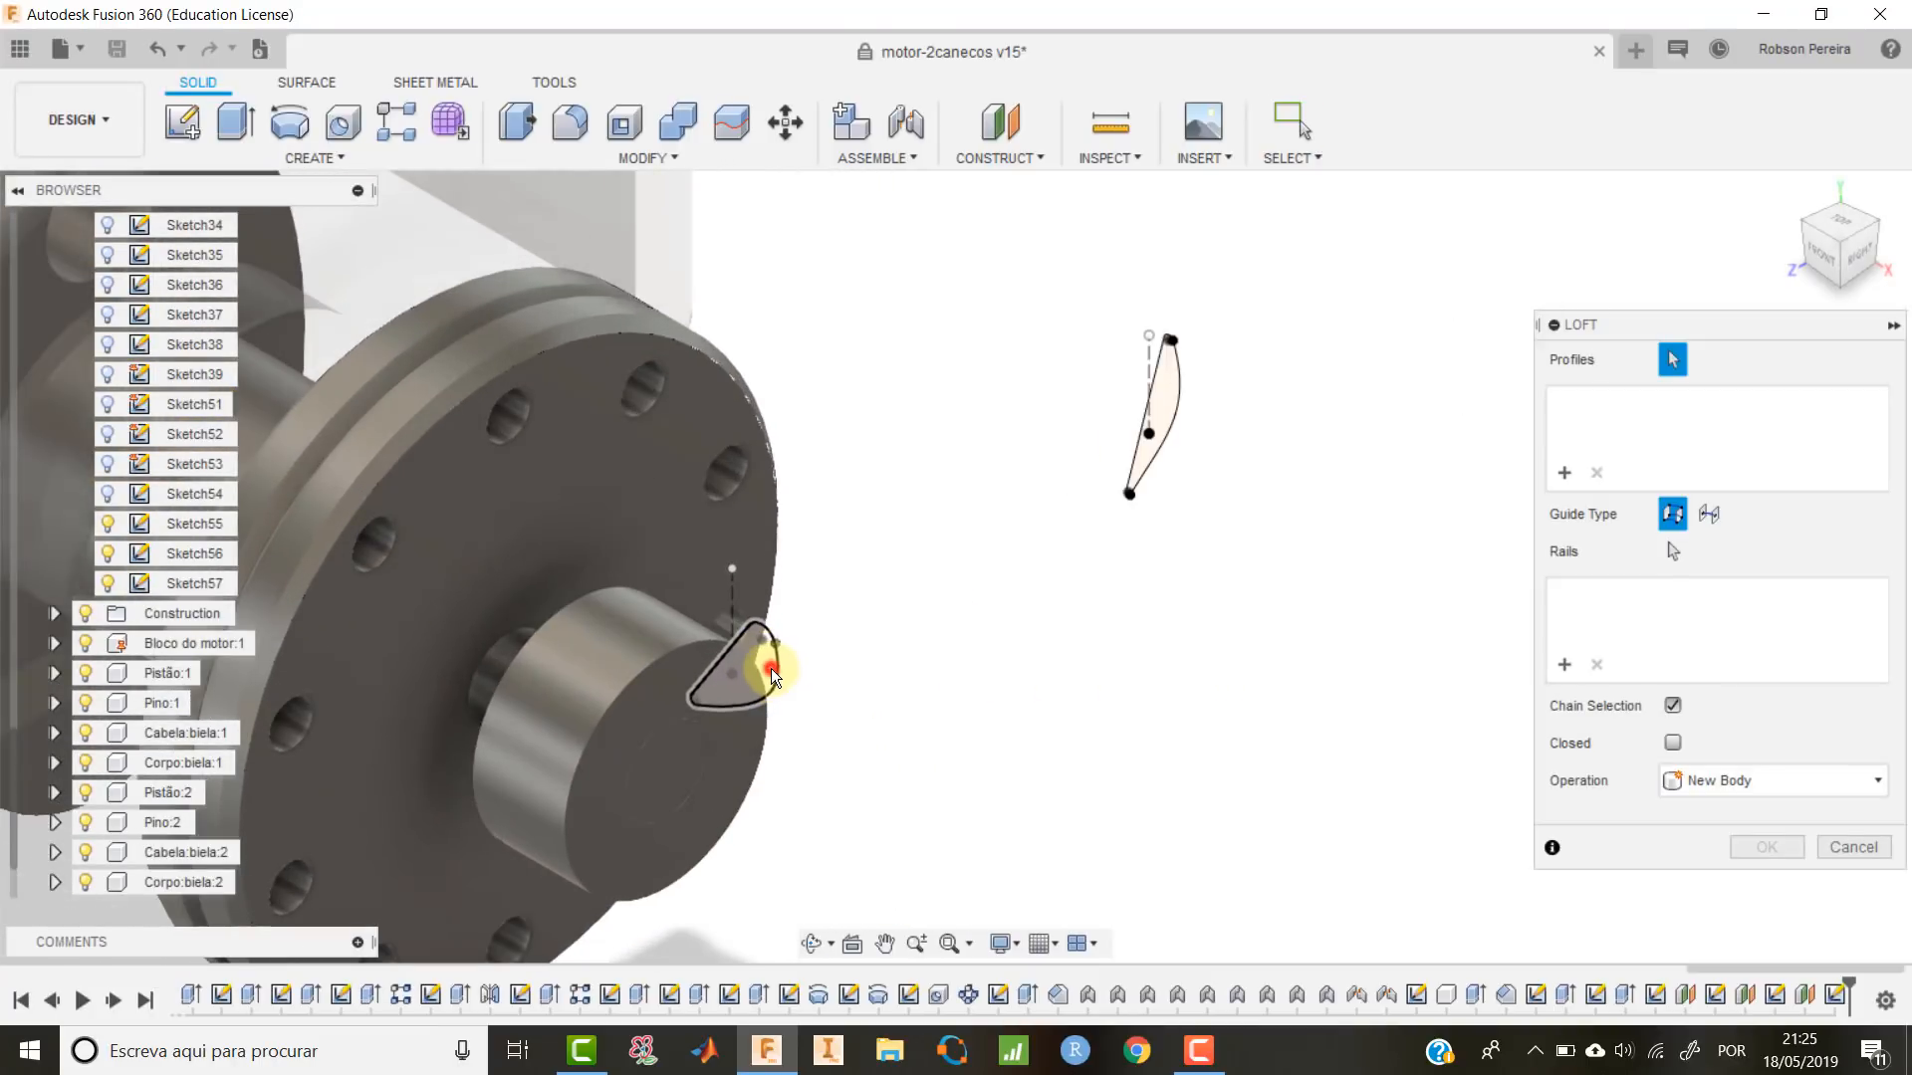
left_click(771, 667)
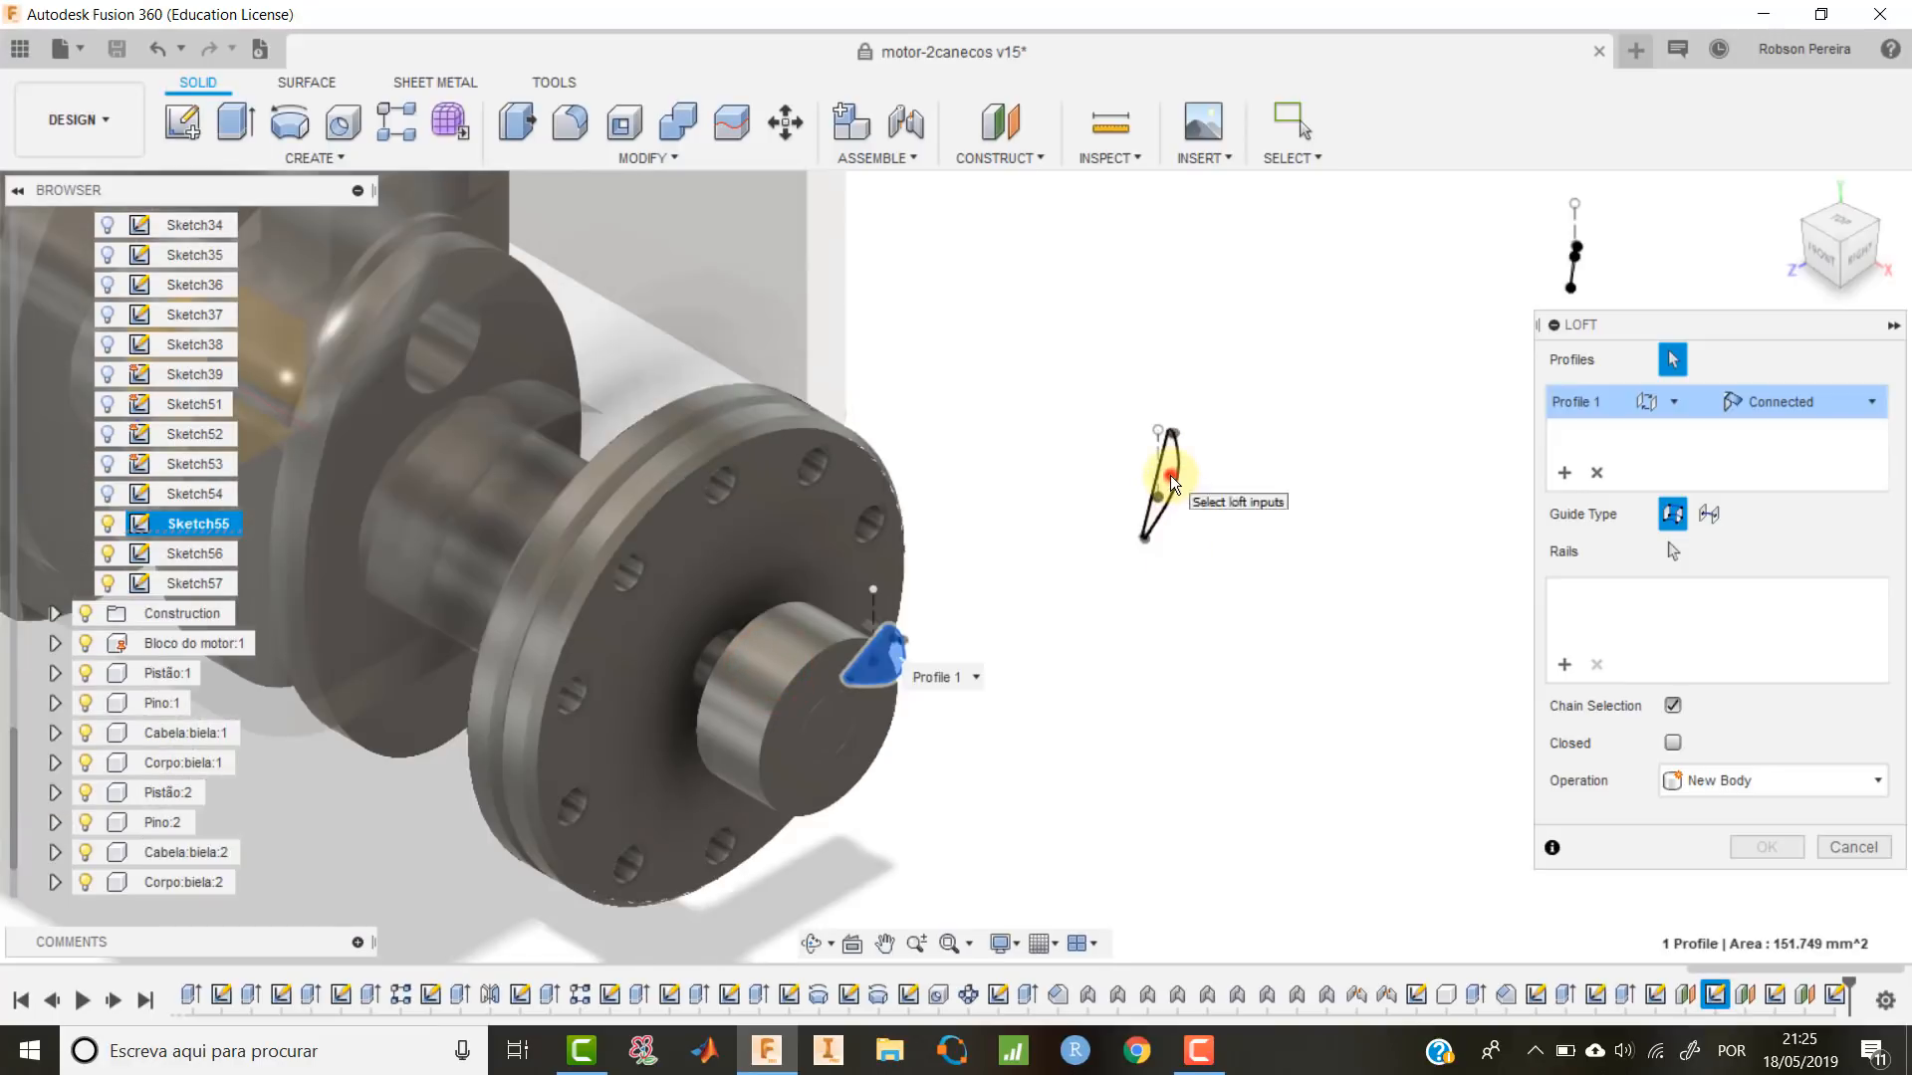
left_click(1170, 475)
scroll(1334, 398, "up", 3)
left_click(1322, 236)
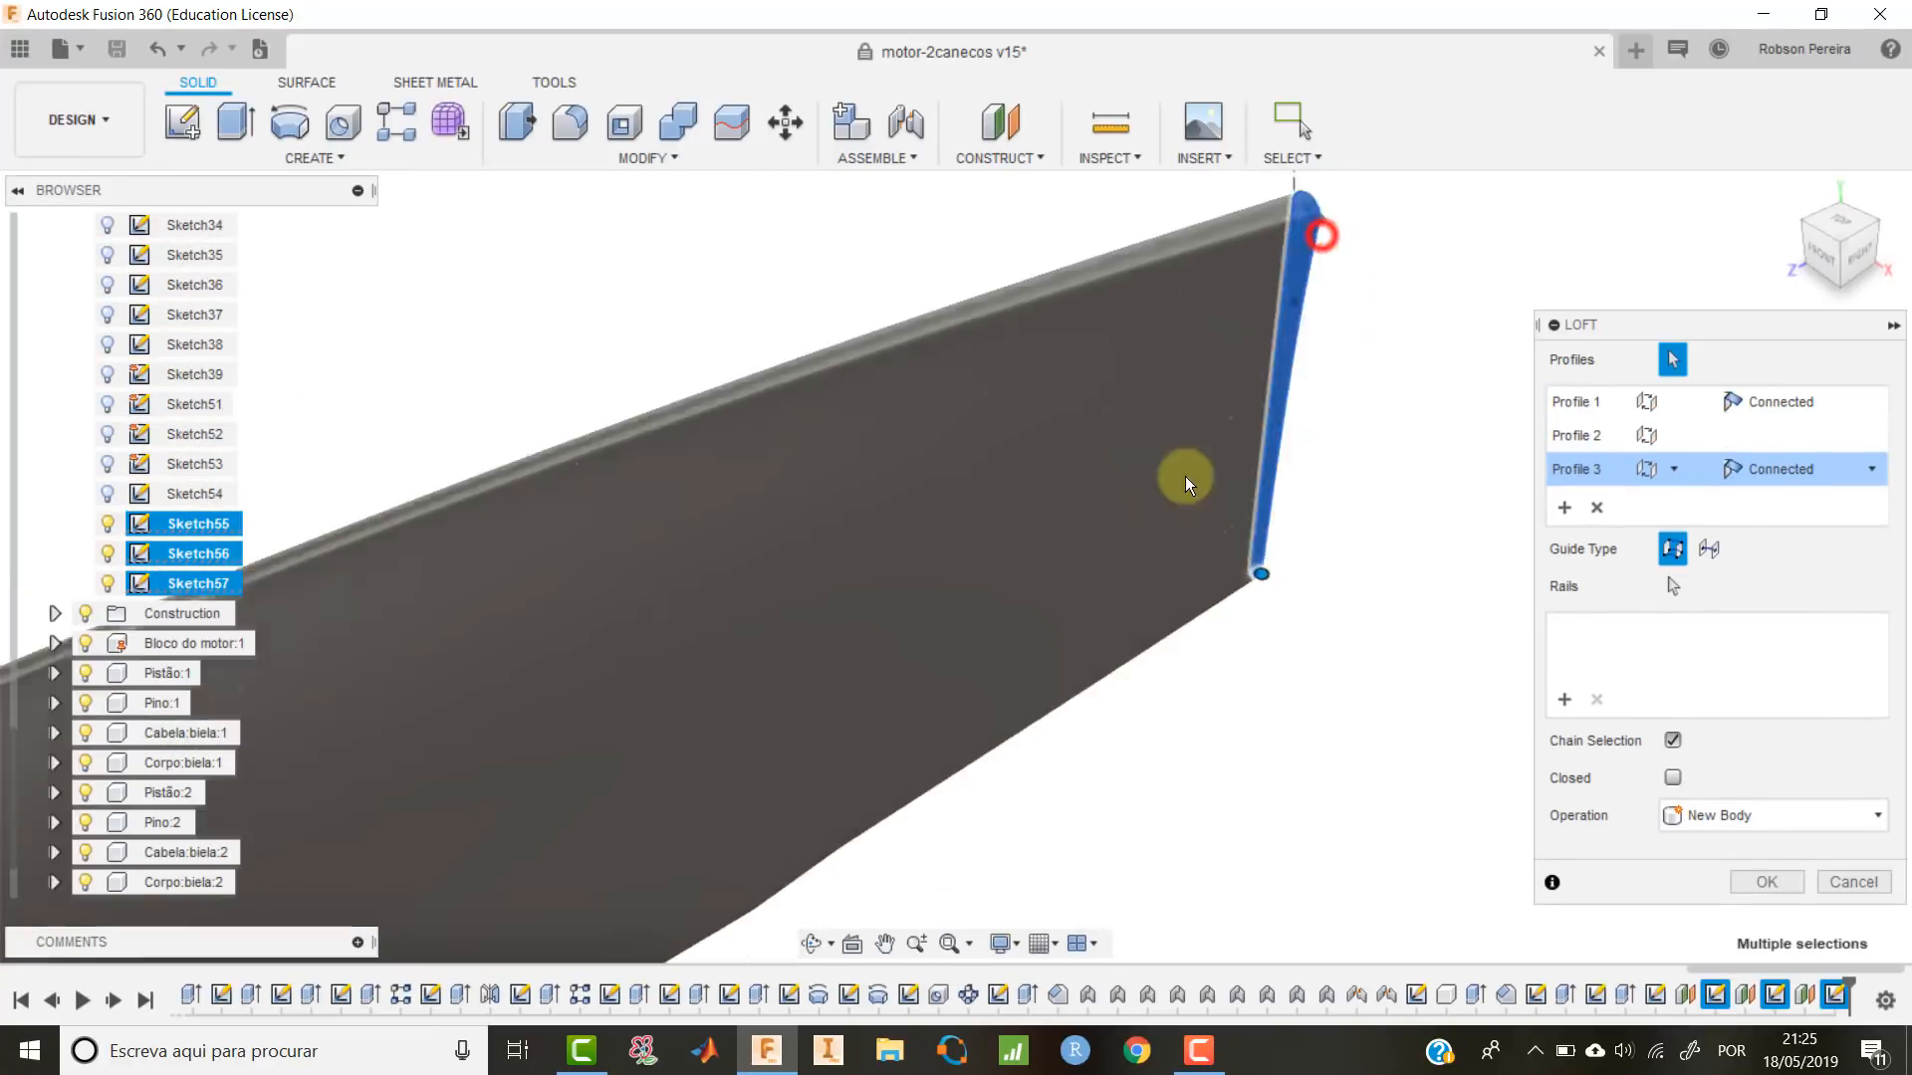
Check the lofted blade preview, including from the right side, and create the loft as a new body.
scroll(1262, 575, "down", 3)
scroll(1261, 575, "down", 2)
middle_click_drag(1102, 781, 1175, 792, "shift")
left_click(1782, 889)
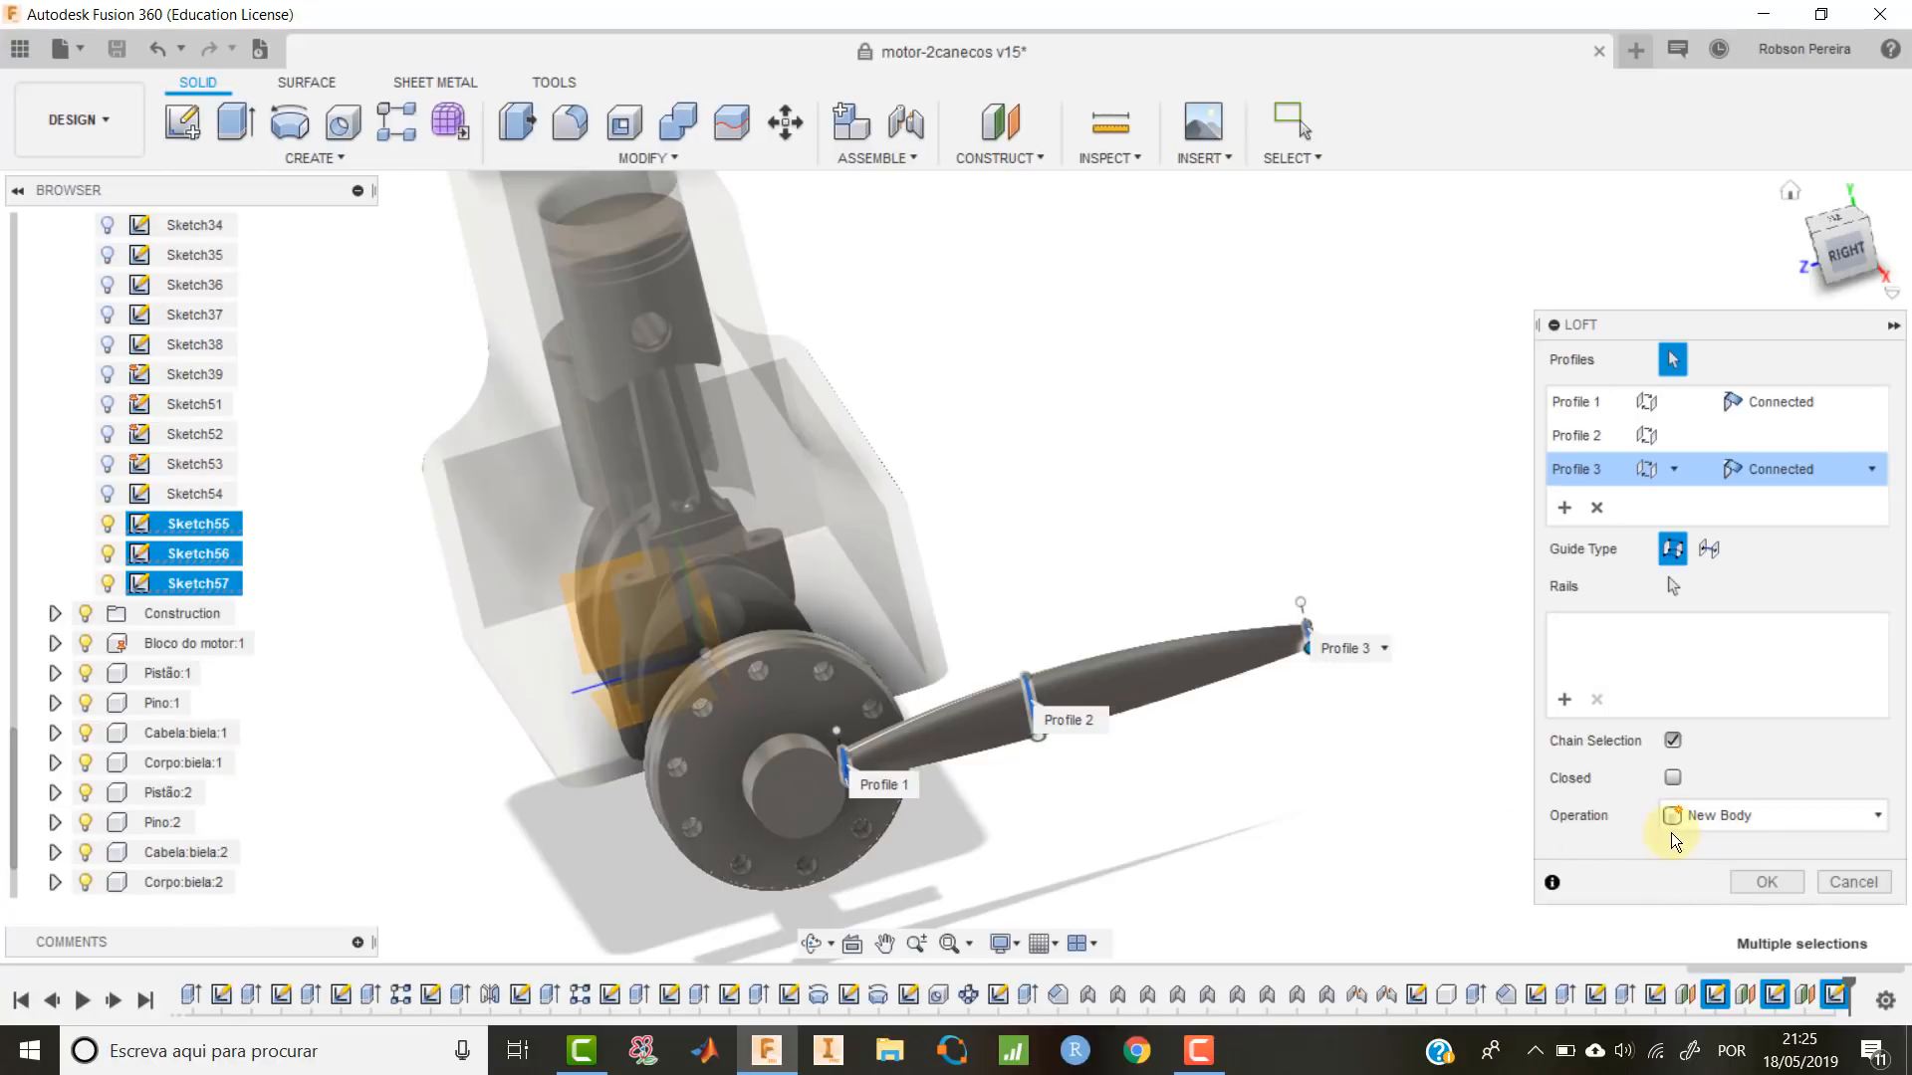
left_click(1846, 255)
scroll(771, 739, "up", 5)
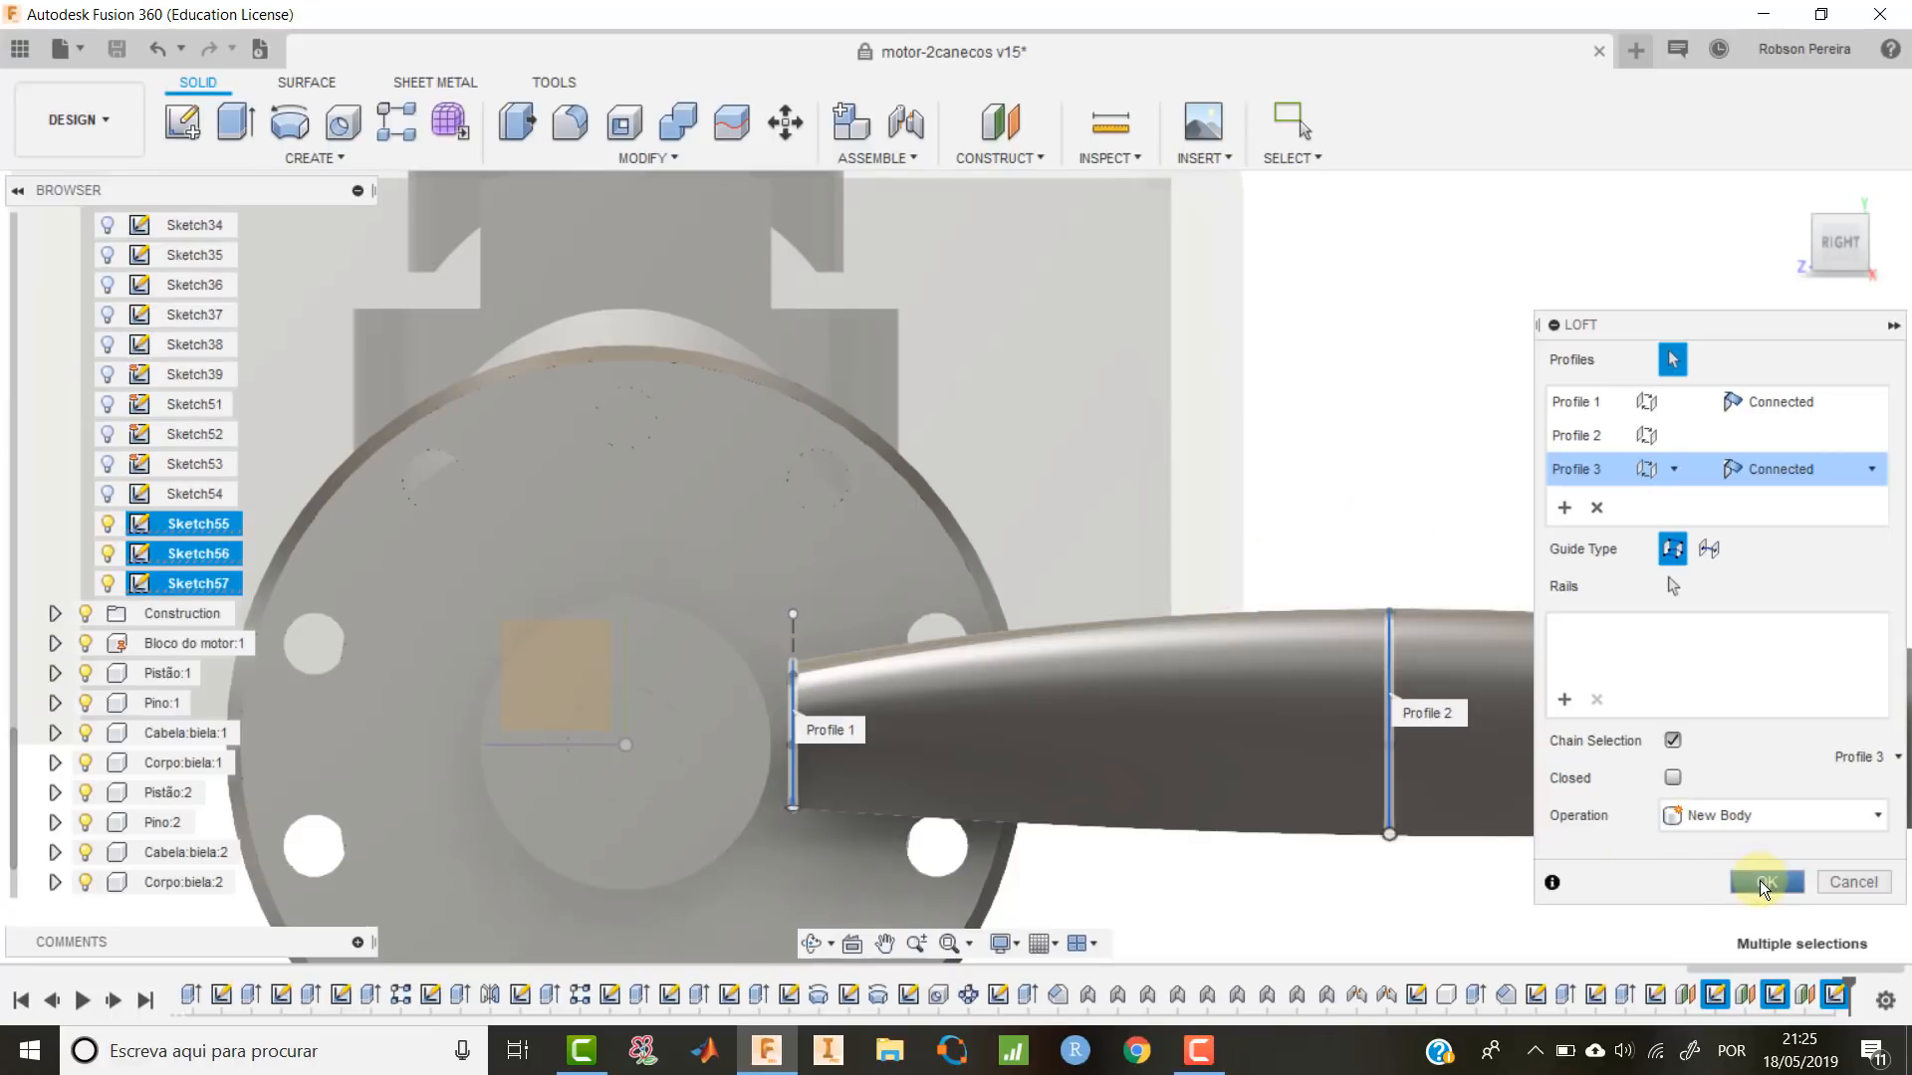
left_click(1766, 881)
Create an offset plane at -9 mm from the XY plane.
left_click(1790, 192)
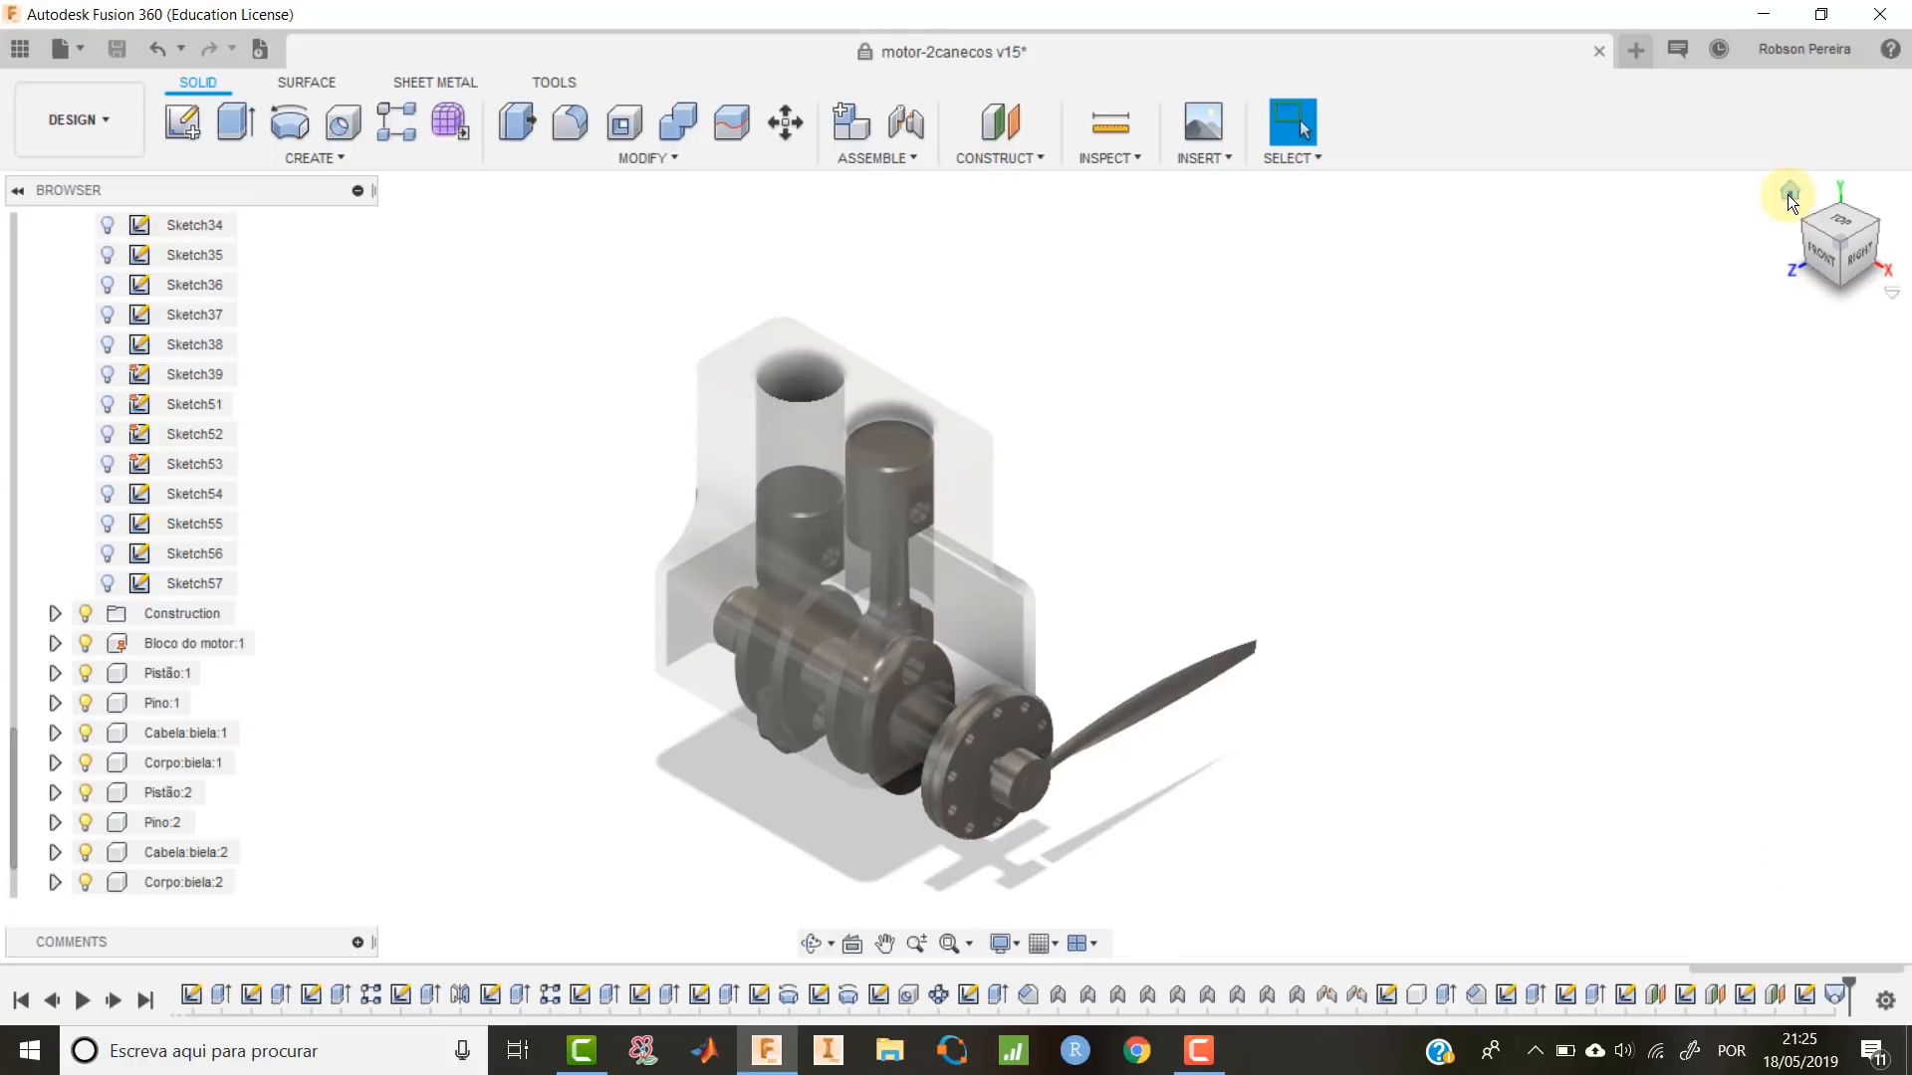
left_click(1000, 121)
scroll(1156, 460, "down", 8)
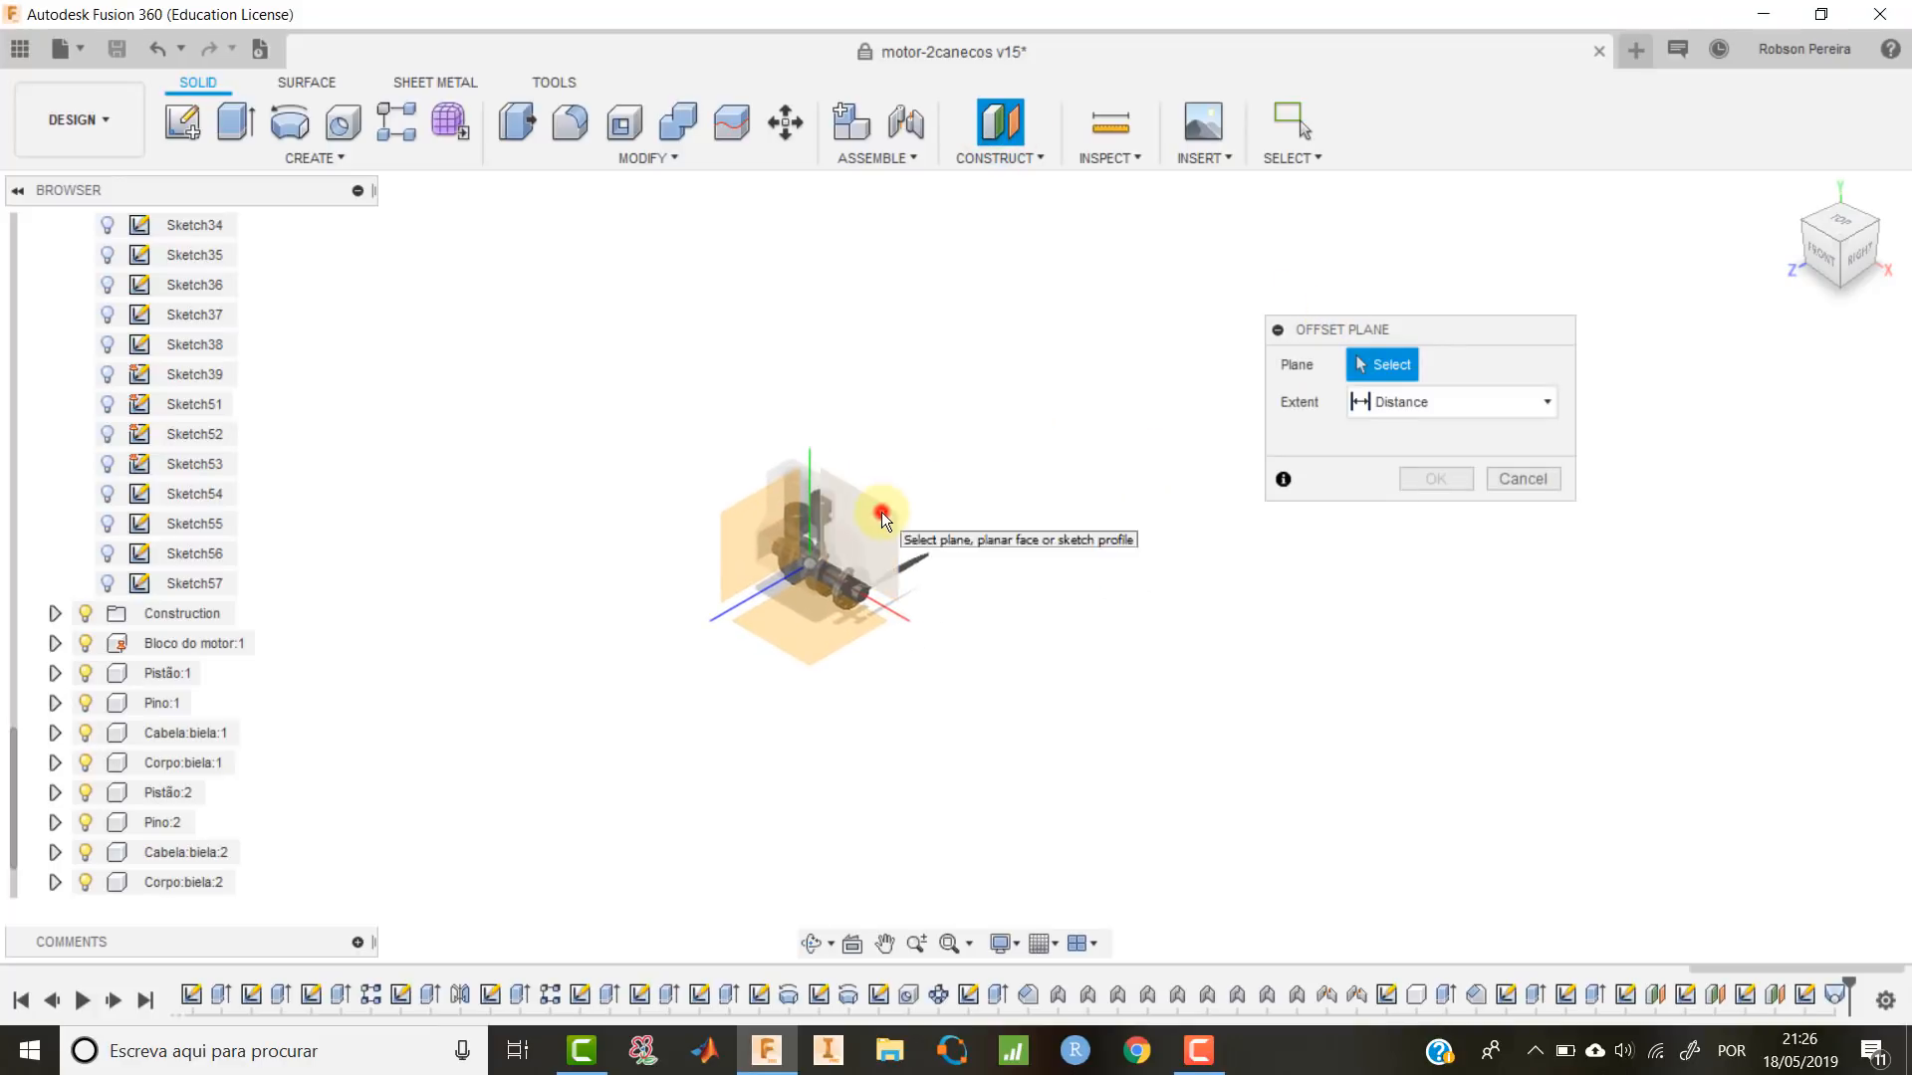
left_click(882, 512)
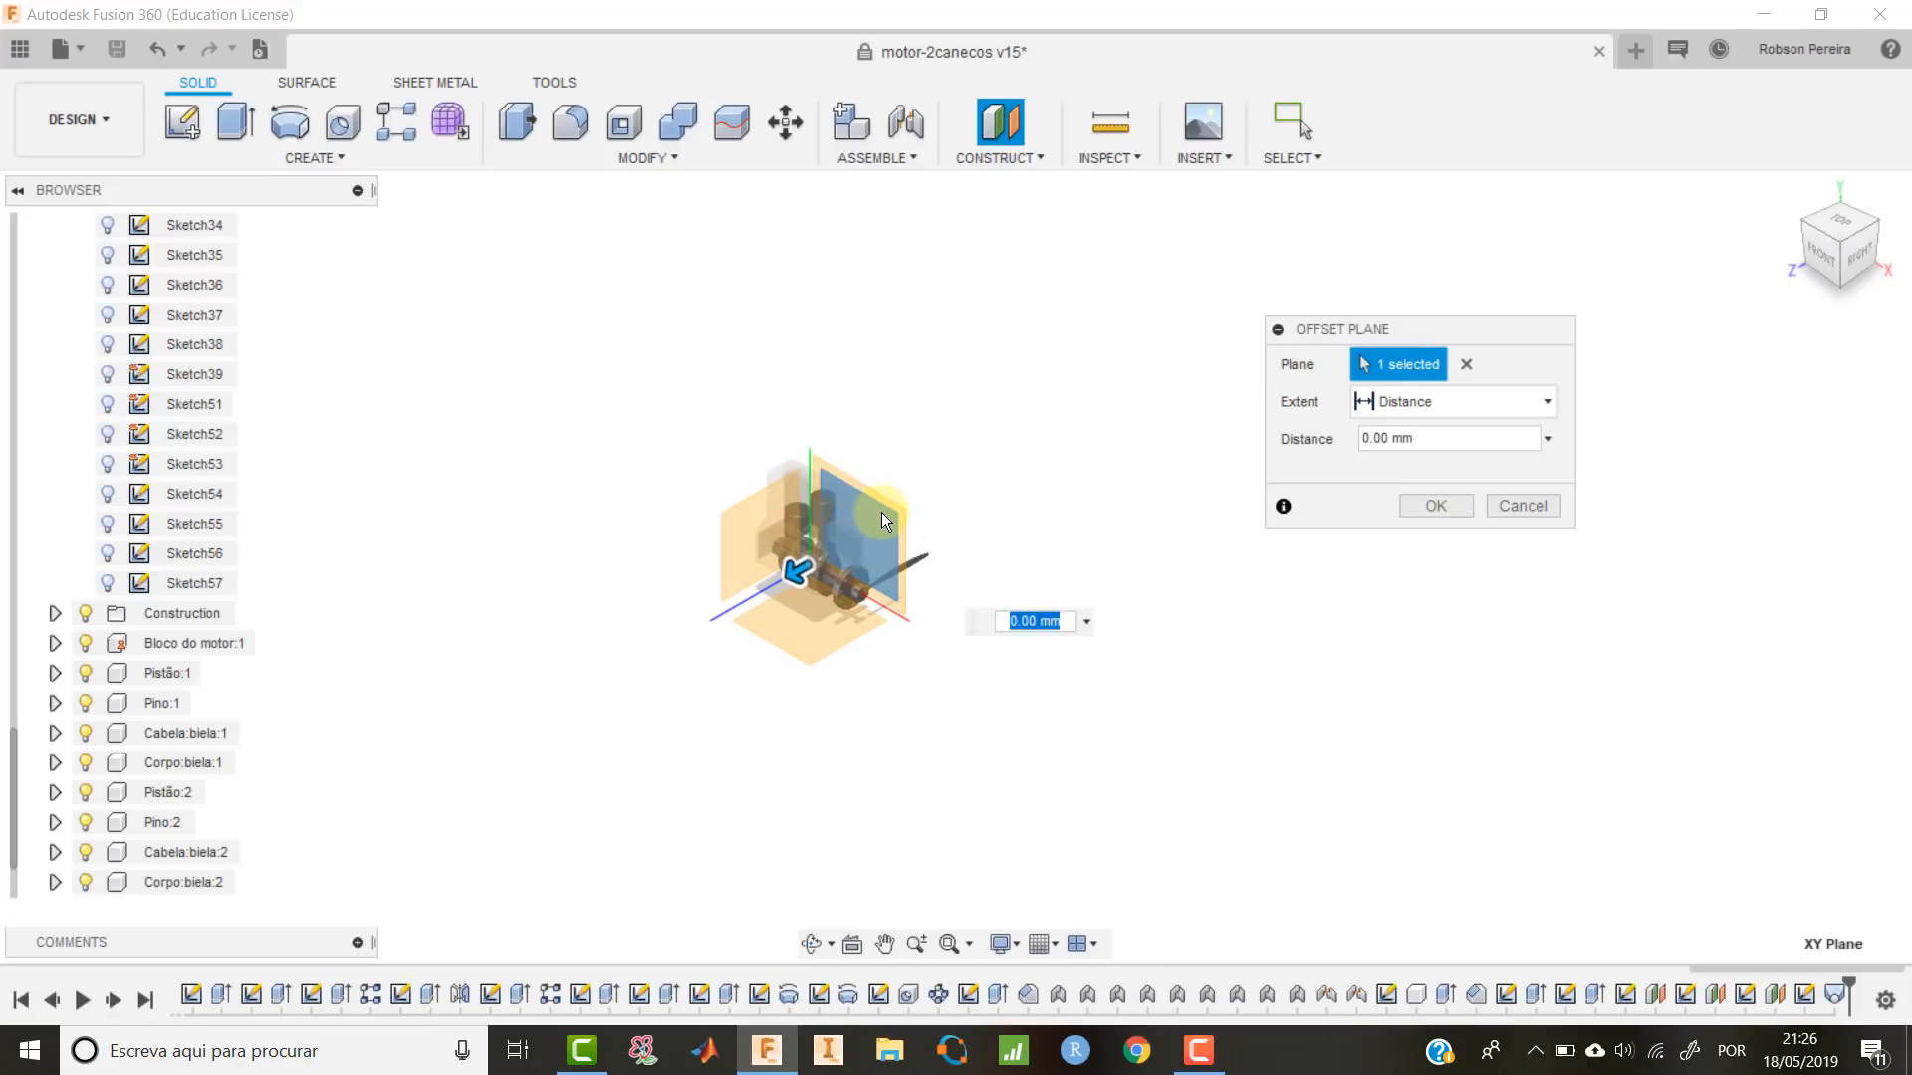
type("-9")
key("Return")
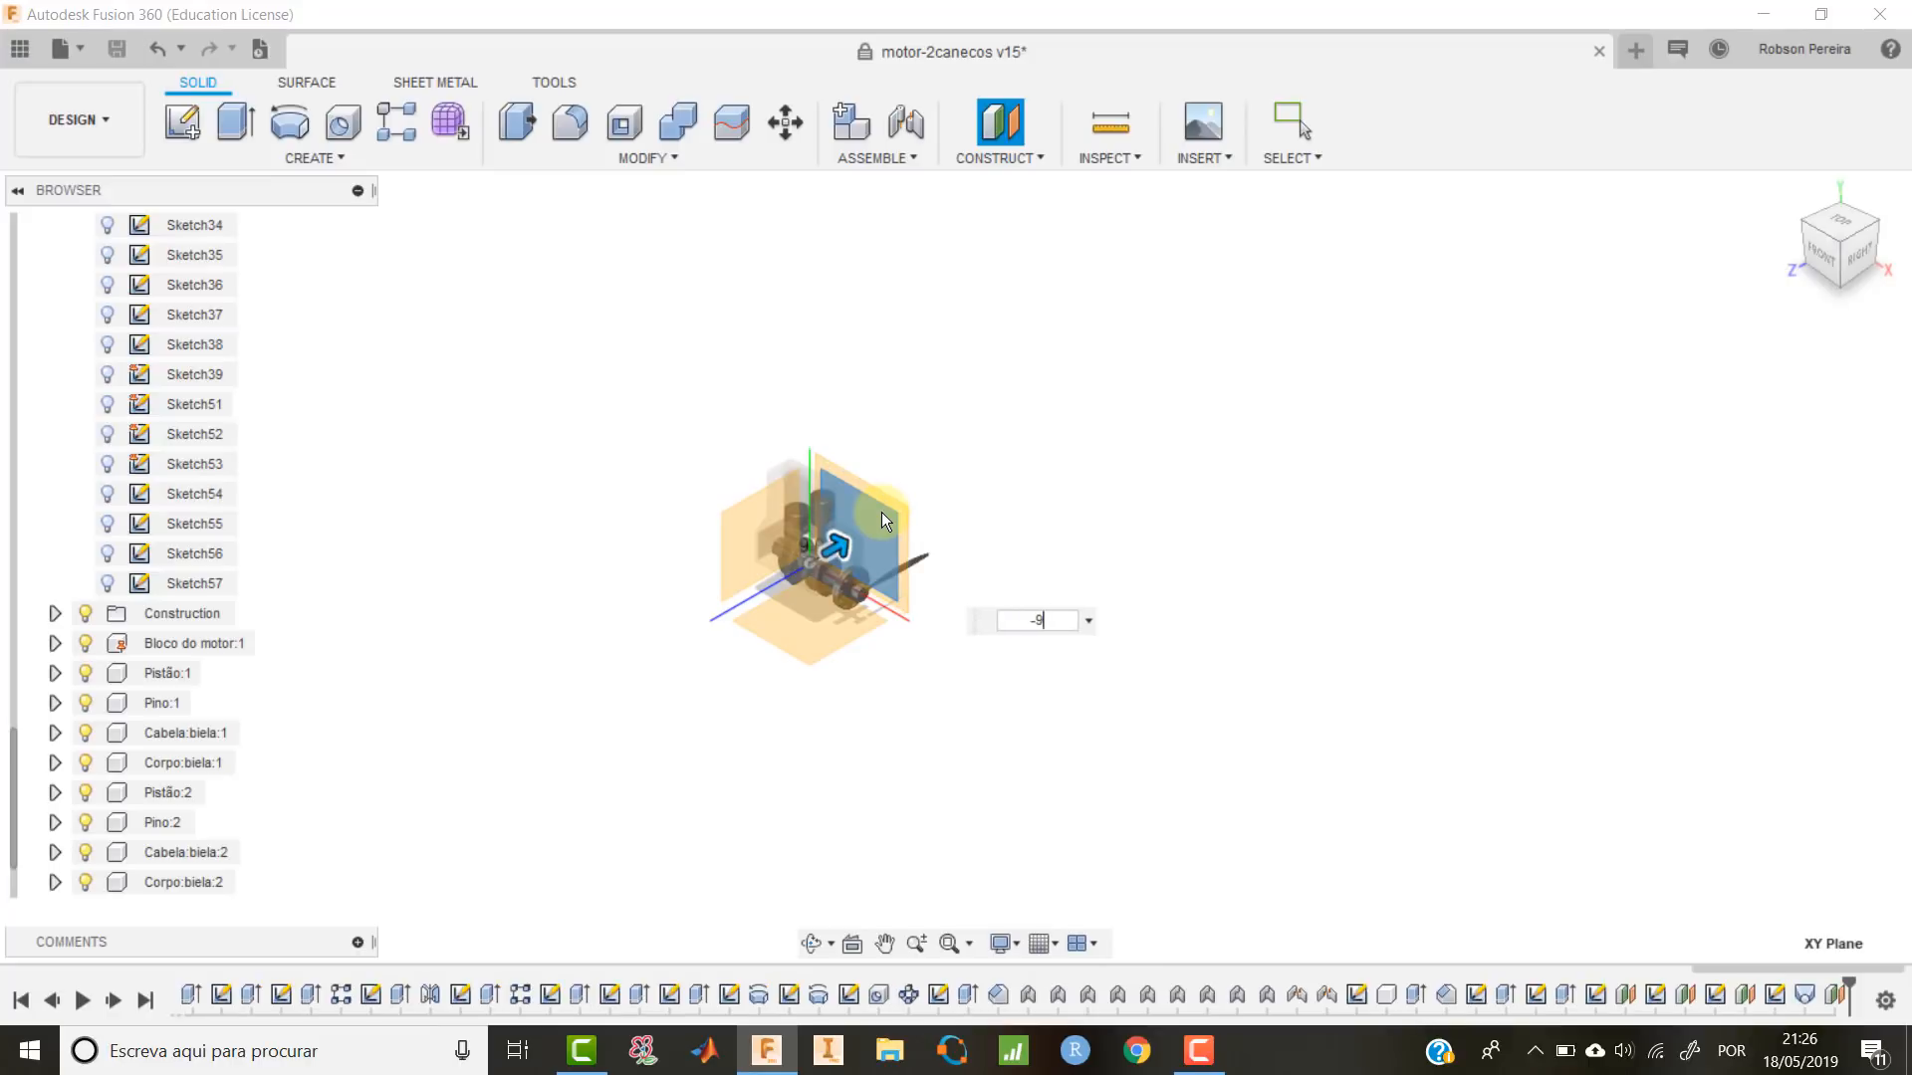
Start a sketch on the new offset plane and project the hub's center point from Sketch54 into it.
left_click(882, 512)
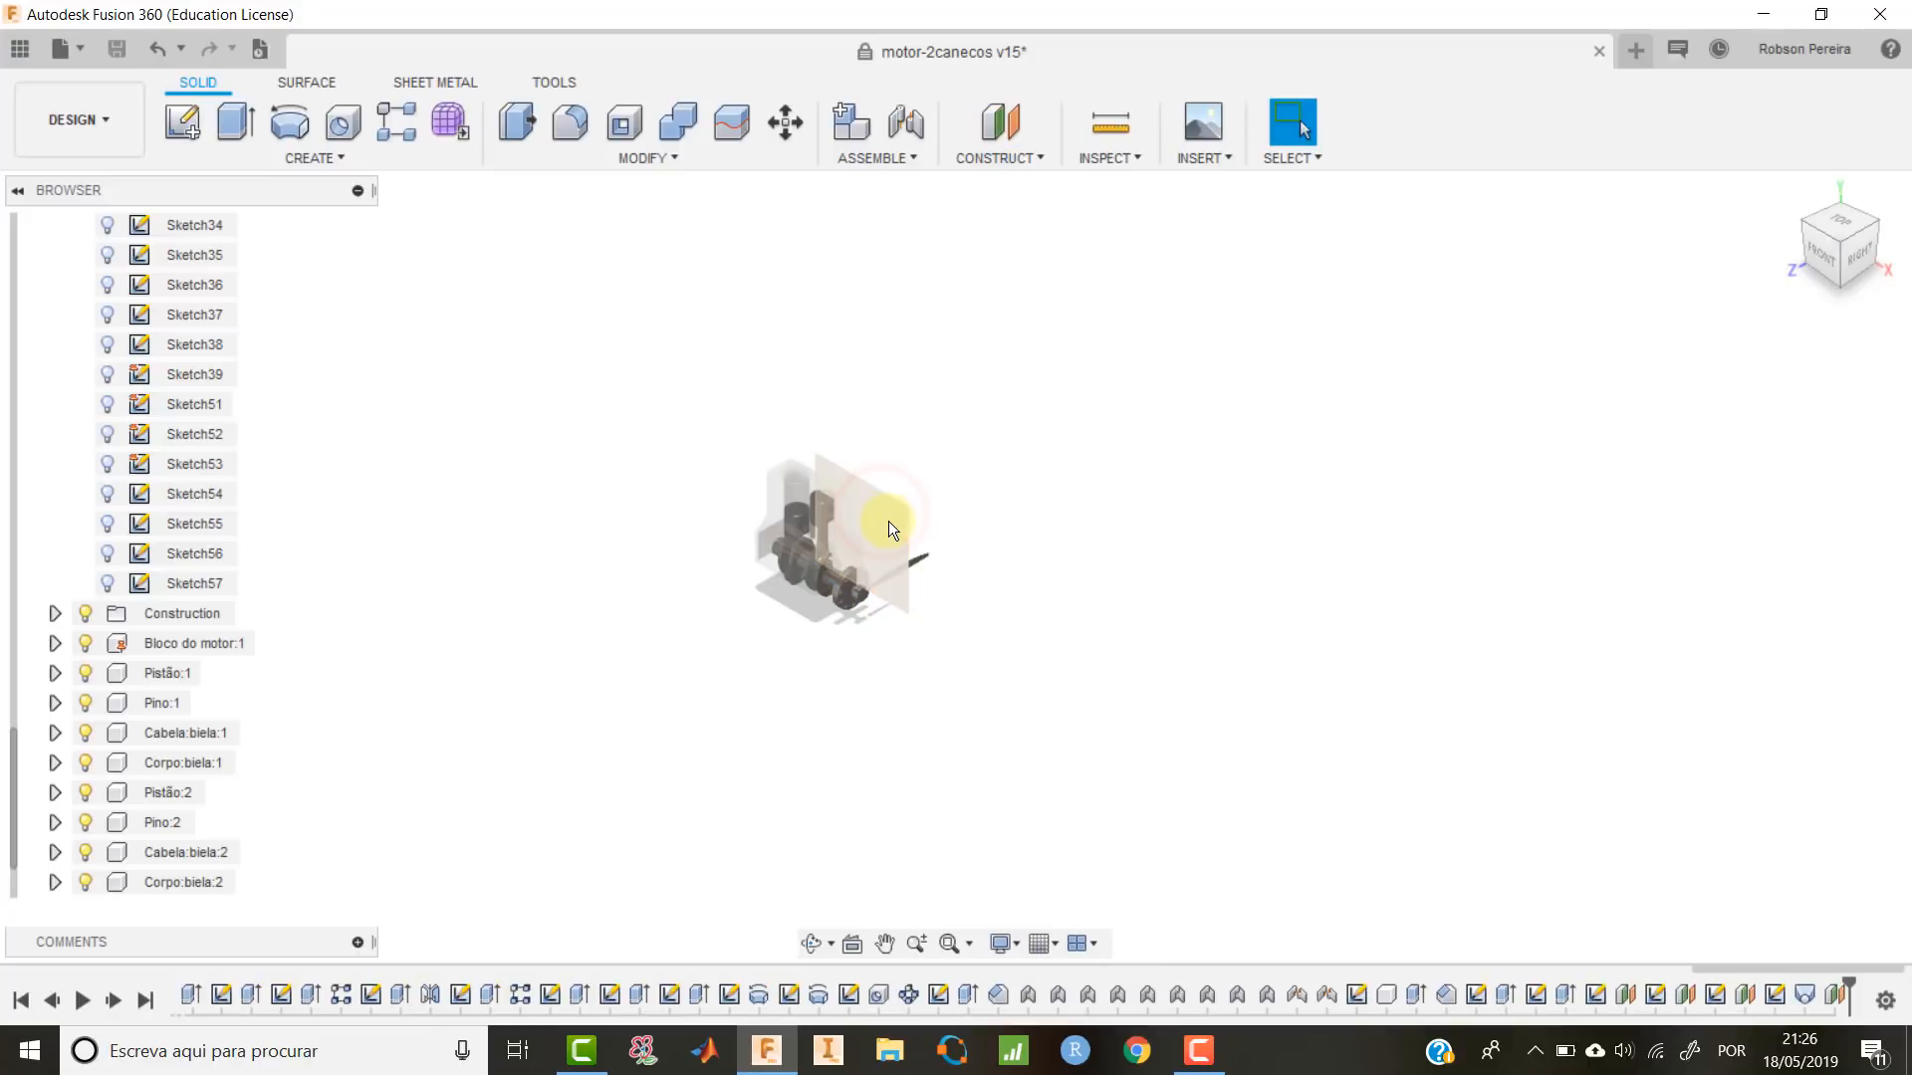
right_click(883, 521)
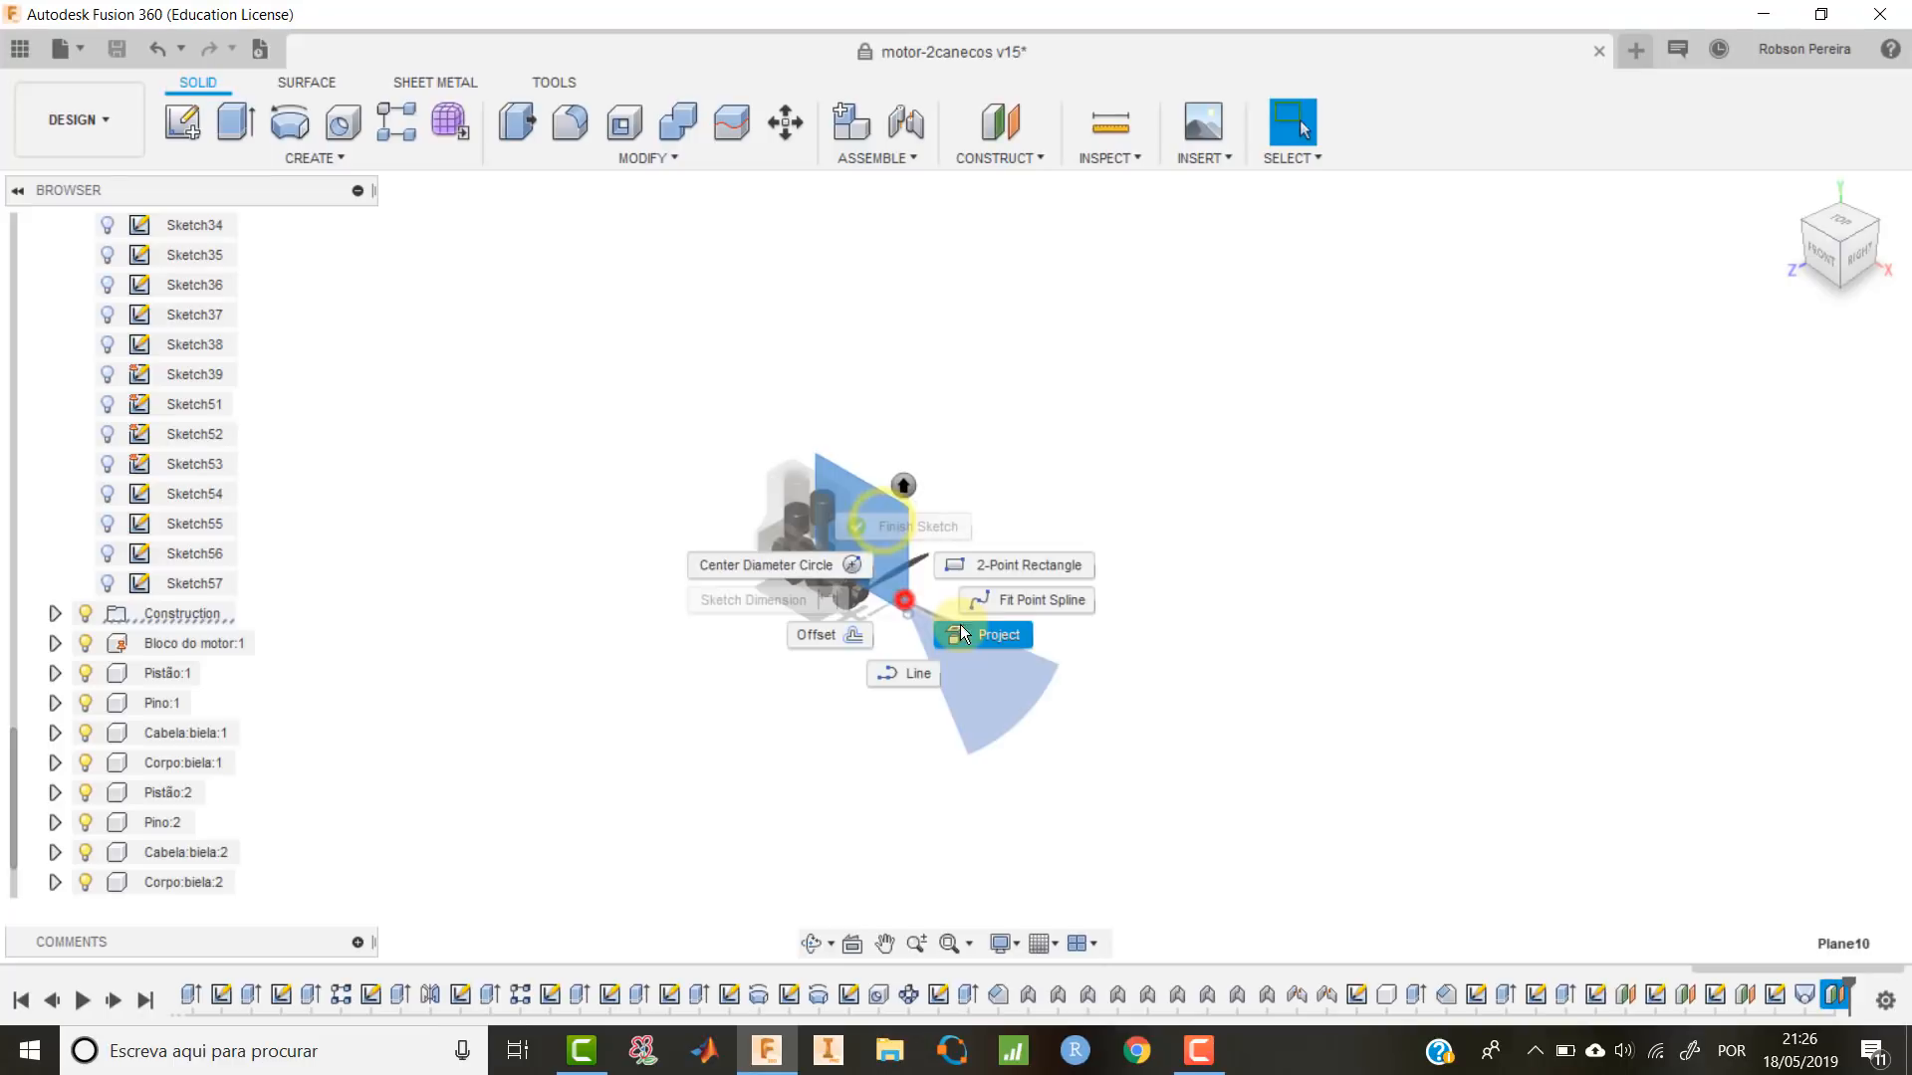
left_click(905, 598)
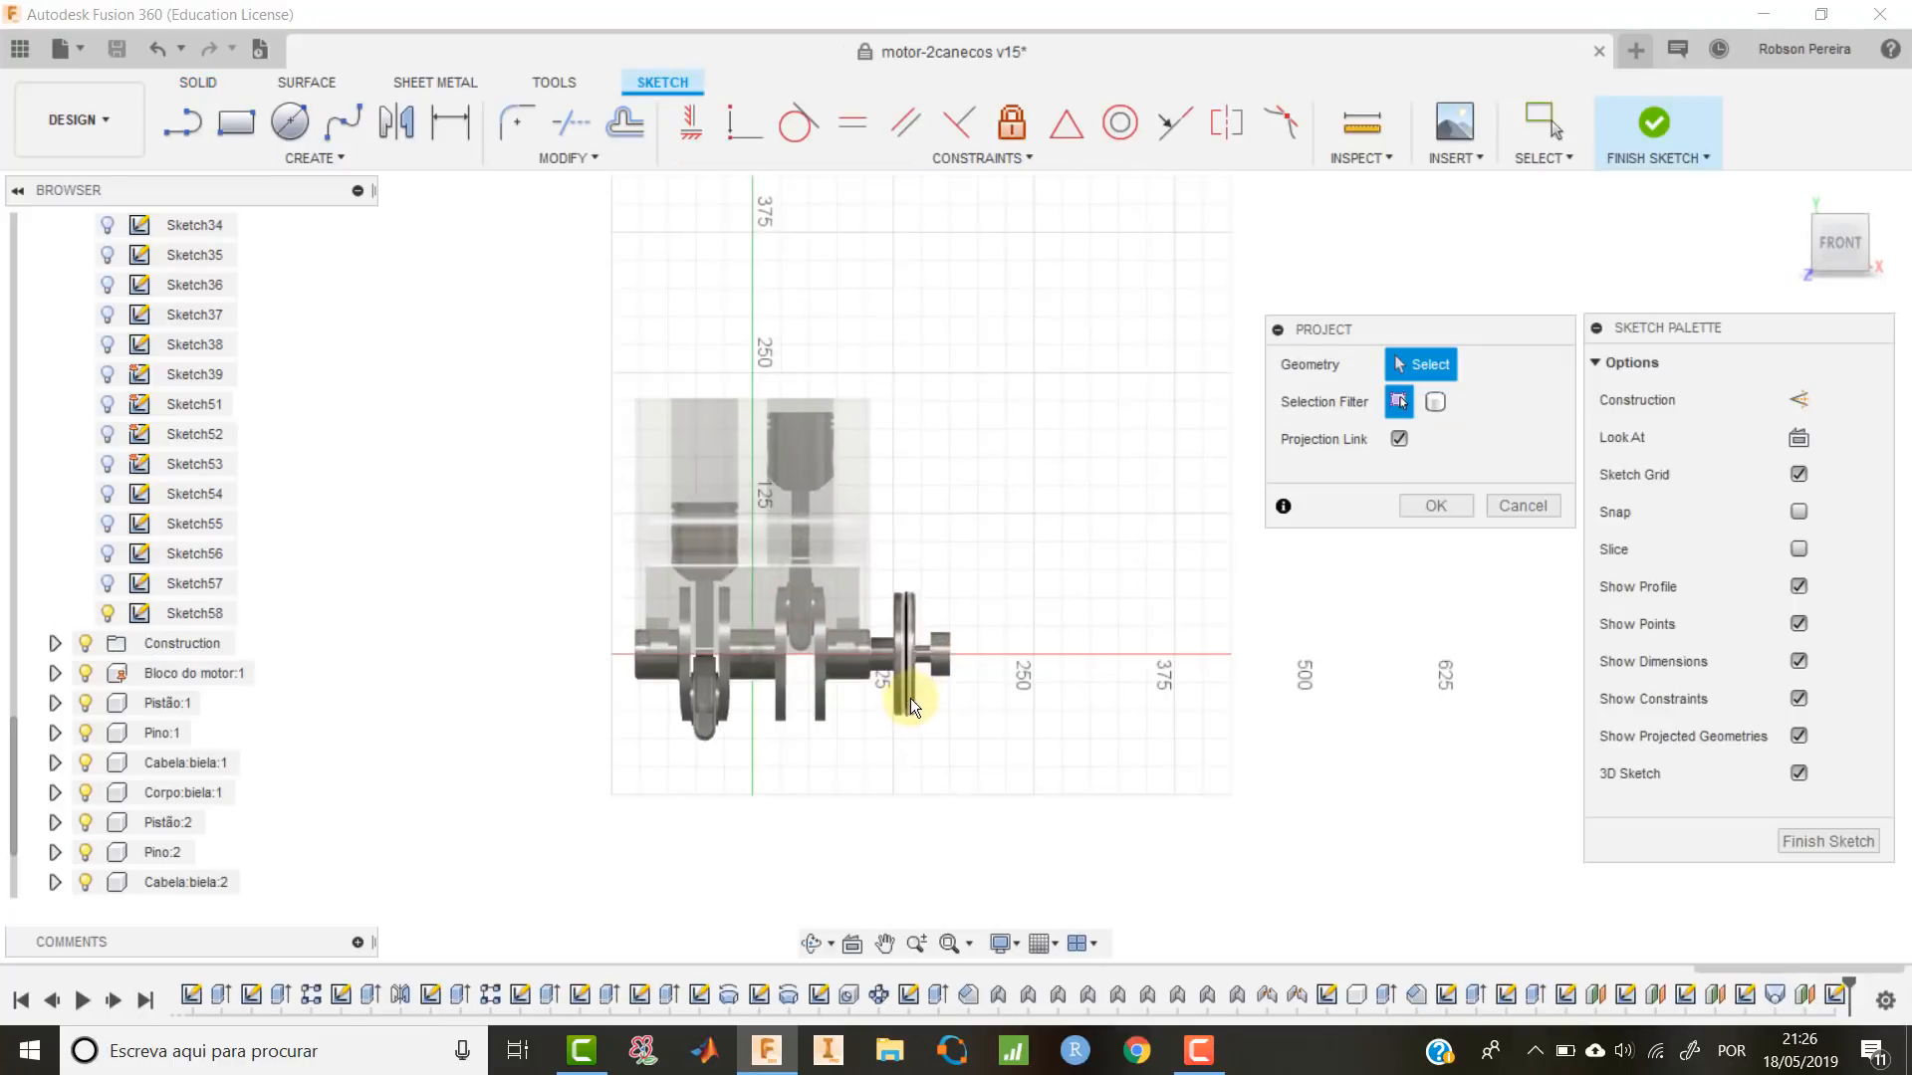
scroll(966, 654, "up", 5)
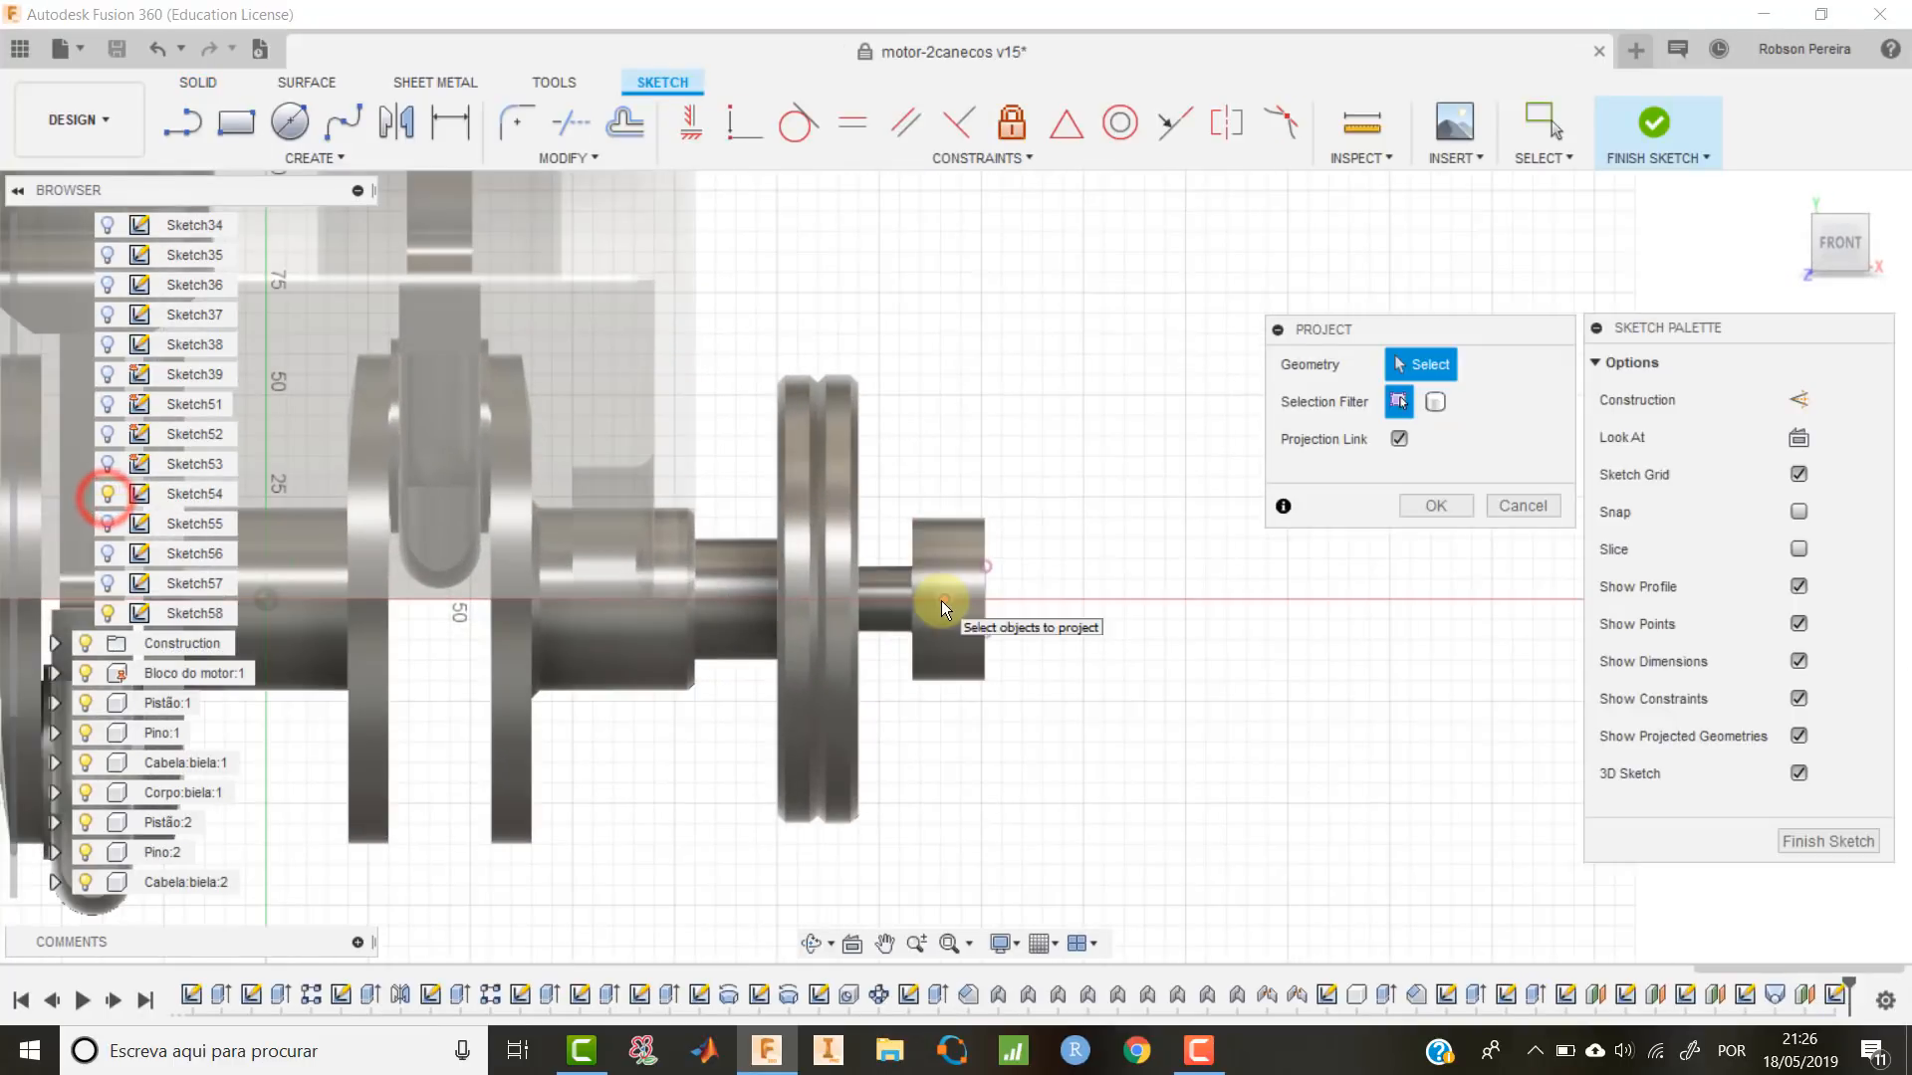
left_click(941, 601)
left_click(1440, 506)
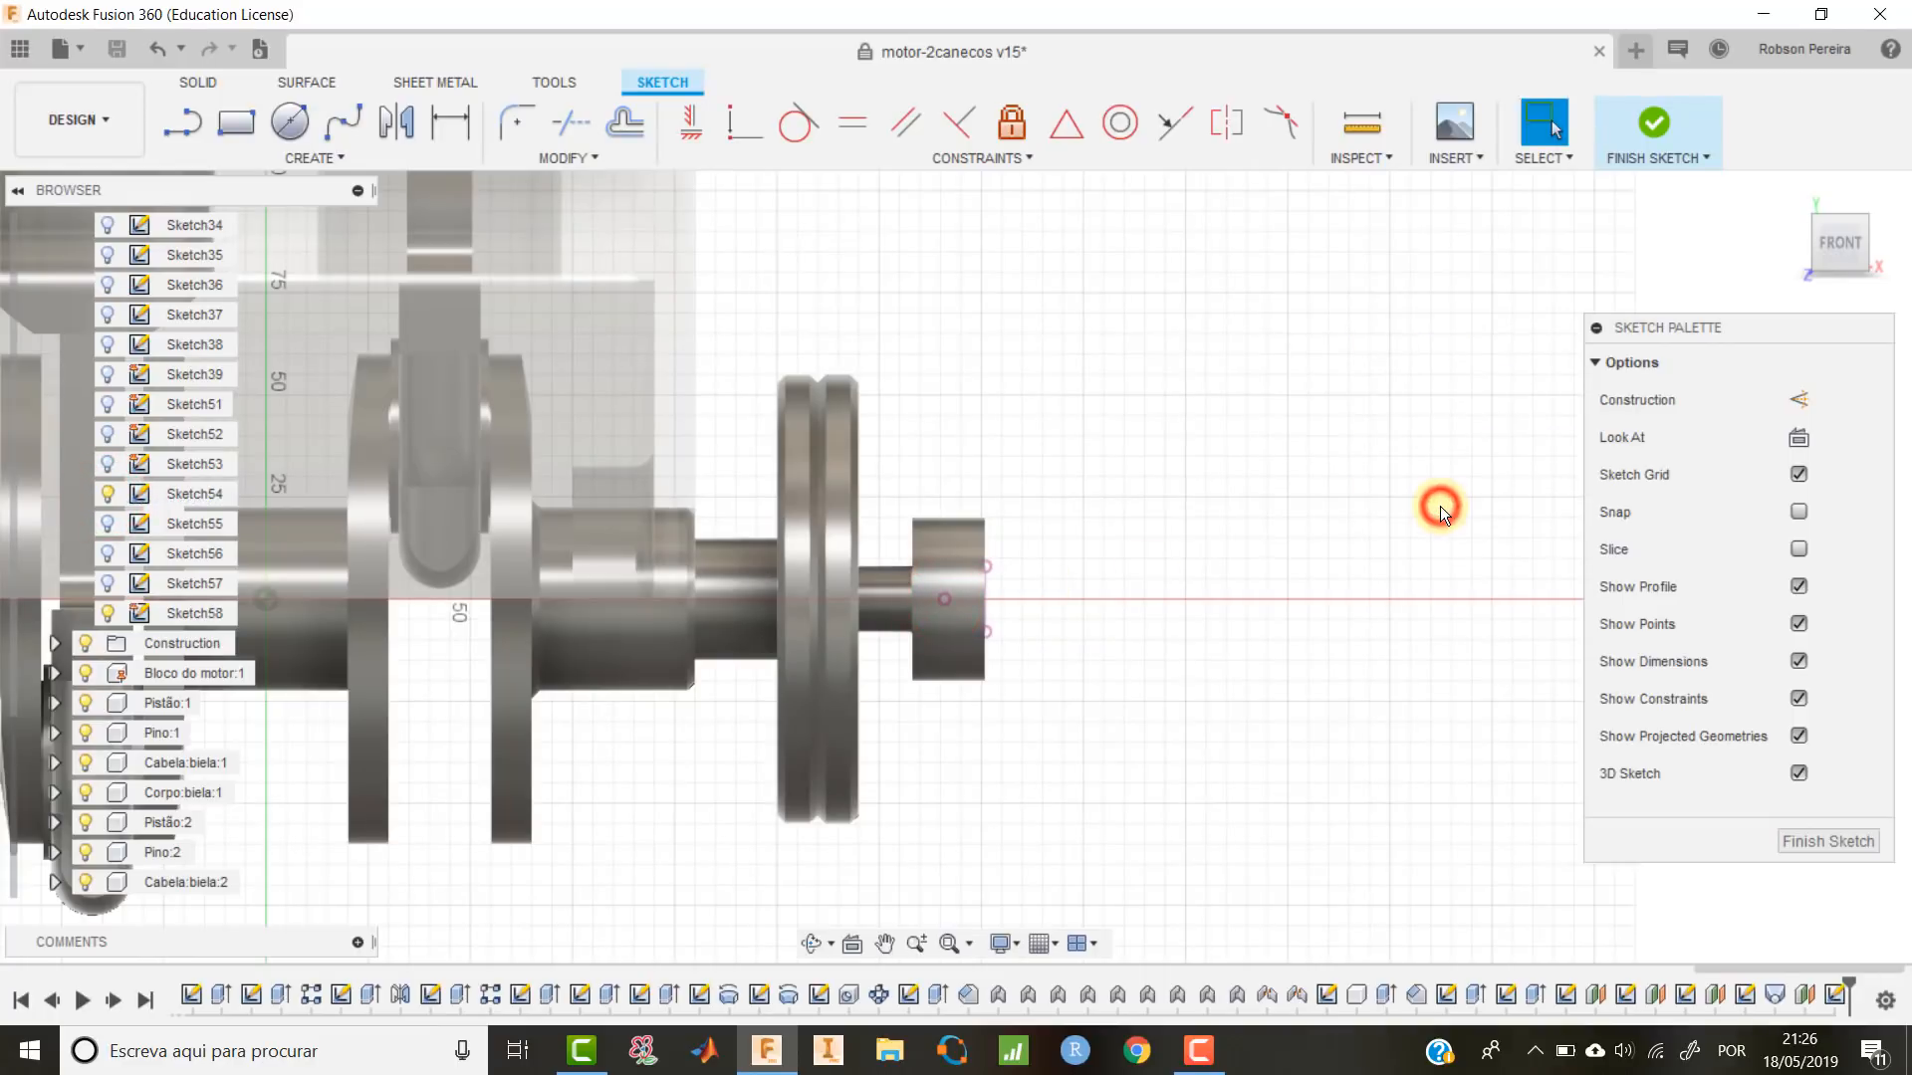
Hide Sketch54 and slice the model at the sketch plane.
left_click(111, 494)
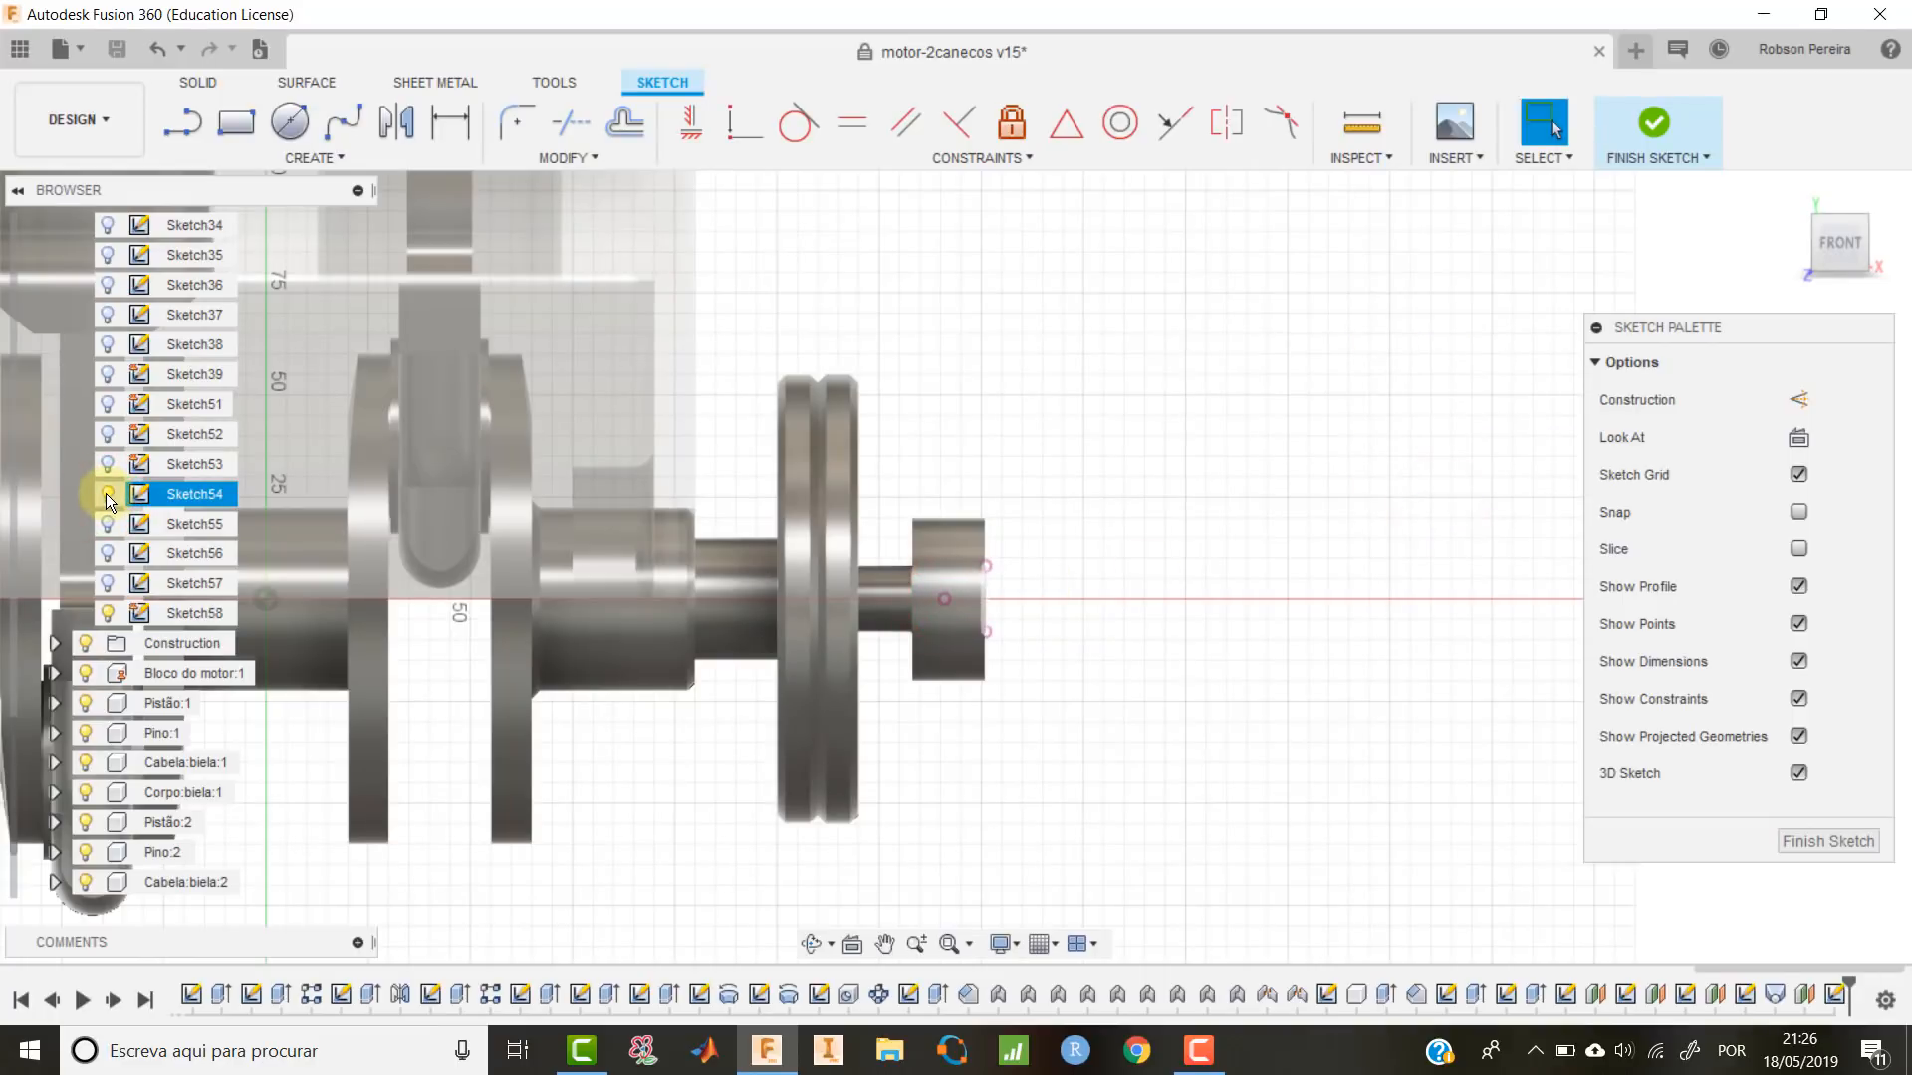
left_click(107, 493)
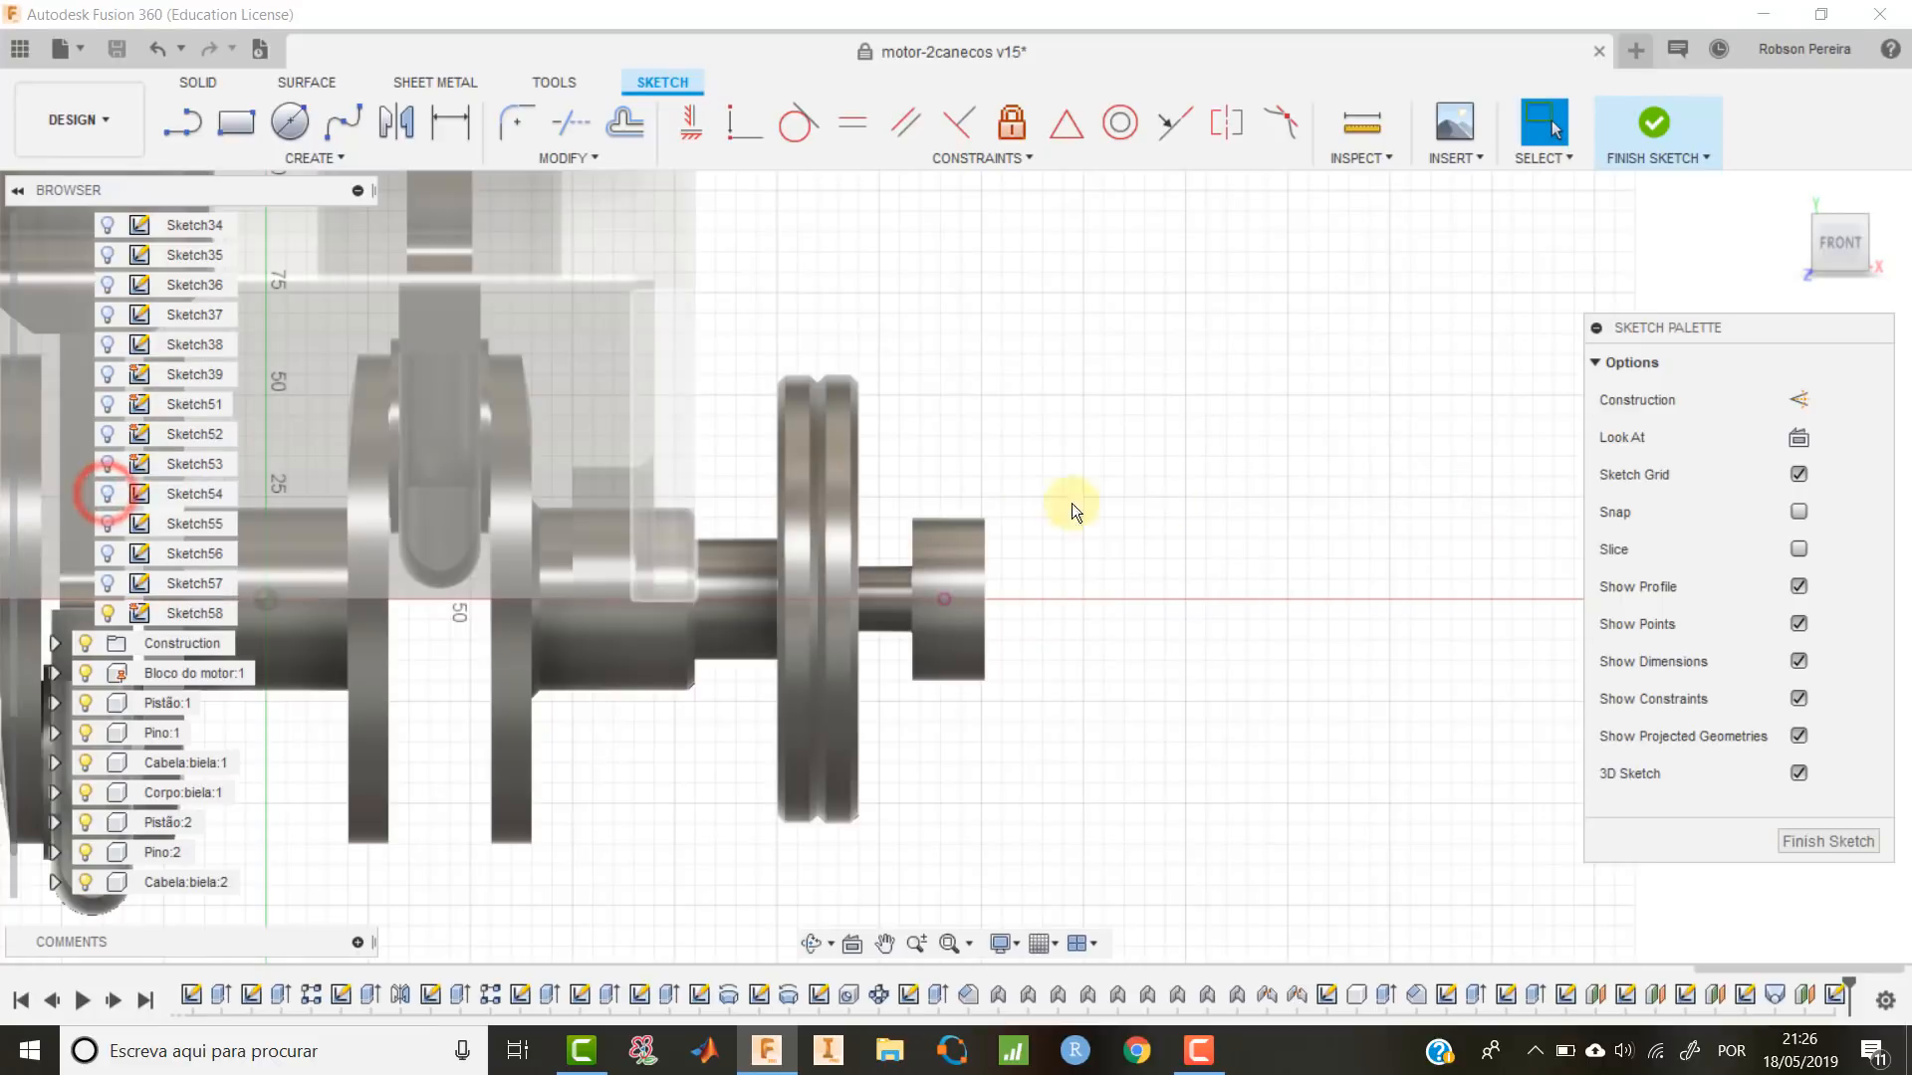
left_click(1798, 550)
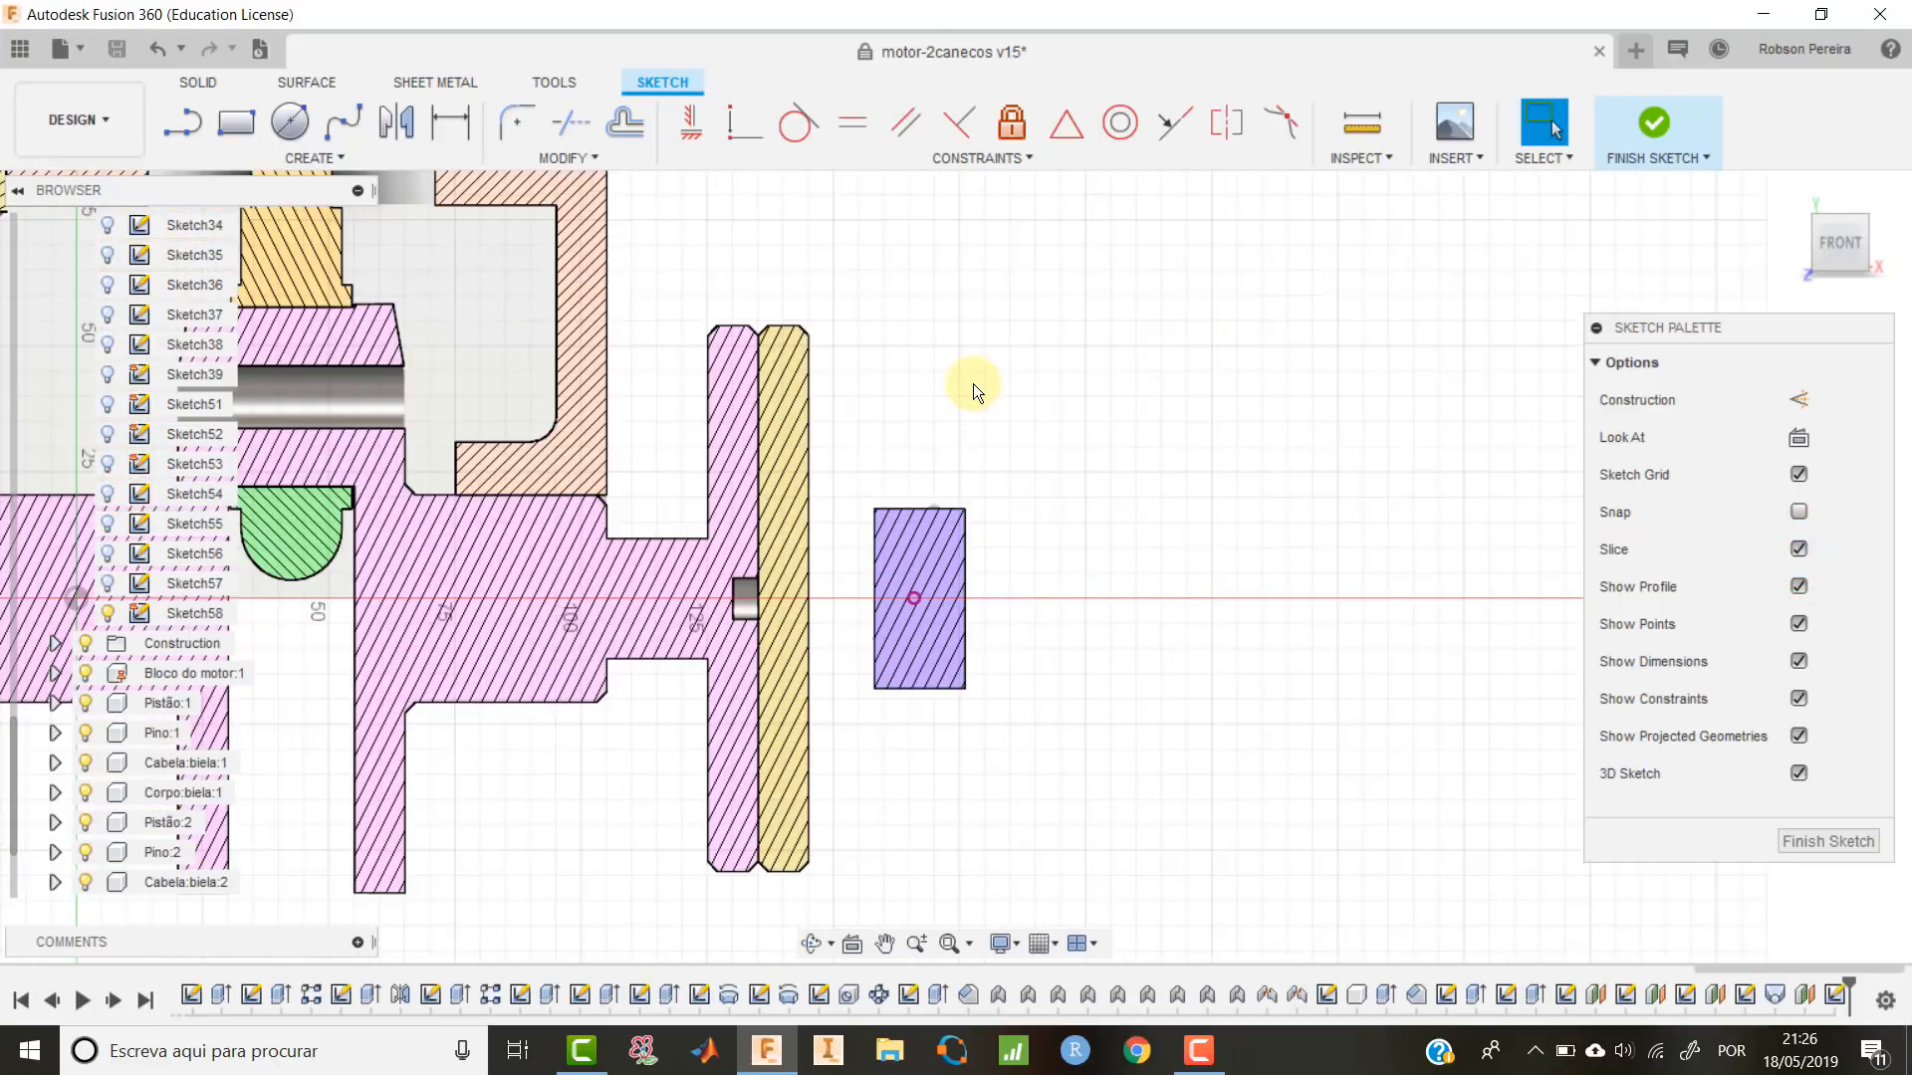
Draw a diagonal line about 48 mm long across the hub section and turn it into a construction line.
key("l")
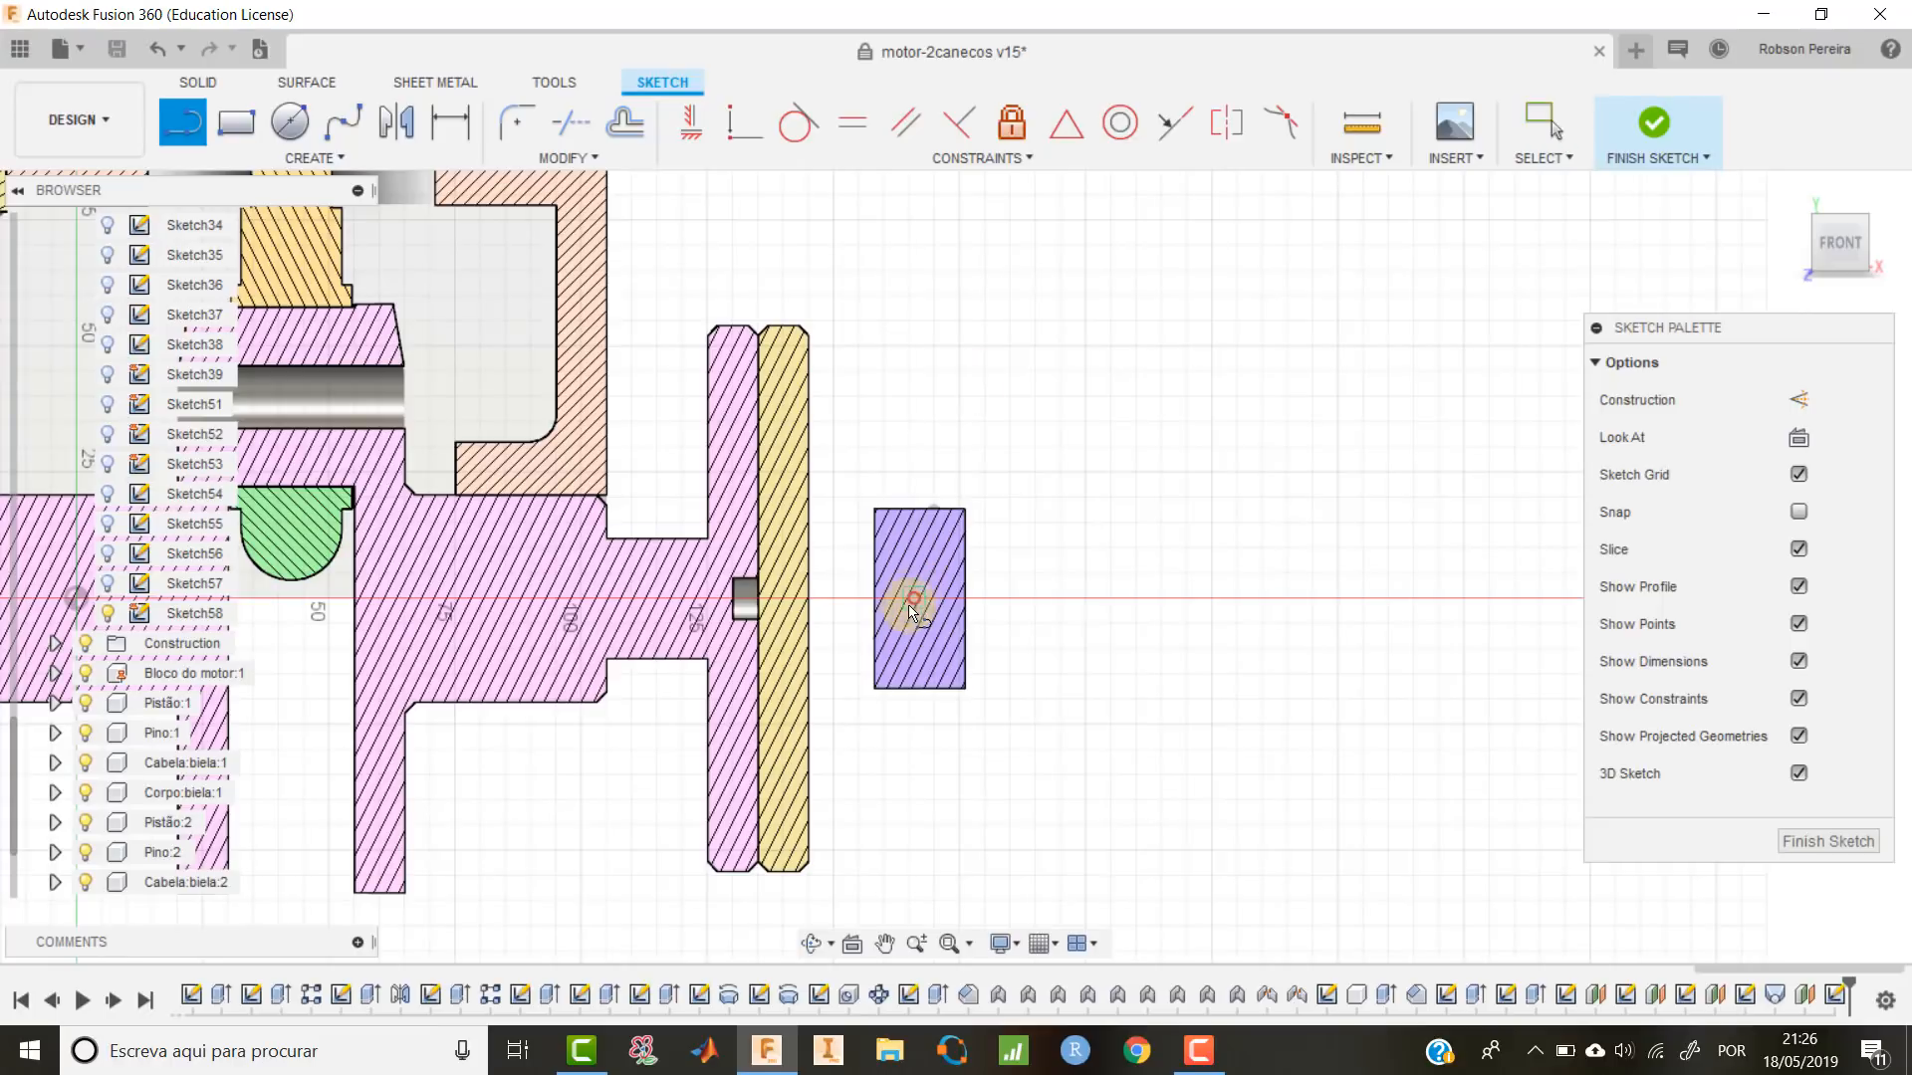
scroll(904, 615, "up", 3)
left_click(826, 747)
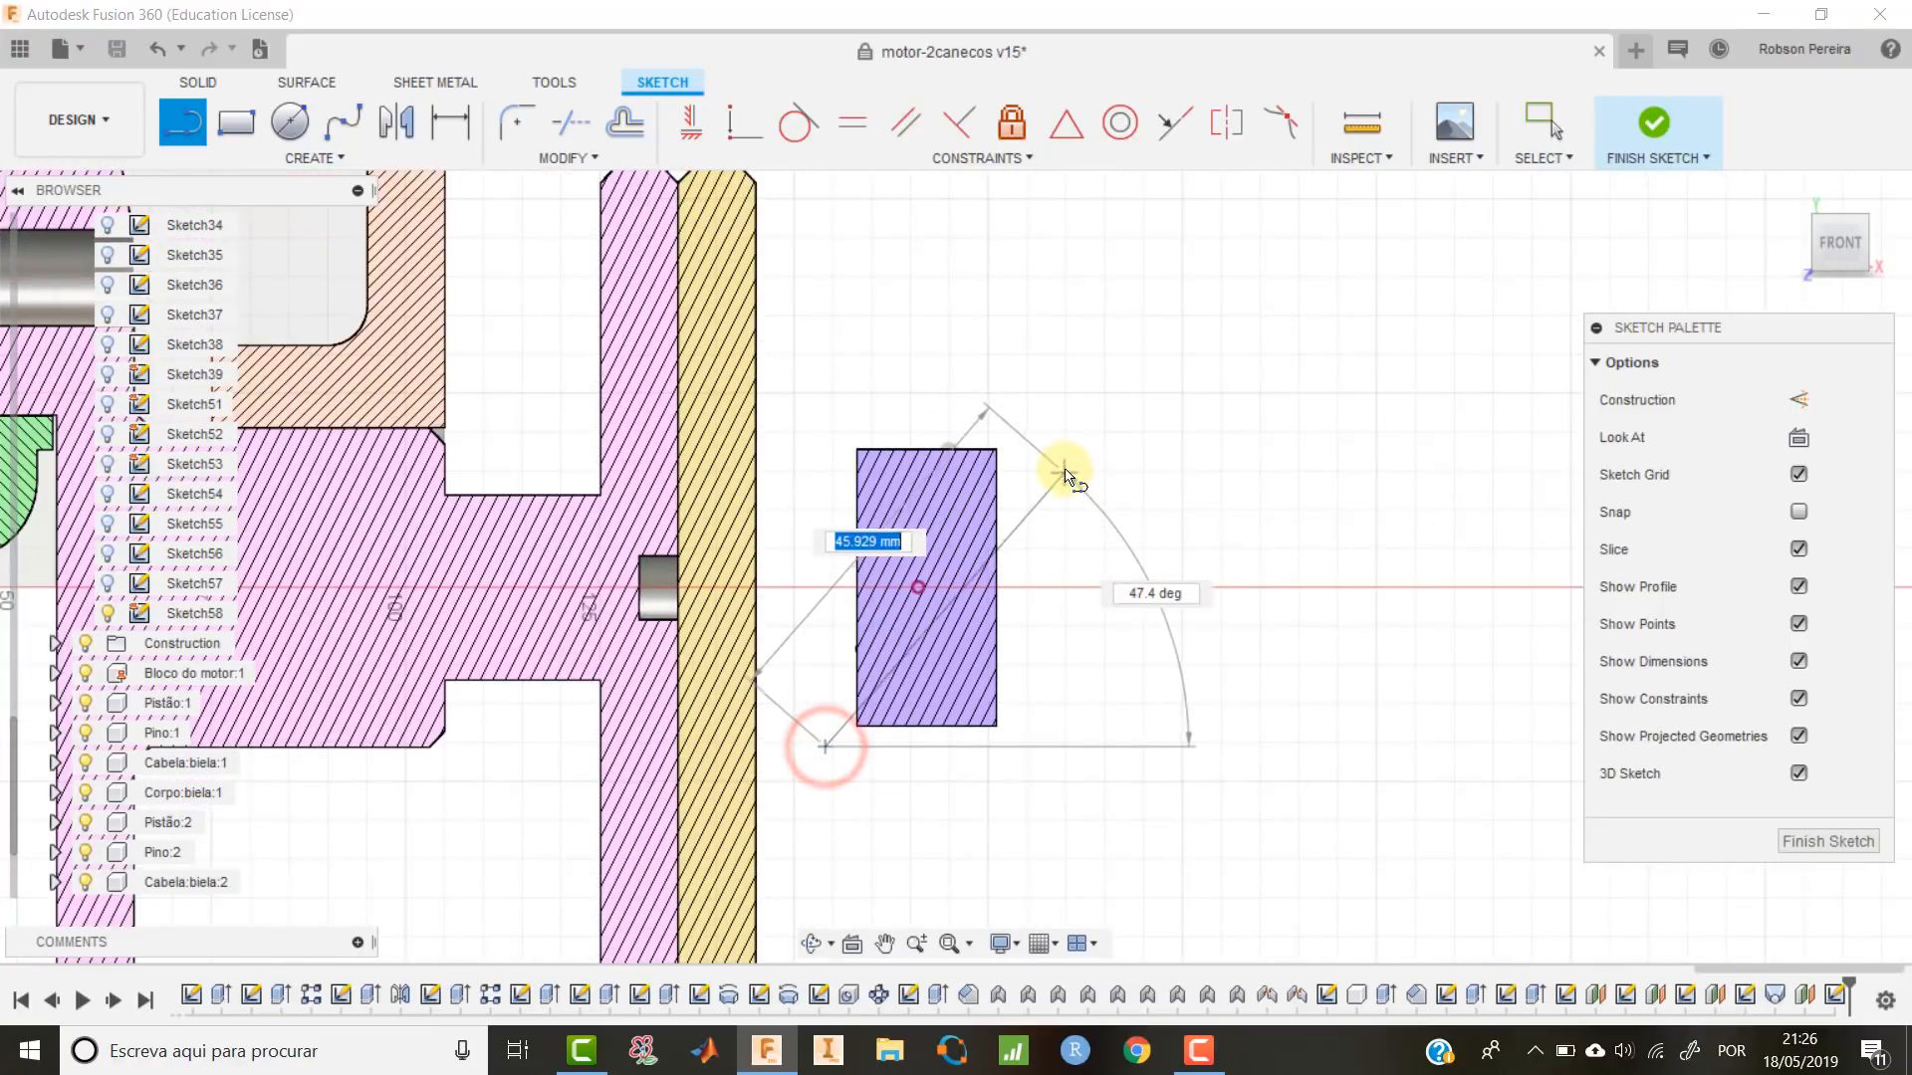
left_click(1062, 457)
key("Escape")
left_click(1036, 493)
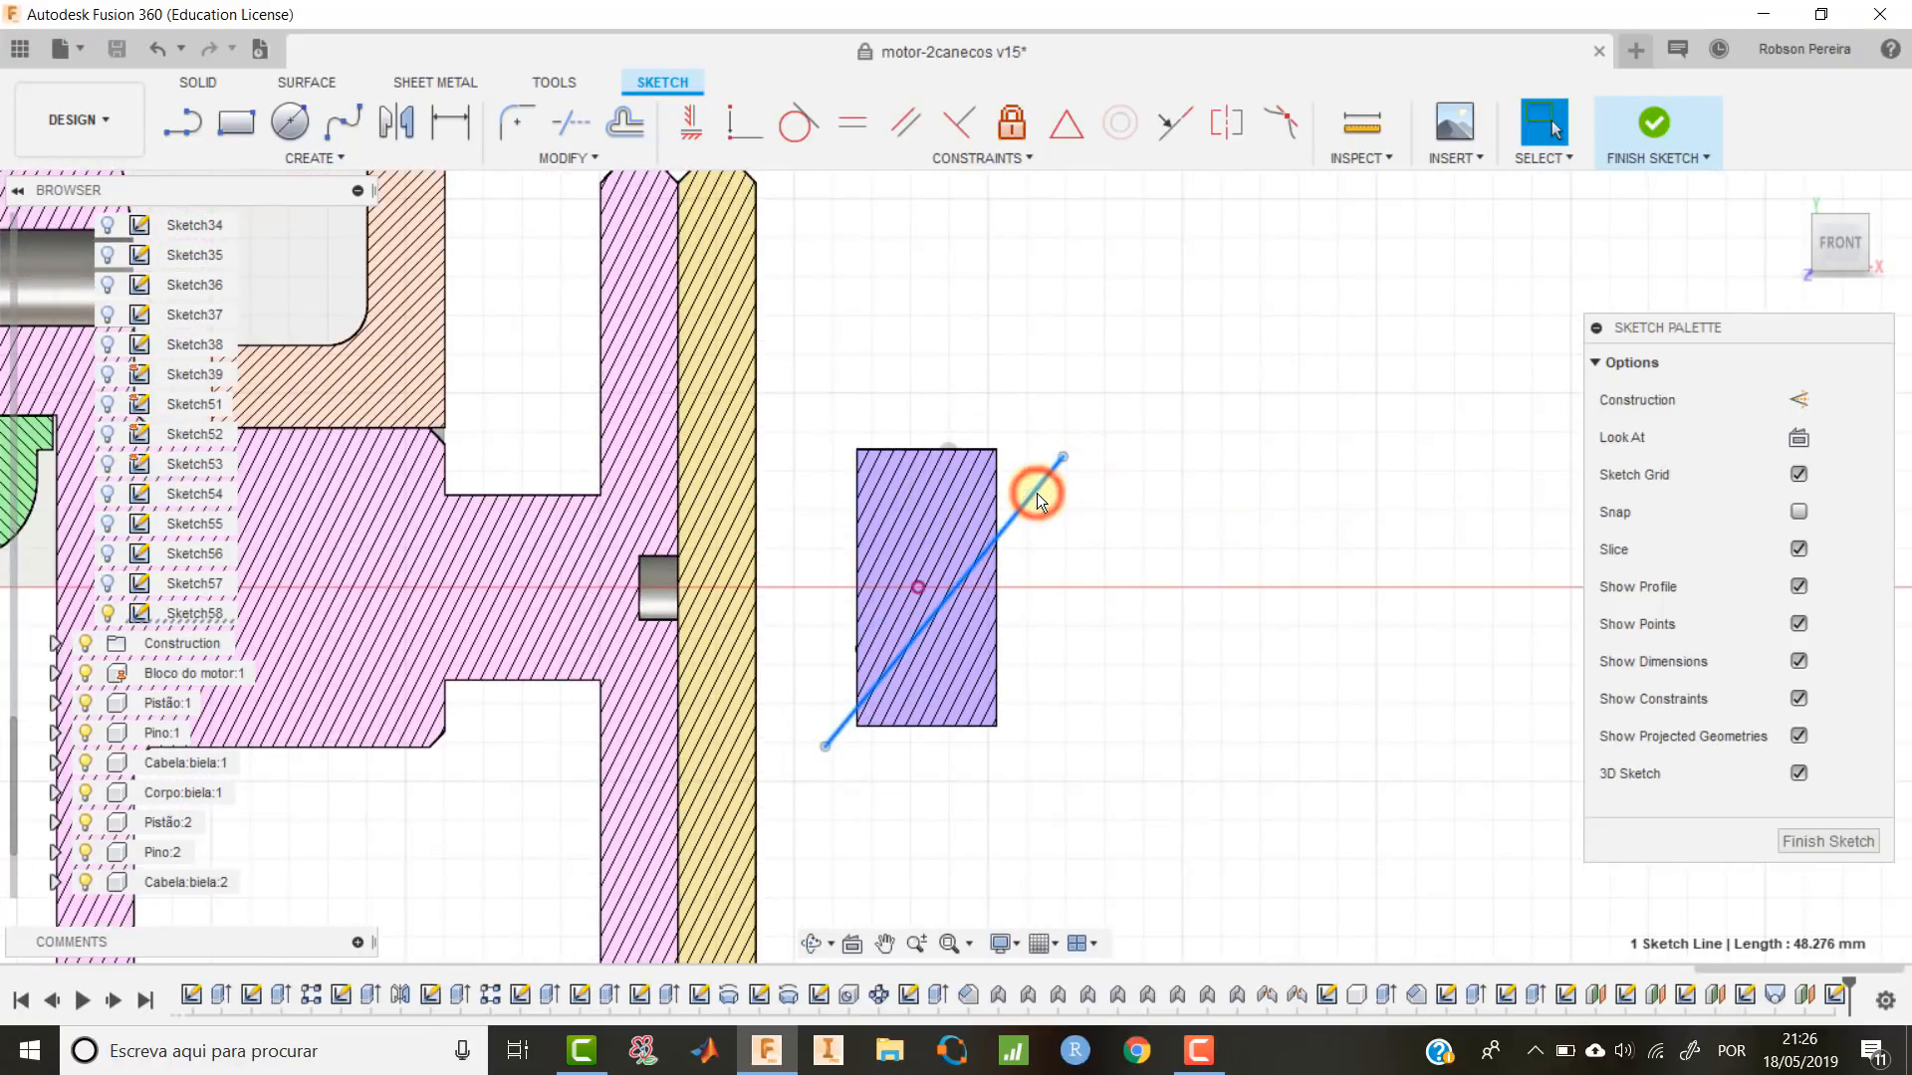
left_click(1782, 398)
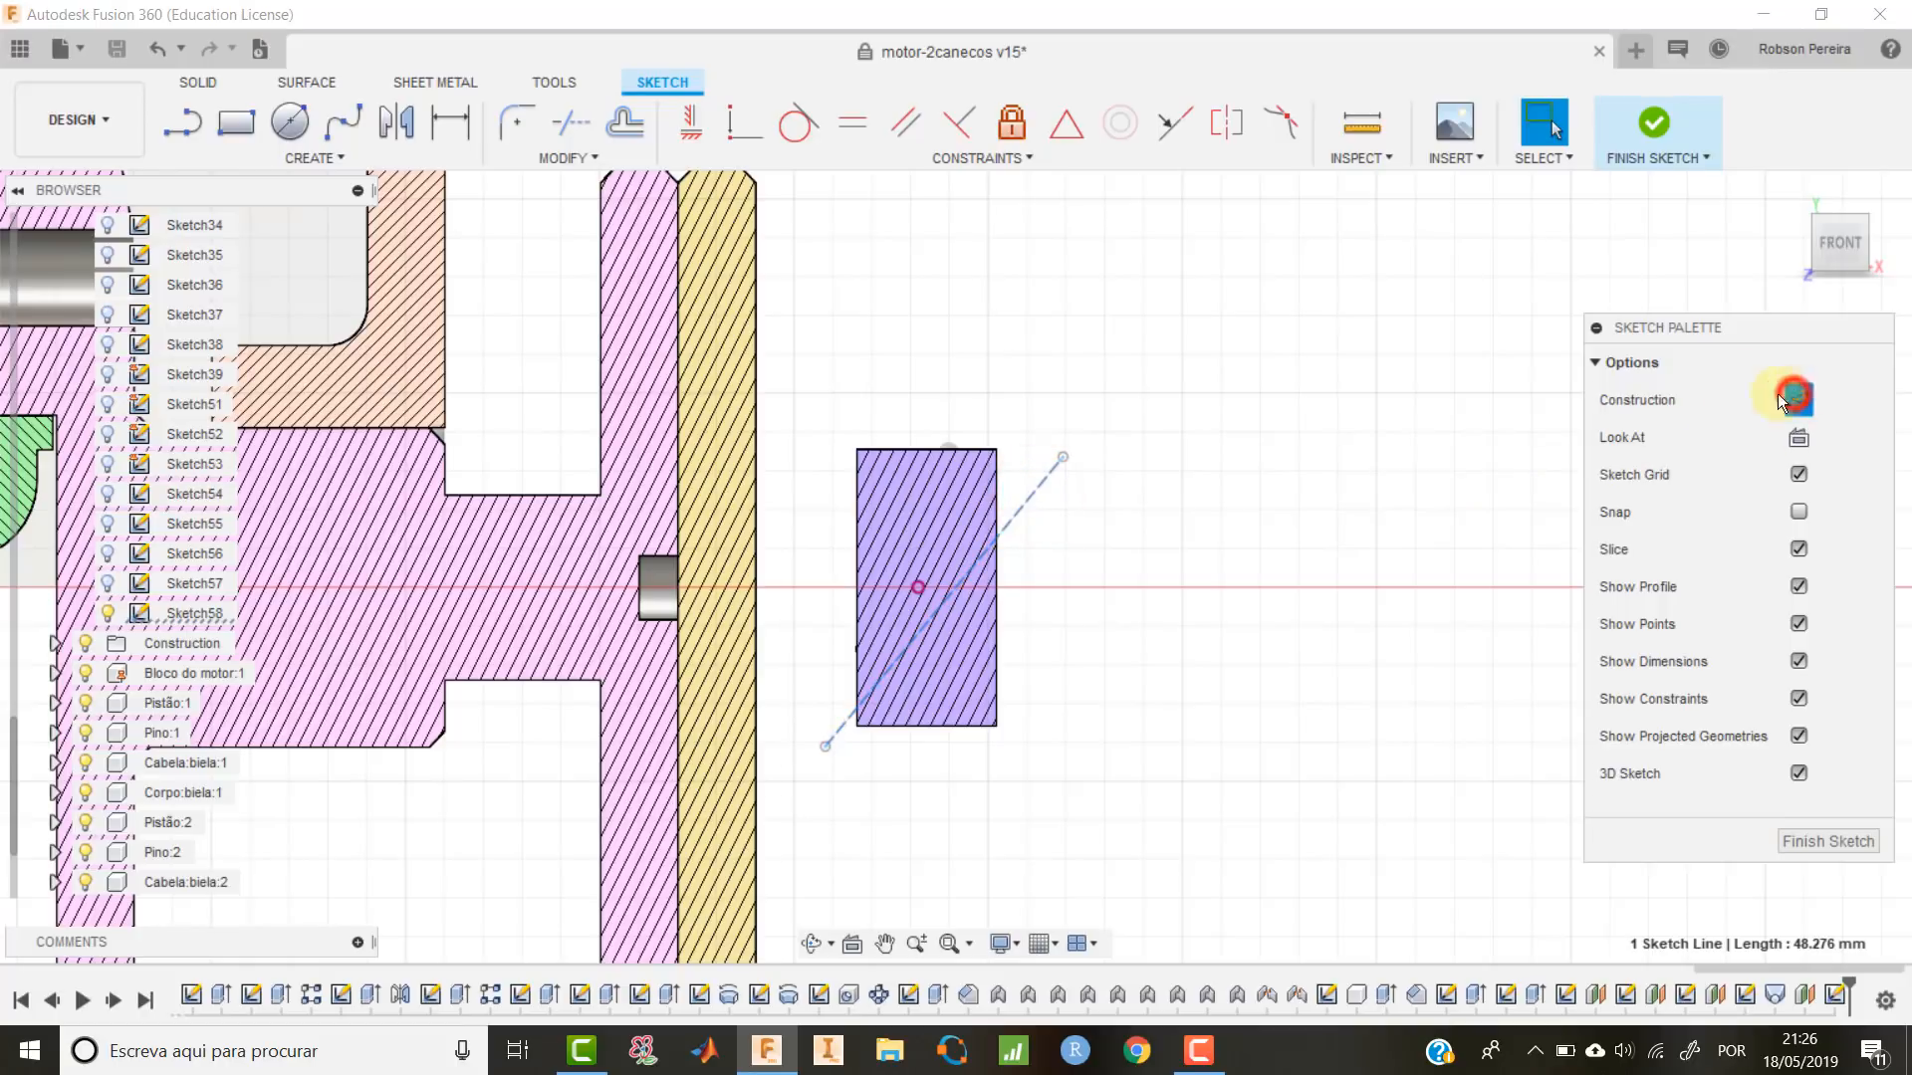
Make the diagonal construction line coincident with the projected center point and shorten it so both endpoints lie inside the hub section.
left_click(741, 116)
left_click(1038, 488)
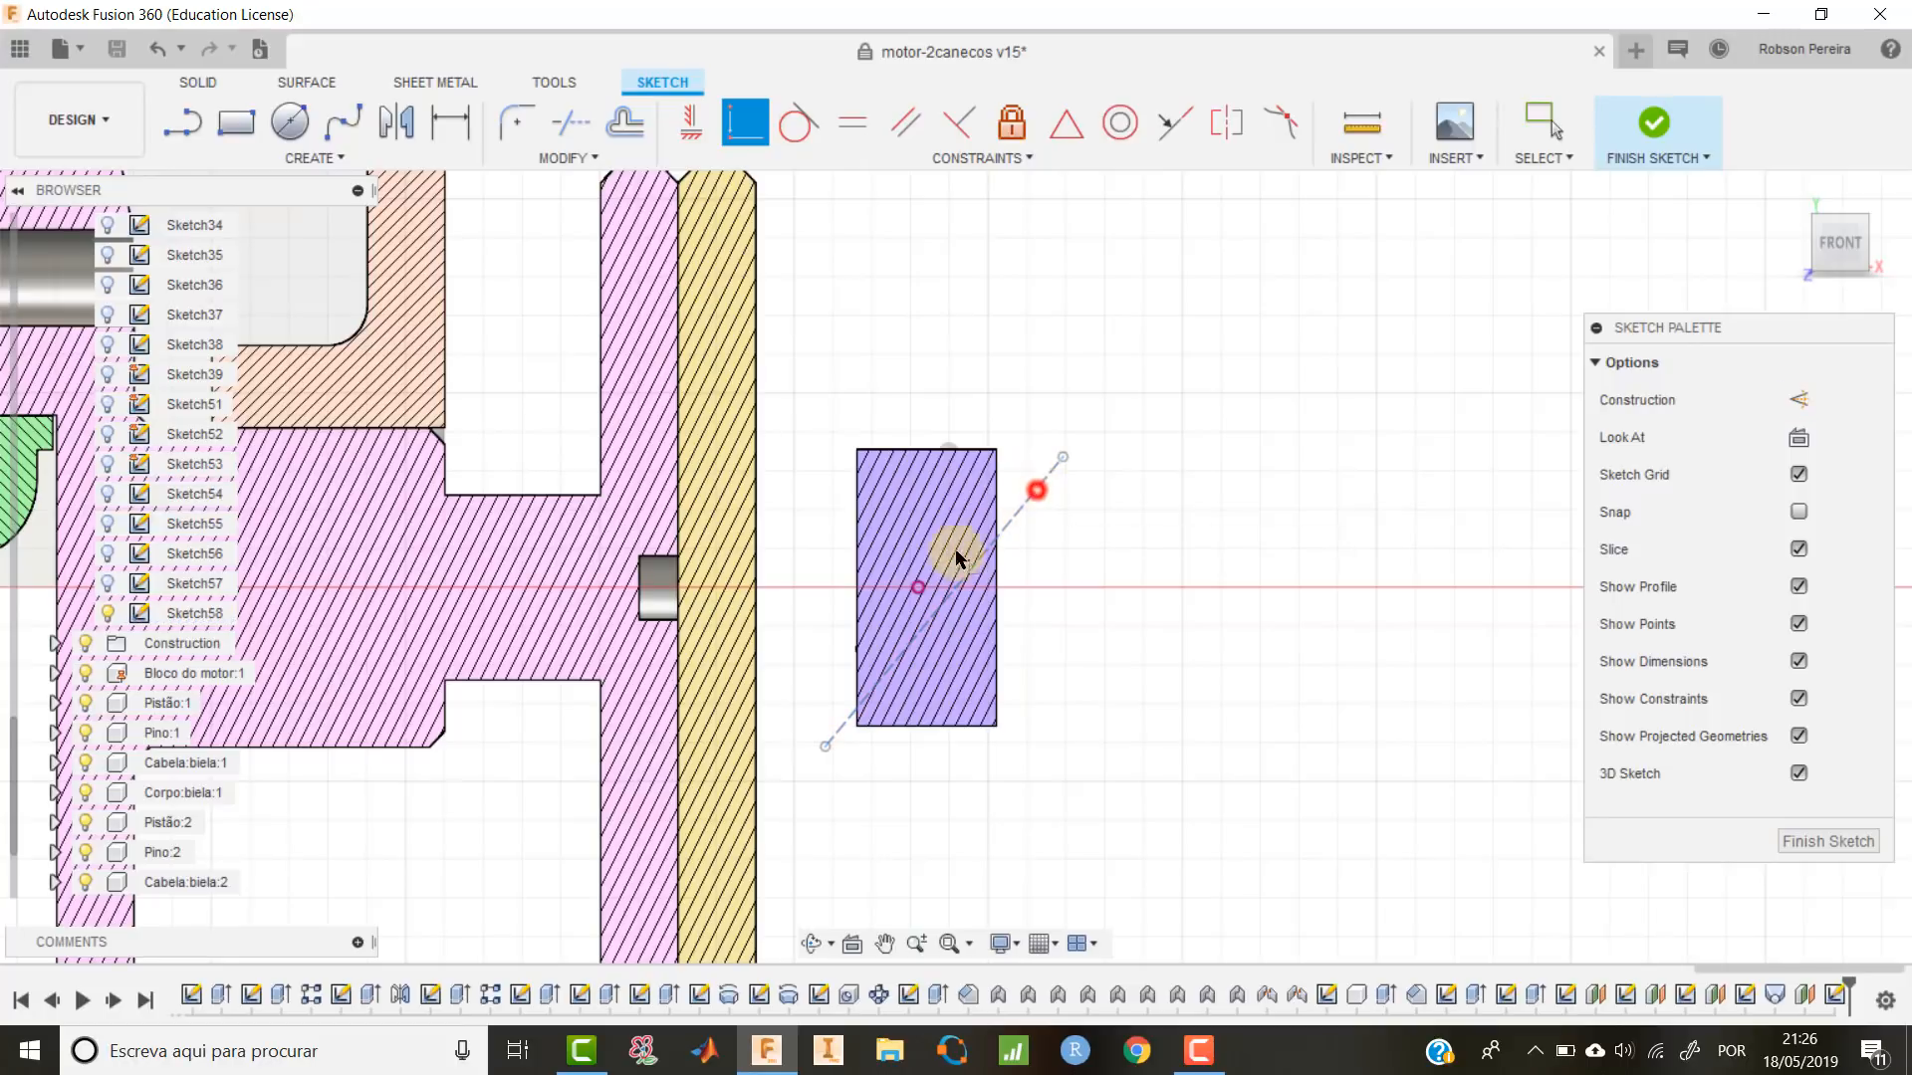
left_click(917, 589)
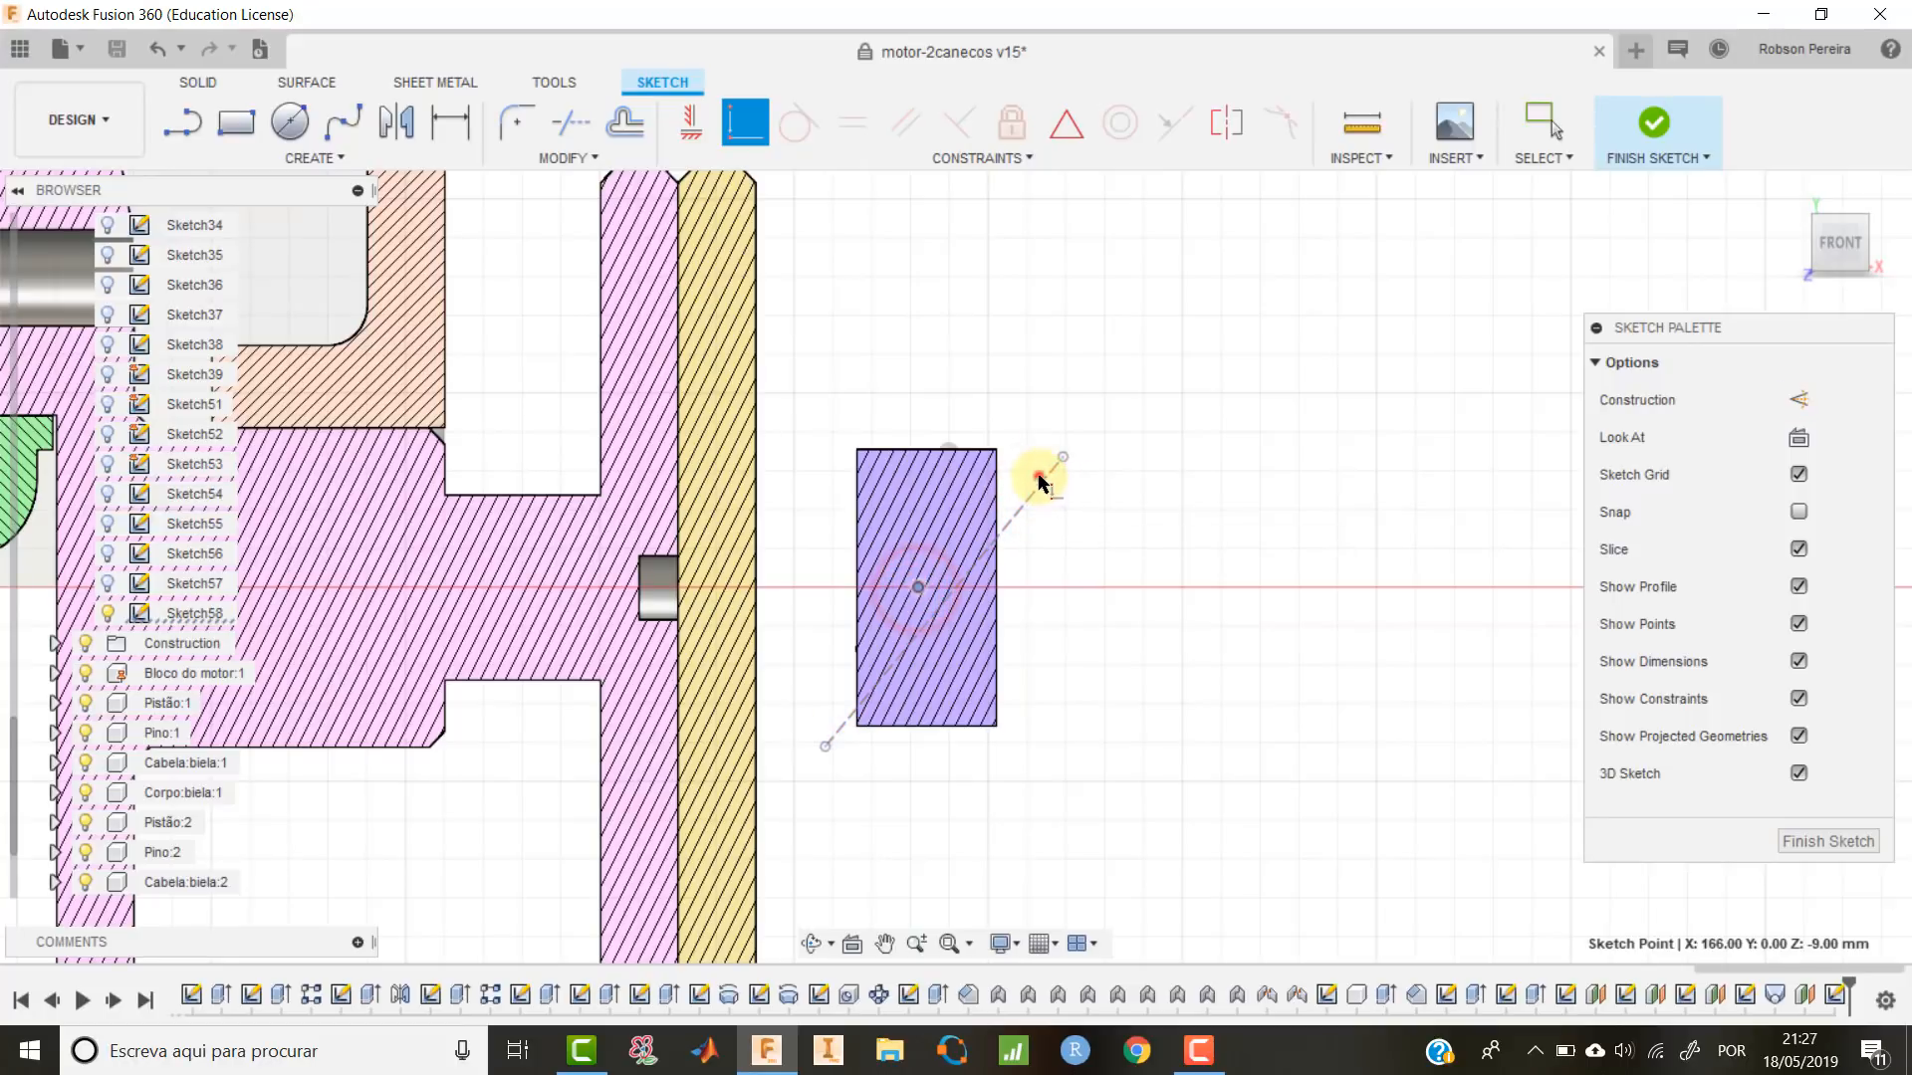
left_click(1039, 477)
left_click_drag(1040, 441, 980, 474)
mouse_move(813, 735)
left_mouse_down()
mouse_move(868, 717)
mouse_move(875, 655)
mouse_move(876, 679)
left_mouse_up()
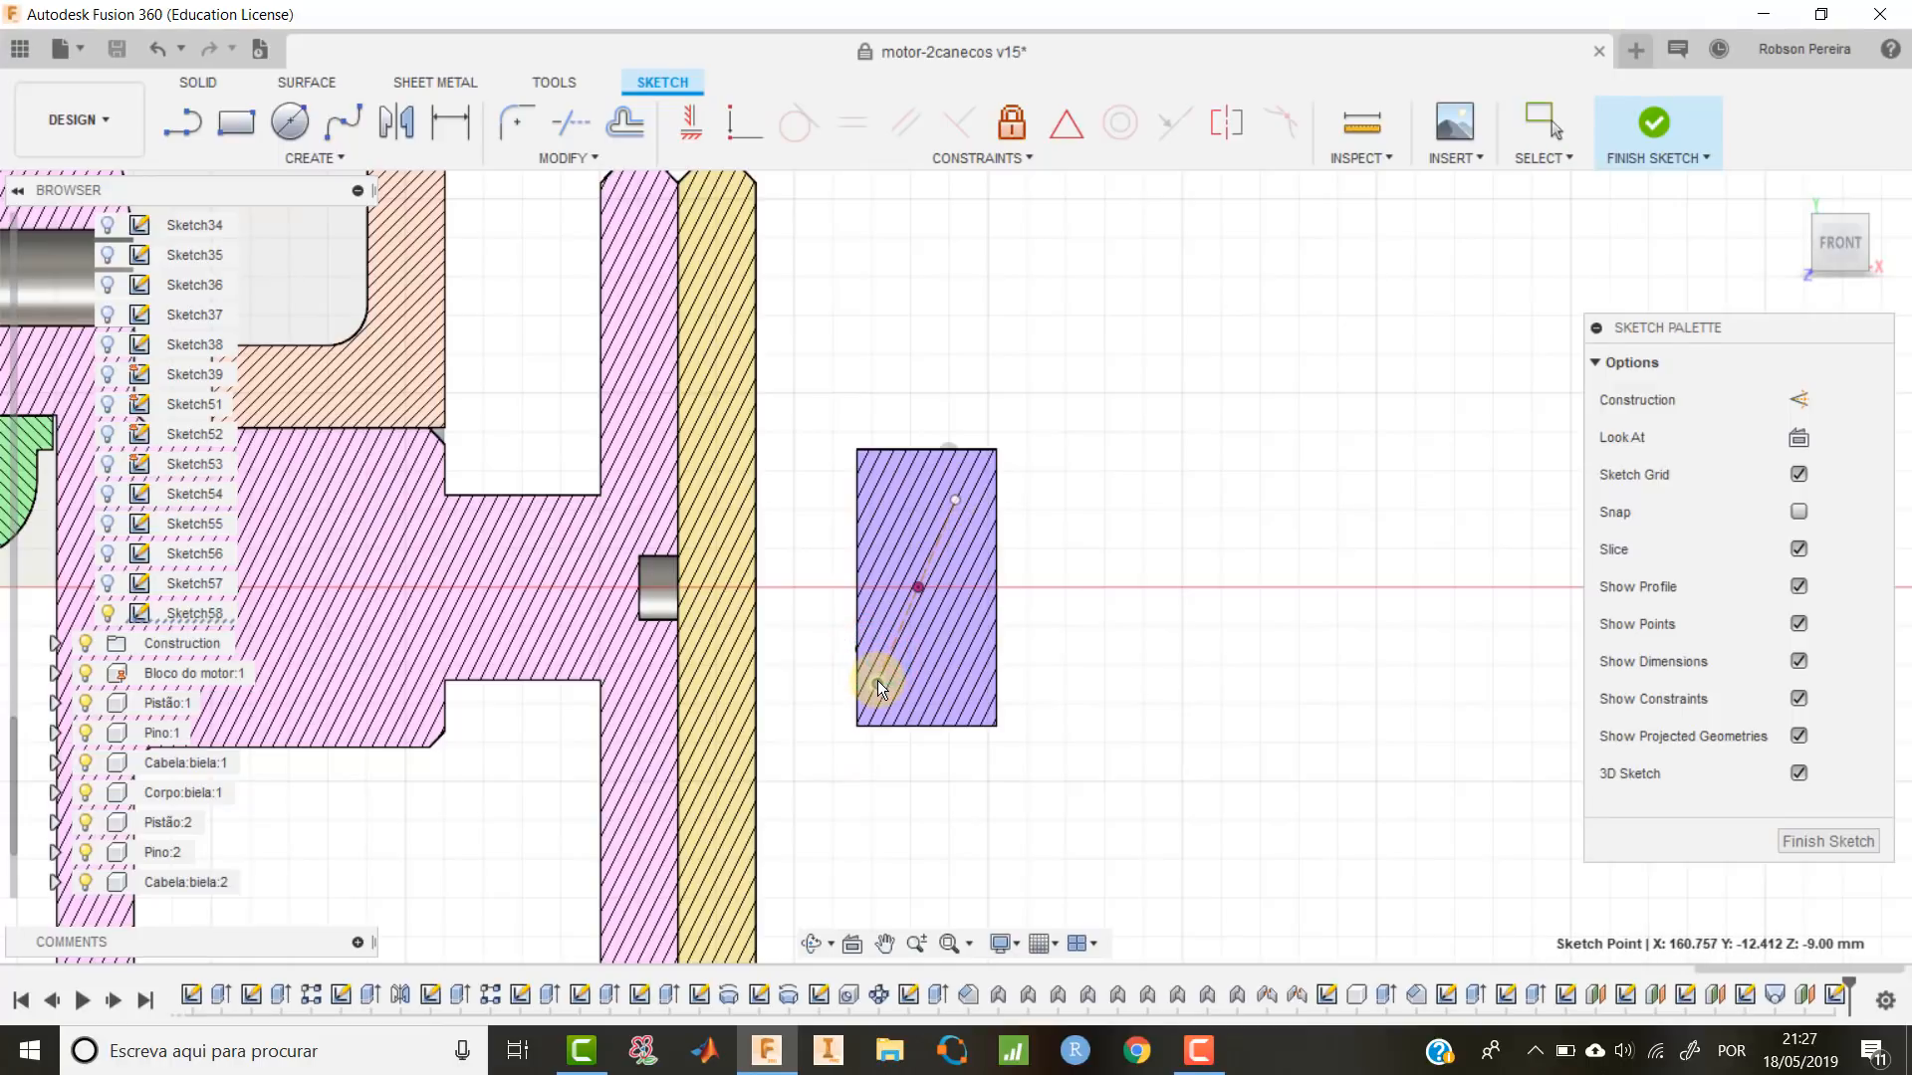
Draw a horizontal line about 7 mm from the diagonal's upper endpoint, a slanted line to its lower endpoint, and a horizontal line about 3 mm.
scroll(1114, 667, "up", 2)
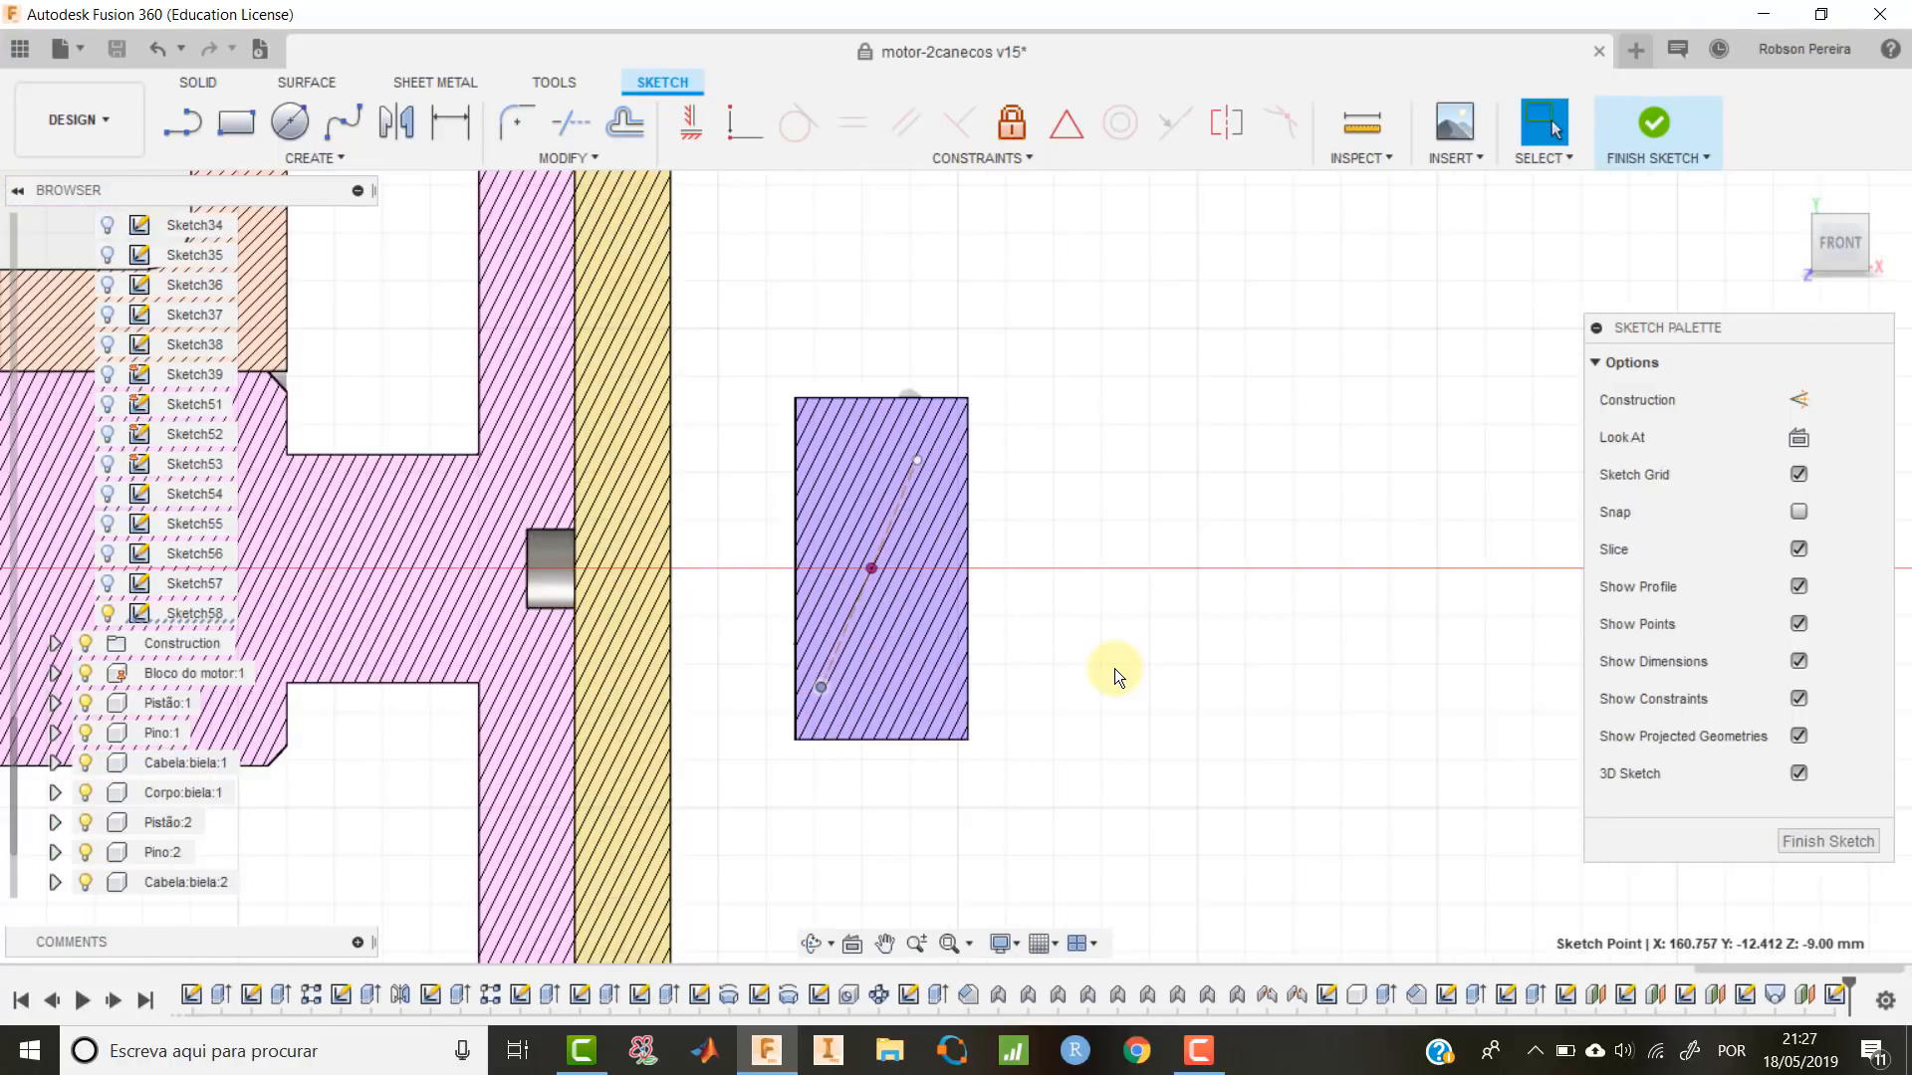
key("l")
left_click(911, 459)
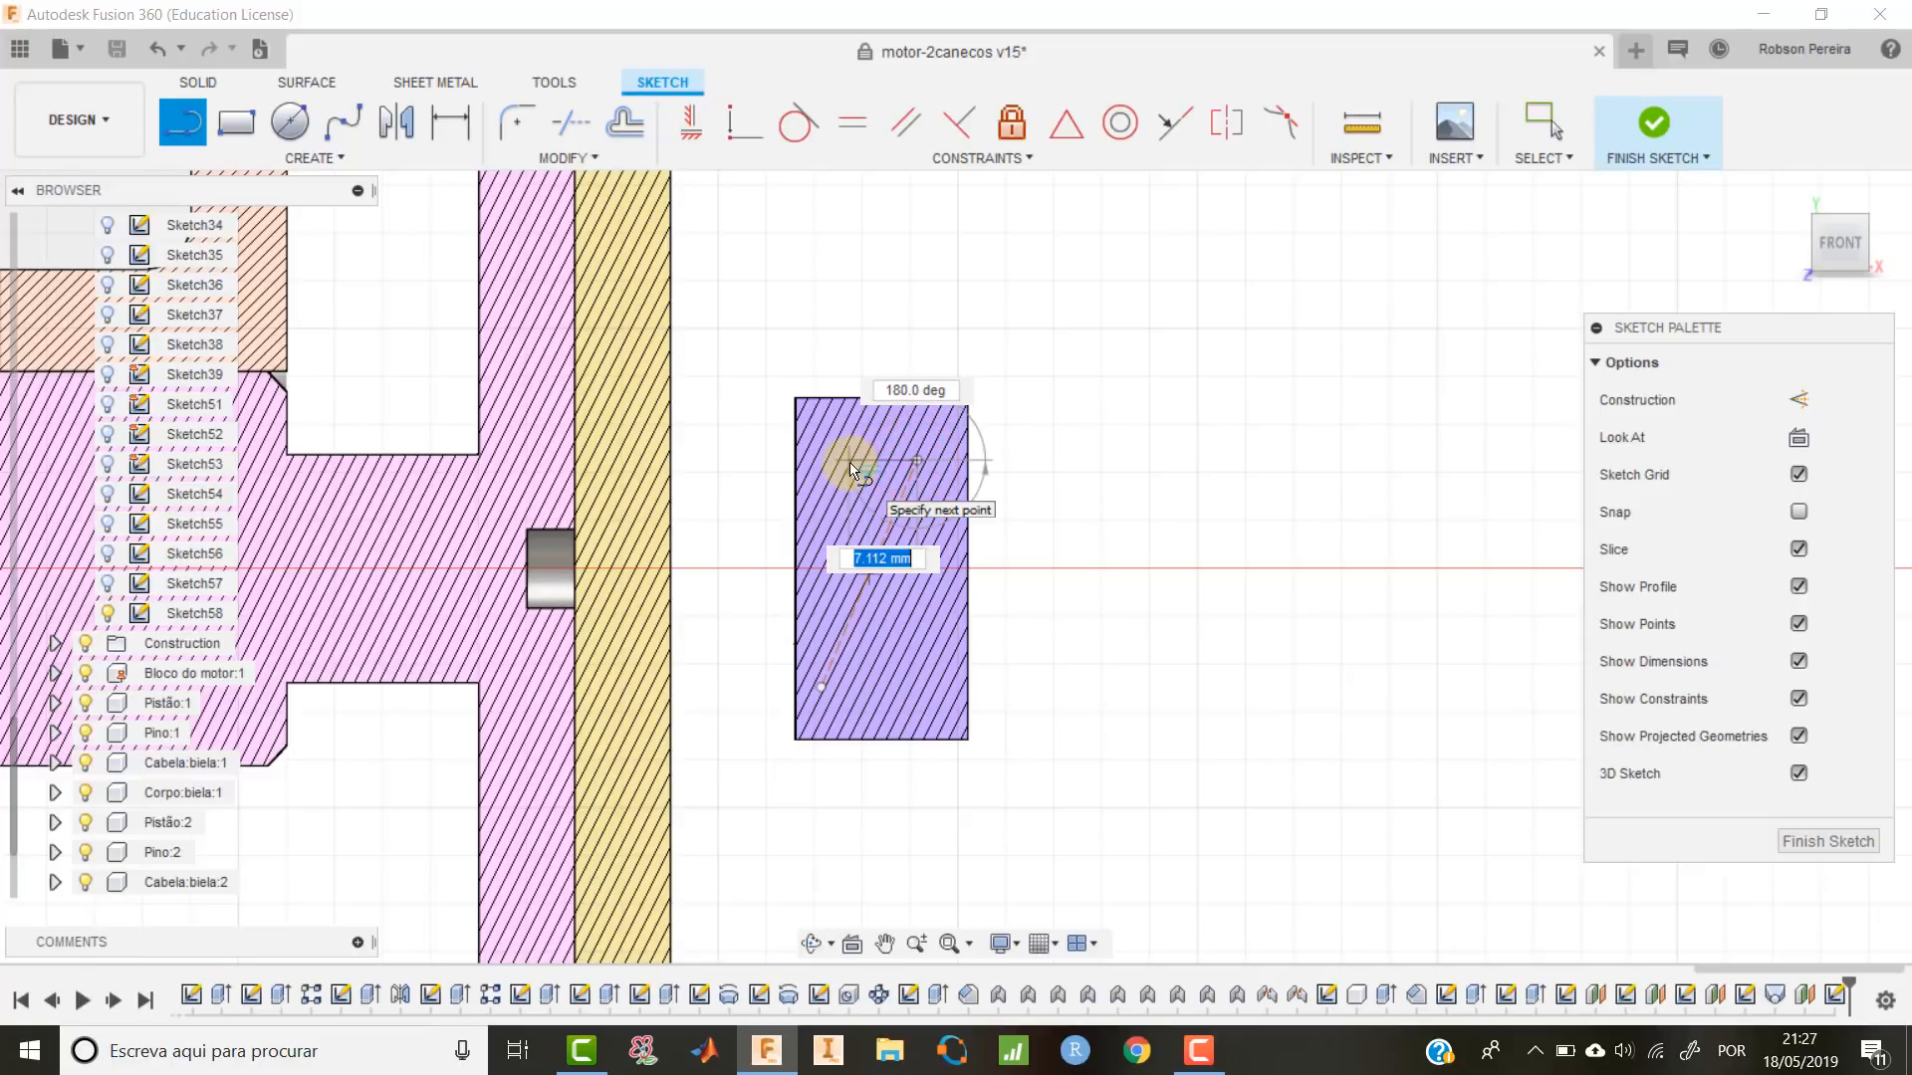
left_click(849, 461)
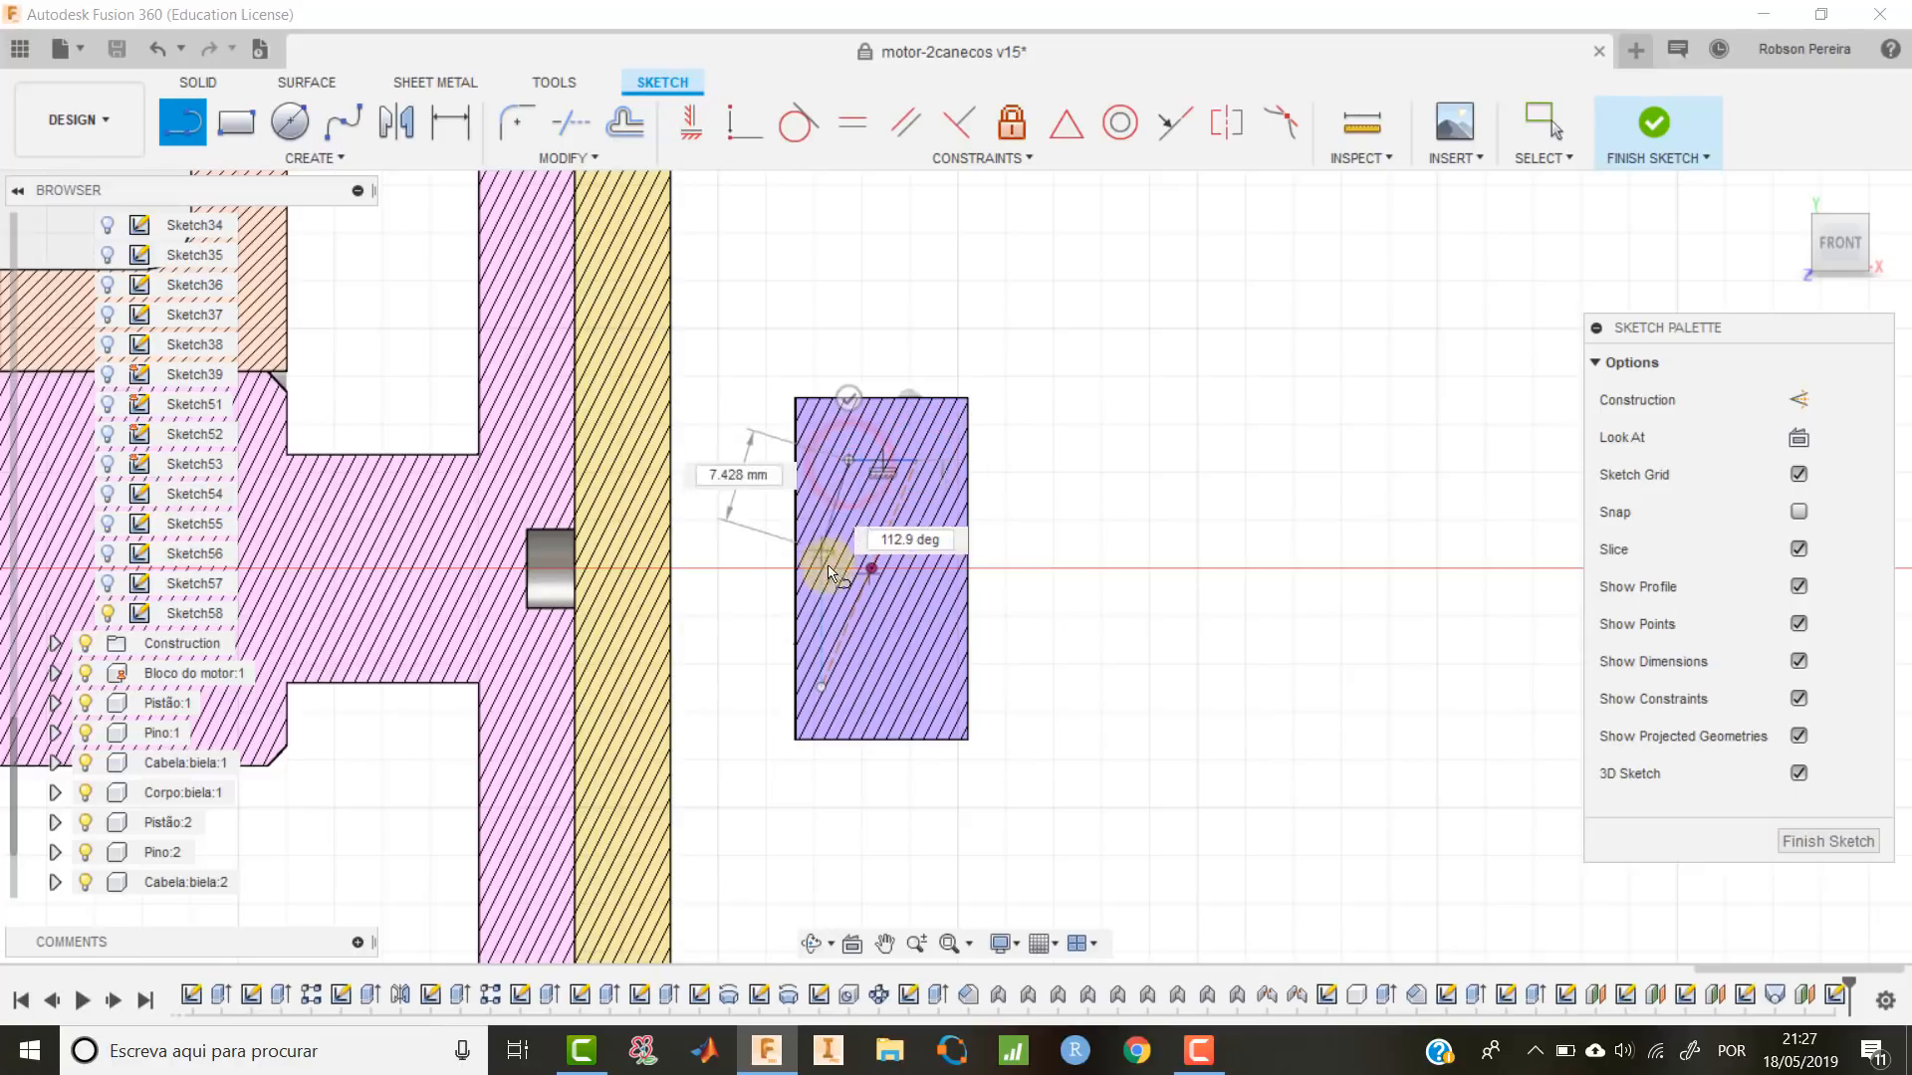
left_click(815, 685)
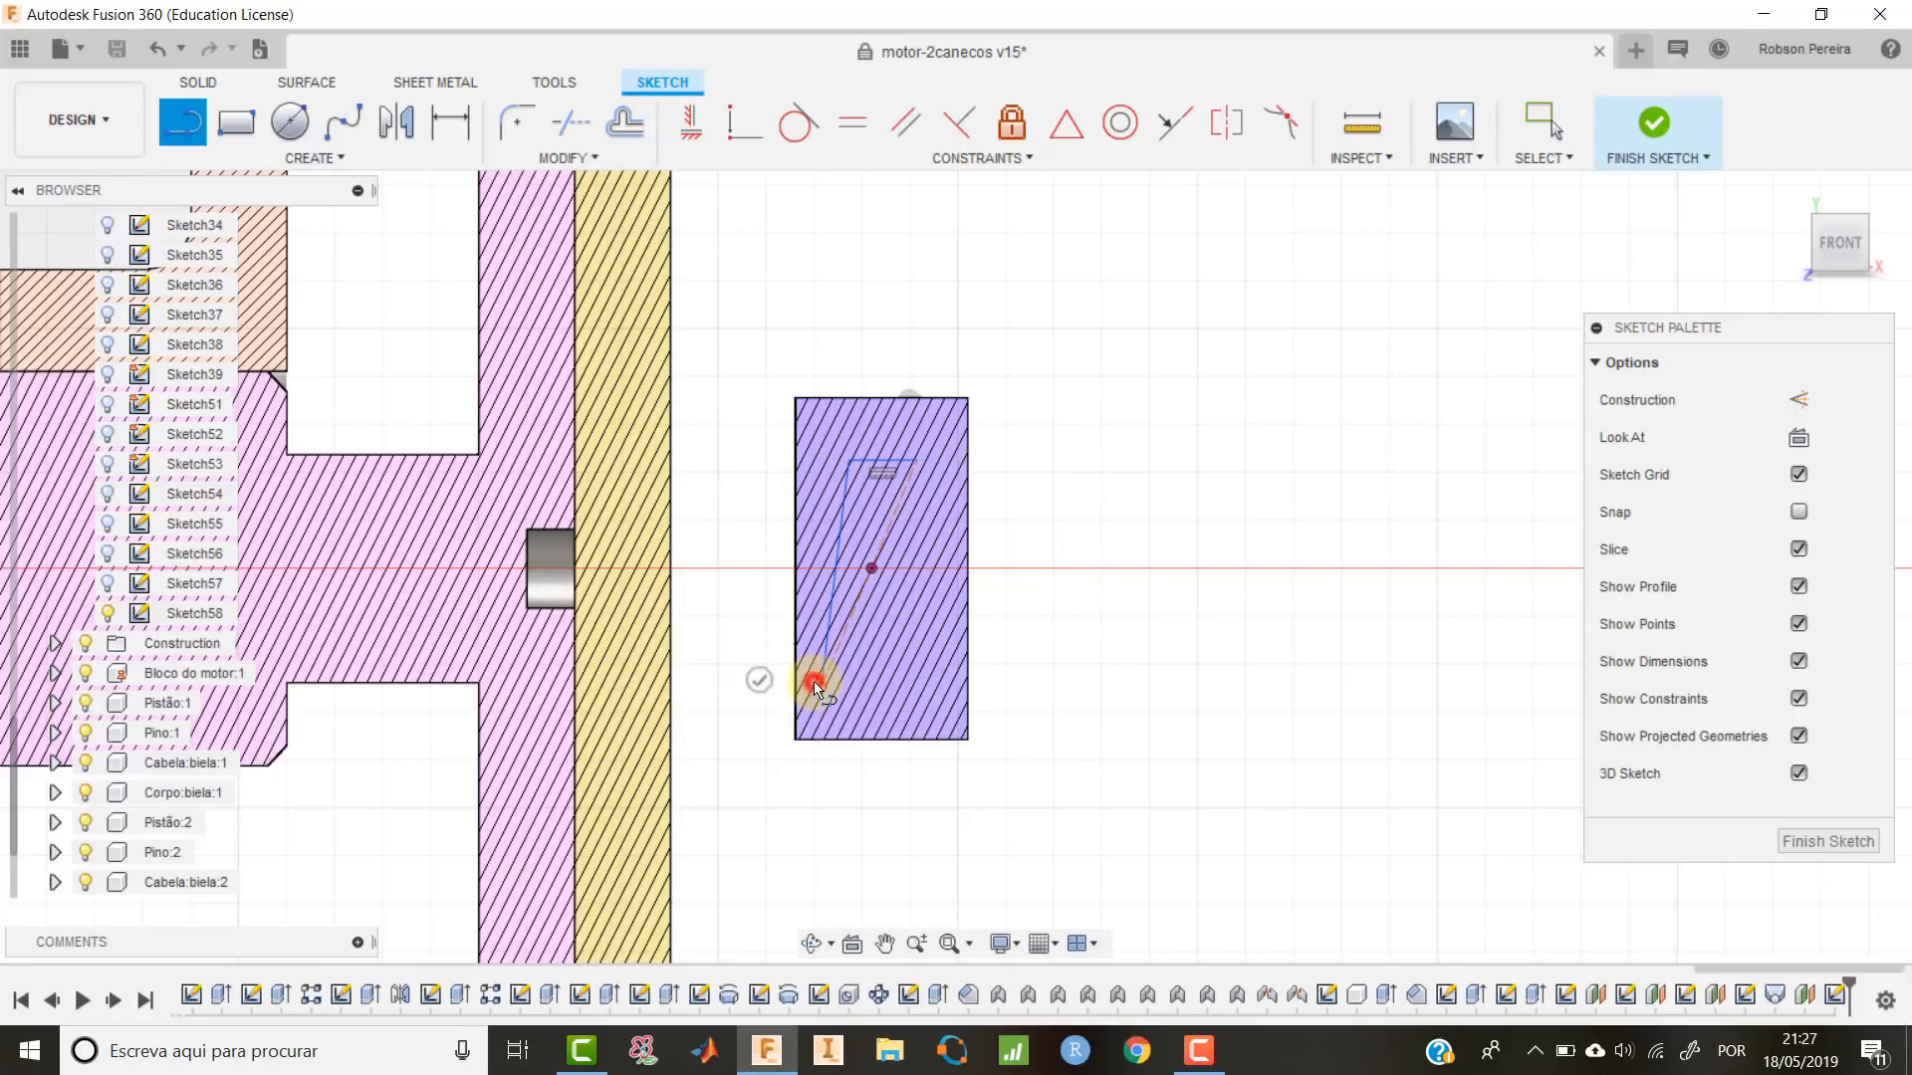
left_click(822, 687)
scroll(852, 687, "up", 2)
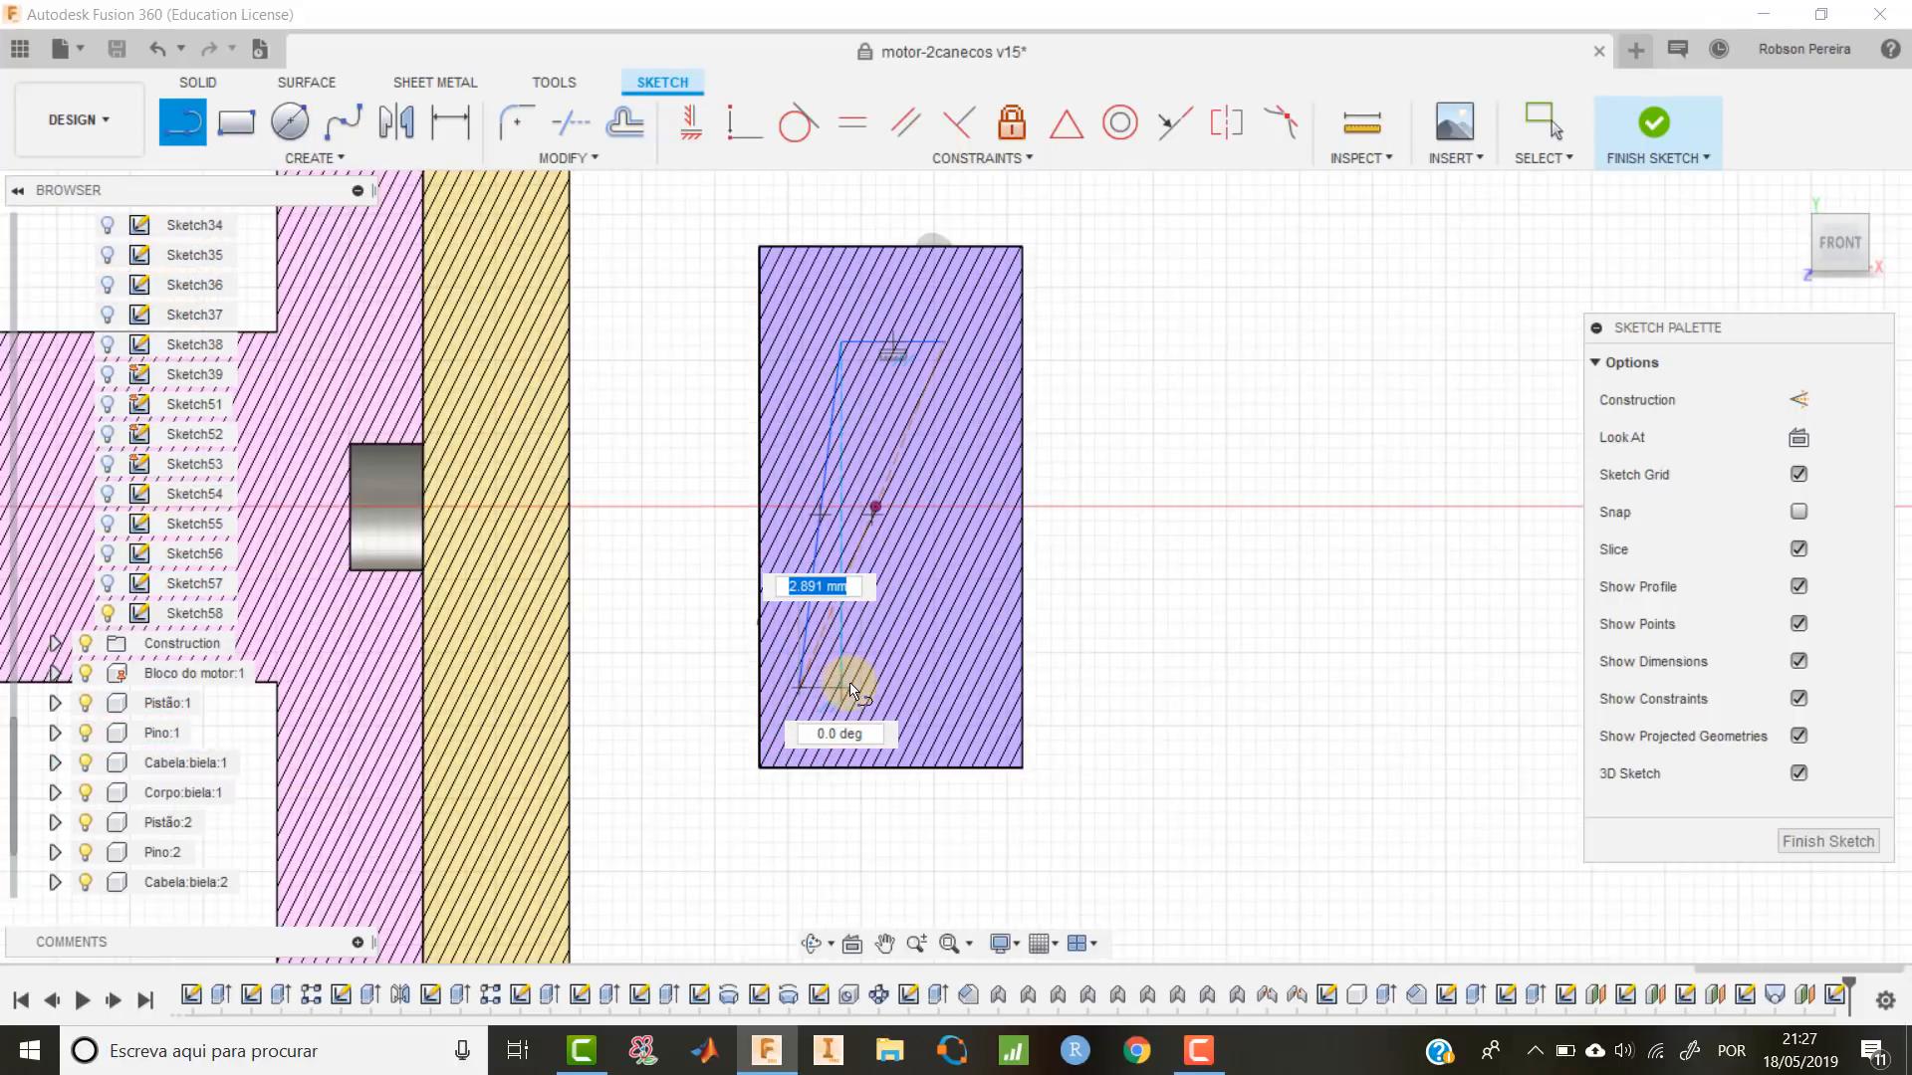
left_click(845, 685)
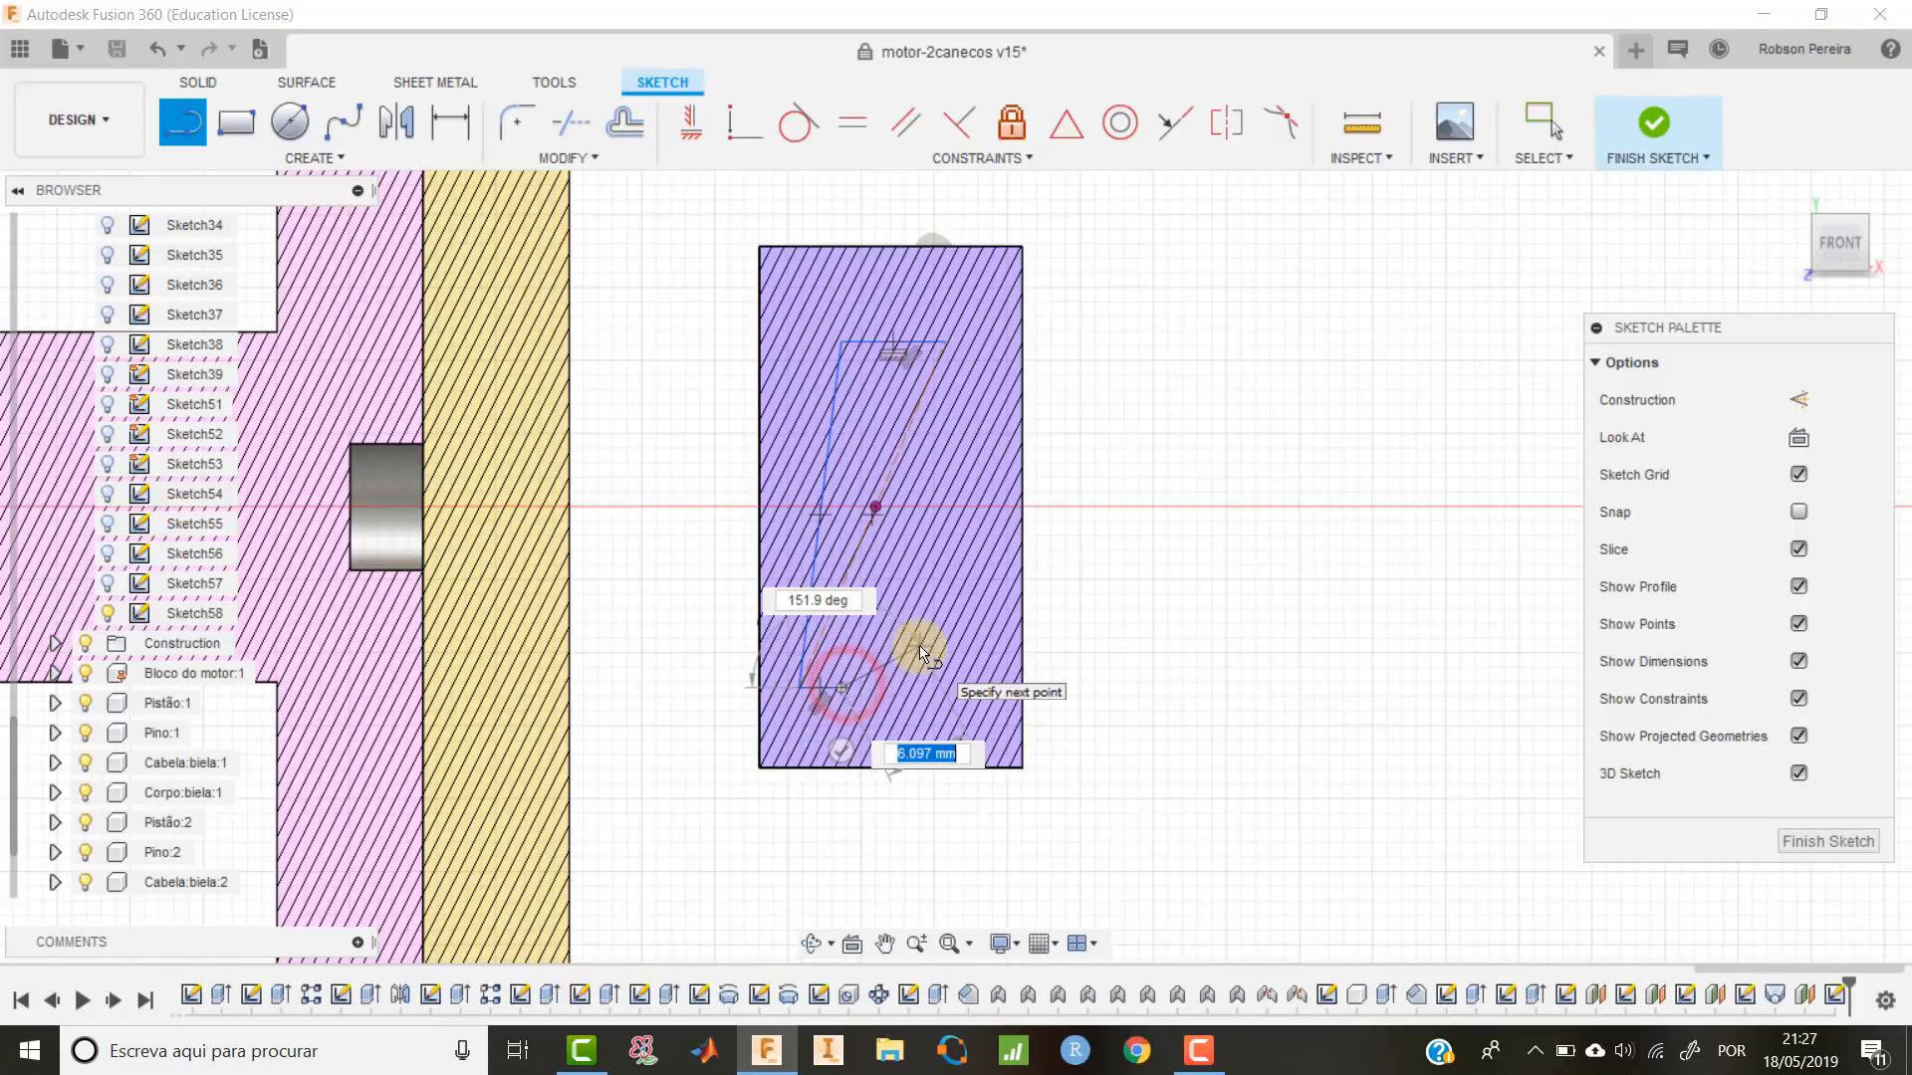
key("Escape")
Choose an arc type for the blade profile sketch.
left_click(289, 154)
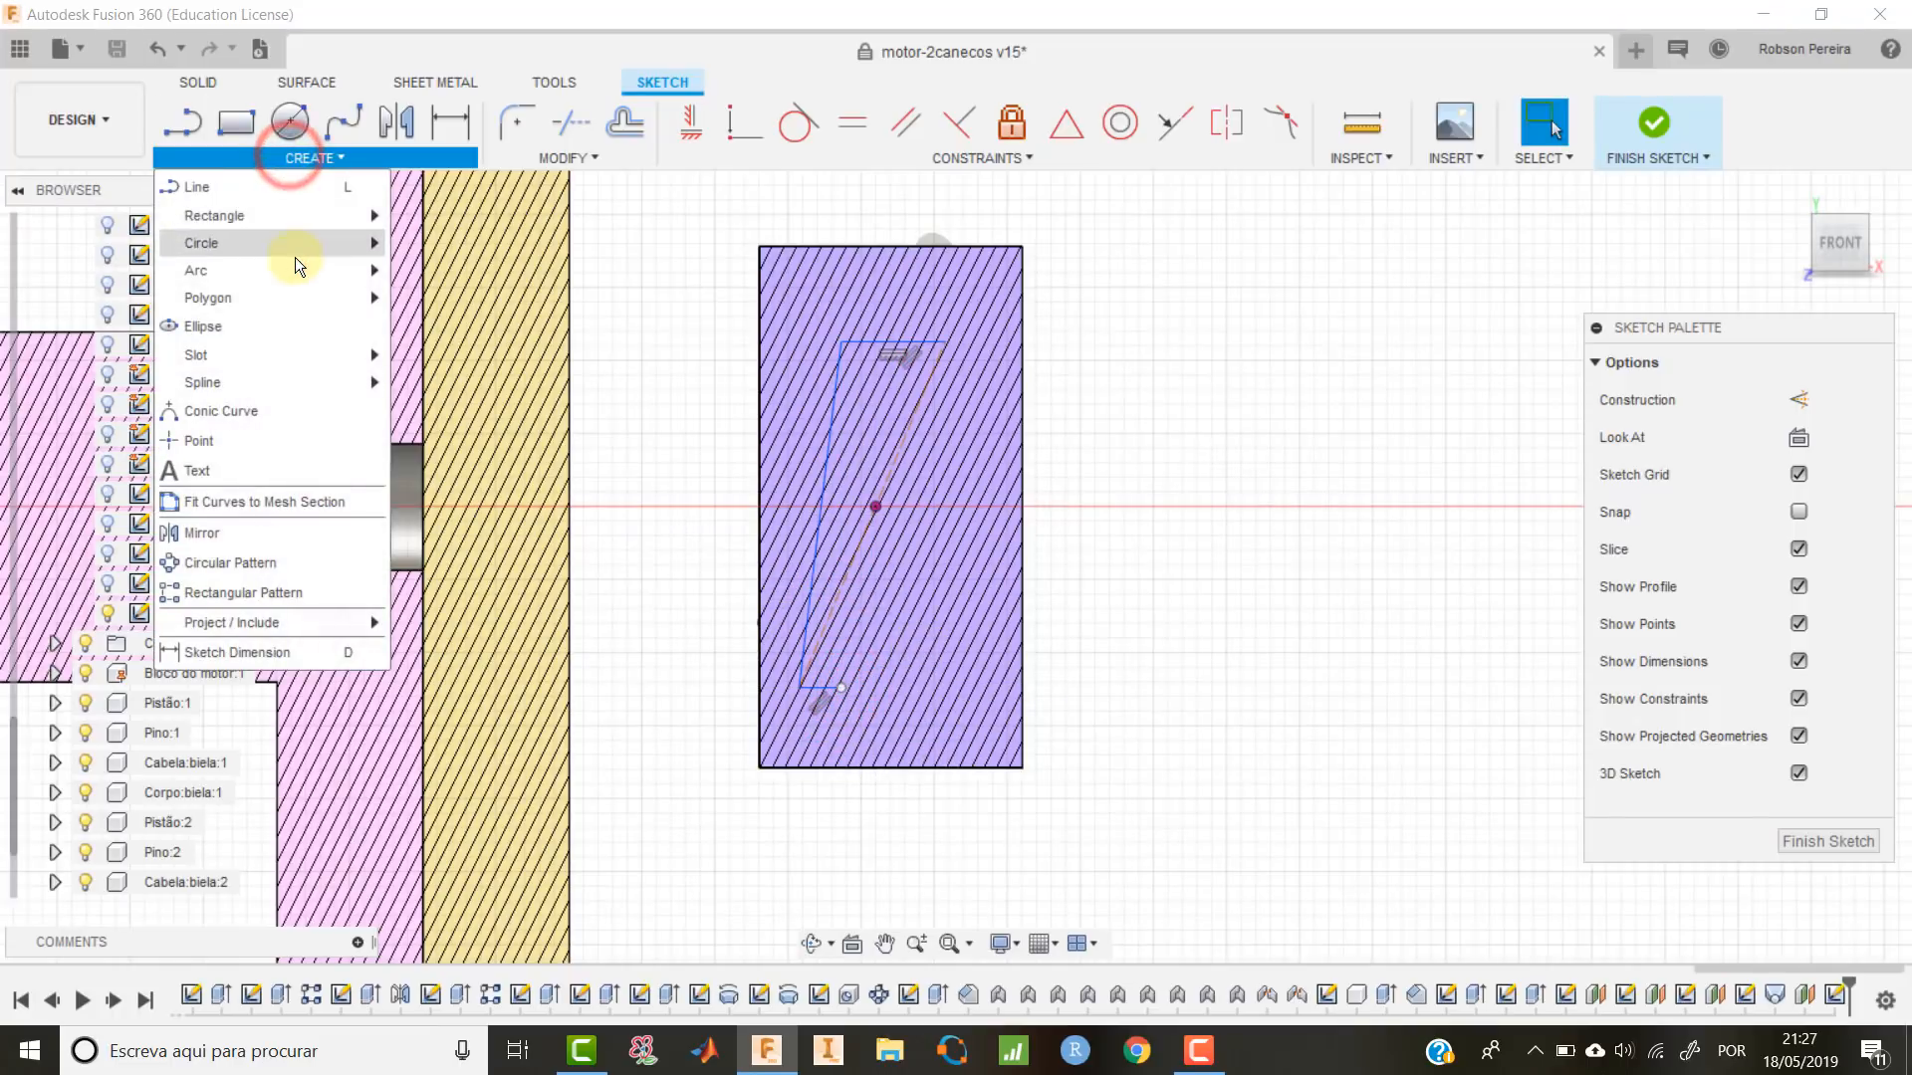
mouse_move(301, 263)
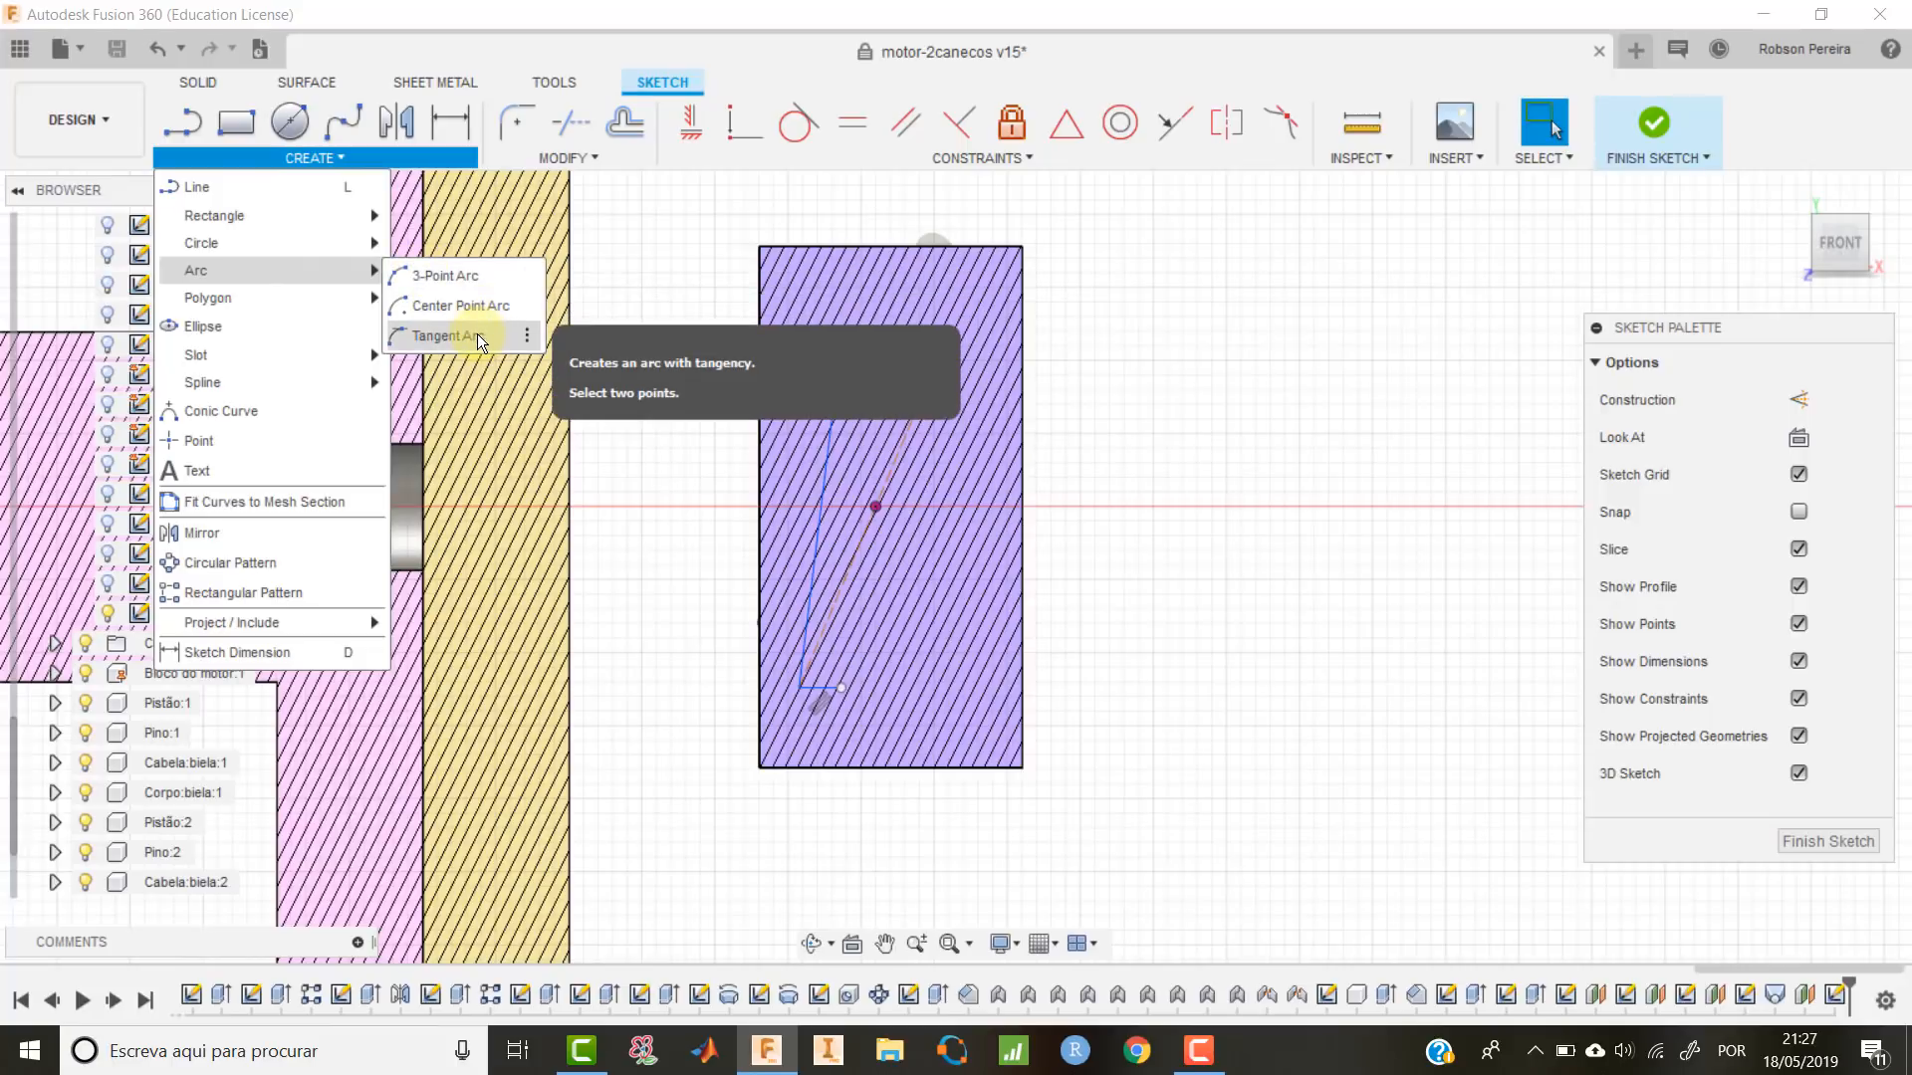
Close the blade profile with a 3-point arc joining the free ends of the lower and upper horizontal lines.
left_click(463, 277)
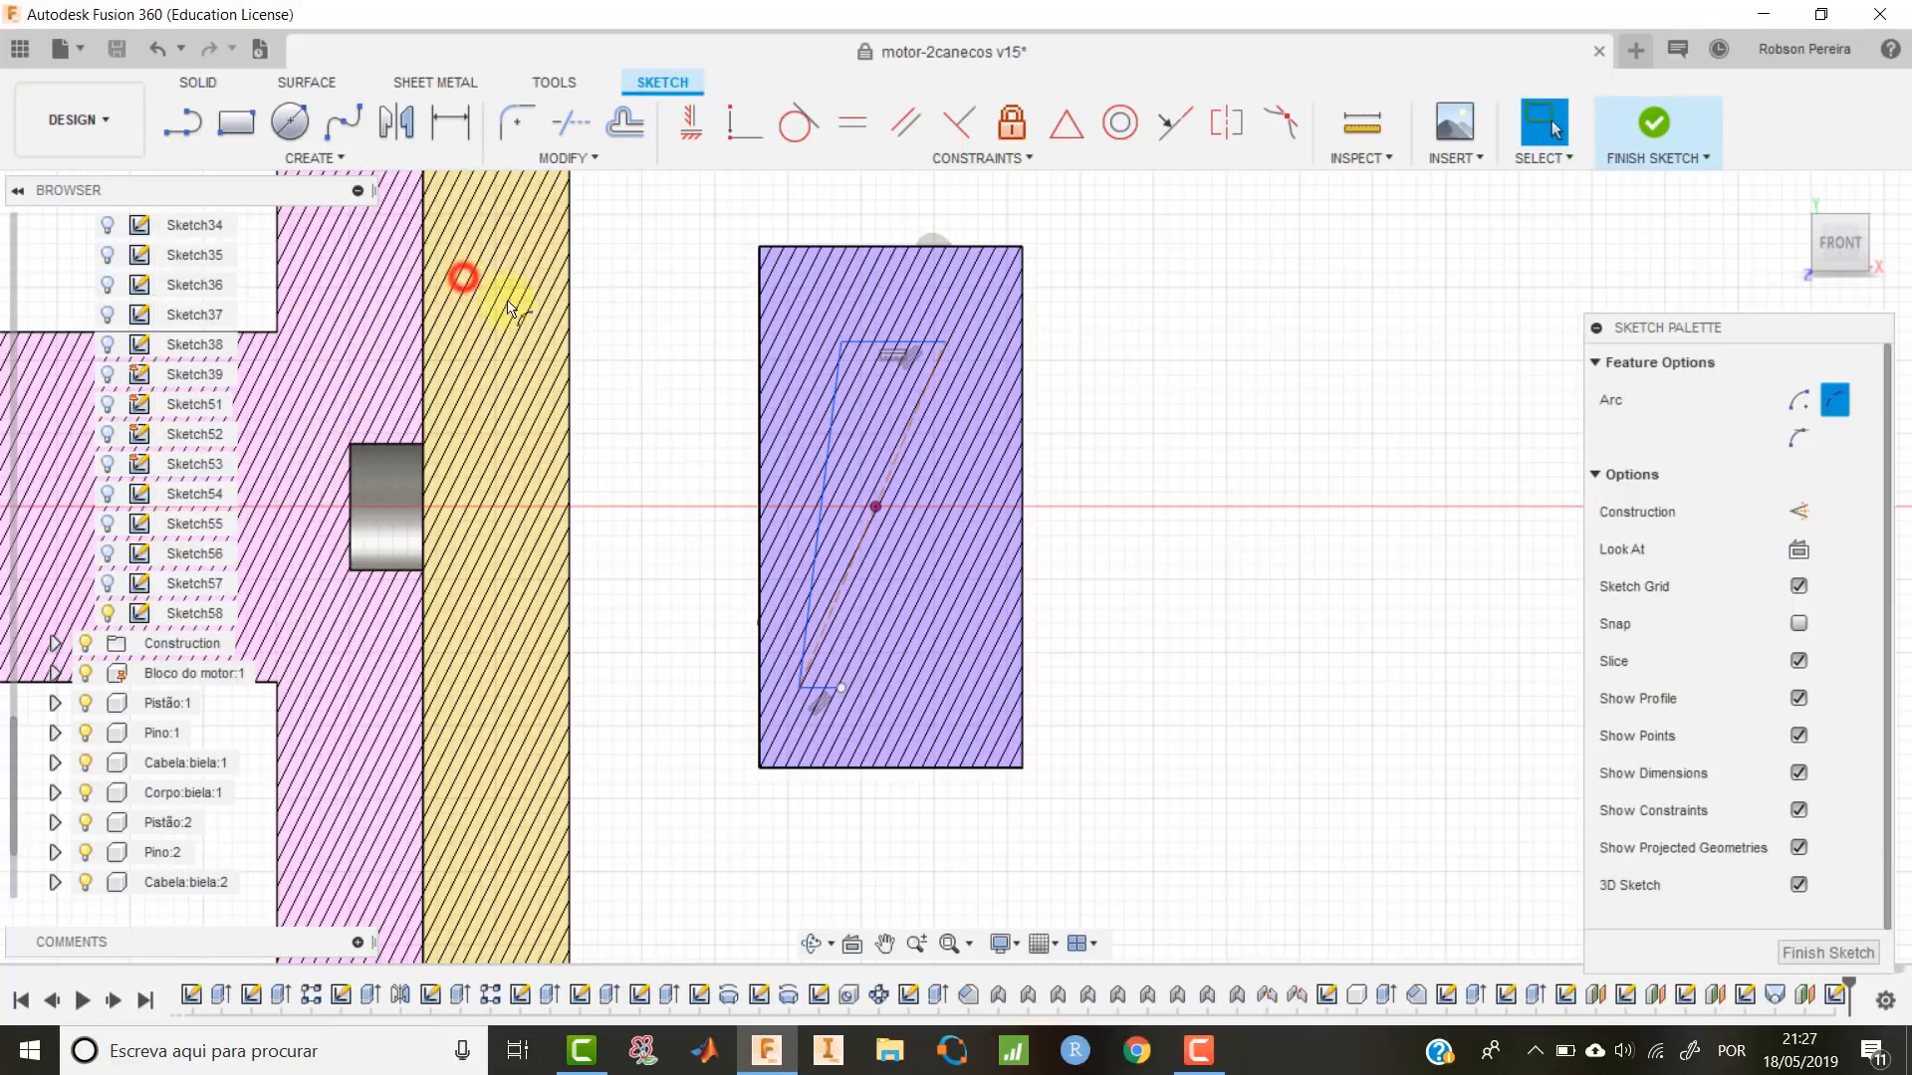
left_click(841, 688)
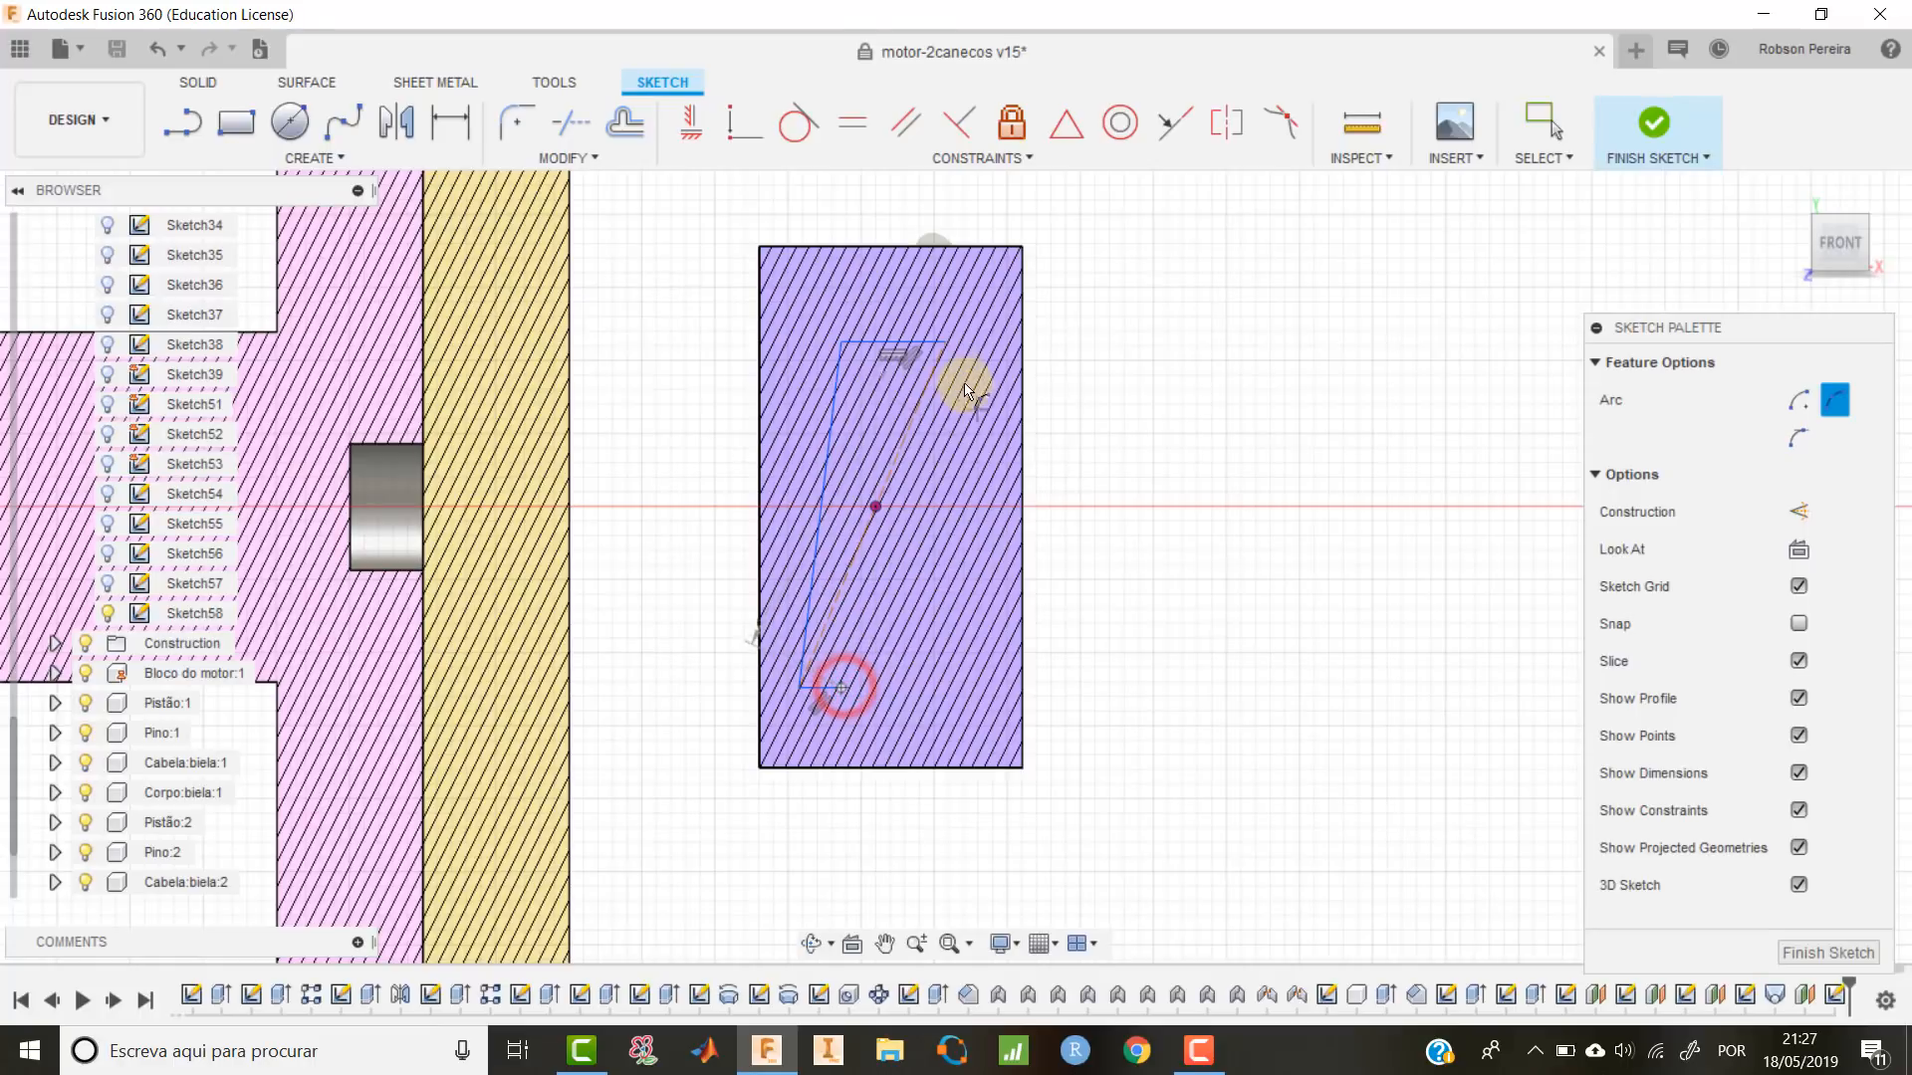
left_click(946, 342)
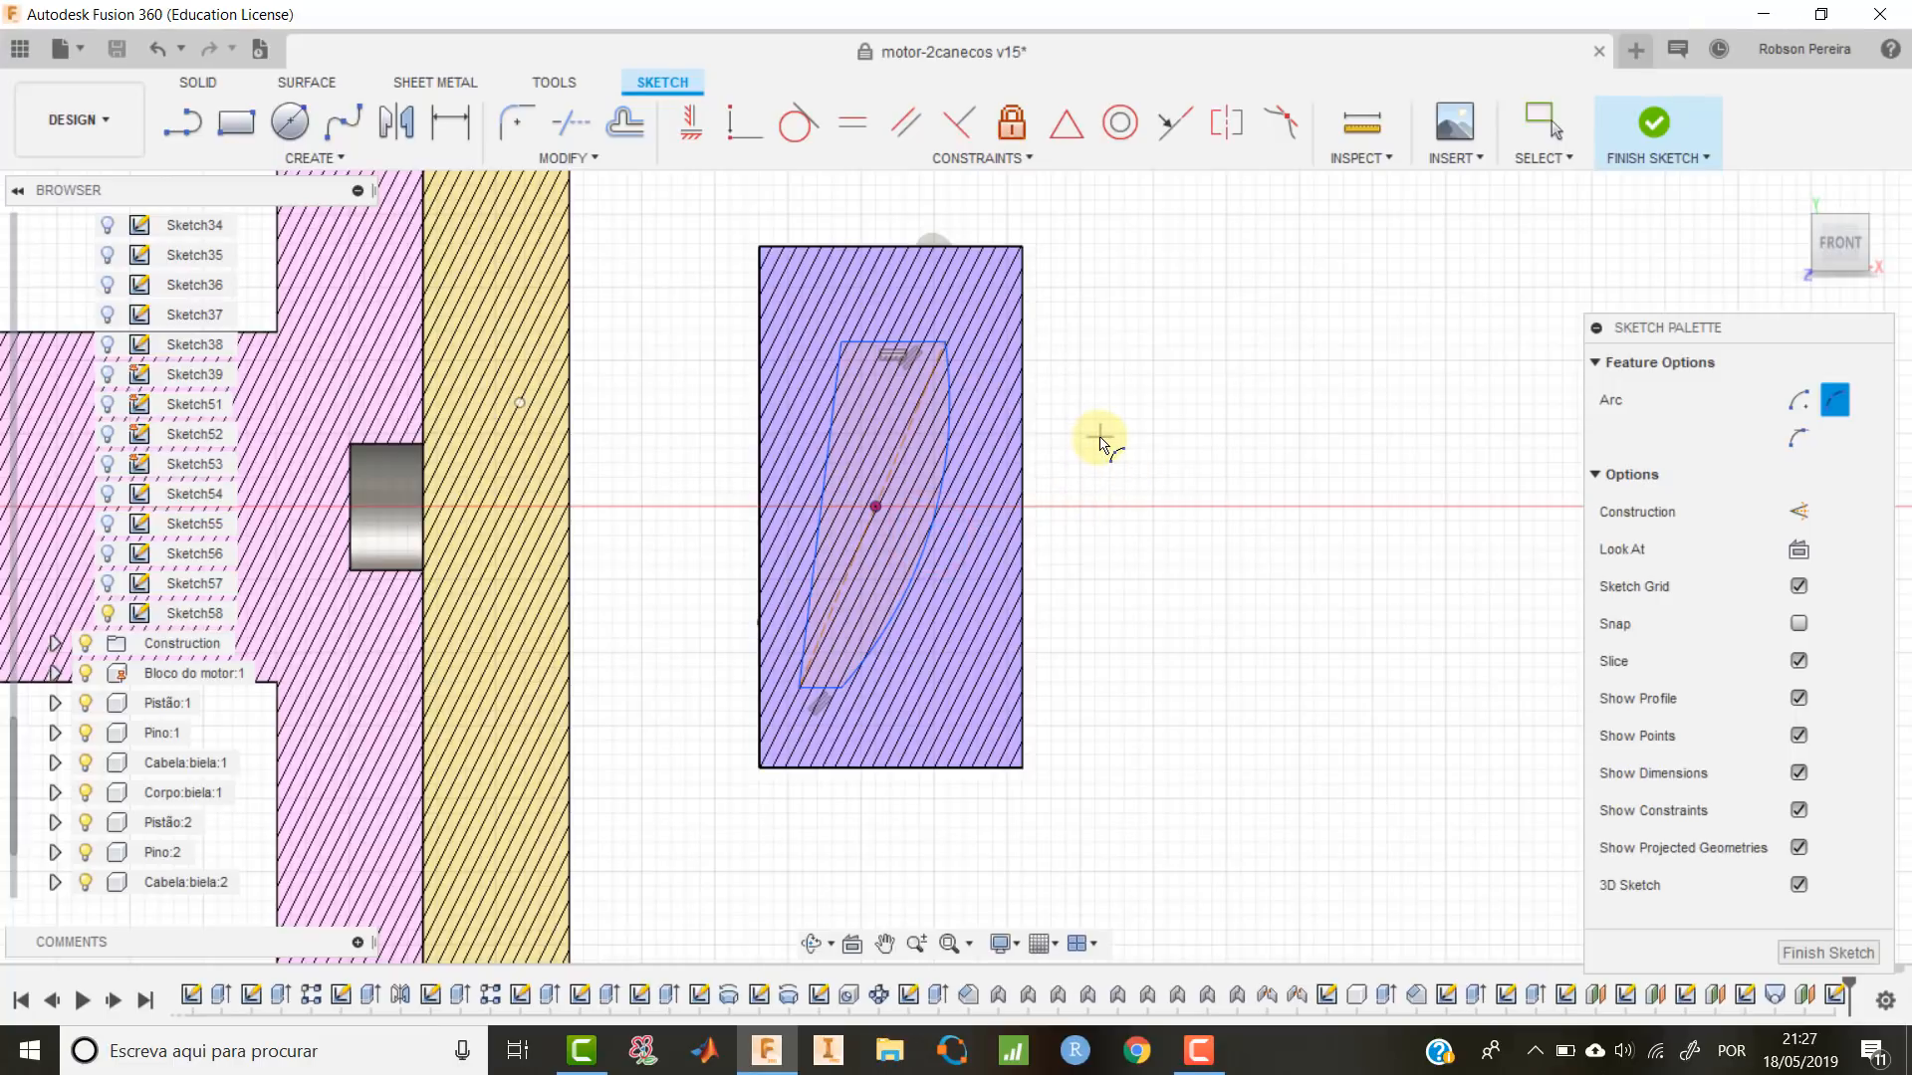
key("Escape")
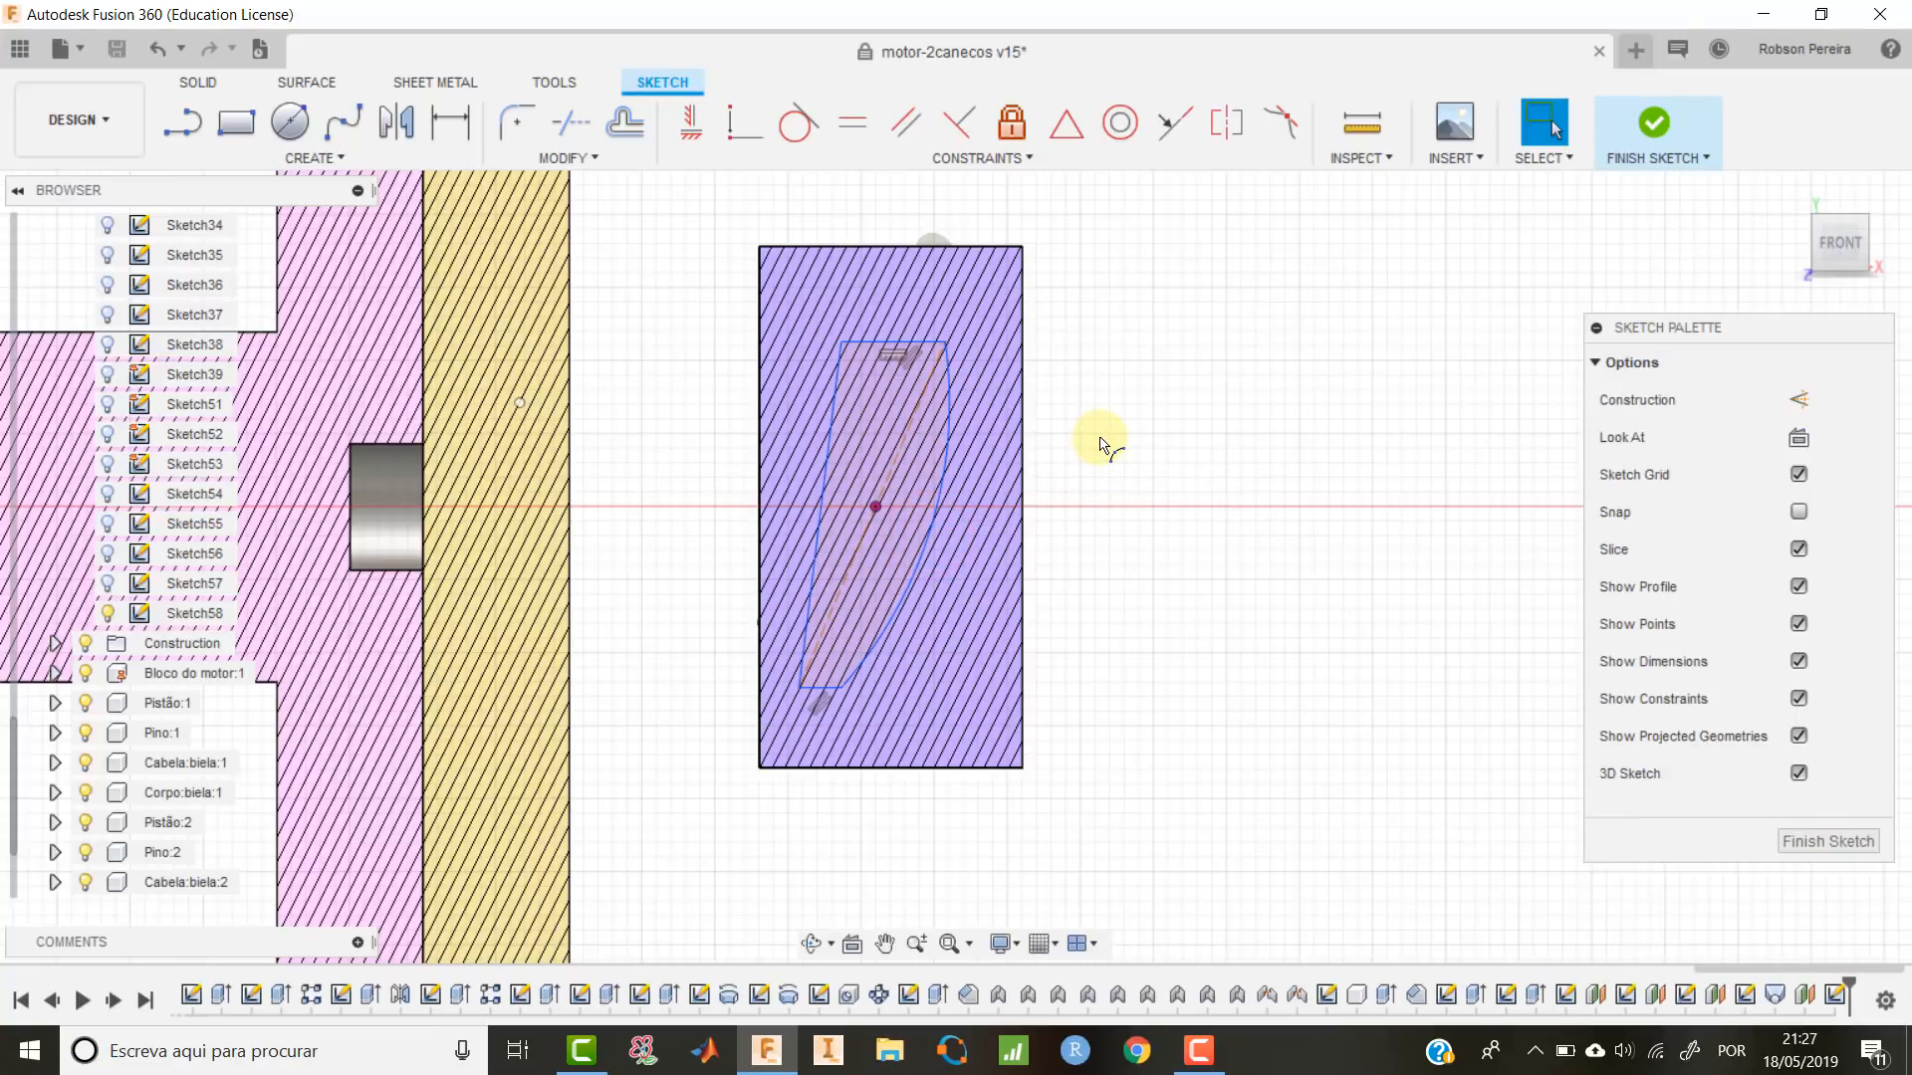
Dimension the profile's upper horizontal edge to 6.3 mm and its lower horizontal edge to 3.6 mm.
key("d")
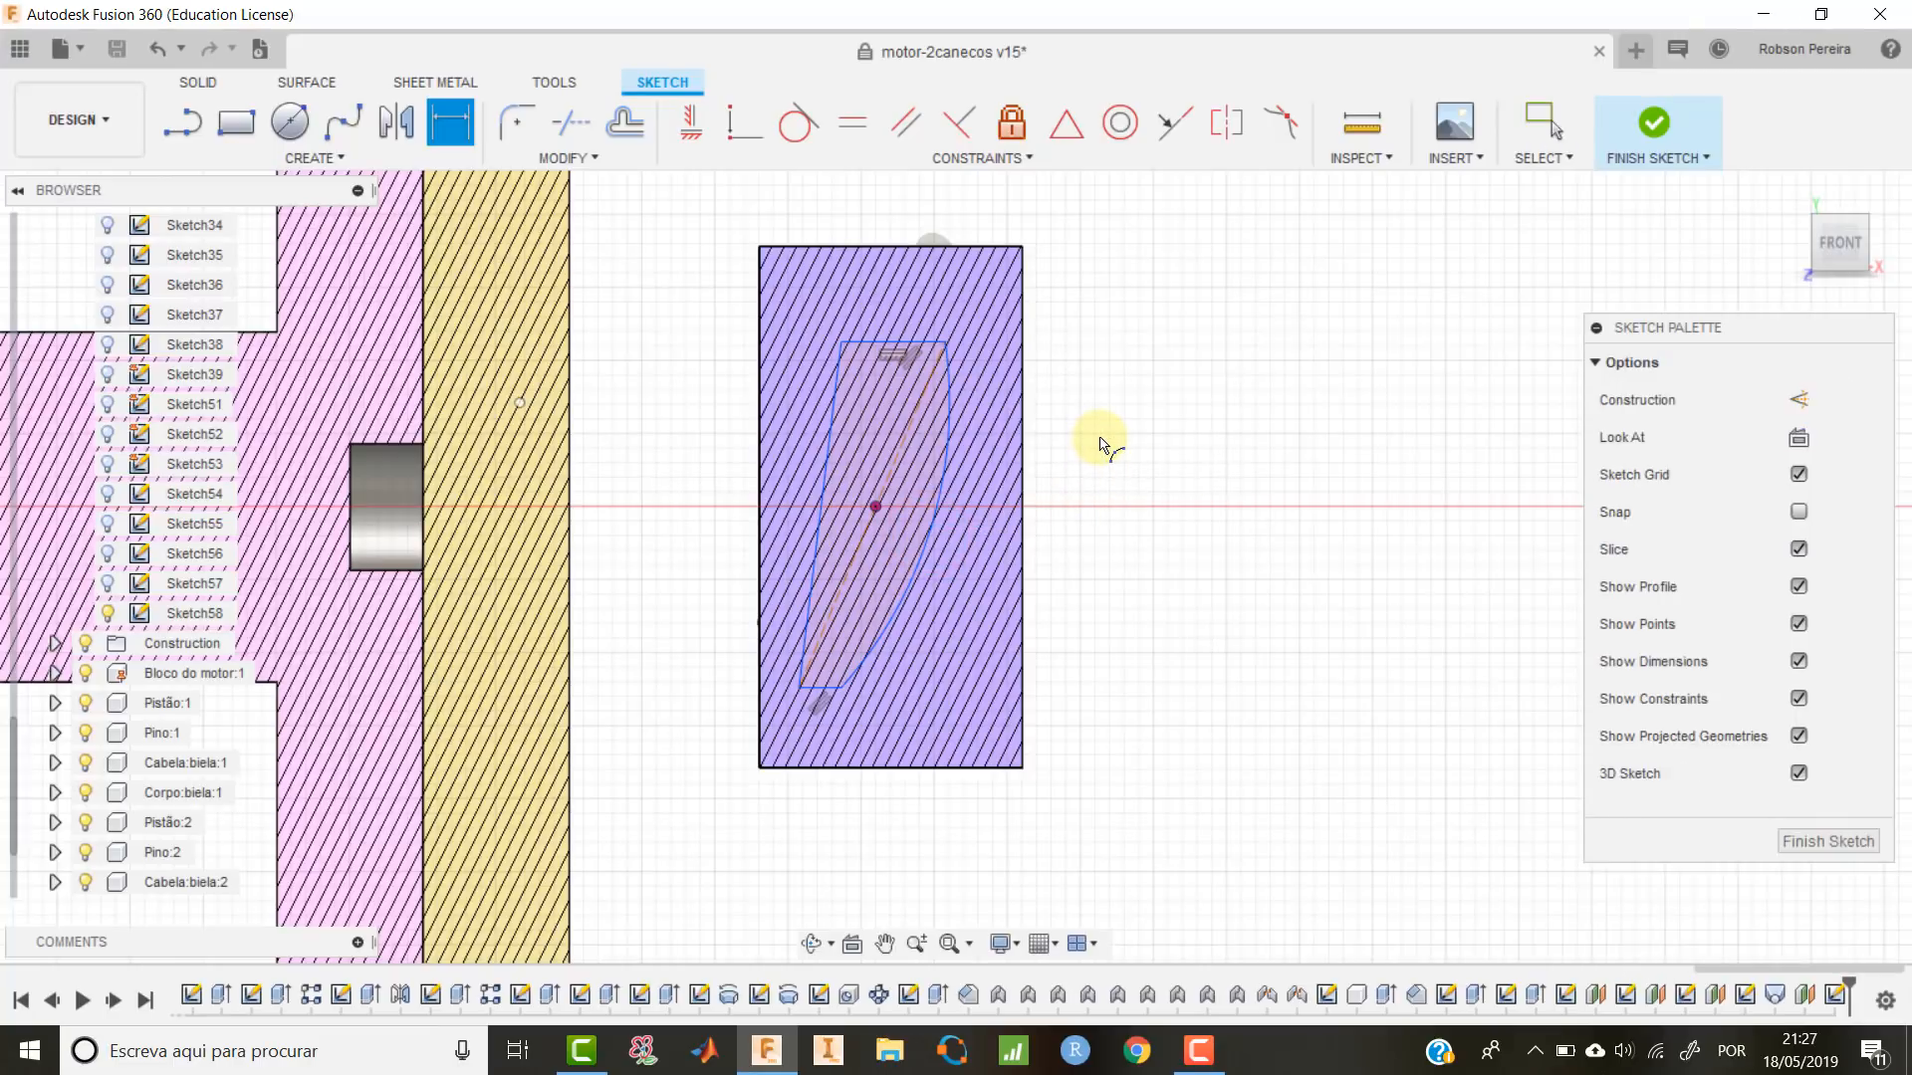
left_click(906, 342)
left_click(906, 317)
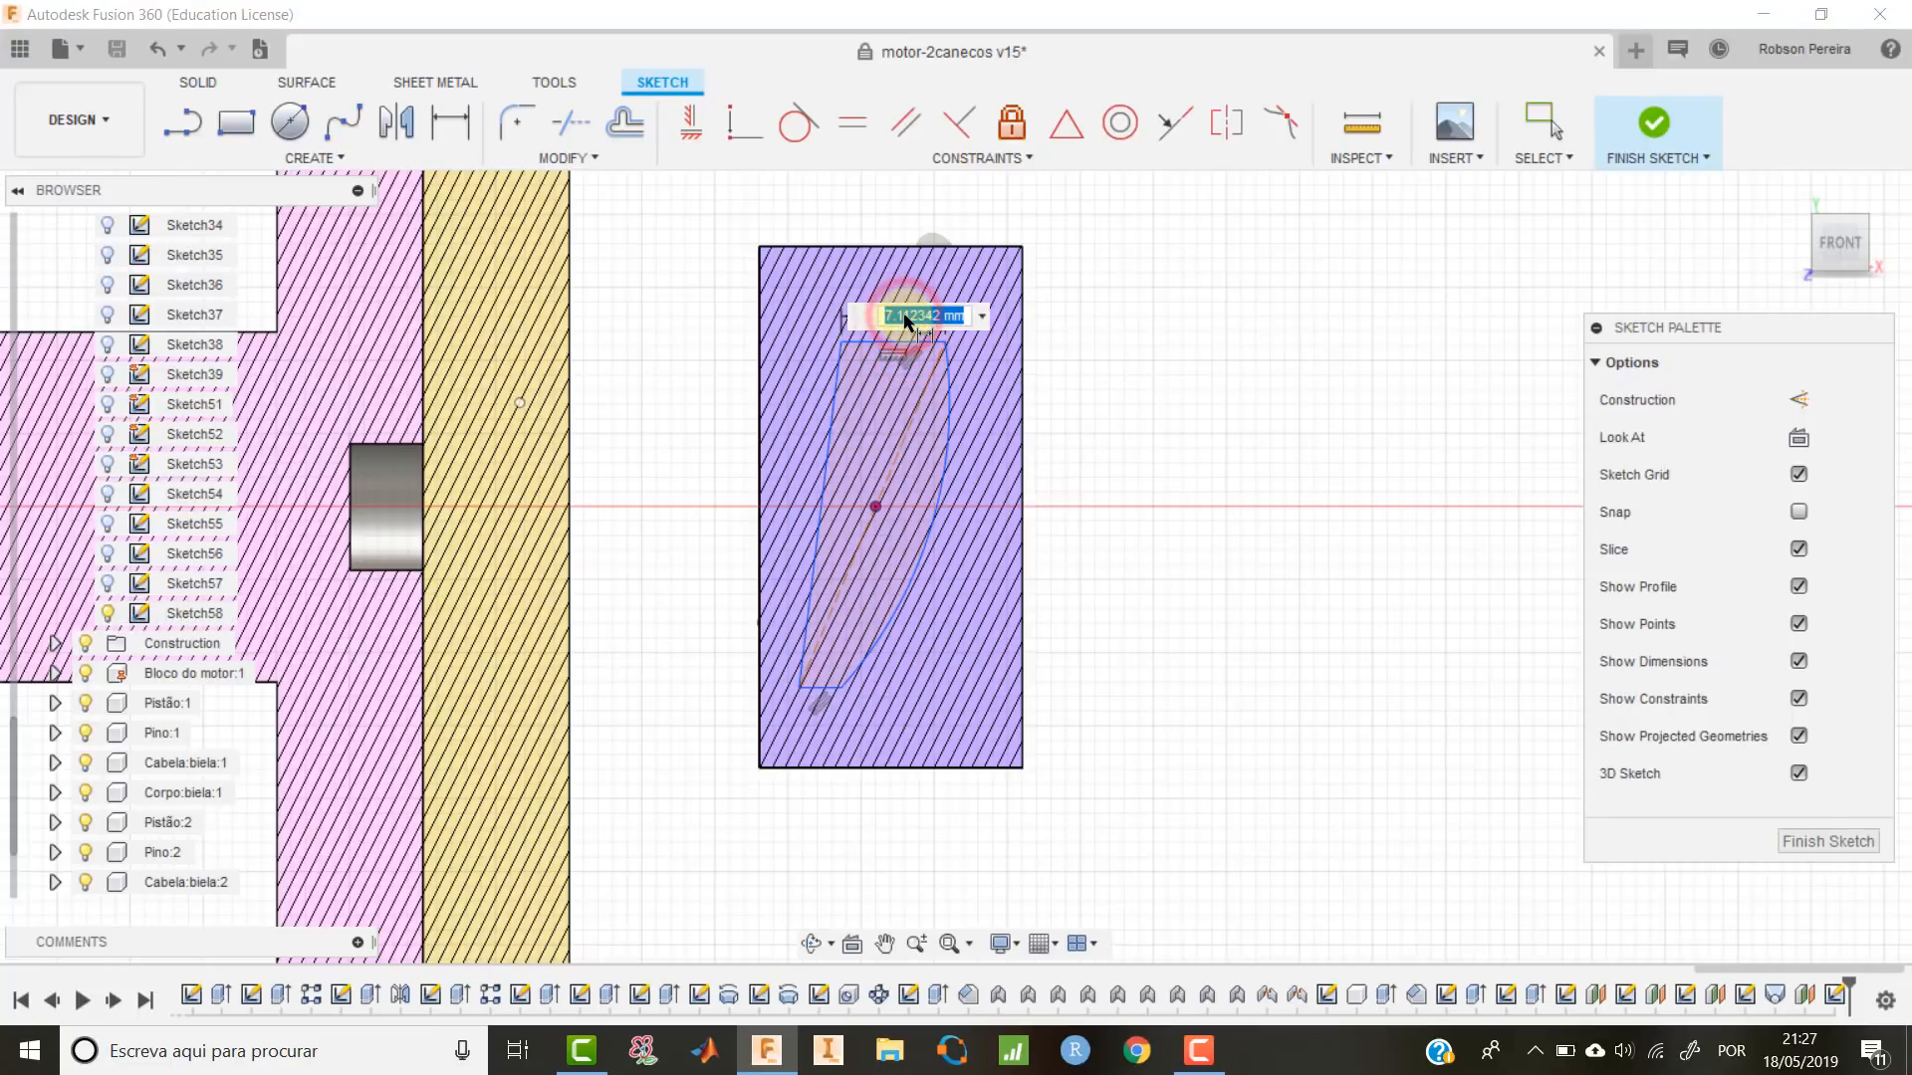
type("6.3")
key("Return")
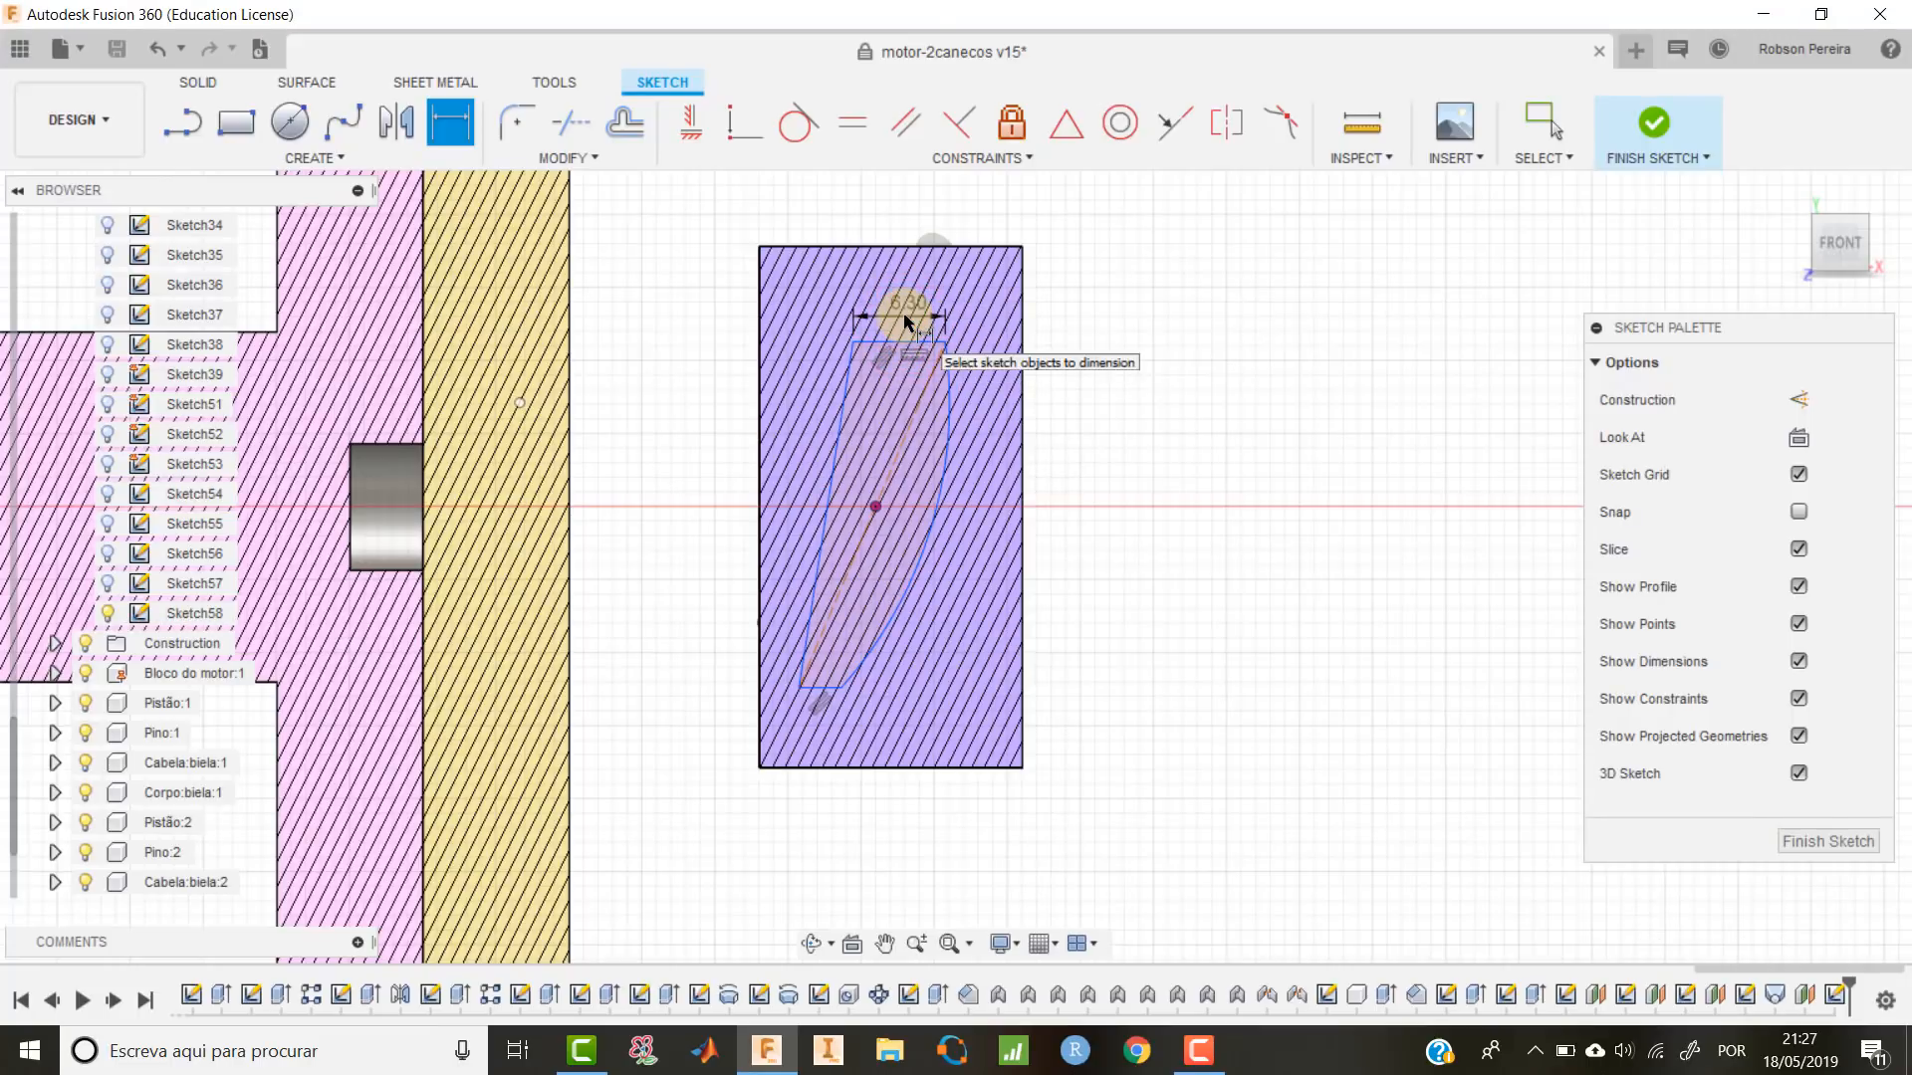
left_click(821, 686)
left_click(815, 816)
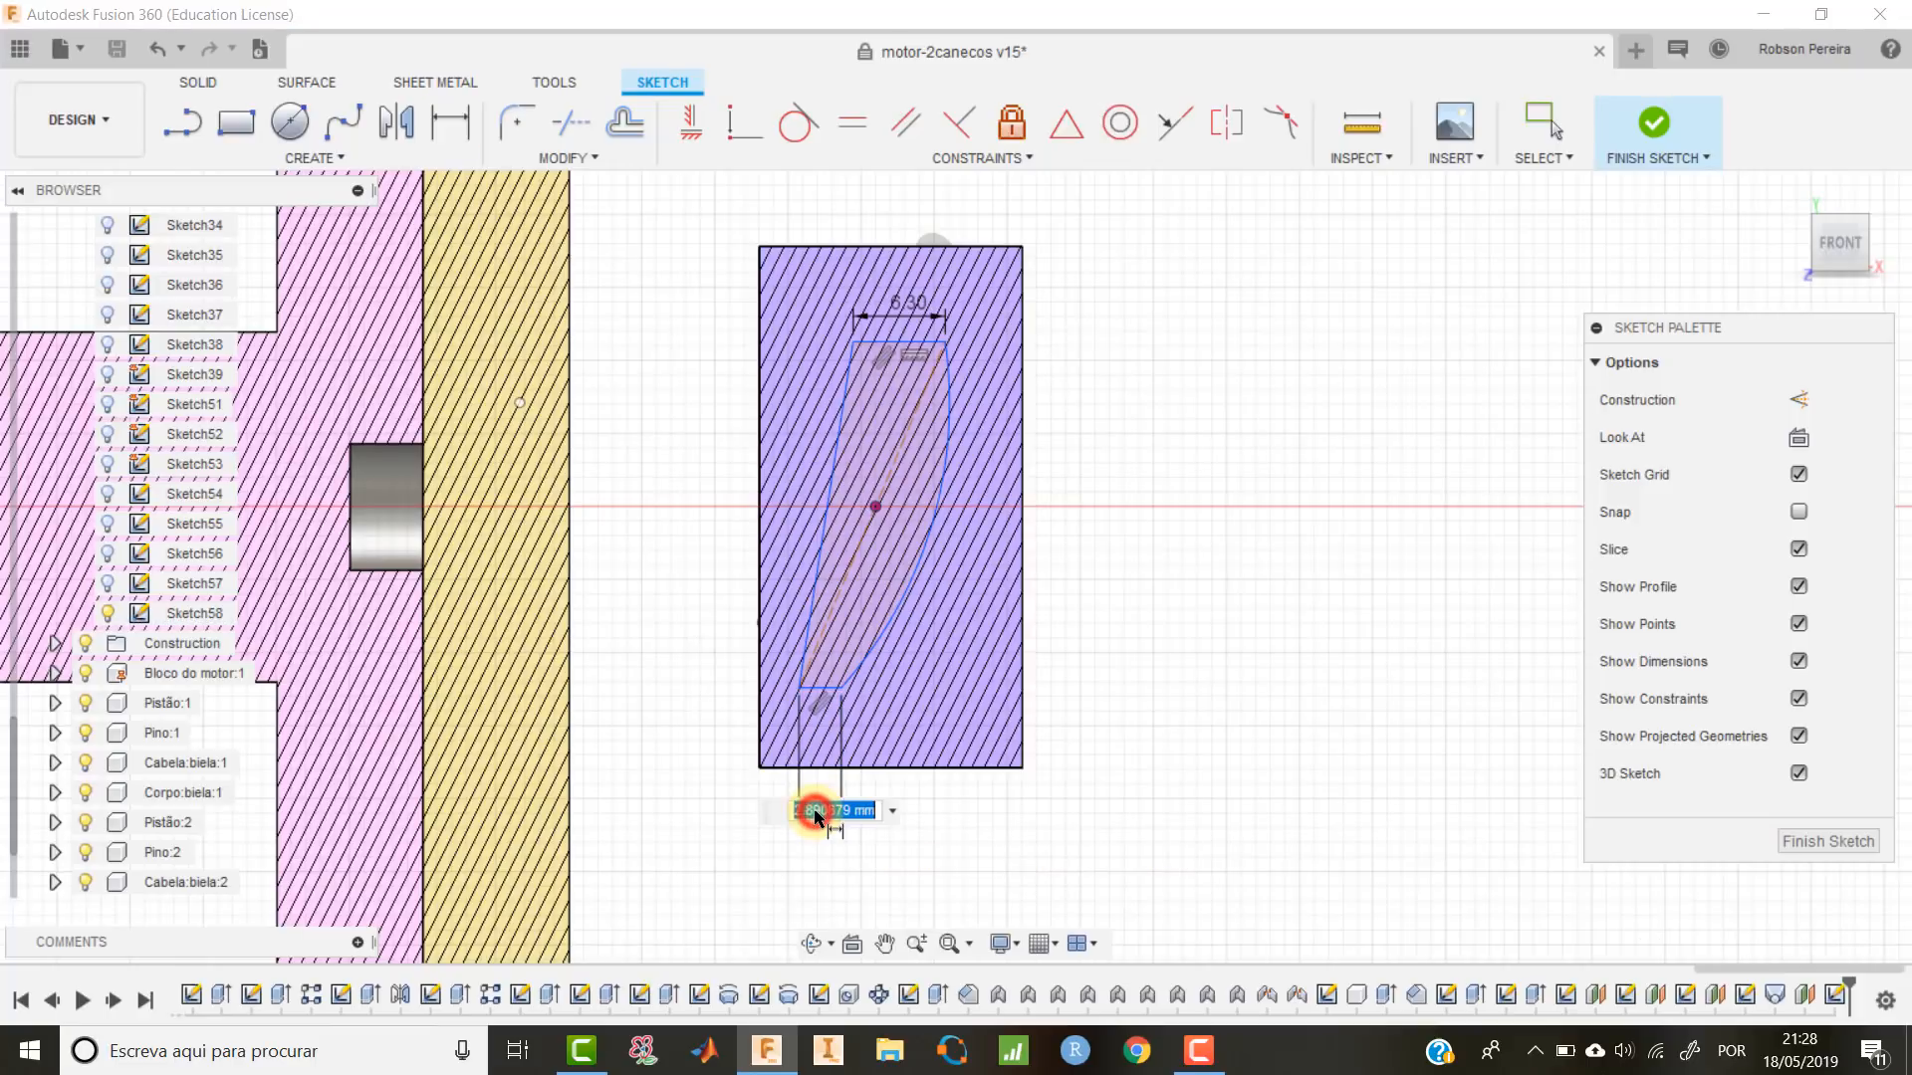
type("3.6")
key("Return")
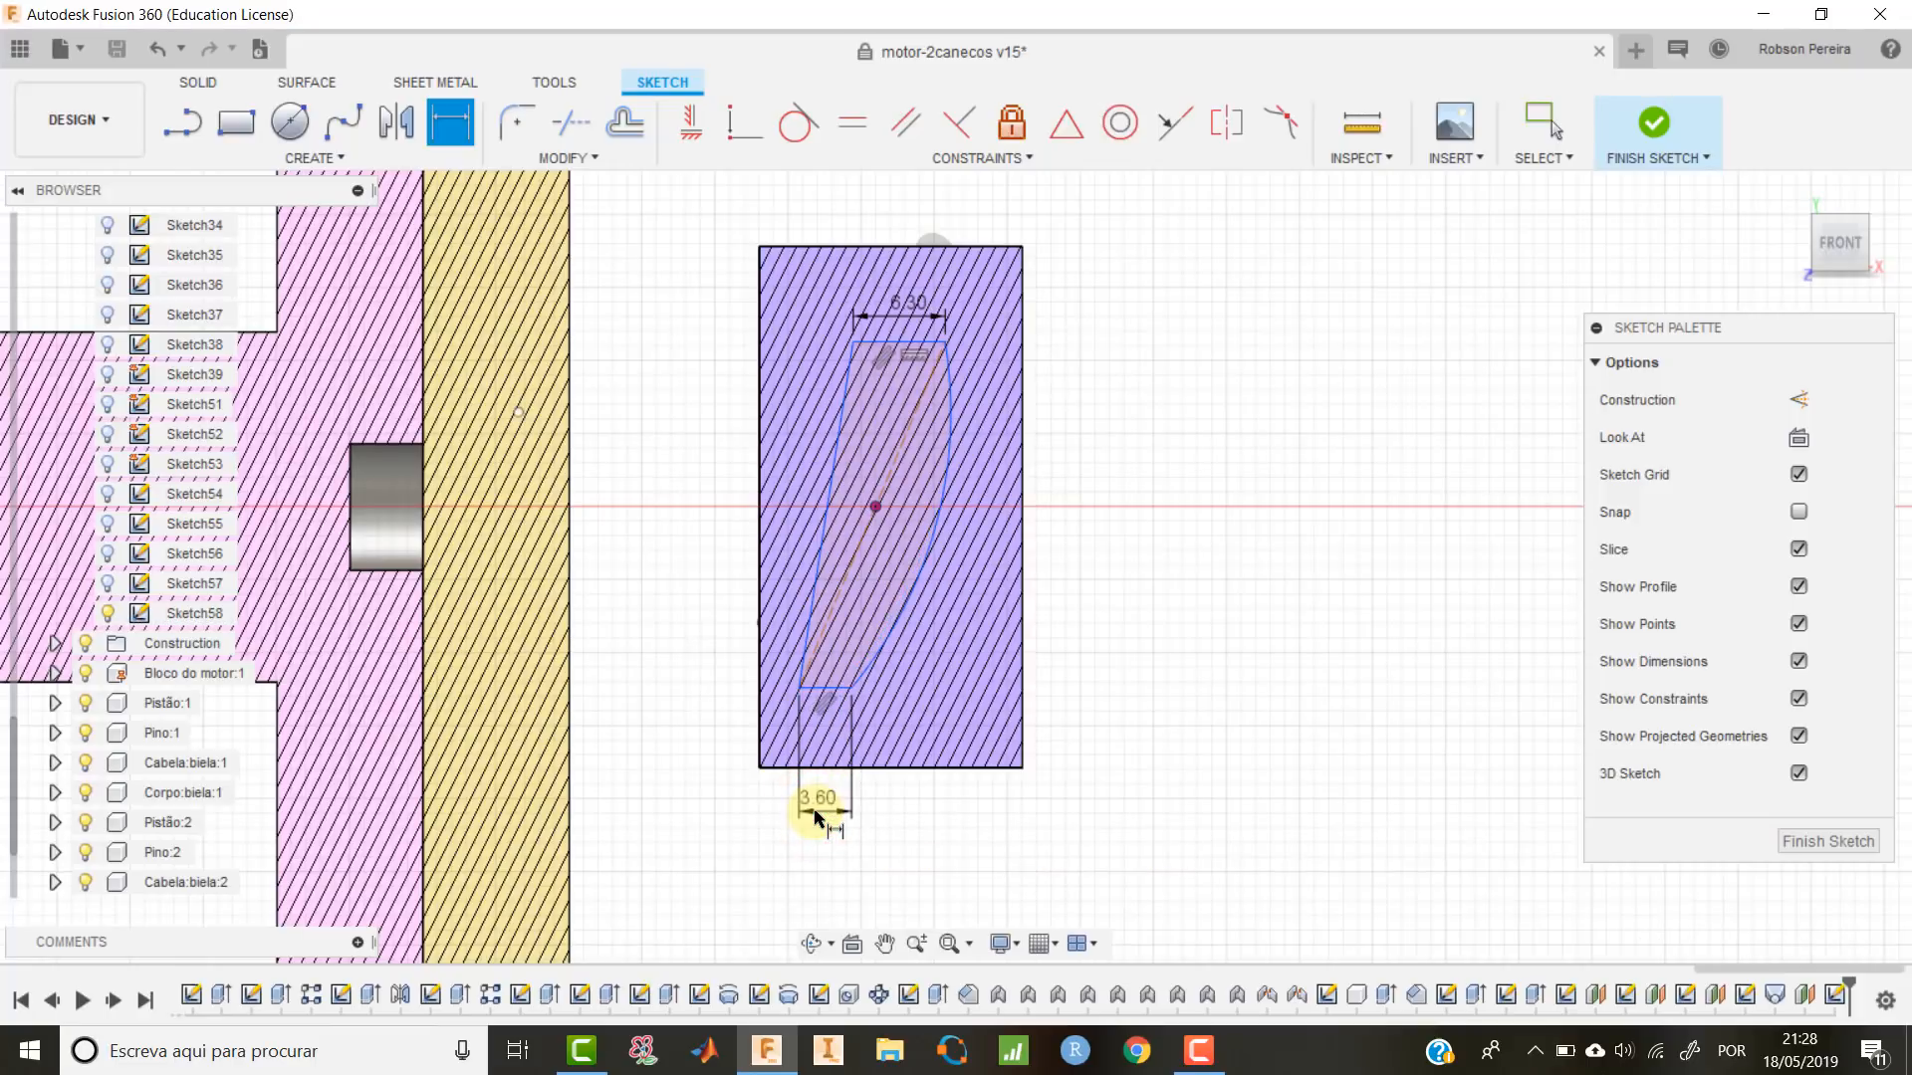
Set the vertical distances from the centre point to 15.4 mm for the upper edge and 16.9 mm for the lower edge.
left_click(876, 507)
left_click(877, 350)
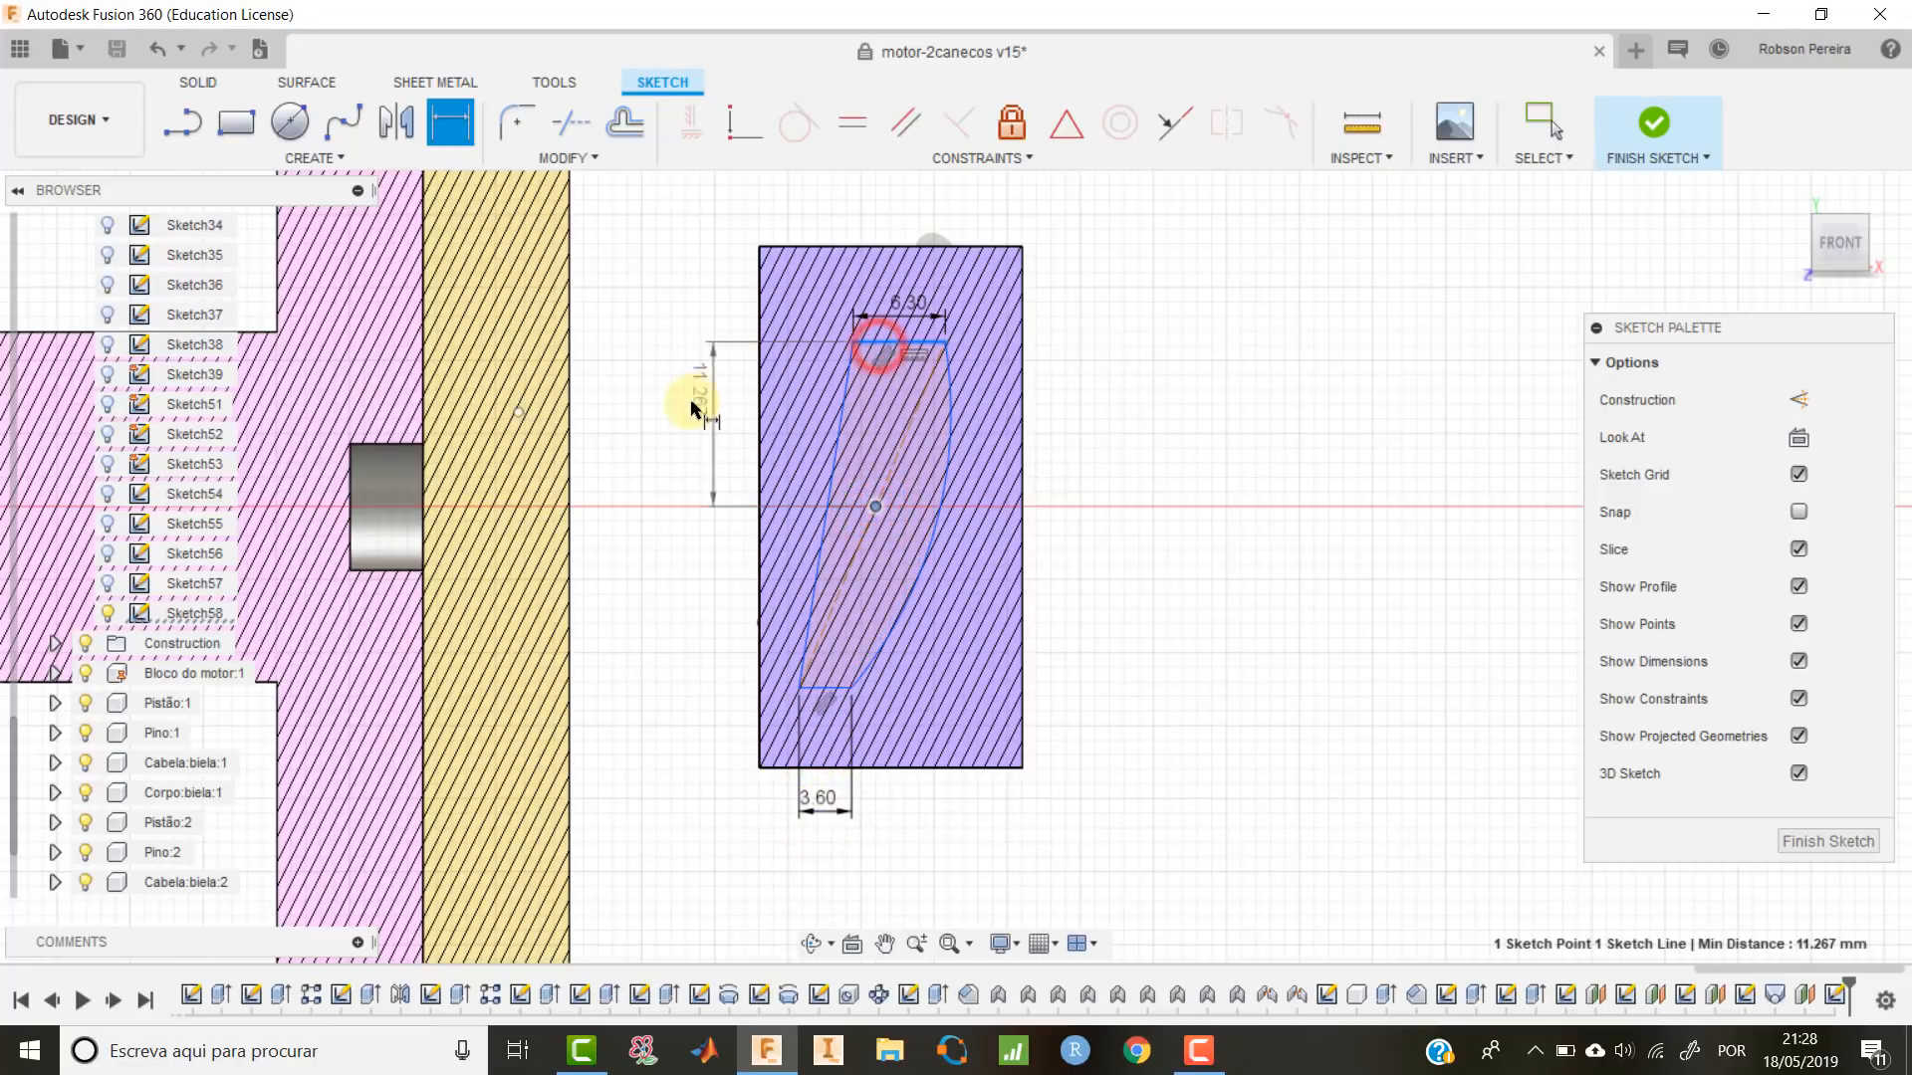
left_click(689, 403)
type("15.")
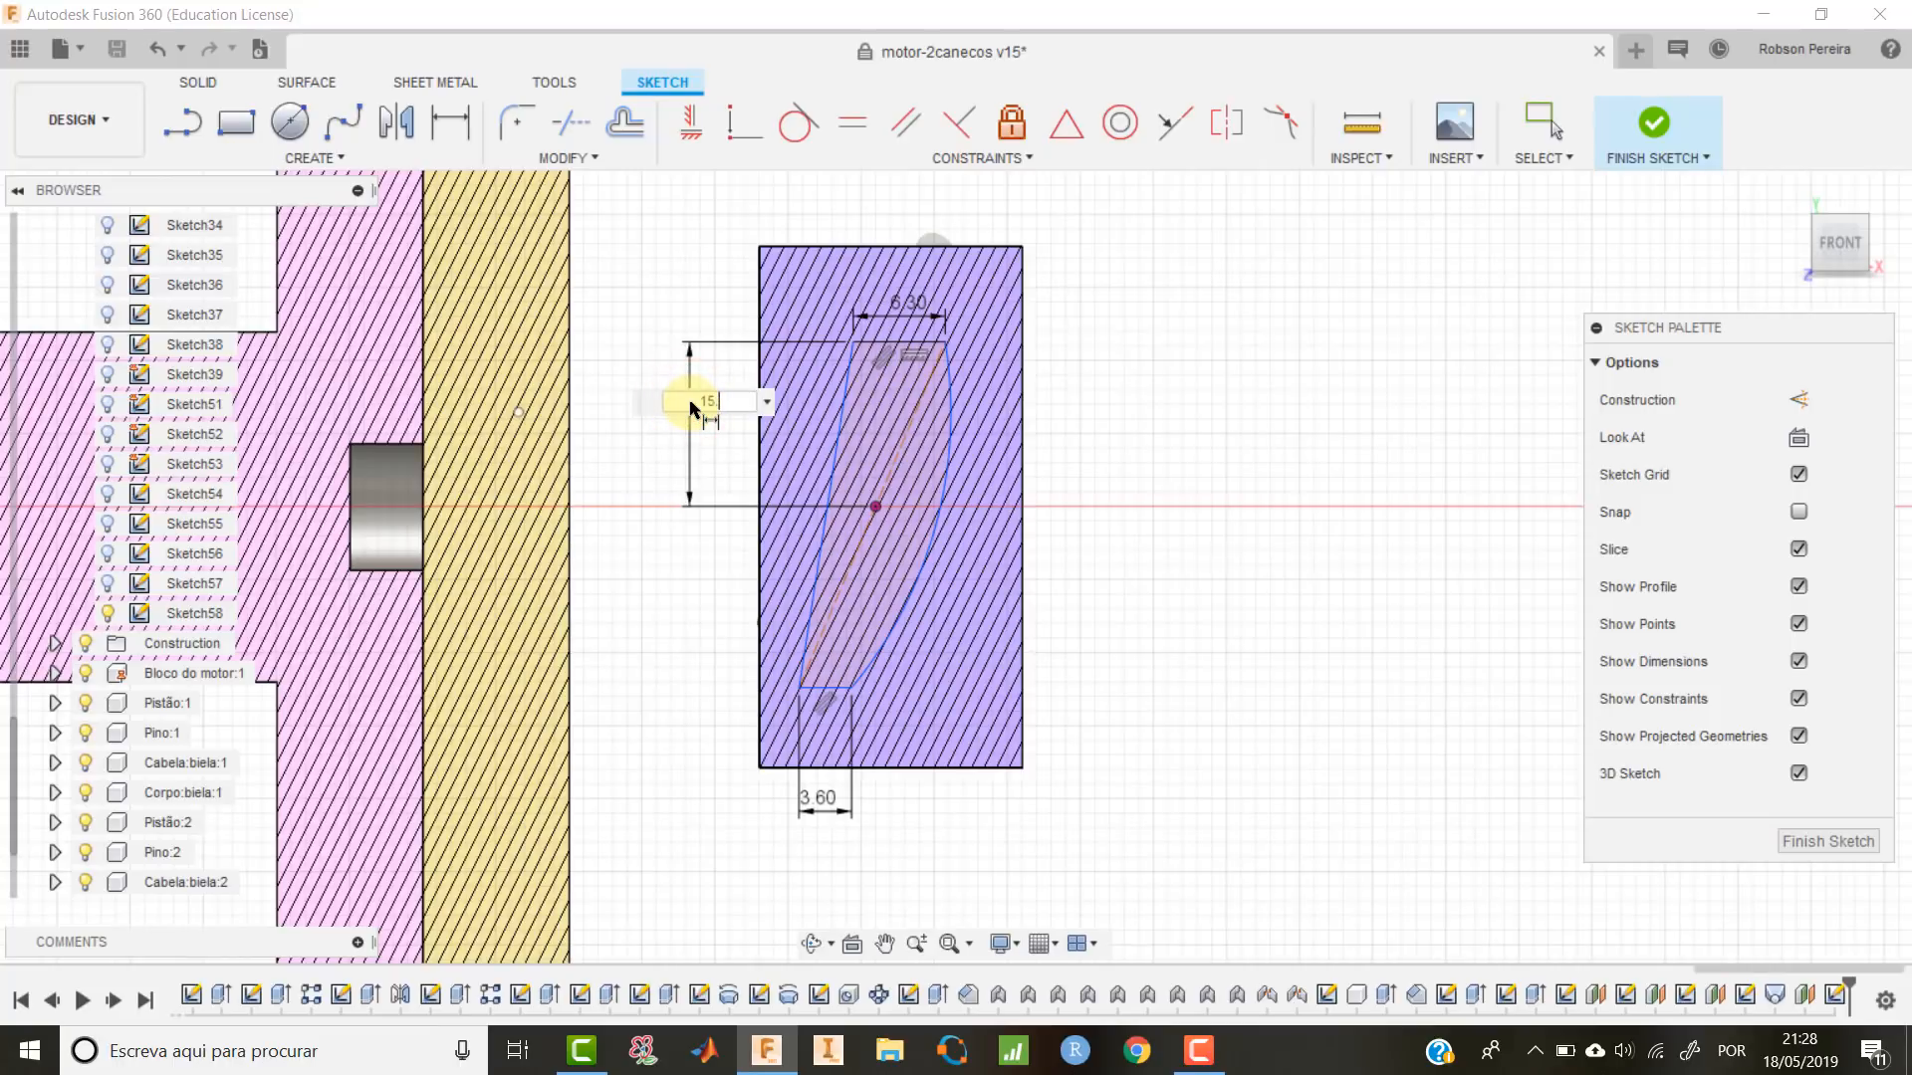
type("4")
key("Return")
left_click(871, 513)
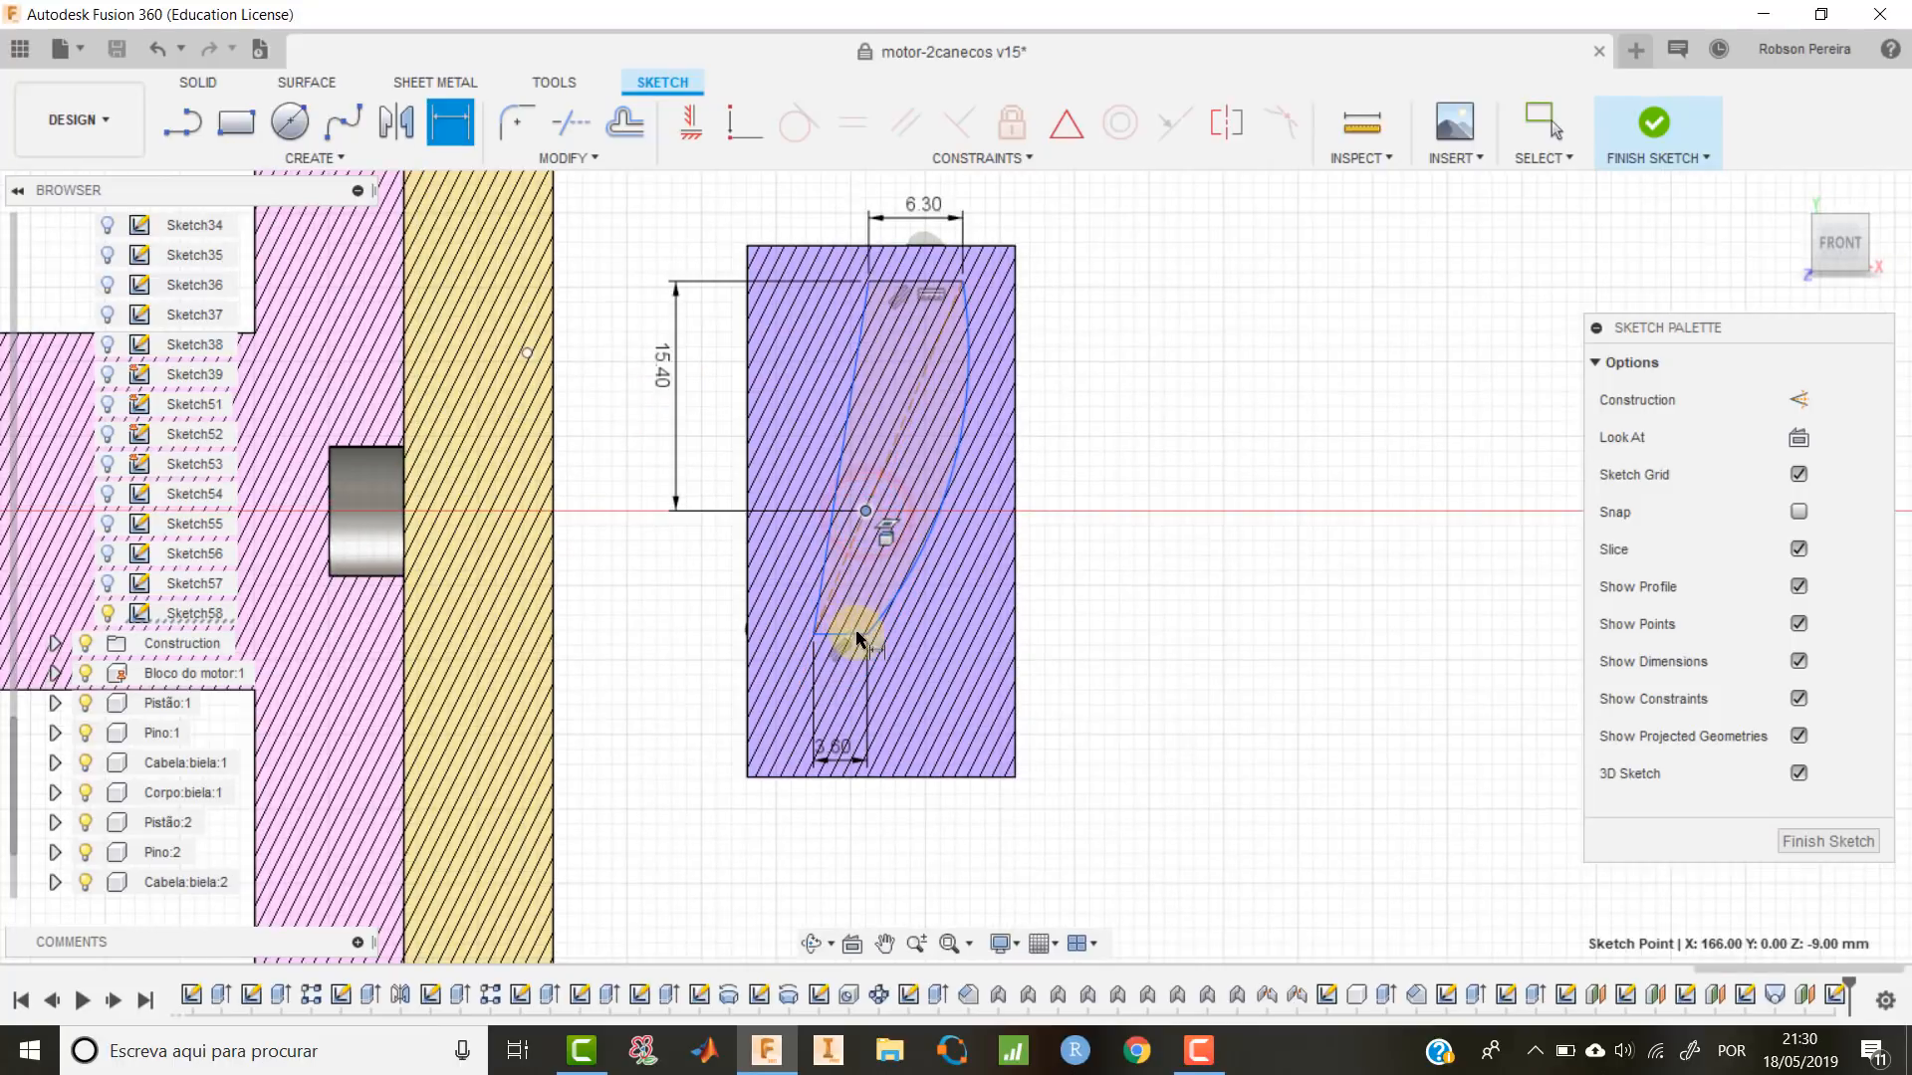
left_click(852, 639)
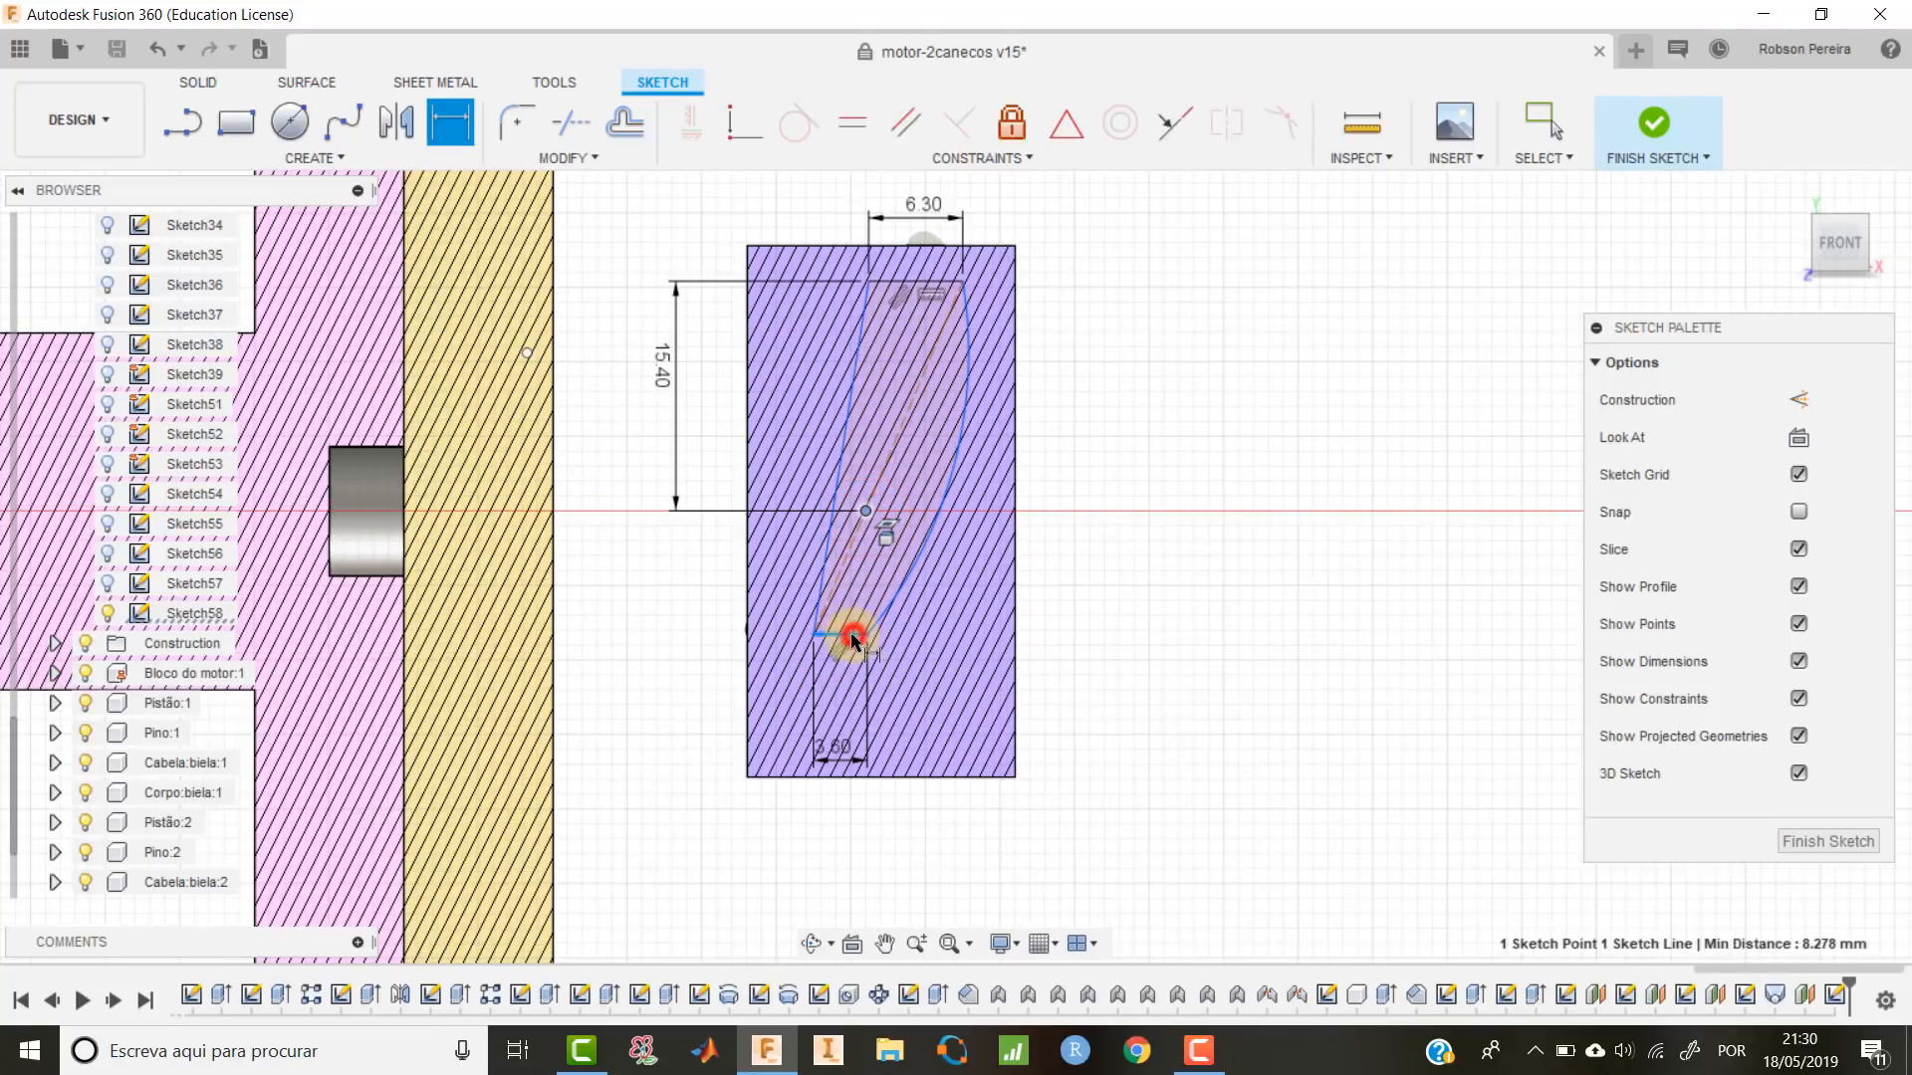
left_click(663, 595)
type("16.9")
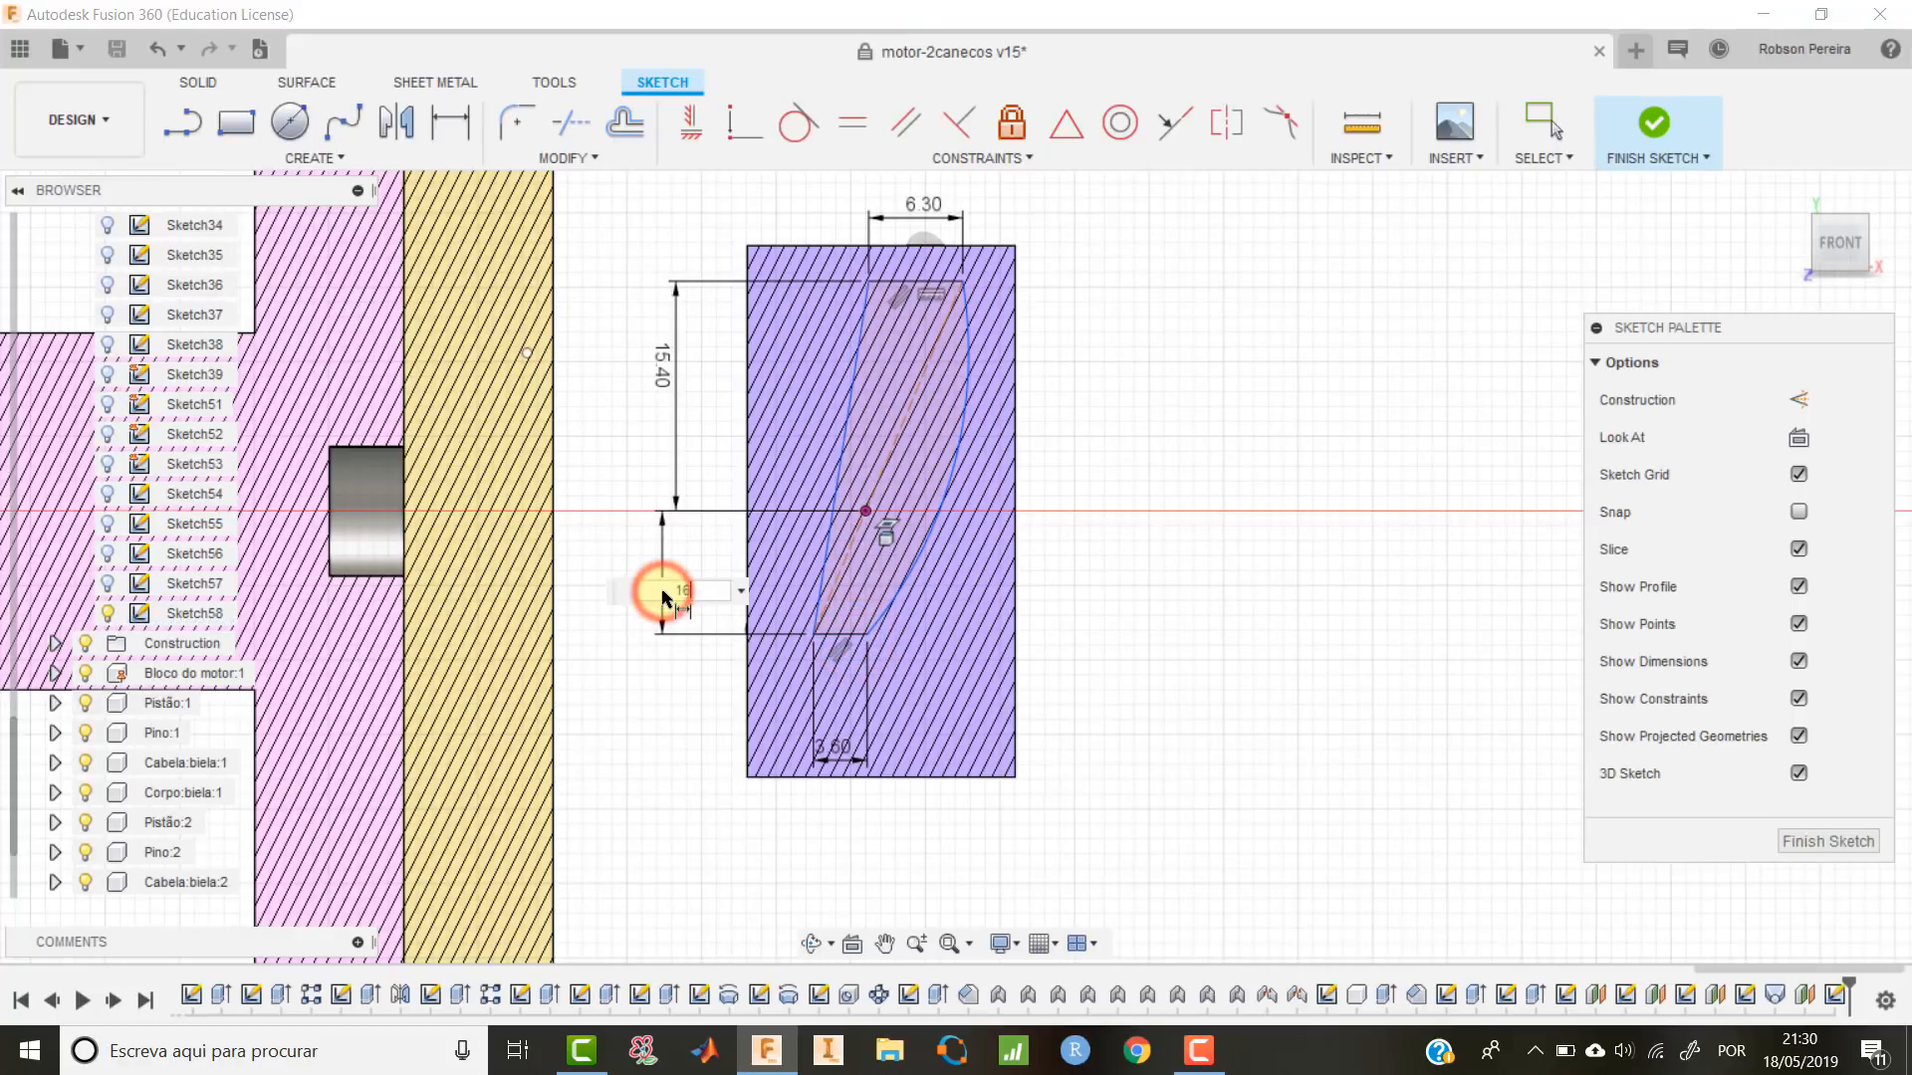
key("Return")
Sketch a horizontal line about 11 mm long from the centre point toward the flange and make it construction geometry.
key("l")
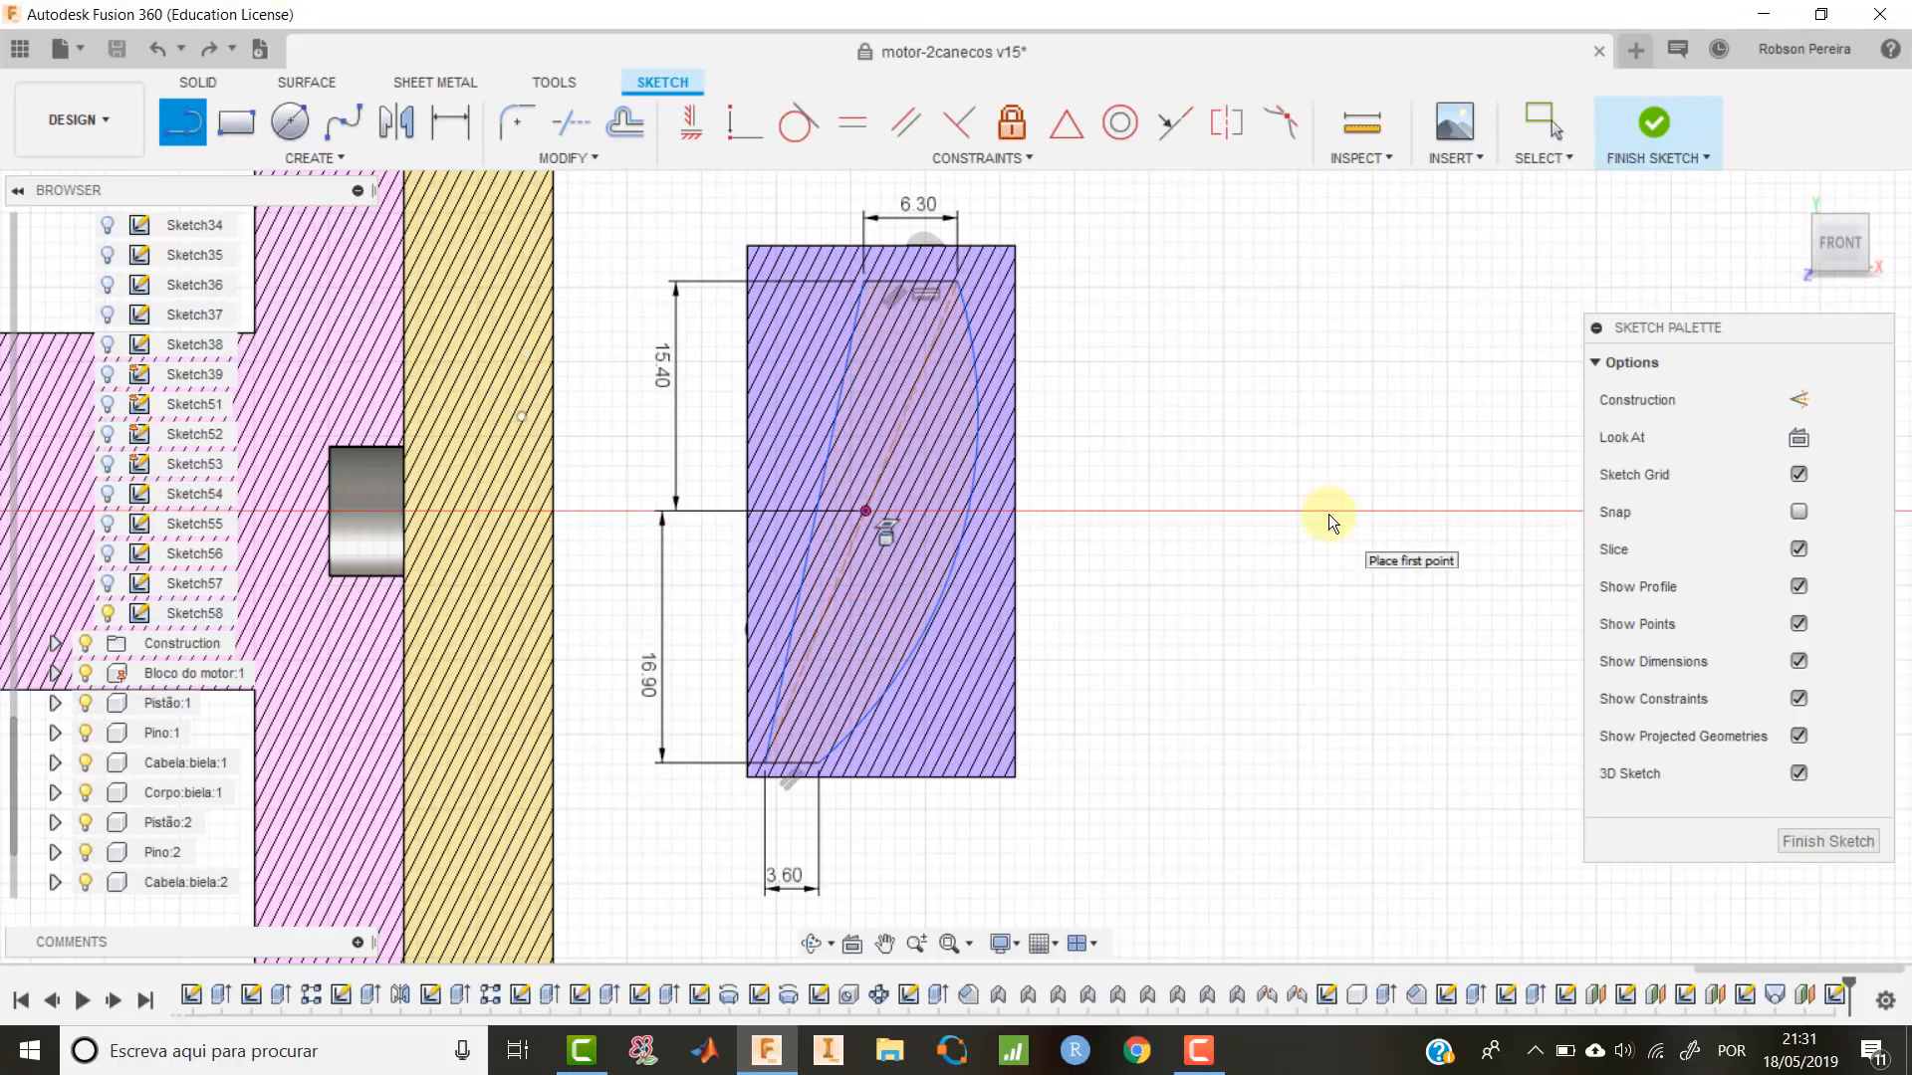
left_click(867, 511)
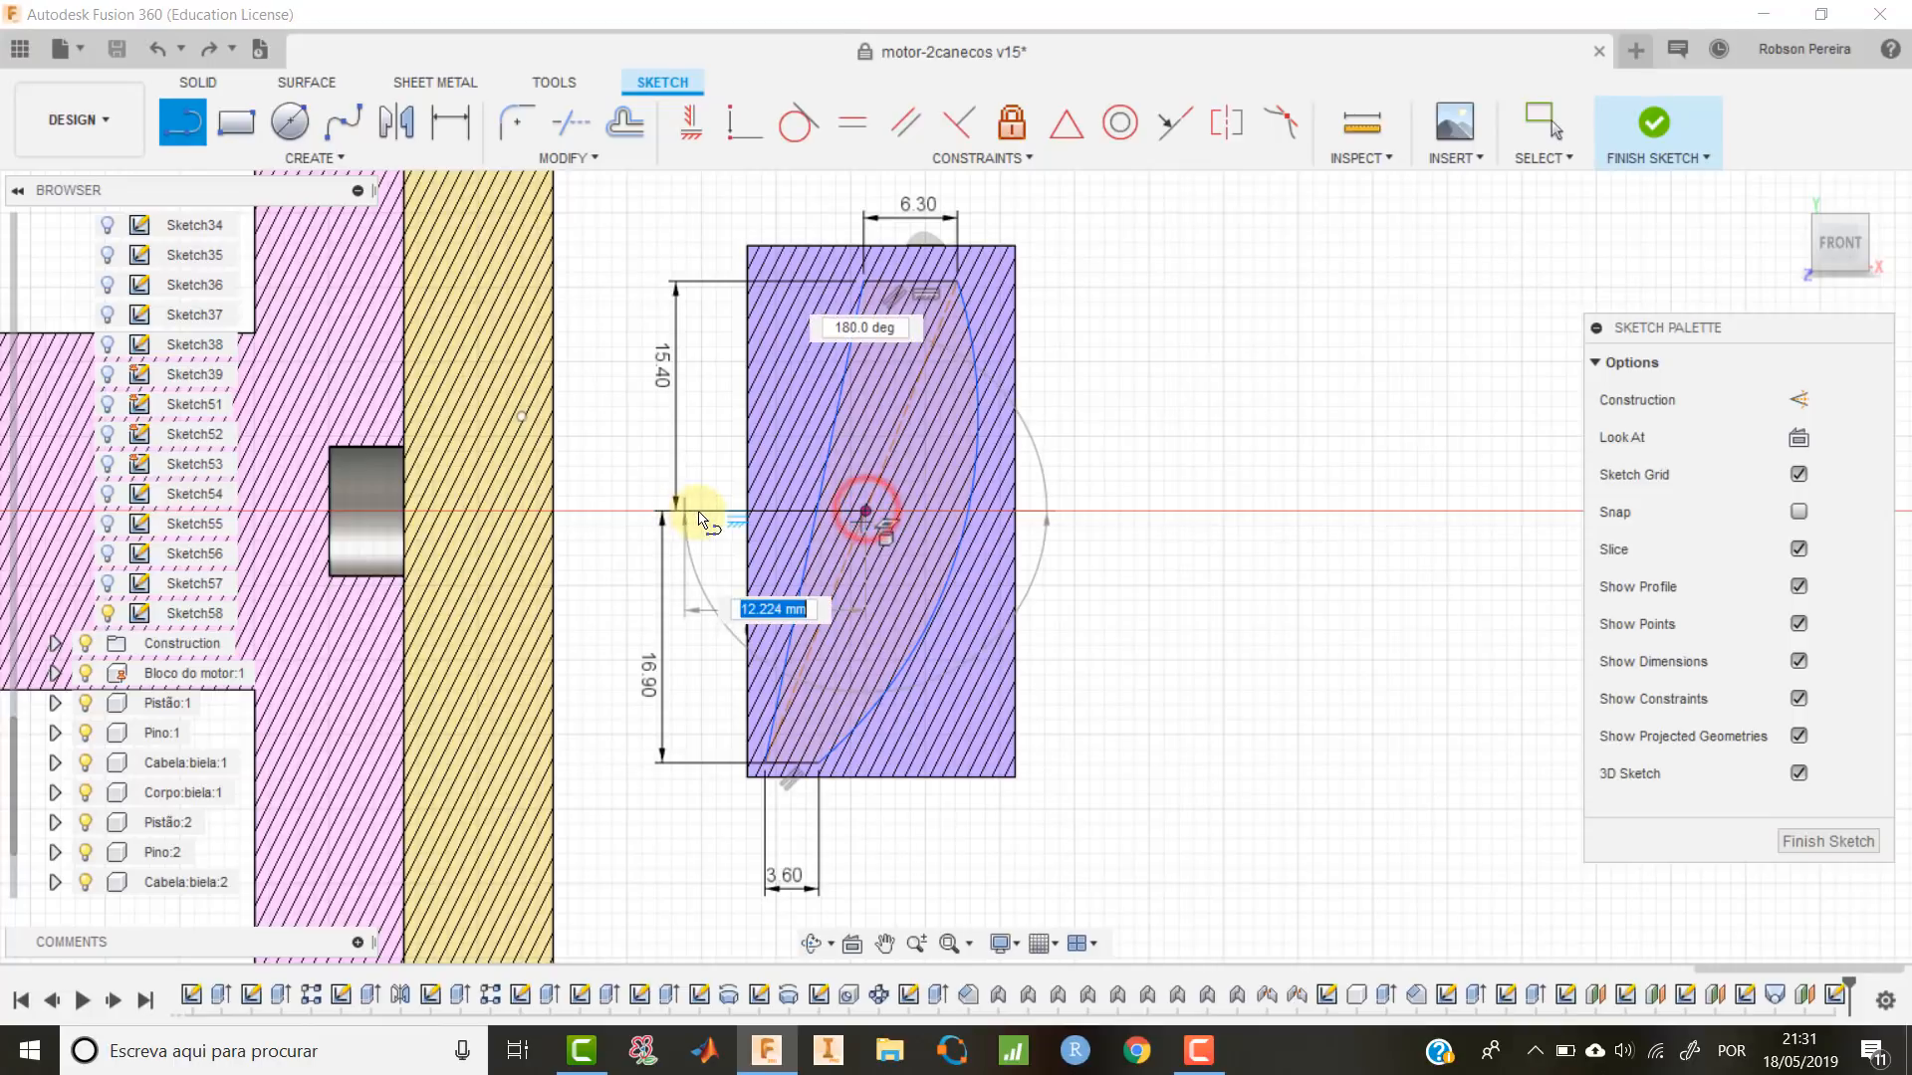
left_click(701, 511)
key("Escape")
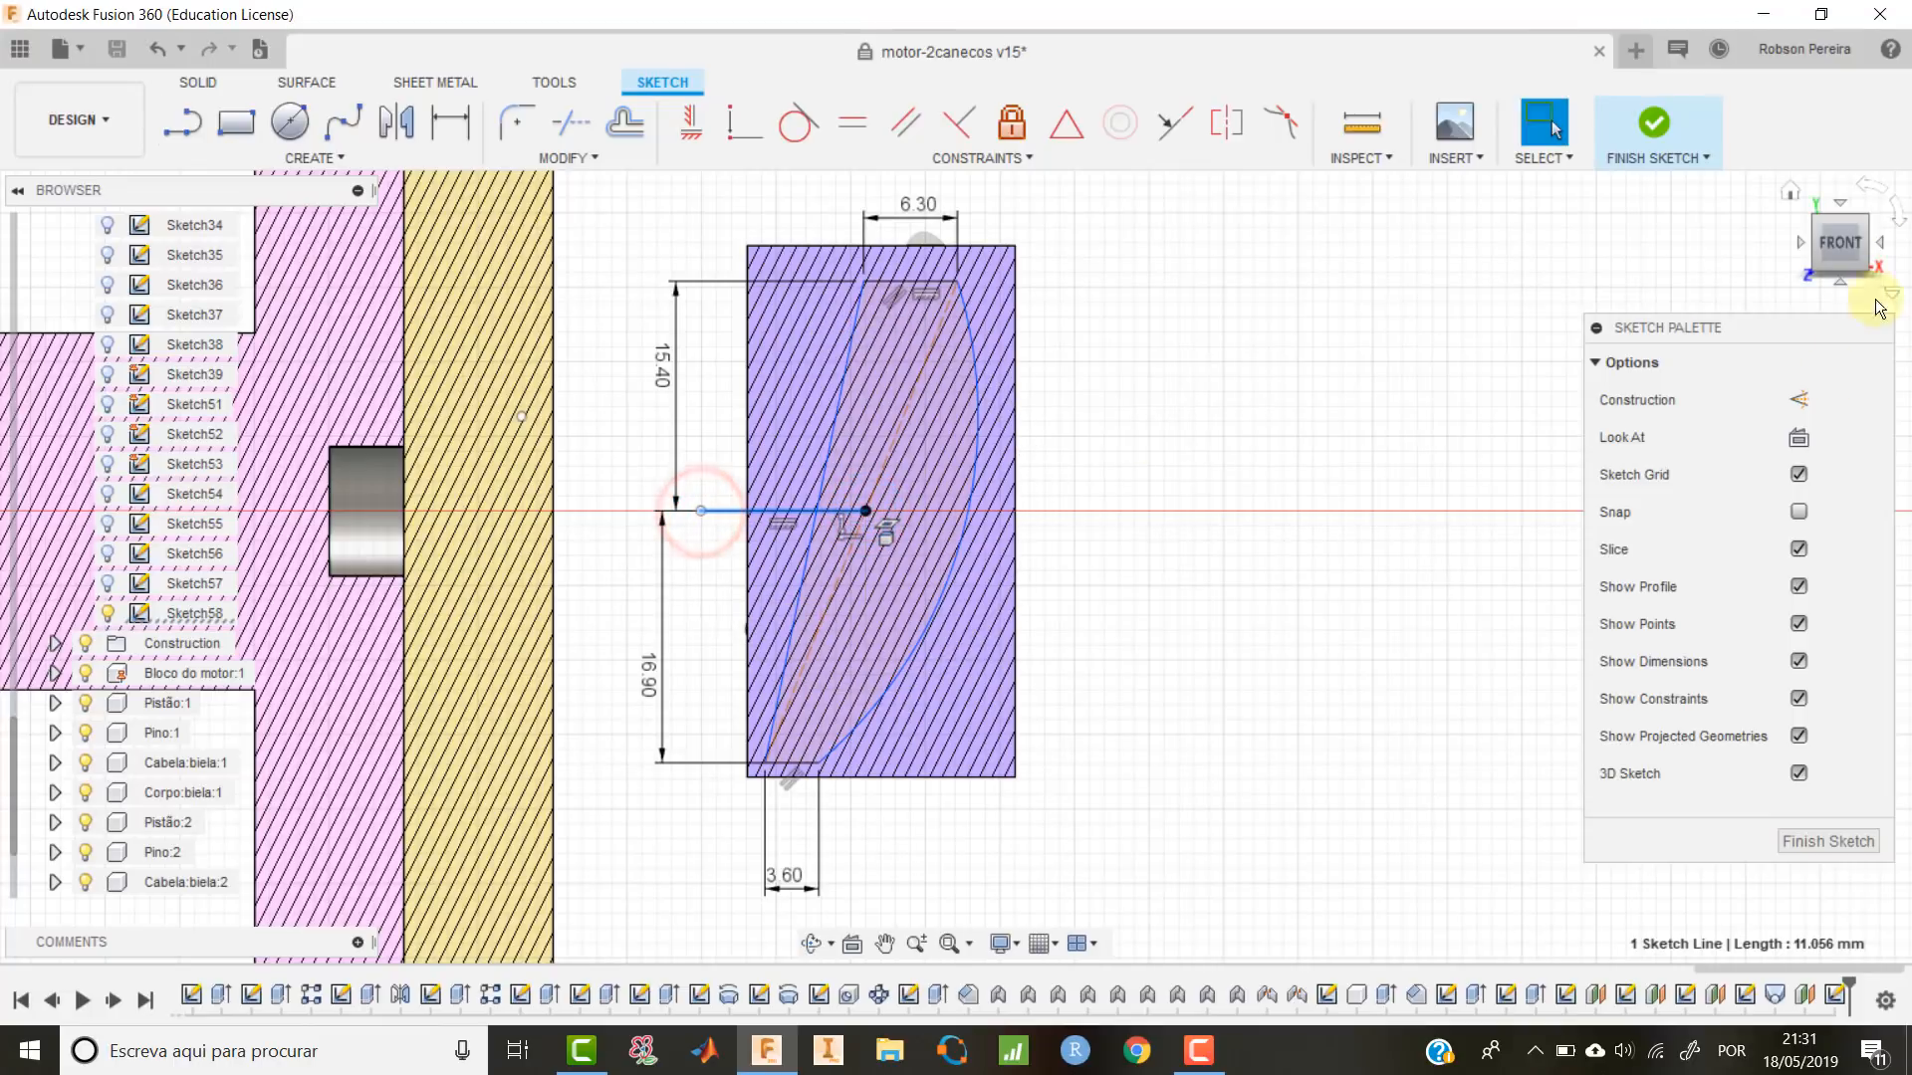
left_click(1800, 404)
Set the angle between the horizontal construction line and the profile's slanted construction line to 67°.
key("d")
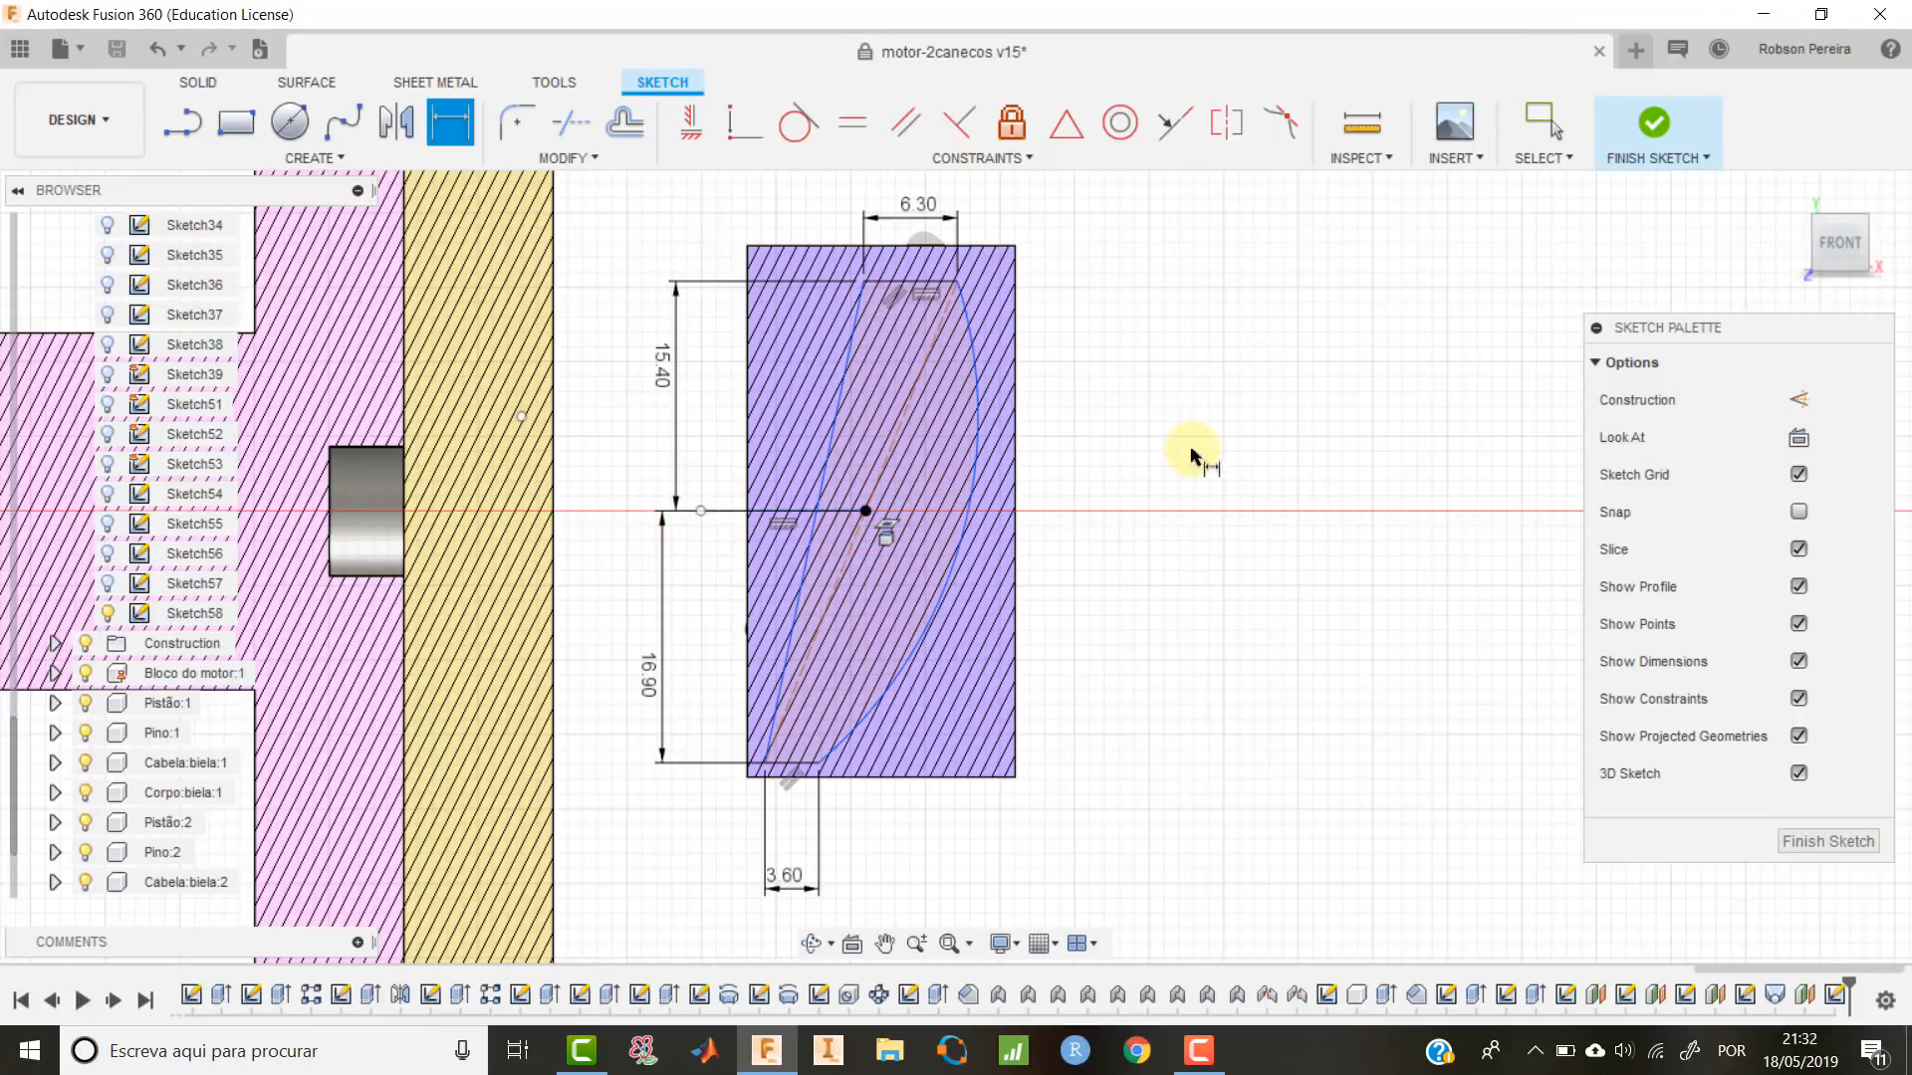
left_click(713, 512)
left_click(831, 598)
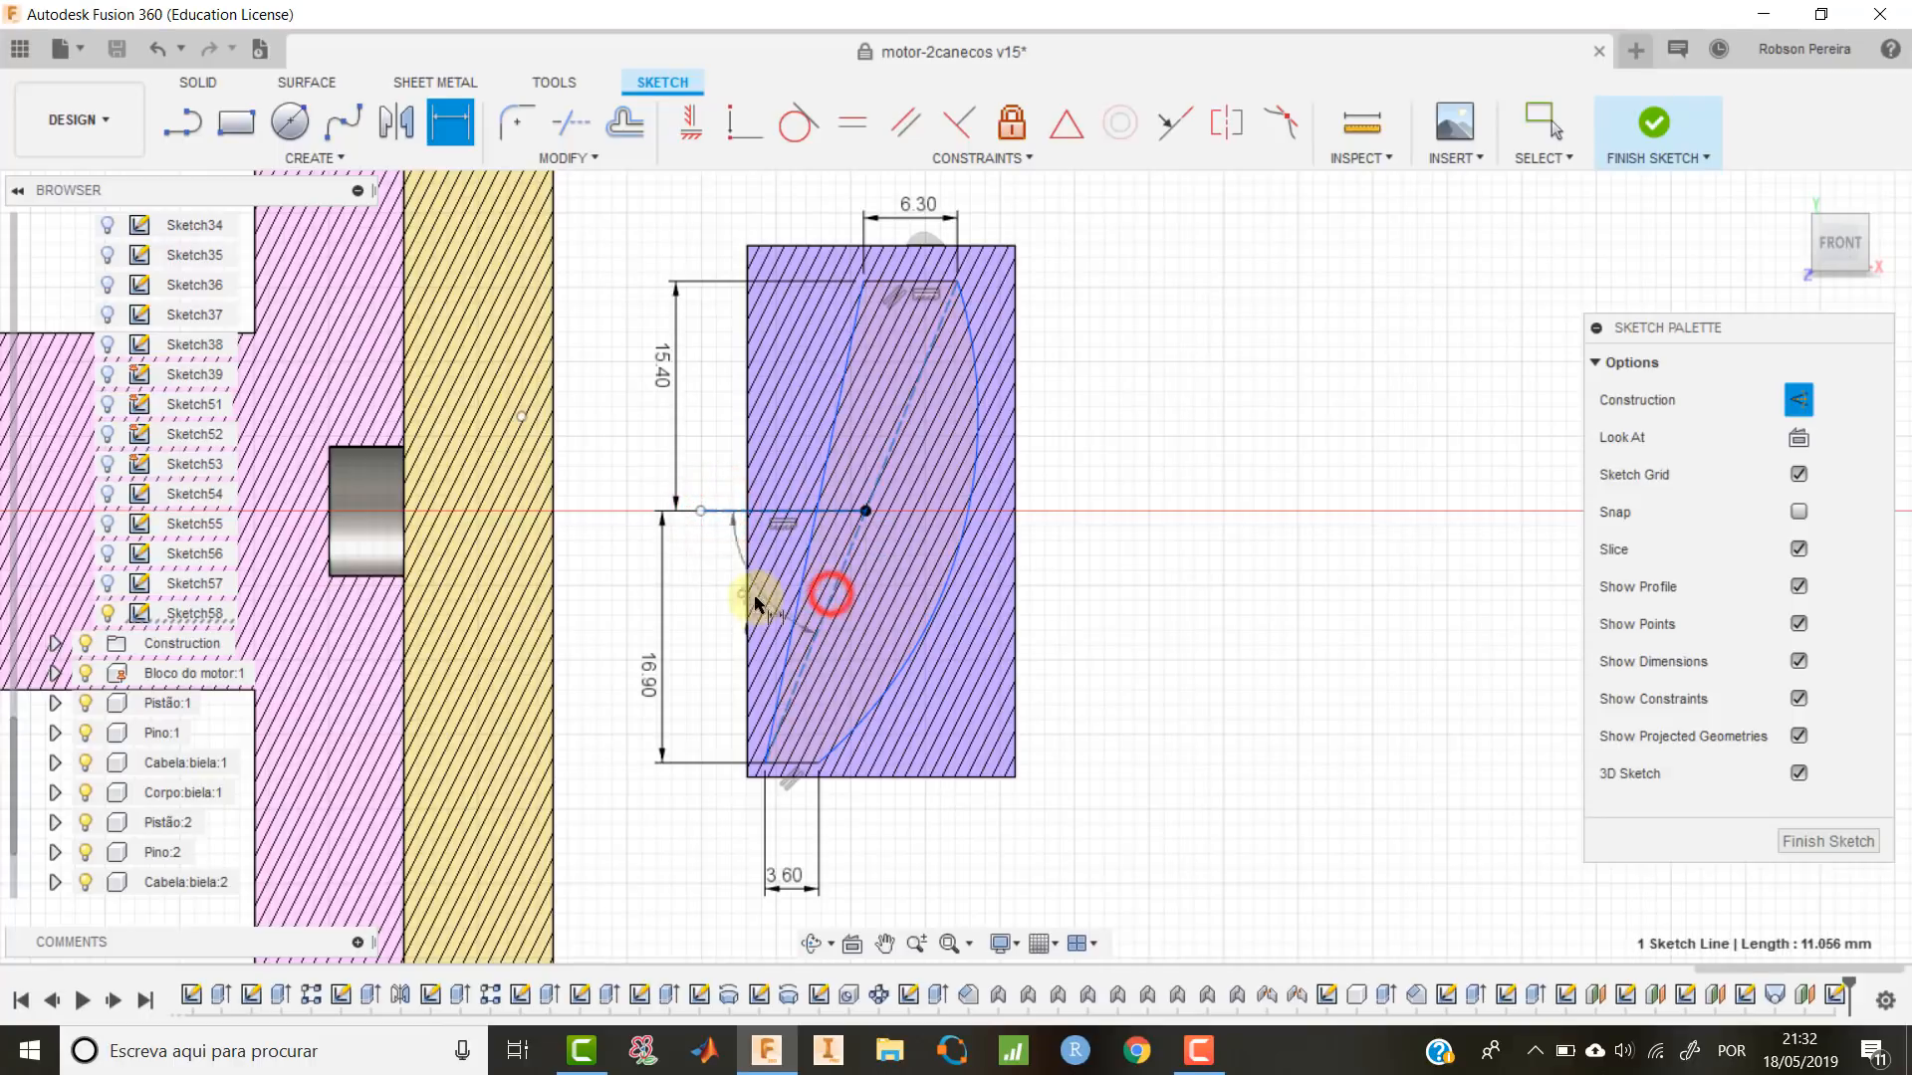
left_click(725, 613)
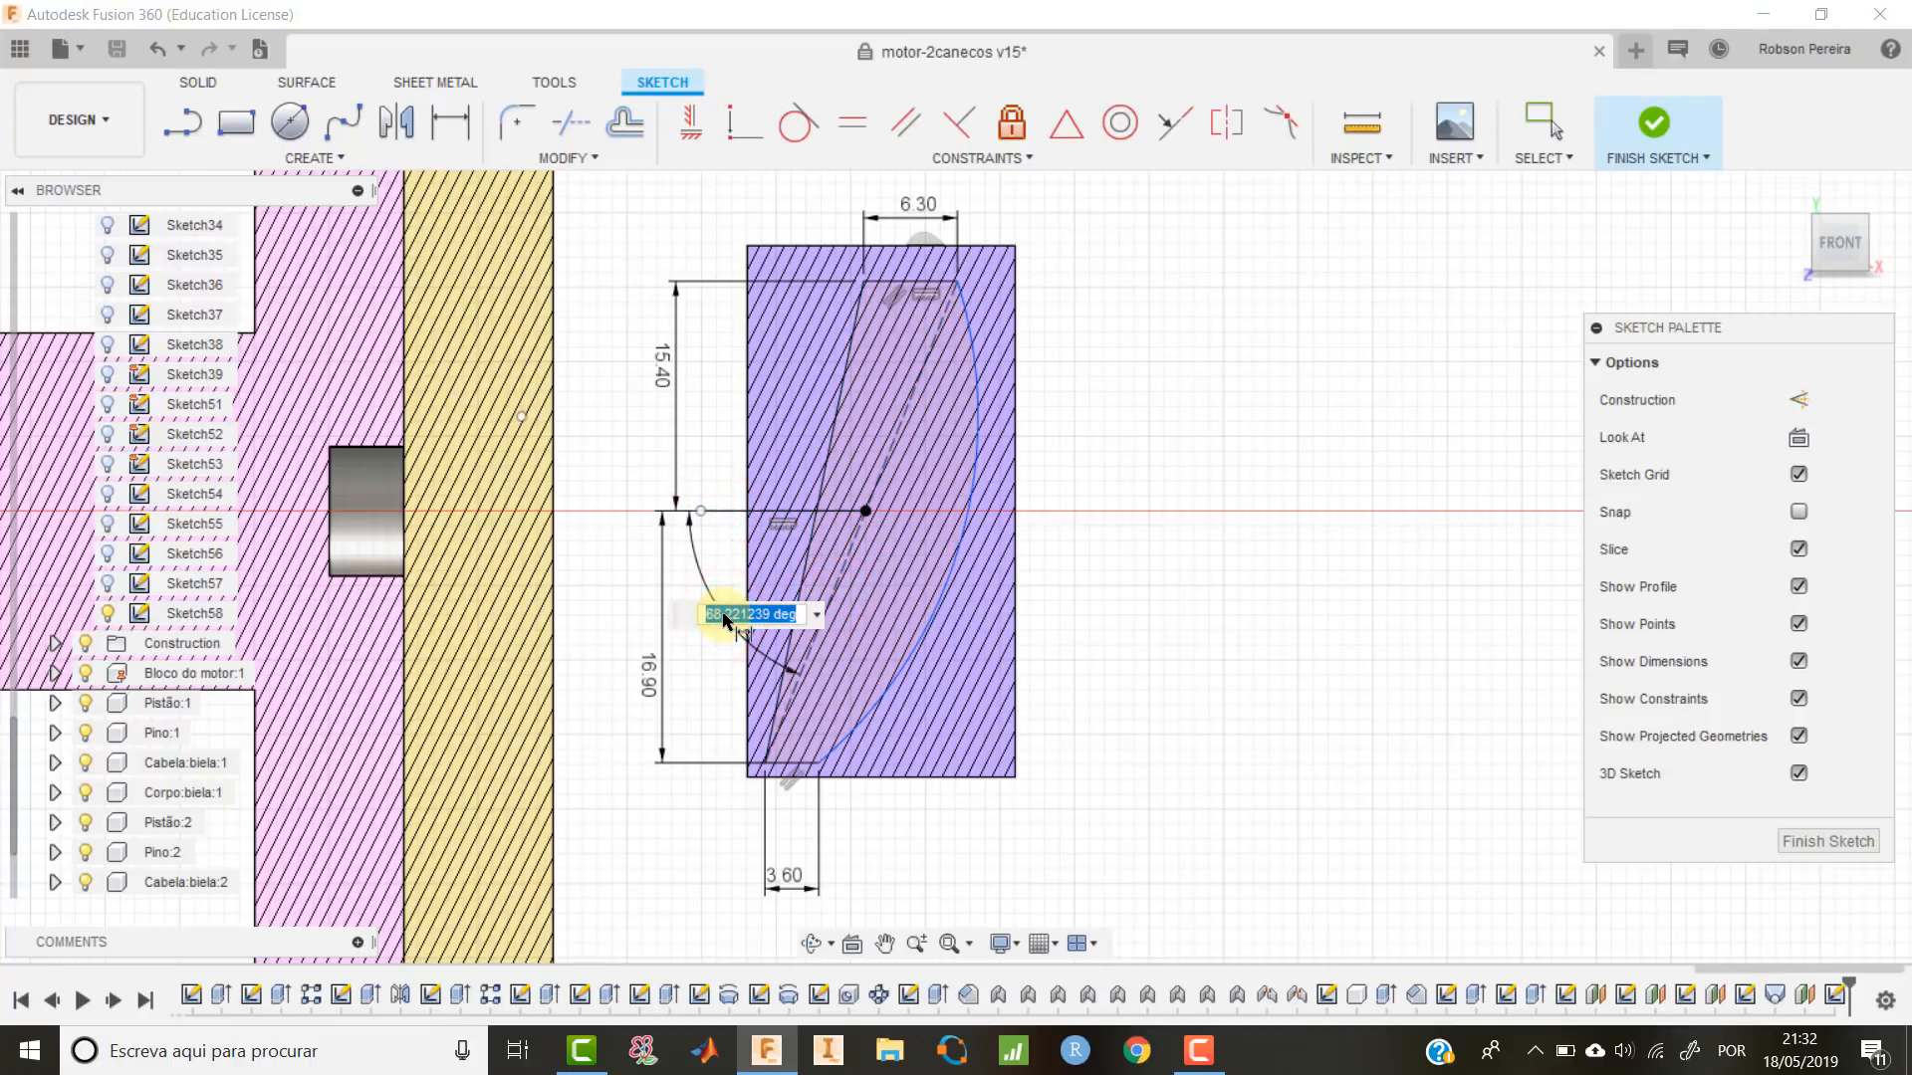
type("67")
key("Return")
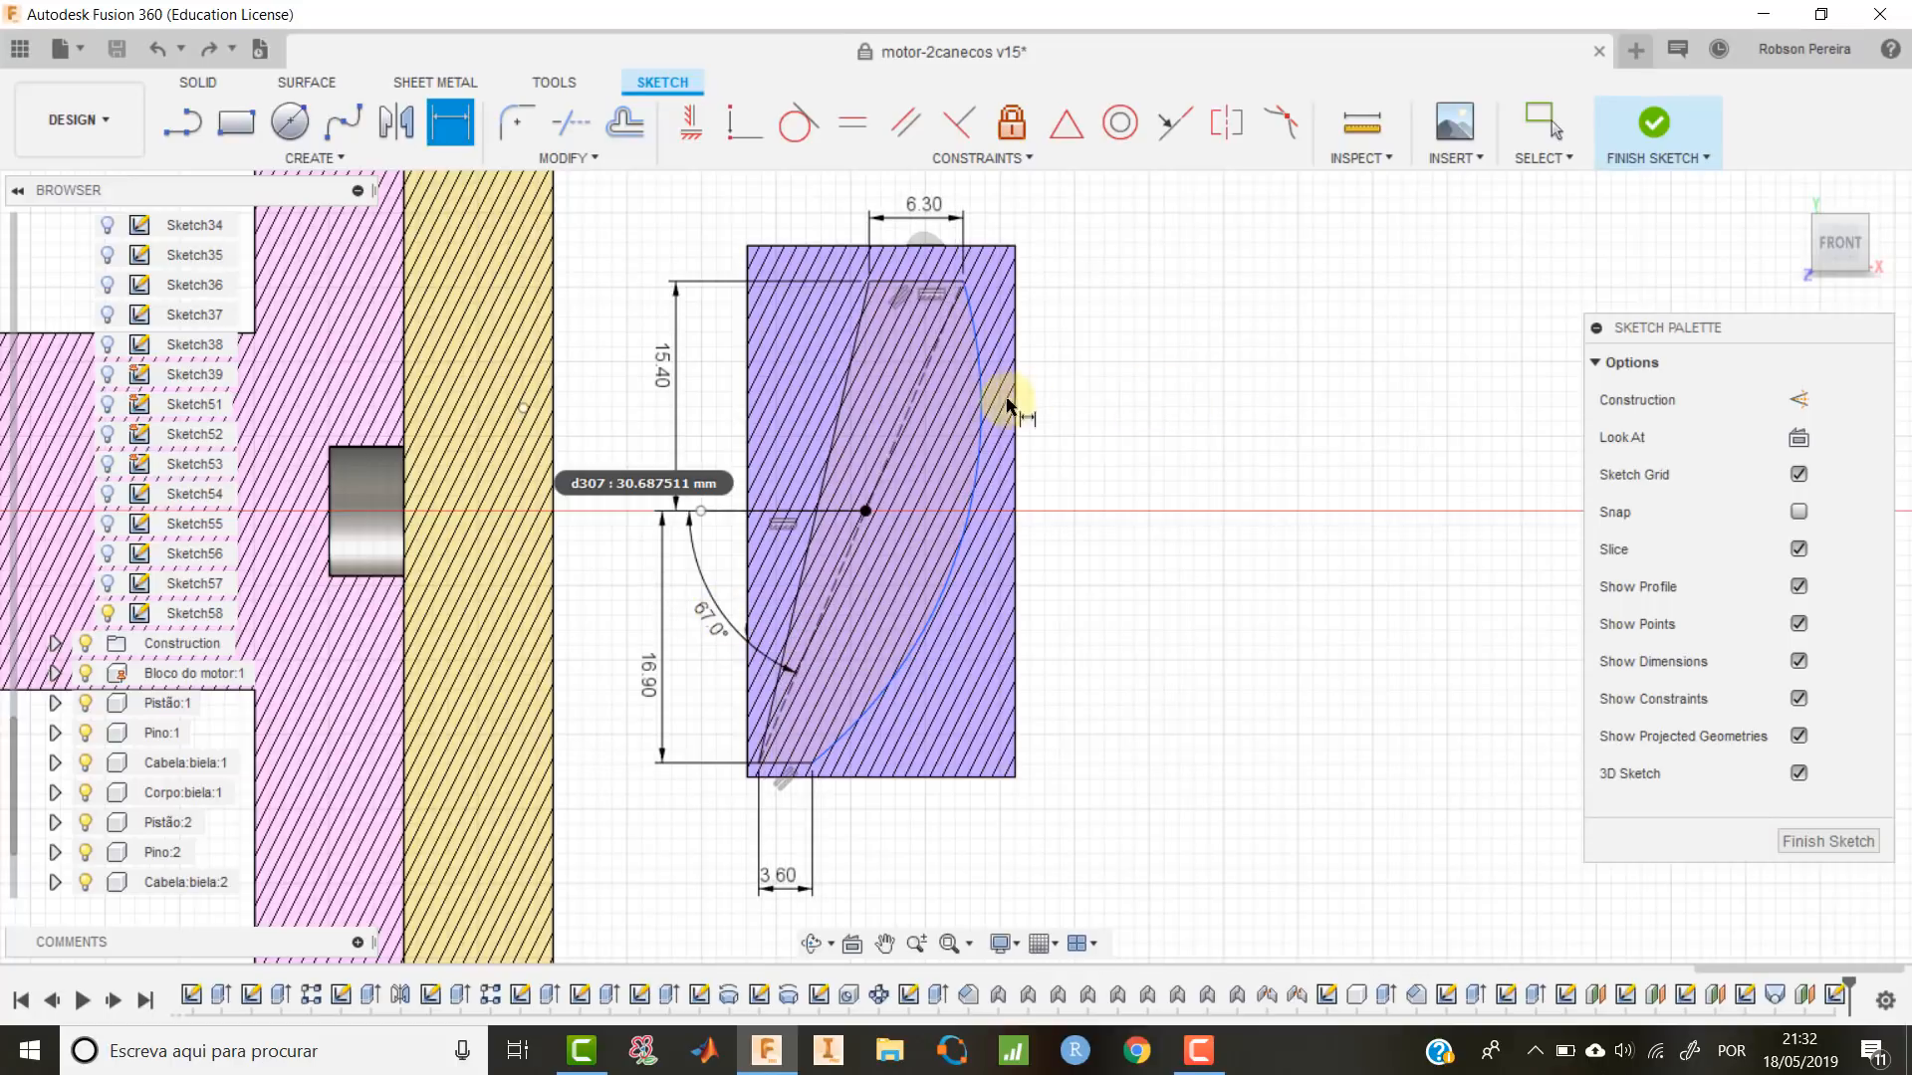
Set the profile arc's radius to 55.88 mm and finish the sketch.
left_click(975, 422)
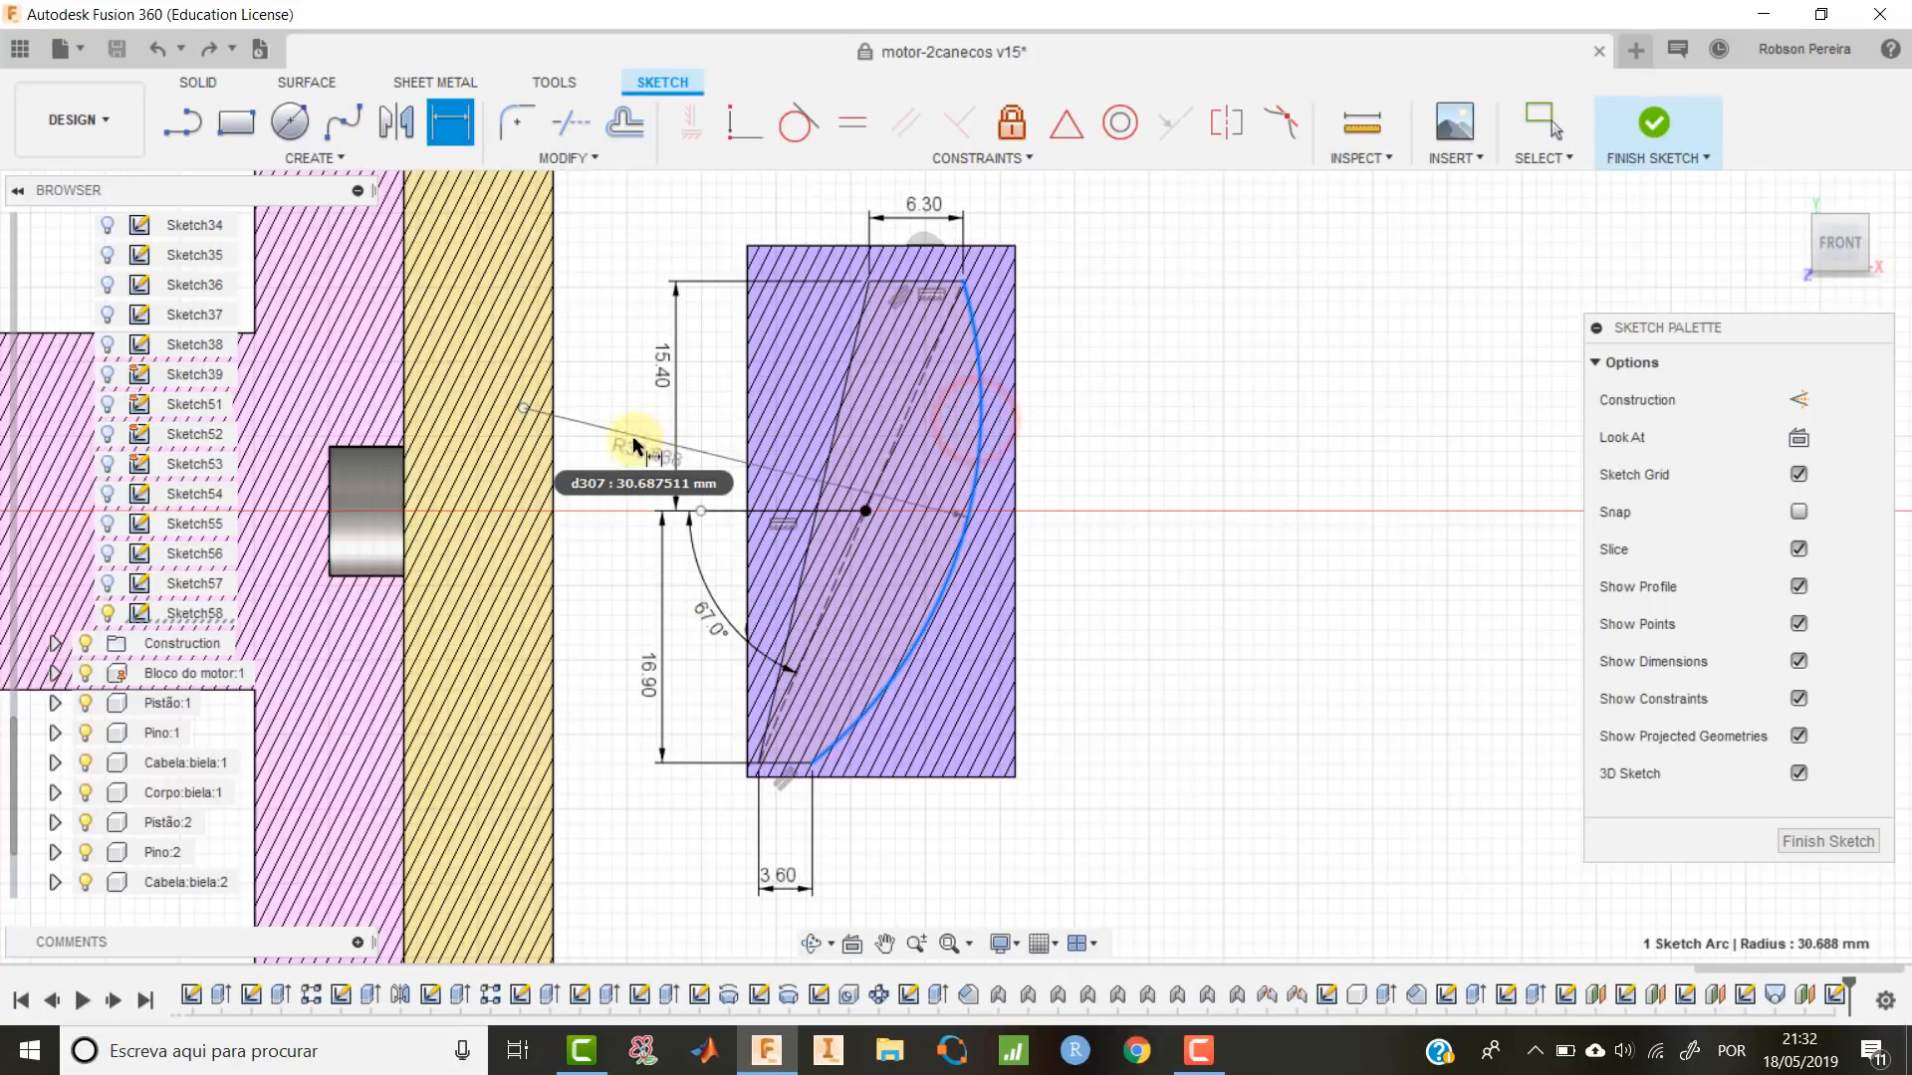
left_click(627, 441)
type("55")
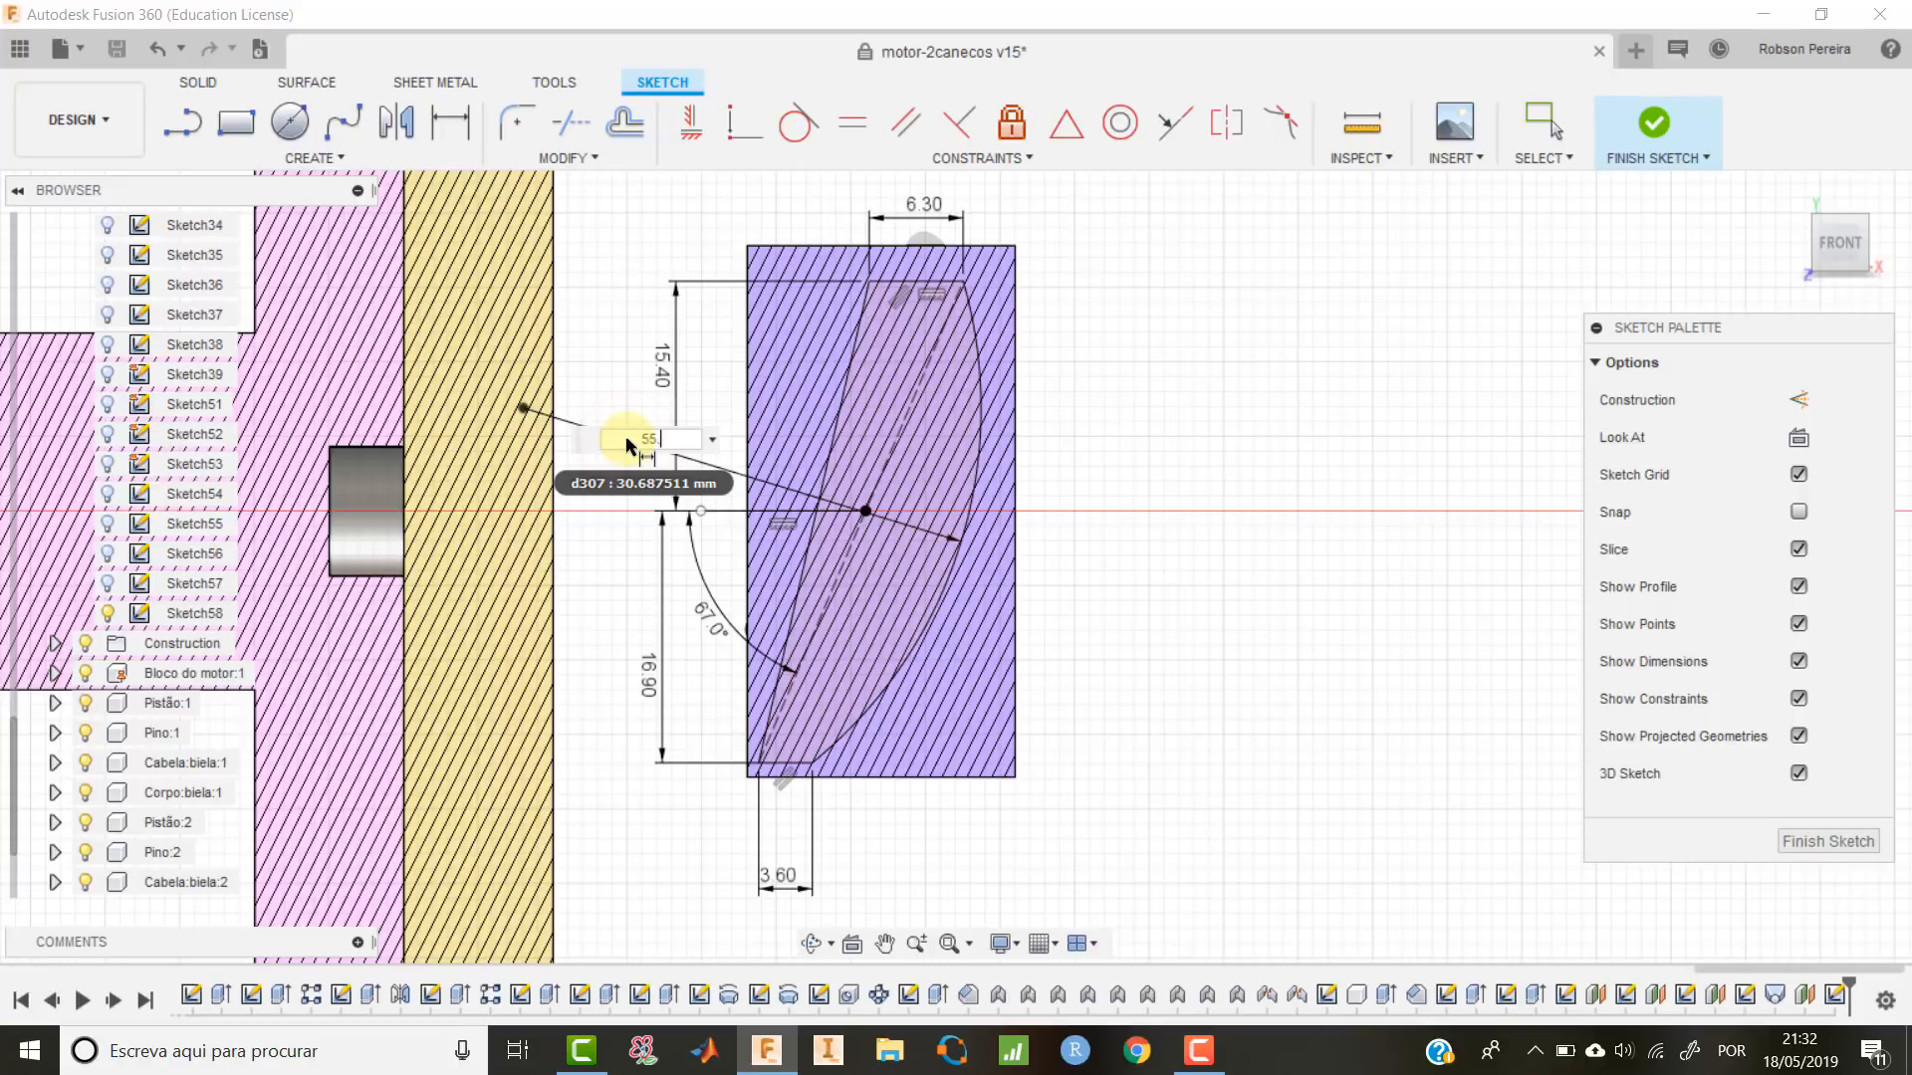
type(".88")
key("Return")
scroll(1195, 557, "down", 3)
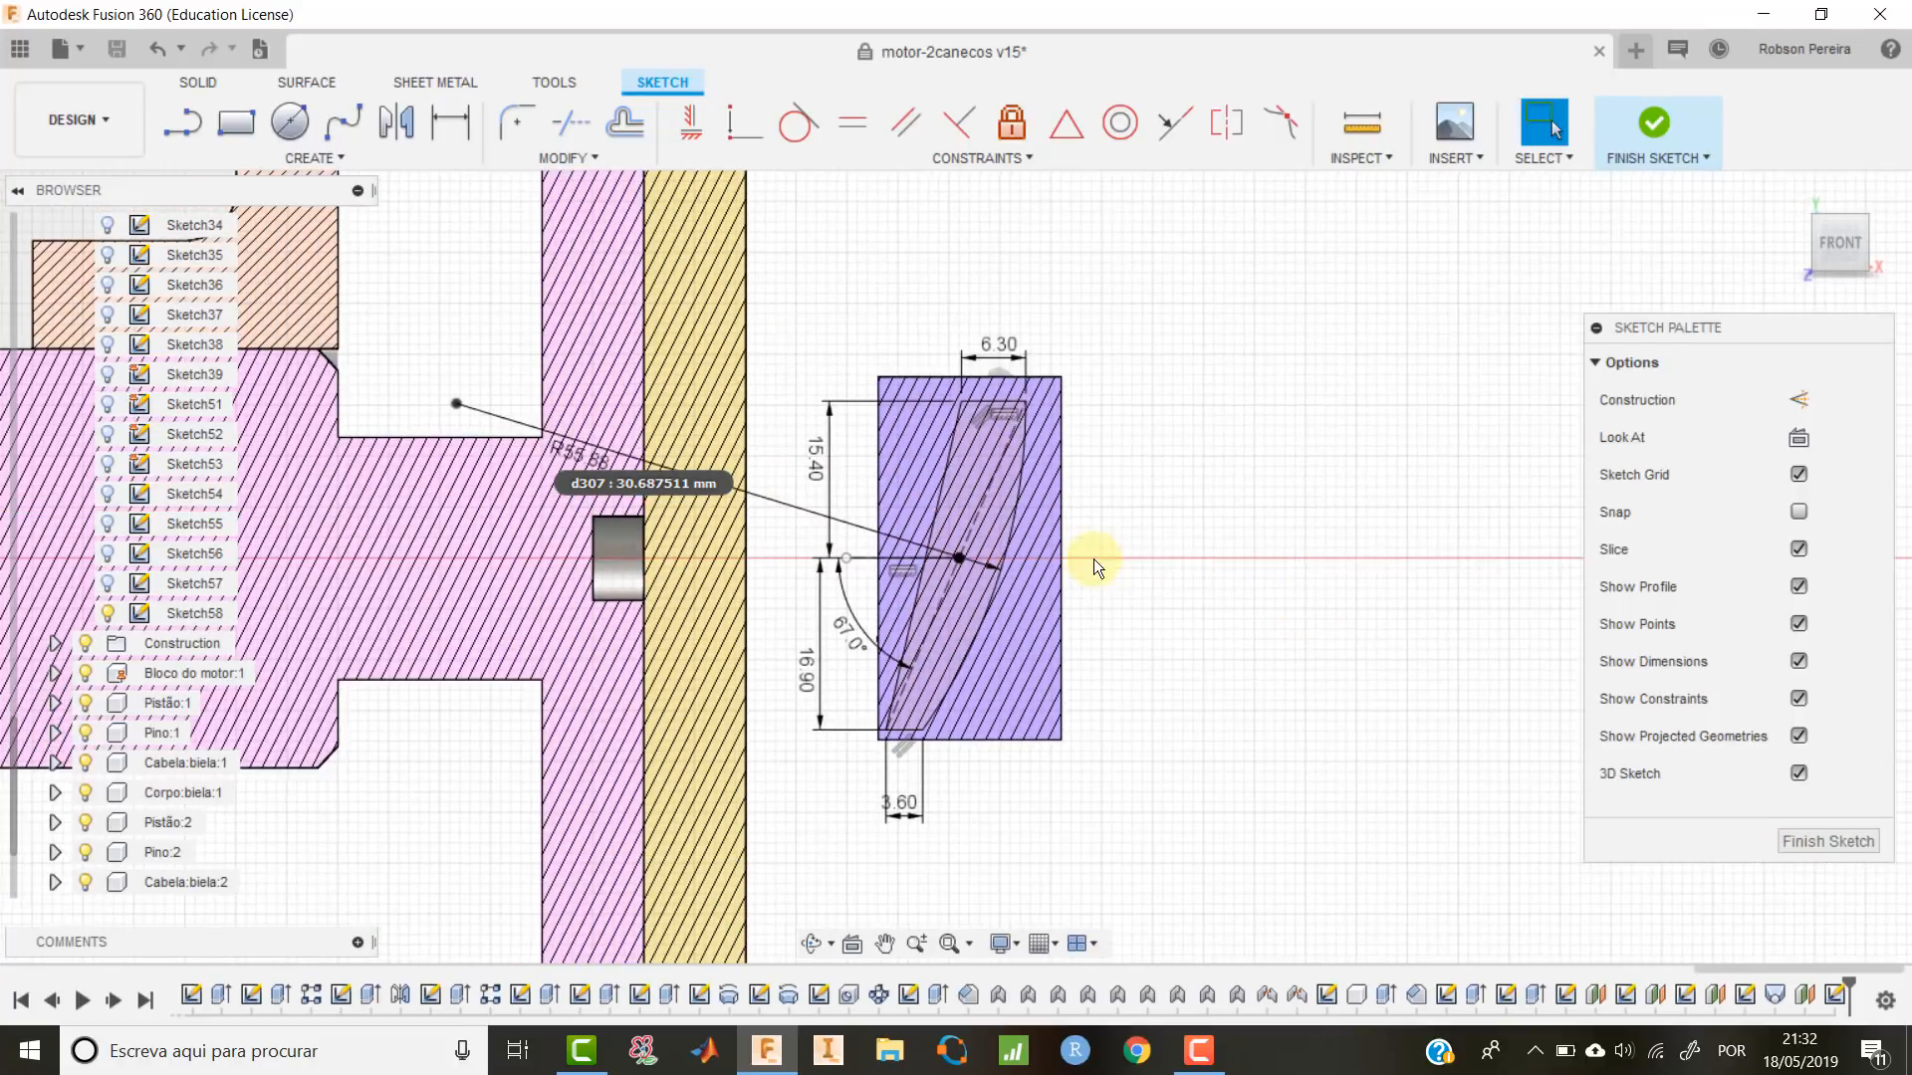
scroll(1408, 572, "up", 3)
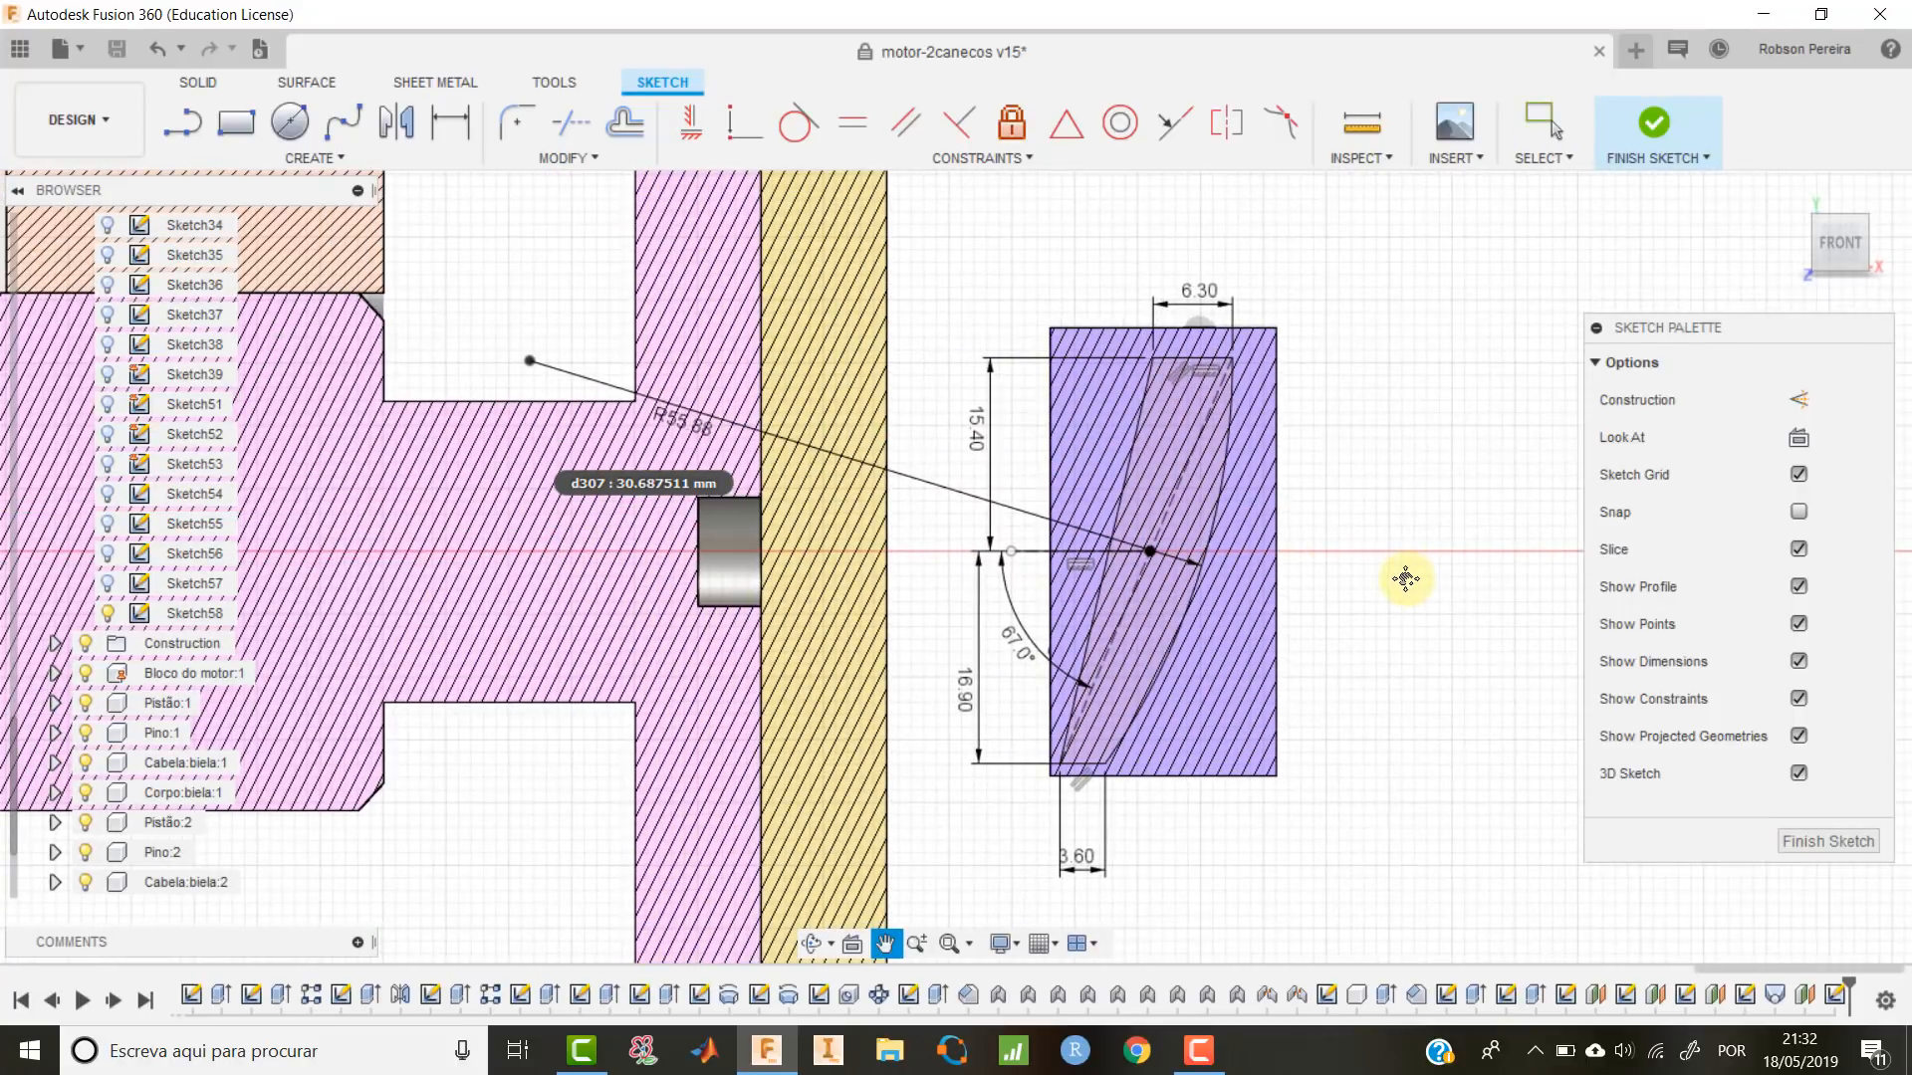
left_click(1649, 120)
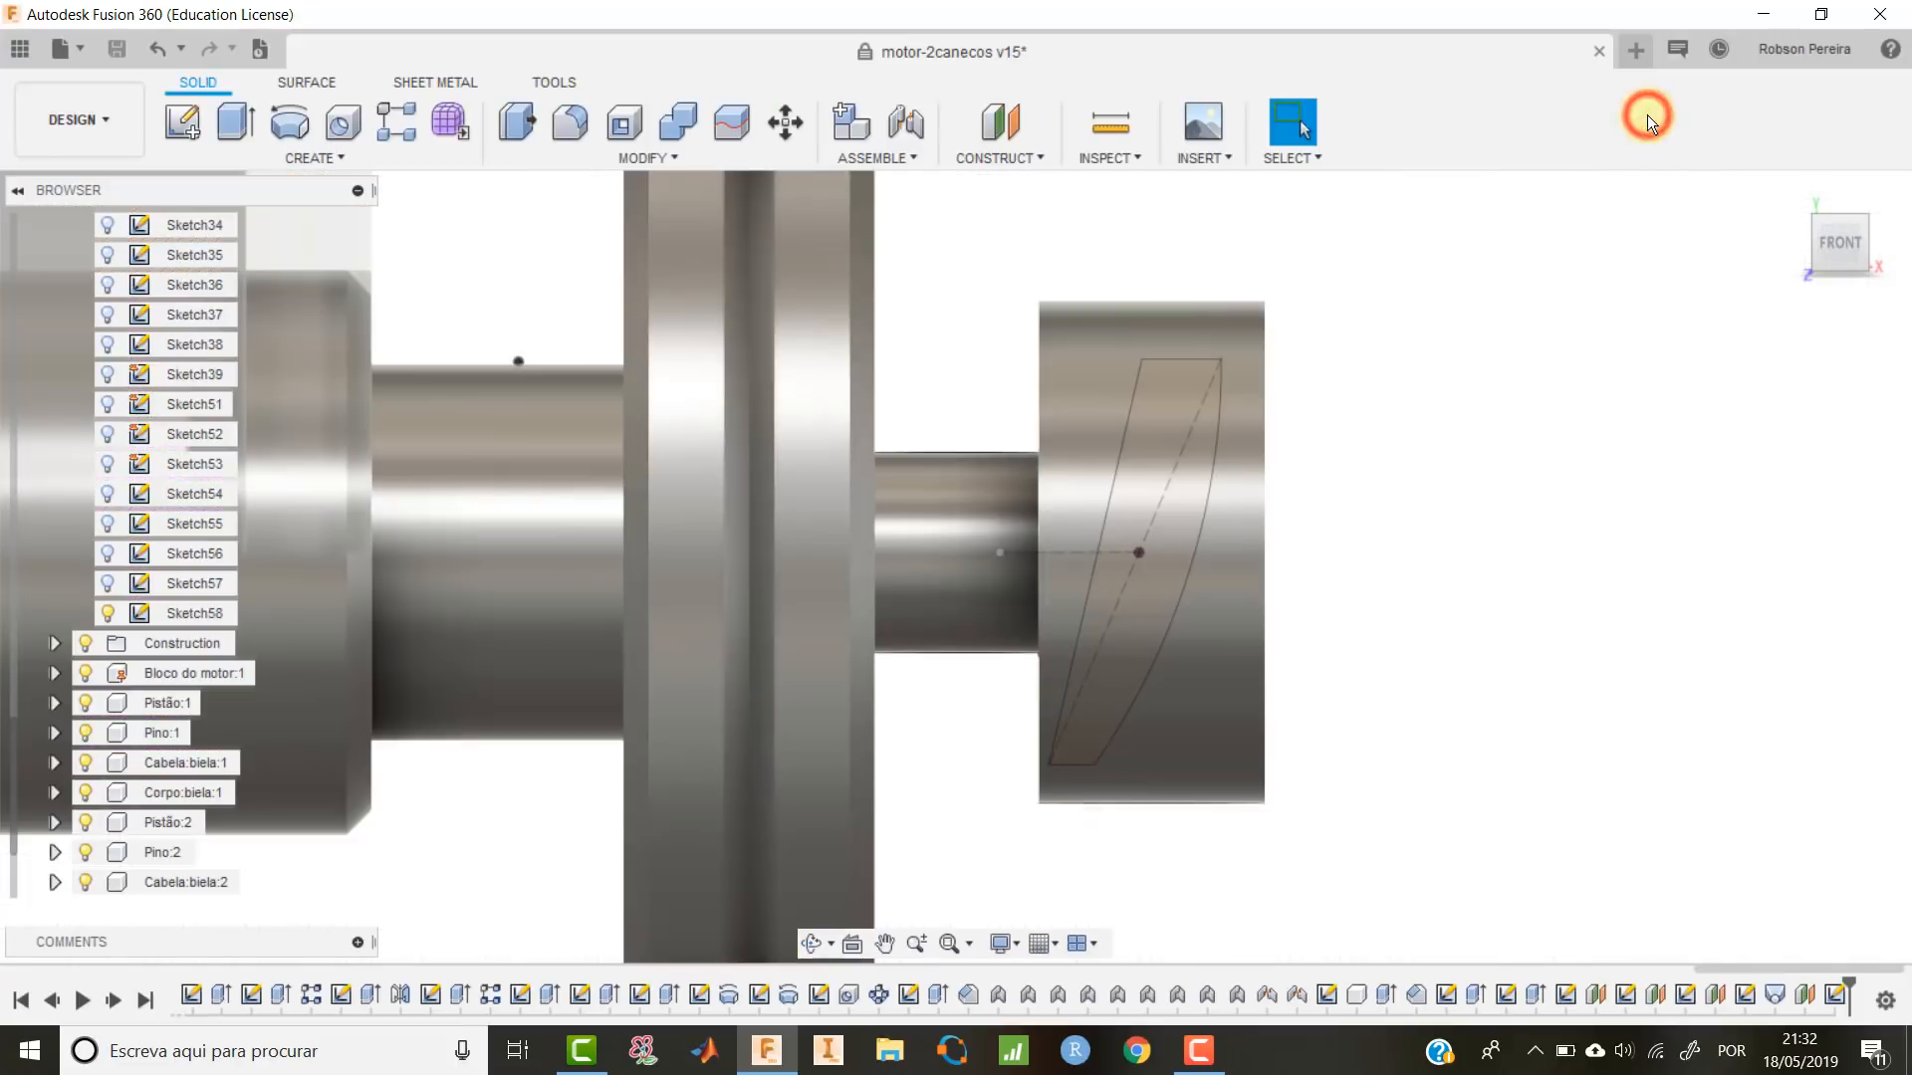
Examine the new profile inside the hub cylinder and the facing end of the propeller blade from several angles.
left_click(1791, 191)
scroll(1095, 796, "up", 5)
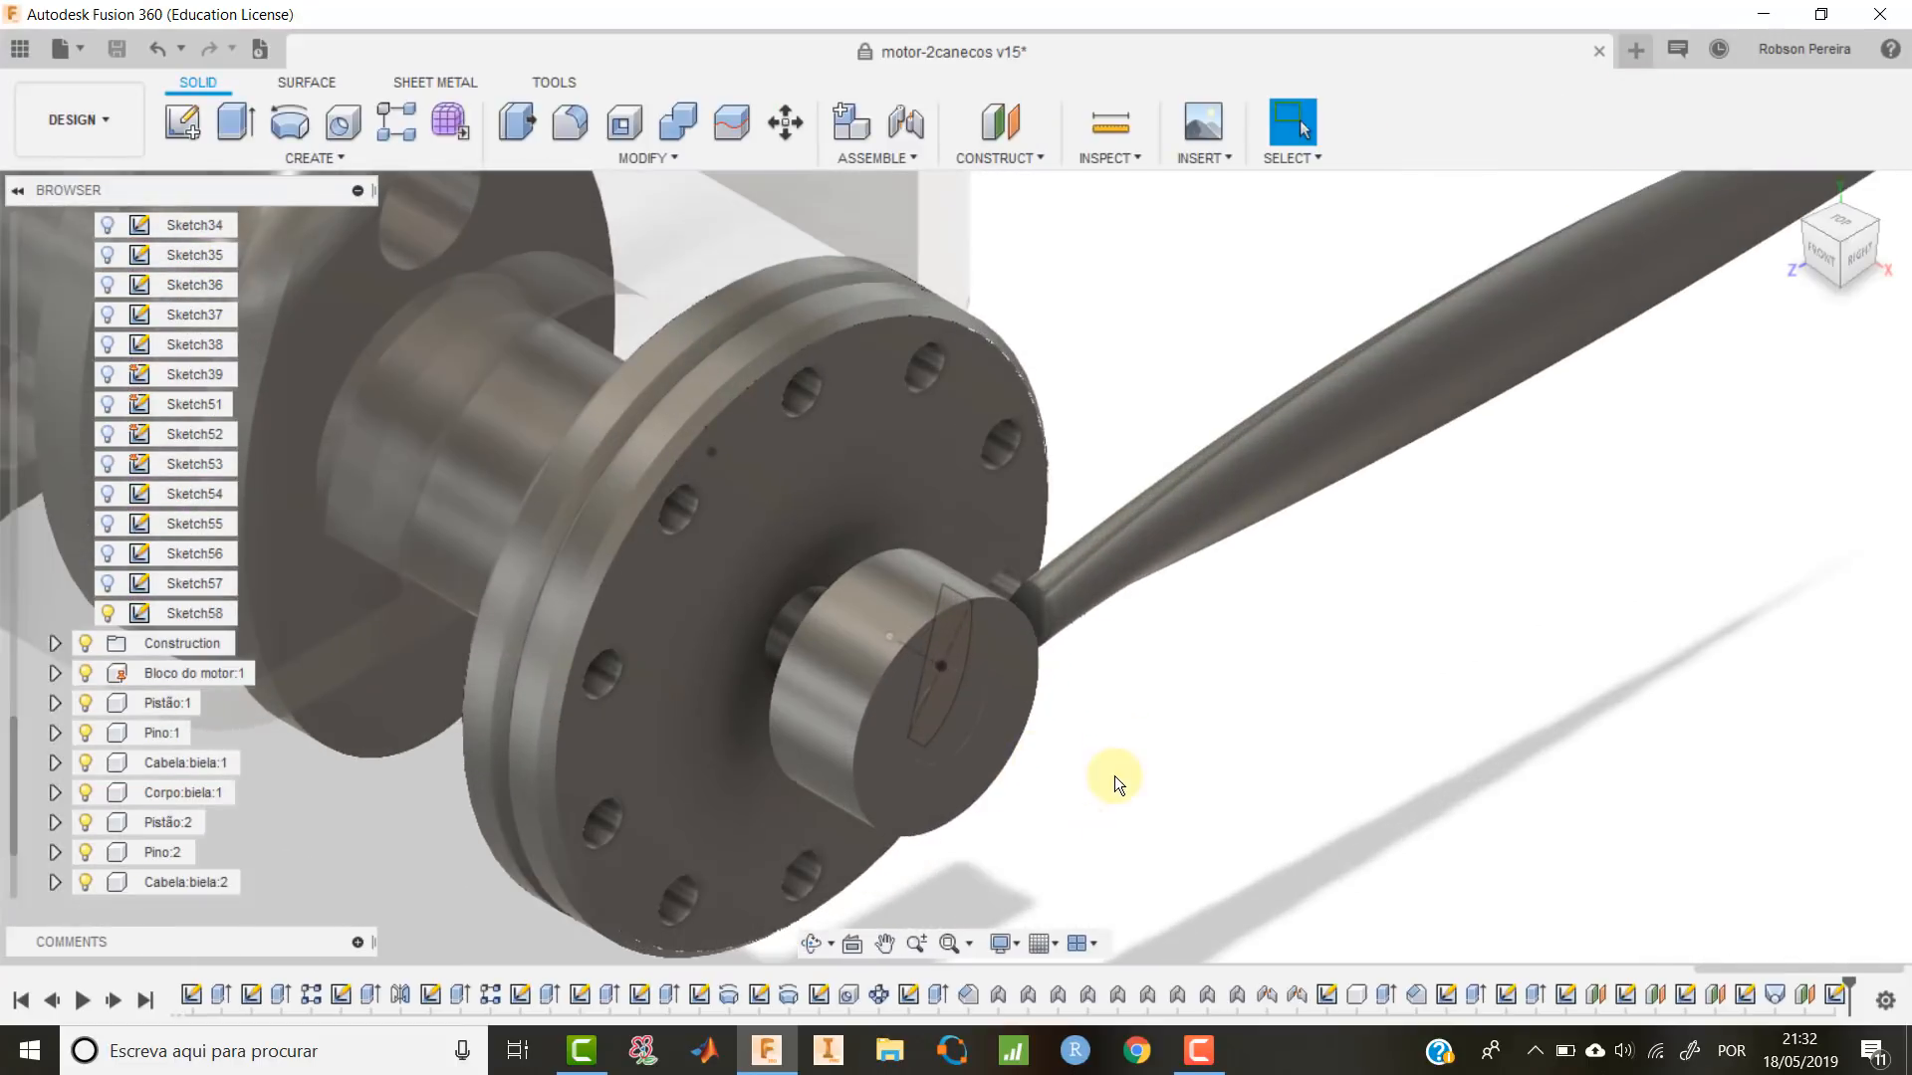
middle_click_drag(1211, 733, 1111, 673, "shift")
key("Escape")
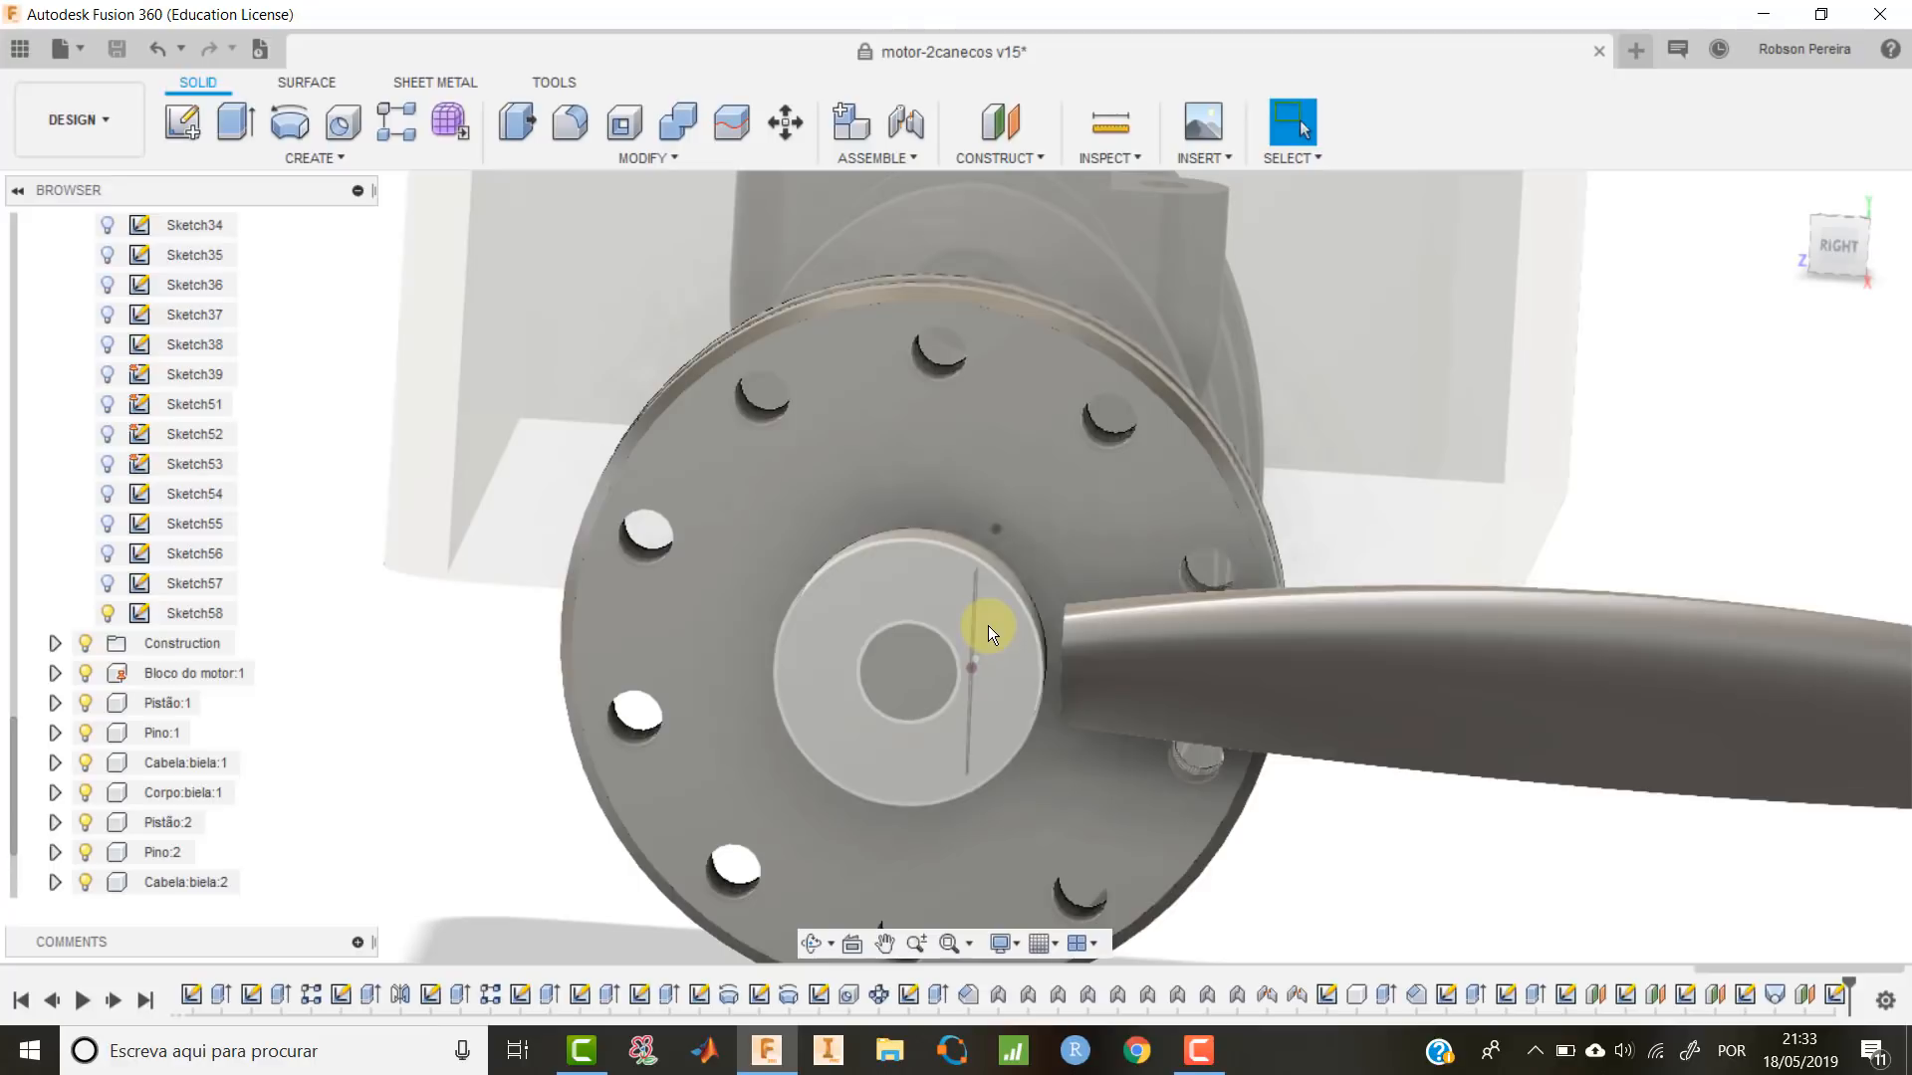
middle_click_drag(1167, 799, 1104, 679, "shift")
left_click(1102, 678)
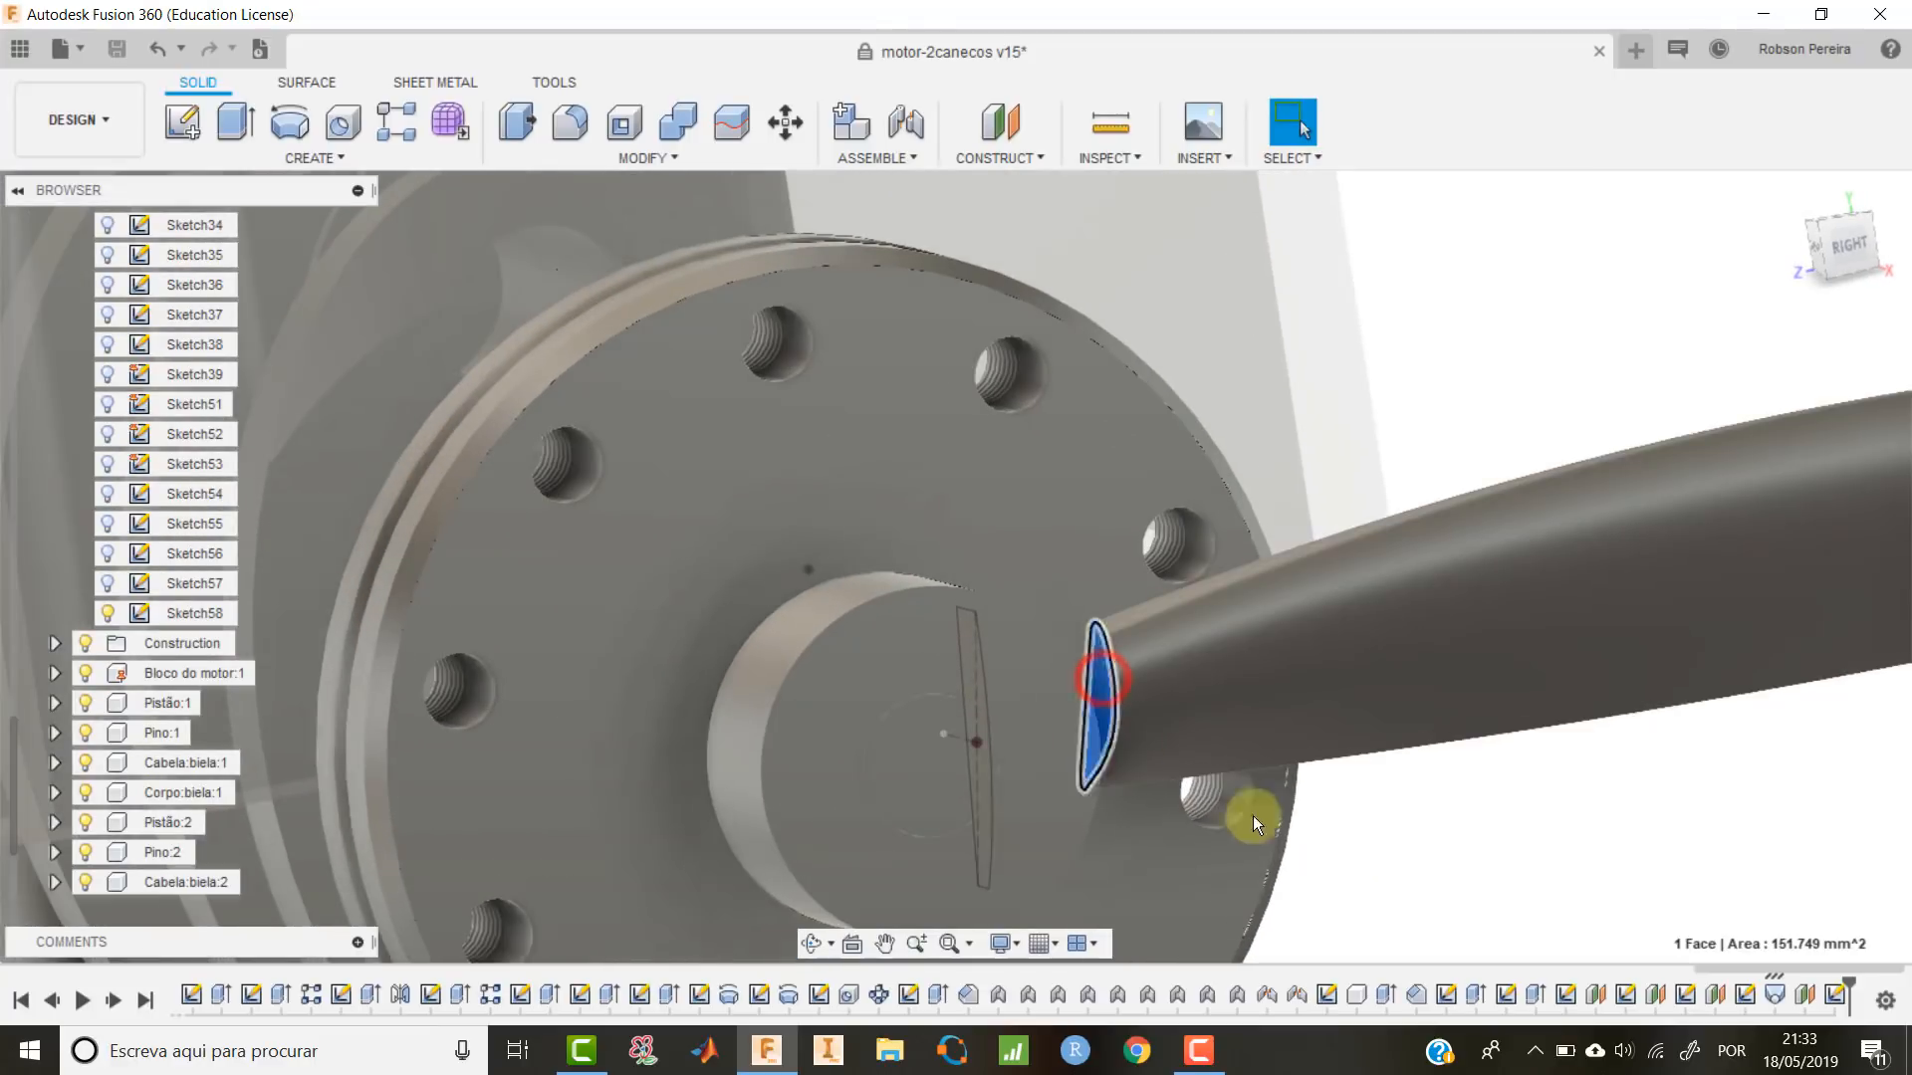
middle_click_drag(1253, 816, 1364, 847, "shift")
left_click(1390, 839)
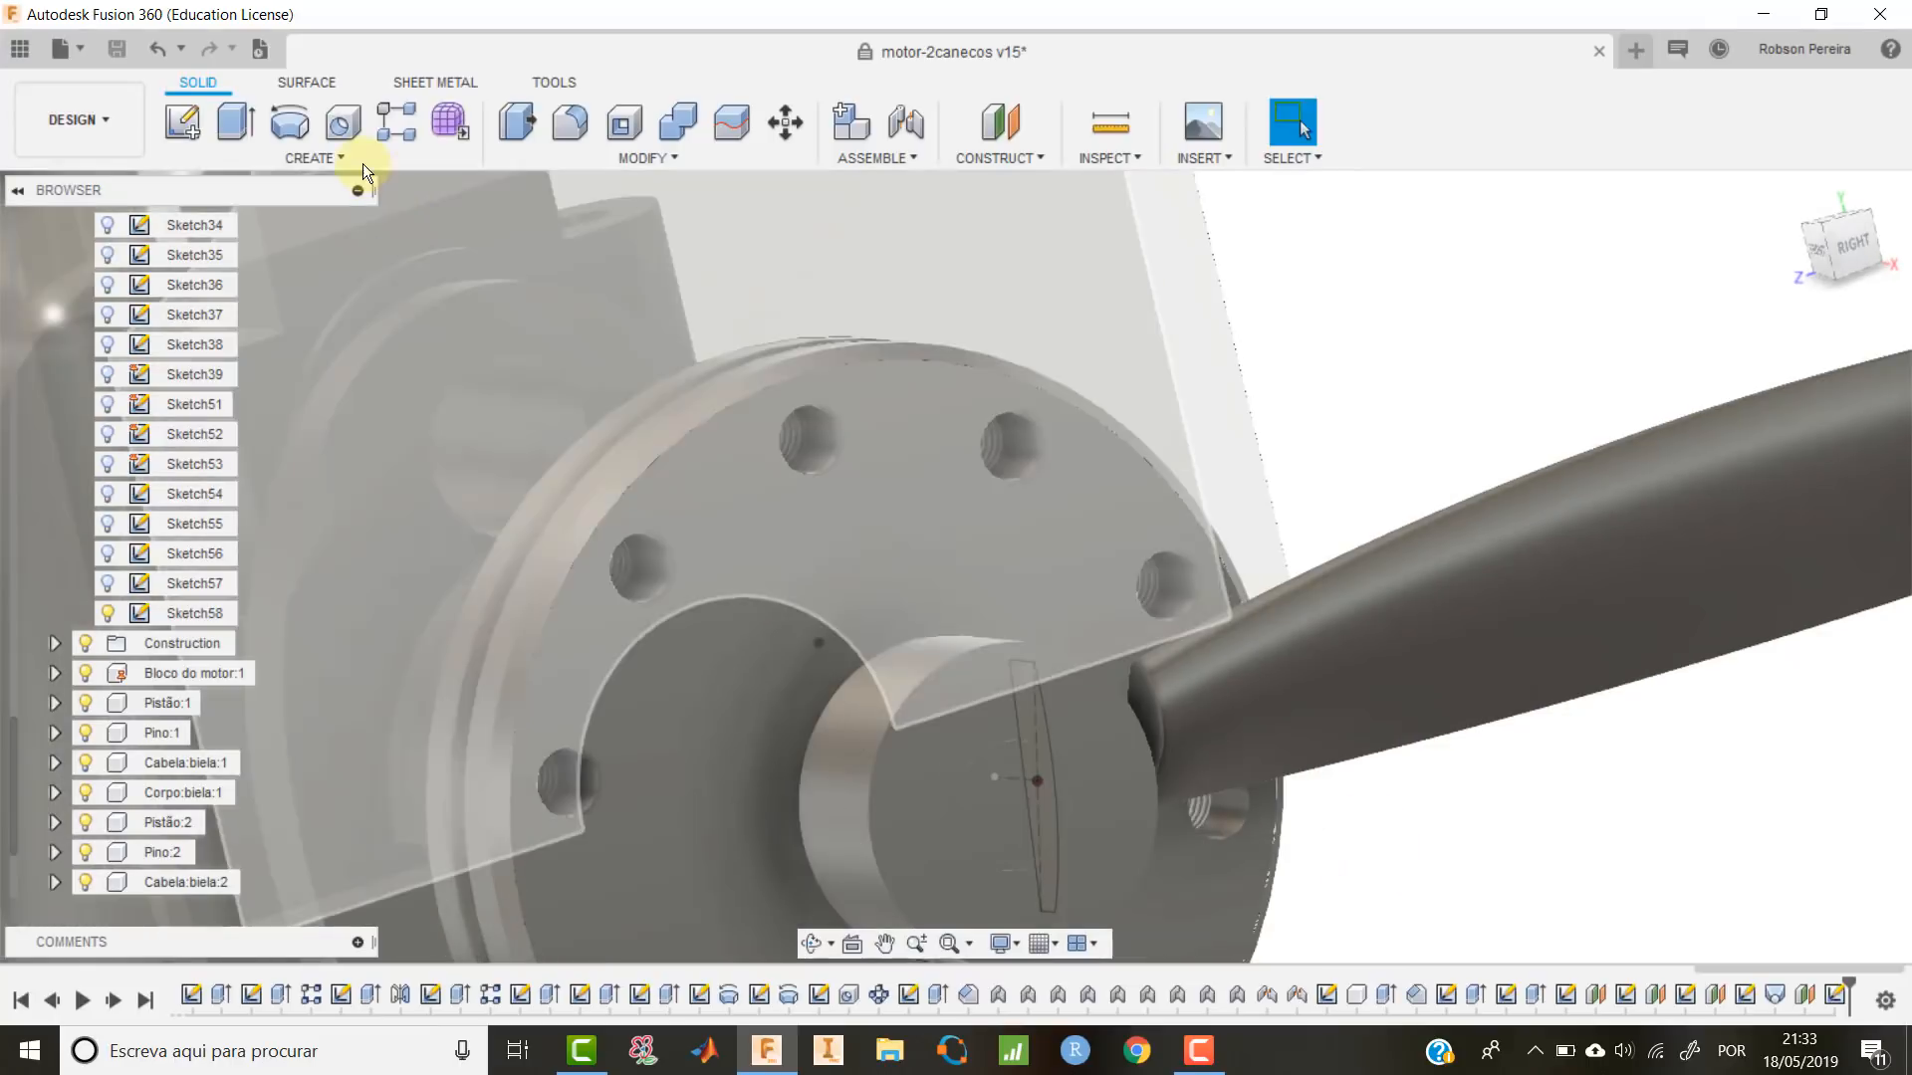
Start a Loft and hide the hub cylinder body (Body6) to expose the root profile and the blade's end face.
left_click(343, 160)
left_click(221, 398)
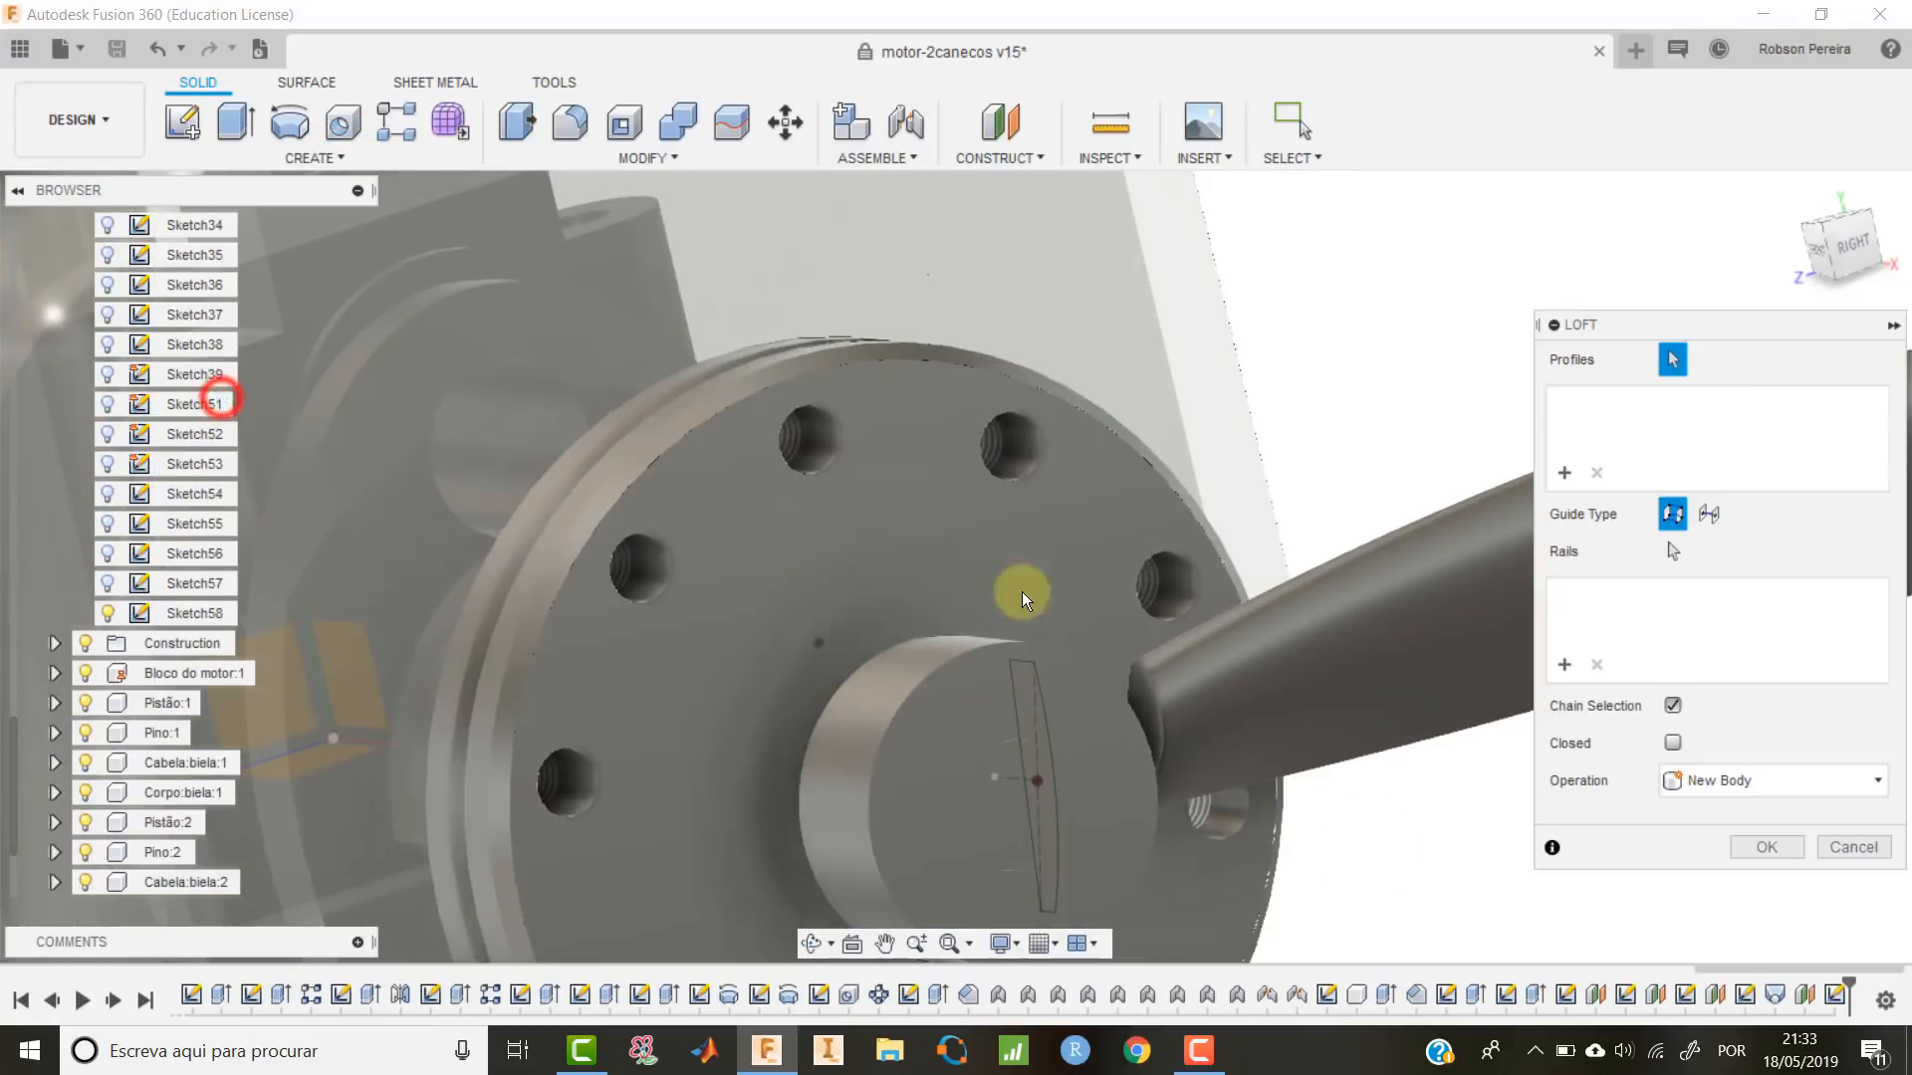
scroll(1145, 702, "up", 2)
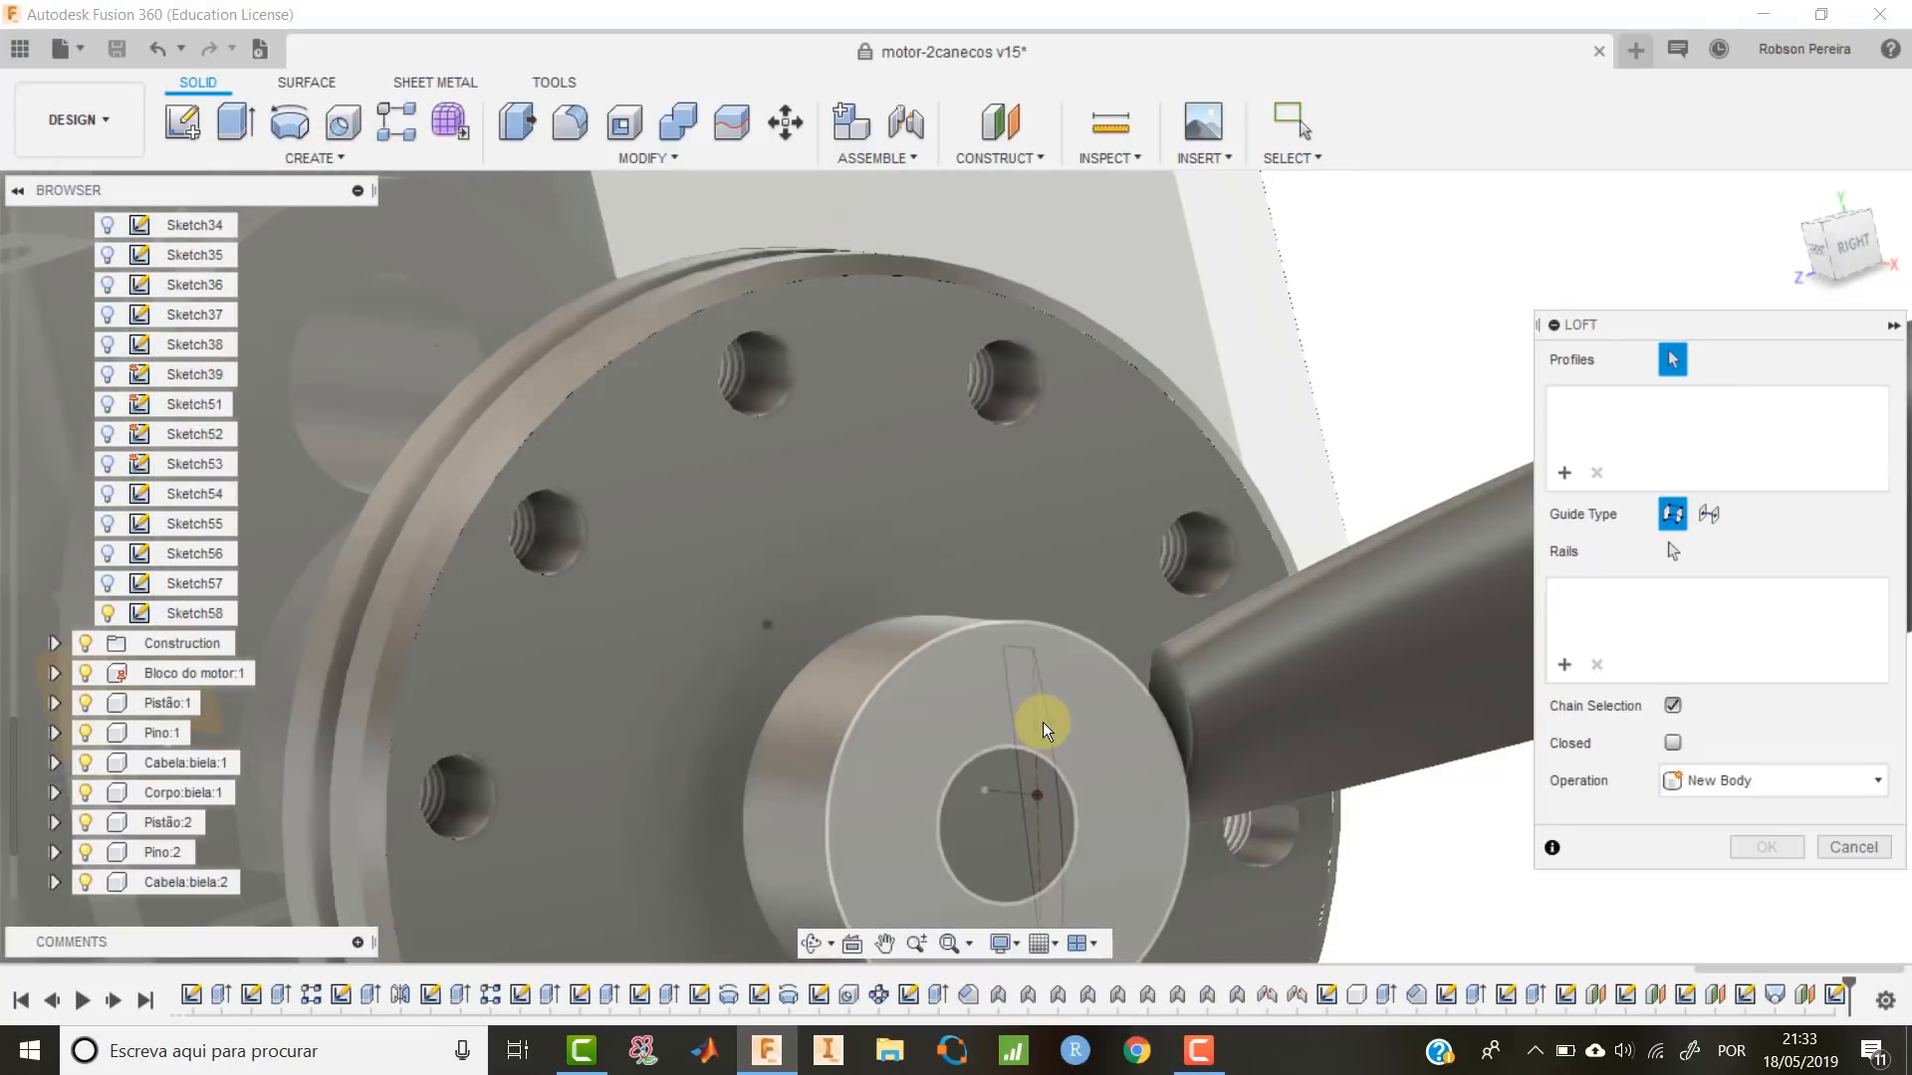
scroll(104, 350, "up", 5)
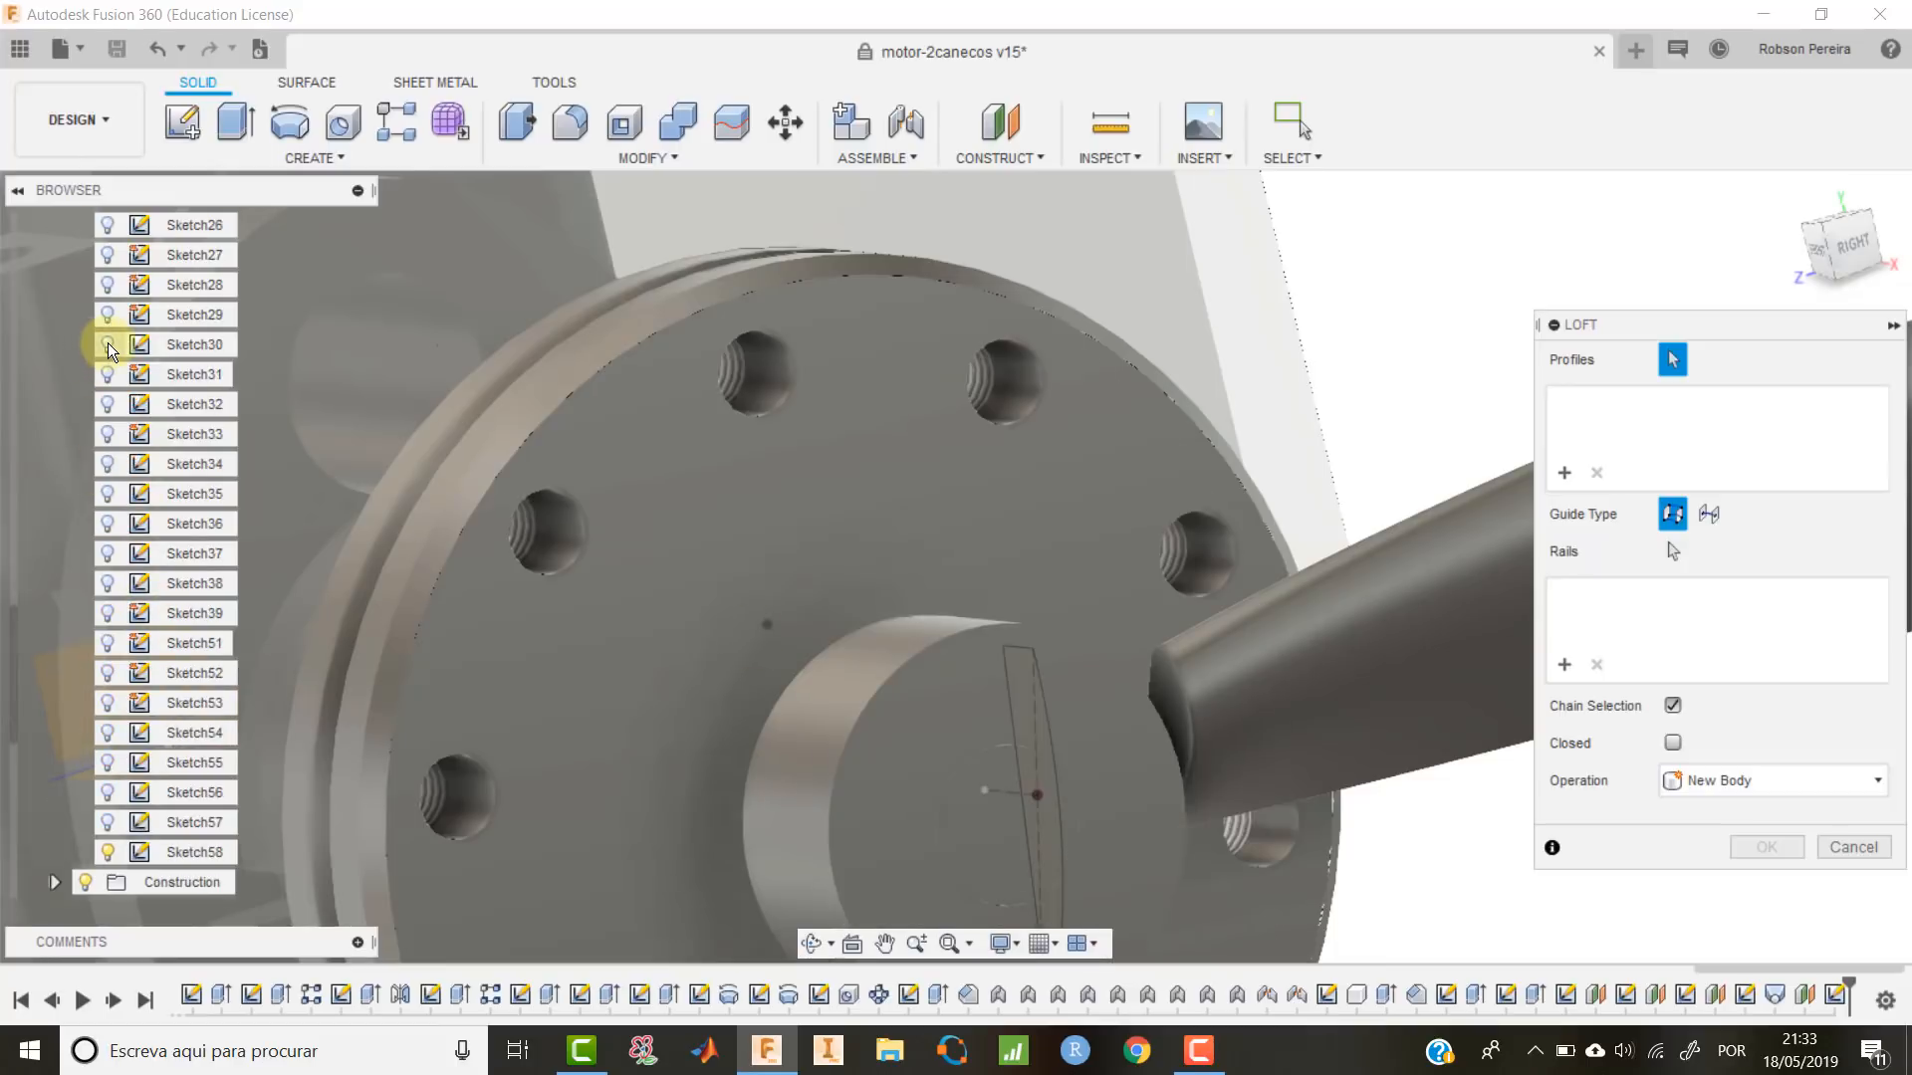
left_click(55, 464)
left_click(57, 376)
left_click(109, 409)
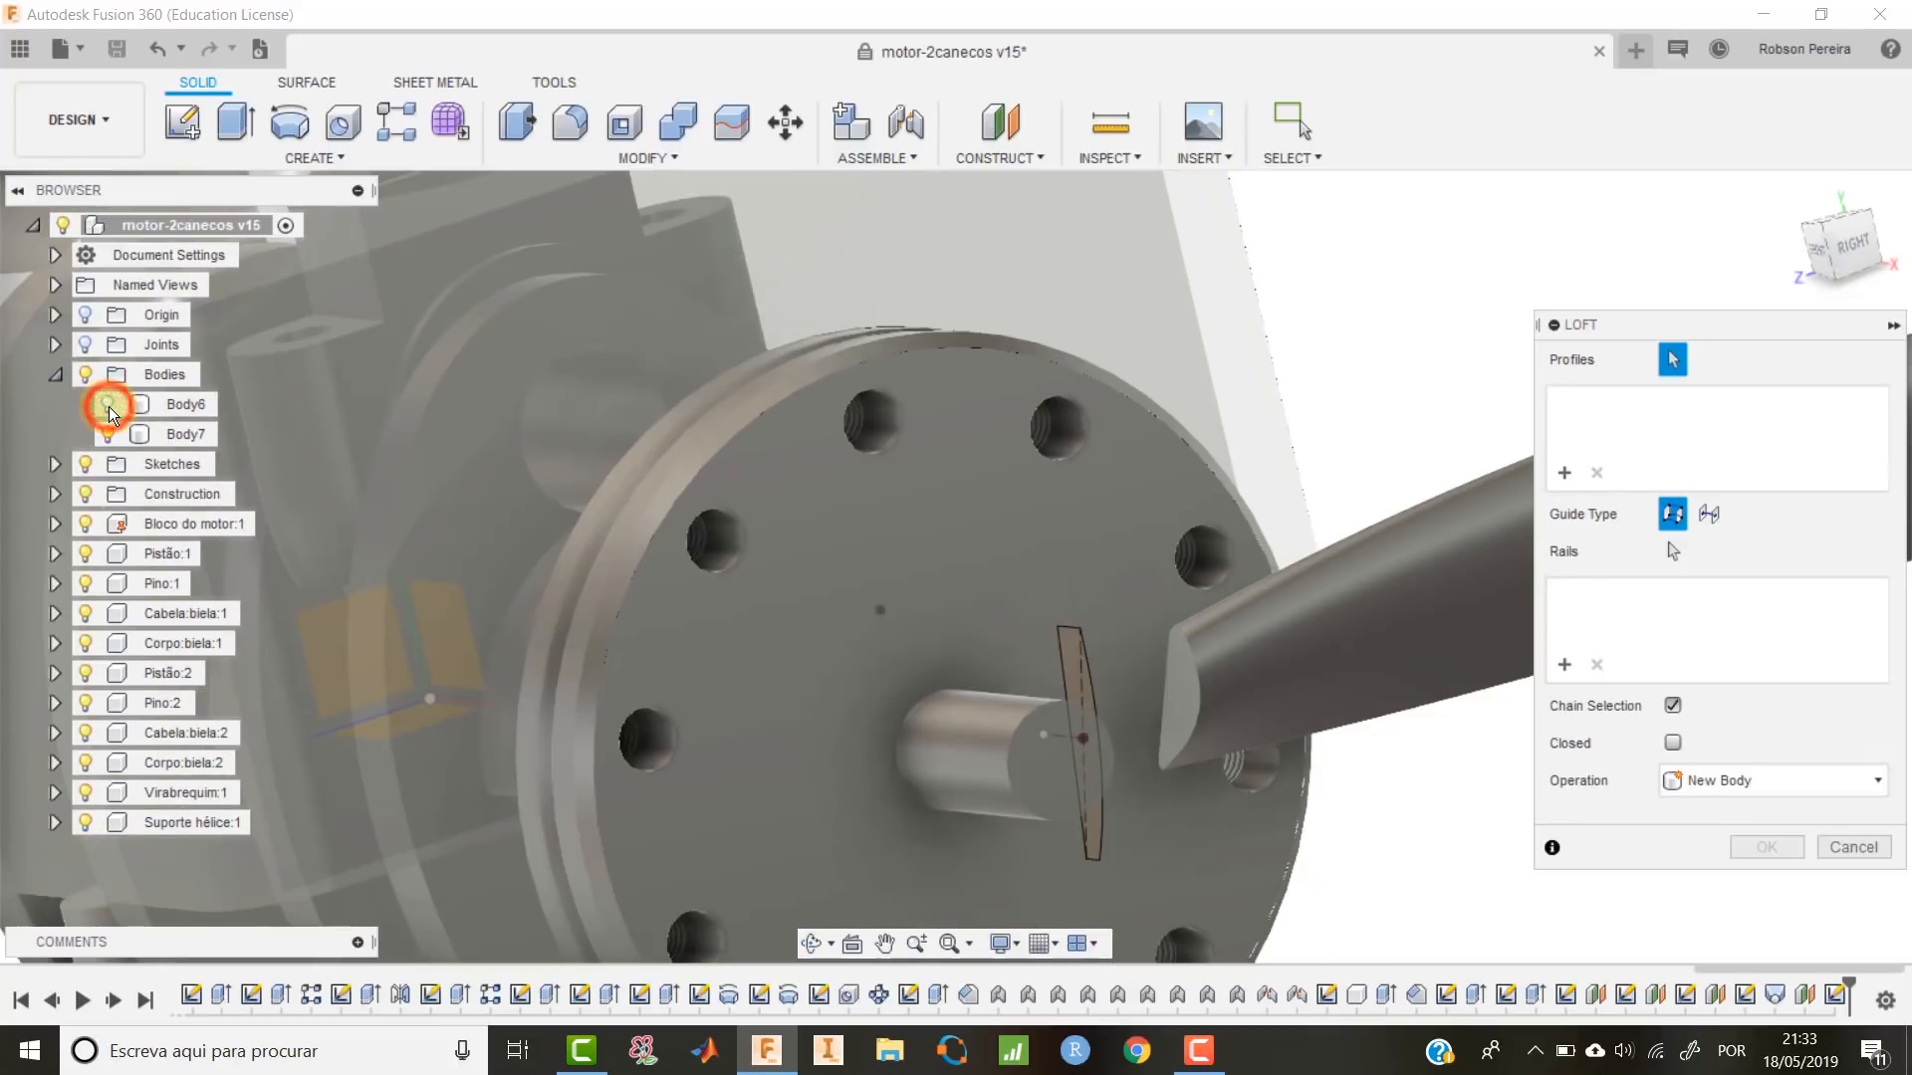
Loft from the sketched root profile to the blade's end face, joining the result to the blade body.
left_click(1086, 695)
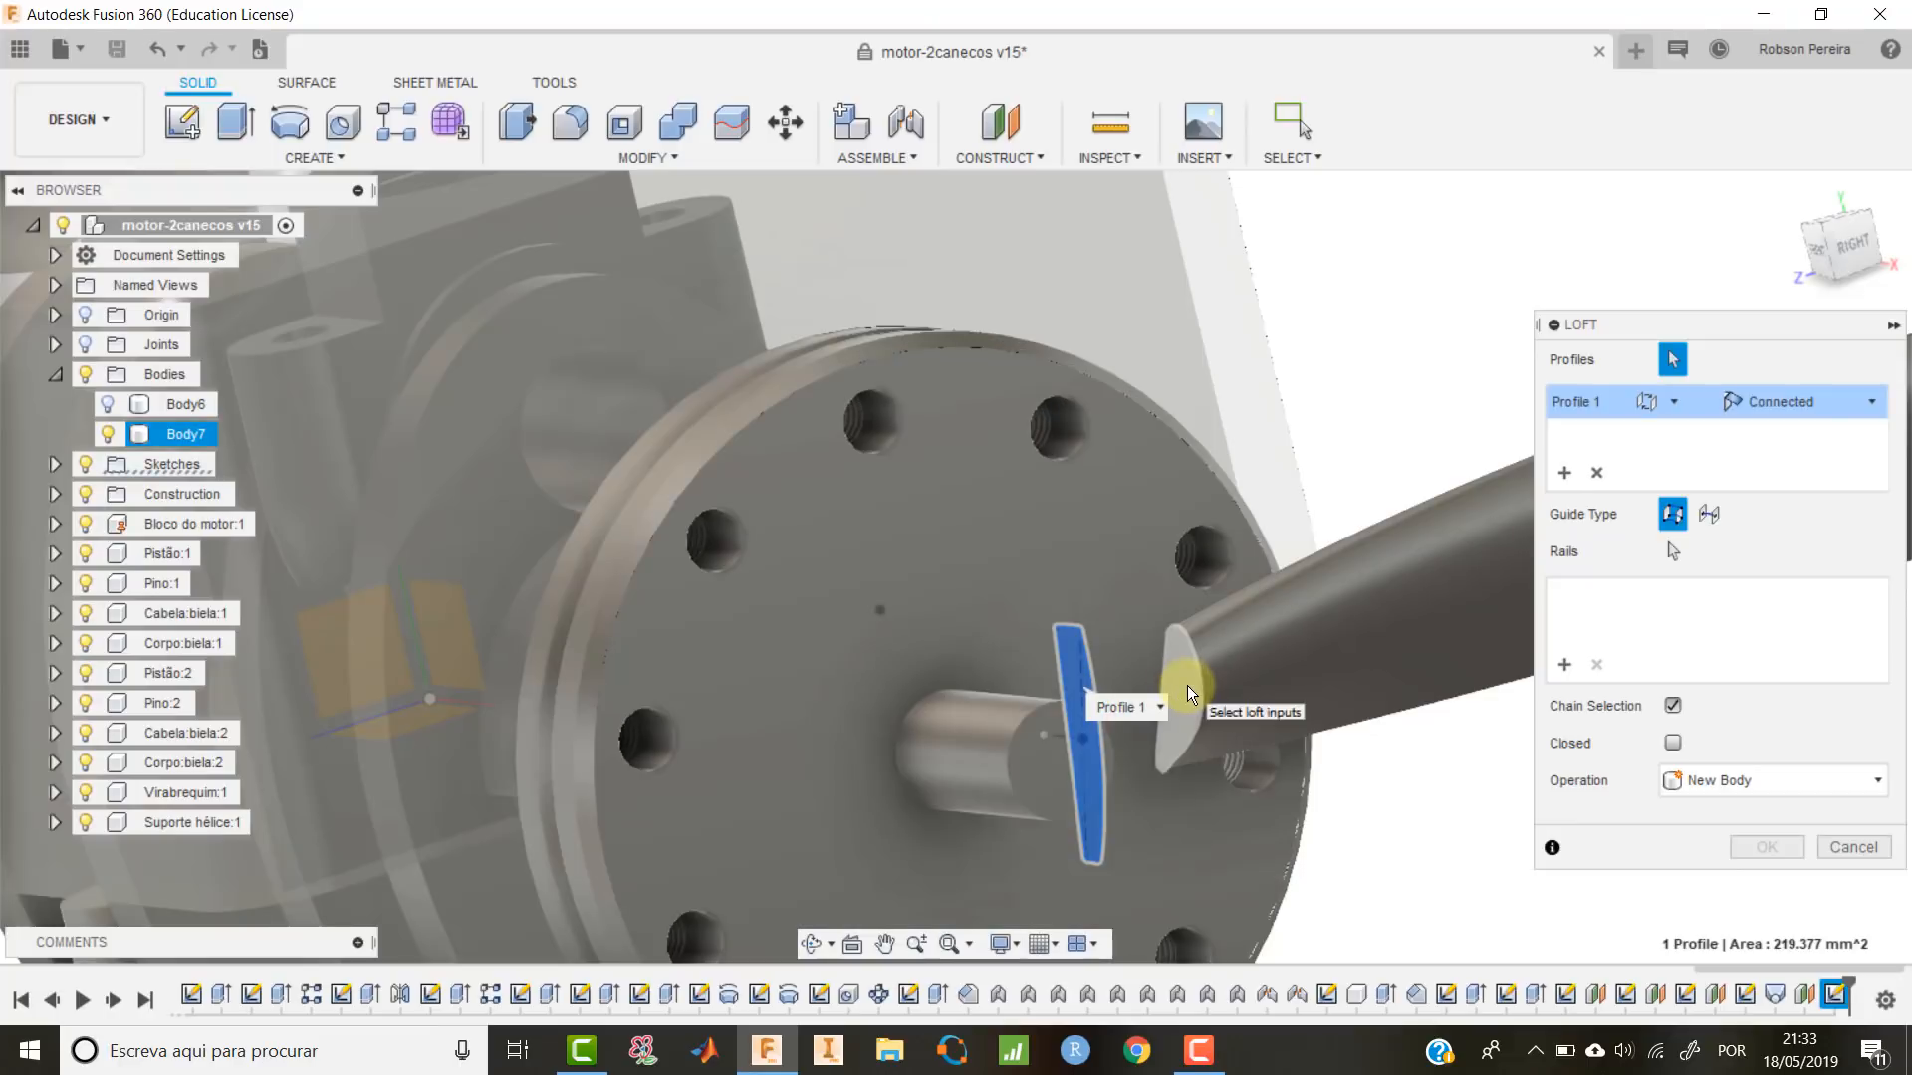
left_click(1195, 681)
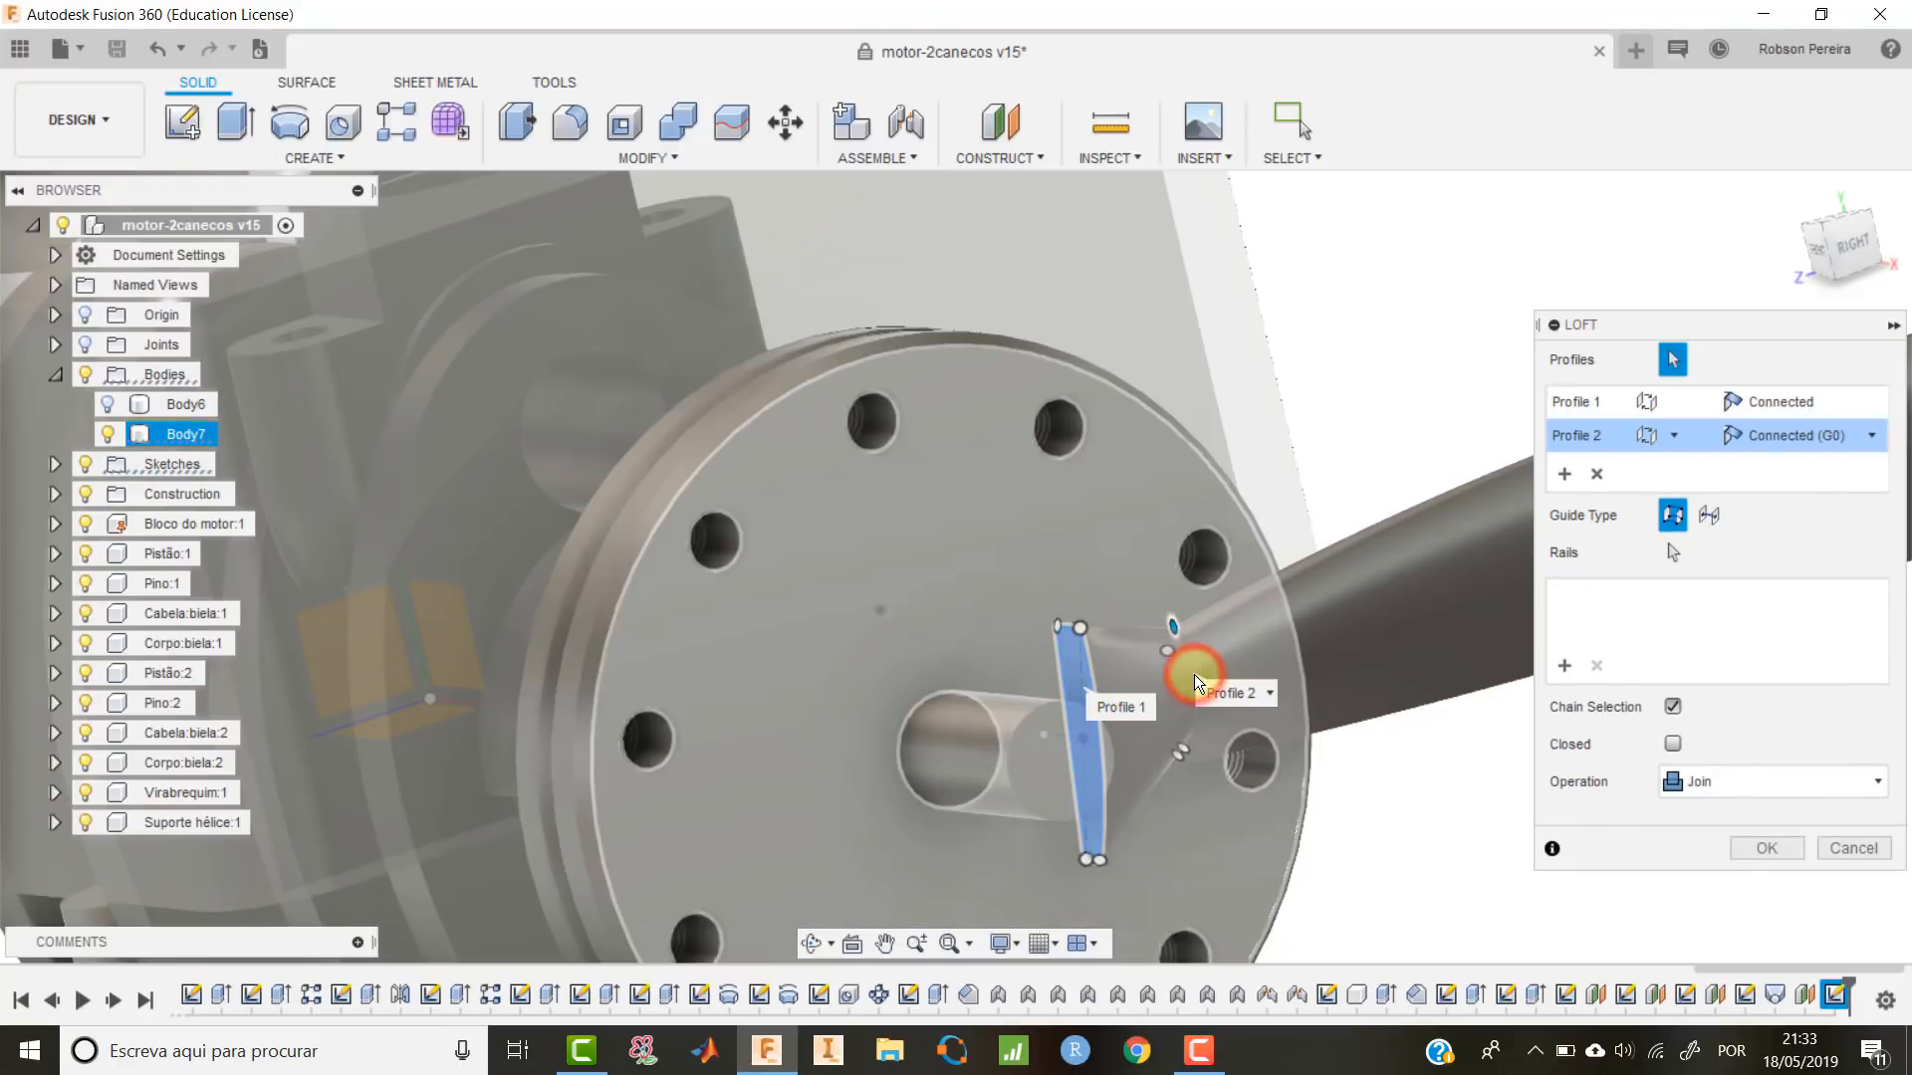
left_click(1771, 847)
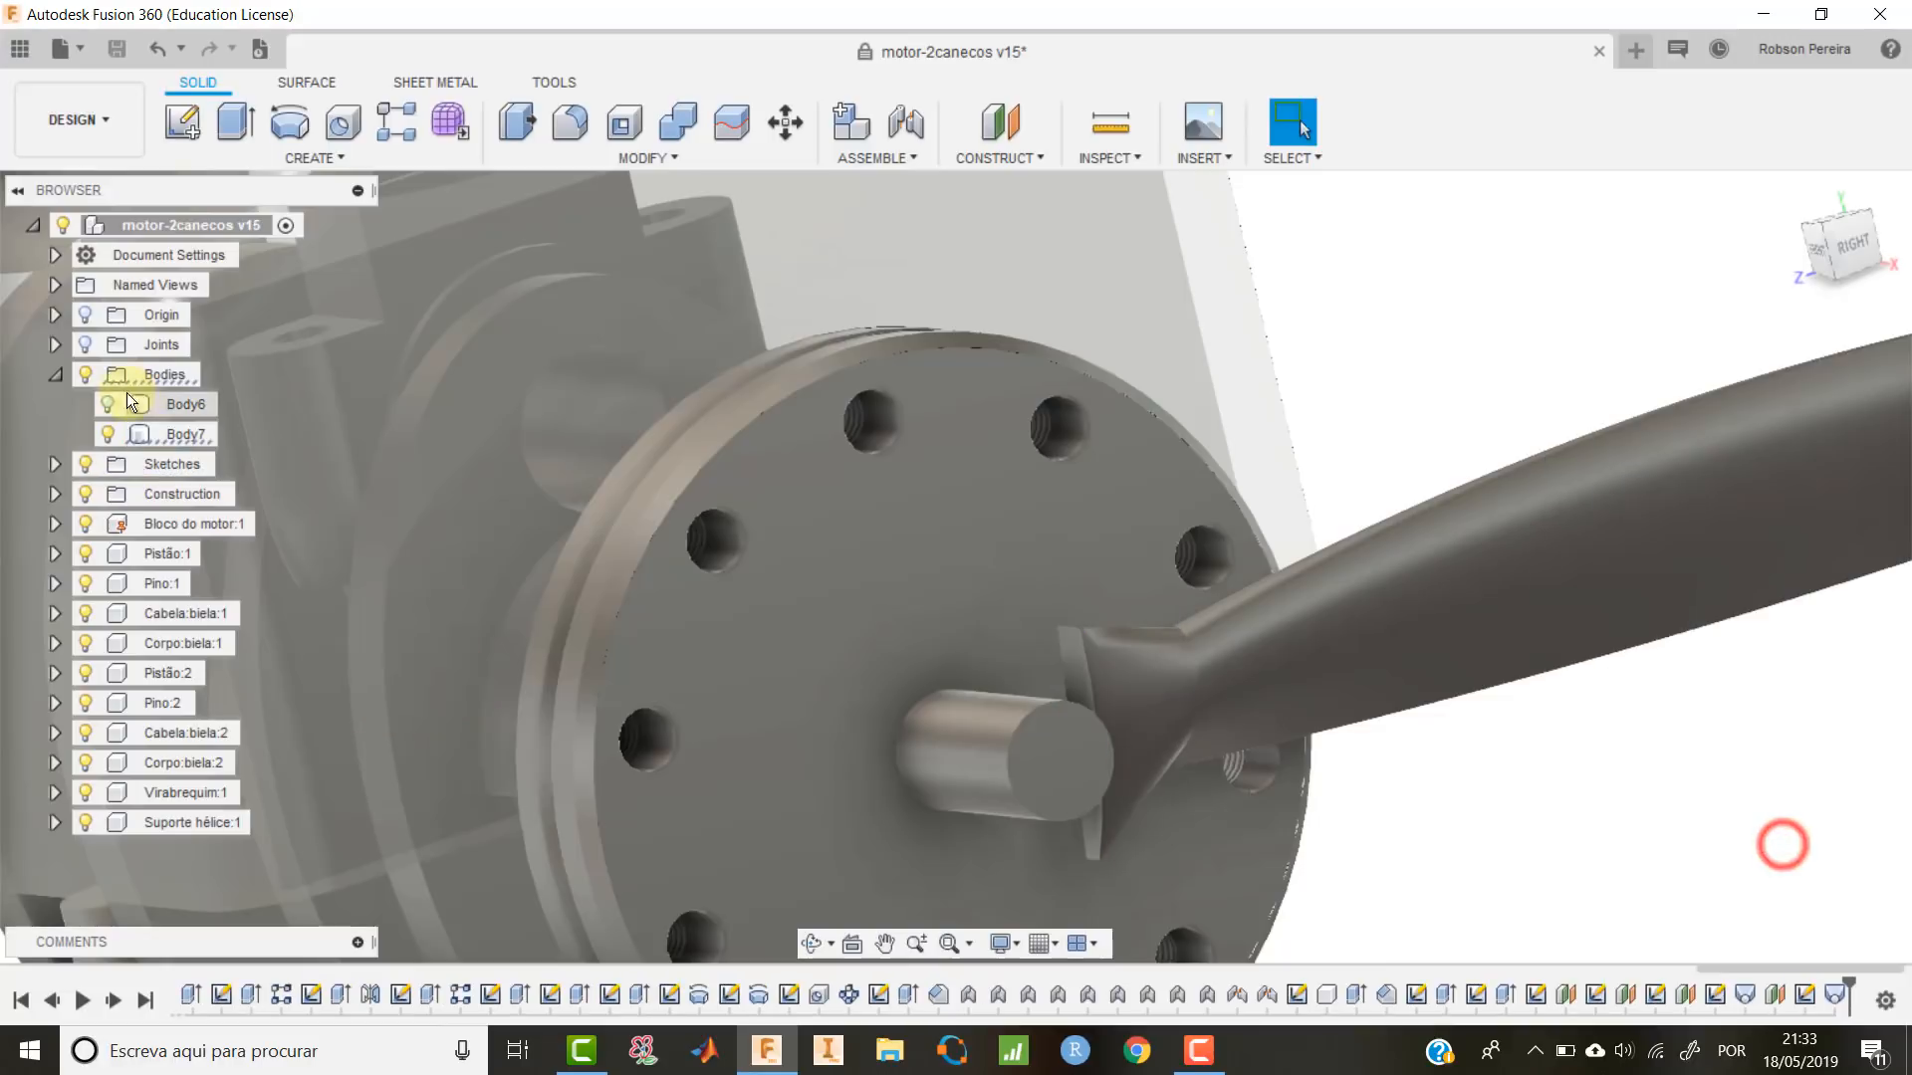
Show the hub body again and inspect the blade's connection to the hub from several angles.
left_click(104, 398)
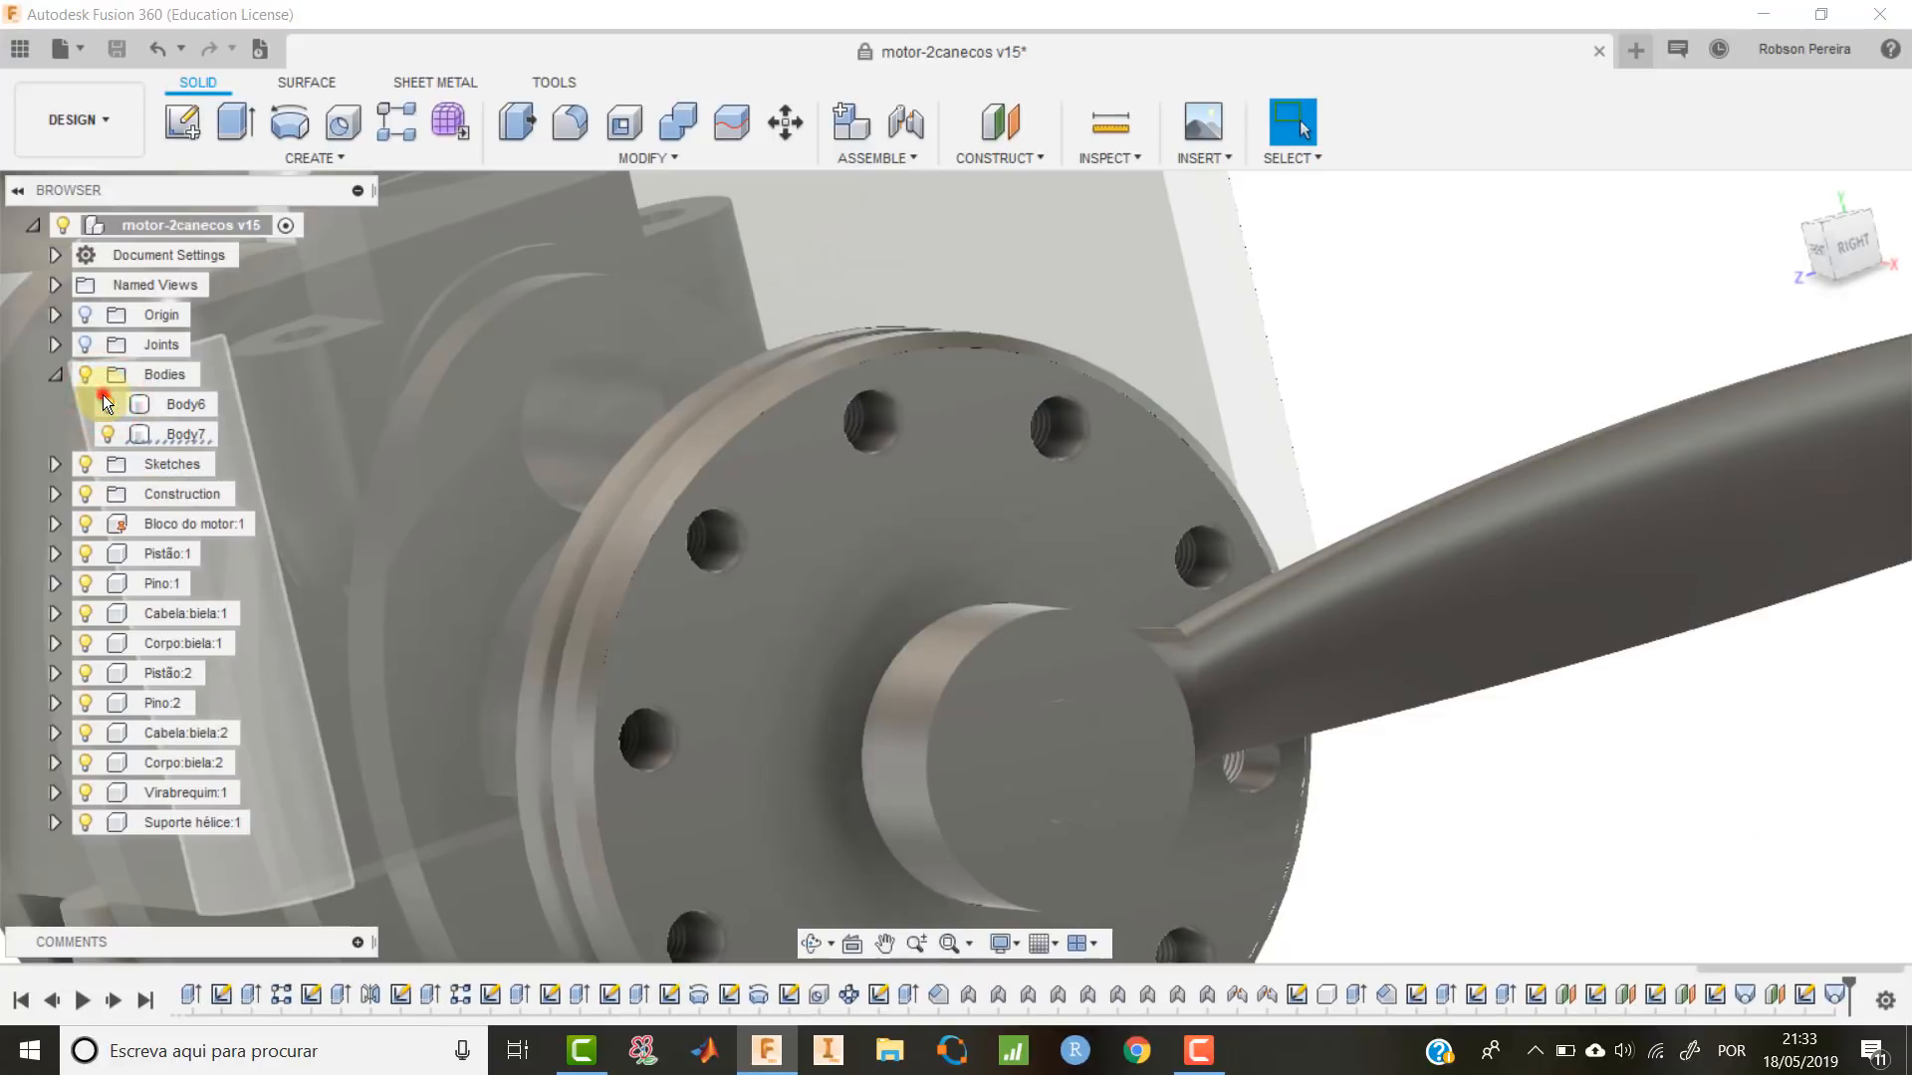
left_click(94, 390)
left_click(1791, 189)
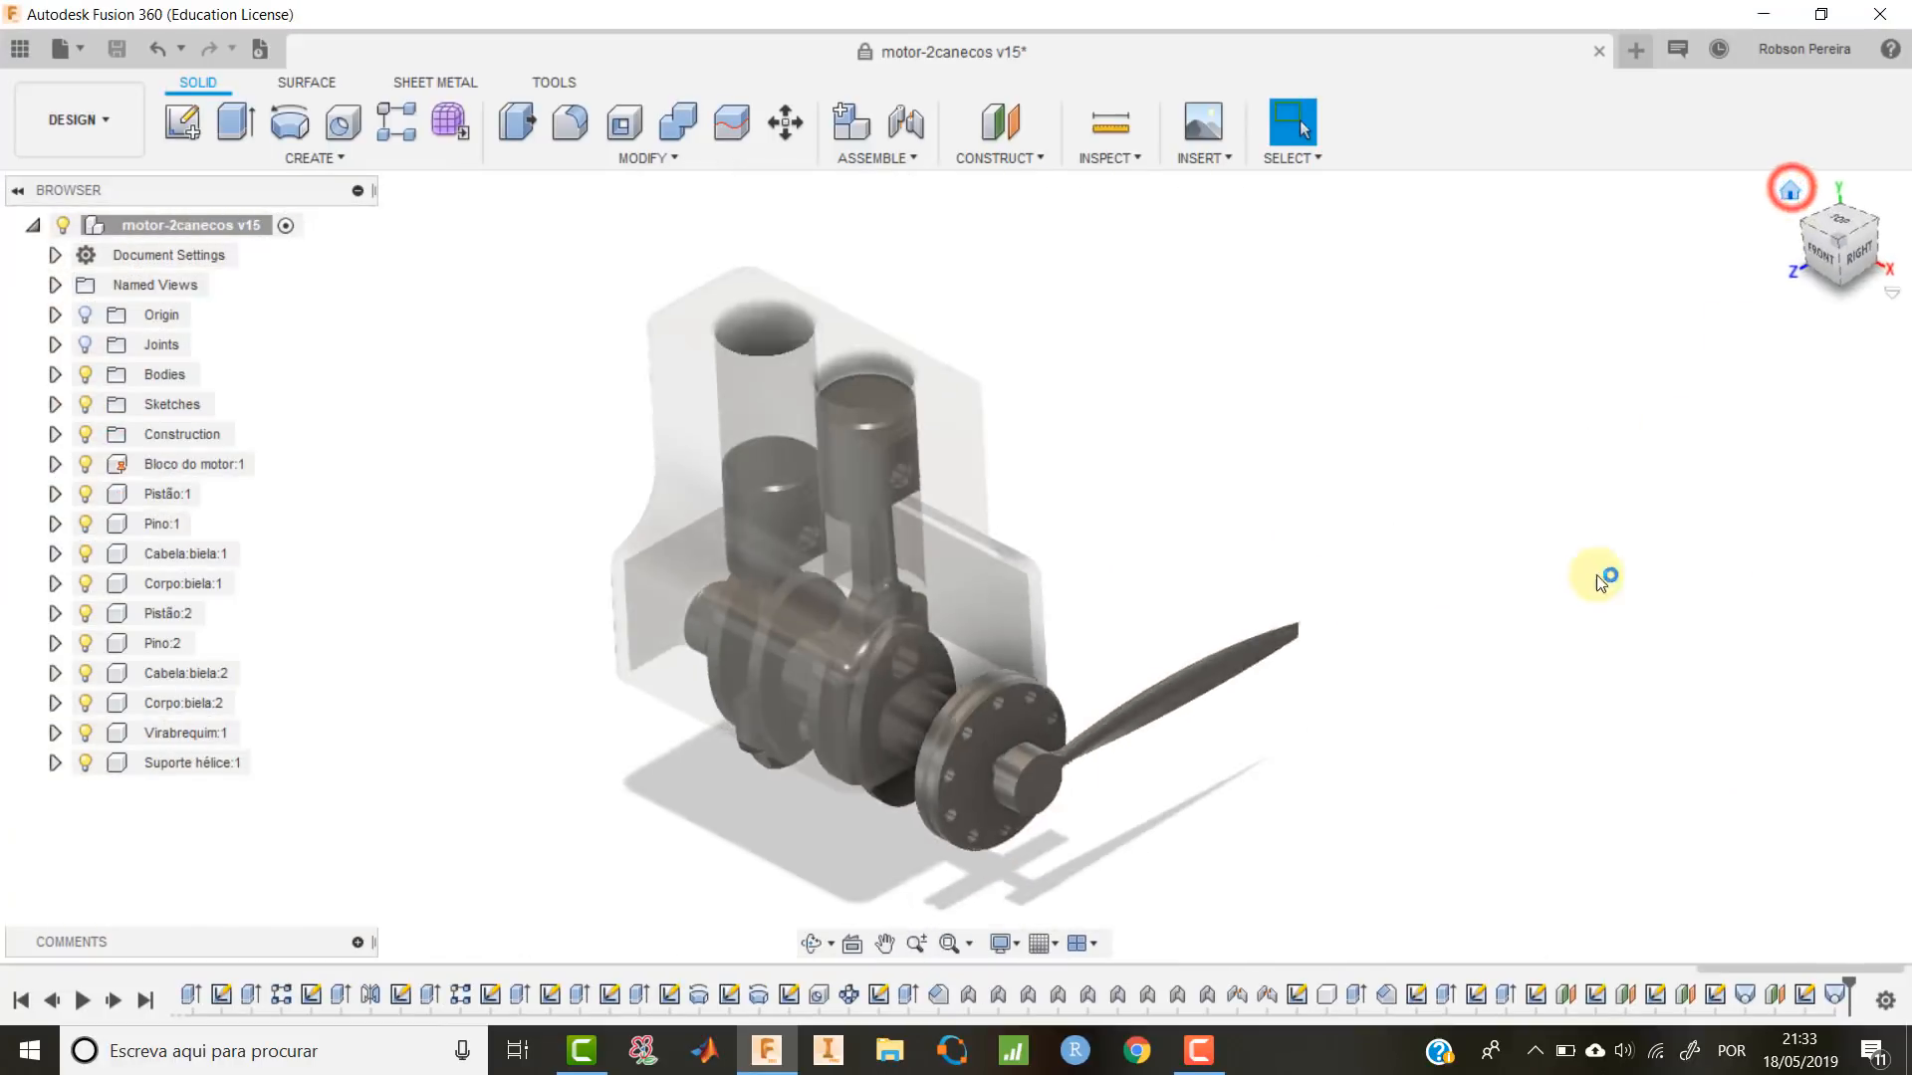
middle_click_drag(1311, 717, 1144, 649, "shift")
scroll(755, 675, "up", 5)
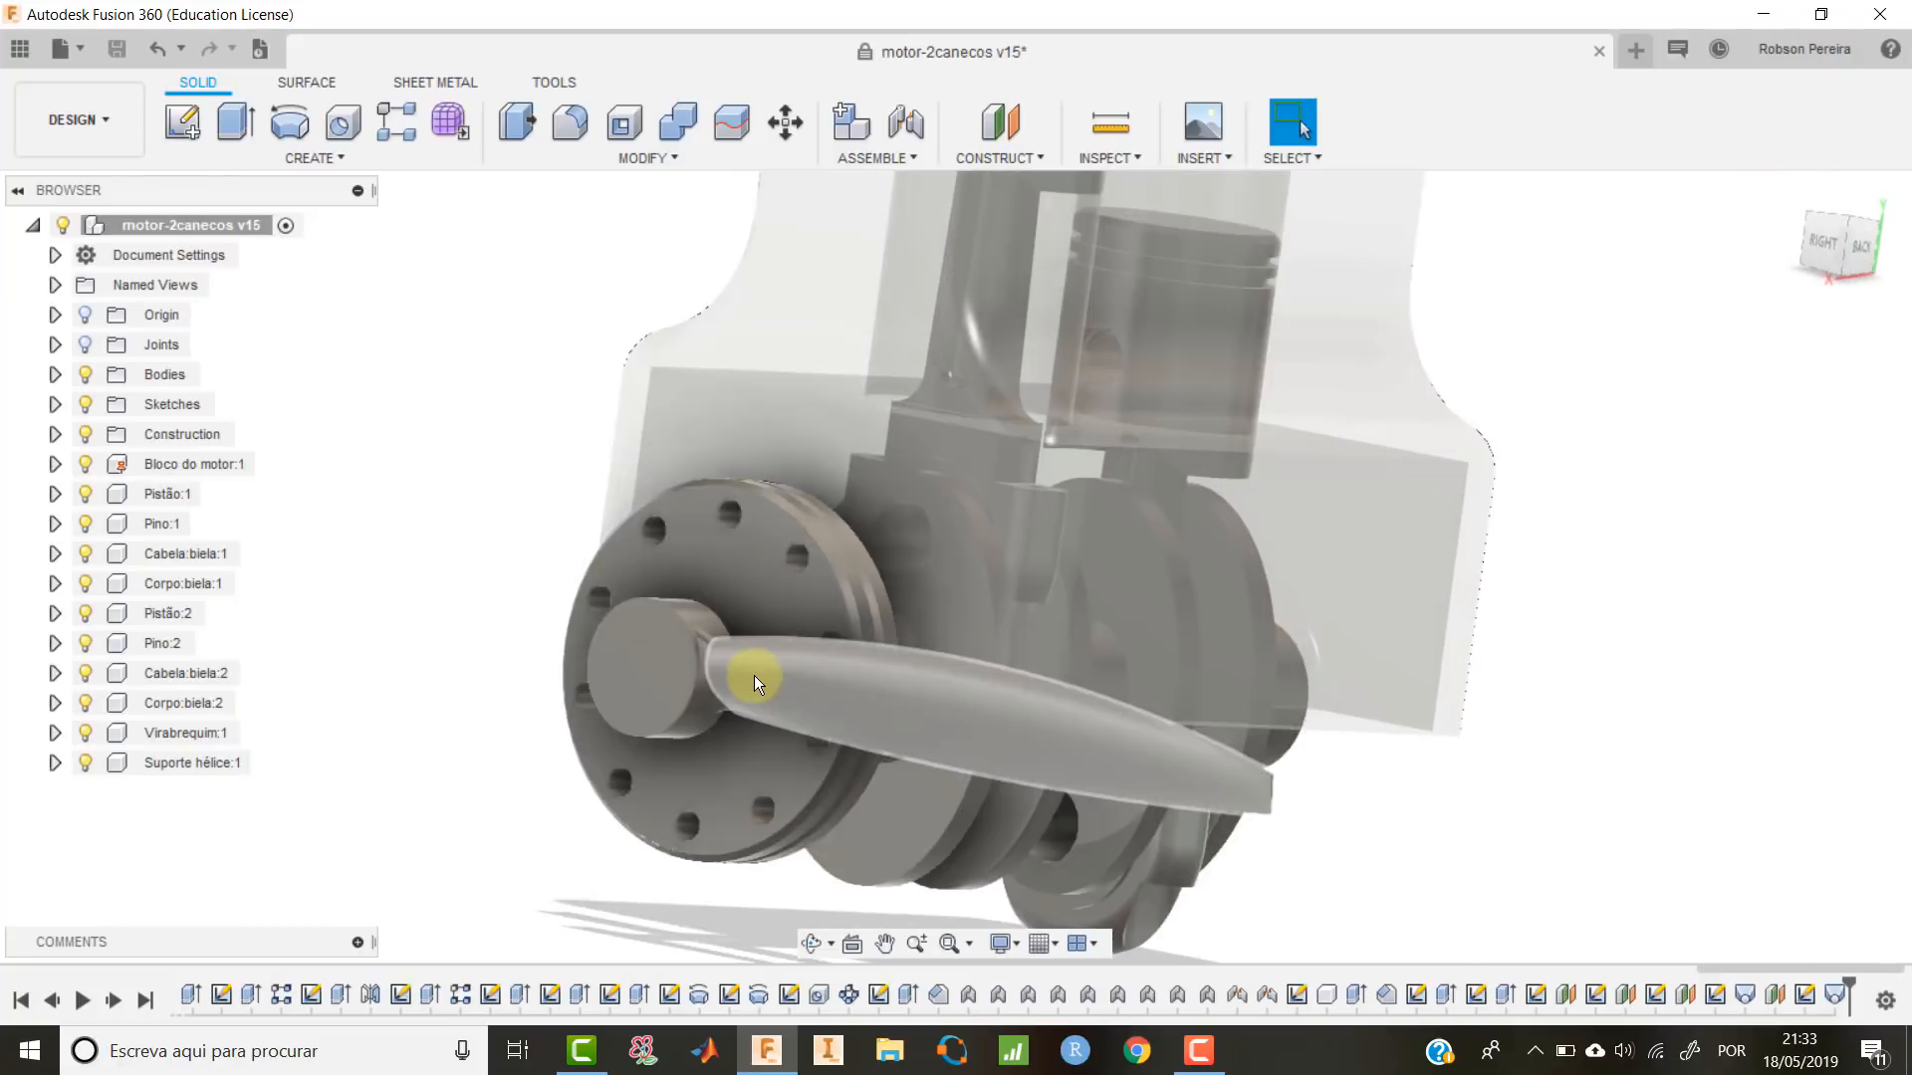
scroll(755, 676, "up", 2)
left_click(1790, 187)
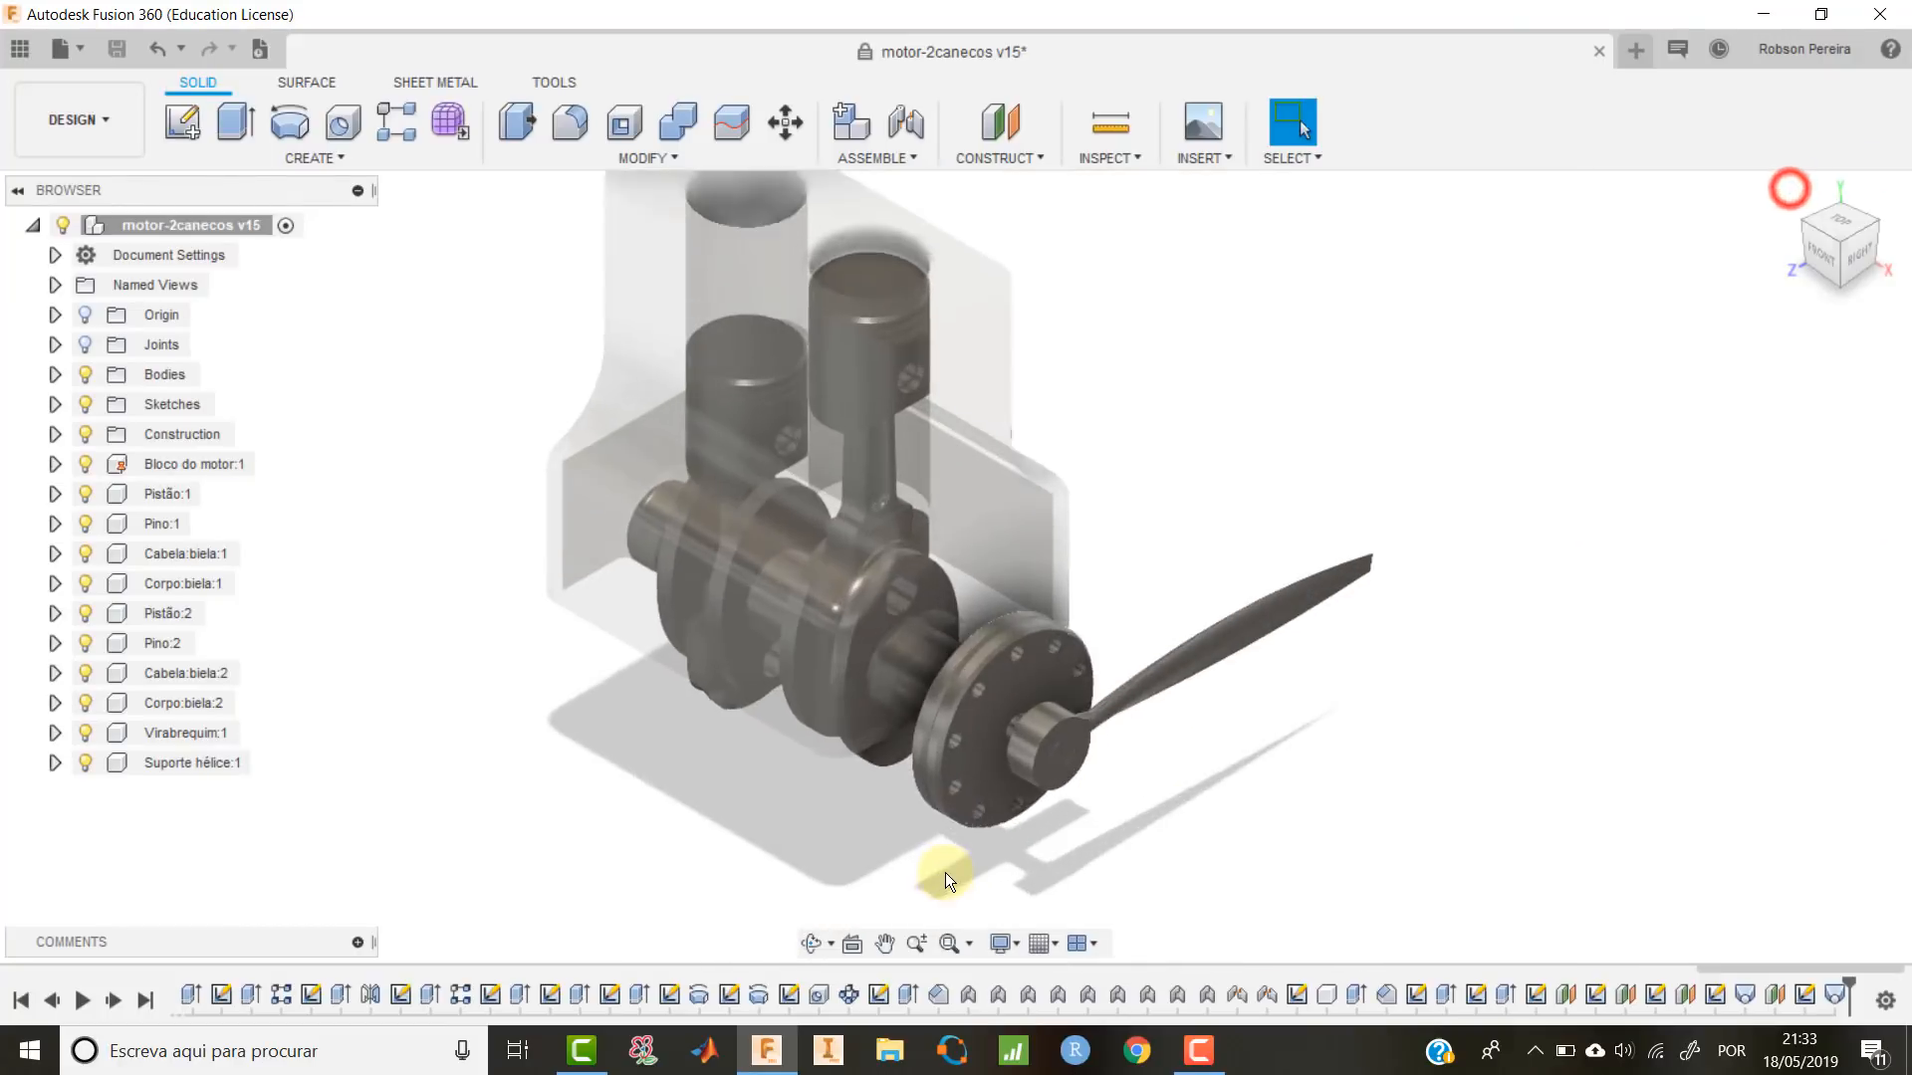
Start a circular pattern with the pattern type Bodies and select the blade body (Body7) as the object.
left_click(310, 158)
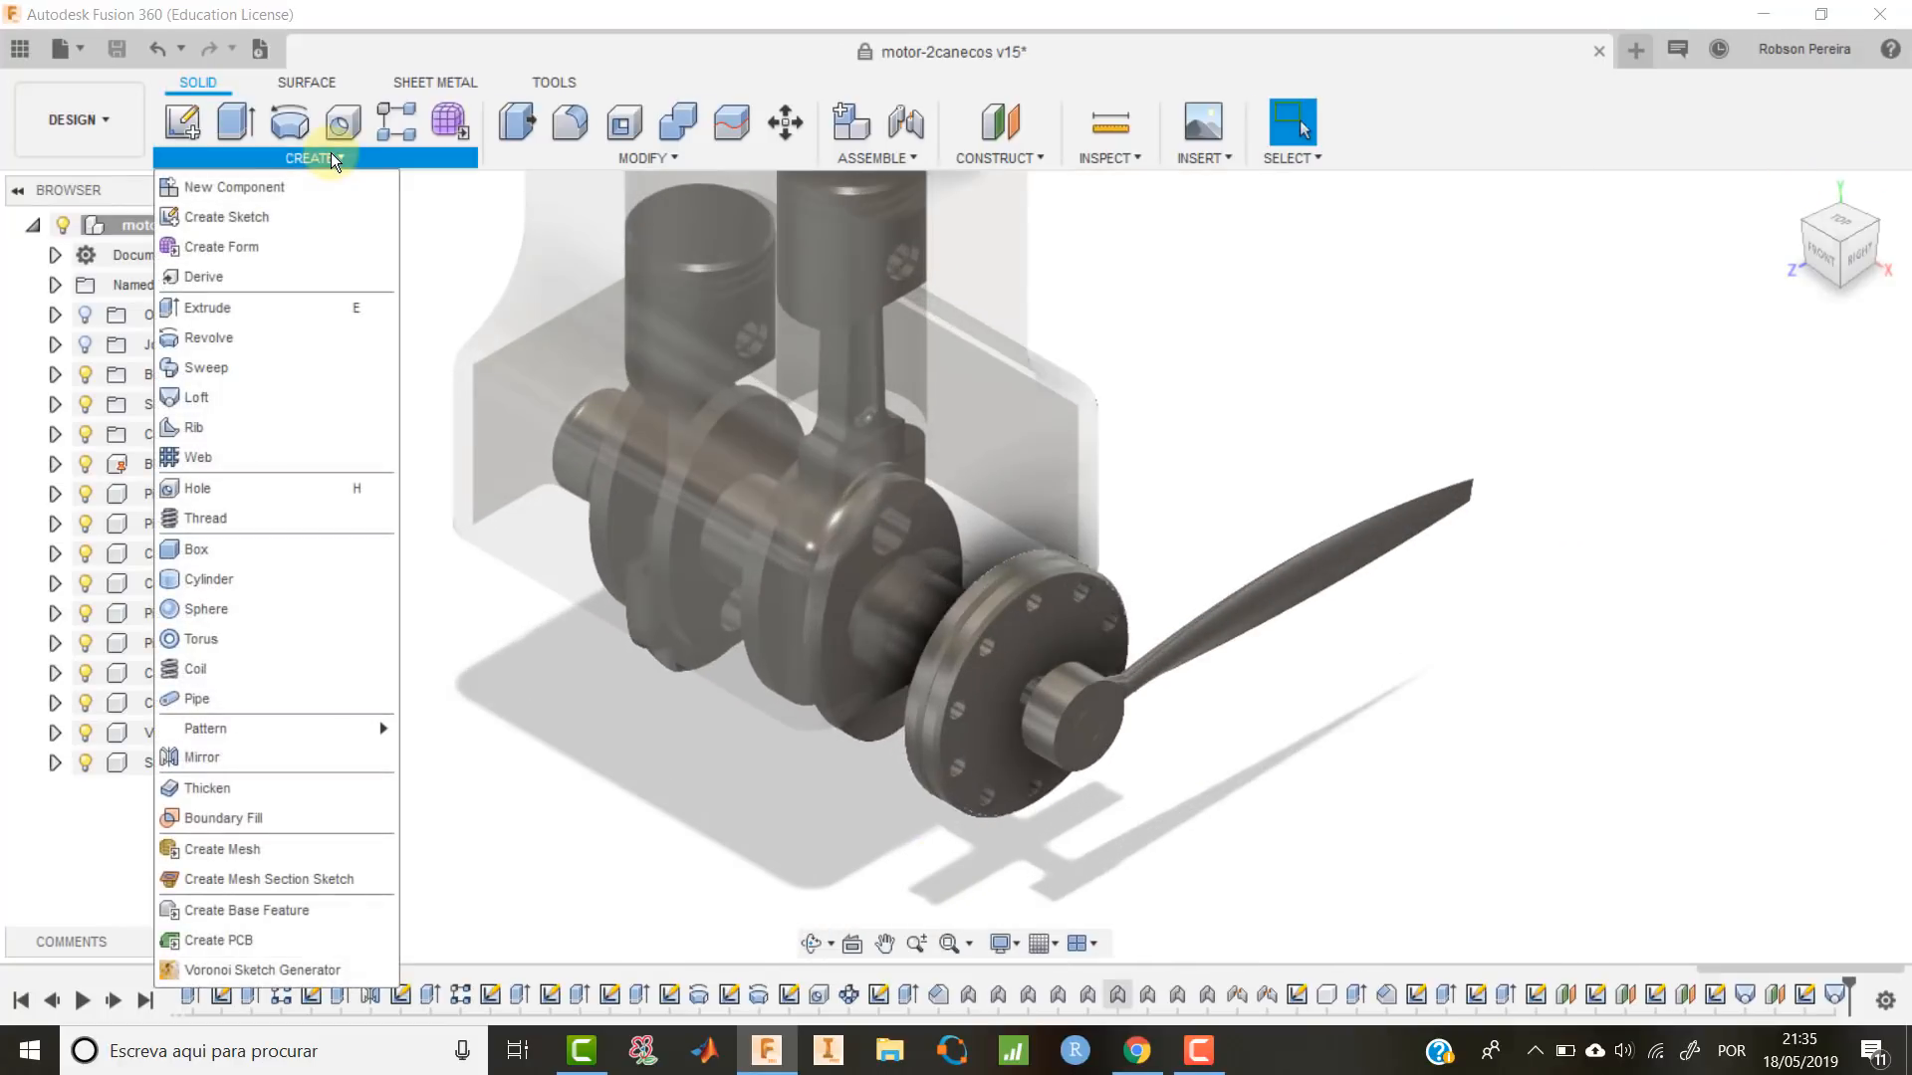
left_click(267, 731)
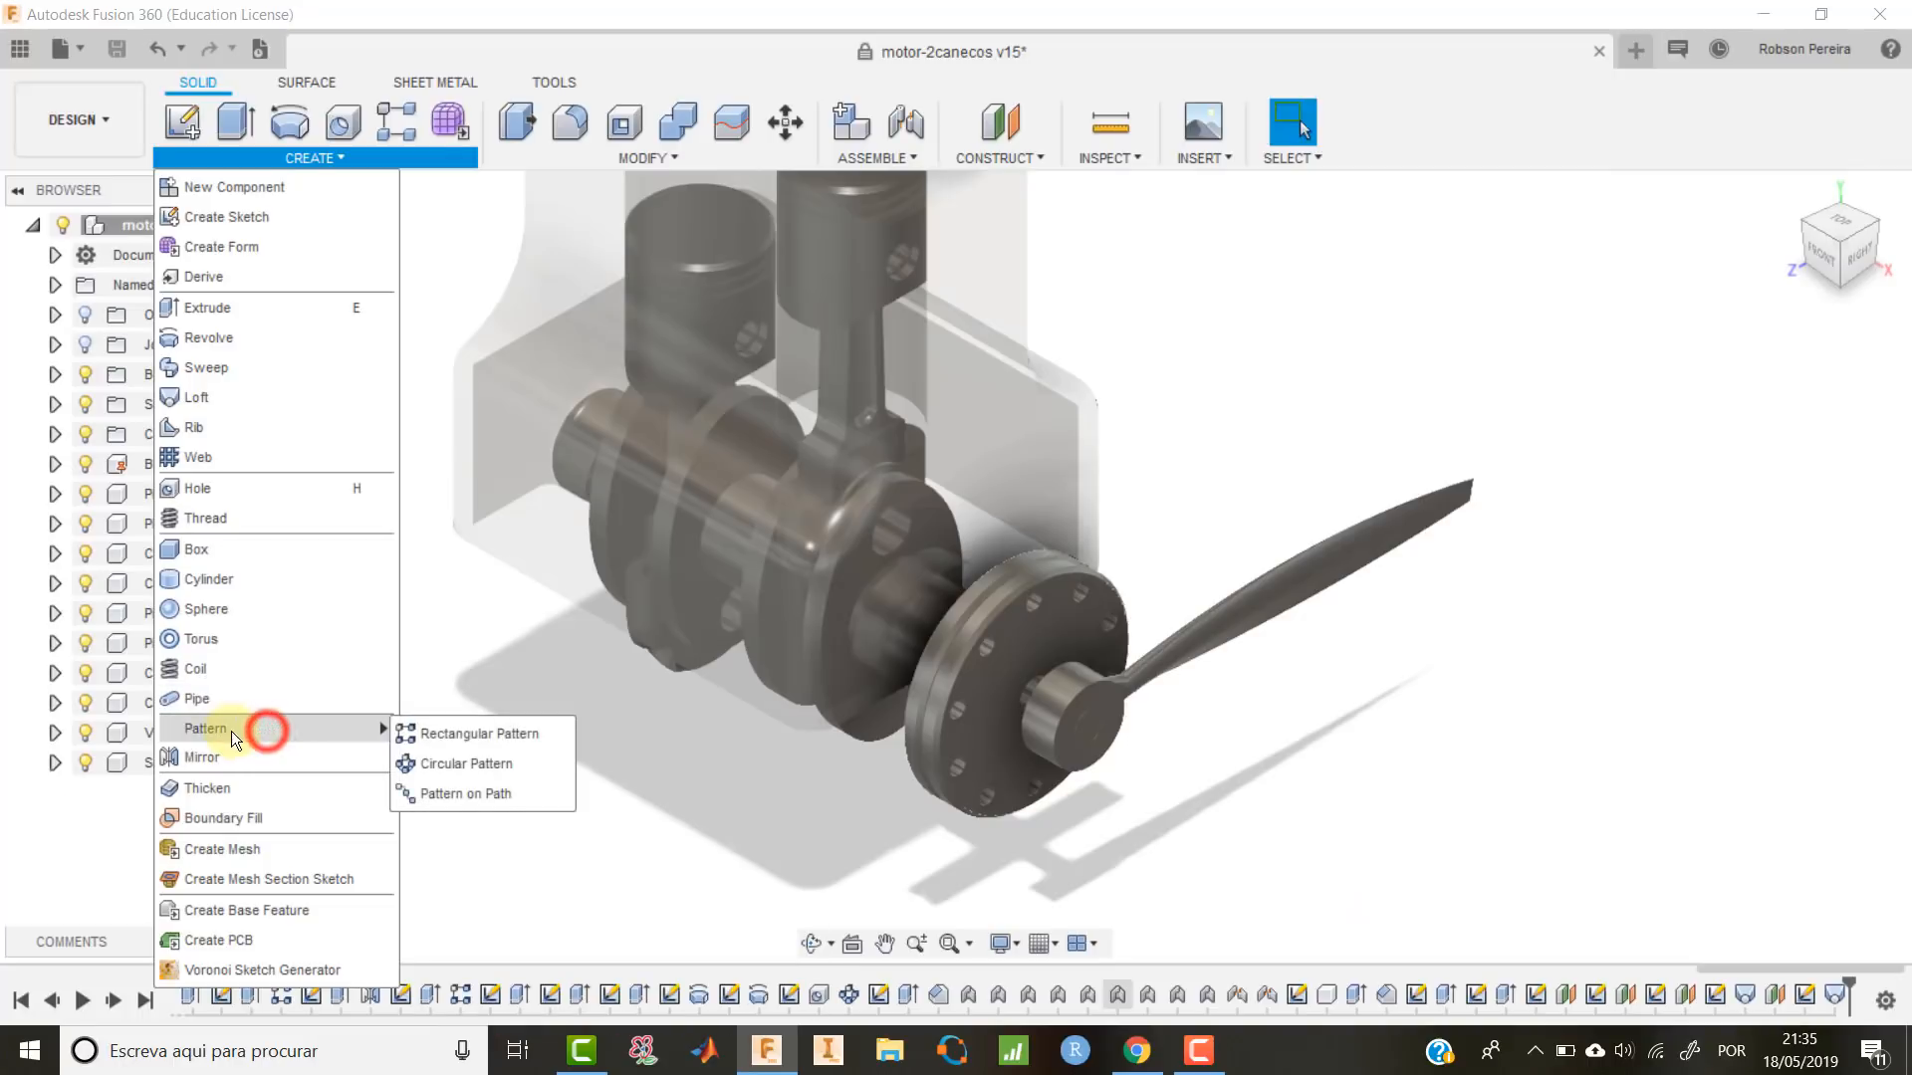
left_click(522, 766)
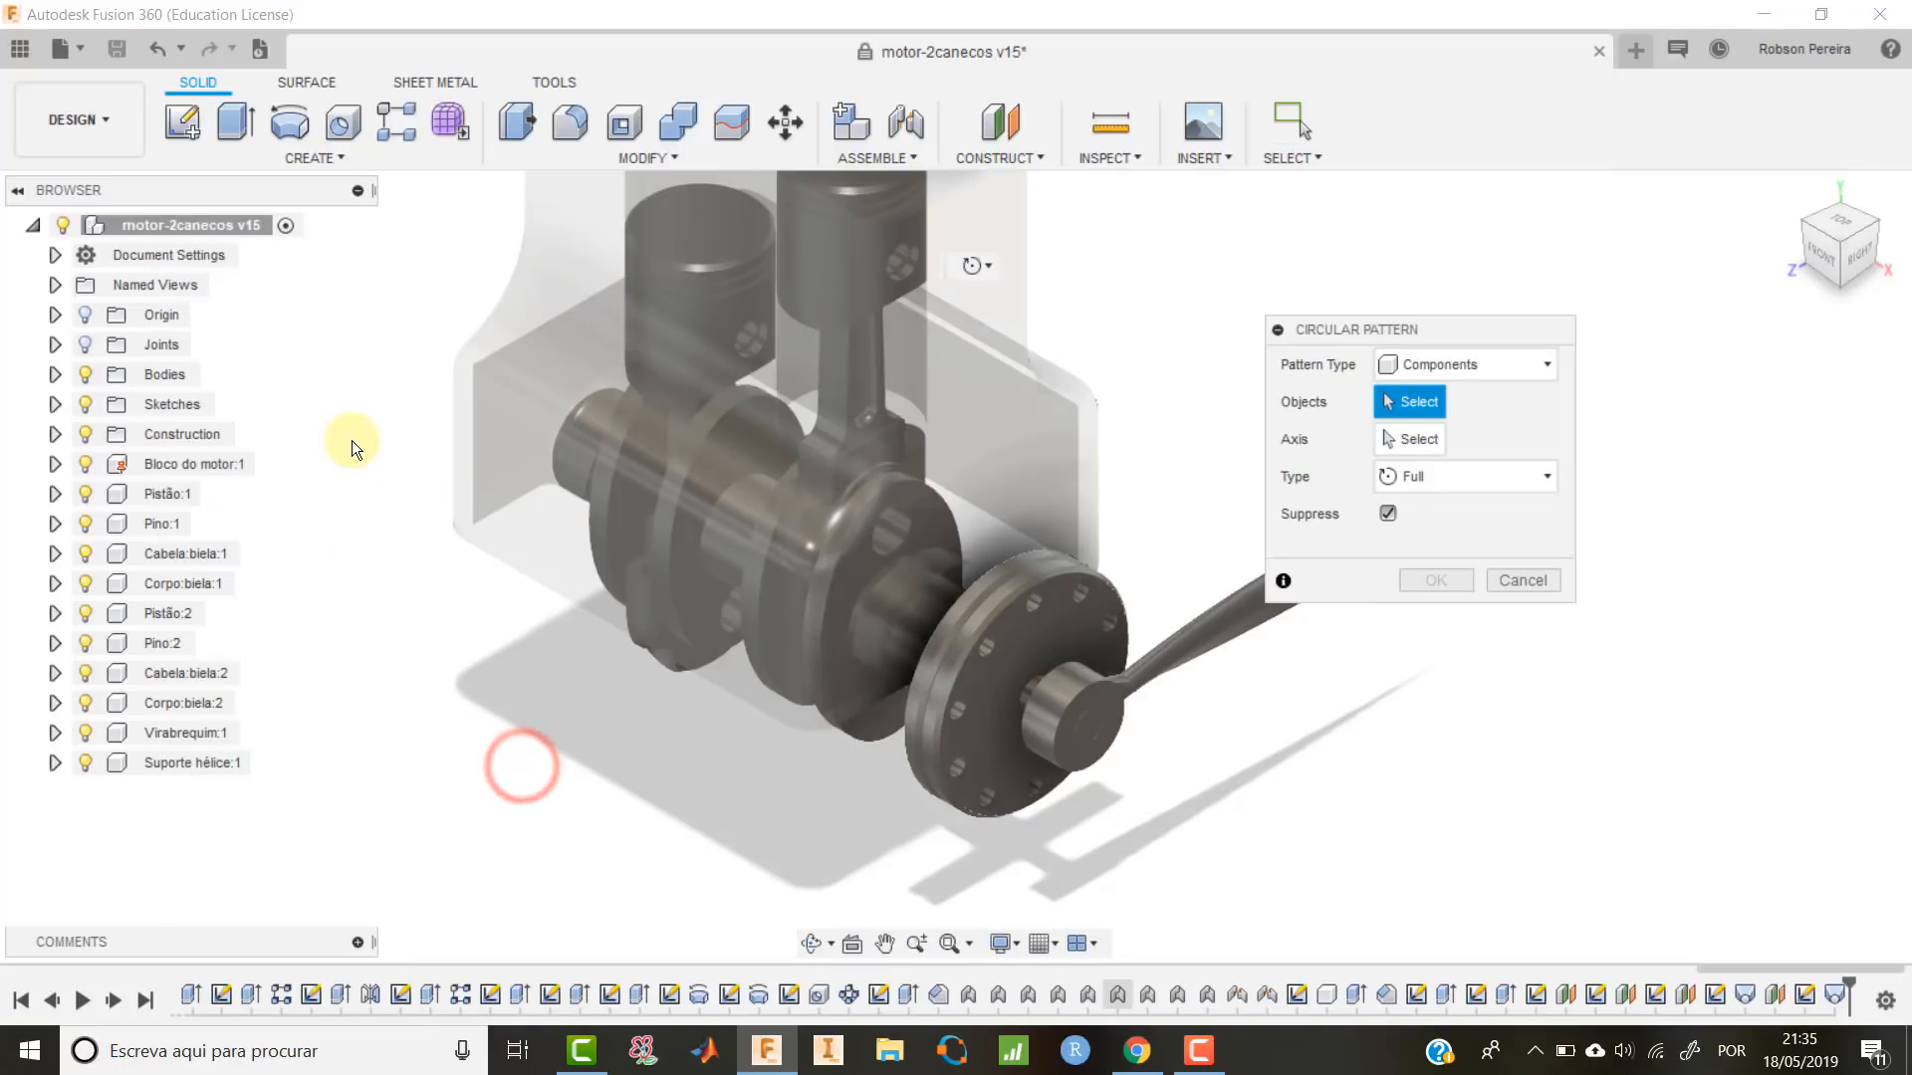
left_click(56, 373)
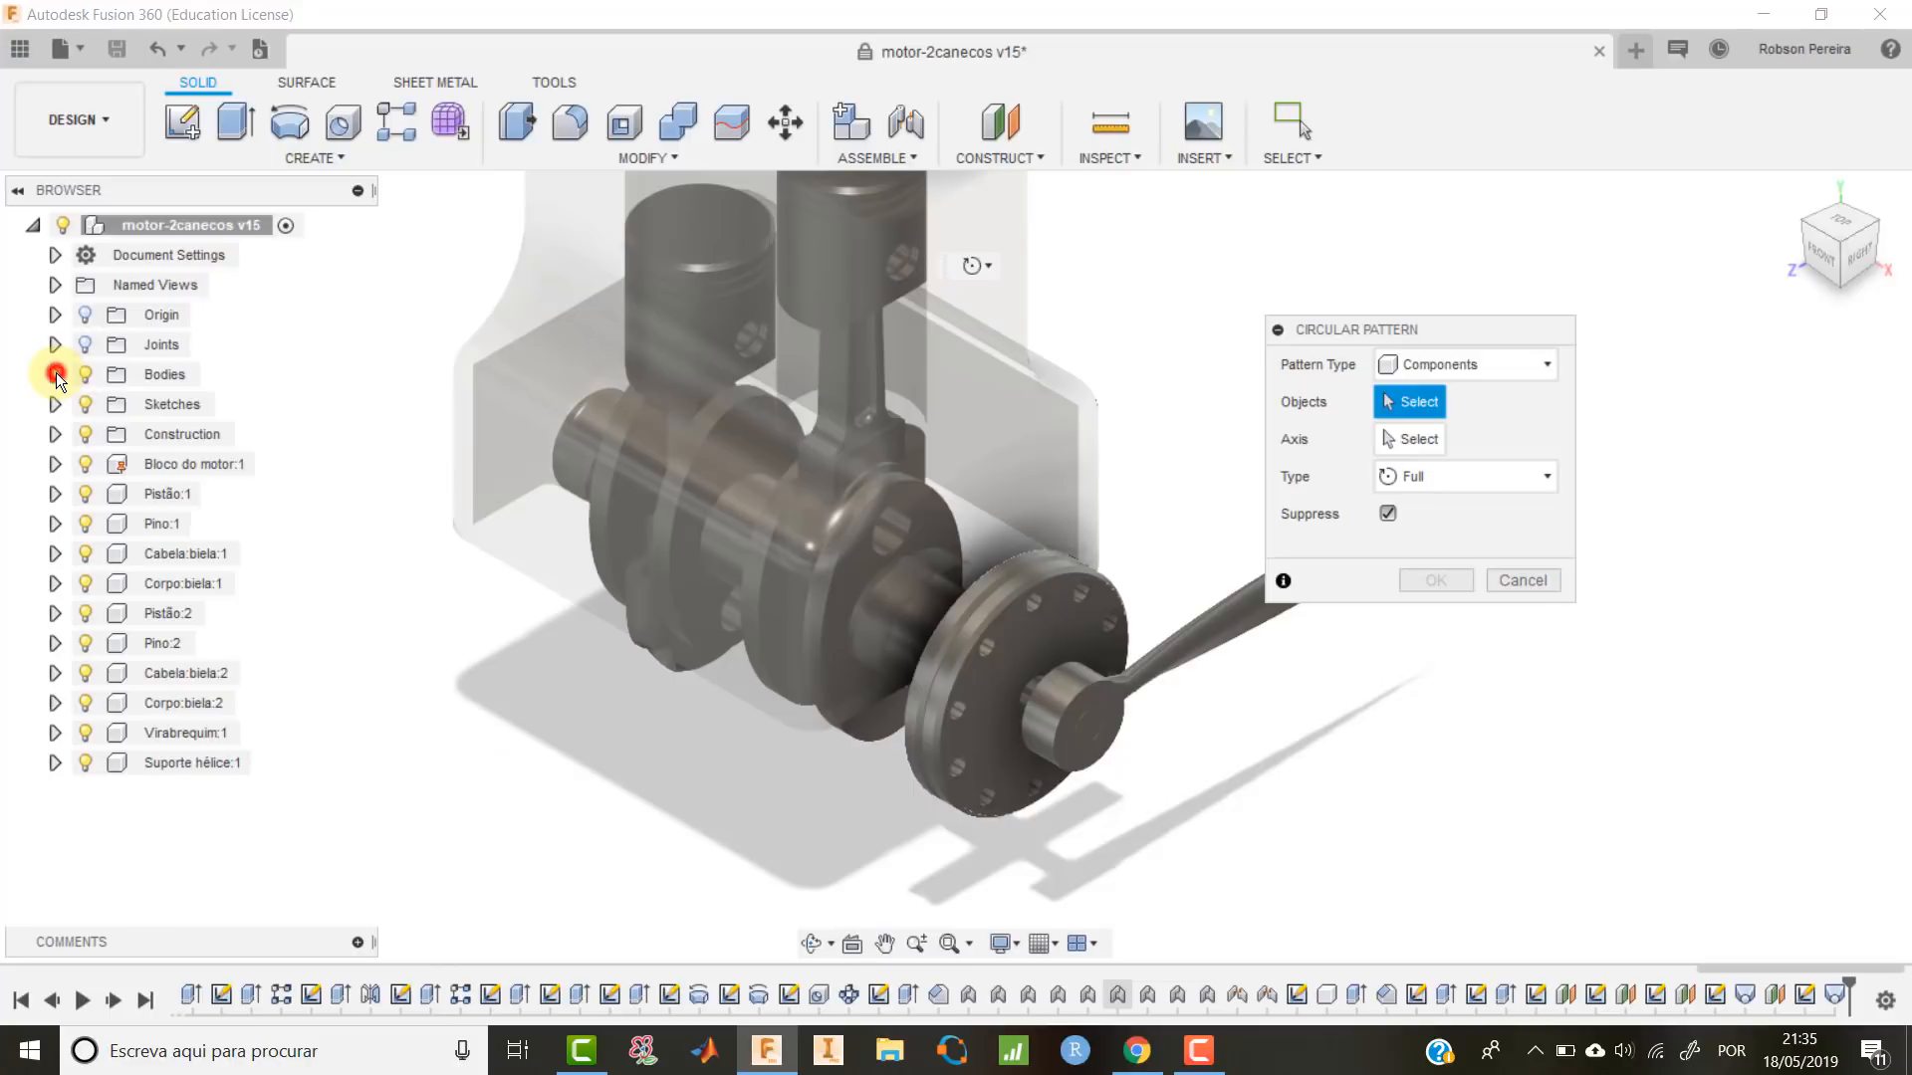
left_click(1534, 371)
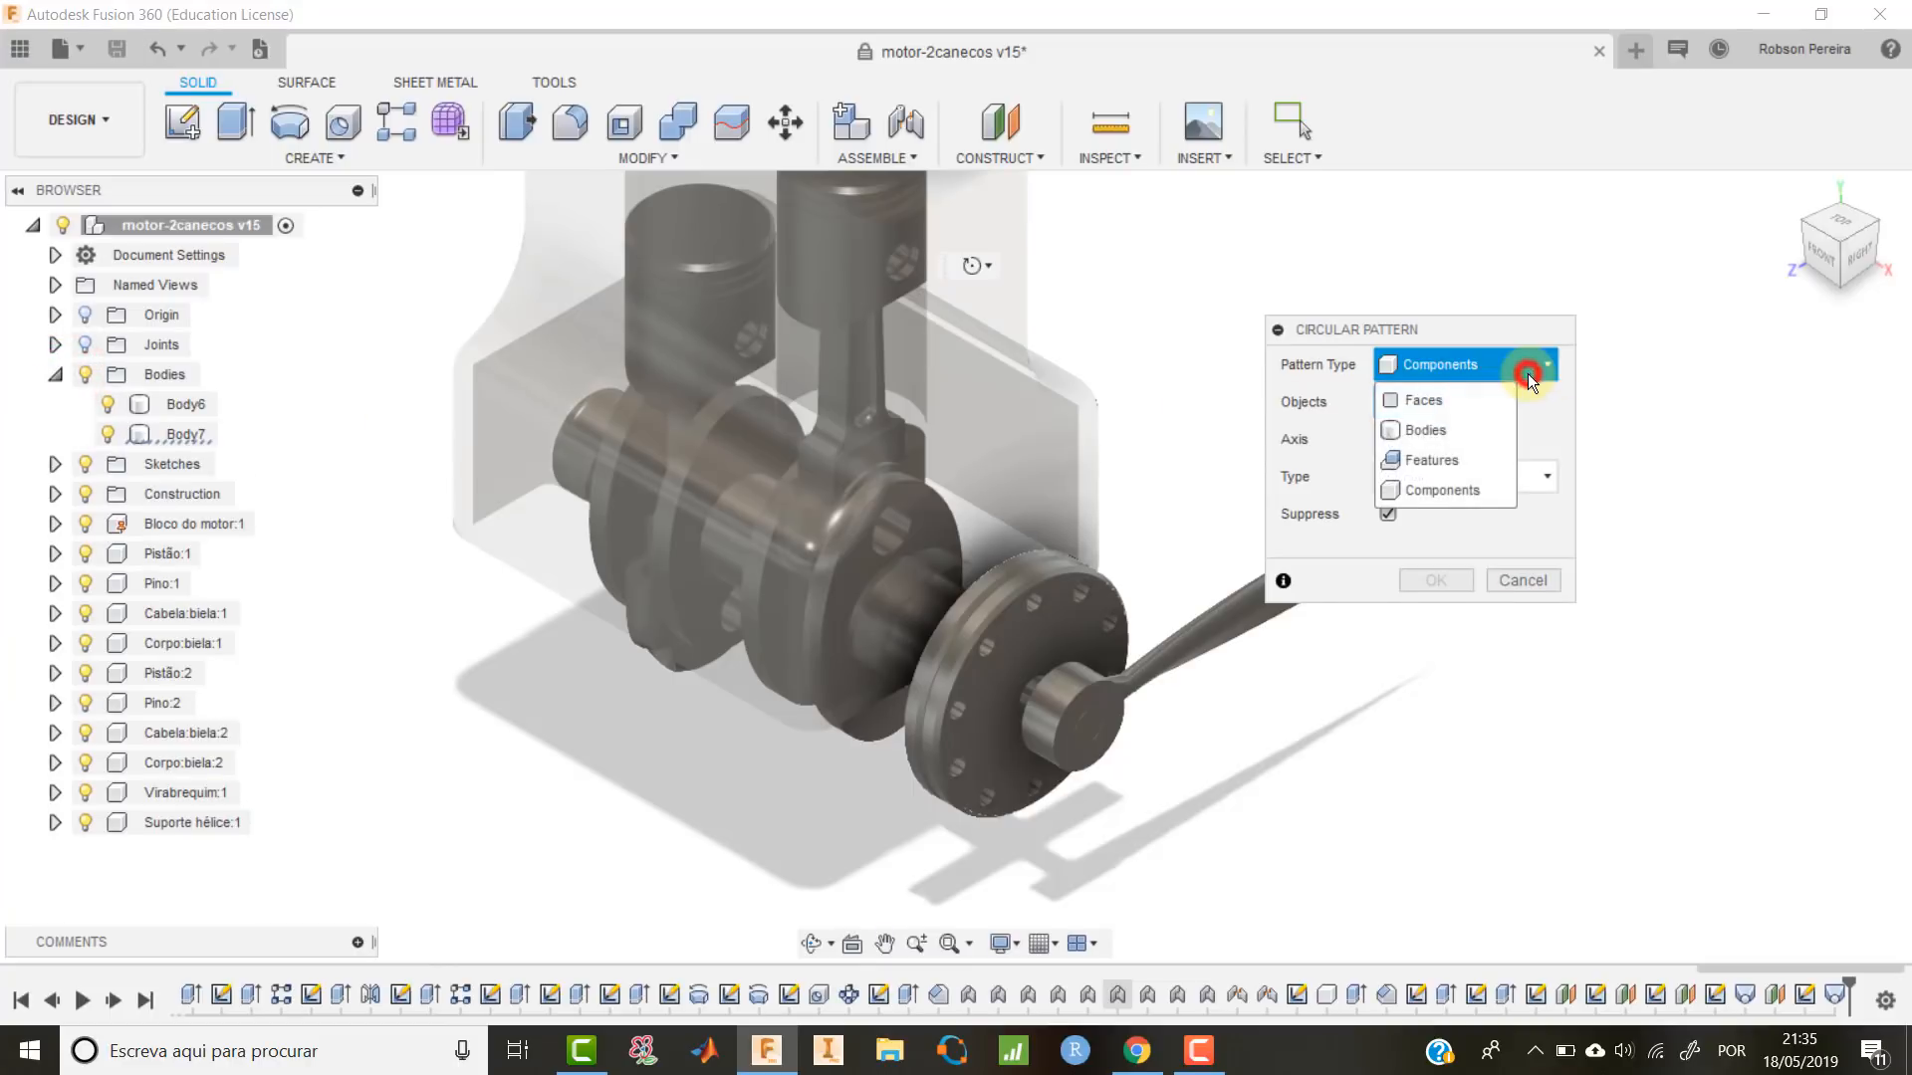
left_click(1448, 430)
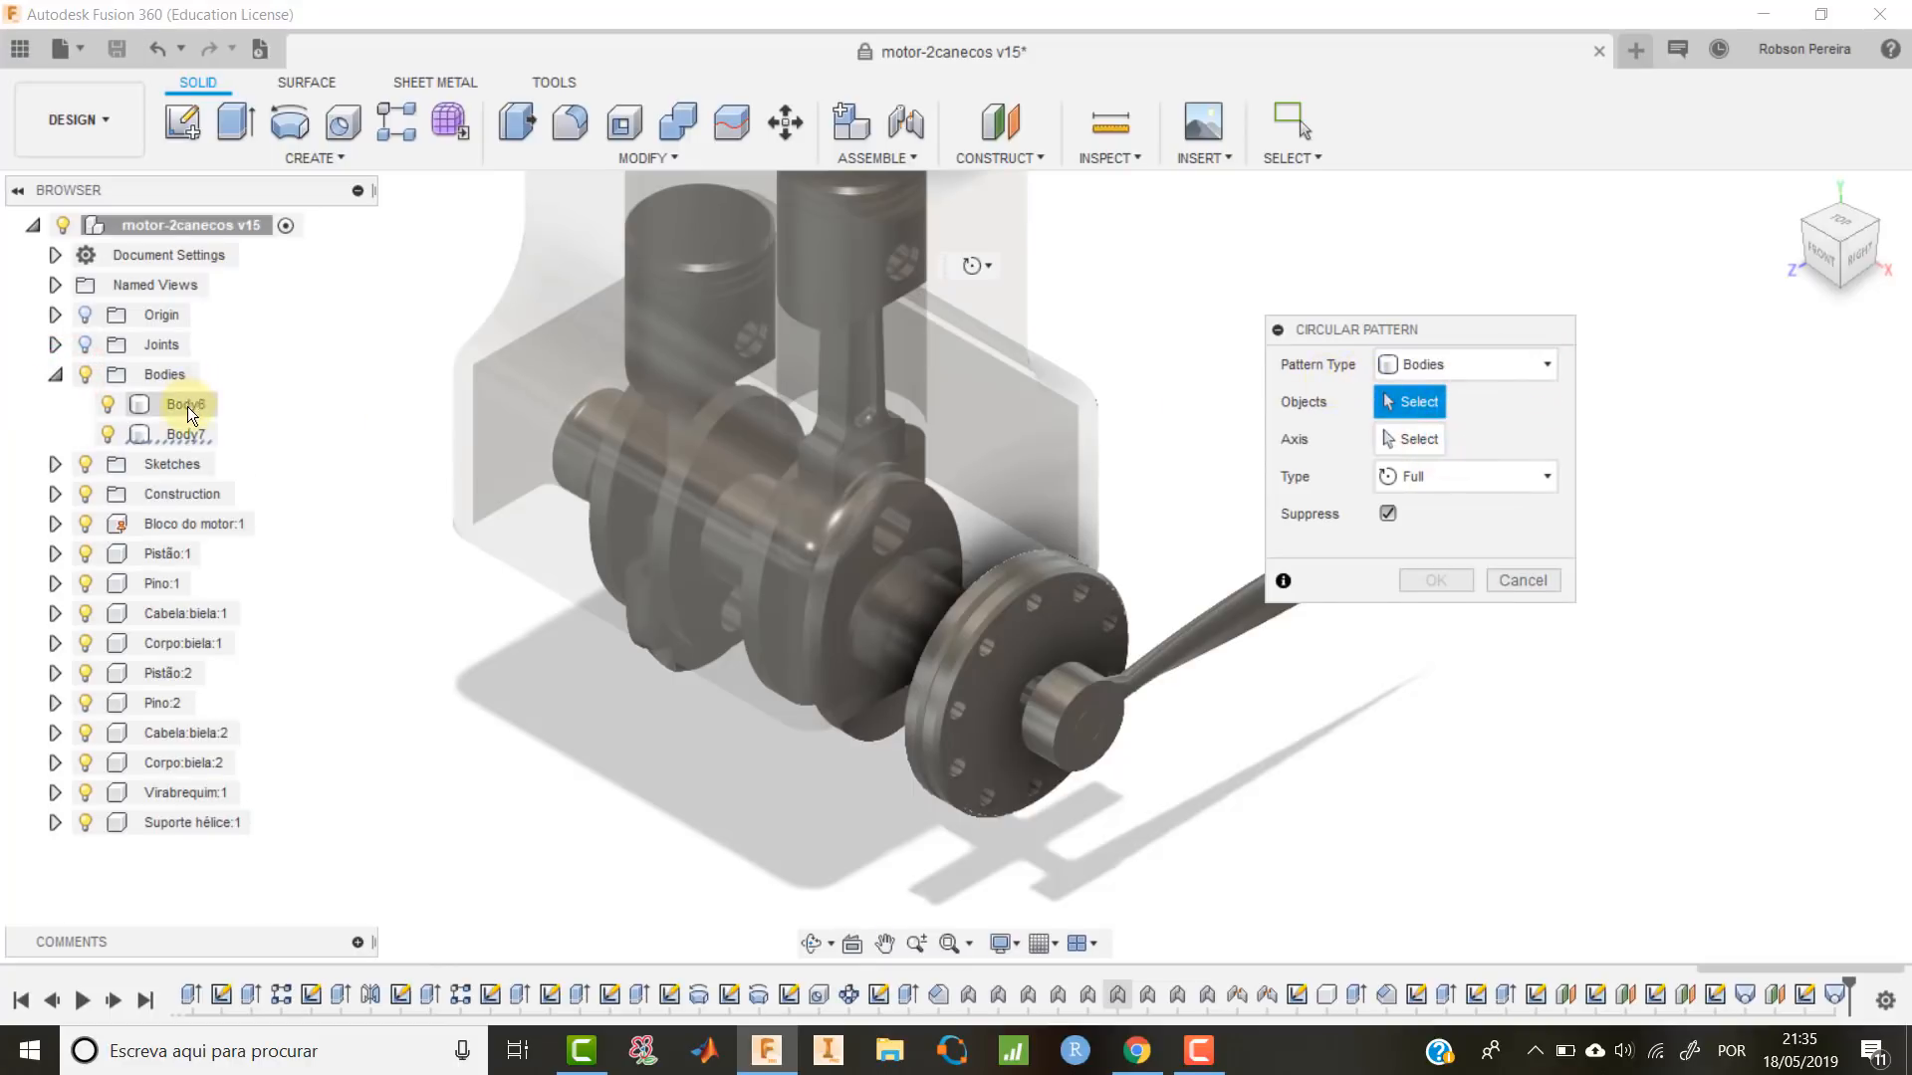
left_click(198, 434)
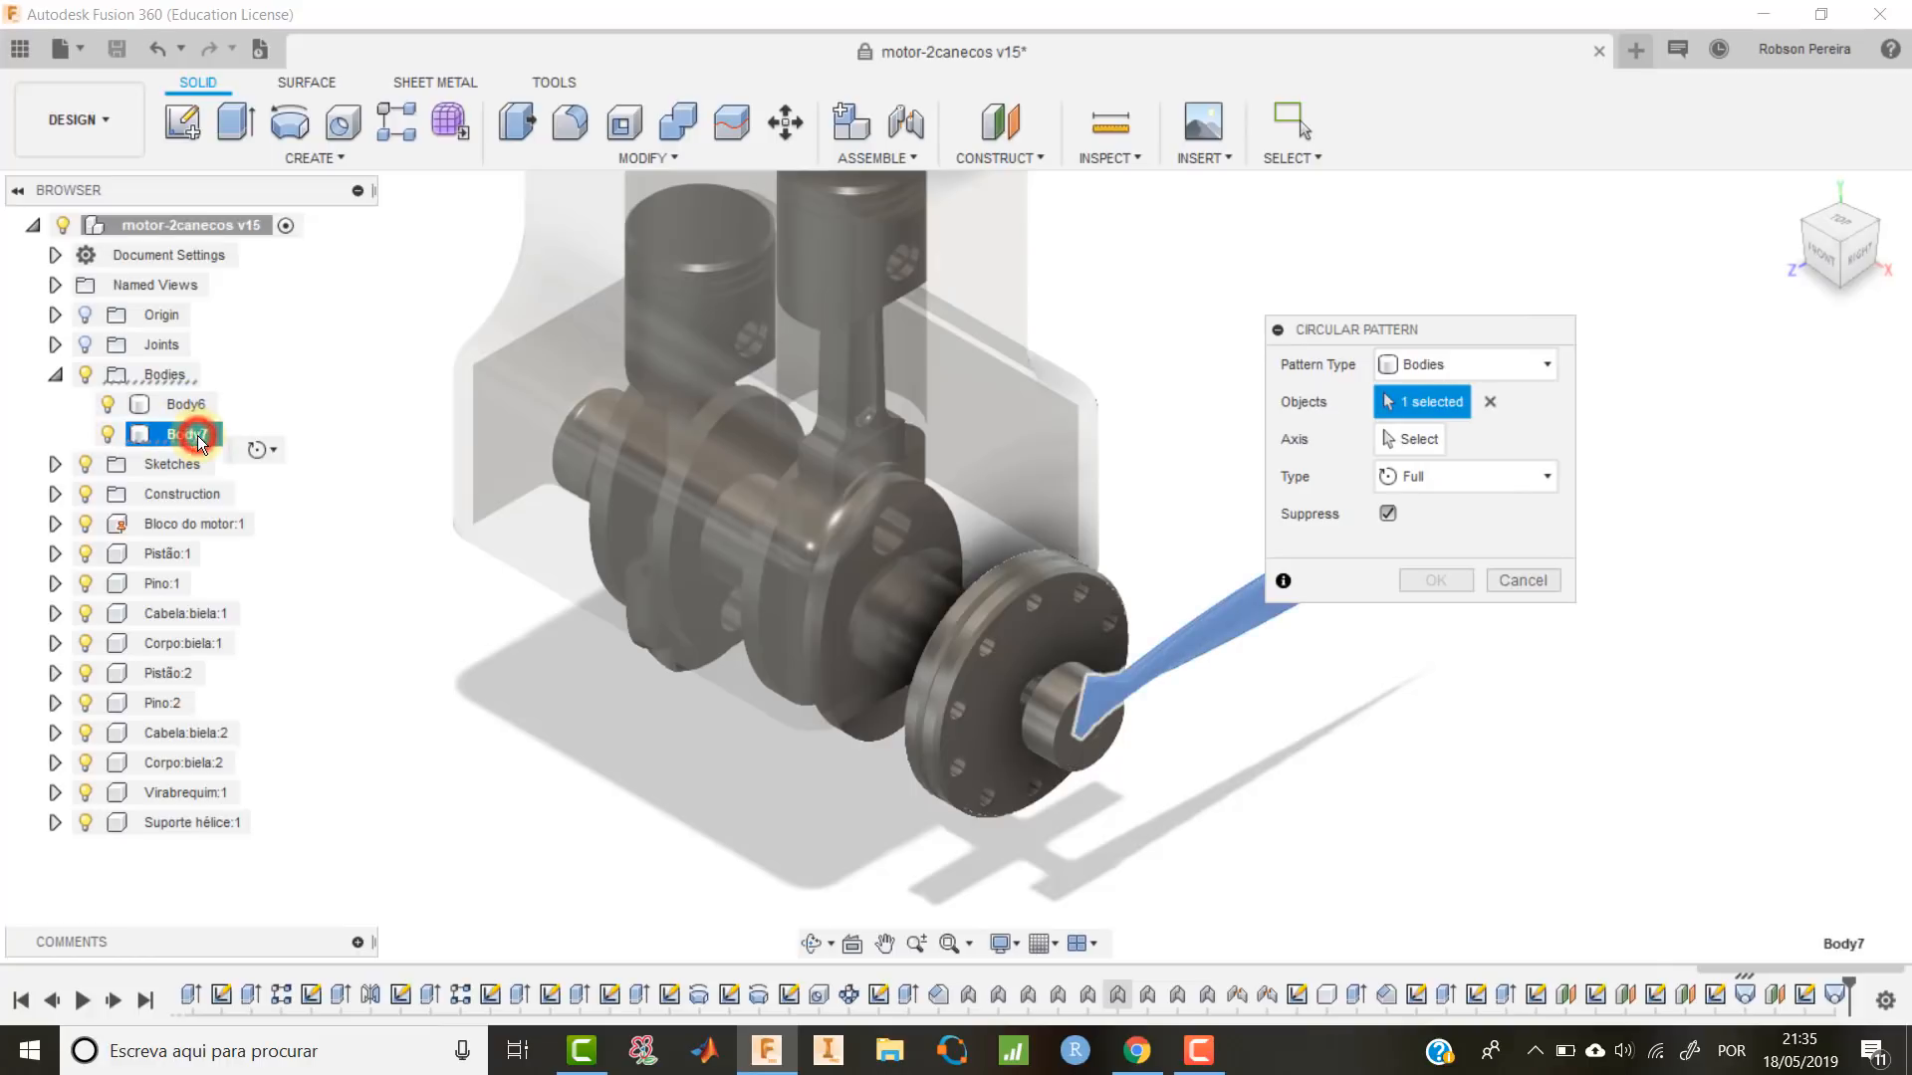
Set the origin's X axis as the rotation axis of the blade pattern.
left_click(1414, 438)
scroll(1328, 731, "down", 10)
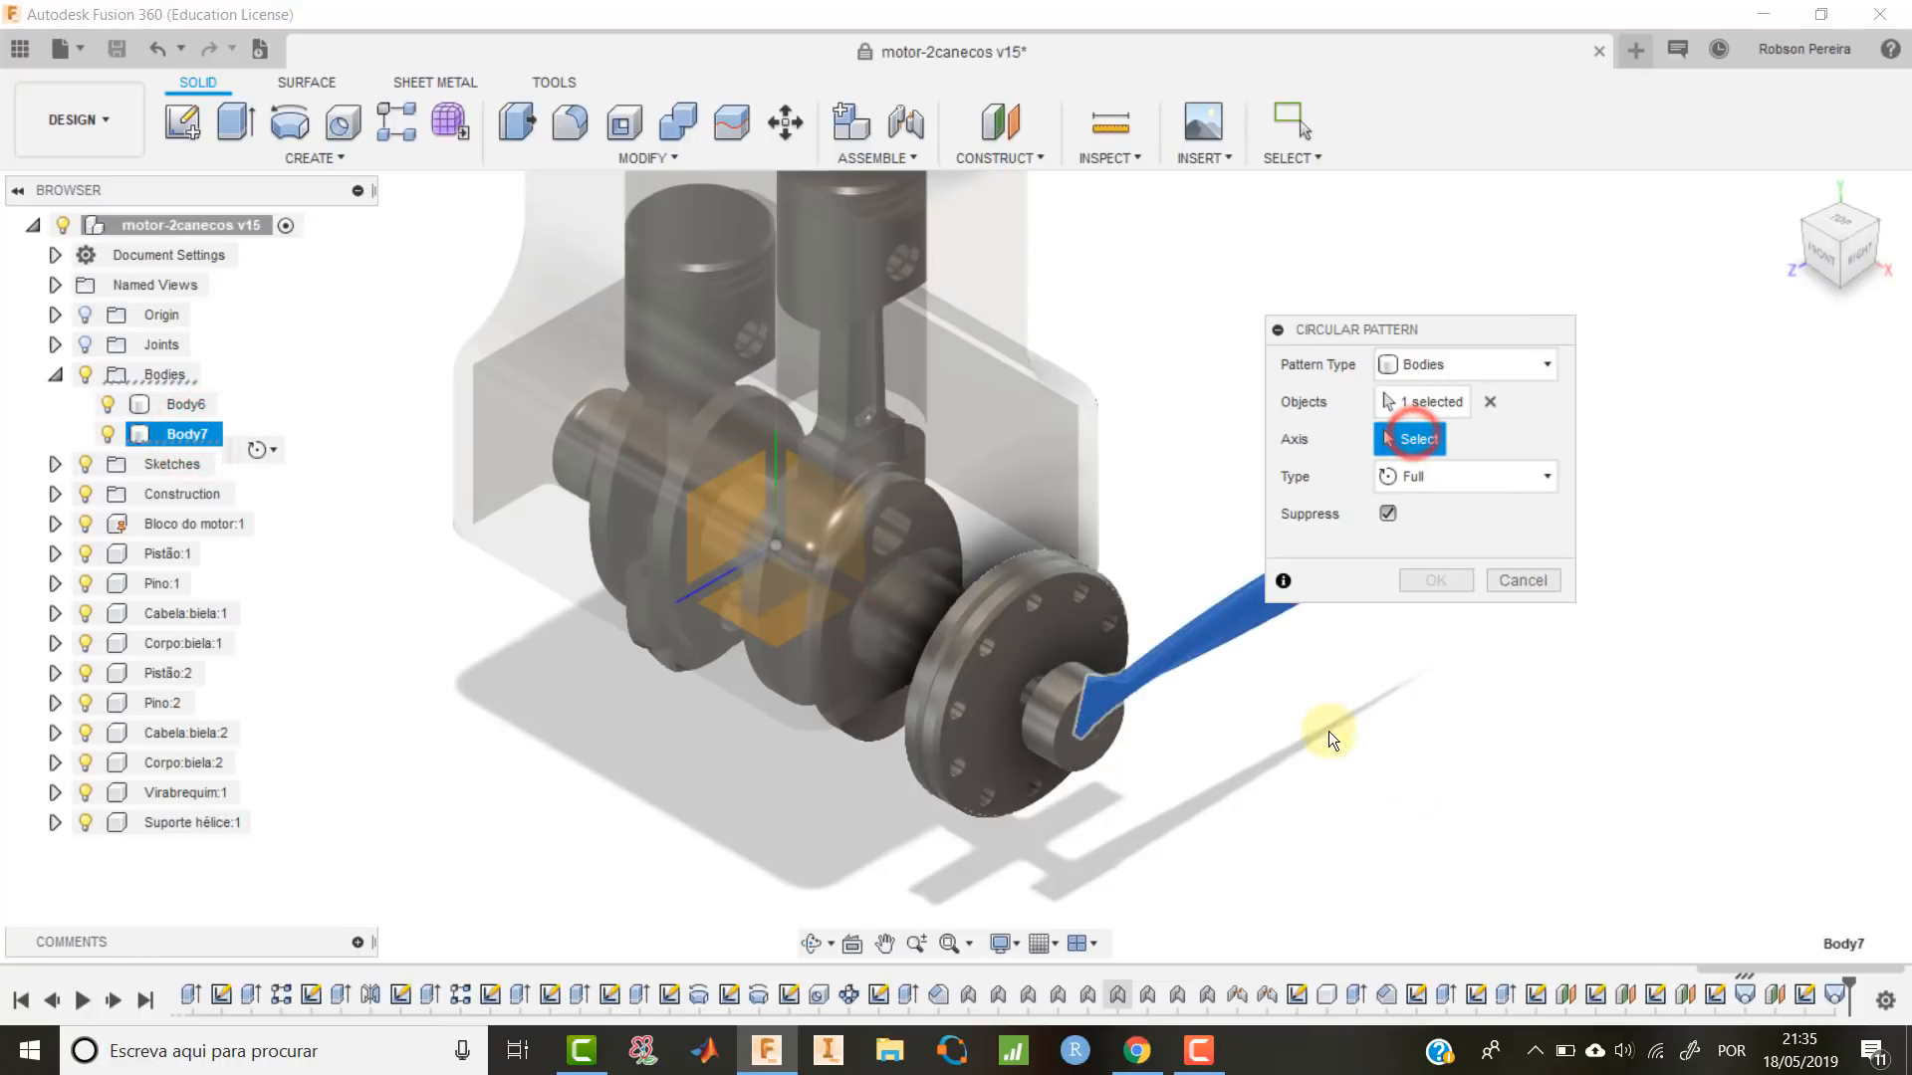
middle_click_drag(1384, 806, 1120, 731)
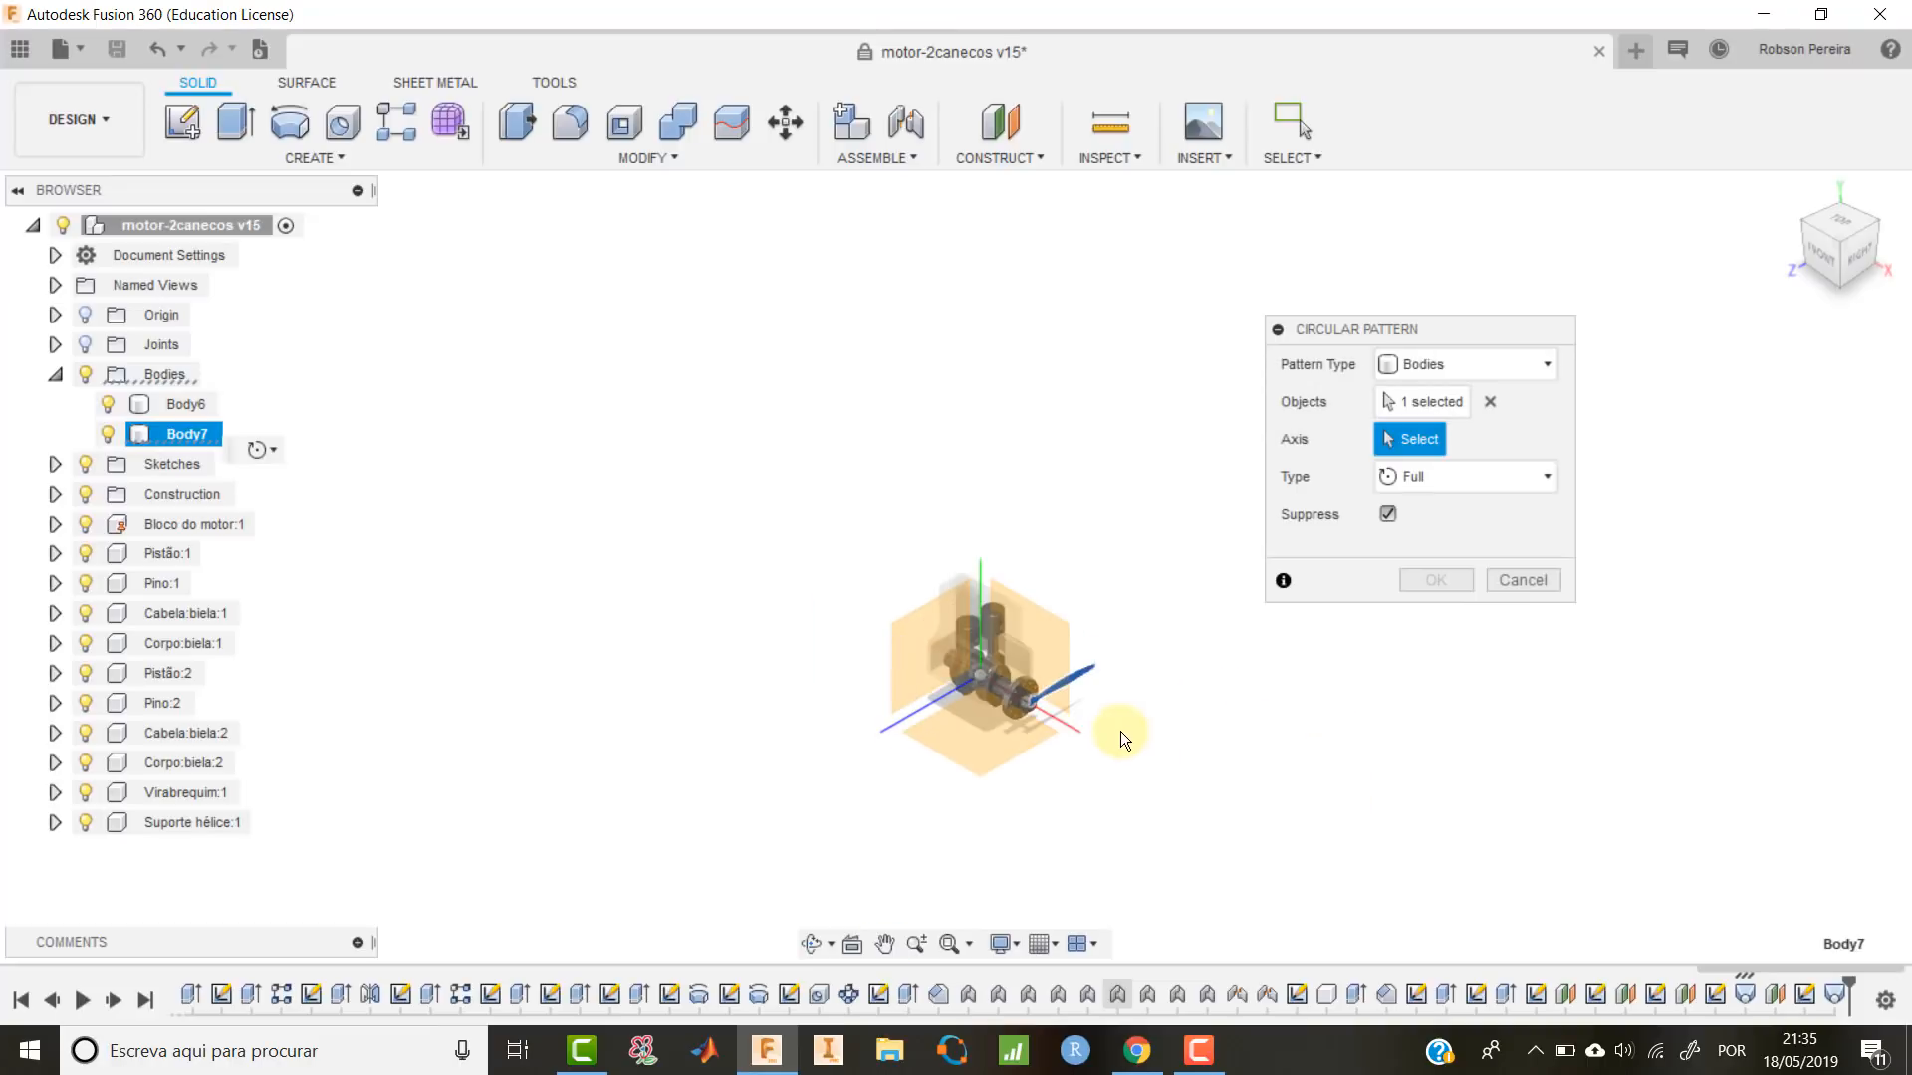
left_click(1073, 725)
scroll(1040, 721, "up", 4)
scroll(1038, 721, "up", 2)
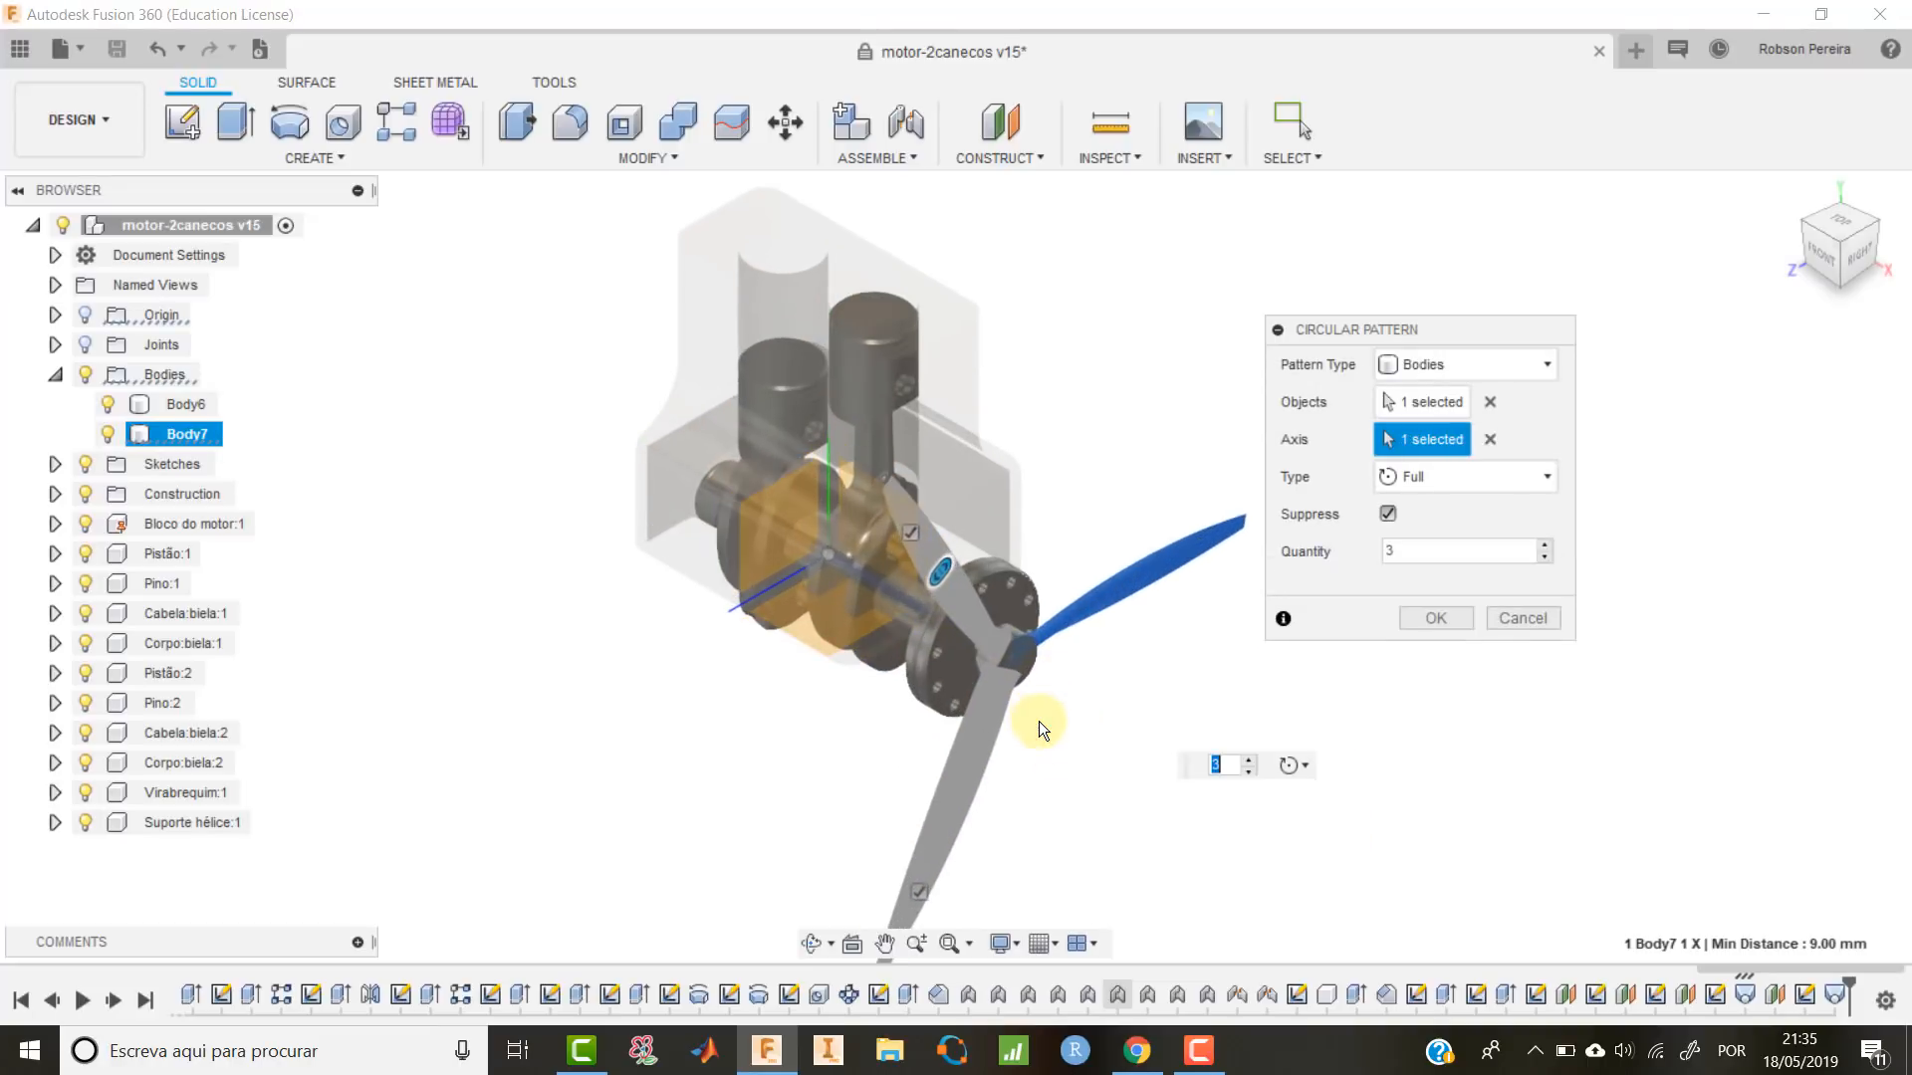
Set the full circular pattern's quantity to 3 blades and create it.
type("2")
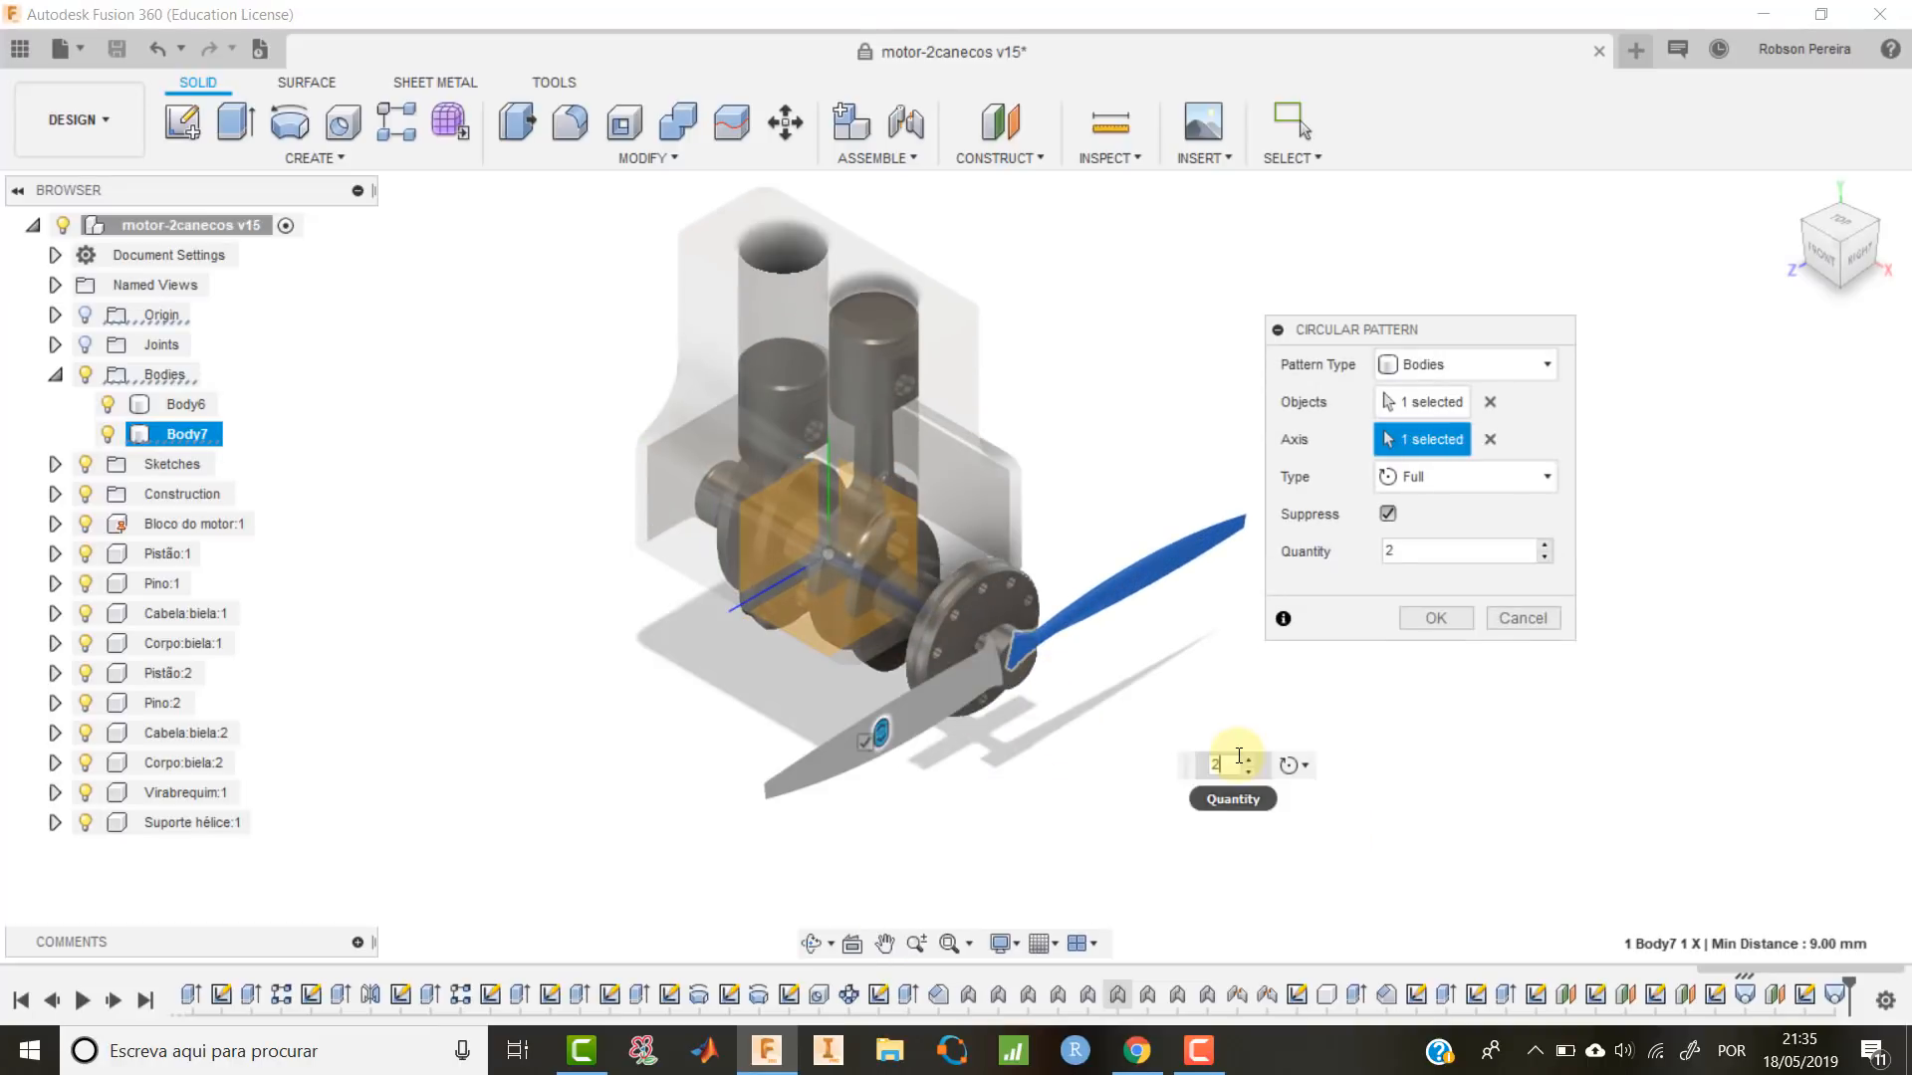
double_click(1226, 766)
type("3")
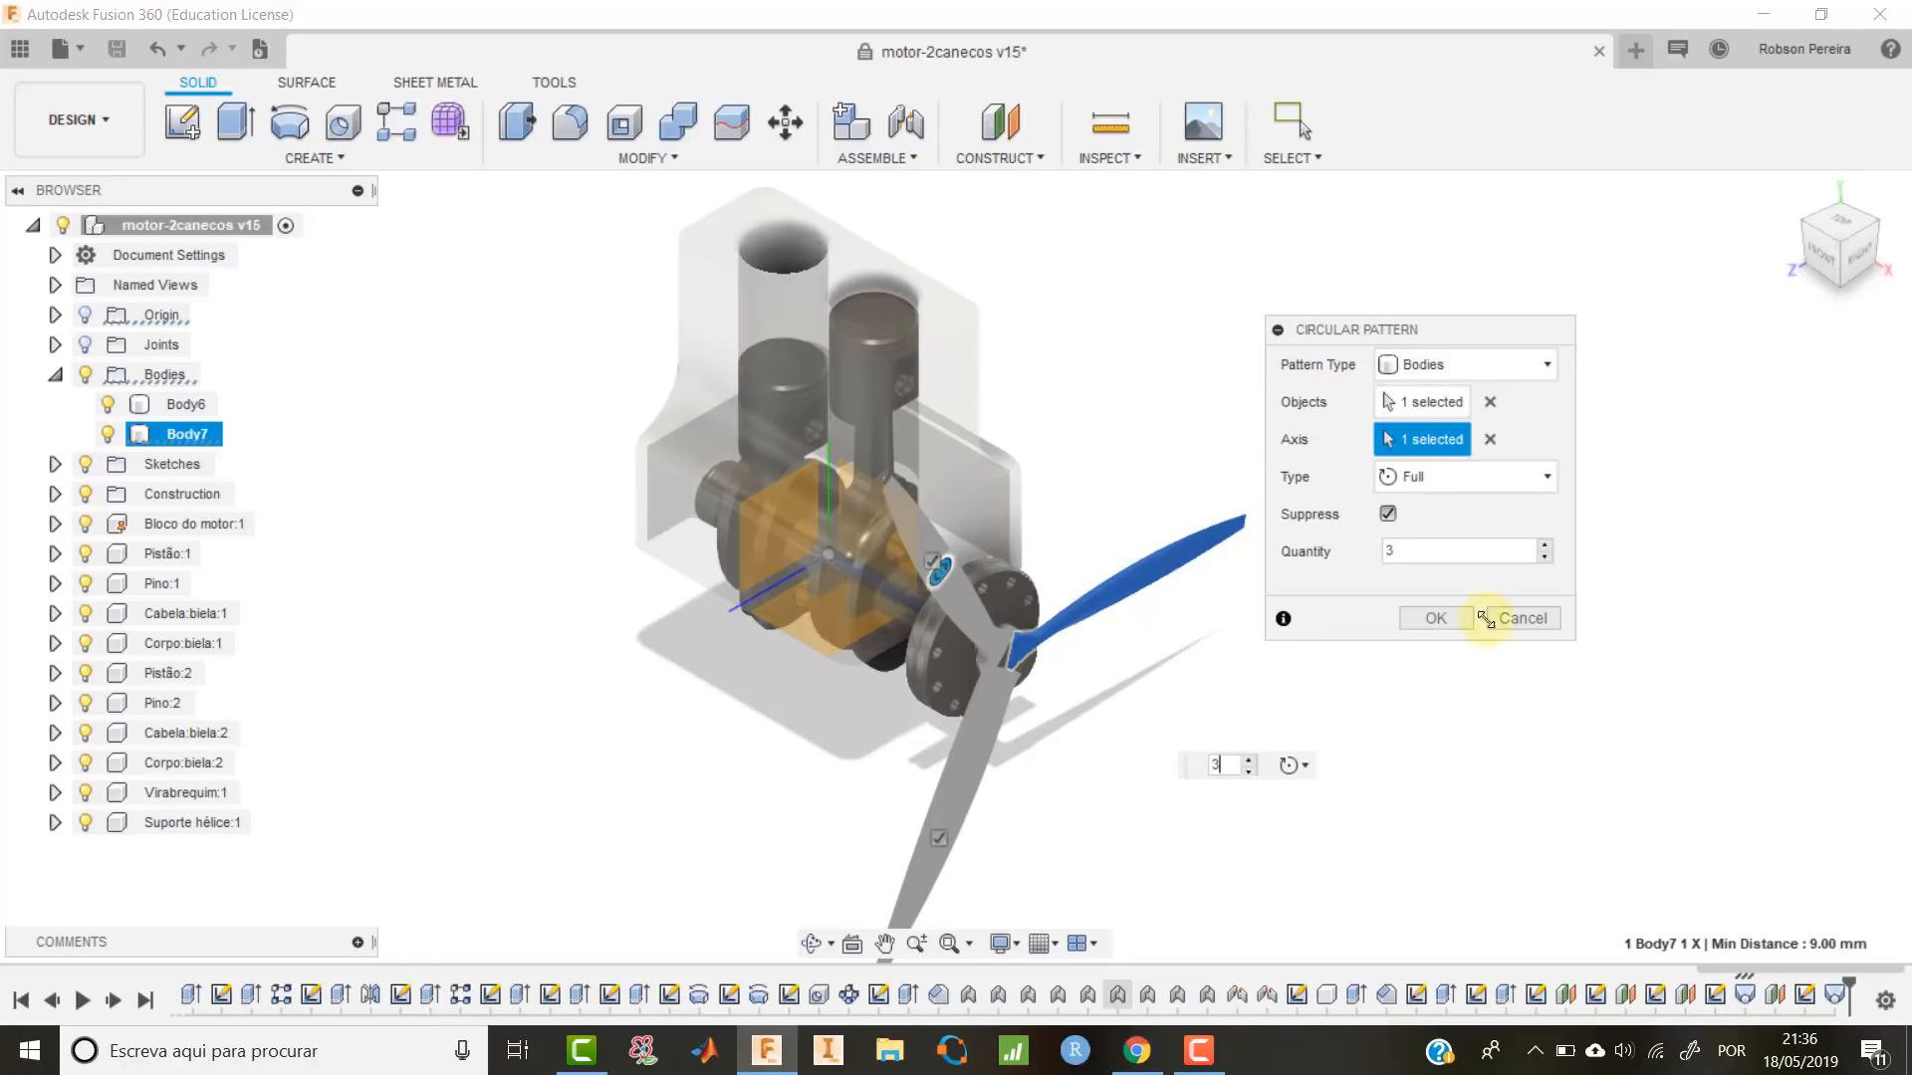
left_click(1441, 618)
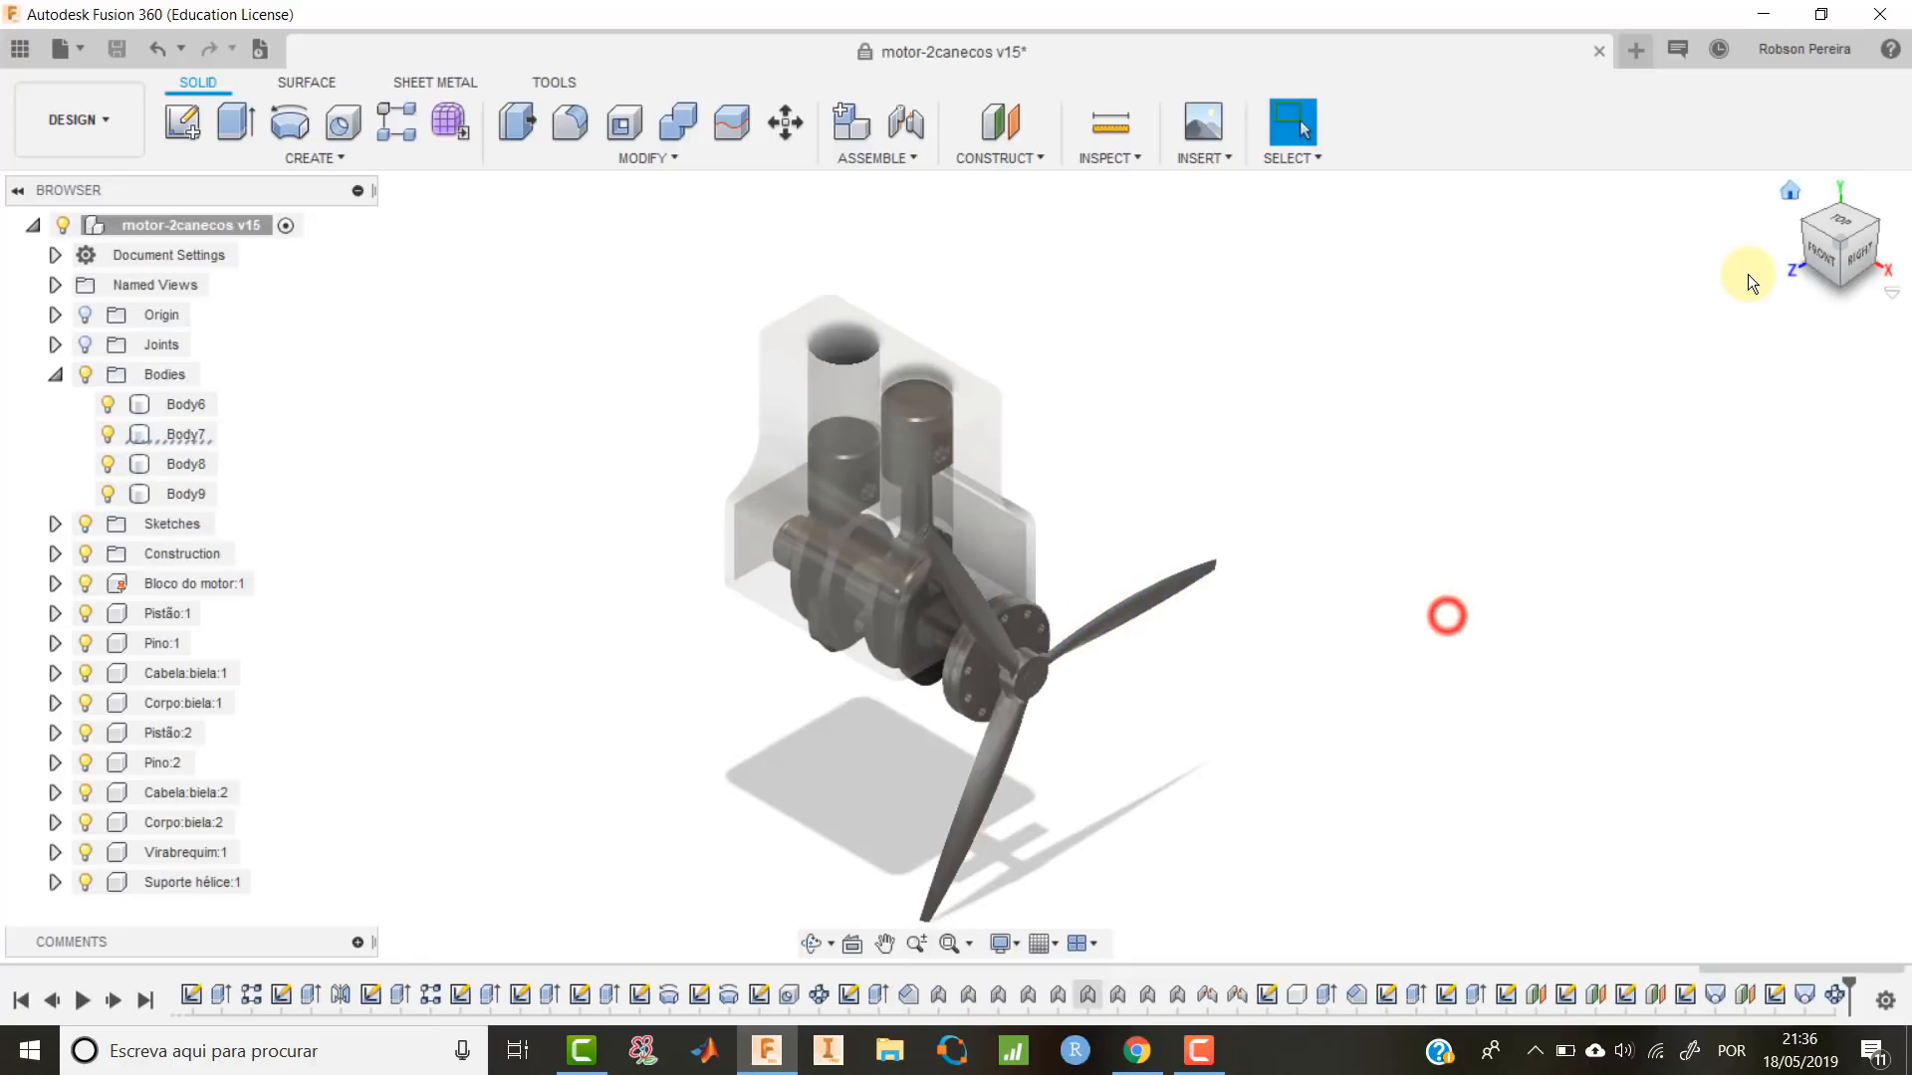
left_click(1596, 304)
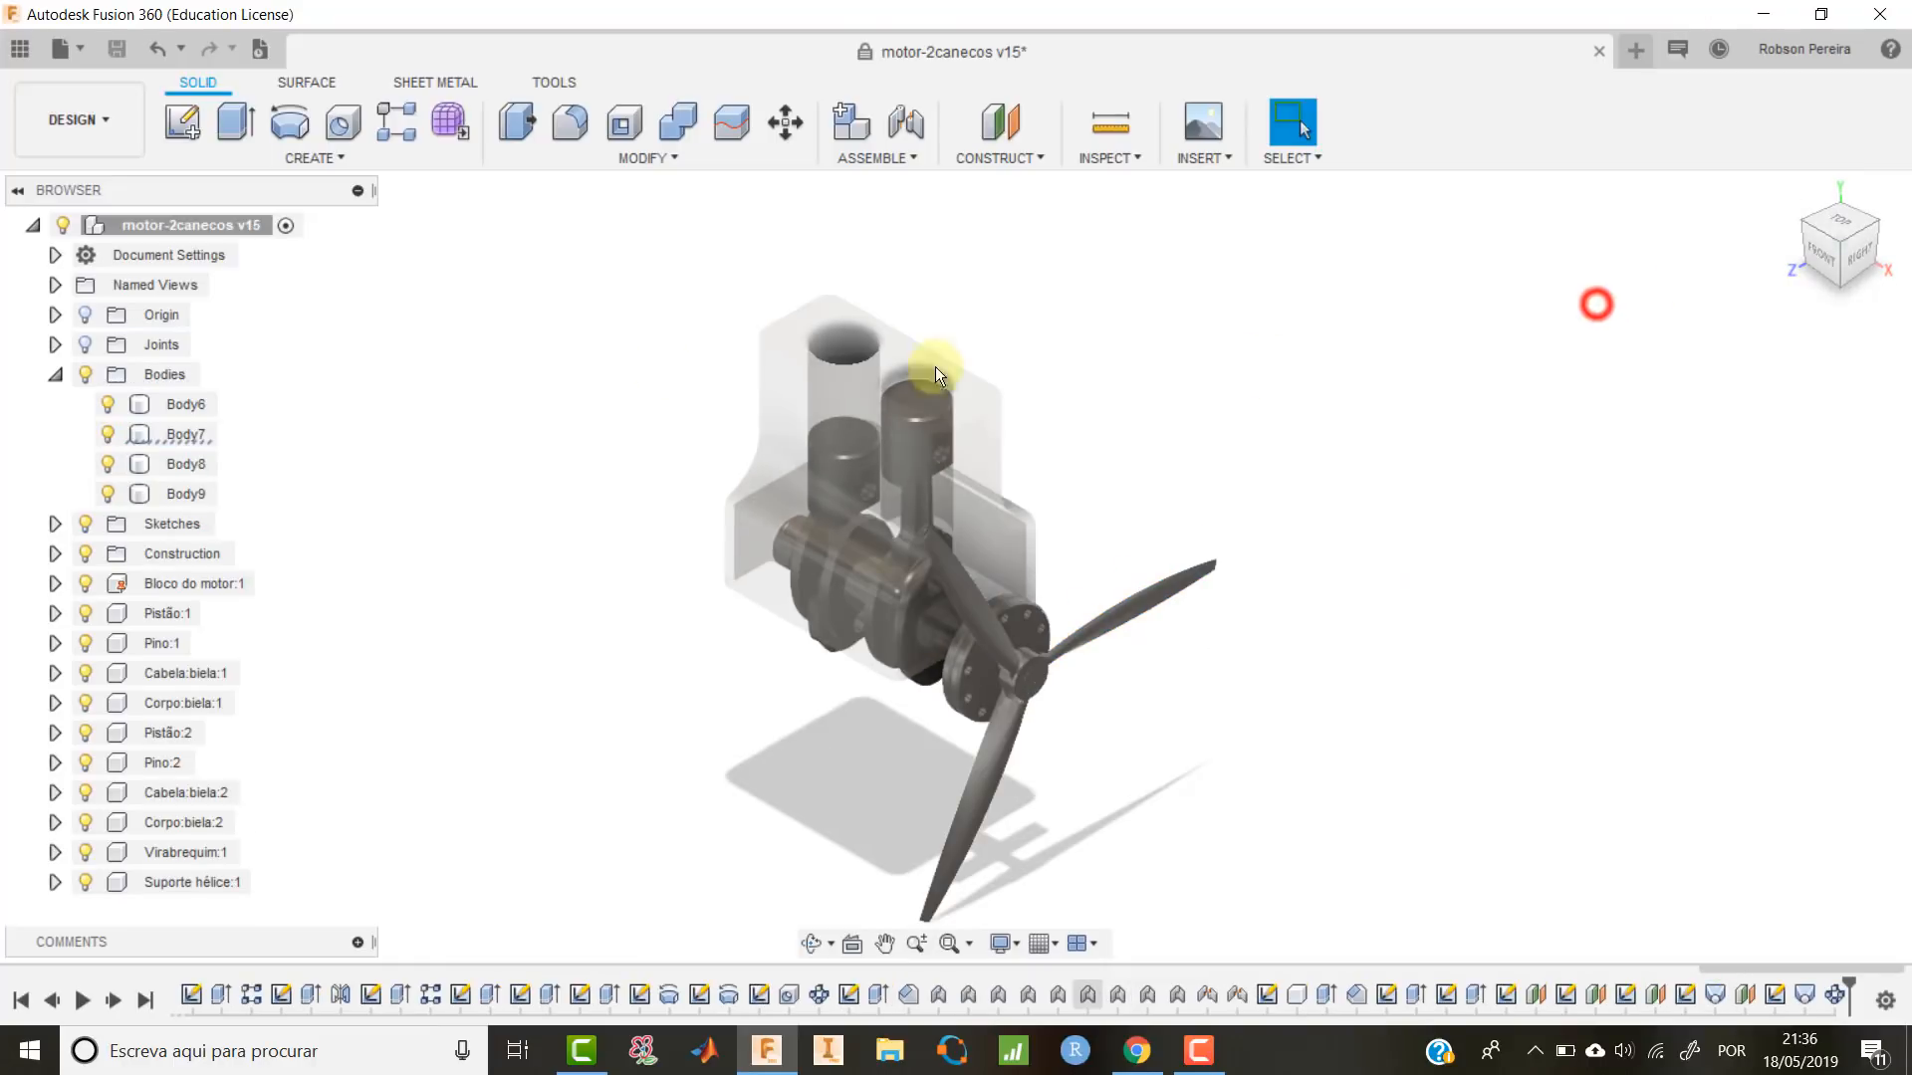
Highlight the bodies Body6 to Body9 one by one to identify the hub and each propeller blade.
left_click(182, 404)
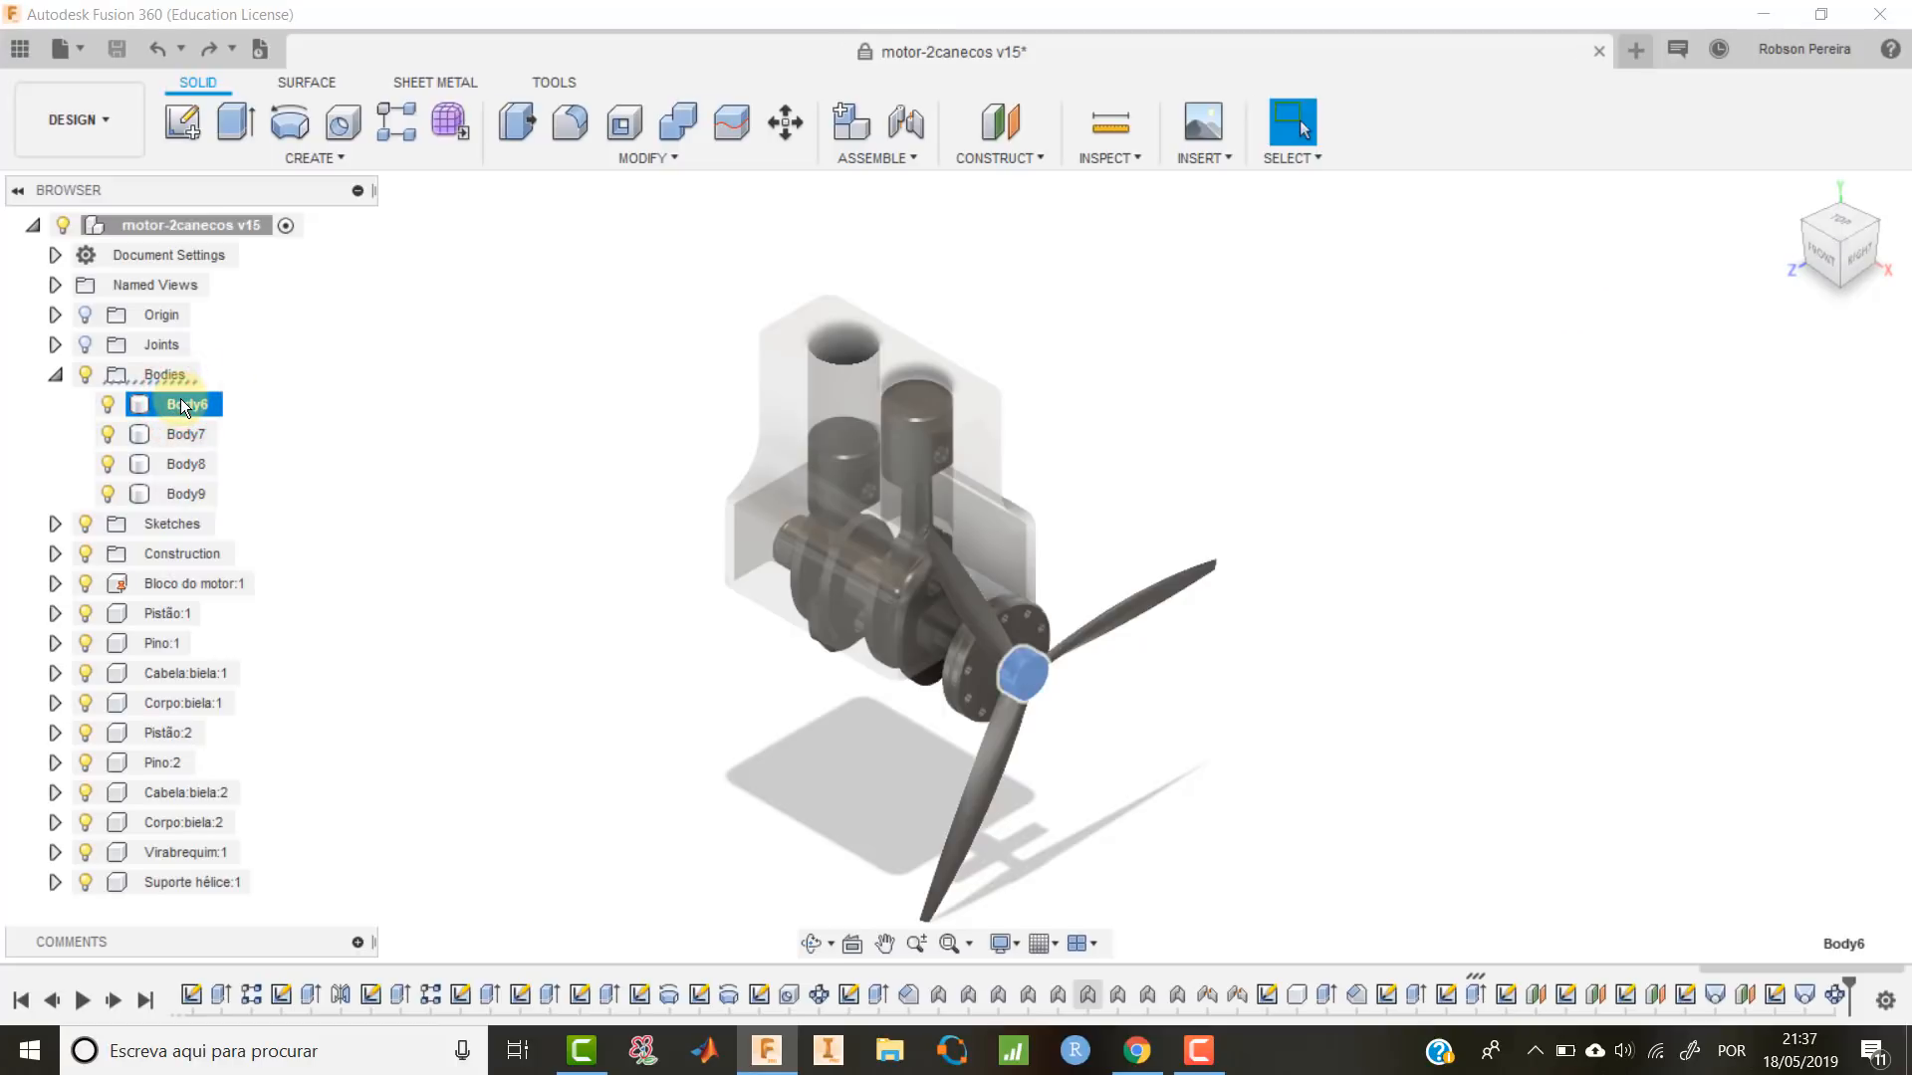
left_click(176, 433)
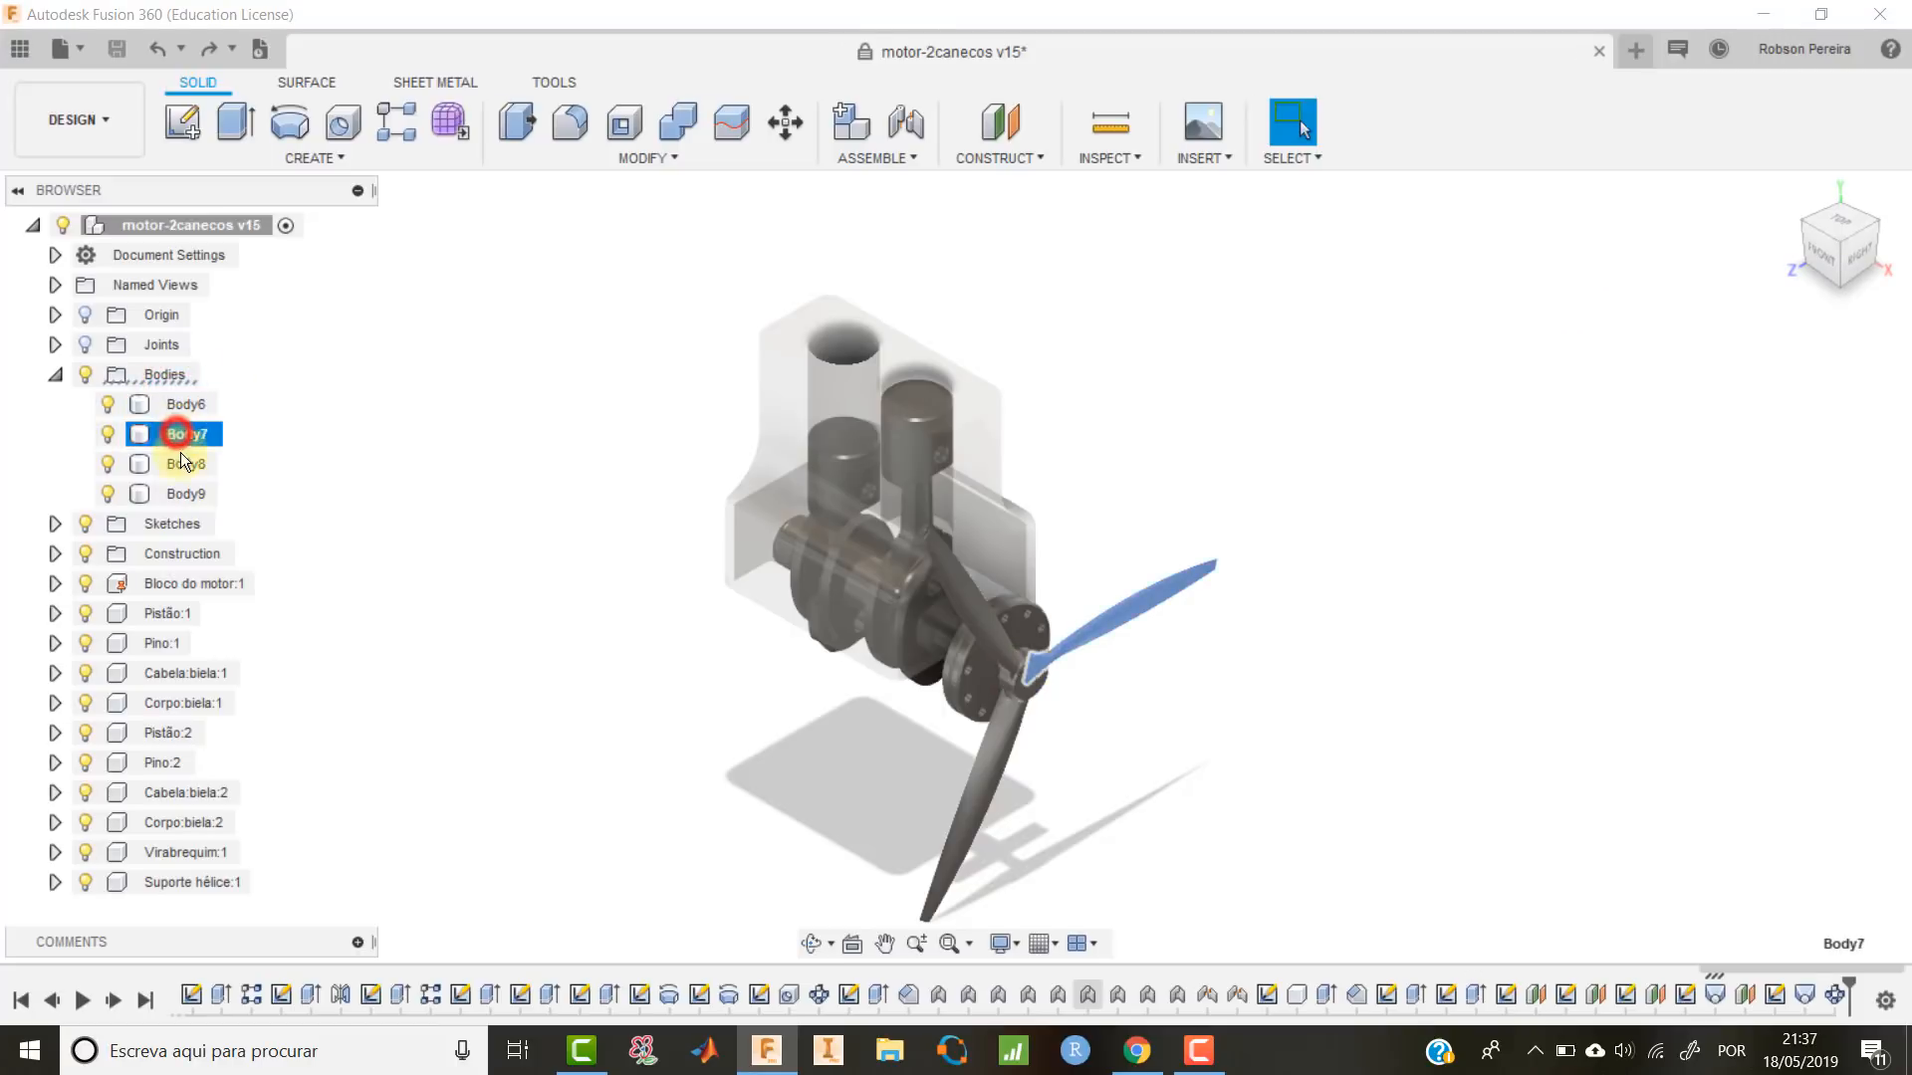
left_click(190, 463)
left_click(195, 493)
left_click(195, 433)
left_click(194, 463)
left_click(194, 493)
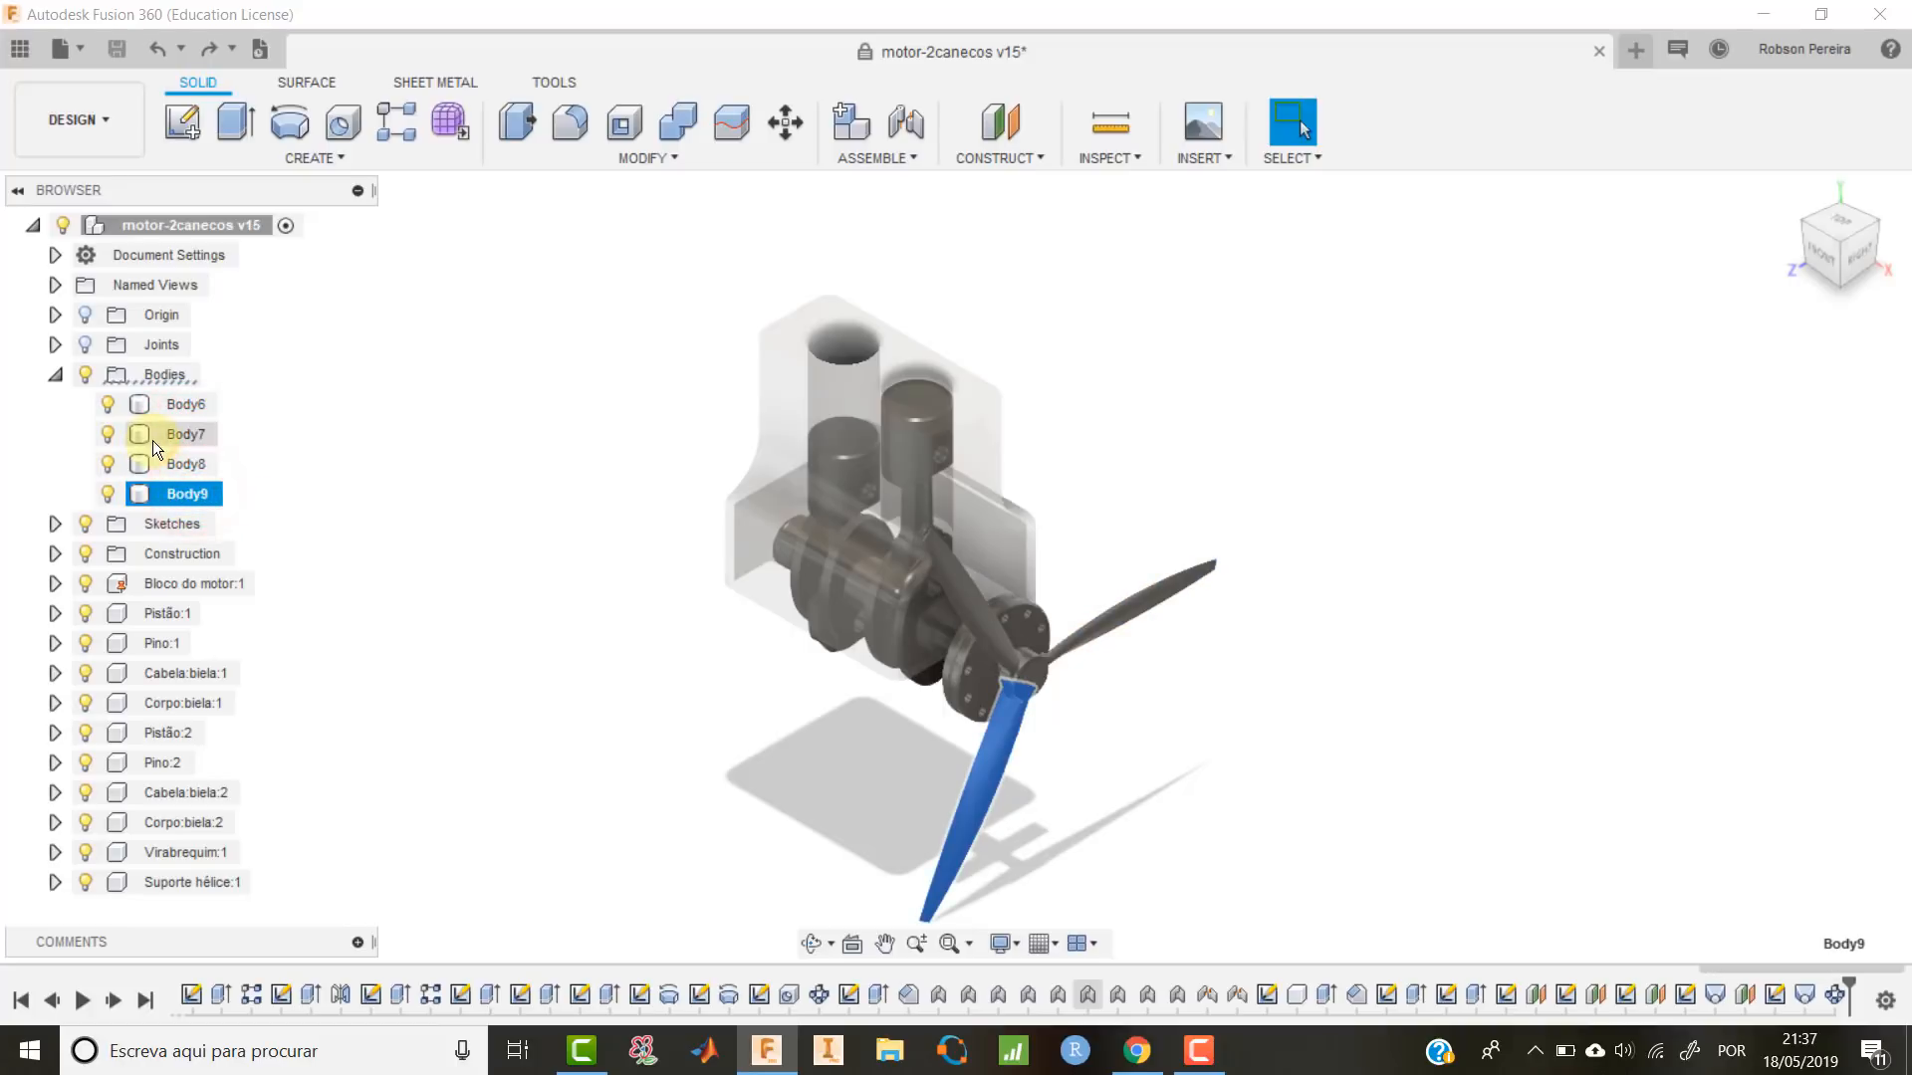
left_click(355, 446)
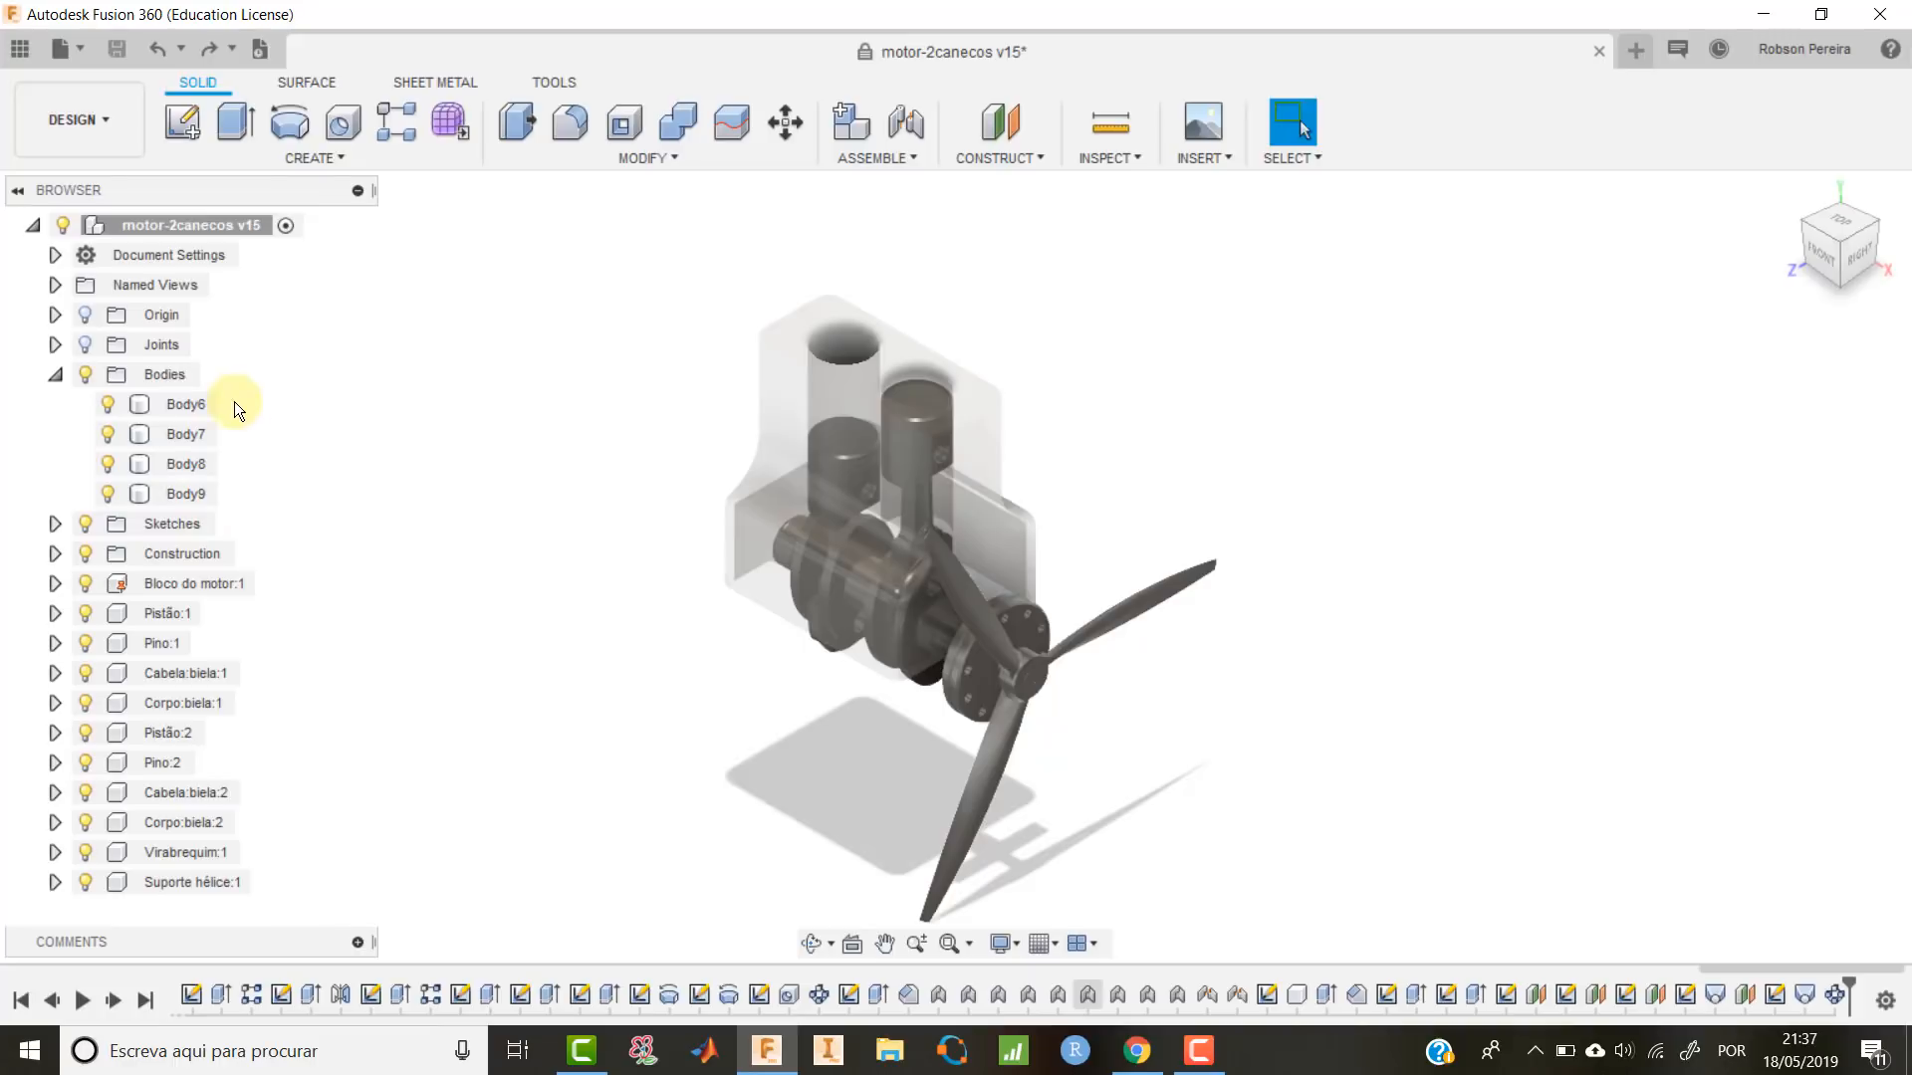
Combine the hub body (Body6) with the three blade bodies (Body7, Body8 and Body9) using the Join operation.
left_click(193, 402)
left_click(203, 434, "ctrl")
left_click(183, 466, "ctrl")
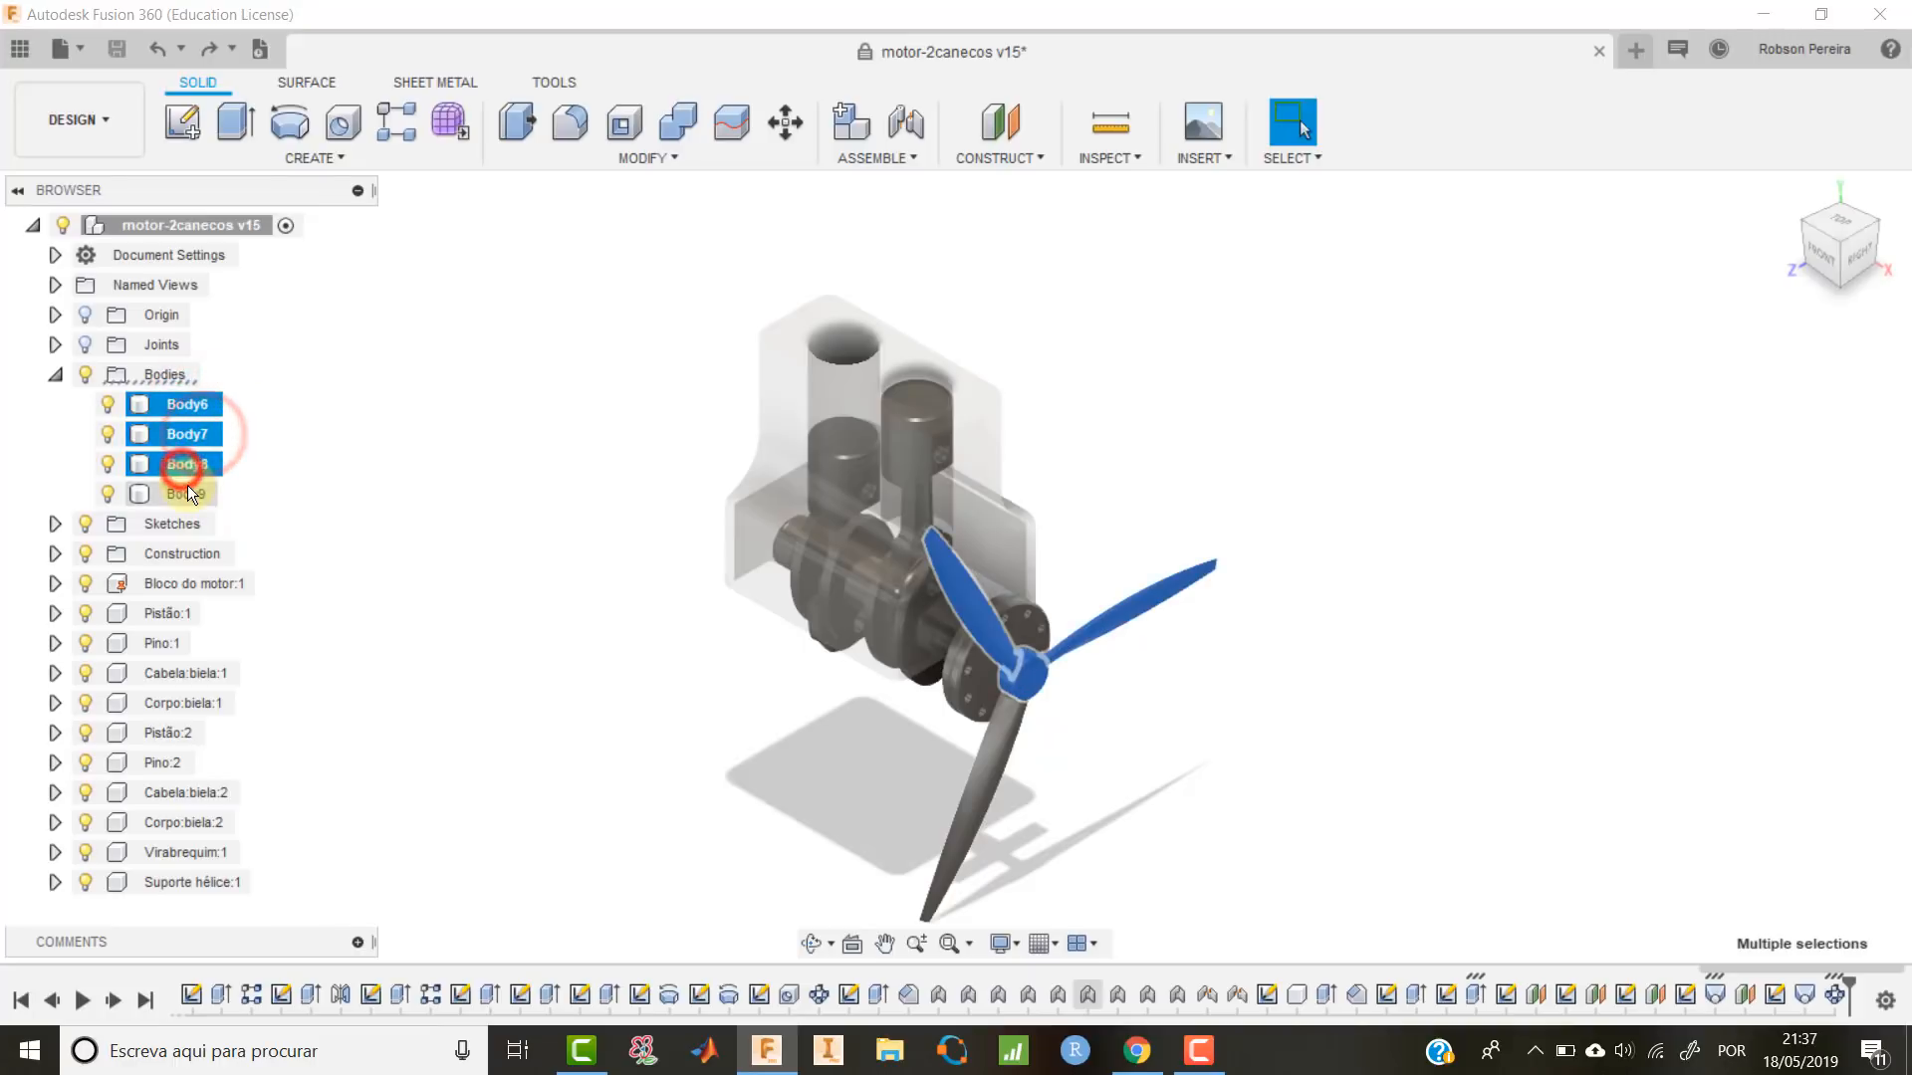
left_click(189, 488, "ctrl")
left_click(687, 119)
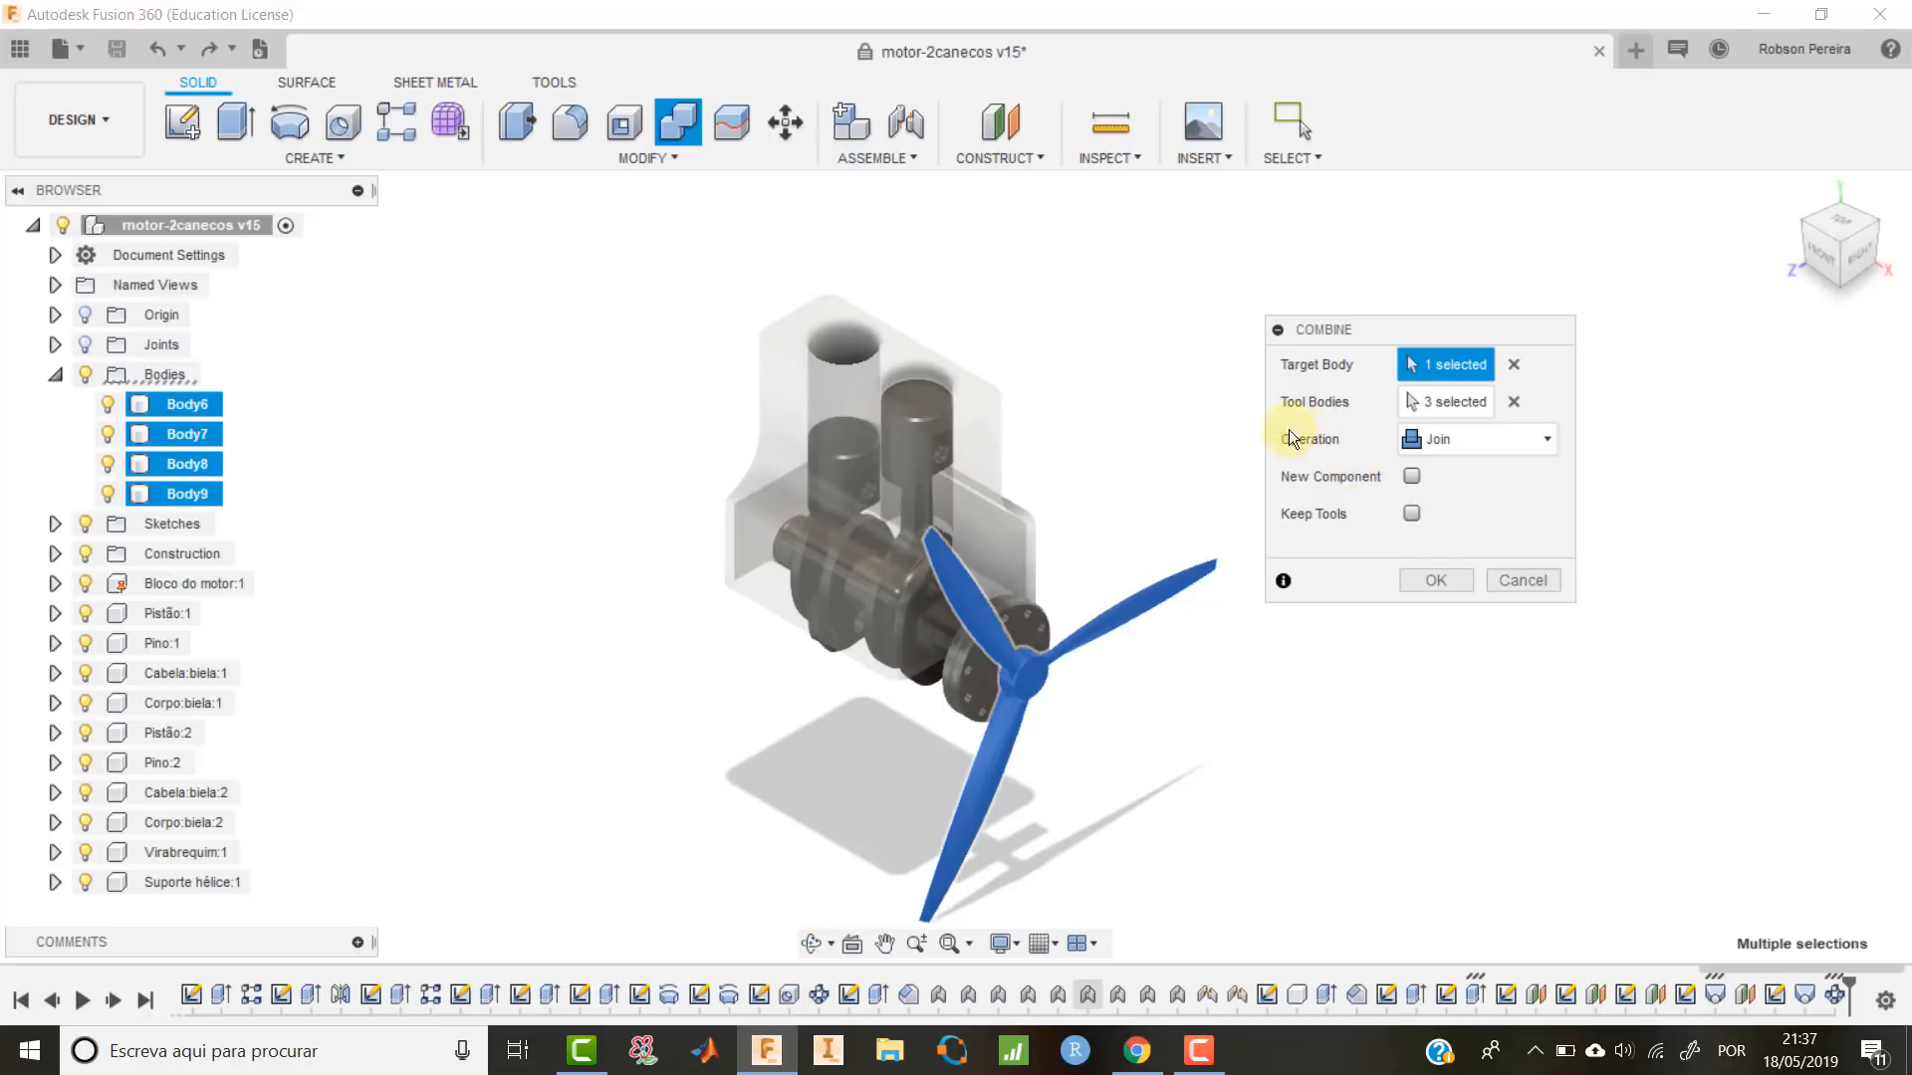
left_click(1448, 581)
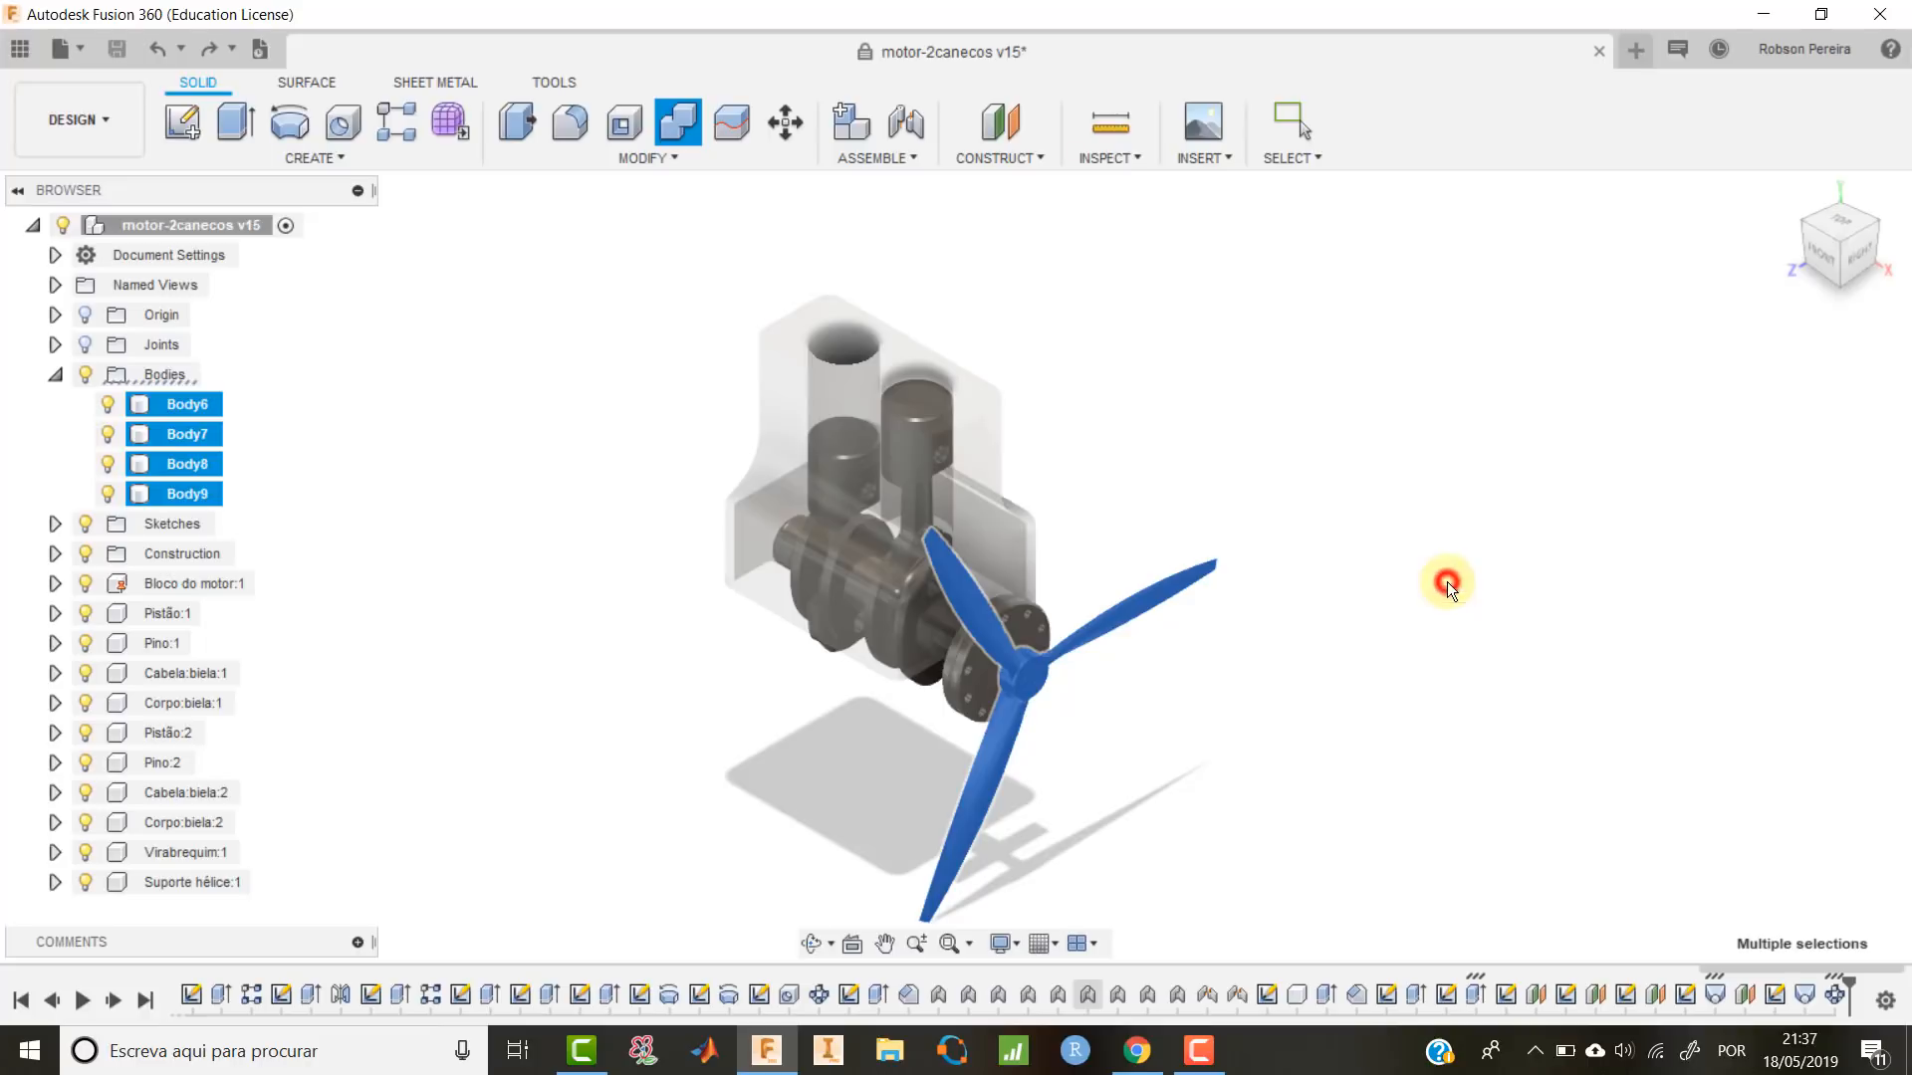
Check the combined propeller body by hiding it and showing it again.
left_click(201, 400)
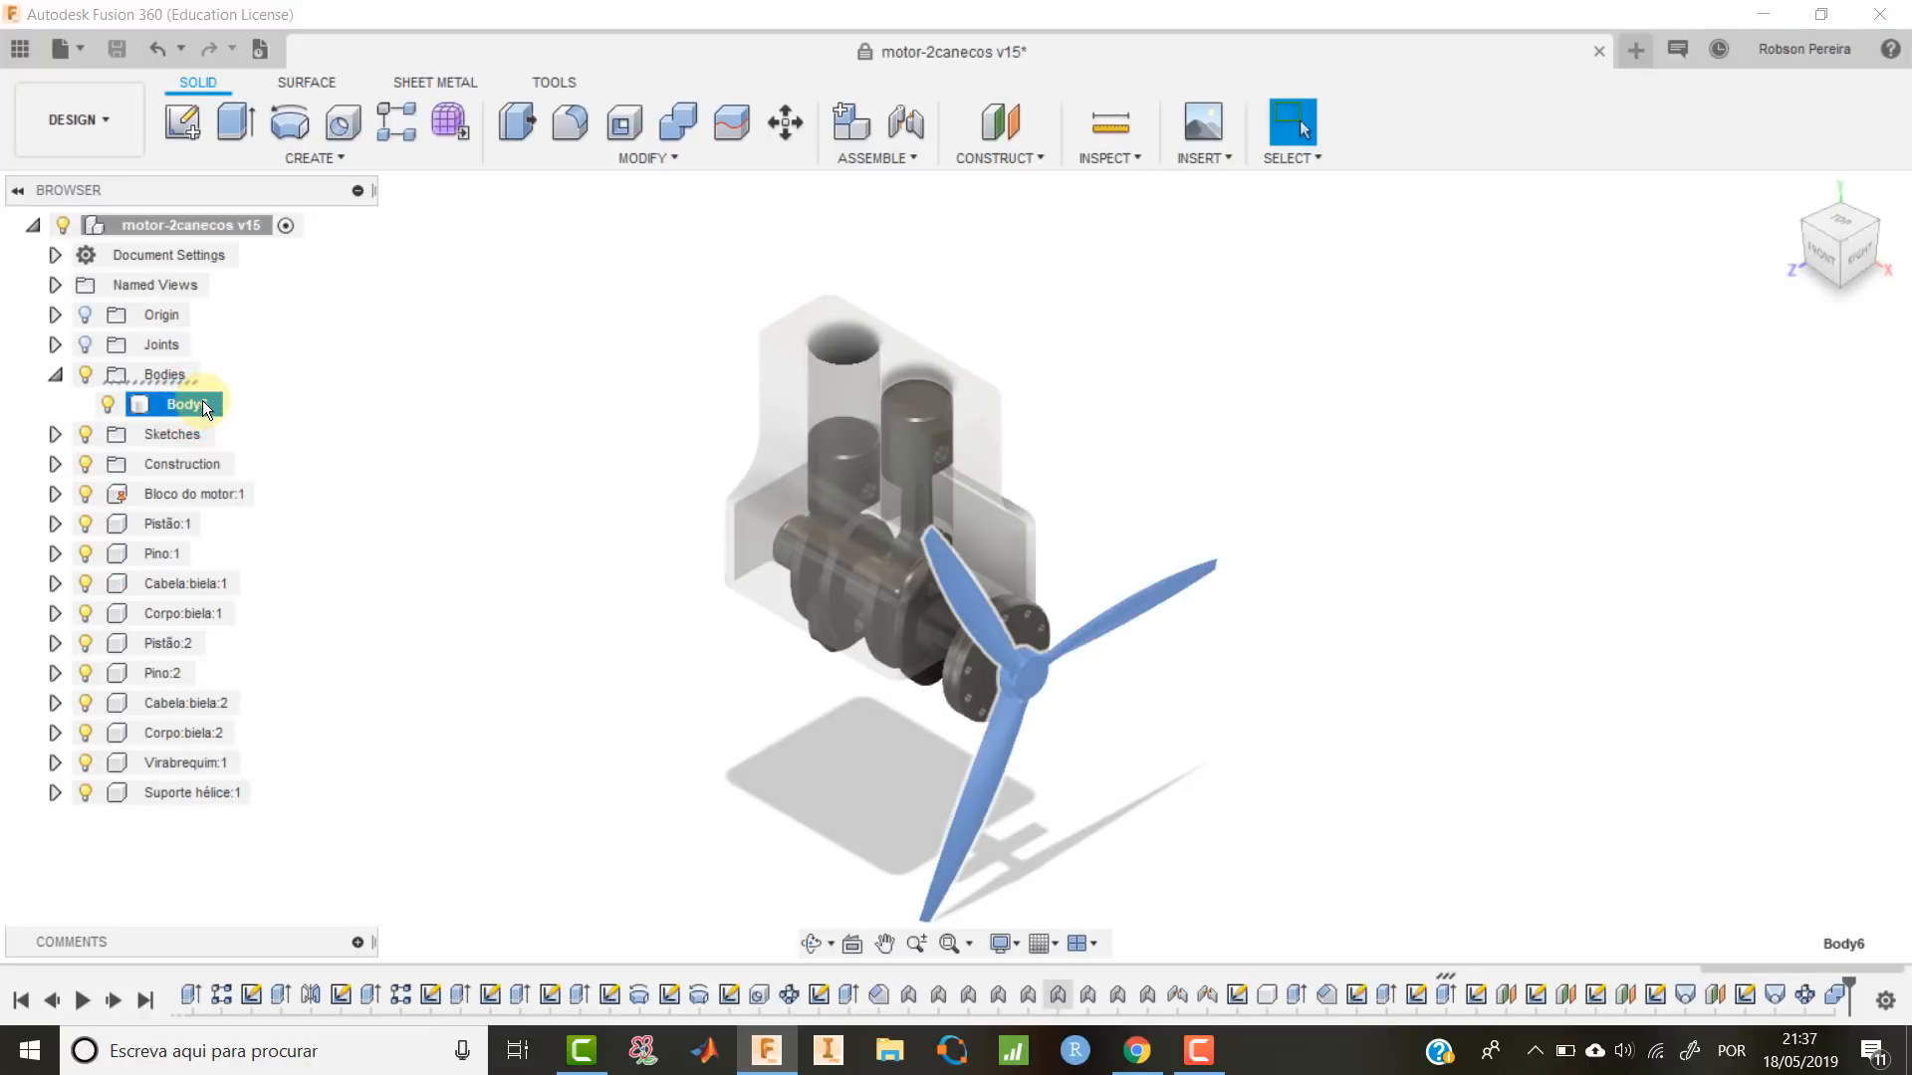
left_click(107, 404)
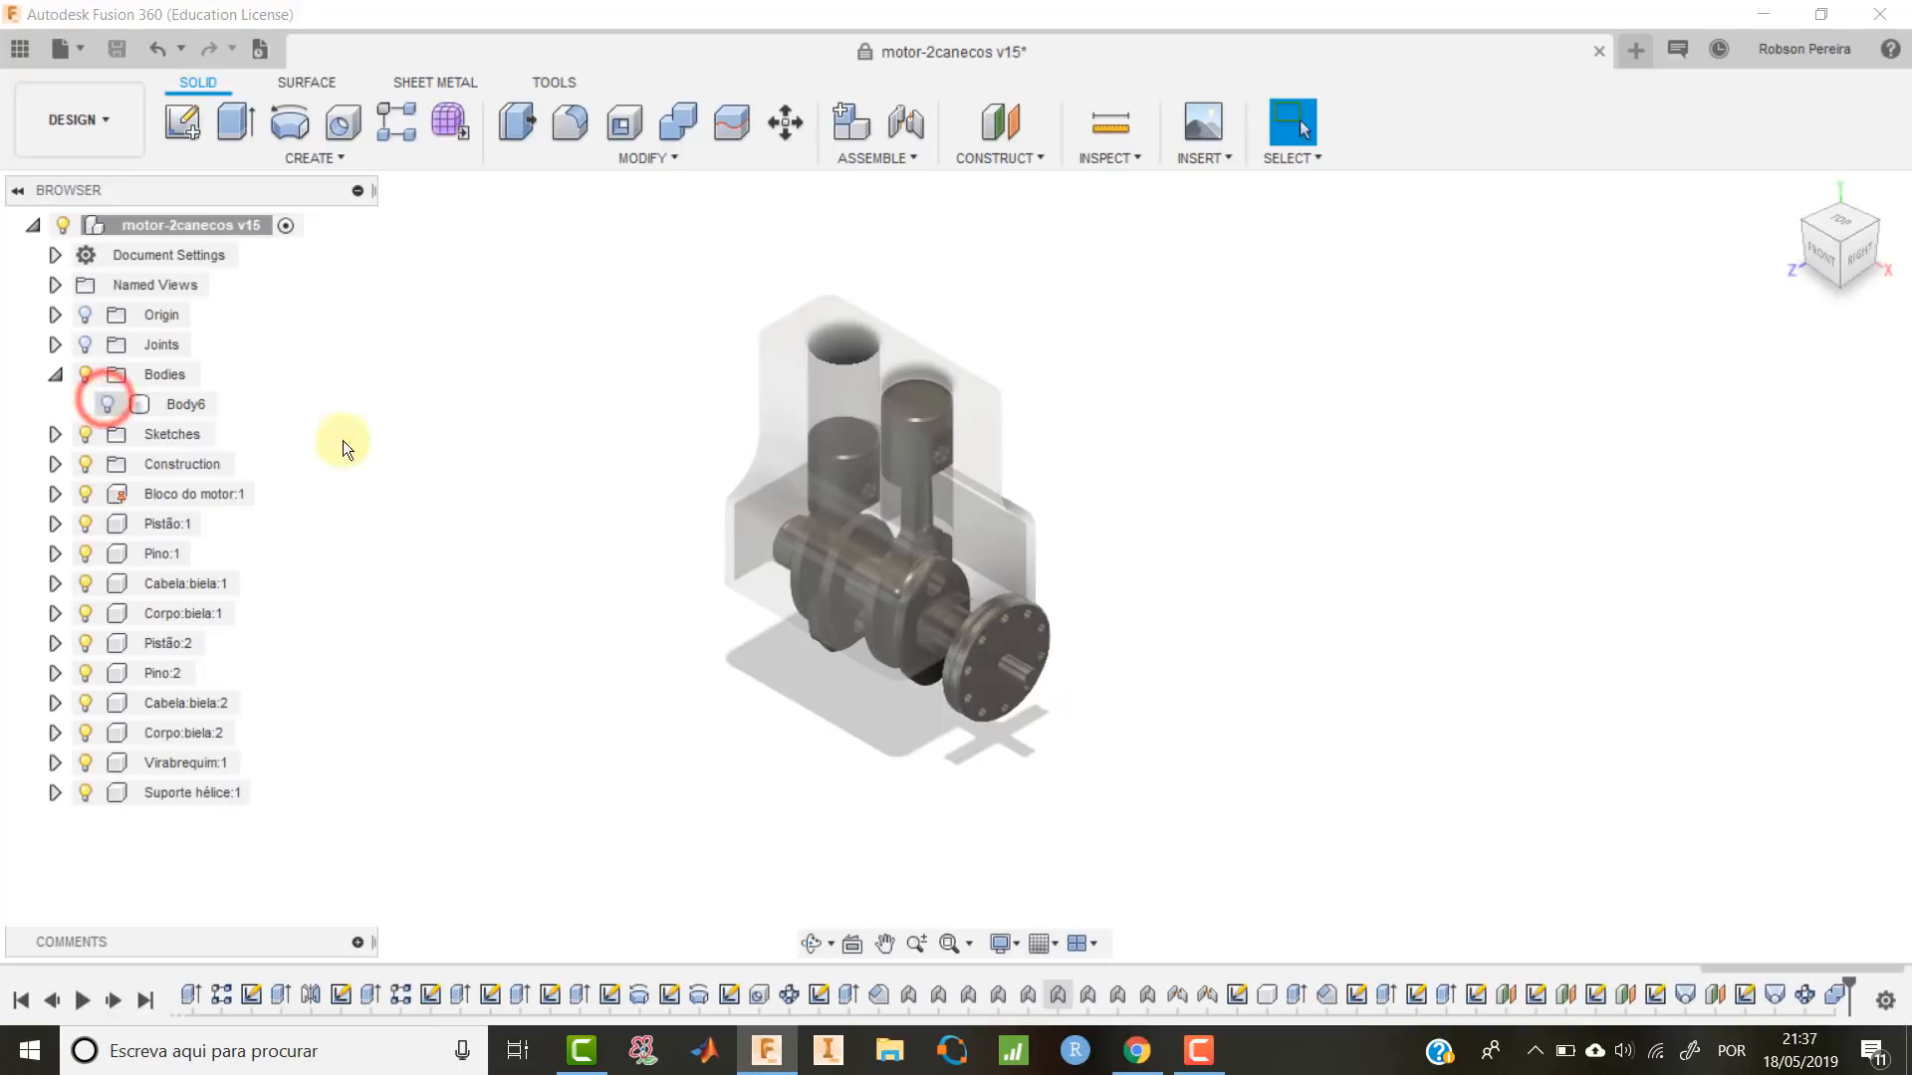
left_click(108, 405)
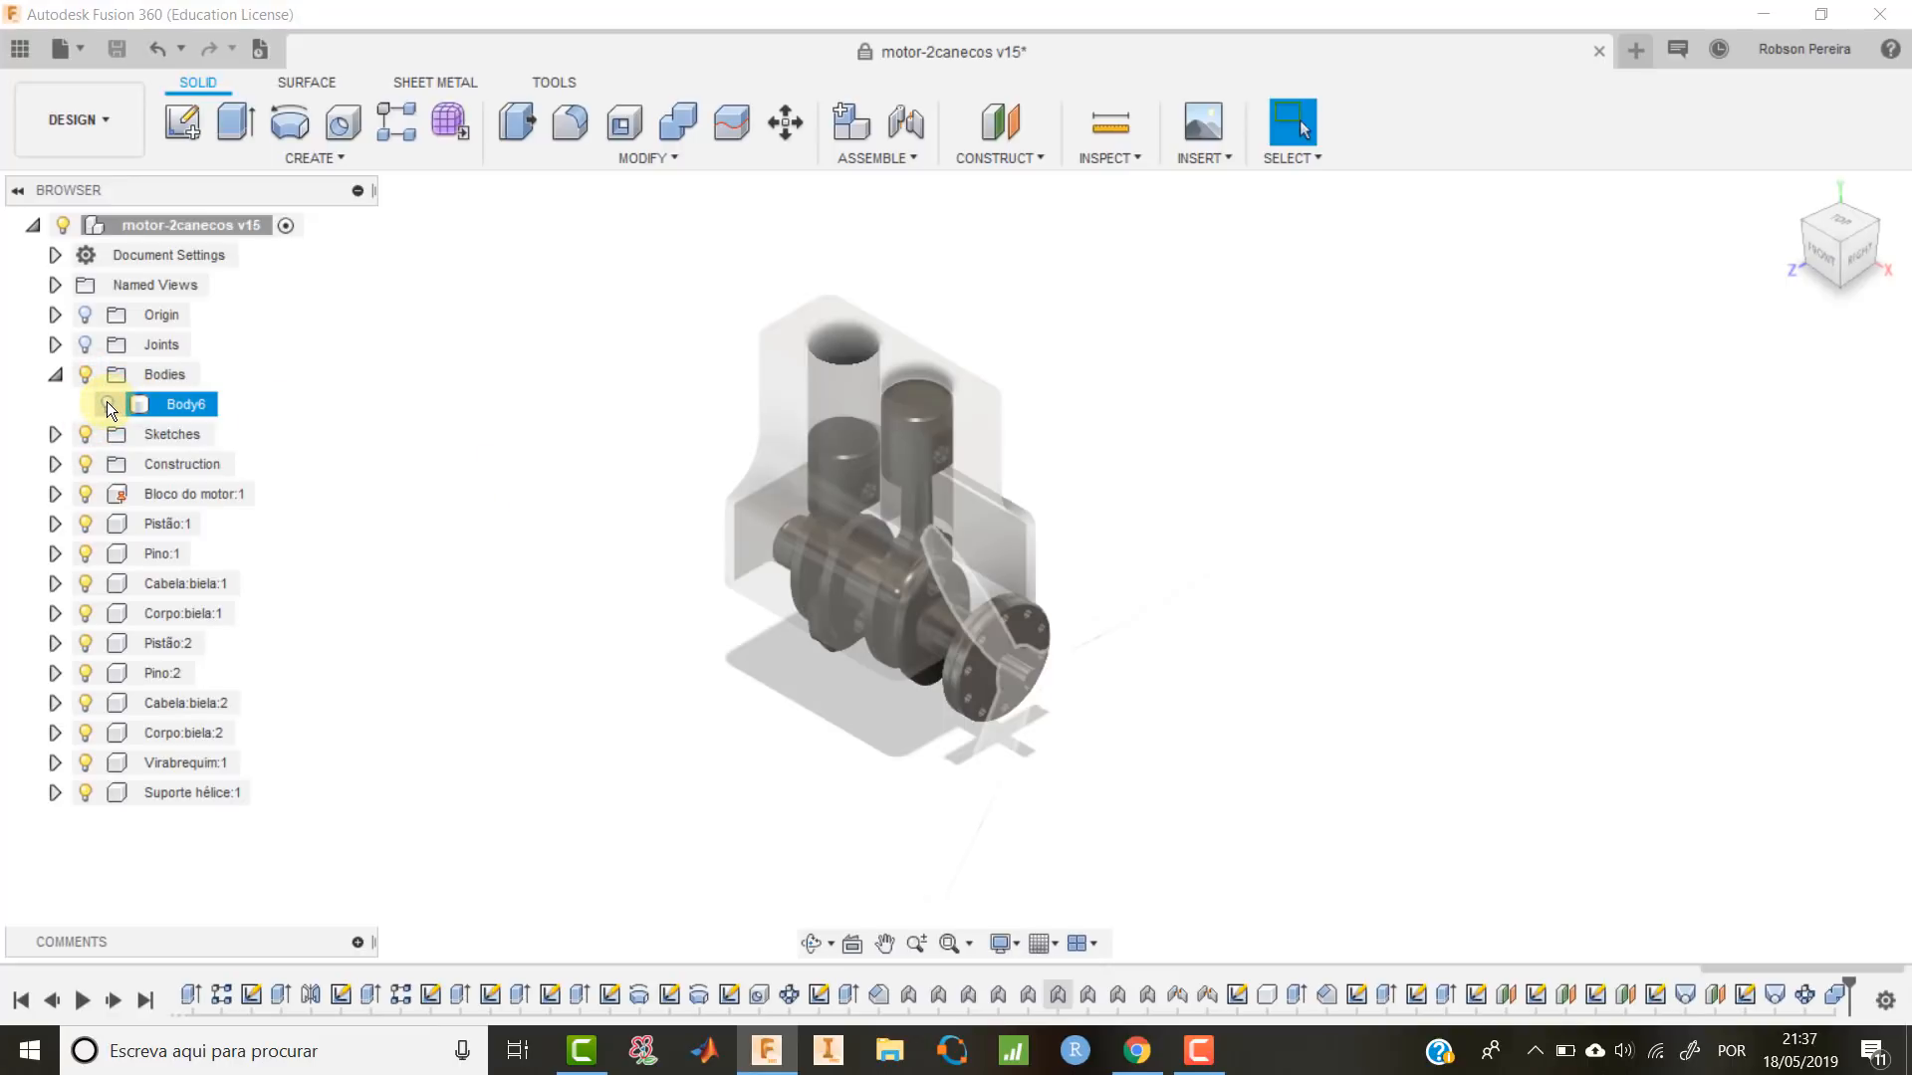
Show the propeller body Body6 again and create a component from it.
left_click(106, 403)
right_click(167, 404)
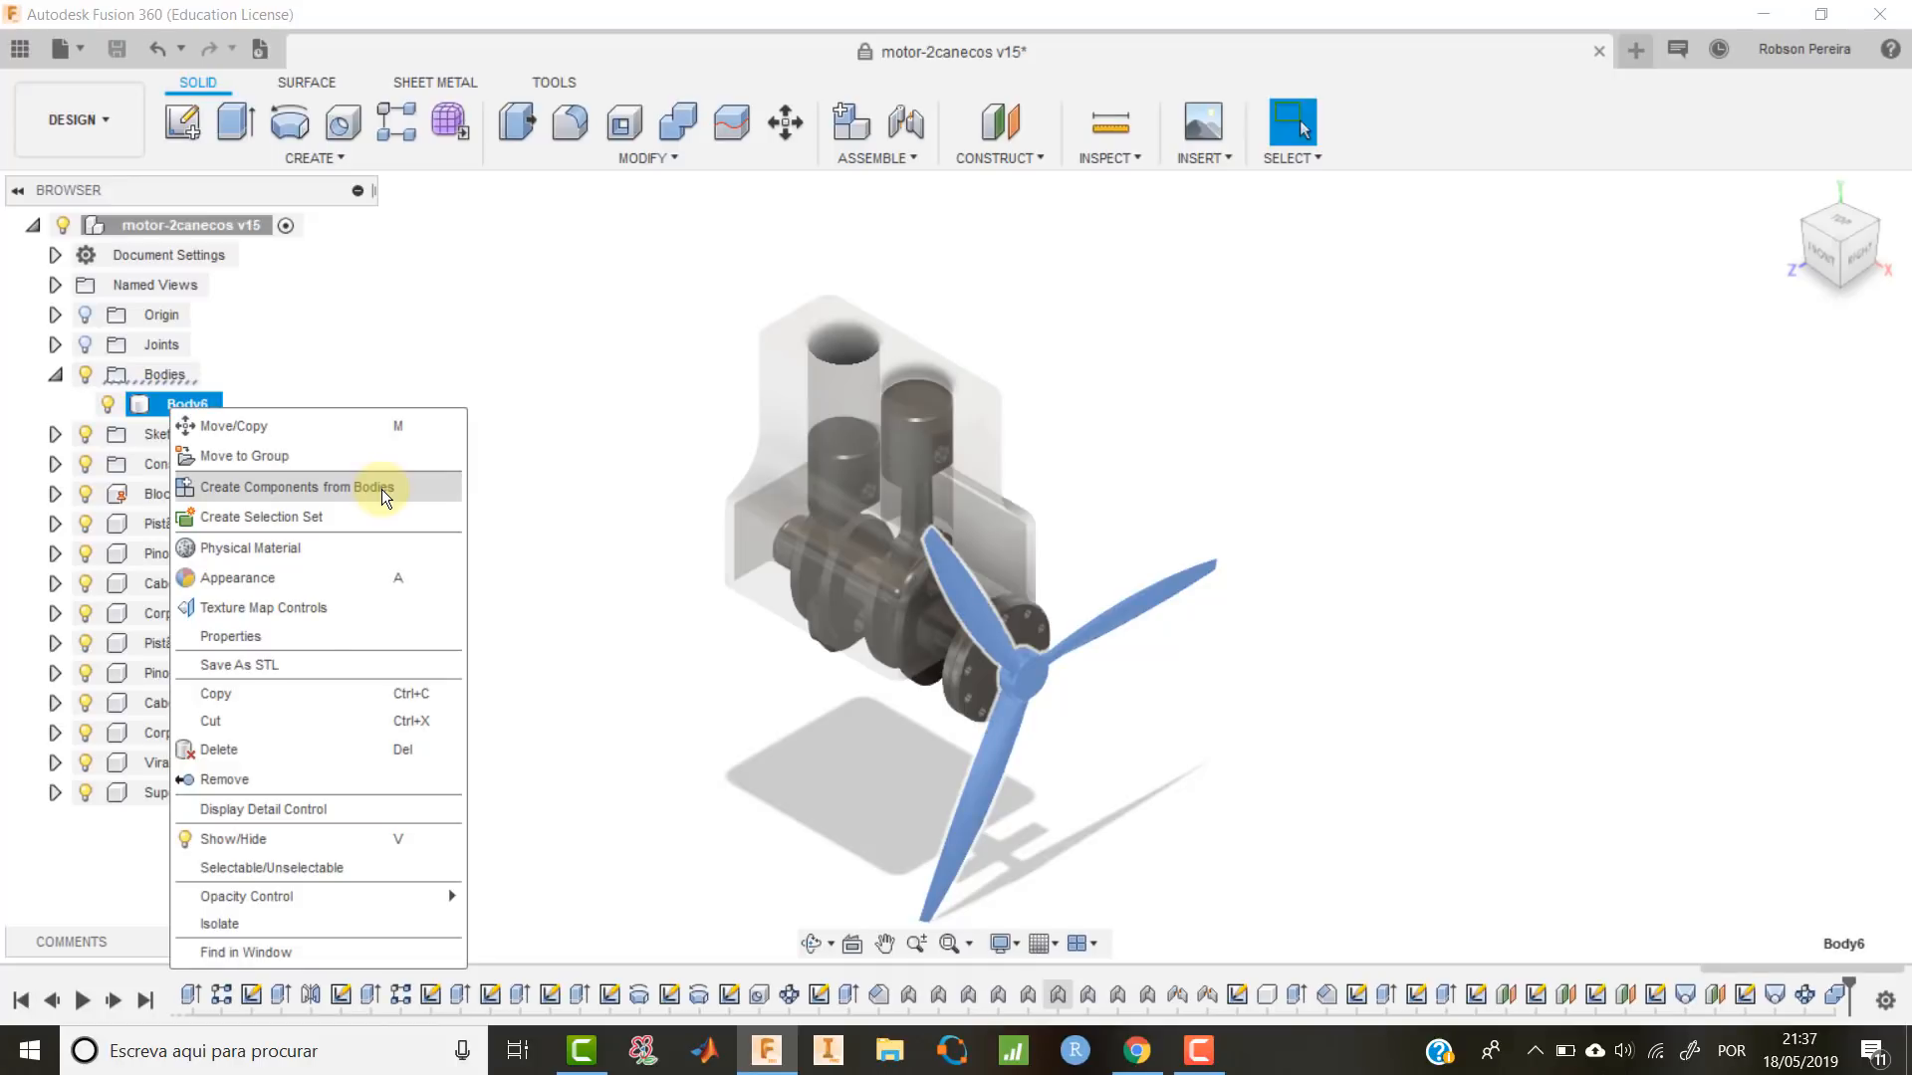
left_click(315, 488)
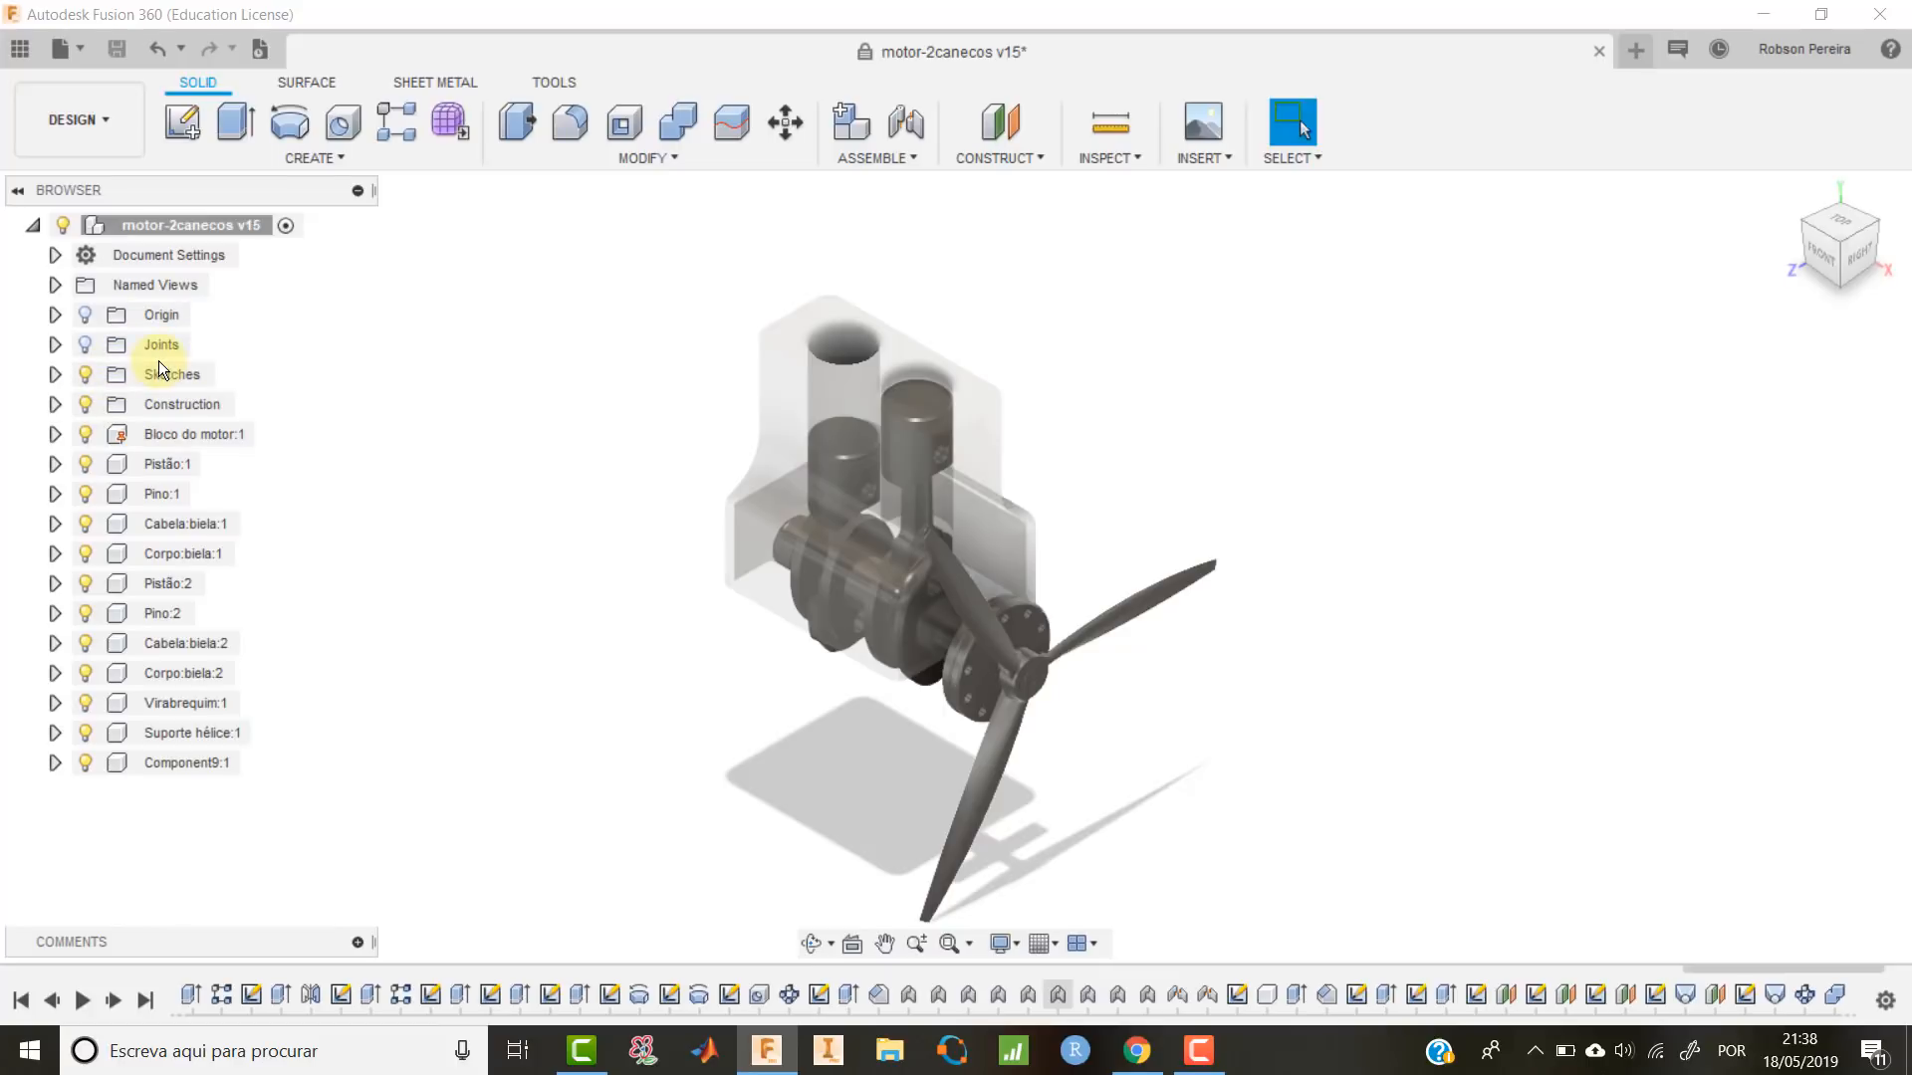
Rename the new propeller component as Hélice.
left_click(221, 761)
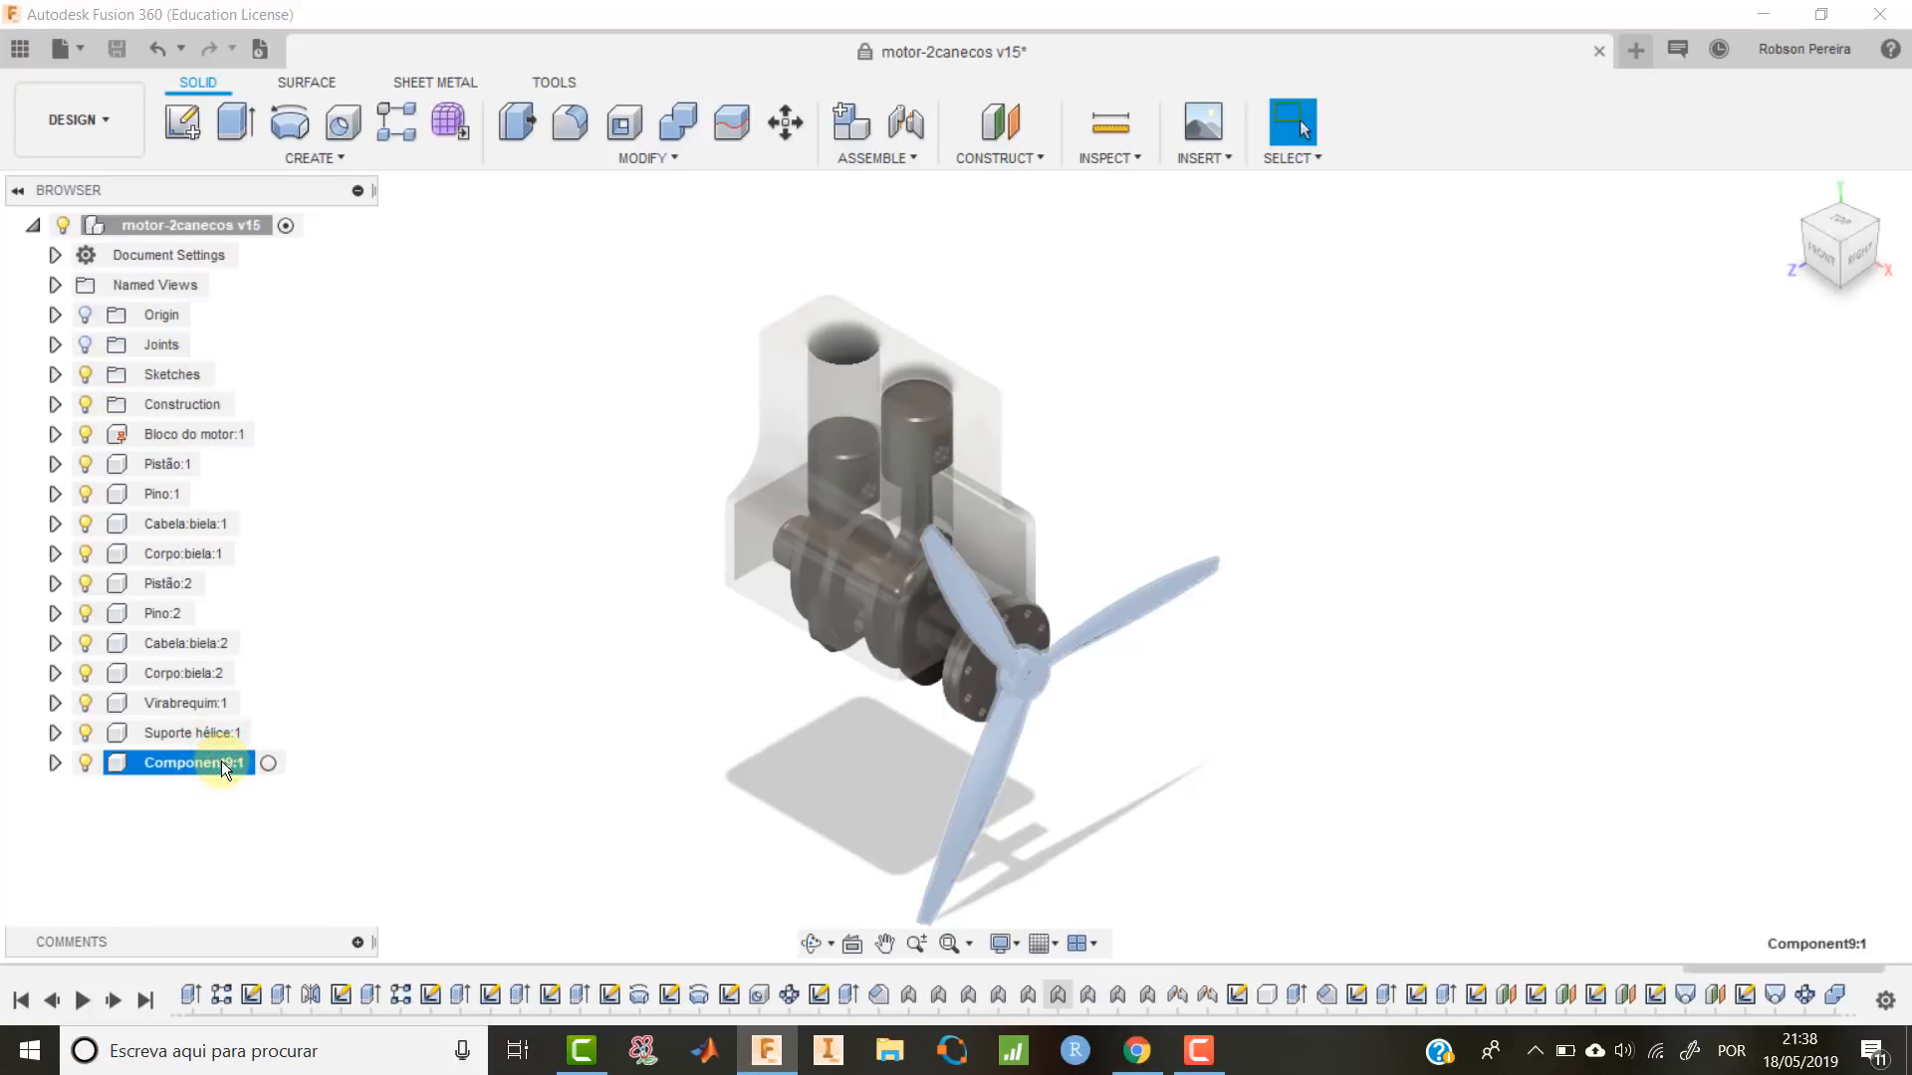
left_click(221, 761)
type("H")
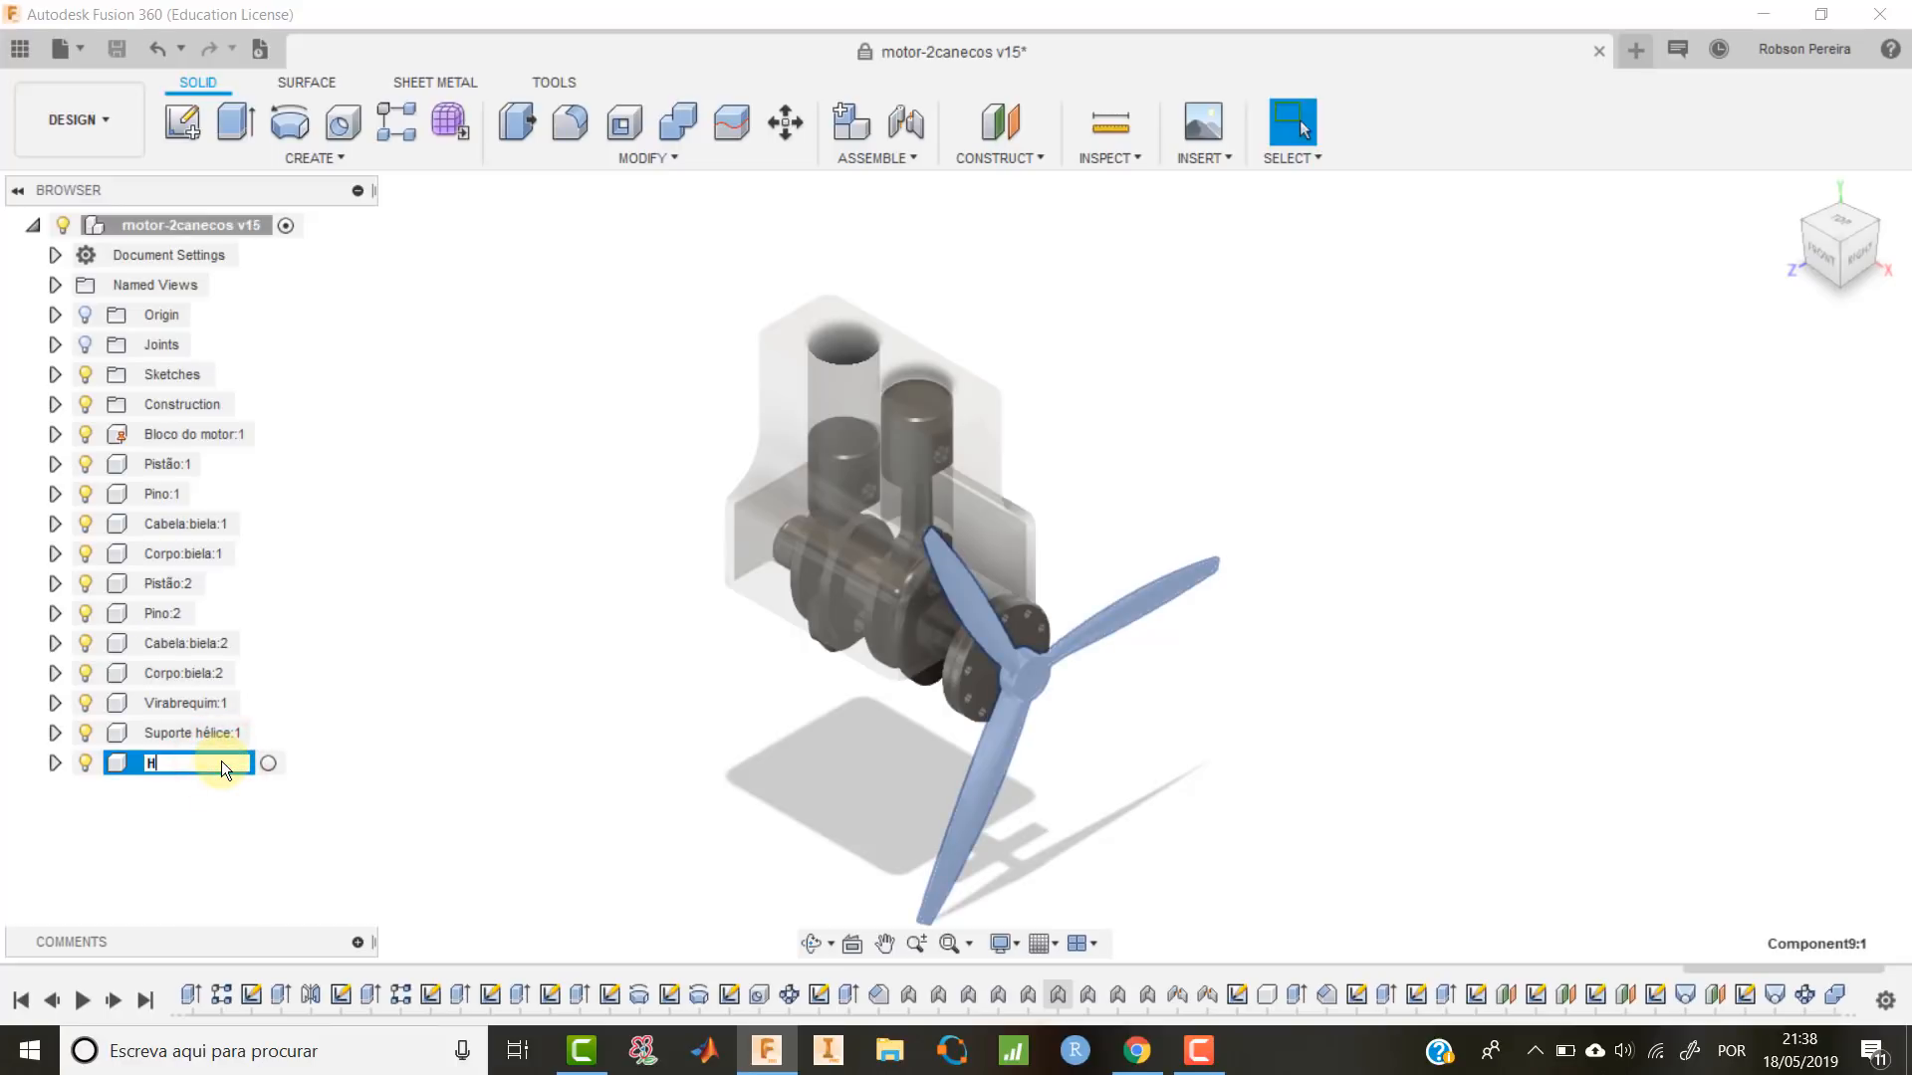
type("élice")
key("Return")
Move the propeller away from the hub support to test its freedom of movement, and revert its position each time.
scroll(1077, 761, "up", 5)
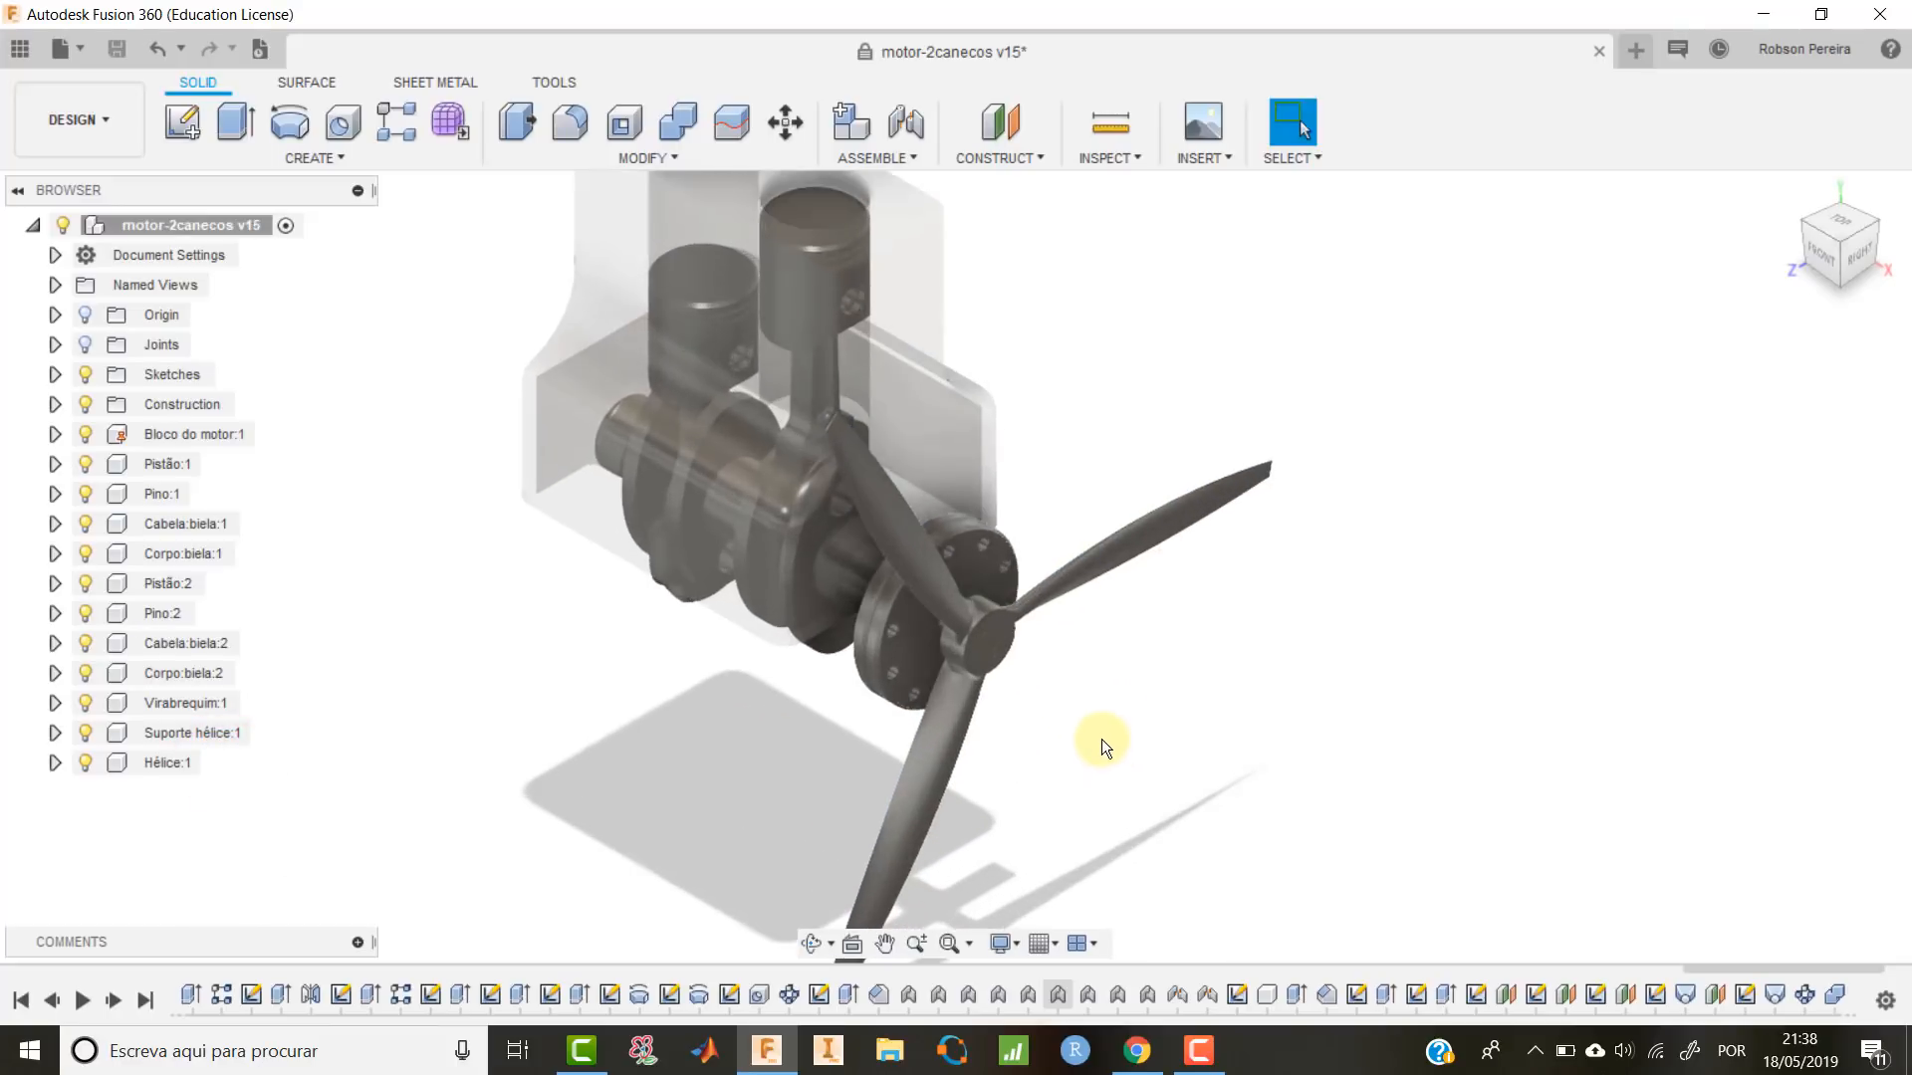
left_click_drag(1227, 494, 1556, 544)
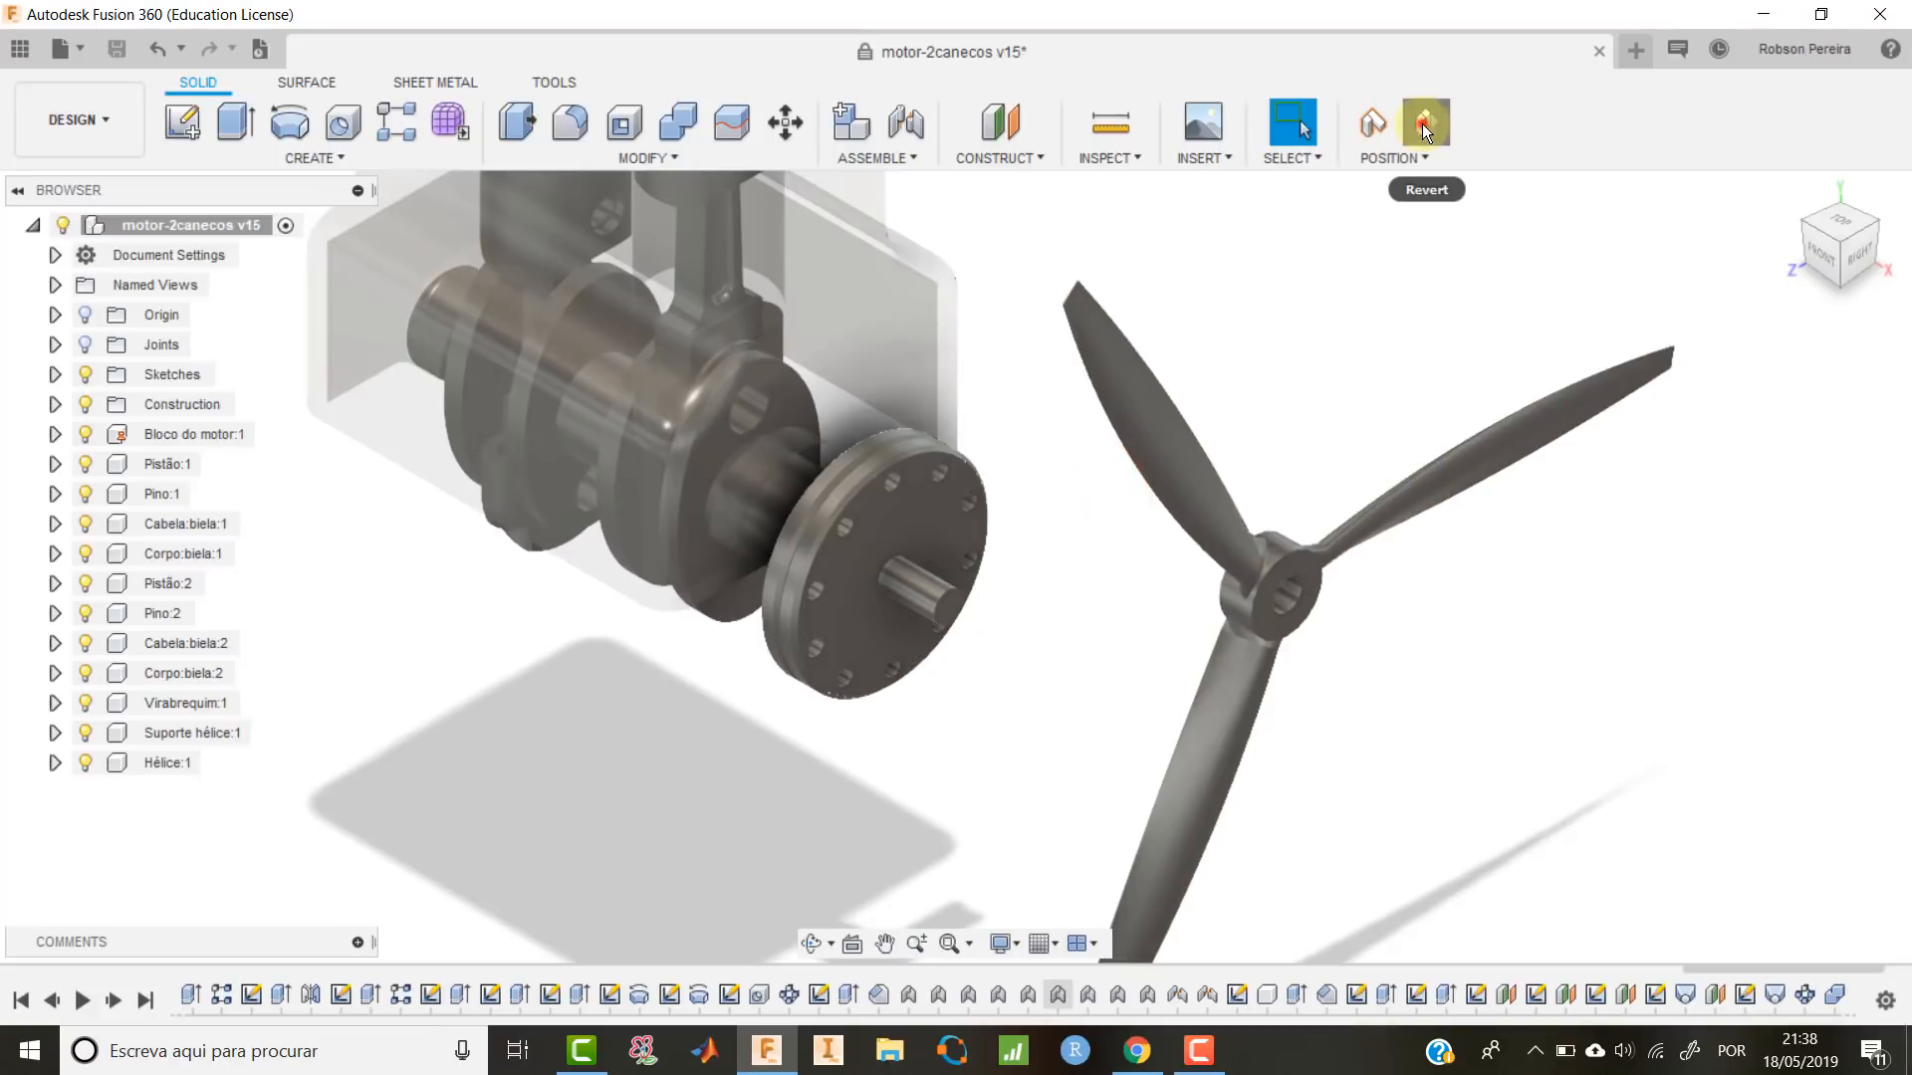
left_click(1422, 124)
scroll(1294, 598, "down", 2)
left_click_drag(1022, 534, 1272, 435)
left_click(1414, 123)
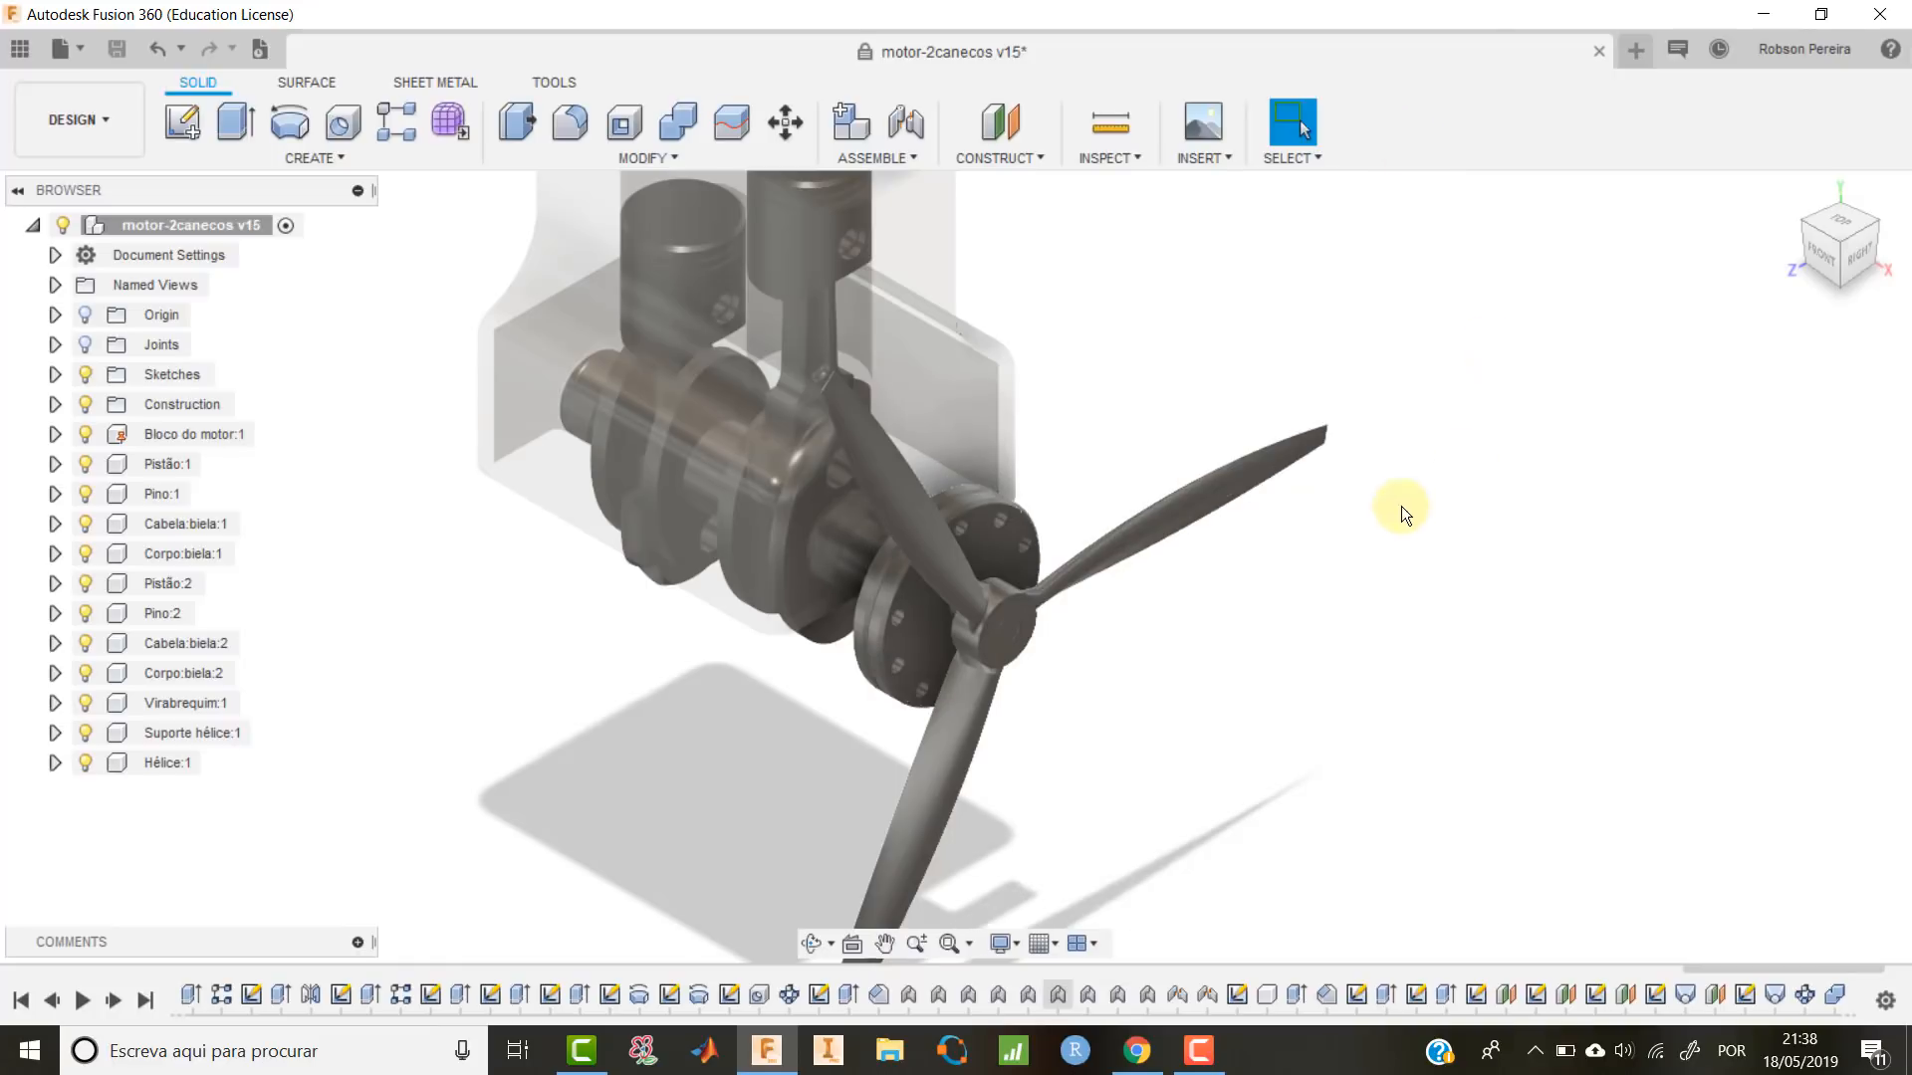
Move the propeller support away from the crankshaft to test its freedom of movement, and revert its position.
scroll(1330, 526, "down", 2)
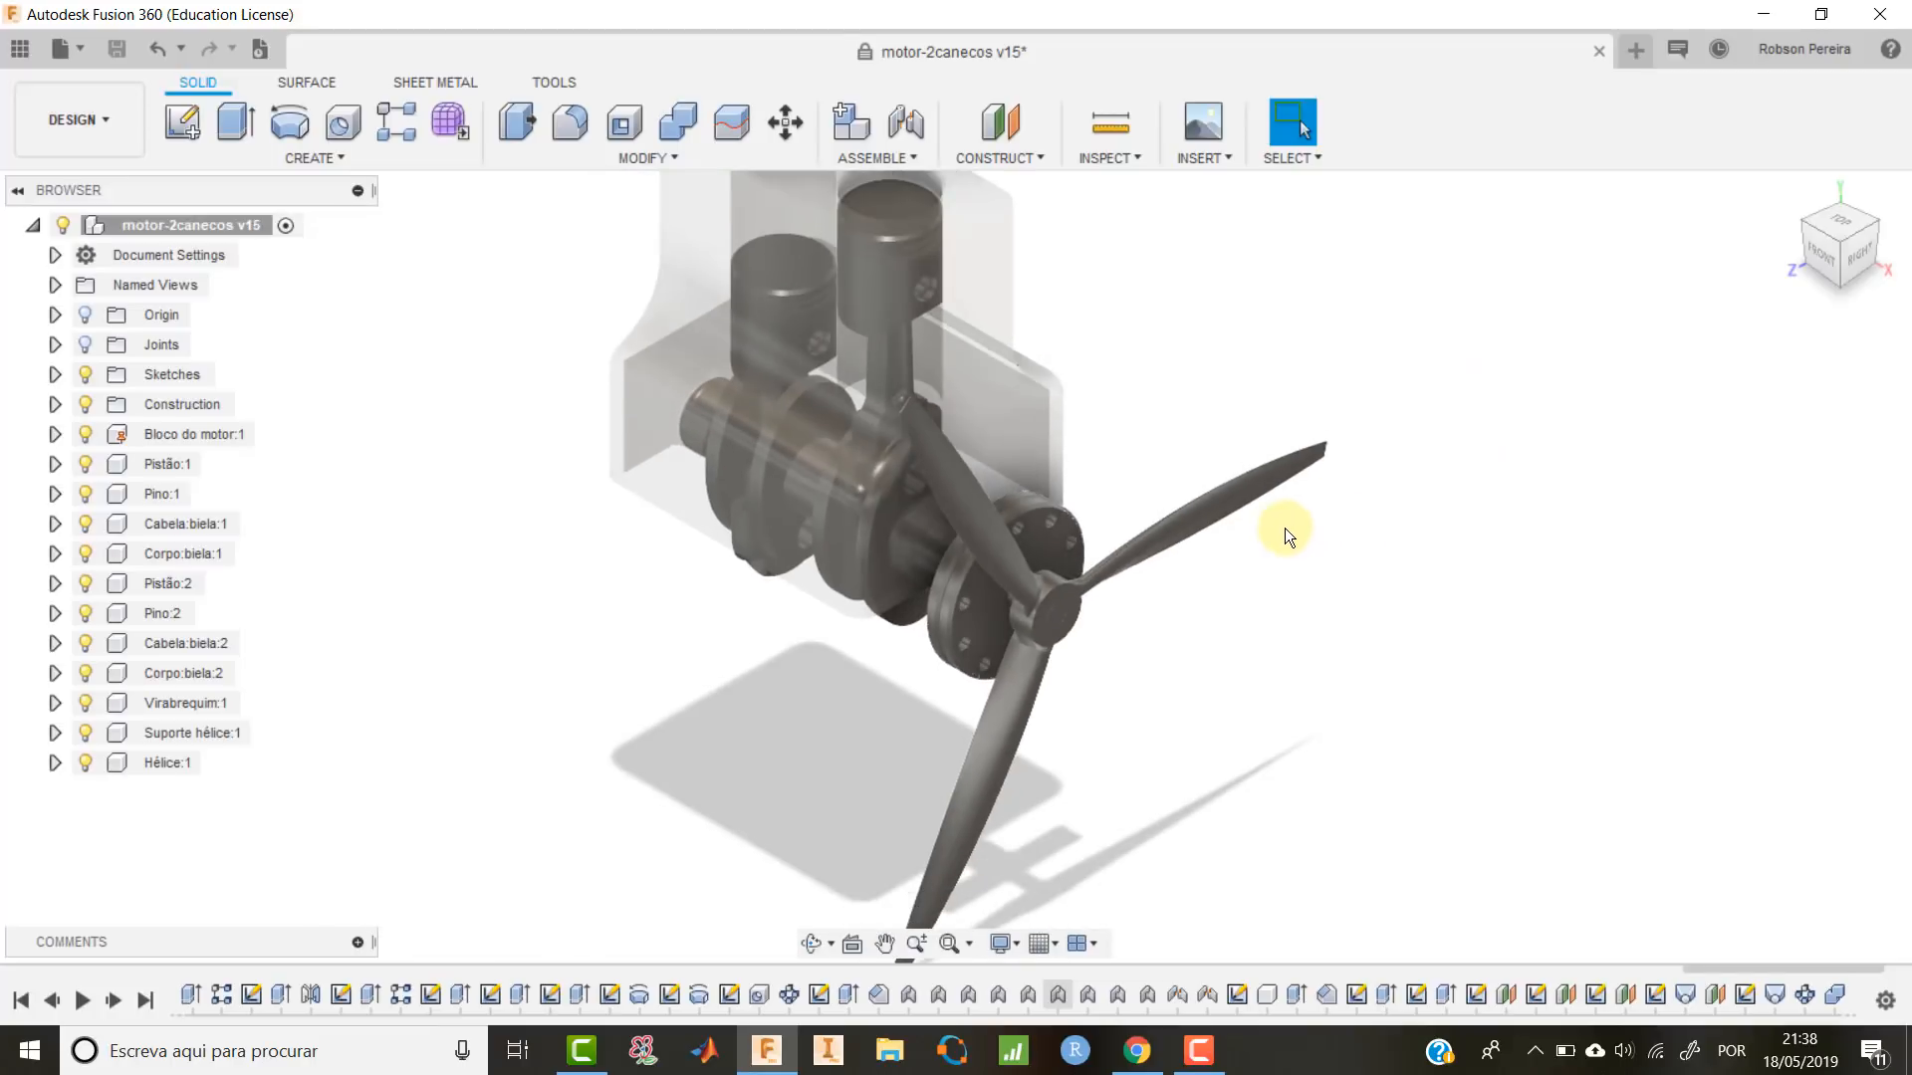
left_click_drag(1072, 523, 1230, 443)
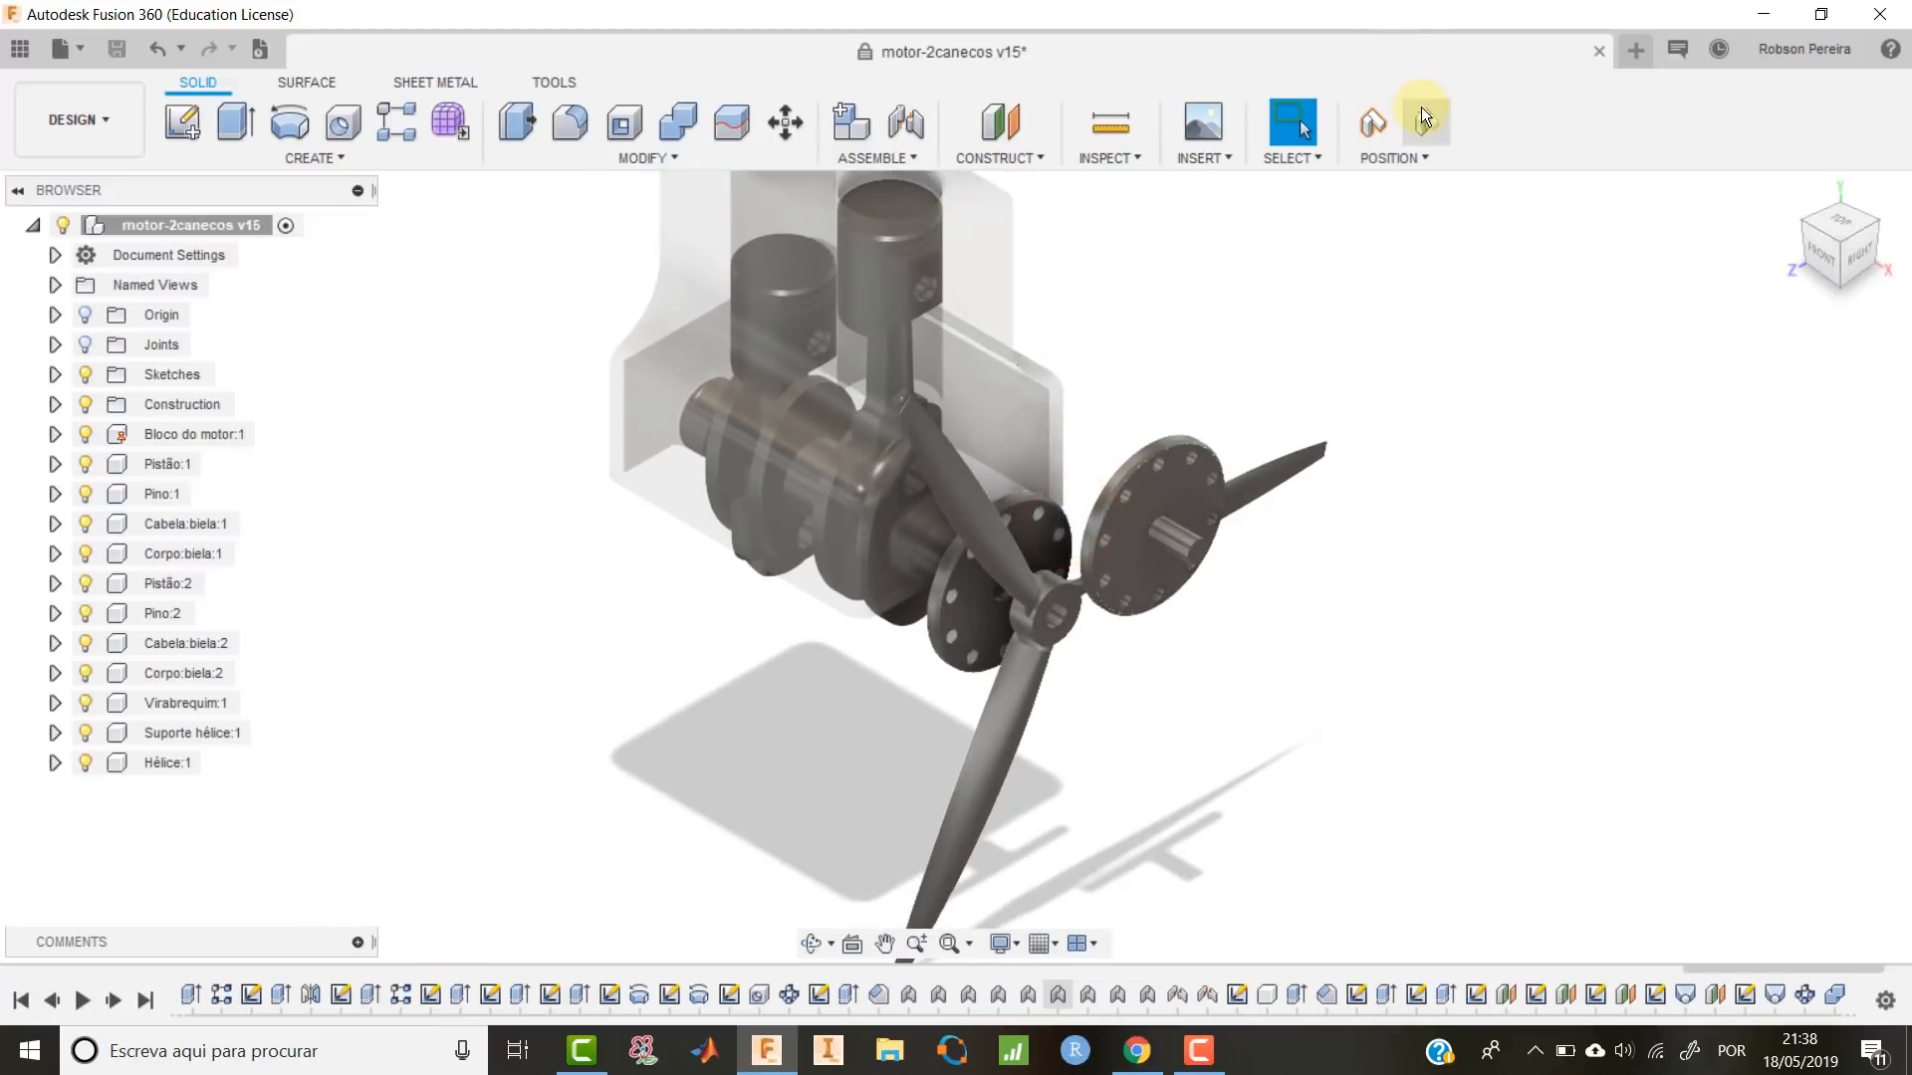
left_click(1422, 118)
mouse_move(1155, 1056)
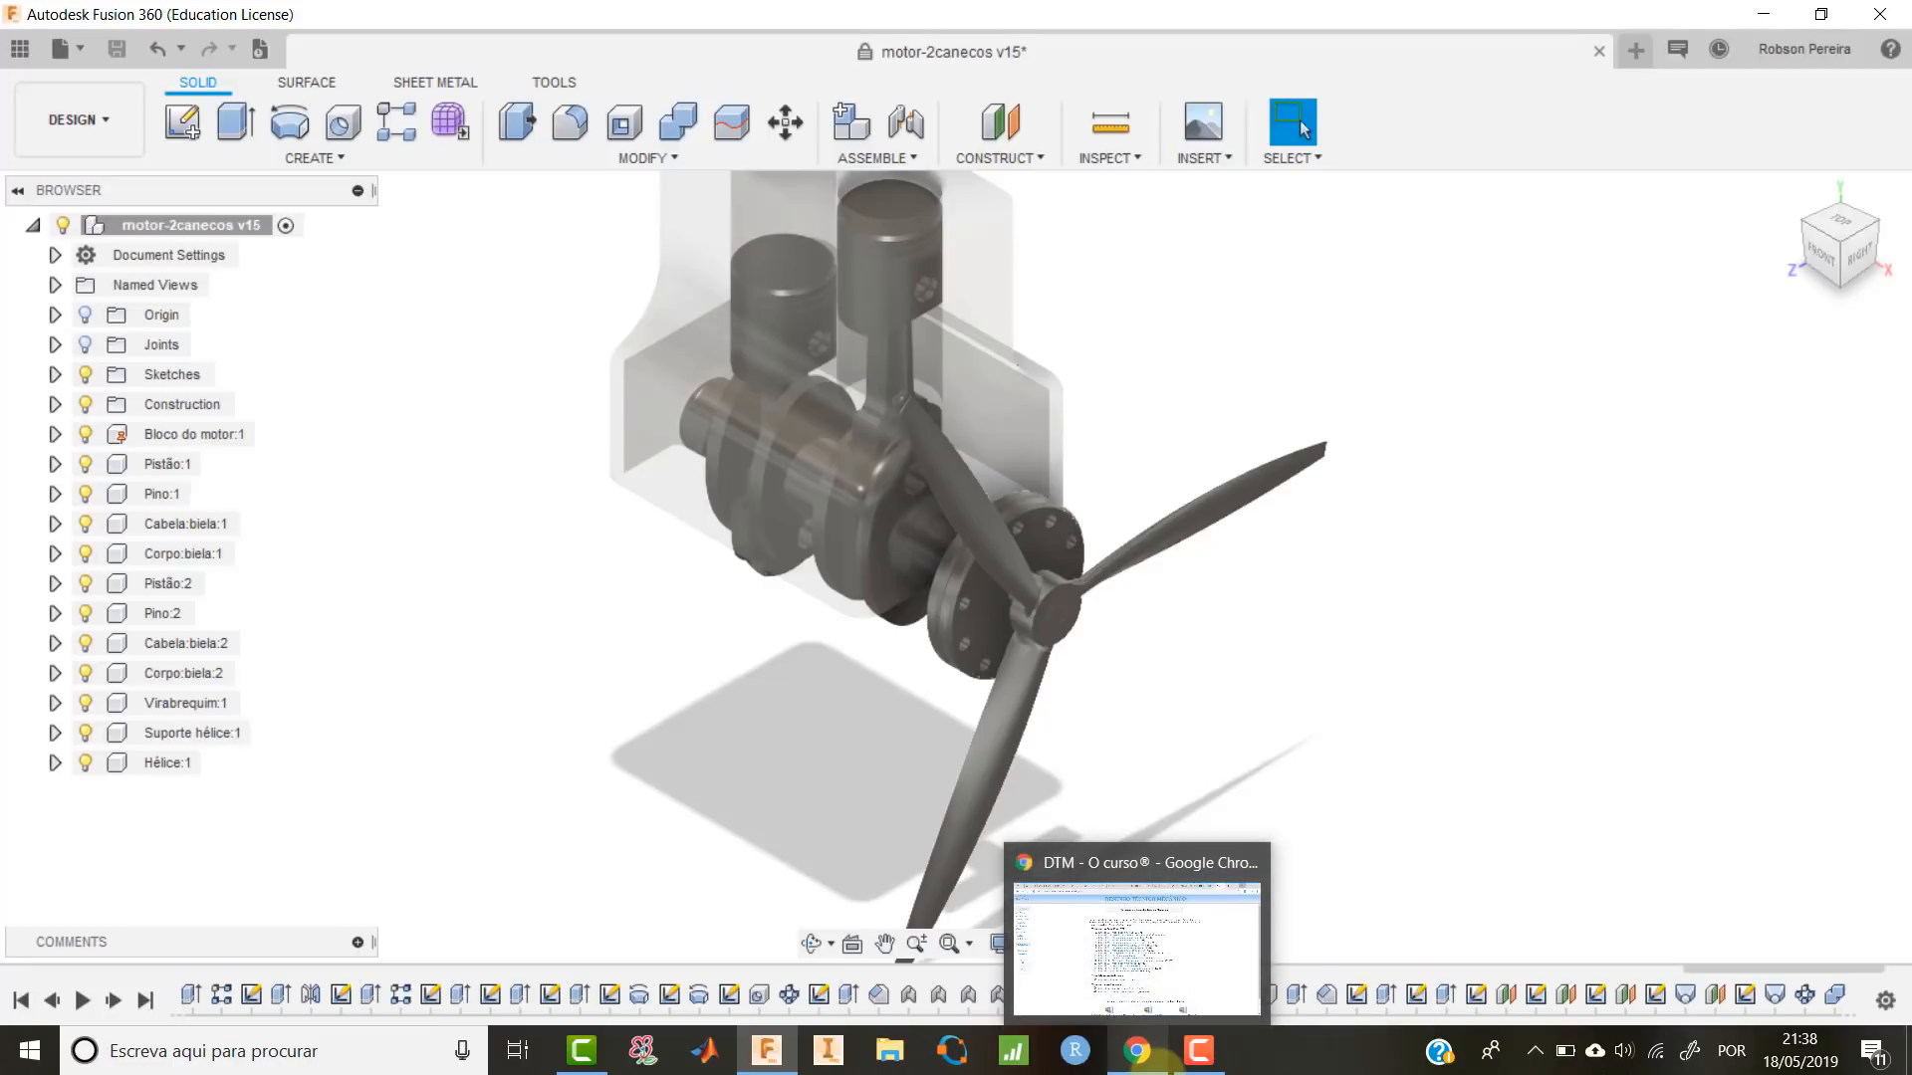
Create a Rigid as-built joint between Suporte hélice:1 and Virabrequim:1.
left_click(902, 161)
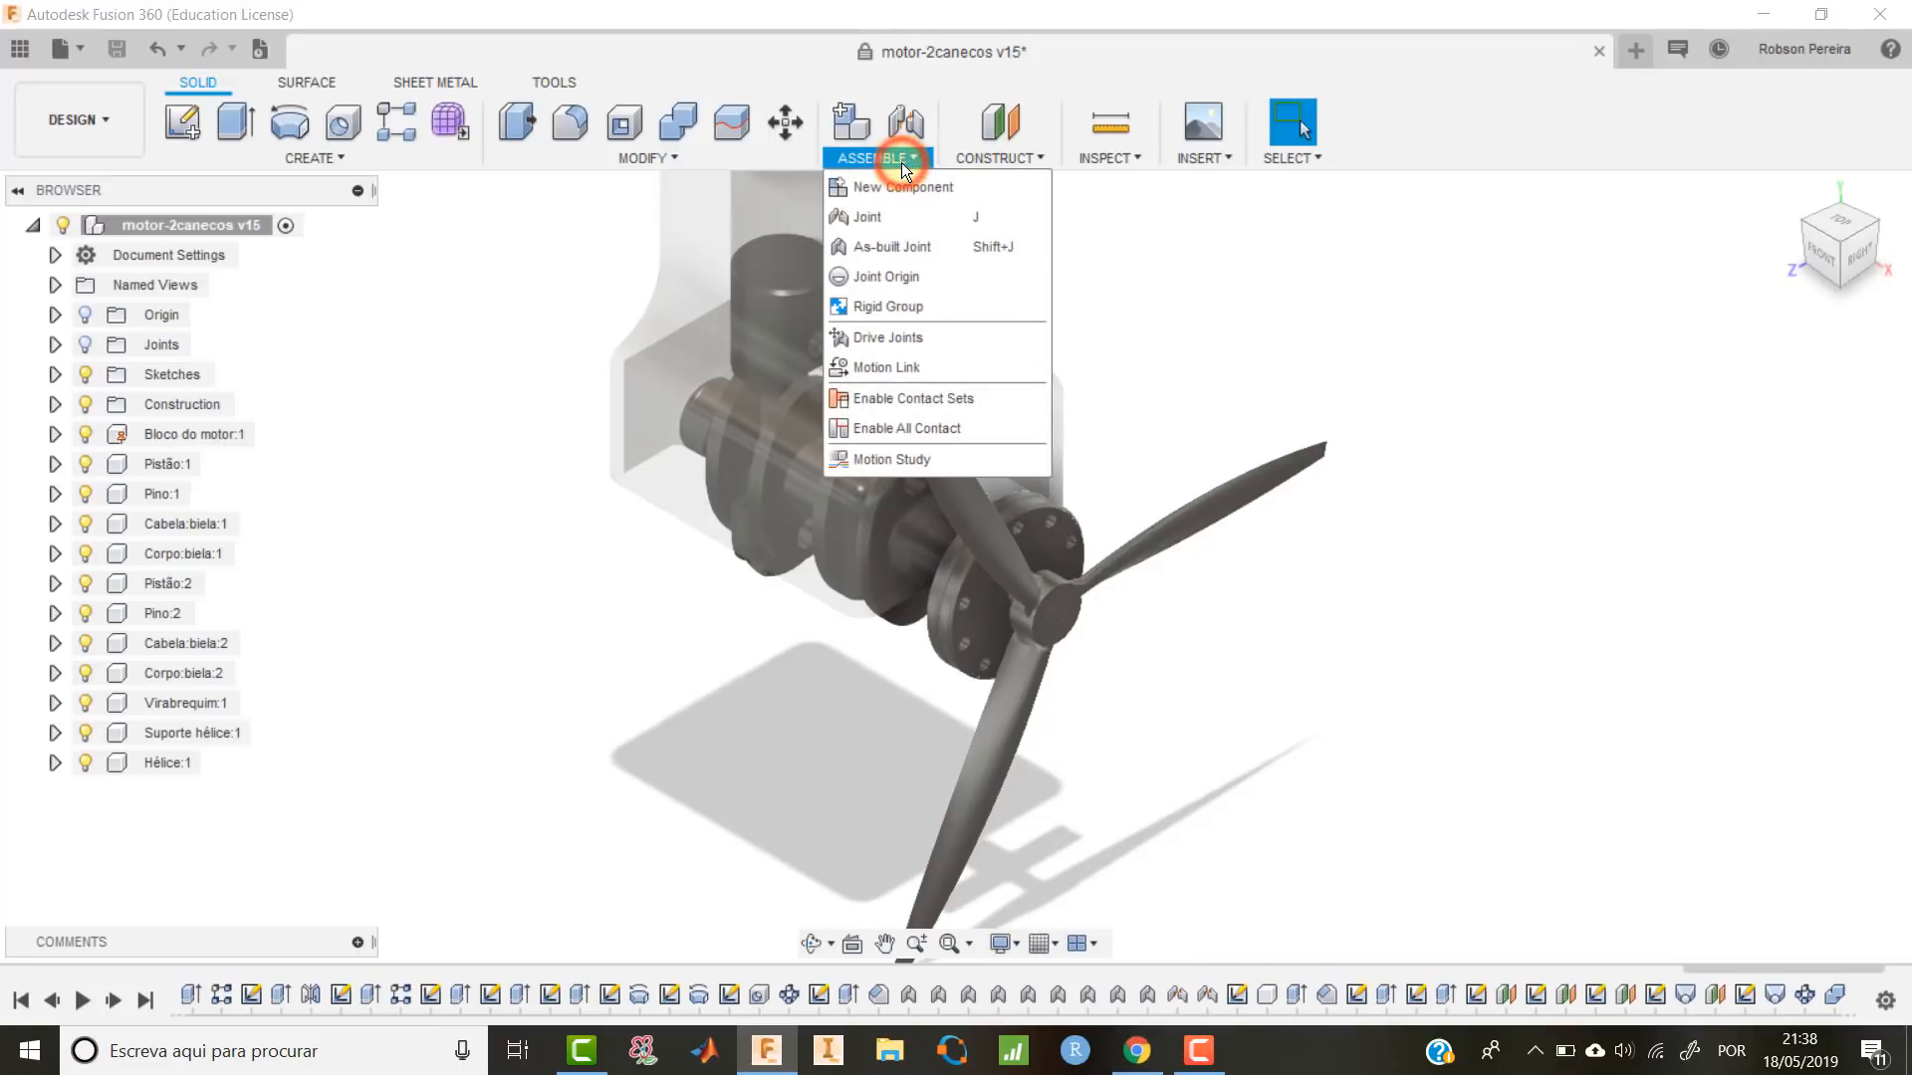
left_click(893, 249)
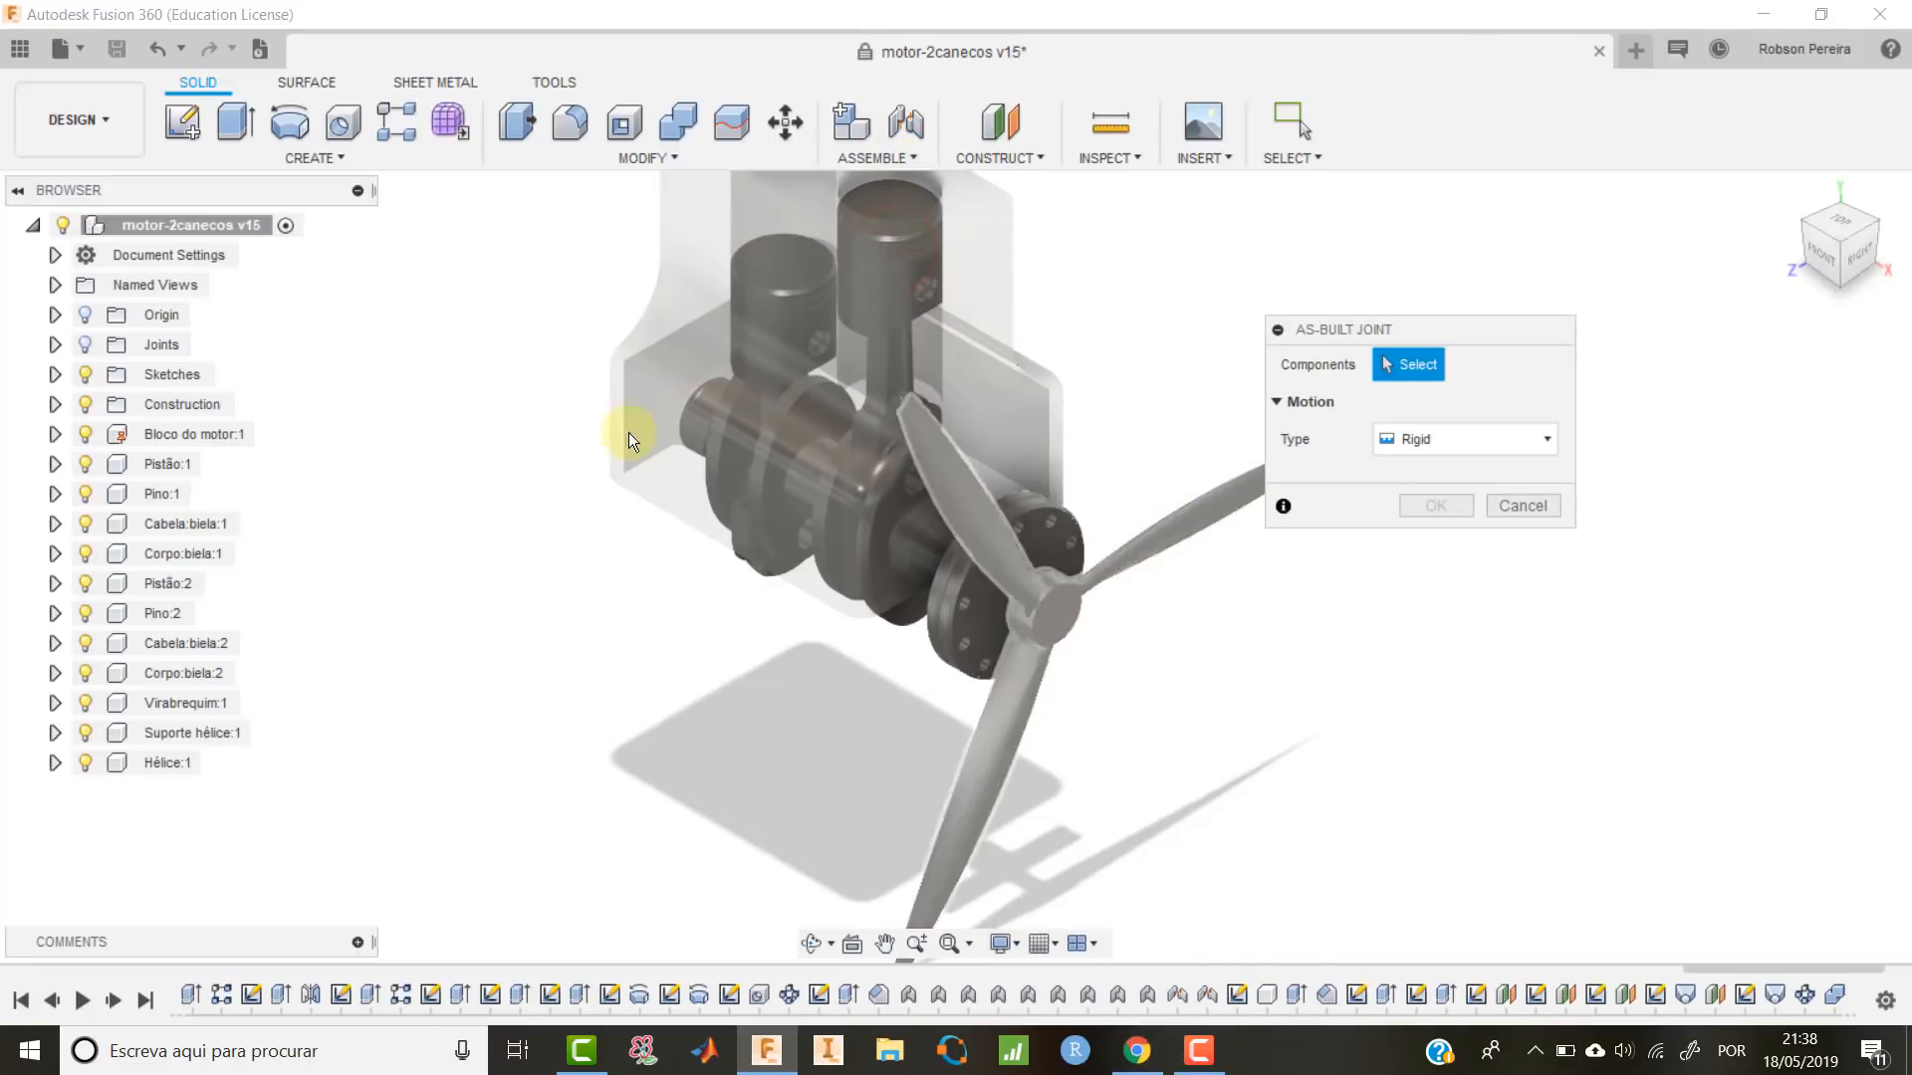
left_click(213, 731)
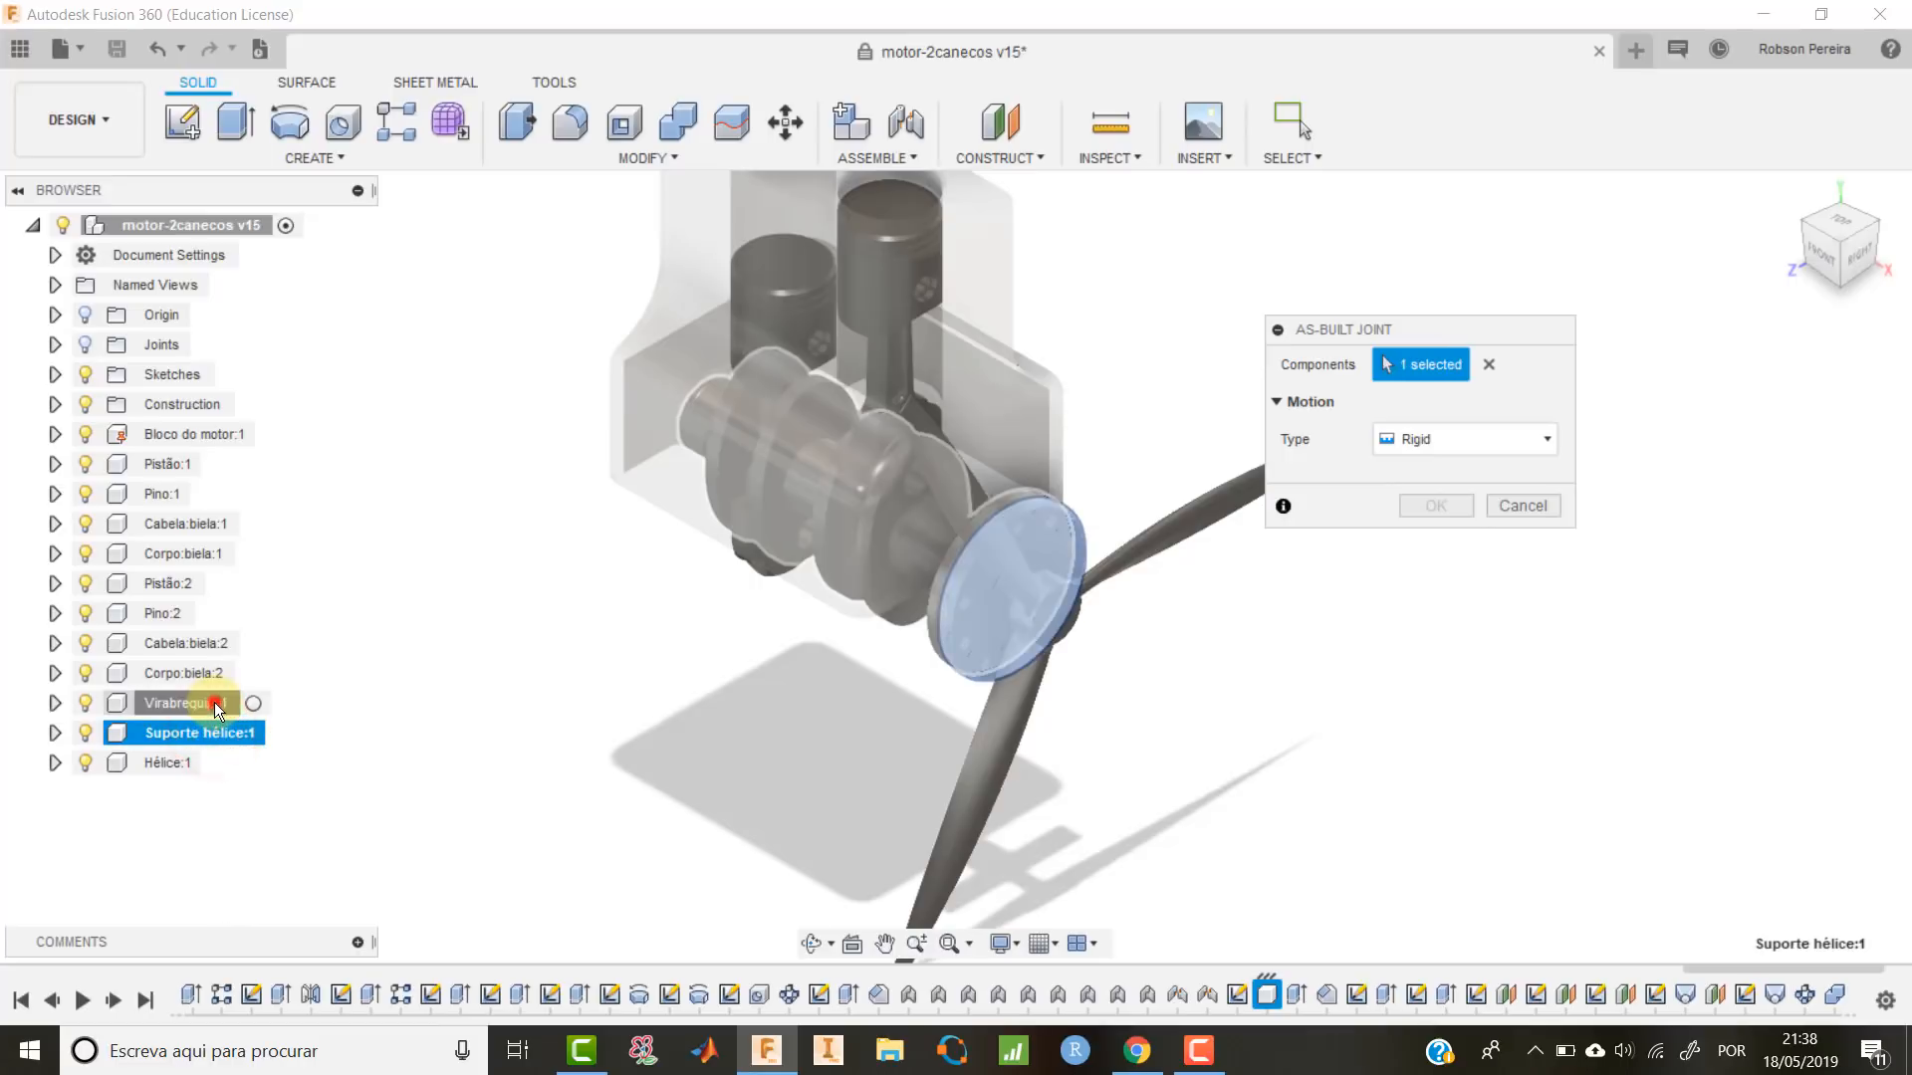
left_click(213, 702)
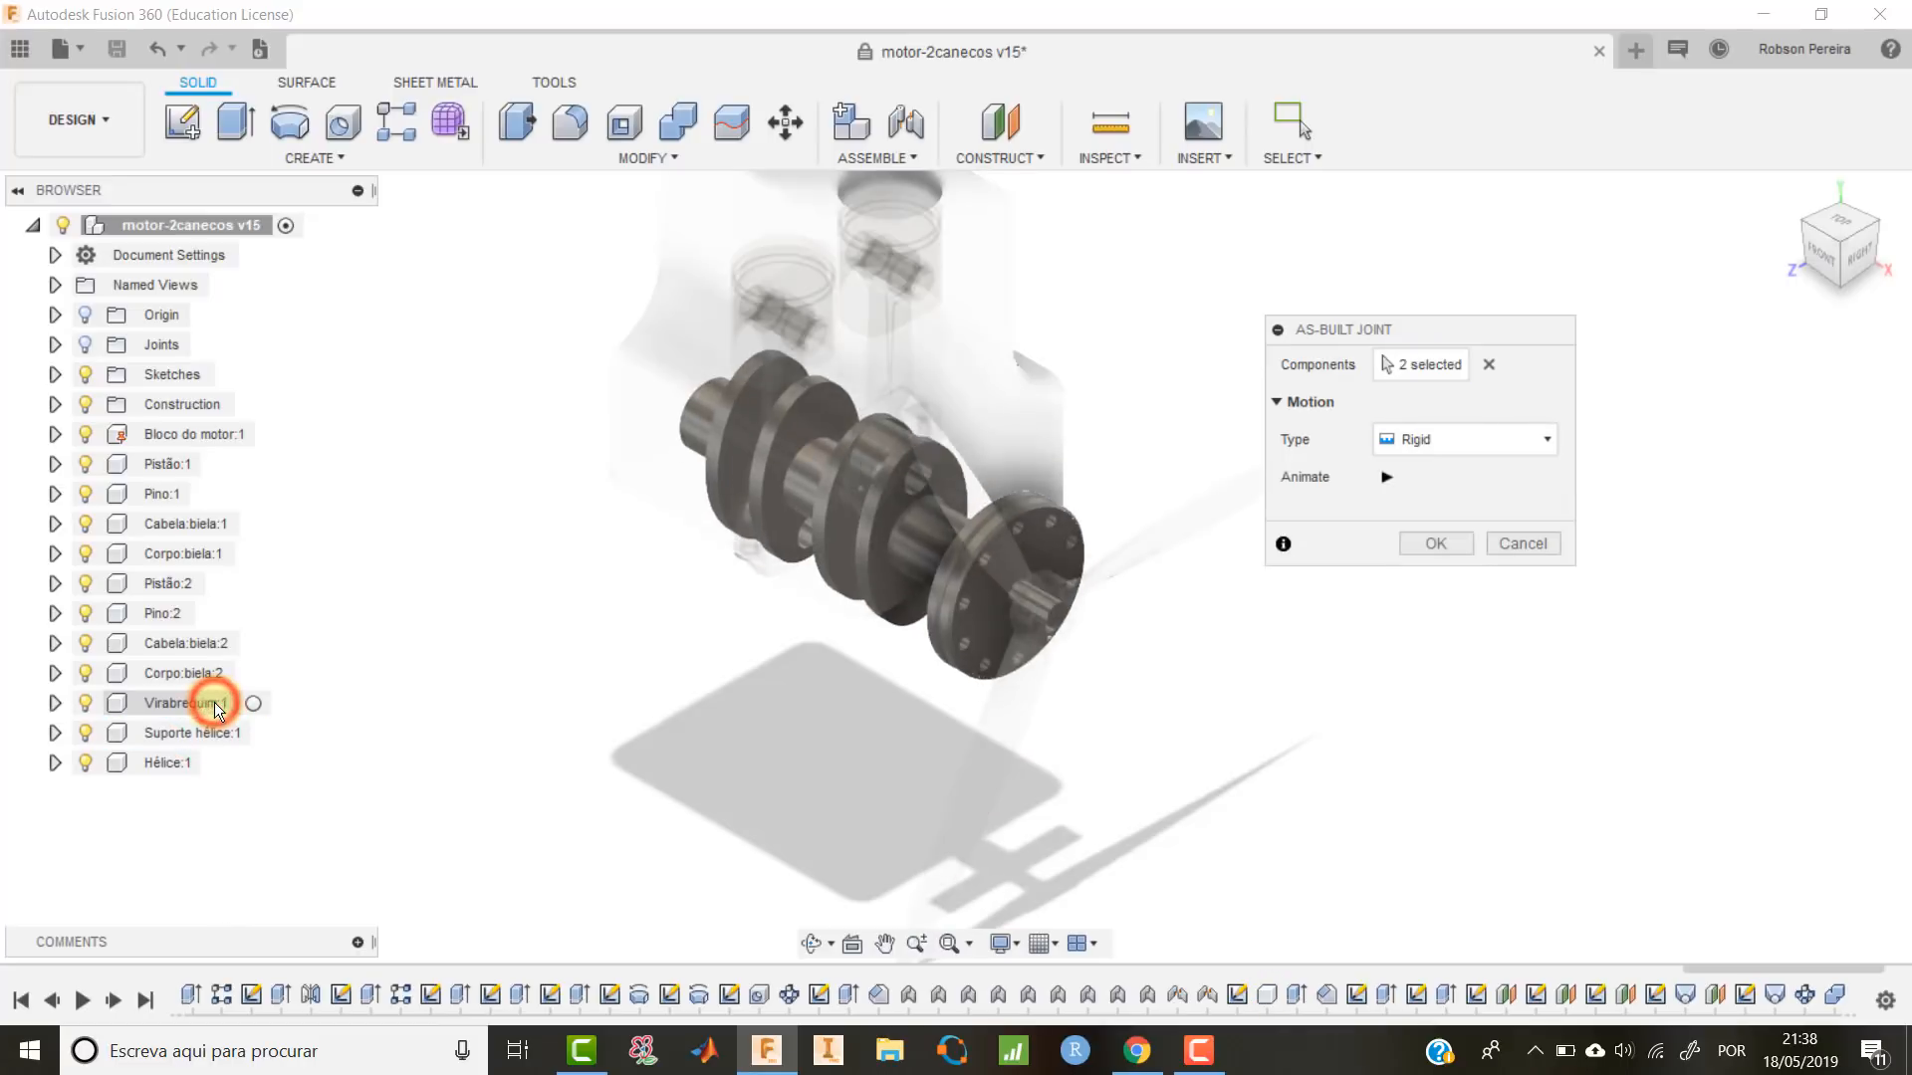
left_click(1435, 543)
Create another Rigid as-built joint between Suporte hélice:1 and Hélice:1.
right_click(1233, 290)
left_click(1223, 219)
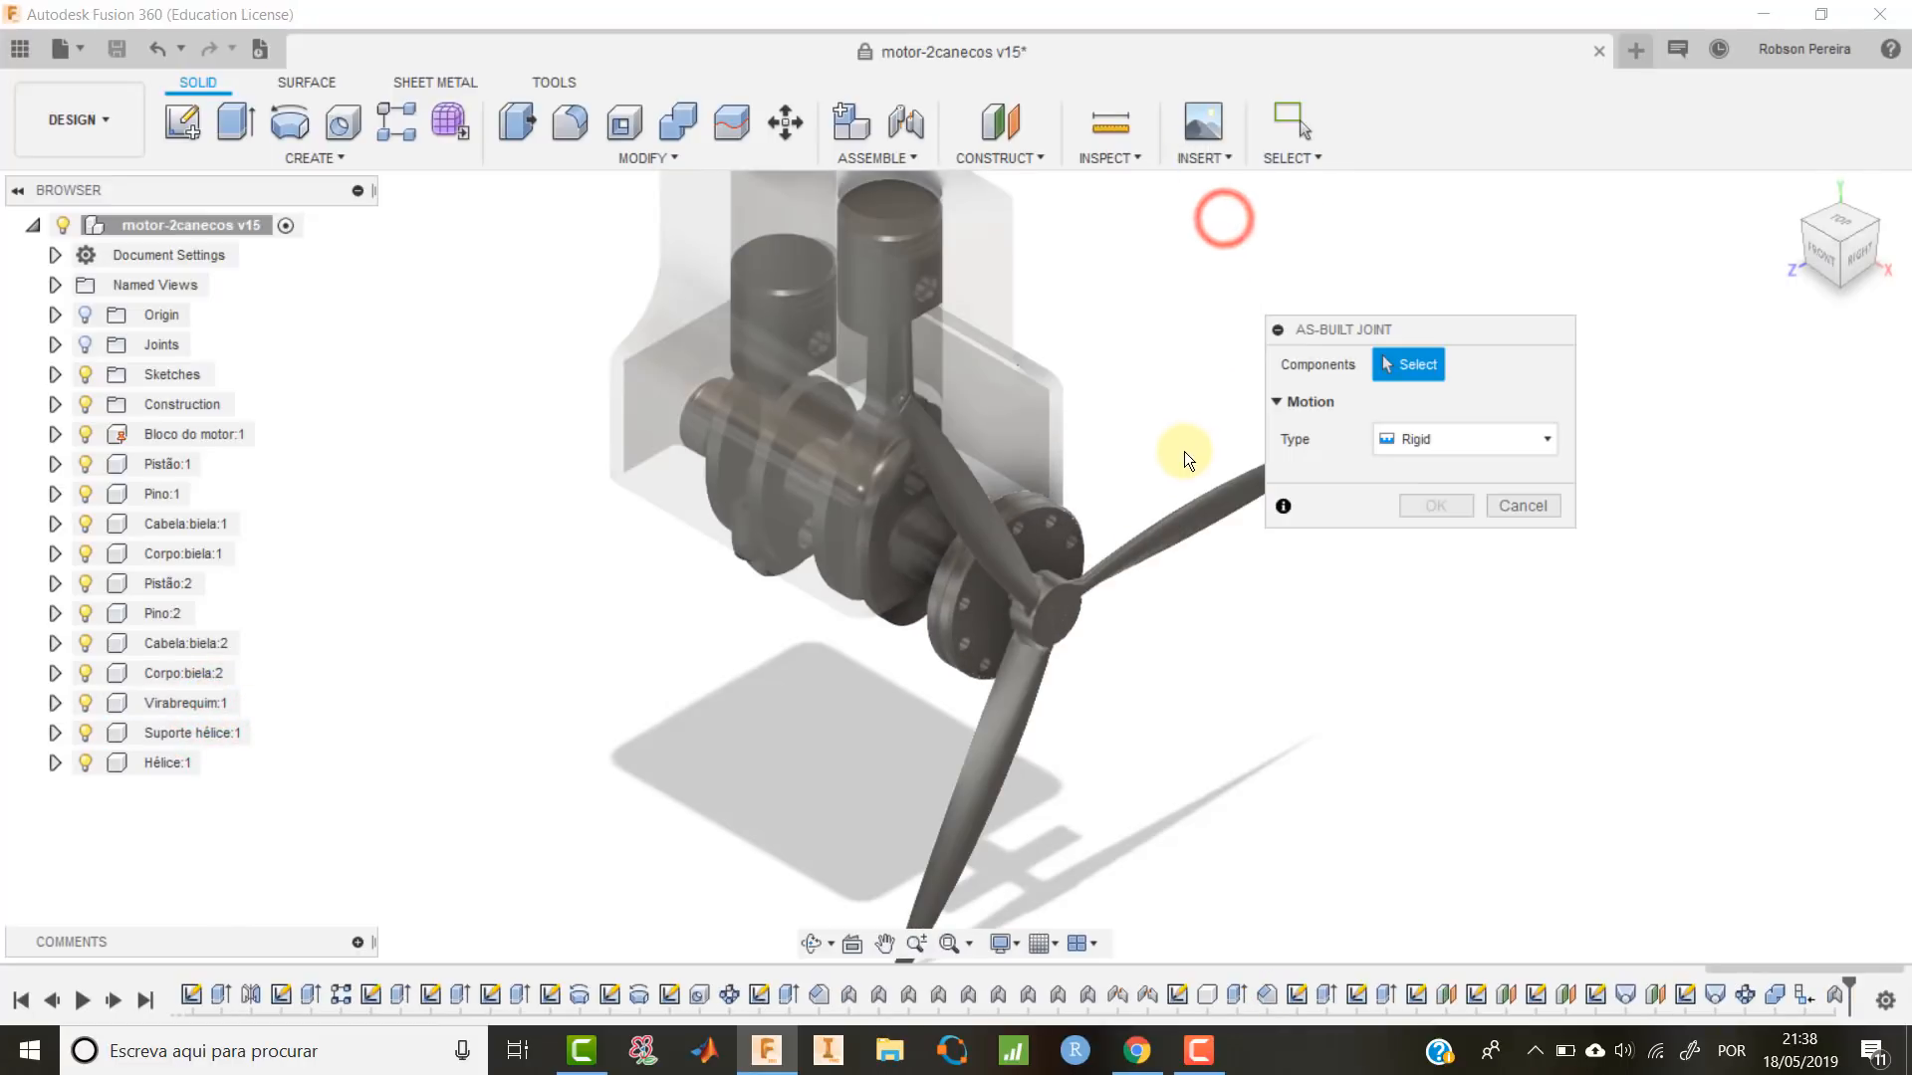
left_click(1048, 537)
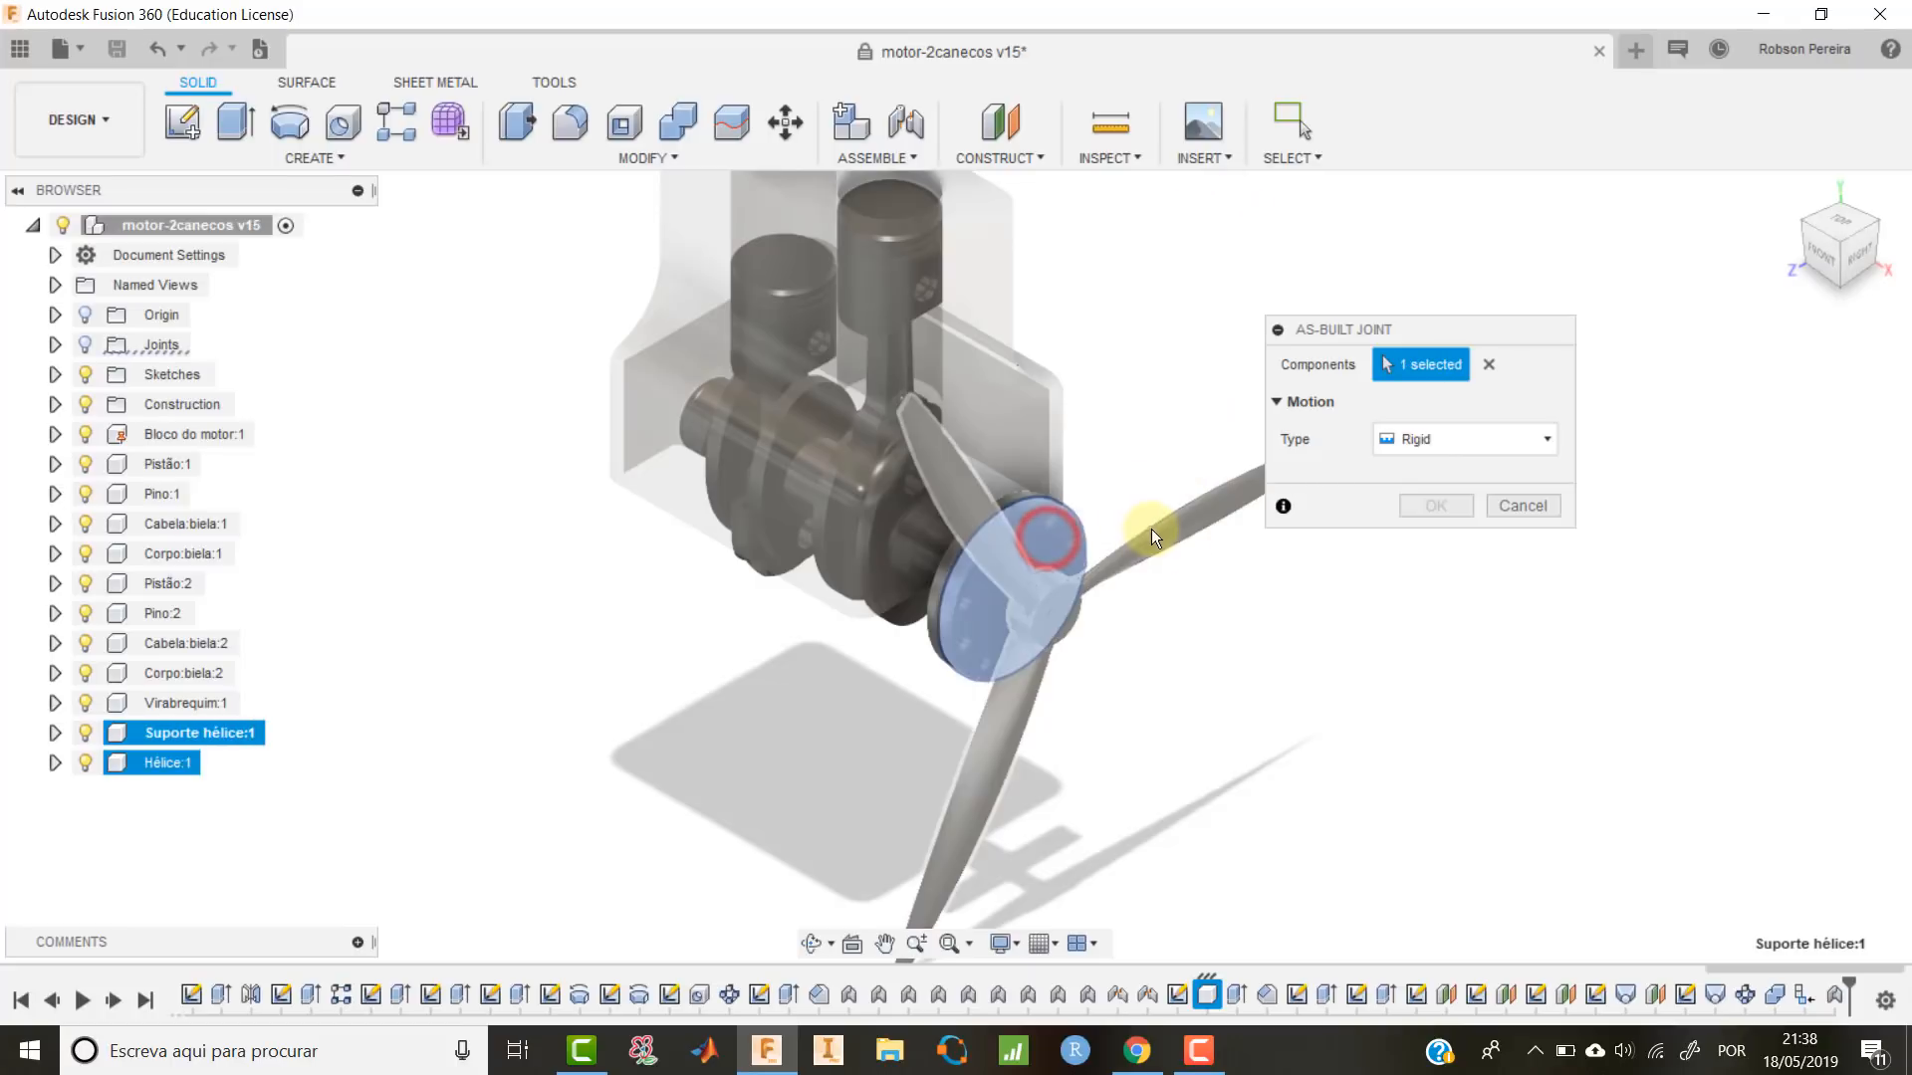
left_click(1161, 530)
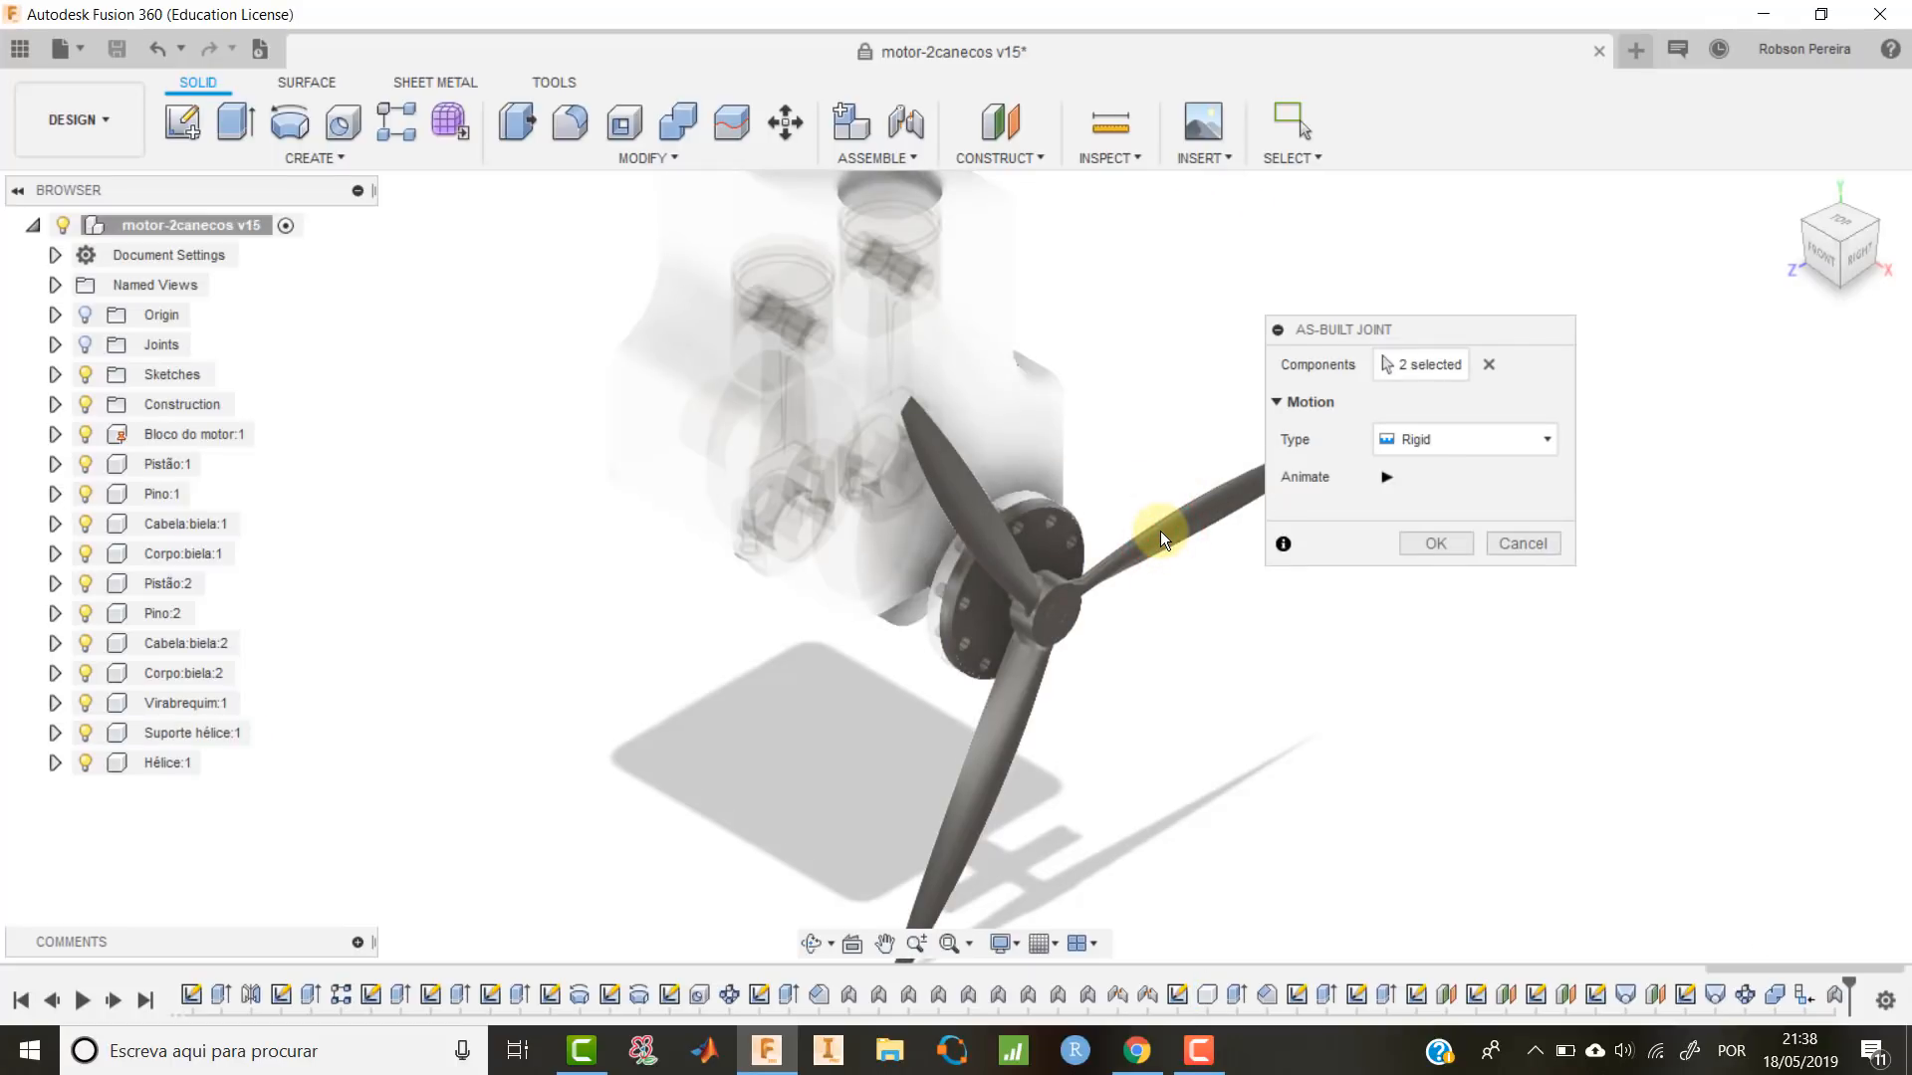
left_click(1450, 546)
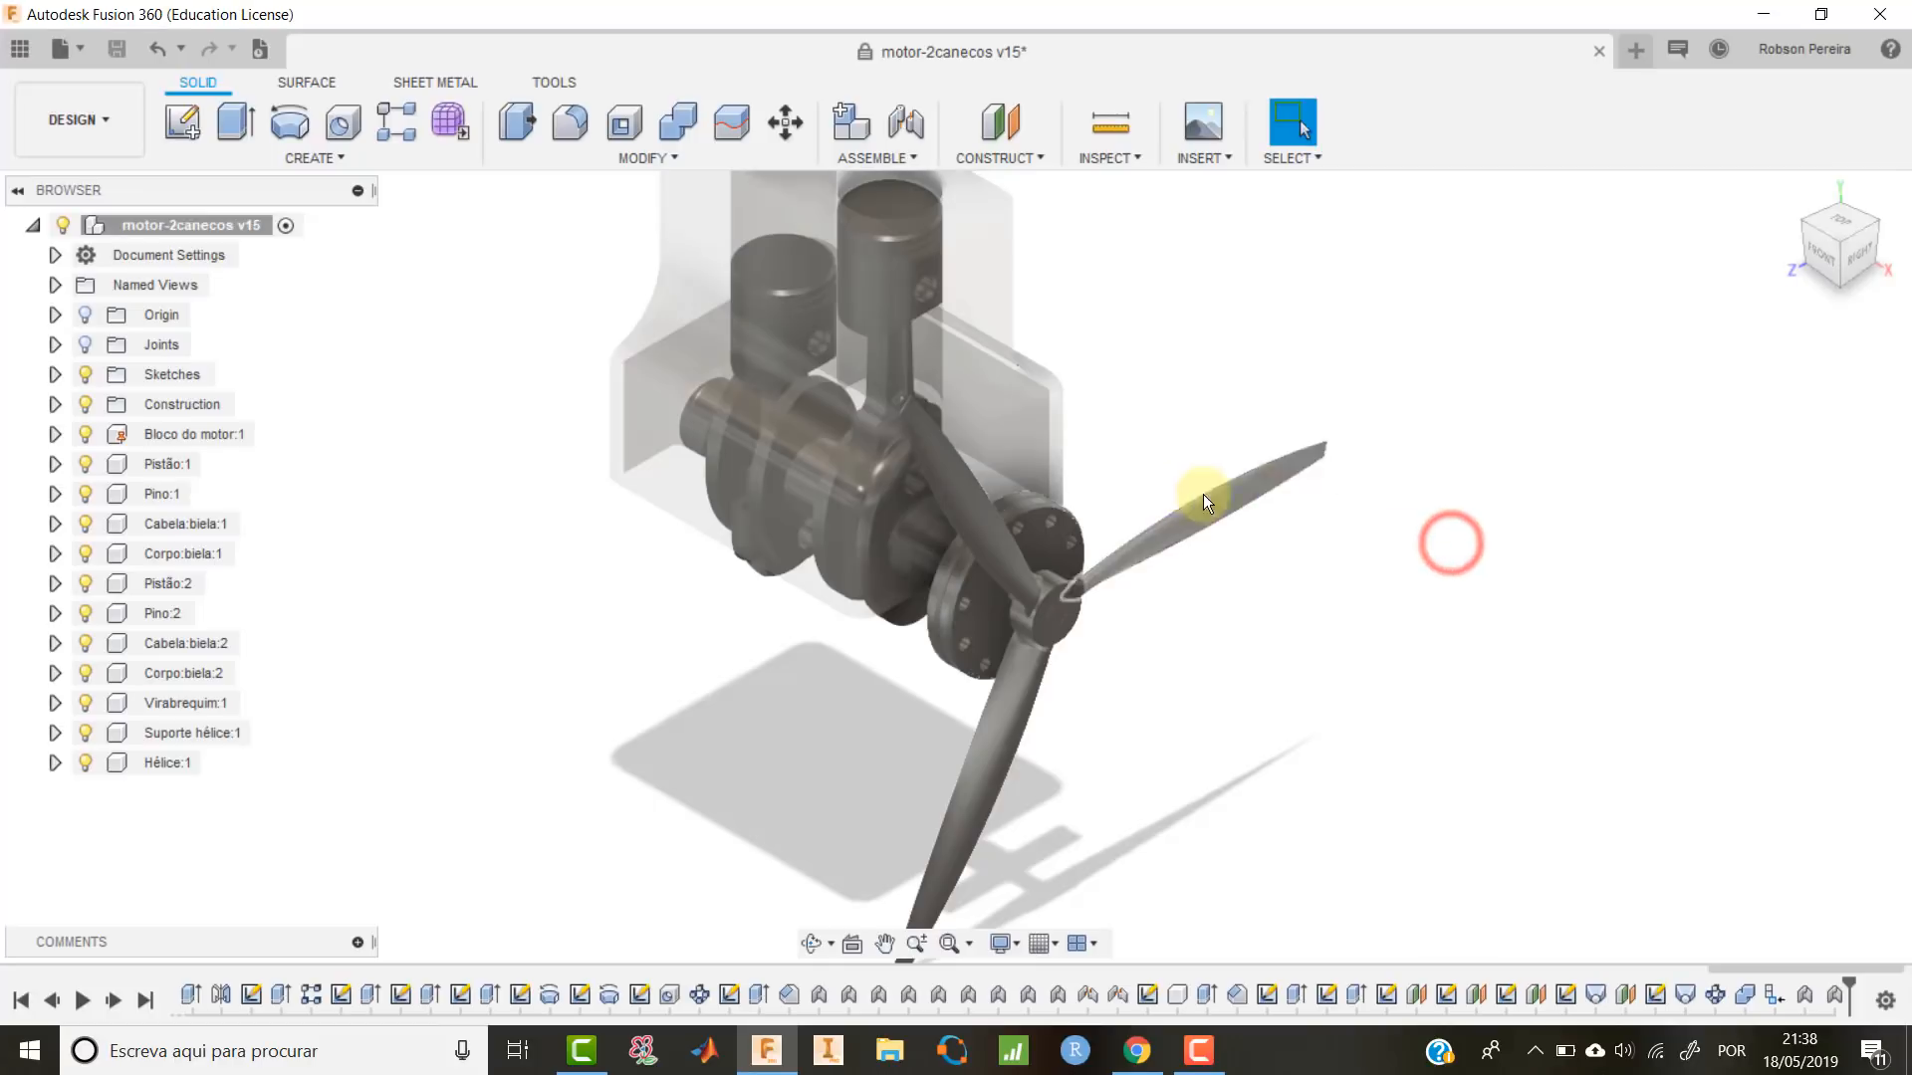
Rotate the propeller support to test the motion of the jointed assembly, and revert it to its original position.
left_click_drag(1079, 518, 1086, 578)
left_click(1792, 191)
left_click(1426, 122)
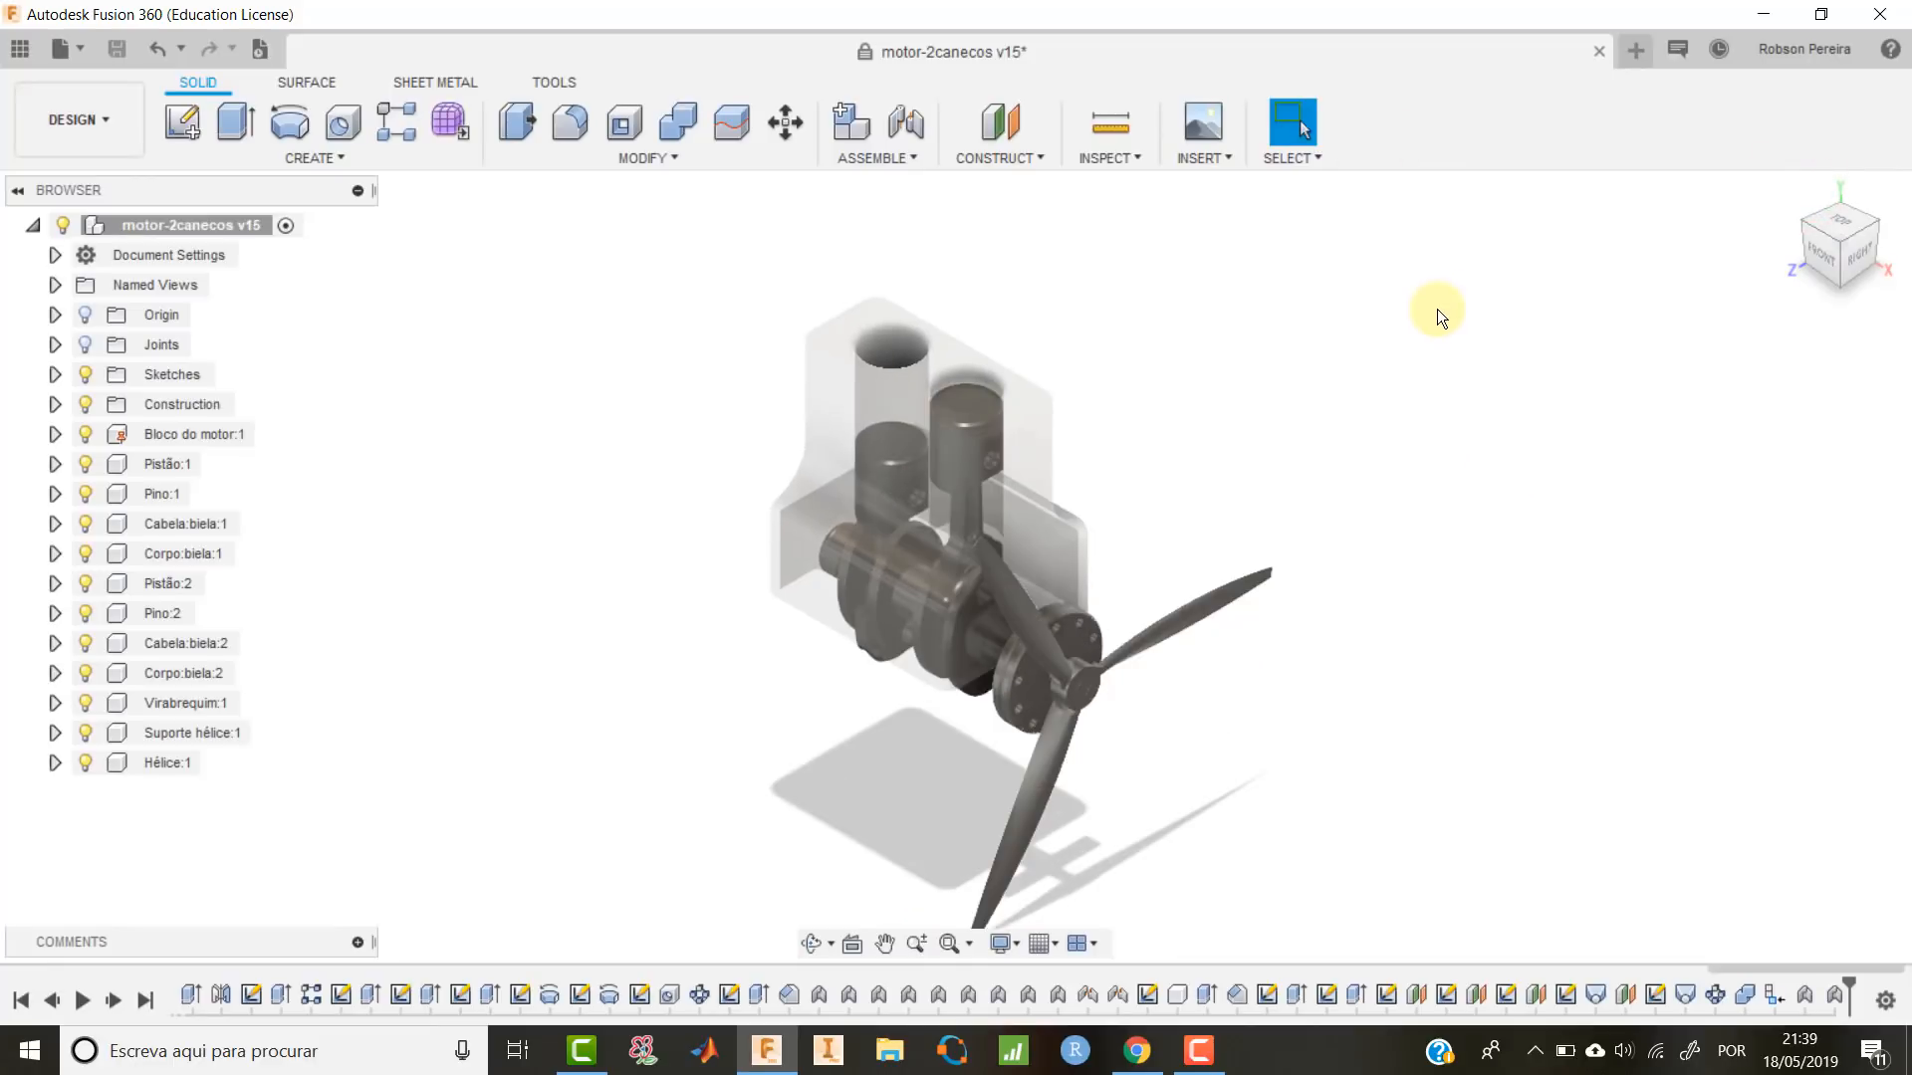
Start a rectangle sketch on the circular end face of the propeller support's shaft inside the hub.
scroll(1125, 748, "up", 5)
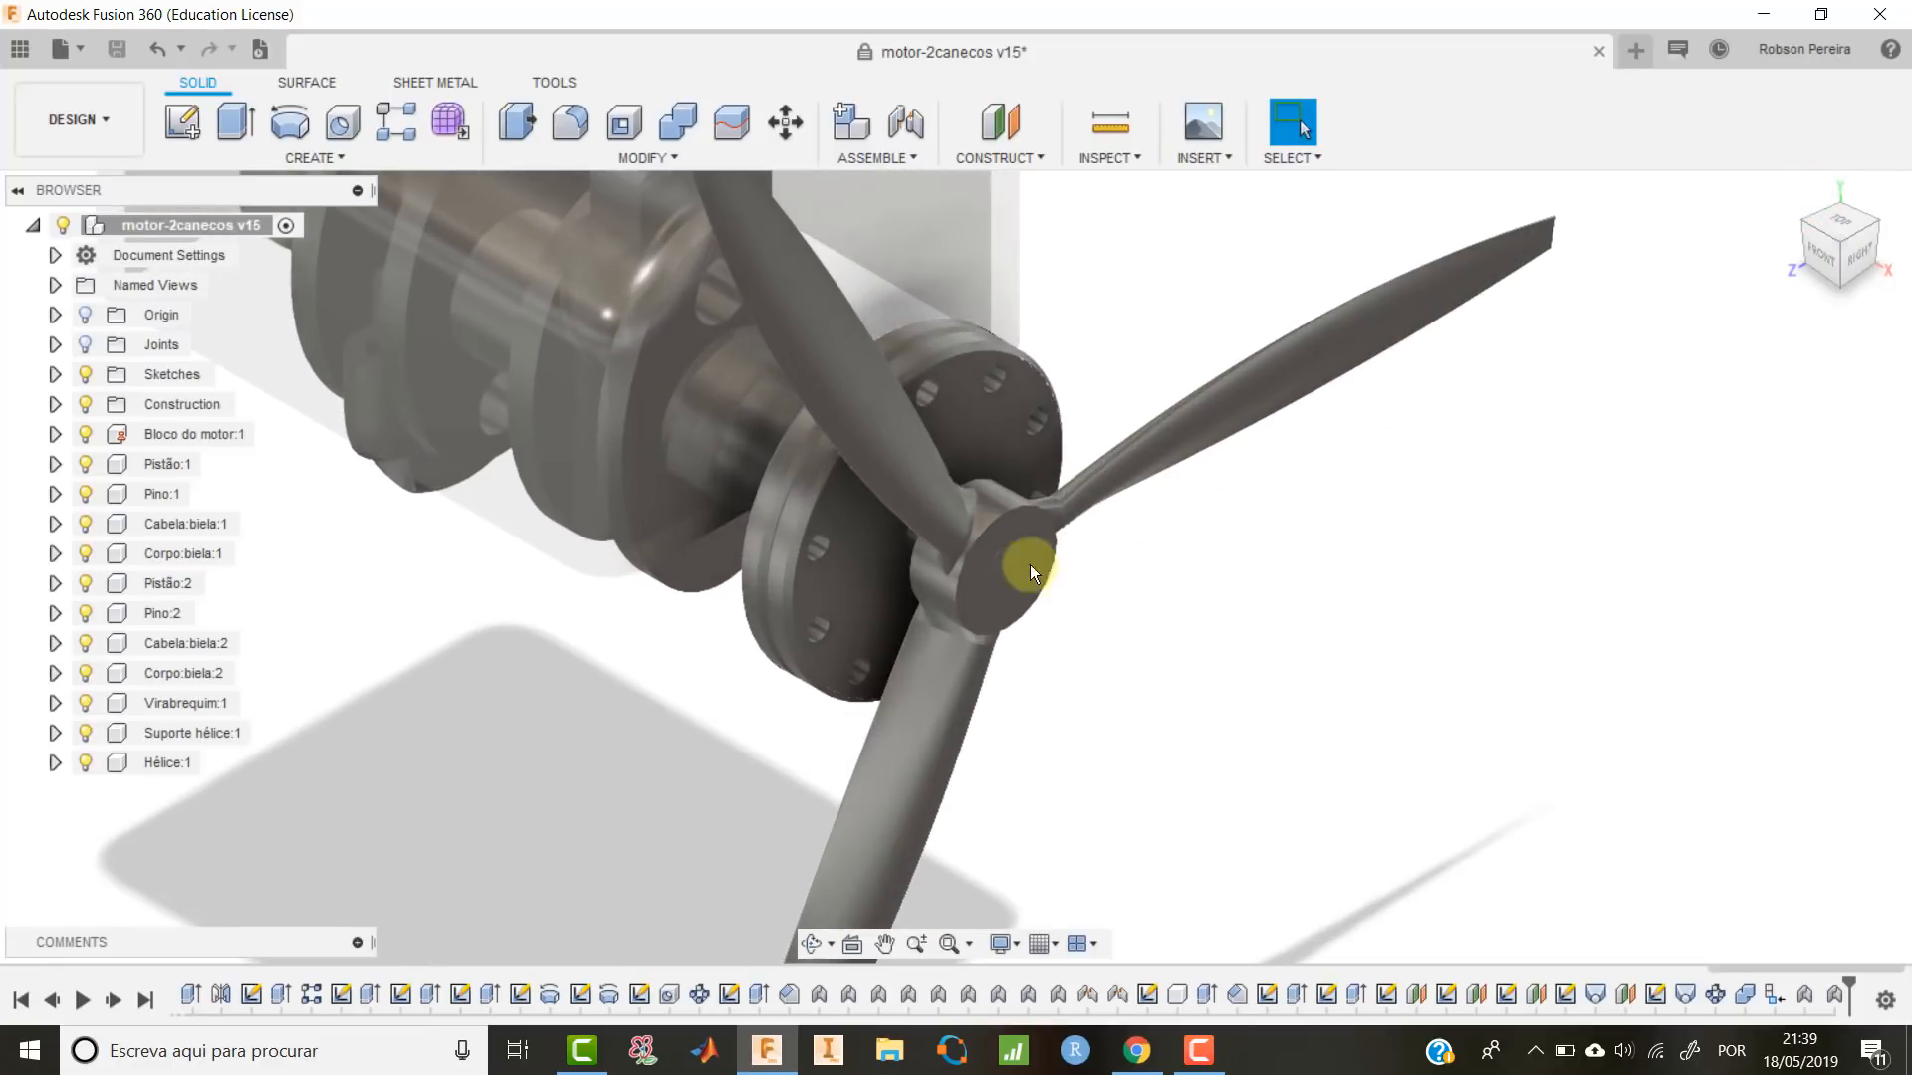
scroll(1007, 574, "up", 3)
left_click(1007, 574)
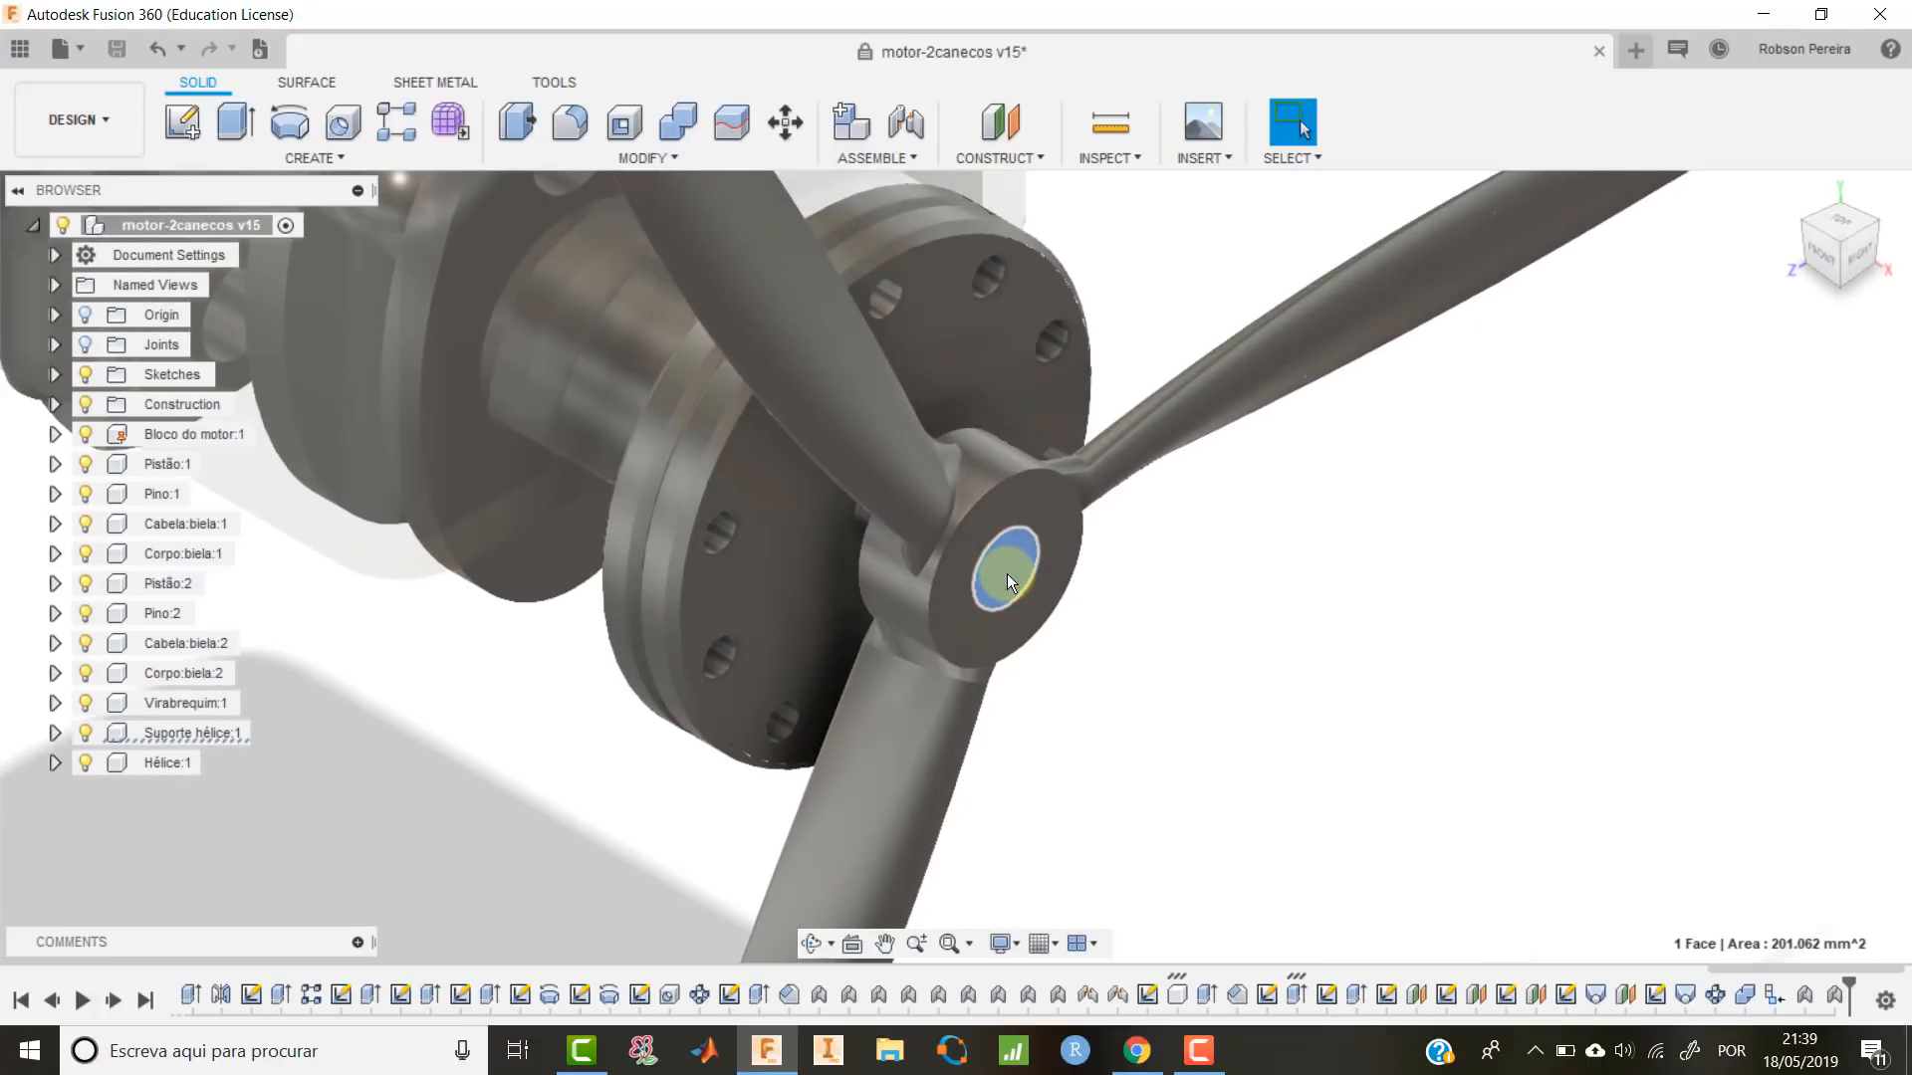
right_click(1007, 573)
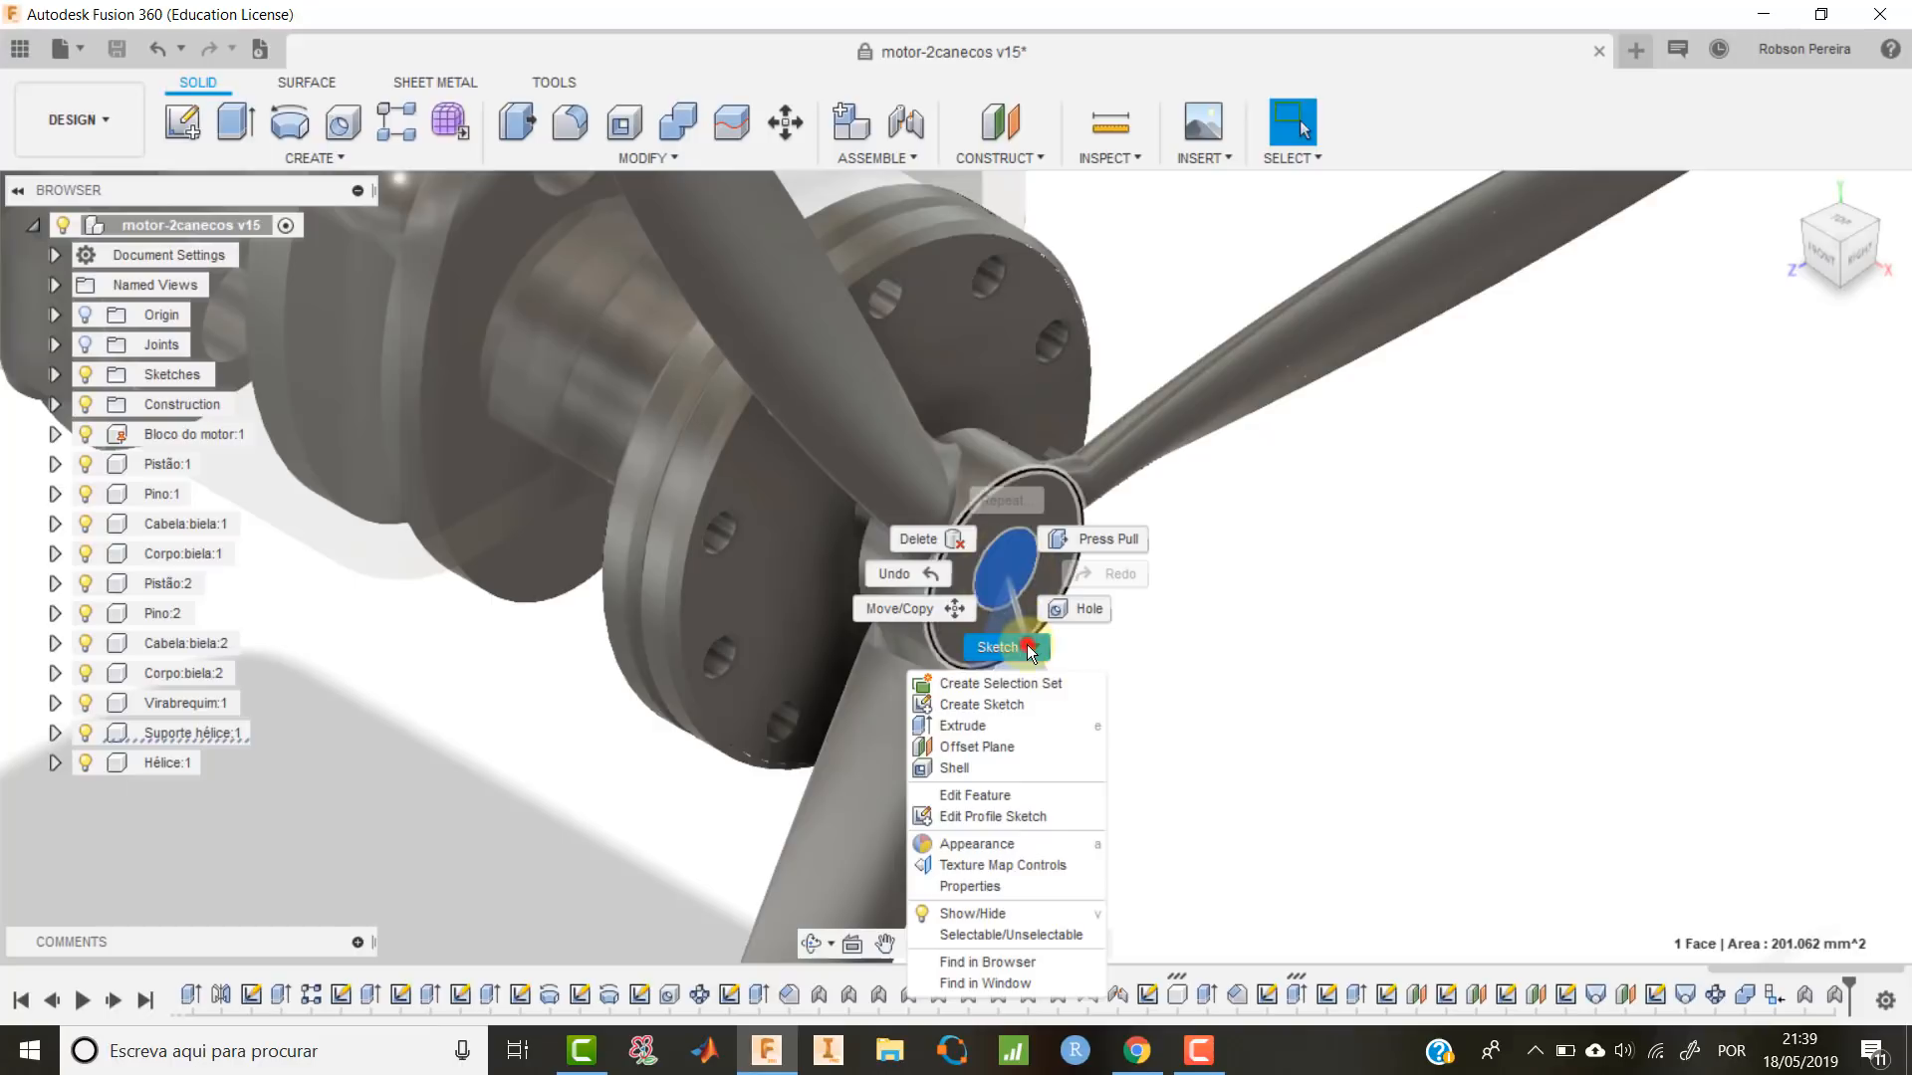
mouse_move(1029, 653)
left_click(1096, 611)
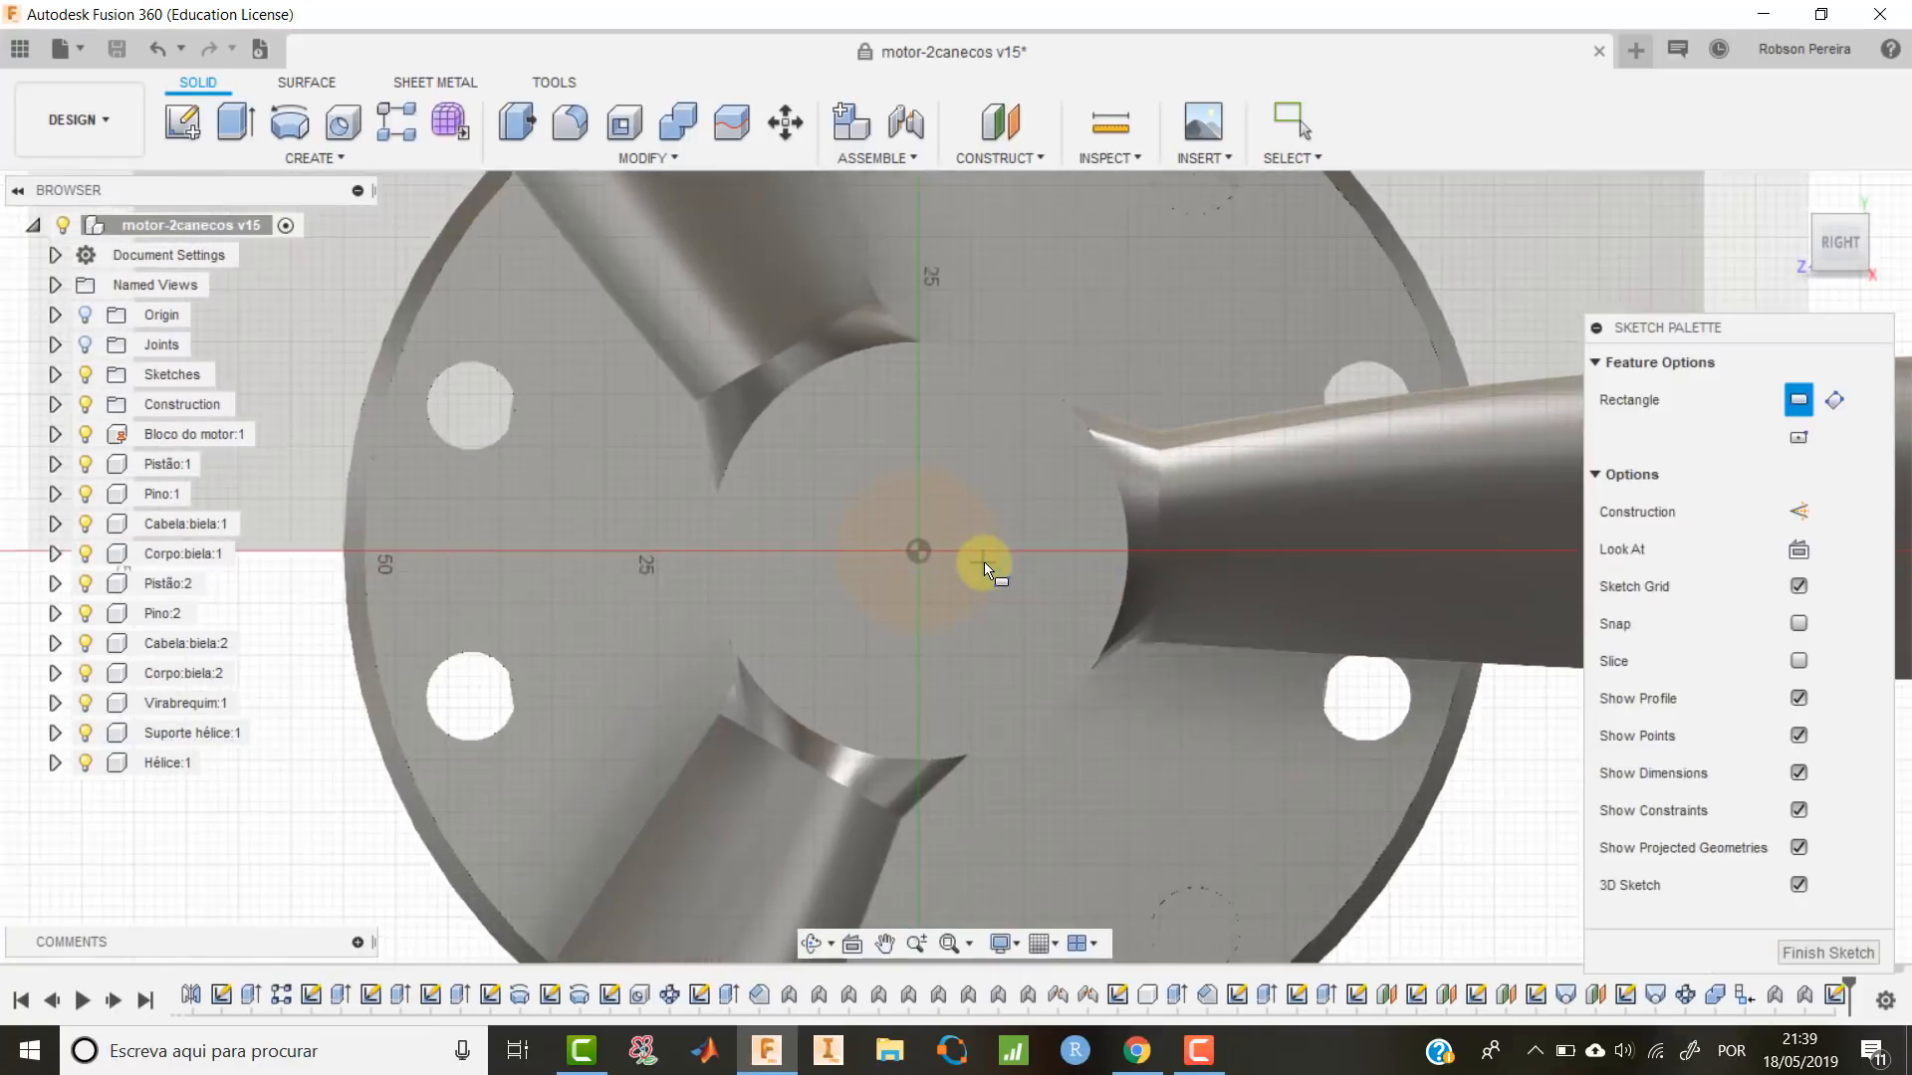
Draw a rectangle about 6.6 by 6.6 mm across the shaft's edge, crossing the horizontal axis beside the centre.
scroll(971, 537, "up", 2)
left_click(949, 492)
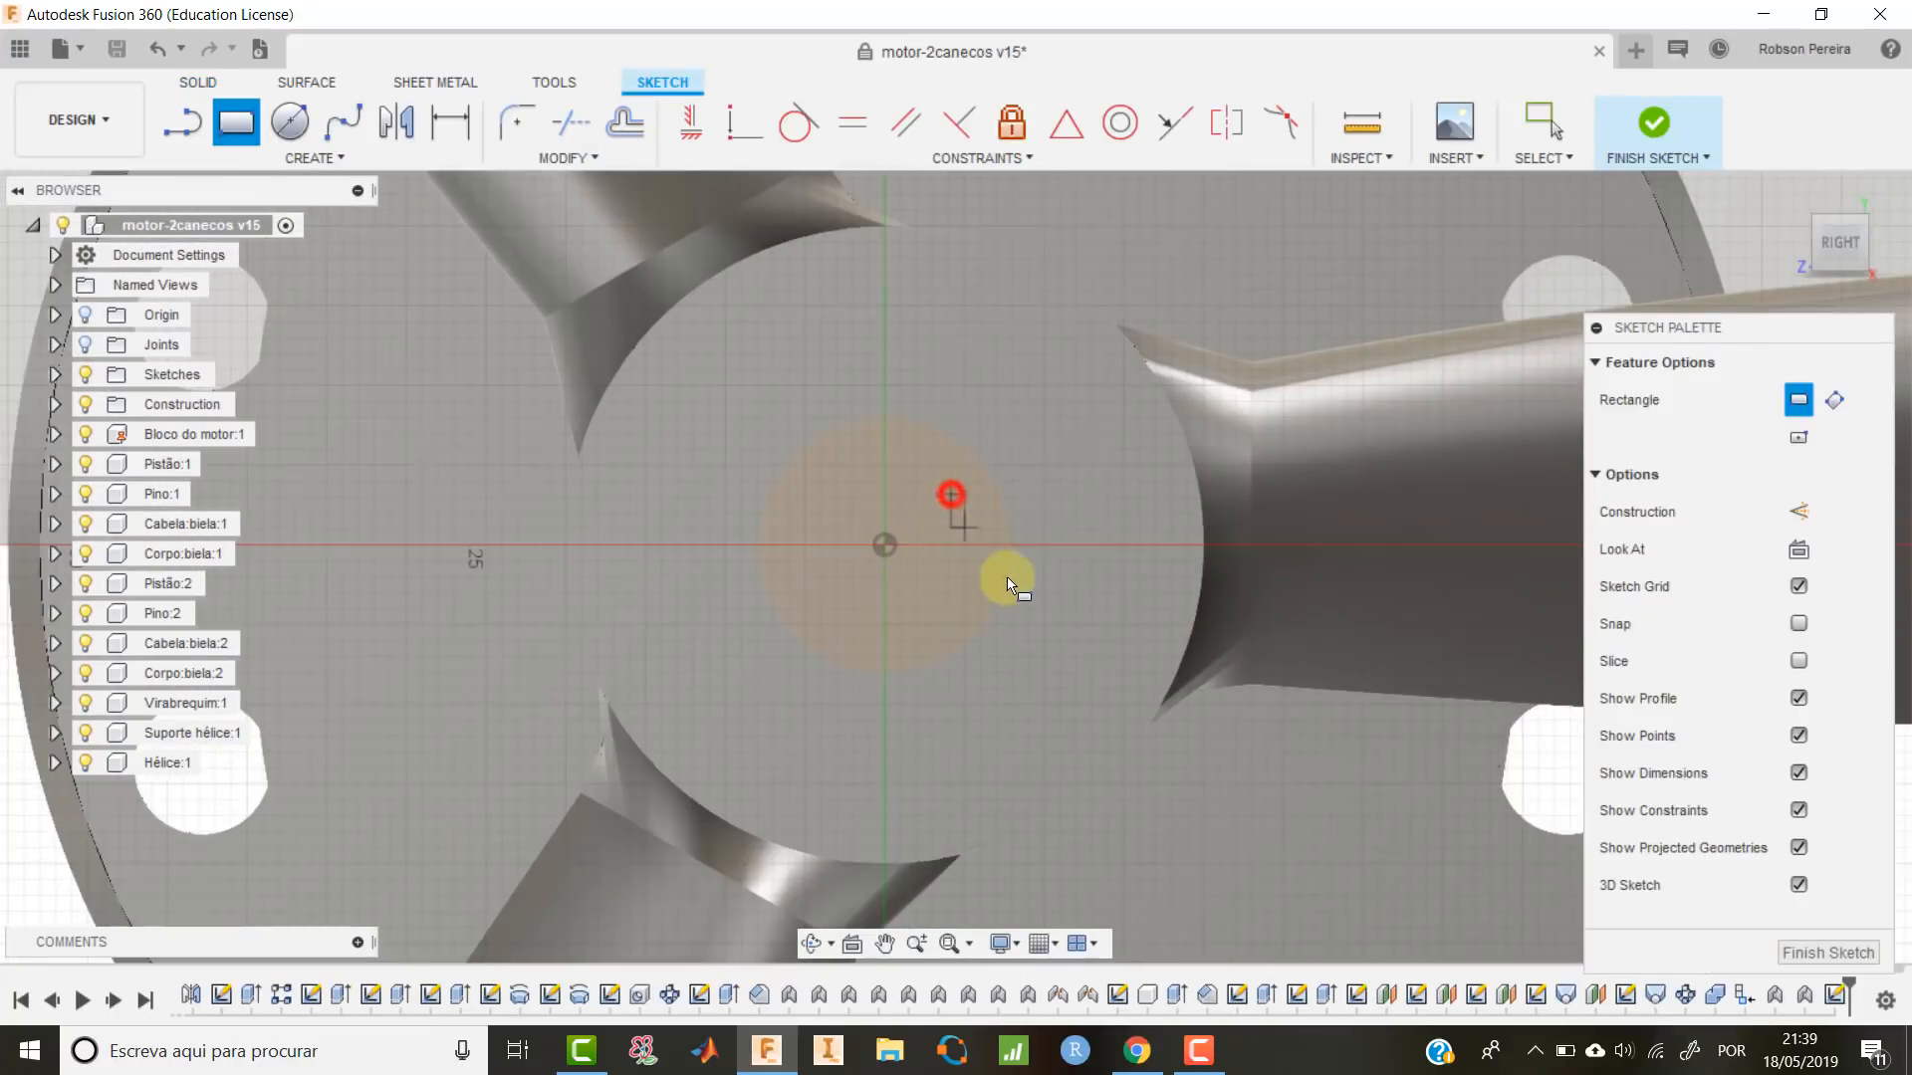
left_click(1056, 599)
key("Escape")
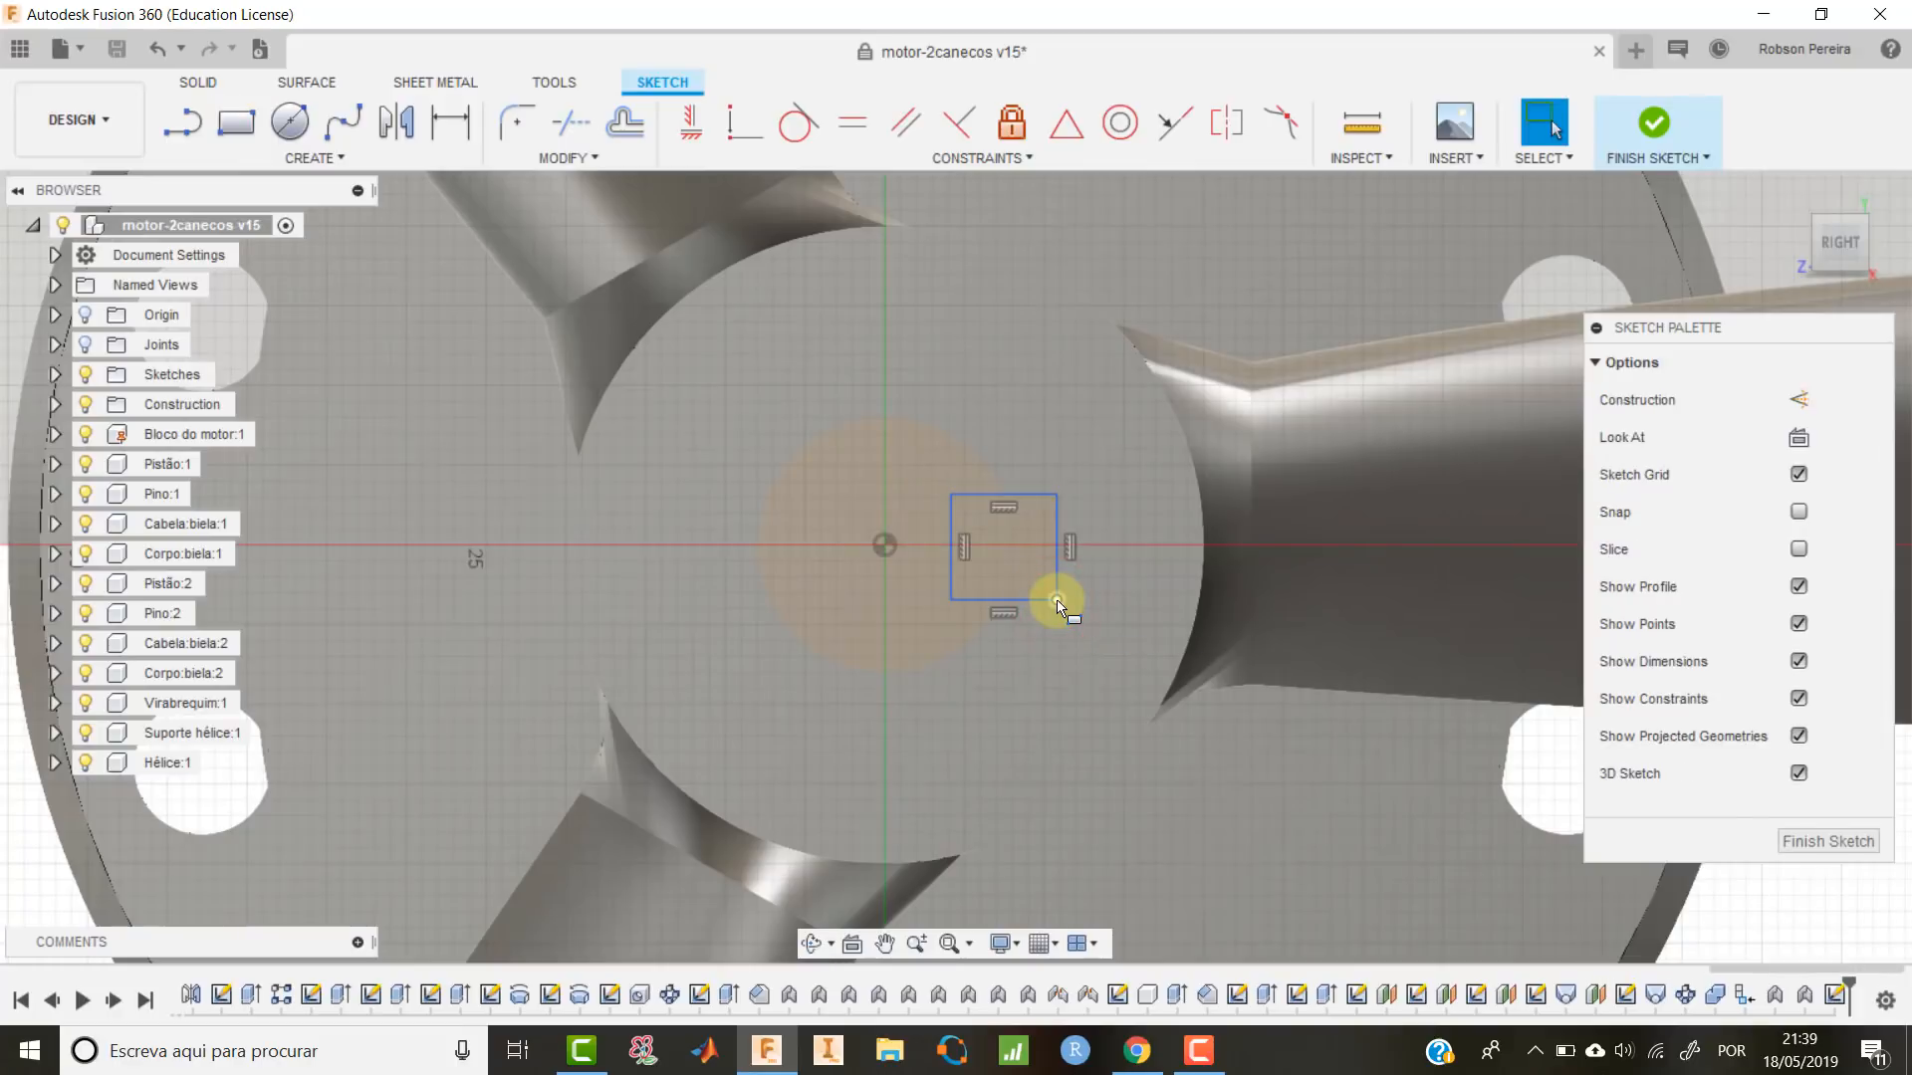
Dimension the rectangle's height as 5 mm.
key("d")
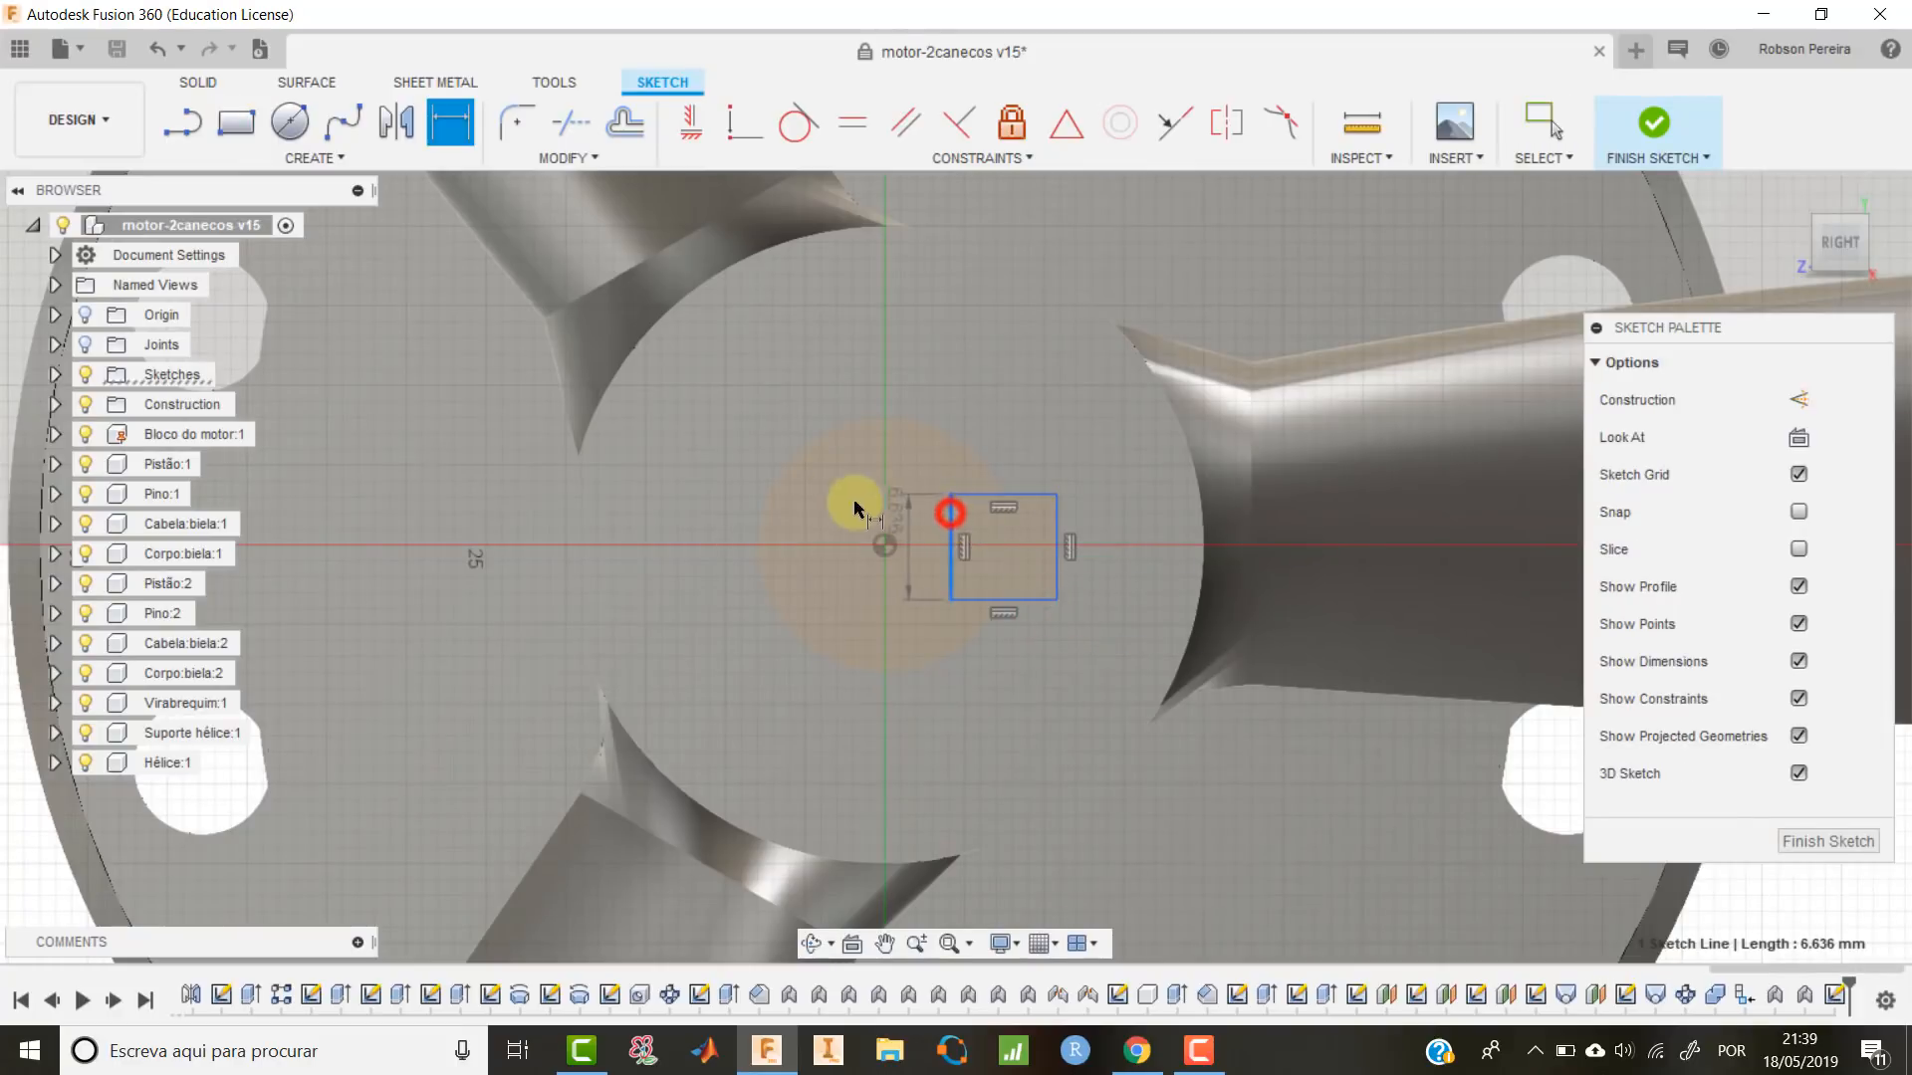
left_click(715, 534)
left_click(713, 528)
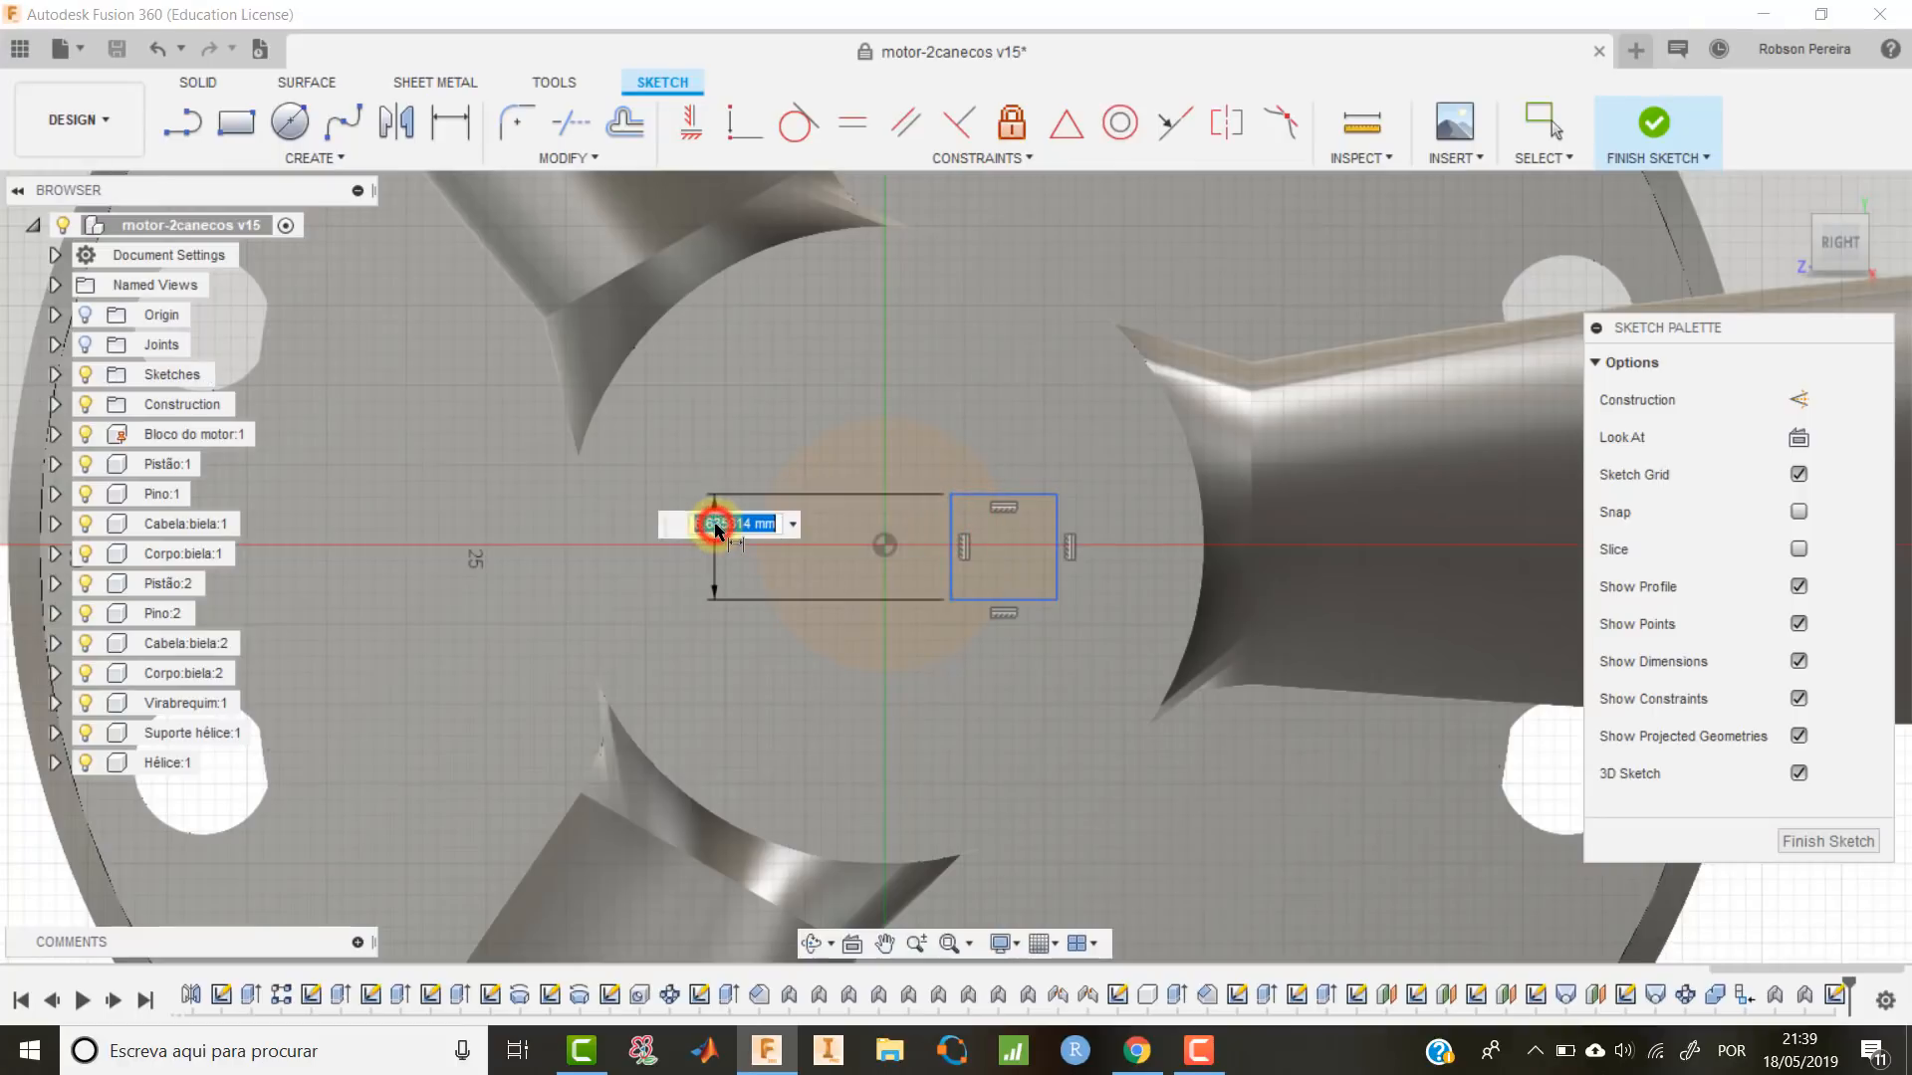
type("5")
key("Return")
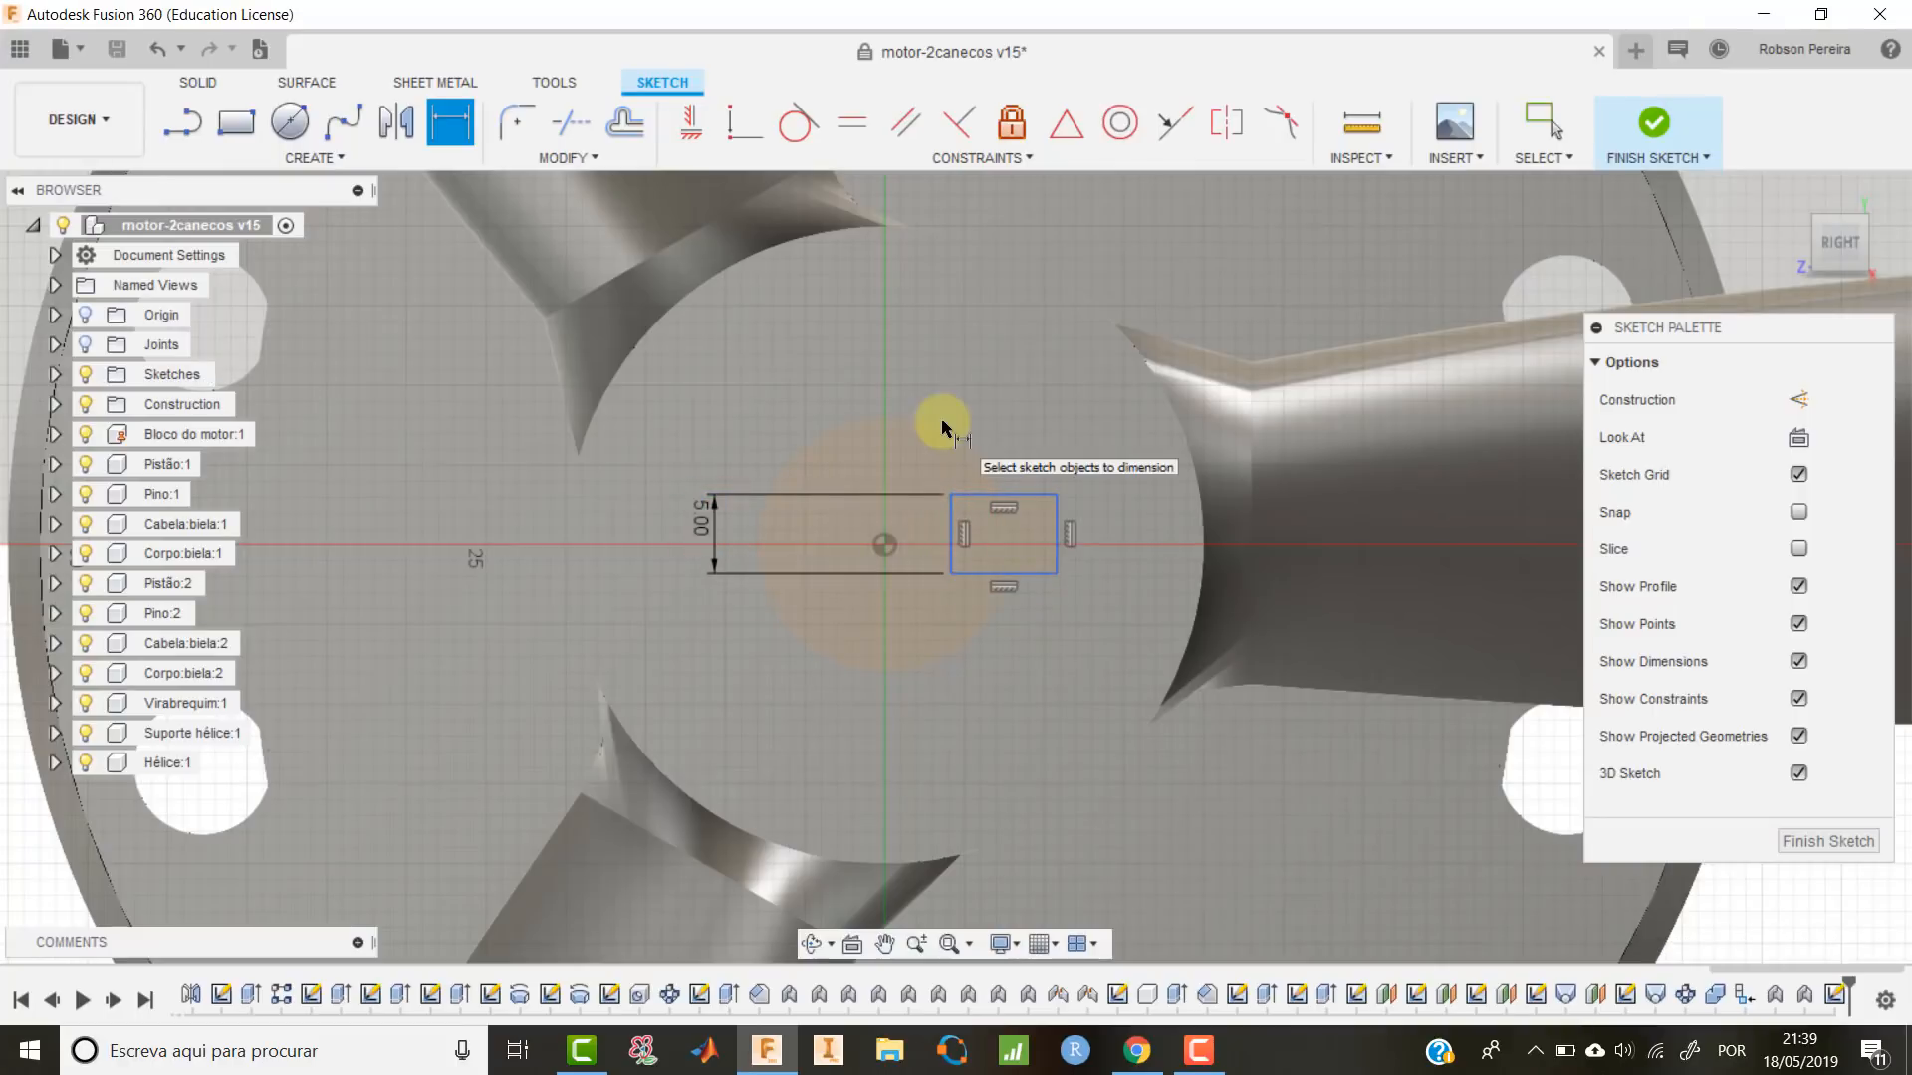
Dimension the distance from the rectangle's upper edge to the shaft centre as 2.5 mm.
left_click(986, 502)
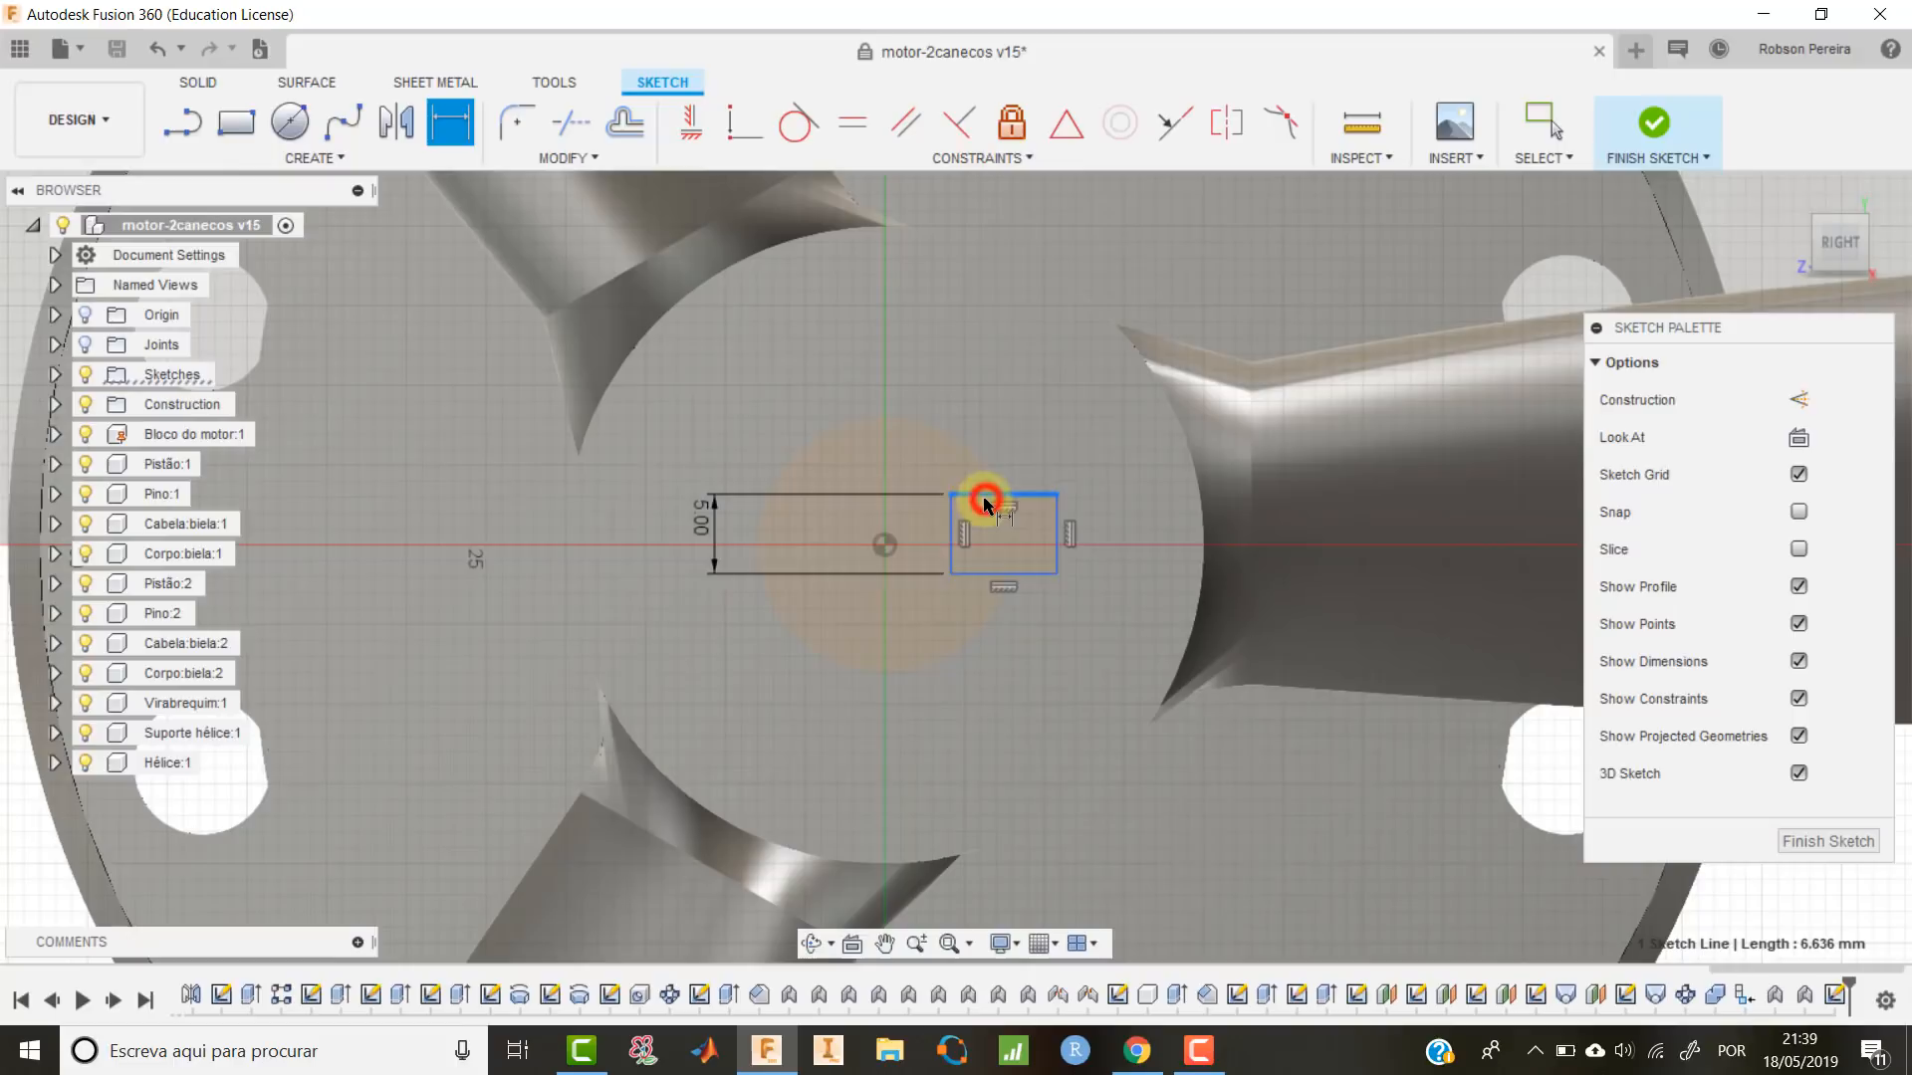
left_click(884, 543)
left_click(812, 516)
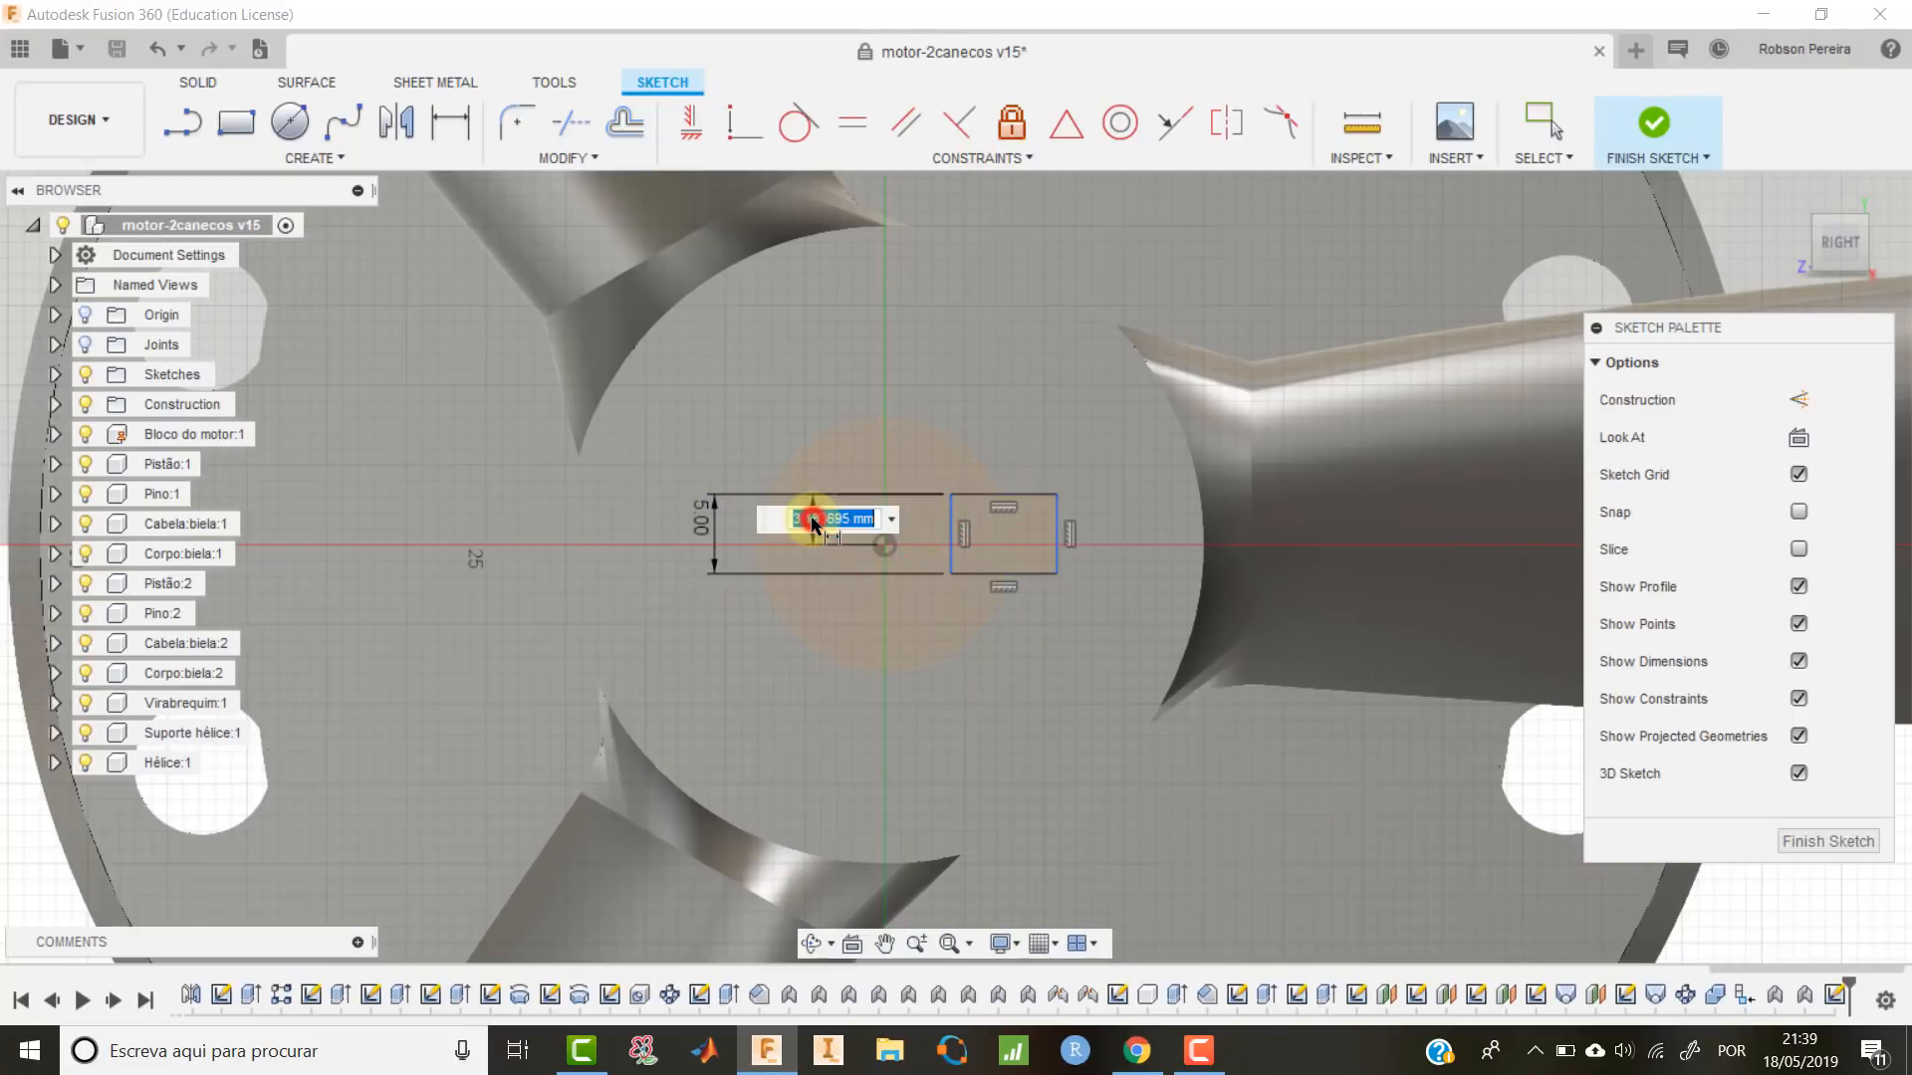
type("2.5")
key("Return")
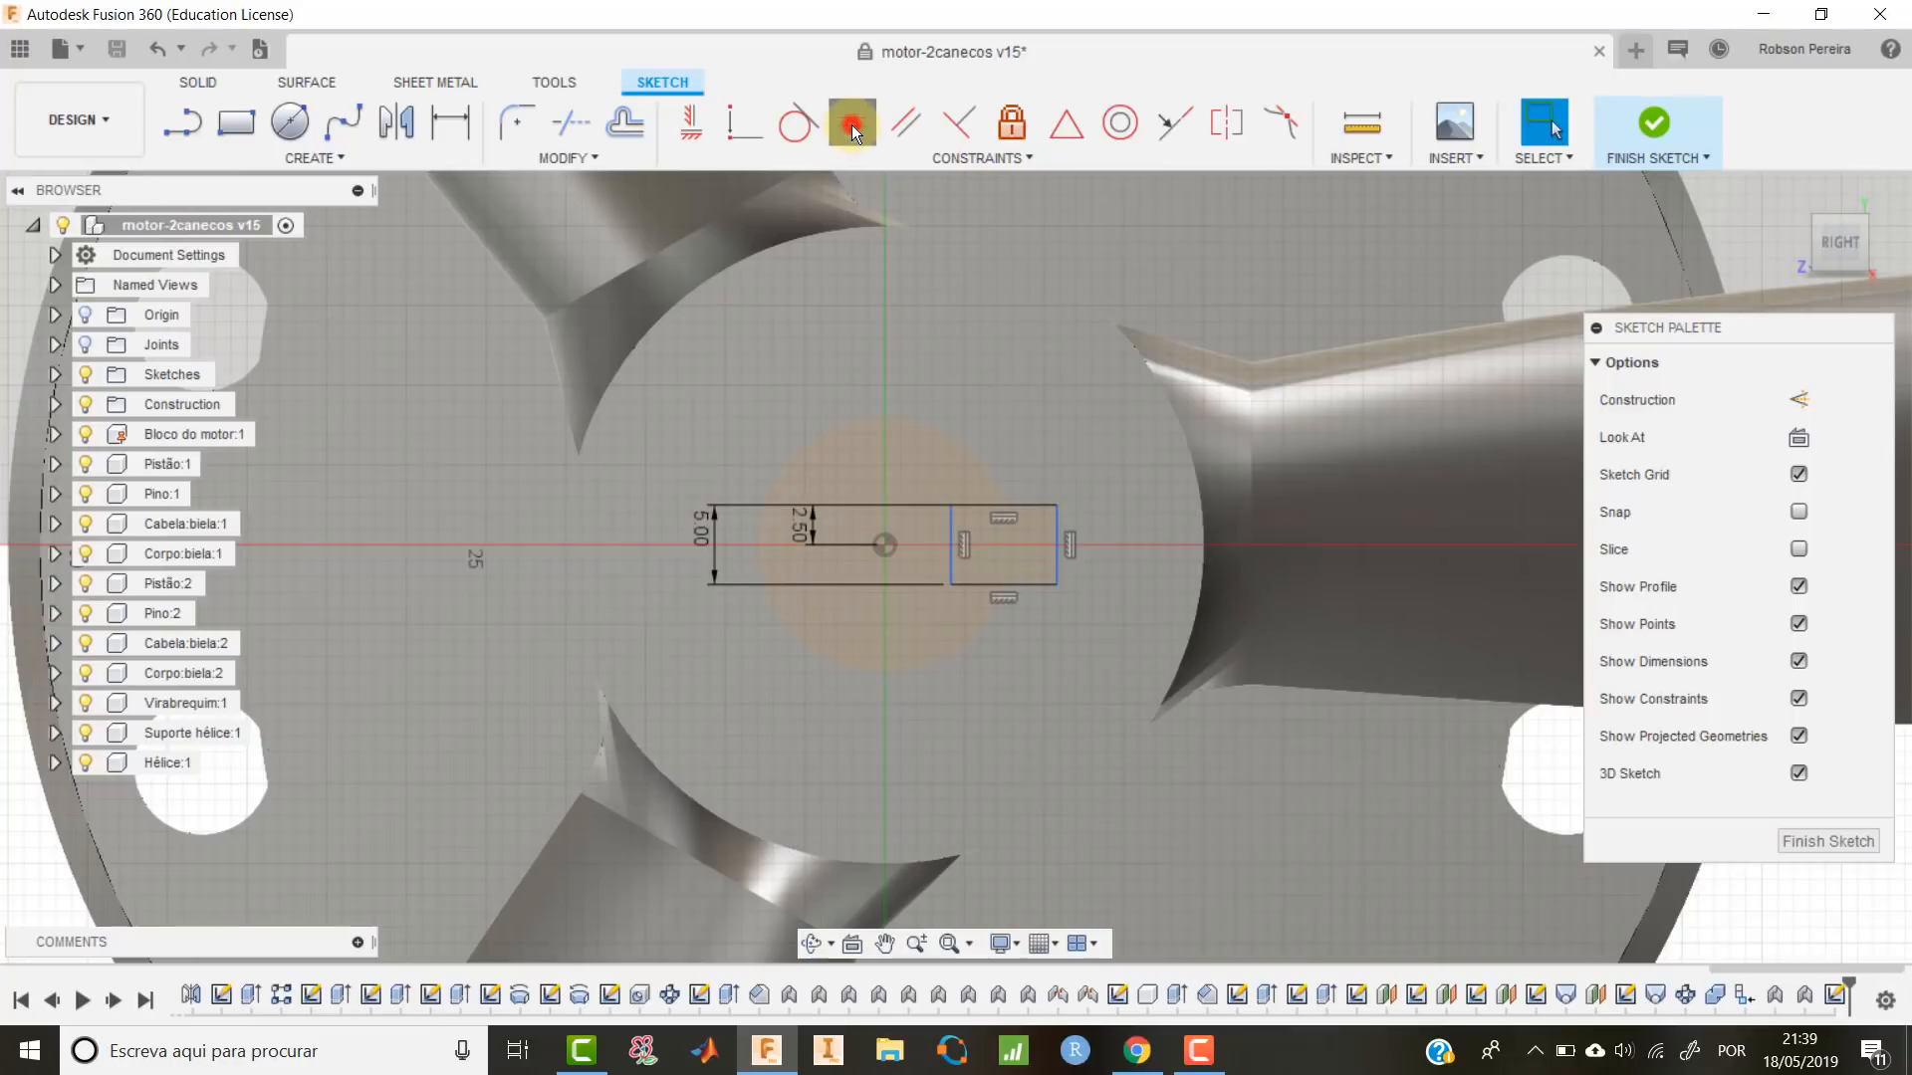
Apply an Equal constraint between the rectangle's upper edge and its vertical edge nearest the shaft centre.
left_click(852, 123)
left_click(1026, 506)
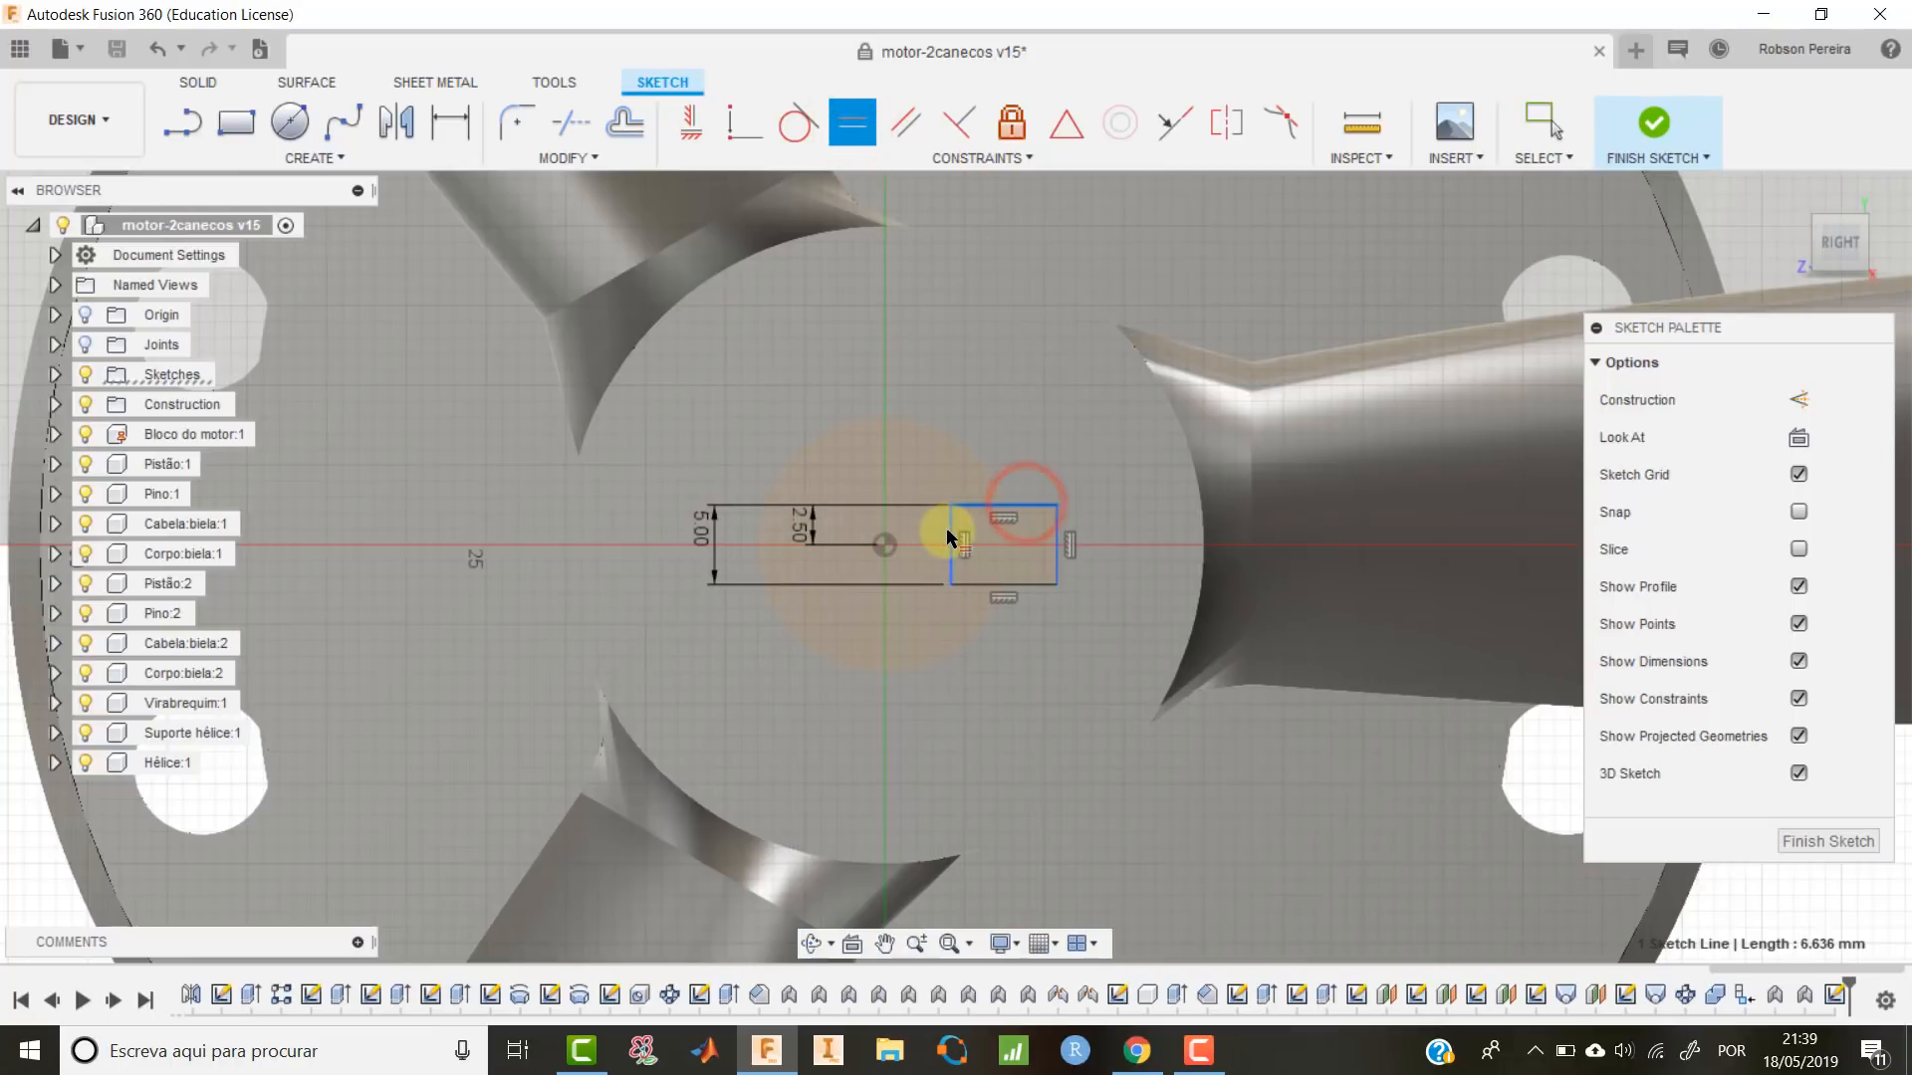
left_click(951, 535)
key("Escape")
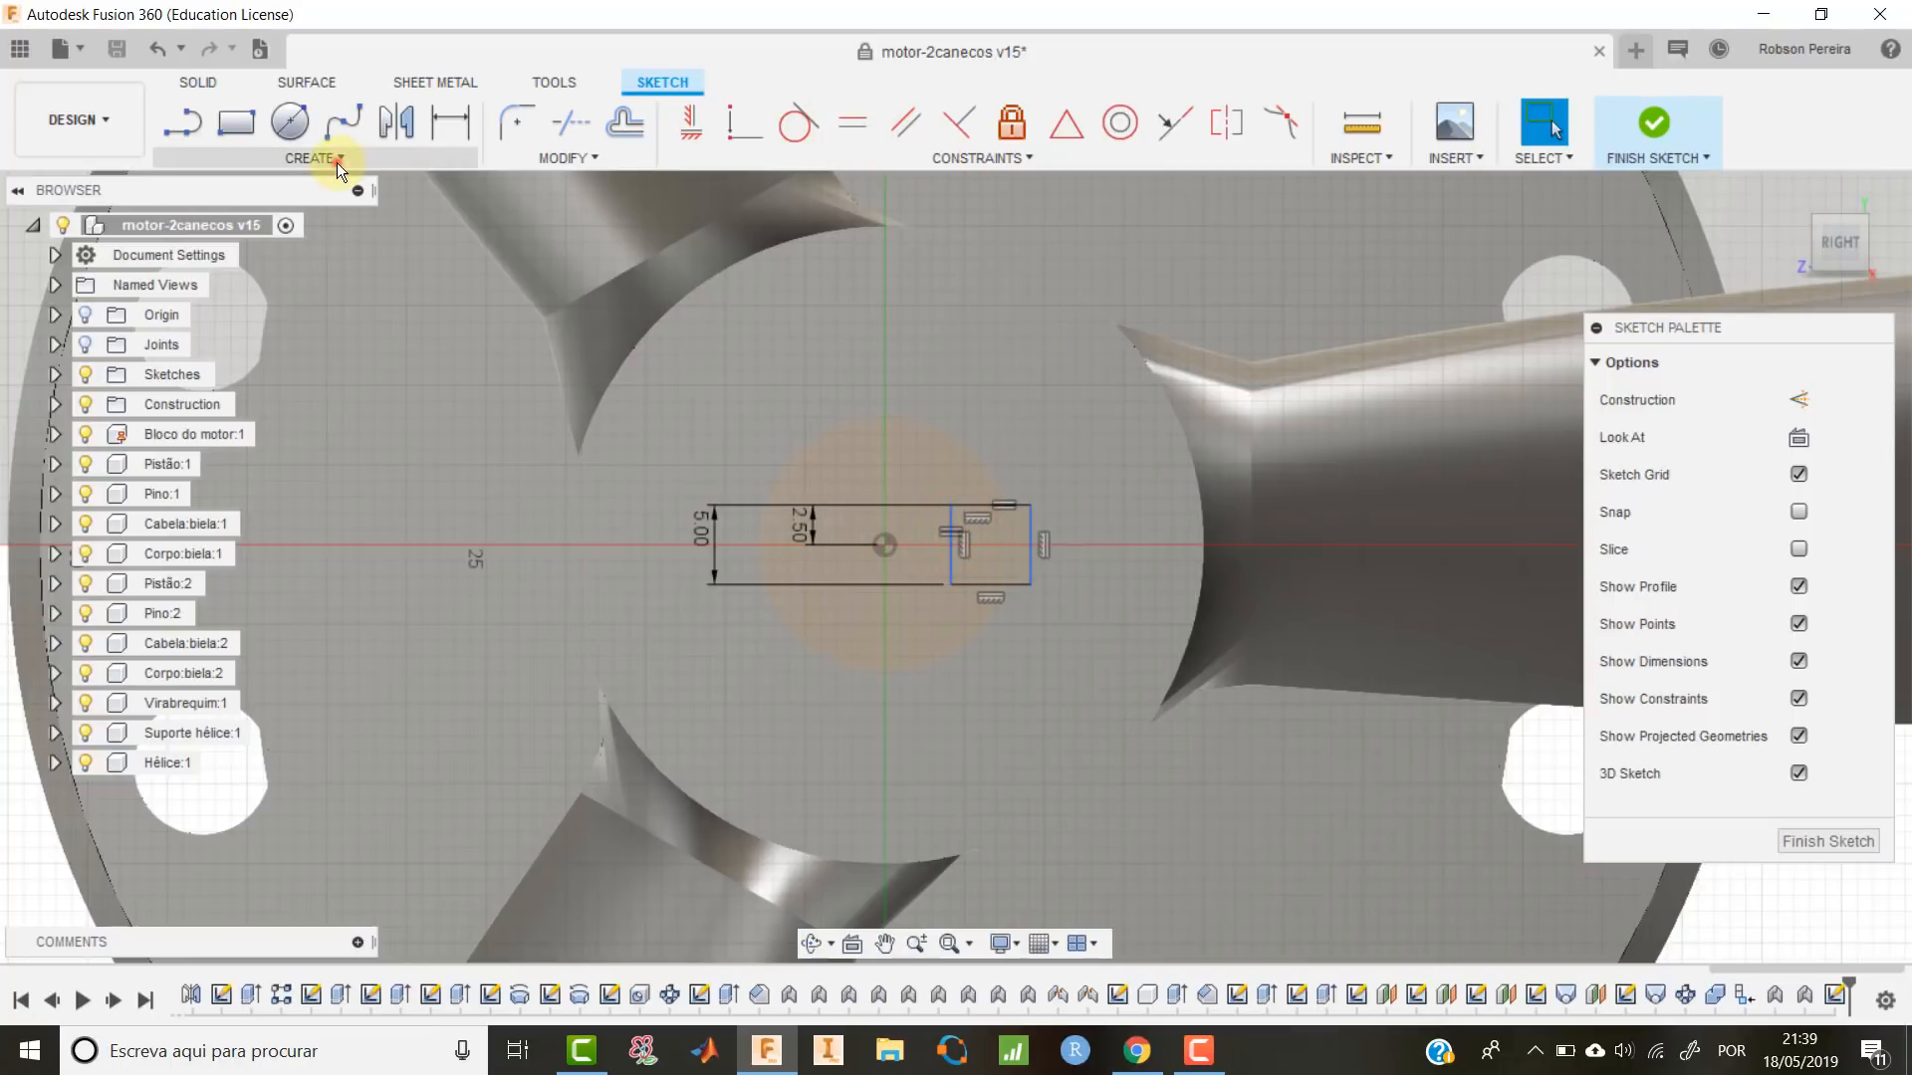
Place a sketch point at the midpoint of the rectangle's upper edge.
left_click(337, 162)
left_click(243, 439)
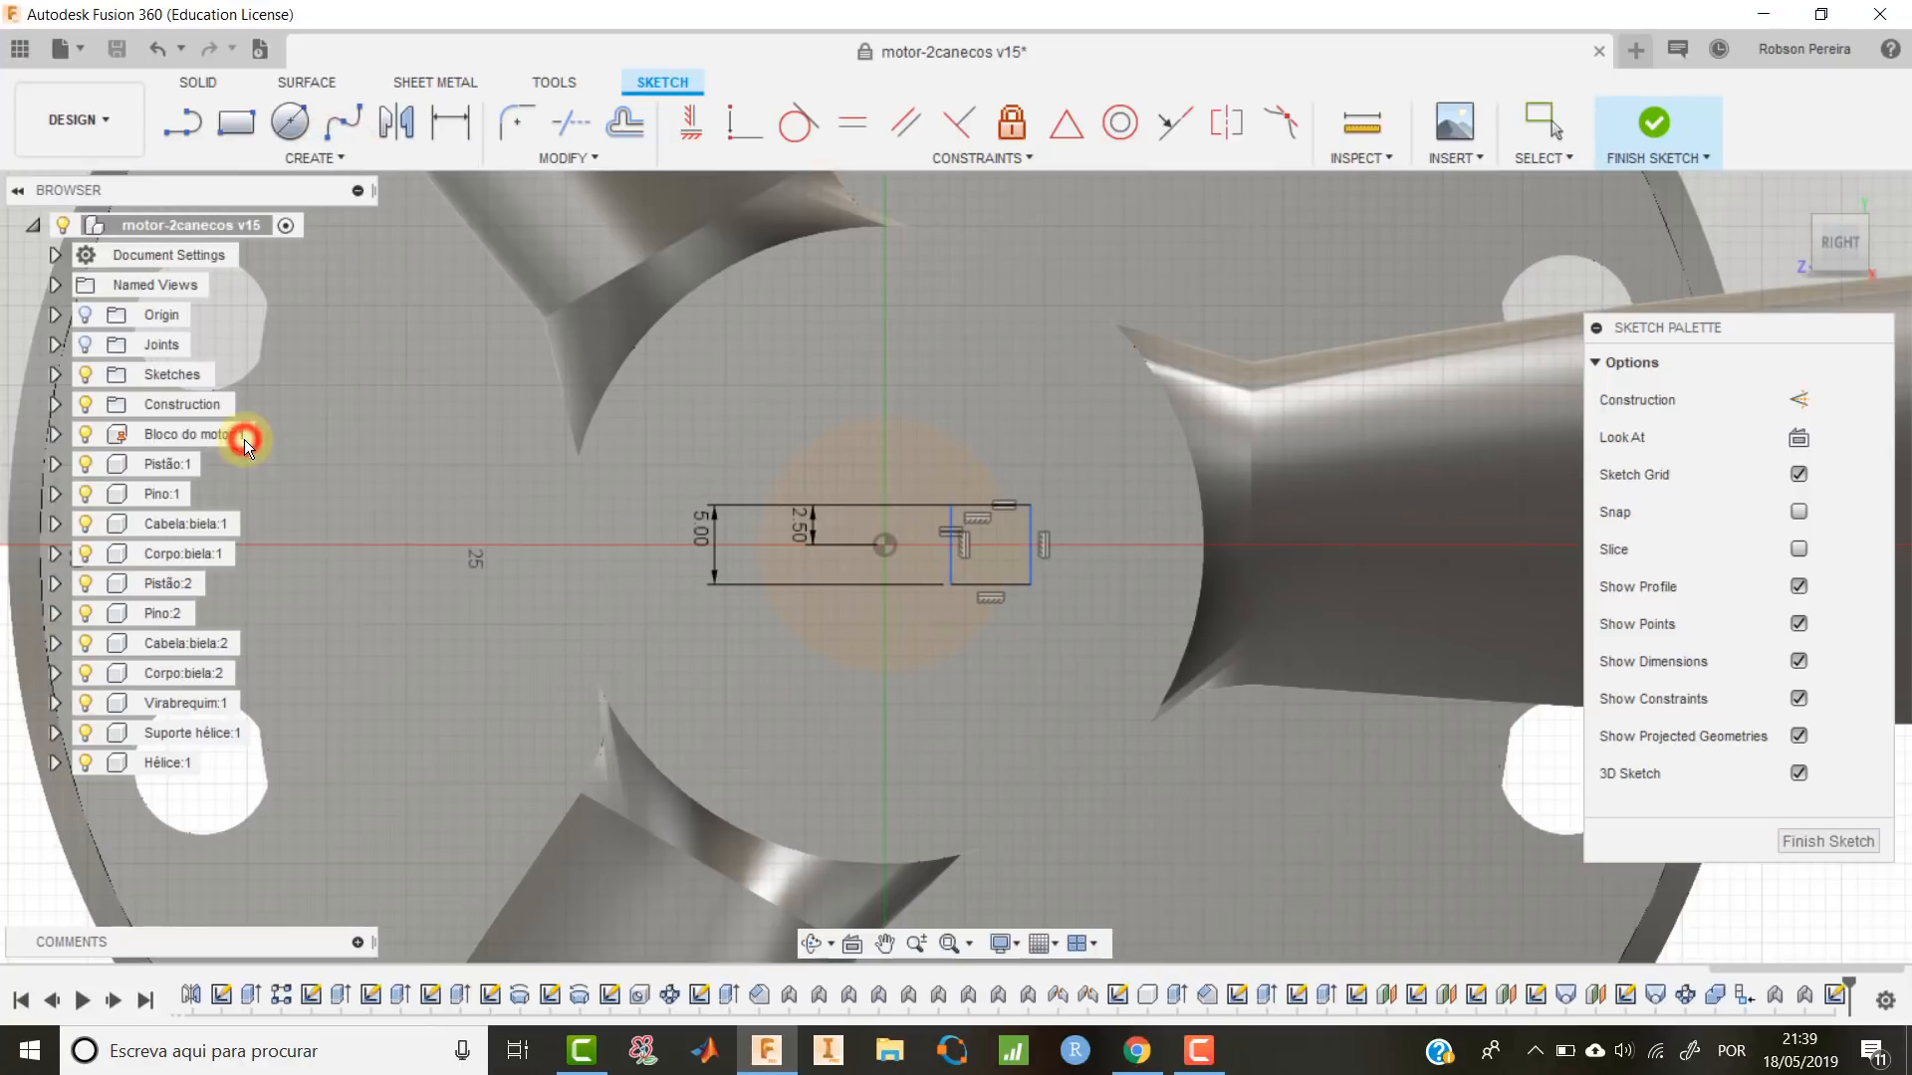
scroll(977, 498, "up", 2)
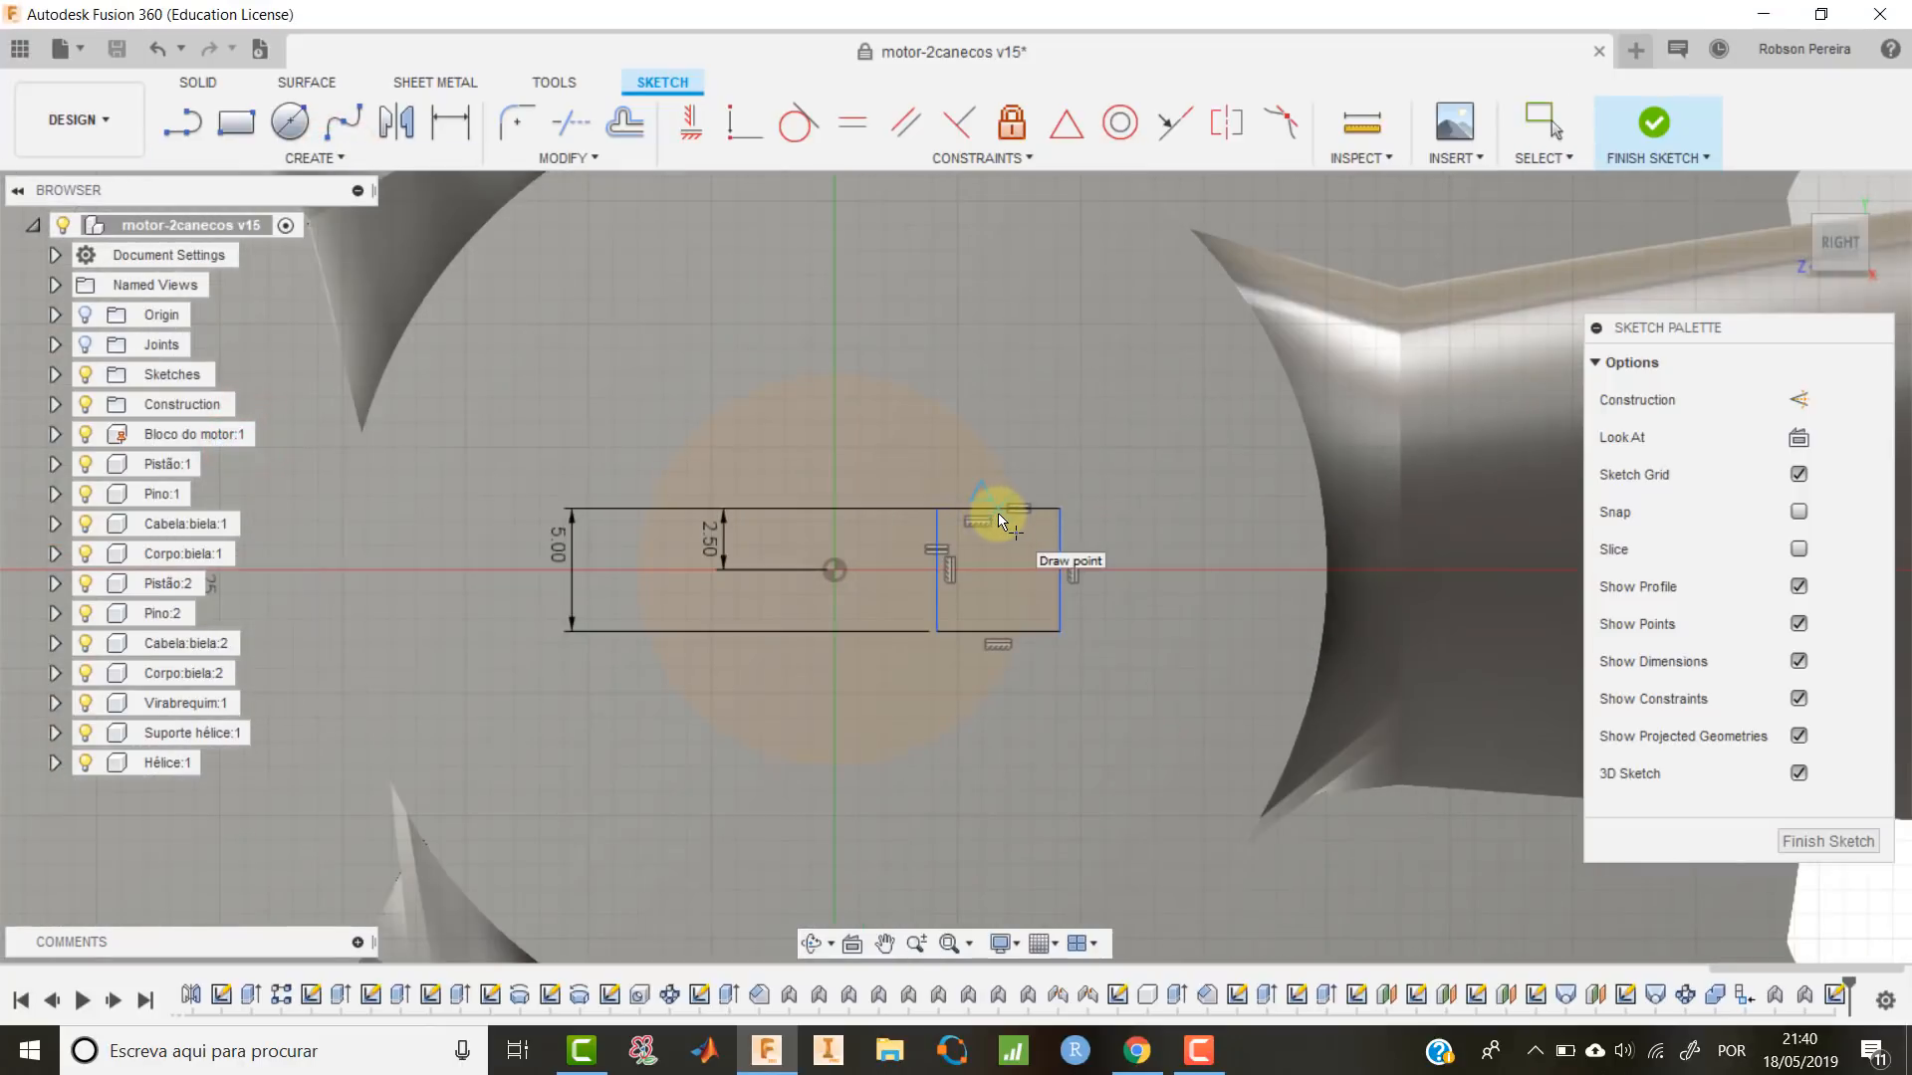
left_click(1000, 512)
key("Escape")
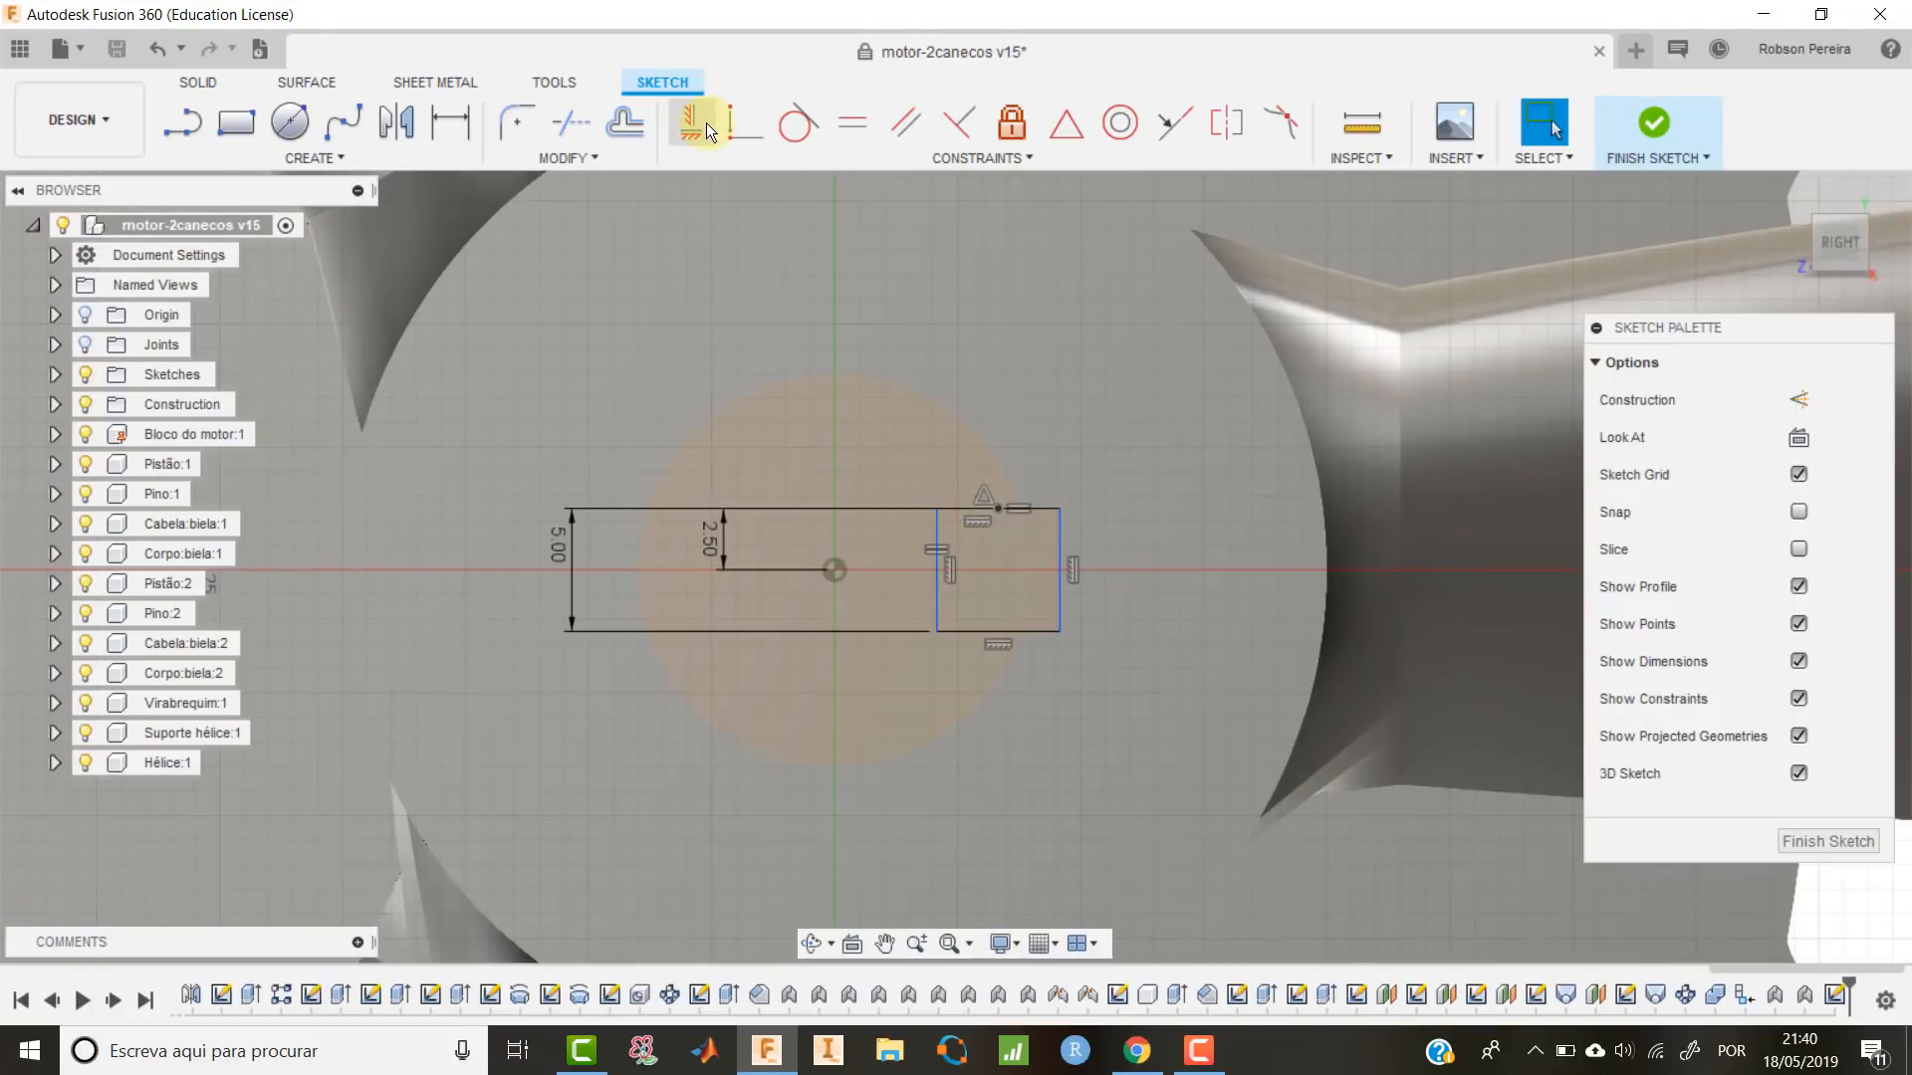
Constrain the midpoint of the rectangle's upper edge to be coincident with the shaft's circular edge.
left_click(738, 124)
left_click(997, 509)
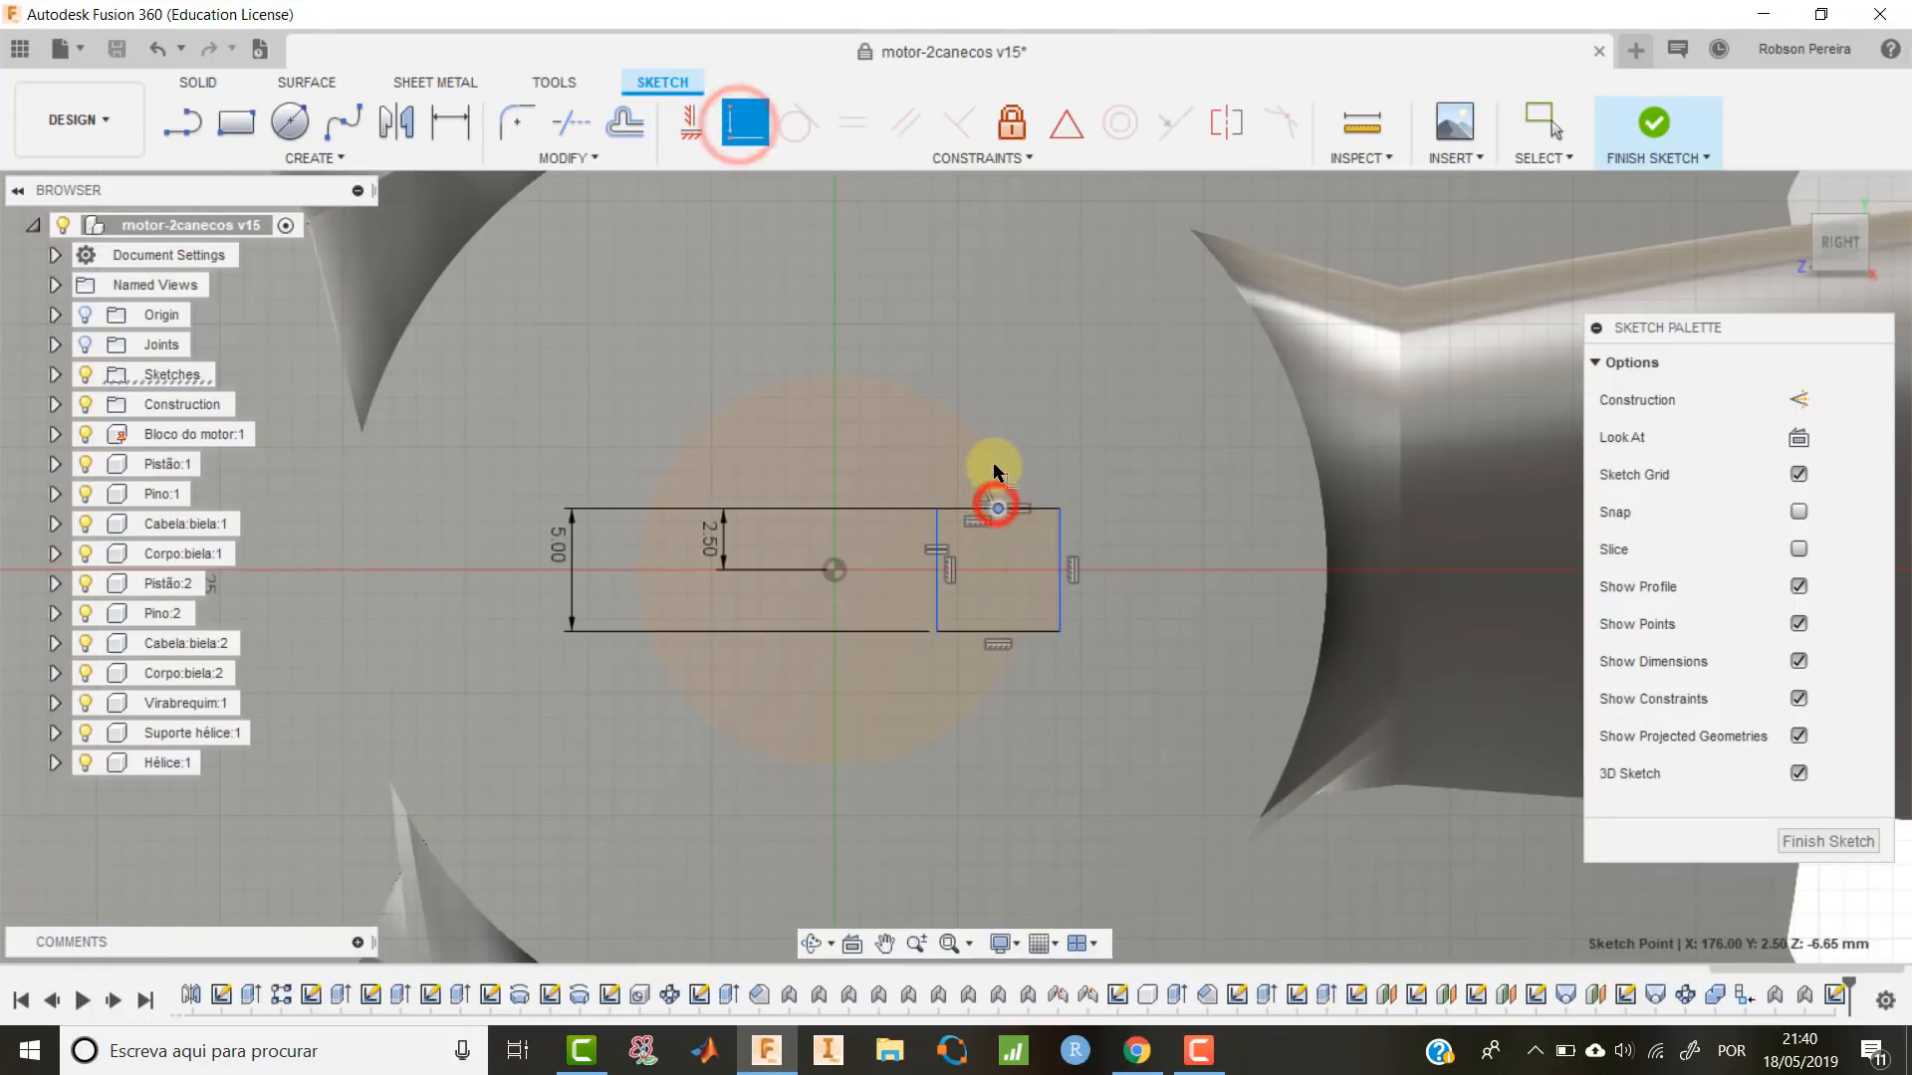
left_click(995, 459)
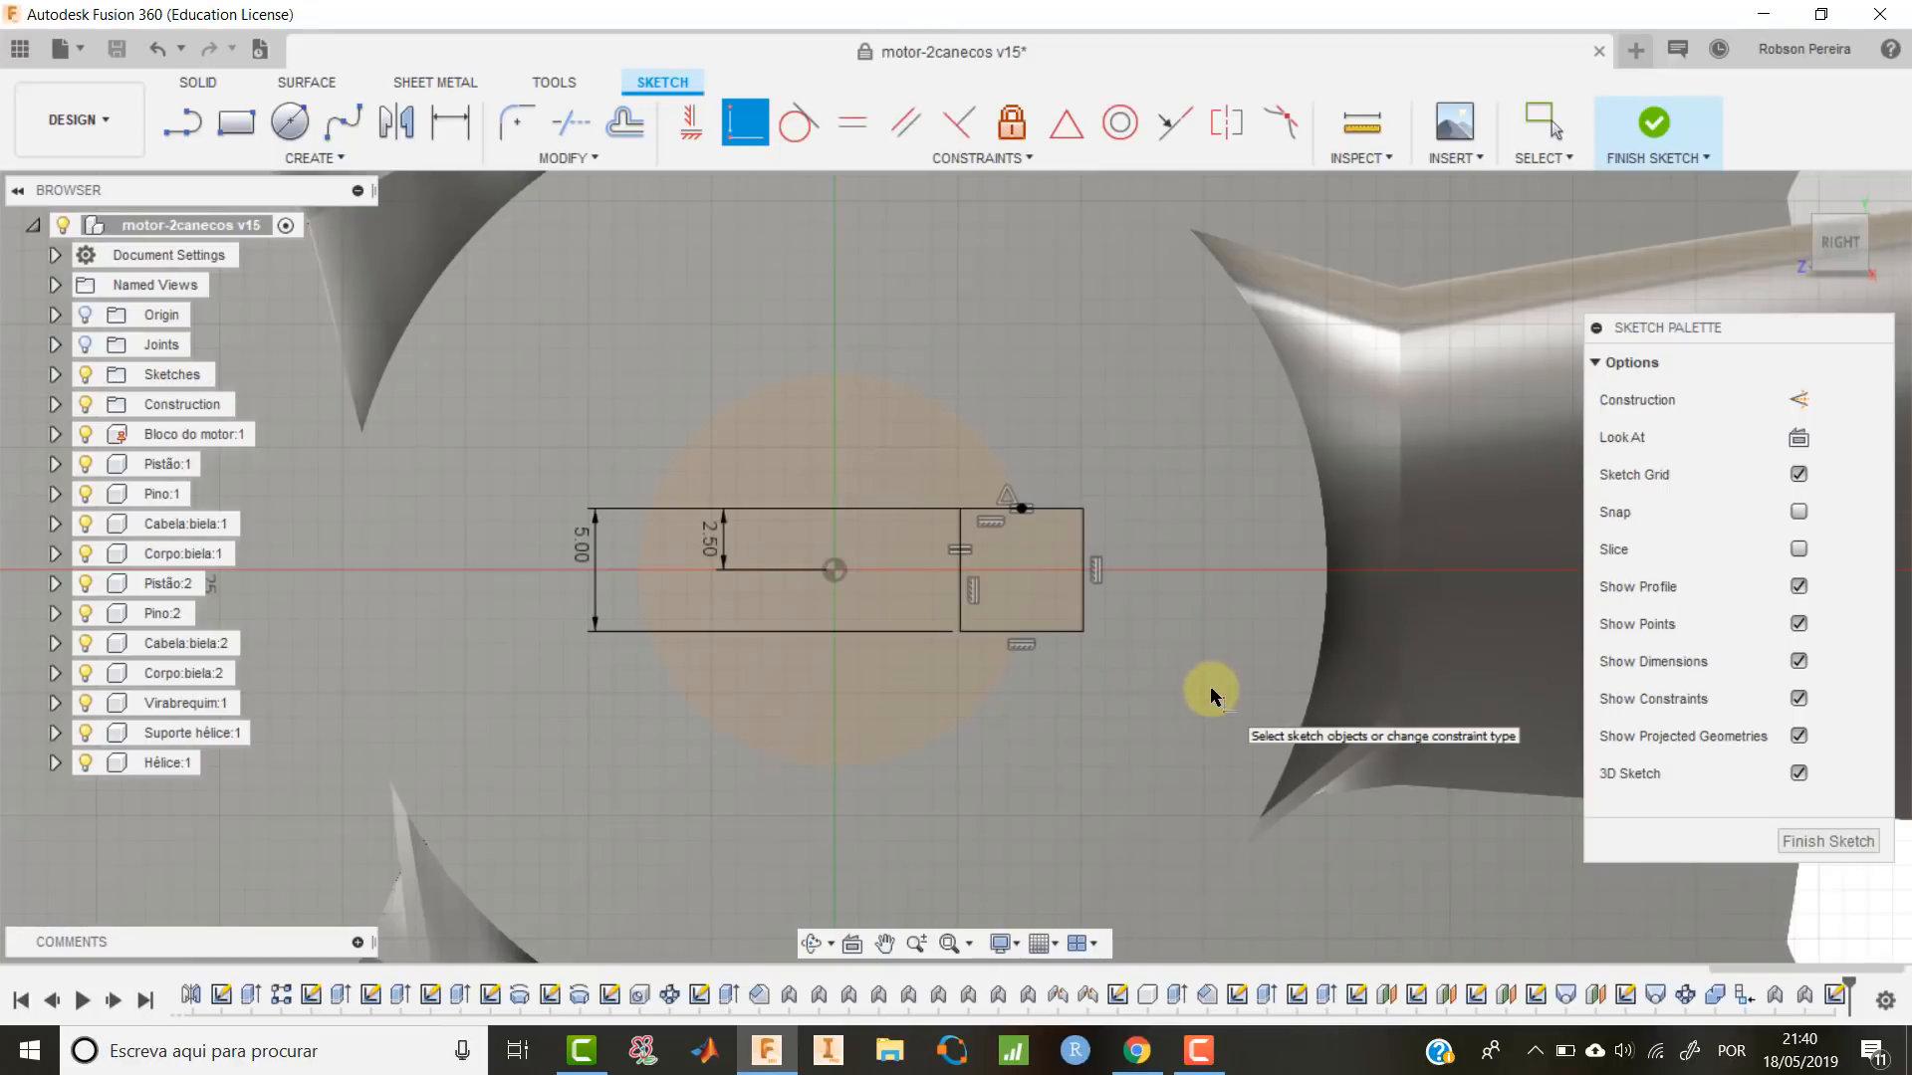
Extrude both halves of the square keyway profile -20 mm as a cut into the propeller hub and shaft.
left_click(1814, 219)
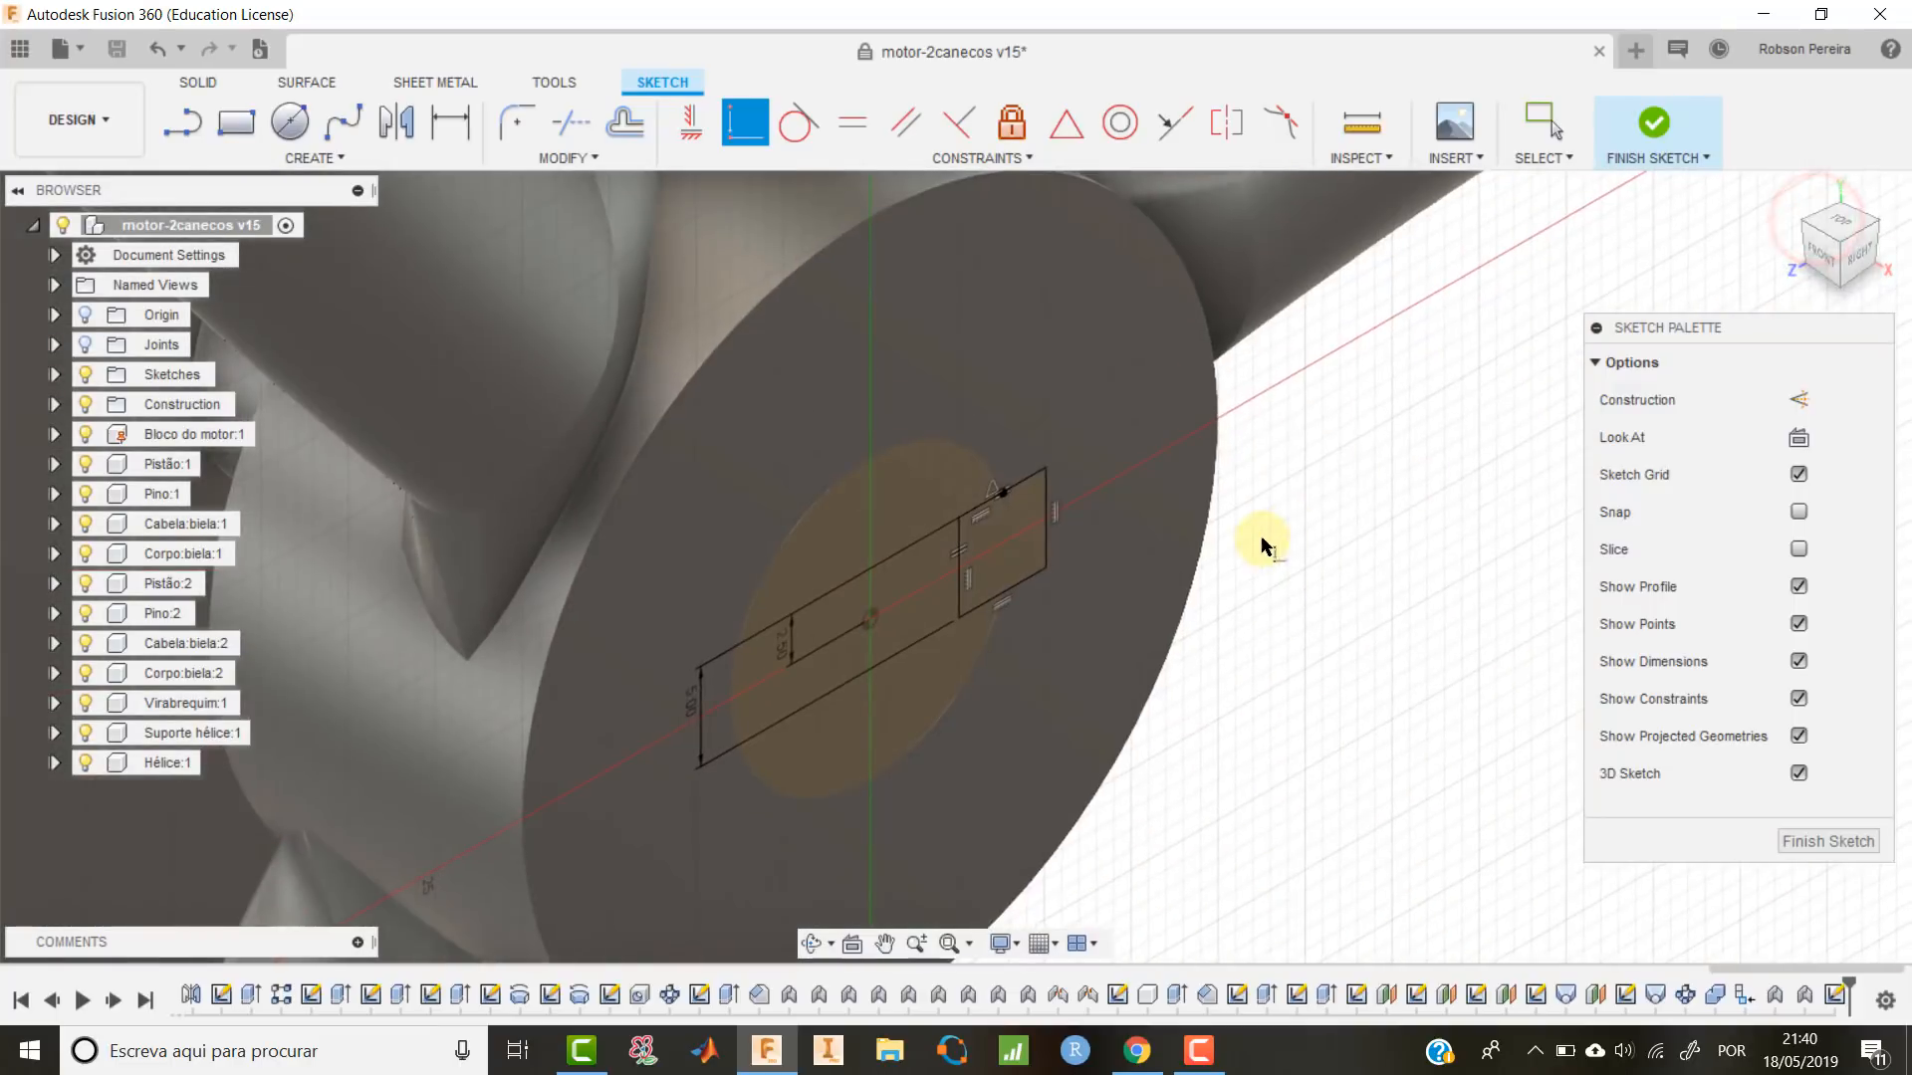
mouse_move(1358, 568)
middle_mouse_down()
mouse_move(1387, 577)
mouse_move(1232, 584)
middle_mouse_up()
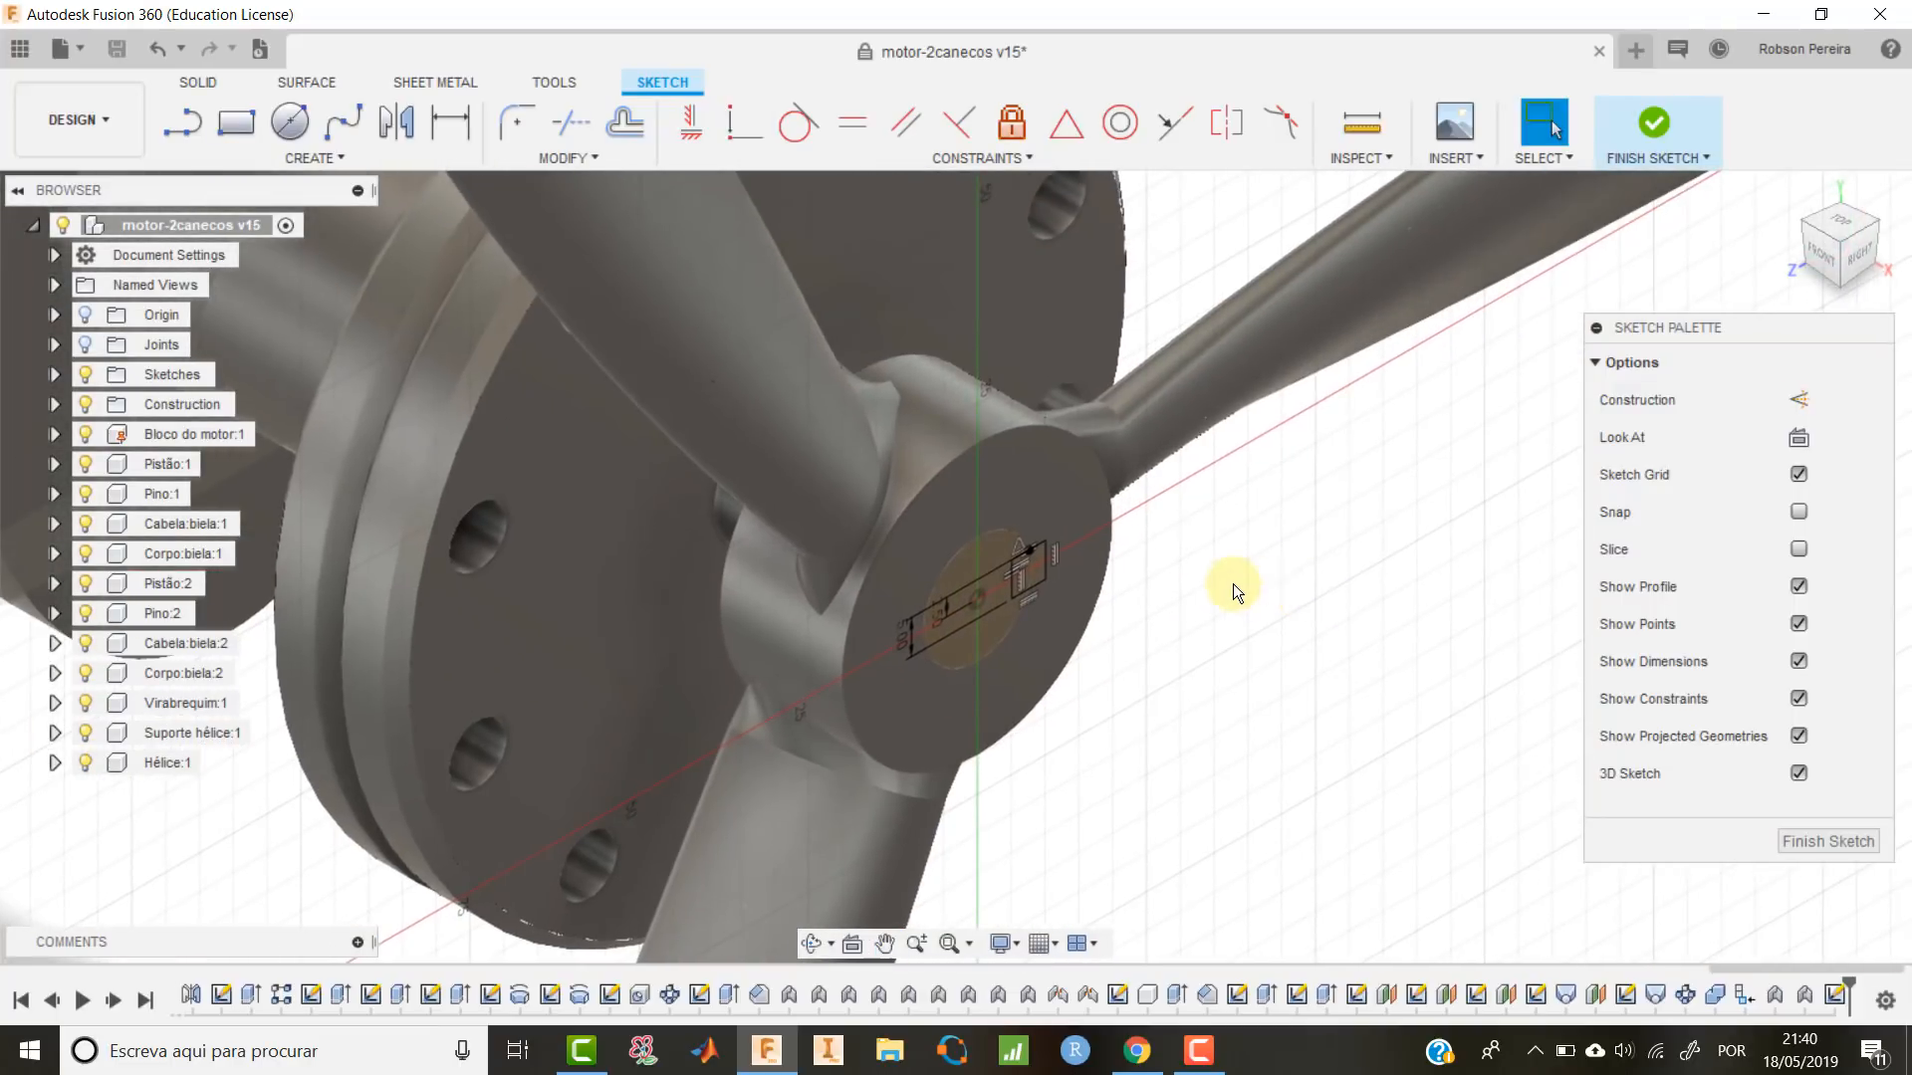
scroll(1233, 583, "up", 3)
key("e")
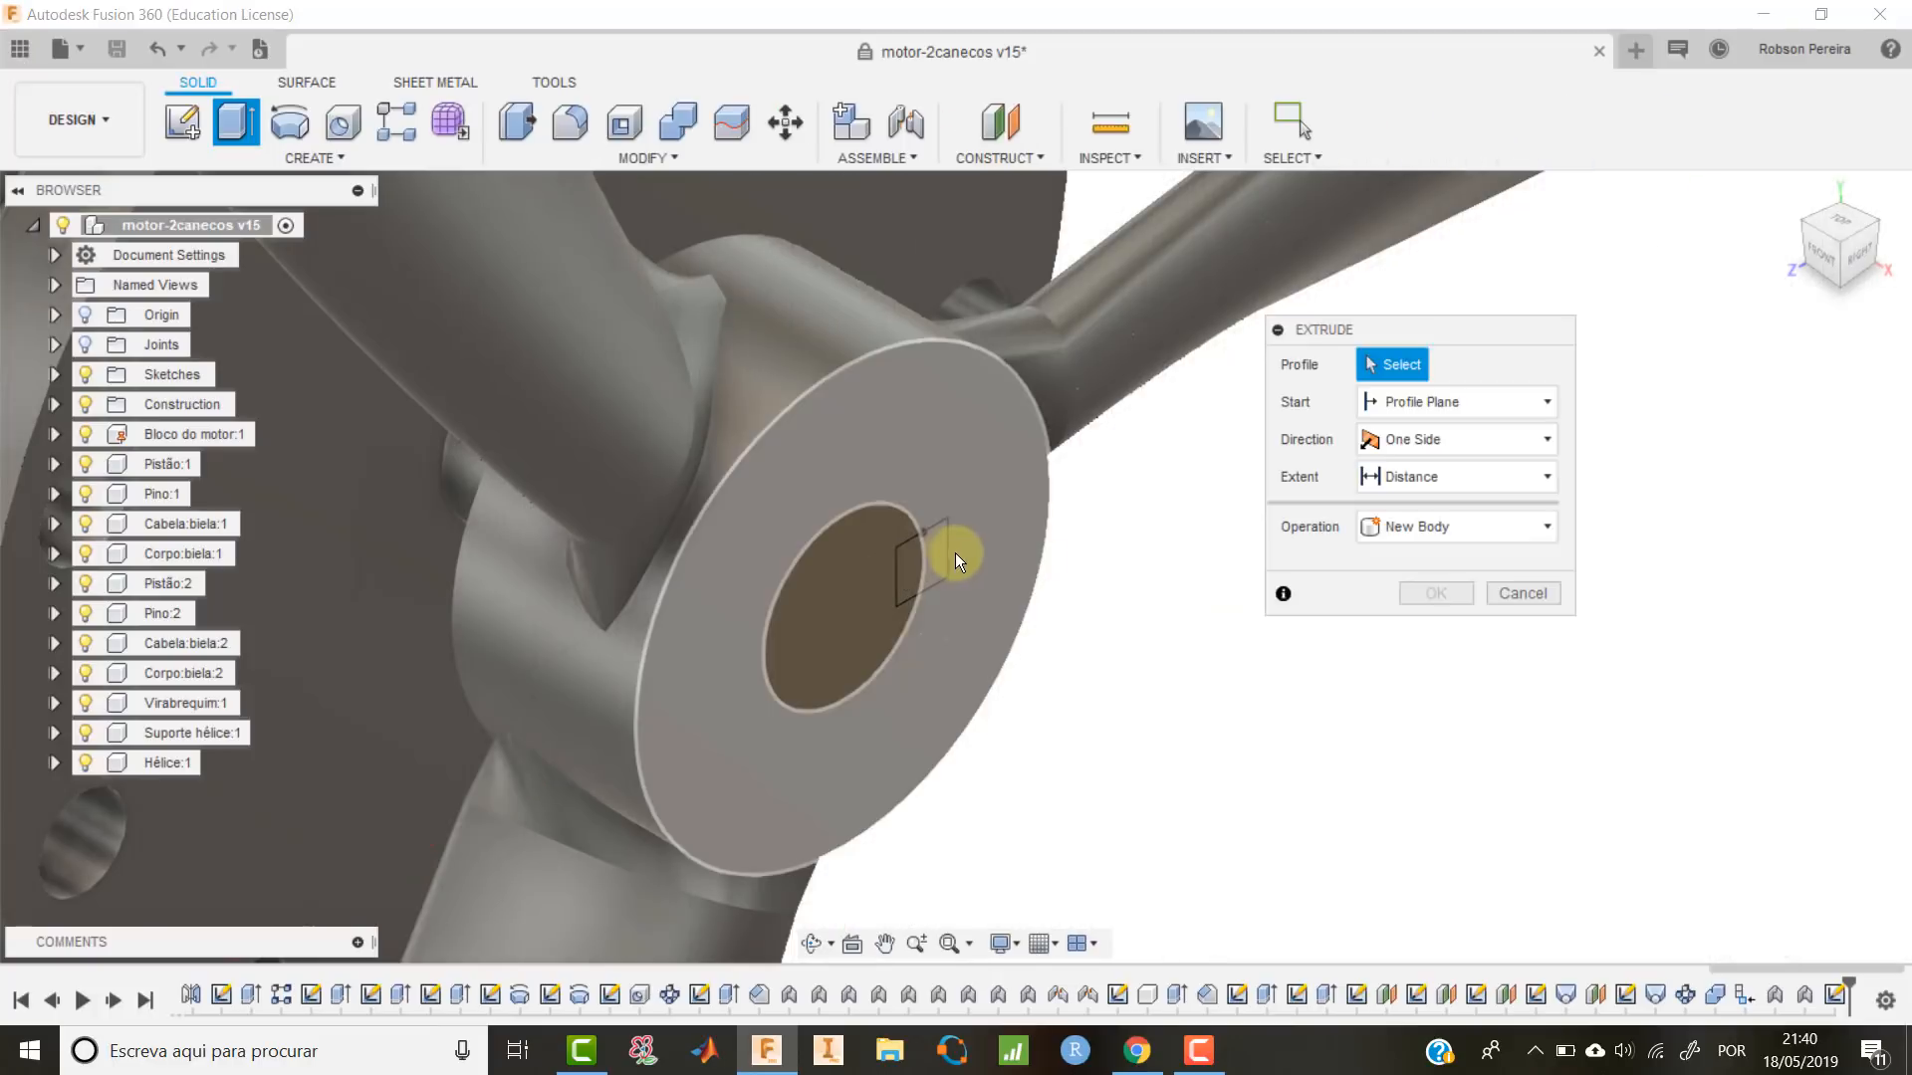
left_click(915, 553)
left_click(936, 554)
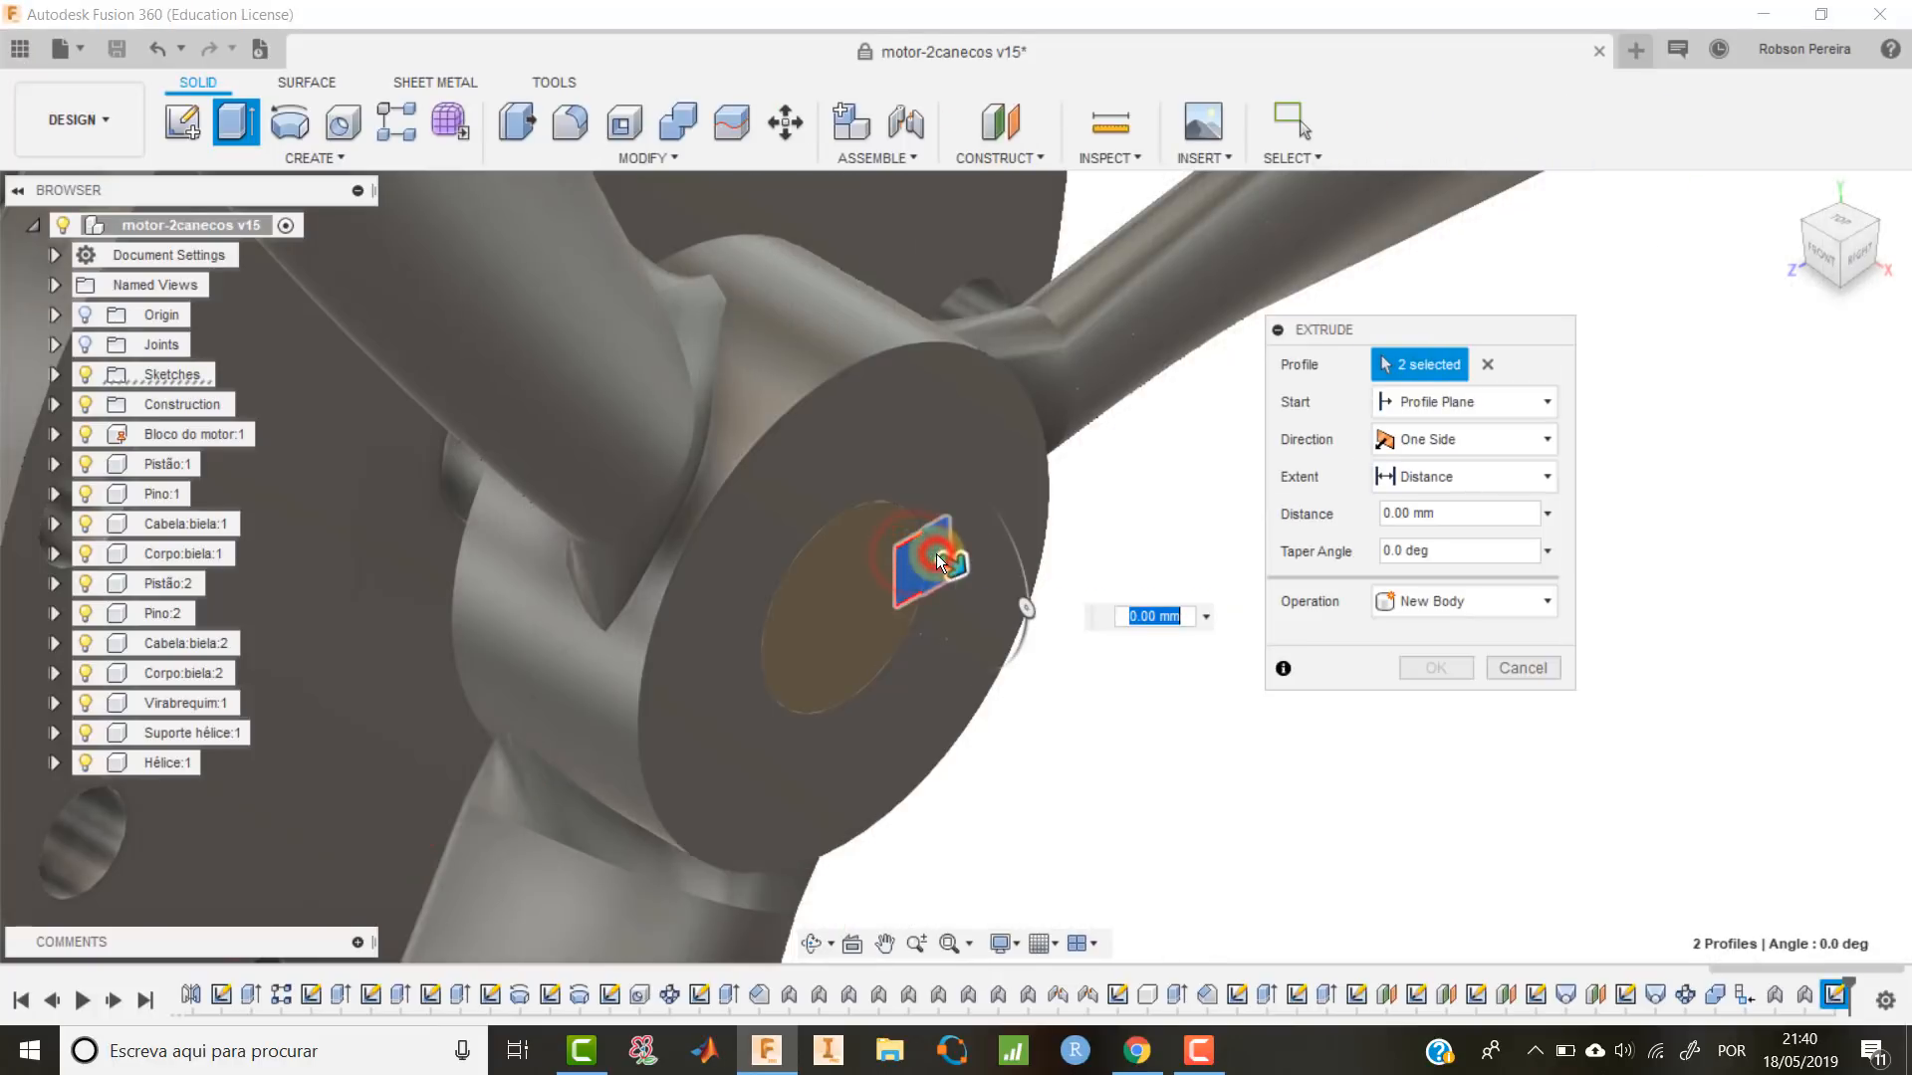
left_click_drag(936, 556, 886, 528)
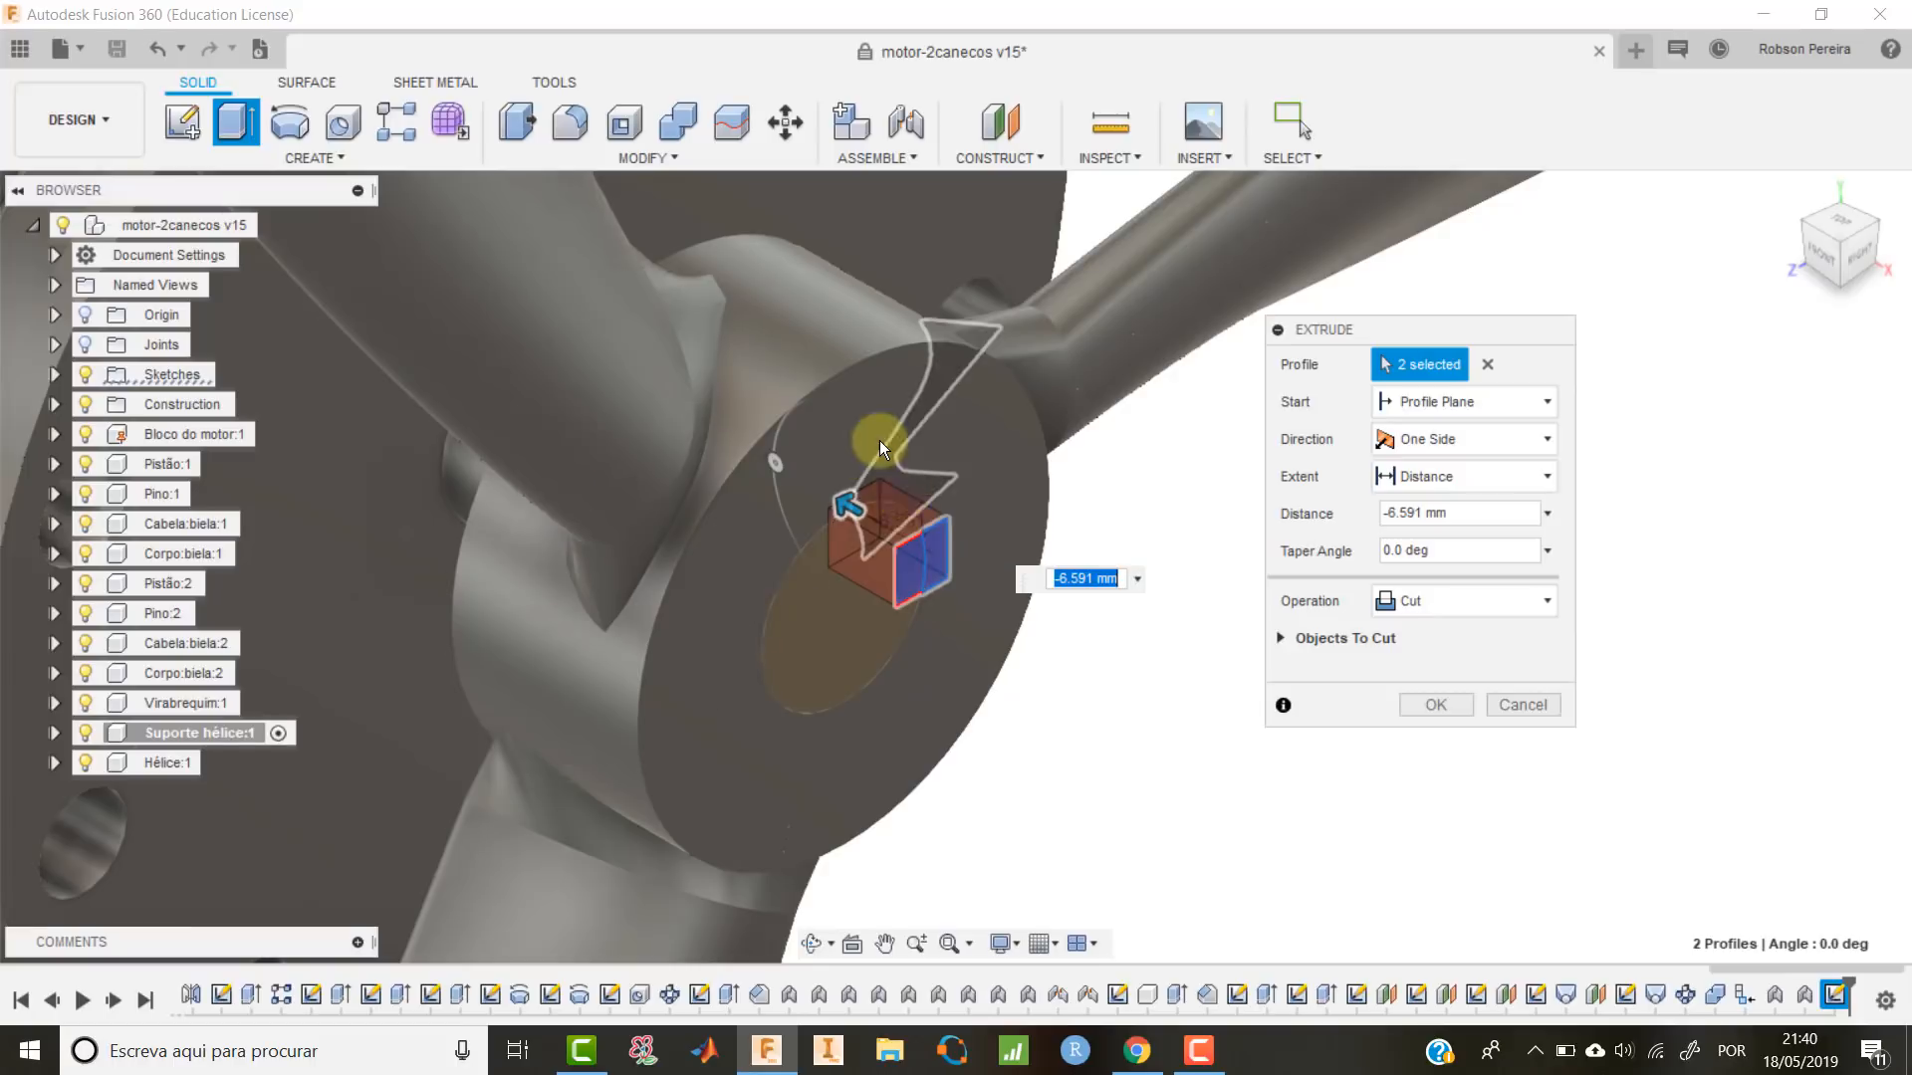
type("-")
type("10")
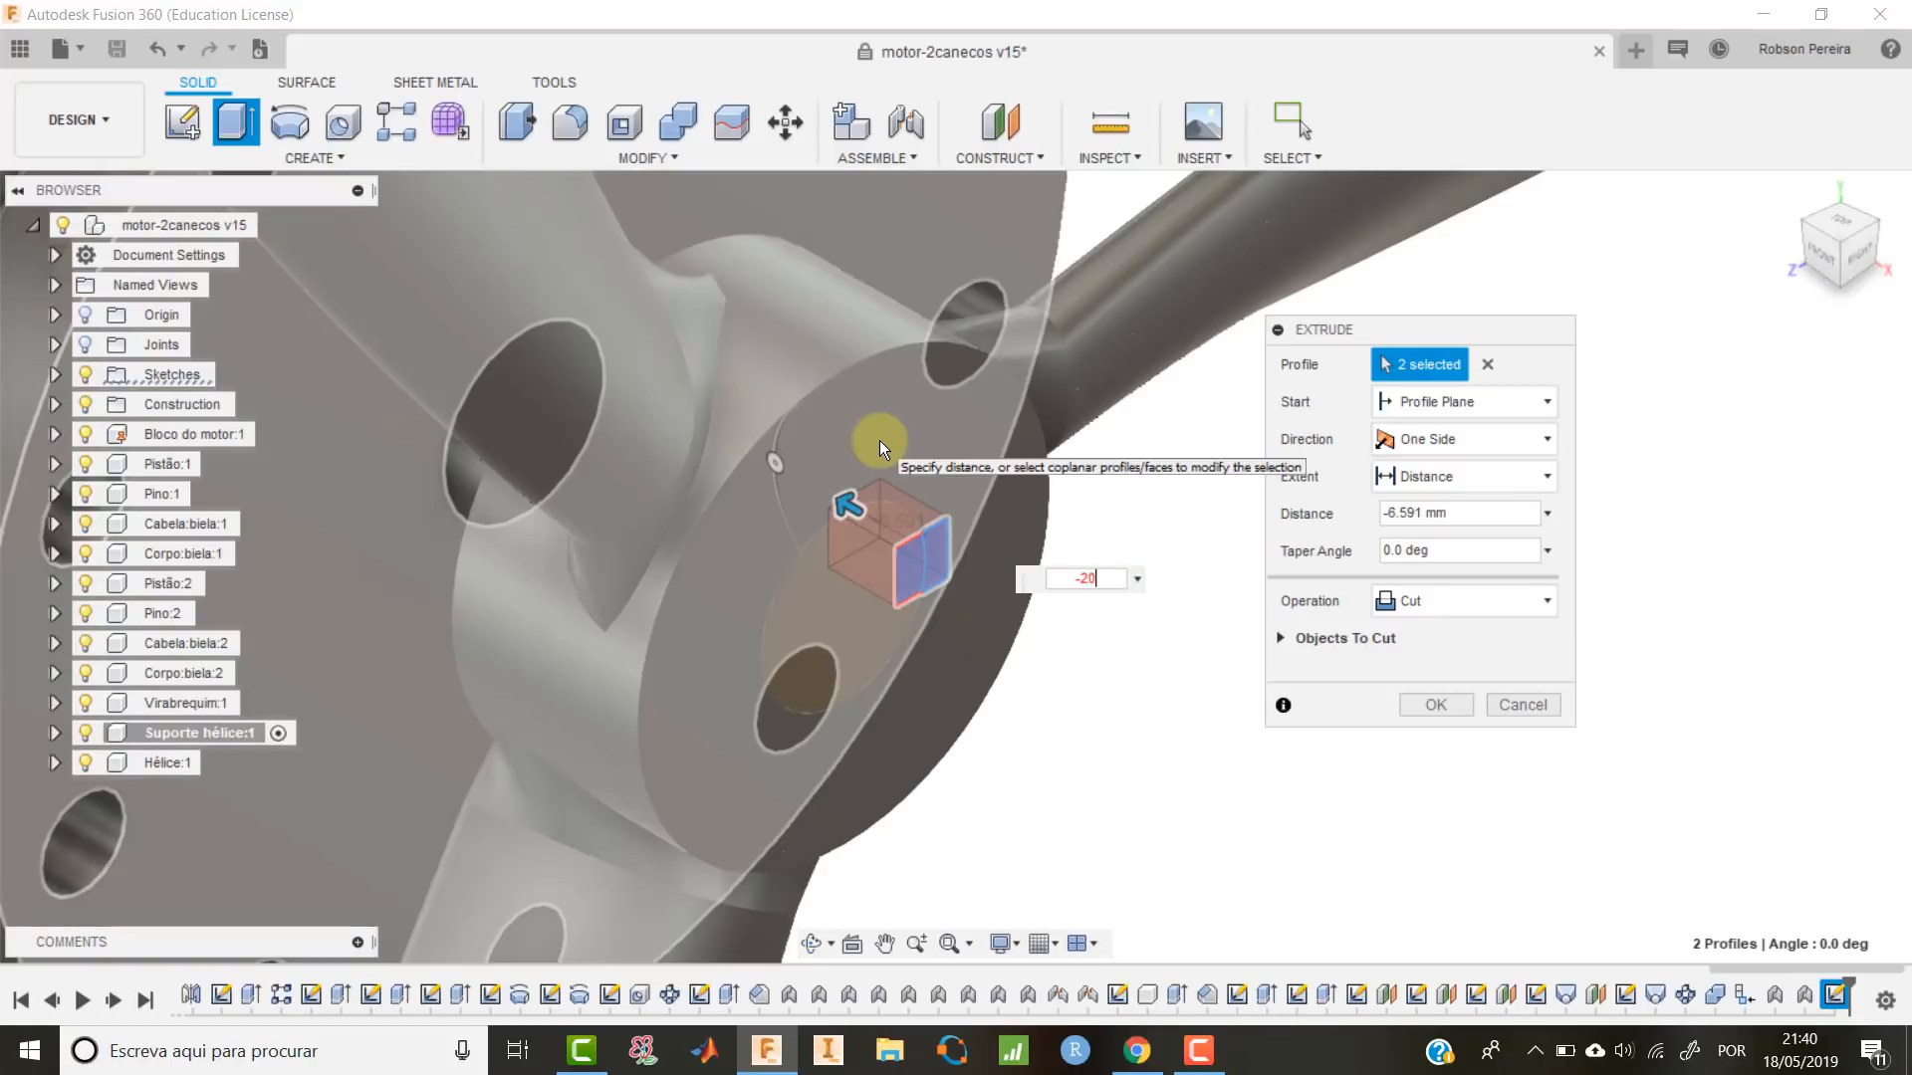
key("Return")
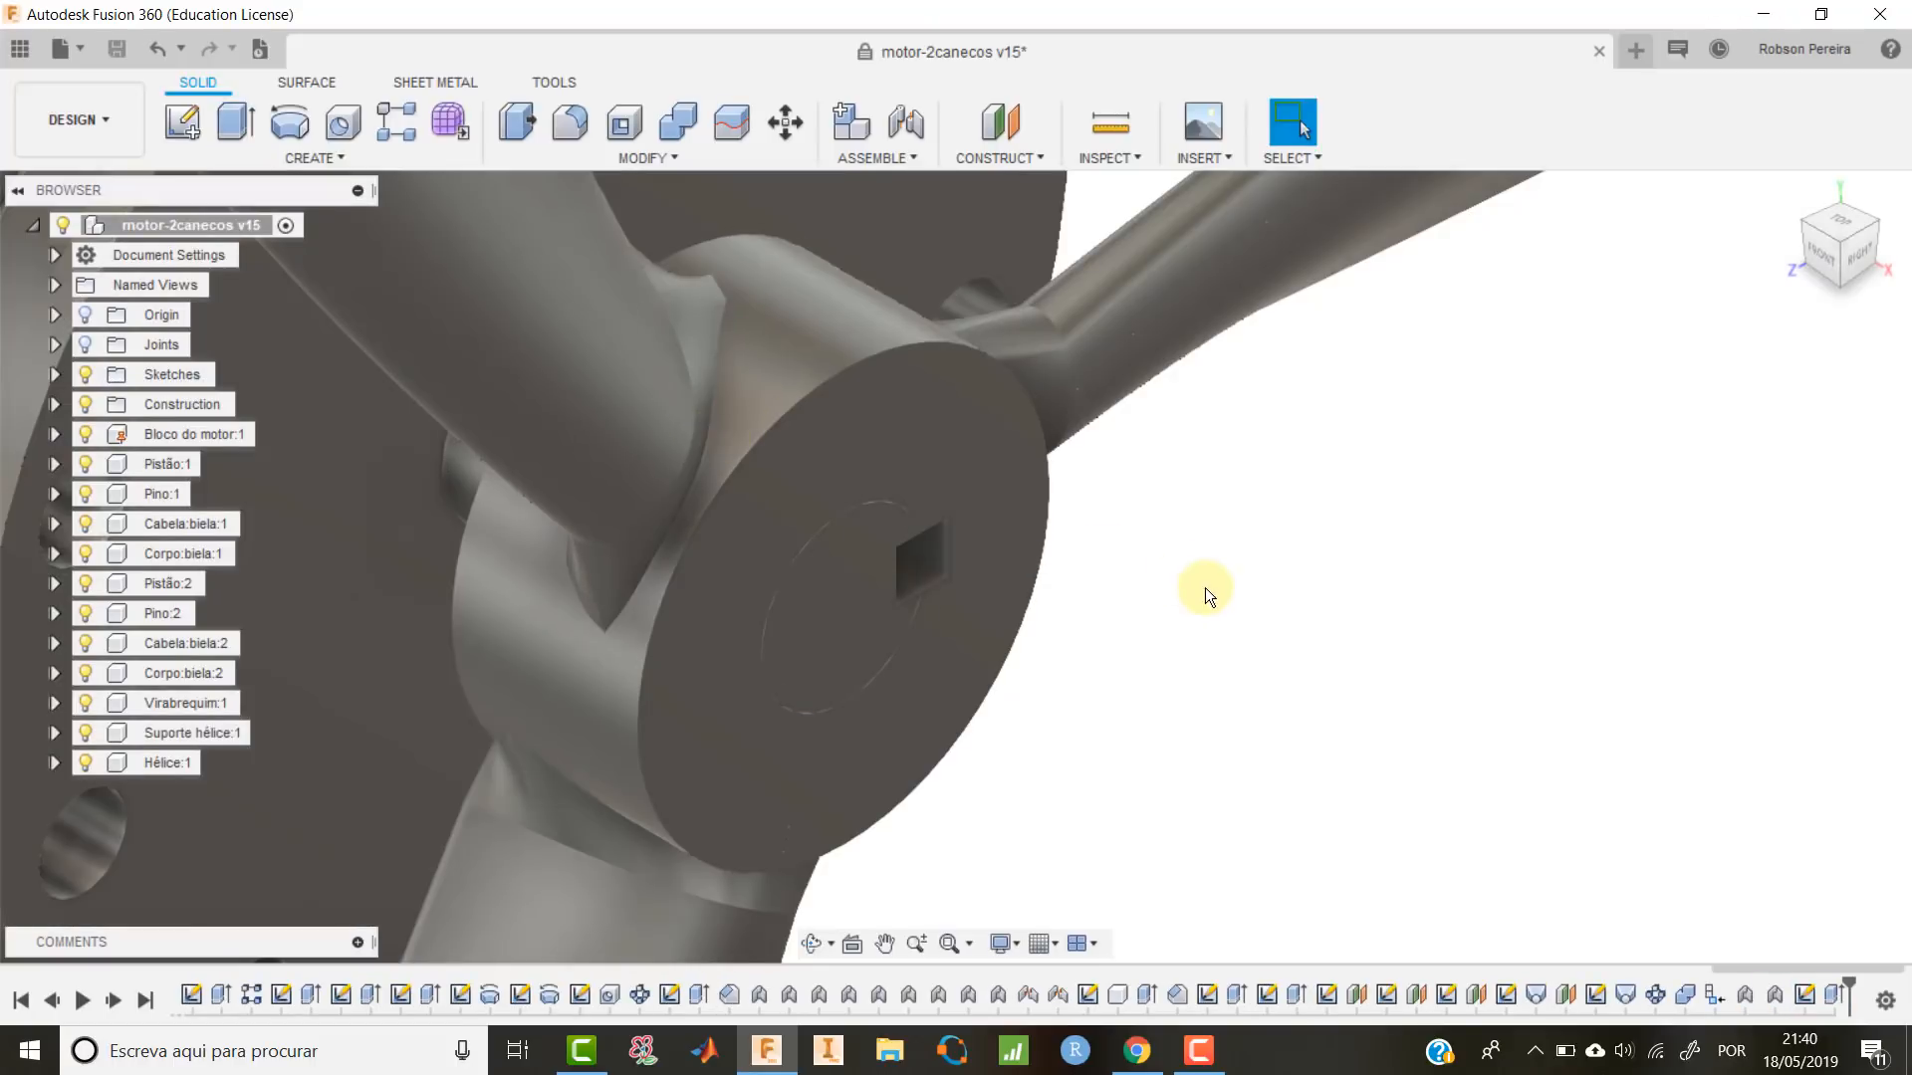
Start a sketch on the shaft's end face and project all edges of the square keyway opening into it.
middle_click_drag(1208, 597, 922, 620, "shift")
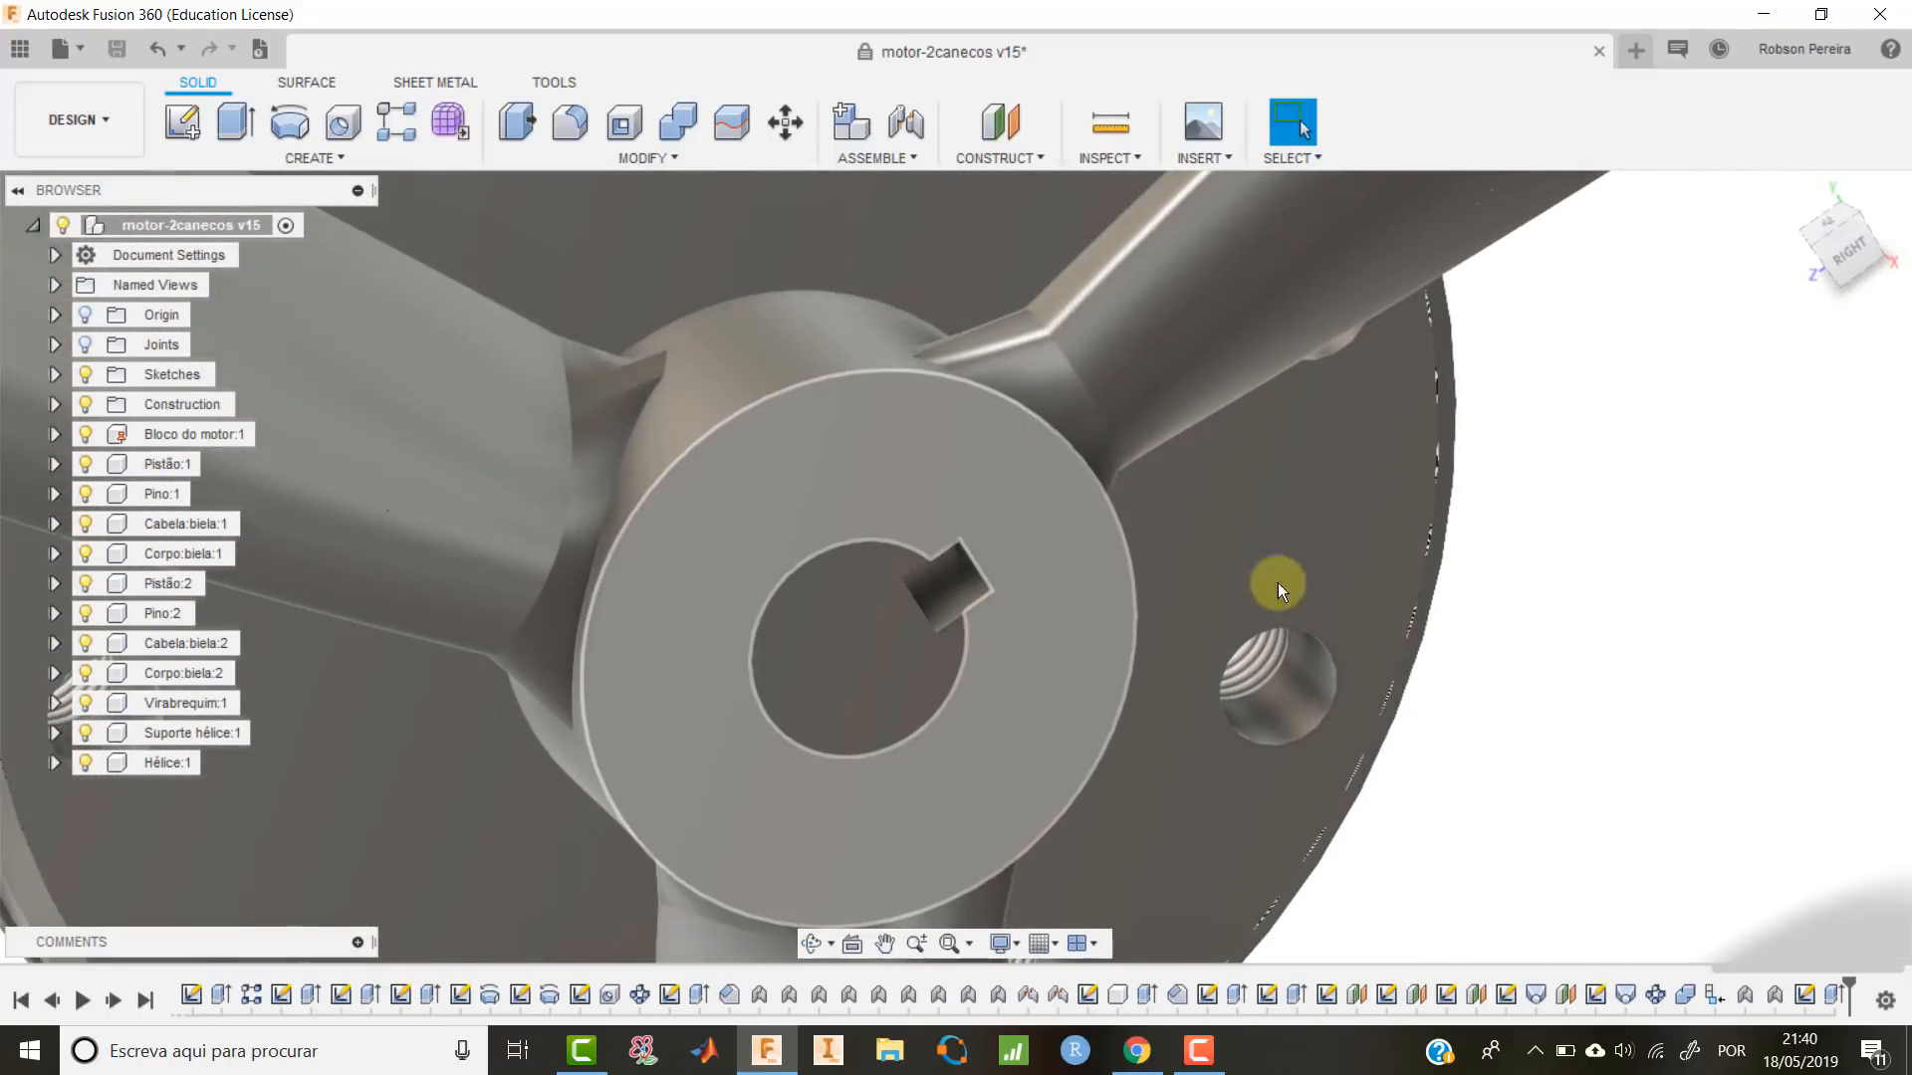
left_click(1790, 190)
scroll(1038, 697, "up", 6)
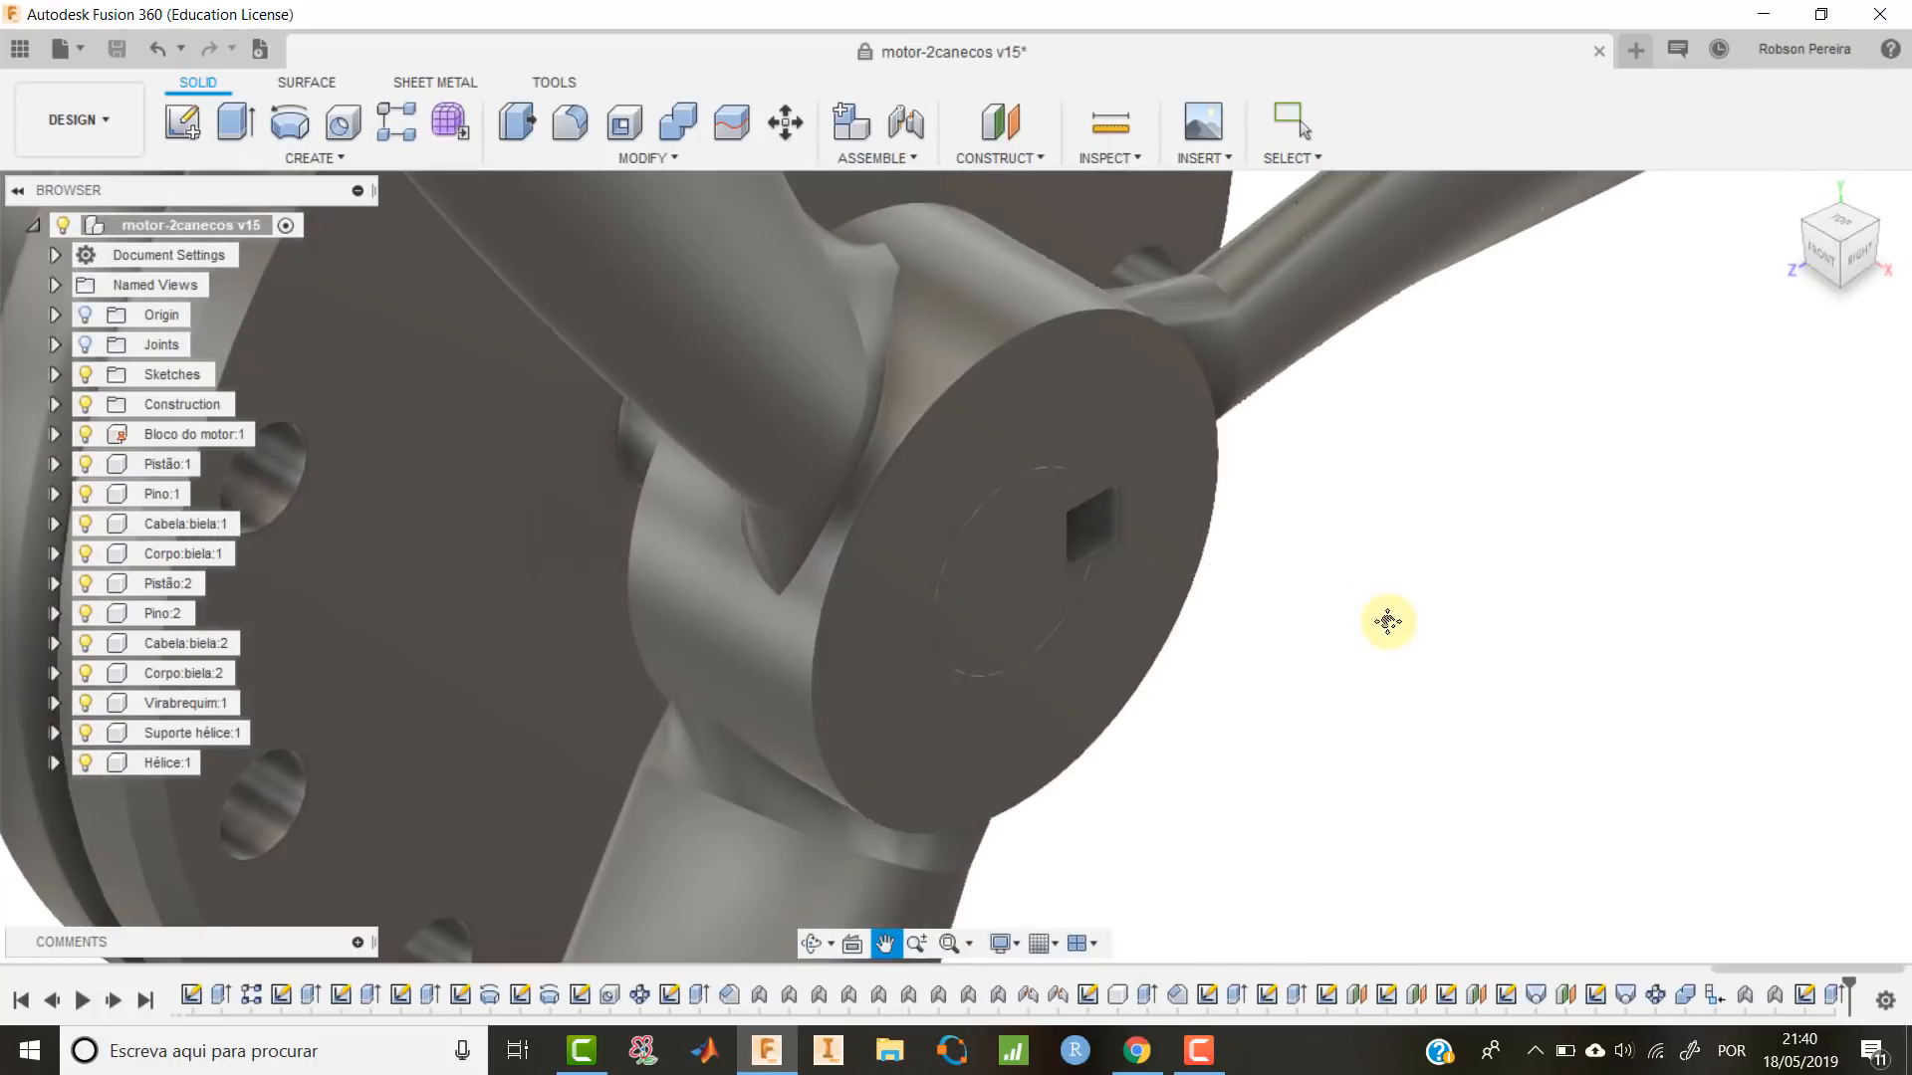
left_click(1019, 619)
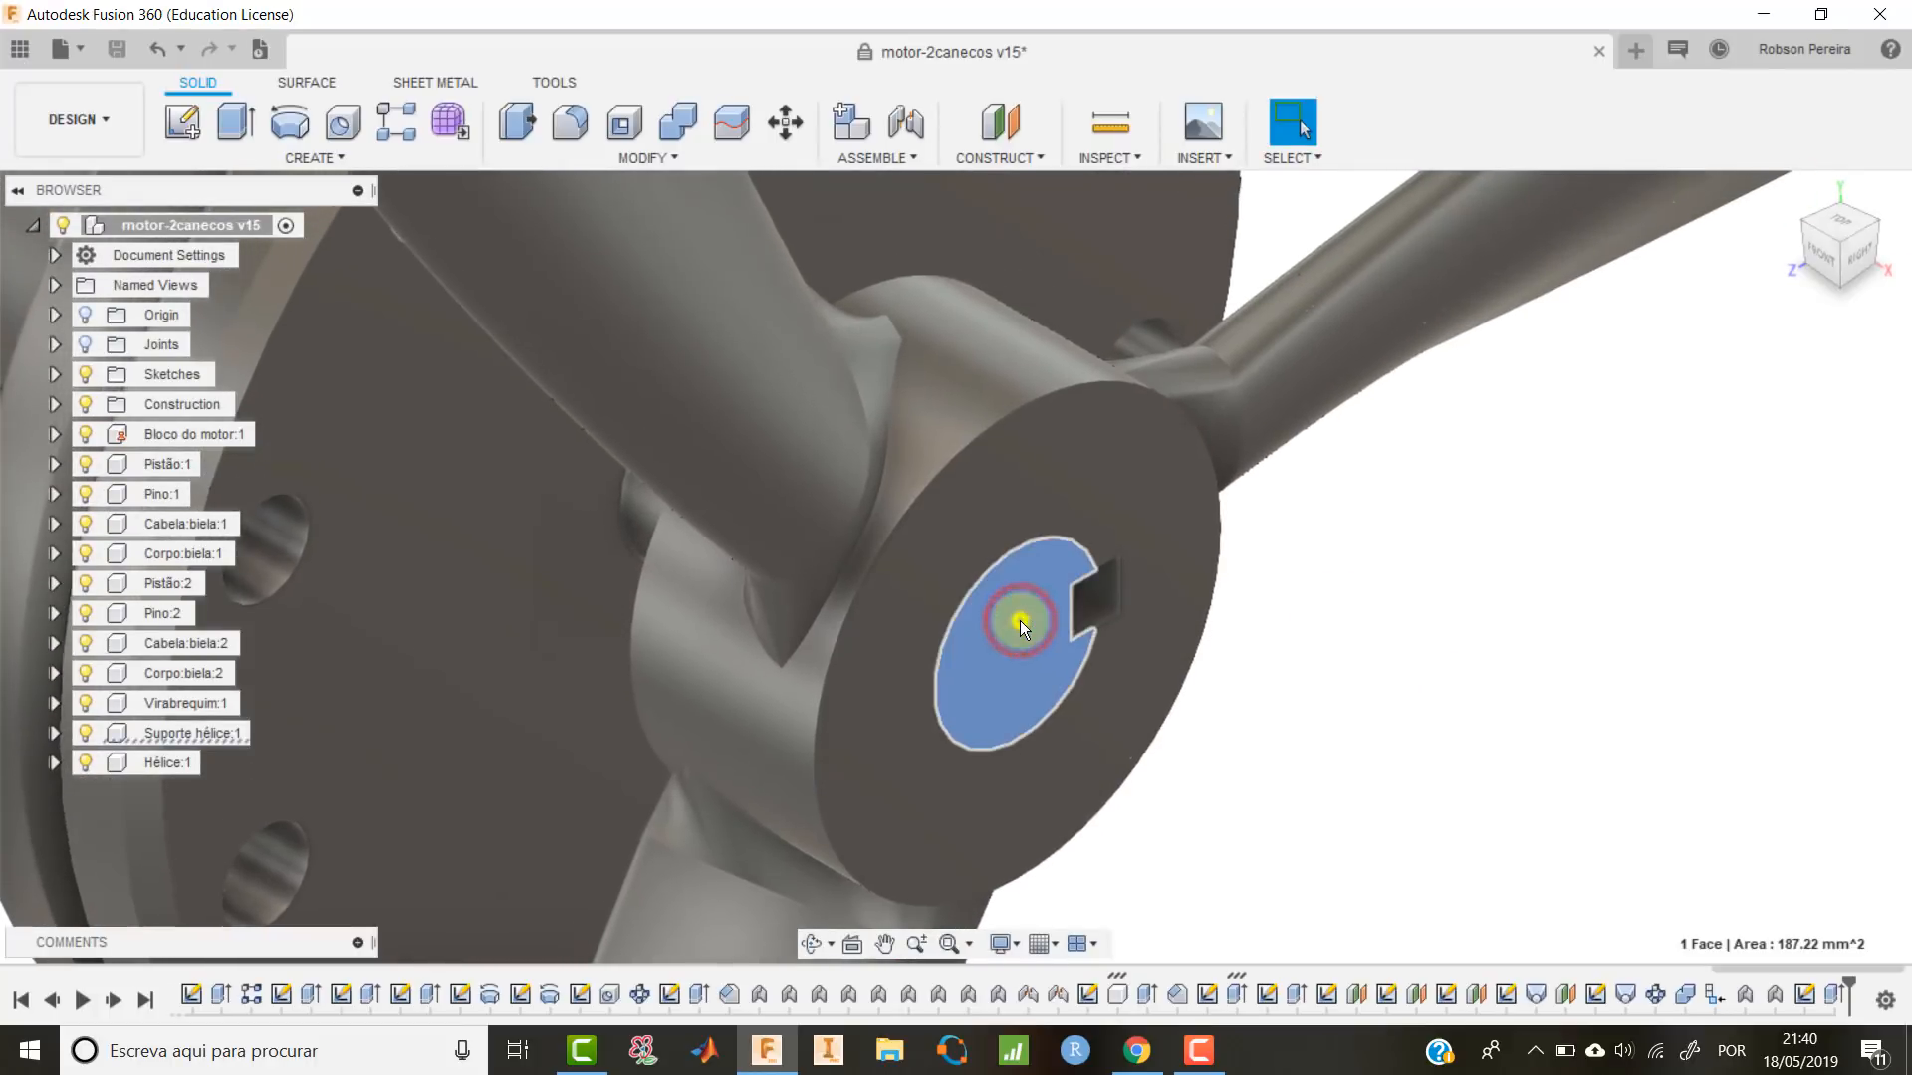
right_click(1020, 619)
left_click(1016, 697)
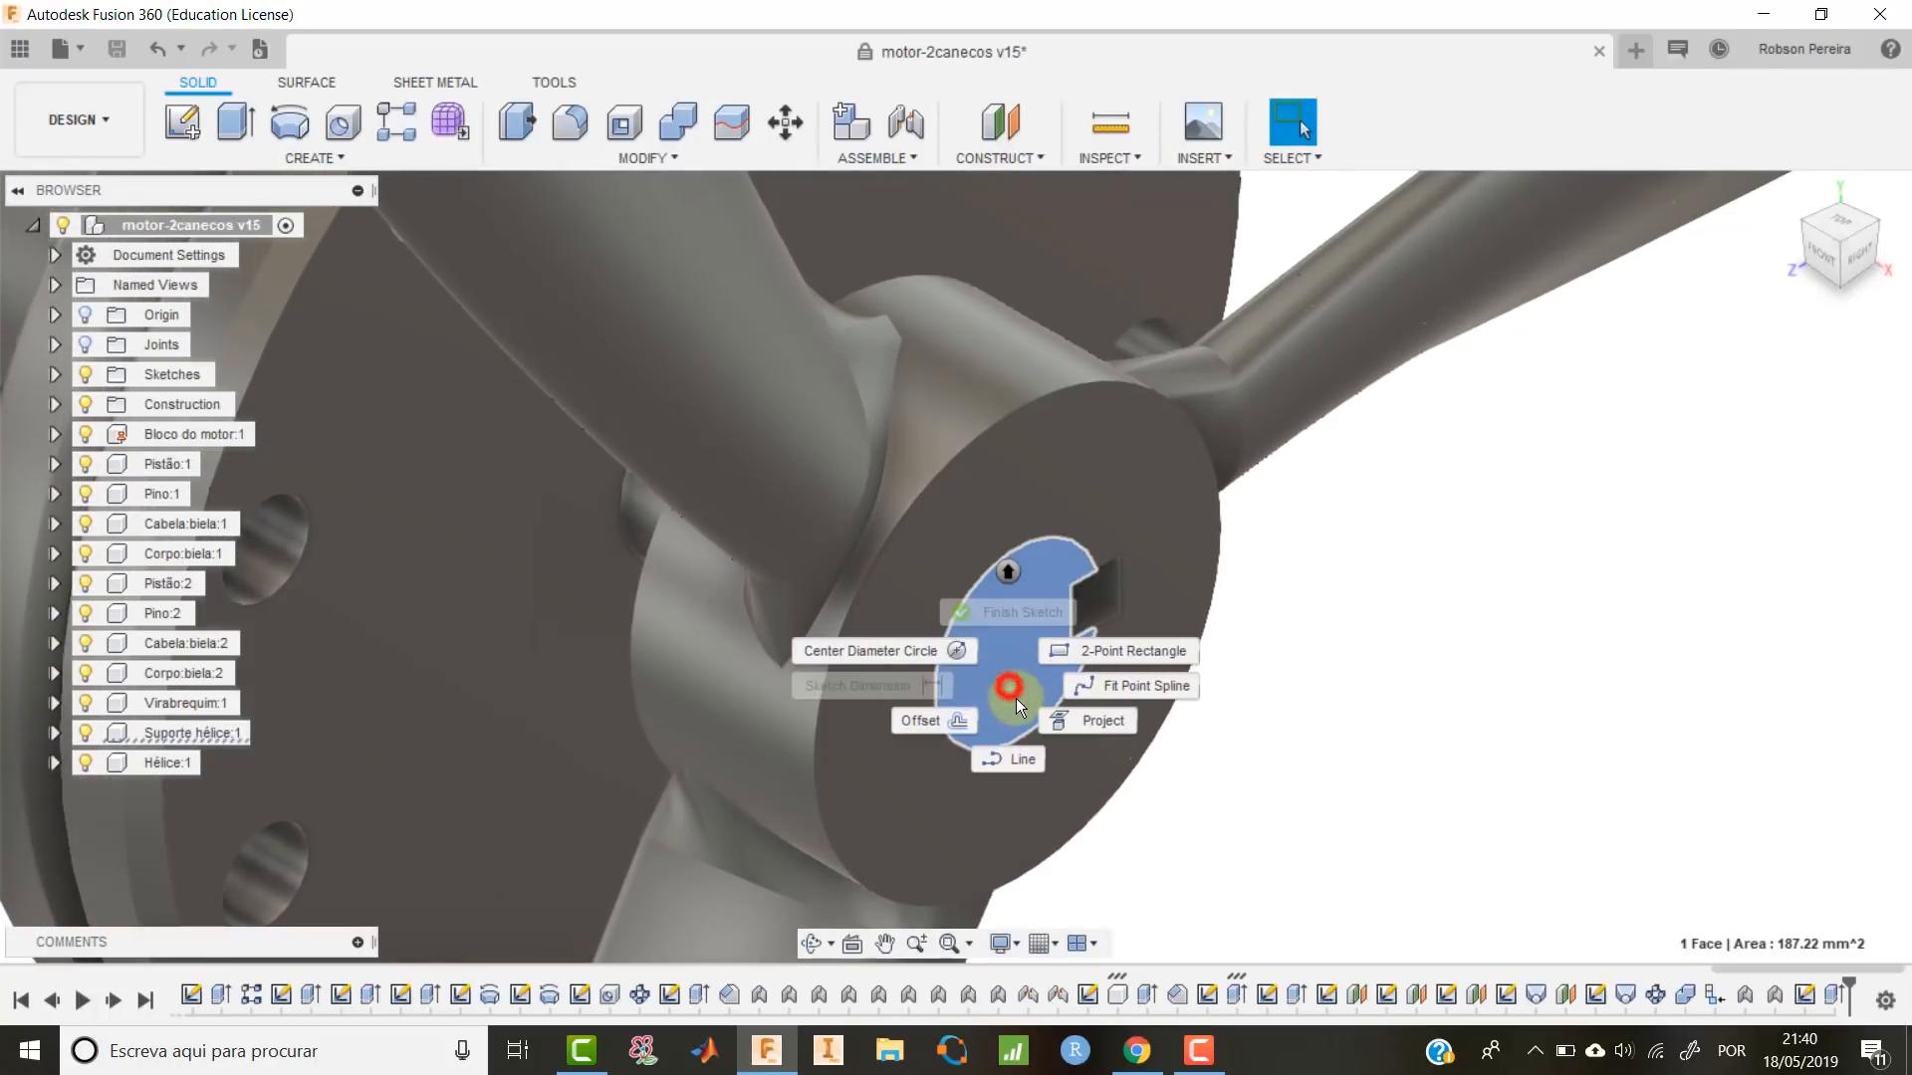
left_click(1073, 725)
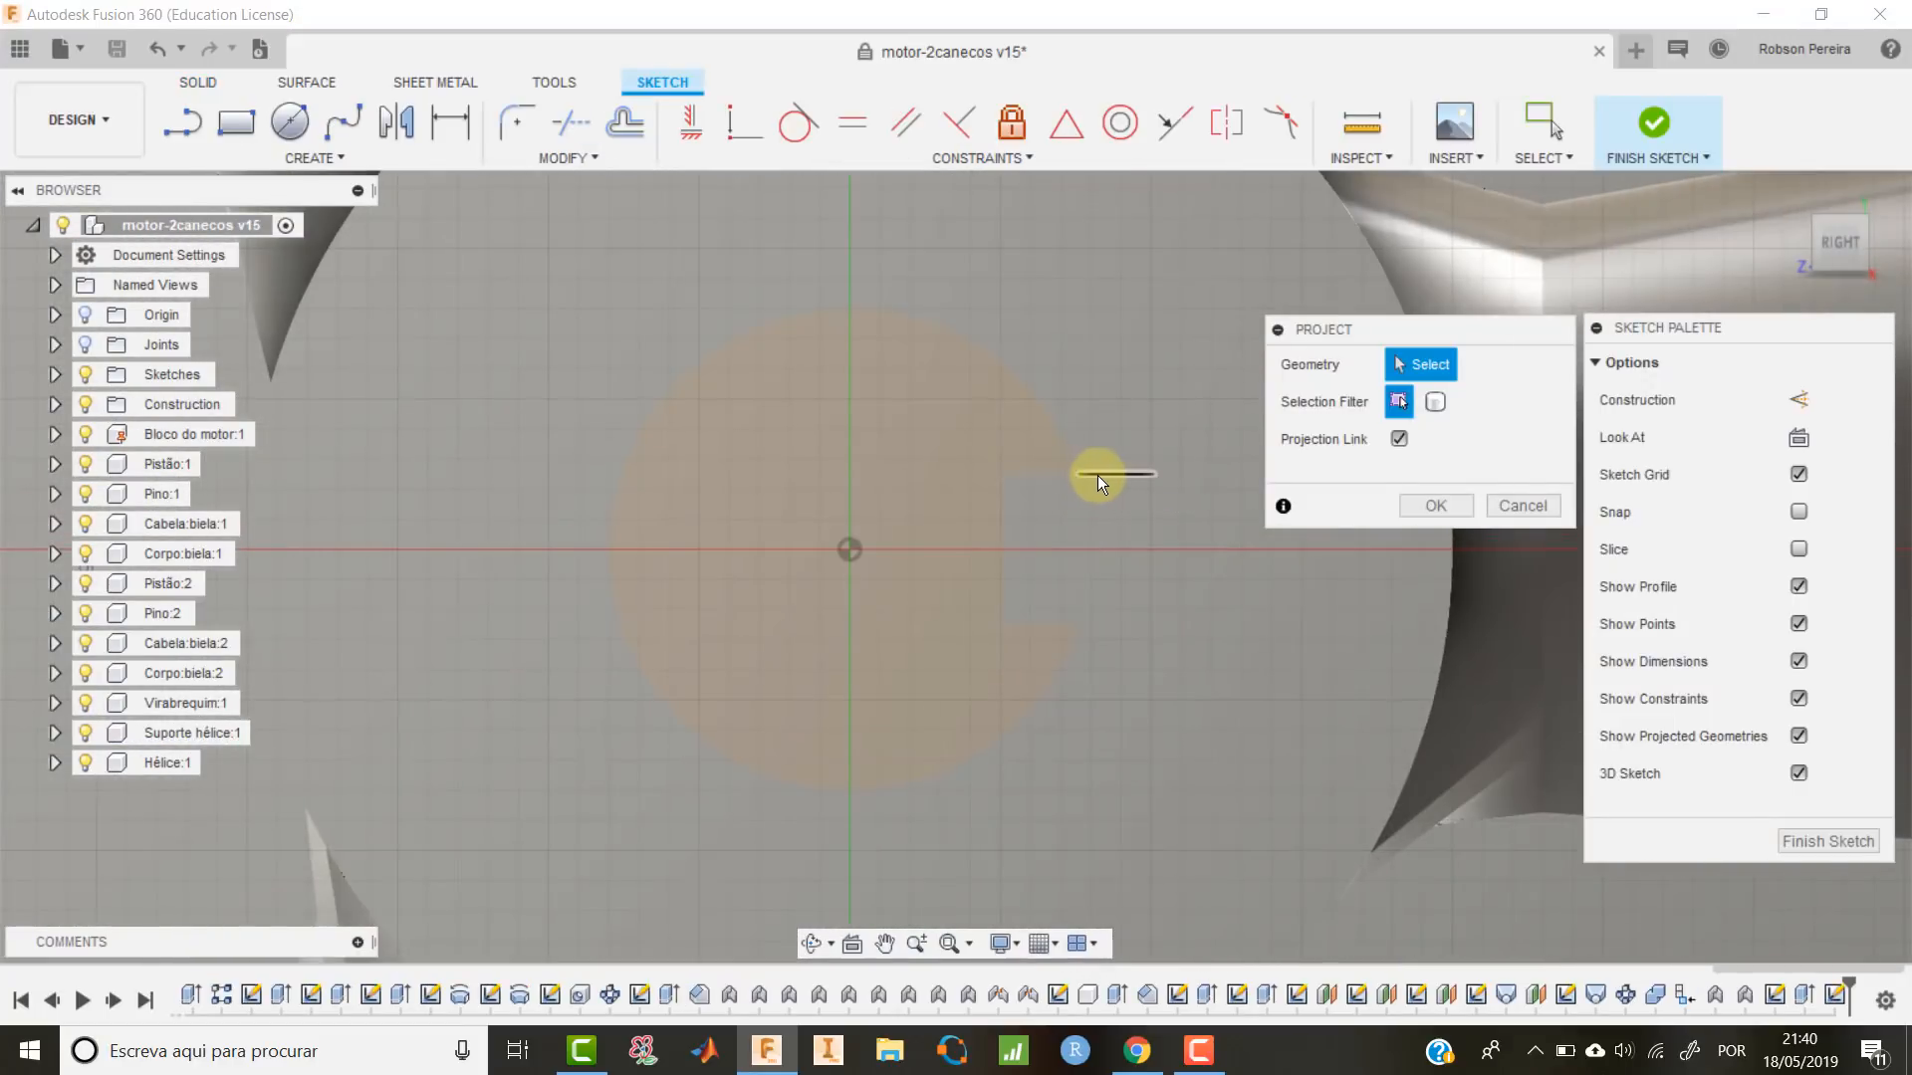
left_click(1109, 475)
left_click(1055, 475)
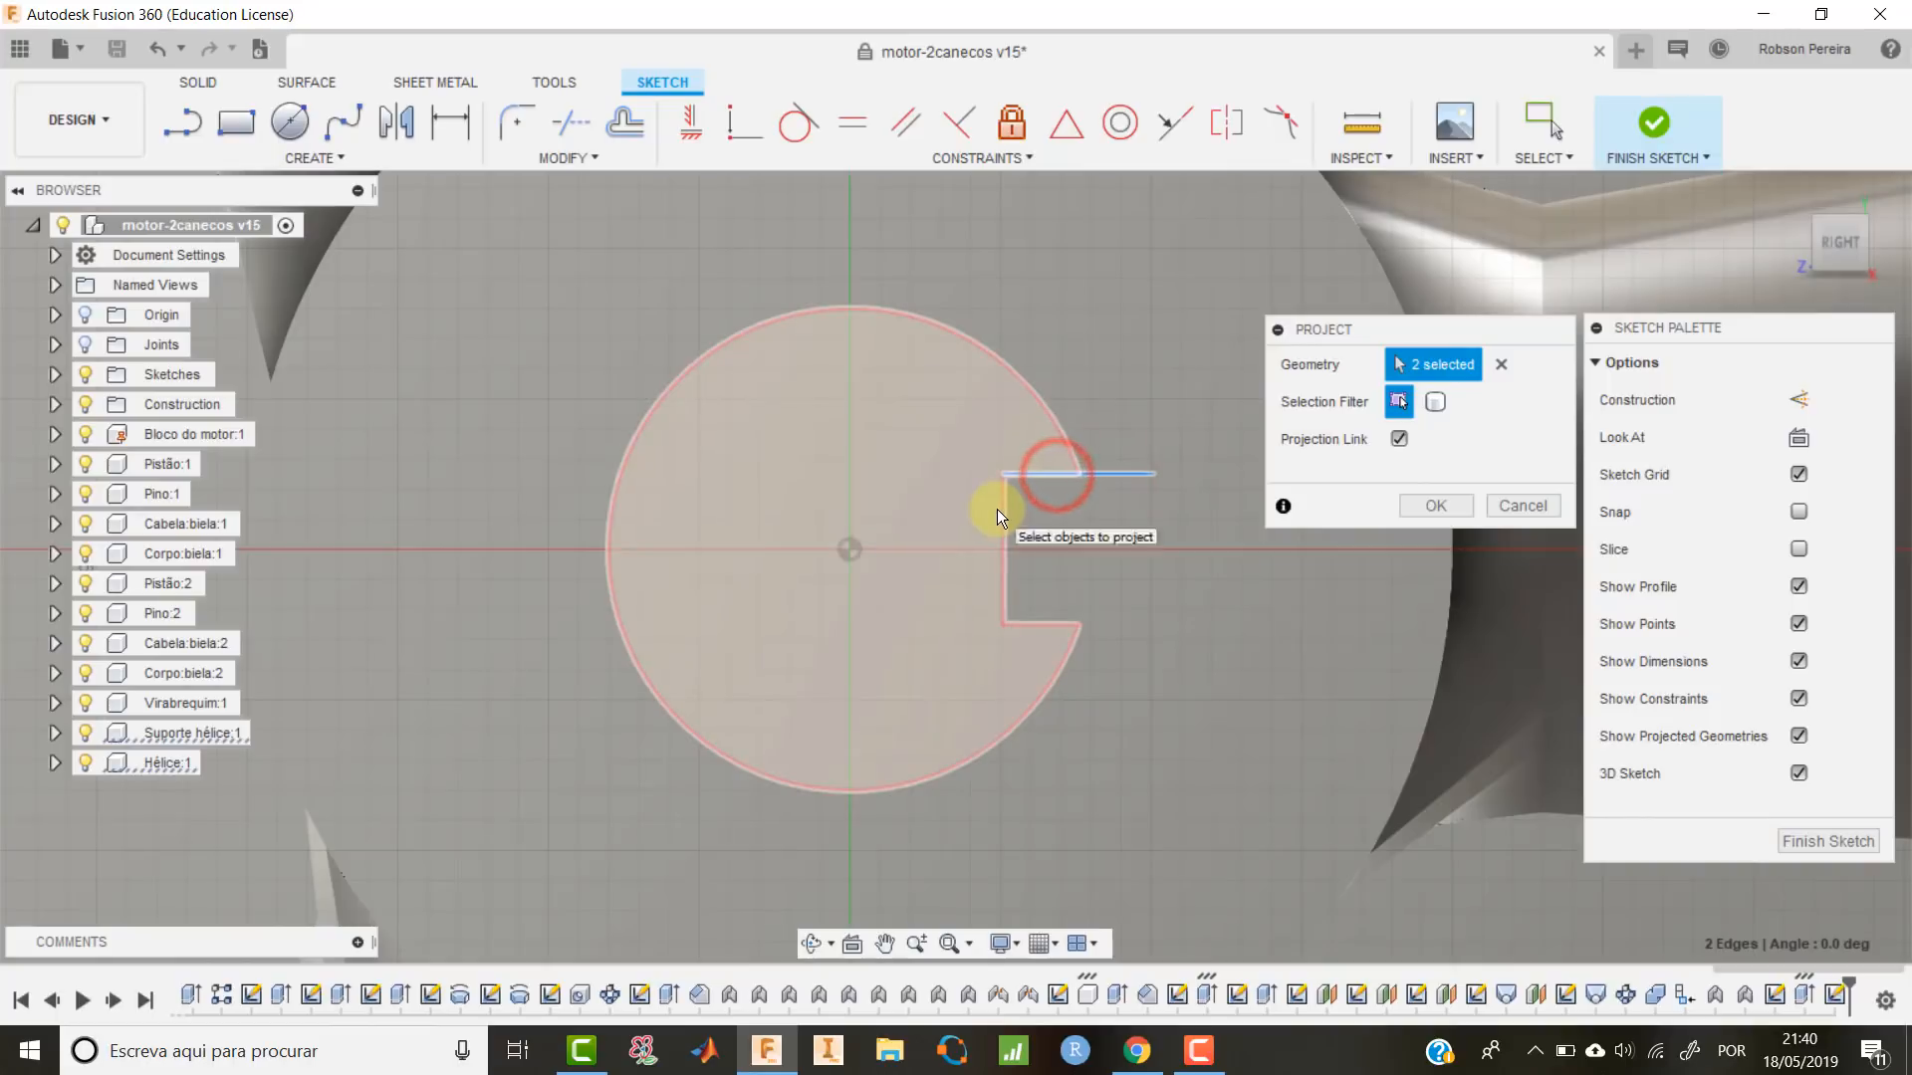
left_click(1002, 513)
left_click(1032, 624)
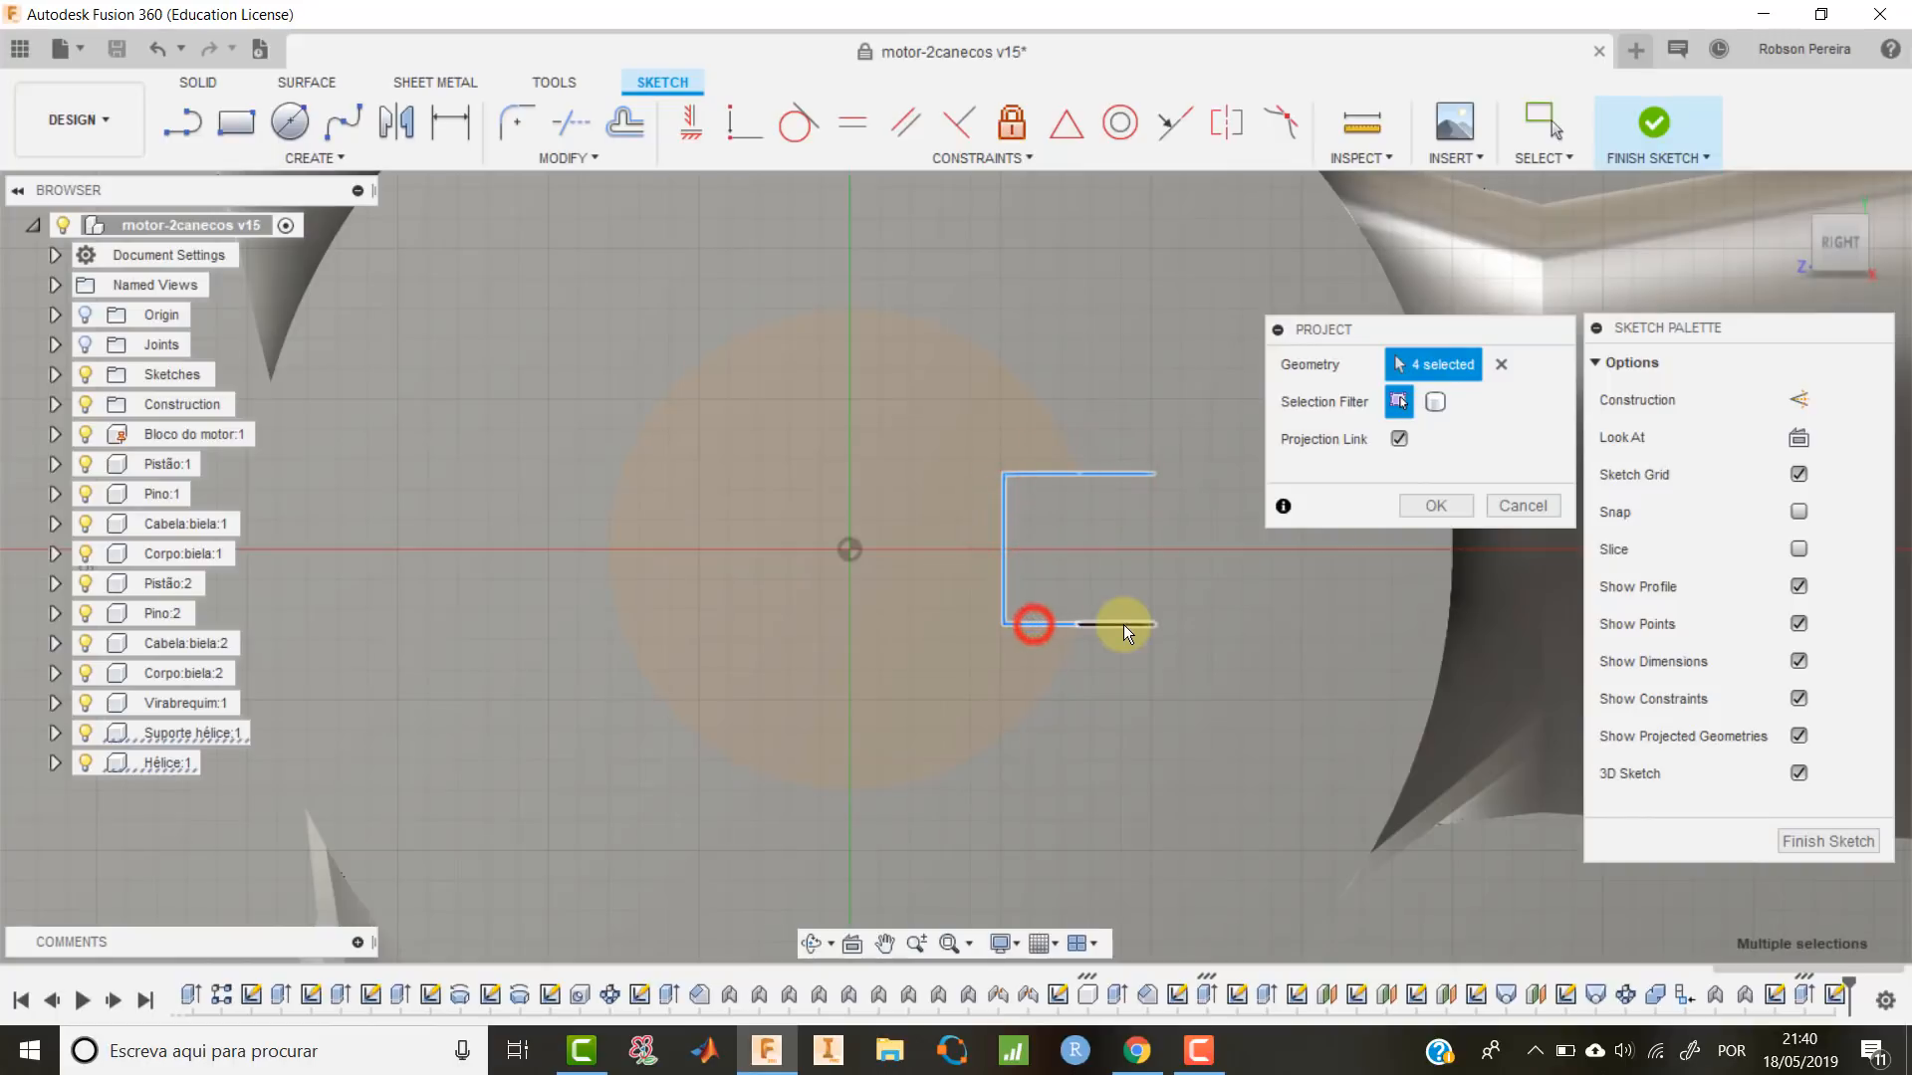
left_click(1124, 624)
left_click(1153, 575)
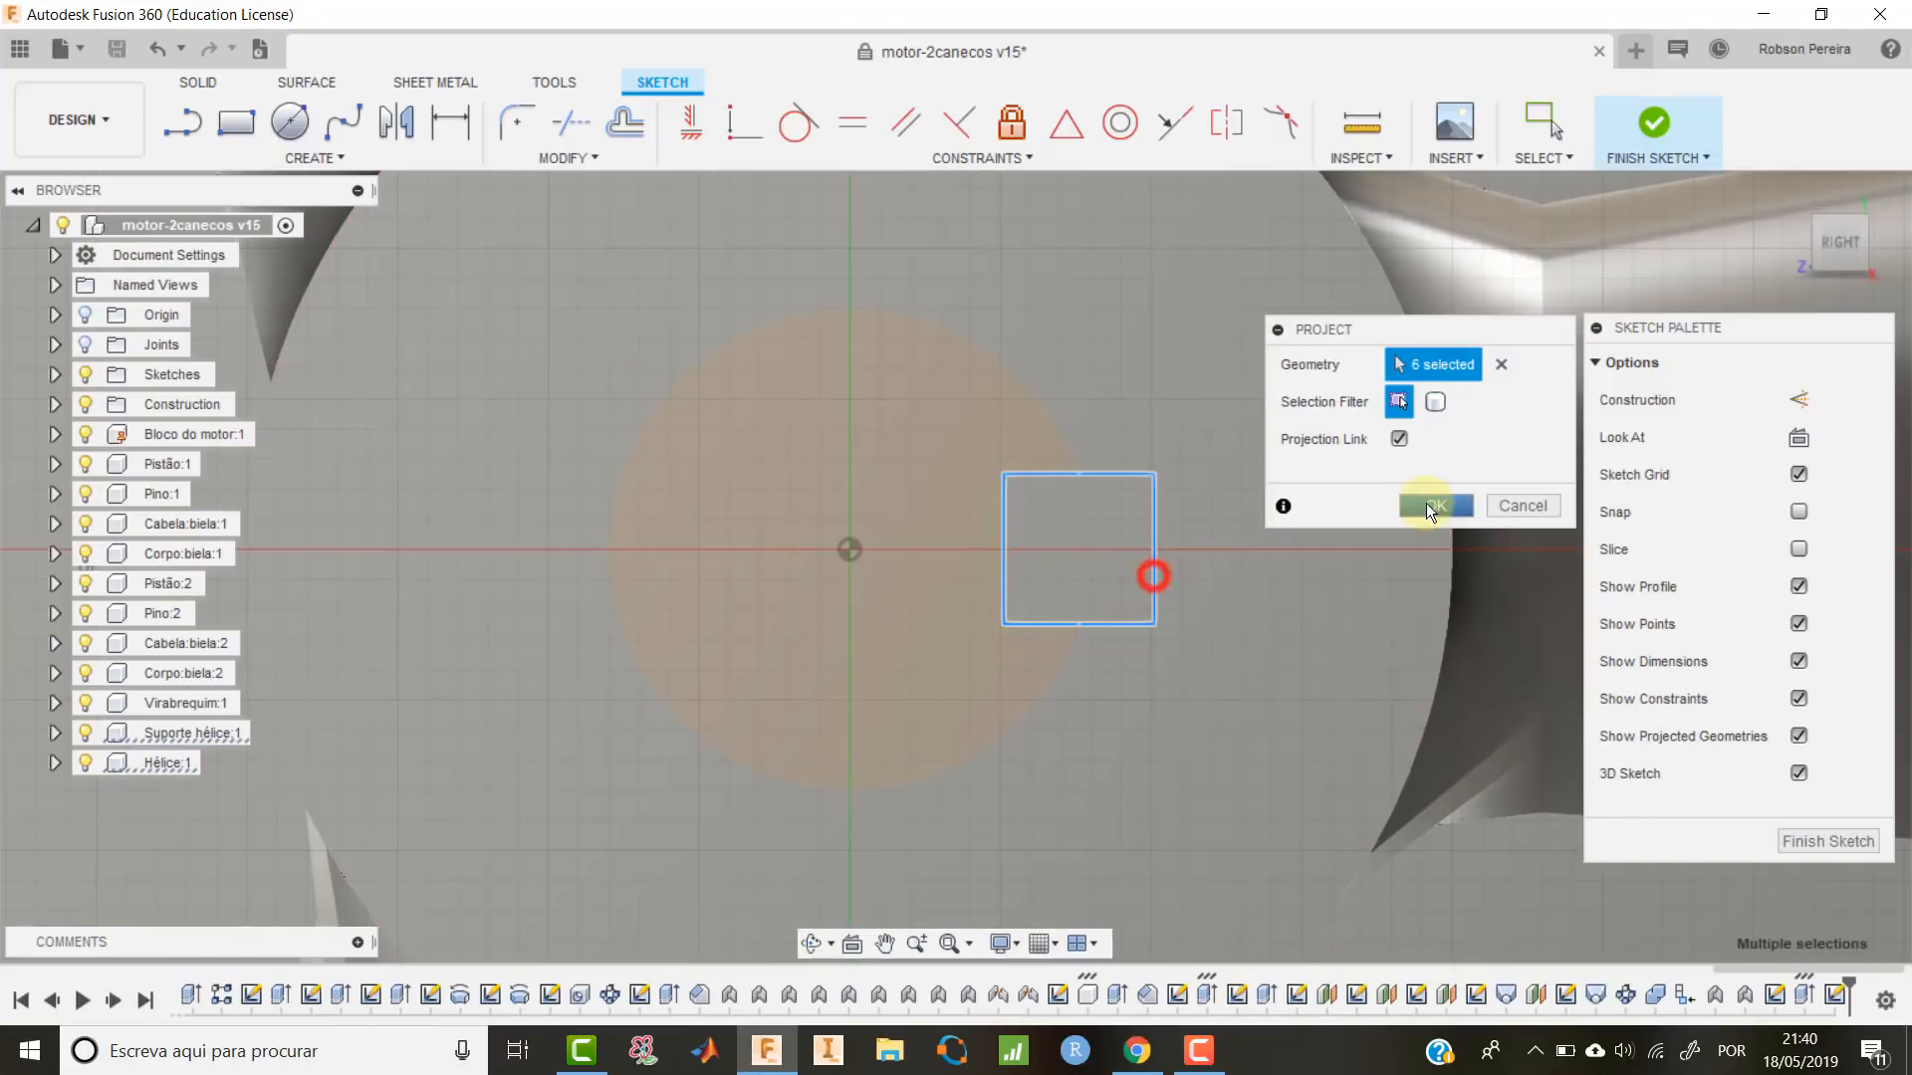
left_click(1426, 504)
Extrude the projected square -20 mm into the keyway as a new component.
middle_click_drag(1050, 640, 1180, 771, "shift")
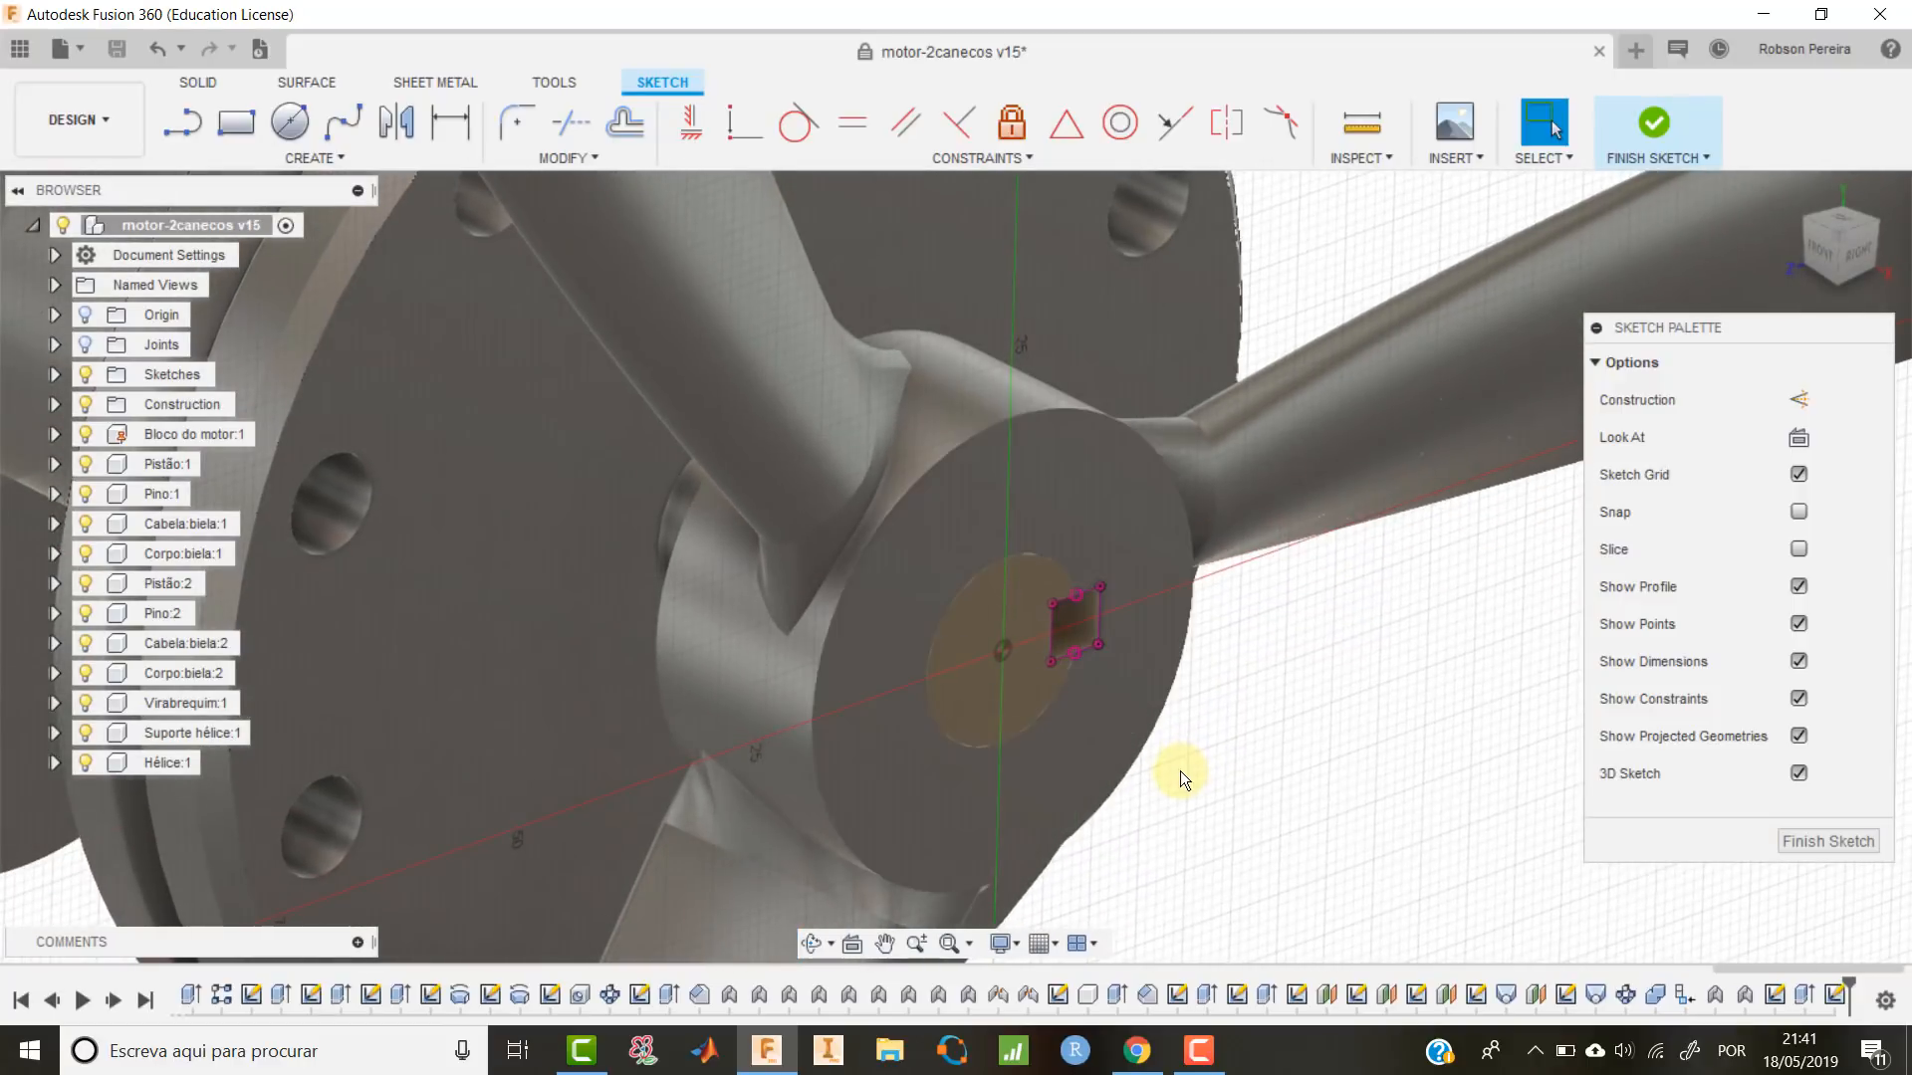
key("e")
left_click(1078, 629)
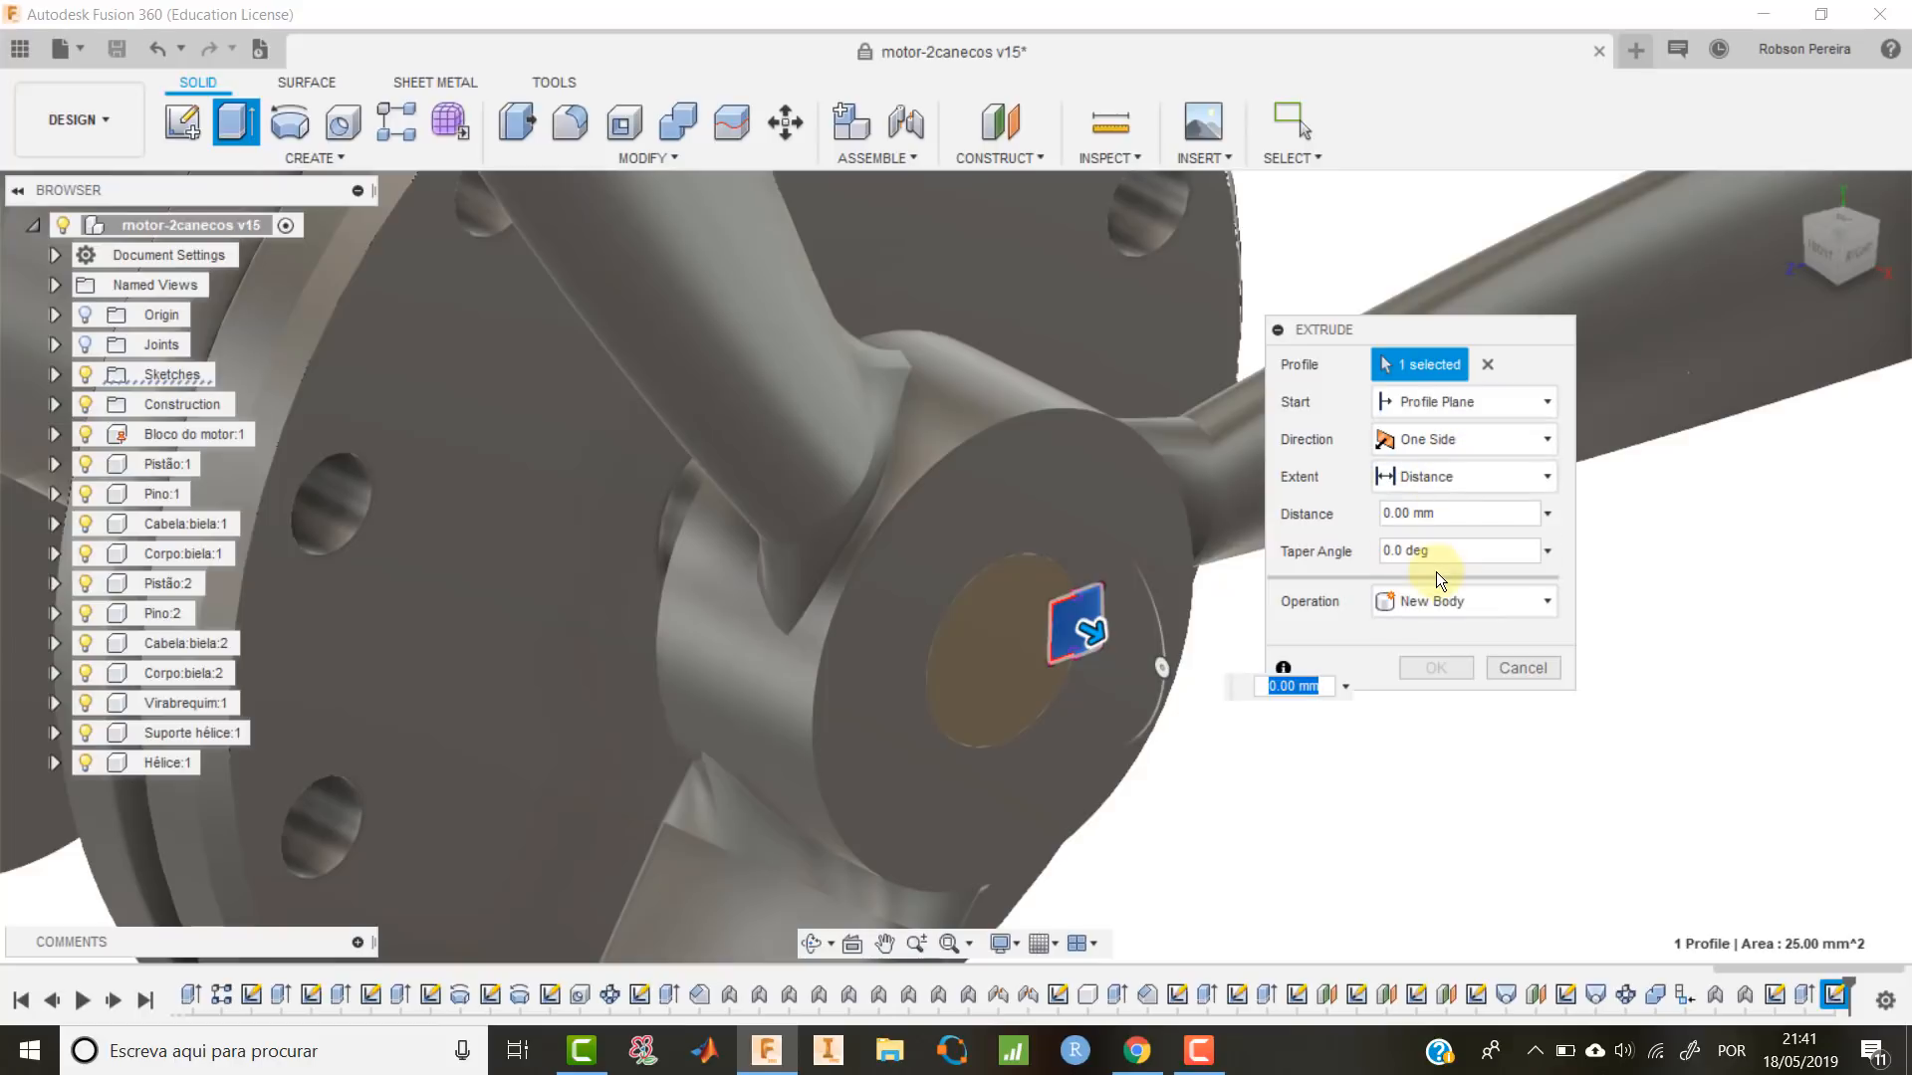
key("BackSpace")
type("-20")
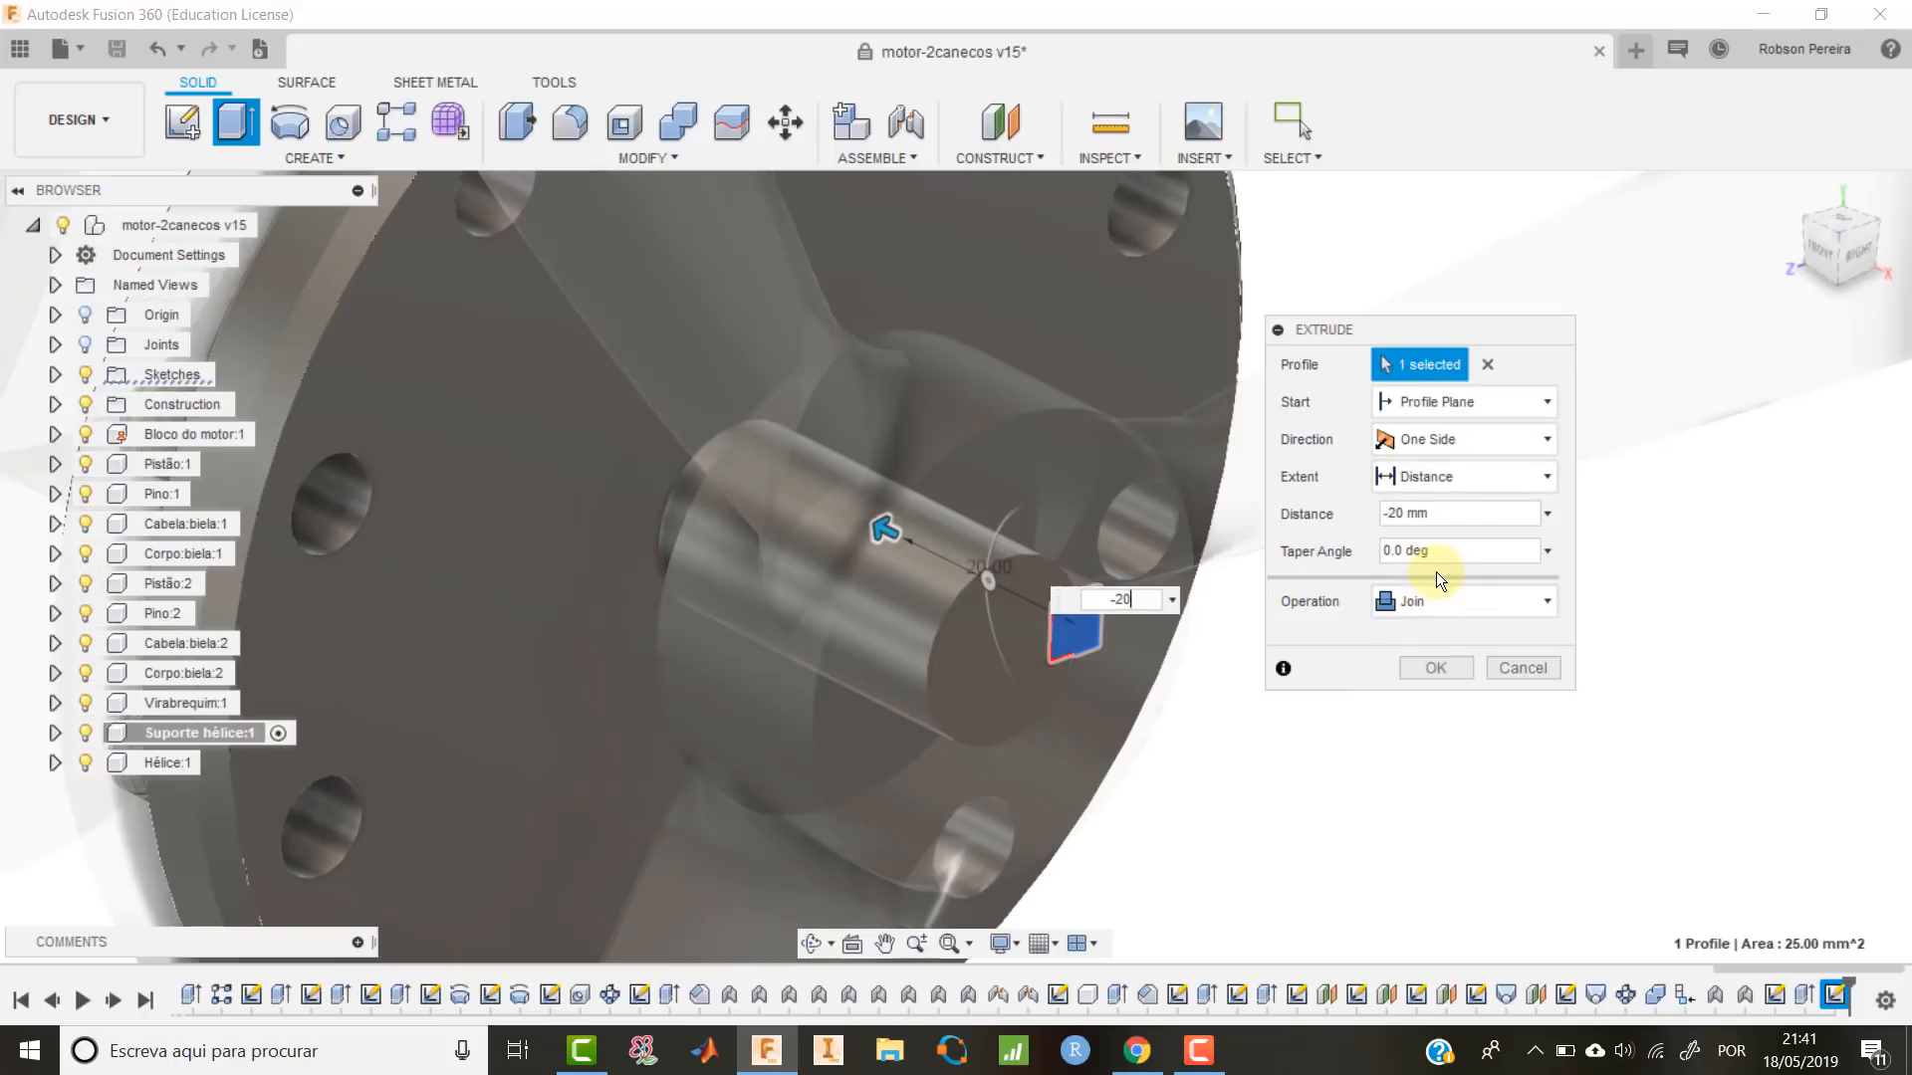
left_click(1522, 603)
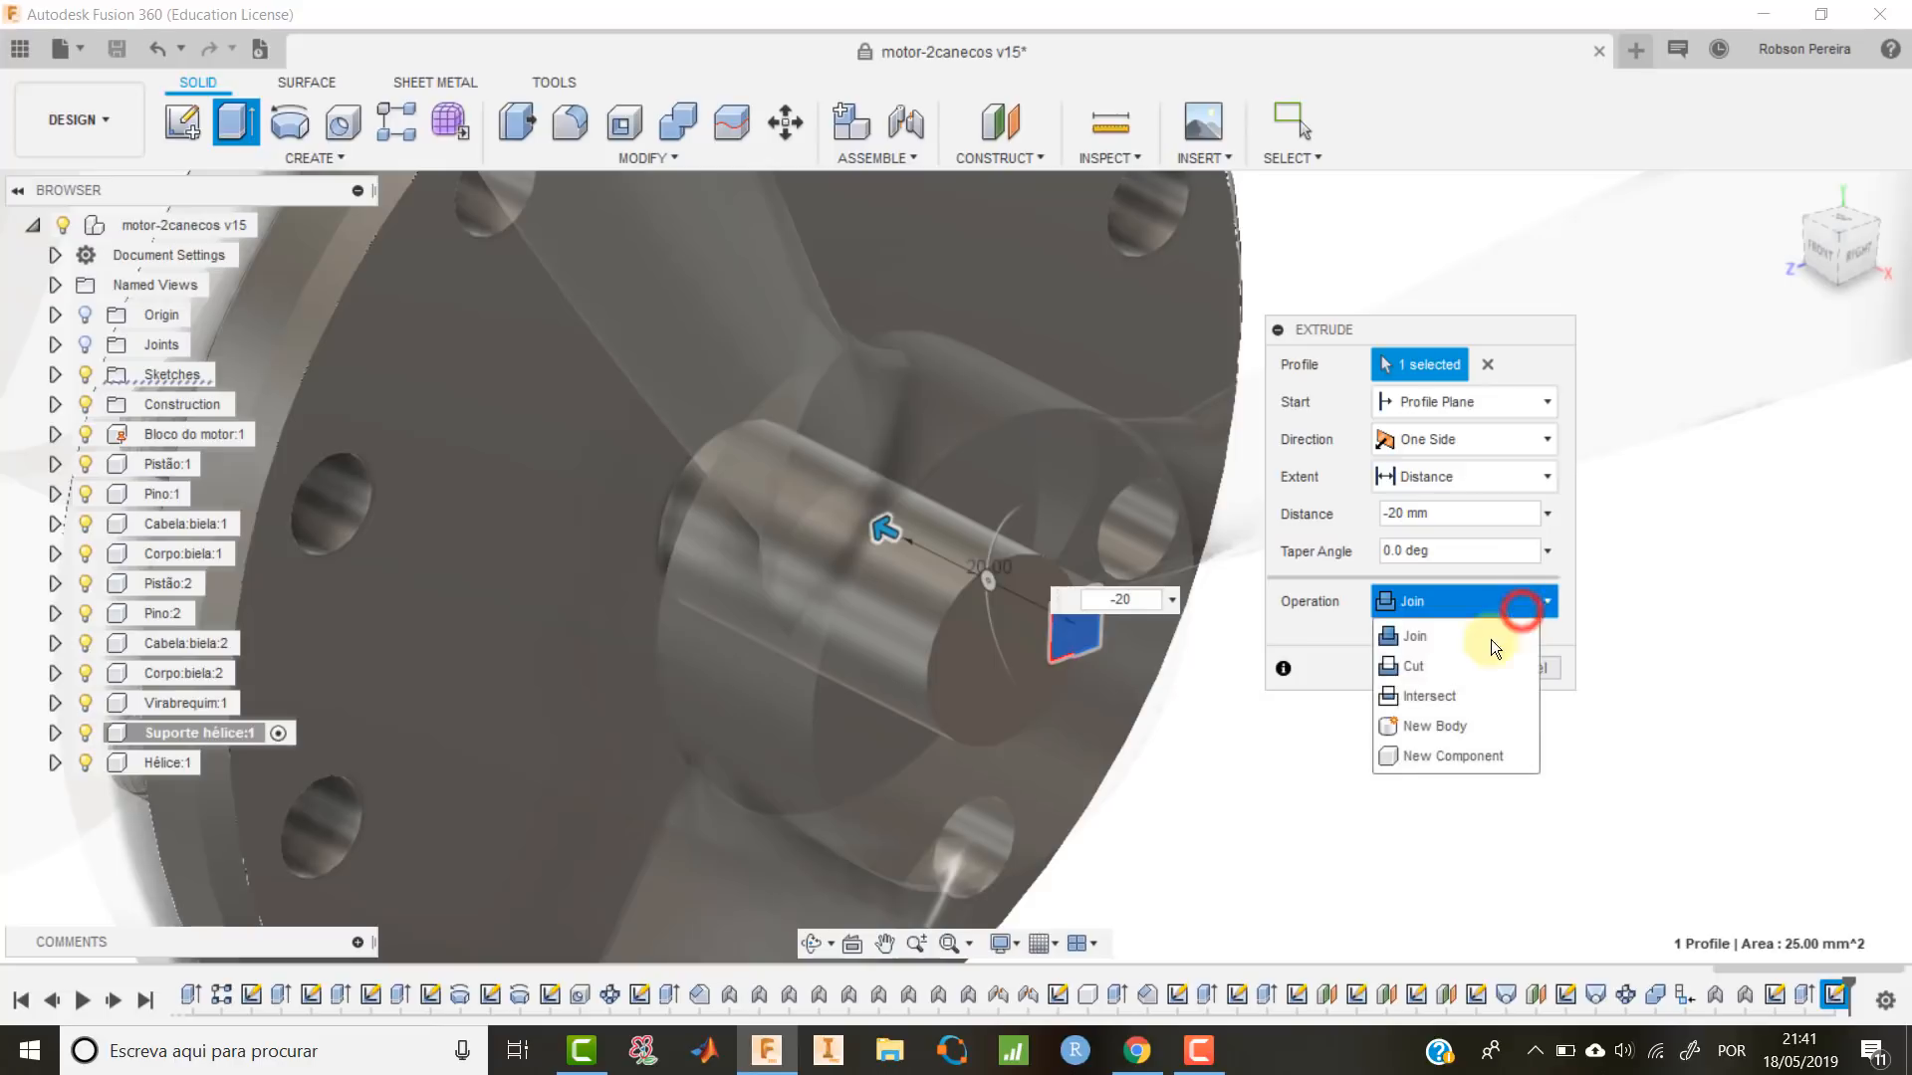
left_click(1448, 744)
left_click(1444, 664)
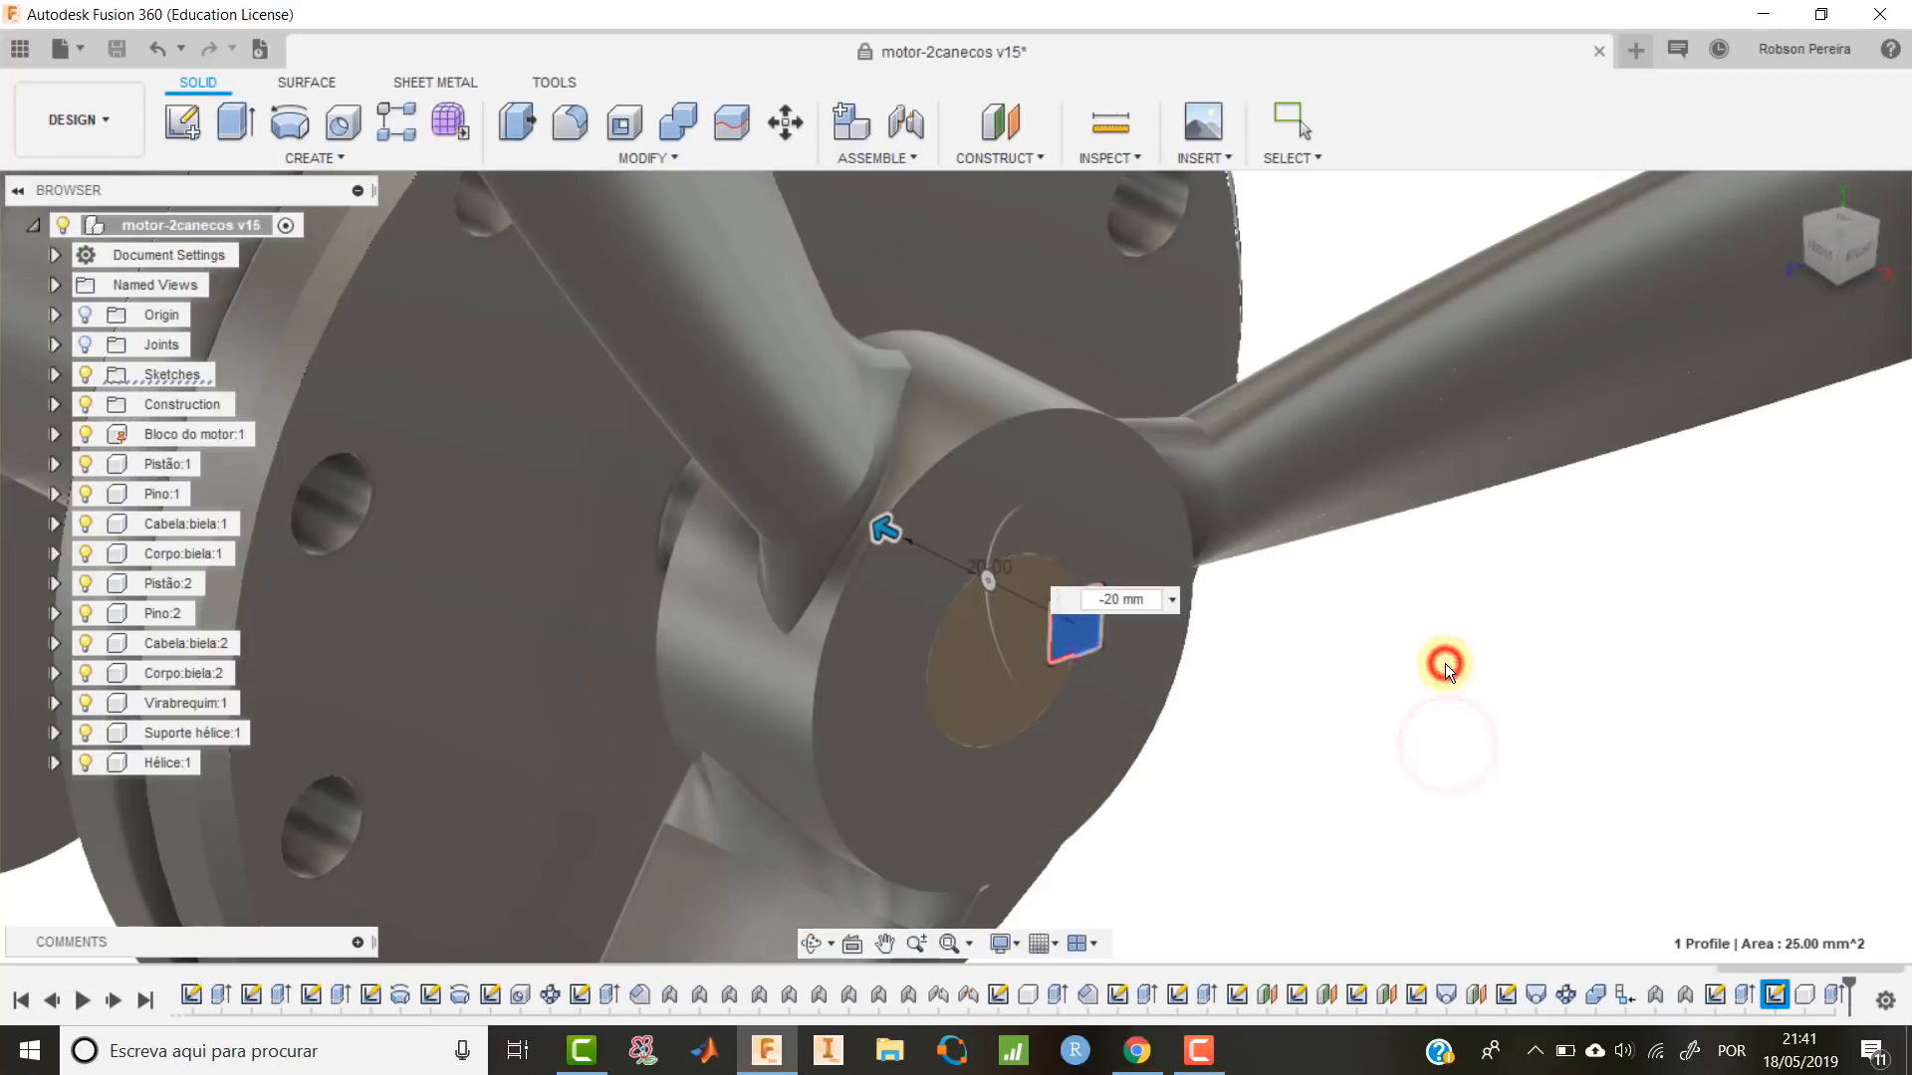
Rename the new key component as Chaveta.
double_click(159, 794)
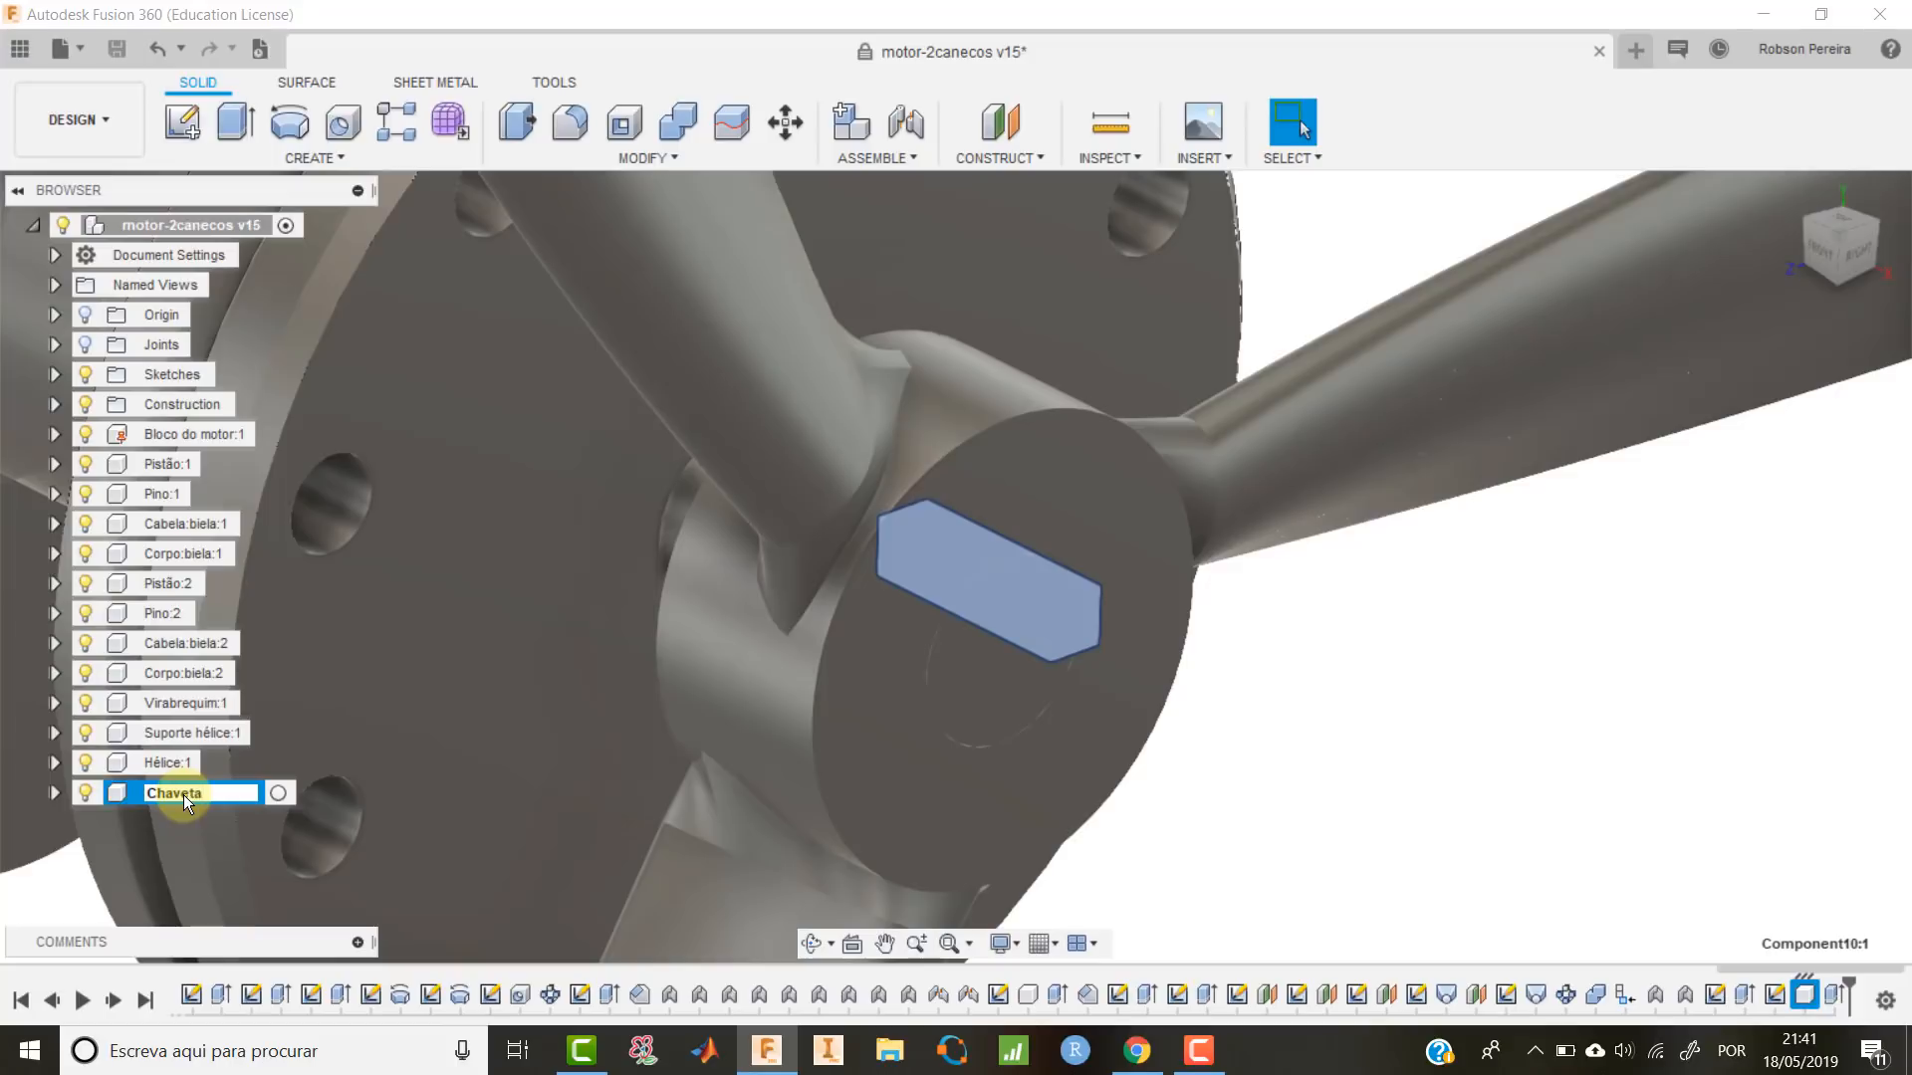
key("Return")
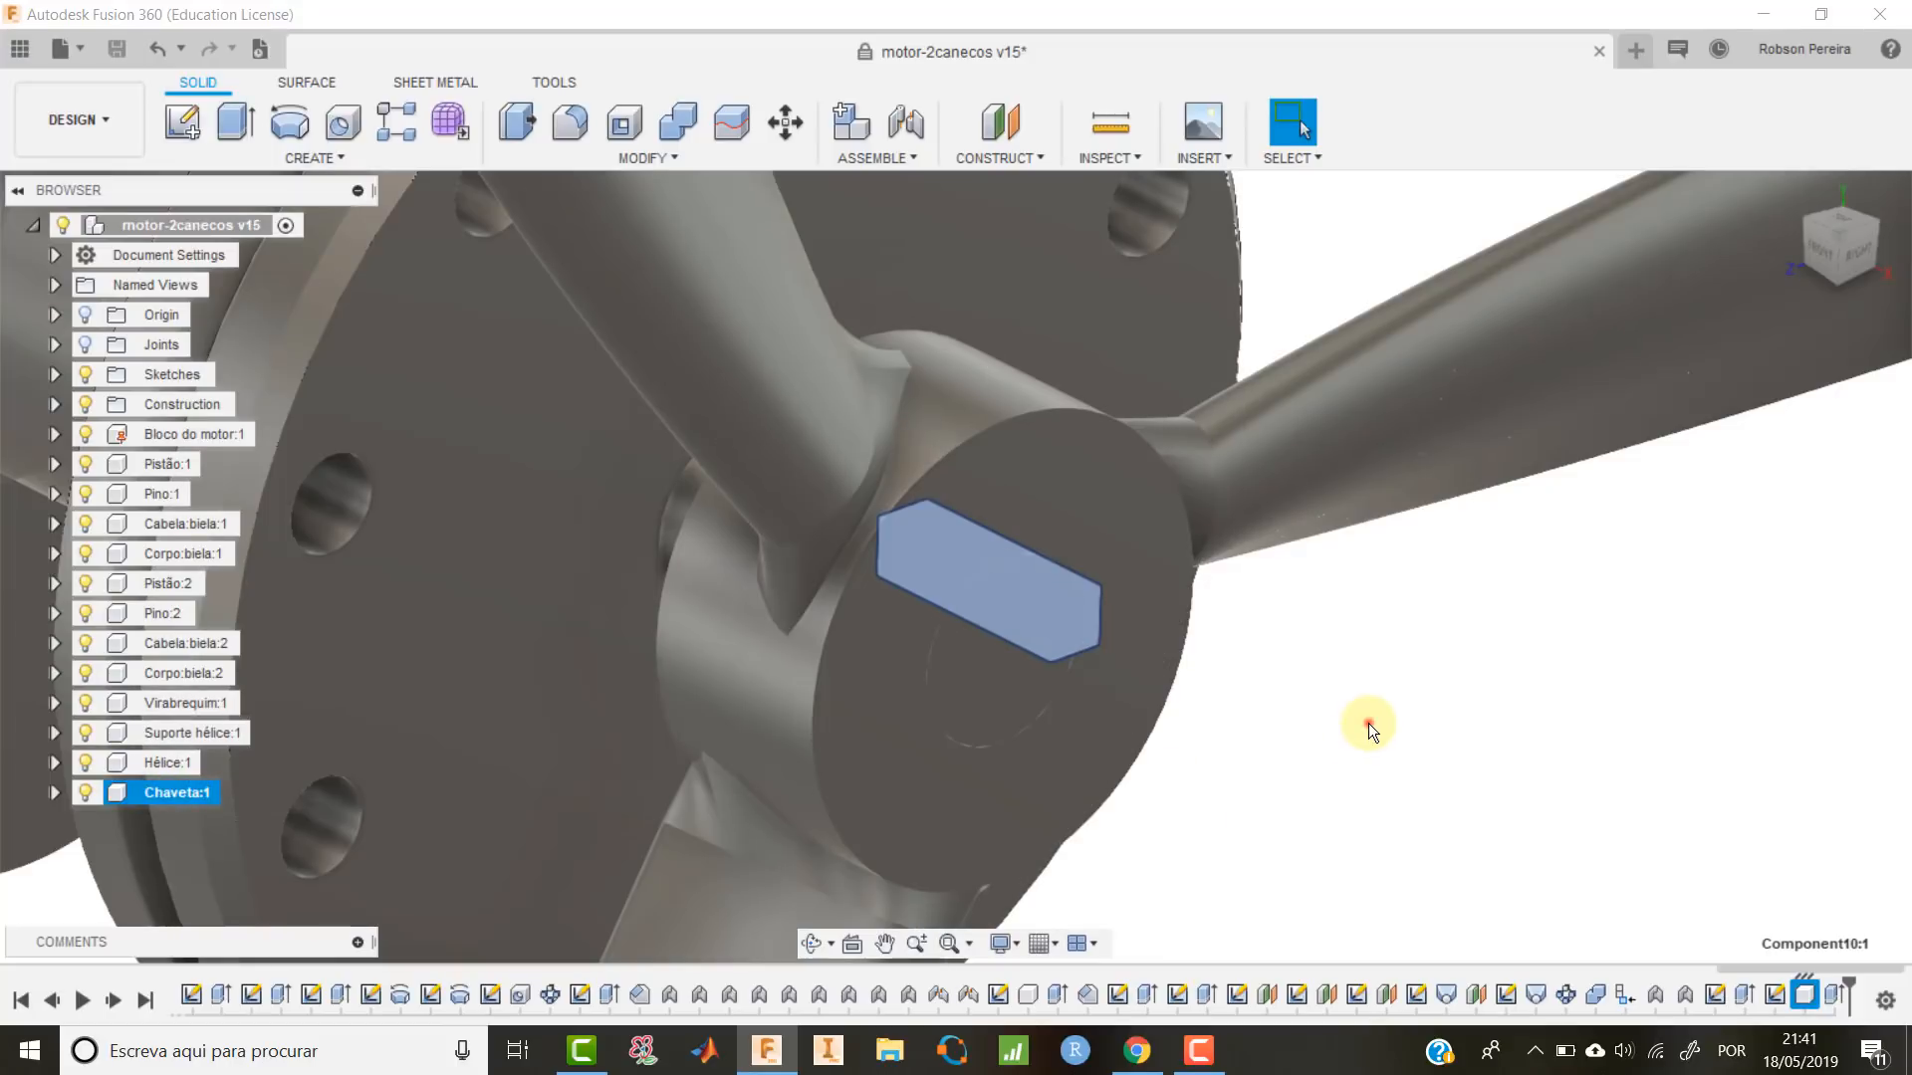
left_click(1368, 723)
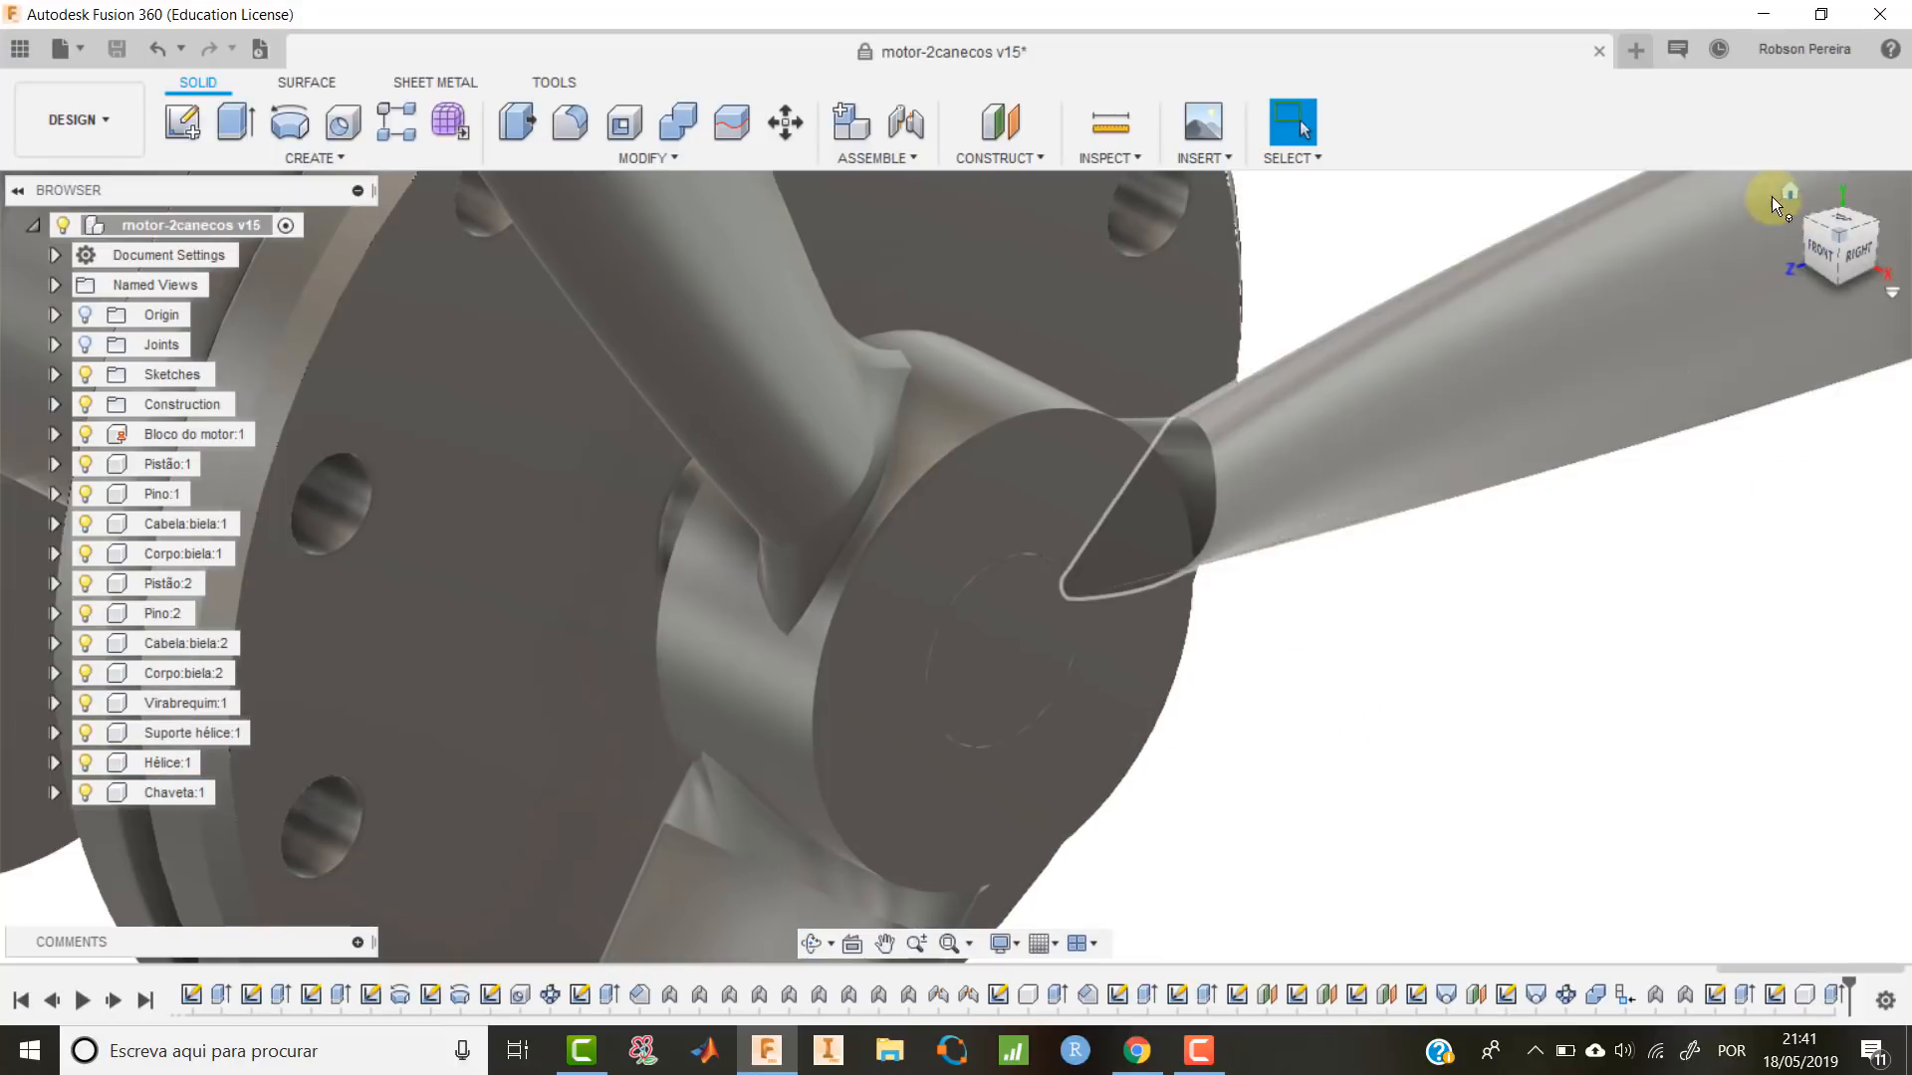
Create a rigid as-built joint between the Chaveta and Suporte hélice components.
left_click(1785, 189)
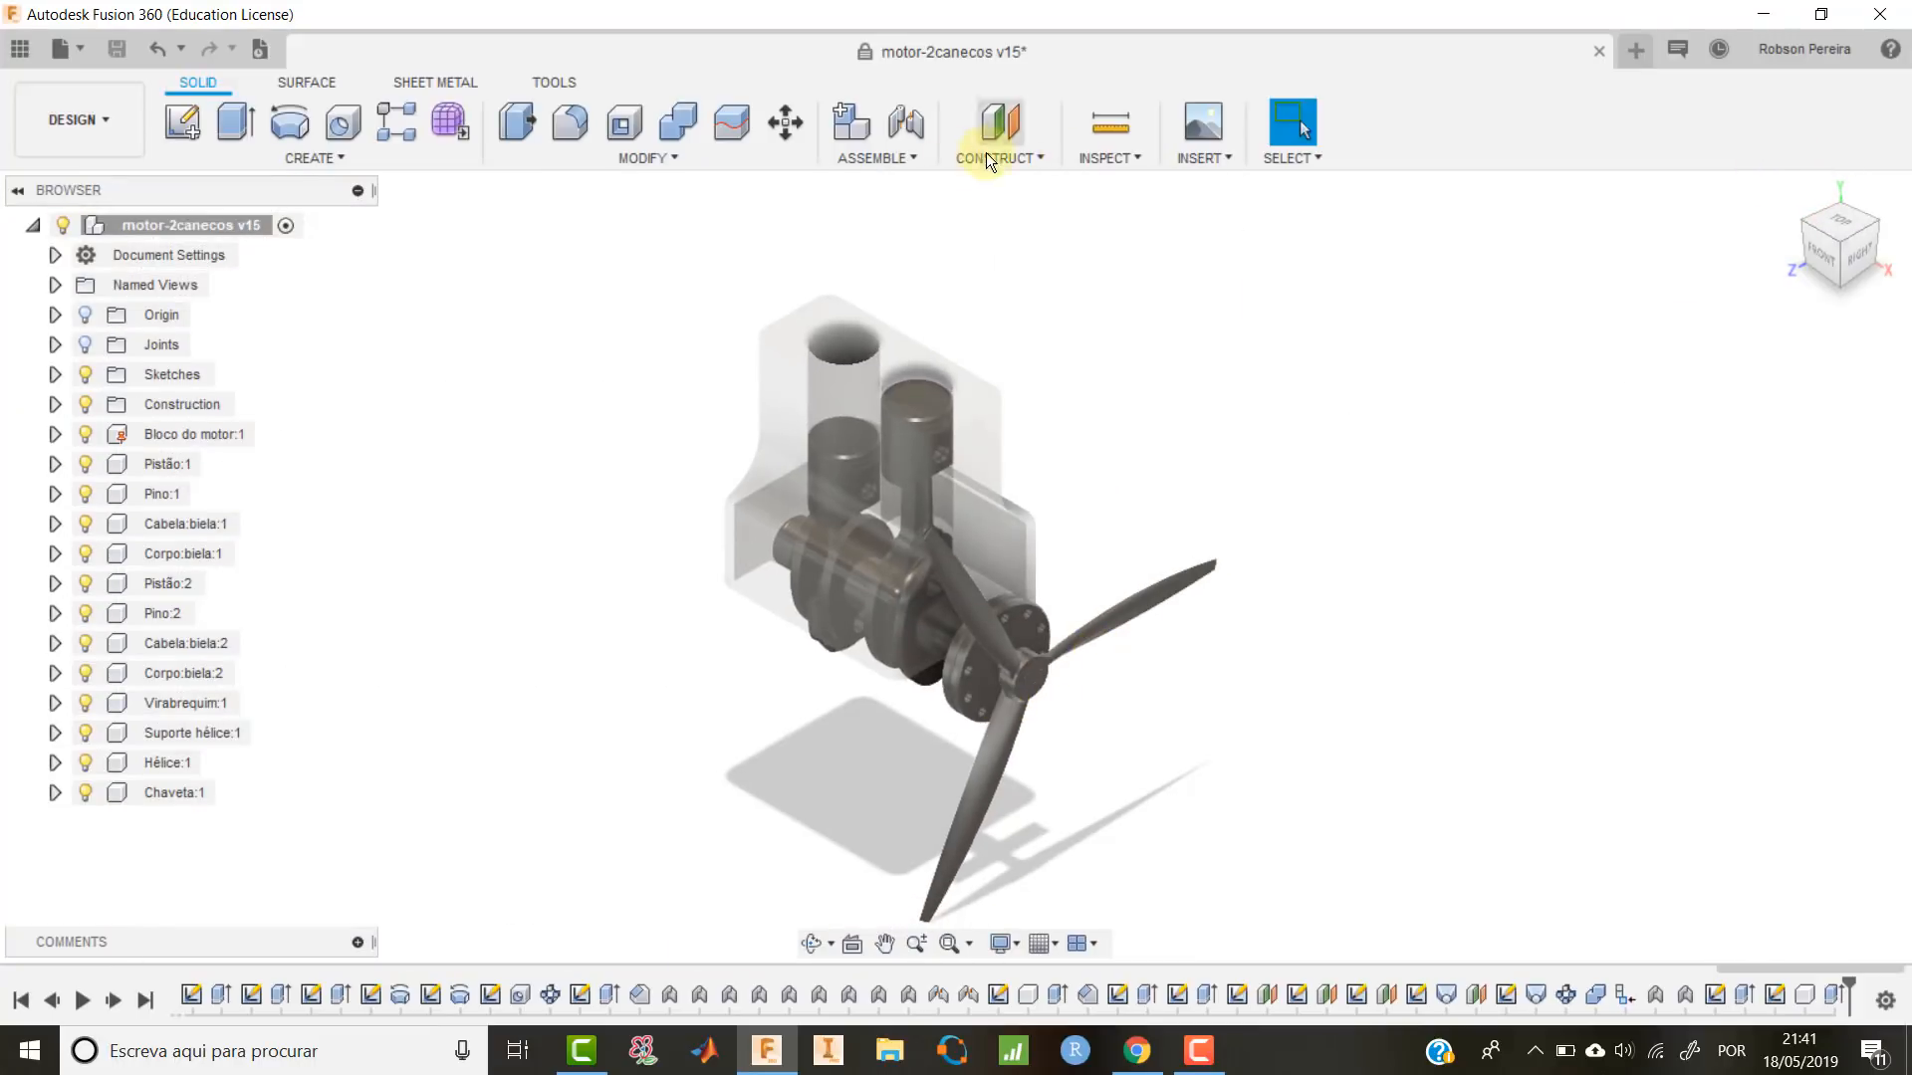
left_click(900, 165)
left_click(910, 243)
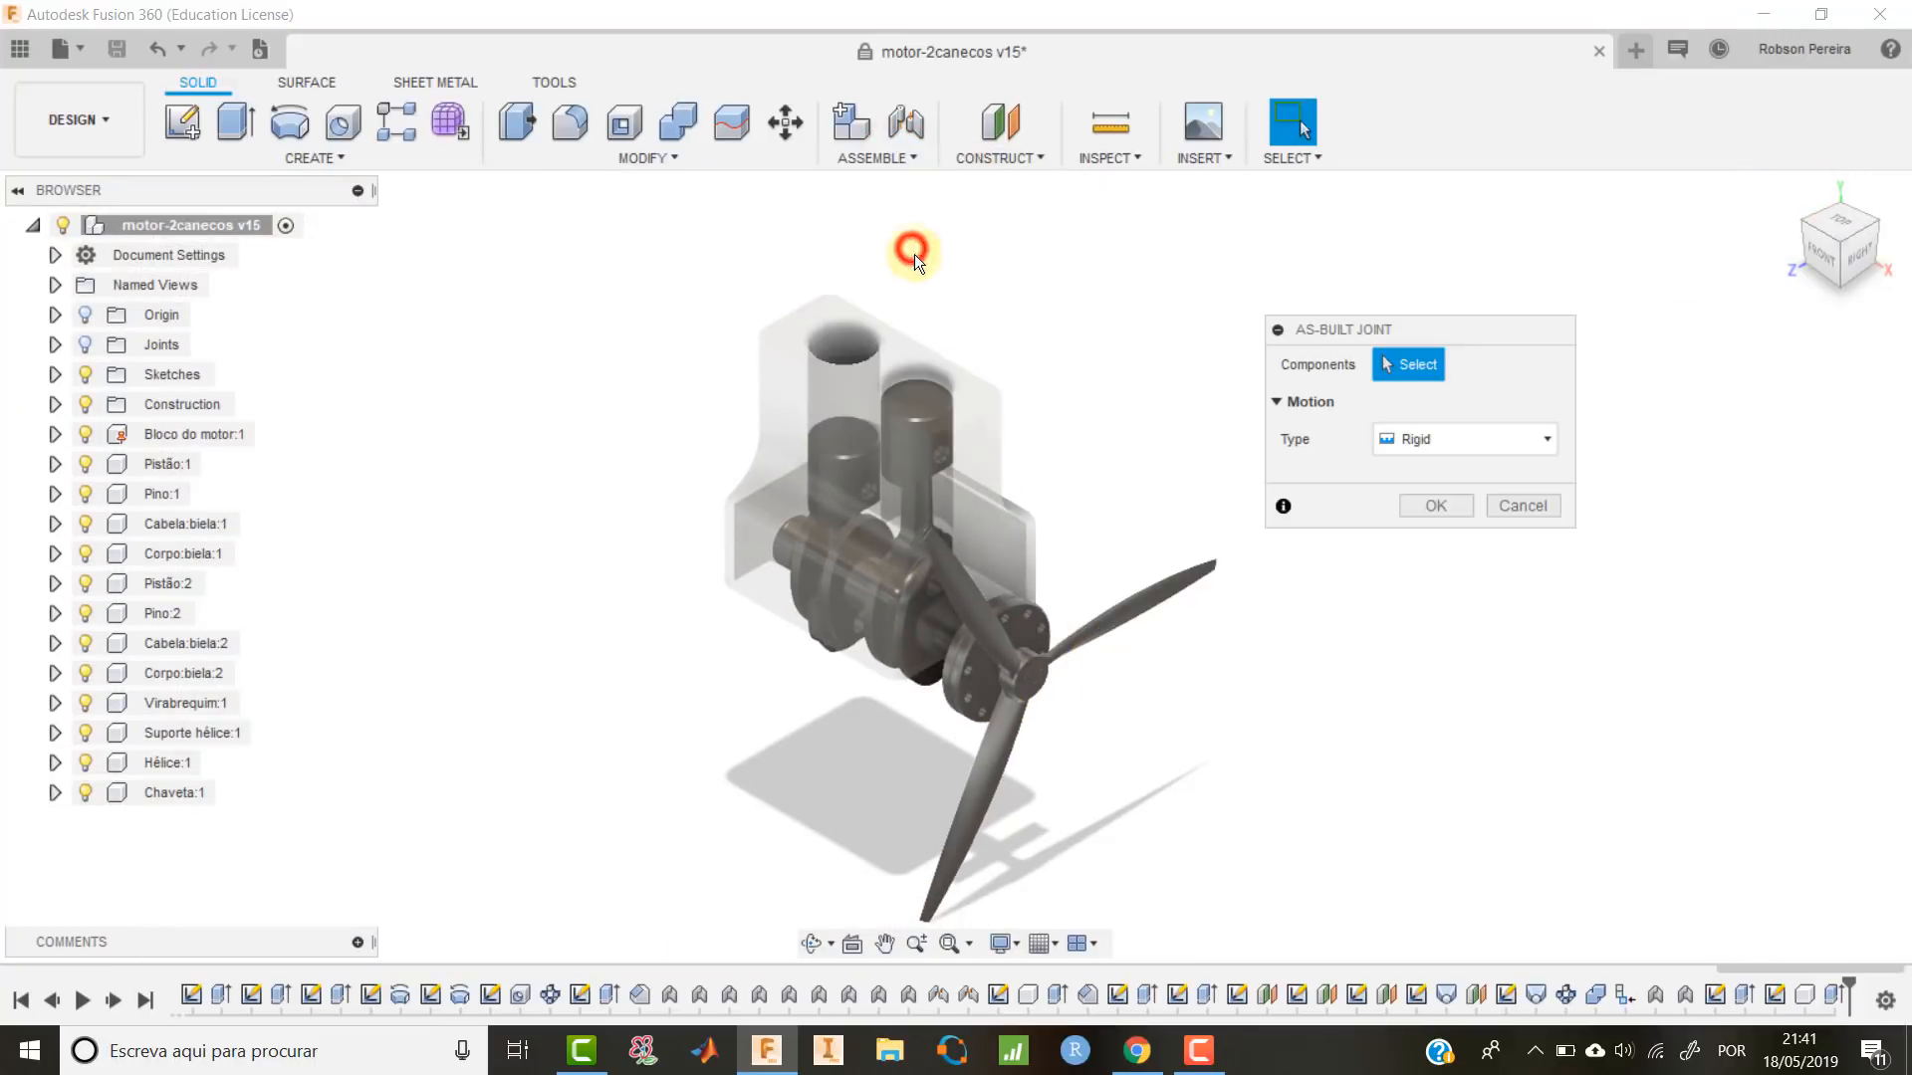
left_click(160, 794)
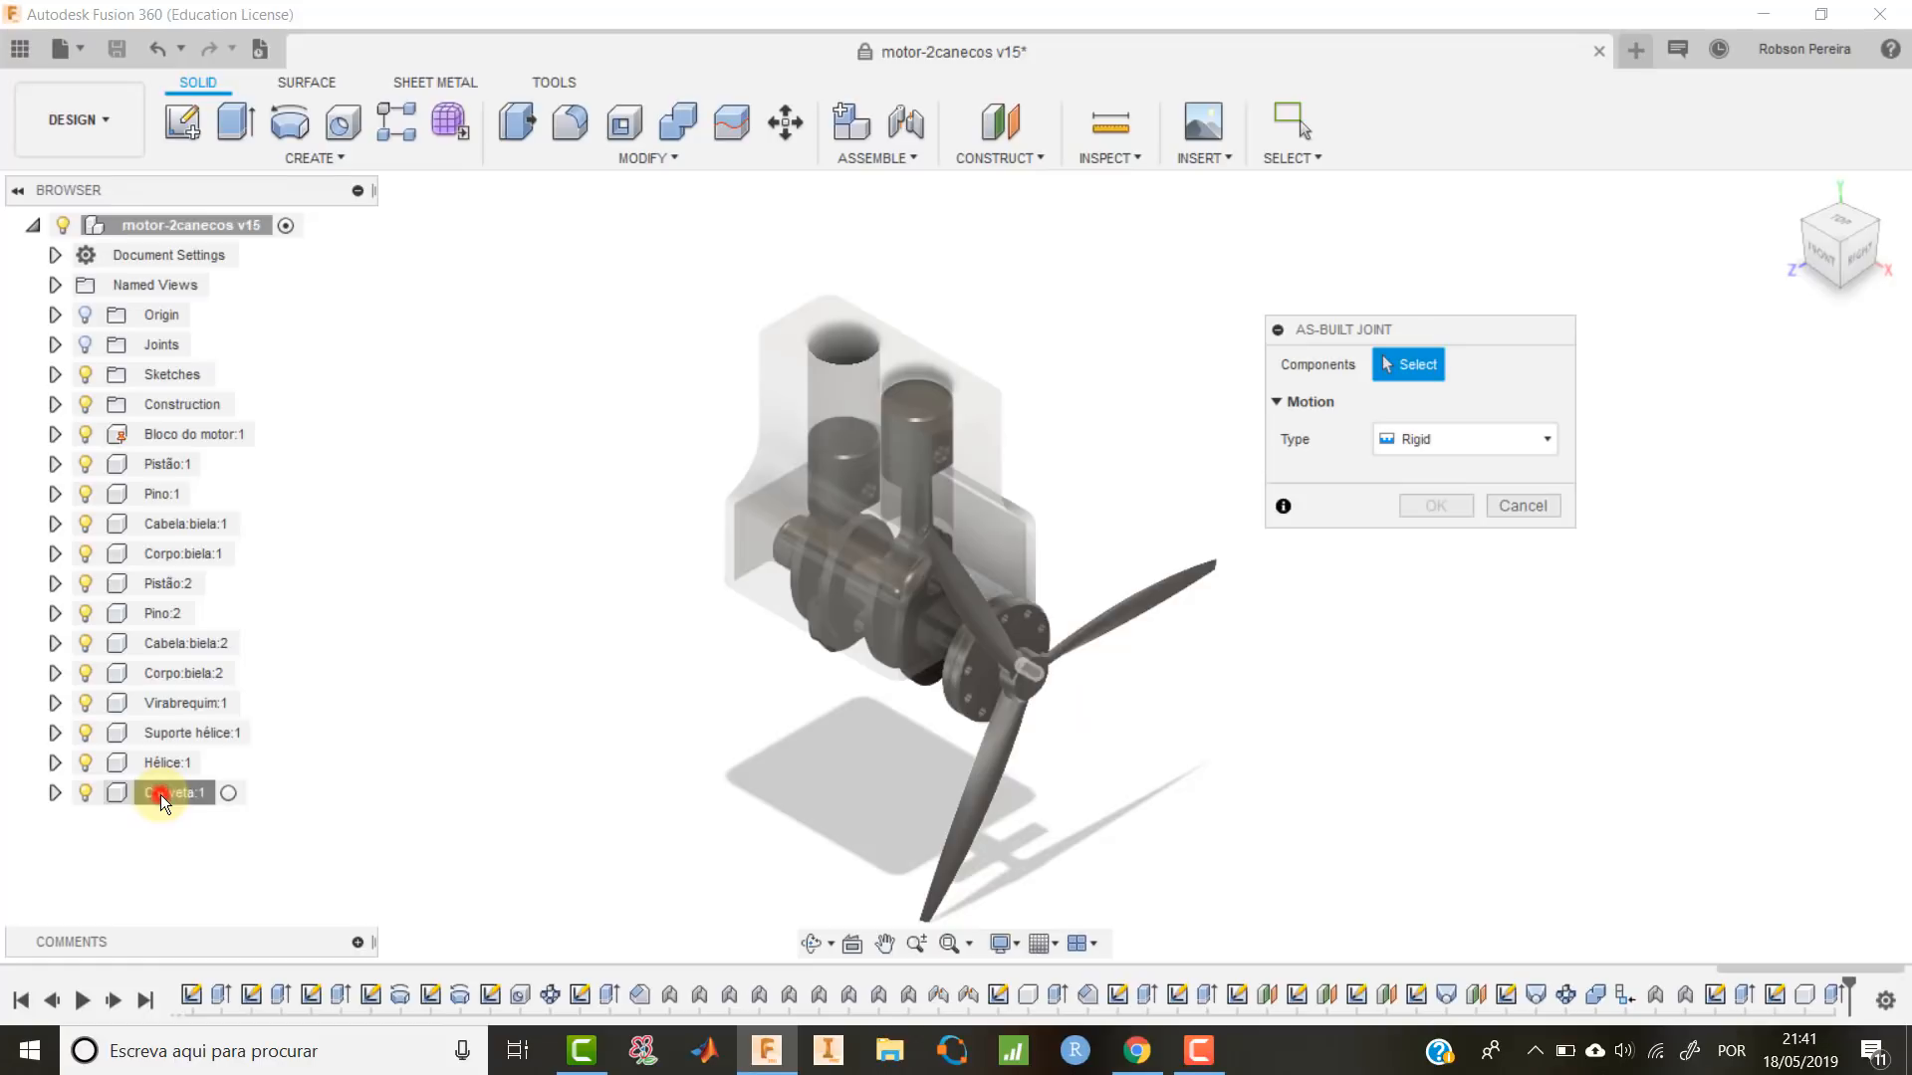
left_click(191, 735)
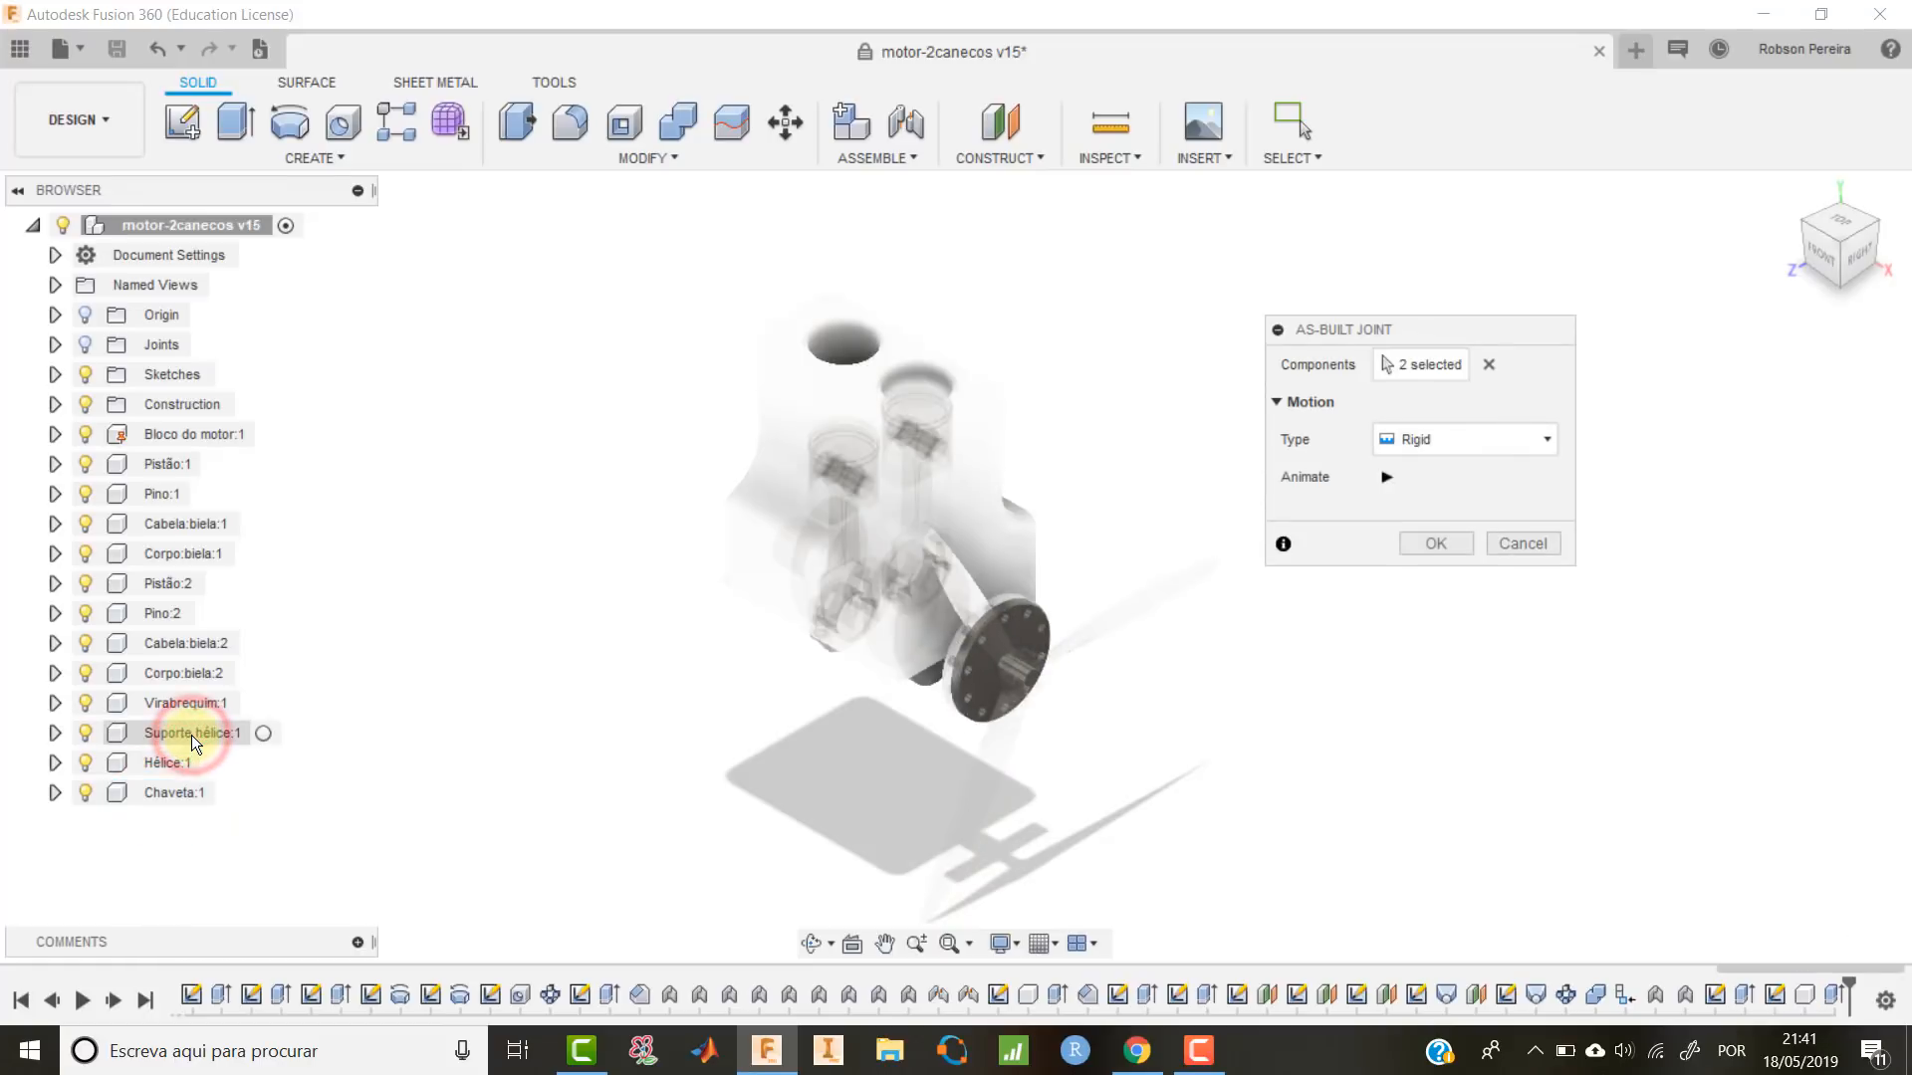
left_click(1435, 544)
Rotate the propeller flange to check the linked motion of the engine and revert the components' position.
scroll(1141, 675, "up", 6)
left_click_drag(995, 569, 895, 636)
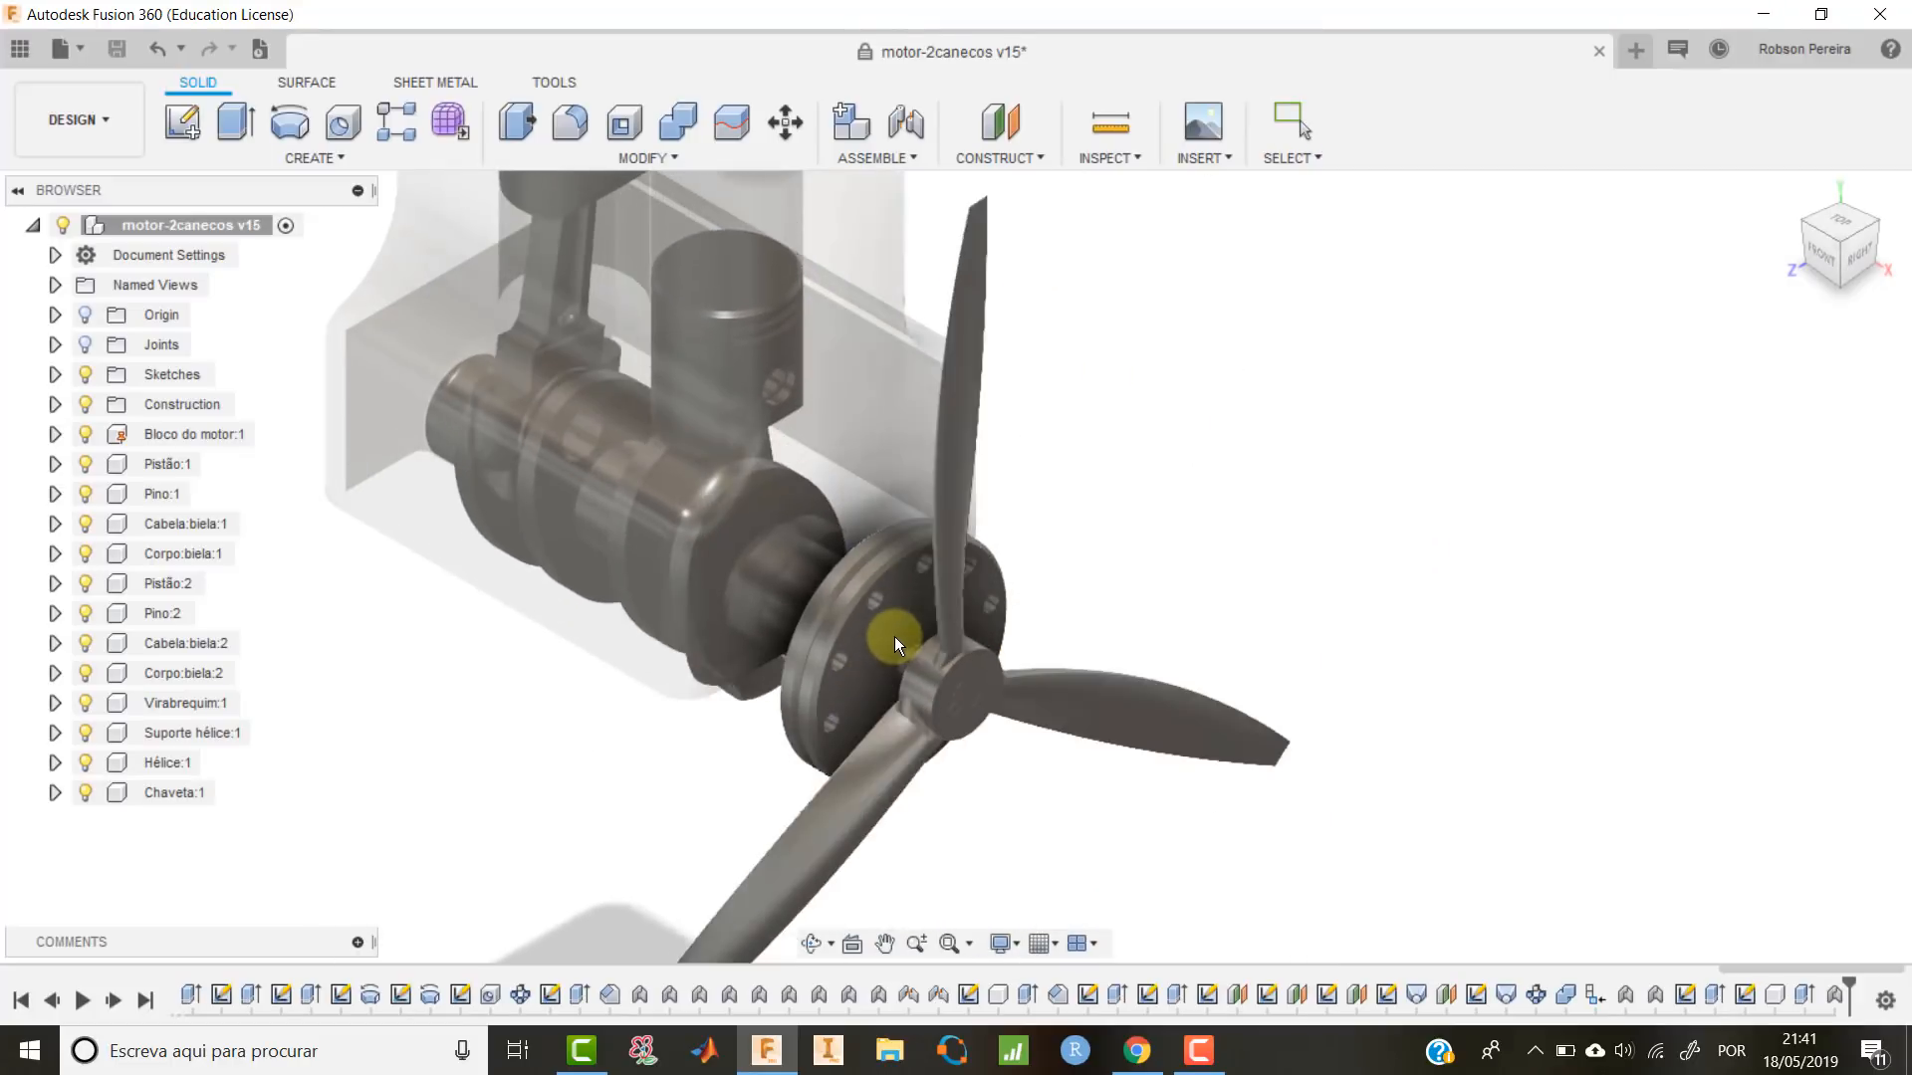
left_click(1418, 113)
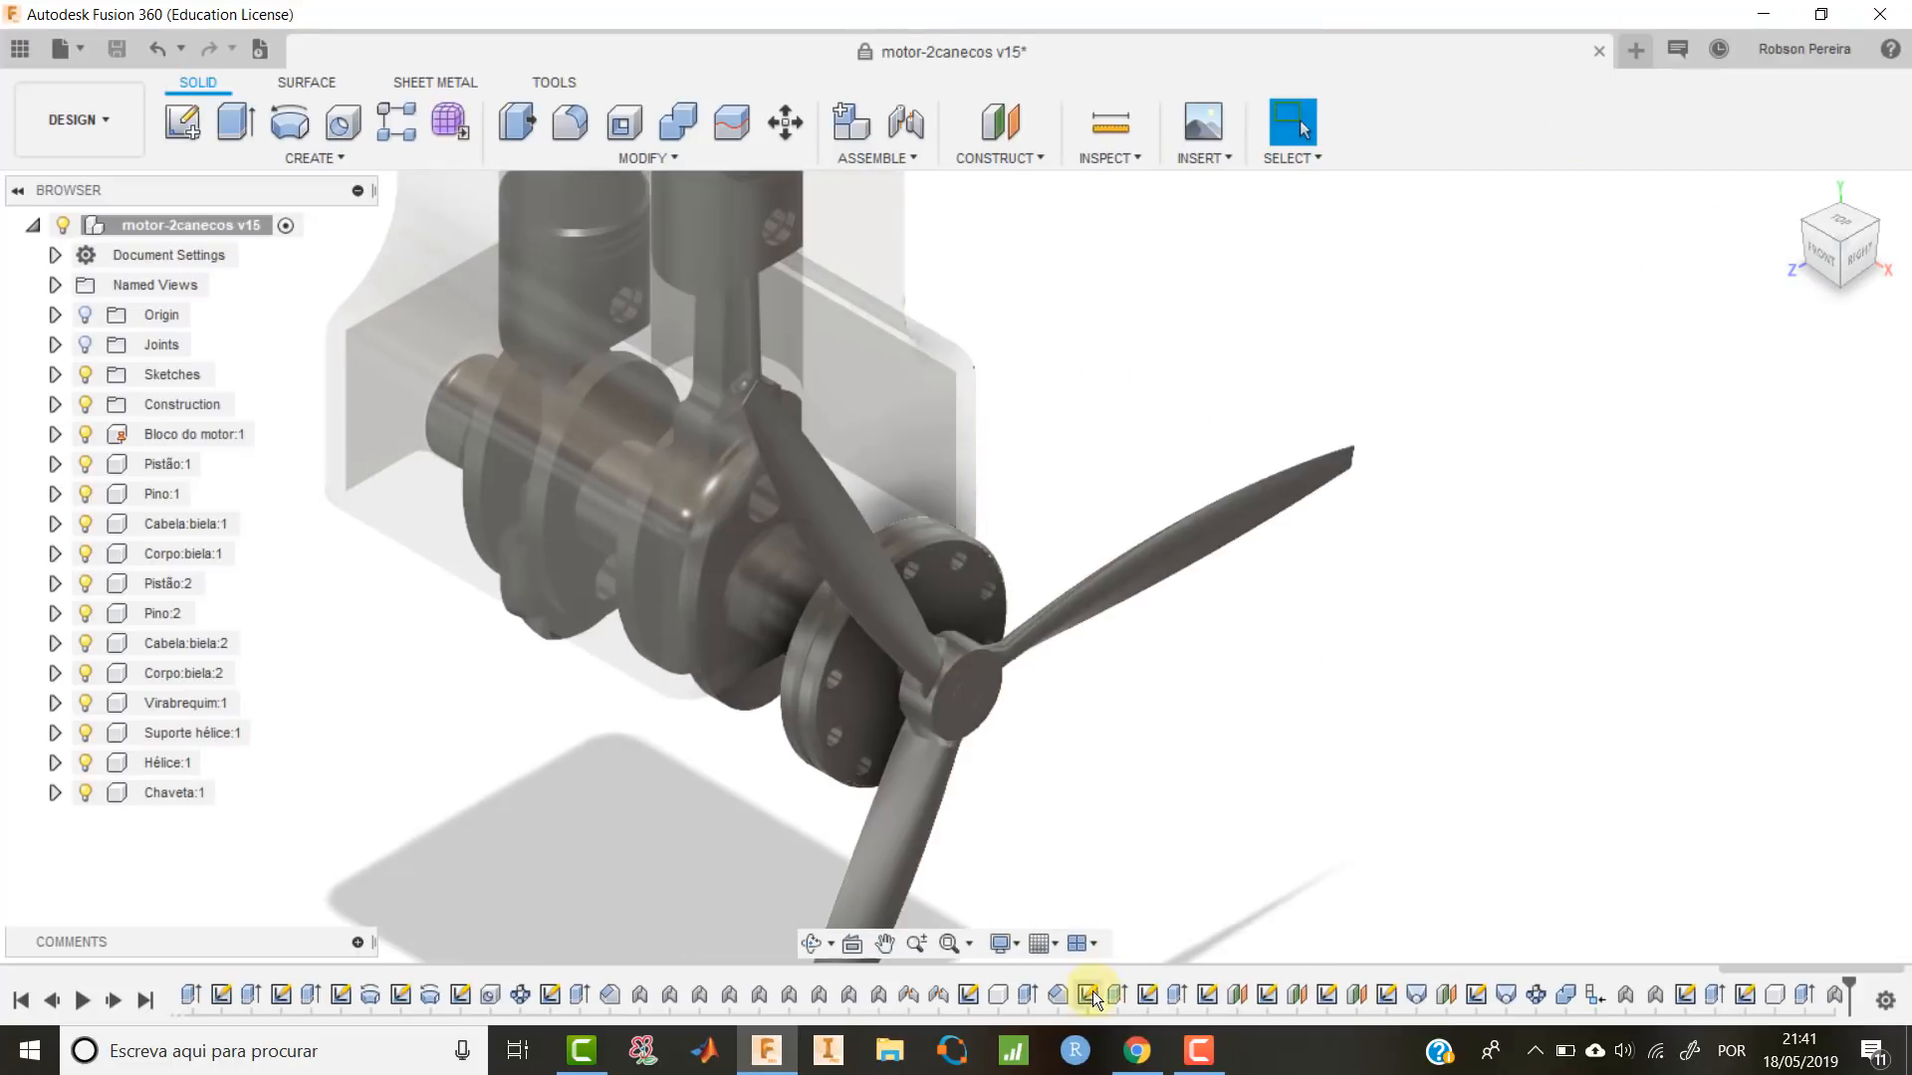
Change the model's visual style to Shaded with Hidden Edges.
left_click(1000, 944)
mouse_move(1102, 715)
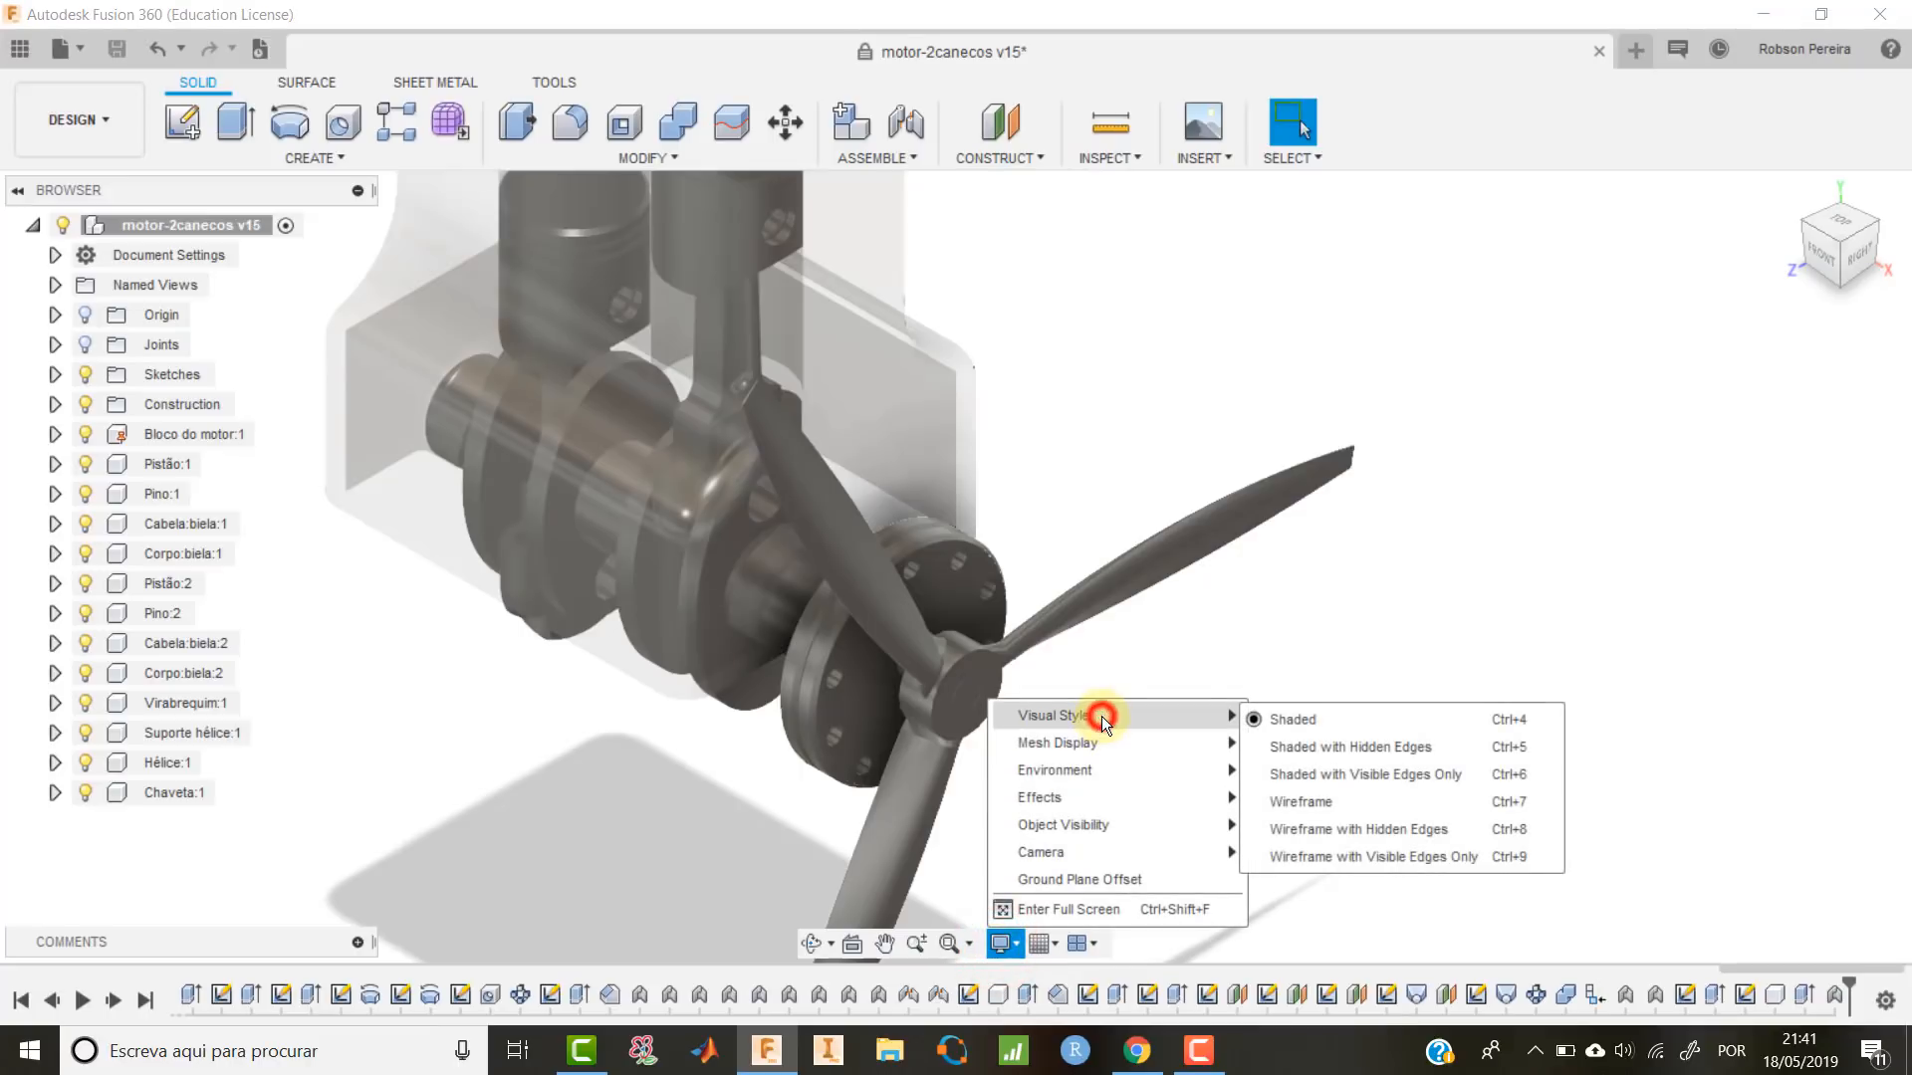
left_click(1412, 749)
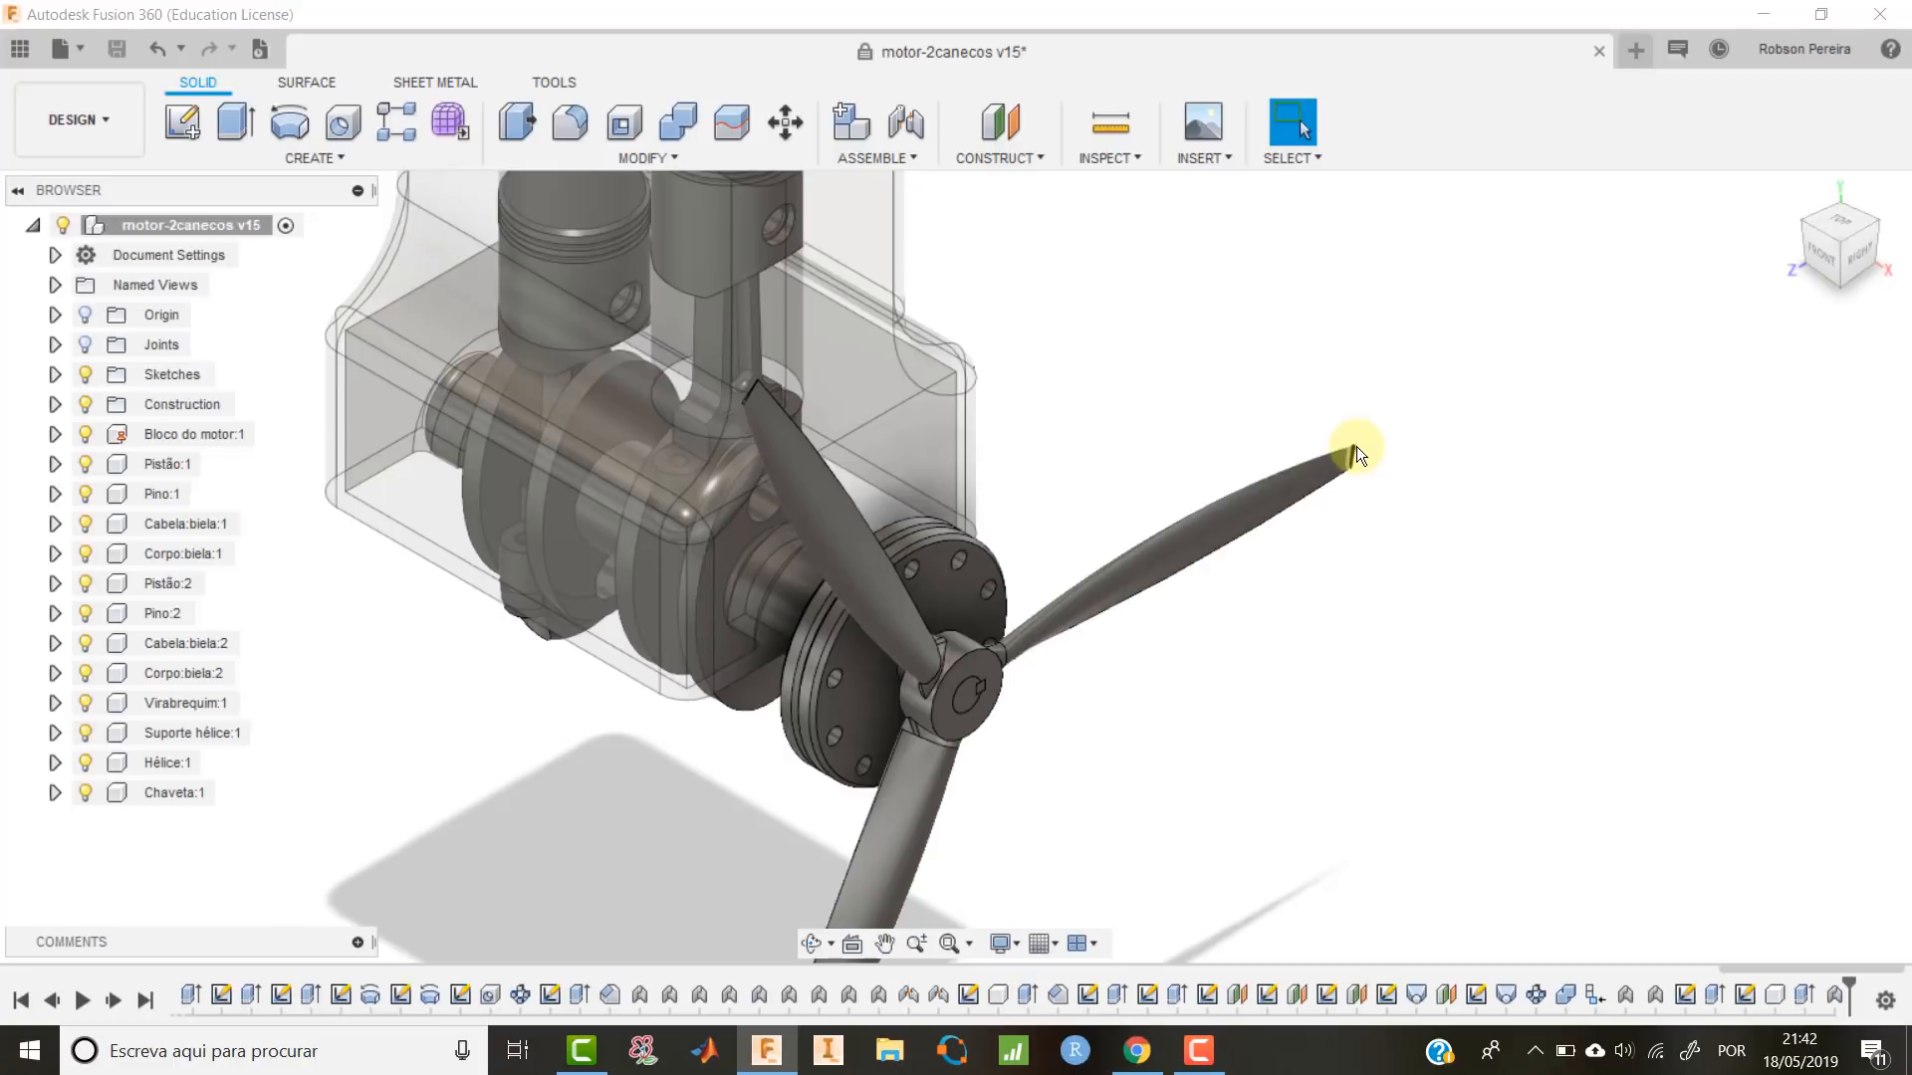
Rotate the propeller by one of its blades to check the engine's motion and revert the components' position.
left_click_drag(1356, 446, 1276, 637)
left_click(1430, 116)
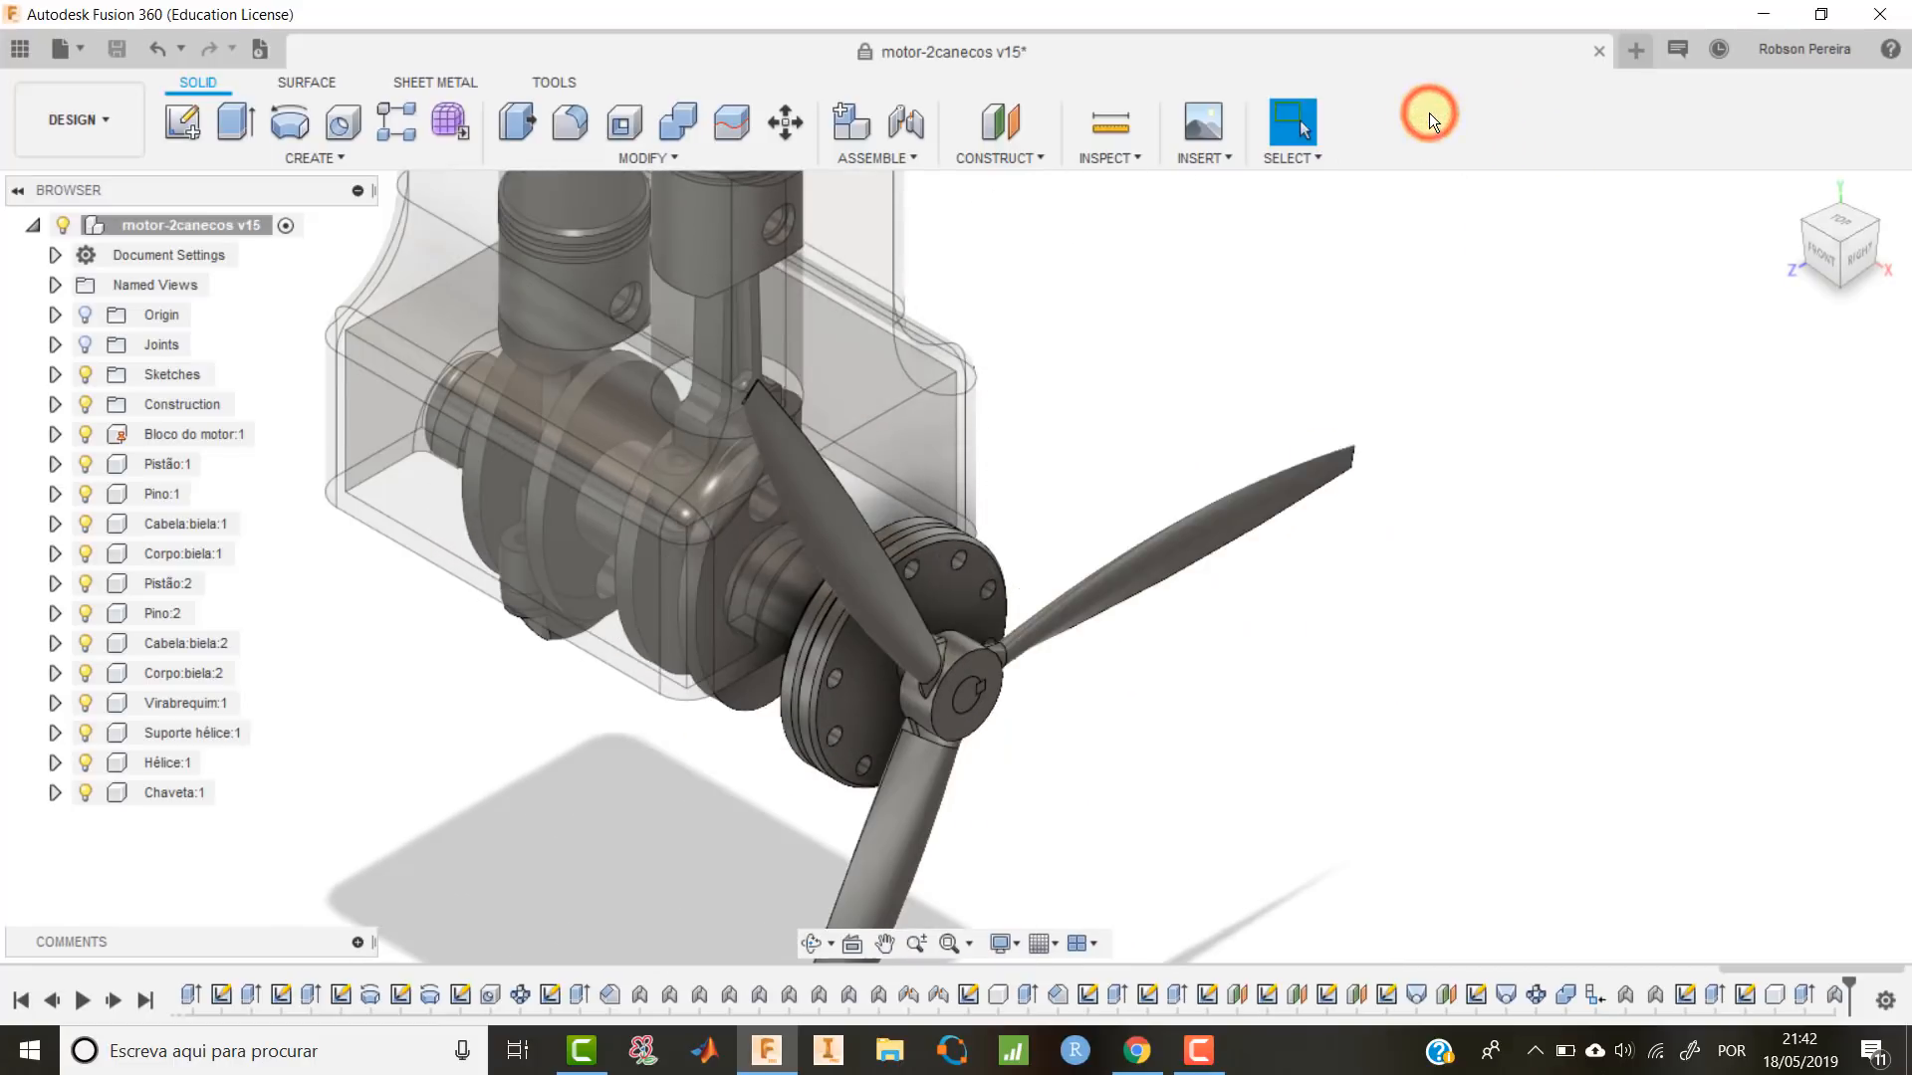
left_click(1785, 201)
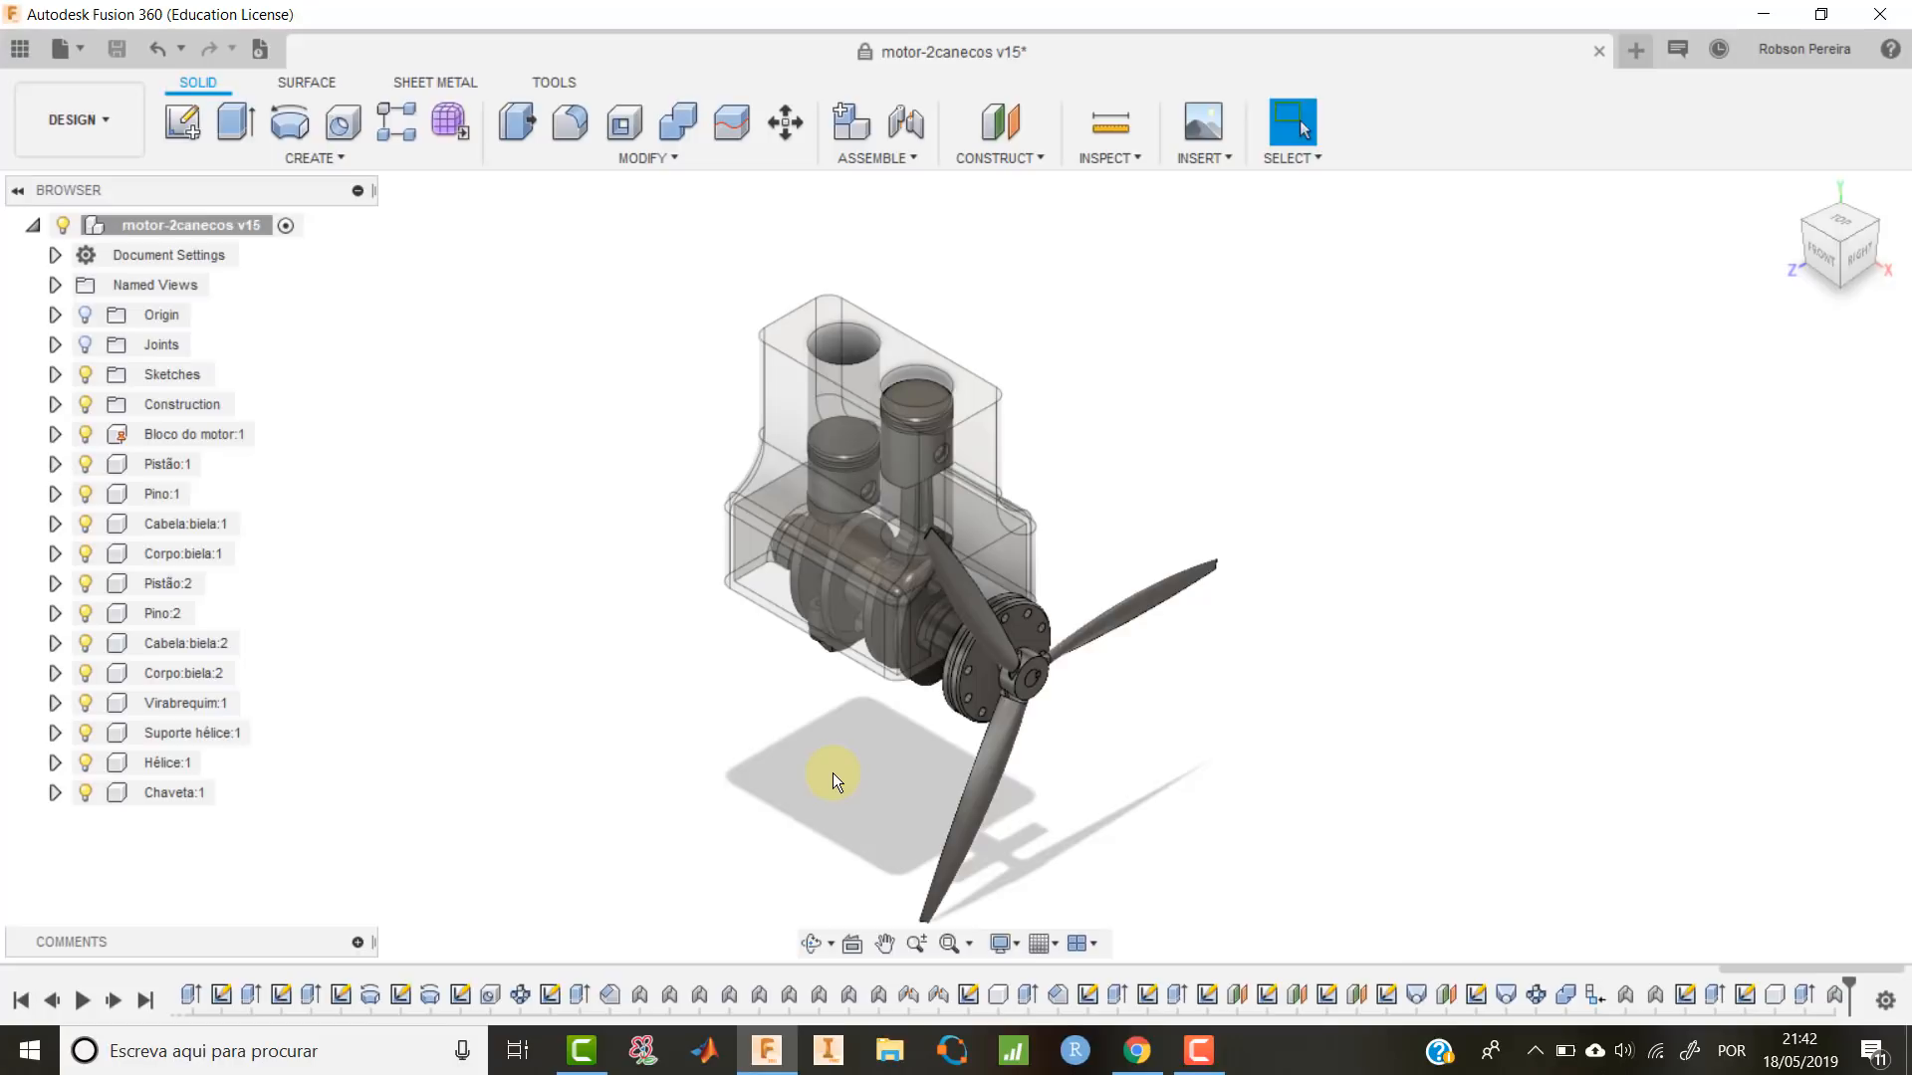
Search the McMaster-Carr component catalogue for part 91290A514 and open the M10 x 1.5 mm socket head screw's product details.
left_click(1221, 157)
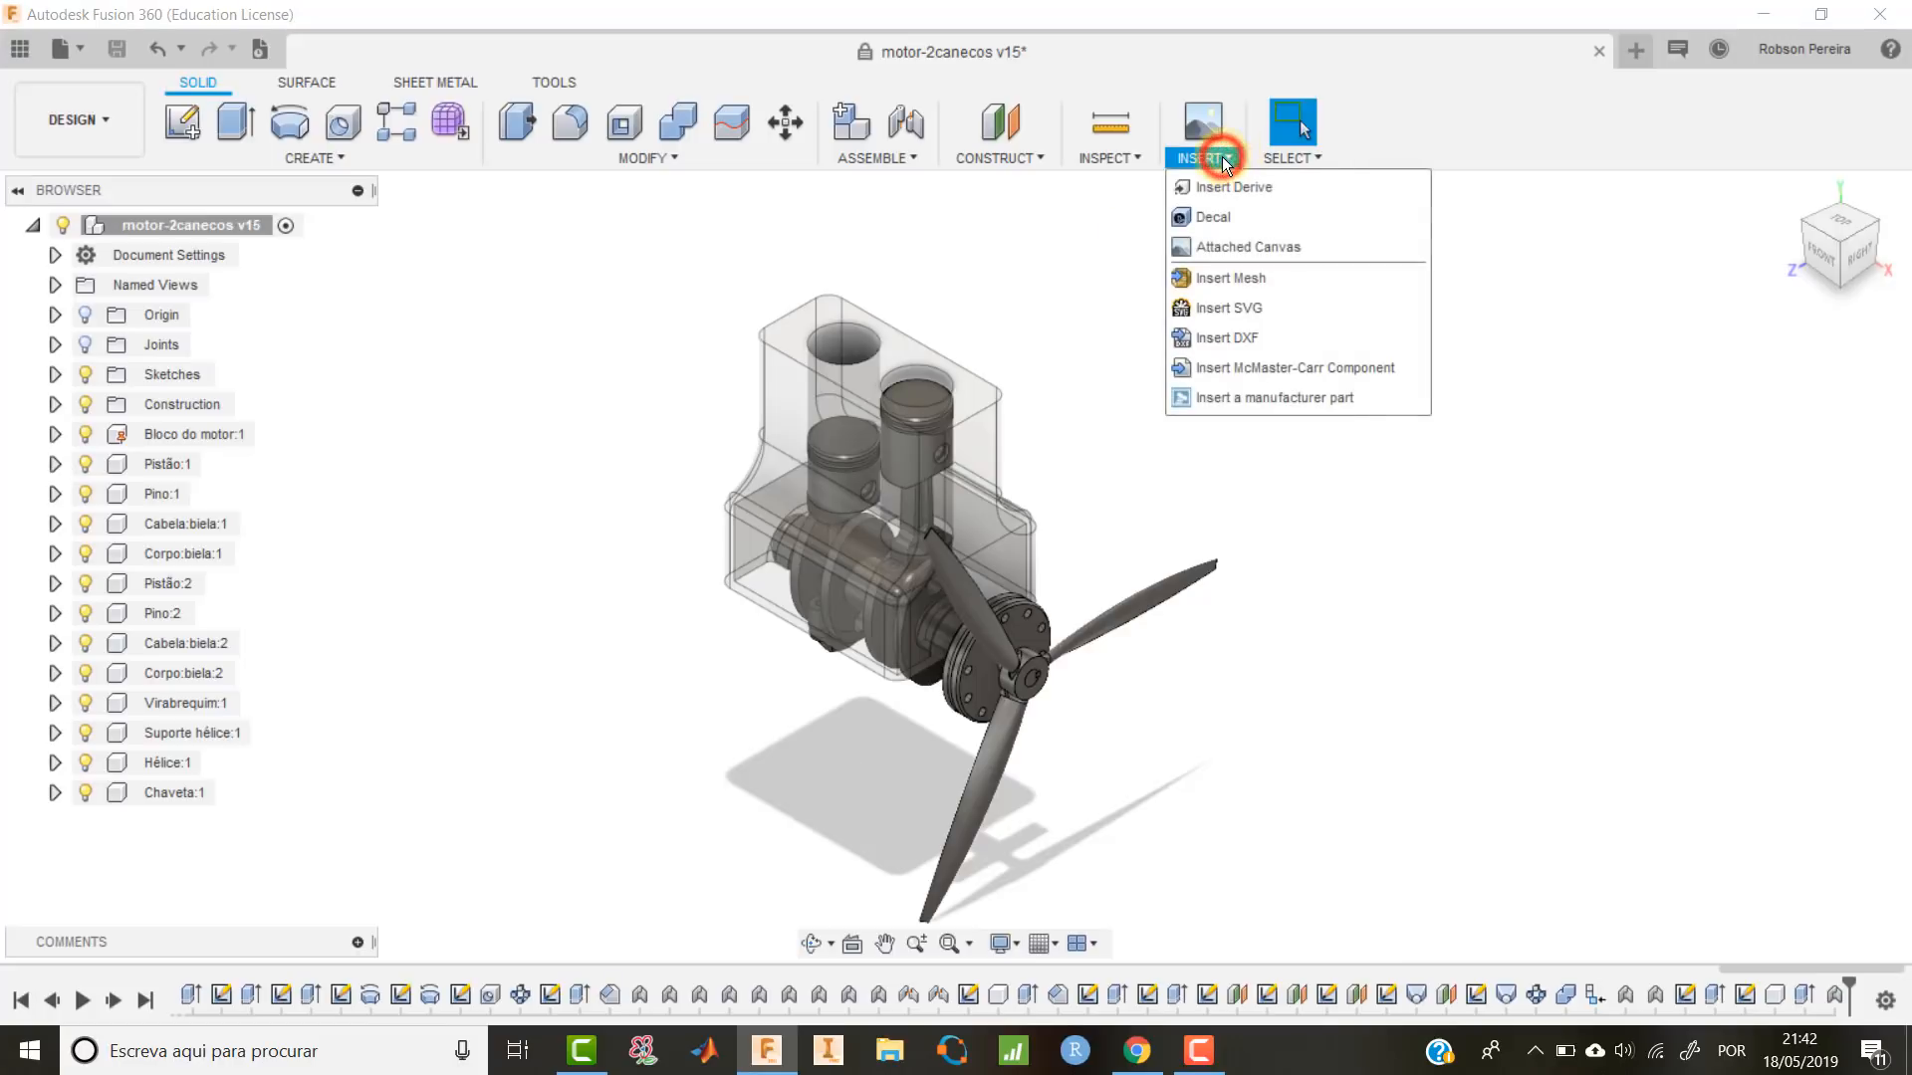
left_click(1348, 373)
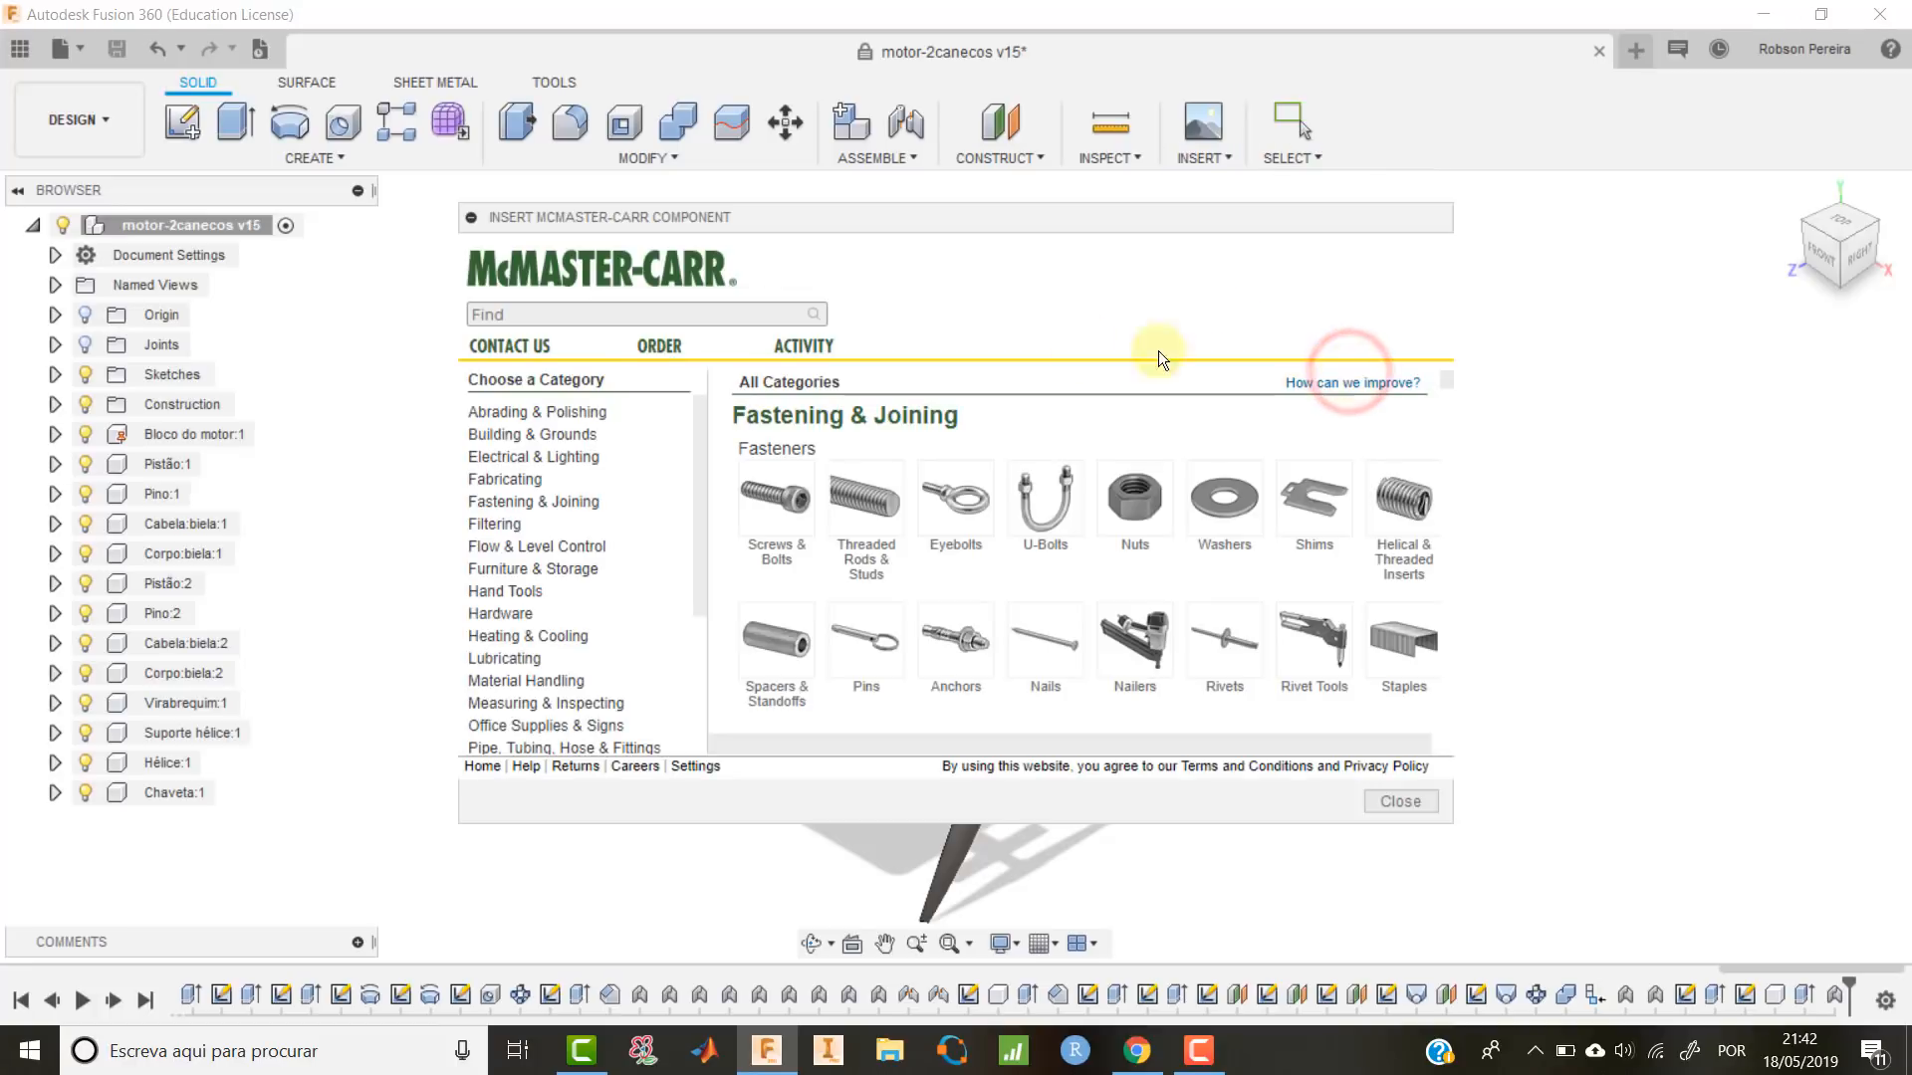
left_click(686, 309)
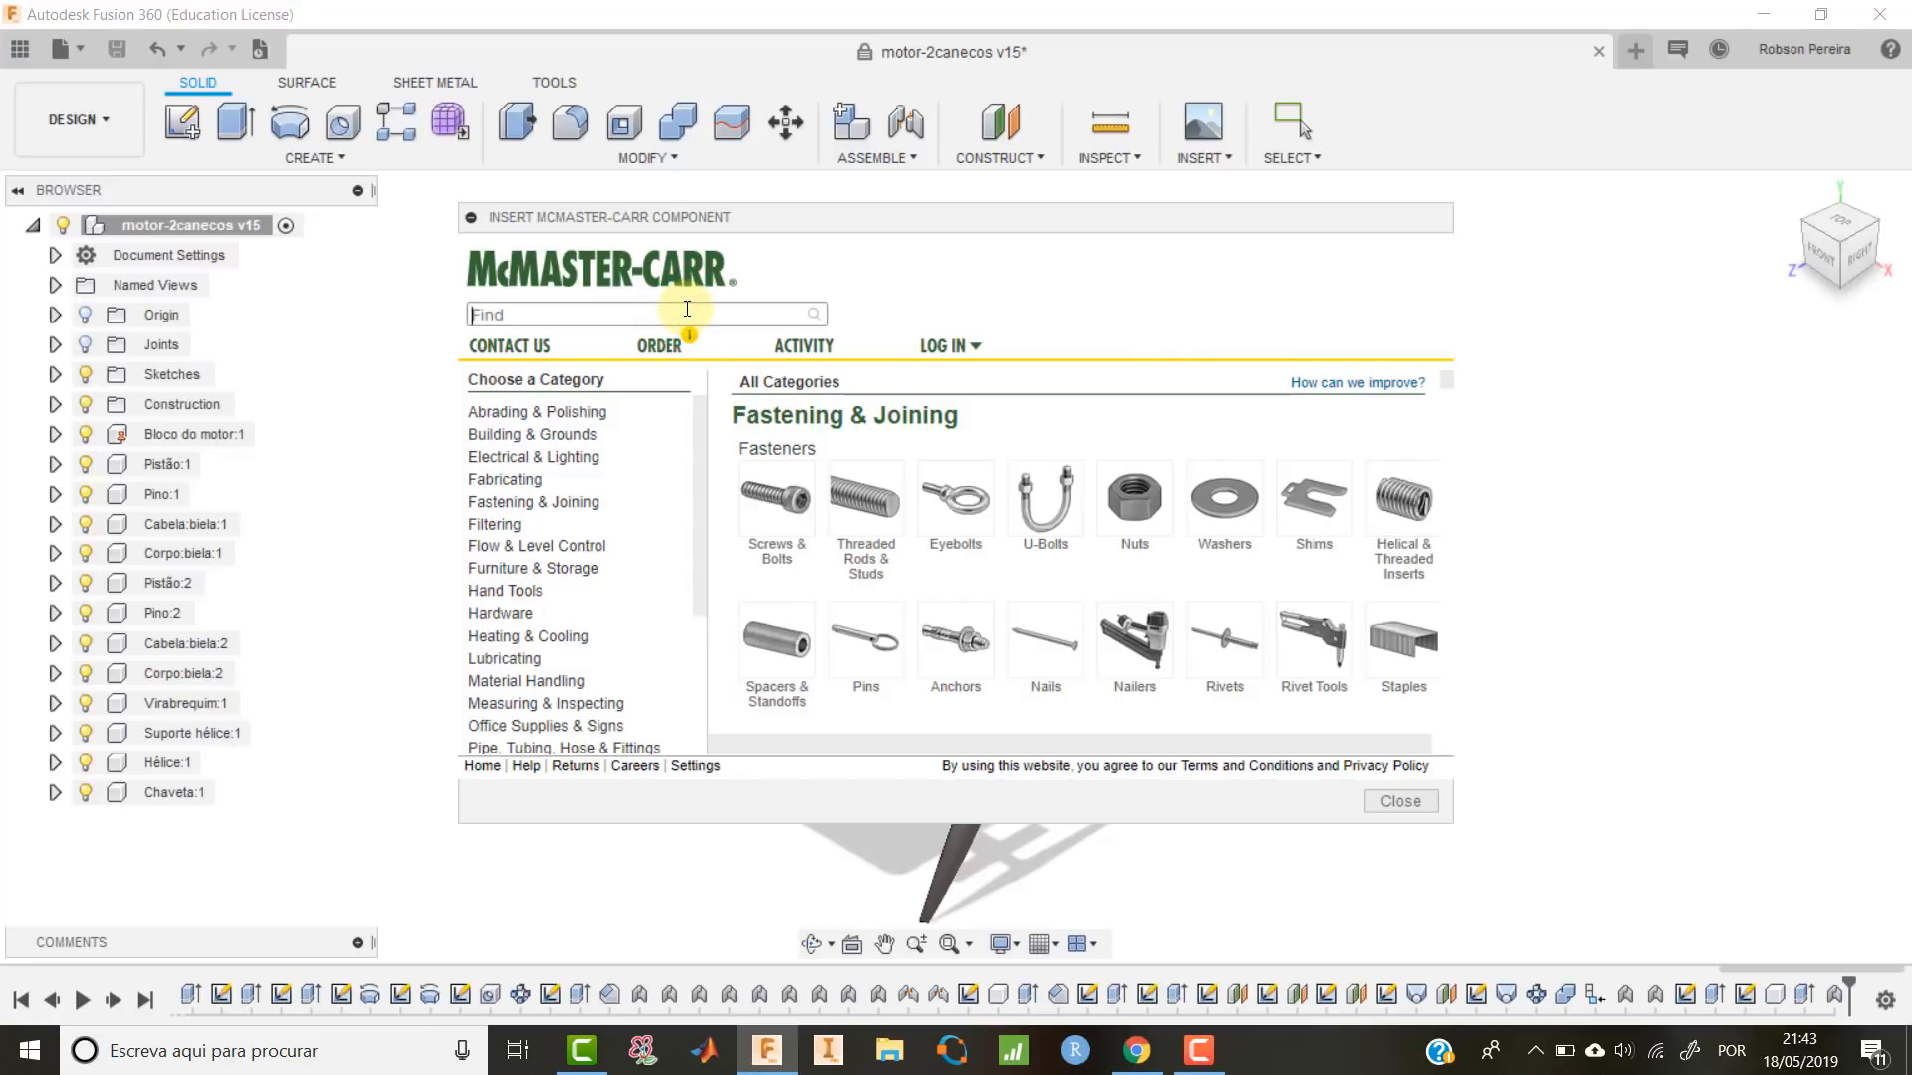
type("91290A514")
left_click(814, 317)
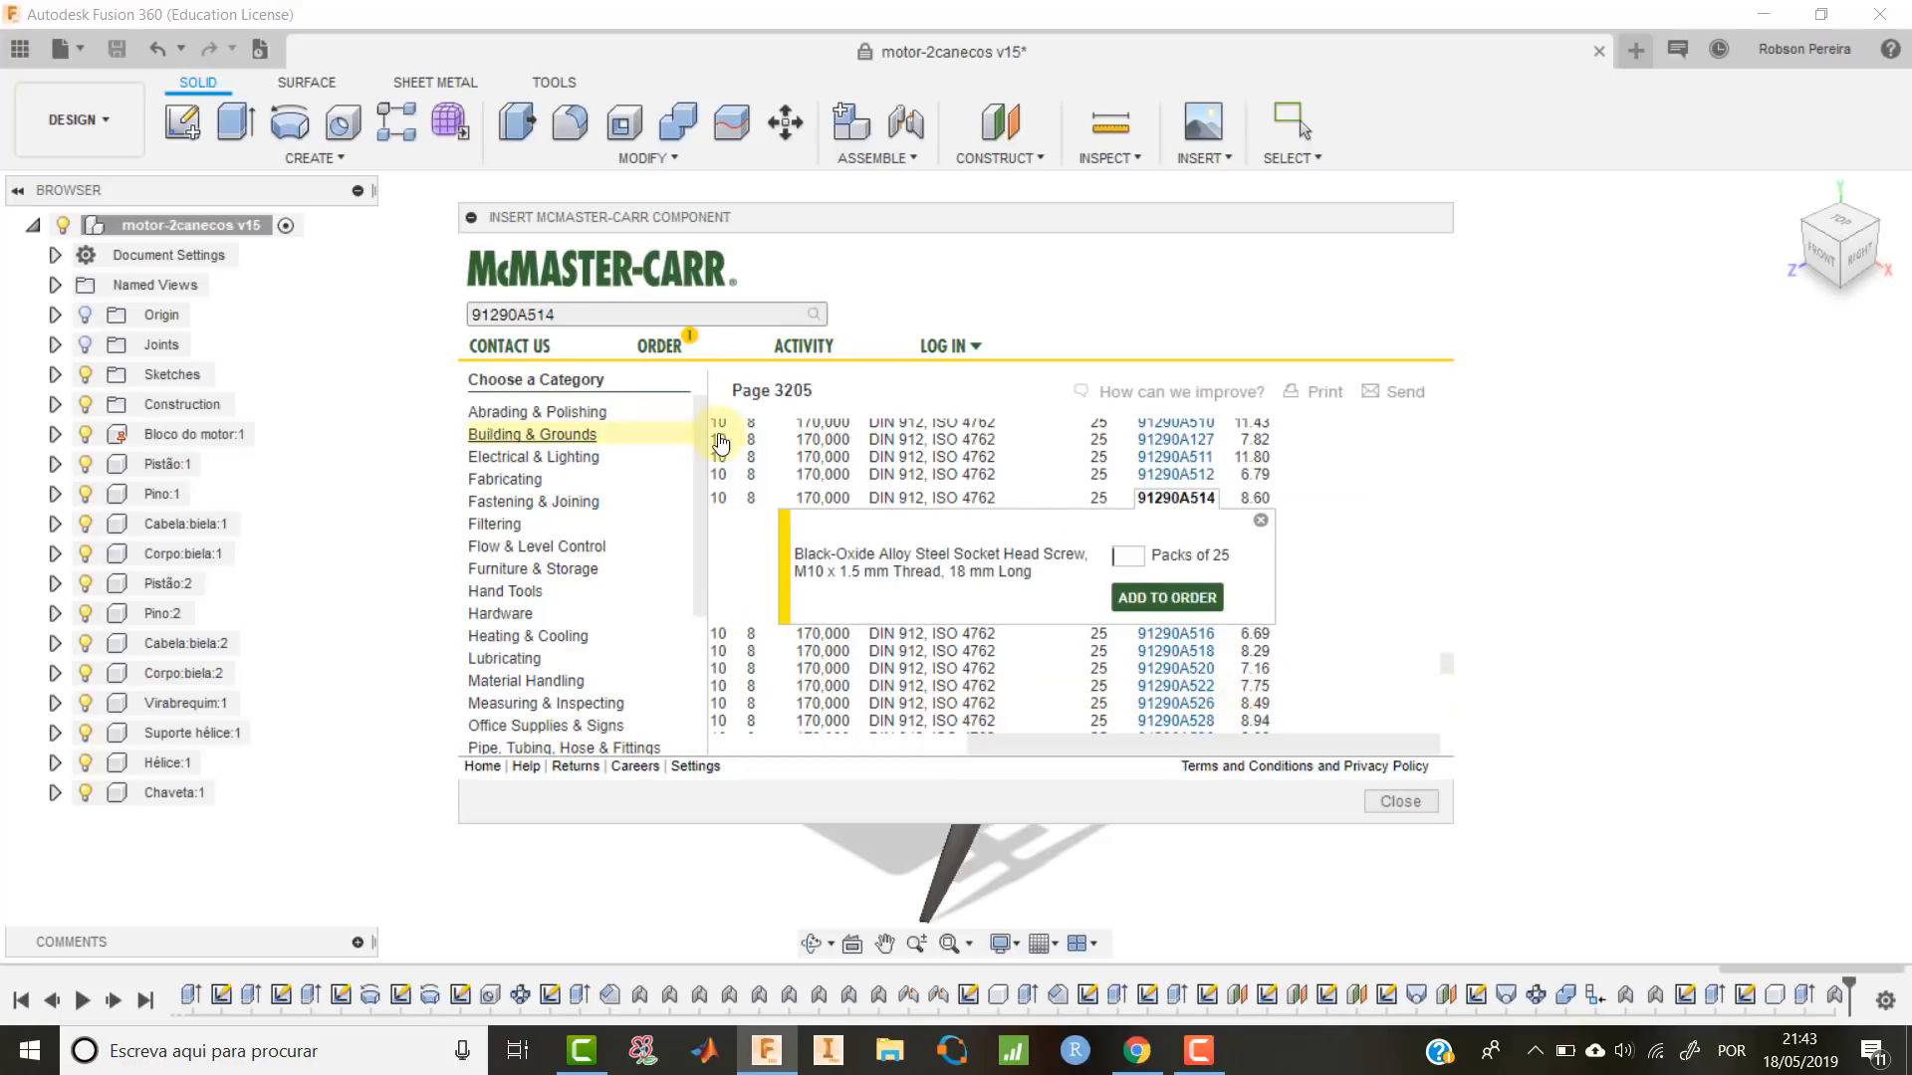
mouse_move(701, 435)
left_mouse_down()
mouse_move(713, 615)
mouse_move(697, 405)
left_mouse_up()
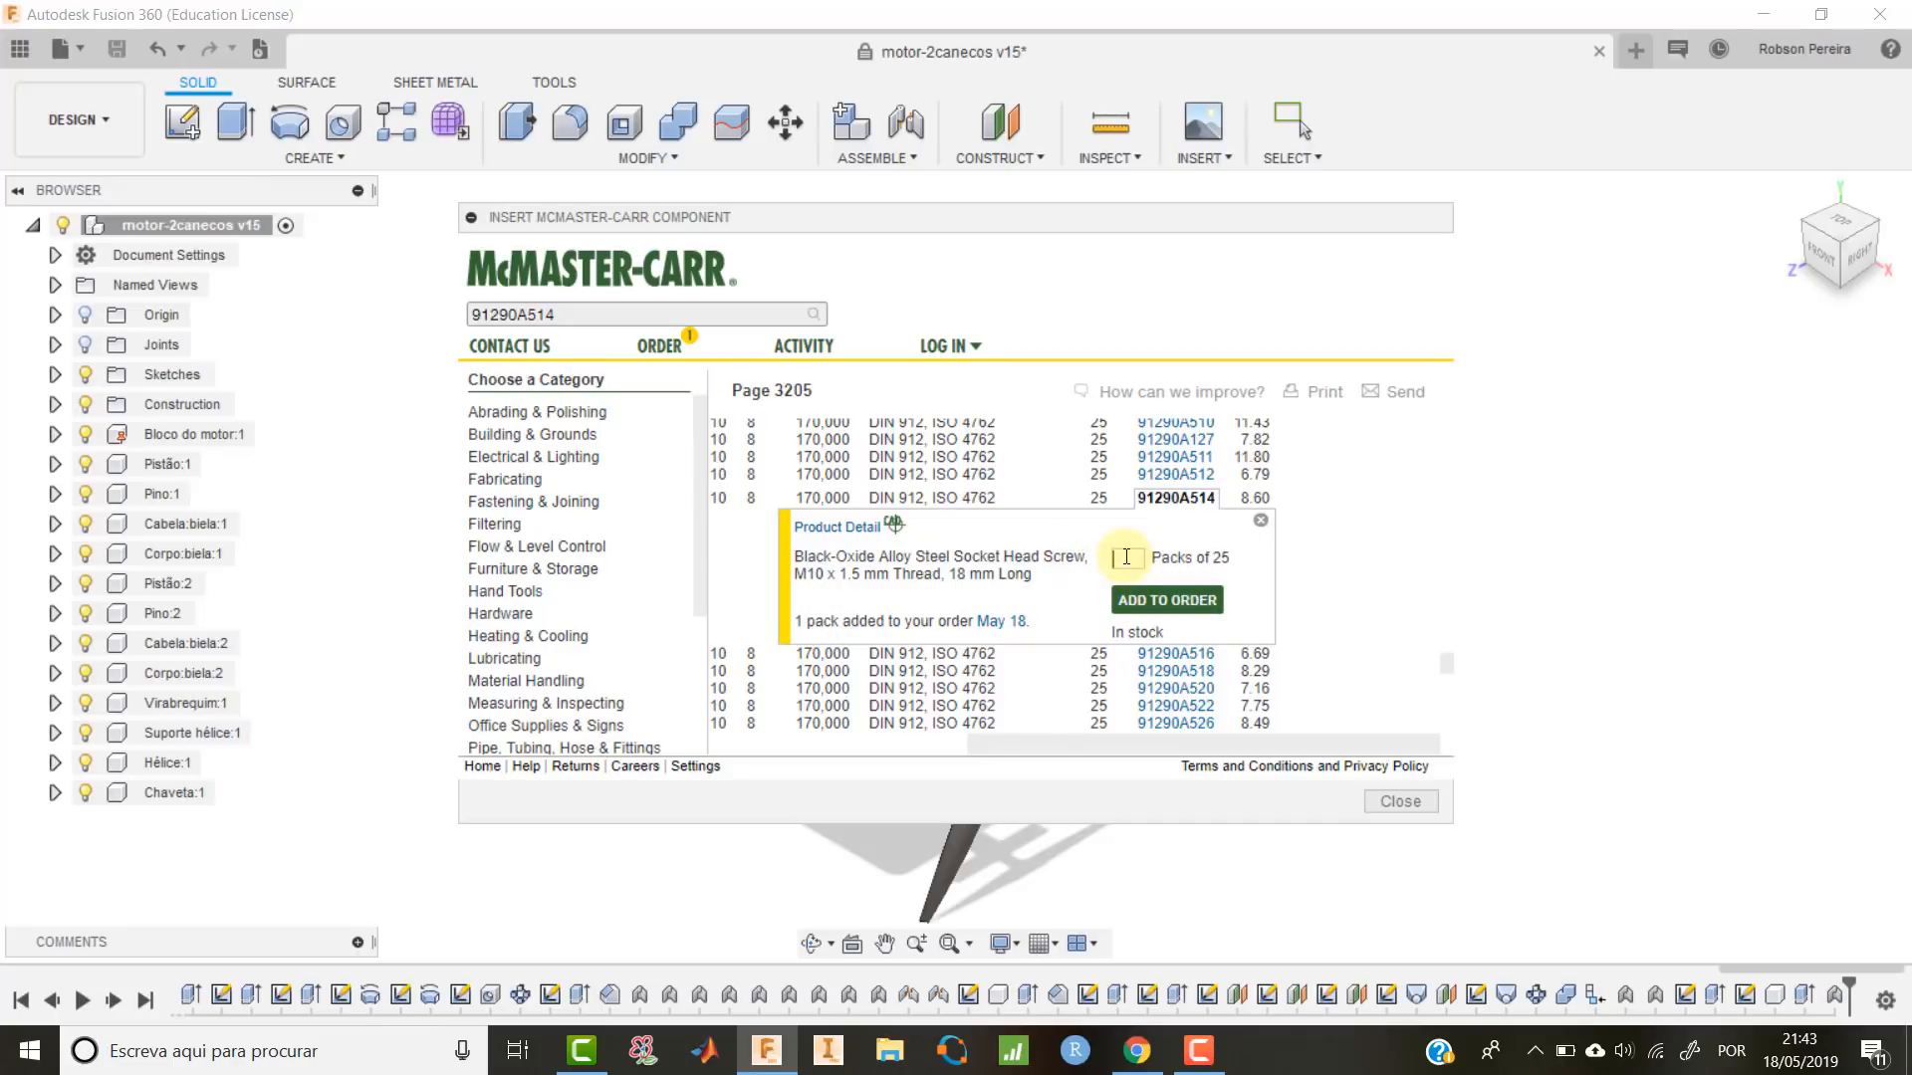
left_click(842, 528)
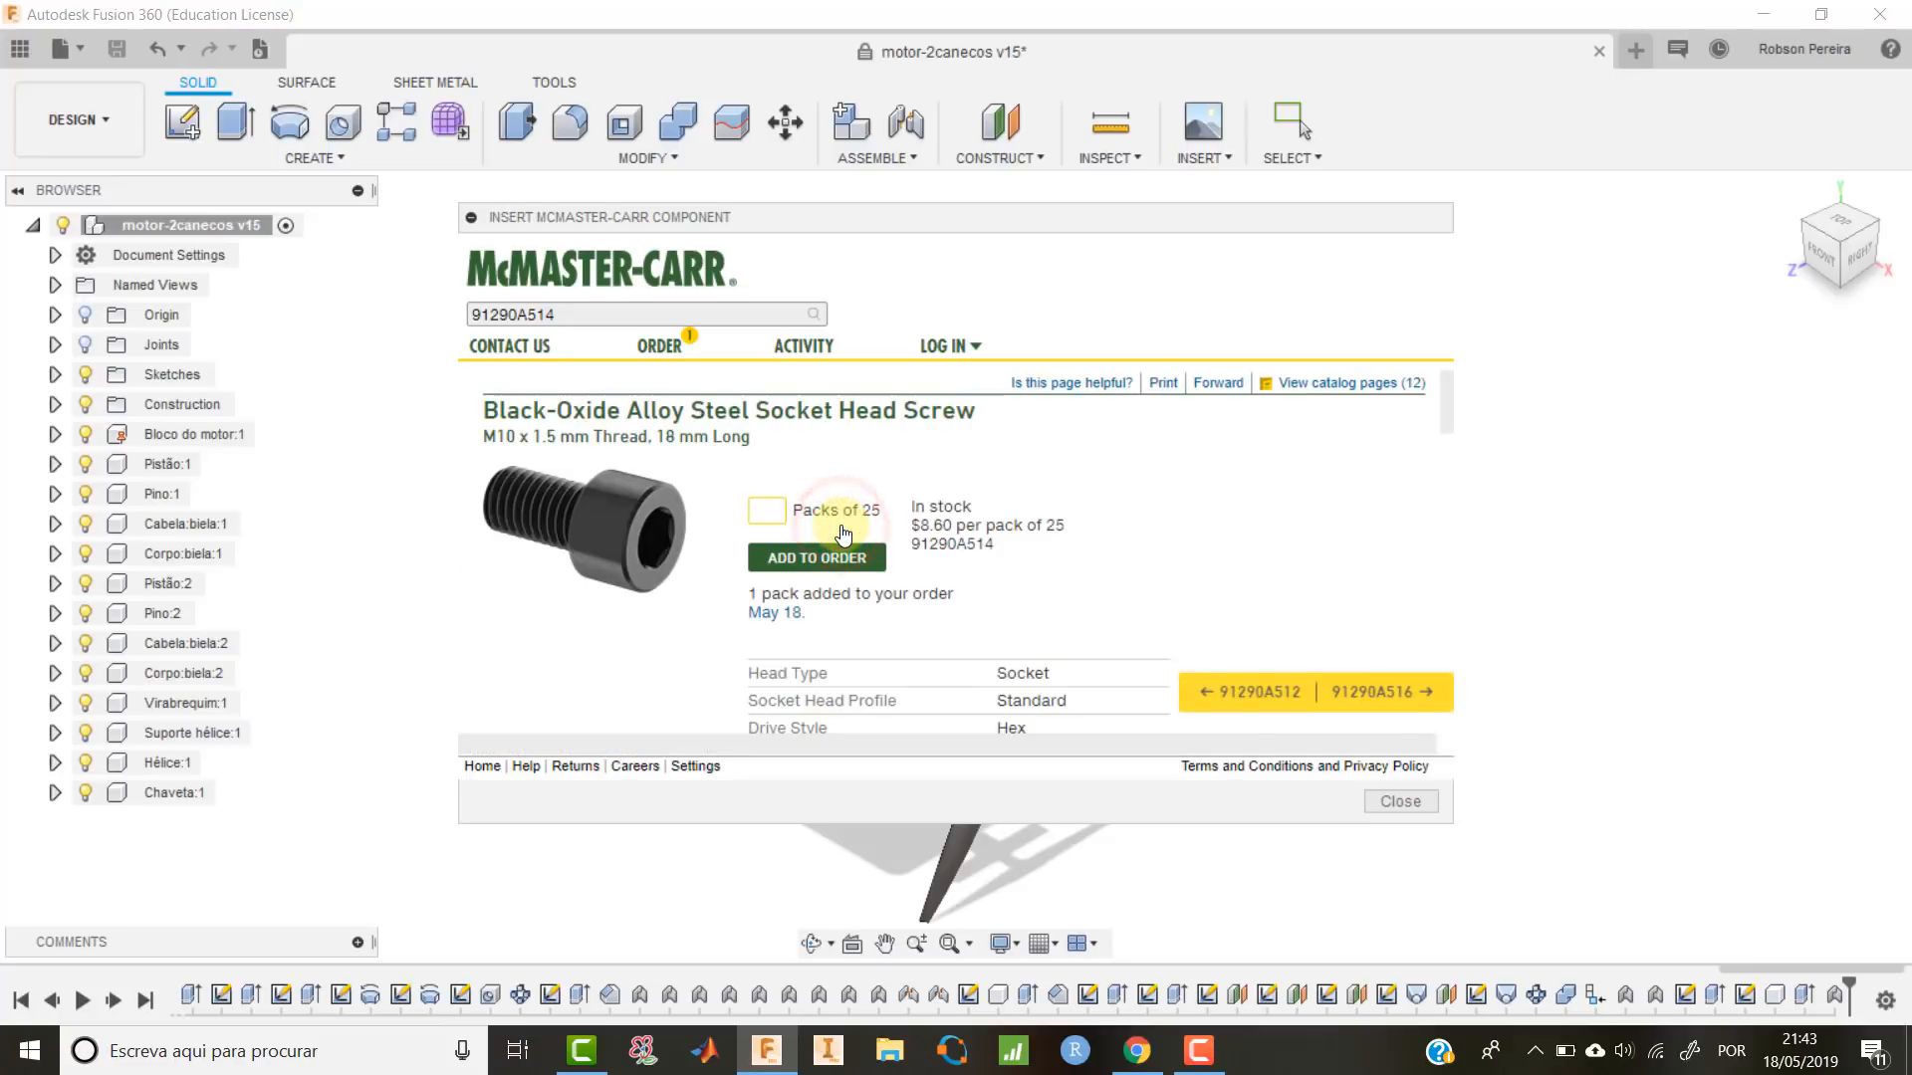
Examine the socket head screw's specifications and dimensioned drawing, including thread size, pitch, length and head dimensions.
scroll(711, 577, "down", 4)
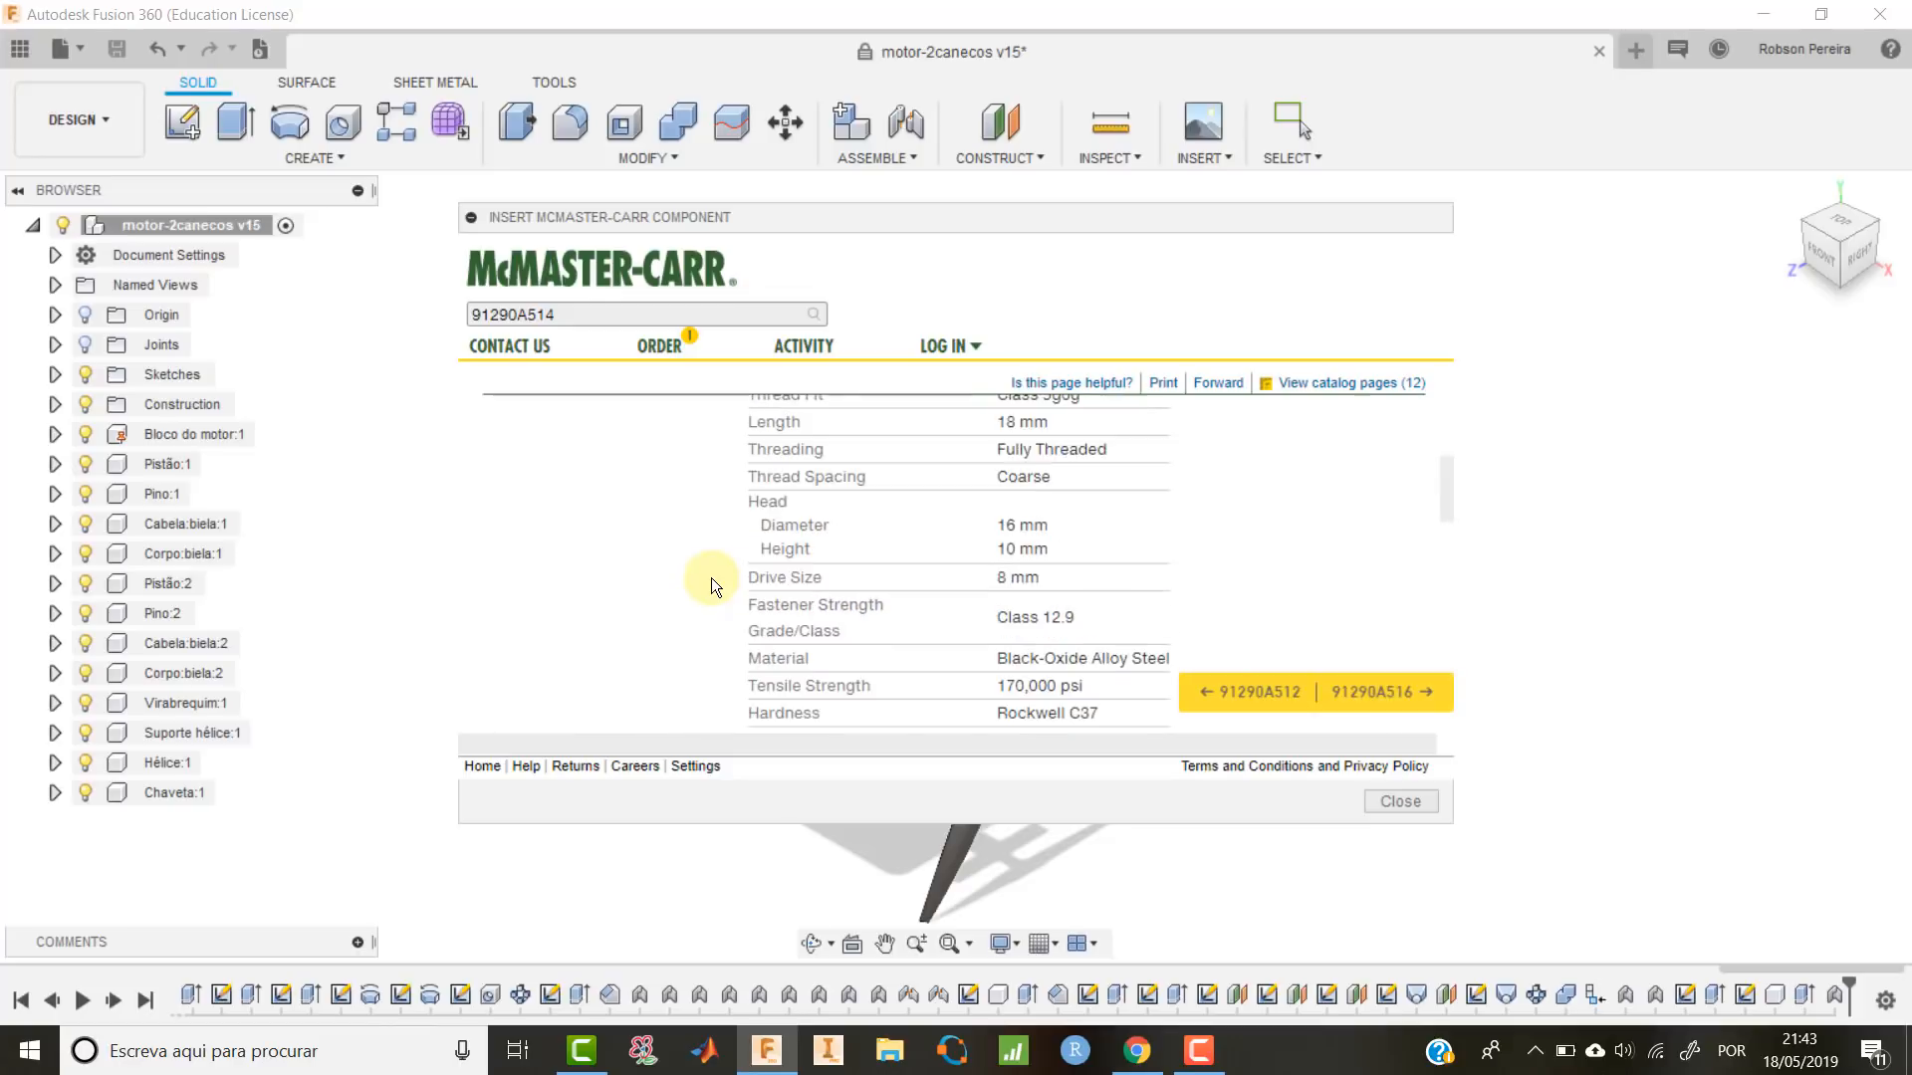
scroll(711, 578, "up", 4)
scroll(711, 578, "down", 2)
scroll(711, 577, "up", 3)
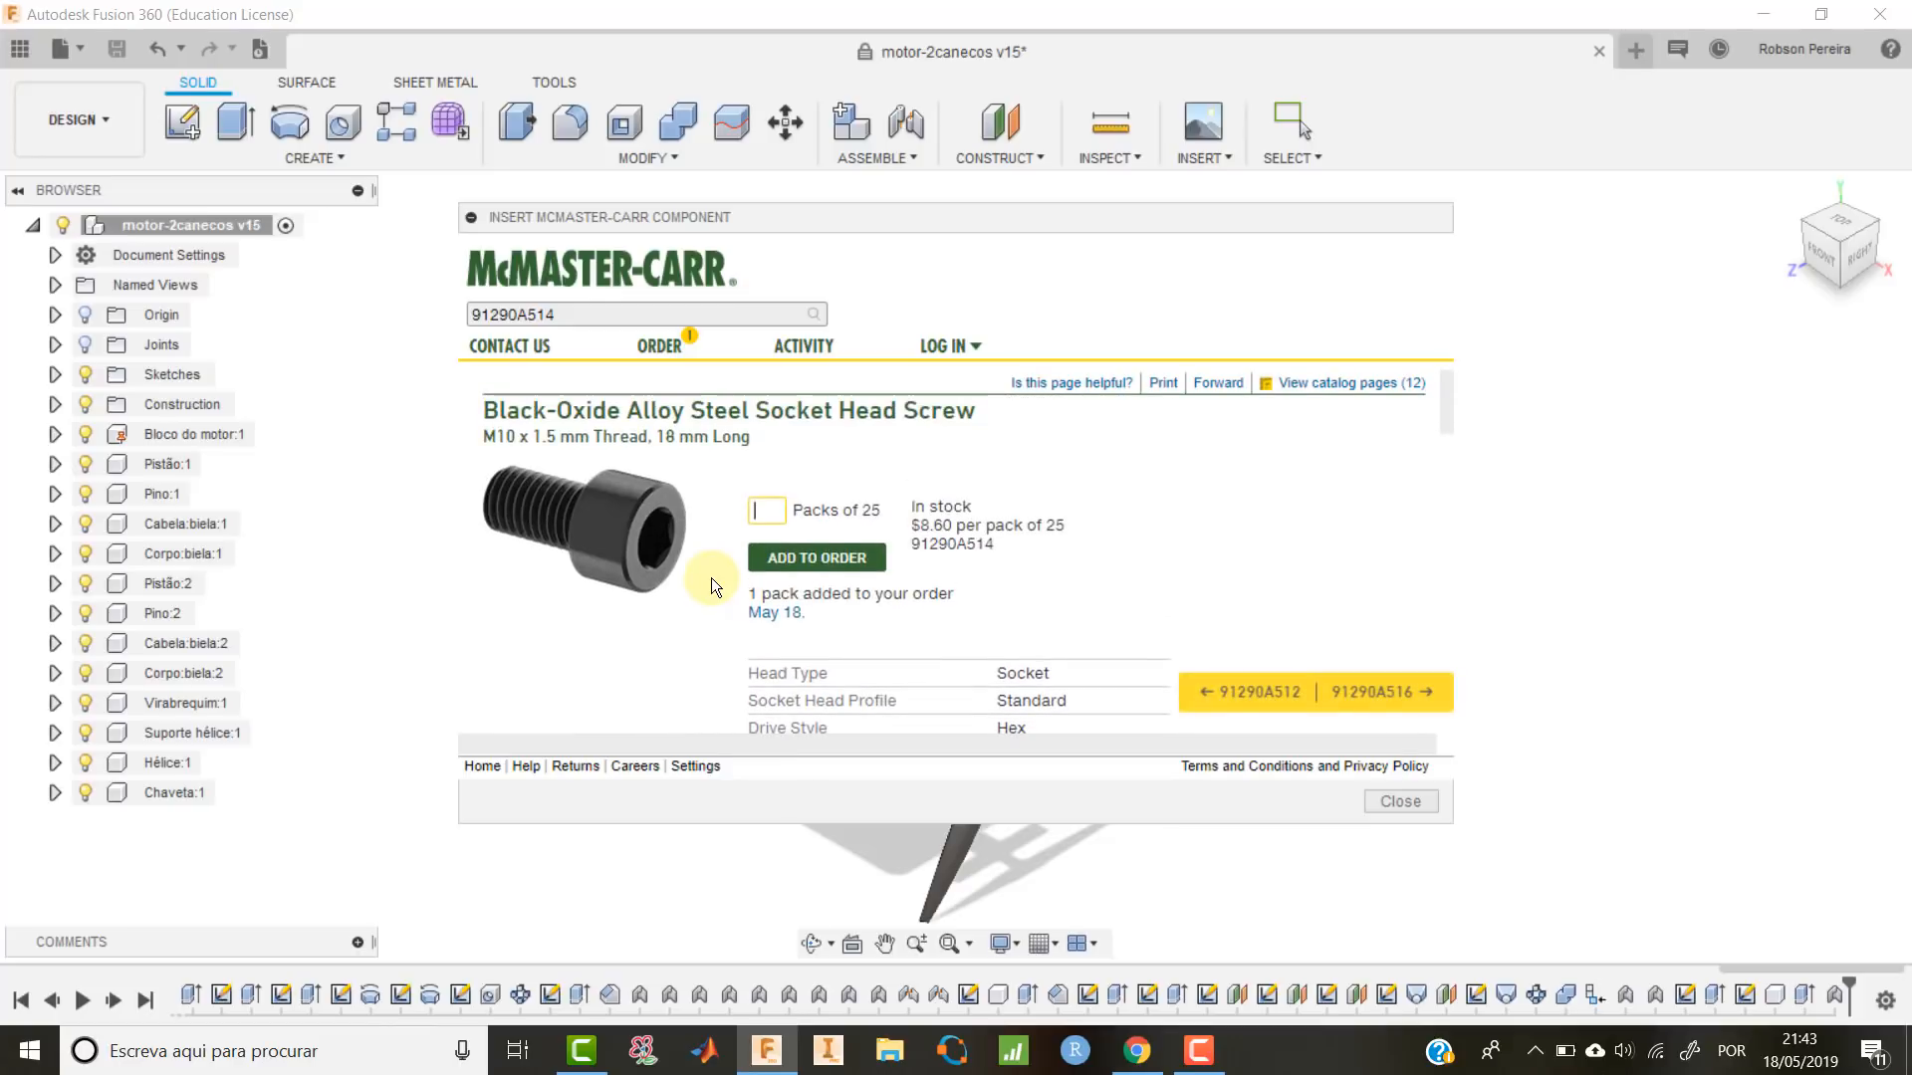
scroll(711, 577, "down", 4)
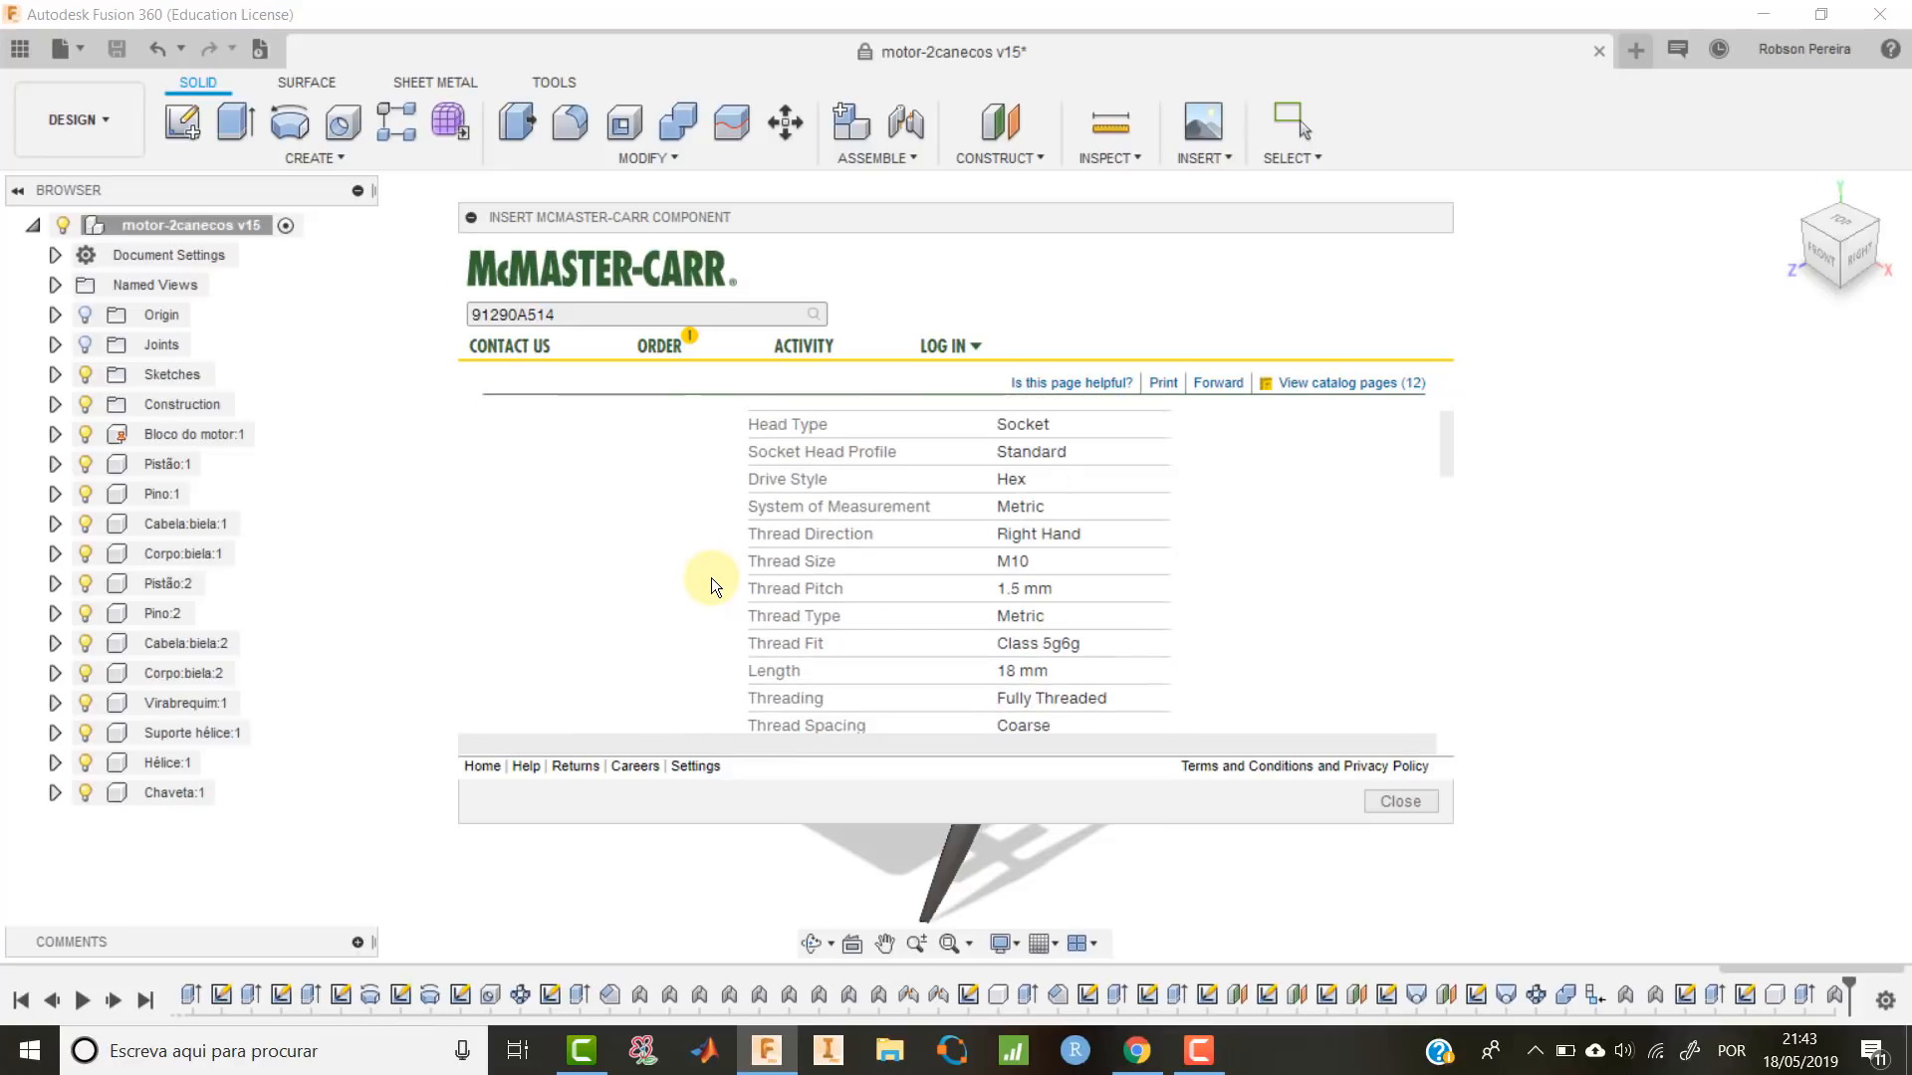
scroll(711, 578, "up", 3)
scroll(1035, 441, "down", 4)
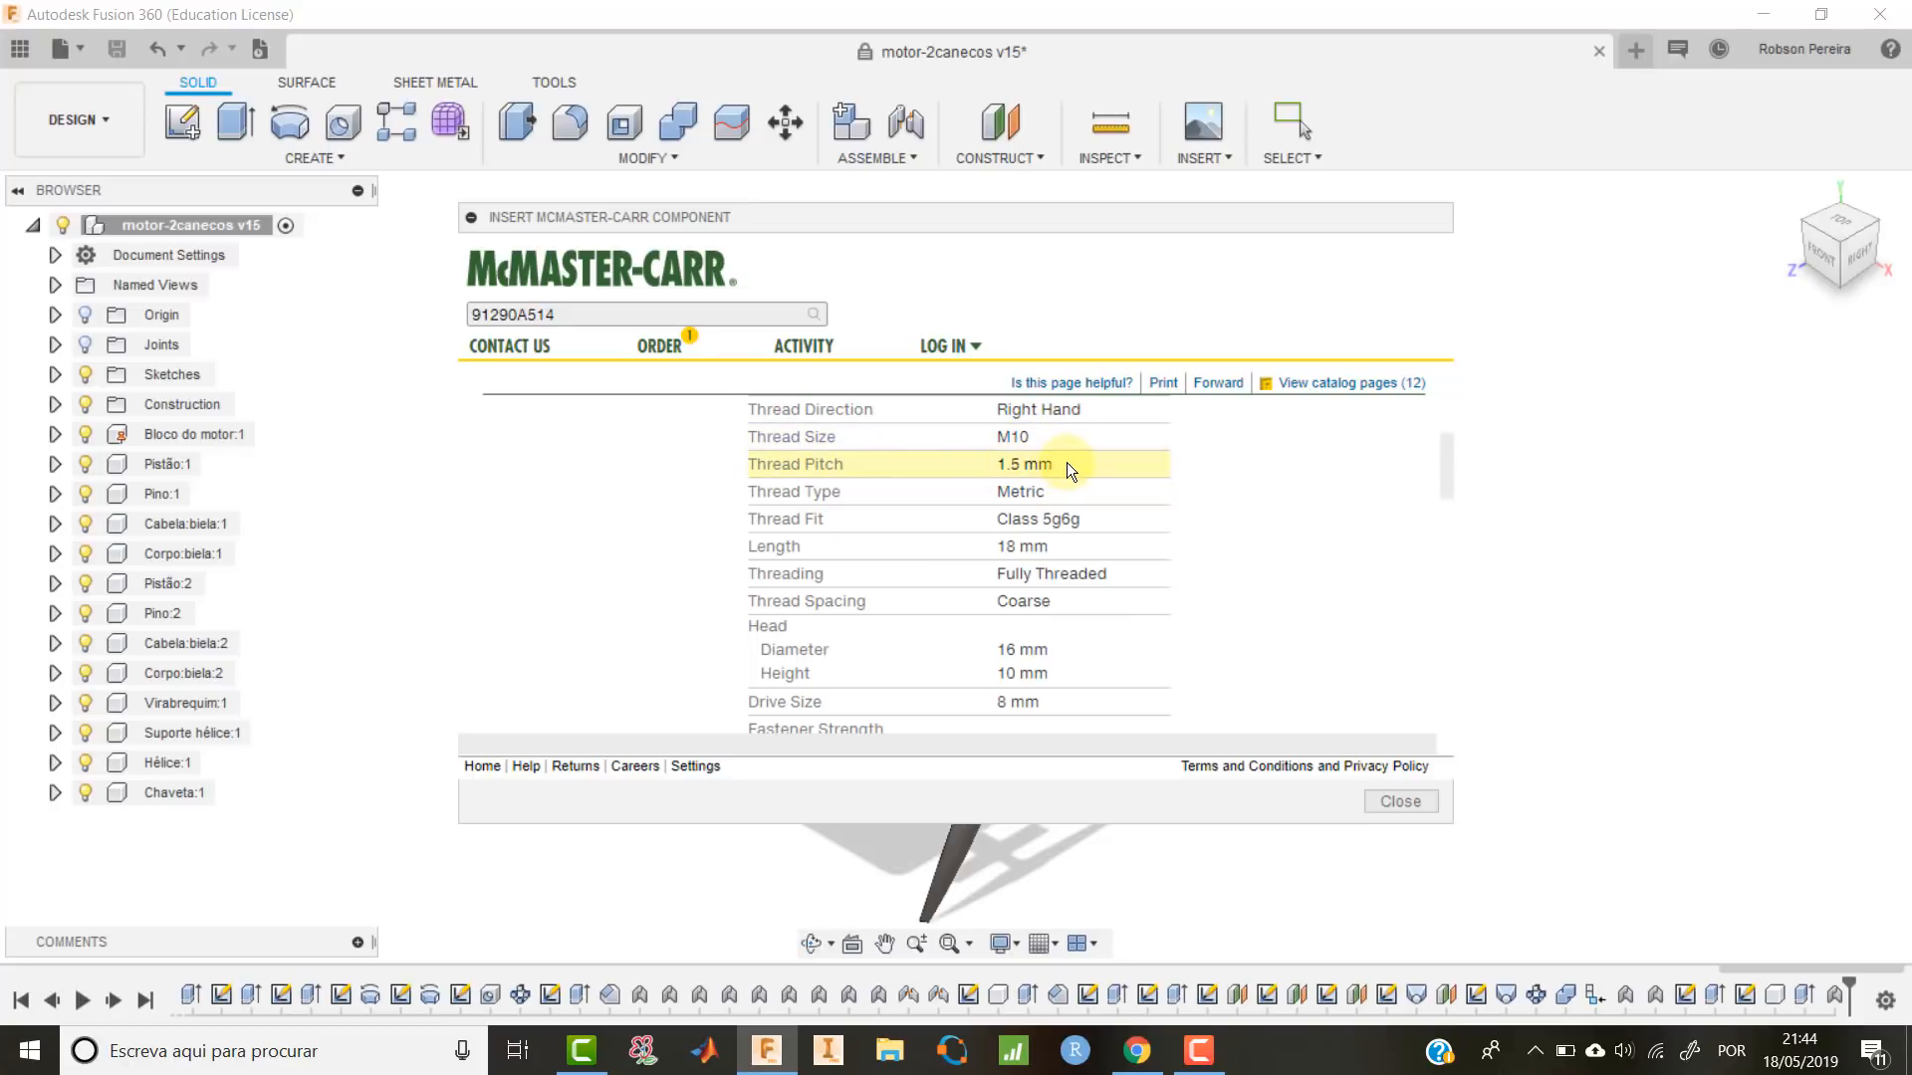
scroll(1066, 462, "up", 1)
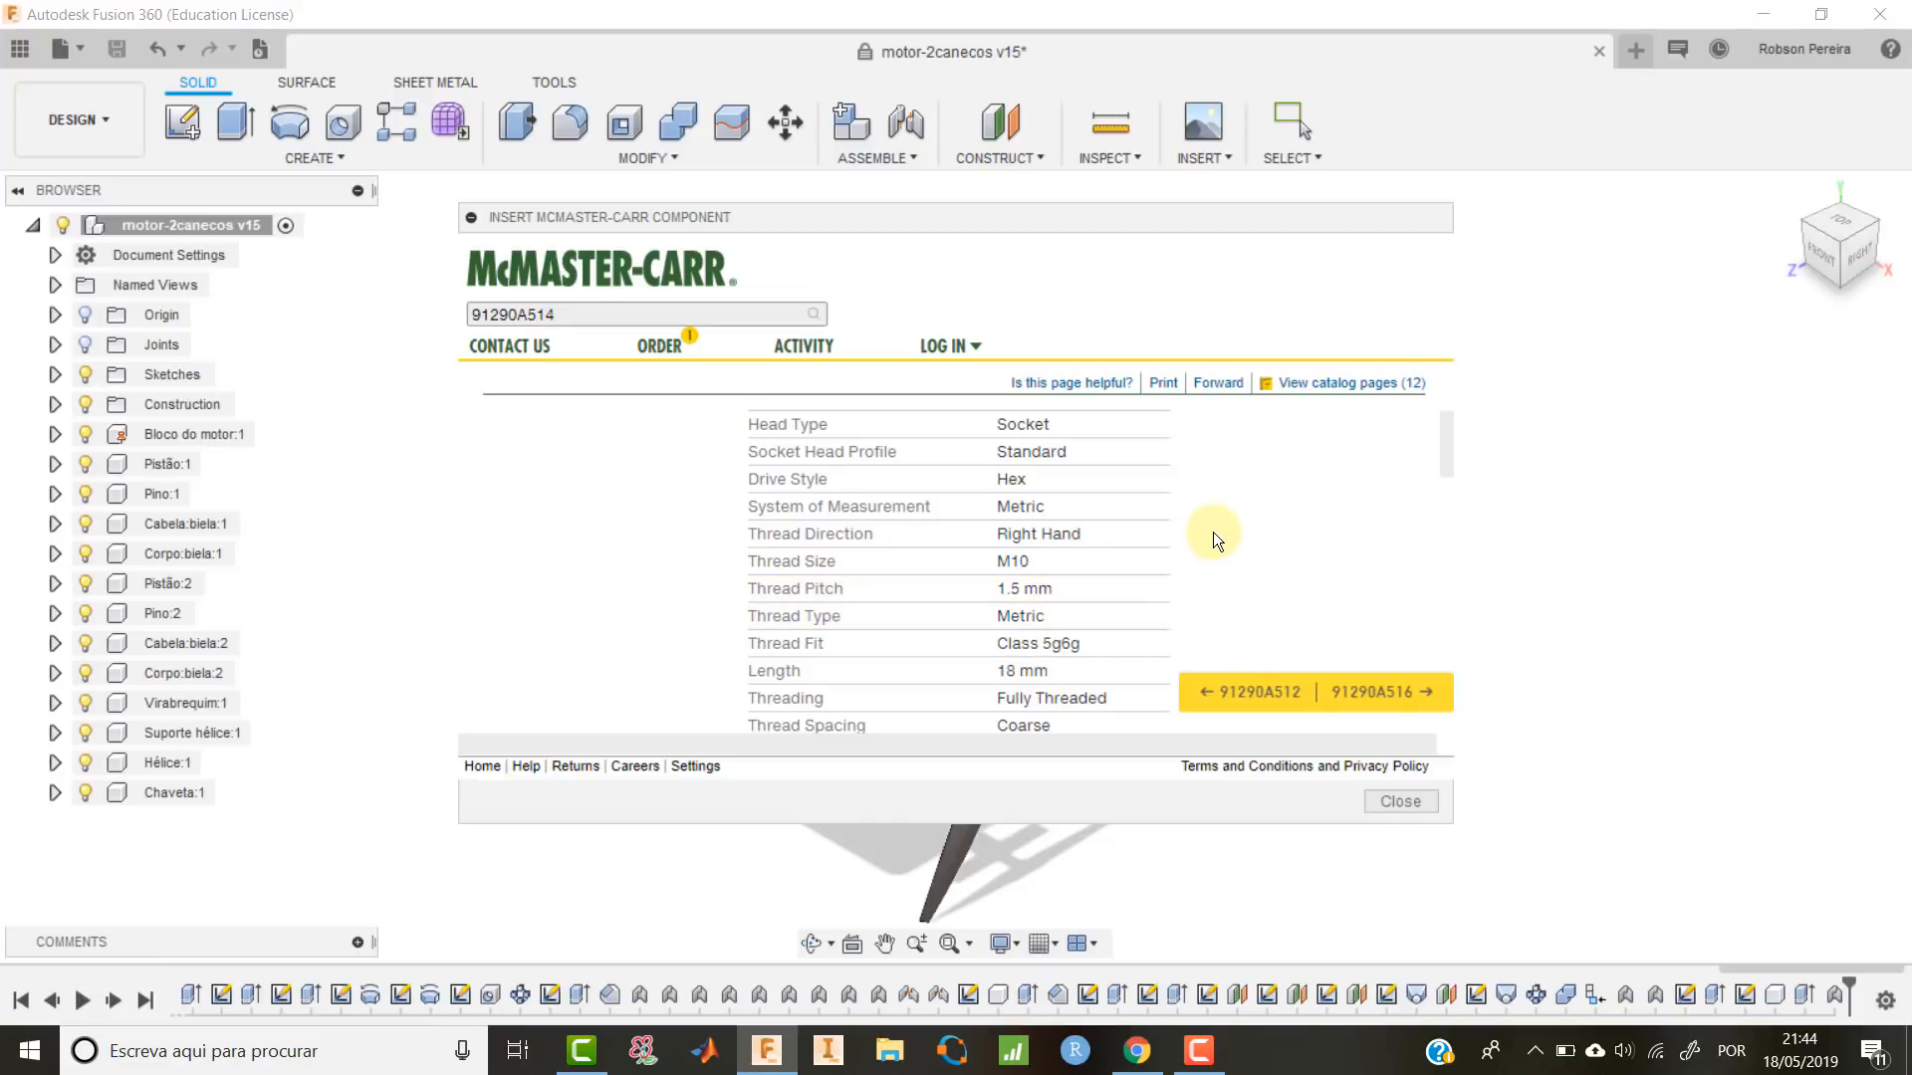
scroll(1195, 536, "down", 1)
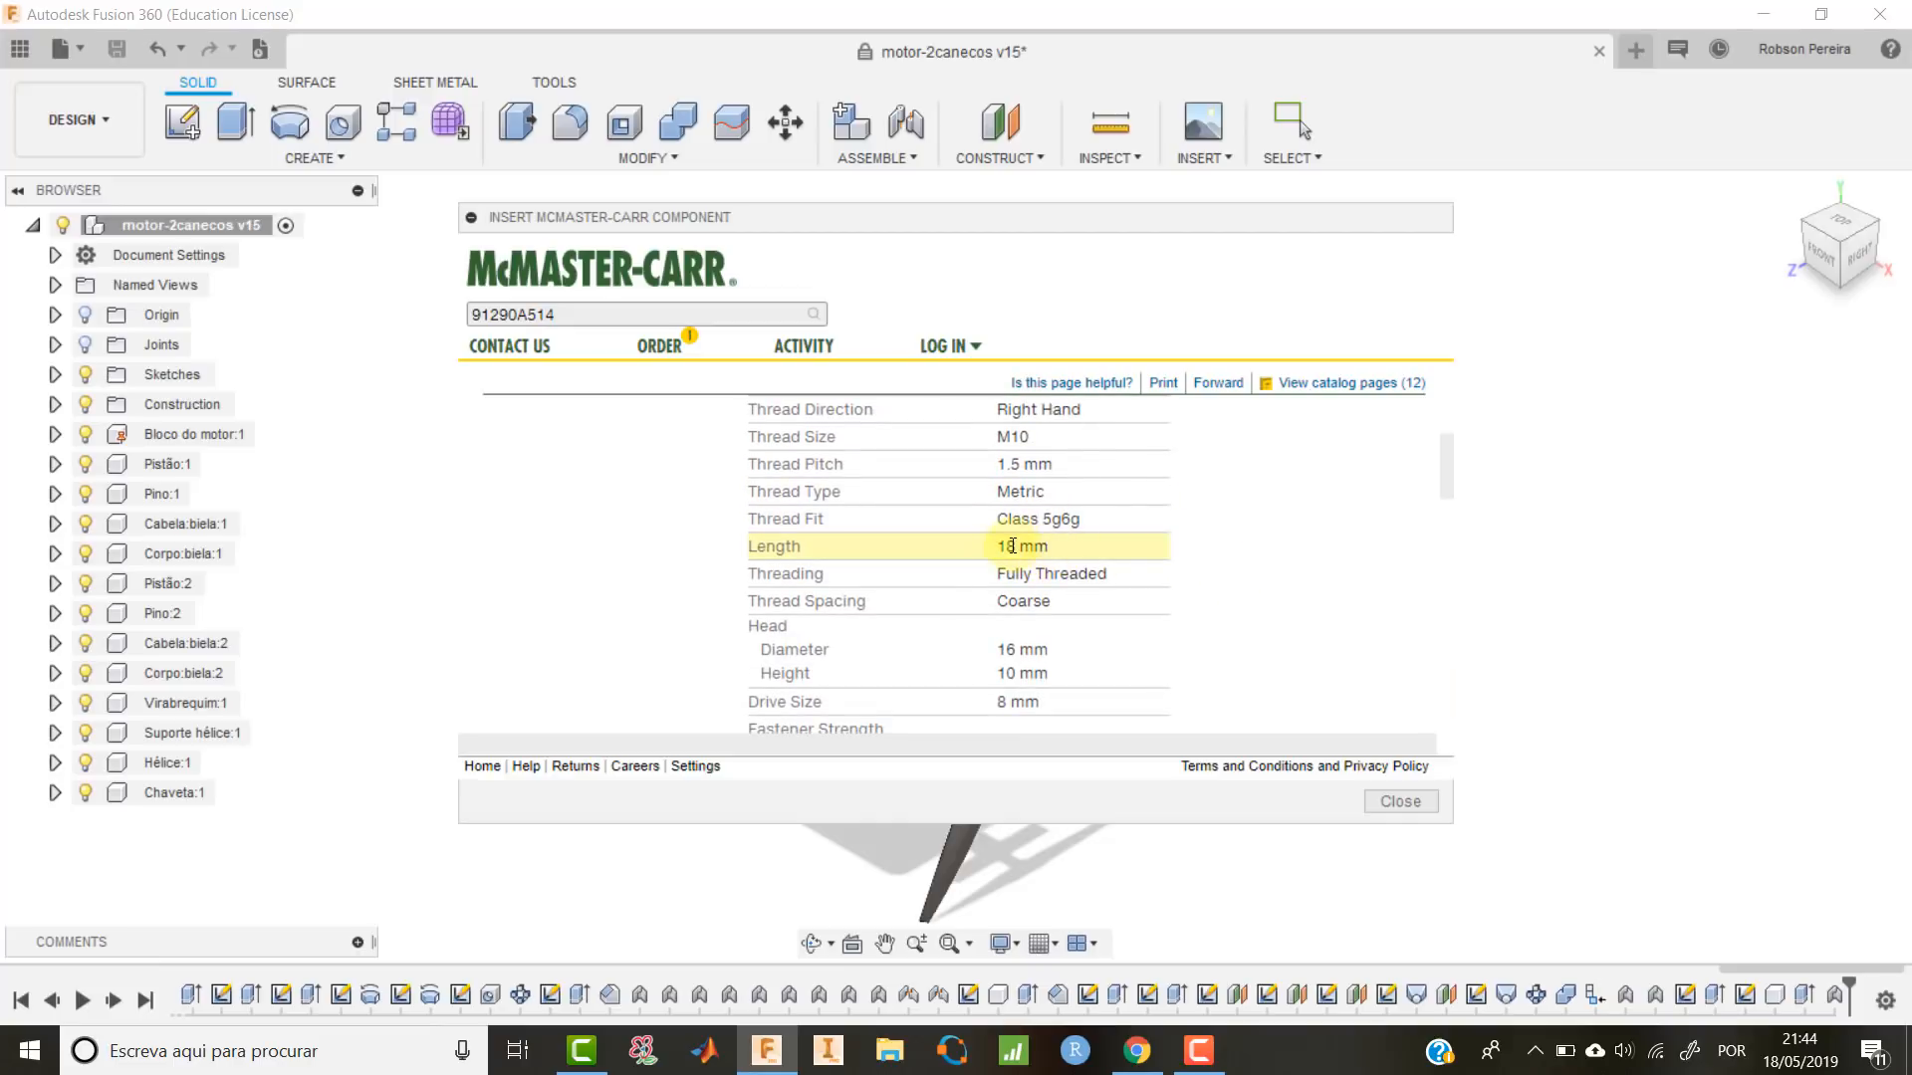
scroll(1022, 549, "down", 1)
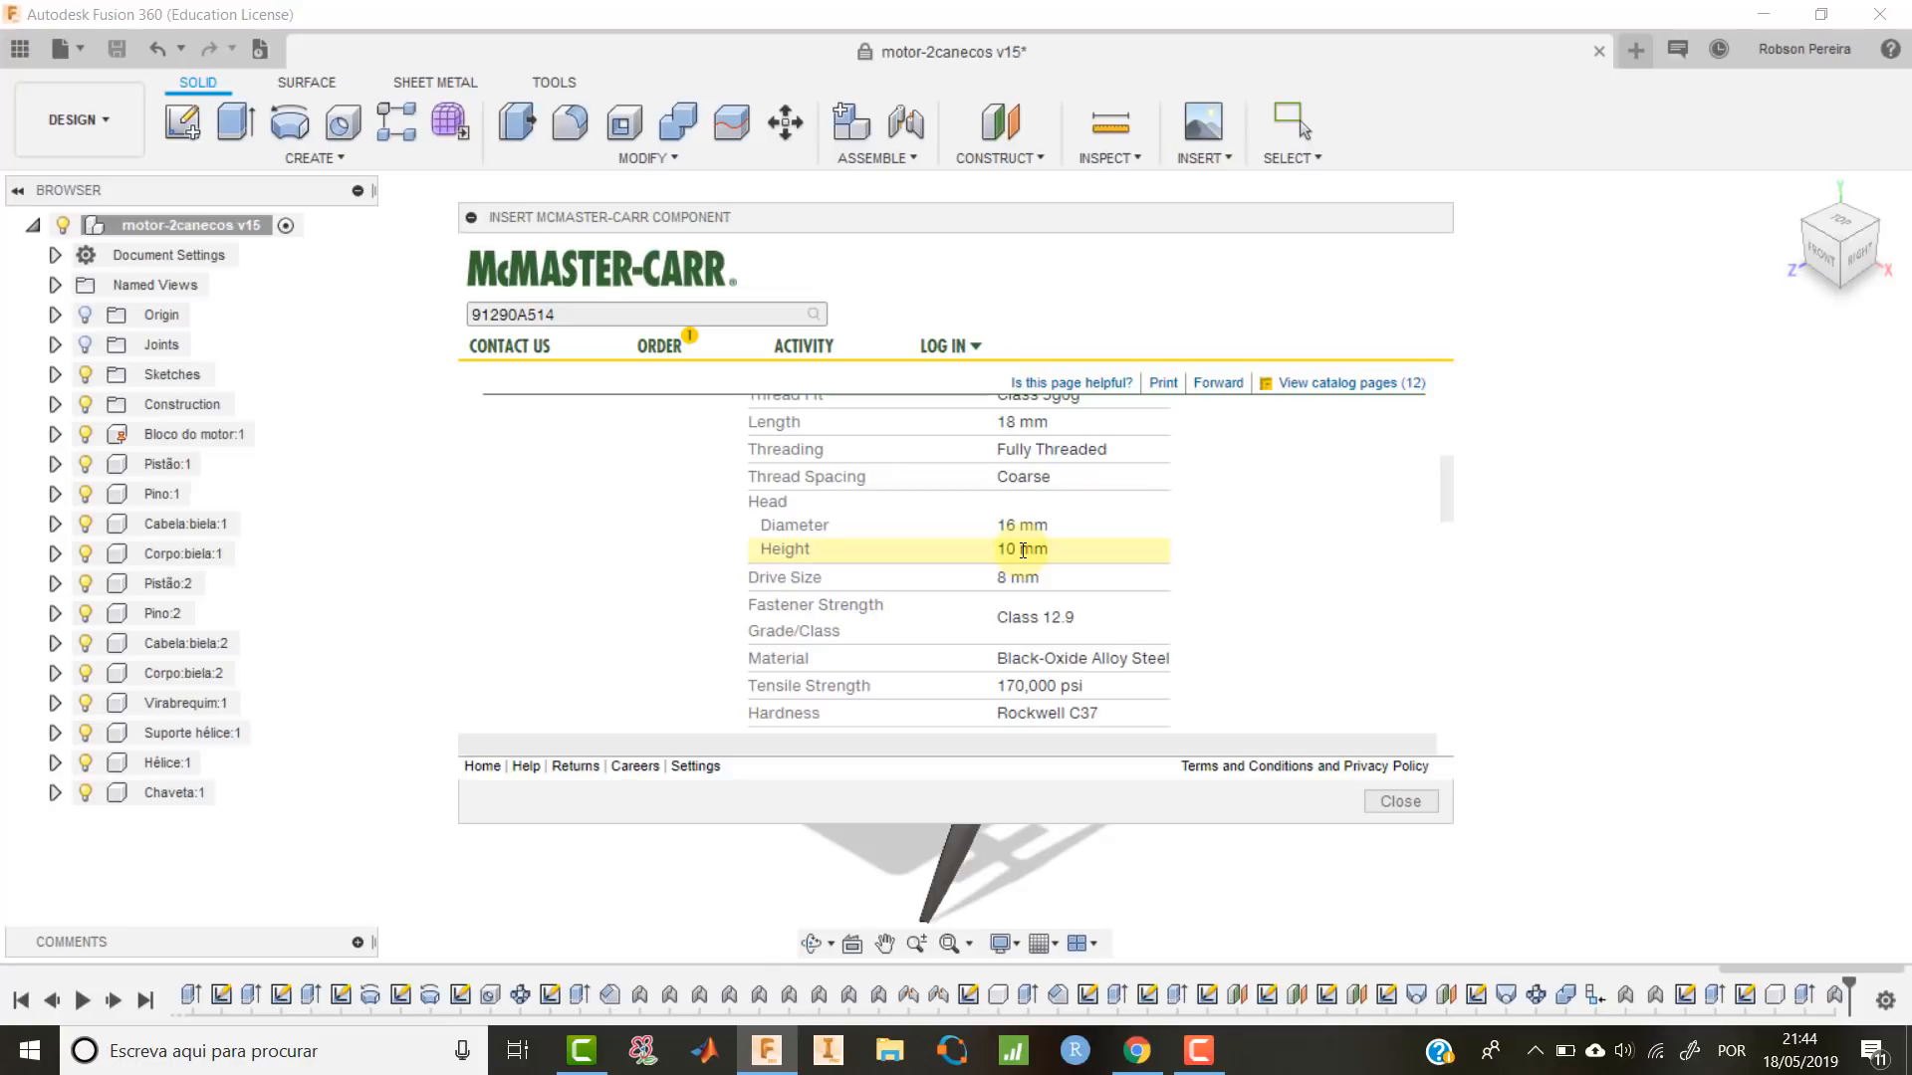
scroll(973, 555, "down", 1)
scroll(972, 550, "down", 5)
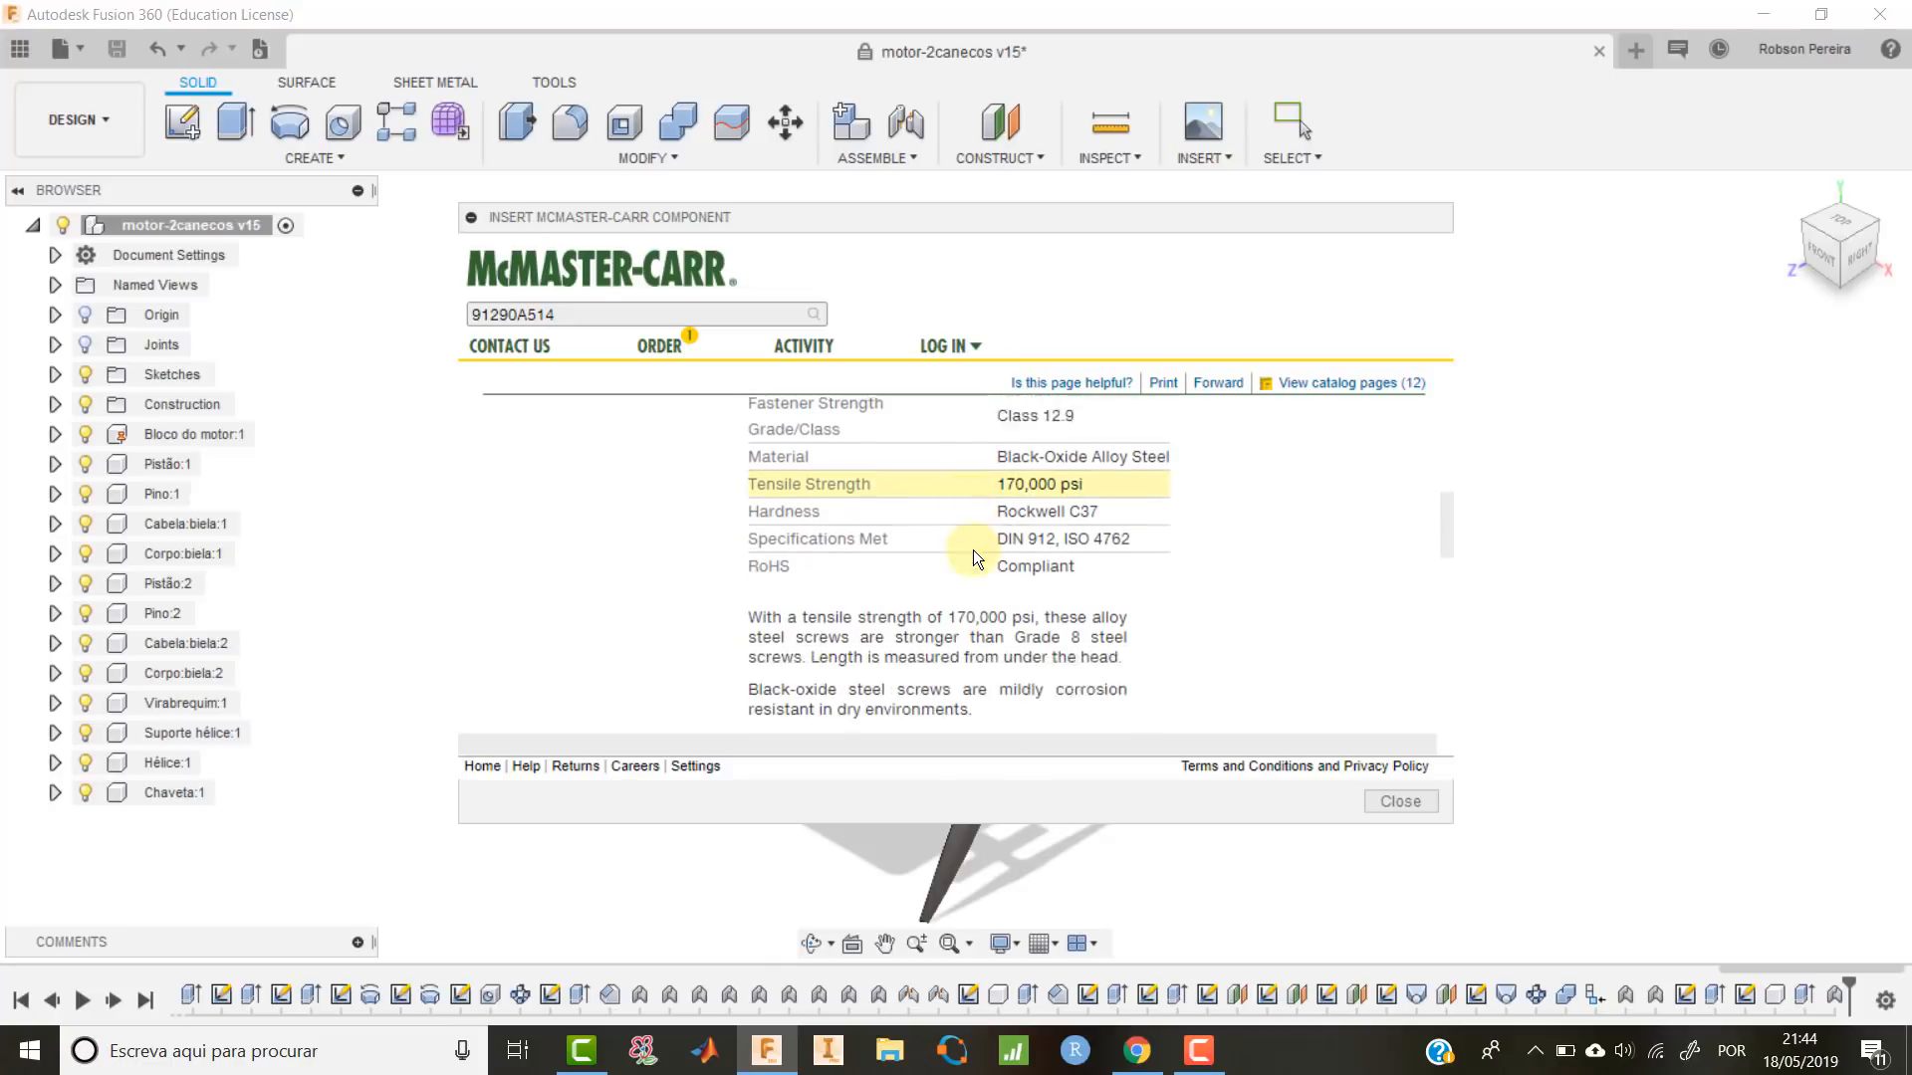
scroll(972, 550, "down", 3)
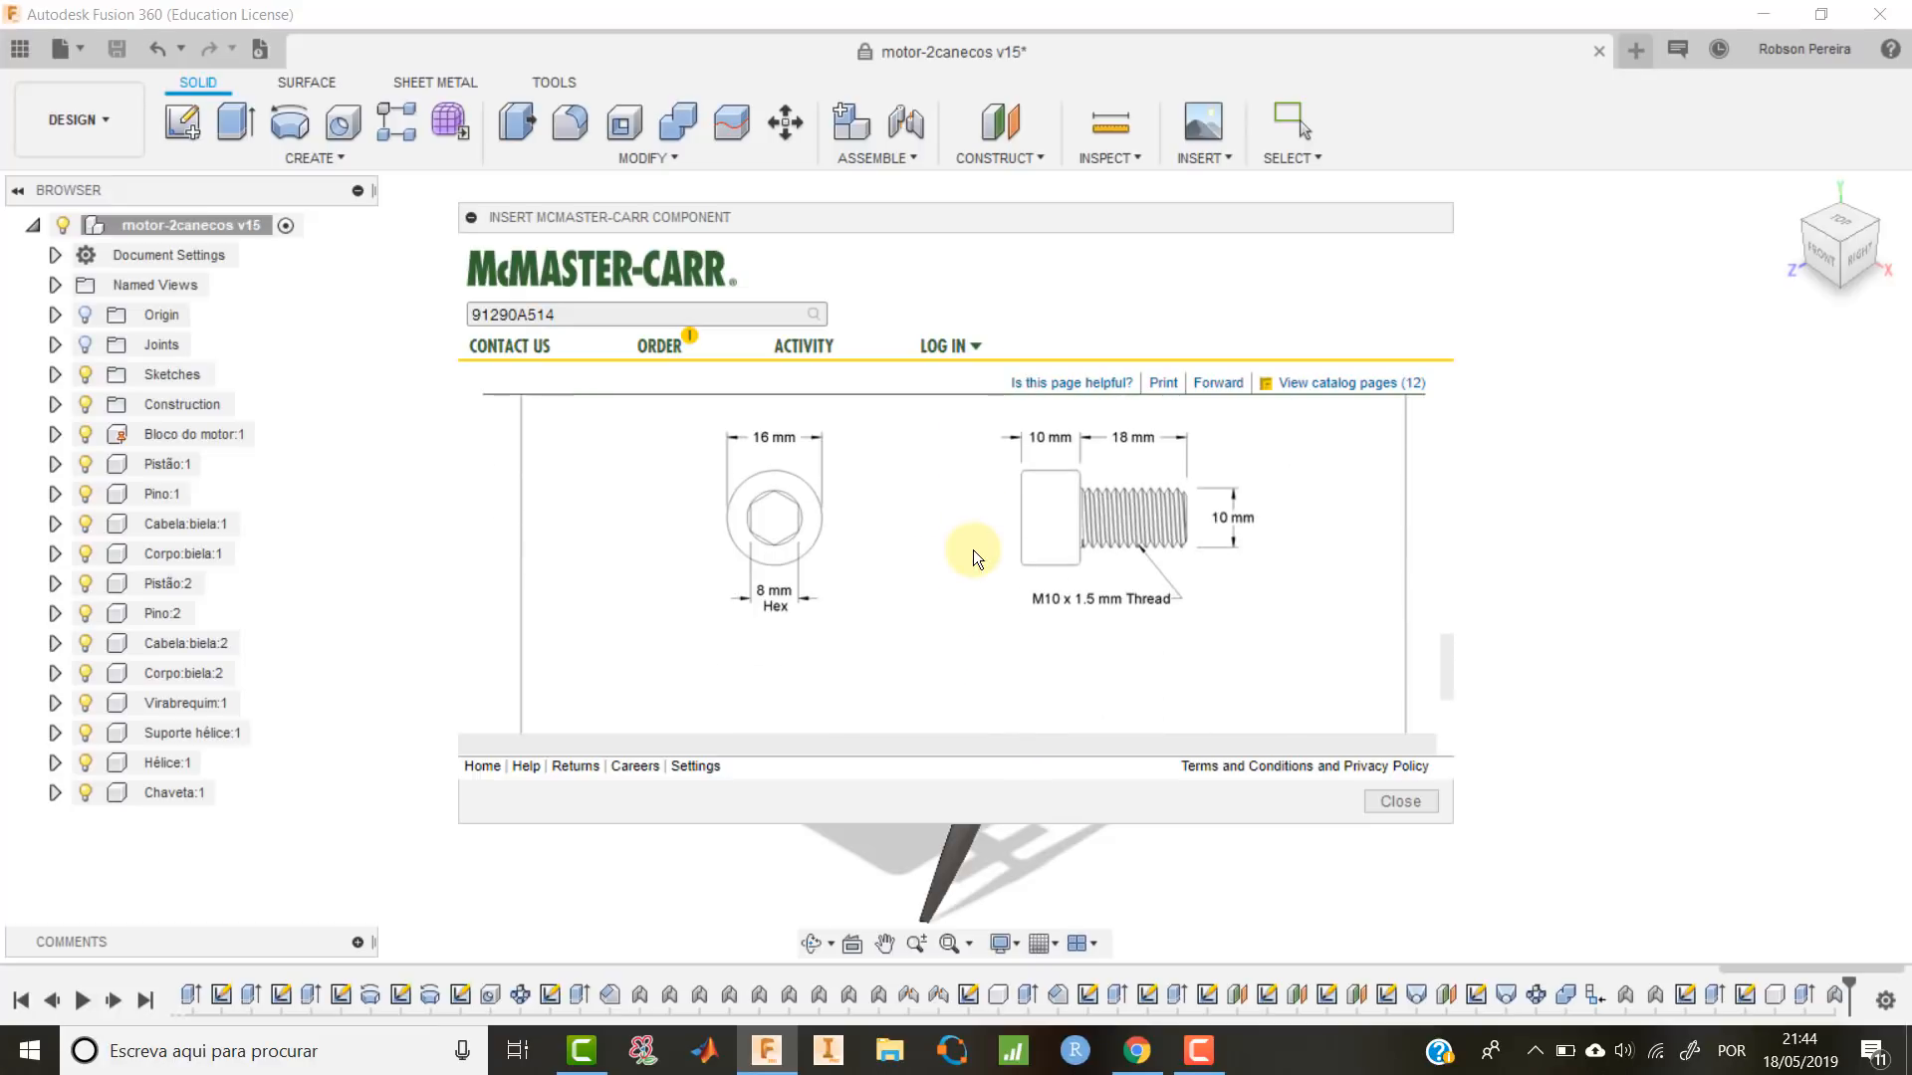
Insert the 91290A514 screw as a 3-D STEP model, moved about 314 mm along X and rotated -90 degrees about Y.
scroll(972, 549, "up", 4)
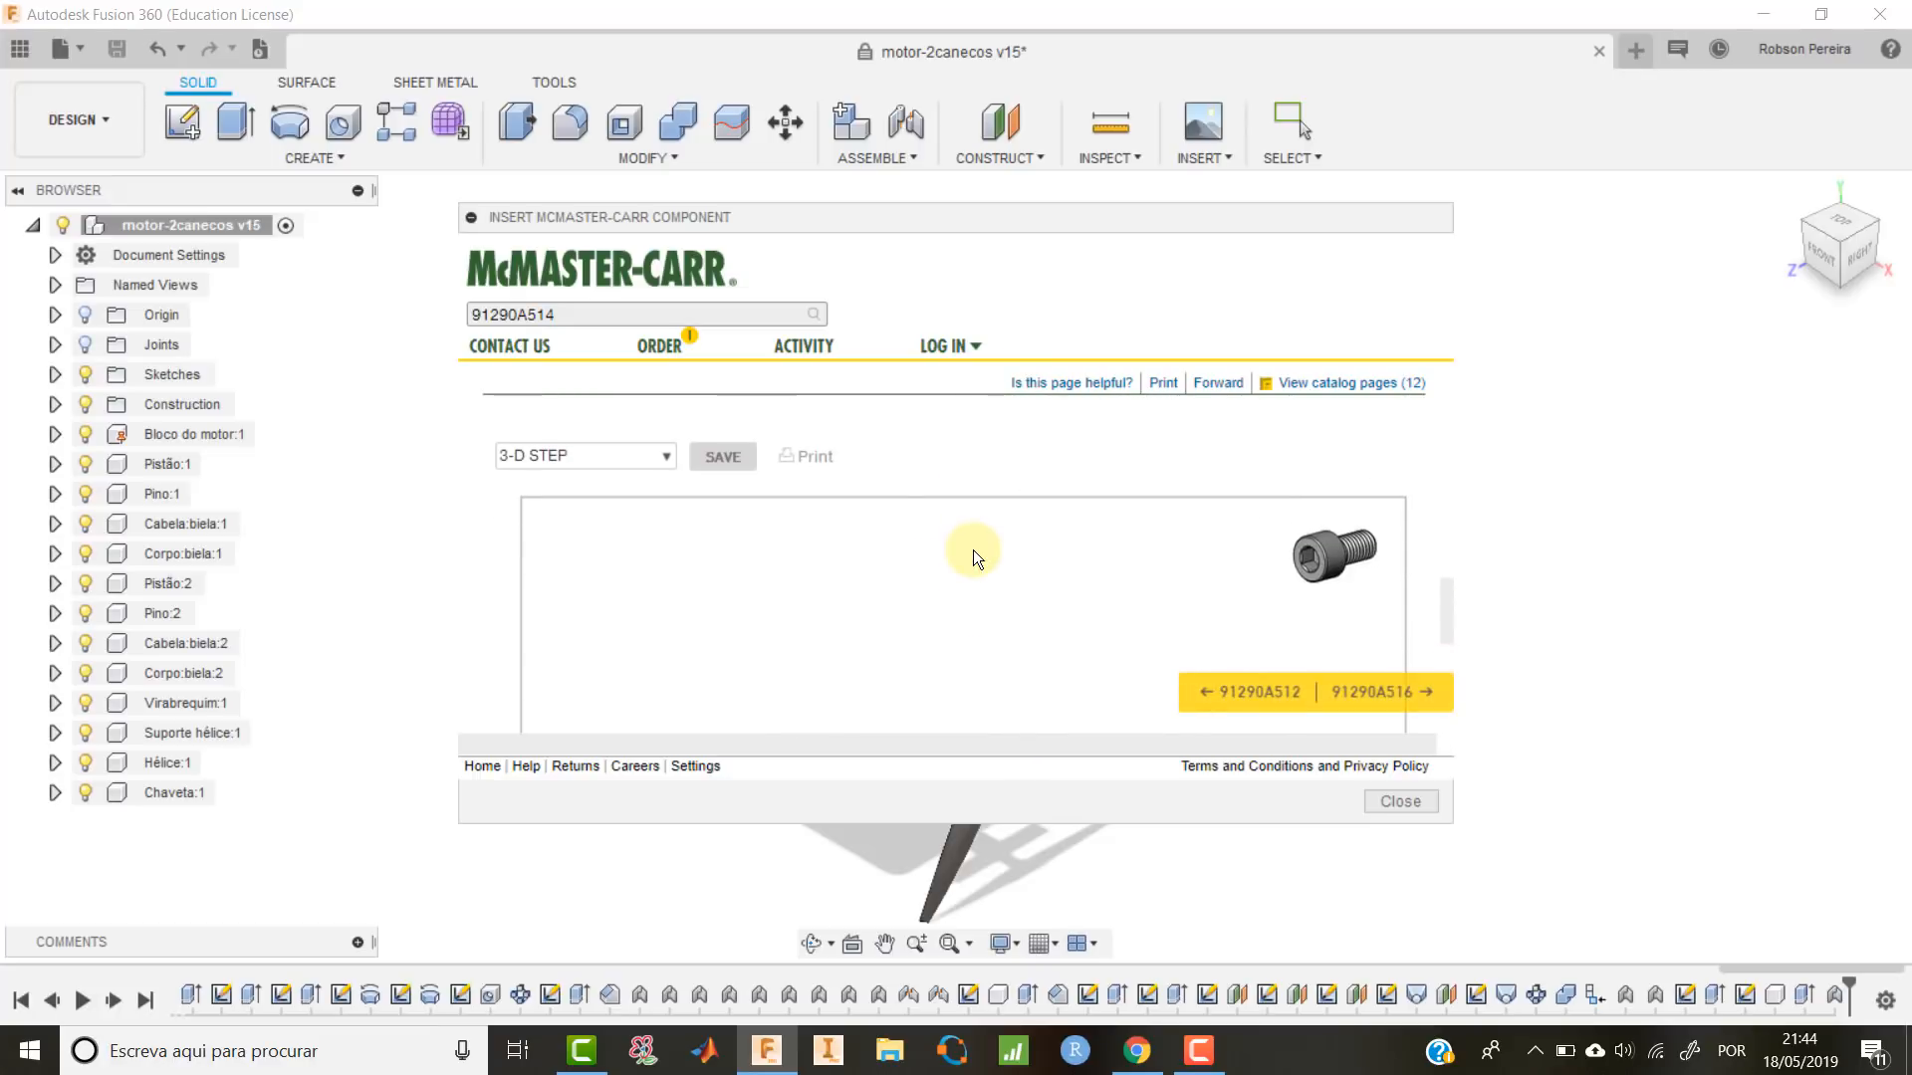
left_click(664, 458)
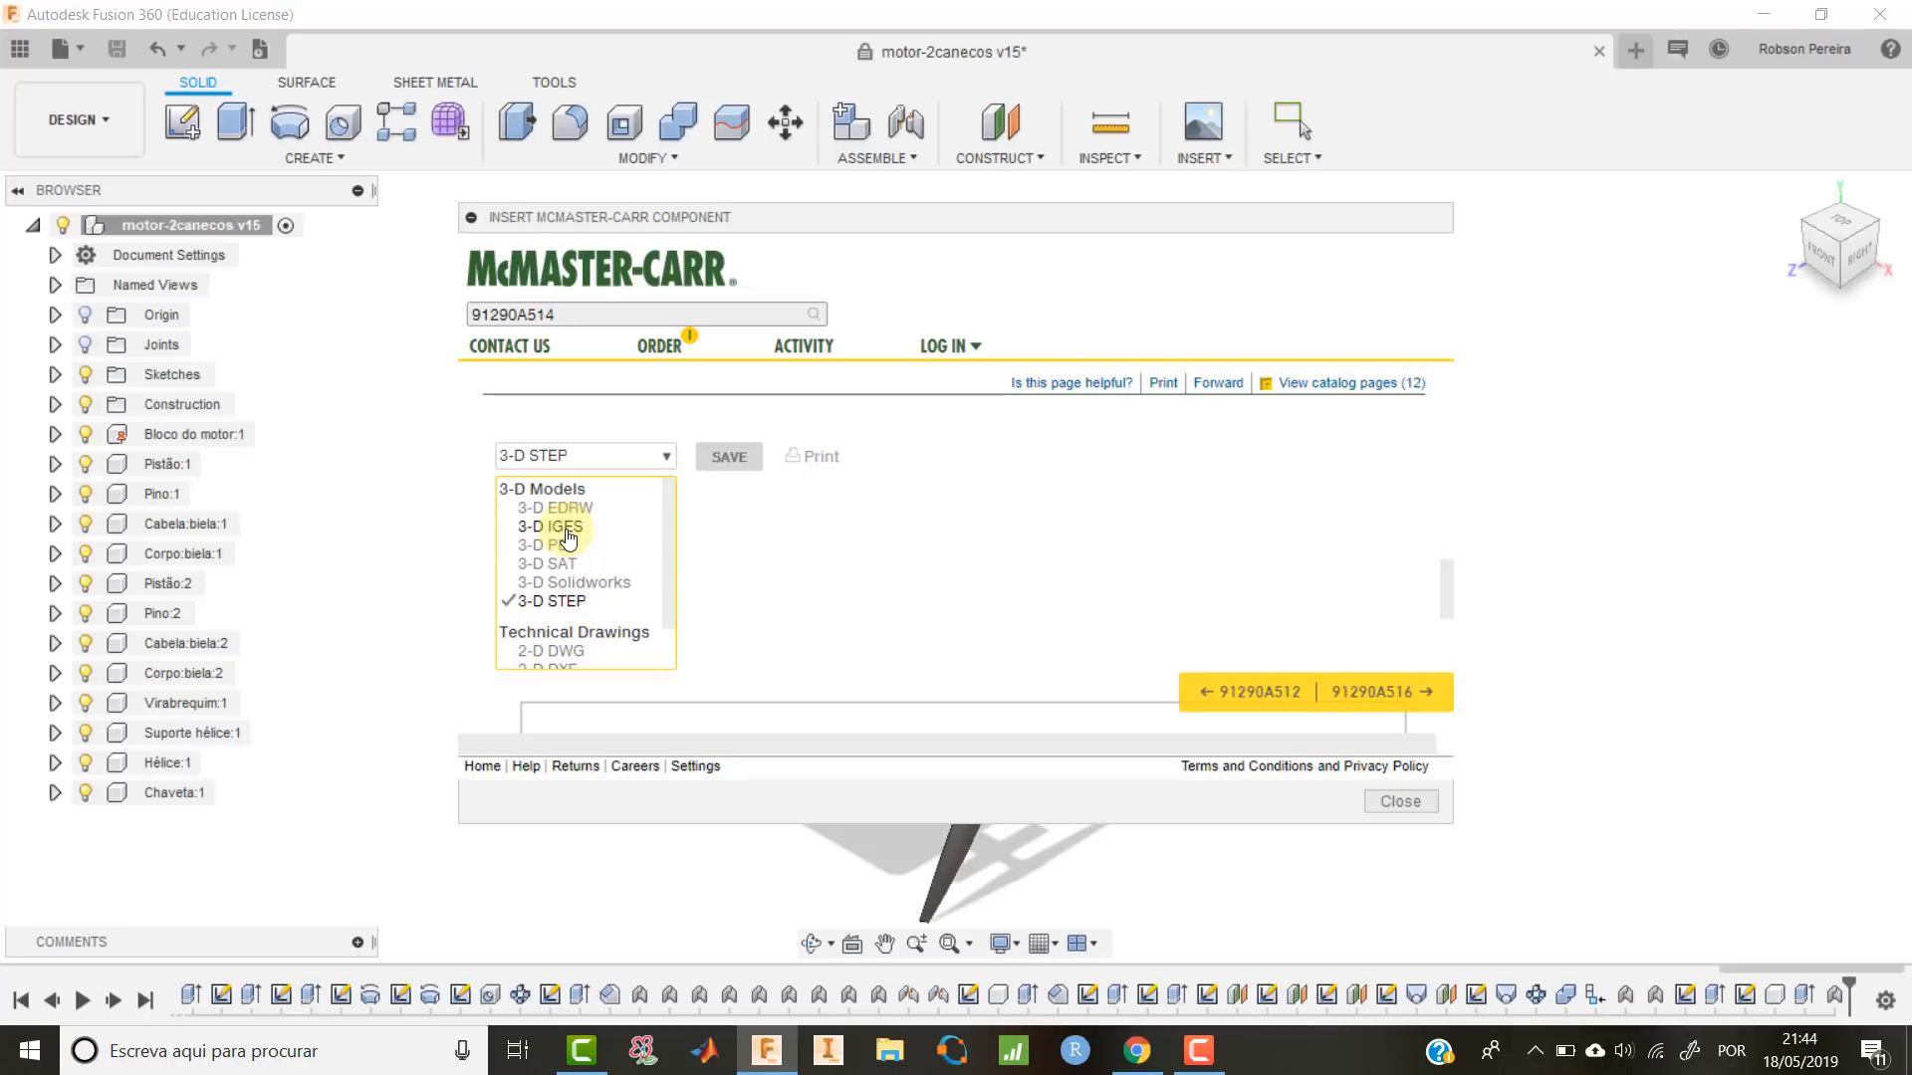
left_click(730, 457)
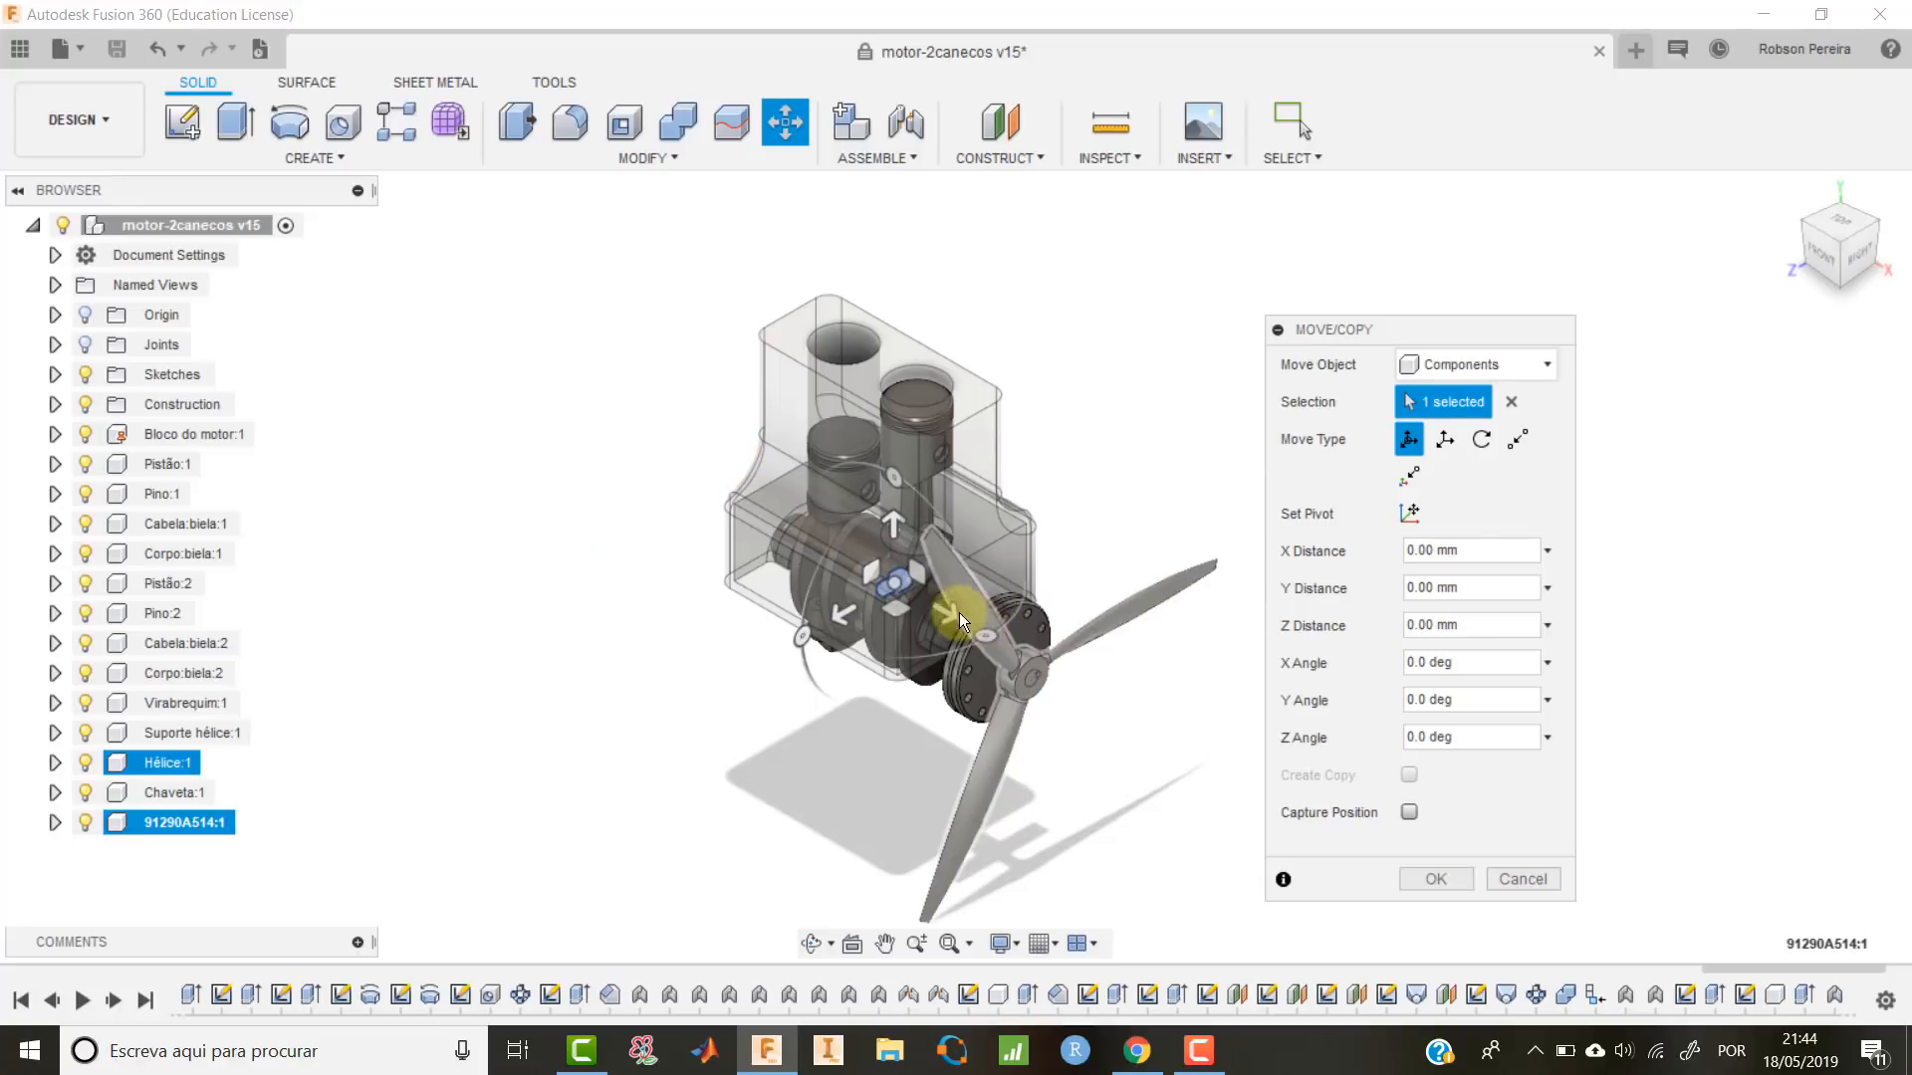
left_click_drag(943, 612, 1183, 737)
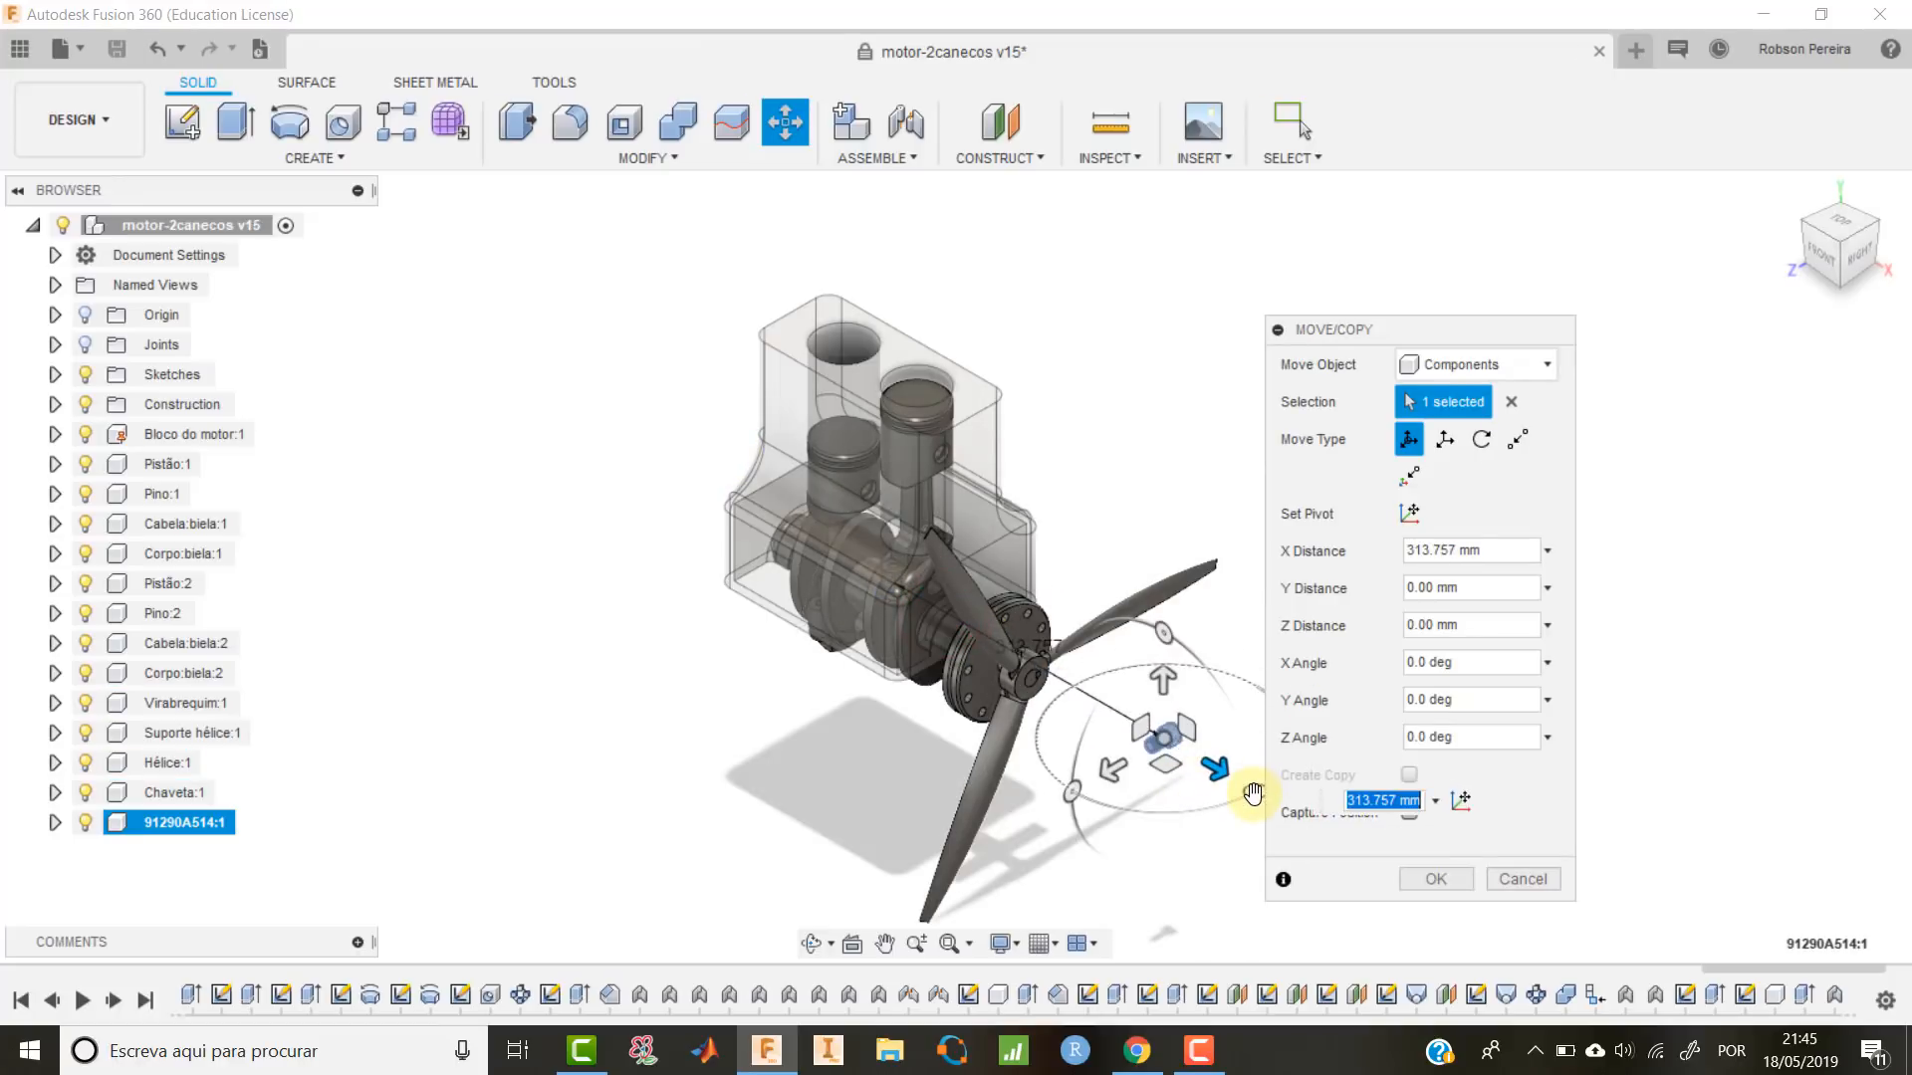
left_click_drag(1251, 792, 1083, 787)
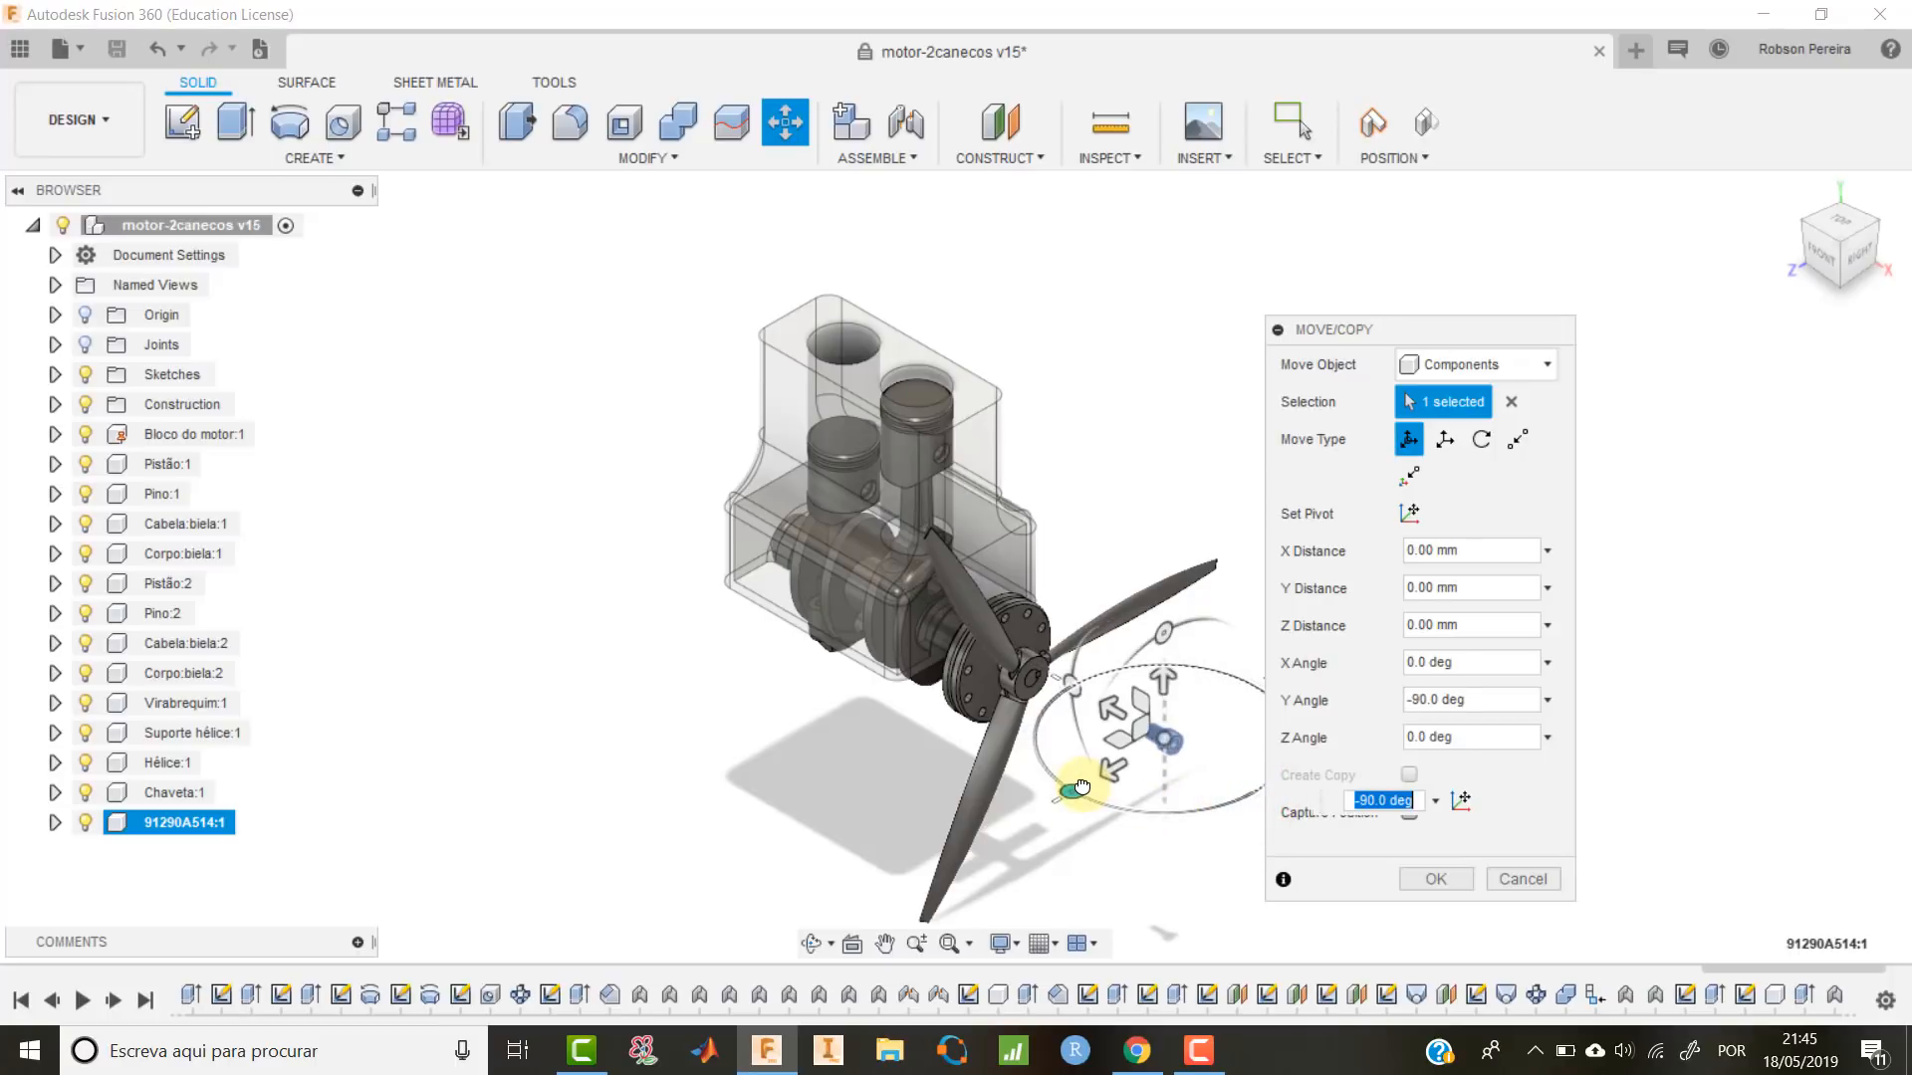
scroll(1253, 862, "up", 5)
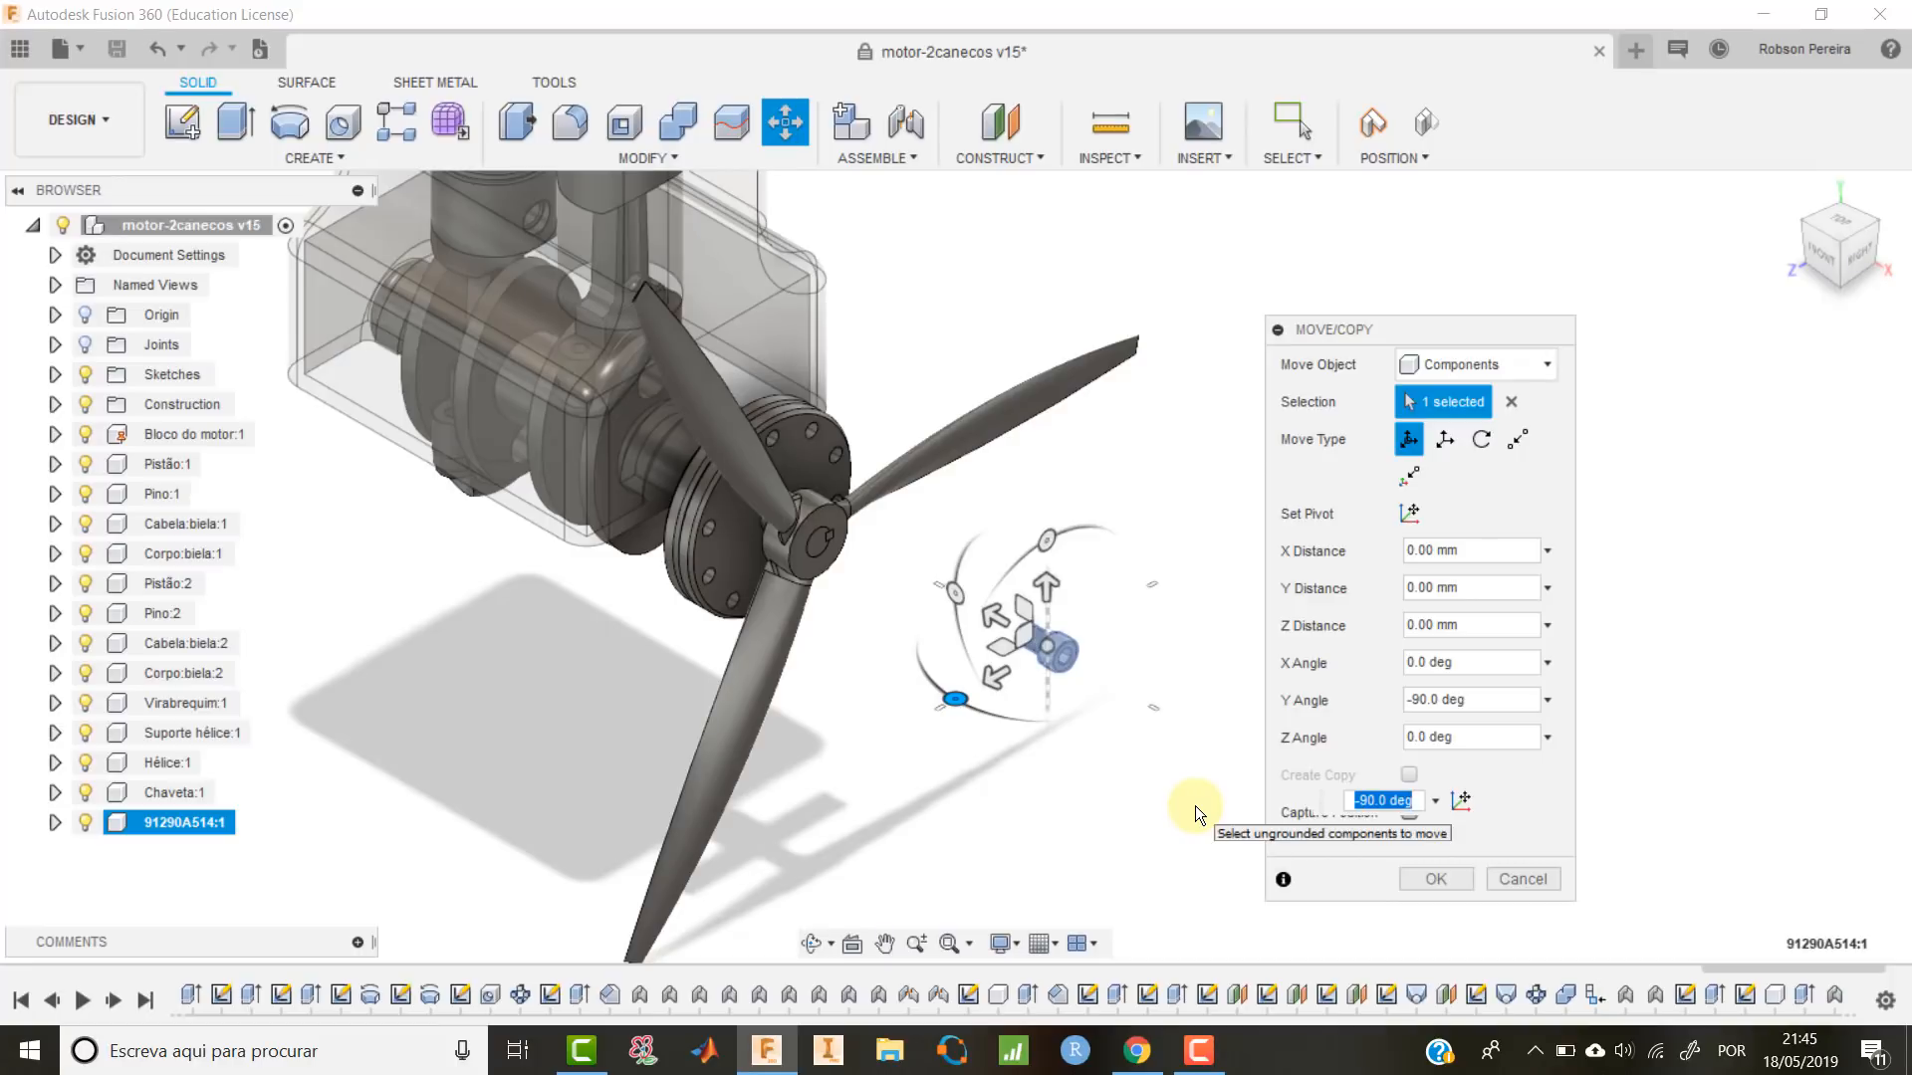
left_click(1436, 881)
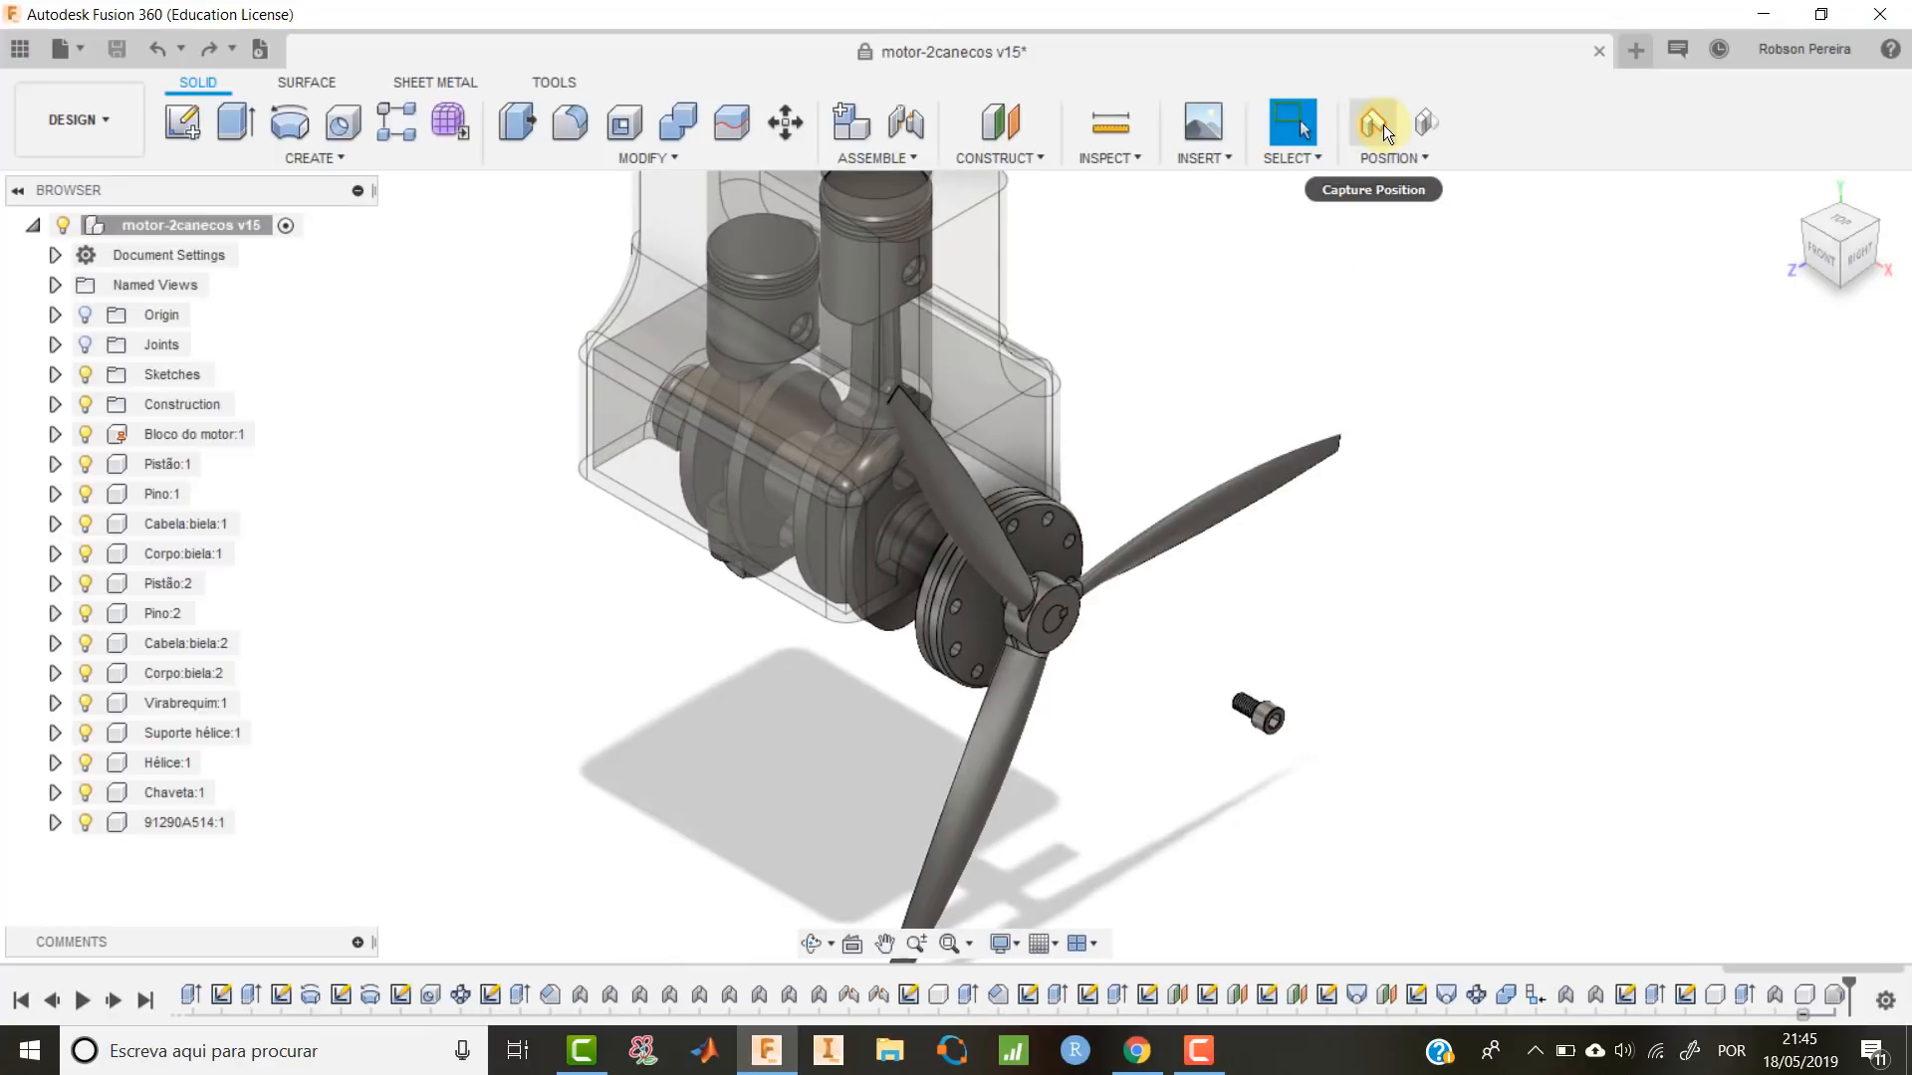
Capture the inserted screw's new position and check the captured feature in the timeline.
left_click(1383, 124)
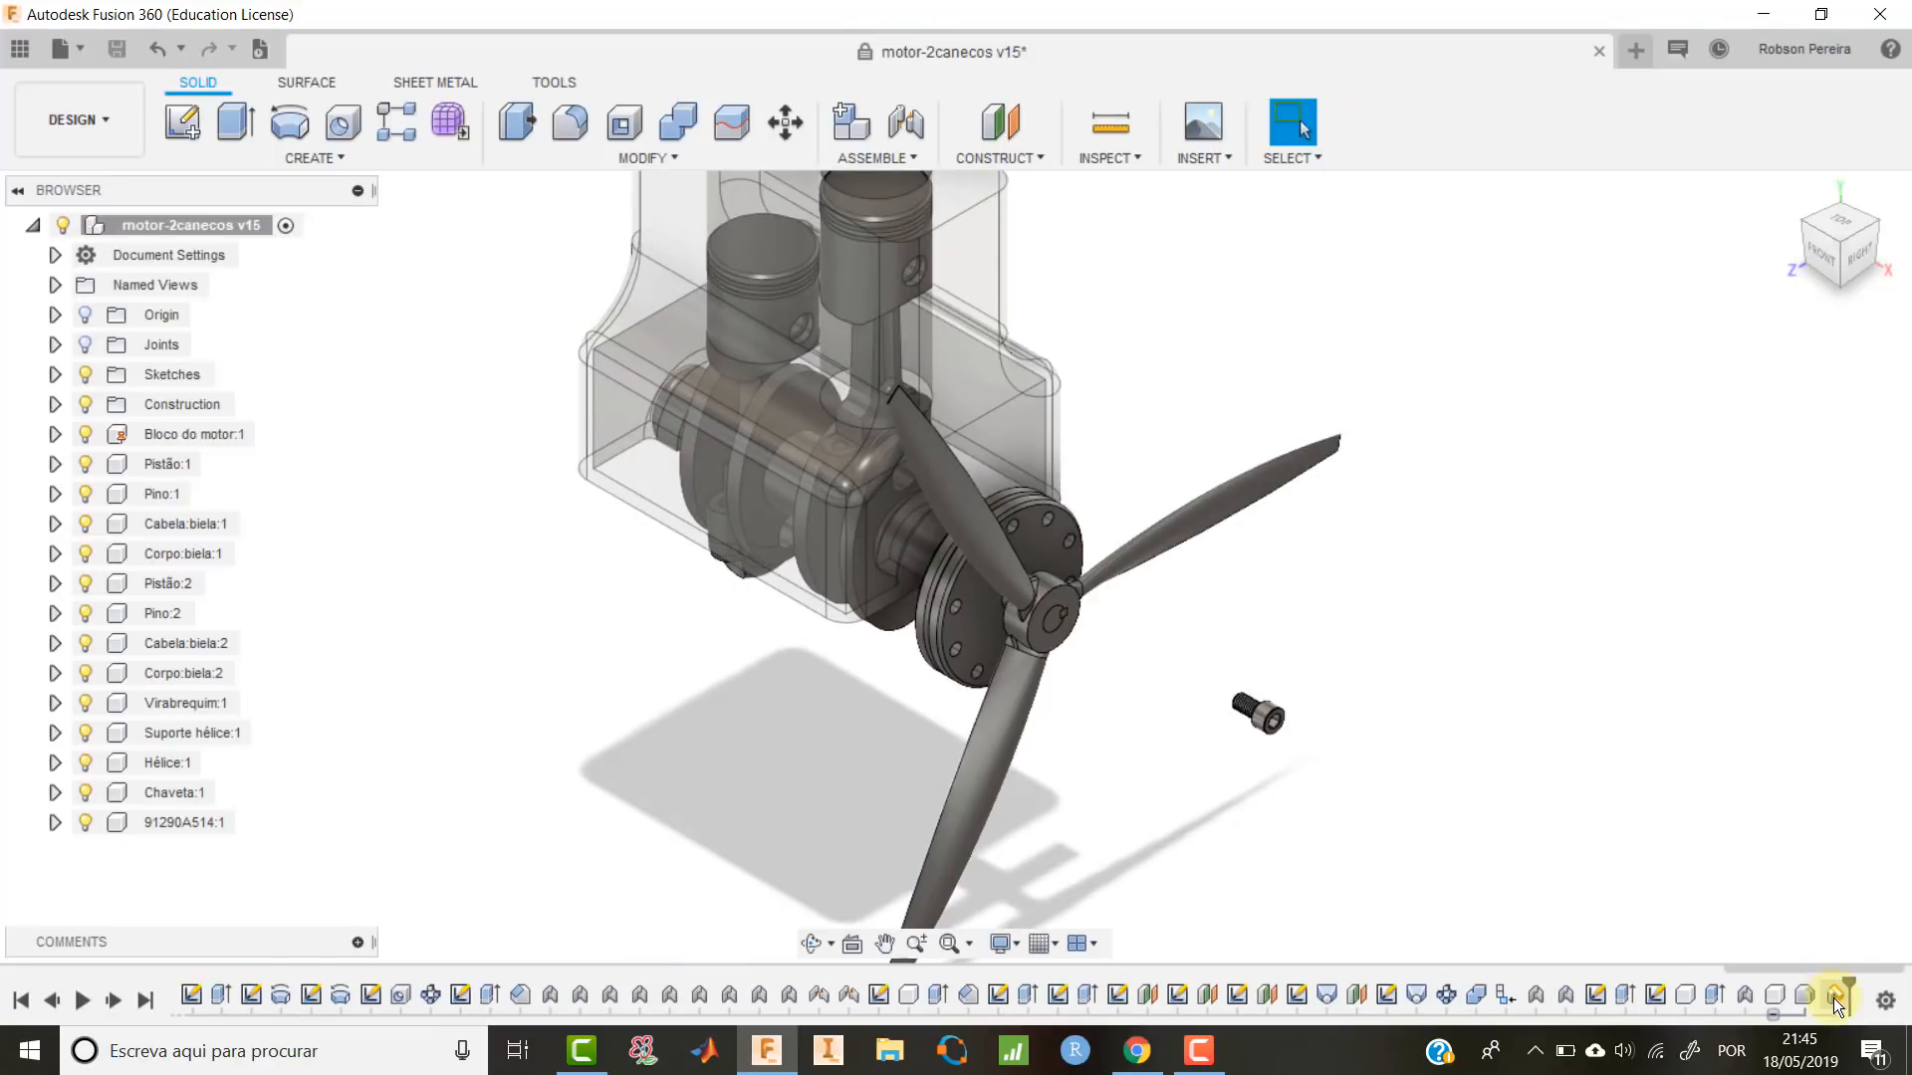
left_click(1835, 996)
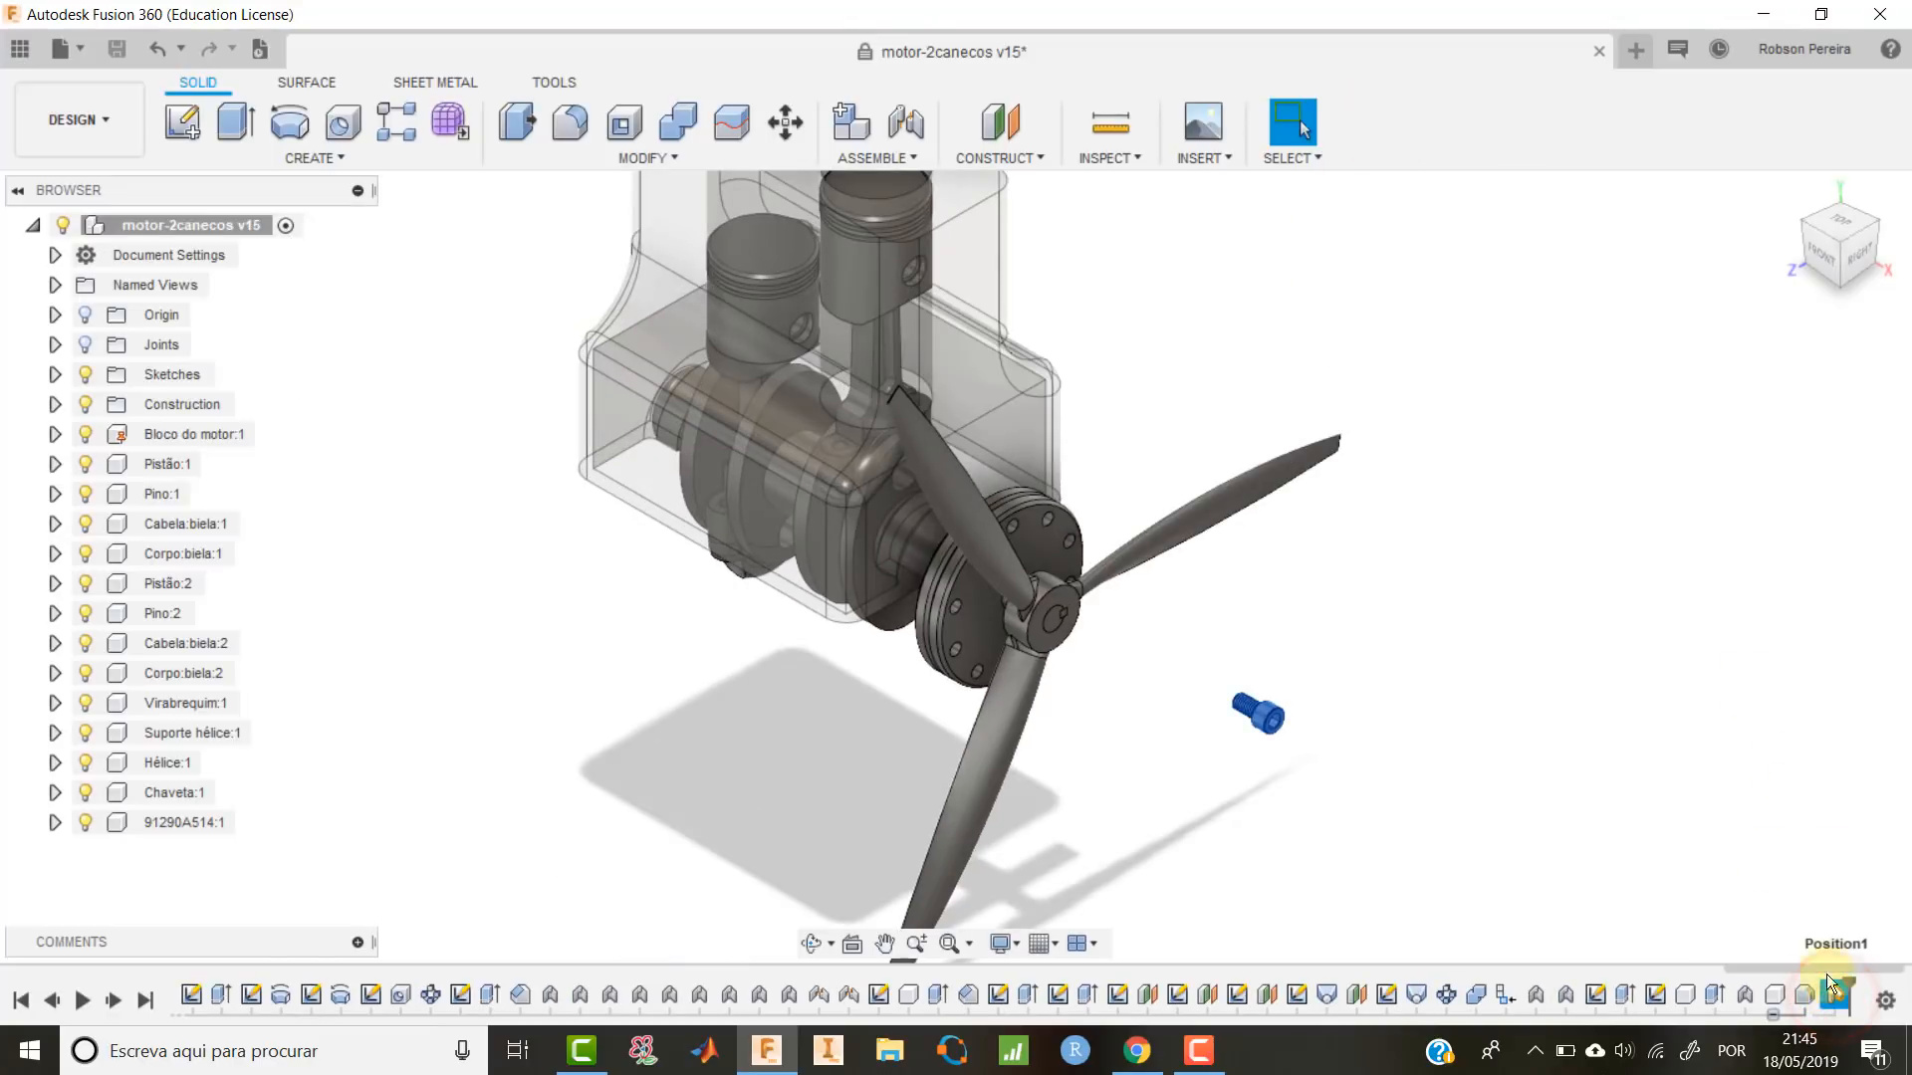
left_click(1731, 794)
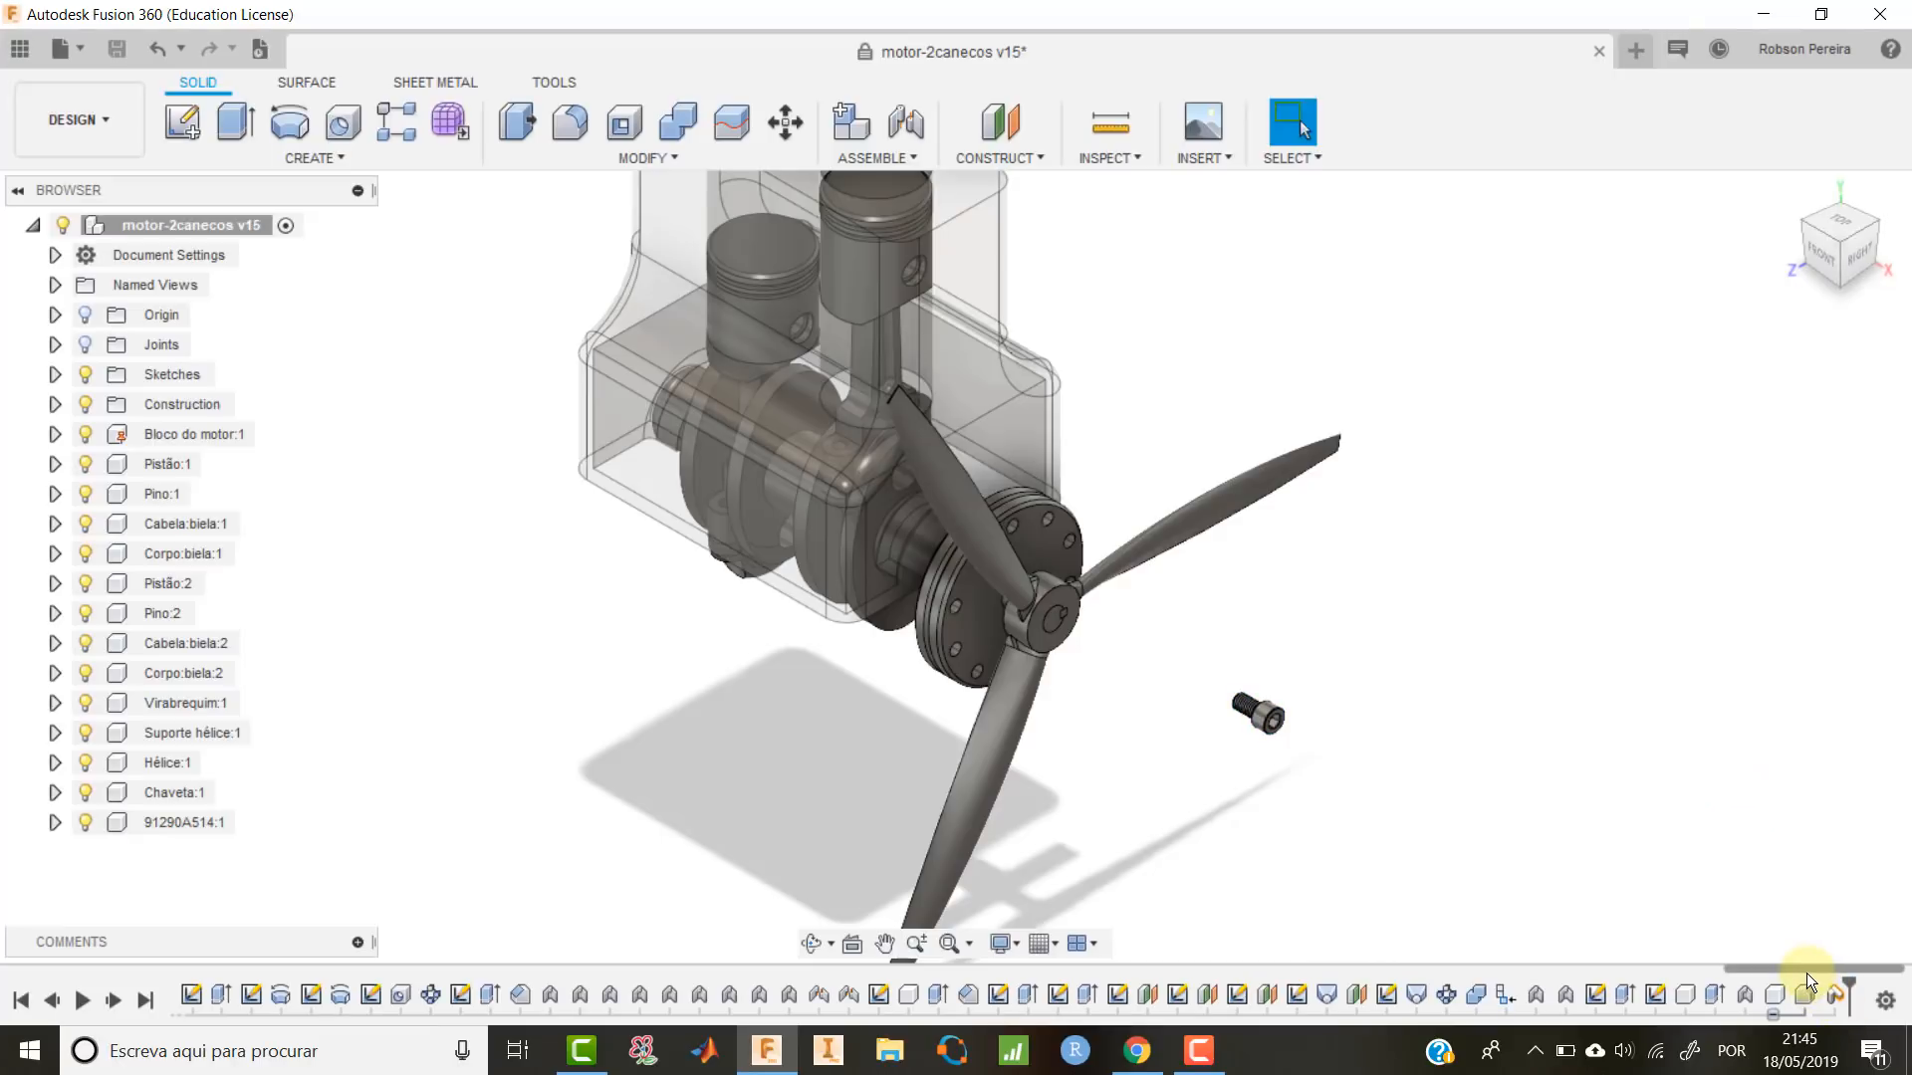
Start a rigid joint with its first origin at the centre of the circular edge under the socket head screw's head.
scroll(1268, 751, "up", 3)
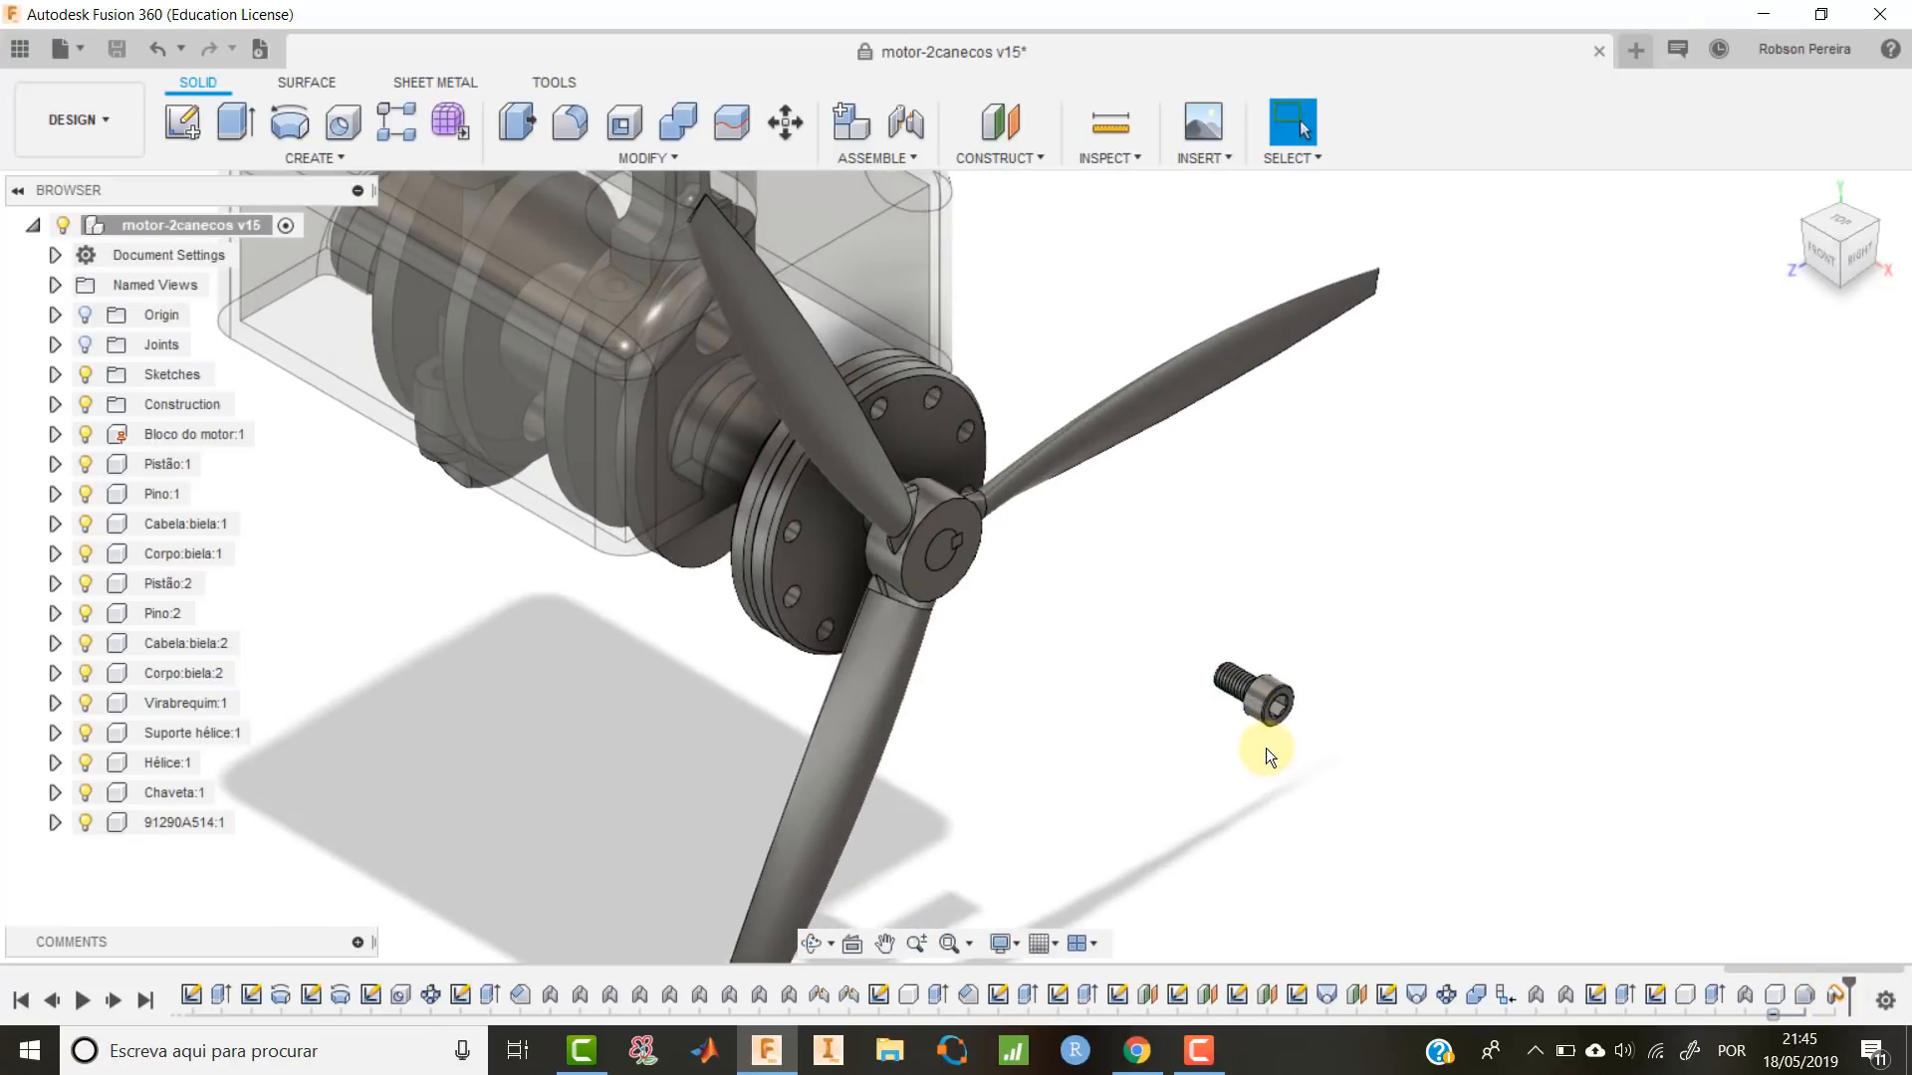
left_click(862, 159)
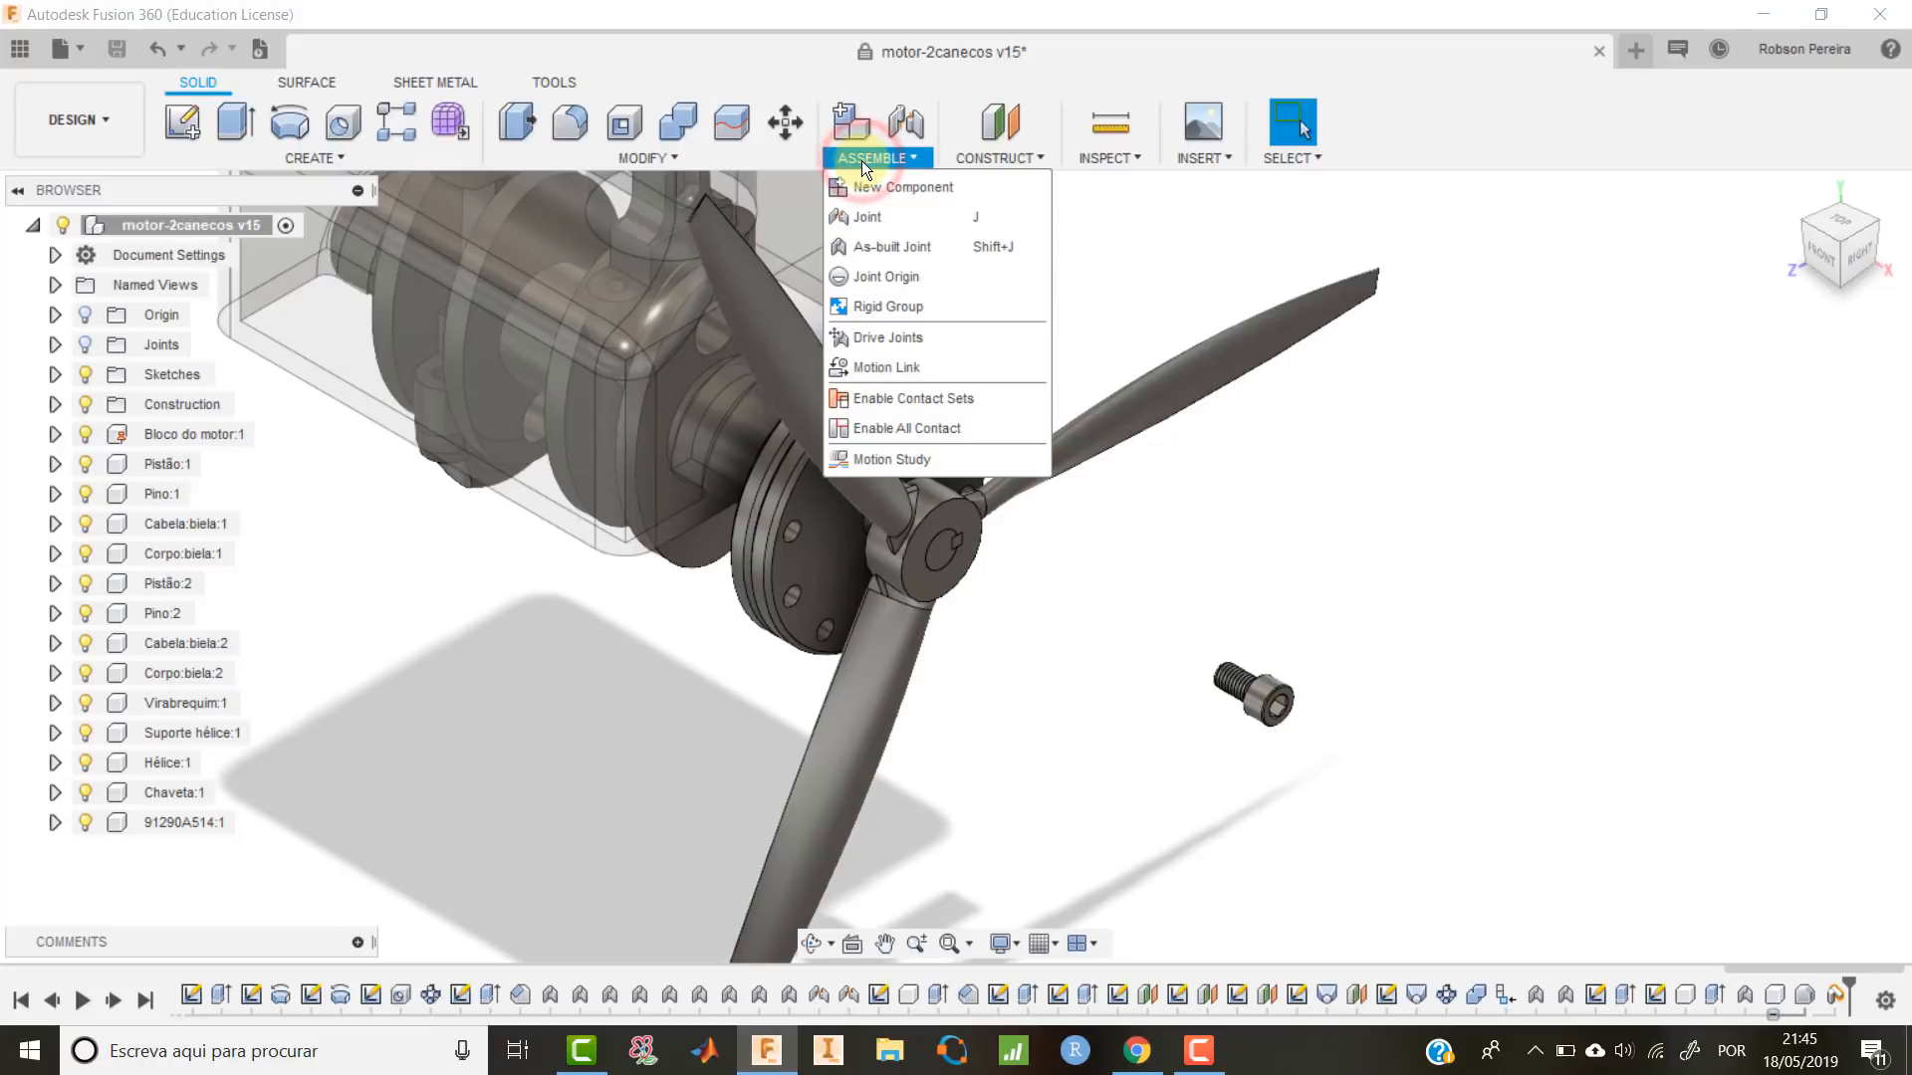
left_click(867, 217)
scroll(1160, 622, "up", 5)
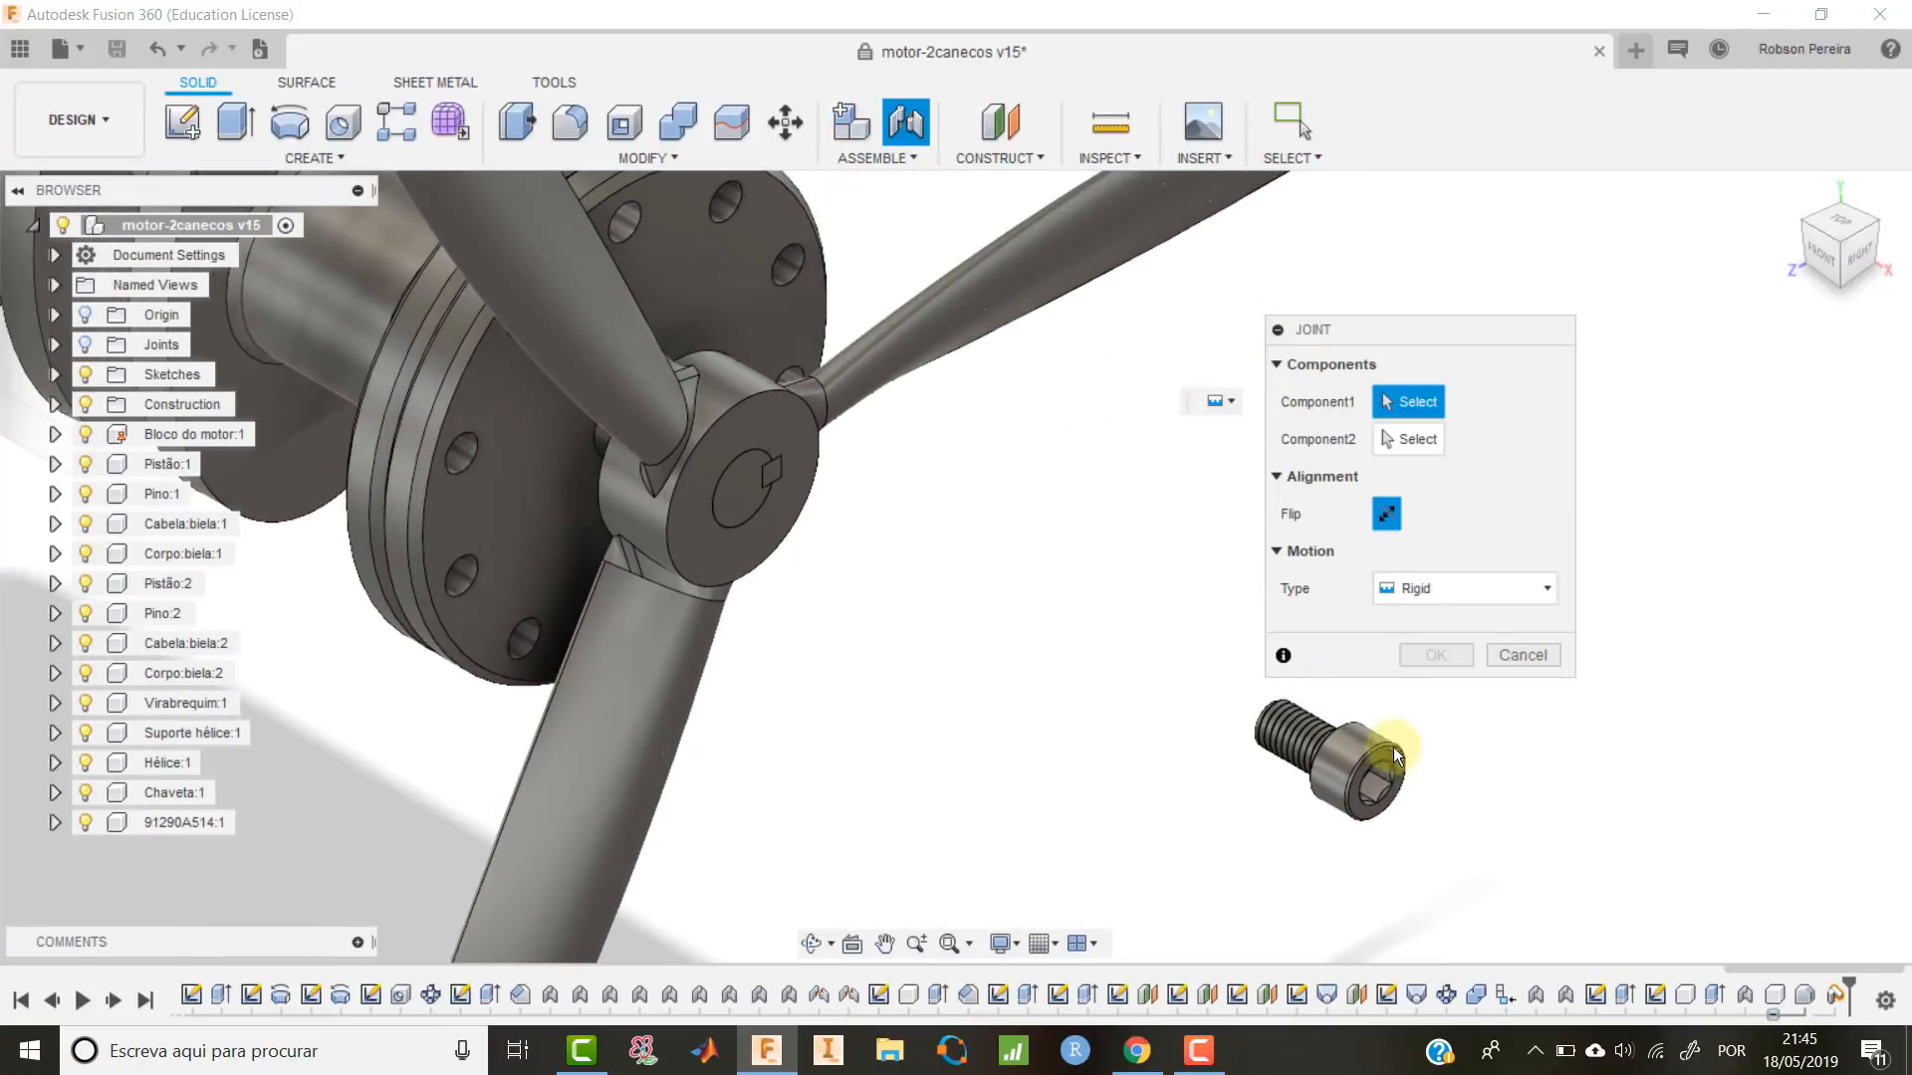
scroll(1452, 692, "up", 5)
middle_click_drag(1452, 692, 1328, 798, "shift")
scroll(1354, 821, "up", 2)
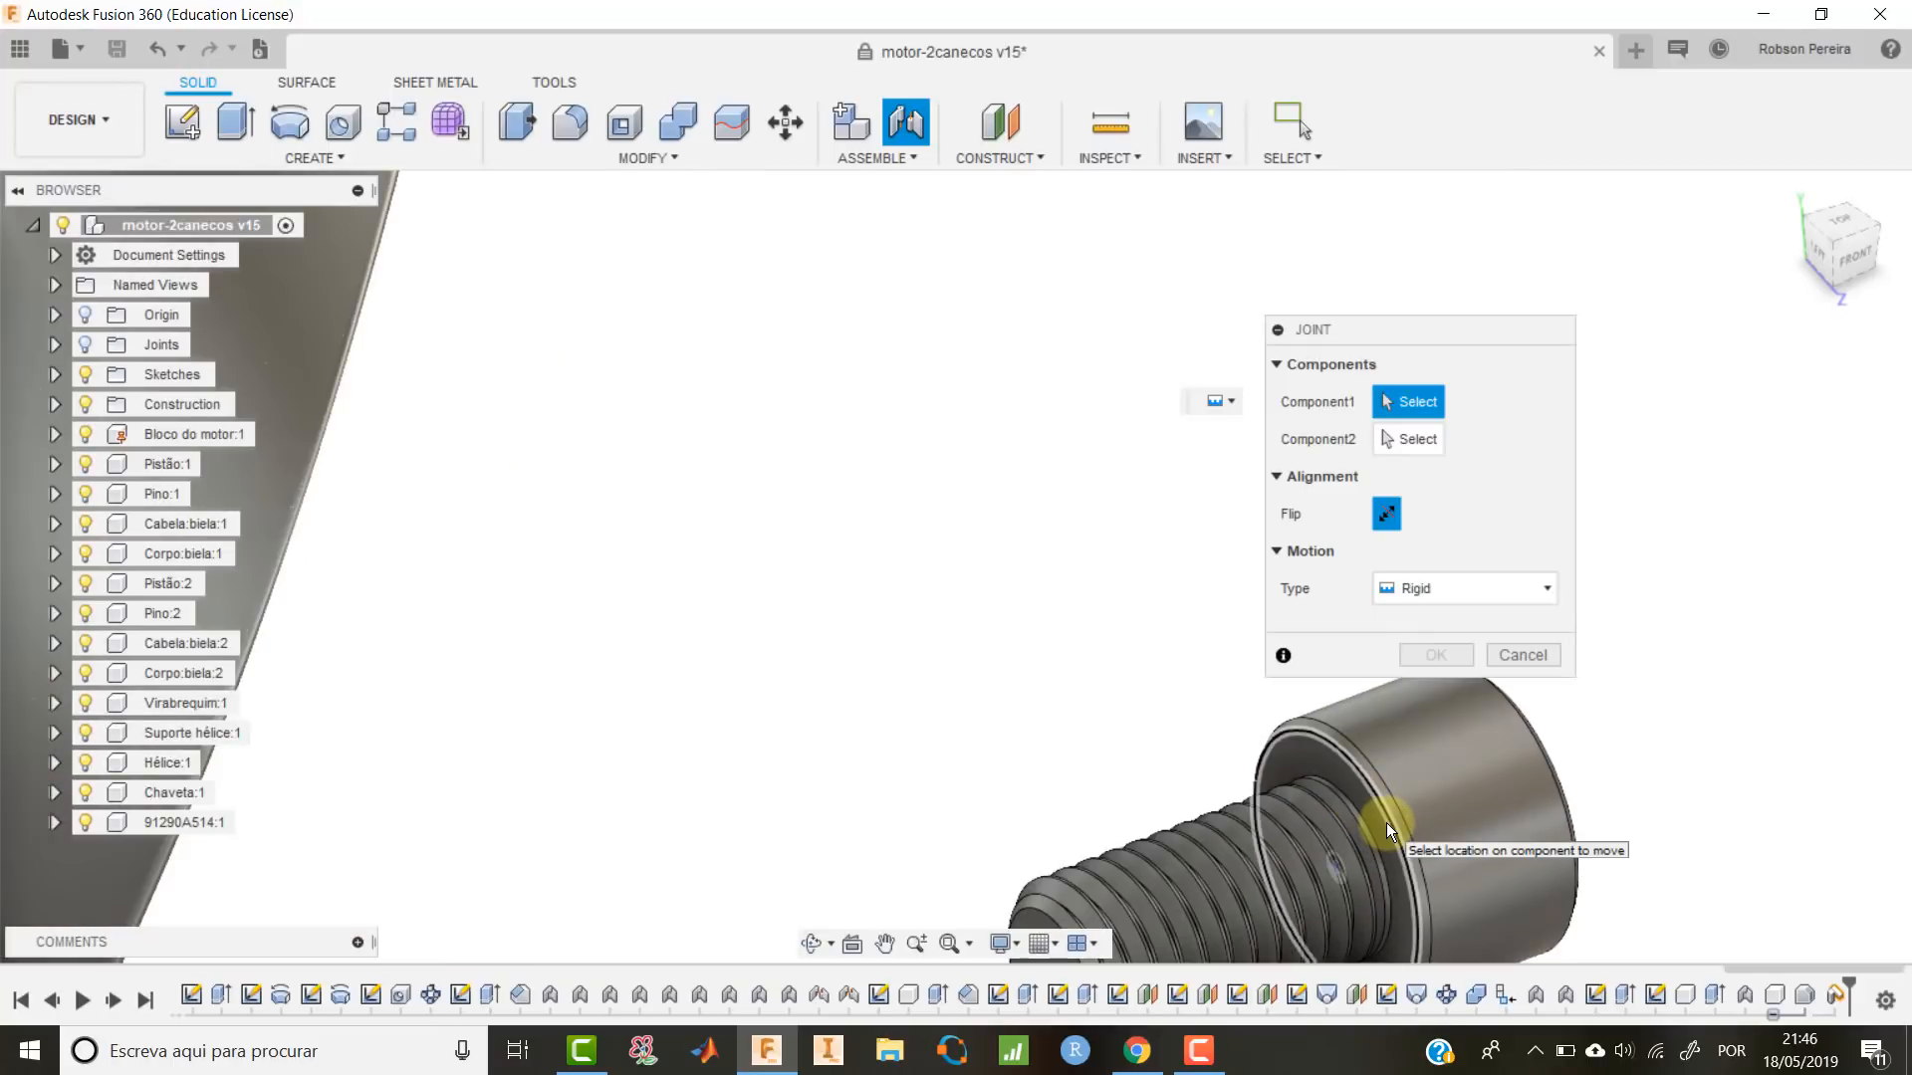
left_click(1386, 823)
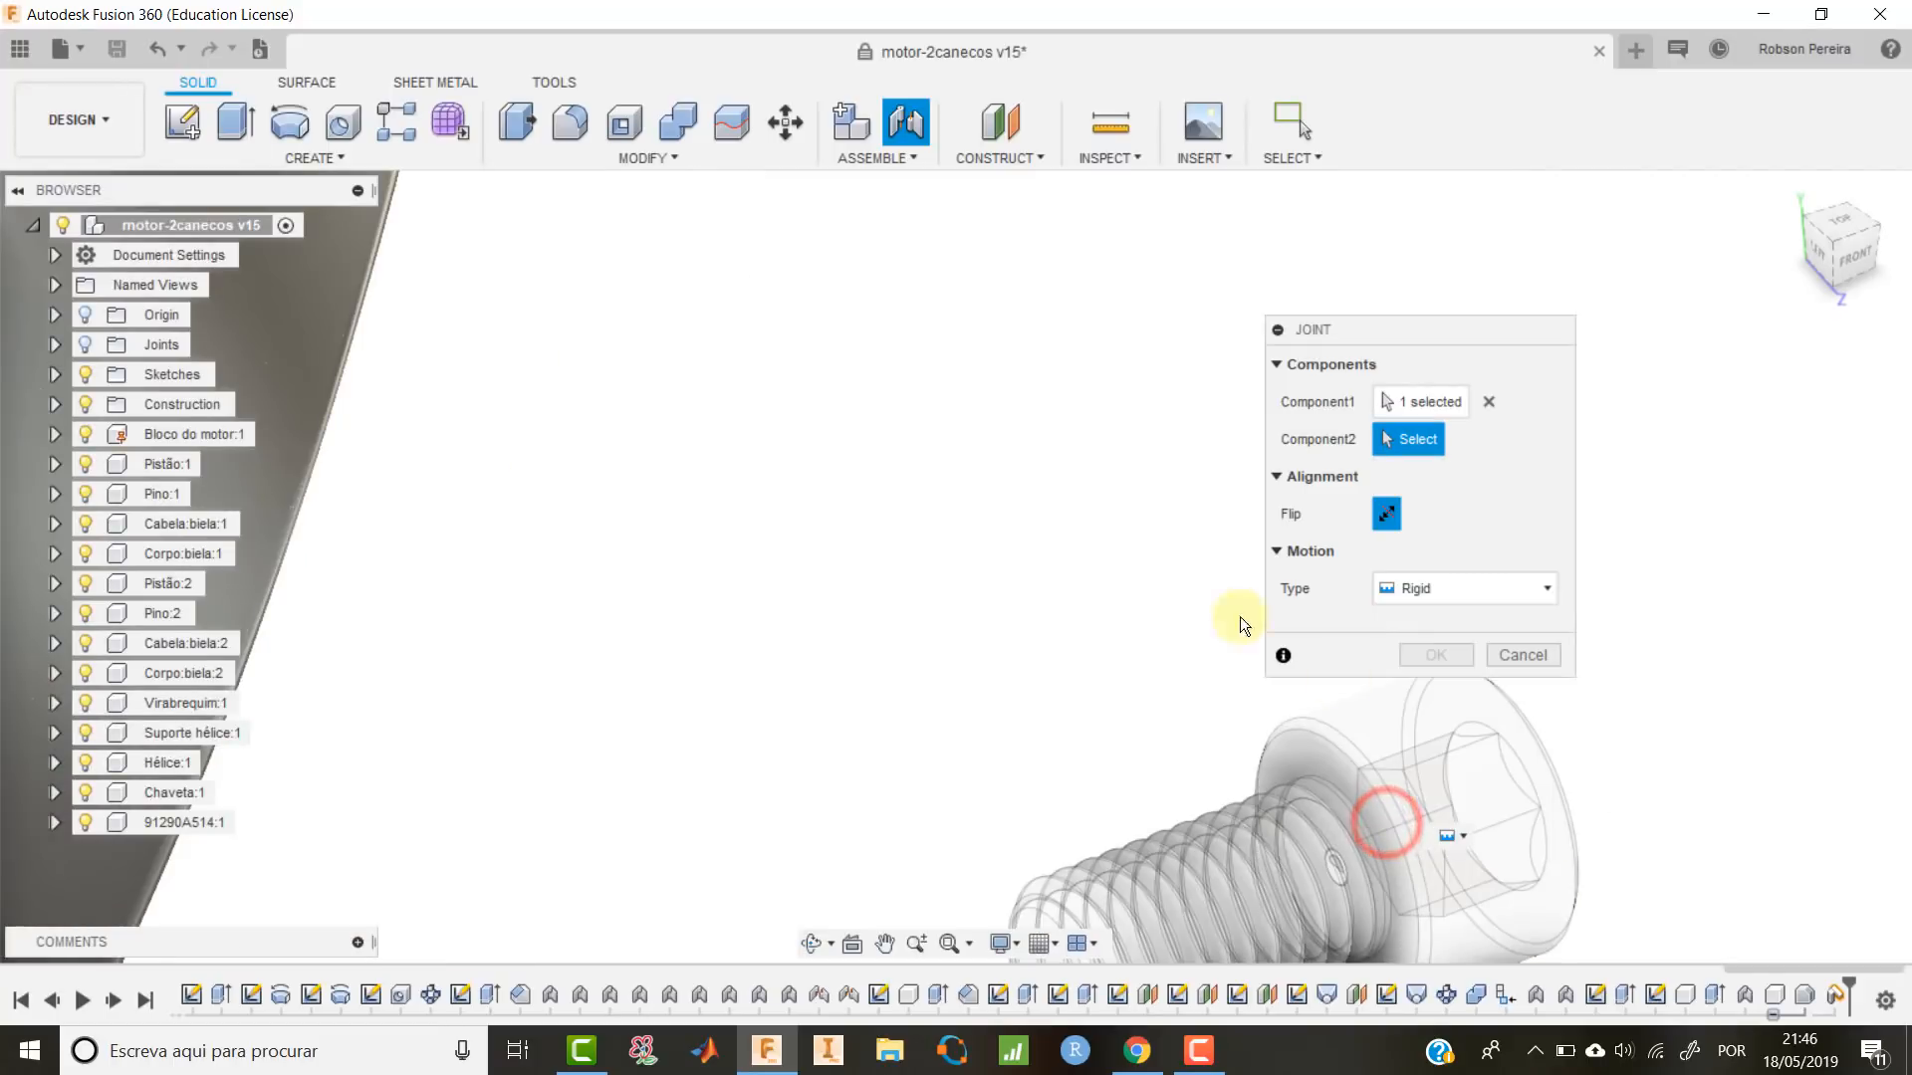
Complete the screw's rigid joint at the upper hole's edge on the propeller flange's front face, with zero angle and offsets.
middle_click_drag(1127, 635, 956, 631, "shift")
scroll(960, 621, "down", 6)
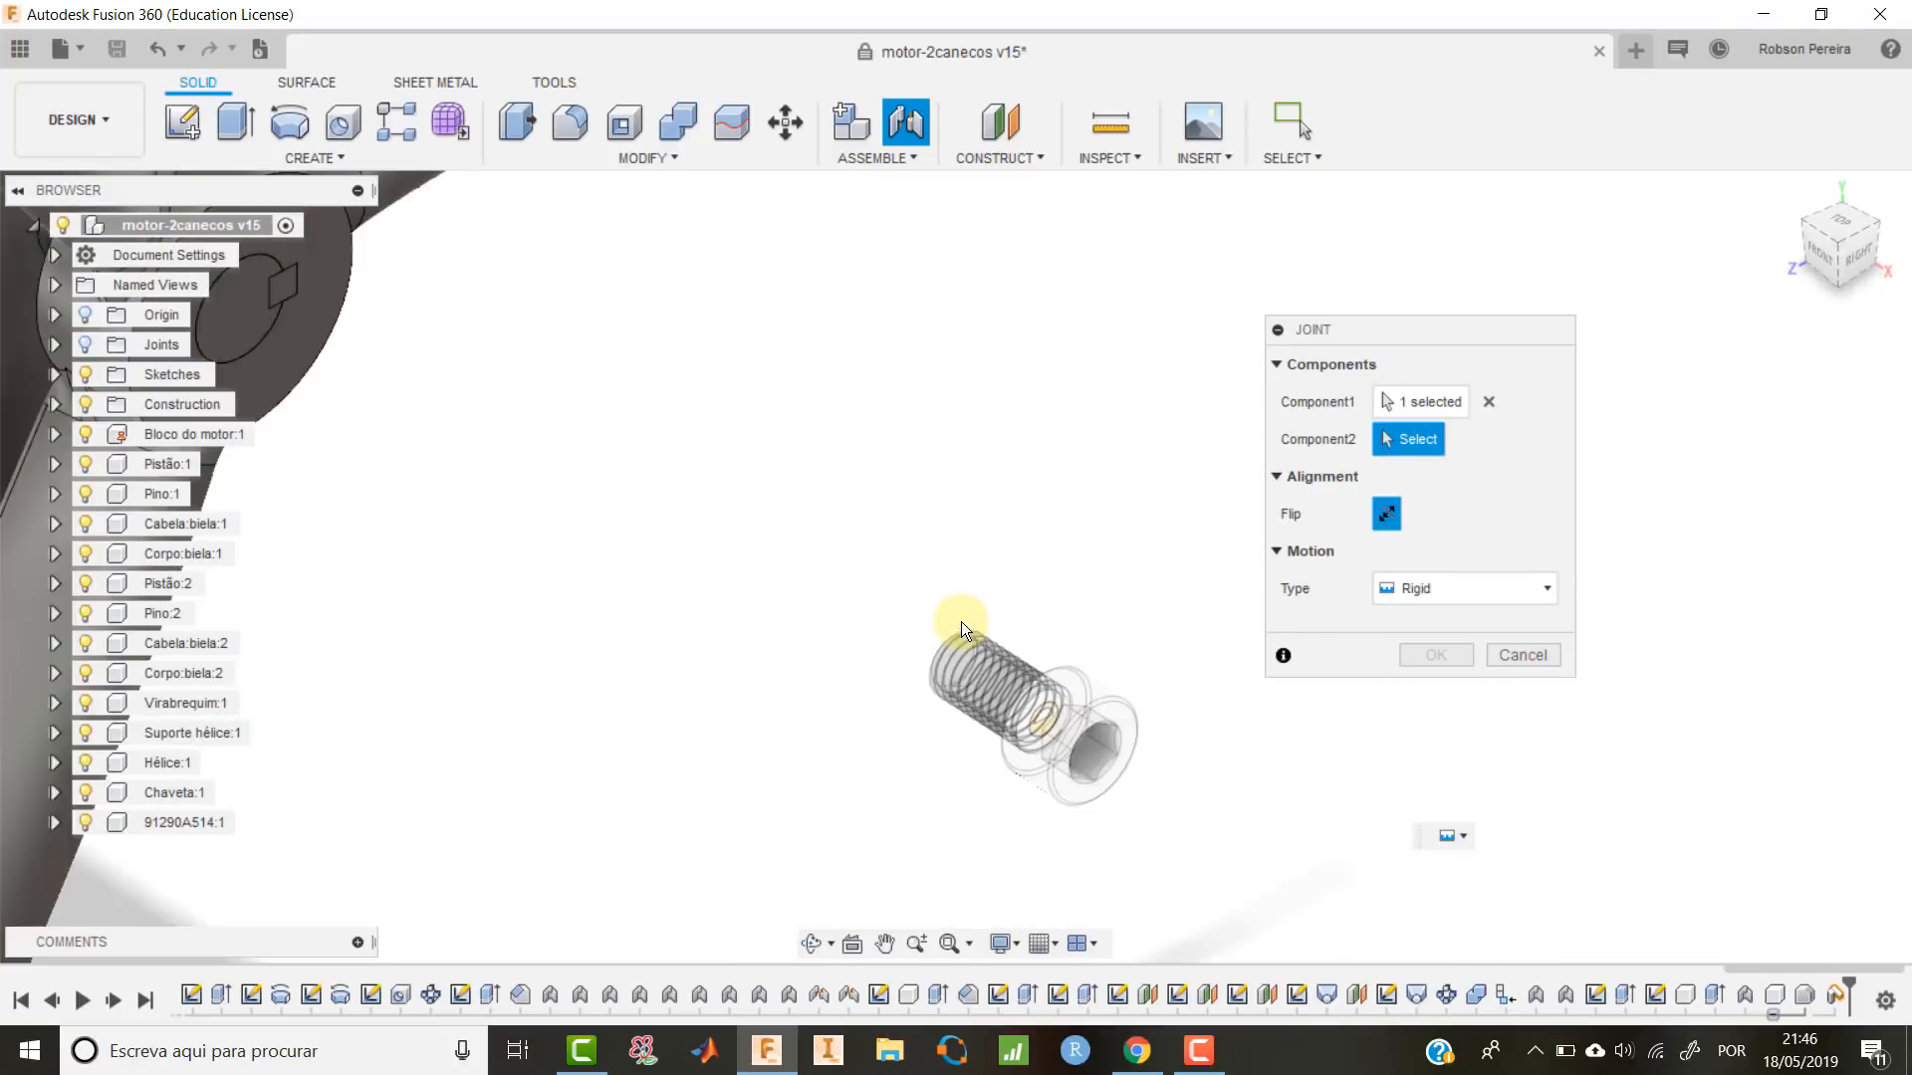
scroll(1003, 384, "up", 5)
scroll(986, 474, "down", 2)
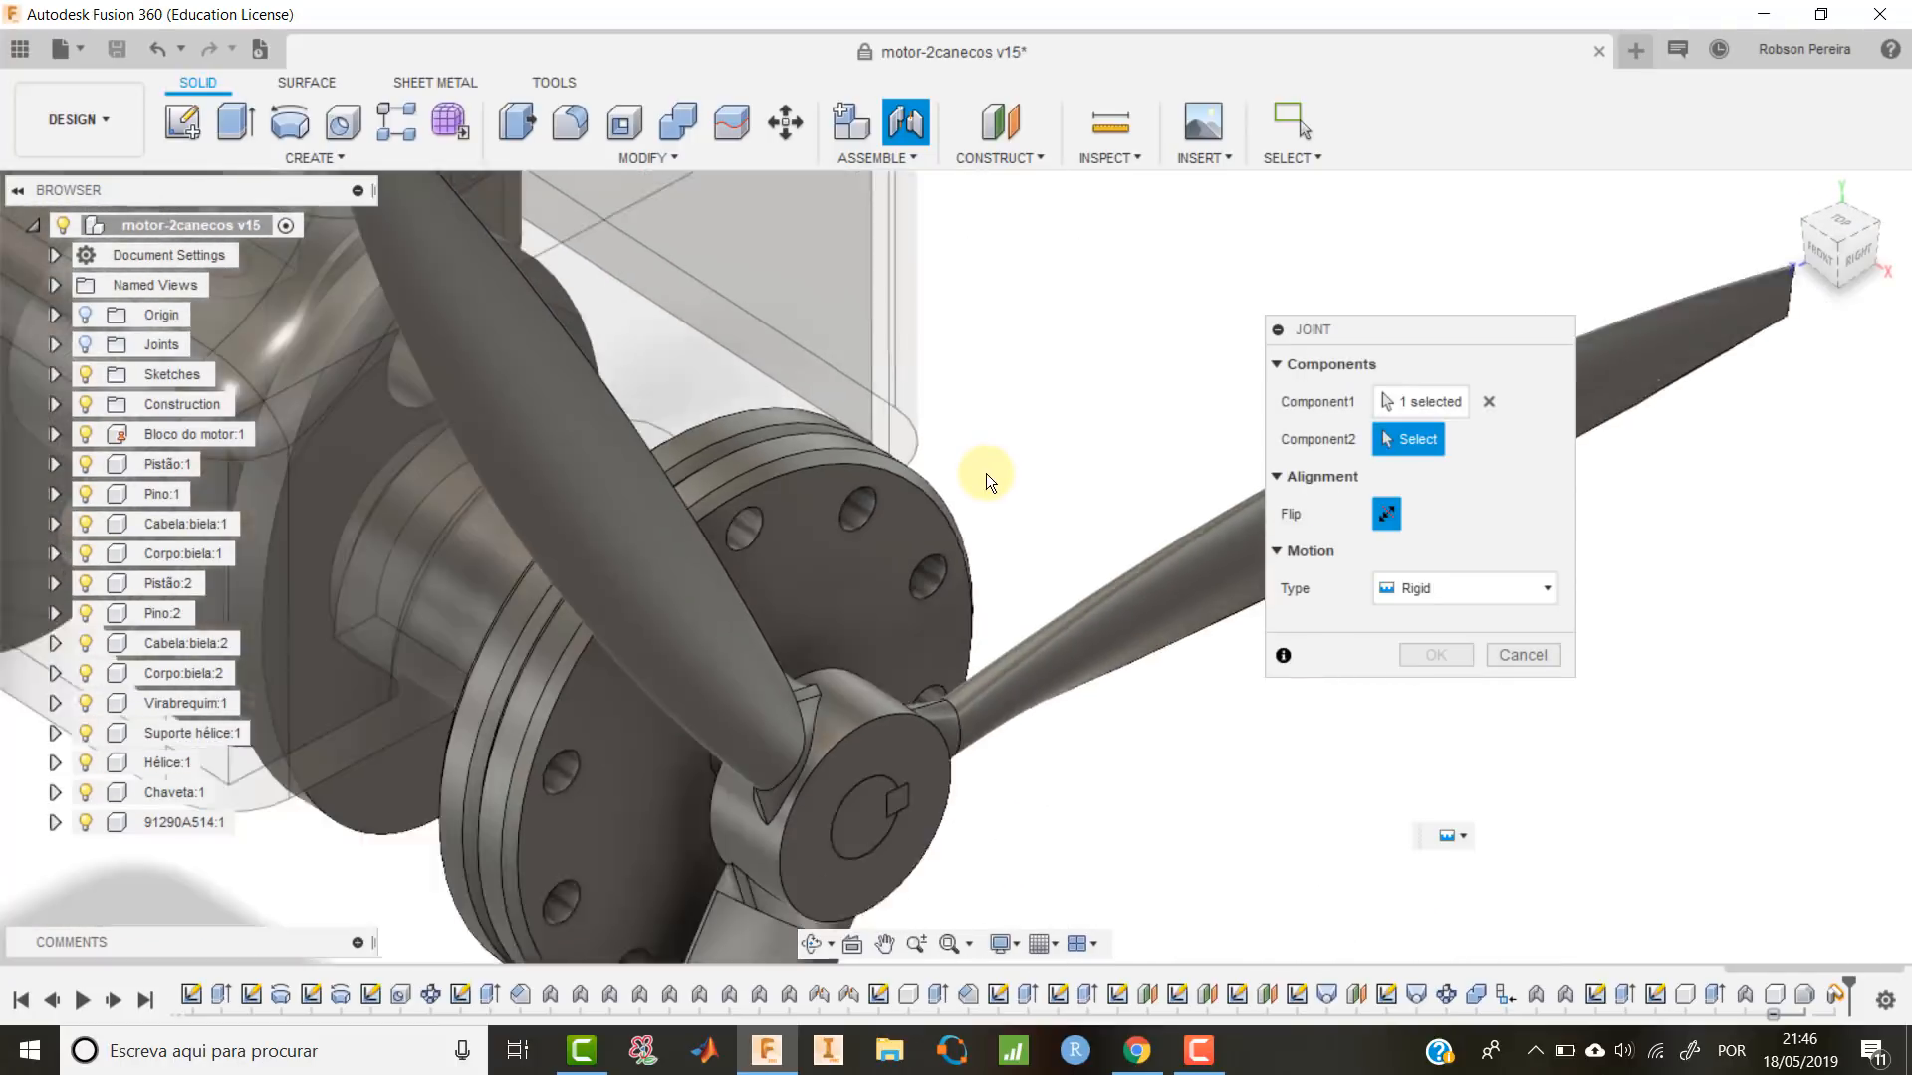
scroll(874, 488, "up", 3)
scroll(874, 488, "up", 1)
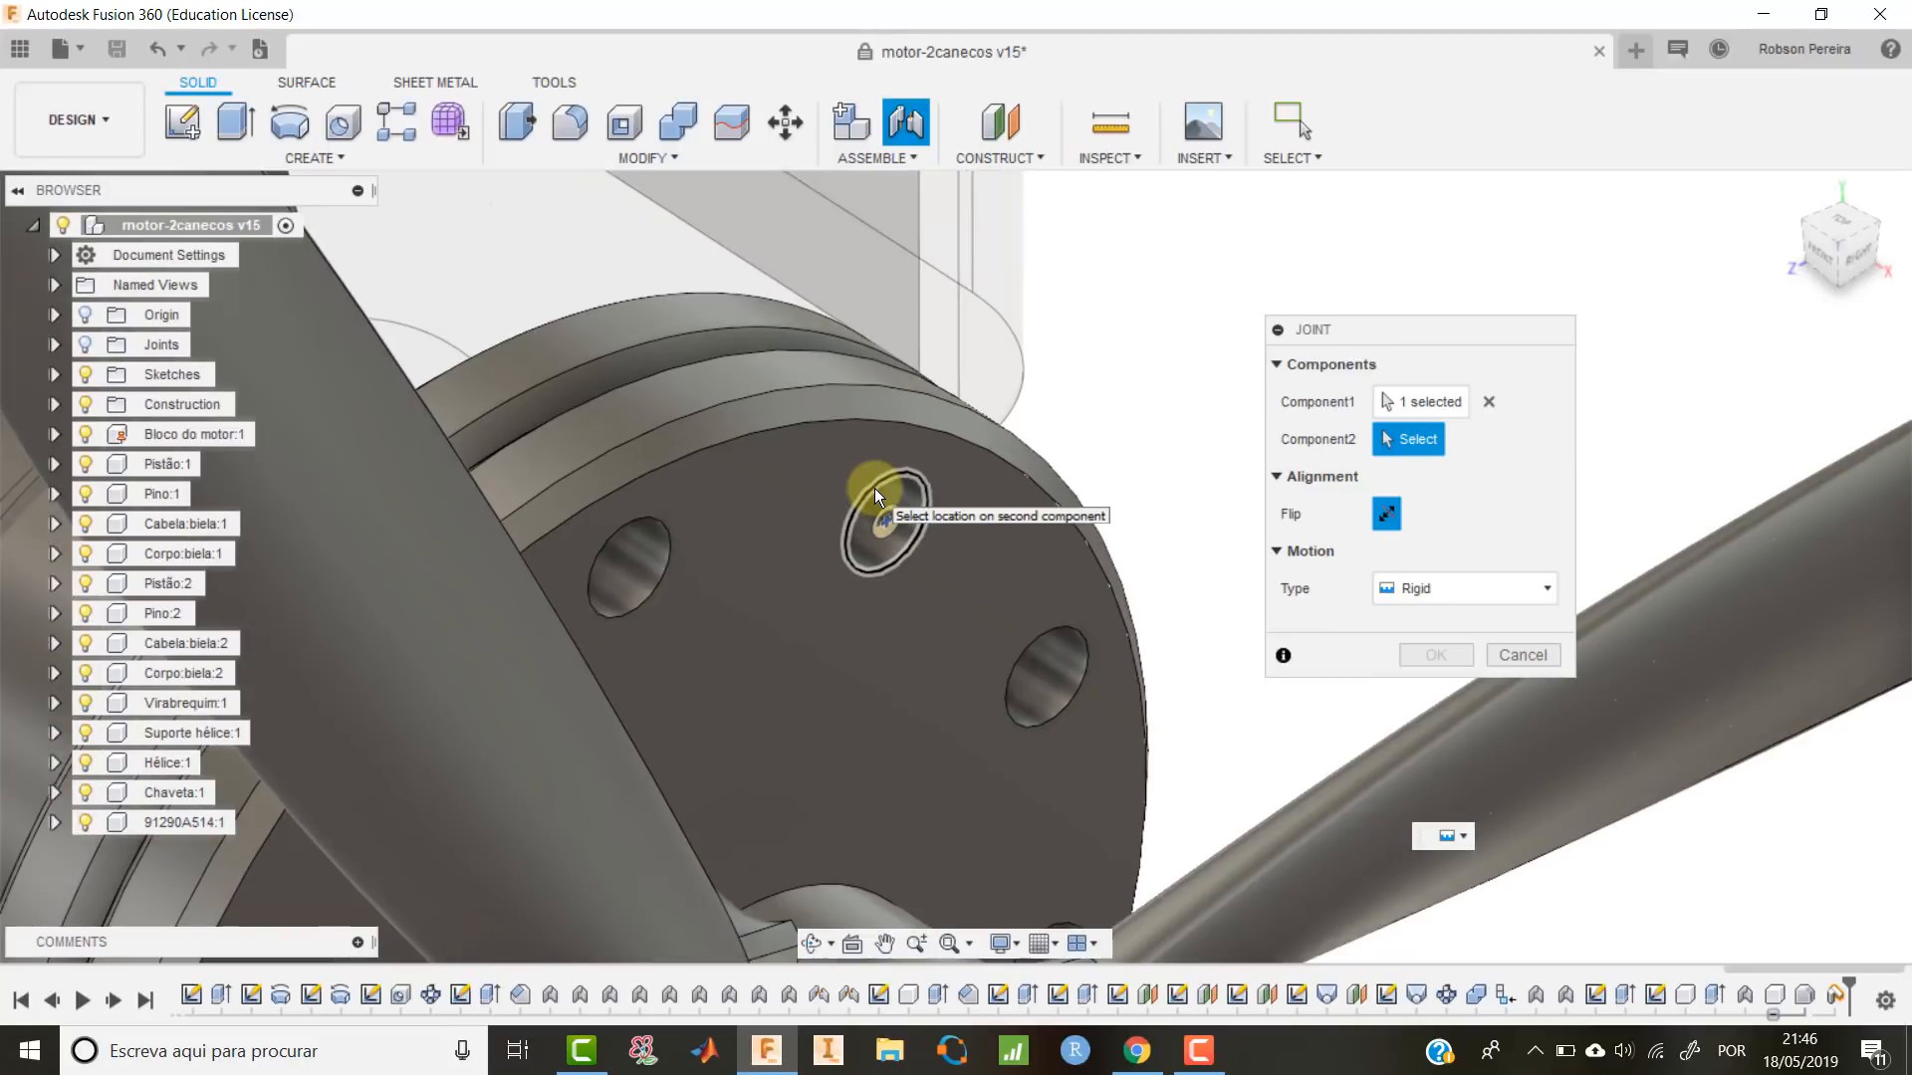
left_click(875, 488)
middle_click_drag(875, 488, 1135, 490, "shift")
scroll(855, 309, "up", 5)
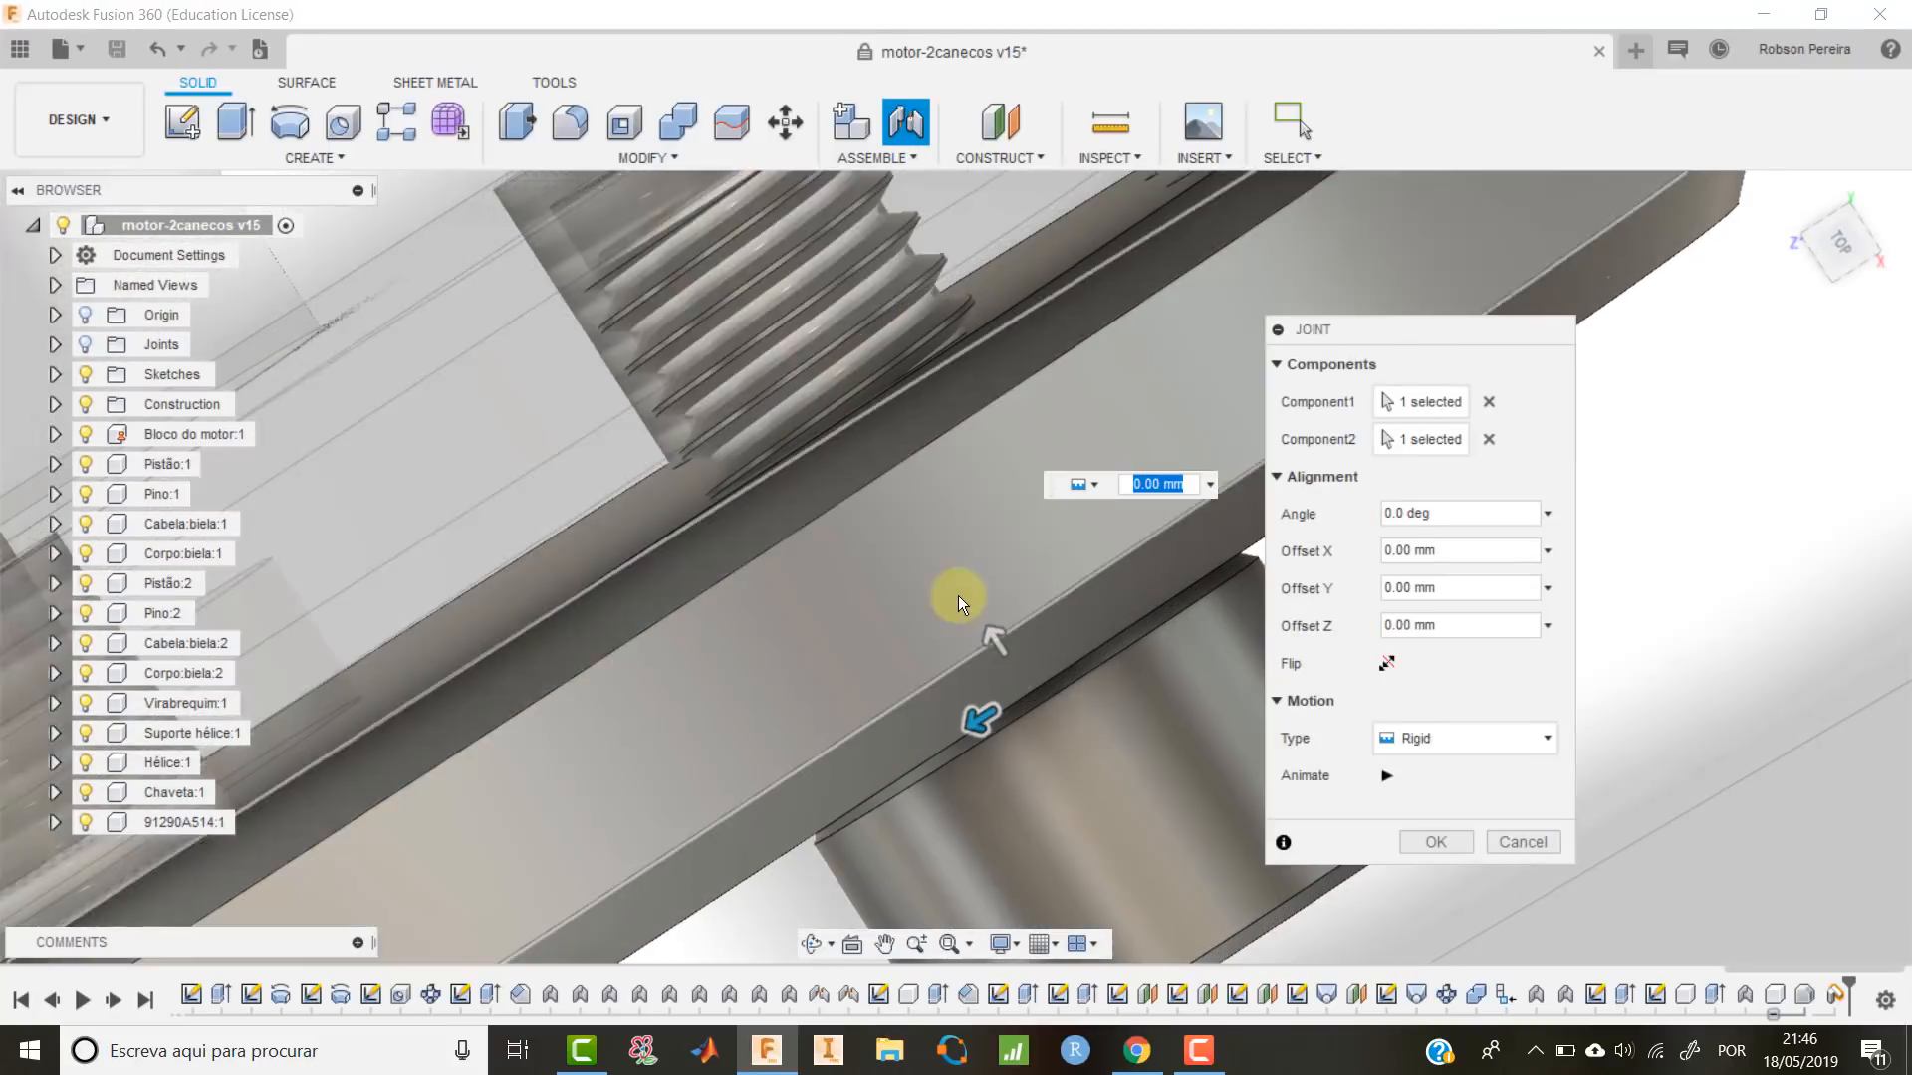
scroll(896, 639, "down", 2)
scroll(876, 408, "up", 5)
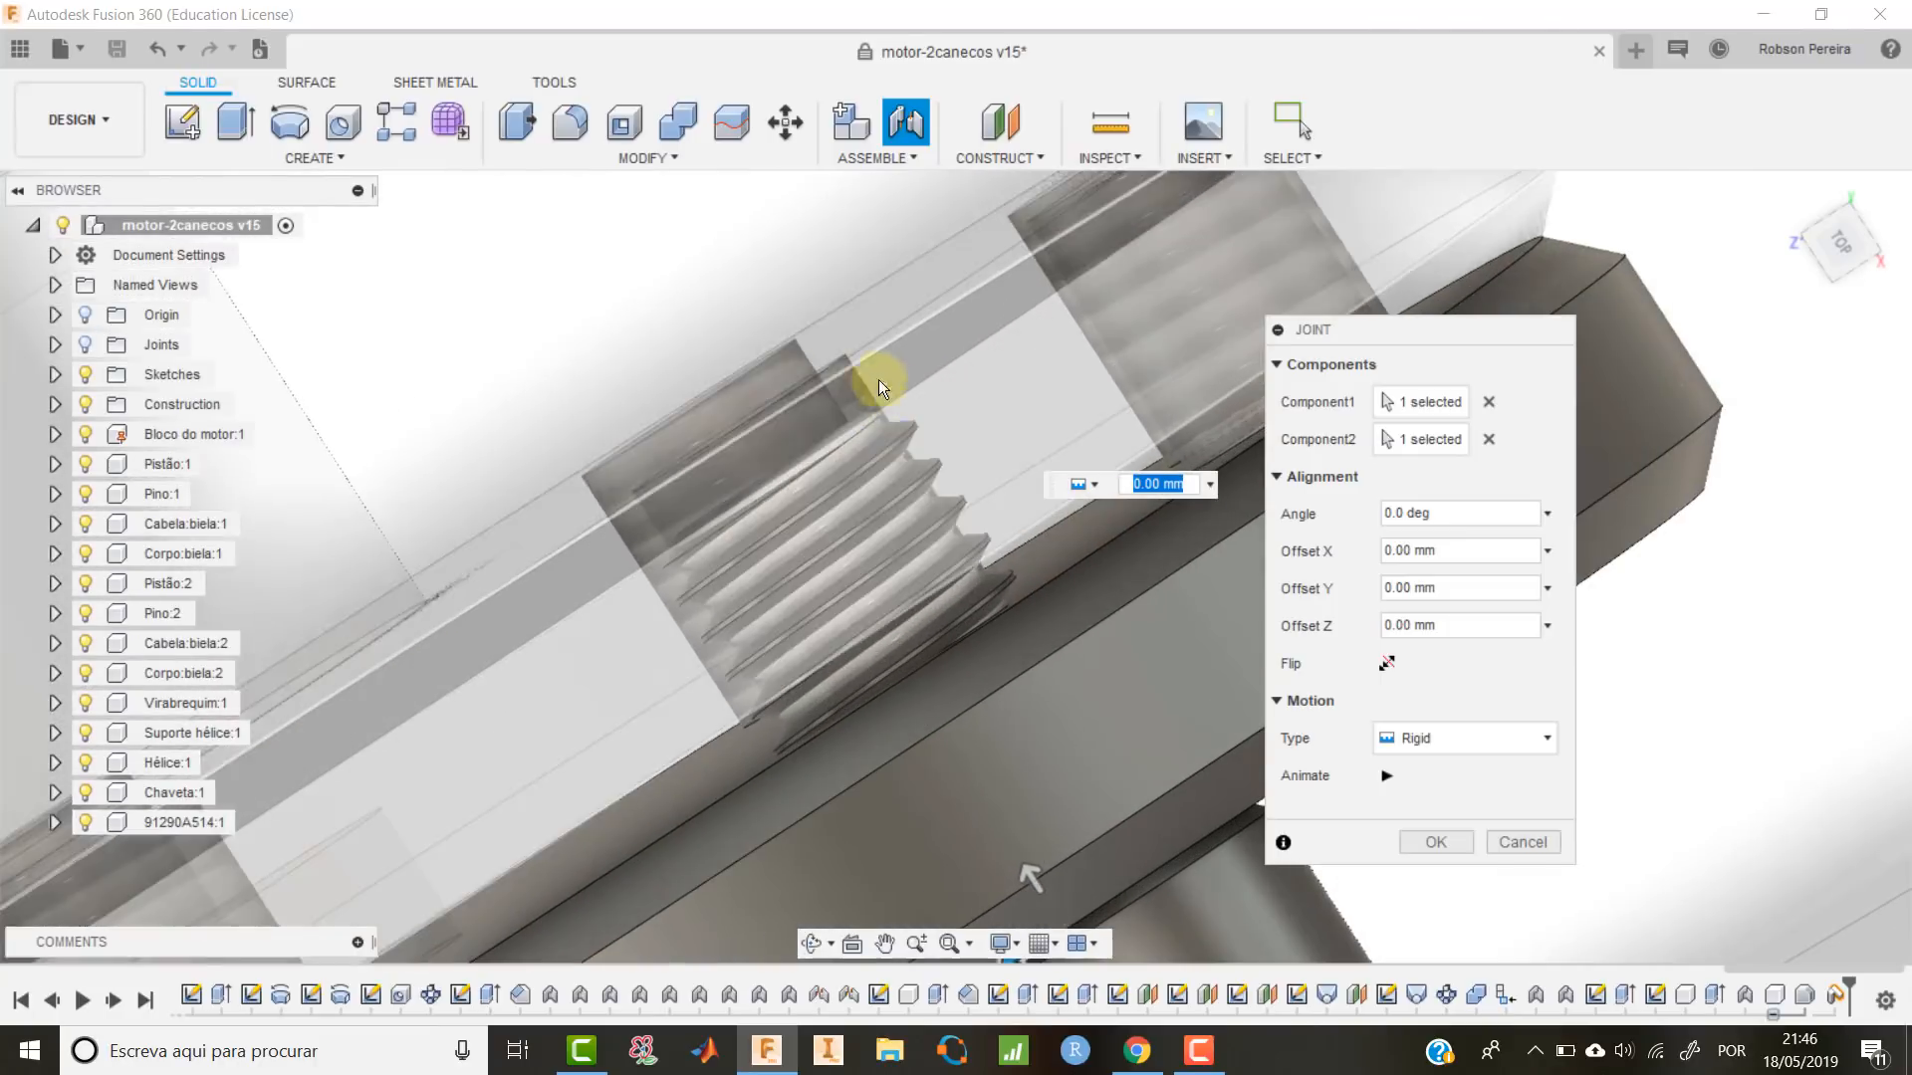
scroll(905, 414, "down", 6)
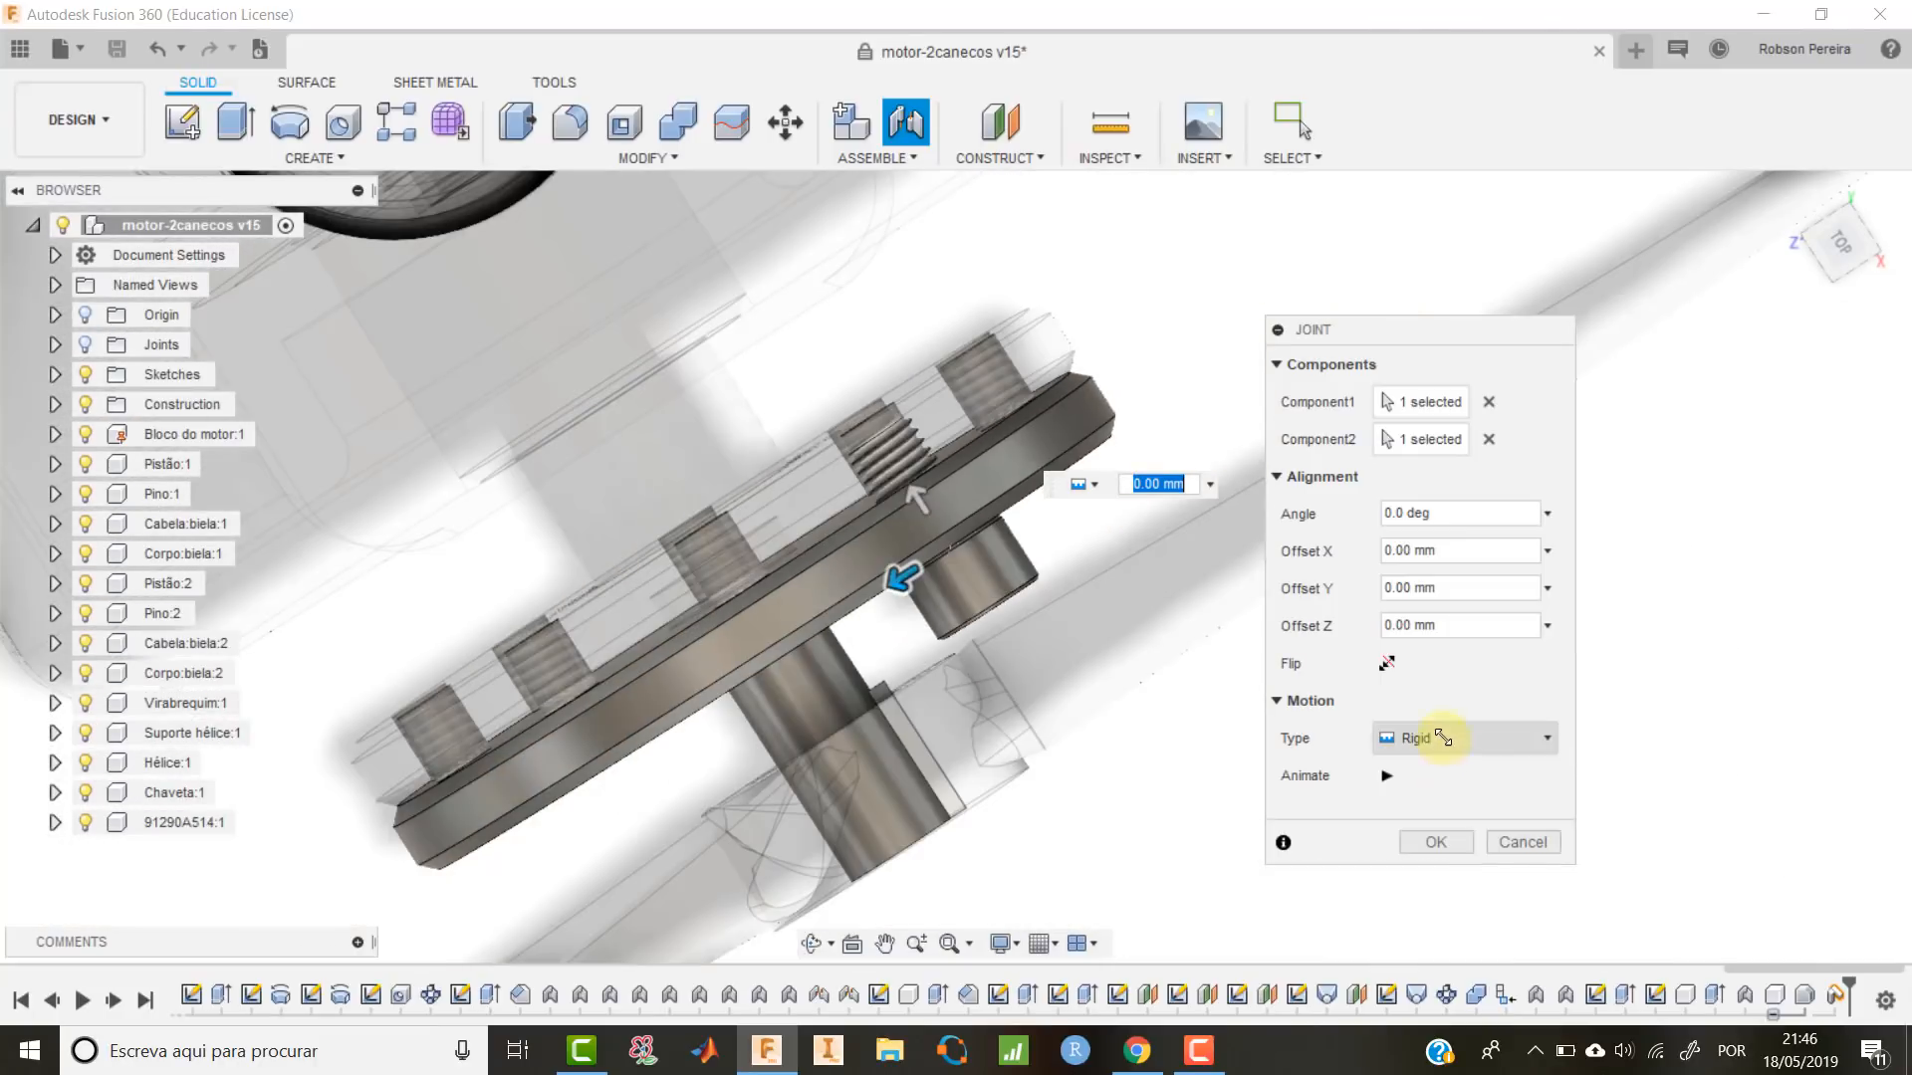
left_click(1435, 841)
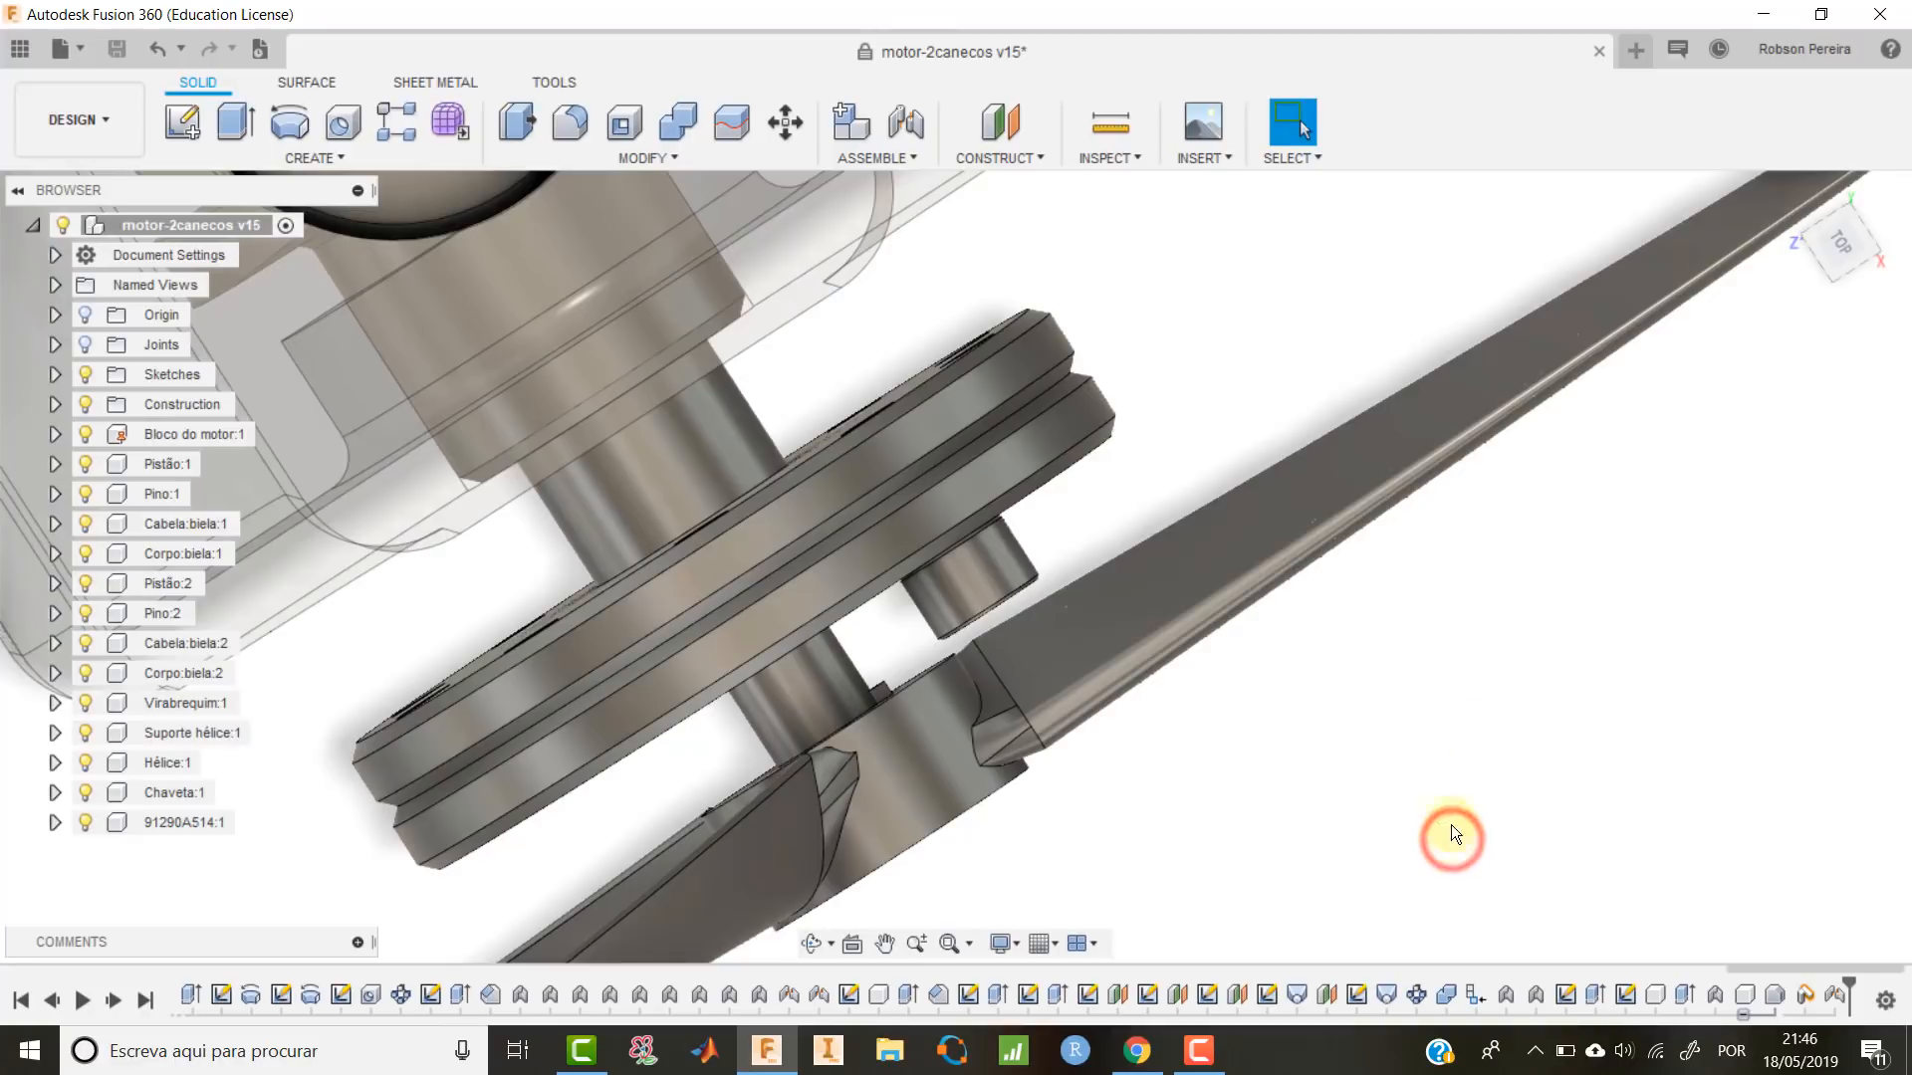
Inspect the flange from behind to check how the jointed screw sits in its threaded hole.
mouse_move(1135, 316)
middle_mouse_down("shift")
mouse_move(1229, 415)
mouse_move(1203, 458)
middle_mouse_up("shift")
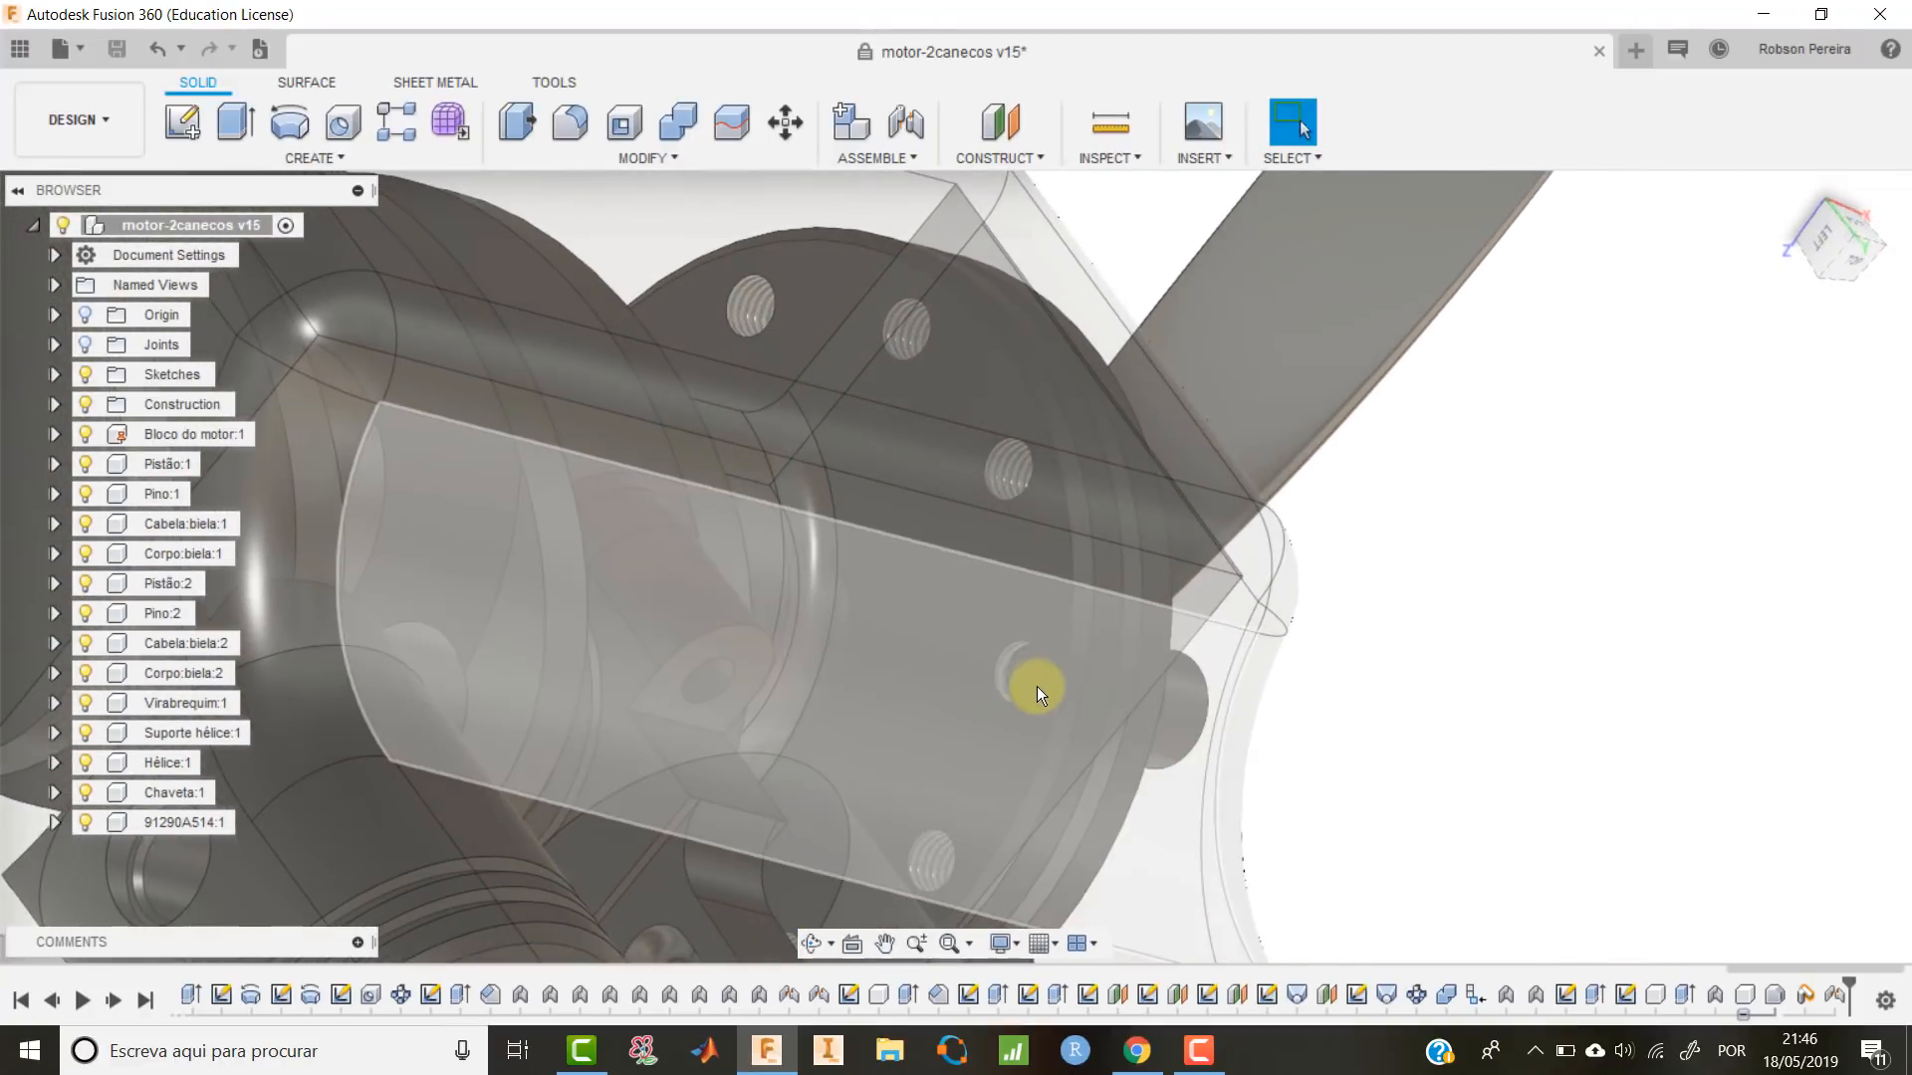
left_click(1791, 189)
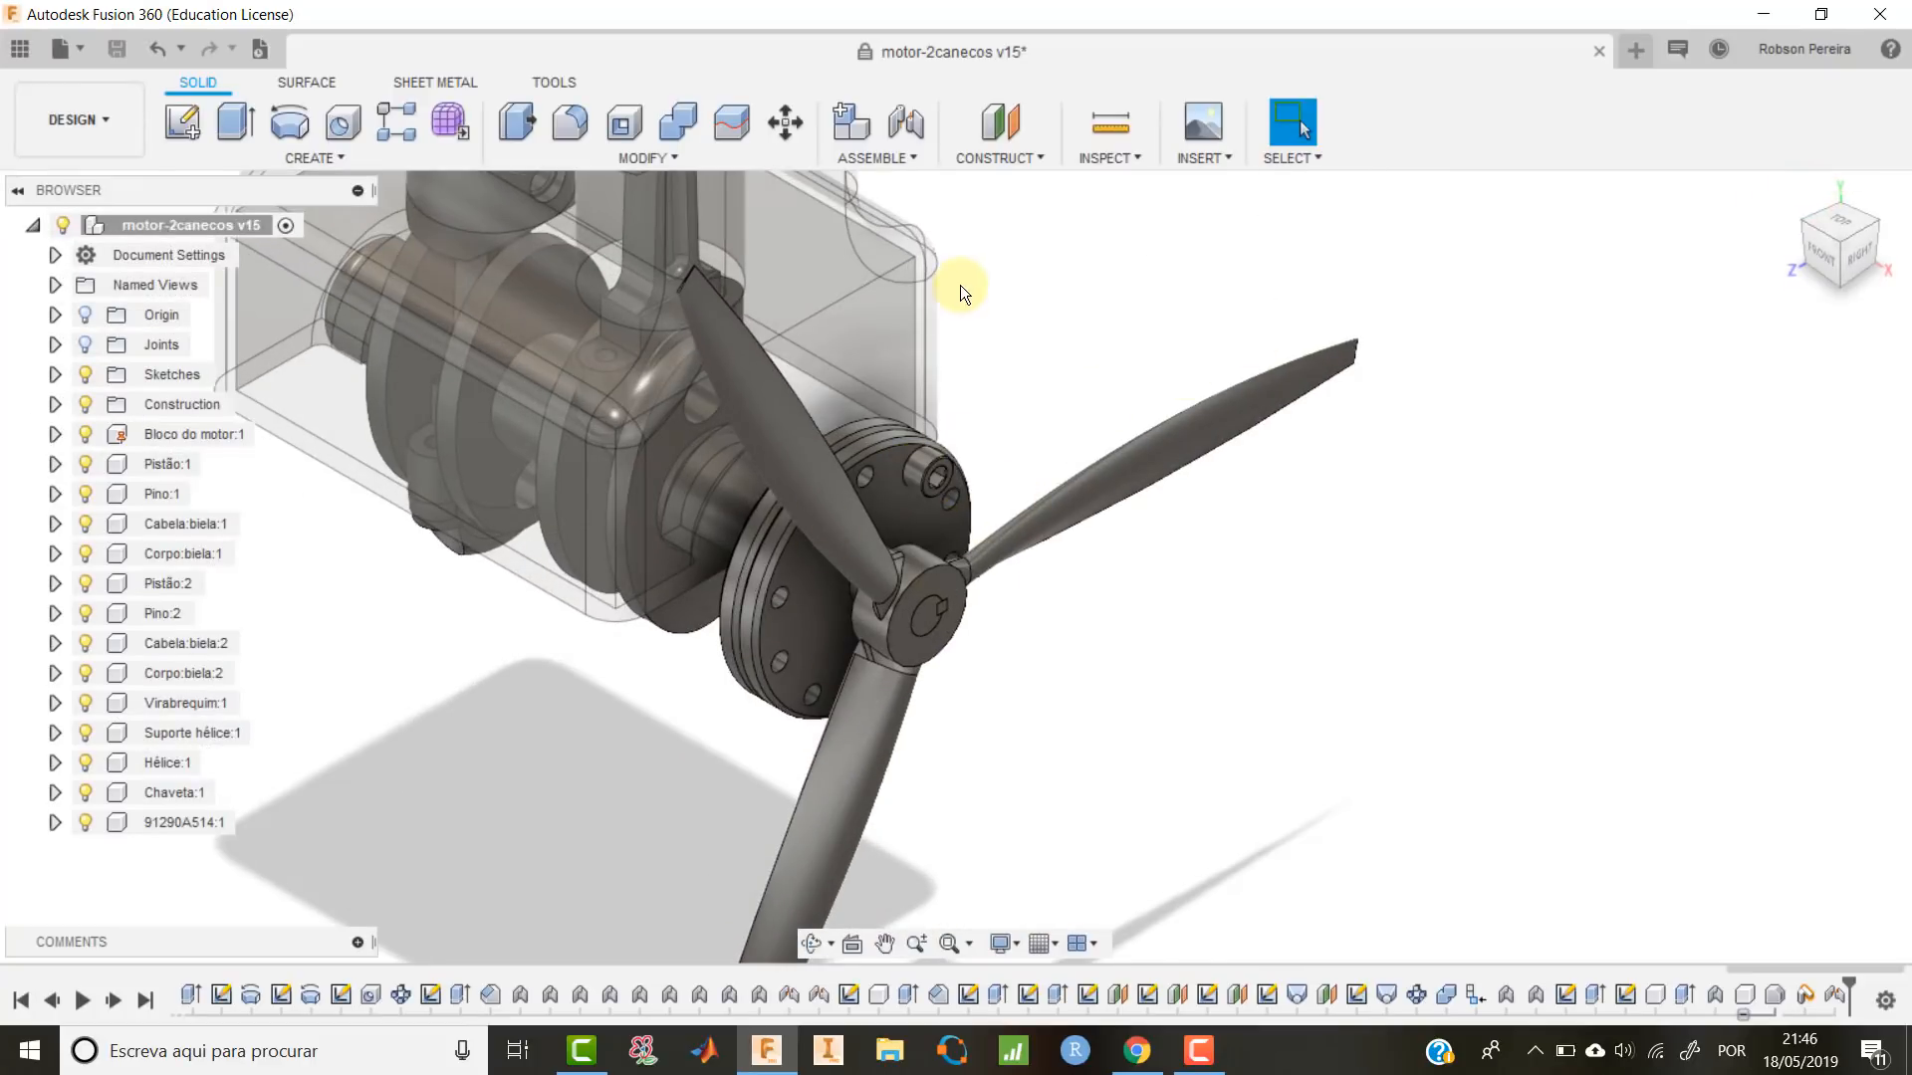
left_click(1089, 159)
left_click(1203, 158)
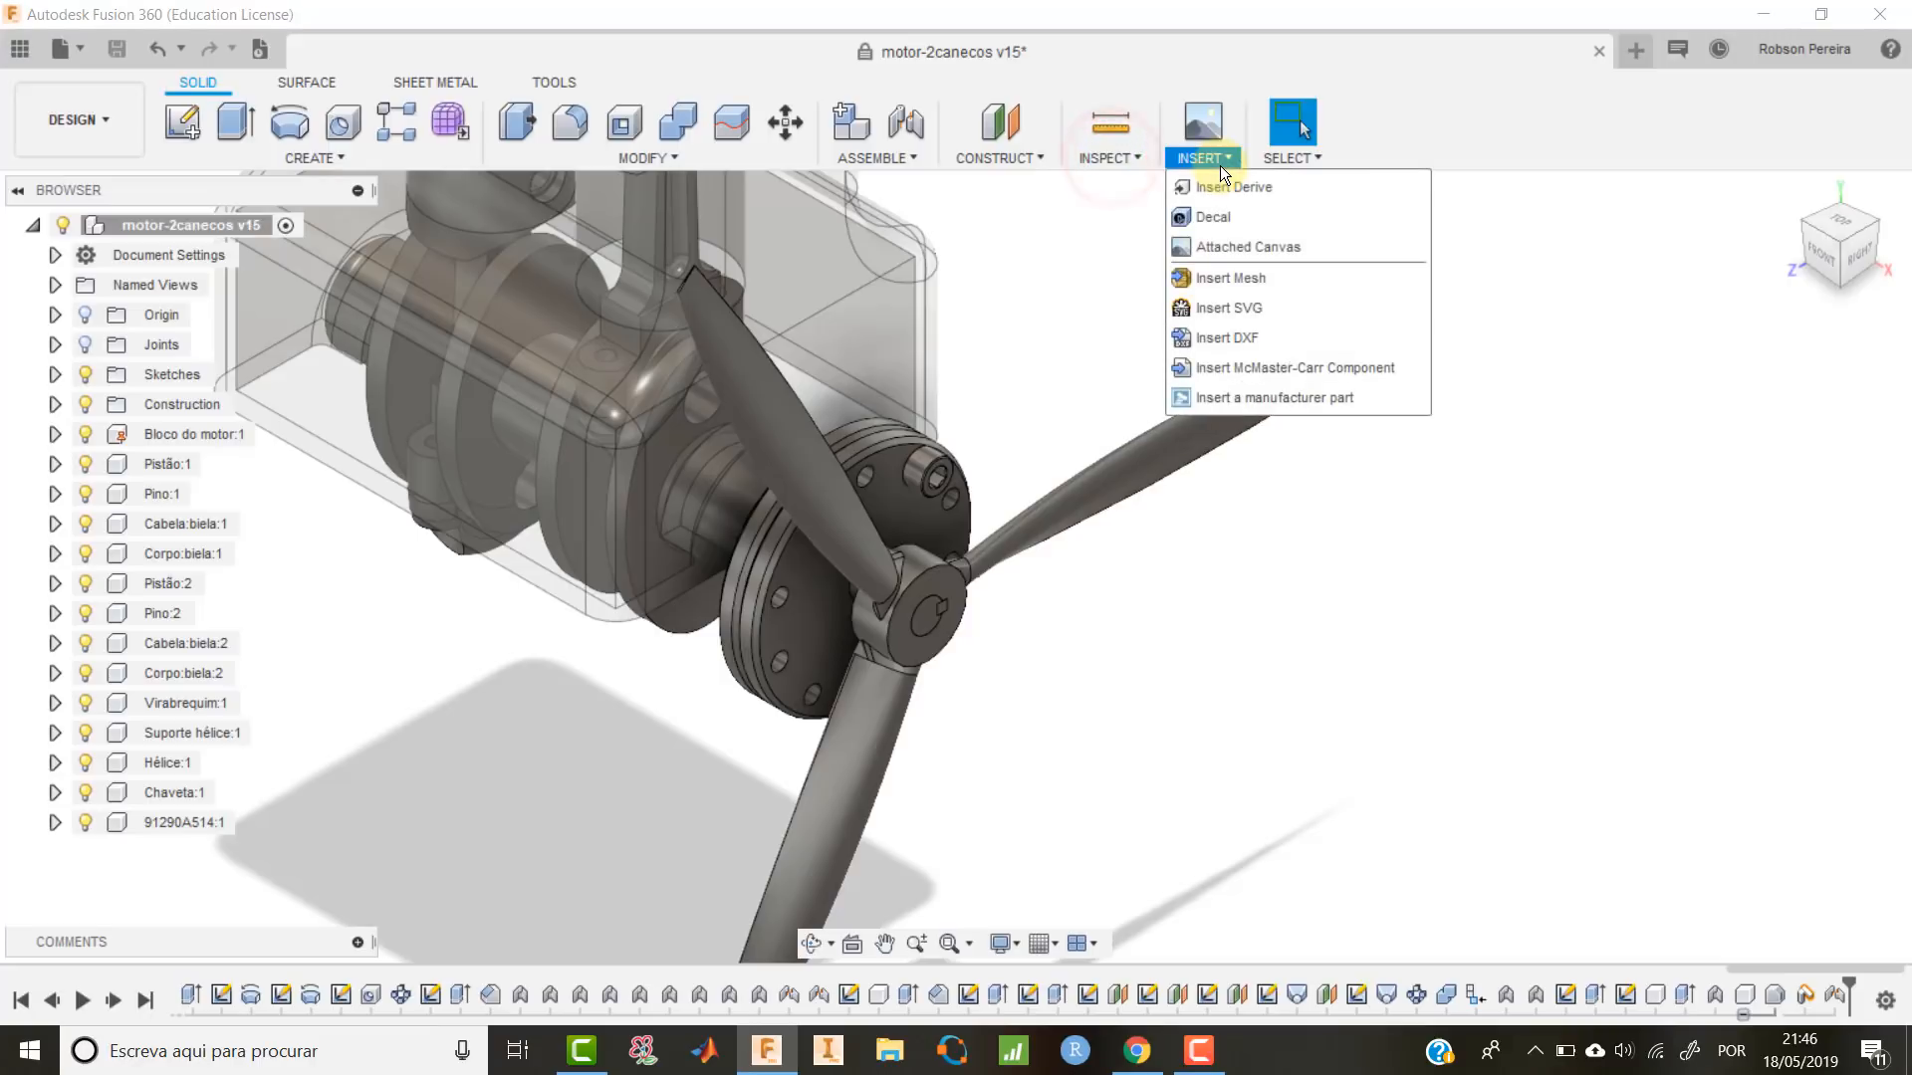
left_click(1312, 556)
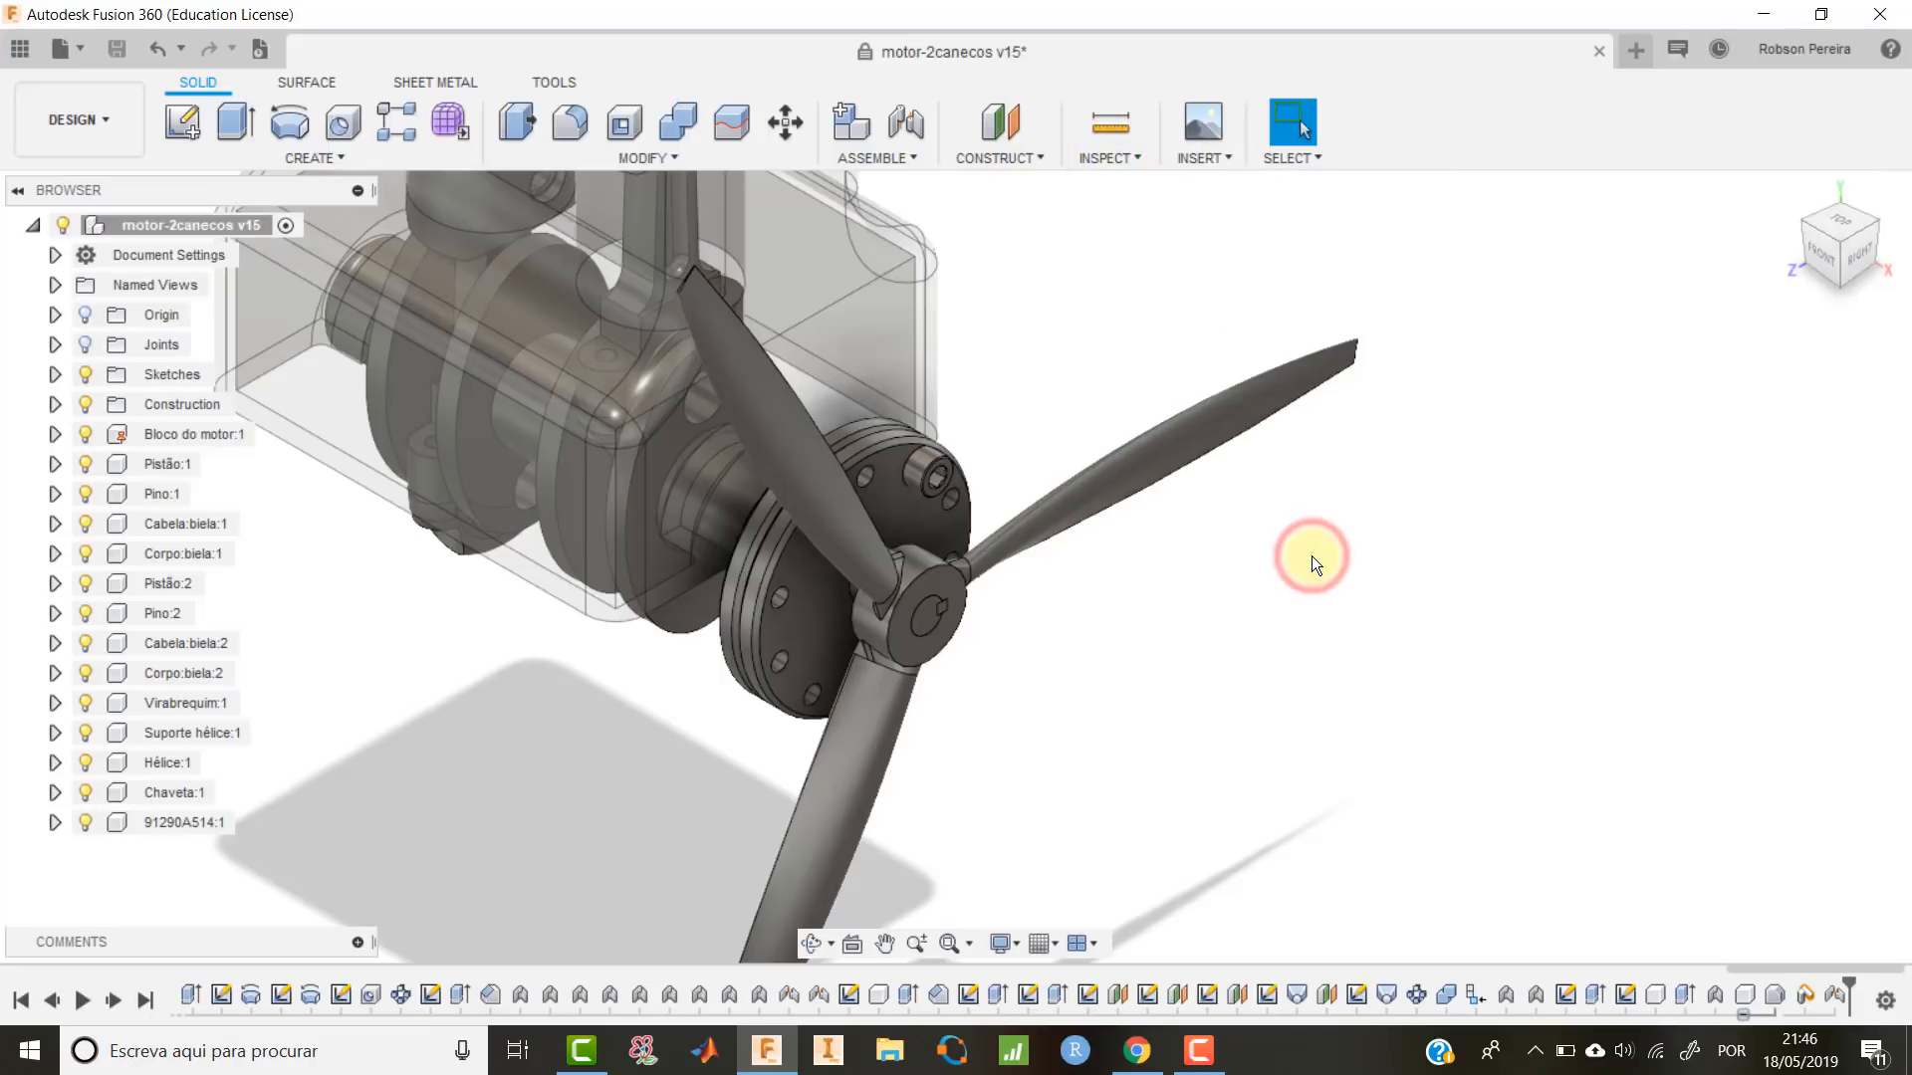
Start a circular pattern of components with the flange's 91290A514 screw as the object.
left_click(314, 159)
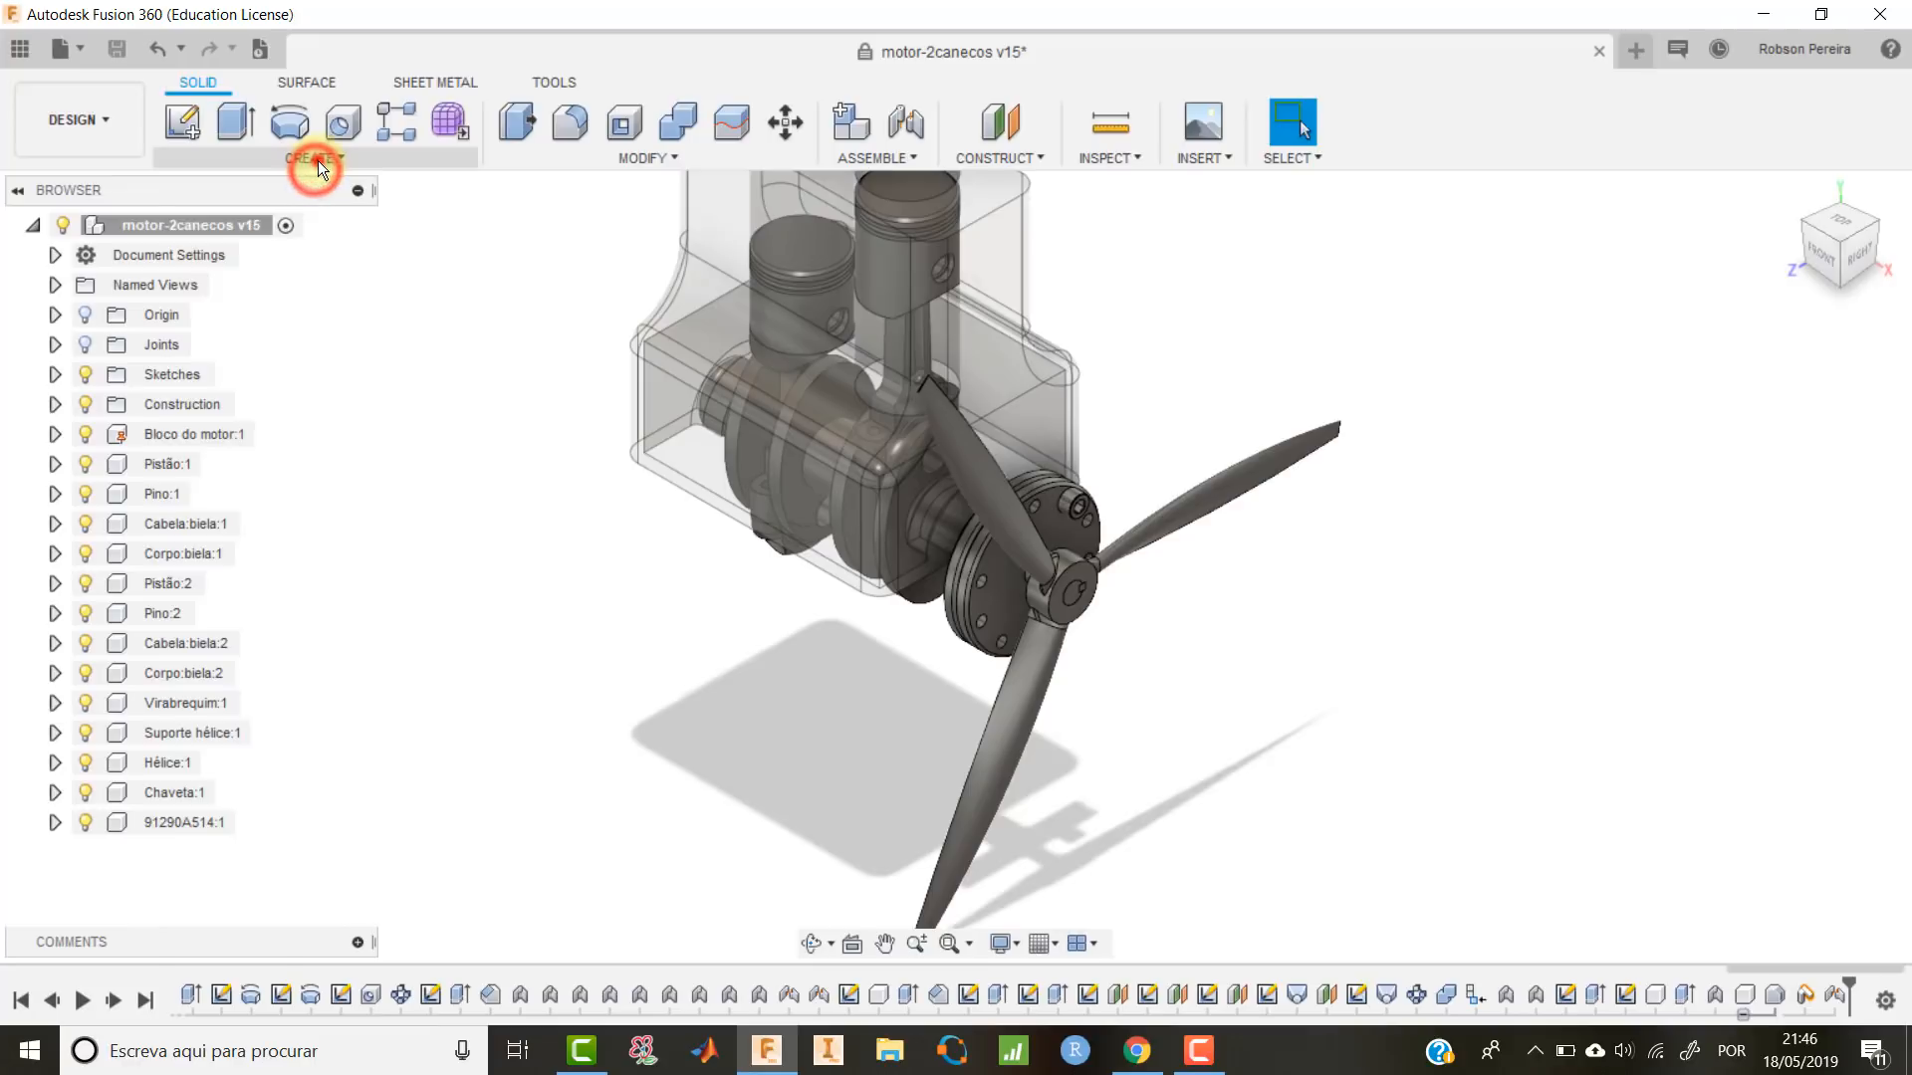
mouse_move(336, 720)
left_click(482, 765)
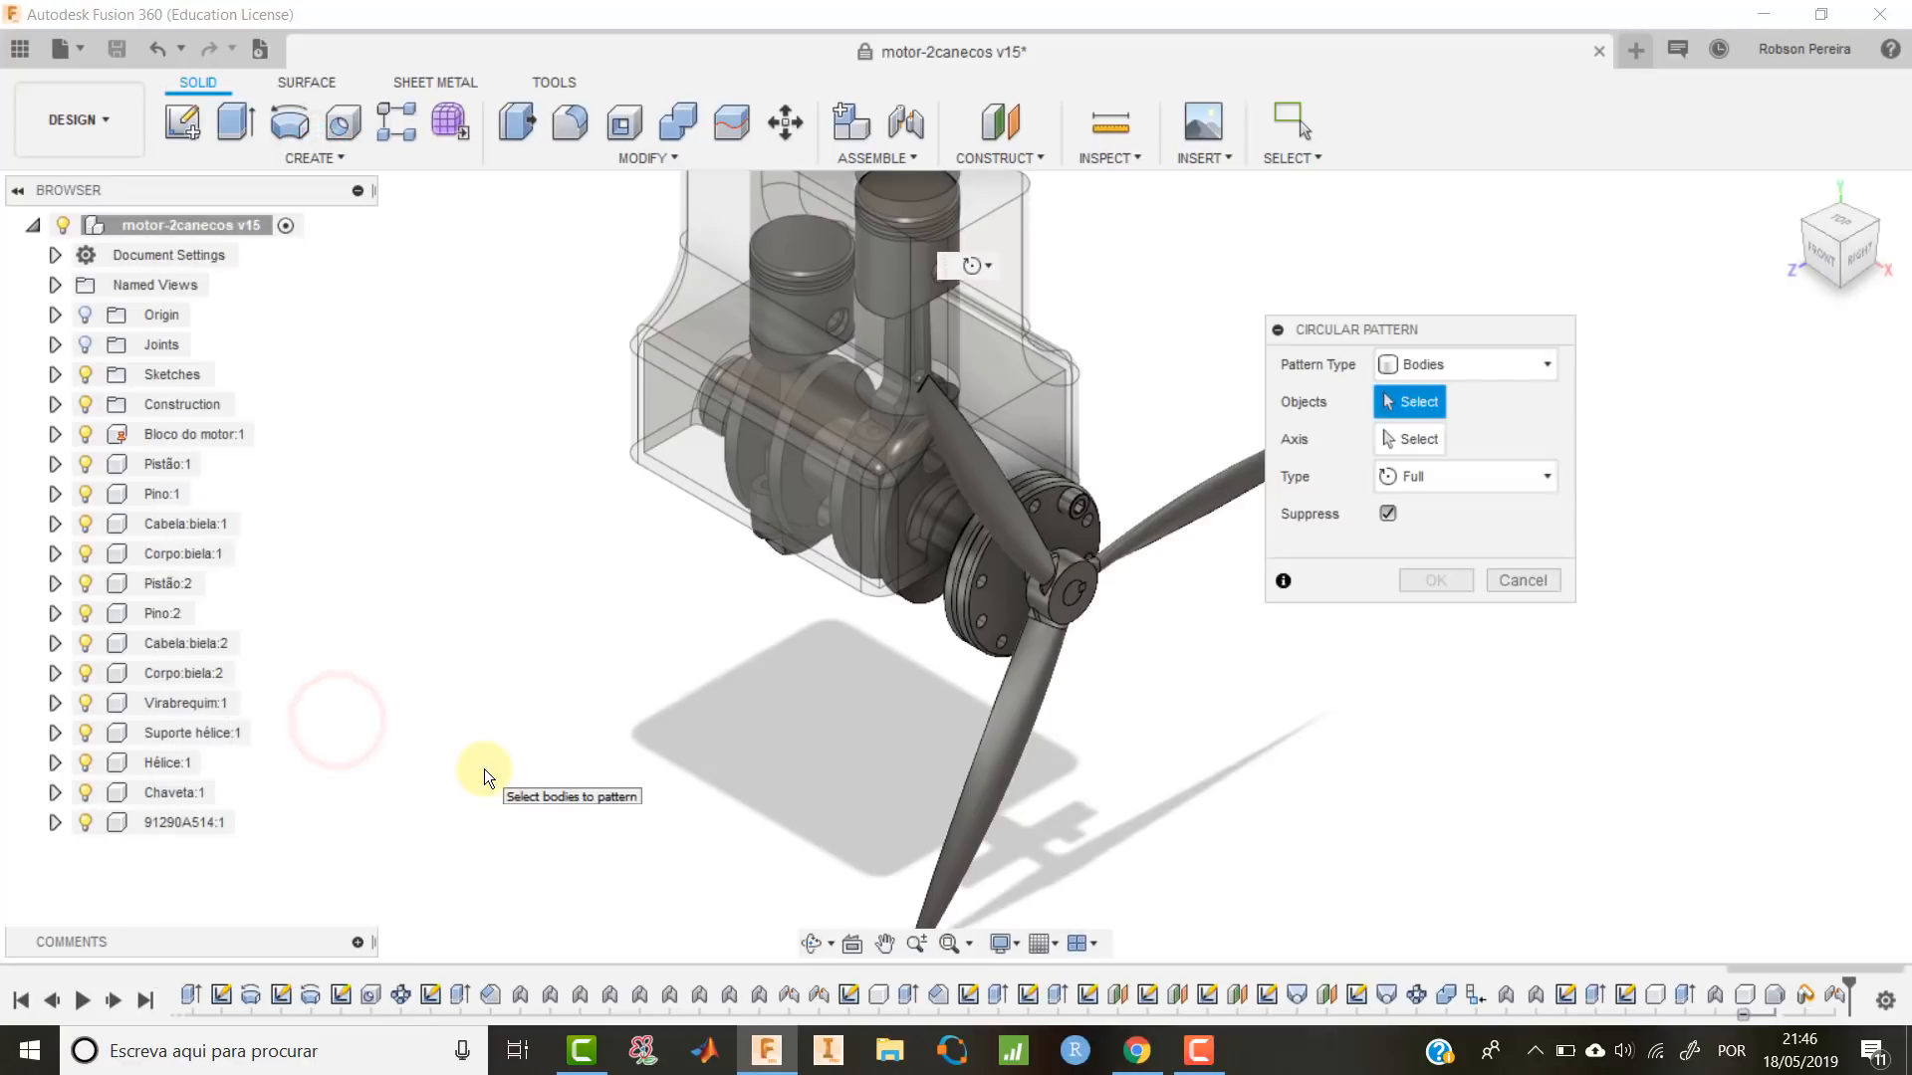
left_click(1448, 360)
left_click(1450, 488)
scroll(1118, 469, "up", 5)
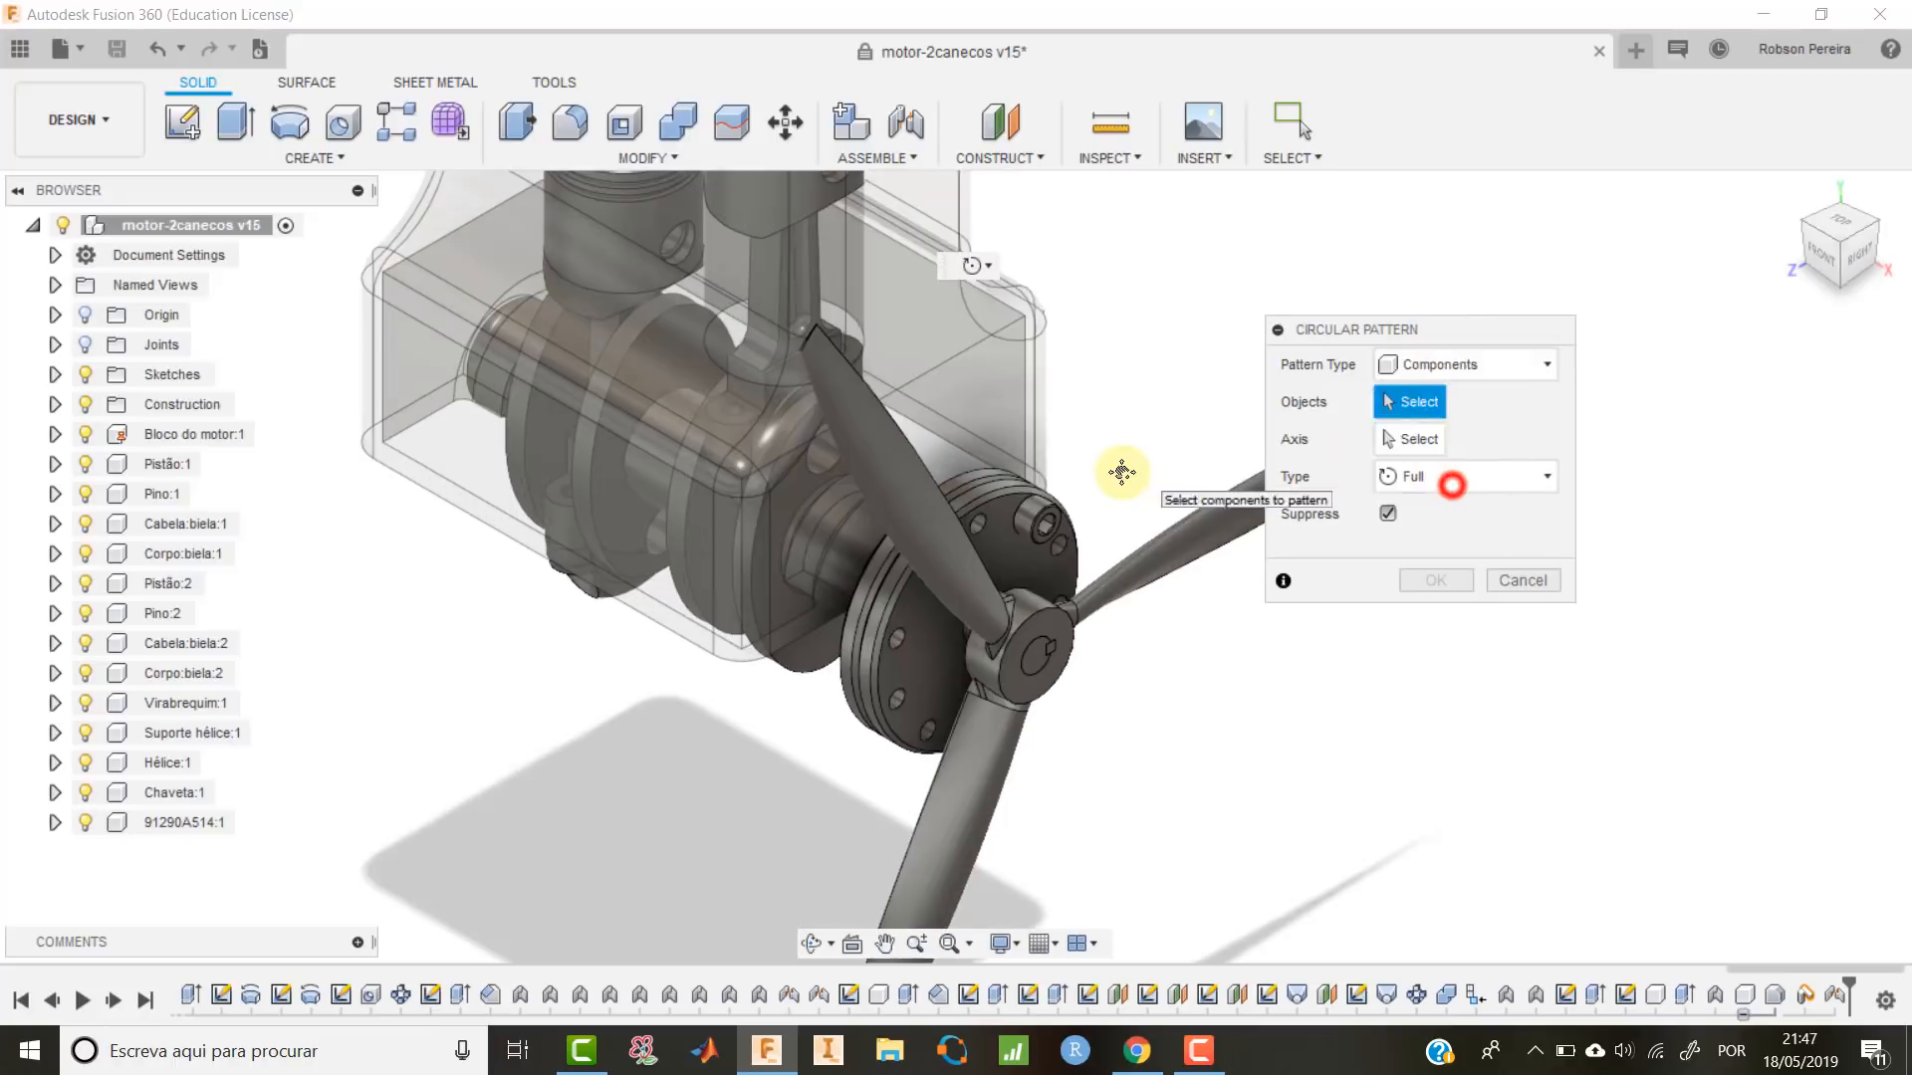
left_click(856, 470)
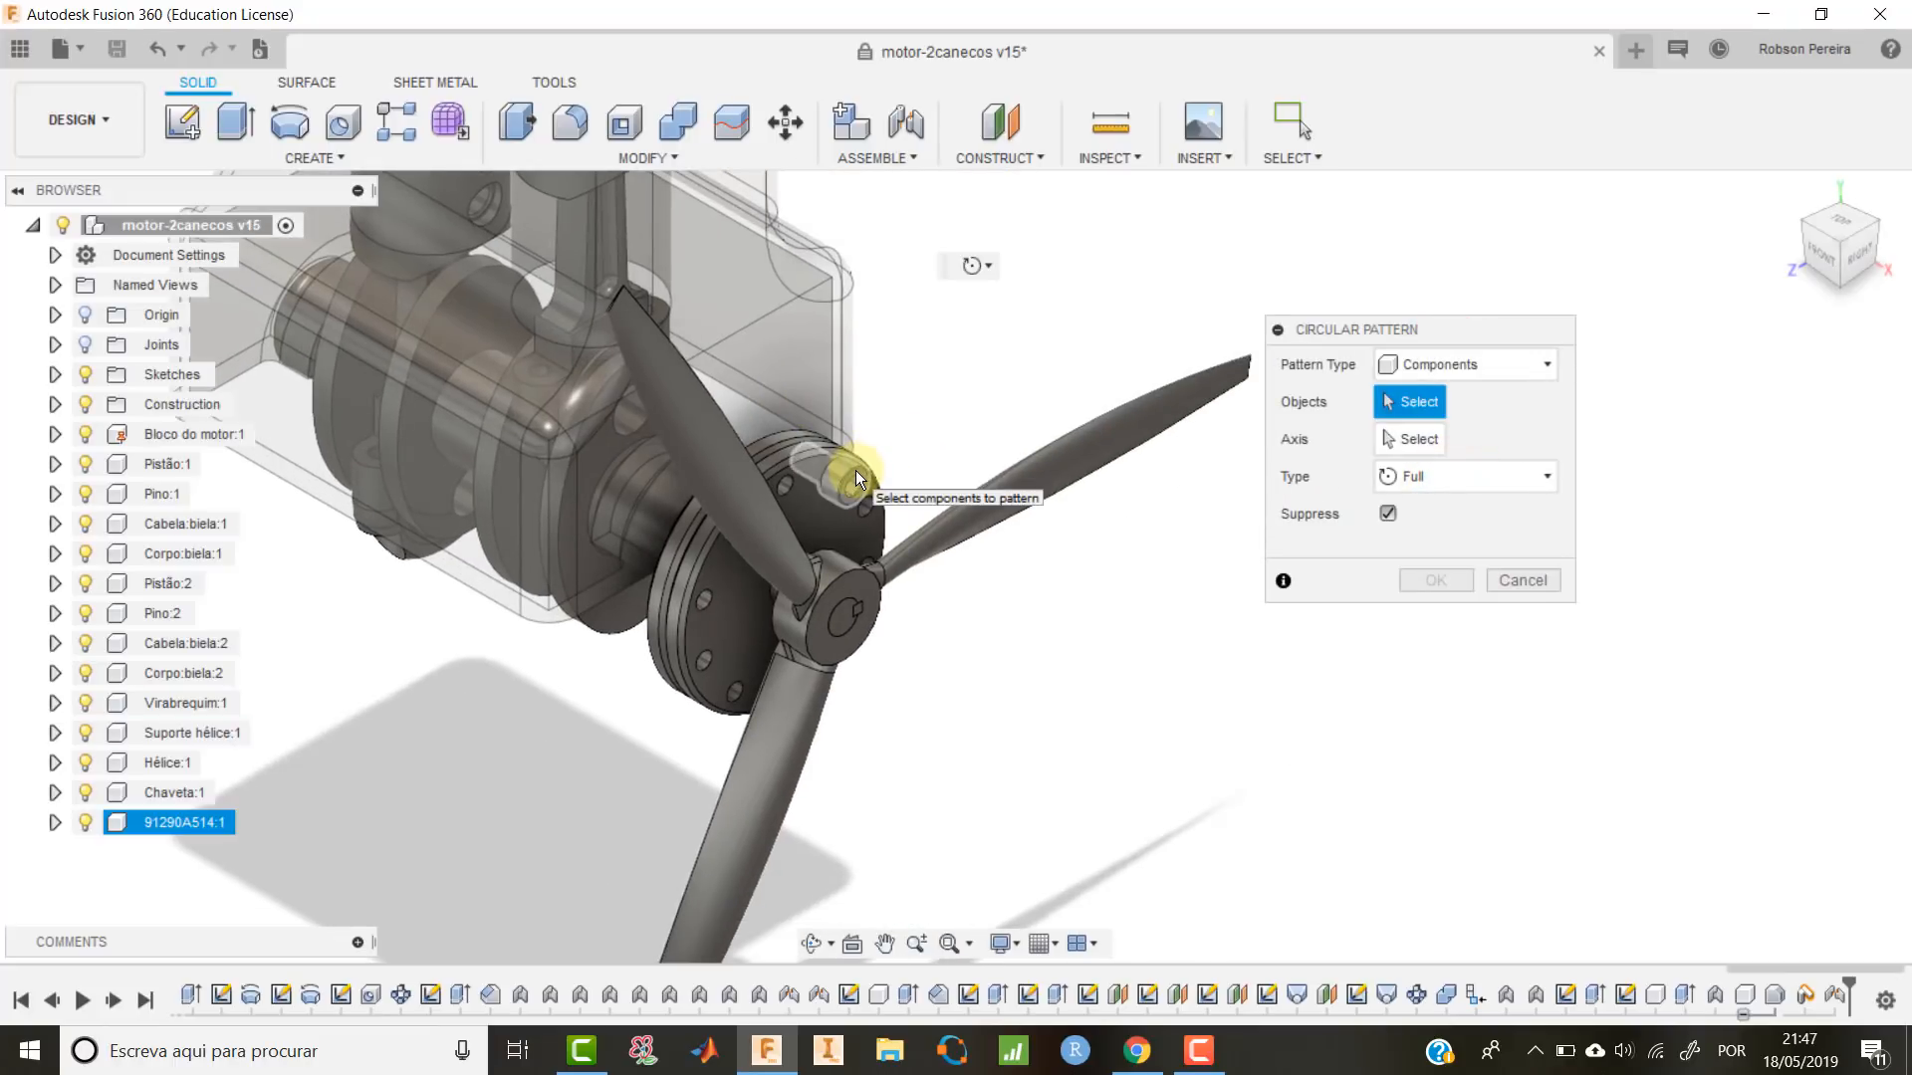
left_click(856, 470)
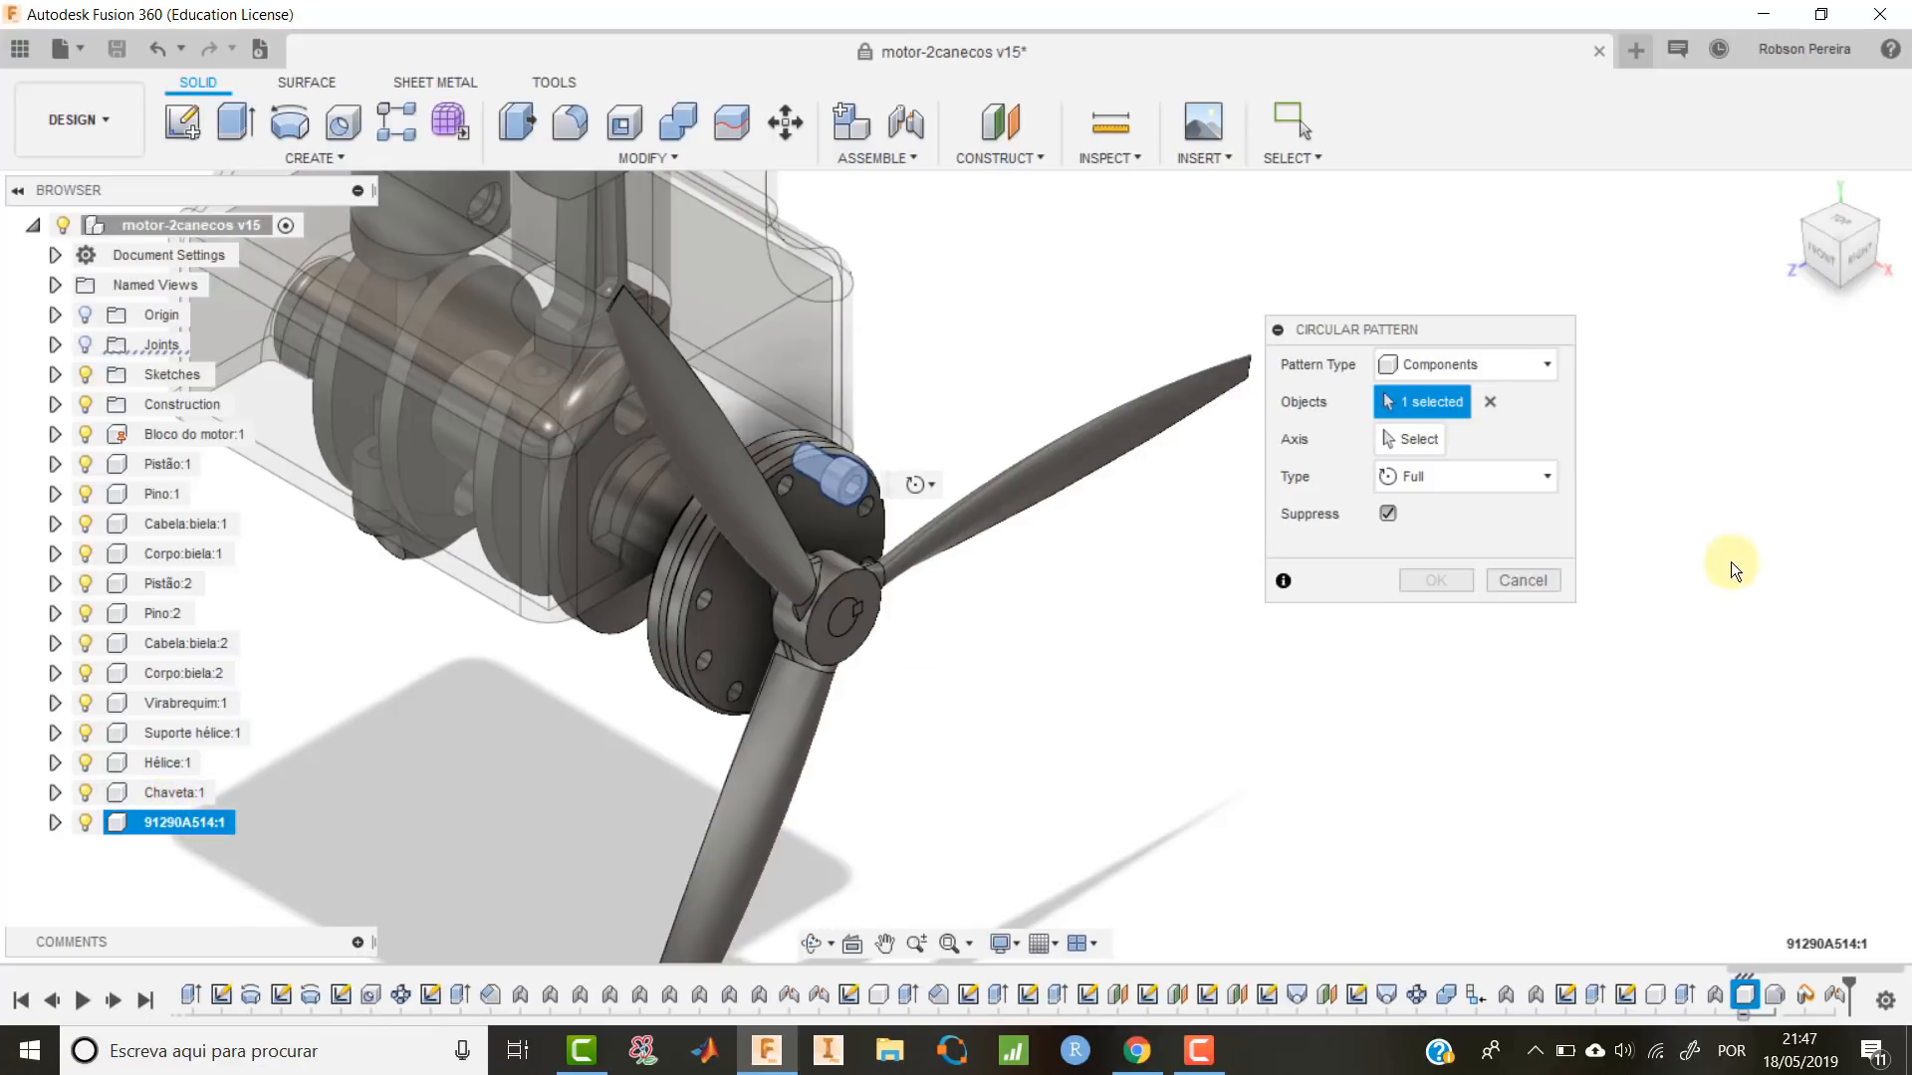
Pattern the screw fully around the X axis with a quantity of 10.
left_click(1410, 439)
scroll(1016, 871, "down", 5)
scroll(910, 709, "up", 5)
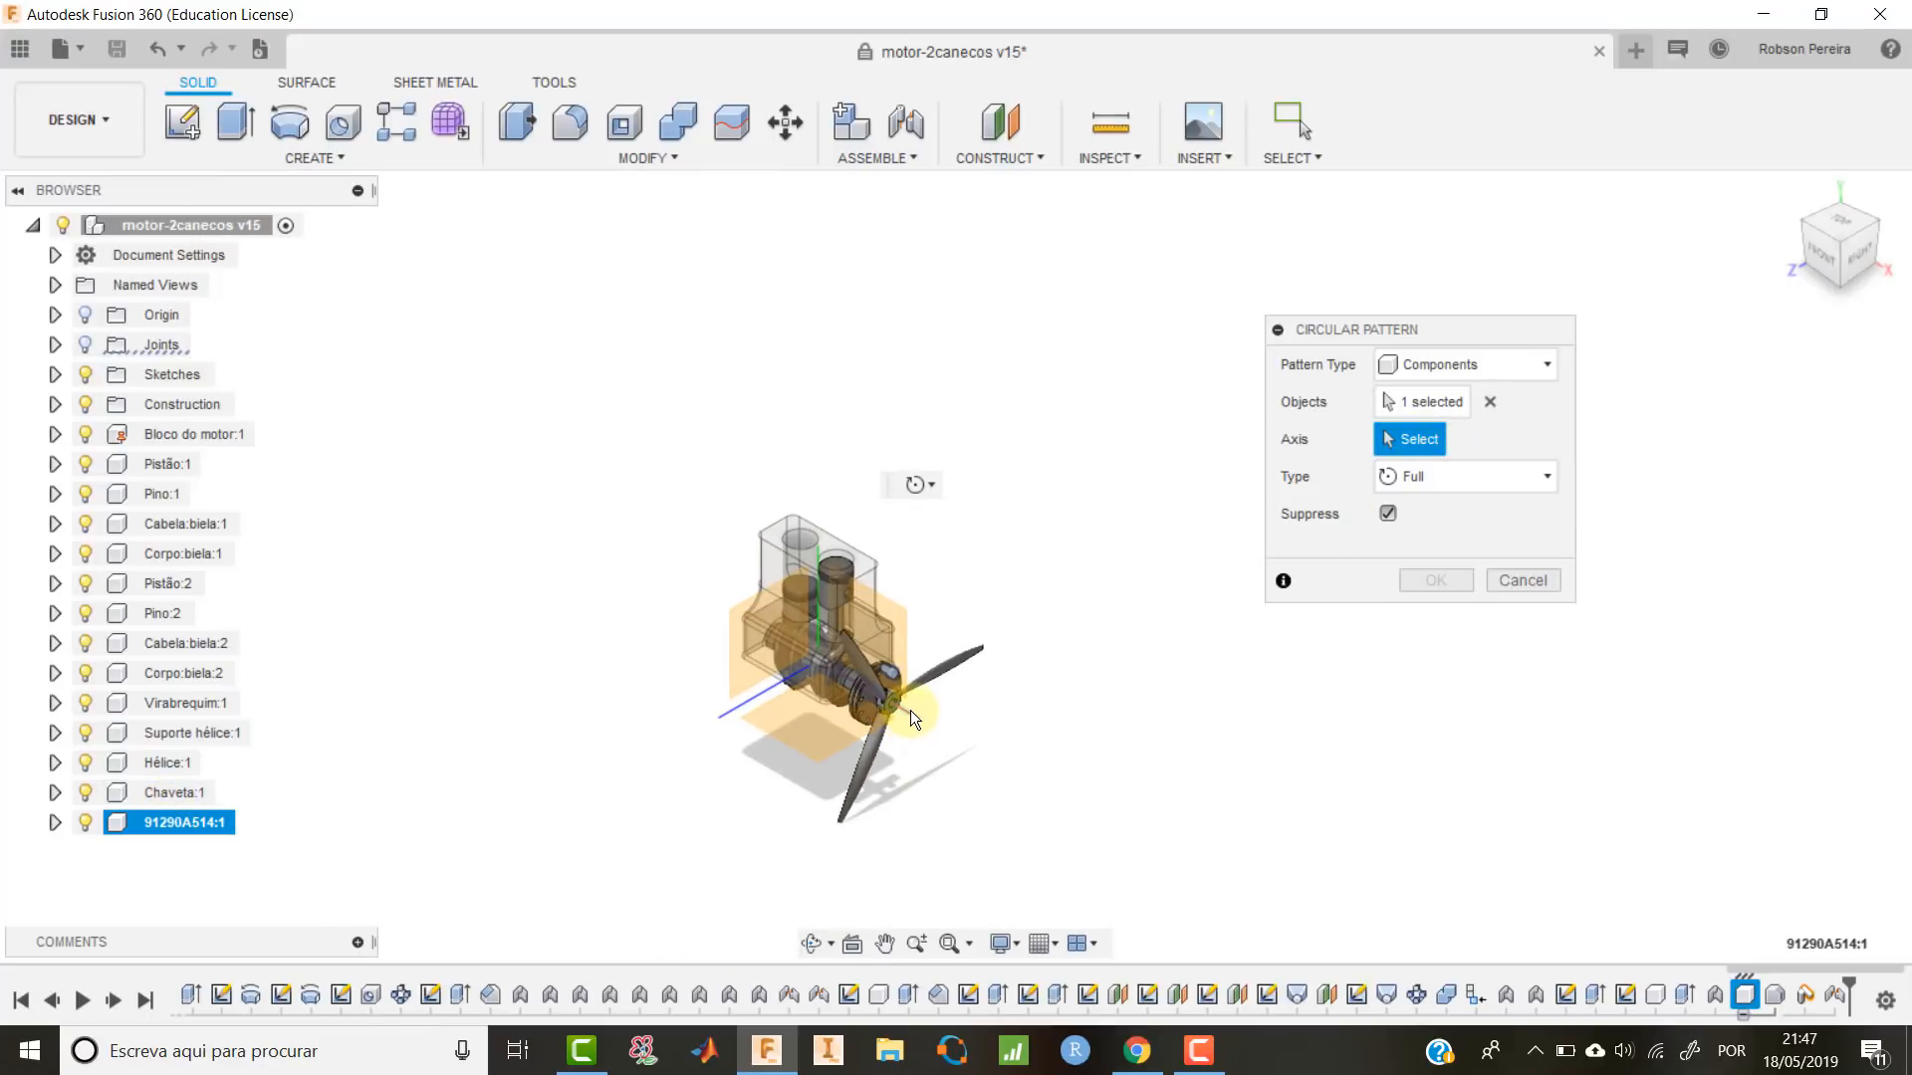
left_click(910, 709)
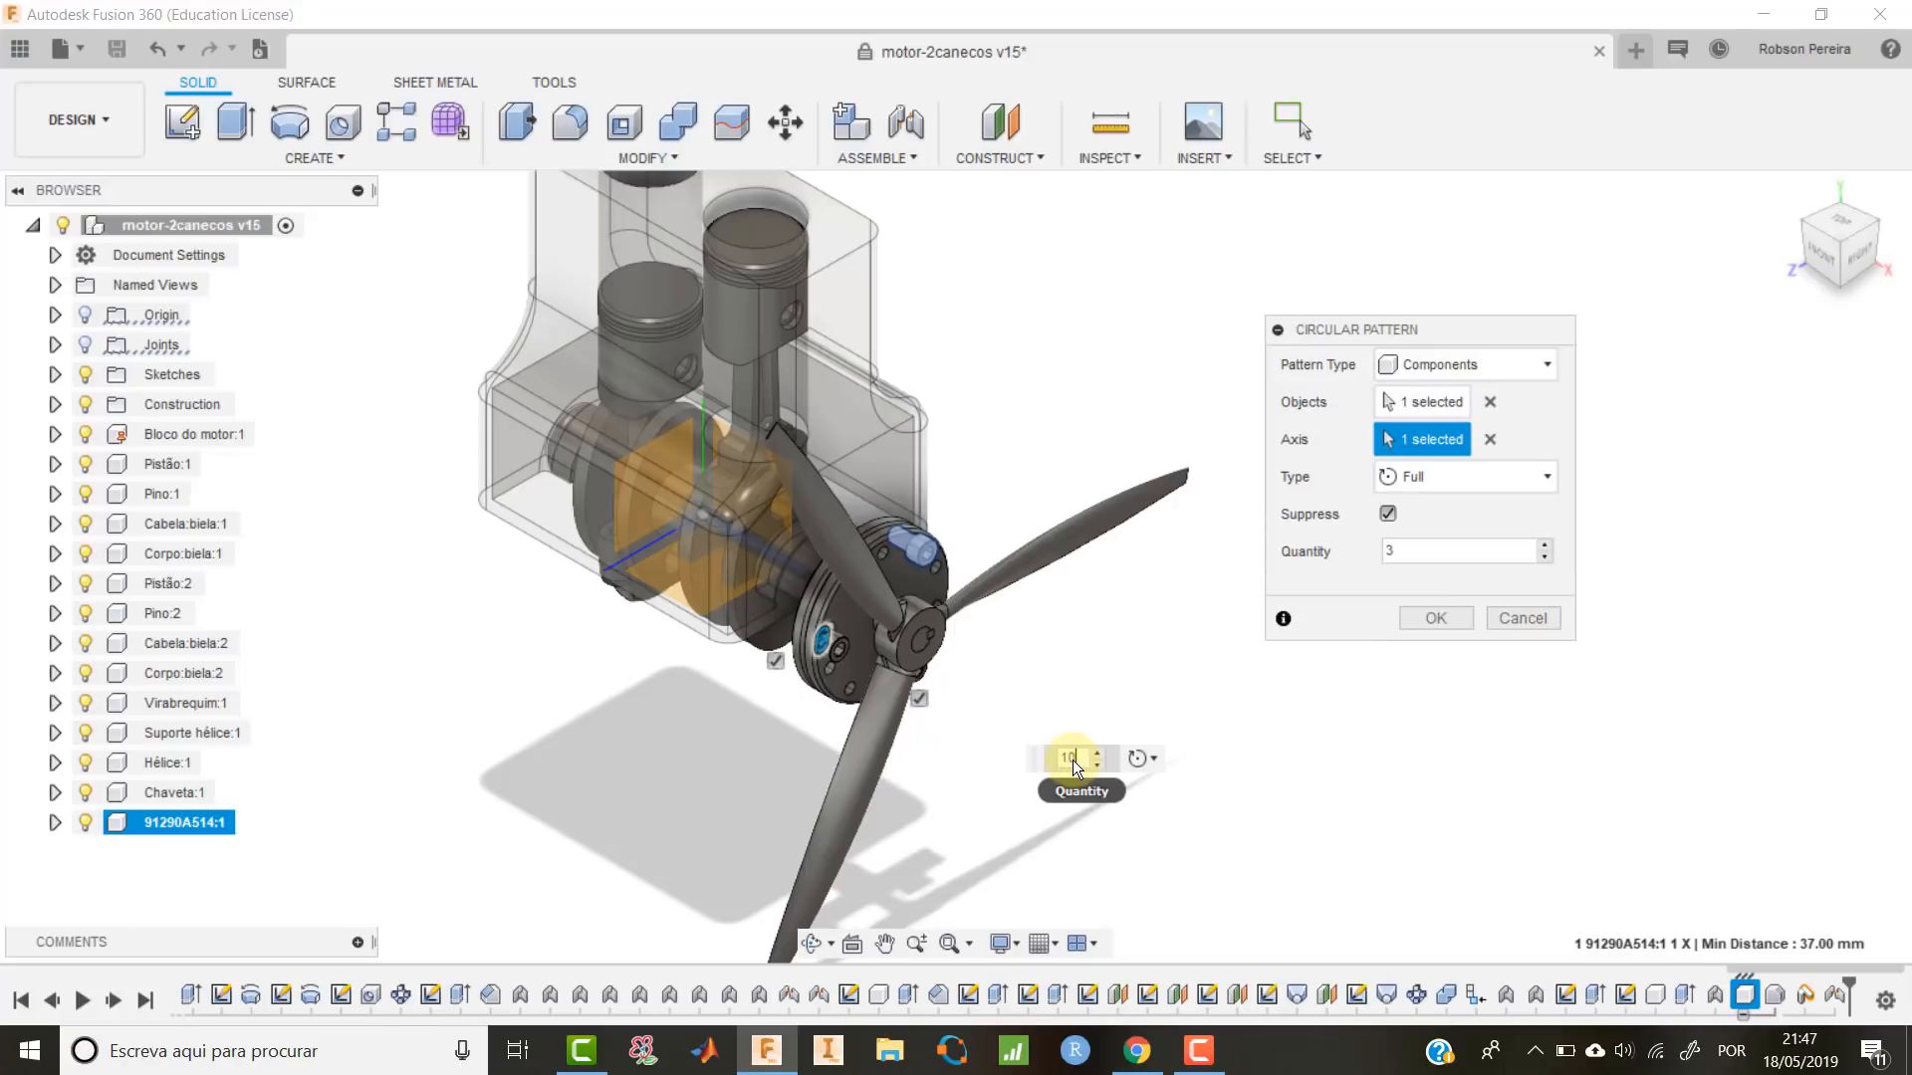
scroll(941, 564, "up", 5)
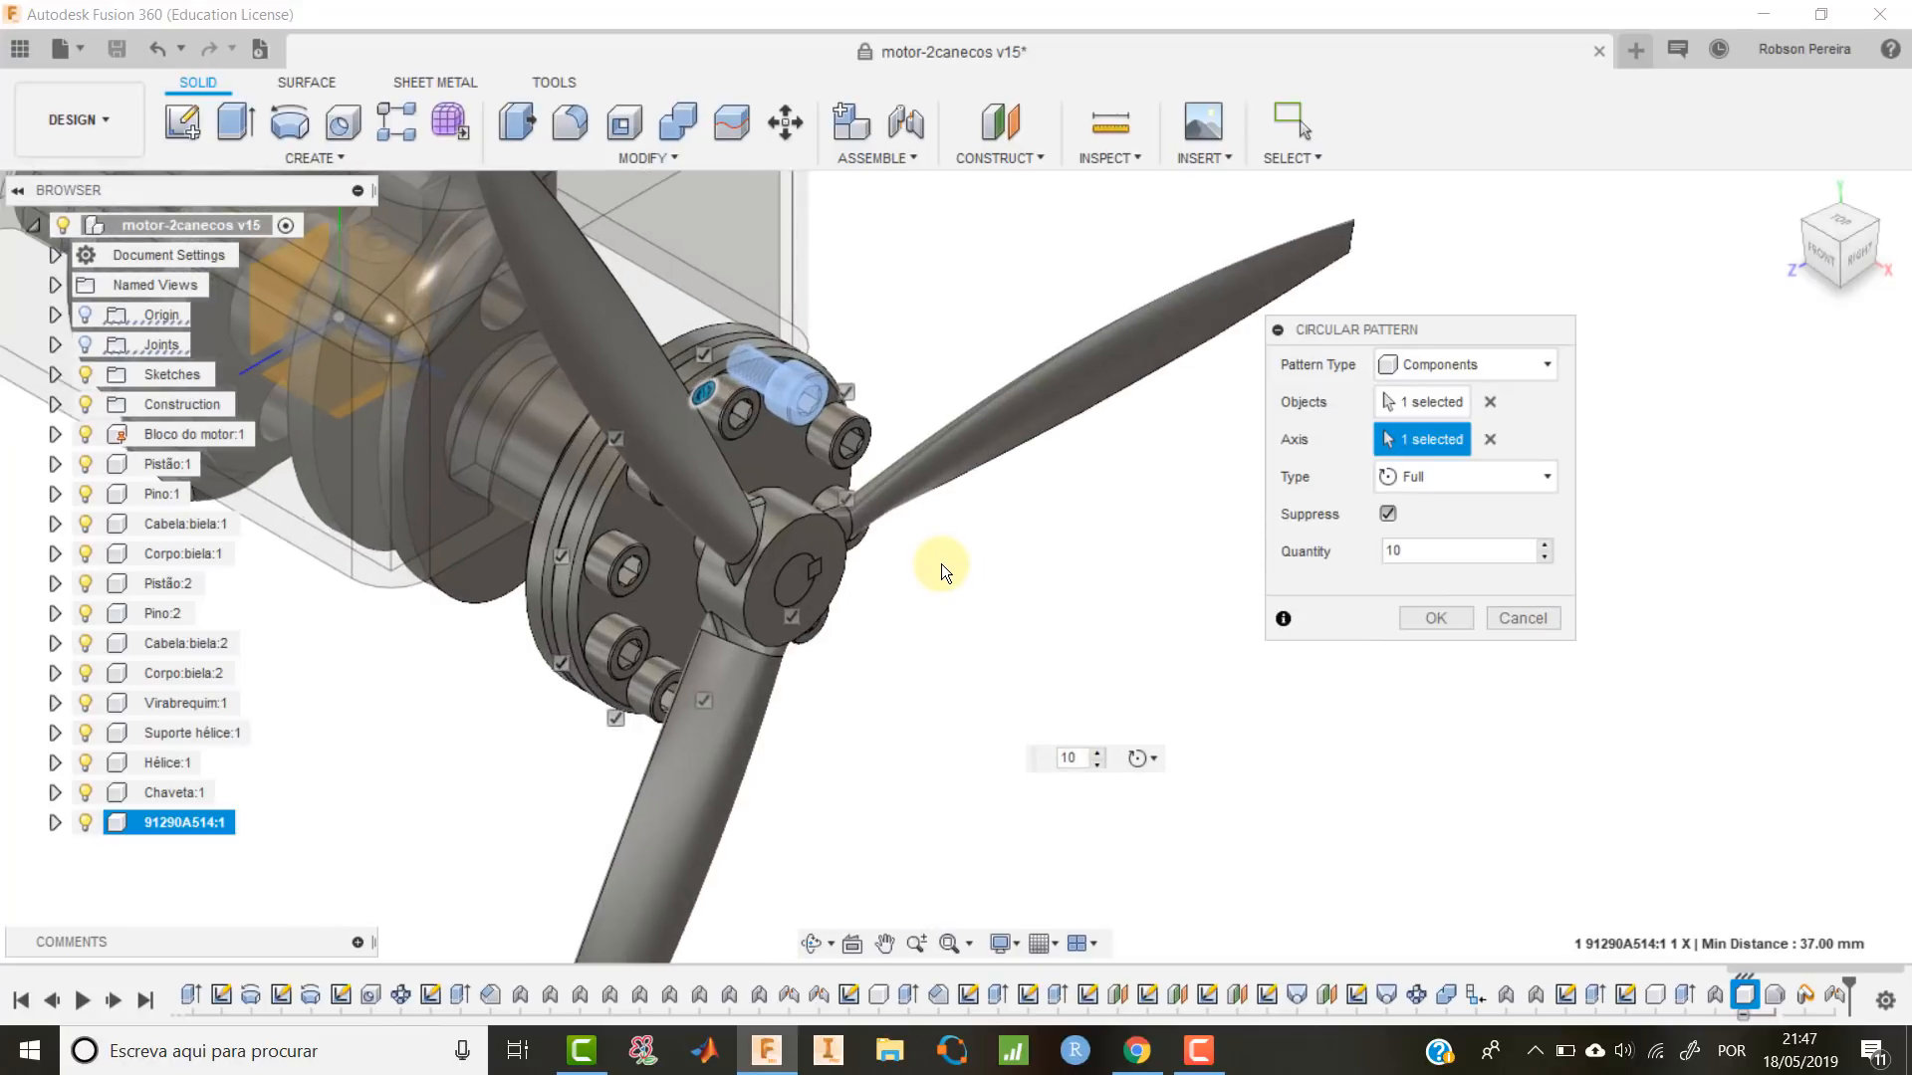
left_click(1435, 617)
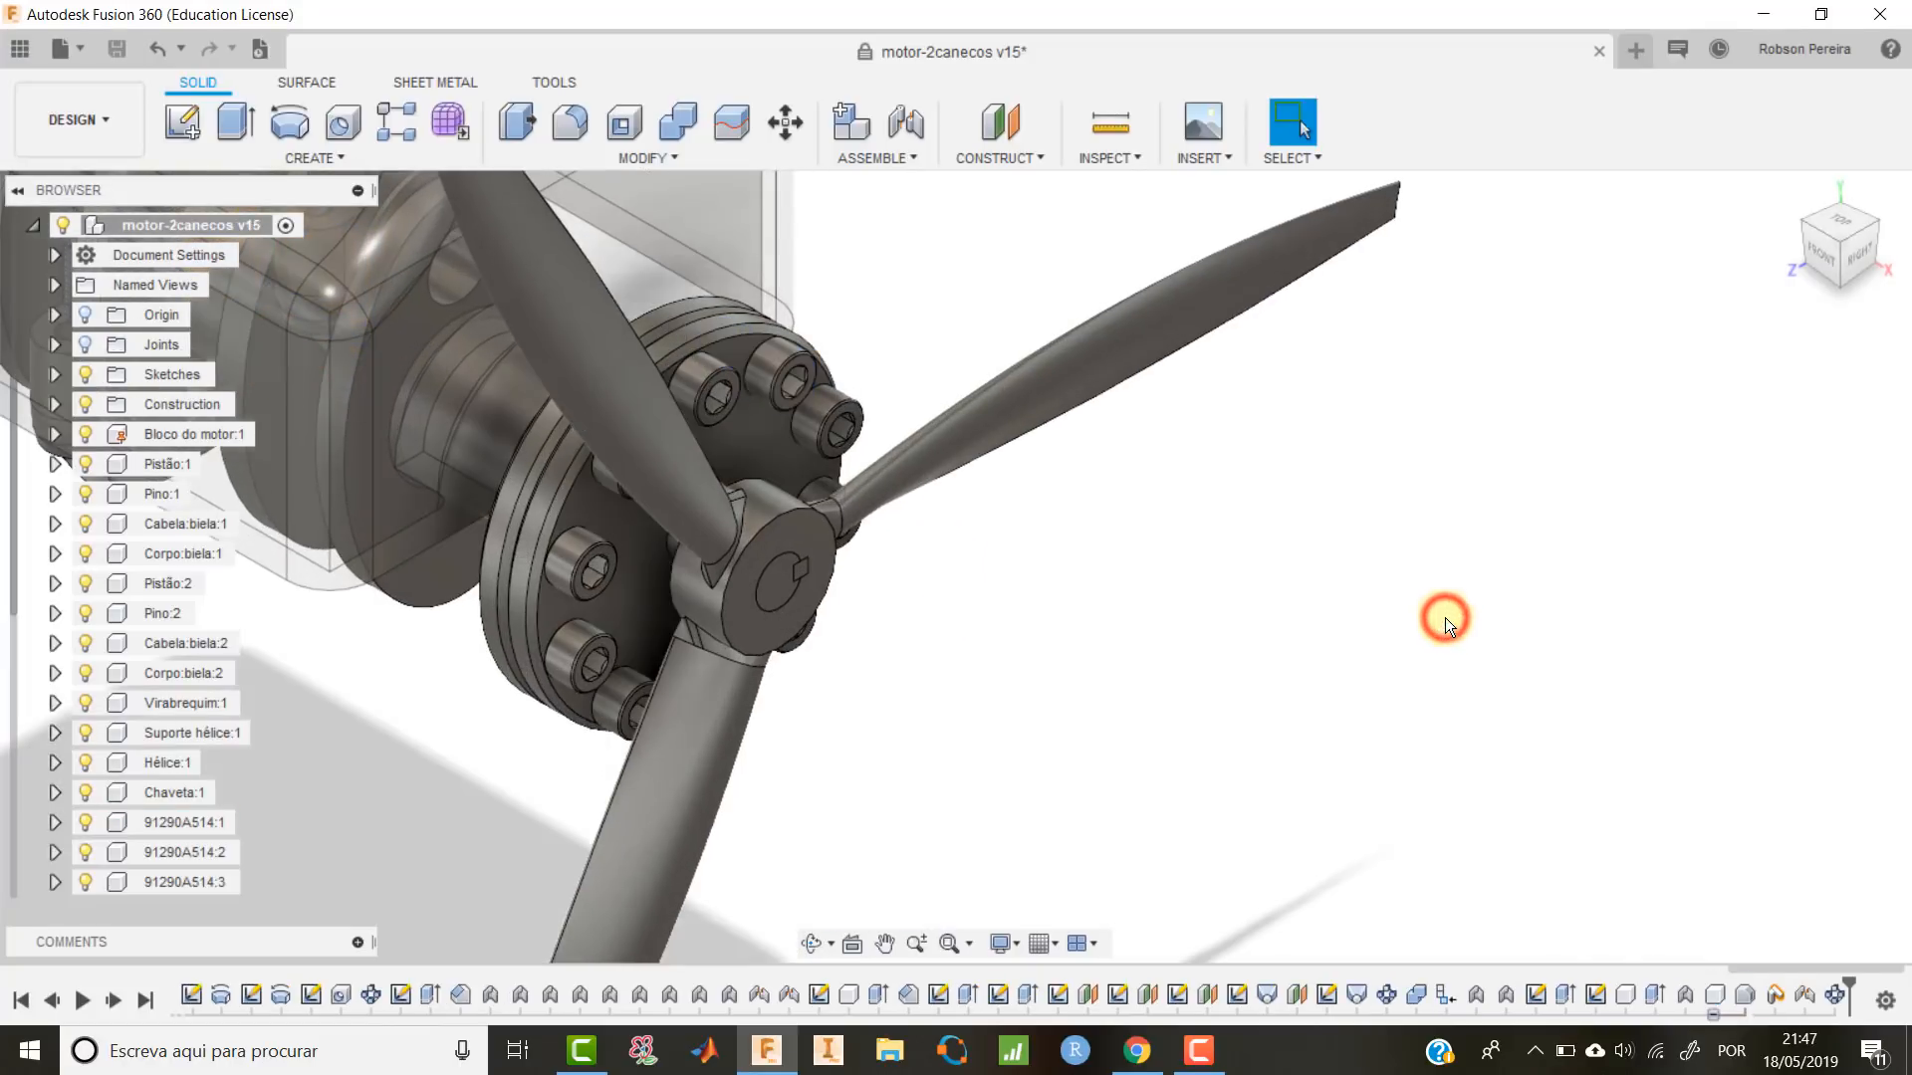
Rotate the propeller by its blade to test whether the patterned screws follow, reverting the position after each trial.
middle_click_drag(983, 595, 1096, 448, "shift")
left_click(1790, 191)
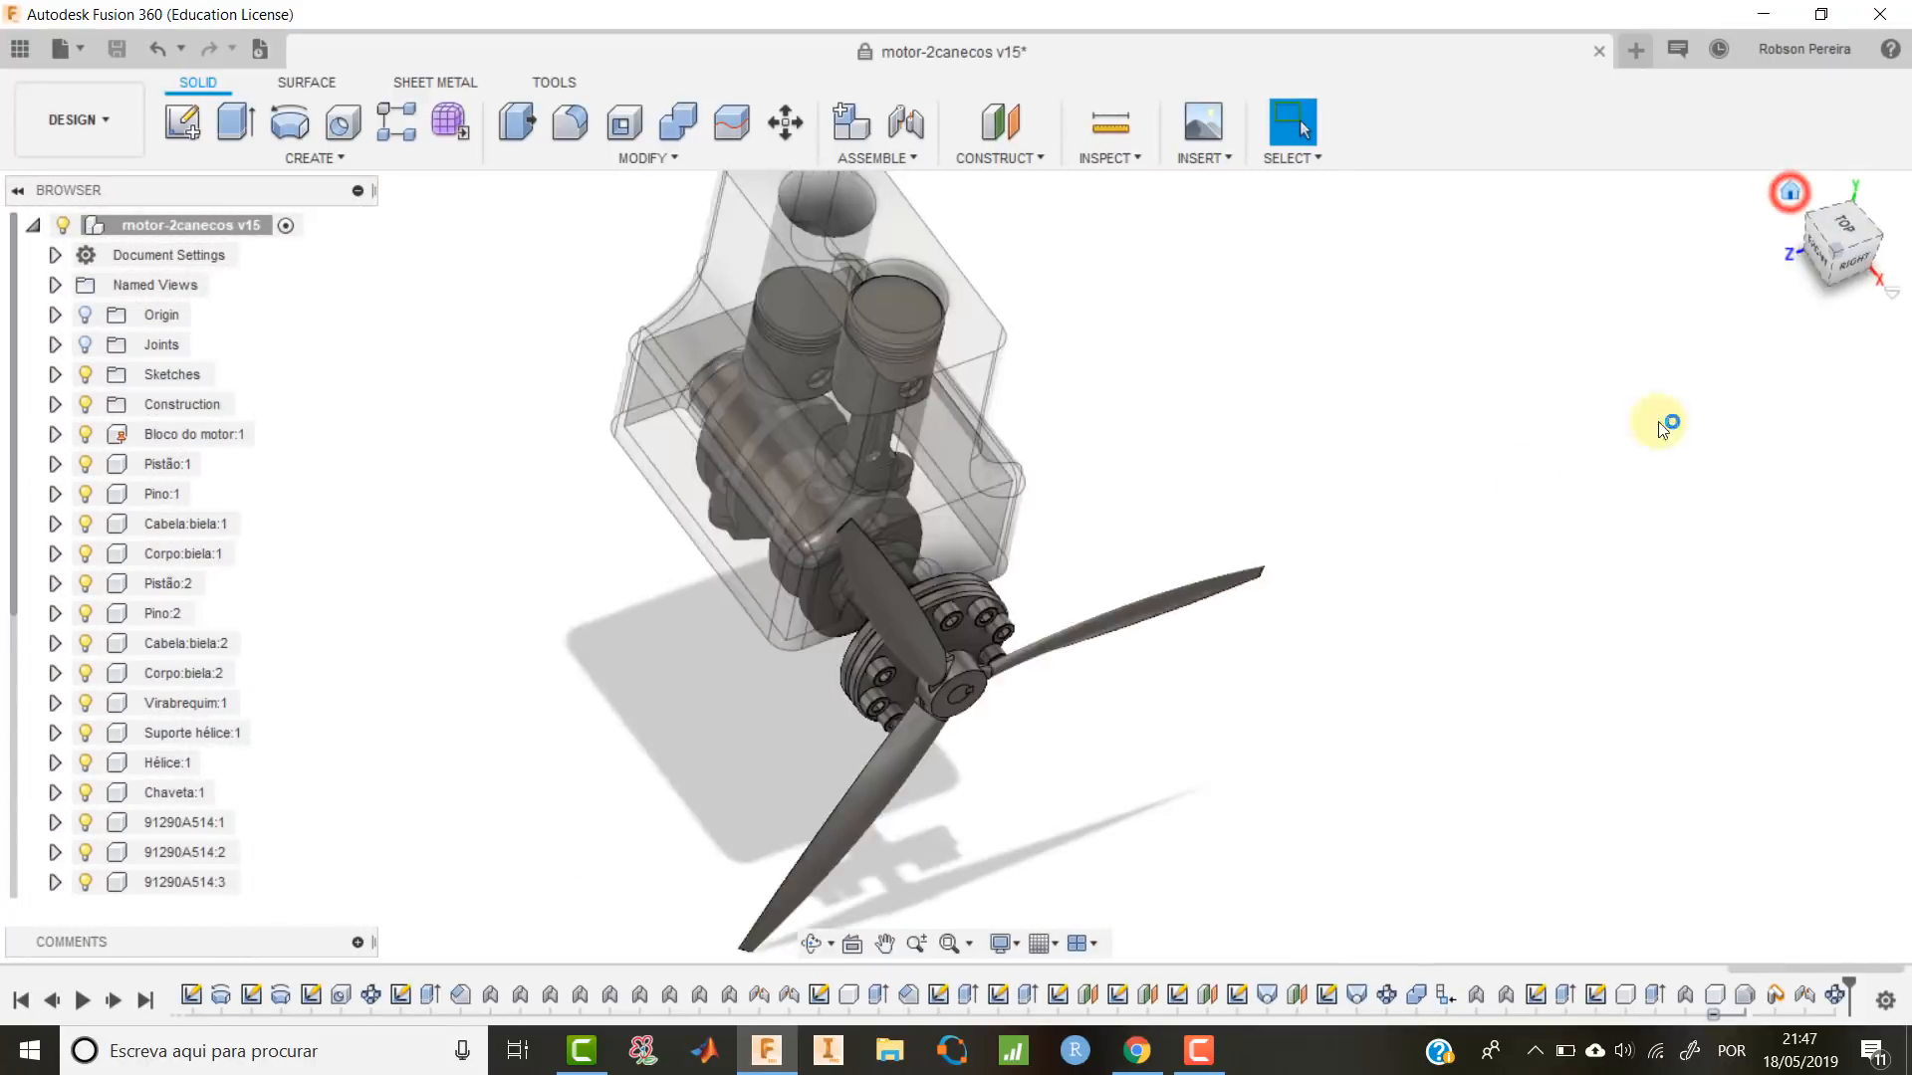
scroll(1058, 663, "up", 3)
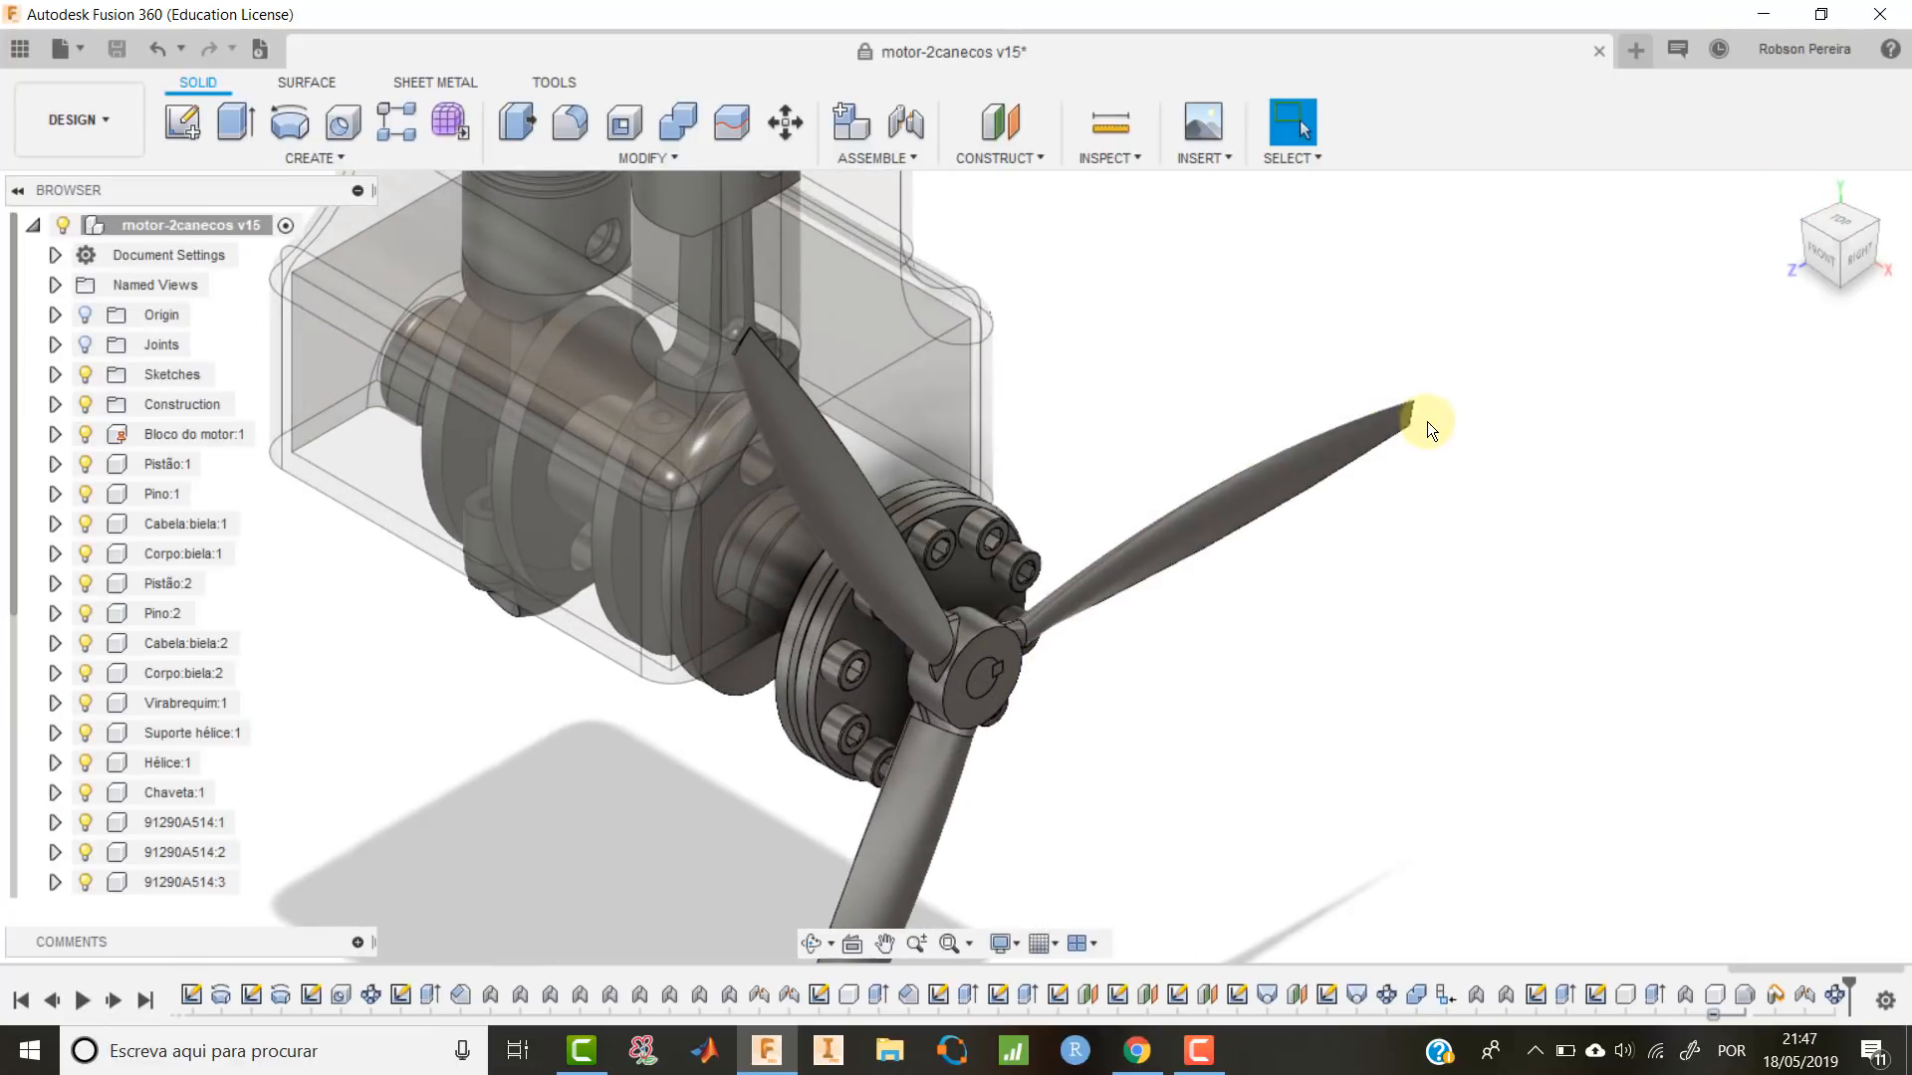
left_click_drag(1412, 409, 1149, 552)
left_click(1414, 119)
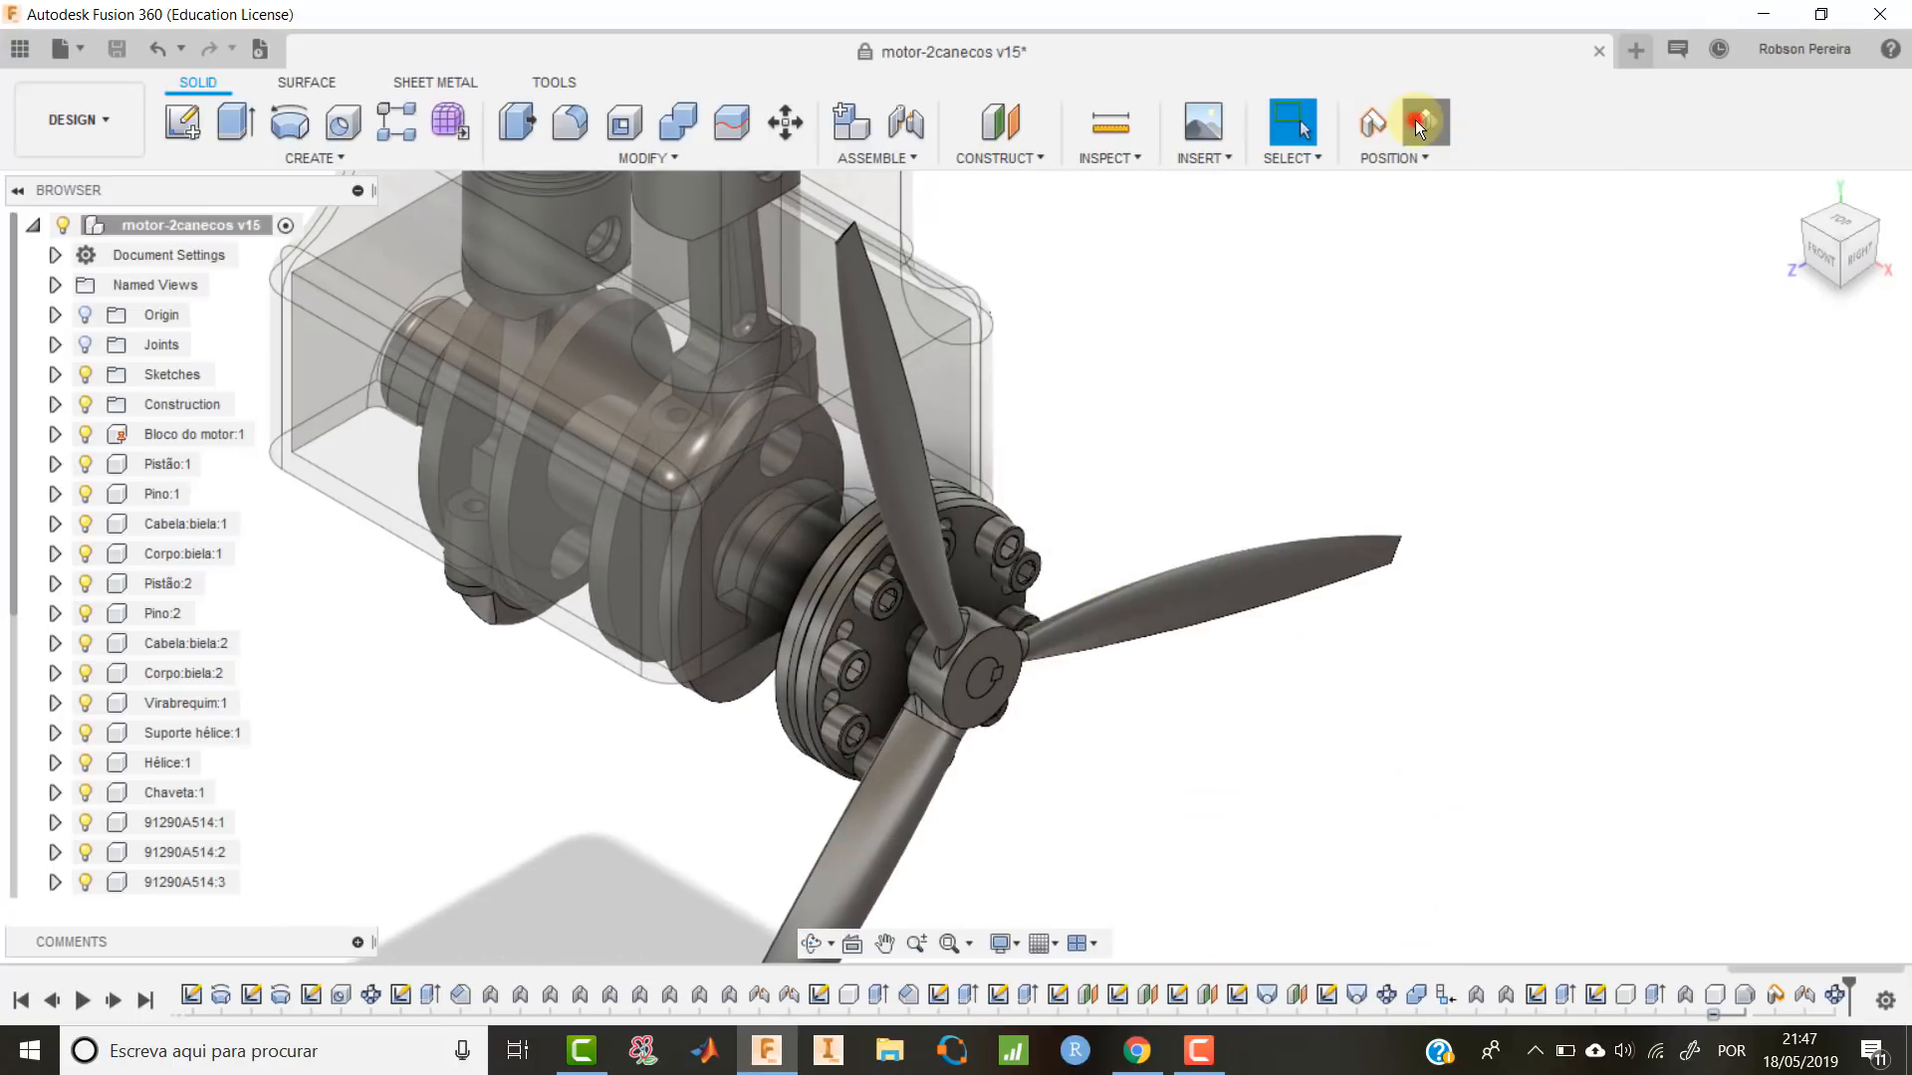
scroll(942, 703, "down", 3)
scroll(727, 671, "up", 3)
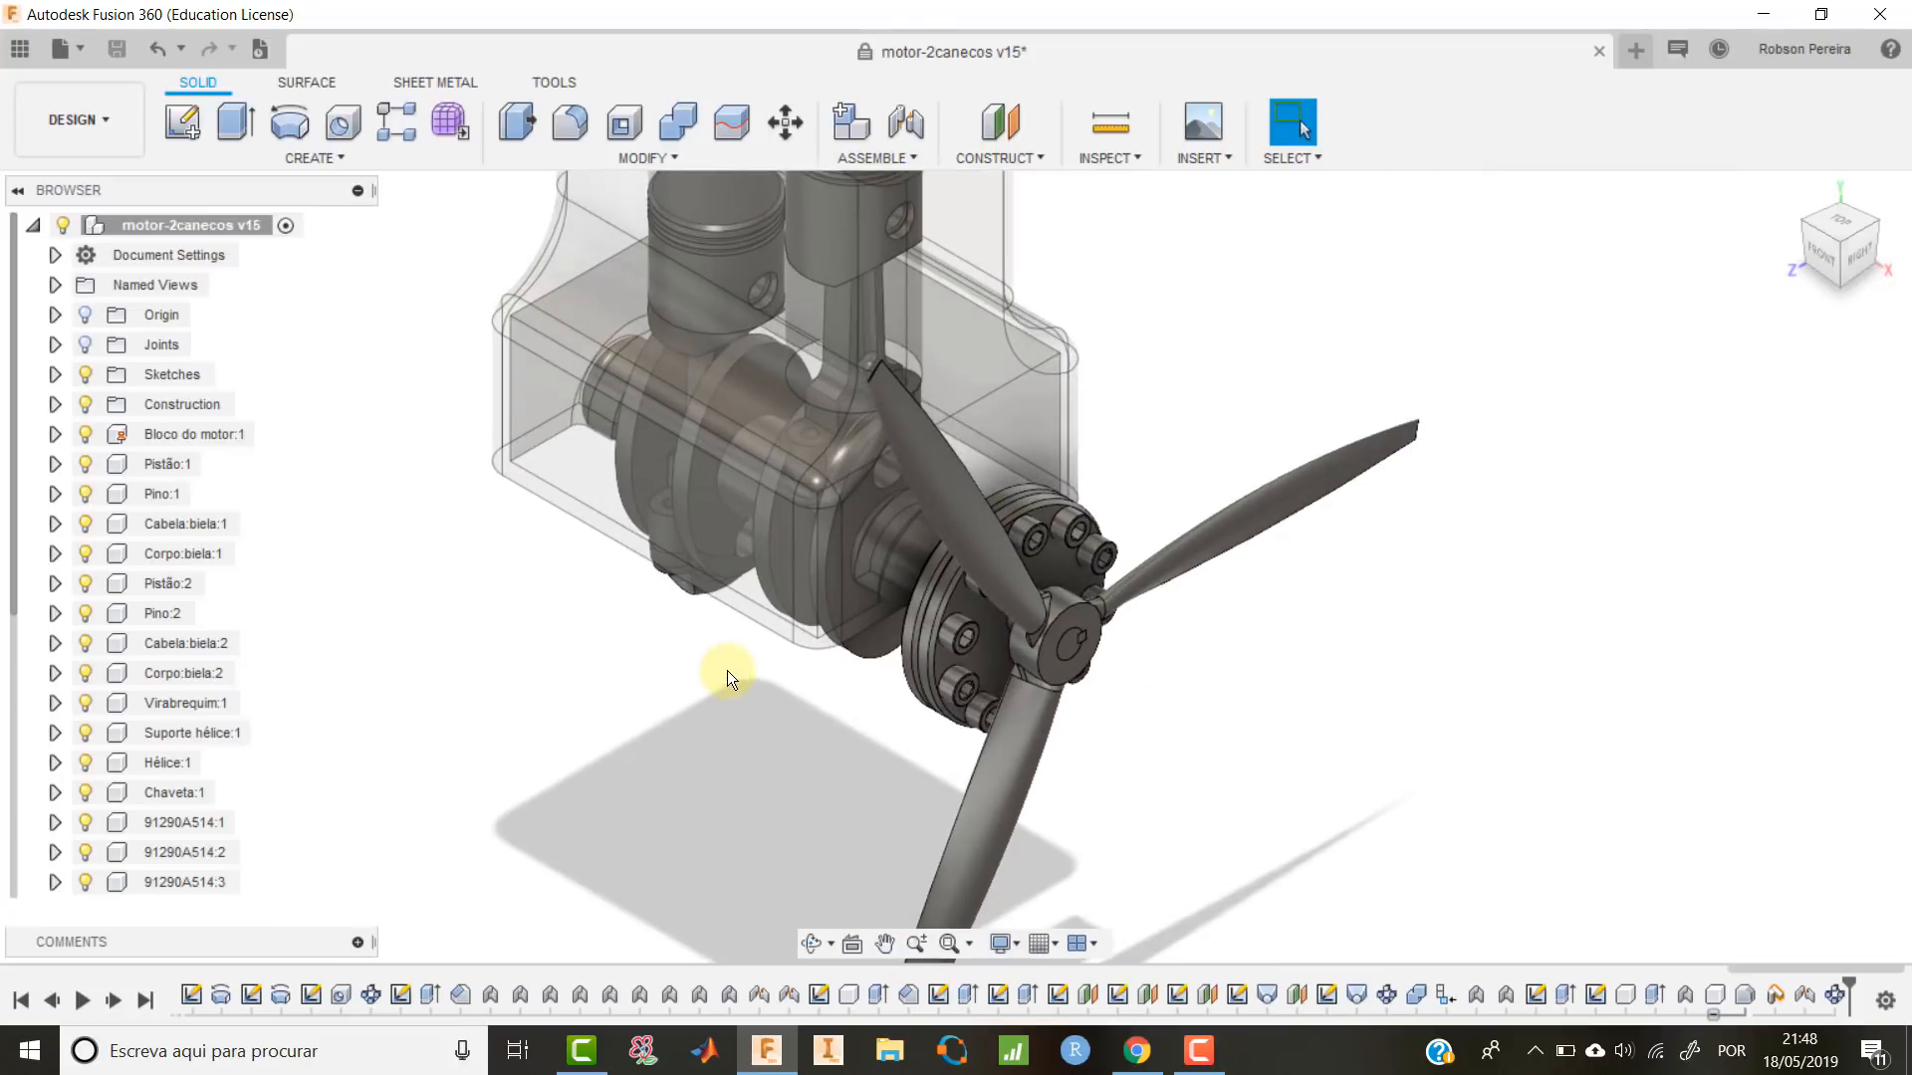
scroll(1145, 527, "up", 3)
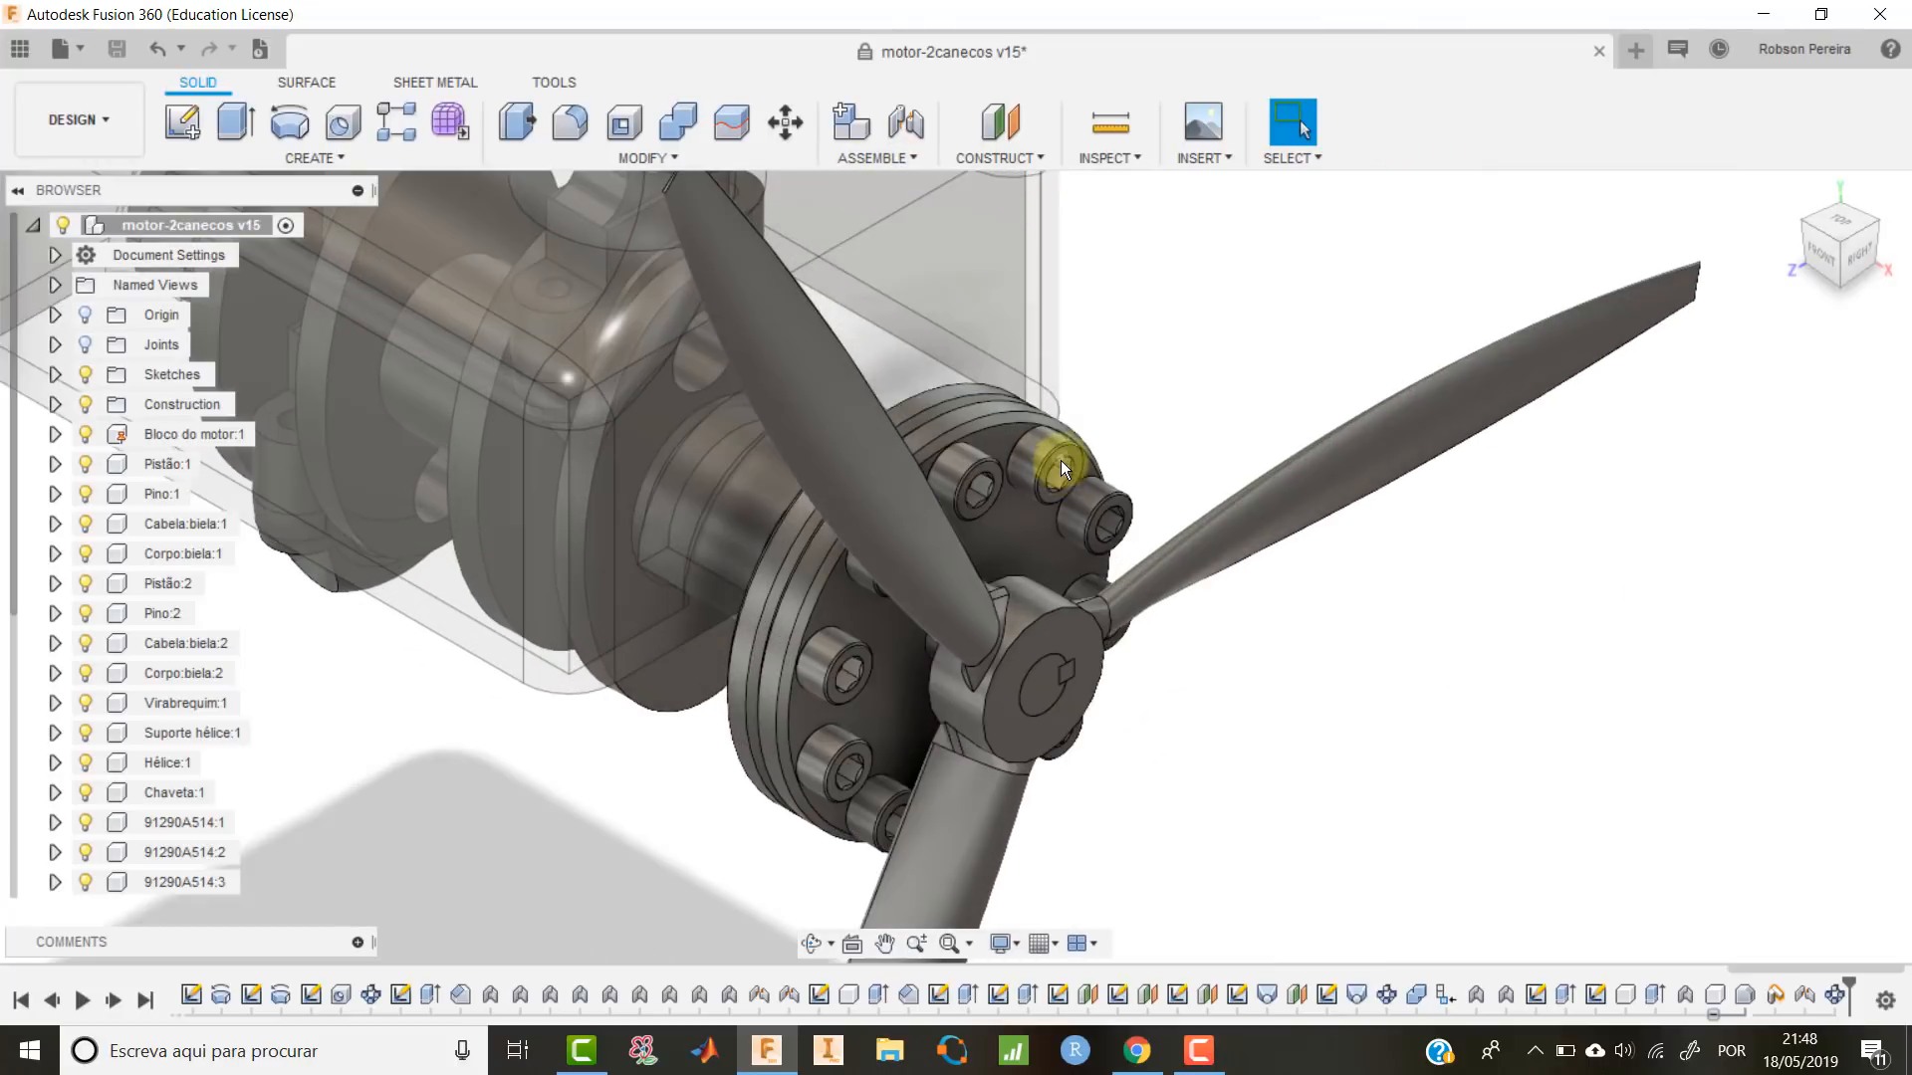
left_click(1453, 420)
left_click_drag(1456, 432, 1069, 438)
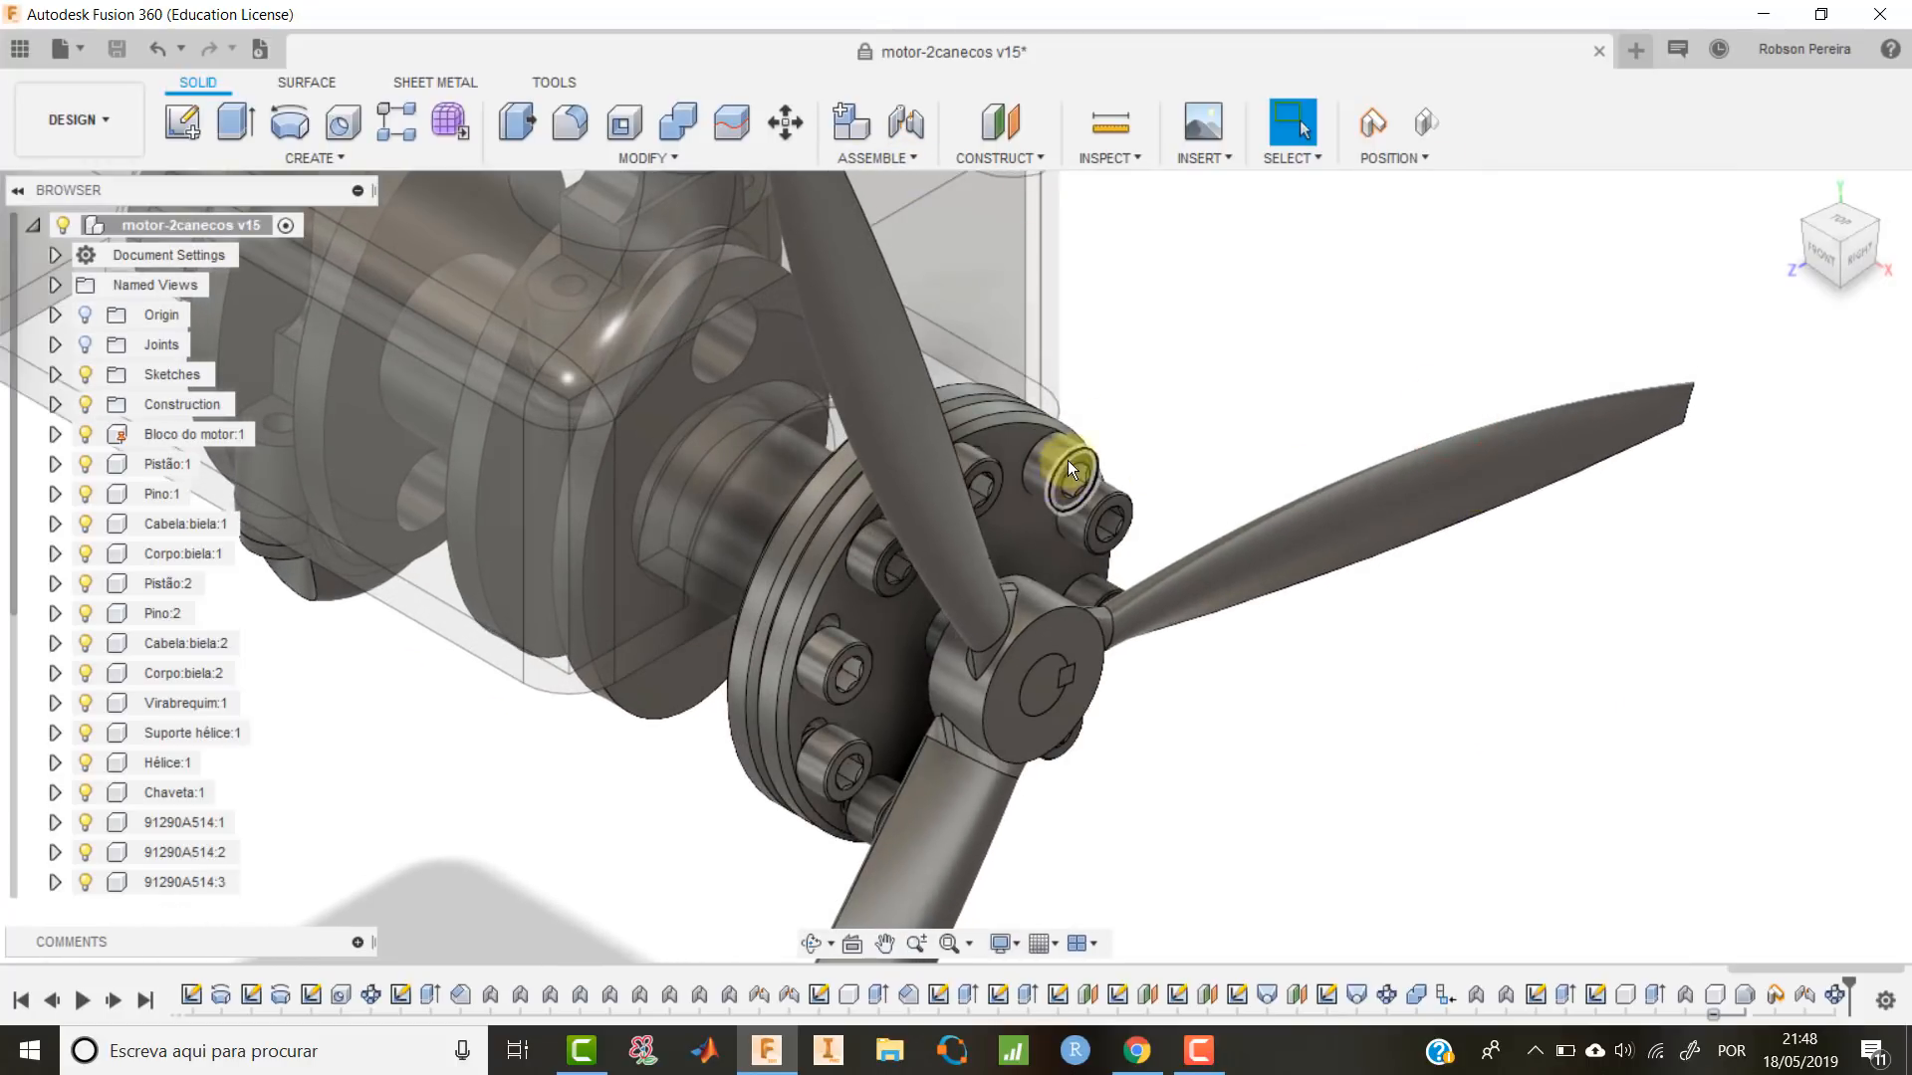
left_click(1420, 124)
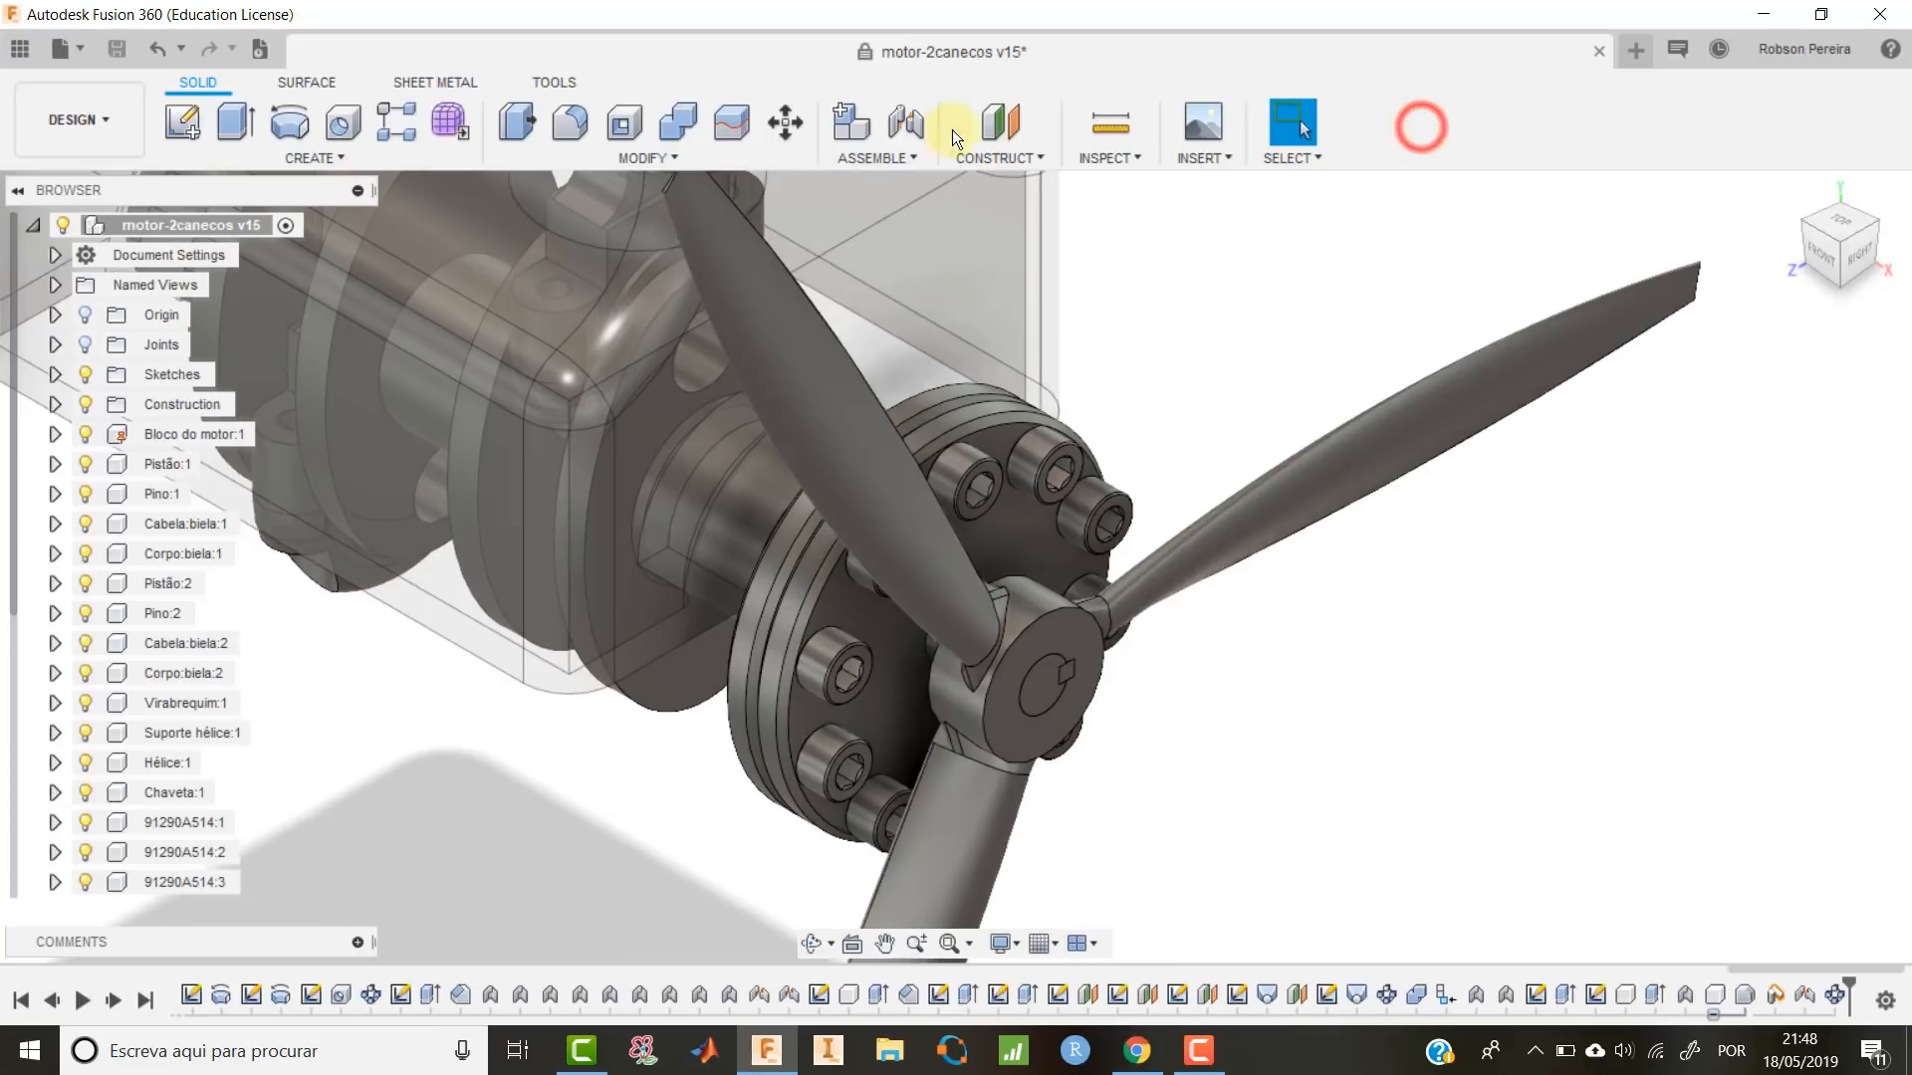
Create a rigid as-built joint between the patterned screw nearest the upper-right blade and the propeller flange.
left_click(872, 165)
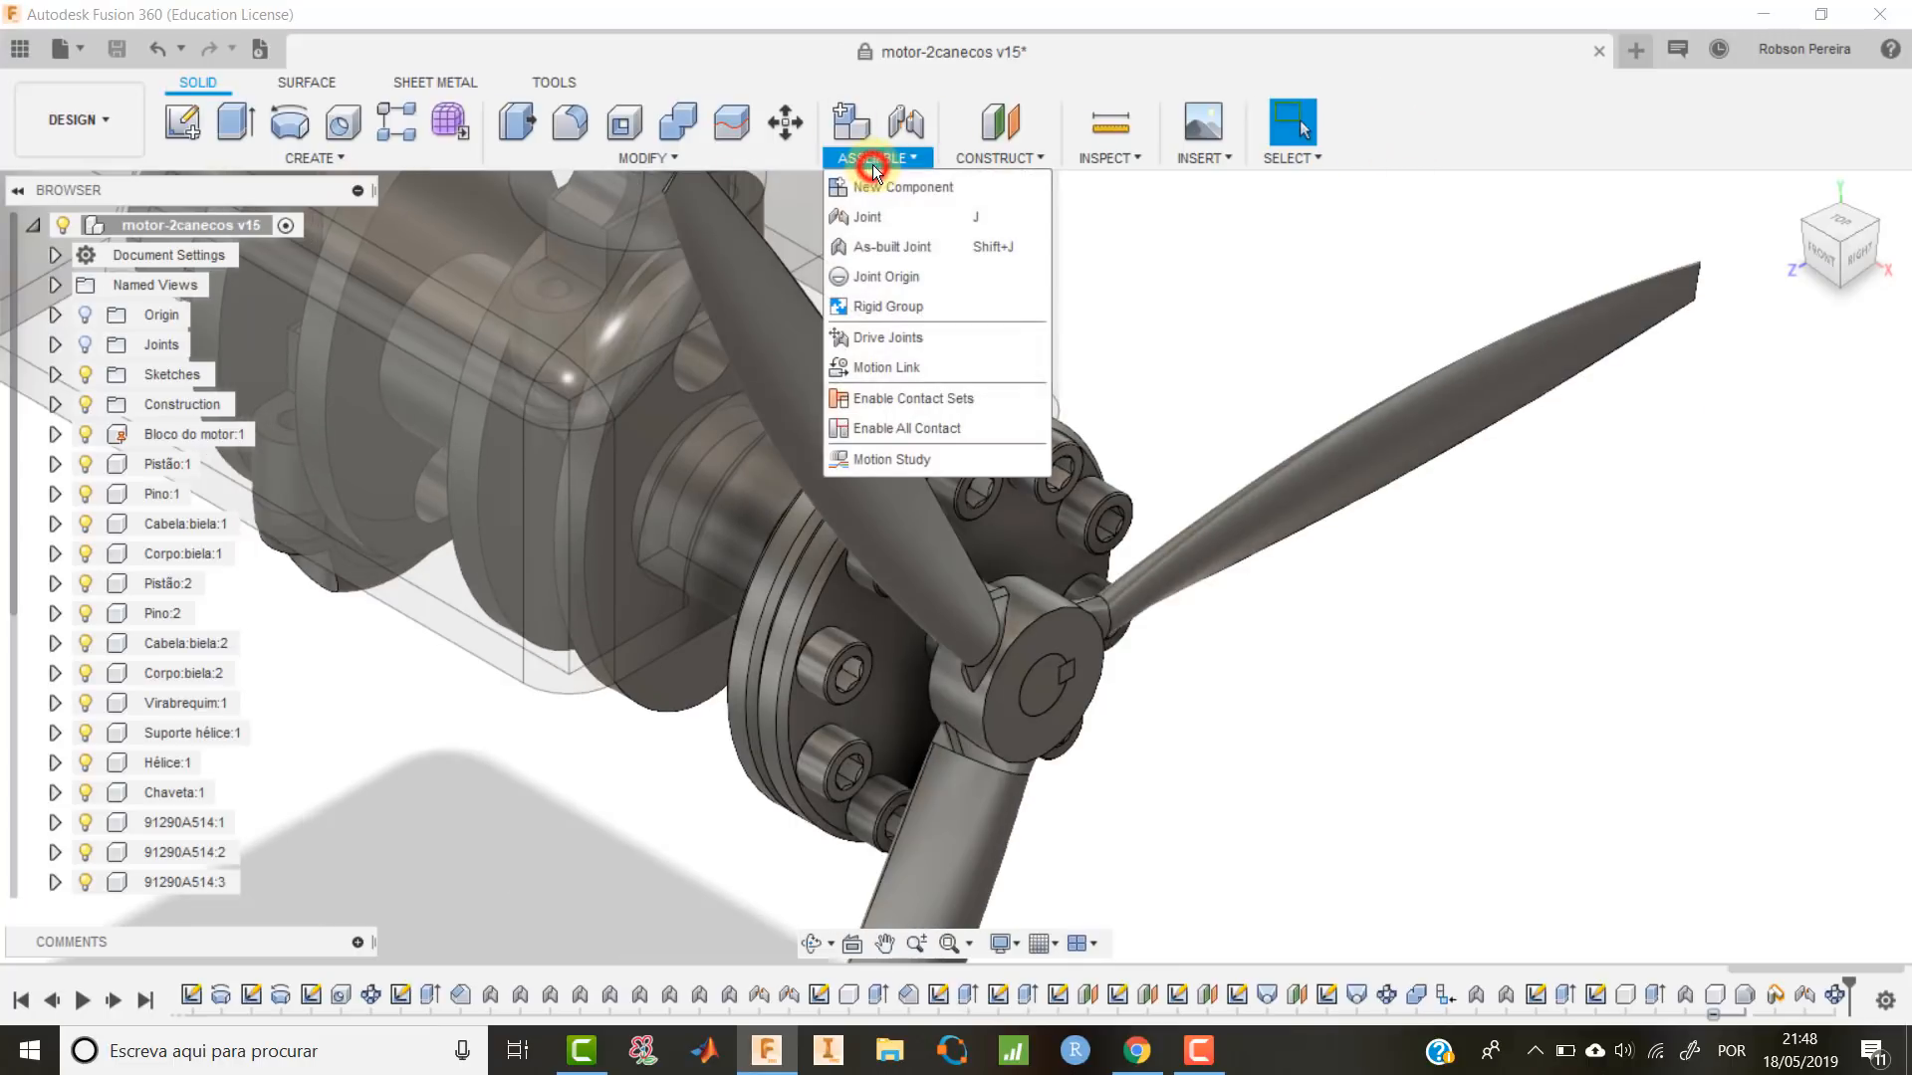
left_click(920, 248)
left_click(1093, 497)
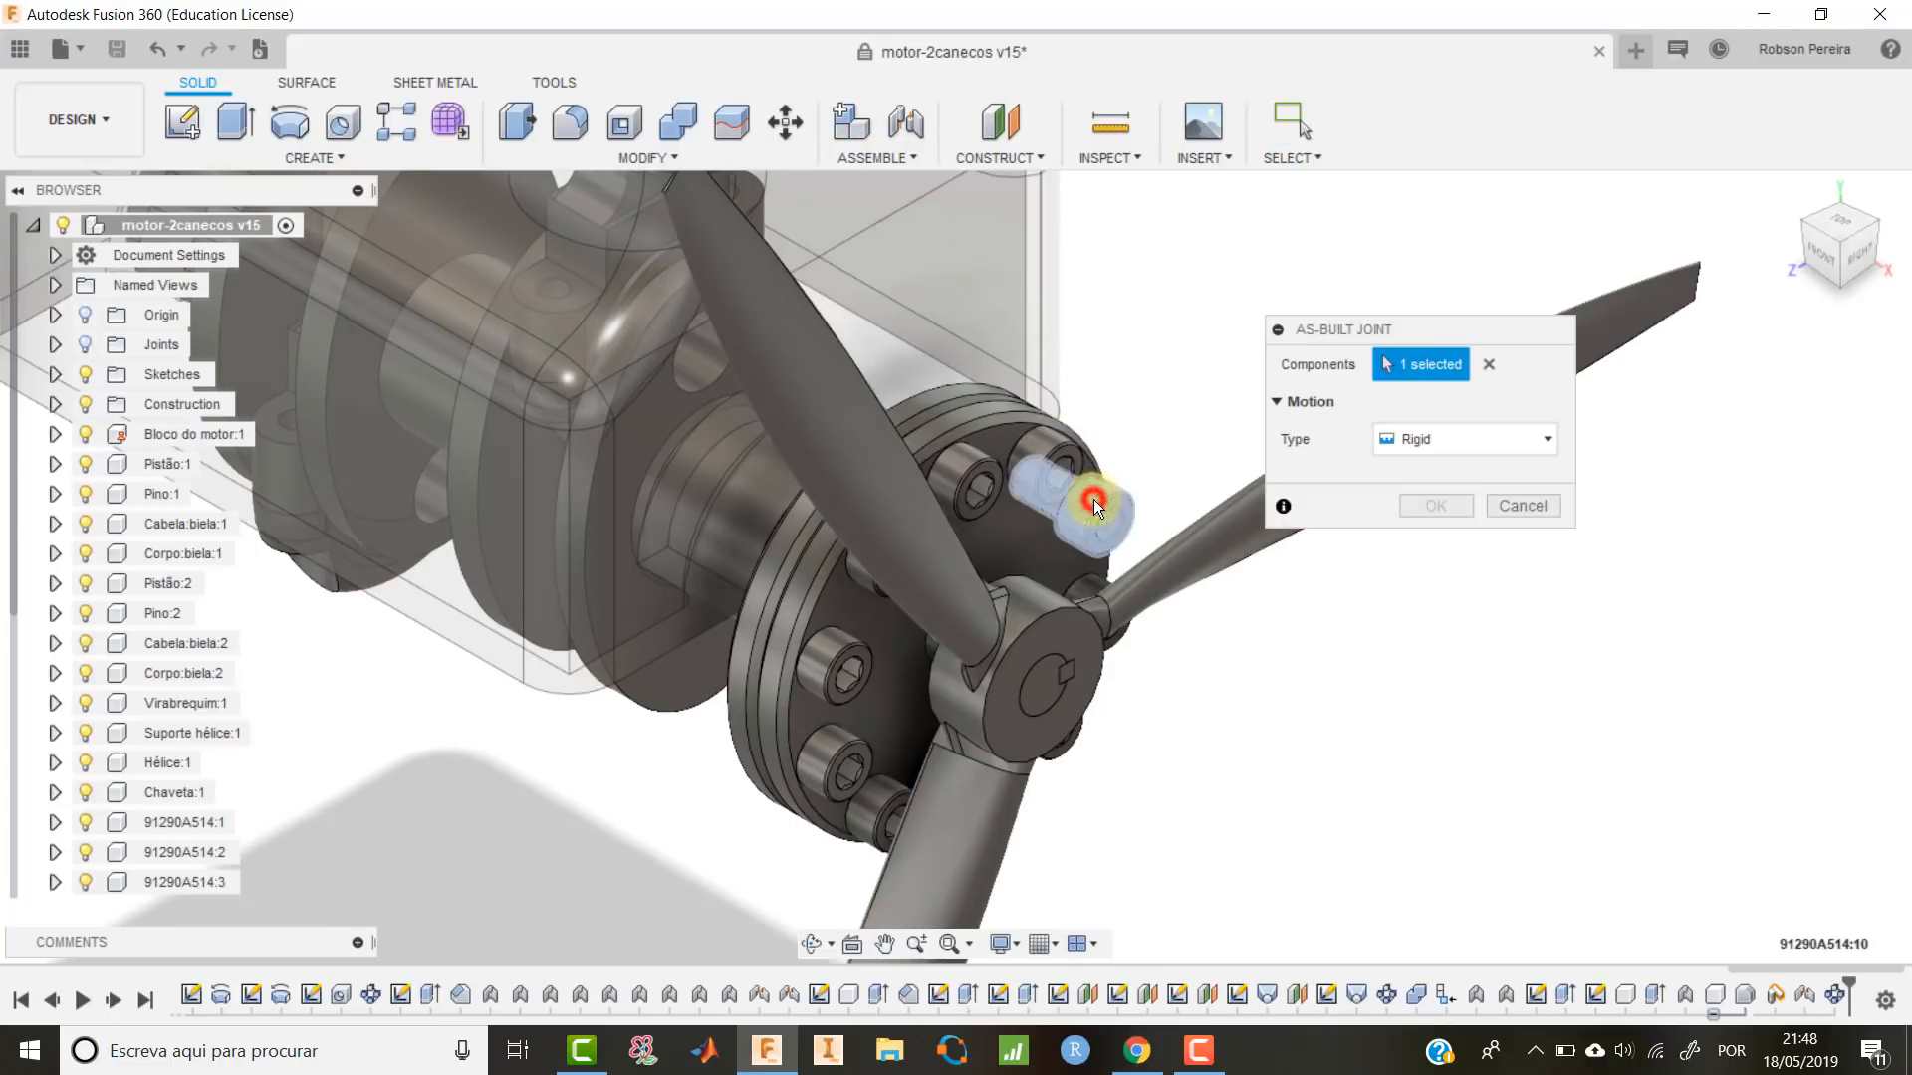
left_click(1016, 550)
left_click(1437, 542)
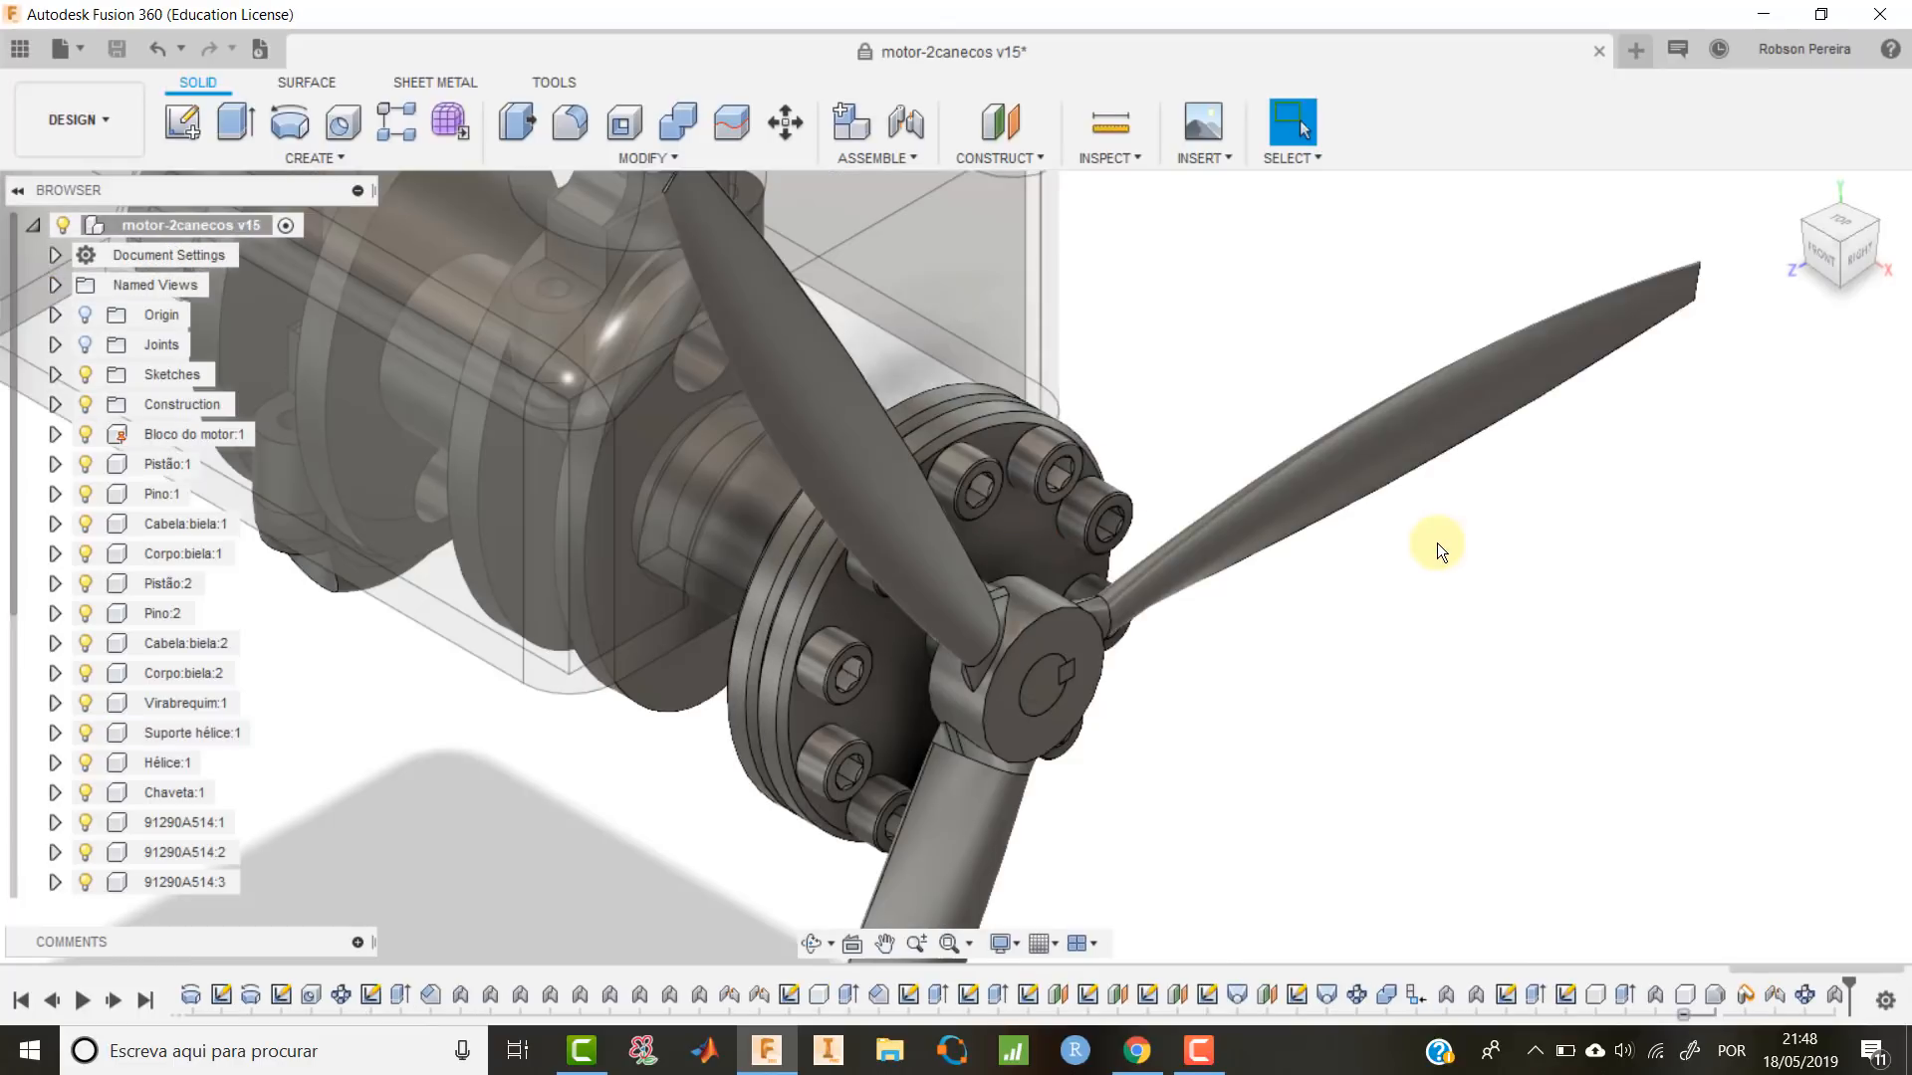
Create a rigid as-built joint between screw 91290A514:9, behind the right blade's root, and the propeller flange.
right_click(1437, 541)
left_click(1424, 468)
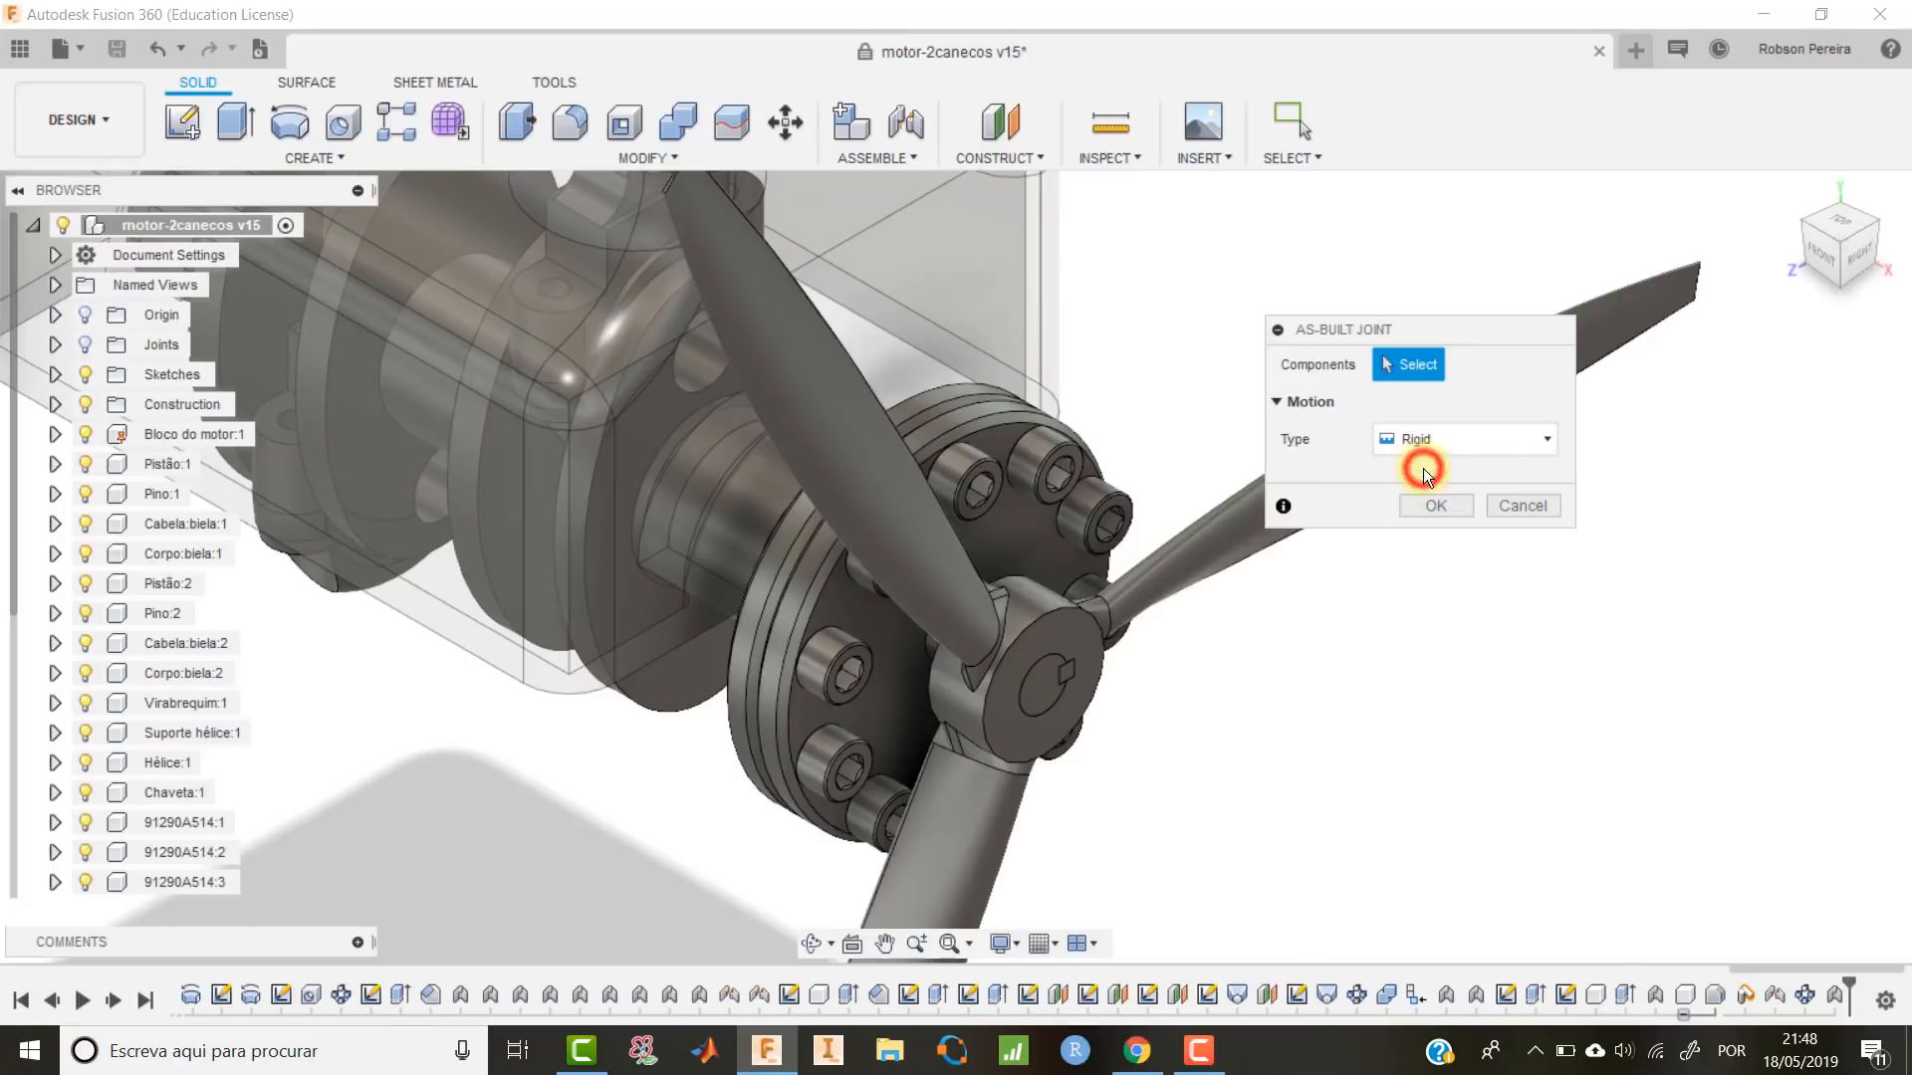
left_click(1093, 590)
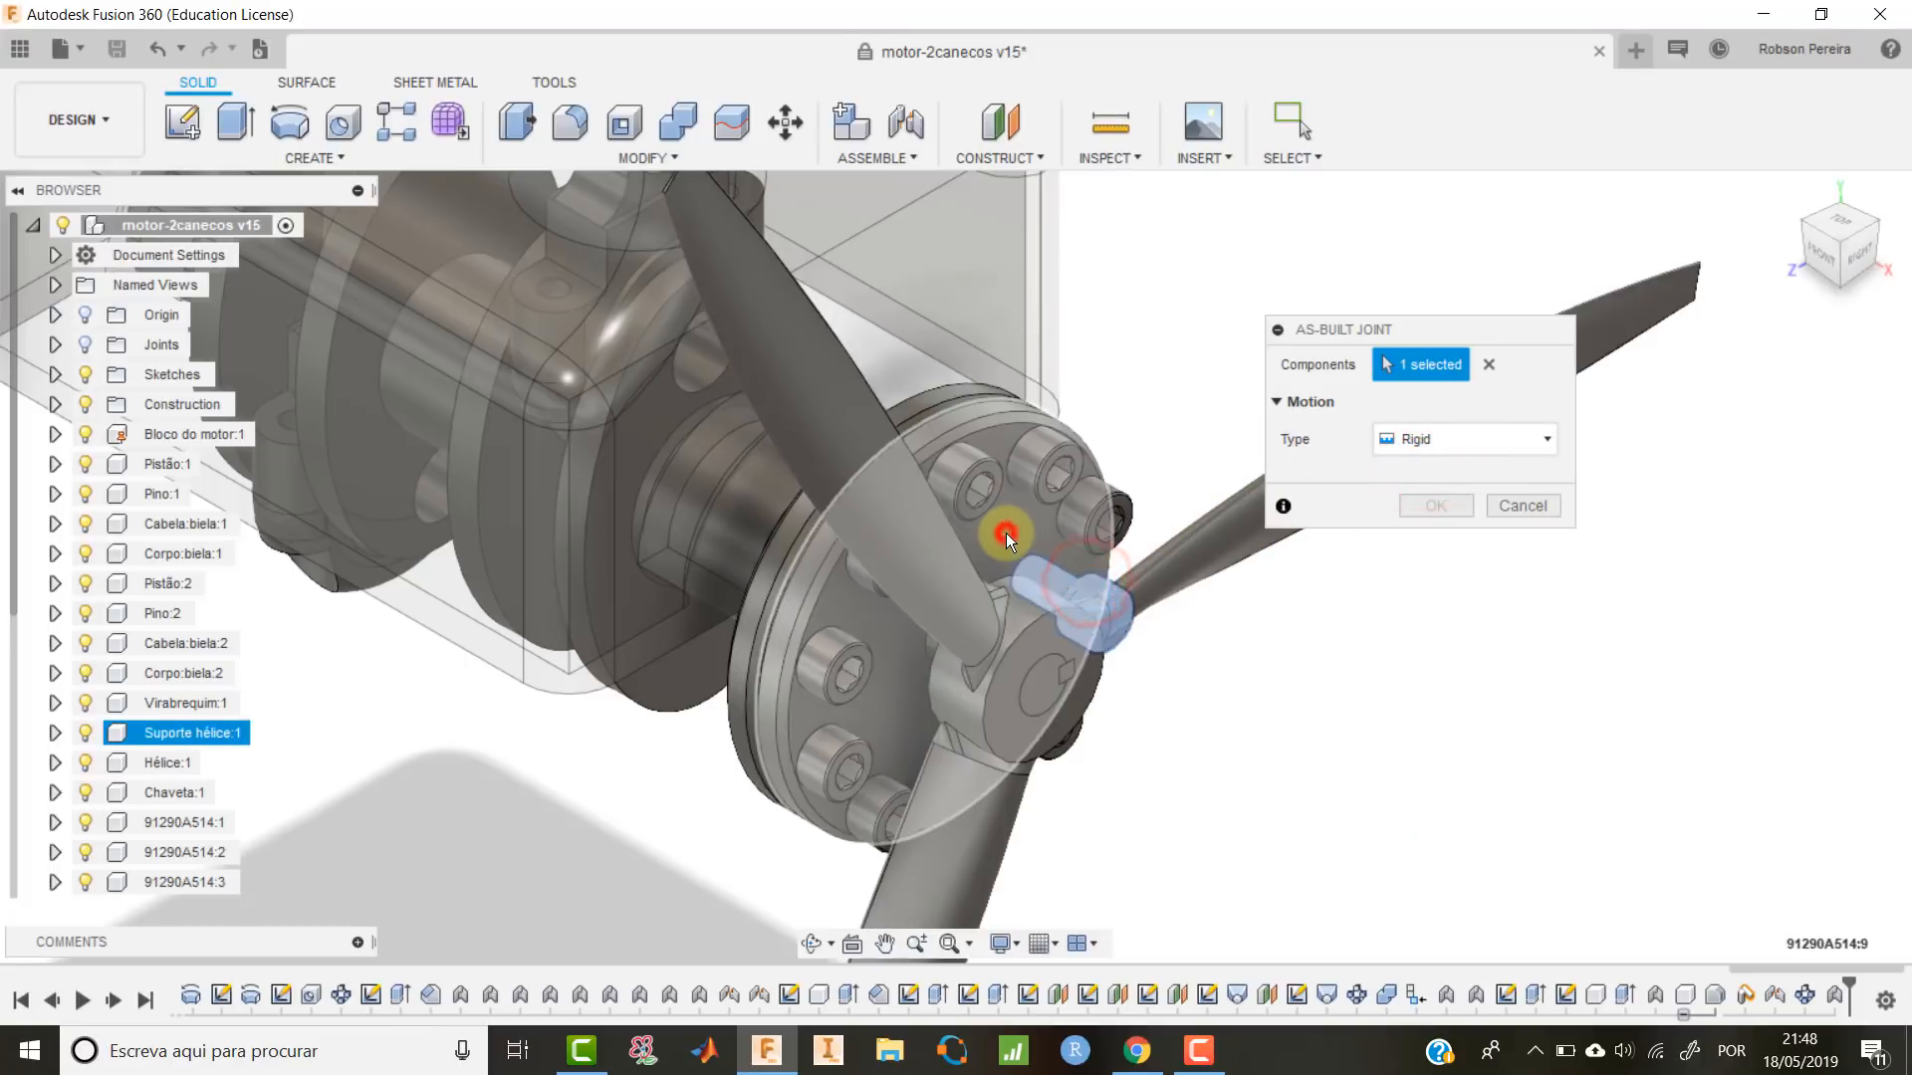
left_click(1005, 534)
left_click(1422, 541)
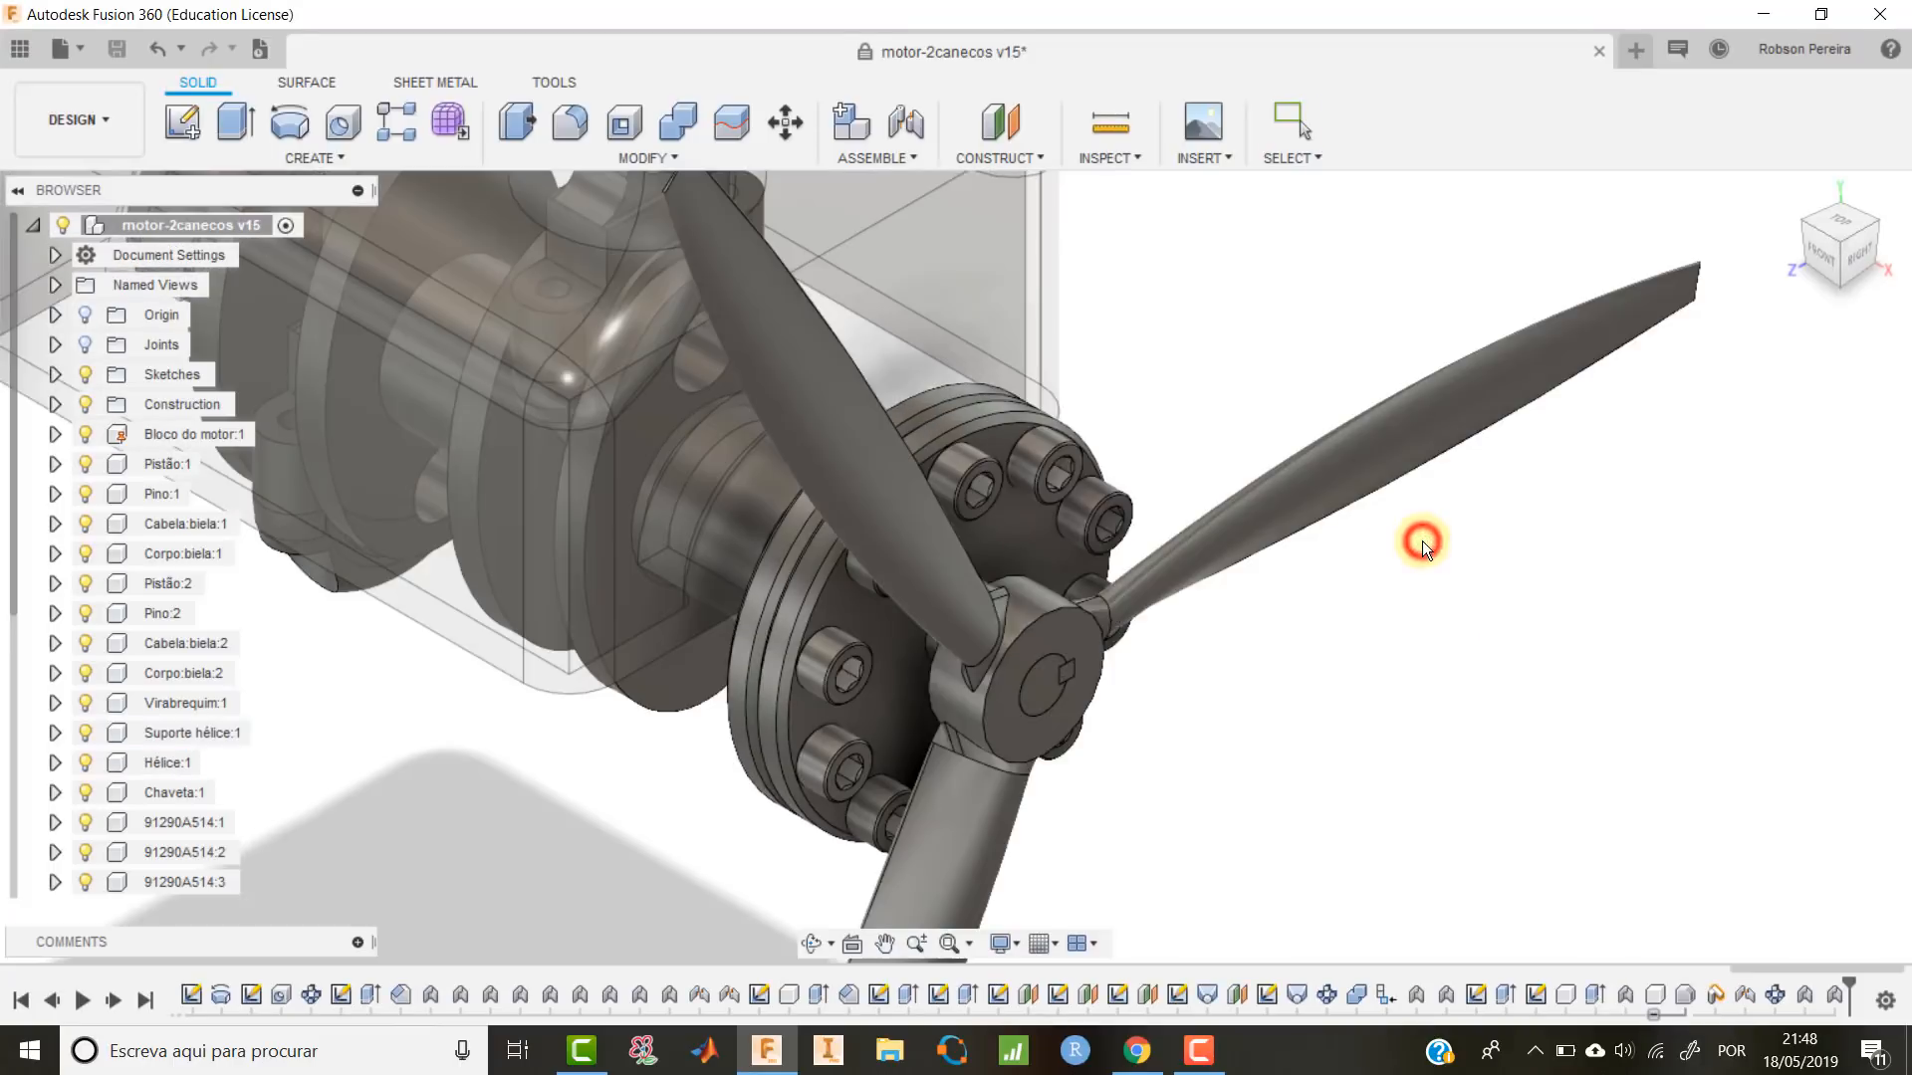
Create a rigid as-built joint between the screw partly hidden beneath the propeller hub and the flange.
right_click(1067, 745)
left_click(1103, 677)
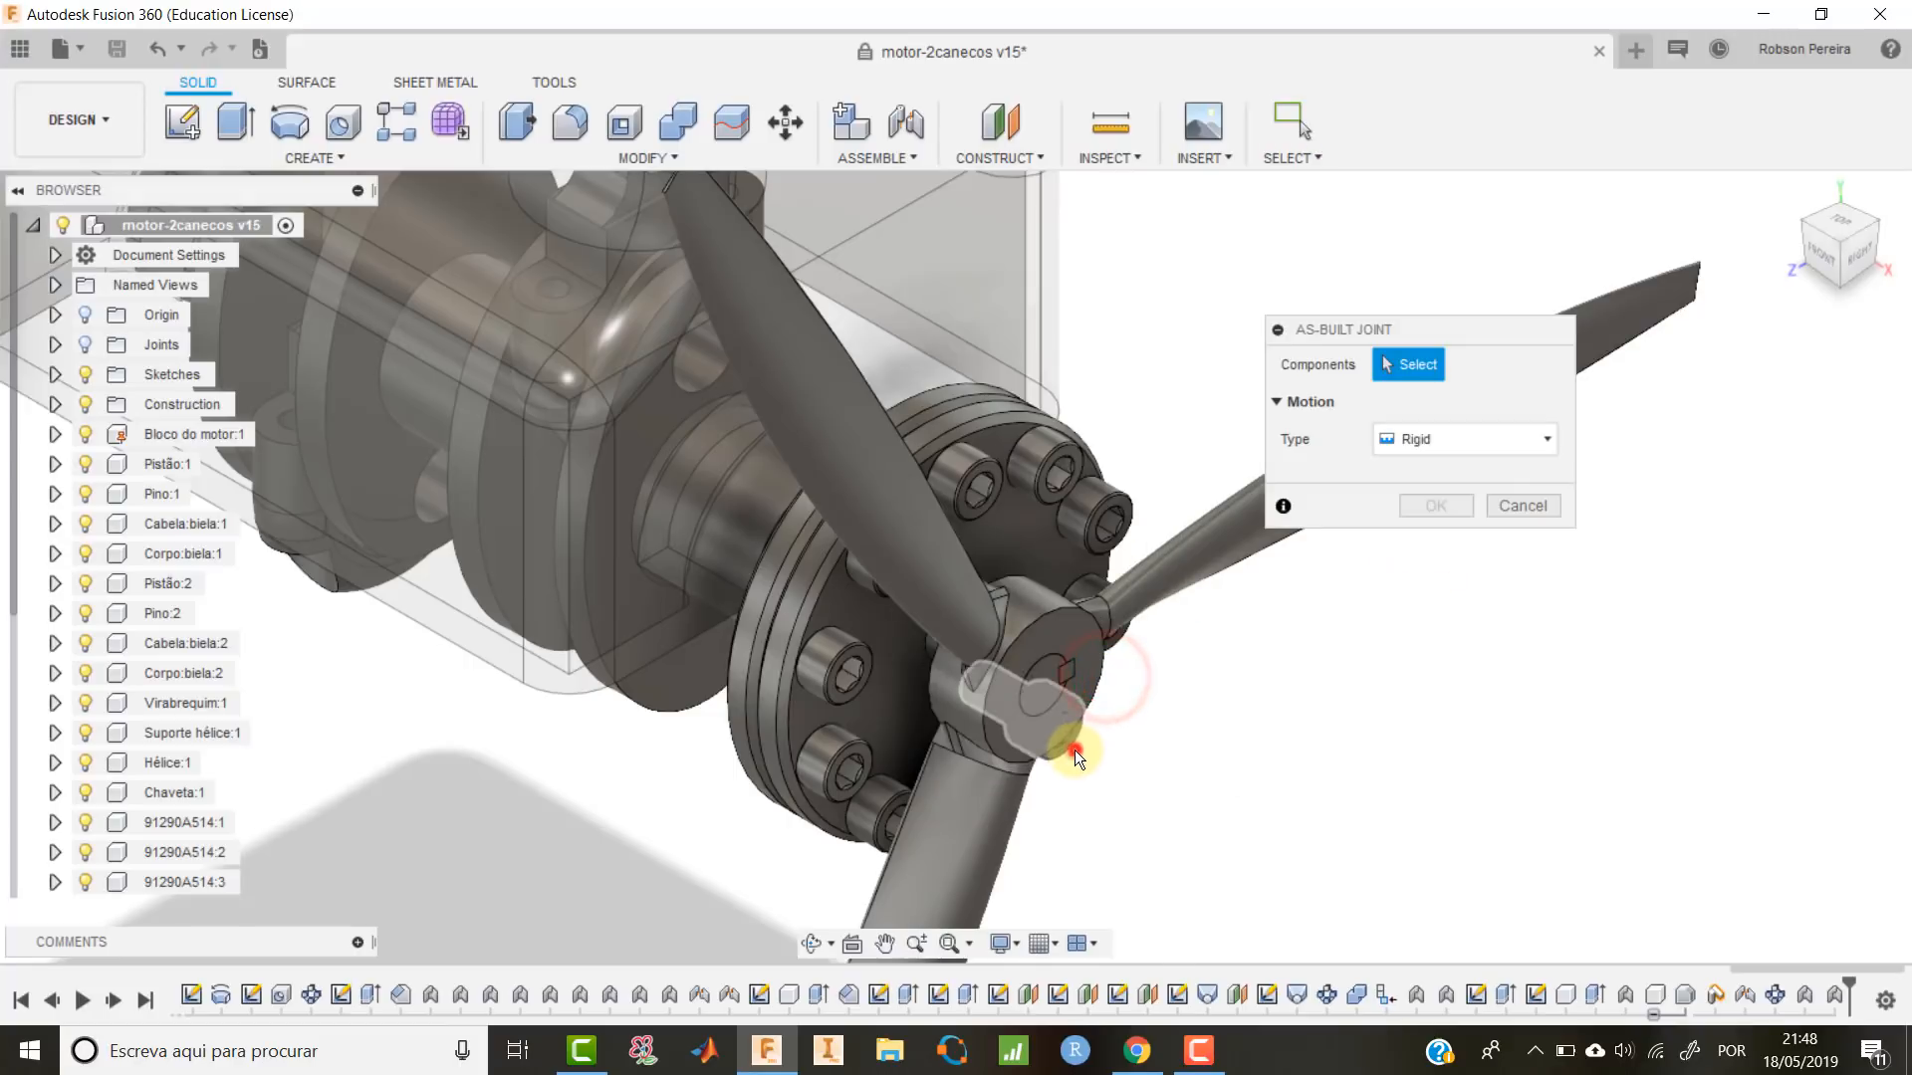
left_click(1073, 750)
left_click(887, 690)
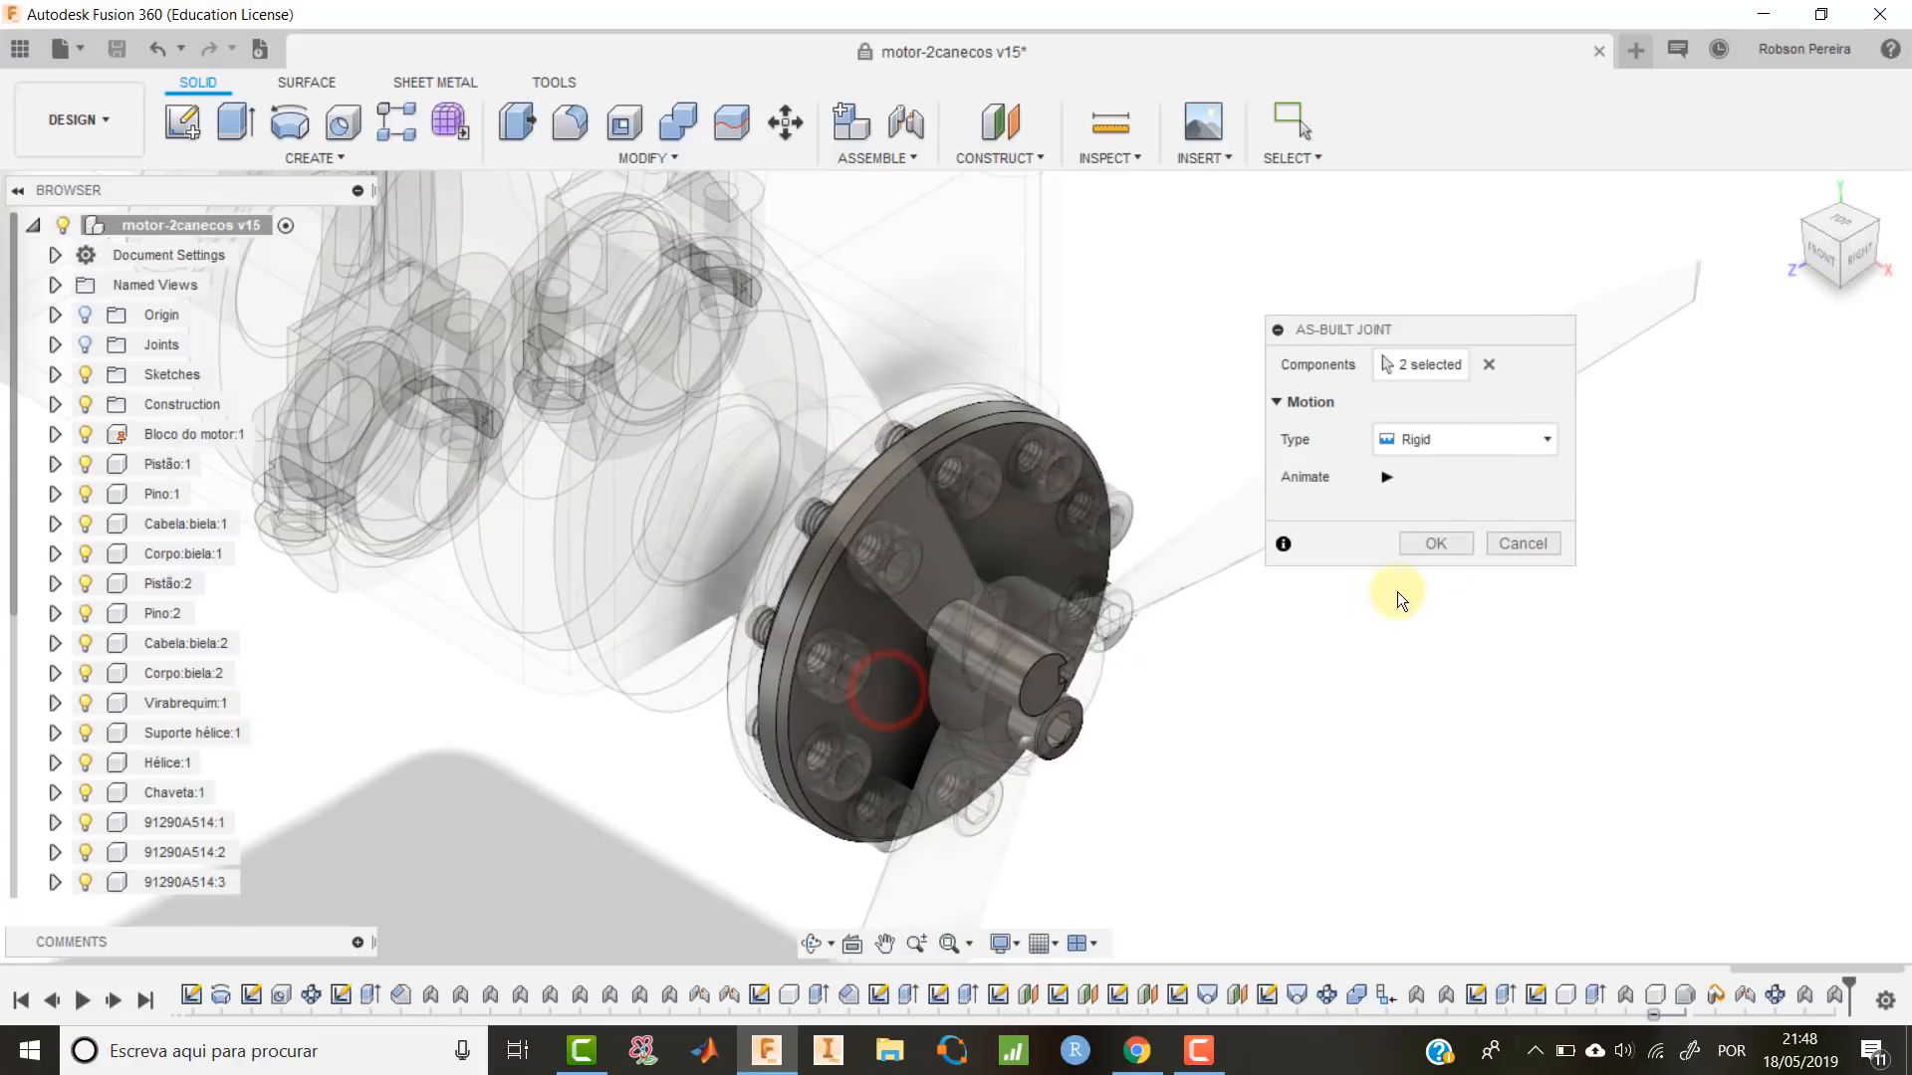
left_click(1444, 546)
Rigidly joint the screw hidden behind the lower blade to the propeller flange with an as-built joint.
right_click(1217, 763)
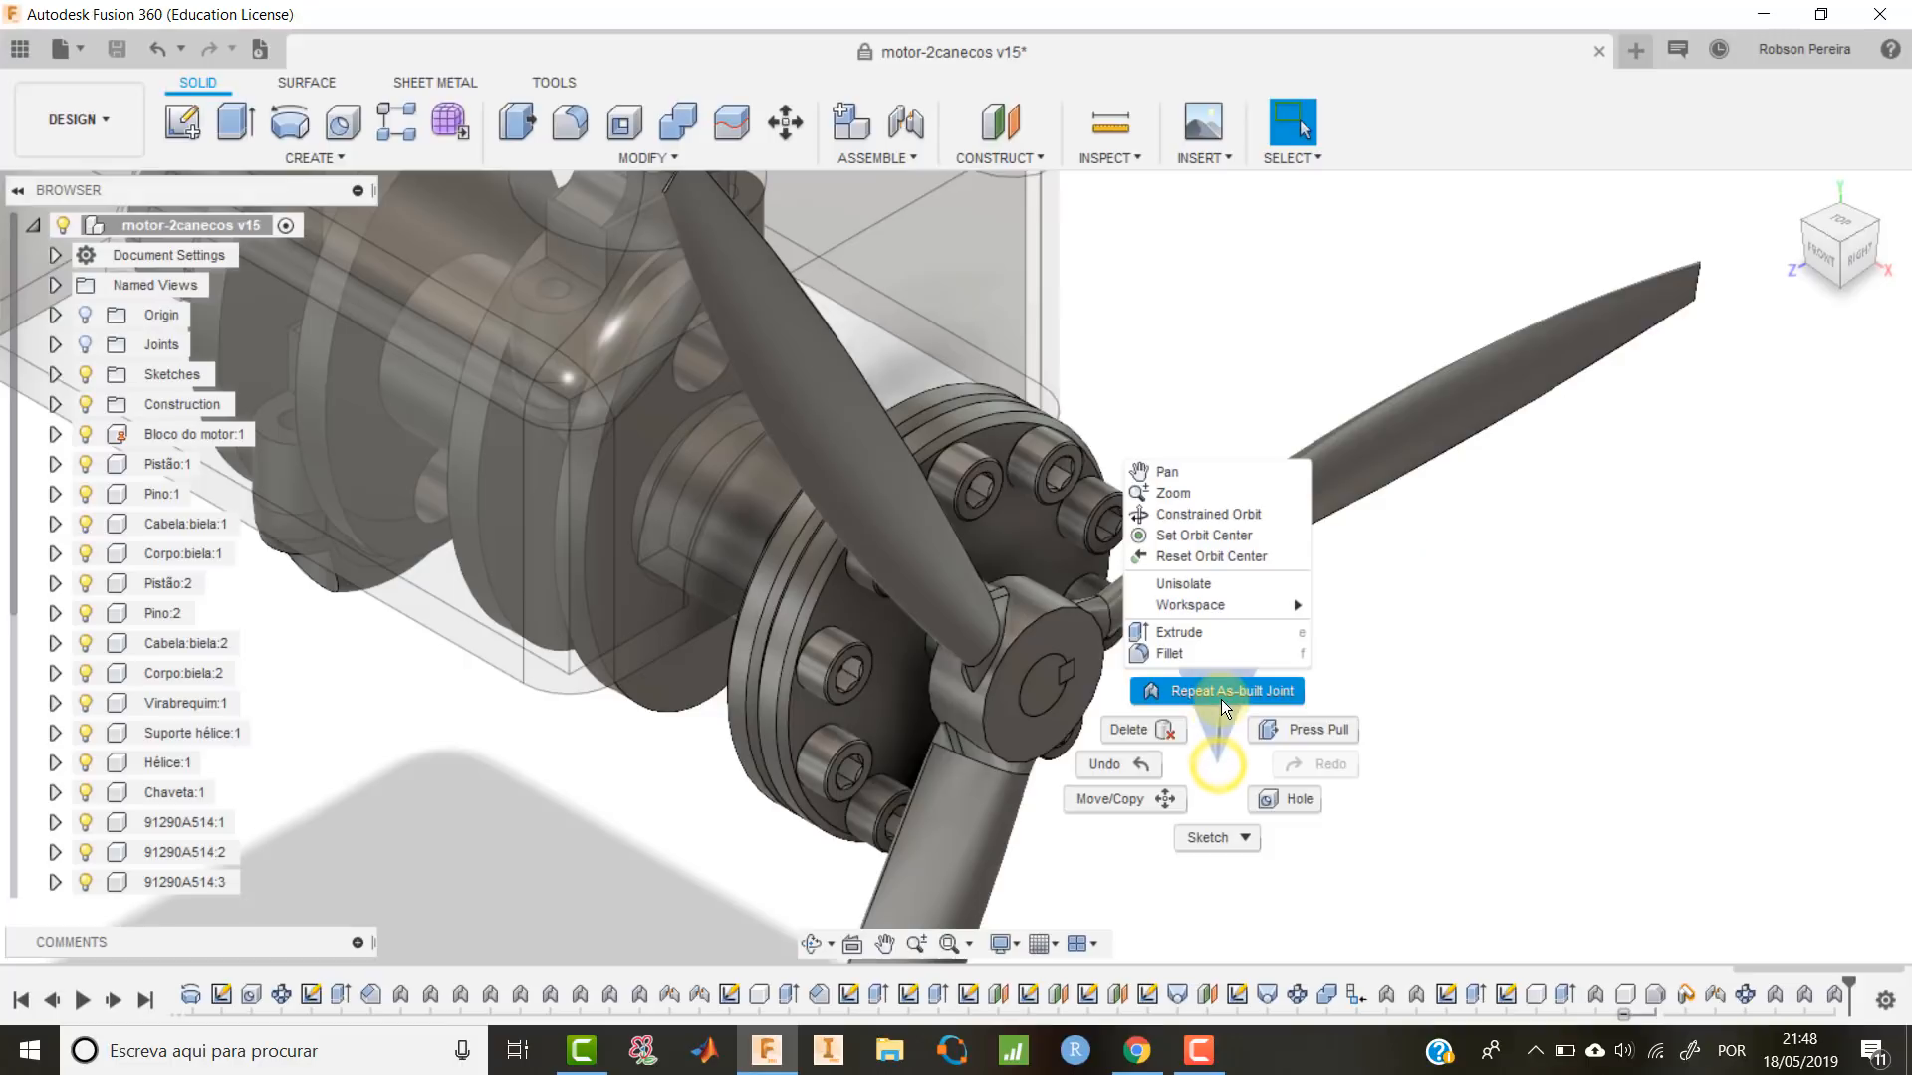
left_click(1221, 699)
middle_click_drag(1153, 811, 1052, 840, "shift")
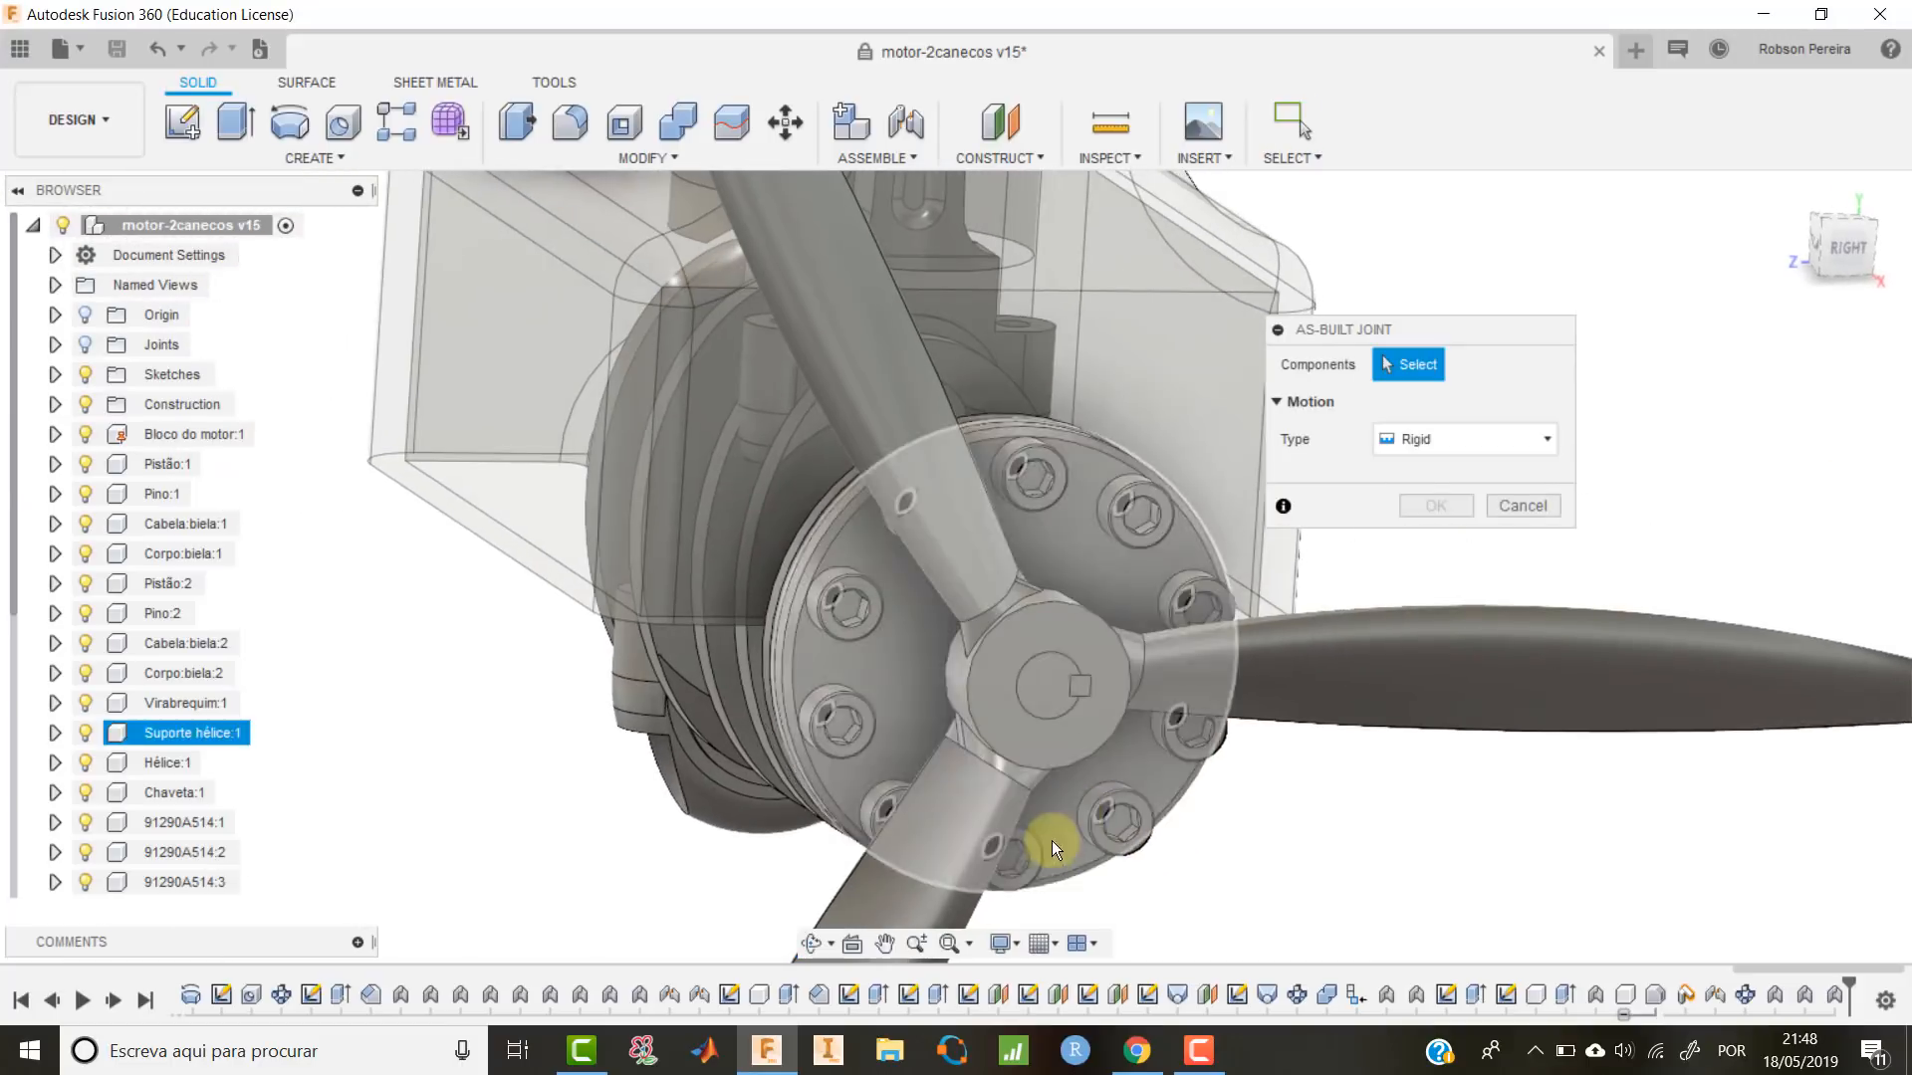
left_click(1030, 858)
left_click(1055, 802)
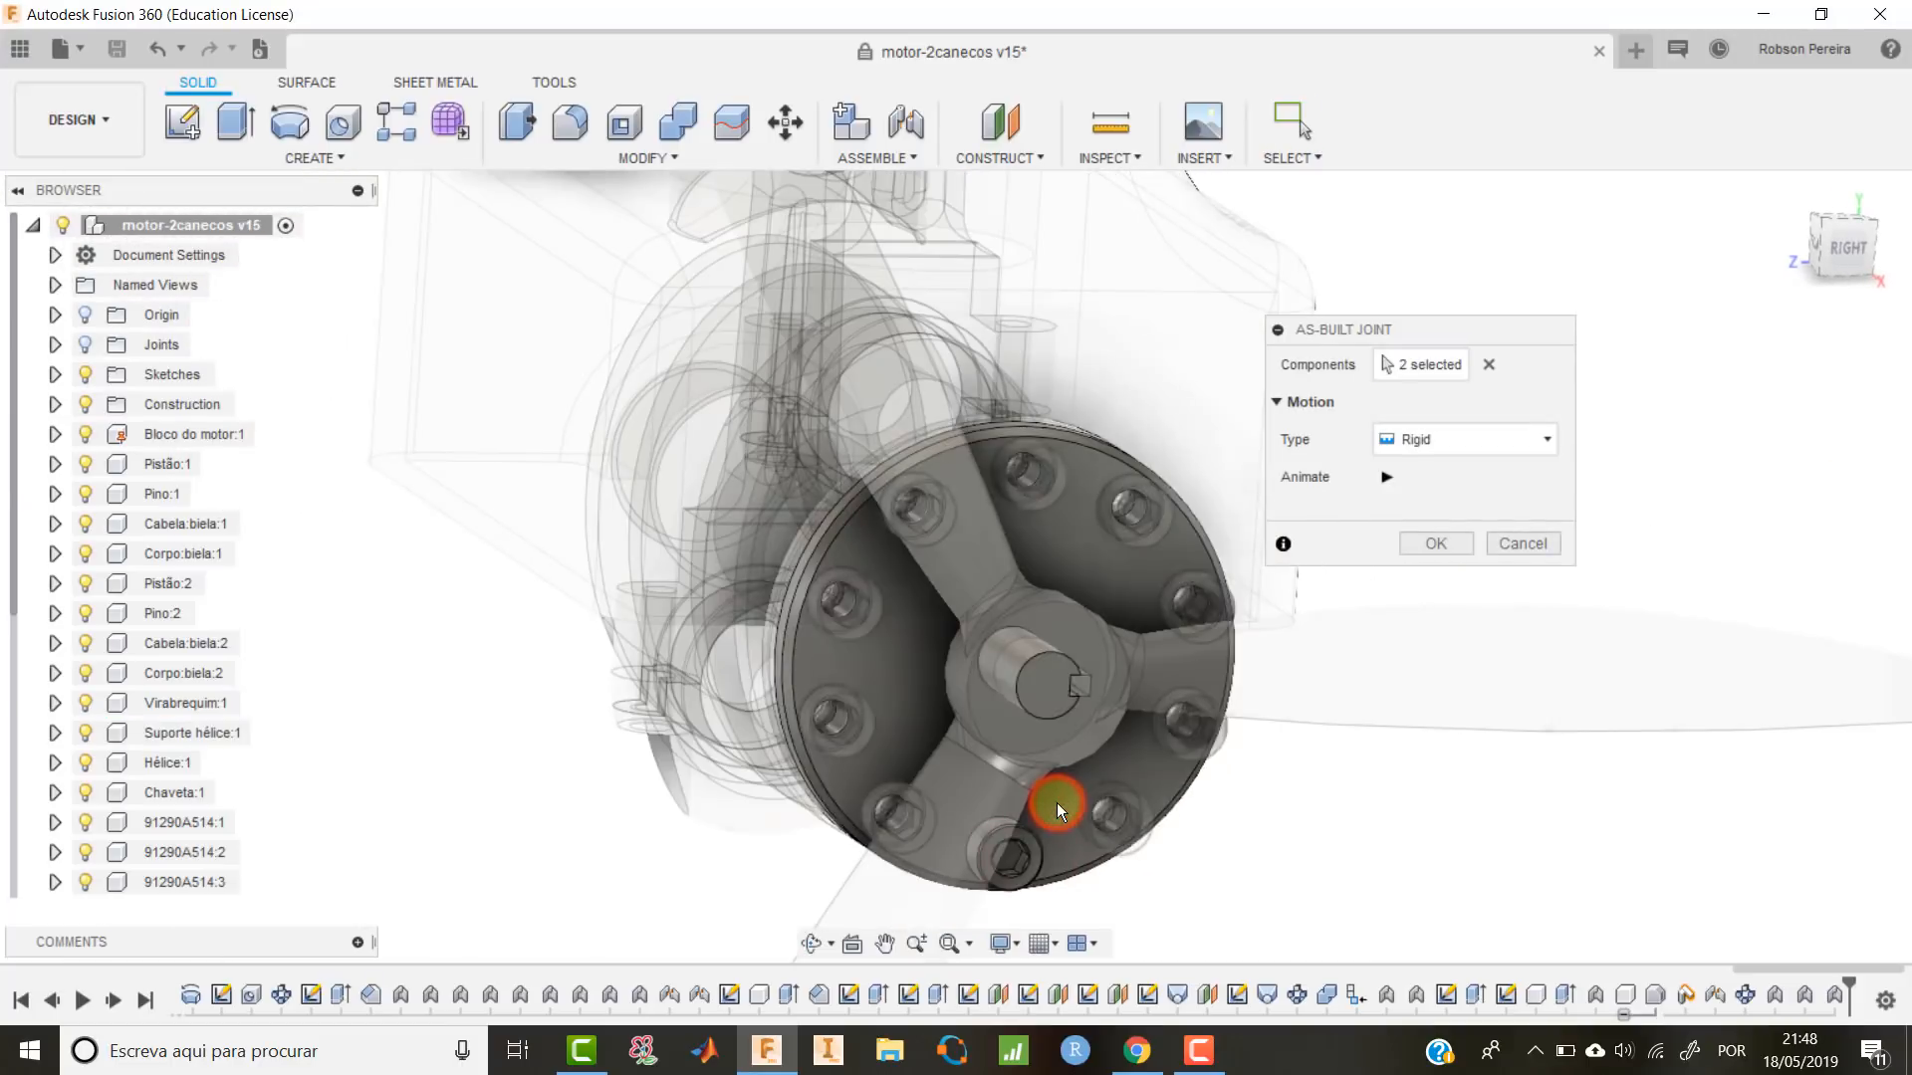
left_click(1439, 545)
Create a rigid as-built joint between the lowest screw just left of the lower blade and the flange.
middle_click_drag(1443, 542, 1414, 434, "shift")
right_click(1414, 434)
left_click(1416, 372)
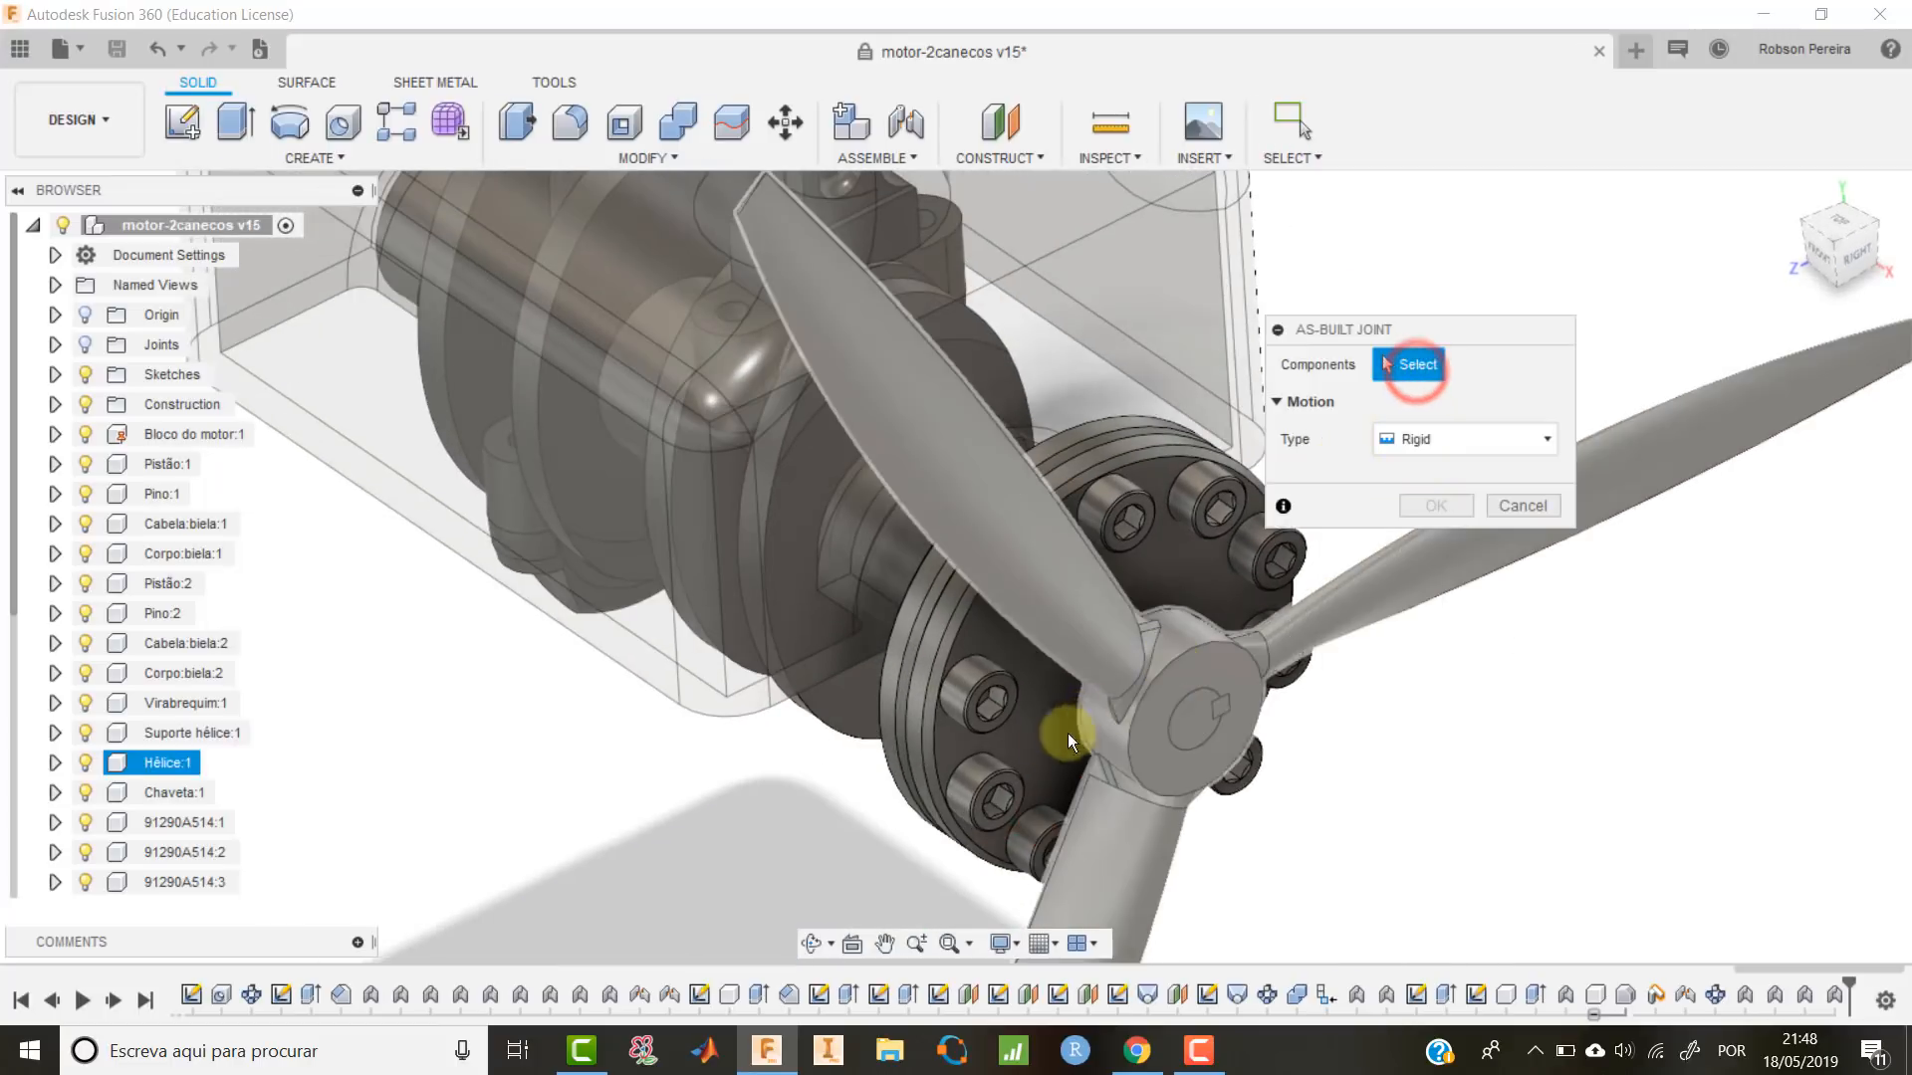
left_click(1036, 830)
left_click(1042, 733)
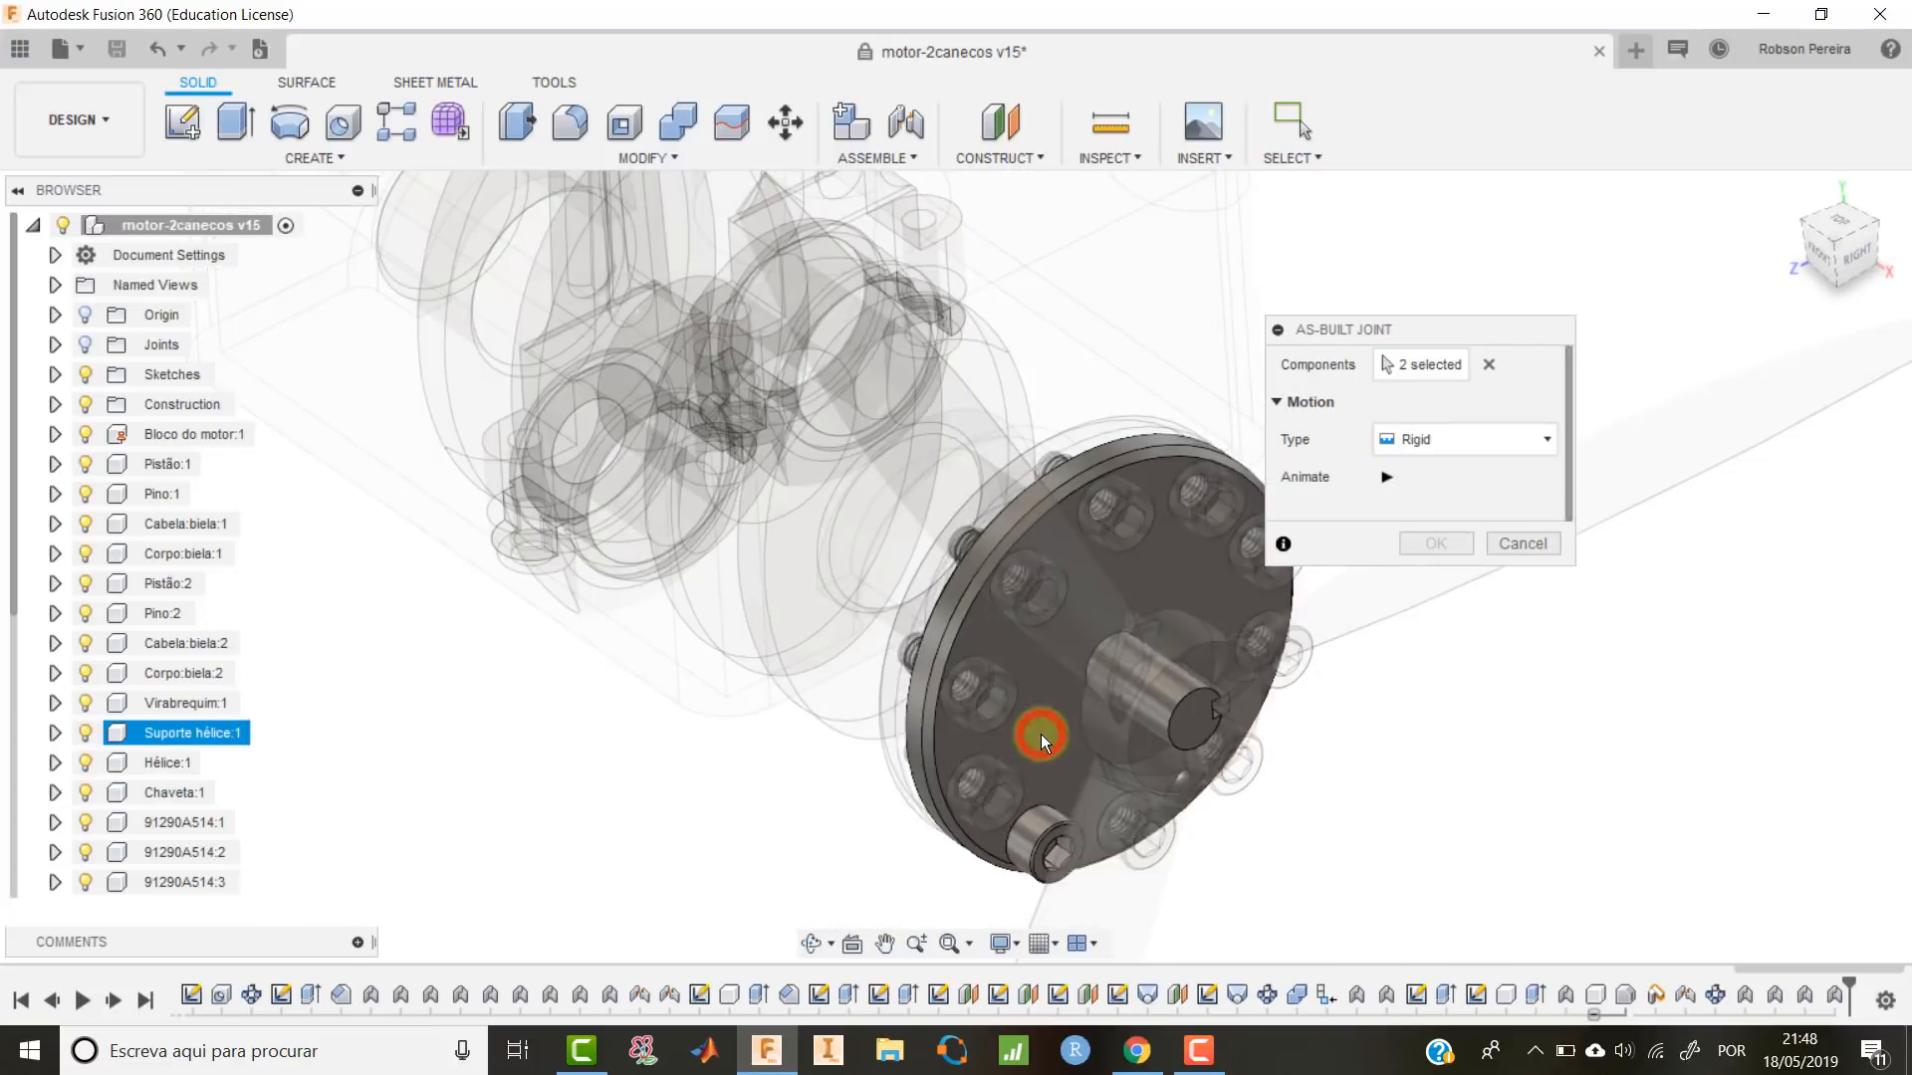
left_click(1430, 543)
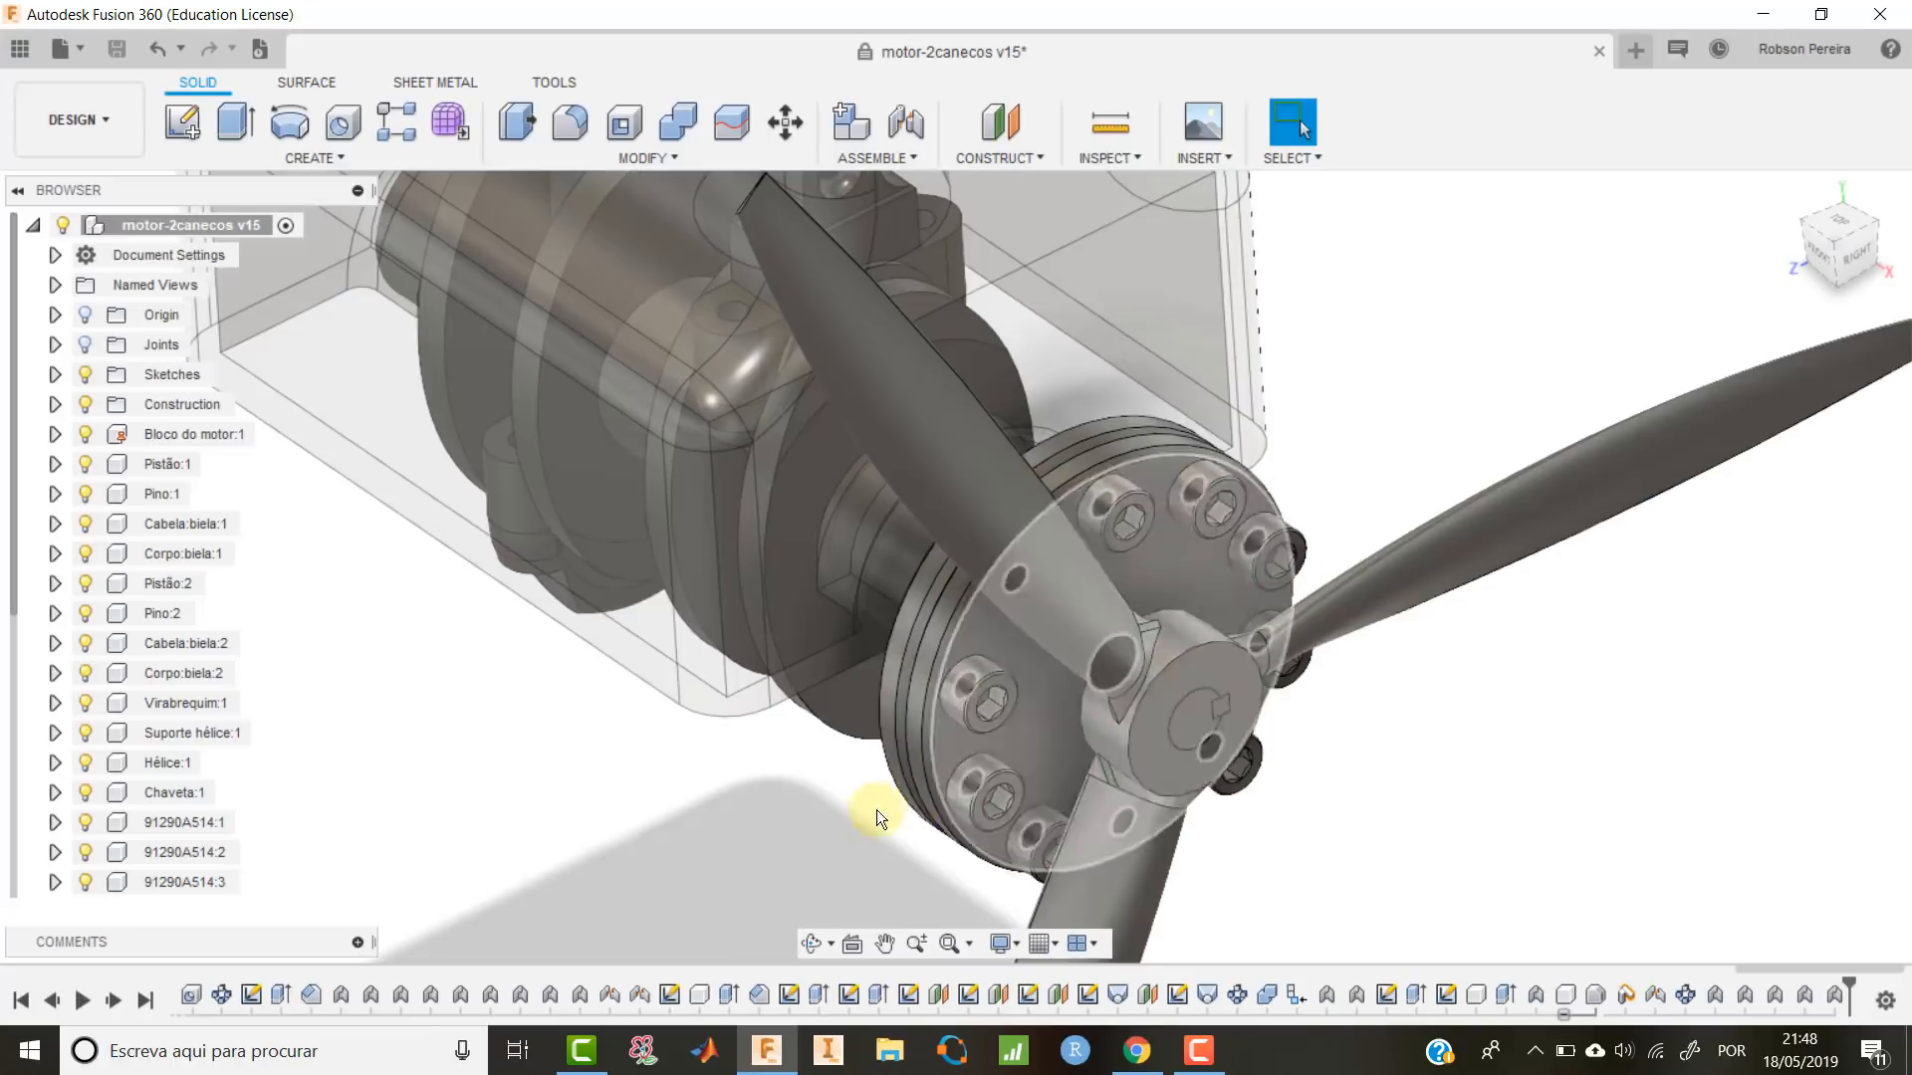
Create a rigid as-built joint between screw 91290A514:5, on the flange's lower left, and the propeller flange.
right_click(815, 830)
left_click(811, 759)
left_click(1003, 787)
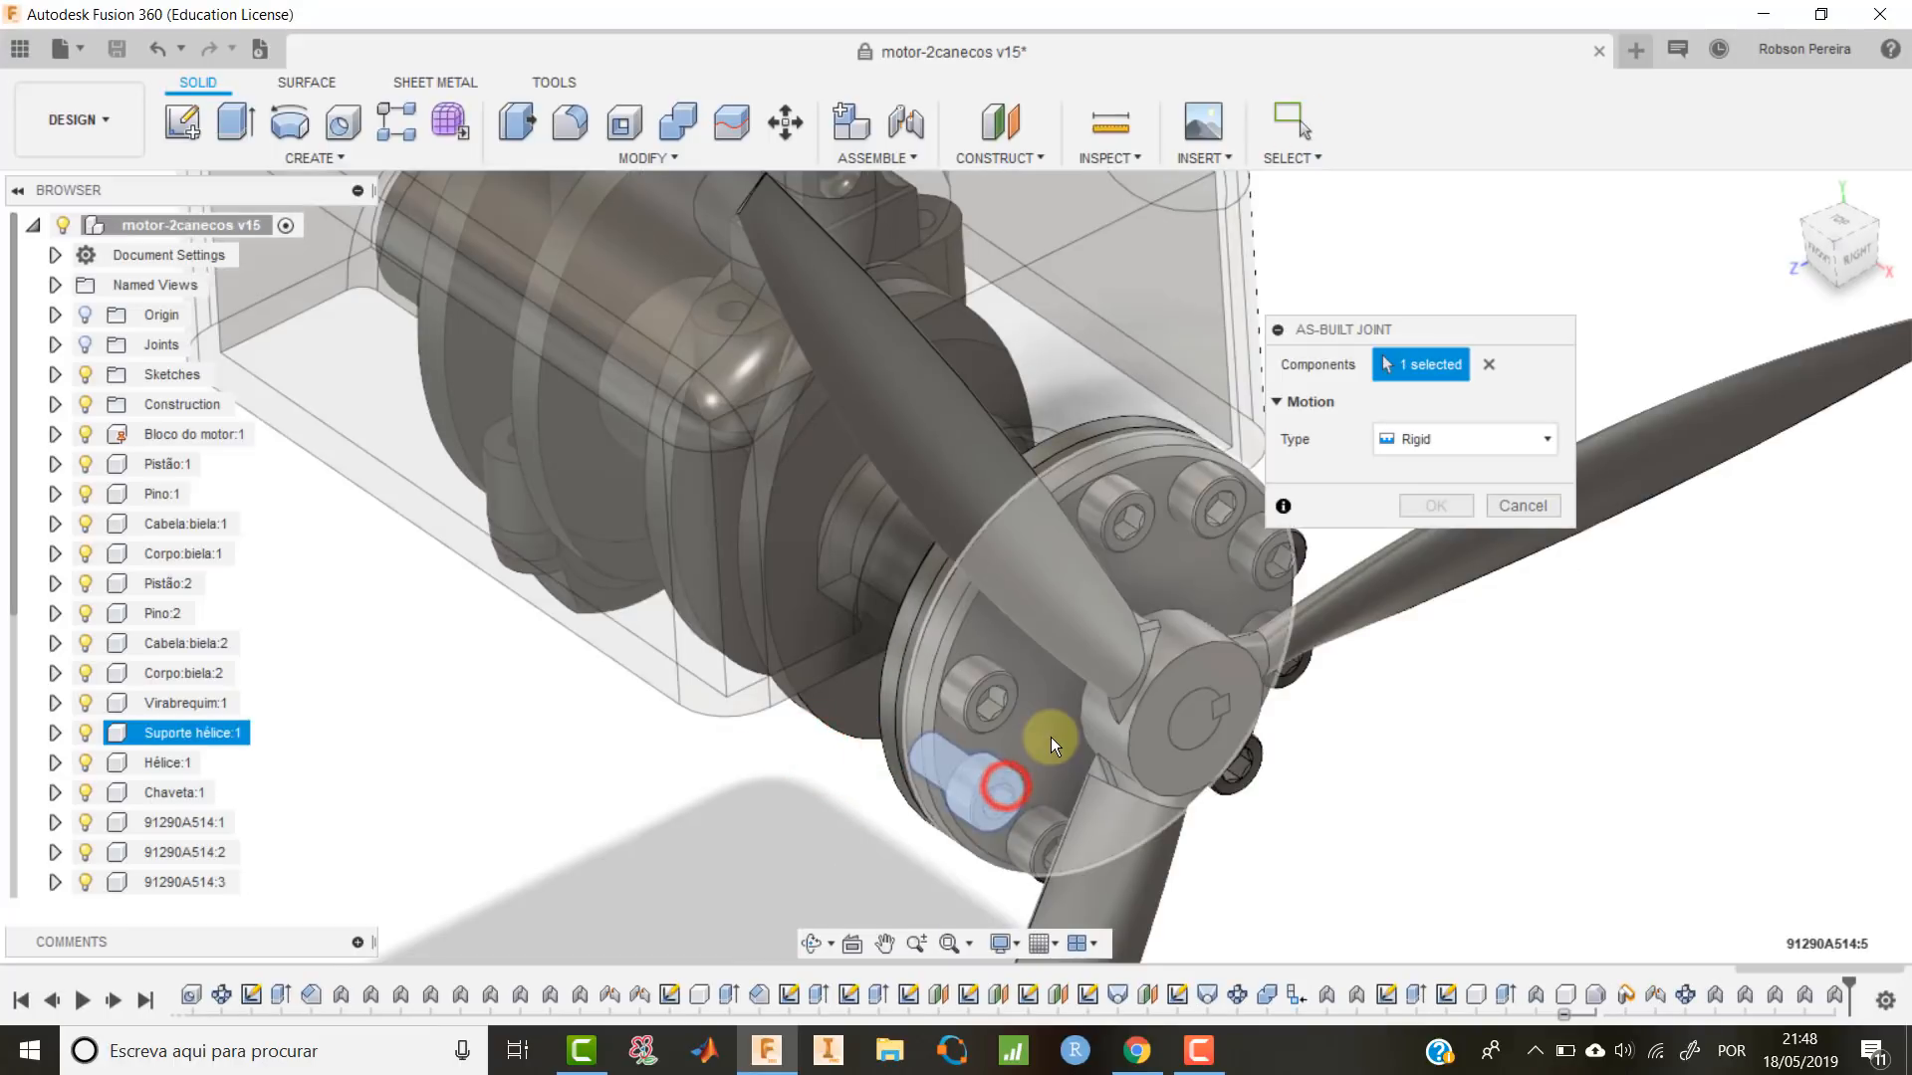
left_click(1049, 737)
left_click(1430, 543)
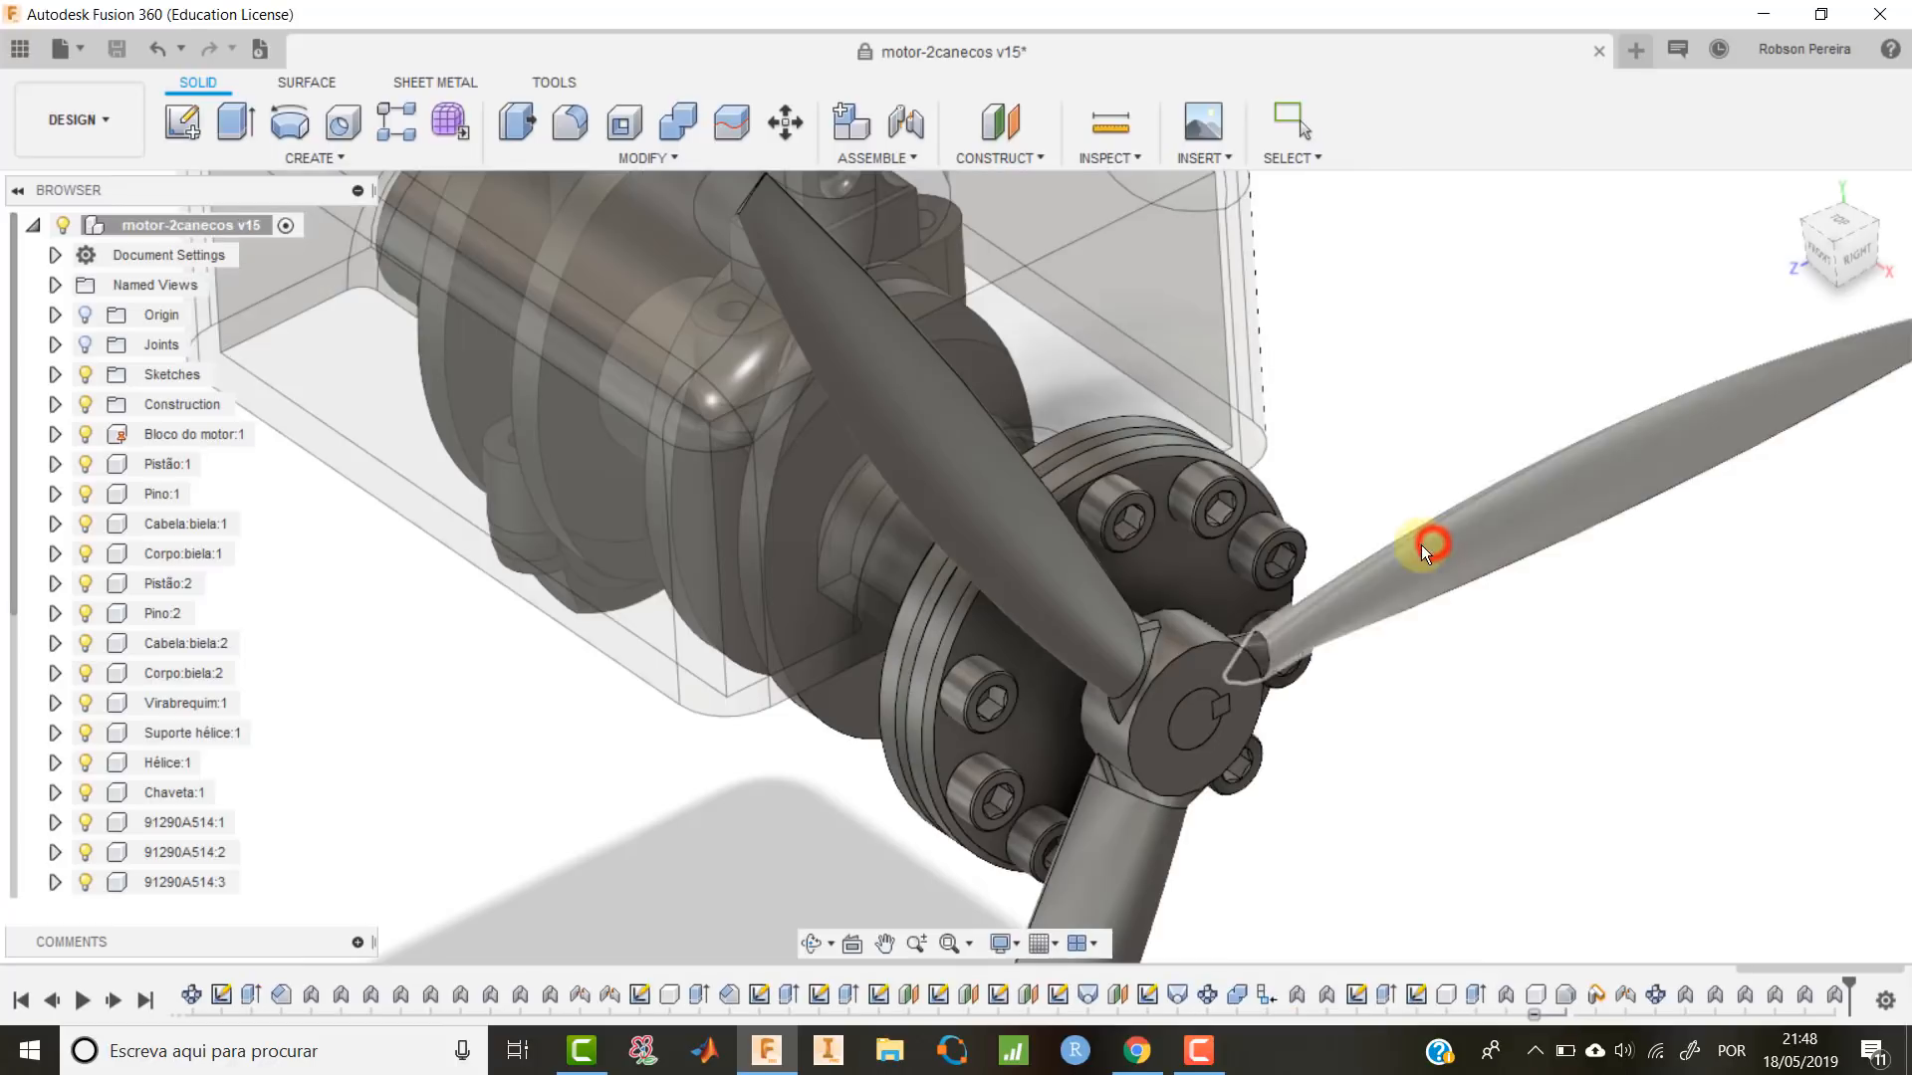
Create a rigid as-built joint between the upper of the two exposed screws on the flange's left side and the flange.
right_click(758, 906)
left_click(787, 835)
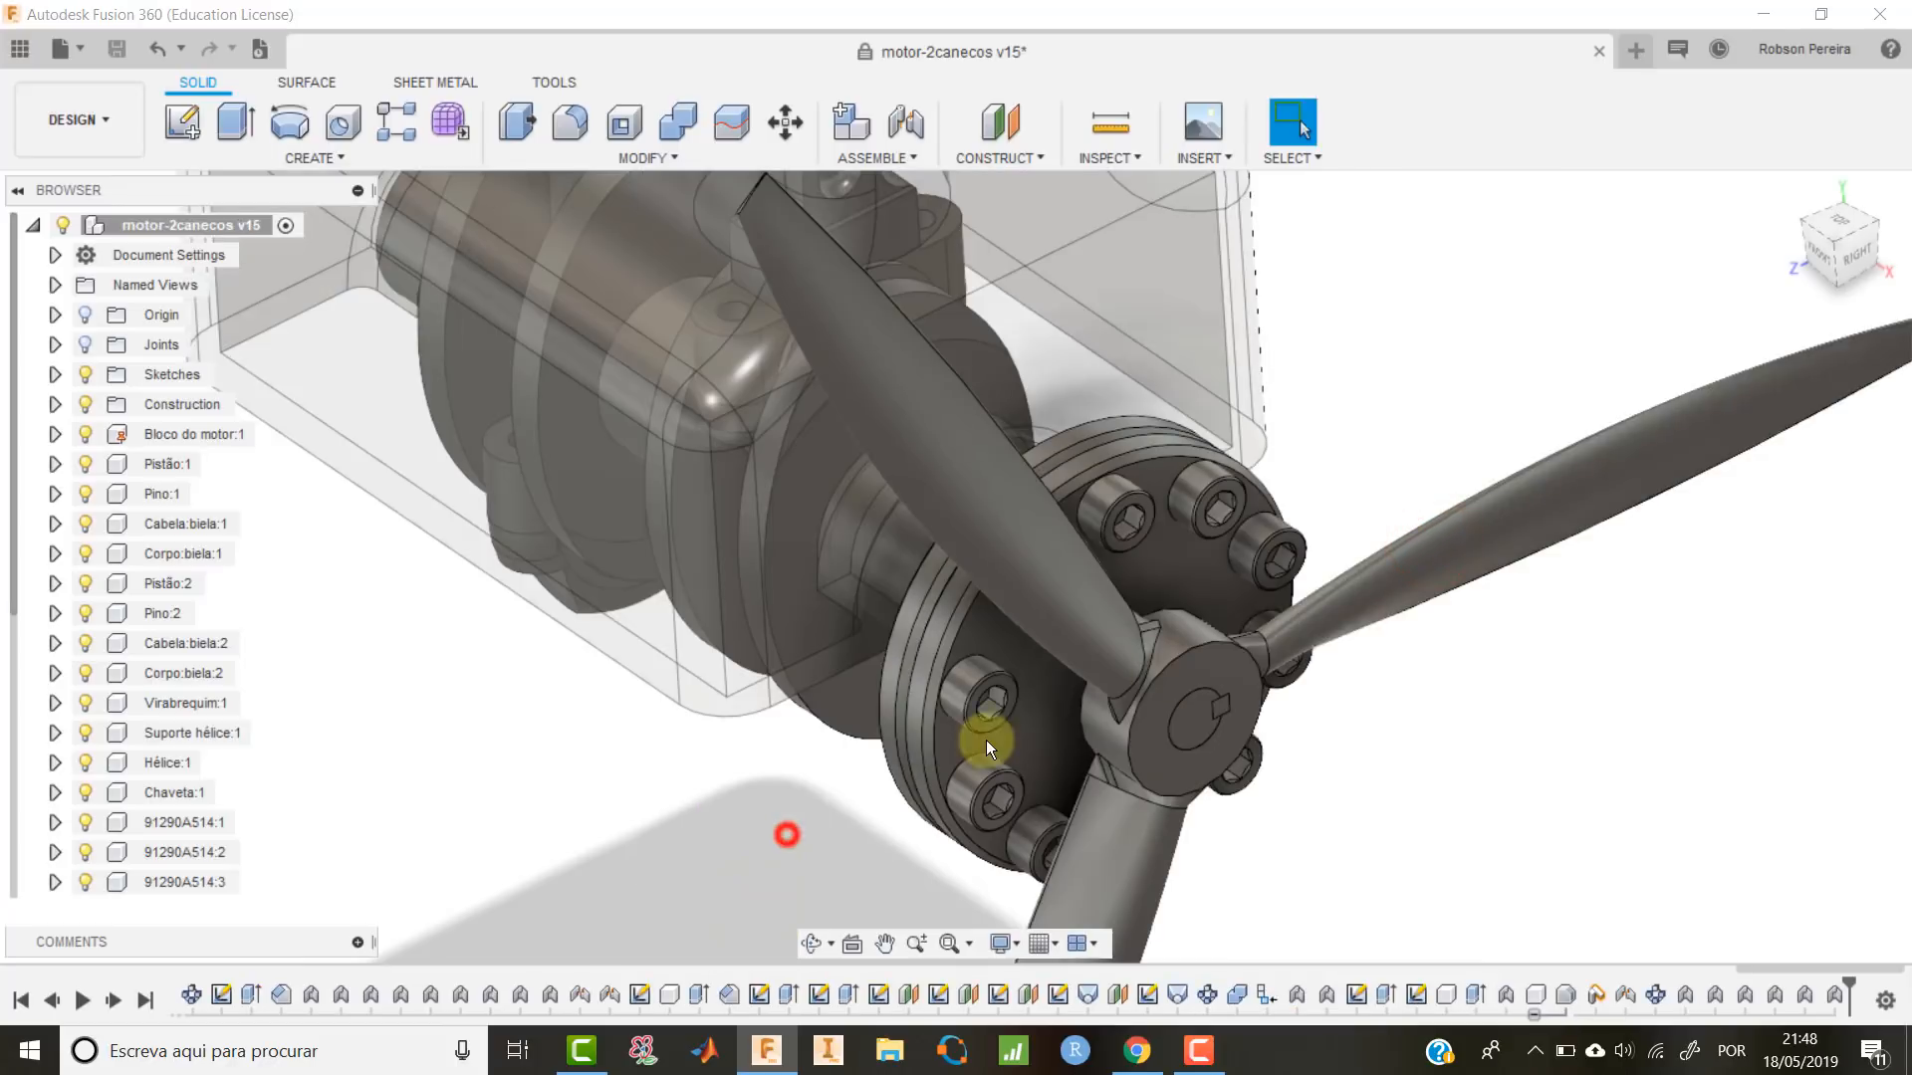
left_click(988, 704)
left_click(1036, 719)
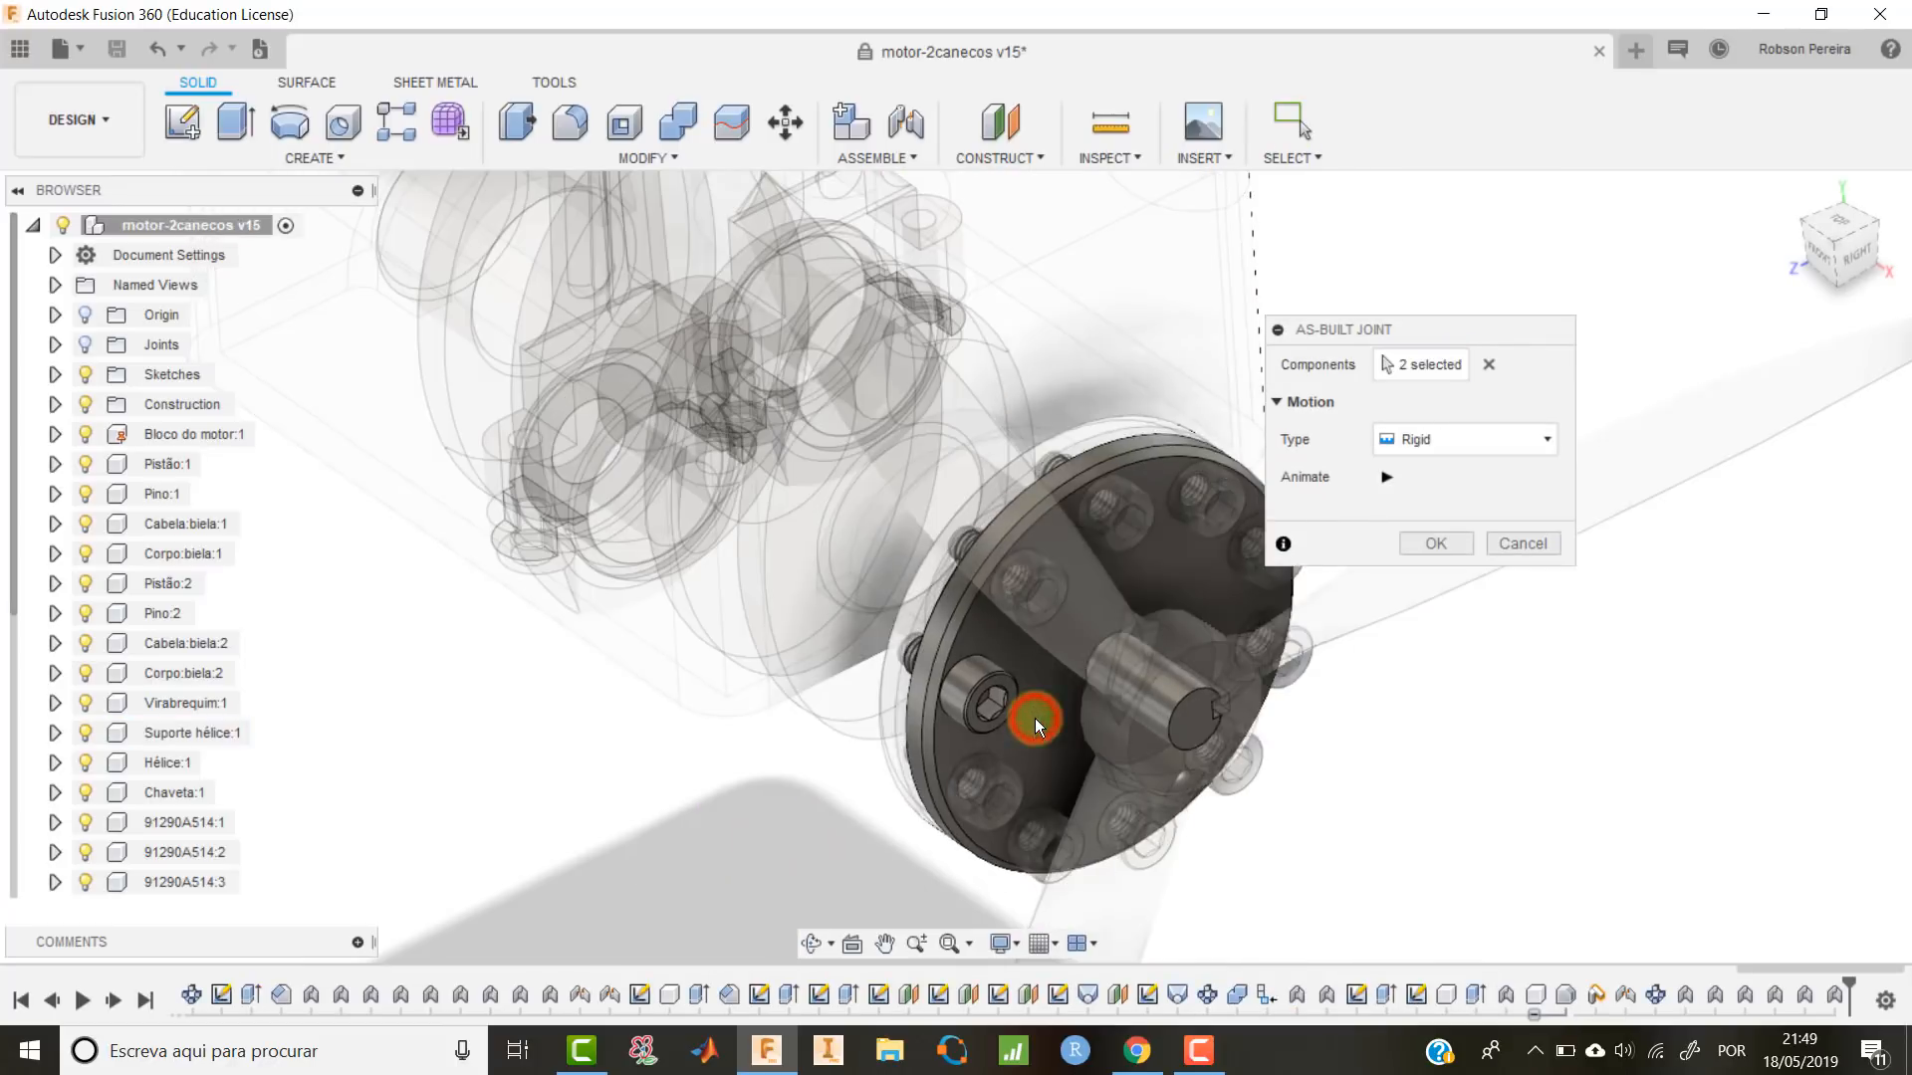
left_click(1430, 543)
Create a rigid as-built joint between screw 91290A514:3, behind the upper blade, and the propeller flange.
middle_click_drag(1430, 543, 838, 815, "shift")
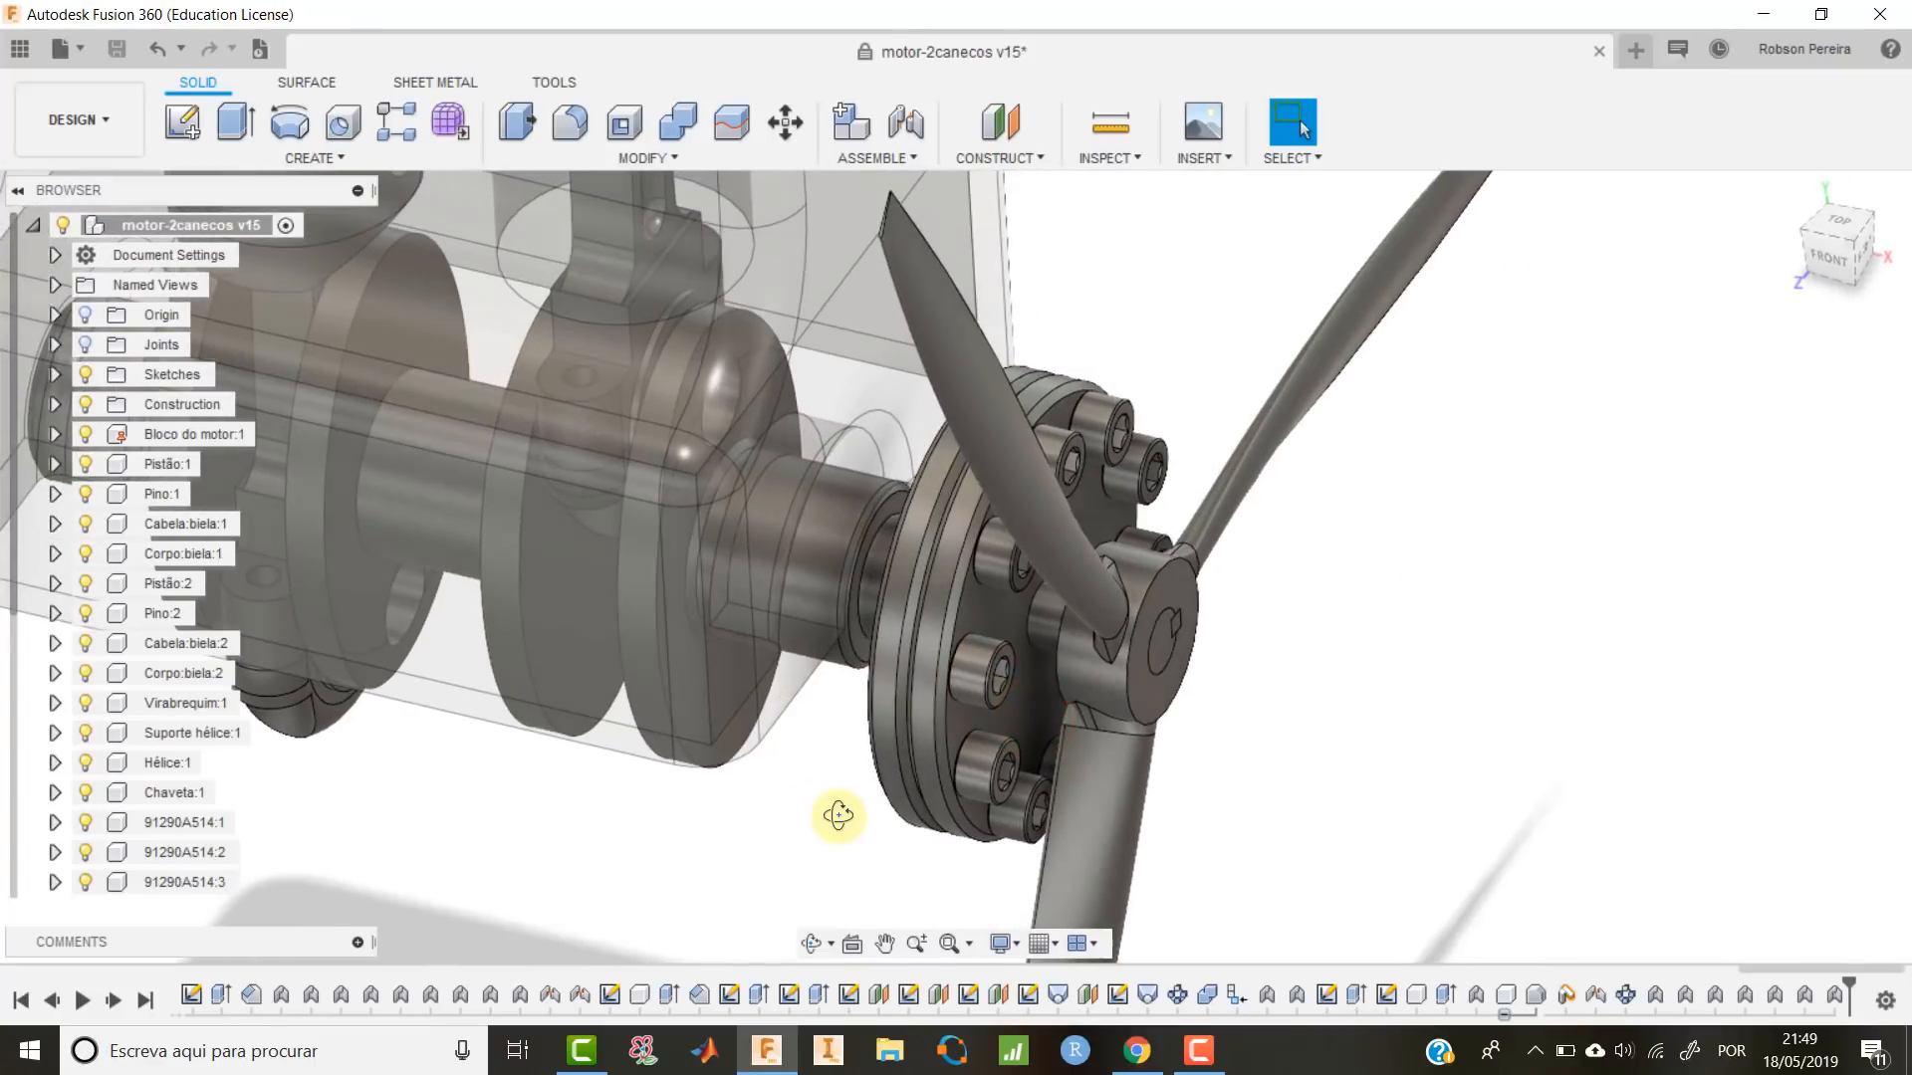
right_click(838, 815)
left_click(839, 751)
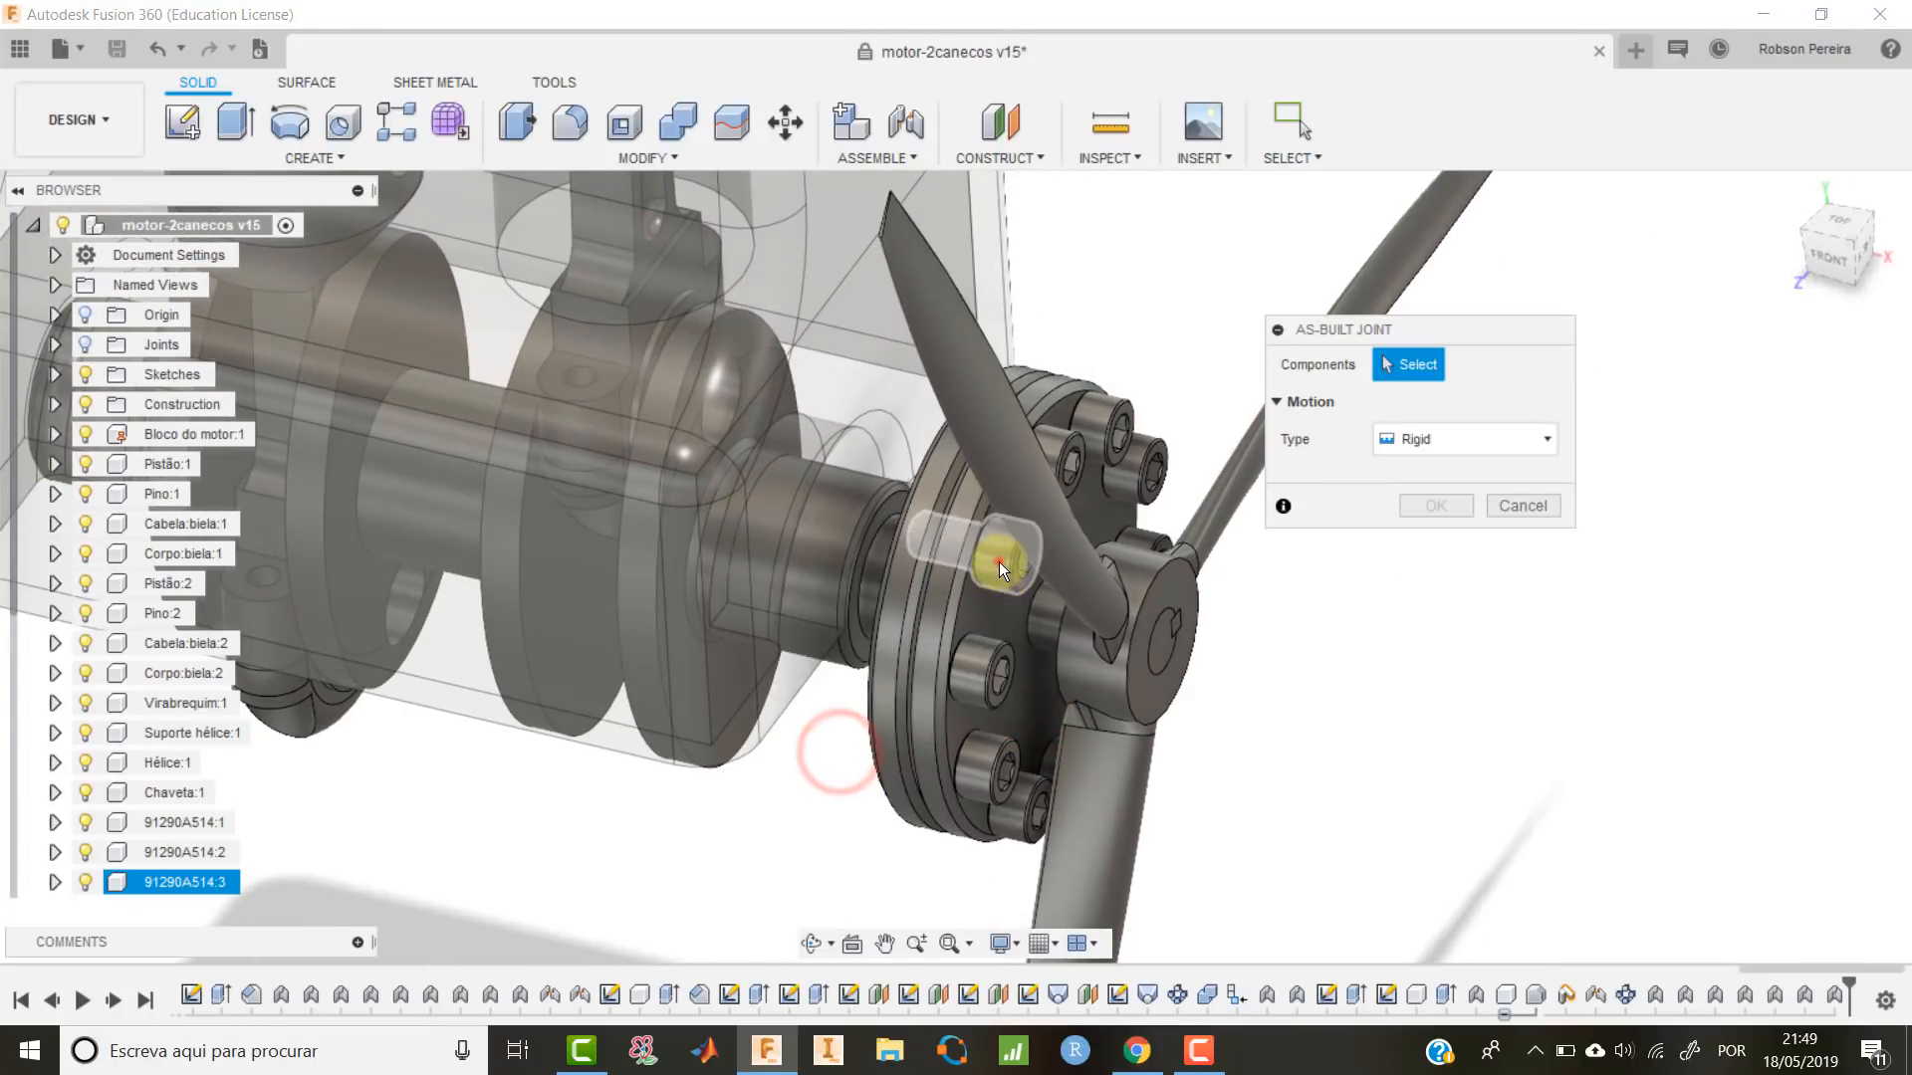
left_click(974, 584)
left_click(942, 601)
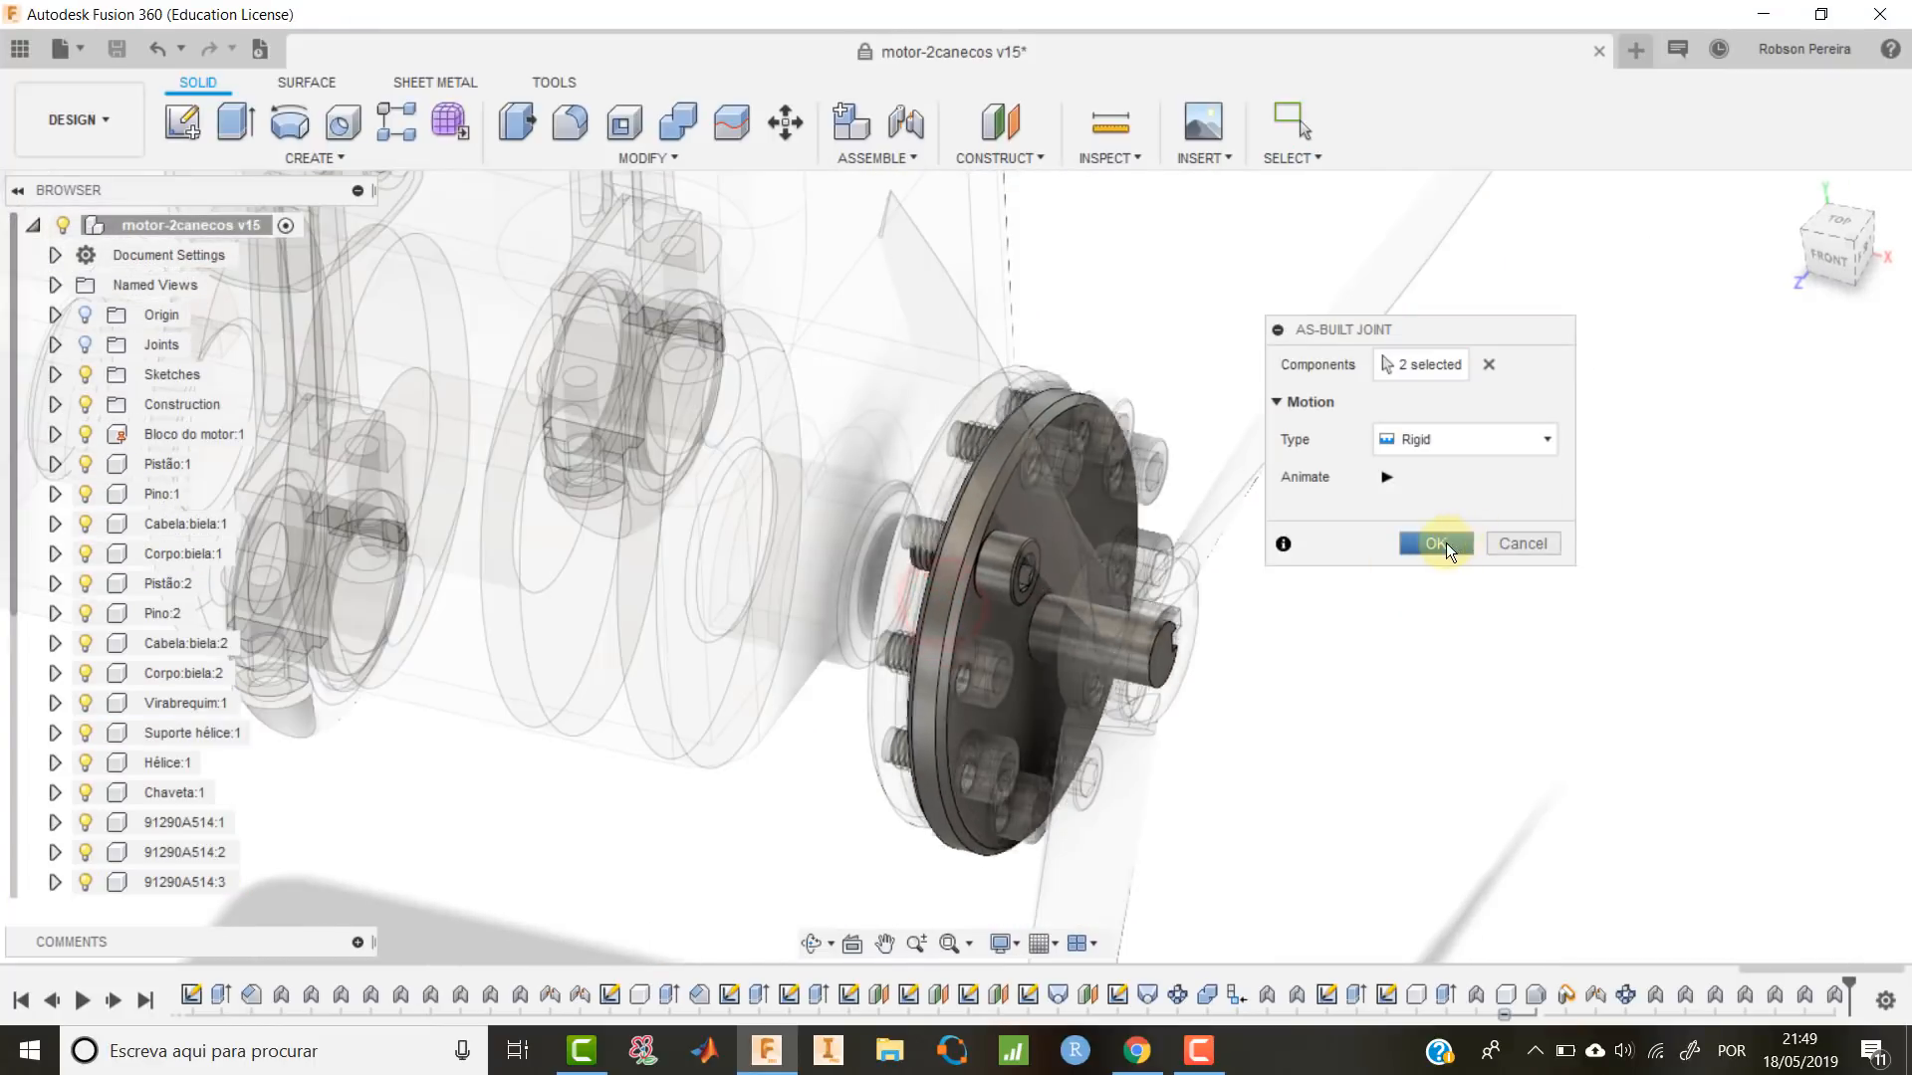
left_click(1446, 542)
Create a rigid as-built joint between the flange and the screw just right of the upper blade.
middle_click_drag(1446, 542, 1135, 528, "shift")
right_click(1136, 528)
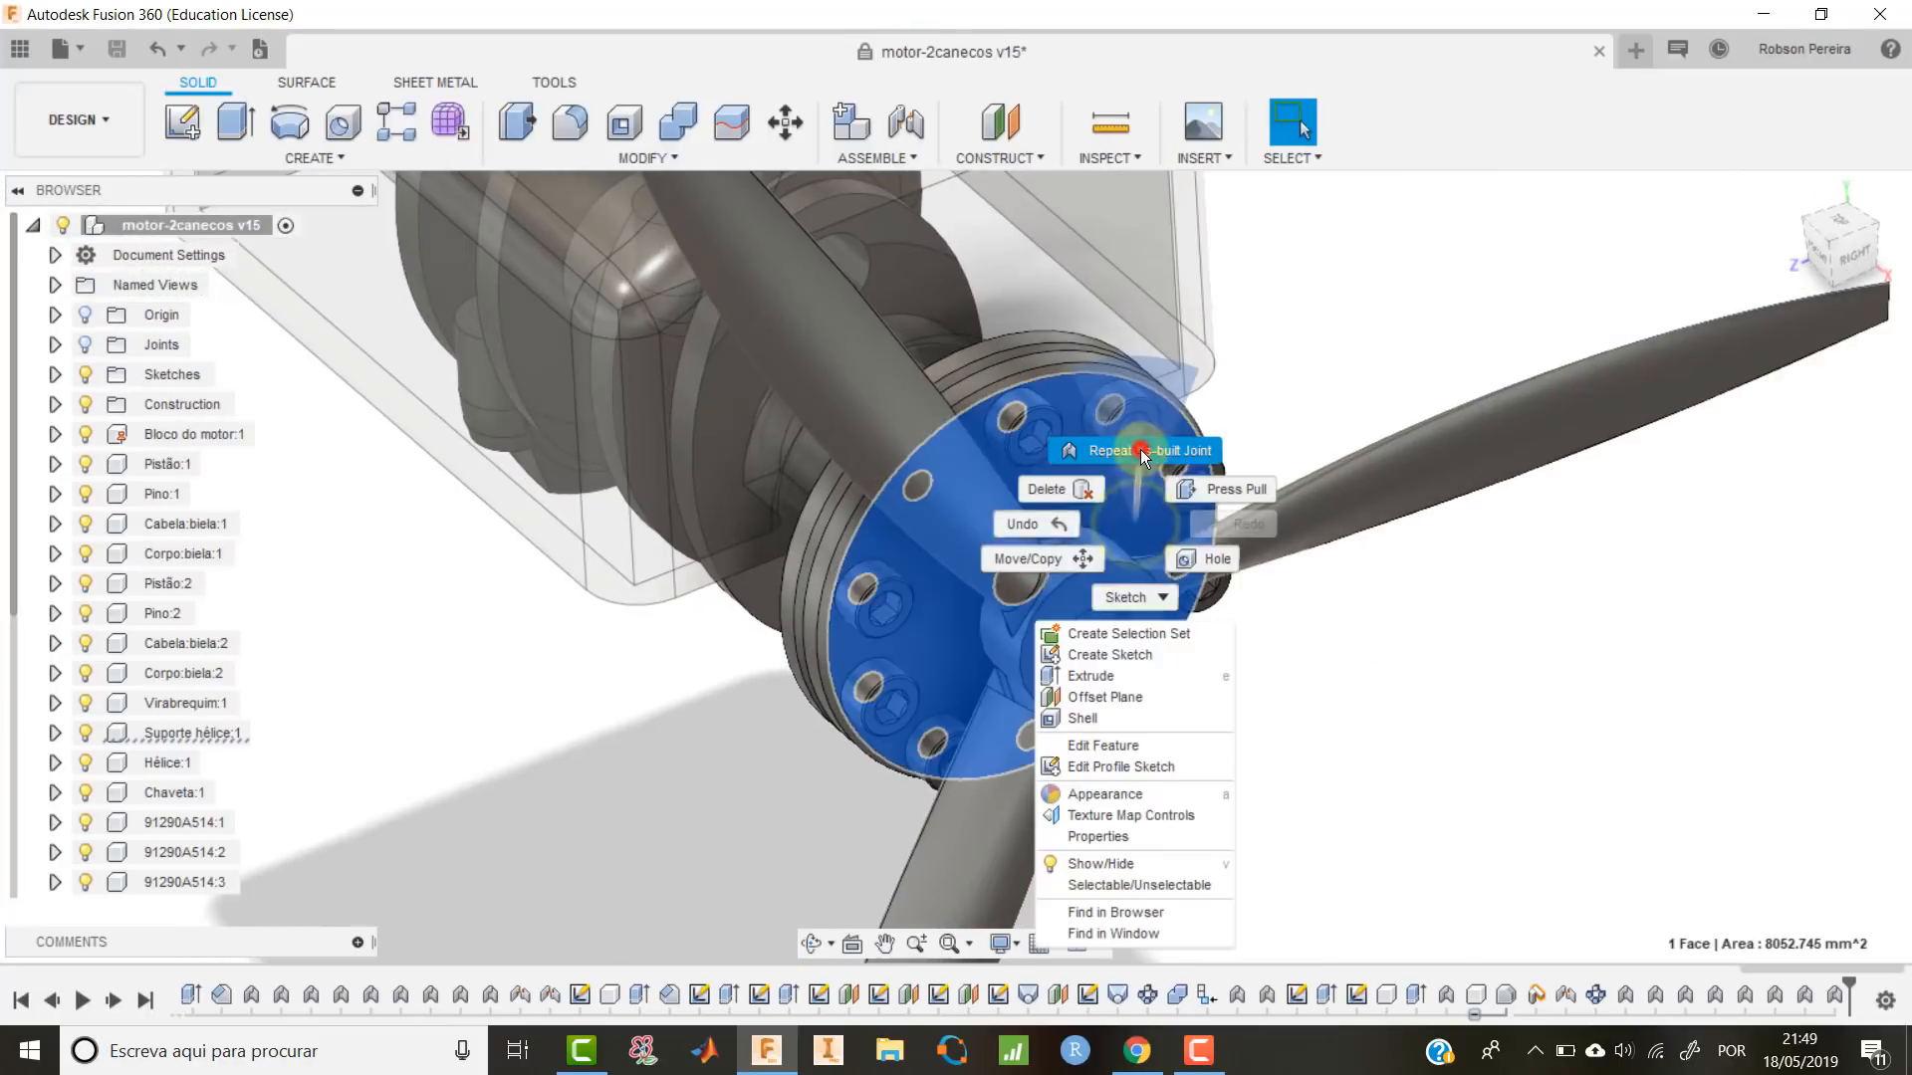
left_click(1139, 450)
left_click(1030, 442)
left_click(1028, 438)
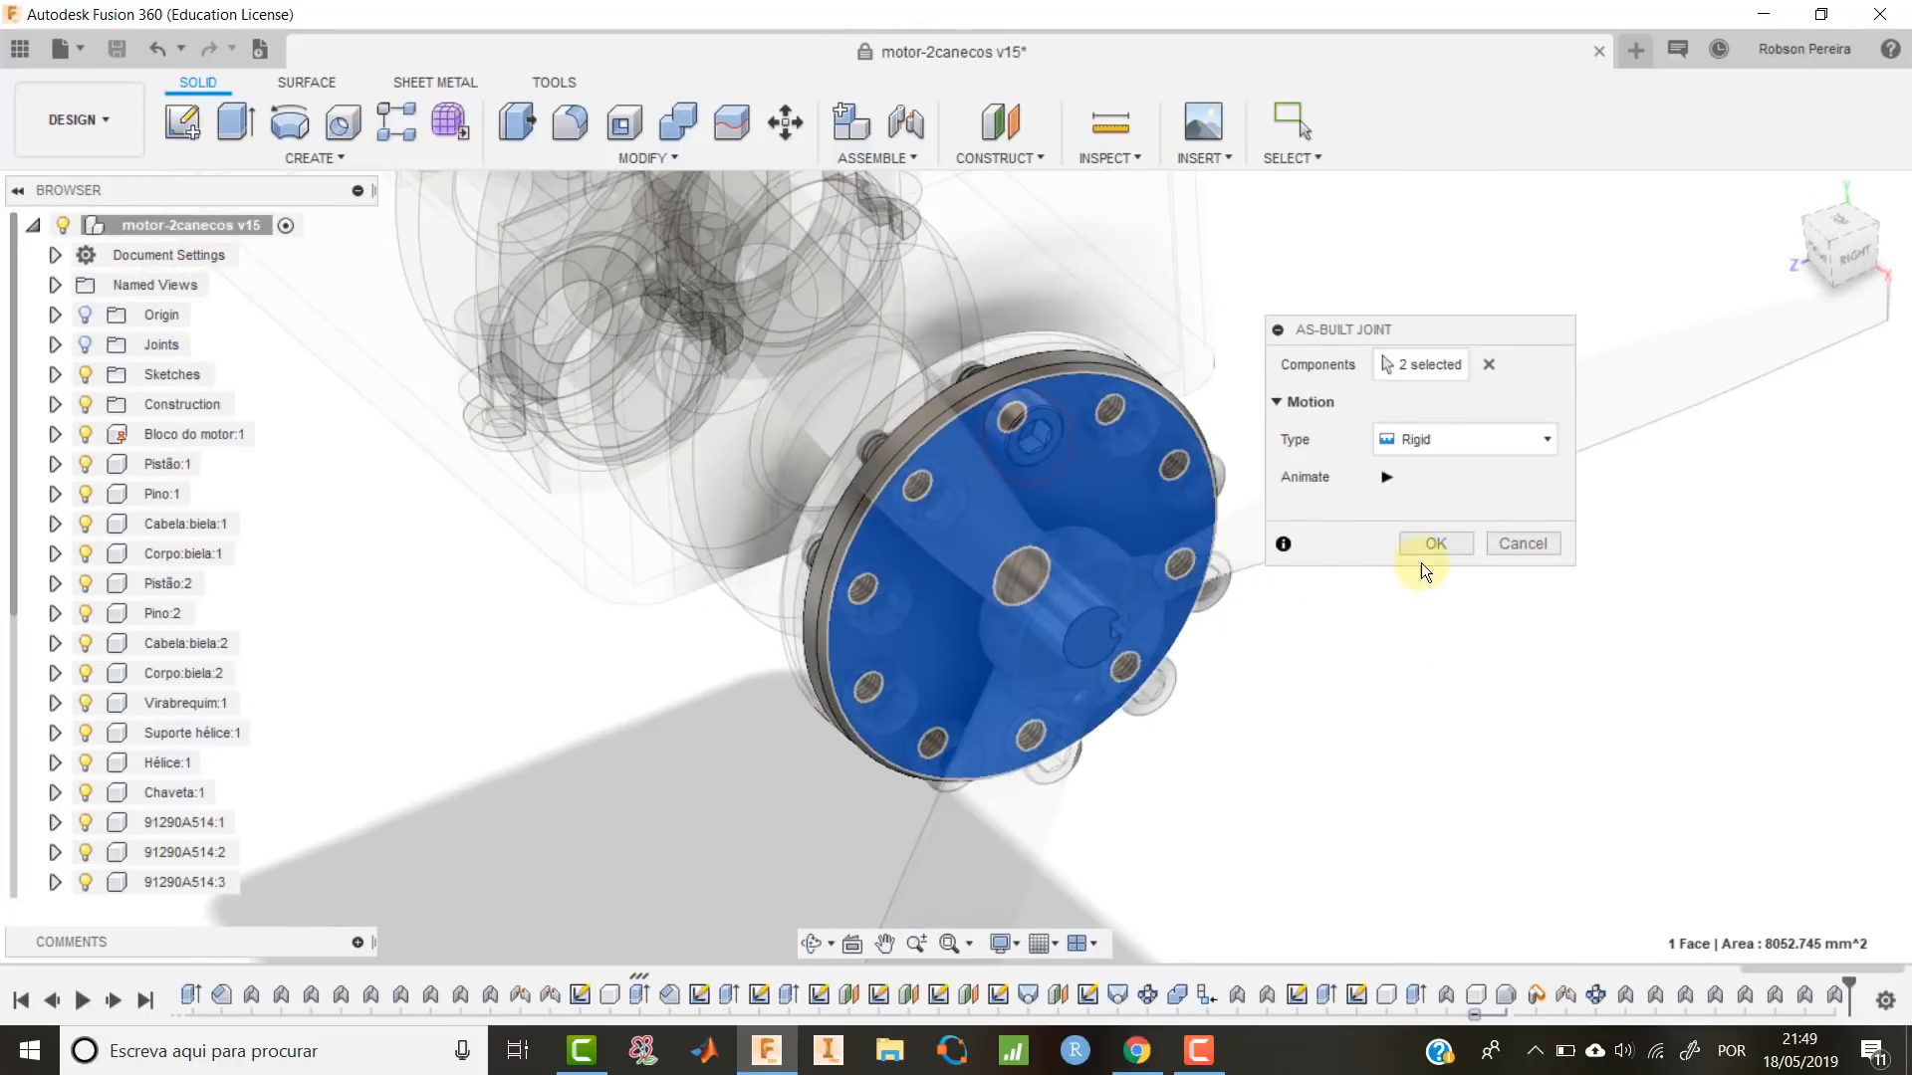
left_click(1438, 540)
Rotate the propeller in the home view to test whether all flange screws follow, and revert the assembly's position.
left_click(1267, 689)
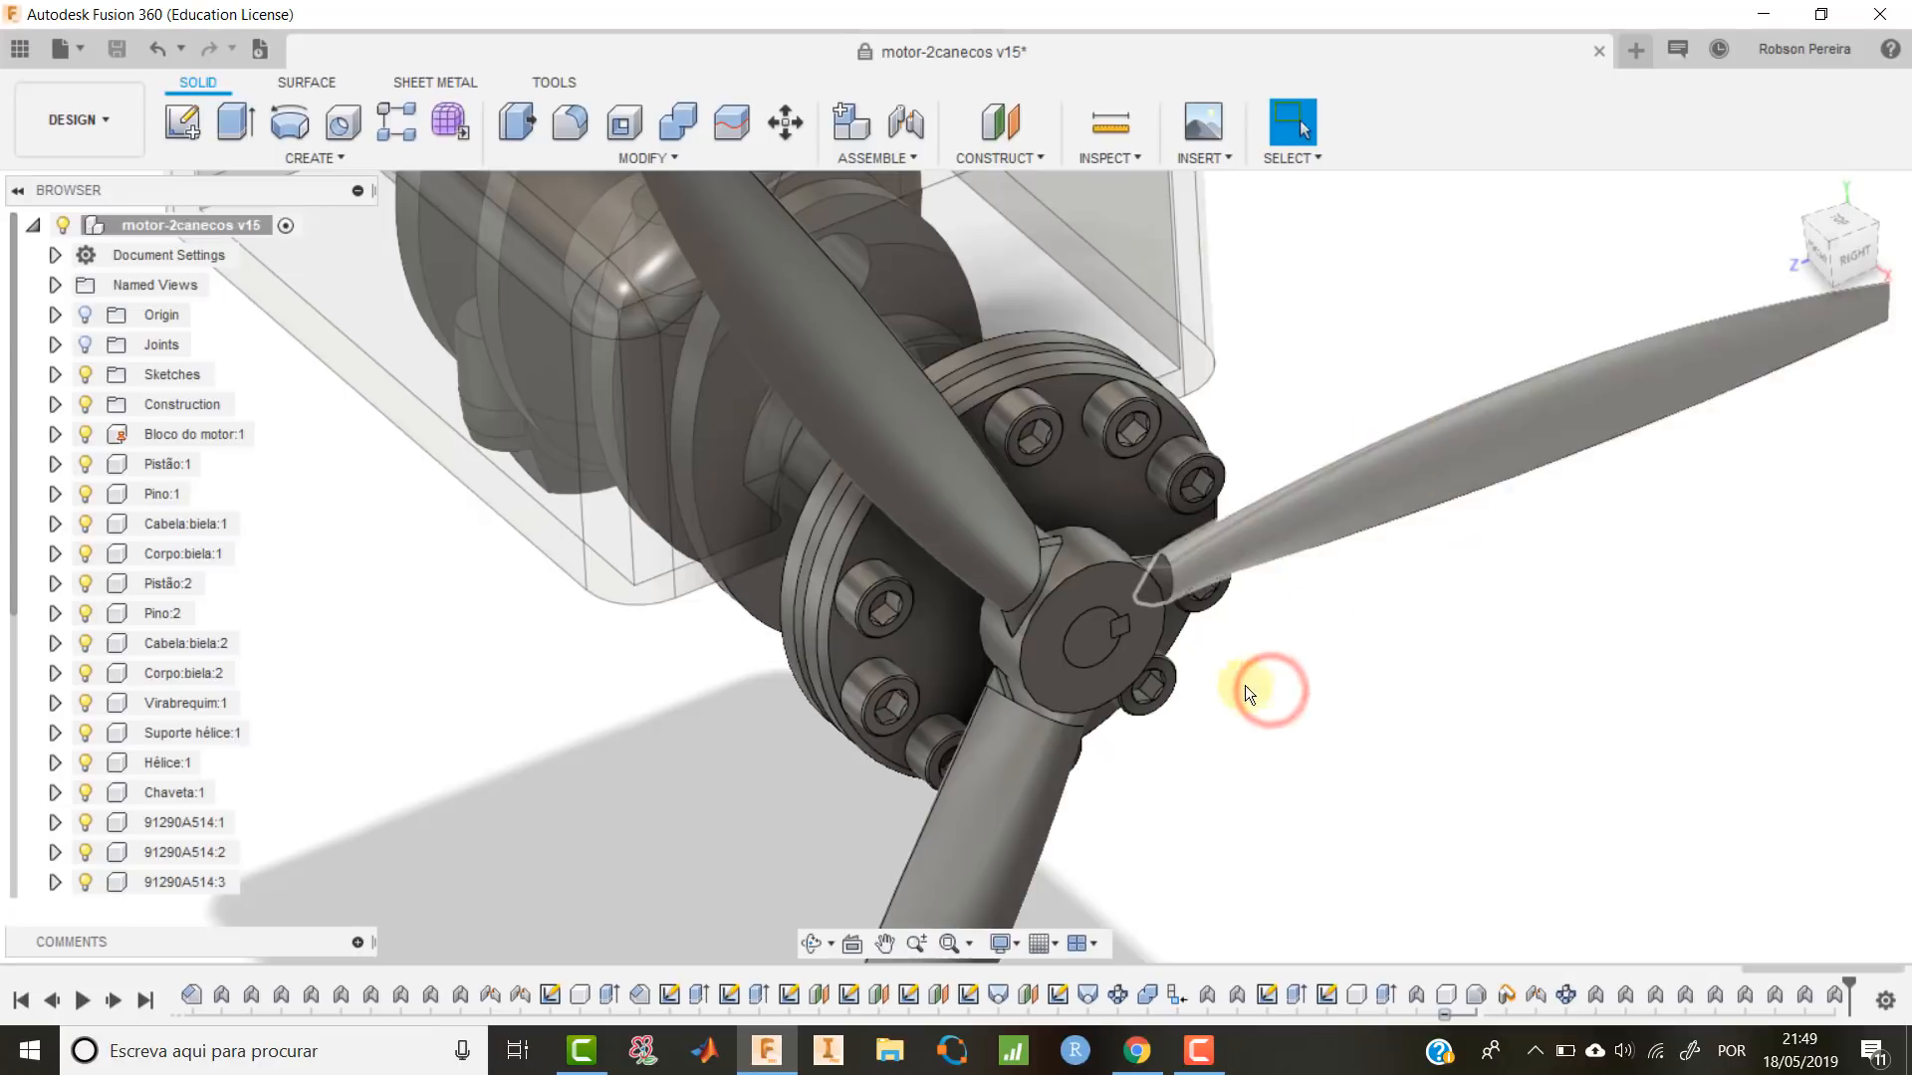
scroll(1209, 684, "down", 5)
left_click(1782, 197)
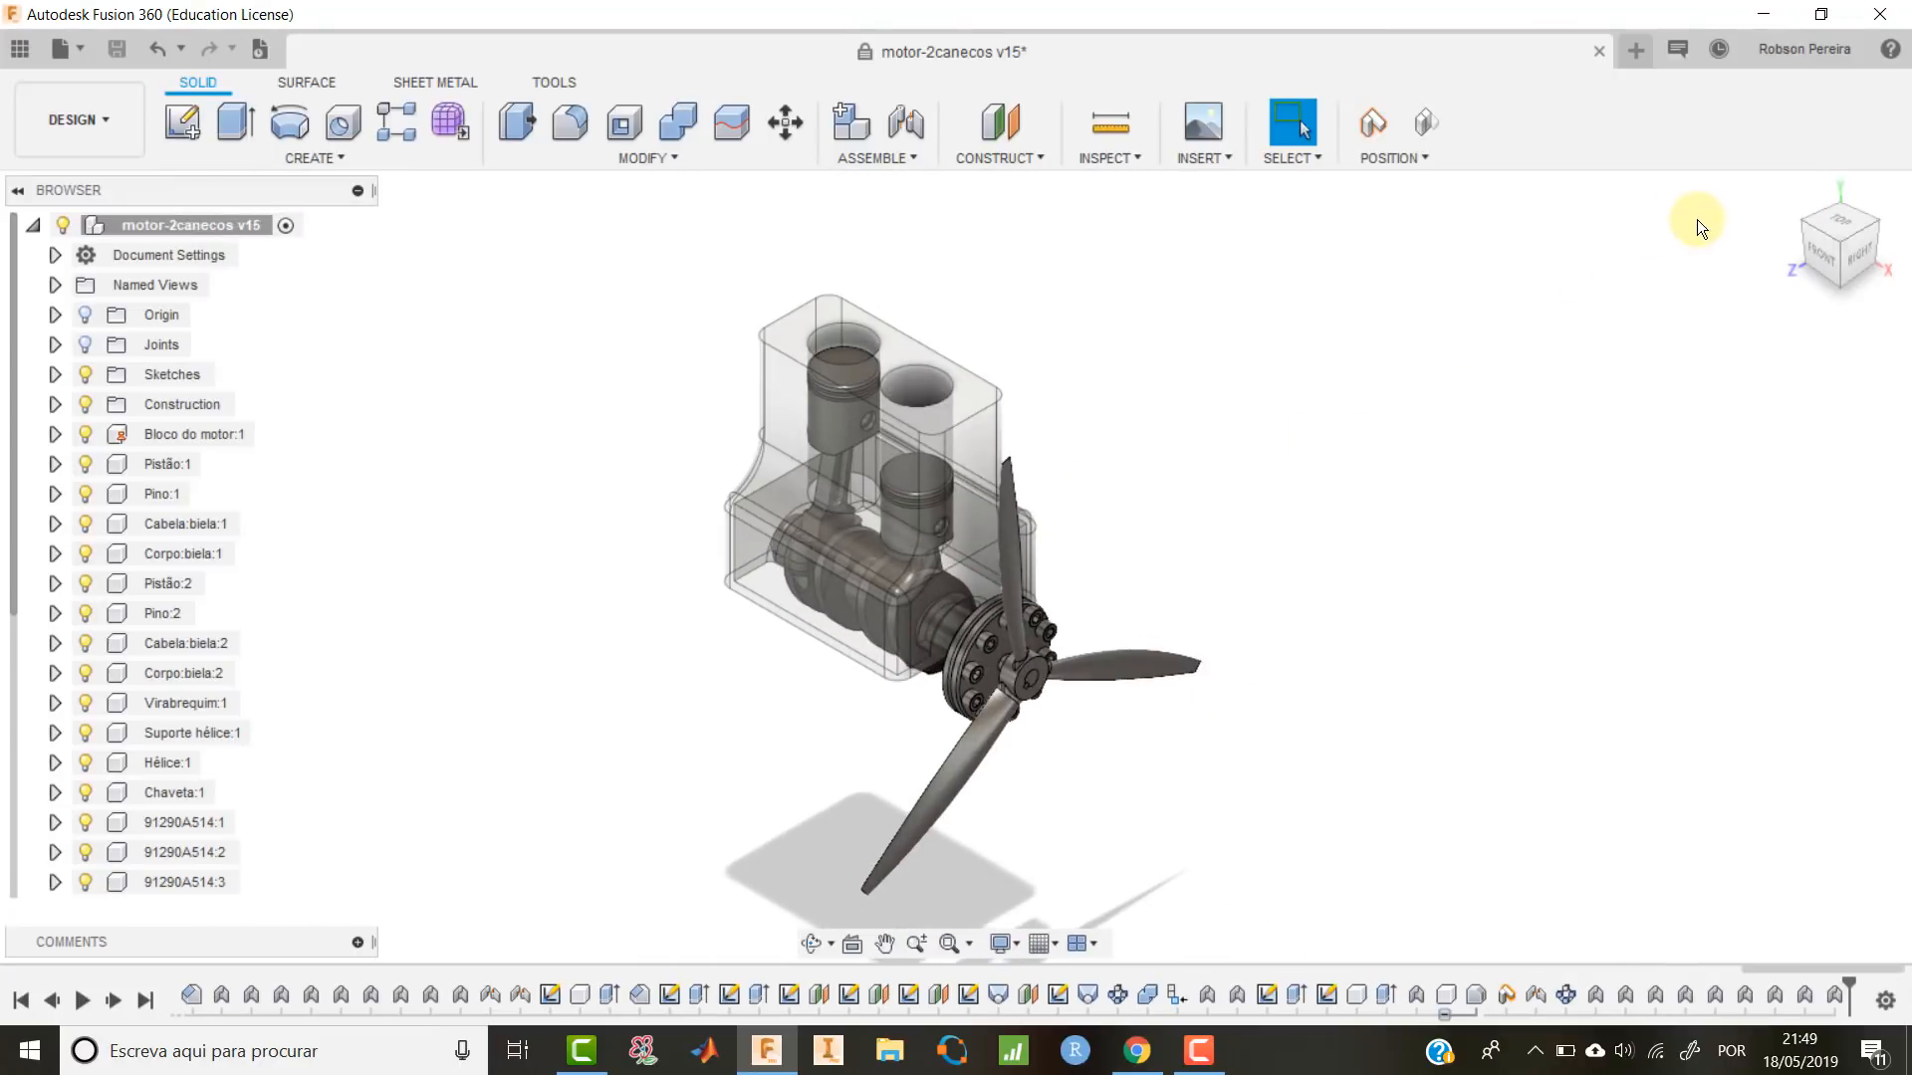
left_click(1416, 115)
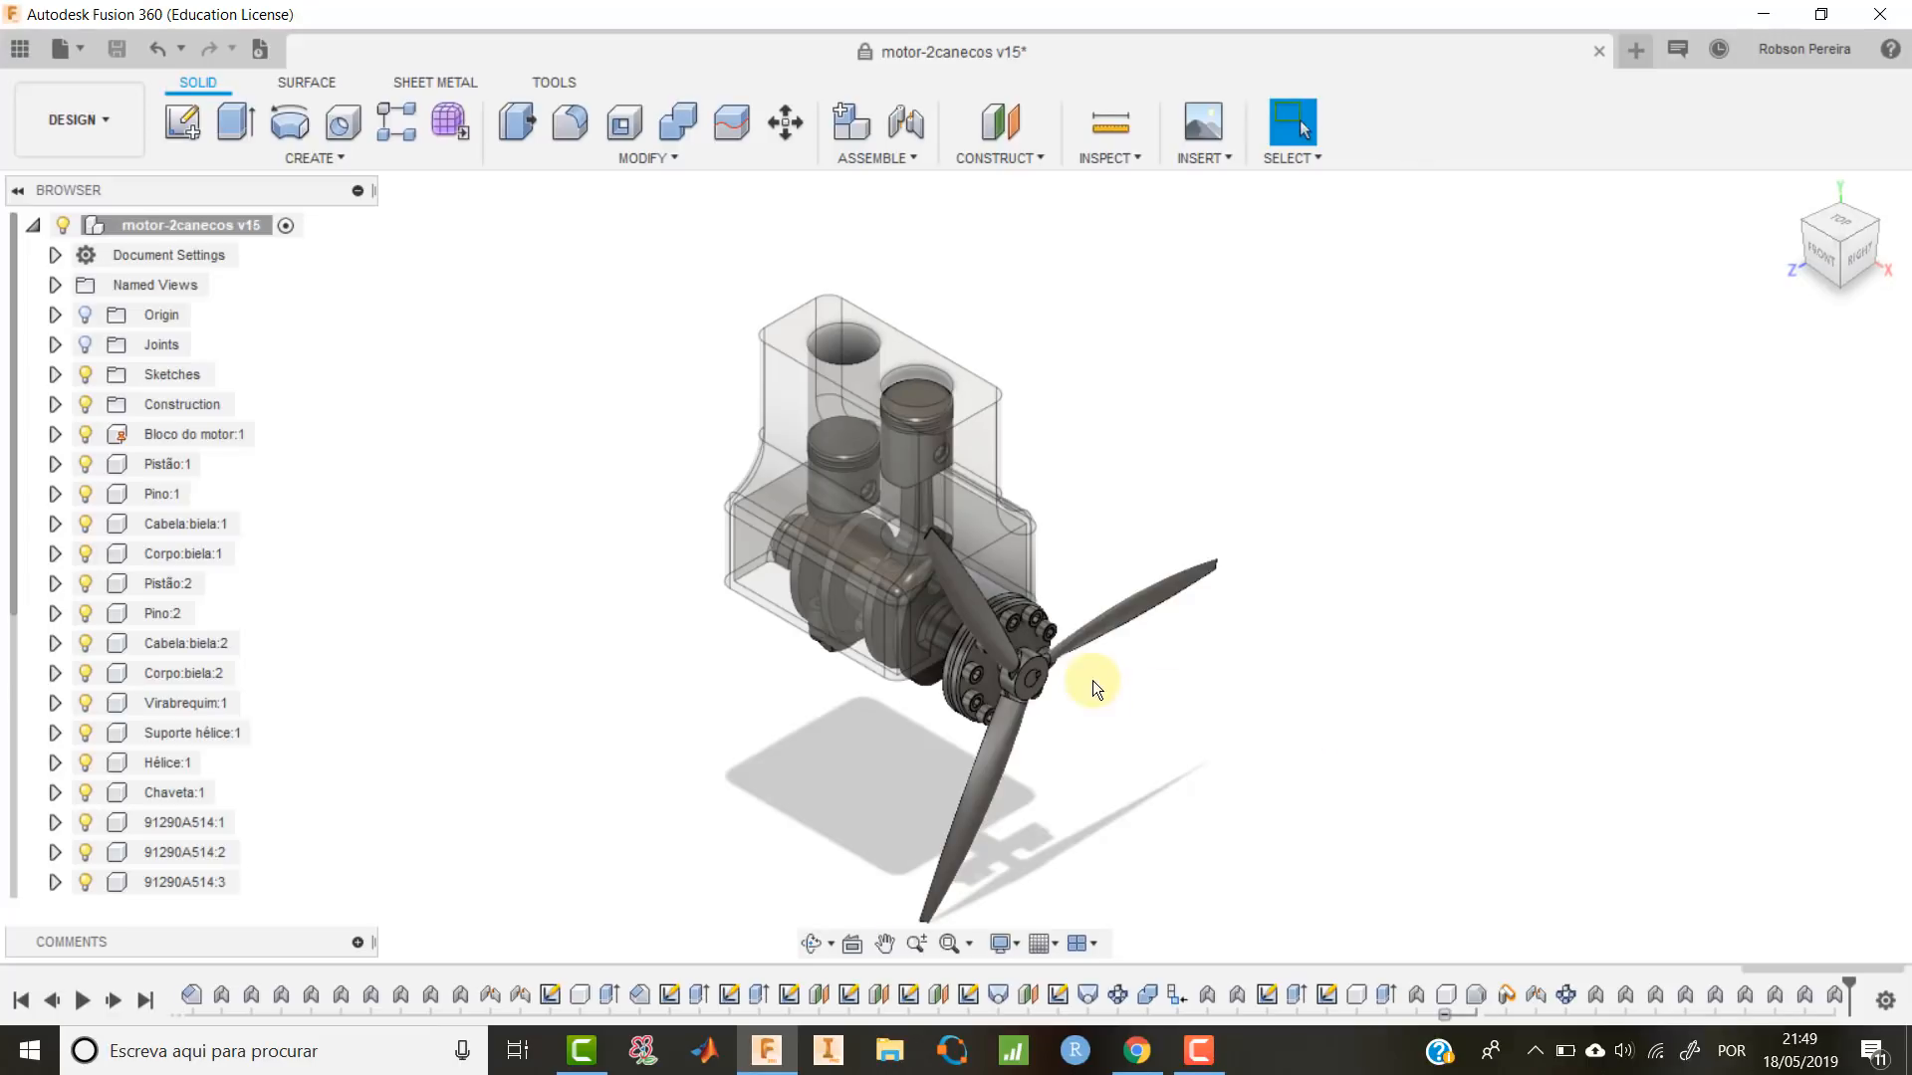
middle_click_drag(854, 779, 923, 749)
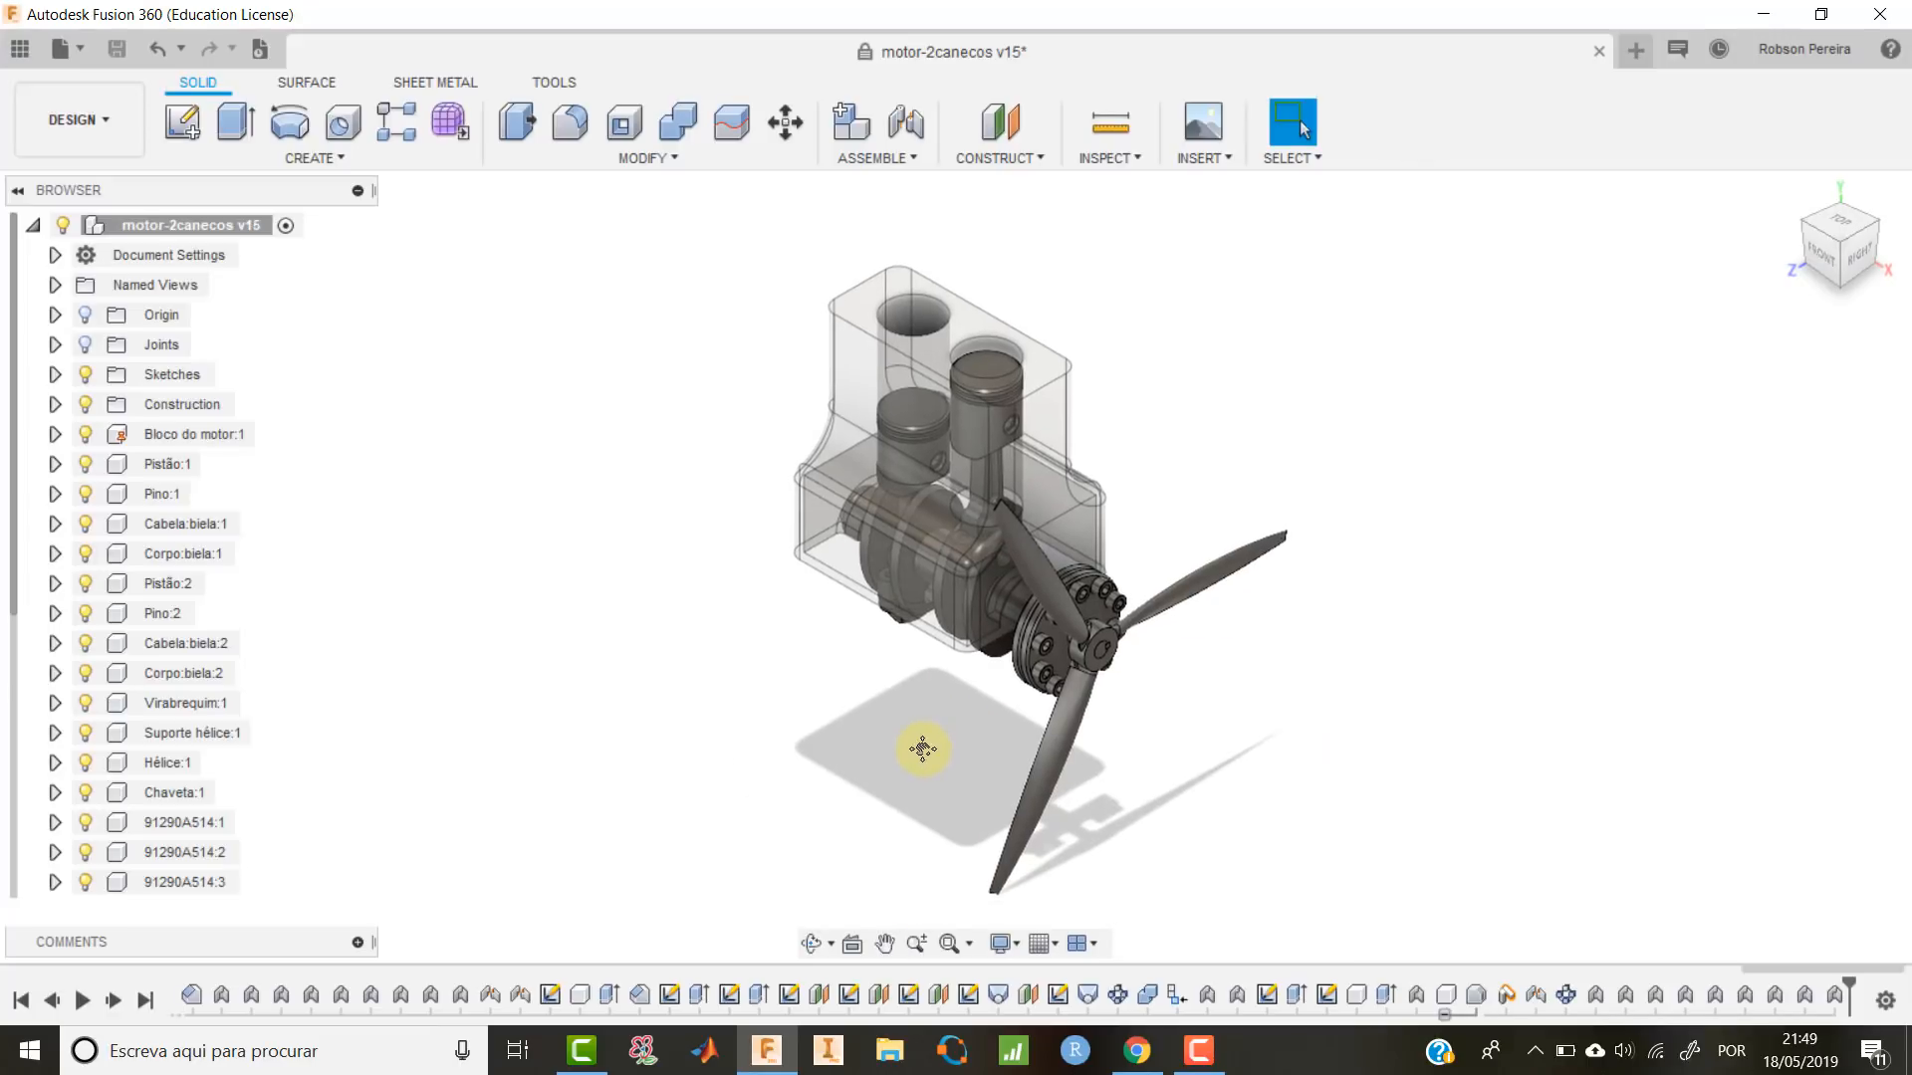
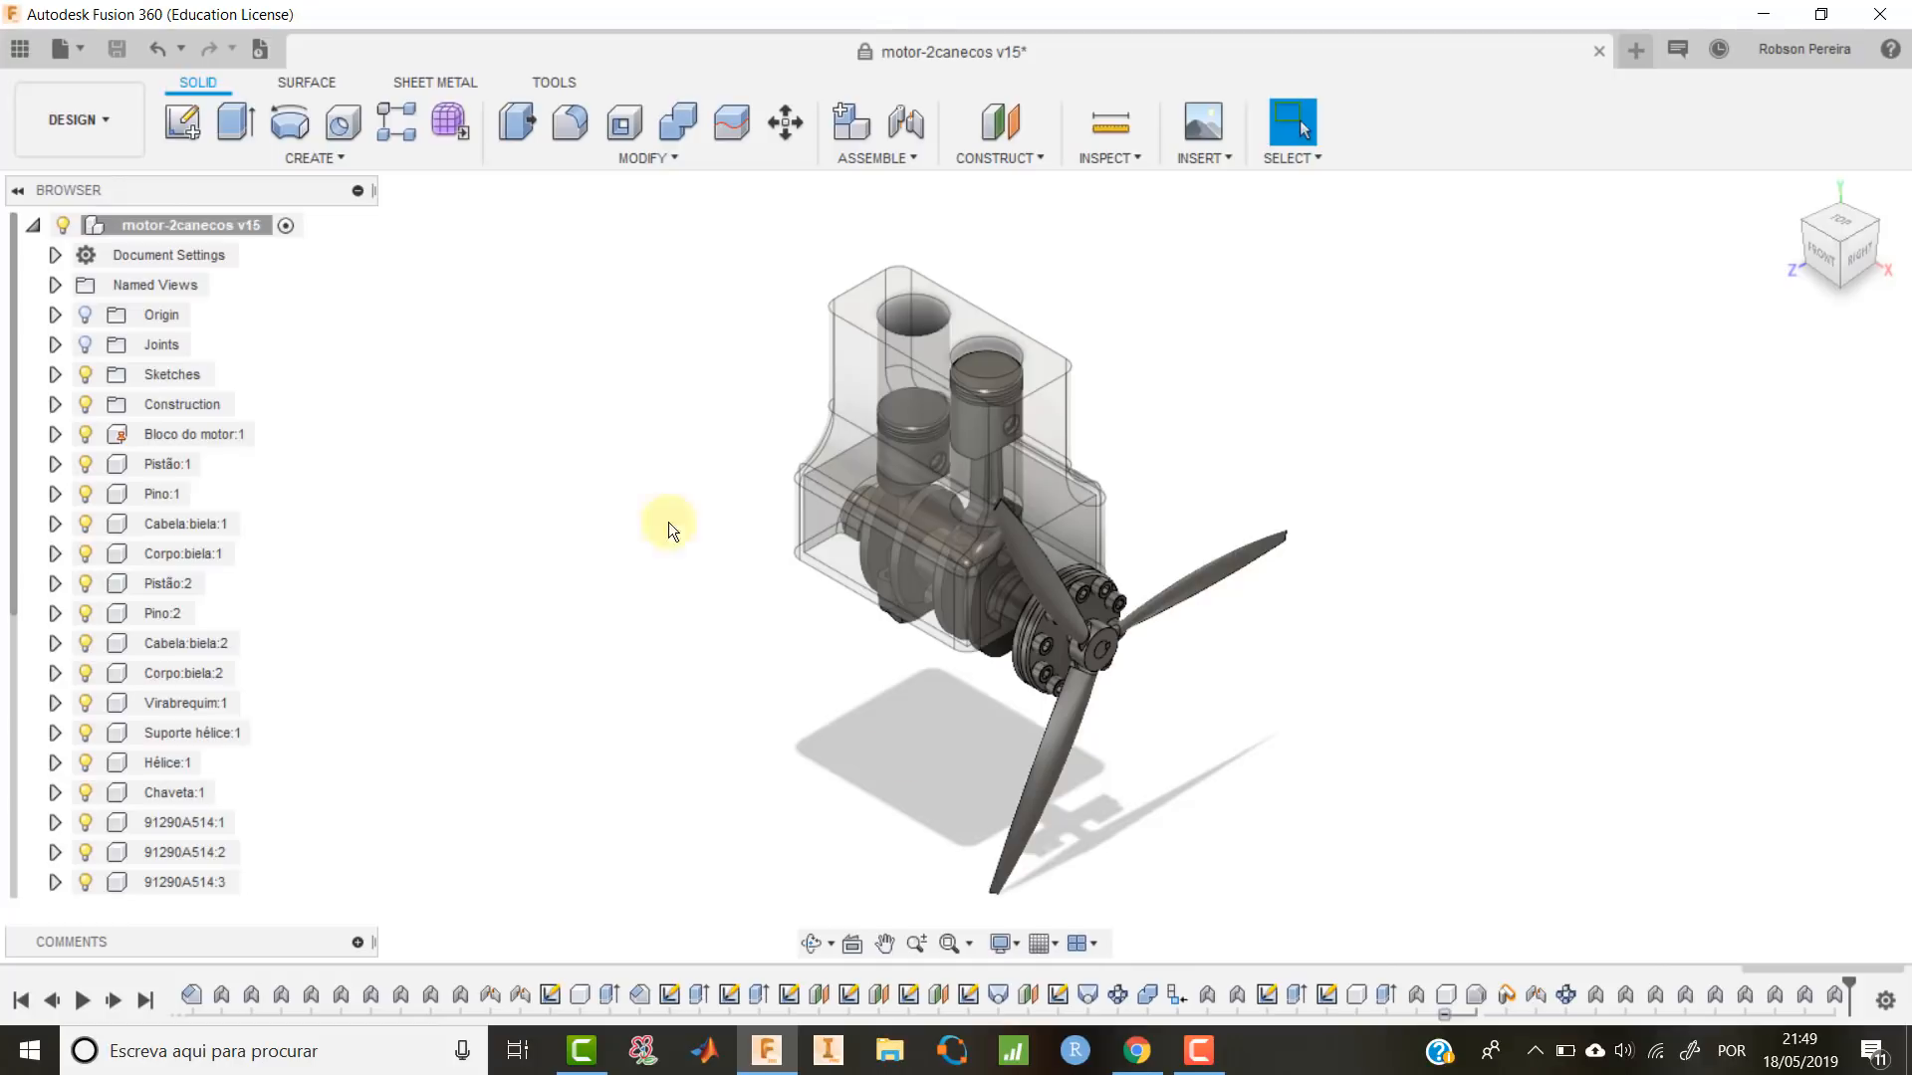
Assign the physical material Iron, Cast from the Fusion 360 Material Library's metals to the engine block, Bloco do motor:1.
right_click(207, 435)
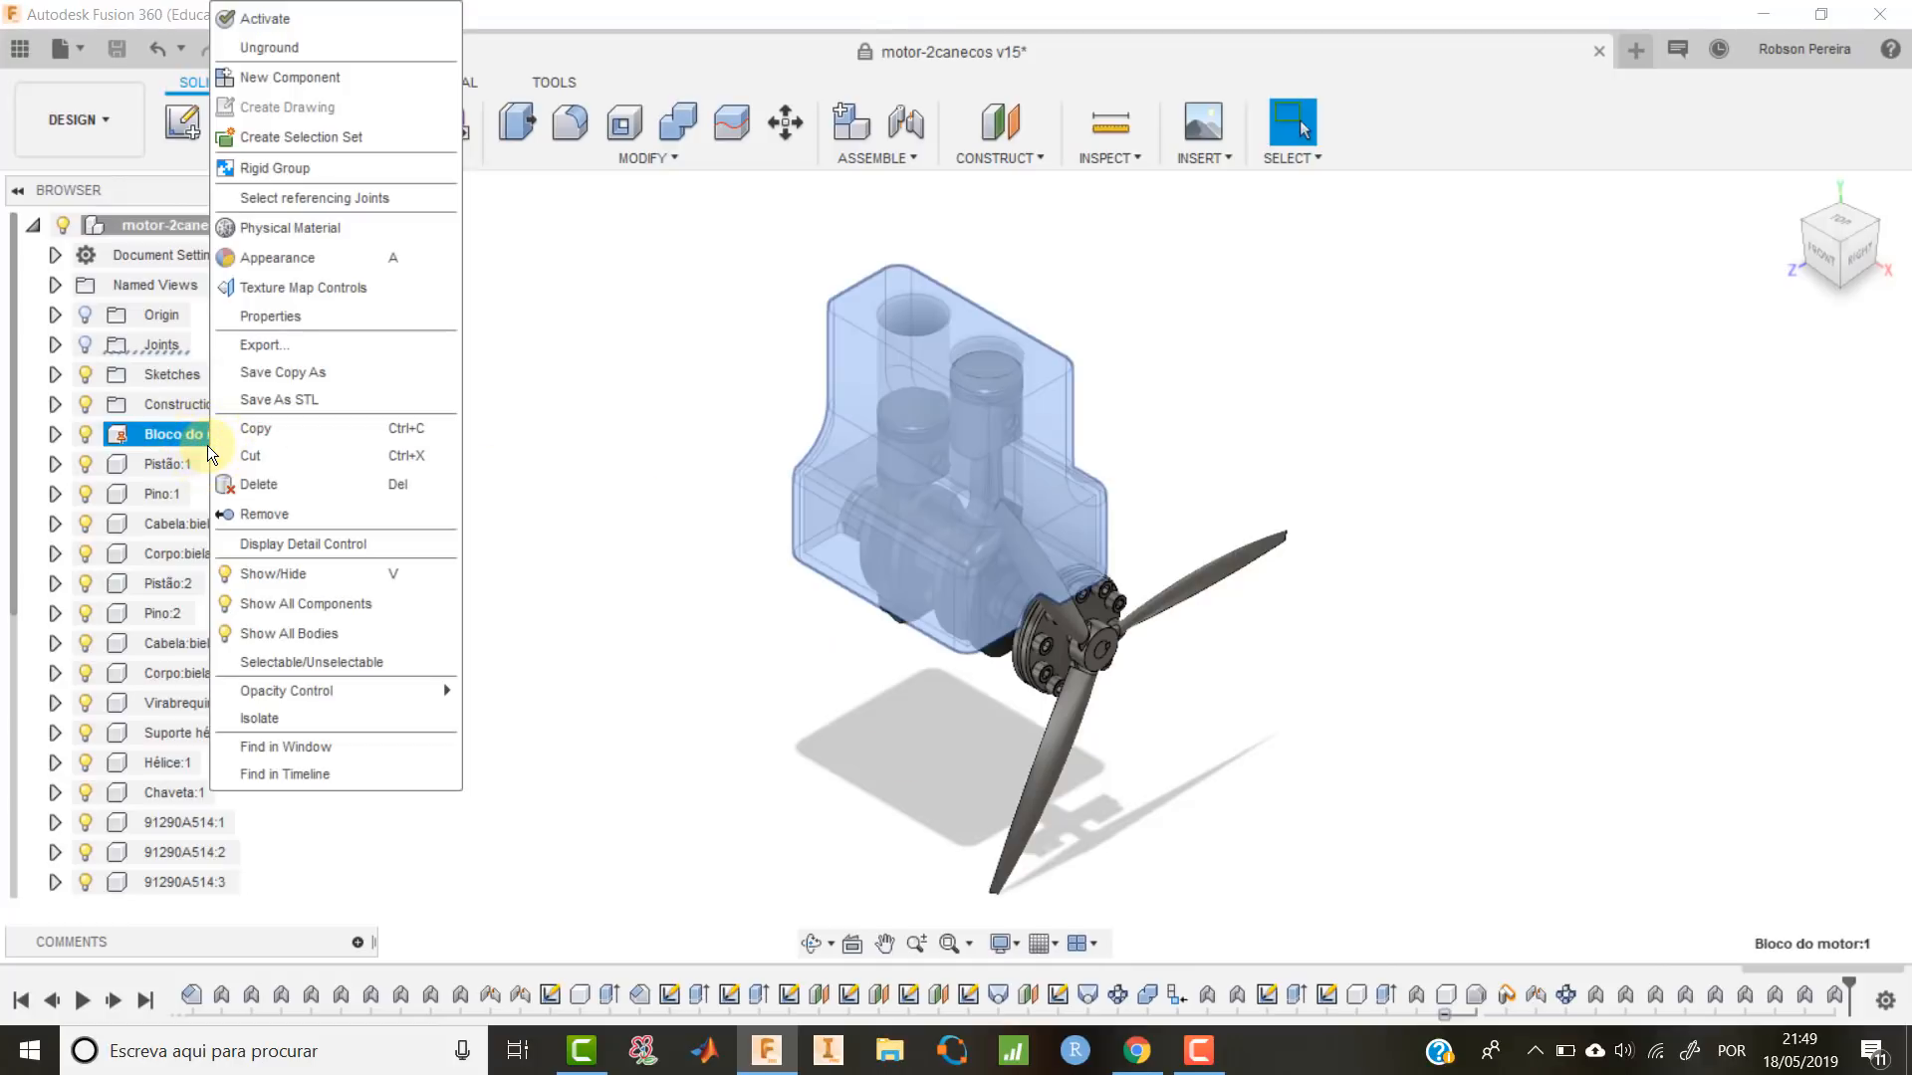
left_click(358, 231)
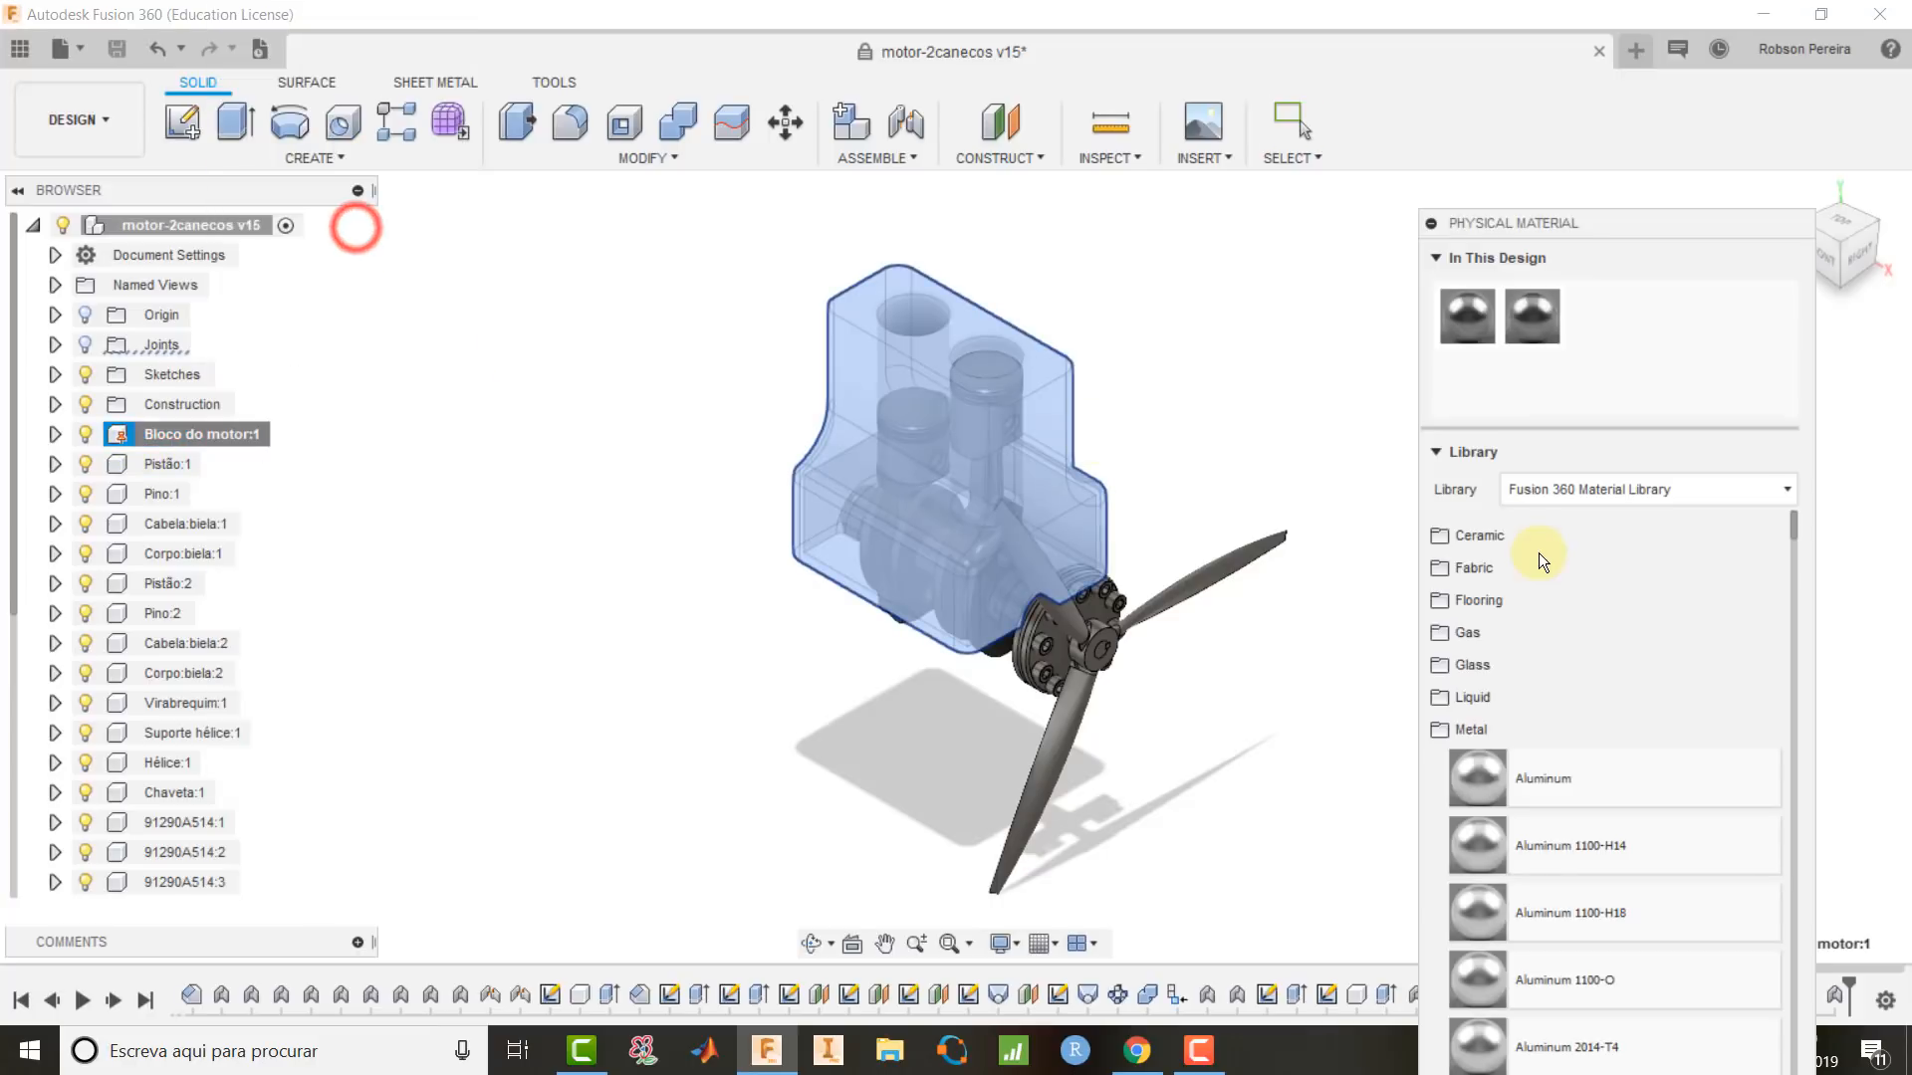
left_click(1460, 733)
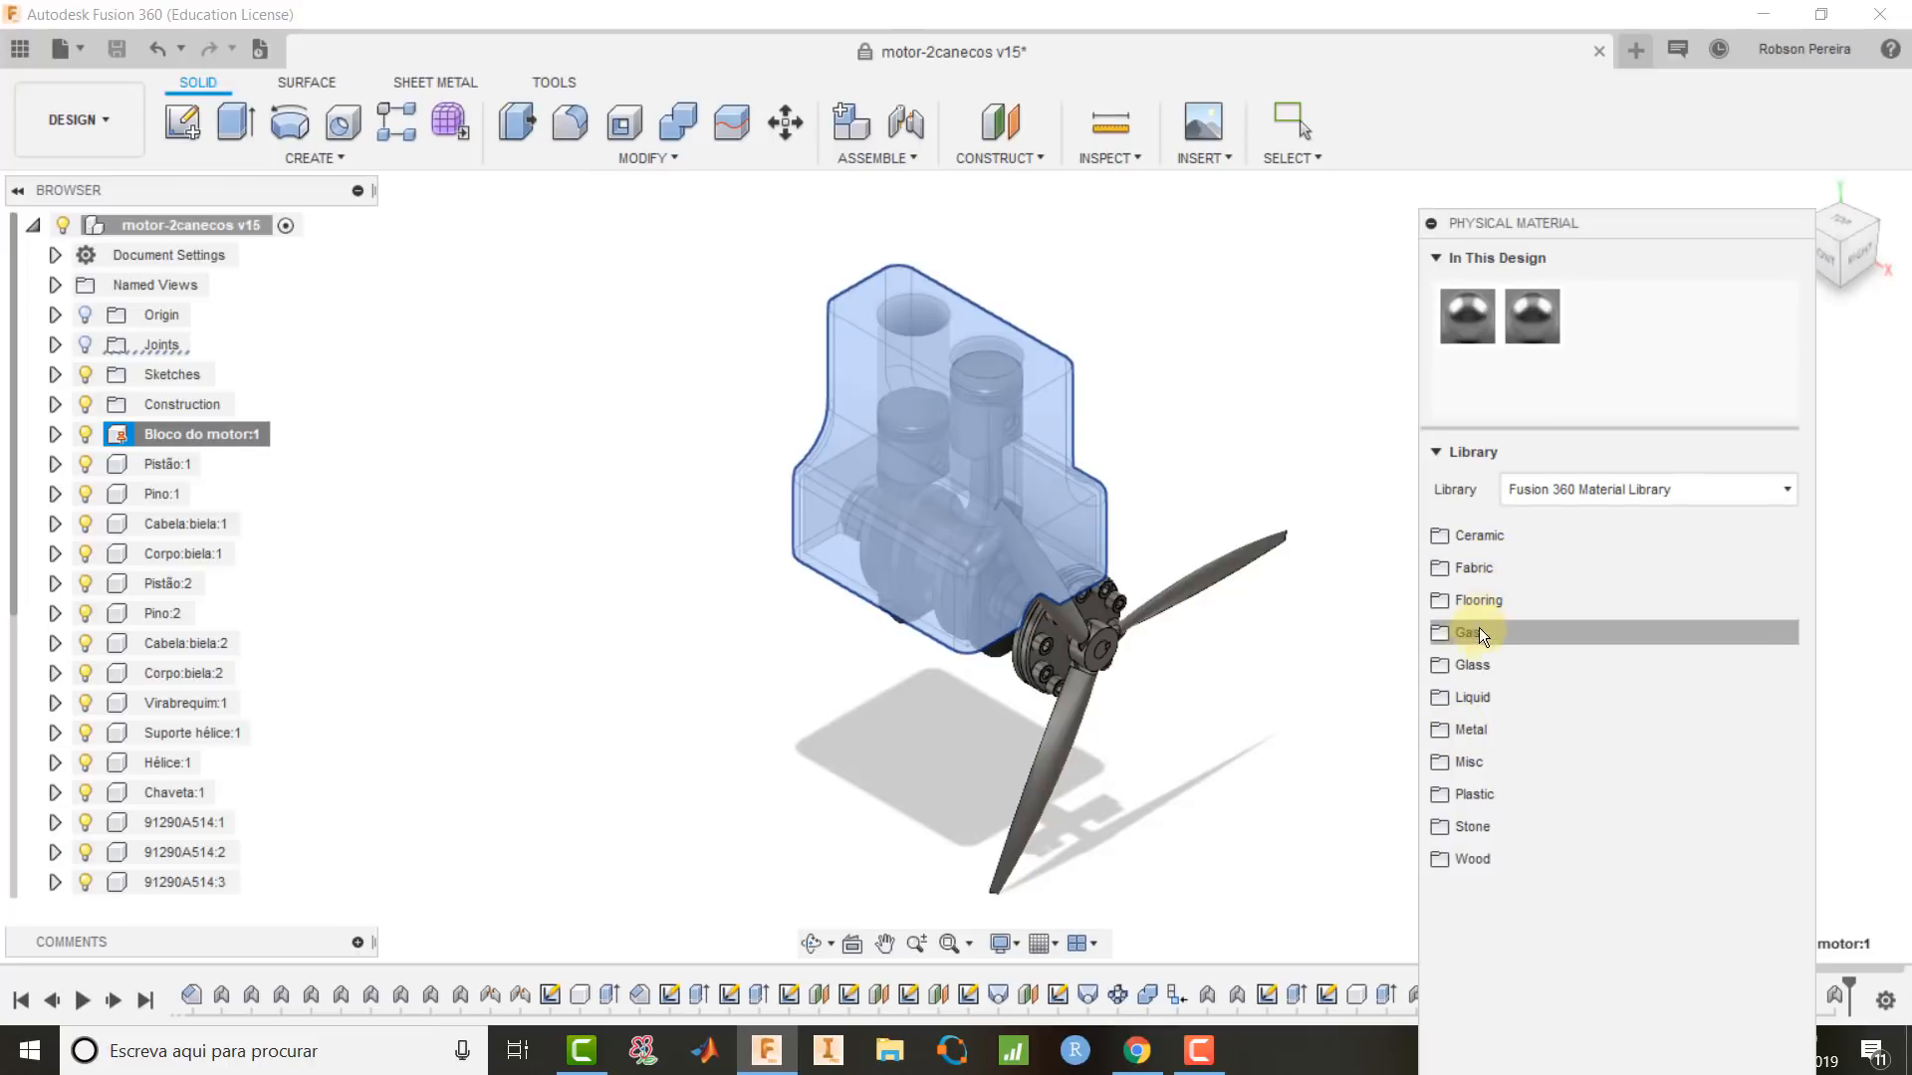
left_click(1477, 729)
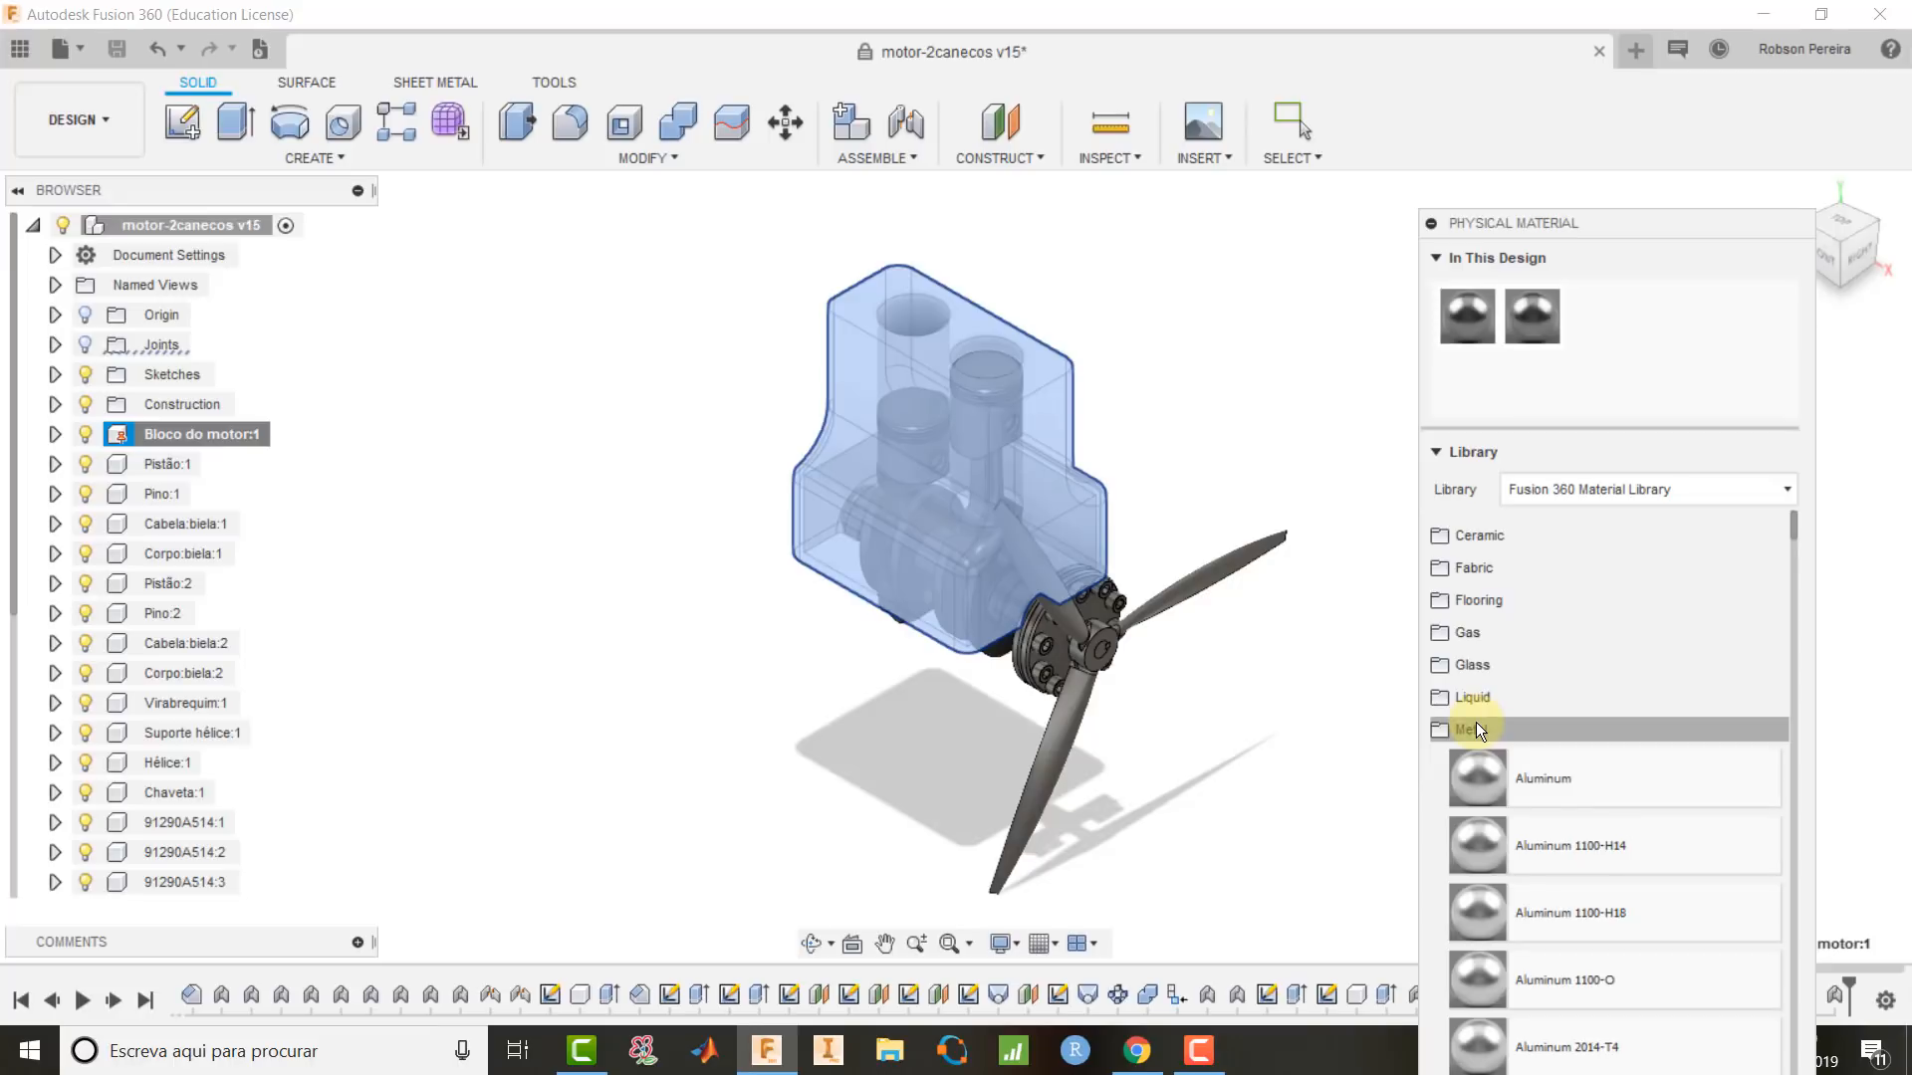
scroll(1541, 787, "down", 5)
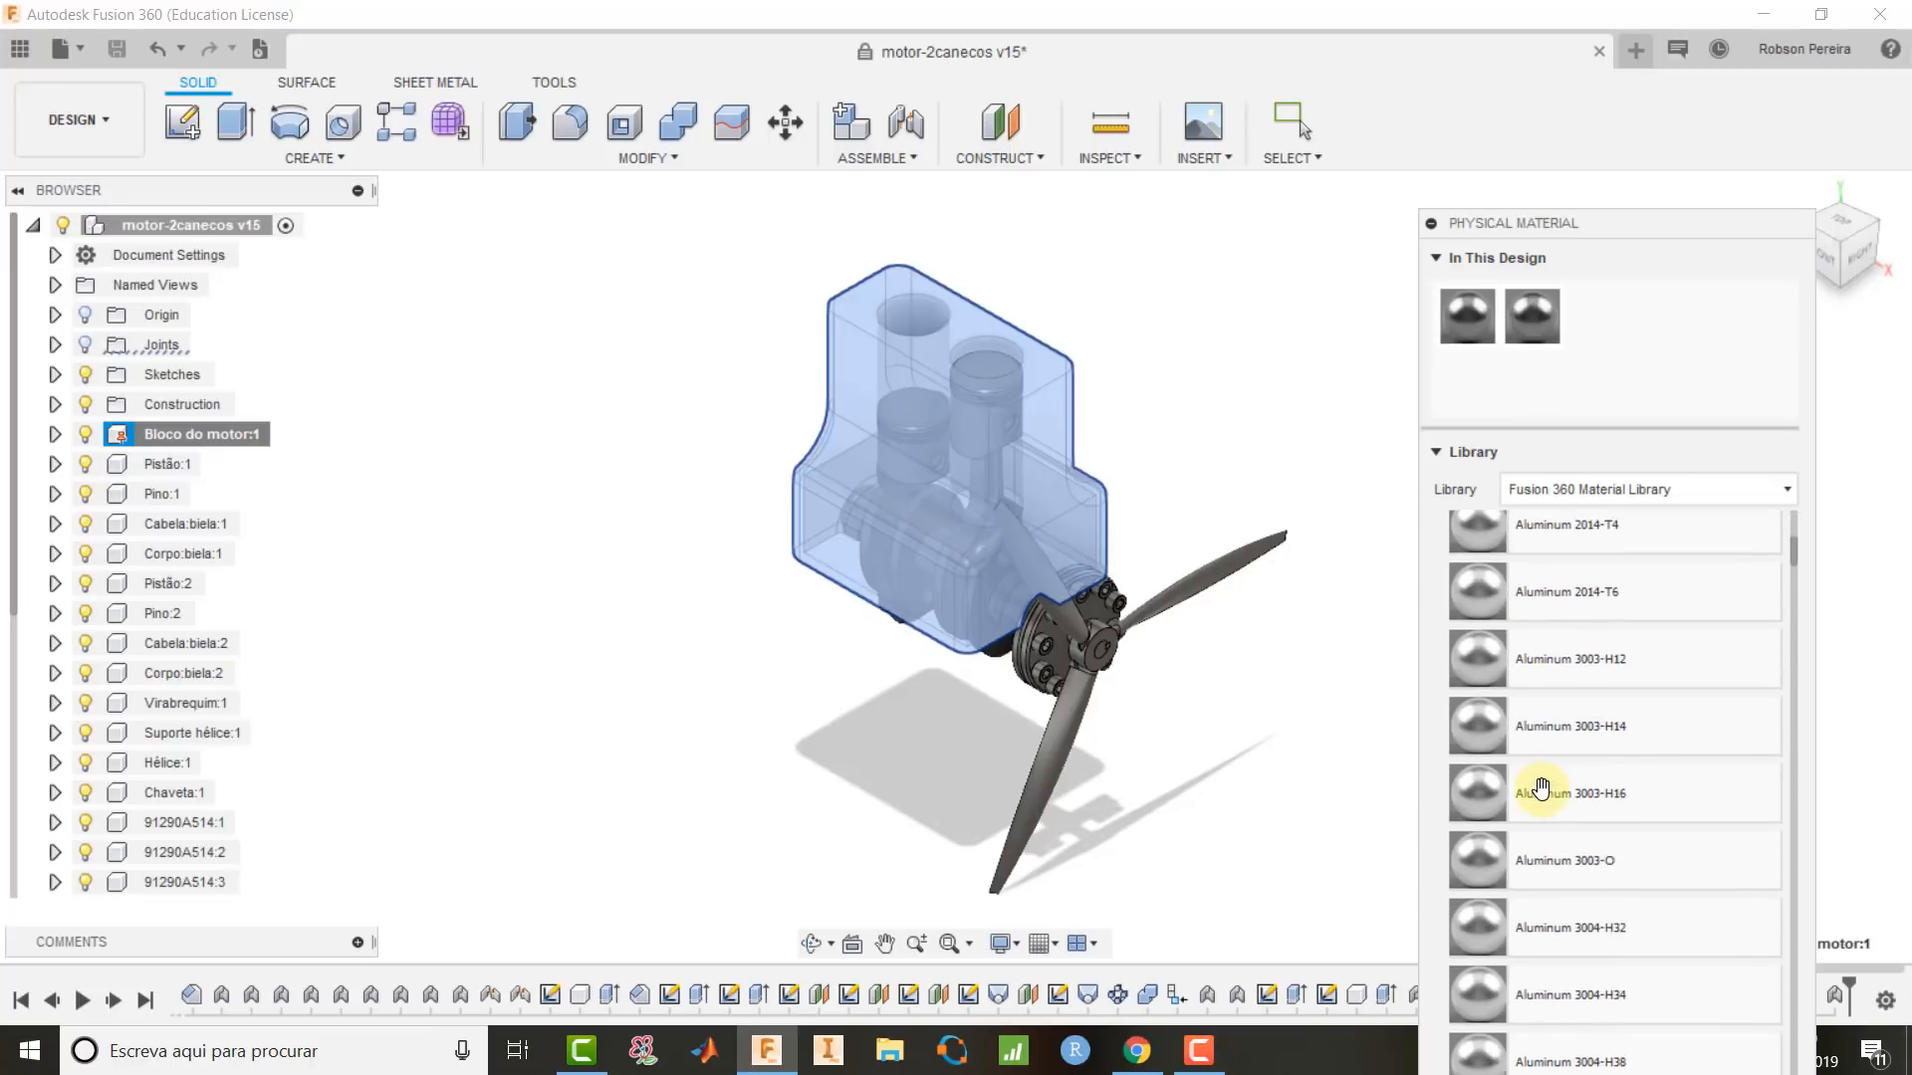
scroll(1542, 788, "down", 15)
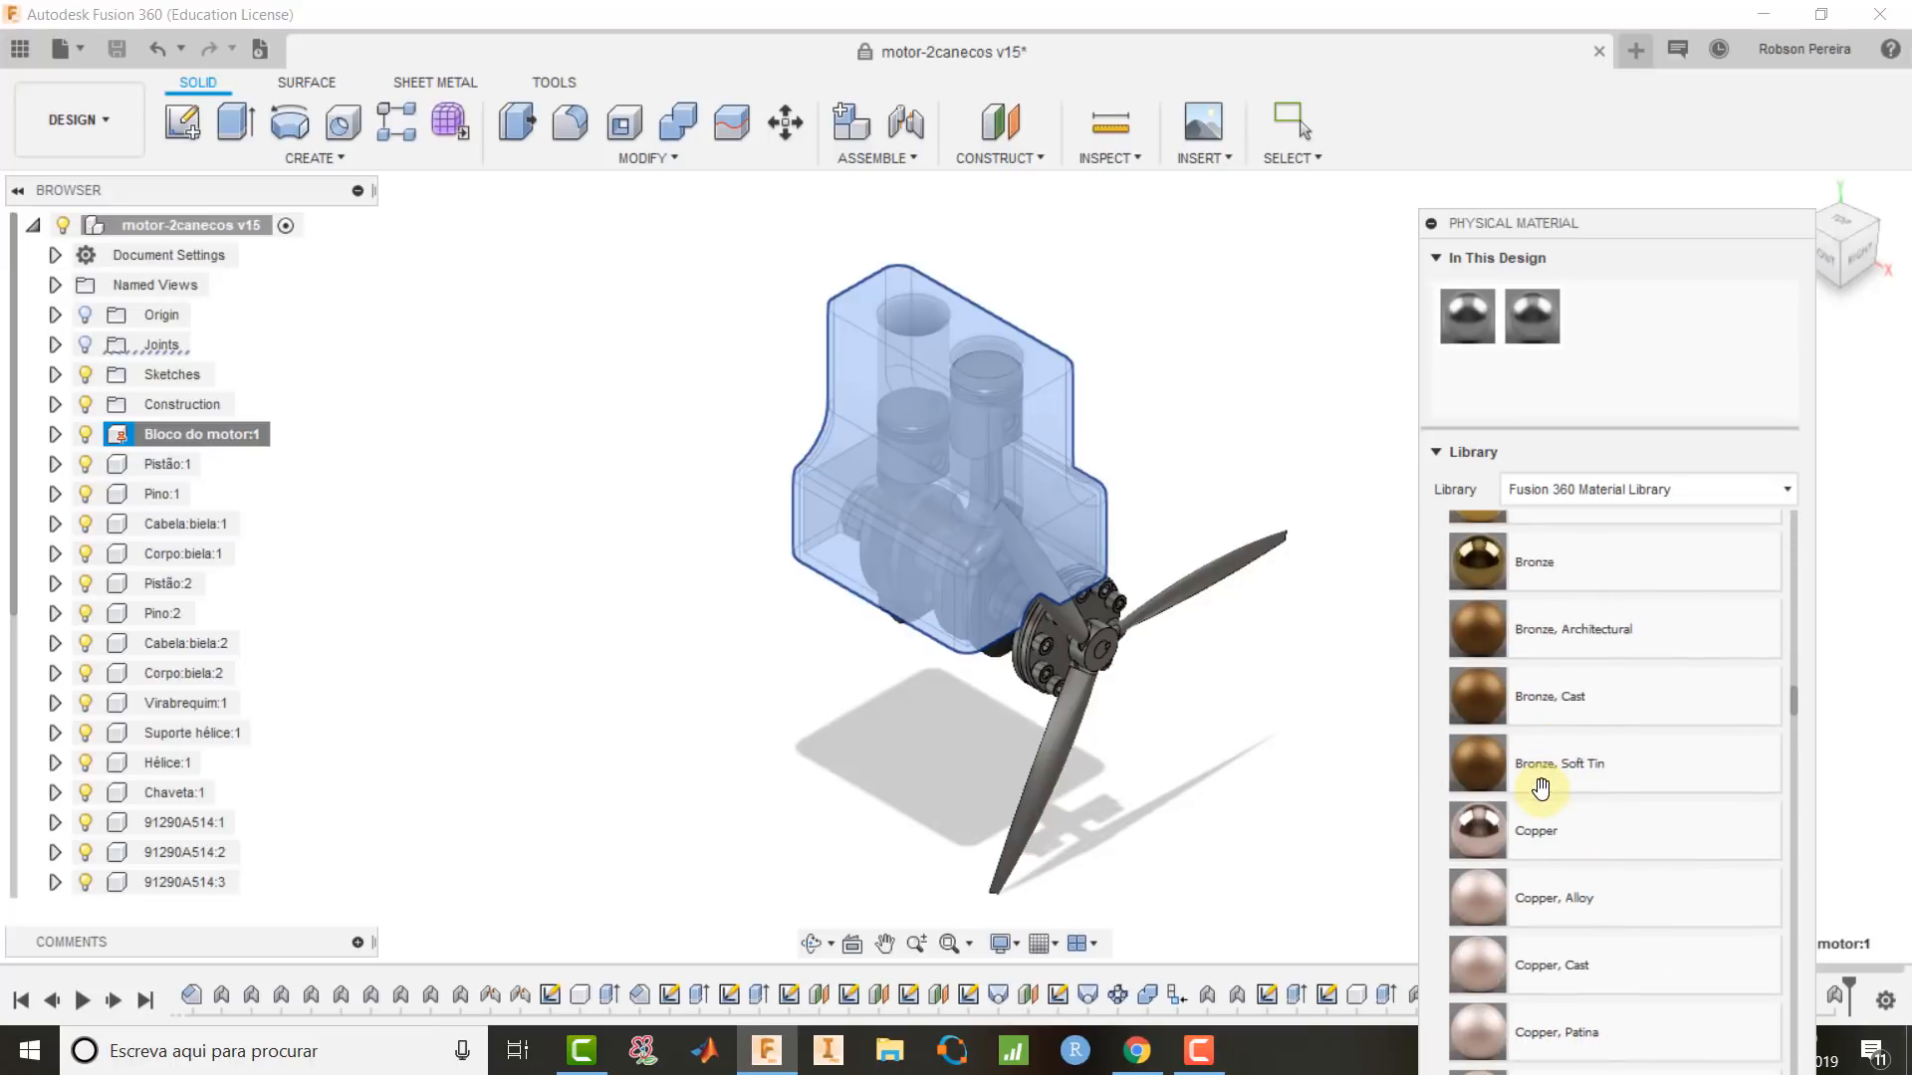
scroll(1541, 789, "down", 5)
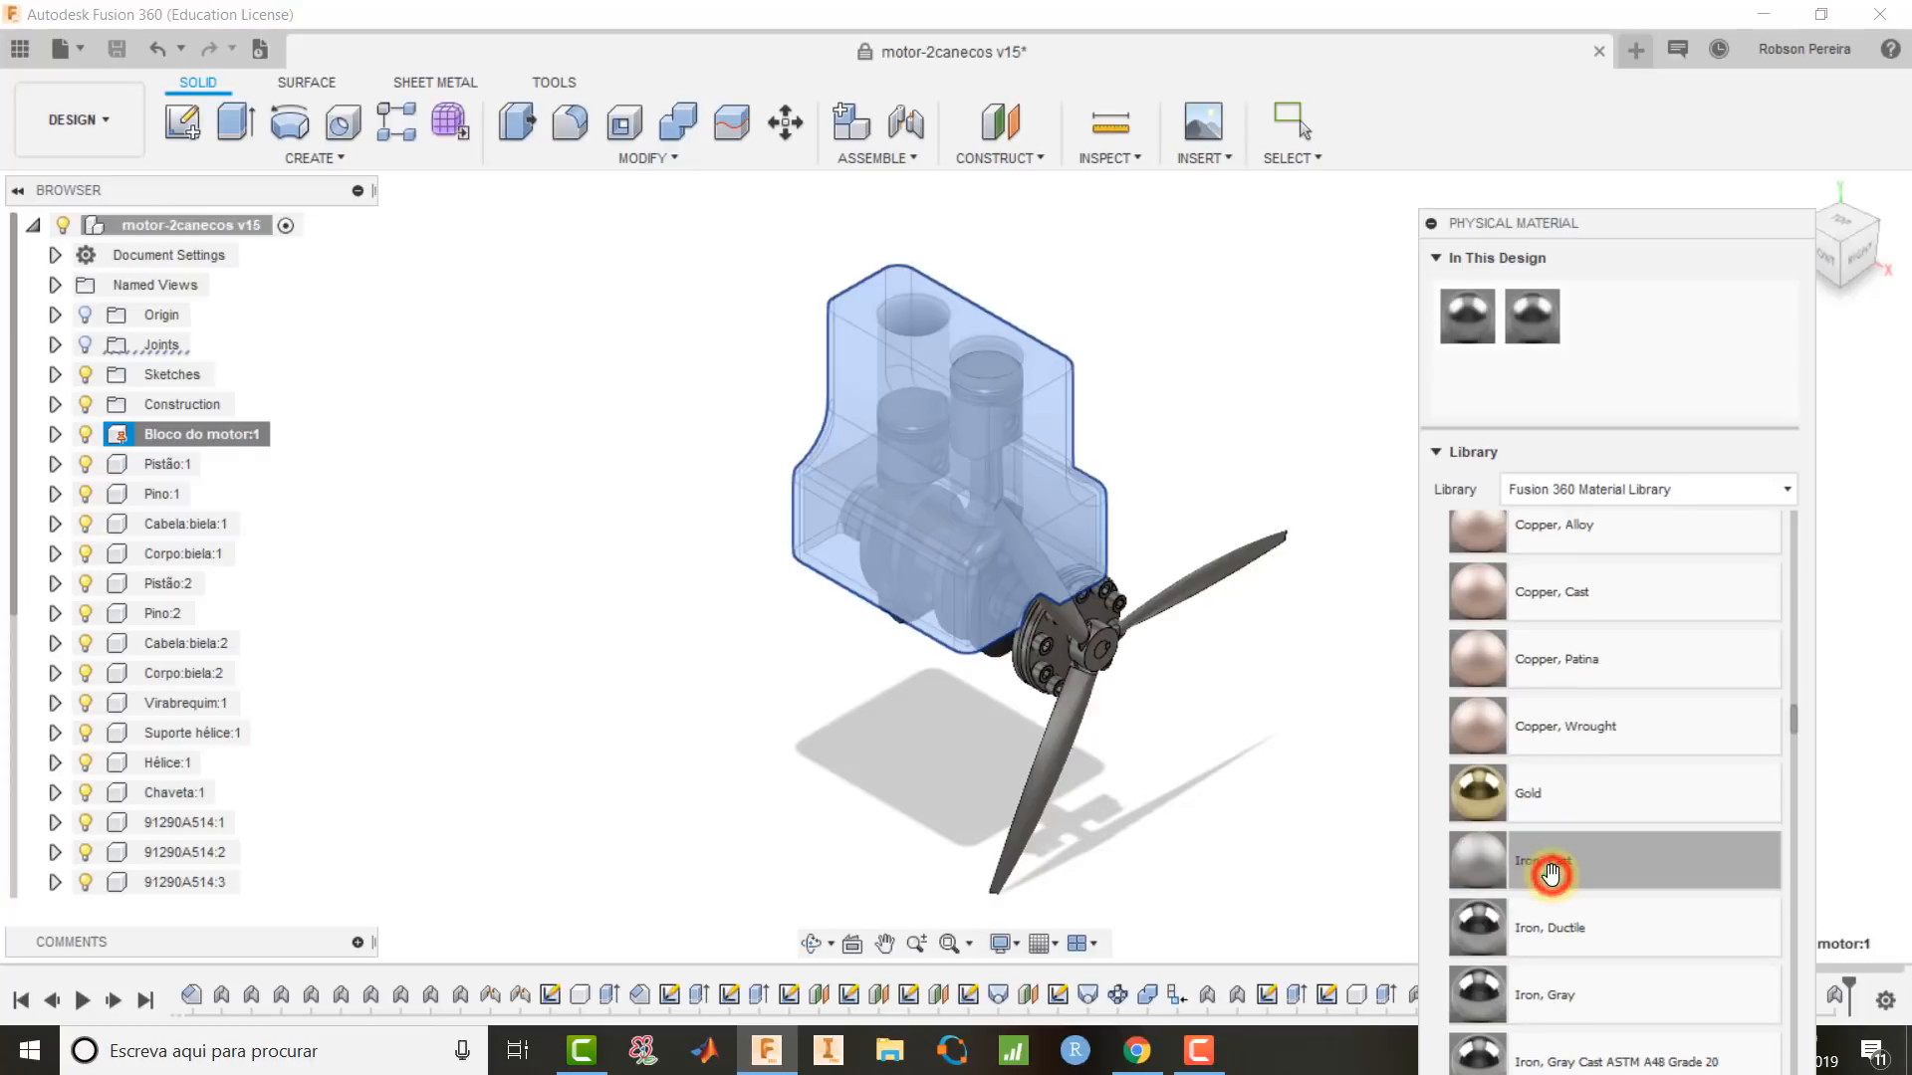
left_click(1551, 873)
left_click_drag(1551, 872, 1037, 360)
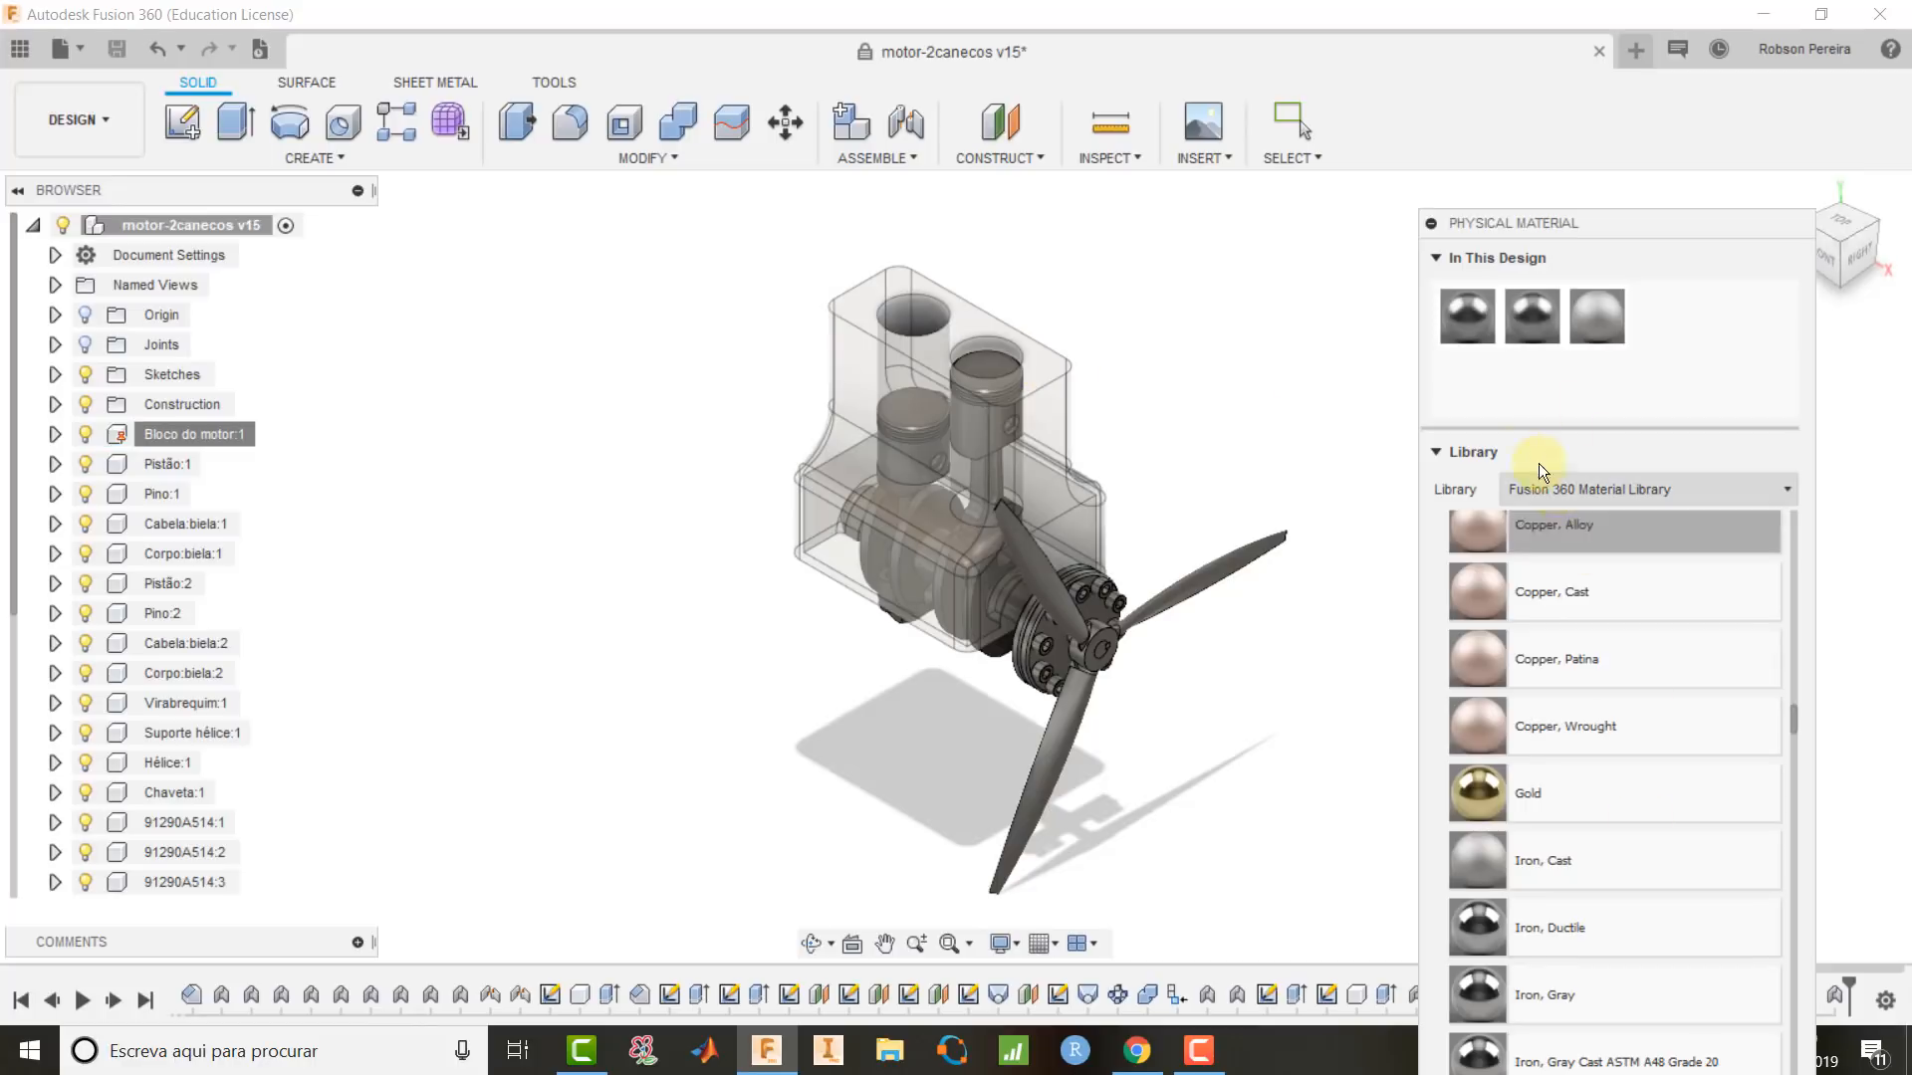
Assign the physical material Aluminum 6061 from the Fusion 360 Material Library's metals to both pistons, Pistão:1 and Pistão:2.
left_click(1435, 450)
left_click(1435, 451)
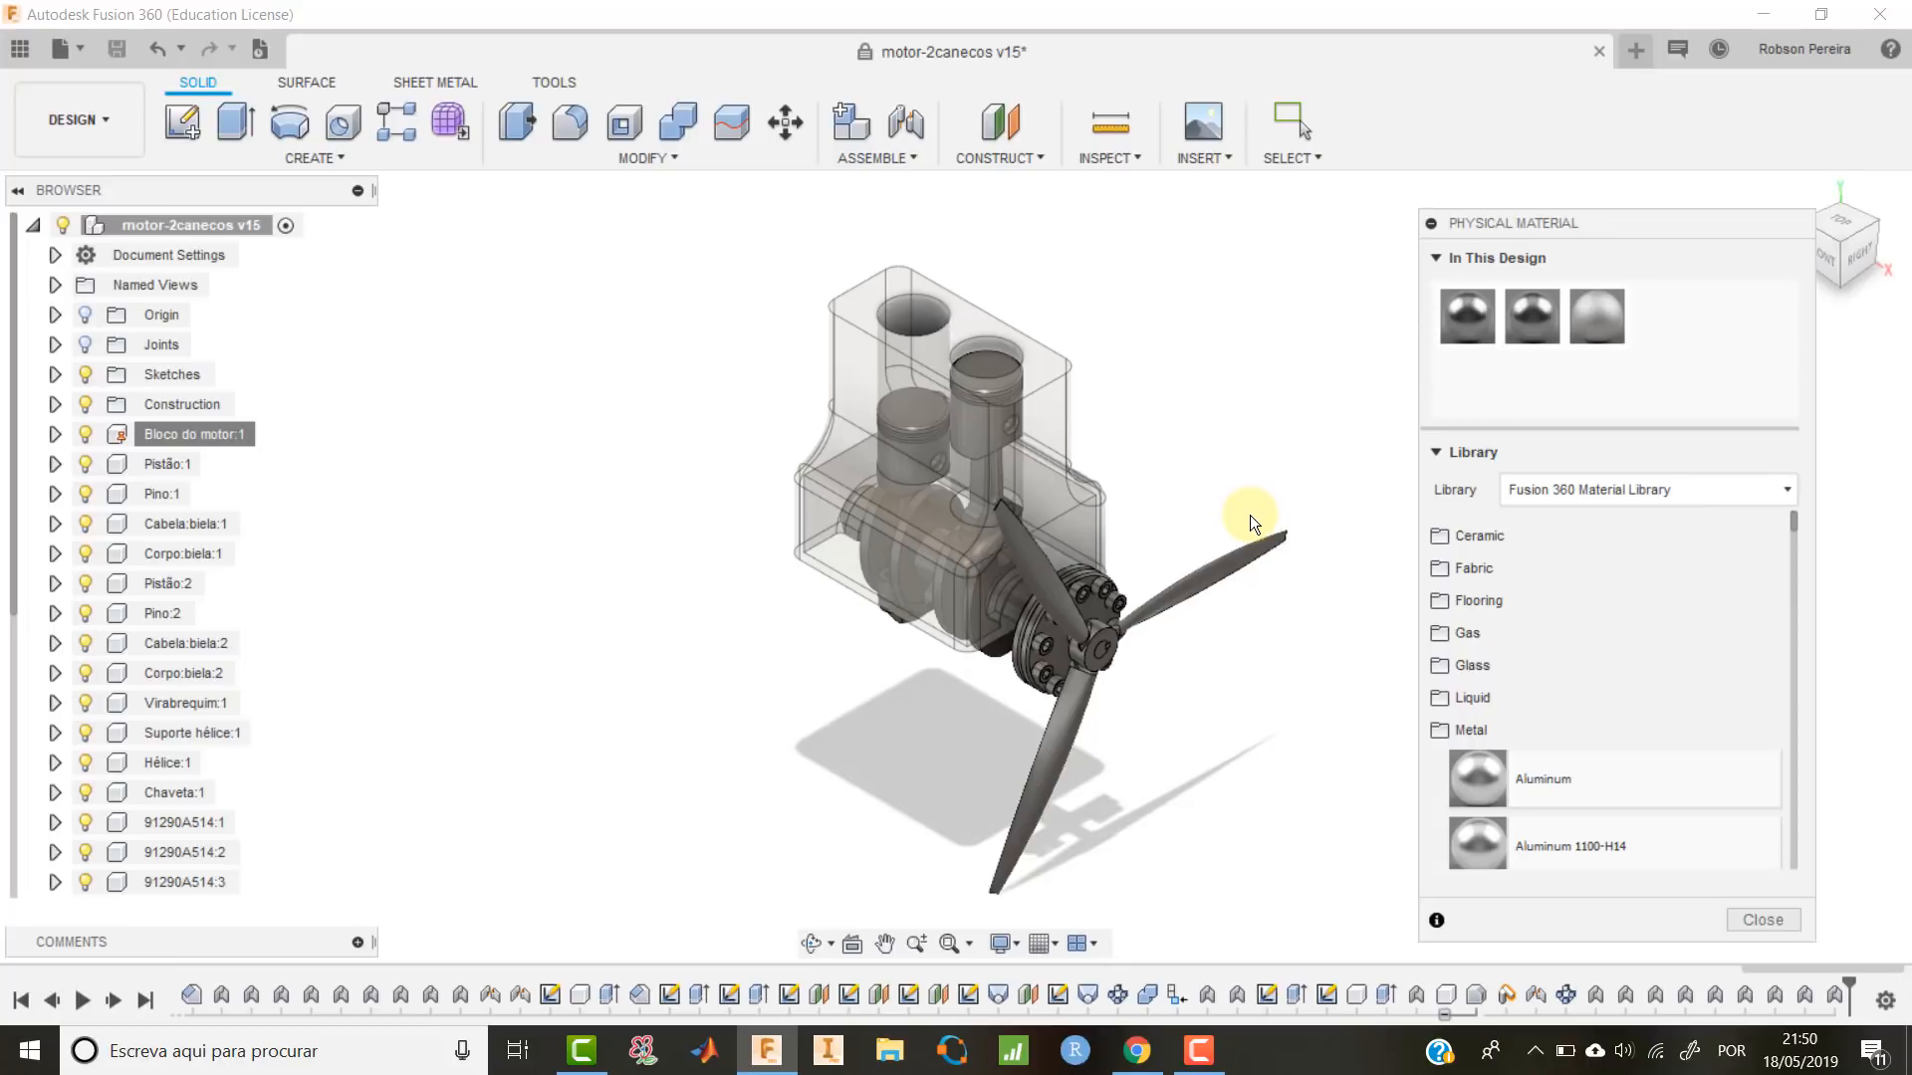
scroll(1549, 707, "down", 3)
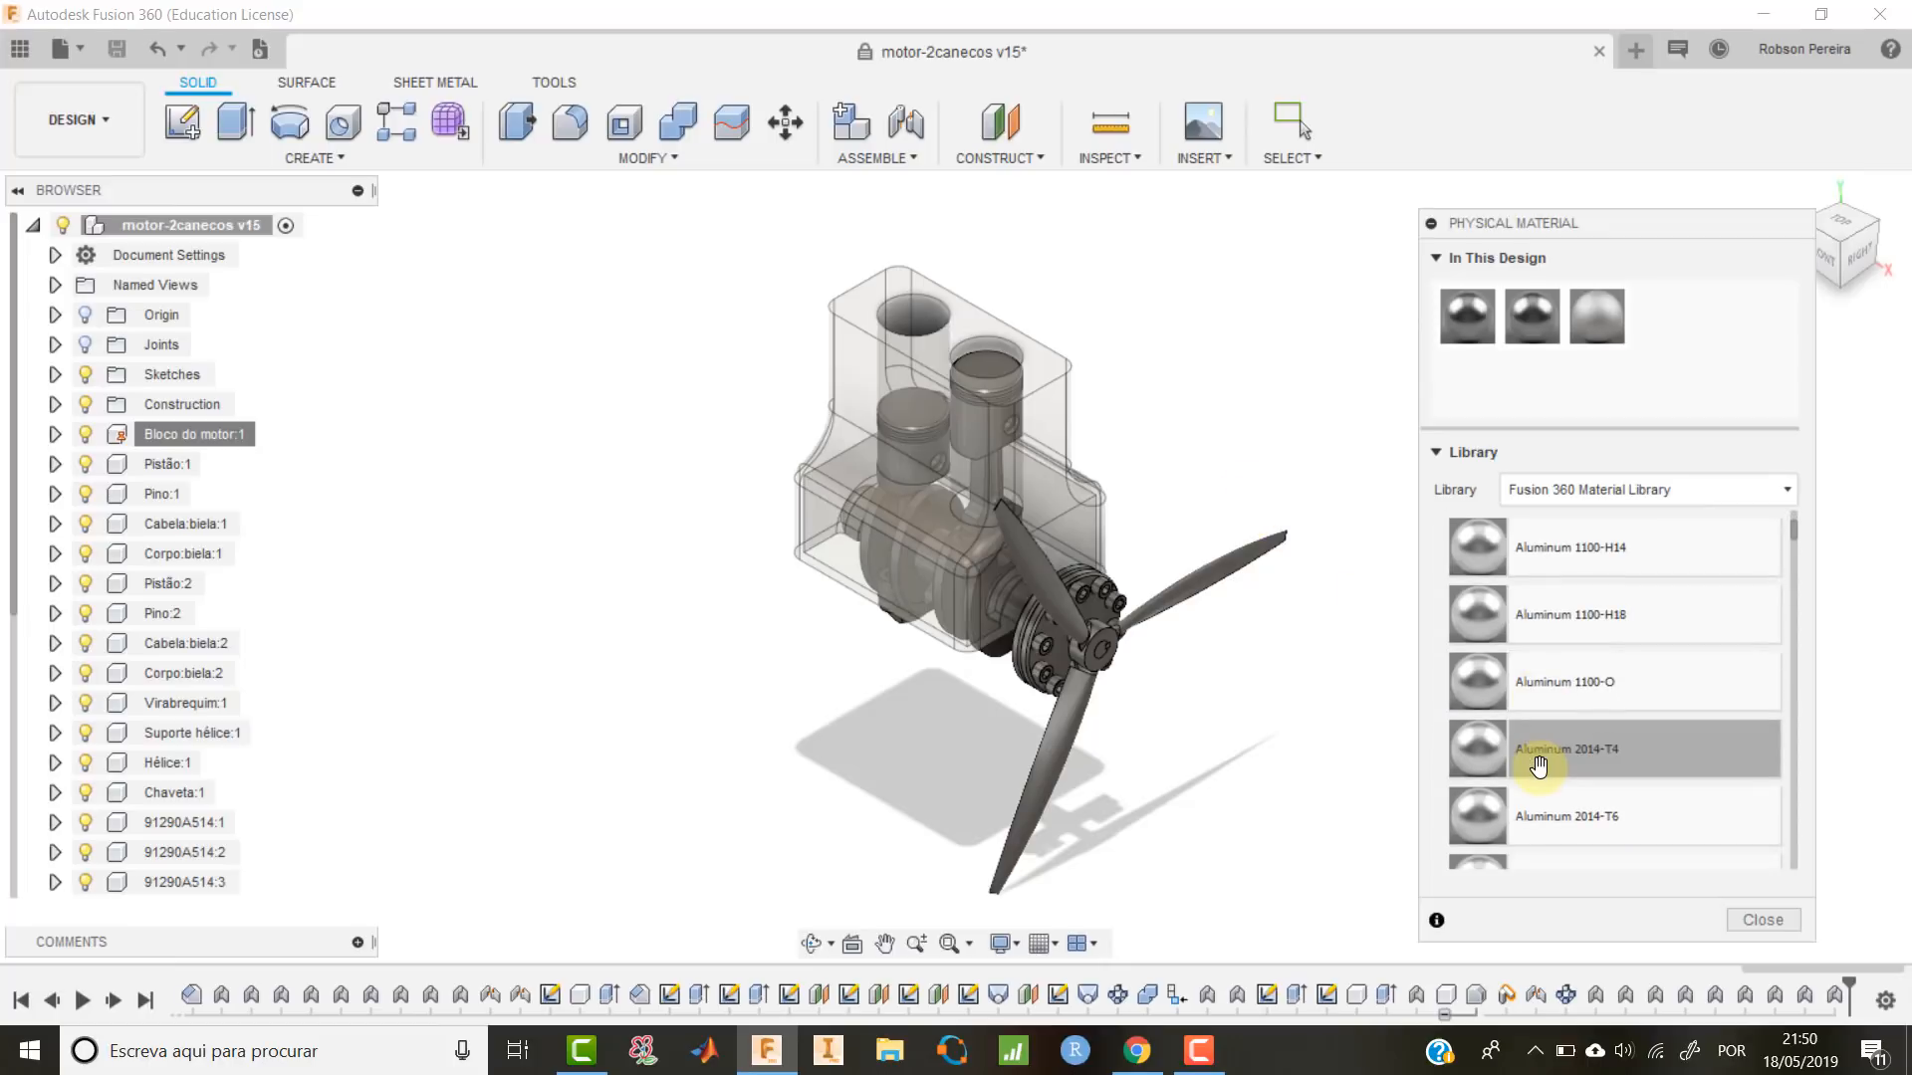
scroll(1553, 762, "down", 6)
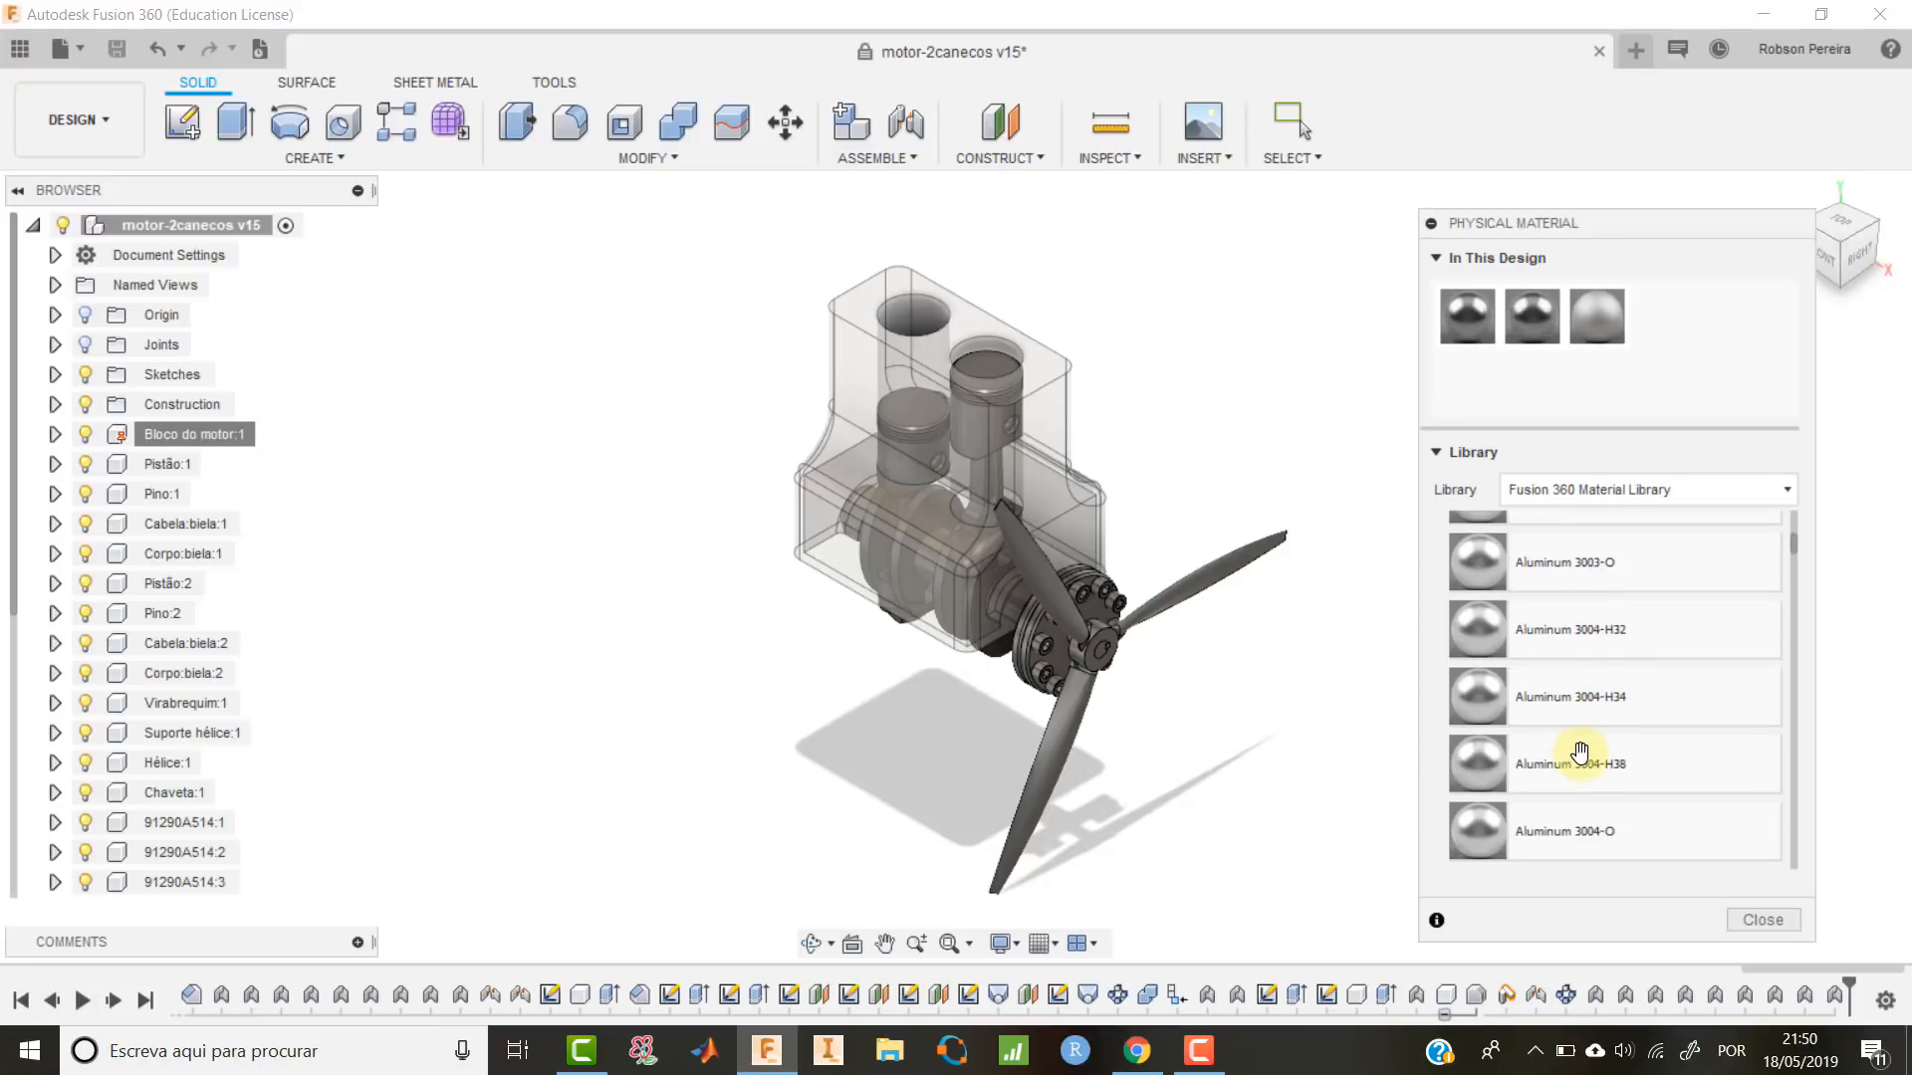
scroll(1579, 754, "down", 3)
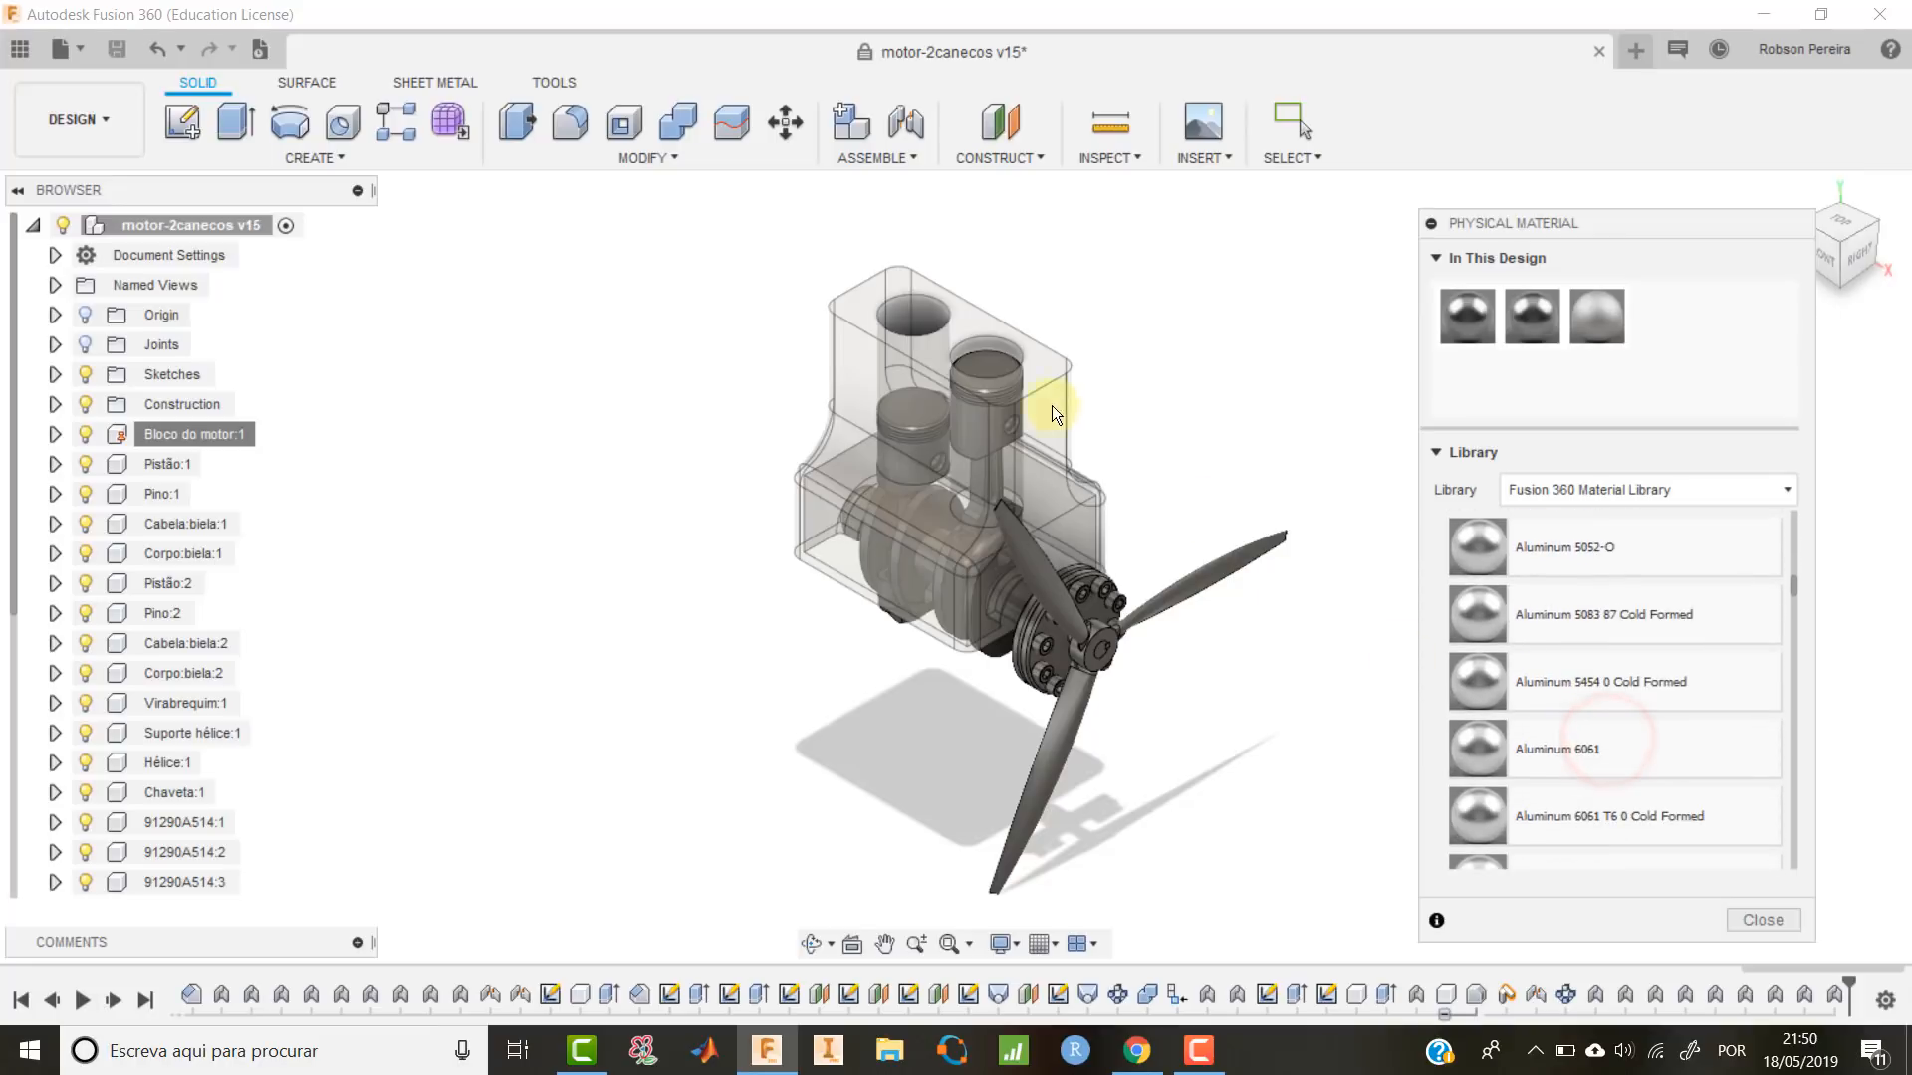
left_click_drag(1552, 739, 149, 460)
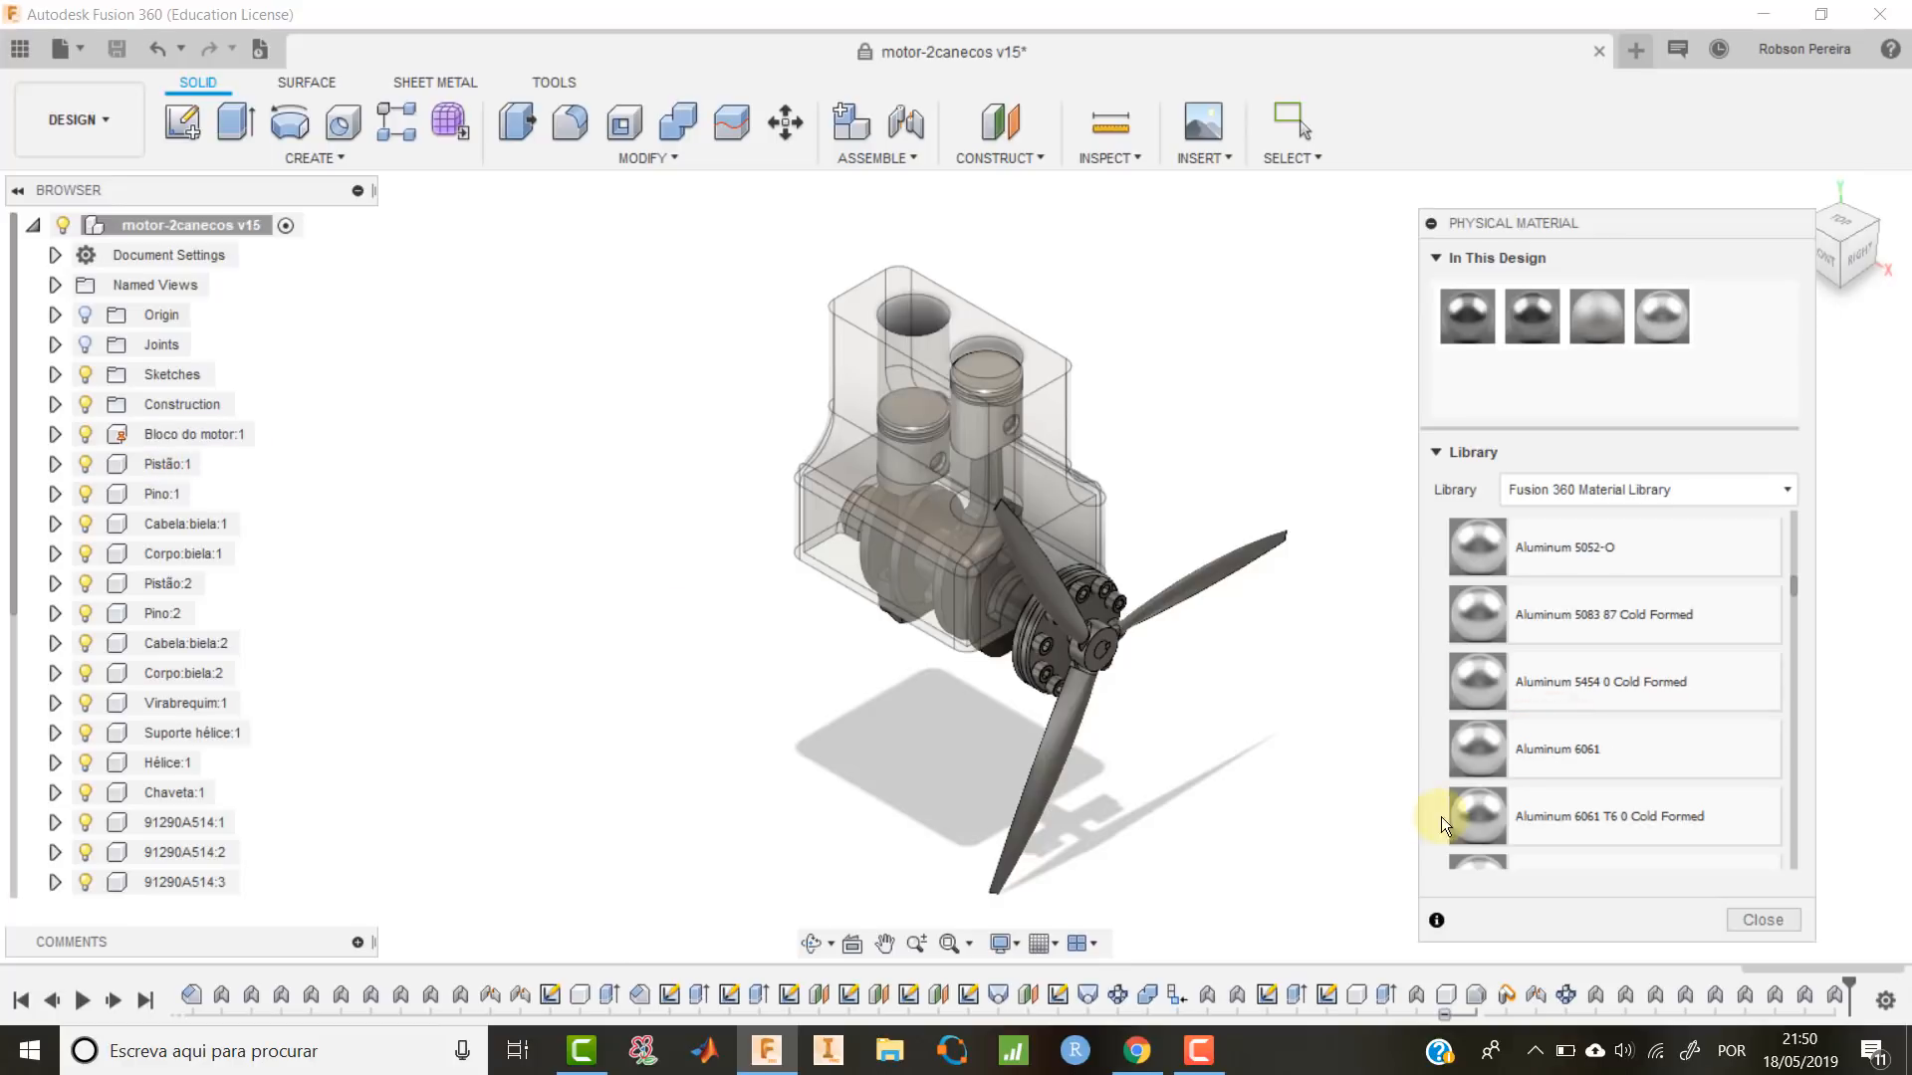
left_click_drag(1520, 763, 164, 577)
Assign the physical material Steel from the metals to the piston pin Pino:2.
scroll(1584, 678, "down", 10)
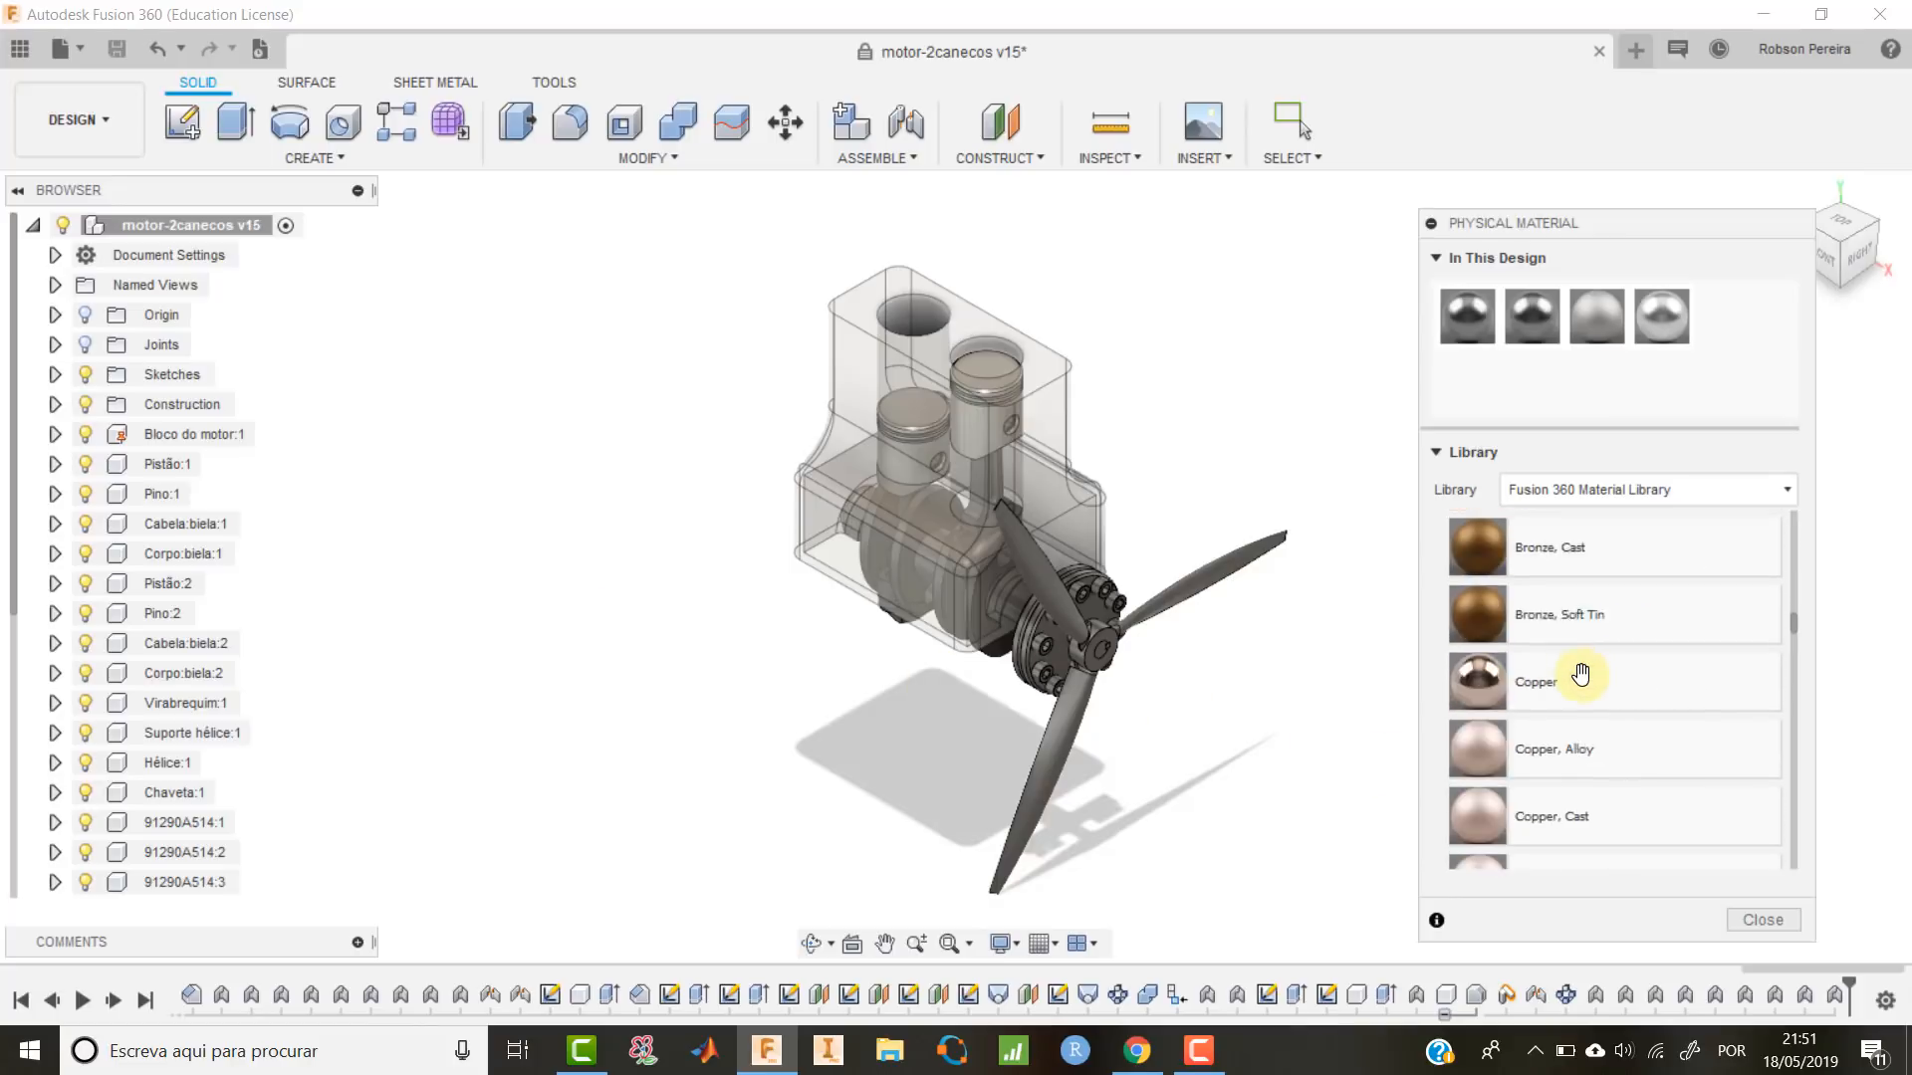
scroll(1581, 676, "down", 10)
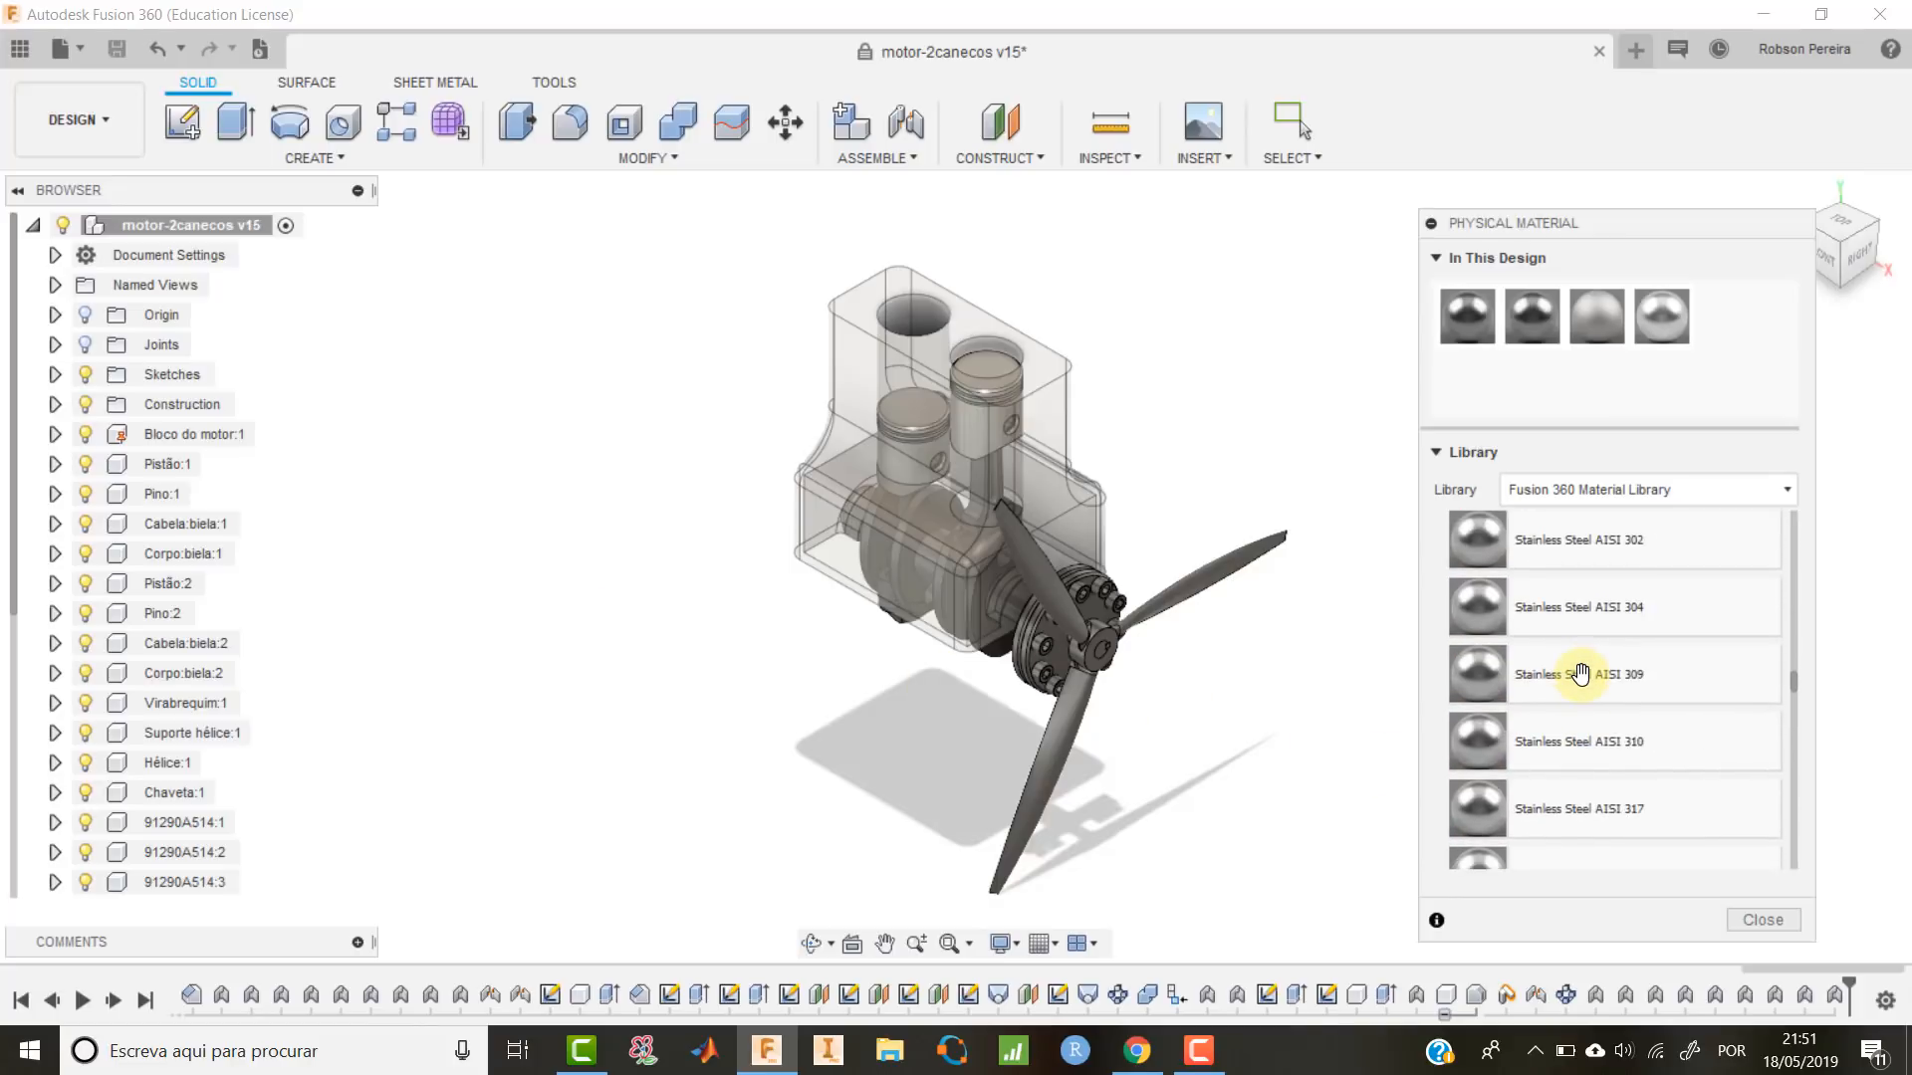
scroll(1582, 676, "down", 5)
left_click_drag(1516, 824, 162, 613)
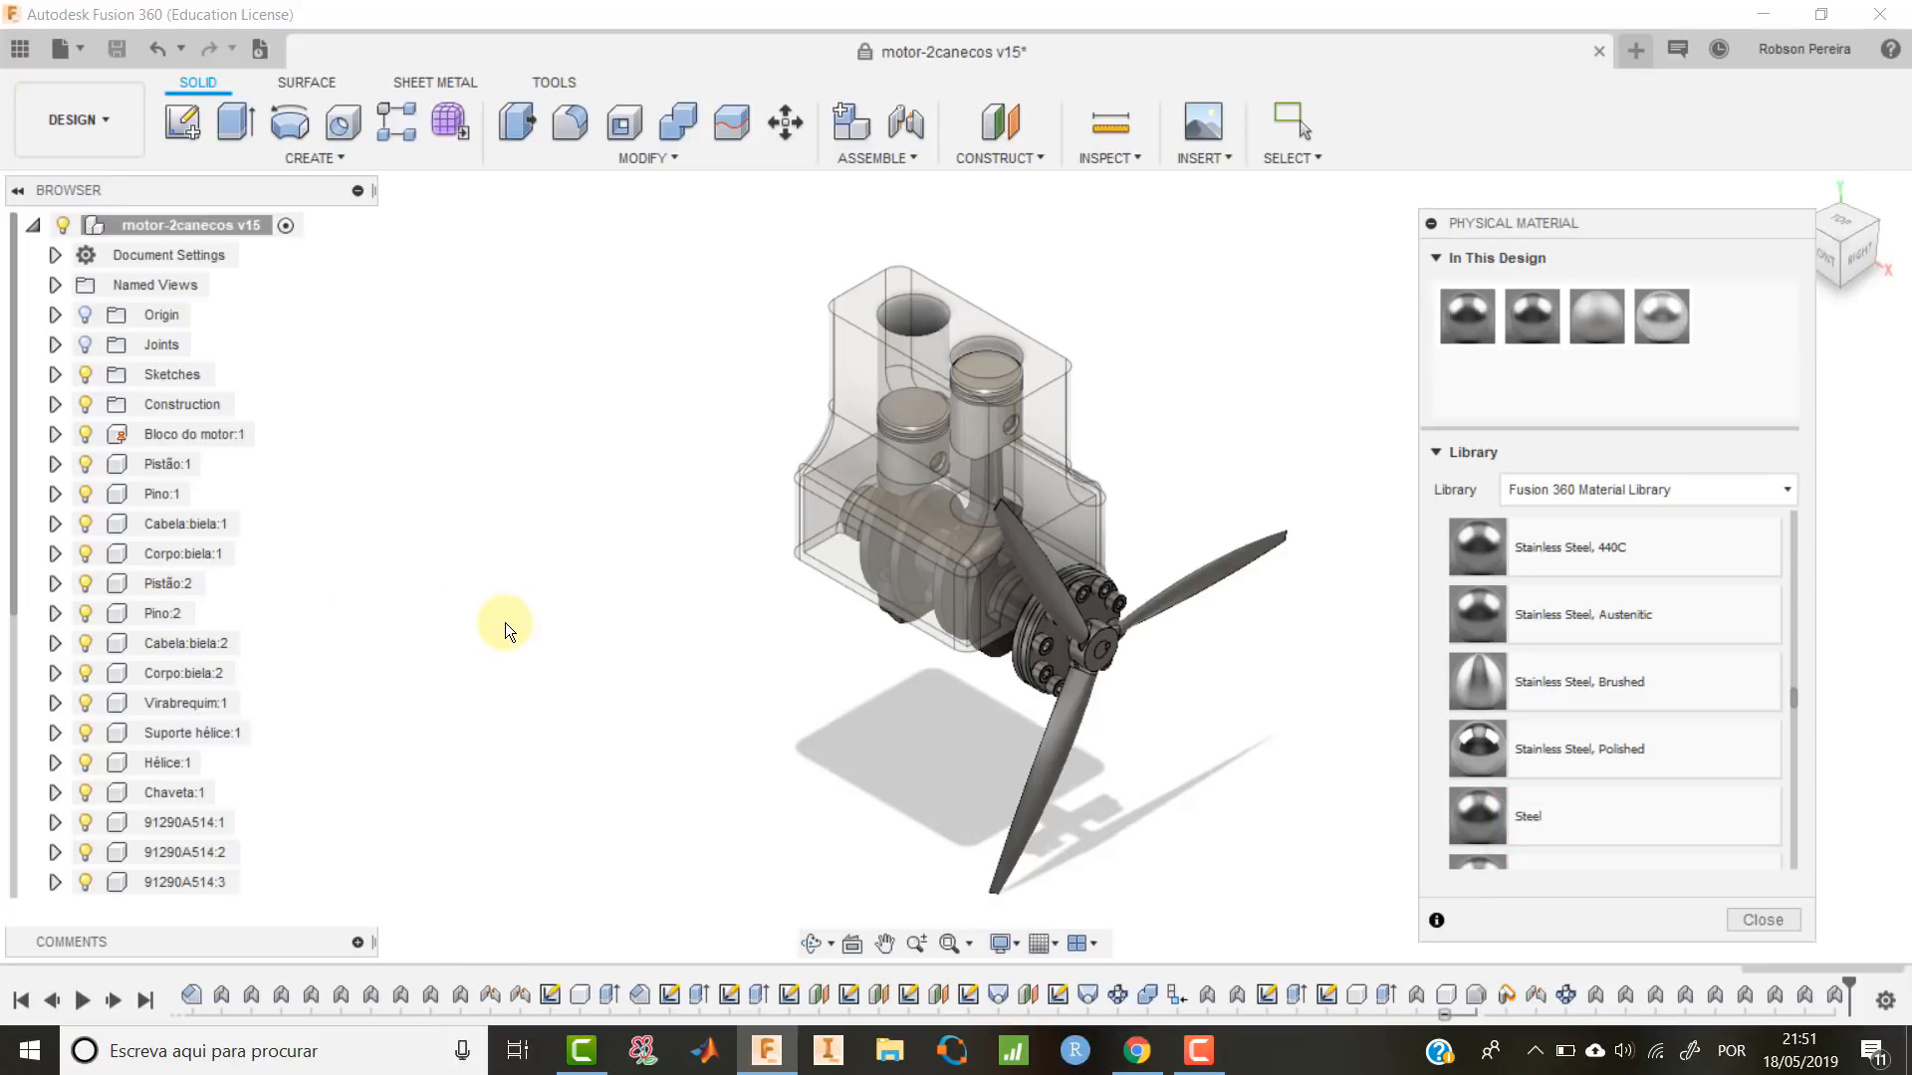
Assign Steel AISI 1045 225 ANLD to the connecting-rod parts Cabela:biela:1, Cabela:biela:2 and Corpo:biela:2 and to the crankshaft, Virabrequim:1.
scroll(1591, 690, "down", 2)
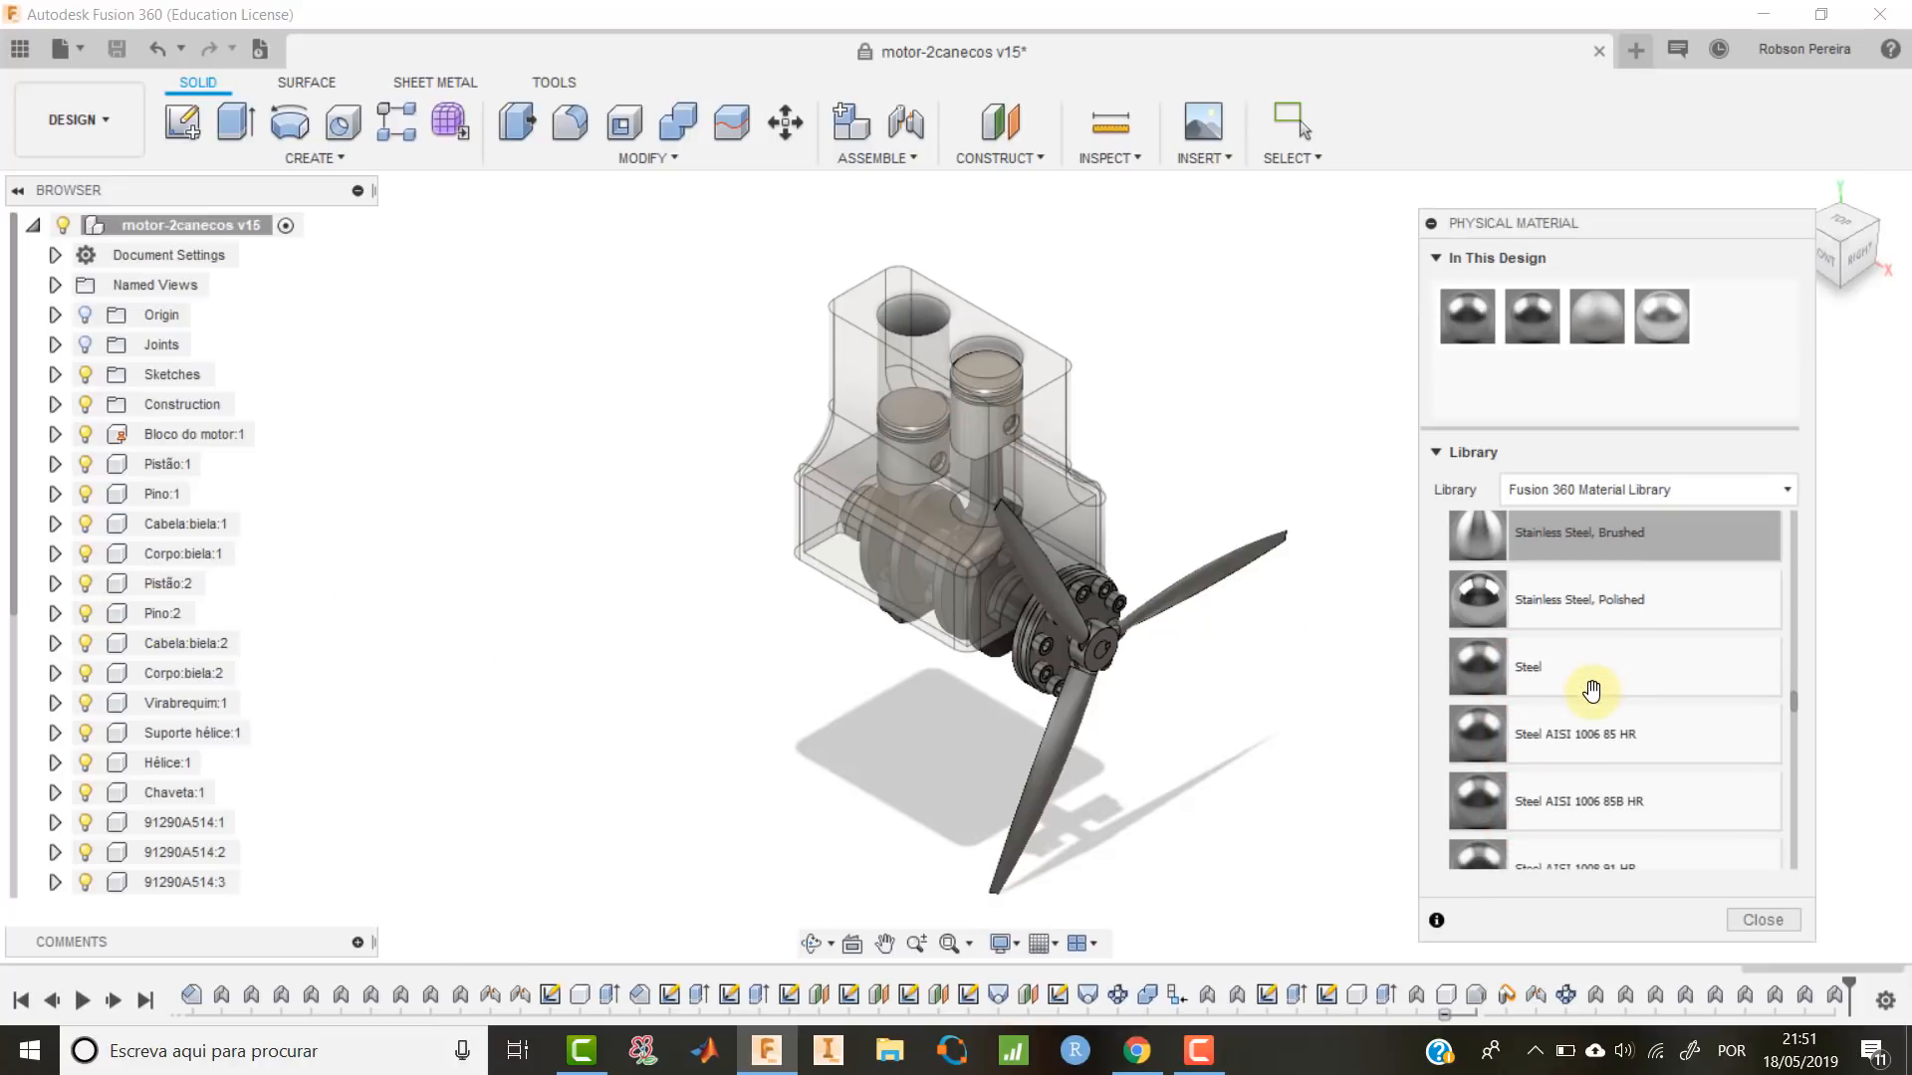
scroll(1591, 690, "down", 4)
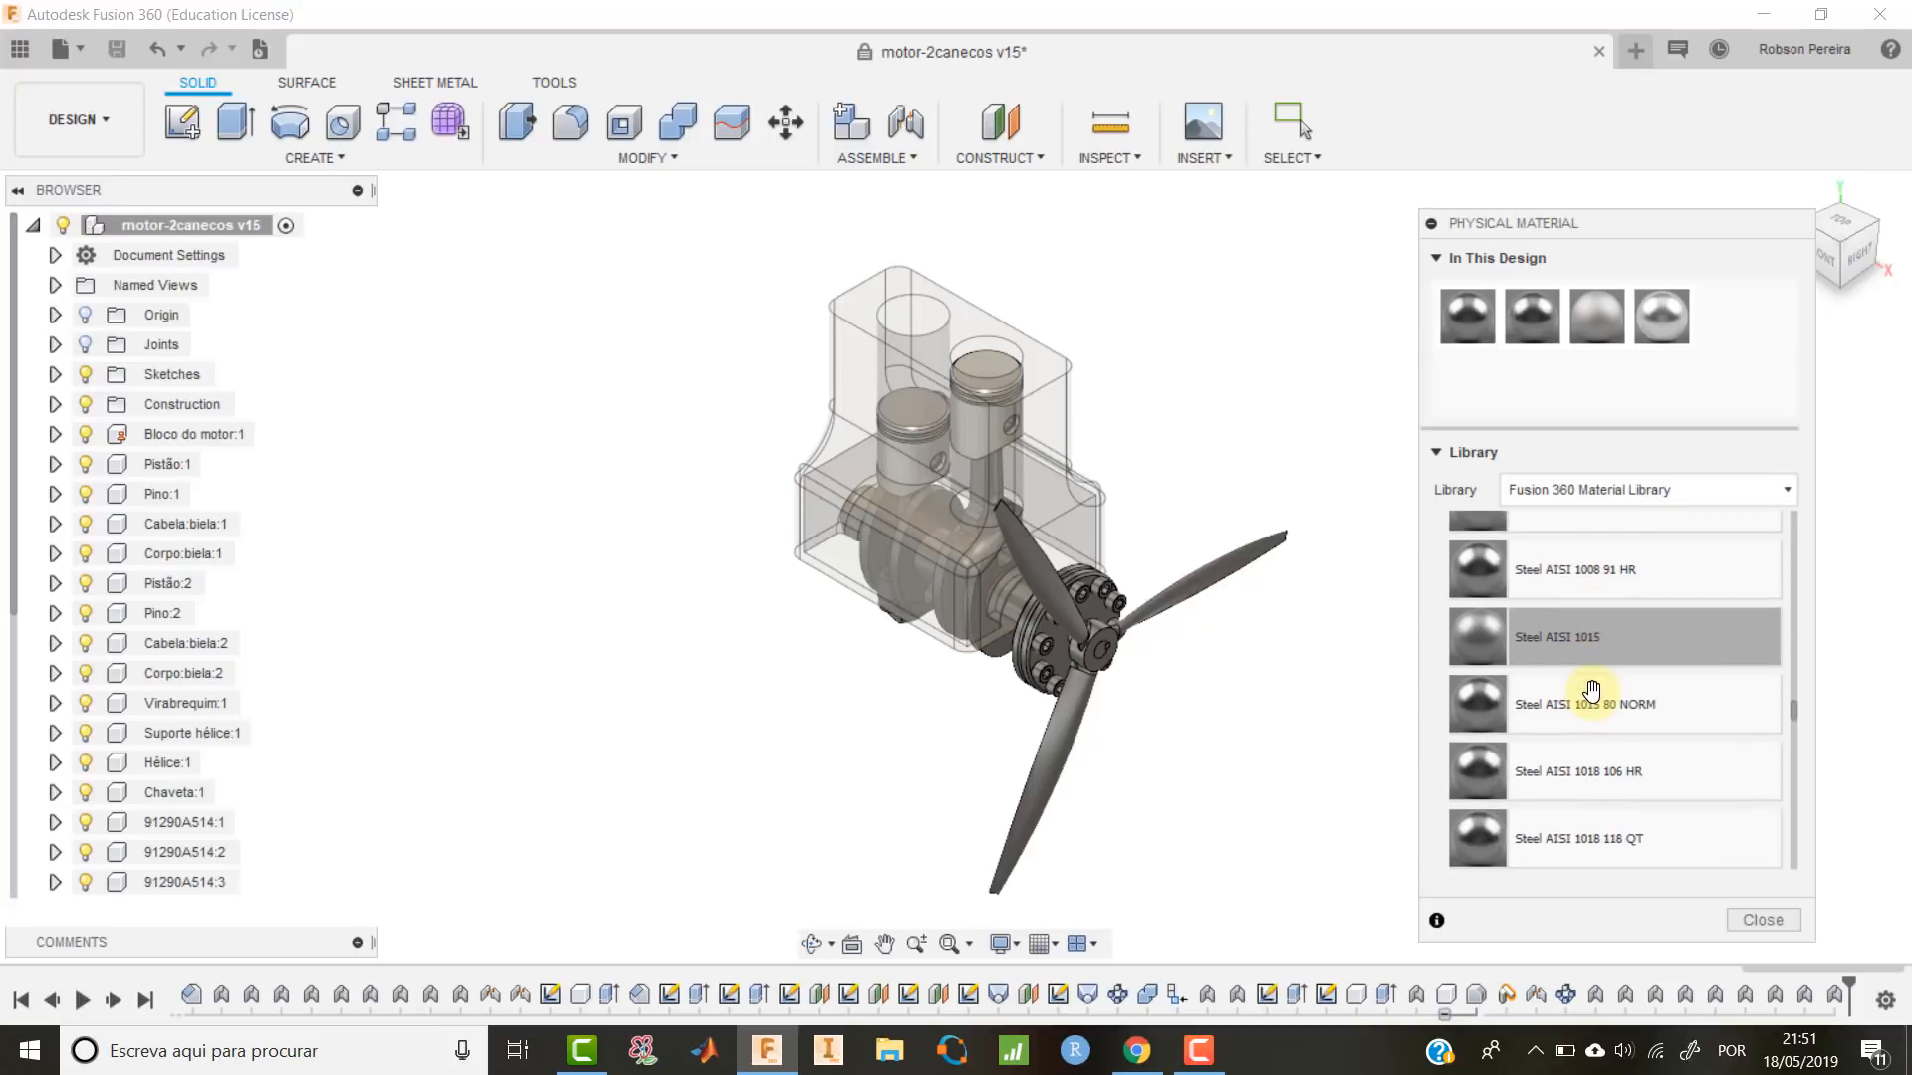
scroll(1592, 690, "down", 6)
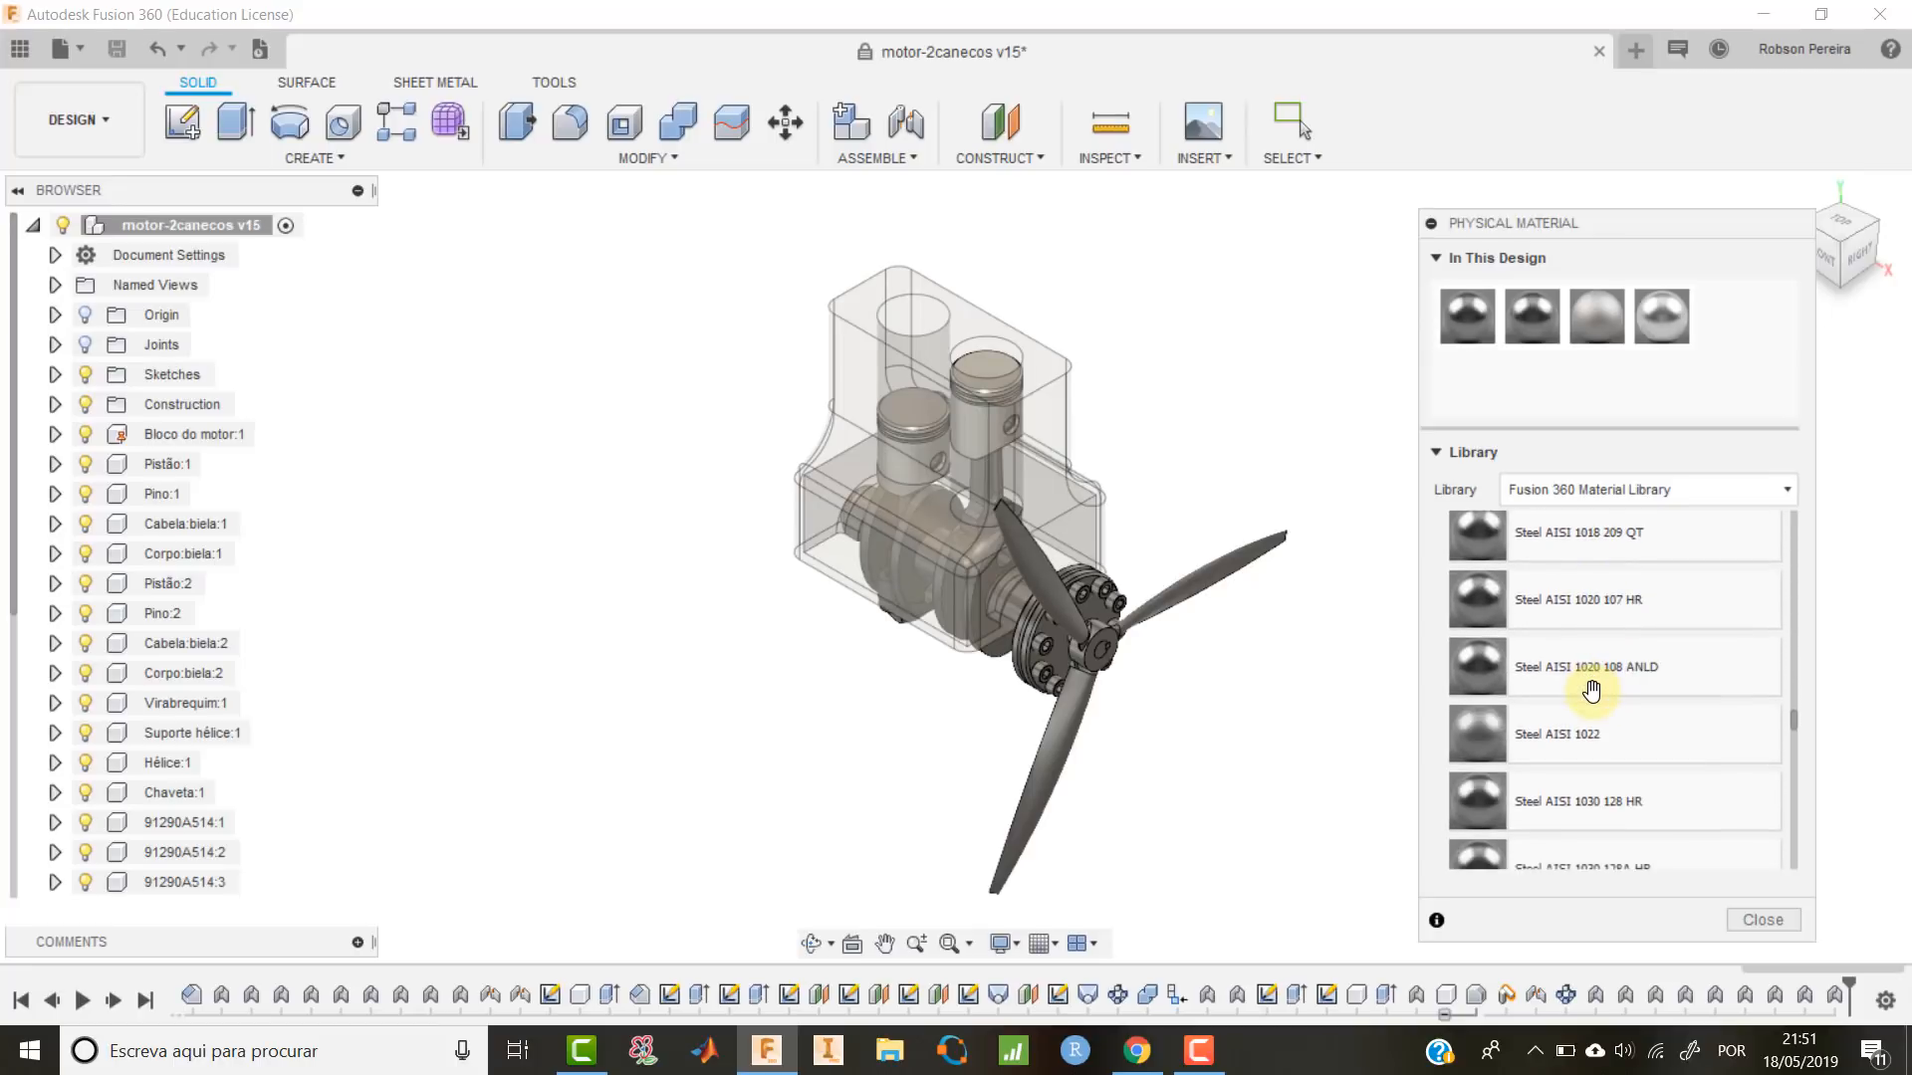
scroll(1591, 690, "down", 2)
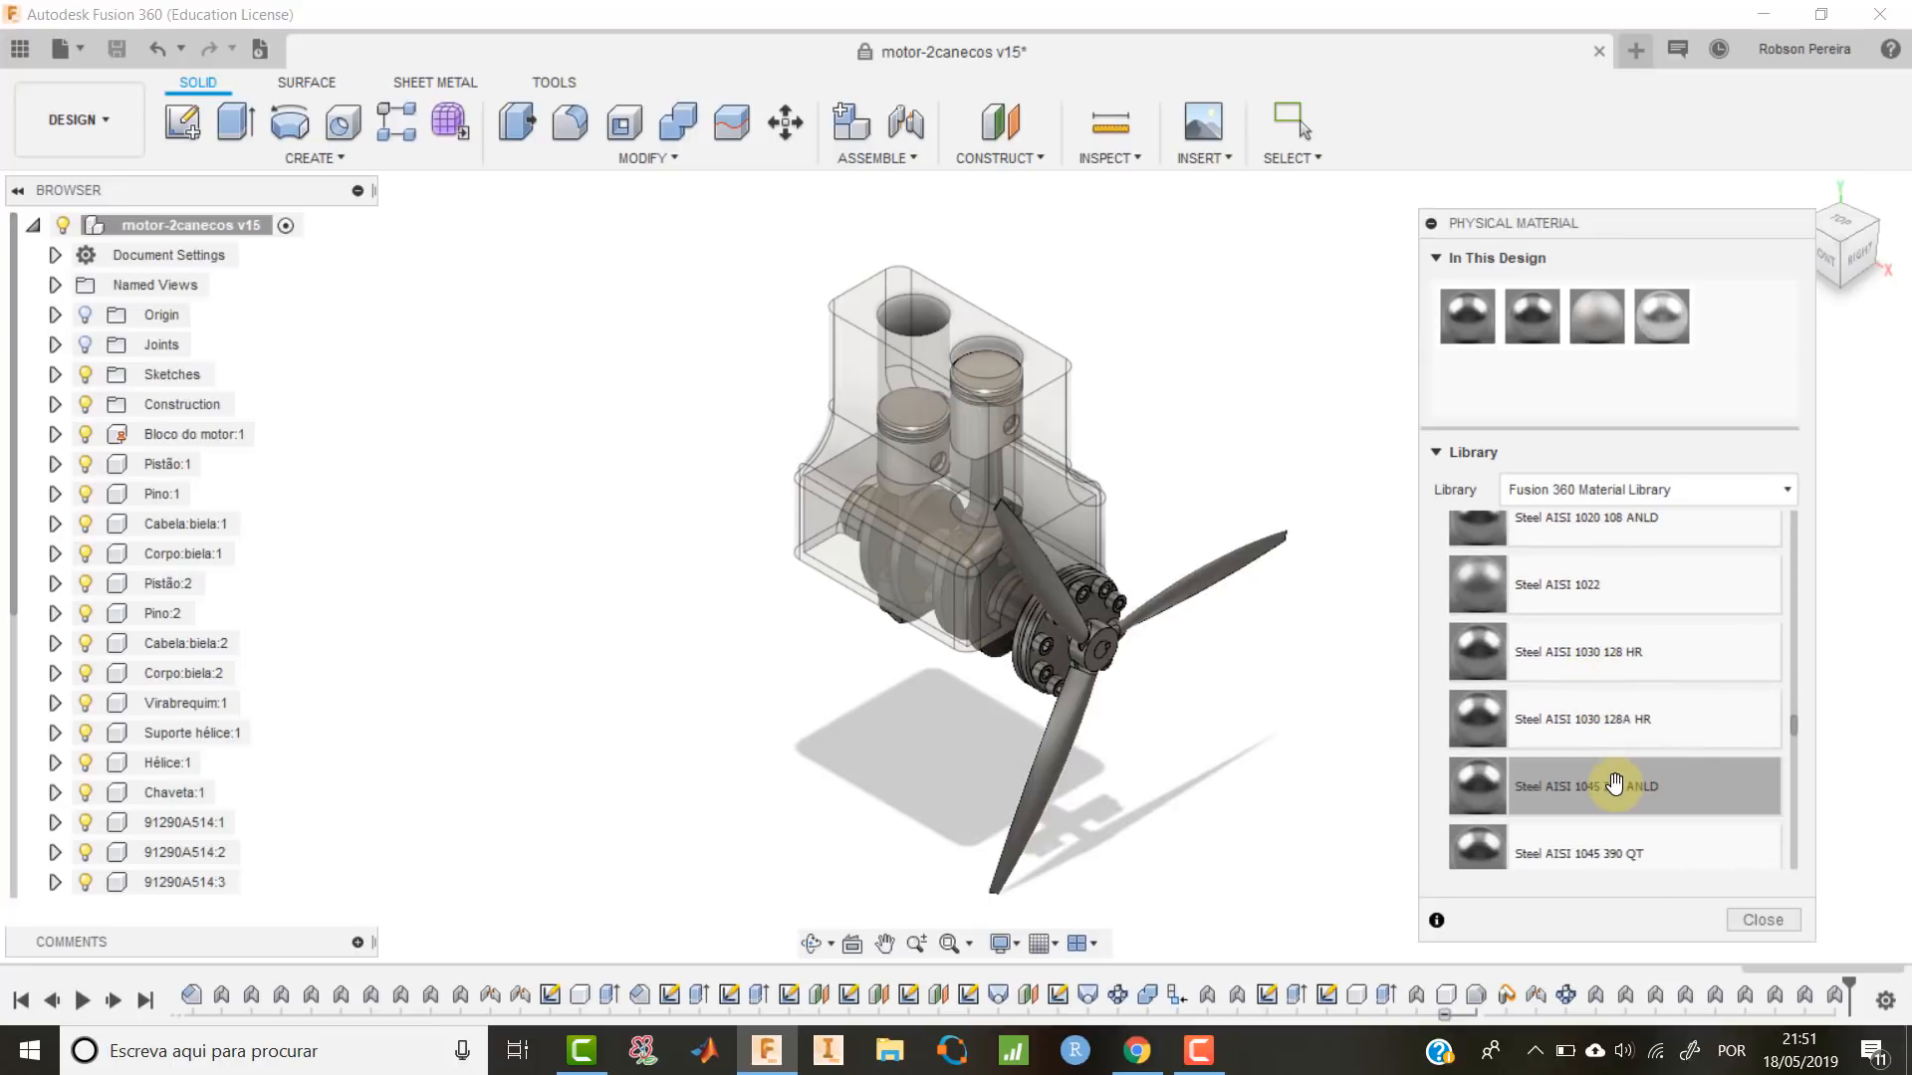
left_click_drag(1613, 786, 213, 510)
left_click_drag(1619, 786, 215, 637)
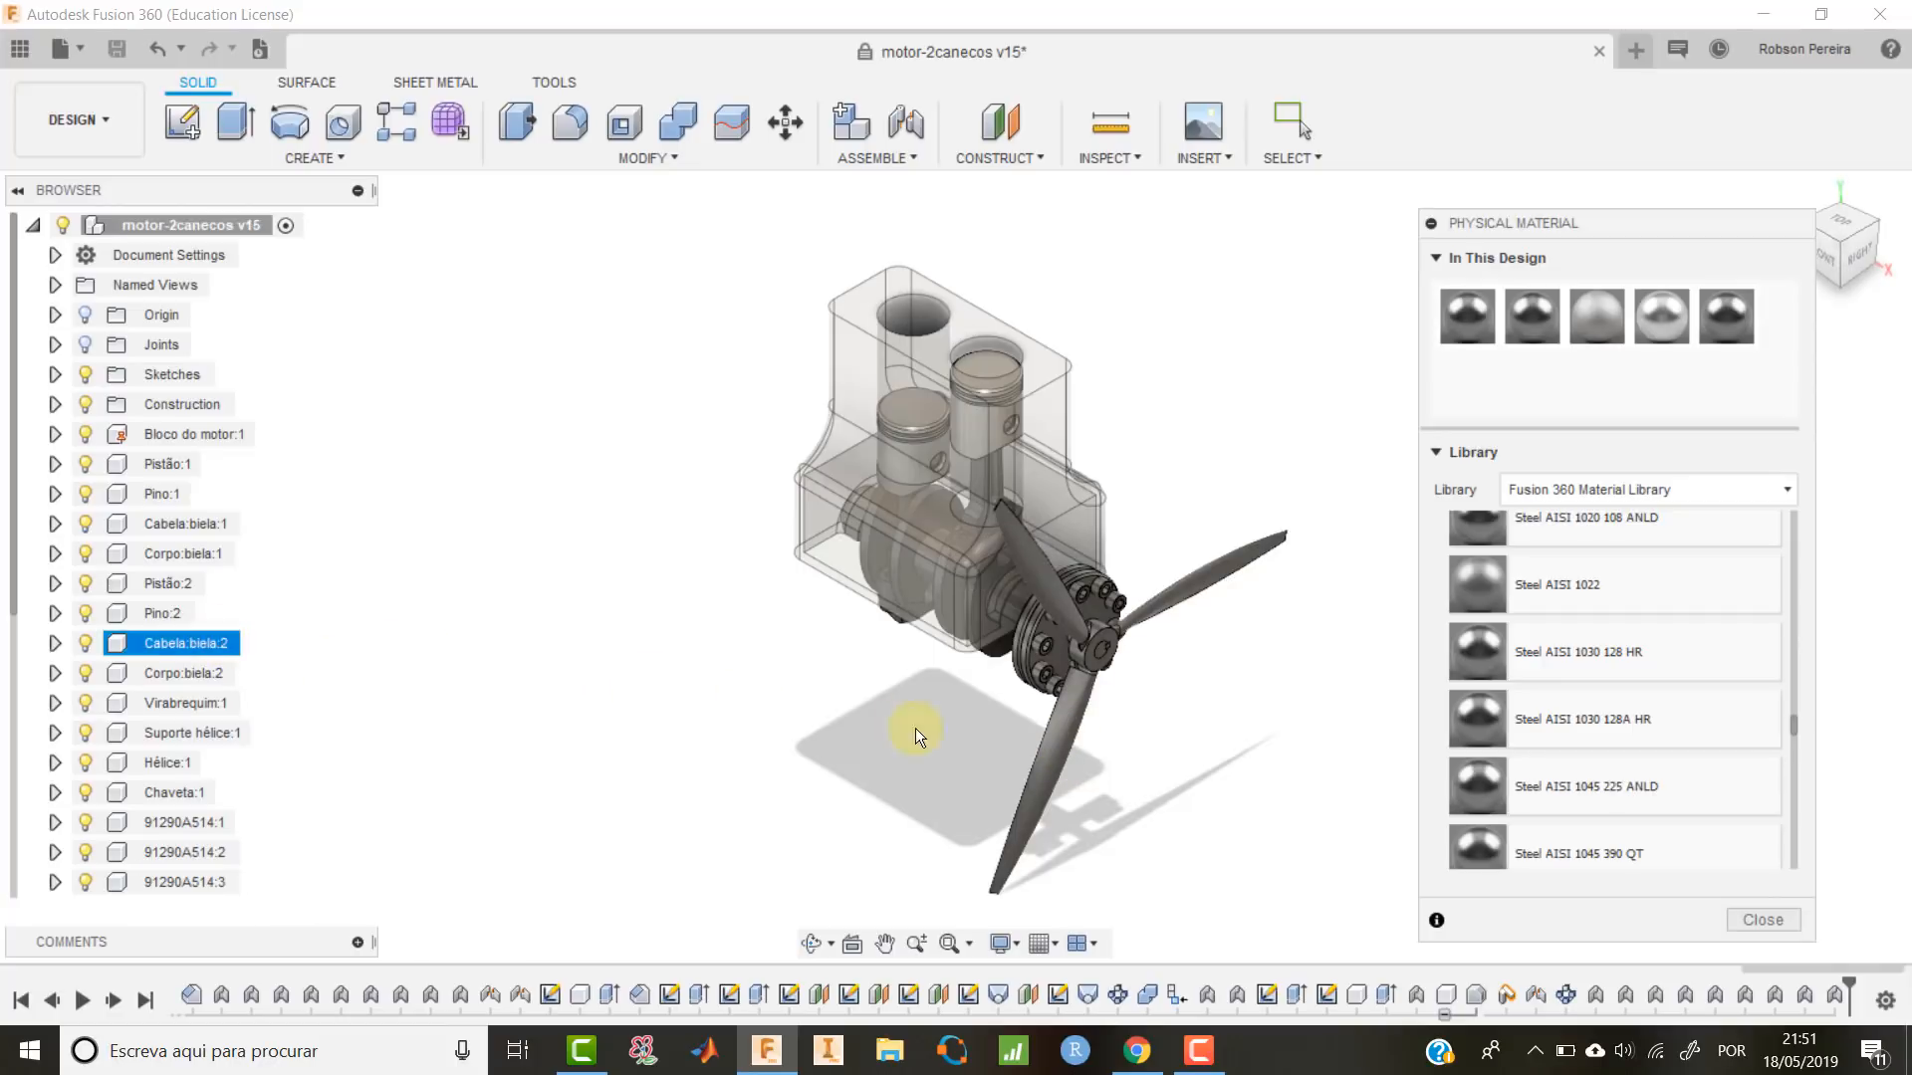
left_click_drag(1609, 791, 203, 661)
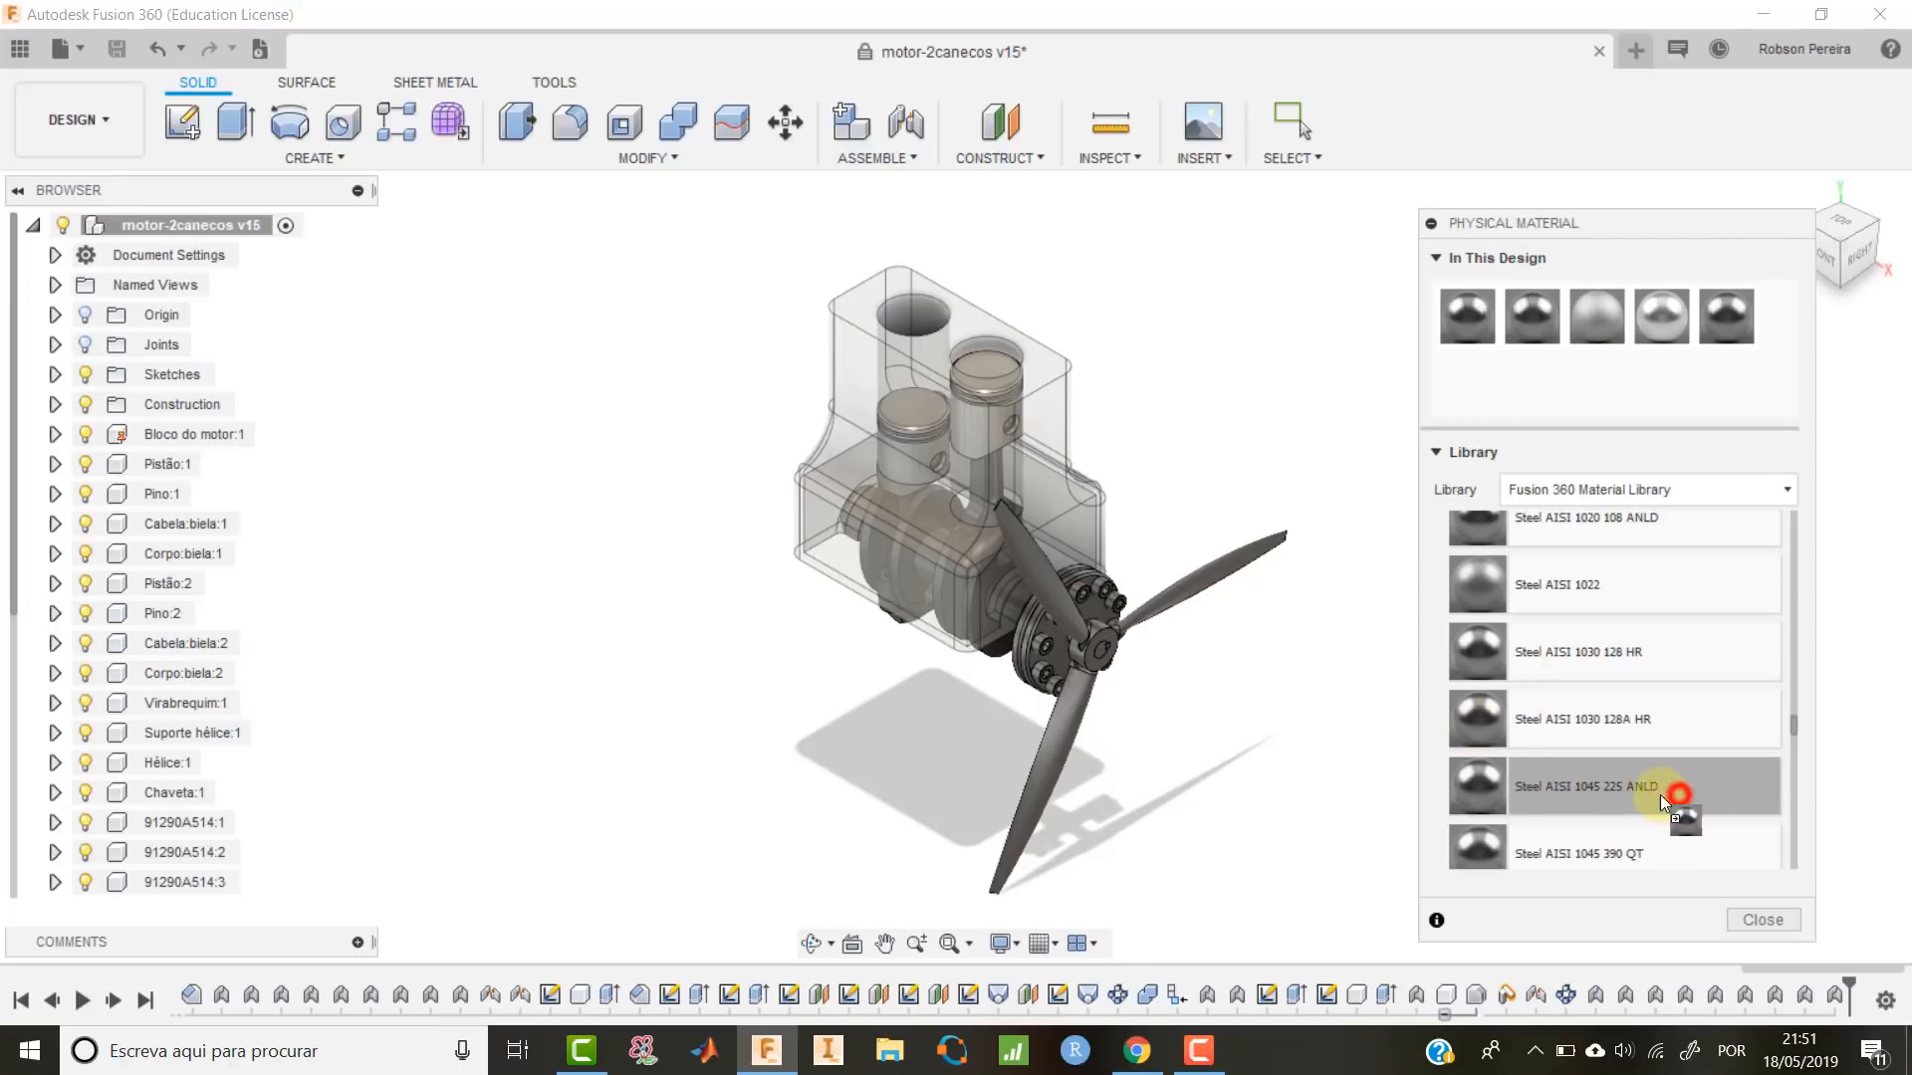
left_click_drag(1659, 794, 215, 695)
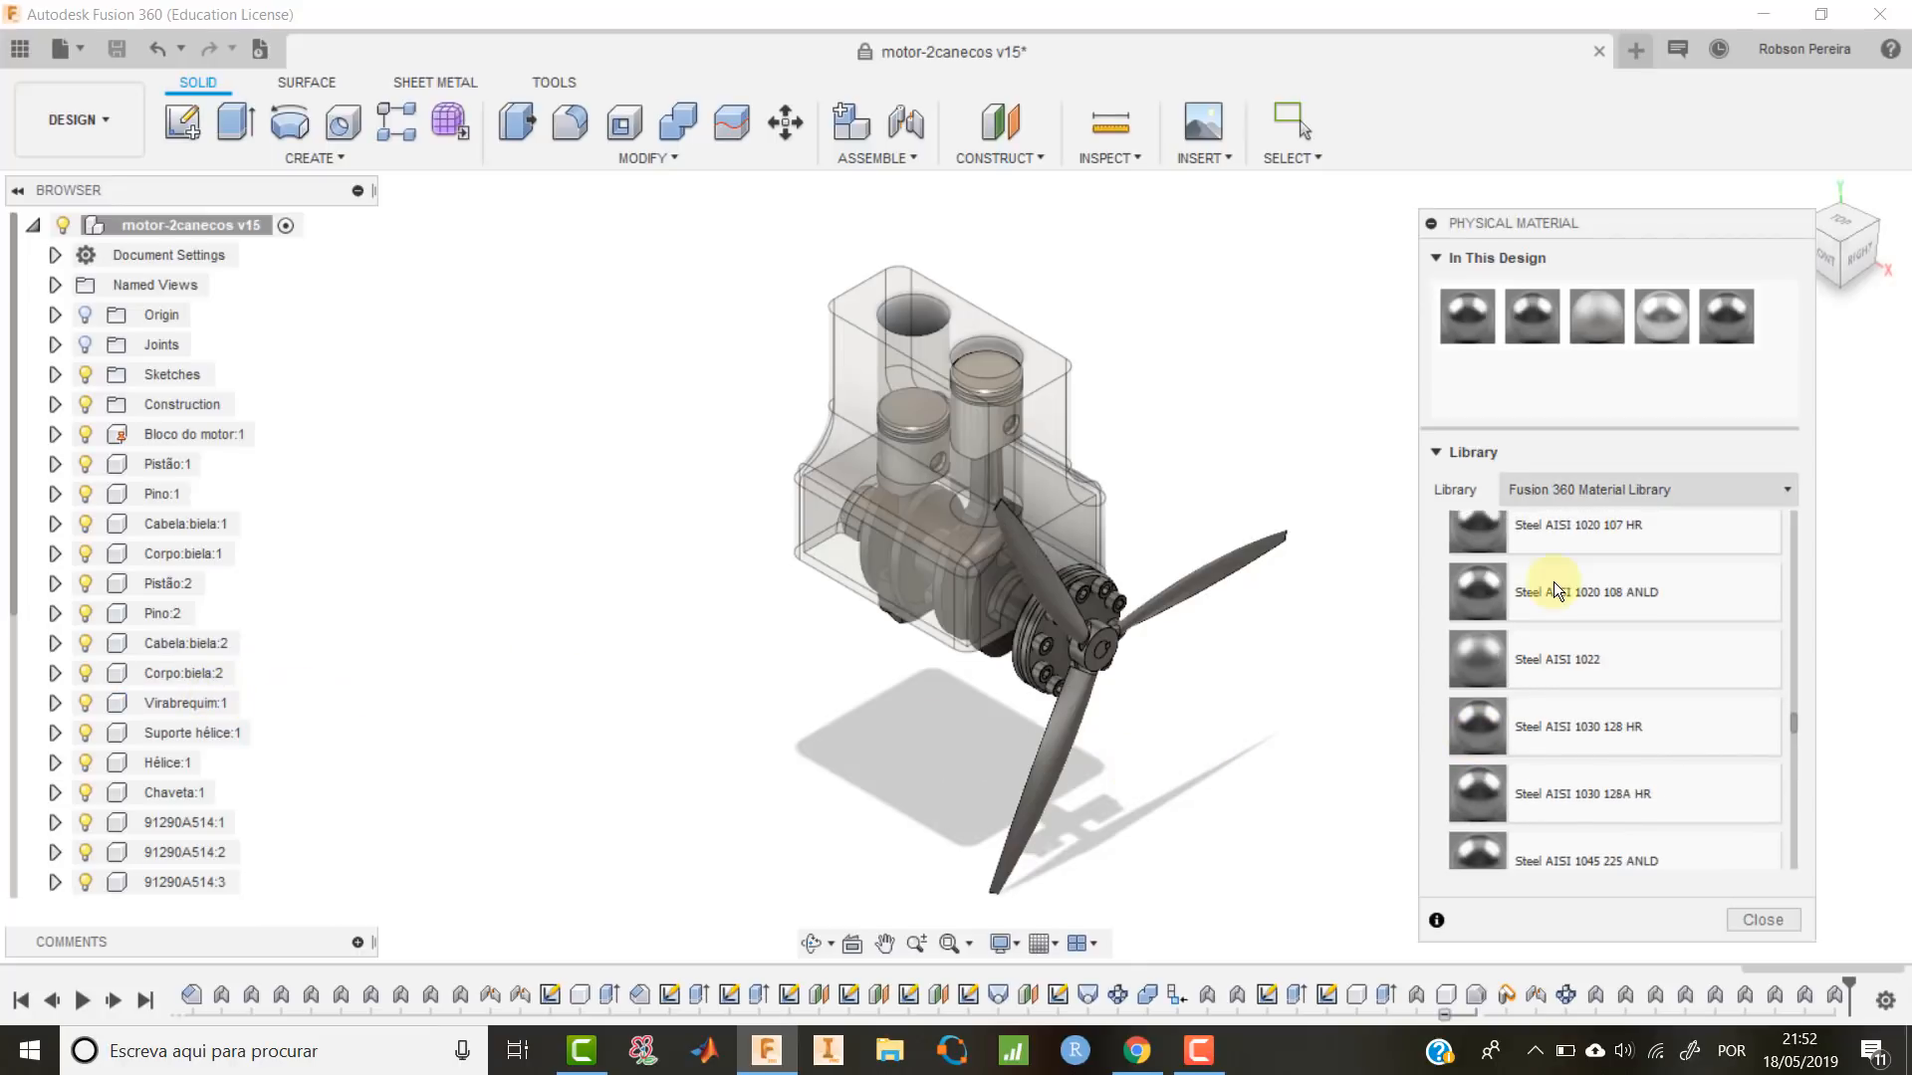
Assign the physical material Aluminum 7075 to the propeller support, Suporte hélice:1.
scroll(1554, 581, "down", 1)
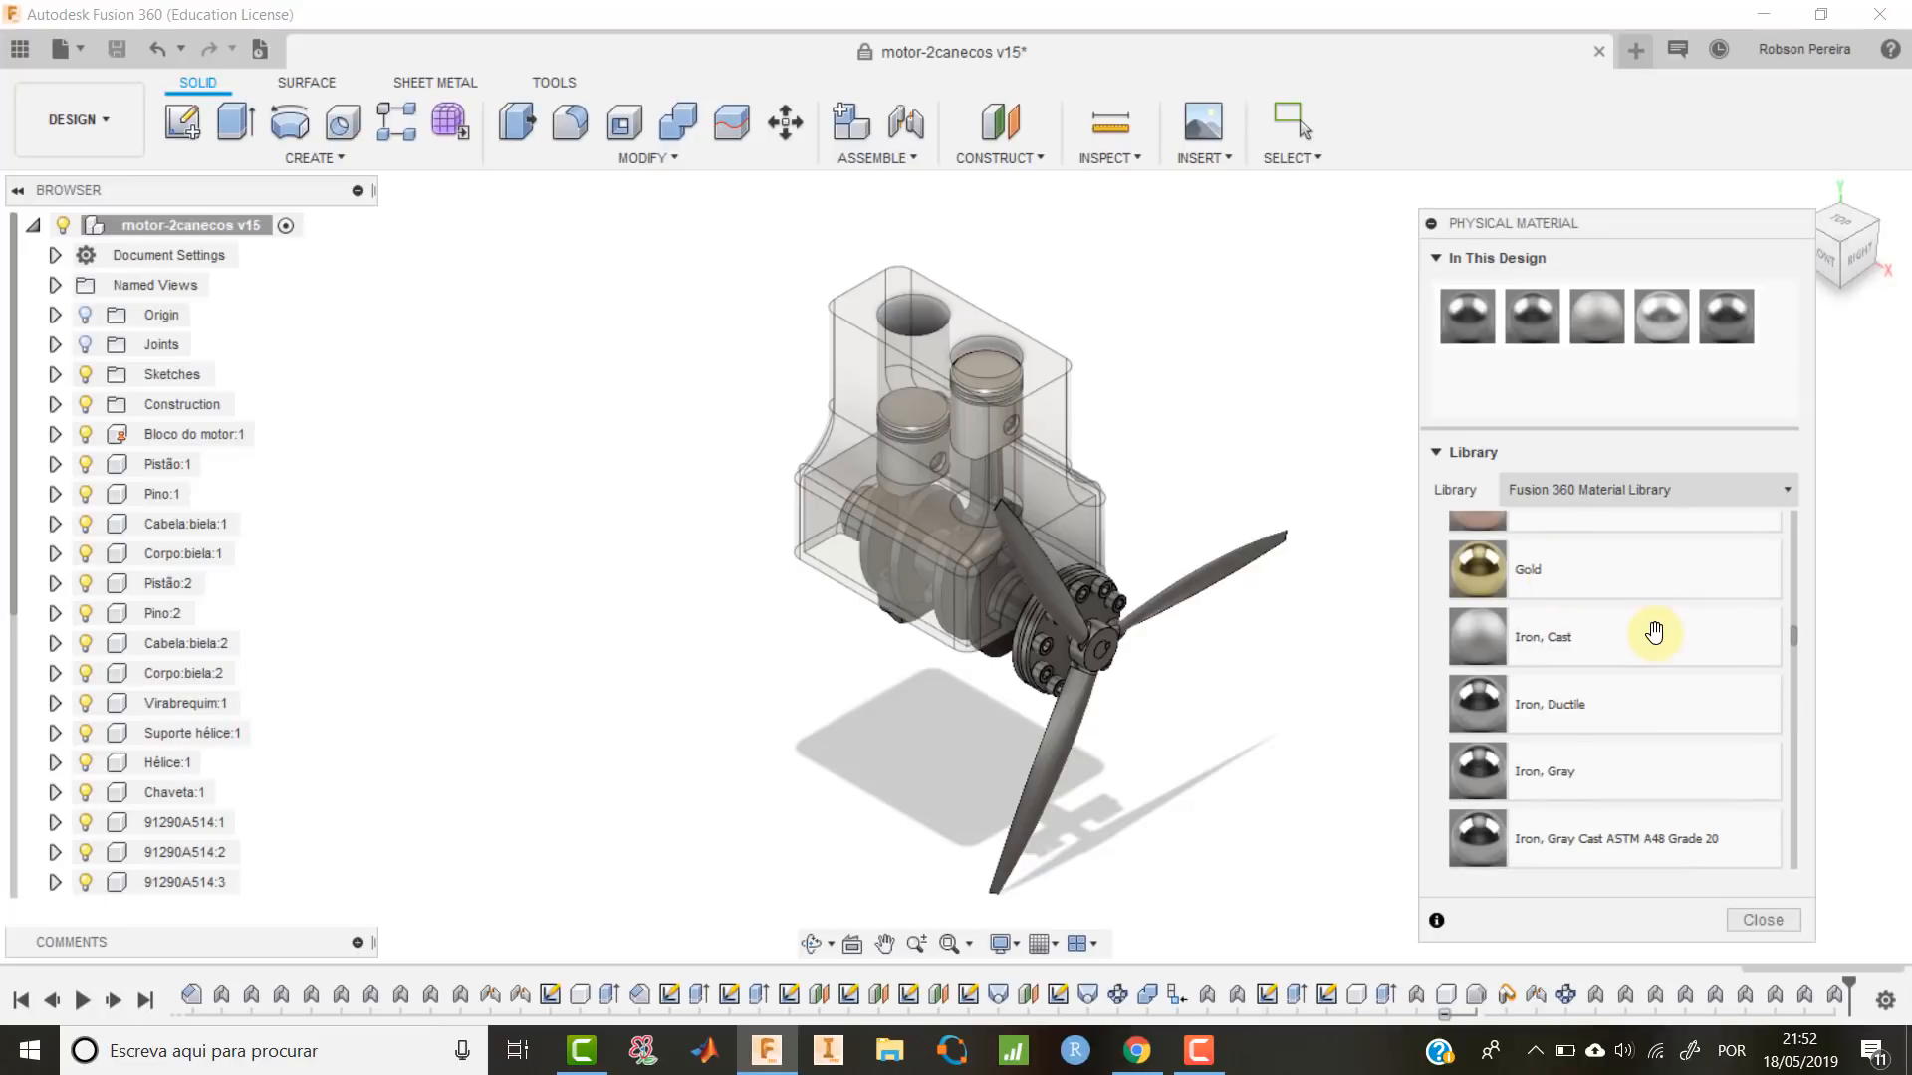
scroll(1655, 652, "down", 13)
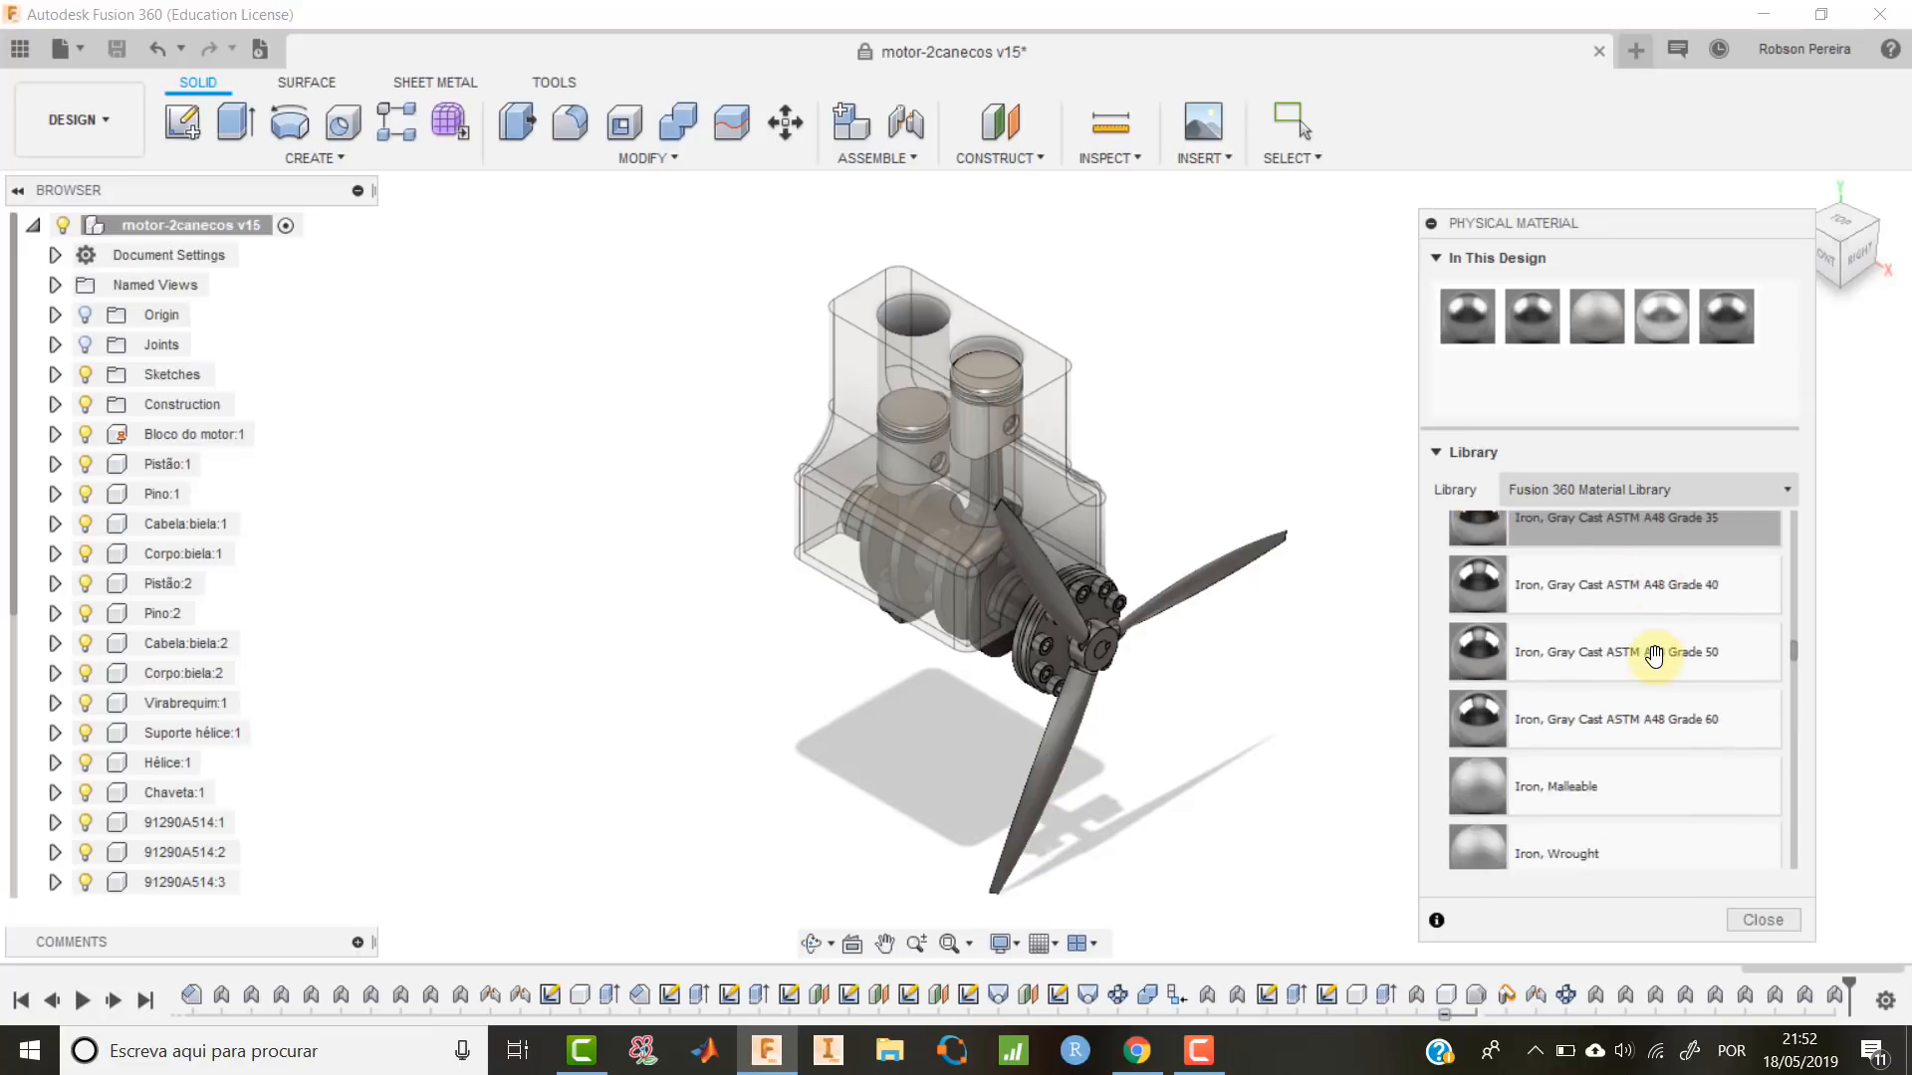
scroll(1655, 655, "up", 6)
scroll(1655, 656, "up", 15)
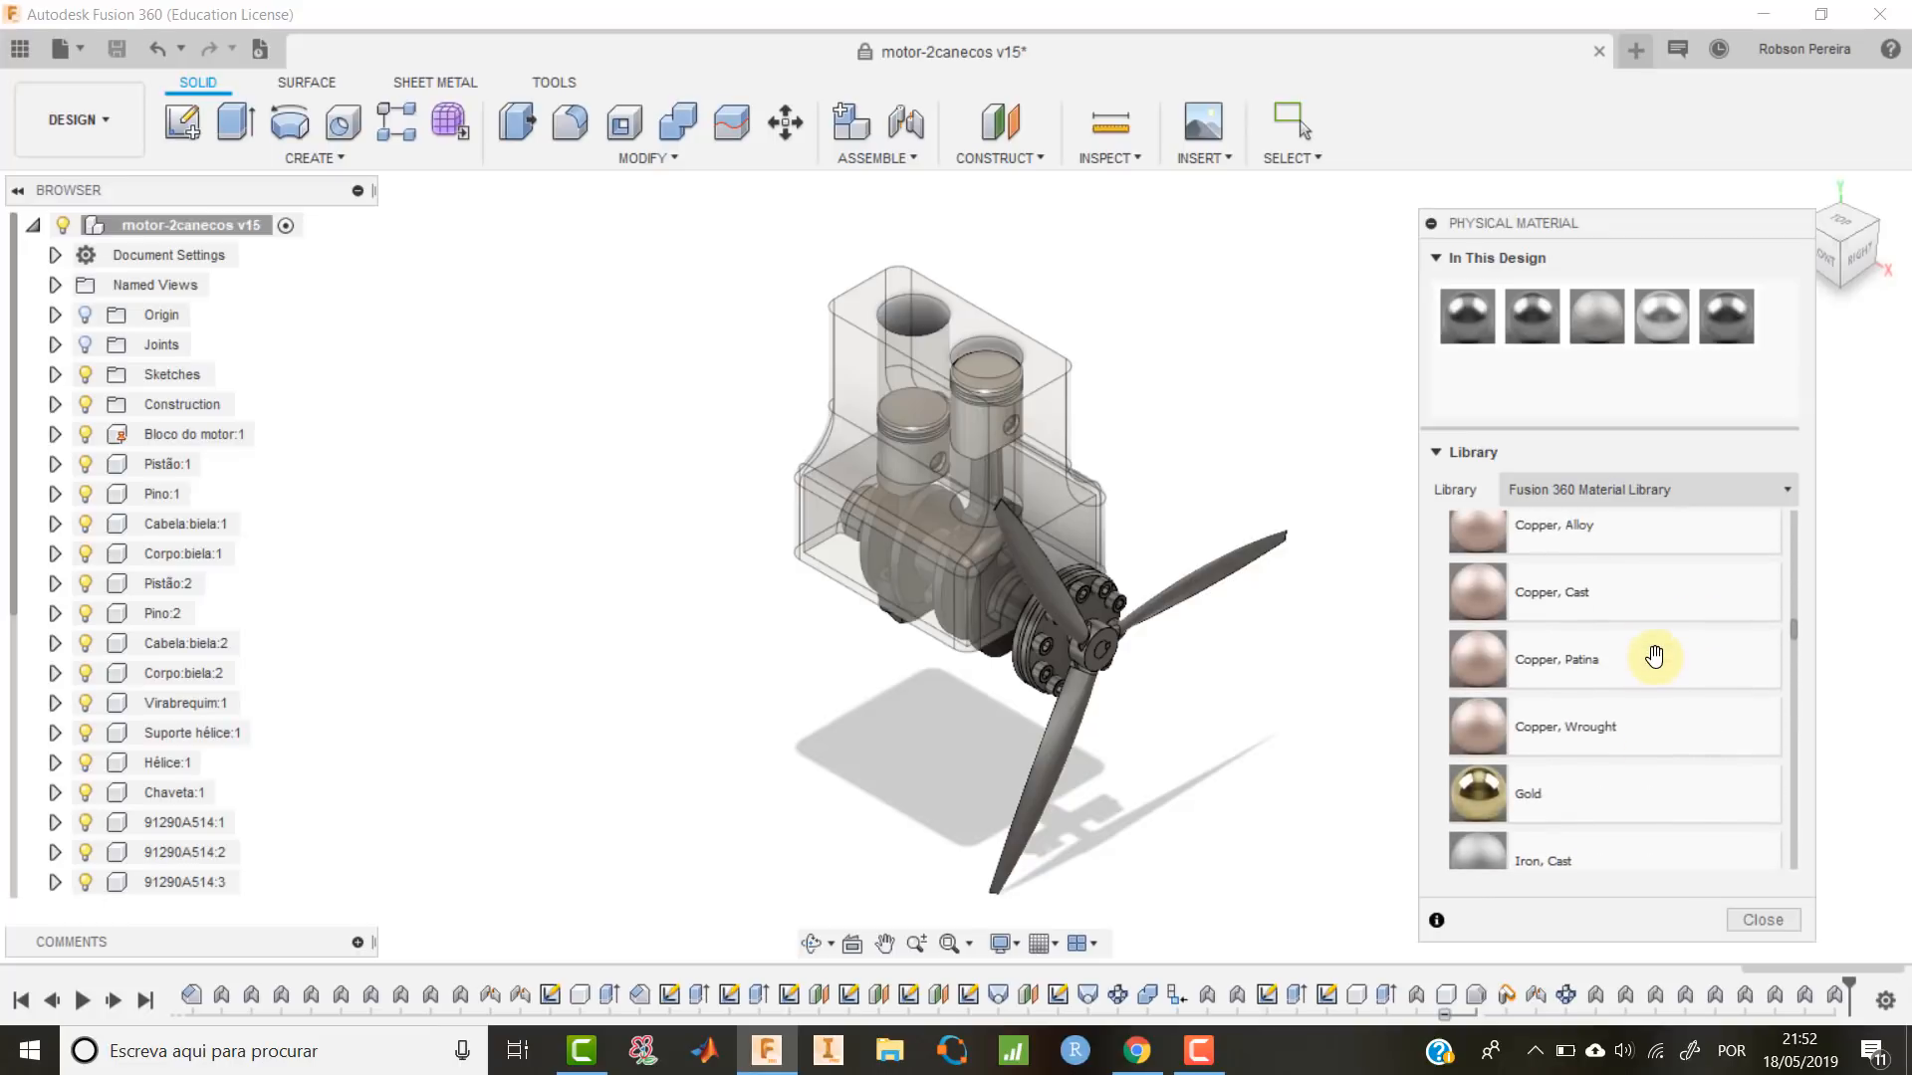
scroll(1655, 655, "up", 2)
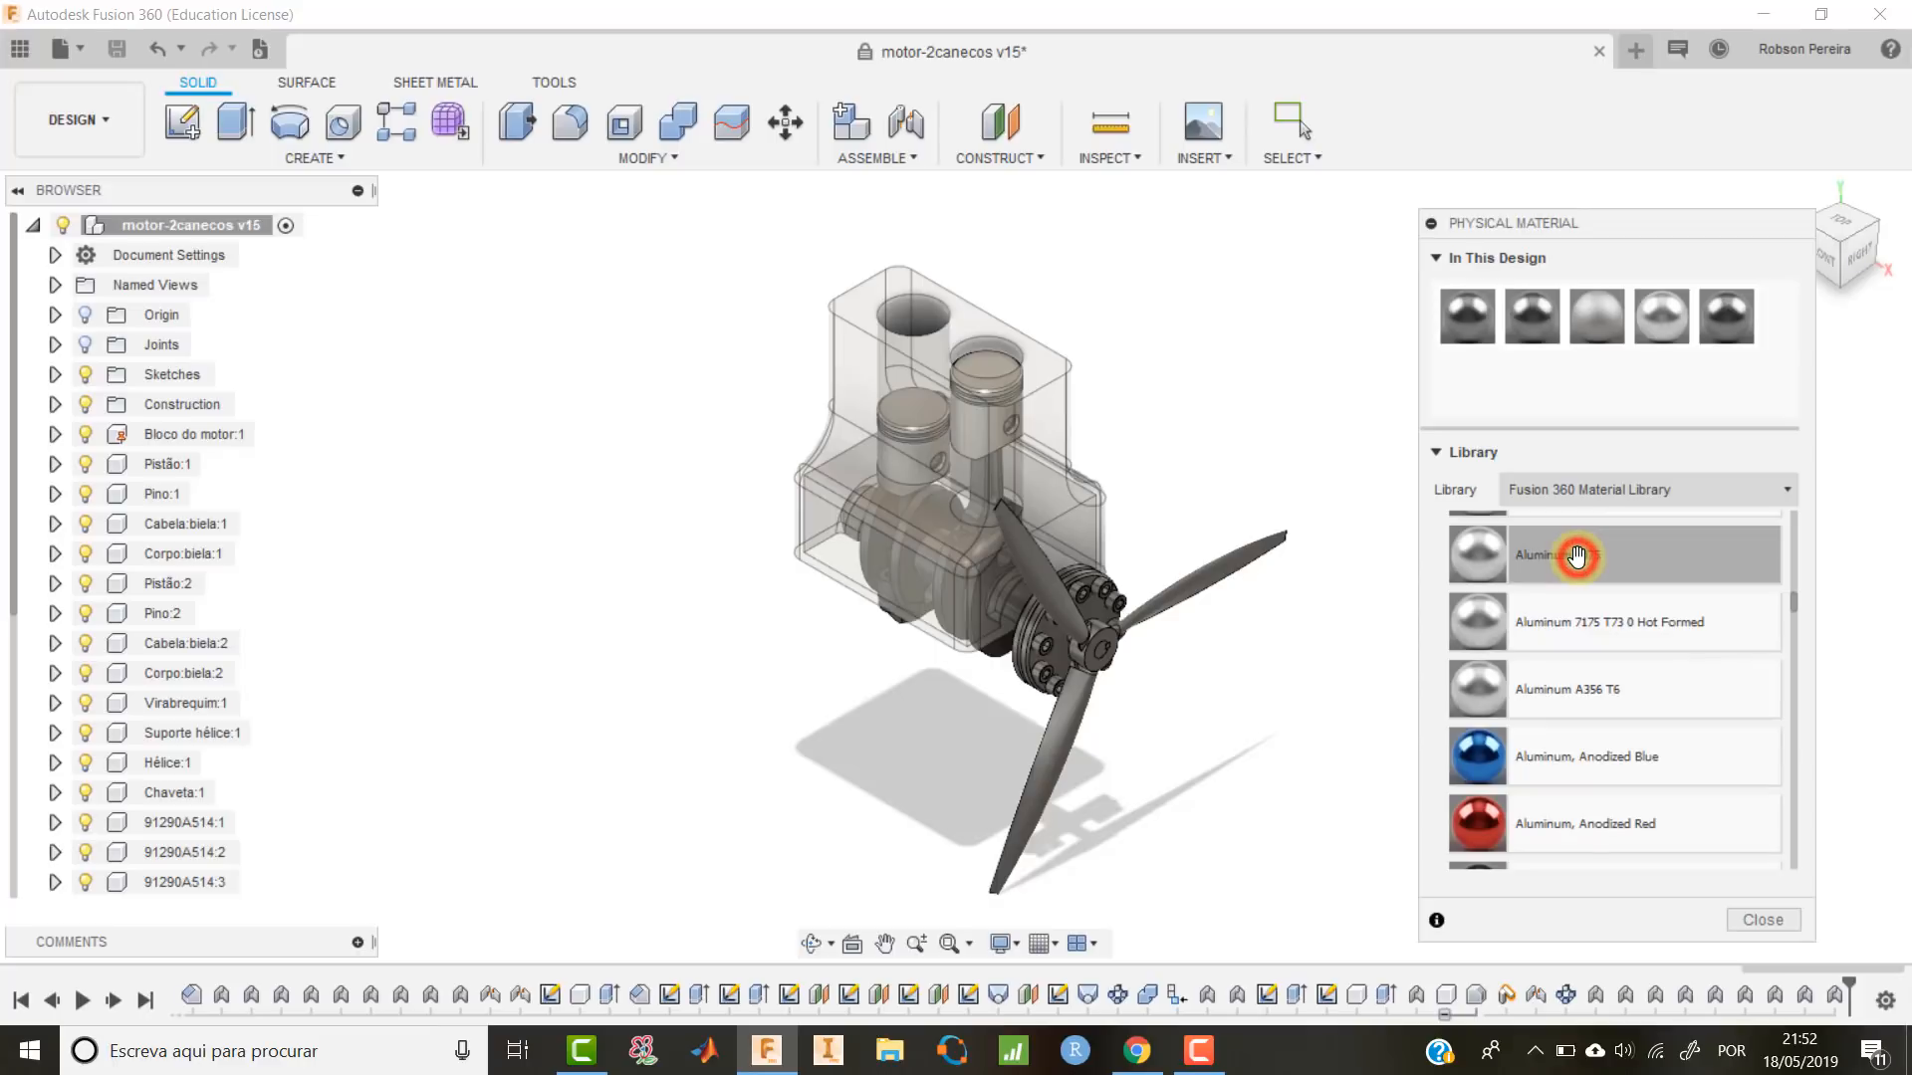
left_click_drag(1577, 548, 221, 730)
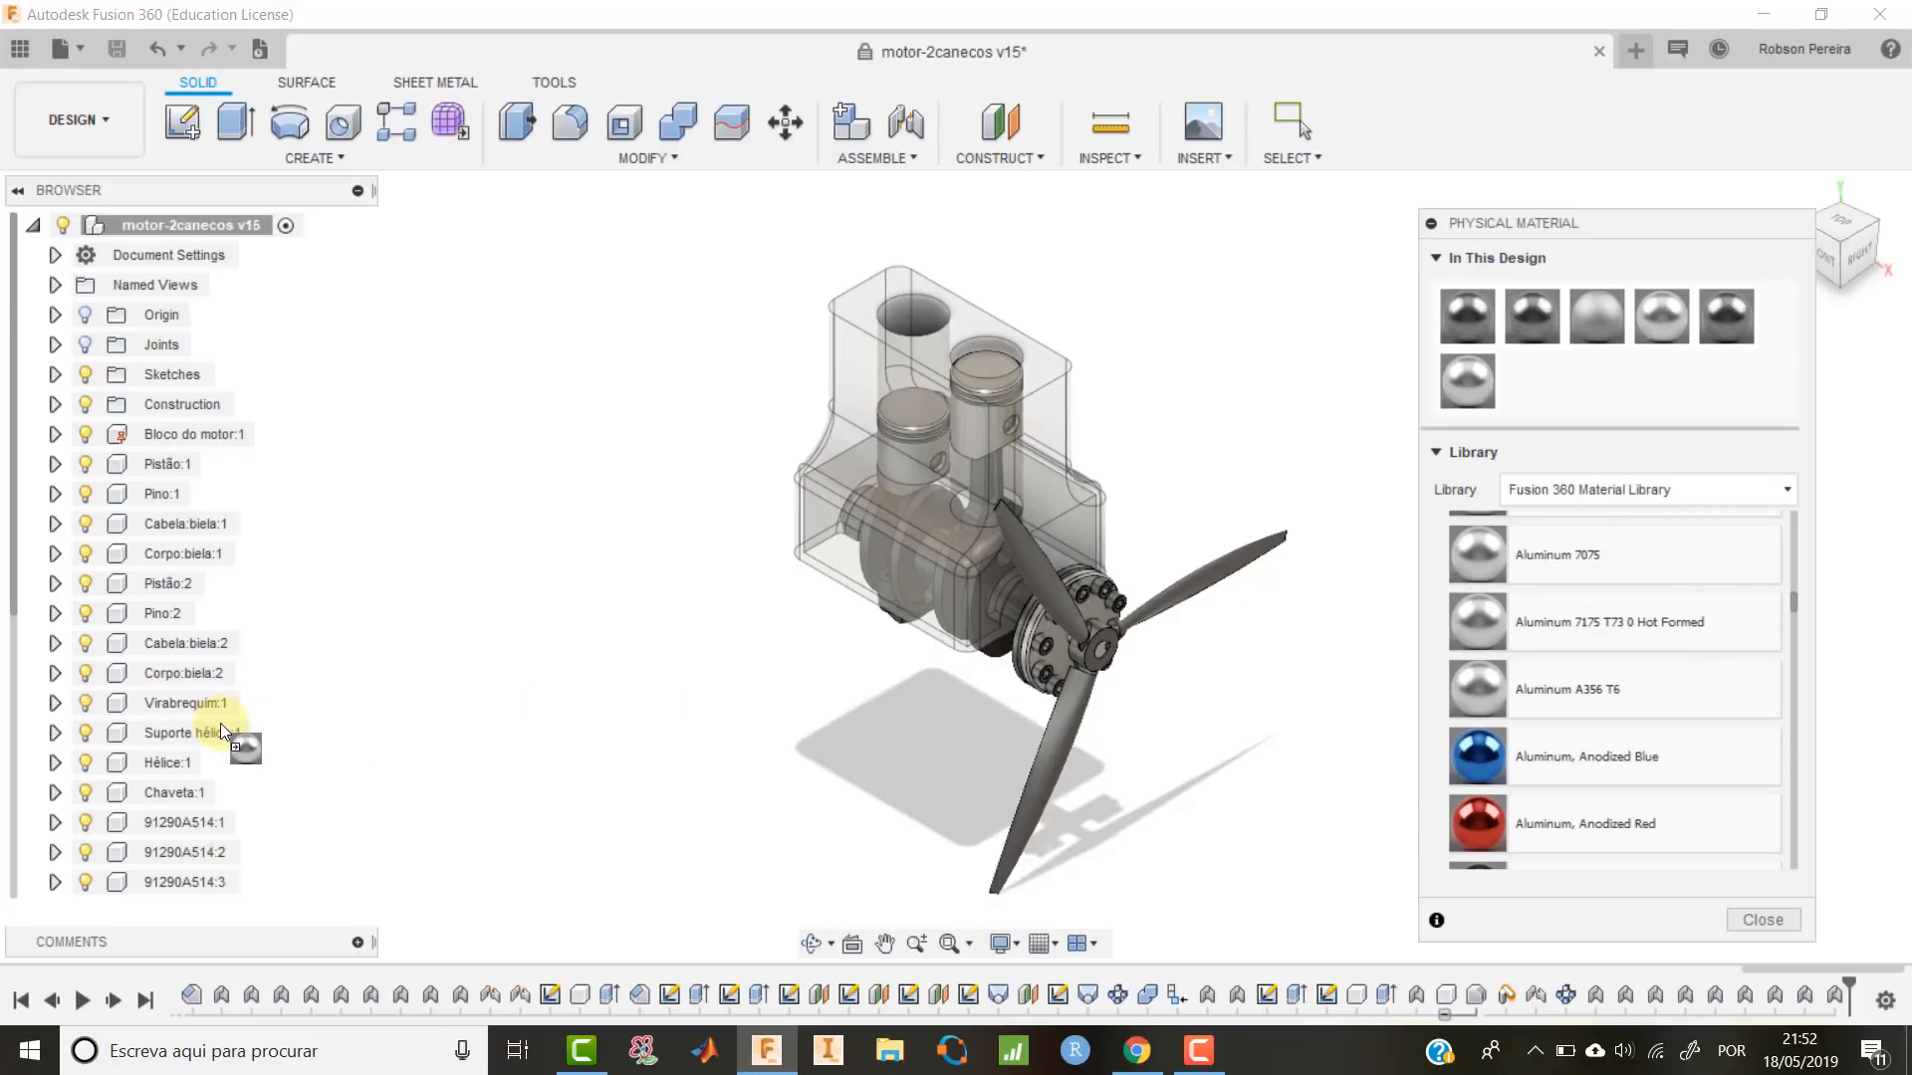
Assign the physical material Steel AISI 1020 108 ANLD to the key, Chaveta:1.
scroll(1584, 530, "down", 15)
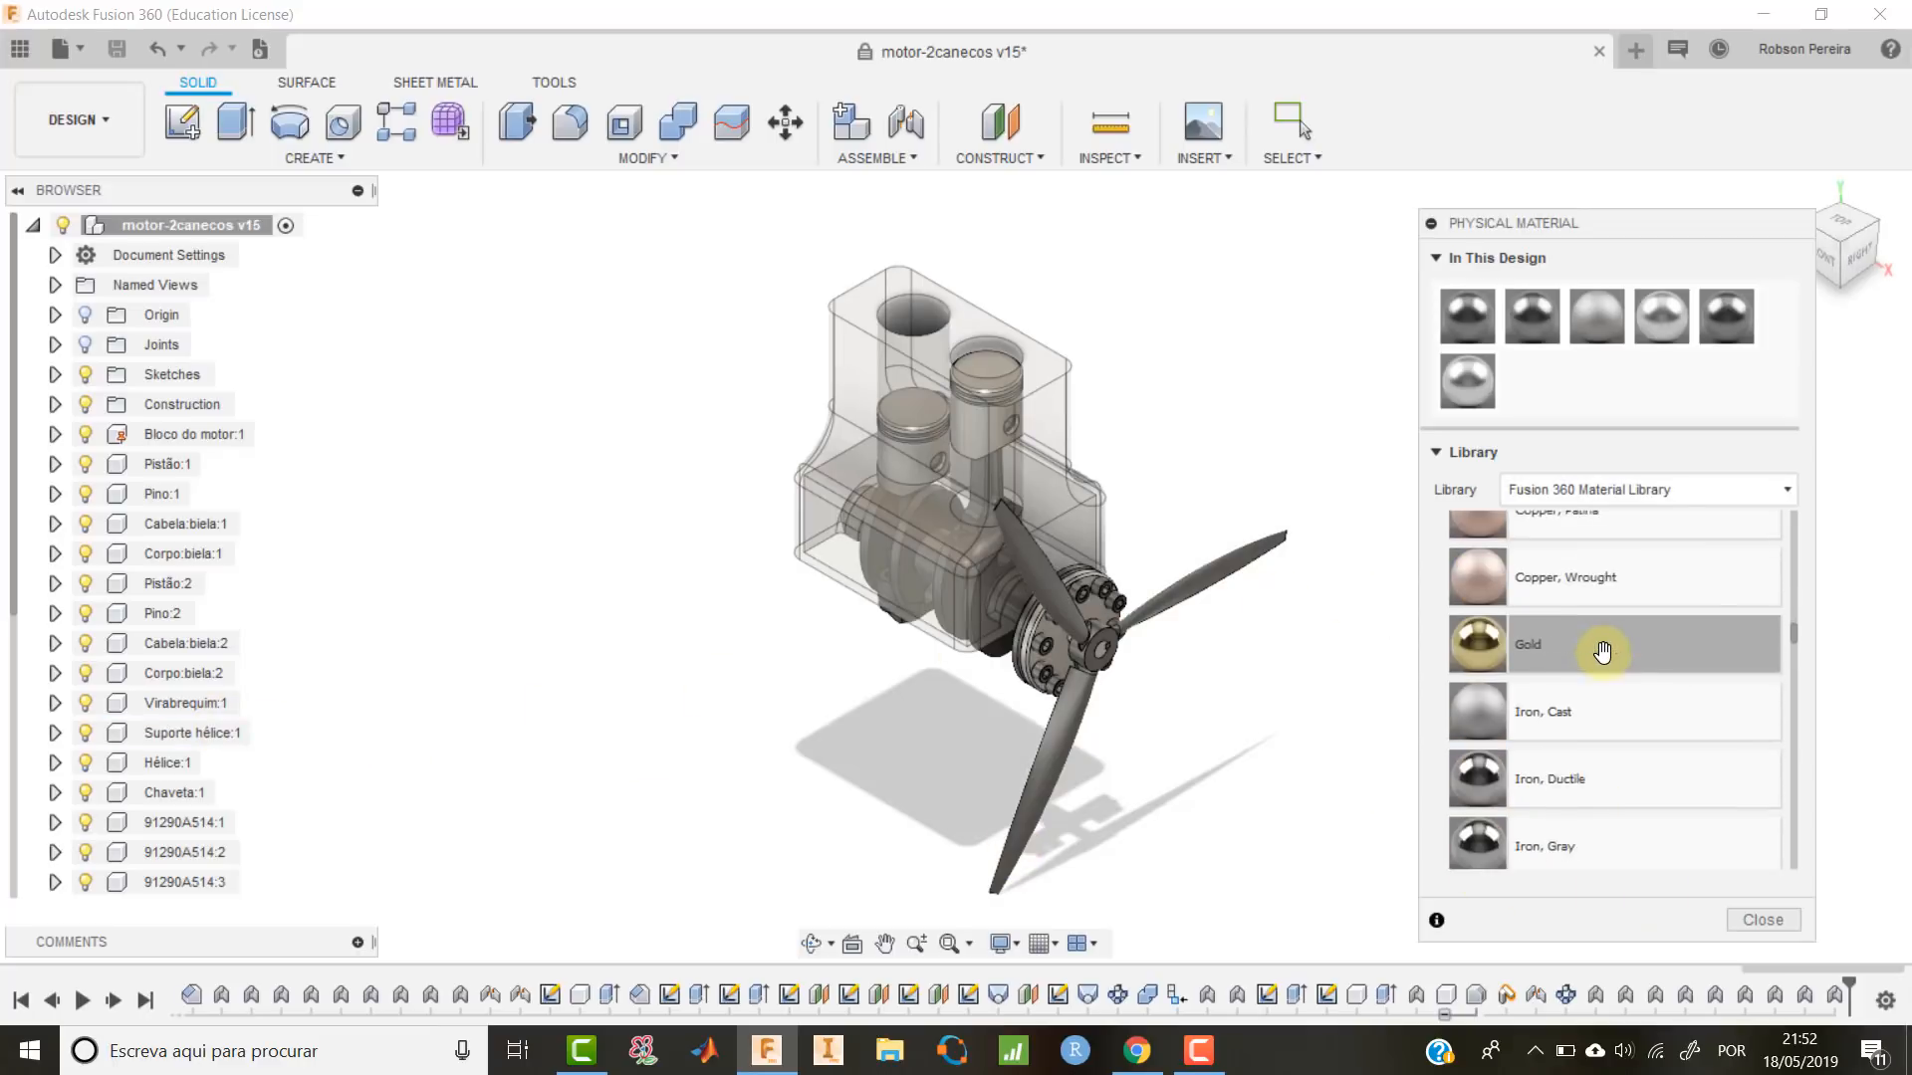
scroll(1615, 807, "down", 10)
left_click_drag(1615, 807, 194, 783)
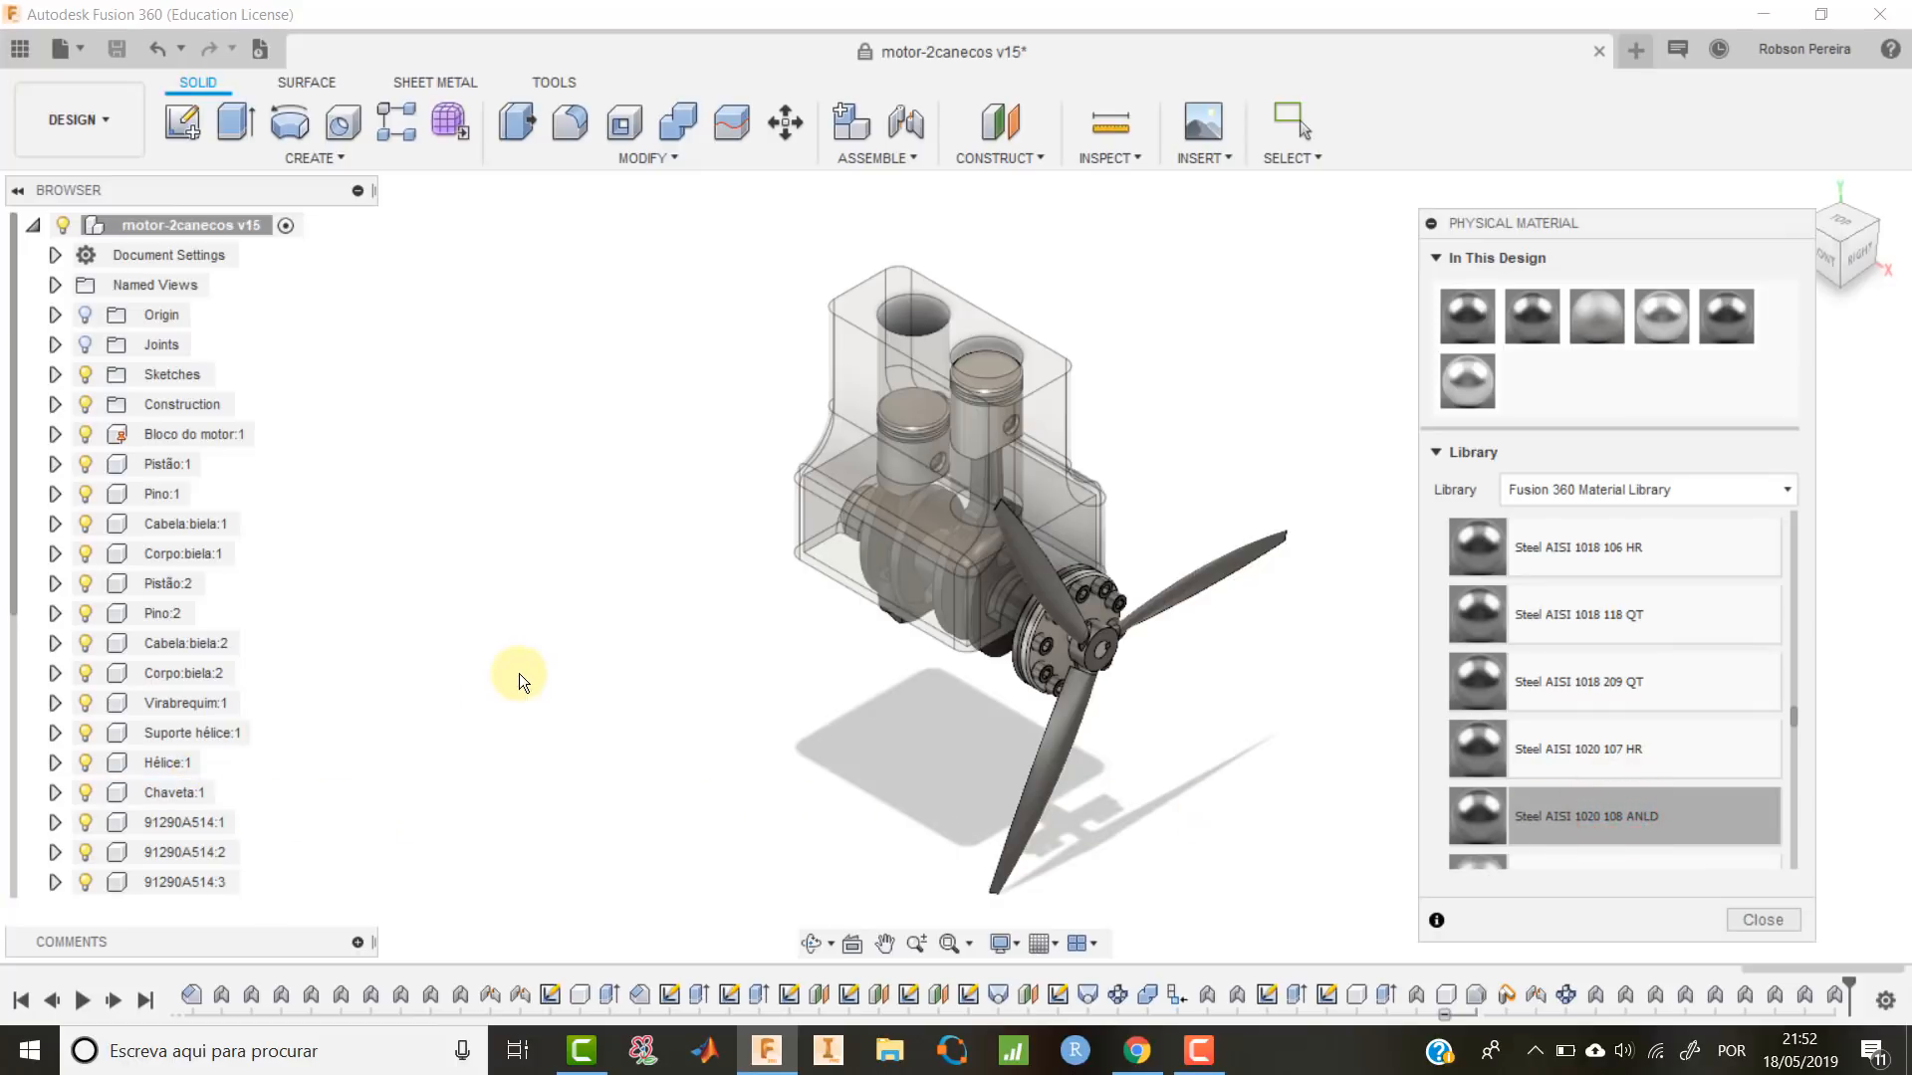
Assign the wood material Pine, Southern to the propeller and finish the physical material assignment.
scroll(1538, 637, "up", 12)
scroll(1542, 647, "up", 15)
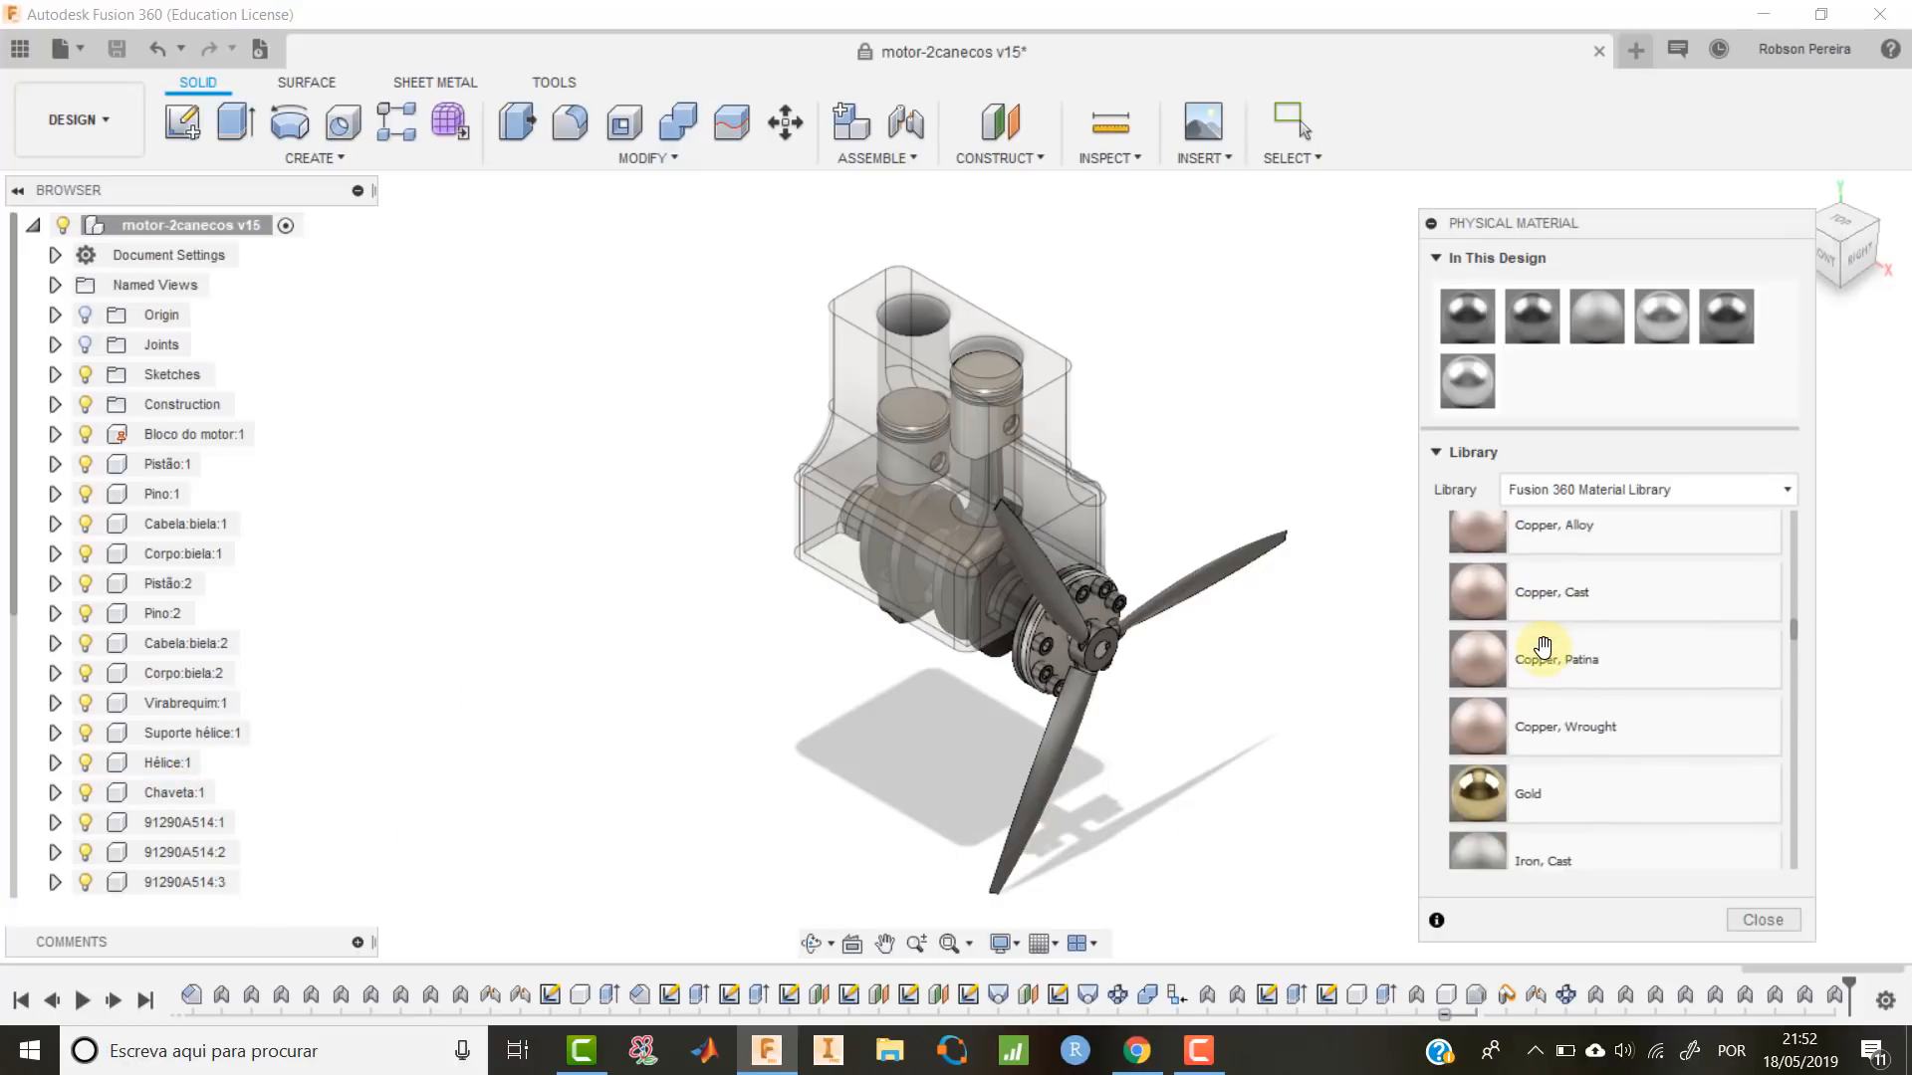
scroll(1544, 649, "up", 10)
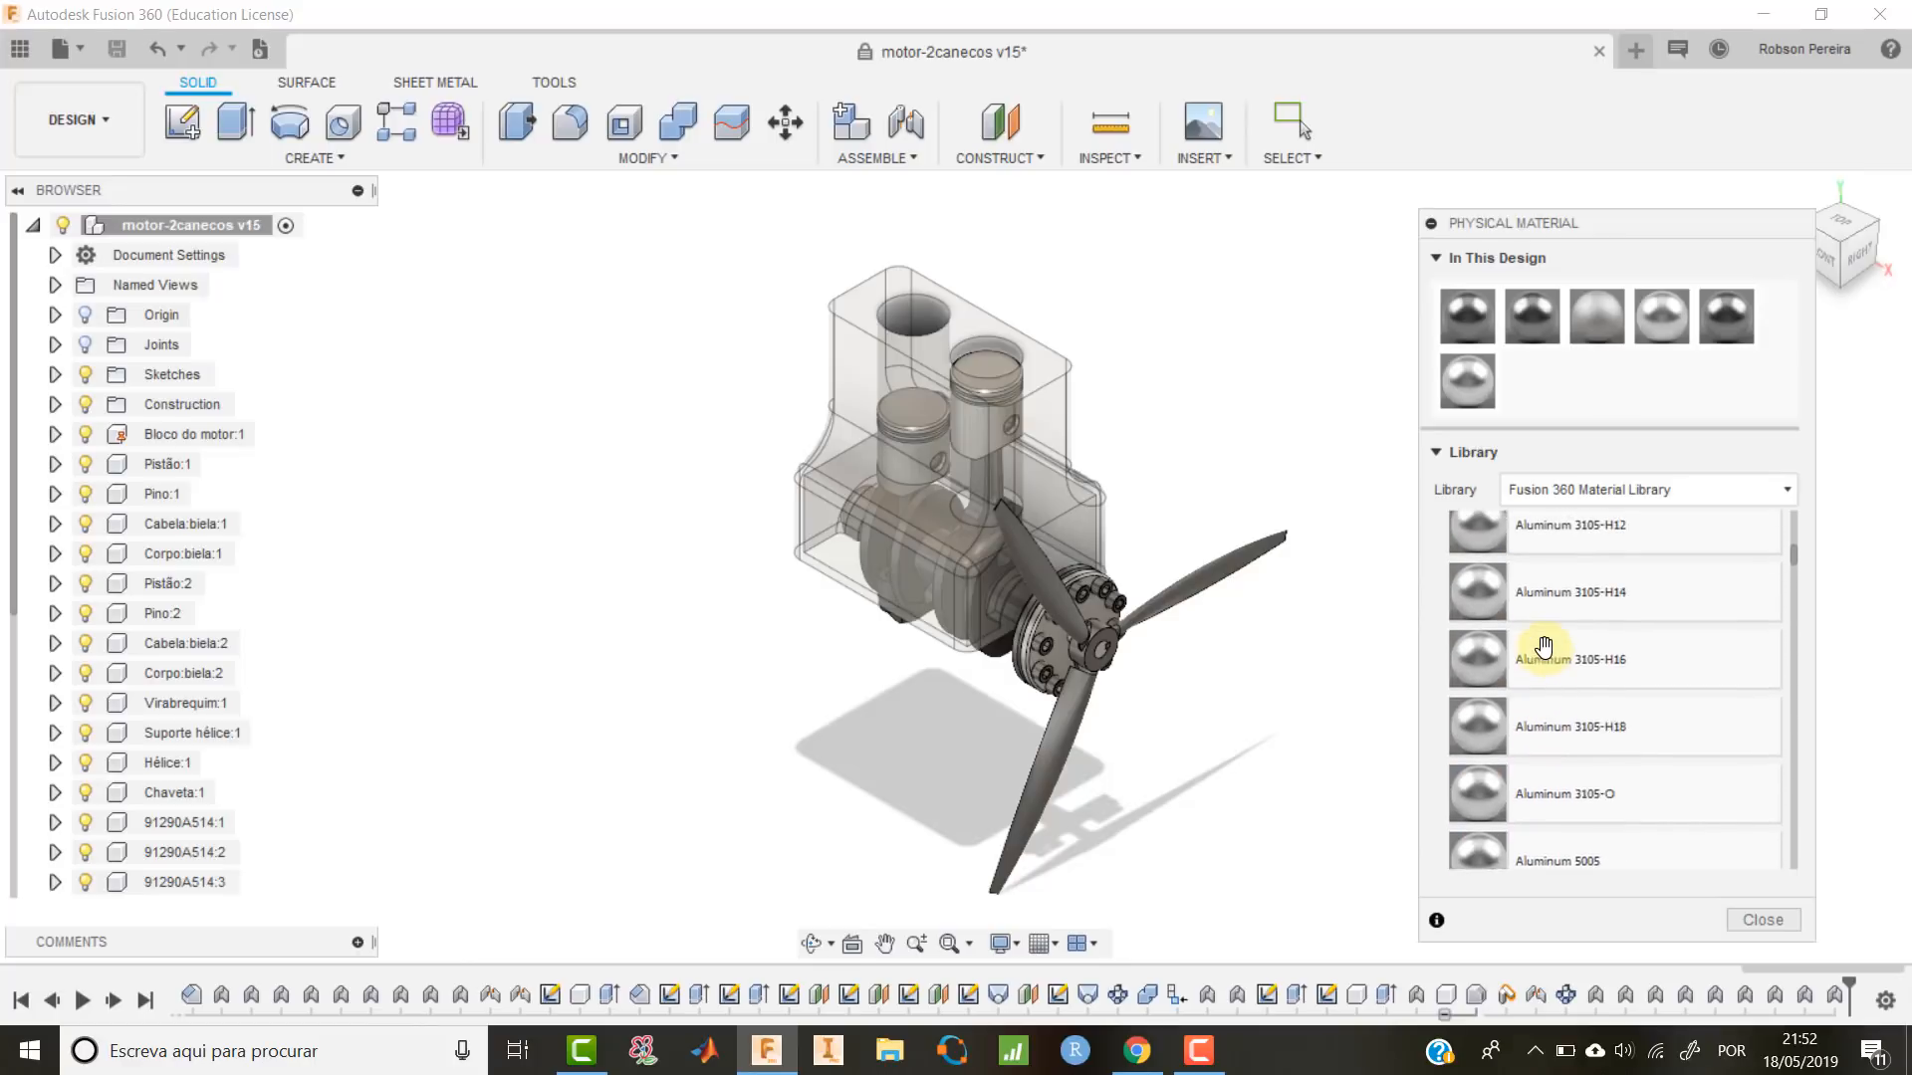
left_click(1484, 727)
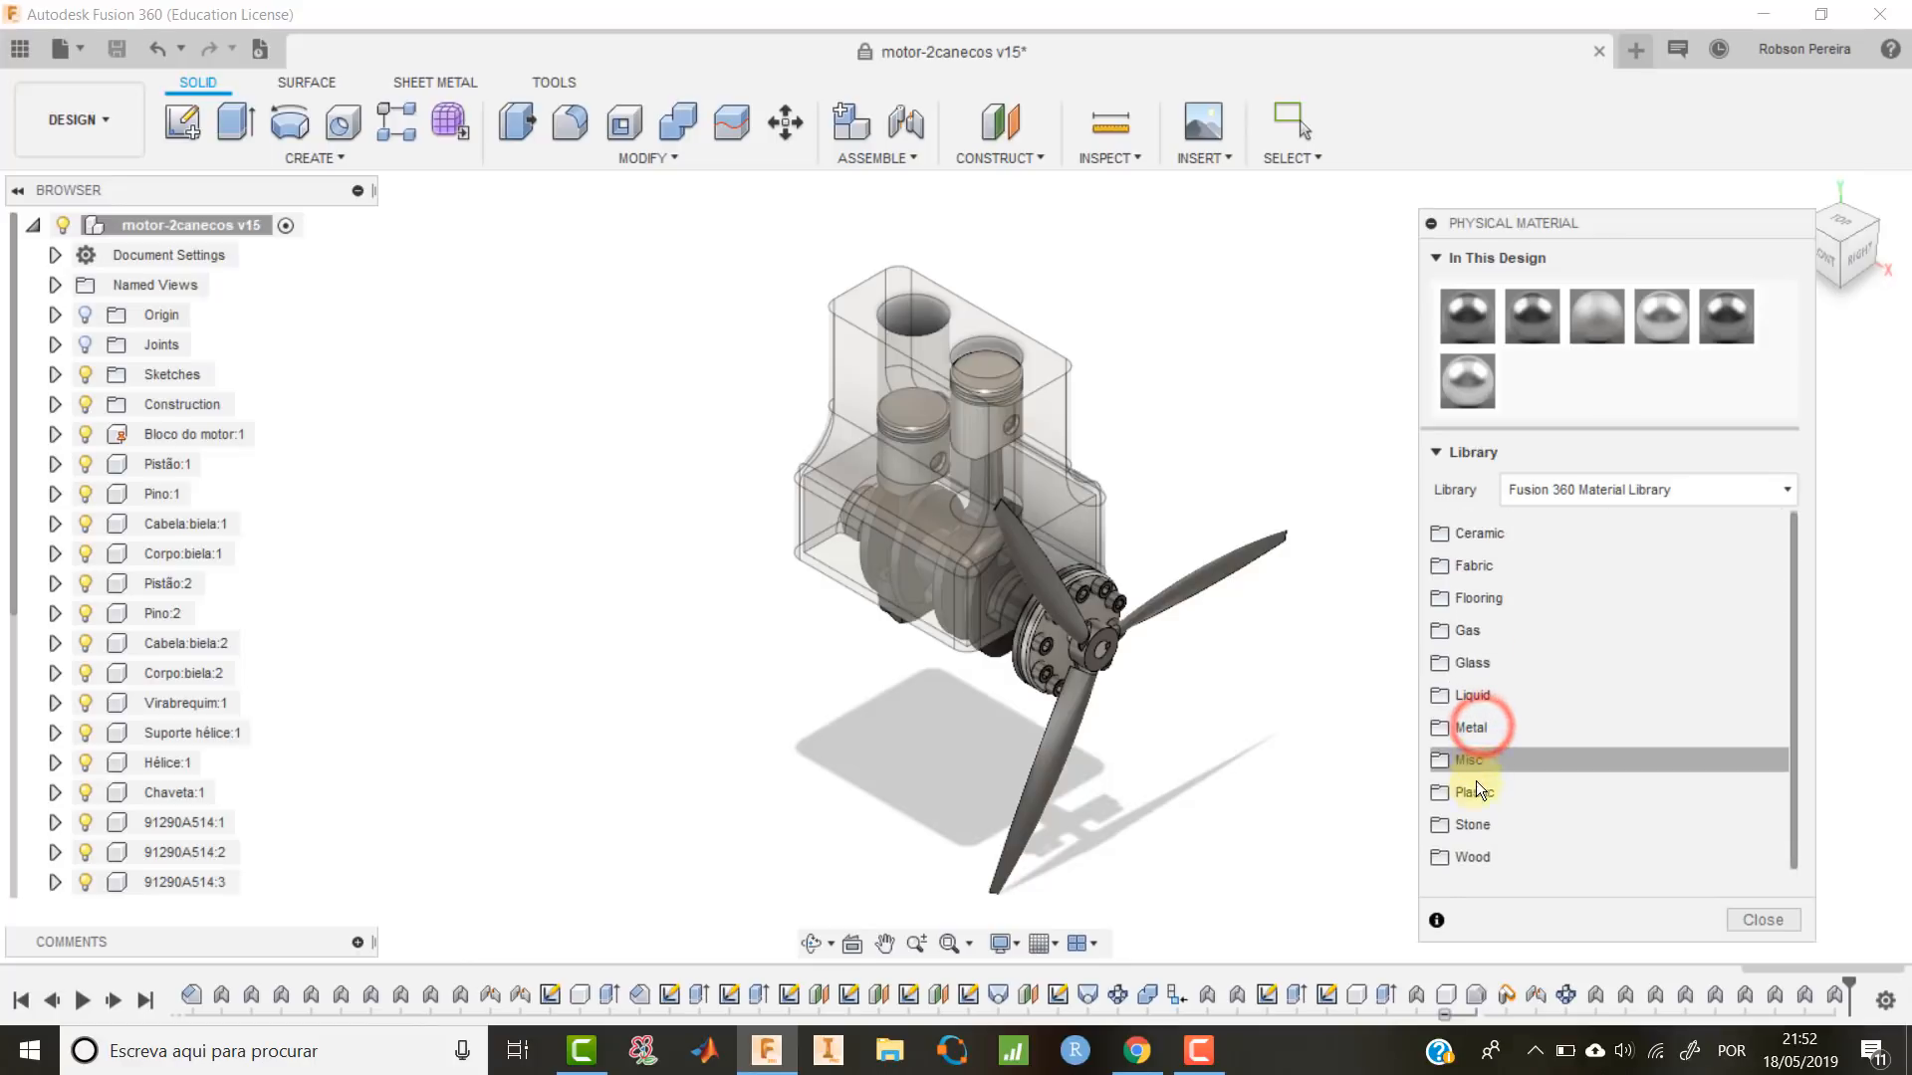
left_click(1480, 863)
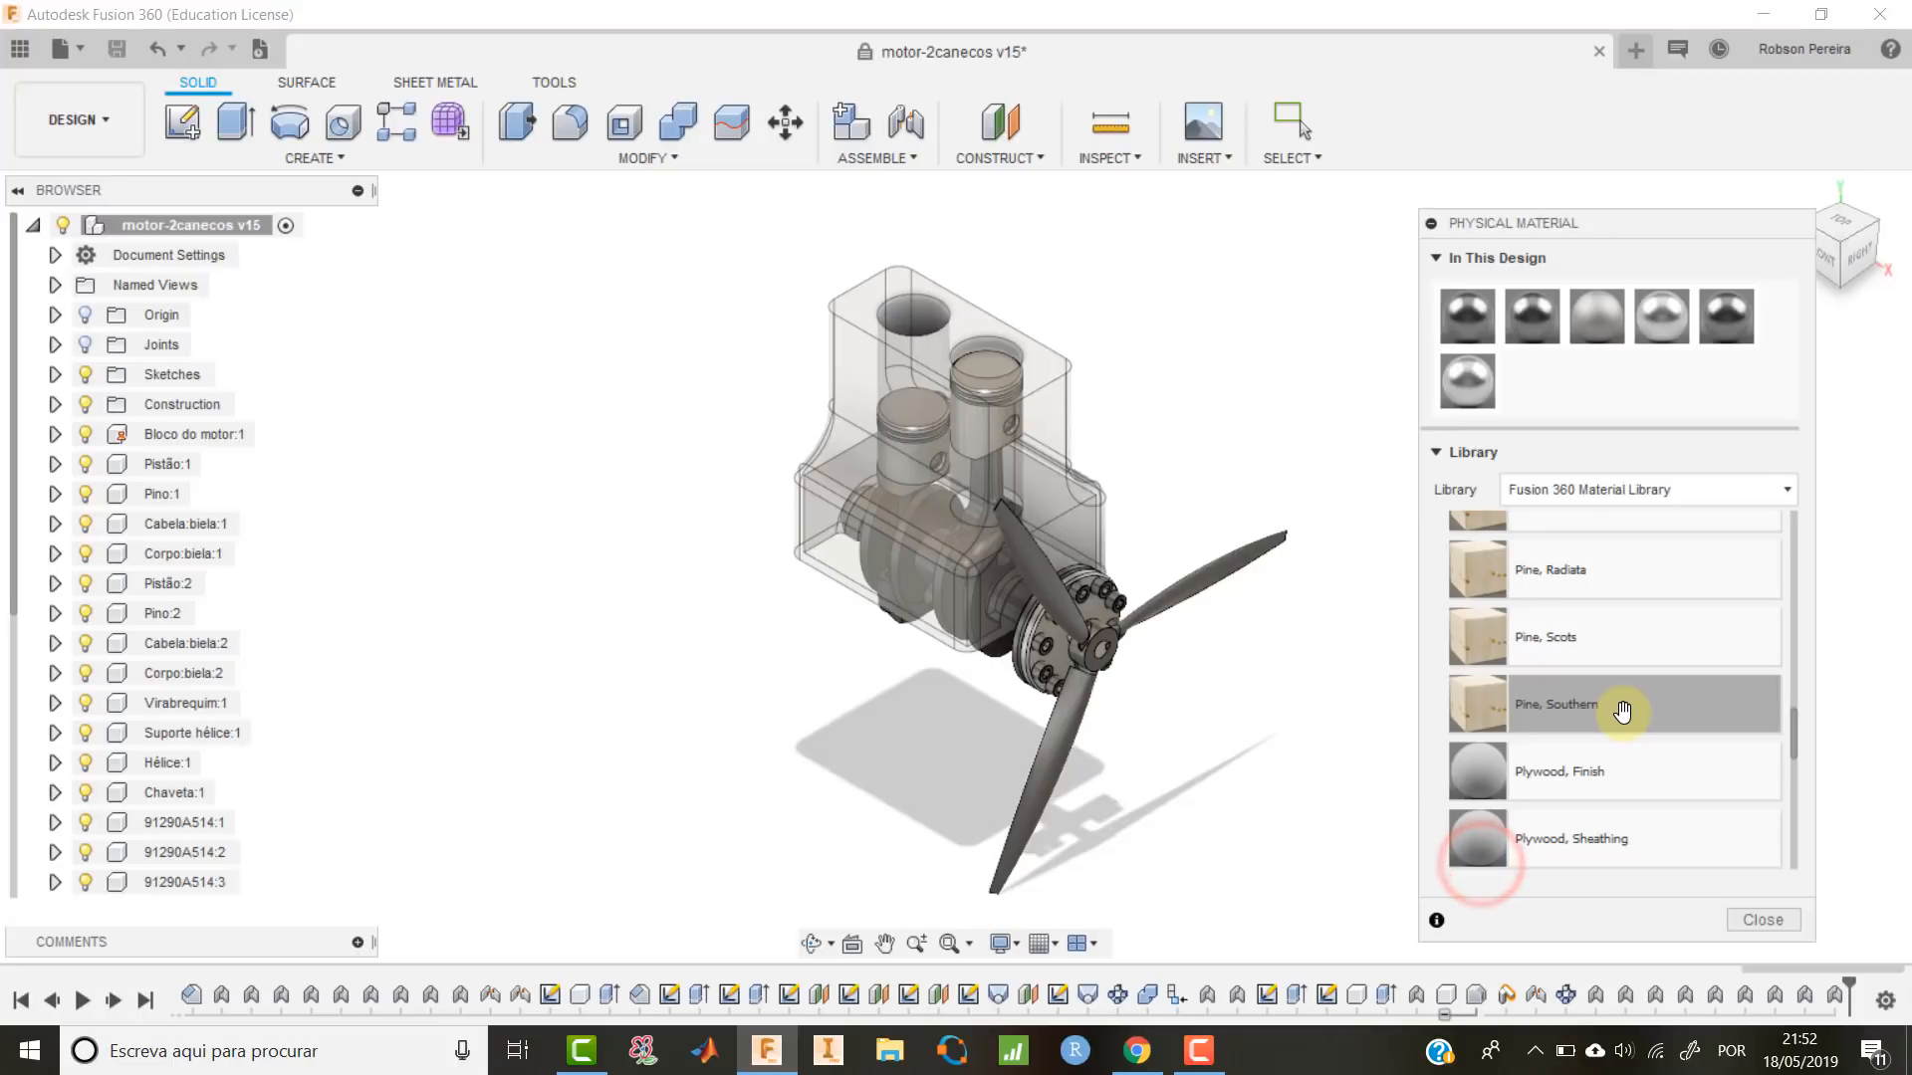
left_click(1623, 711)
left_click_drag(1418, 658, 1244, 545)
left_click(1780, 918)
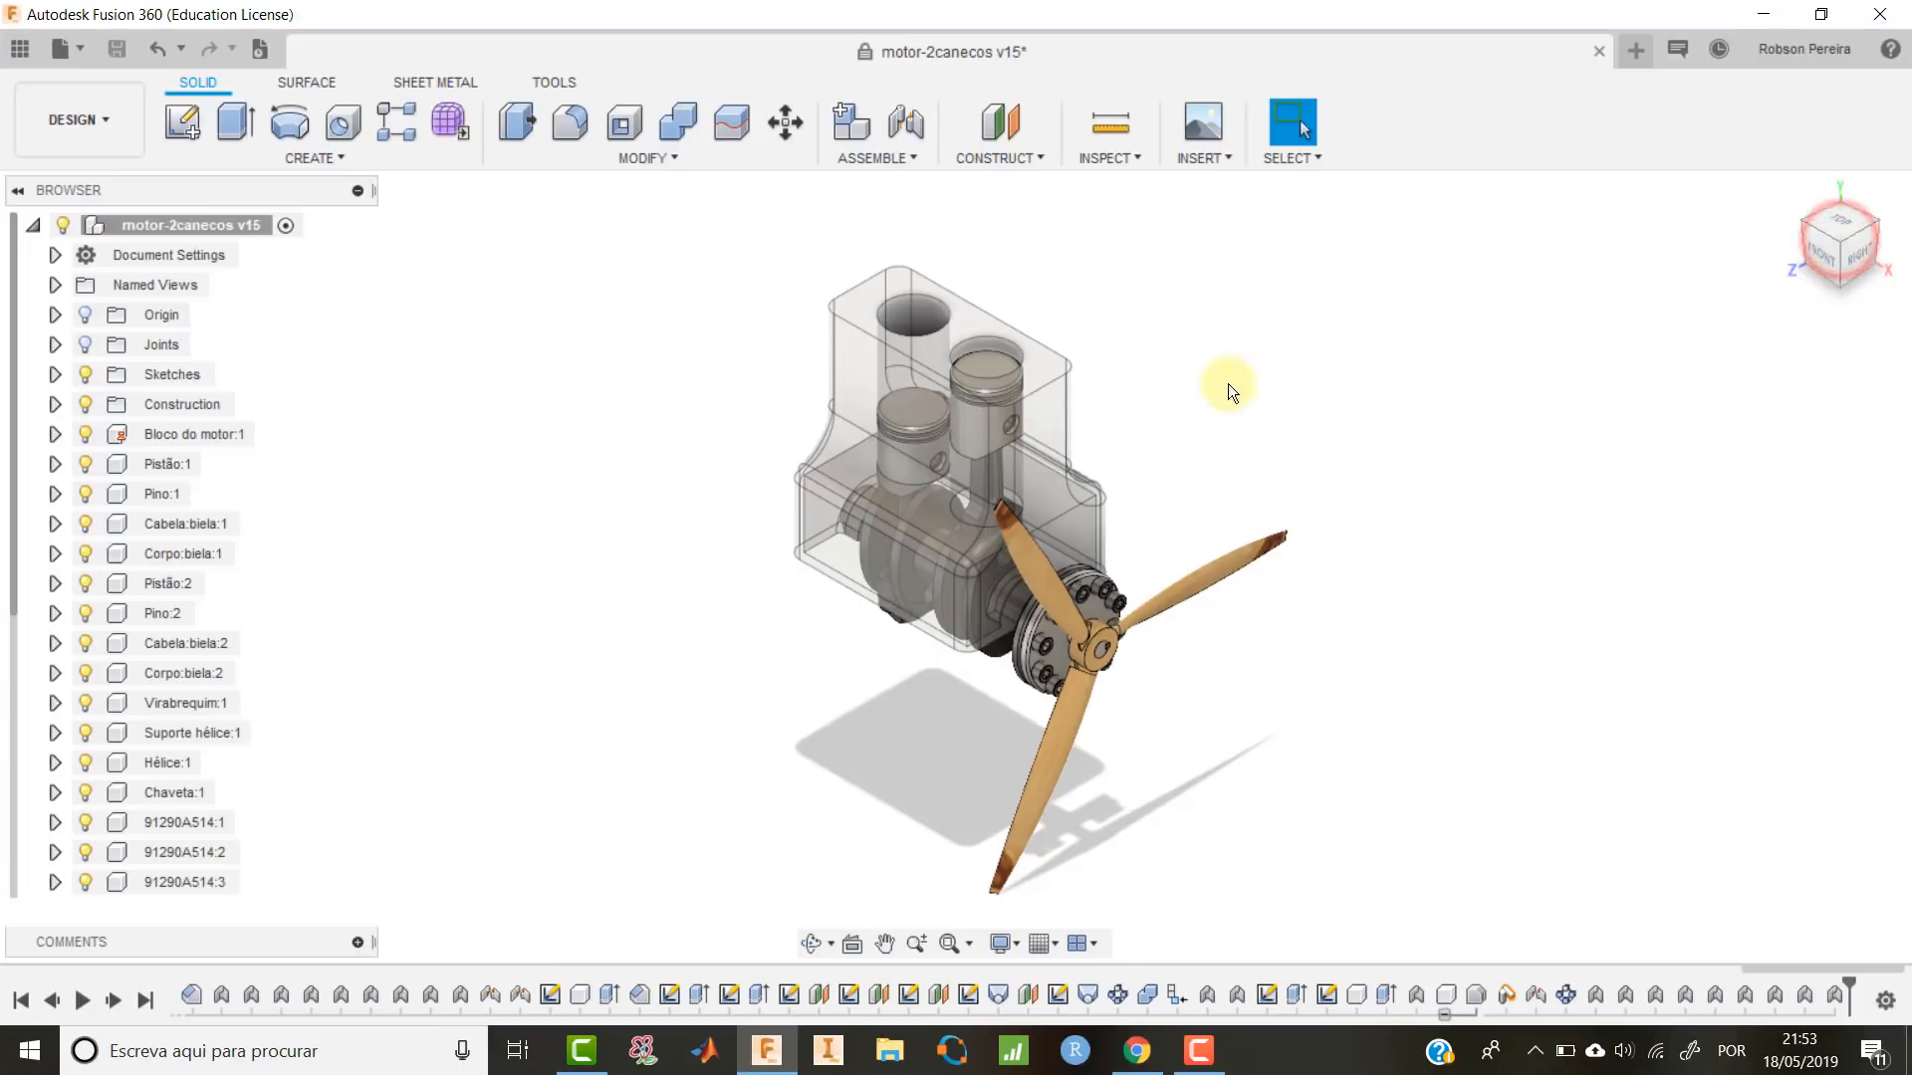
Set the opacity of the engine block, Bloco do motor:1, to 100% and inspect the solid assembly from the front.
scroll(1133, 438, "up", 2)
scroll(1133, 438, "down", 1)
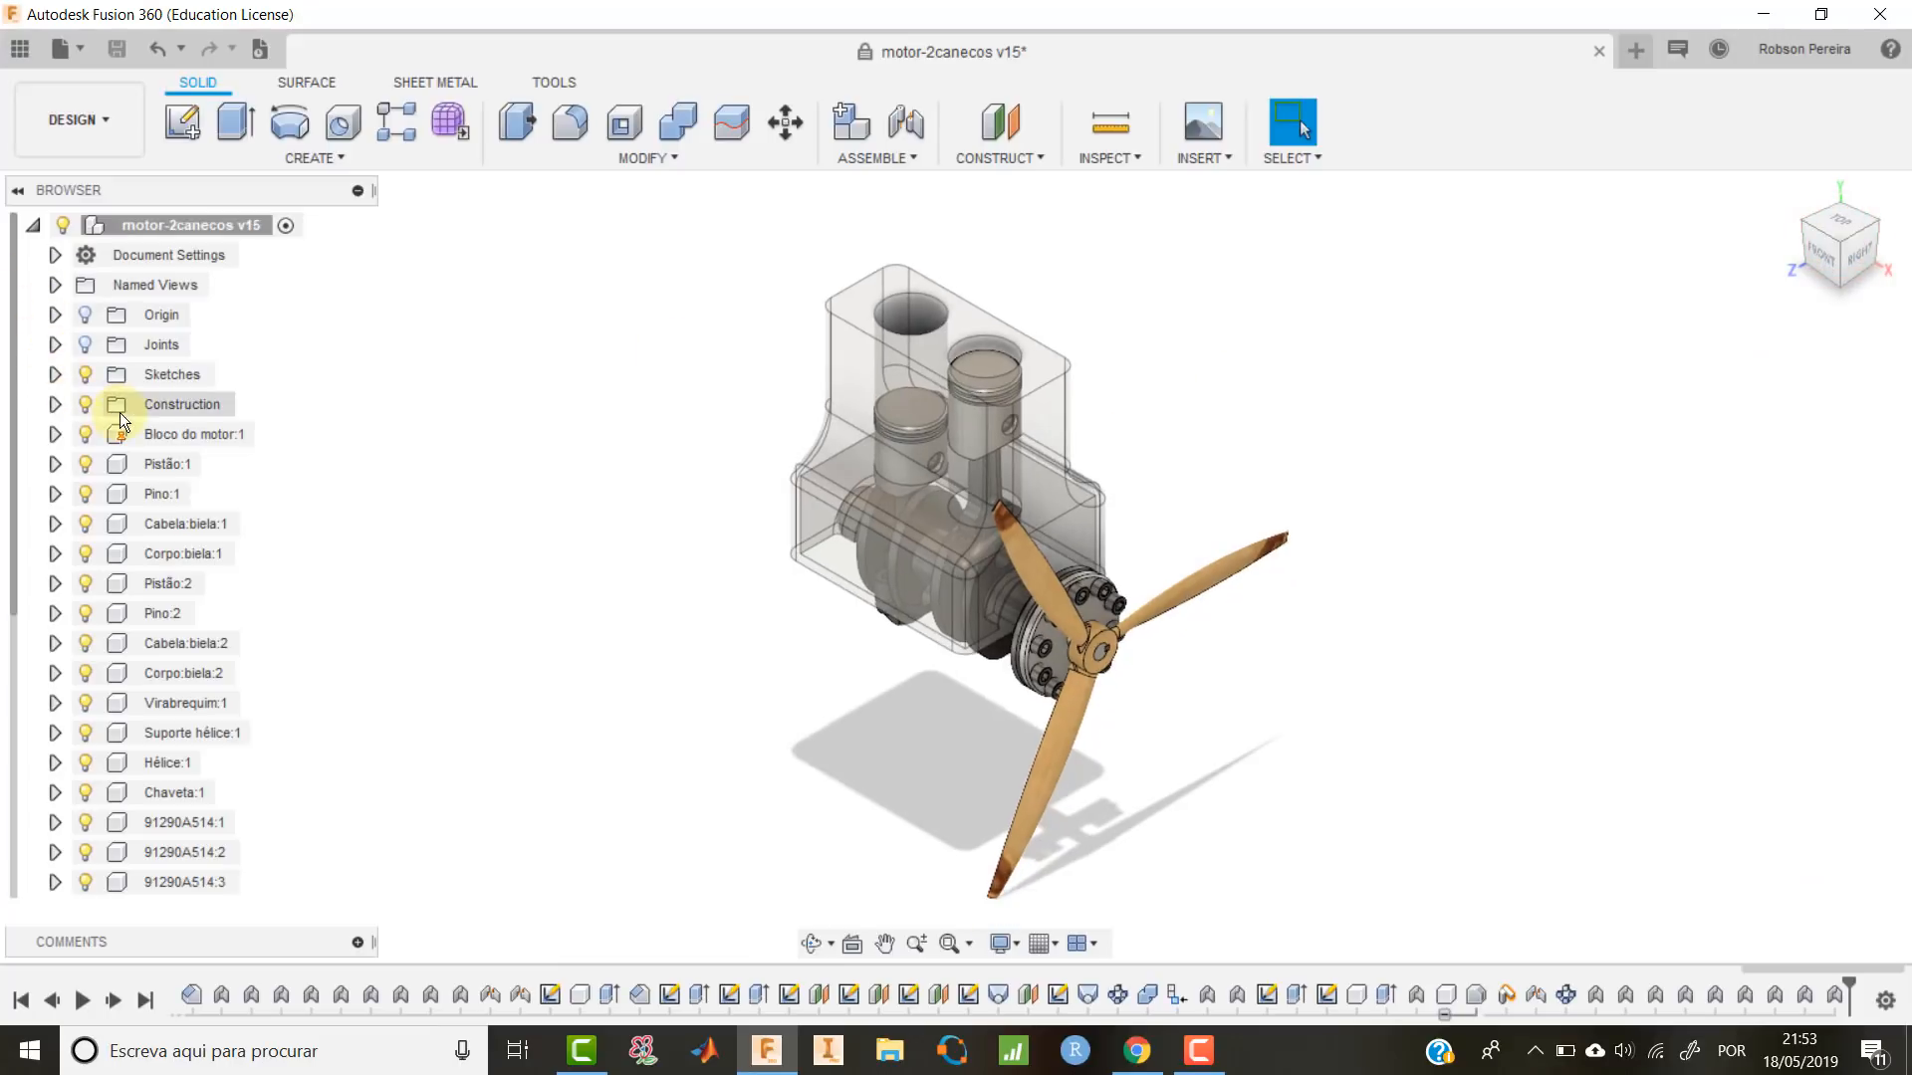
right_click(201, 439)
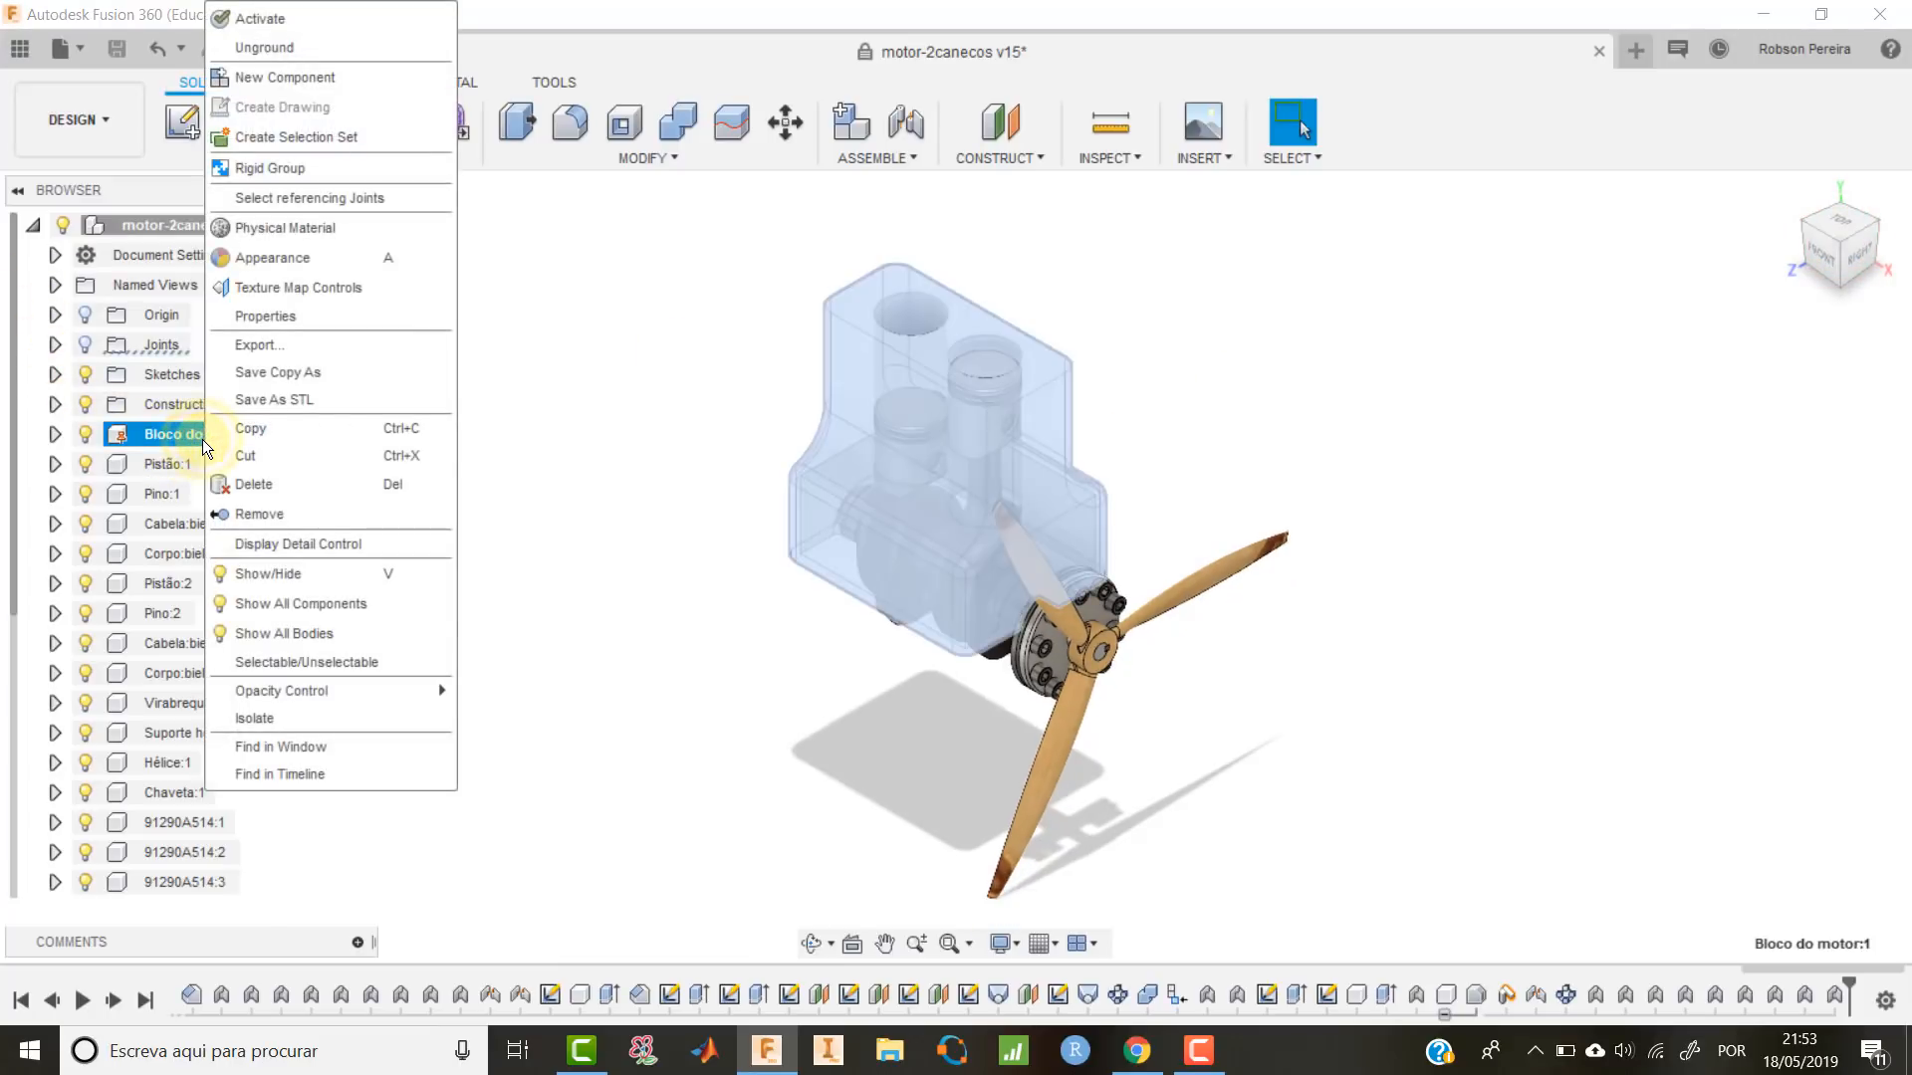
left_click(344, 690)
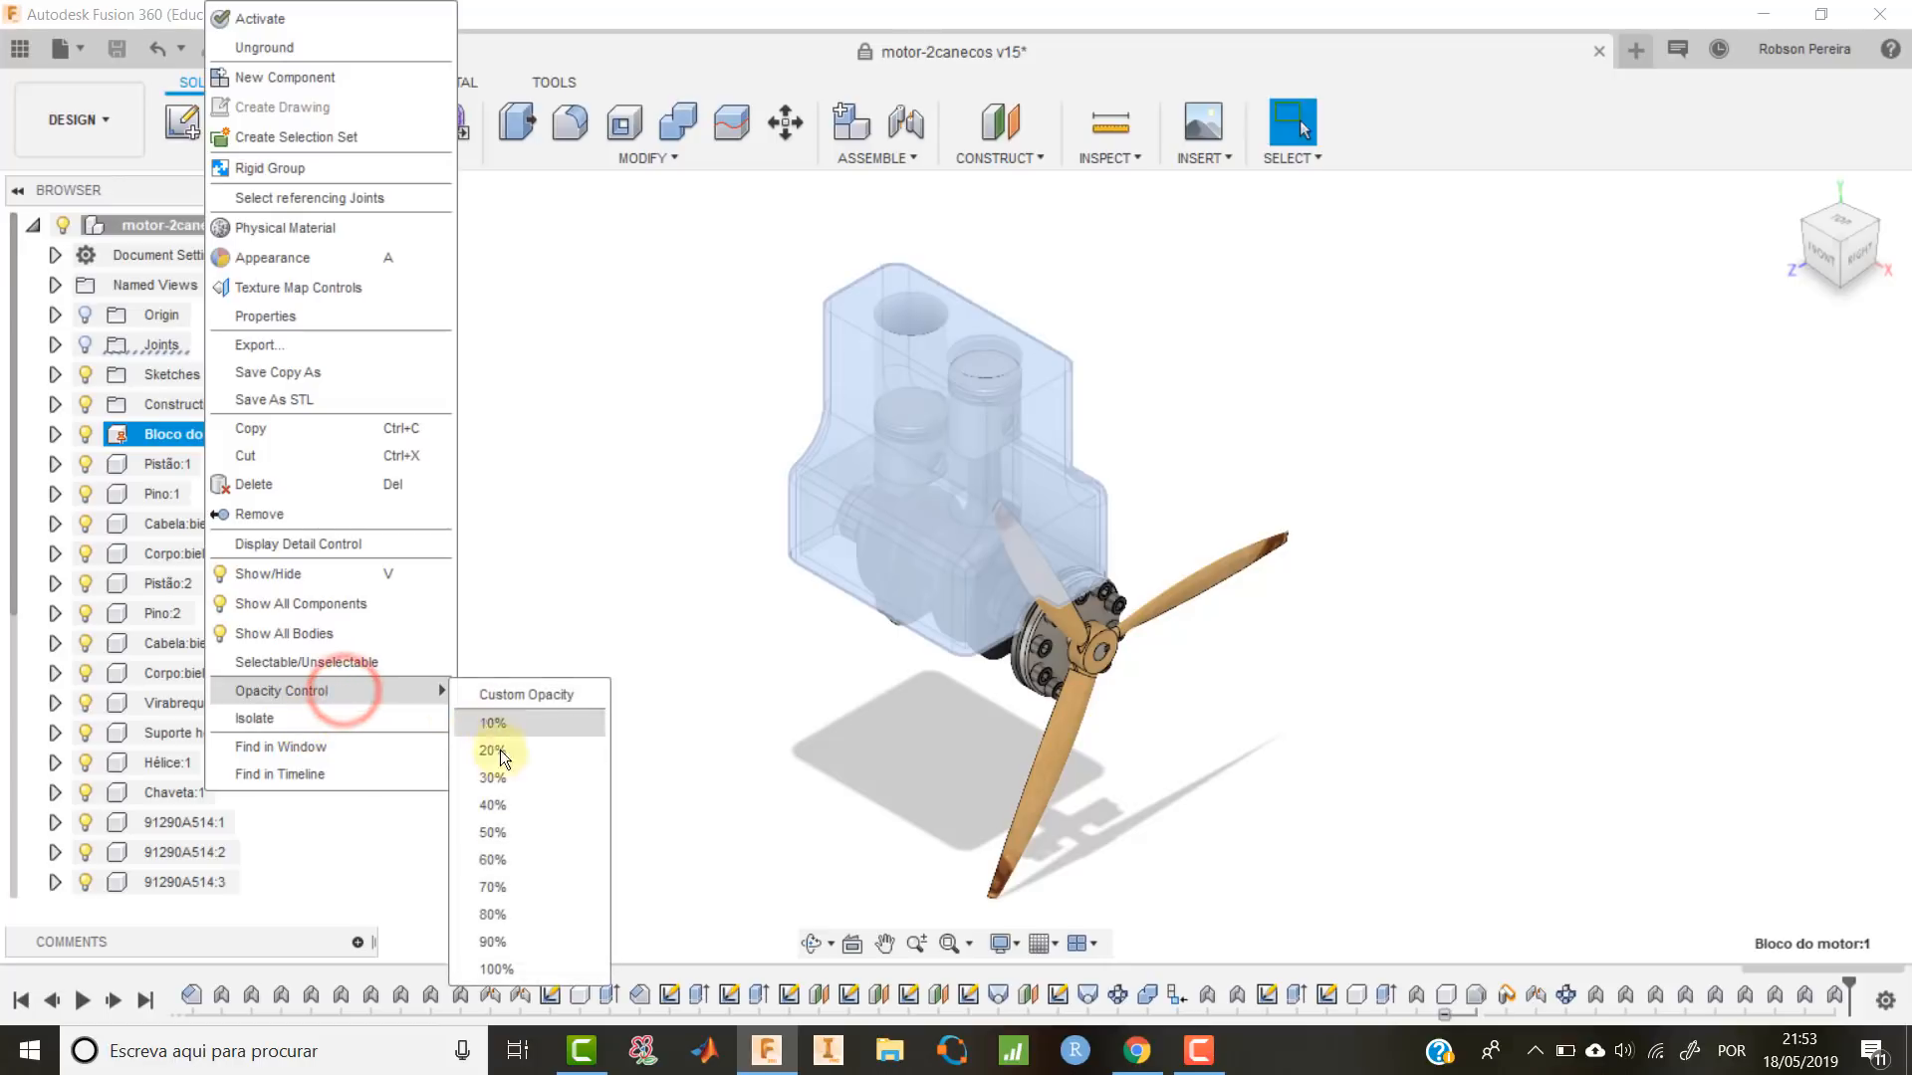
left_click(535, 965)
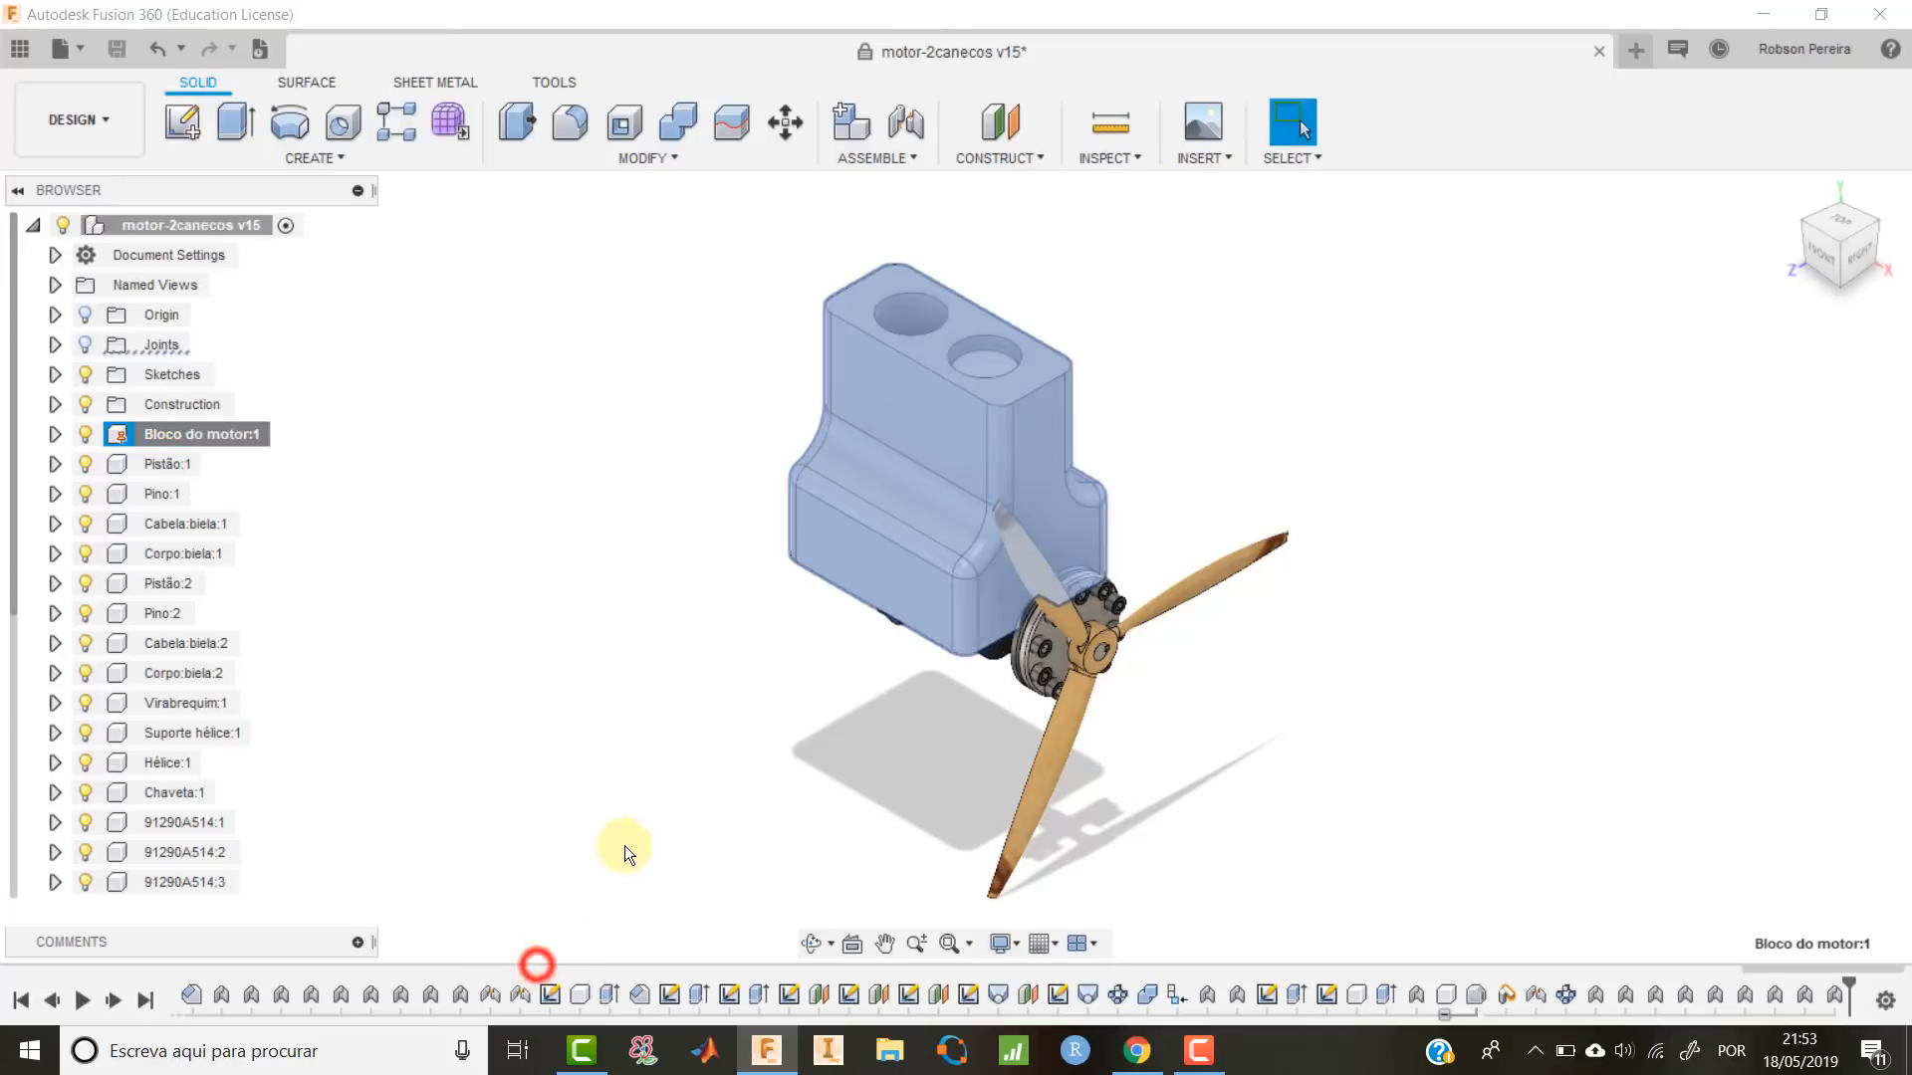
left_click(648, 760)
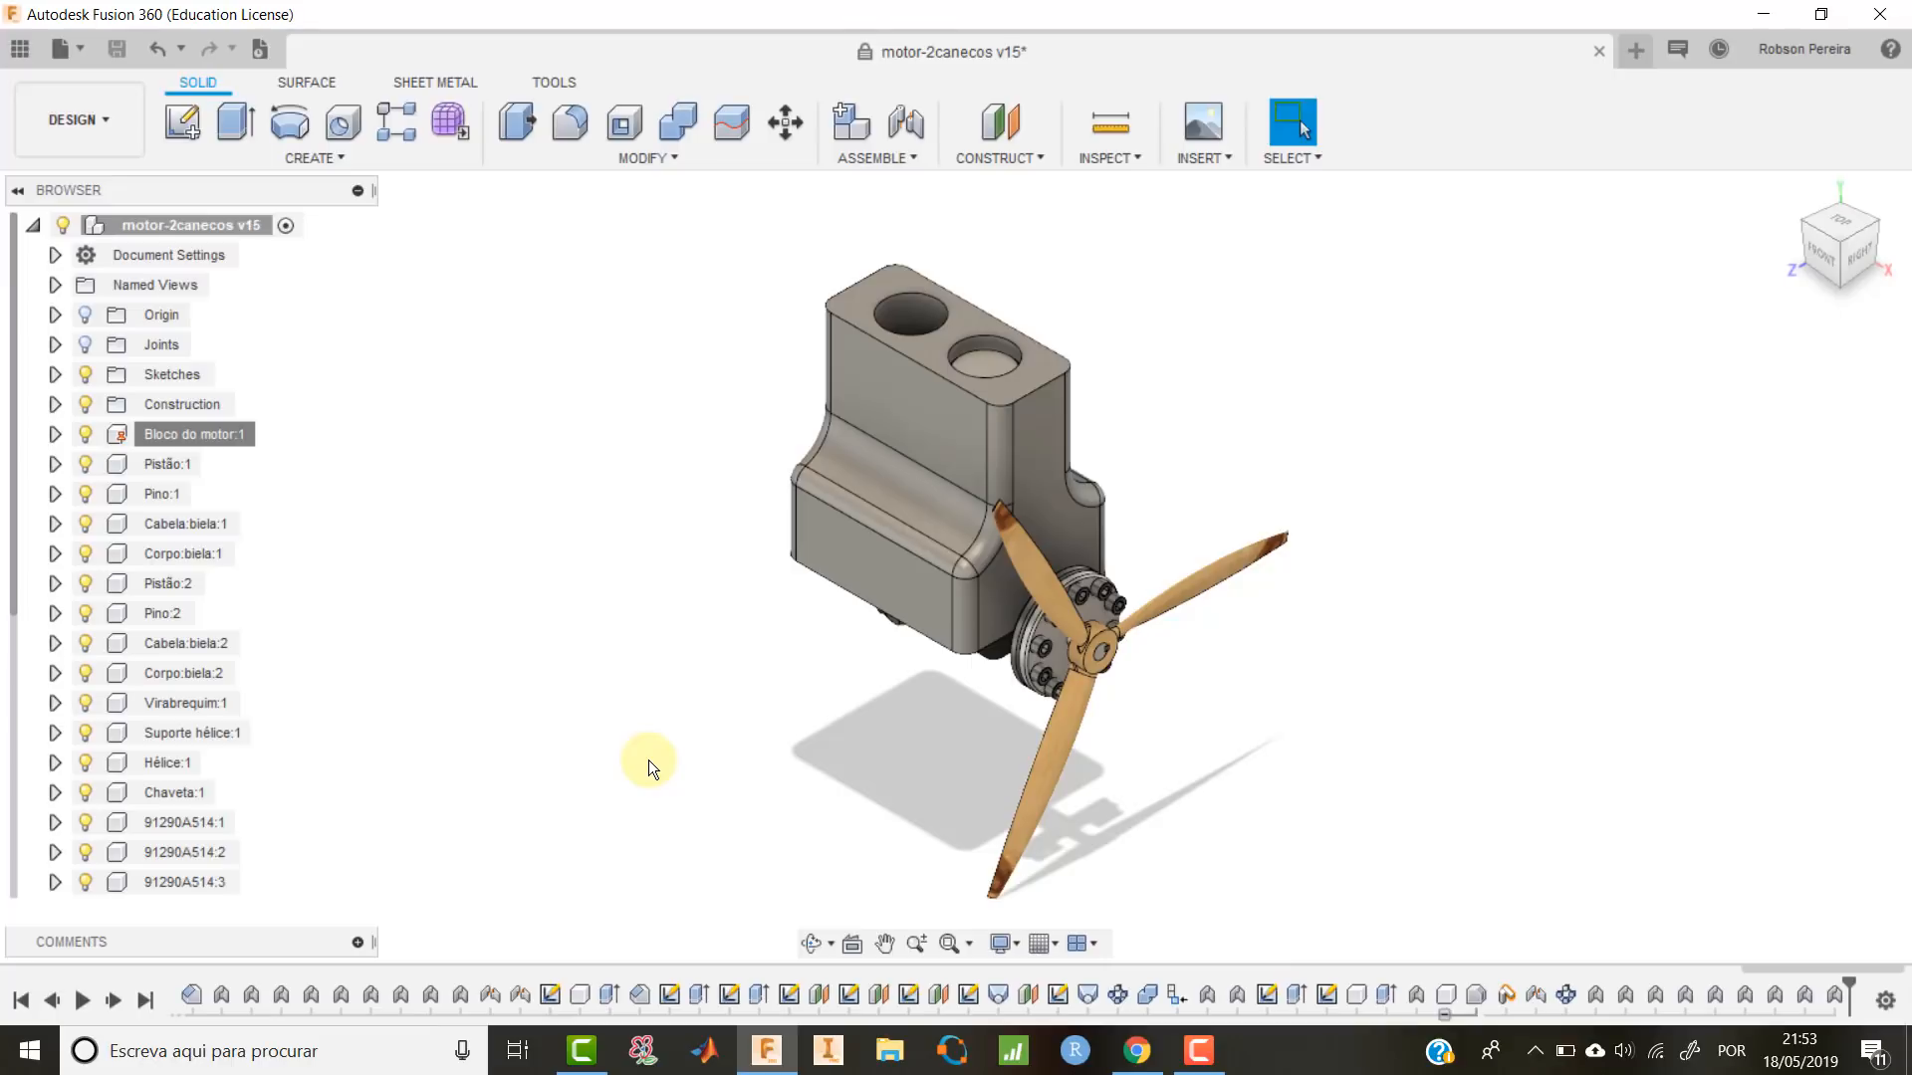
middle_click_drag(640, 725, 673, 690, "shift")
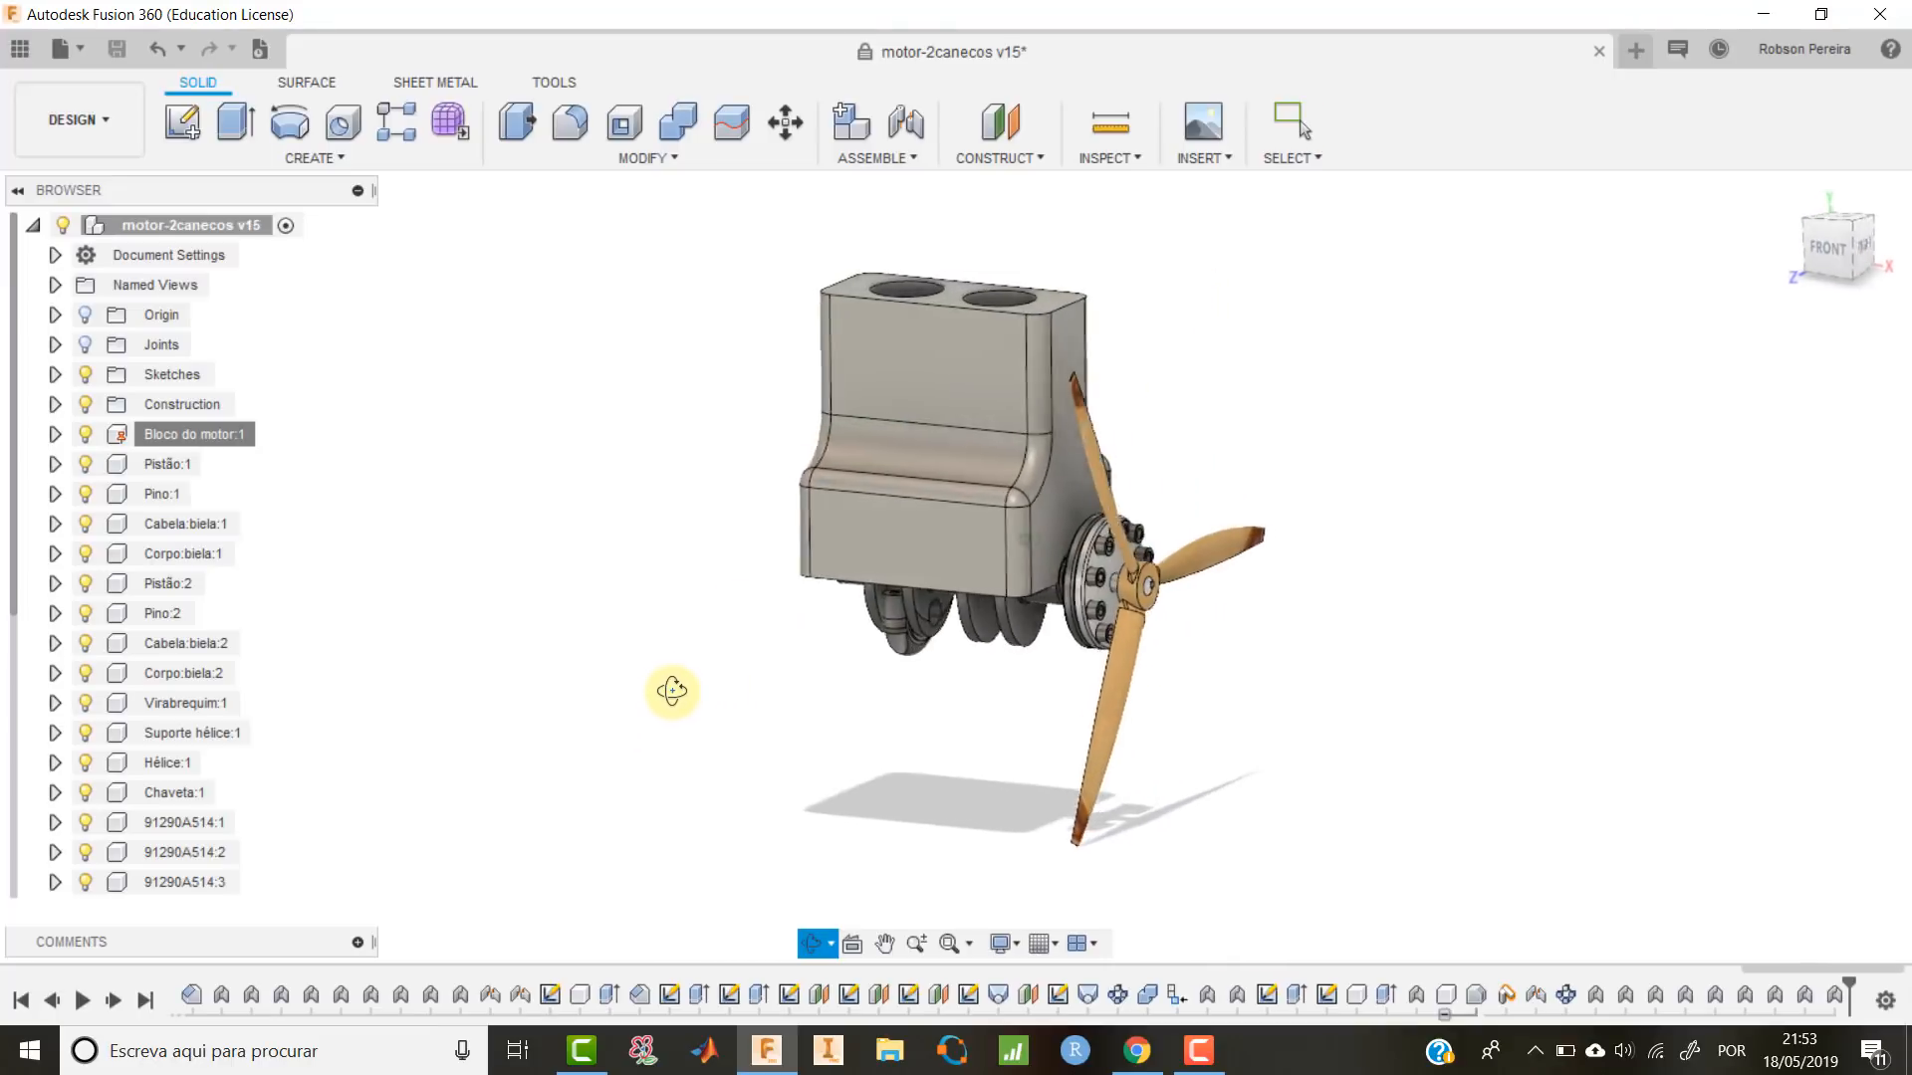
Restore the home view and set the opacity of the engine block, Bloco do motor:1, to 40%.
left_click(1792, 195)
right_click(221, 438)
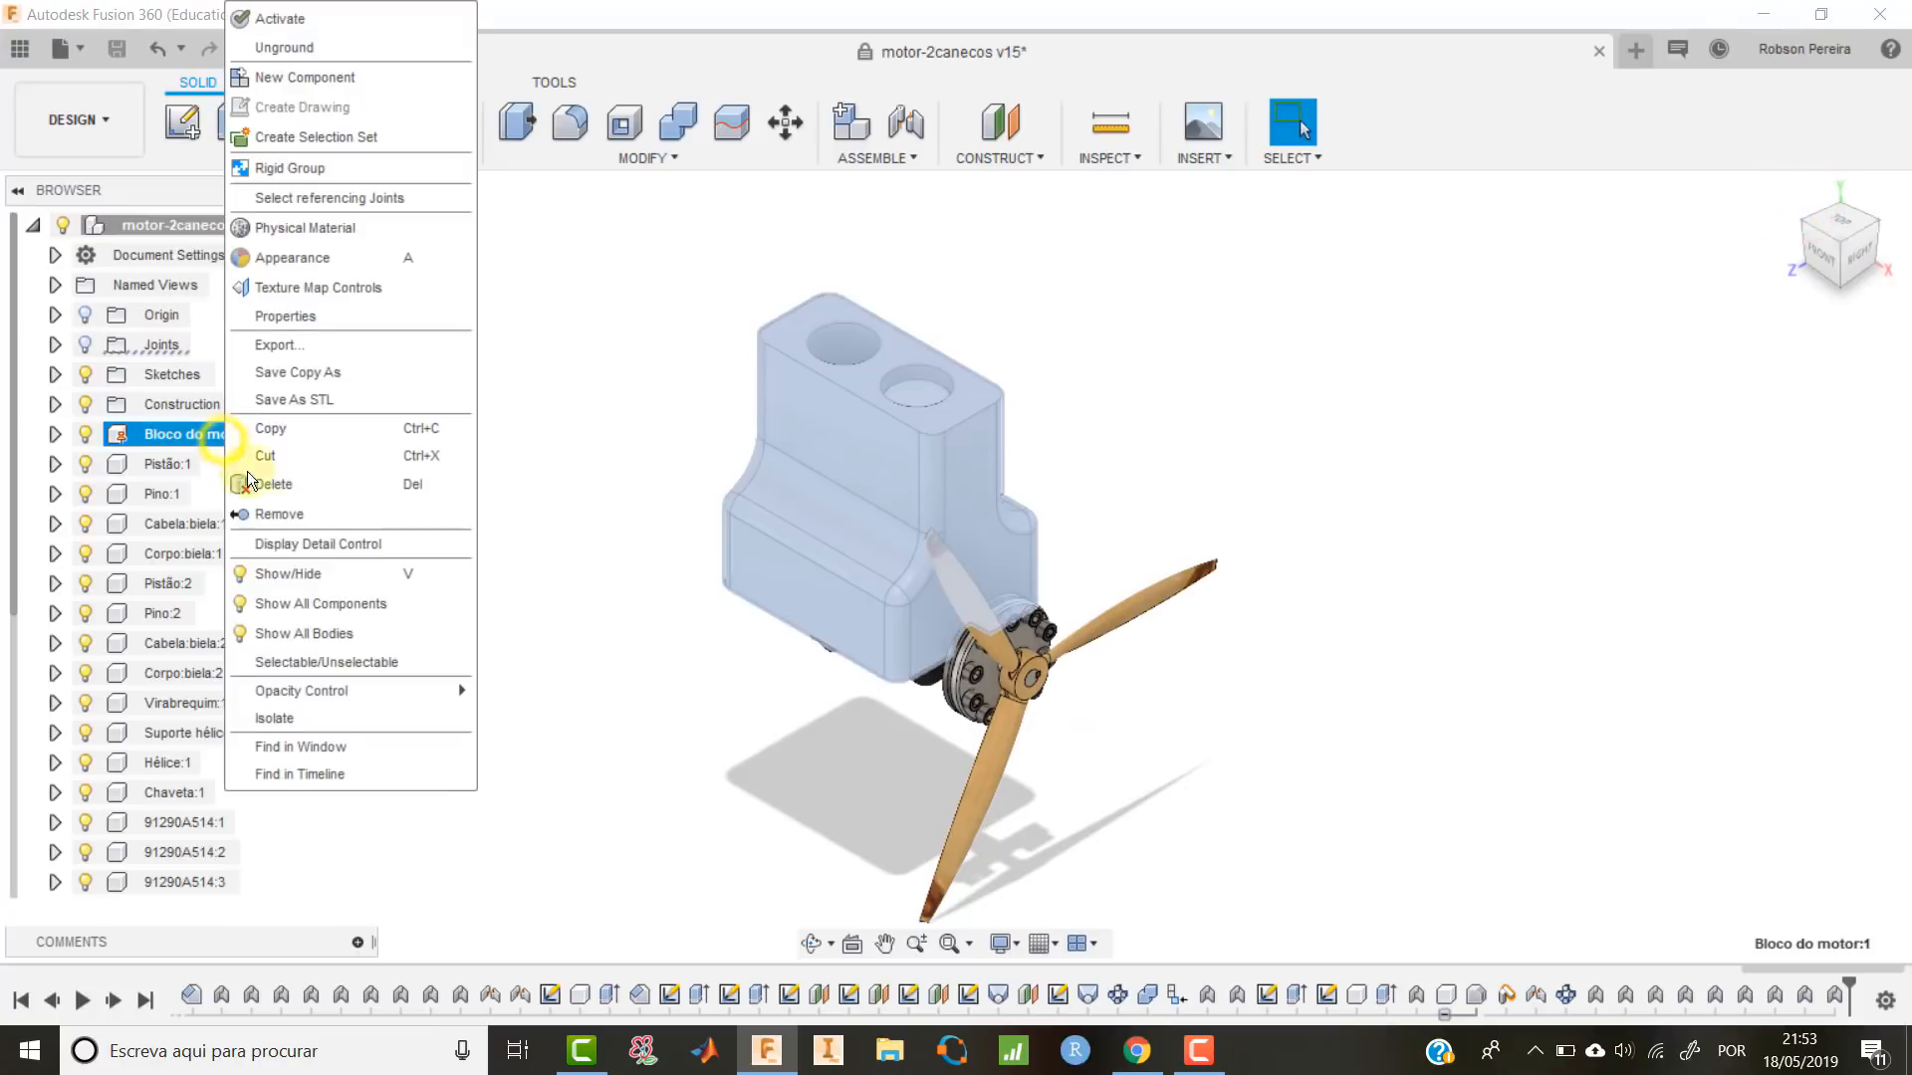
left_click(337, 684)
left_click(576, 802)
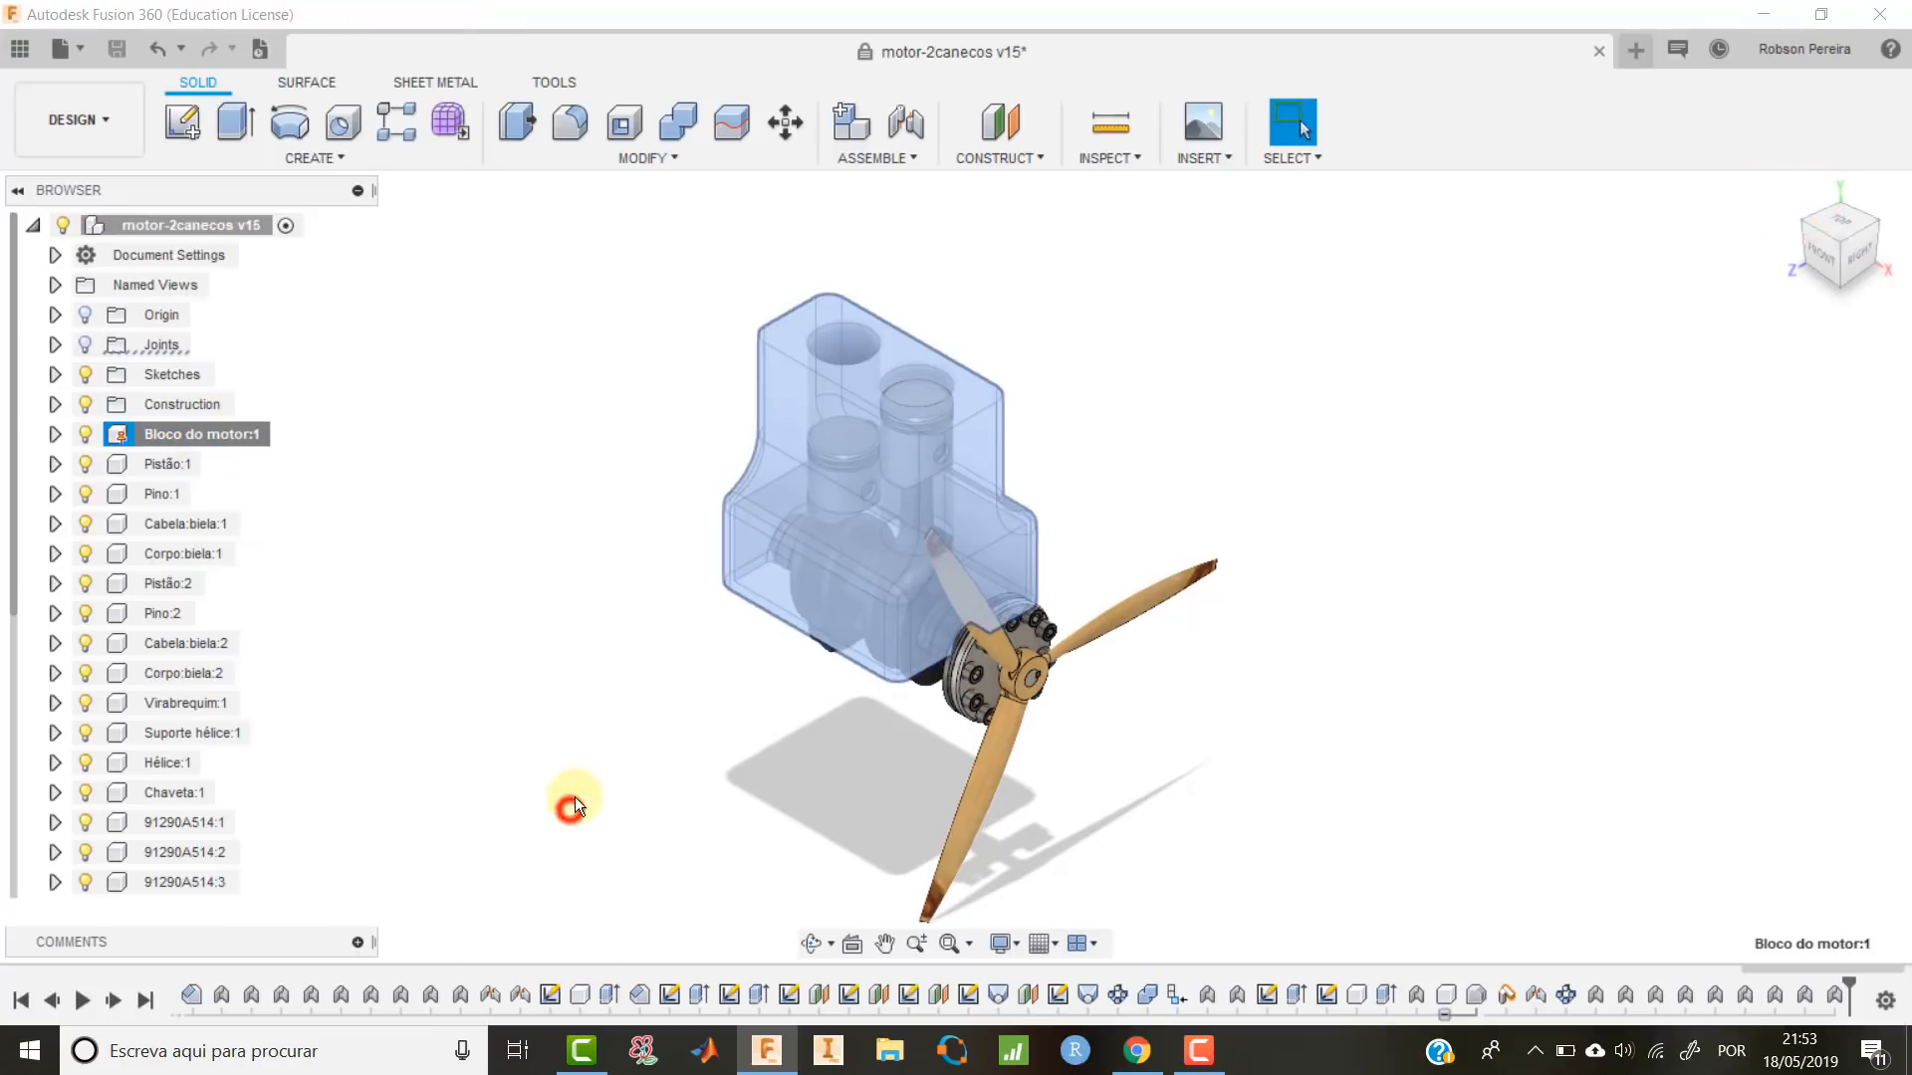
Rotate the propeller to test the assembly's motion, and revert the components to their original position.
left_click(606, 588)
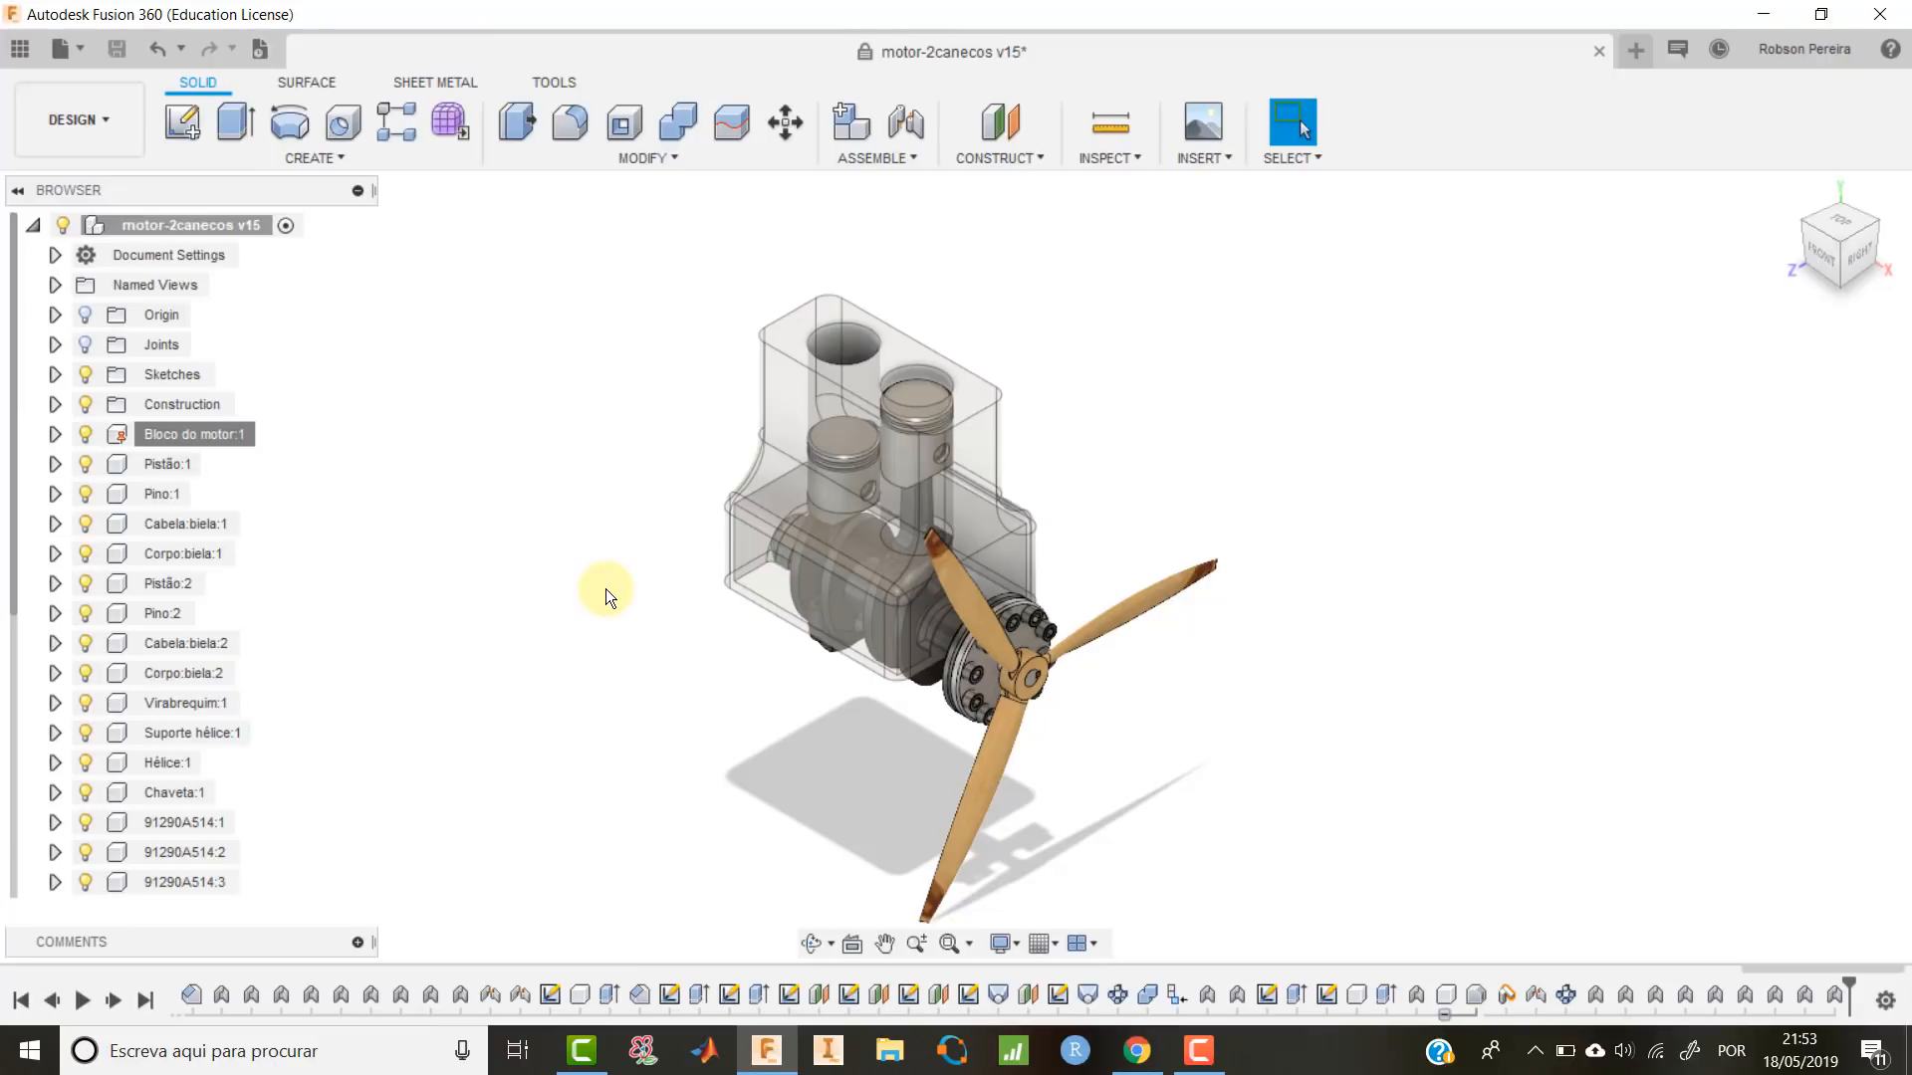
left_click_drag(1213, 562, 1239, 502)
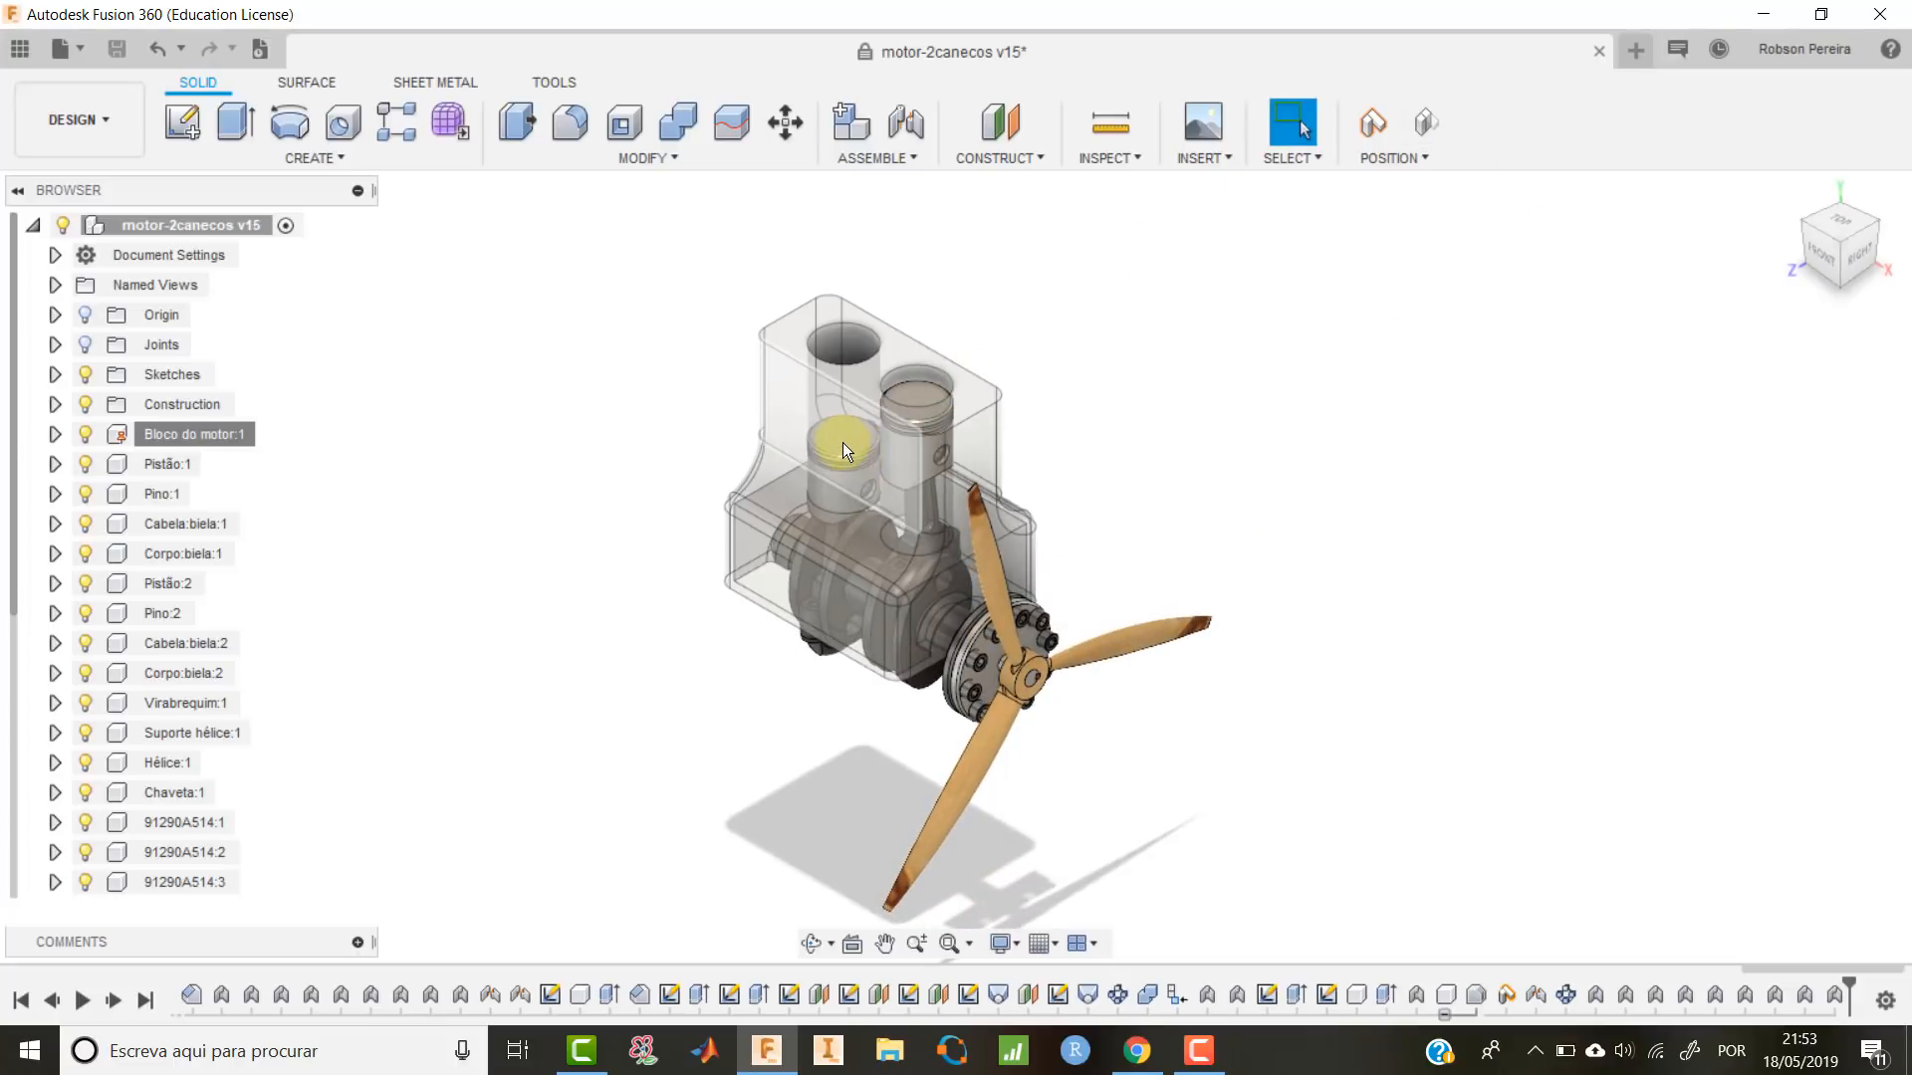
left_click(1429, 121)
Highlight the two pistons, Pistão:1 and Pistão:2, to identify them in the assembly.
left_click(184, 462)
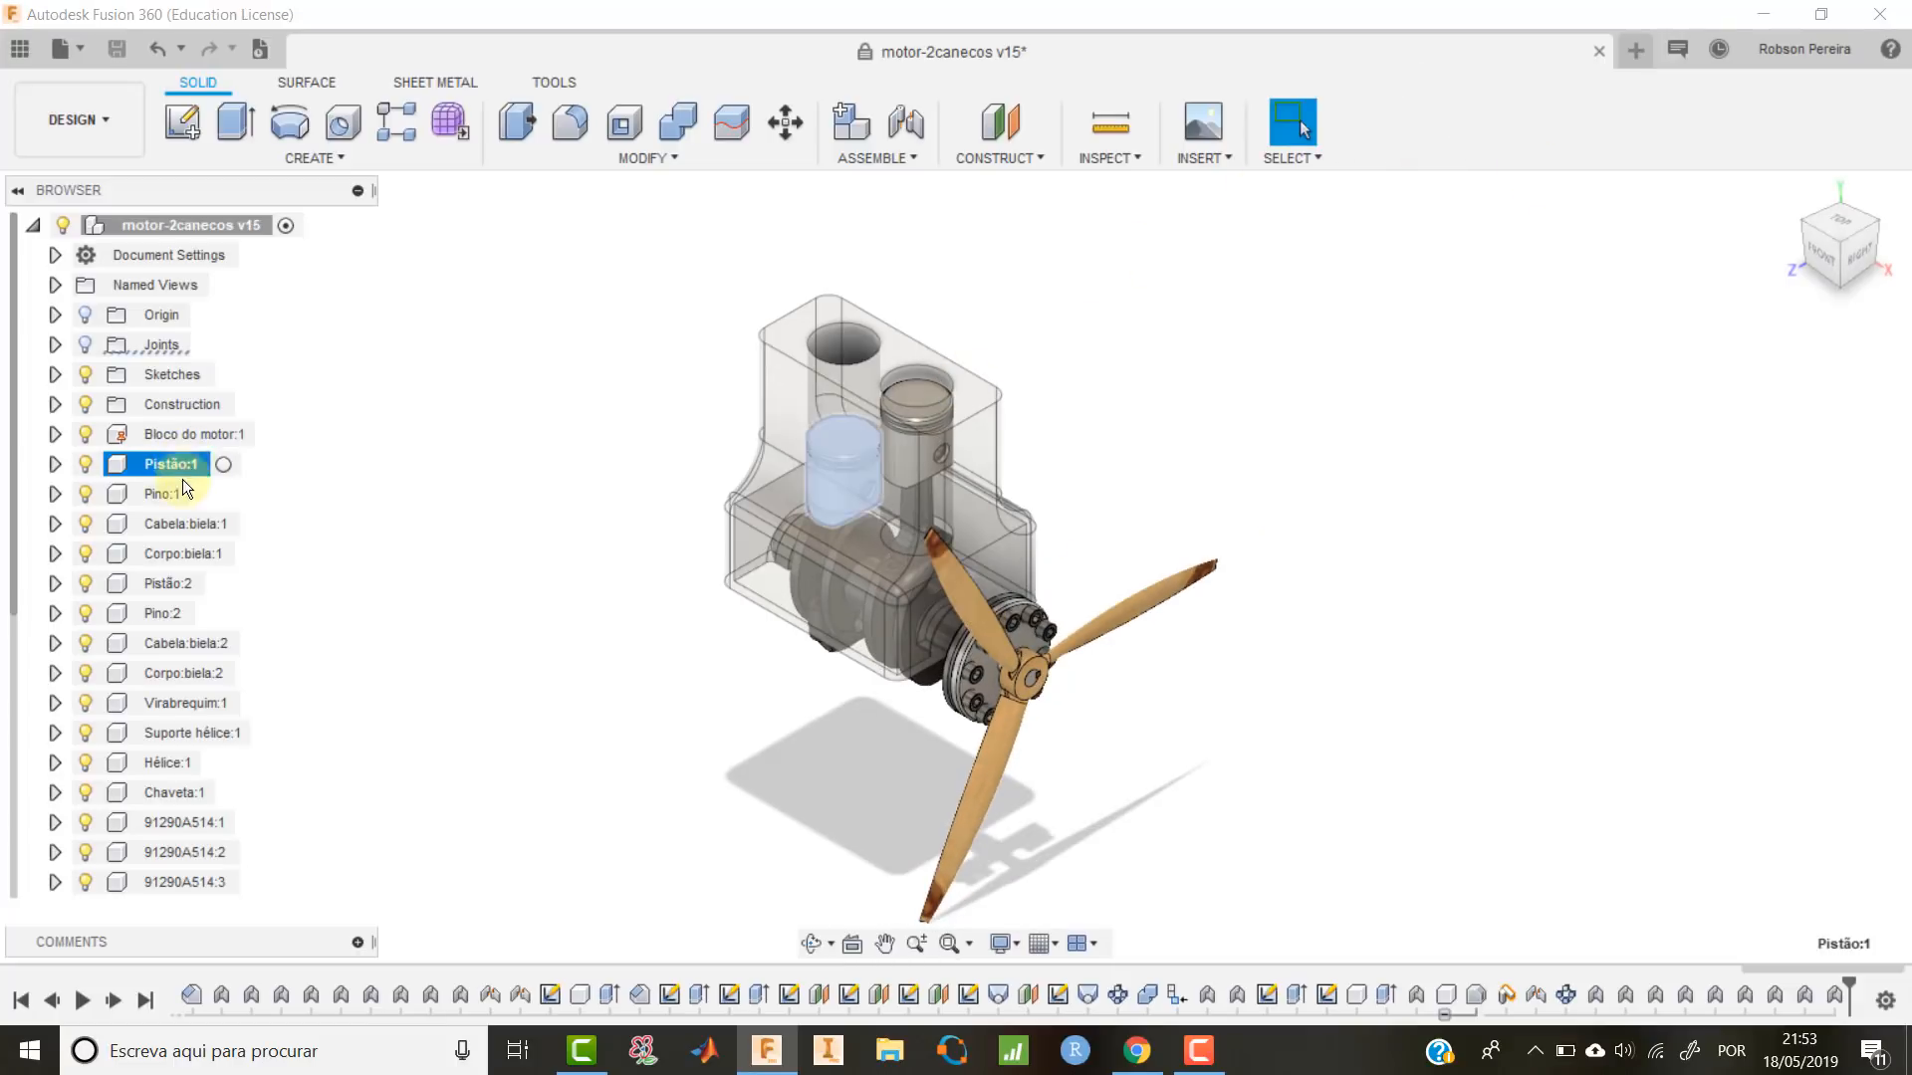
left_click(177, 583)
left_click(468, 464)
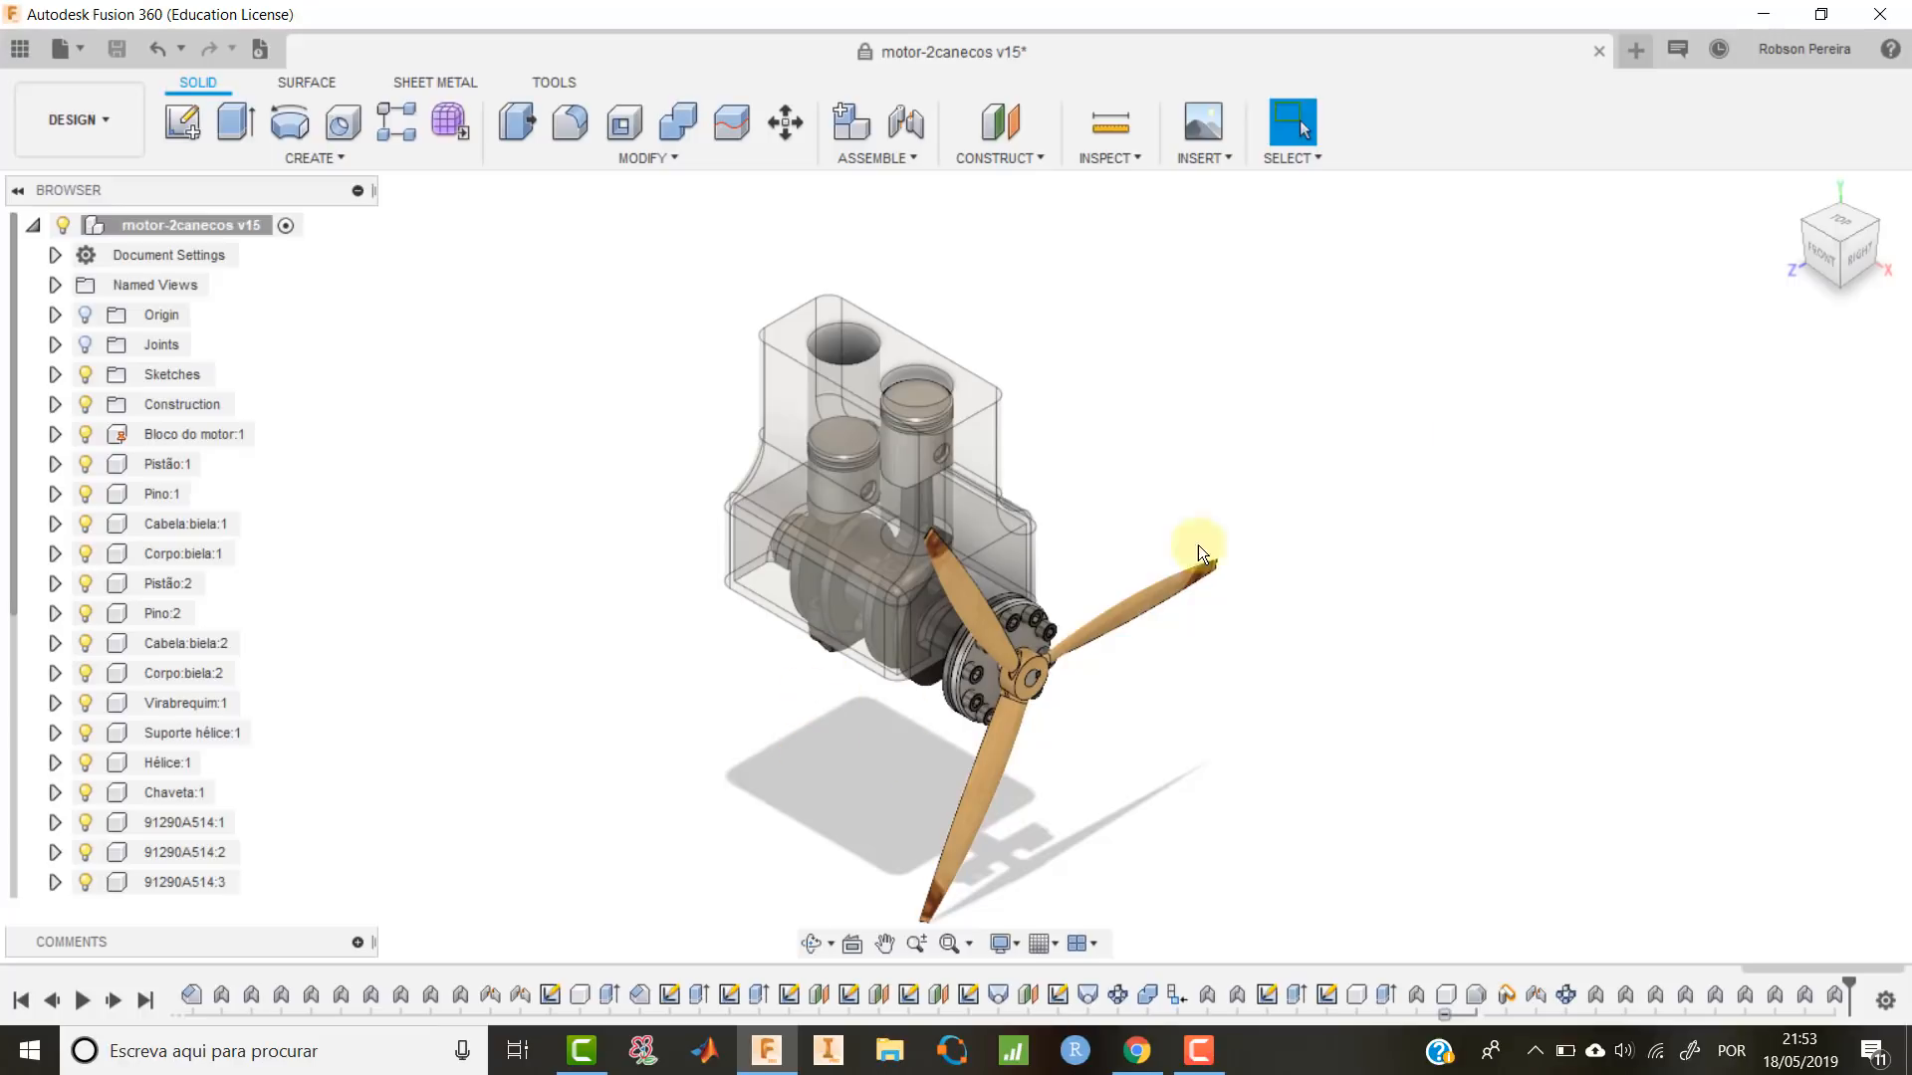
Hide Bloco do motor:1 temporarily to examine the pistons and crankshaft from the front, and show it again.
left_click(1827, 257)
left_click(558, 329)
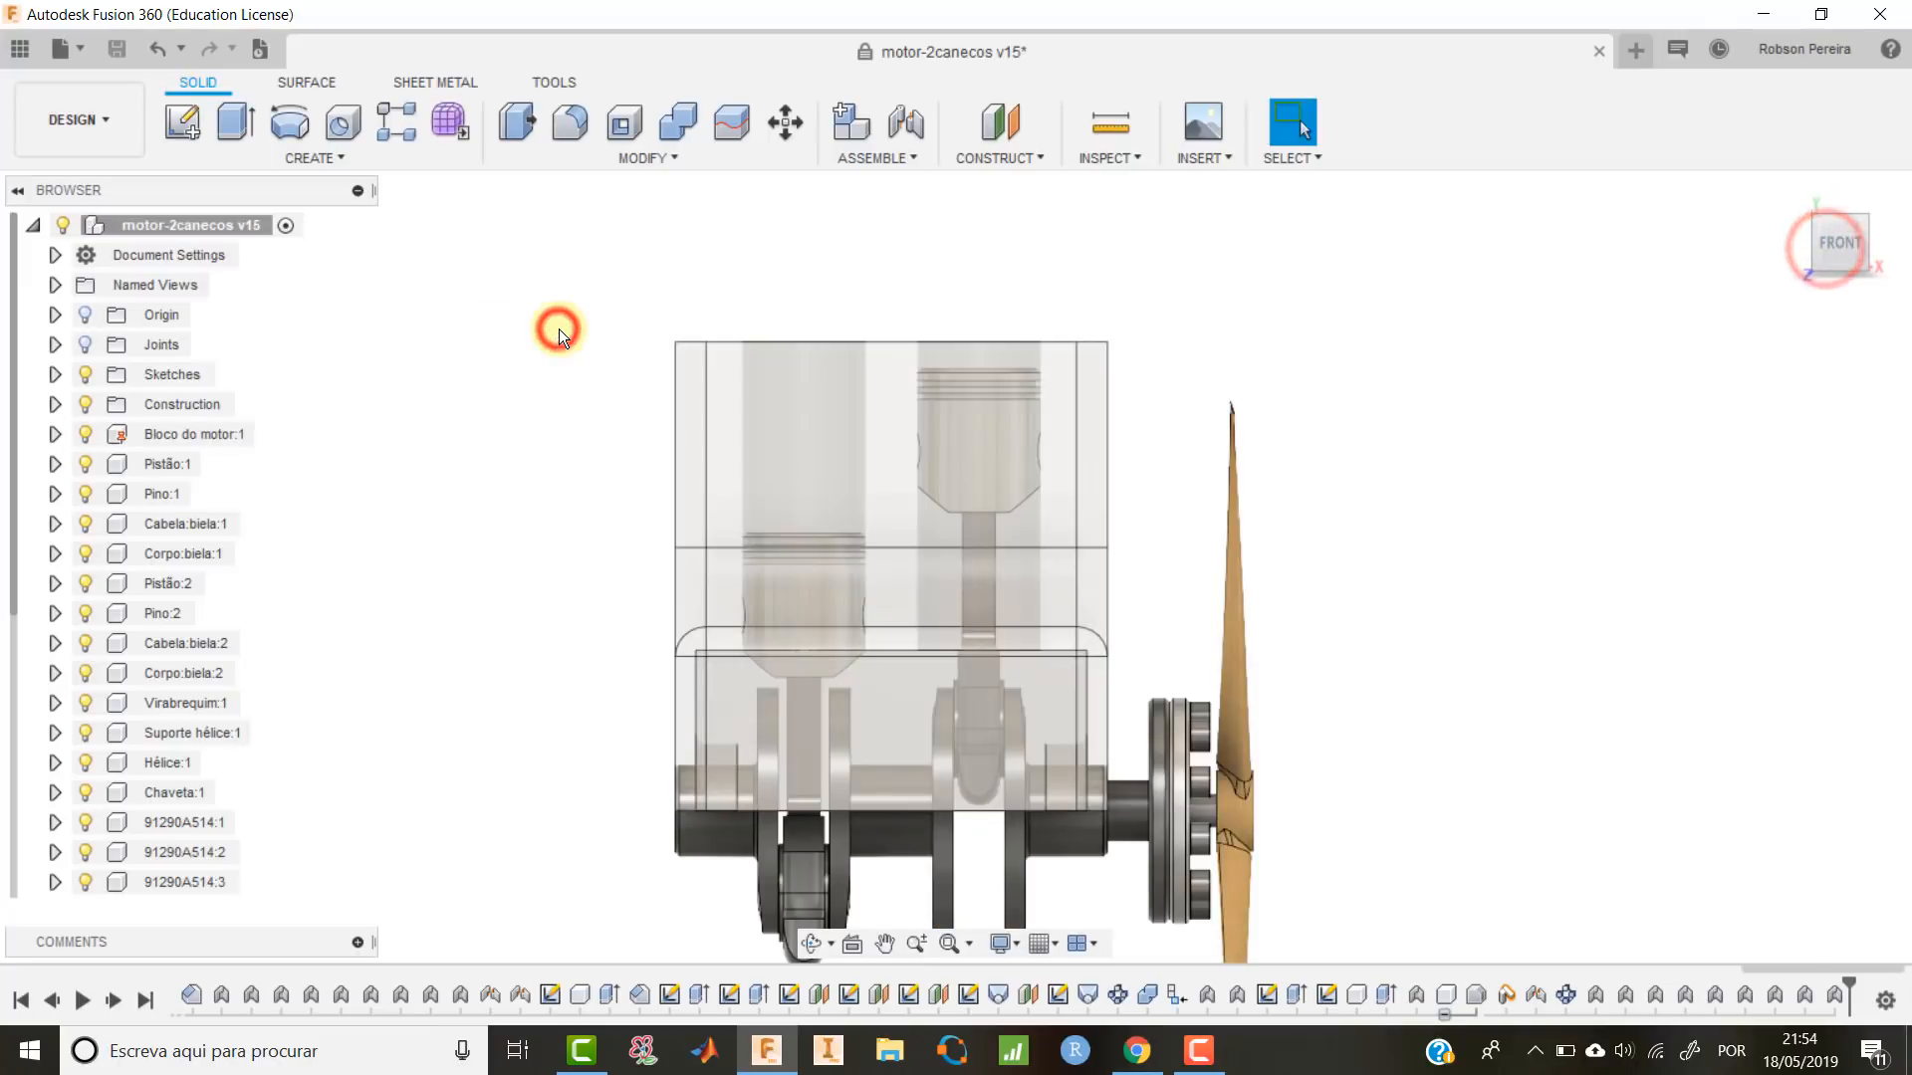
left_click(79, 438)
left_click(80, 441)
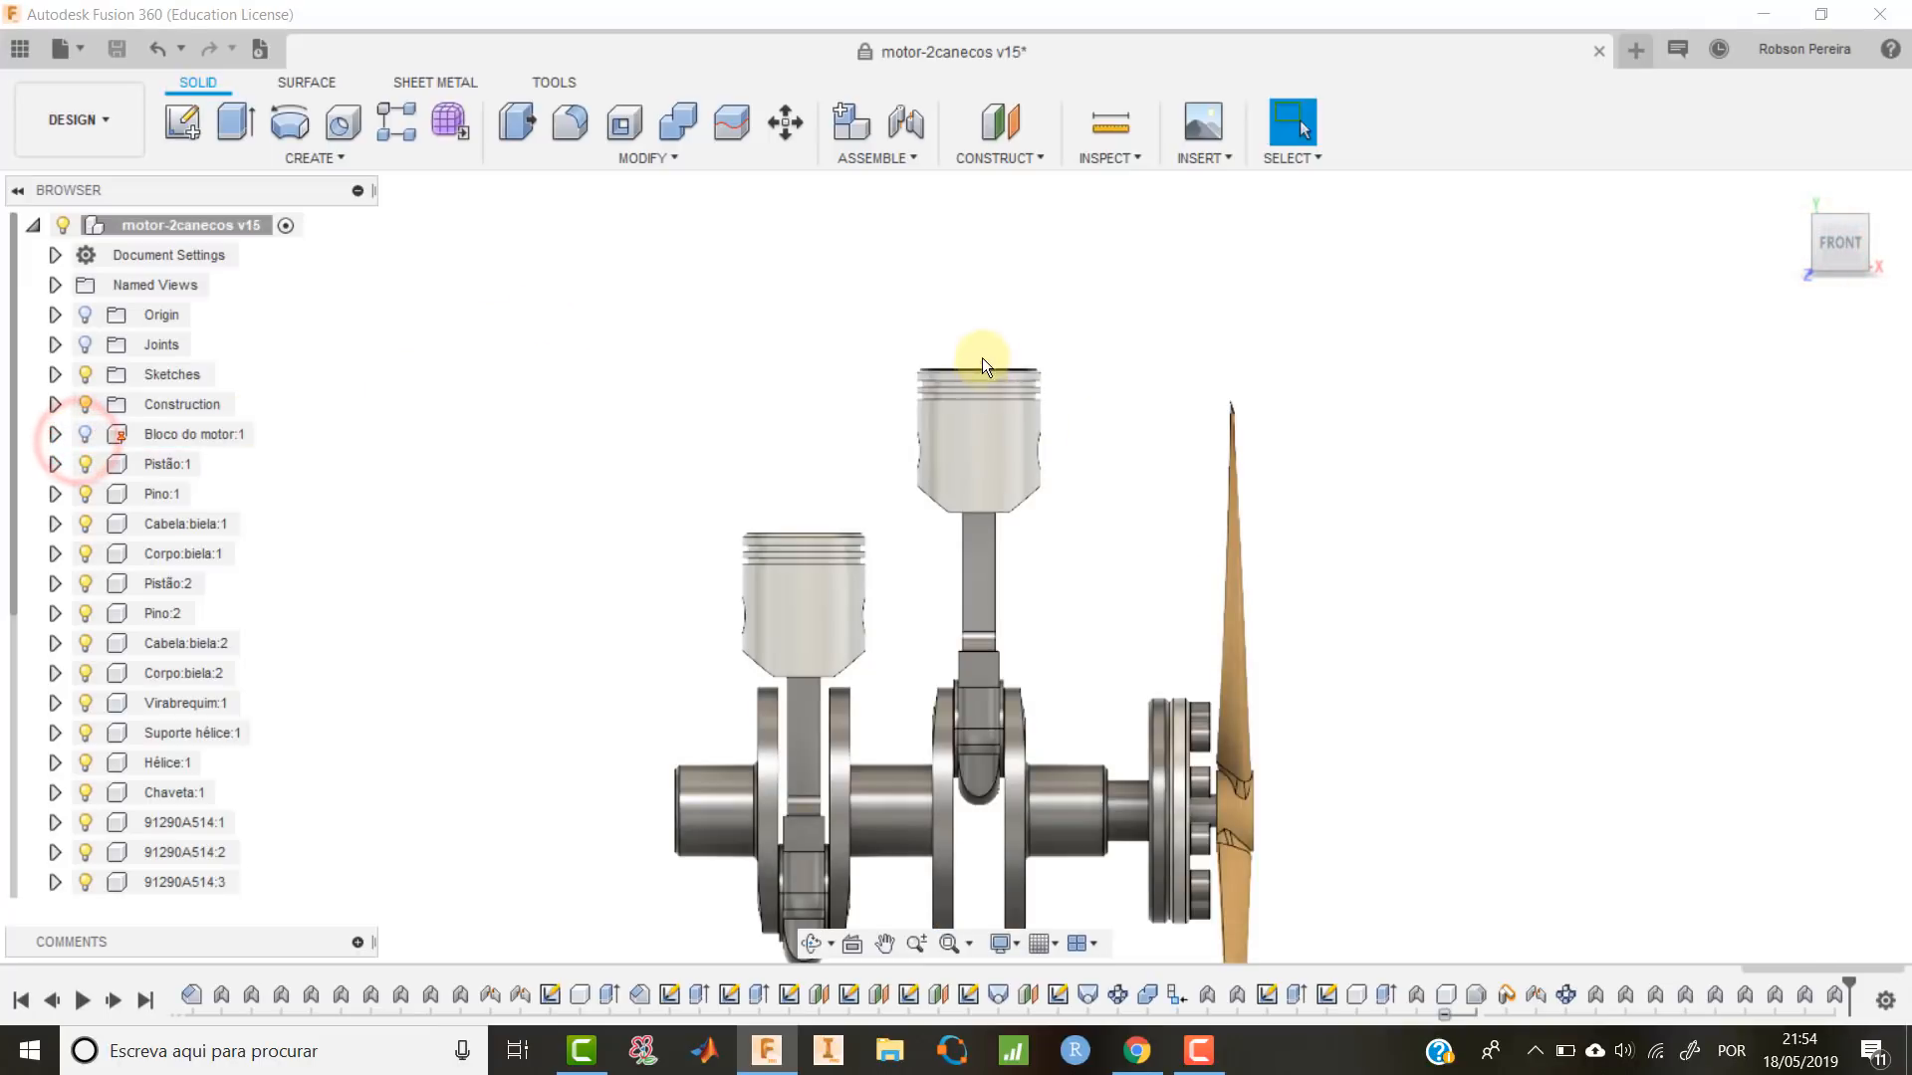
scroll(1016, 408, "down", 3)
scroll(1076, 482, "up", 3)
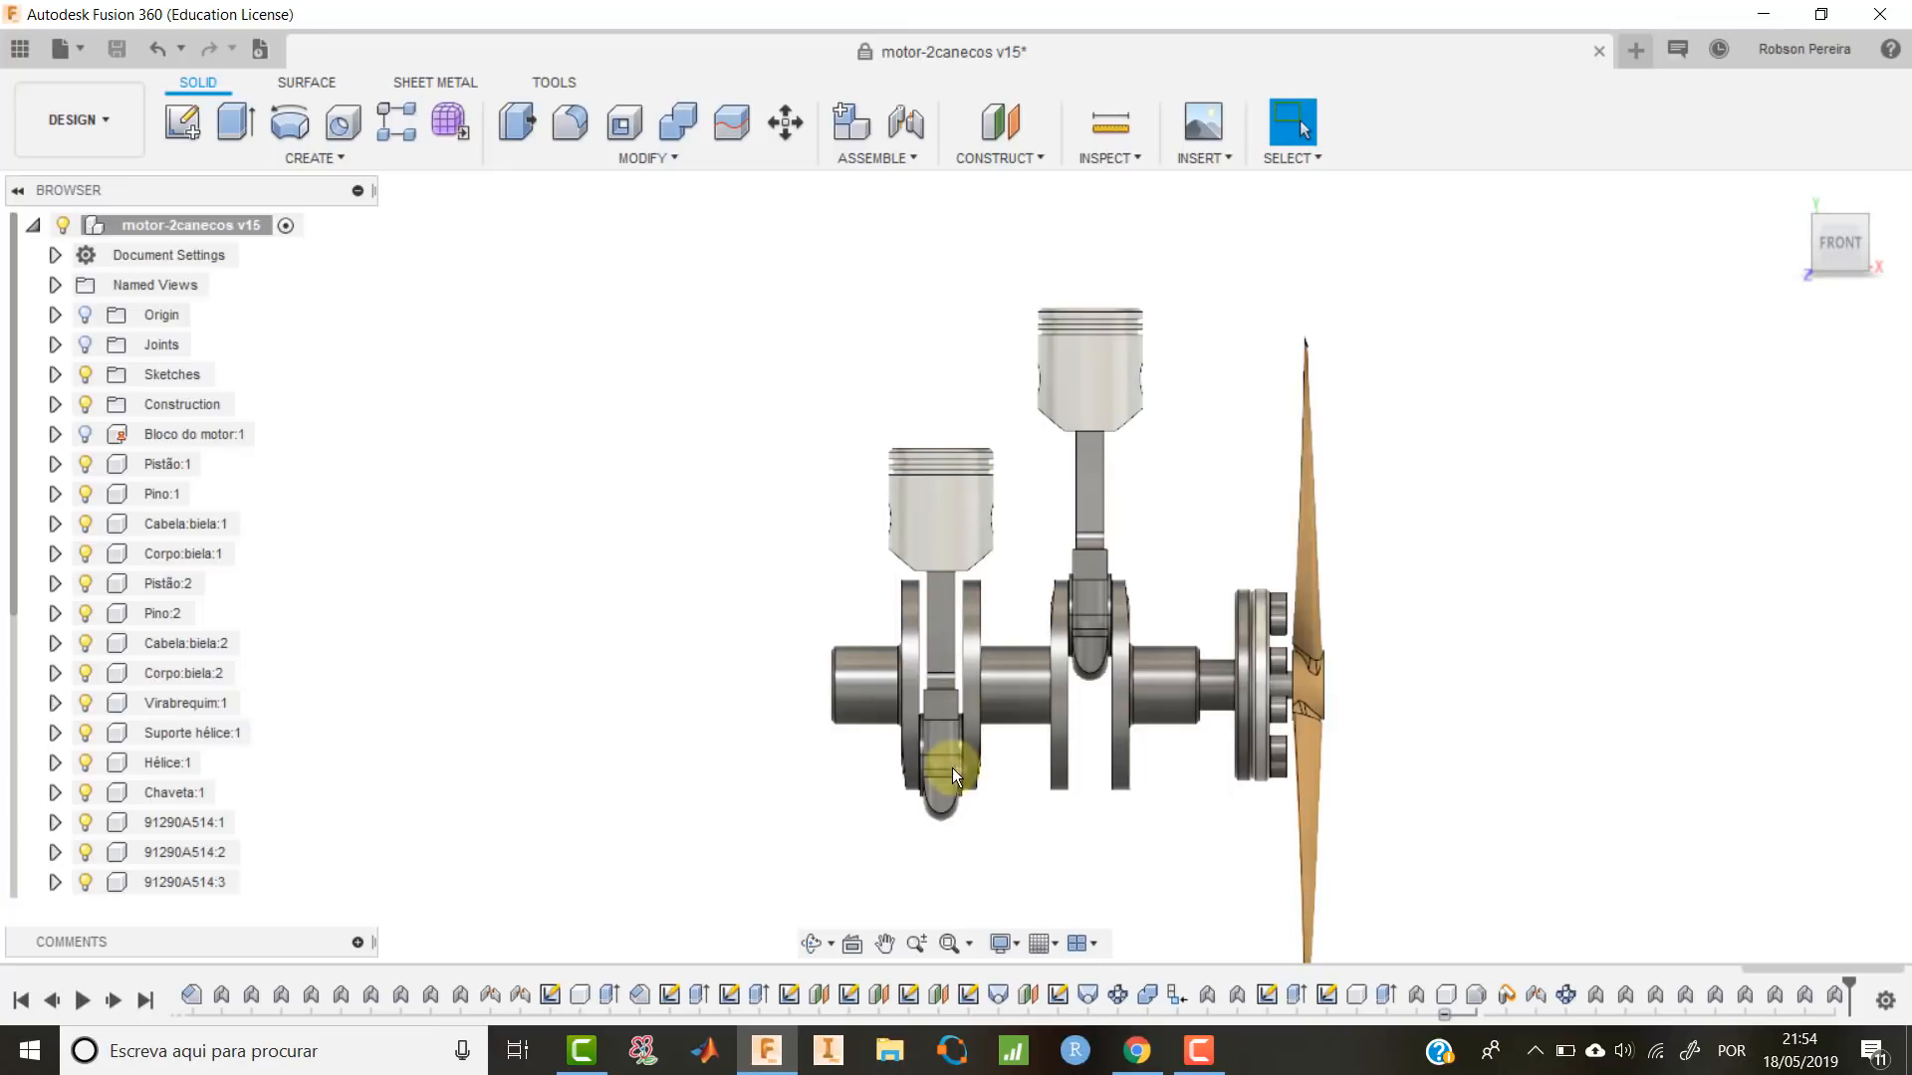
left_click(82, 434)
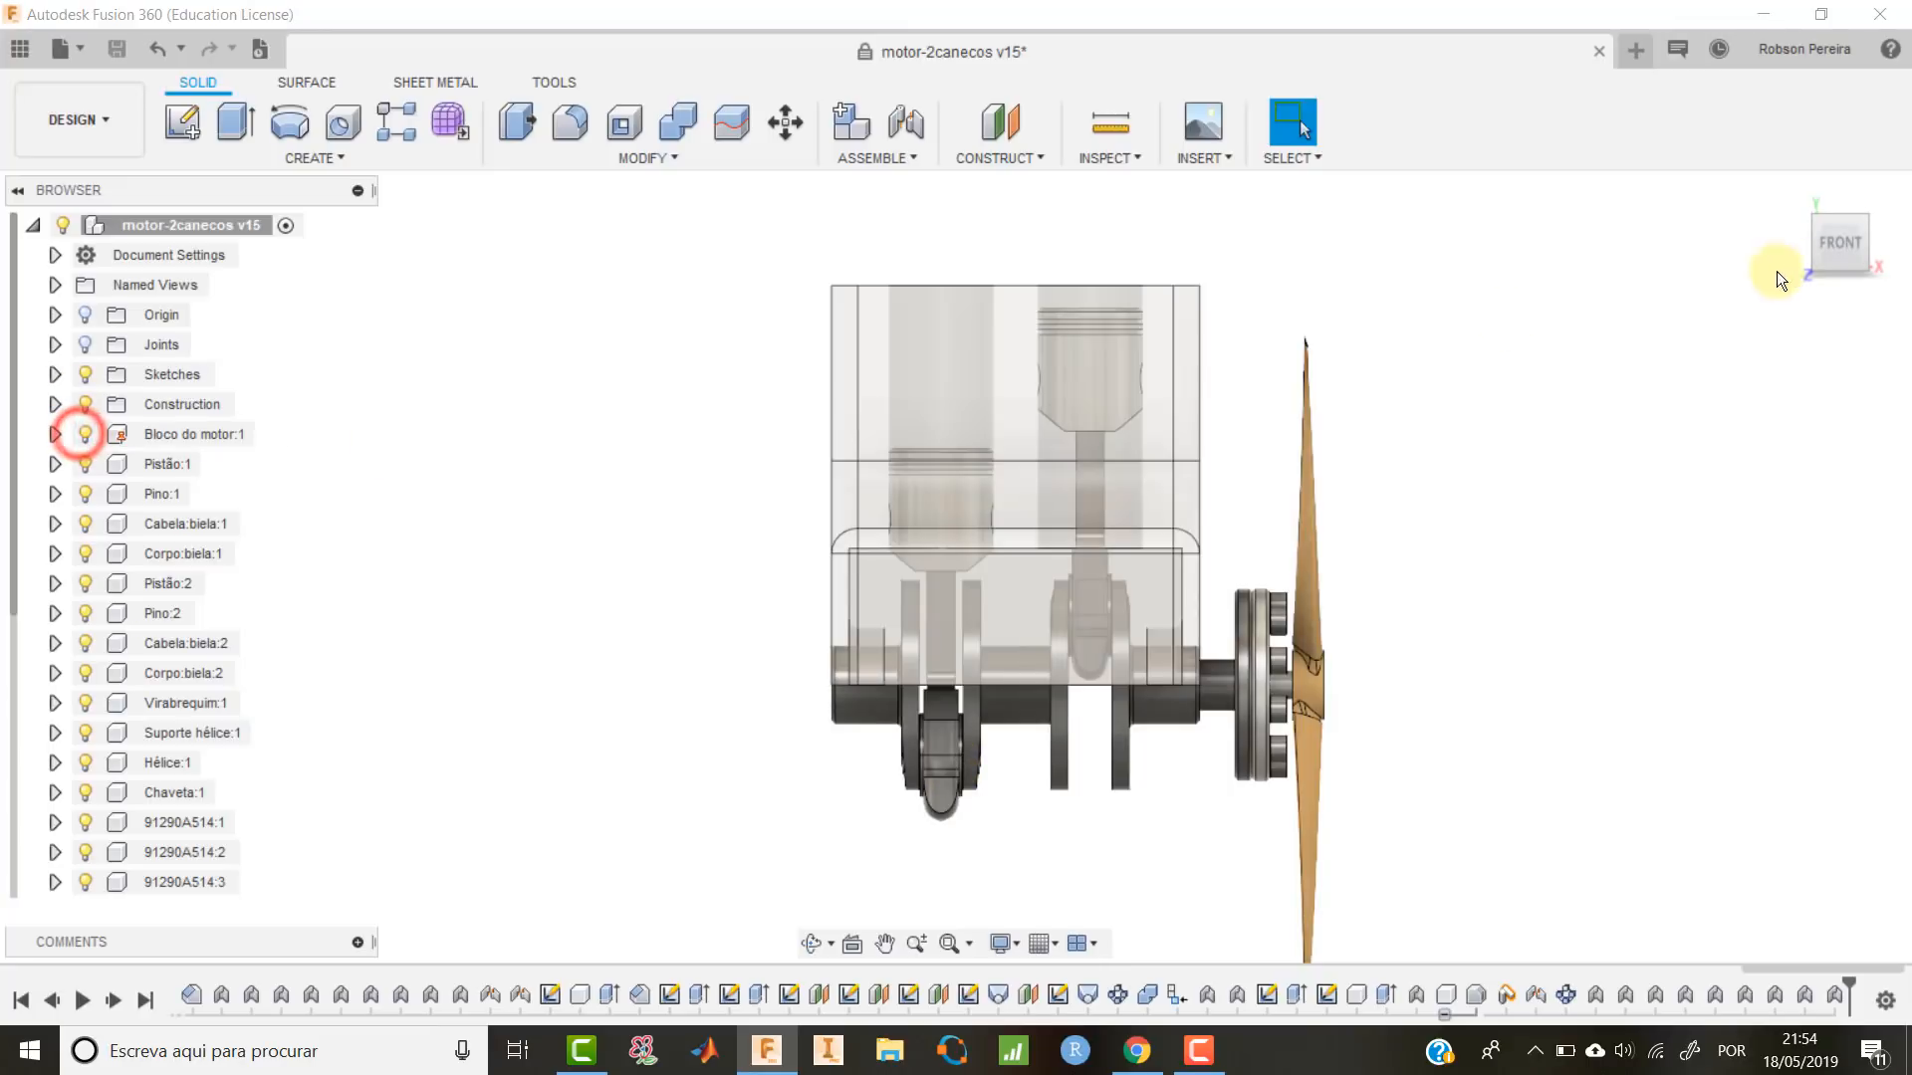
Measure the distance from the top face of the raised piston, Pistão:2, to the top face of the engine block.
left_click(1864, 224)
left_click(1112, 121)
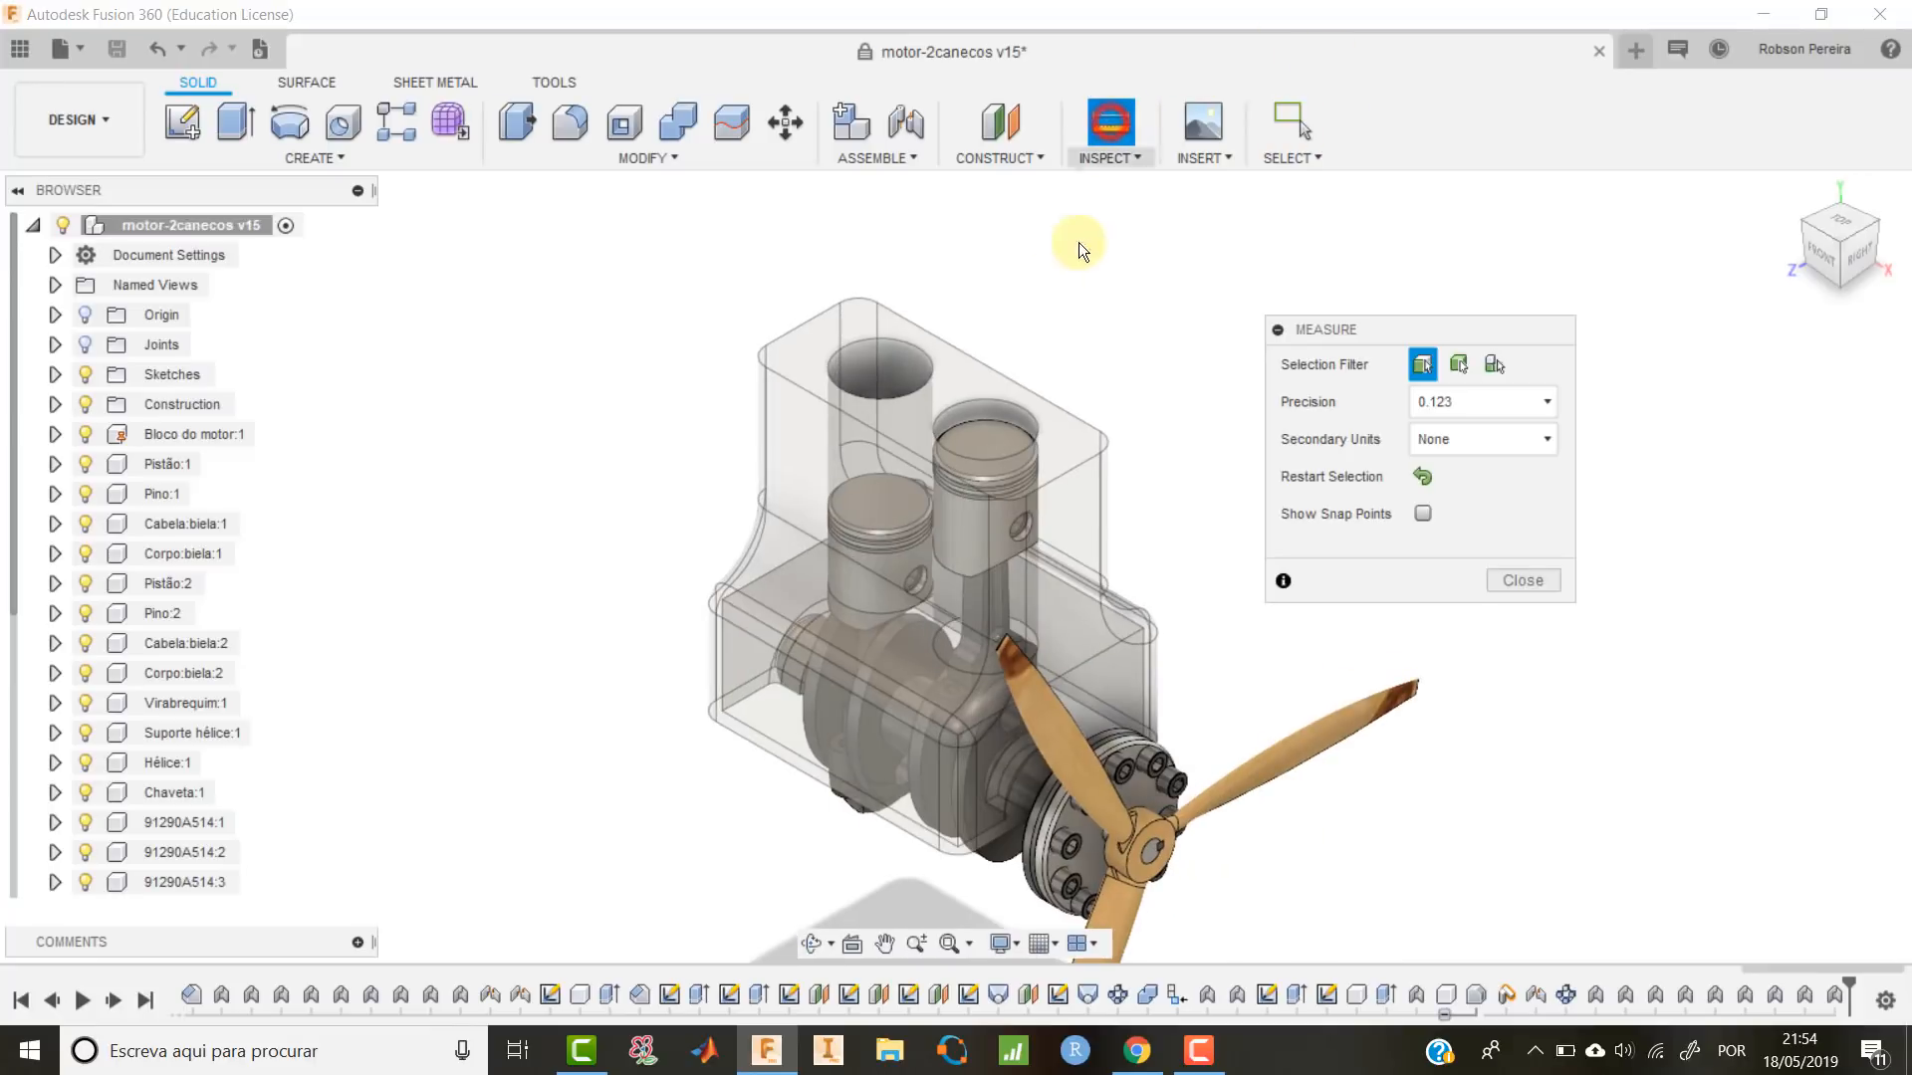
left_click(982, 440)
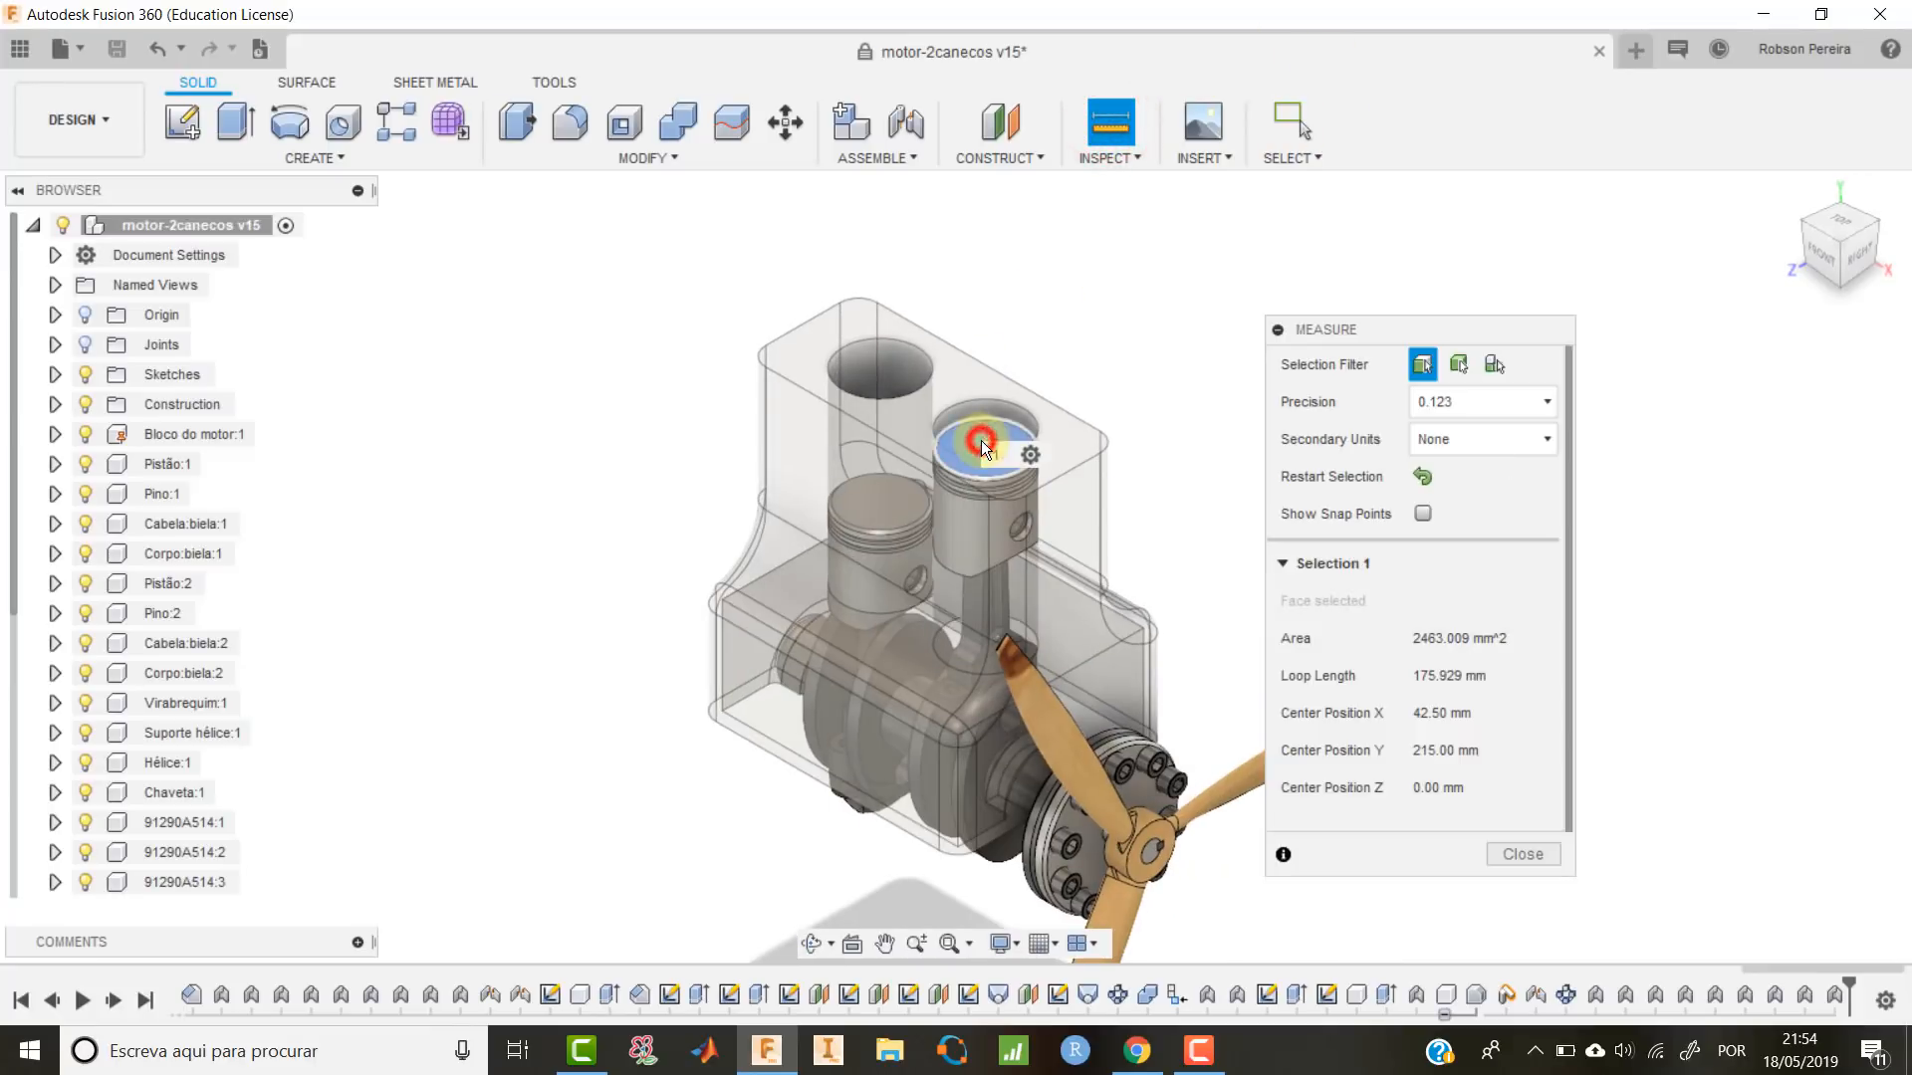
left_click(960, 373)
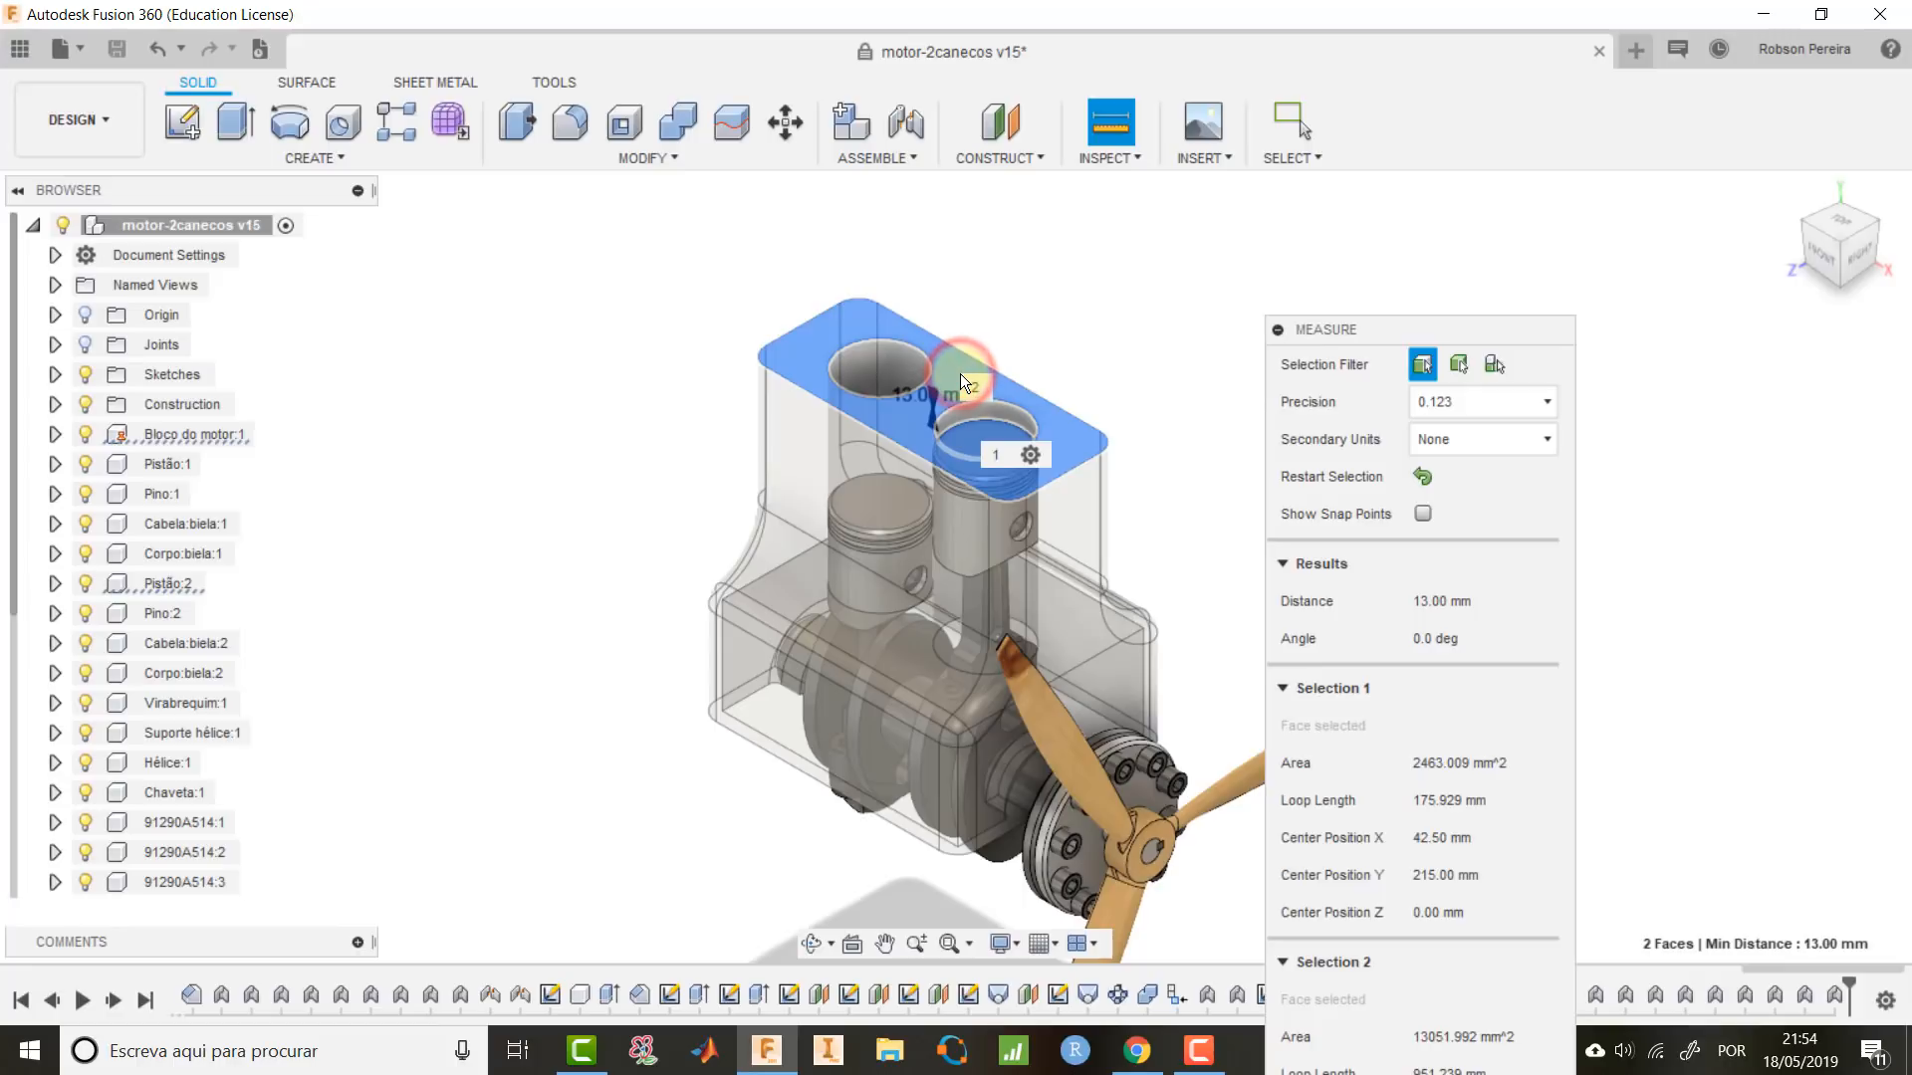
scroll(894, 428, "up", 3)
scroll(894, 415, "down", 3)
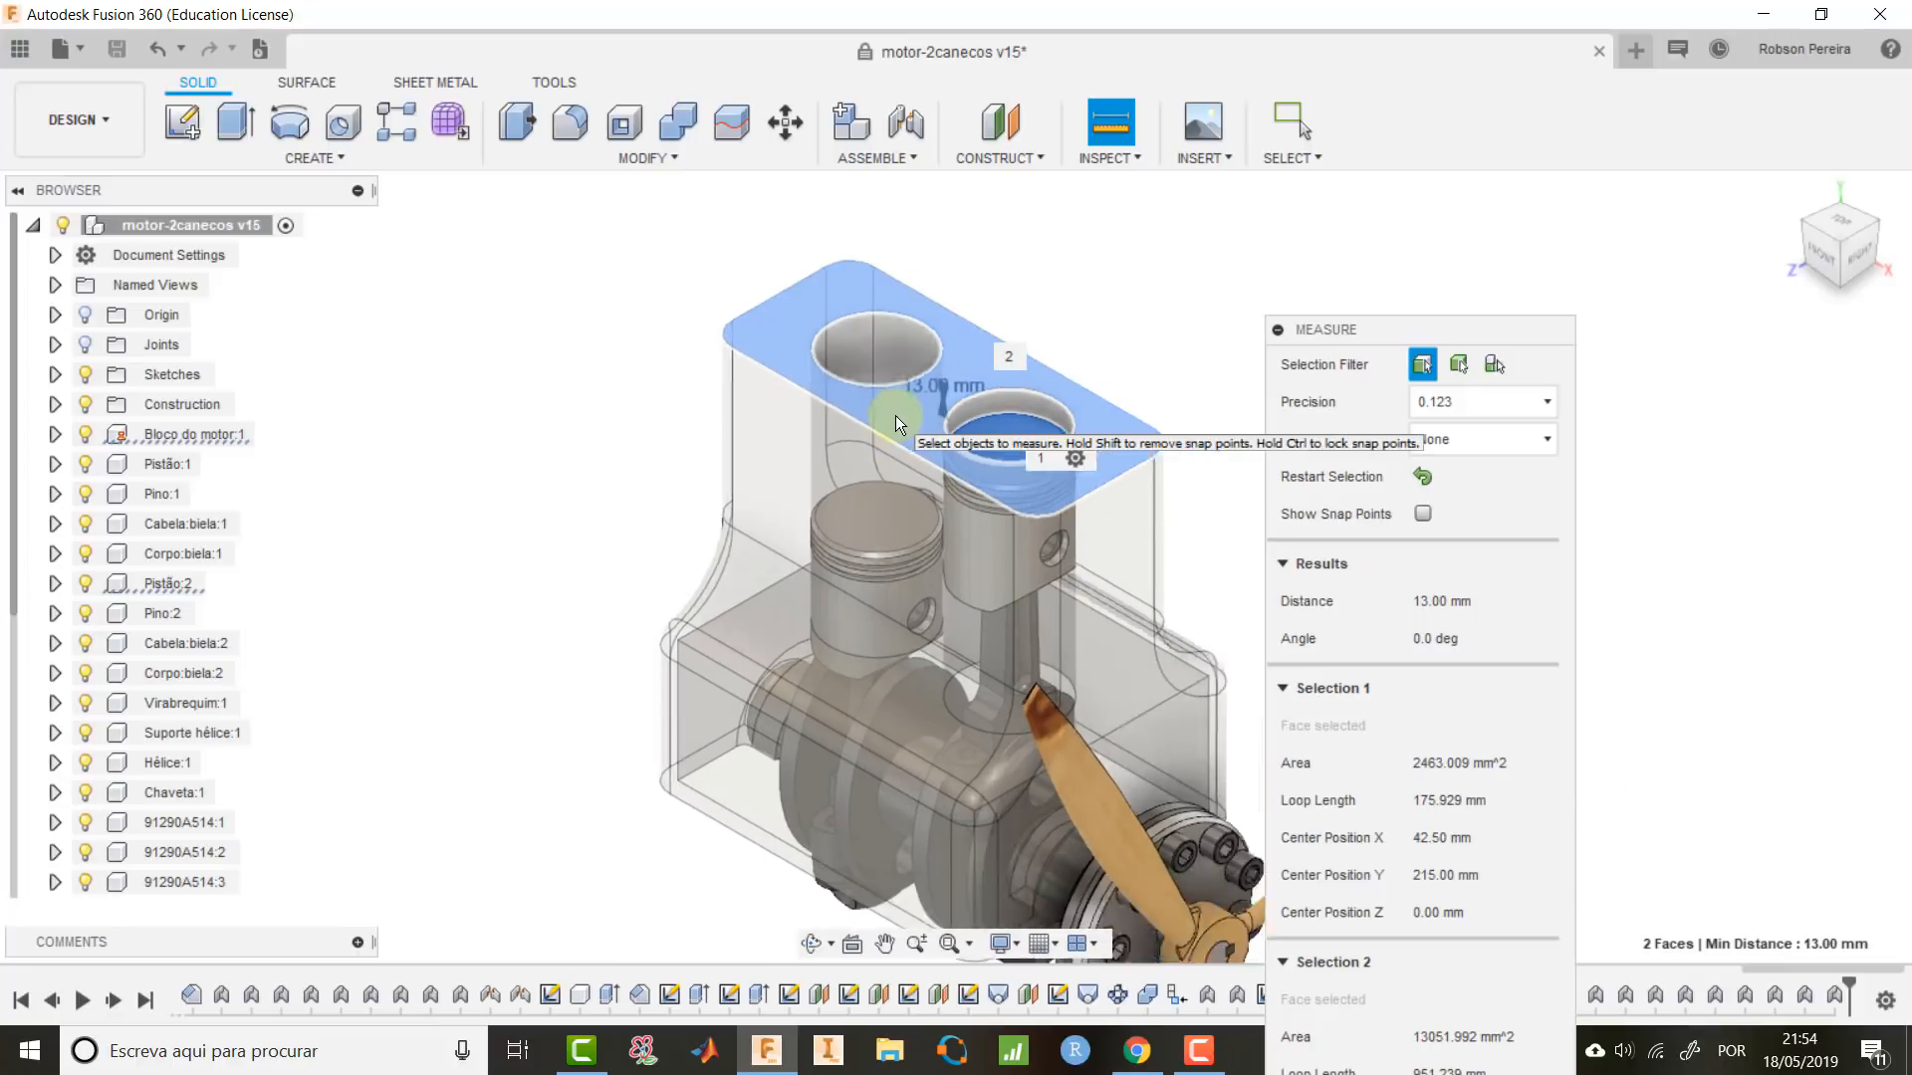
key("Escape")
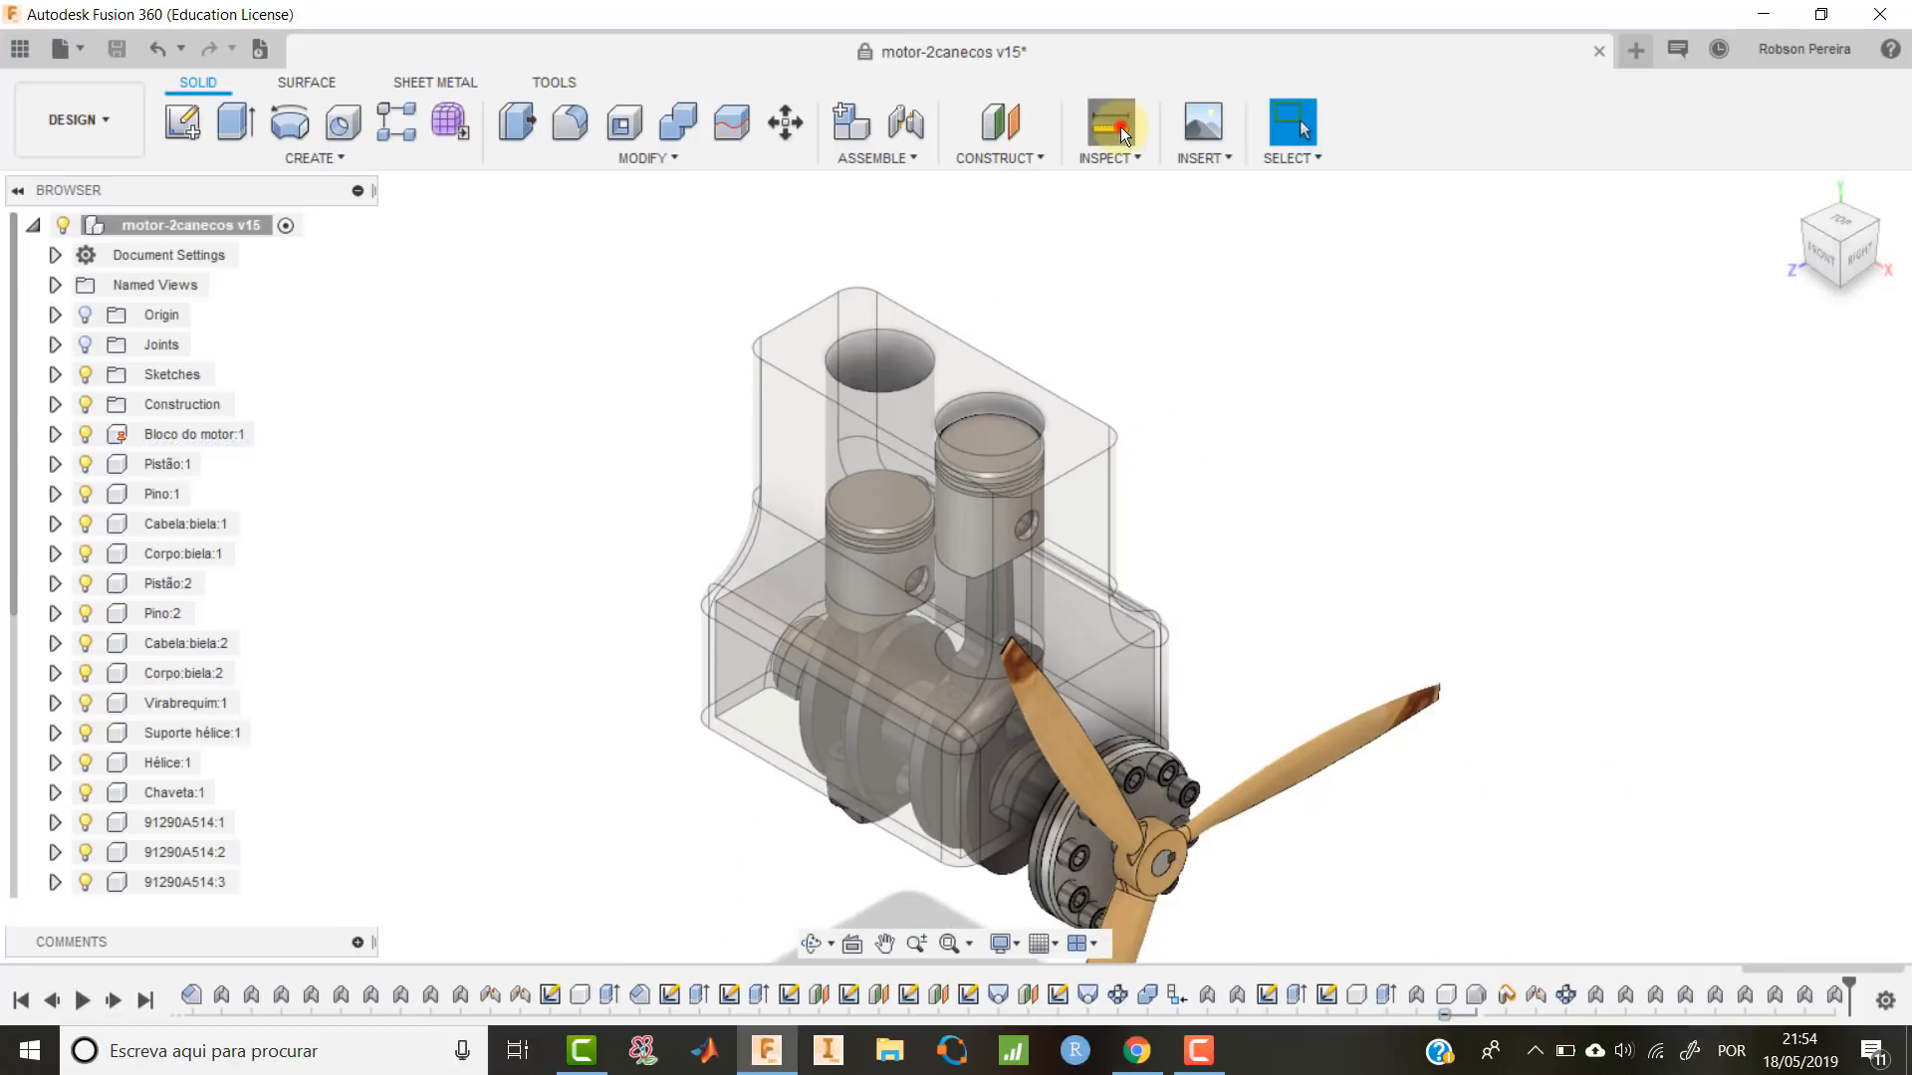
Measure the distance from the top face of the lowered piston, Pistão:1, to the top face of the engine block.
key("i")
middle_click_drag(1123, 320, 1157, 412, "shift")
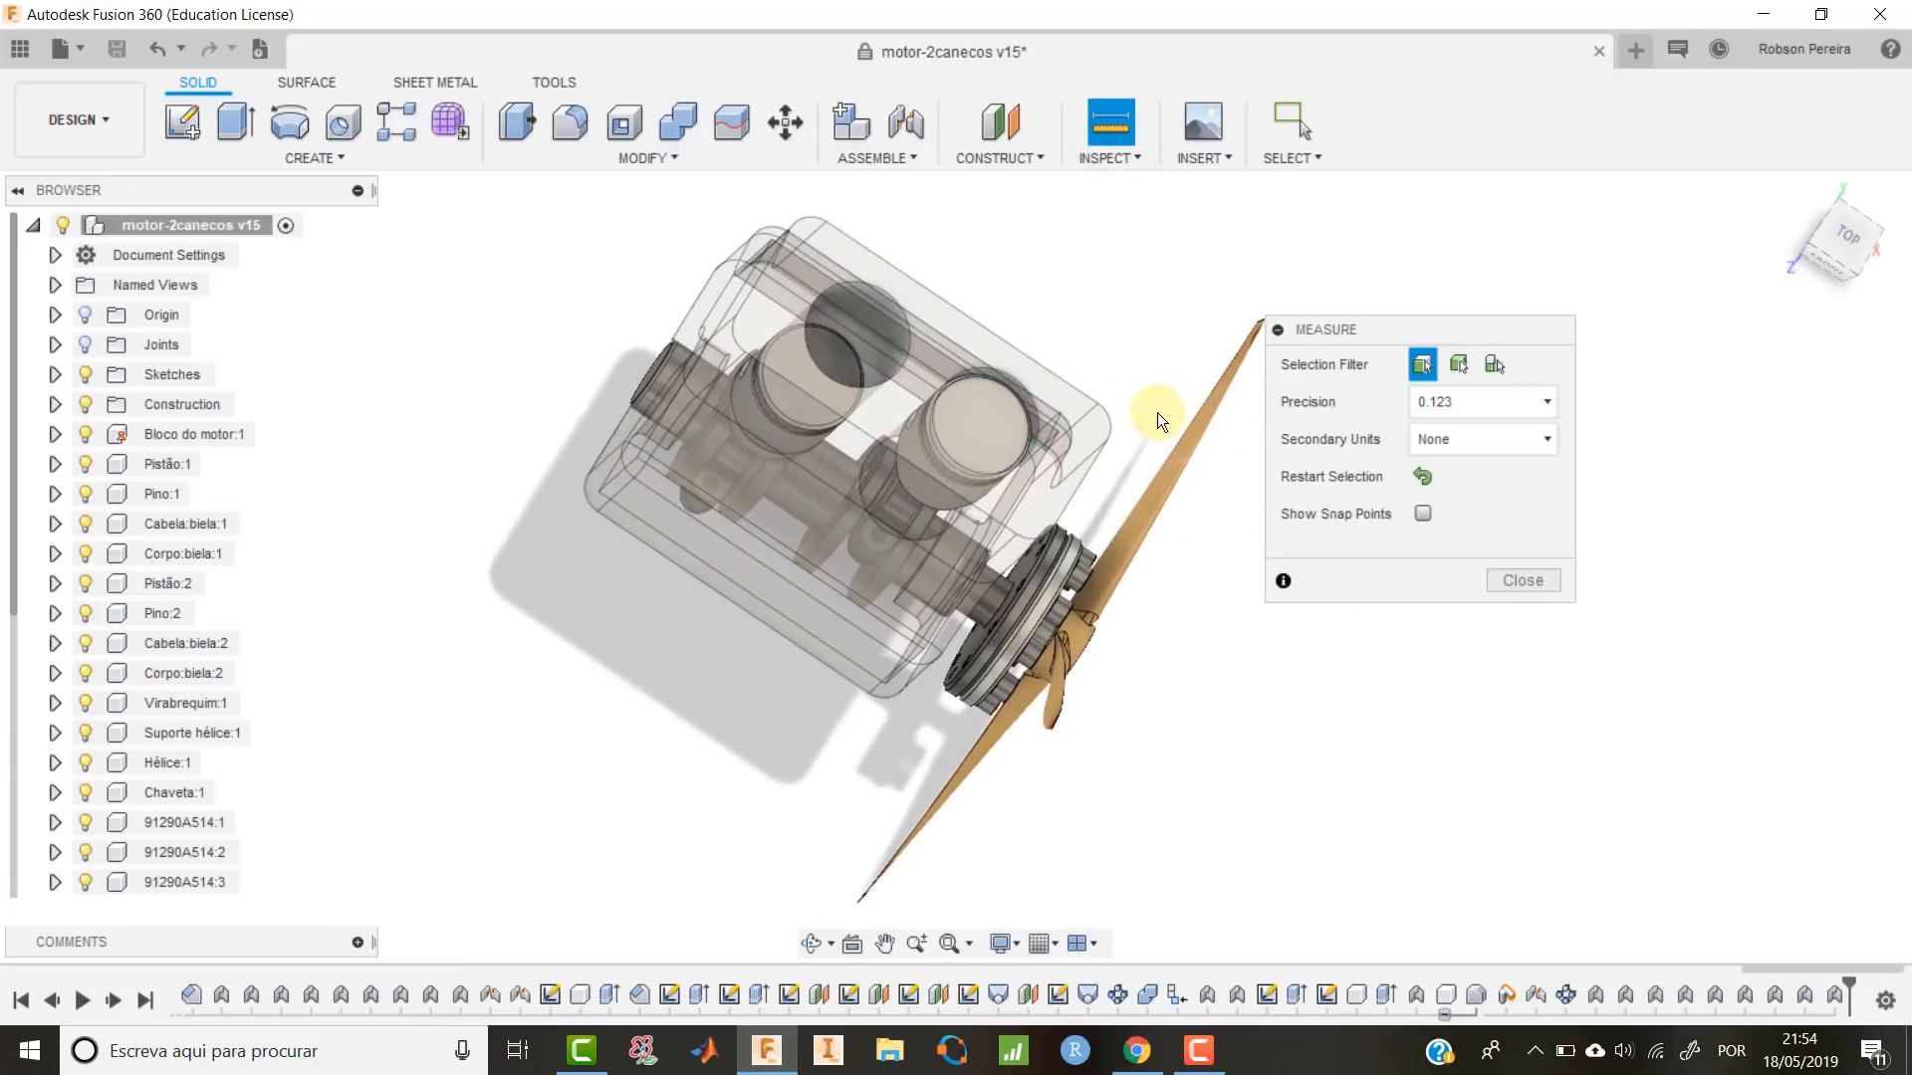
left_click(832, 357)
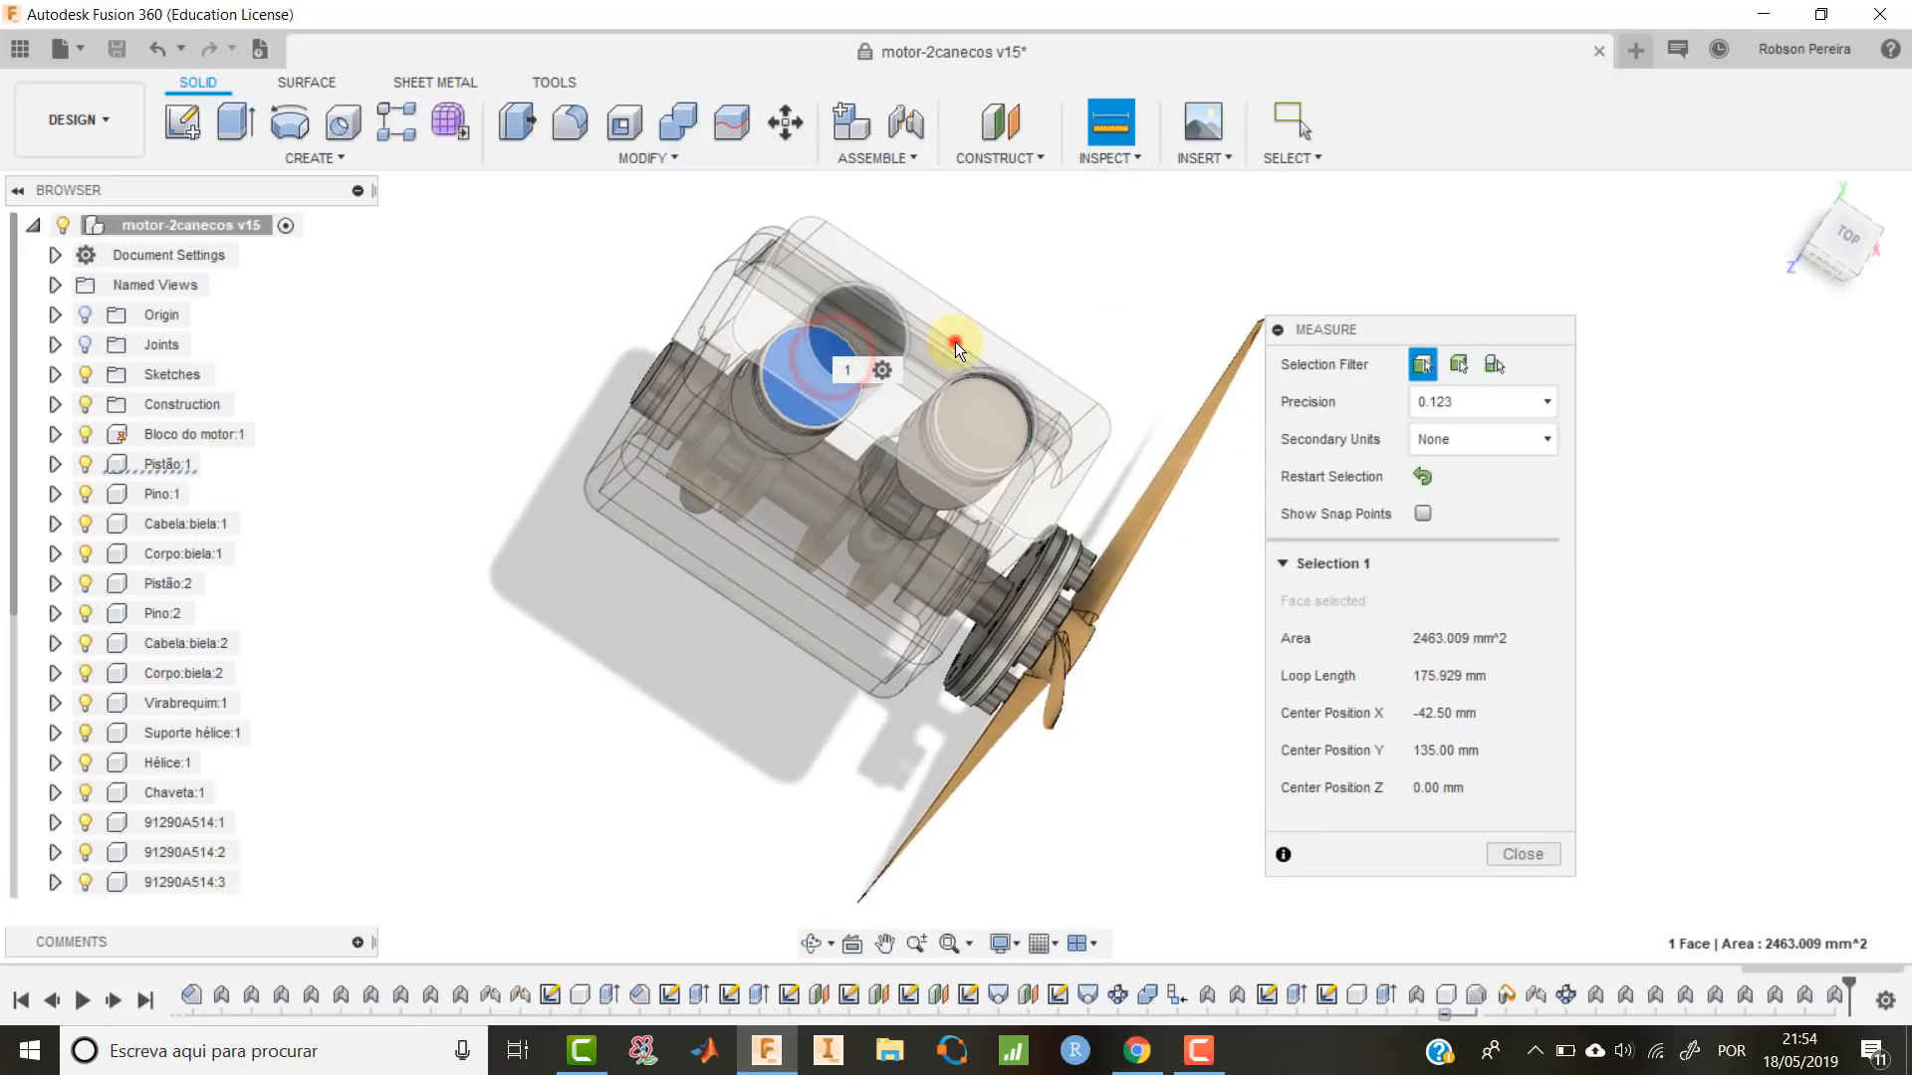
left_click(954, 342)
middle_click_drag(1187, 302, 877, 610, "shift")
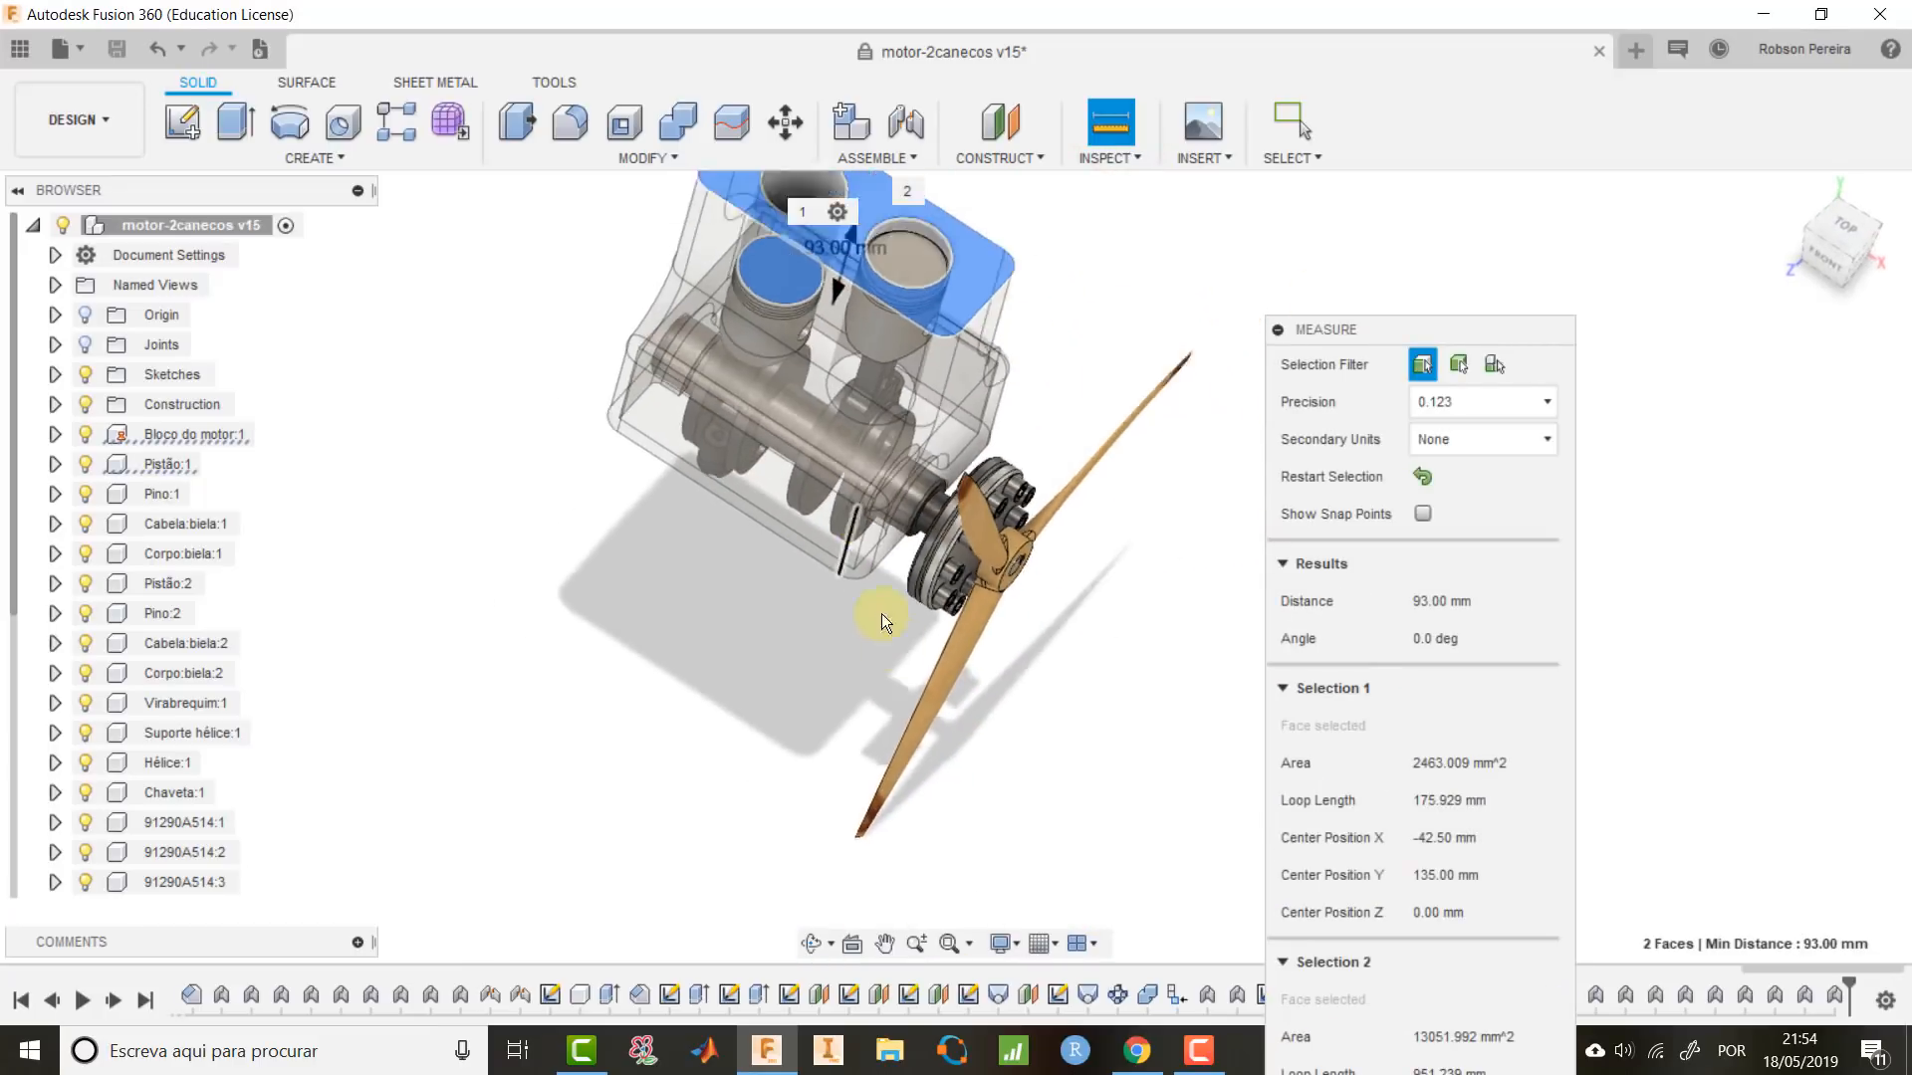
scroll(948, 342, "down", 5)
middle_click_drag(948, 341, 1061, 406, "shift")
key("Escape")
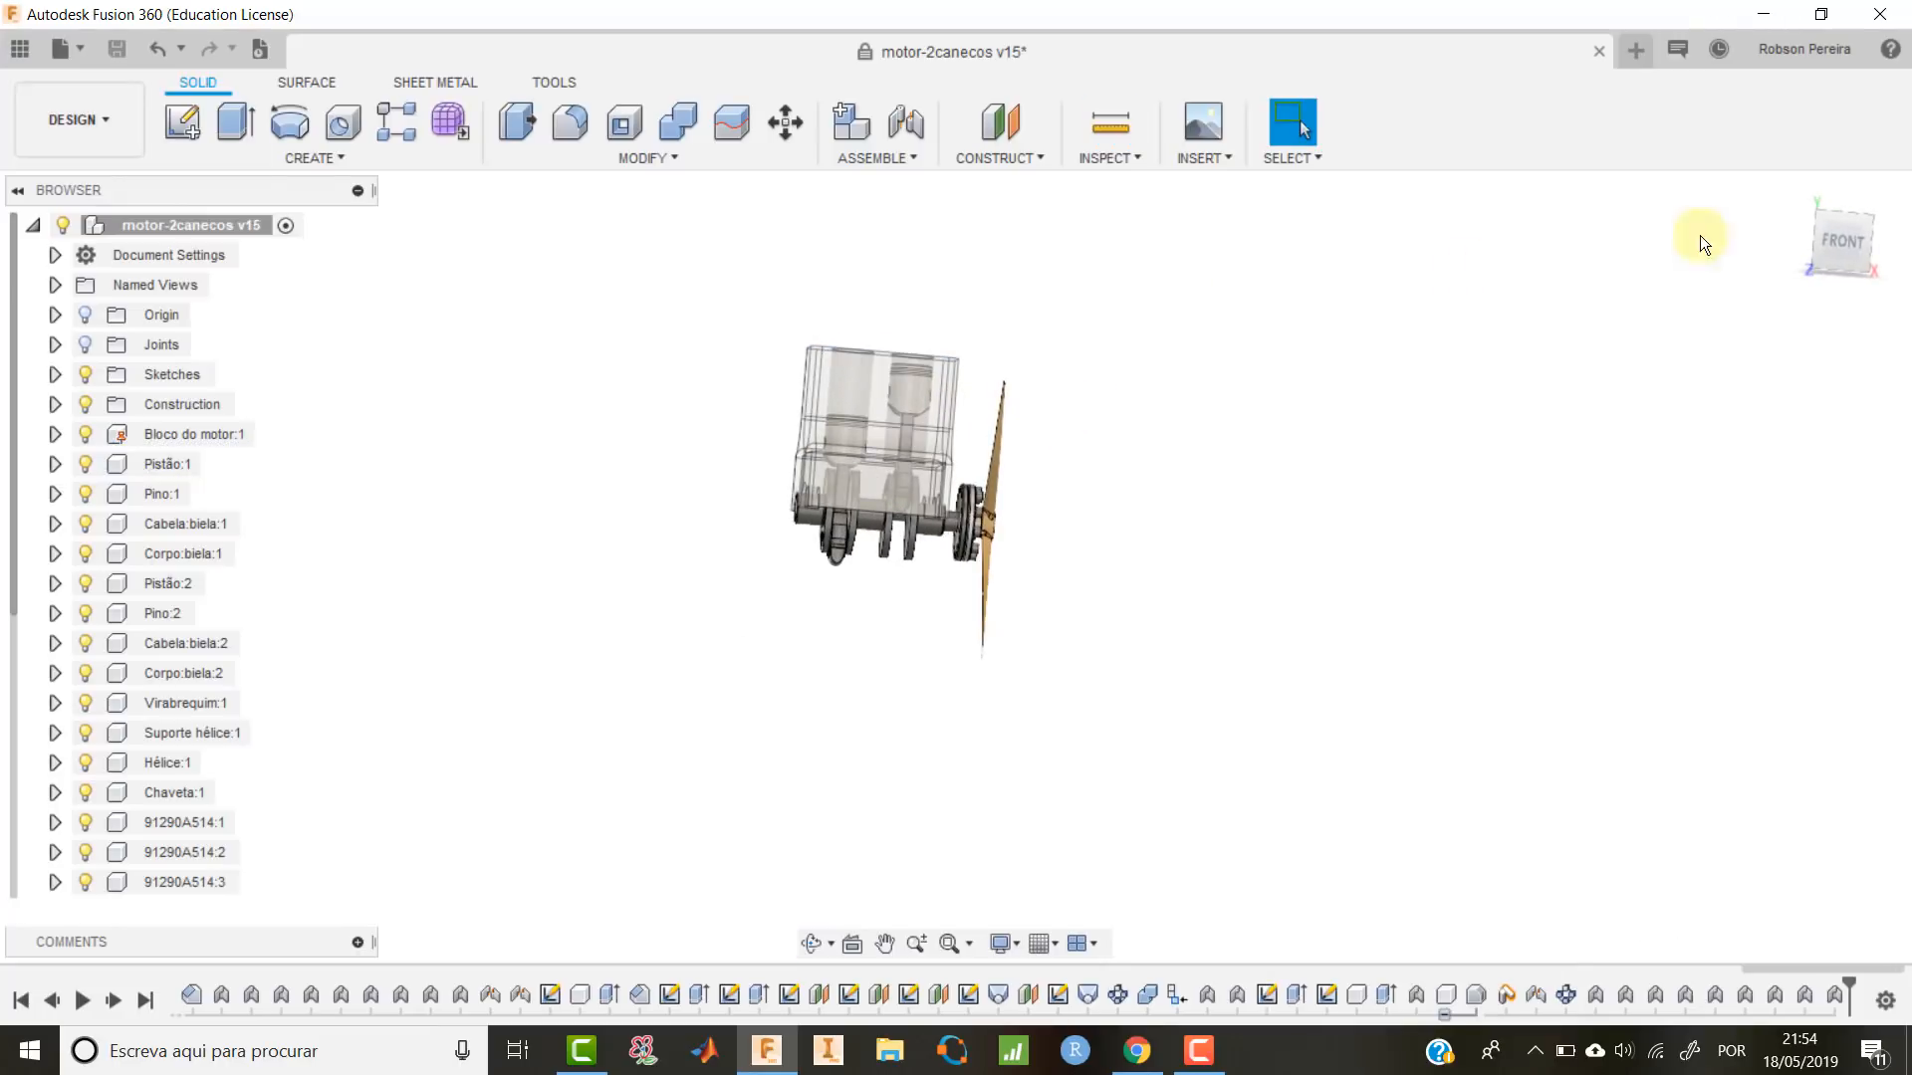
Expand and display the assembly's joints, and identify the two pistons' cylindrical joints, Cyl8 and Cyl9.
left_click(1789, 185)
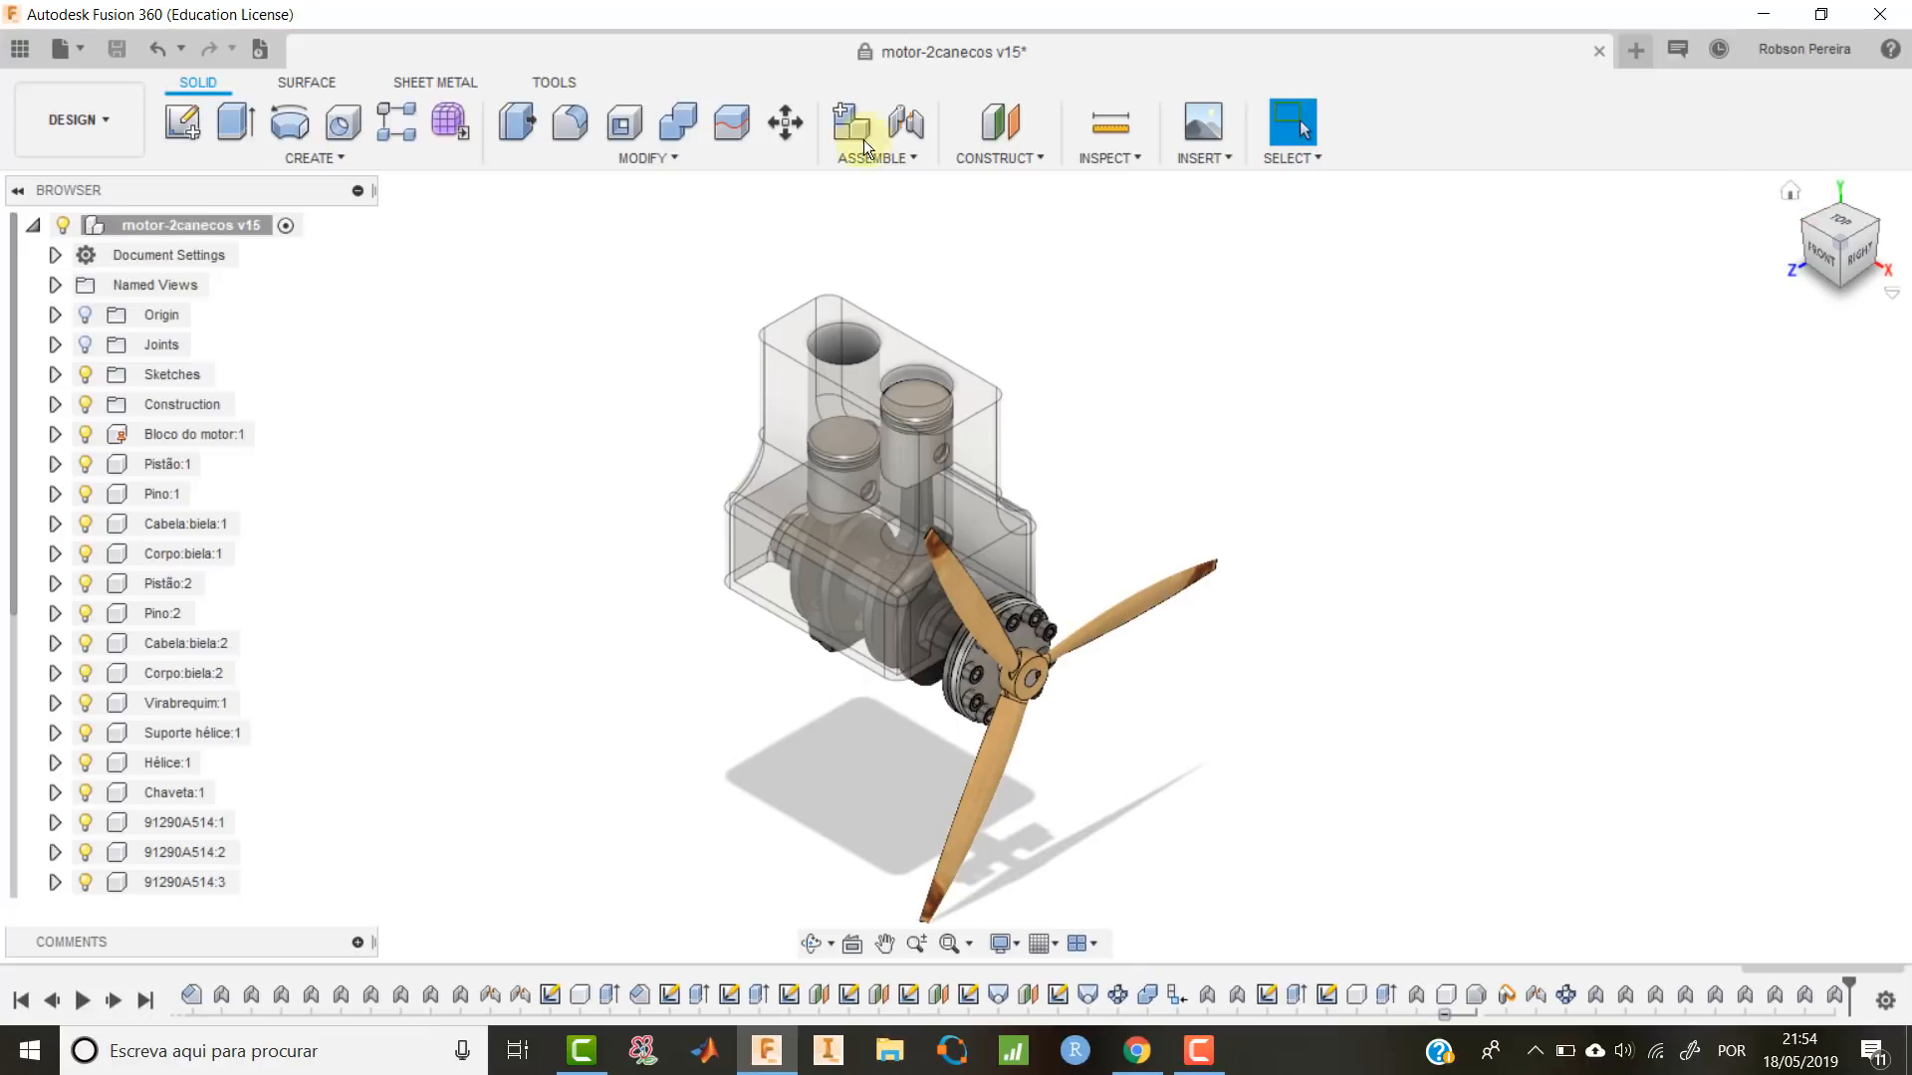
left_click(56, 347)
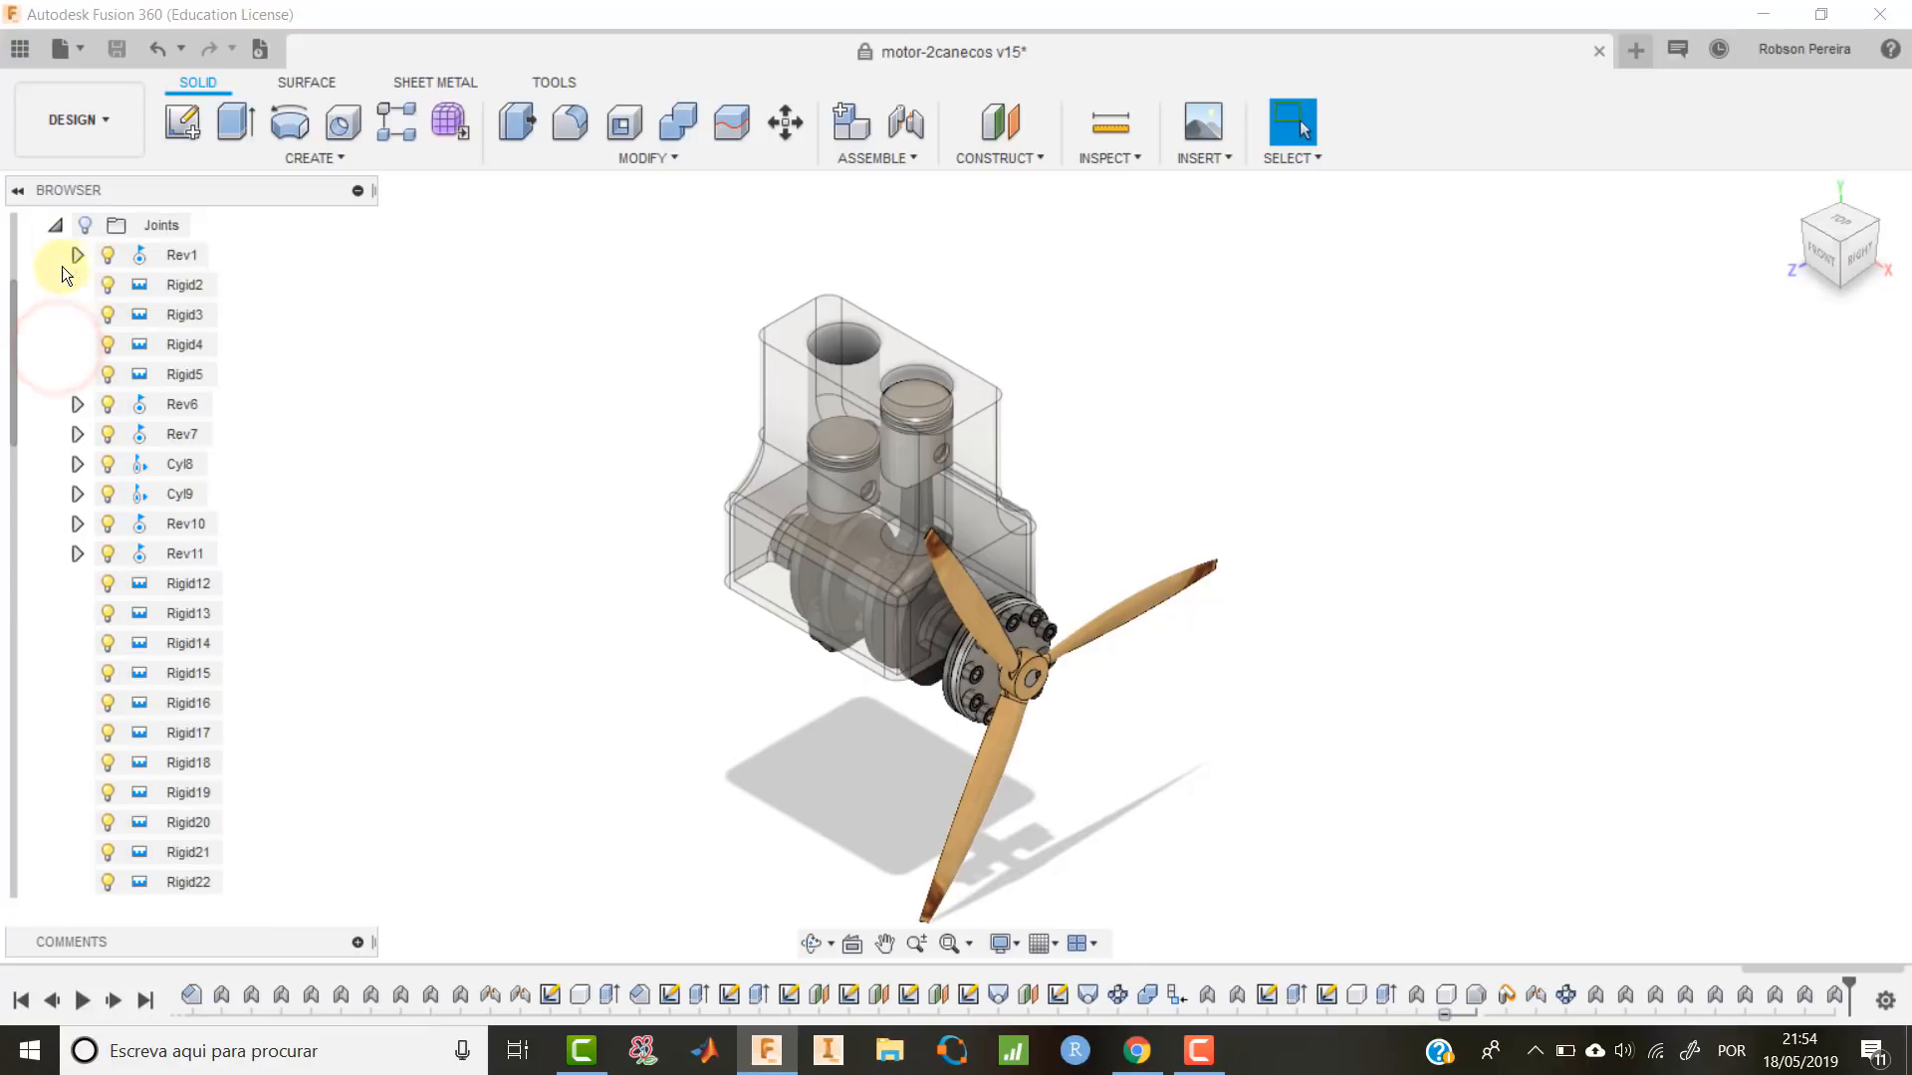
left_click(93, 223)
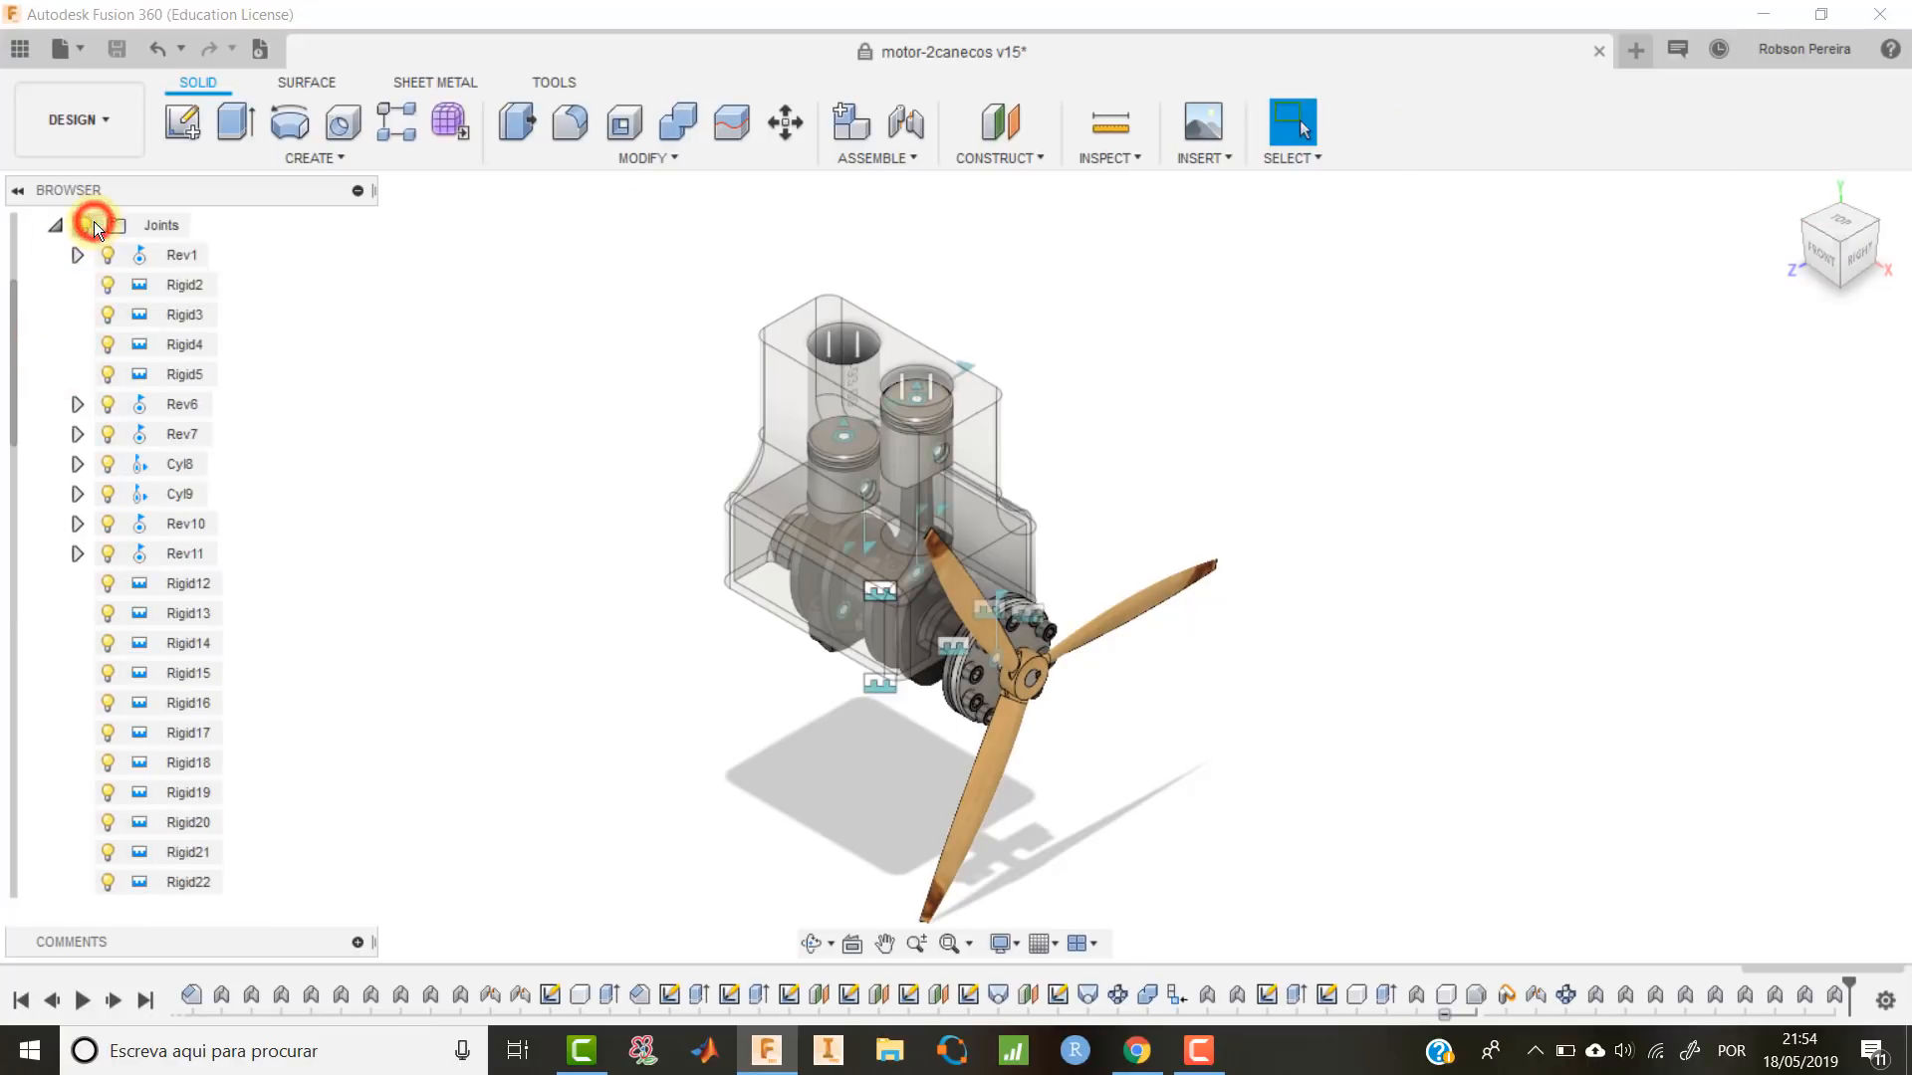
left_click(185, 466)
left_click(183, 497)
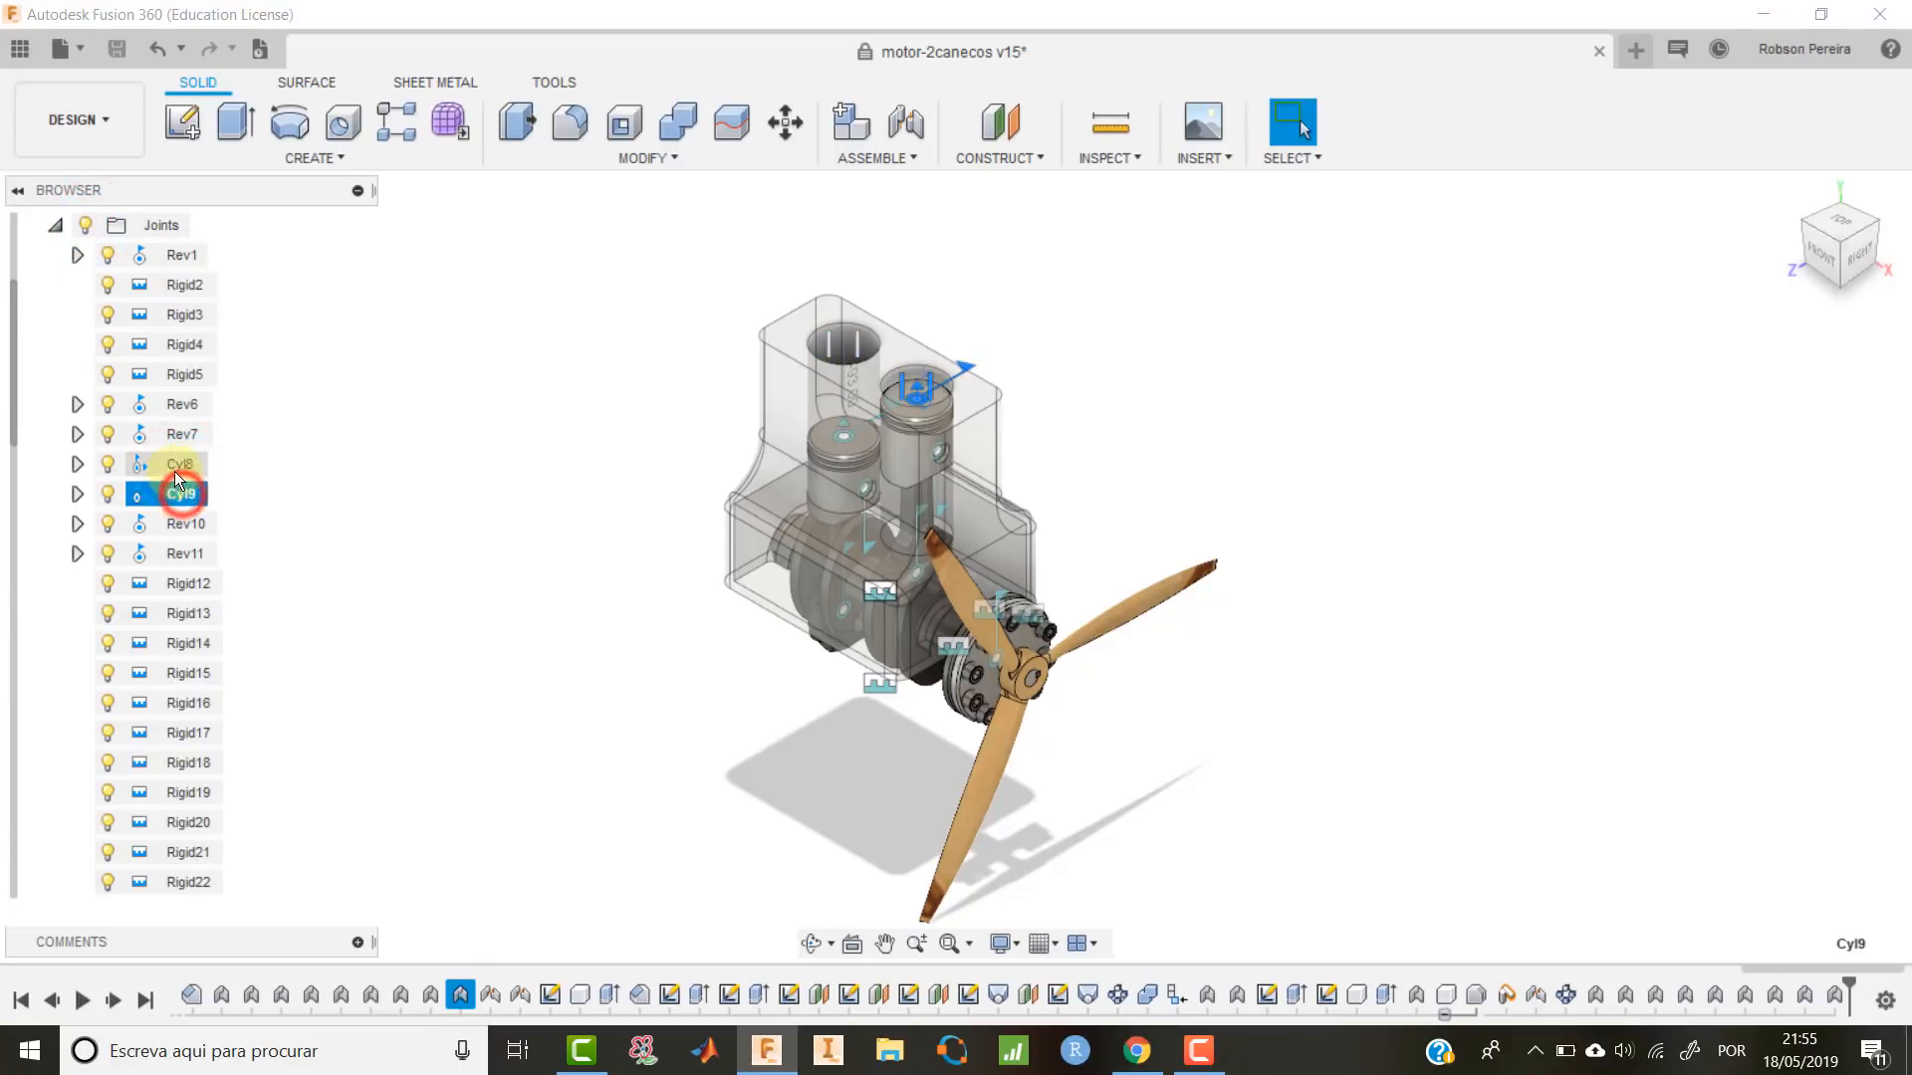
left_click(183, 468)
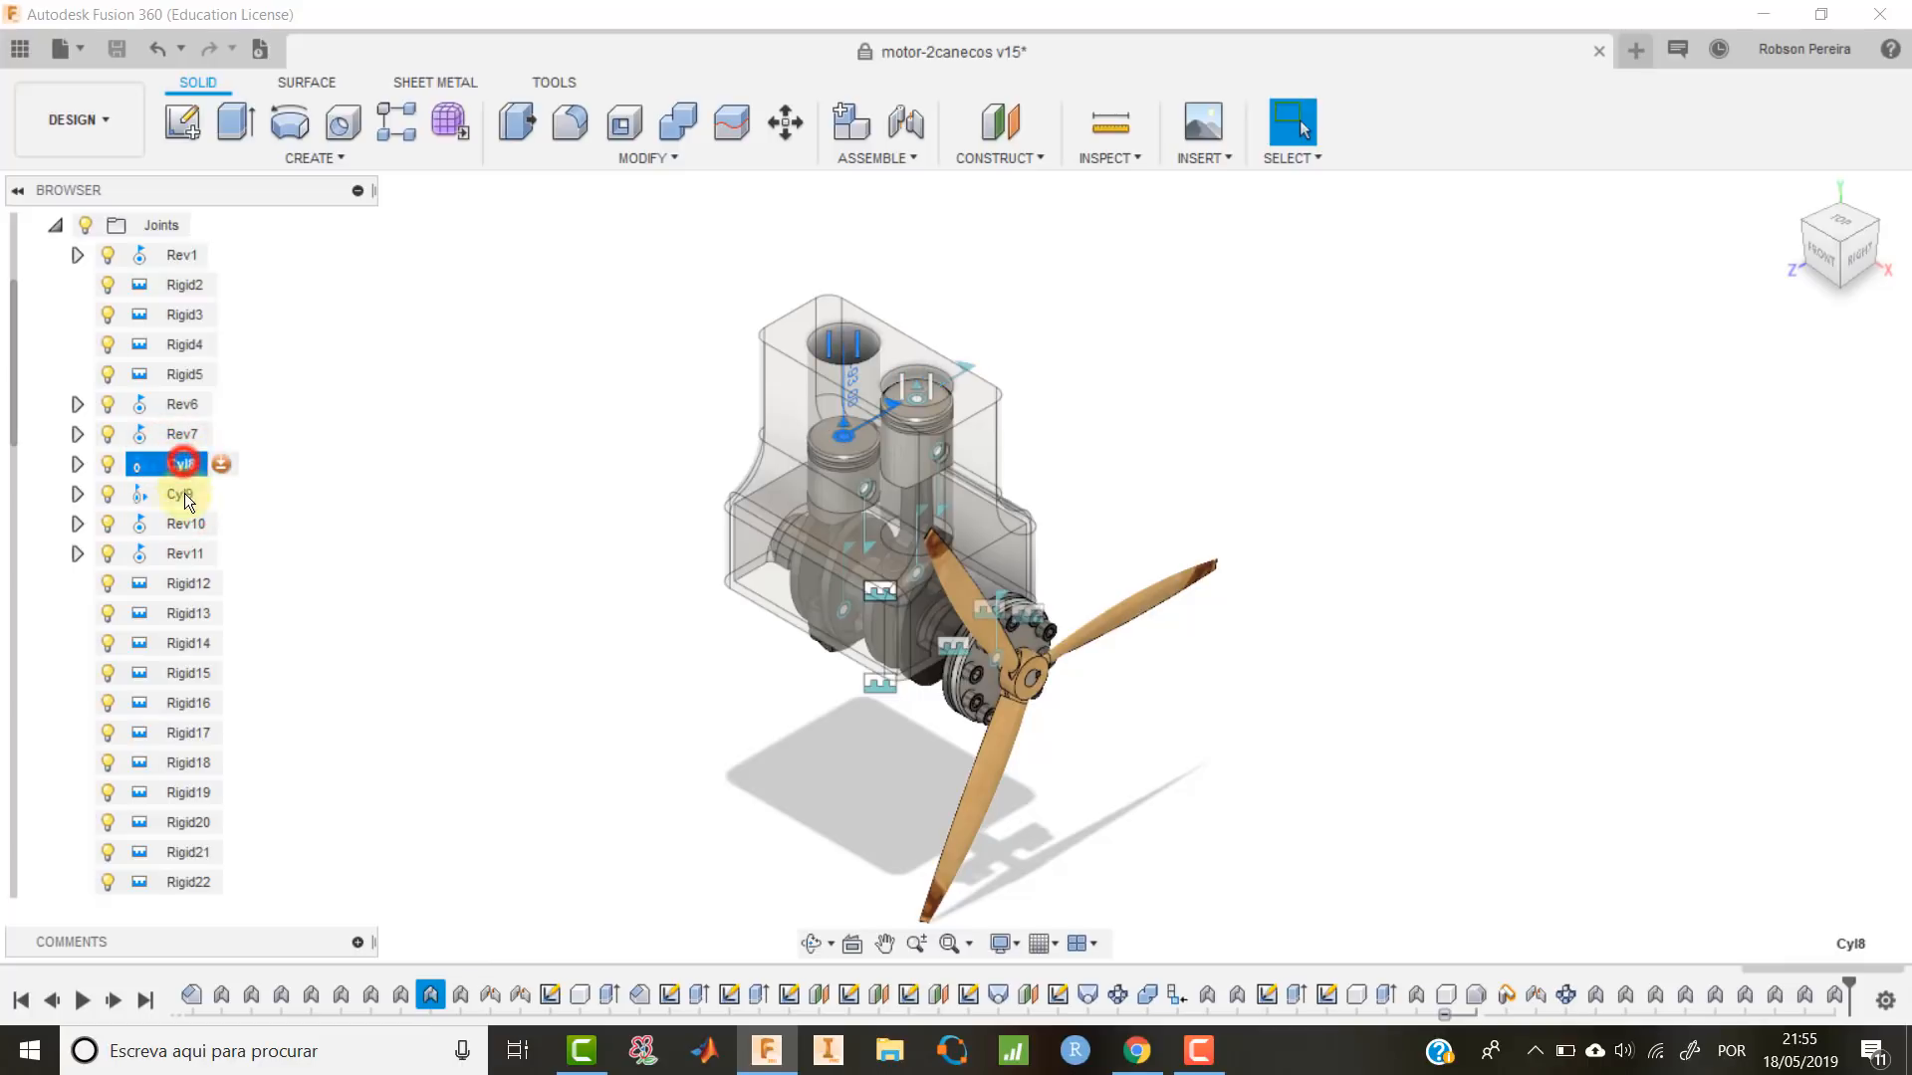
left_click(183, 494)
Edit the joint limits of Cyl8, enabling a minimum and a maximum for its Slide motion.
left_click(183, 468)
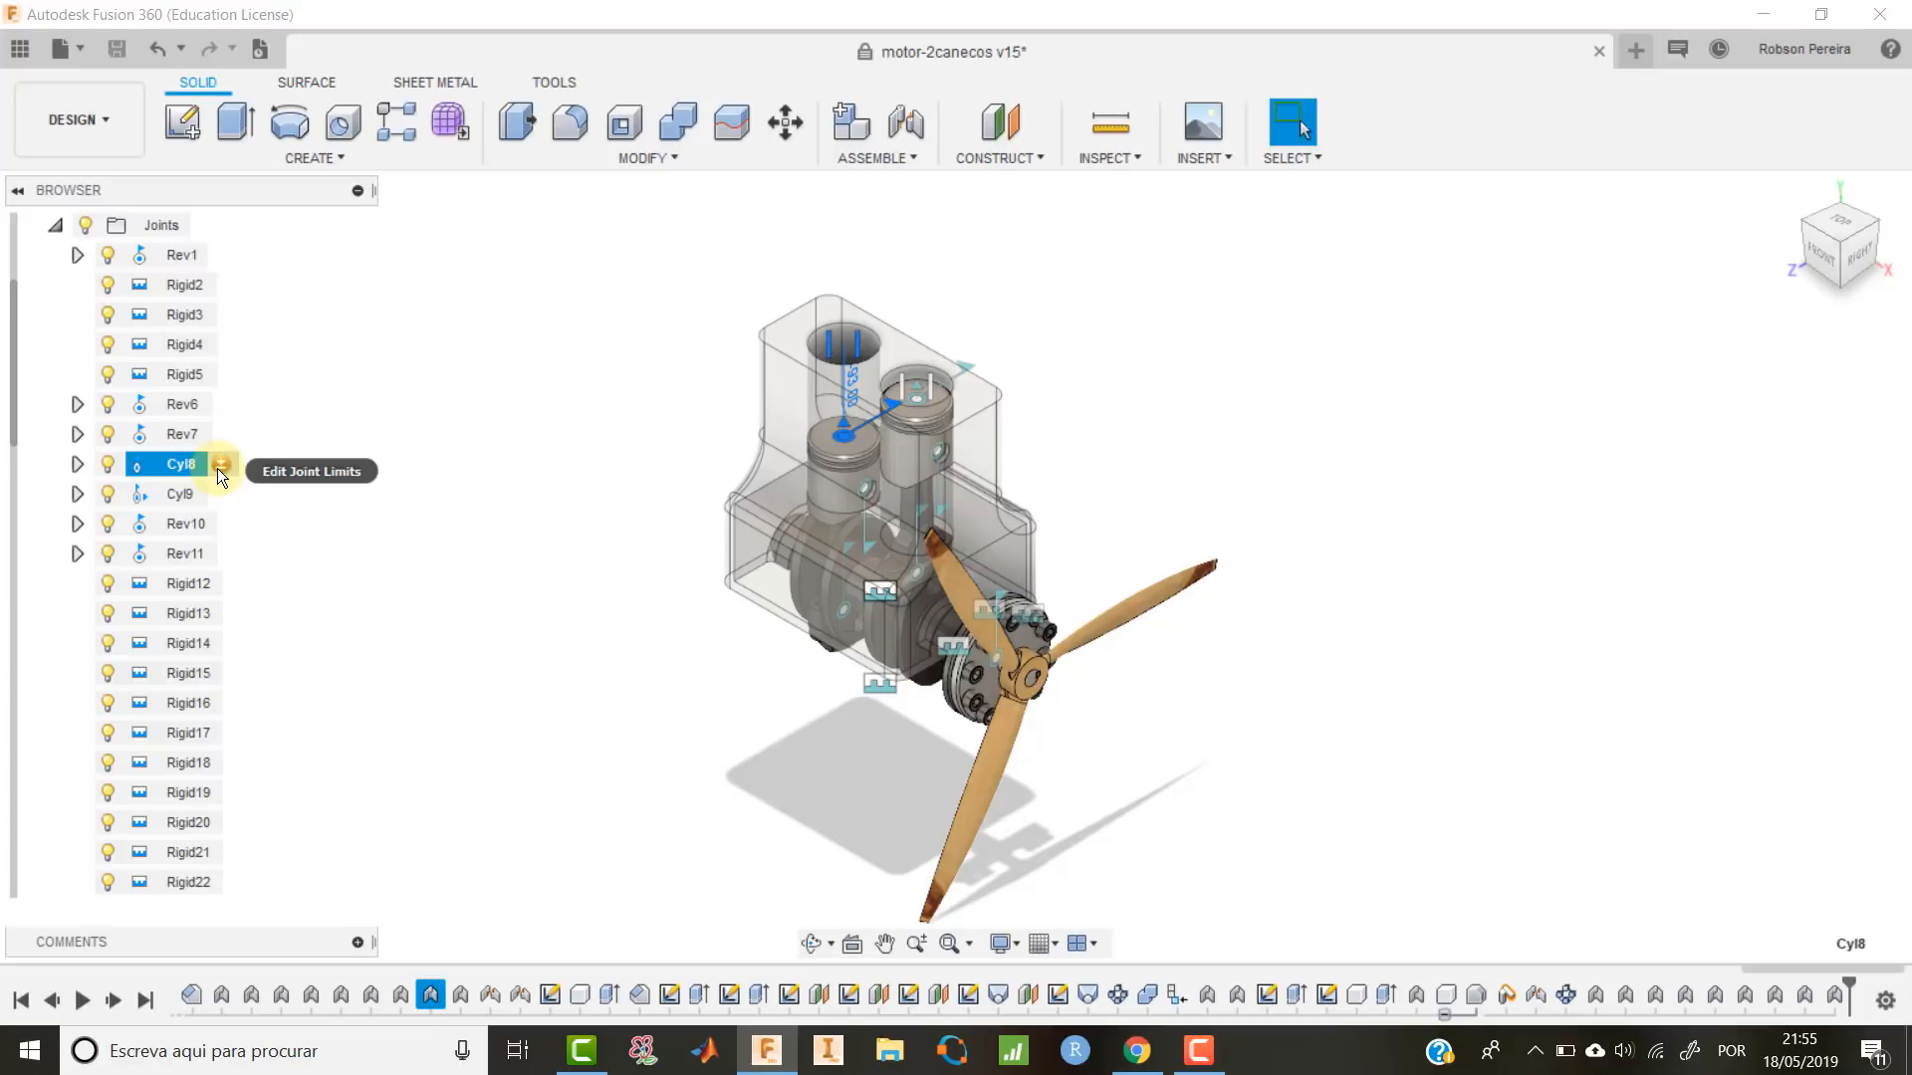
left_click(220, 467)
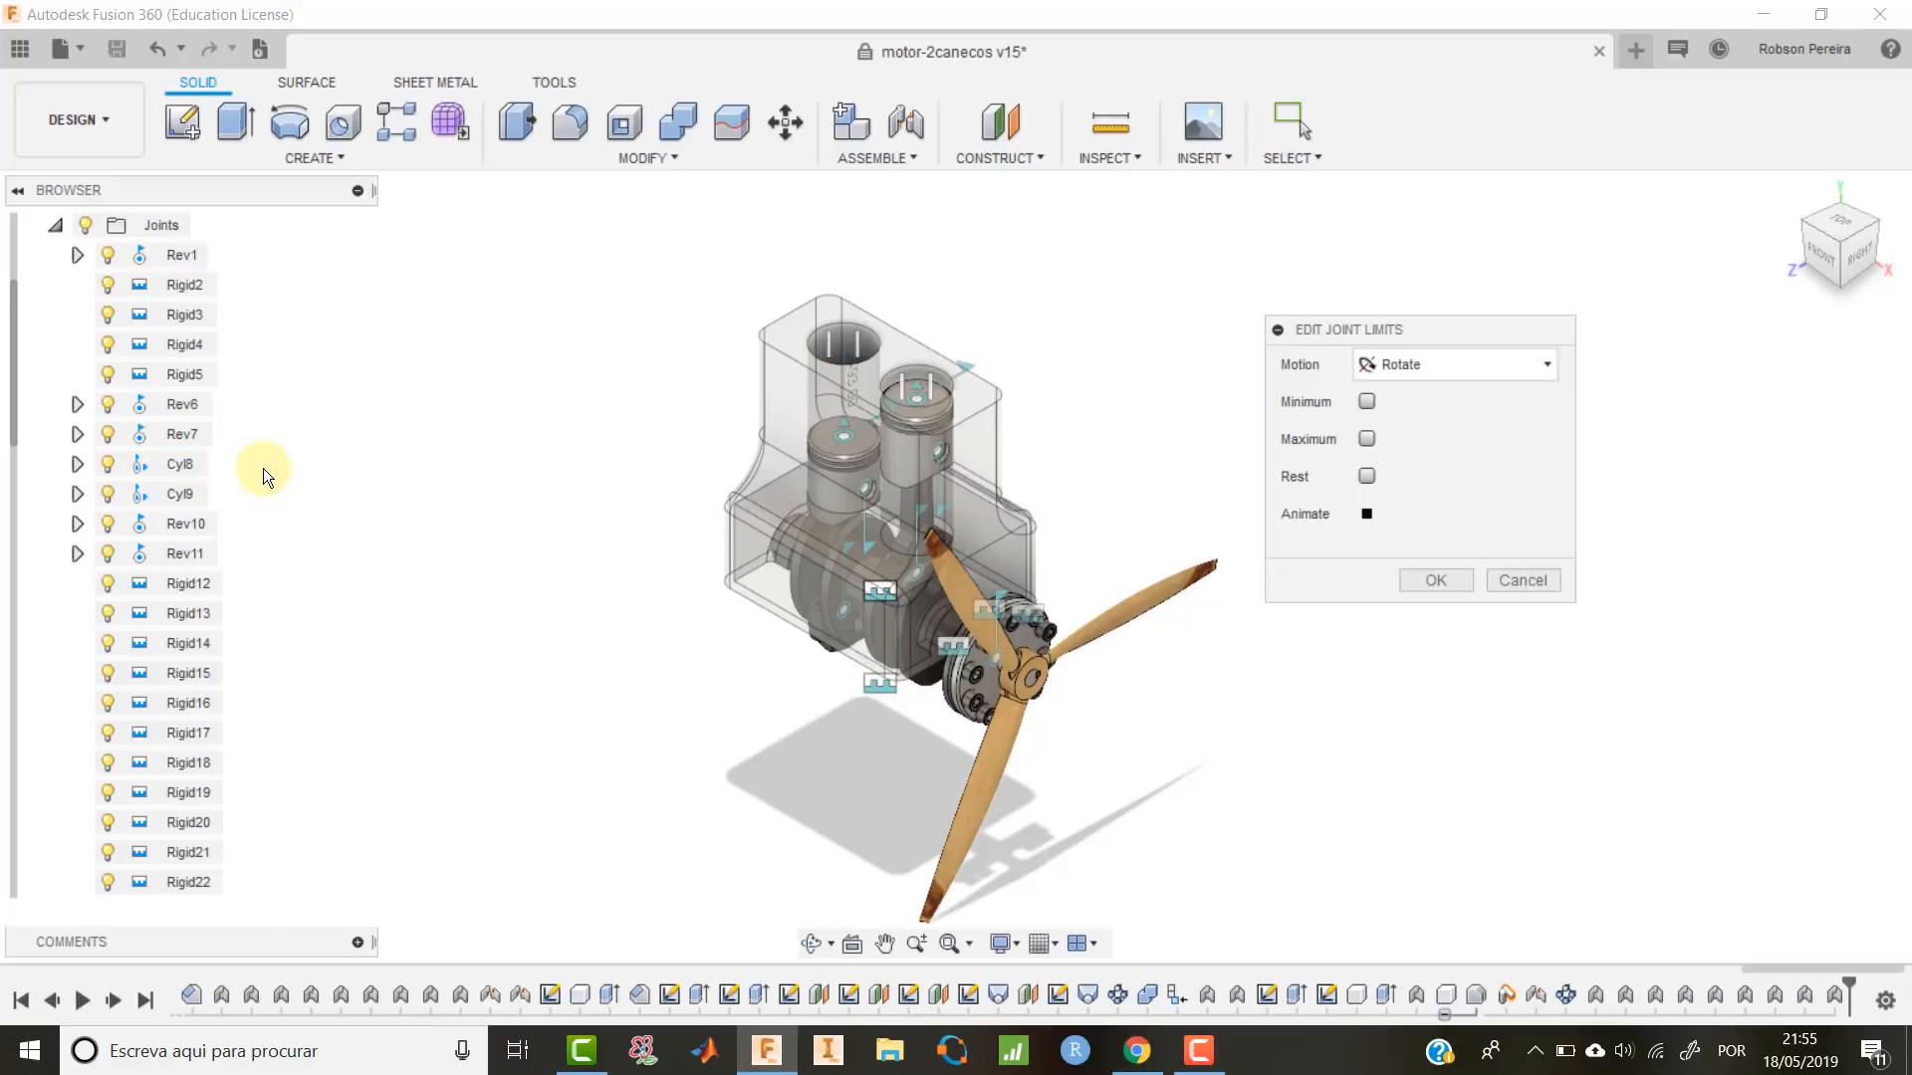
left_click(1438, 365)
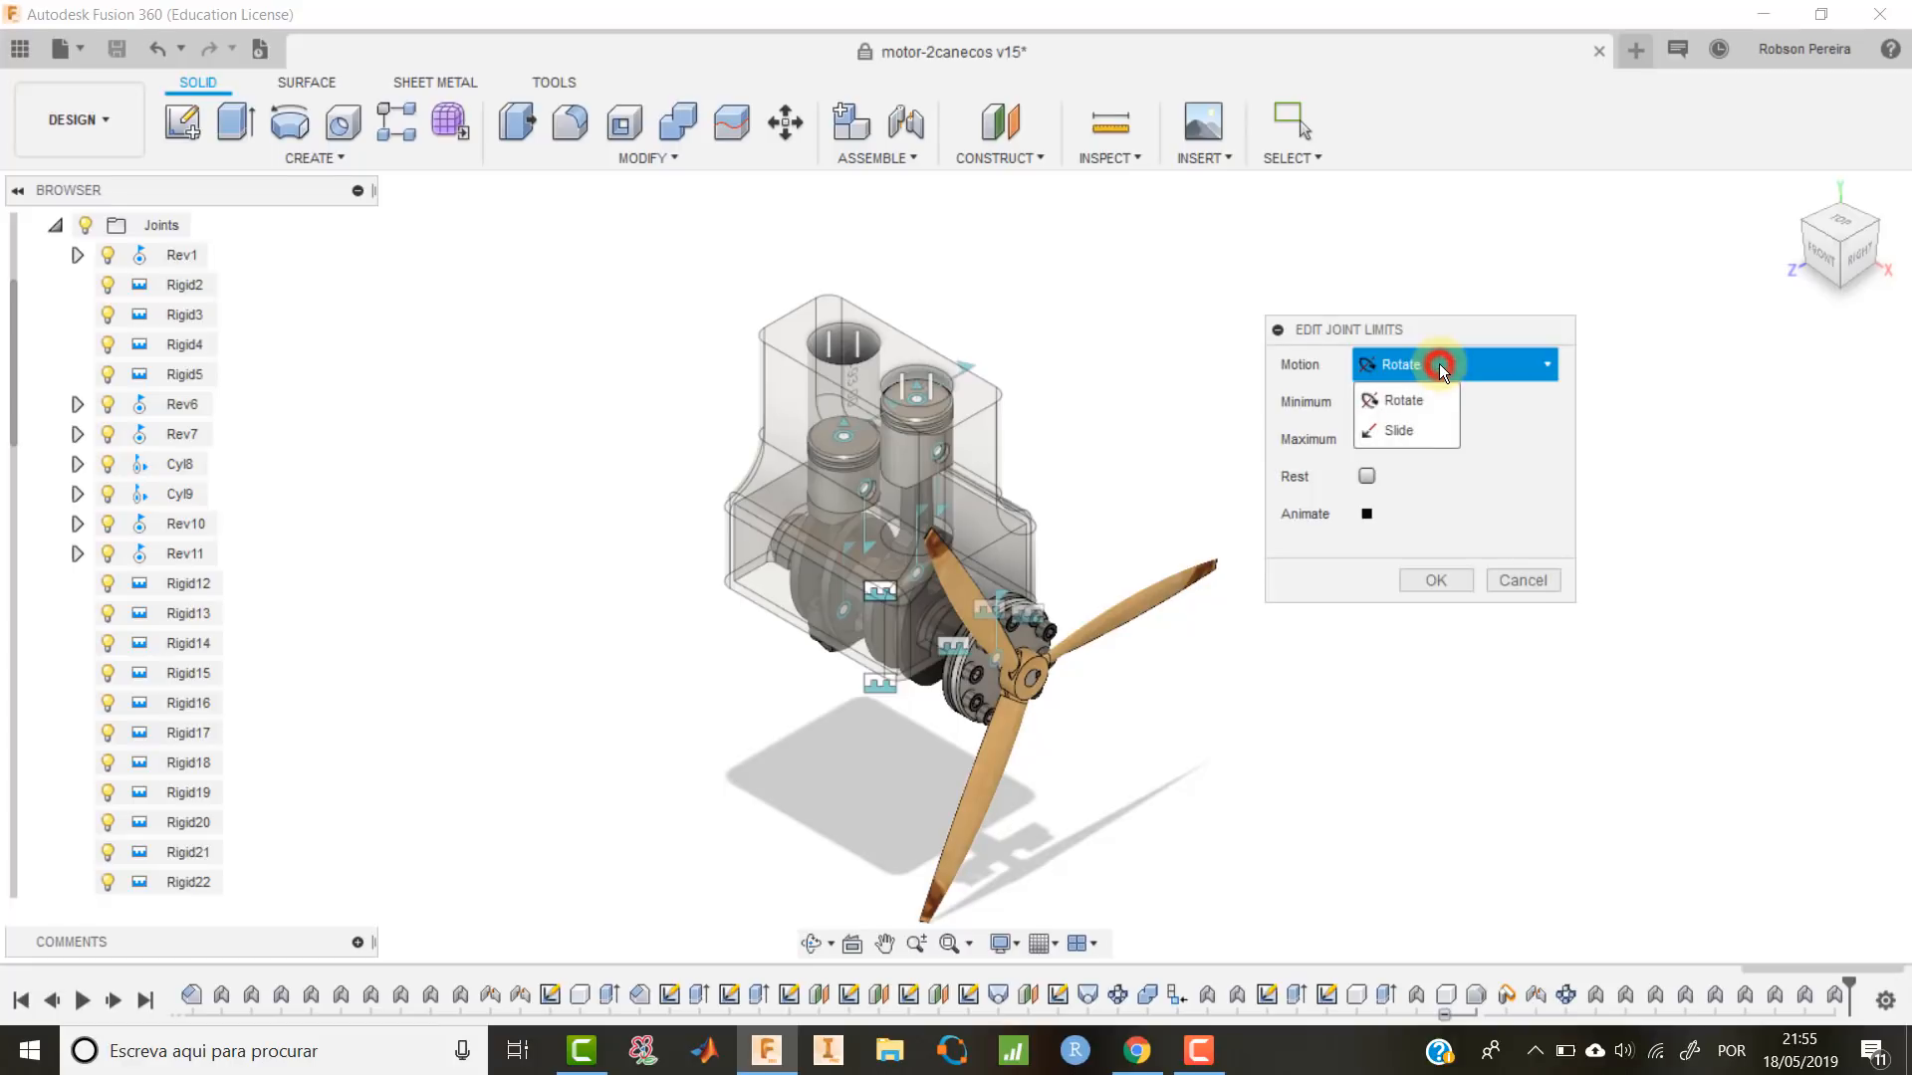
left_click(1414, 436)
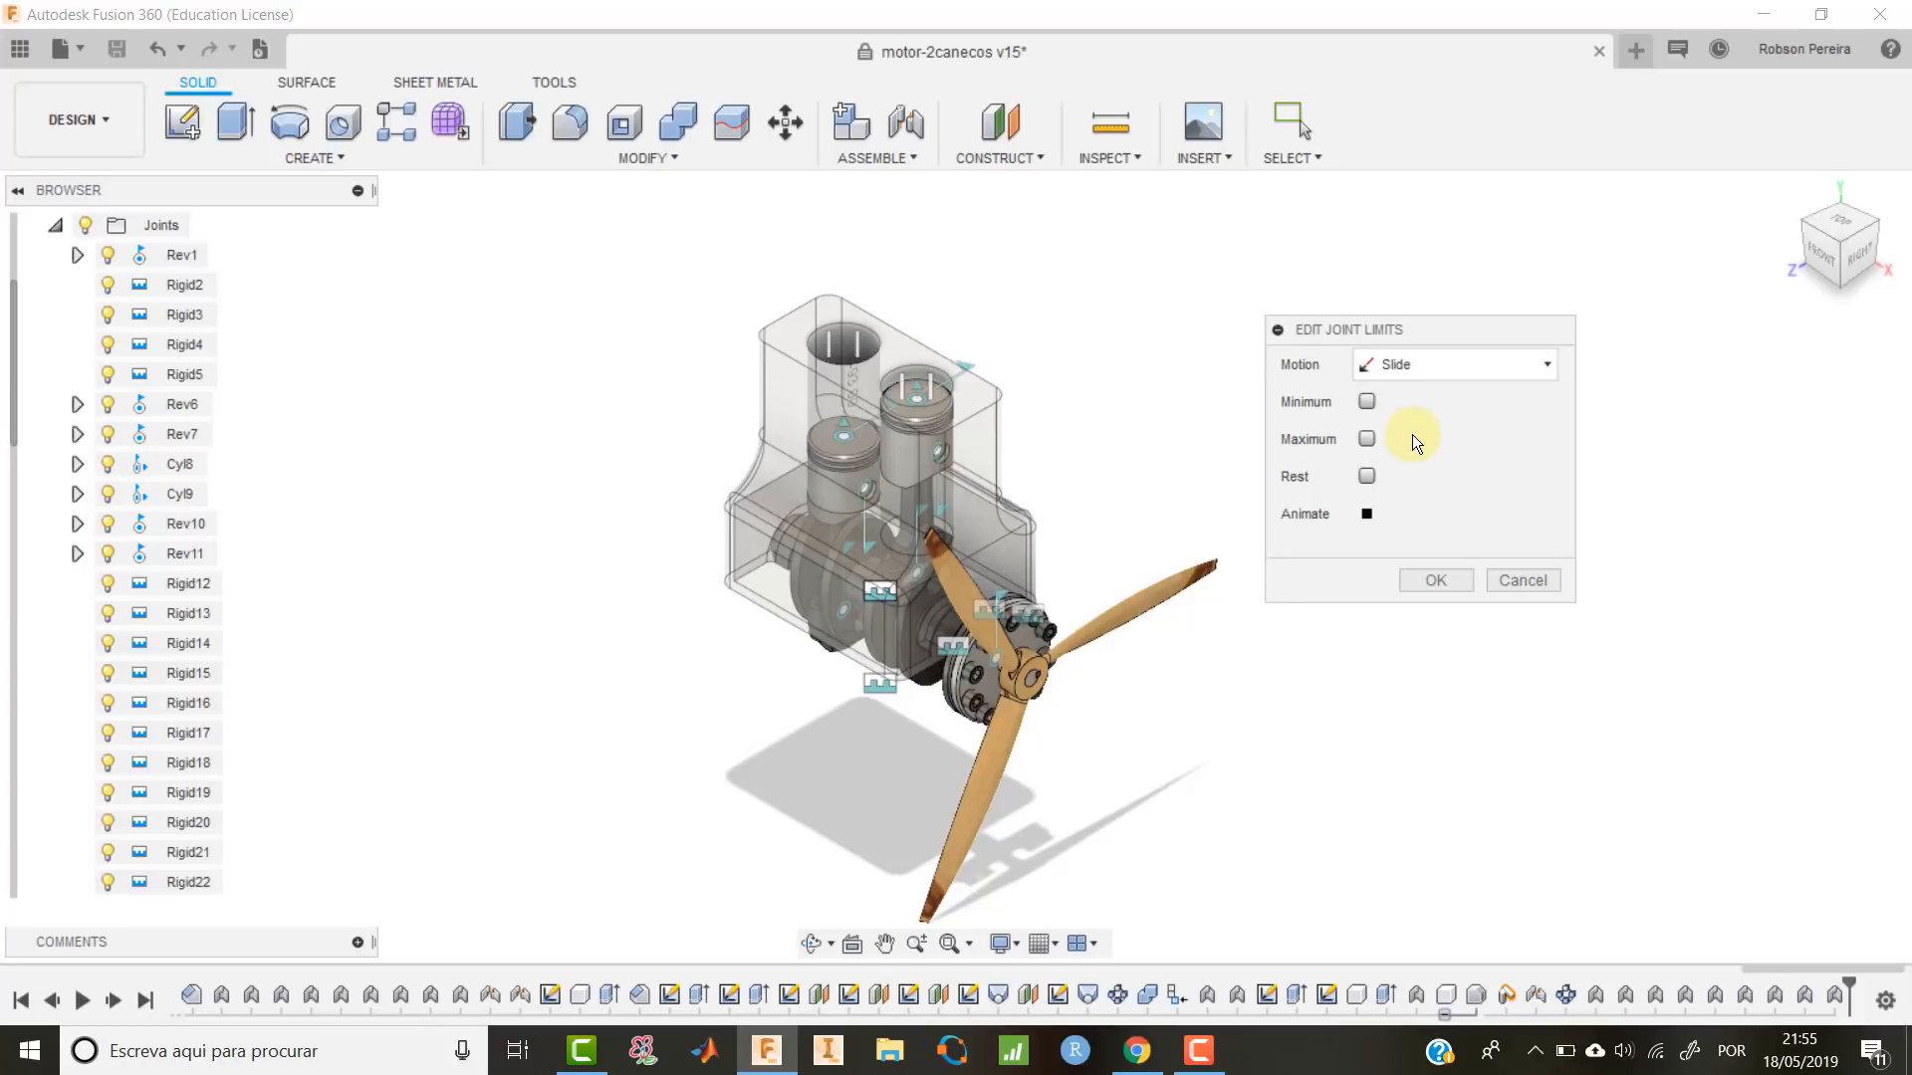
left_click(1367, 403)
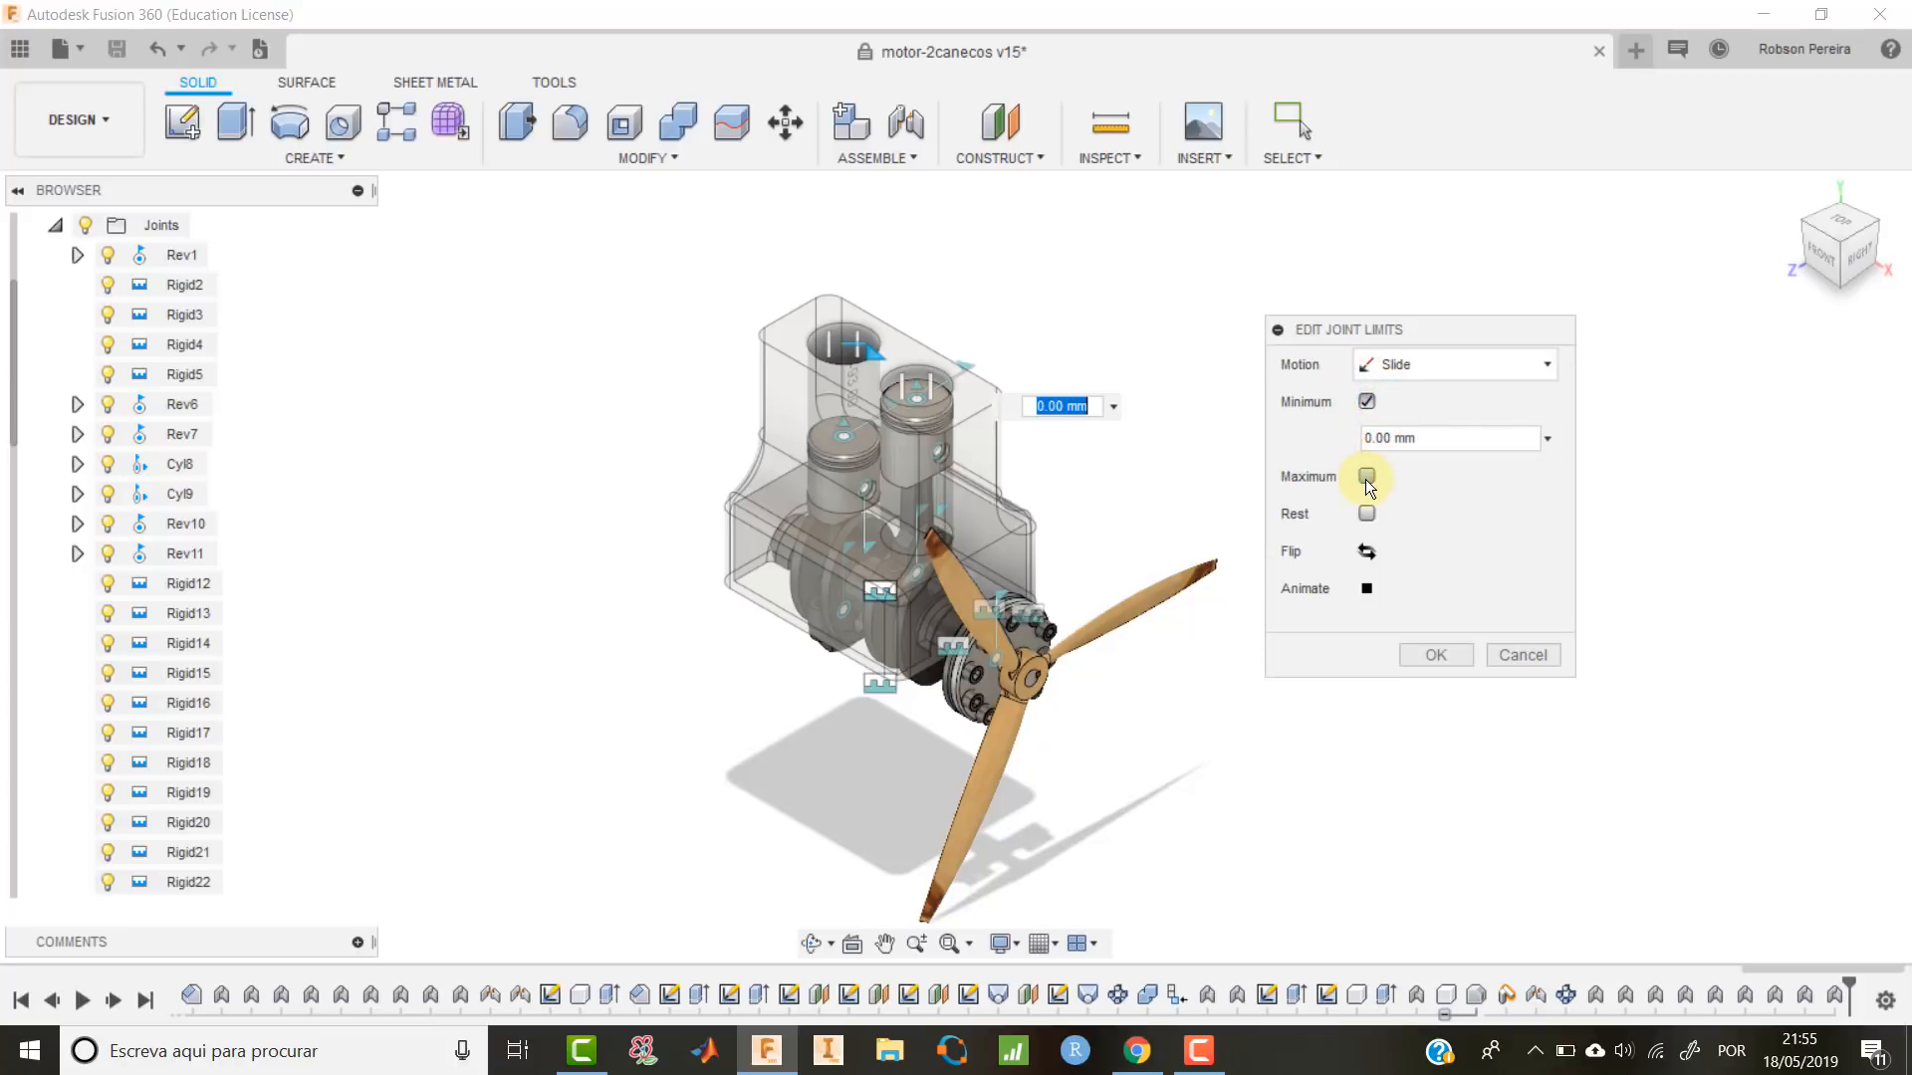
left_click(1368, 478)
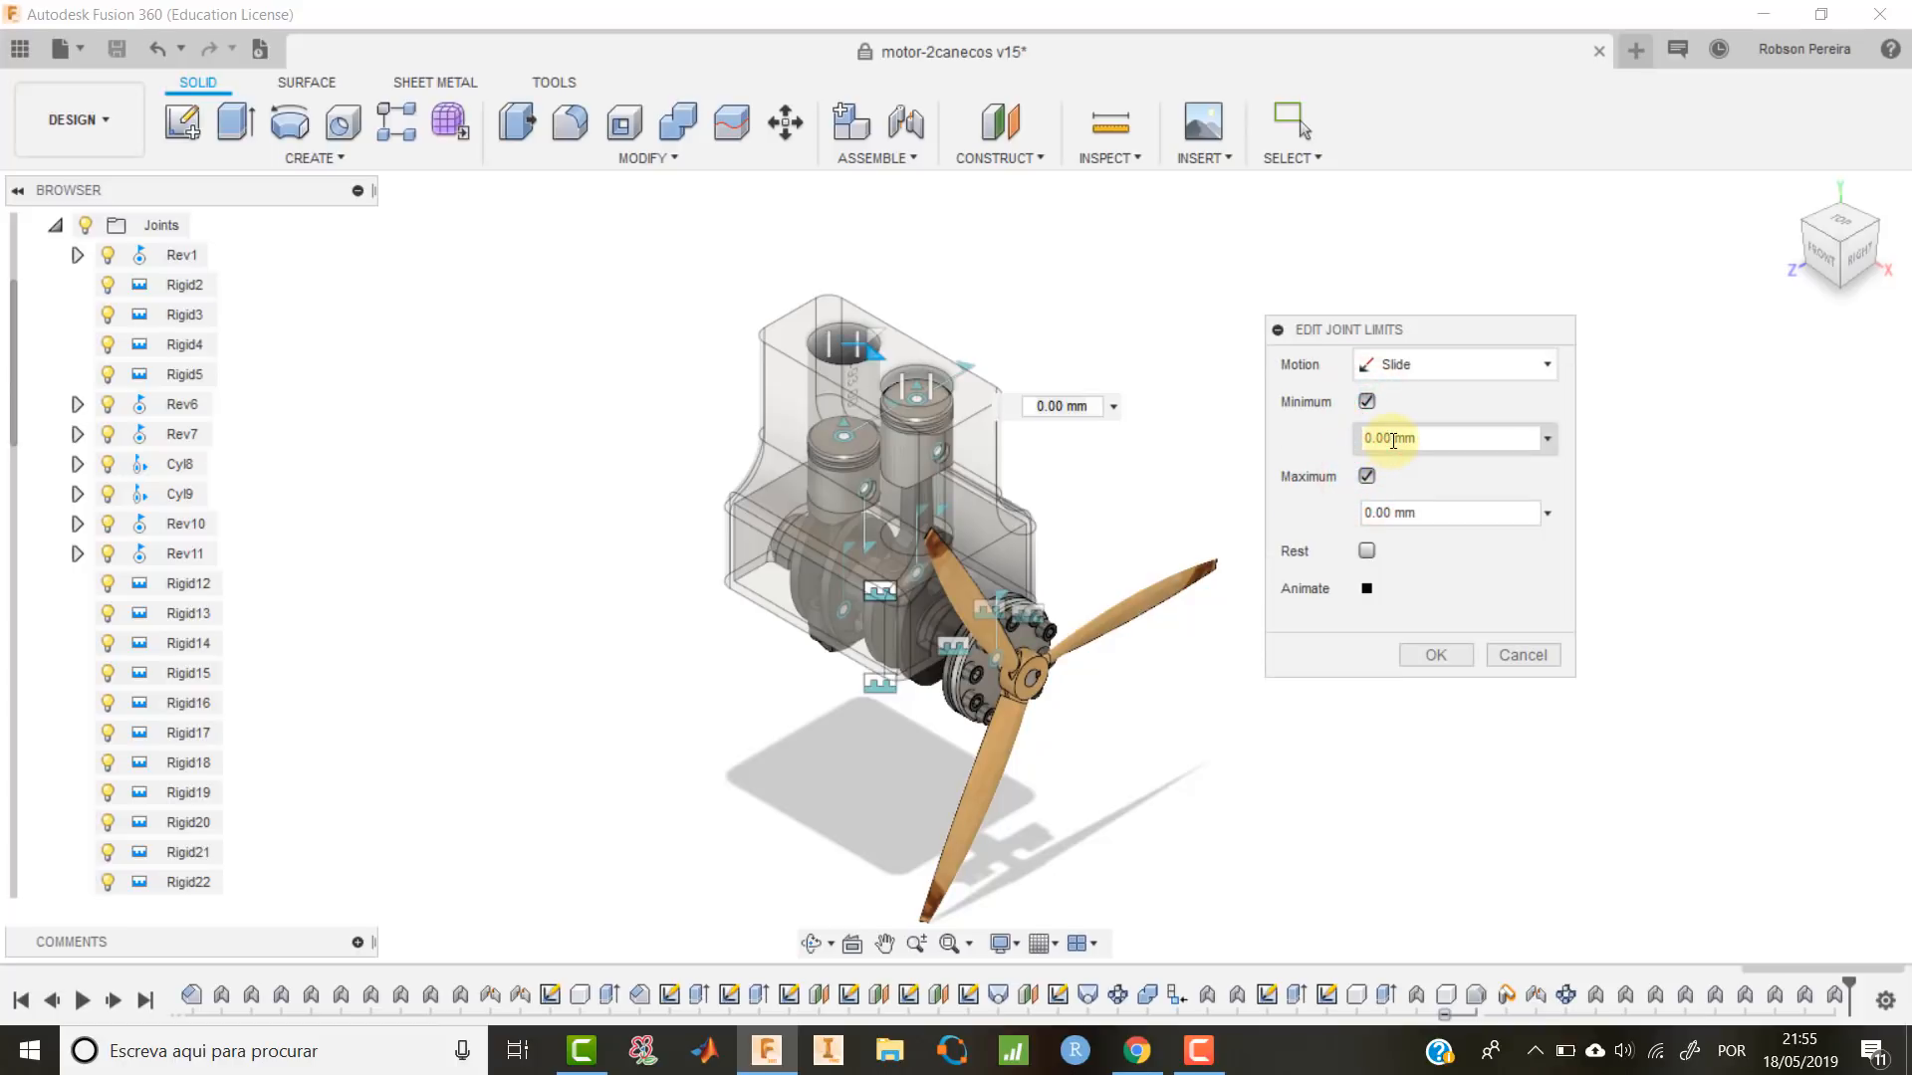
Set the slide limits of Cyl8 to a minimum of -93 mm and a maximum of -13 mm.
left_click(1392, 439)
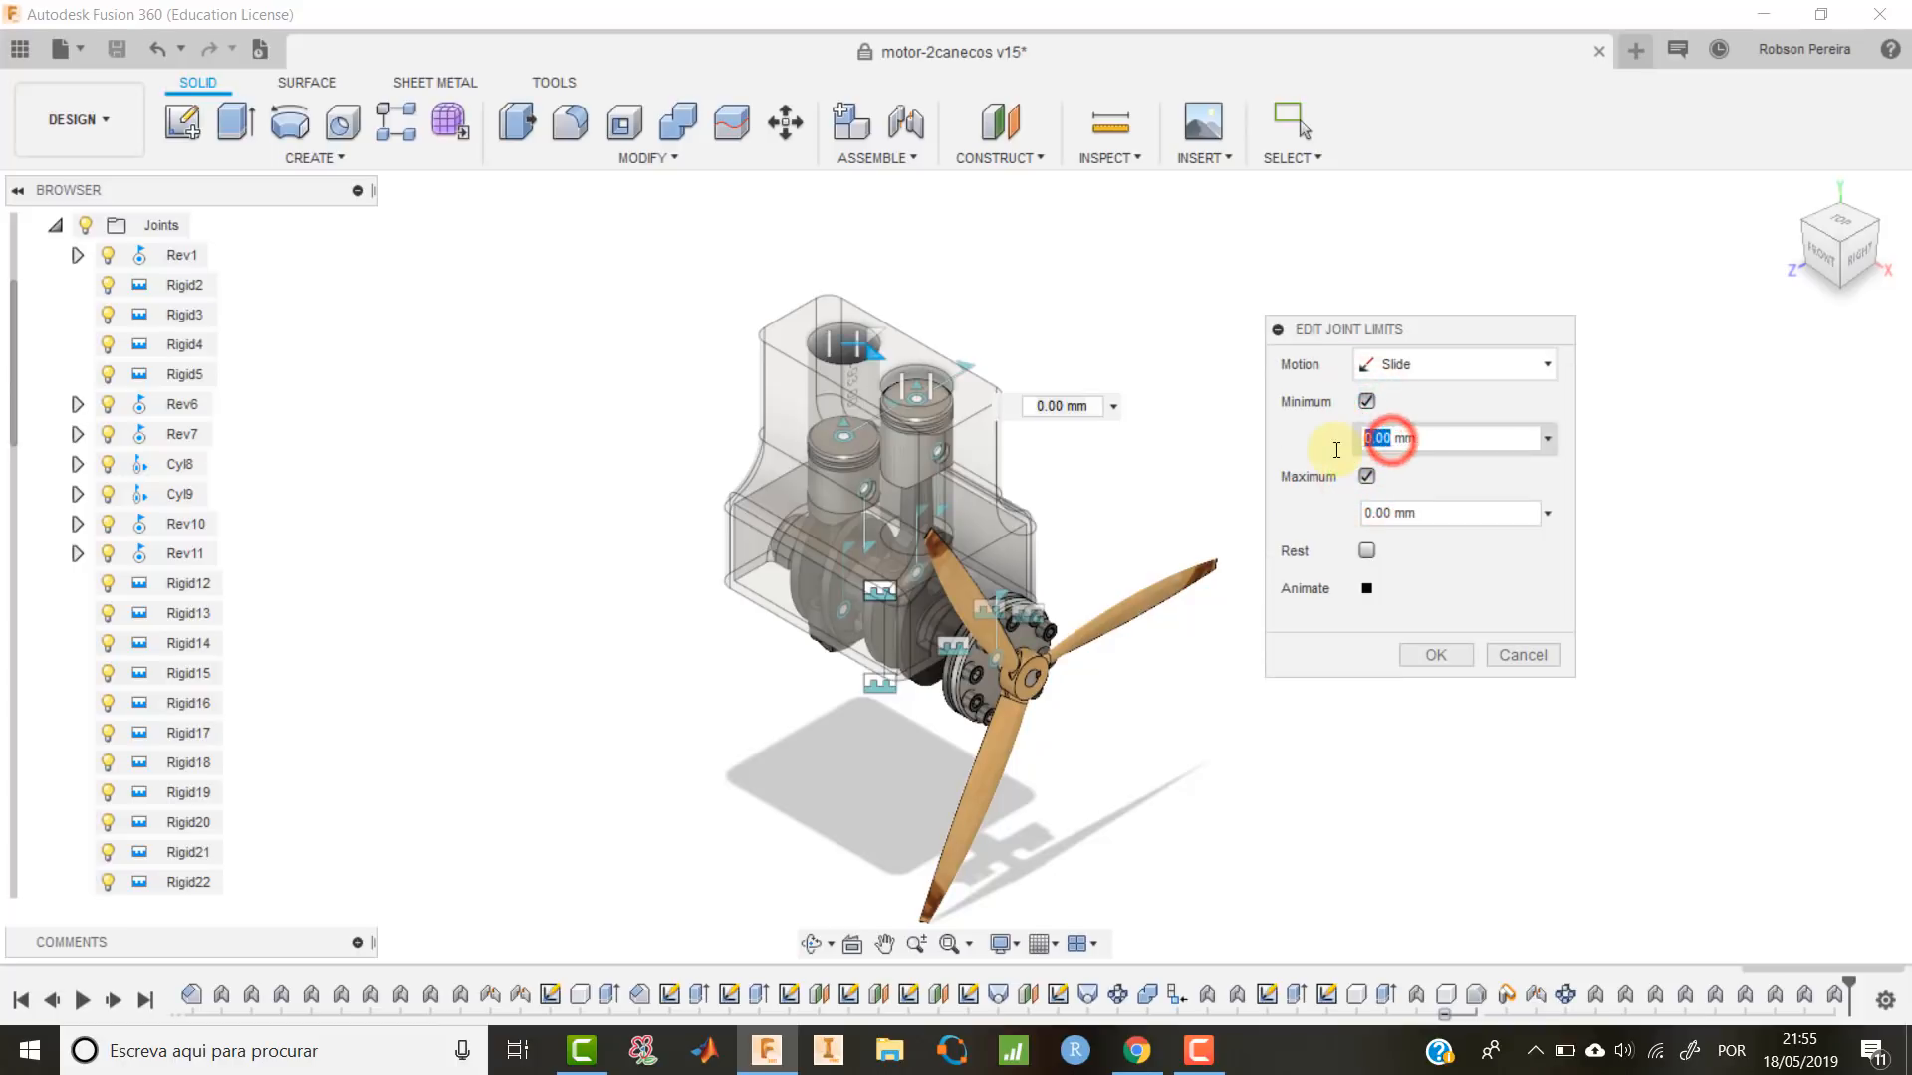
left_click(1823, 254)
left_click_drag(1390, 438, 1347, 441)
type("-93")
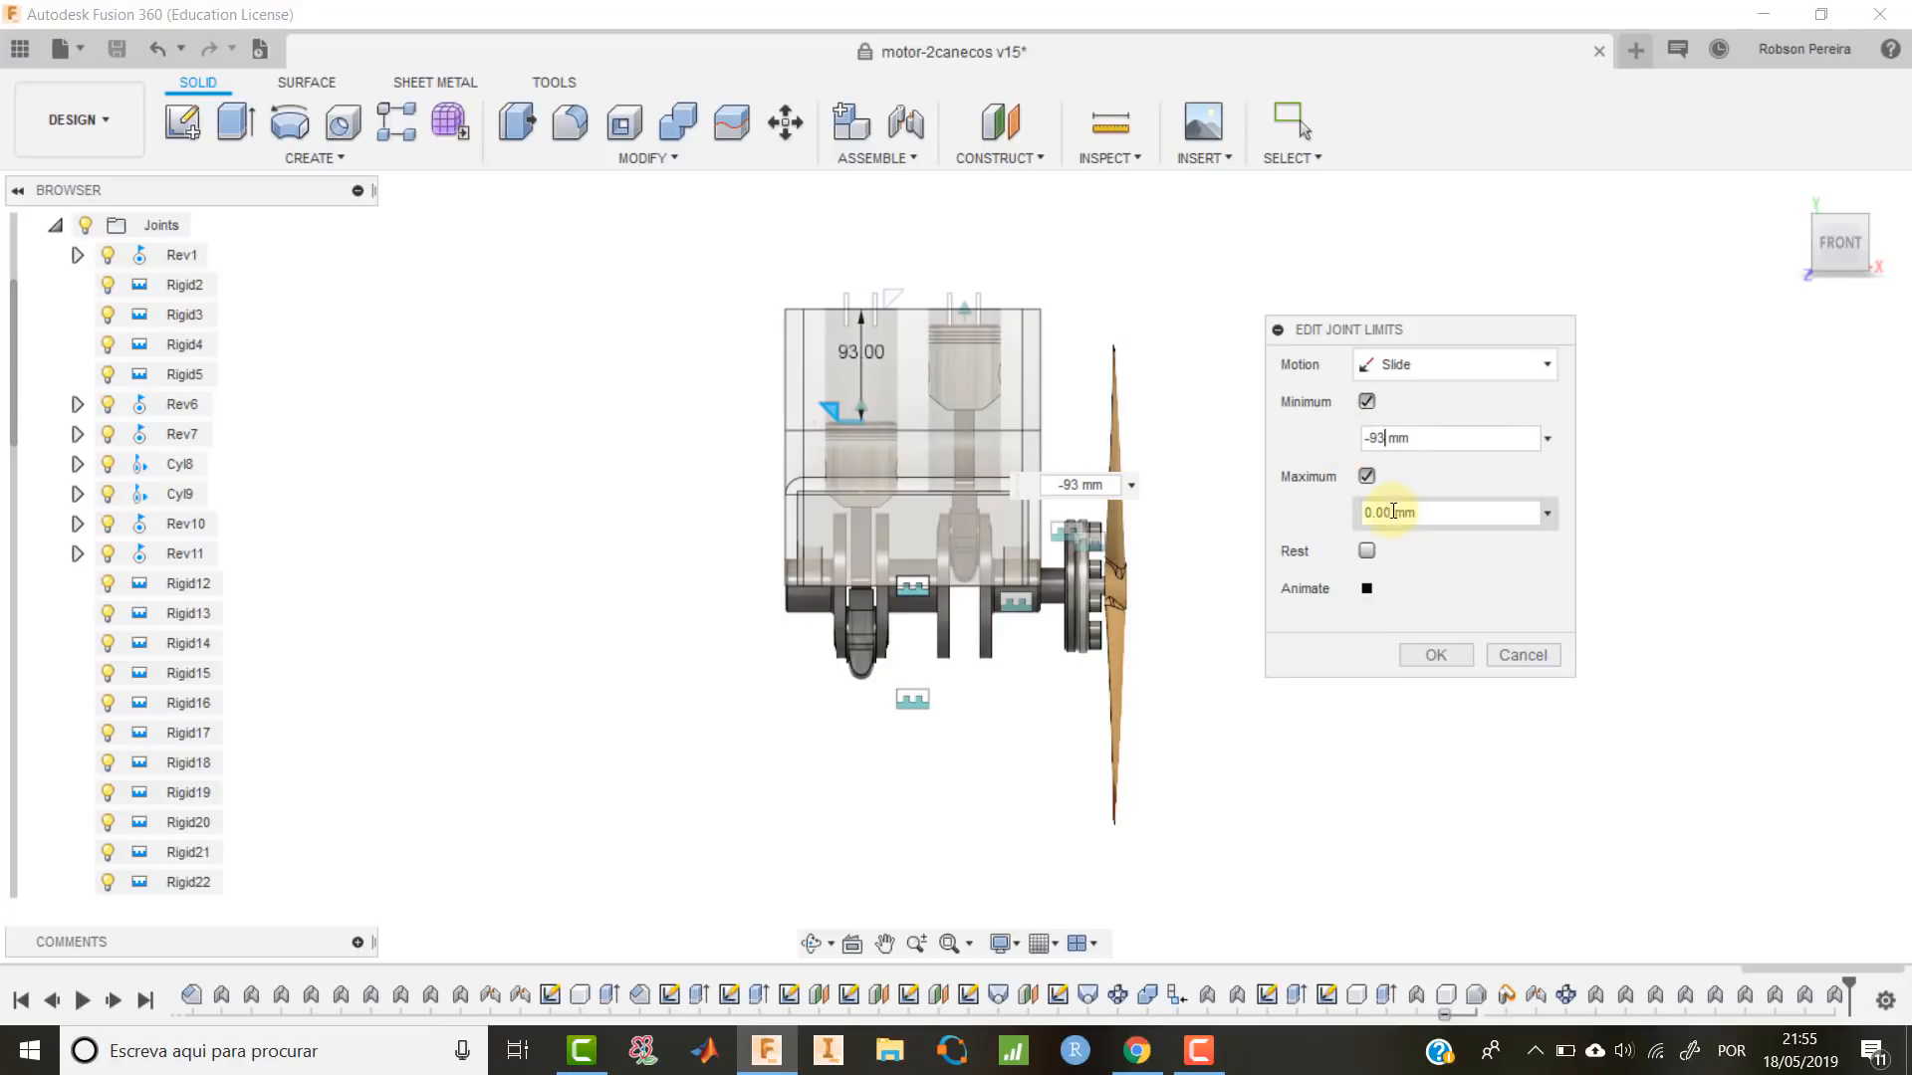
left_click_drag(1388, 512, 1337, 512)
type("-13")
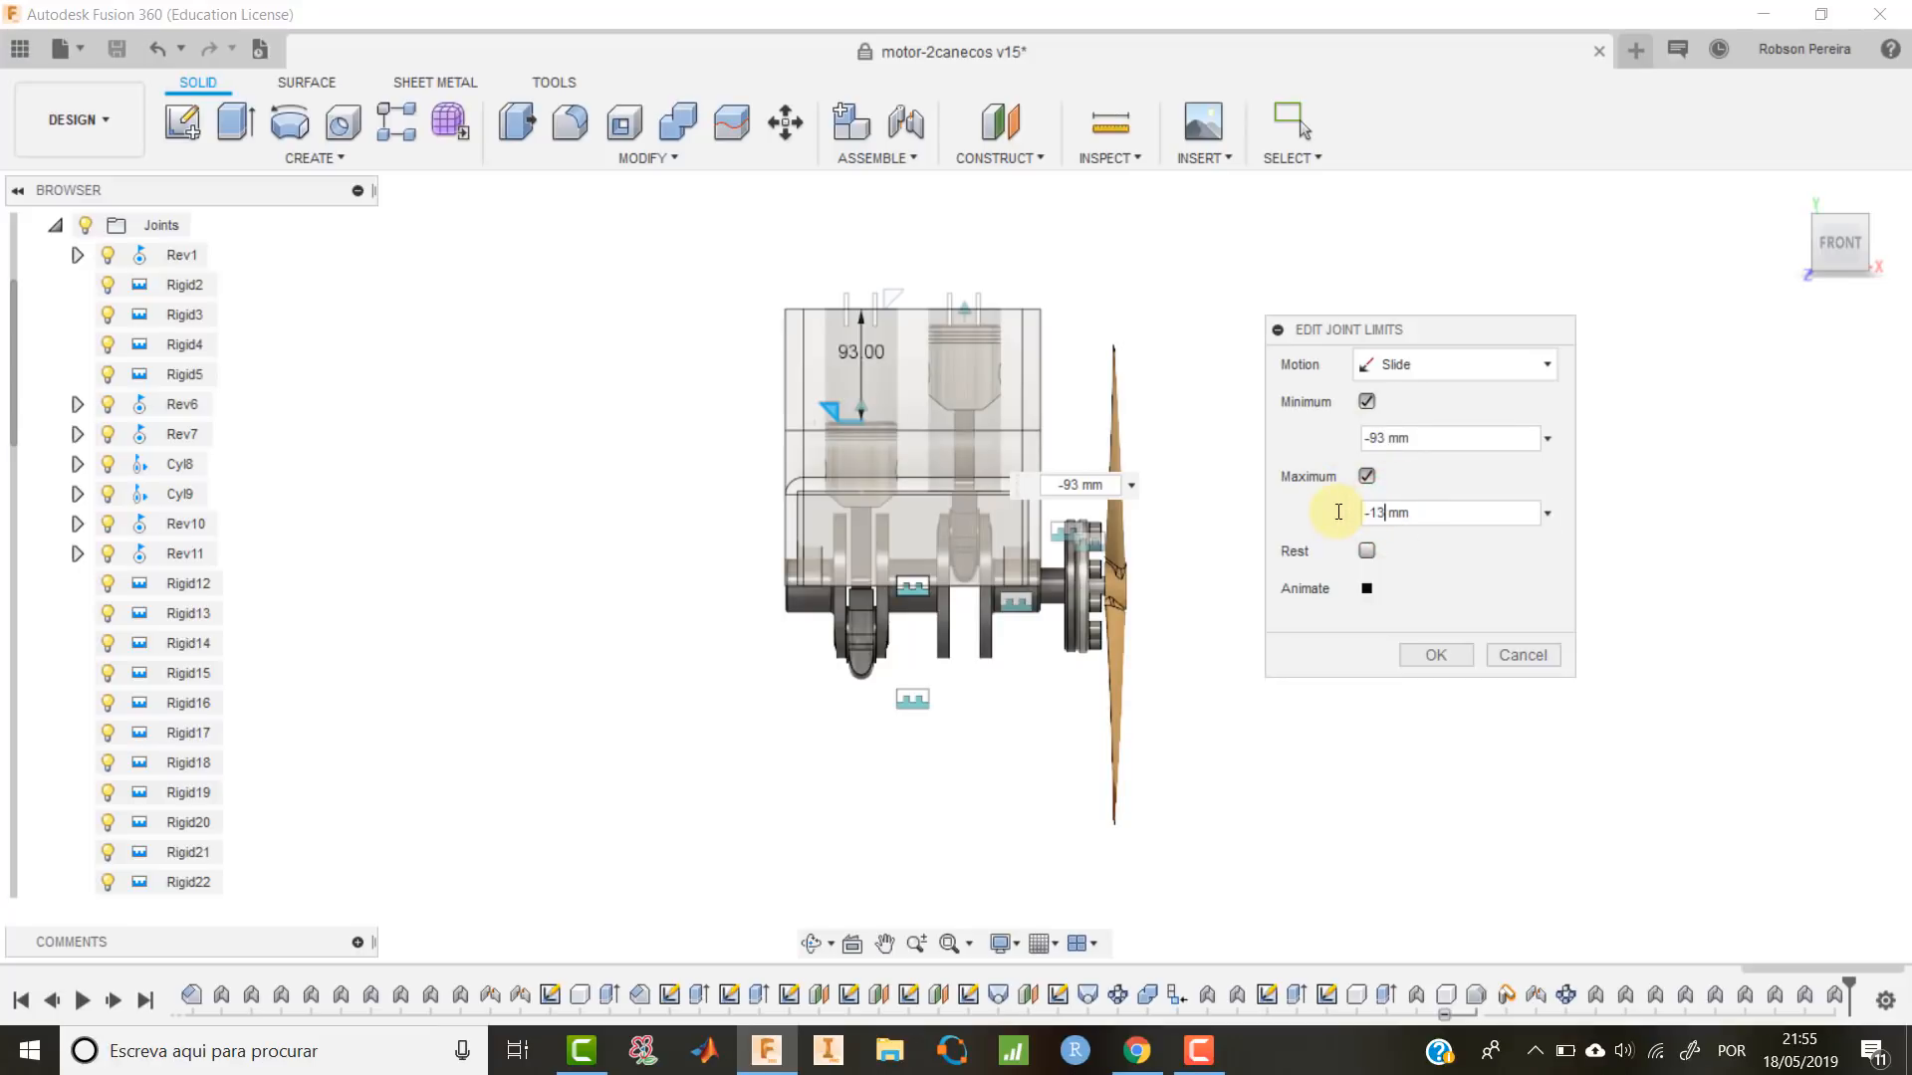
left_click(1434, 655)
left_click(1363, 378)
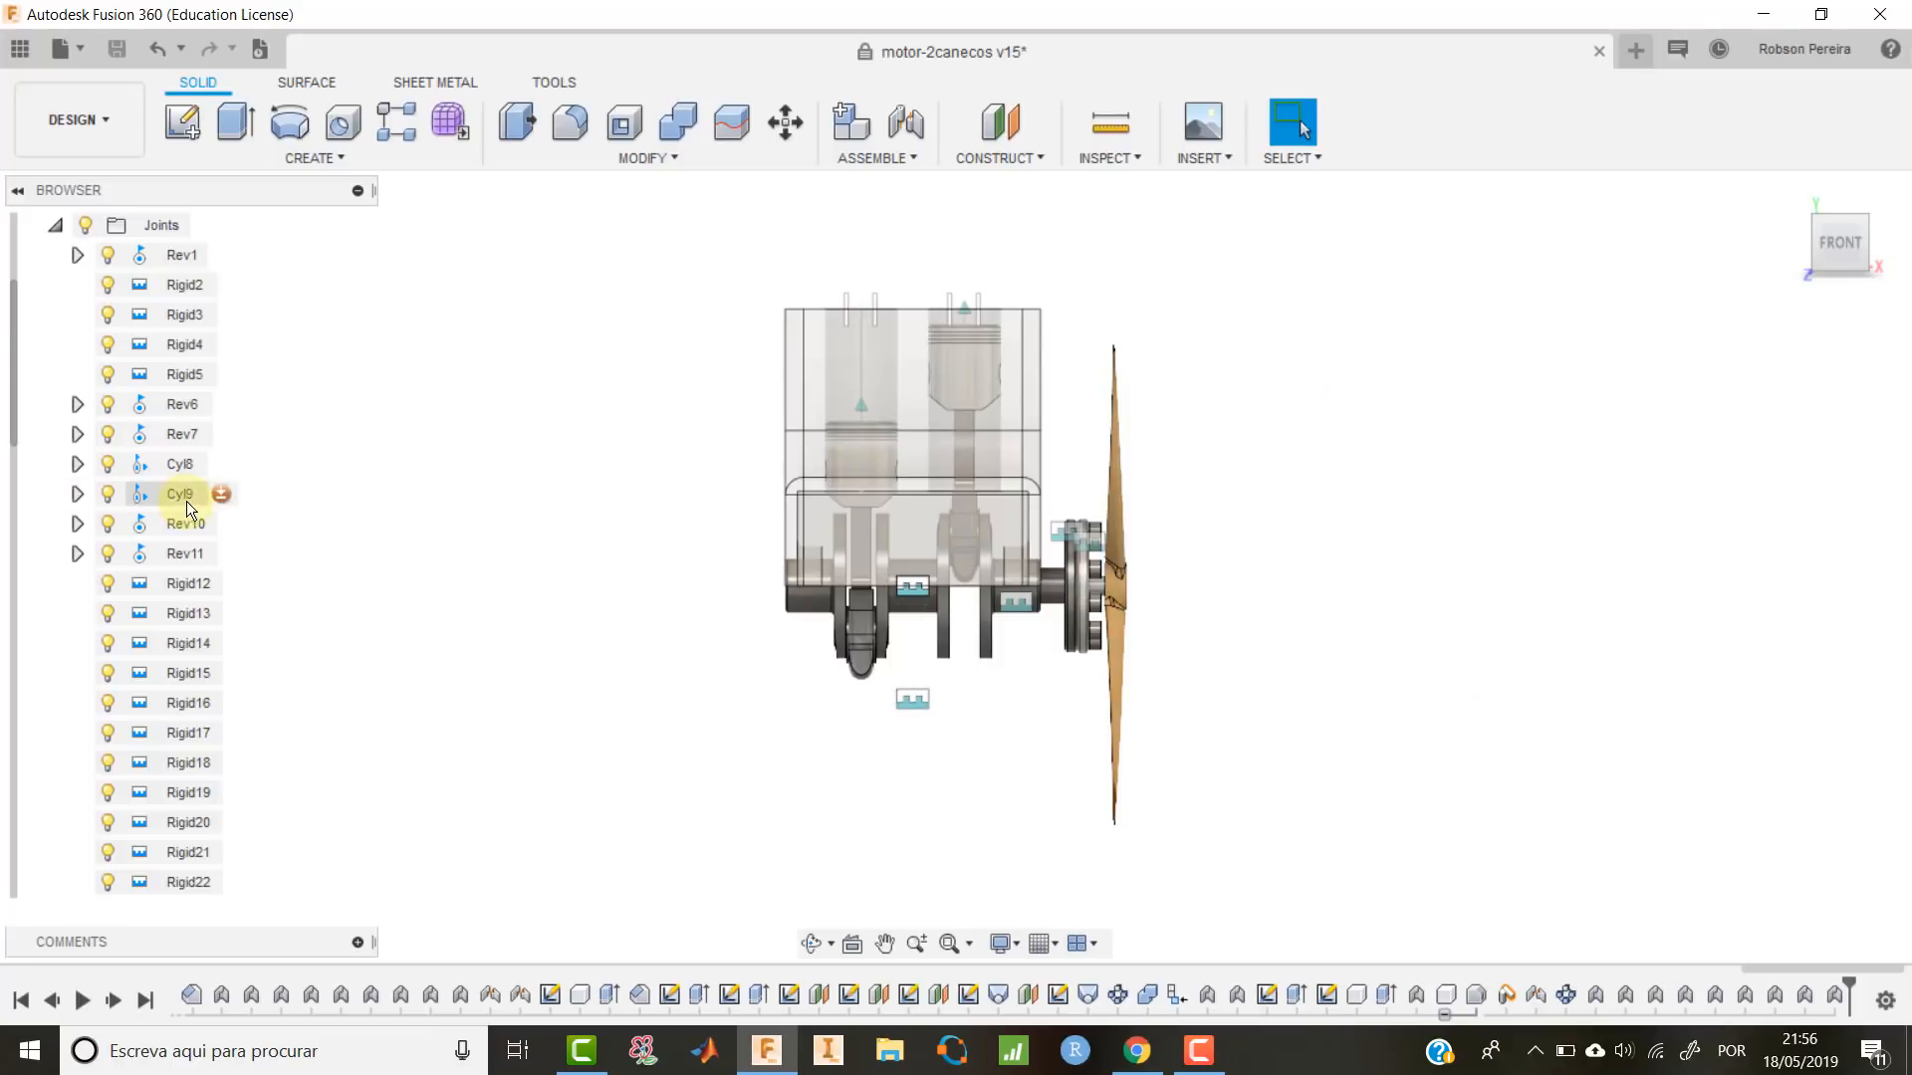
Limit the Slide motion of cylindrical joint Cyl9 to a minimum of -93 mm and a maximum of -13 mm.
left_click(221, 494)
left_click(1442, 368)
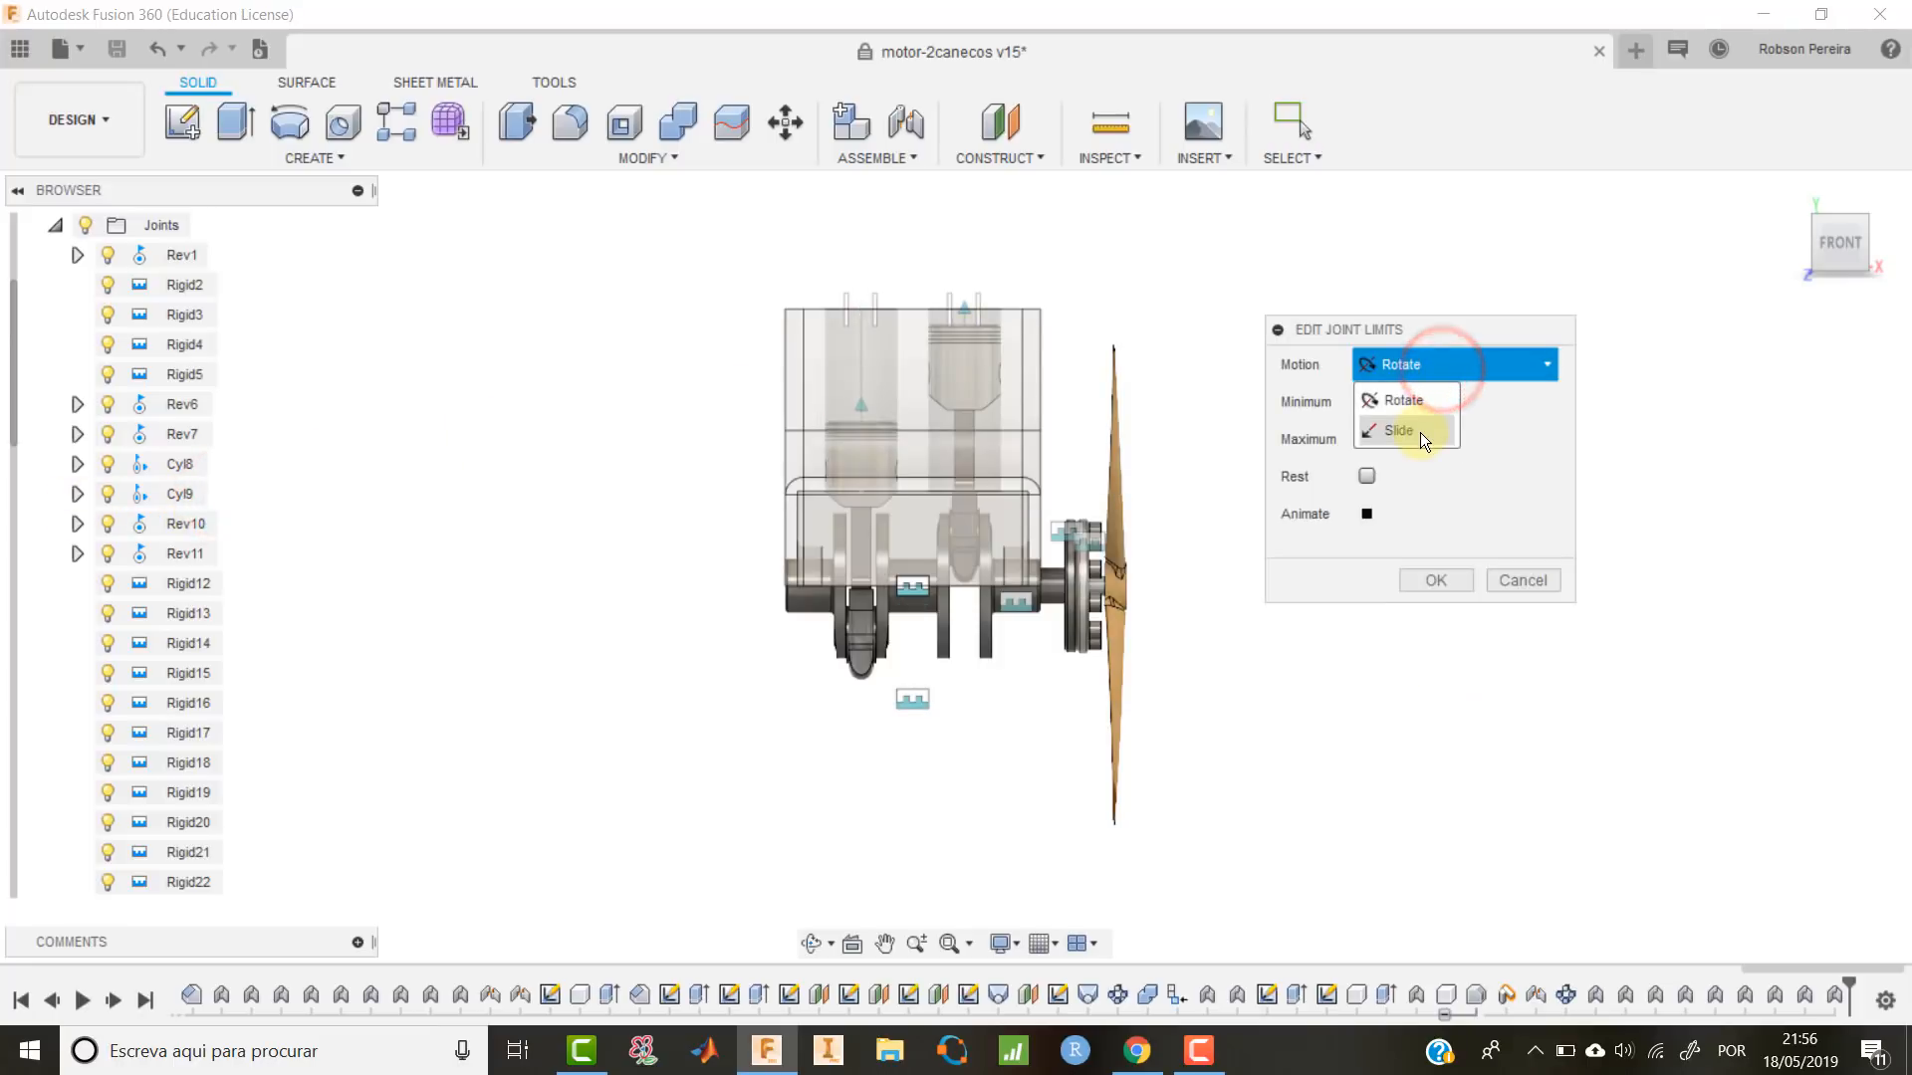
left_click(1421, 436)
left_click(1365, 403)
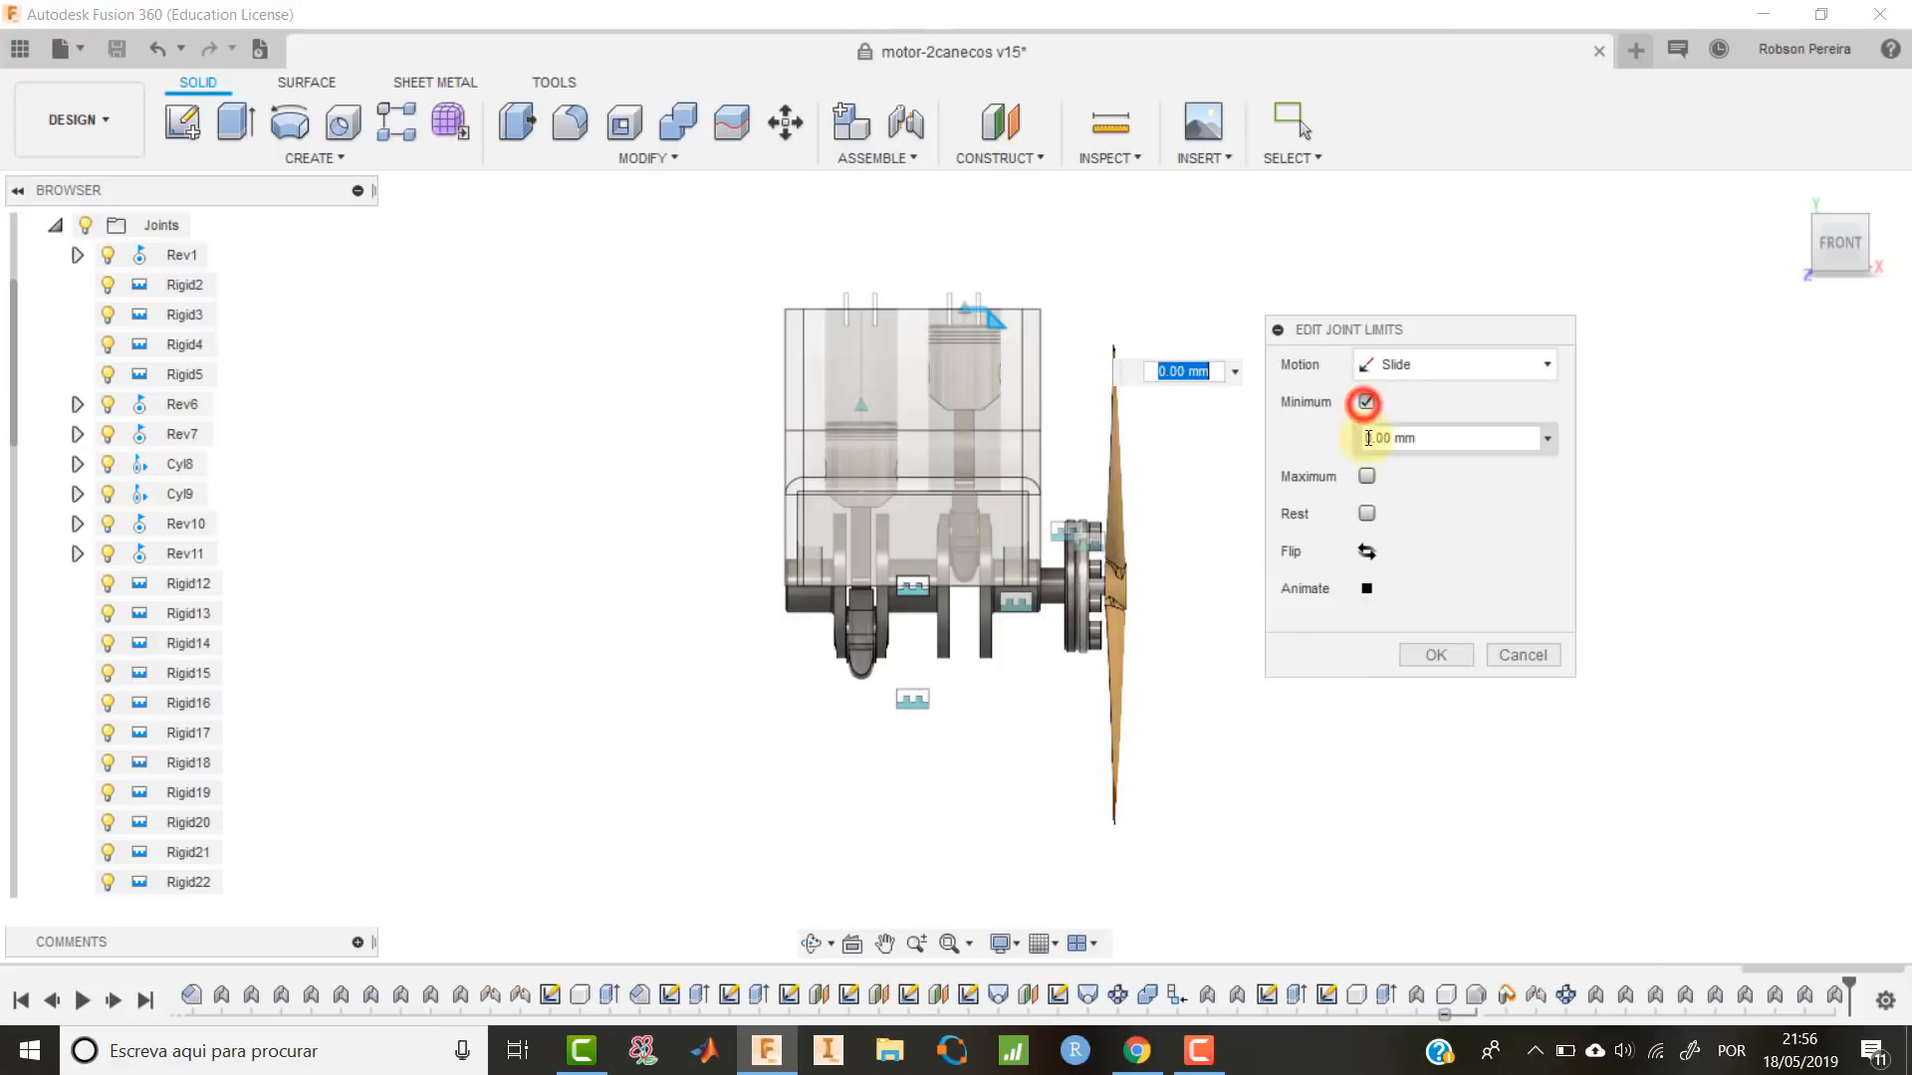
left_click(1366, 478)
double_click(1388, 439)
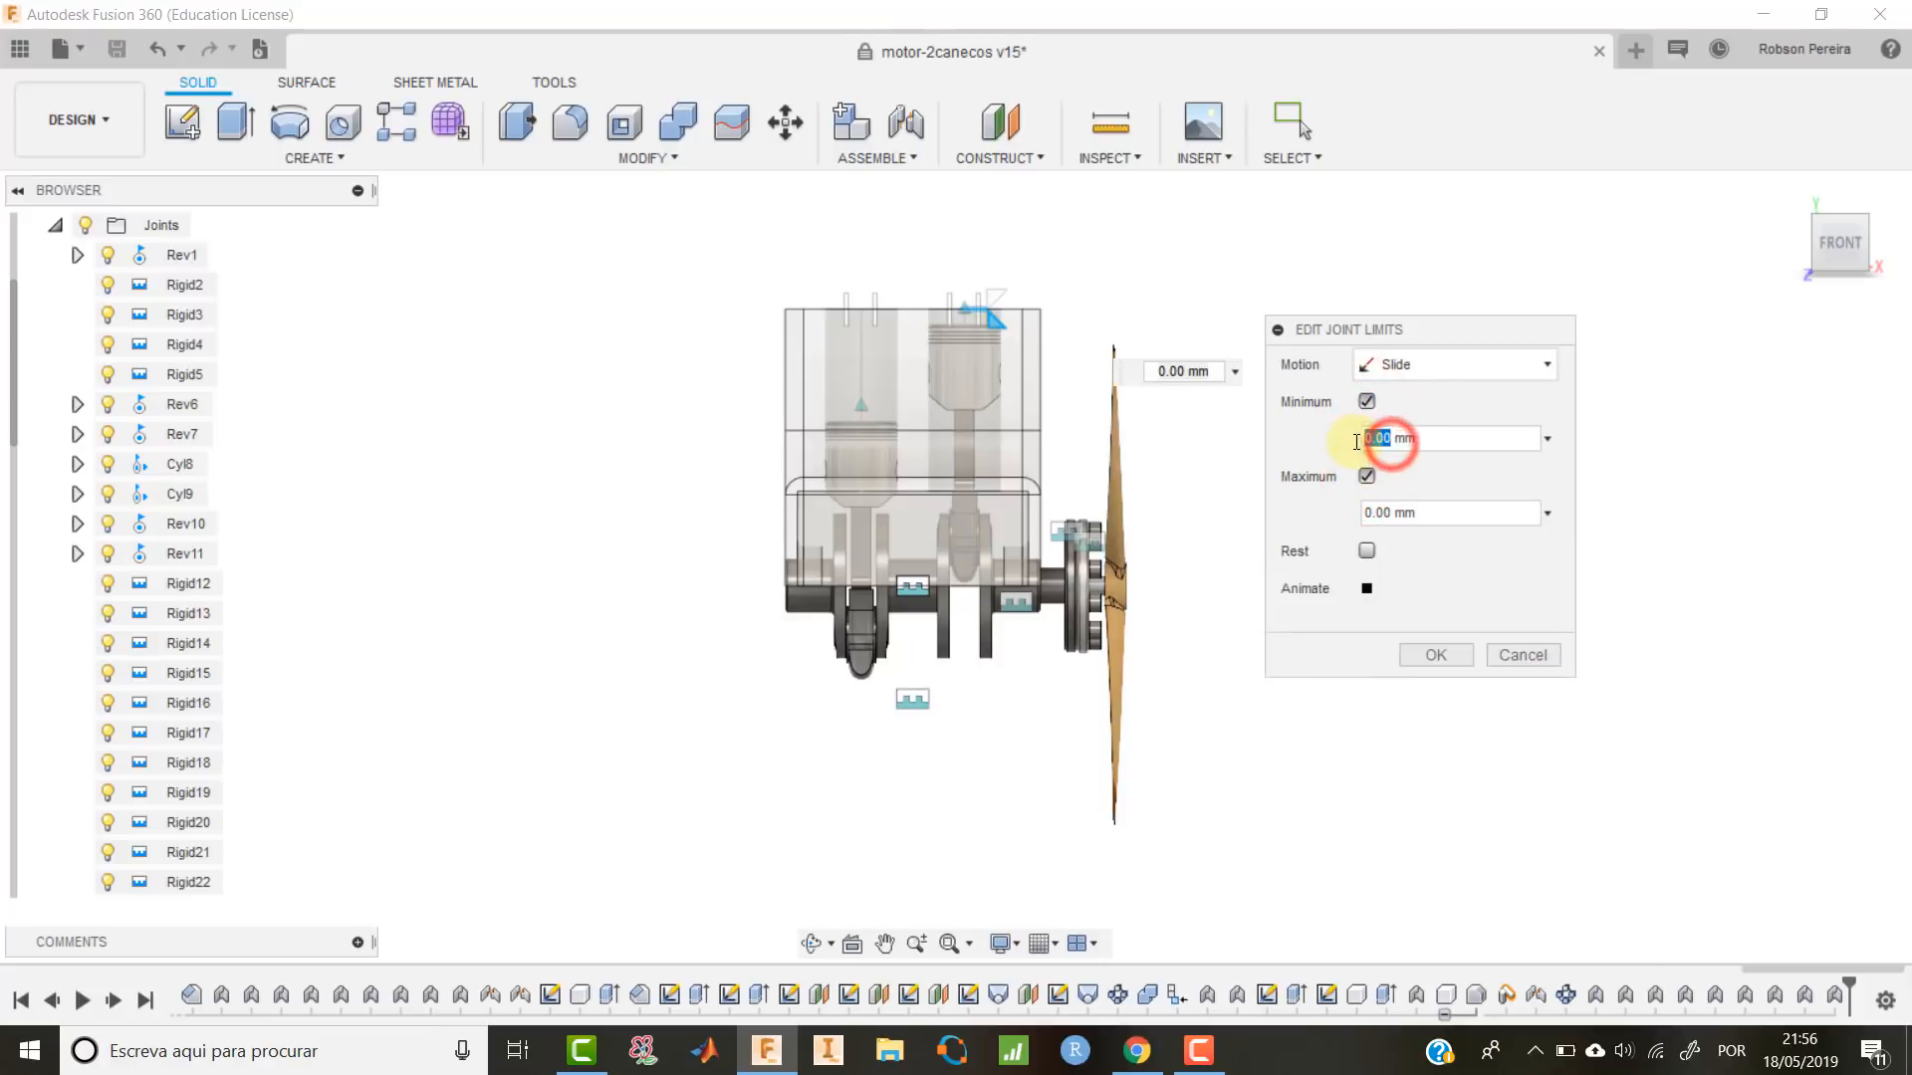
type("-93")
double_click(1387, 513)
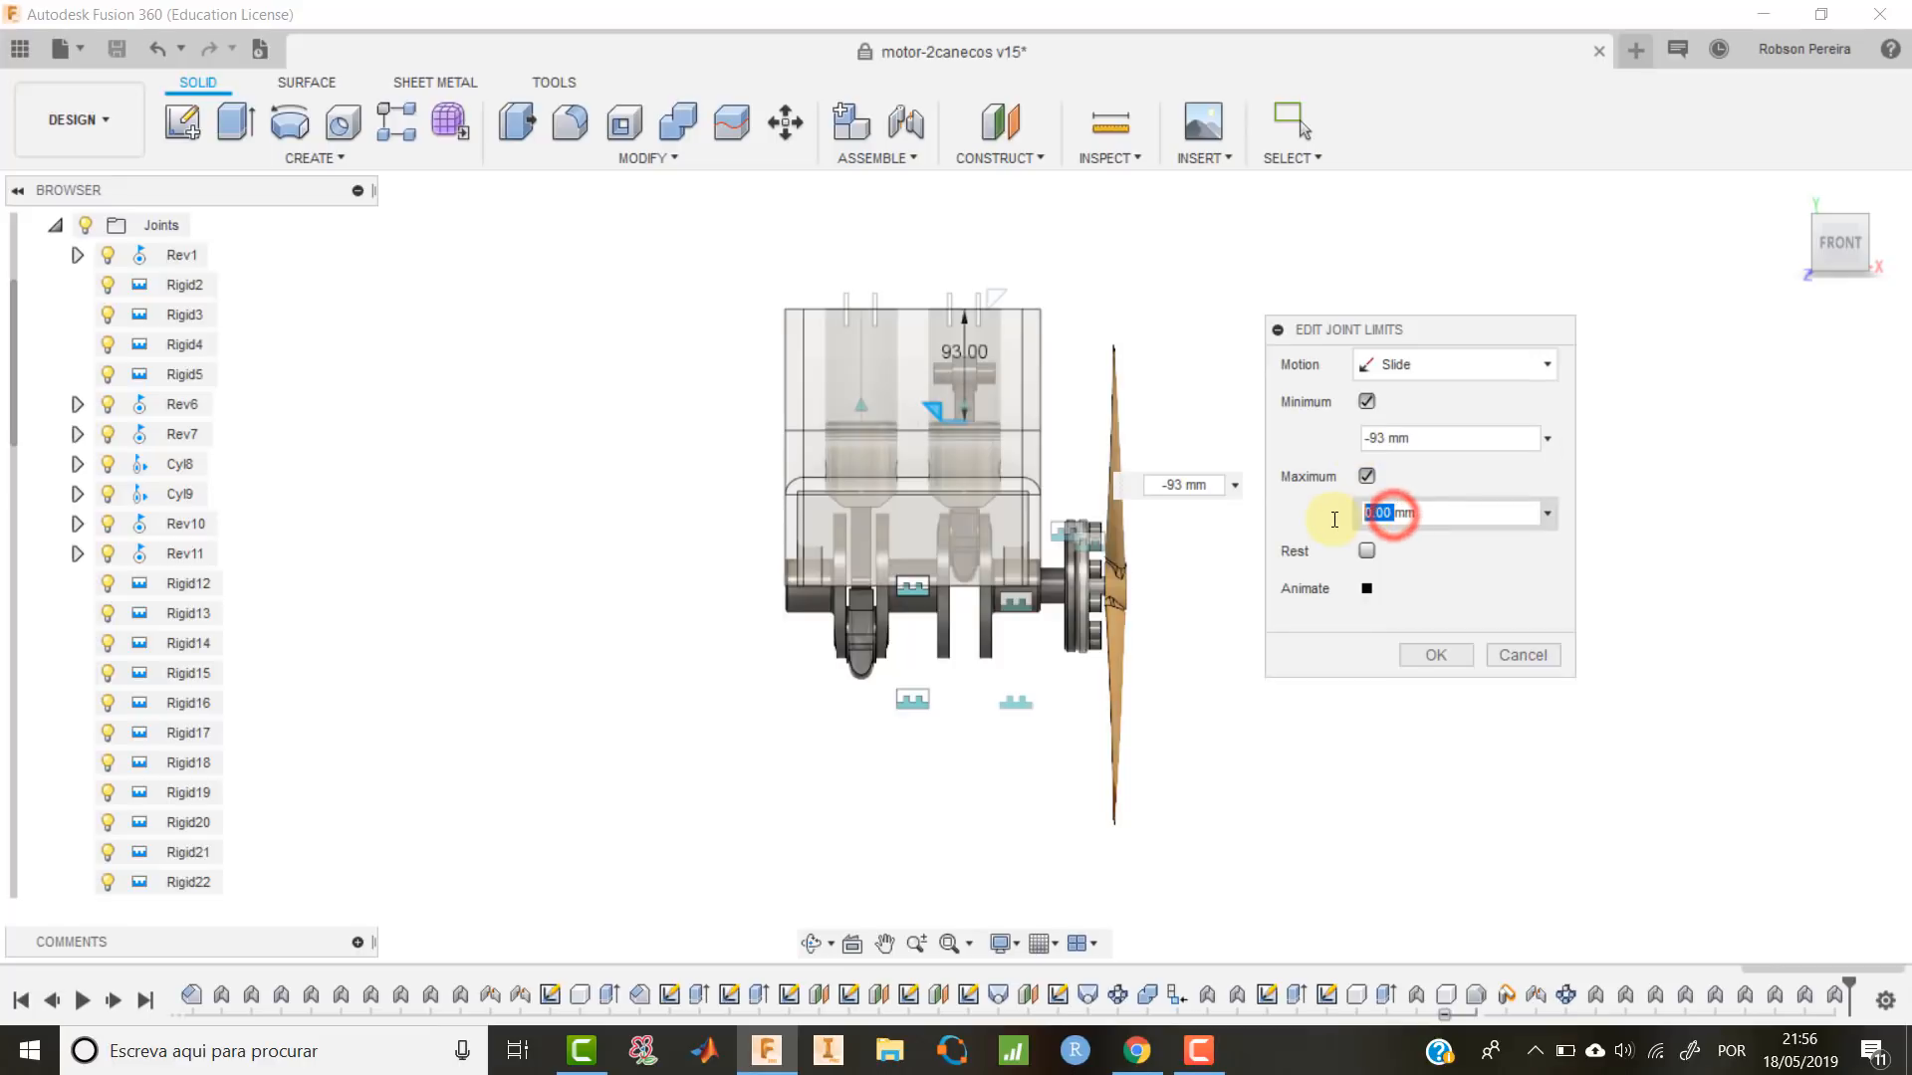
type("-13")
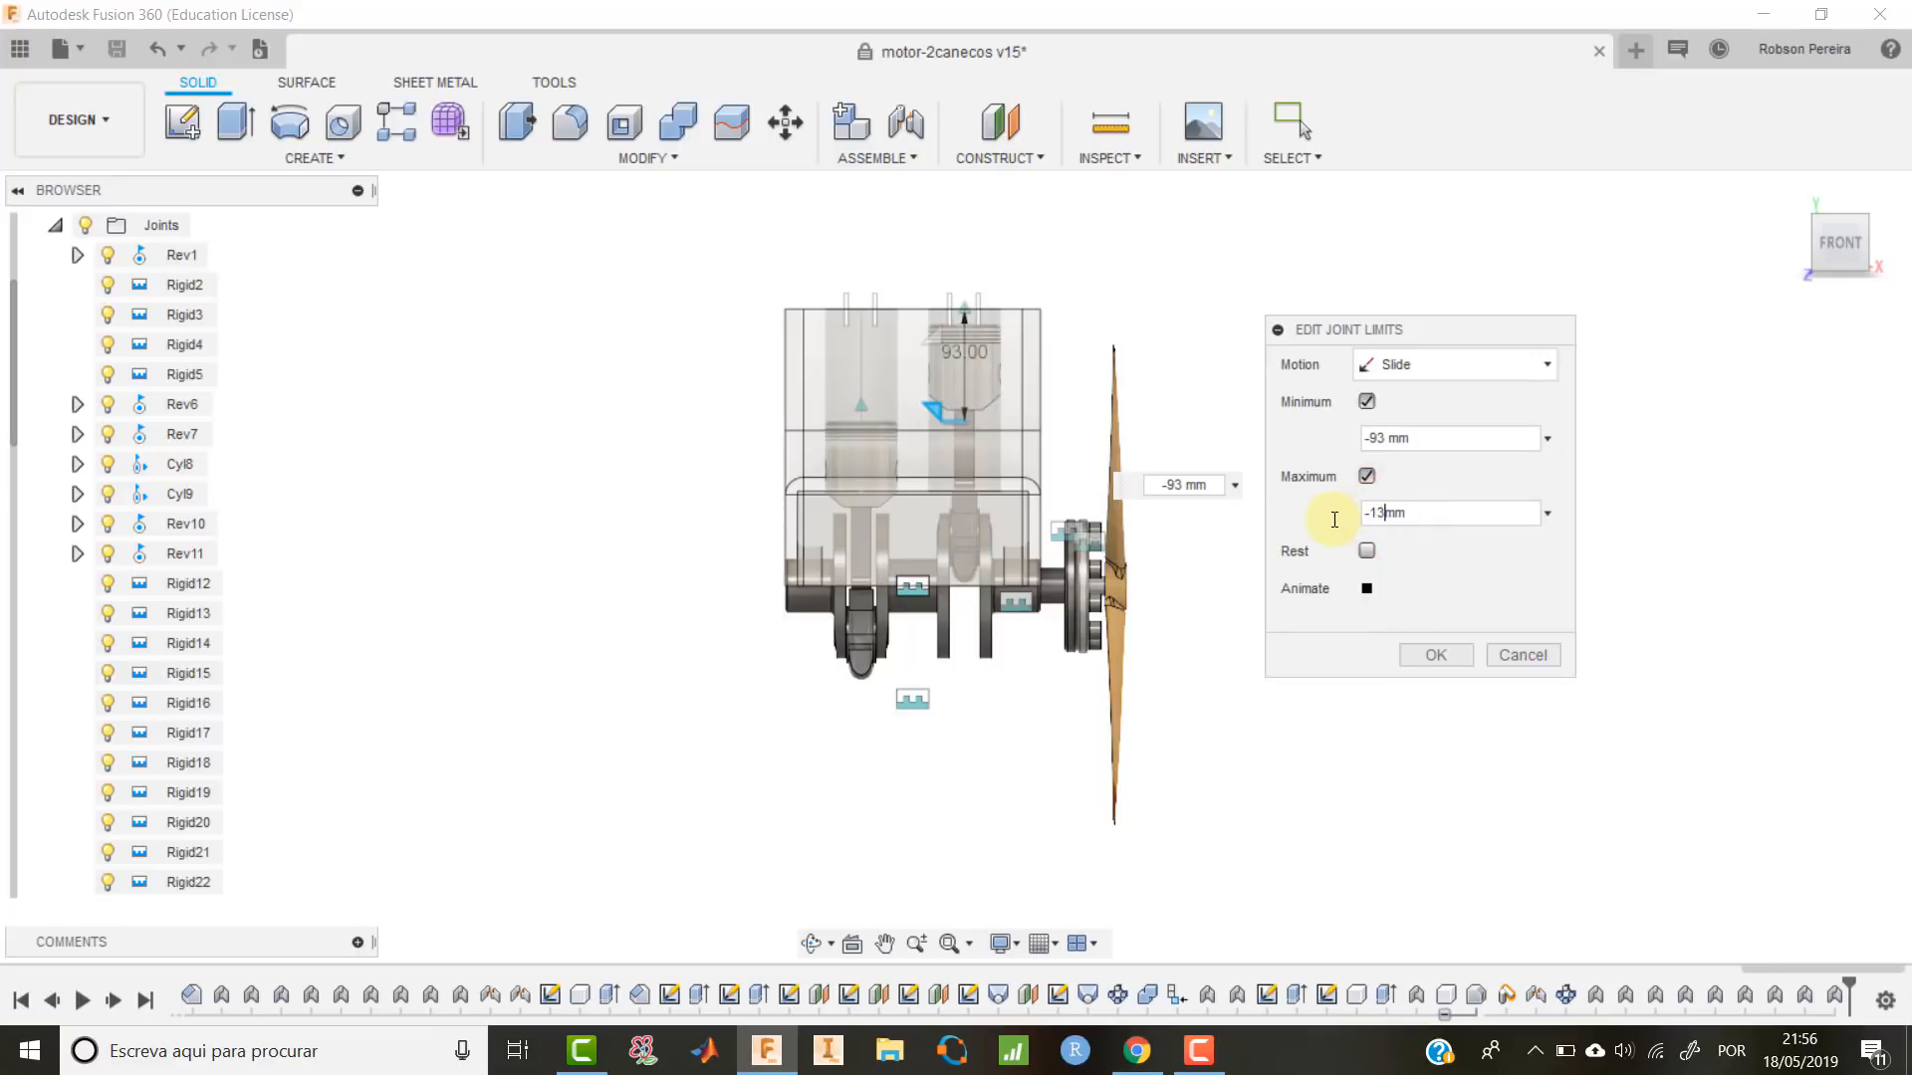
left_click(1436, 655)
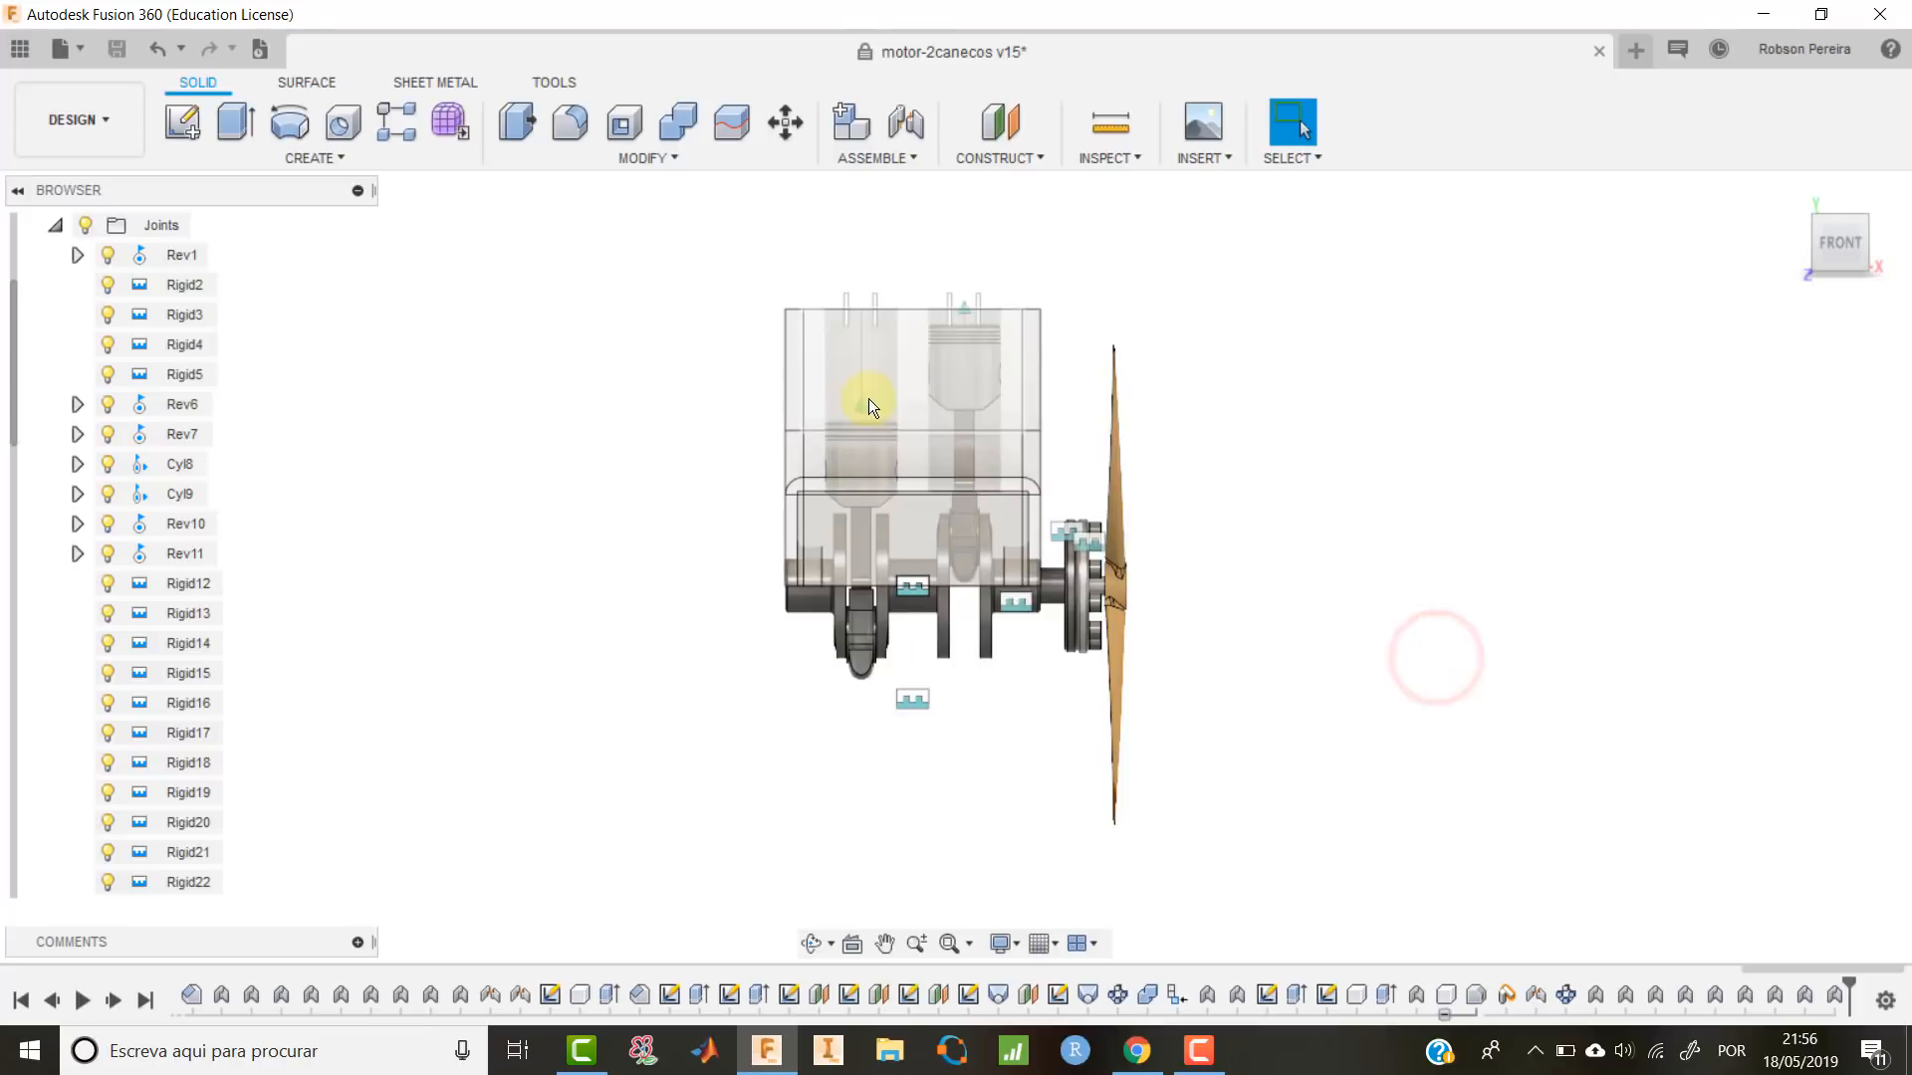
Turn the propeller in the home view to check the pistons' travel, and revert the components to their previous position.
left_click(1790, 196)
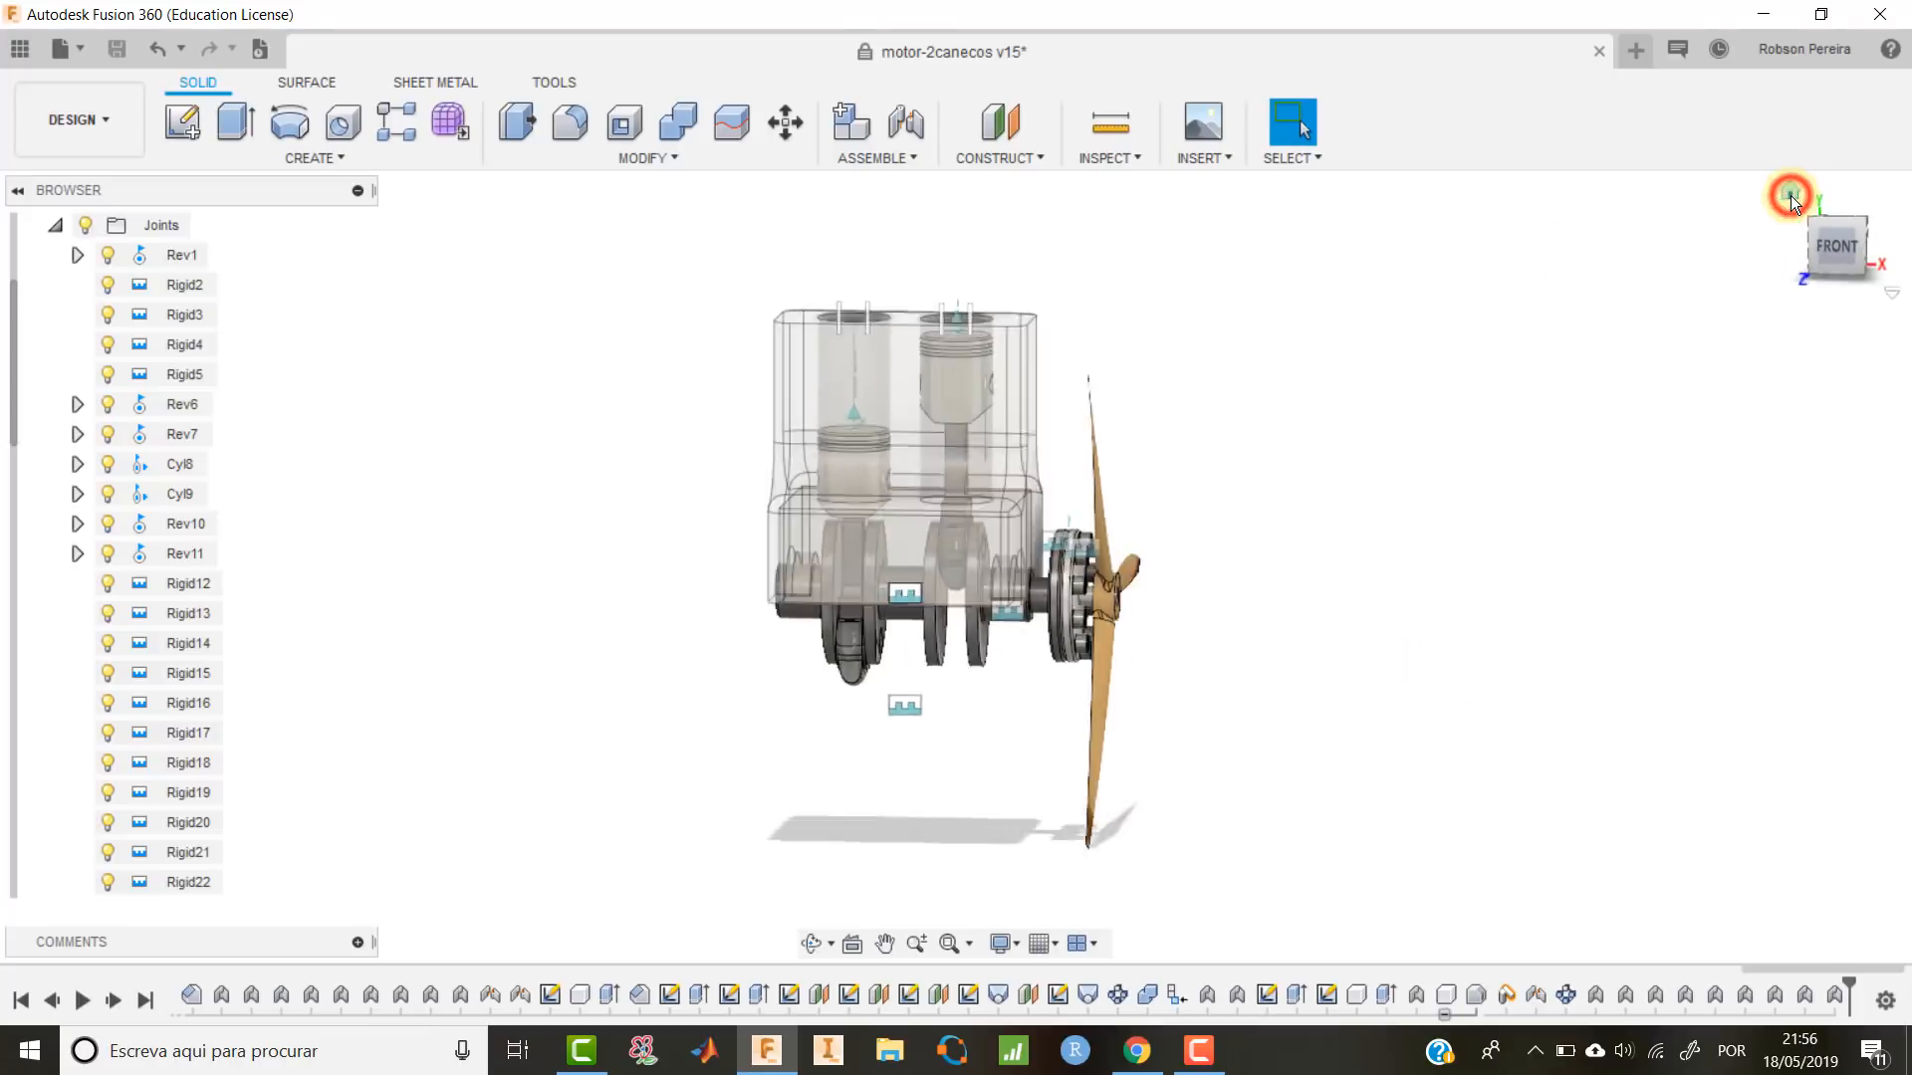
left_click_drag(1143, 569, 996, 538)
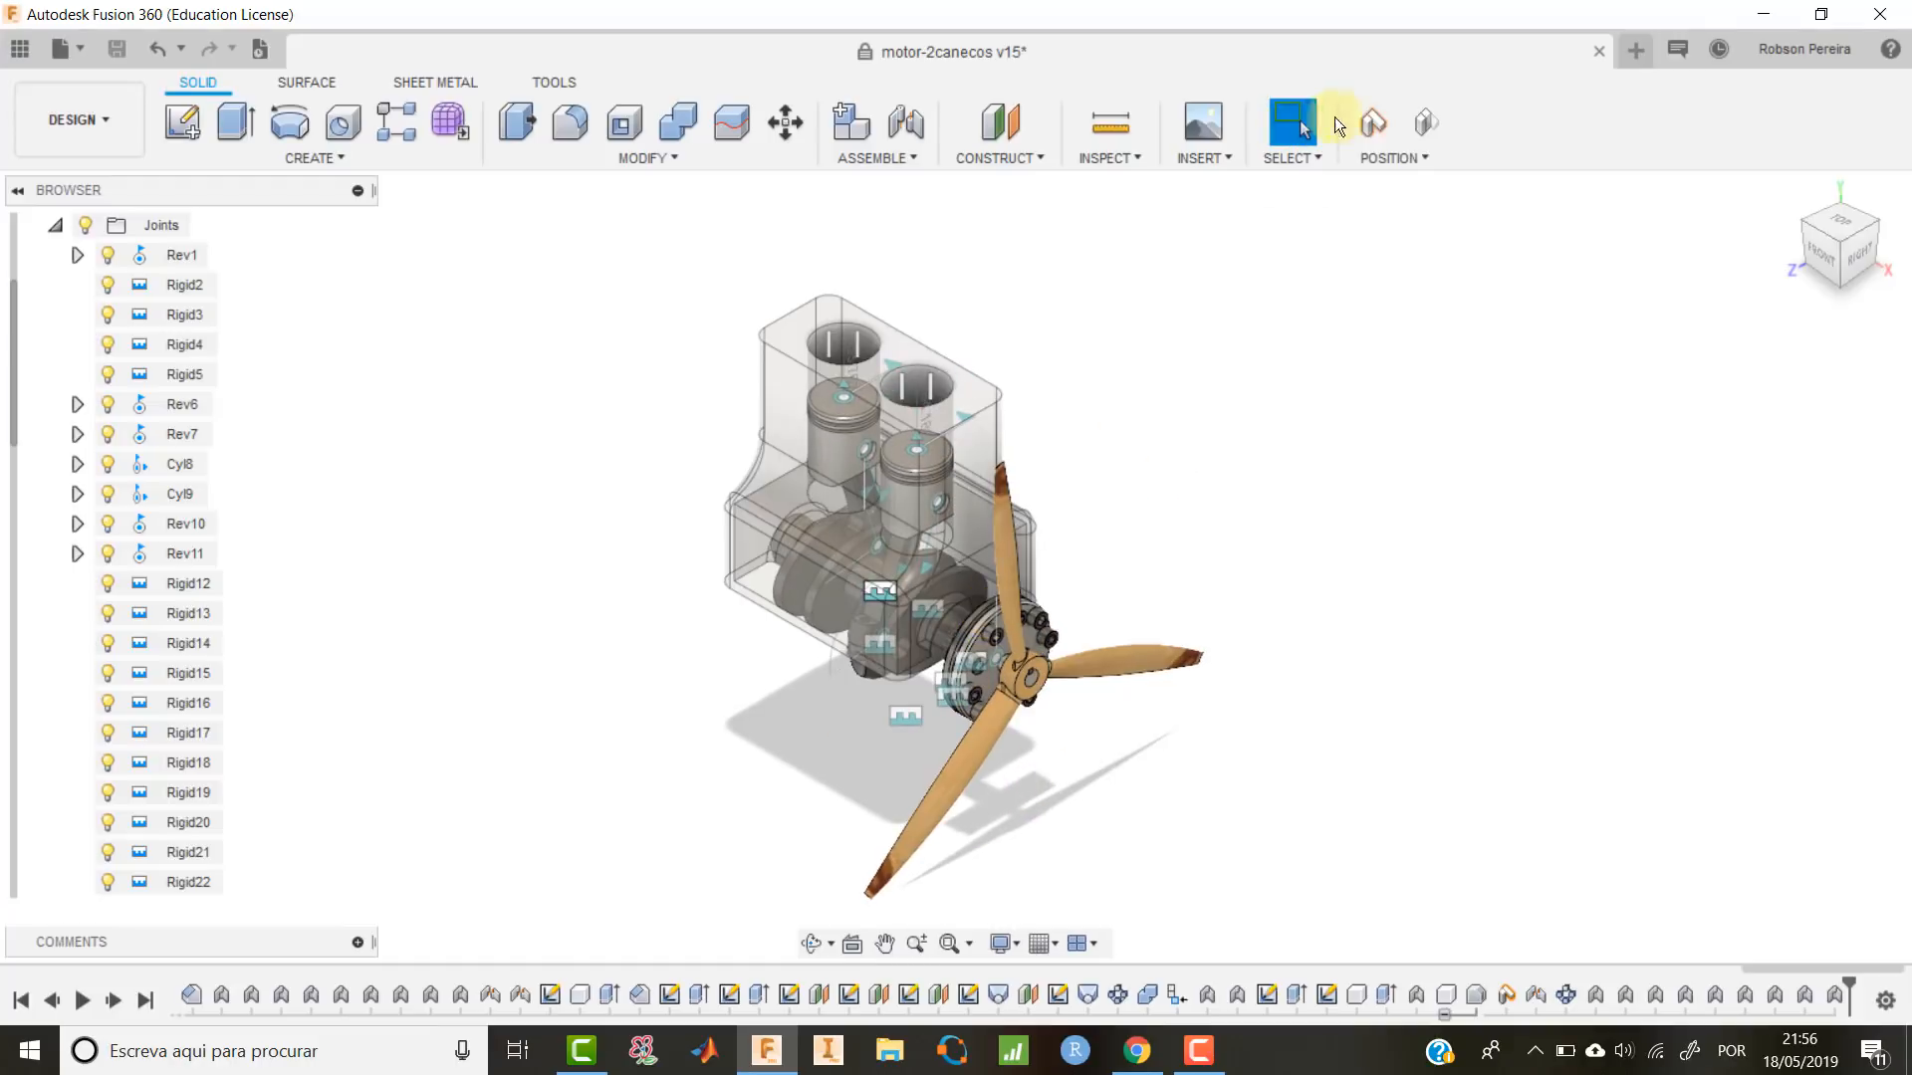
left_click(1424, 124)
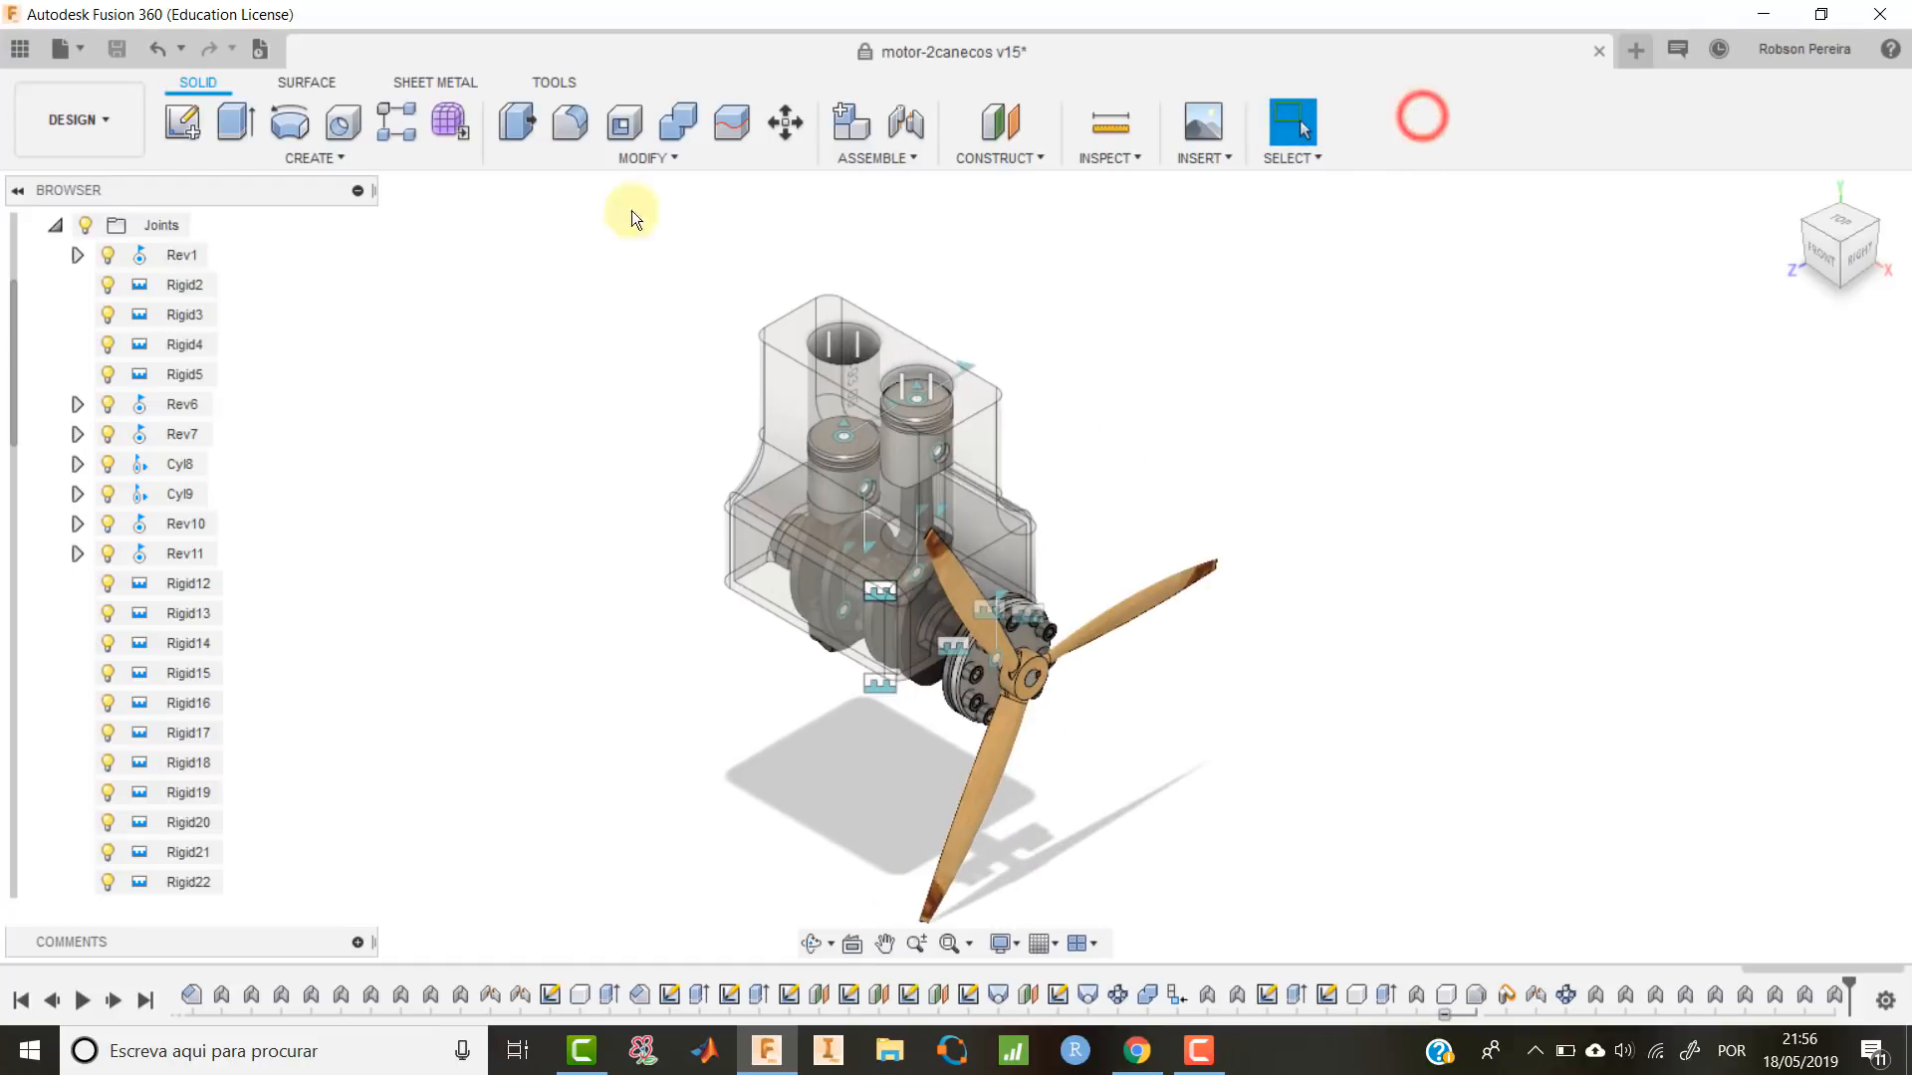
Start a motion study and add the crankshaft's revolute joint, Rev1, to it.
left_click(55, 225)
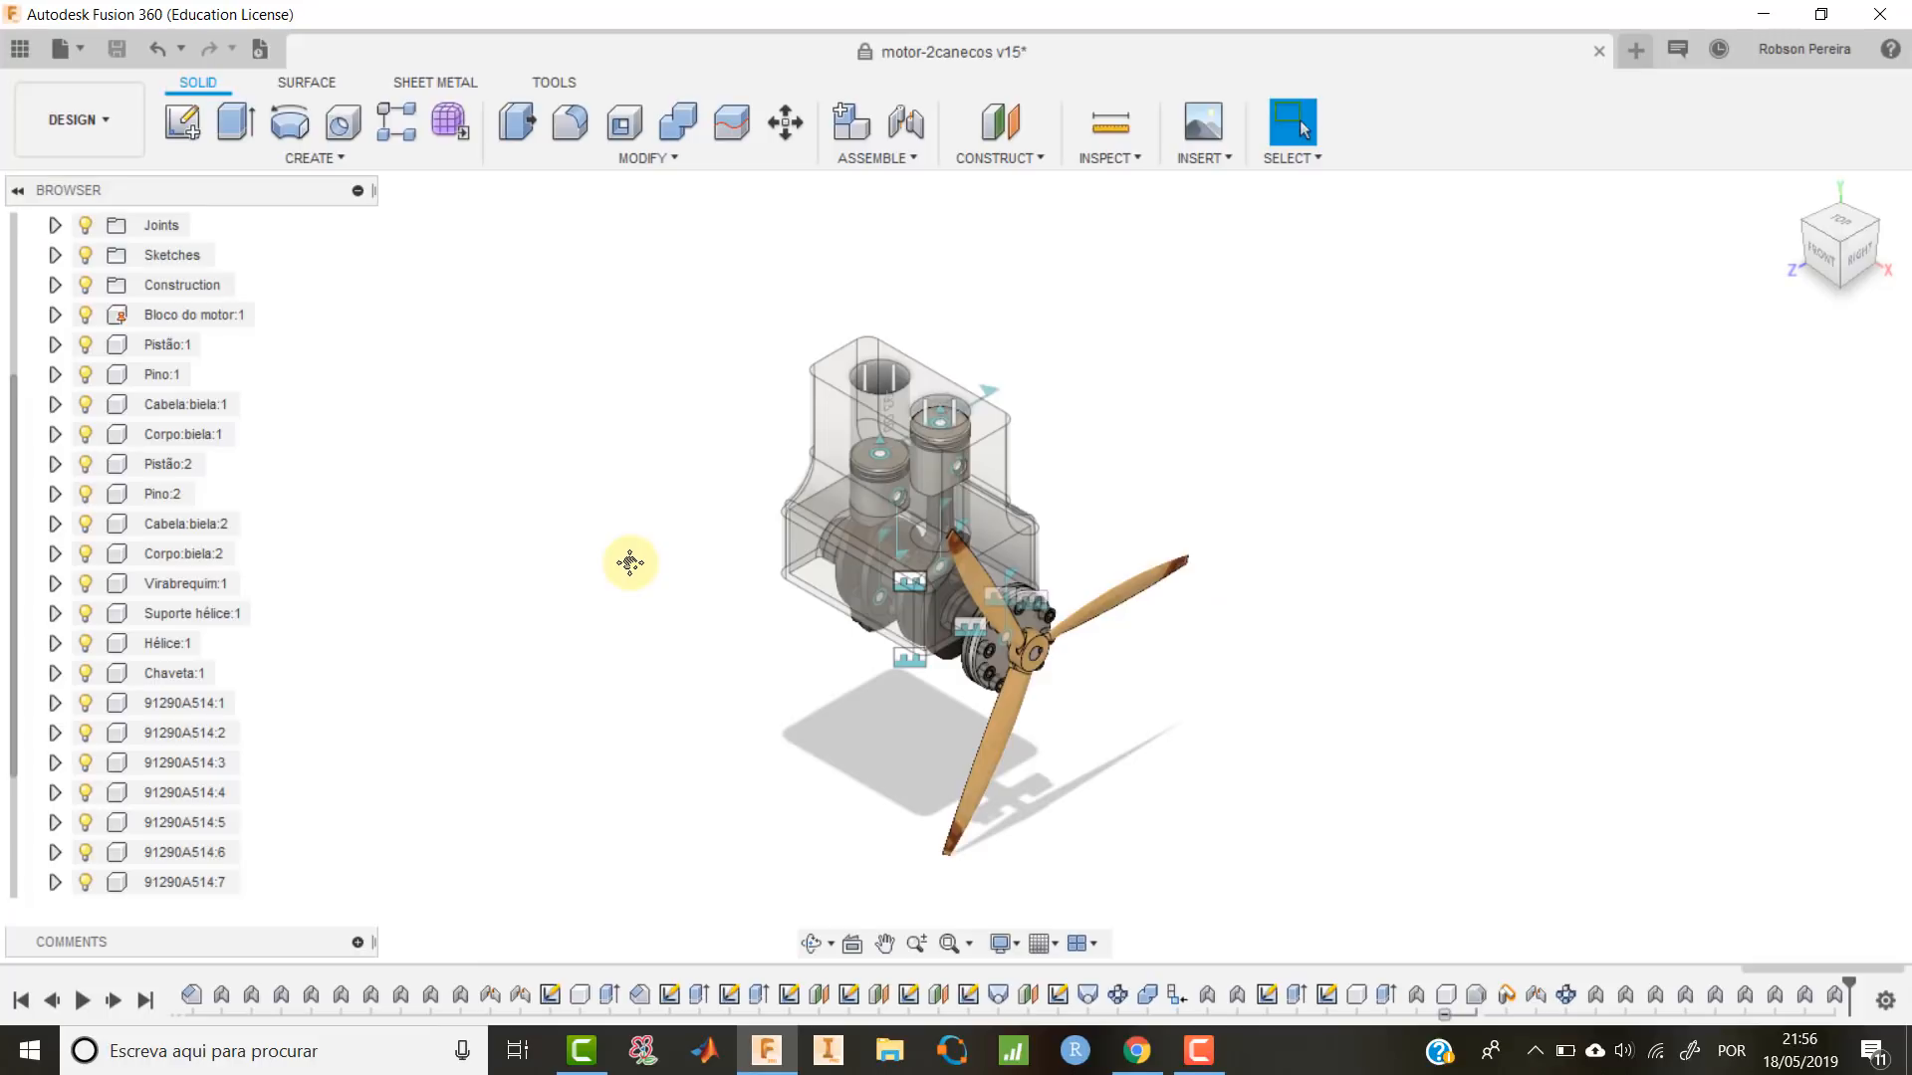
left_click(914, 156)
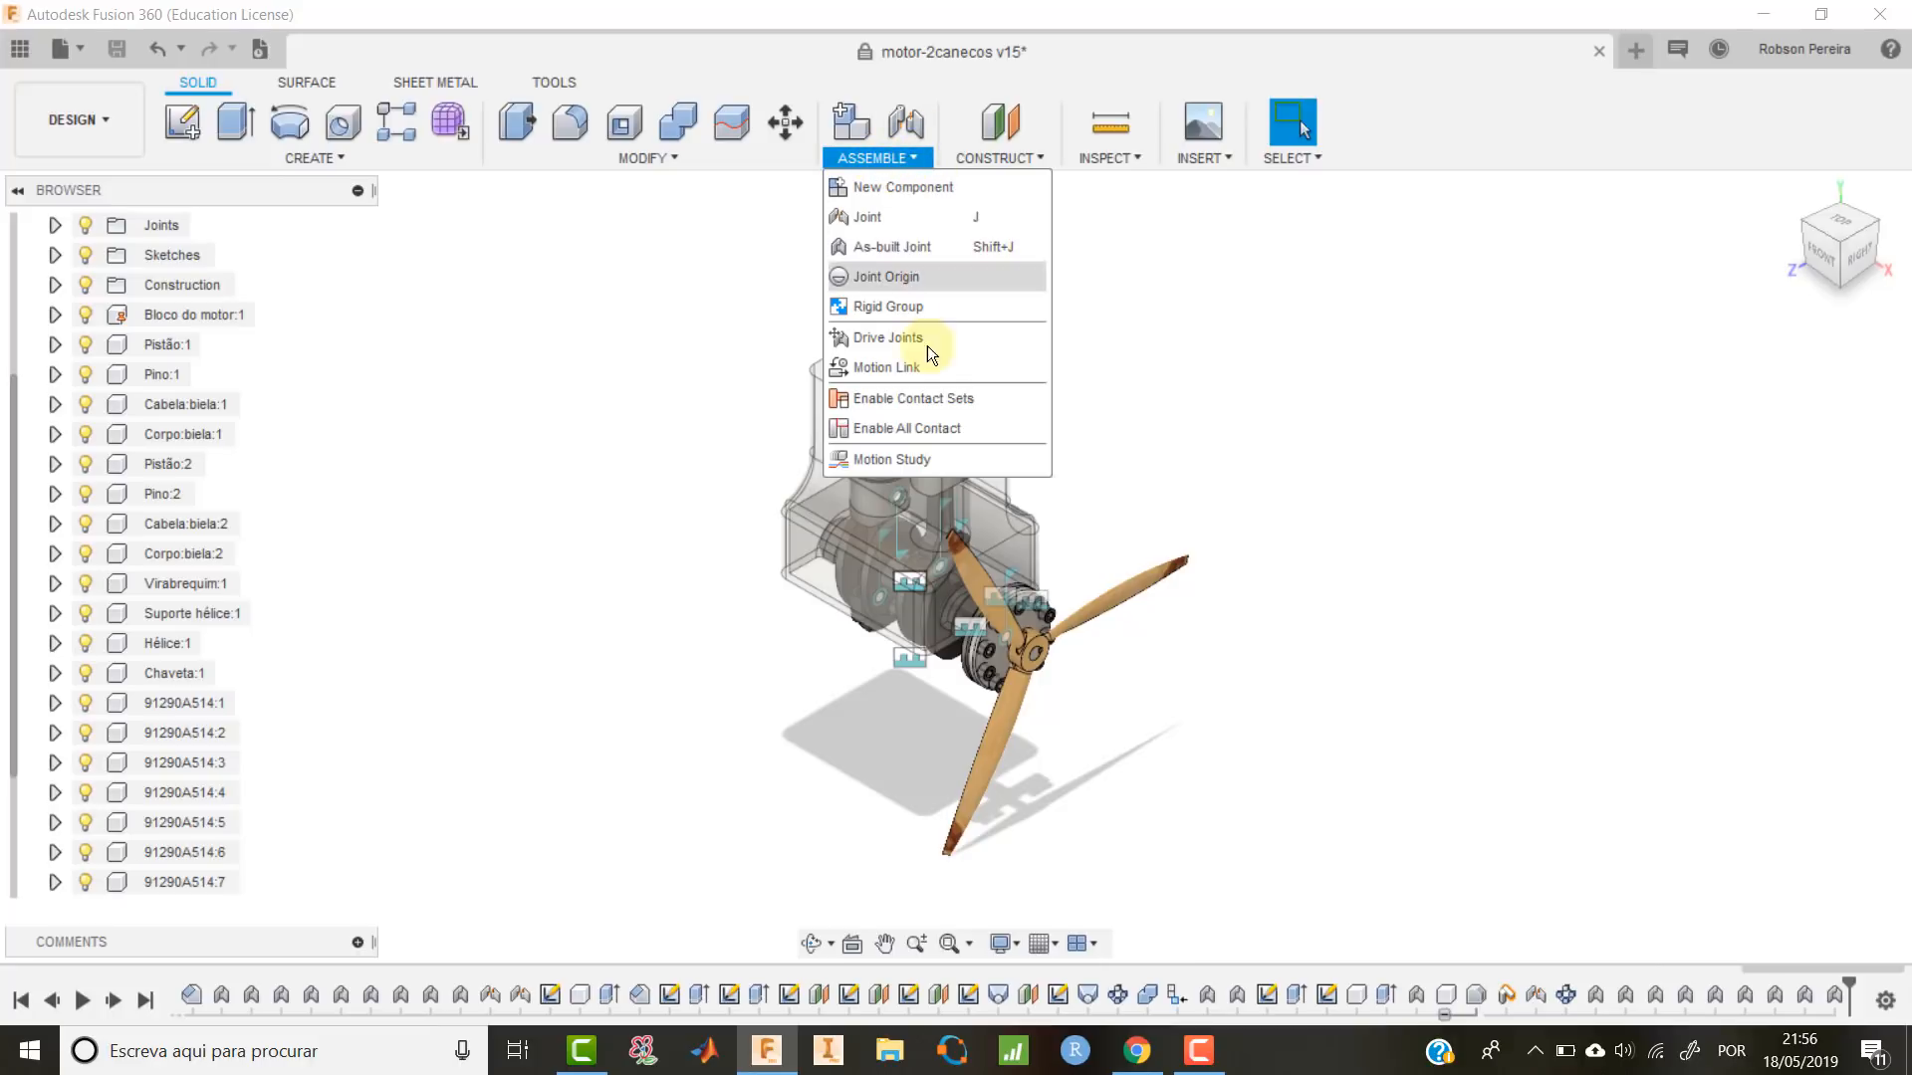
left_click(946, 464)
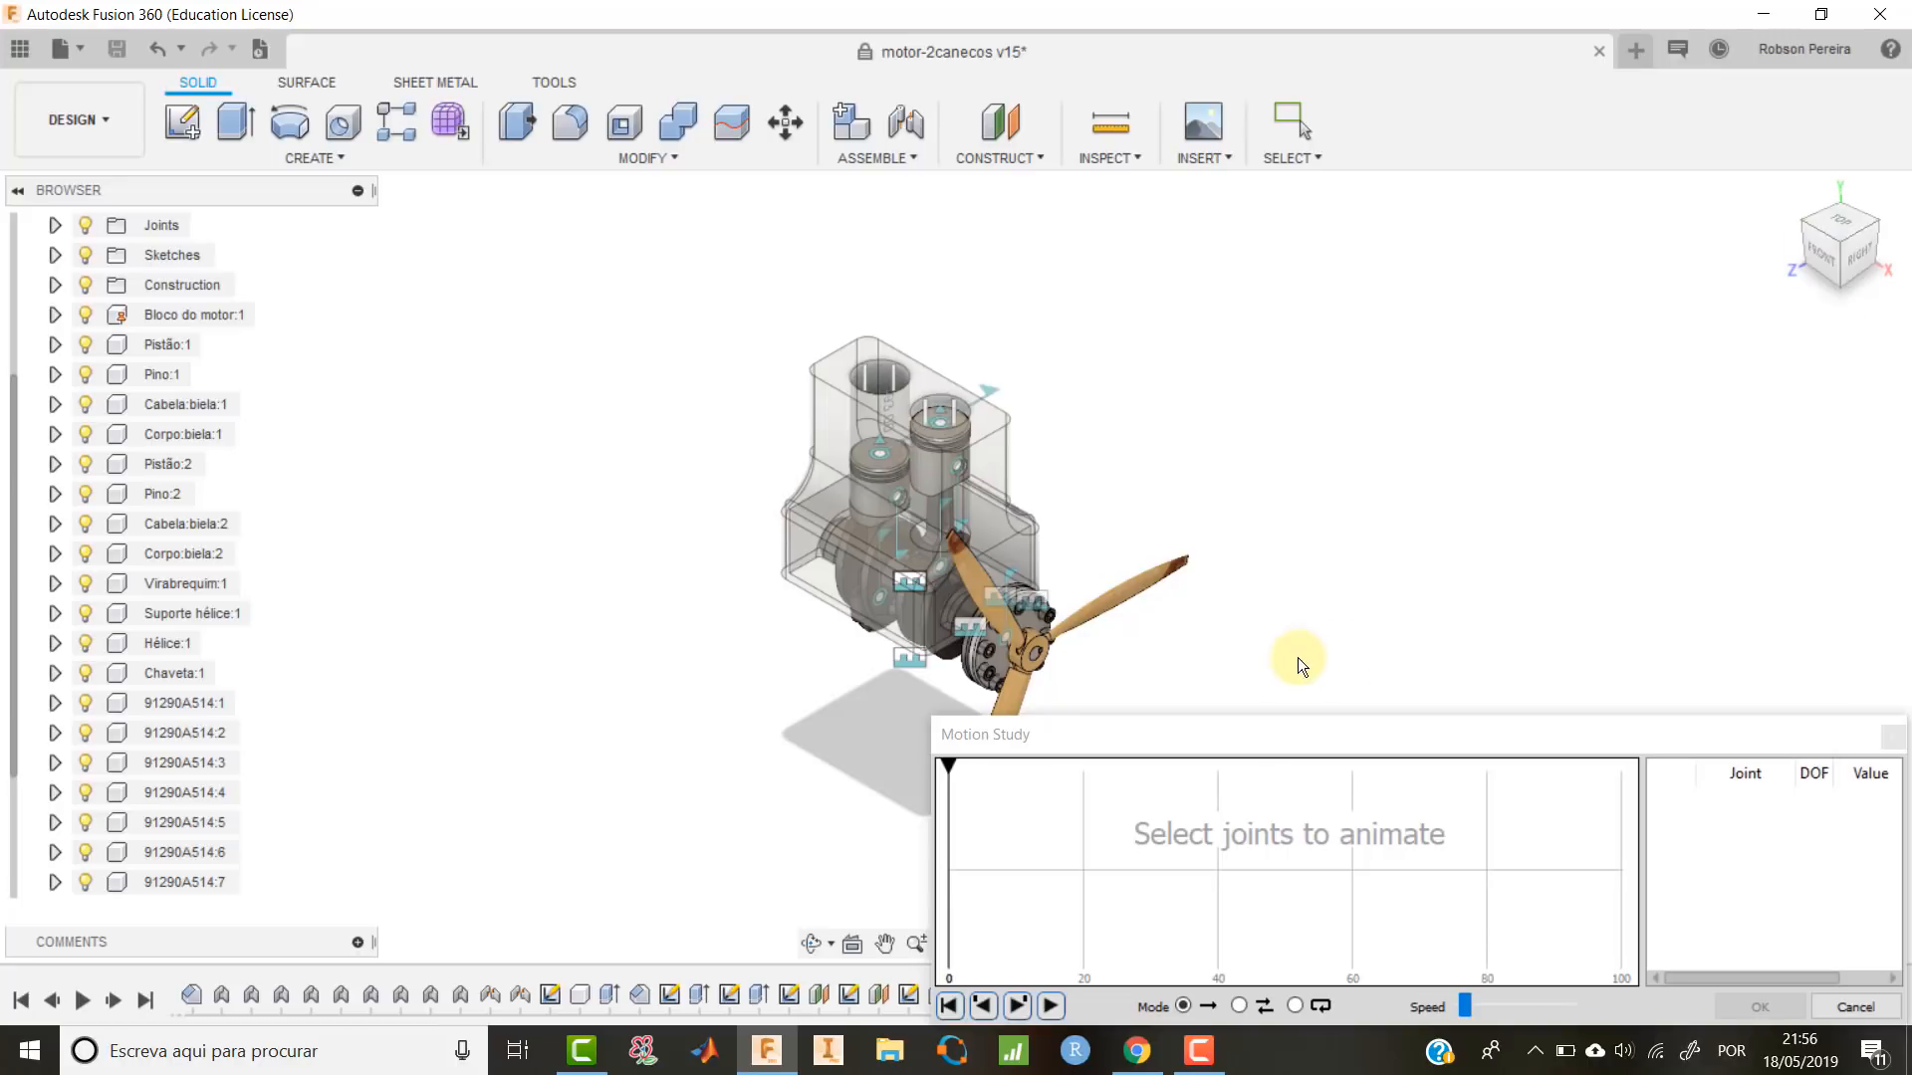
scroll(1283, 672, "up", 5)
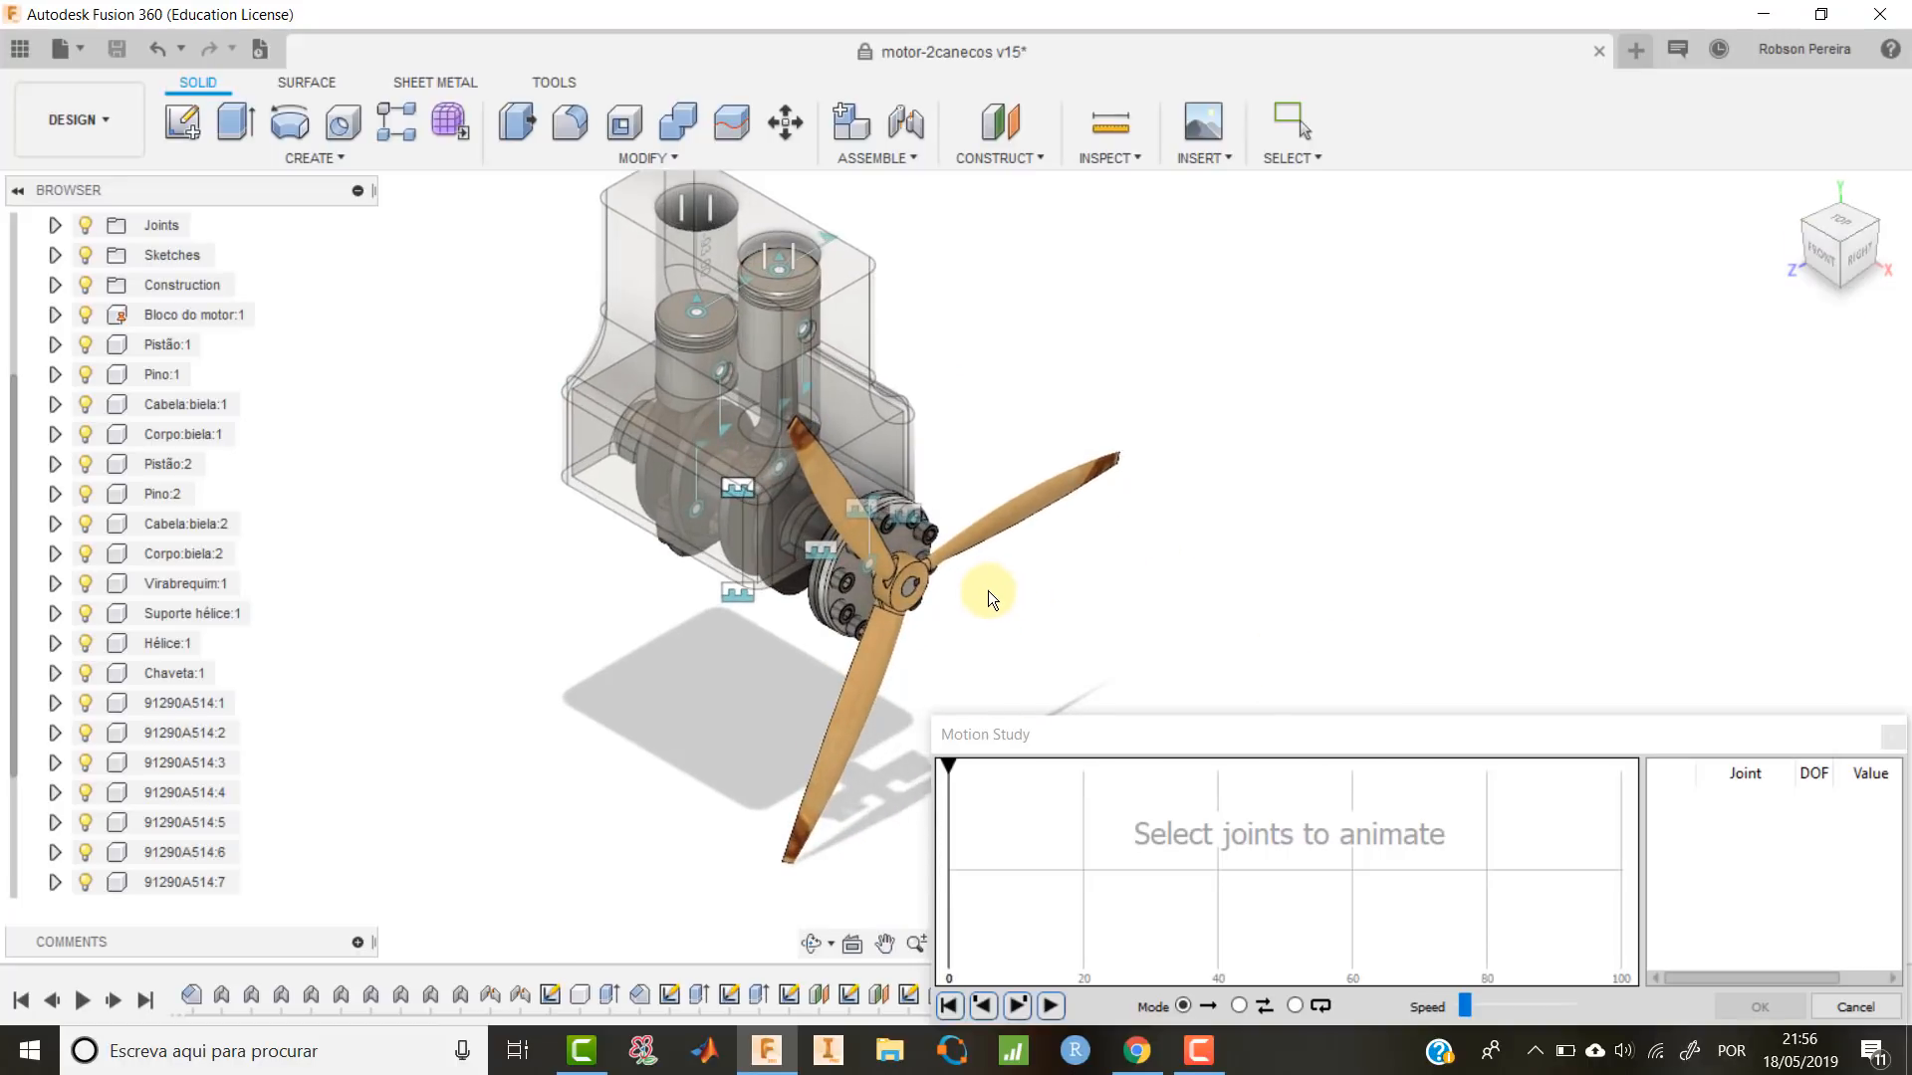
scroll(876, 520, "down", 3)
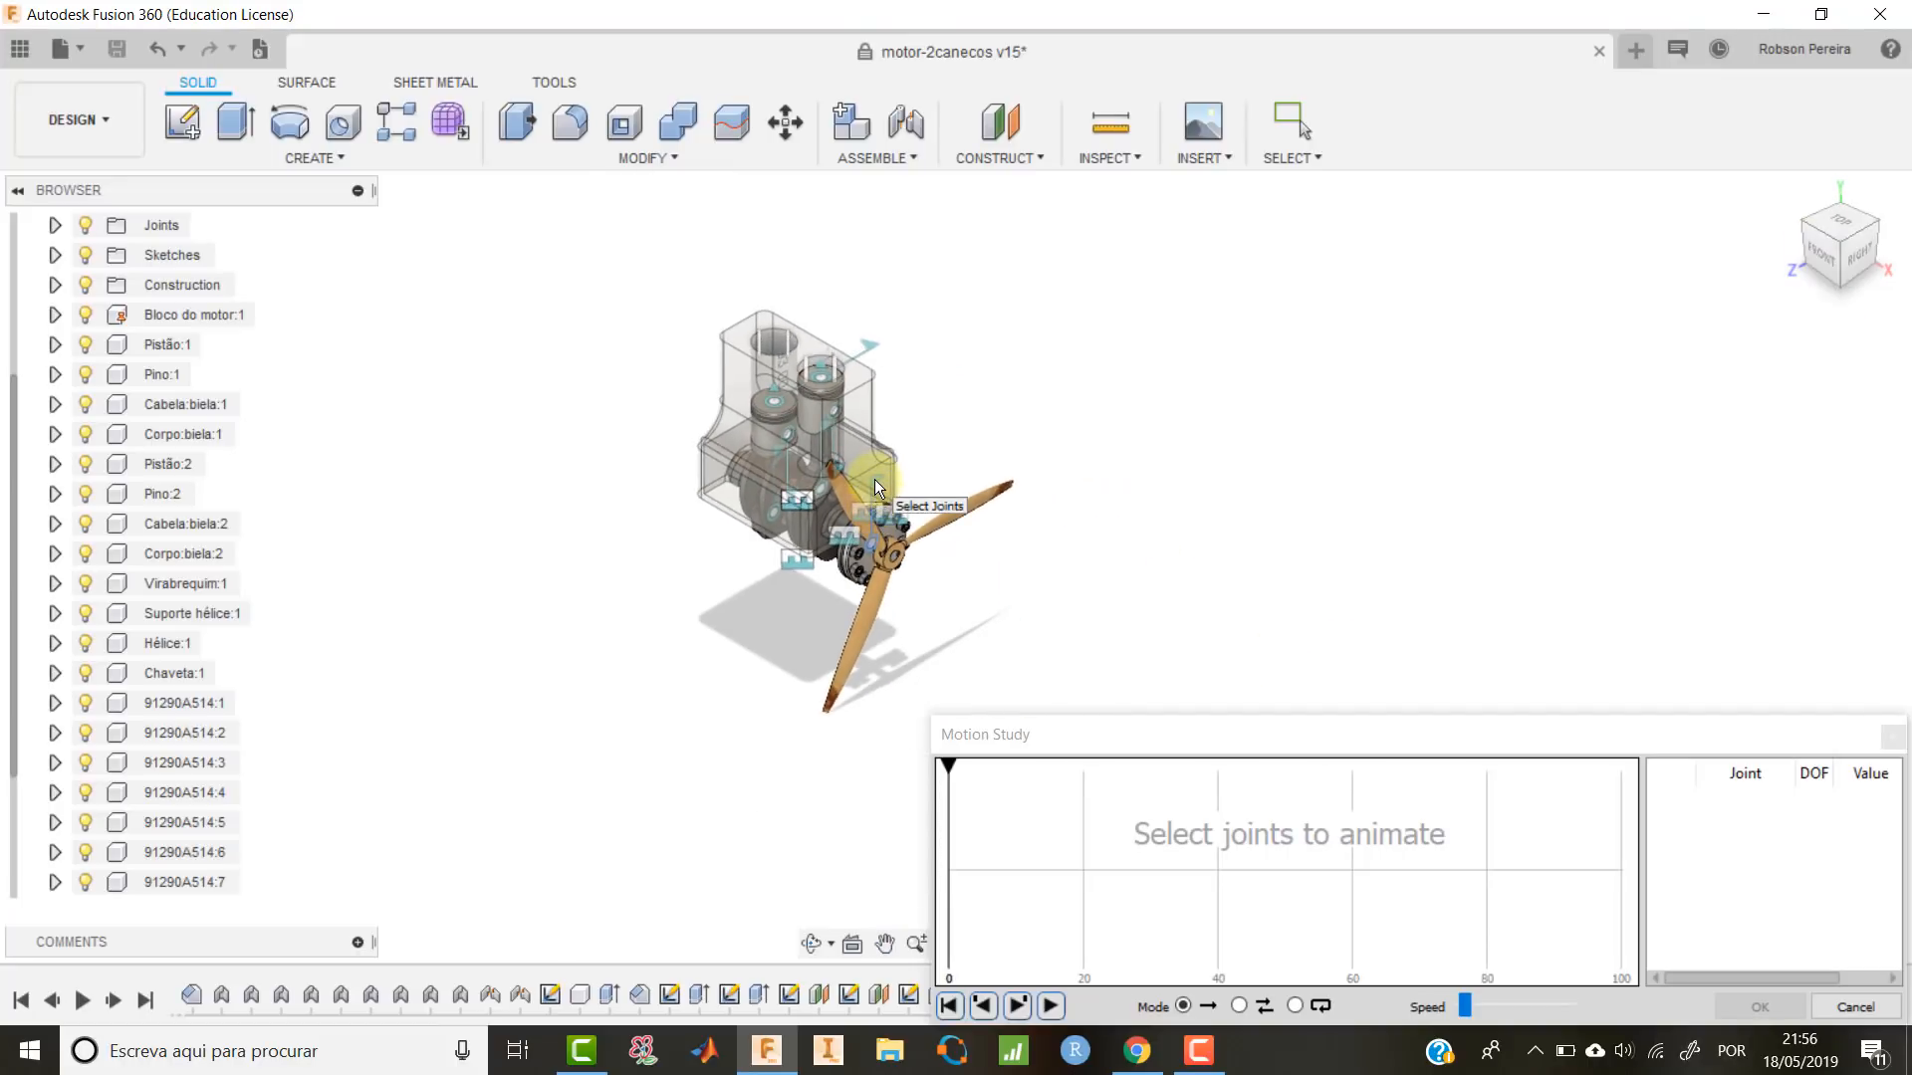
left_click(875, 480)
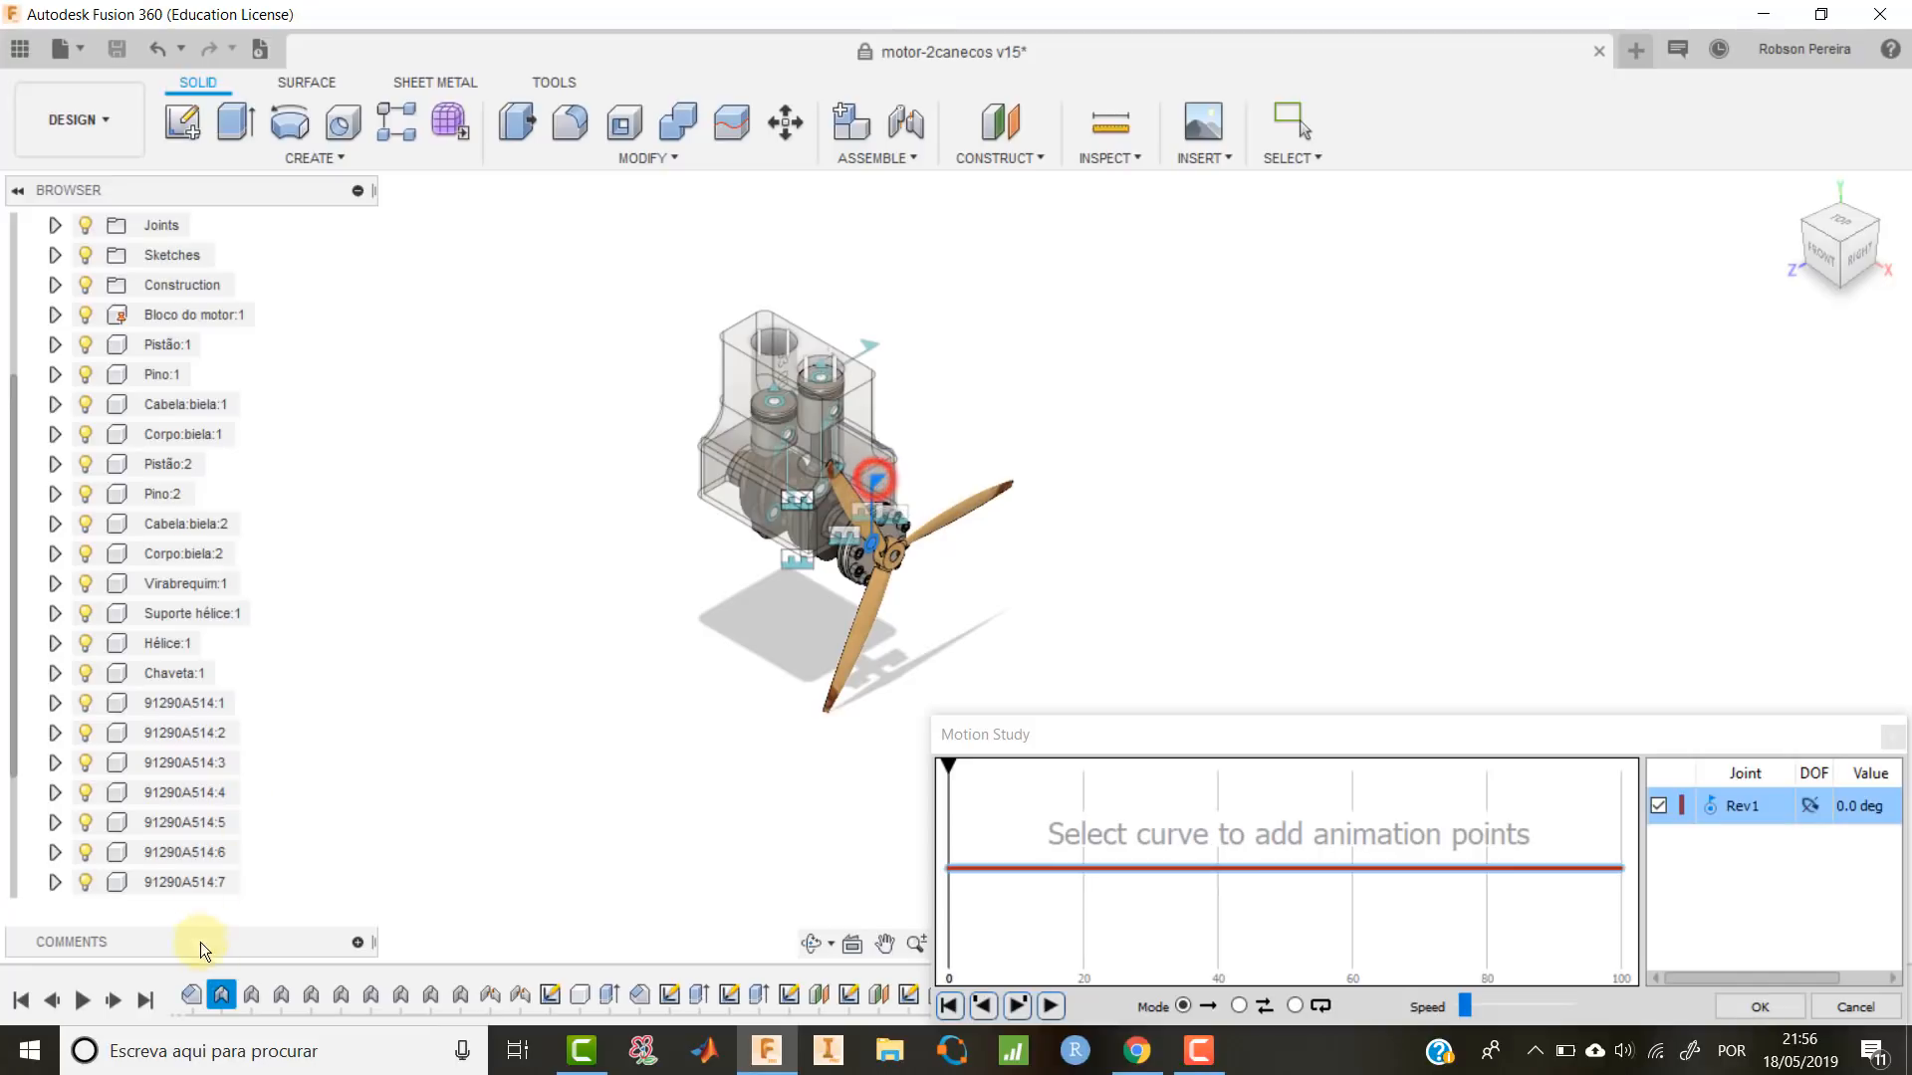
left_click(56, 227)
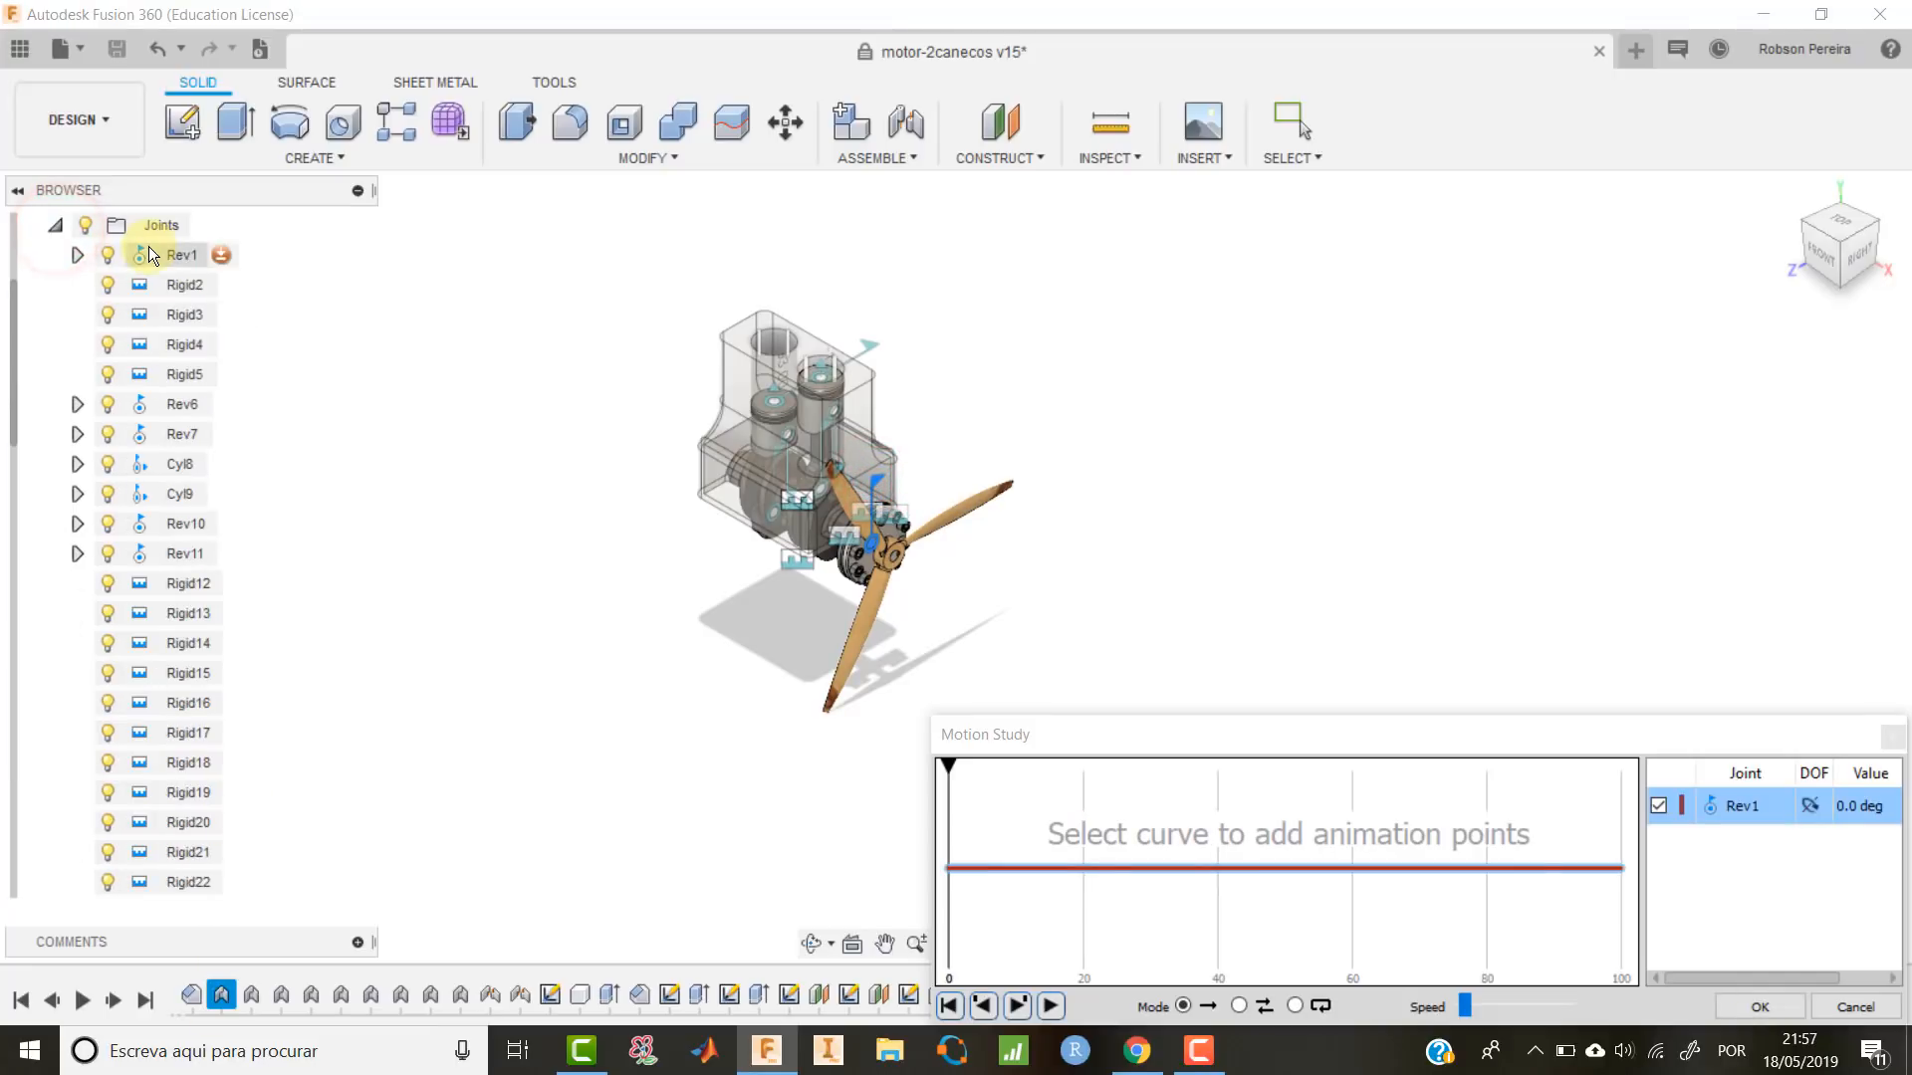
left_click(57, 225)
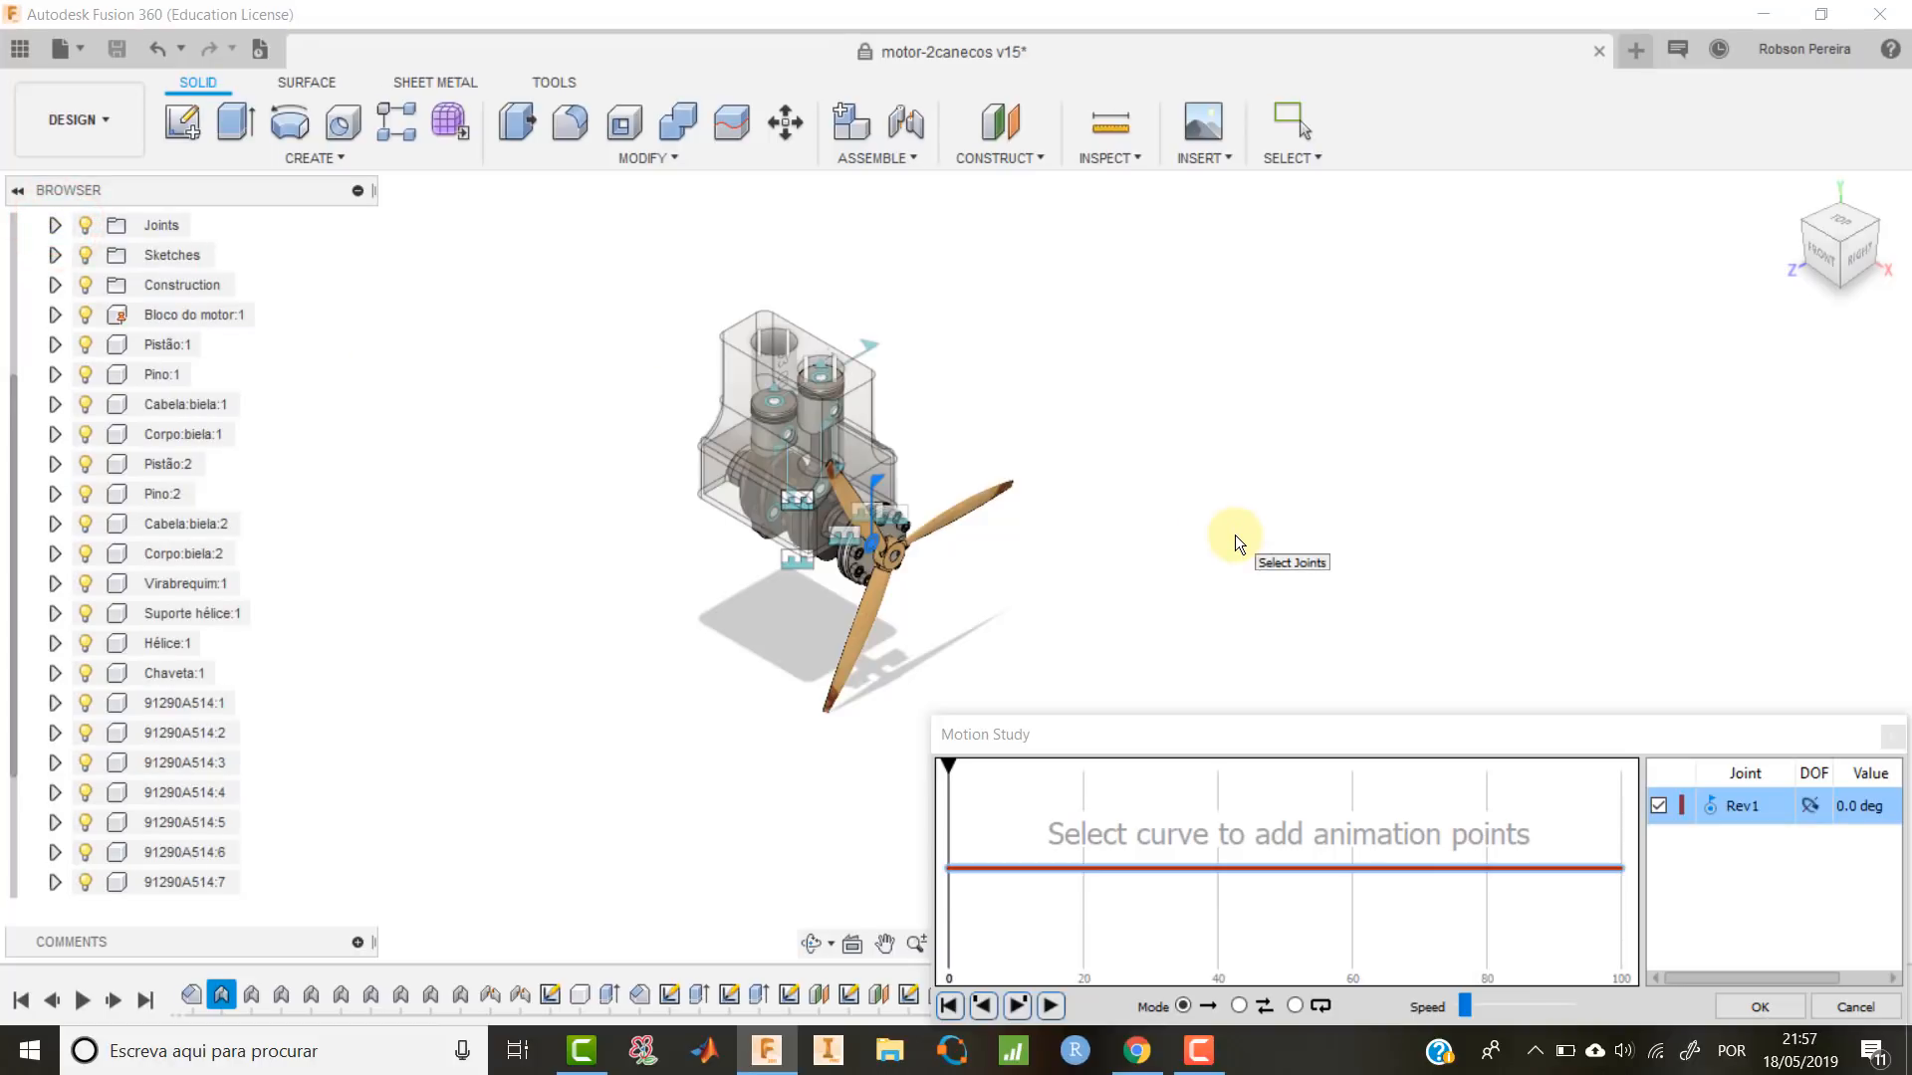
Add an animation point to the Rev1 curve with an angle of 360 degrees at step 60.
left_click(1352, 868)
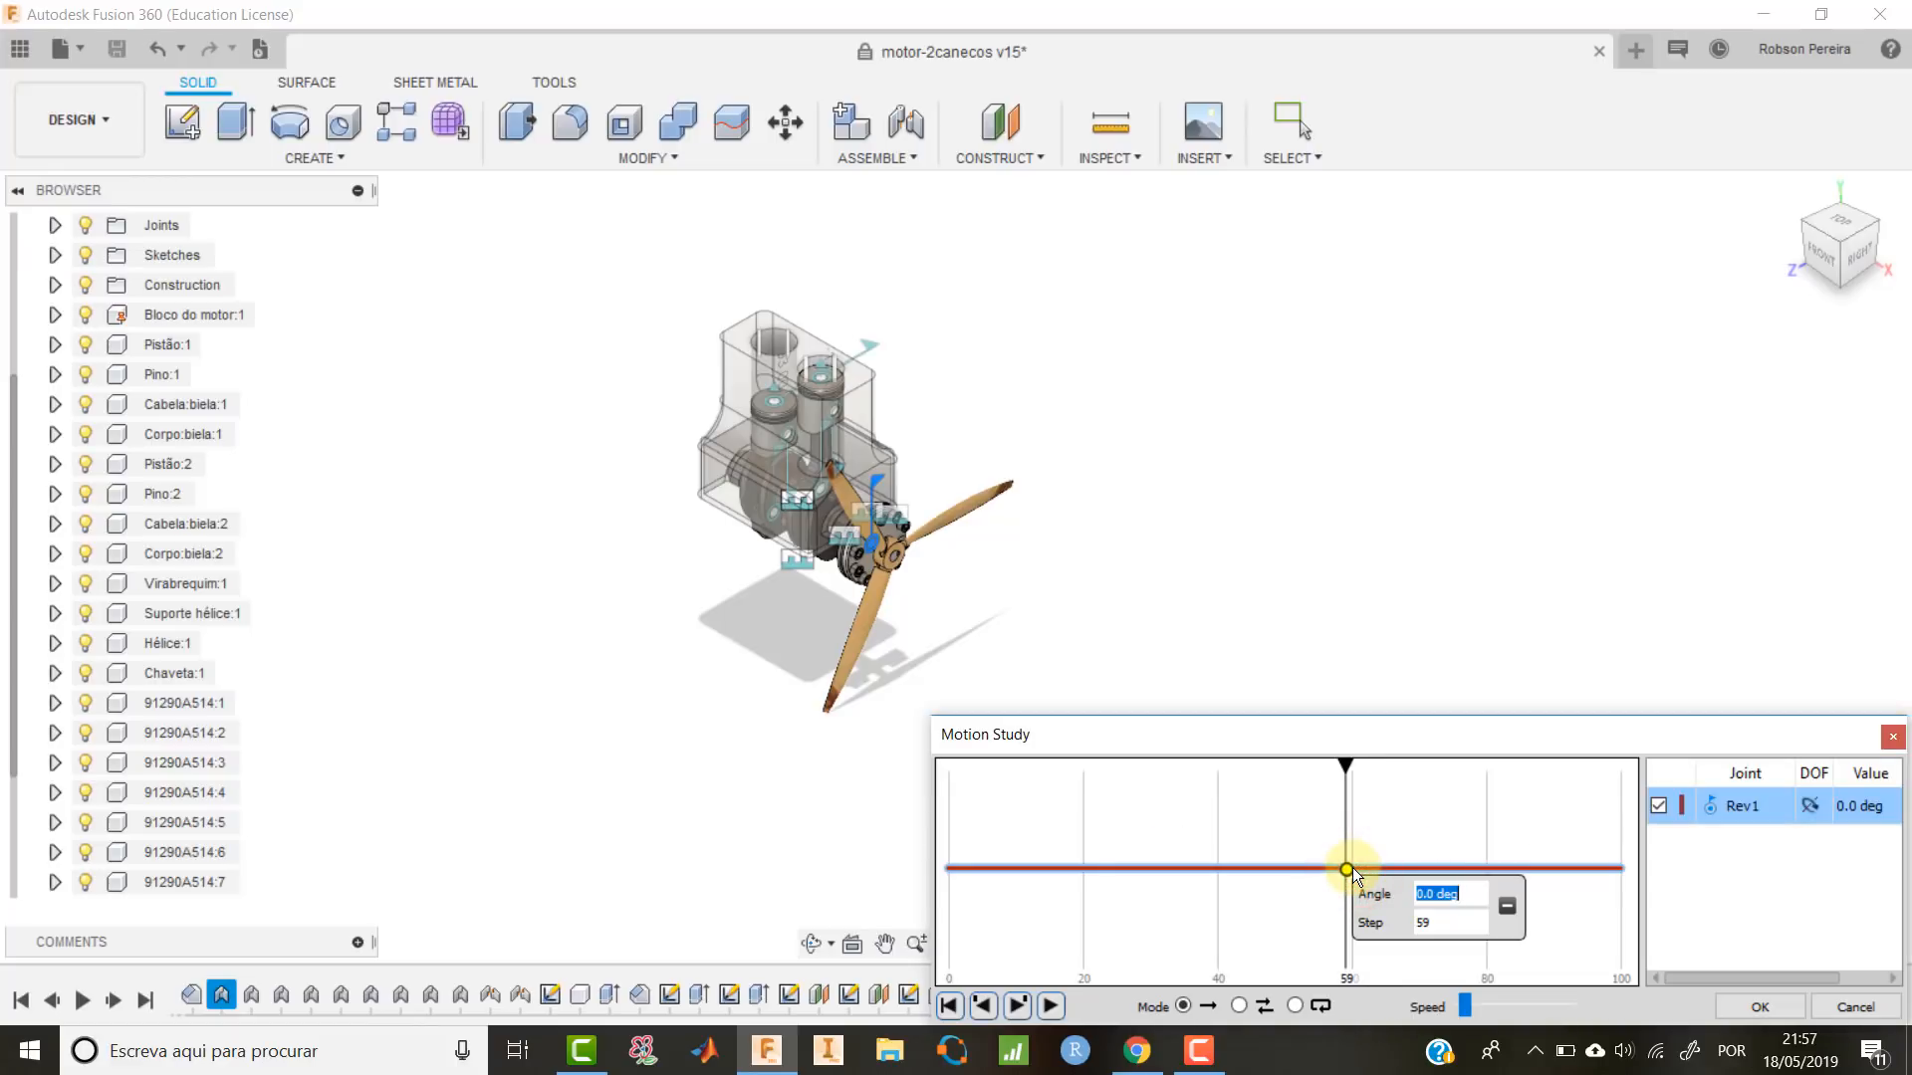
type("360")
double_click(1430, 923)
type("60")
key("Return")
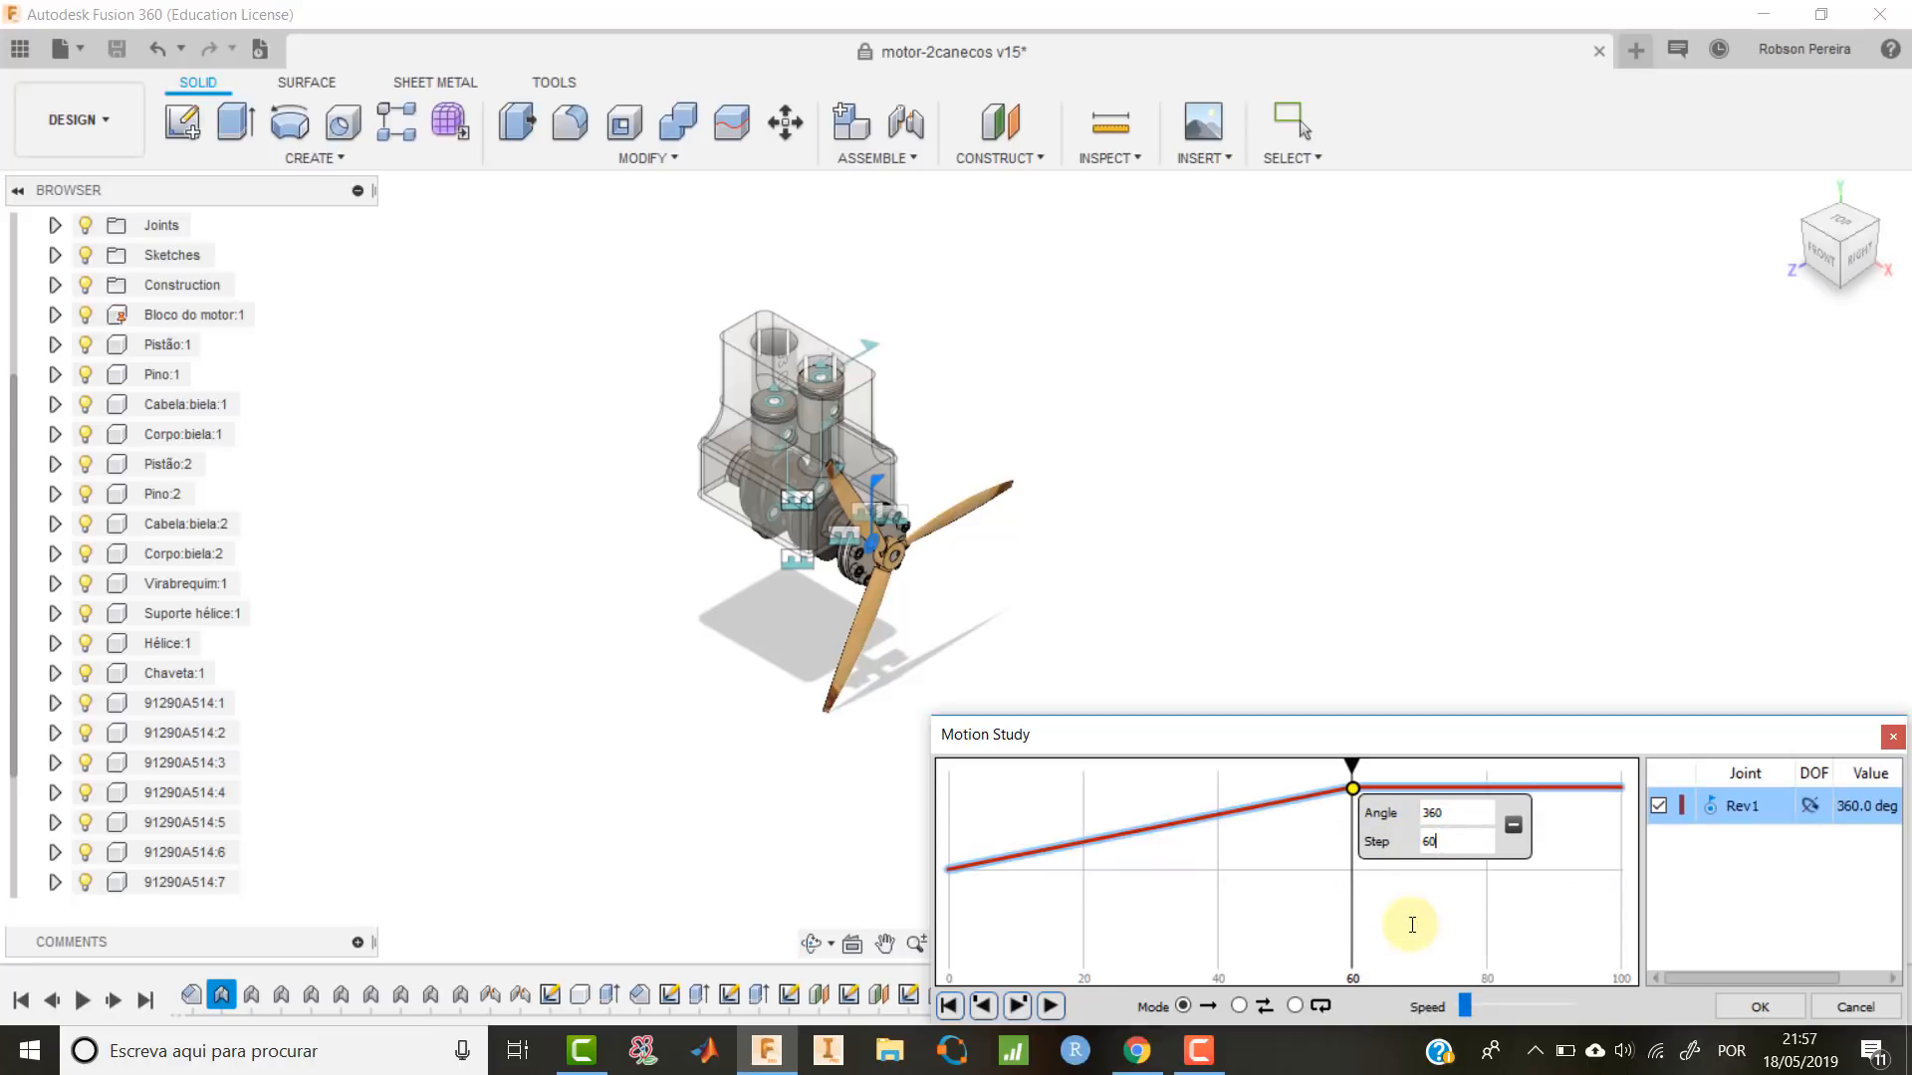
Play the motion study in loop mode, stop the playback and accept the study.
left_click(1294, 1005)
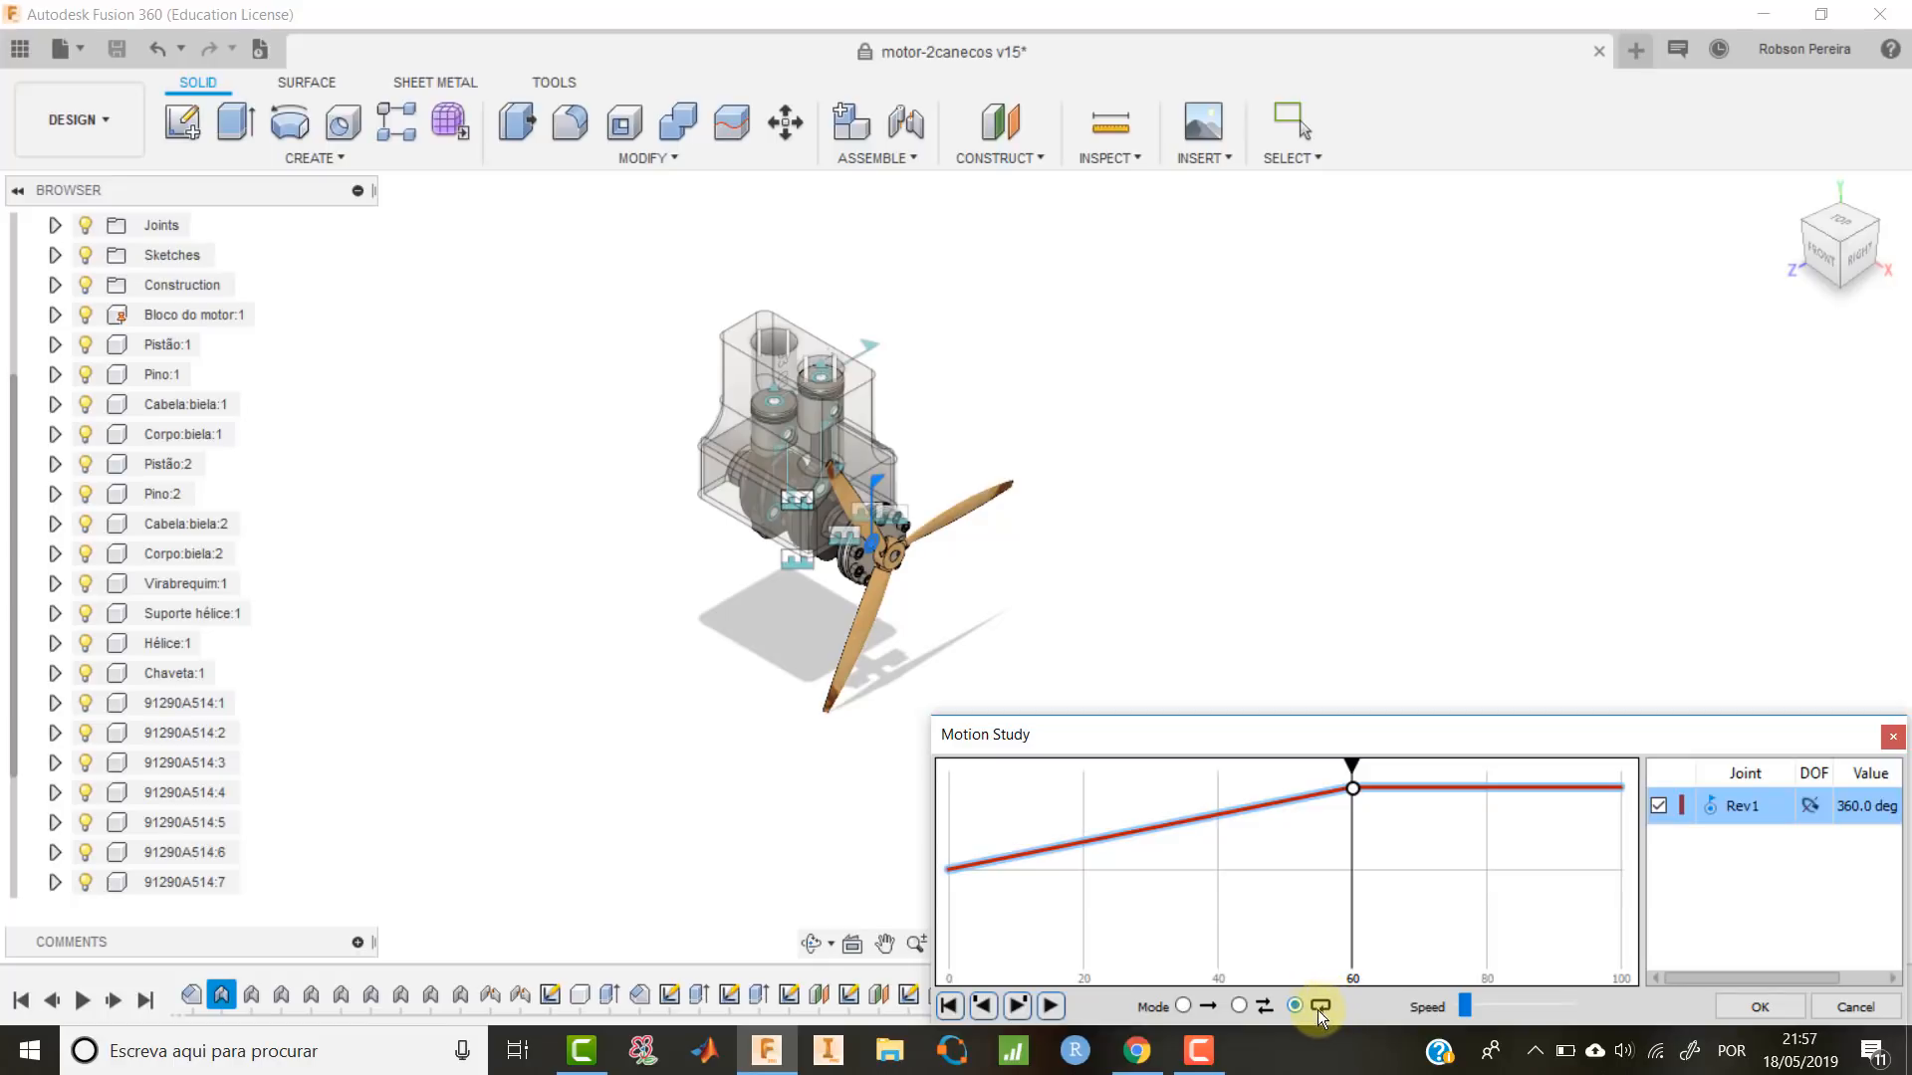
scroll(960, 440, "up", 3)
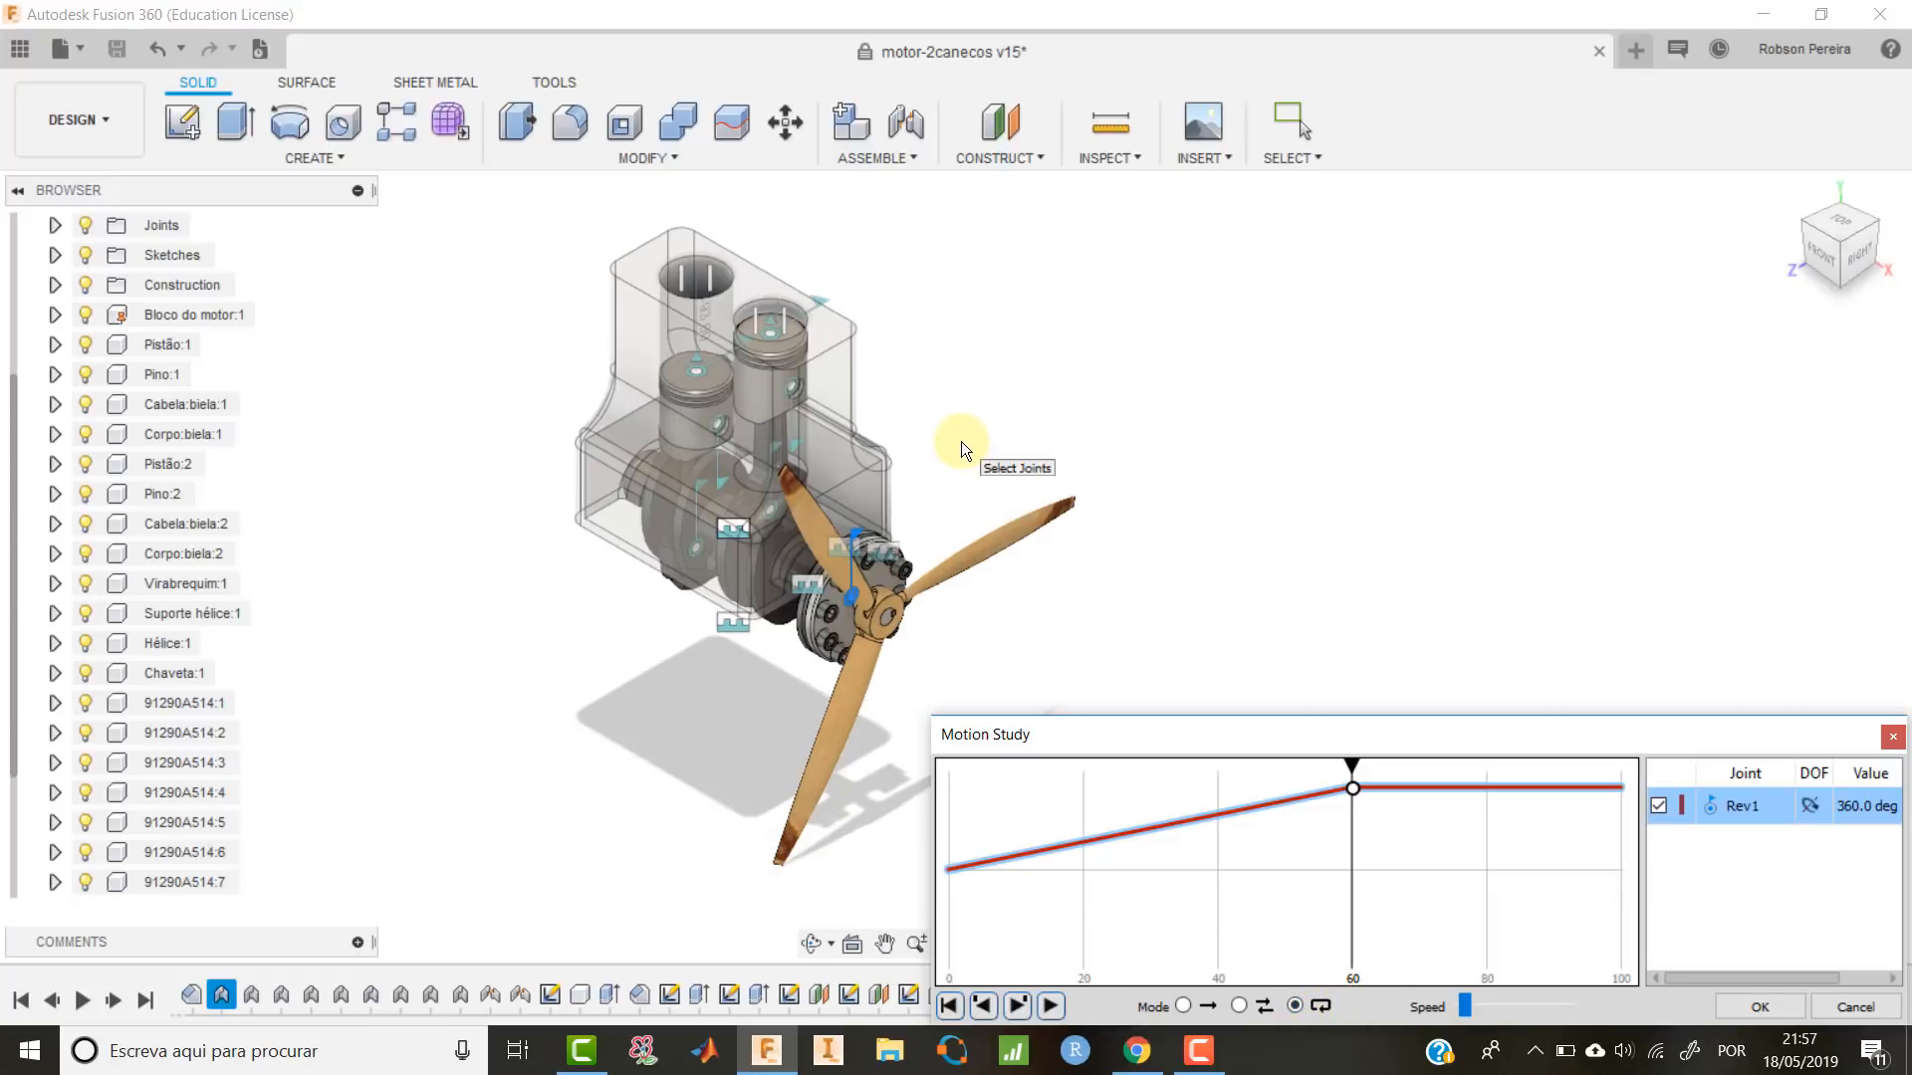
left_click(1050, 1007)
middle_click_drag(1059, 563, 913, 559)
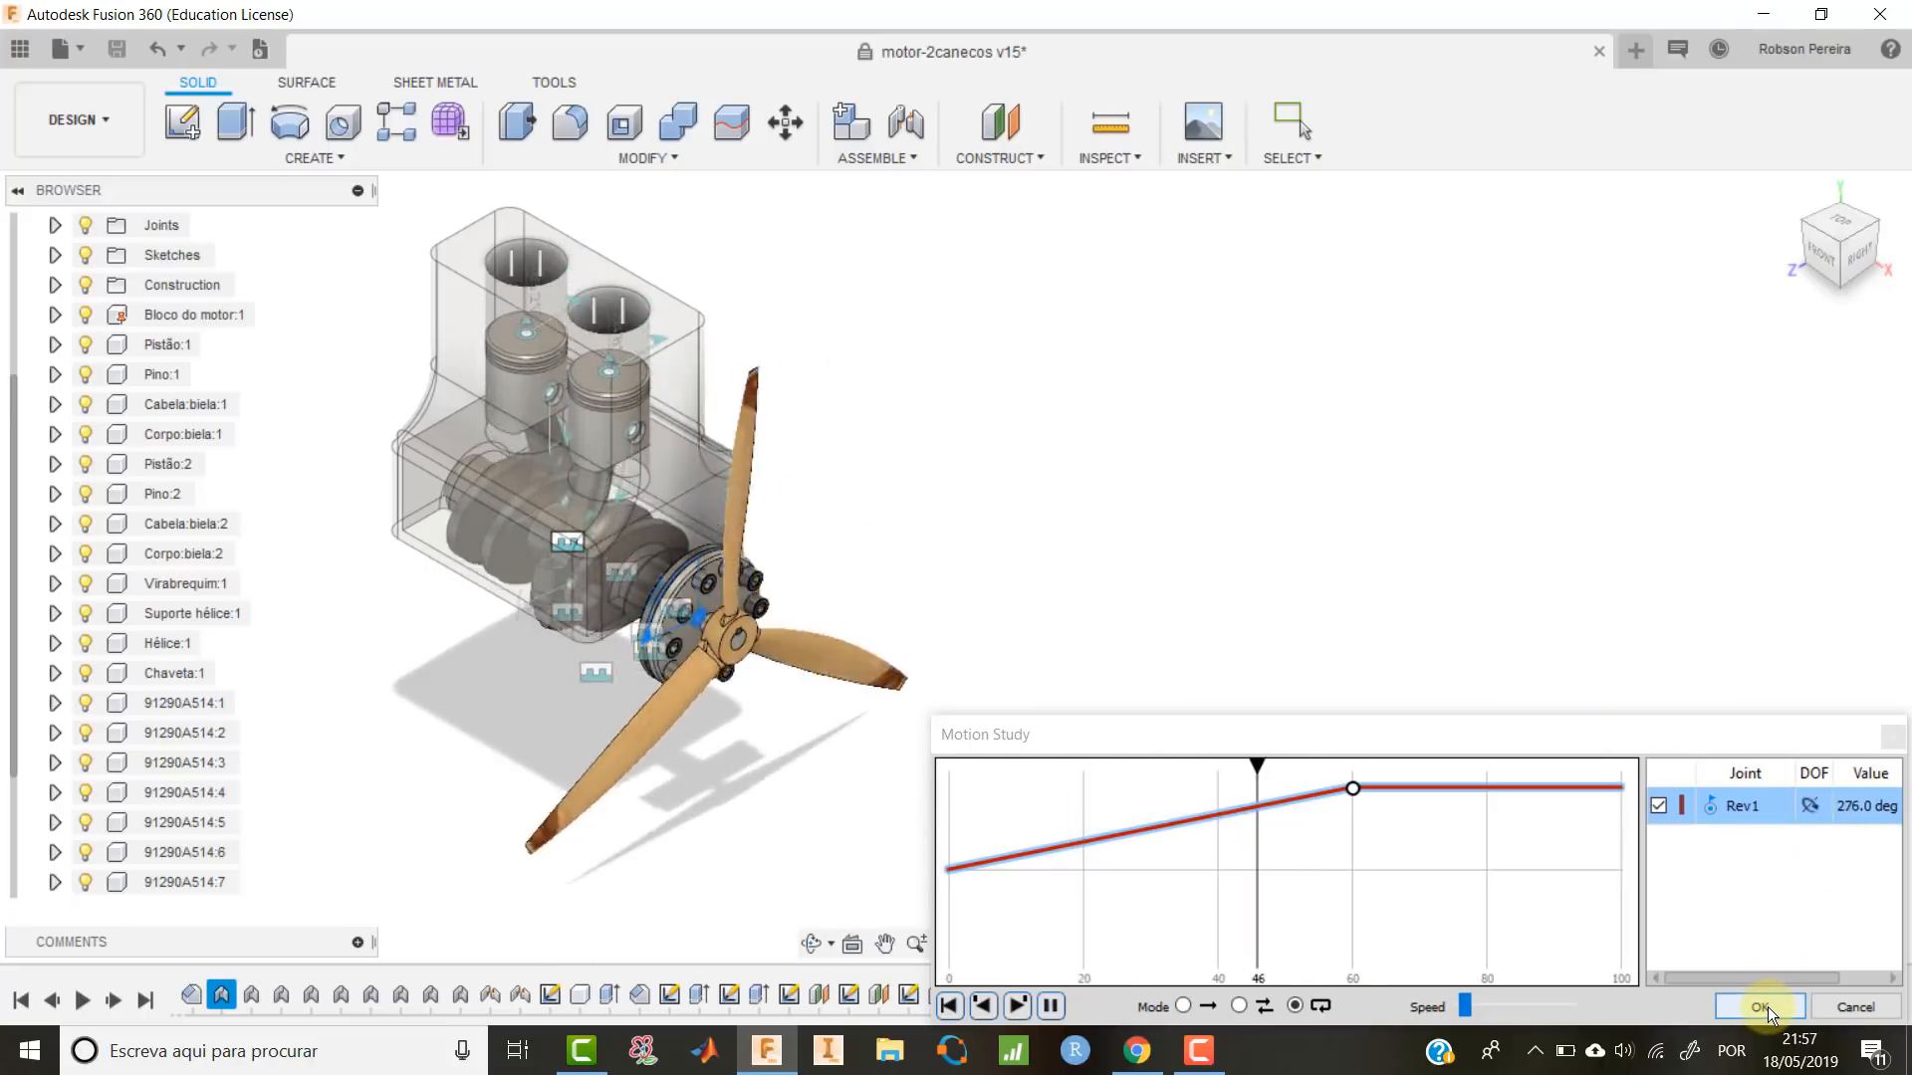
left_click(1049, 1006)
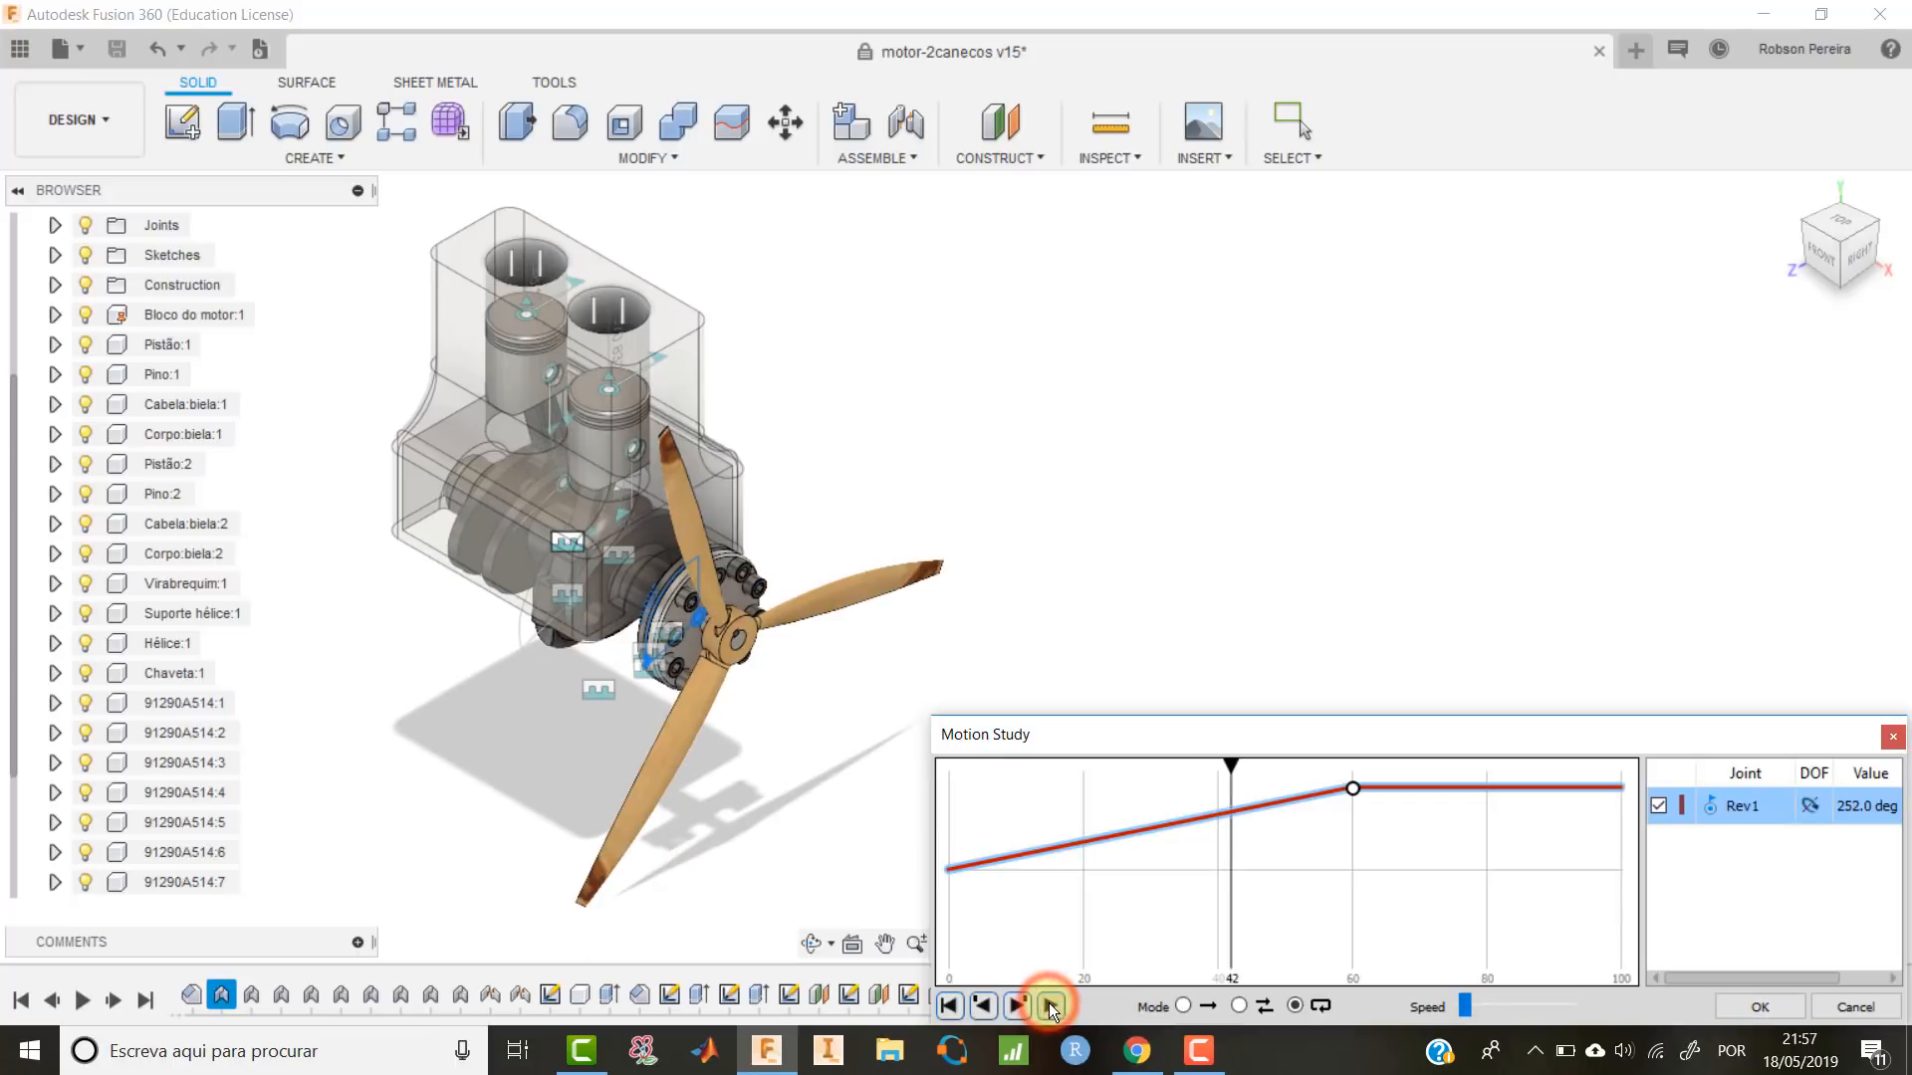
left_click(1770, 1002)
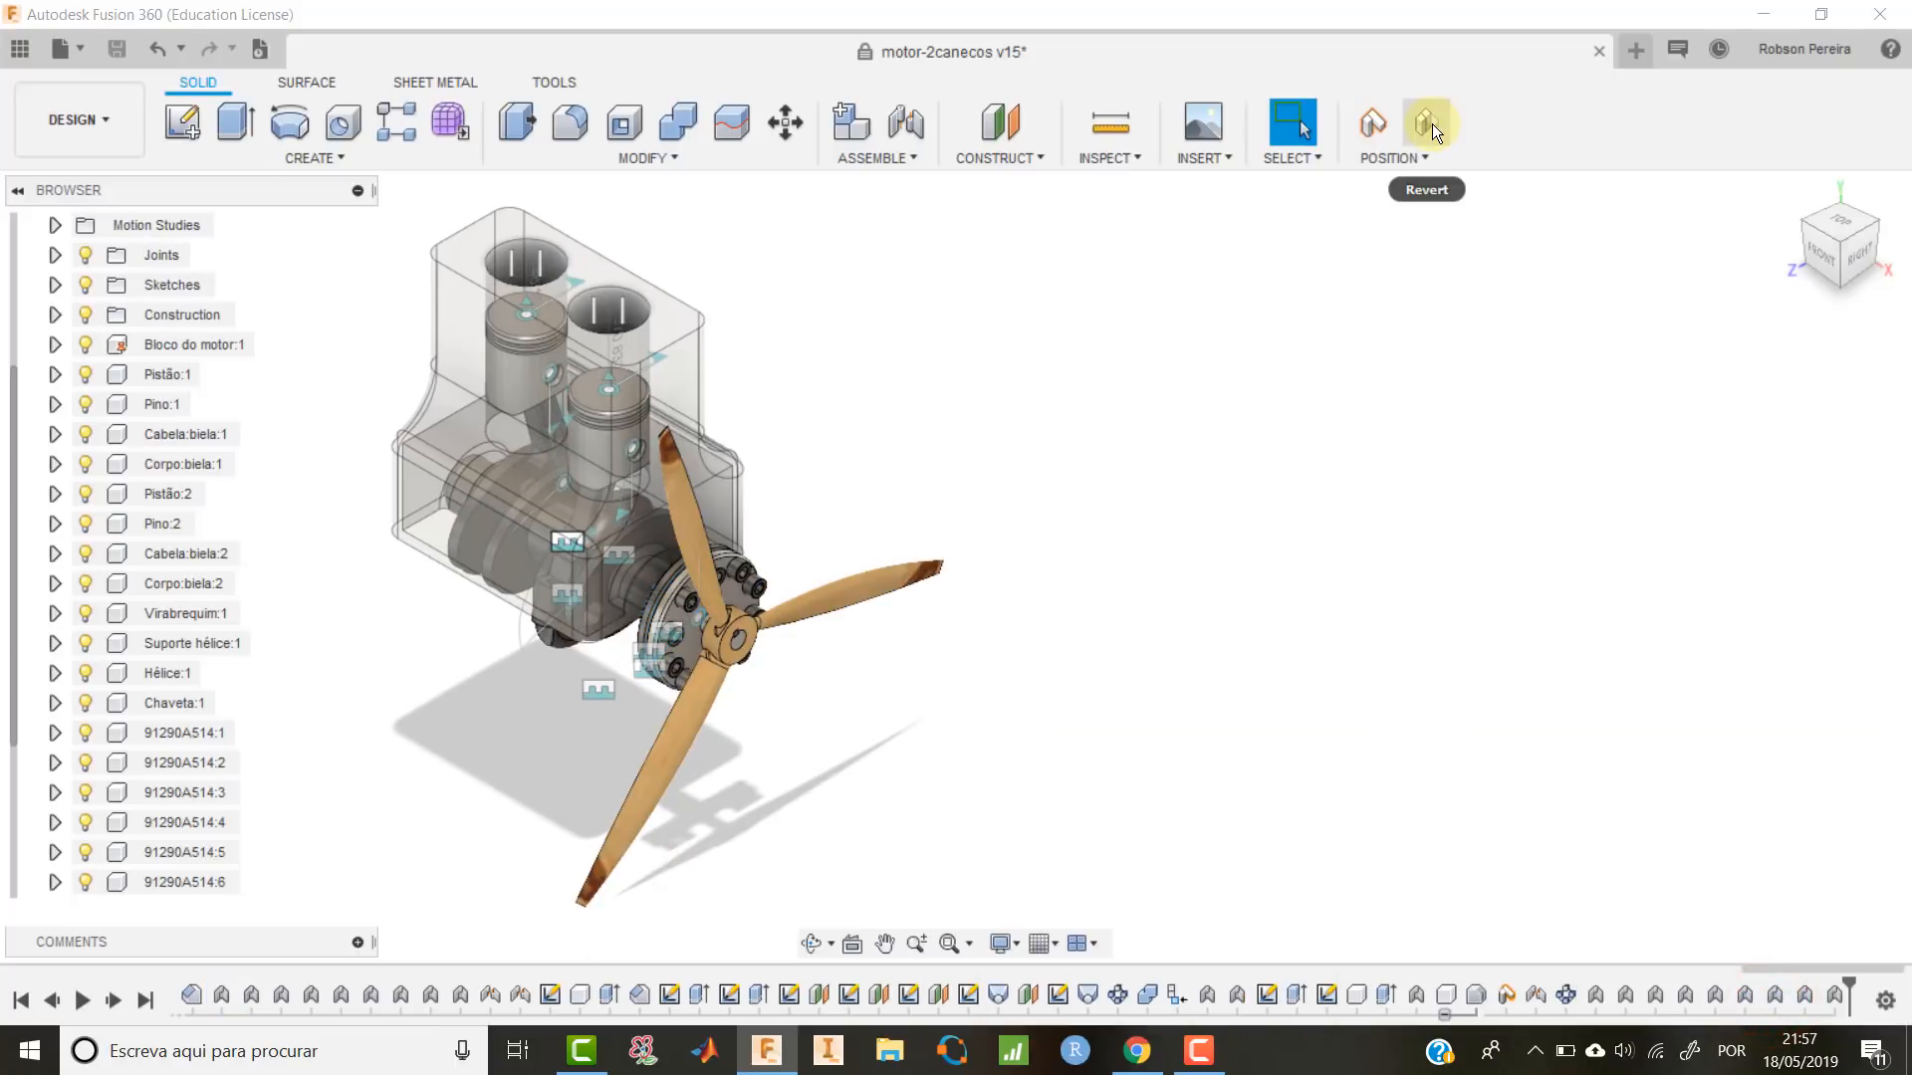
Revert the components to their position before the animation and hide the assembly's joints.
left_click(1432, 123)
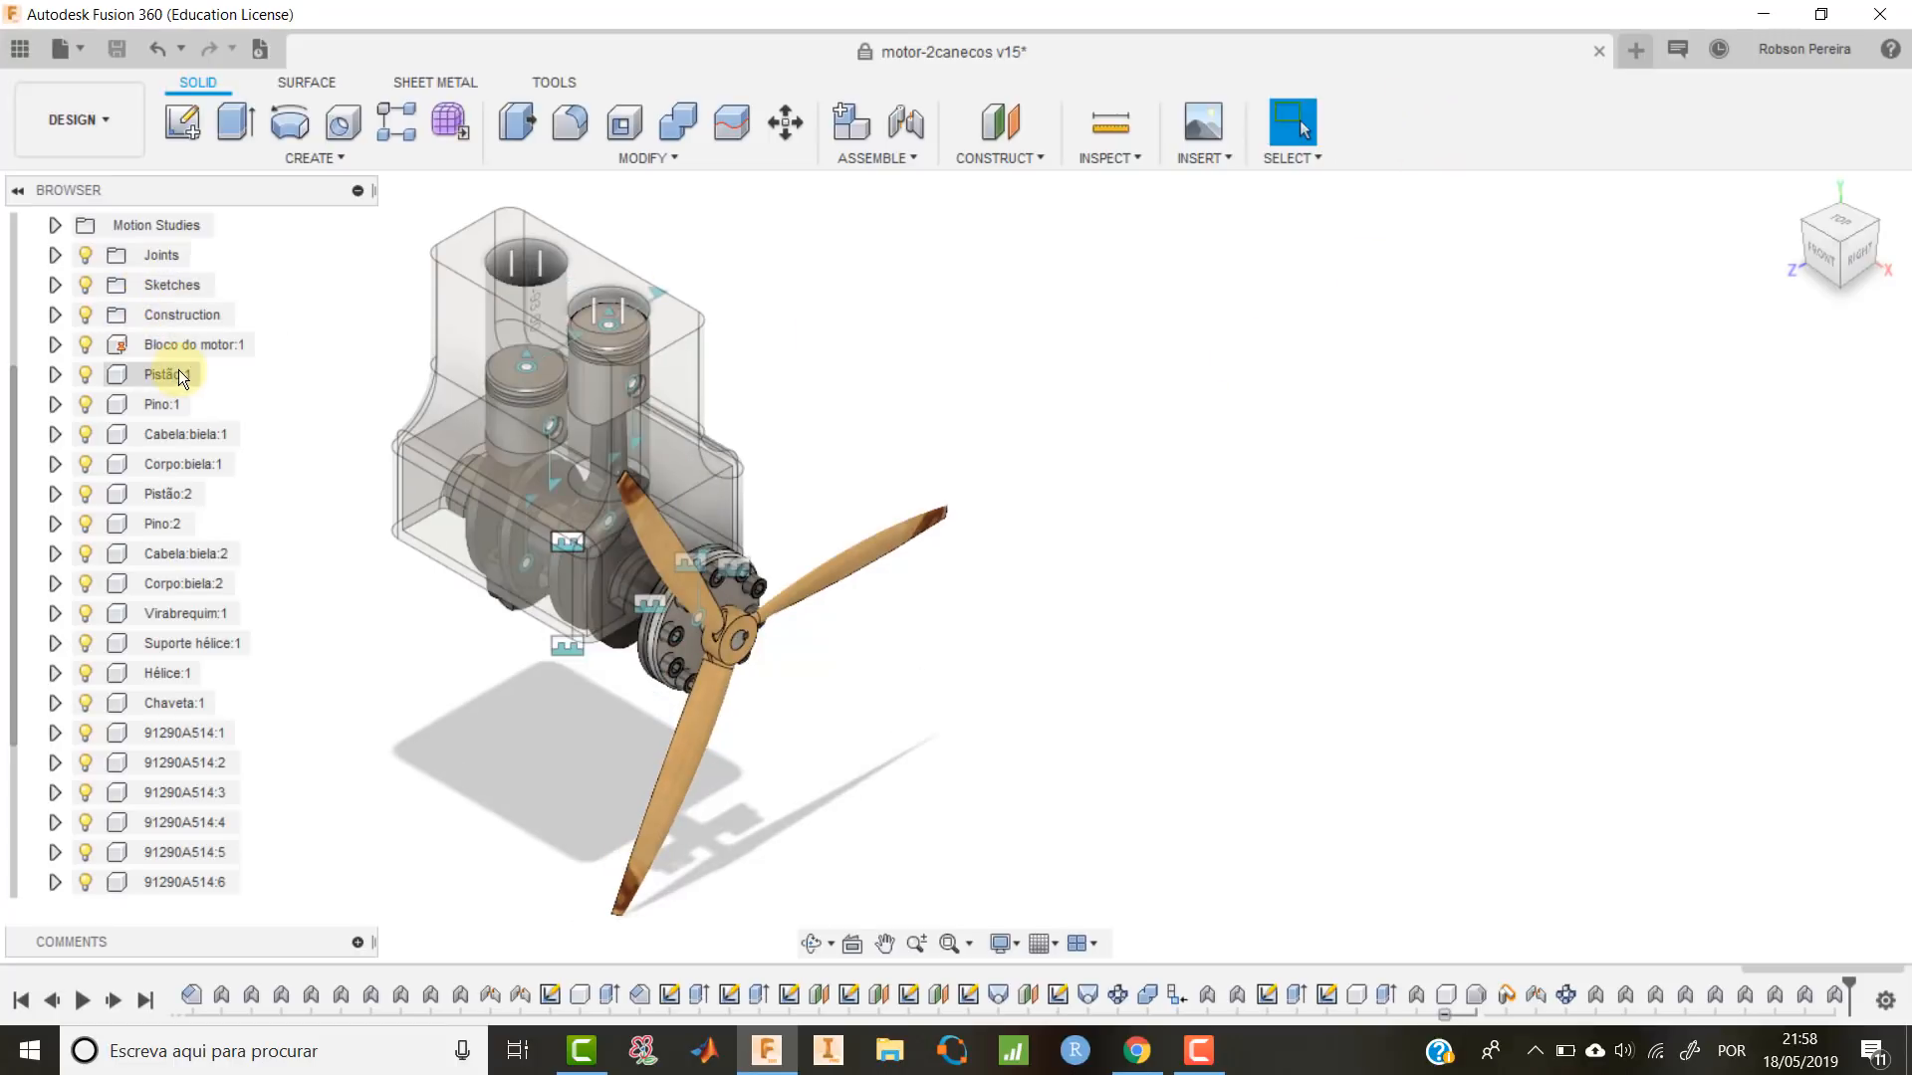
left_click(90, 253)
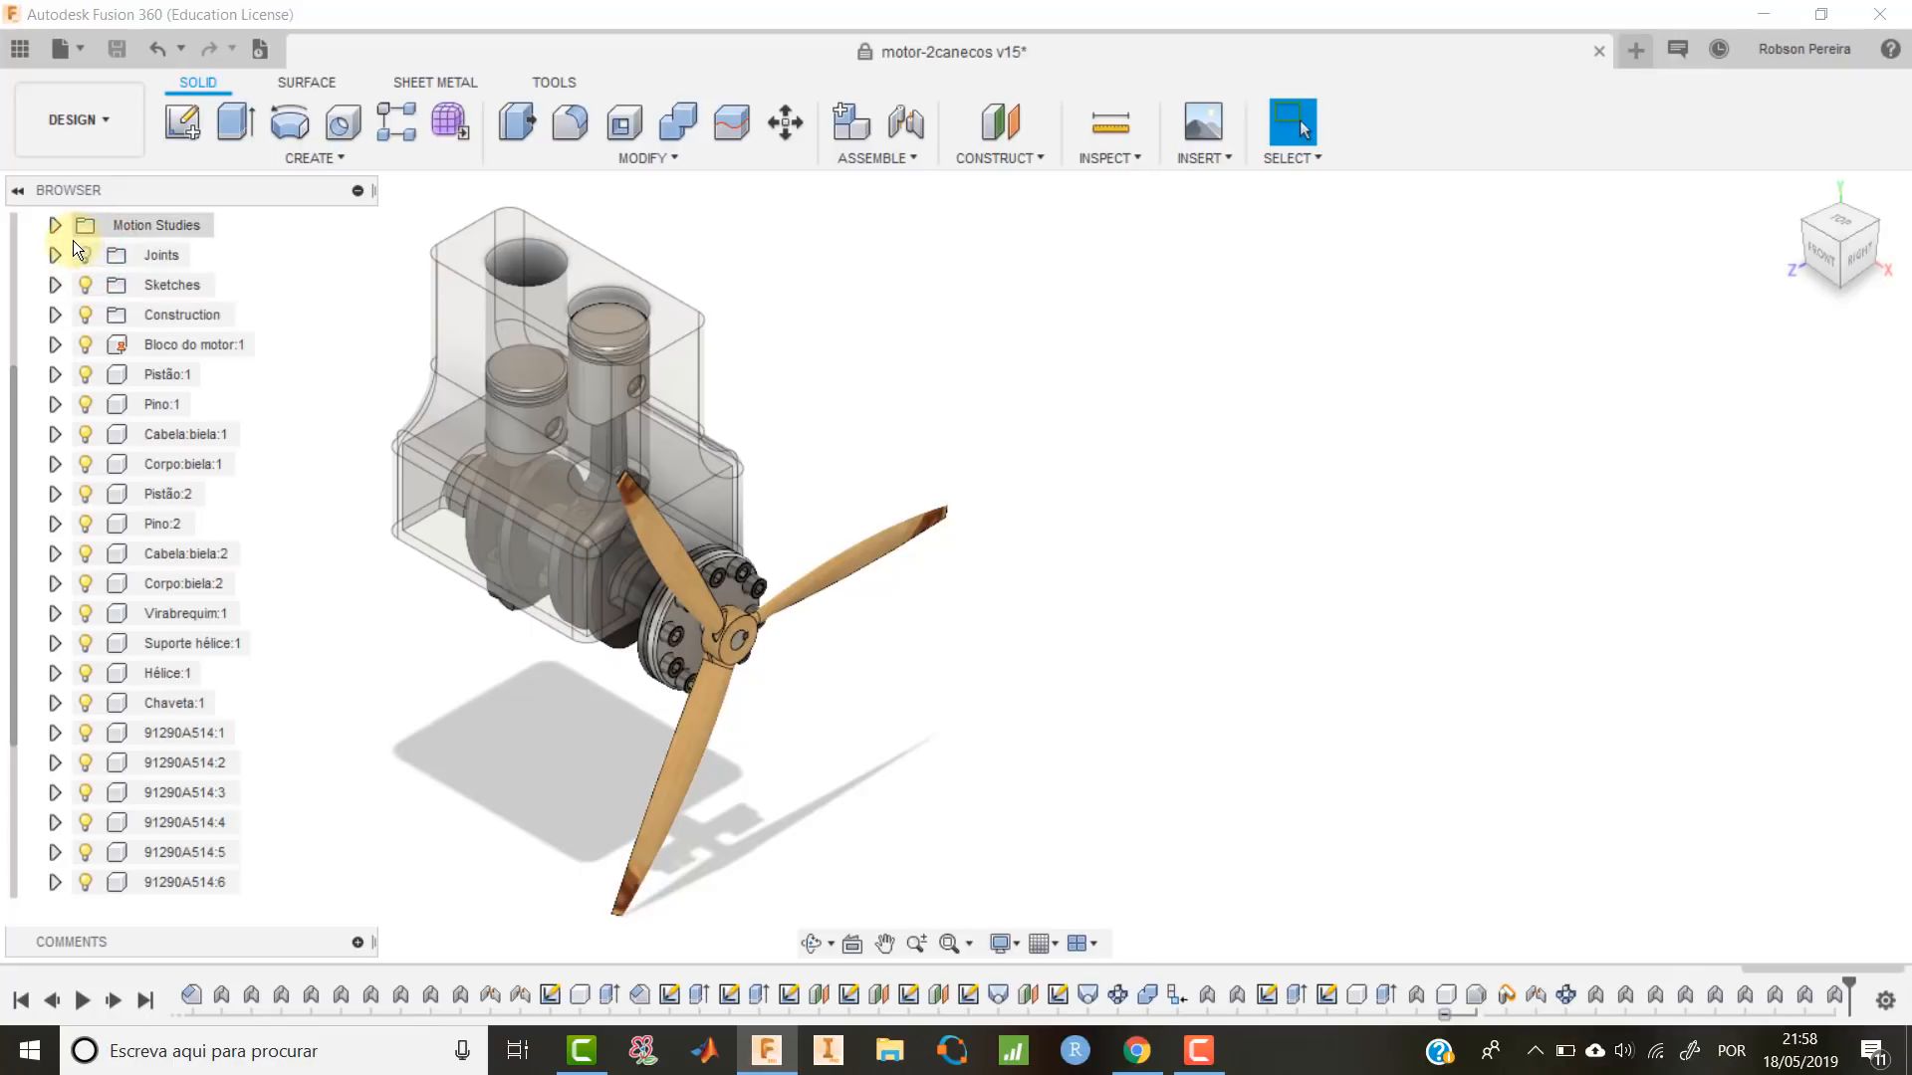
Reopen MotionStudy-1 for editing and play it in loop mode.
scroll(74, 241, "up", 4)
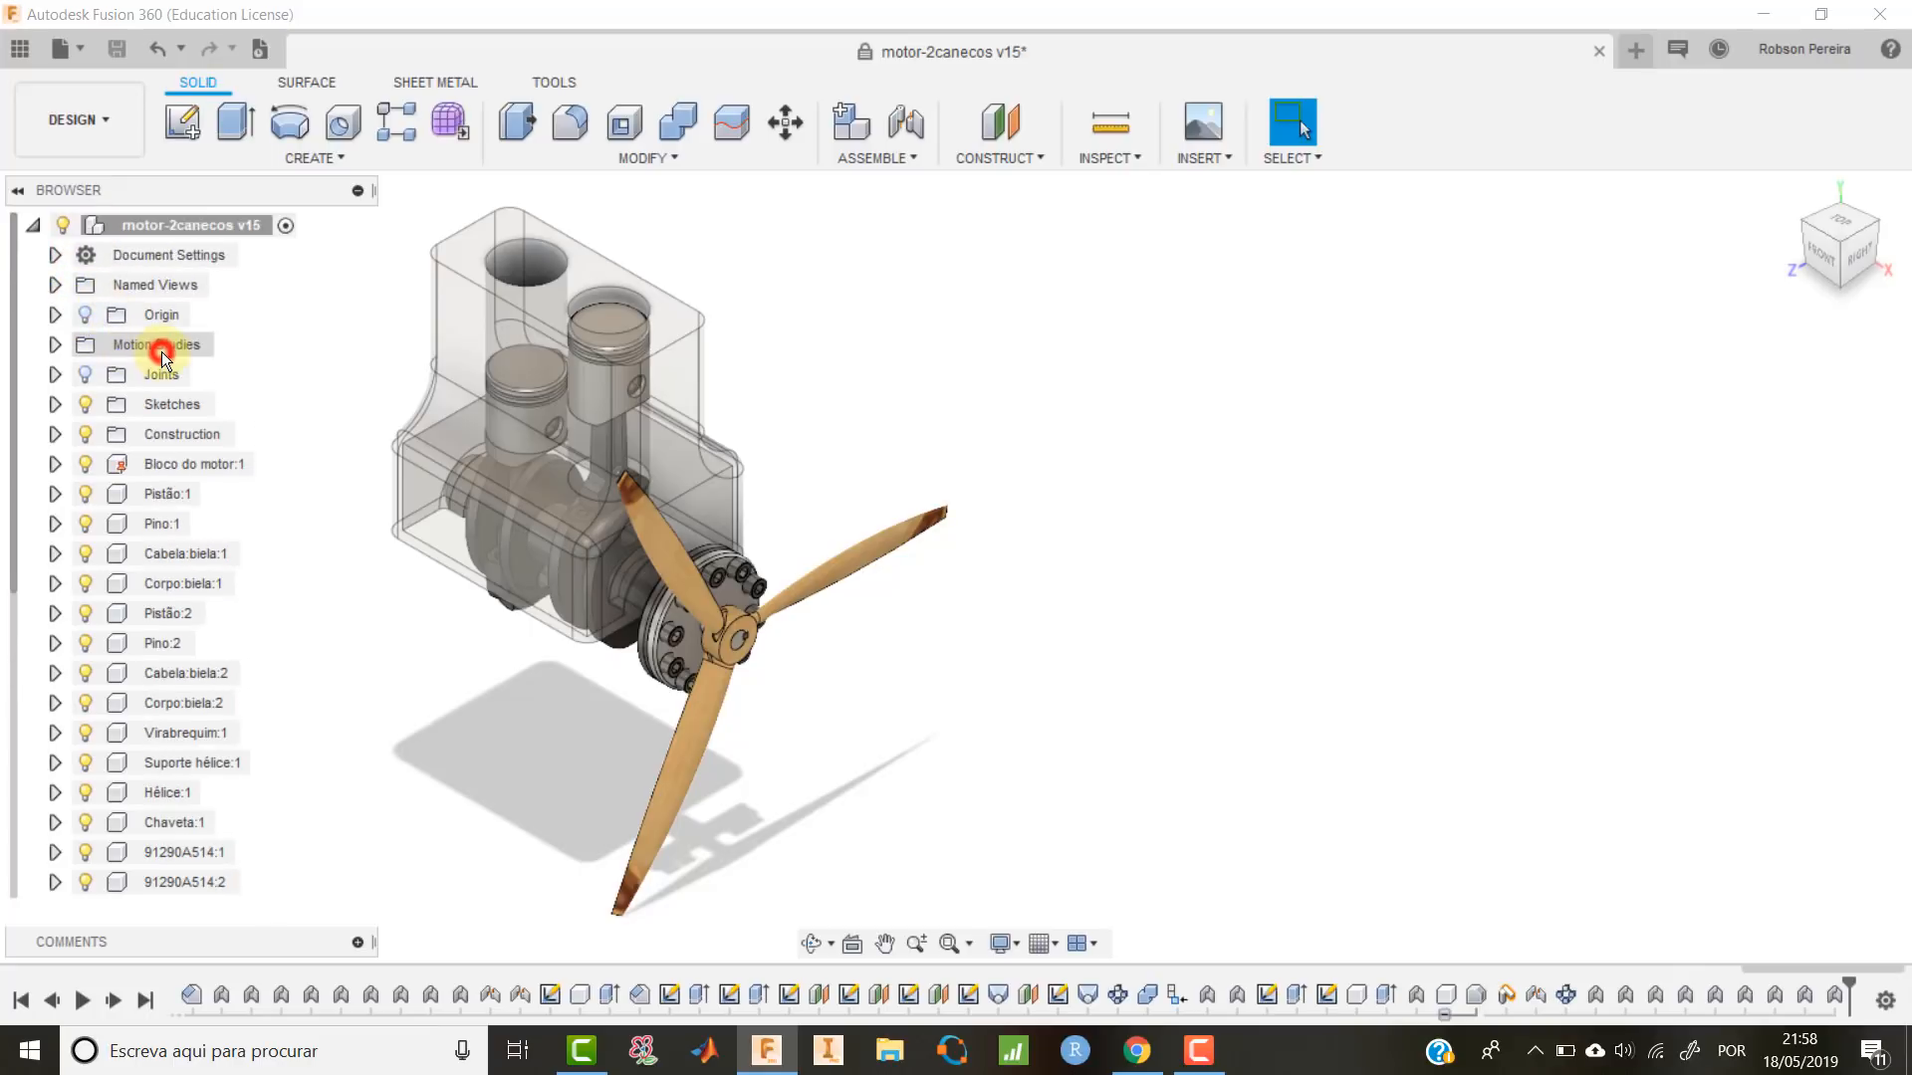
left_click(53, 344)
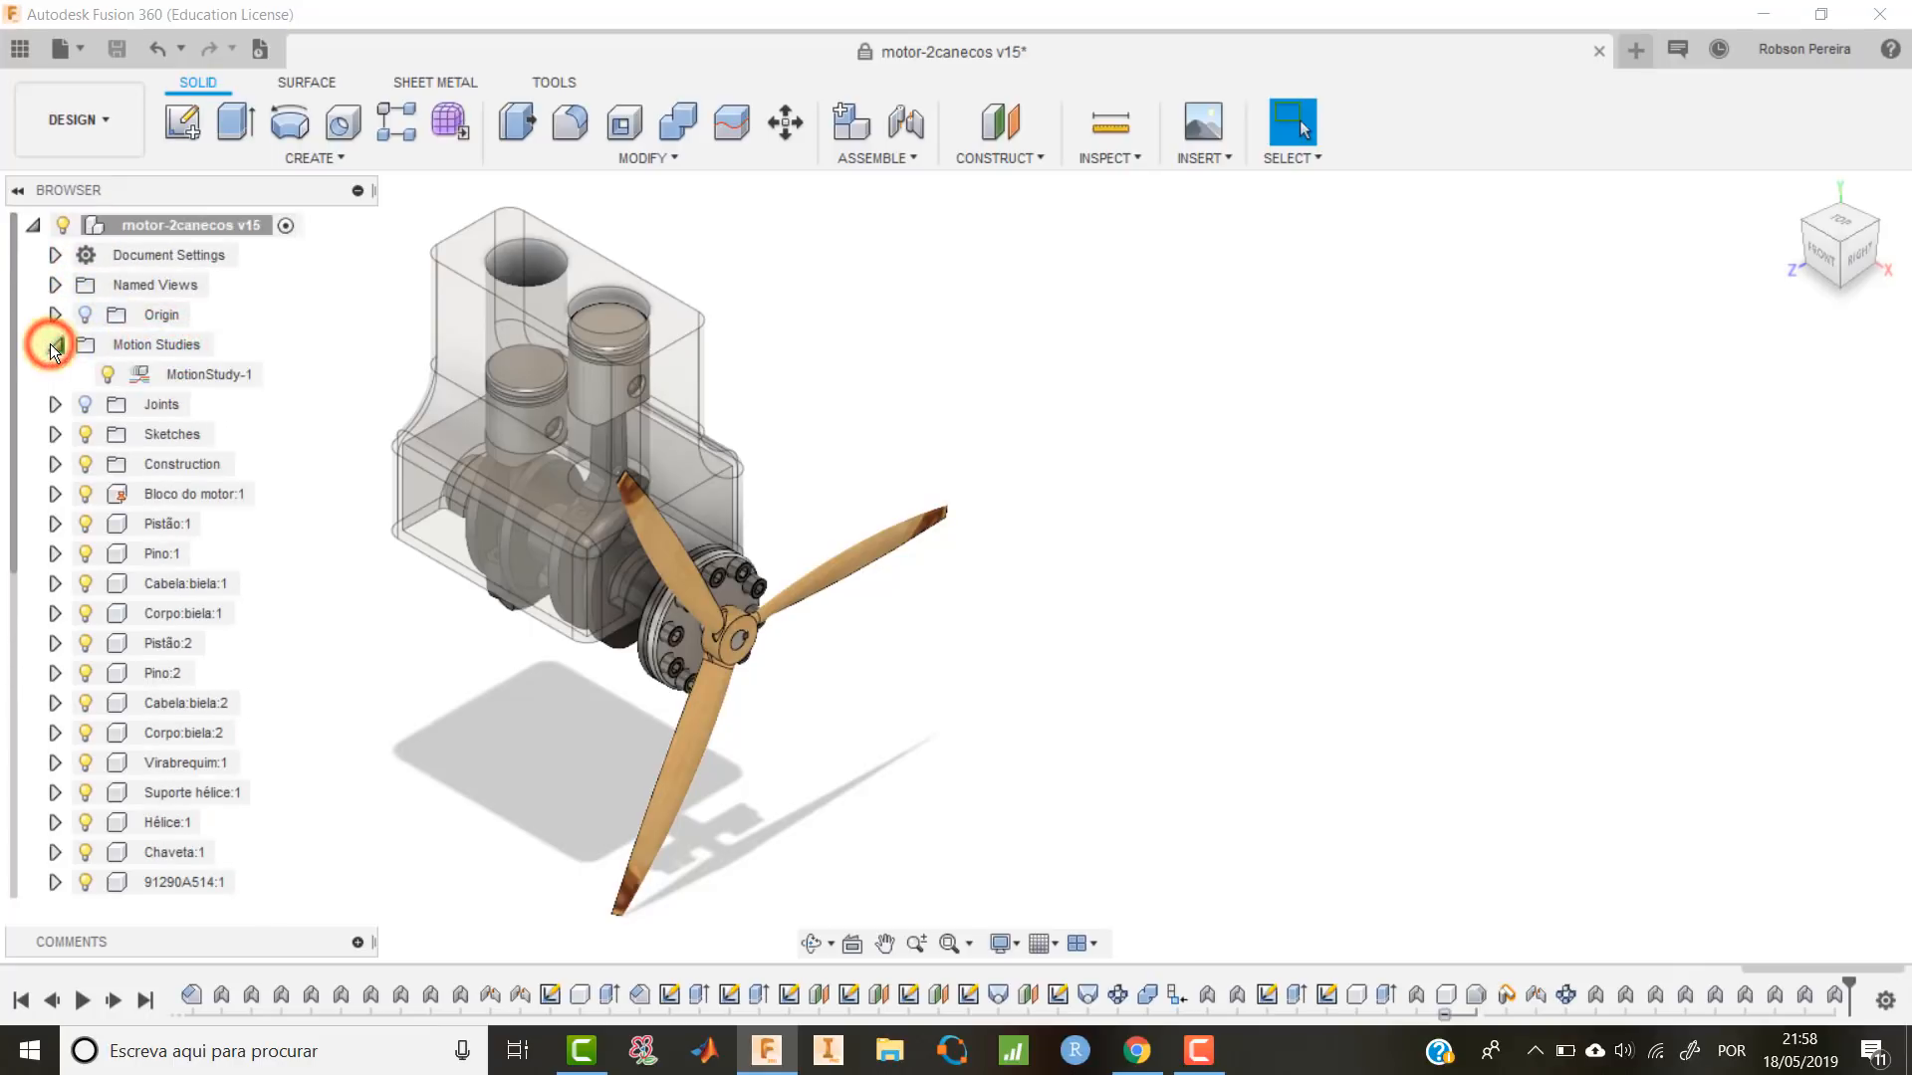
left_click(181, 372)
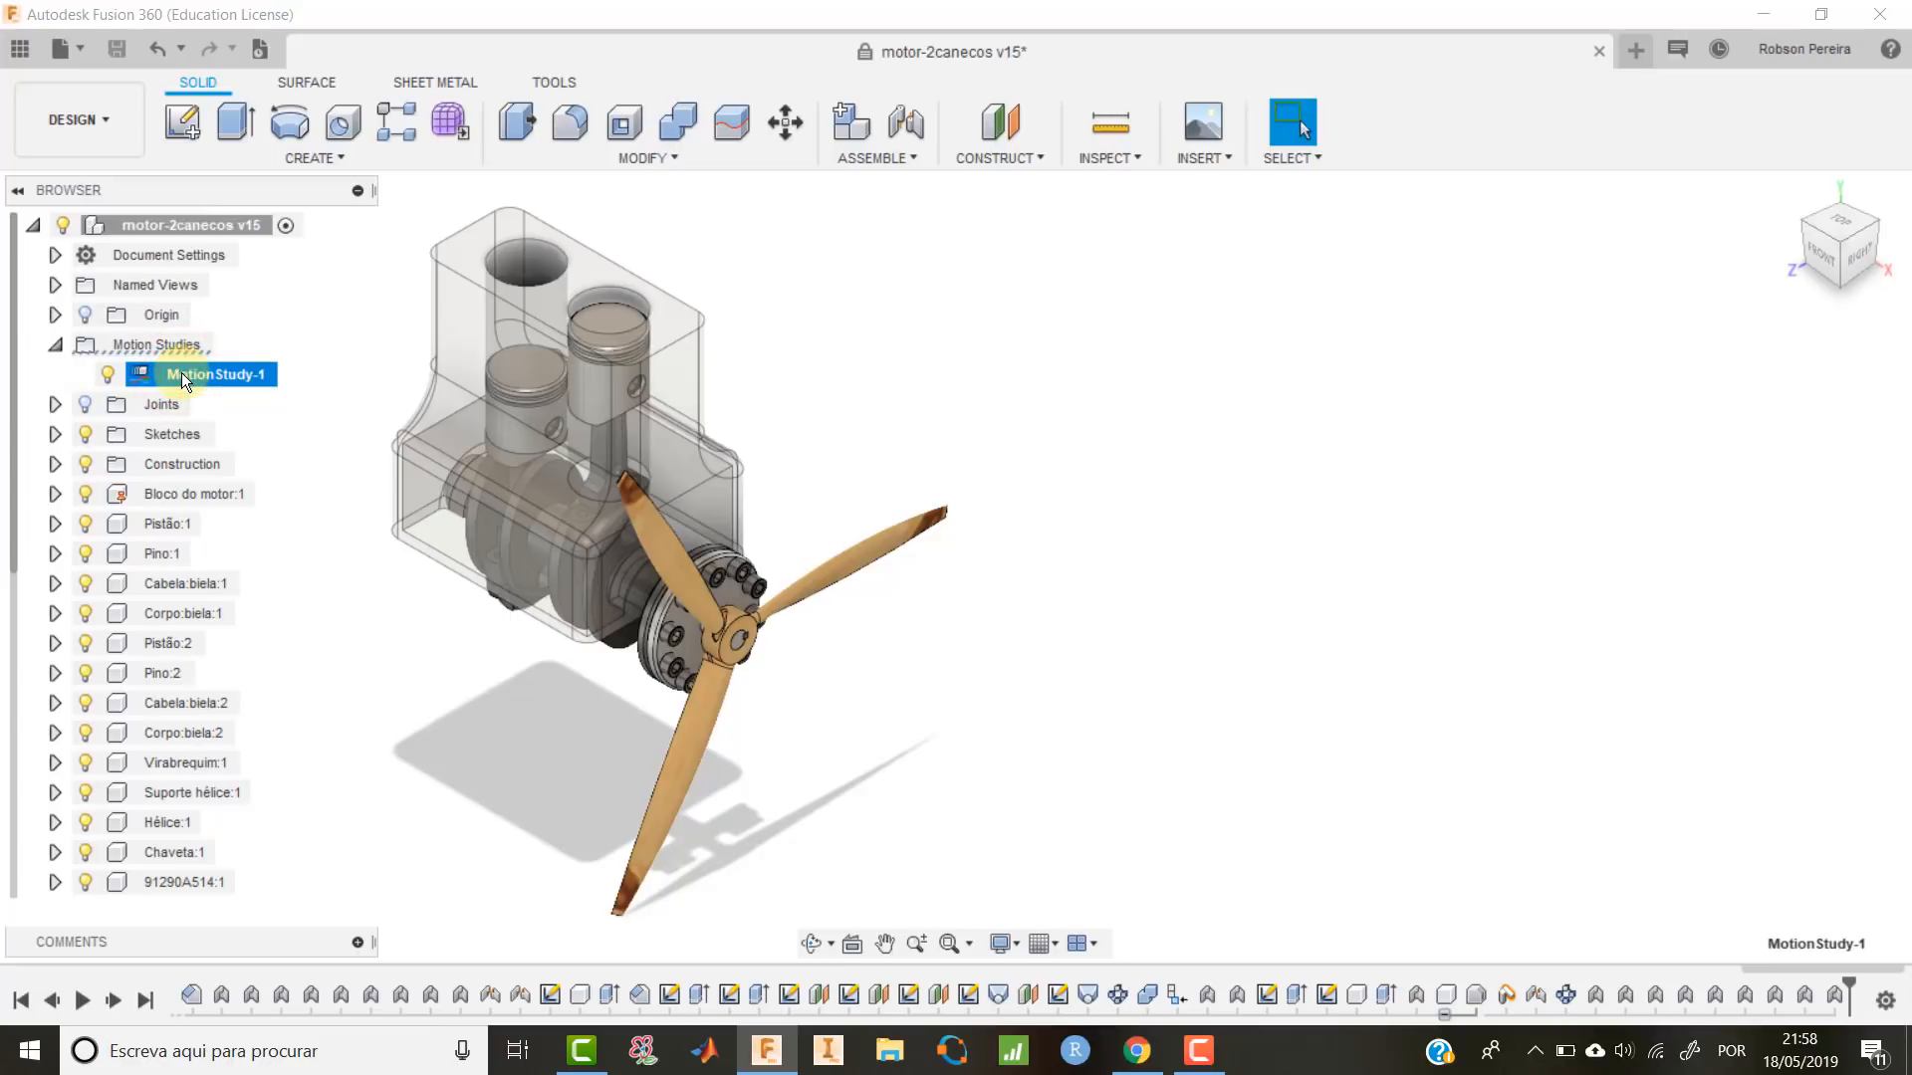
right_click(181, 374)
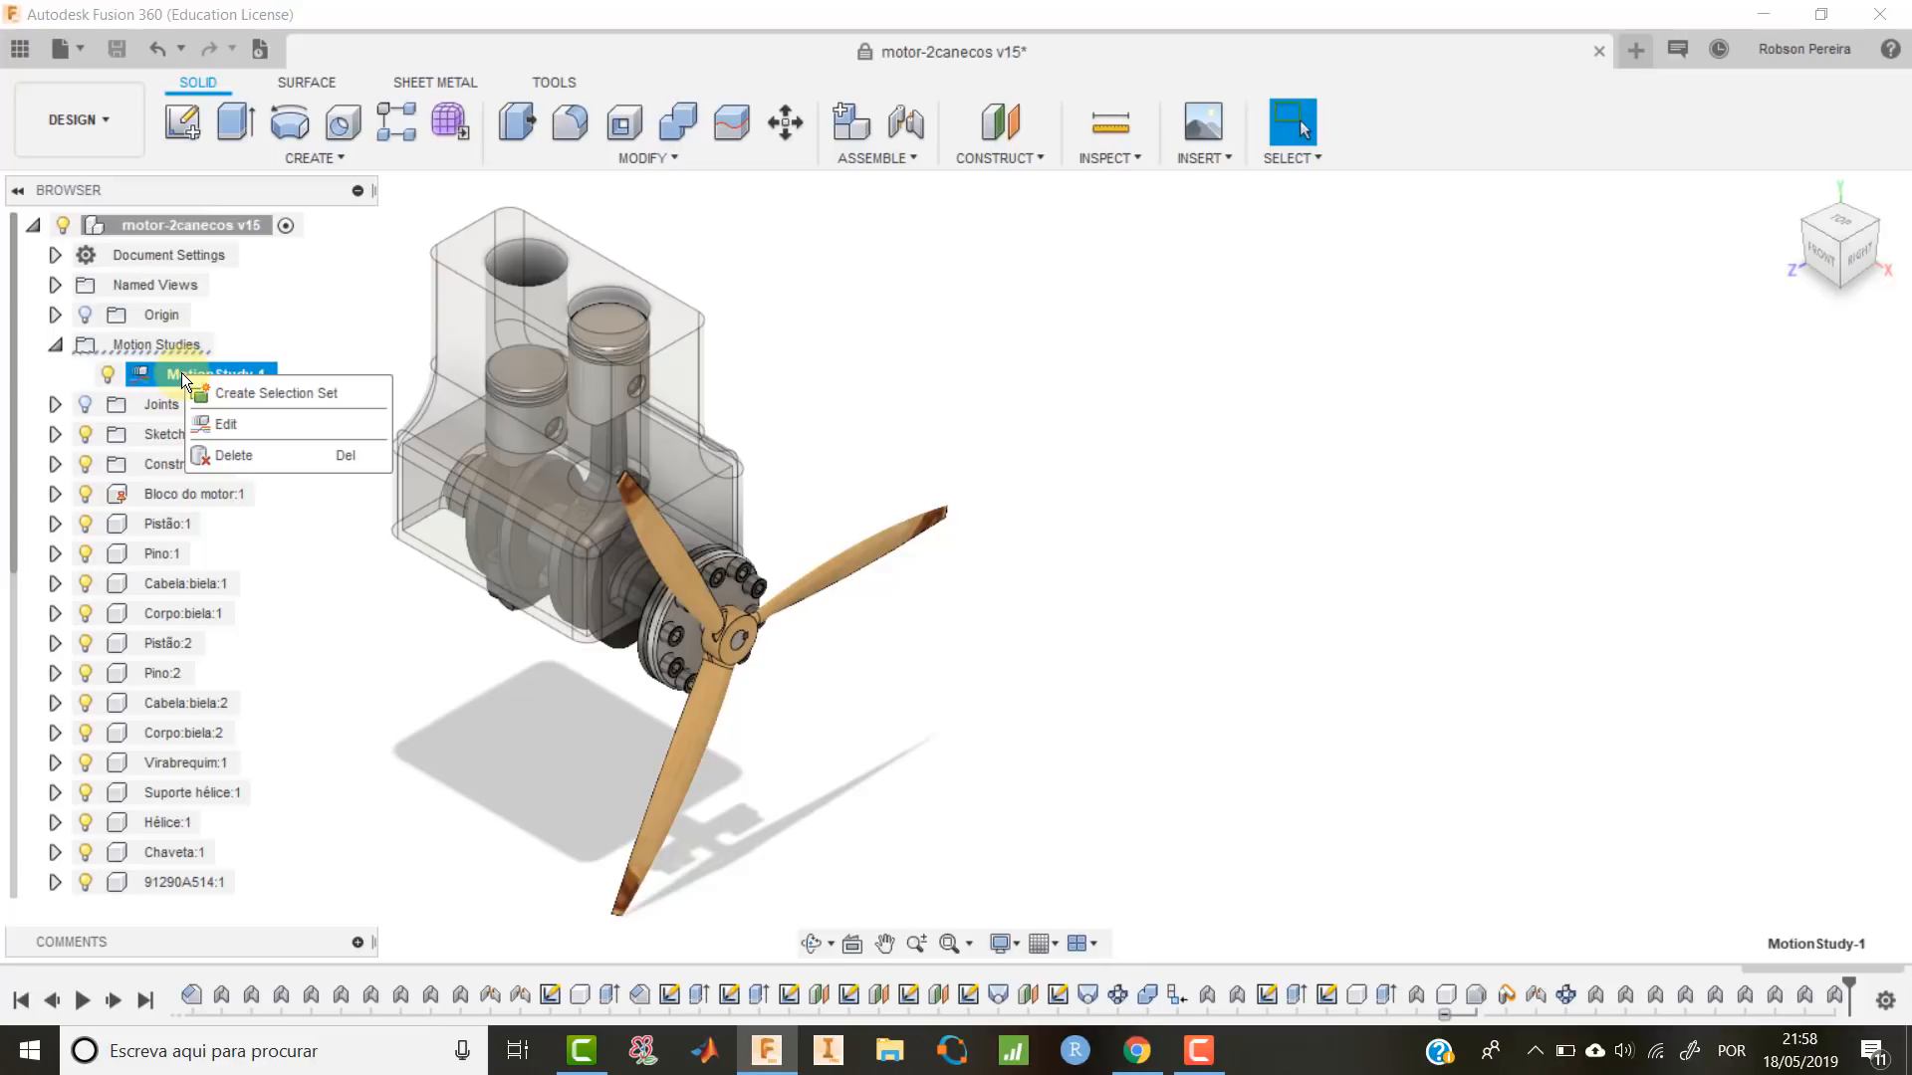
left_click(229, 425)
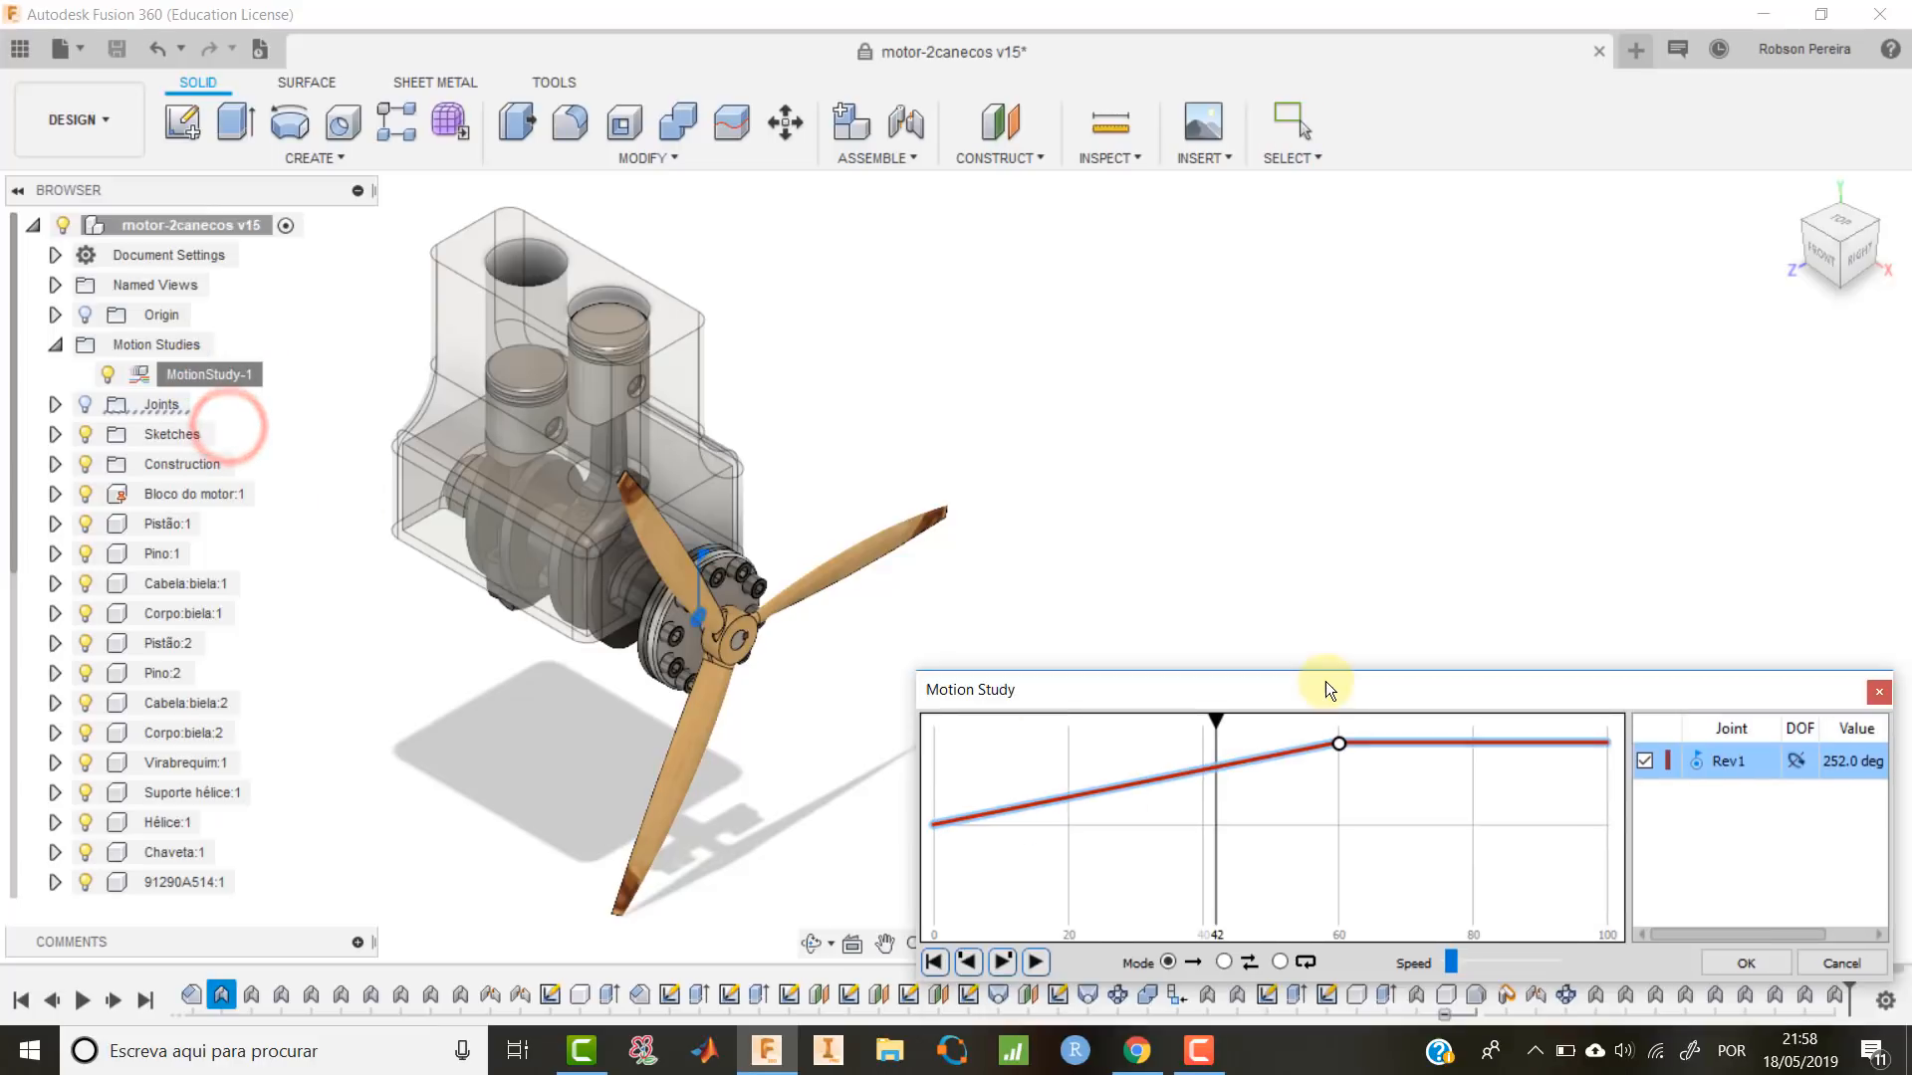
left_click(1281, 963)
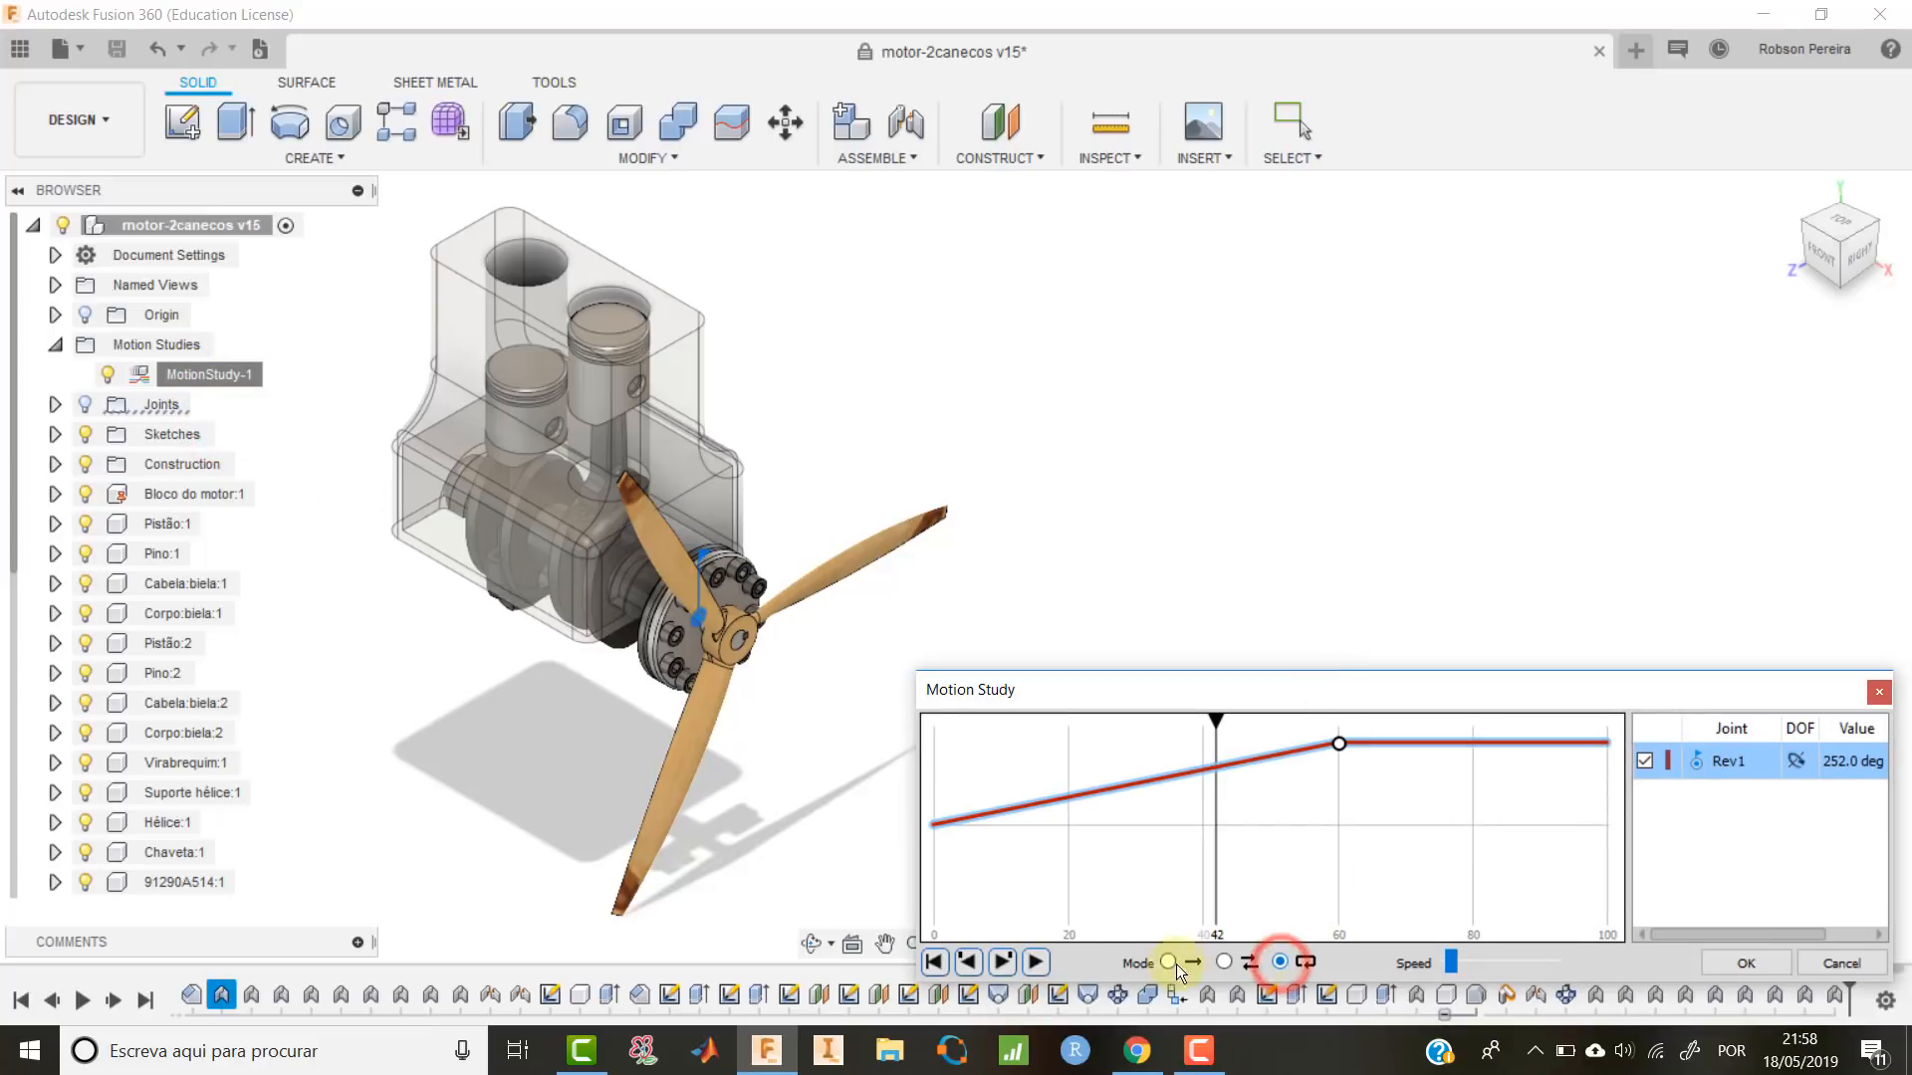
left_click(1036, 962)
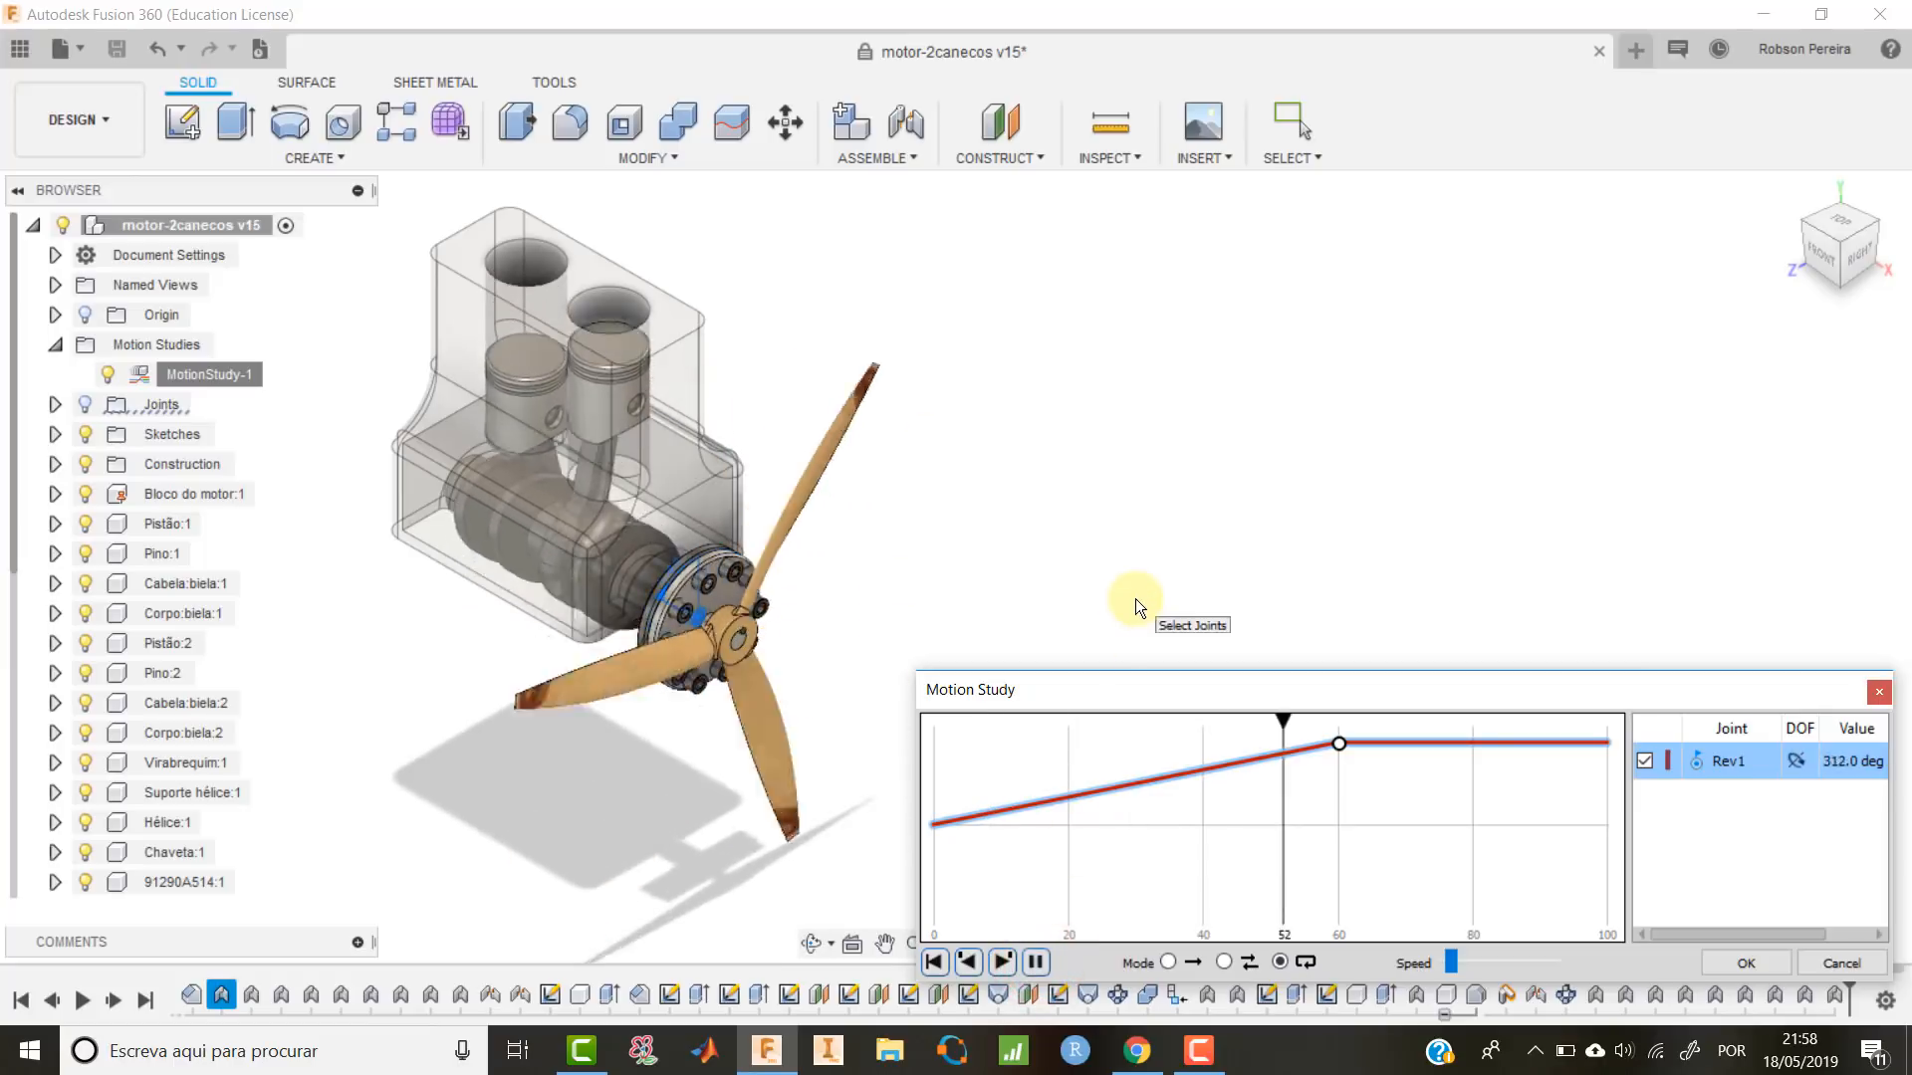